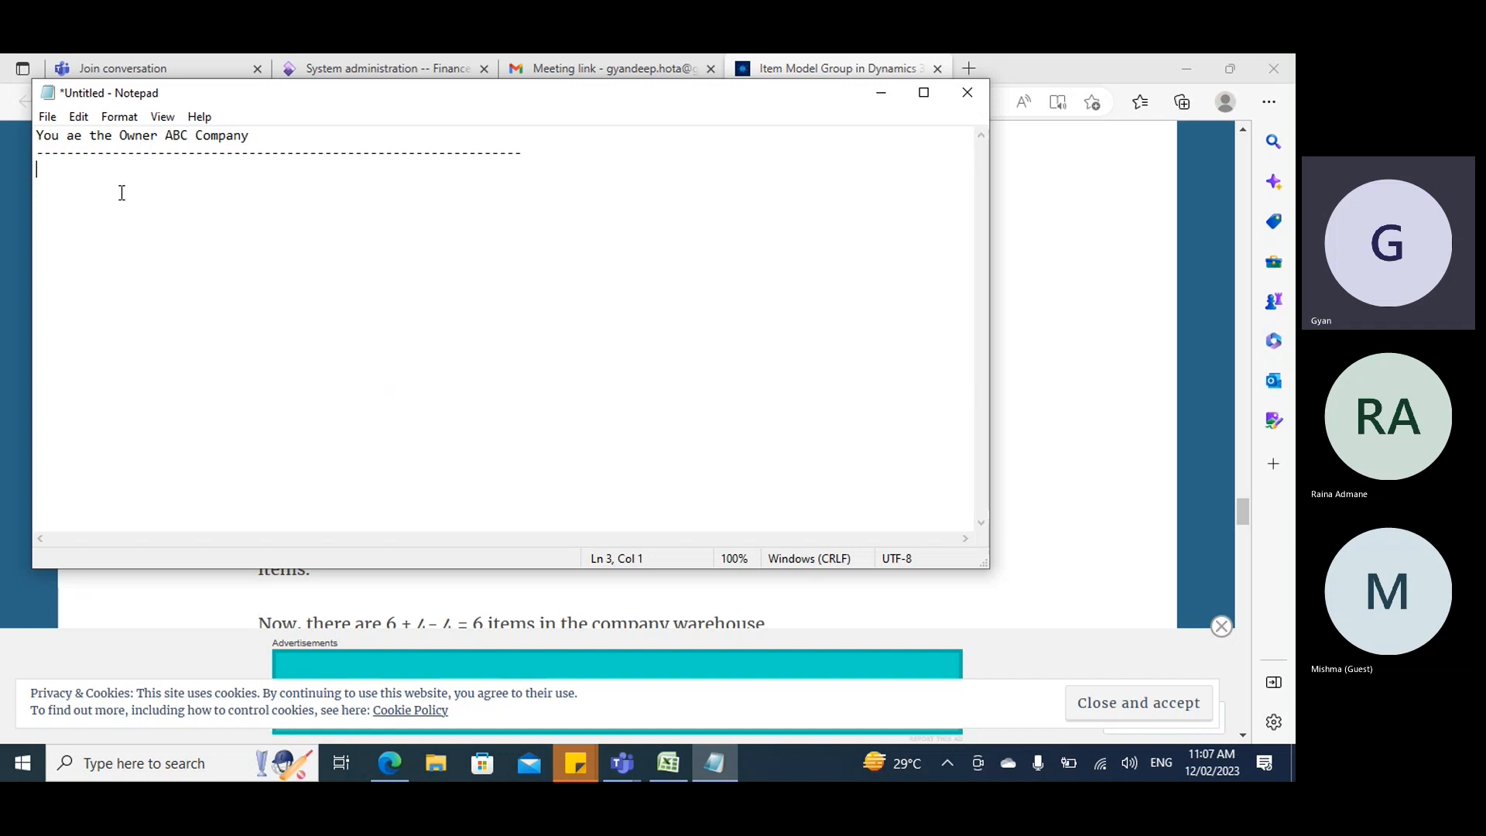
pyautogui.write('Standard')
pyautogui.press('BackSpace')
pyautogui.press('BackSpace')
pyautogui.press('BackSpace')
pyautogui.press('BackSpace')
pyautogui.press('BackSpace')
pyautogui.press('BackSpace')
pyautogui.press('BackSpace')
pyautogui.press('BackSpace')
# Write the heading "FIFO-First in First out-" below the dashed line and underline it with another row of dashes.
pyautogui.write('FIFo-')
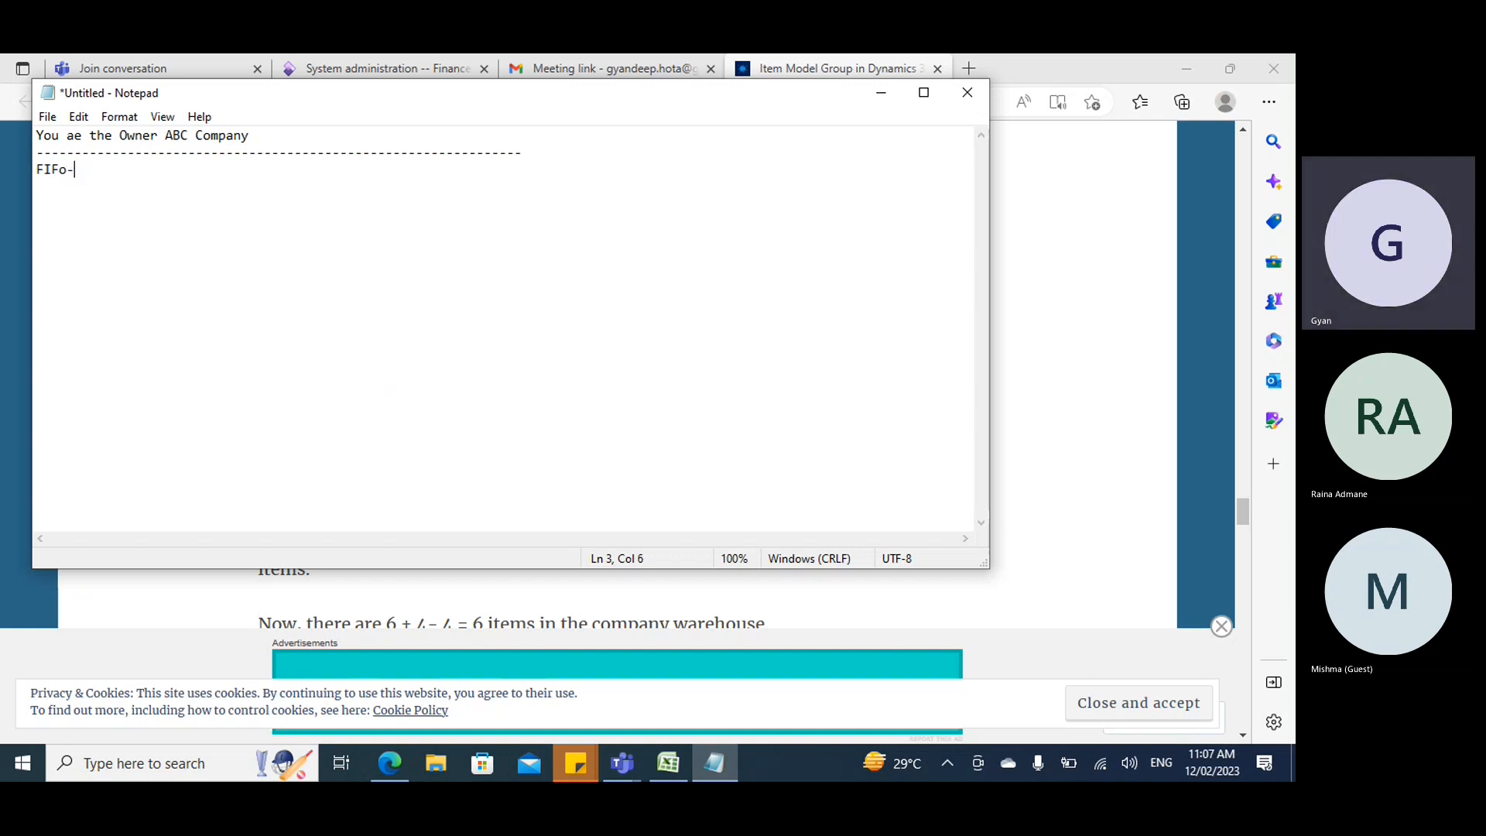
pyautogui.press('BackSpace')
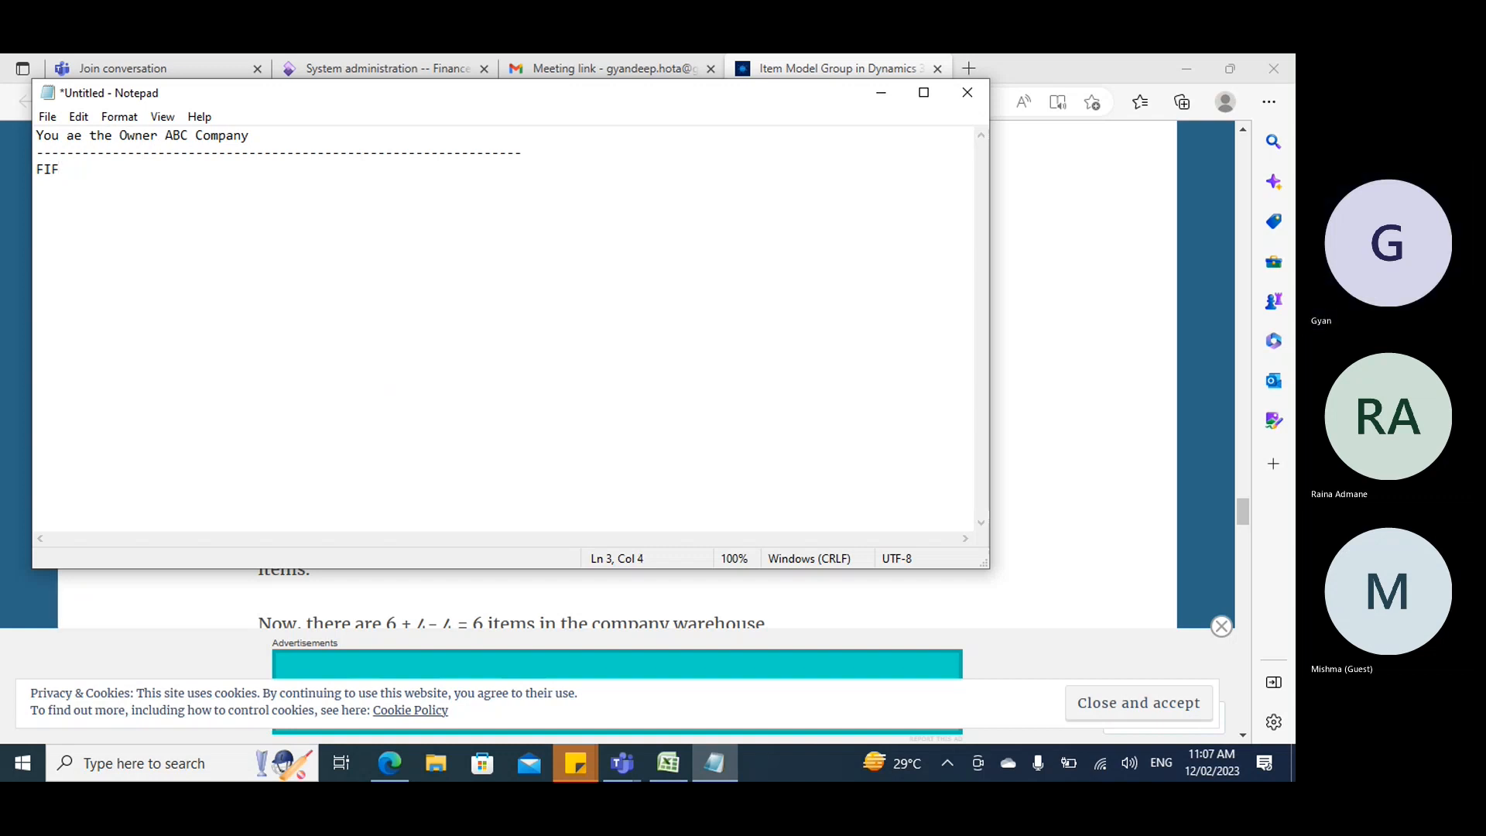
pyautogui.write('O-First ')
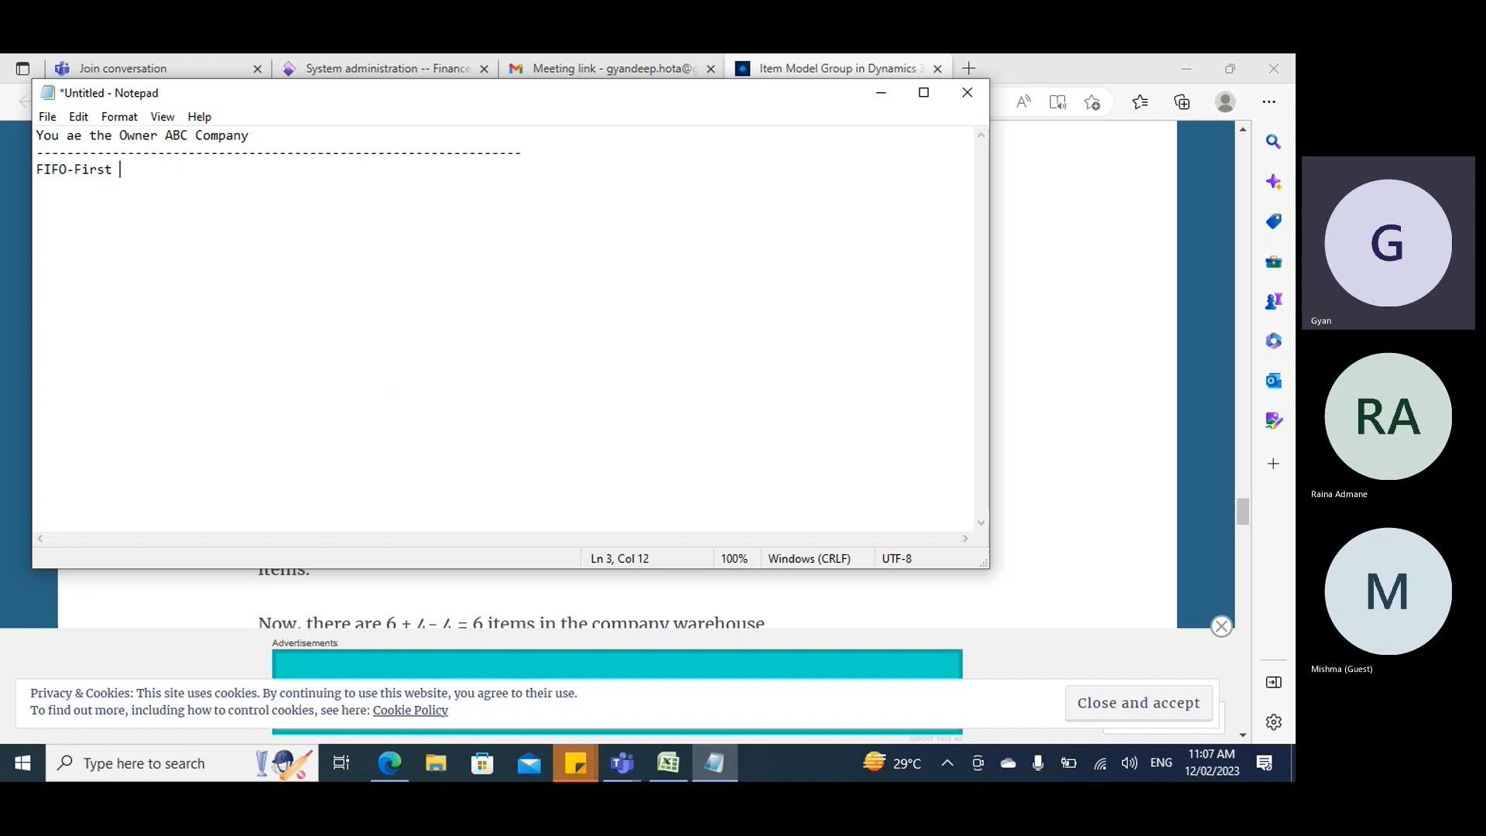
pyautogui.write('in Fis')
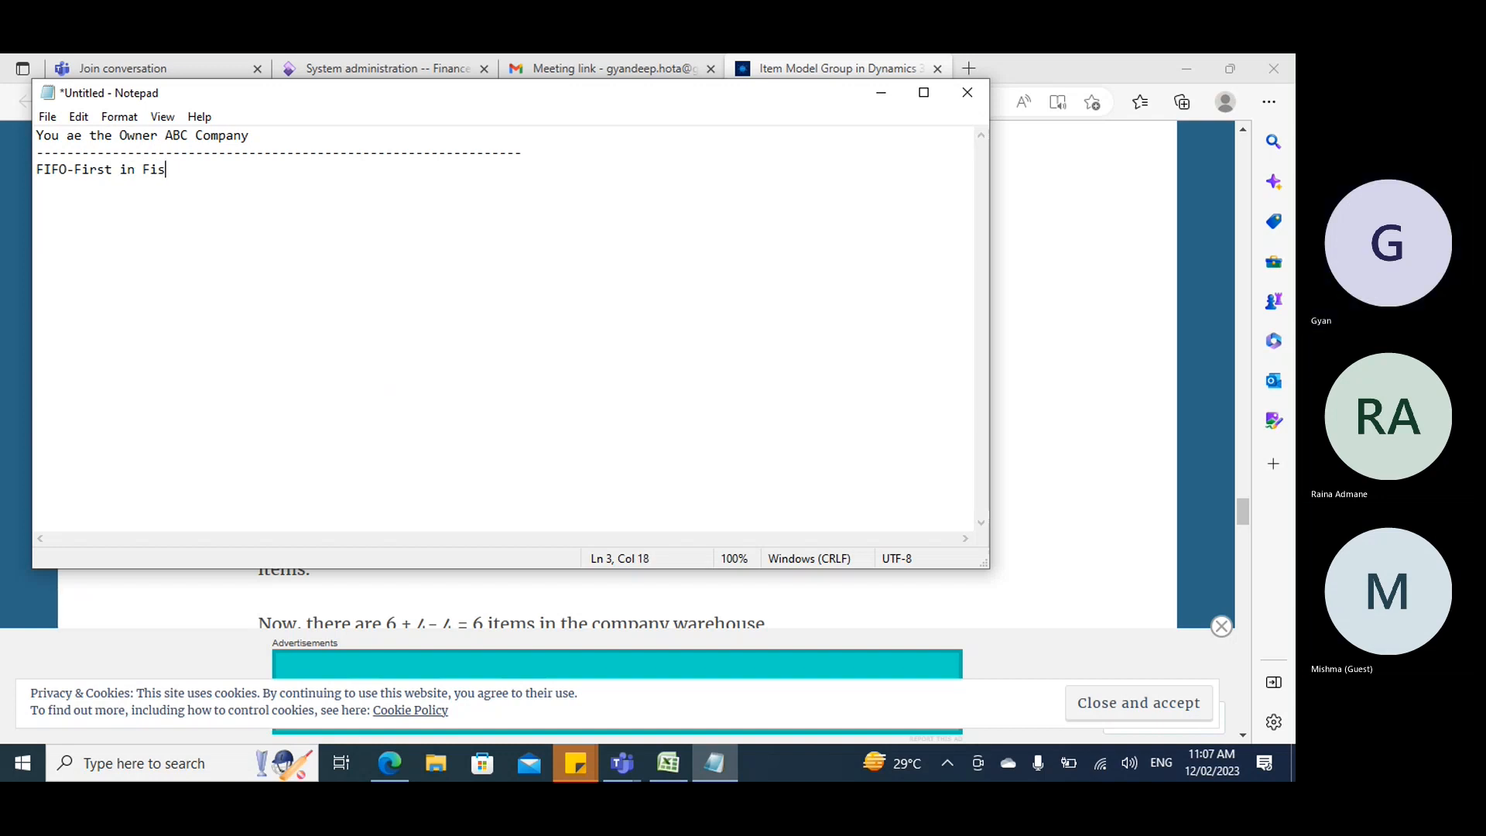
pyautogui.press('BackSpace')
pyautogui.write('rst u')
pyautogui.press('BackSpace')
pyautogui.write('out-')
pyautogui.press('Return')
pyautogui.write('--------')
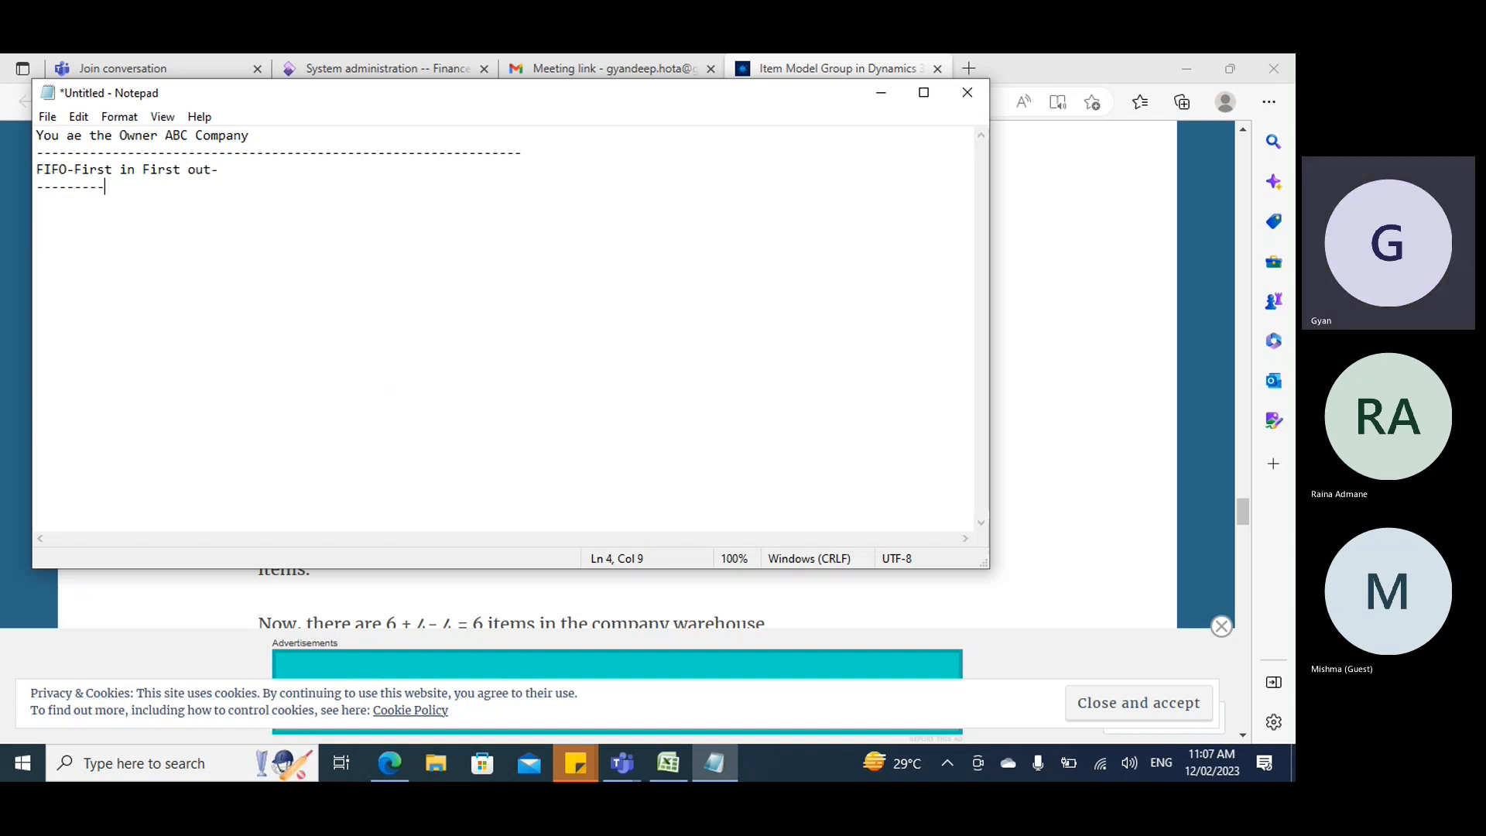
pyautogui.write('--------------------------------------------')
# Add the item name "Ice cream" below the FIFO heading, leaving a blank line in between.
pyautogui.press('Return')
pyautogui.write('Ic')
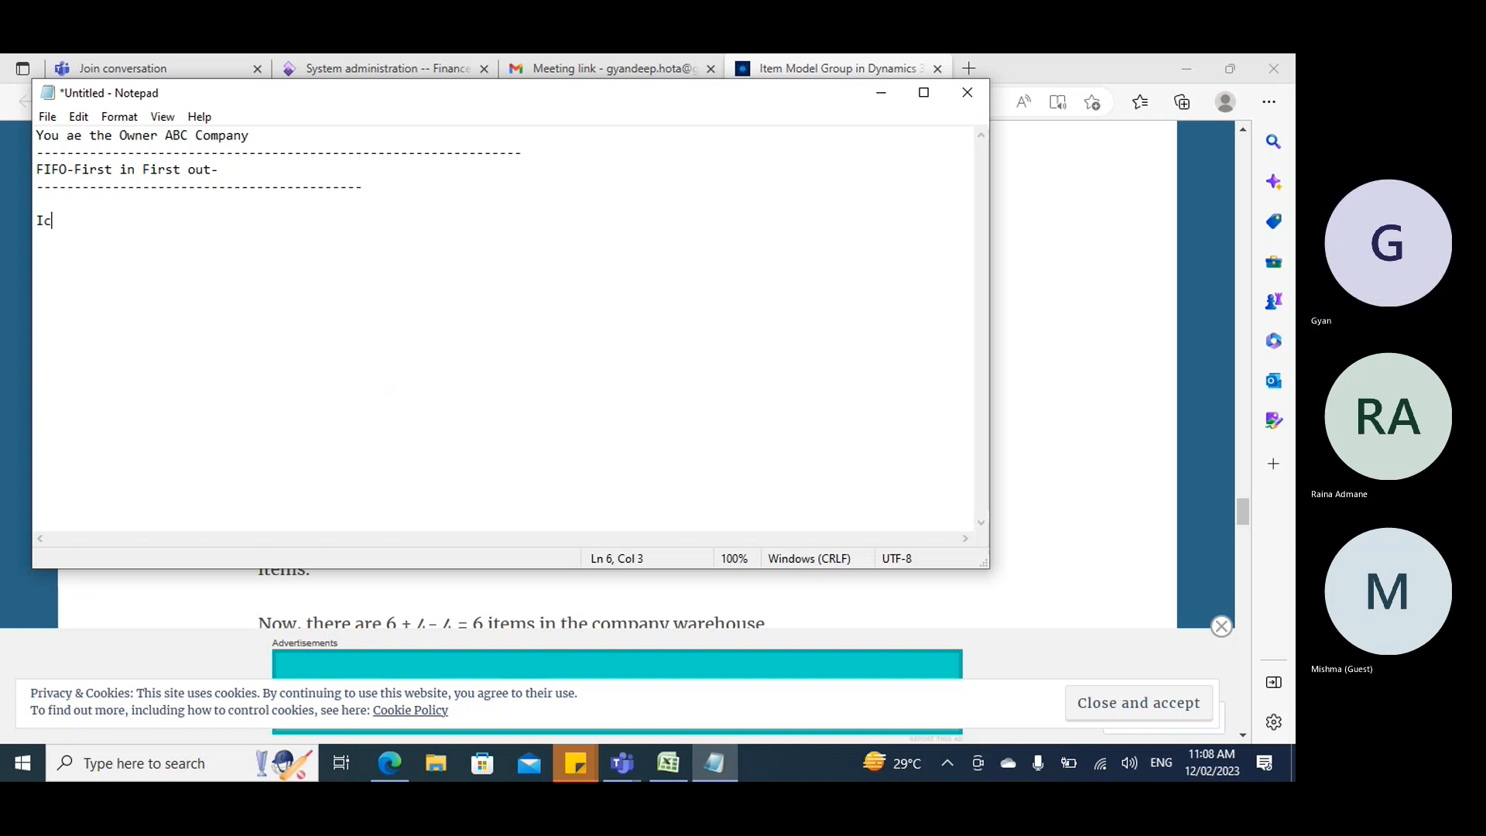
pyautogui.write('e cream')
# Consult the shopkeeper example in the browser article and note "6 Ice cream == cost is 50 Rs" in Notepad, leaving a blank line above it.
pyautogui.hotkey('alt', 'Tab')
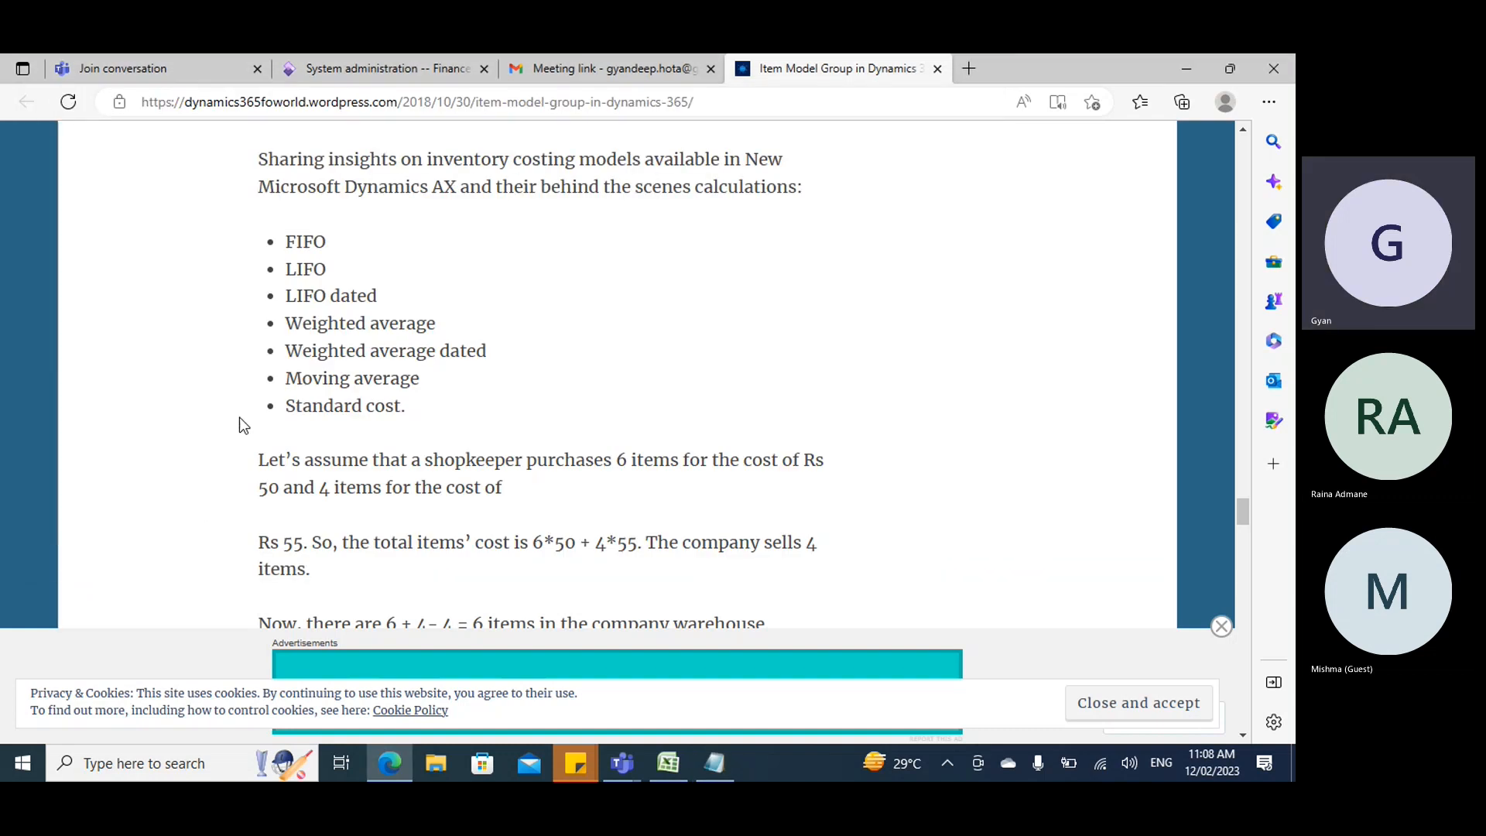
pyautogui.scroll(-1, 240, 418)
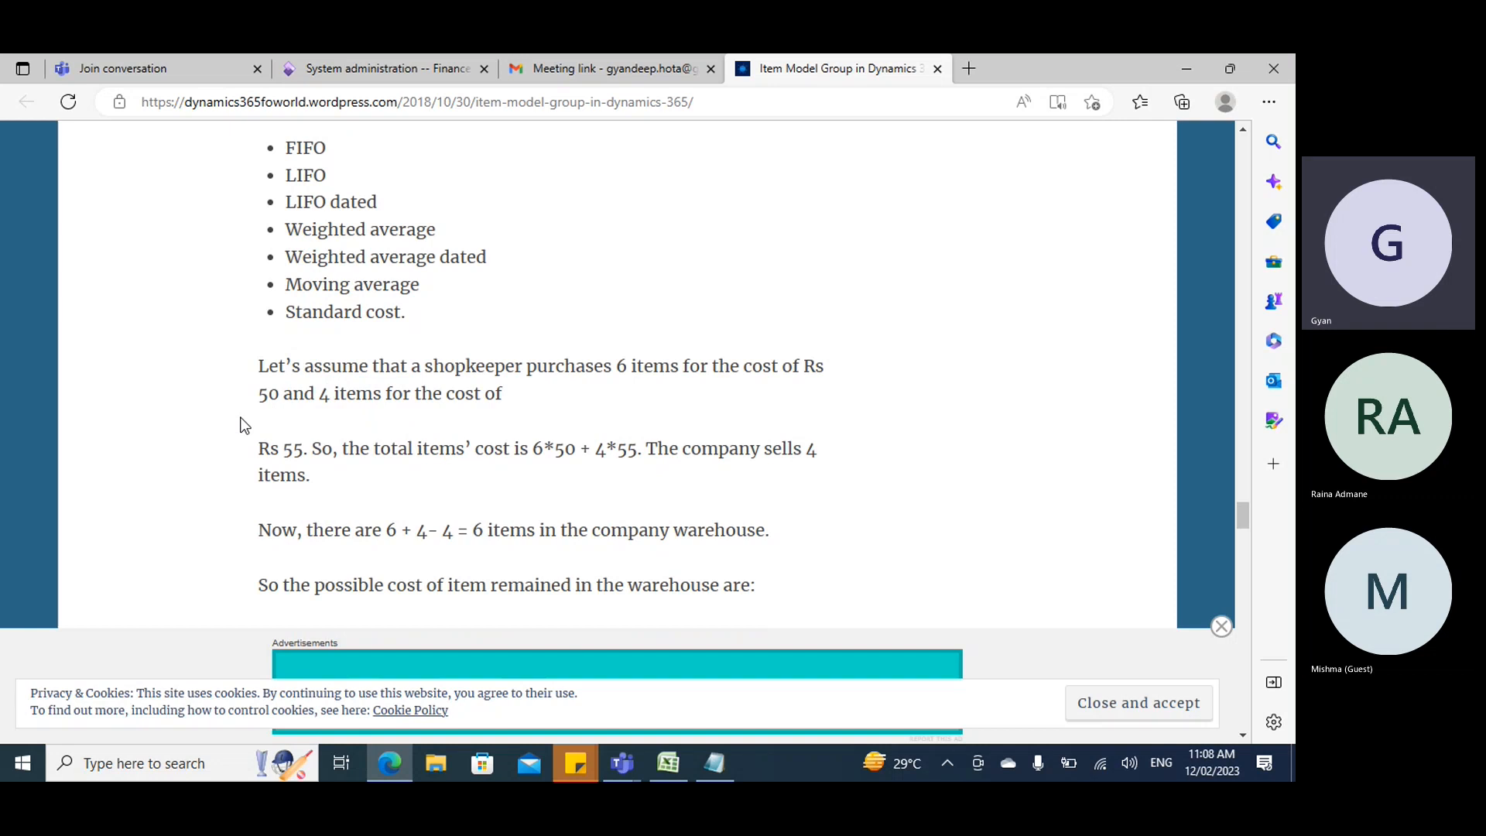
pyautogui.hotkey('alt', 'Tab')
pyautogui.press('Return')
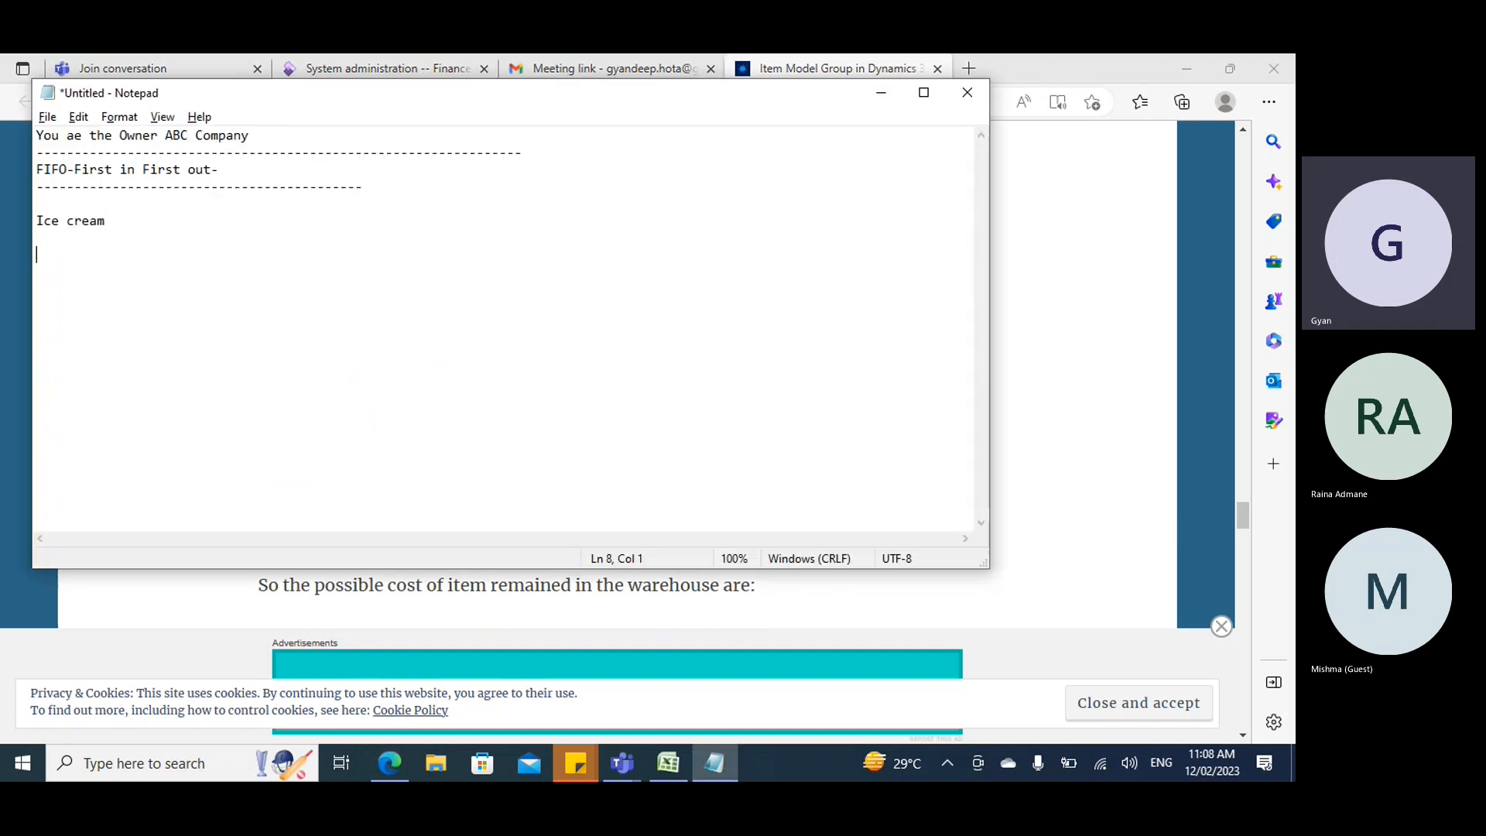
pyautogui.write('6 Ice crea')
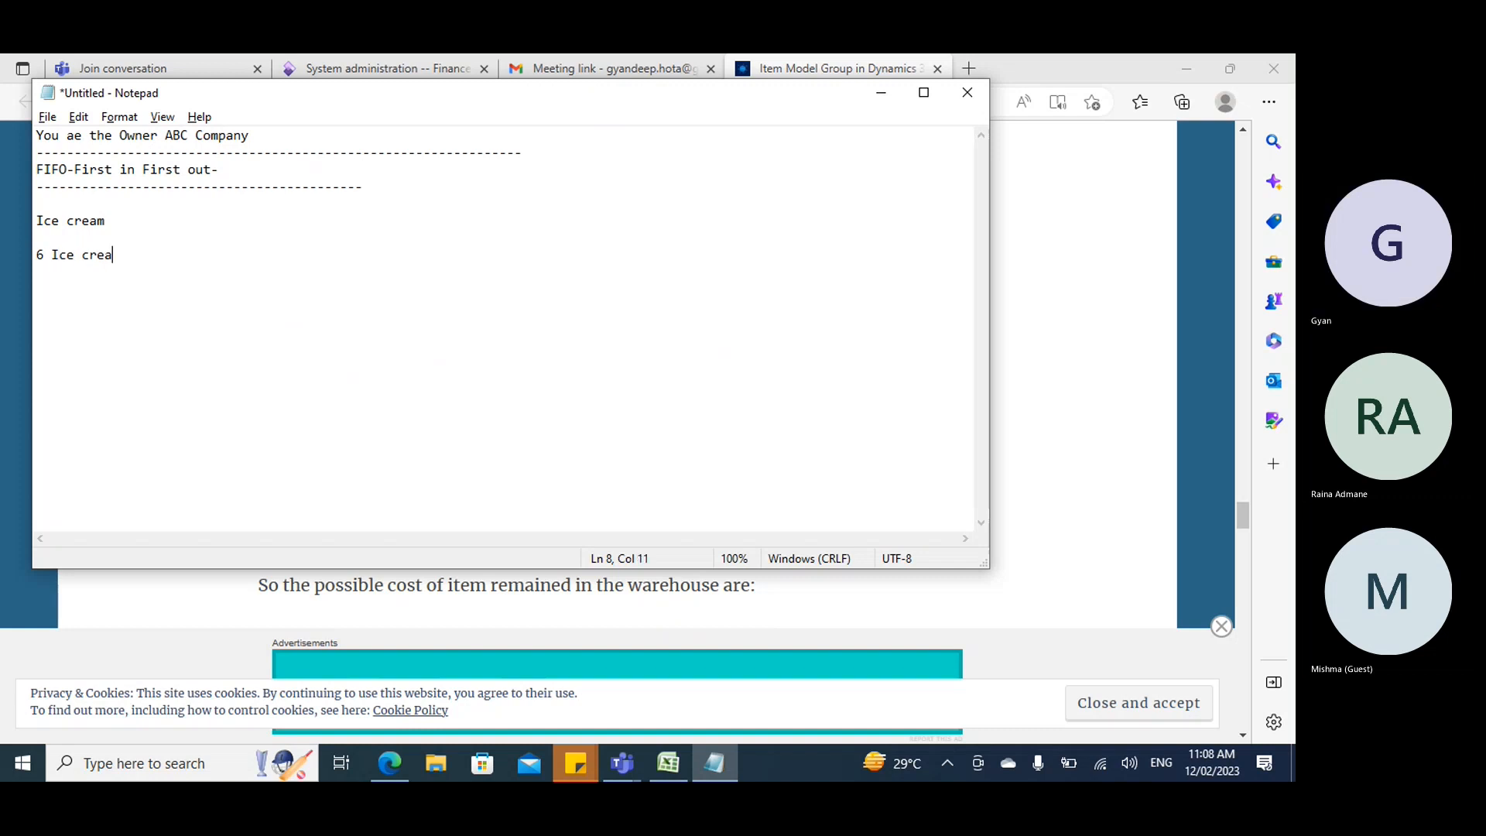
pyautogui.write('m == cst')
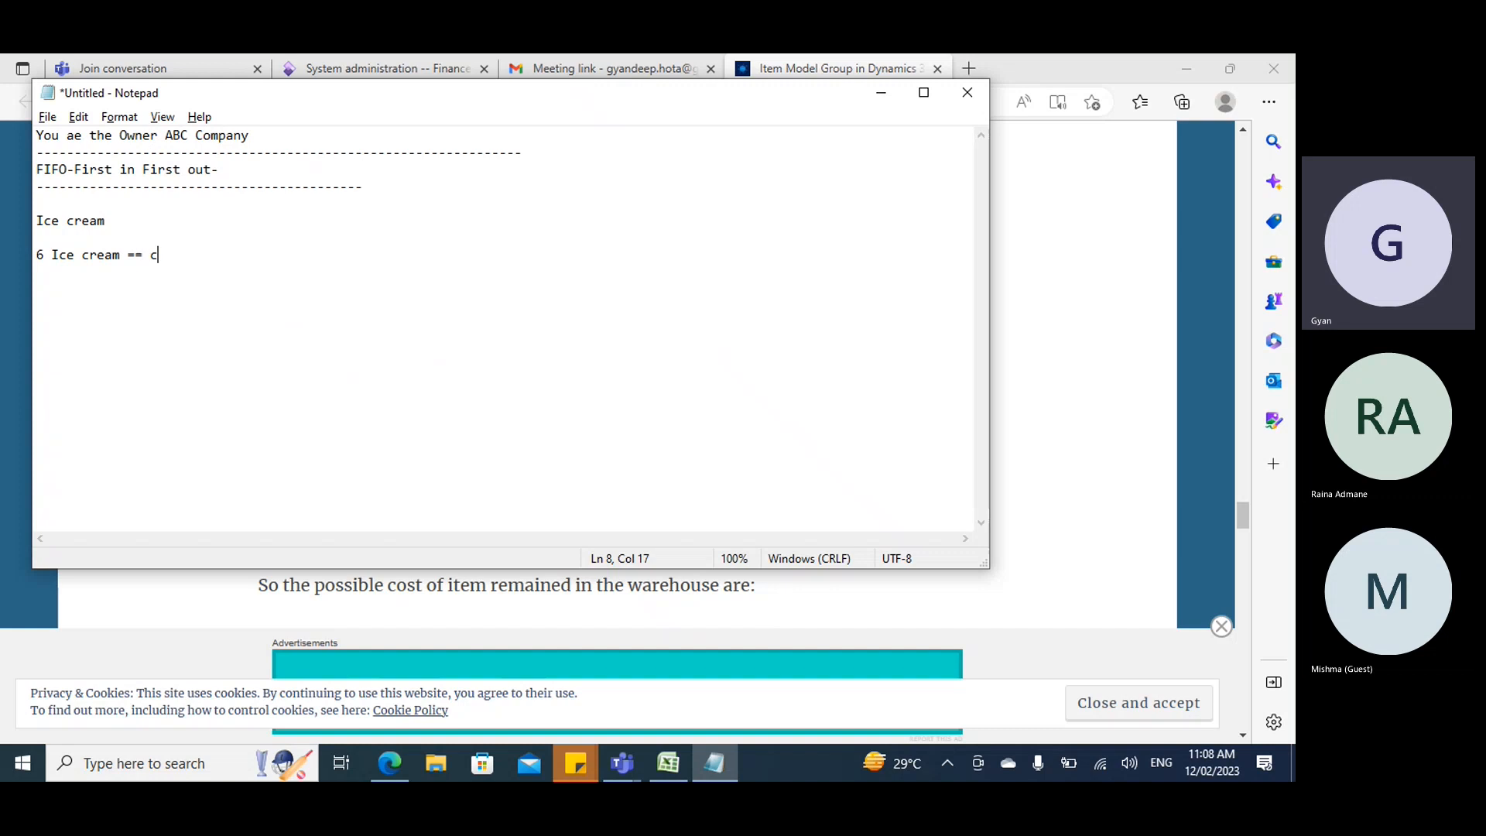
pyautogui.press('BackSpace')
pyautogui.press('BackSpace')
pyautogui.write('ost is')
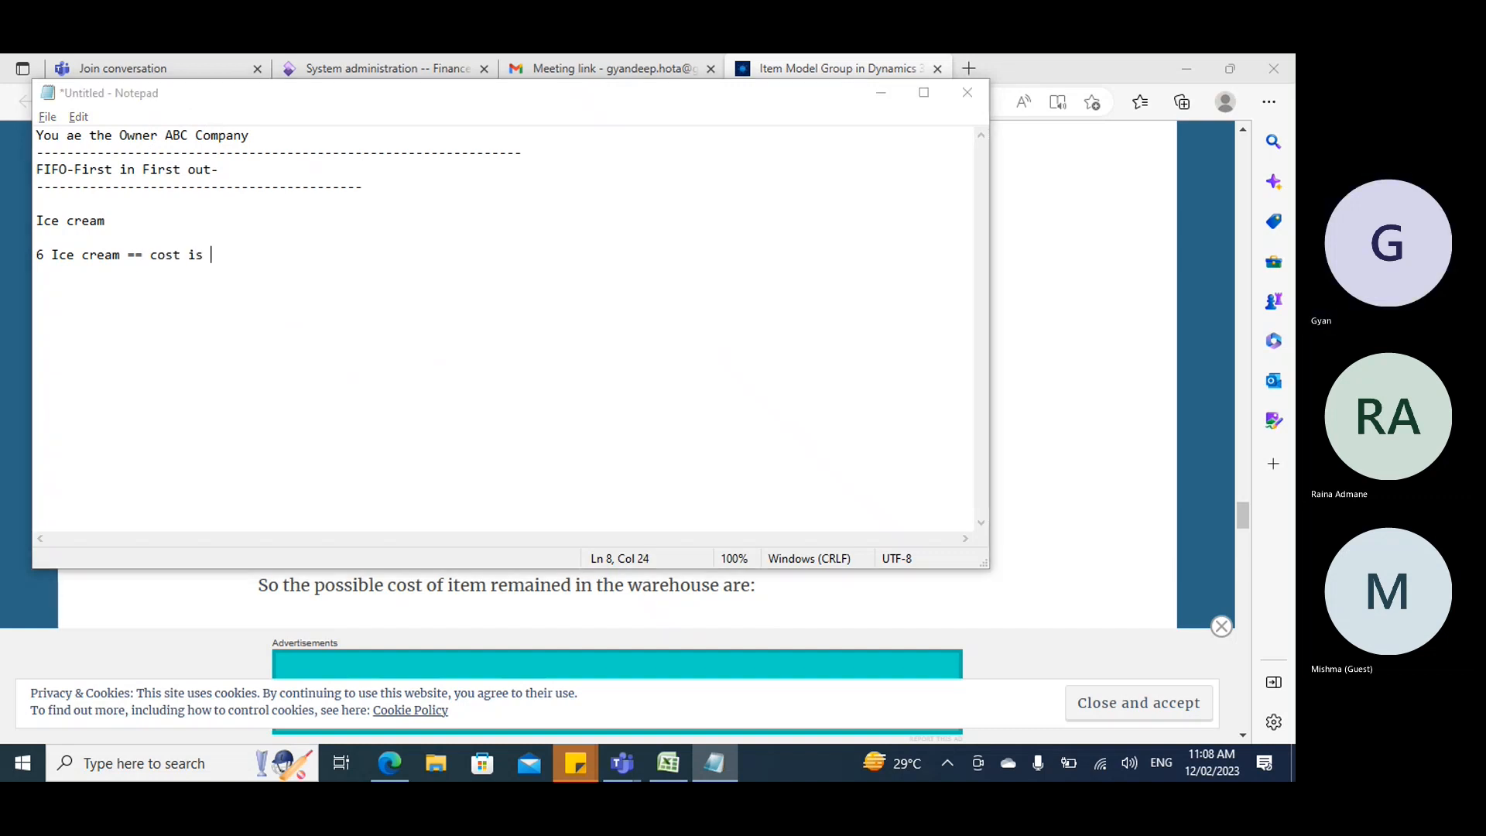
pyautogui.hotkey('alt', 'Tab')
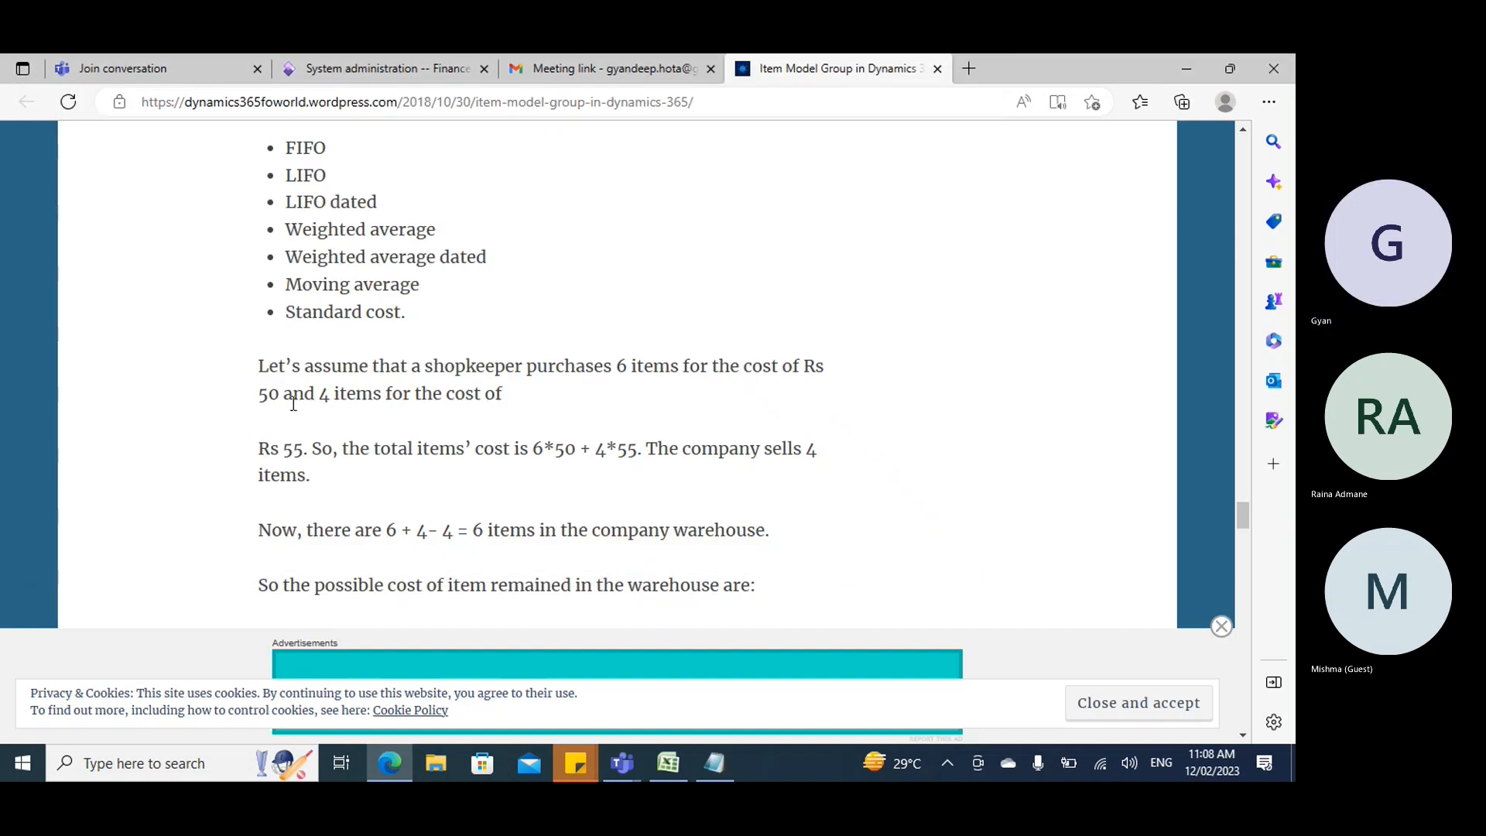
pyautogui.hotkey('alt', 'Tab')
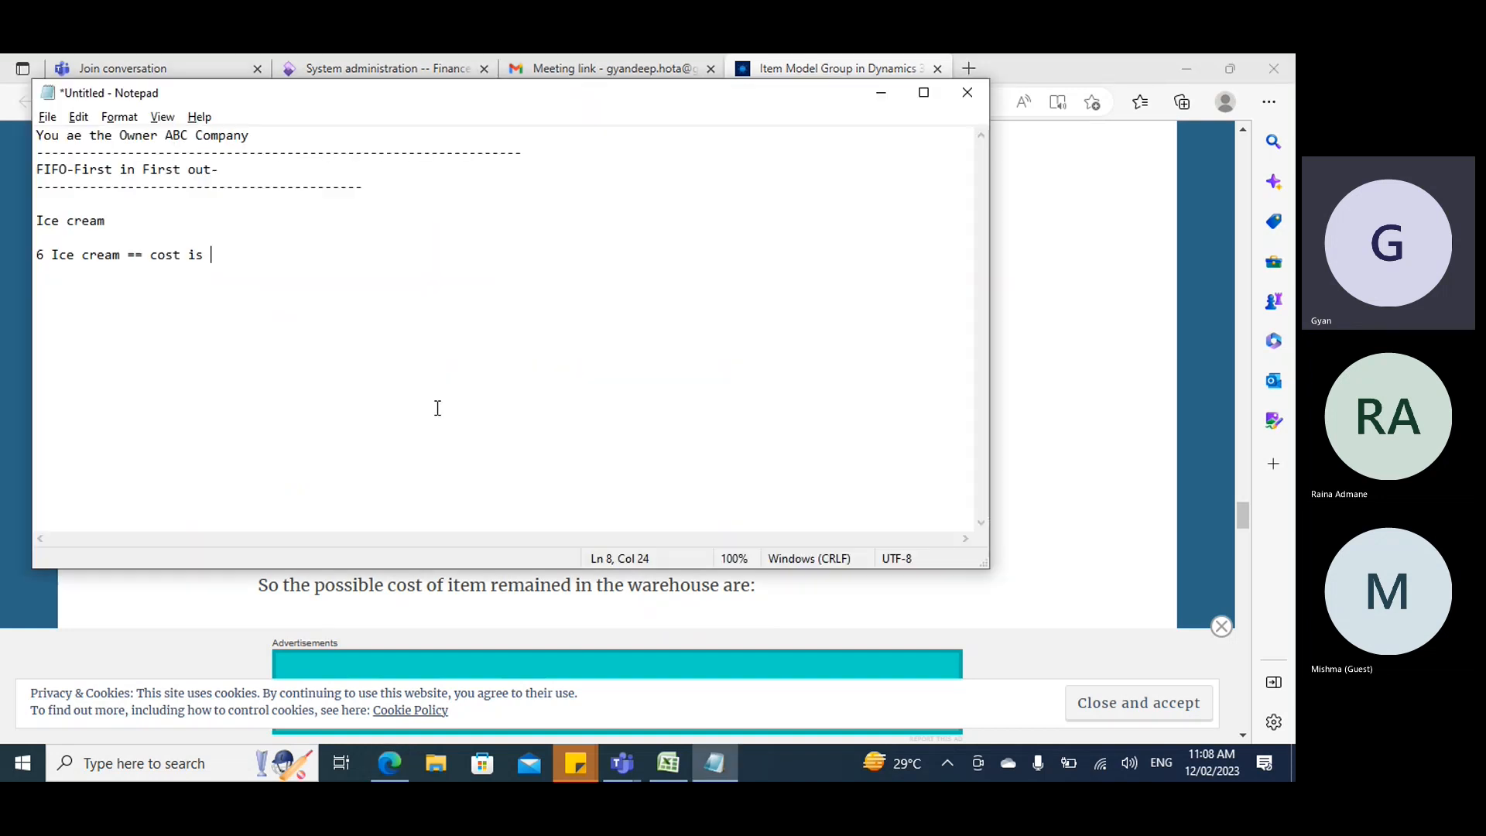
pyautogui.write('50 Rs')
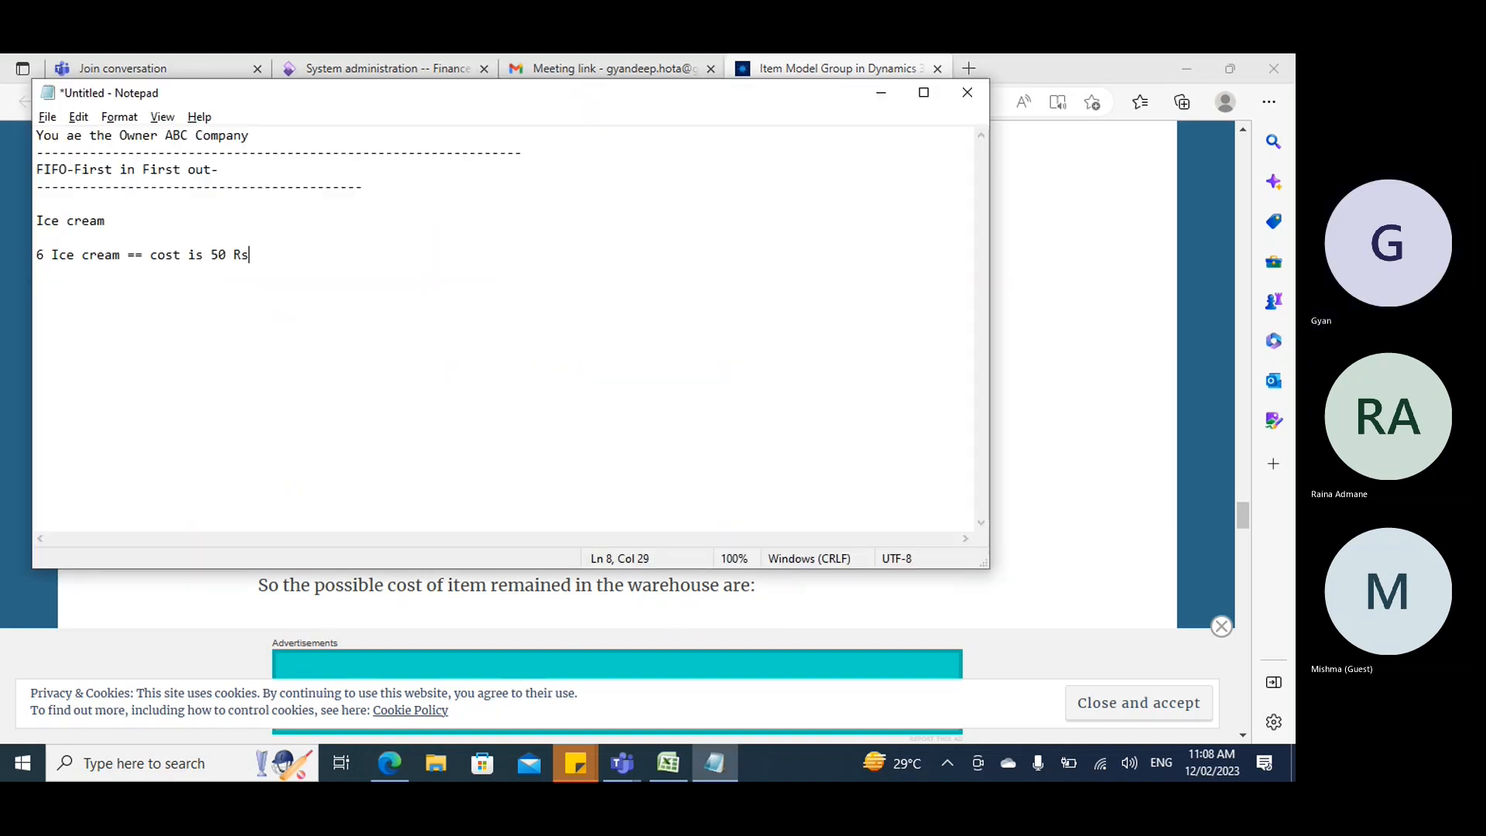
# Add the line "4 Ice Cream=== cost is 55 RS" in Notepad, checking the cost in the browser article.
pyautogui.press('Return')
pyautogui.write('4 Ince')
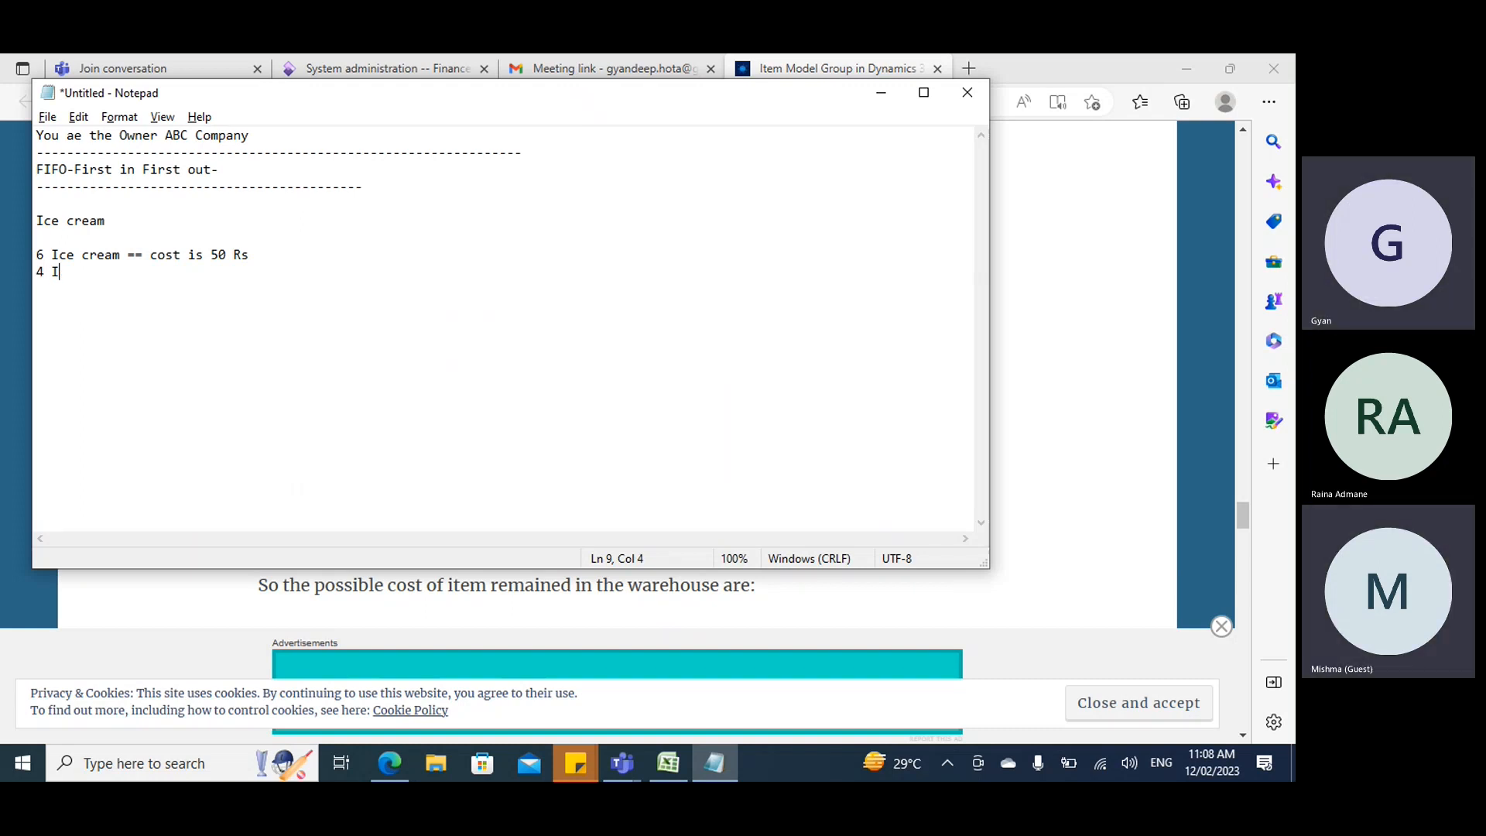
pyautogui.press('BackSpace')
pyautogui.press('BackSpace')
pyautogui.press('BackSpace')
pyautogui.press('BackSpace')
pyautogui.write('ce ')
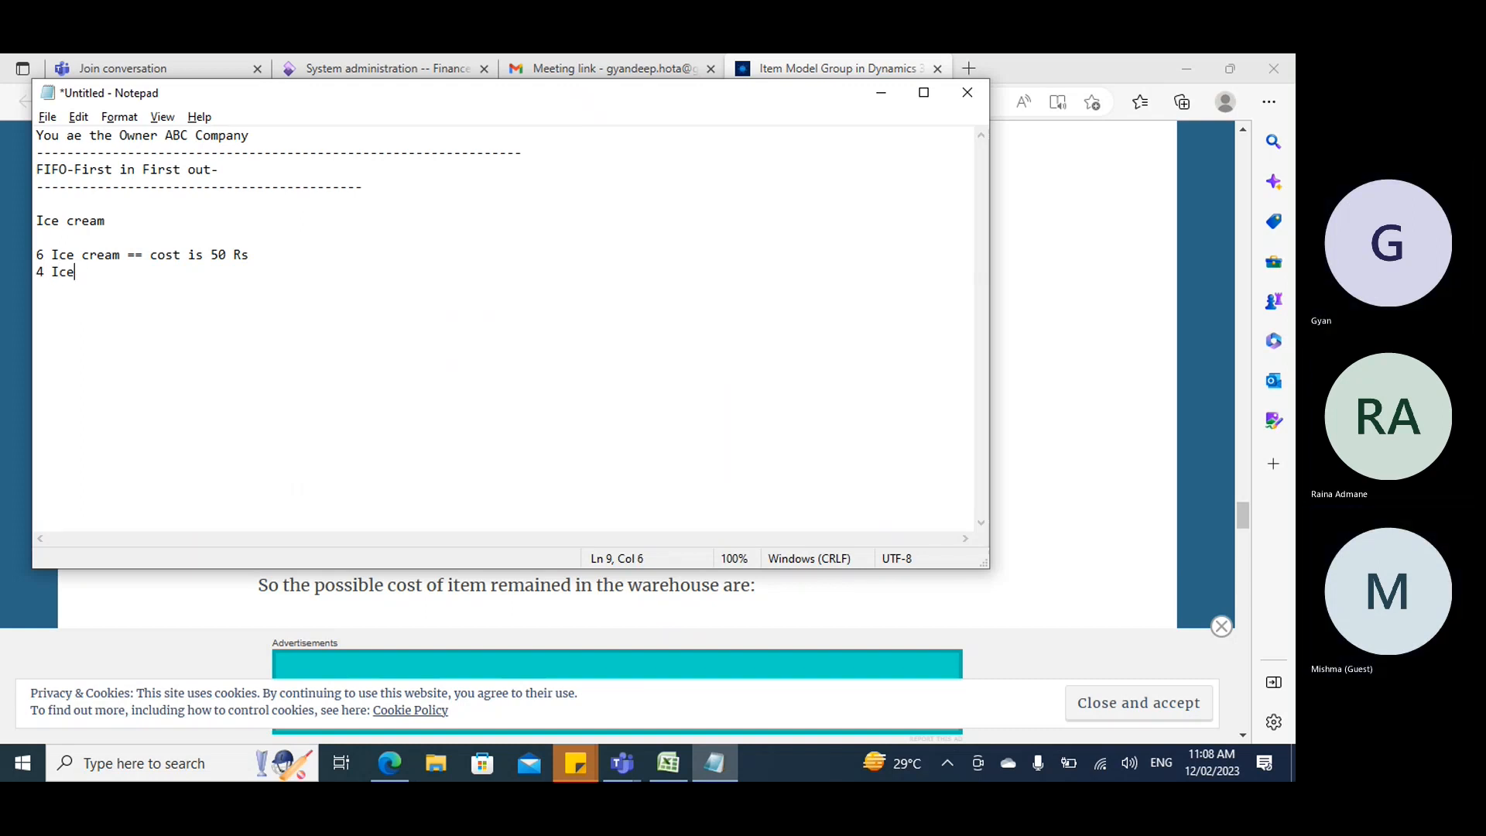
pyautogui.write('Cream==')
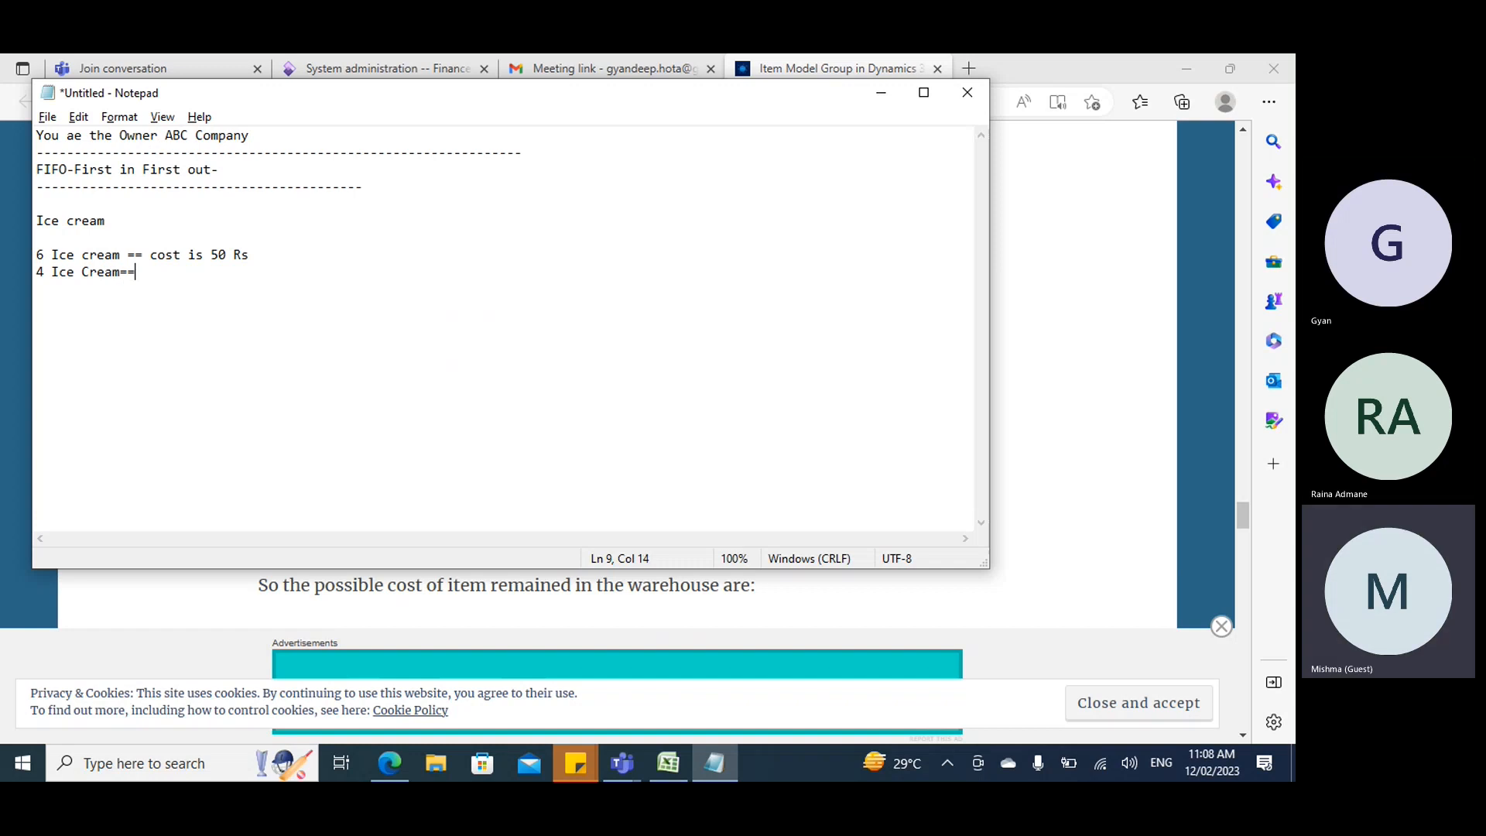
pyautogui.write('= cost is')
pyautogui.hotkey('alt', 'Tab')
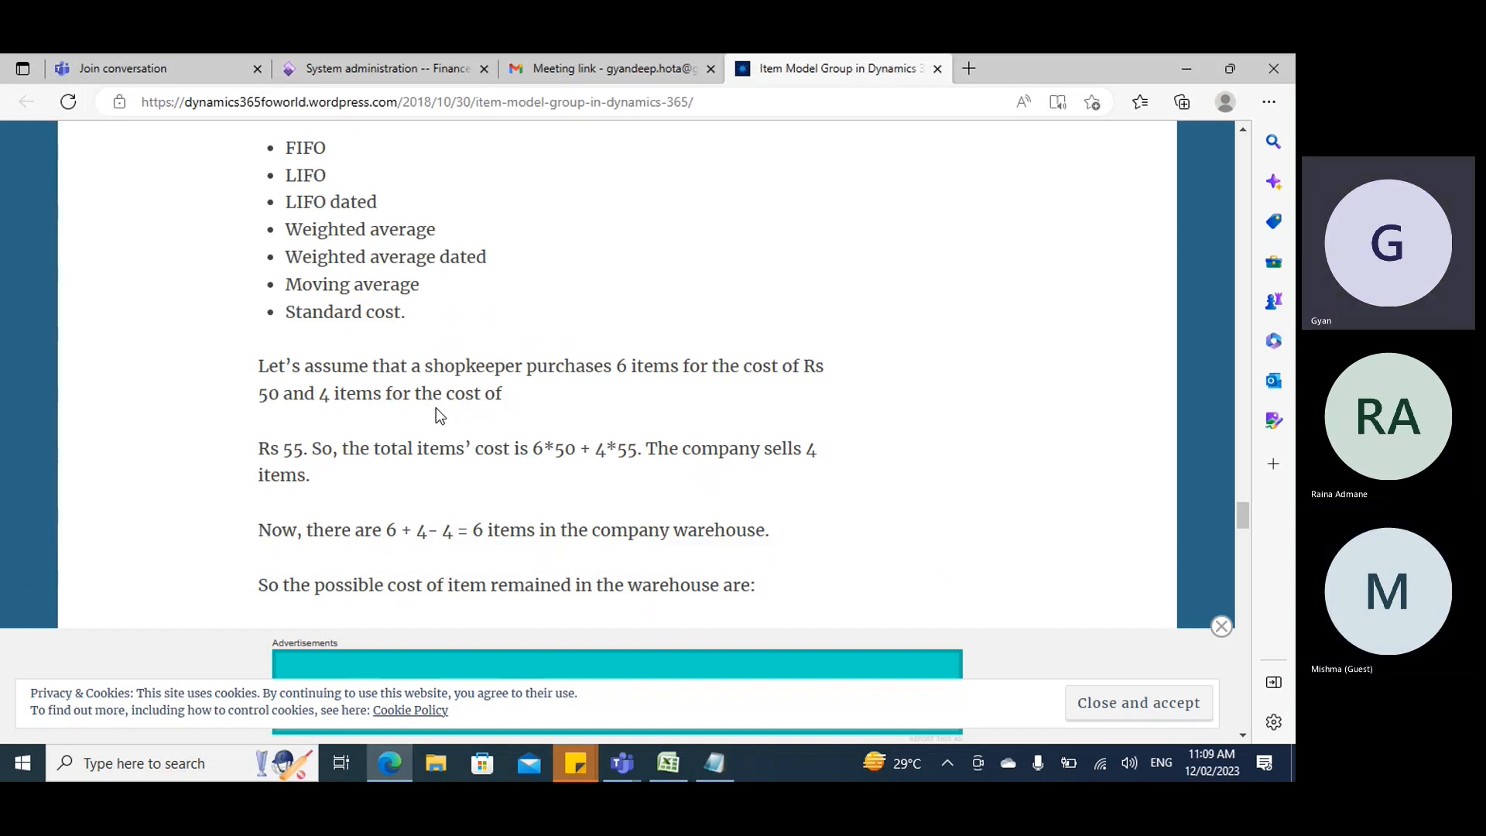
pyautogui.hotkey('alt', 'Tab')
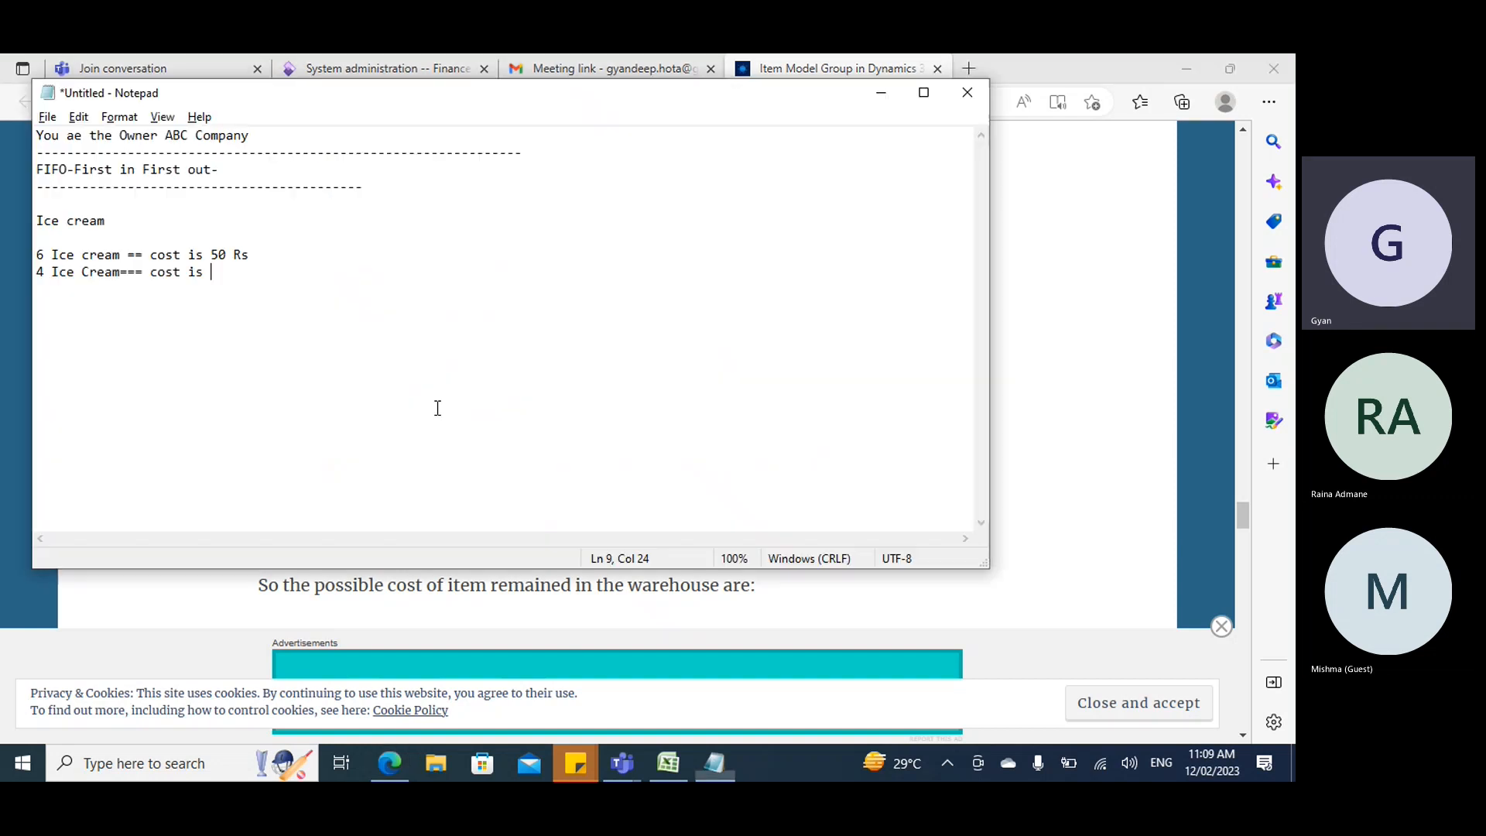
pyautogui.write('55')
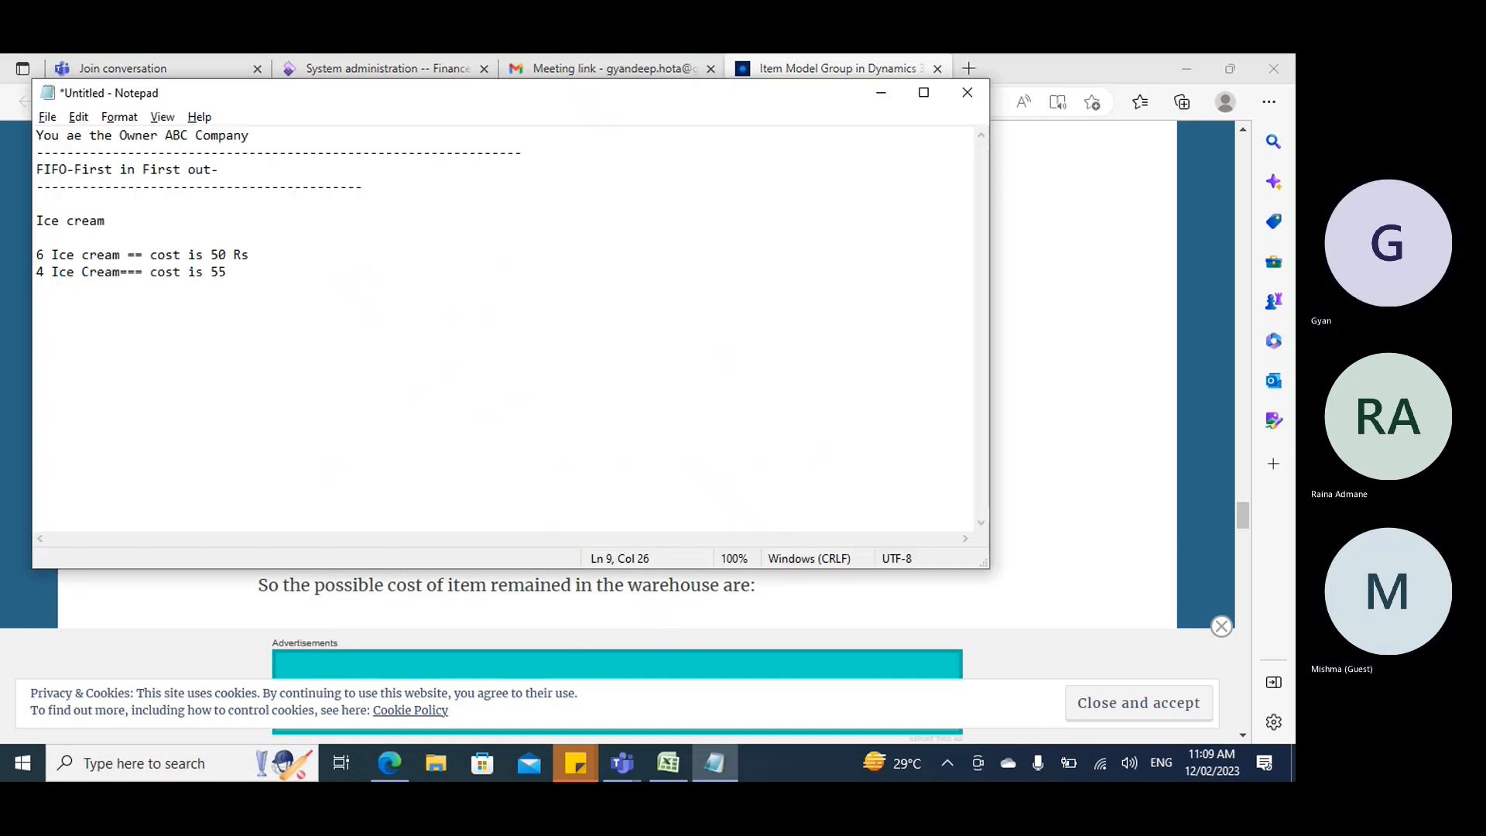
pyautogui.write('RS')
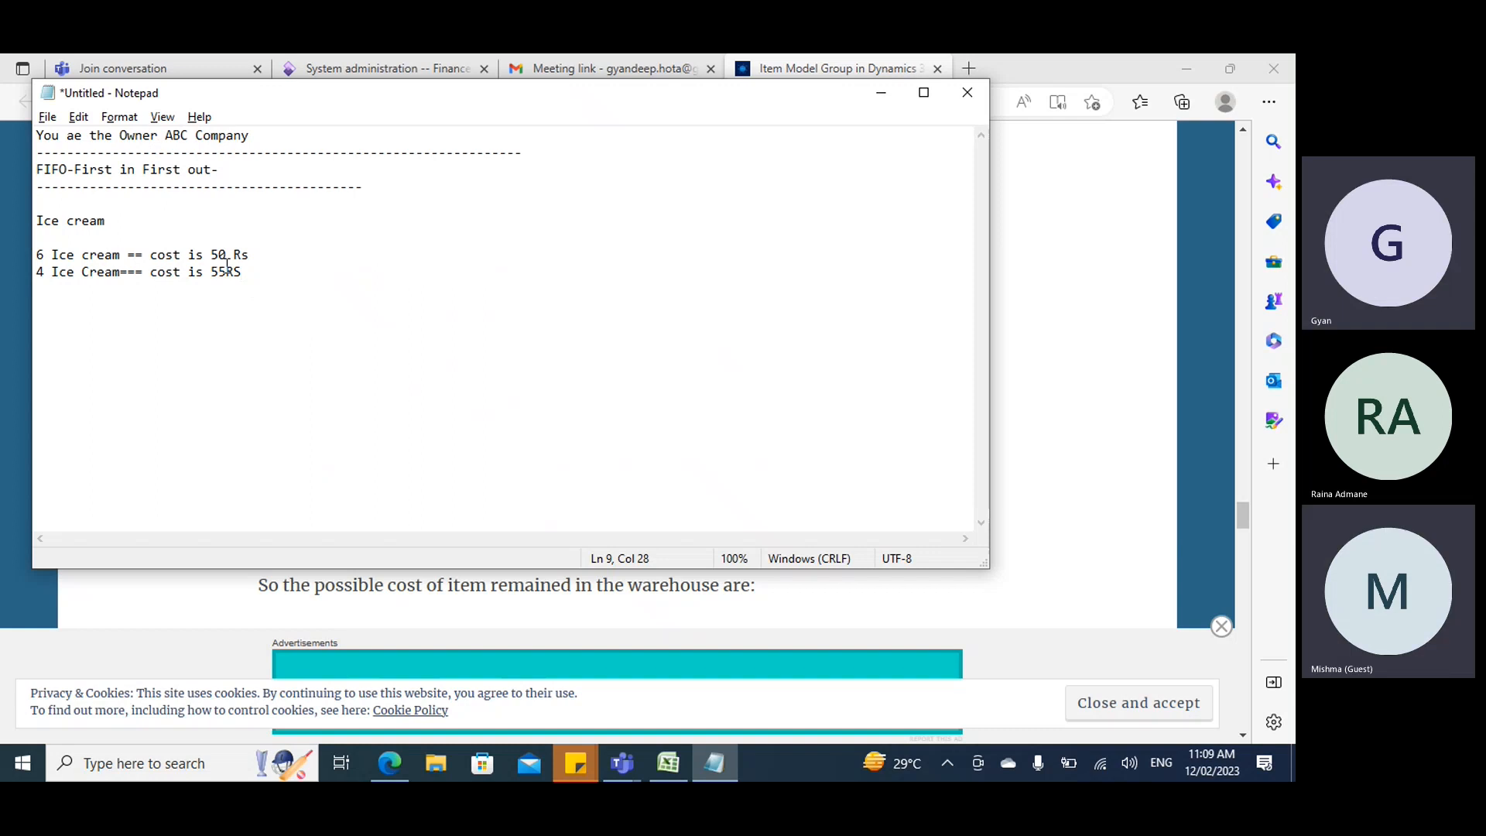
pyautogui.click(227, 265)
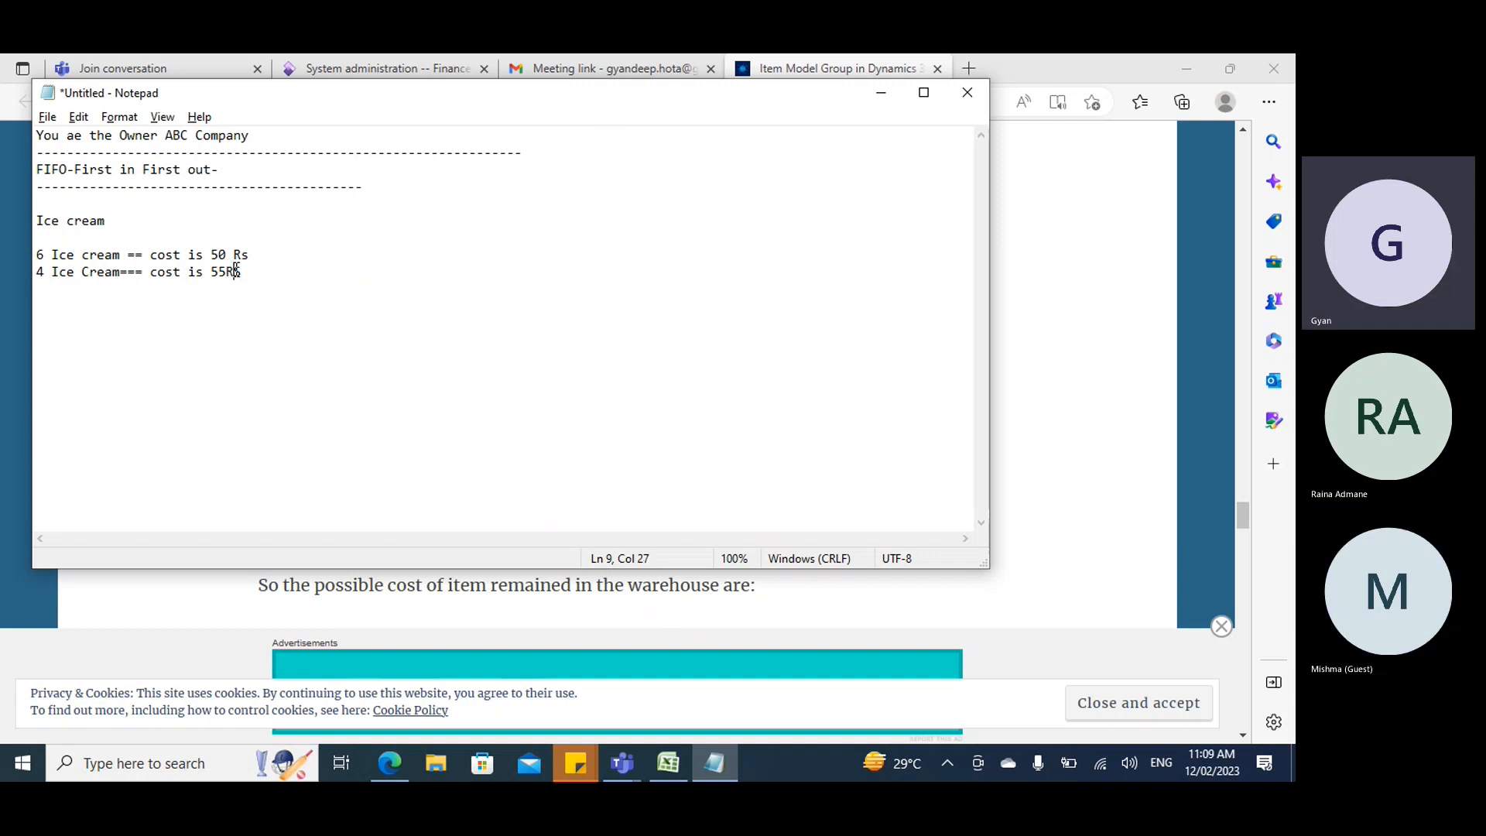
# Prefix the 6 ice cream line with the label "First Purchase----".
pyautogui.click(39, 256)
pyautogui.write('First')
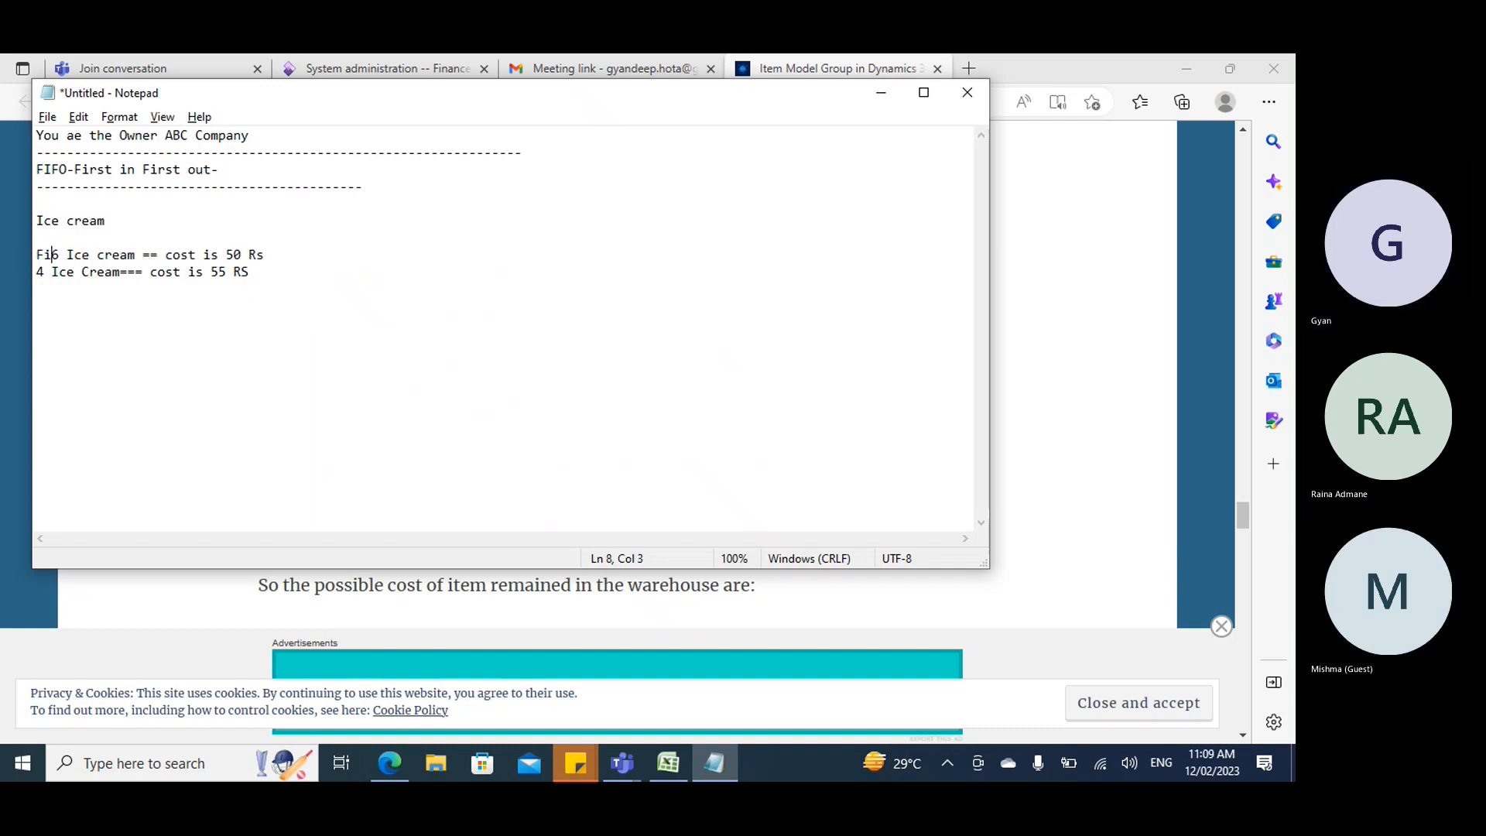
pyautogui.write('-')
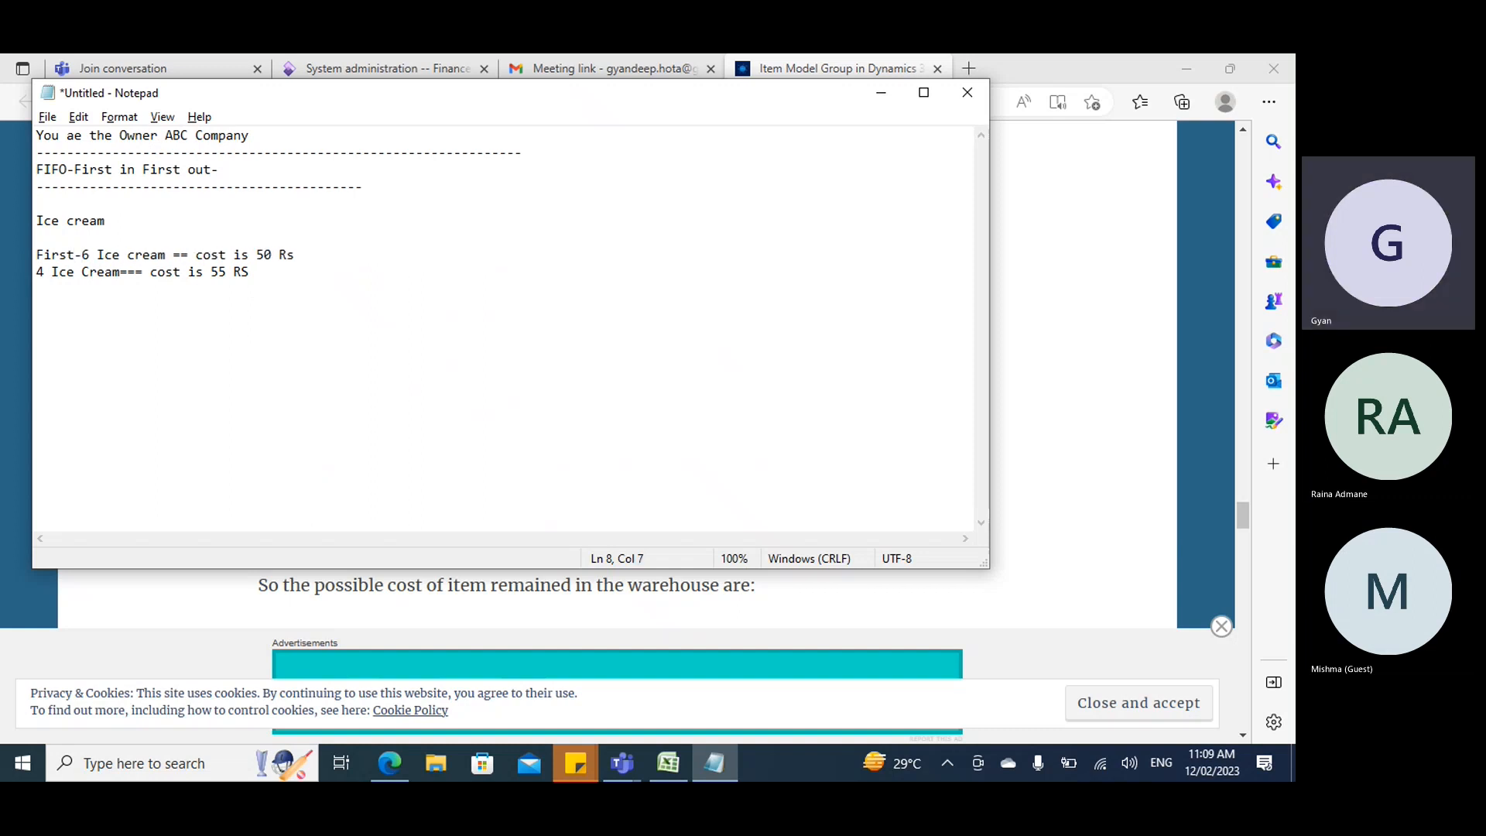
pyautogui.press('BackSpace')
pyautogui.write('Pur')
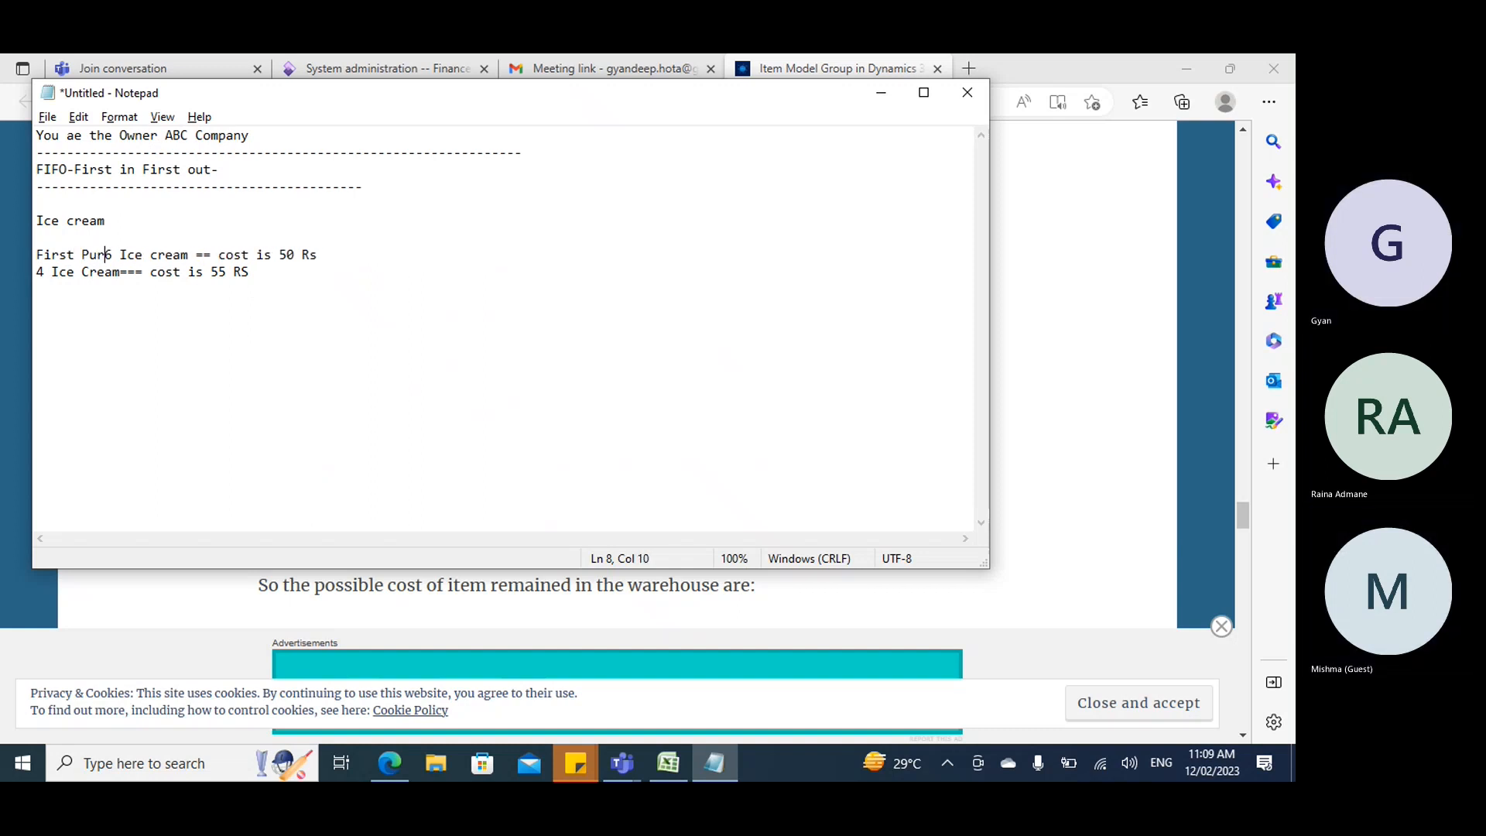
pyautogui.write('chasee')
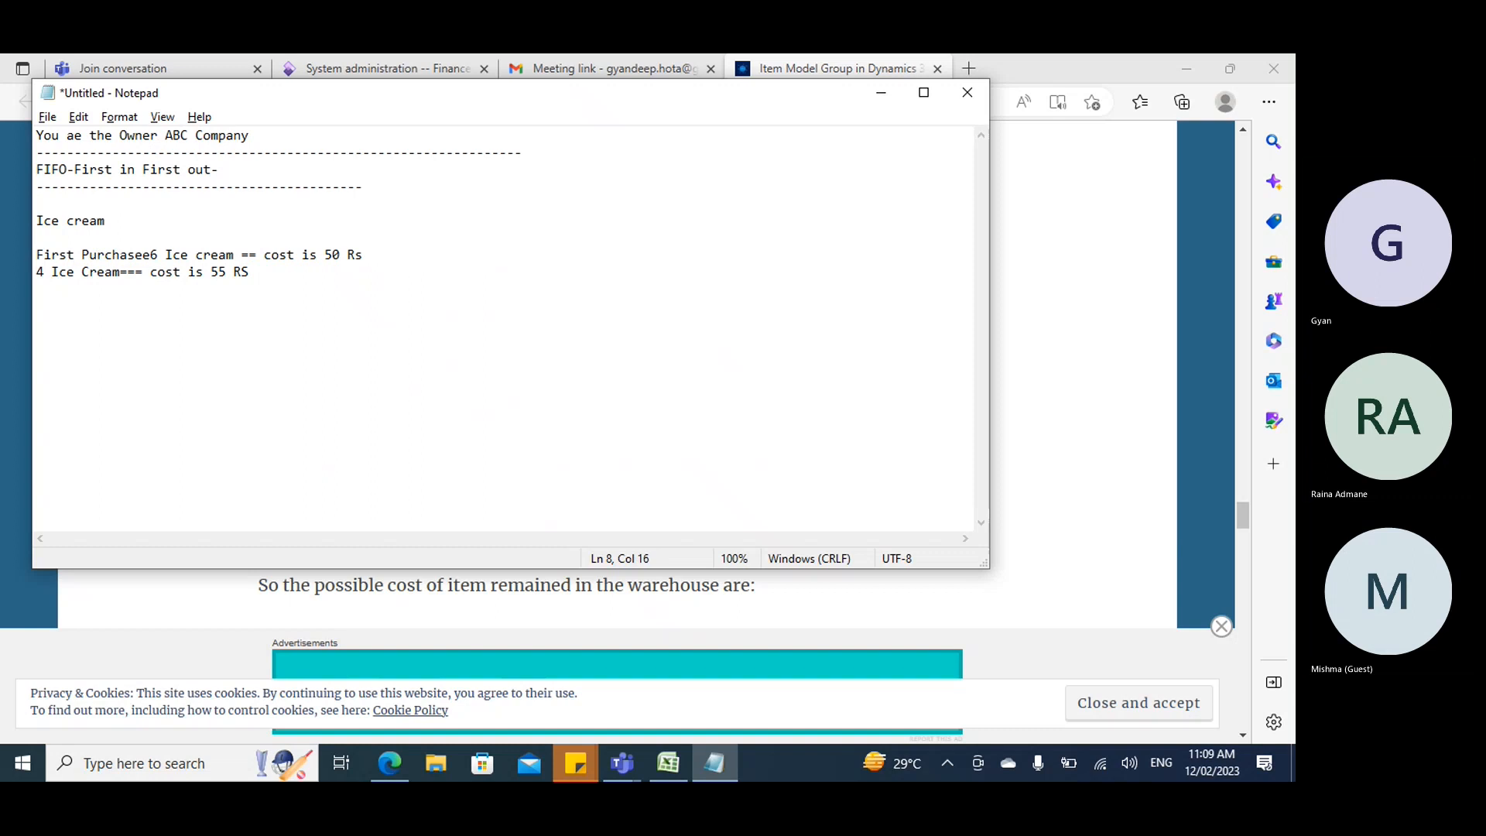
pyautogui.press('BackSpace')
pyautogui.press('BackSpace')
pyautogui.write('e----')
# Prefix the 4 ice cream line with the label "Second Purchase----".
pyautogui.click(38, 271)
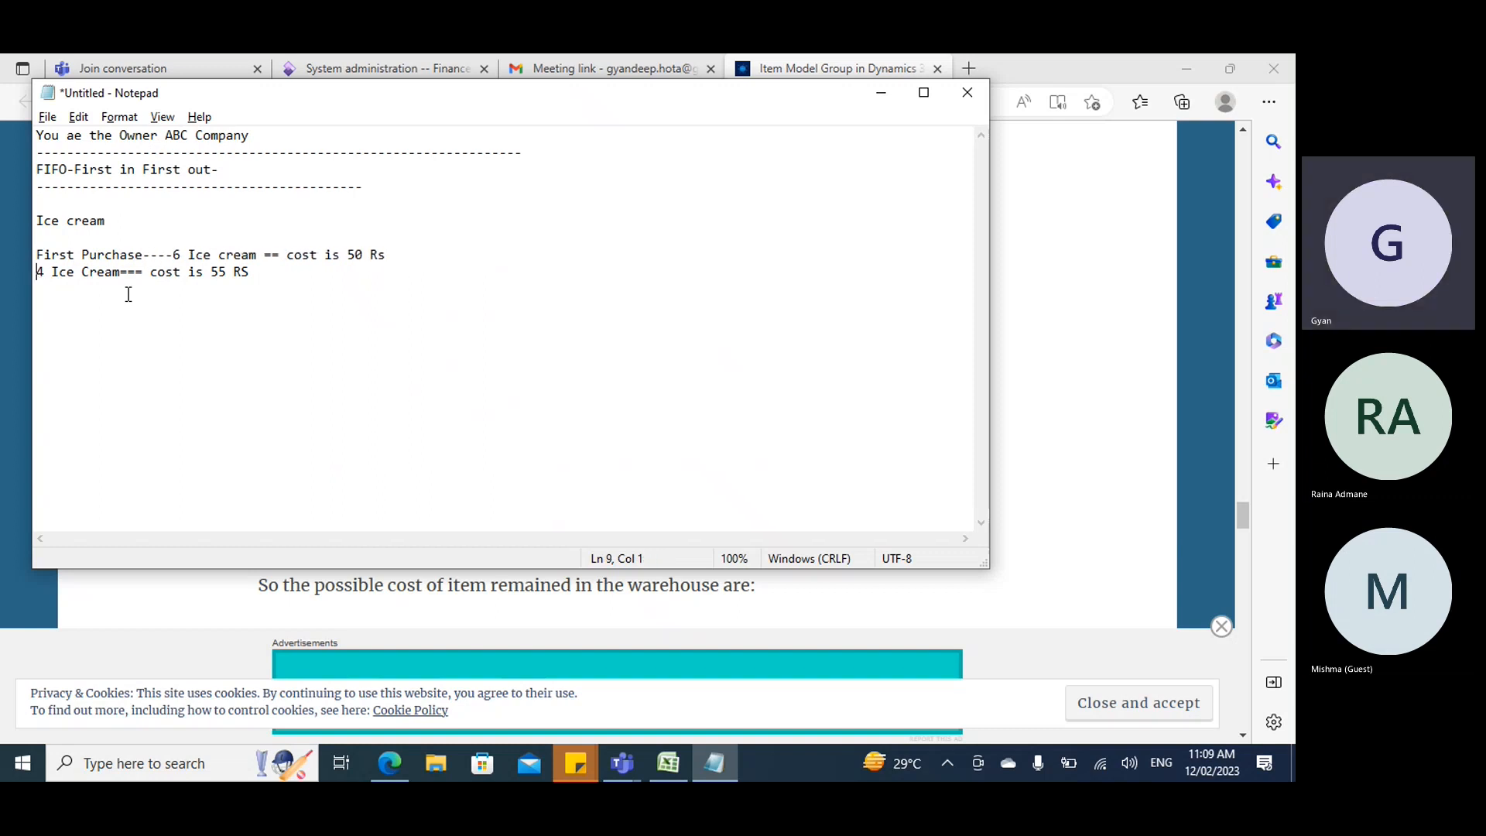
pyautogui.write('Secnd ')
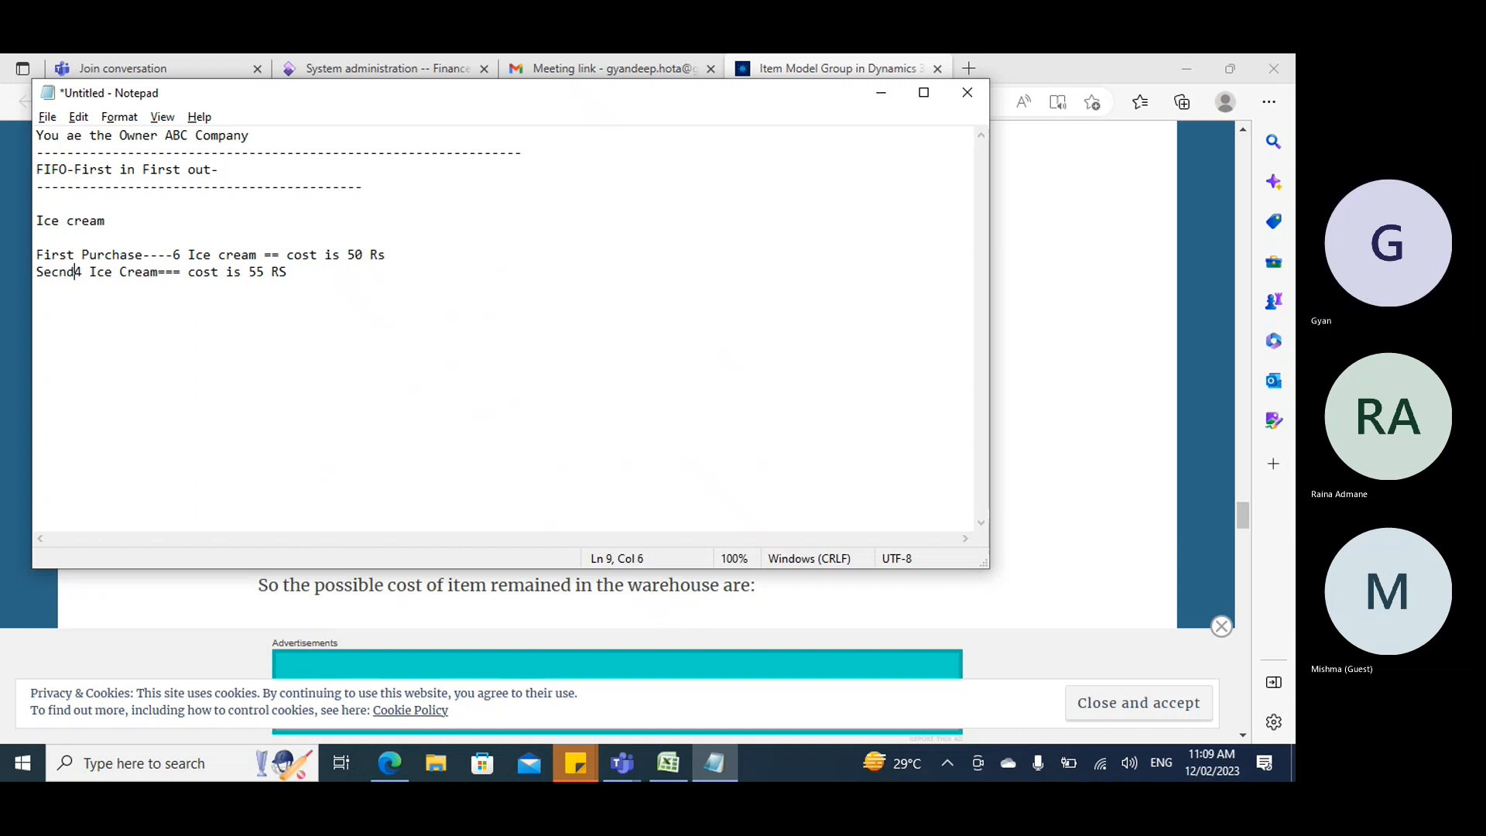
pyautogui.write('Purchase')
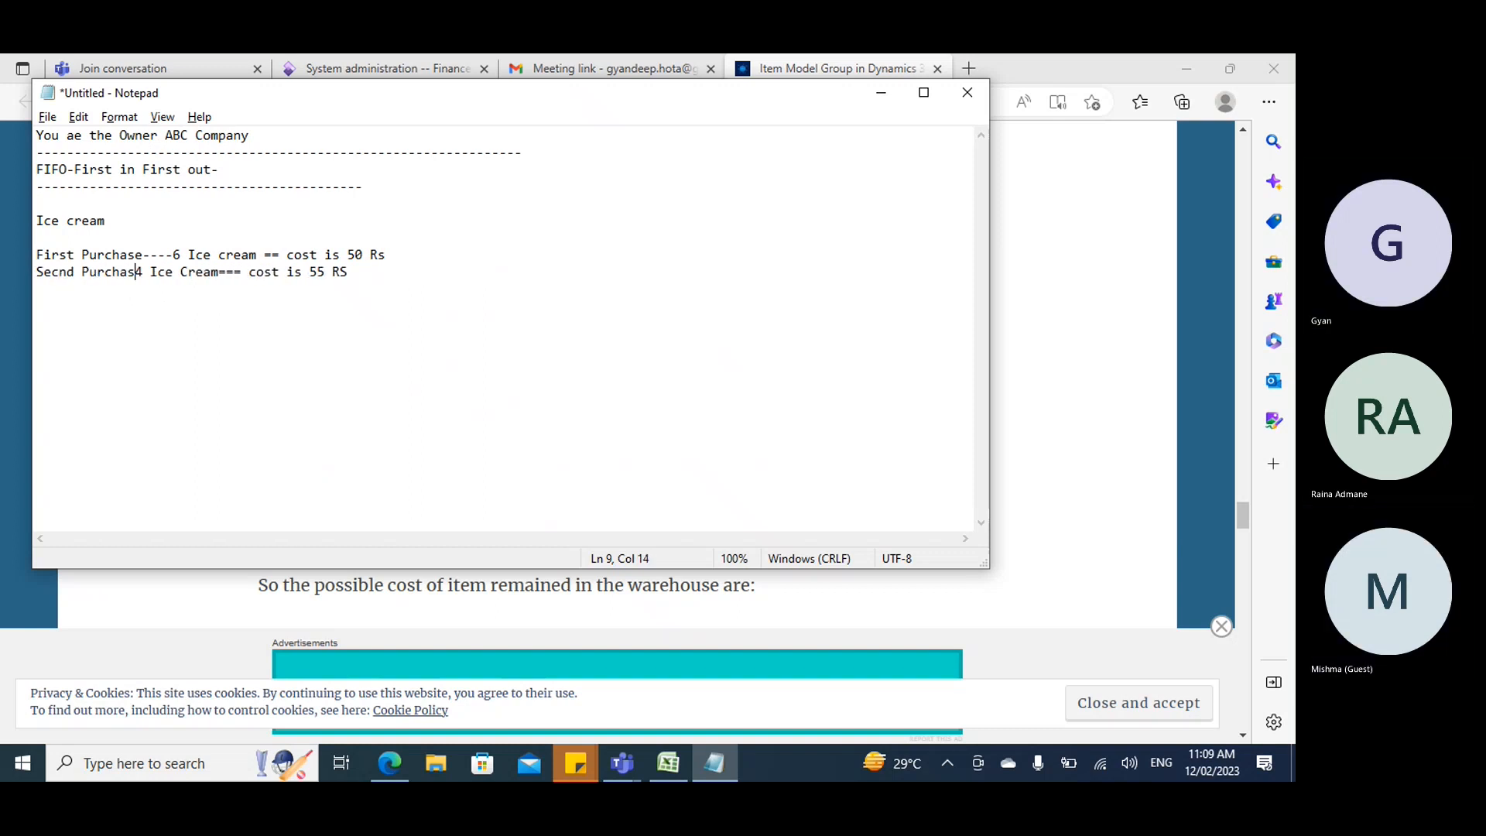
pyautogui.write('---')
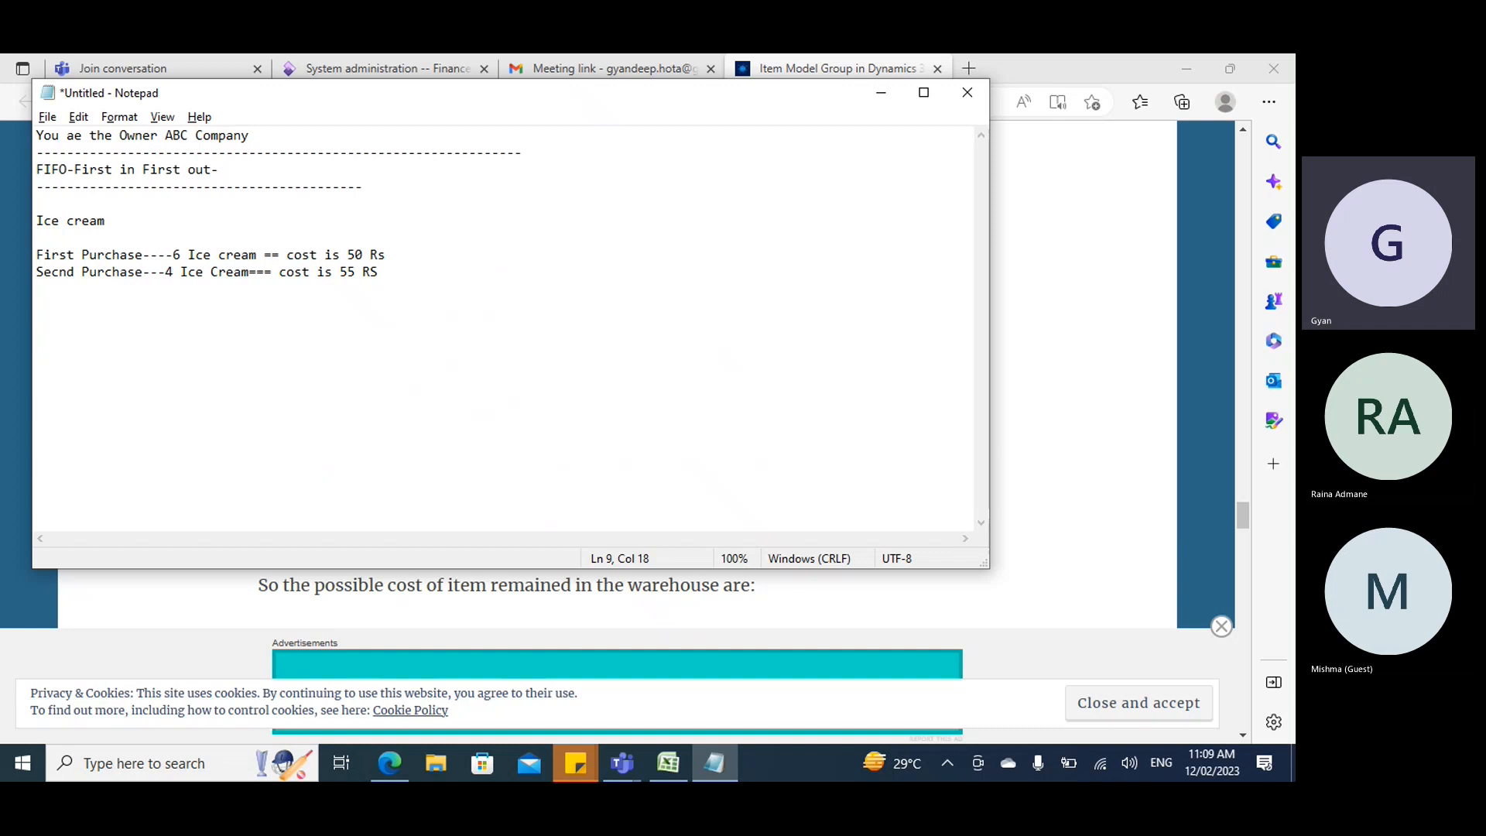
pyautogui.write('-')
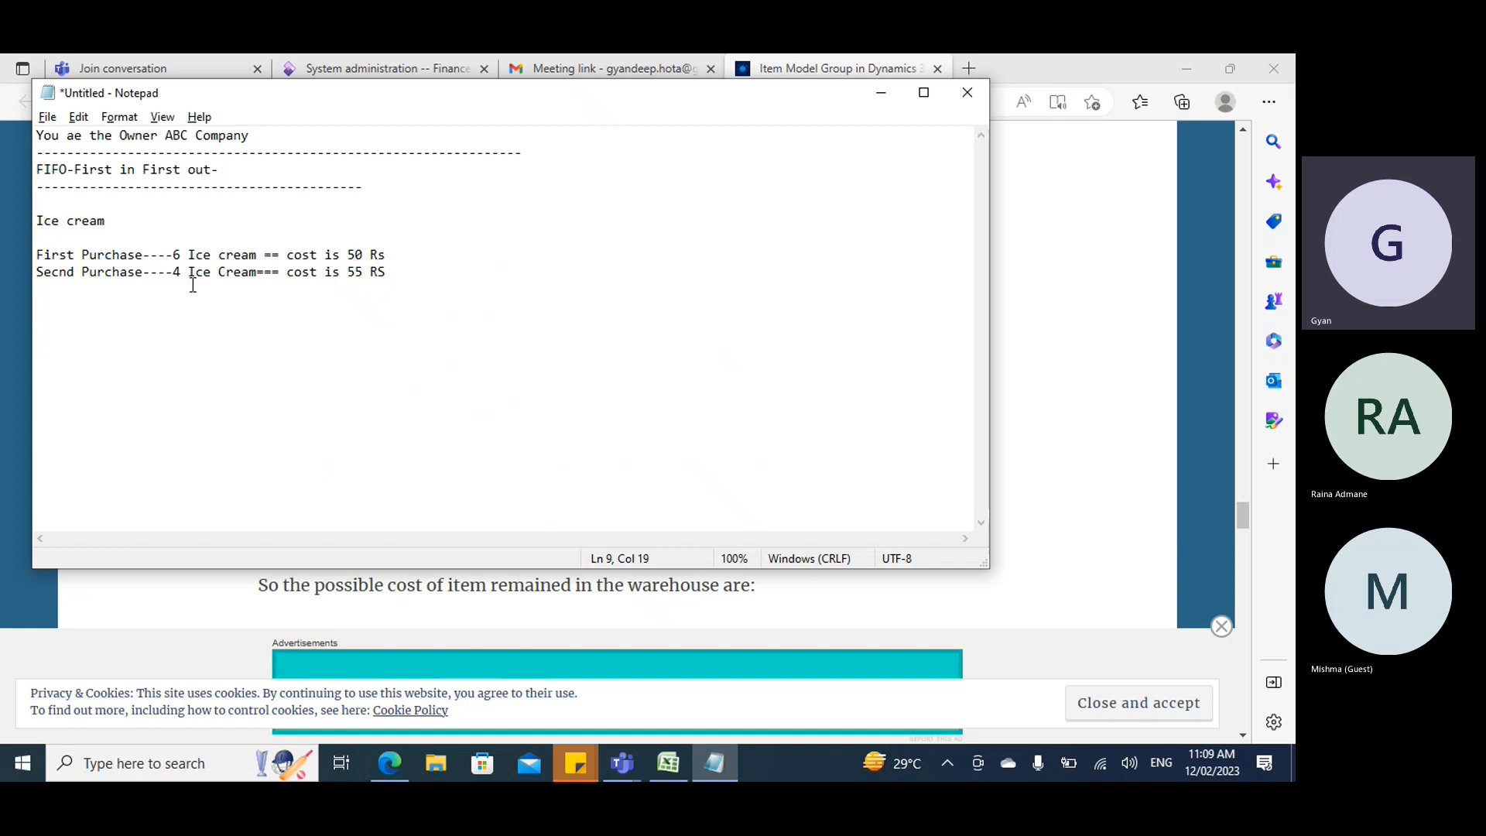
pyautogui.click(62, 267)
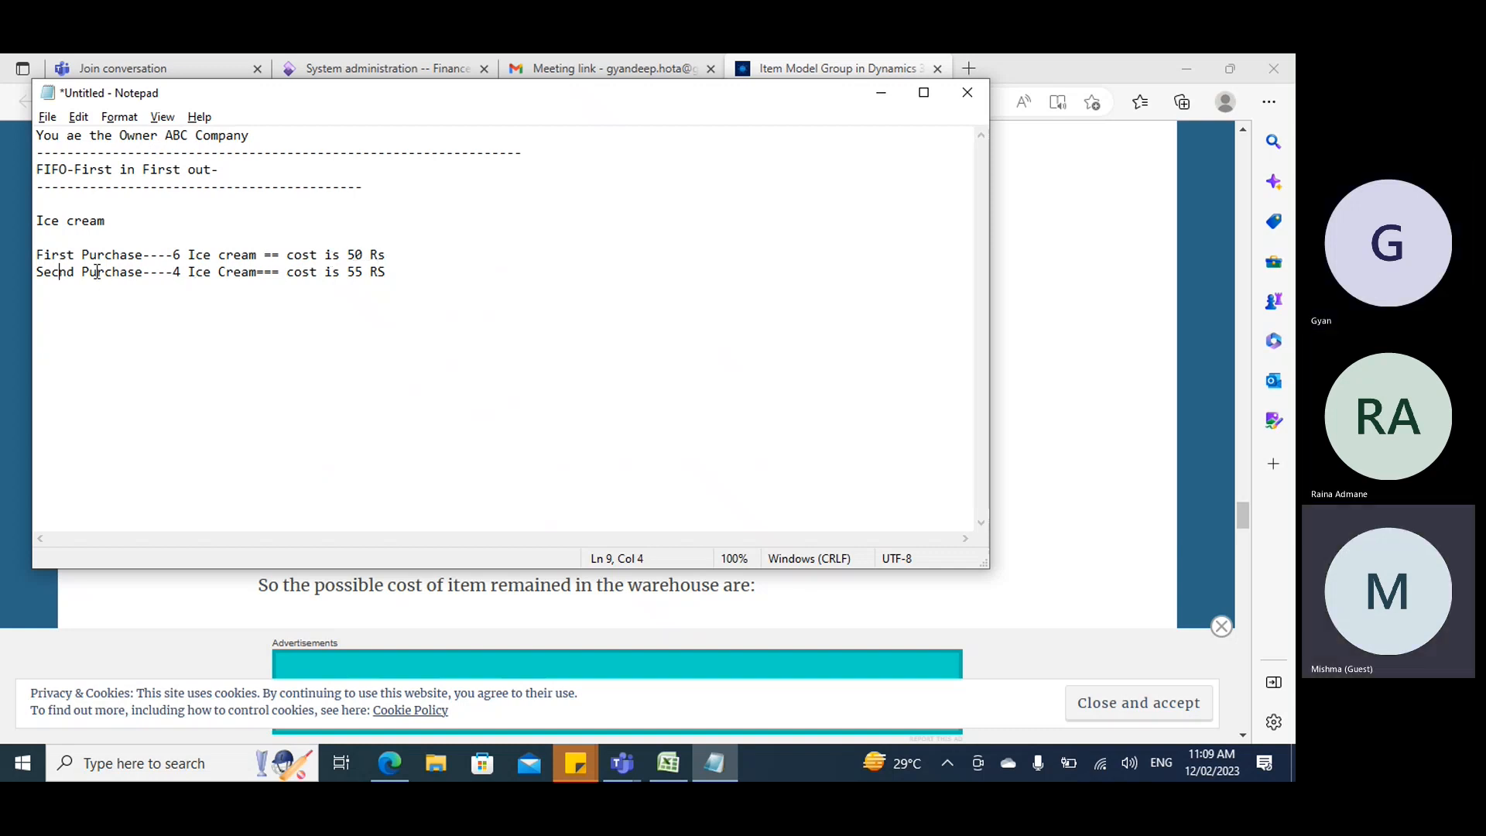
pyautogui.write('o')
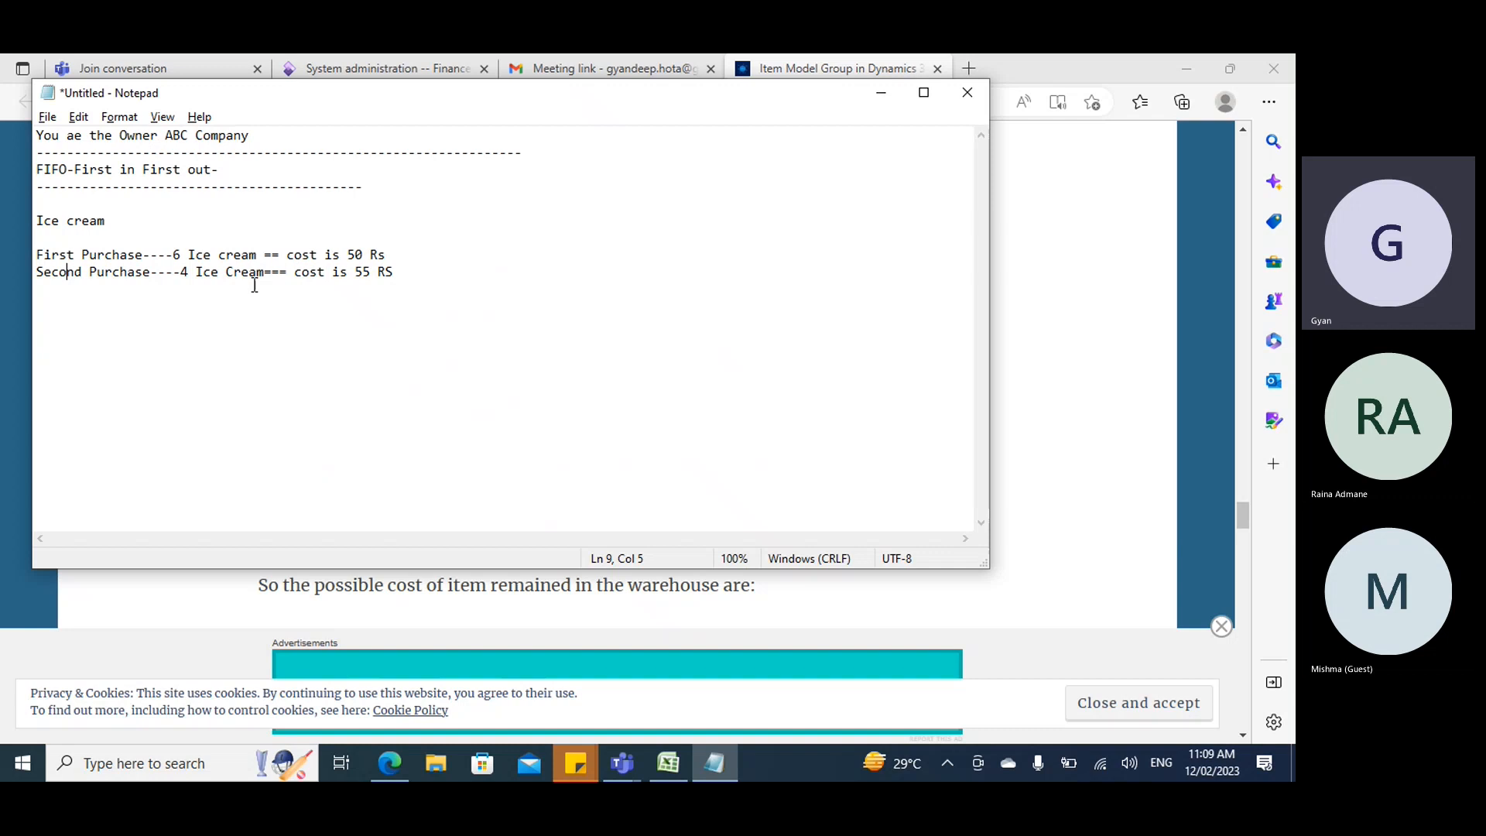
# Add a dashed separator line below the second purchase line.
pyautogui.click(391, 277)
pyautogui.press('Return')
pyautogui.write('--------------------------------------')
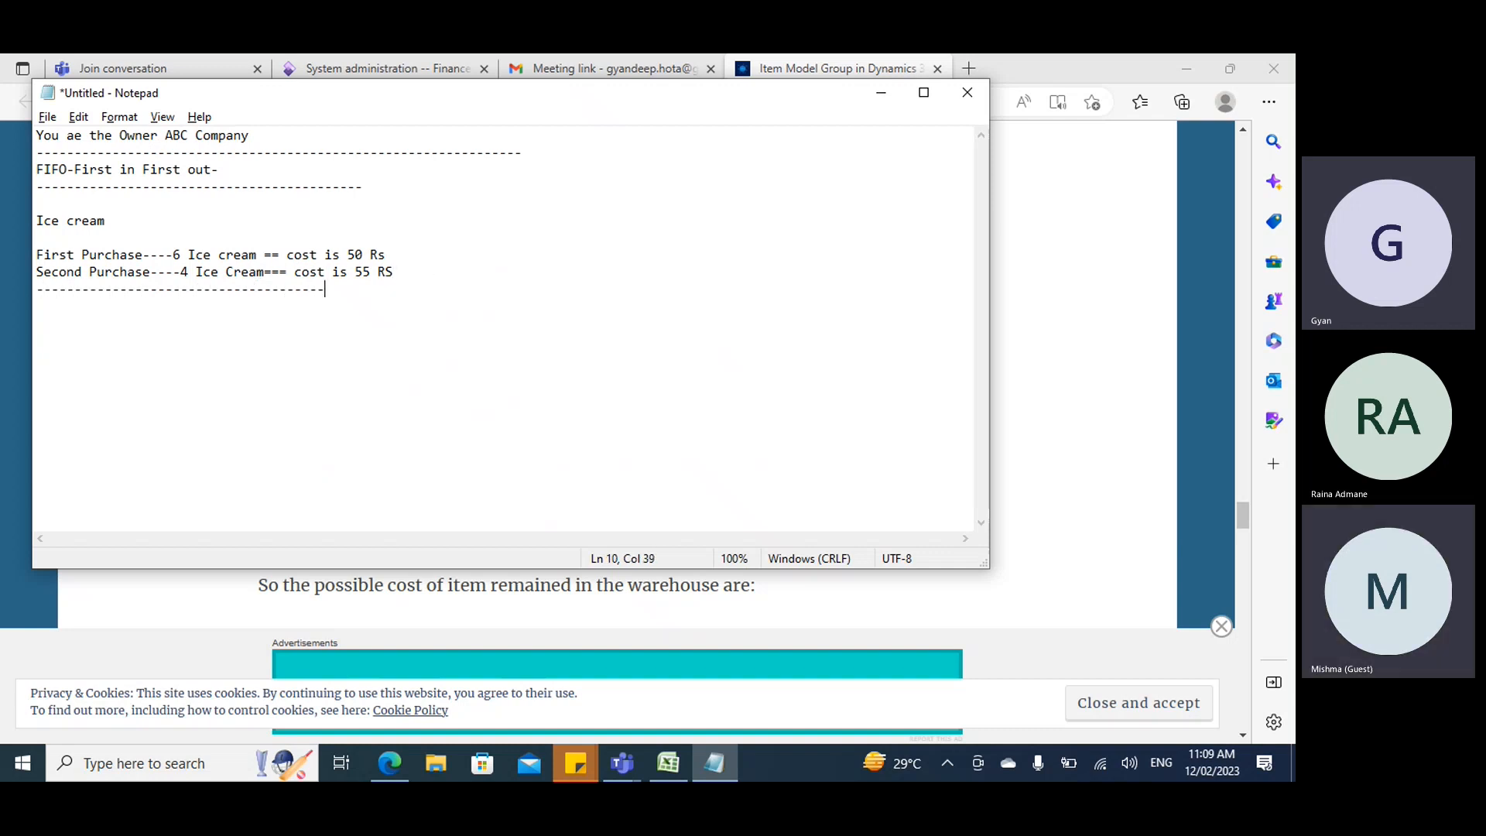
# Extend the dashed separator below the second purchase line and add the line "Ice cream 10" beneath it.
pyautogui.write('-------------------')
pyautogui.press('Return')
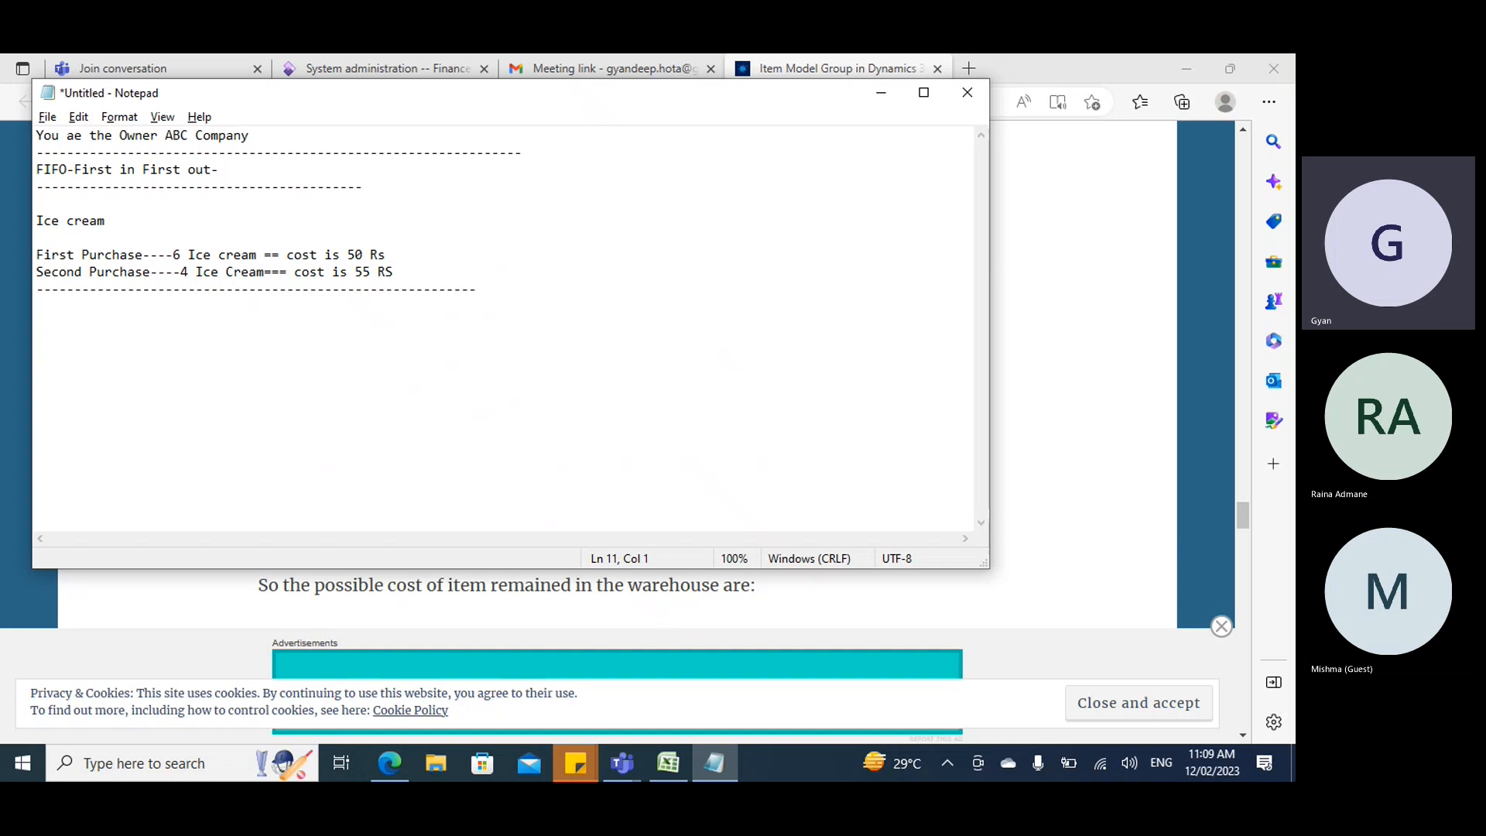
pyautogui.write('Ice create')
pyautogui.press('BackSpace')
pyautogui.press('BackSpace')
pyautogui.press('BackSpace')
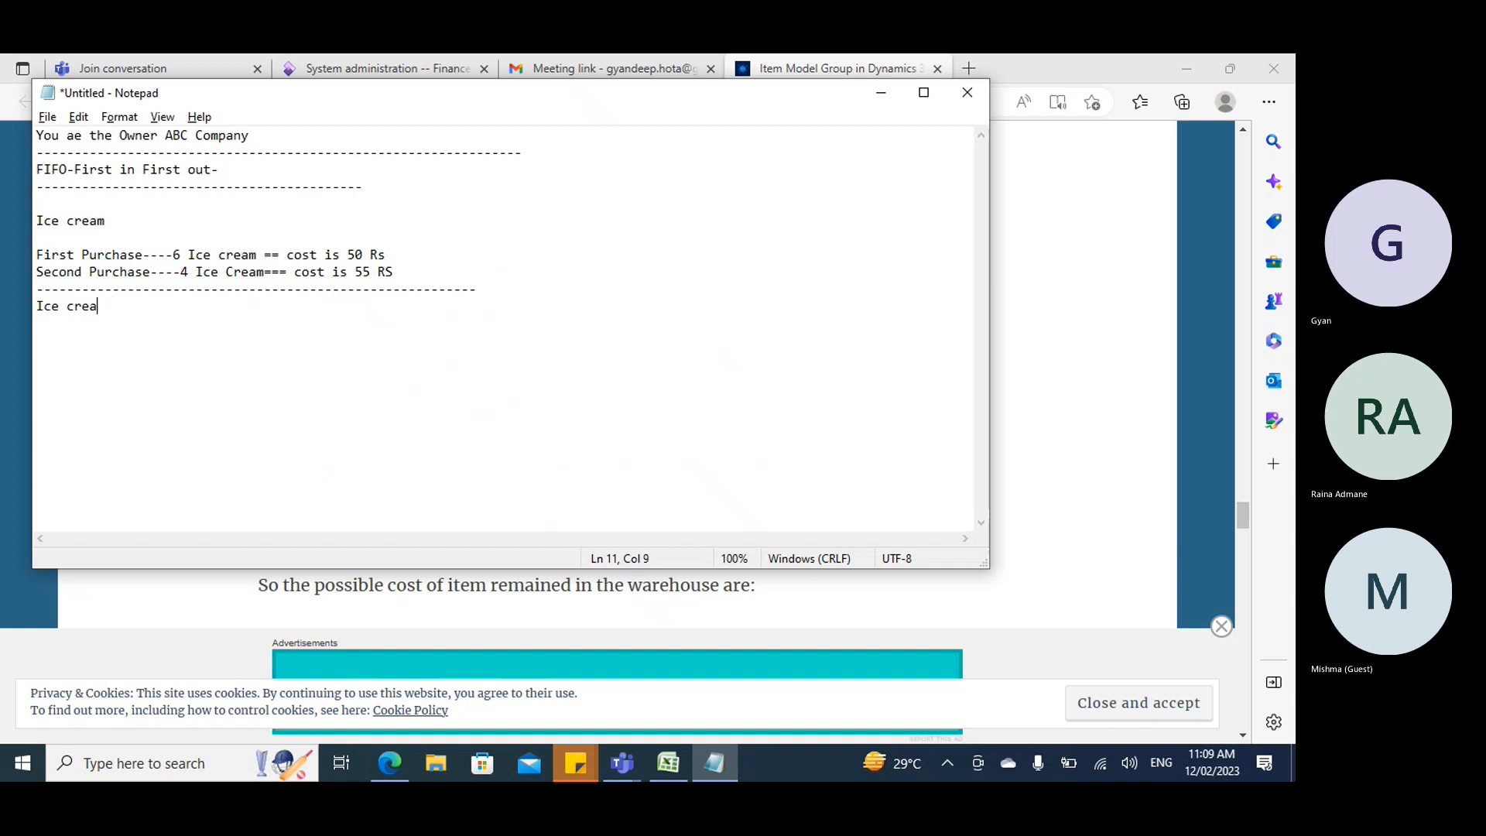
pyautogui.write('m 10')
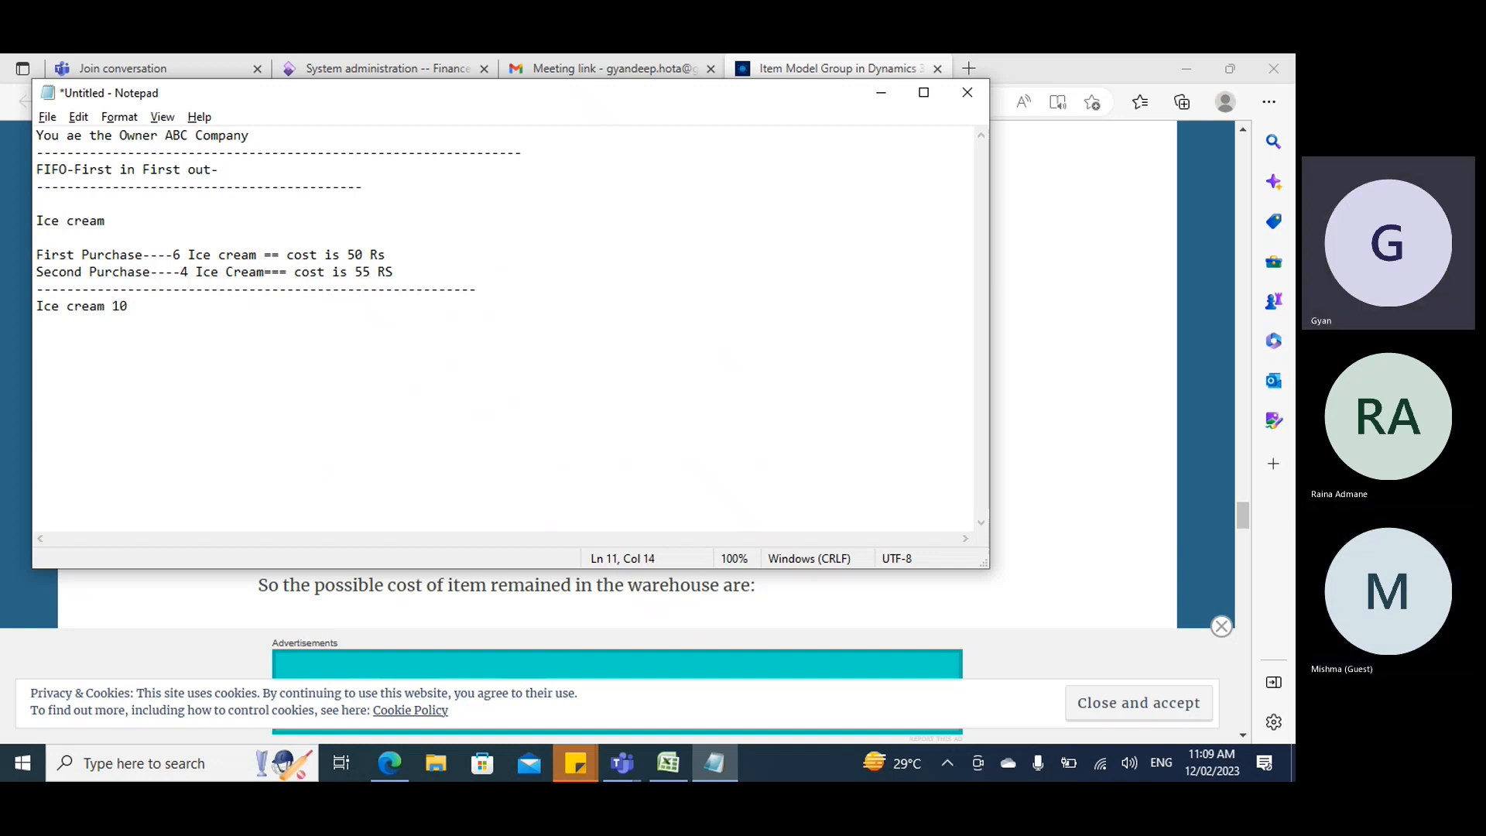
# Add the total cost line "6*50+4*55 == 300+" below the ice cream quantity, checking the calculation against the browser article.
pyautogui.hotkey('alt', 'Tab')
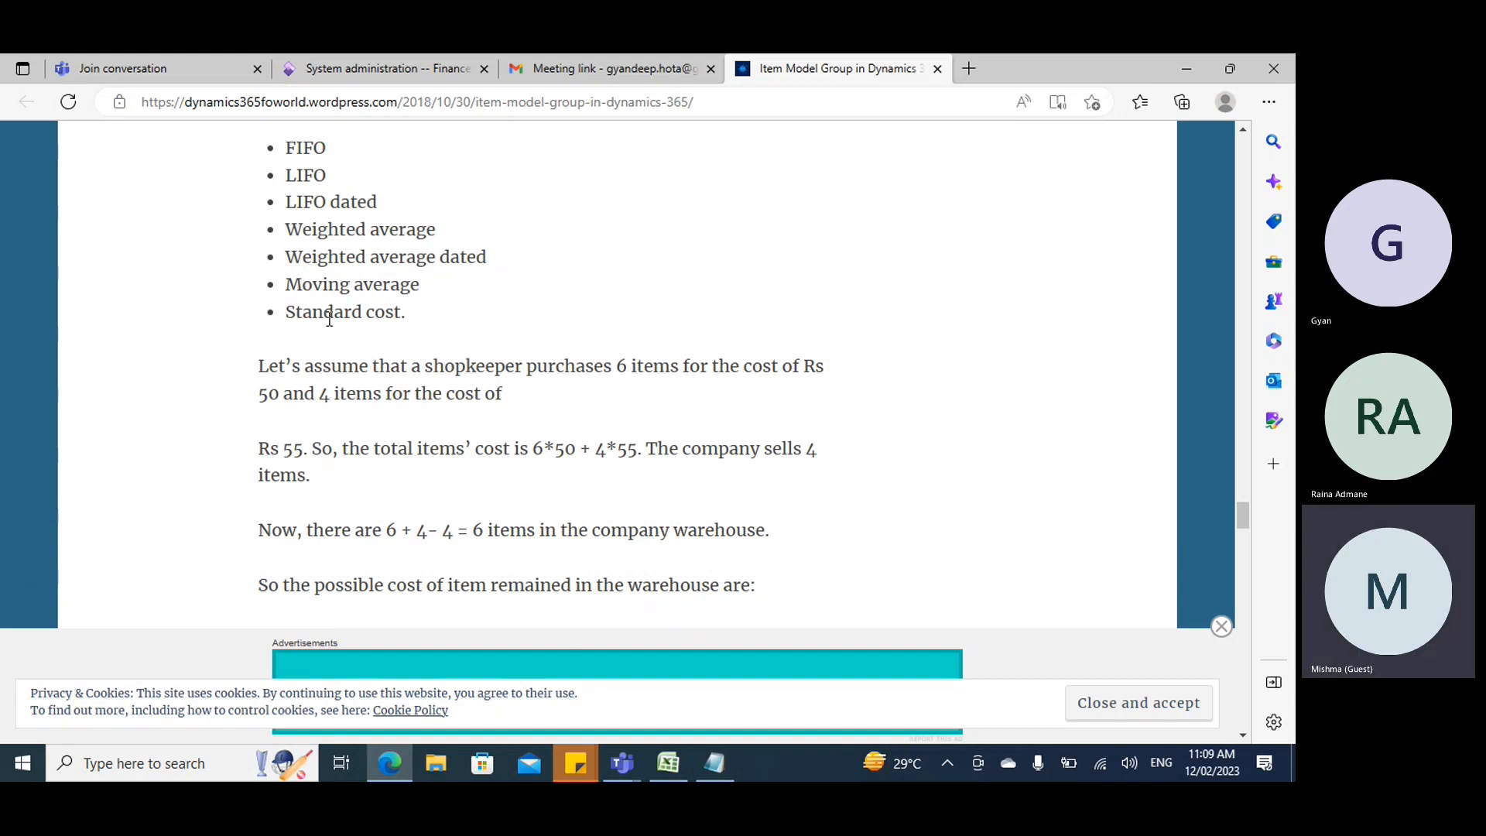
pyautogui.hotkey('alt', 'Tab')
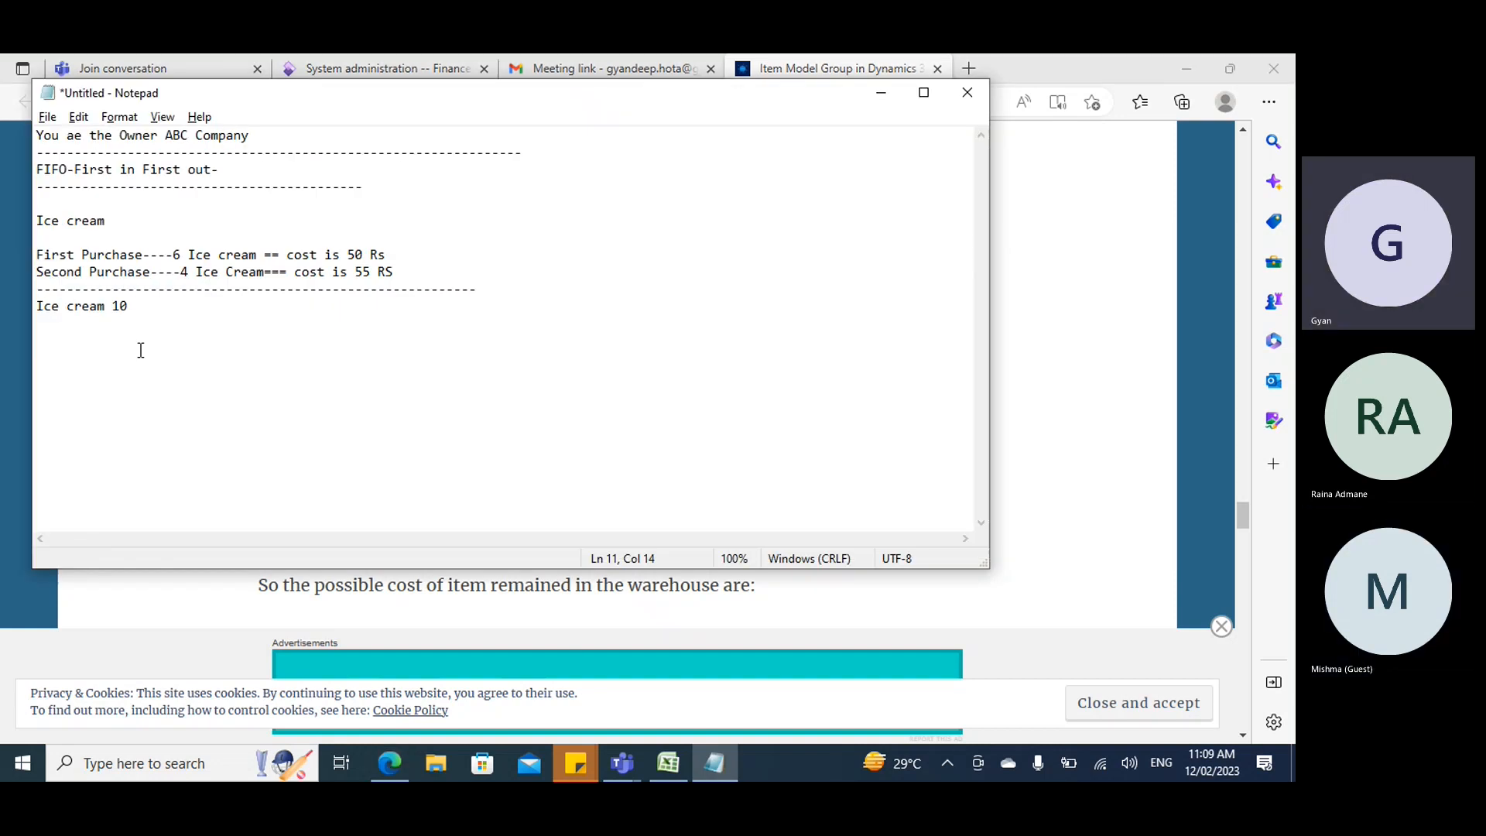
pyautogui.press('Return')
pyautogui.write('6*50+')
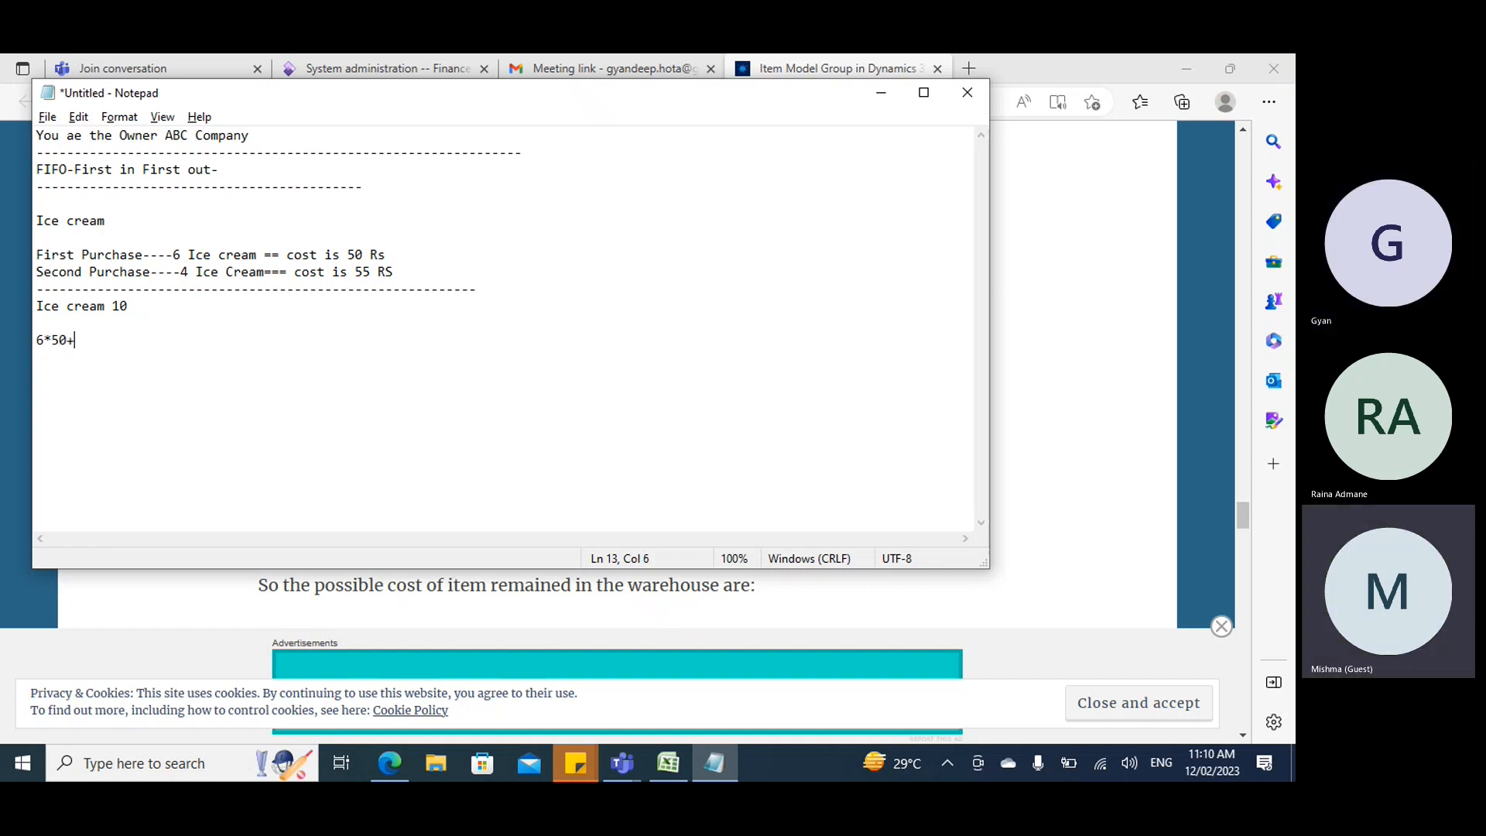
pyautogui.write('4*55')
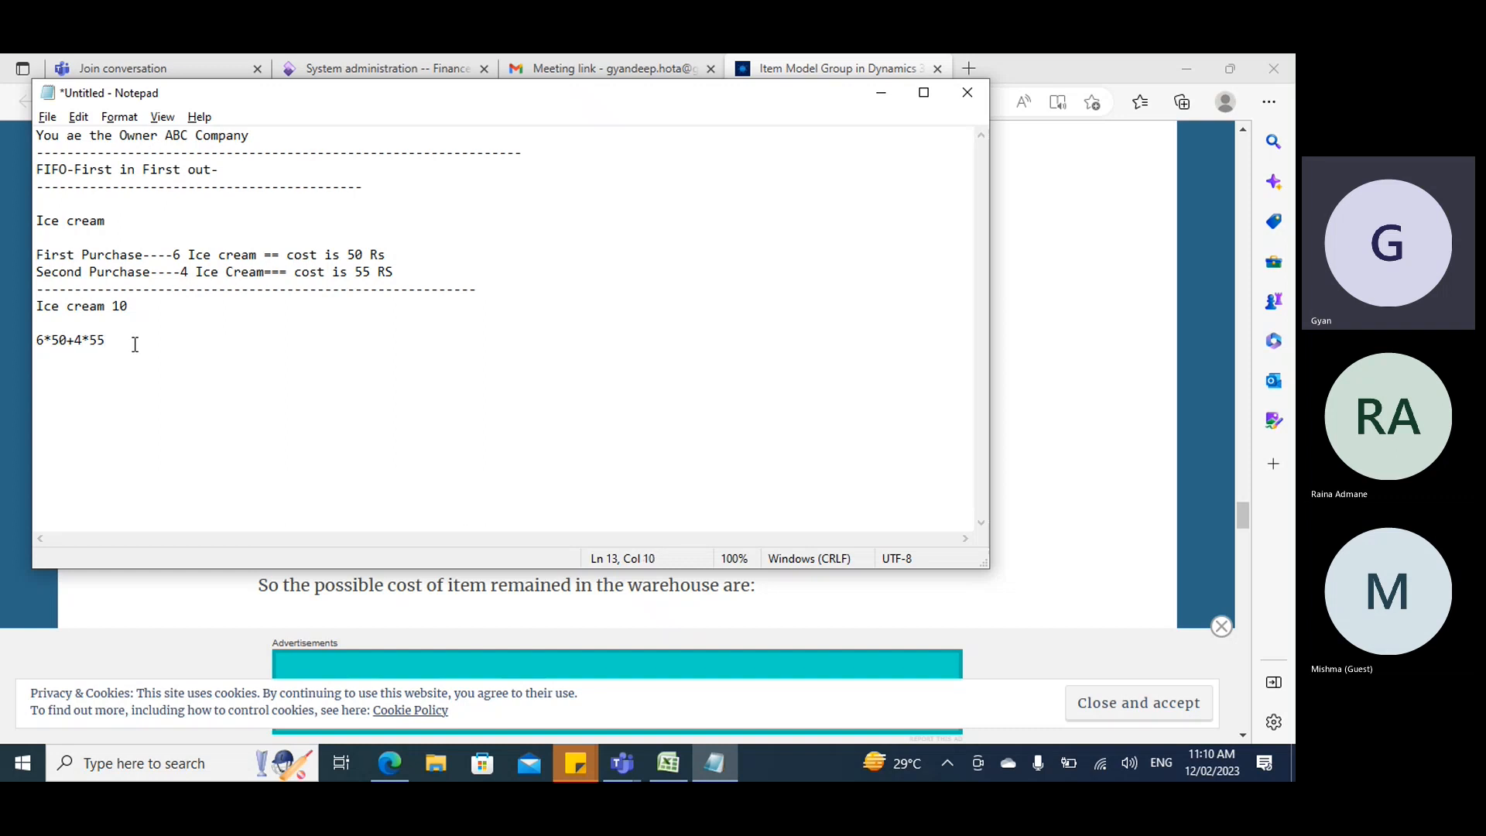
pyautogui.write(' ==')
pyautogui.hotkey('alt', 'Tab')
pyautogui.scroll(-2, 557, 499)
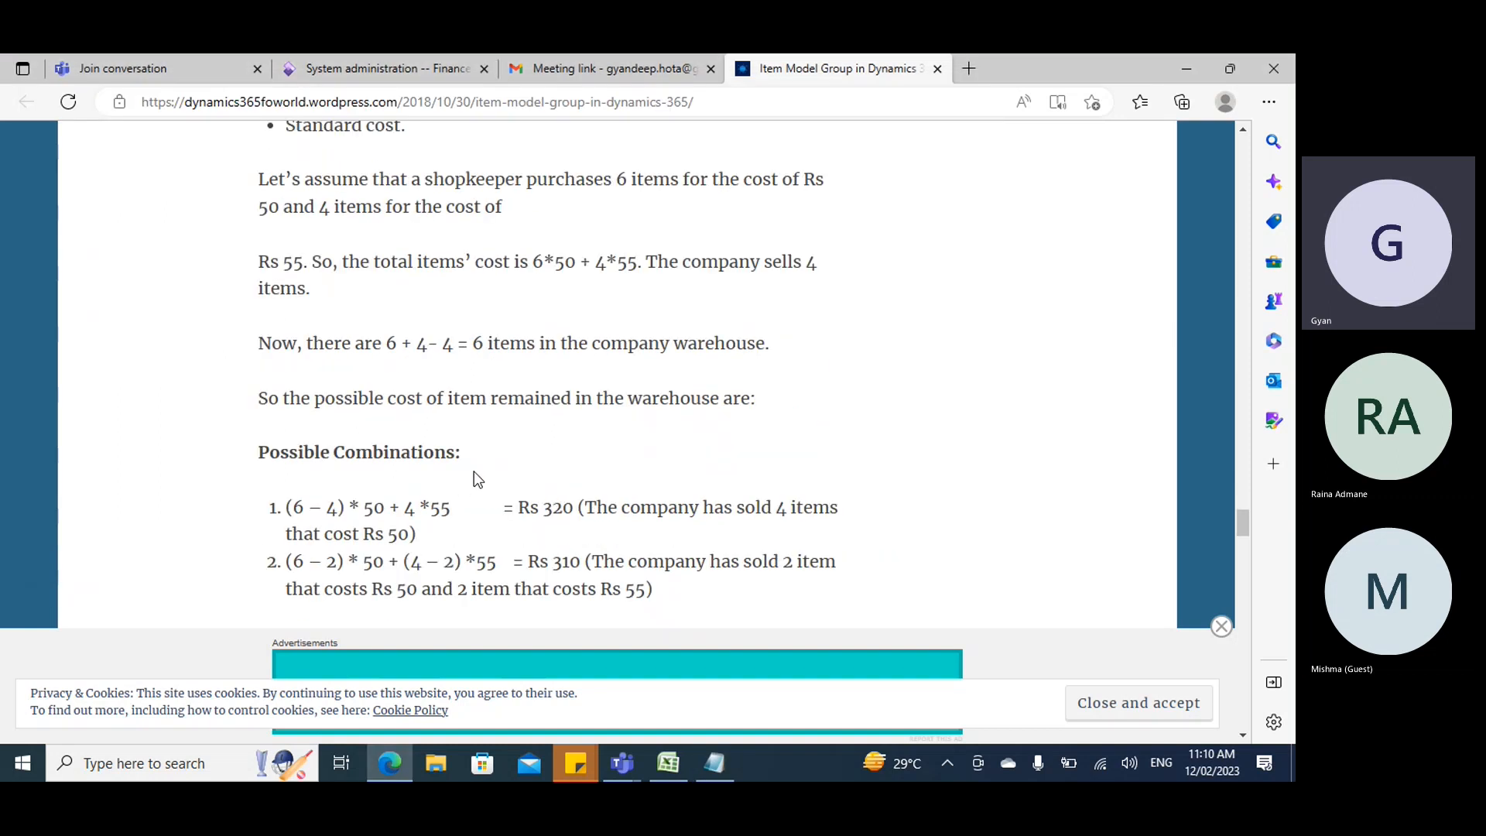
pyautogui.hotkey('alt', 'Tab')
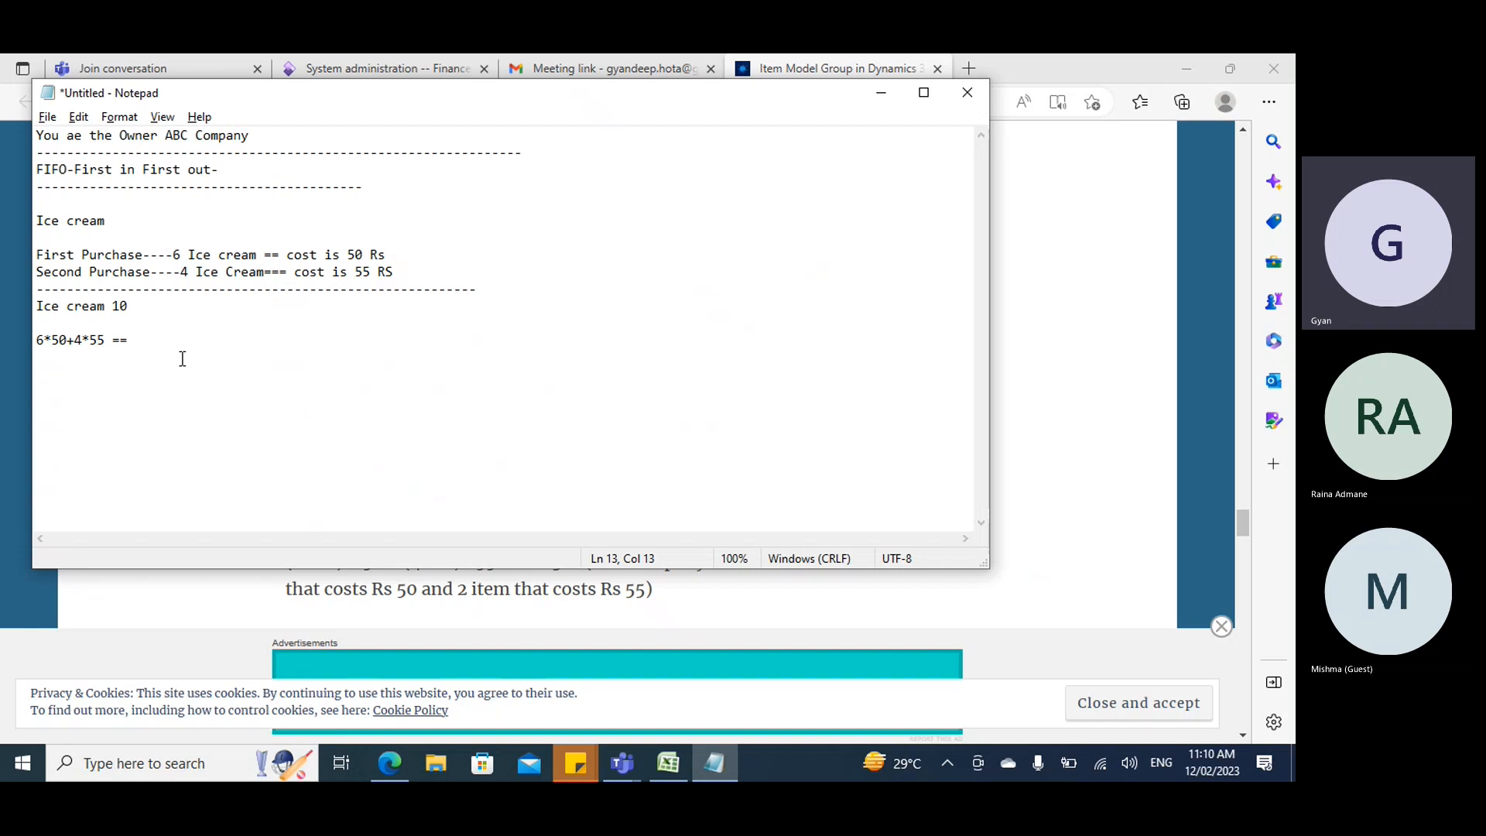
pyautogui.write('300')
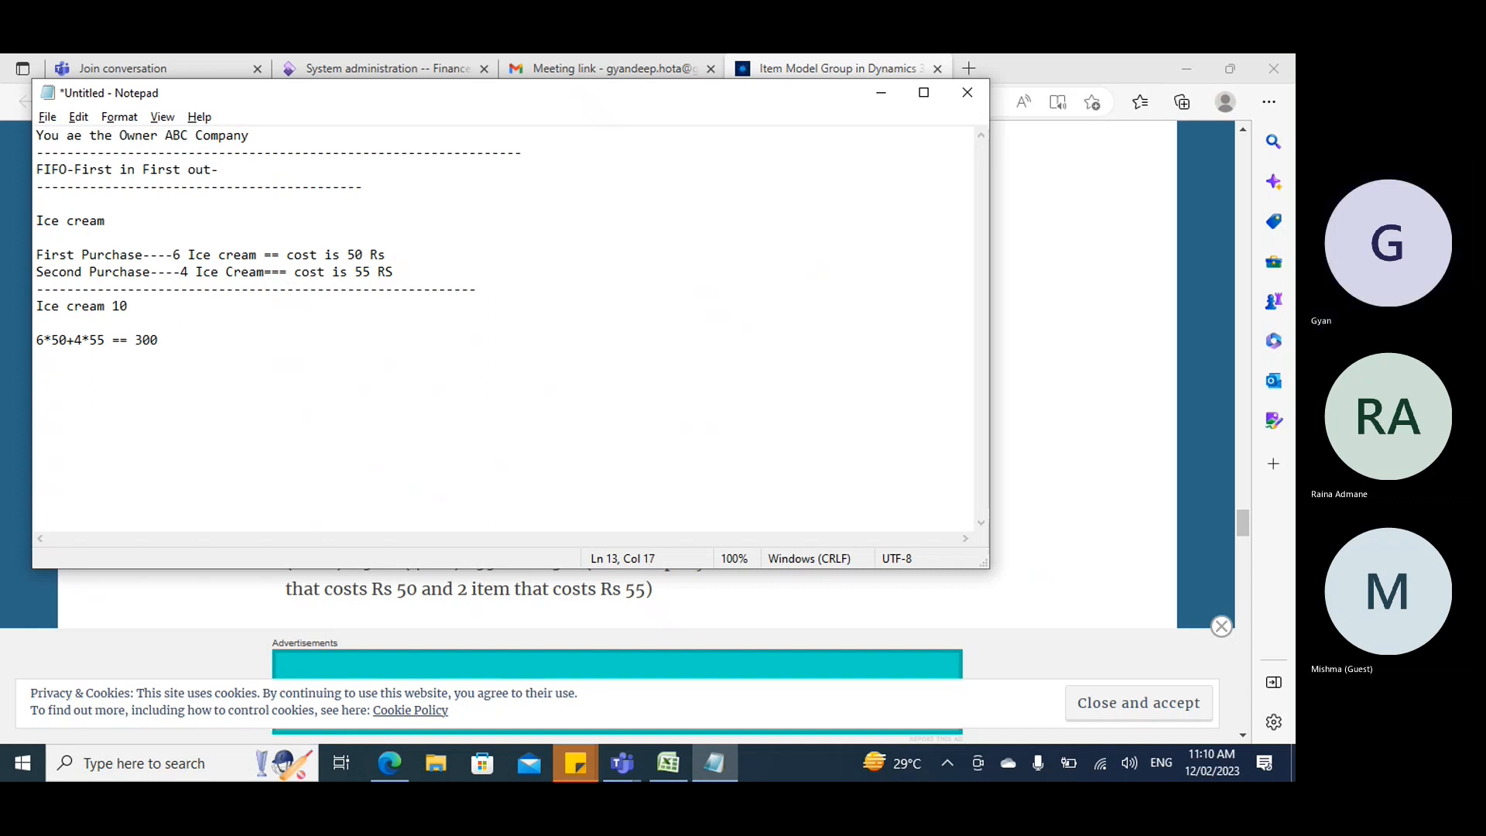
pyautogui.write('+')
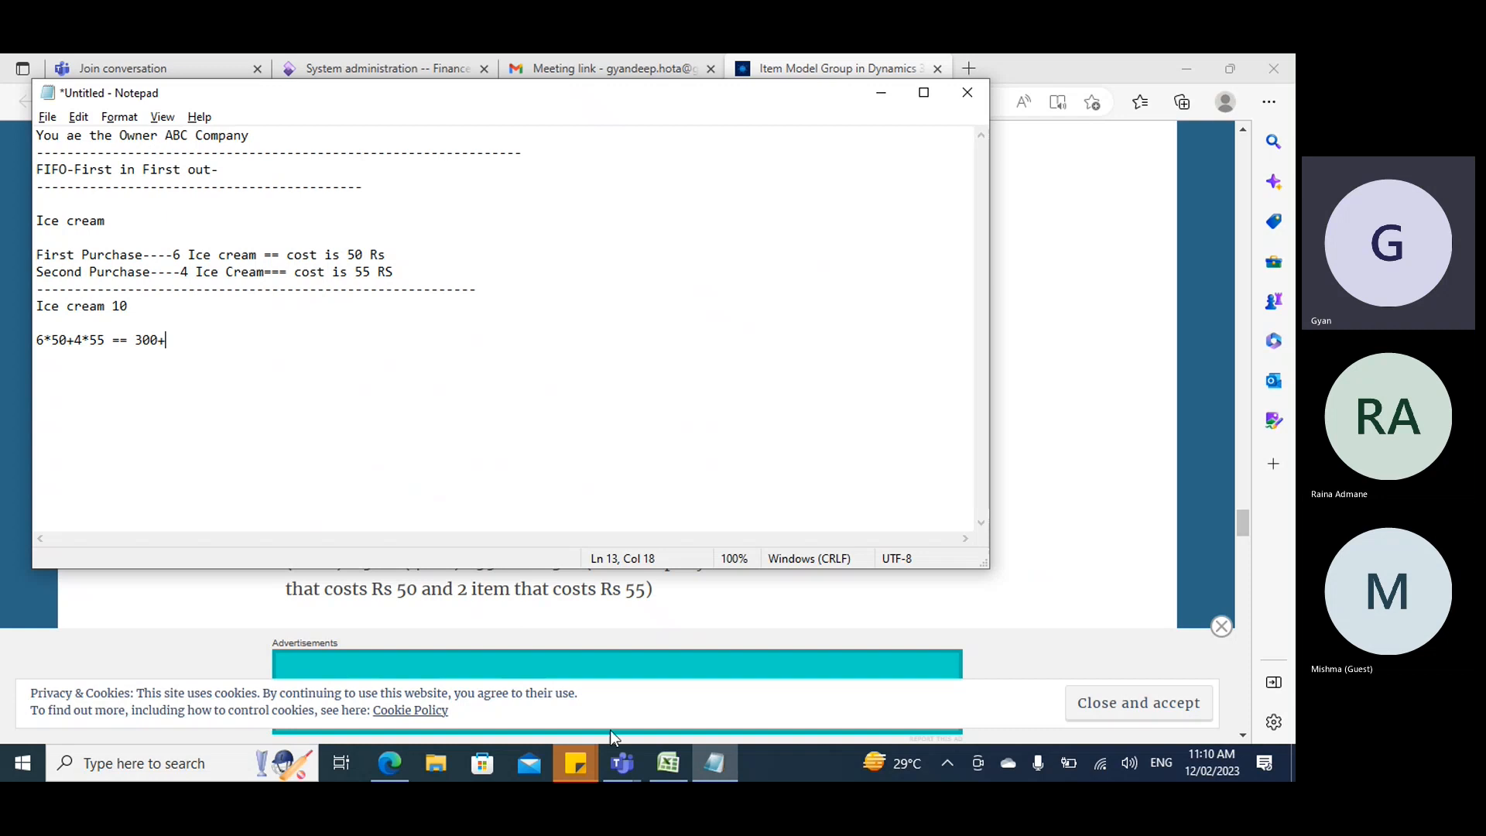
# Switch to Excel, calculate the second purchase's cost with a multiplication formula in cell G12, and return to Notepad.
pyautogui.click(658, 765)
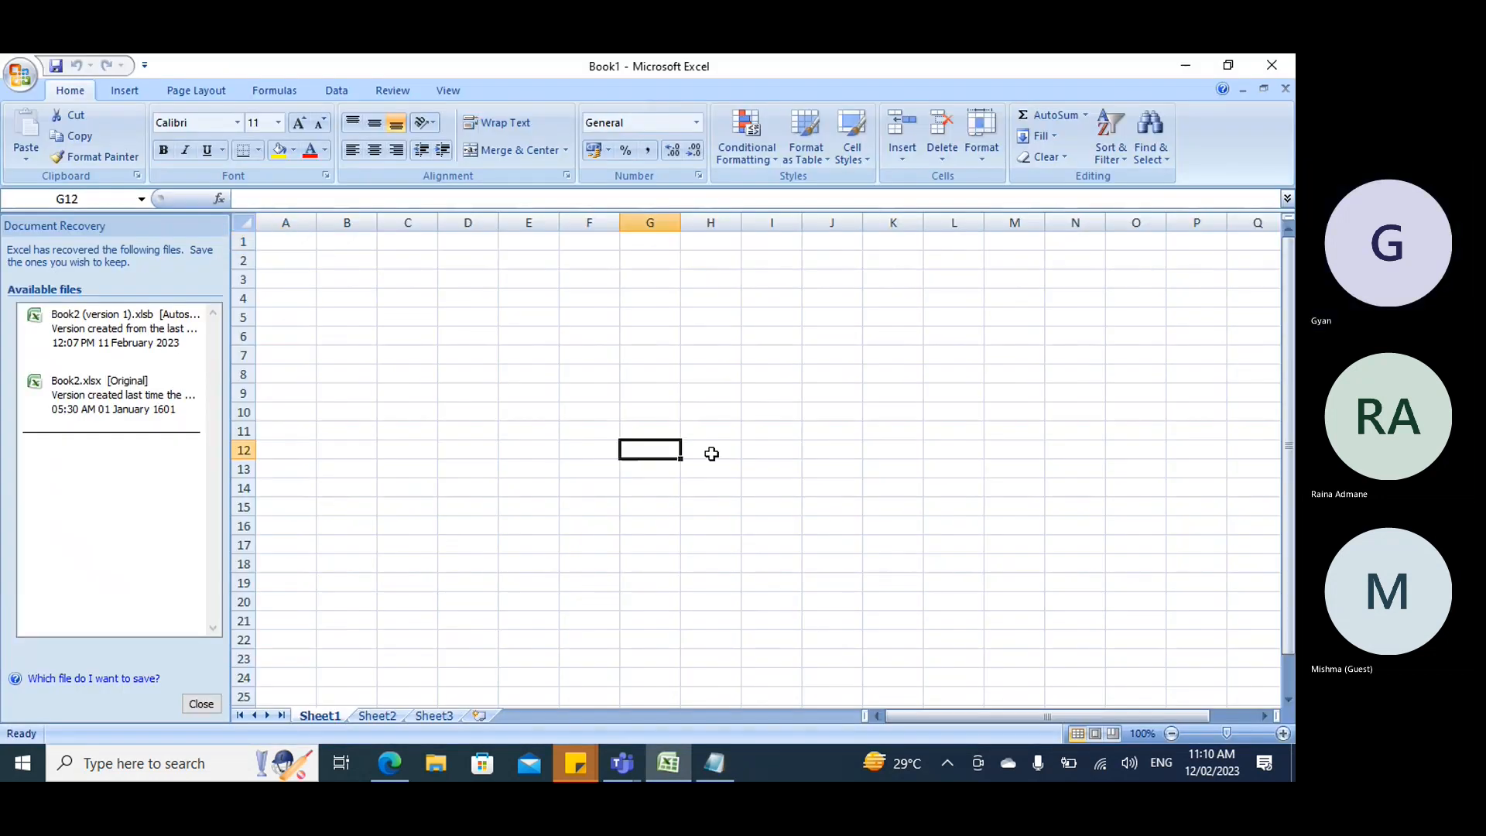
pyautogui.write('=4')
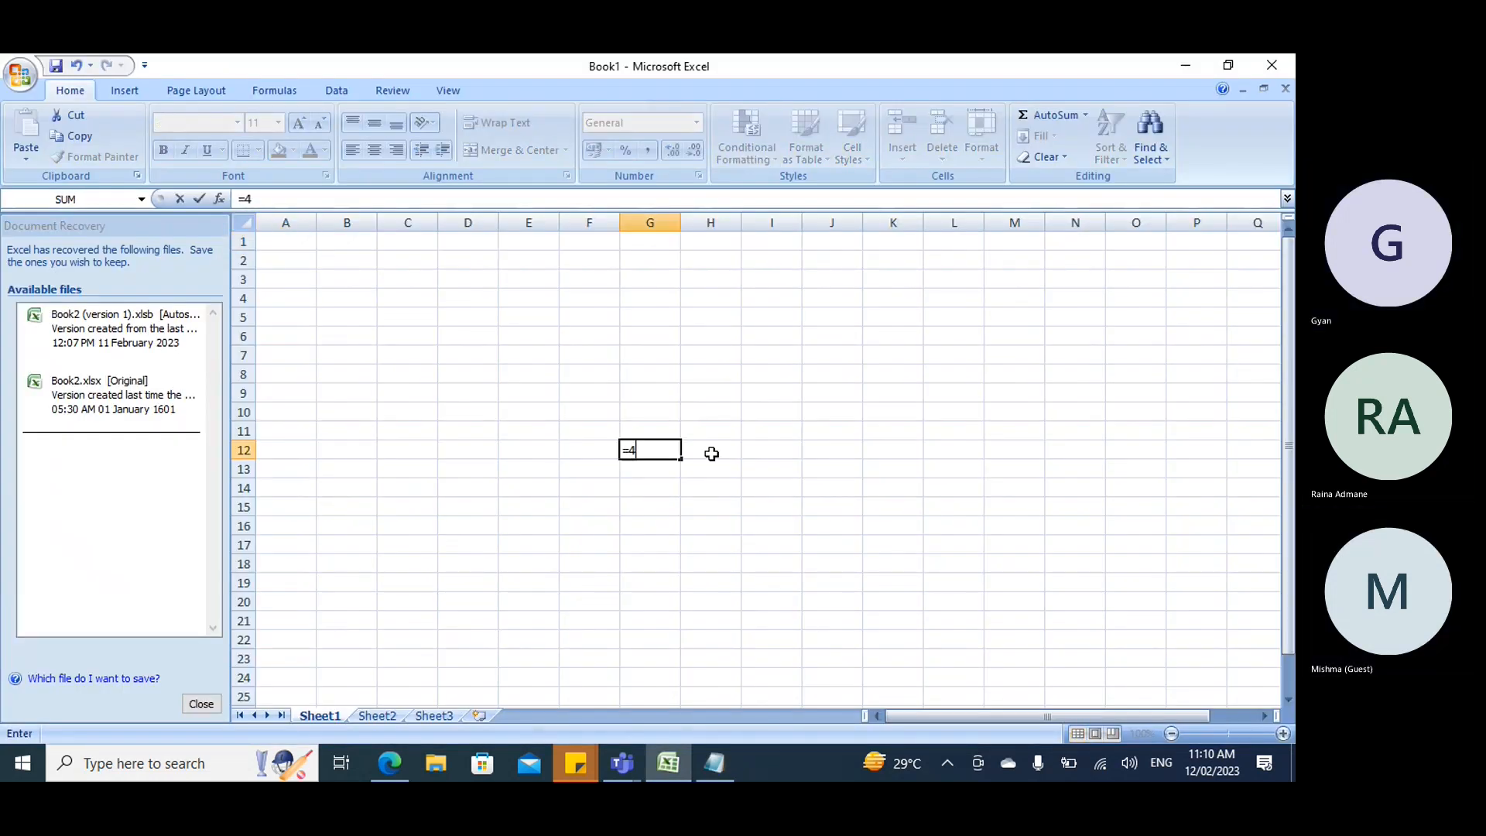
pyautogui.write('*')
pyautogui.write('50')
pyautogui.press('Return')
pyautogui.hotkey('alt', 'Tab')
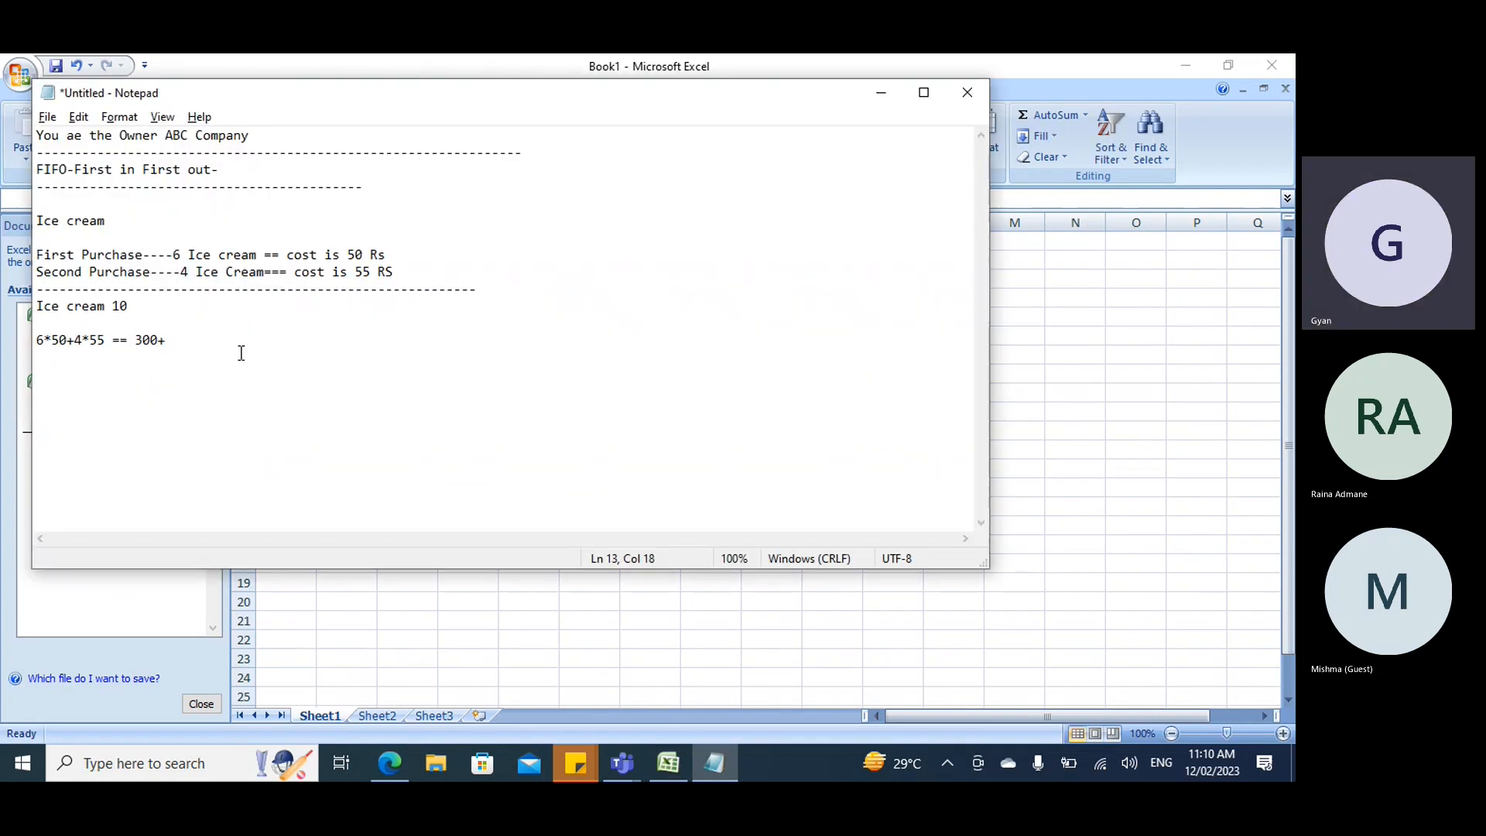
# Complete the total cost line with "220 = 520 Rs".
pyautogui.write('220 =')
pyautogui.write('520 RD')
pyautogui.press('BackSpace')
pyautogui.write('s')
# Add a dashed separator line below the total cost line, followed by blank lines.
pyautogui.press('Return')
pyautogui.write('----------------')
pyautogui.write('-----')
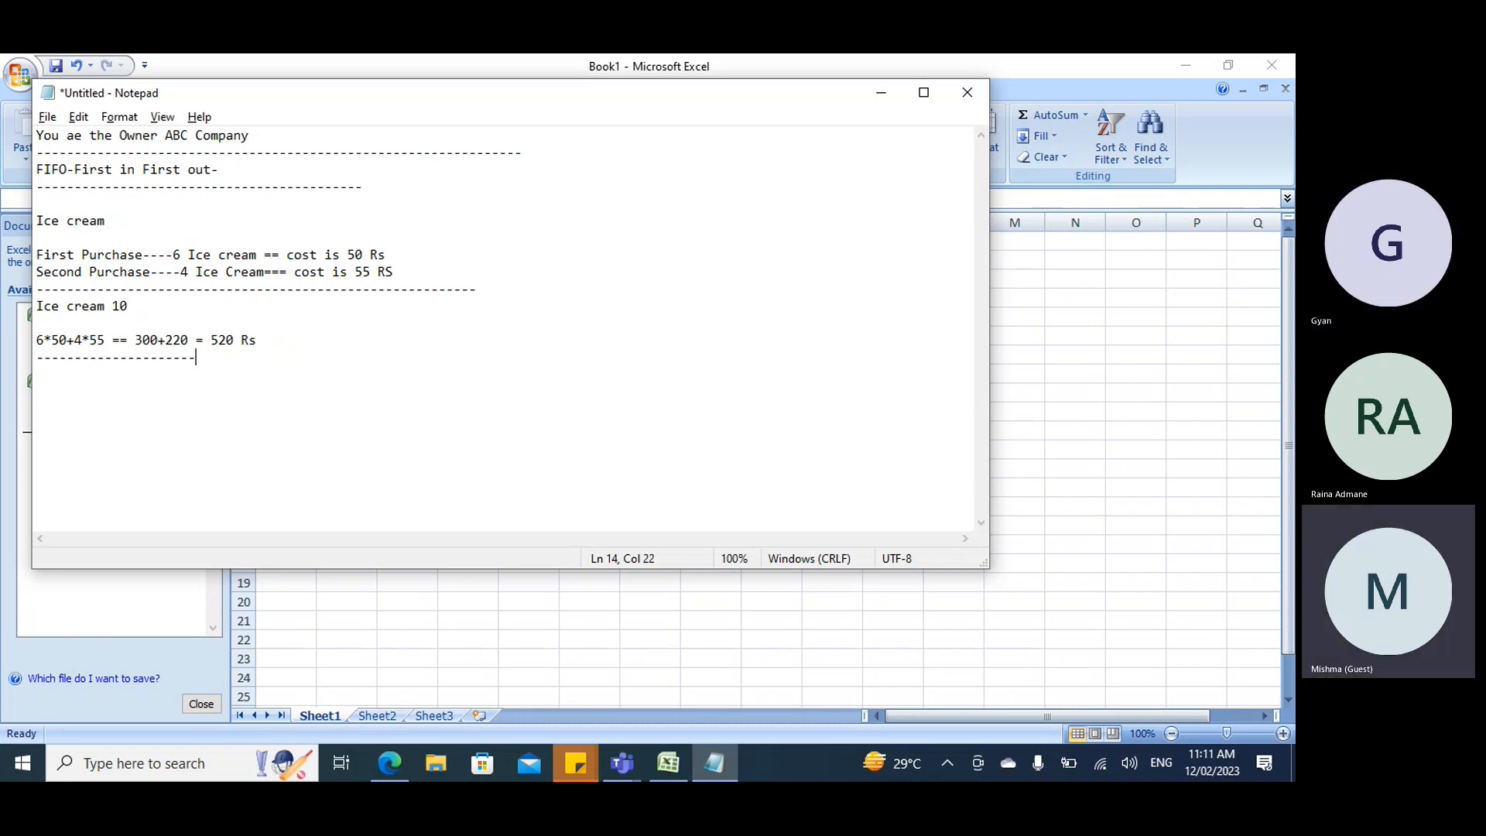
pyautogui.write('--------------------------')
pyautogui.press('Return')
pyautogui.press('Return')
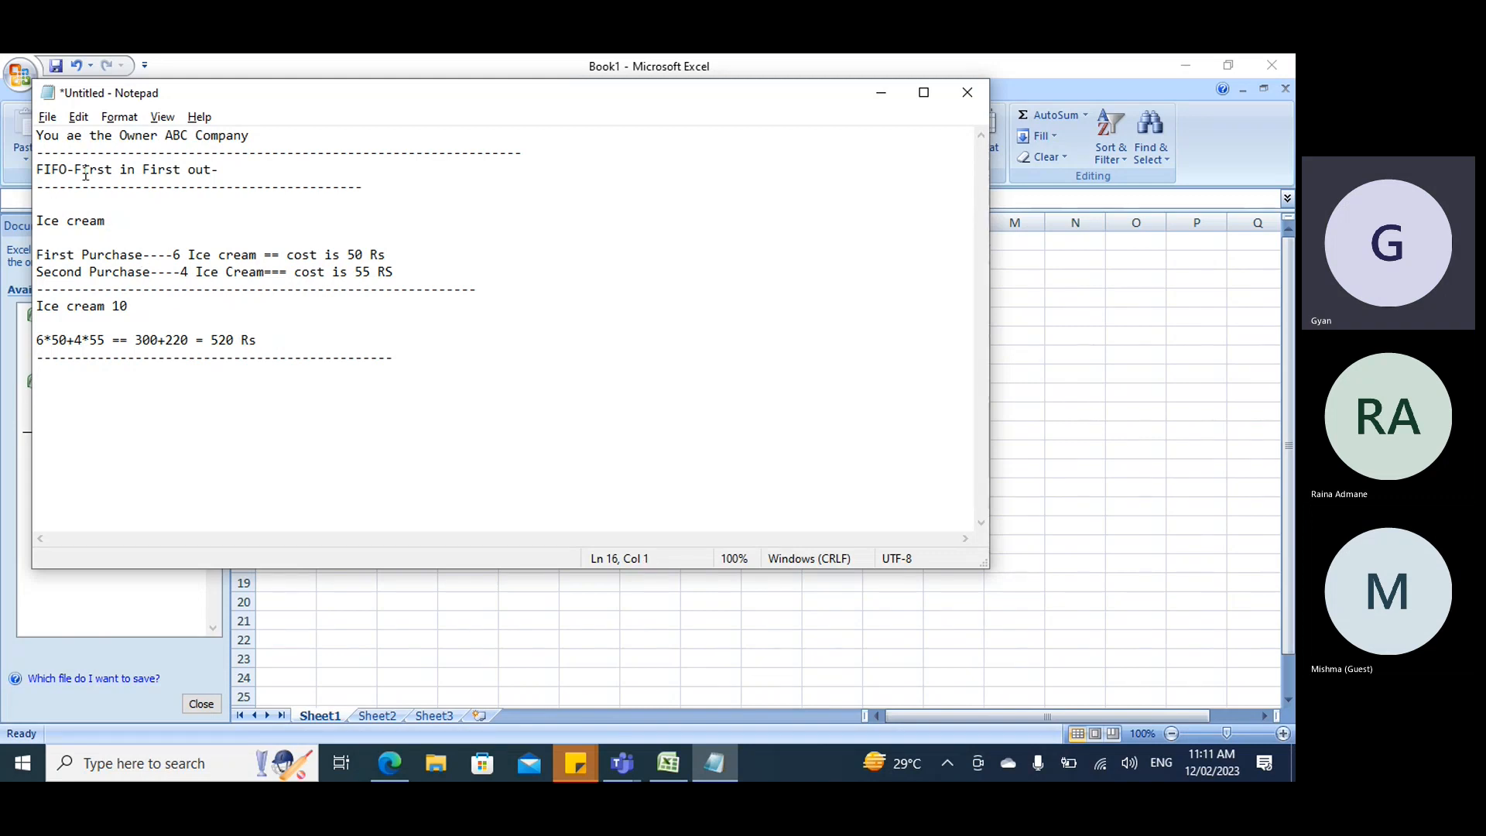
# Move the "FIFO-First in First out-" heading below the last separator and number it with the prefix "1>".
pyautogui.moveTo(220, 169); pyautogui.dragTo(31, 169)
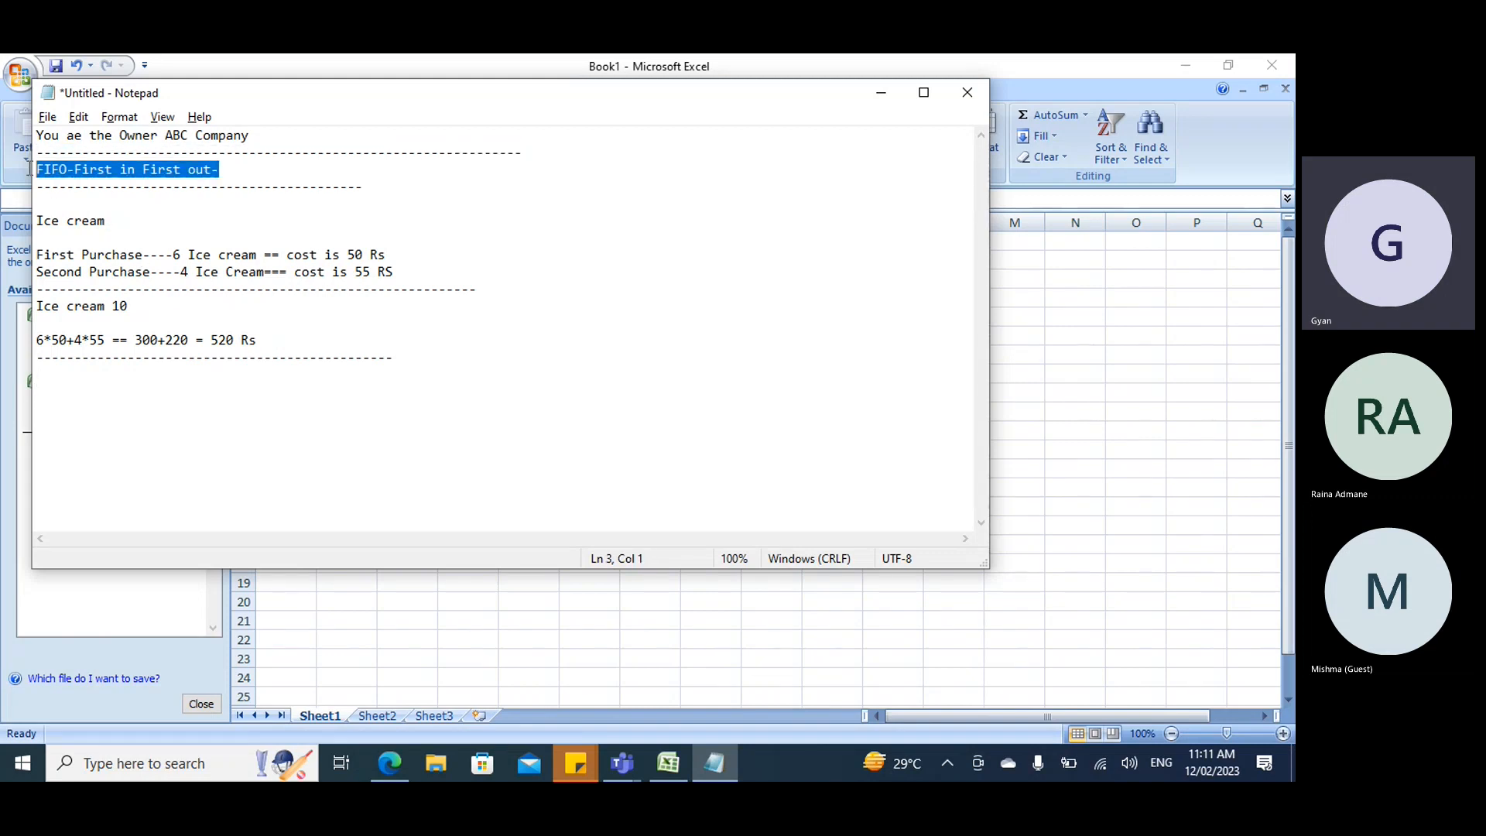
pyautogui.press('Delete')
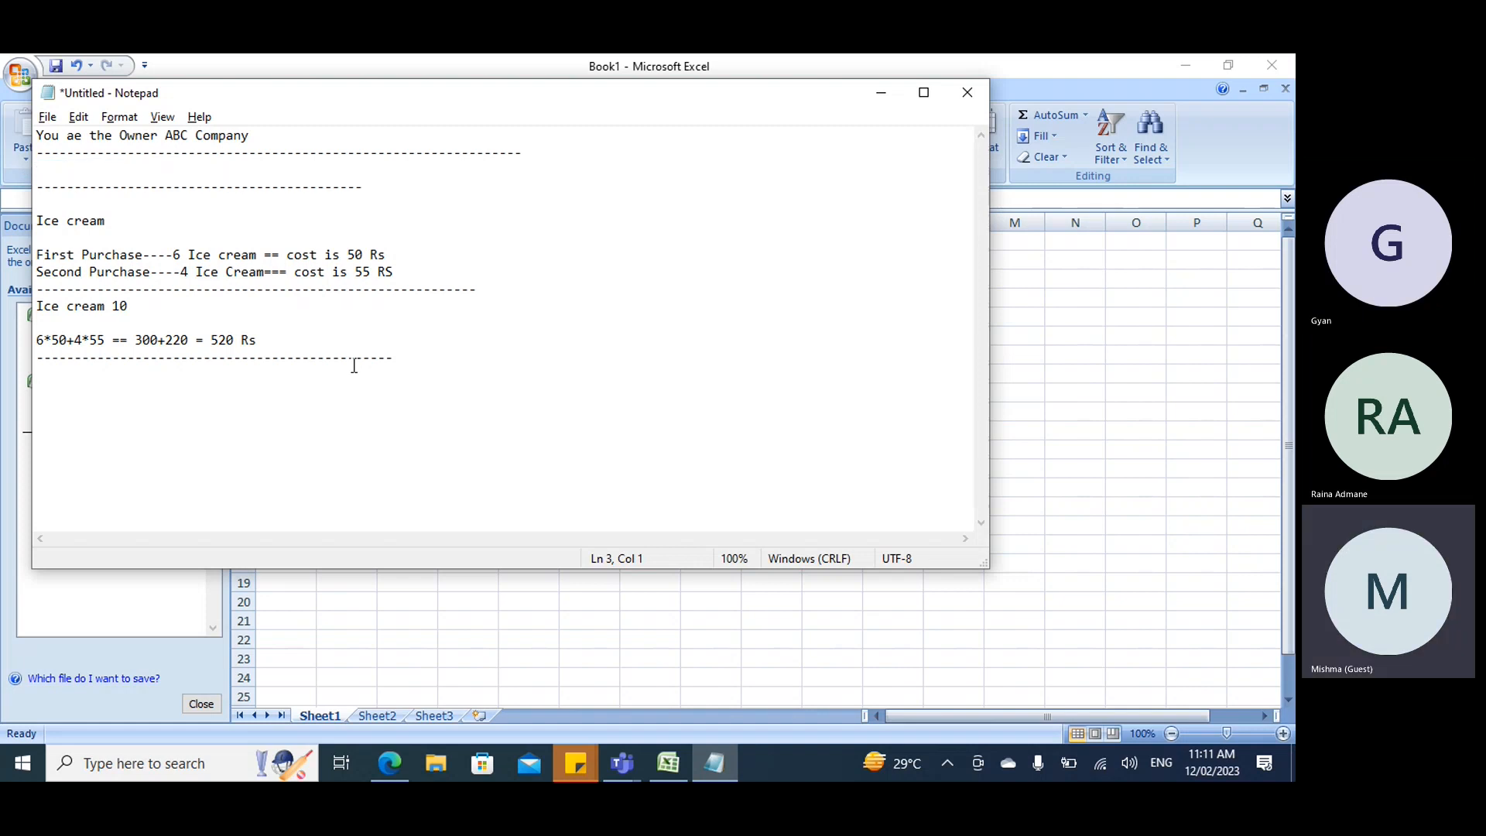
pyautogui.click(52, 373)
pyautogui.write('1>FIFO-First in First out-')
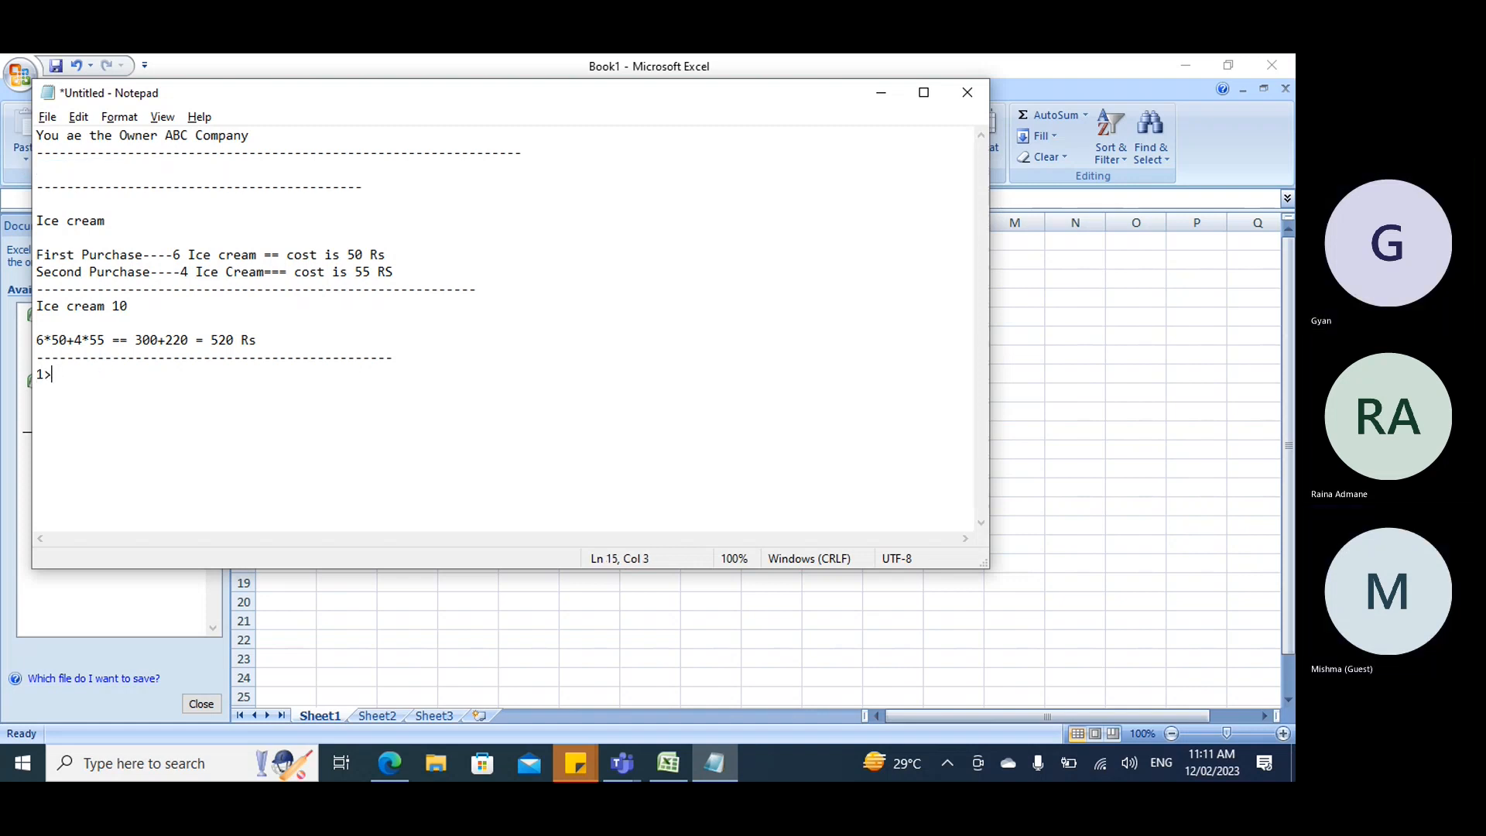
pyautogui.press('Return')
pyautogui.press('Return')
# Consult the article's FIFO section in the browser and add the Notepad line "you will sell 4 ice cream to" ending with the customer's name.
pyautogui.click(377, 755)
pyautogui.scroll(-1, 322, 427)
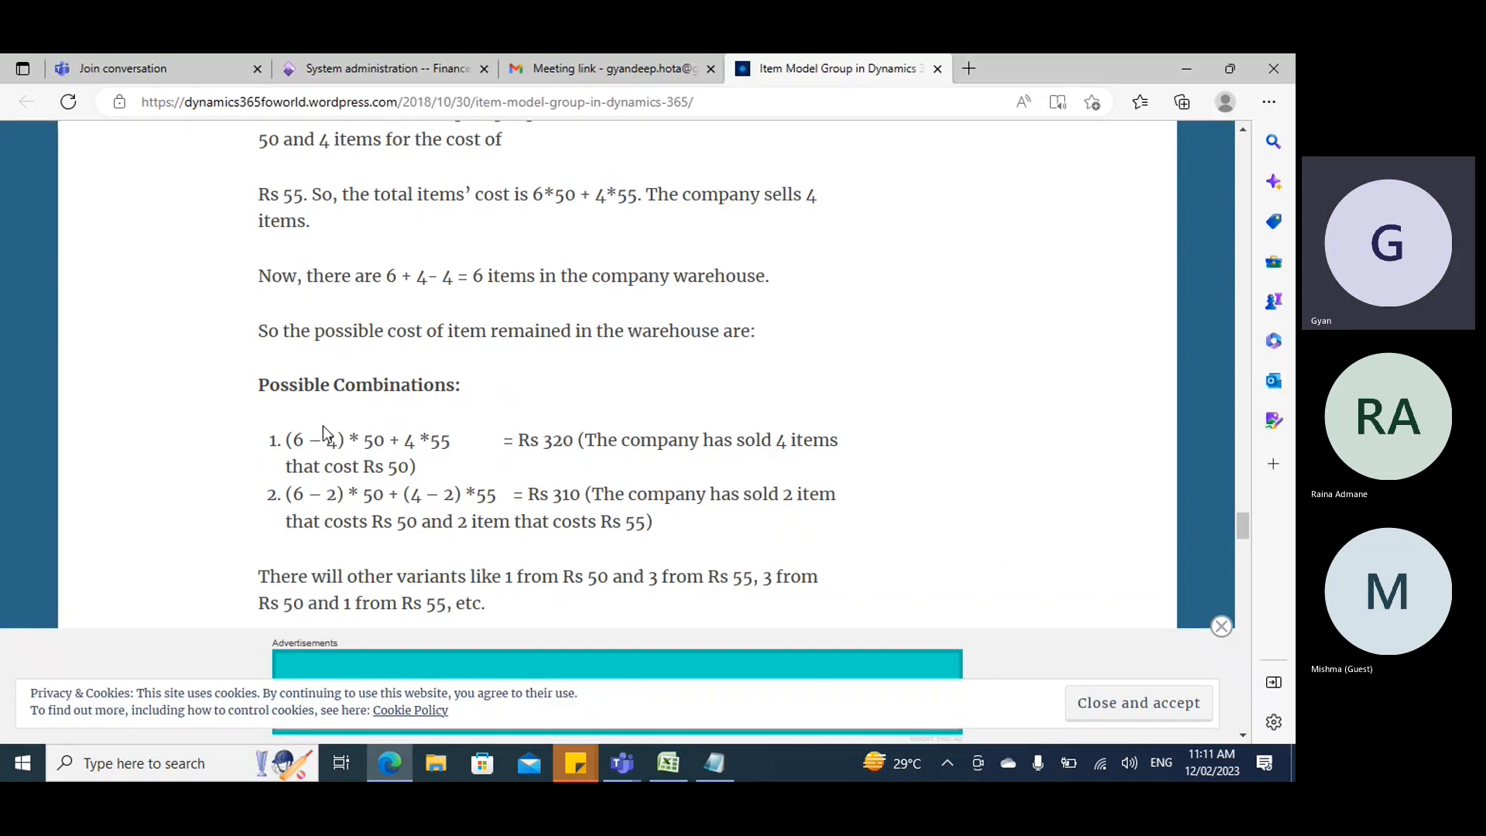
pyautogui.scroll(-7, 322, 426)
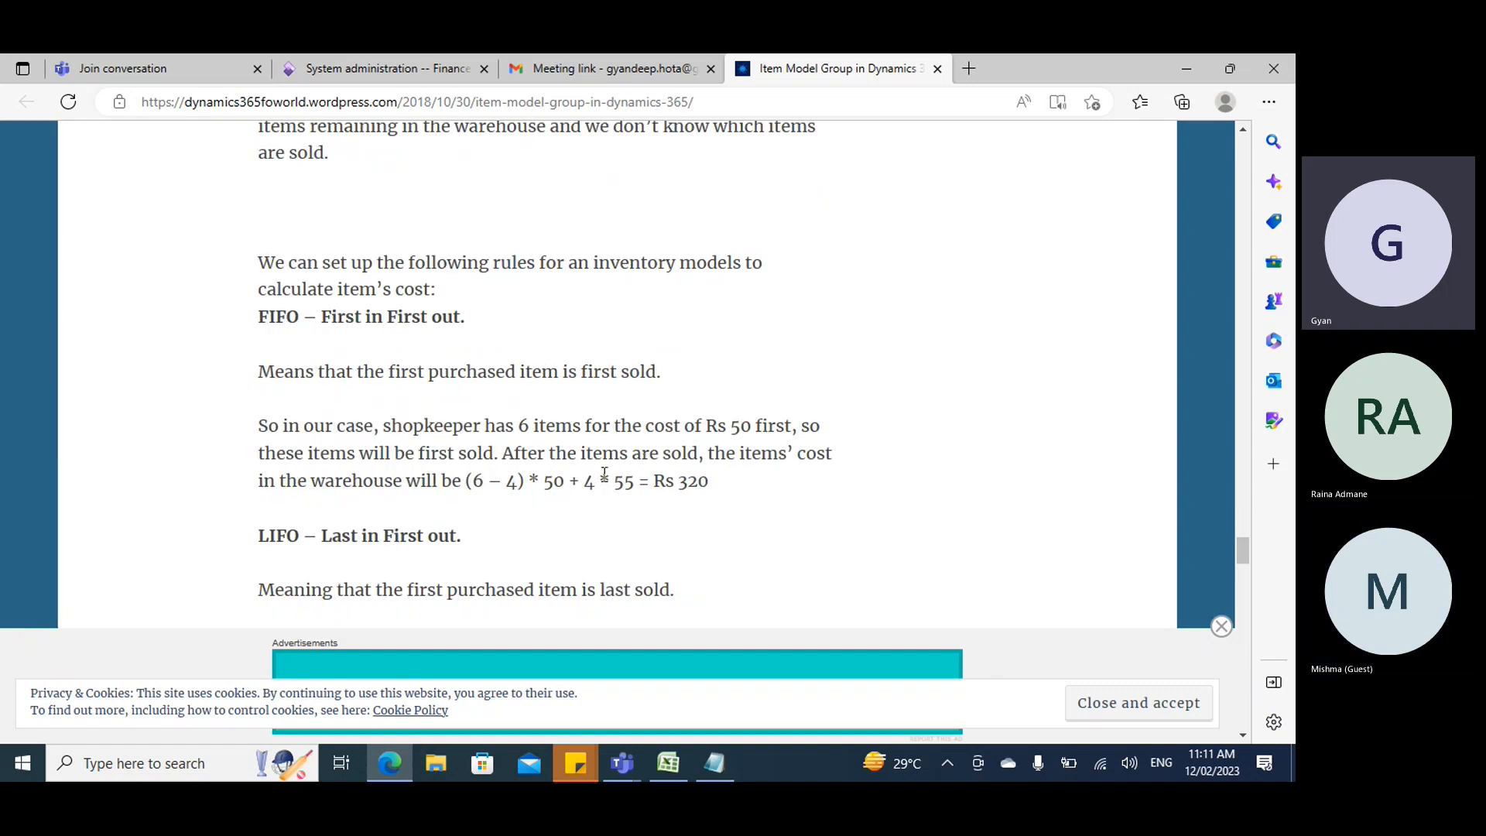
pyautogui.scroll(-1, 513, 522)
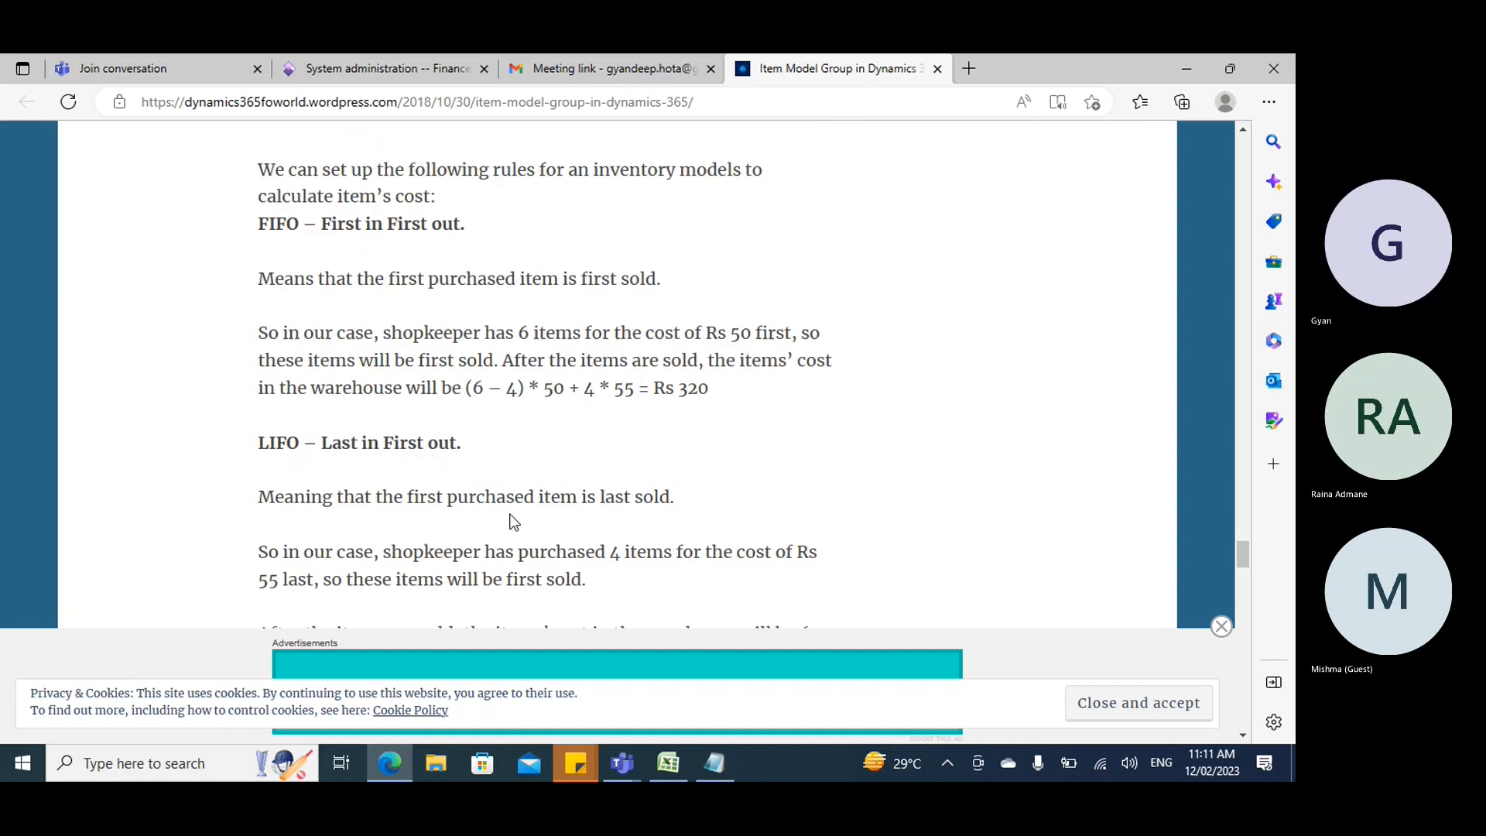
pyautogui.scroll(1, 515, 511)
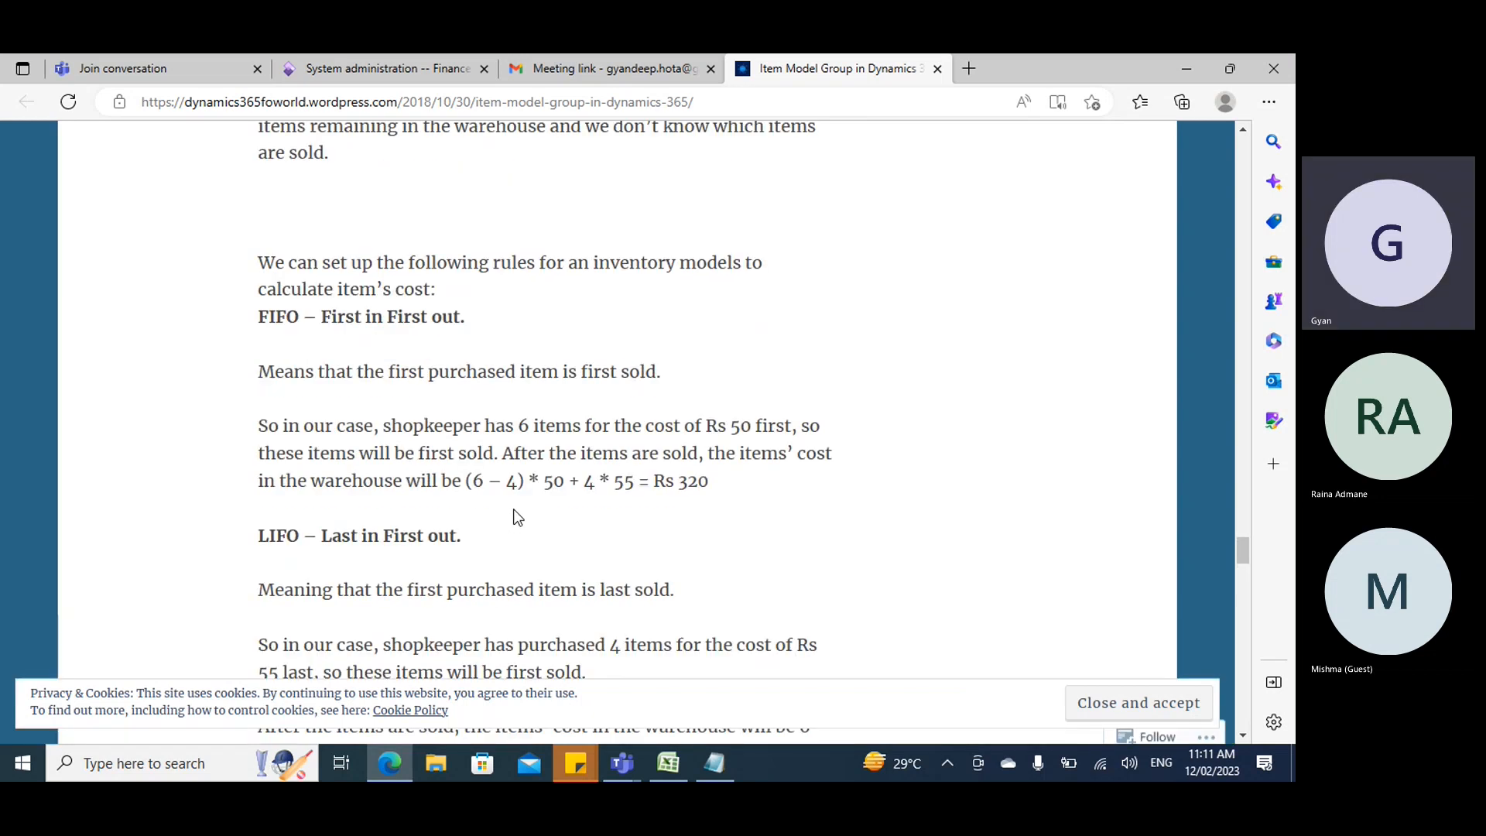
pyautogui.hotkey('alt', 'Tab')
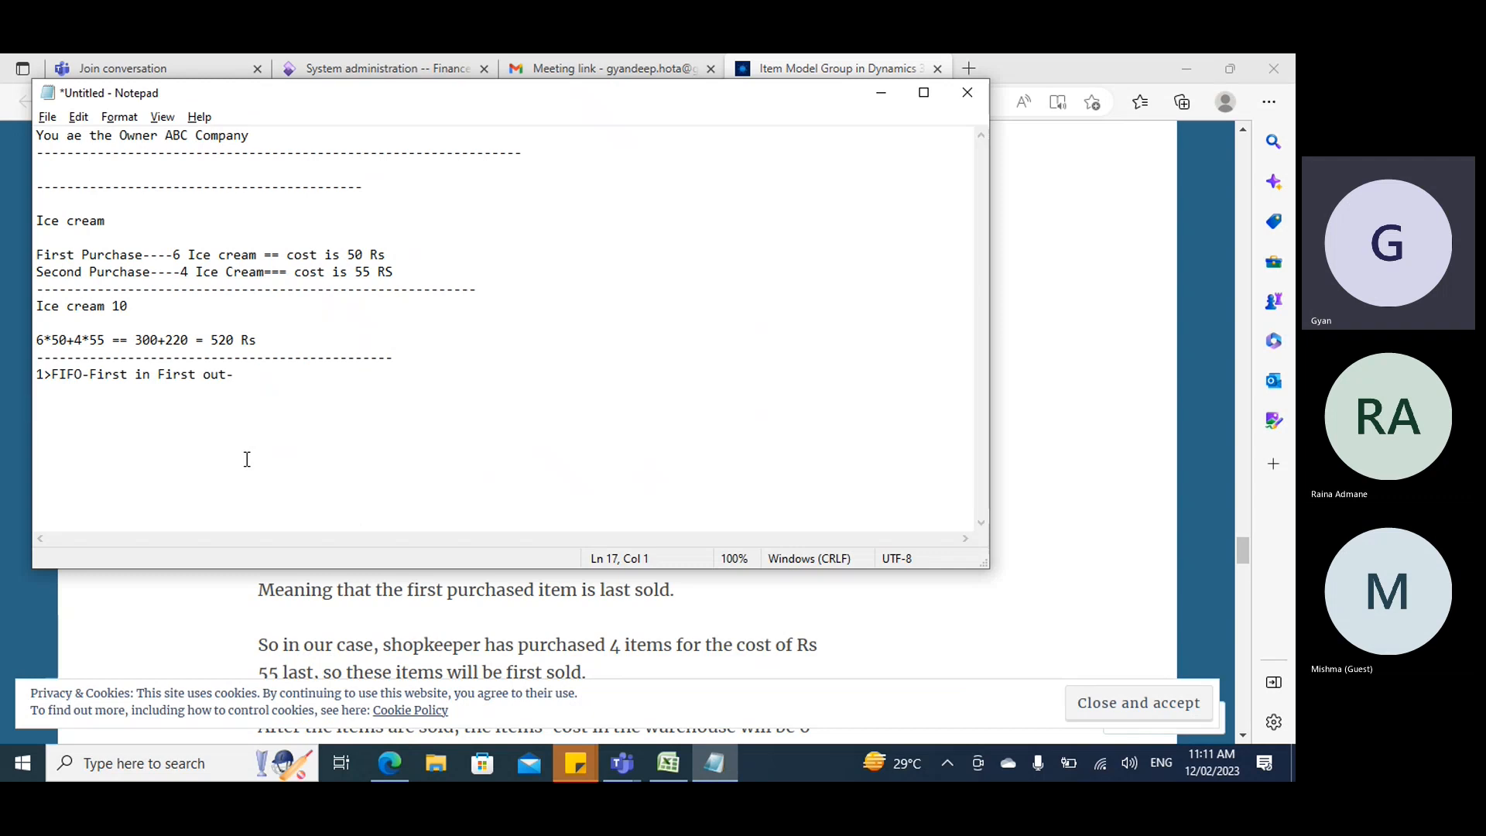
pyautogui.write('you wi')
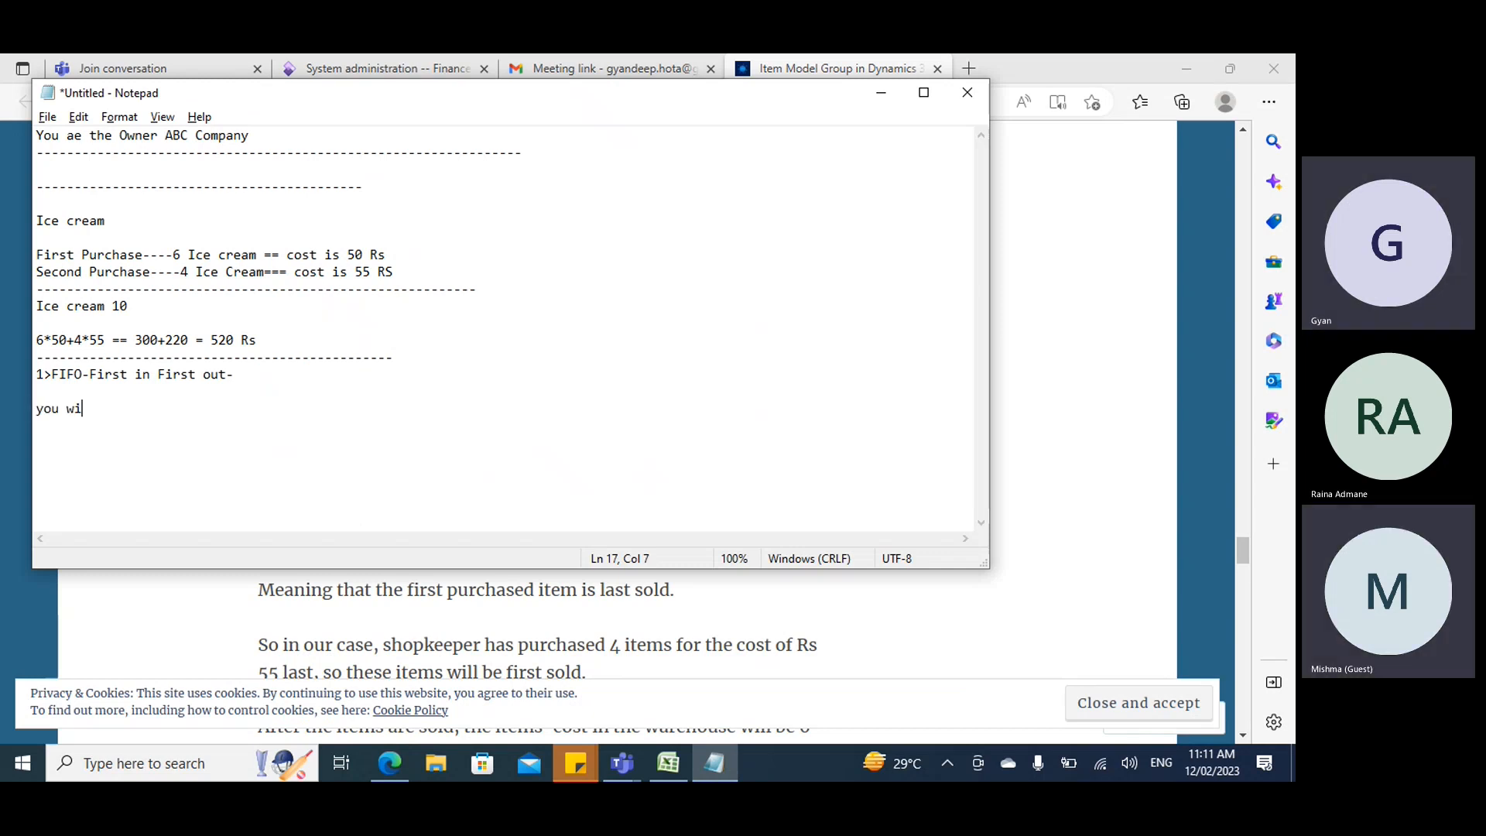
pyautogui.write('ll sell 5')
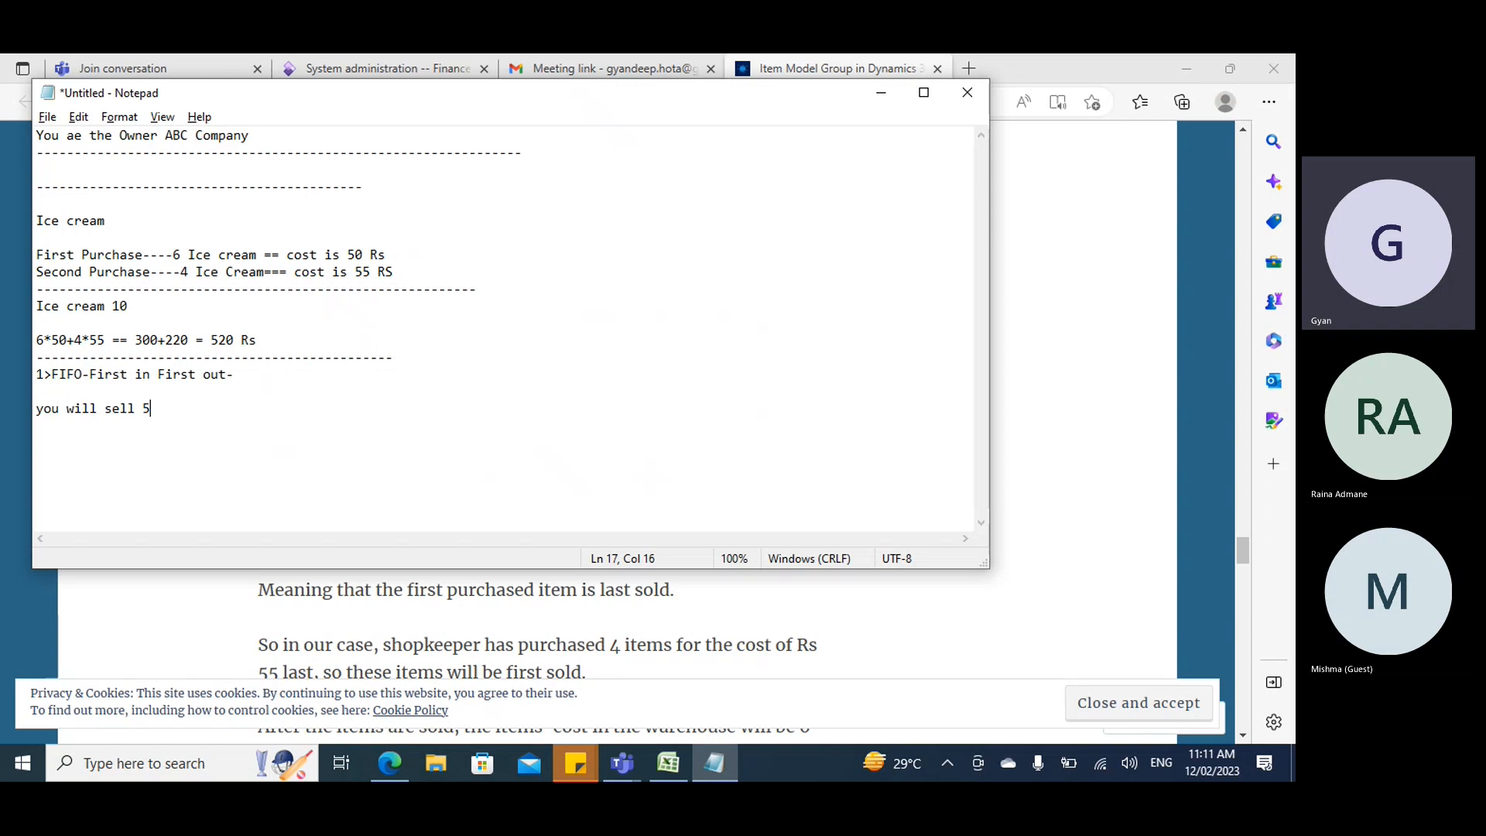
pyautogui.press('BackSpace')
pyautogui.write('4 ice c')
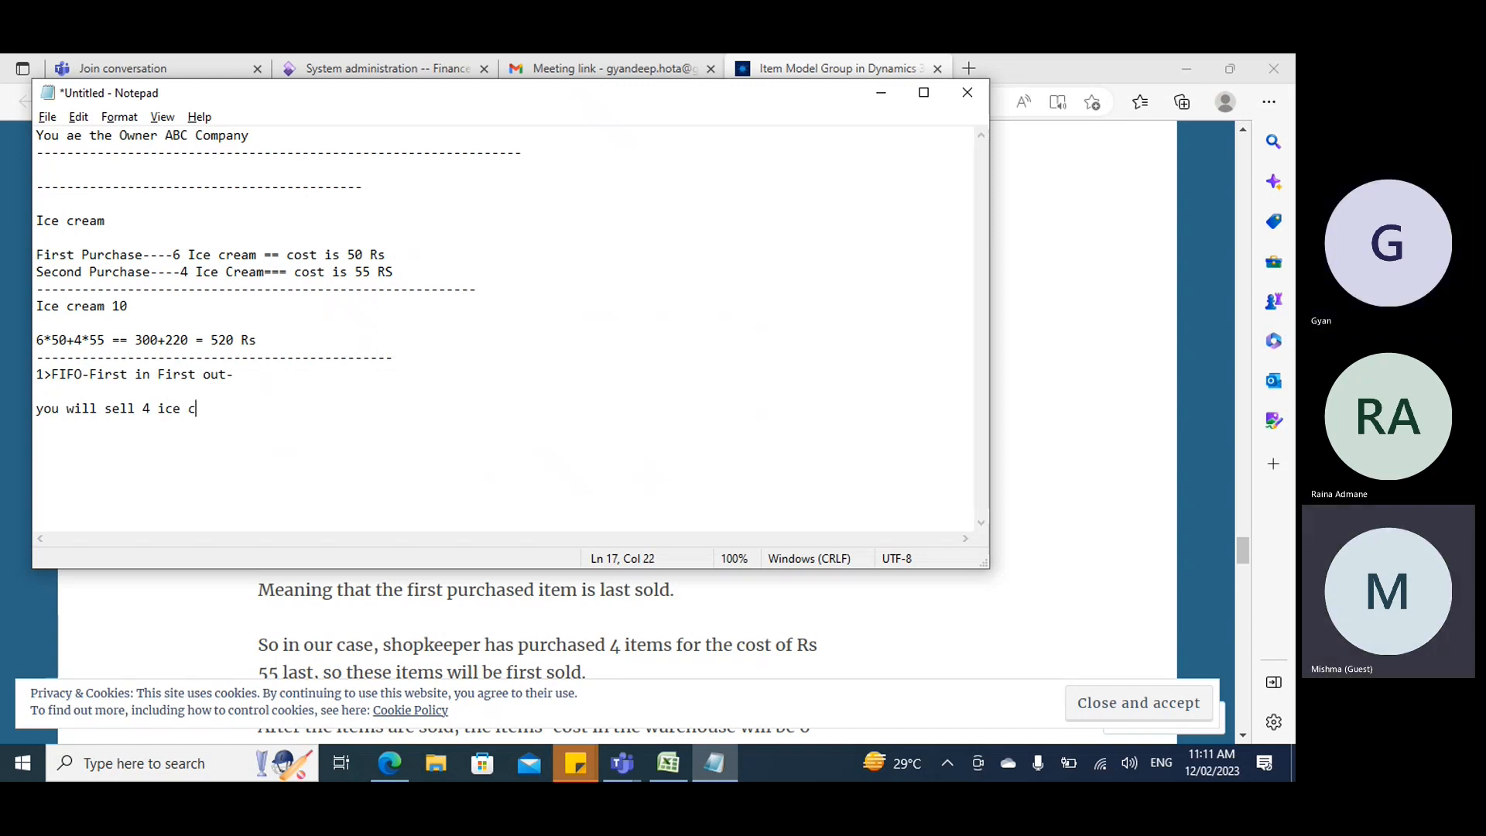
pyautogui.write('ream to ')
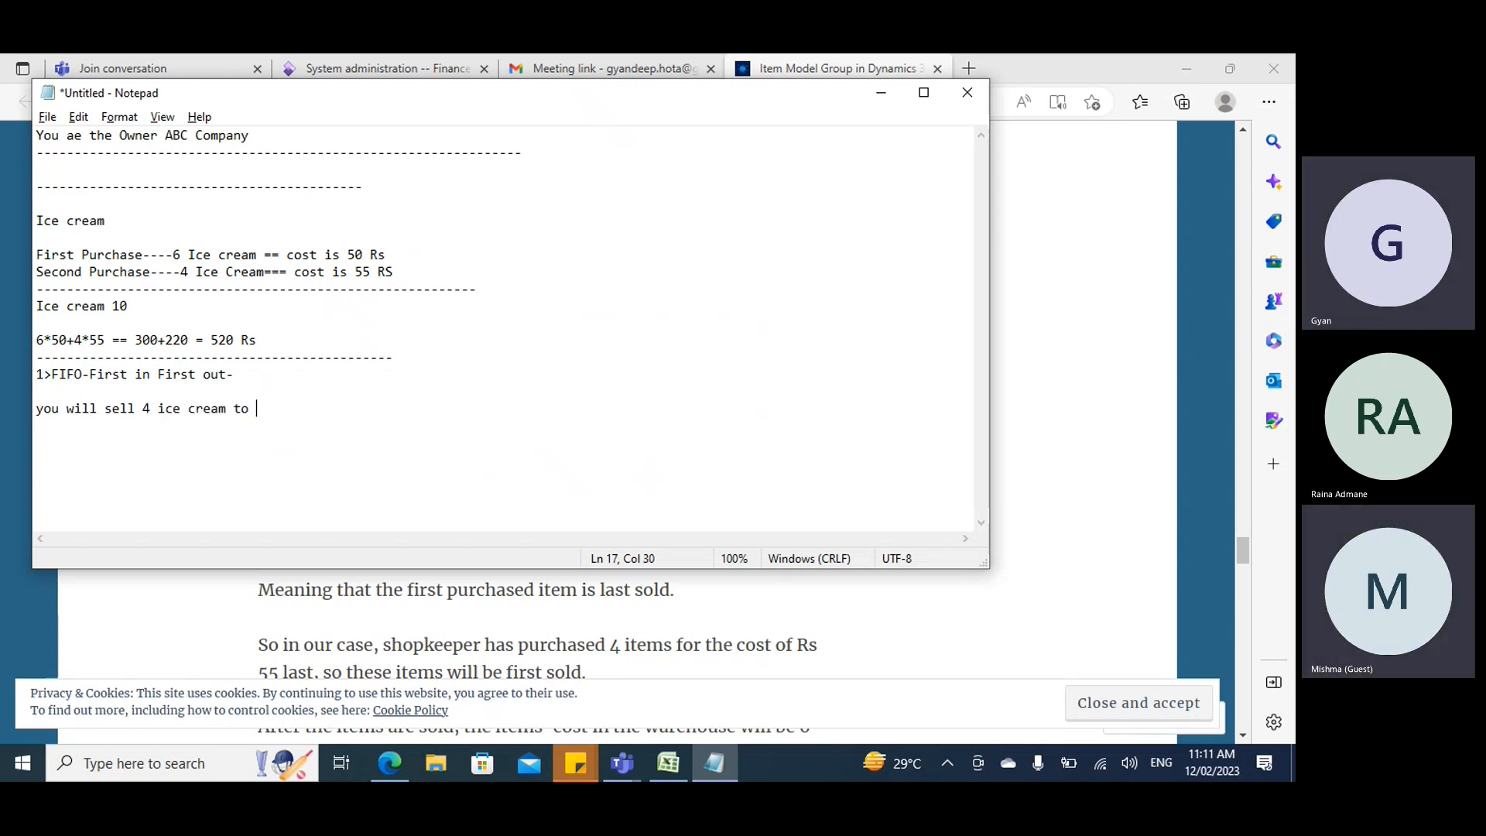
pyautogui.write('Gyan')
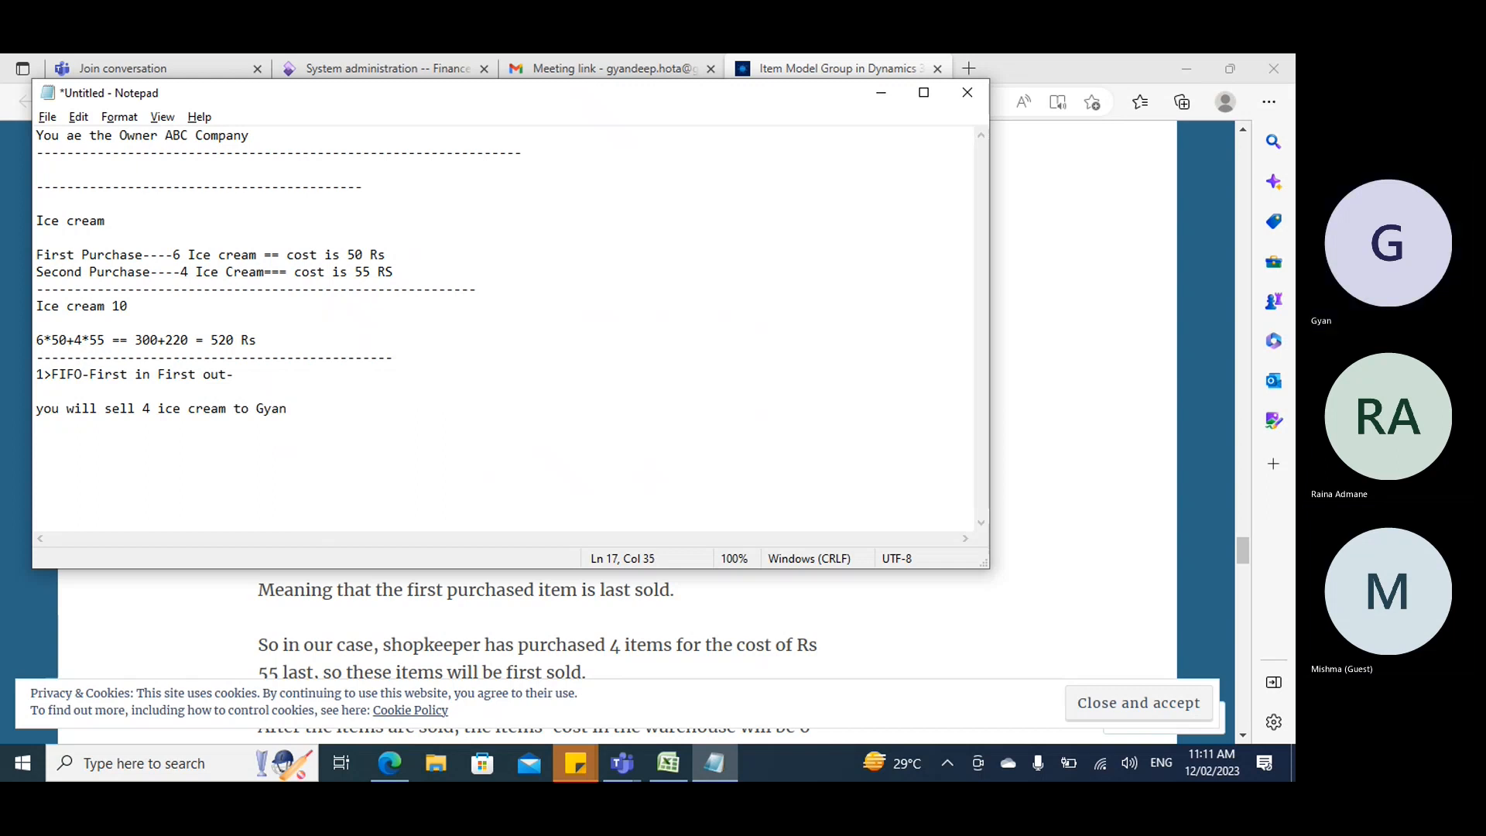
pyautogui.press('Return')
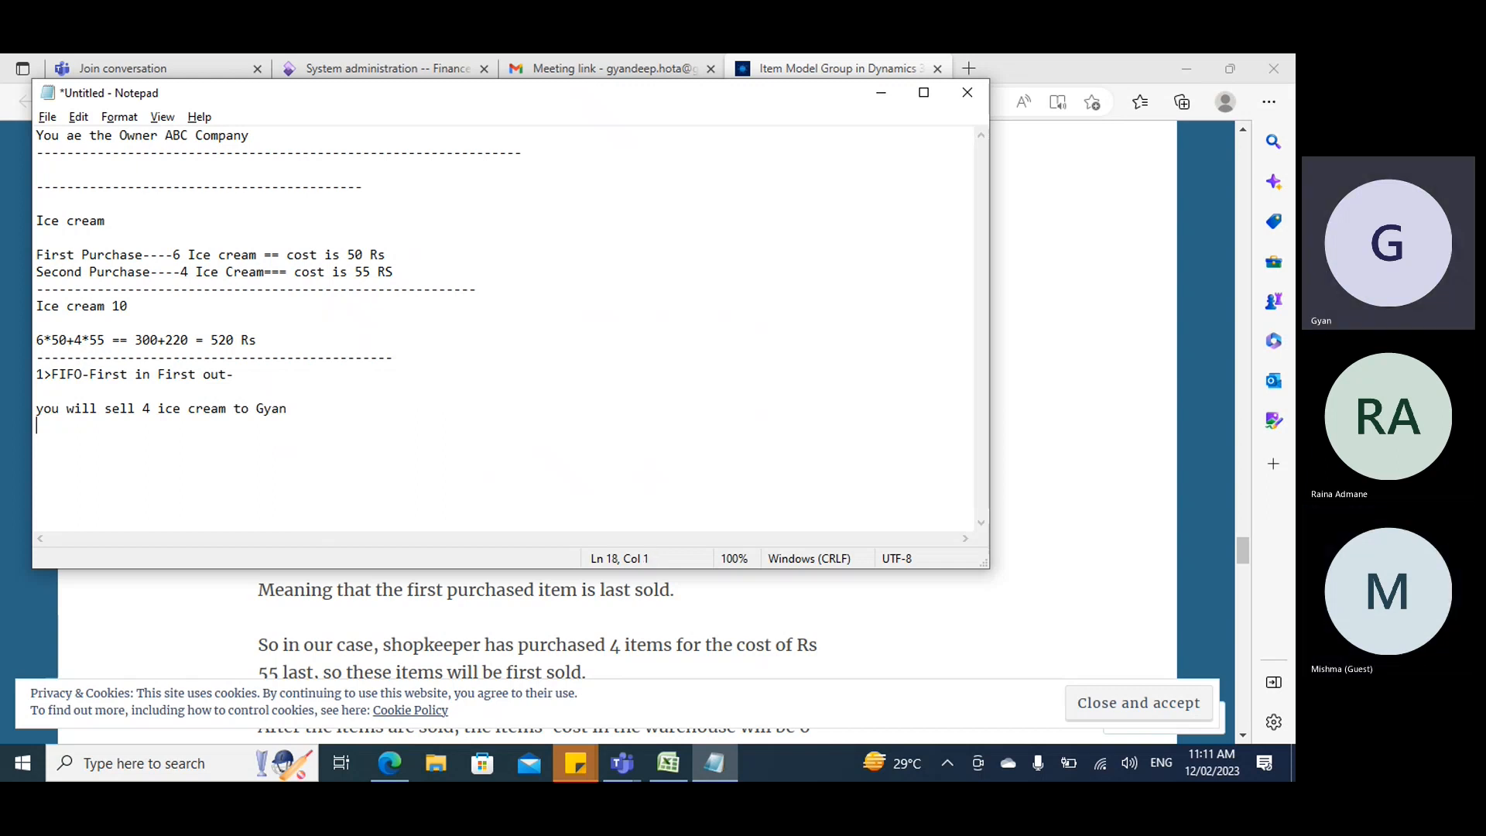
# Add the line "Update in you book== (6-4)*50= 100" below the ice cream sale line in the FIFO section.
pyautogui.write('B')
pyautogui.press('BackSpace')
pyautogui.write('Update in you b')
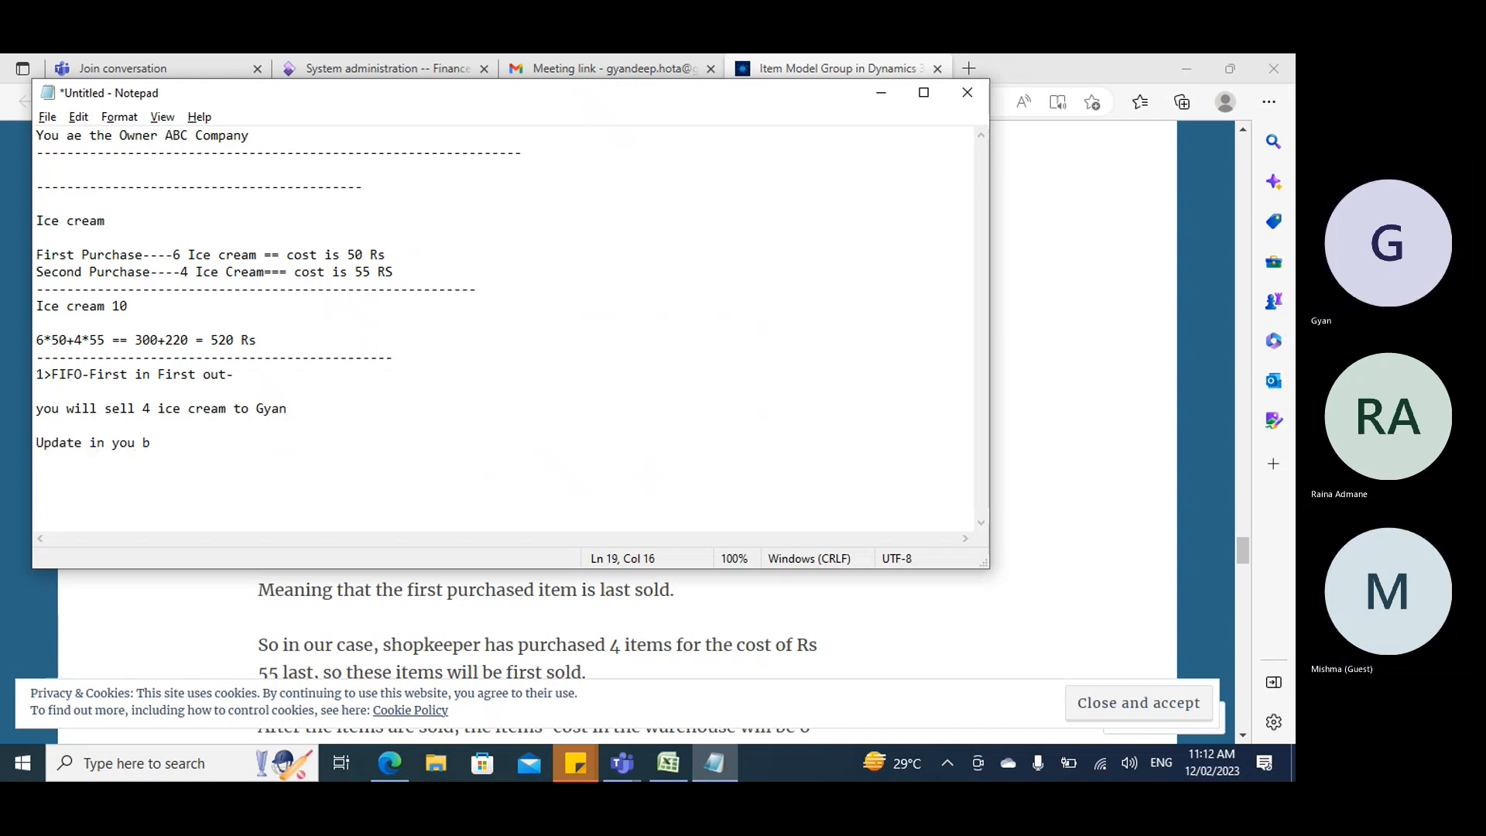
pyautogui.write('ook')
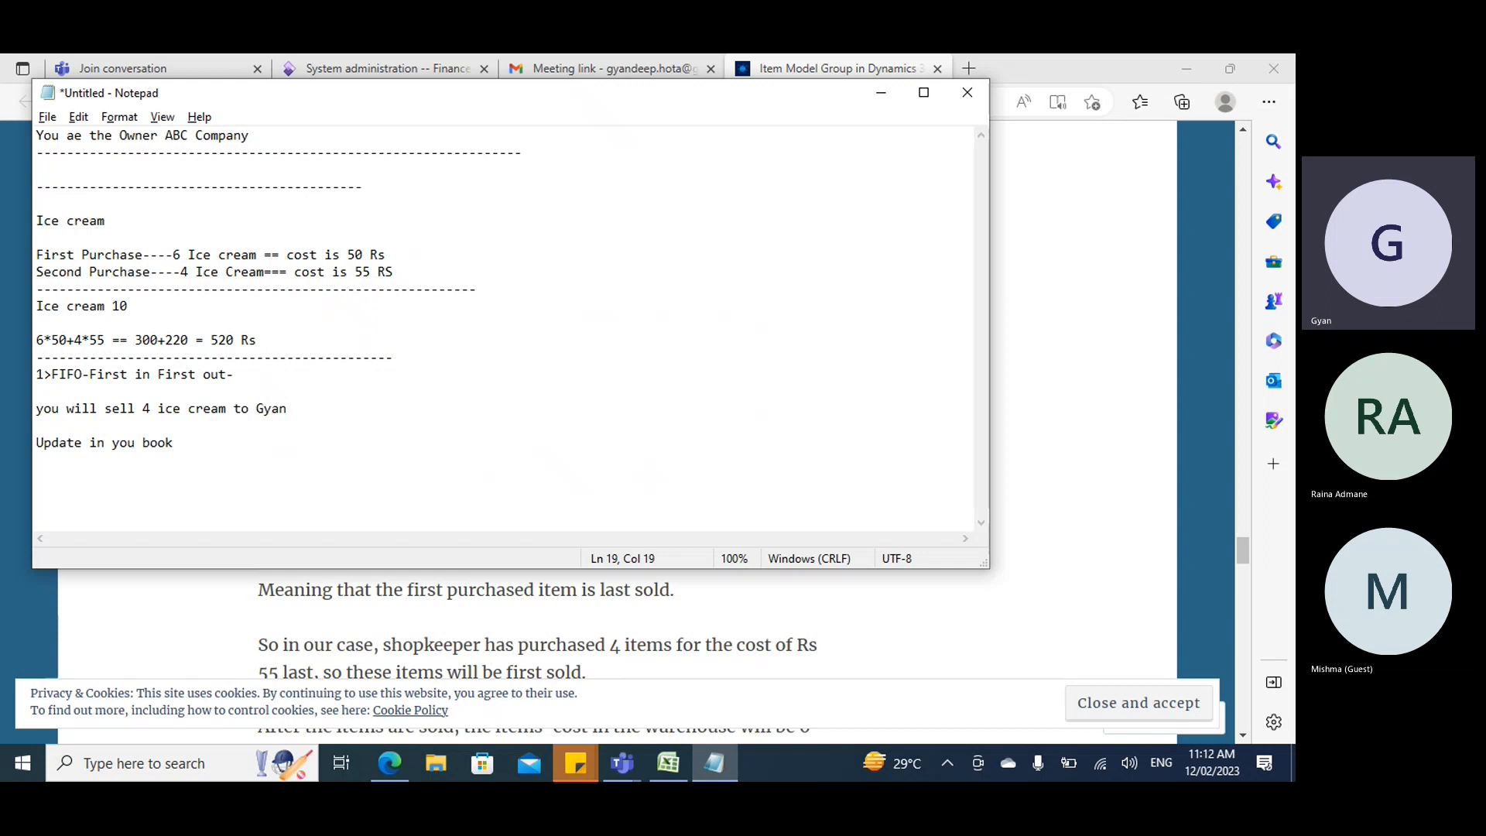
pyautogui.write('==')
pyautogui.write('(6')
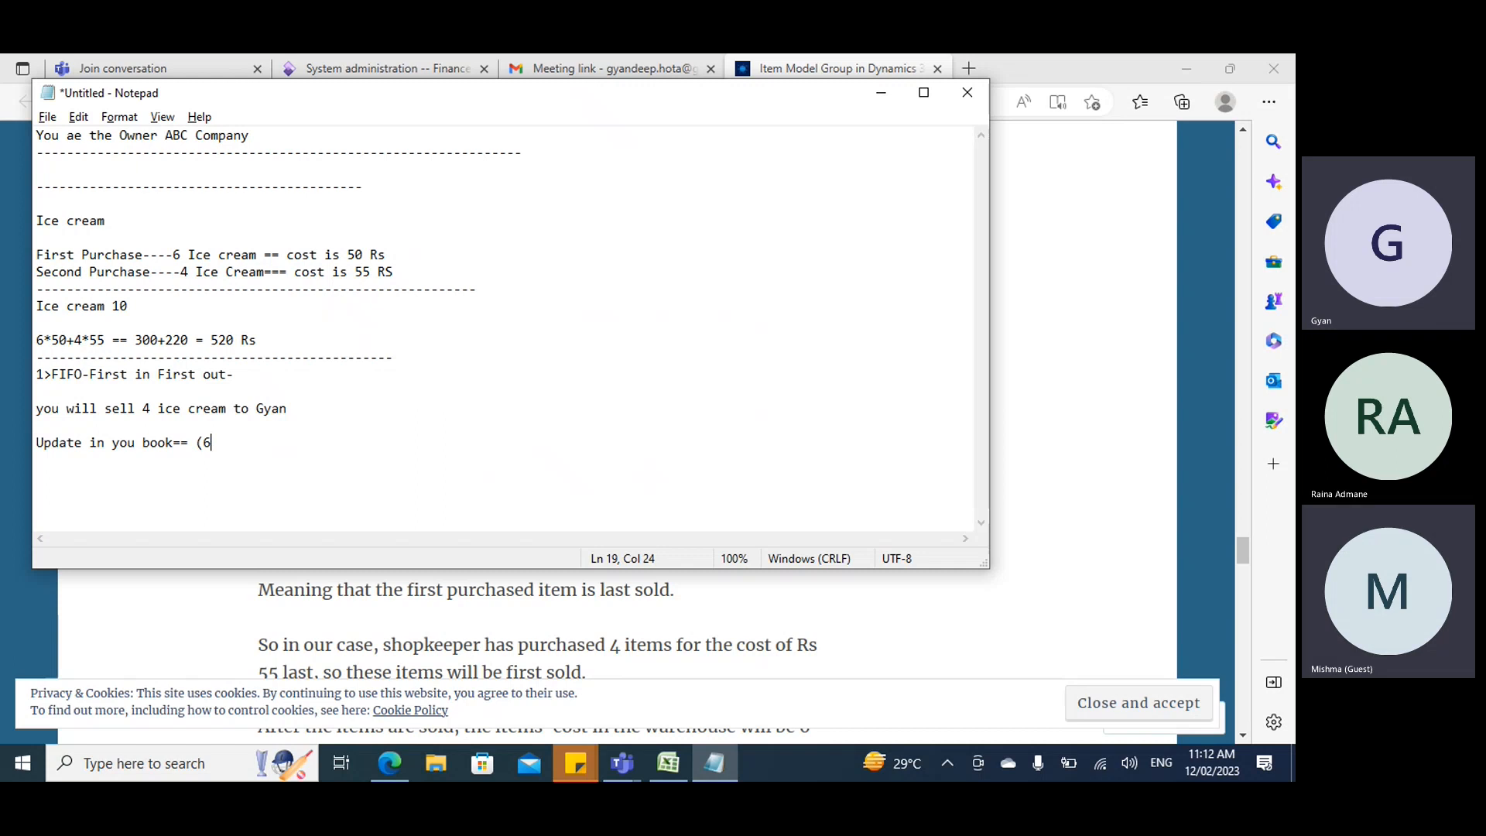
pyautogui.write('-')
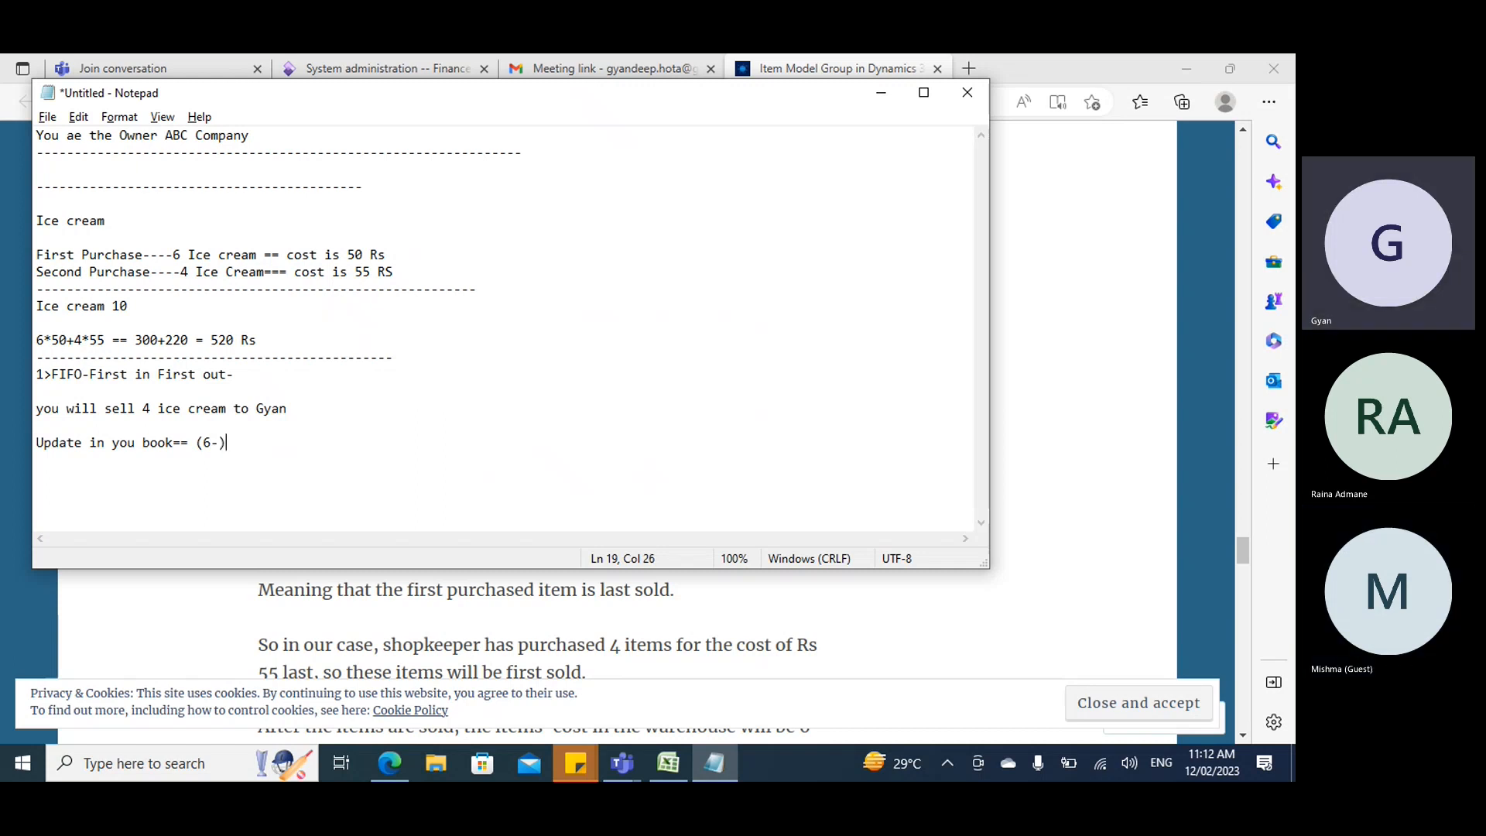
pyautogui.write('4)*5')
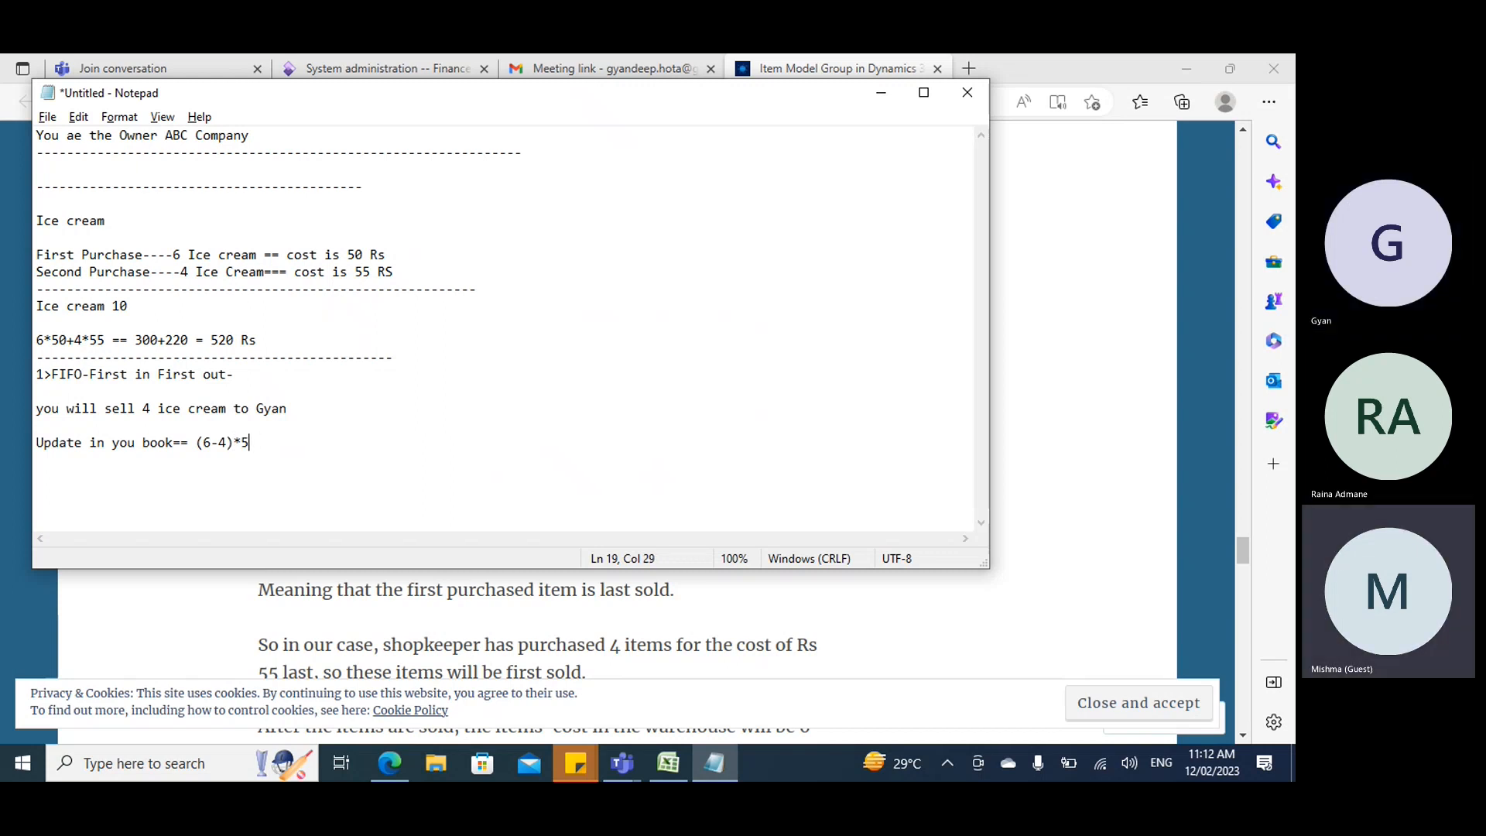
pyautogui.write('0')
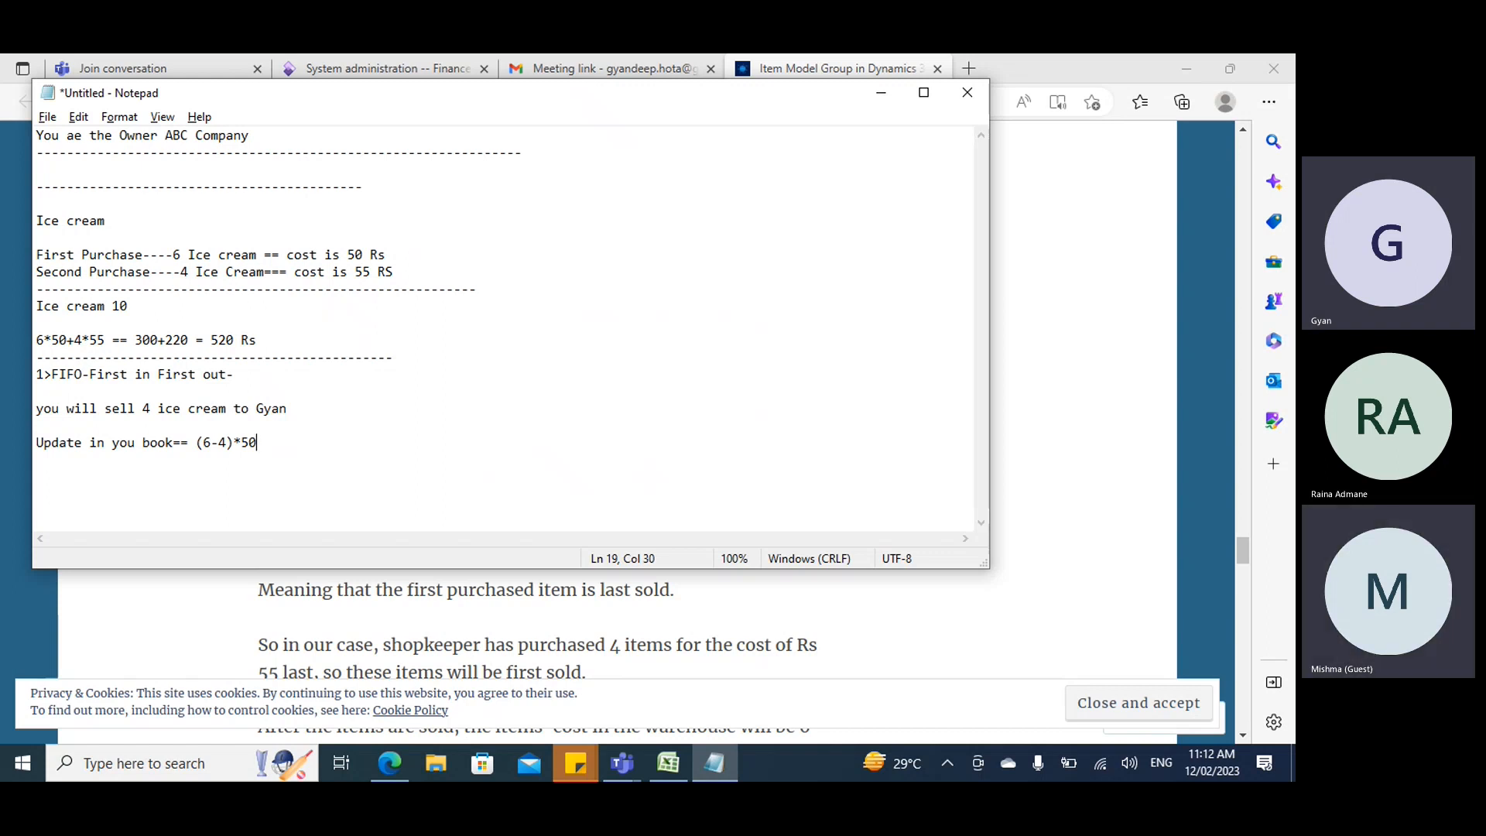
pyautogui.write('= 100')
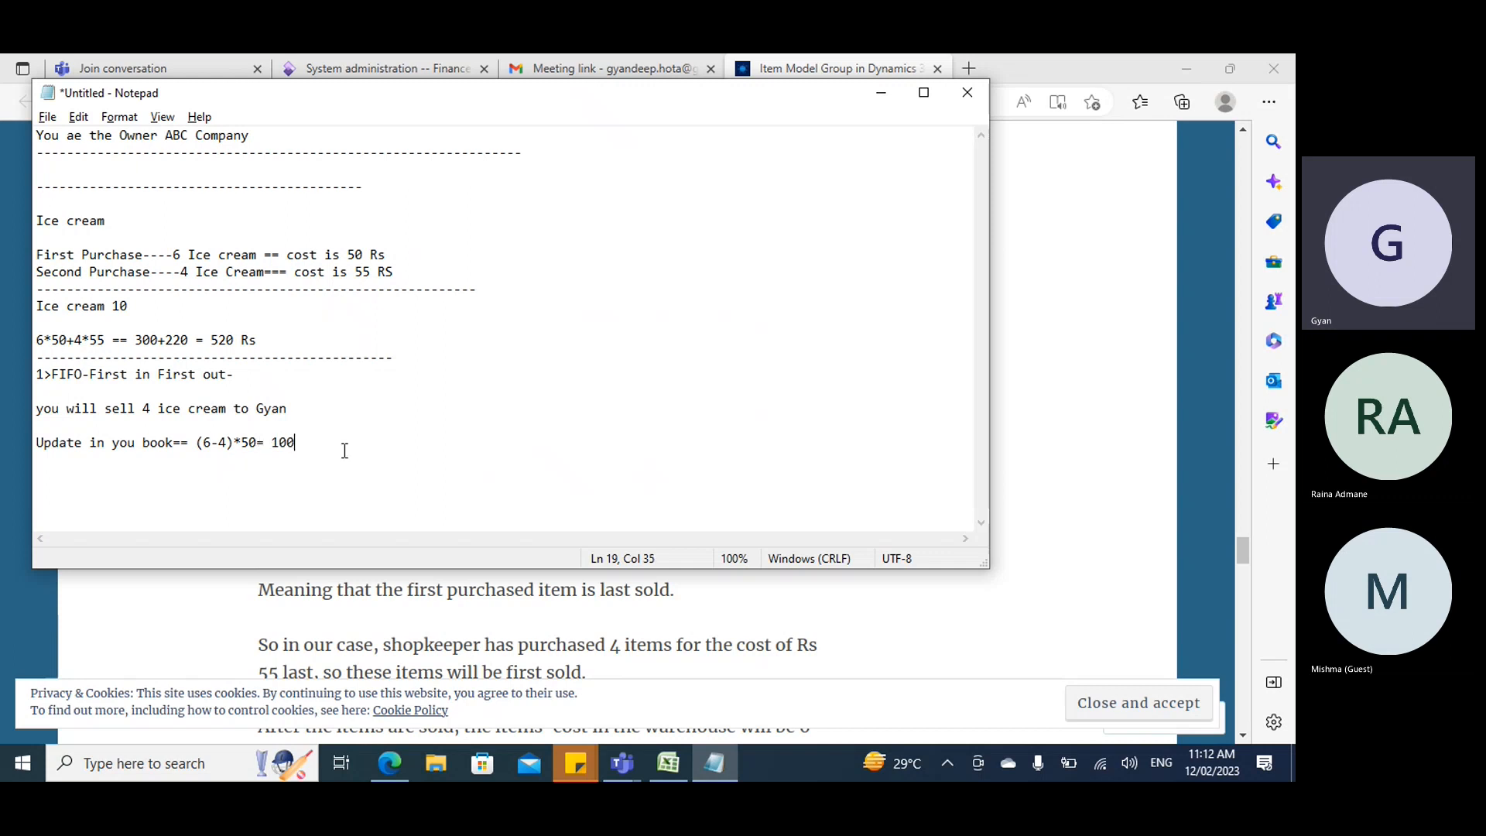
# Add the line "100+220= 320" to the FIFO section and close the section with a dashed separator line.
pyautogui.press('Return')
pyautogui.press('Return')
pyautogui.write('100+220')
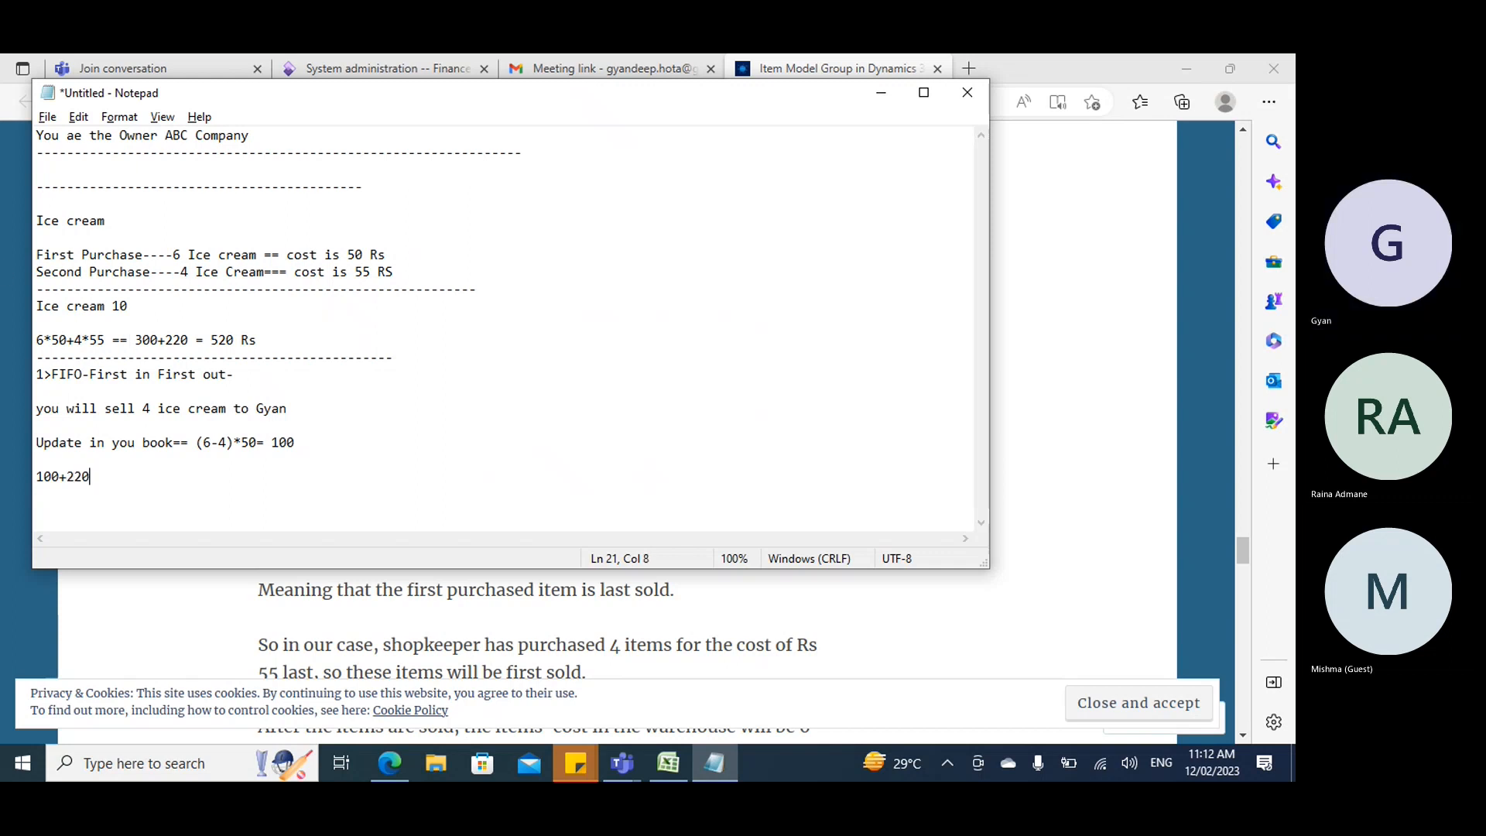
pyautogui.write('= 320')
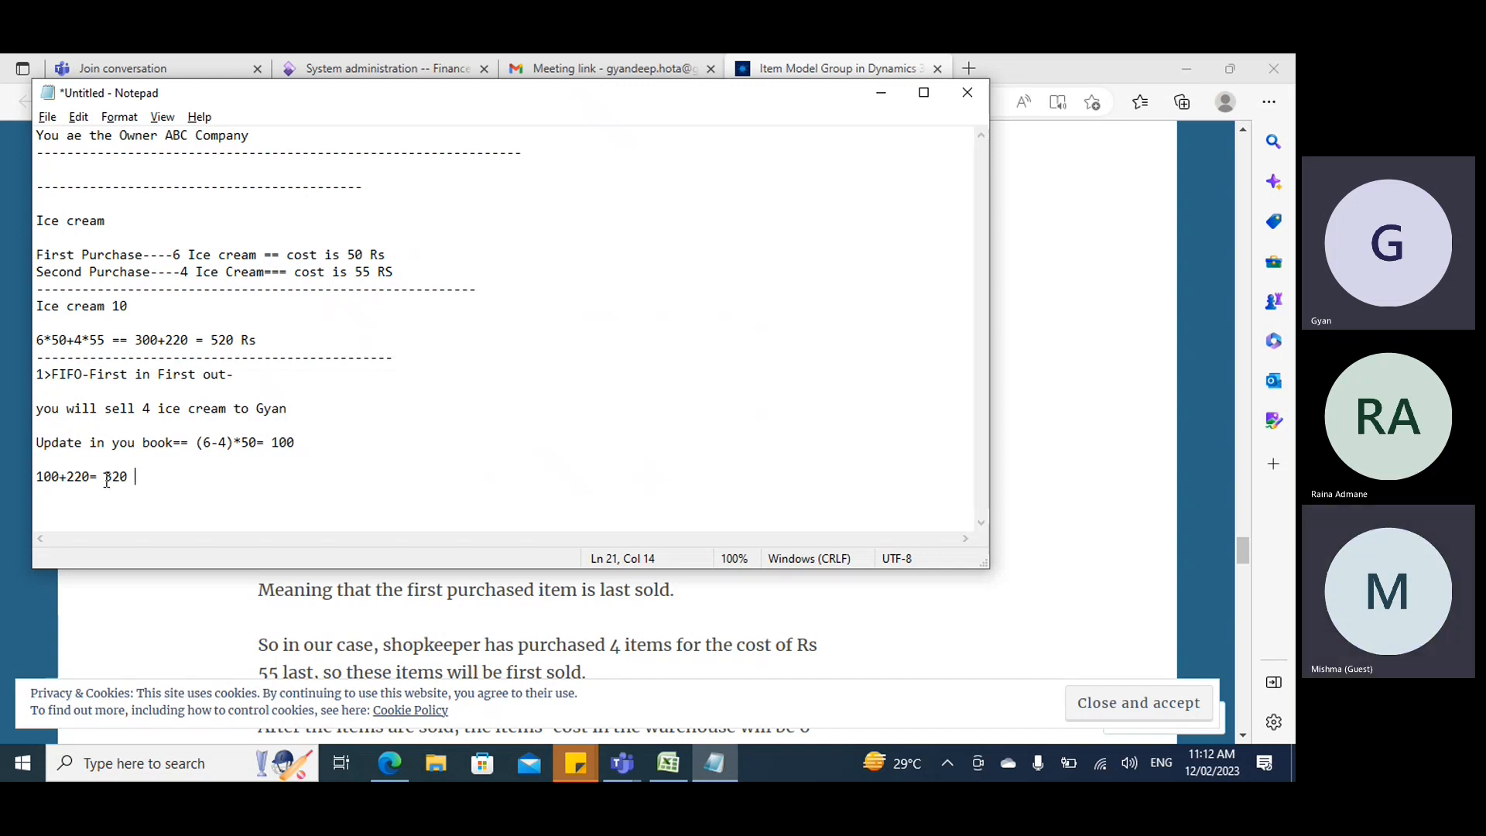
pyautogui.press('Return')
pyautogui.write('-----------------')
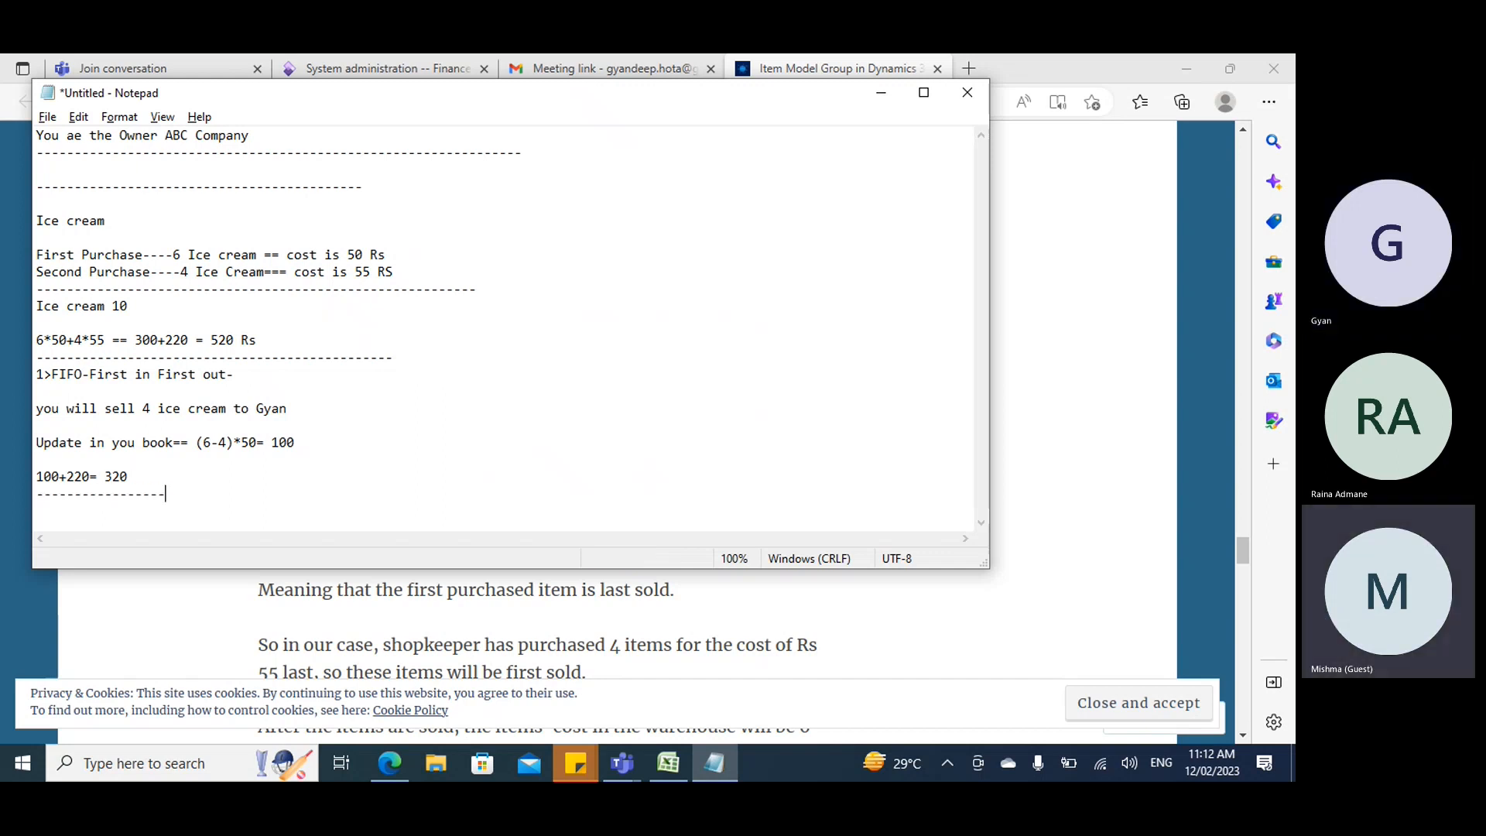
pyautogui.write('----------------------------------------')
pyautogui.press('Return')
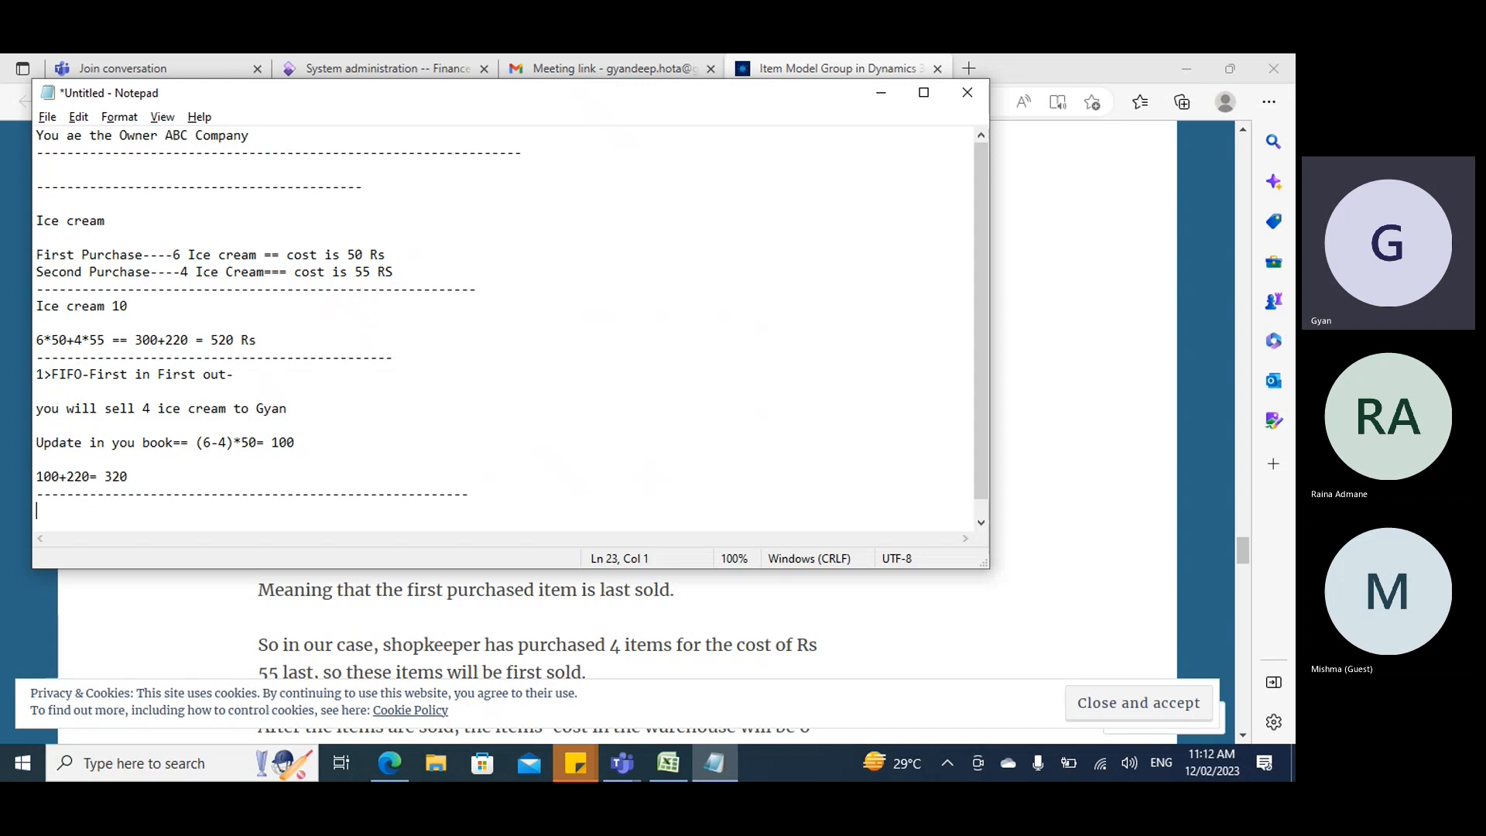
# Add the heading "2 >LIFO--" below the last dashed separator.
pyautogui.write('2 >LiFI')
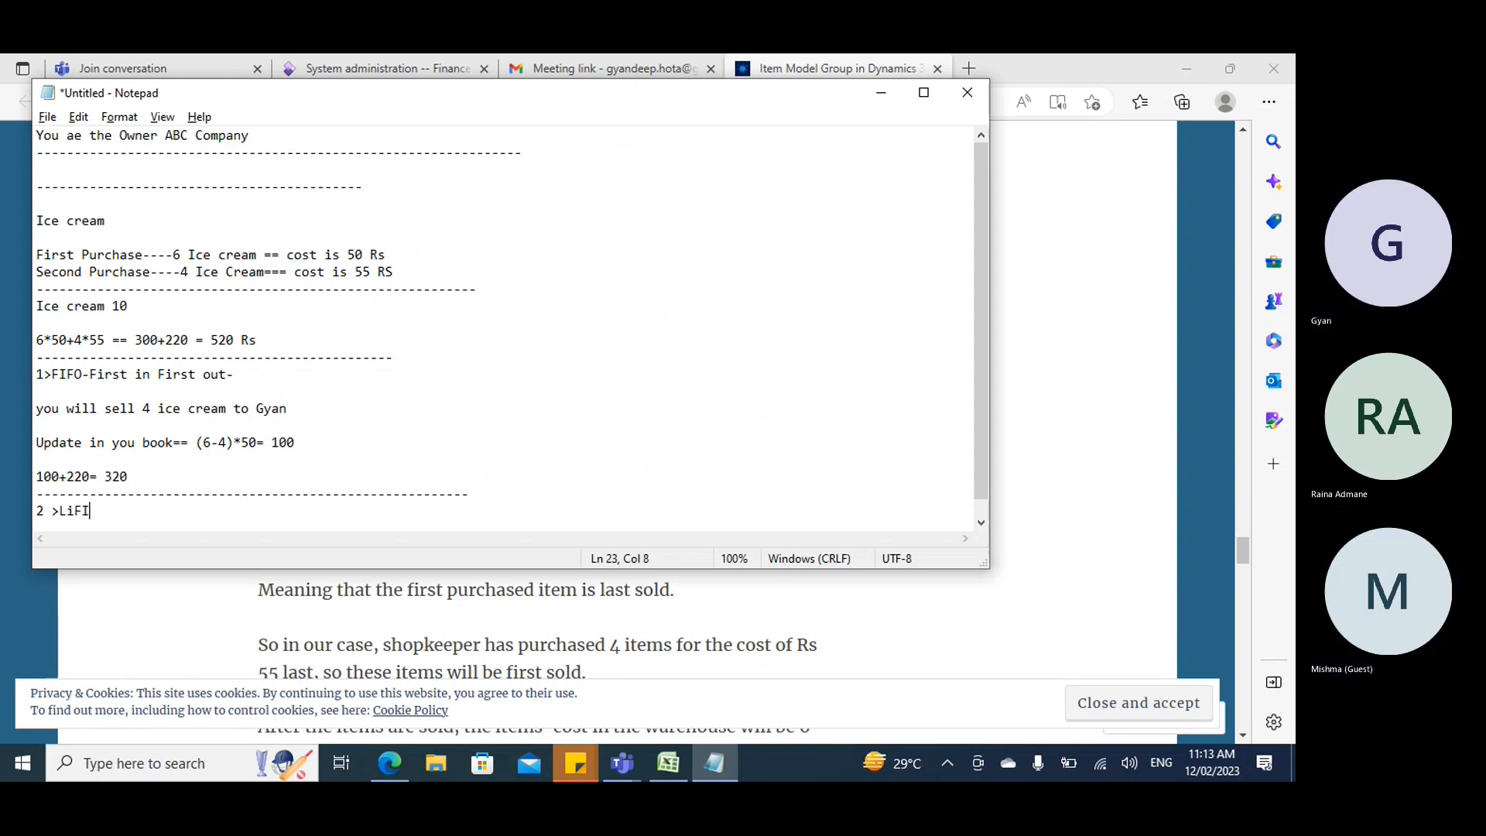
pyautogui.press('BackSpace')
pyautogui.press('BackSpace')
pyautogui.press('BackSpace')
pyautogui.write('IFO--')
pyautogui.press('Return')
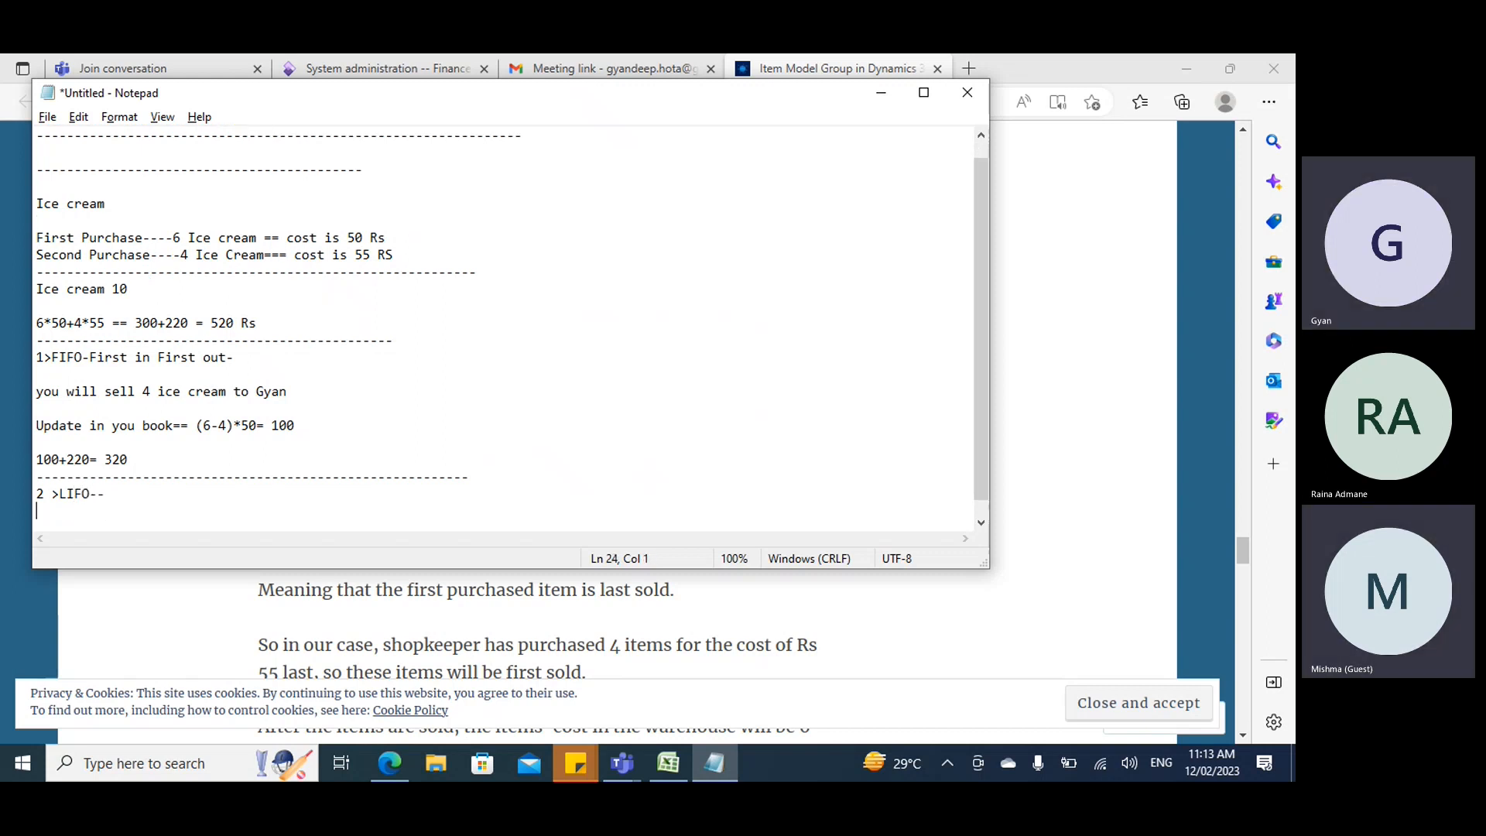
# Write the LIFO calculation "6*50+(4-4)*55" under its heading, with "300" on the following line.
pyautogui.scroll(-1, 174, 368)
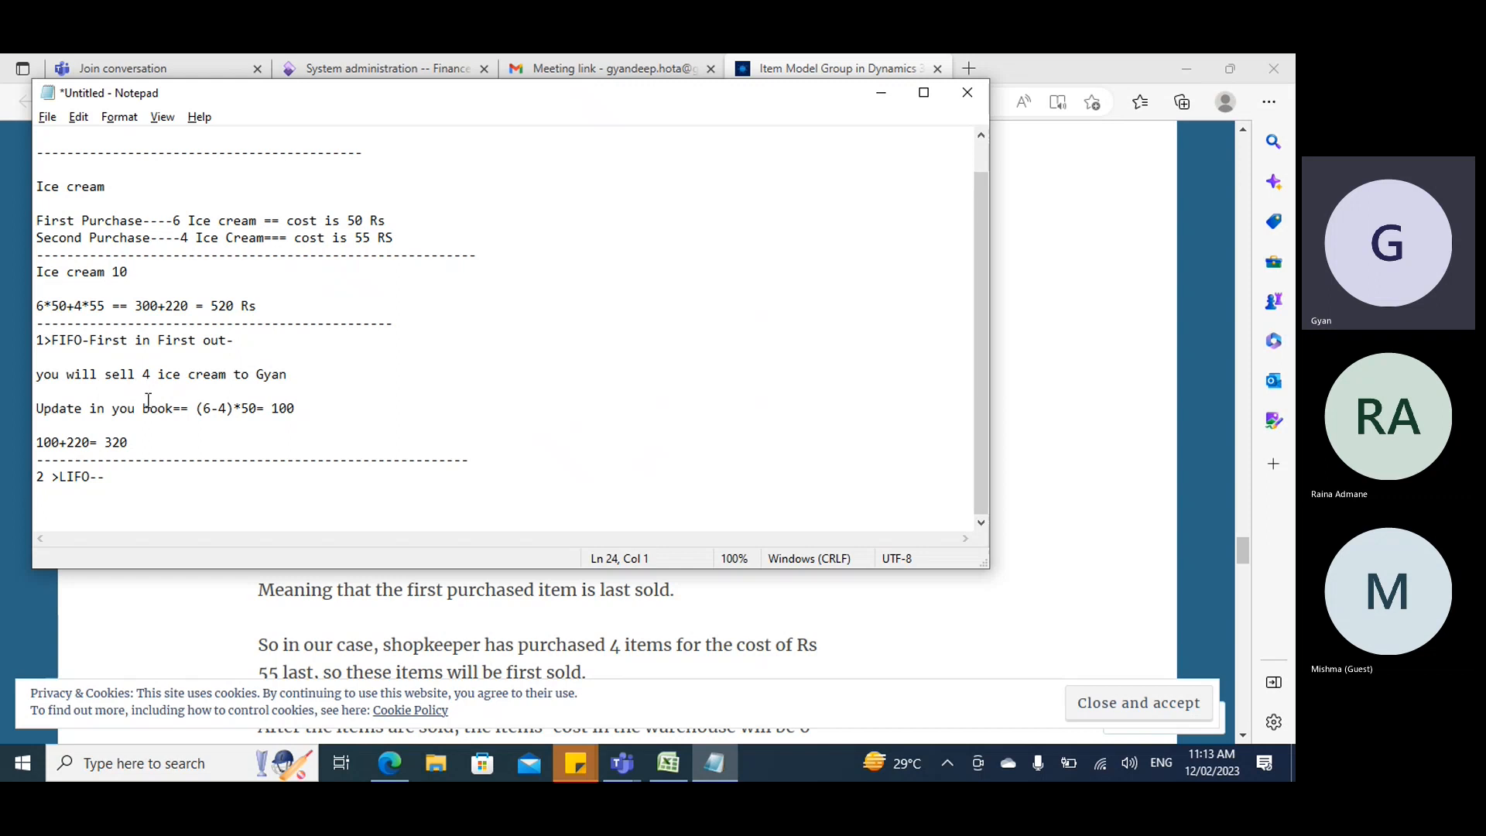
pyautogui.press('Return')
pyautogui.write('6*50+')
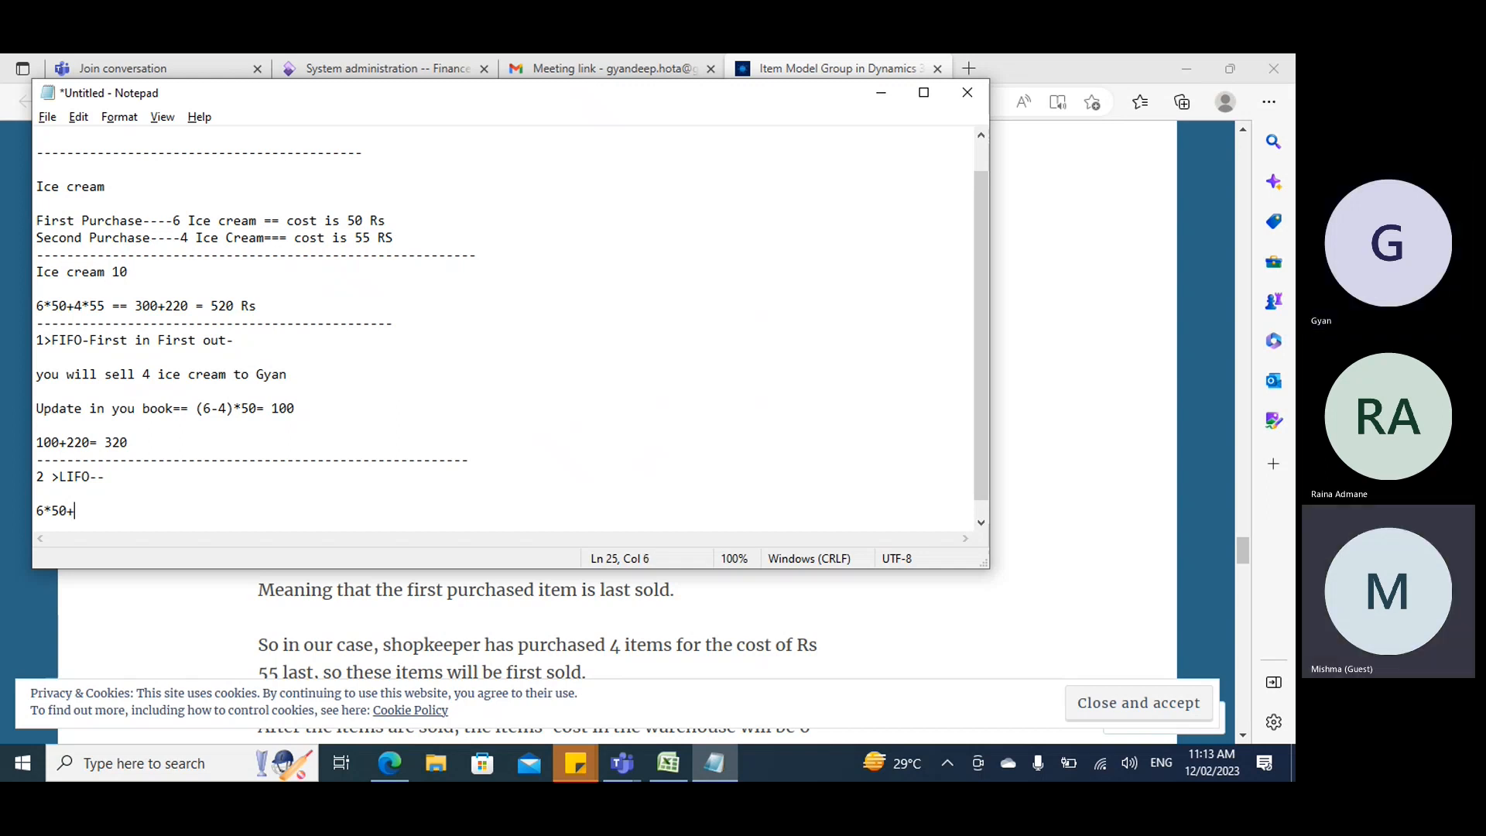
pyautogui.write('(4-4')
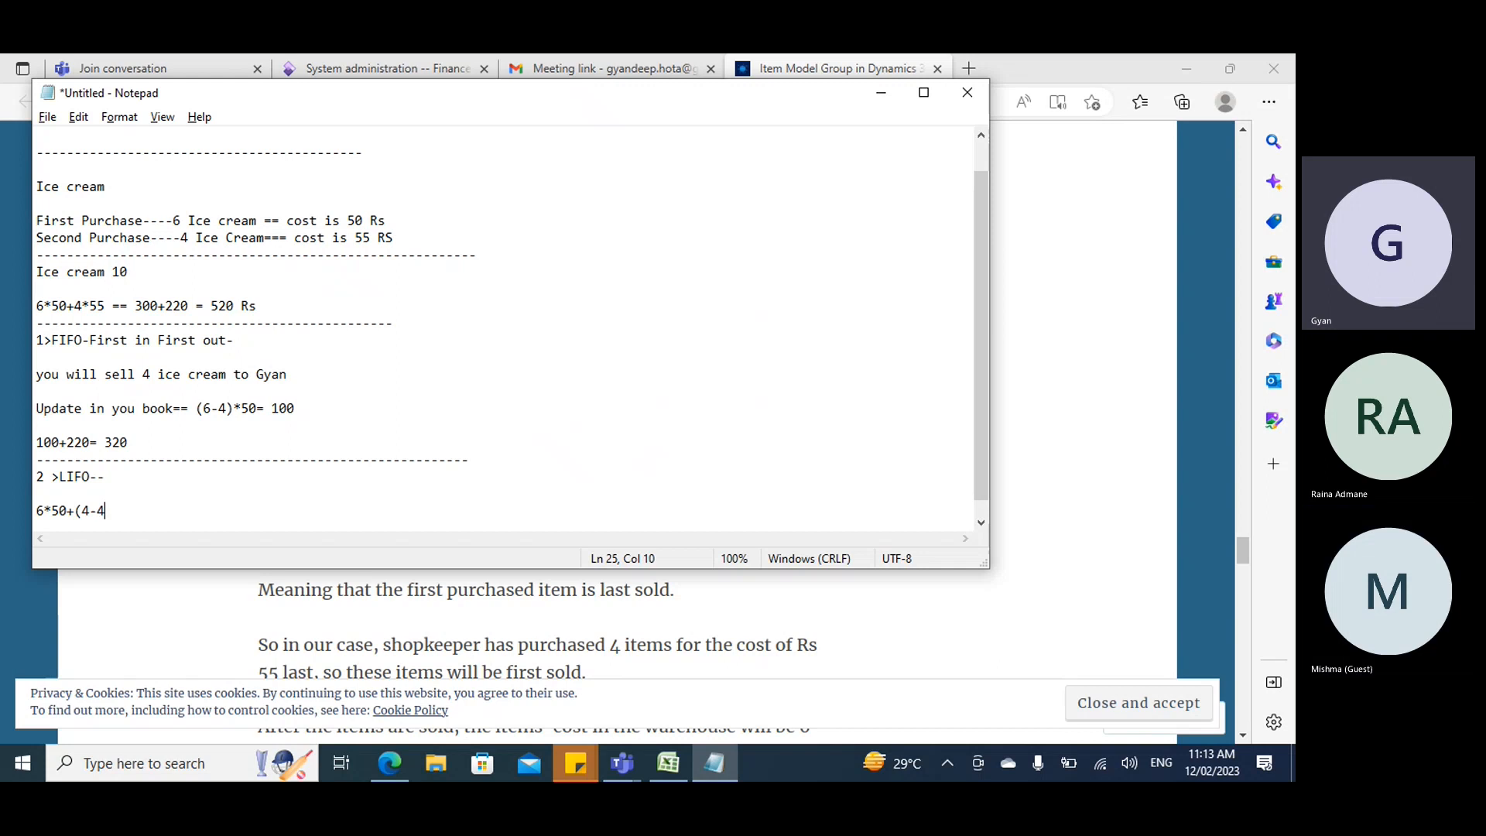
pyautogui.write(')*')
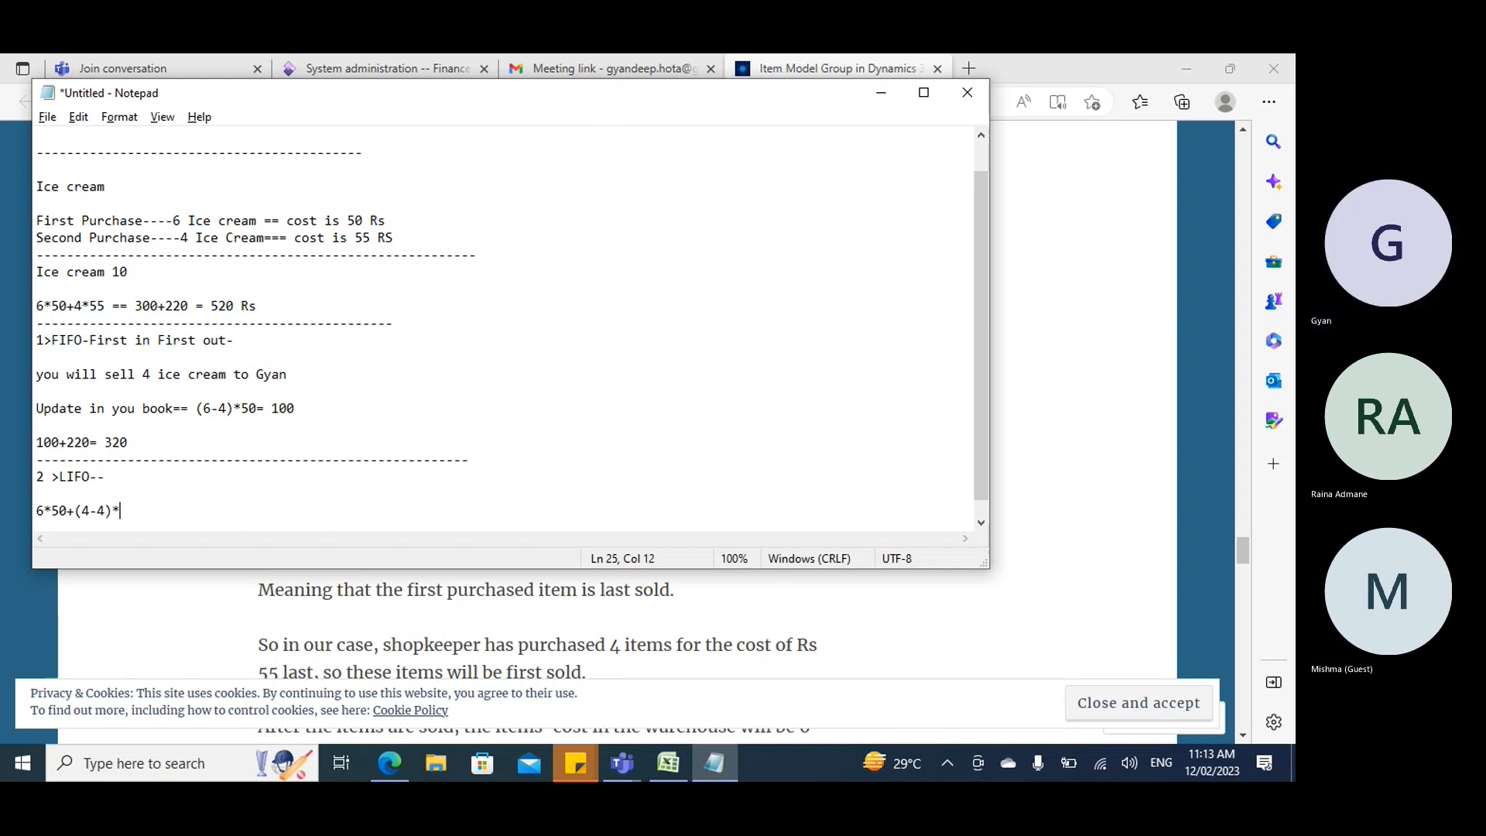
pyautogui.write('55')
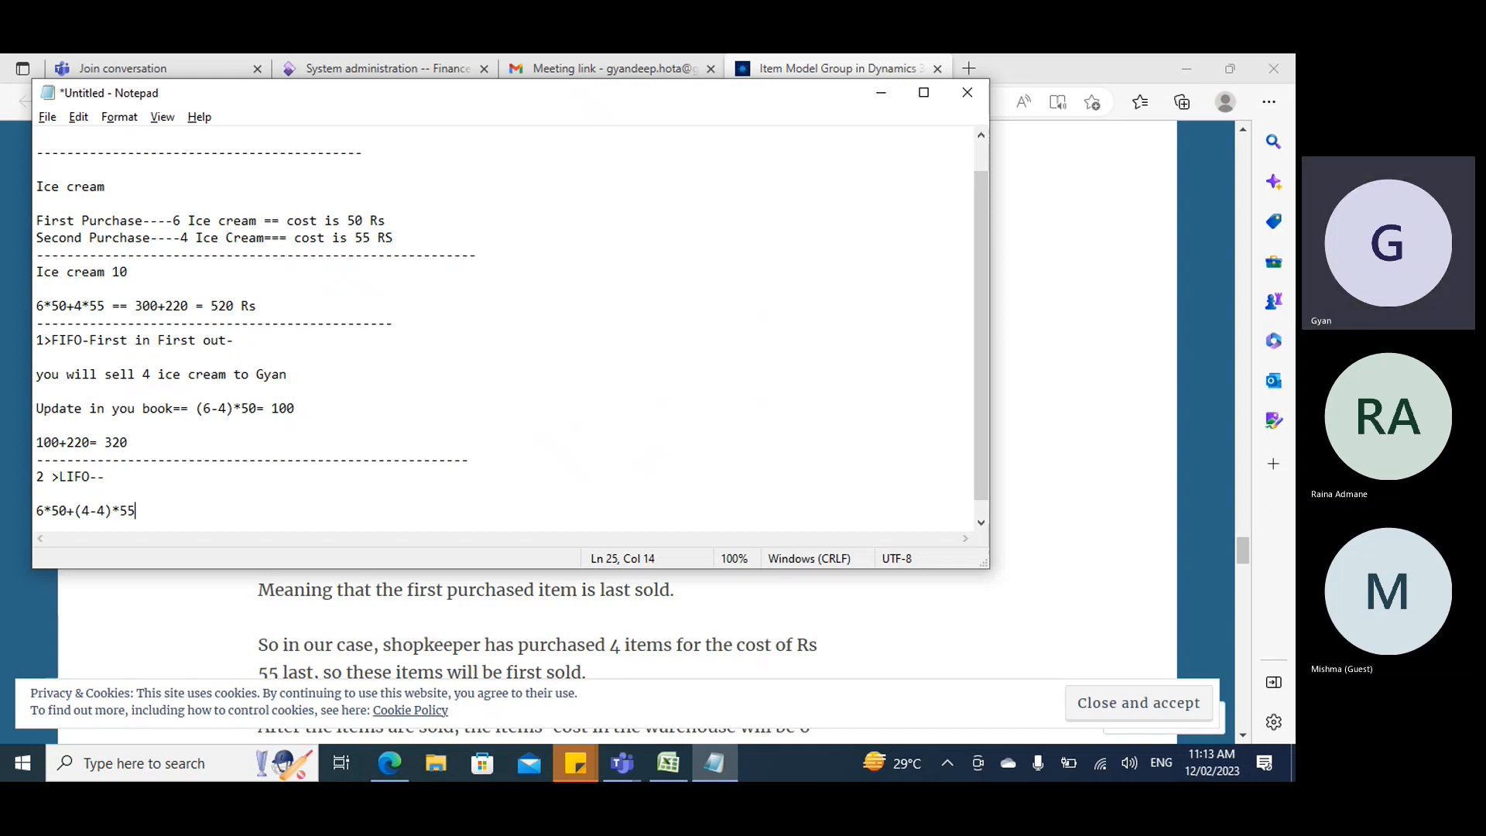
pyautogui.press('Return')
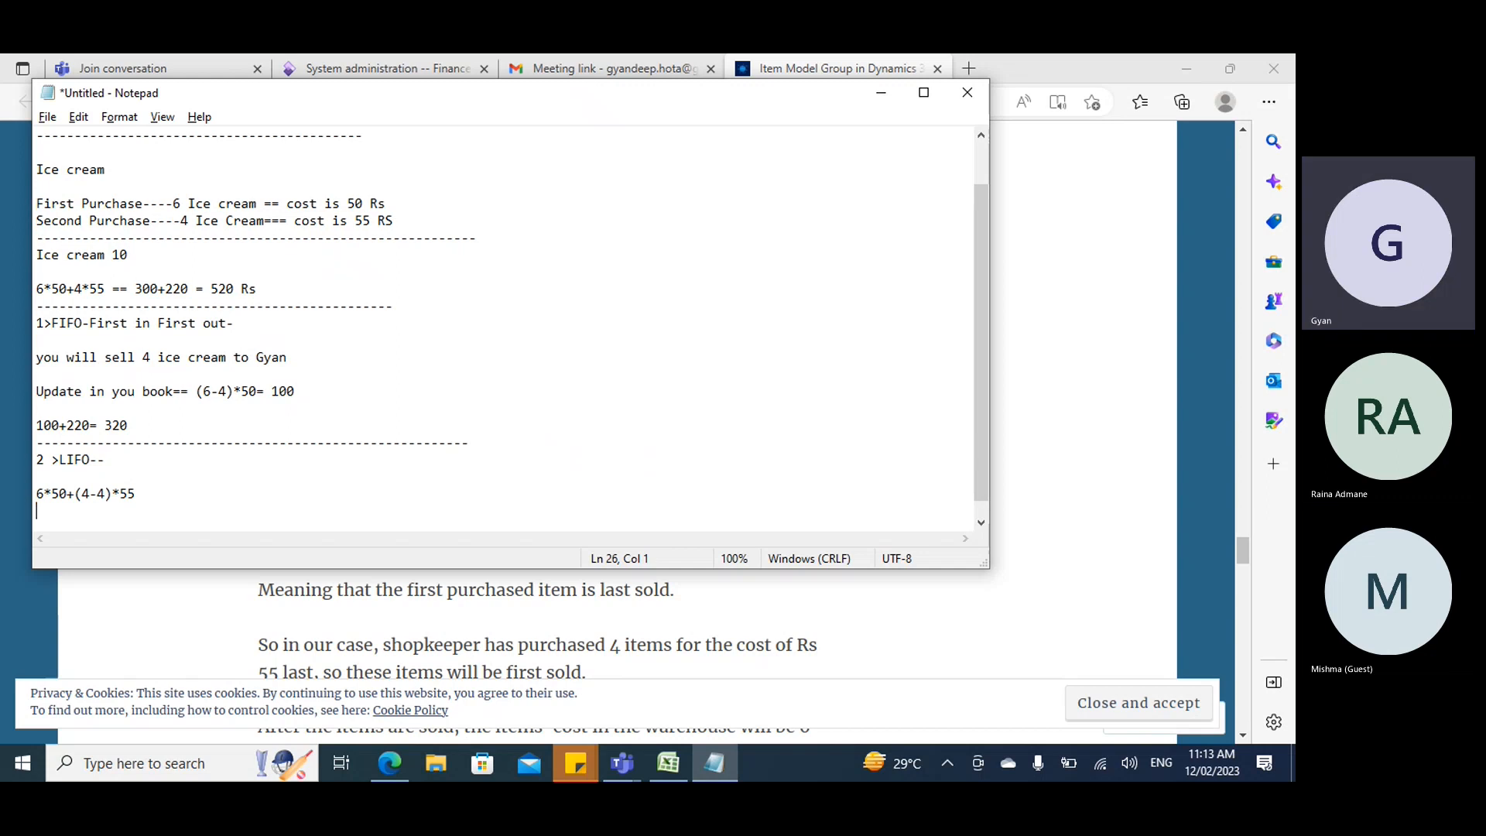
pyautogui.write('300')
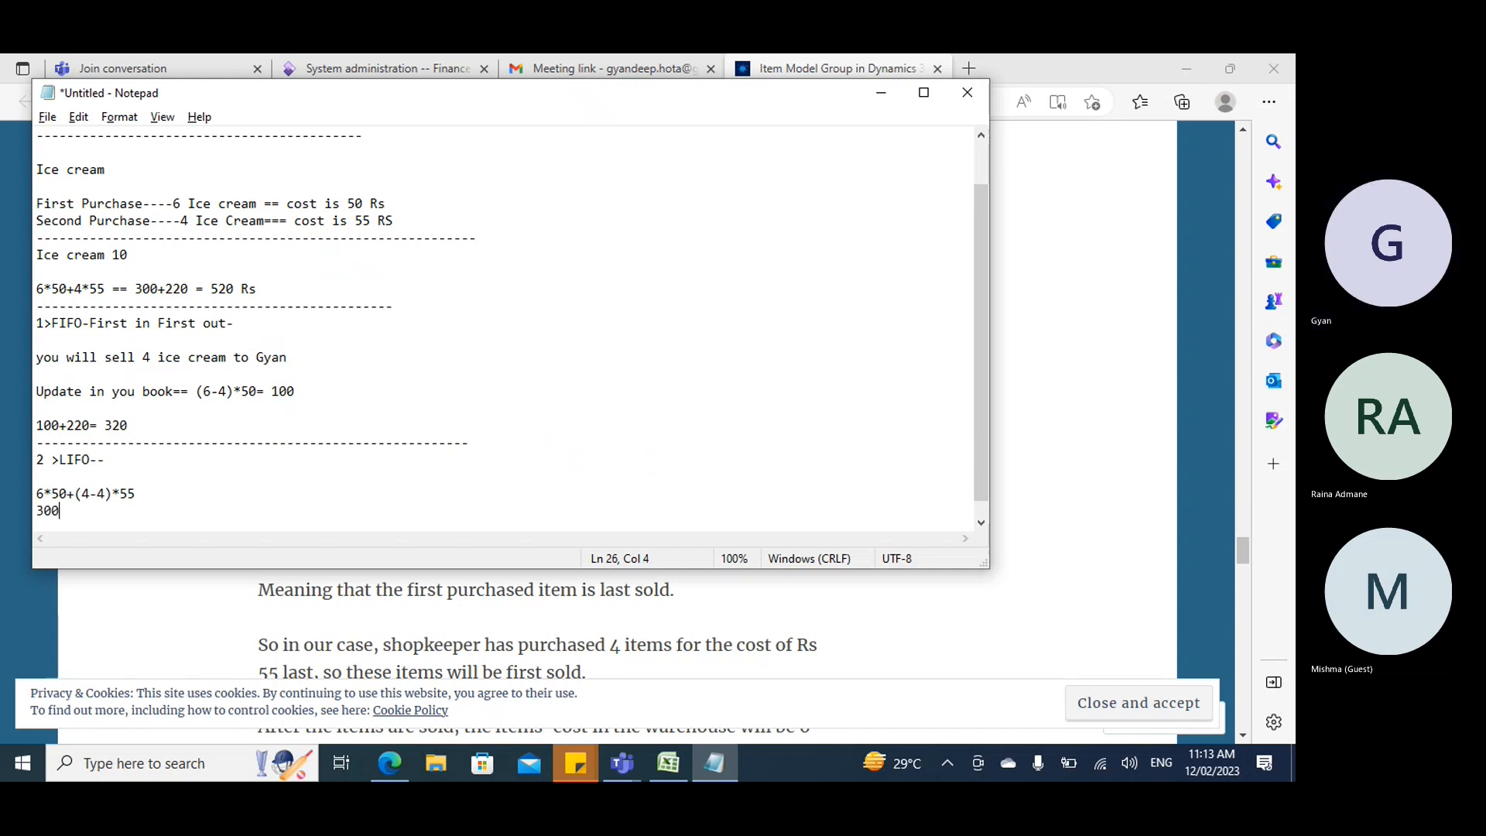
# Add a dashed separator below the LIFO result, followed by the heading "3>Weighted Average-".
pyautogui.press('Return')
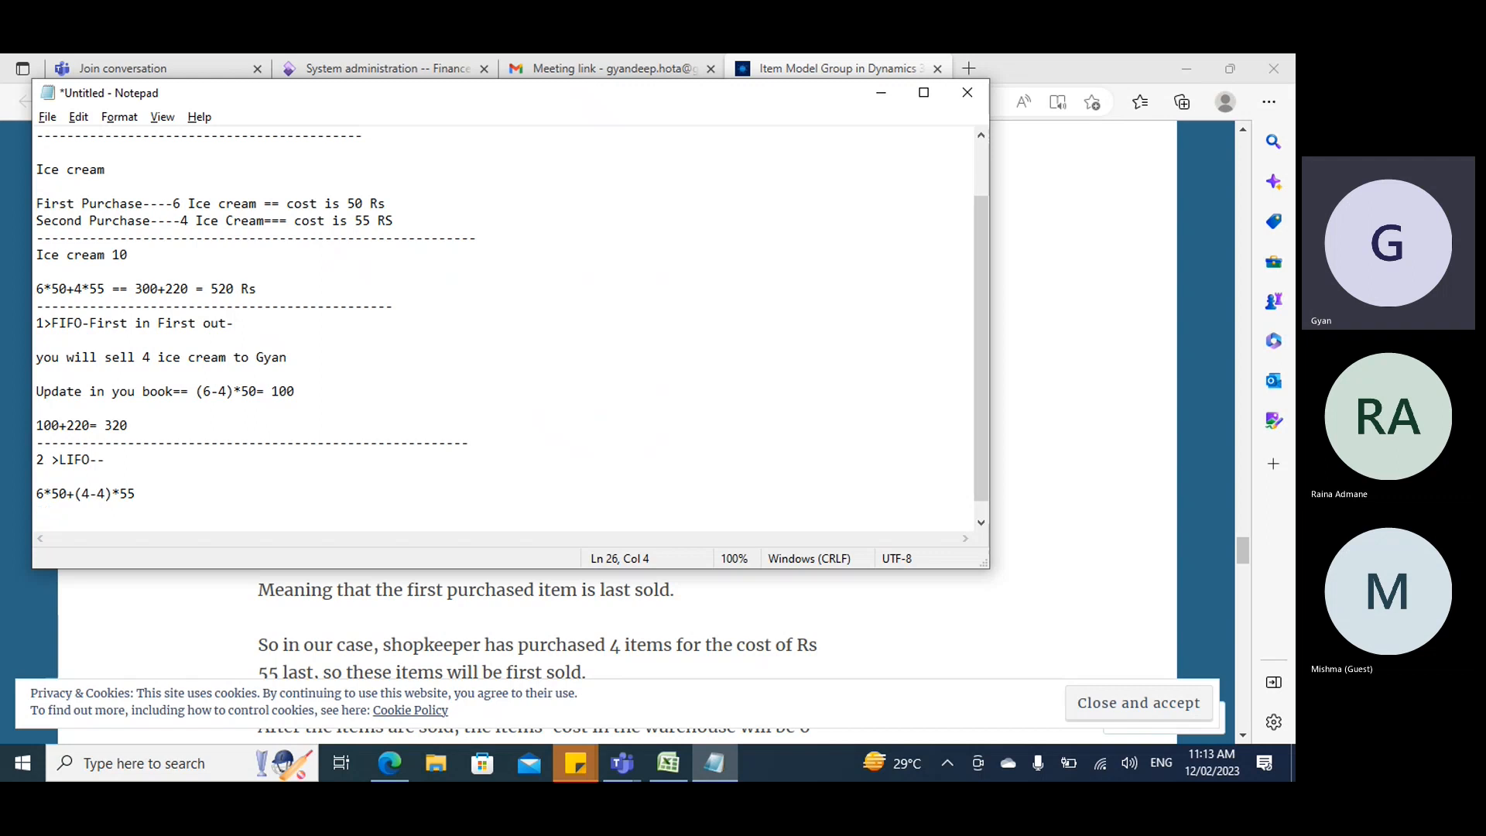
pyautogui.write('------------------------------------------------------------')
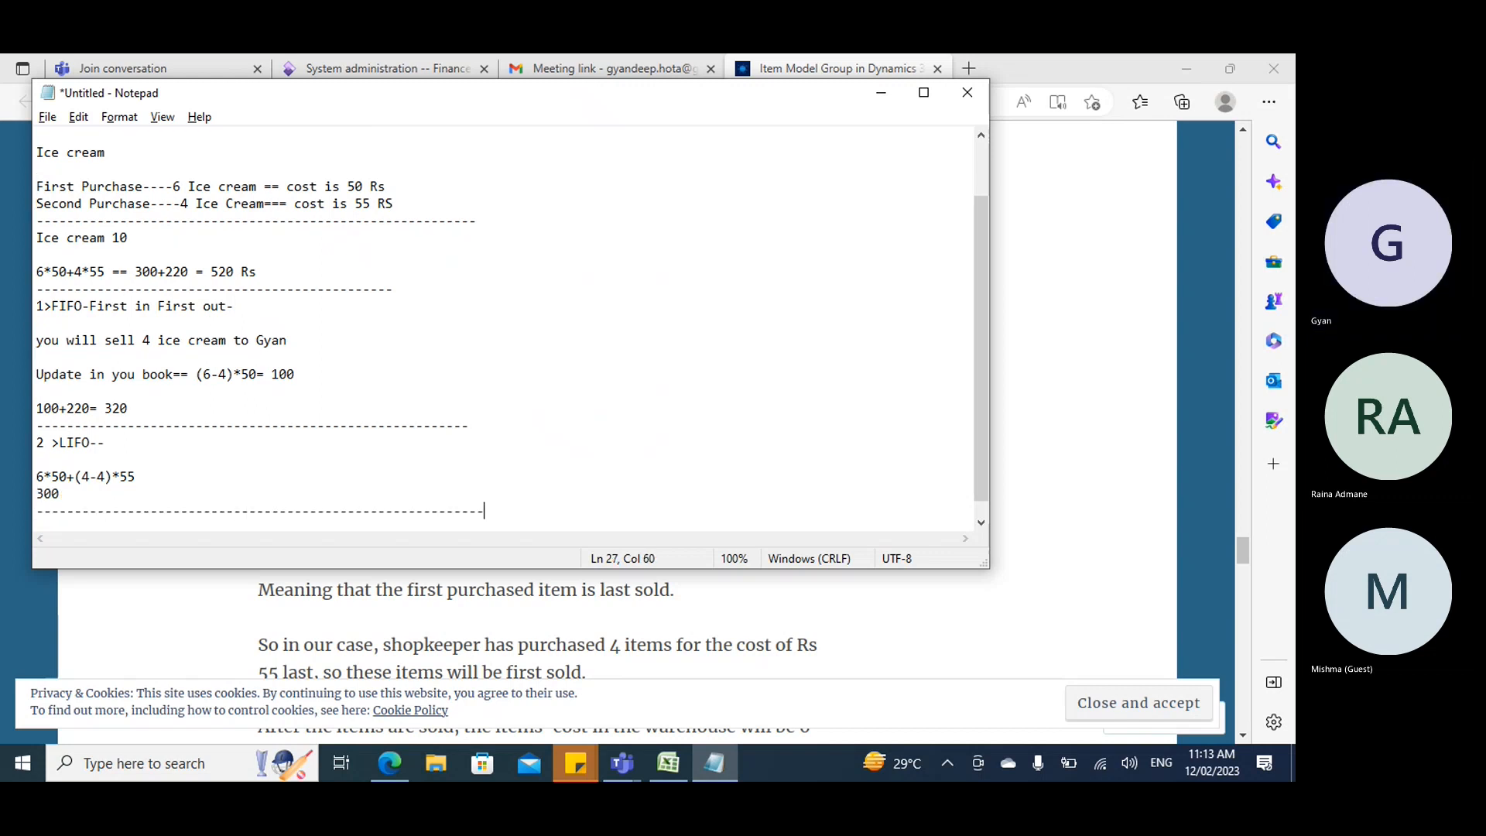
pyautogui.press('Return')
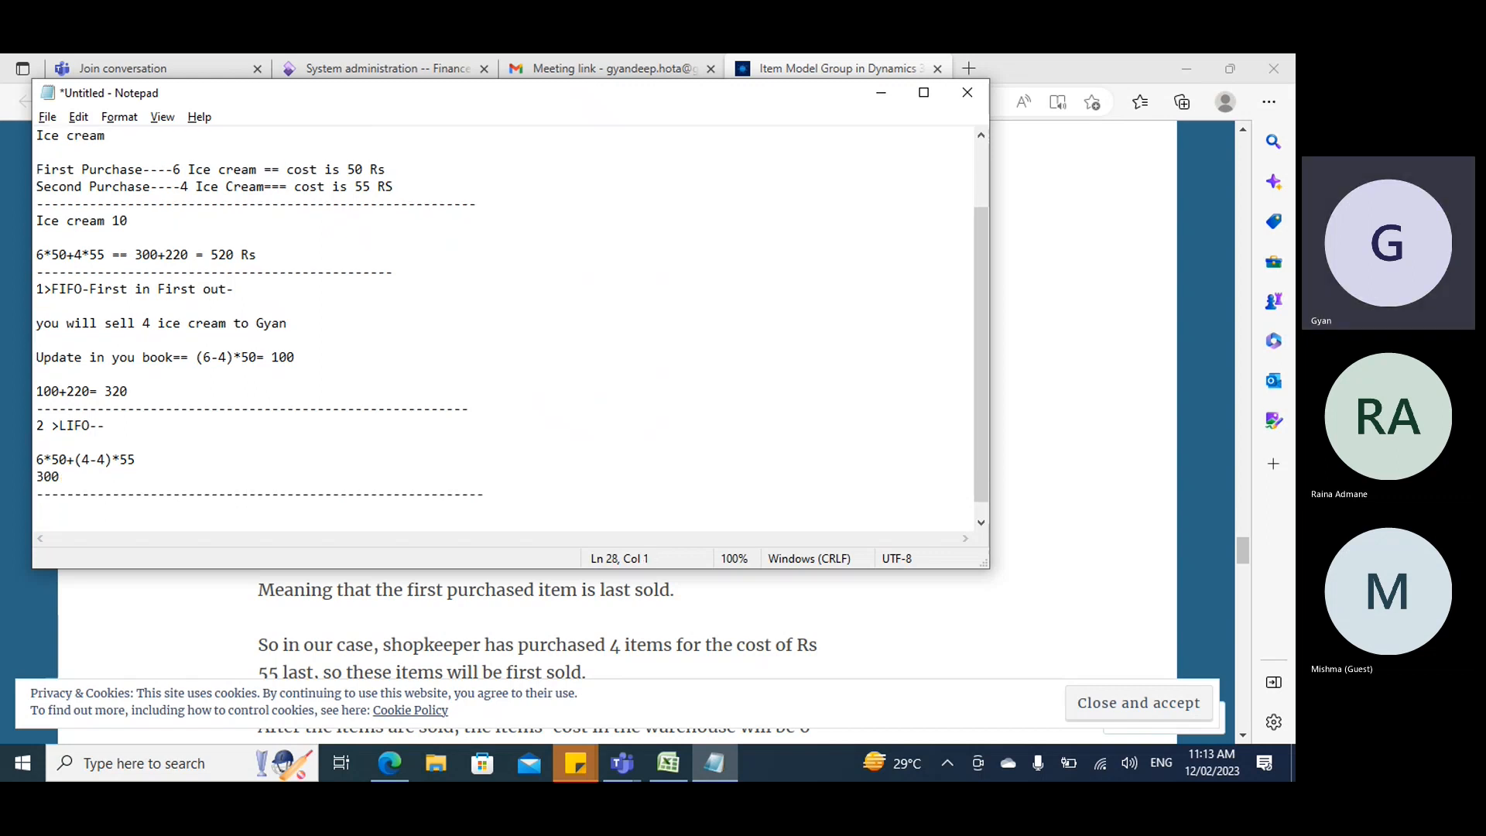
pyautogui.write('3>Weighted Average')
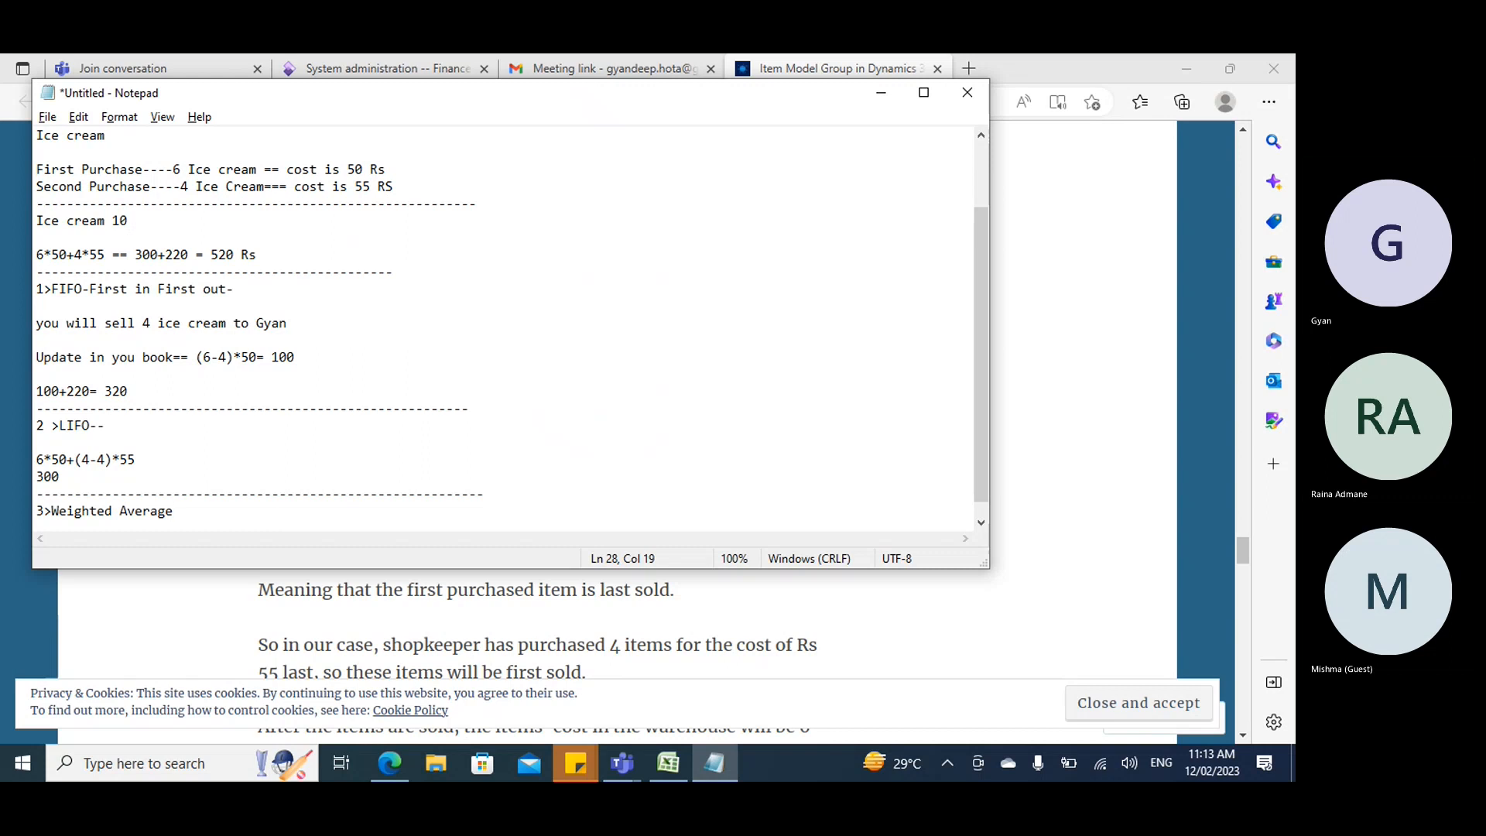
pyautogui.write('-')
pyautogui.press('Return')
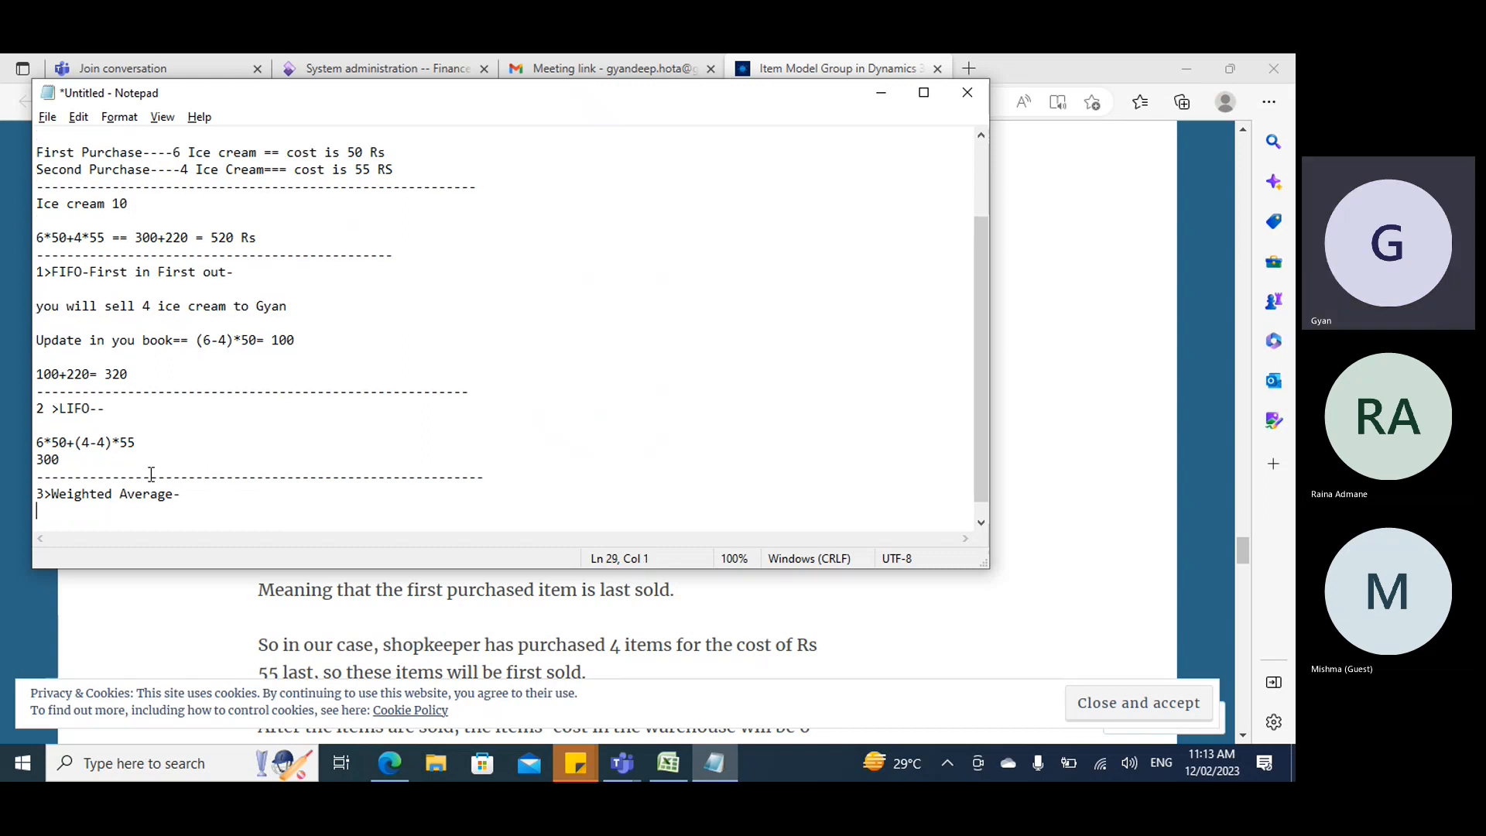
# Read the Weighted avg. section of the browser article, and return to Notepad to check the total cost line.
pyautogui.scroll(-1, 302, 335)
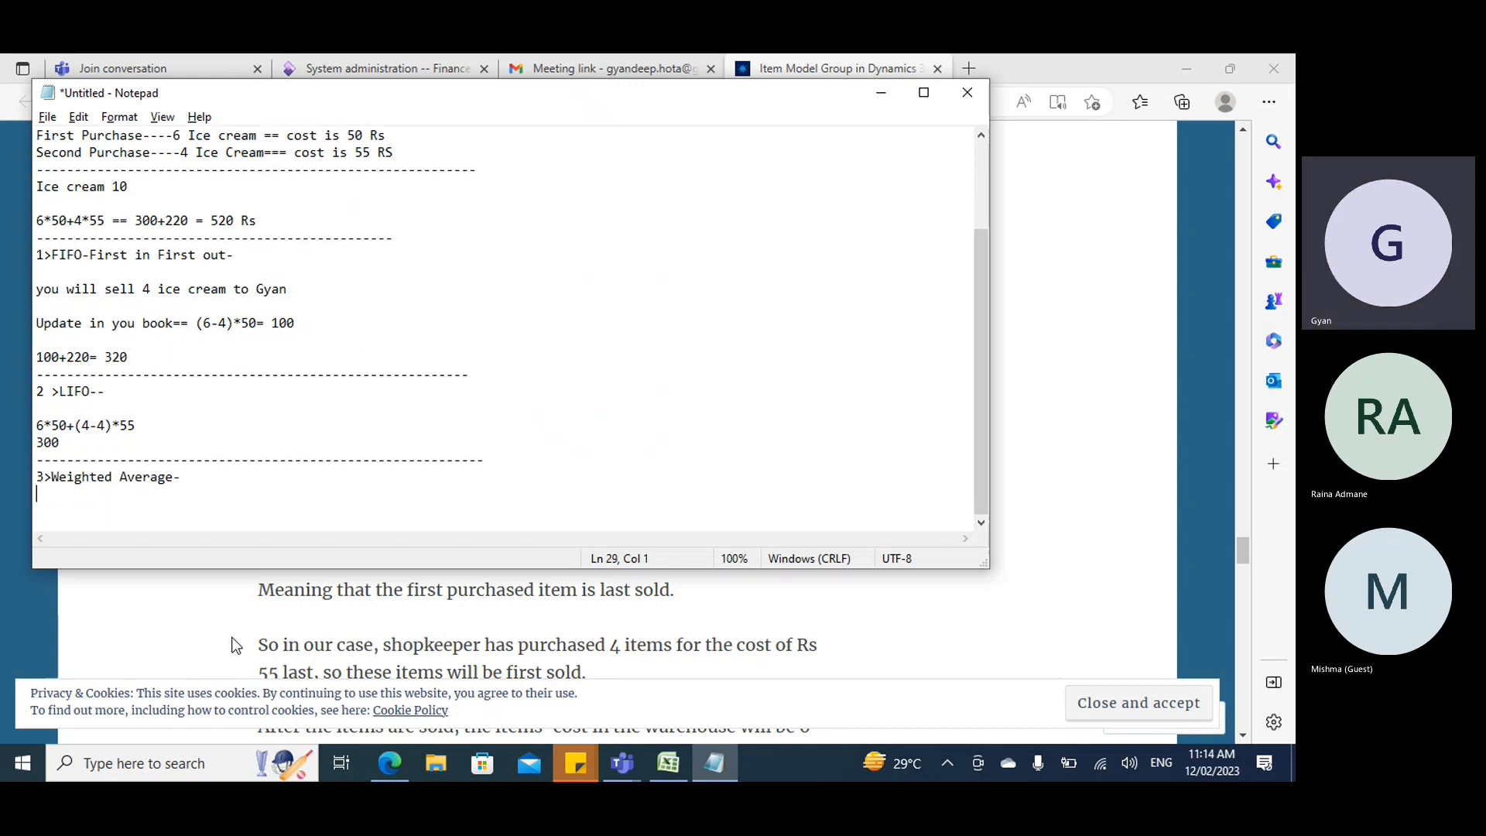
pyautogui.click(190, 617)
pyautogui.scroll(-5, 340, 484)
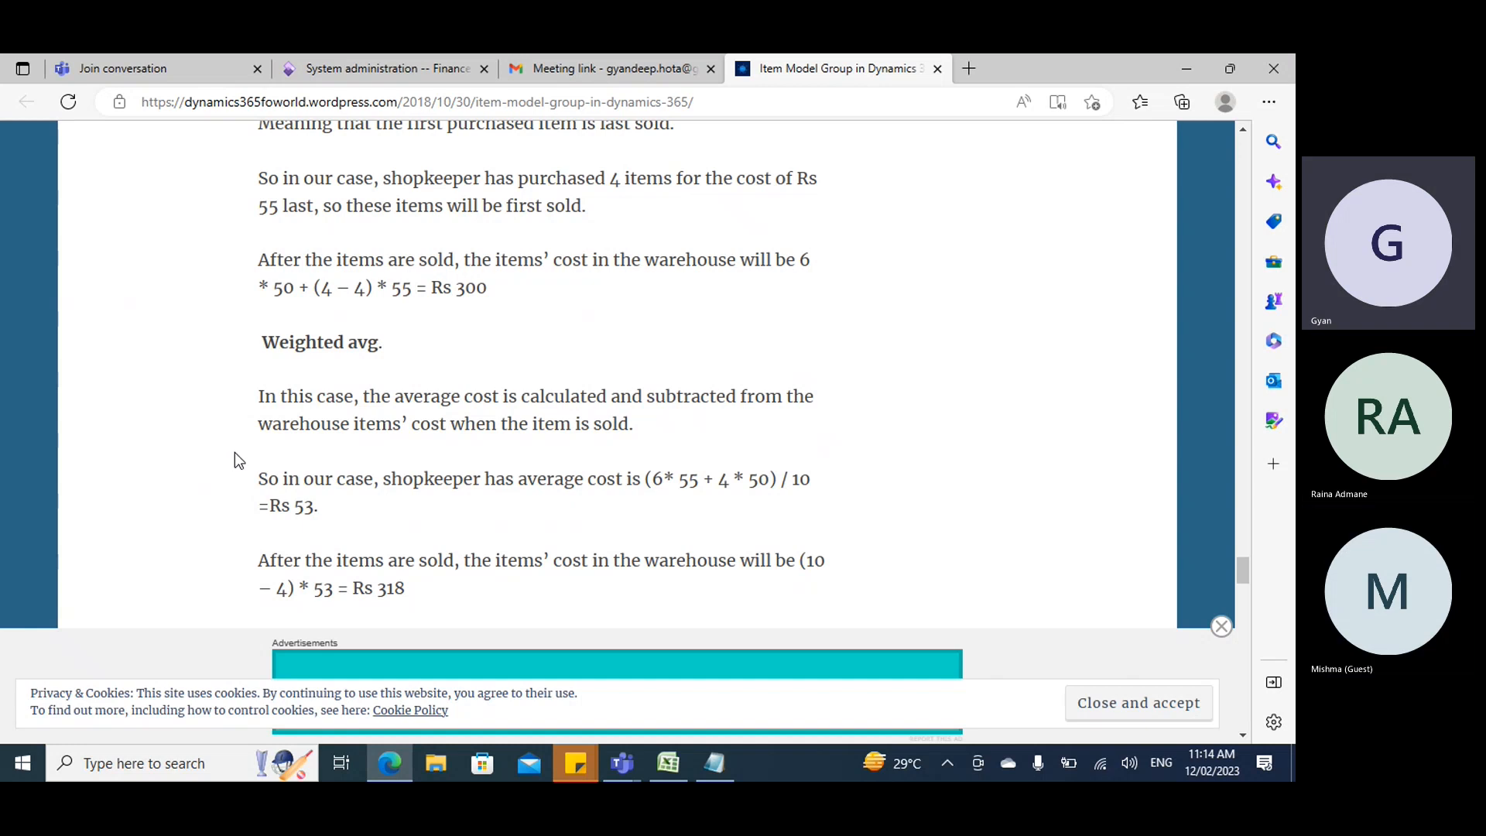
pyautogui.hotkey('alt', 'Tab')
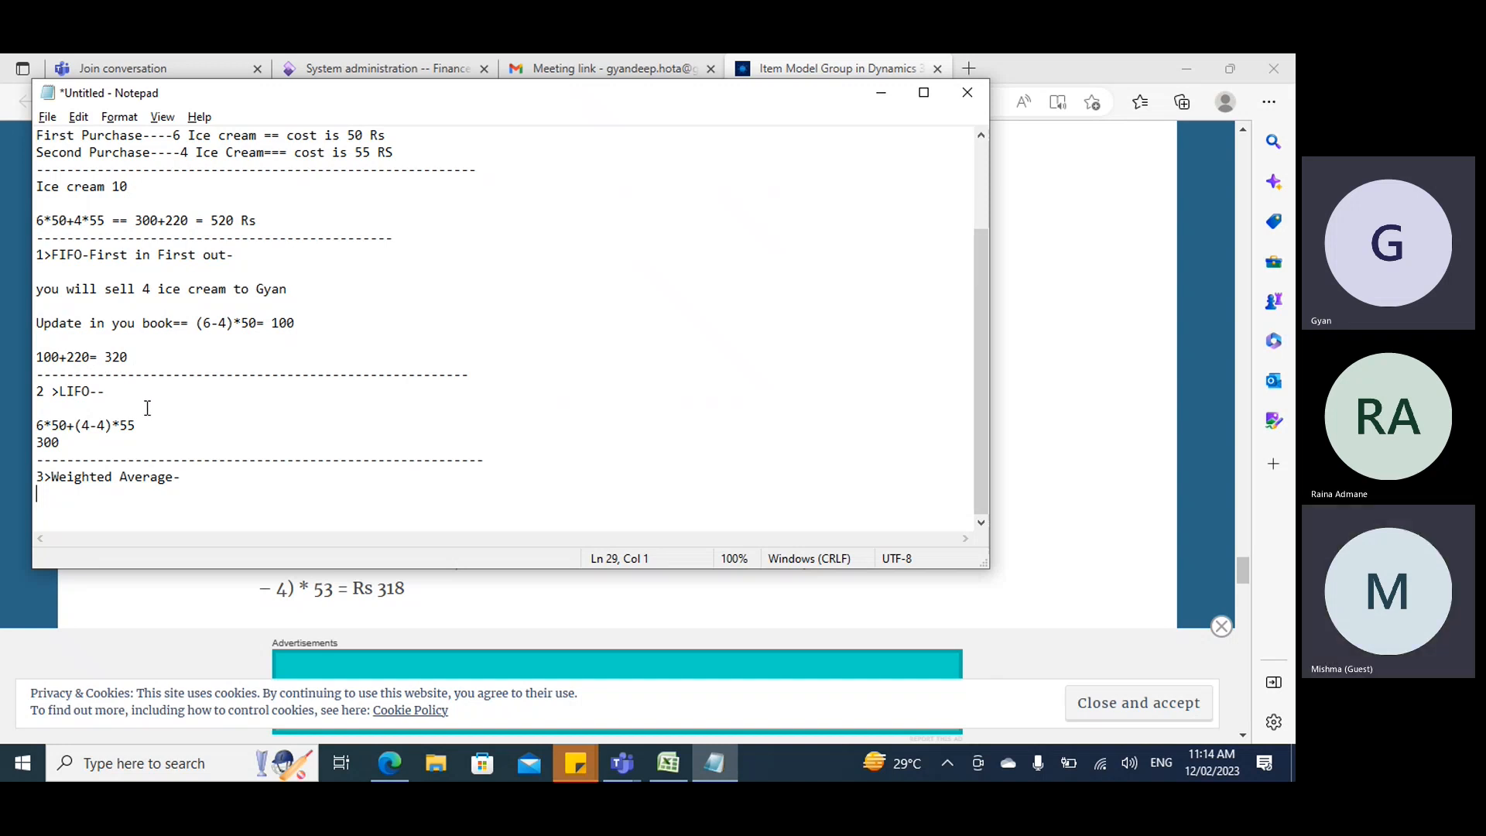
pyautogui.scroll(2, 235, 363)
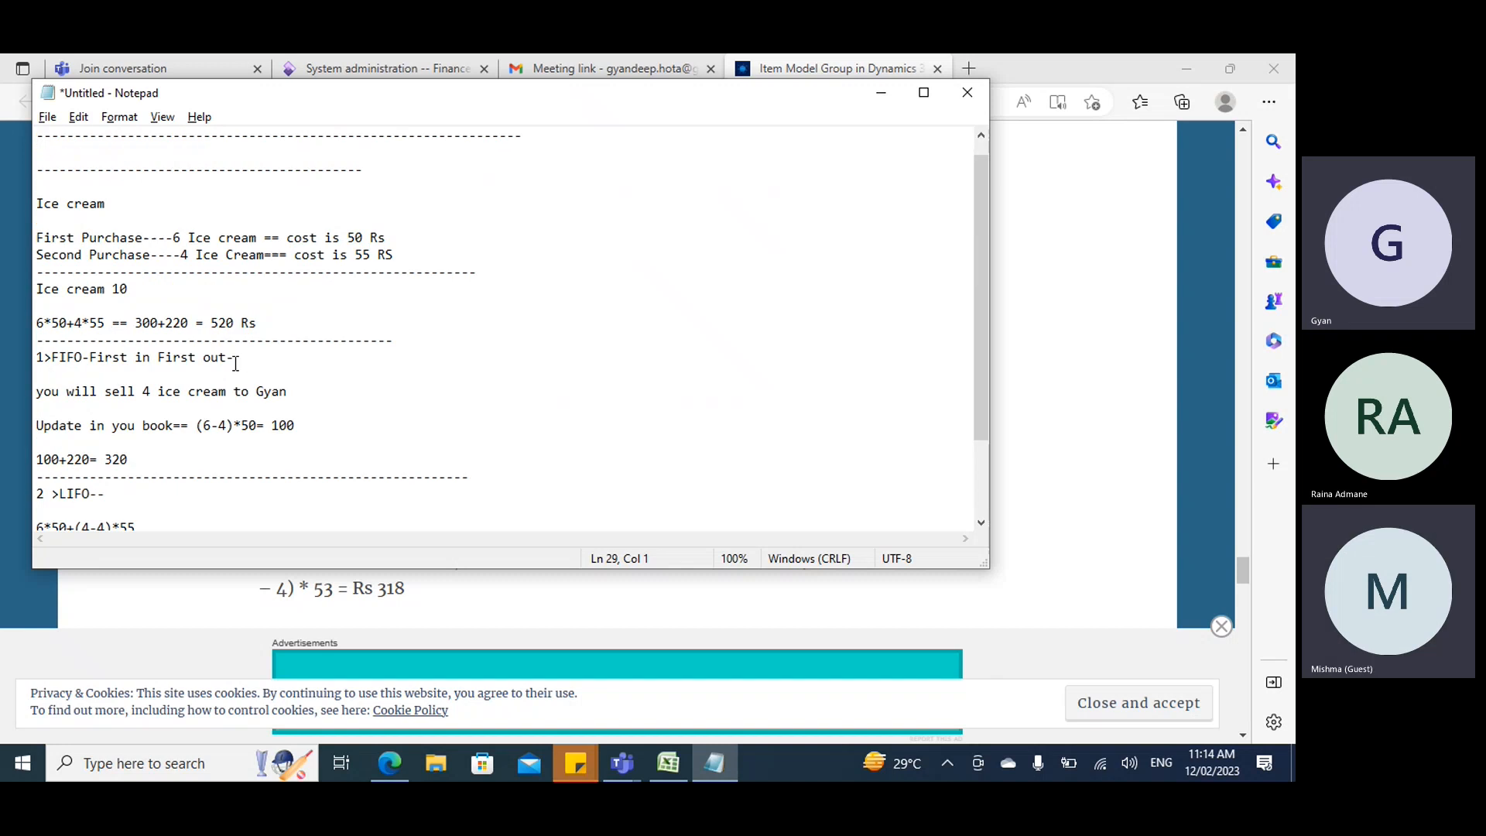
pyautogui.scroll(1, 235, 363)
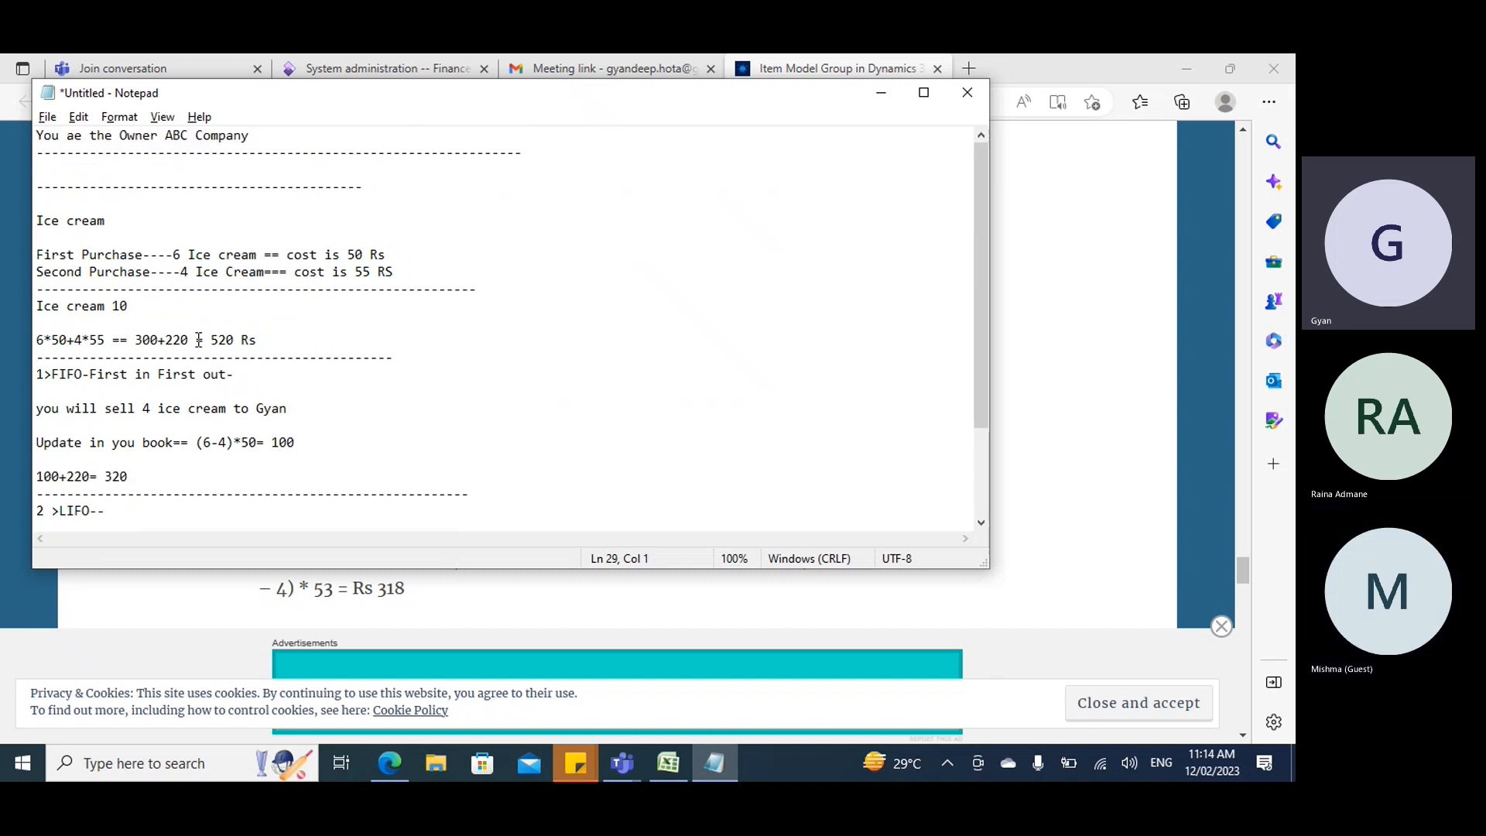
pyautogui.moveTo(204, 340); pyautogui.dragTo(259, 334)
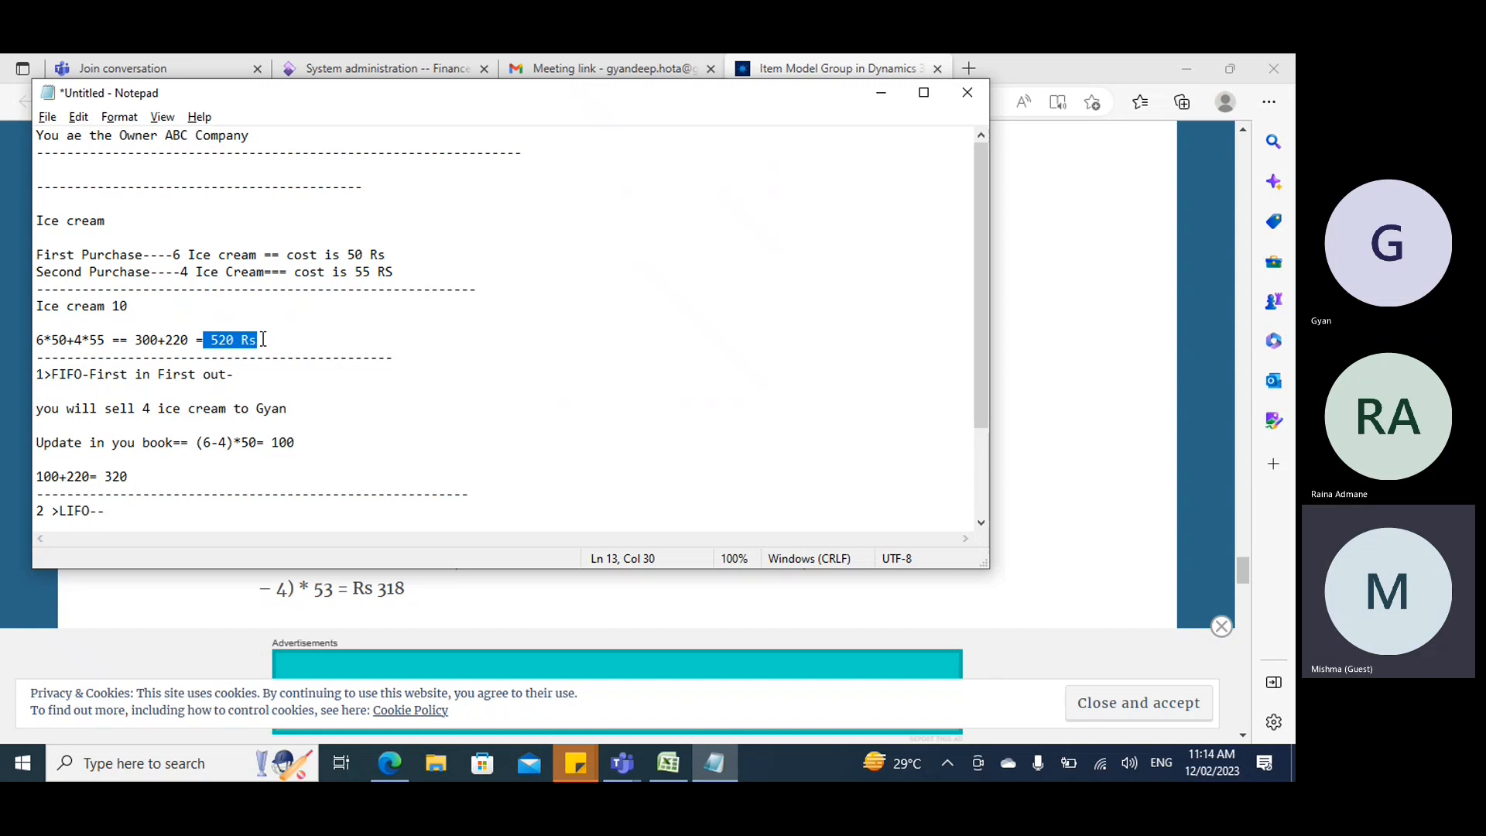
pyautogui.scroll(-3, 294, 369)
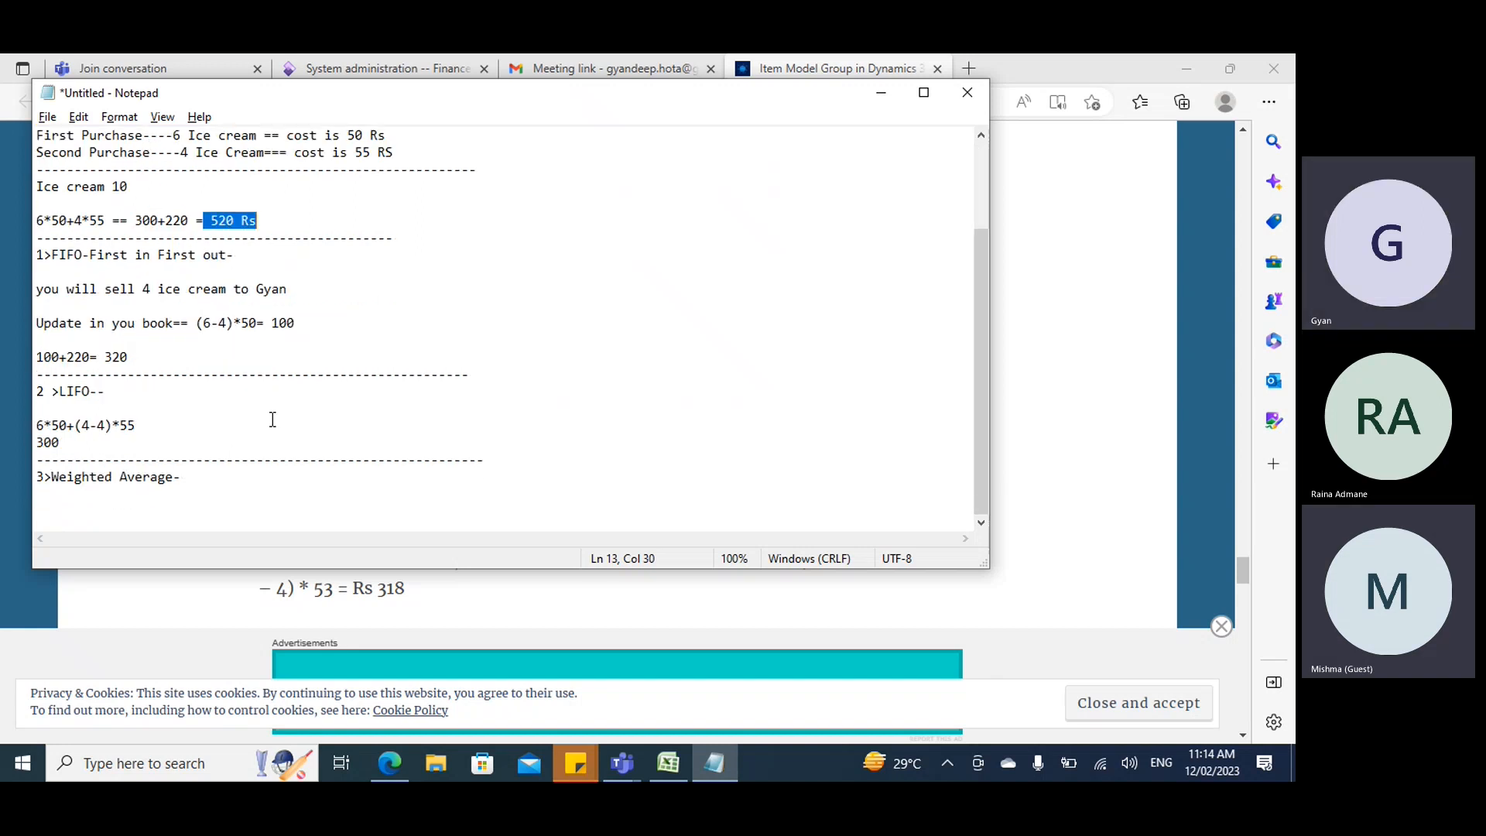
pyautogui.click(96, 507)
pyautogui.write('520')
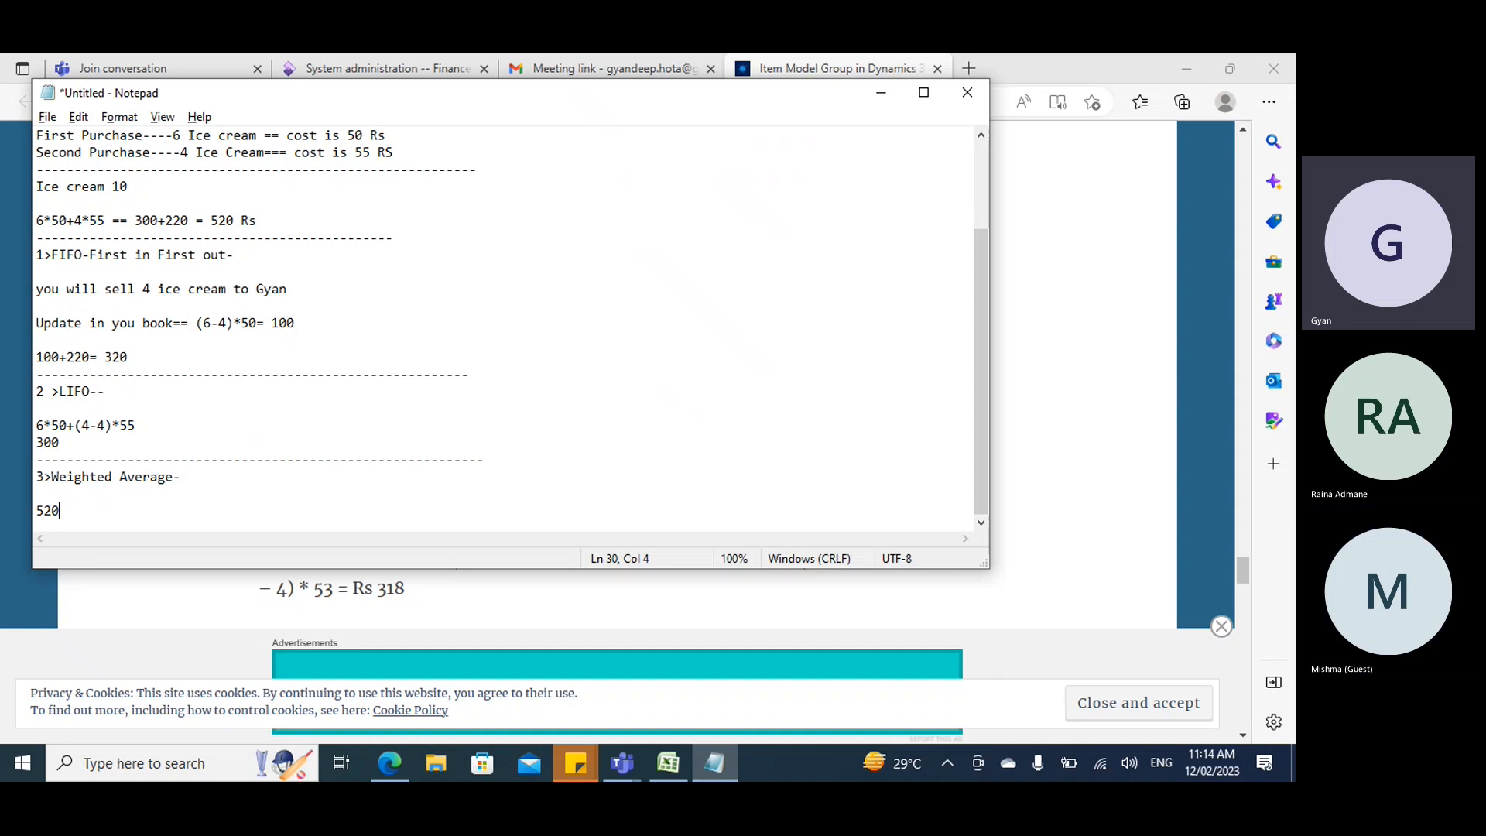
pyautogui.press('BackSpace')
pyautogui.press('BackSpace')
pyautogui.press('BackSpace')
# Replace the text under the Weighted Average heading with the calculation "(6*50+4*55)/10=".
pyautogui.write('6*50+4*')
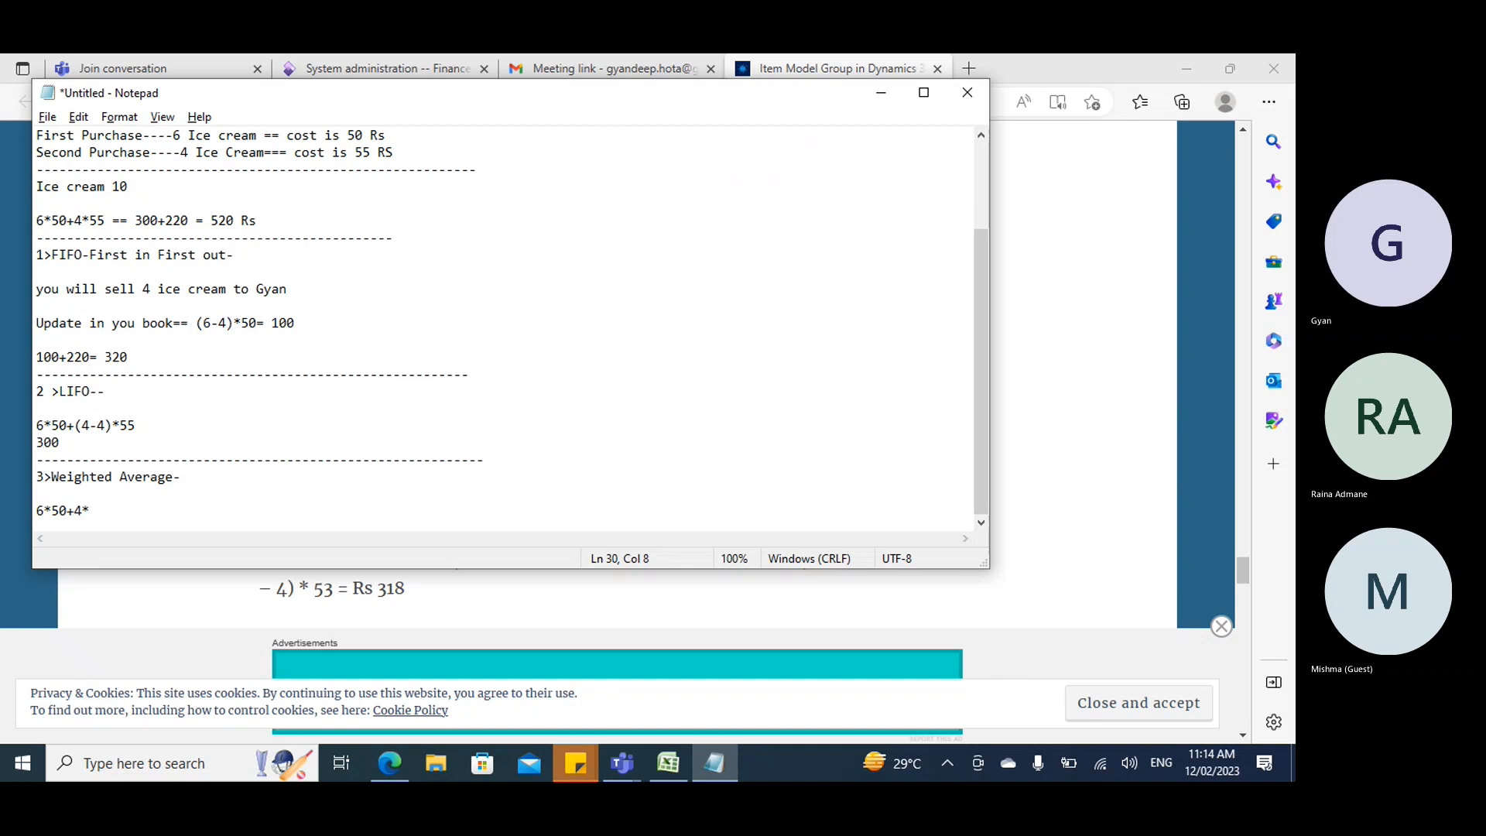
pyautogui.write('55)')
pyautogui.press('Left')
pyautogui.press('Left')
pyautogui.press('Left')
pyautogui.press('Left')
pyautogui.press('Left')
pyautogui.press('Left')
pyautogui.press('Left')
pyautogui.press('Left')
pyautogui.press('Left')
pyautogui.press('Left')
pyautogui.write('(')
pyautogui.click(188, 502)
pyautogui.click(158, 508)
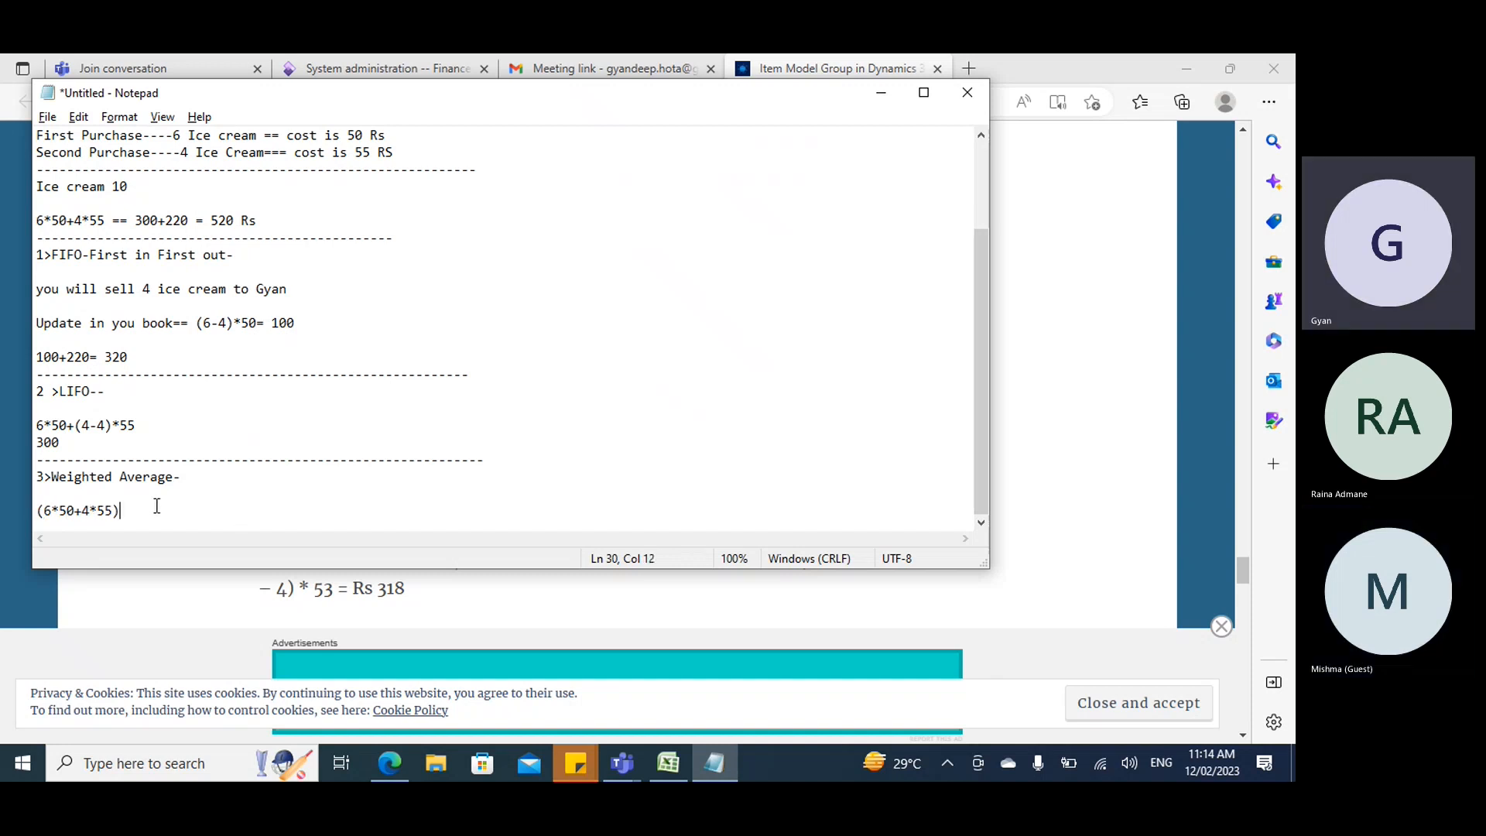
pyautogui.write('/10=')
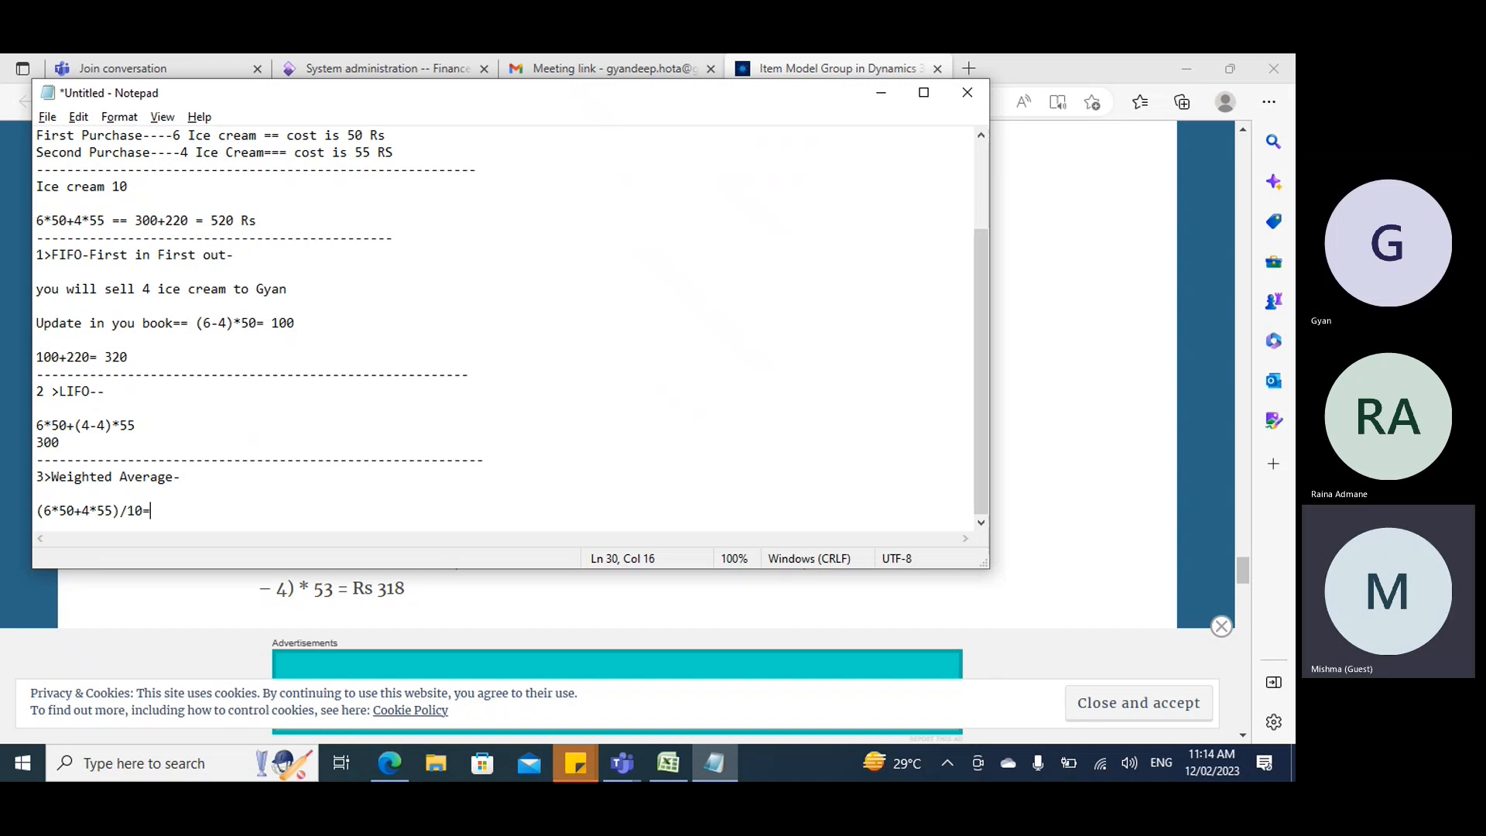
# Look up the average cost in the browser article and enter "53" as the result of the Notepad calculation.
pyautogui.hotkey('alt', 'Tab')
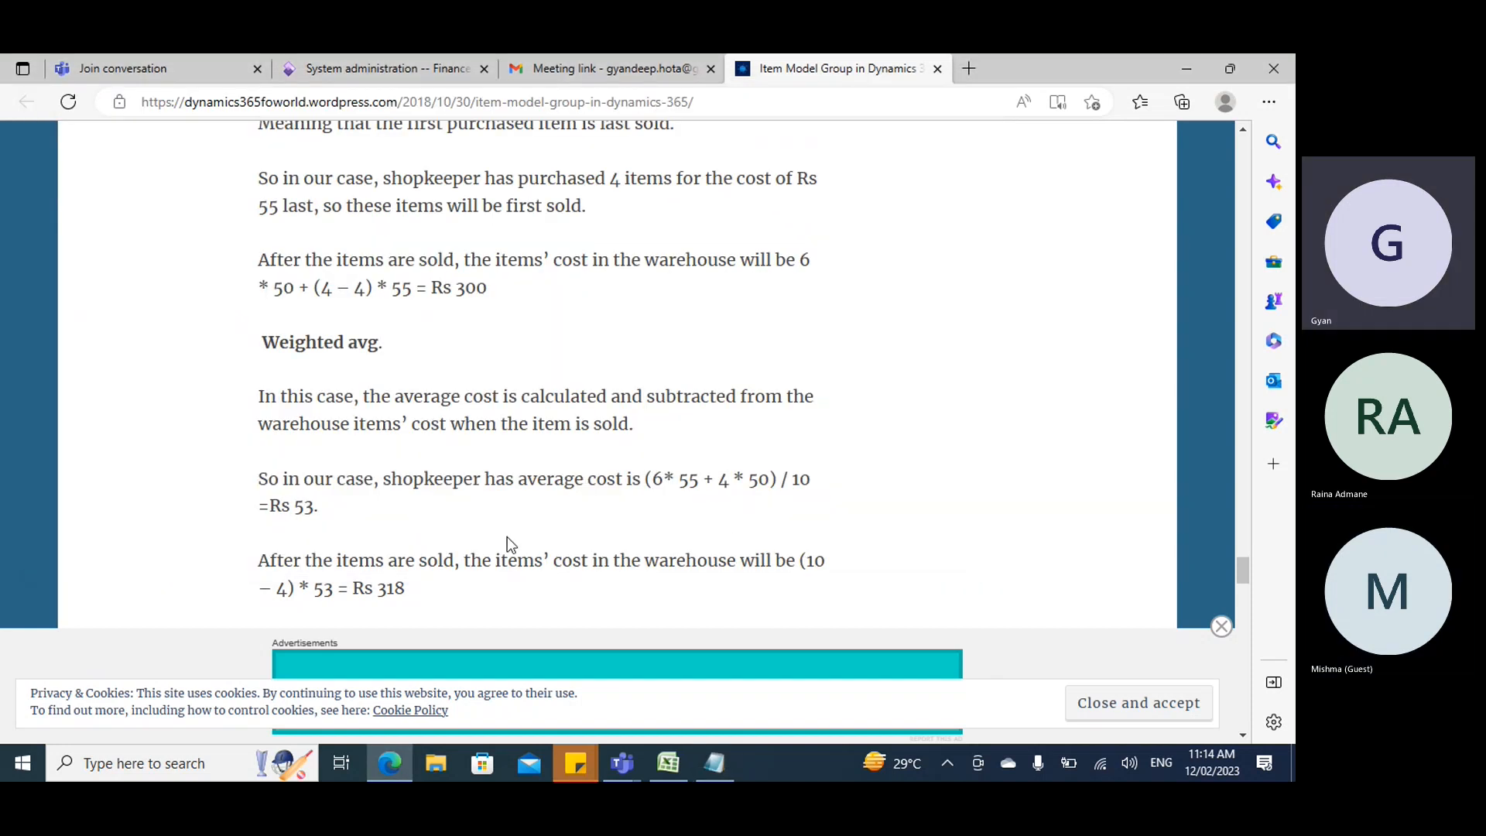
pyautogui.hotkey('alt', 'Tab')
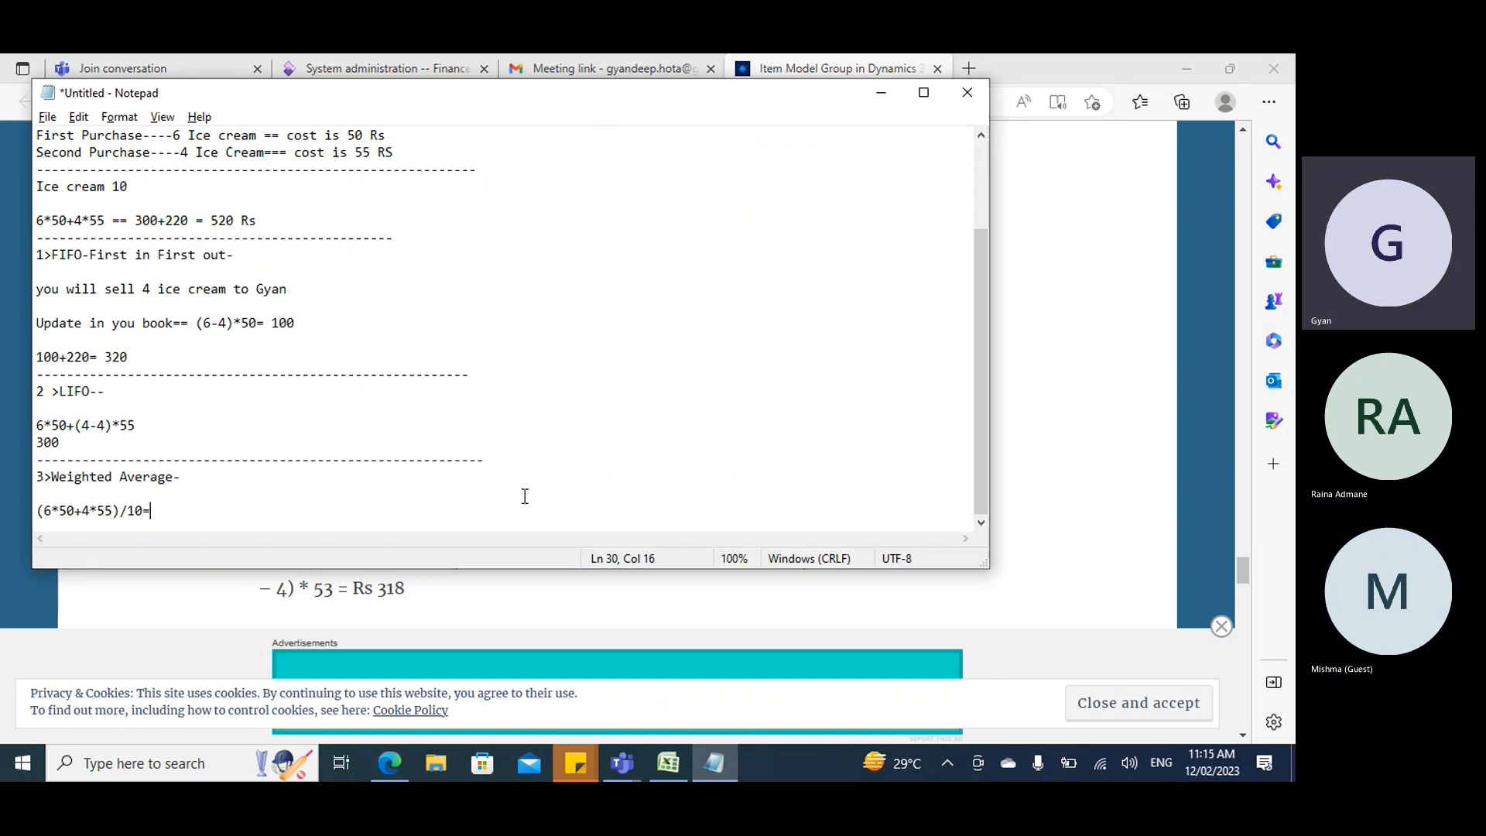
pyautogui.write('53')
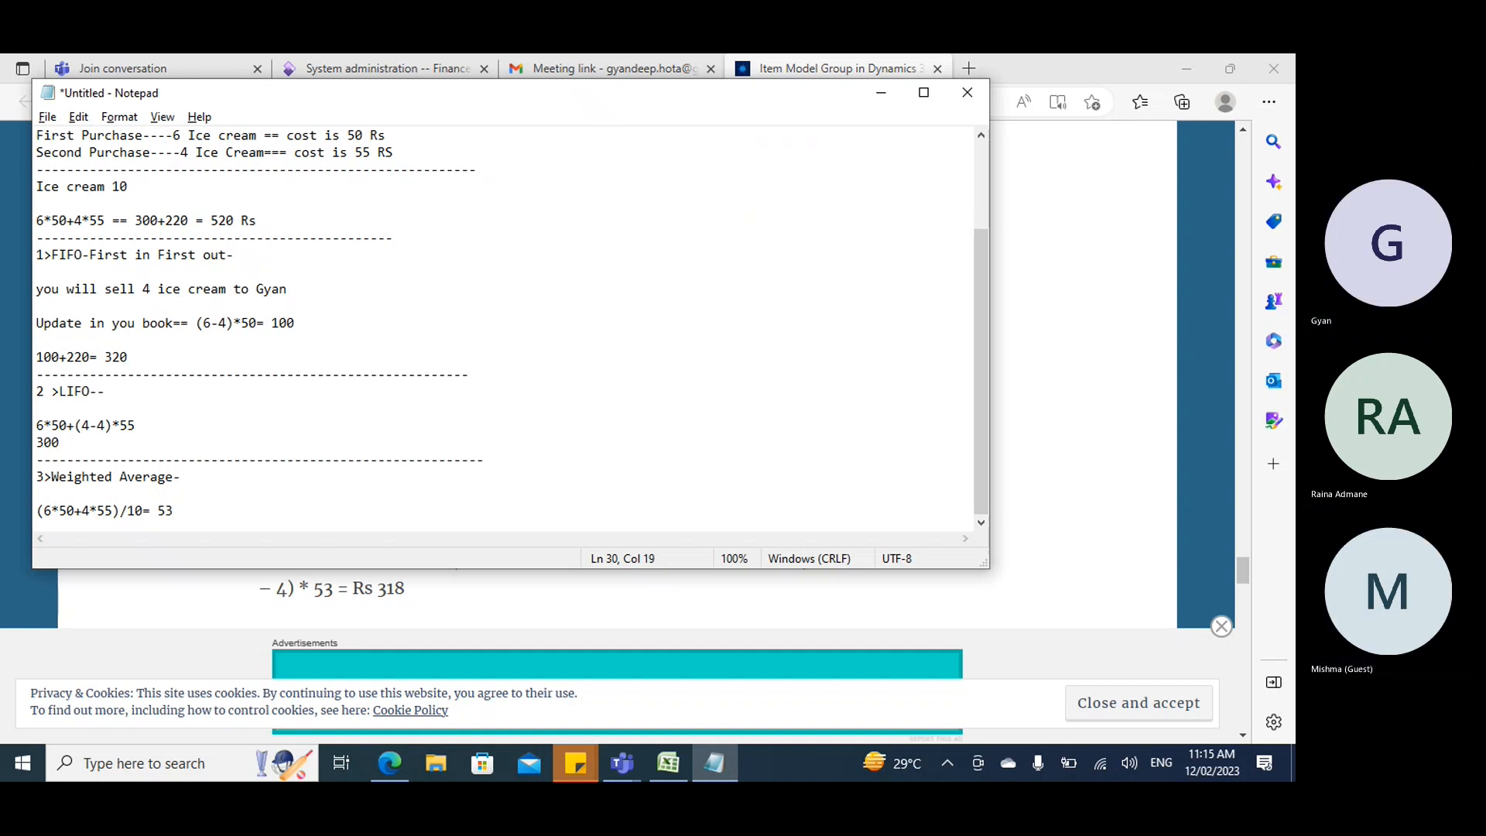
# Recheck the average against the article and the purchase lines, correct the weighted average result to "52", and add blank lines below it.
pyautogui.hotkey('alt', 'Tab')
pyautogui.hotkey('alt', 'Tab')
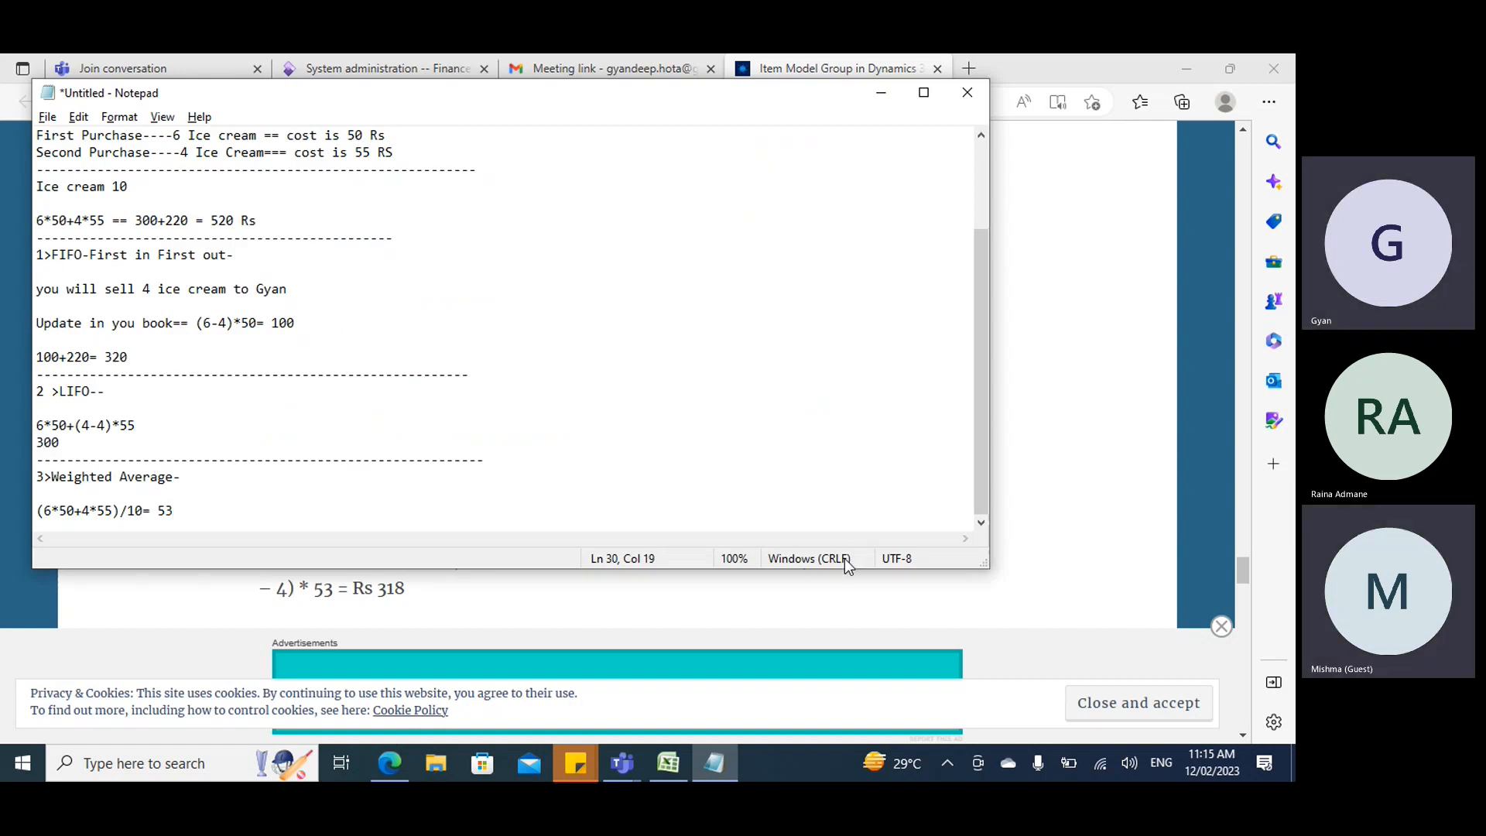
pyautogui.hotkey('alt', 'Tab')
pyautogui.hotkey('alt', 'Tab')
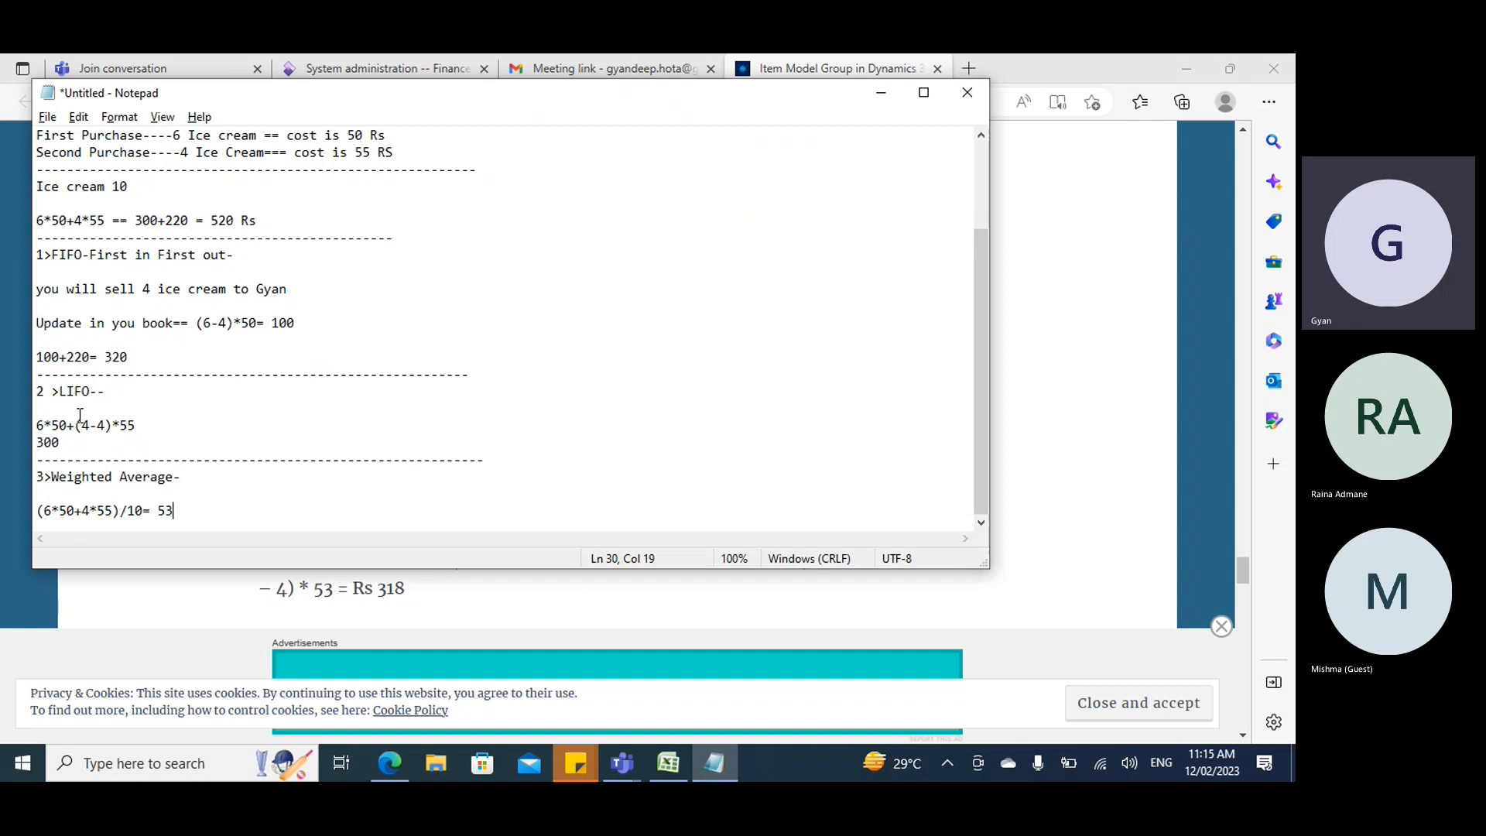
pyautogui.scroll(3, 302, 448)
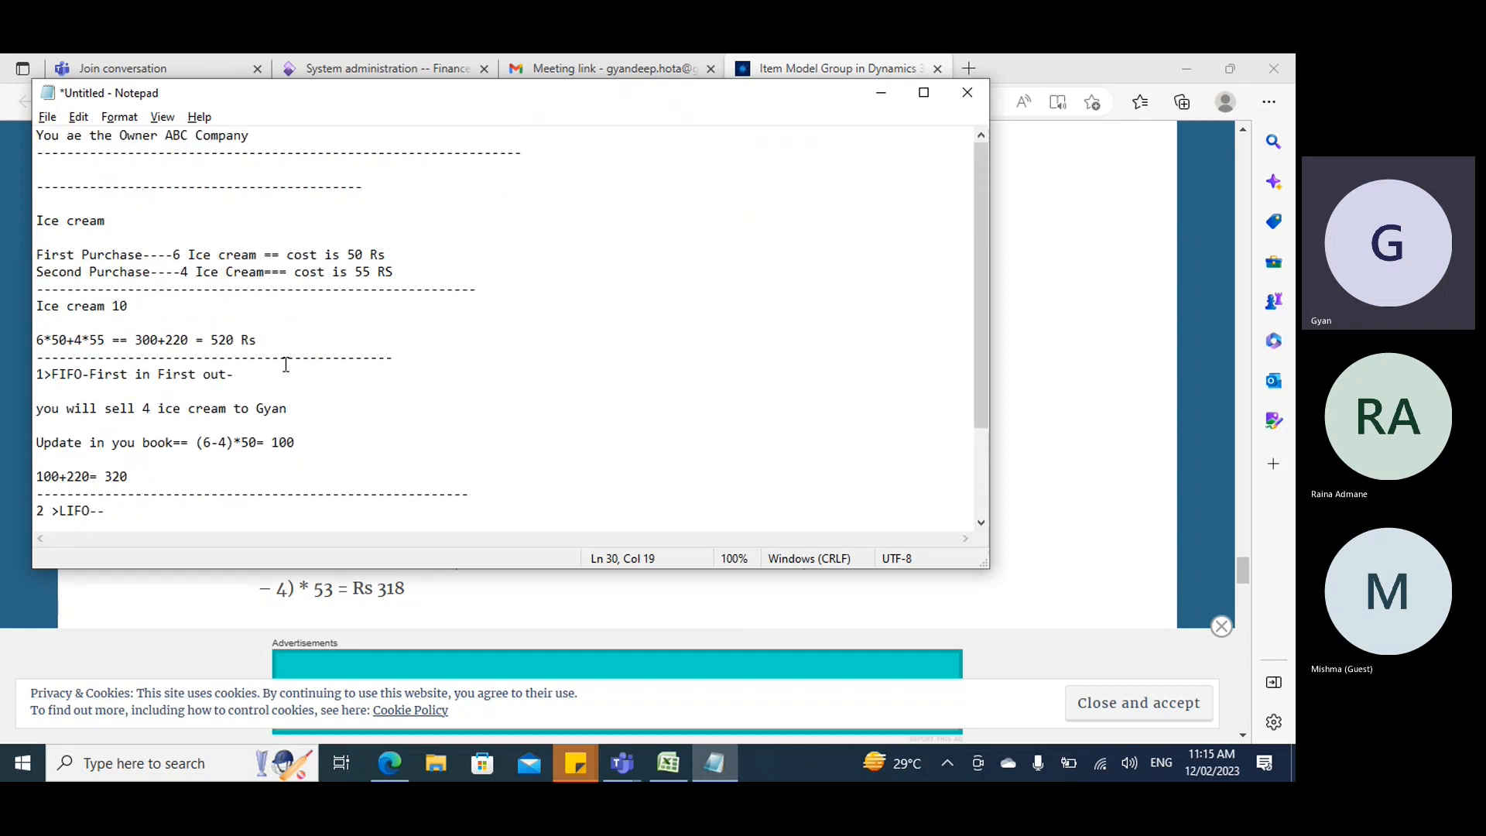
pyautogui.scroll(-3, 284, 369)
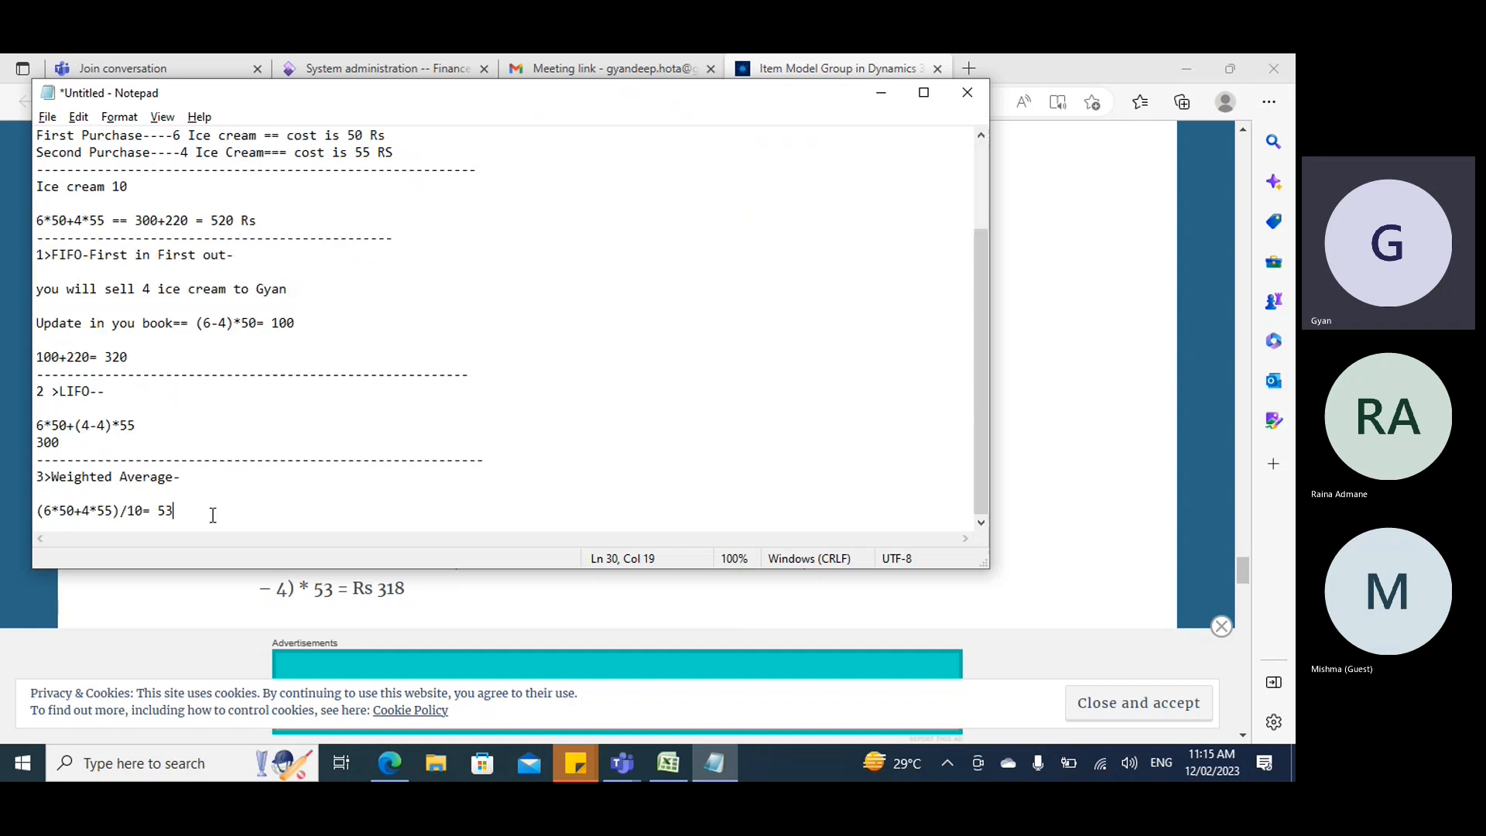
pyautogui.press('BackSpace')
pyautogui.write('2')
pyautogui.press('Return')
pyautogui.press('Return')
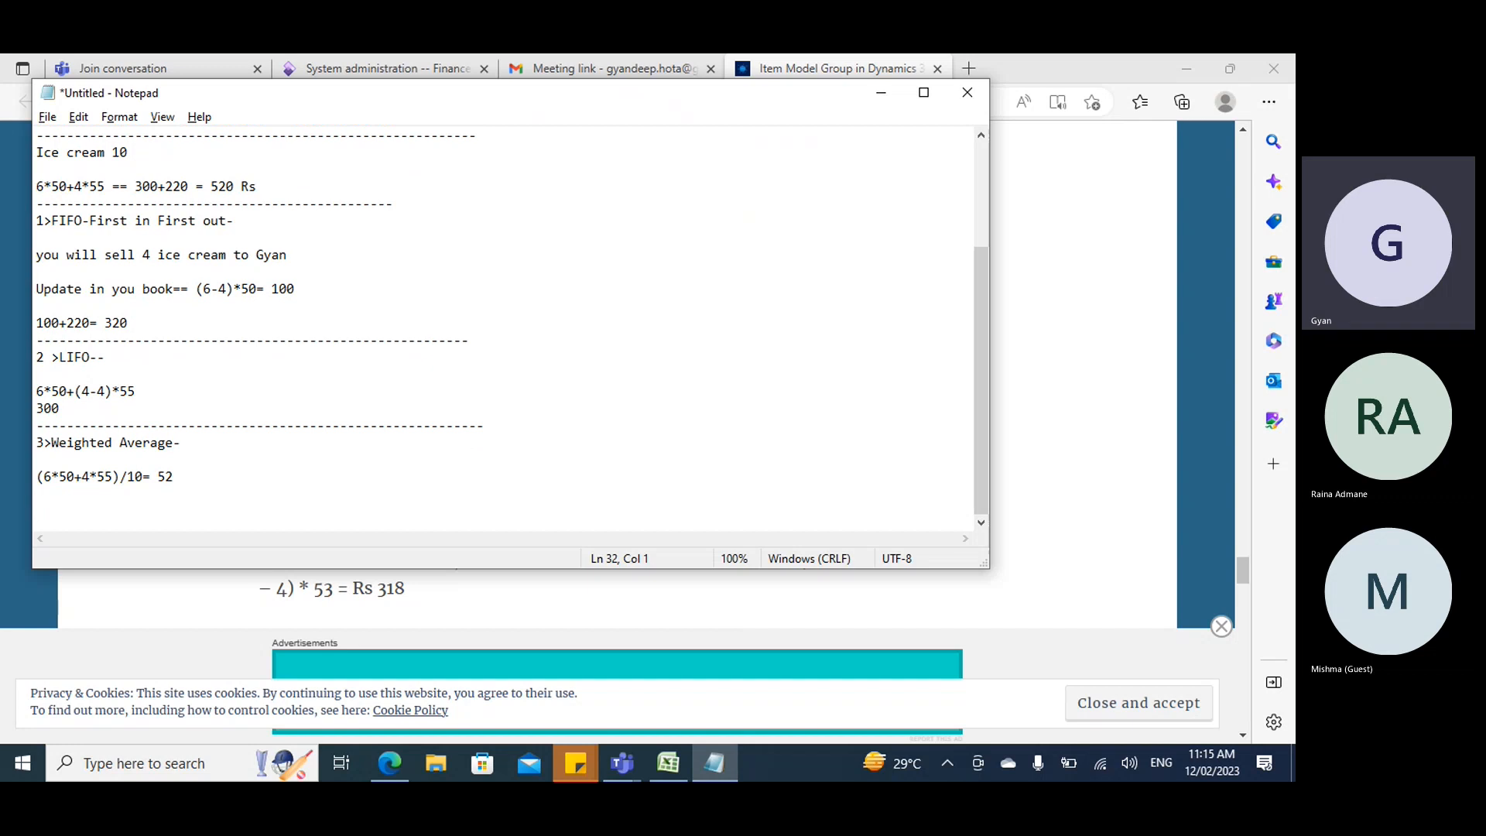
# Review the article's weighted average example, and add the Notepad line "you will sell 4 ice cream to" followed by the customer's name.
pyautogui.hotkey('alt', 'Tab')
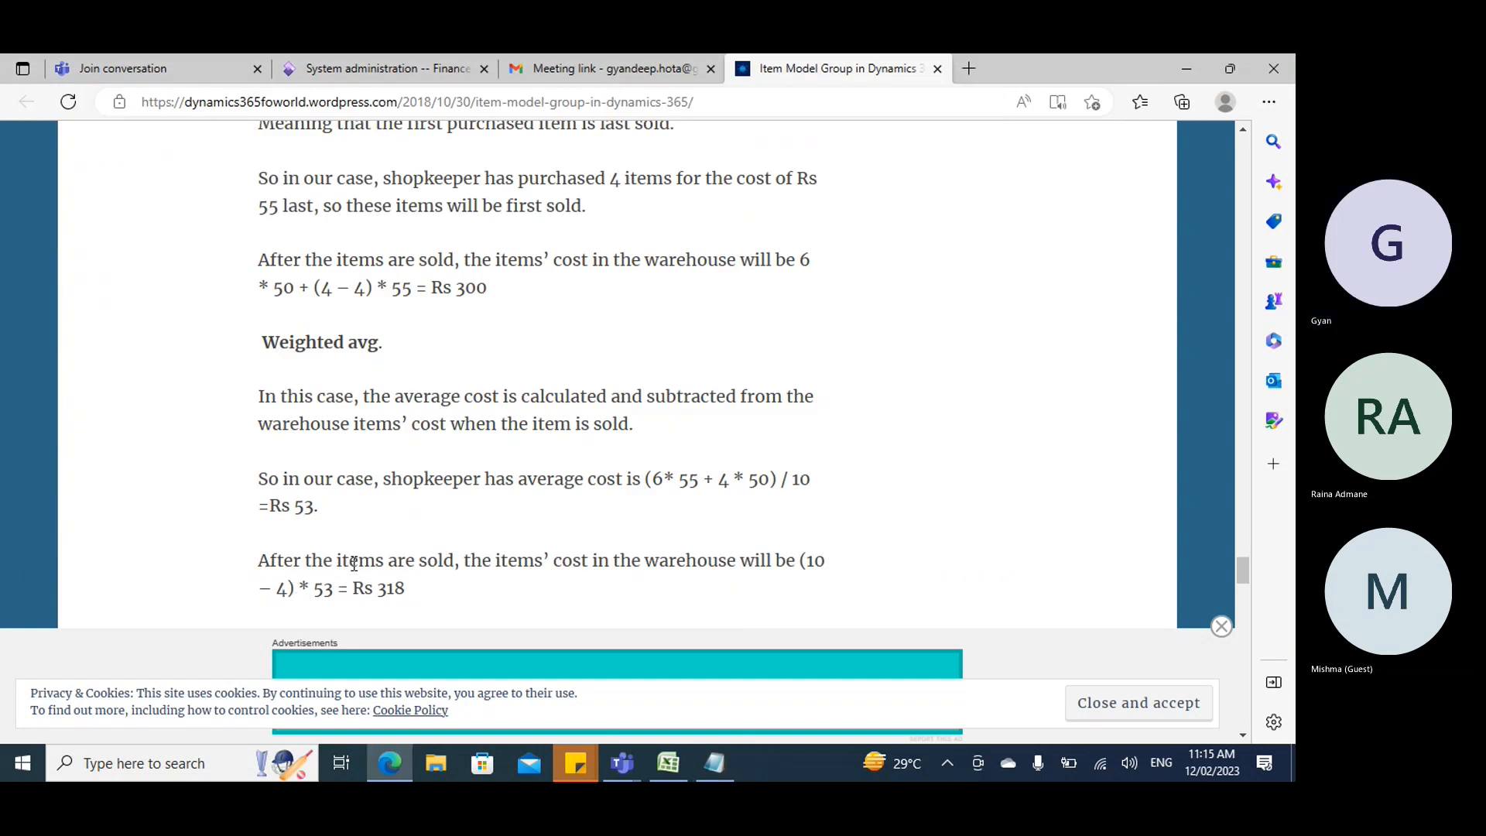
pyautogui.scroll(-1, 354, 563)
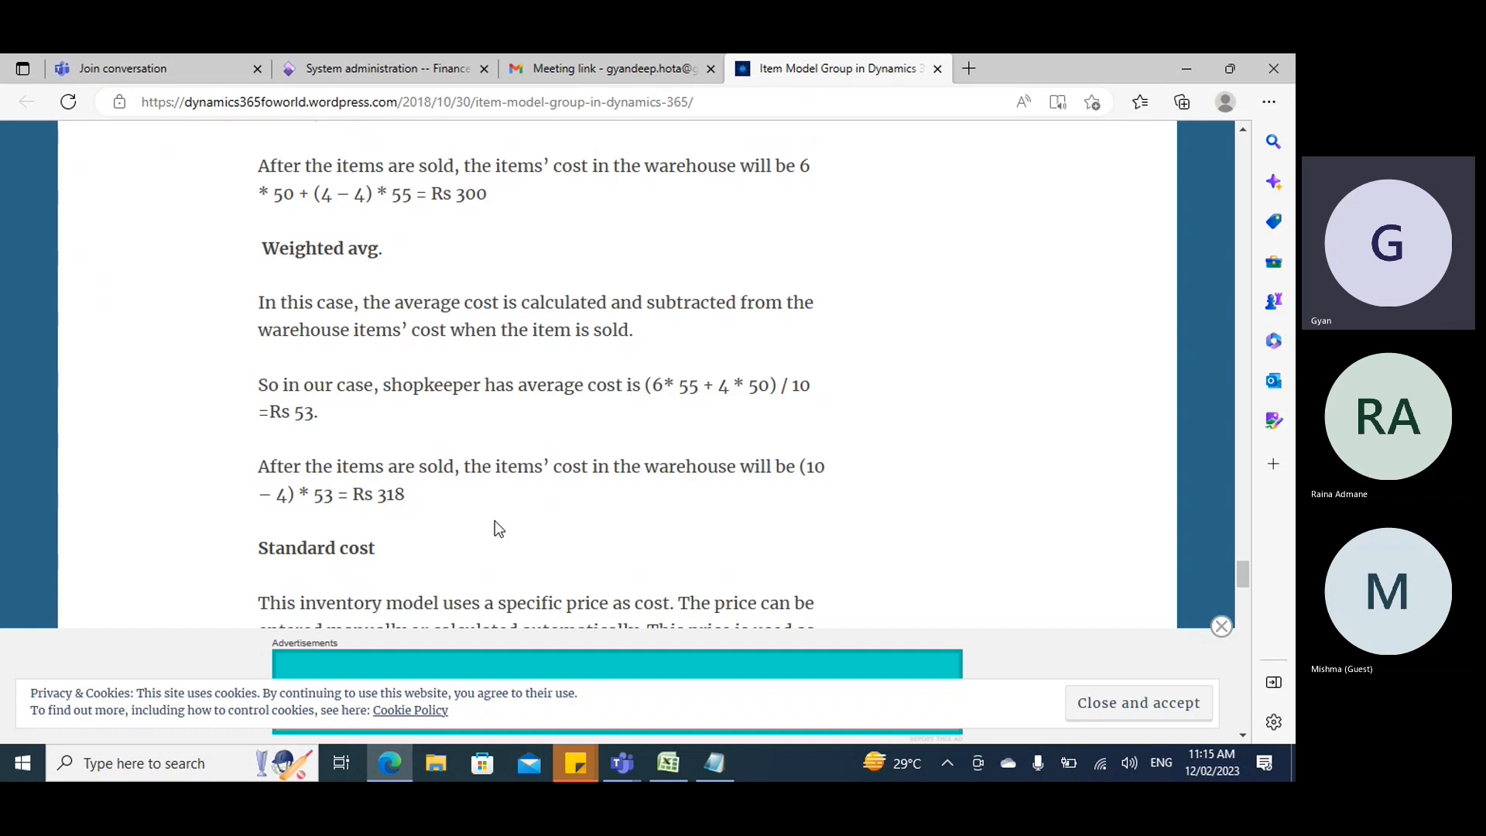
pyautogui.scroll(-1, 494, 520)
pyautogui.scroll(1, 494, 520)
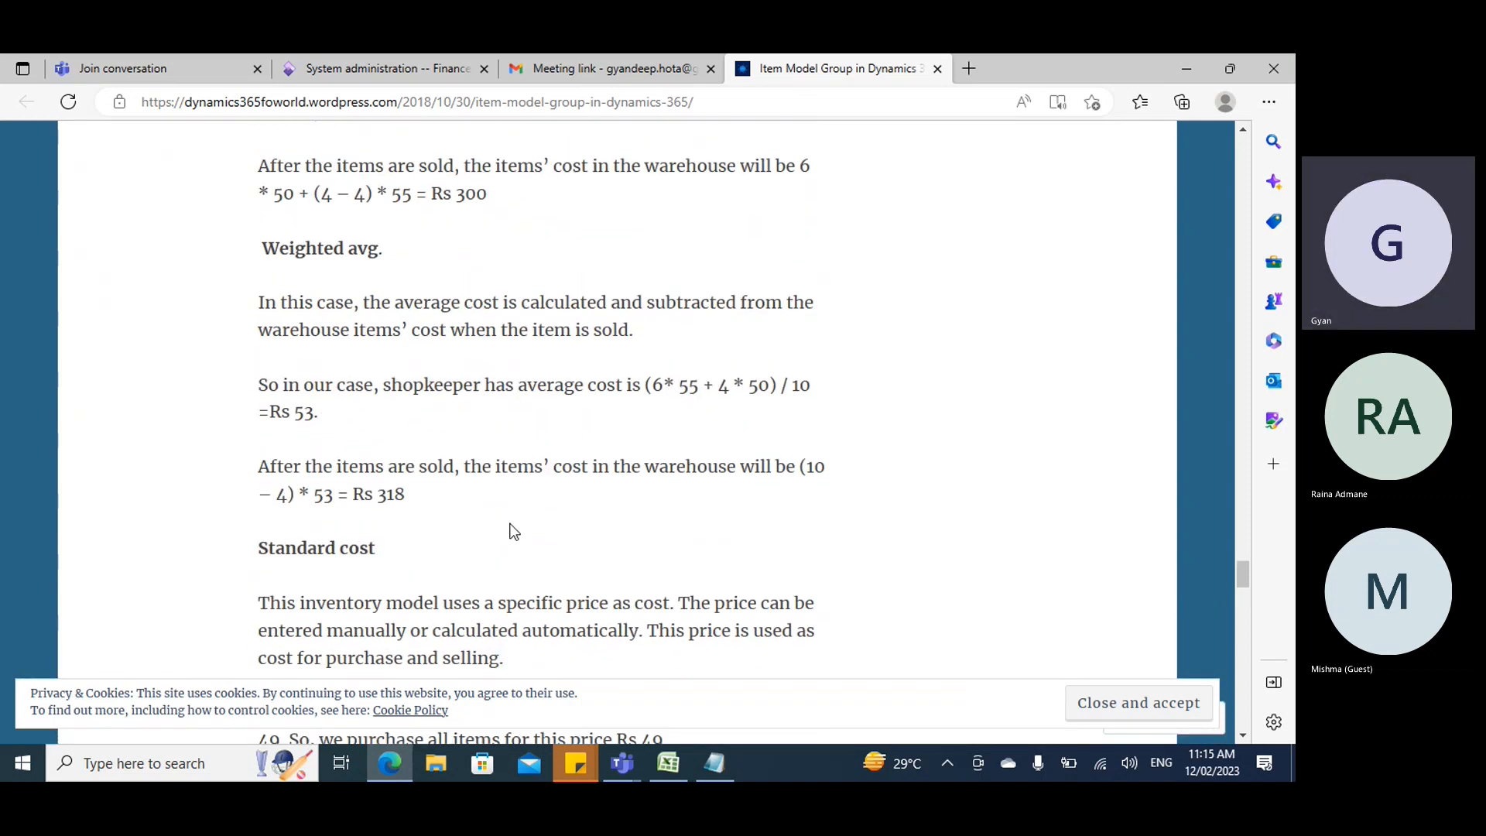
pyautogui.hotkey('alt', 'Tab')
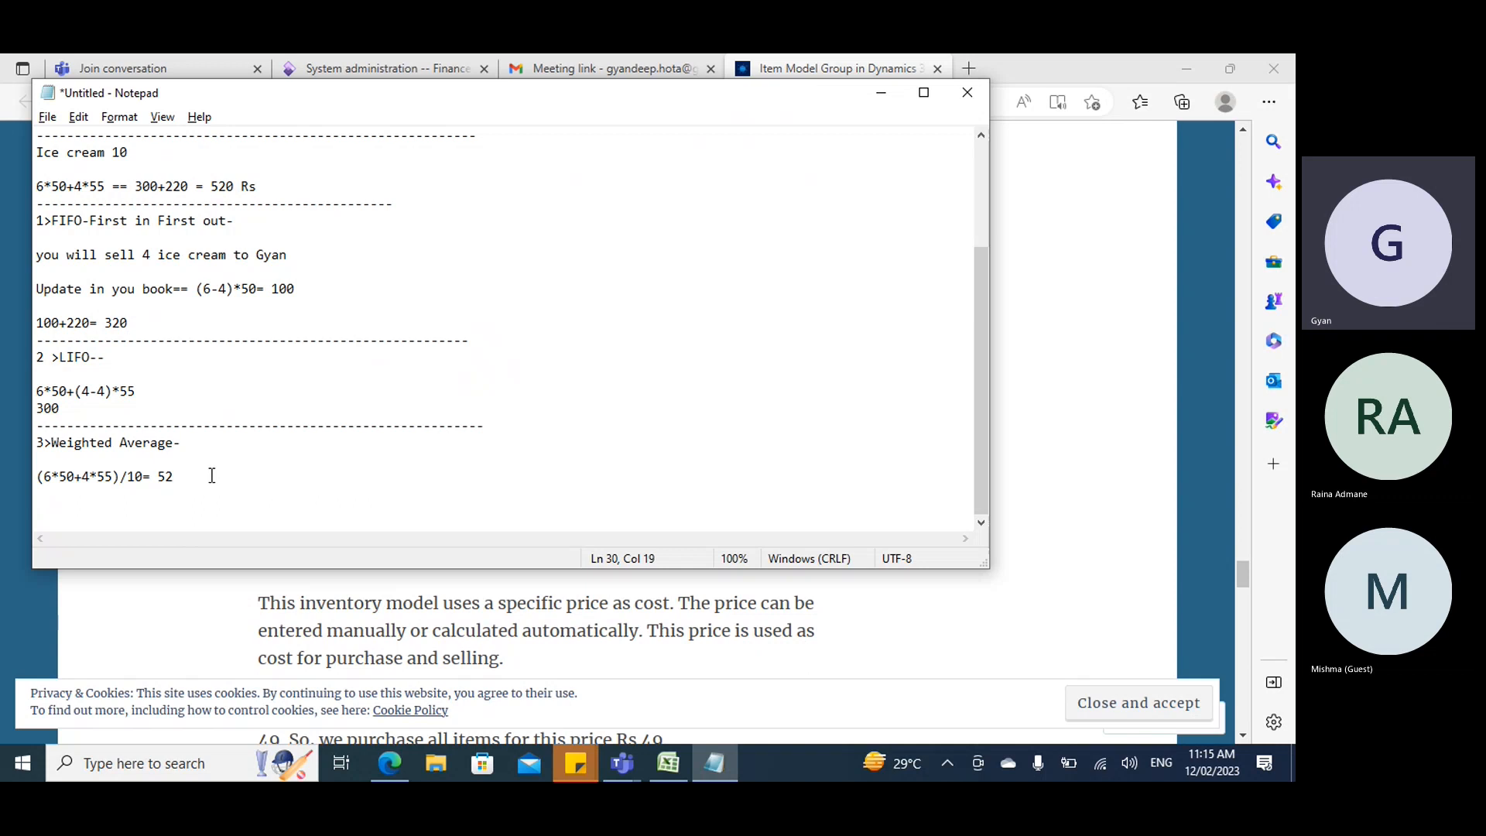
pyautogui.press('Return')
pyautogui.press('Return')
pyautogui.write('you will sell 4 ice')
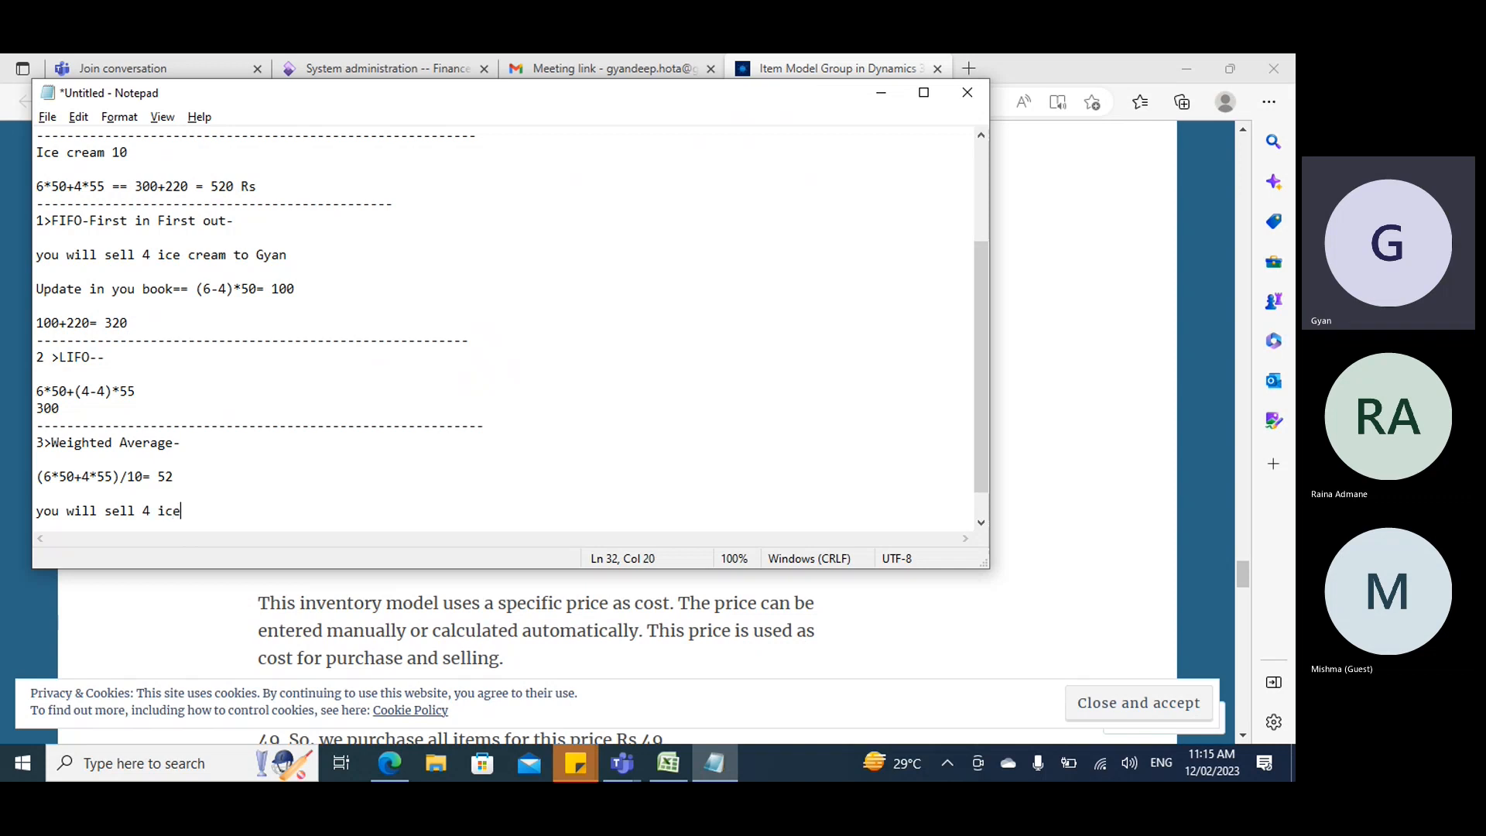
pyautogui.write(' creat to gyan')
pyautogui.press('BackSpace')
pyautogui.press('BackSpace')
pyautogui.press('BackSpace')
pyautogui.press('BackSpace')
pyautogui.press('BackSpace')
pyautogui.press('BackSpace')
pyautogui.press('BackSpace')
pyautogui.press('BackSpace')
pyautogui.press('BackSpace')
pyautogui.write('m')
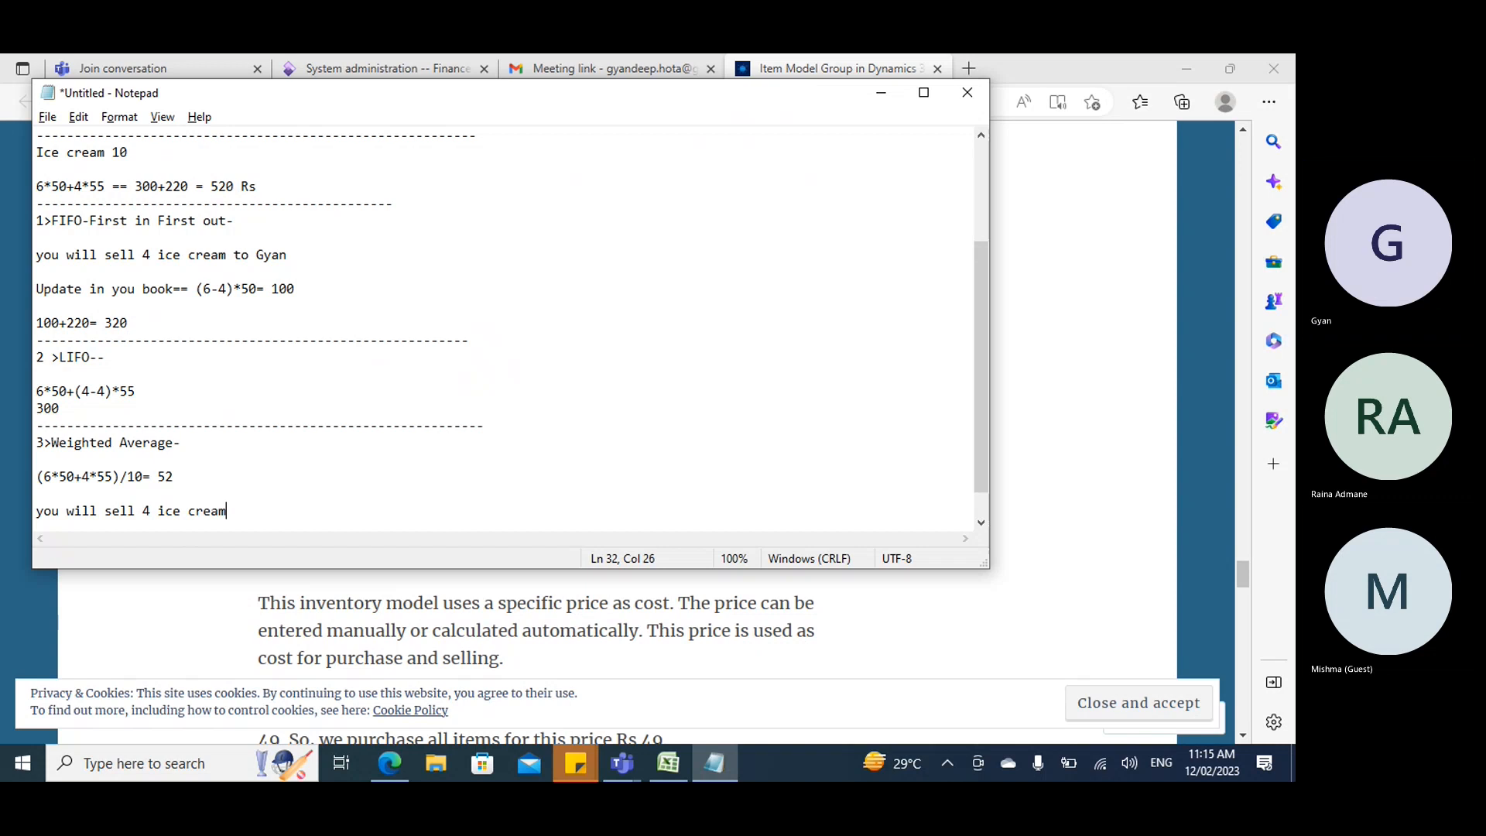
pyautogui.write(' to Gyan')
# Write the remaining stock calculation "(10-4)*52=" below the weighted average sale line, separated by a blank line.
pyautogui.press('Return')
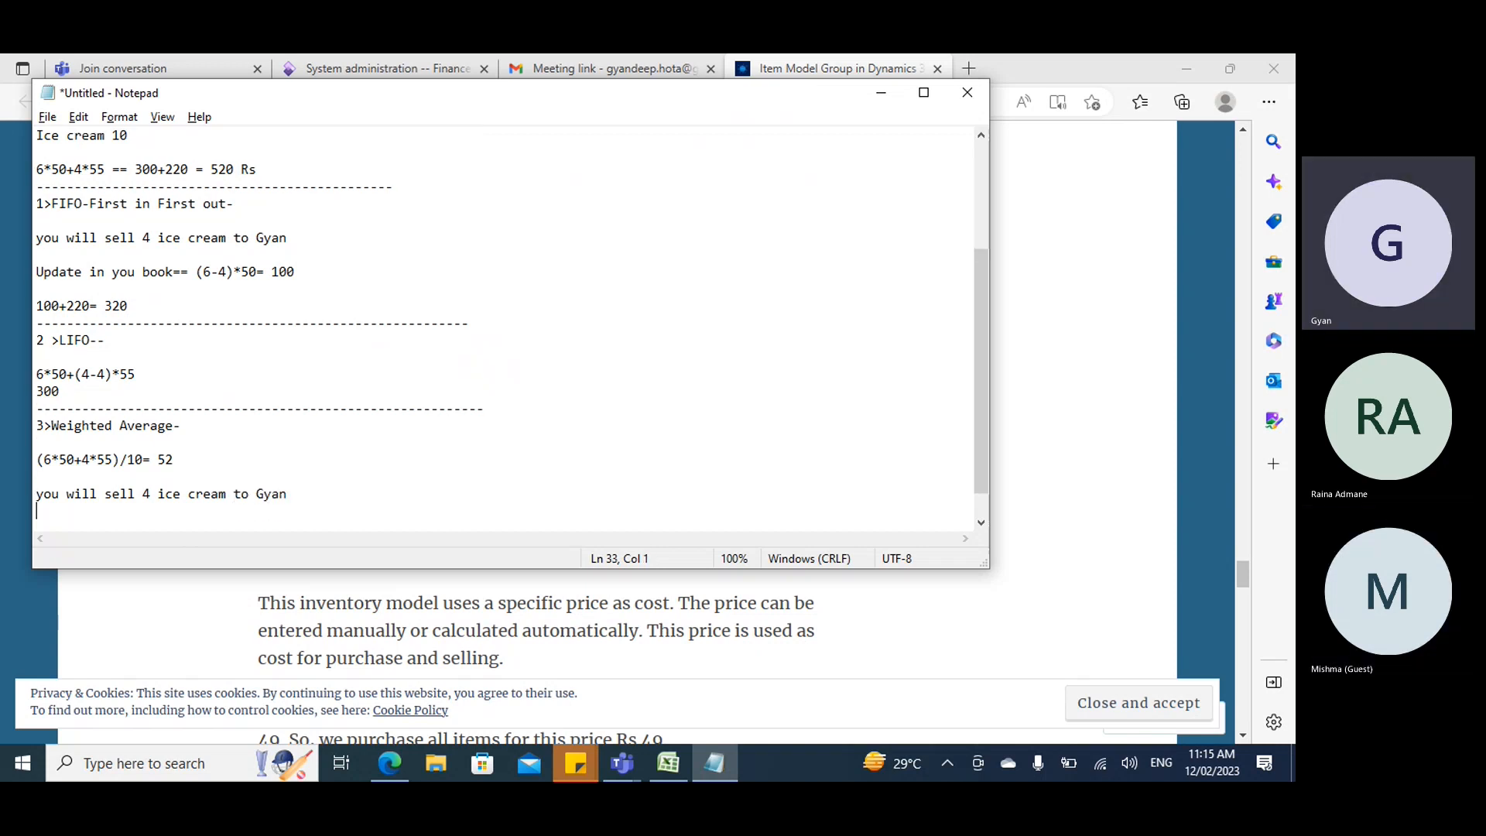
pyautogui.press('Return')
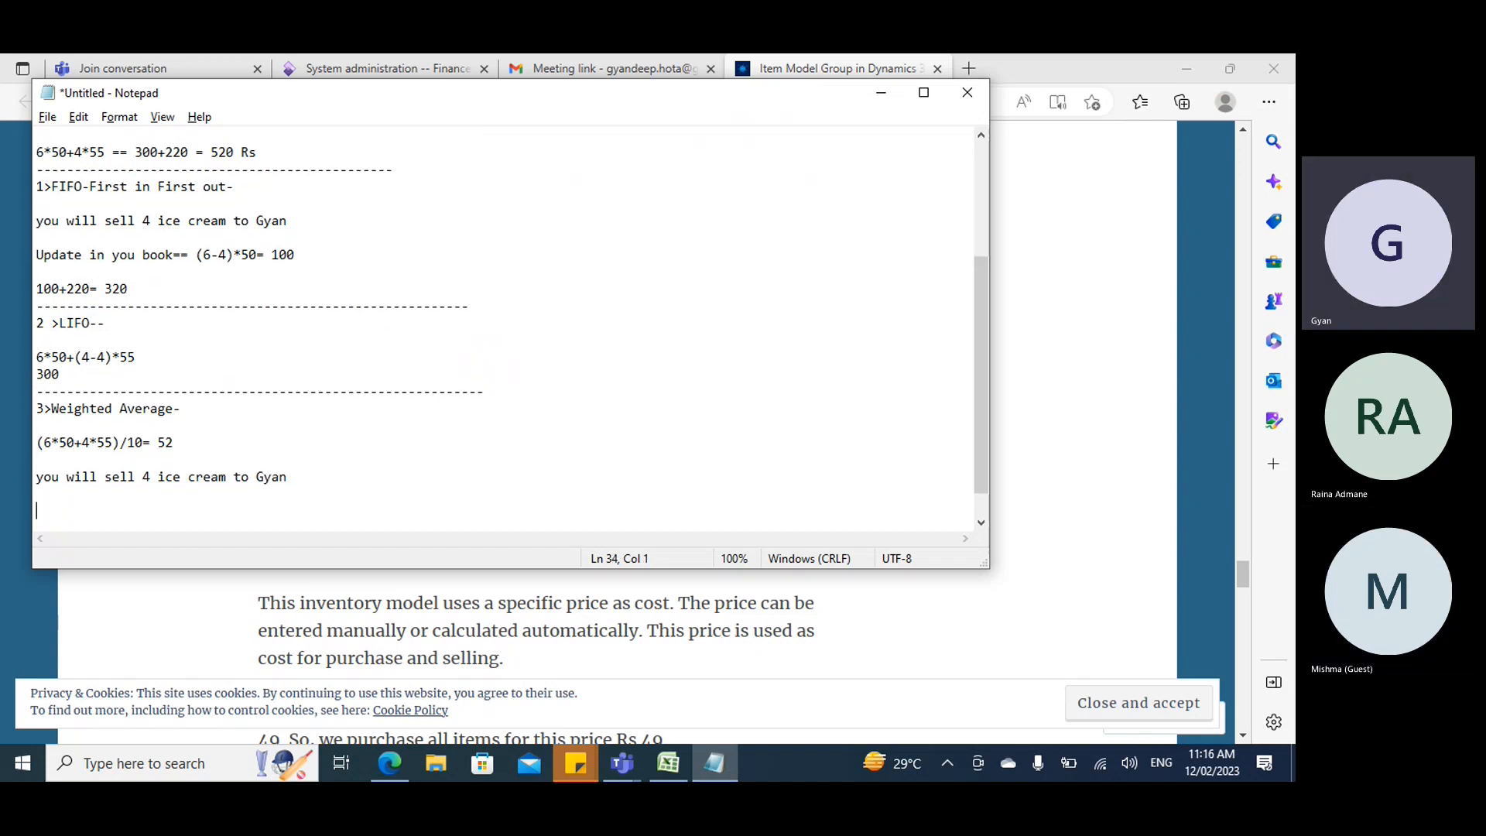
pyautogui.write('10')
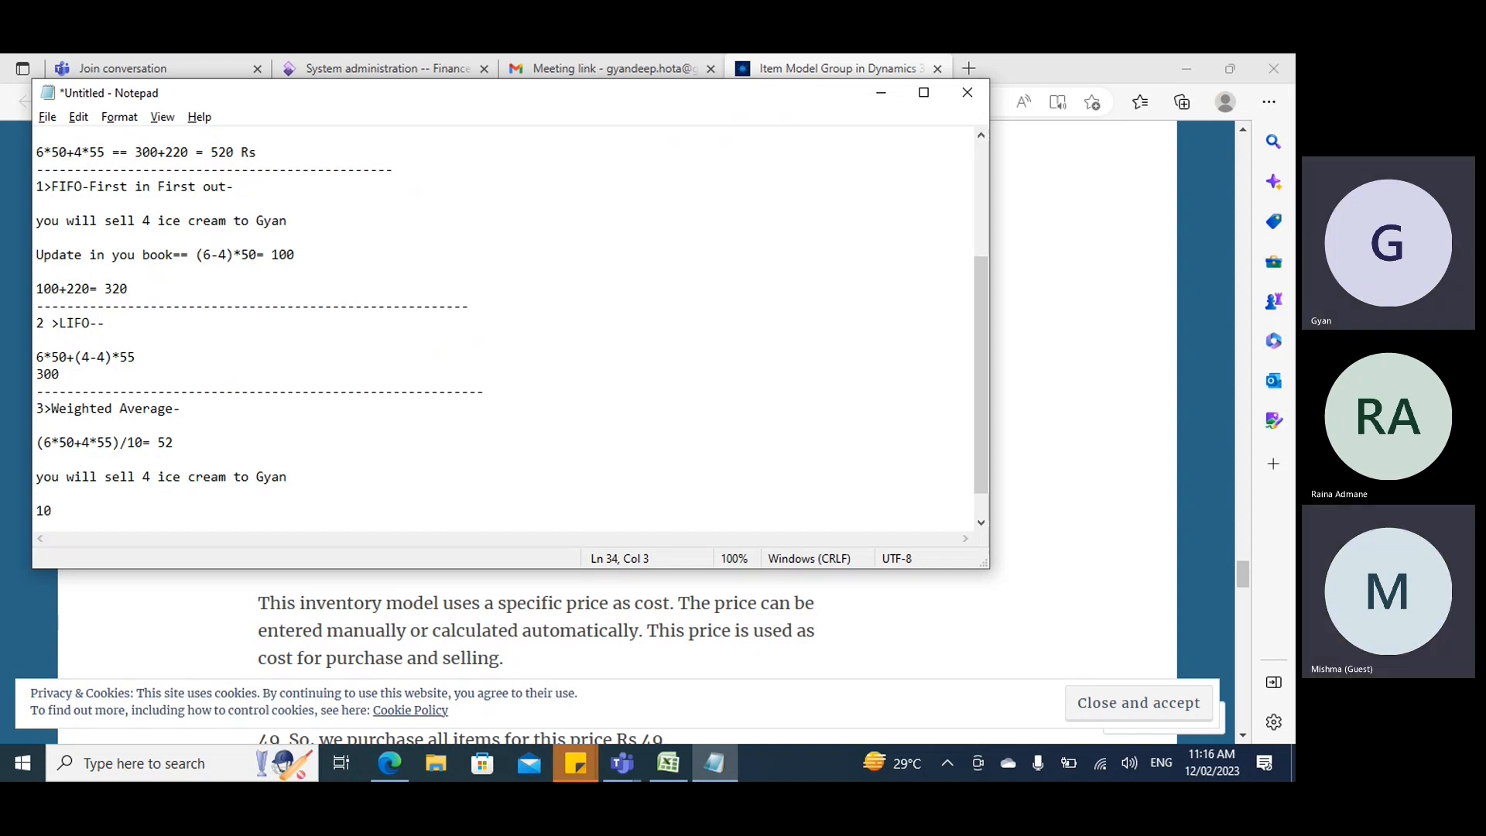
pyautogui.write('-4')
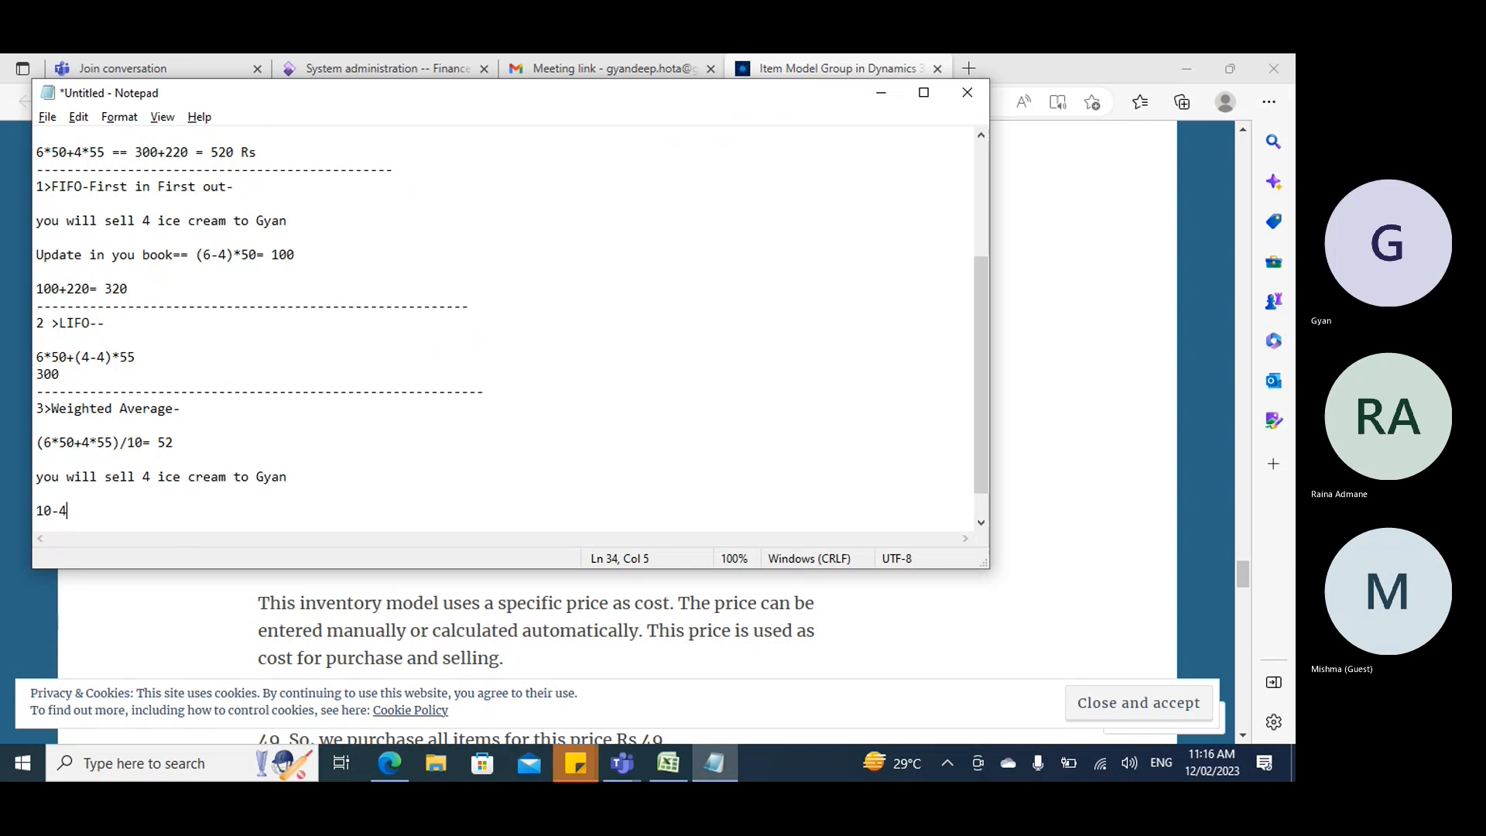
pyautogui.write(')')
pyautogui.press('Left')
pyautogui.press('Left')
pyautogui.write('(')
pyautogui.click(121, 509)
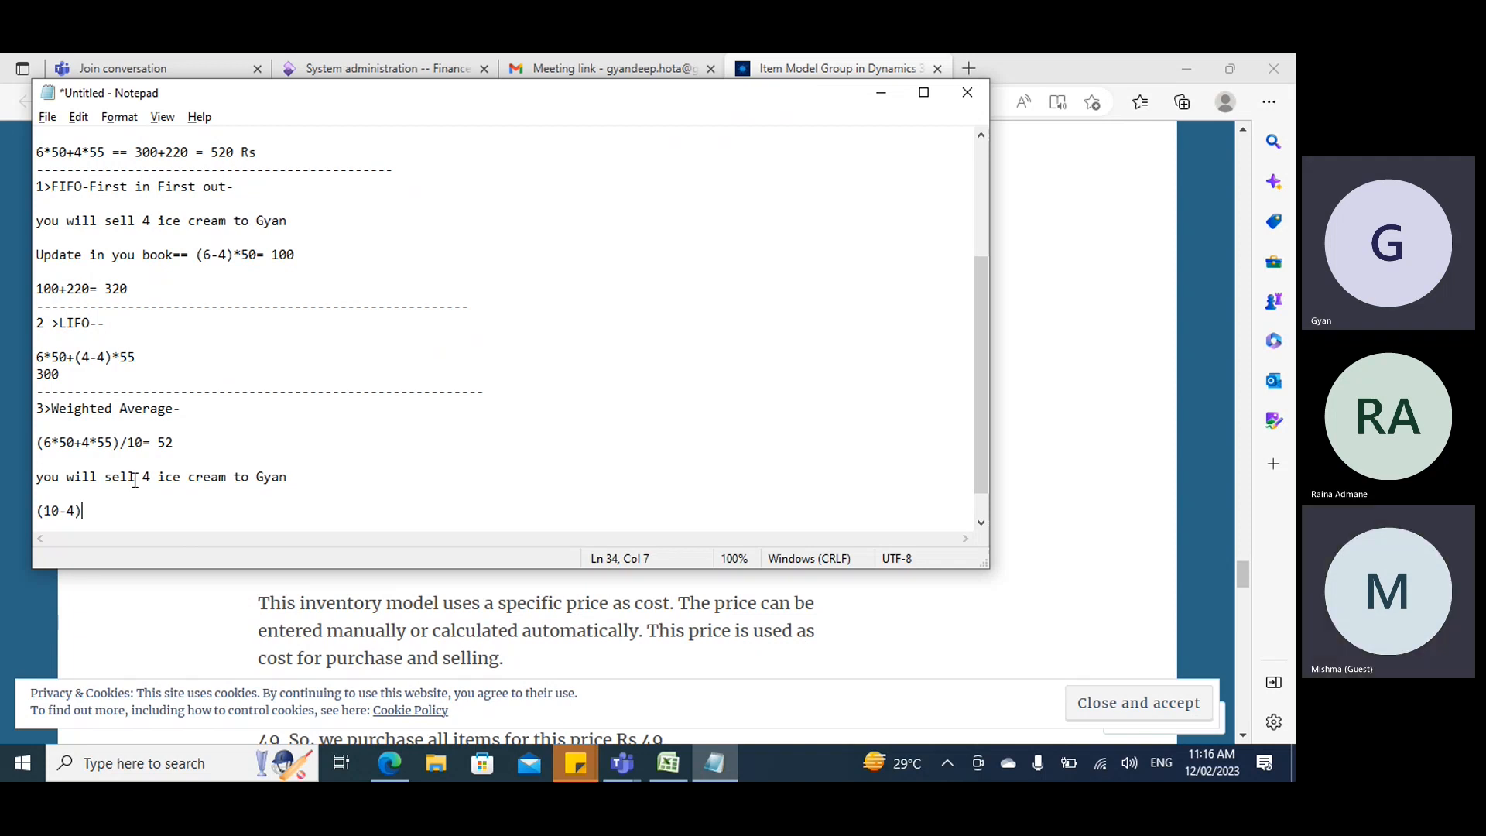
pyautogui.write('*5')
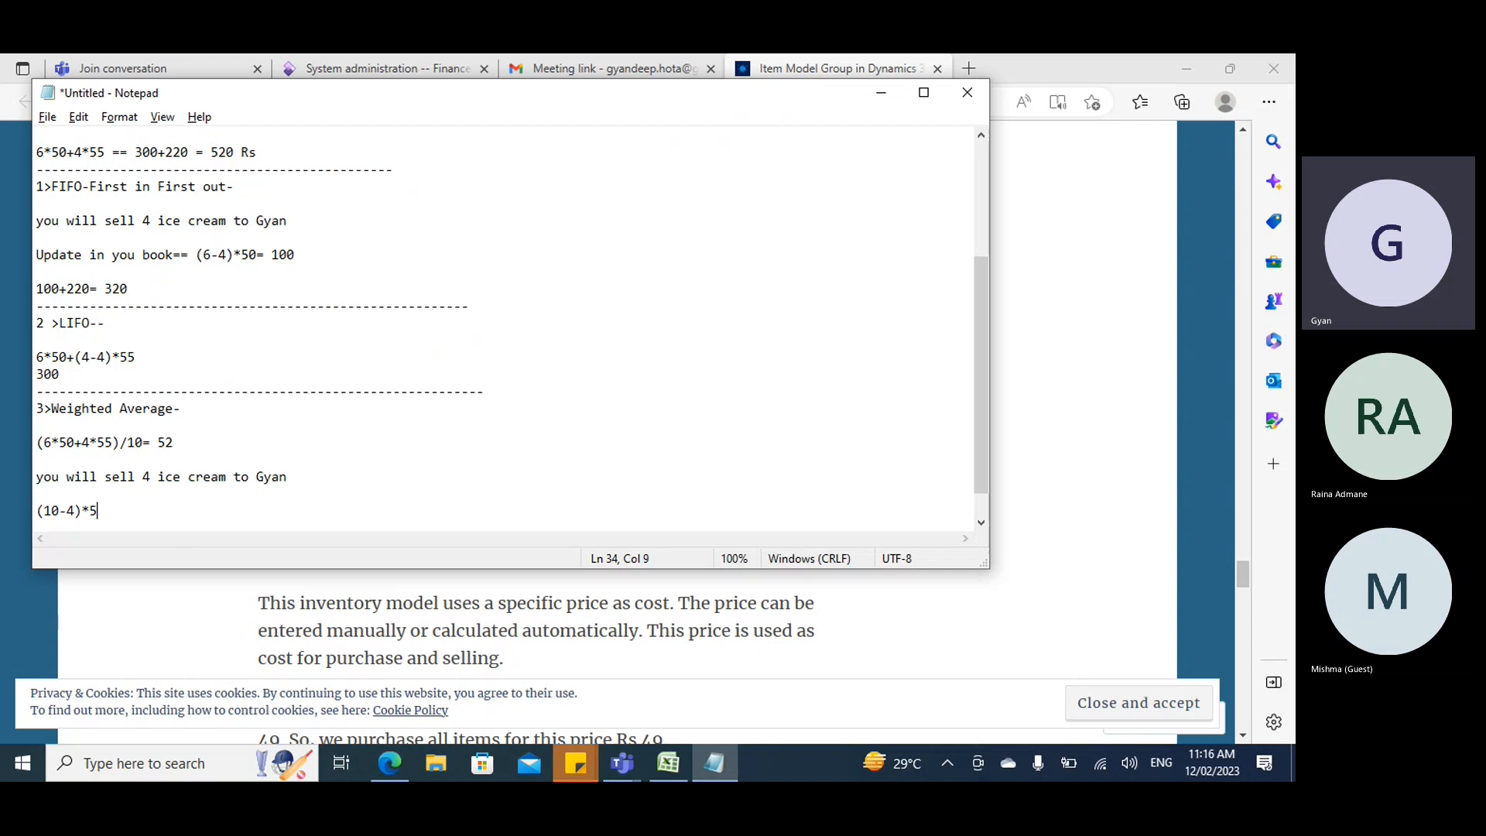
pyautogui.write('2=')
# Calculate 6*52 in cell G13 of the Excel sheet, and enter "312" as the result of the Notepad calculation.
pyautogui.click(670, 764)
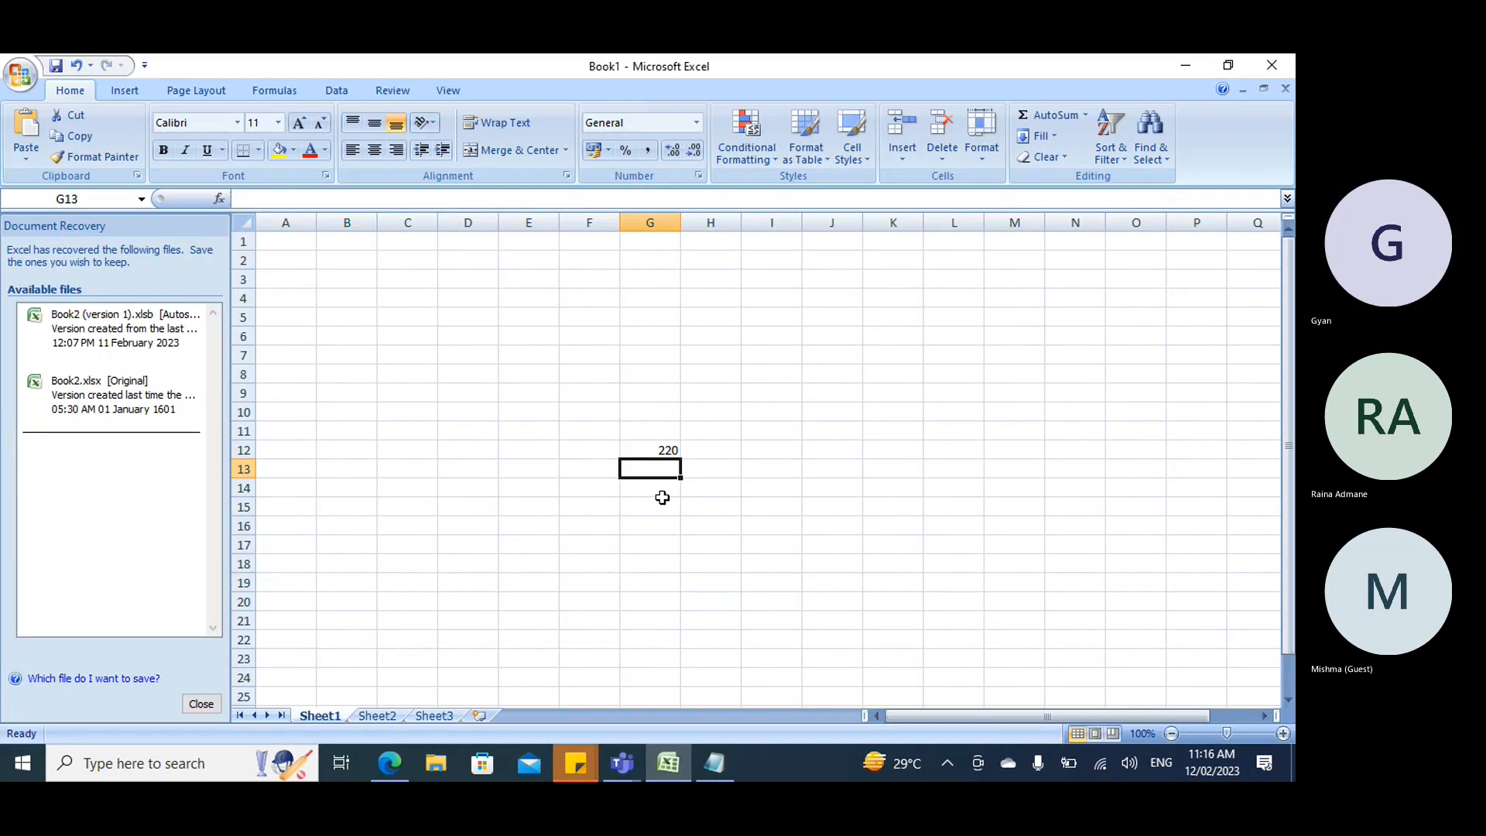
pyautogui.write('=6')
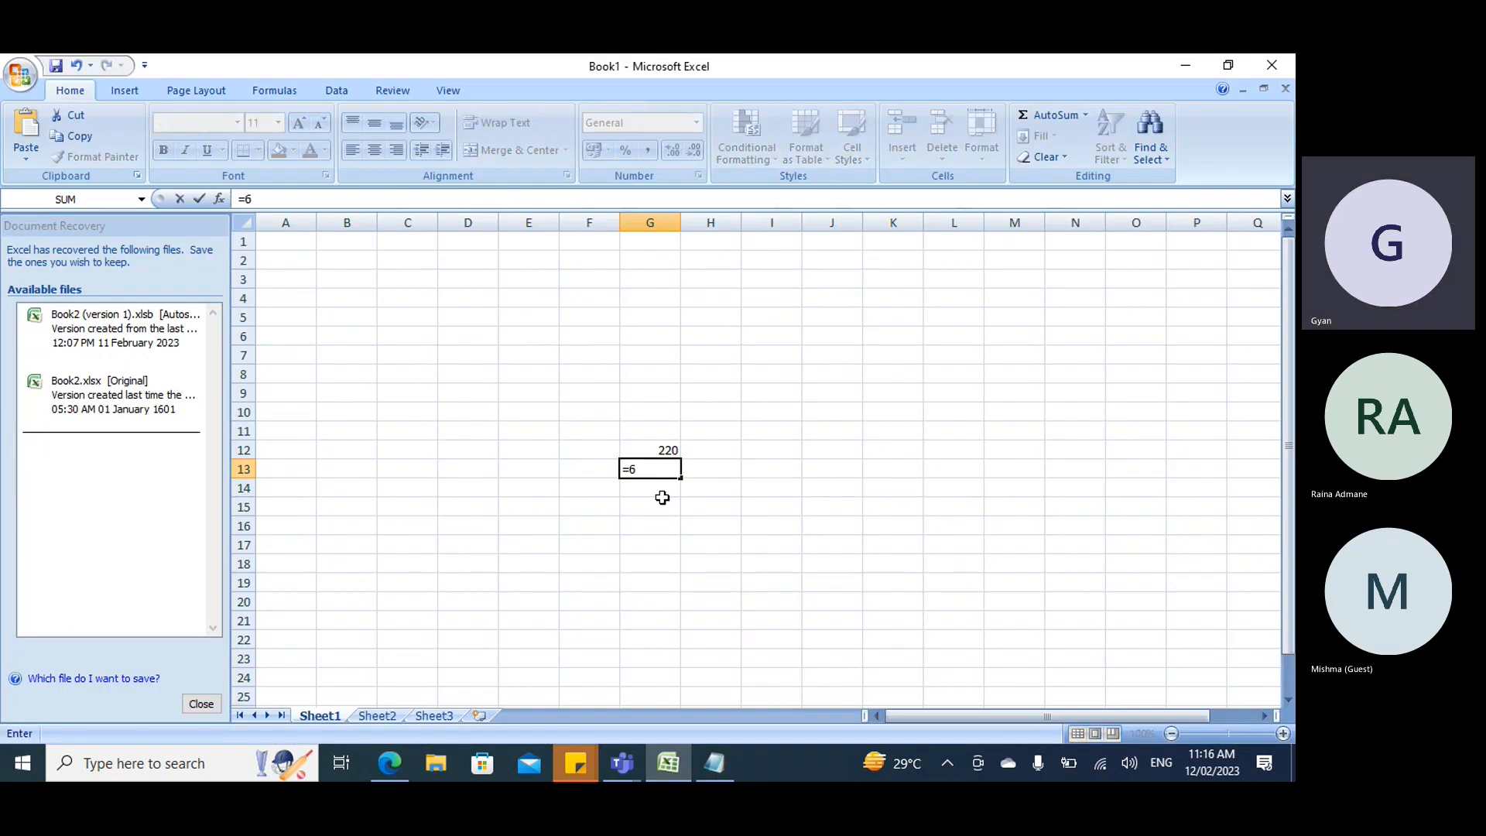
pyautogui.write('*52')
pyautogui.press('Return')
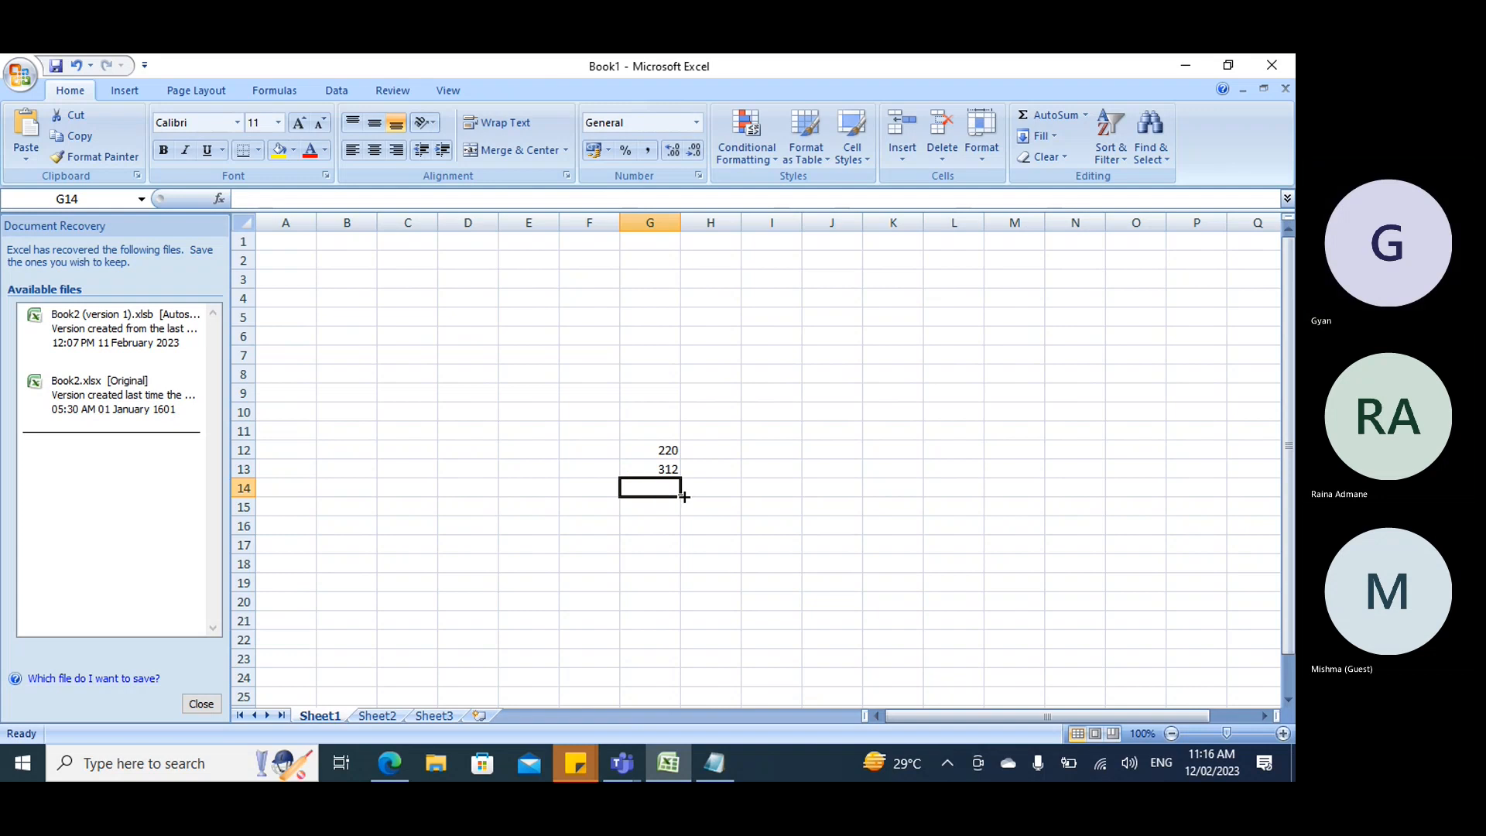
pyautogui.hotkey('alt', 'Tab')
pyautogui.write('312')
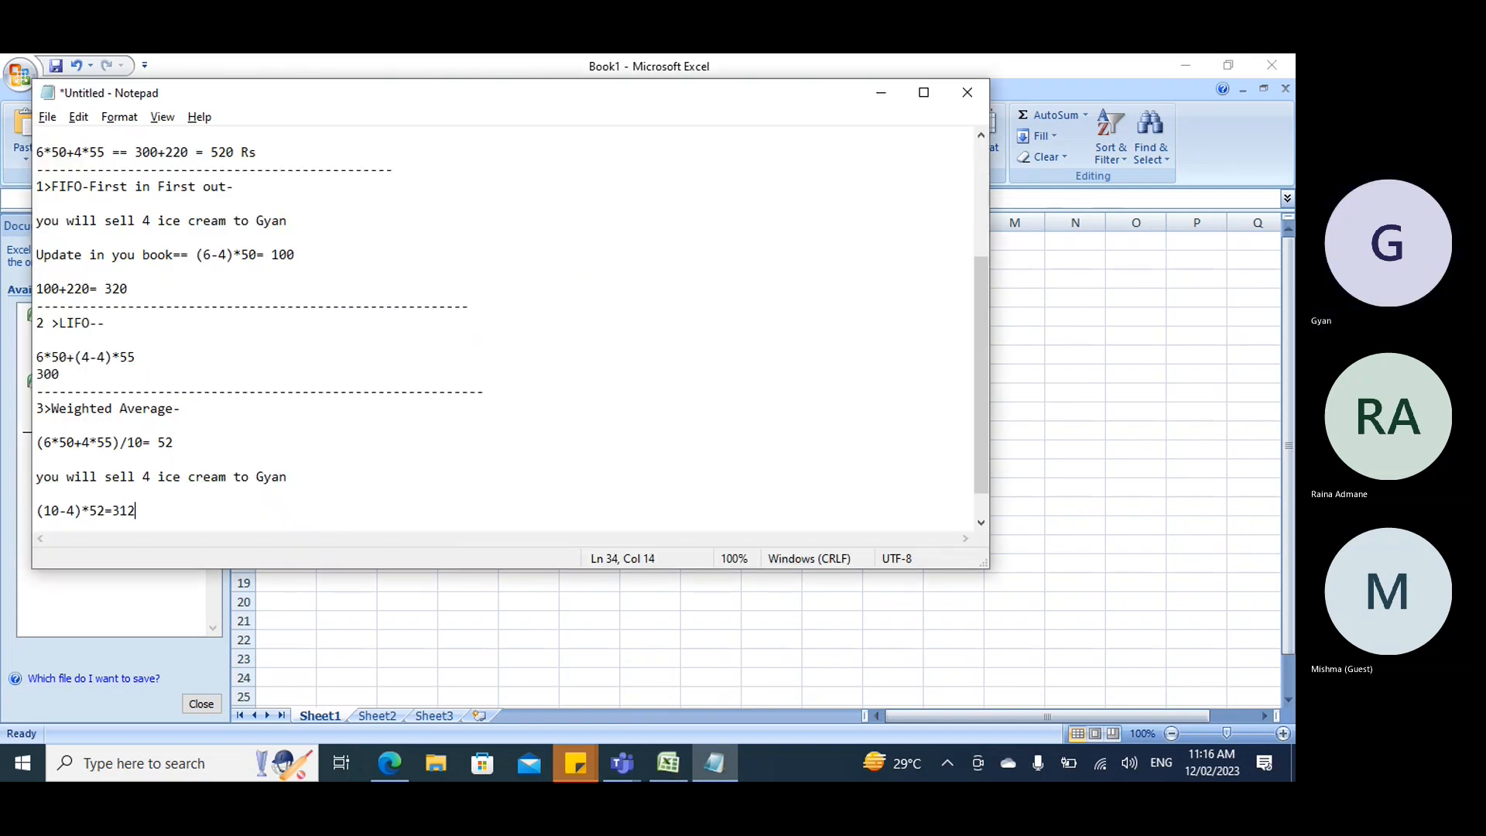
# Compare the weighted average calculation with the browser article, and add a dashed separator below the "(10-4)*52=312" line in Notepad.
pyautogui.click(371, 764)
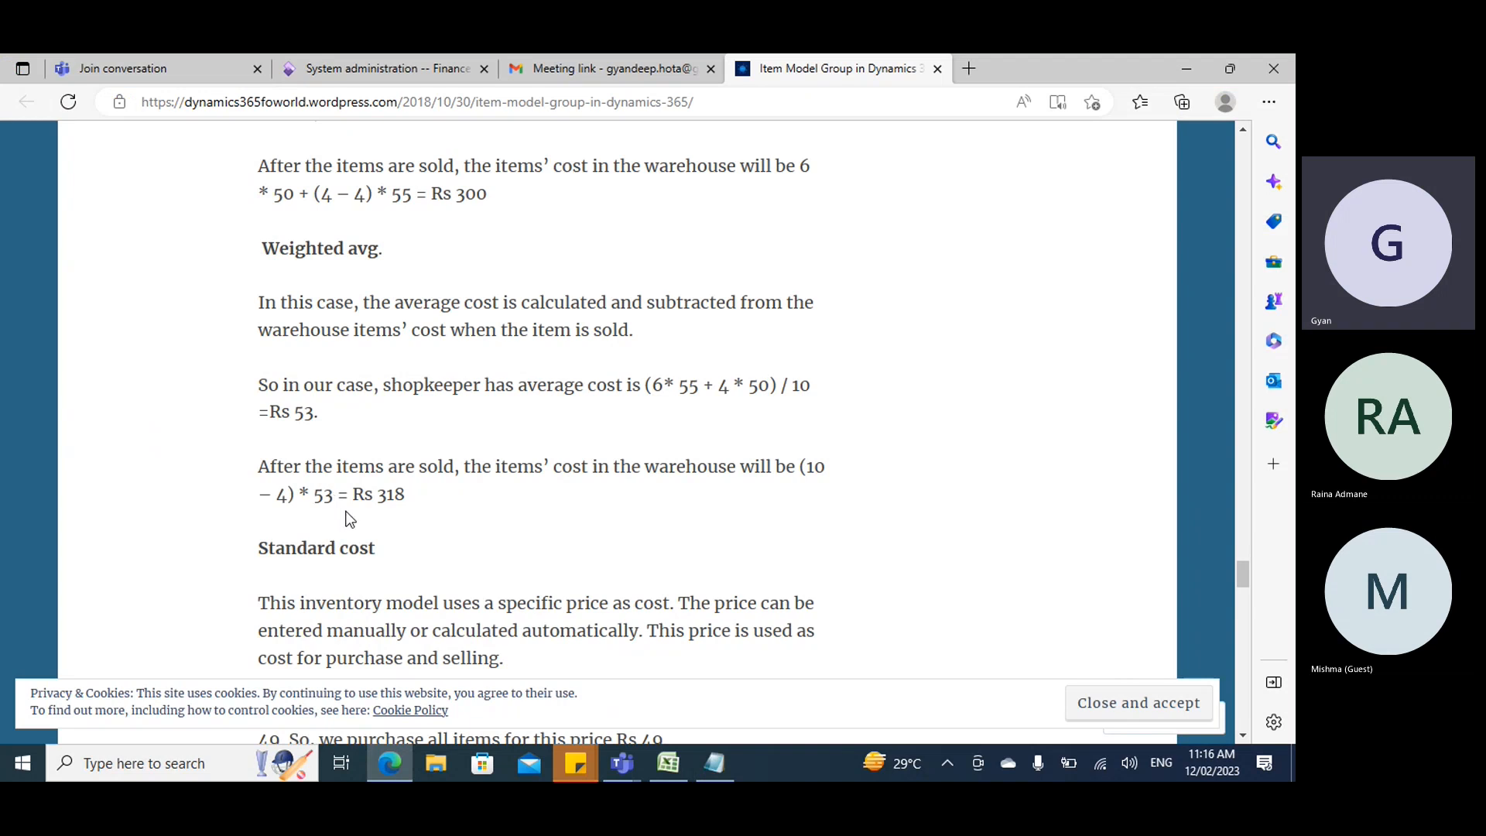
pyautogui.hotkey('alt', 'Tab')
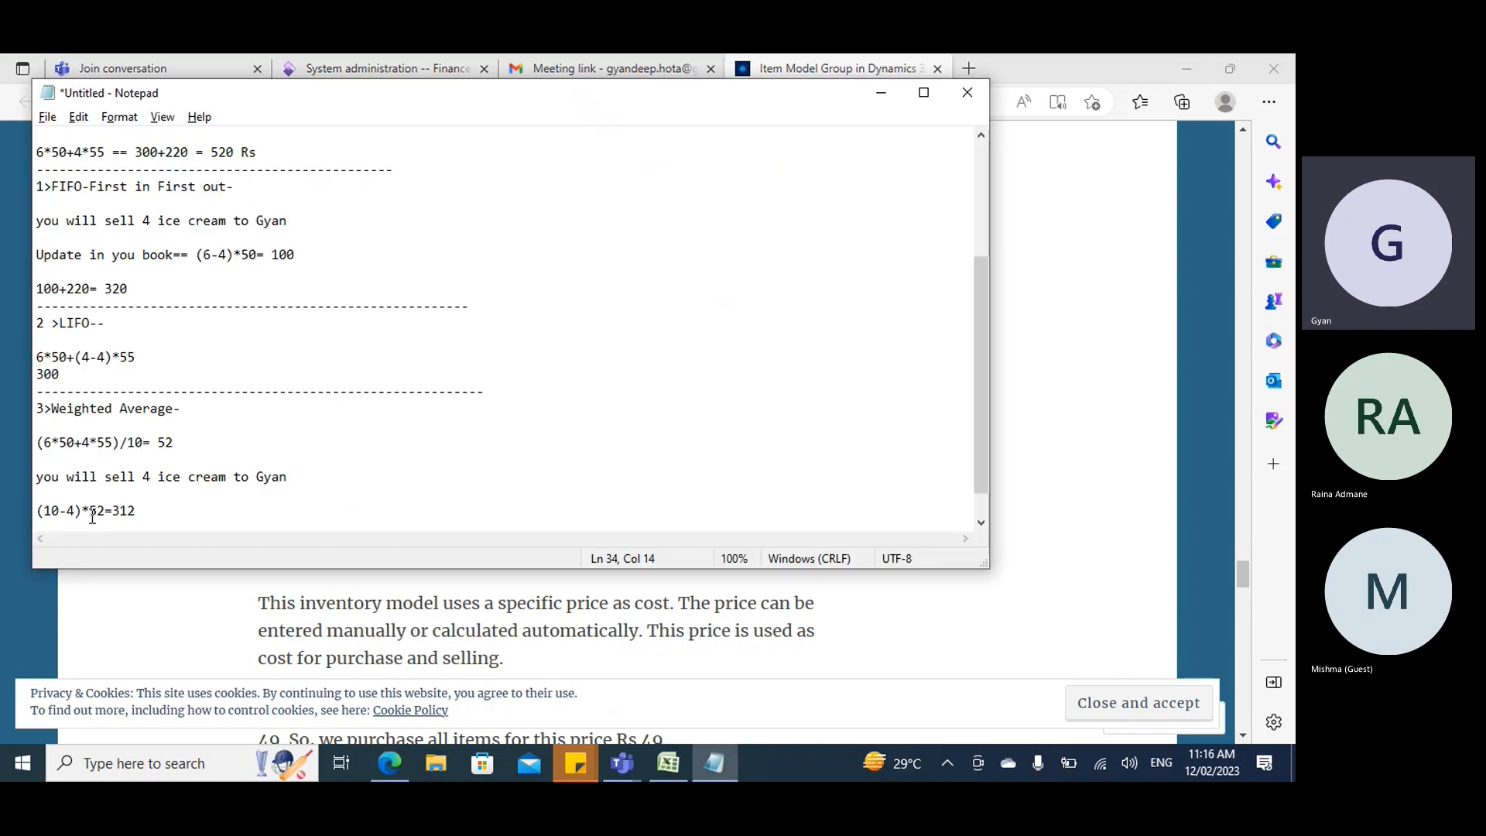
pyautogui.press('Home')
pyautogui.keyDown('shift'); pyautogui.click(61, 509); pyautogui.keyUp('shift')
pyautogui.moveTo(181, 441); pyautogui.dragTo(151, 440)
pyautogui.click(168, 509)
pyautogui.press('Return')
pyautogui.write('----------')
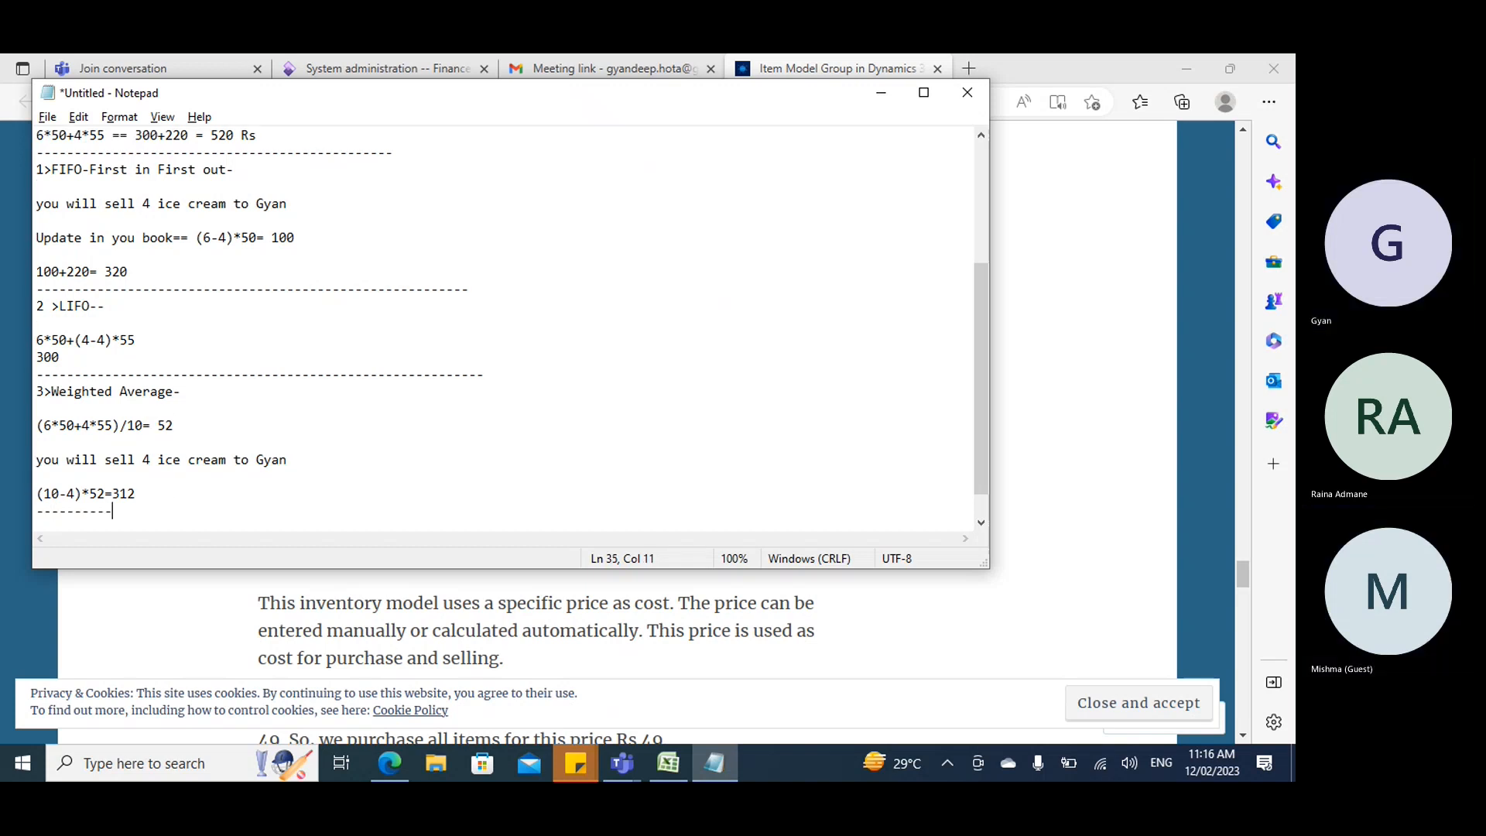
pyautogui.write('---------------------------------')
# Read the Standard cost section of the browser article, comparing it with the Notepad example, and return to Notepad.
pyautogui.hotkey('alt', 'Tab')
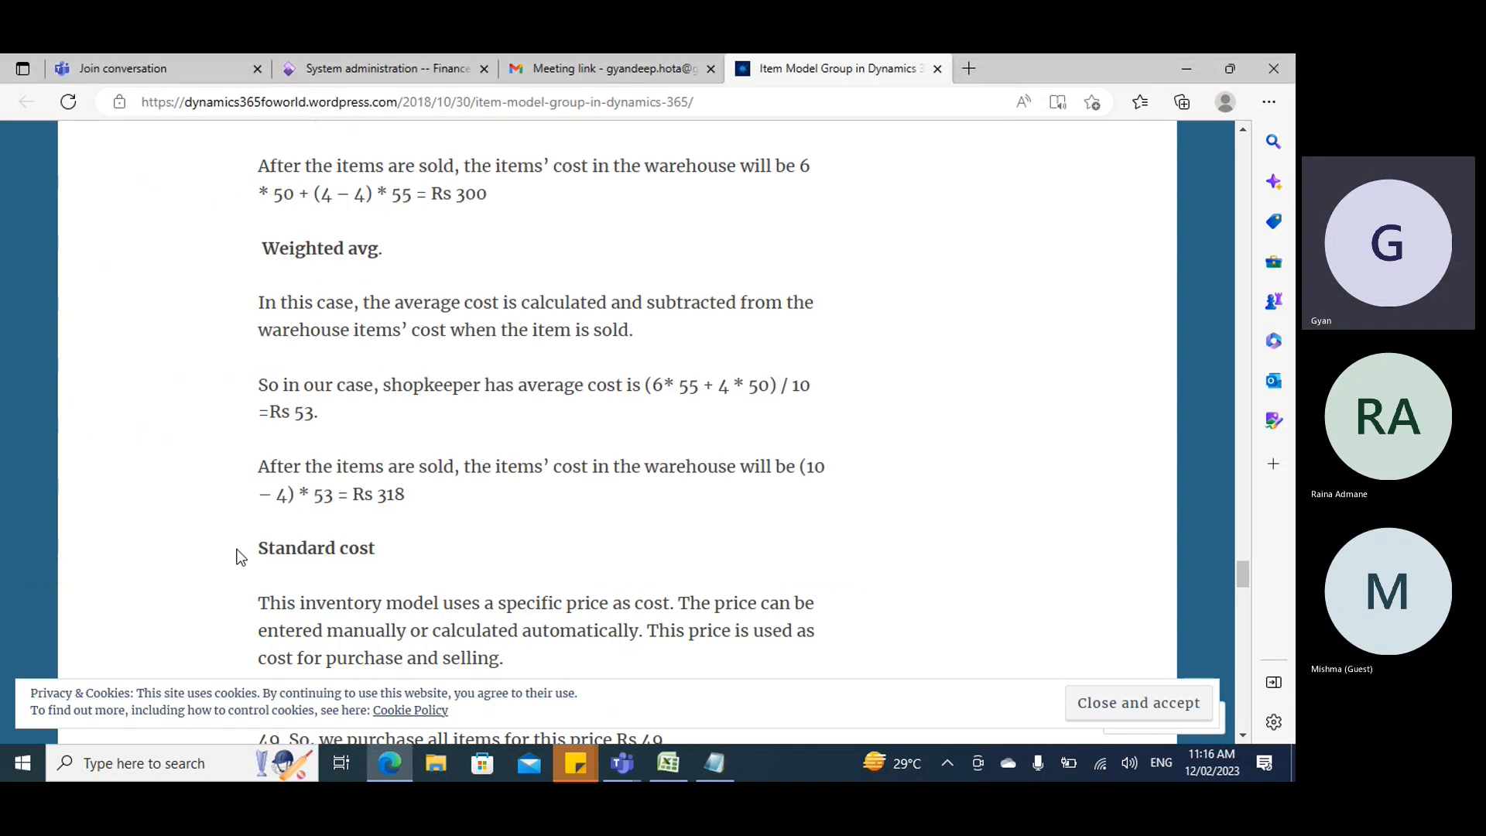
pyautogui.scroll(-5, 239, 557)
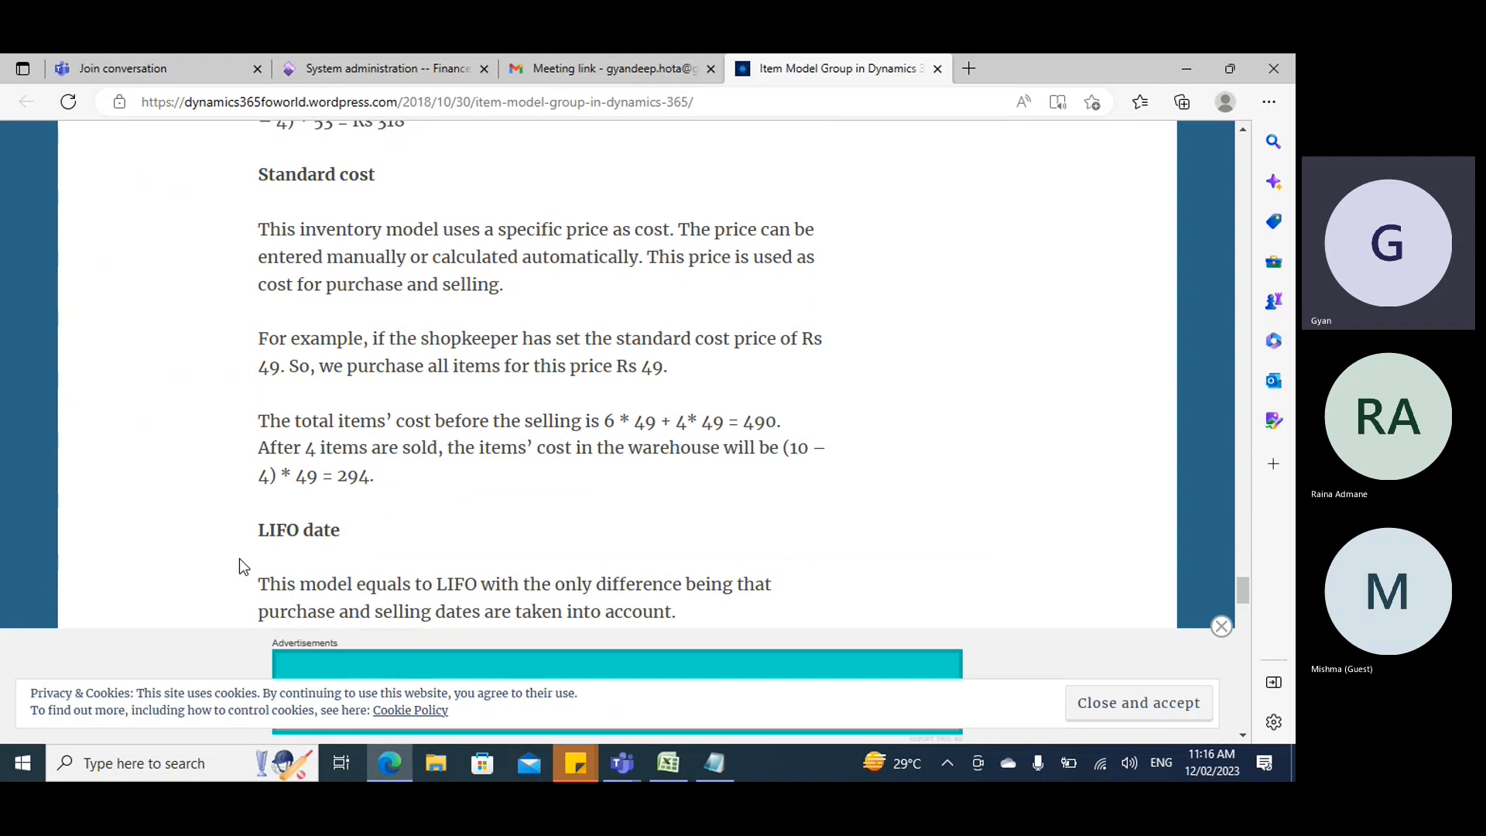
pyautogui.hotkey('alt', 'Tab')
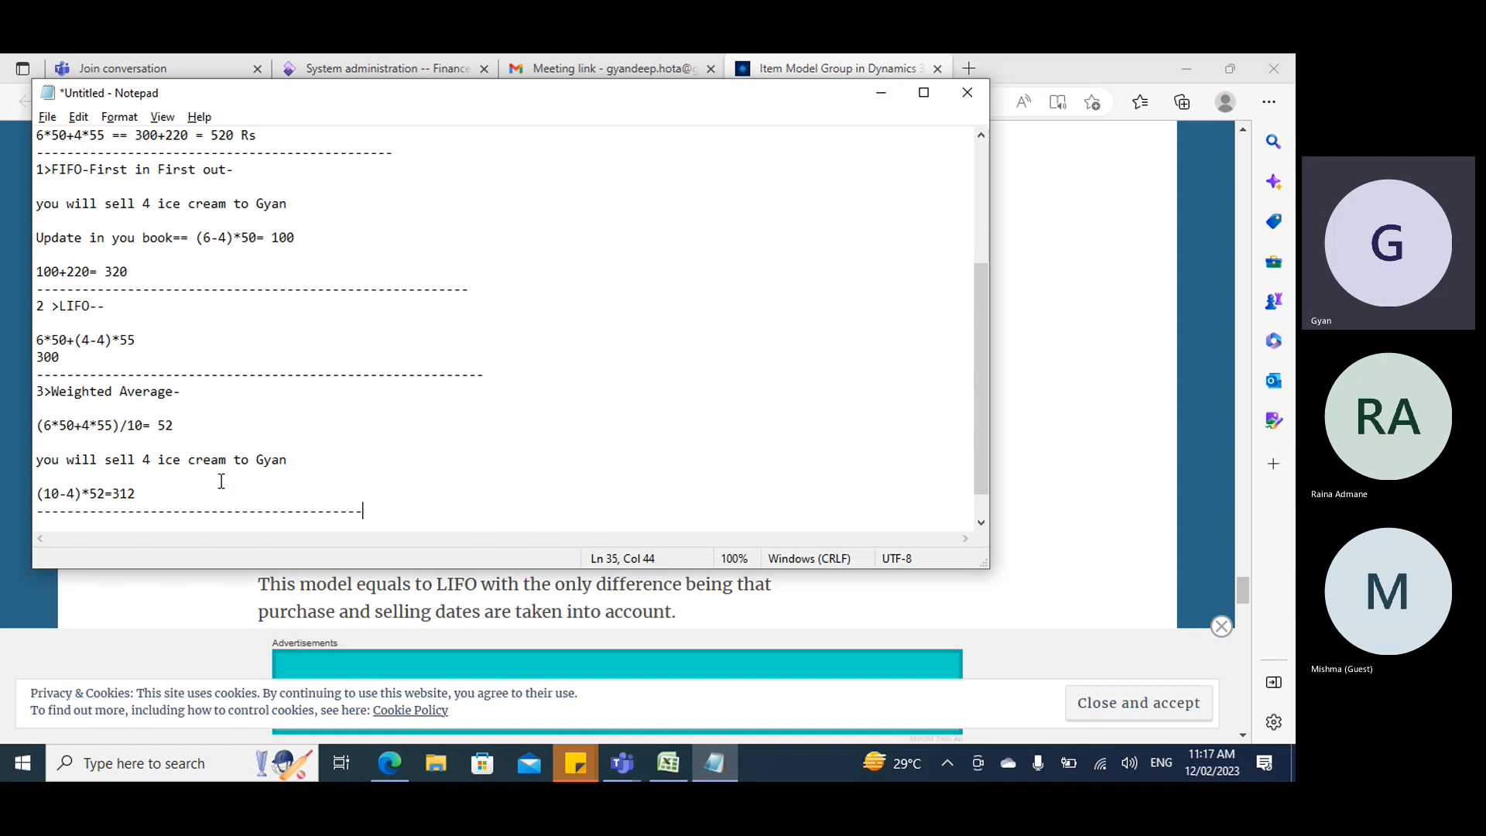
pyautogui.hotkey('alt', 'Tab')
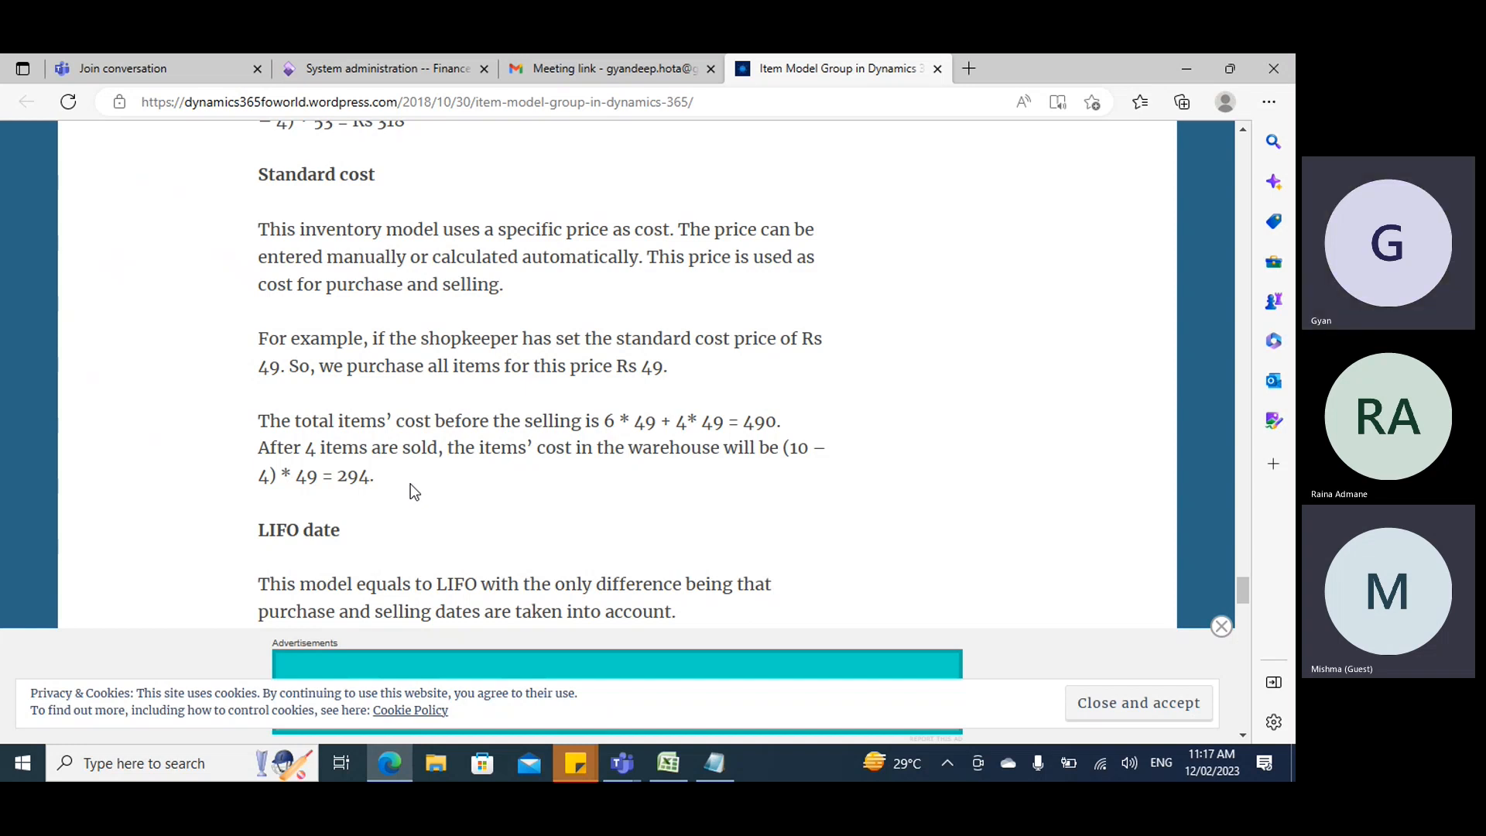
pyautogui.hotkey('alt', 'Tab')
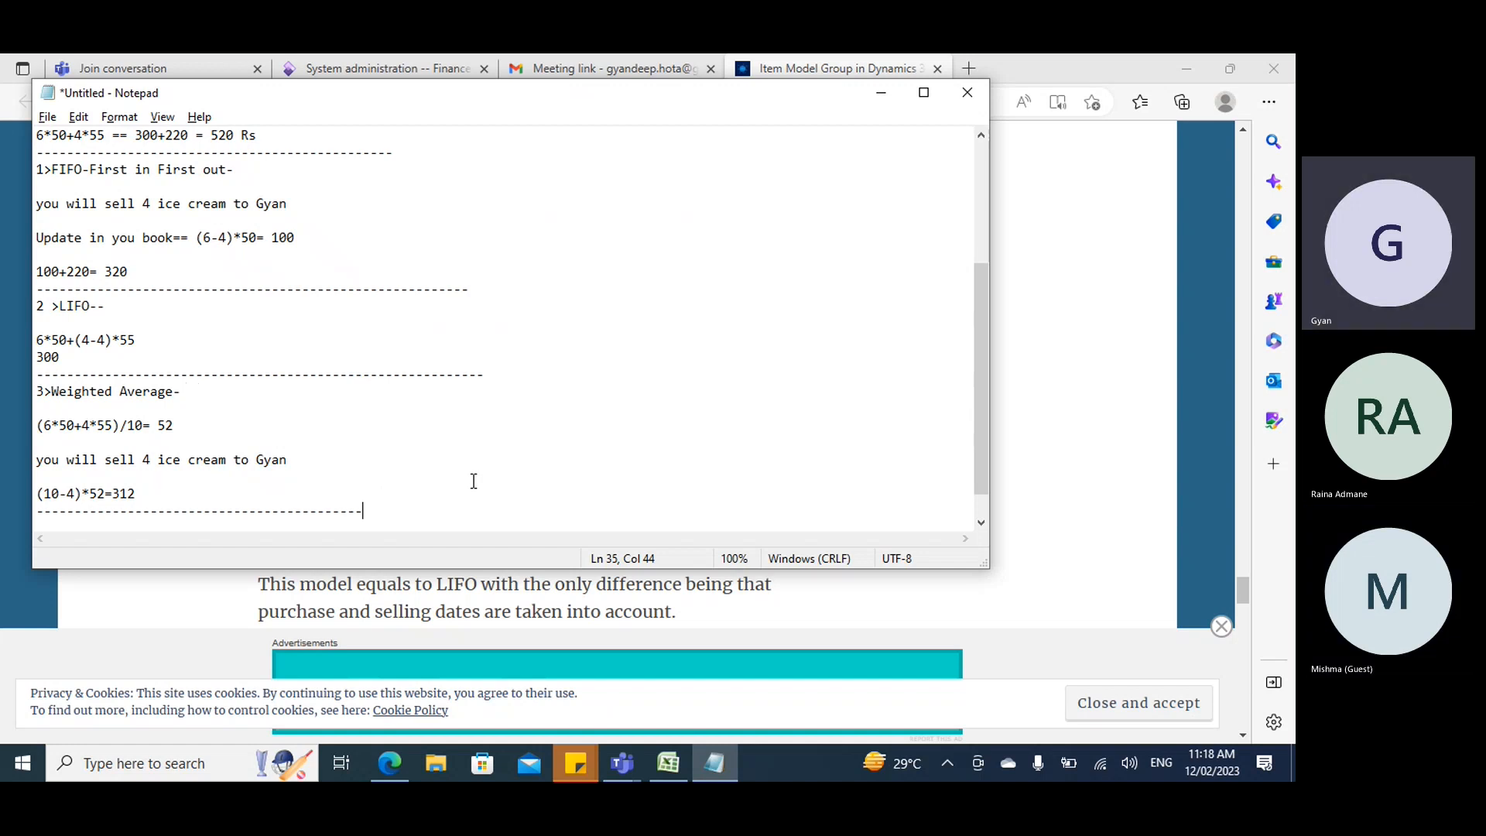
# Start item "4>" below the last dashed separator in Notepad, checking the article's Standard cost section for the example.
pyautogui.press('Return')
pyautogui.write('4.')
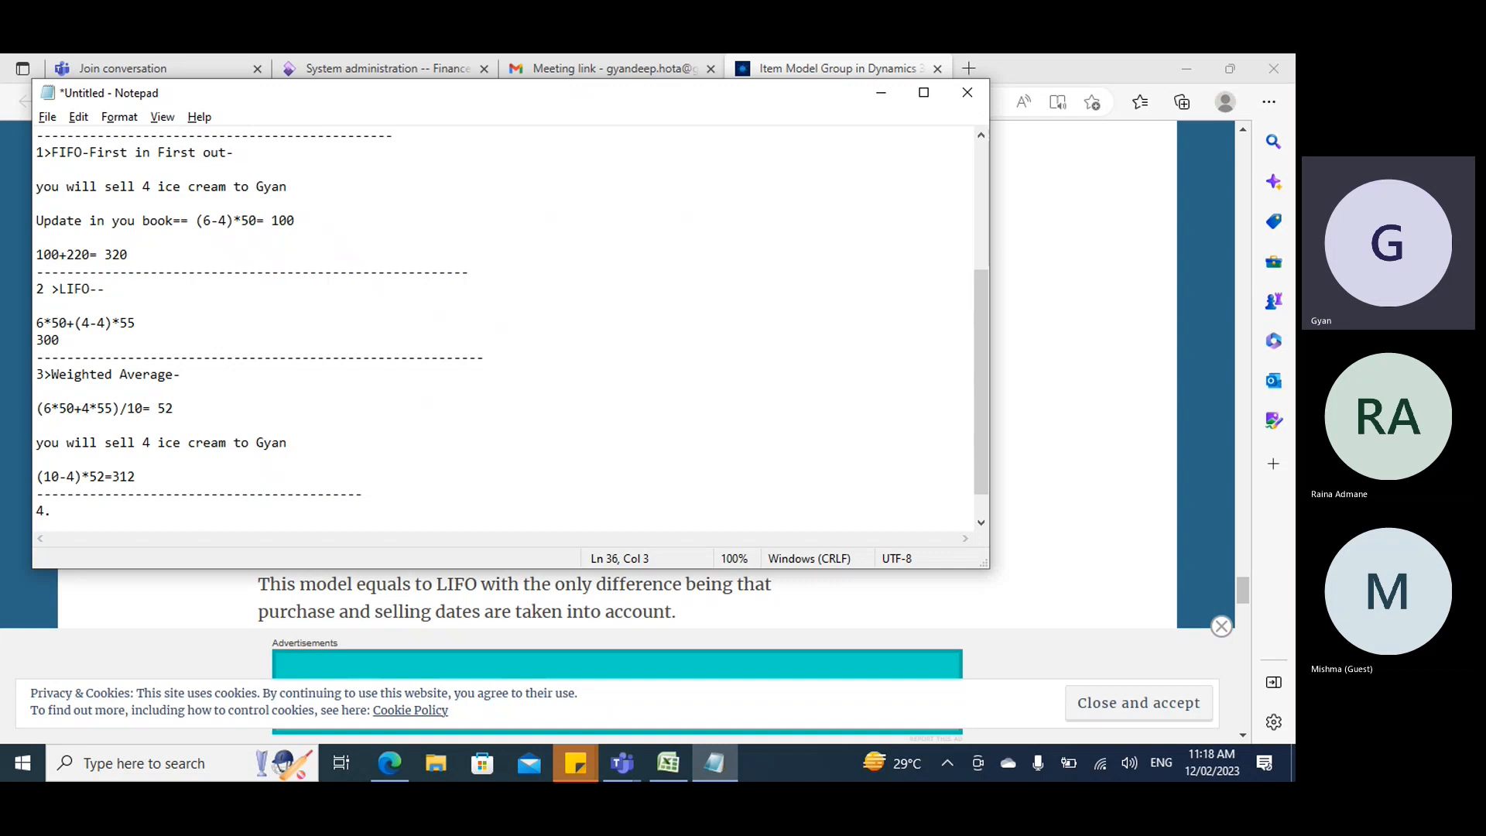
pyautogui.press('BackSpace')
pyautogui.write('>')
pyautogui.hotkey('alt', 'Tab')
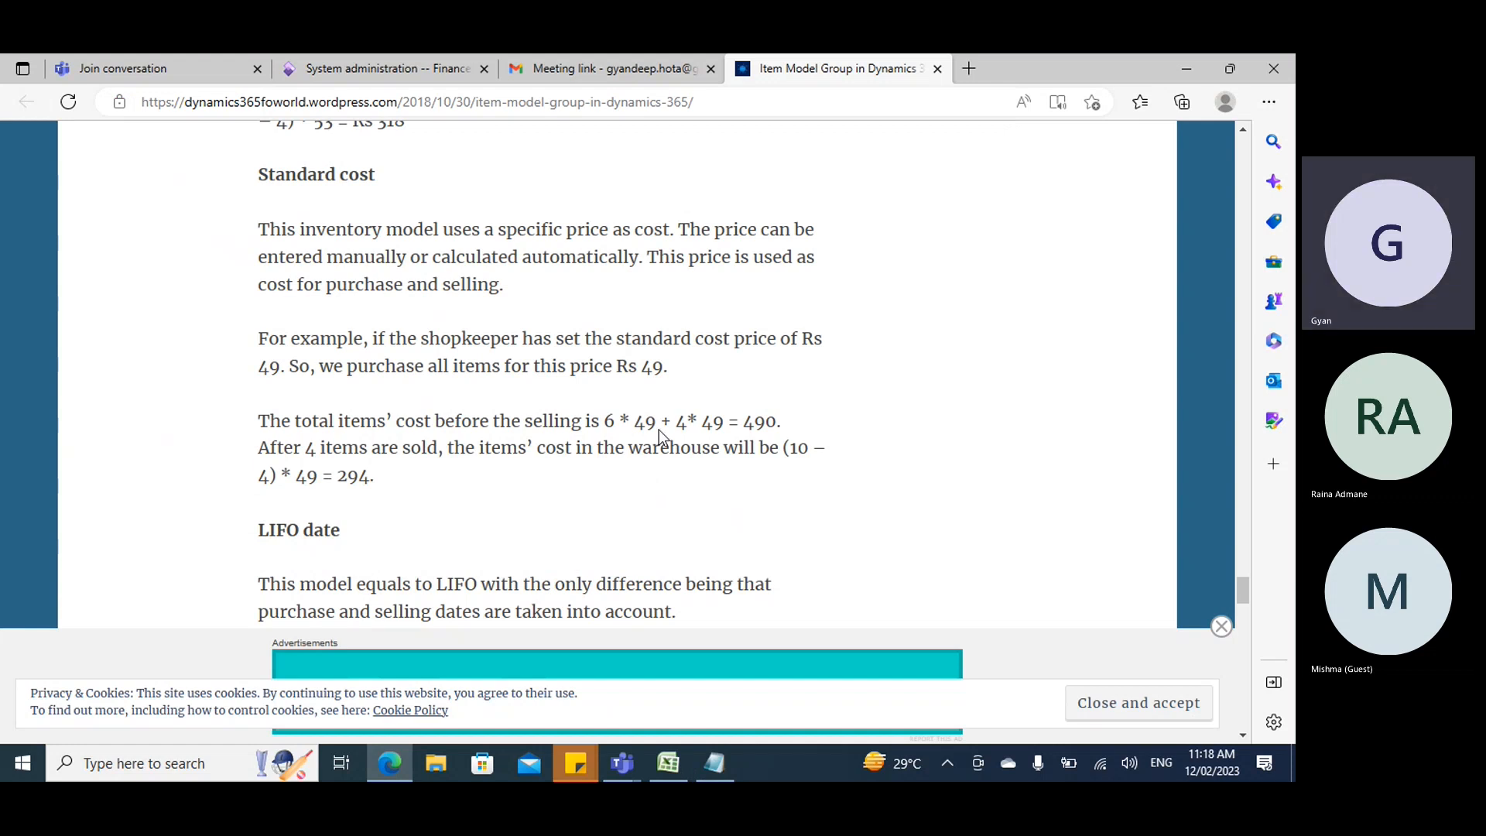
pyautogui.scroll(1, 444, 444)
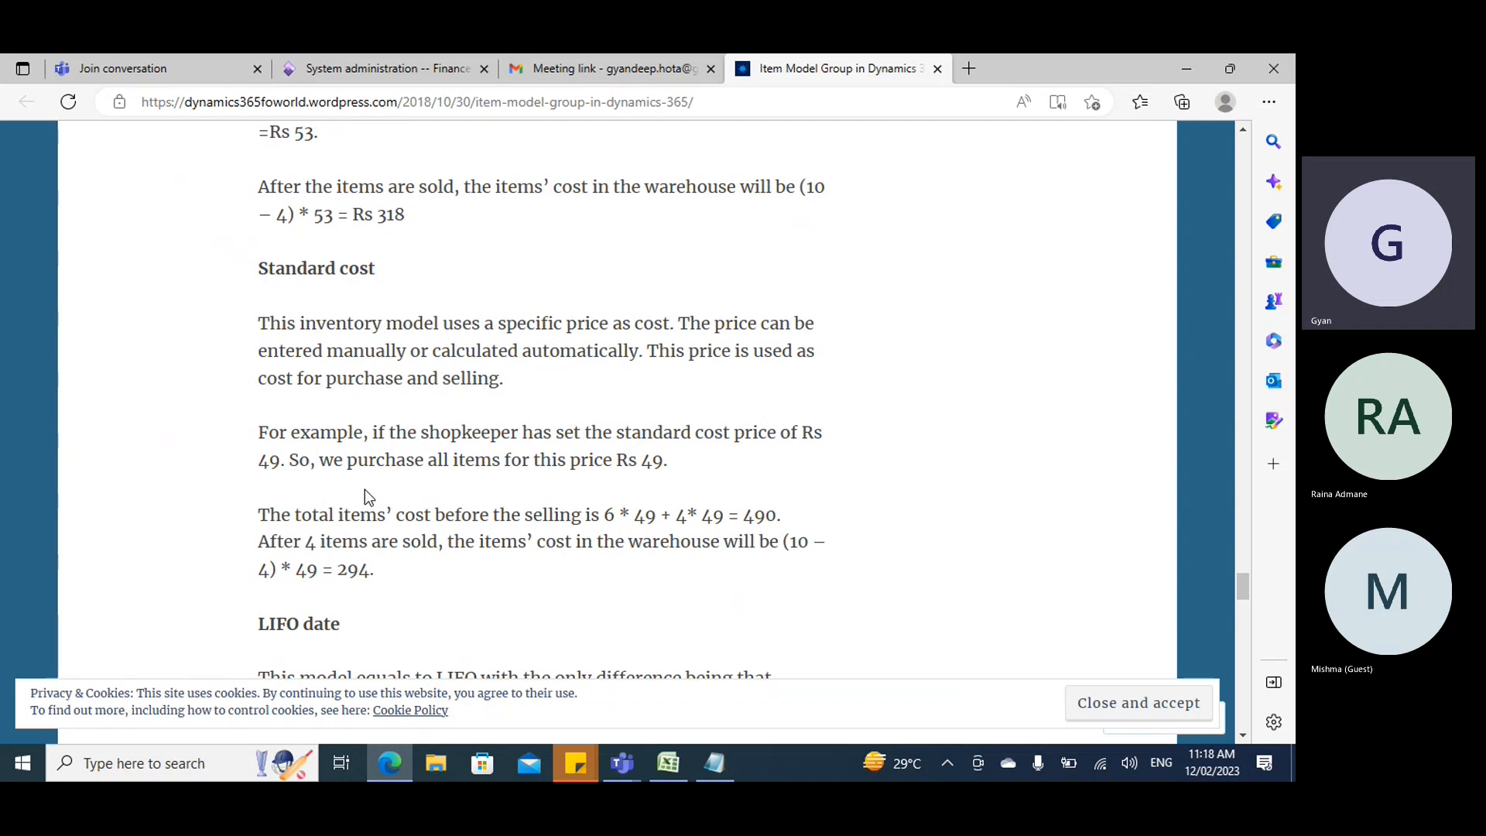
pyautogui.hotkey('alt', 'Tab')
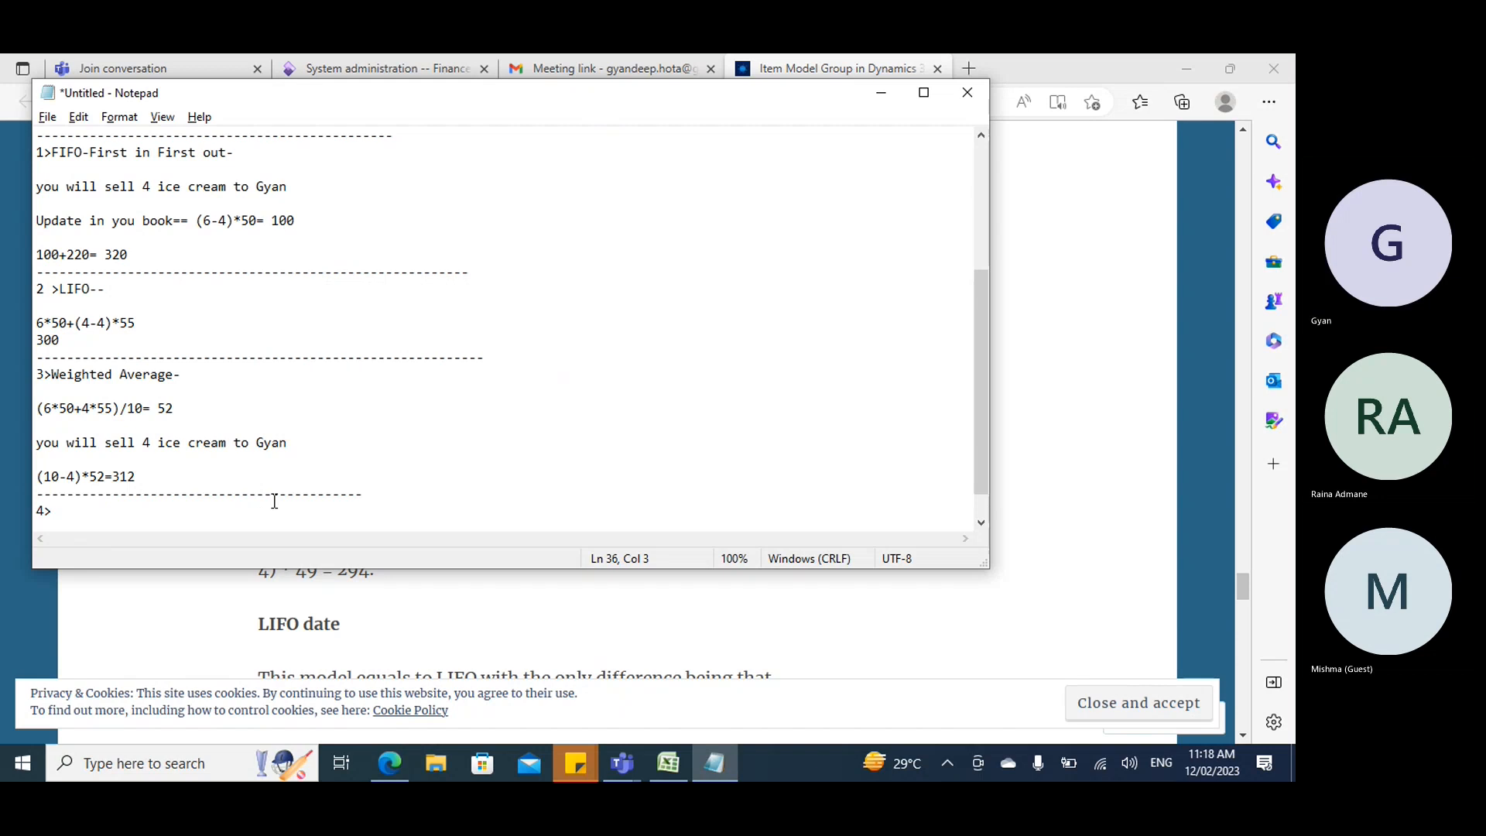
# Write "6 ice cream 50" after "4>" and "4 ice cream 50" on the following line in Notepad.
pyautogui.write('6')
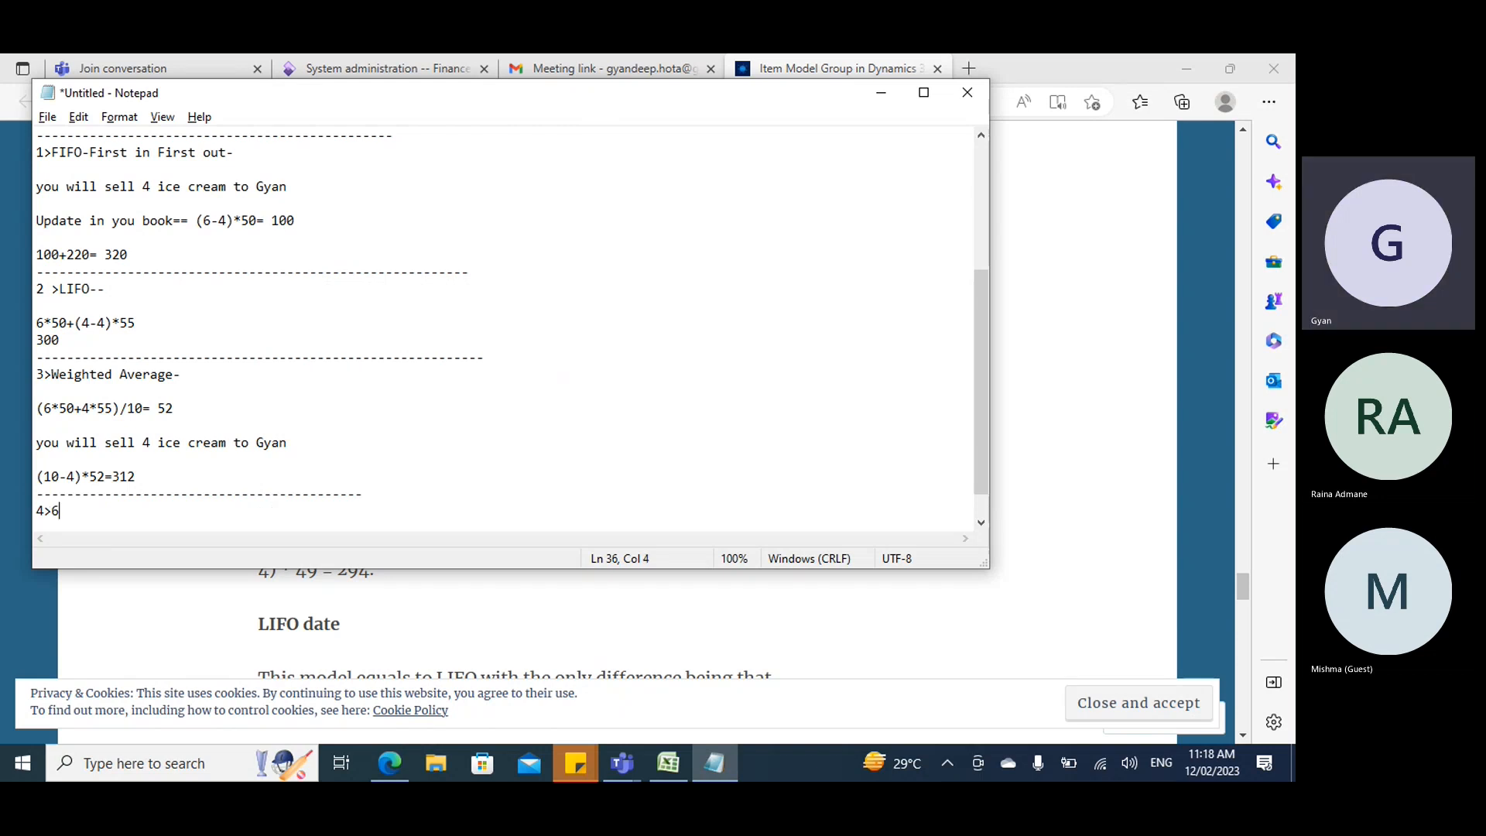
pyautogui.write(' ice creatte')
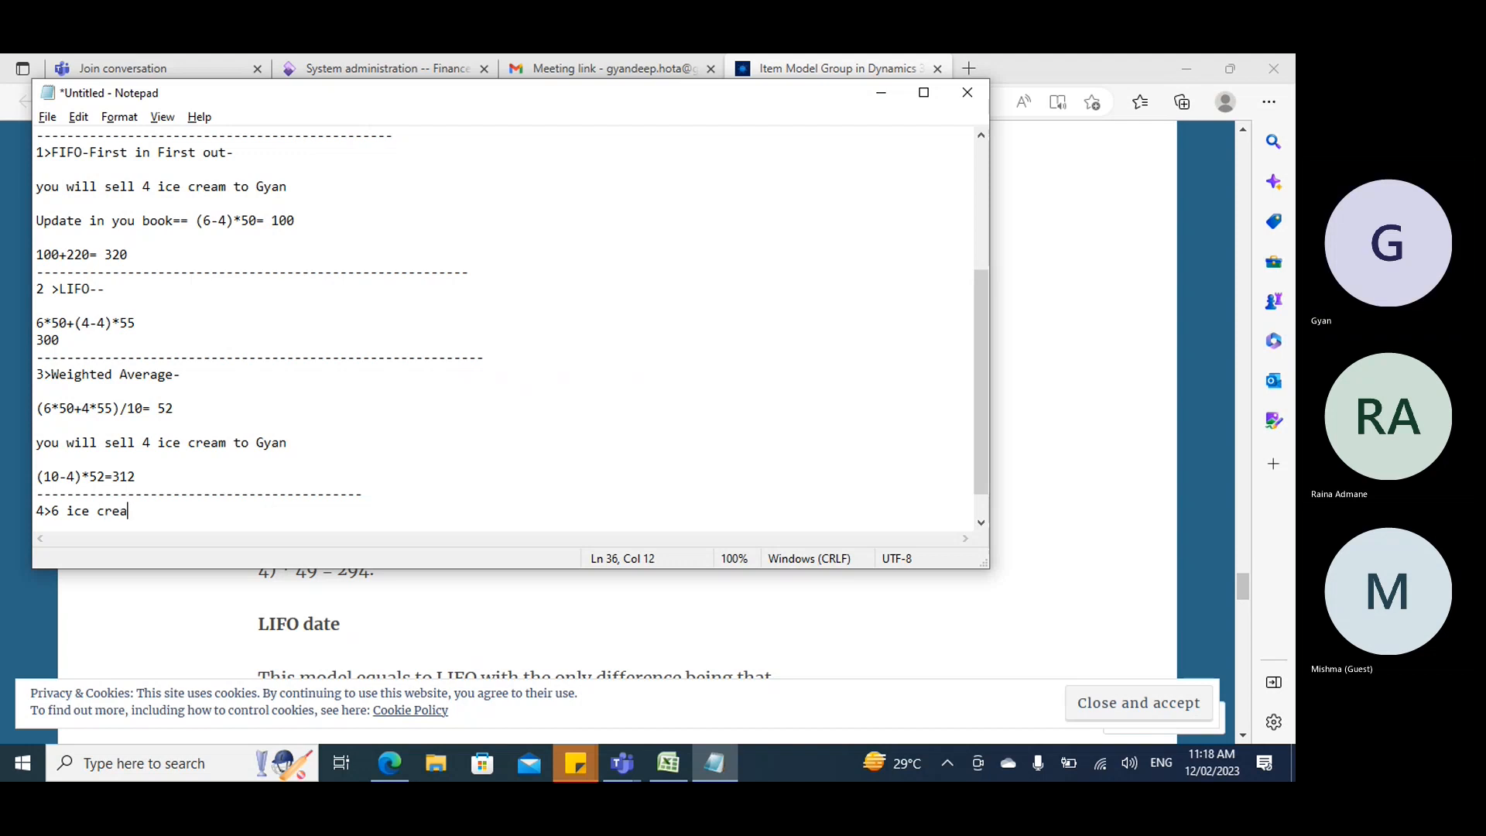
pyautogui.press('BackSpace')
pyautogui.press('BackSpace')
pyautogui.press('BackSpace')
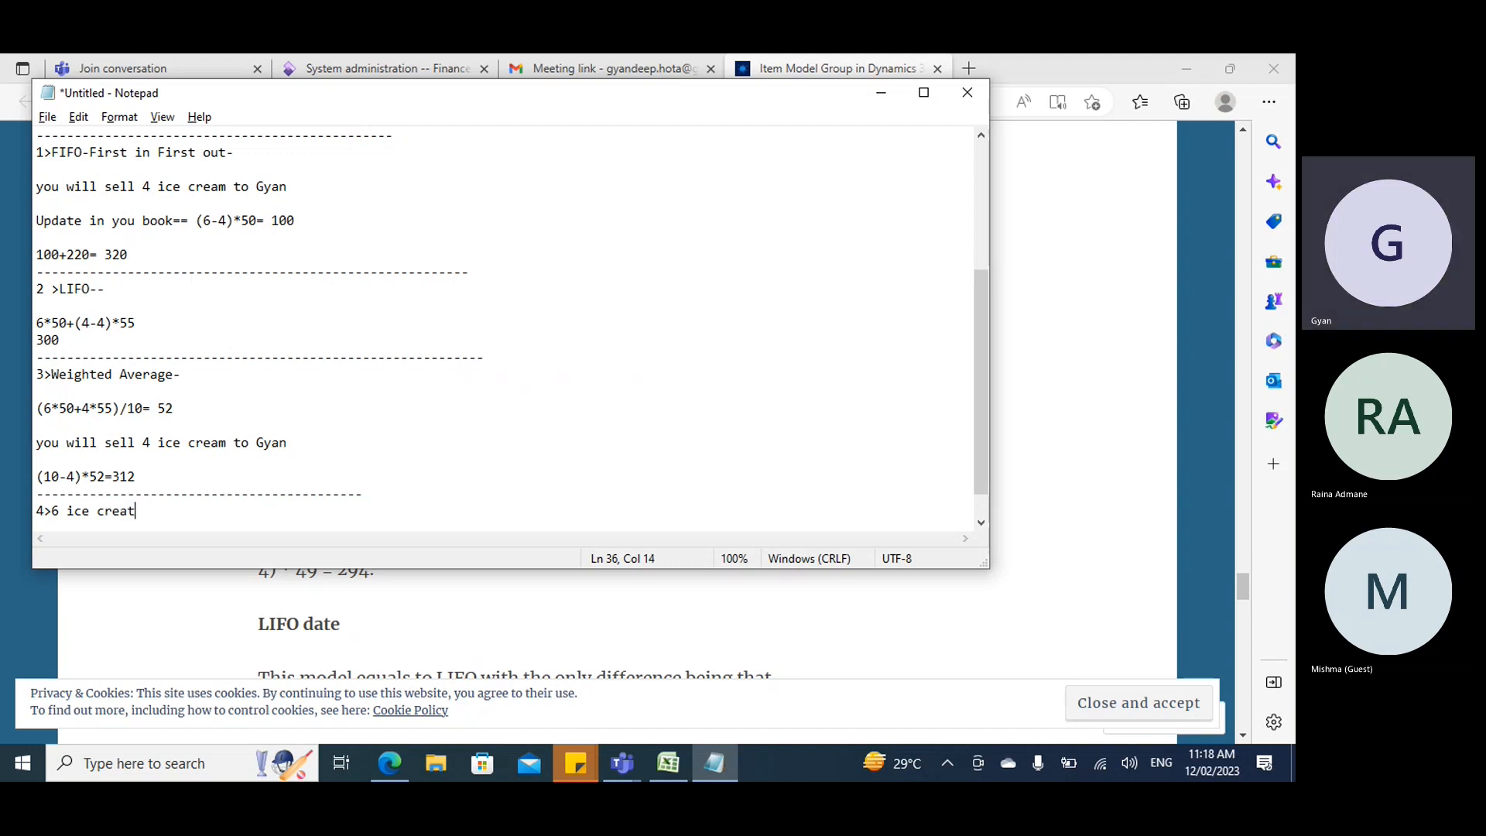
pyautogui.write('m 50')
pyautogui.press('Return')
pyautogui.write('4 ice')
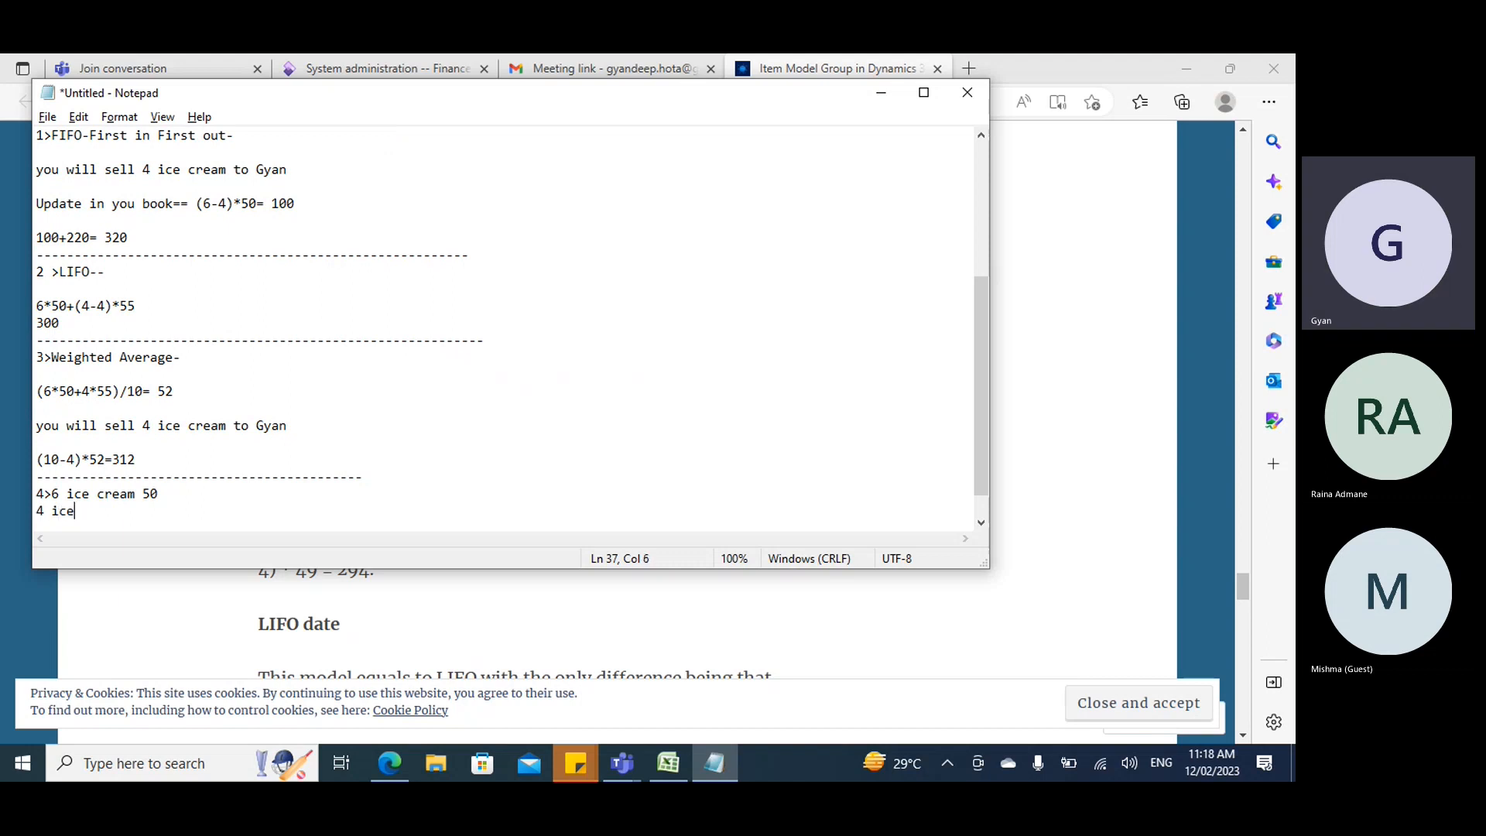
pyautogui.write(' cream 50')
pyautogui.press('Return')
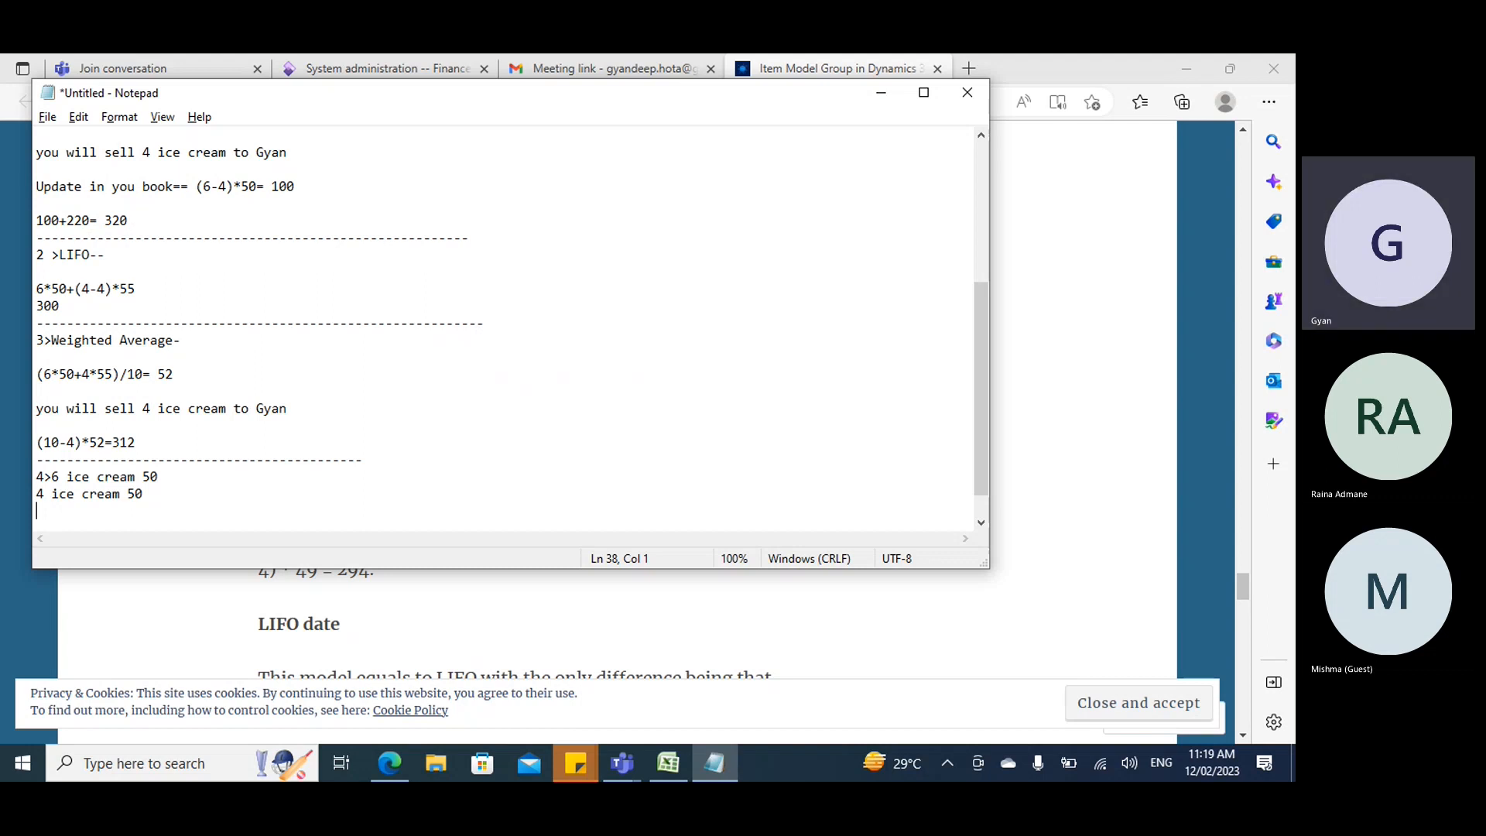
# Read the rest of the browser article through the Weighted avg. date section, and return to the Weighted avg. and Standard cost sections.
pyautogui.click(208, 605)
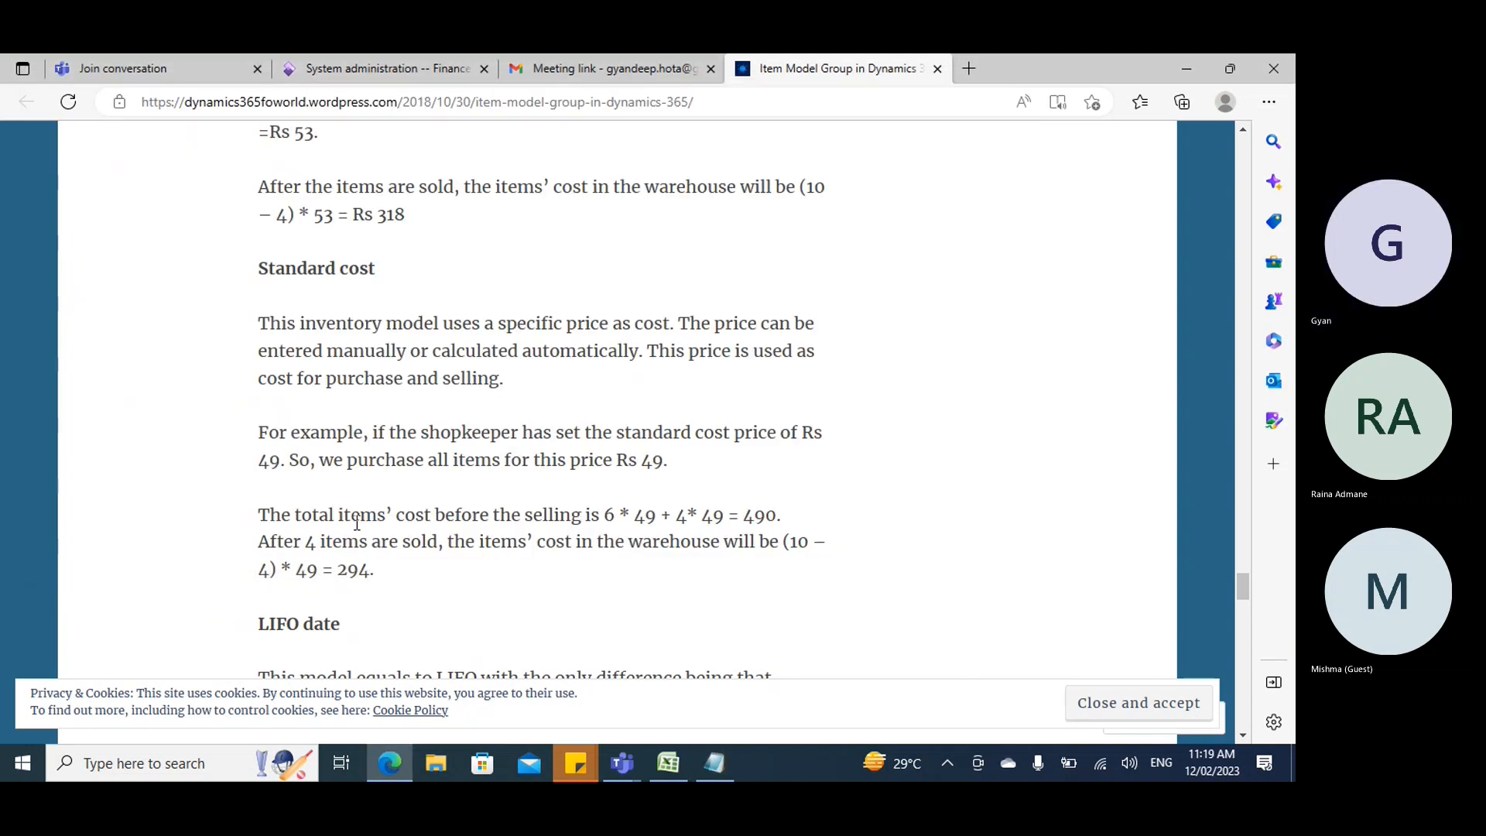
pyautogui.scroll(-10, 373, 433)
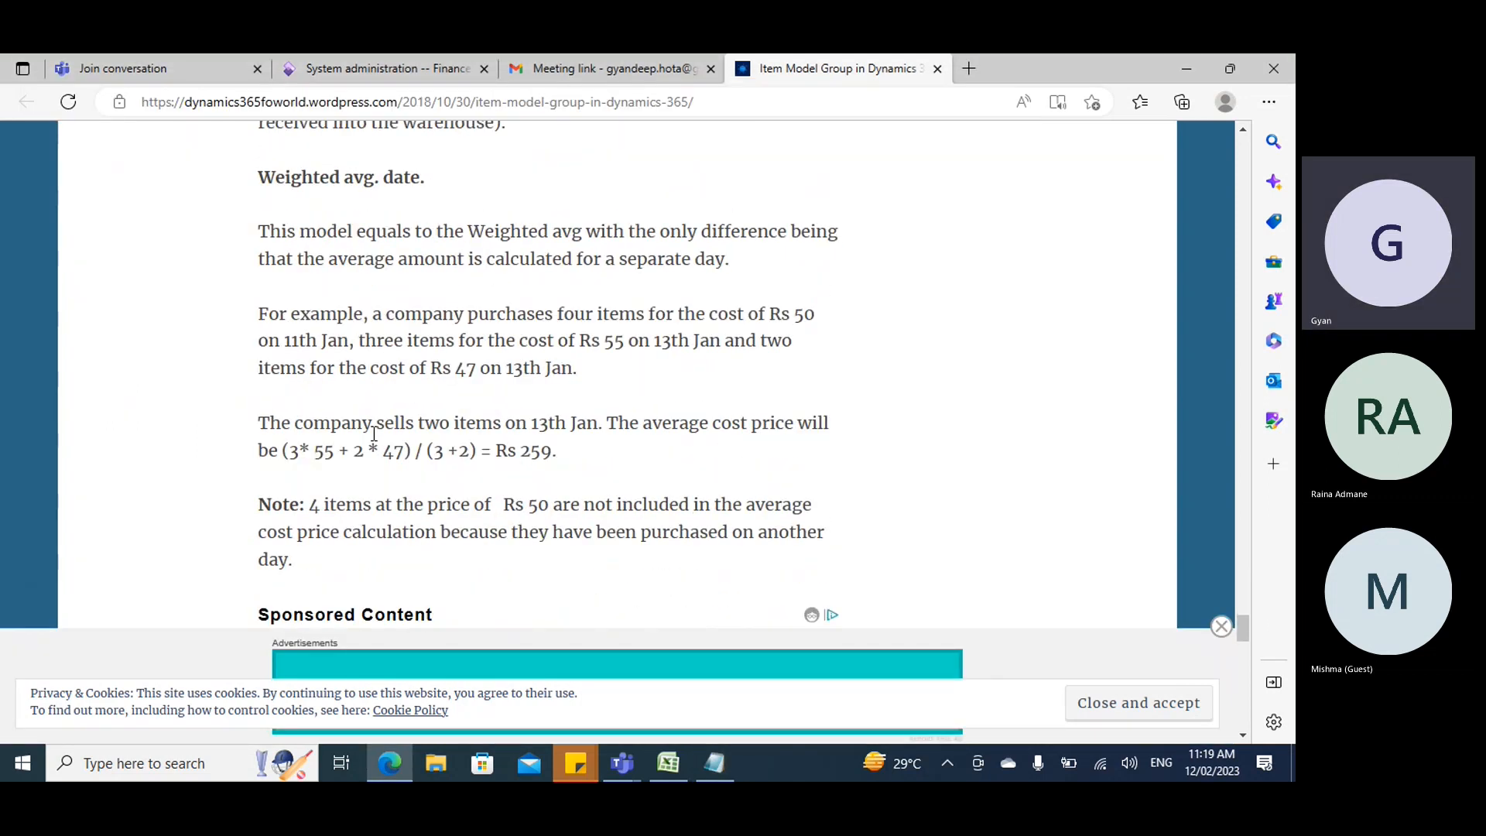
pyautogui.scroll(-1, 374, 433)
pyautogui.scroll(10, 381, 430)
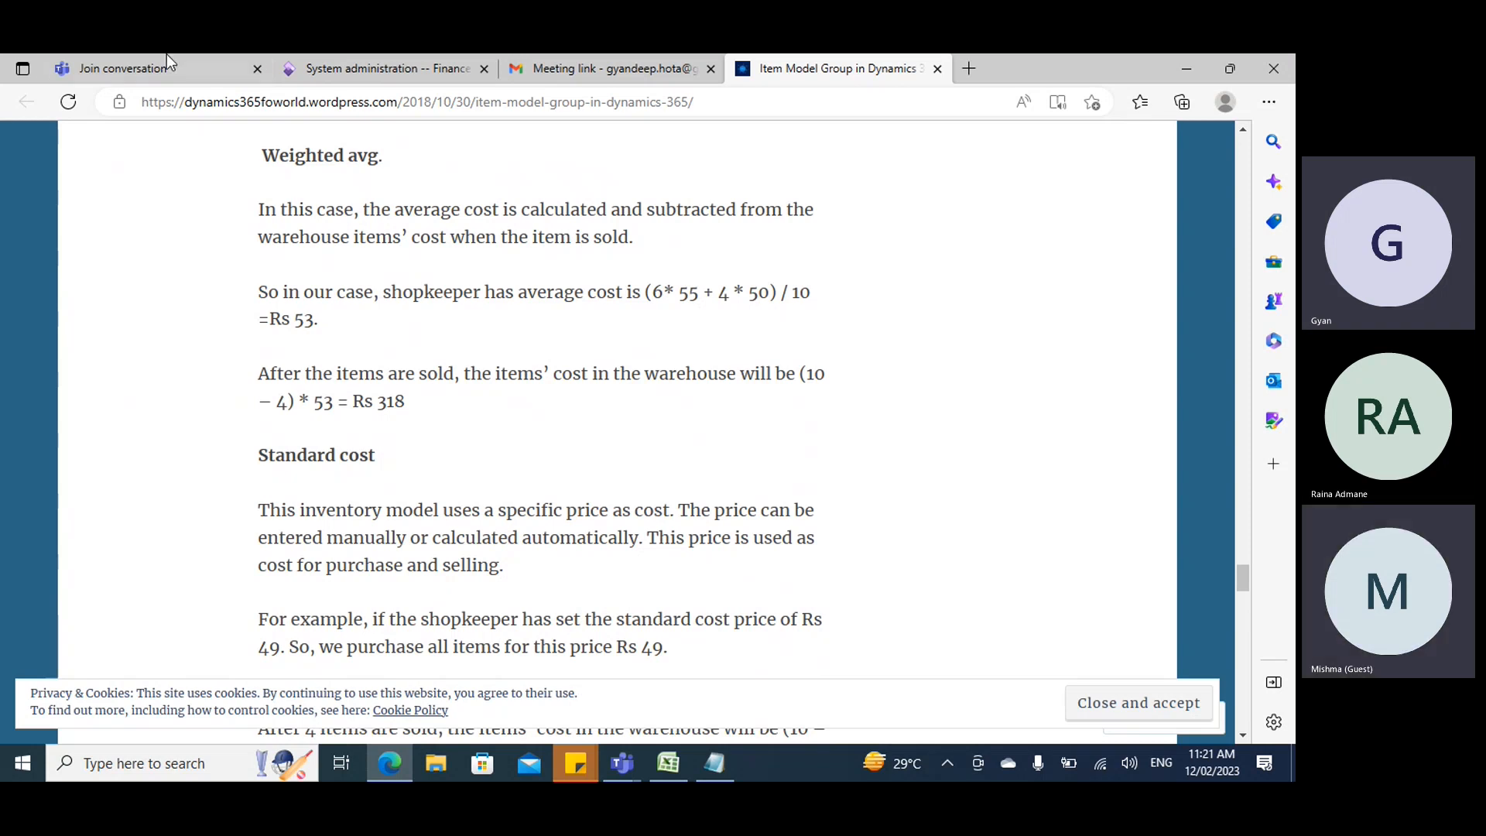
# Switch to Finance and Operations in the browser and open the Inventory management module.
pyautogui.click(380, 61)
pyautogui.click(46, 307)
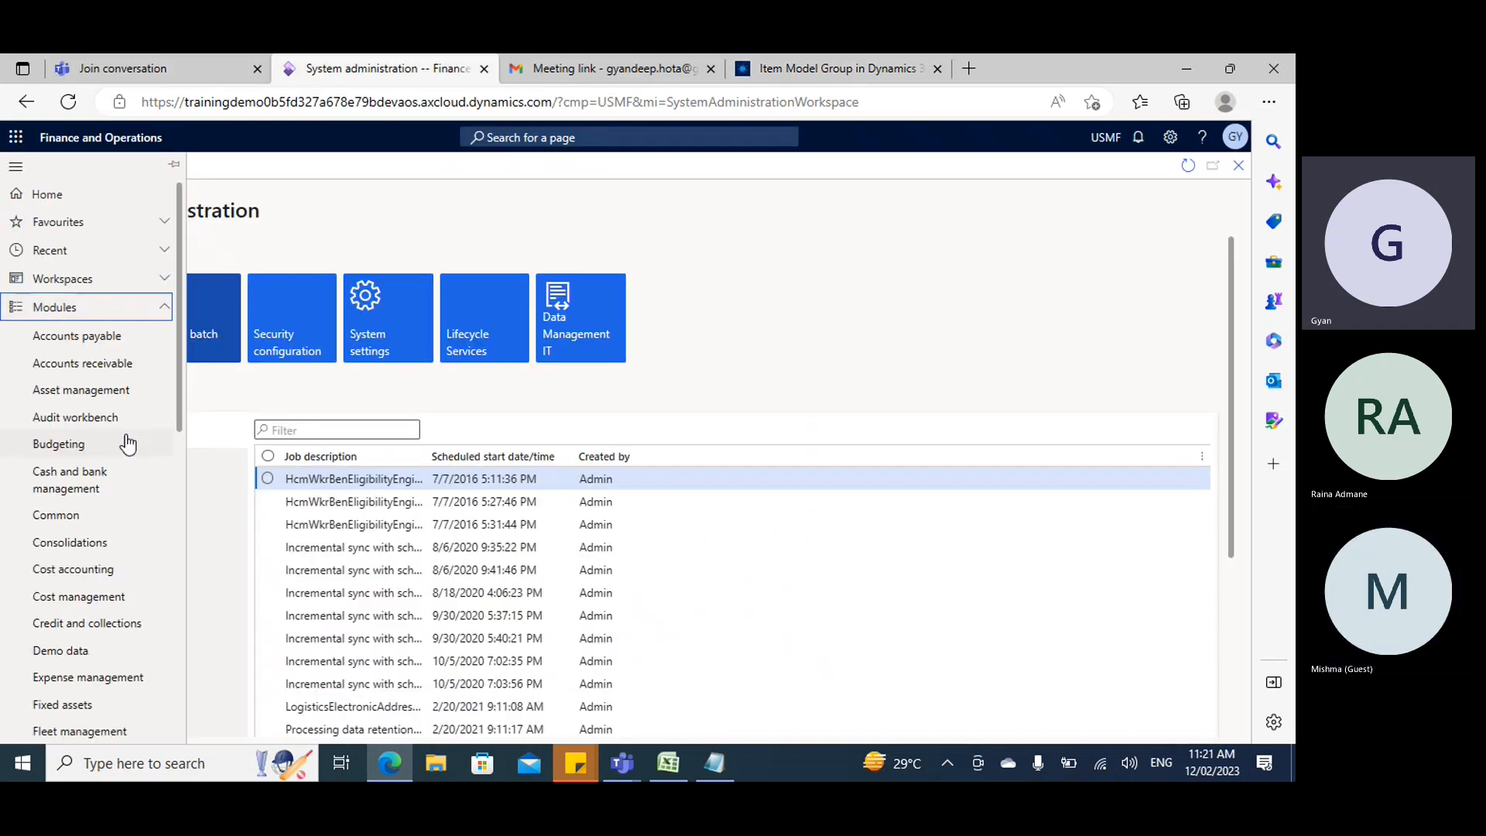
pyautogui.scroll(-10, 93, 472)
pyautogui.scroll(-1, 104, 612)
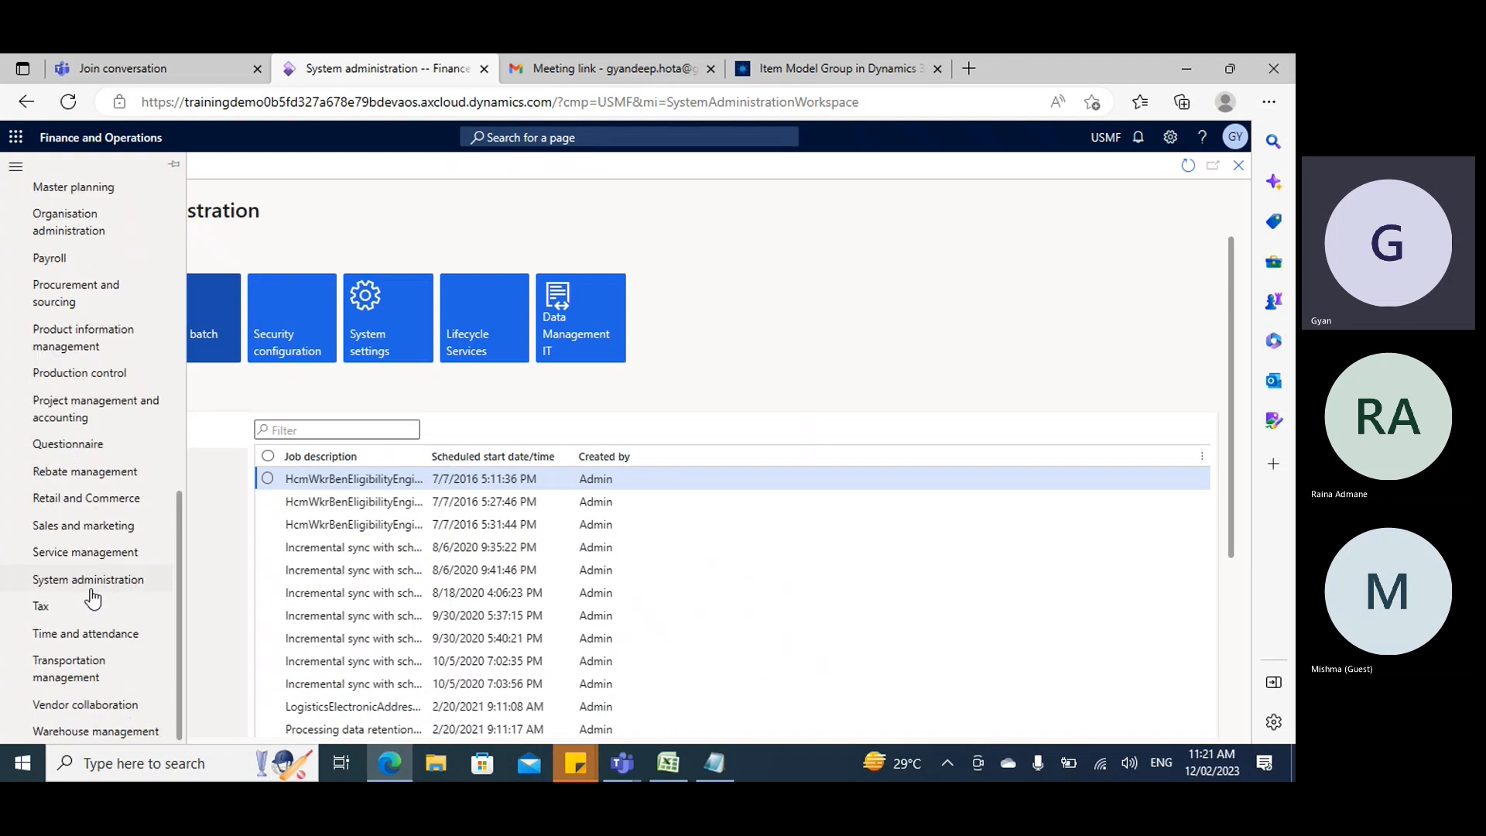
pyautogui.scroll(4, 105, 503)
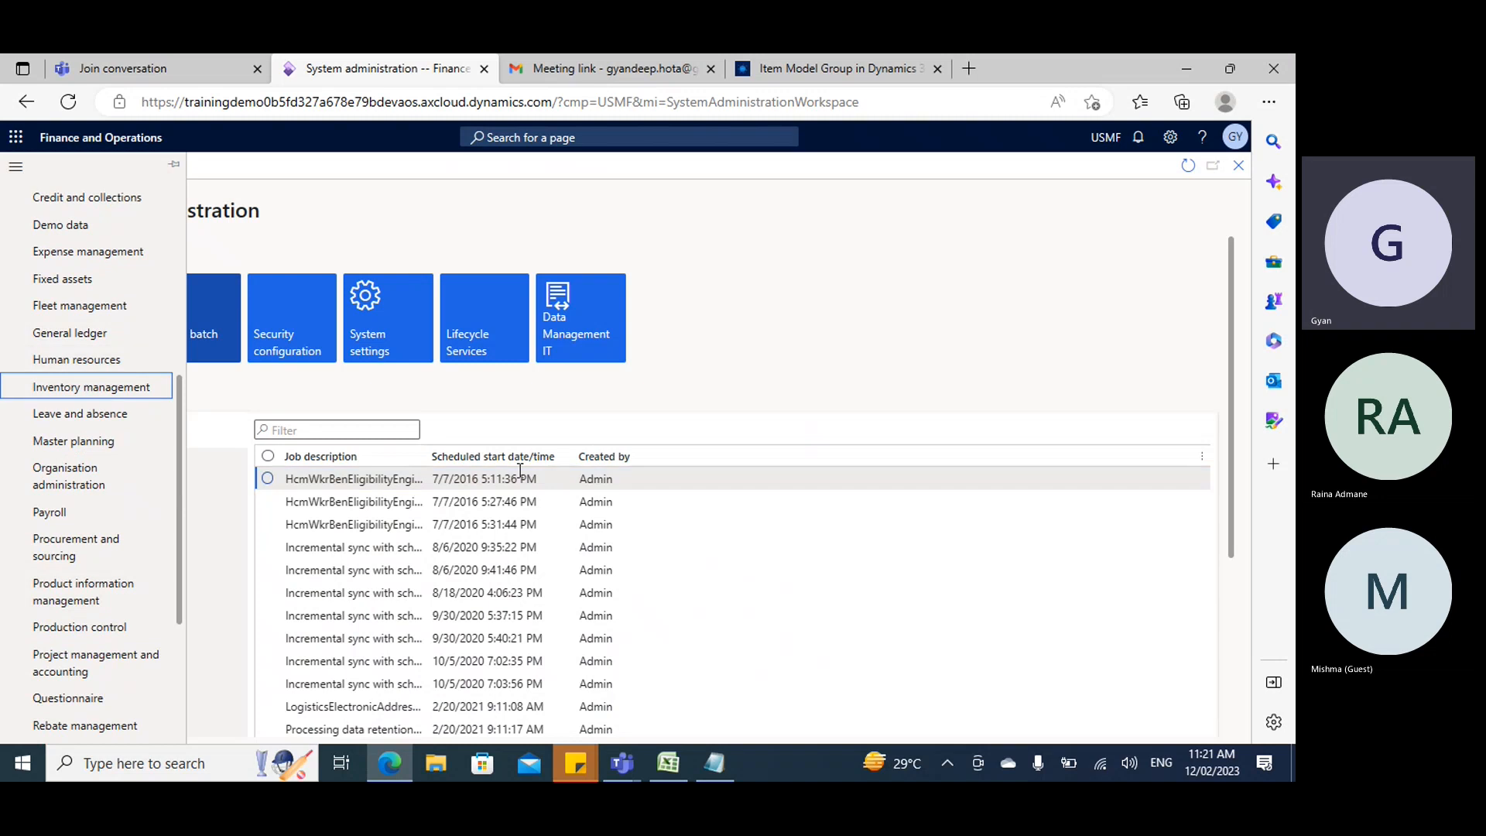
pyautogui.click(89, 385)
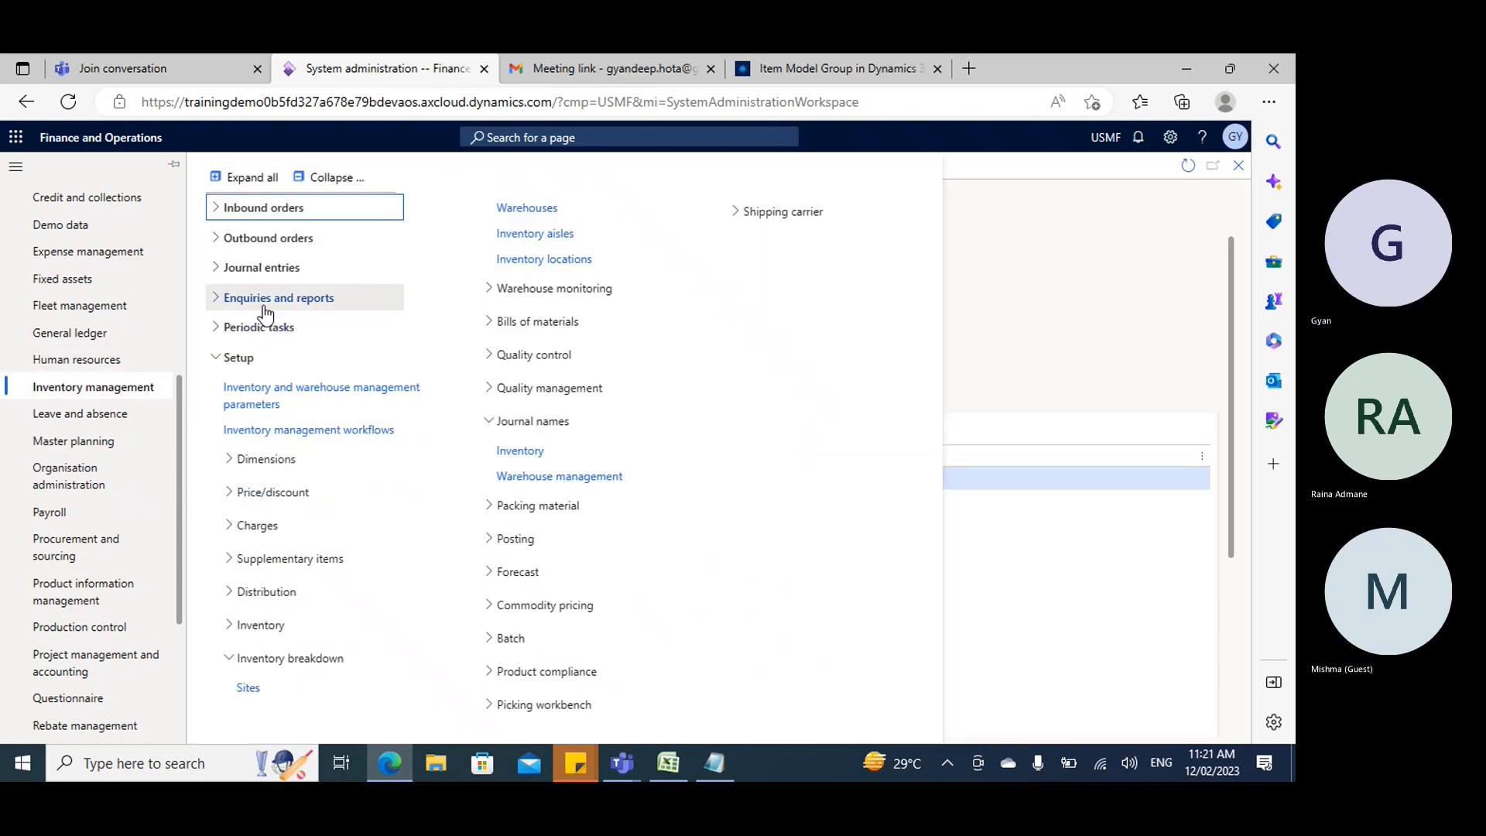
# Examine the Inventory management enquiries and reports, including the transactional, on-hand and inventory value reports.
pyautogui.click(295, 299)
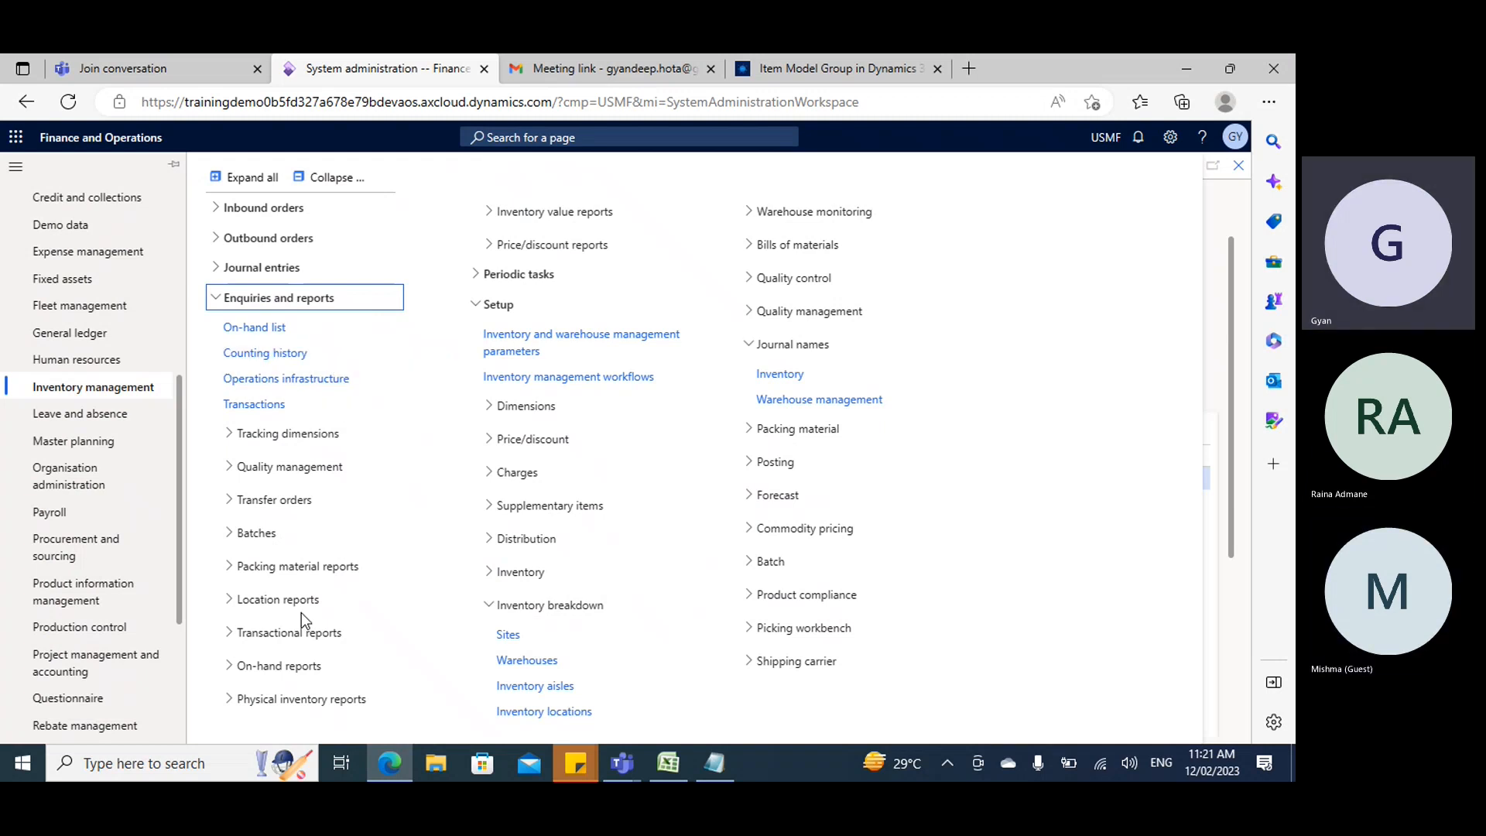
pyautogui.click(383, 637)
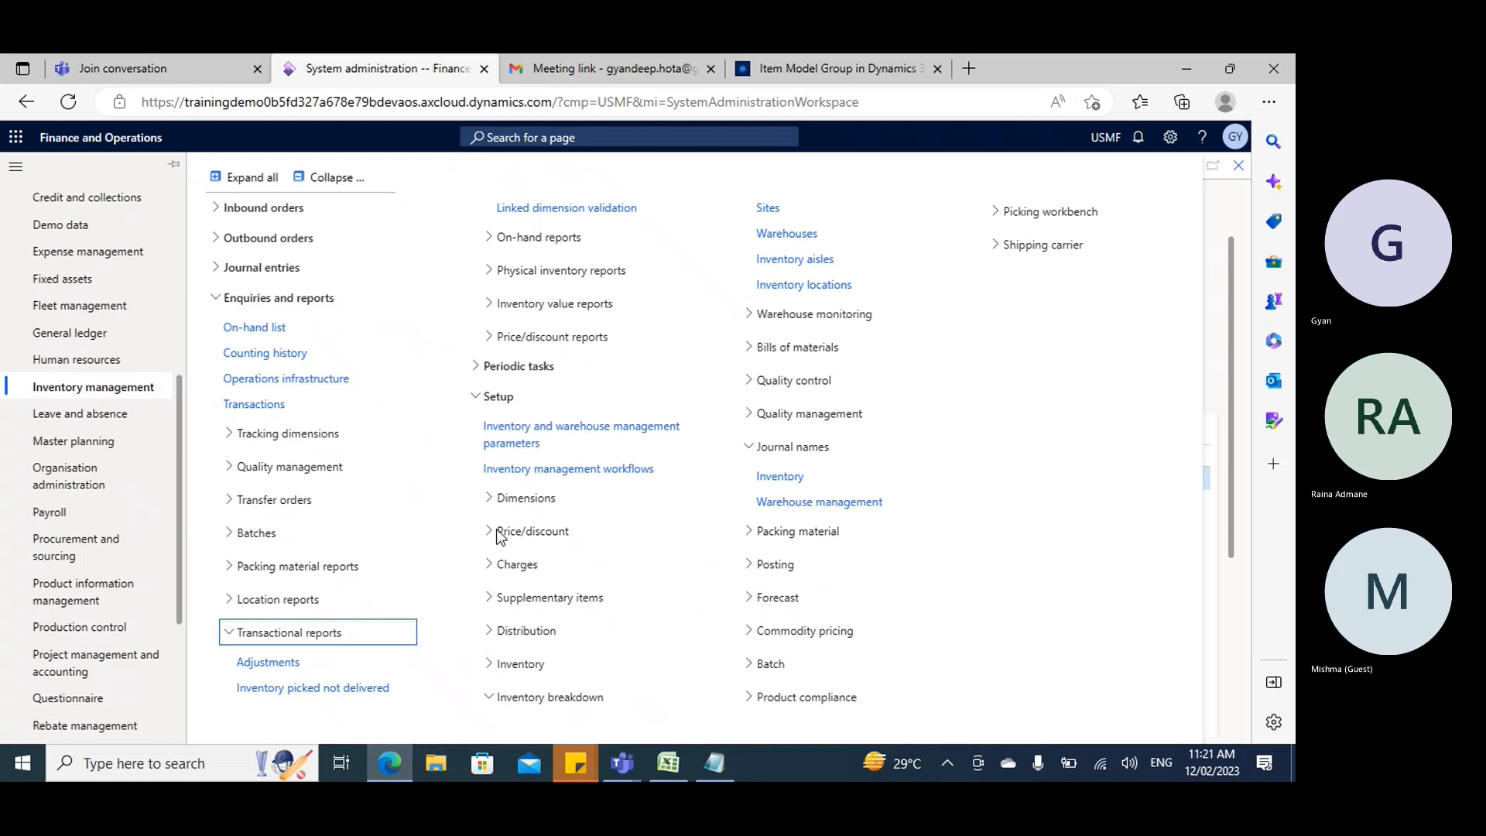
pyautogui.click(569, 239)
pyautogui.click(581, 240)
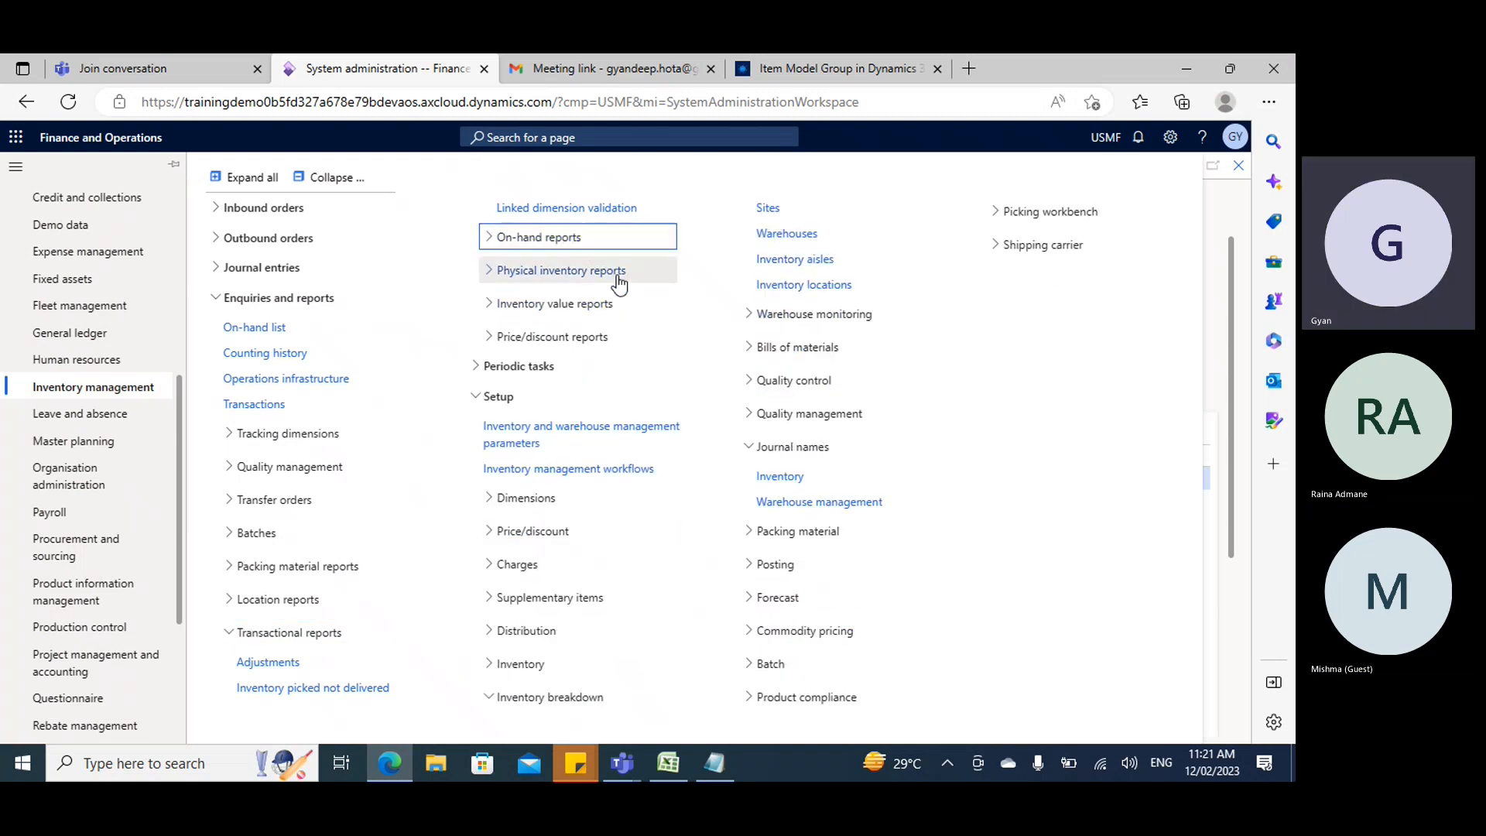
pyautogui.click(615, 306)
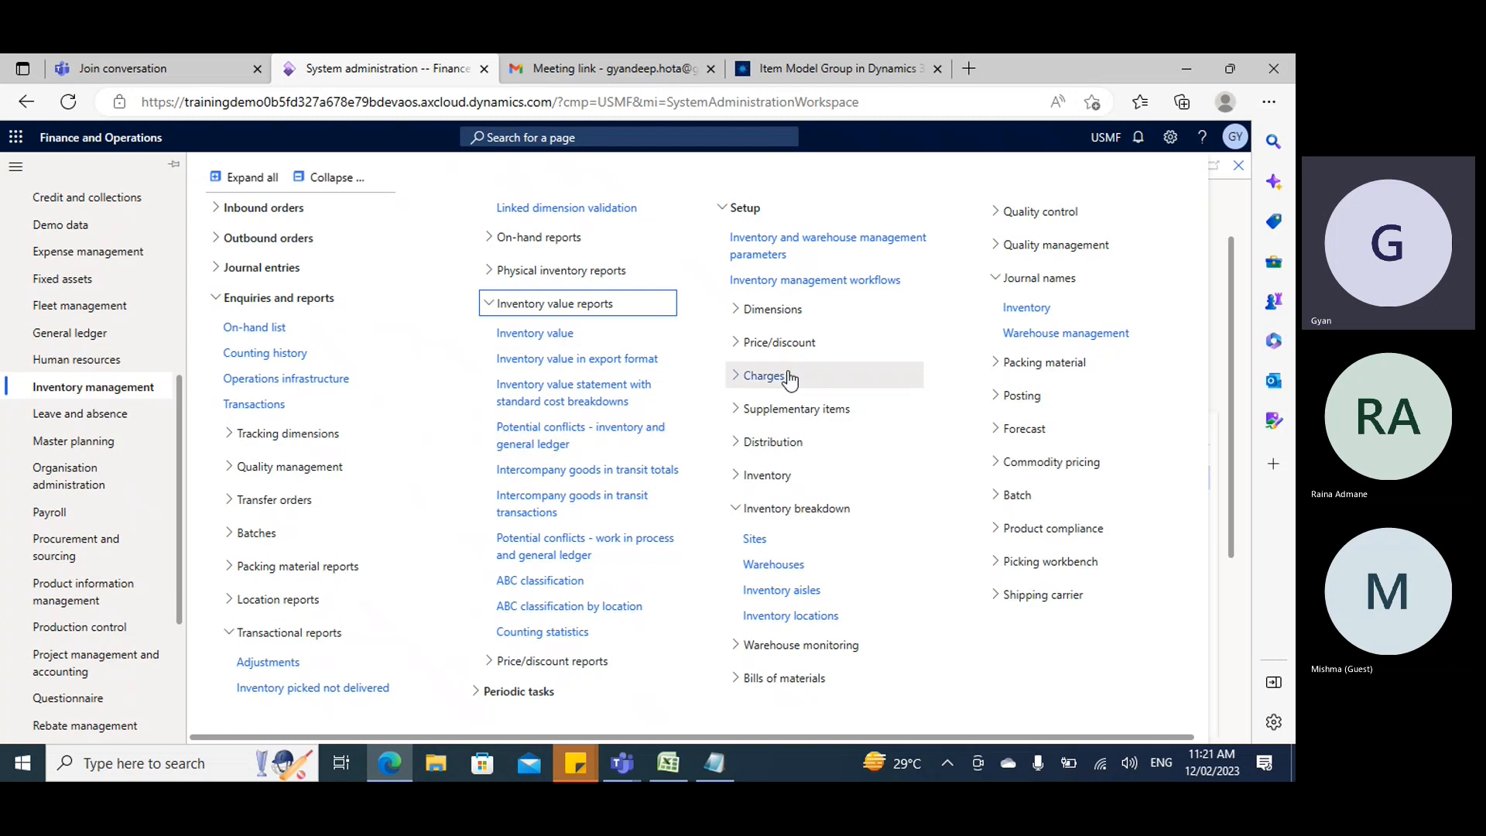
pyautogui.click(1240, 212)
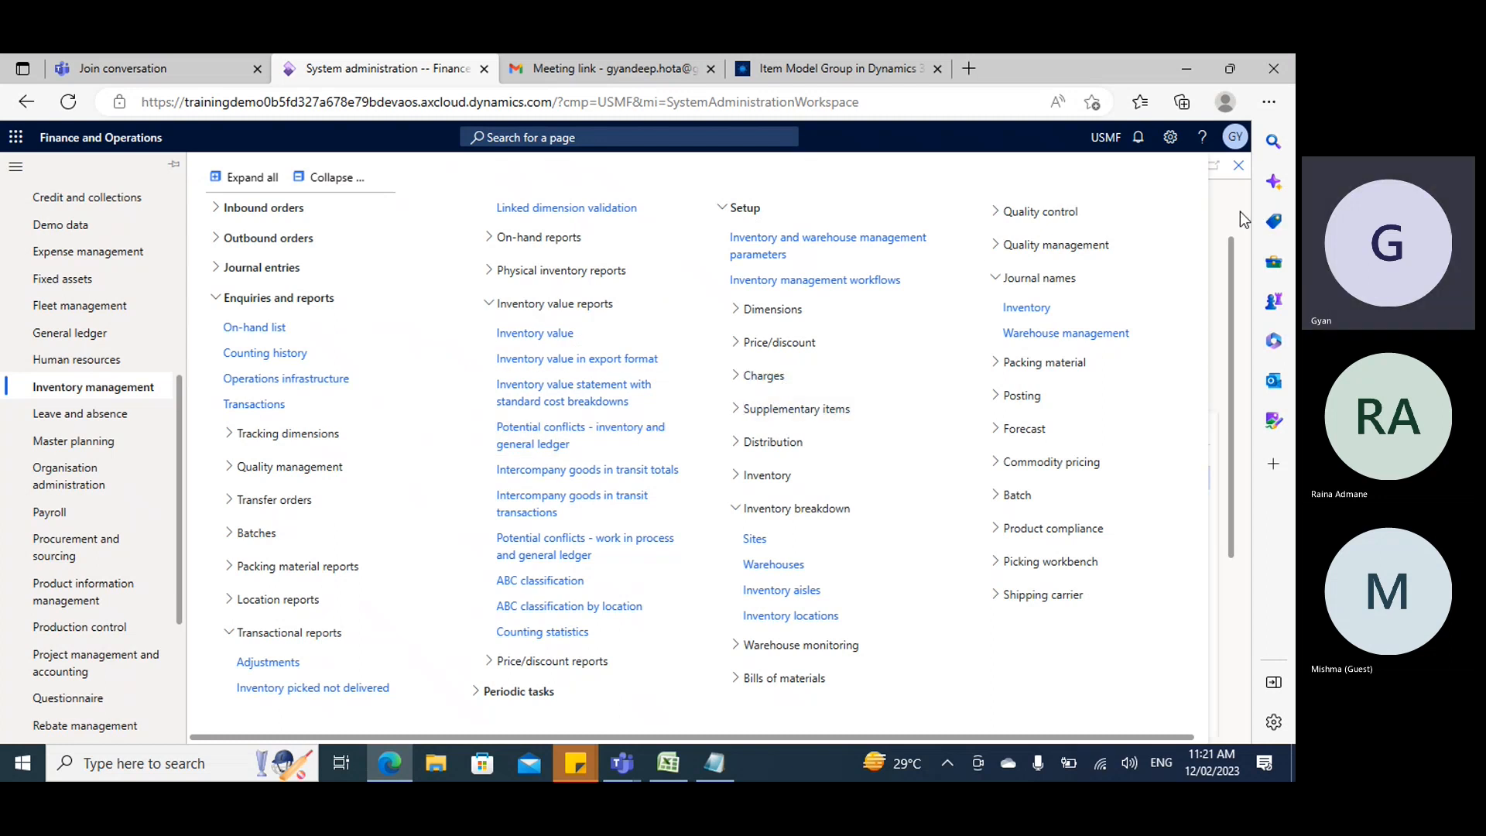
pyautogui.click(9, 313)
pyautogui.scroll(-7, 70, 464)
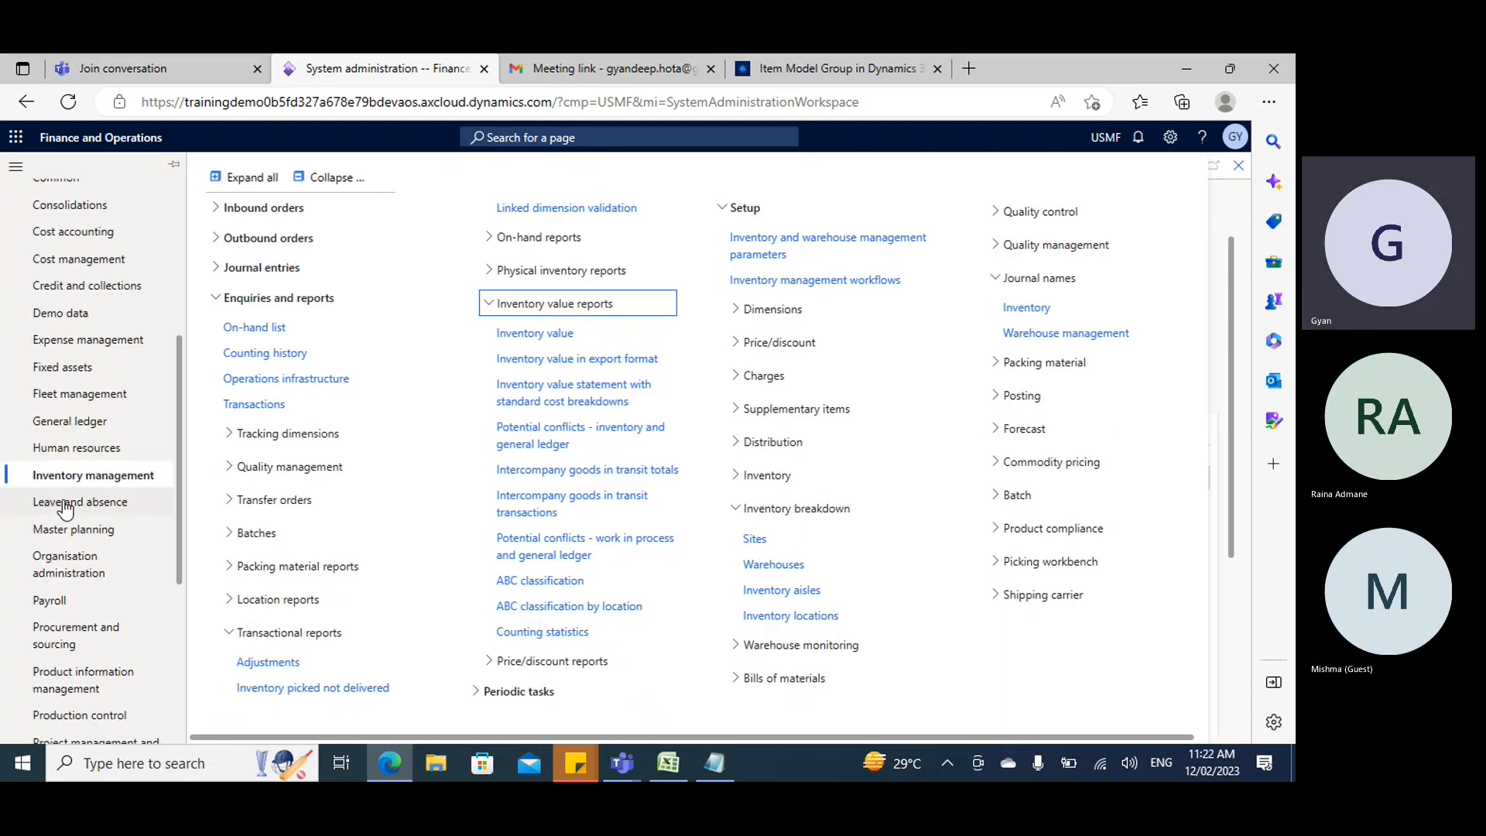
# Switch to Excel and enter "Sales Aggre" in cell J12 and "Sales quoto" in cell J13.
pyautogui.click(669, 763)
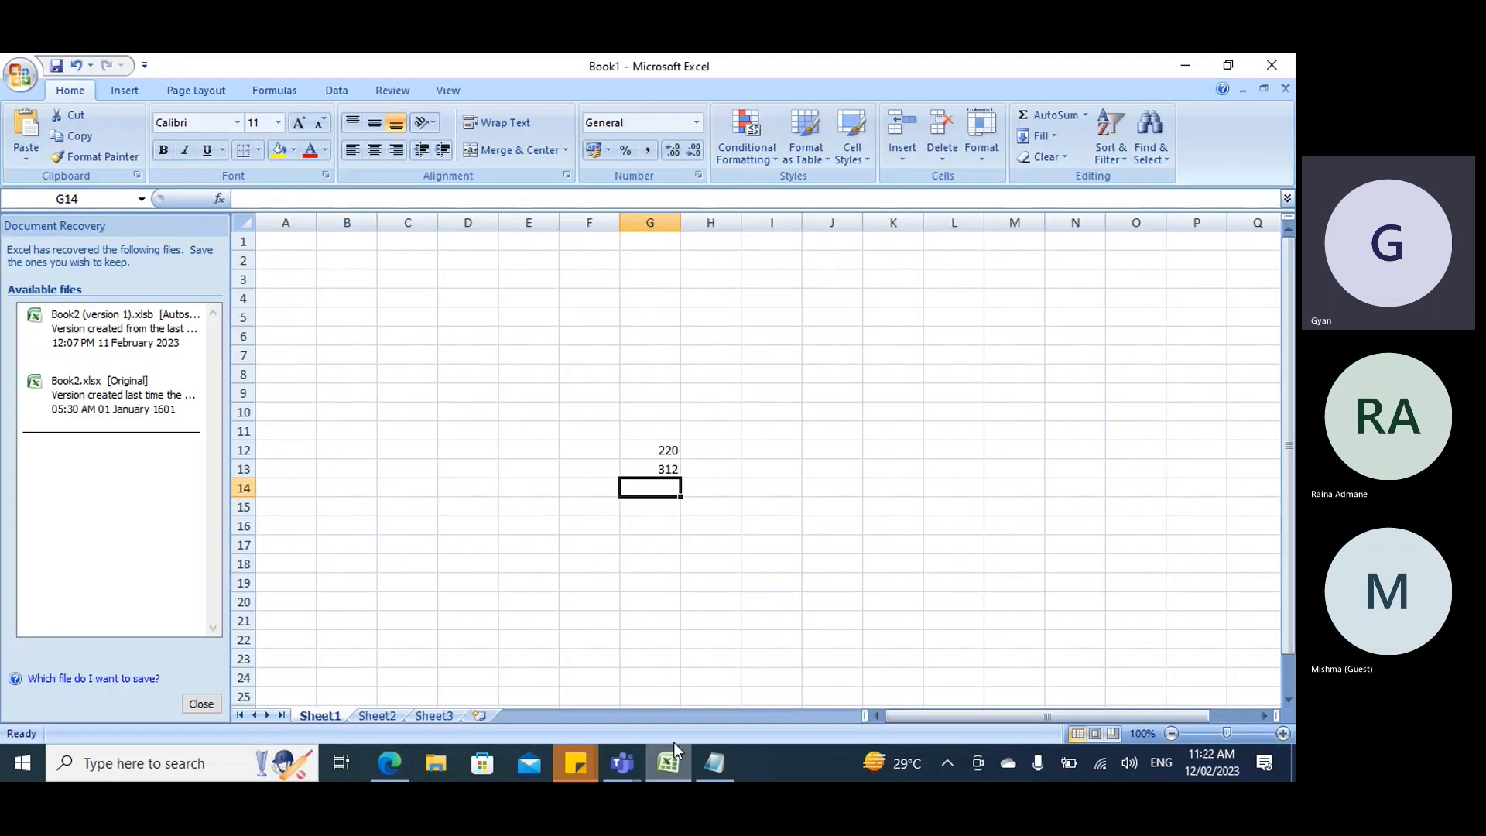
pyautogui.click(803, 442)
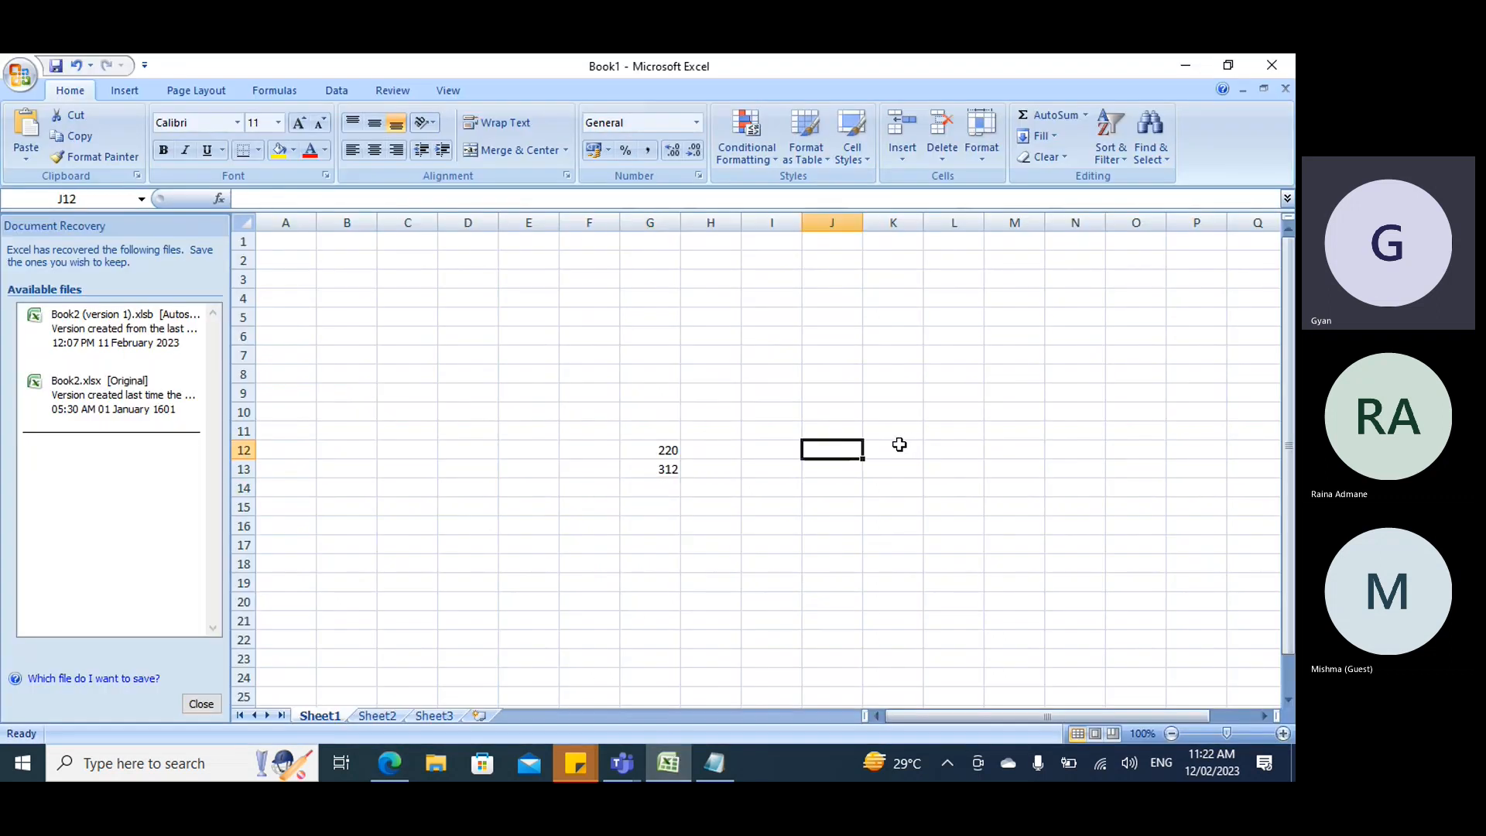
pyautogui.write('Sales Ag')
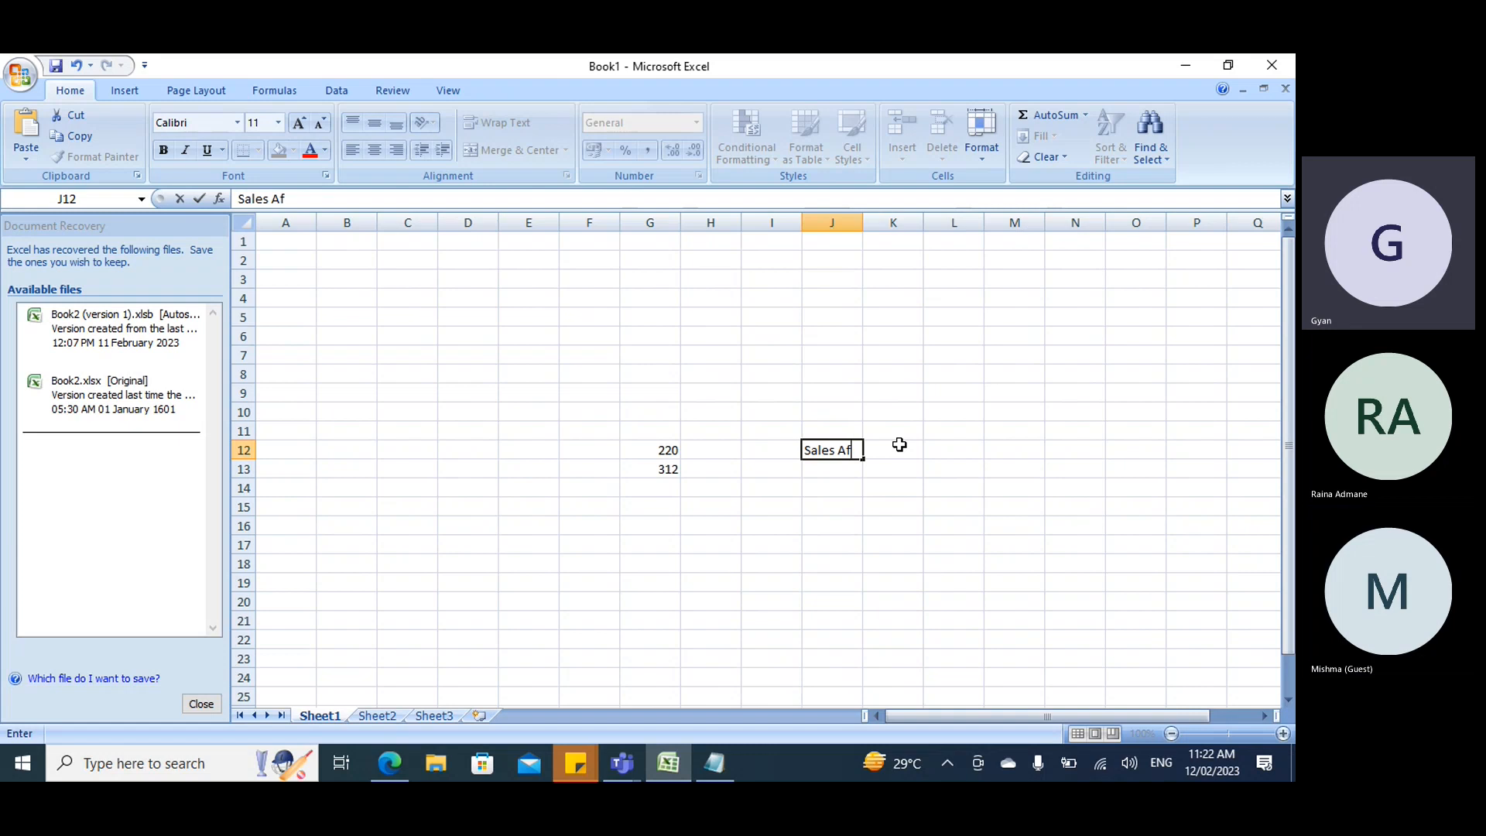
pyautogui.write('gre')
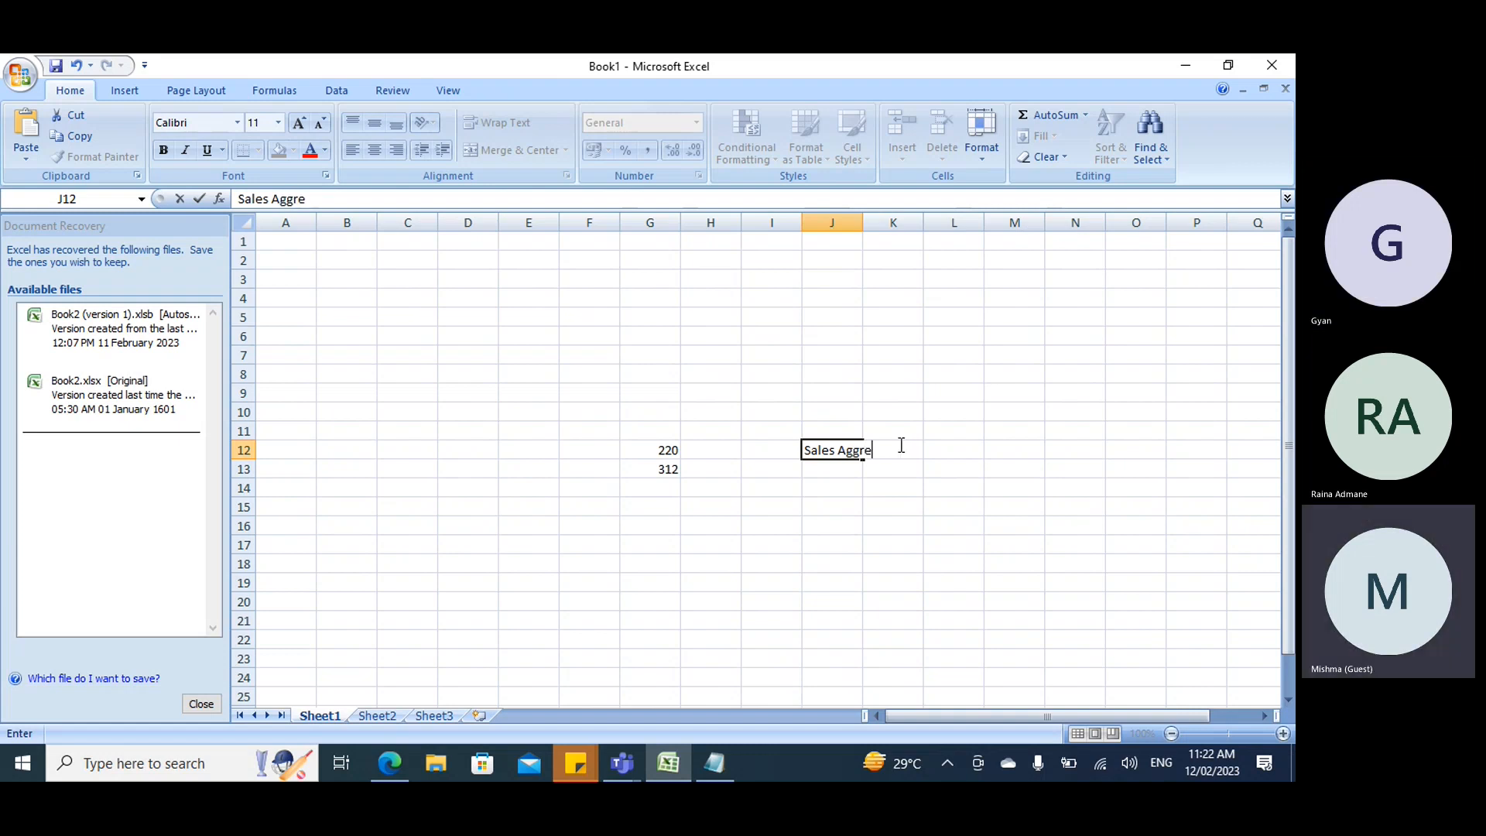
pyautogui.press('Return')
pyautogui.write('Sales ')
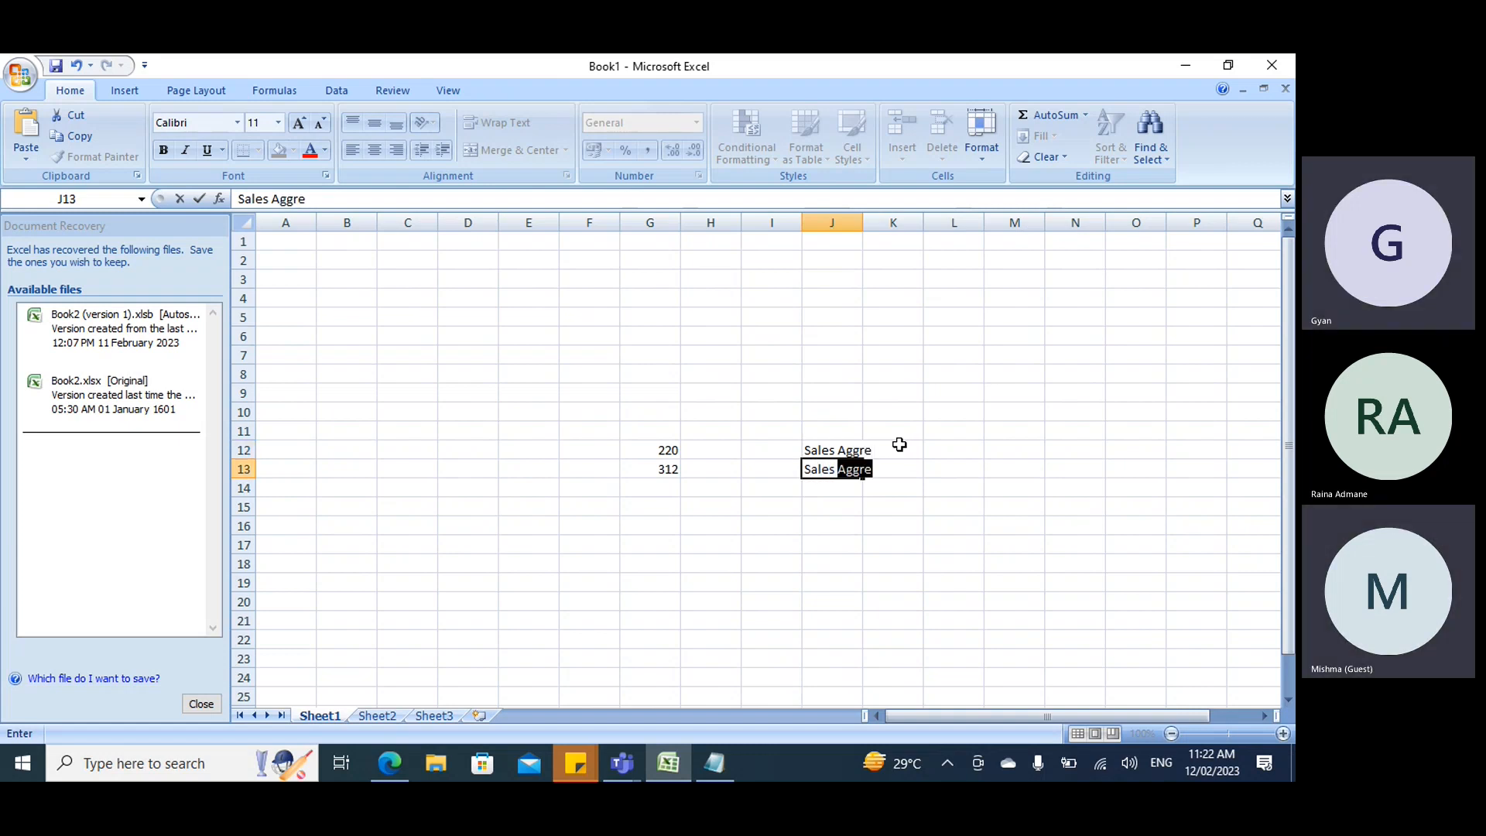
pyautogui.write('quoto')
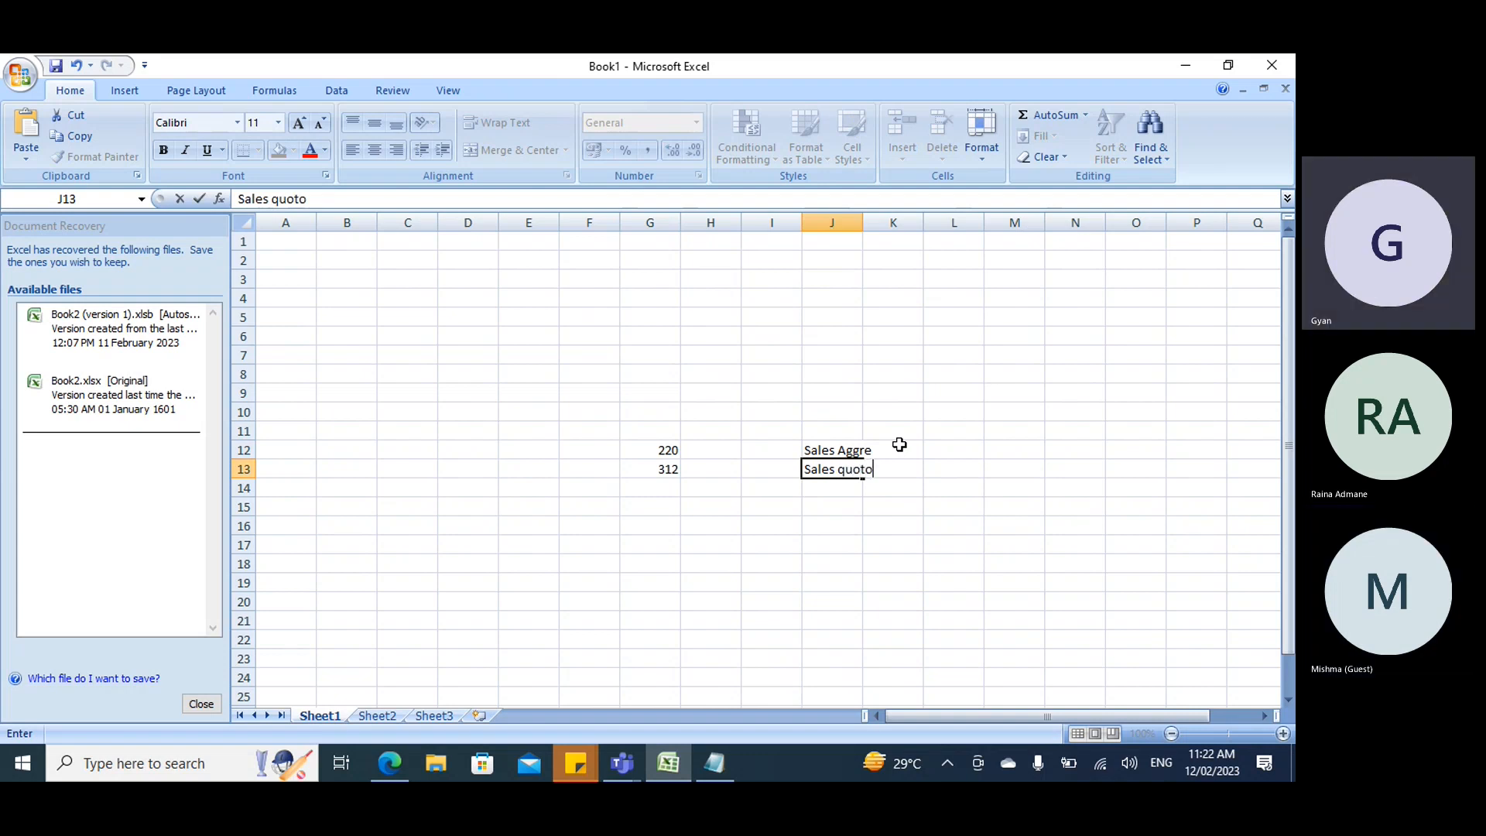
# Return to Finance and Operations, open the Sales agreements list in Sales and marketing, and start a new sales agreement.
pyautogui.hotkey('alt', 'Tab')
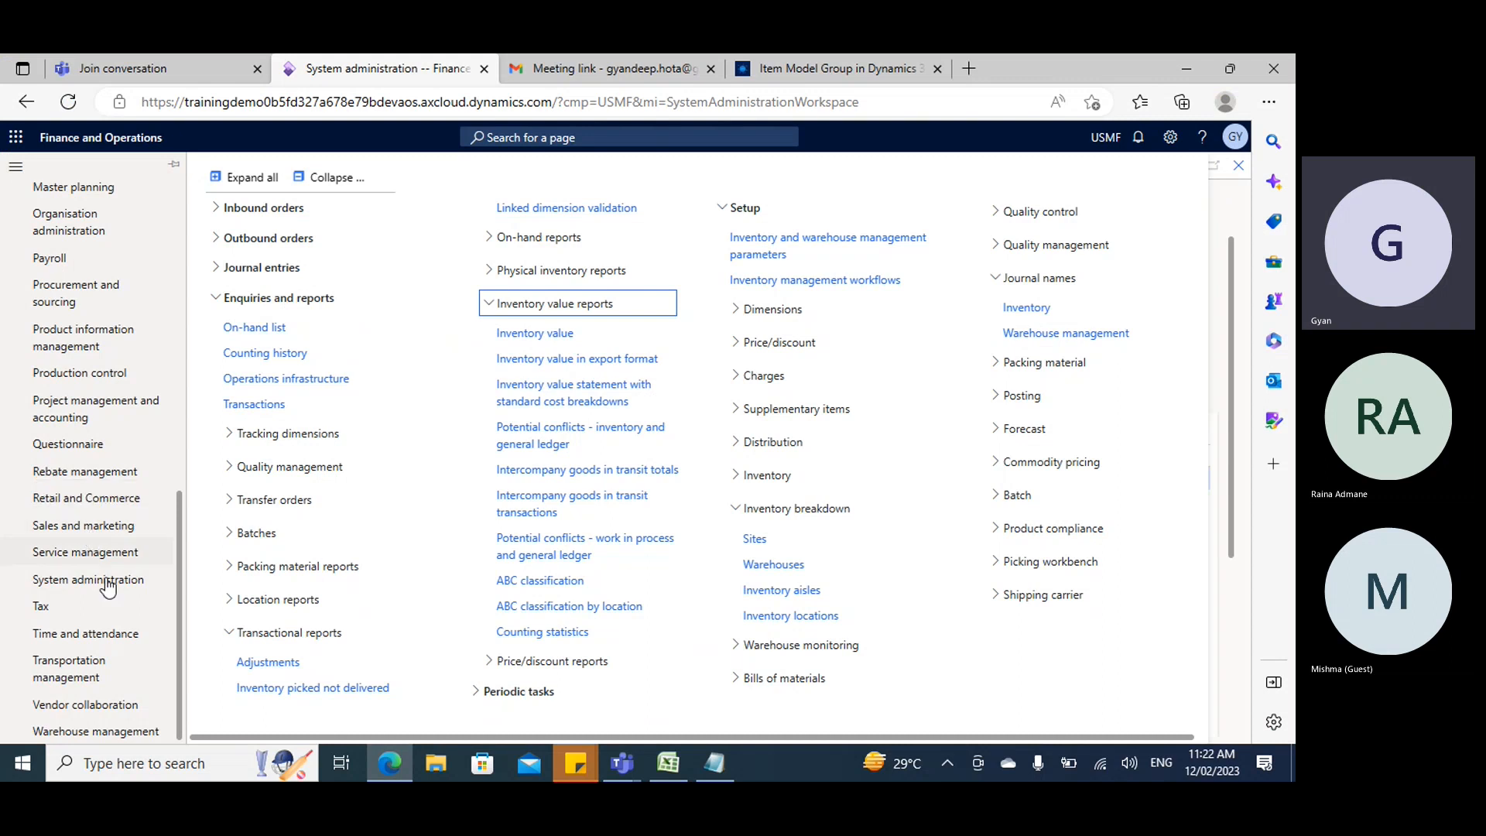
pyautogui.click(76, 528)
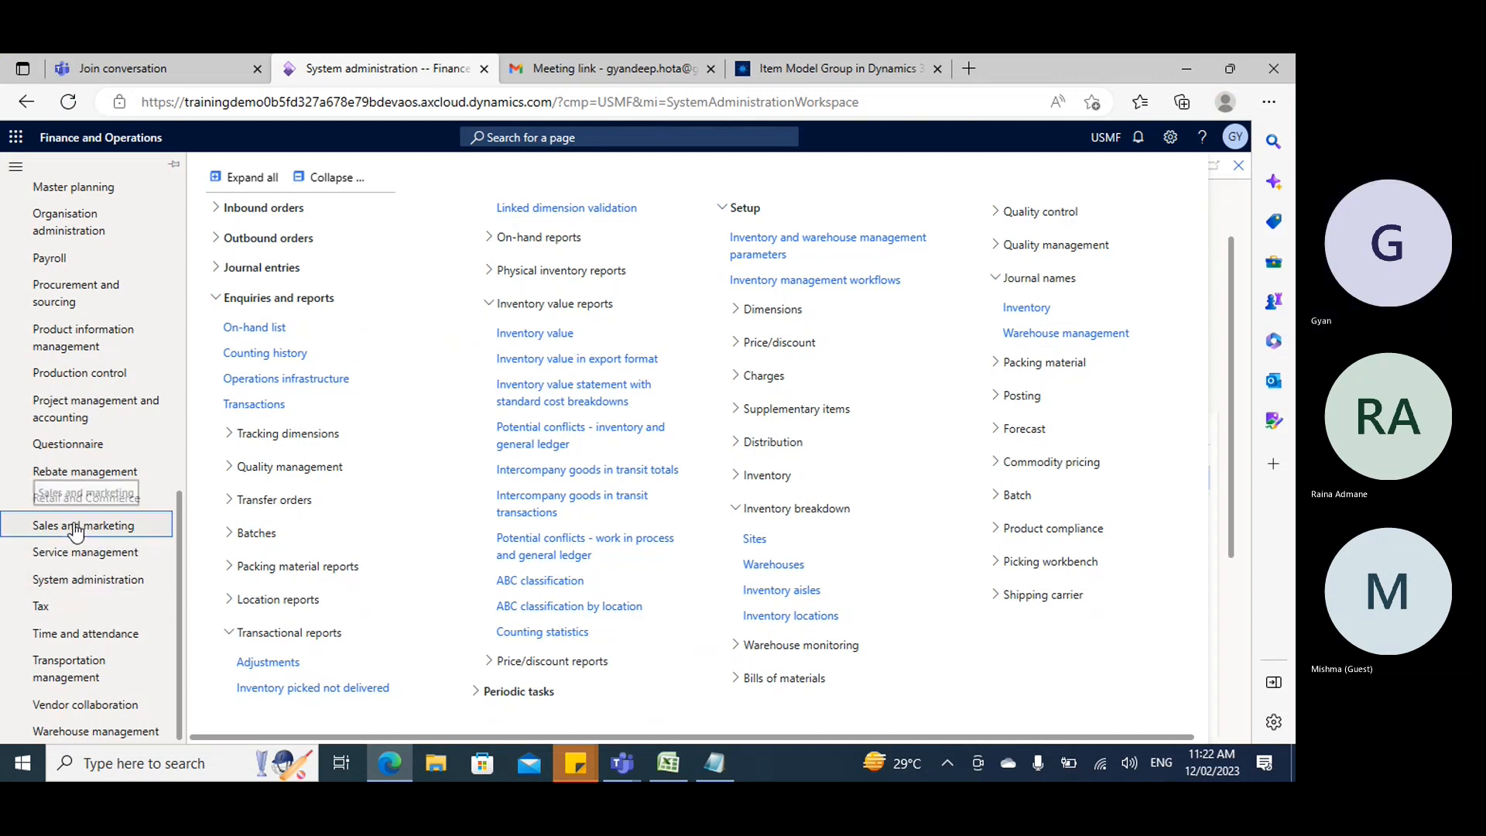
pyautogui.click(350, 179)
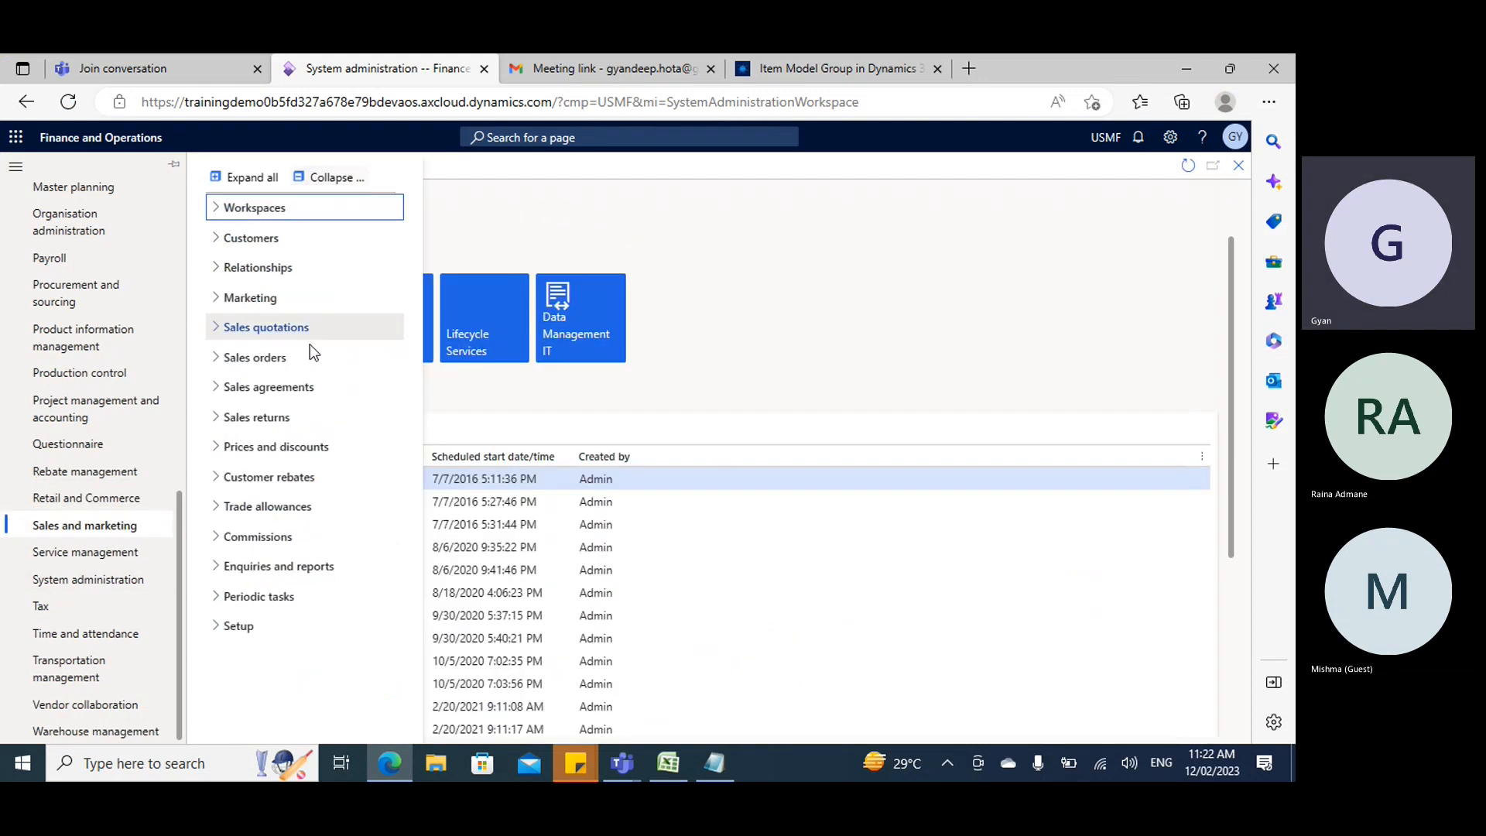
pyautogui.click(269, 387)
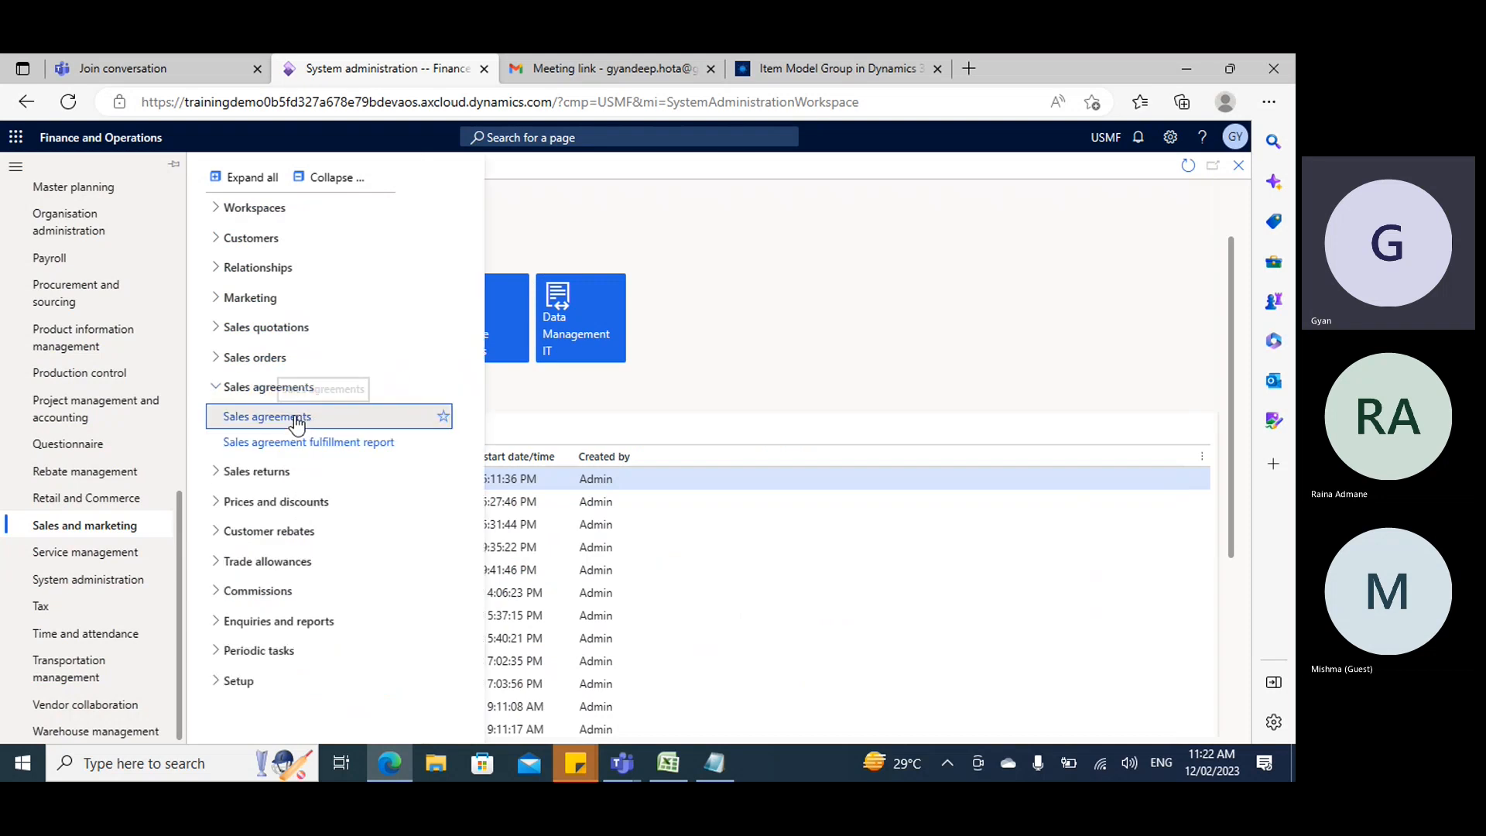
pyautogui.click(294, 416)
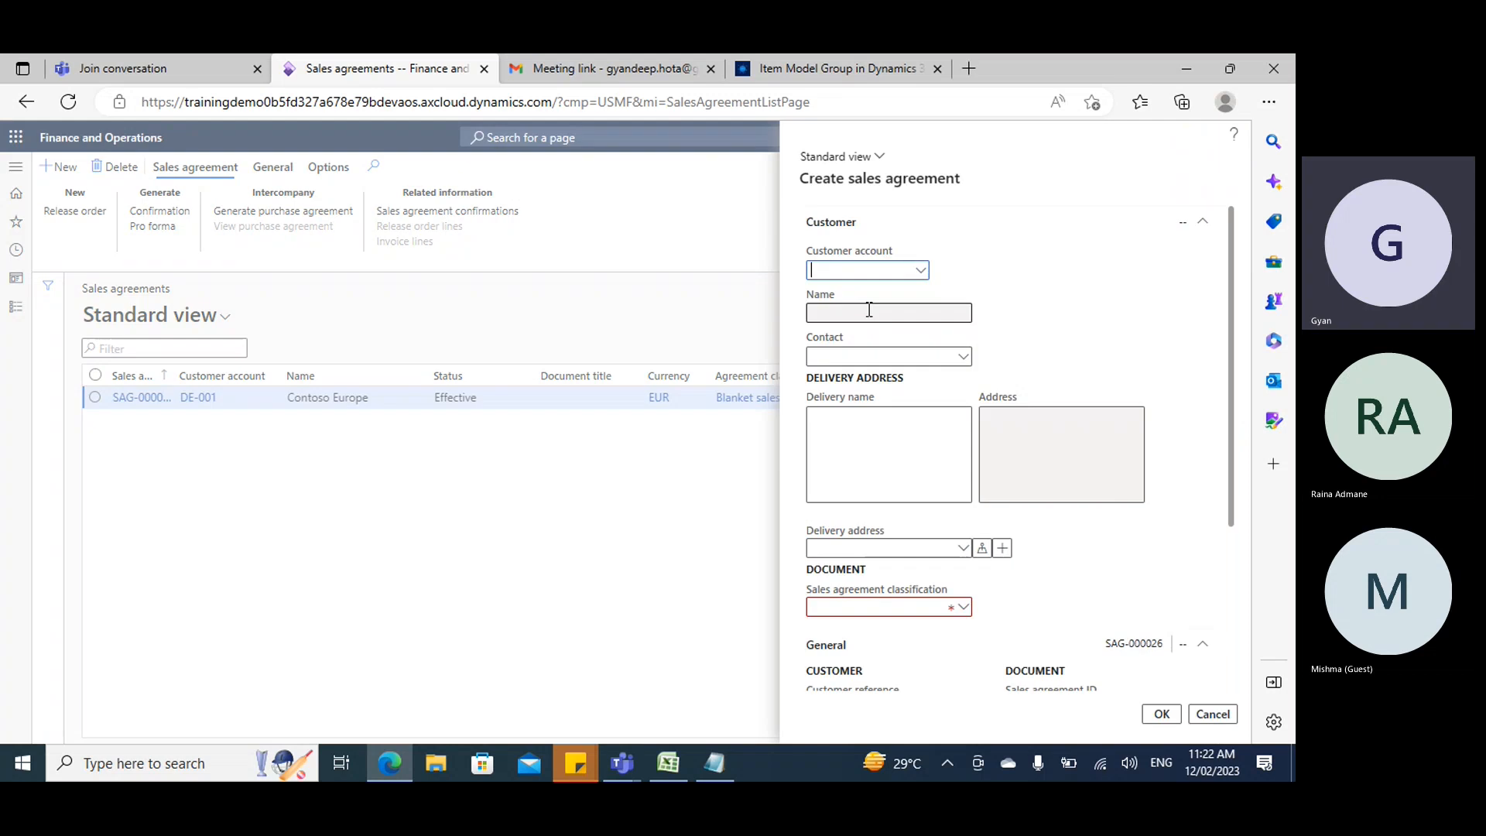
# Choose Contoso Retail San Diego as the sales agreement's customer and set the sales agreement classification to General sales.
pyautogui.click(921, 271)
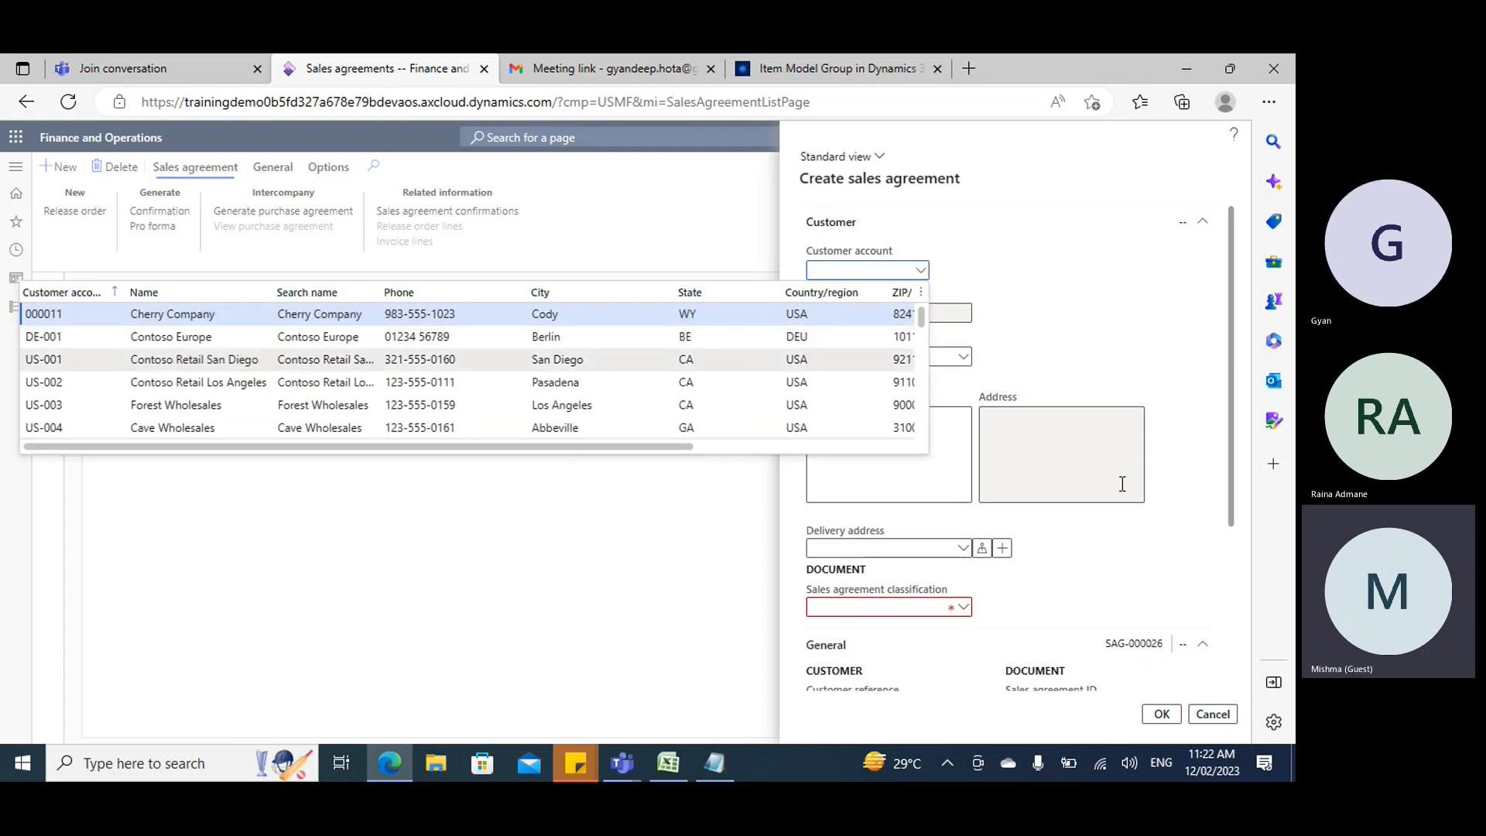
pyautogui.click(194, 360)
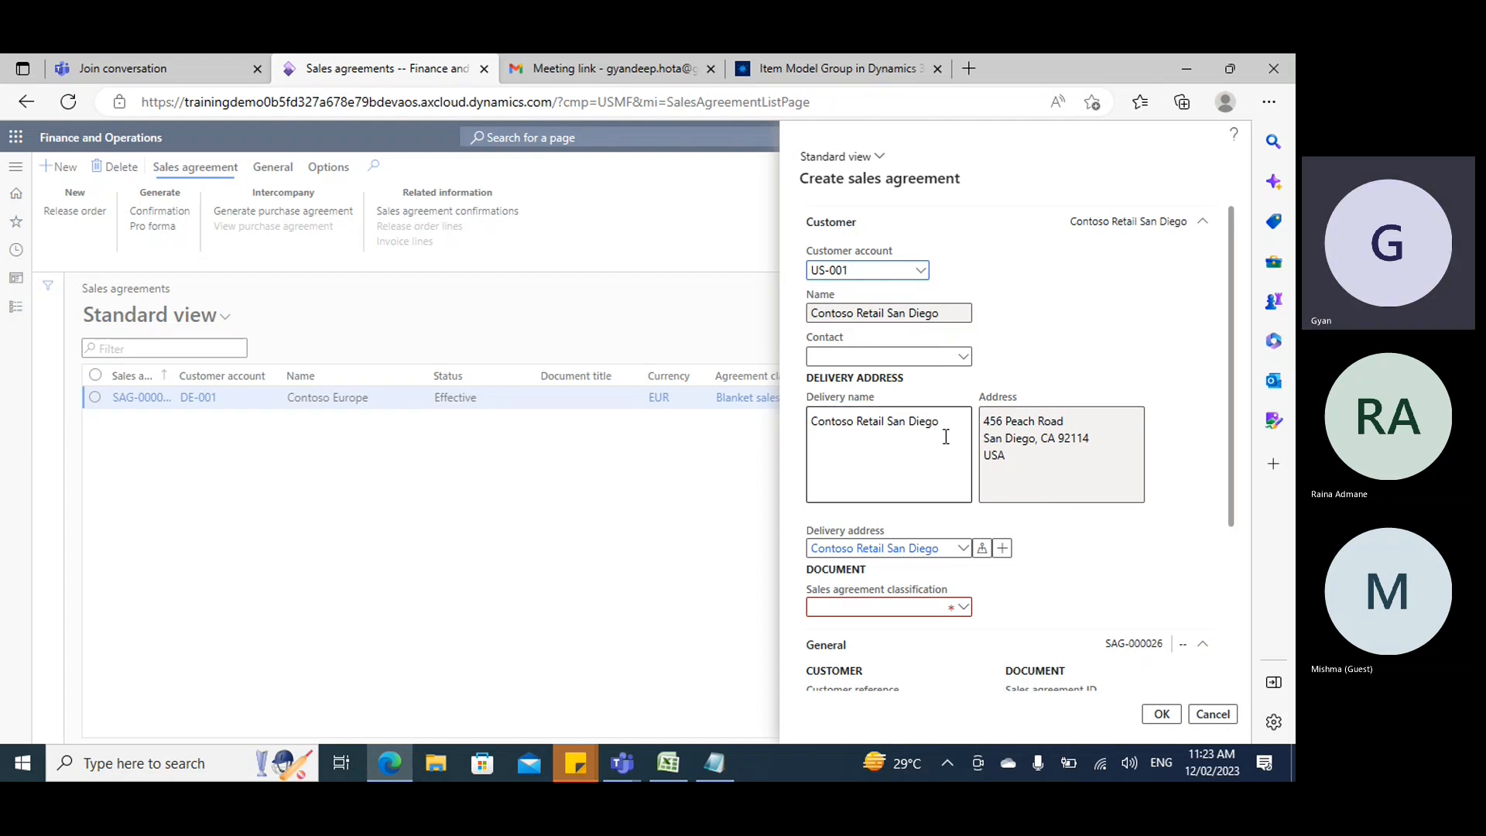
pyautogui.scroll(-3, 945, 437)
pyautogui.click(964, 388)
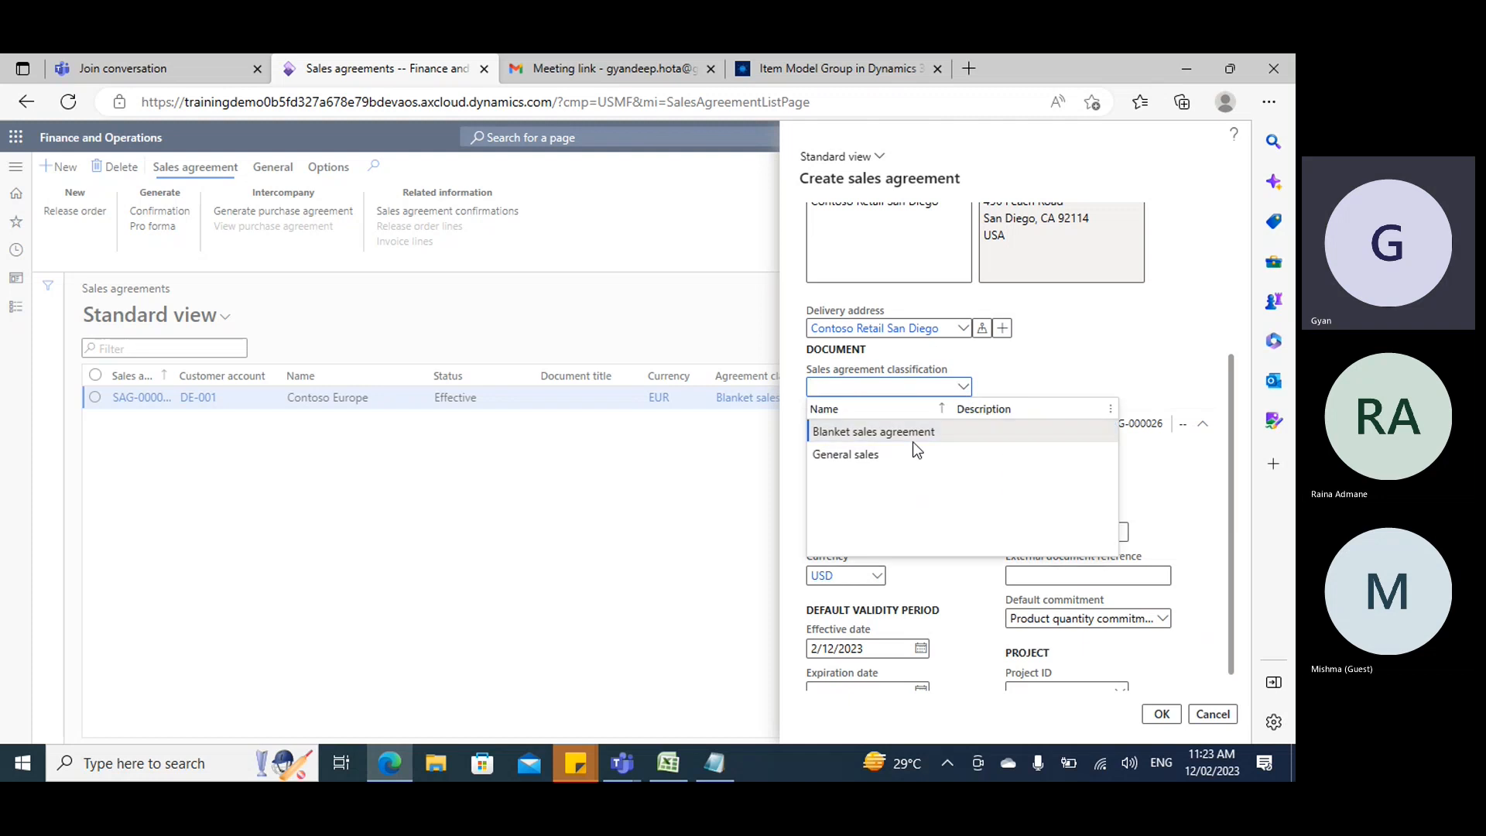
pyautogui.click(848, 454)
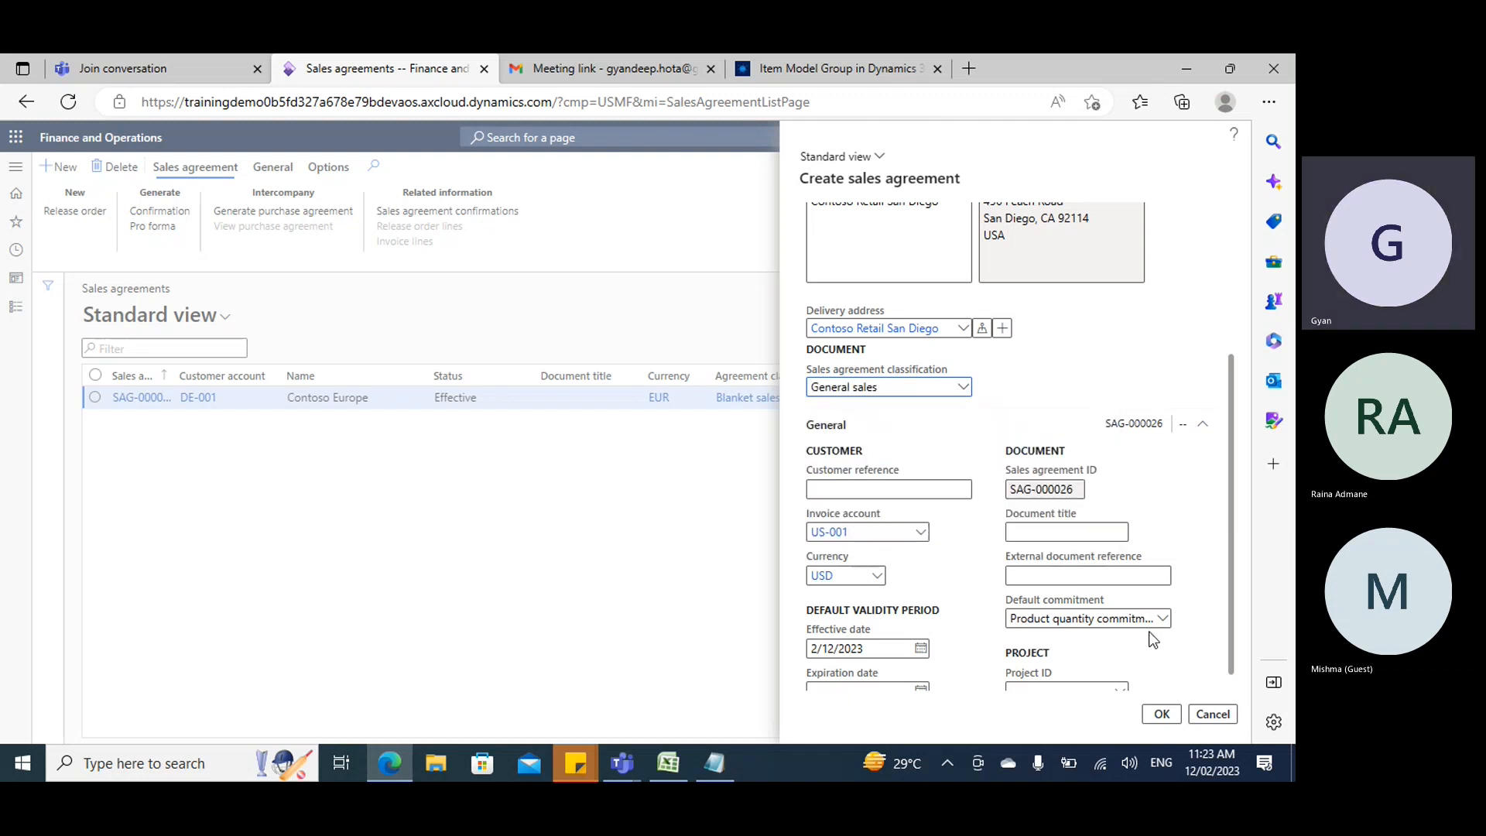
pyautogui.scroll(-1, 1135, 574)
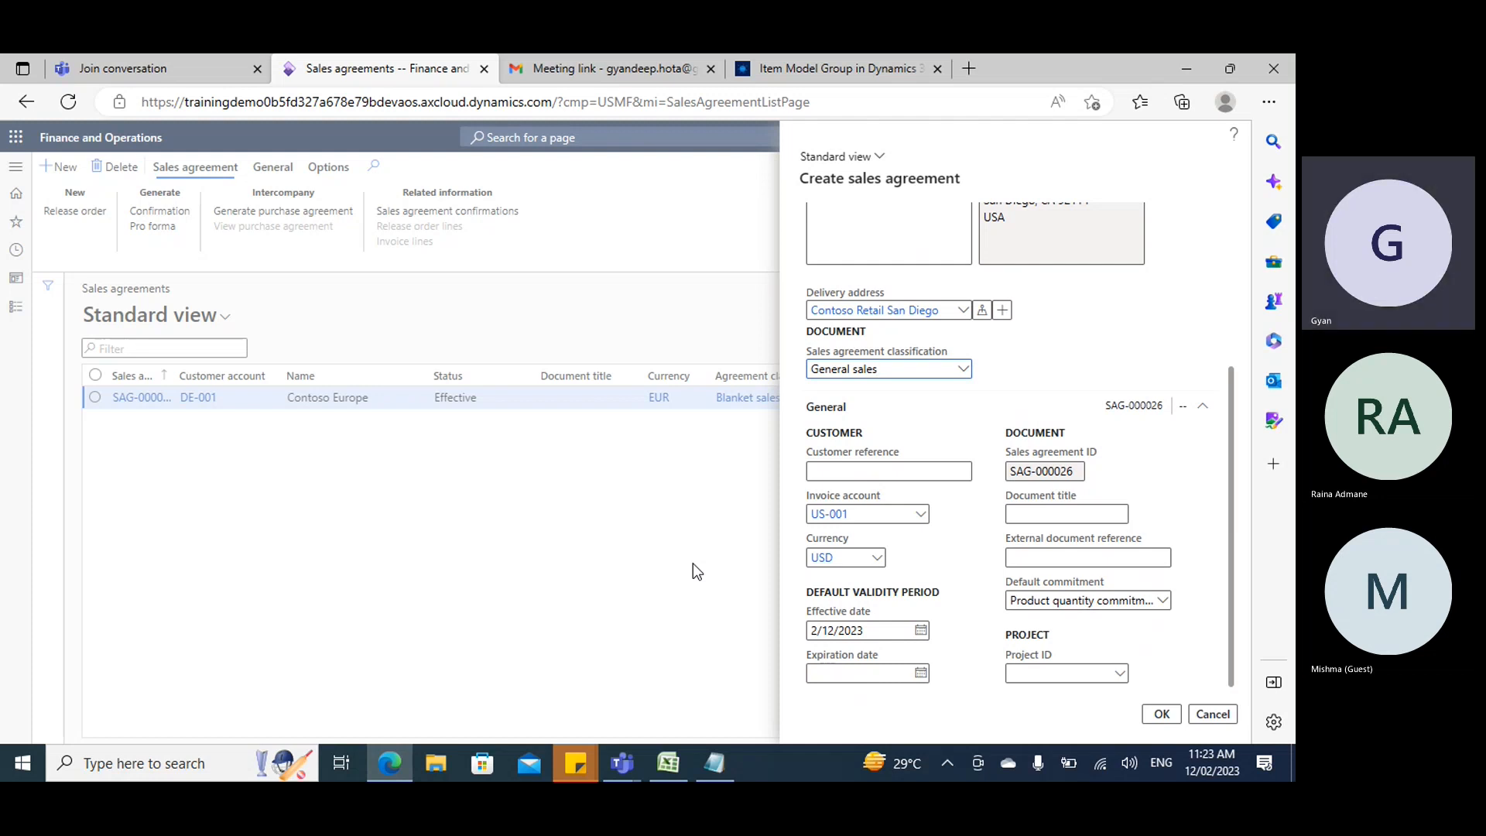
# Switch to Notepad and add a dashed separator line below the ice cream notes, followed by a long run of blank lines.
pyautogui.click(714, 764)
pyautogui.write('-')
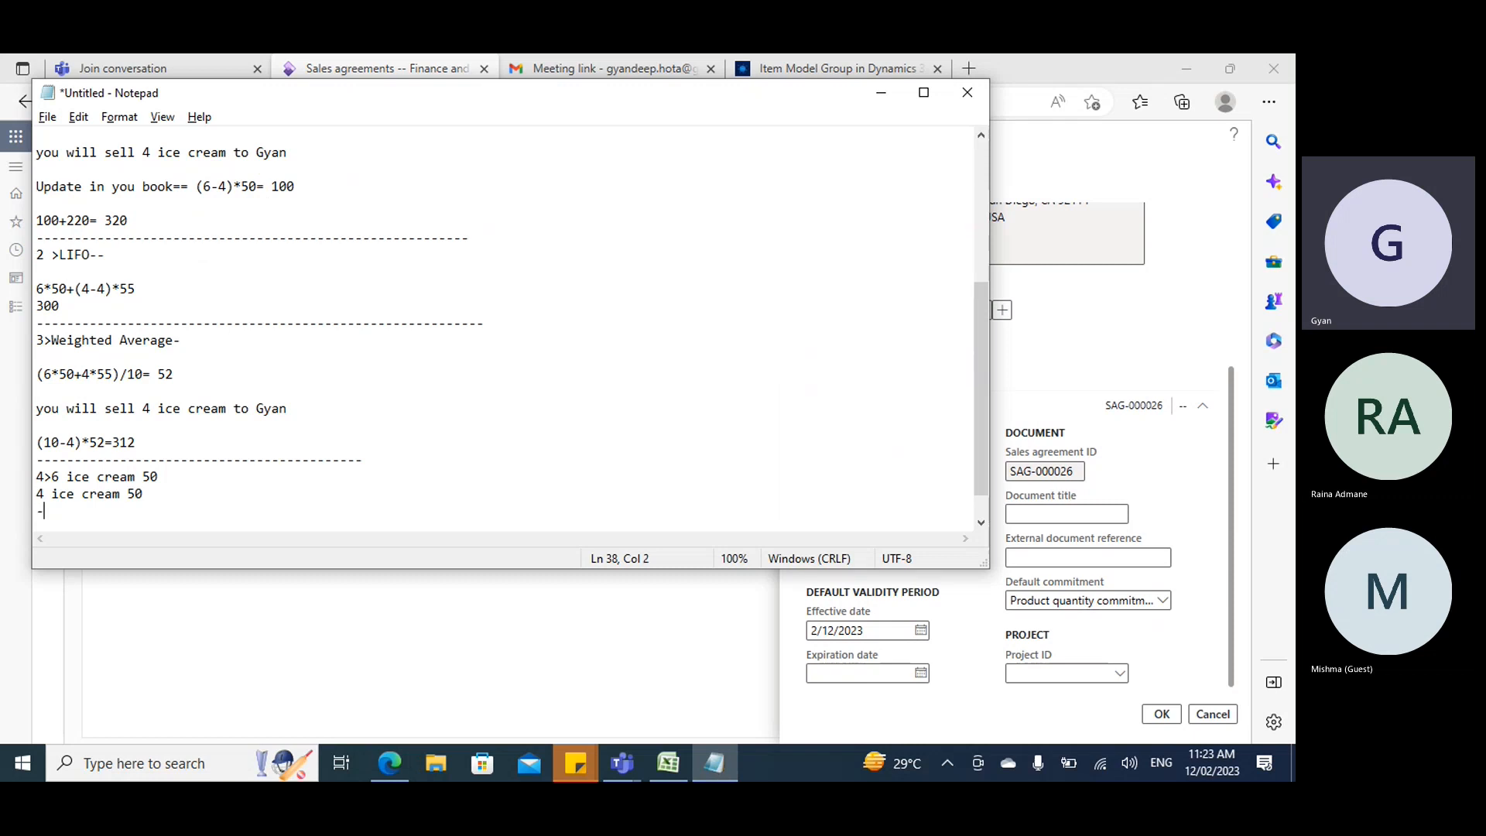
pyautogui.write('--------------------------------------')
pyautogui.press('Return')
pyautogui.press('Return')
pyautogui.press('Return')
pyautogui.press('Return')
pyautogui.press('Return')
pyautogui.press('Return')
pyautogui.press('Return')
pyautogui.press('Return')
pyautogui.press('Return')
pyautogui.press('Return')
pyautogui.press('Return')
pyautogui.press('Return')
pyautogui.press('Return')
pyautogui.press('Return')
pyautogui.press('Return')
pyautogui.press('Return')
pyautogui.press('Return')
pyautogui.press('Return')
pyautogui.press('Return')
pyautogui.press('Return')
pyautogui.press('Return')
pyautogui.press('Return')
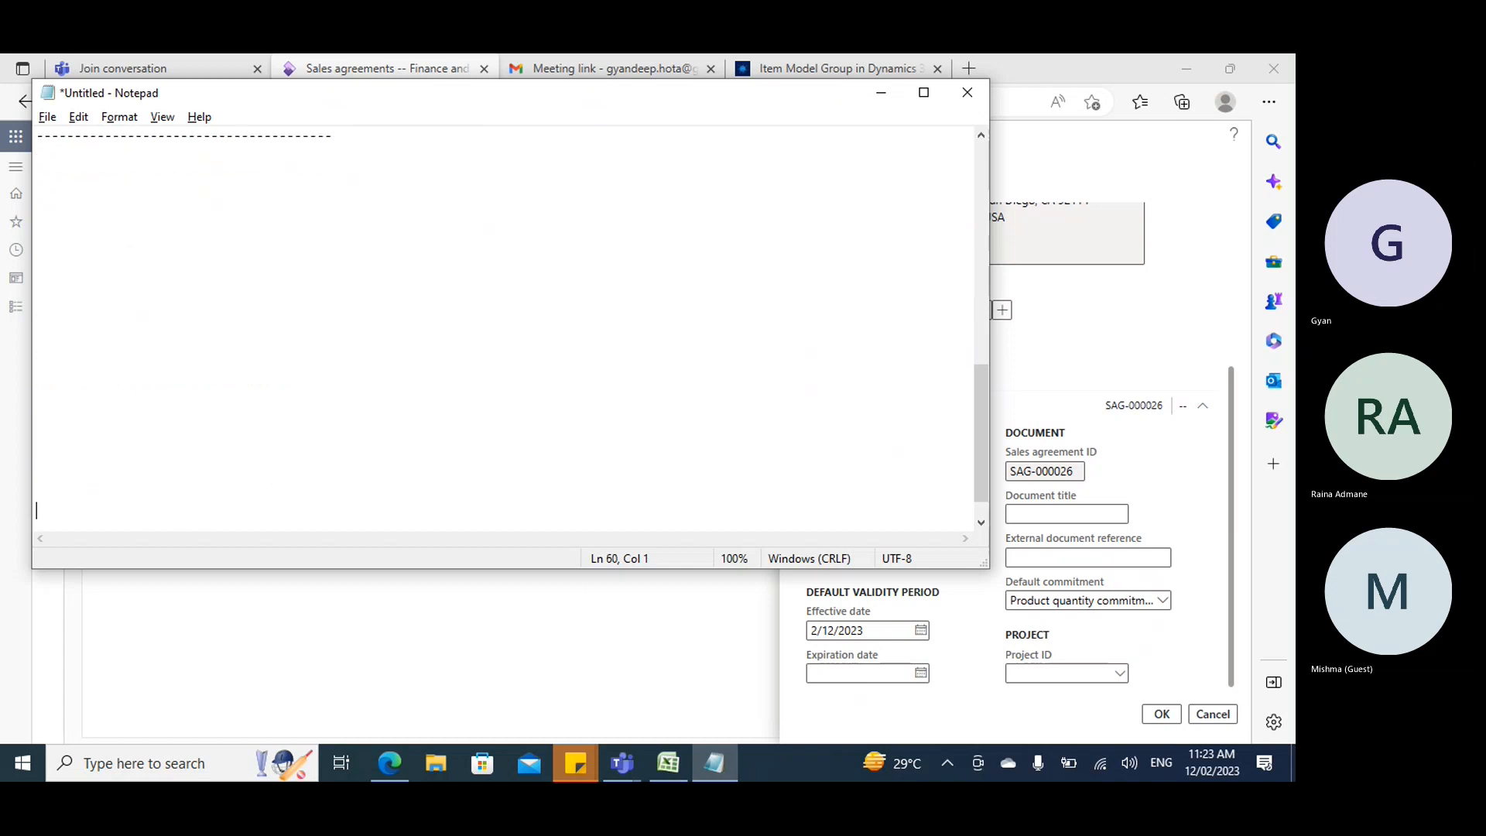
# Write "You are the Customer -----" directly beneath the dashed separator and add two line breaks.
pyautogui.click(366, 147)
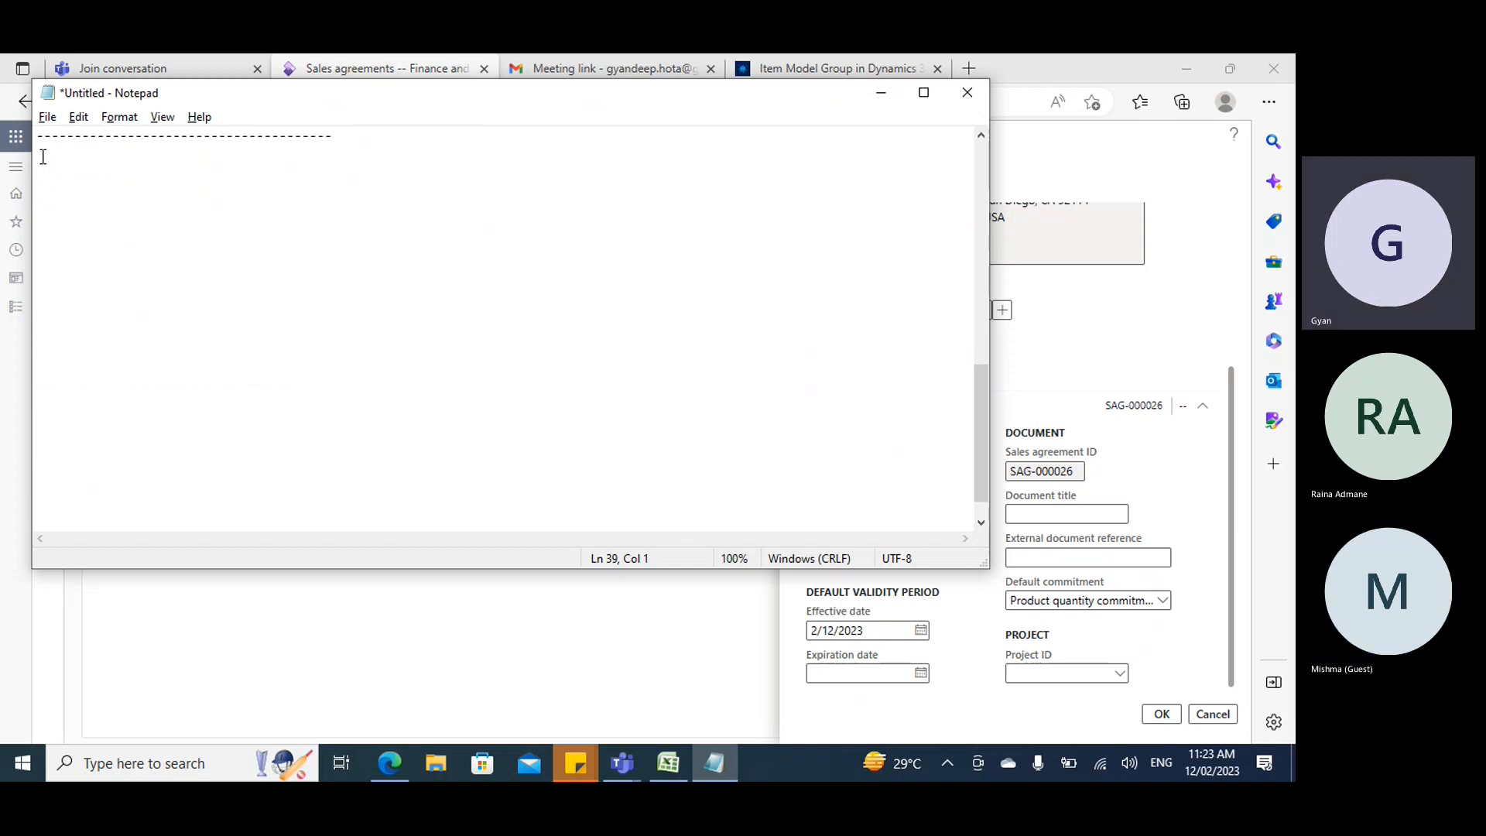
pyautogui.write('You are the ')
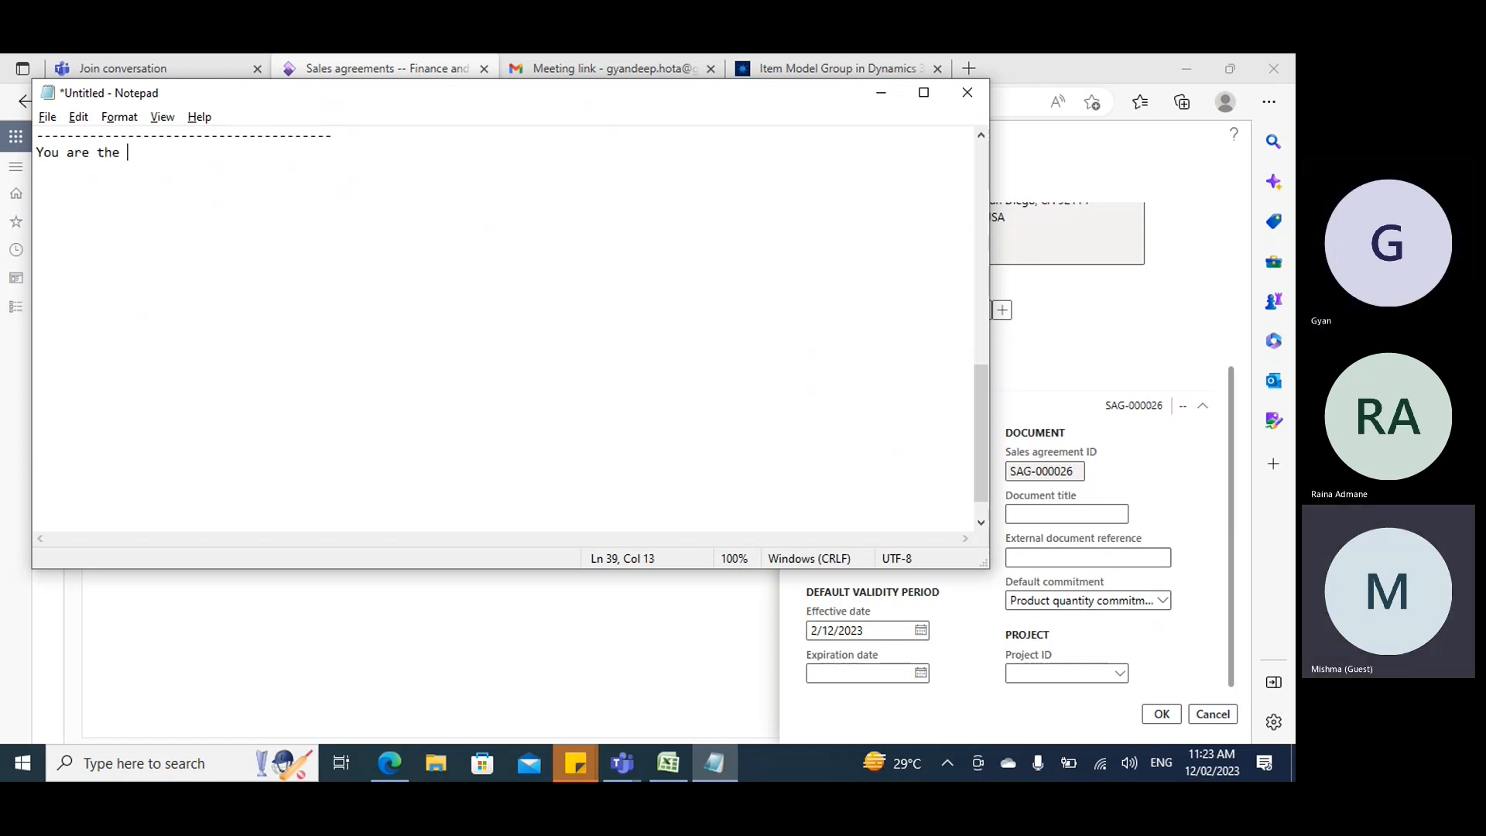
pyautogui.write('Customer -----')
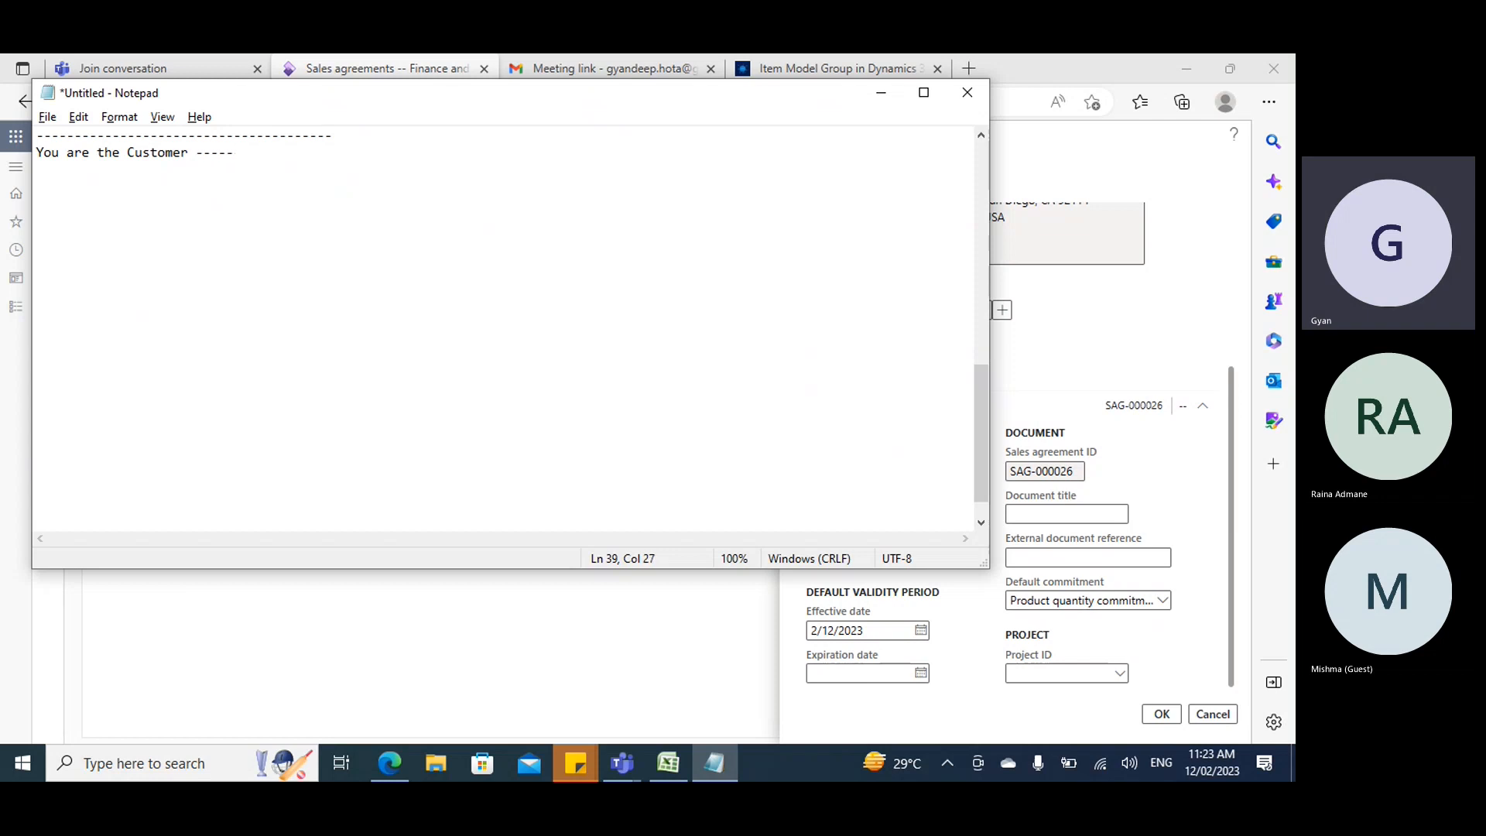
pyautogui.press('Return')
pyautogui.press('Return')
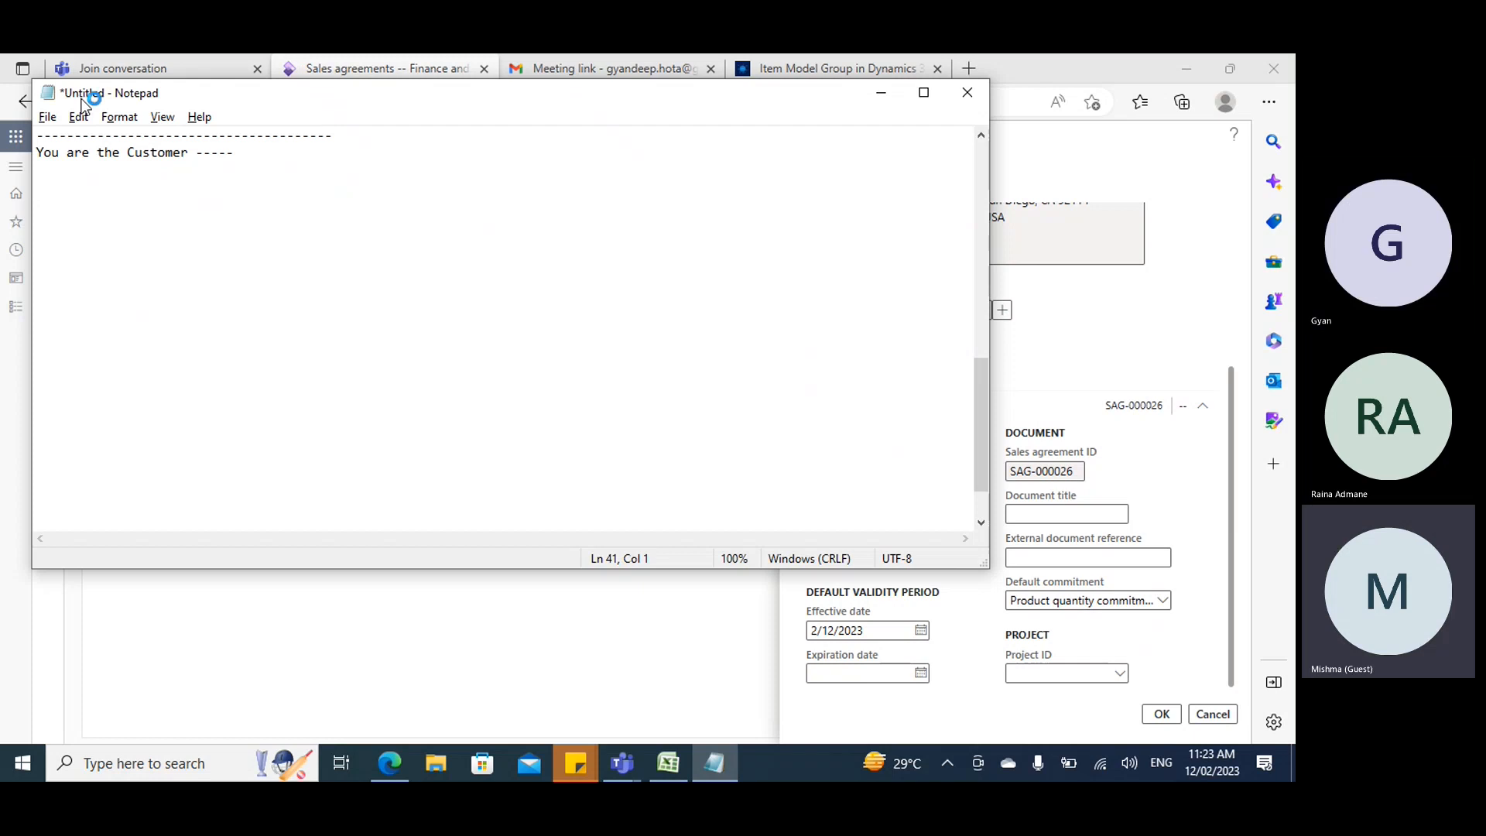
# Switch to Finance and Operations in the browser and duplicate the Sales agreements page in a second tab.
pyautogui.click(389, 68)
pyautogui.rightClick(351, 68)
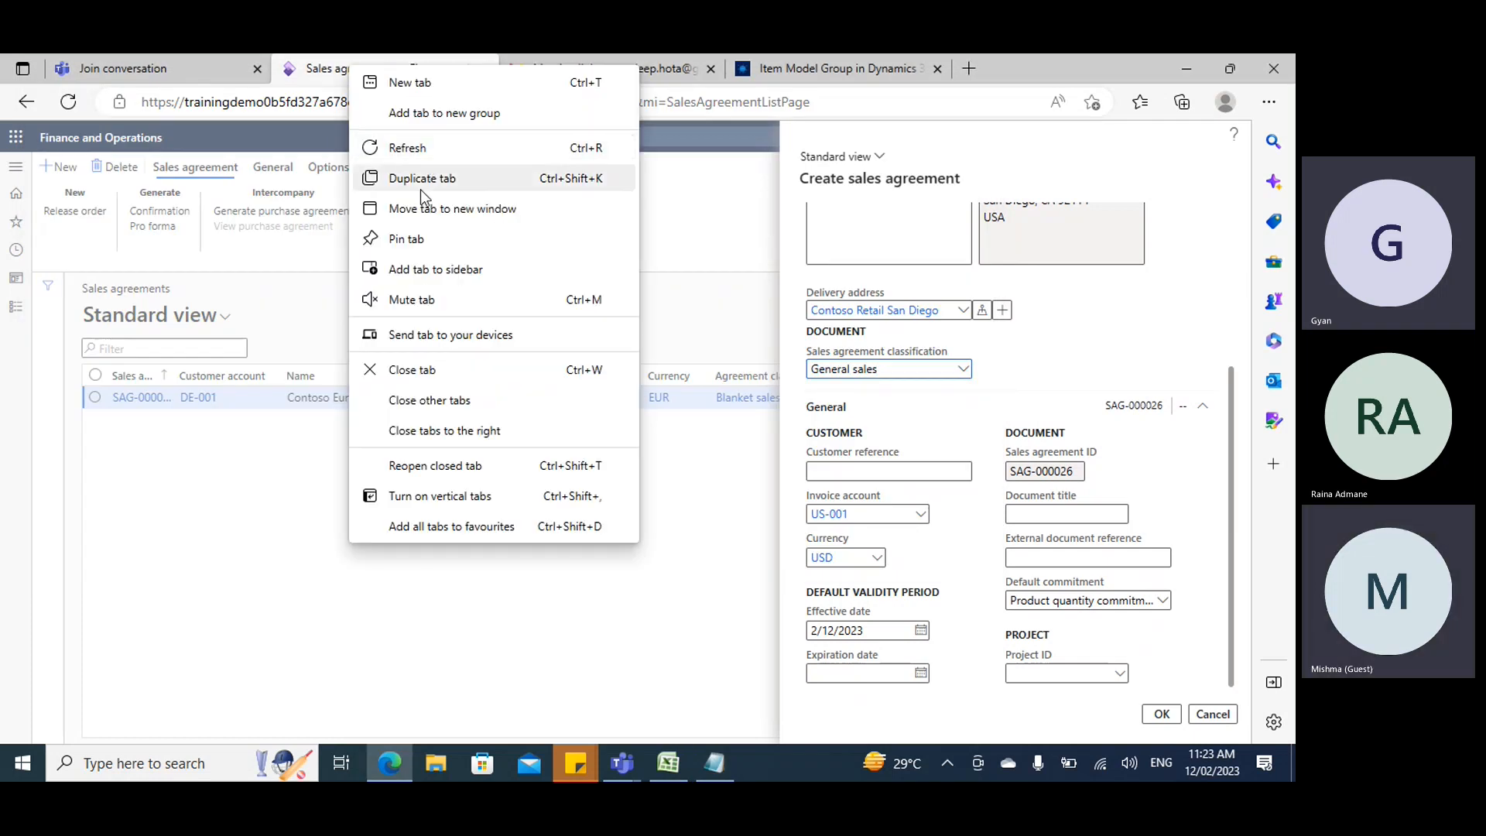
pyautogui.click(422, 184)
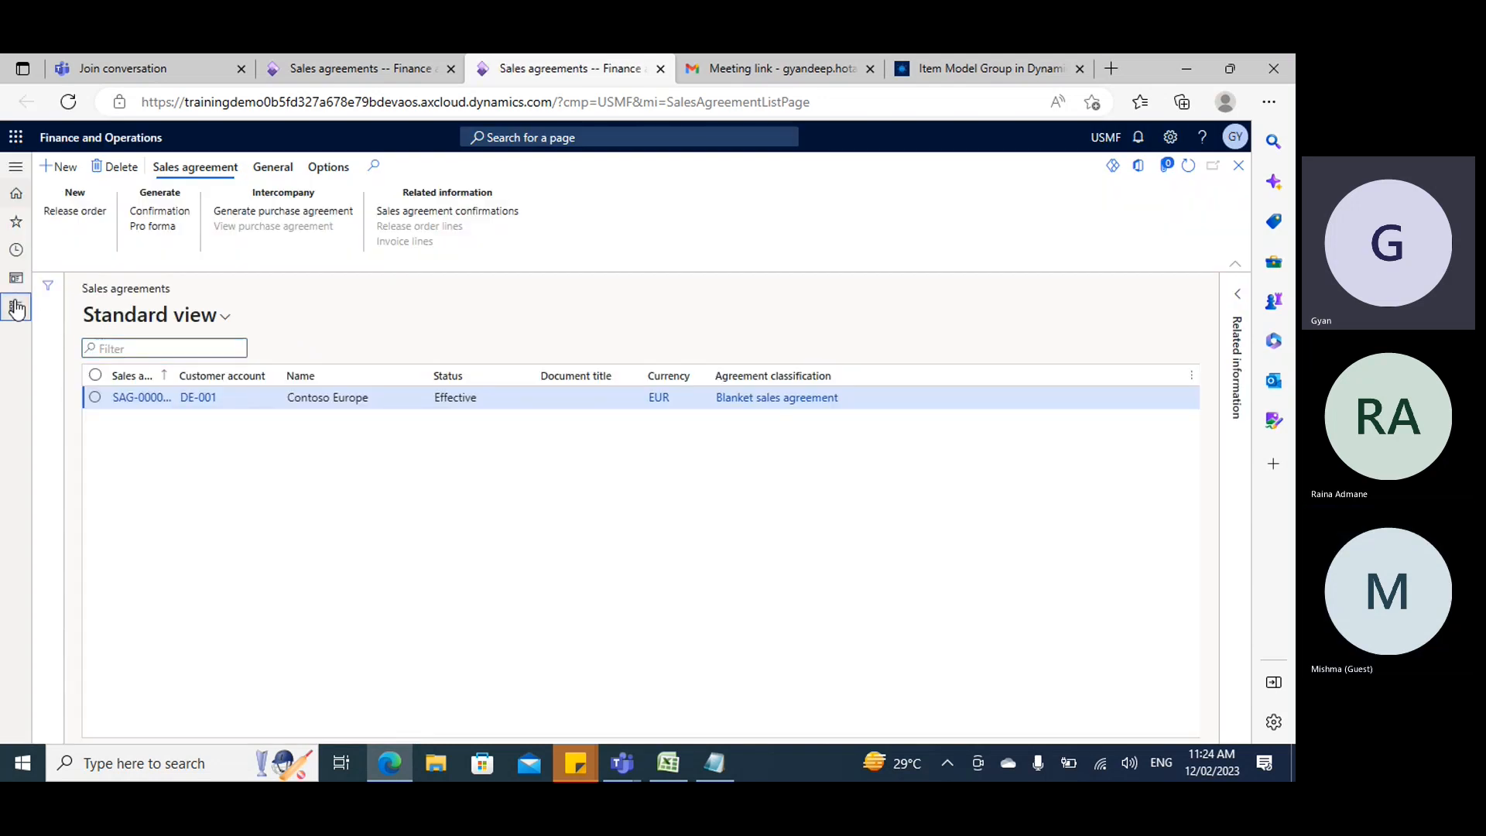
# Open the Purchase agreements list from the Procurement and sourcing module in the duplicated page.
pyautogui.click(15, 308)
pyautogui.scroll(-4, 116, 488)
pyautogui.scroll(-2, 110, 550)
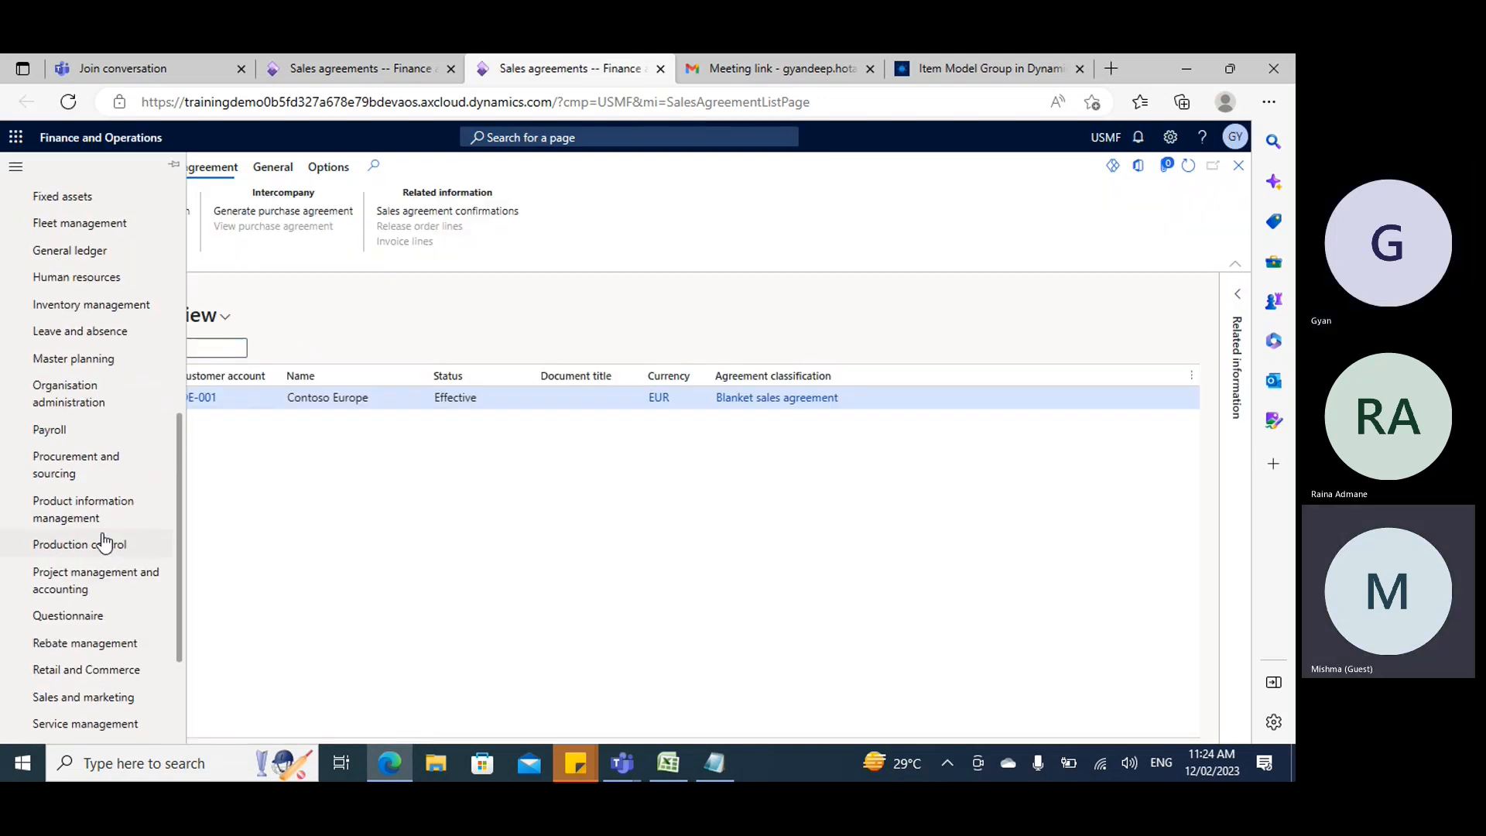
pyautogui.click(74, 463)
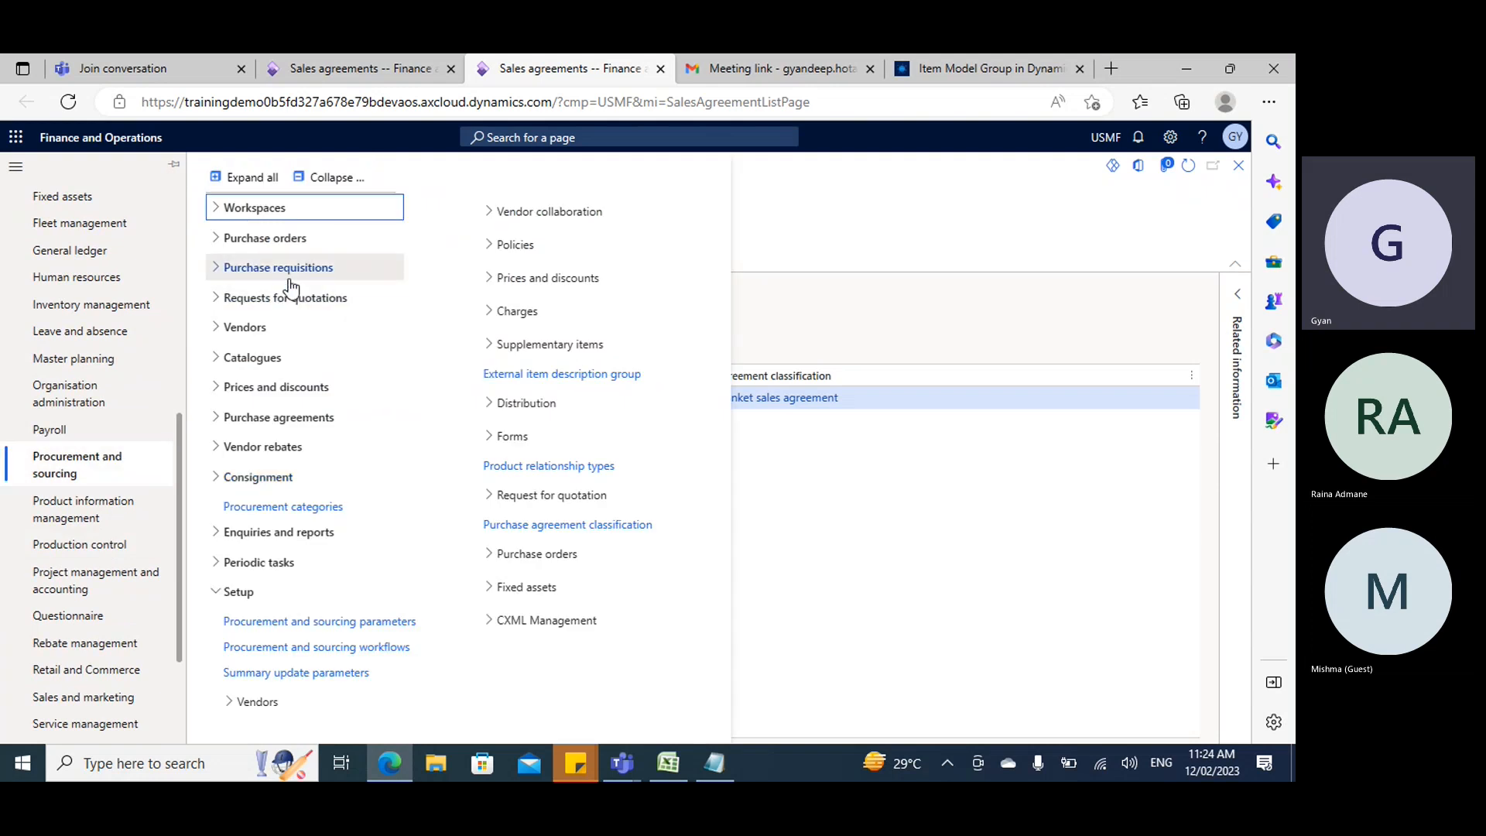
pyautogui.click(332, 178)
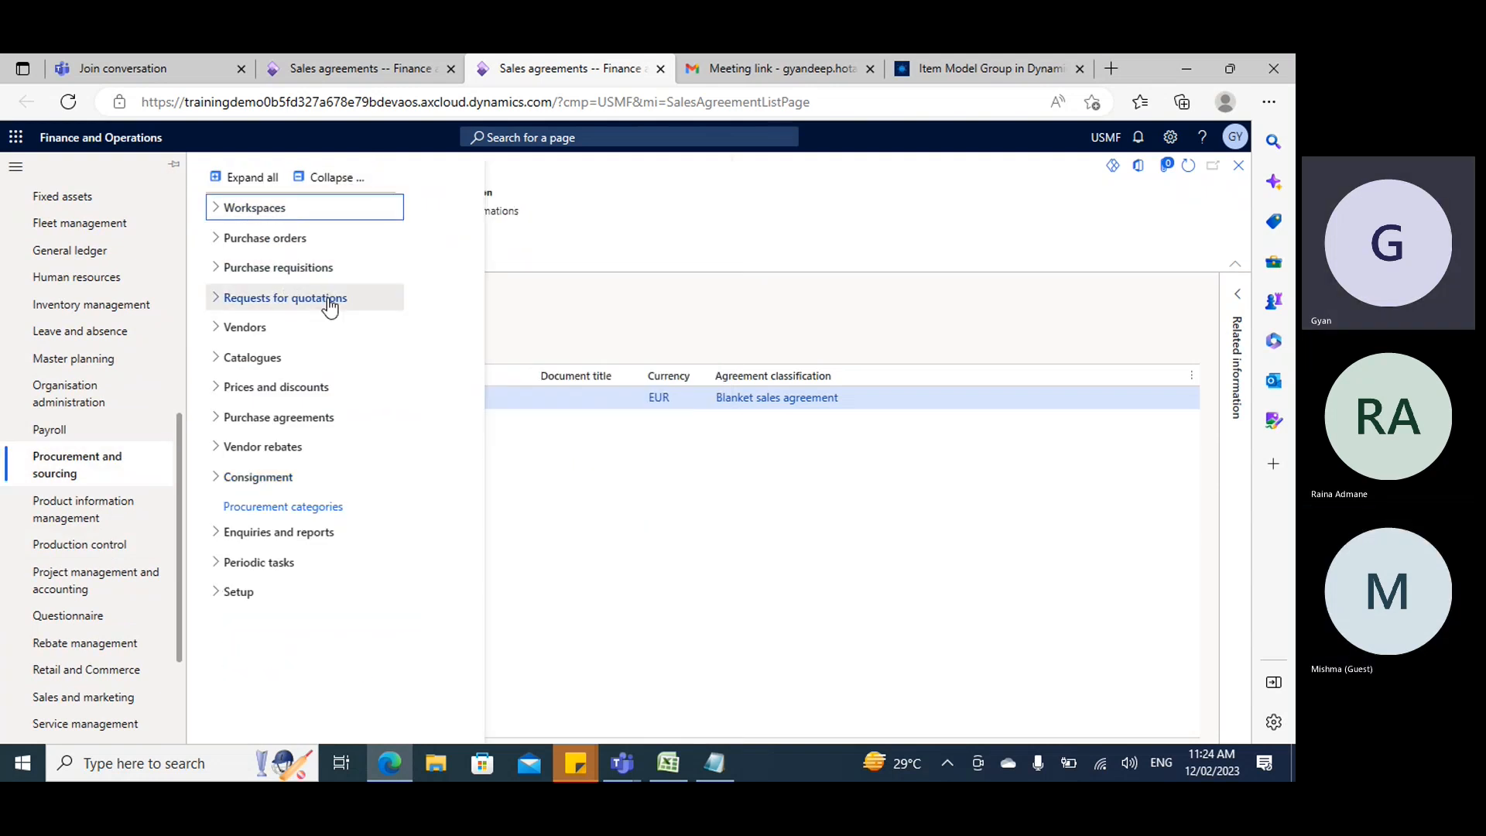
pyautogui.click(292, 418)
pyautogui.click(315, 442)
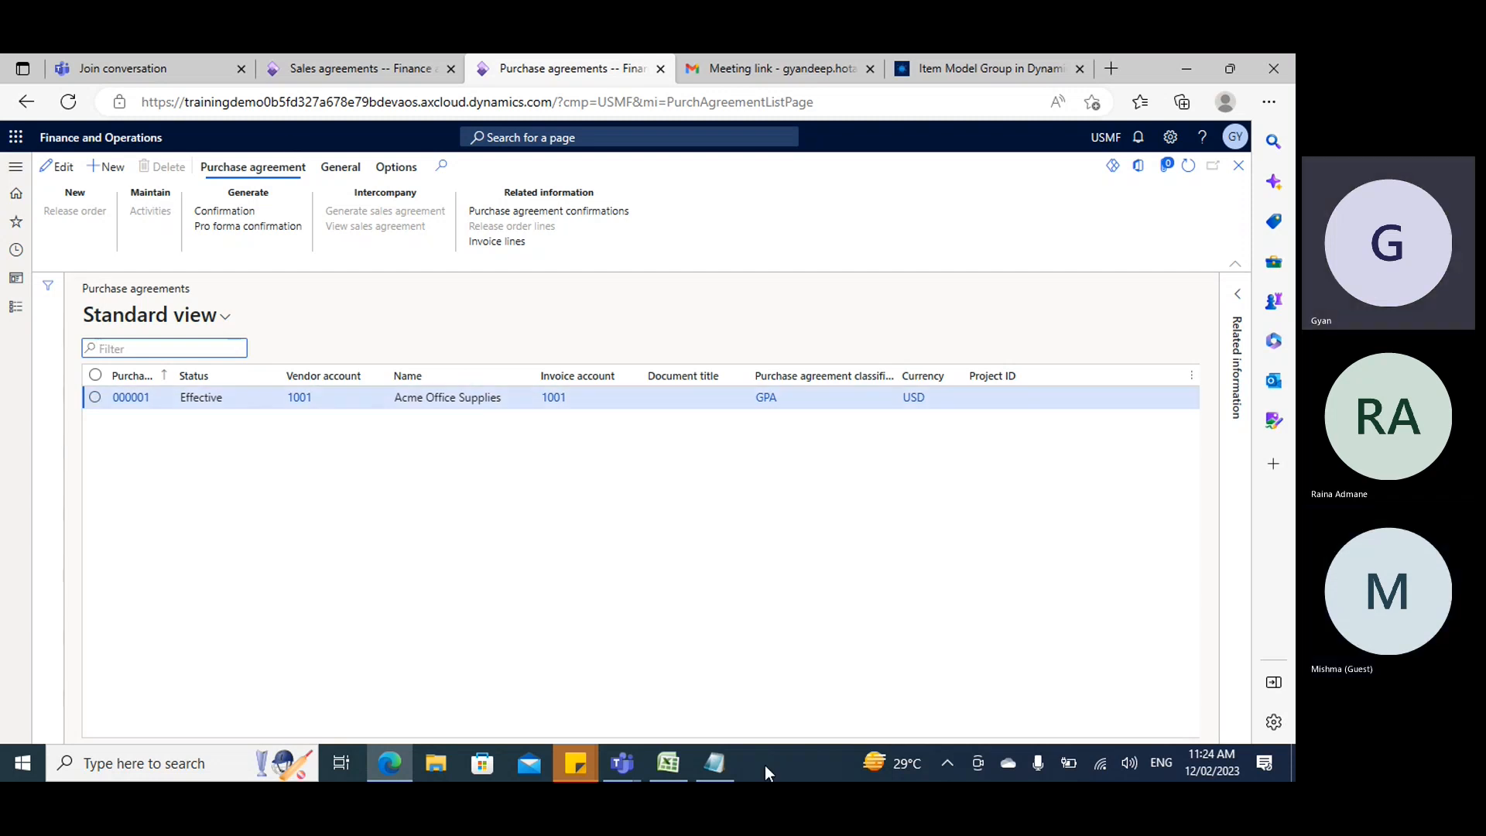
# Switch to Notepad and write the headings "PO Agreement" and "Sales Agrement" side by side below the customer line.
pyautogui.click(717, 770)
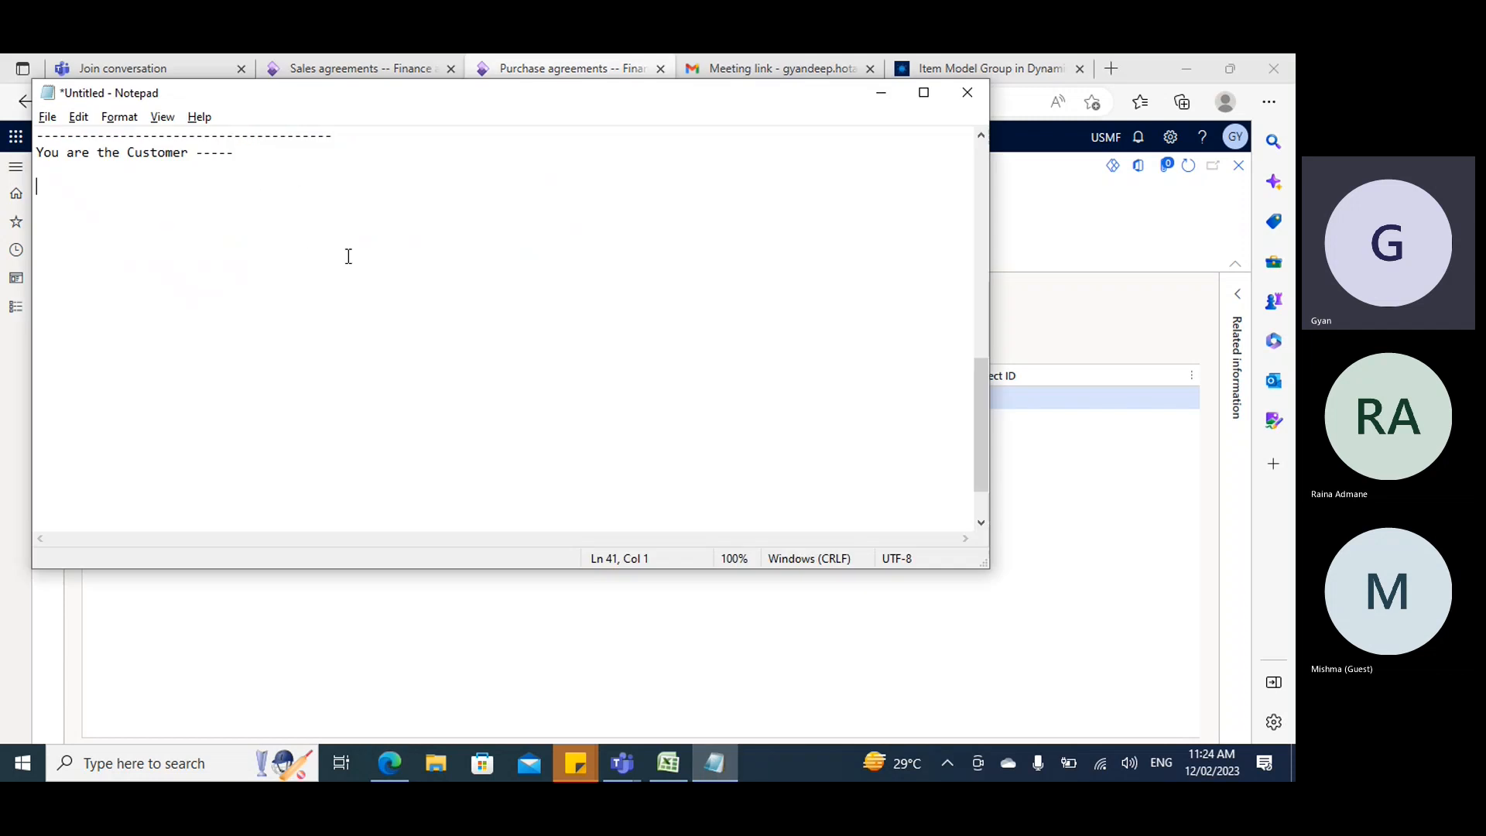
pyautogui.write('PO Agreement     ')
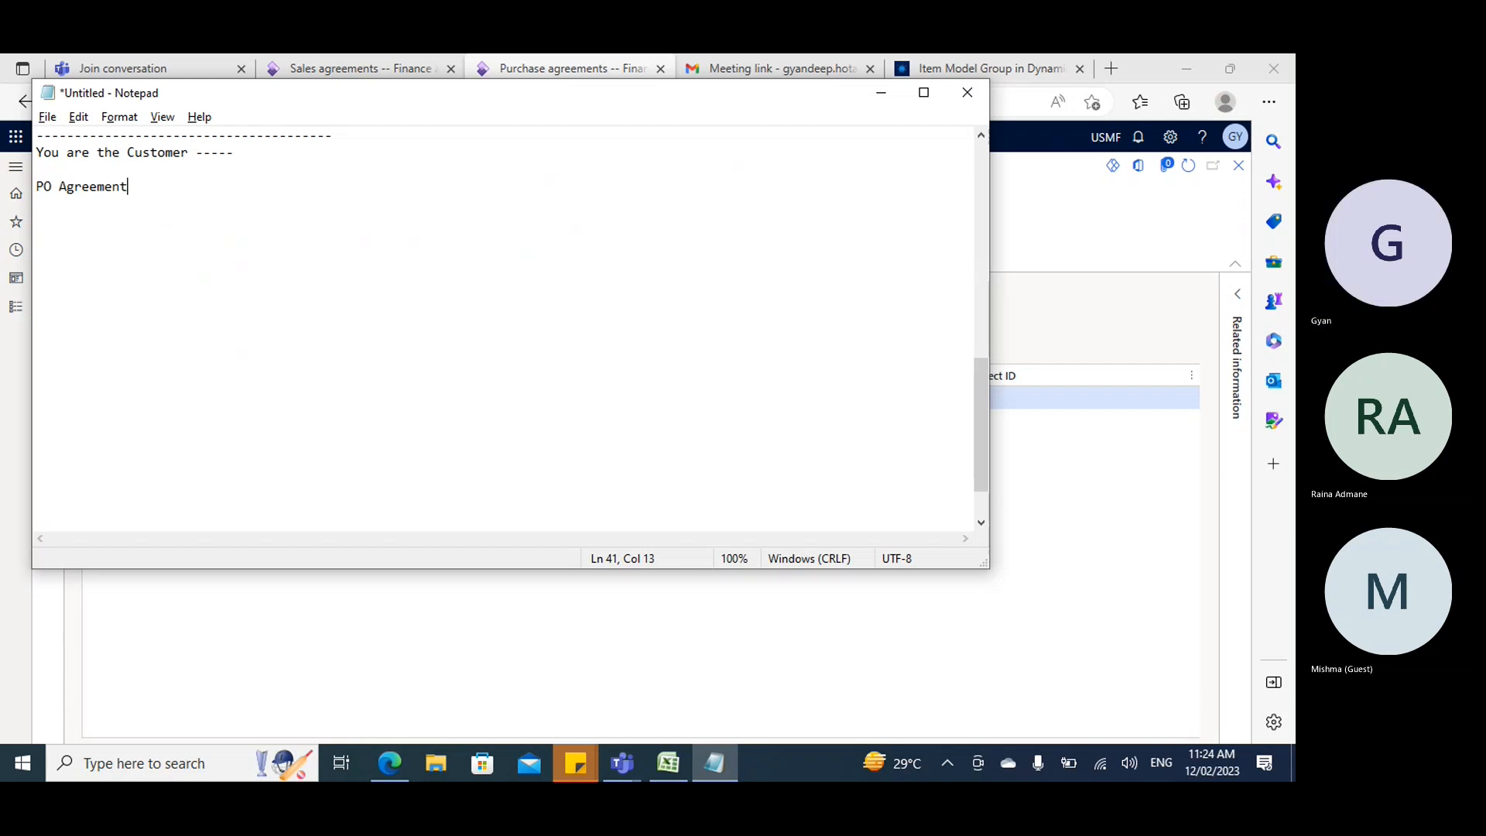
pyautogui.write('     S')
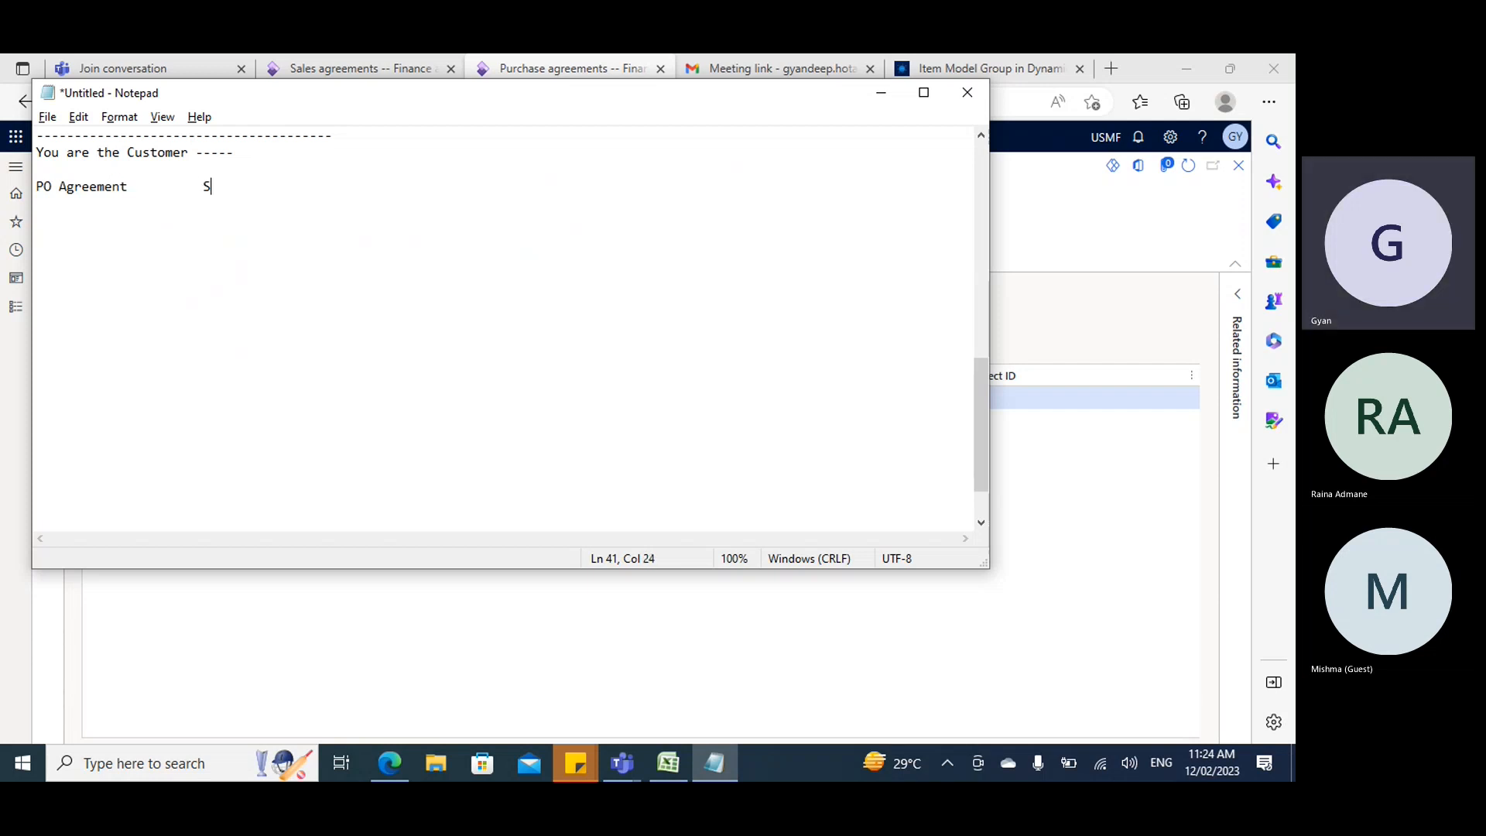
pyautogui.write('ales Ag')
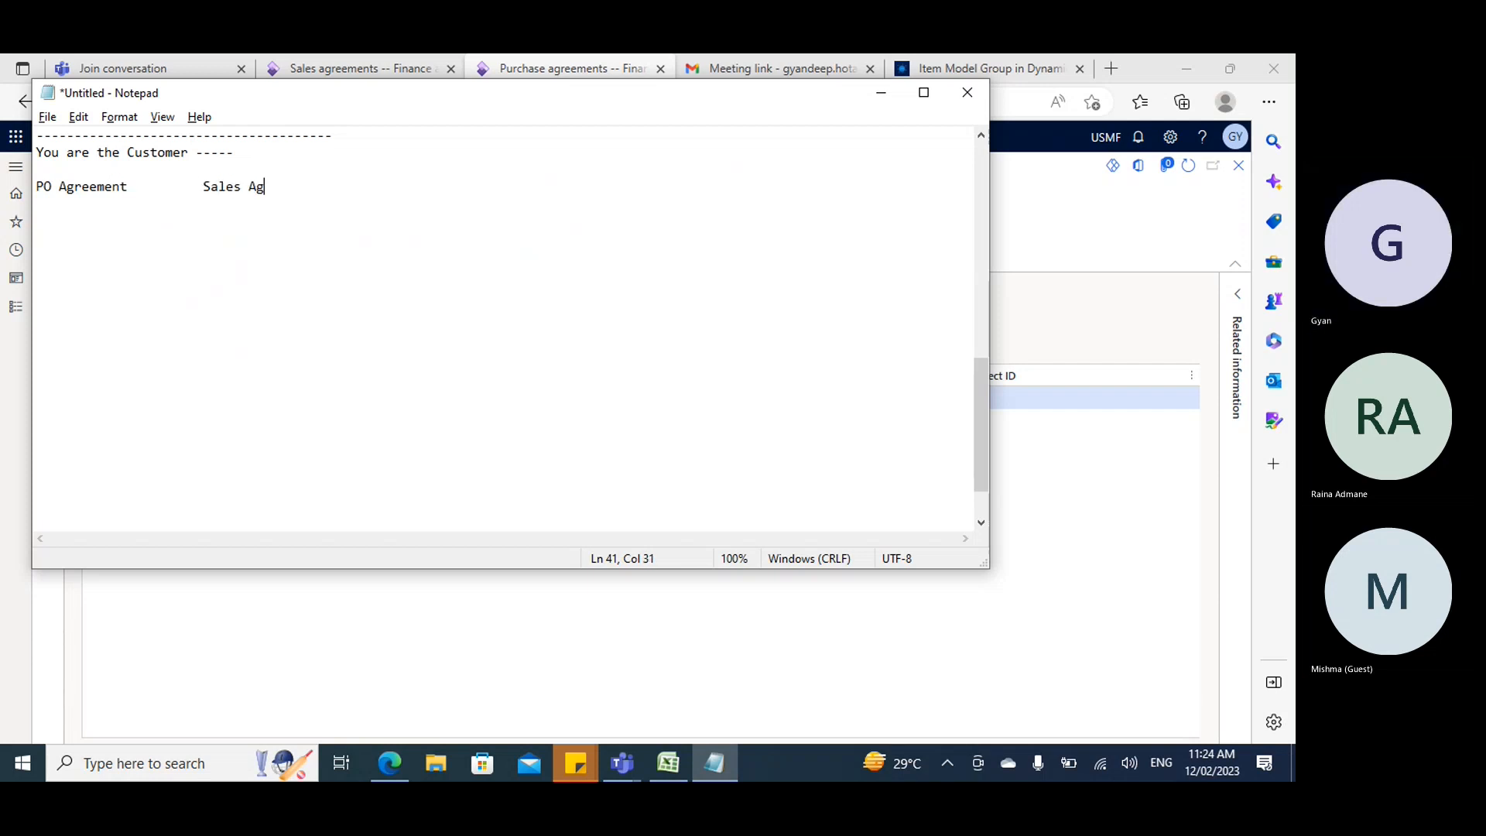
pyautogui.write('rement')
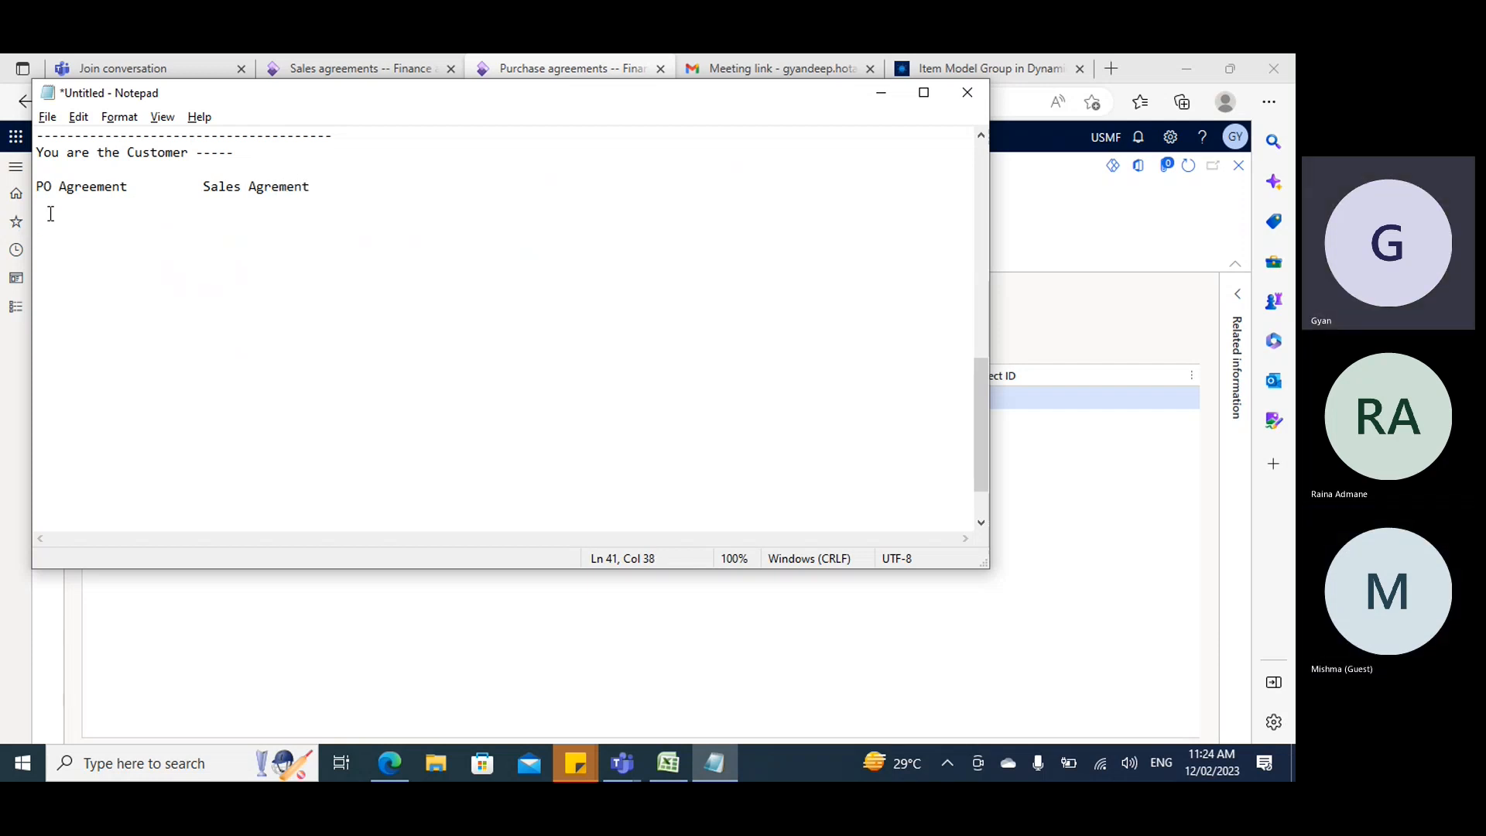
# Add "Vendor" below the PO Agreement heading and "Customer" below the Sales Agrement heading.
pyautogui.press('Return')
pyautogui.press('Return')
pyautogui.write('Vendor')
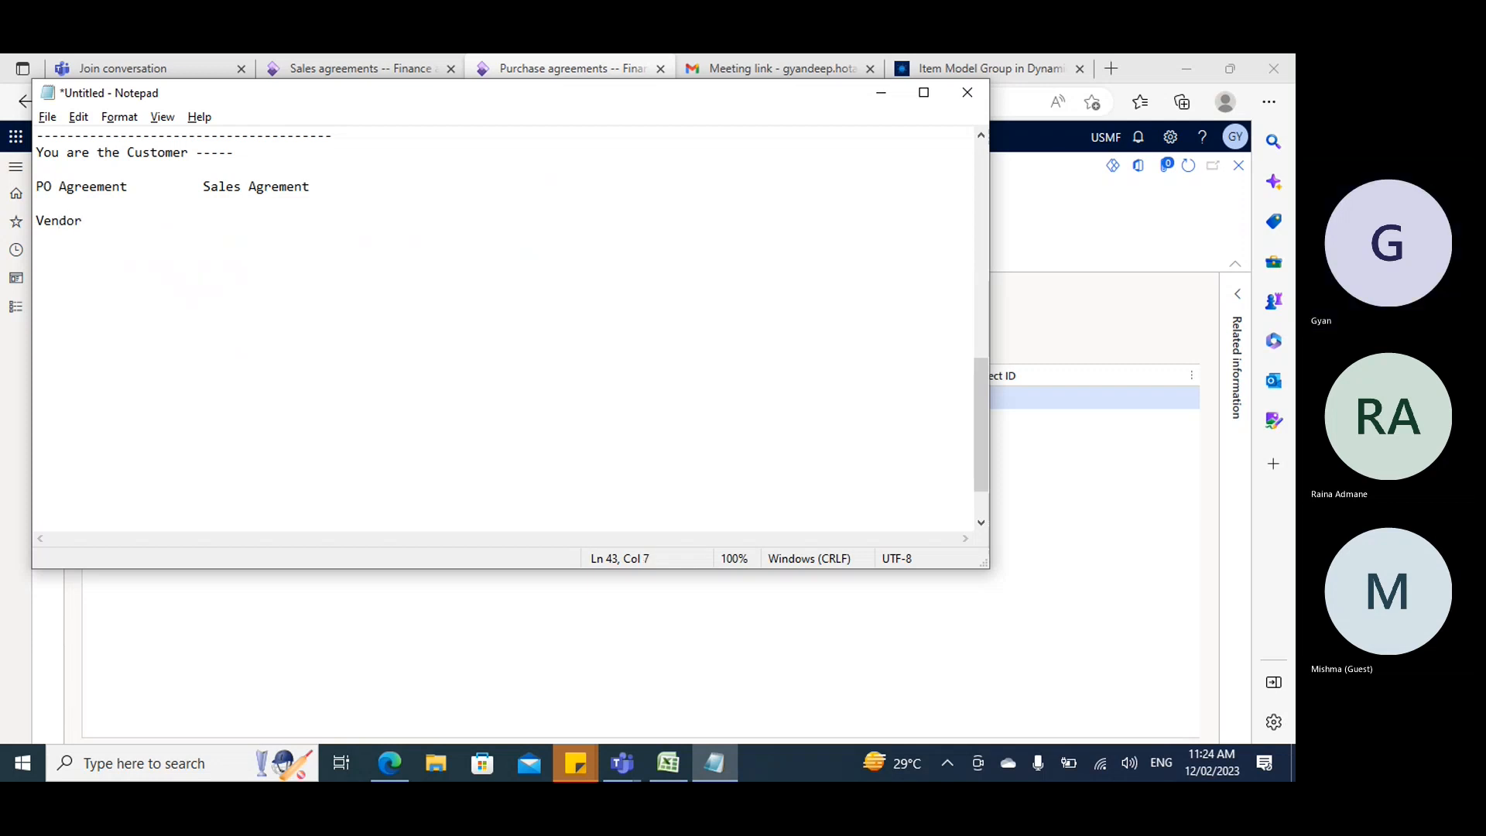
pyautogui.press('Tab')
pyautogui.press('Tab')
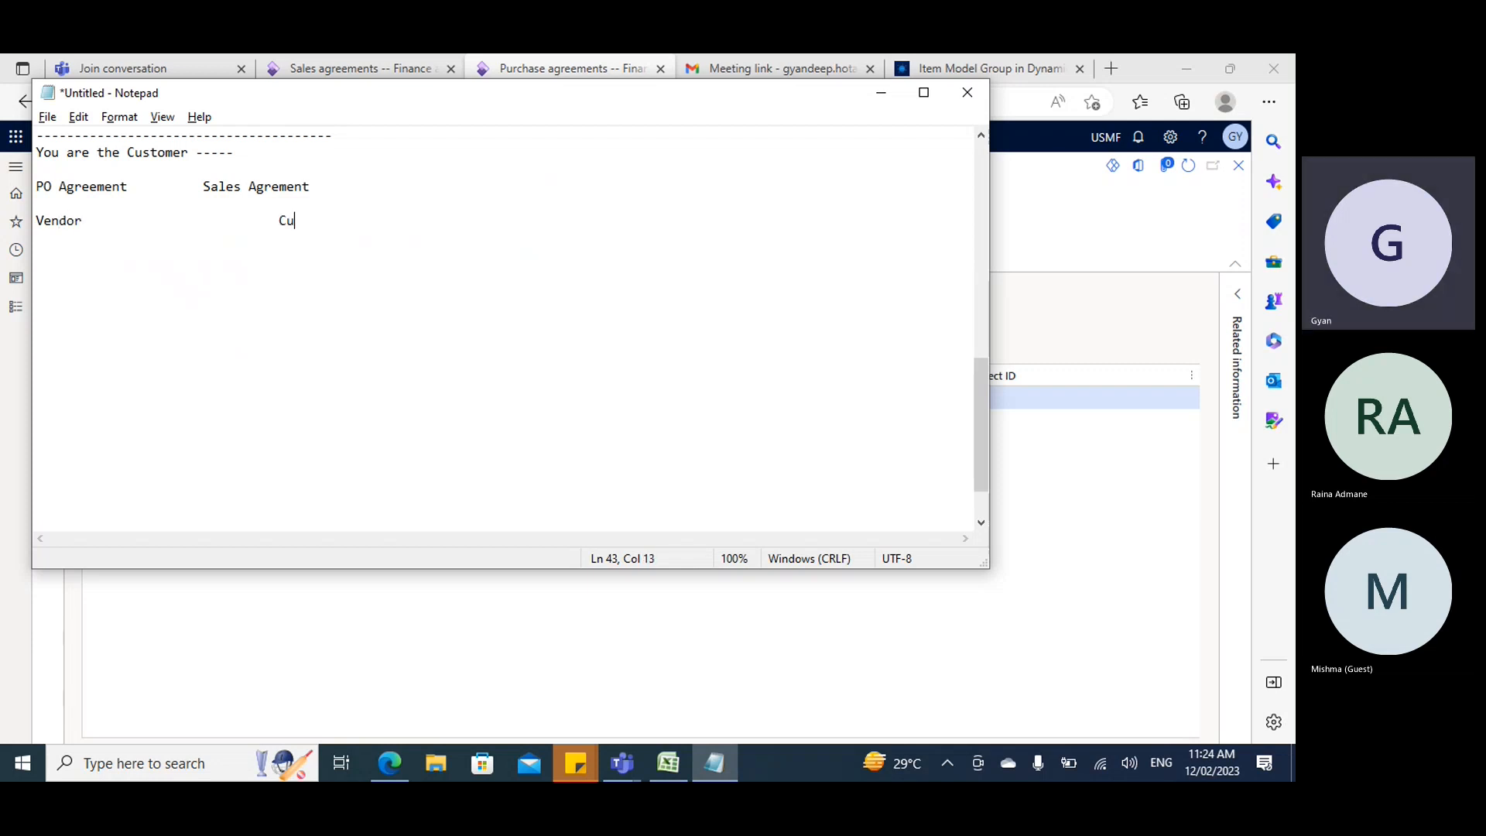
pyautogui.write('Customer')
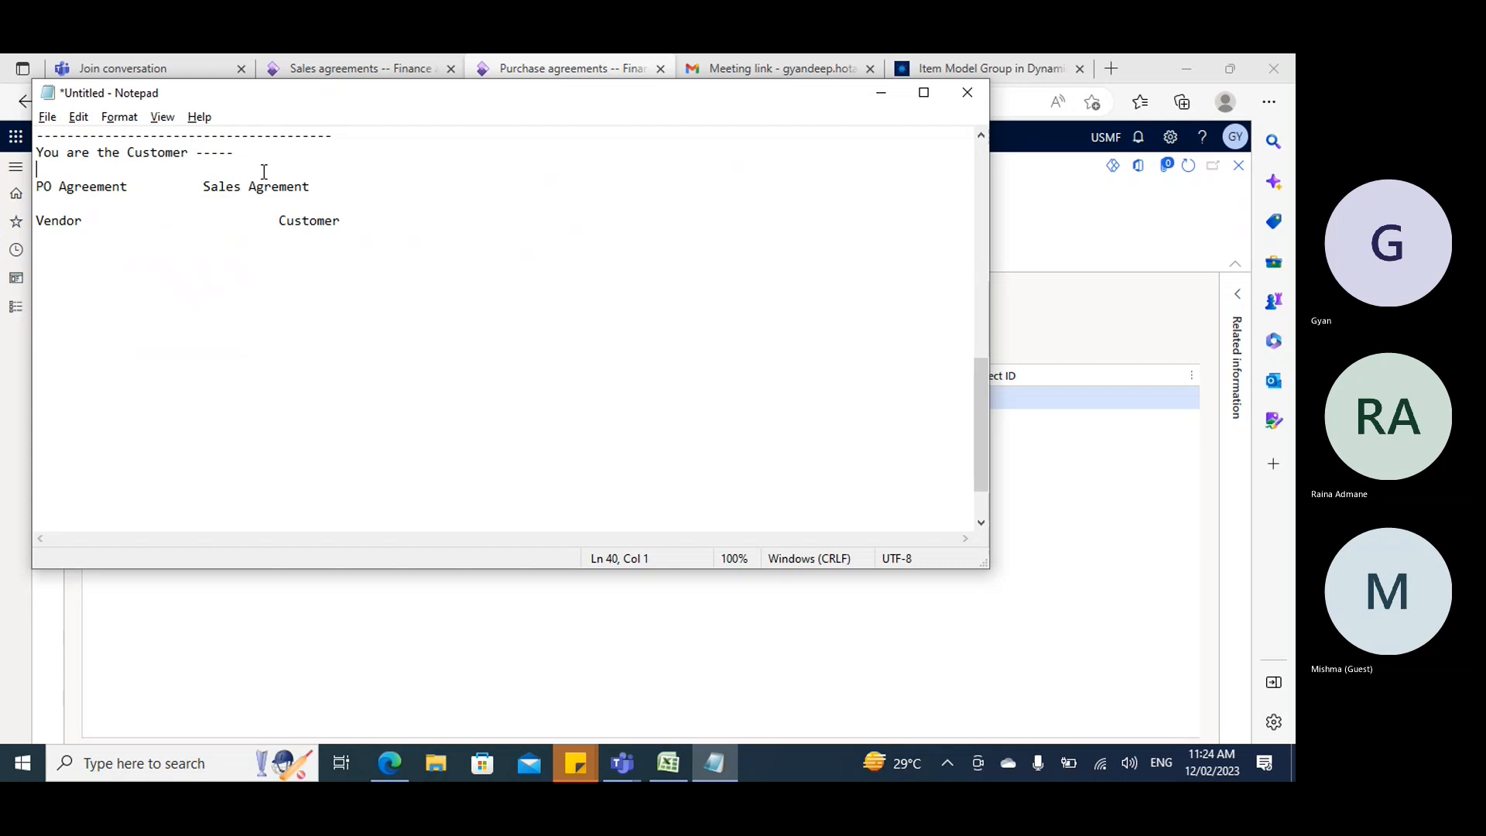
# Label the line above the headings with "You" over Sales Agrement and the presenter's first name over PO Agreement.
pyautogui.press('Tab')
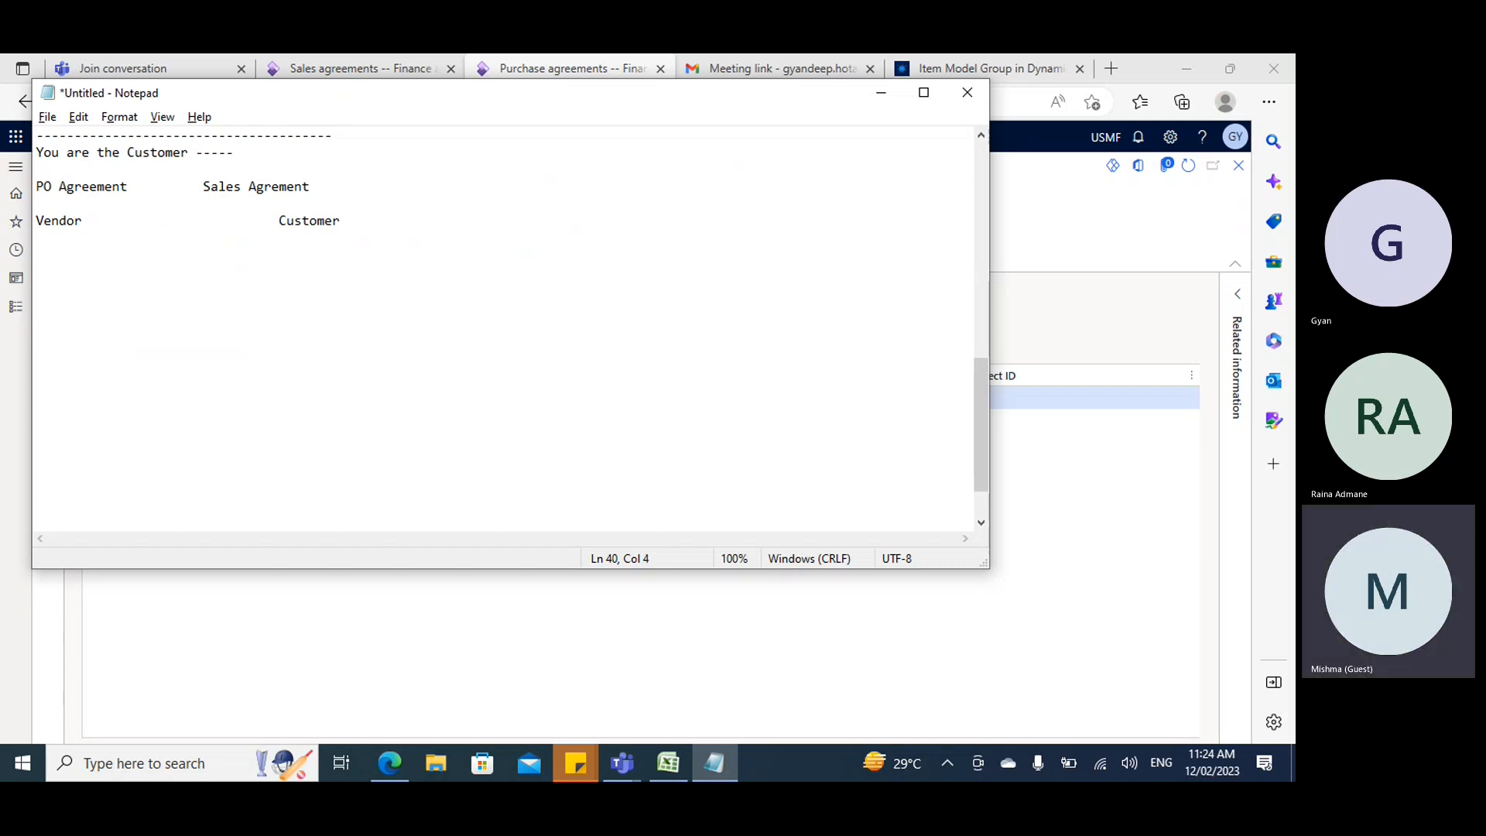
pyautogui.write('You')
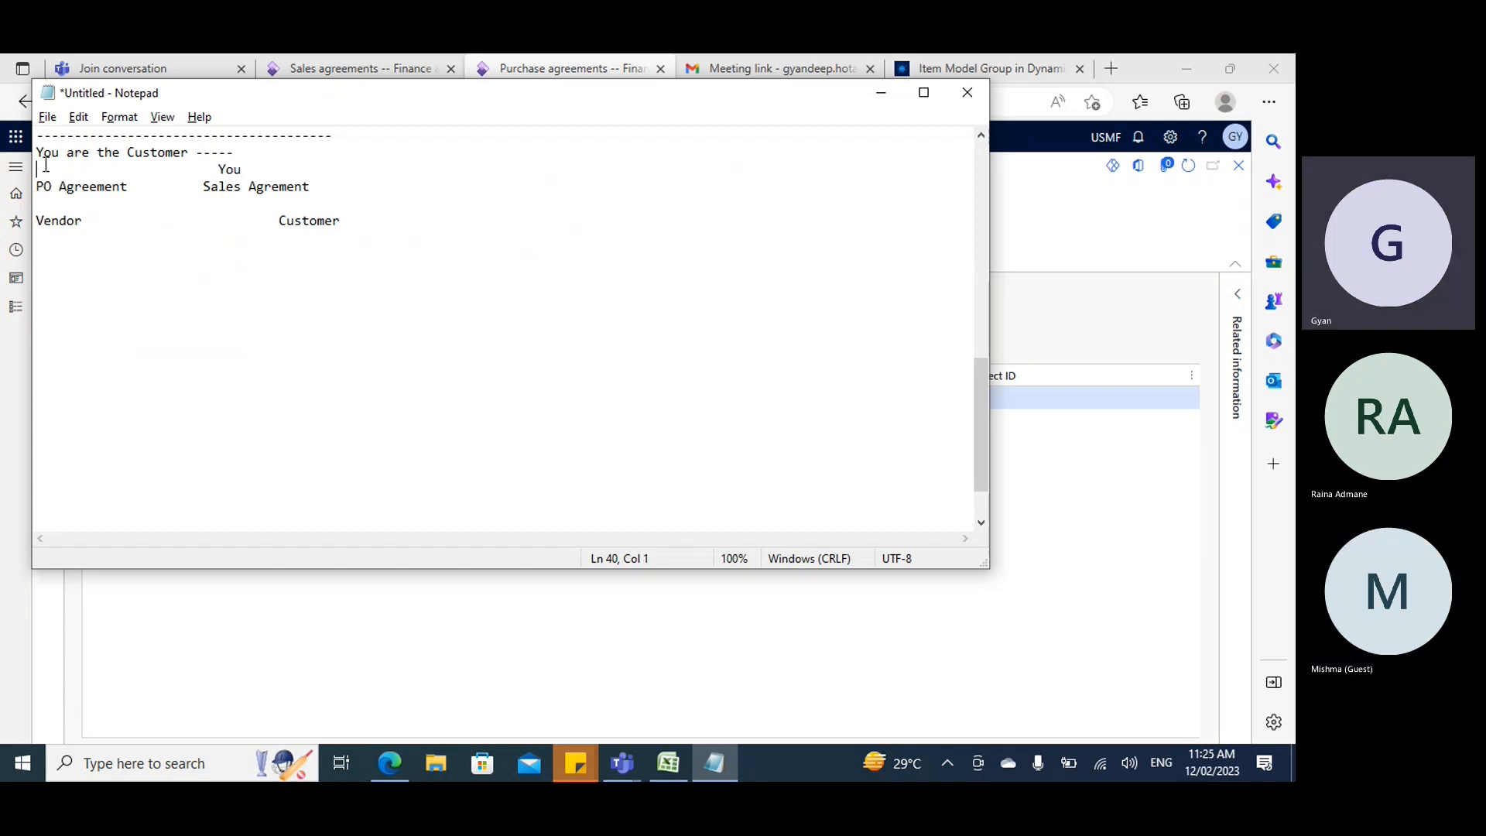
pyautogui.write('GYa')
pyautogui.press('BackSpace')
pyautogui.press('BackSpace')
pyautogui.write('yan')
# Return to Finance and Operations and start a new purchase agreement for vendor Lande Packaging Supplies with classification GPA.
pyautogui.click(195, 742)
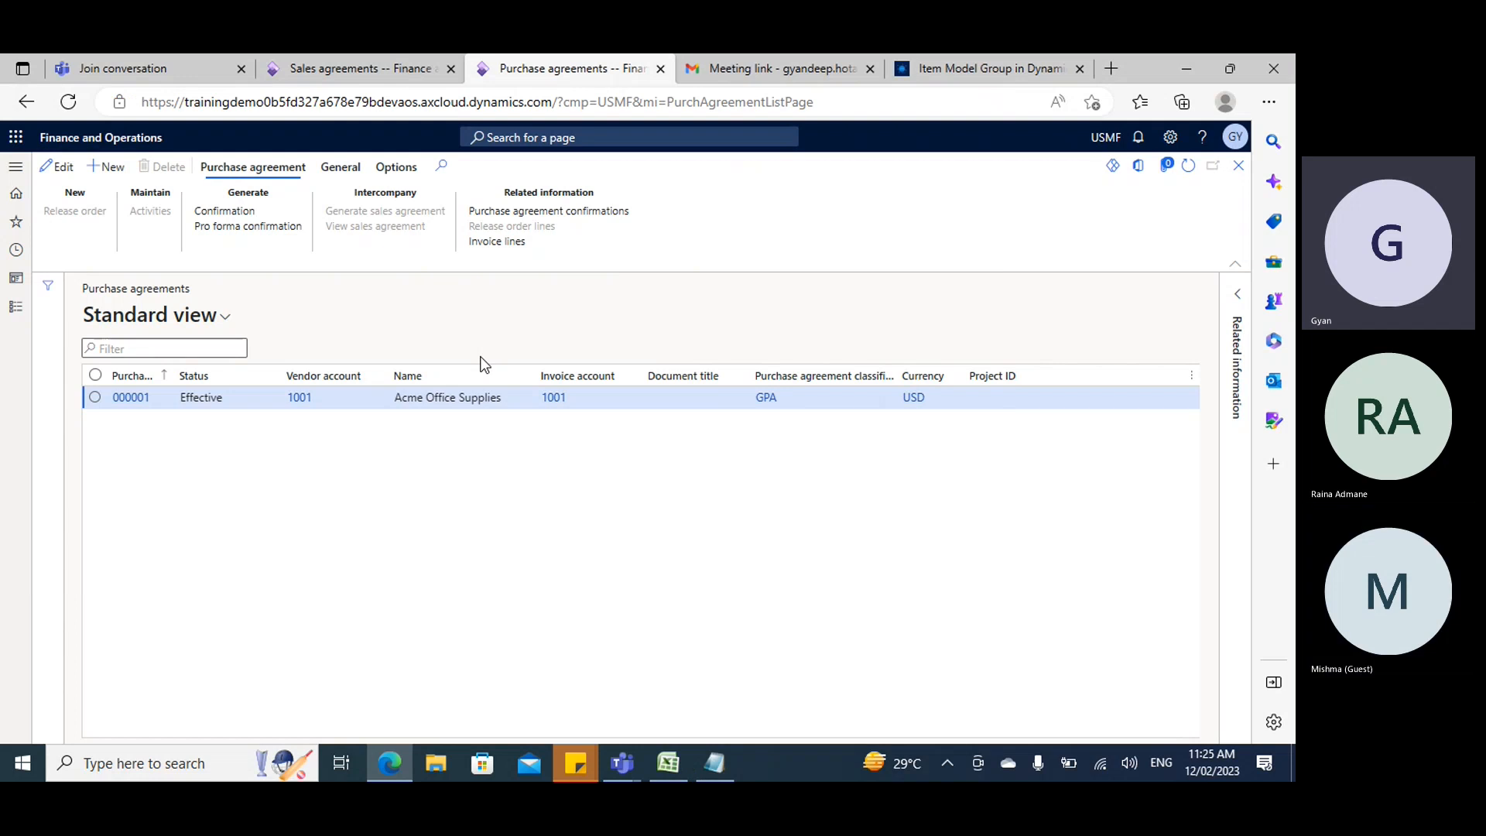
pyautogui.hotkey('alt', 'n')
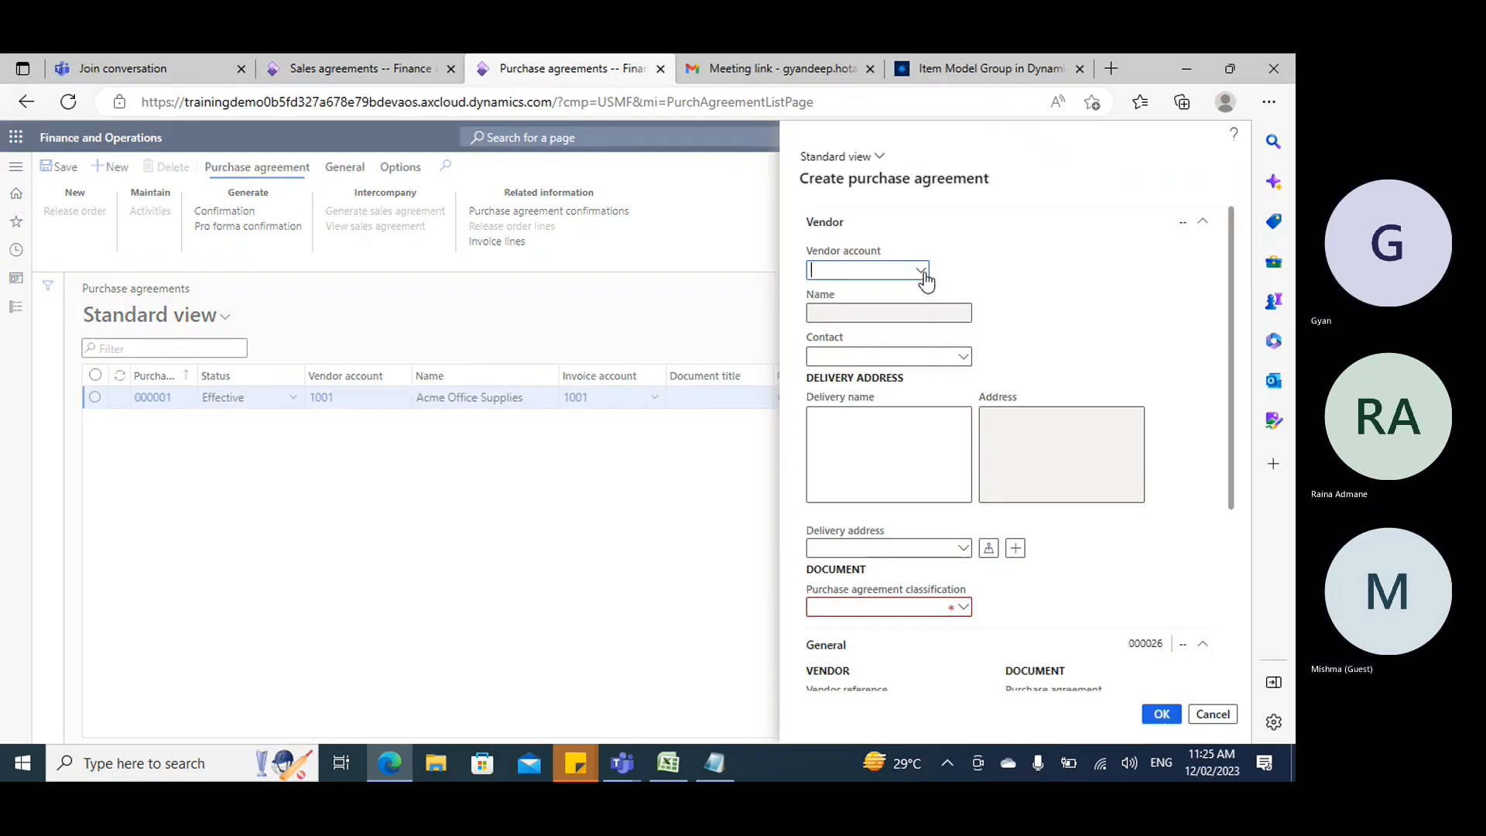
pyautogui.click(922, 271)
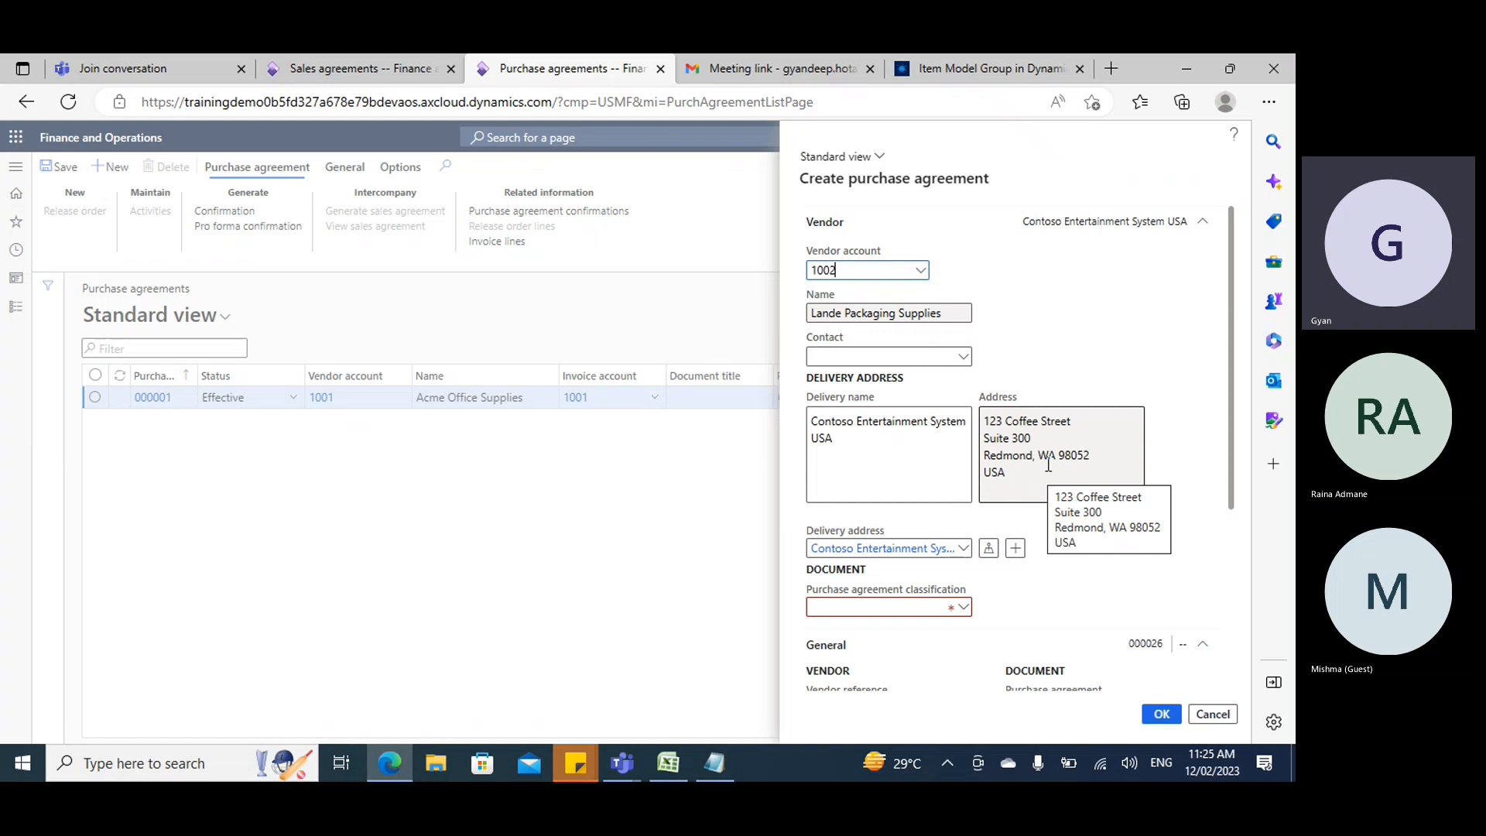
pyautogui.scroll(-3, 1048, 465)
pyautogui.click(962, 389)
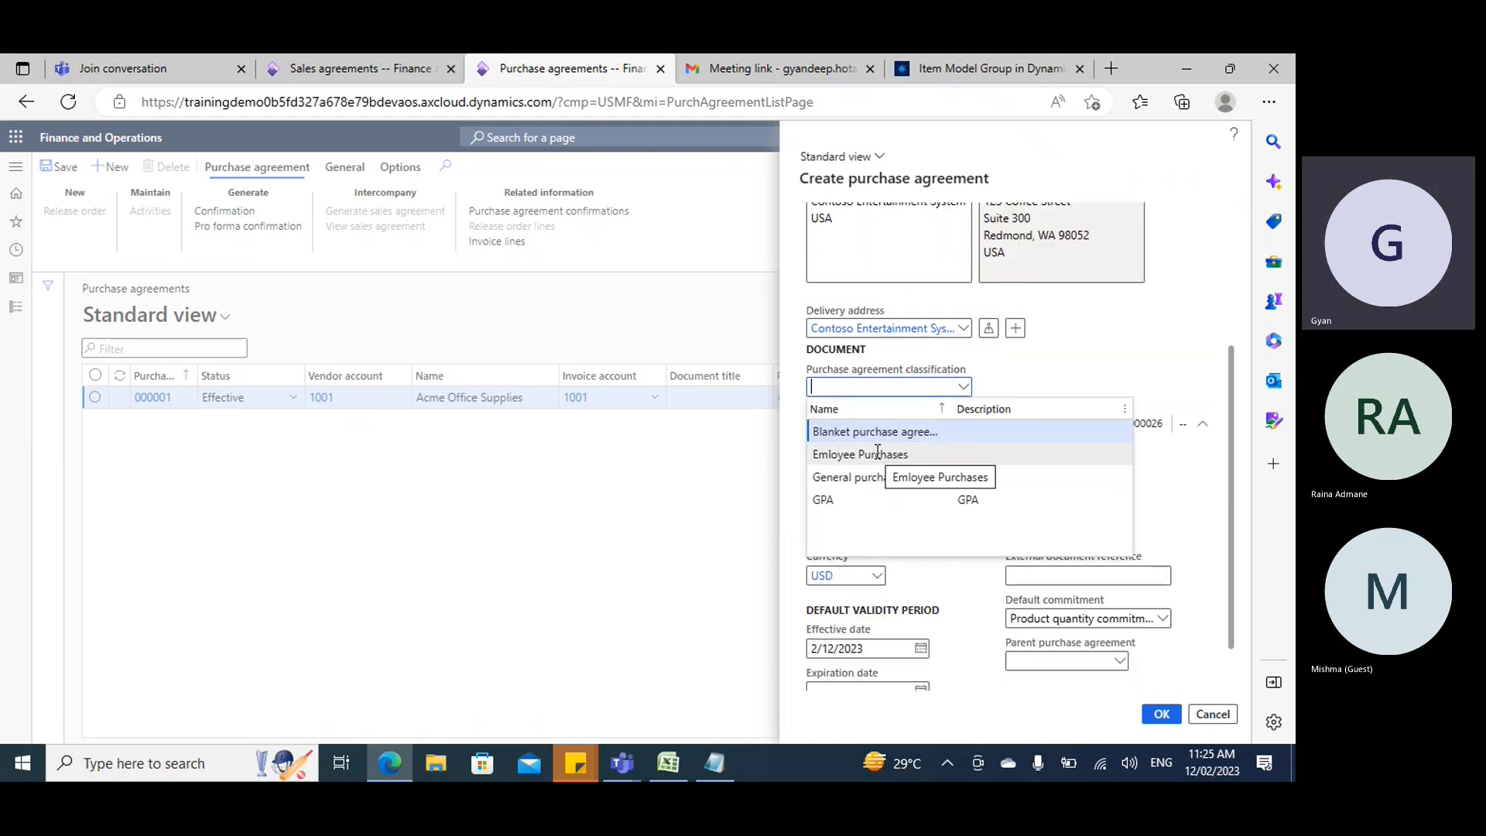
pyautogui.click(841, 501)
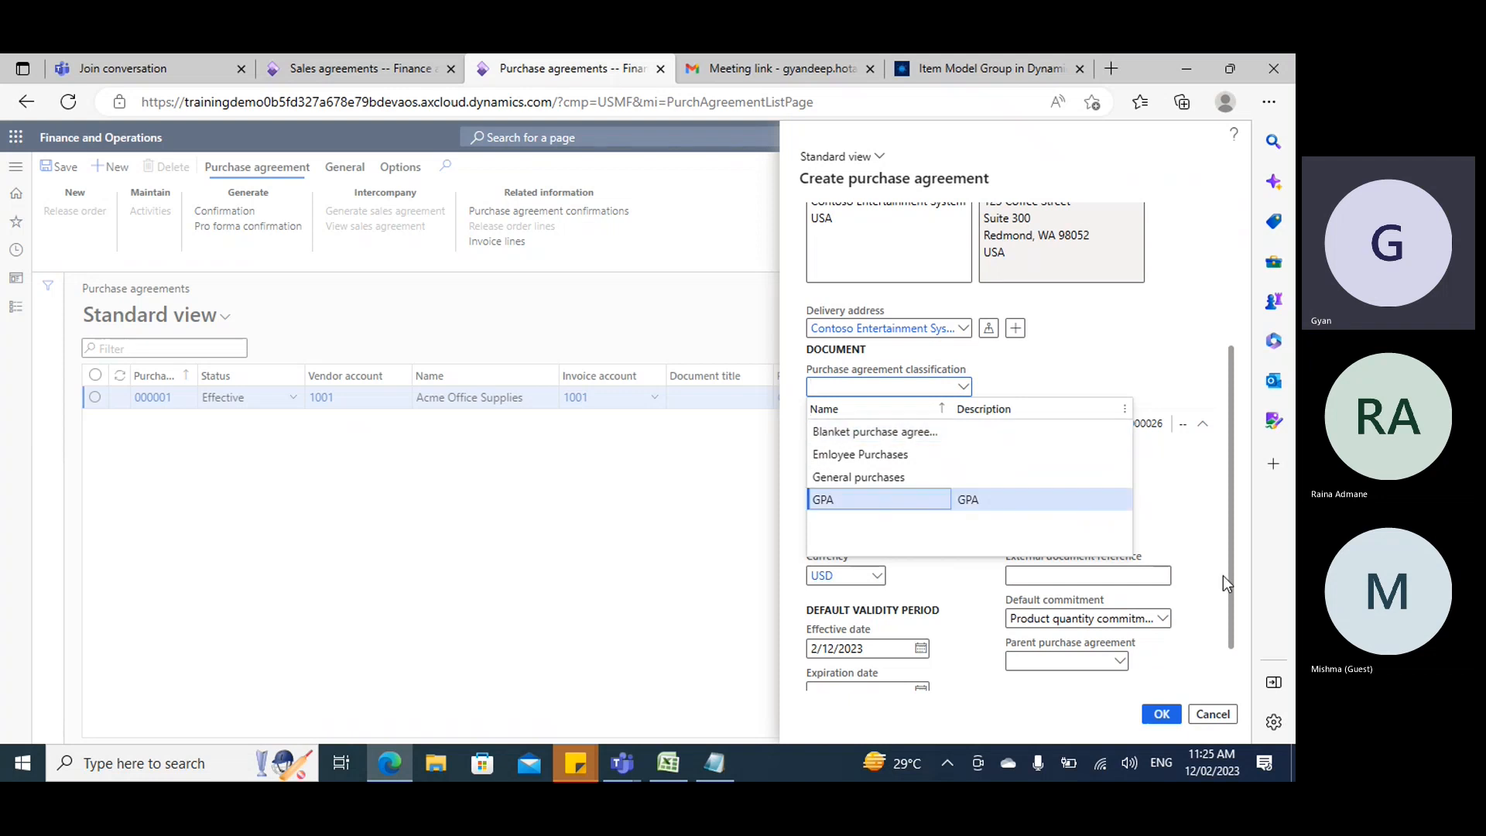
# Open the details of the GPA purchase agreement classification and expand its General settings.
pyautogui.rightClick(964, 396)
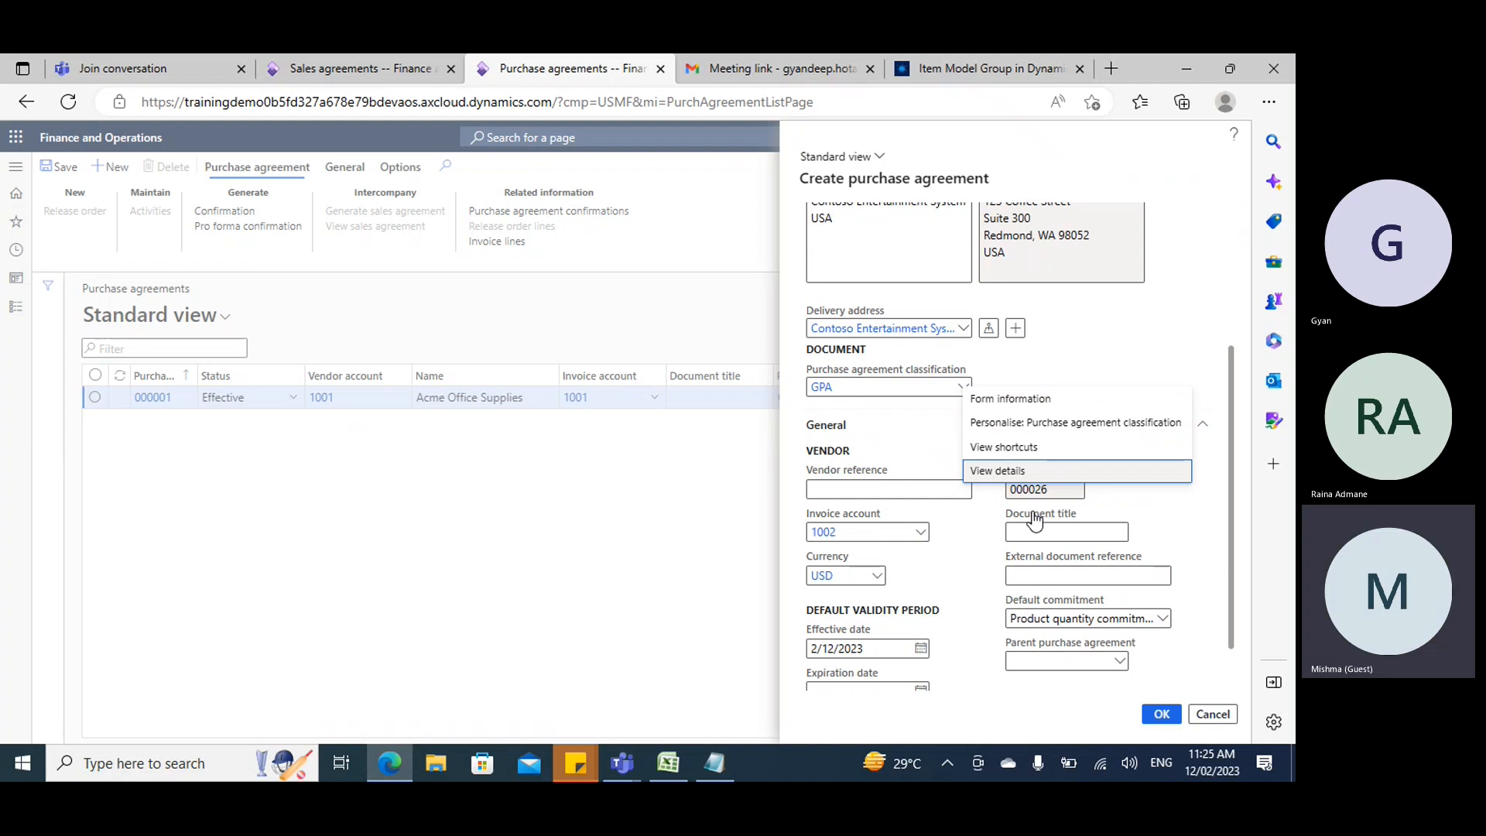
pyautogui.press('Return')
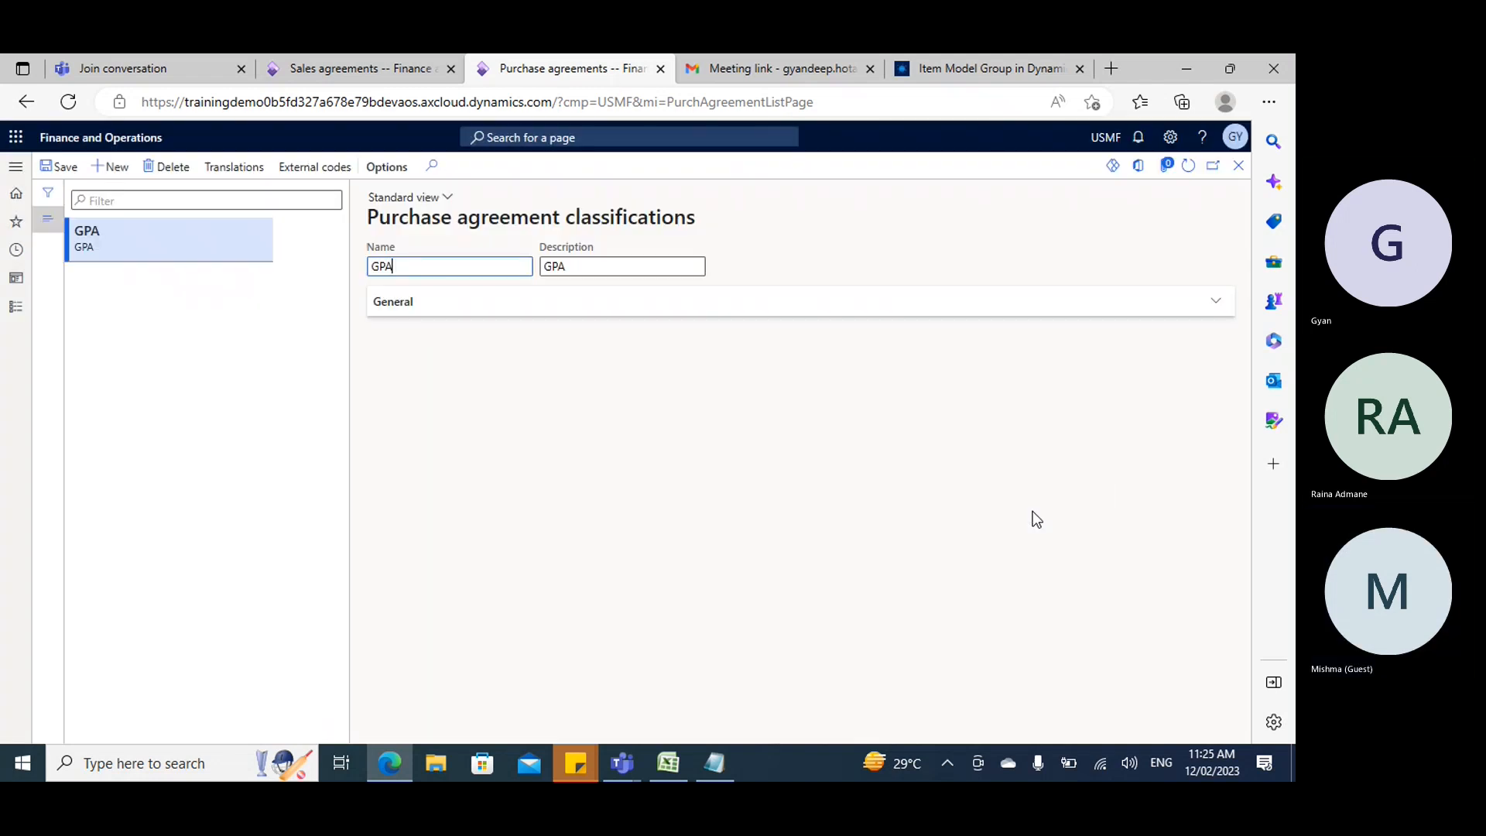
pyautogui.click(384, 301)
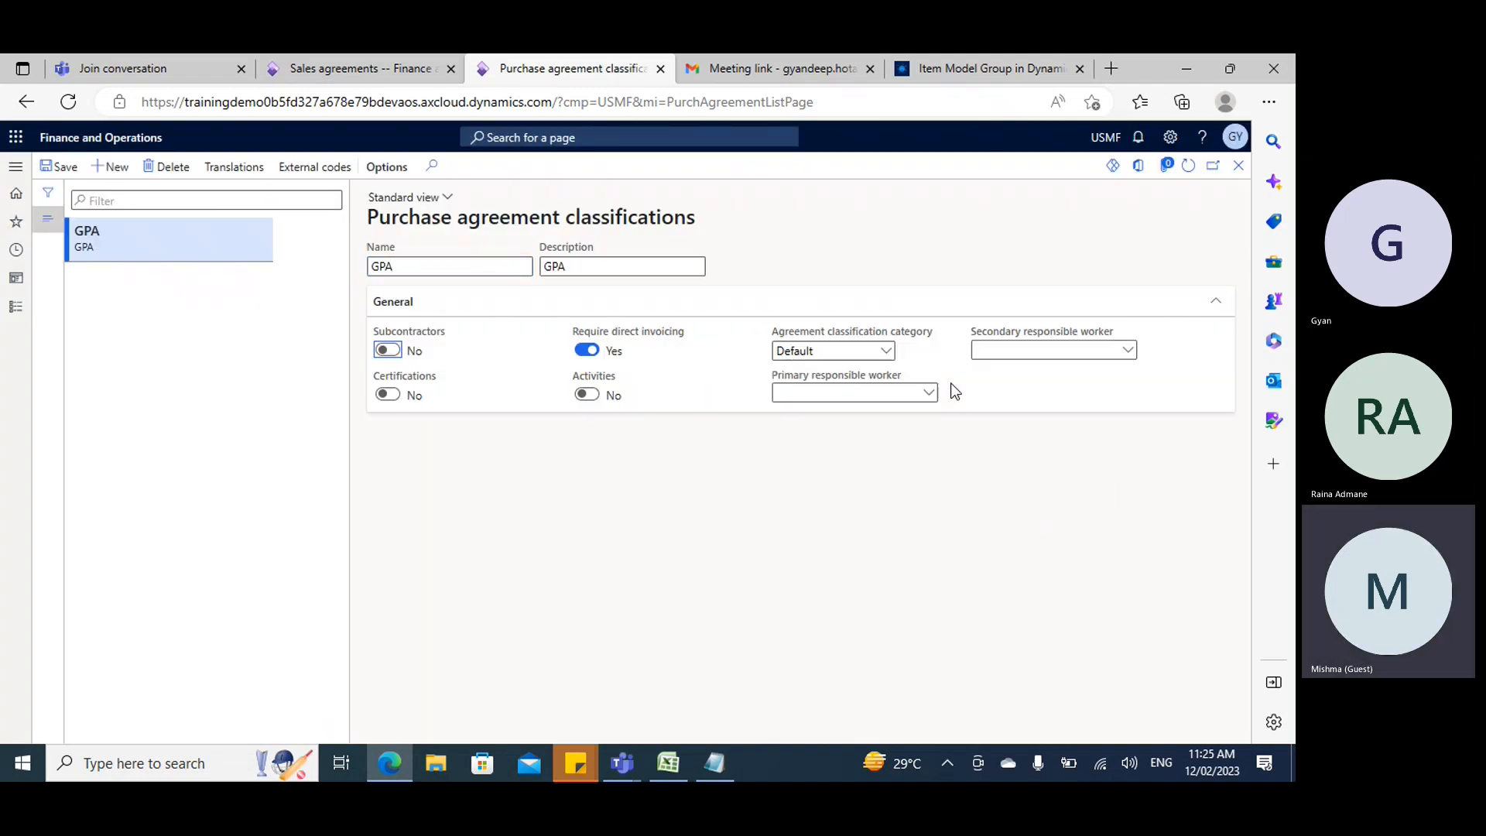
# Leave the classification details and set the new agreement's purchase agreement classification to Blanket purchase agreement.
pyautogui.click(1238, 165)
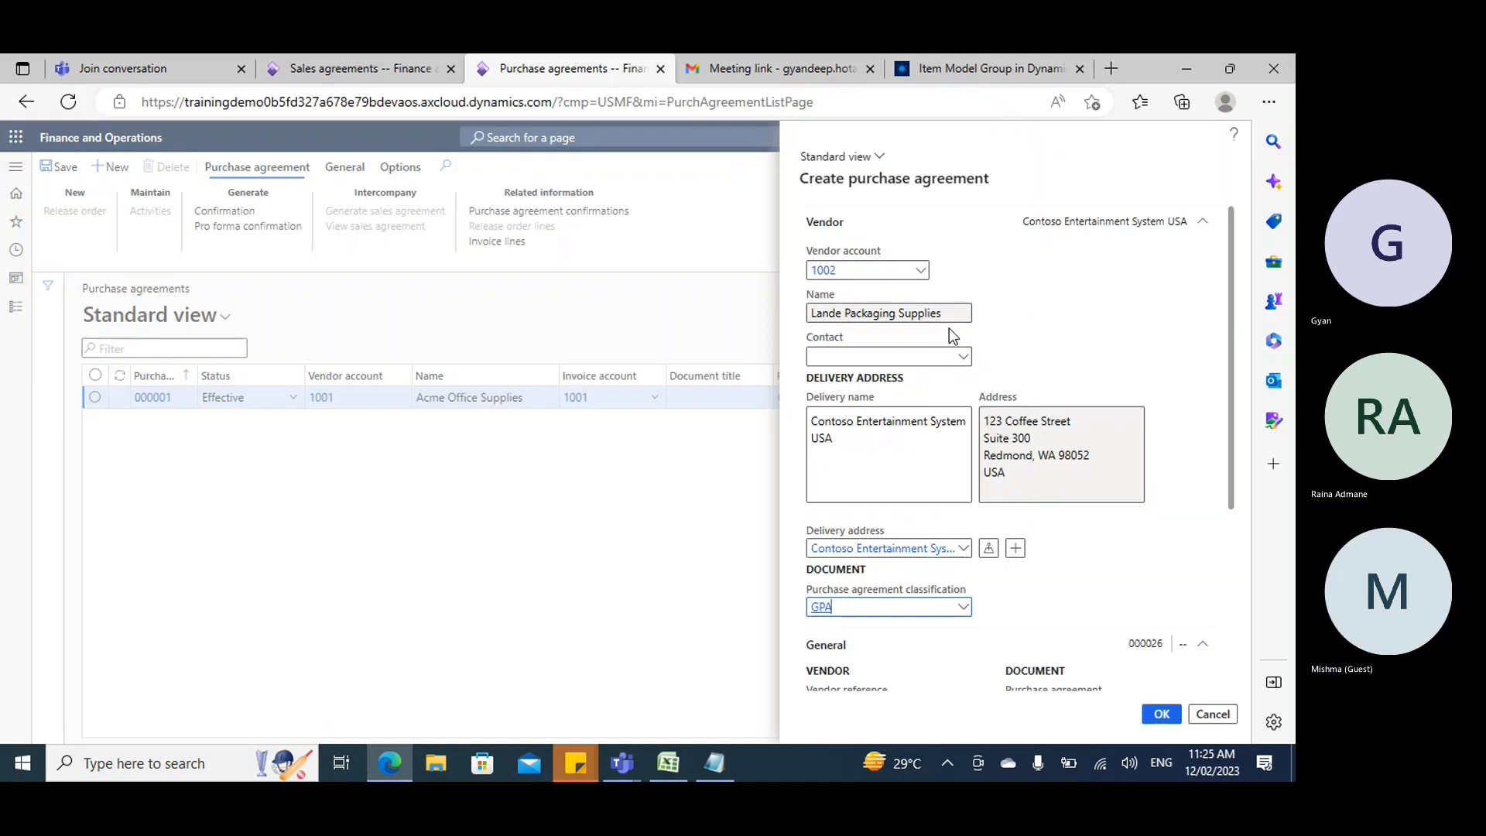
pyautogui.click(963, 607)
pyautogui.click(884, 473)
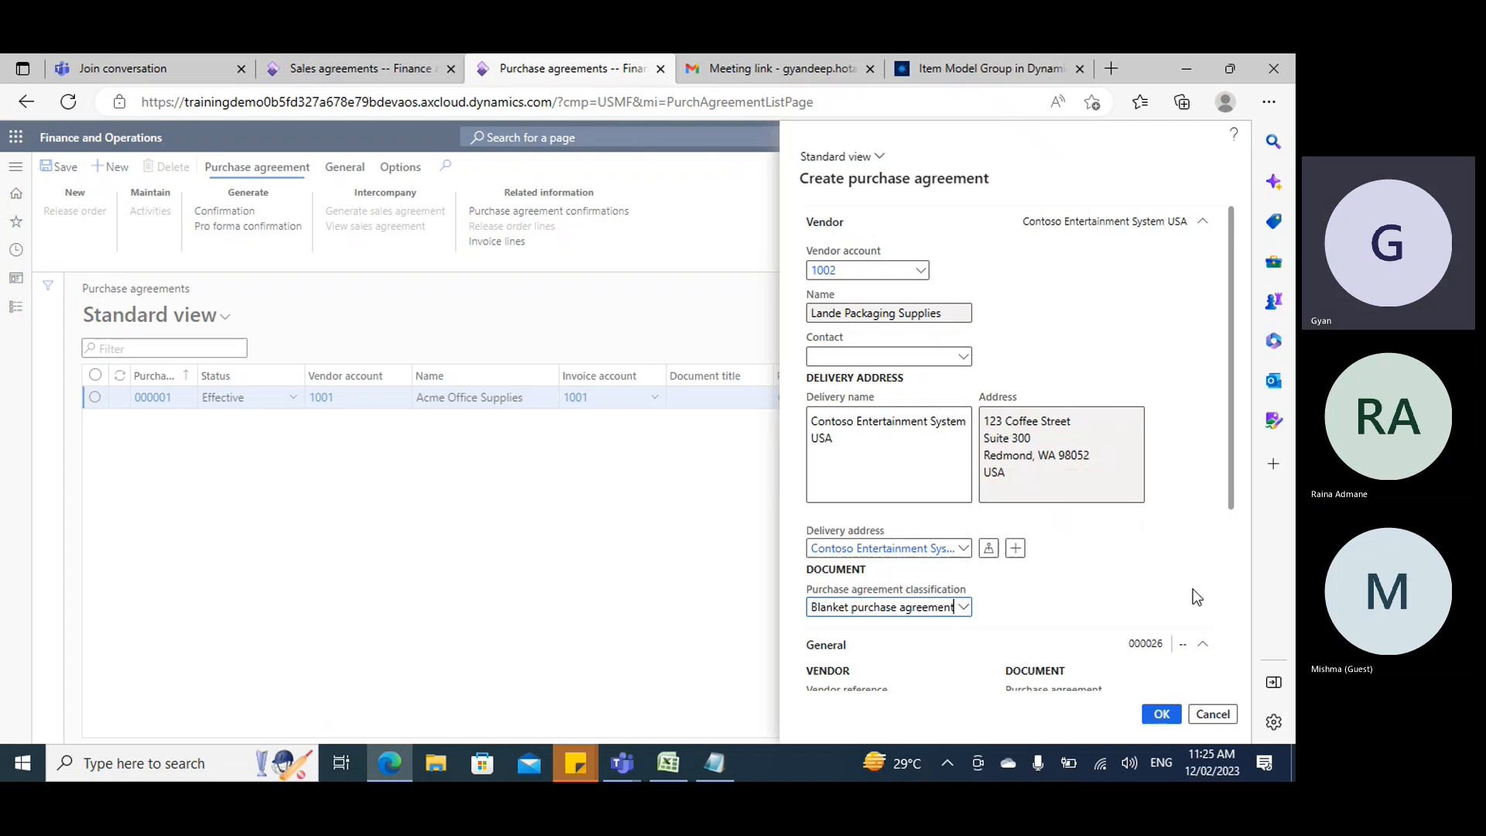
# Choose Product quantity commitment as the default commitment and create the purchase agreement.
pyautogui.scroll(-3, 1164, 456)
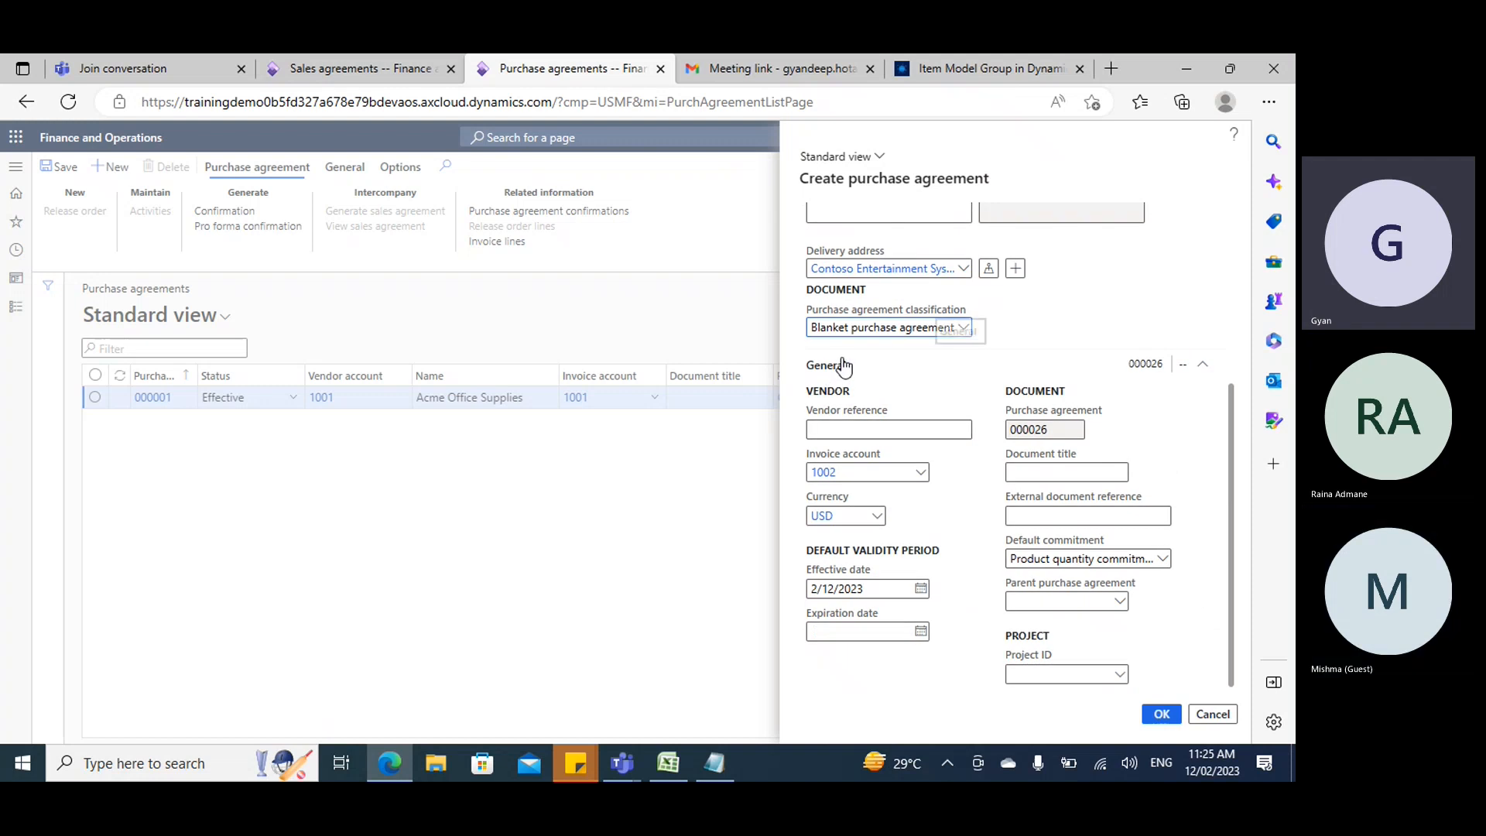
pyautogui.scroll(3, 886, 283)
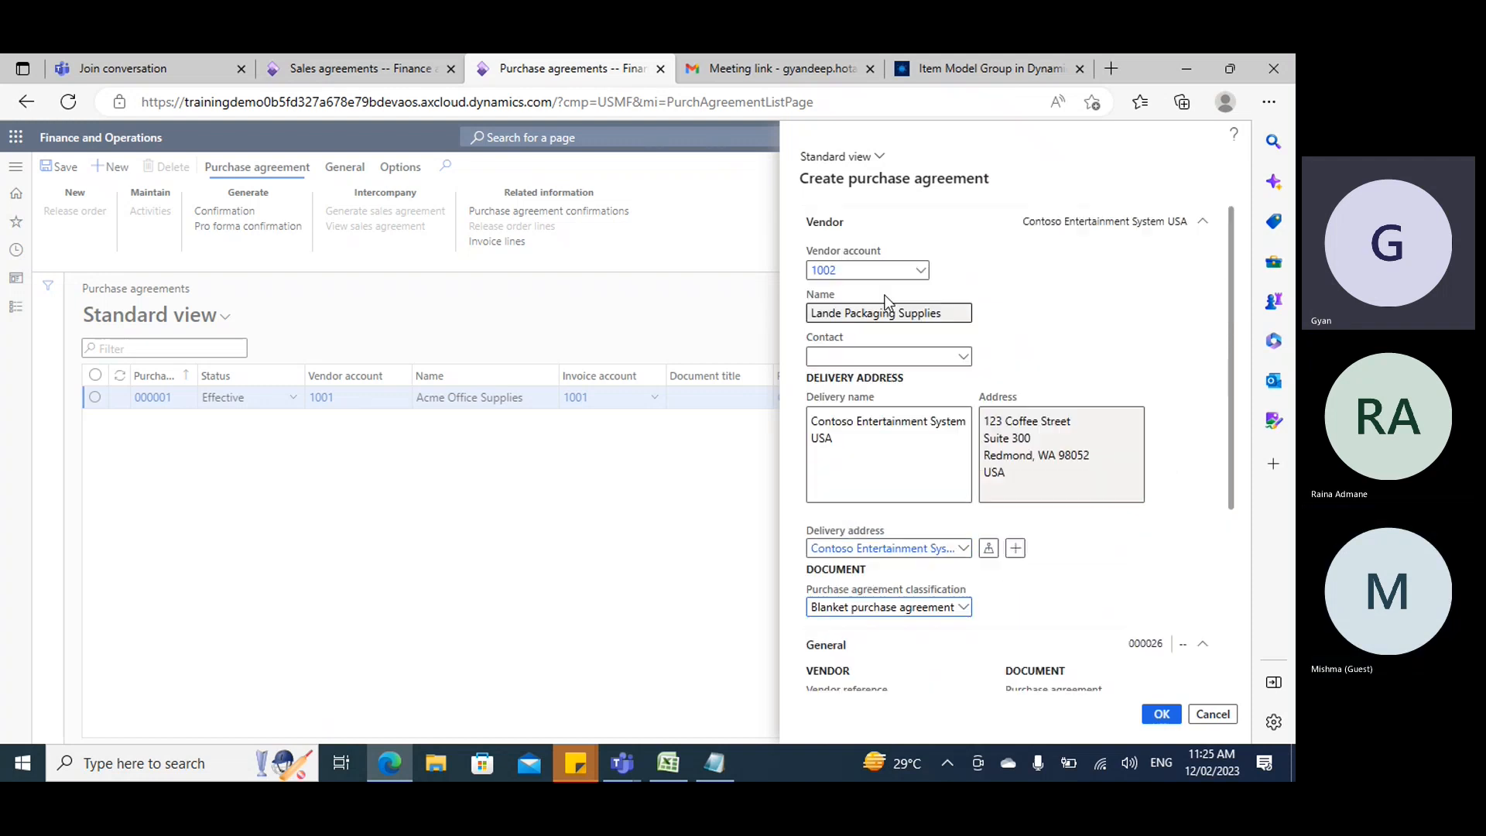
pyautogui.scroll(-3, 1132, 540)
pyautogui.click(1162, 561)
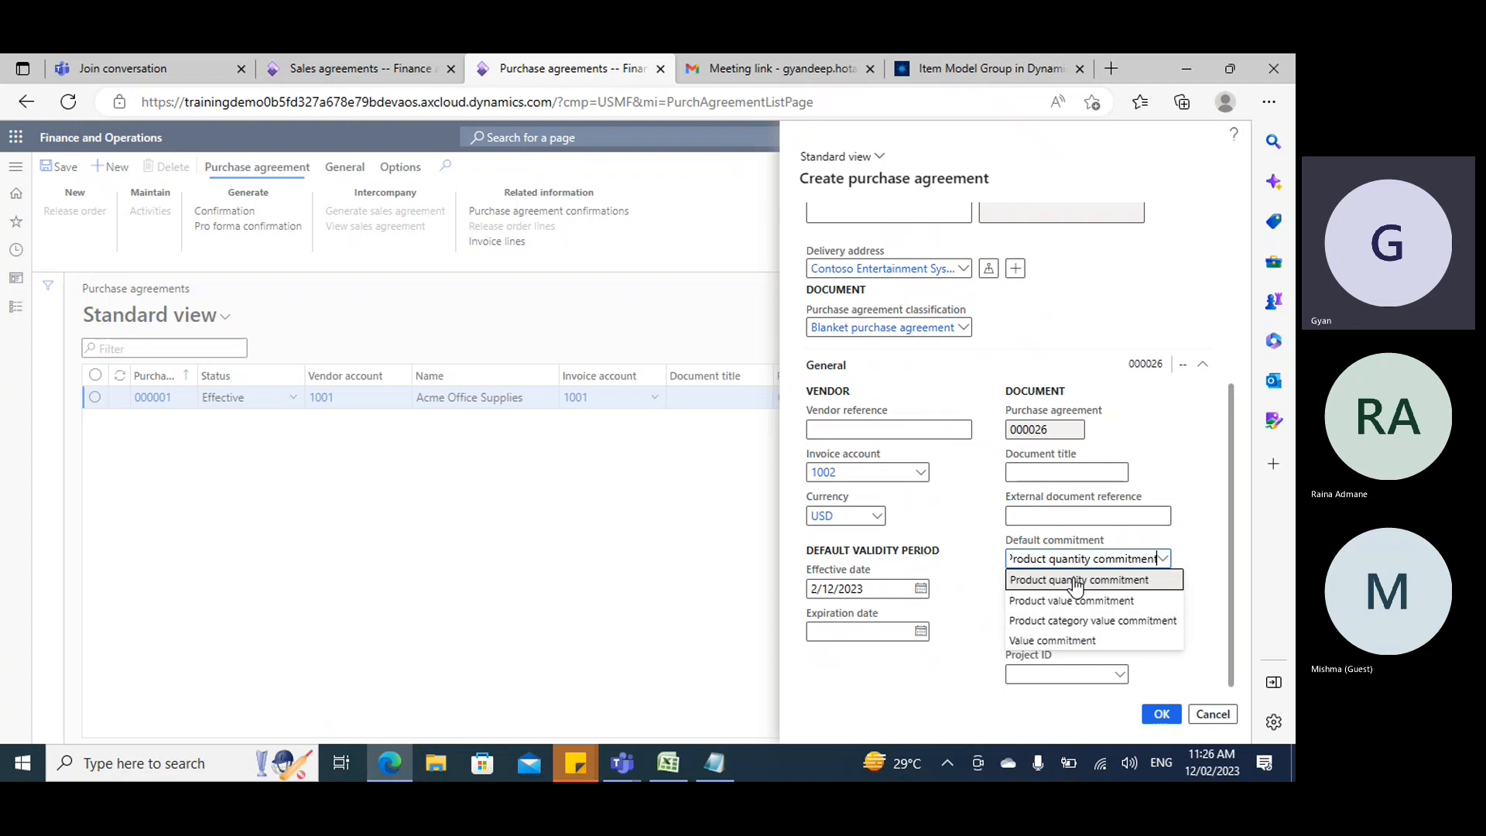
pyautogui.click(1092, 588)
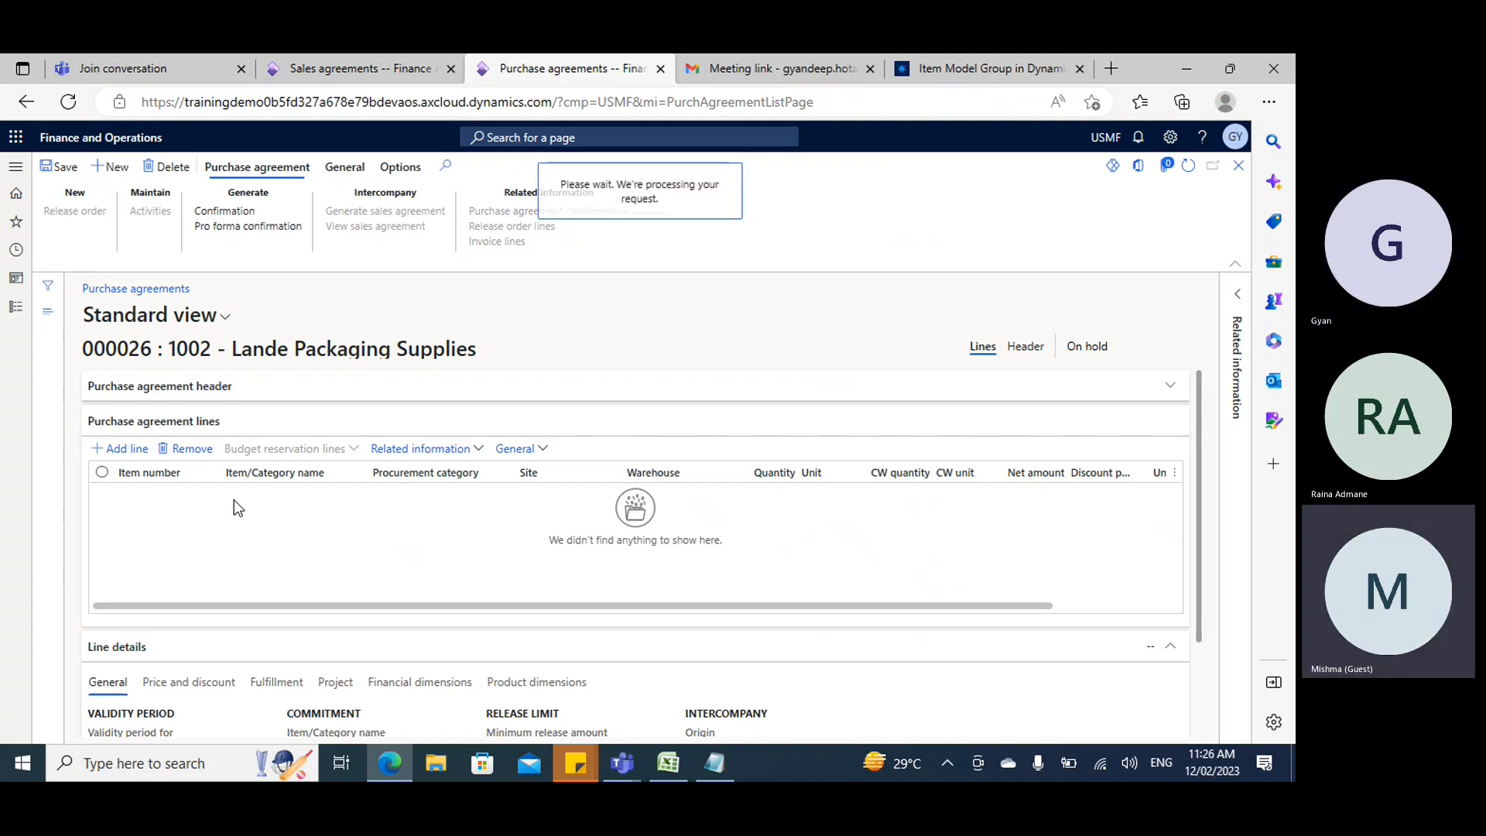
# Add a purchase agreement line for item A0001 with a quantity of 10.
pyautogui.write('a0001')
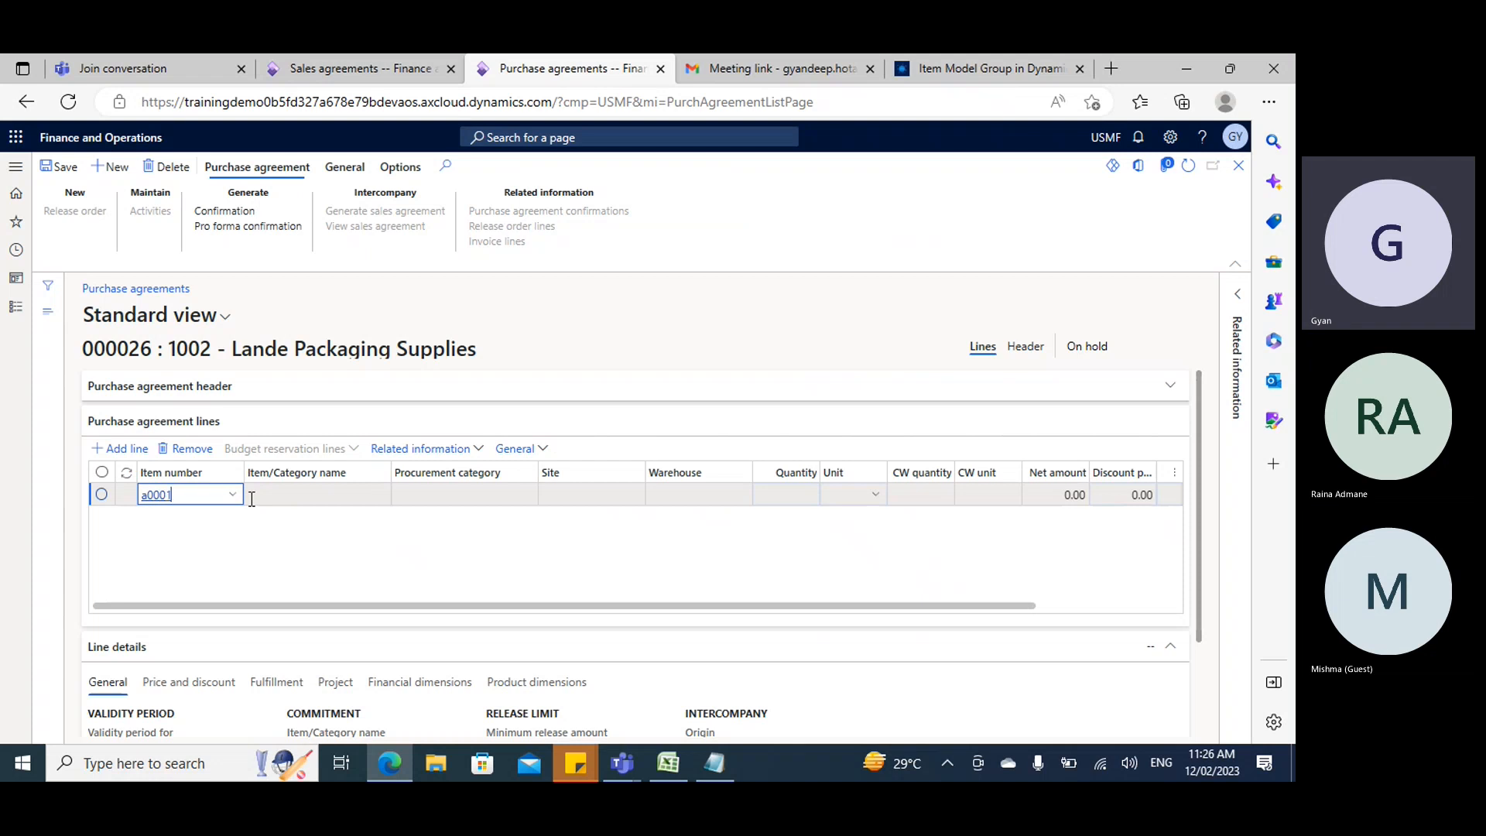
pyautogui.press('Tab')
pyautogui.press('Tab')
pyautogui.press('Tab')
pyautogui.press('Tab')
pyautogui.press('Tab')
pyautogui.write('10')
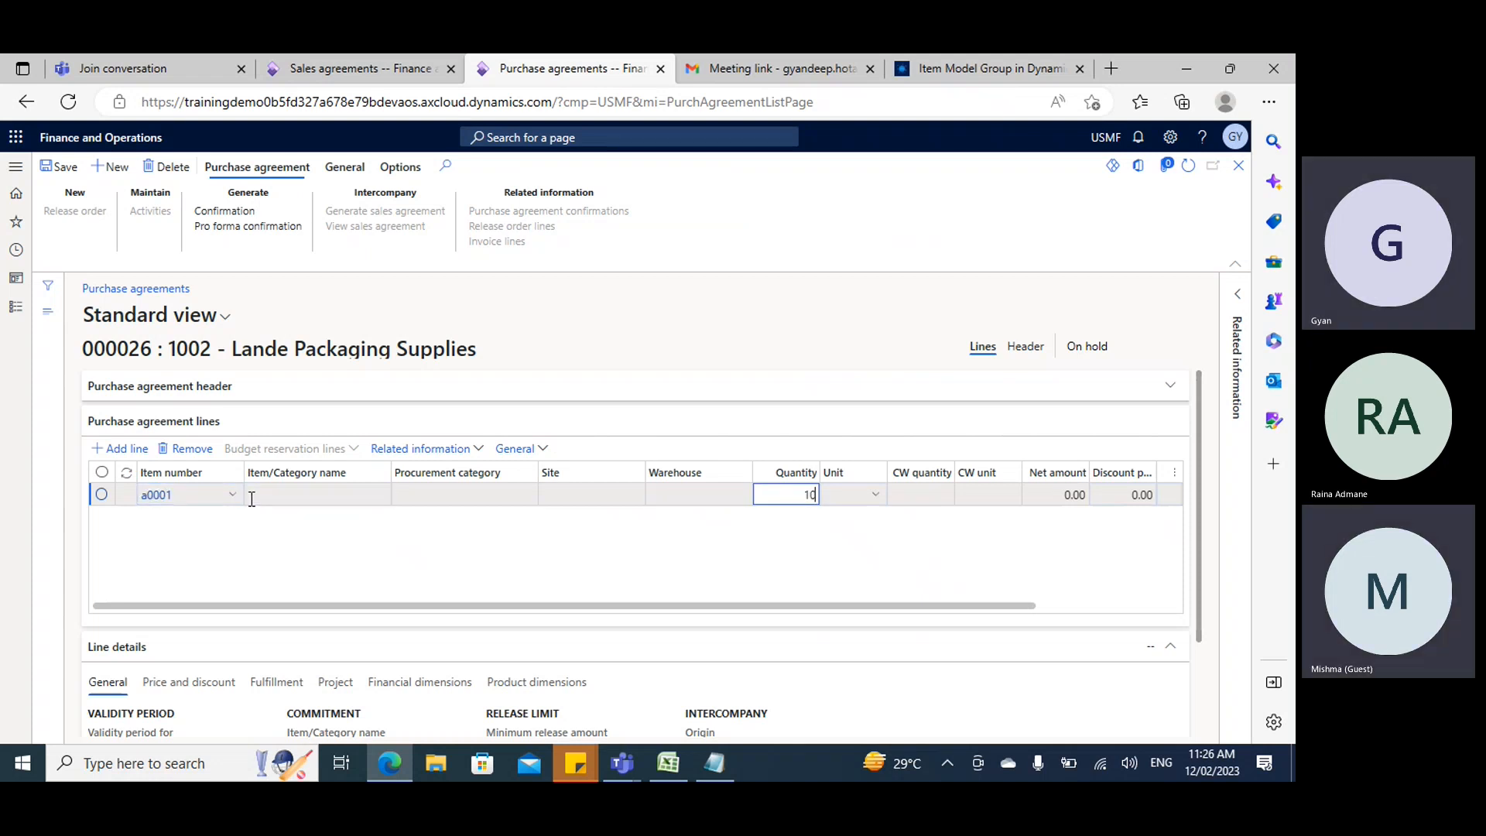
pyautogui.press('Tab')
pyautogui.press('Tab')
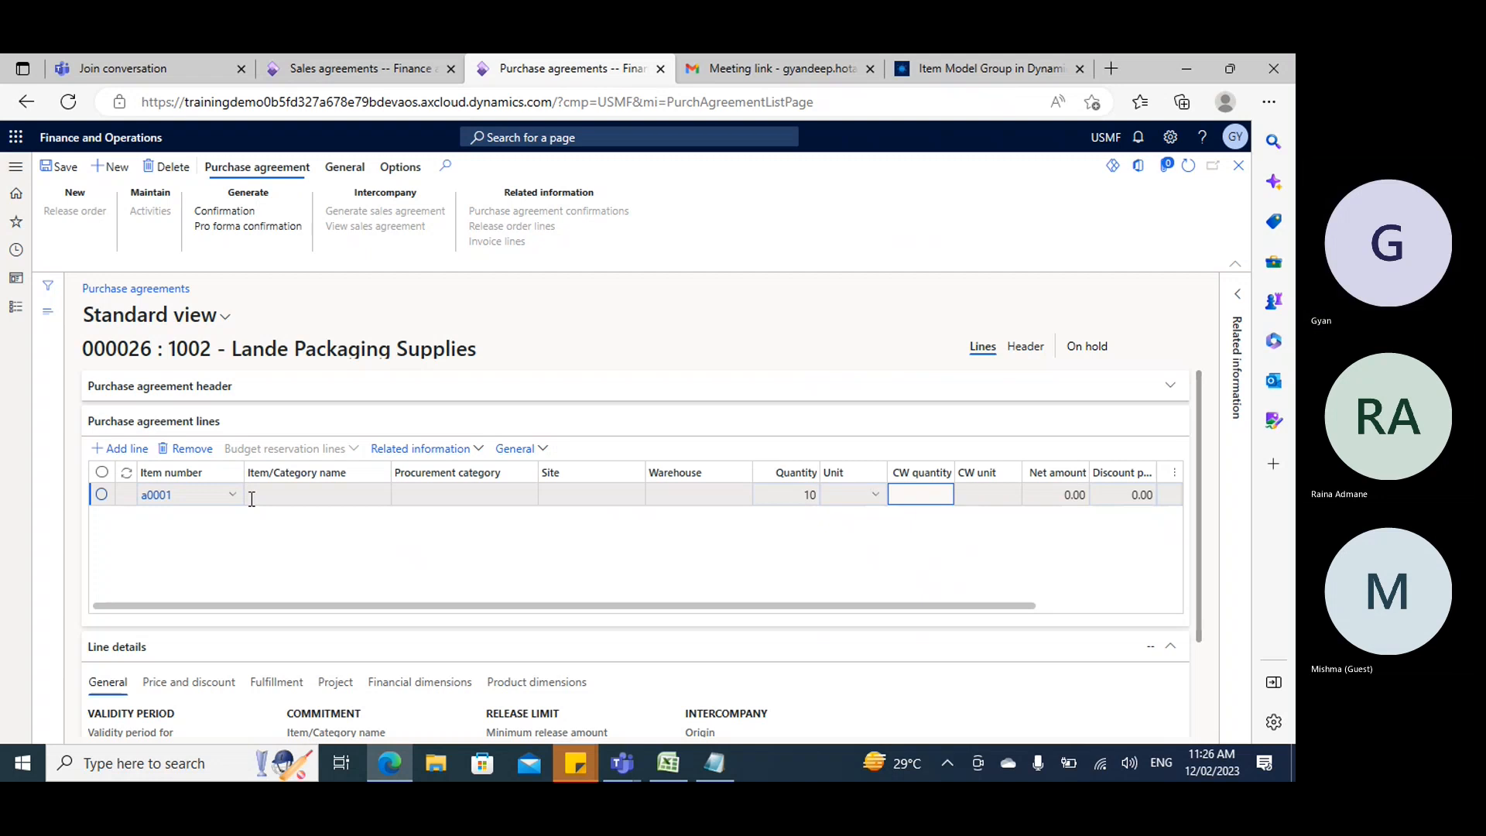
pyautogui.click(216, 500)
pyautogui.press('Tab')
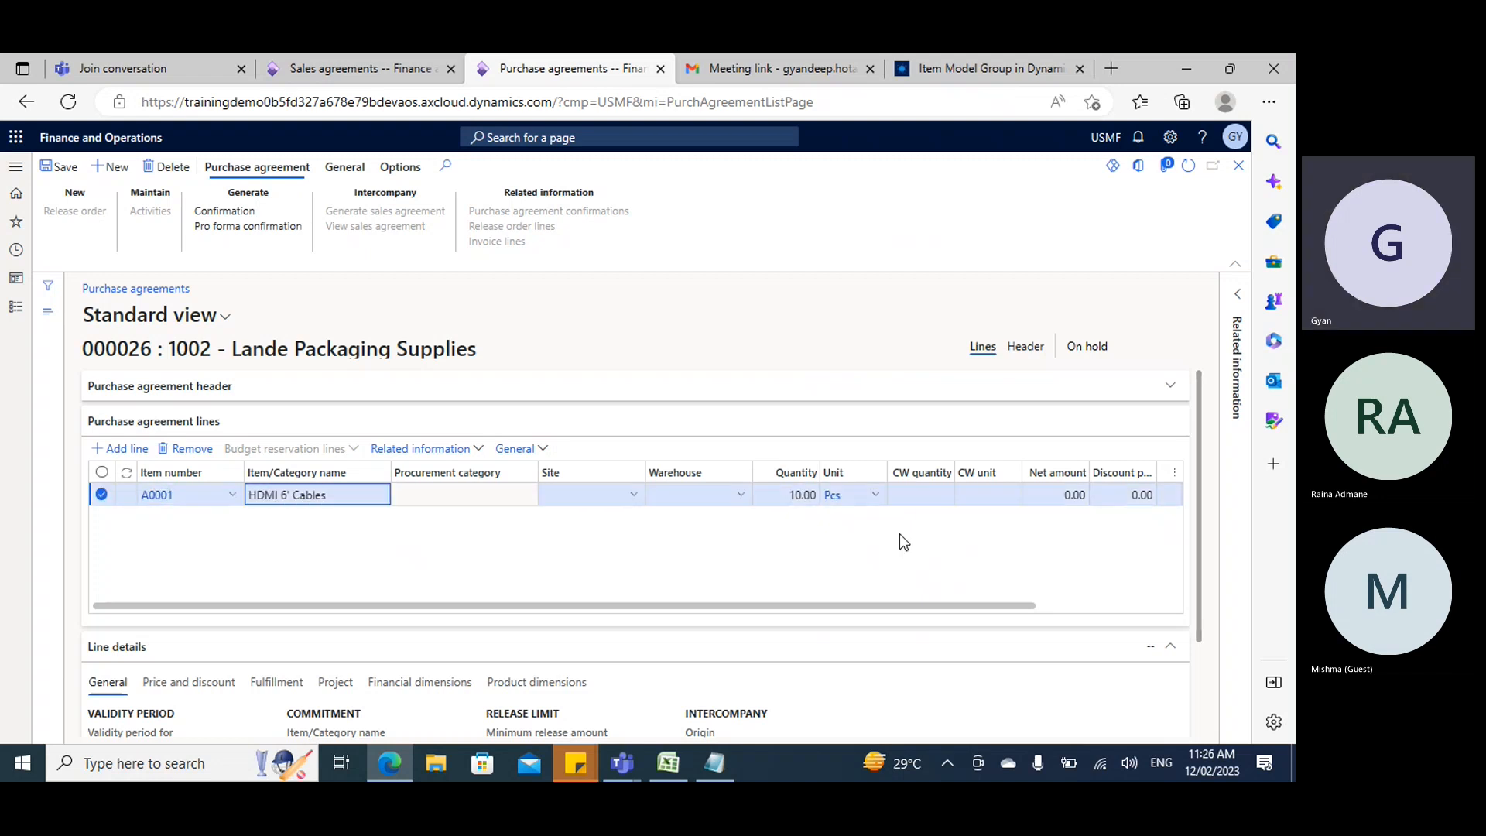
pyautogui.press('Tab')
# Set the unit price of the A0001 agreement line to 100 and check its quantity against the price.
pyautogui.click(1131, 494)
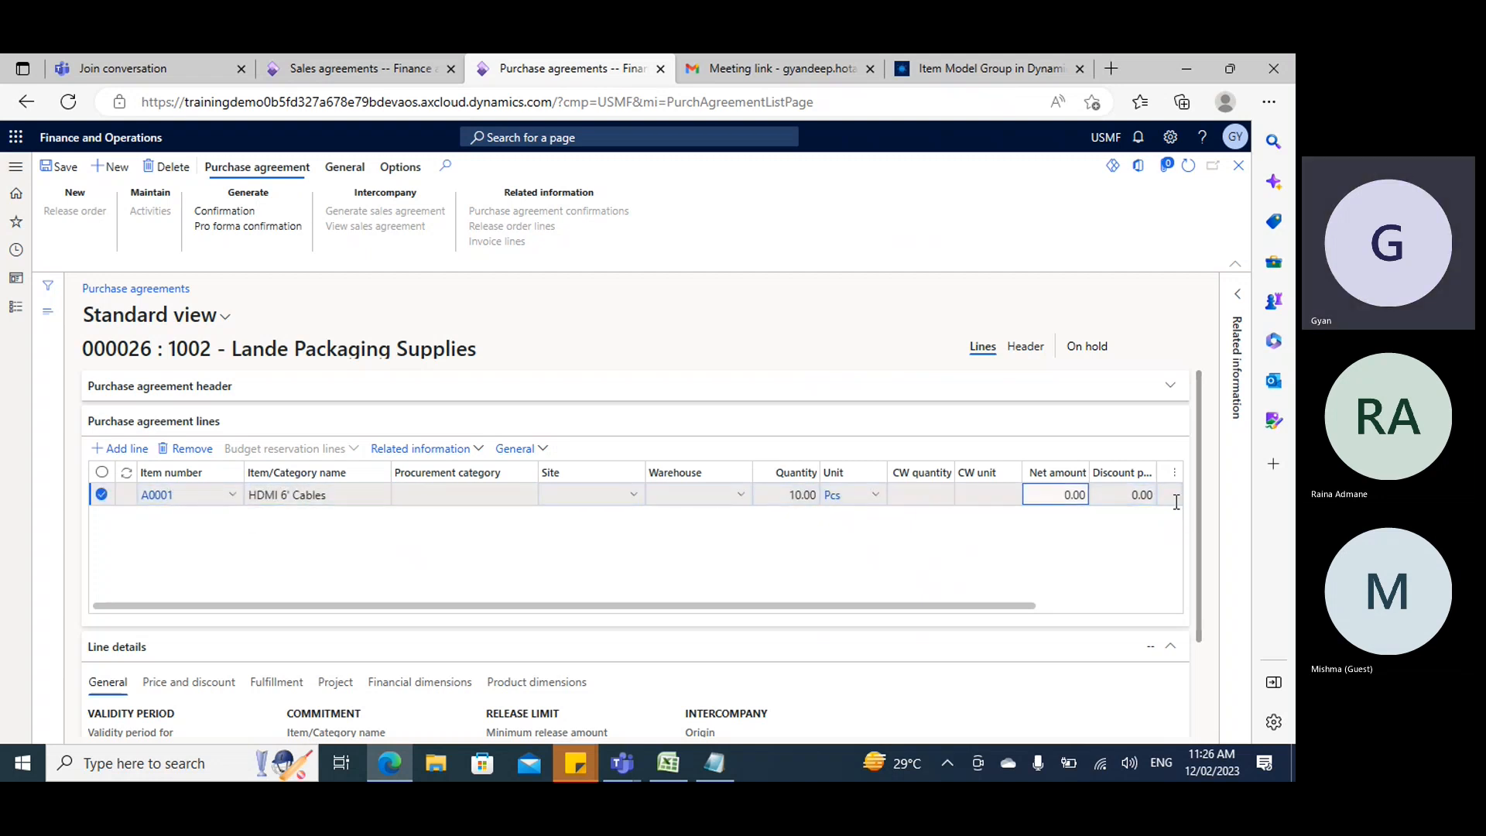
pyautogui.press('Tab')
pyautogui.press('Tab')
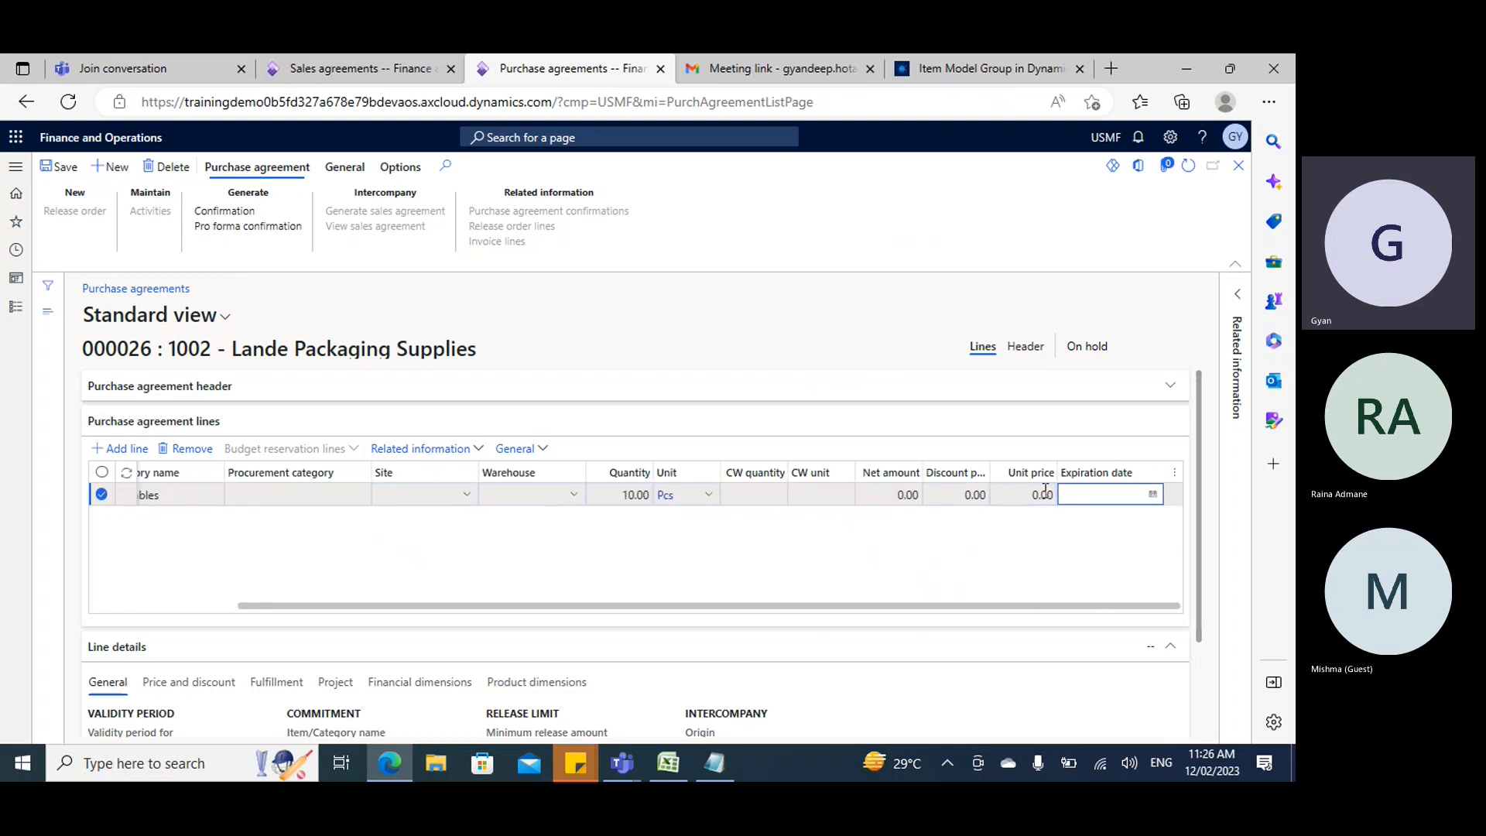
pyautogui.click(1041, 494)
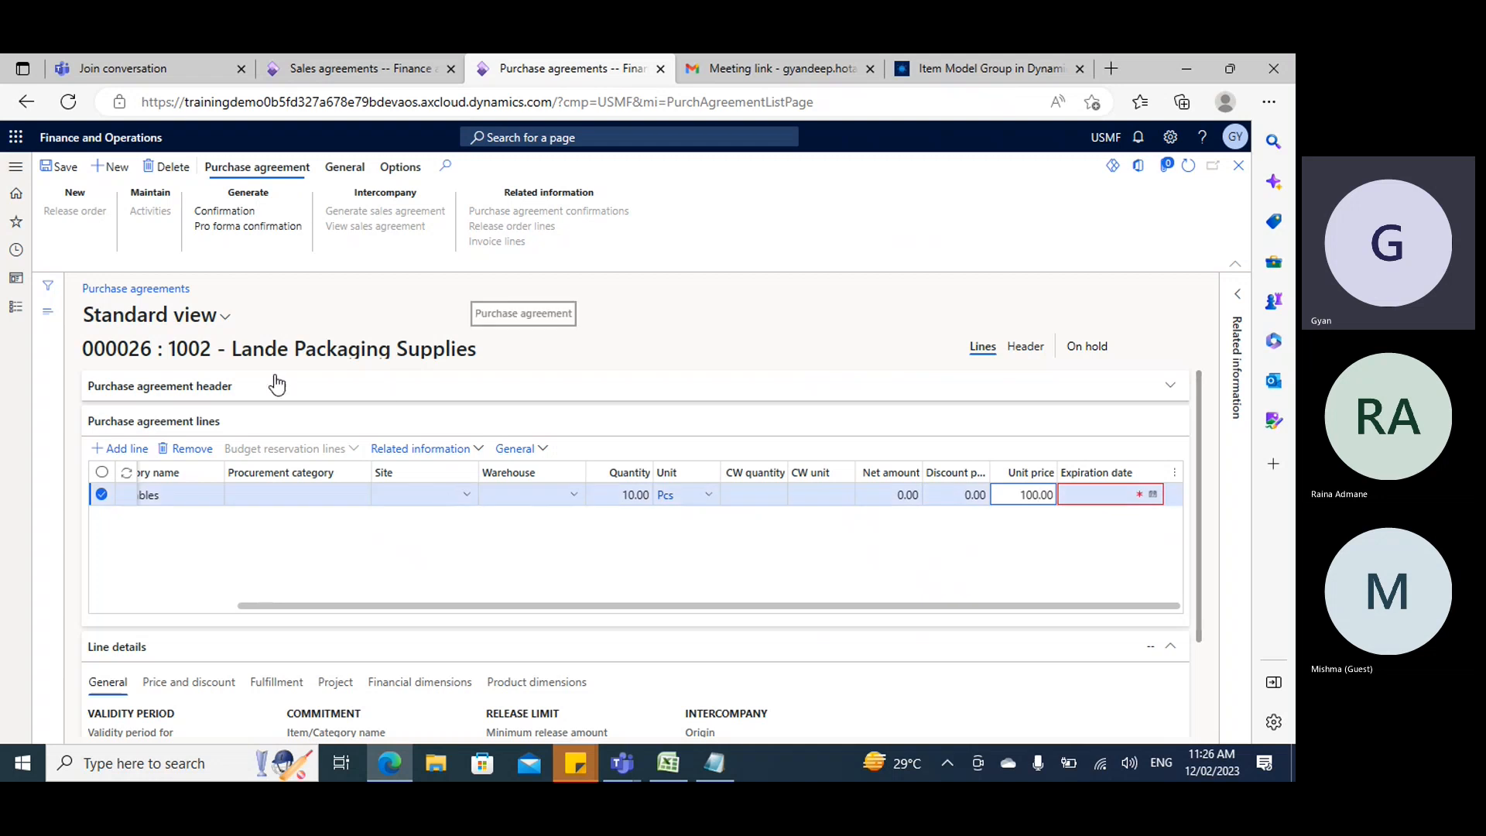
pyautogui.click(622, 494)
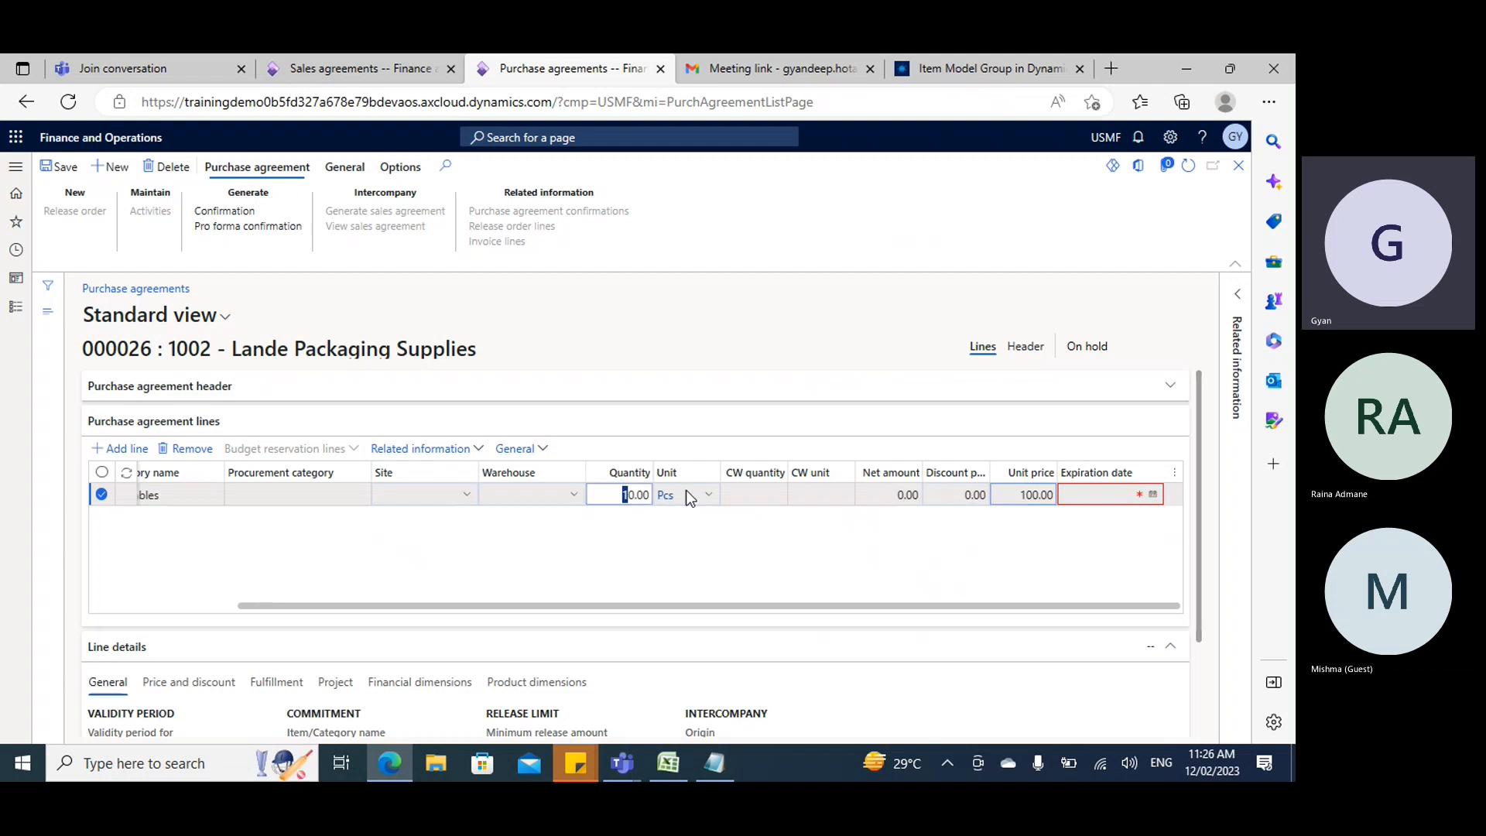
pyautogui.click(1034, 494)
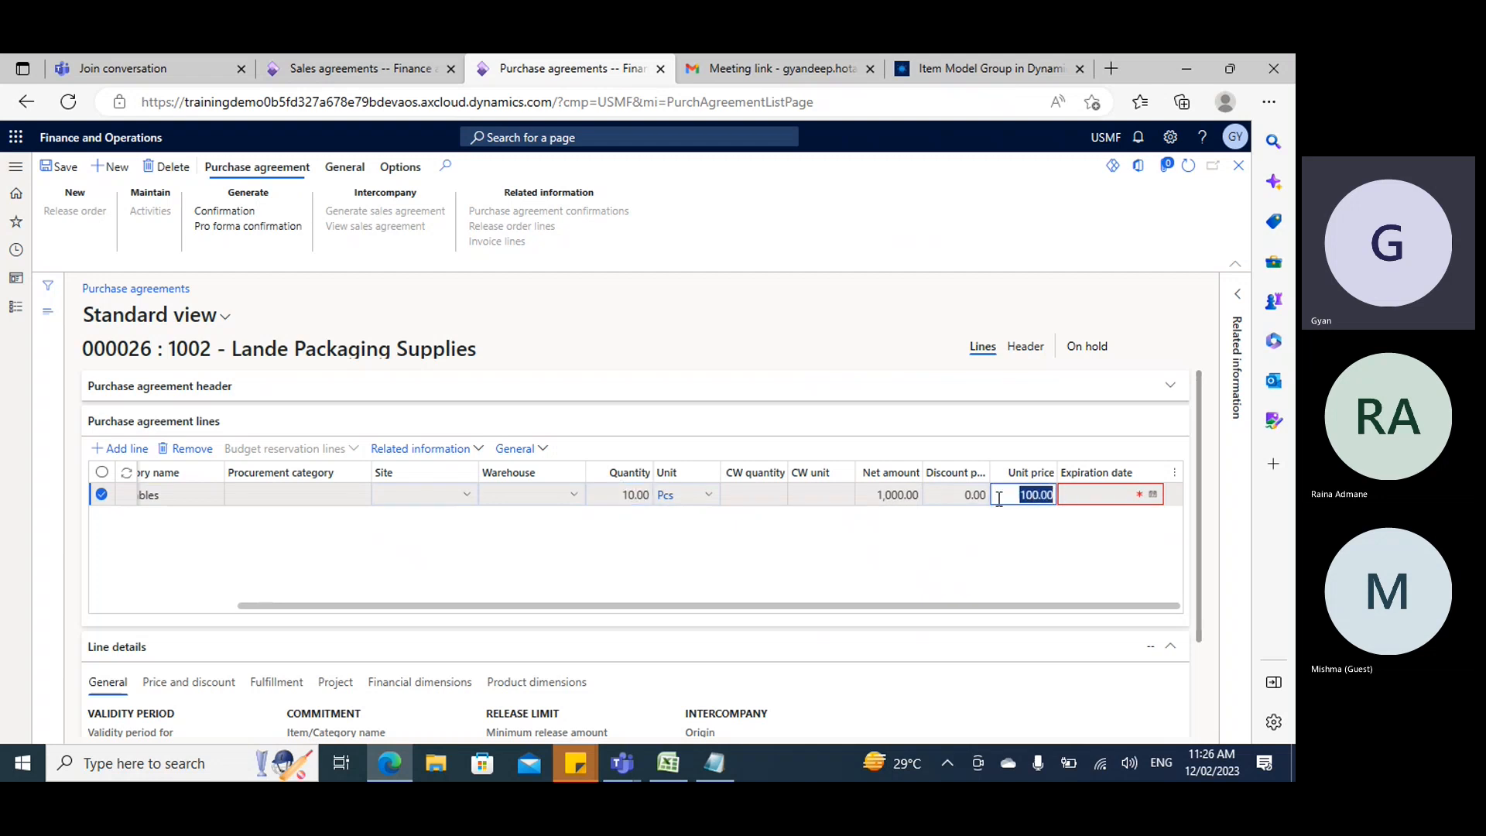
# Set the agreement line's expiration date to 2/28/2023 and save the purchase agreement.
pyautogui.click(1153, 495)
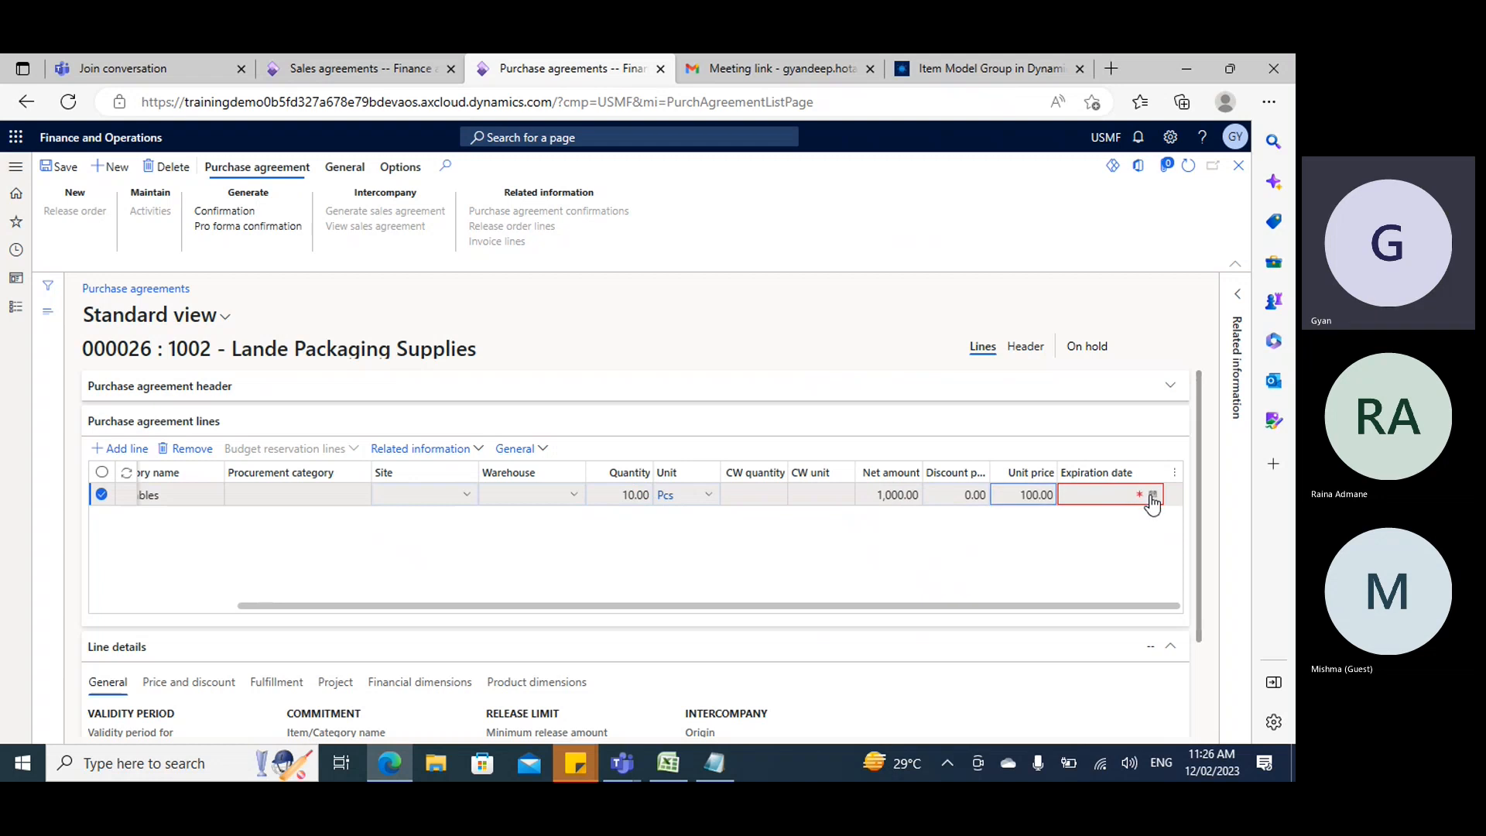
pyautogui.click(1152, 497)
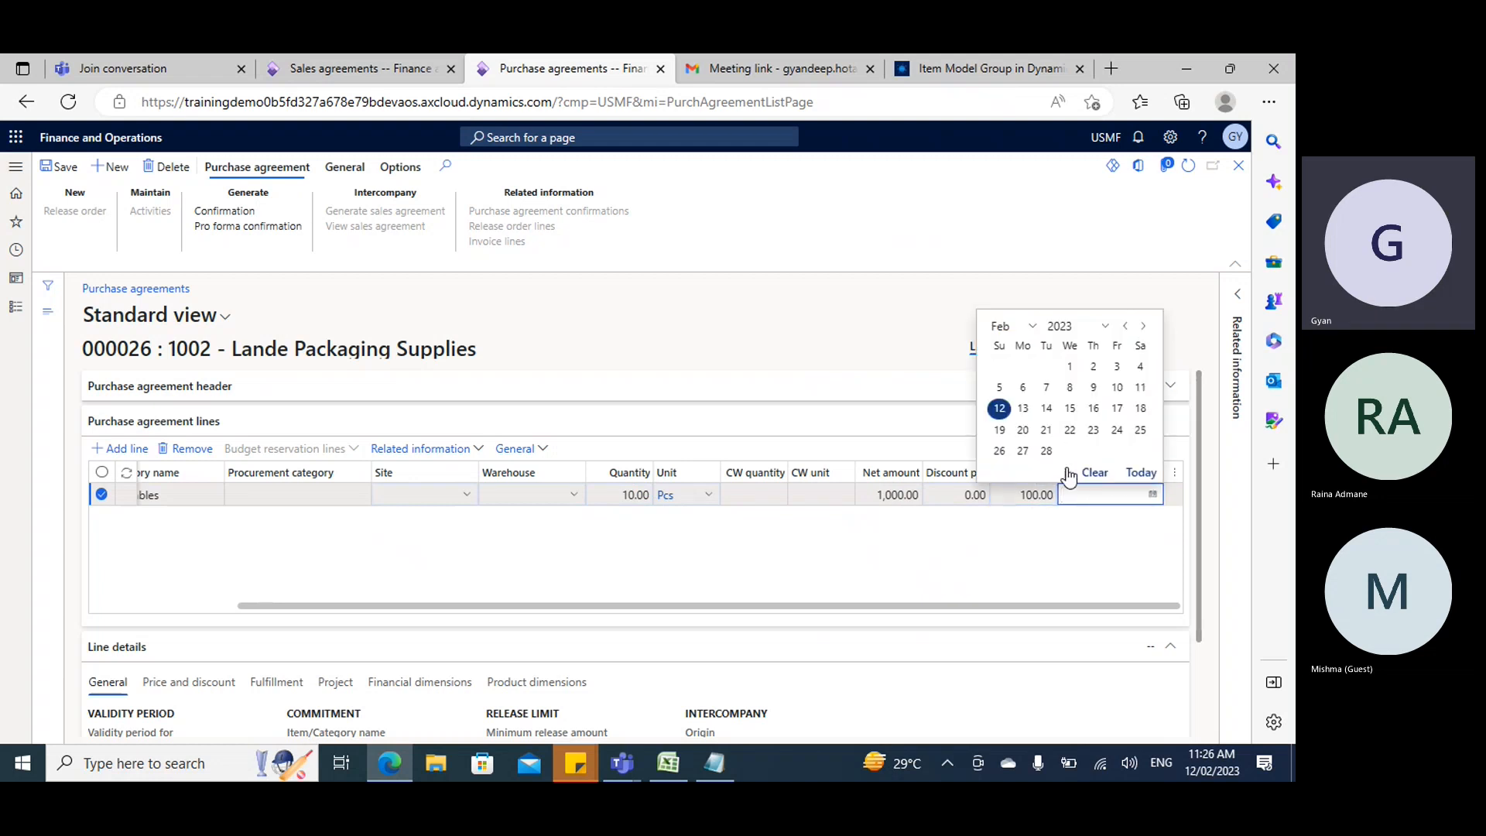
pyautogui.click(1046, 451)
pyautogui.click(69, 172)
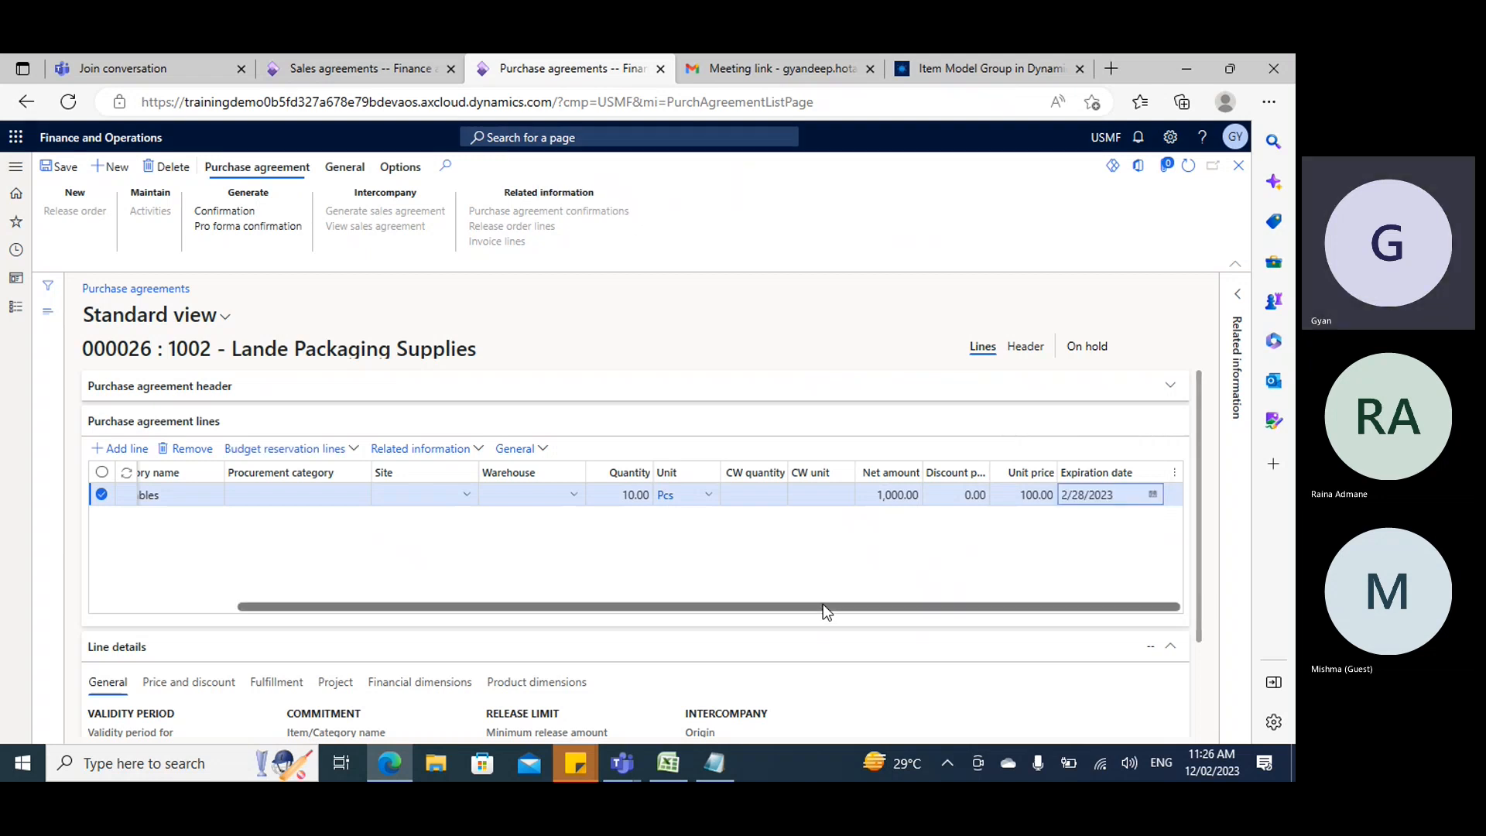
# Confirm the purchase agreement with the option to mark it as effective turned on, and check its status.
pyautogui.click(223, 212)
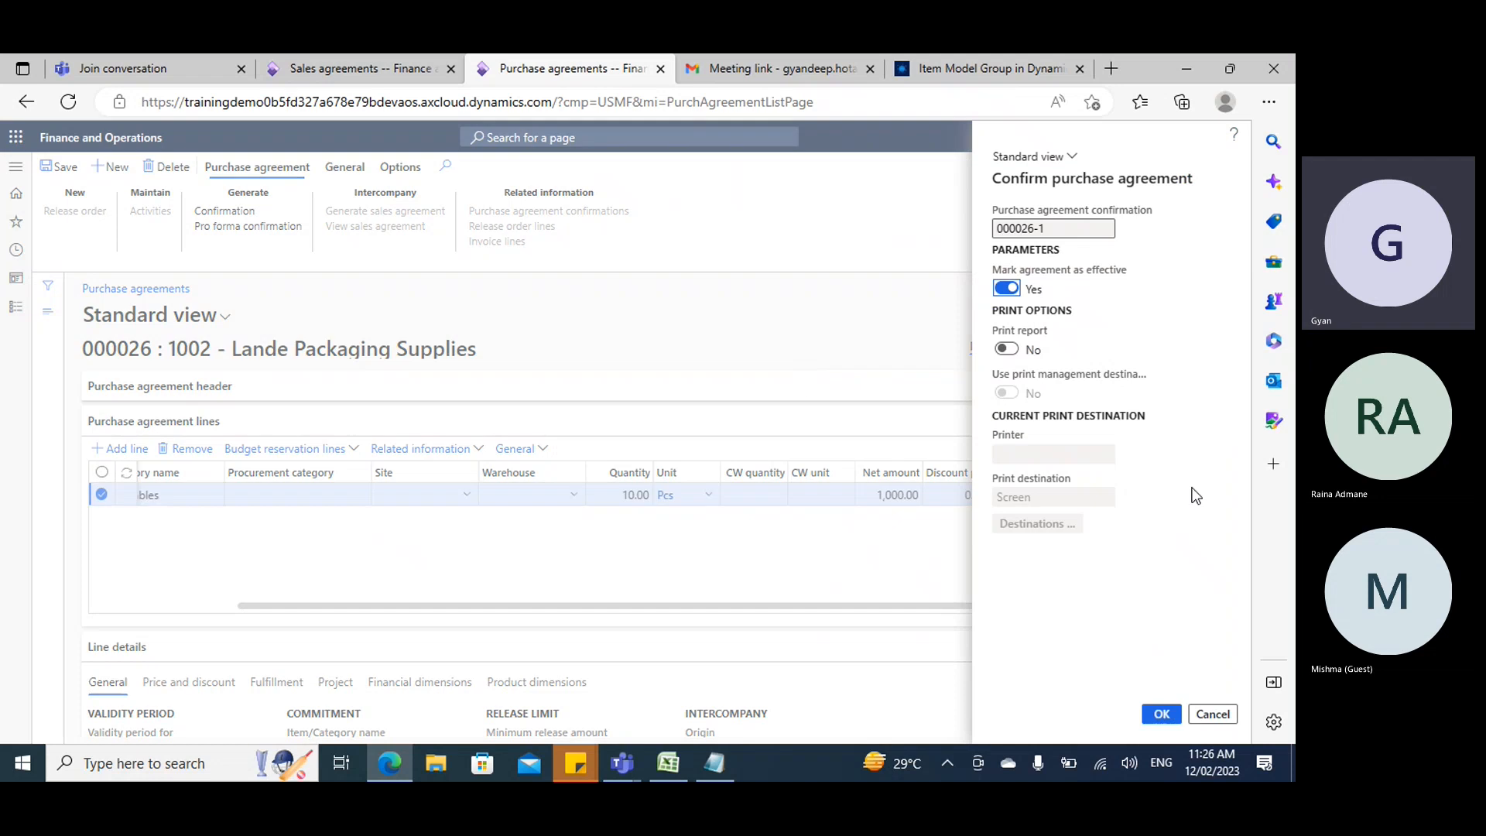
pyautogui.click(1161, 714)
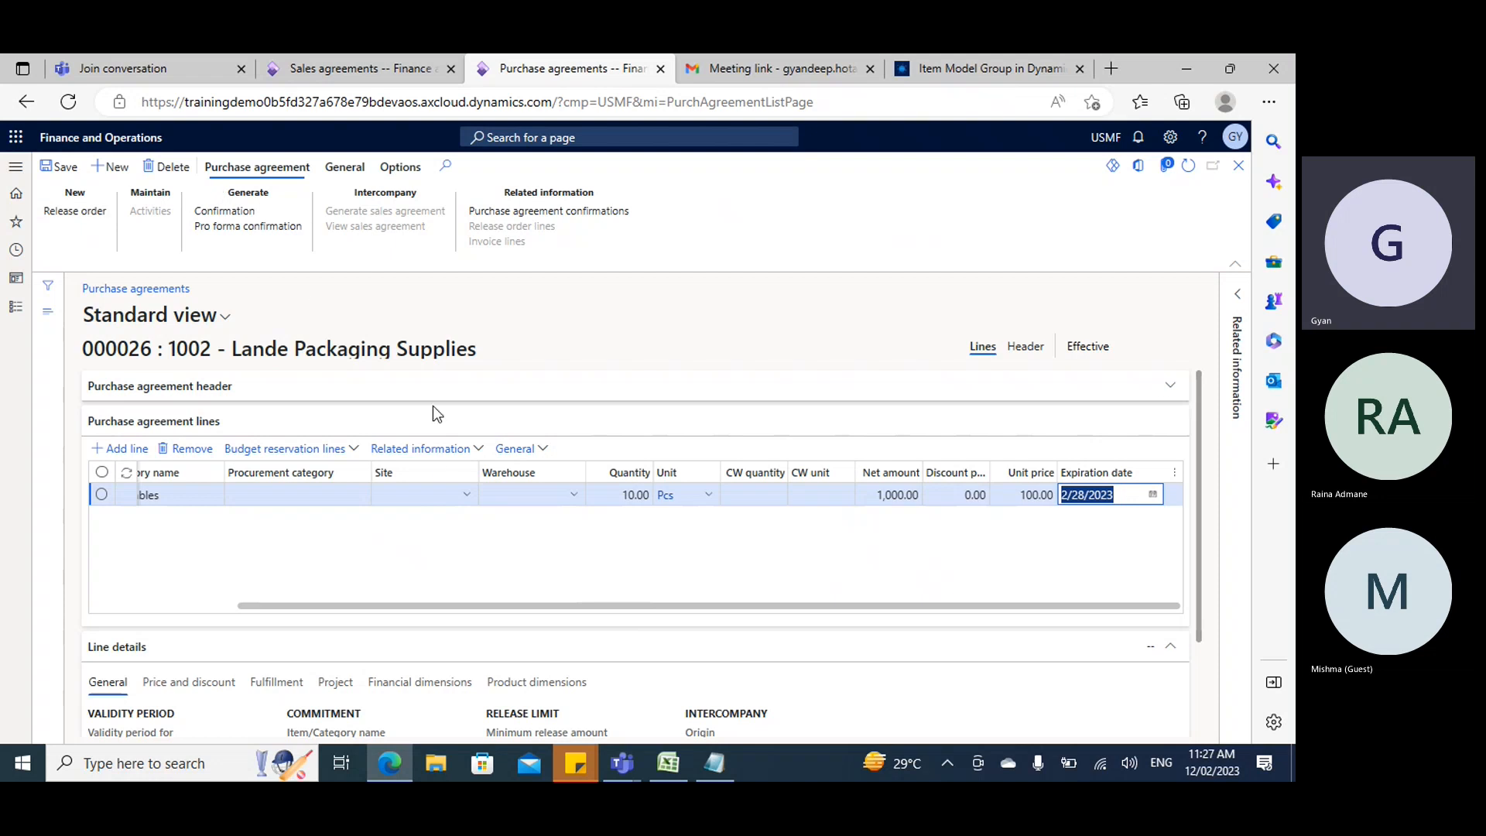
pyautogui.moveTo(1116, 346); pyautogui.dragTo(1066, 350)
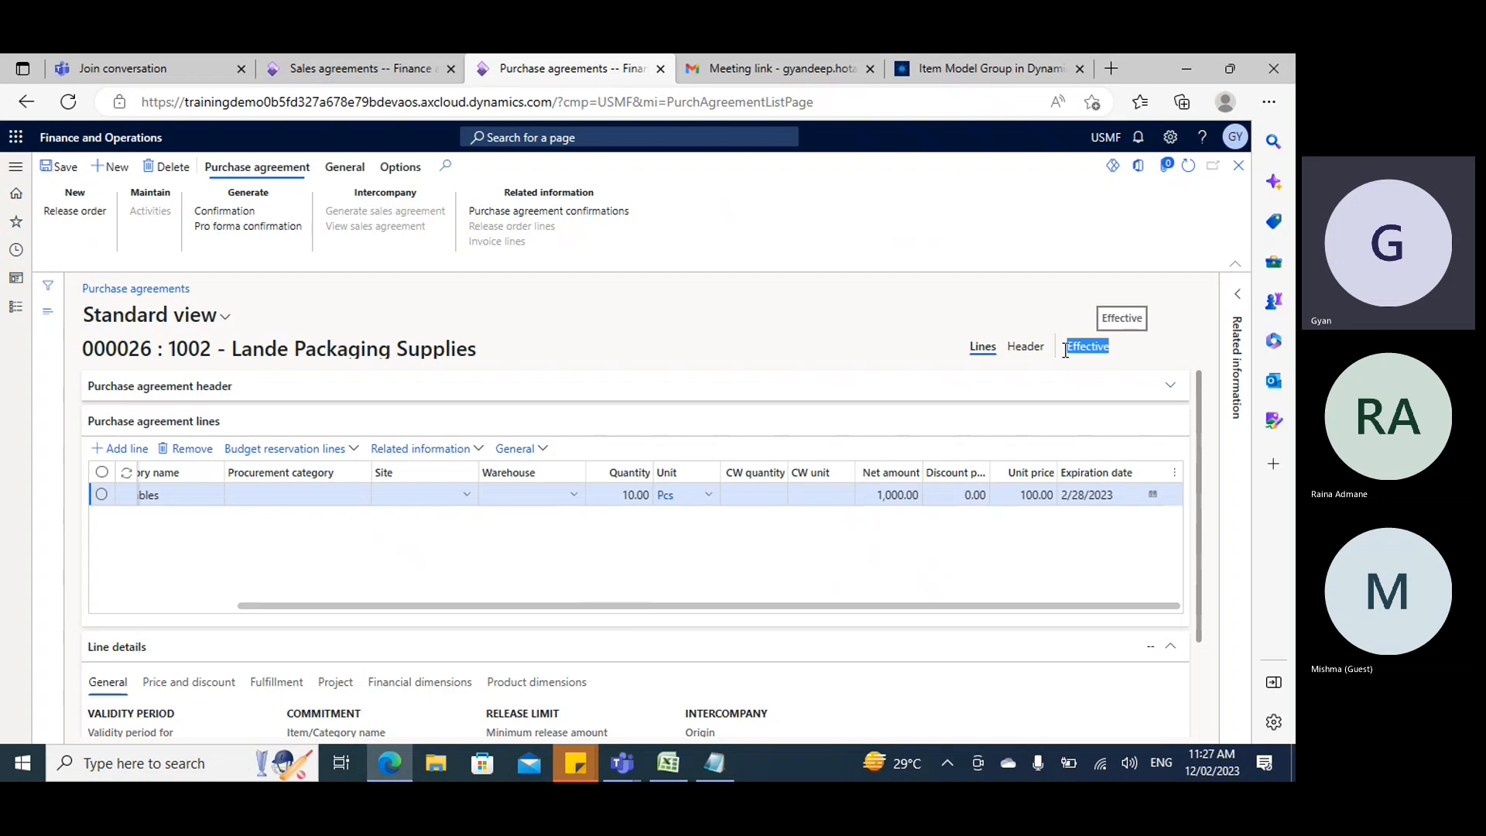
# Create a release order from the agreement for 9 pcs of item A0001 at warehouse 24.
pyautogui.click(62, 212)
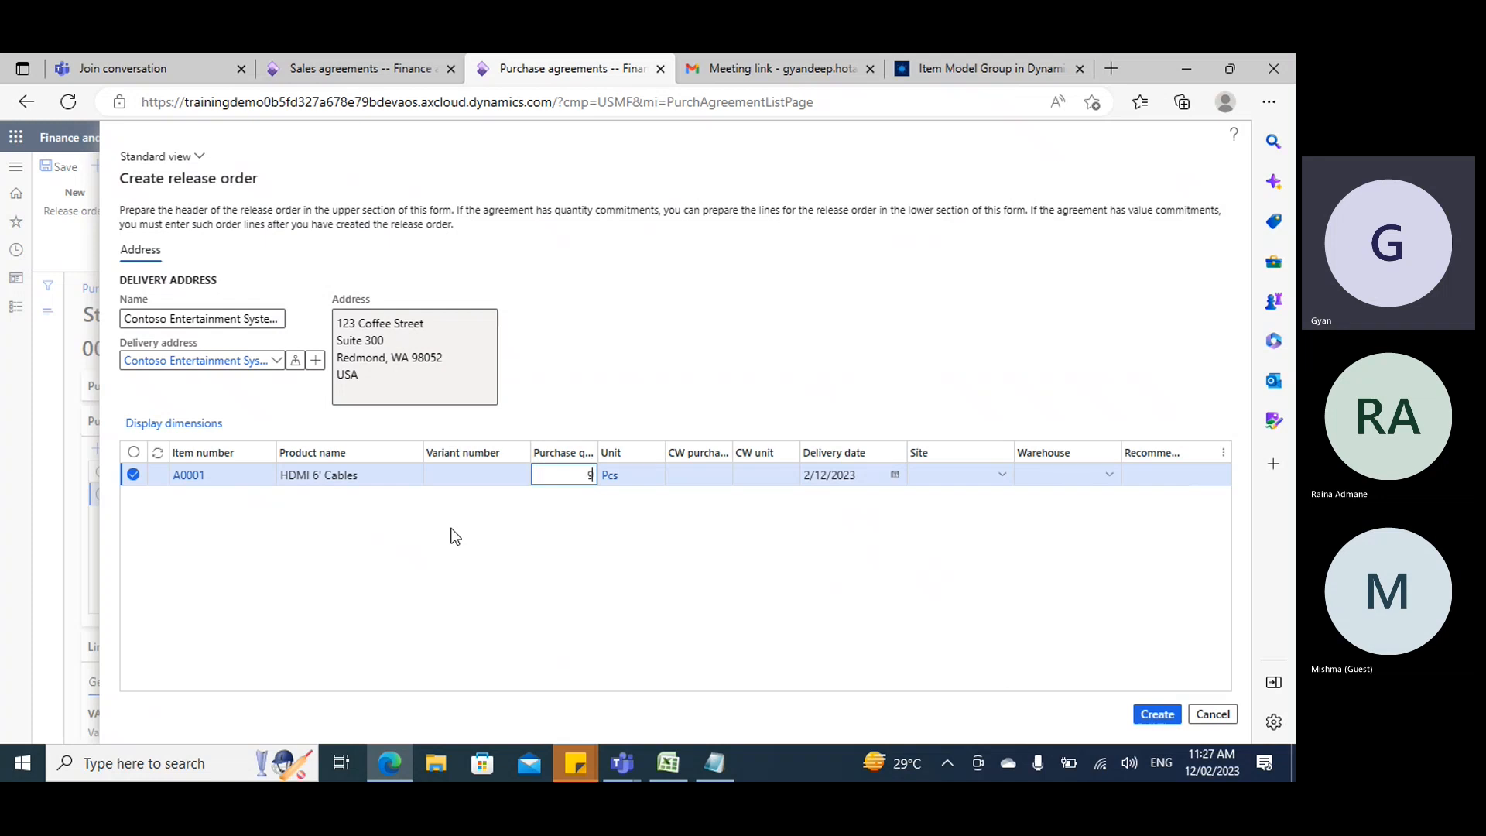
pyautogui.click(1153, 712)
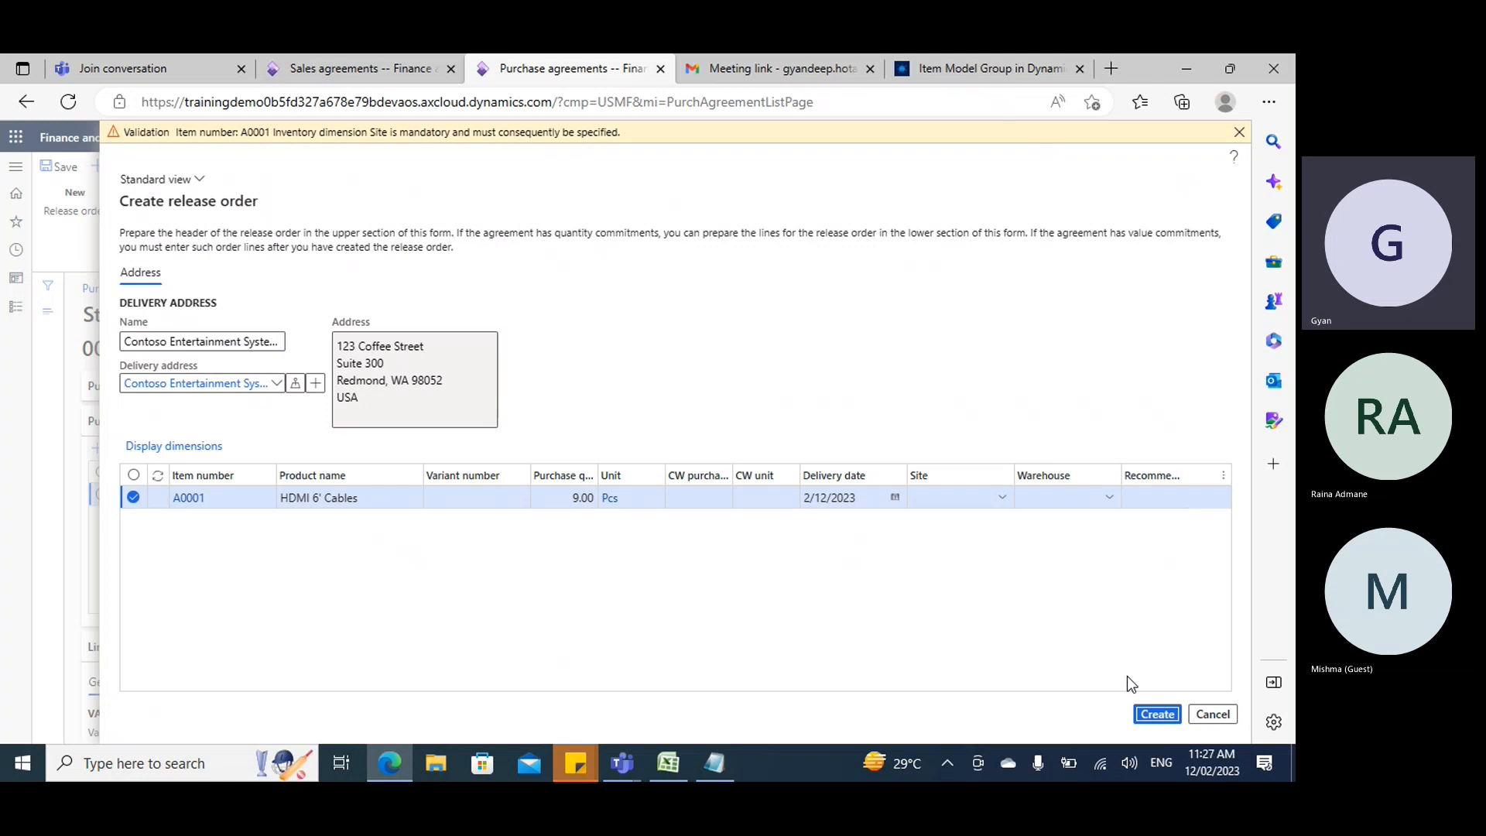
pyautogui.click(1072, 499)
pyautogui.write('24')
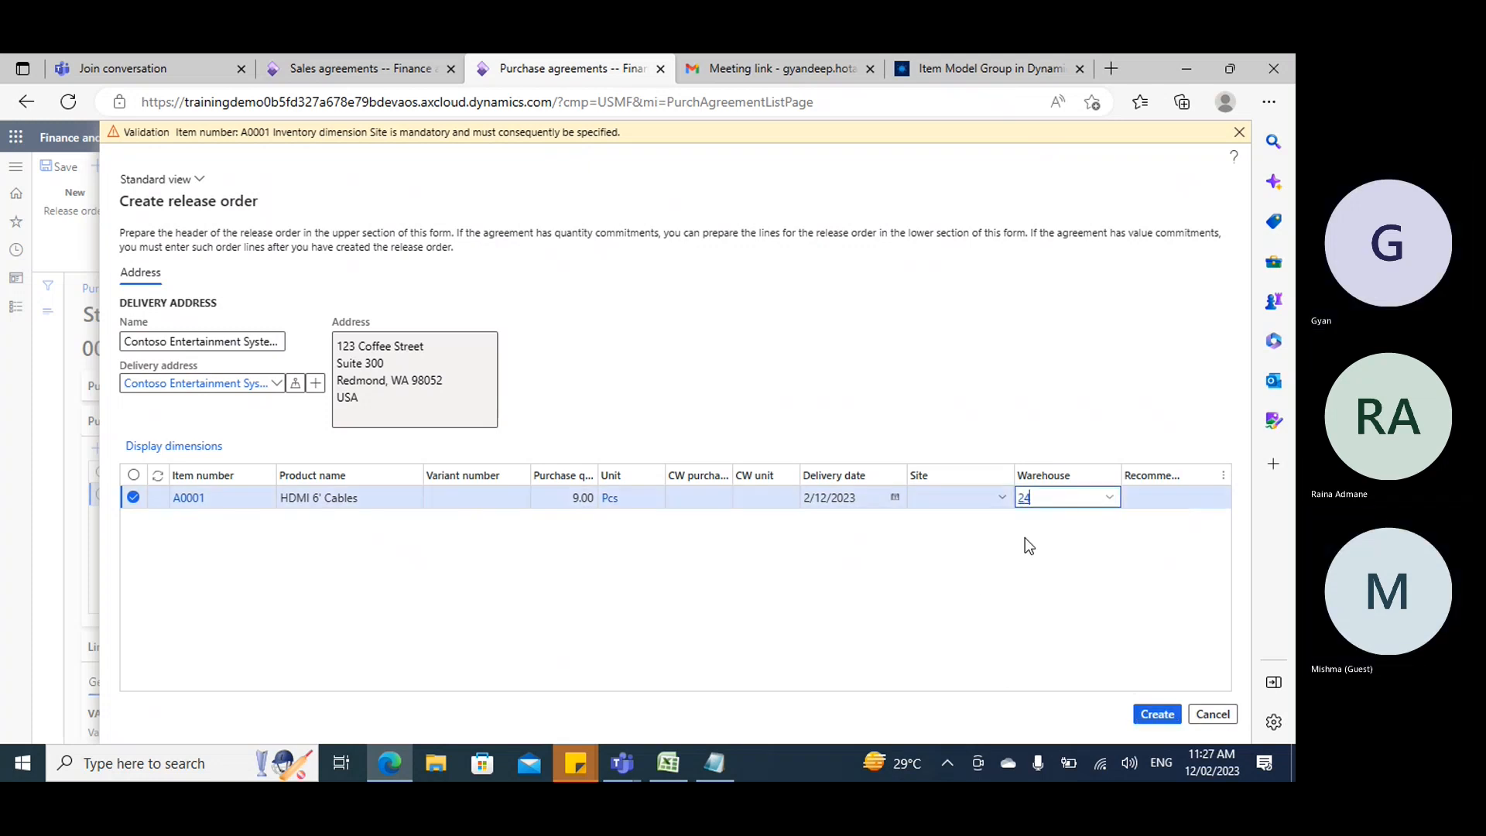
pyautogui.click(1126, 682)
pyautogui.click(1157, 713)
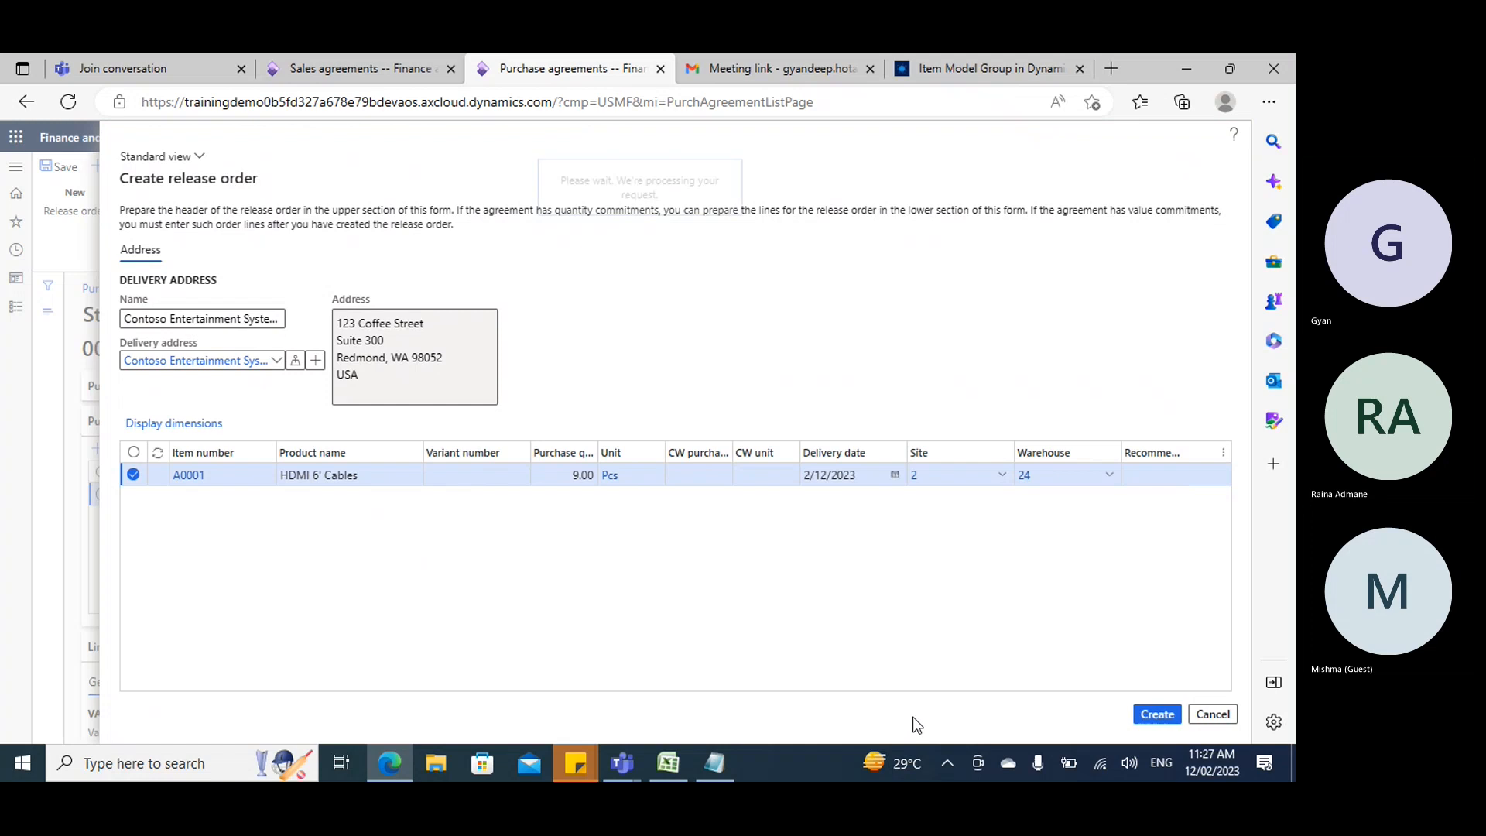
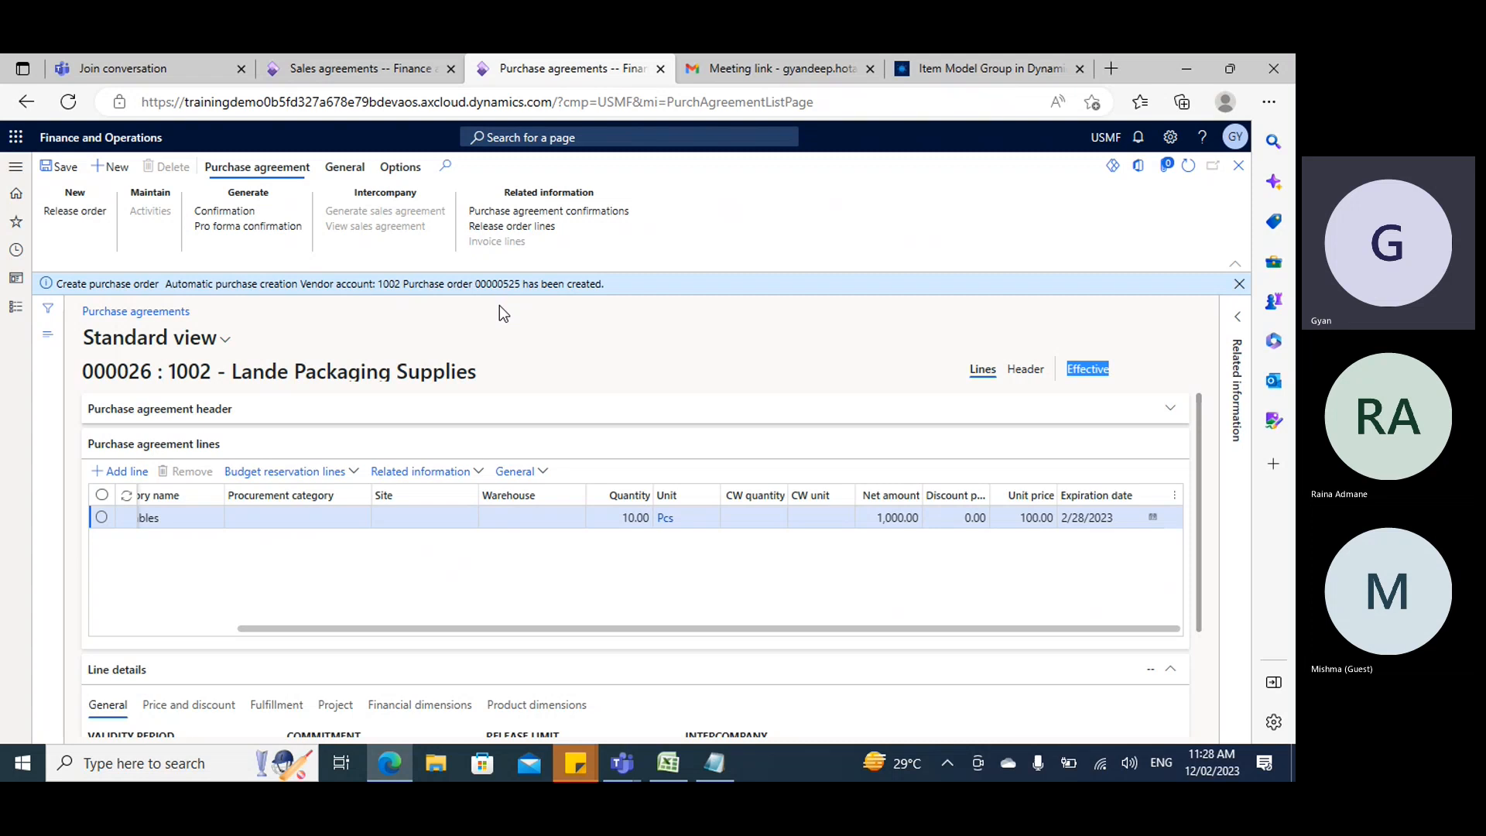
# Review the purchase agreement header, the line's committed quantity and the line's fulfillment details.
pyautogui.click(192, 410)
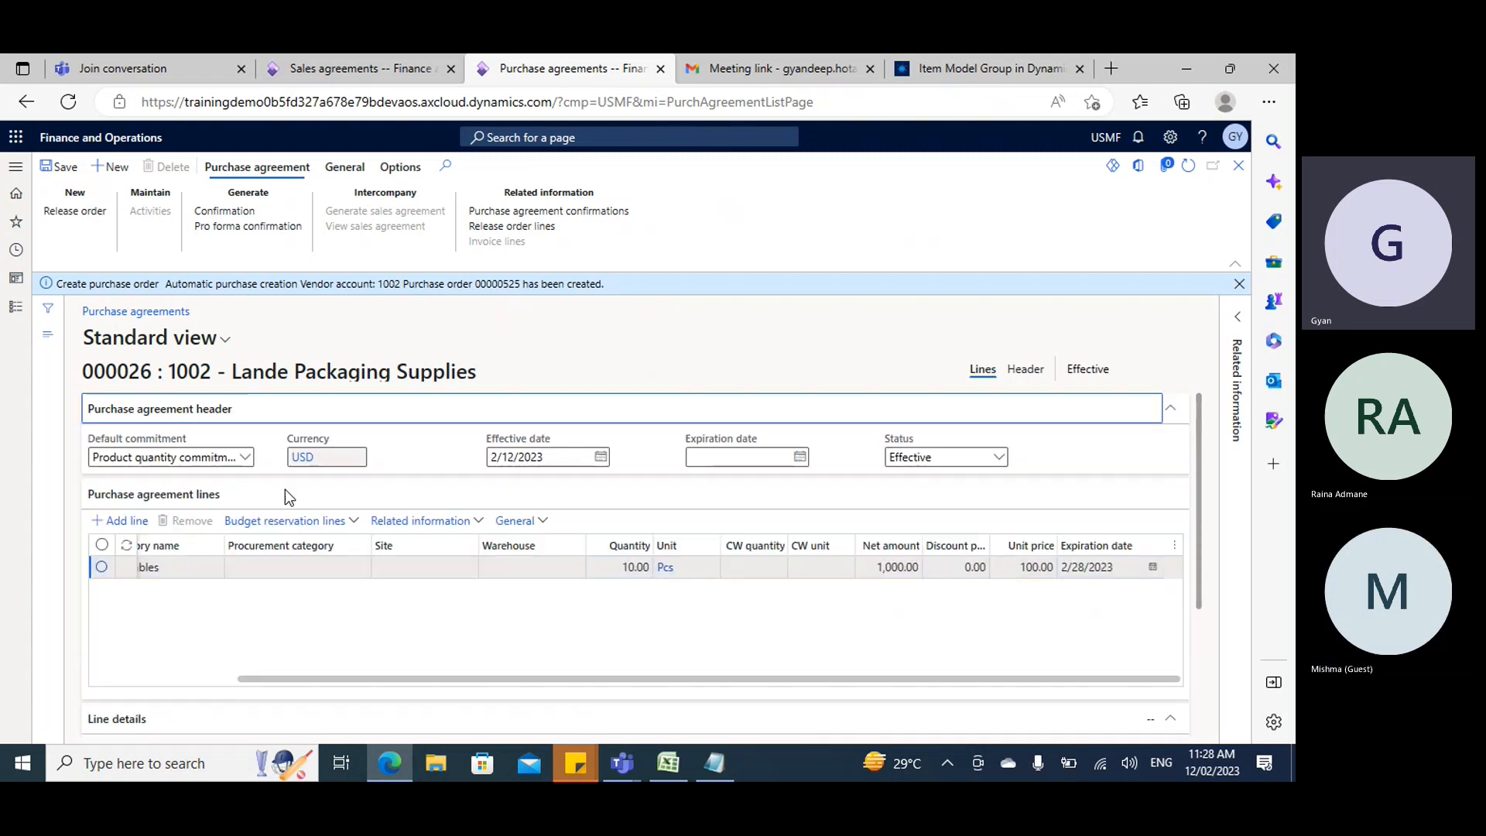
pyautogui.click(628, 567)
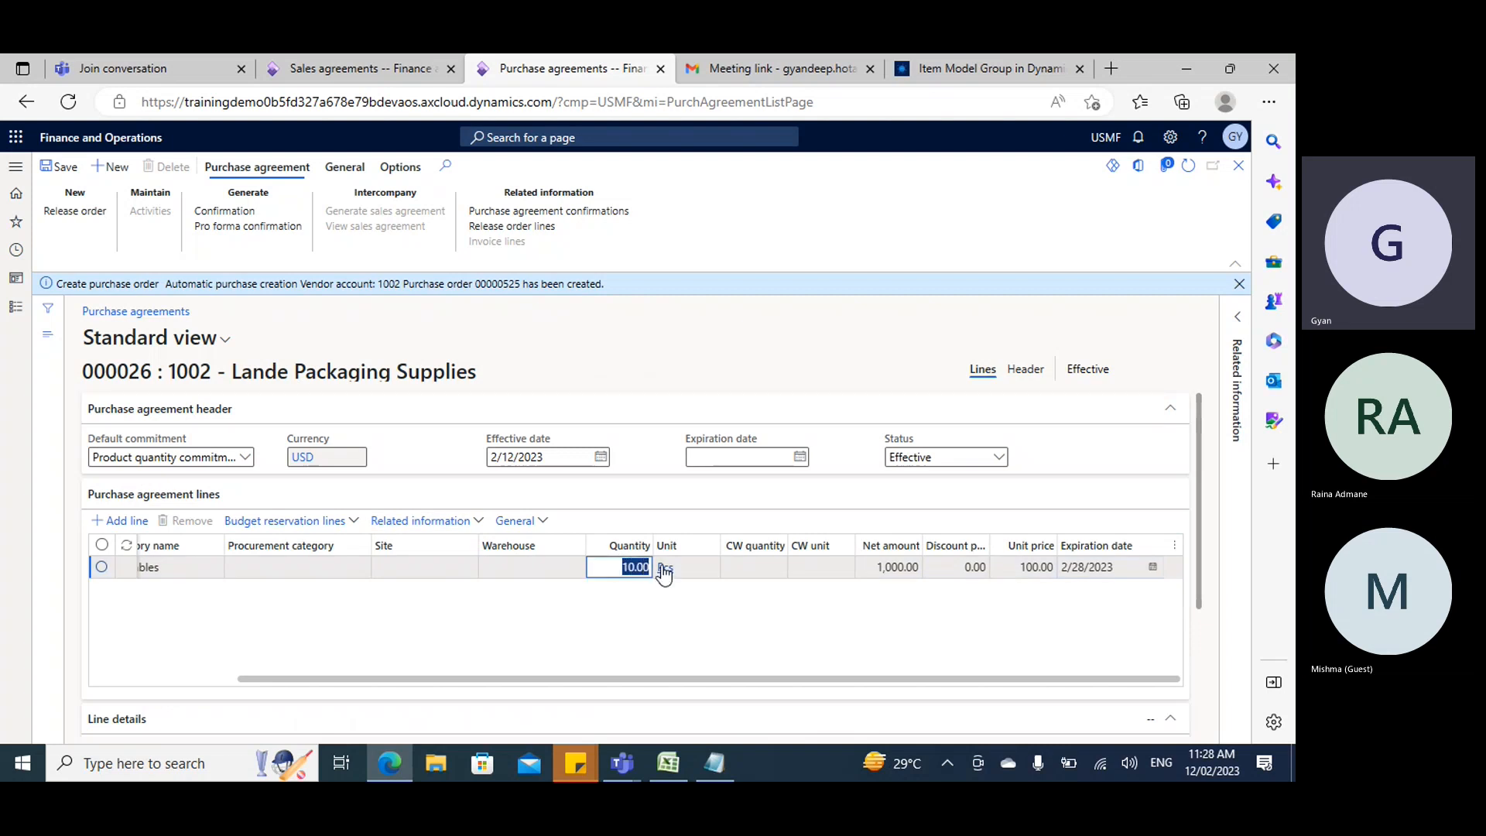
pyautogui.moveTo(135, 452)
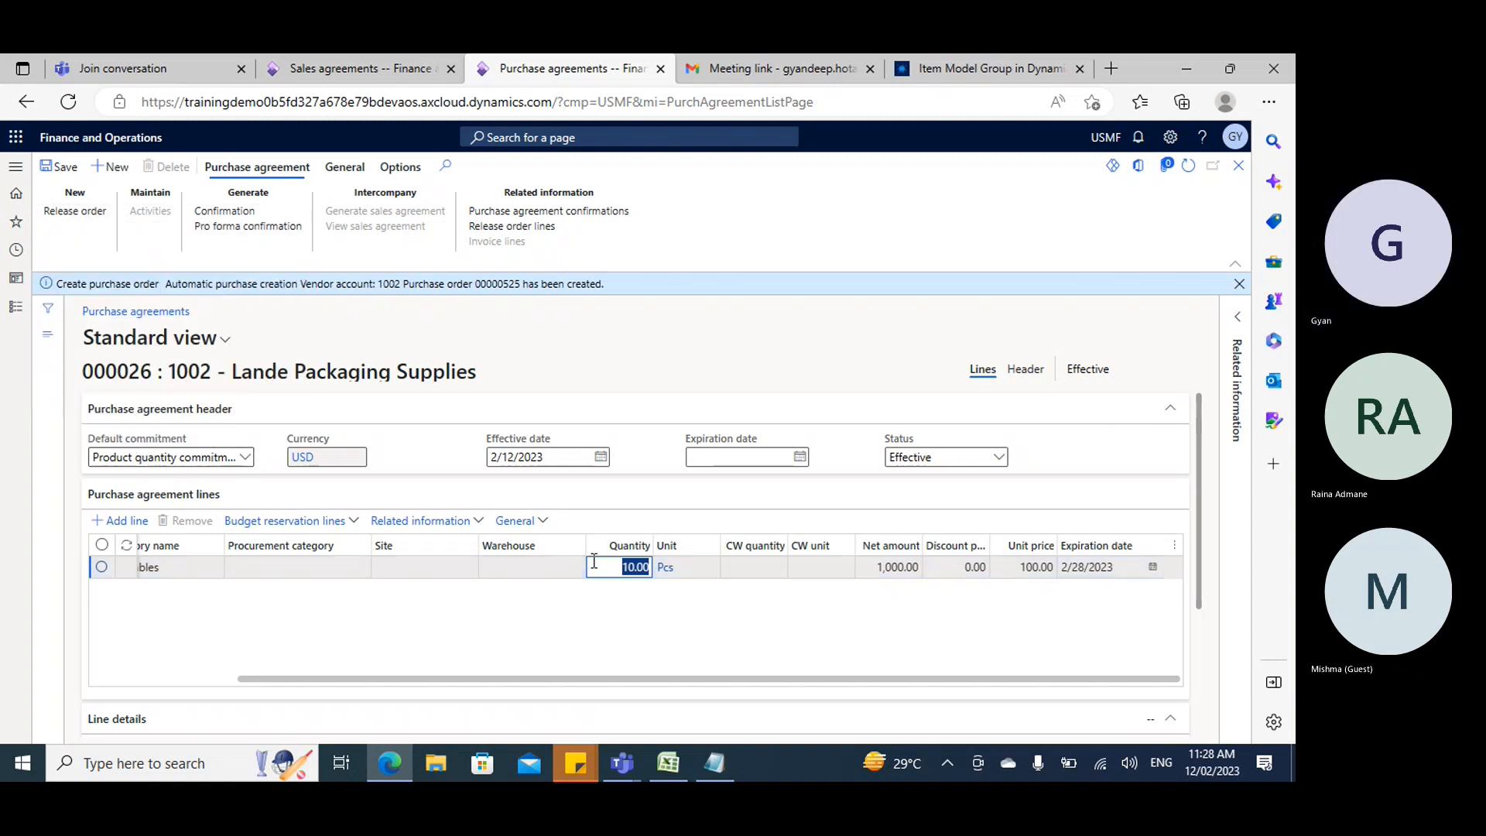
pyautogui.scroll(-5, 574, 534)
pyautogui.click(285, 568)
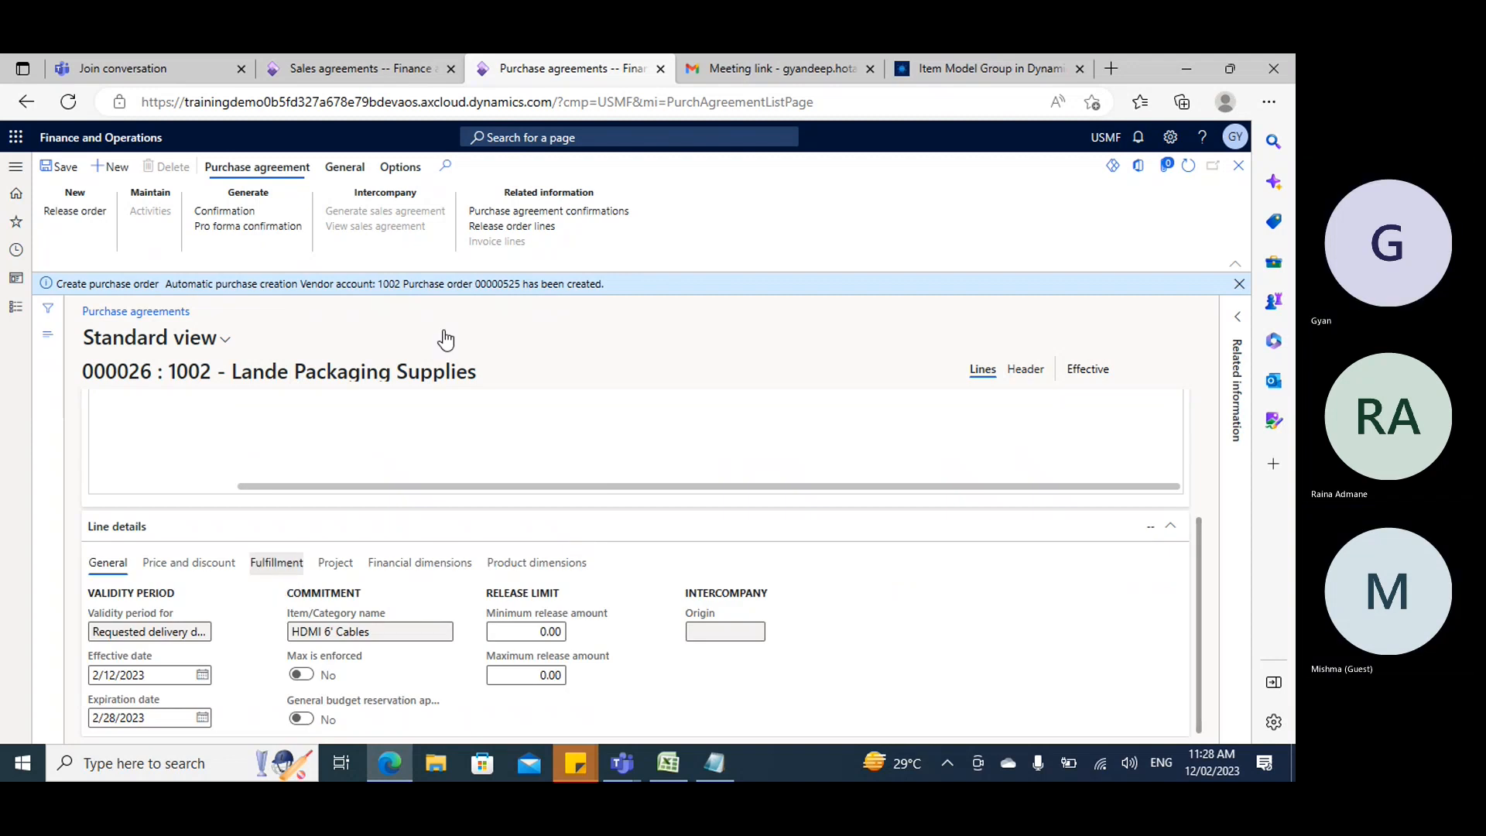
# Duplicate the purchase agreements browser tab, check the new purchase order's number in the original, and switch to the duplicate.
pyautogui.rightClick(579, 73)
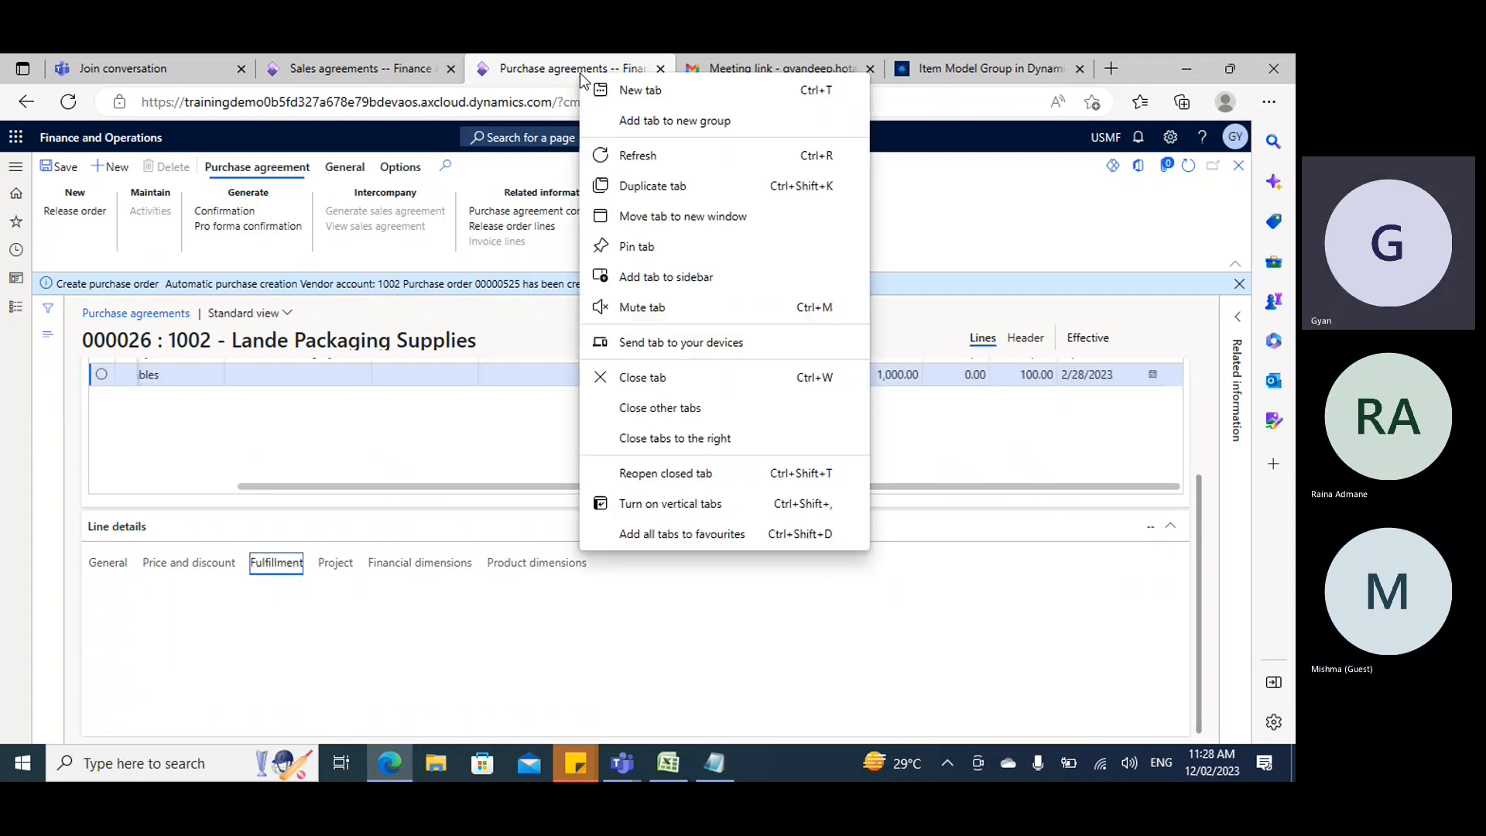
pyautogui.click(652, 186)
pyautogui.click(483, 68)
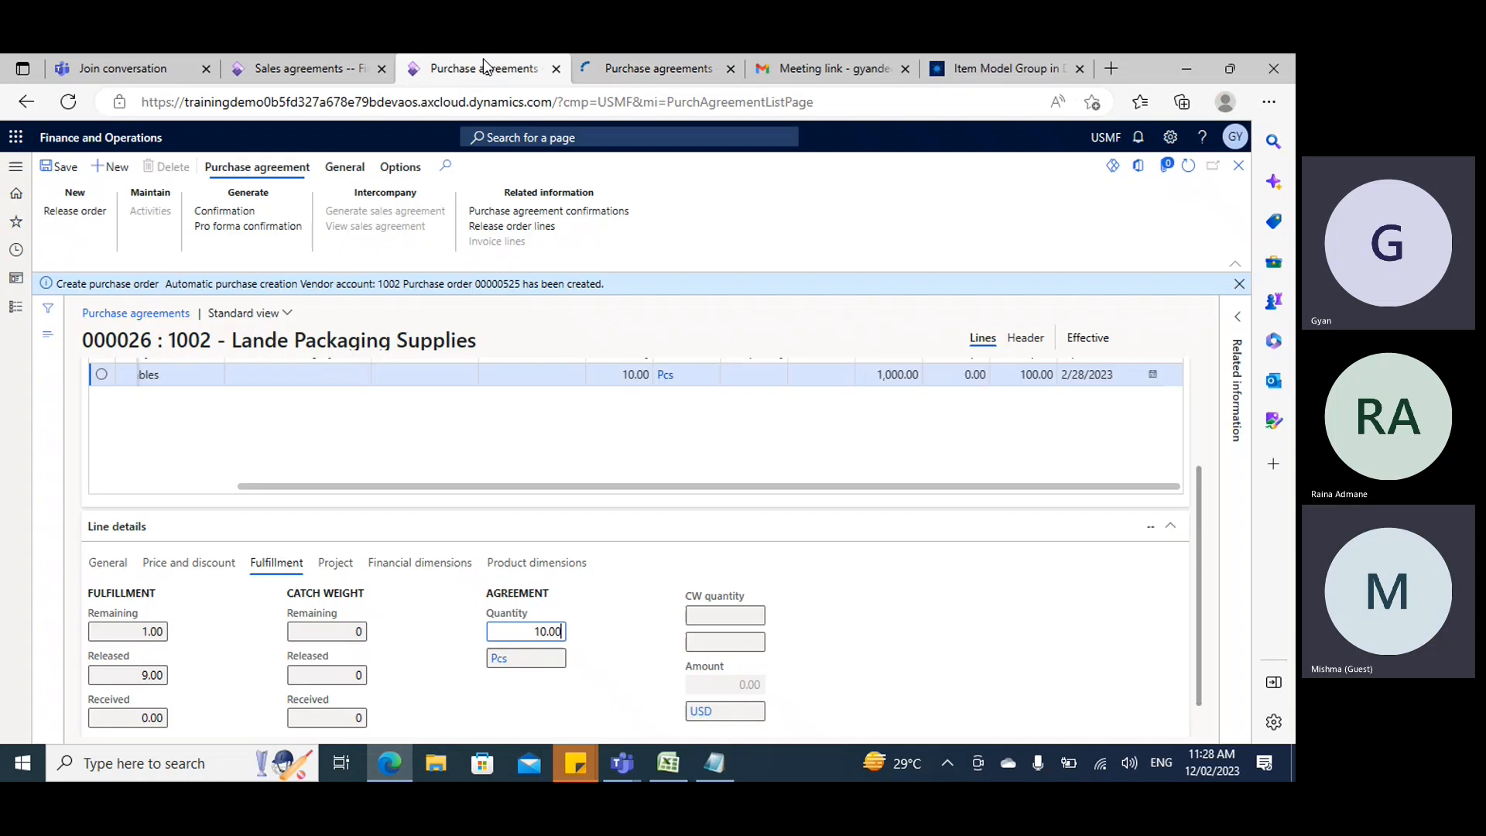
pyautogui.scroll(2, 483, 300)
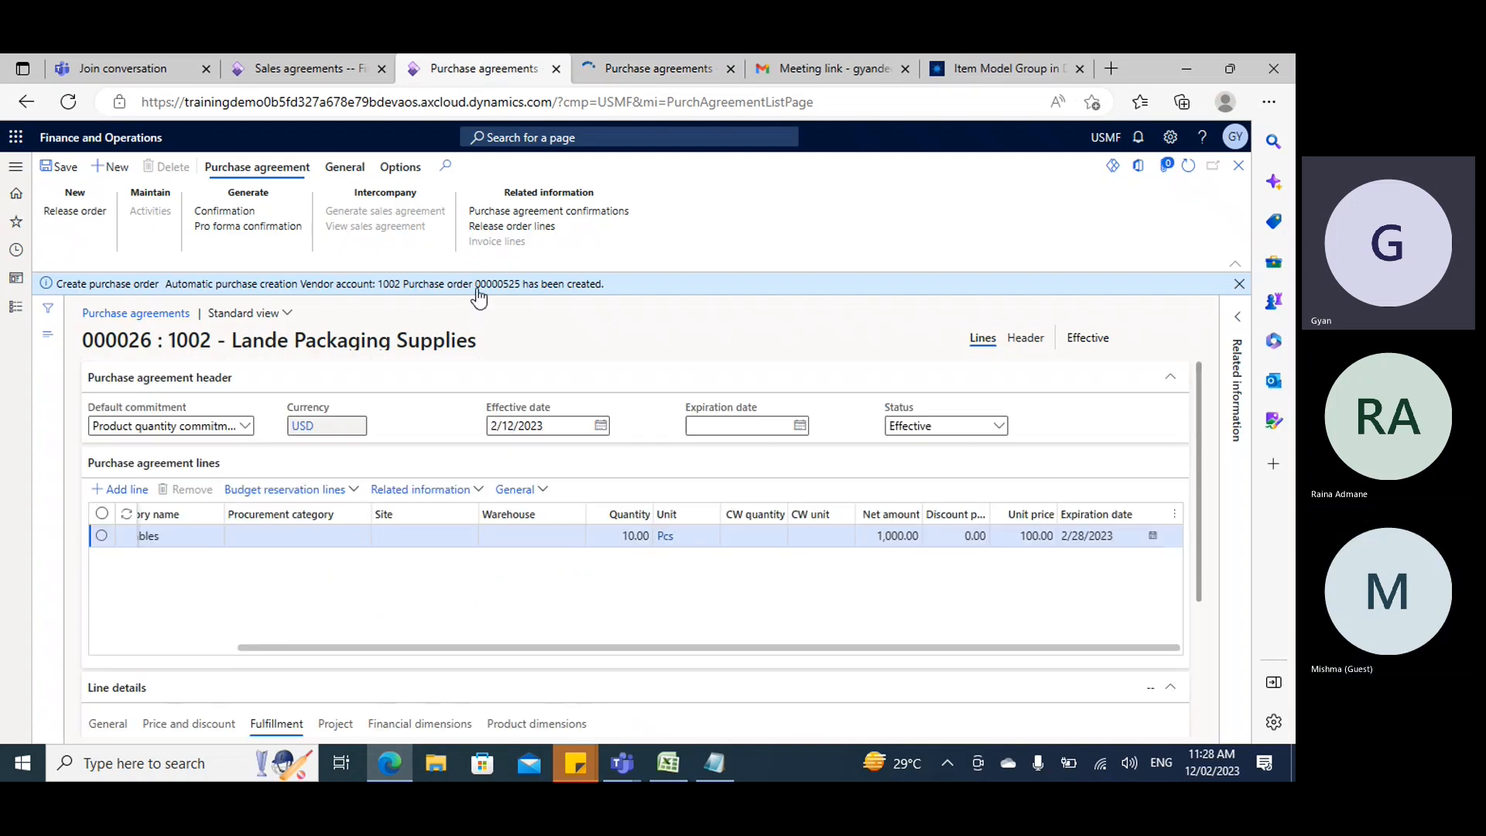
pyautogui.moveTo(476, 285); pyautogui.dragTo(522, 287)
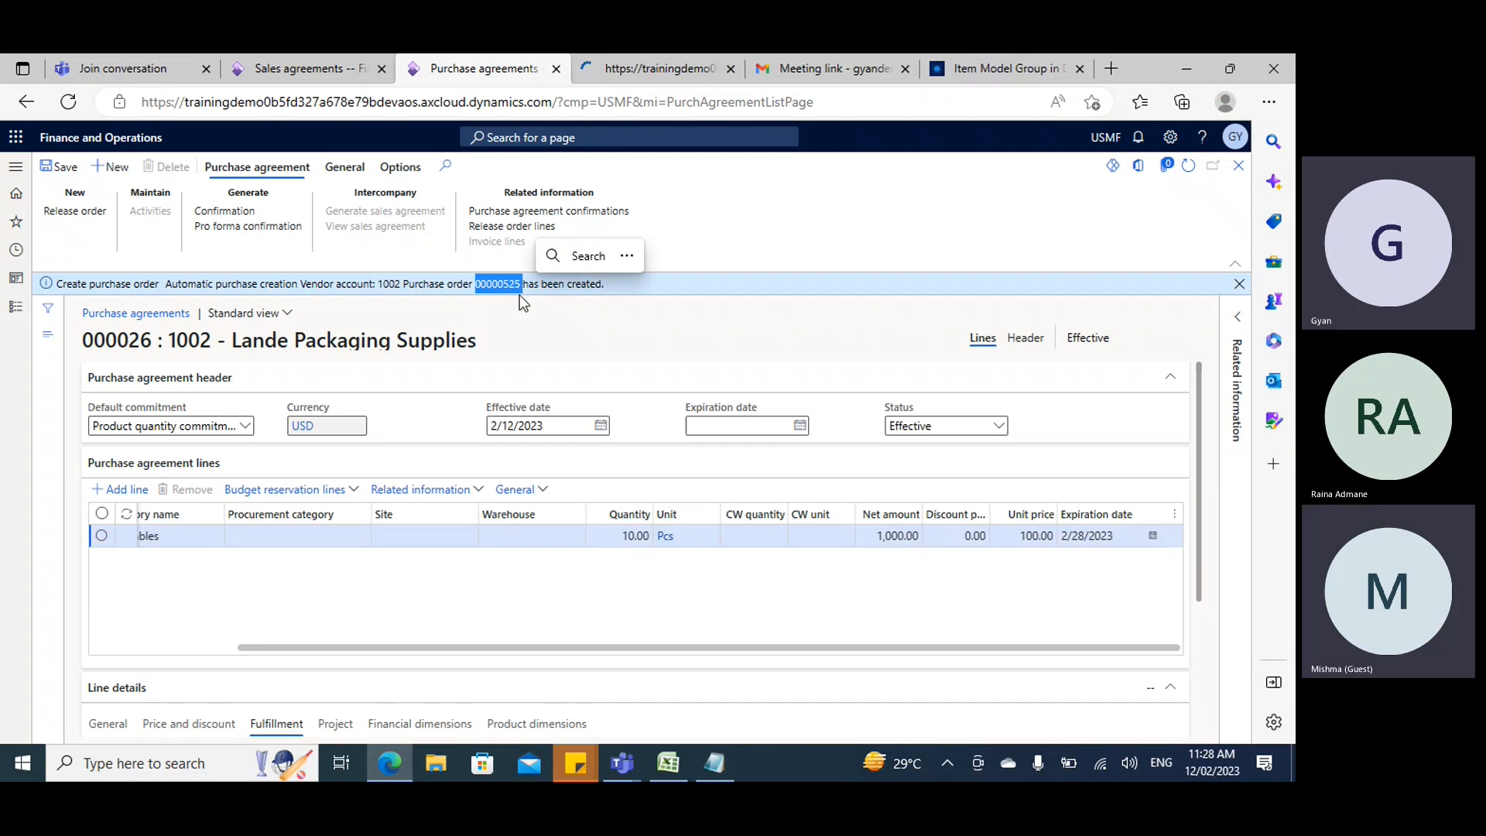
pyautogui.click(643, 68)
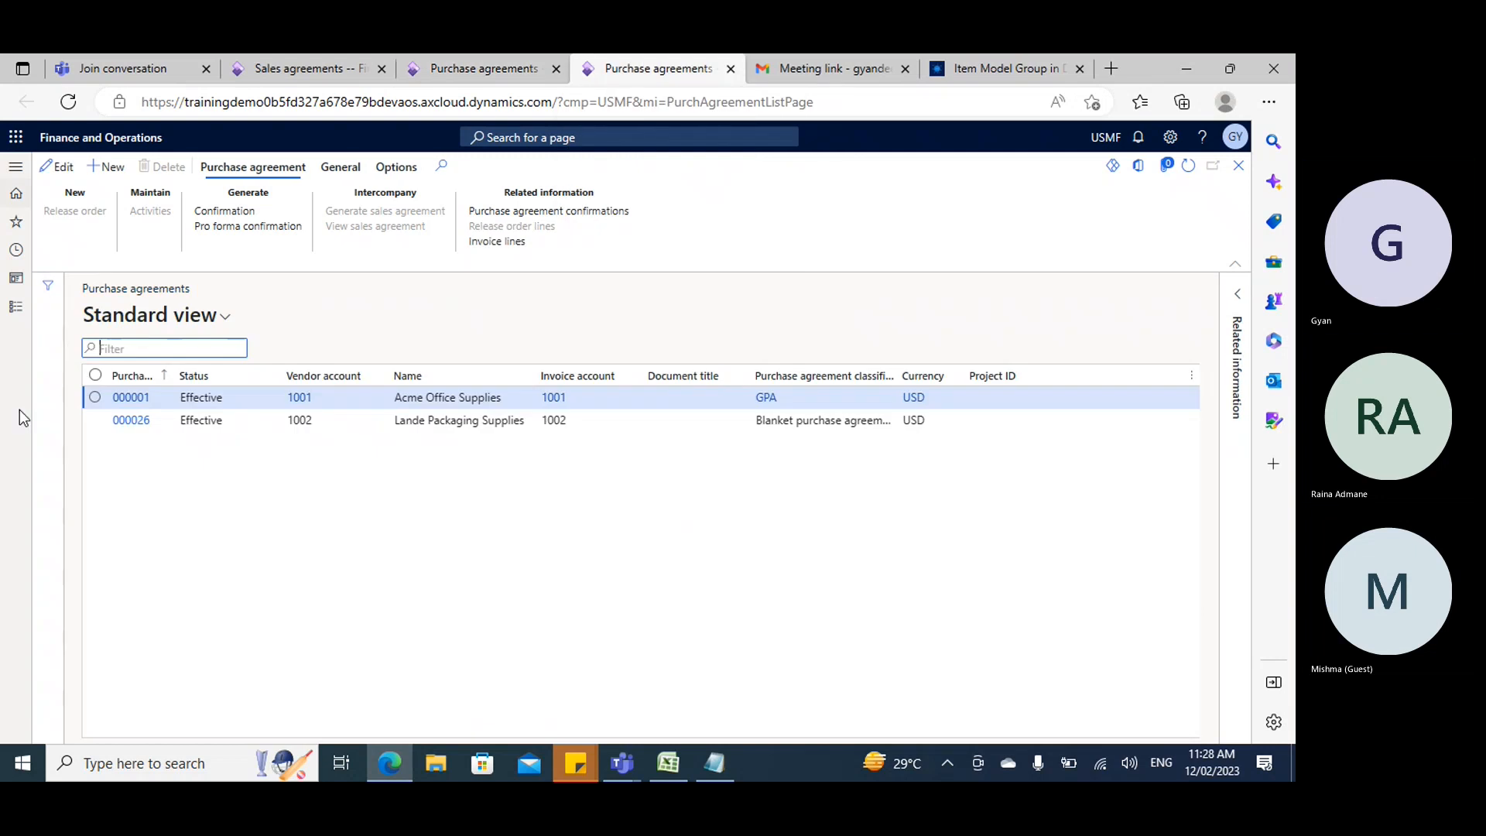
# Open the list of all purchase orders in the duplicate tab, checking the agreement line's unit price in the original tab meanwhile.
pyautogui.click(16, 307)
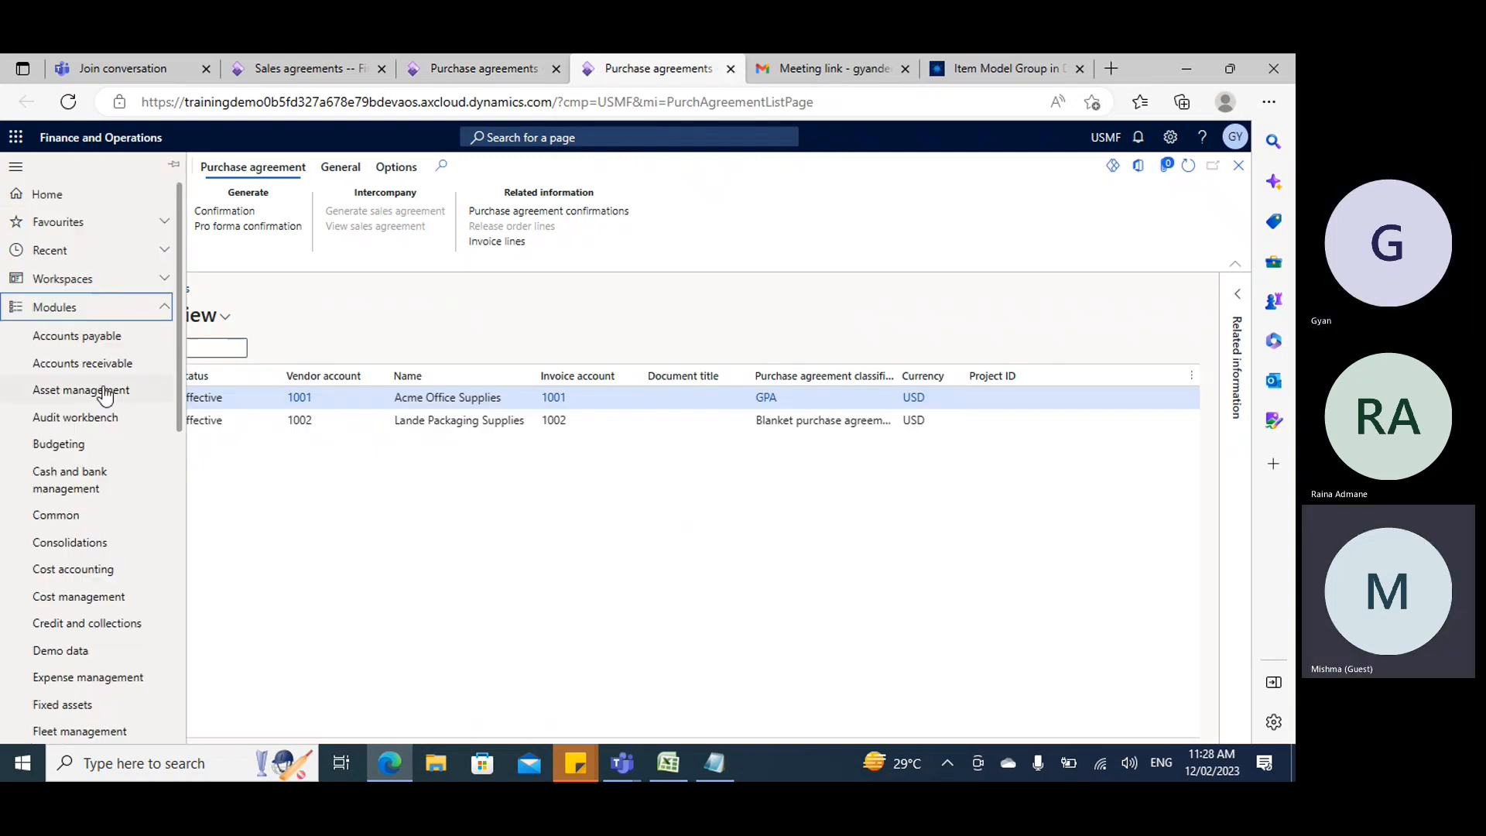
pyautogui.scroll(-5, 101, 503)
pyautogui.click(73, 466)
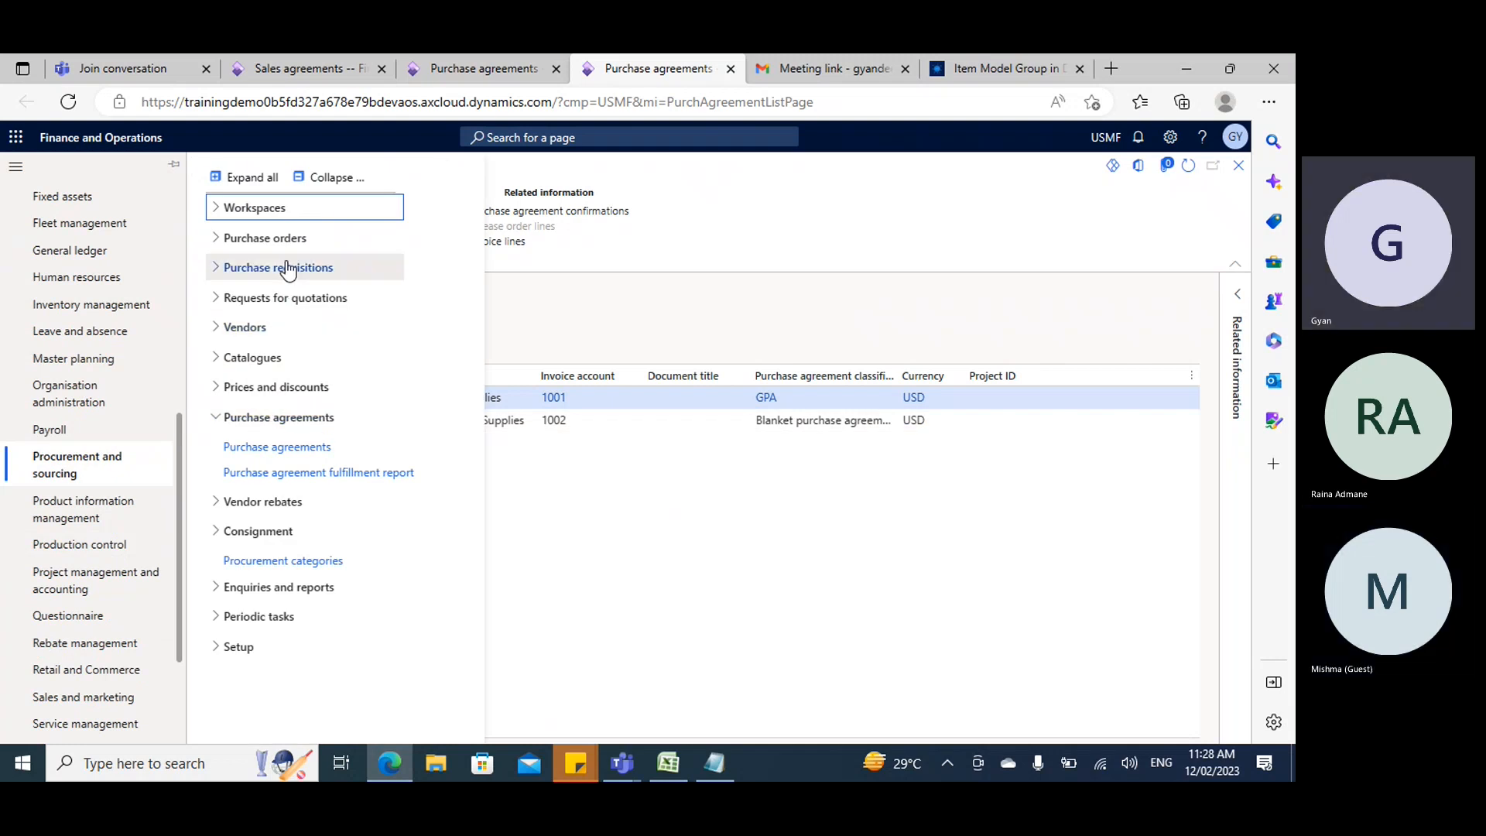
pyautogui.click(287, 238)
pyautogui.click(276, 268)
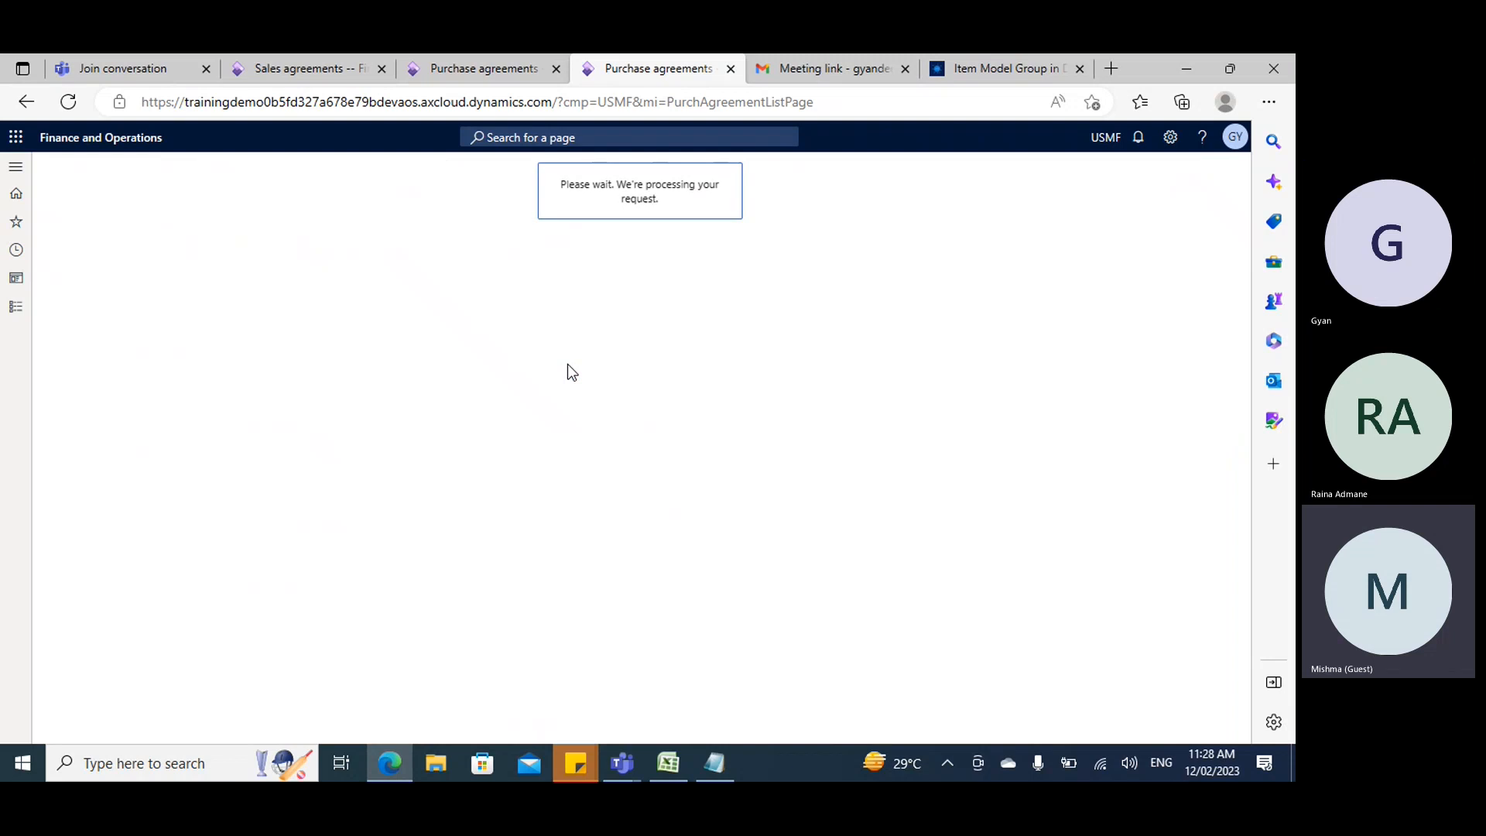
pyautogui.click(509, 72)
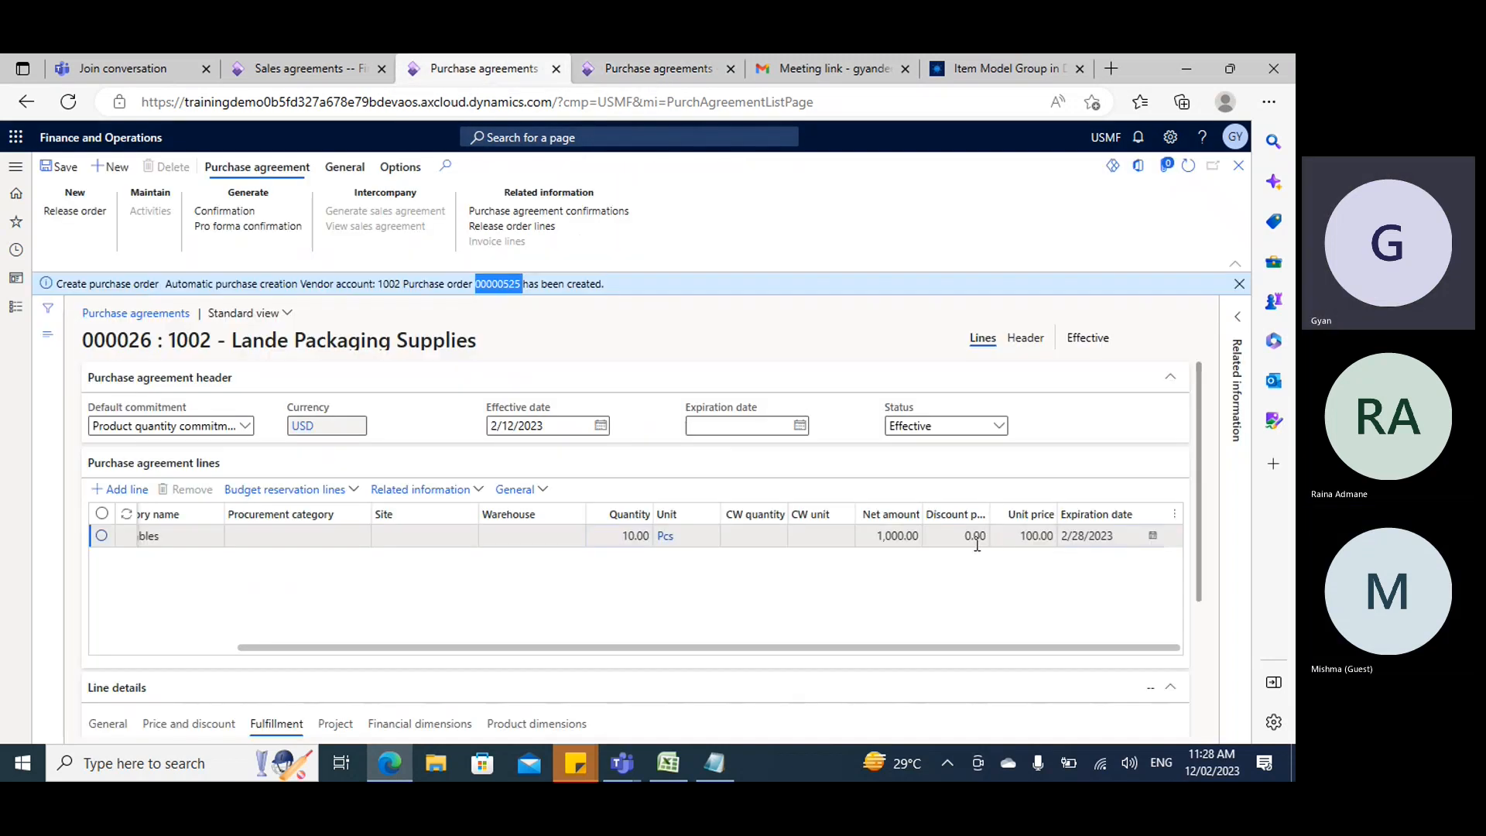
pyautogui.click(1023, 535)
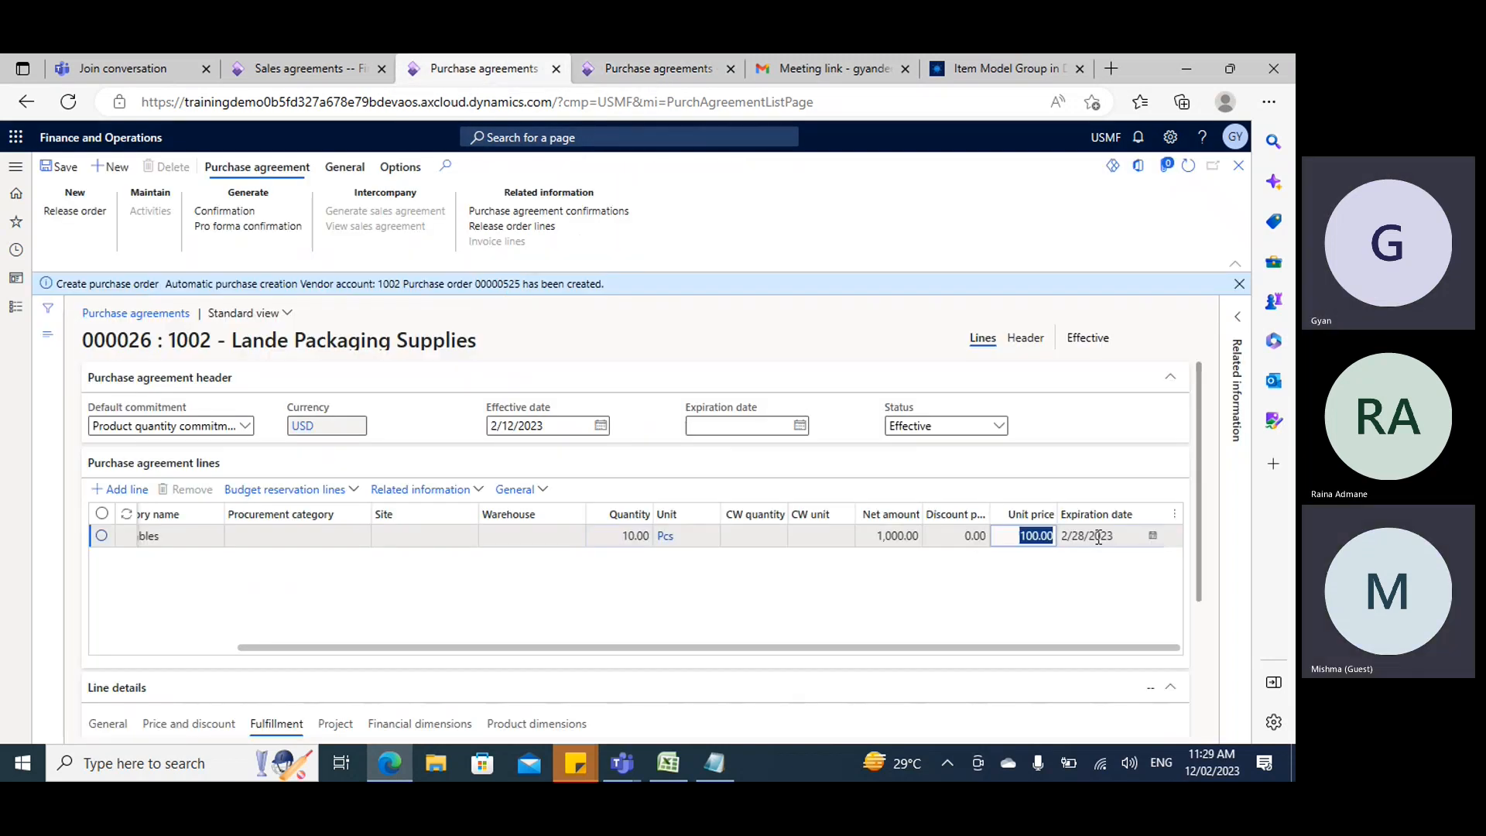
pyautogui.click(622, 70)
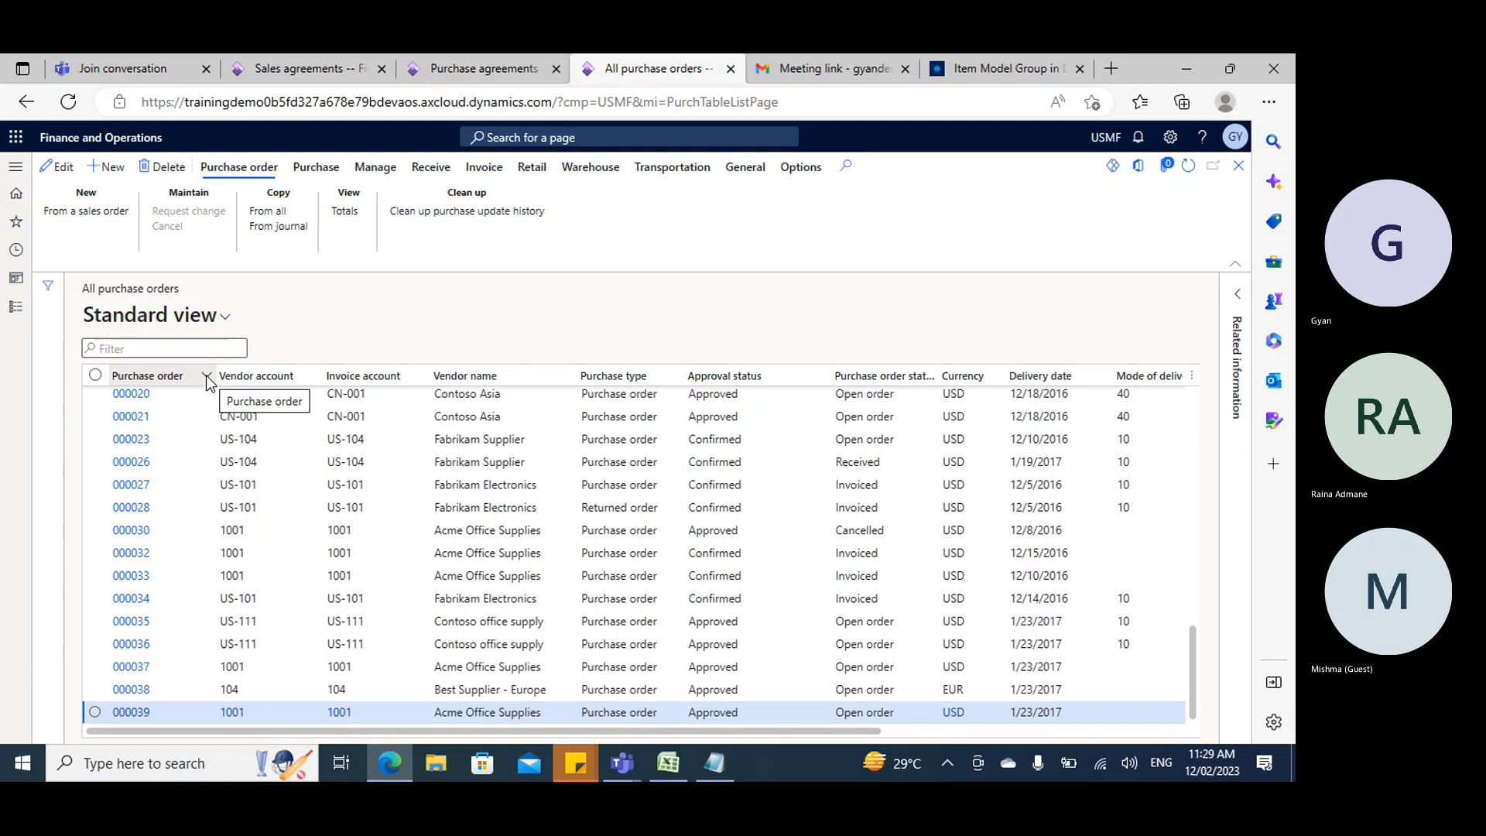
# Filter the purchase order list by the number of the purchase order created from the agreement.
pyautogui.click(205, 377)
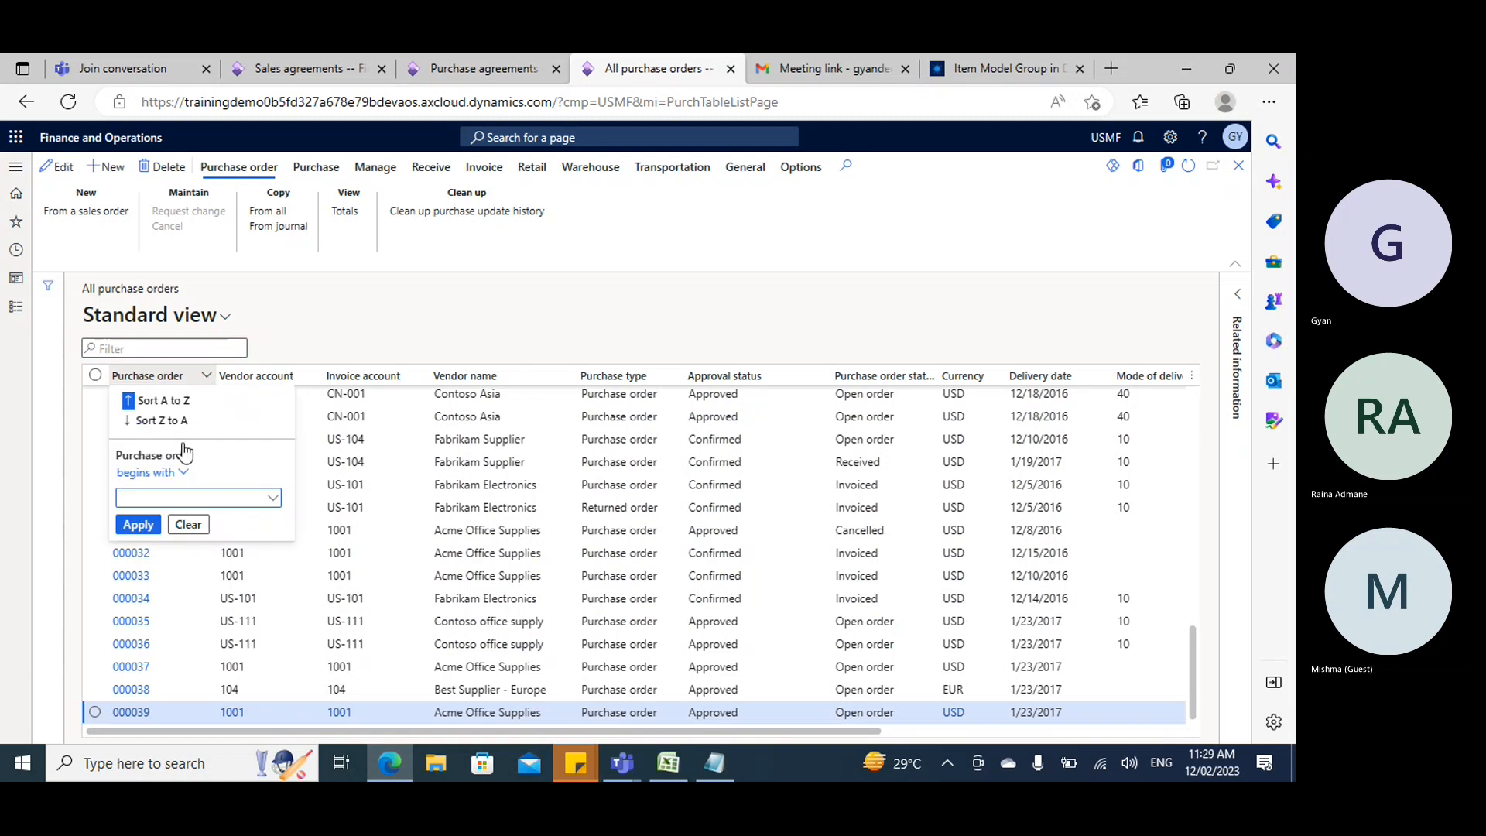
pyautogui.click(147, 498)
pyautogui.write('00000525')
pyautogui.click(161, 525)
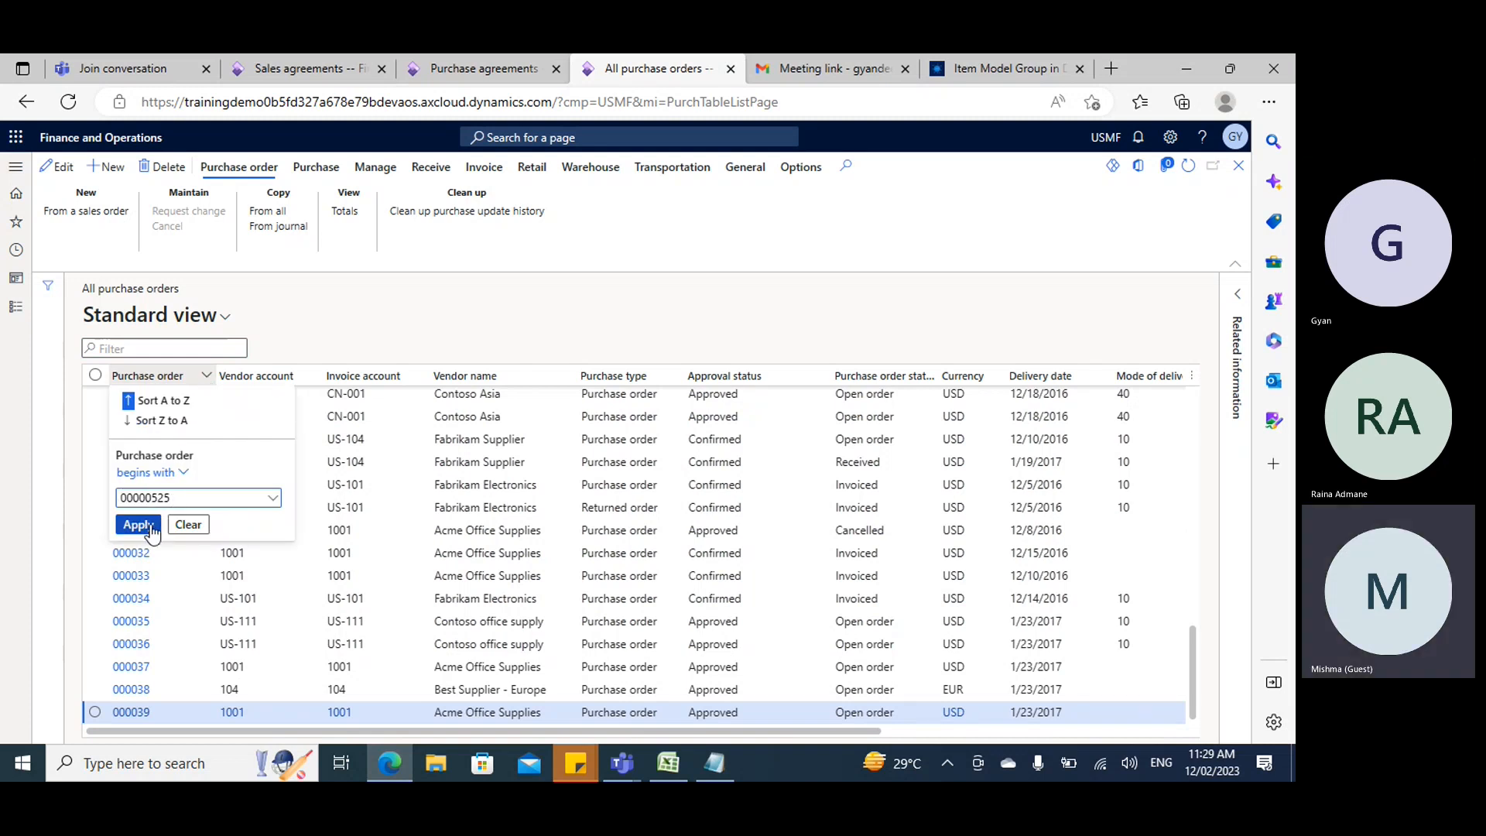
pyautogui.click(188, 524)
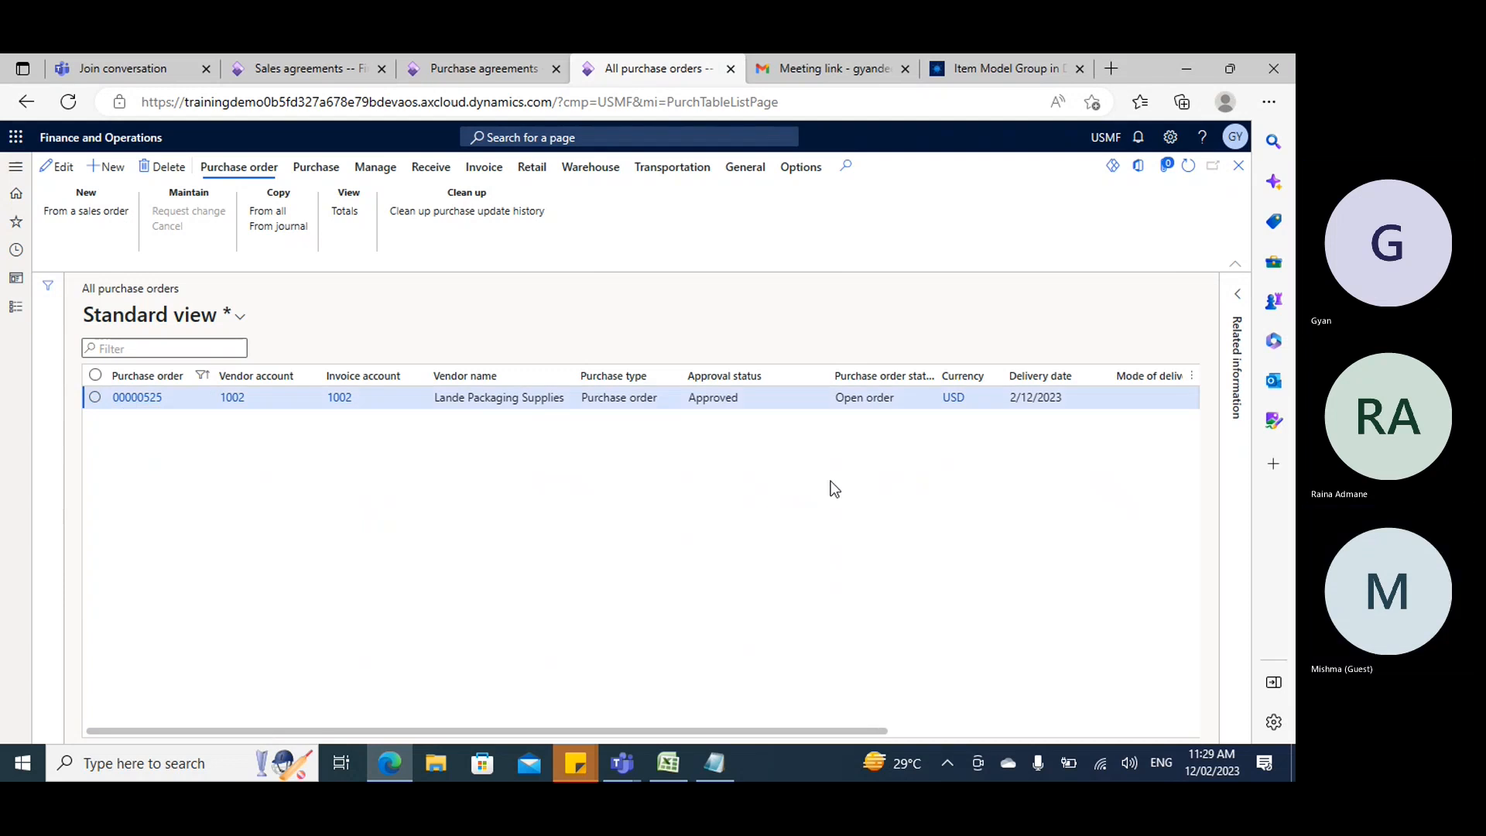
# Review the purchase agreement line's remaining and released quantities and the available default commitment options.
pyautogui.click(500, 66)
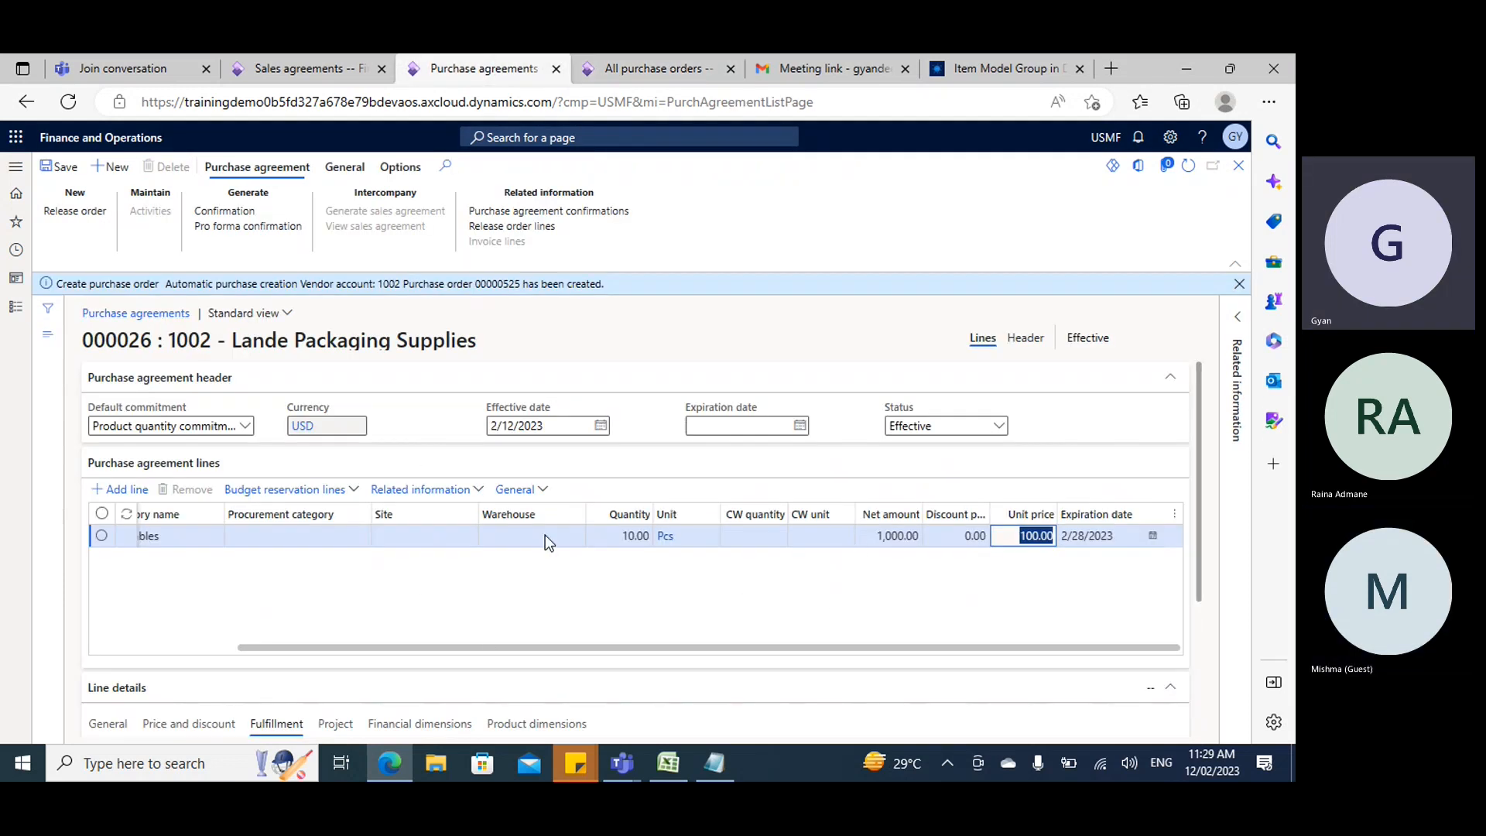
pyautogui.scroll(-3, 1186, 599)
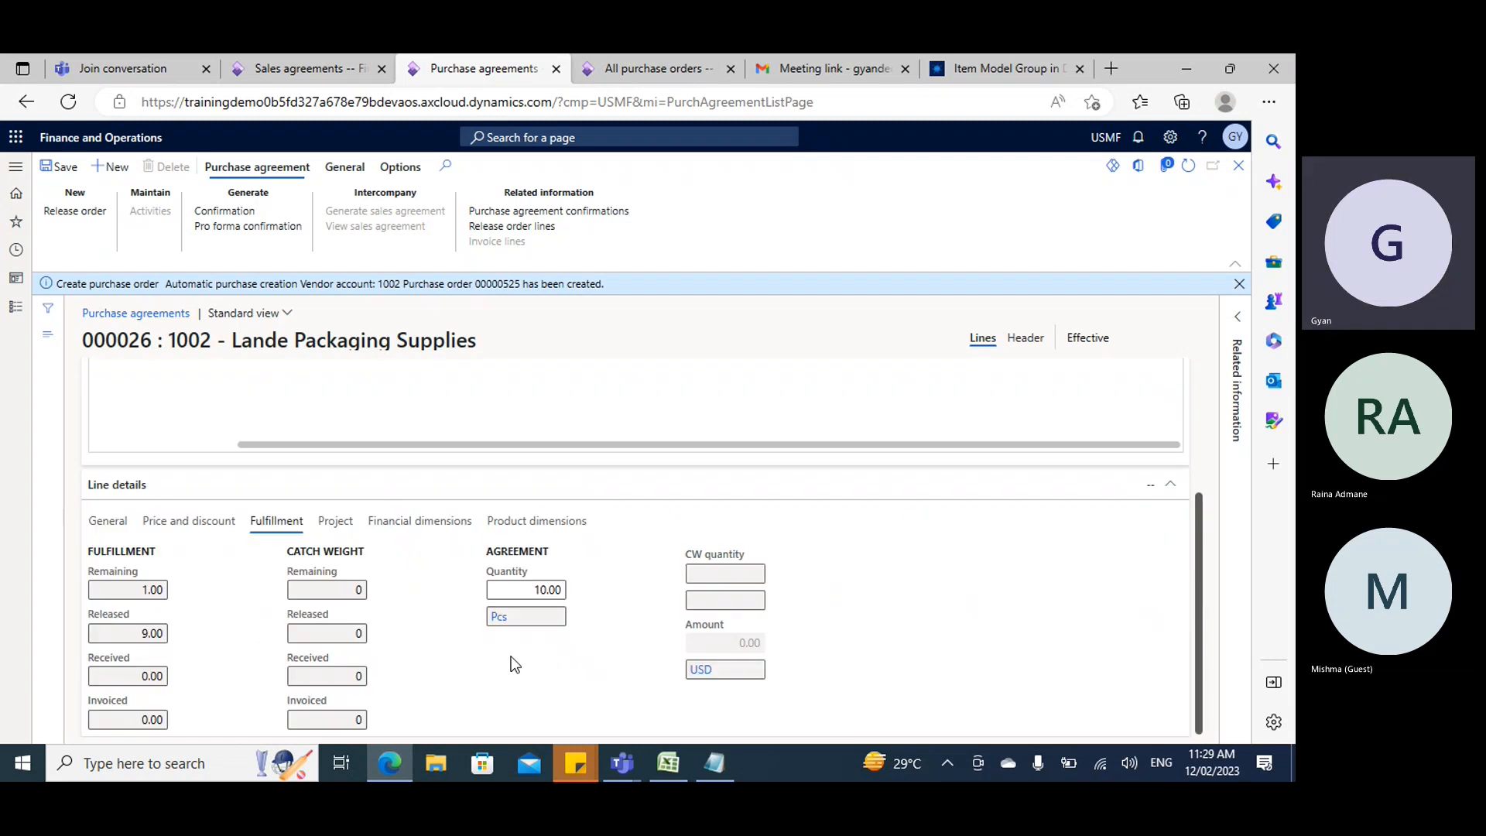
pyautogui.doubleClick(143, 635)
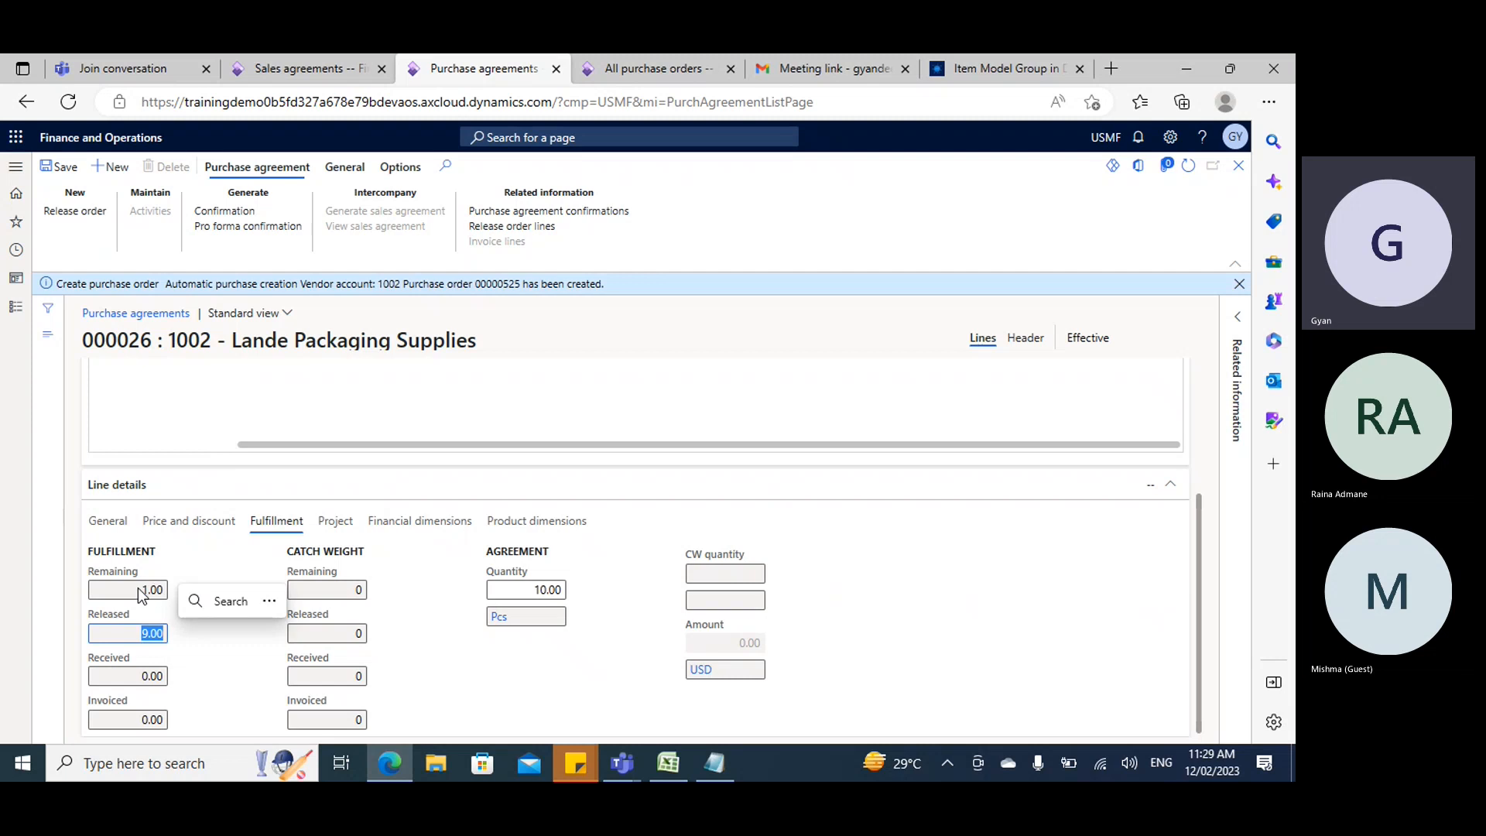
pyautogui.scroll(3, 230, 449)
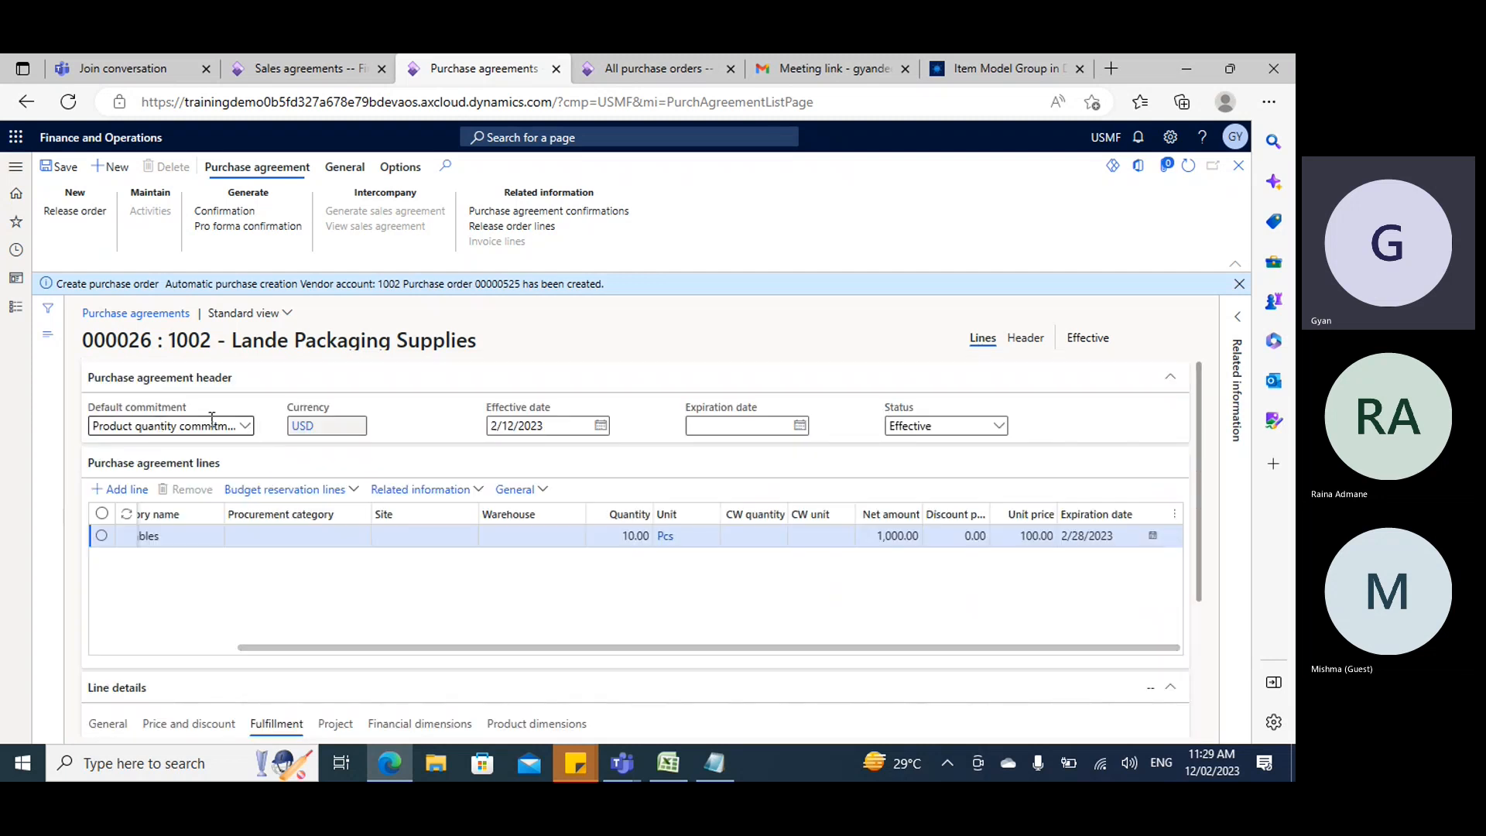
pyautogui.click(244, 426)
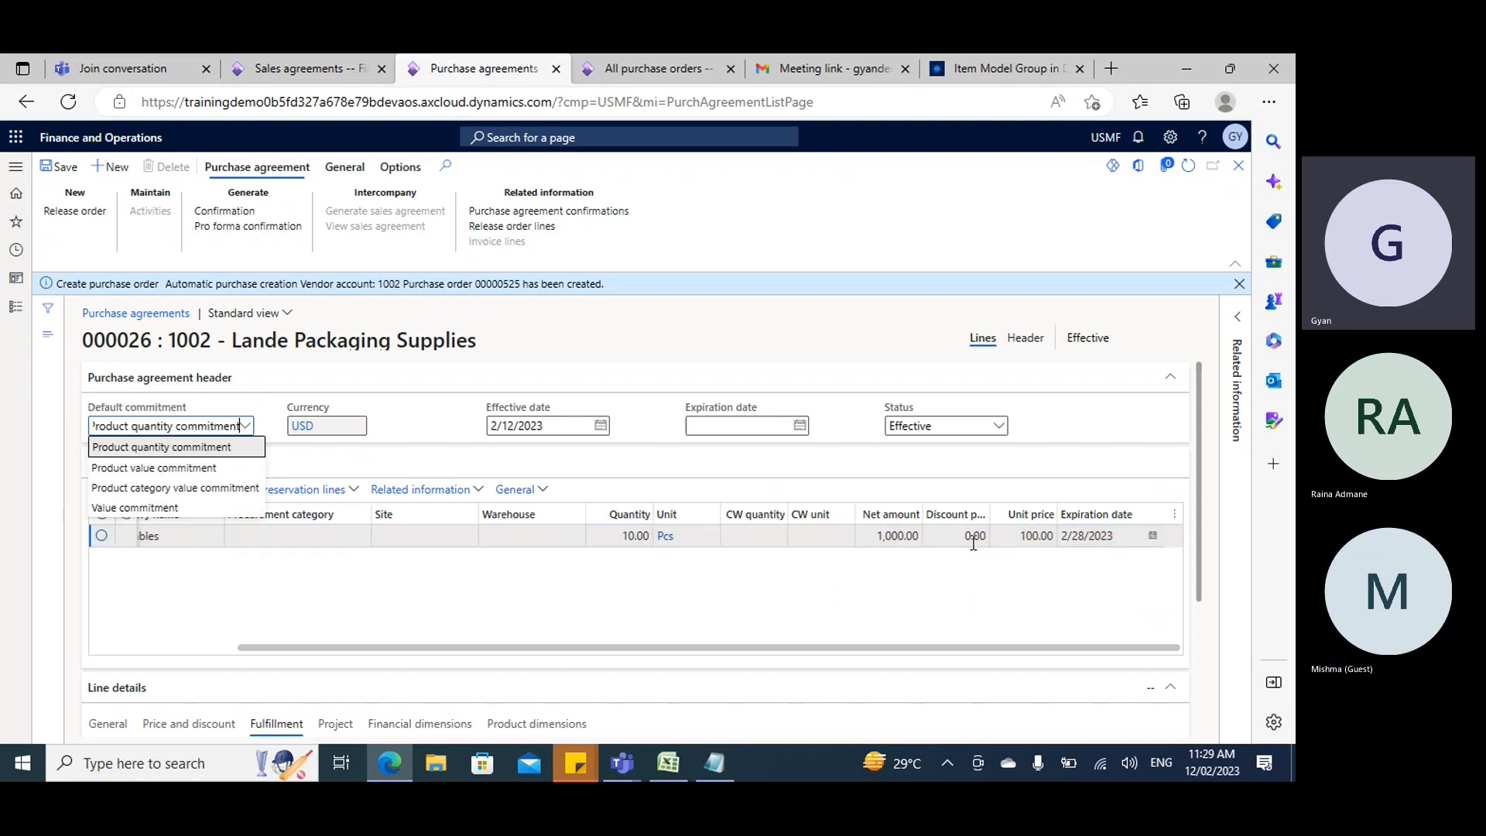
pyautogui.click(356, 582)
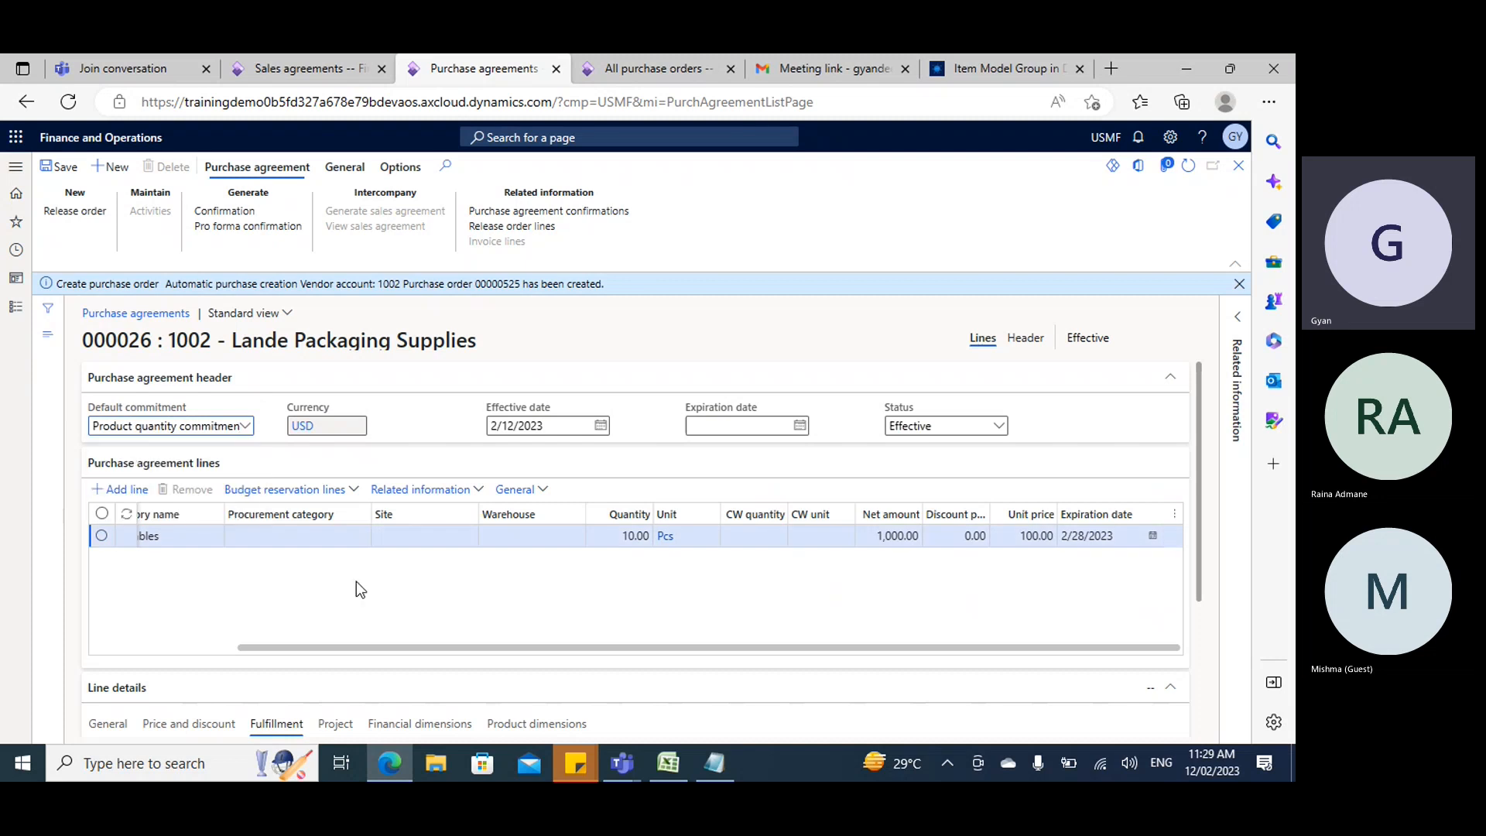
pyautogui.scroll(-3, 356, 582)
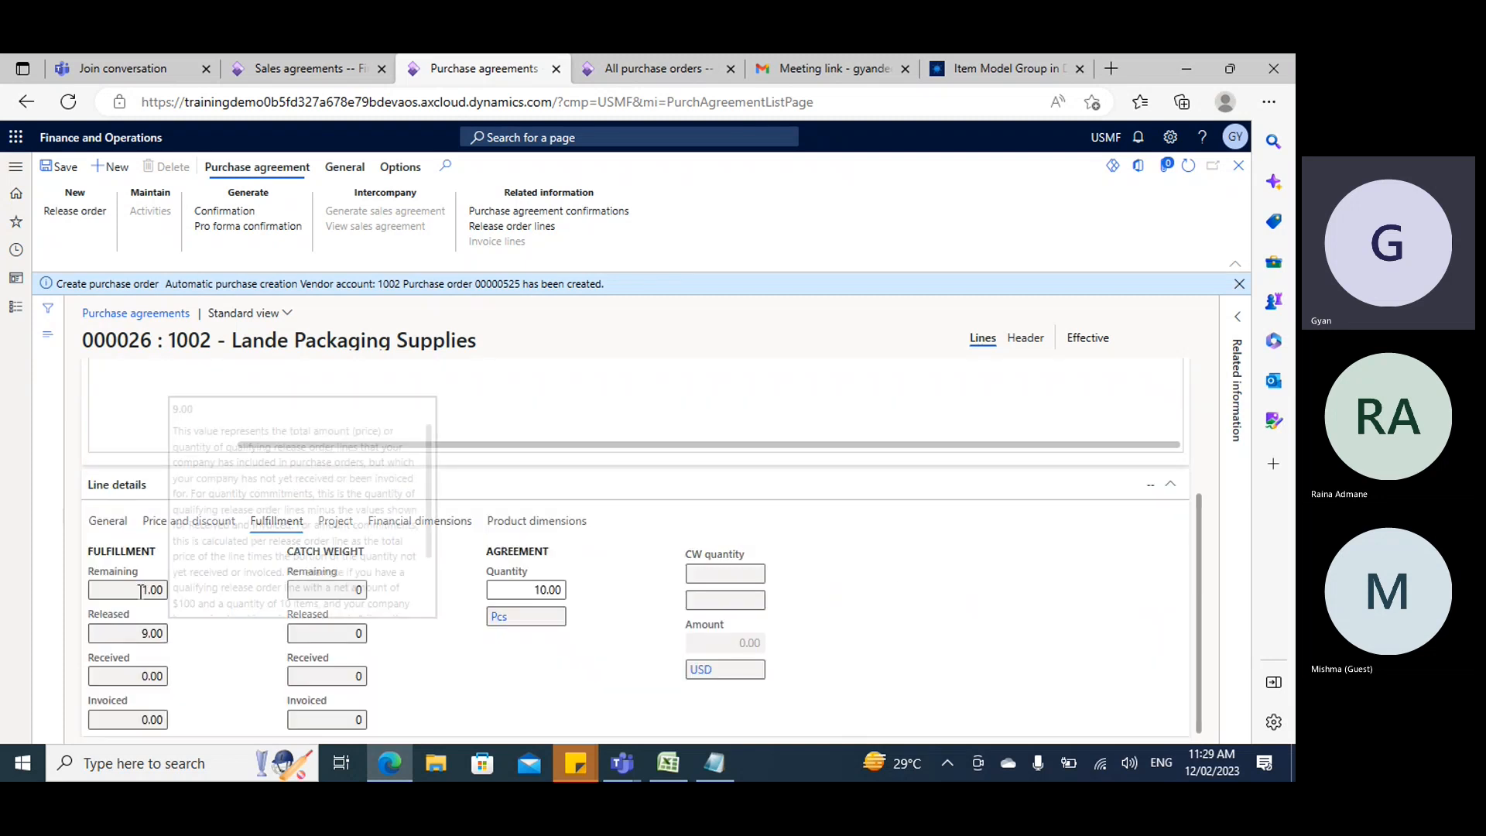
pyautogui.moveTo(152, 633)
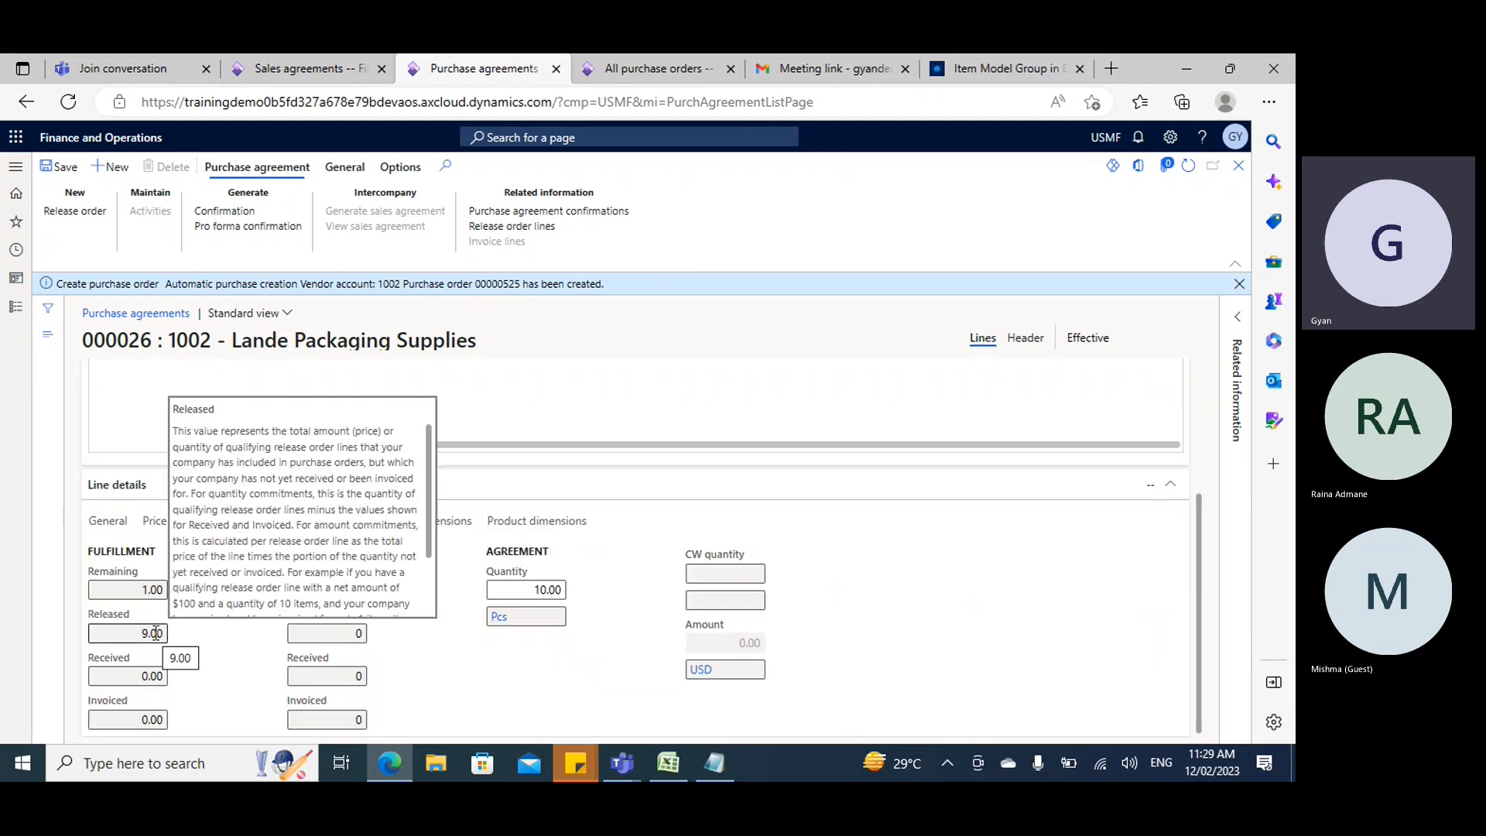
# Check the quantity on the HDMI 6' Cables line of the released purchase order.
pyautogui.click(625, 71)
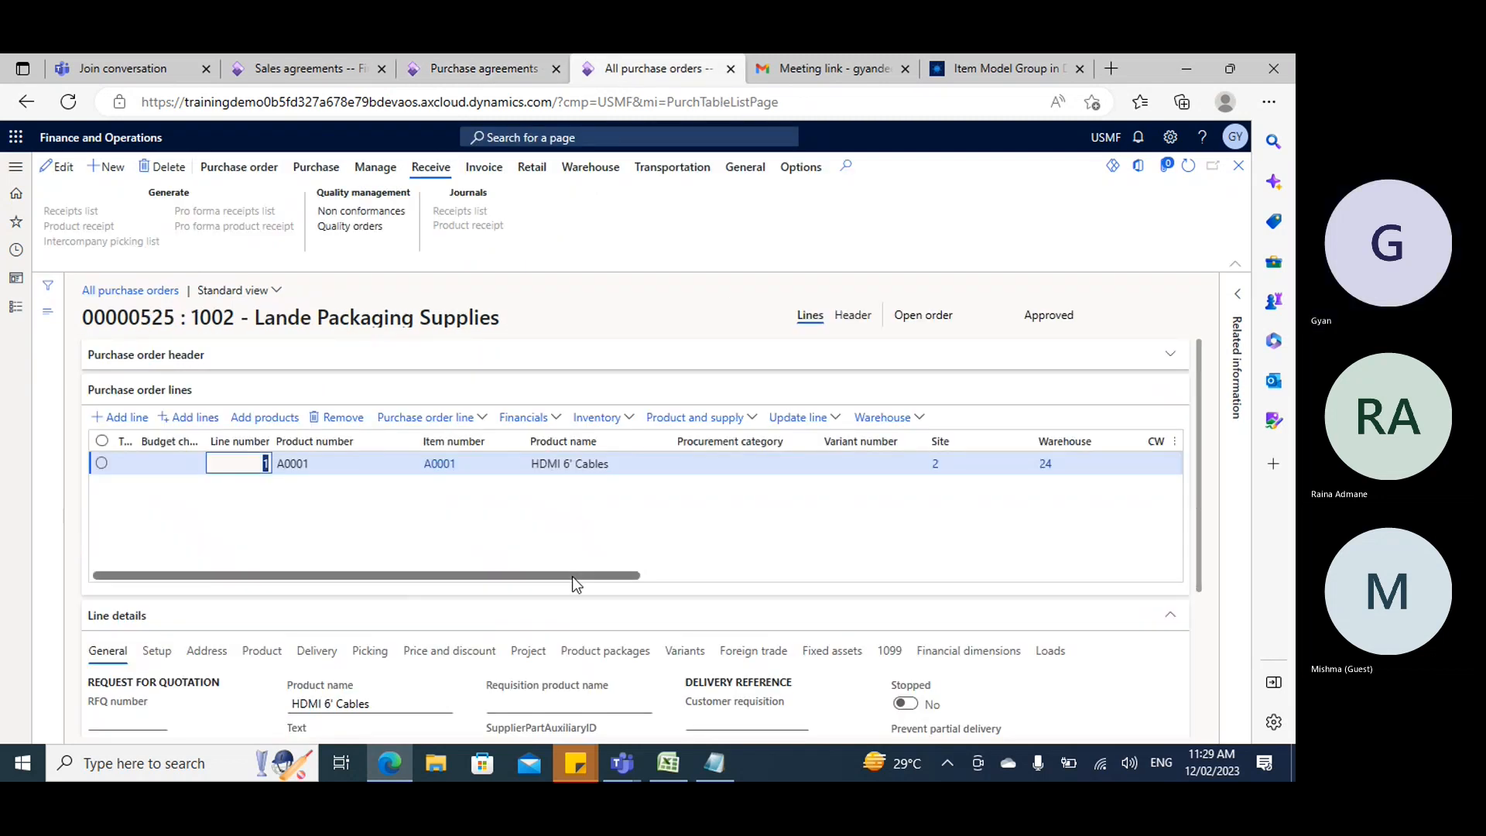
pyautogui.moveTo(573, 576); pyautogui.dragTo(828, 576)
pyautogui.click(806, 463)
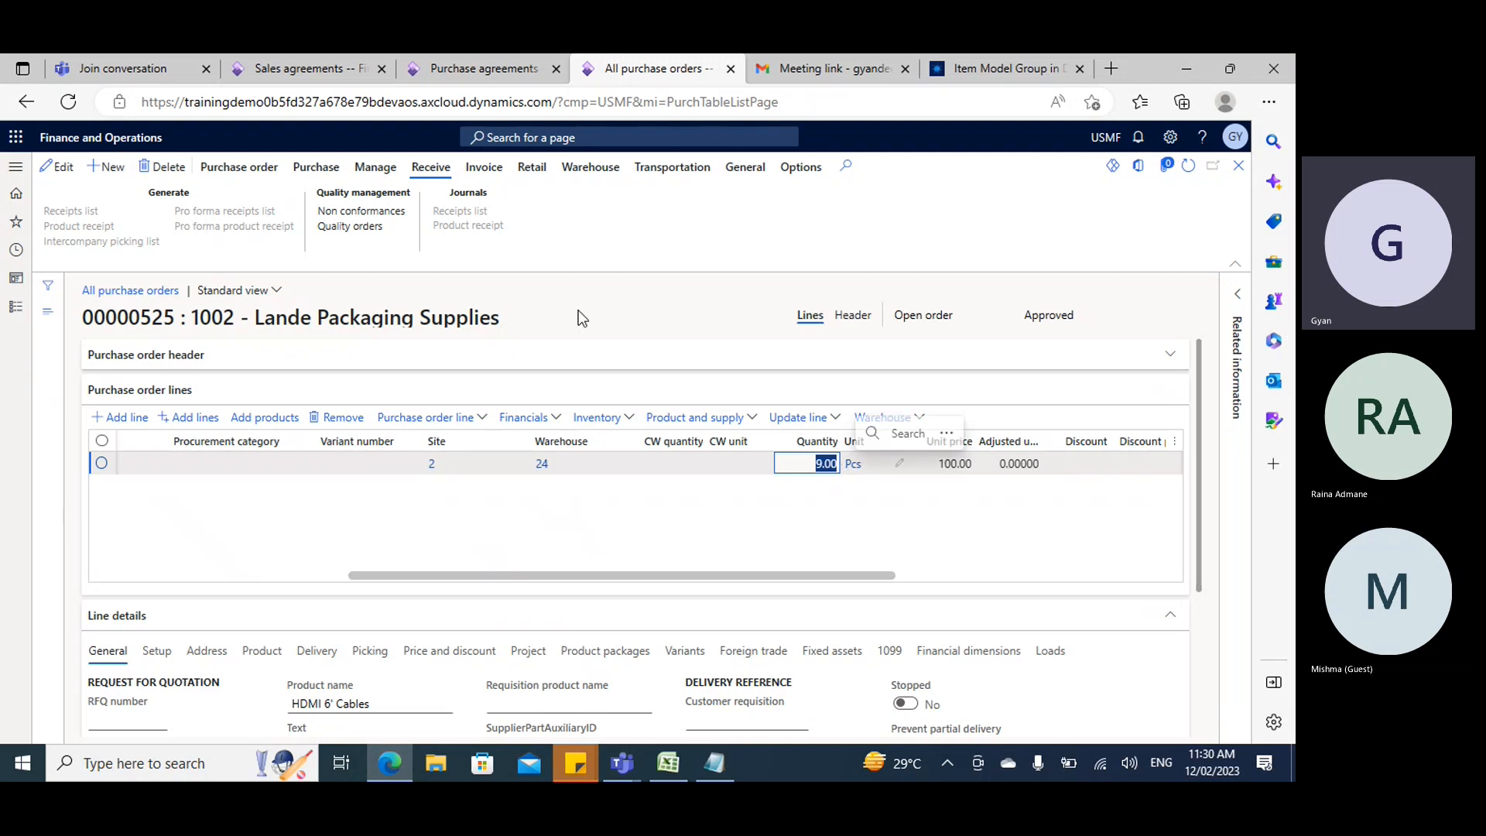
# Confirm the released purchase order, checking the agreement line's released and remaining quantities before completing the confirmation.
pyautogui.click(324, 168)
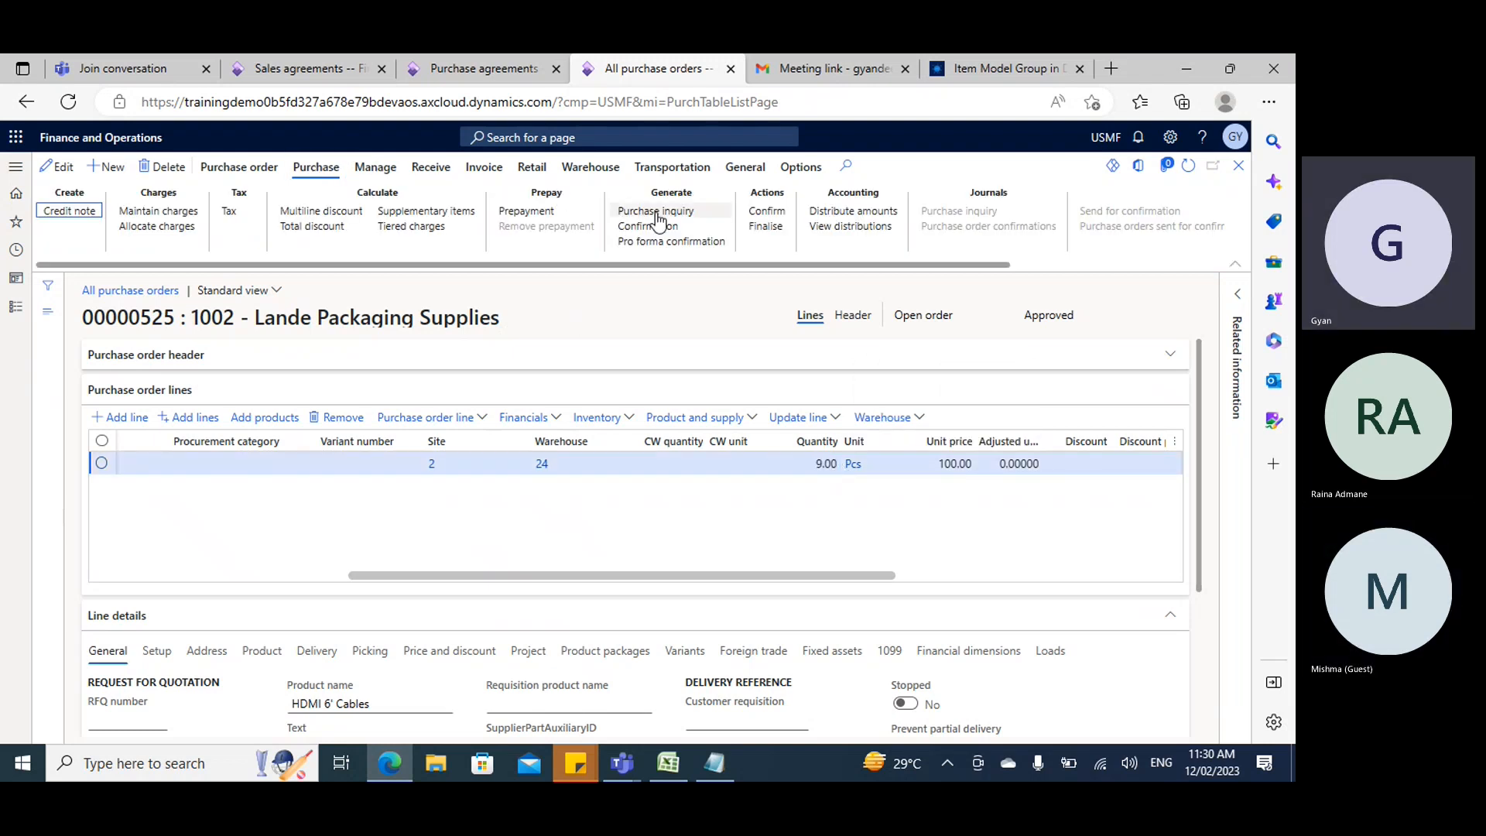
pyautogui.click(829, 423)
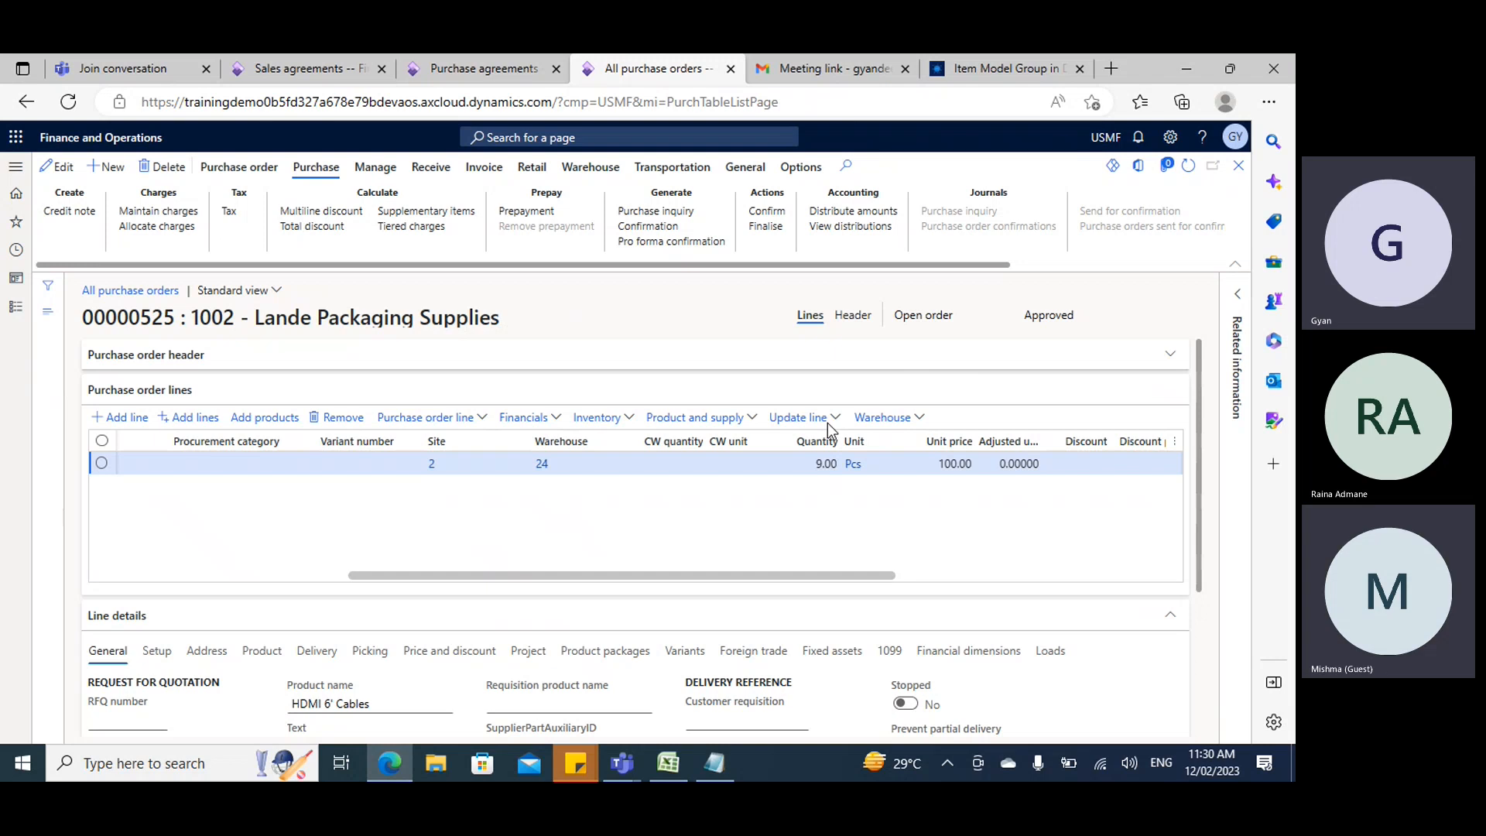
pyautogui.click(467, 70)
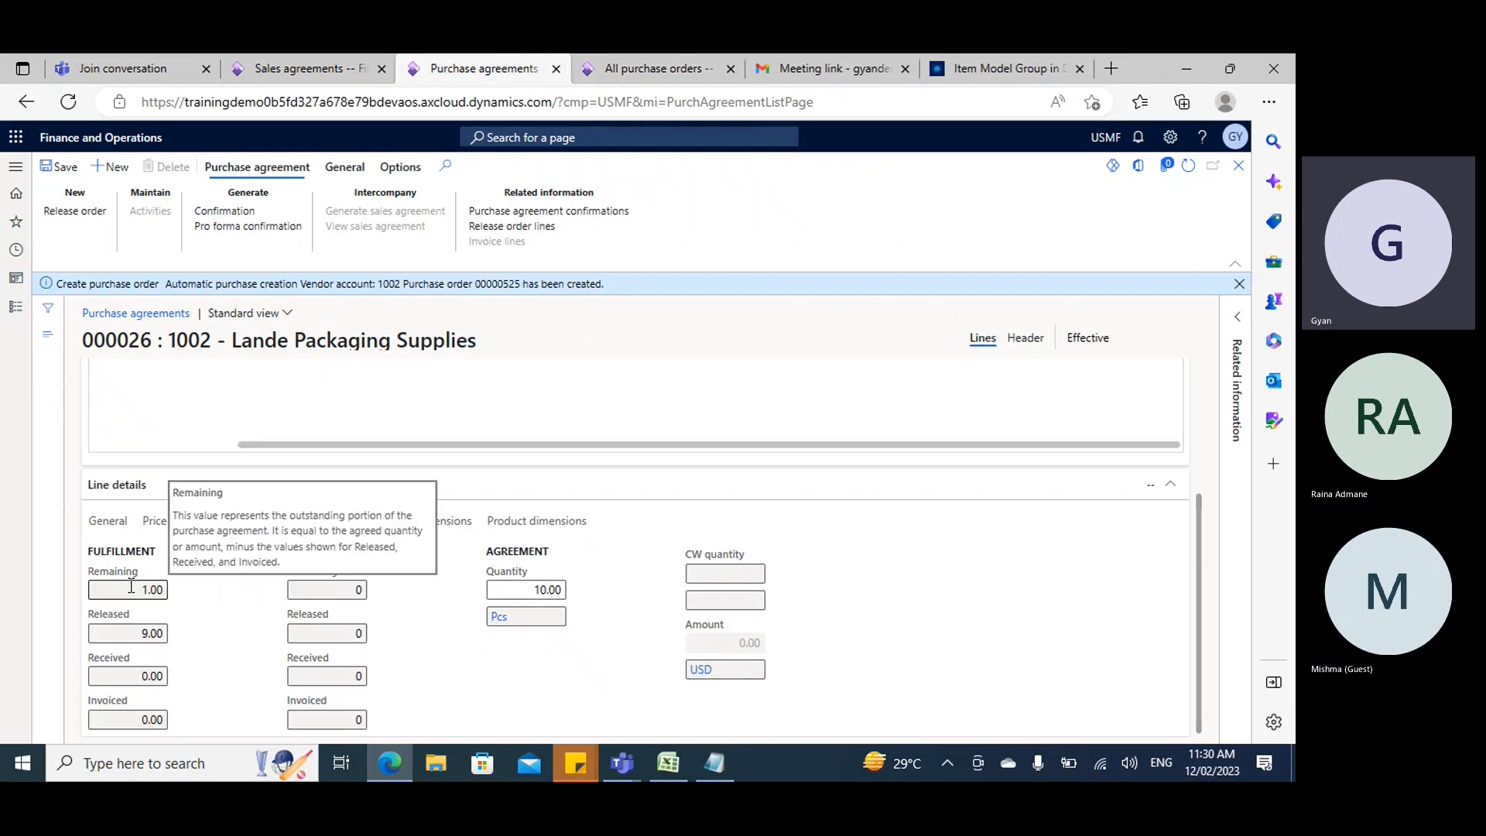
pyautogui.click(159, 633)
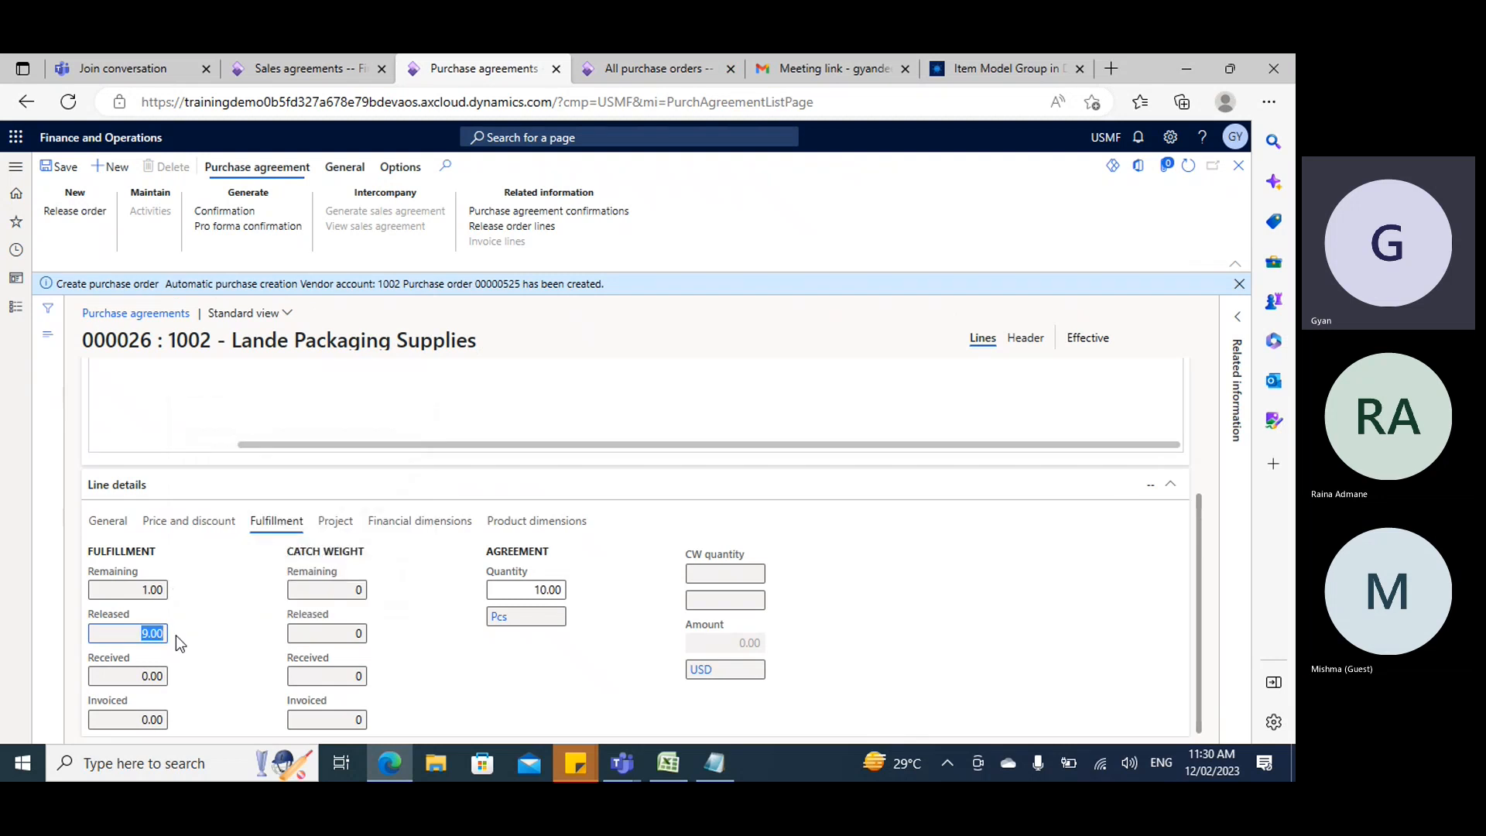
pyautogui.click(143, 596)
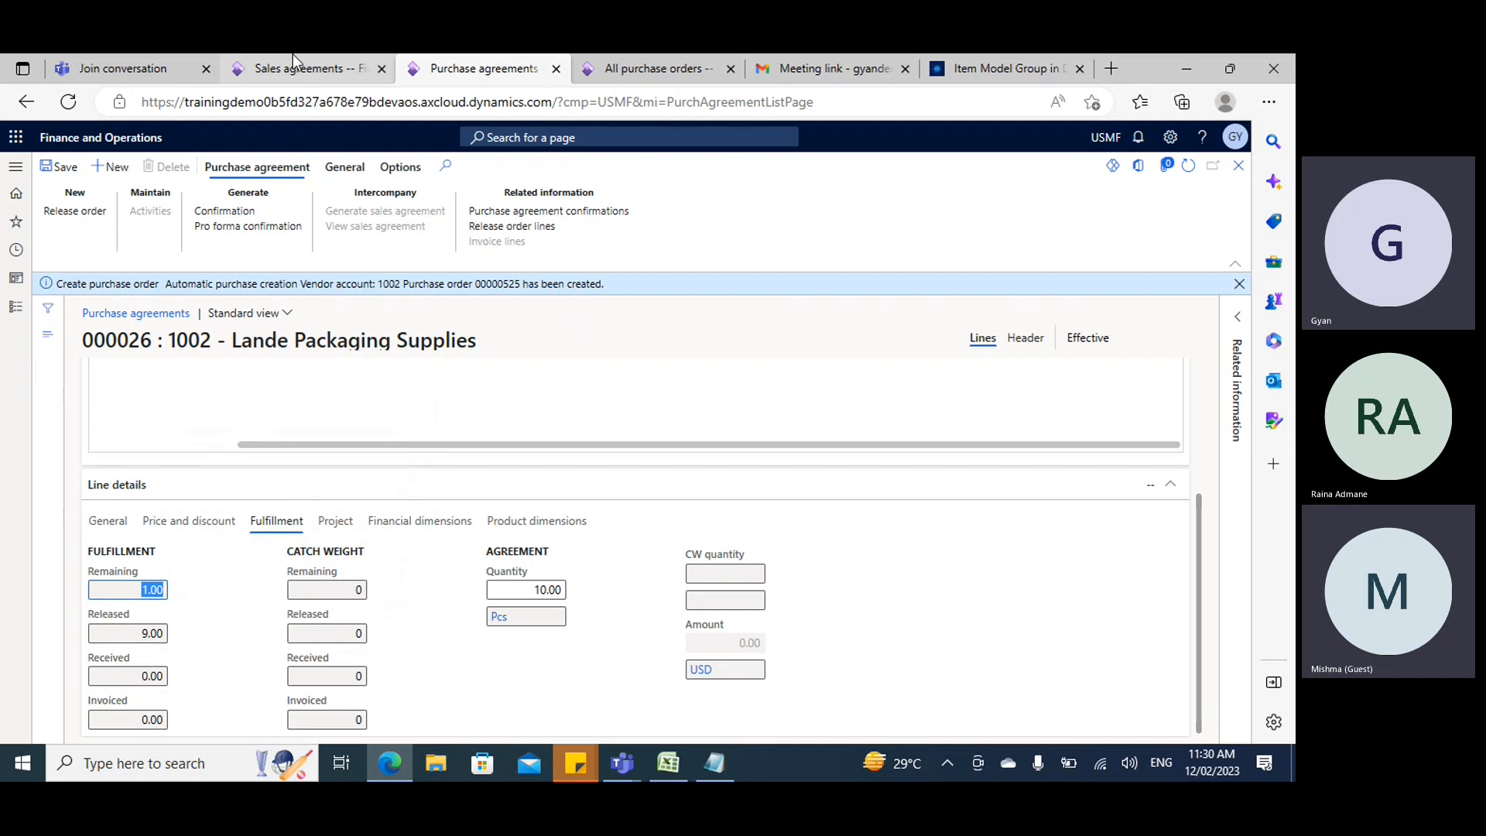
pyautogui.click(662, 66)
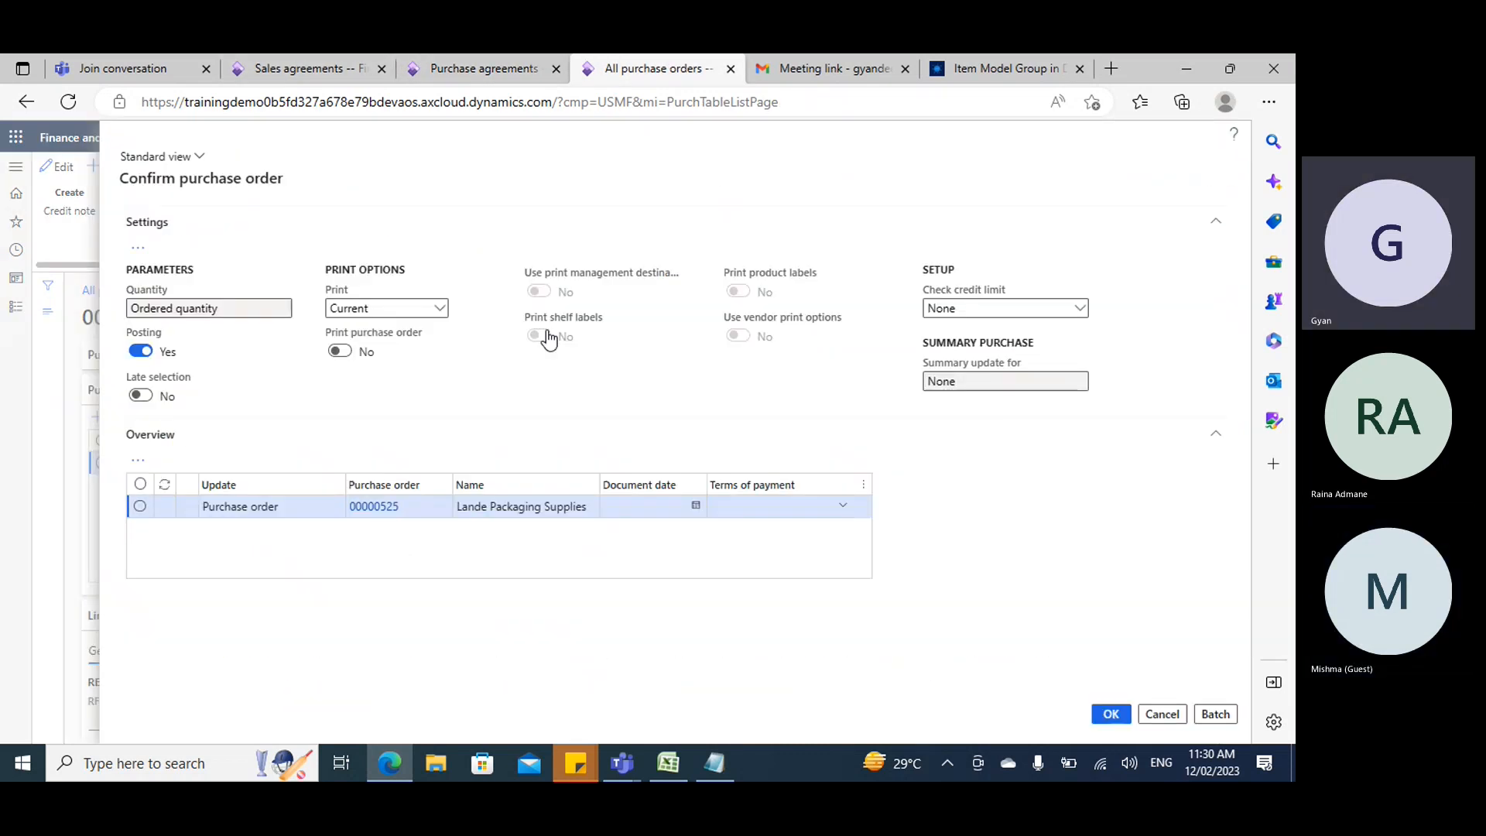
pyautogui.click(1112, 716)
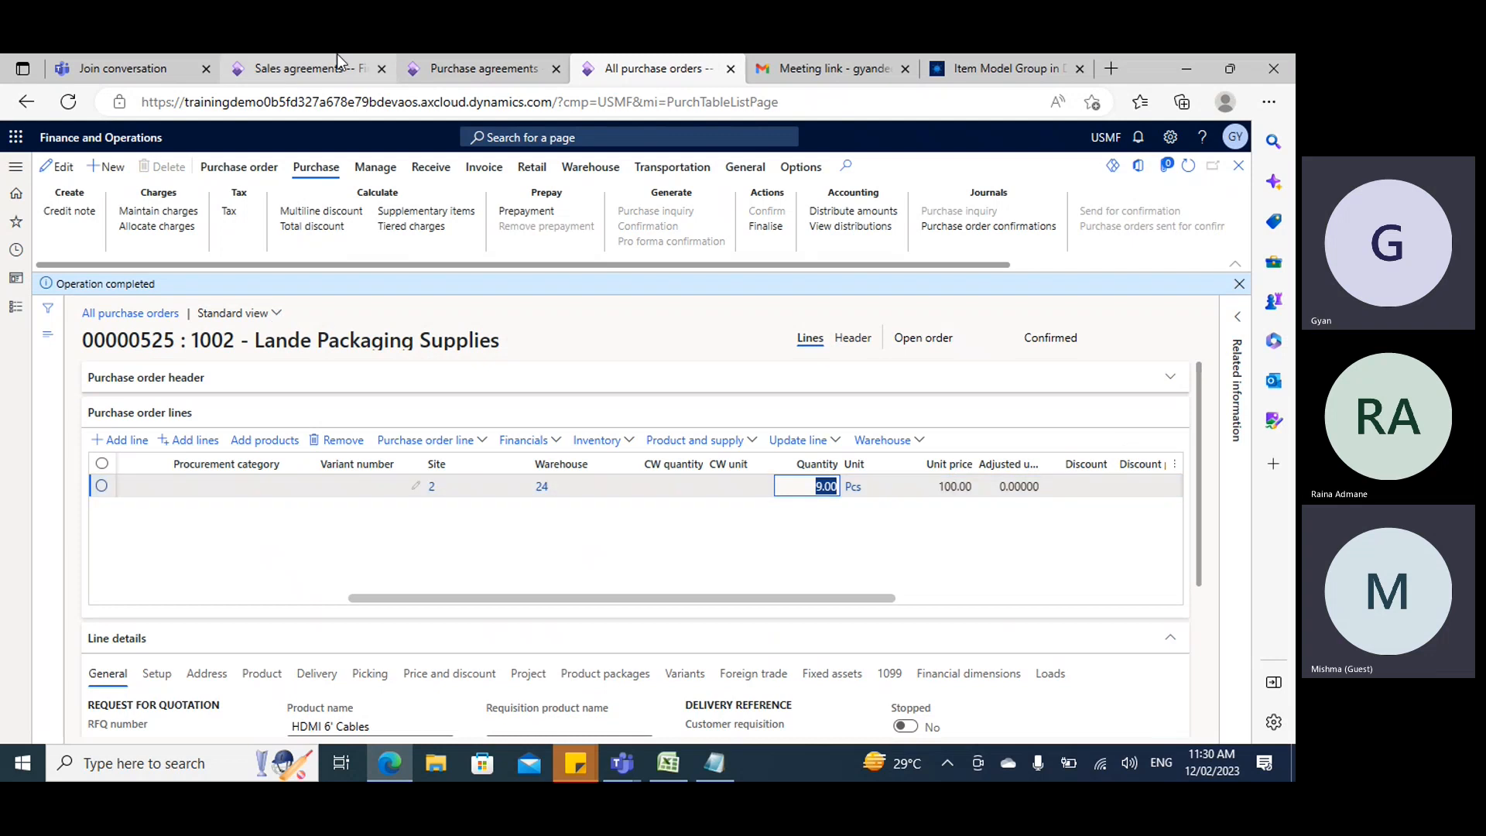
# Try to post a product receipt for the ordered quantity of the purchase order, checking the agreement line's fulfillment details during processing.
pyautogui.click(442, 172)
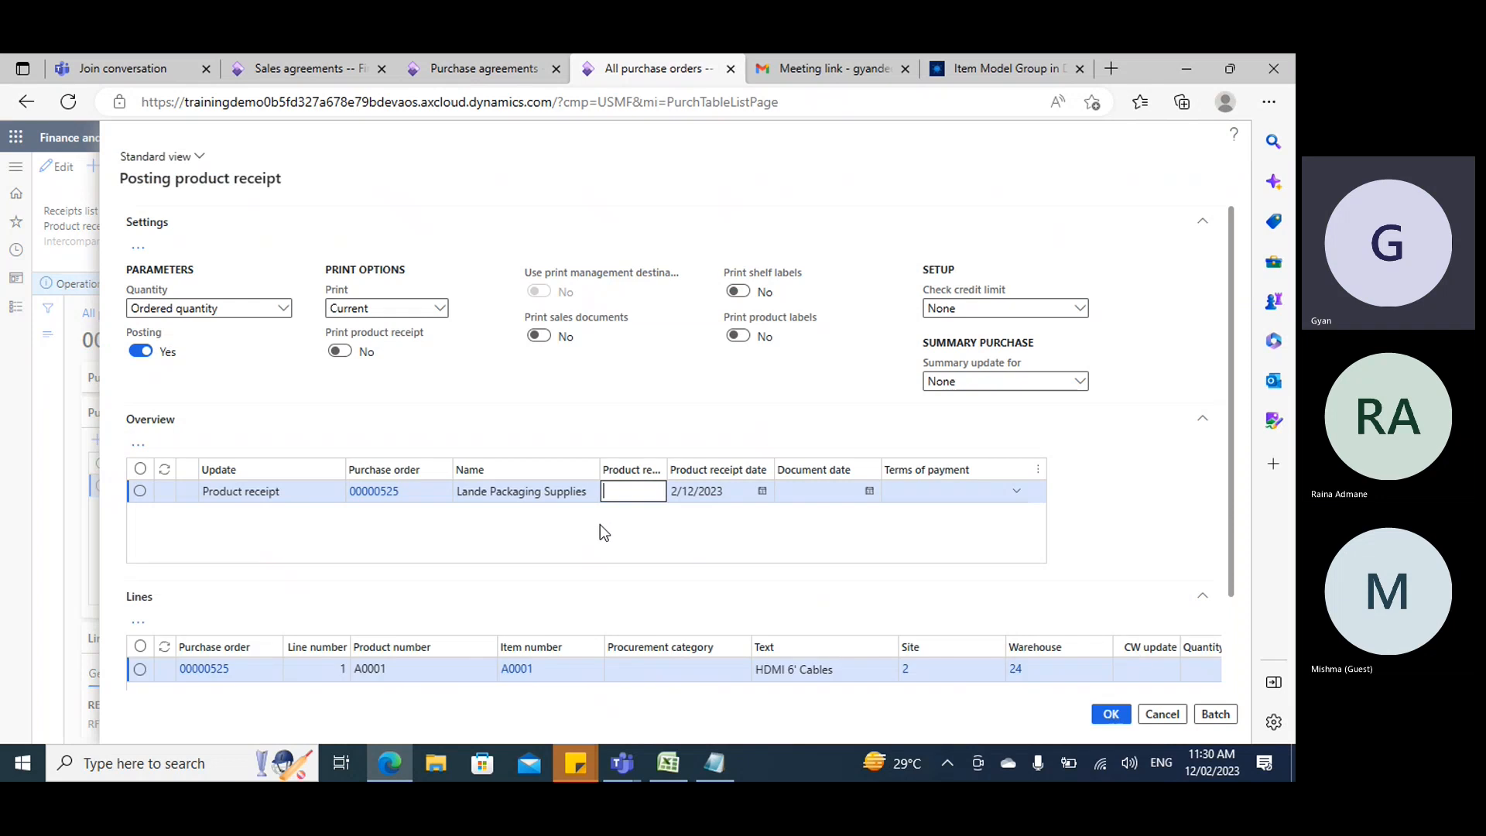
pyautogui.click(410, 498)
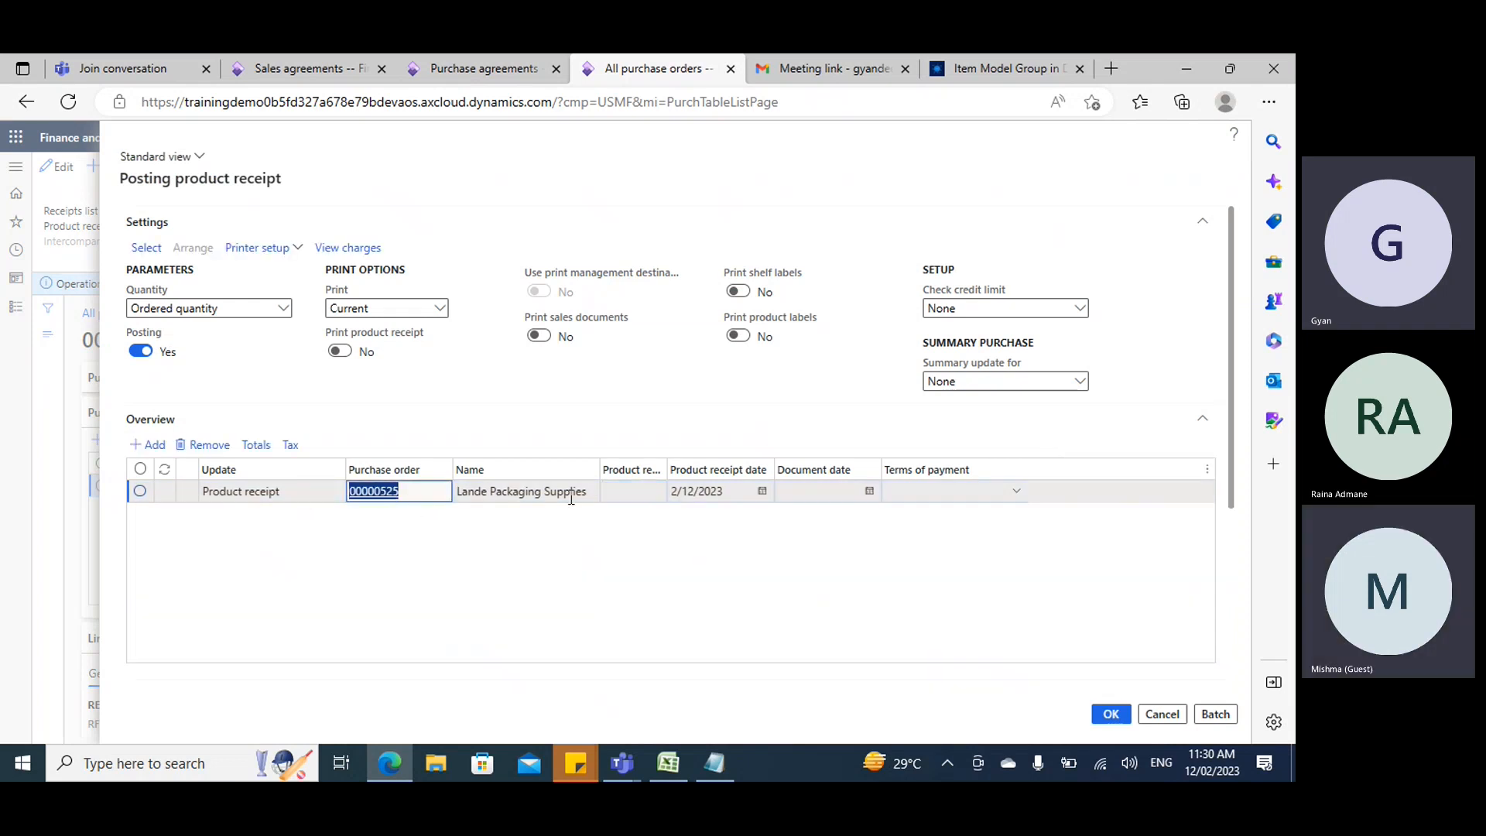
pyautogui.click(633, 492)
pyautogui.click(1160, 720)
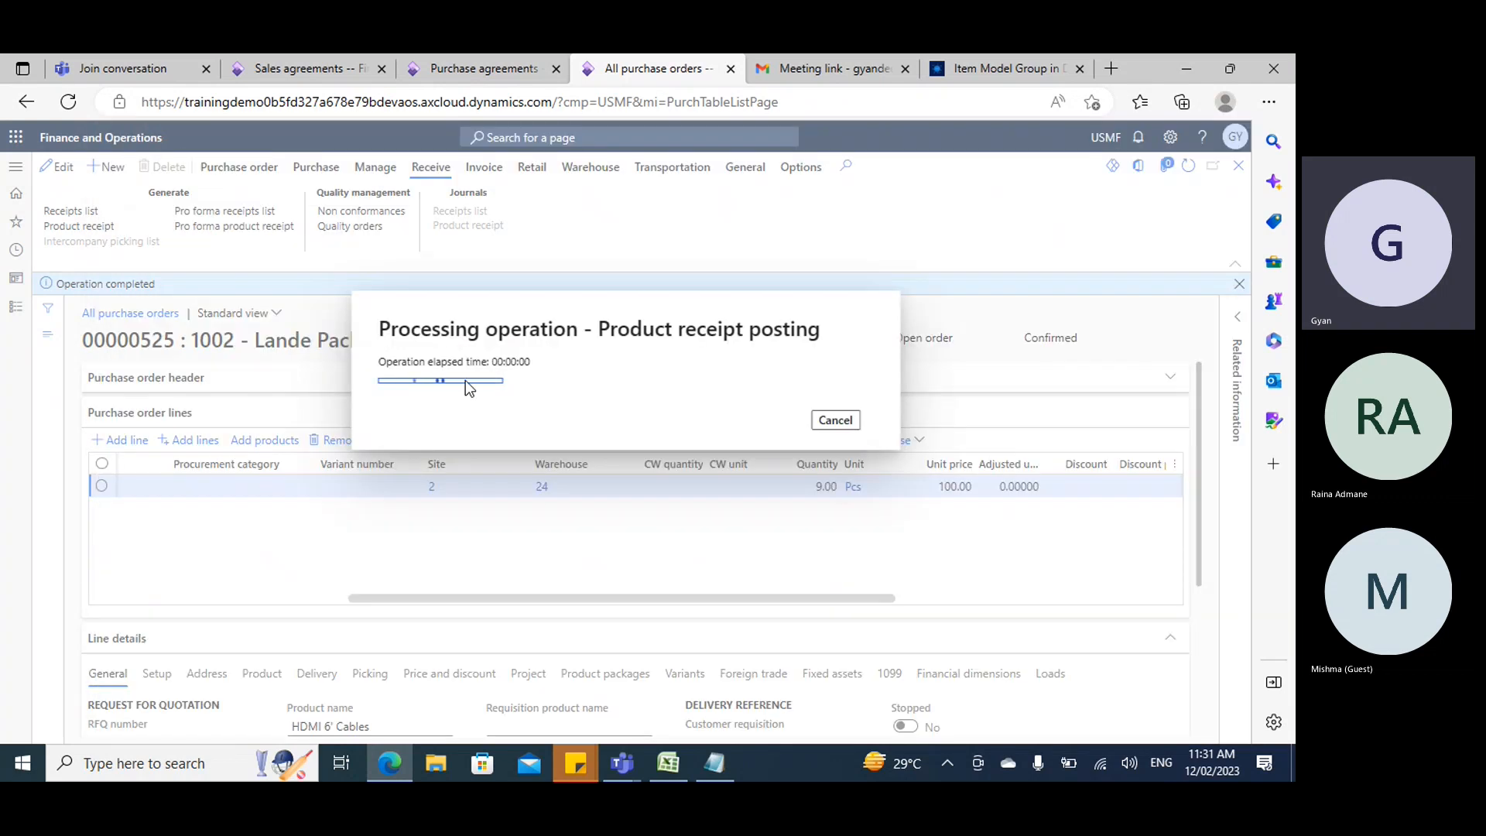
pyautogui.click(474, 68)
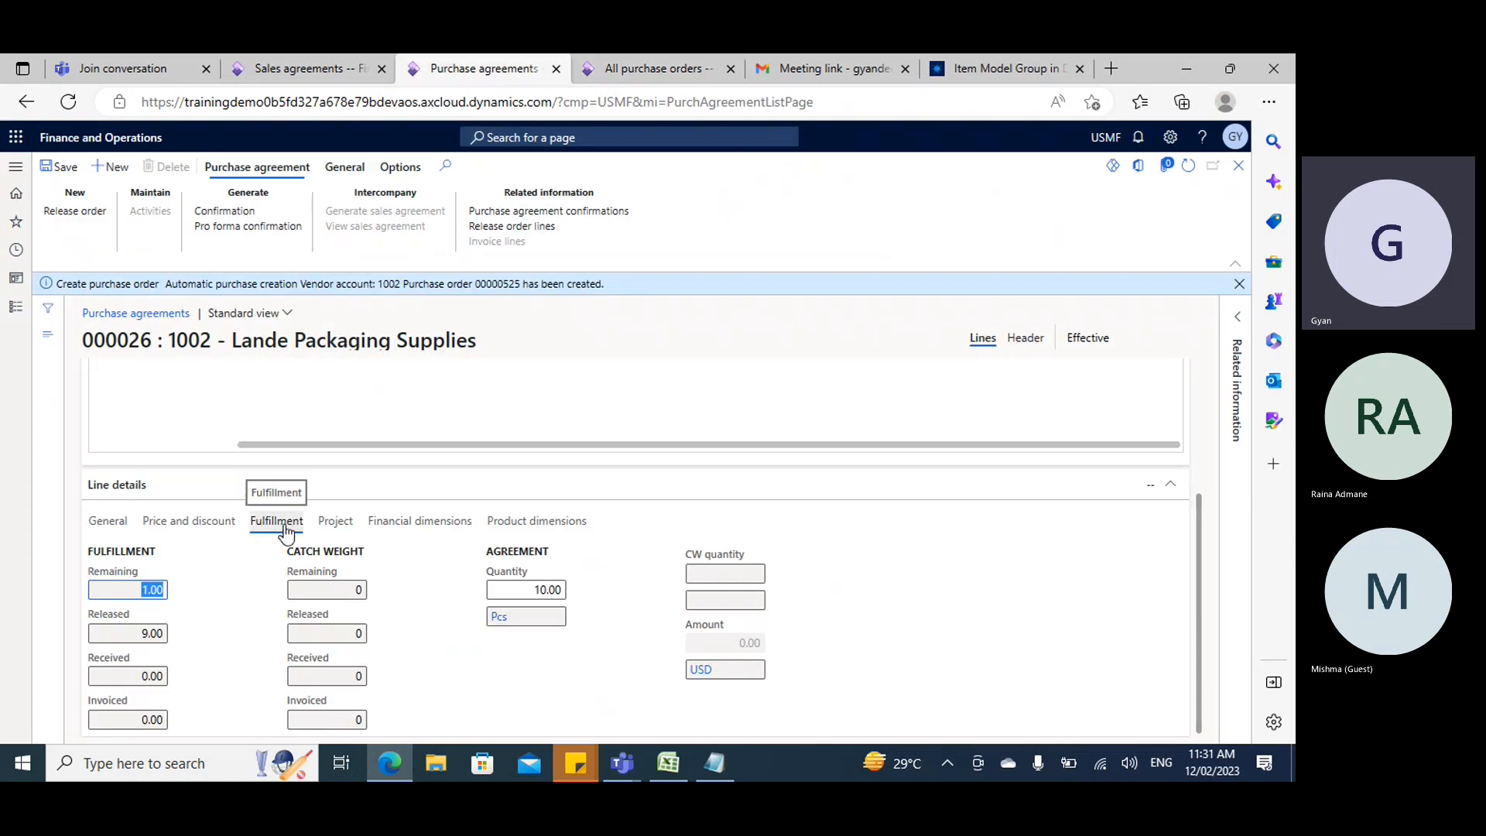
pyautogui.click(633, 70)
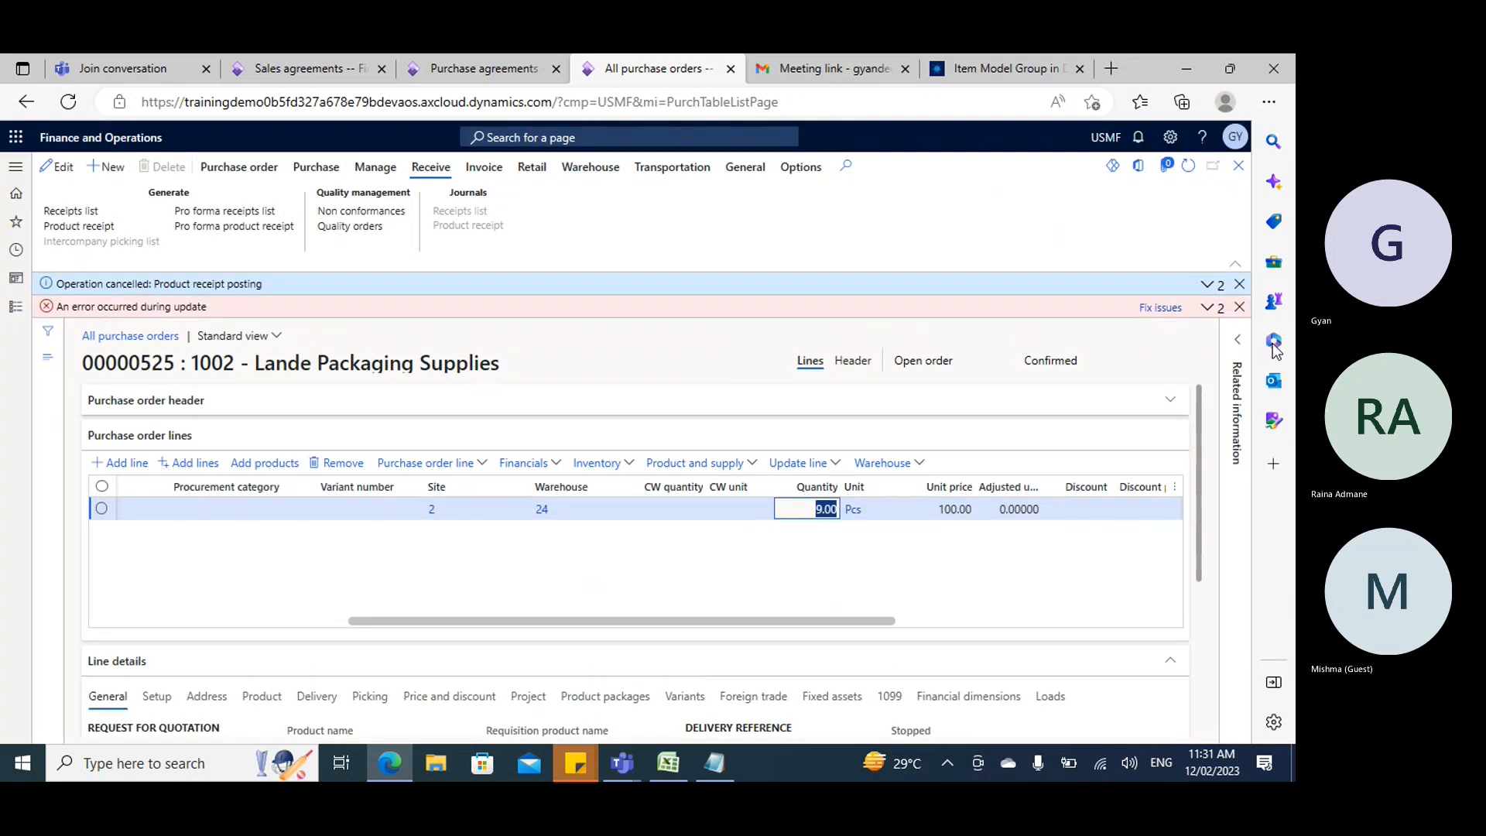
# Read the posting message details and check the order line's storage dimensions, then the agreement line's fulfillment details.
pyautogui.click(1192, 334)
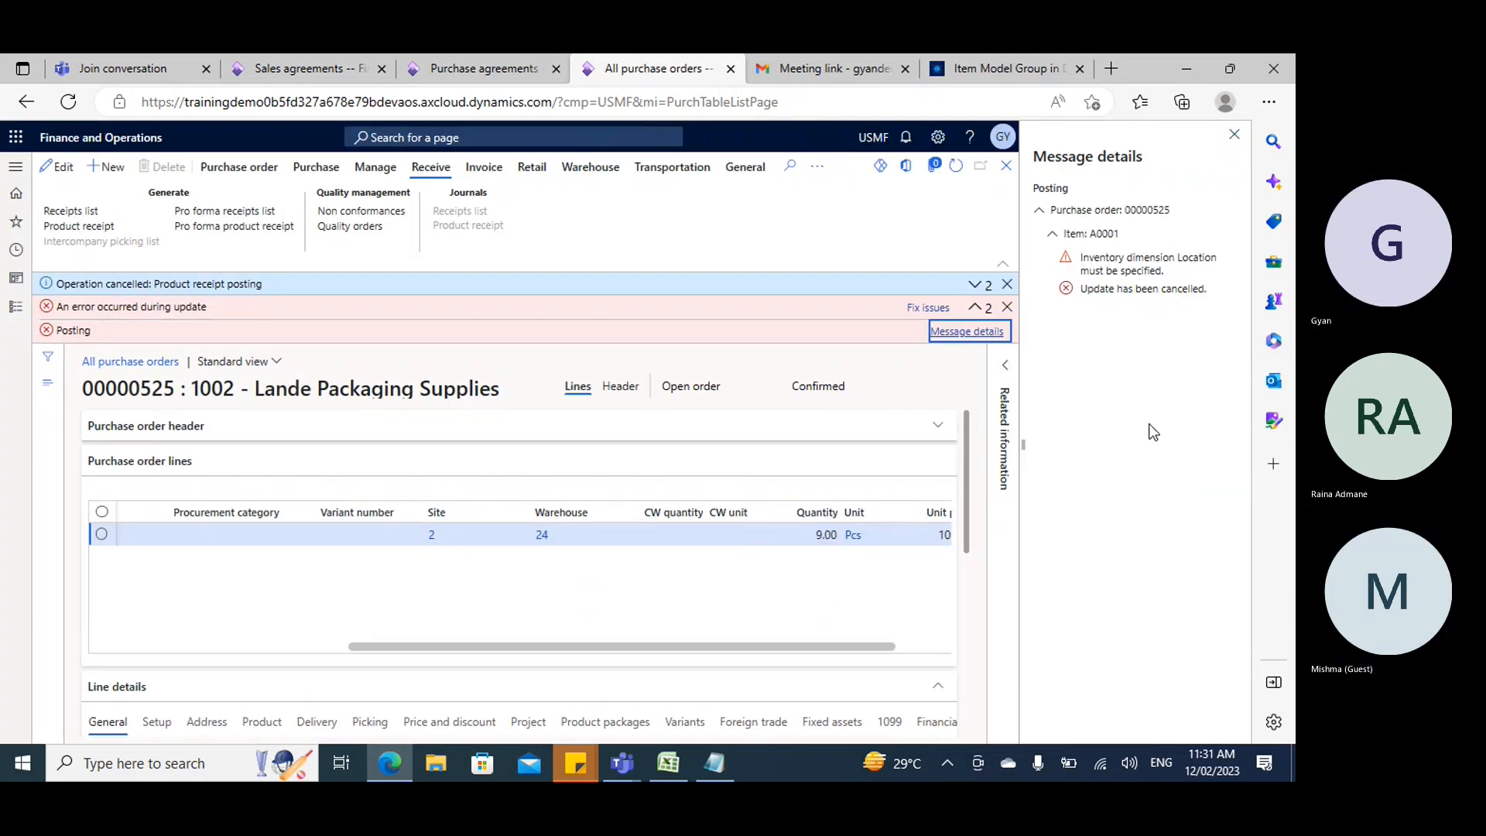
pyautogui.click(1235, 135)
pyautogui.scroll(-3, 465, 495)
pyautogui.scroll(1, 348, 534)
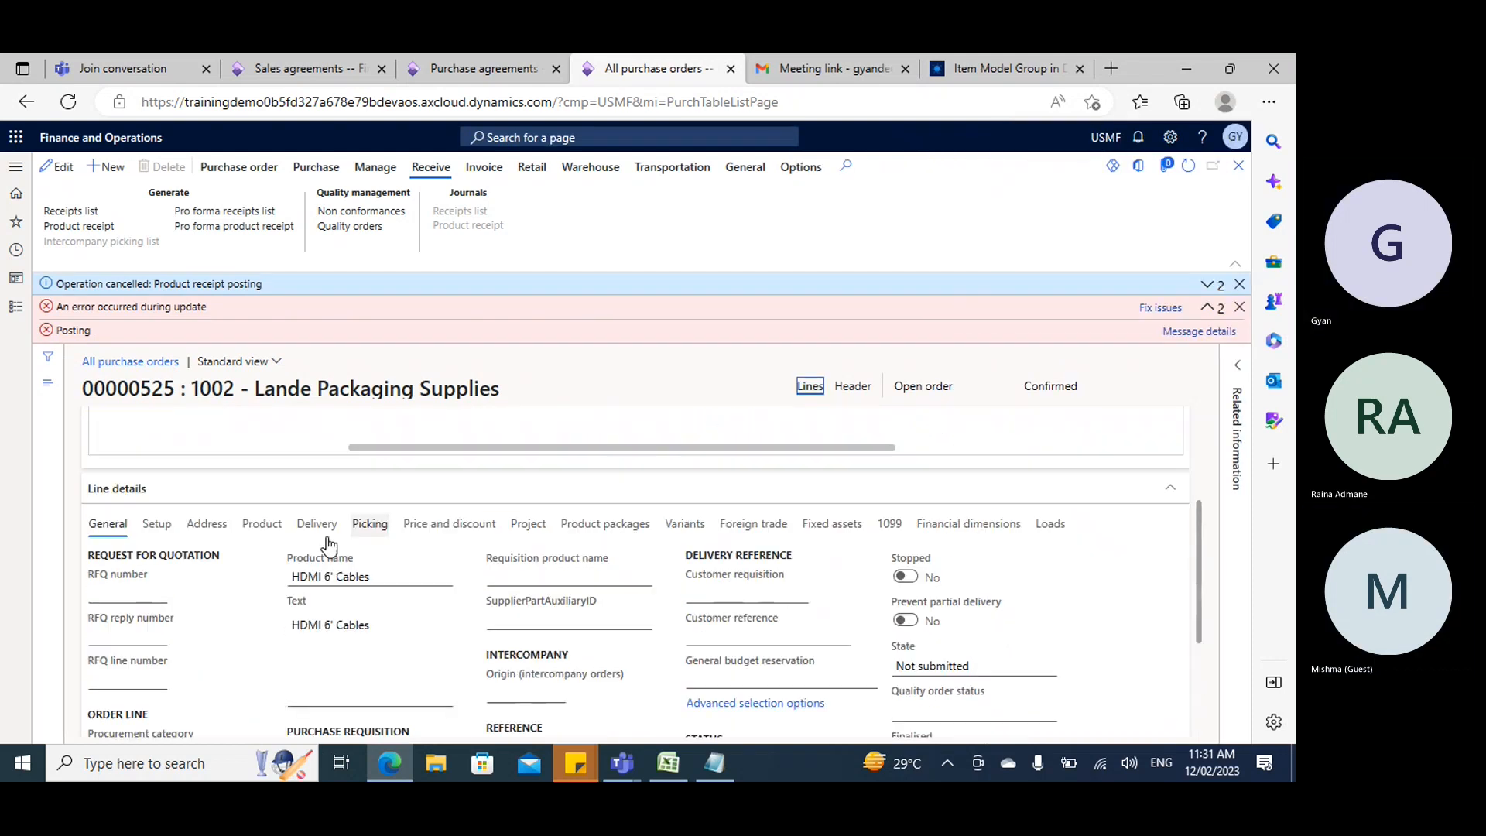
pyautogui.click(261, 526)
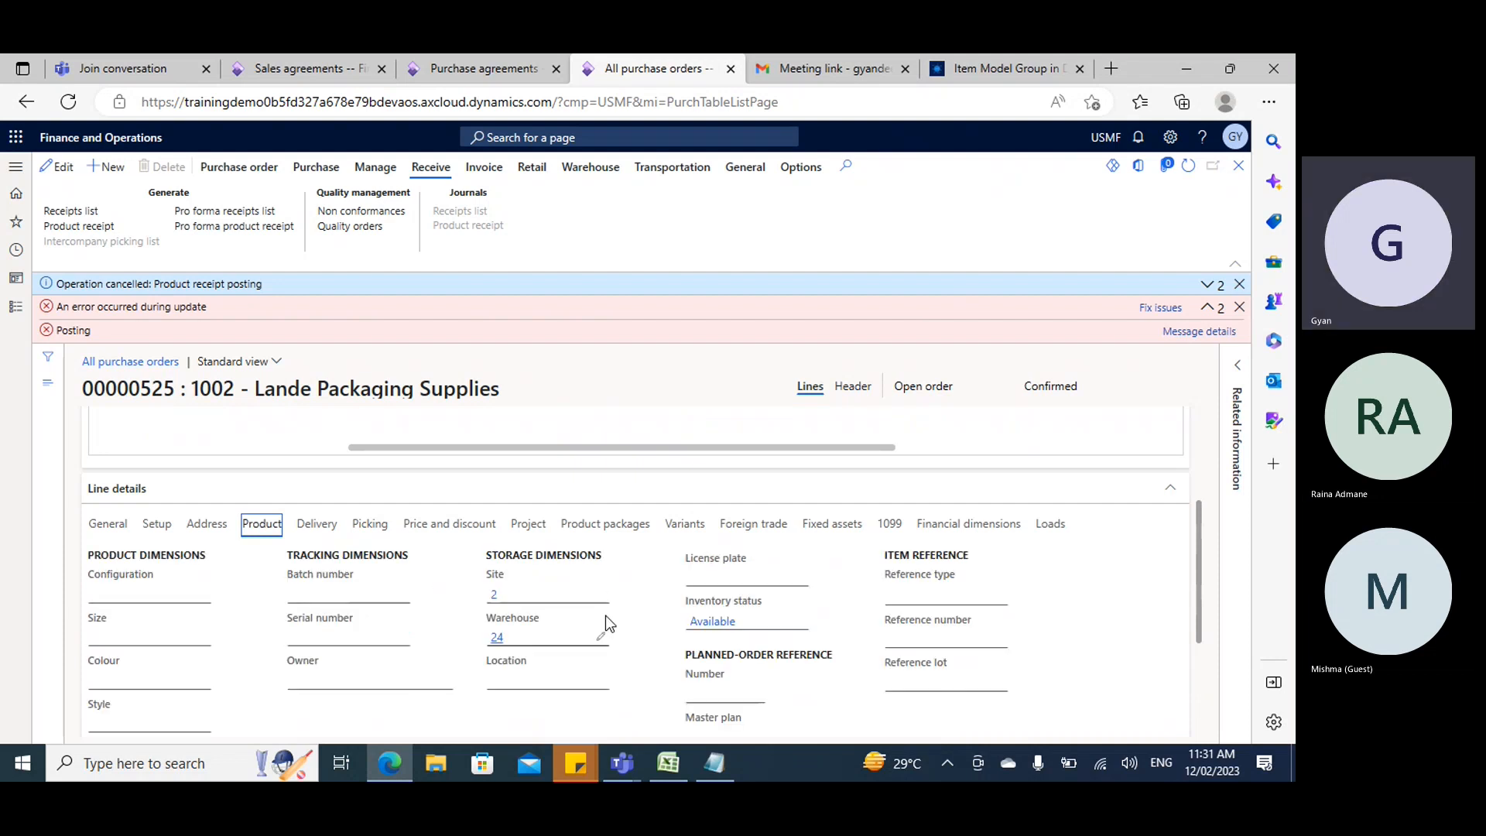
pyautogui.click(457, 68)
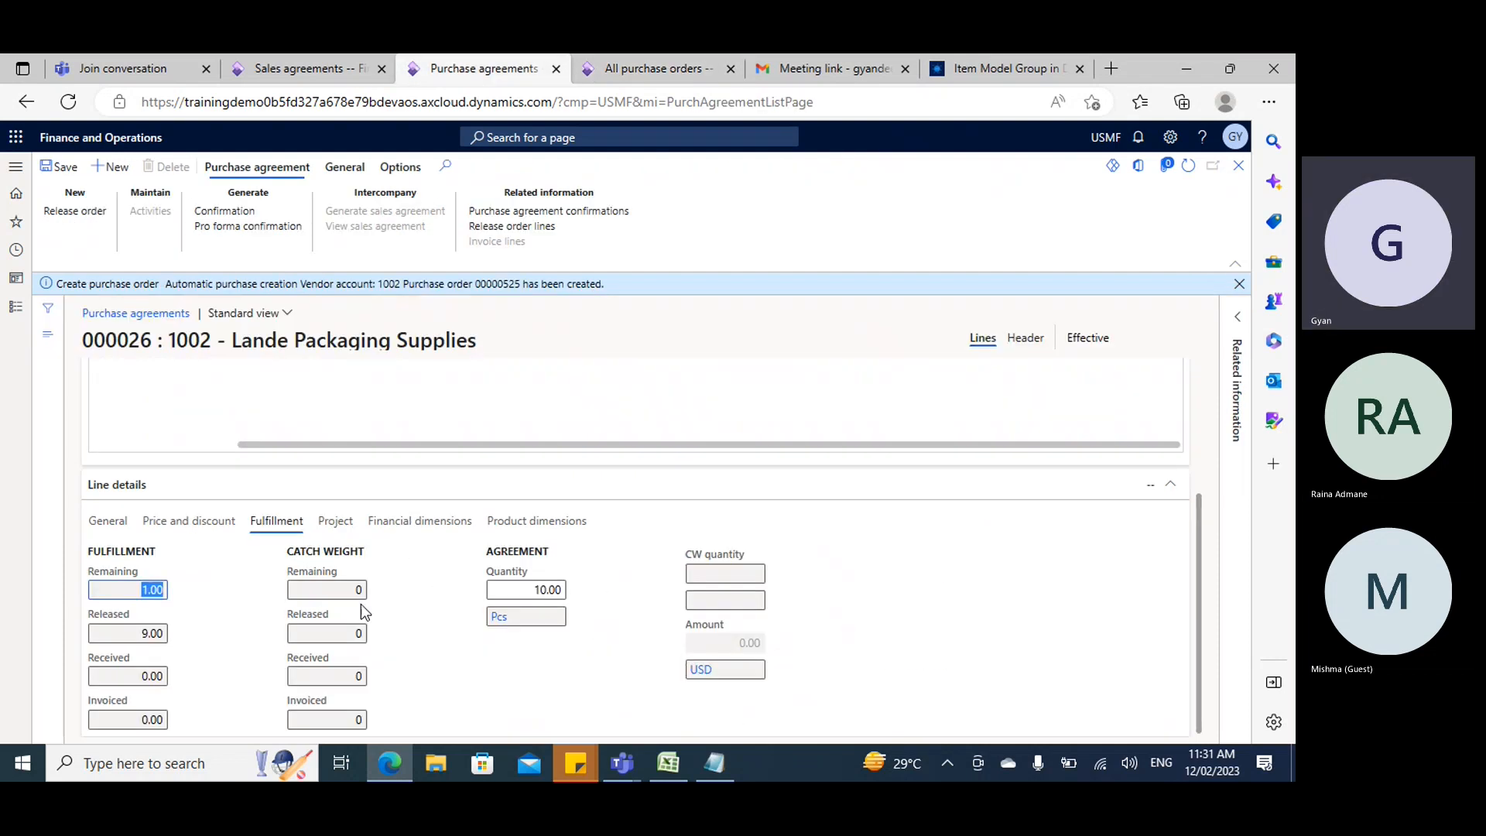
# Compare the purchase order with the purchase agreement line's fulfillment details, checking the received and invoiced quantities.
pyautogui.click(639, 57)
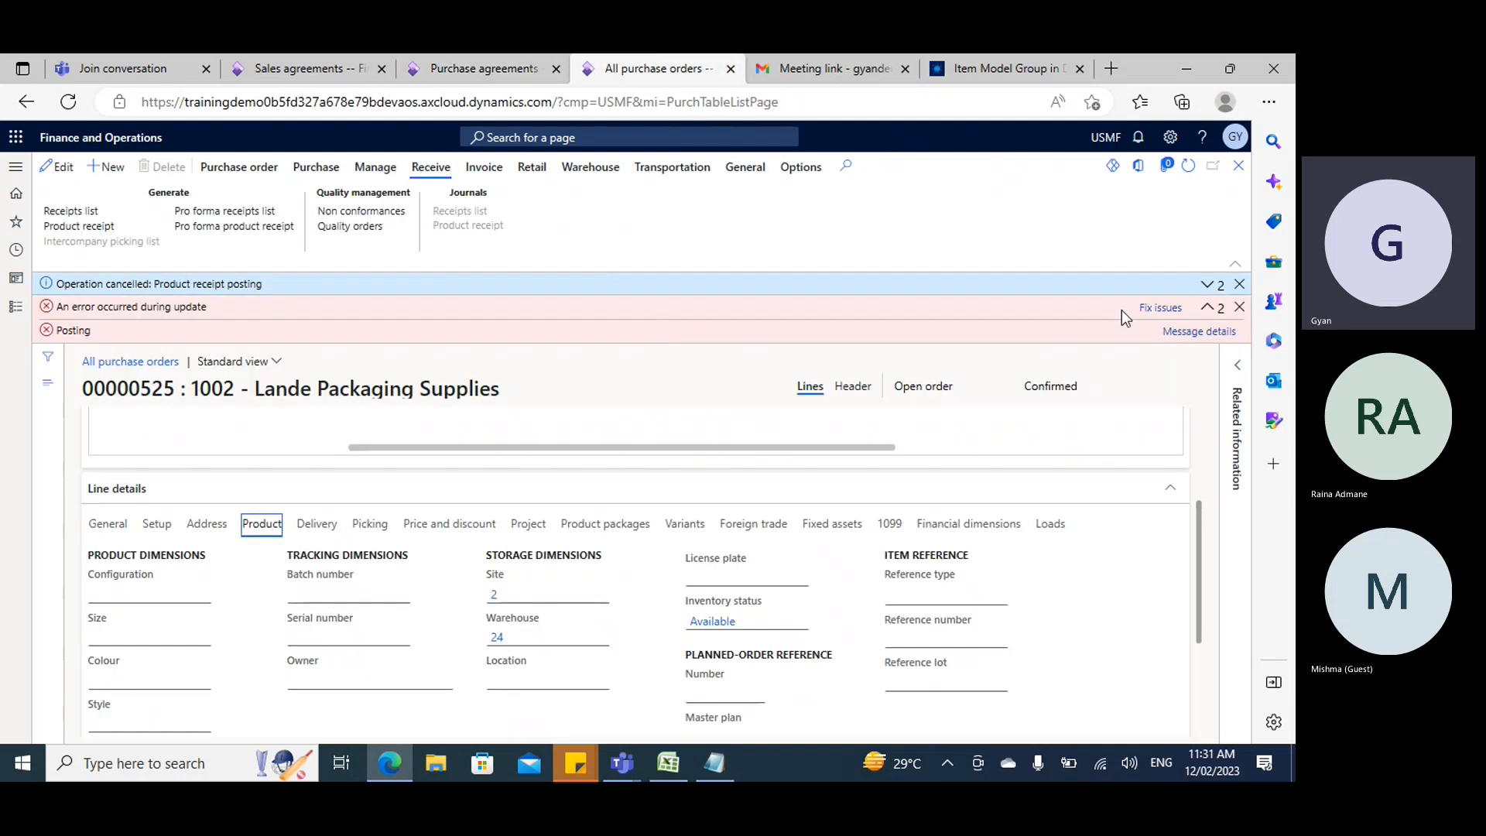
pyautogui.click(526, 72)
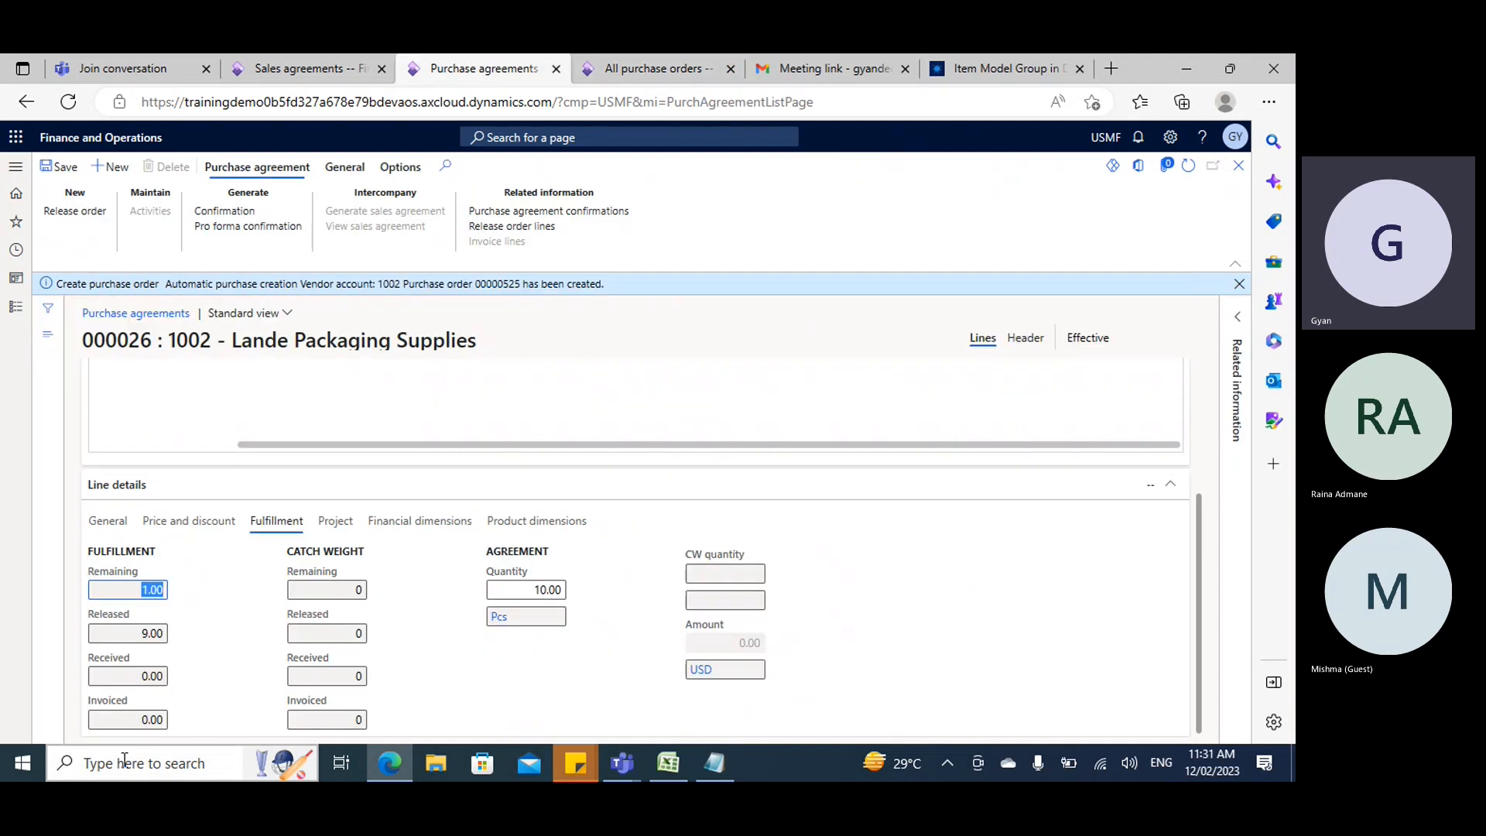
pyautogui.click(140, 681)
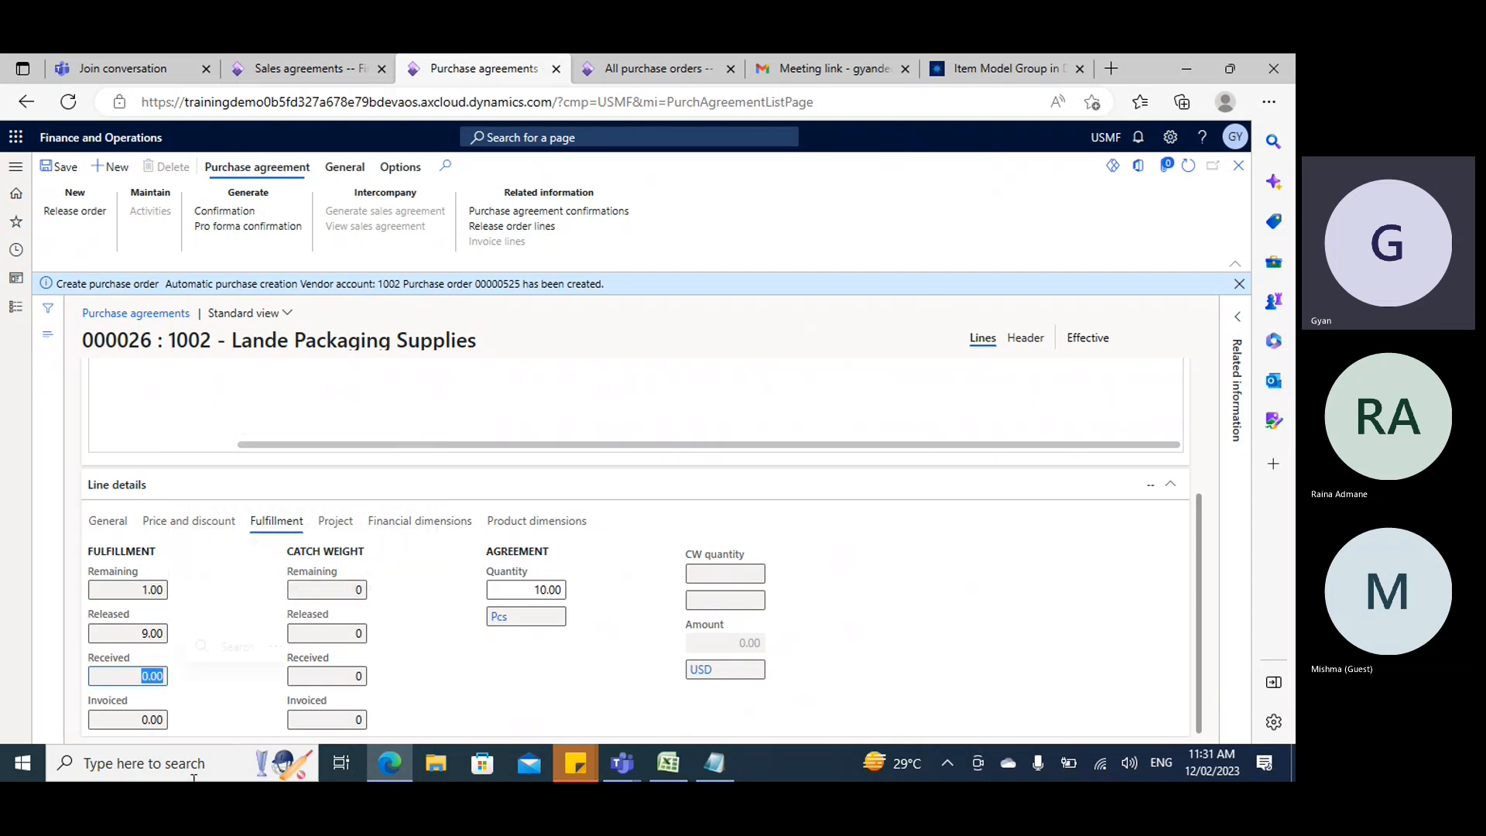
pyautogui.click(140, 722)
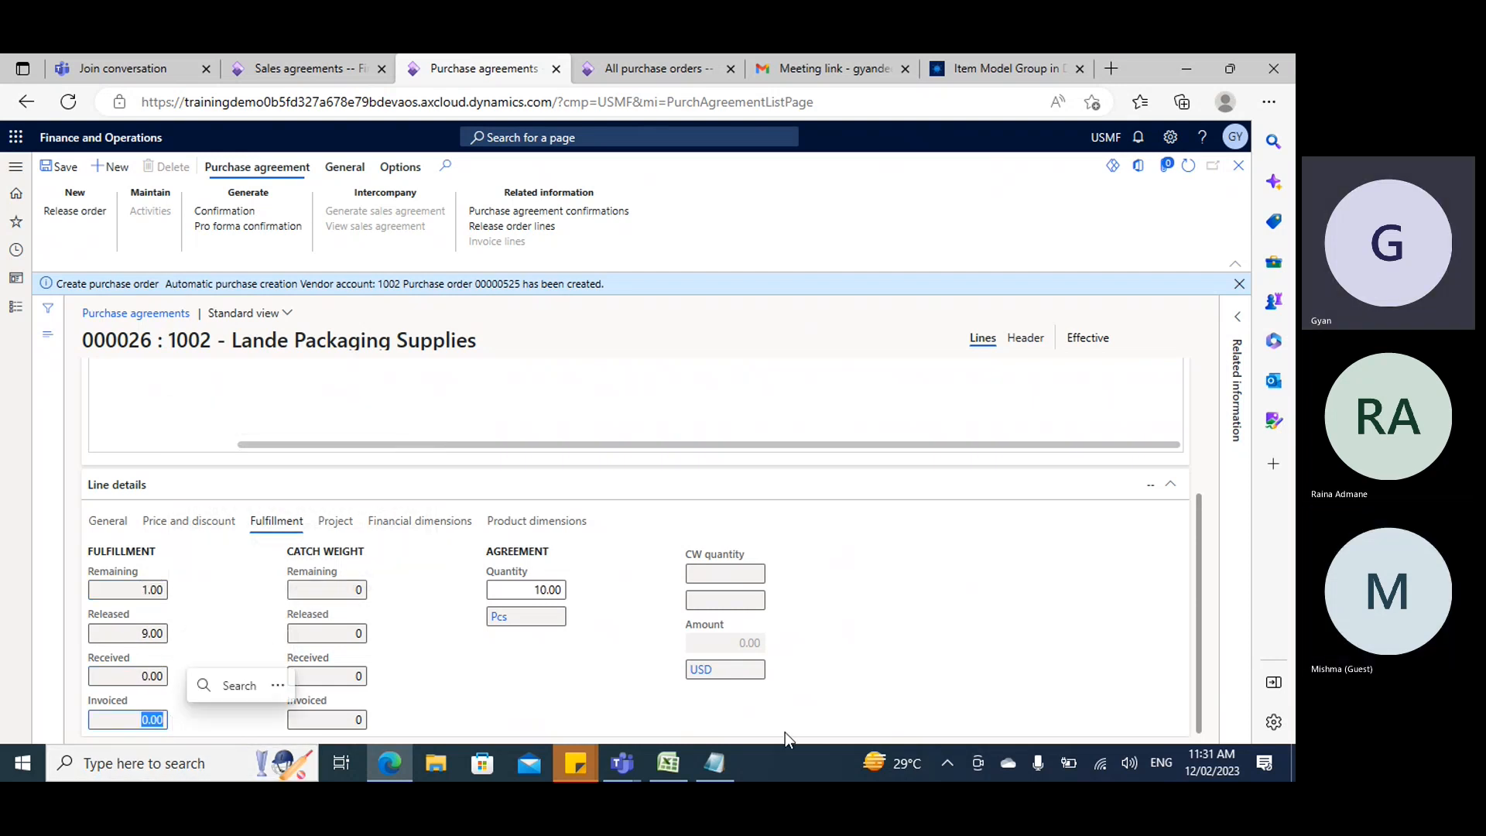
# Switch to Notepad and add the note "Contract/Agree proice is first" below the Vendor and Customer line.
pyautogui.click(716, 763)
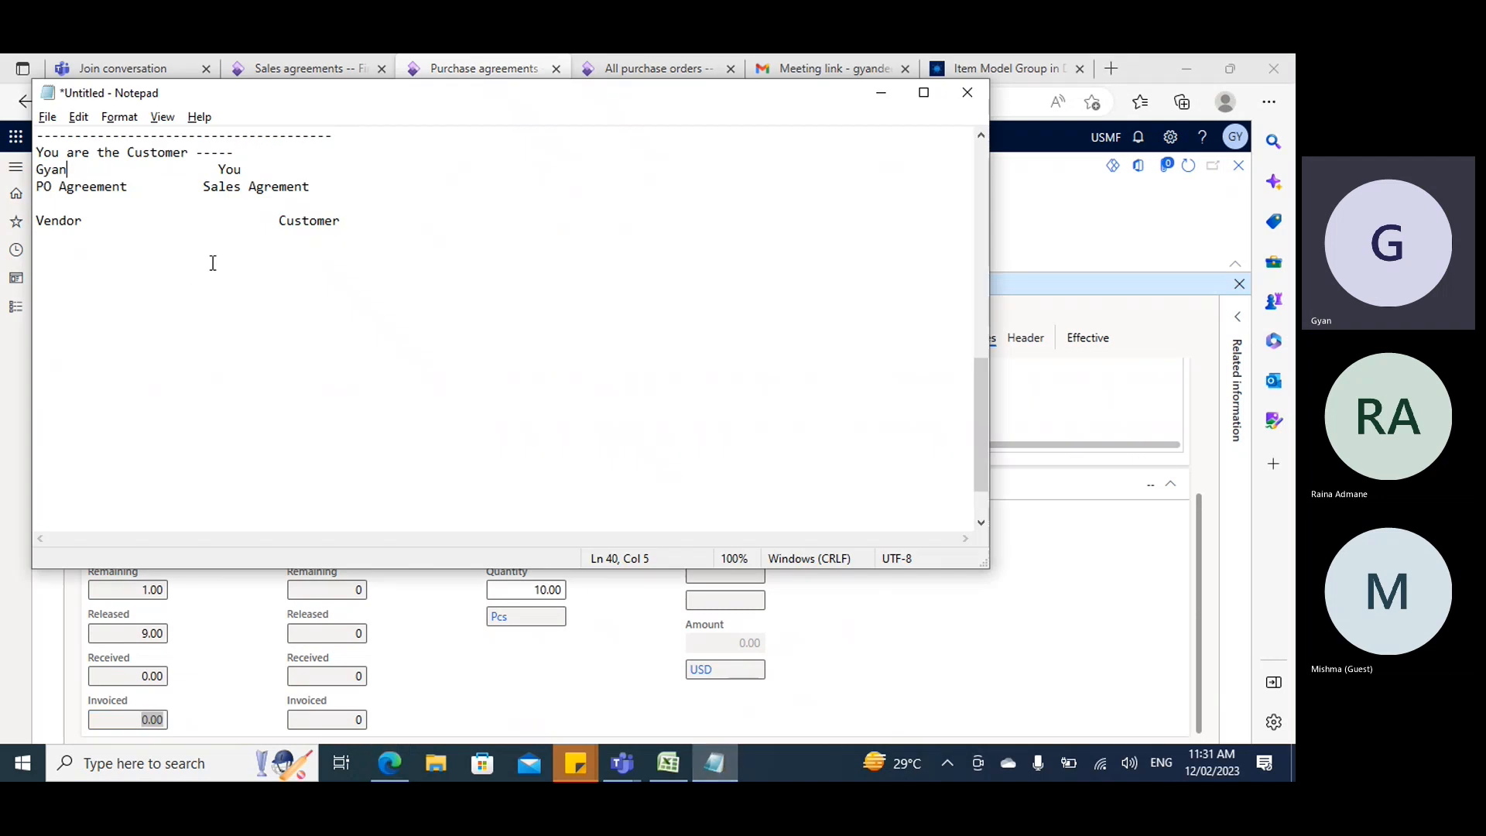
pyautogui.click(382, 226)
pyautogui.press('Return')
pyautogui.press('Return')
pyautogui.press('Return')
pyautogui.write('Contract/Agree')
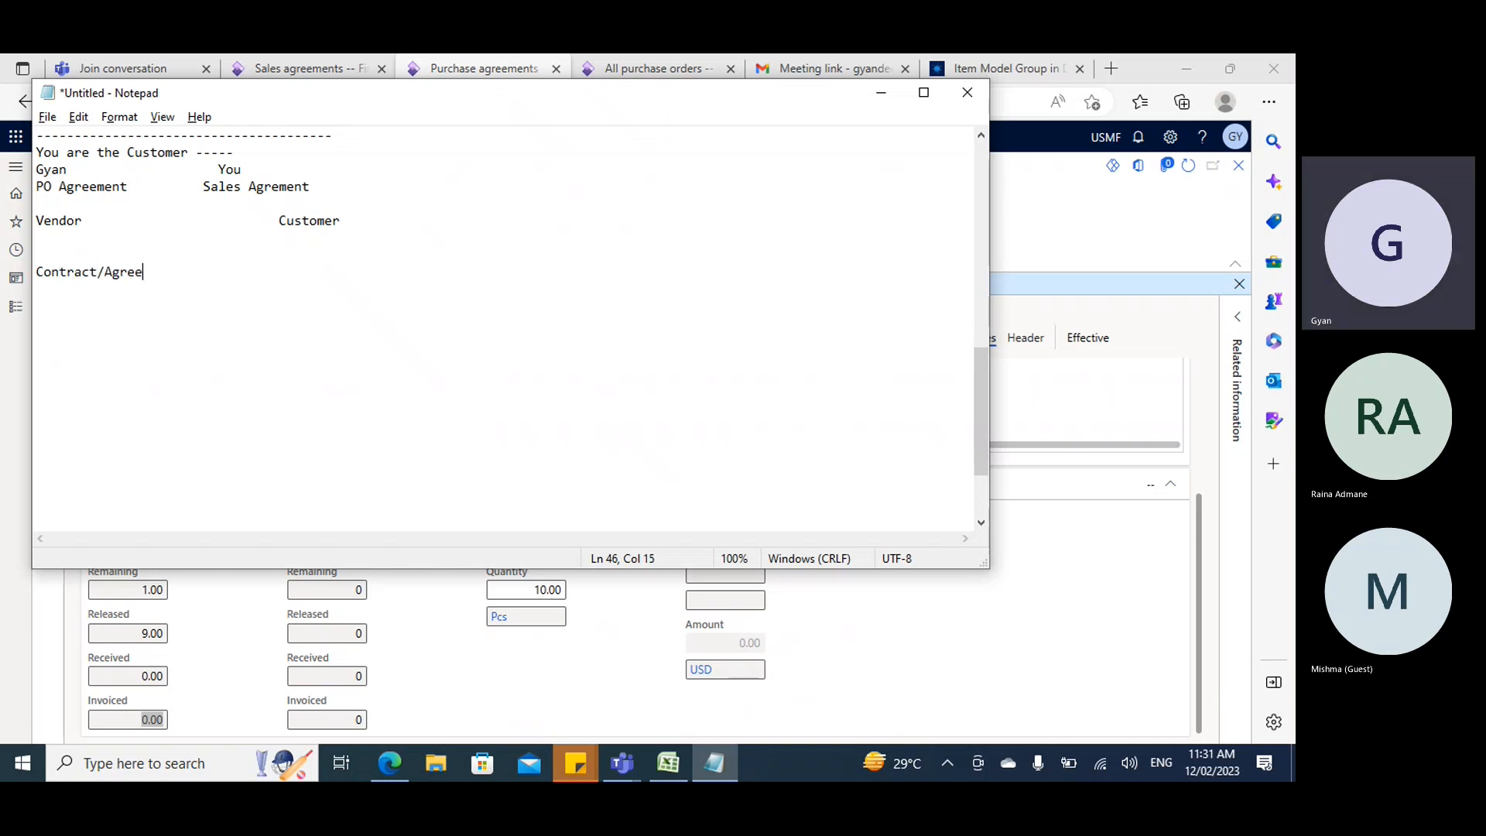
pyautogui.write(' proc')
pyautogui.press('BackSpace')
pyautogui.write('ice is first')
# List "Trade agree", "Item price" and "Standard price" on separate lines under the contract price note, and highlight that note.
pyautogui.press('Return')
pyautogui.write('Trade agree')
pyautogui.press('Return')
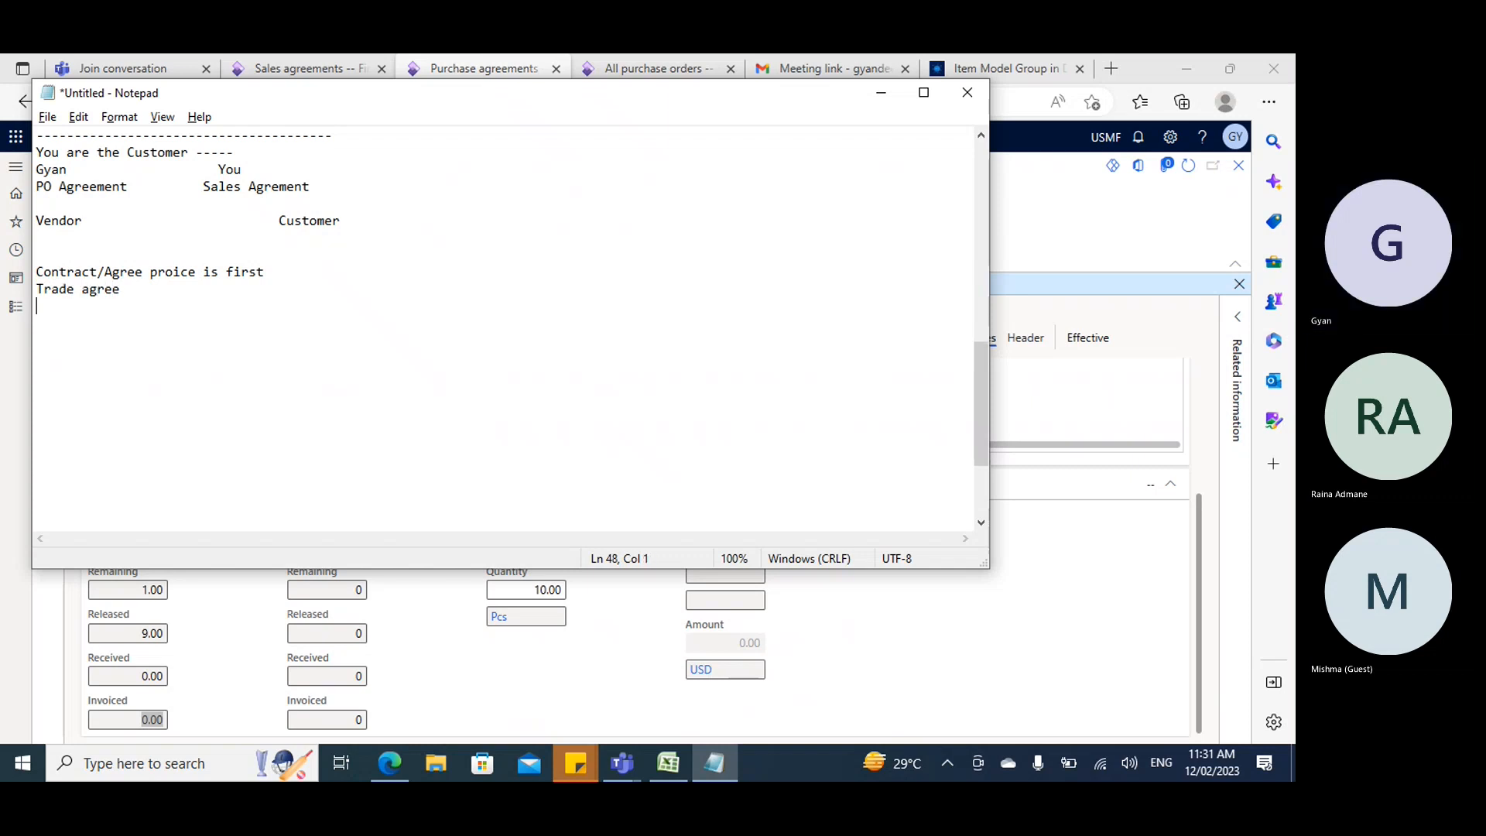
pyautogui.write('Item price Sta')
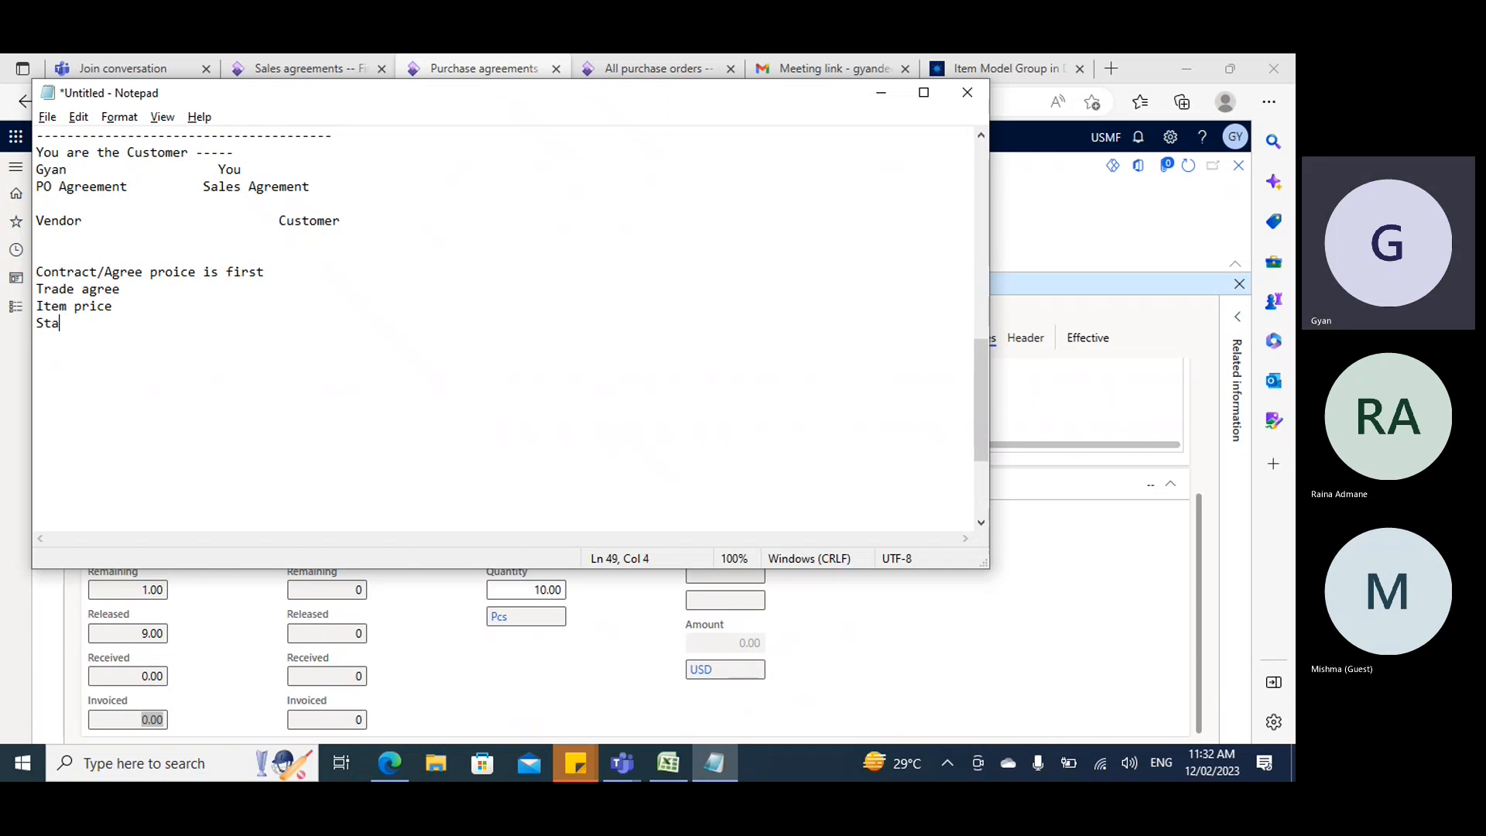
pyautogui.write('ndar')
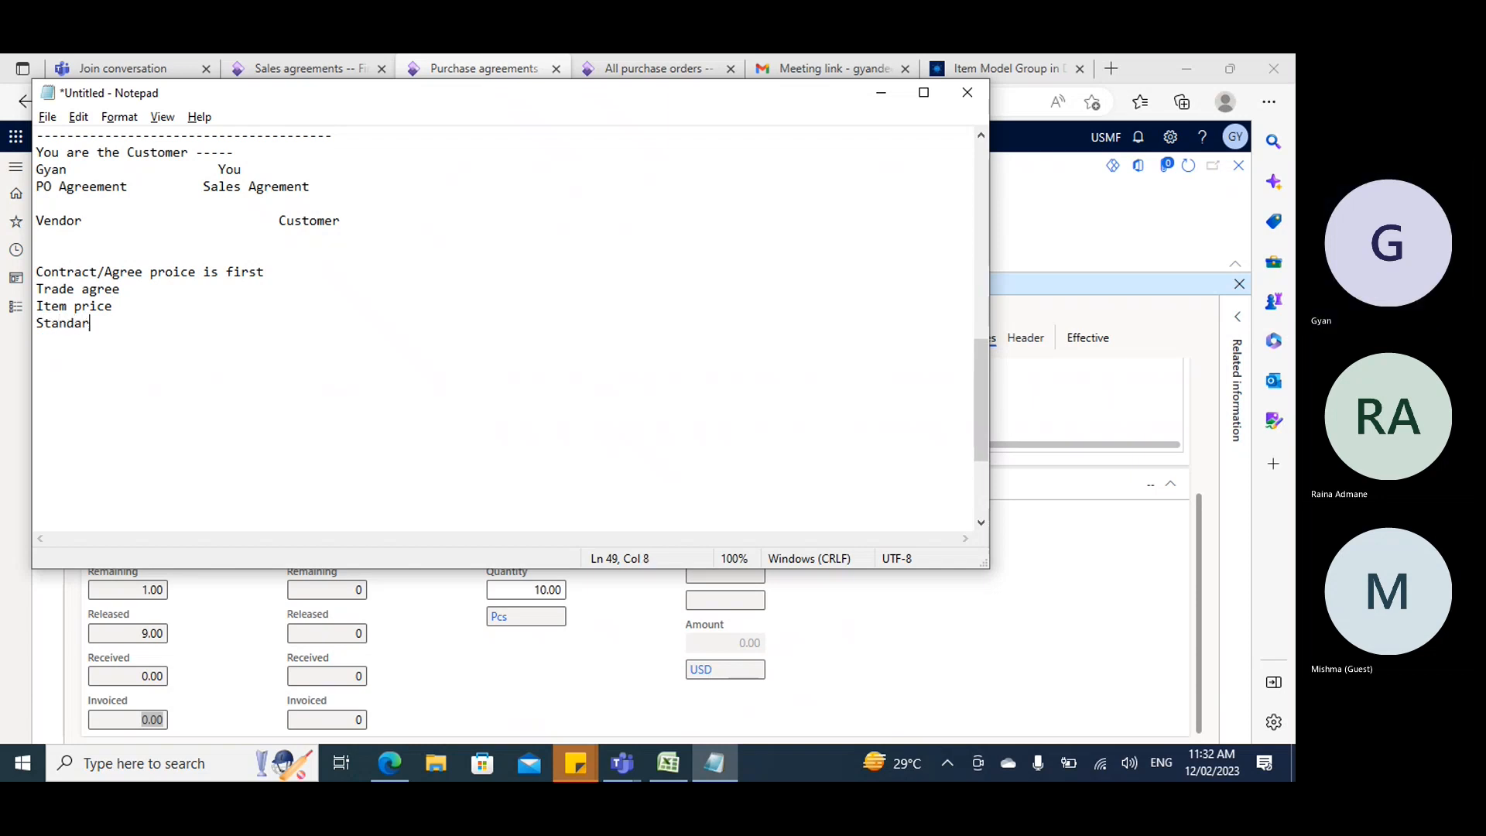
pyautogui.write('d prid')
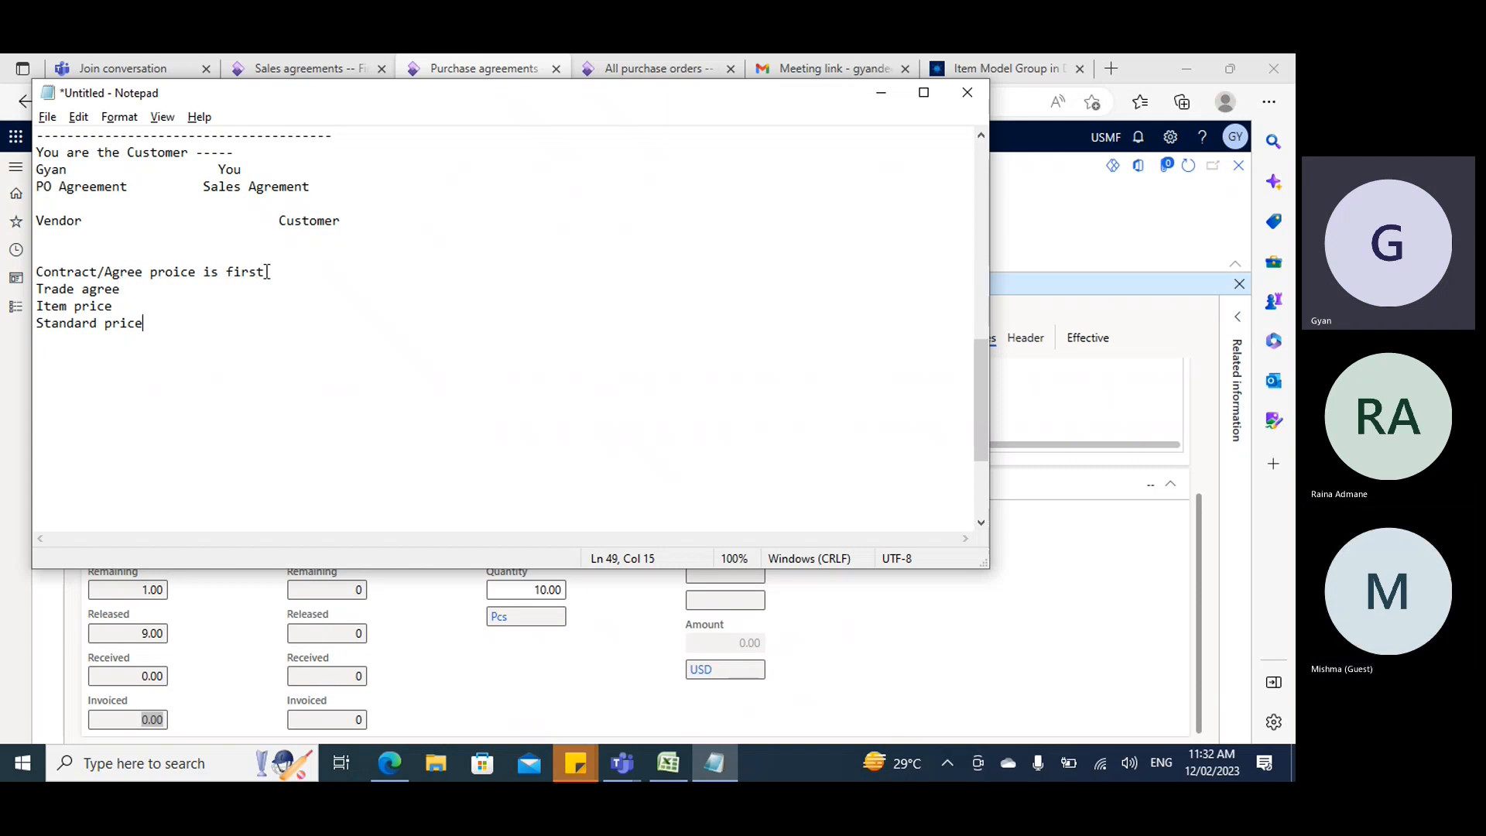
pyautogui.moveTo(263, 272); pyautogui.dragTo(37, 272)
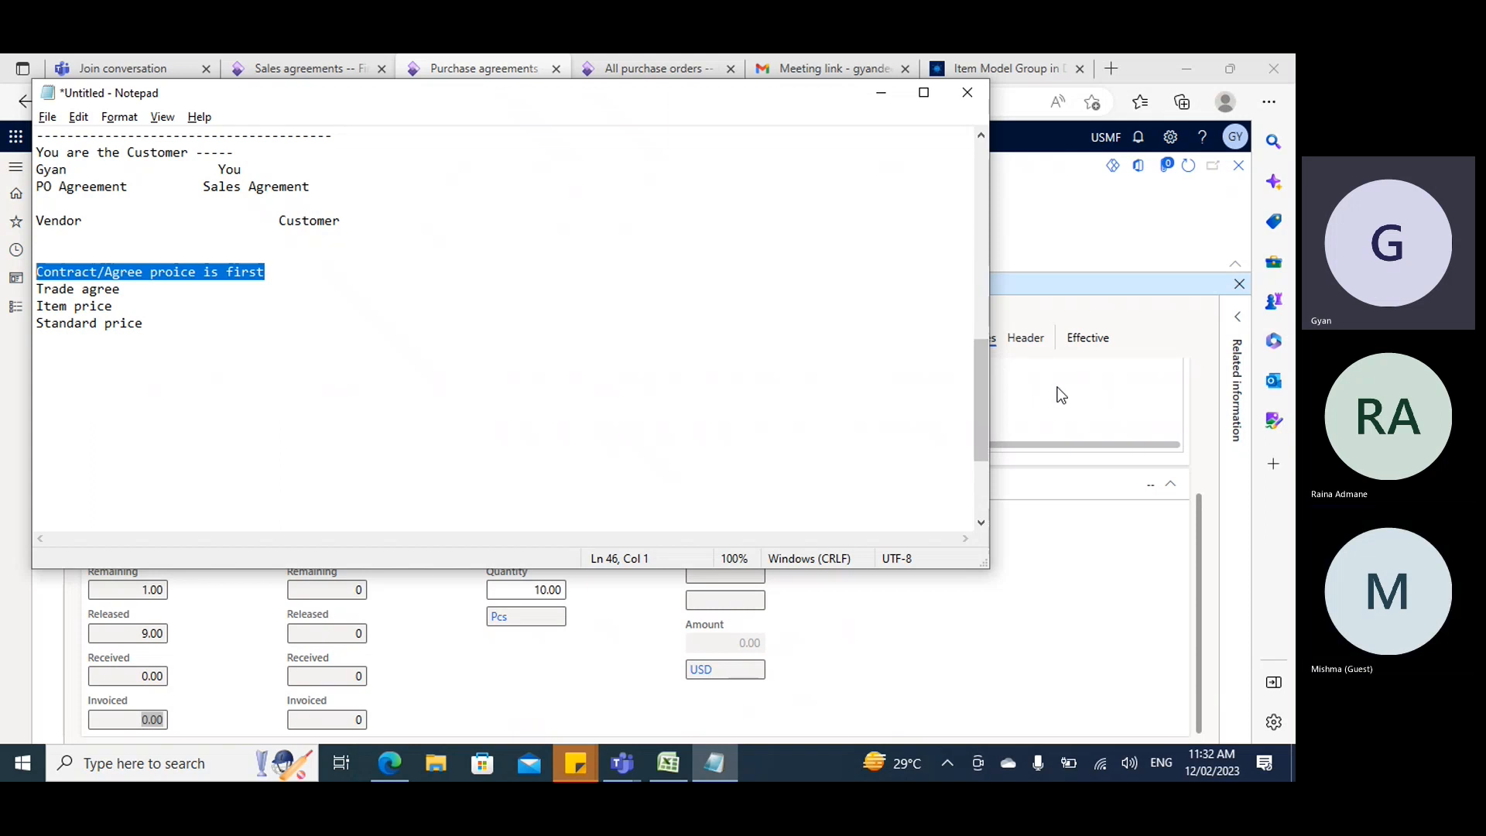
# Switch to Finance and Operations and start a new purchase agreement for Lande Packaging Supplies, classified as Blanket purchase agreement.
pyautogui.click(1057, 389)
pyautogui.scroll(5, 266, 535)
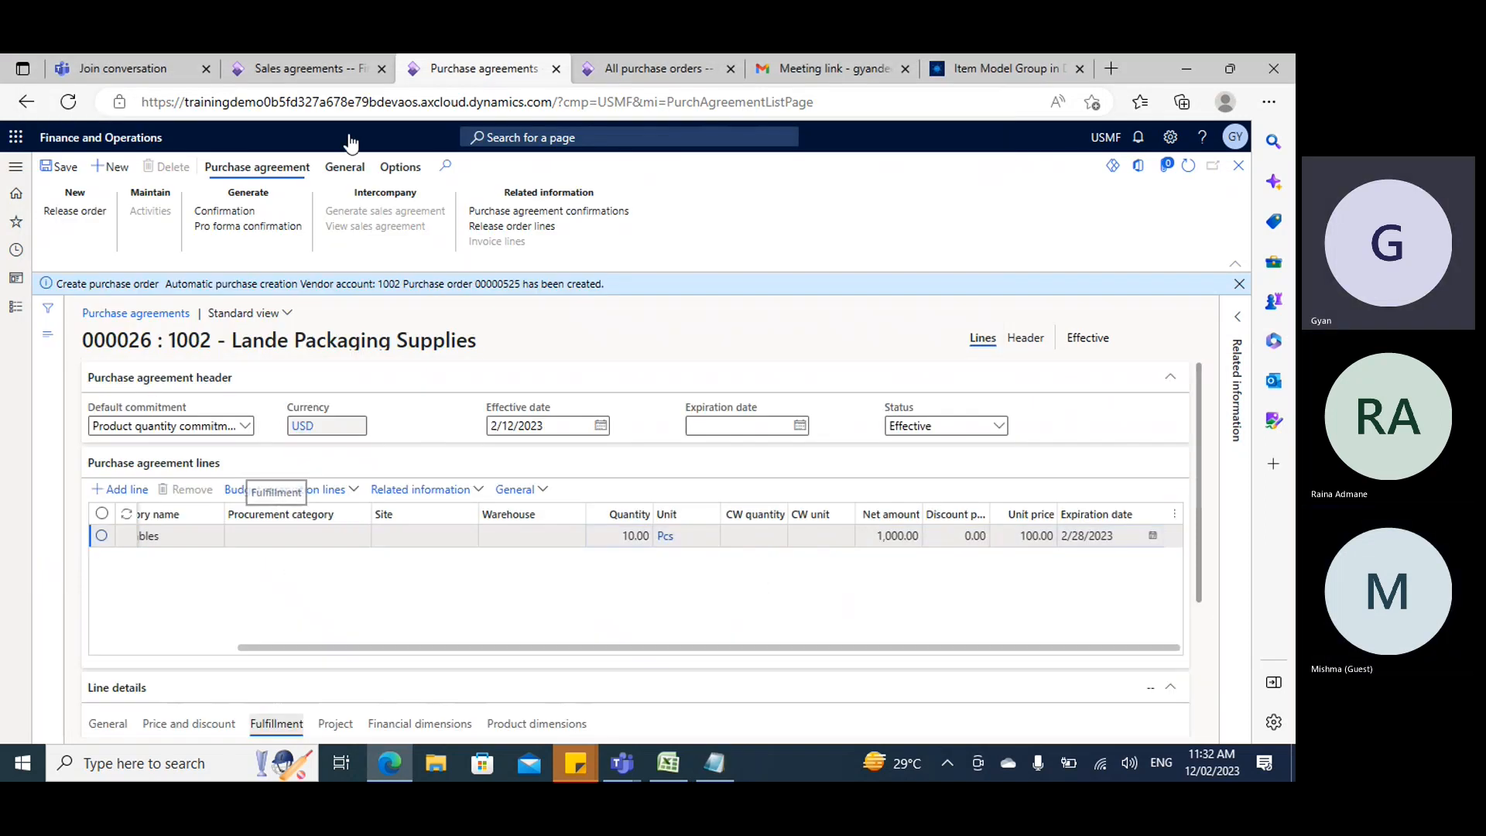
pyautogui.click(301, 68)
pyautogui.click(513, 69)
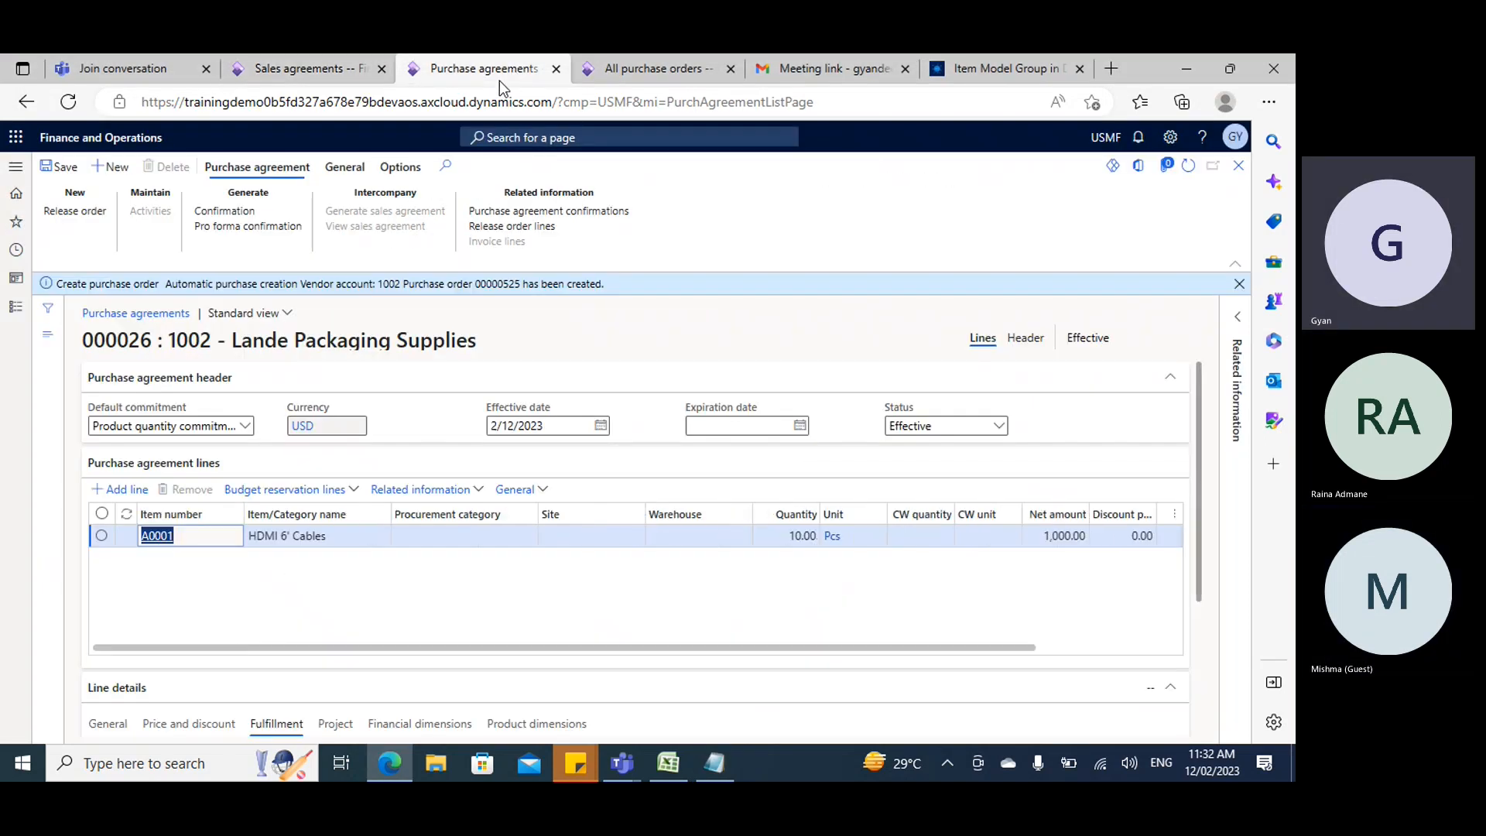
pyautogui.click(114, 166)
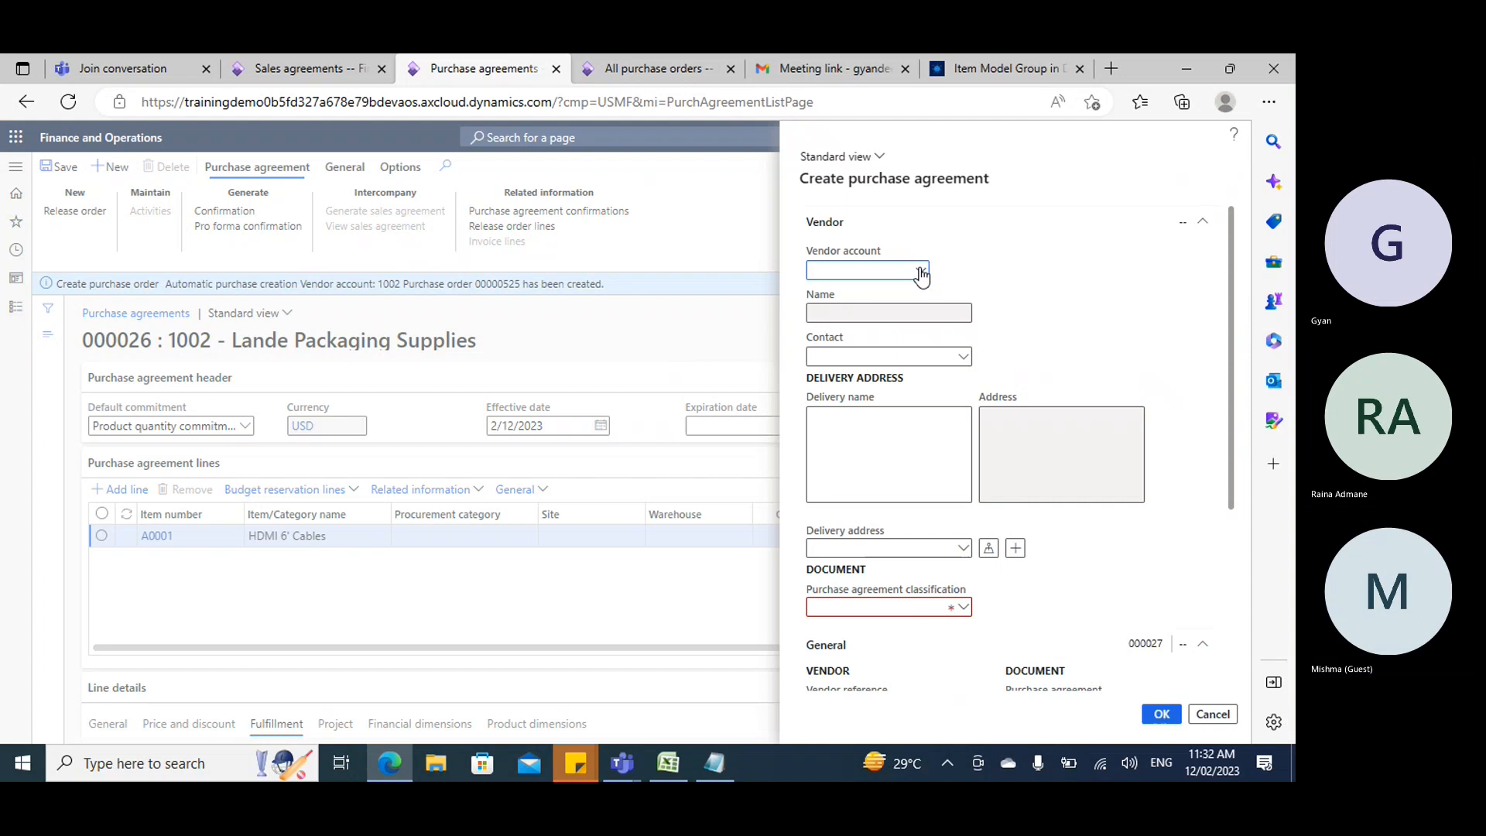
pyautogui.click(921, 270)
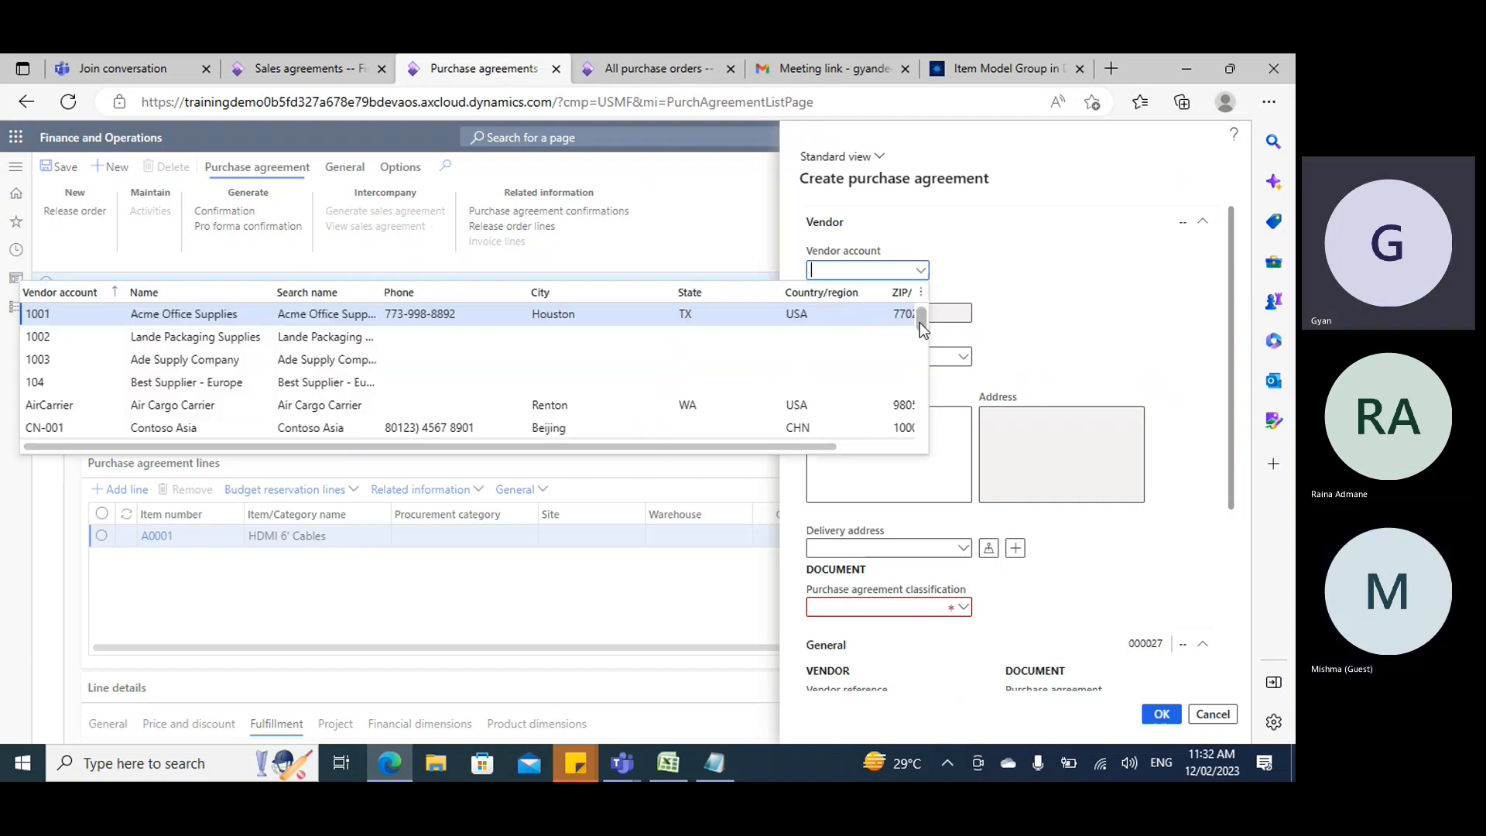
pyautogui.click(158, 337)
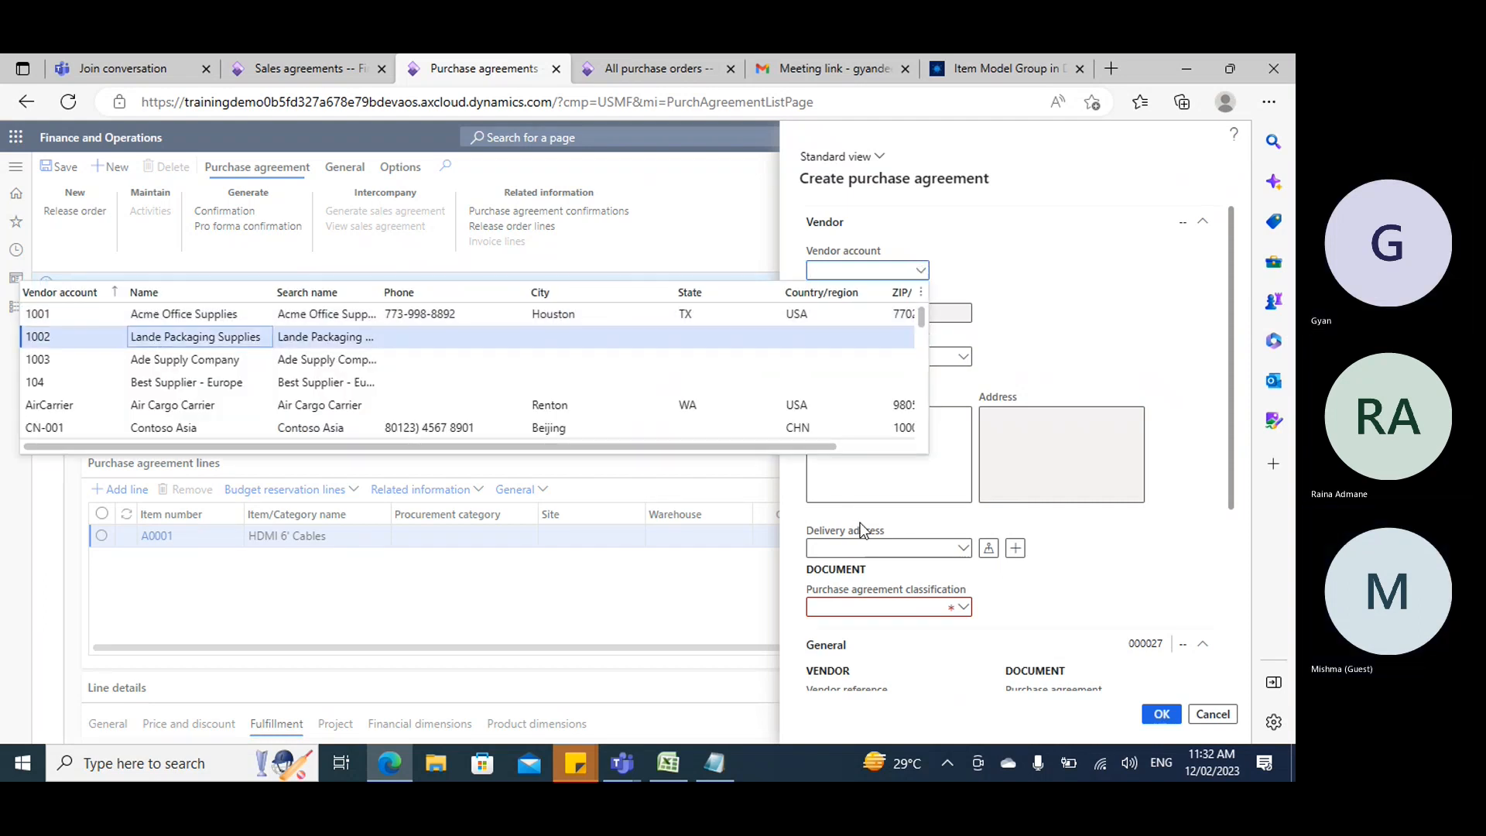
pyautogui.click(966, 610)
pyautogui.click(932, 471)
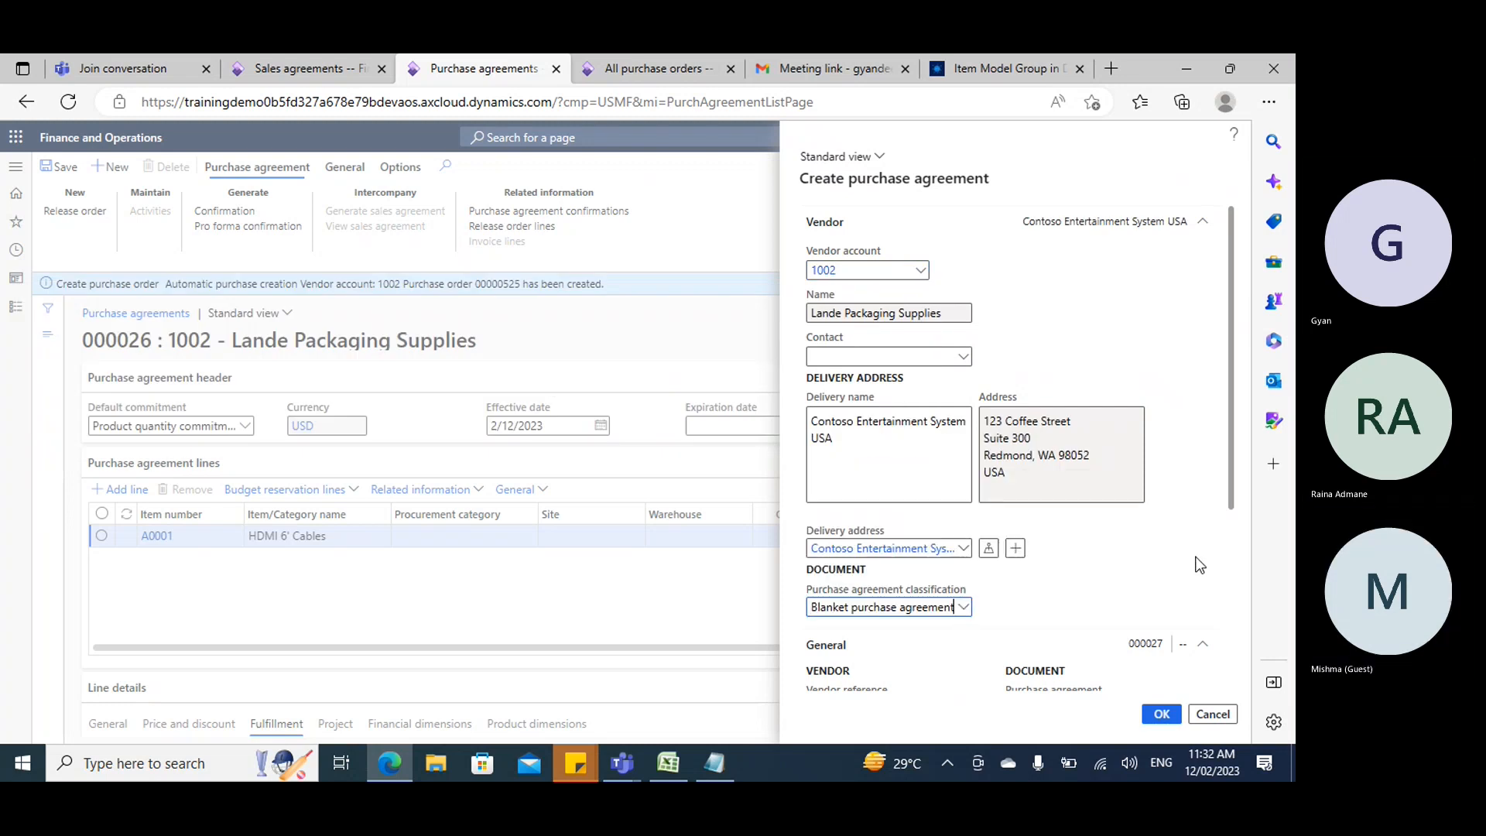
# Set the new agreement's default commitment to Product value commitment and create the agreement.
pyautogui.scroll(-3, 1199, 563)
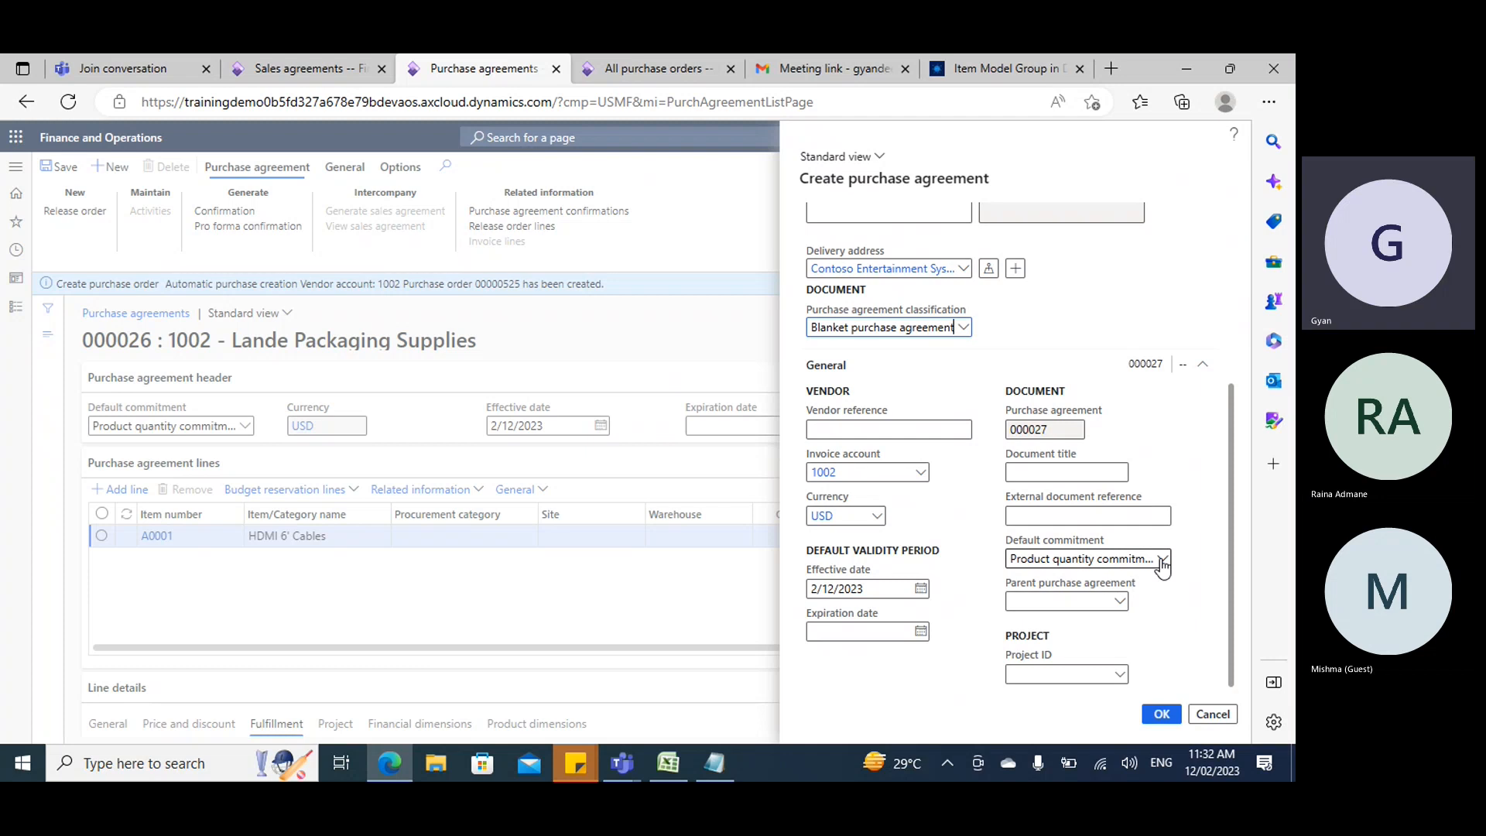
pyautogui.click(1163, 558)
pyautogui.click(1098, 602)
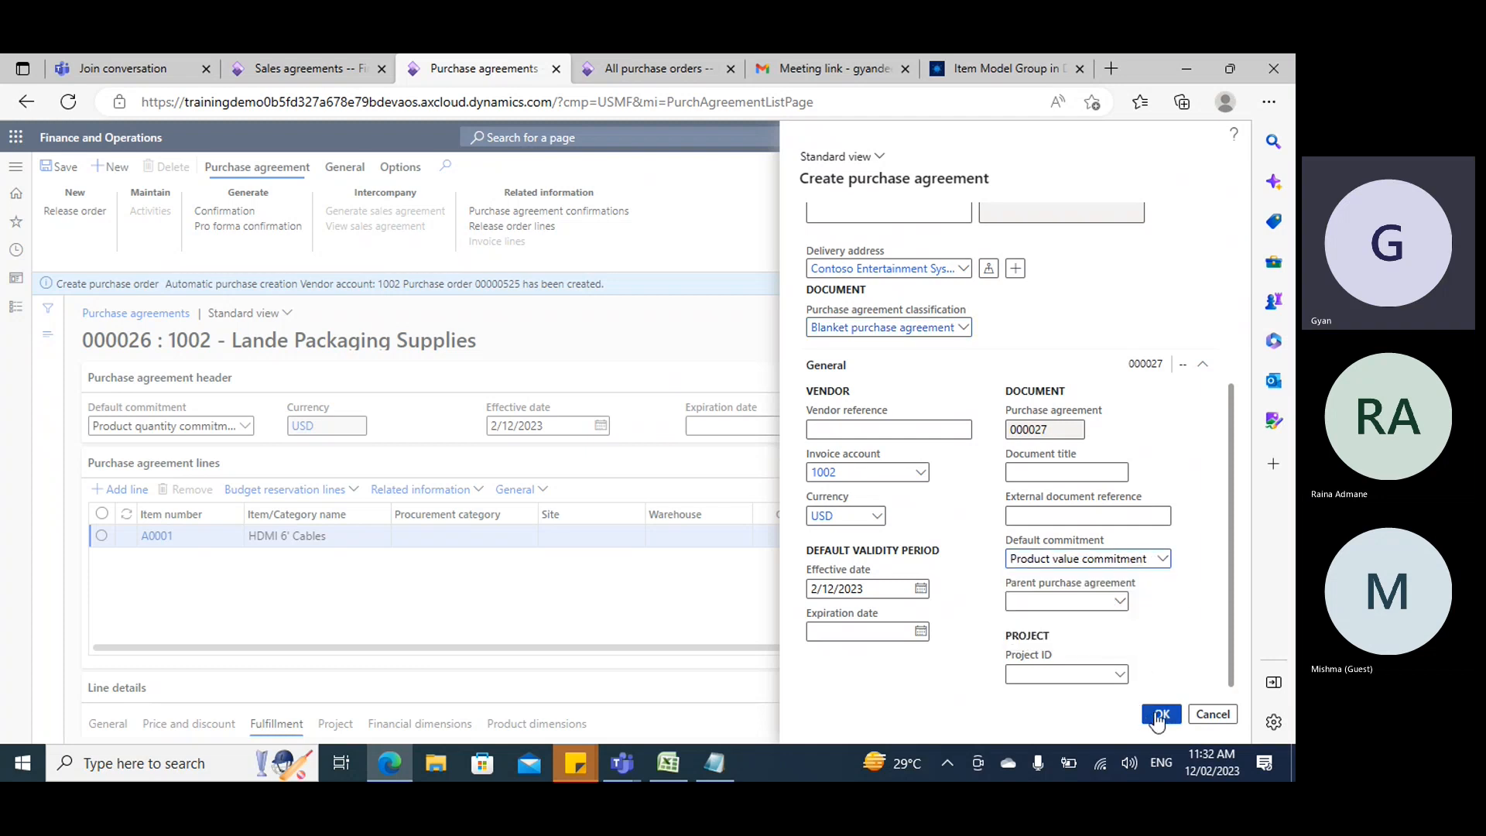
pyautogui.press('Return')
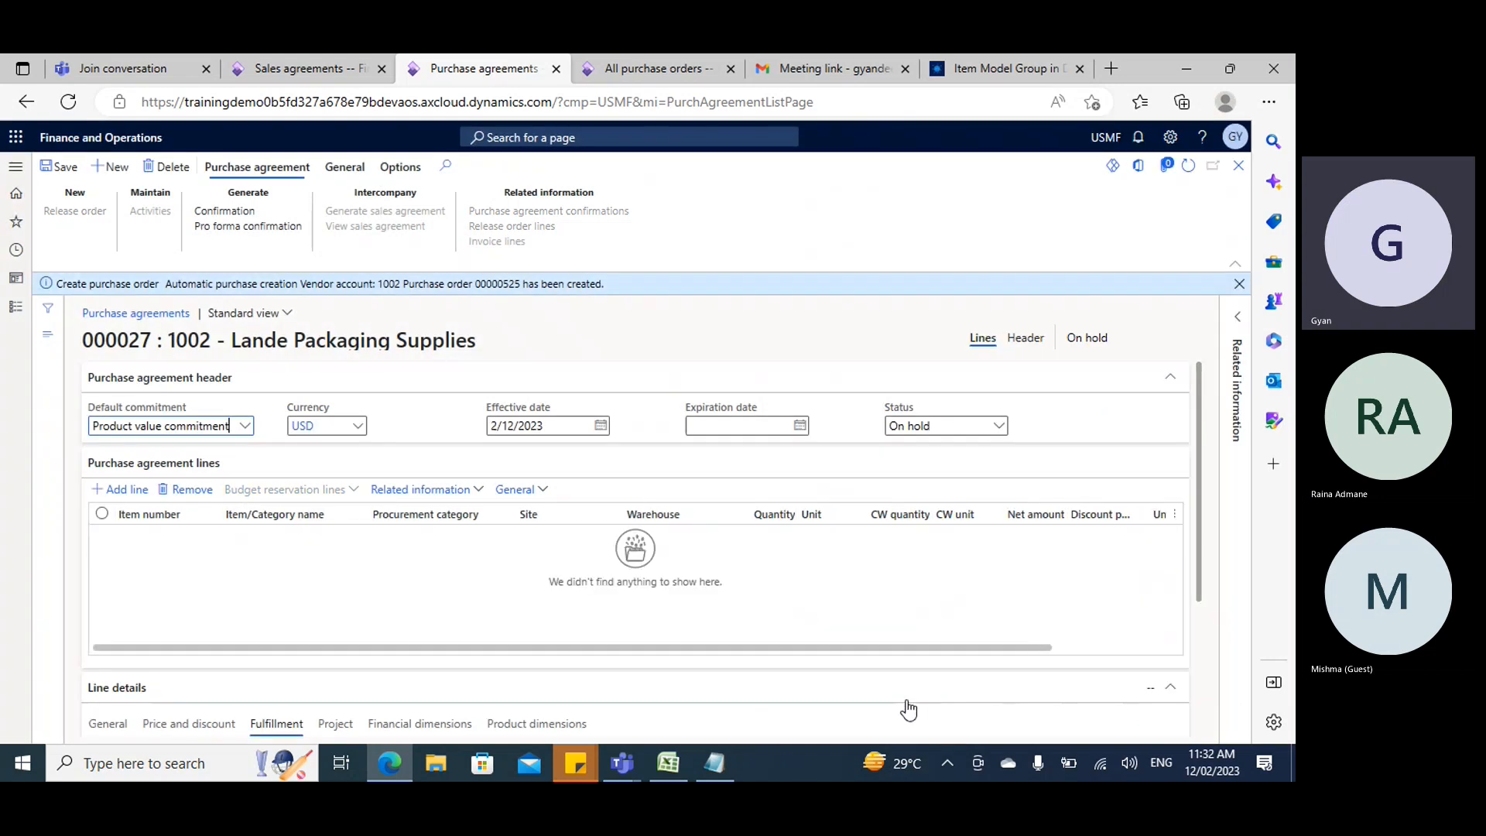
# Add an agreement line for item A0001 with warehouse 24 at site 2.
pyautogui.click(132, 490)
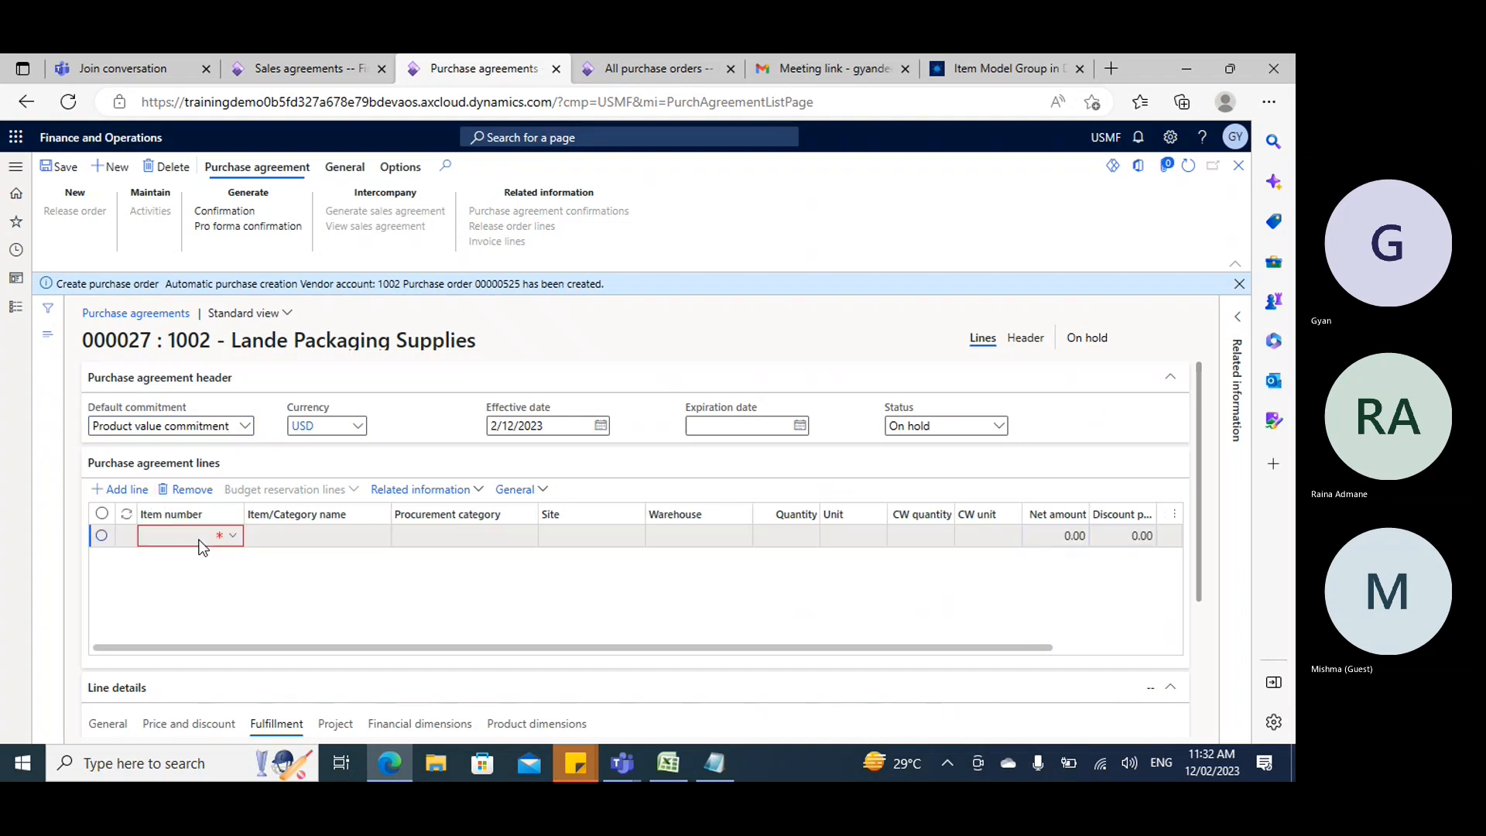
pyautogui.write('a0001')
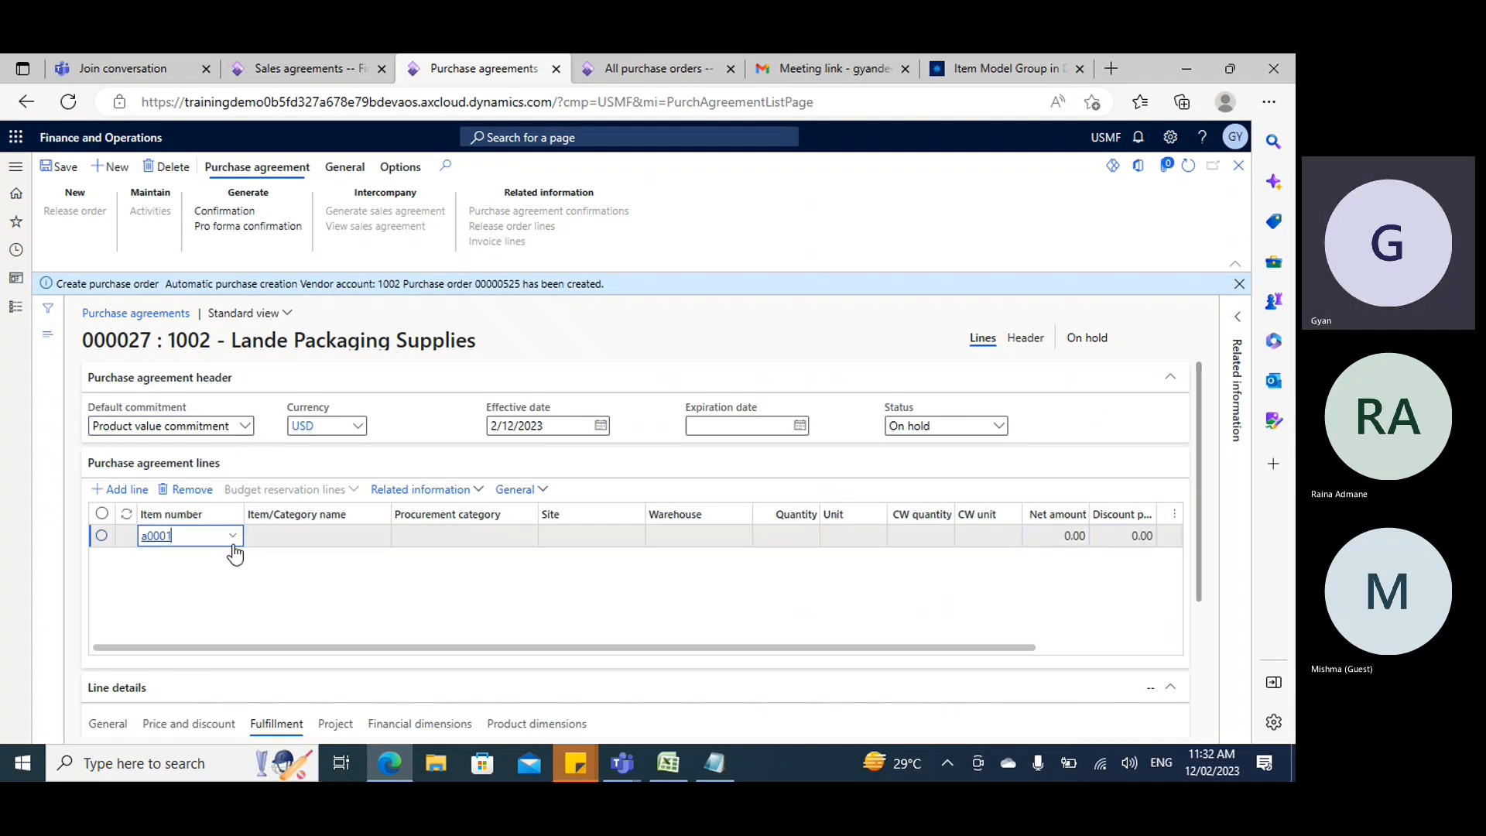
pyautogui.press('Tab')
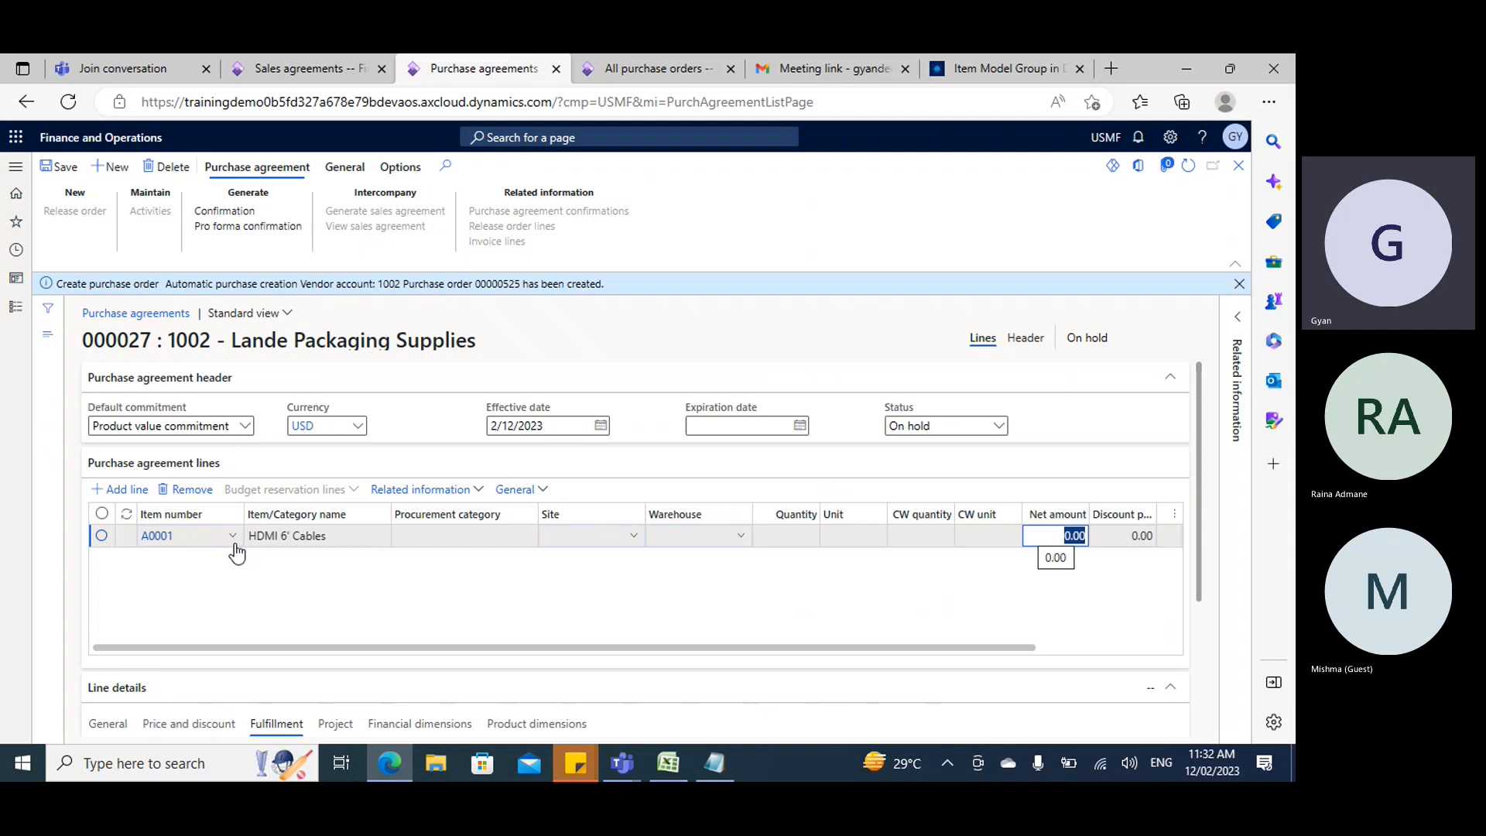
pyautogui.click(677, 541)
pyautogui.write('24')
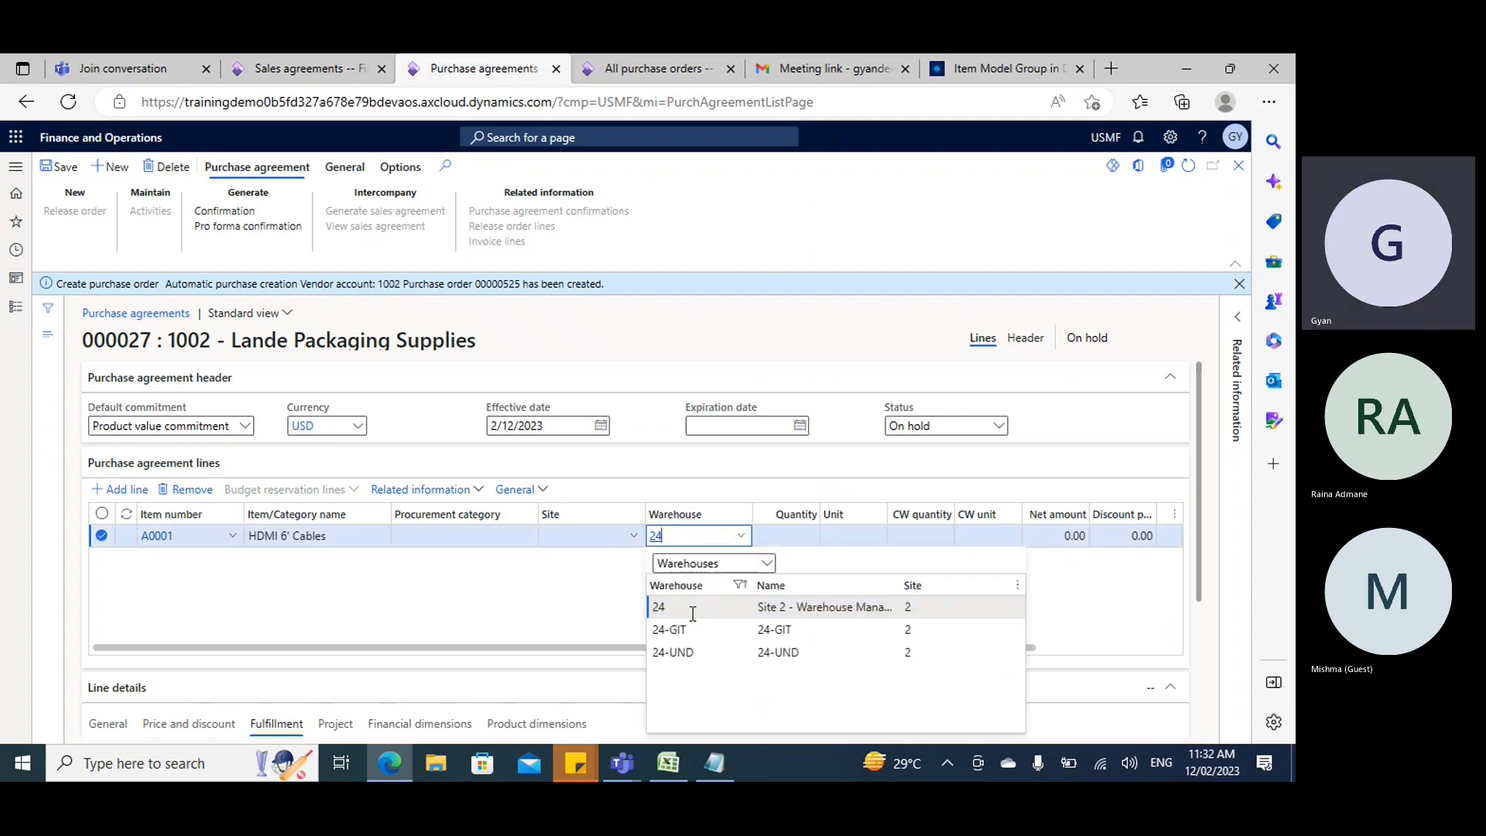
pyautogui.click(801, 536)
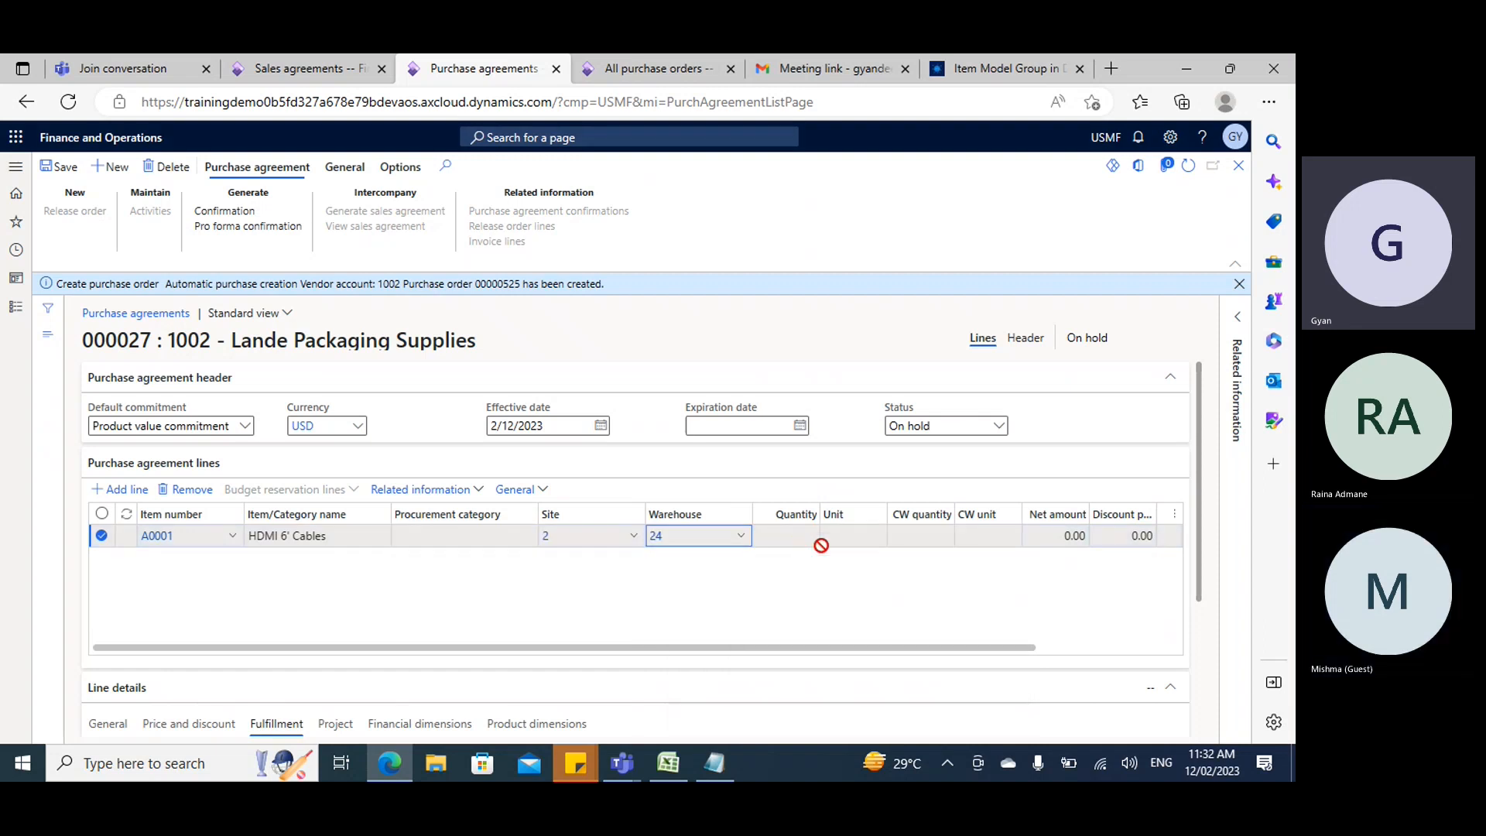
# Set the agreement line's net amount to 10,000 and its expiration date to 2/28/2023, and save the agreement.
pyautogui.press('Tab')
pyautogui.press('Tab')
pyautogui.press('Tab')
pyautogui.press('Tab')
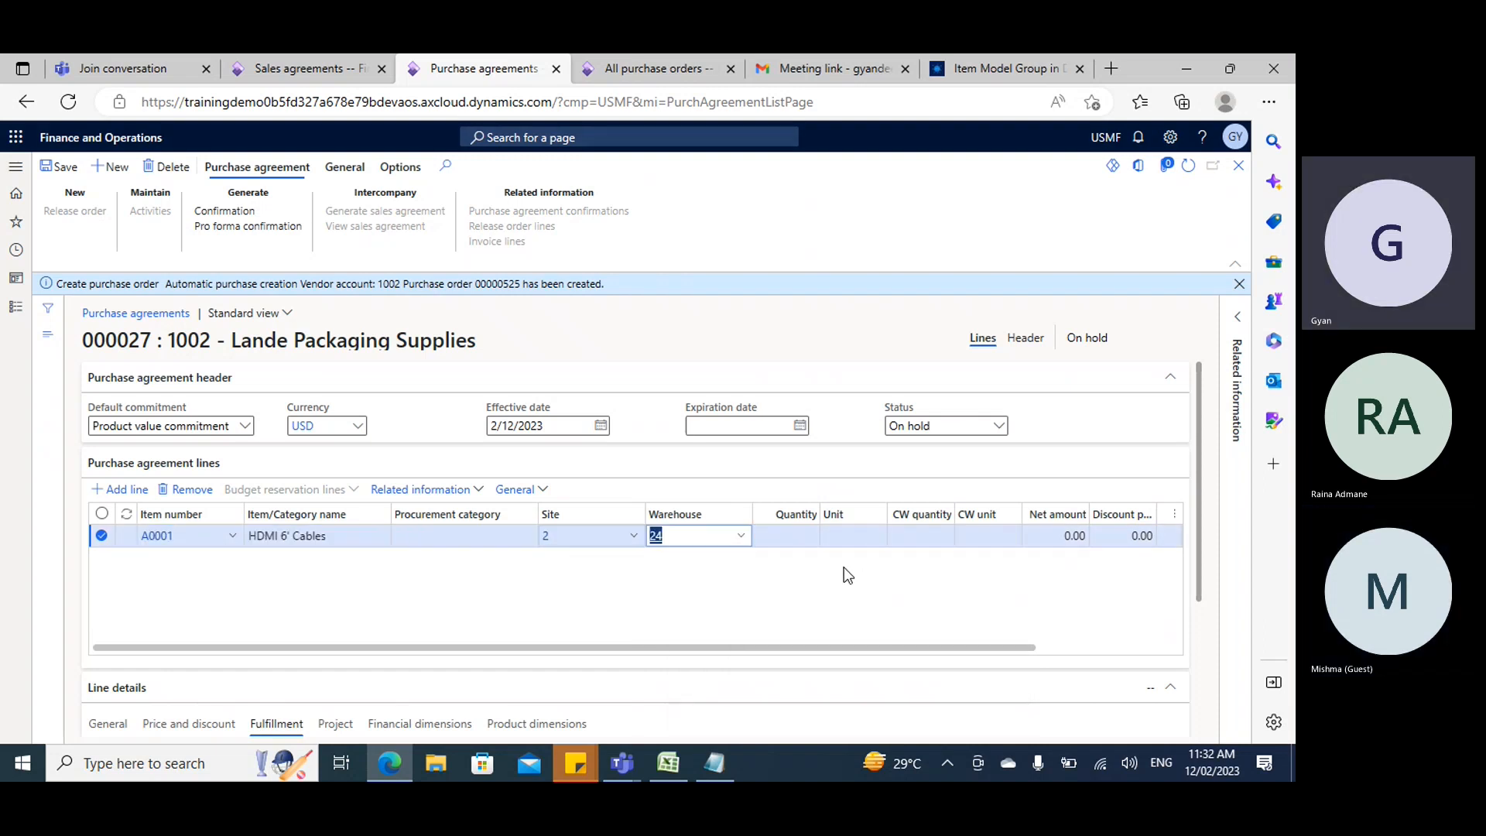
pyautogui.hotkey('shift', 'Tab')
pyautogui.hotkey('shift', 'Tab')
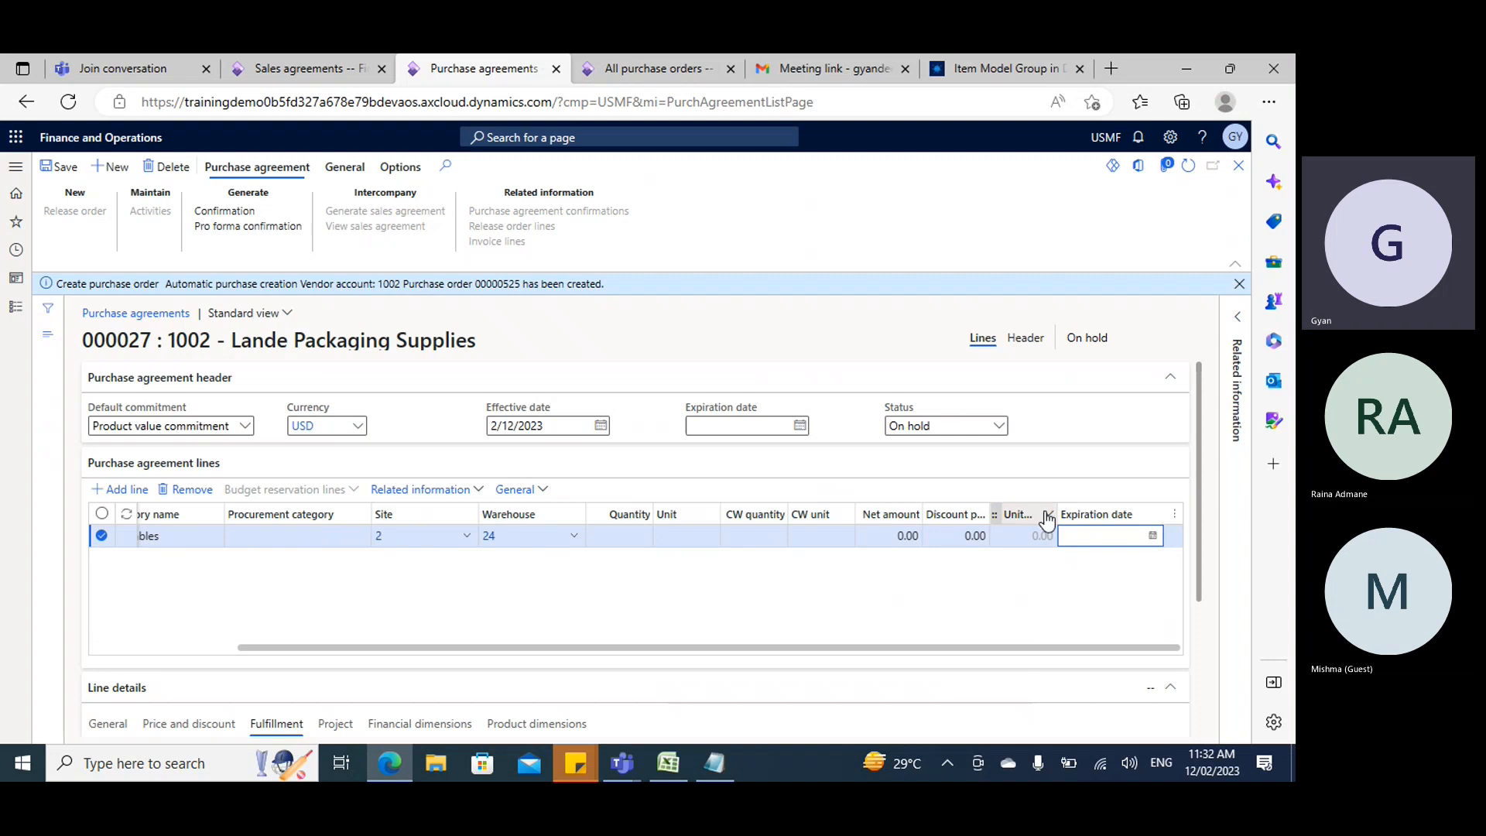
pyautogui.write('10')
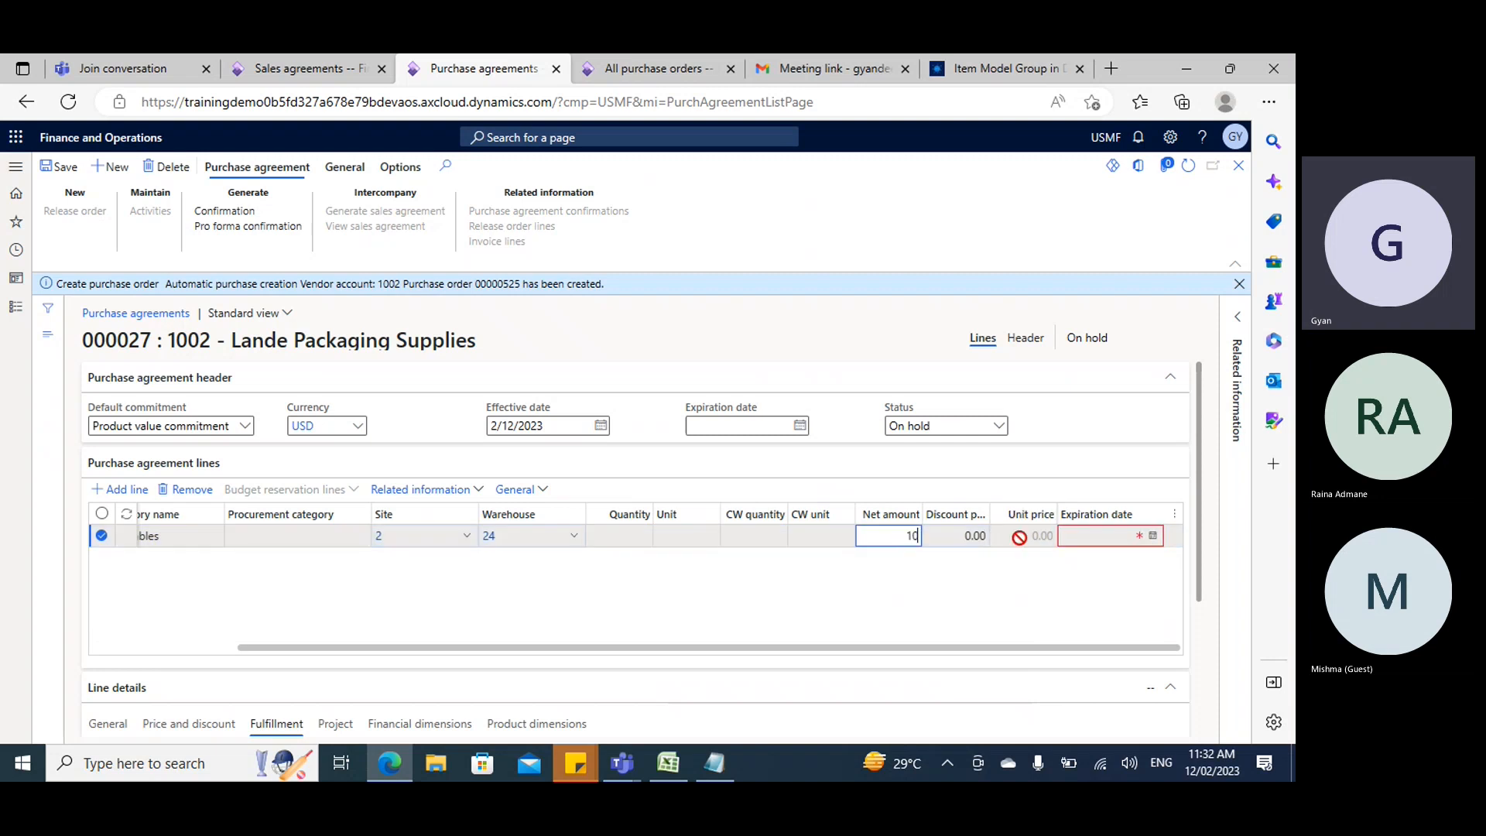
pyautogui.write('000')
pyautogui.click(1154, 536)
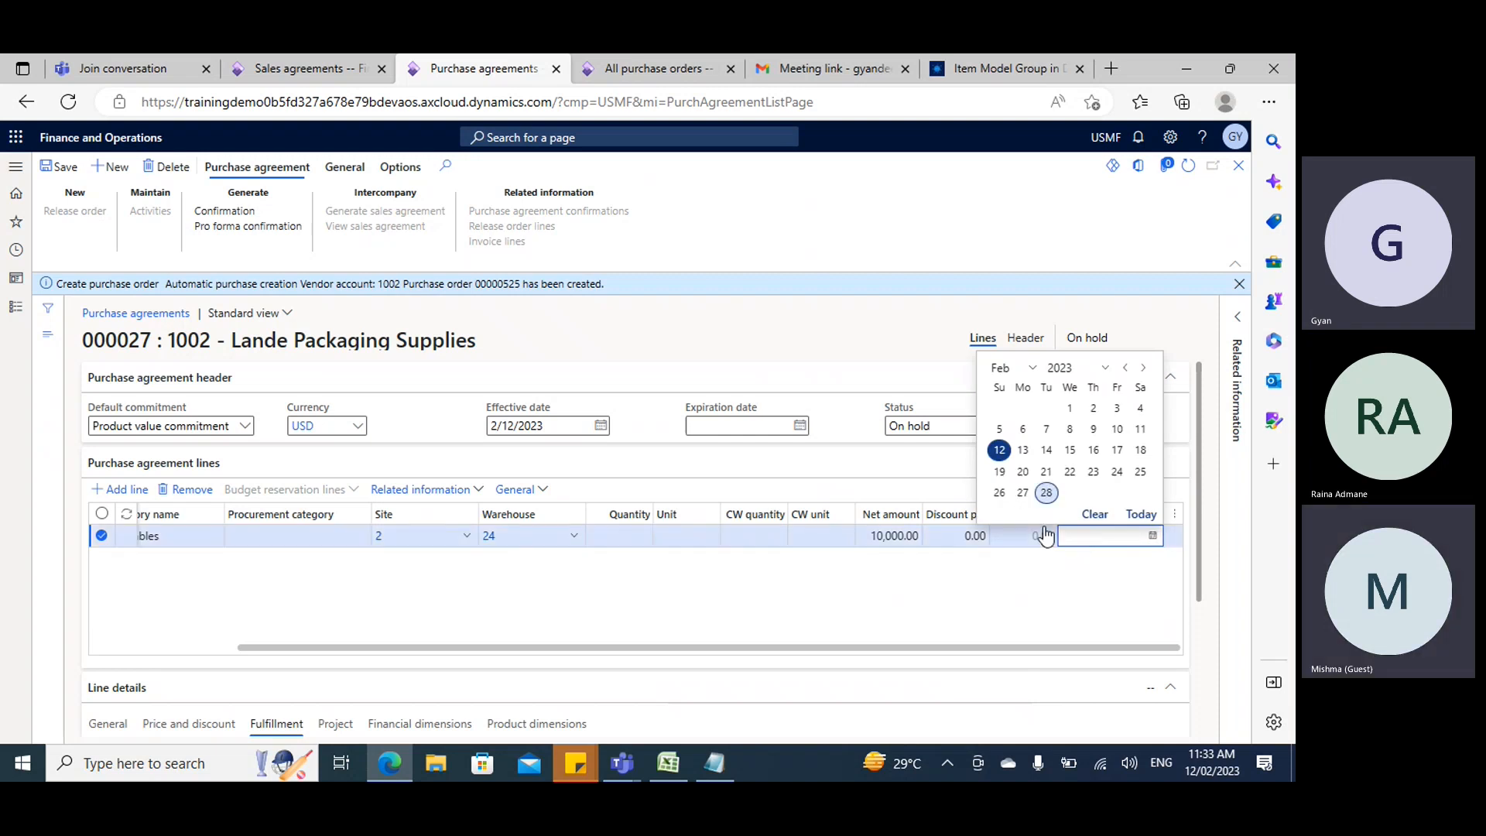
pyautogui.click(1047, 493)
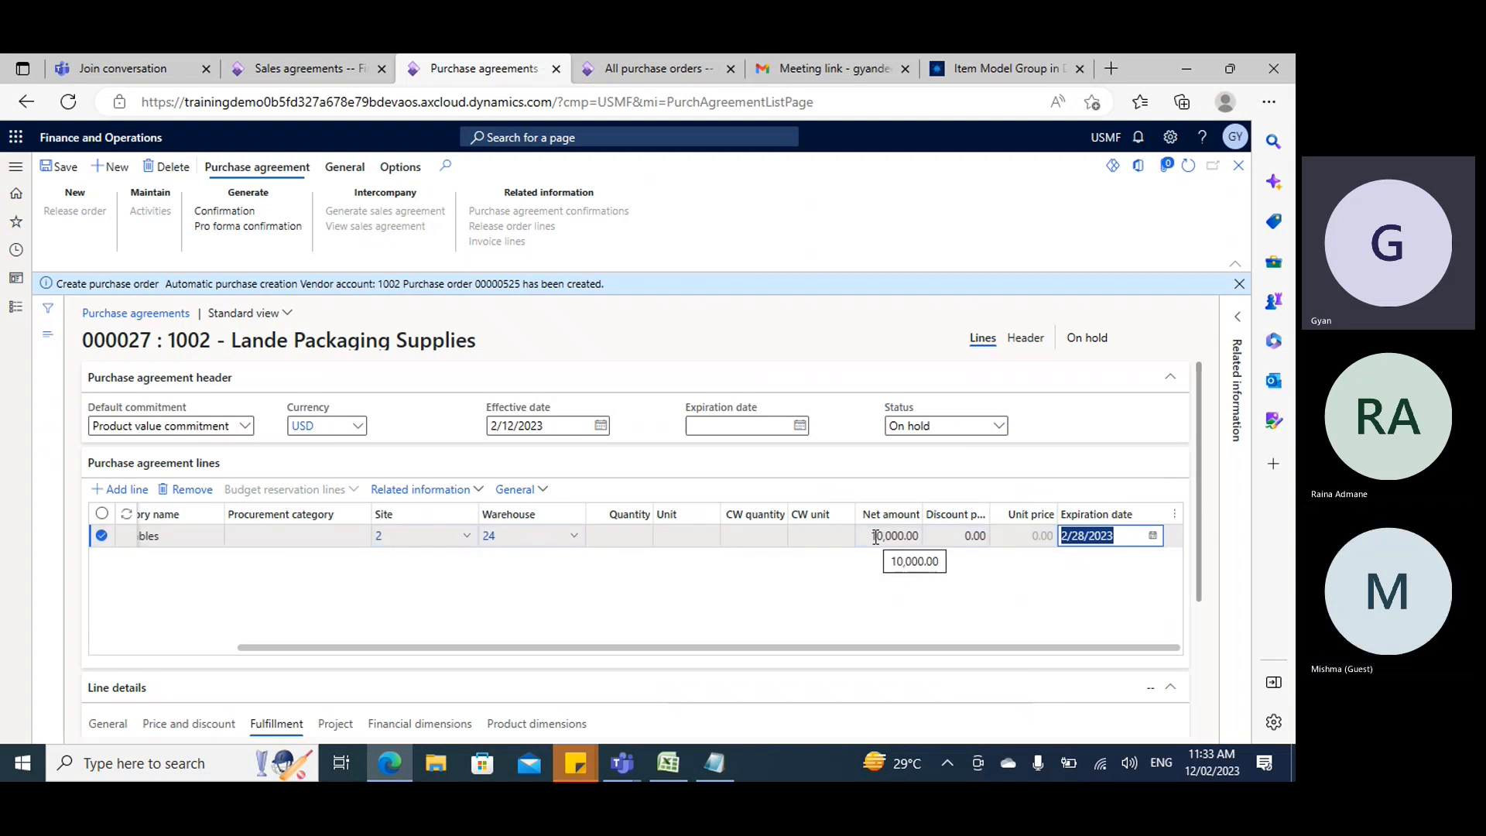
pyautogui.scroll(-3, 372, 534)
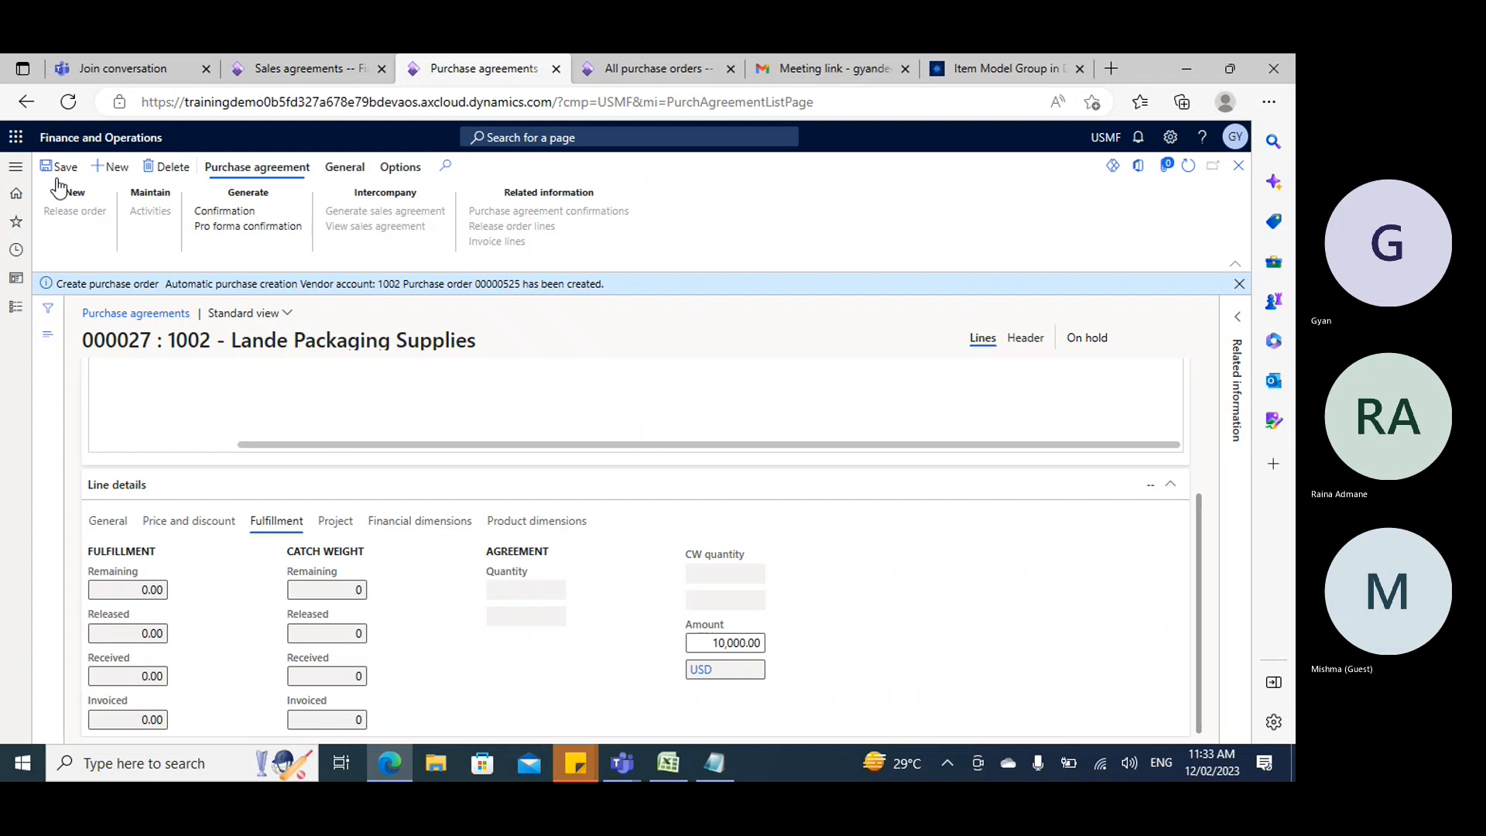
pyautogui.click(59, 167)
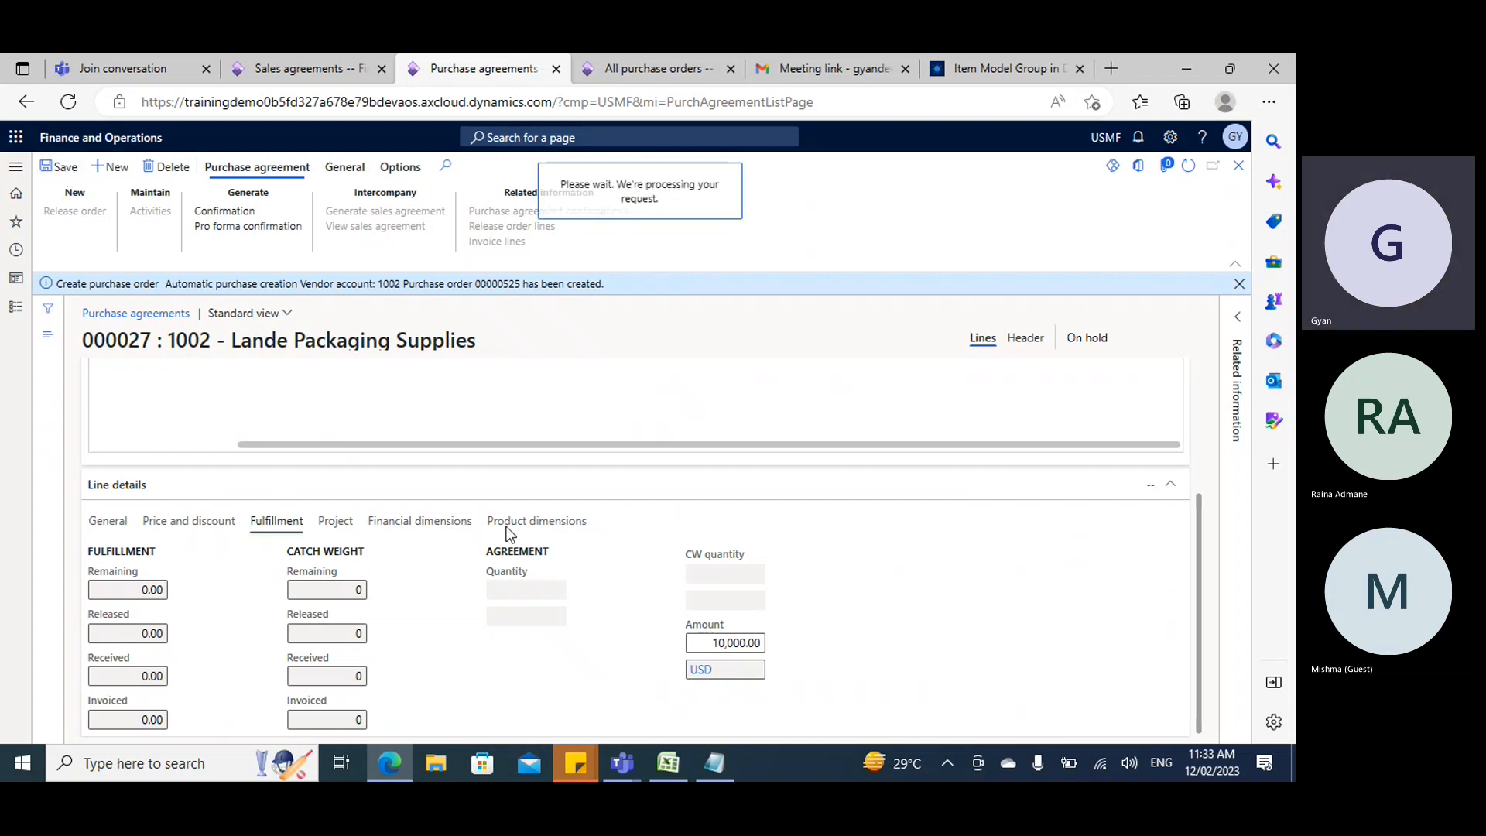
# Review the new agreement line's general details and product dimensions.
pyautogui.click(117, 522)
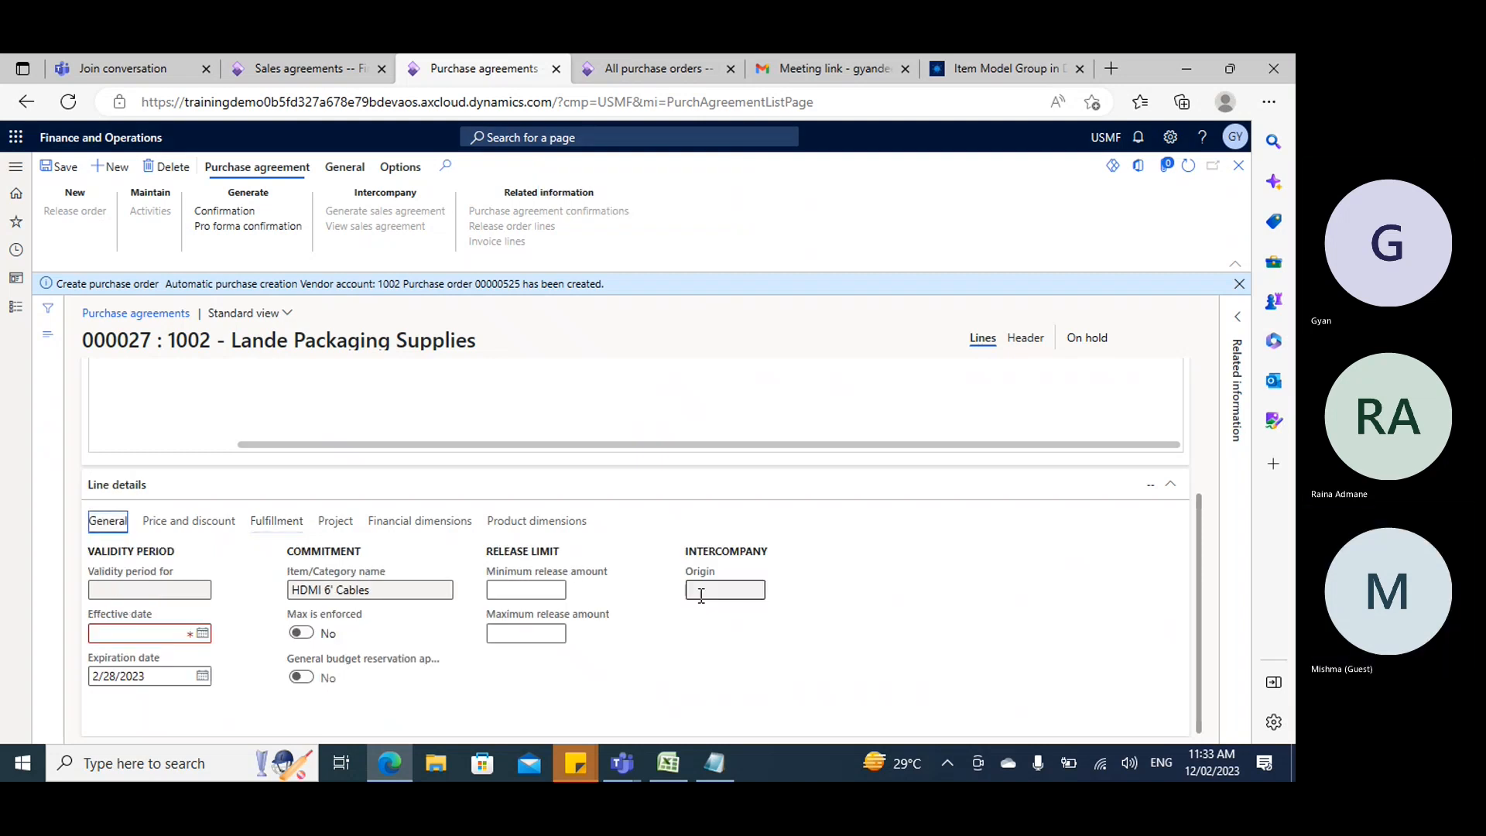
pyautogui.click(521, 531)
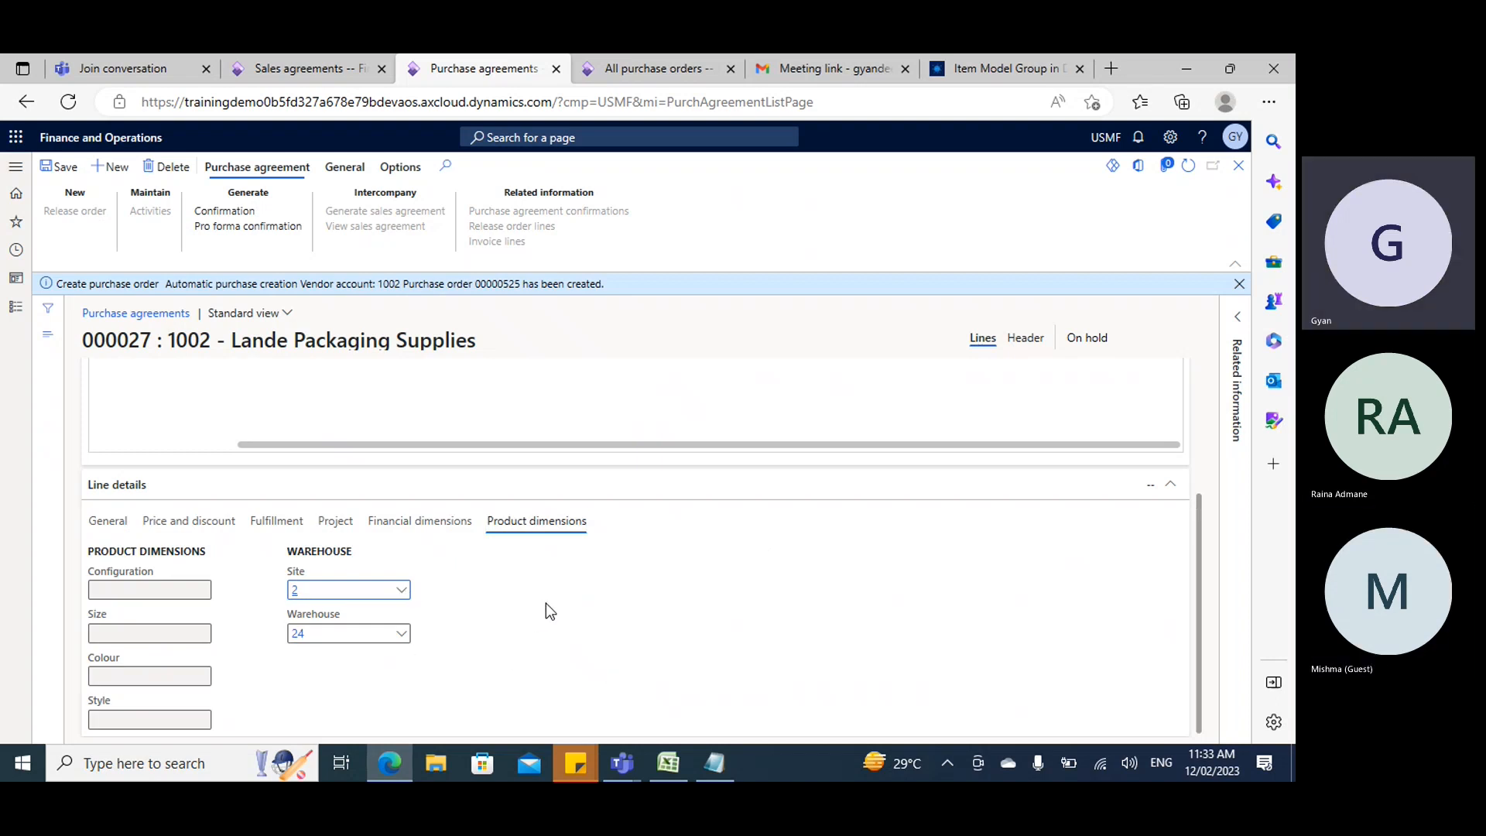
pyautogui.scroll(3, 545, 611)
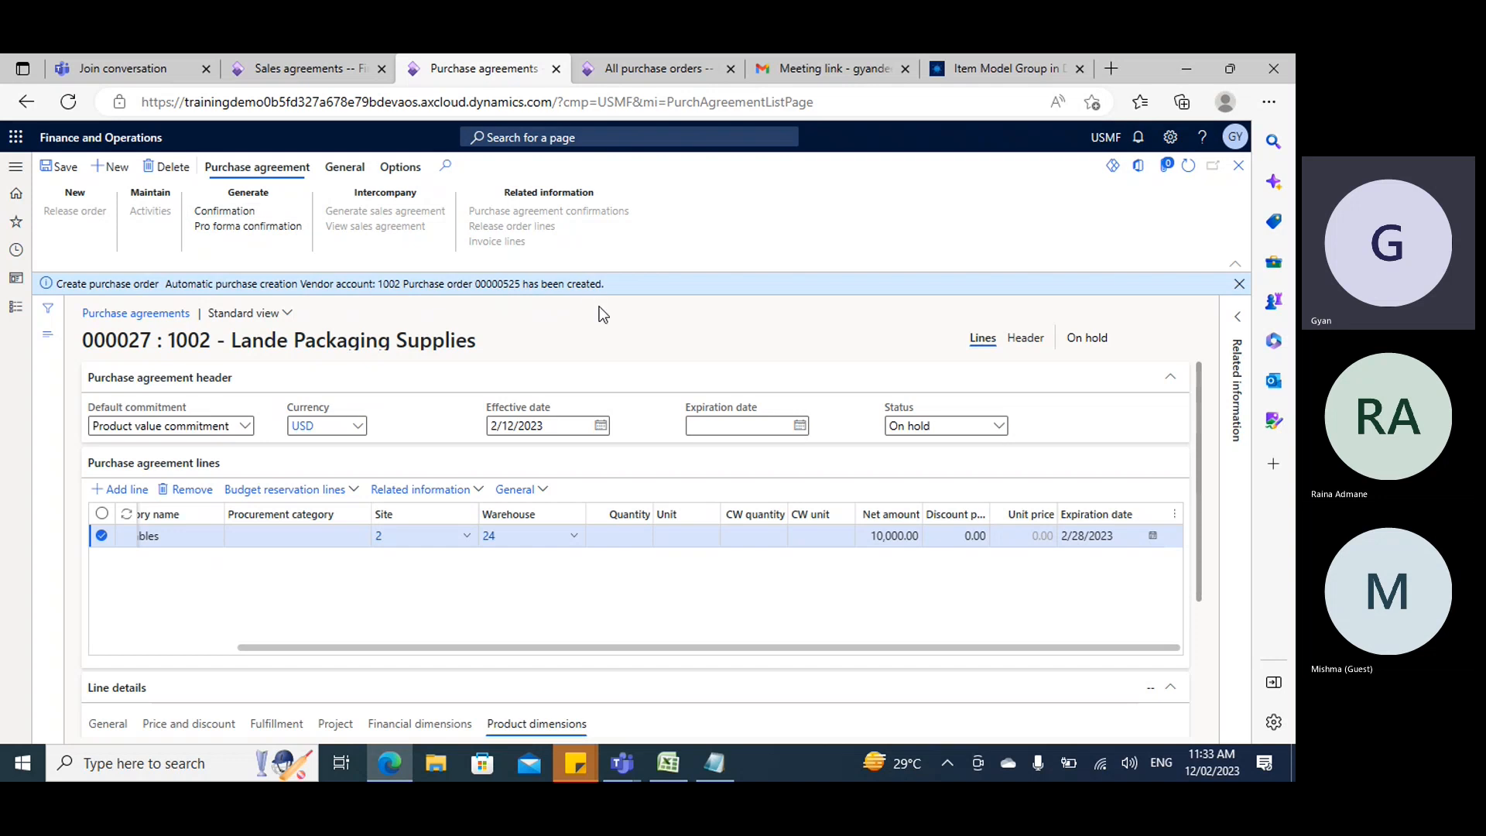
# Finish confirming the value-based purchase agreement and dismiss the leftover order creation message.
pyautogui.click(1172, 715)
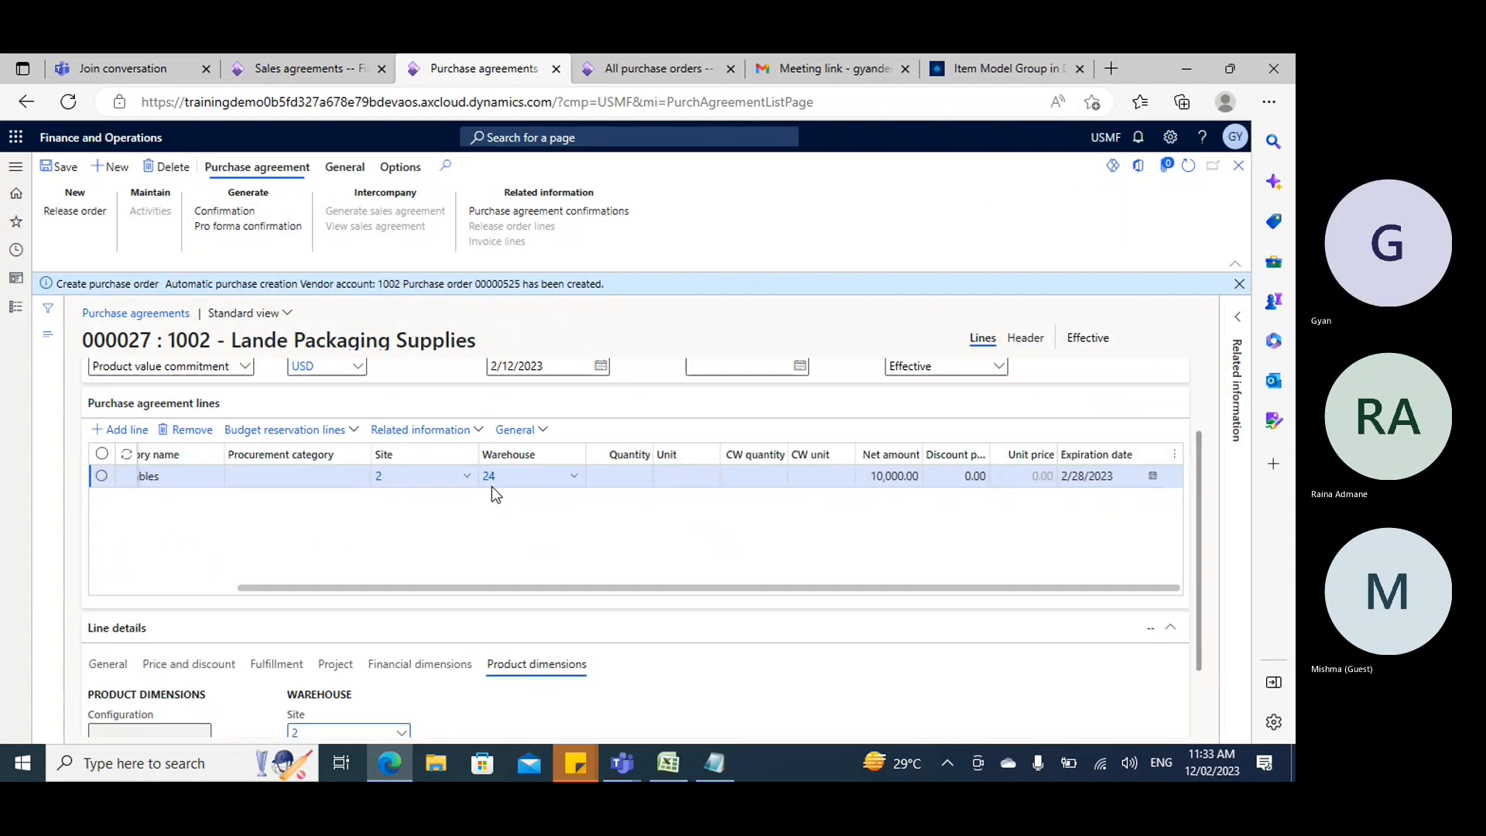
pyautogui.scroll(1, 496, 494)
pyautogui.click(1239, 285)
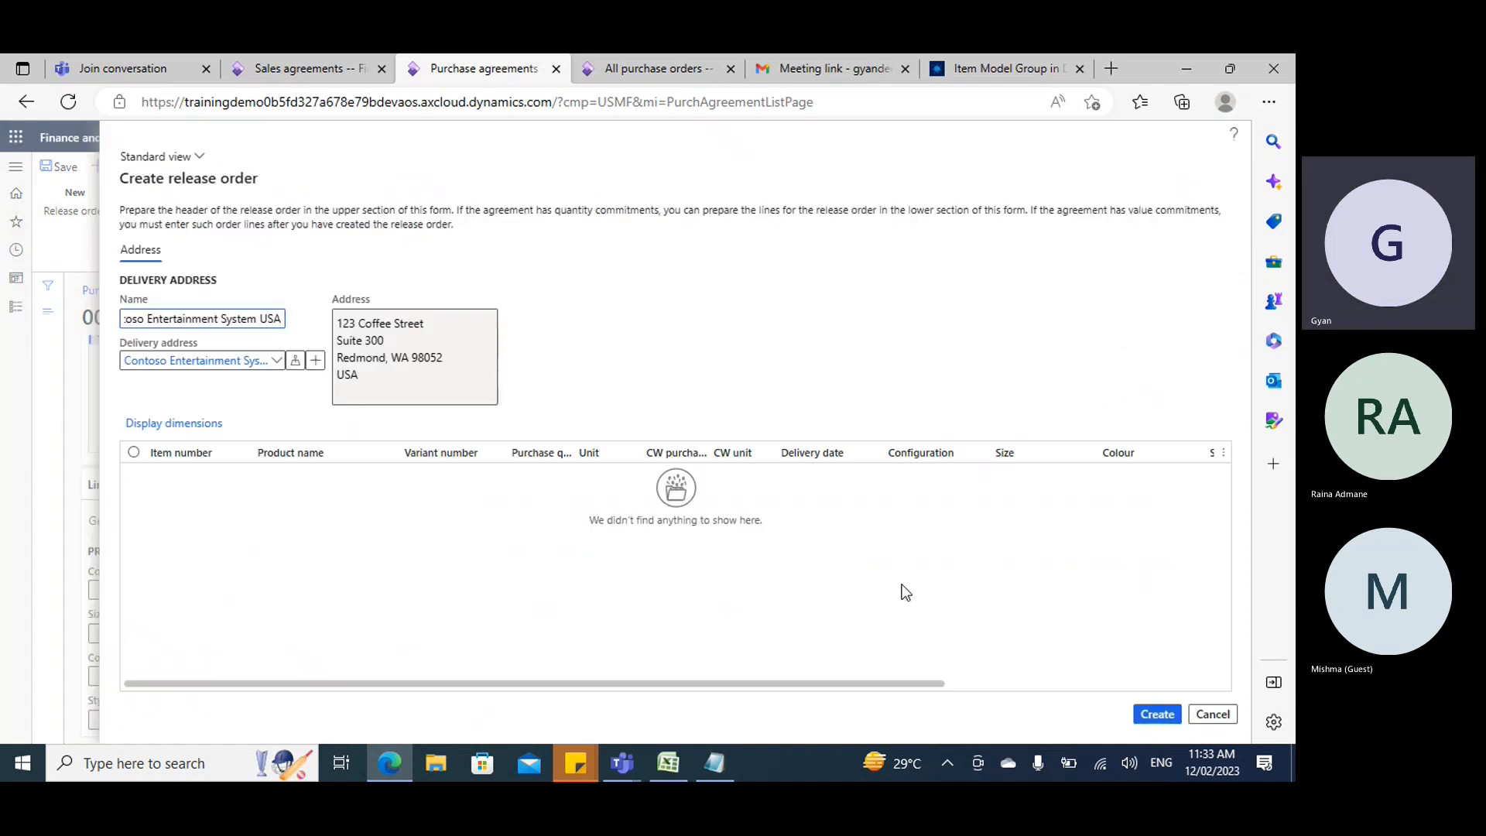
# Create a release order from the value-based purchase agreement, keeping the default delivery address.
pyautogui.click(1209, 714)
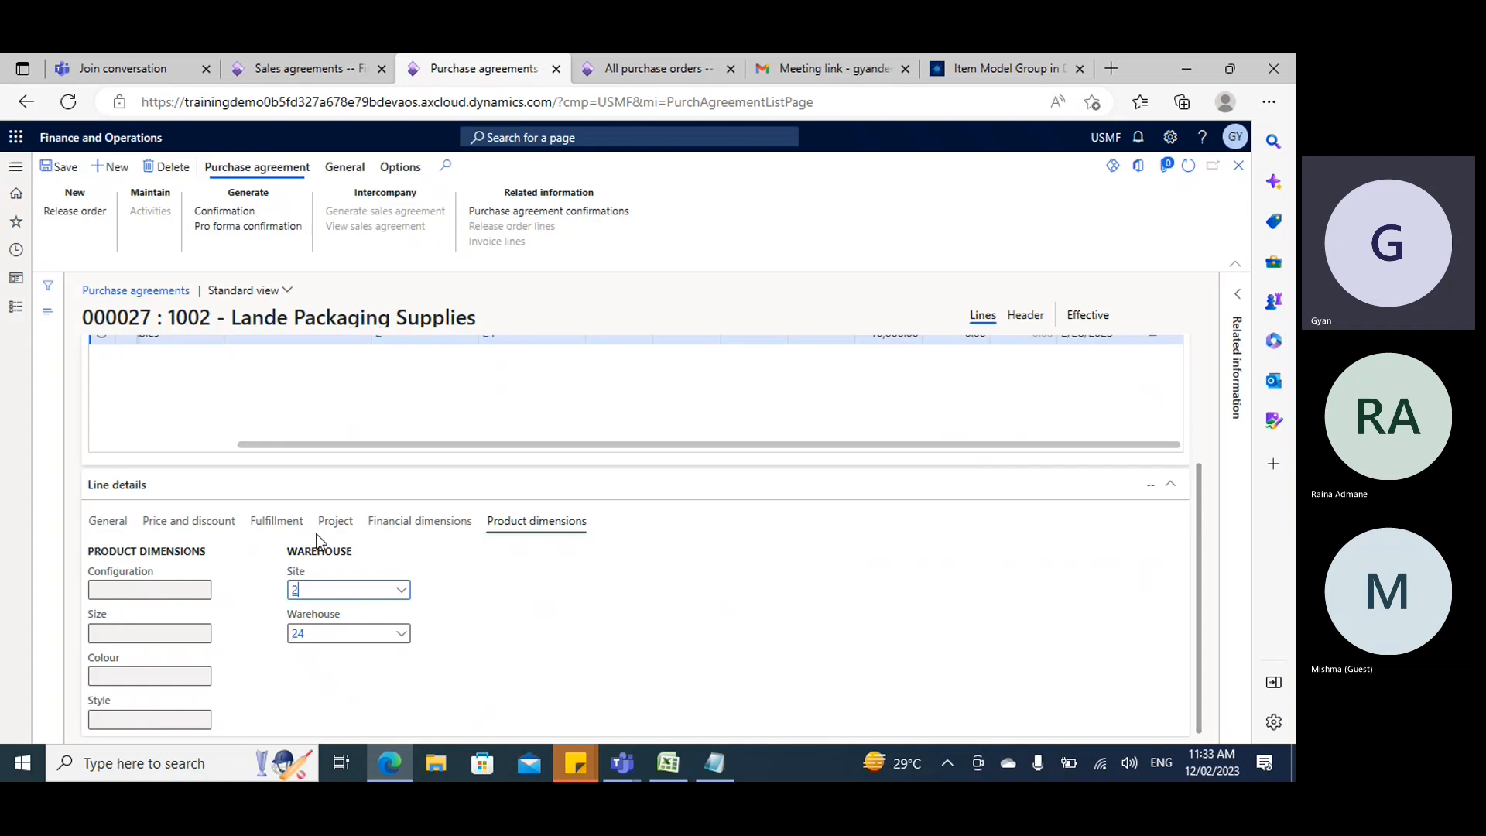
pyautogui.scroll(3, 430, 410)
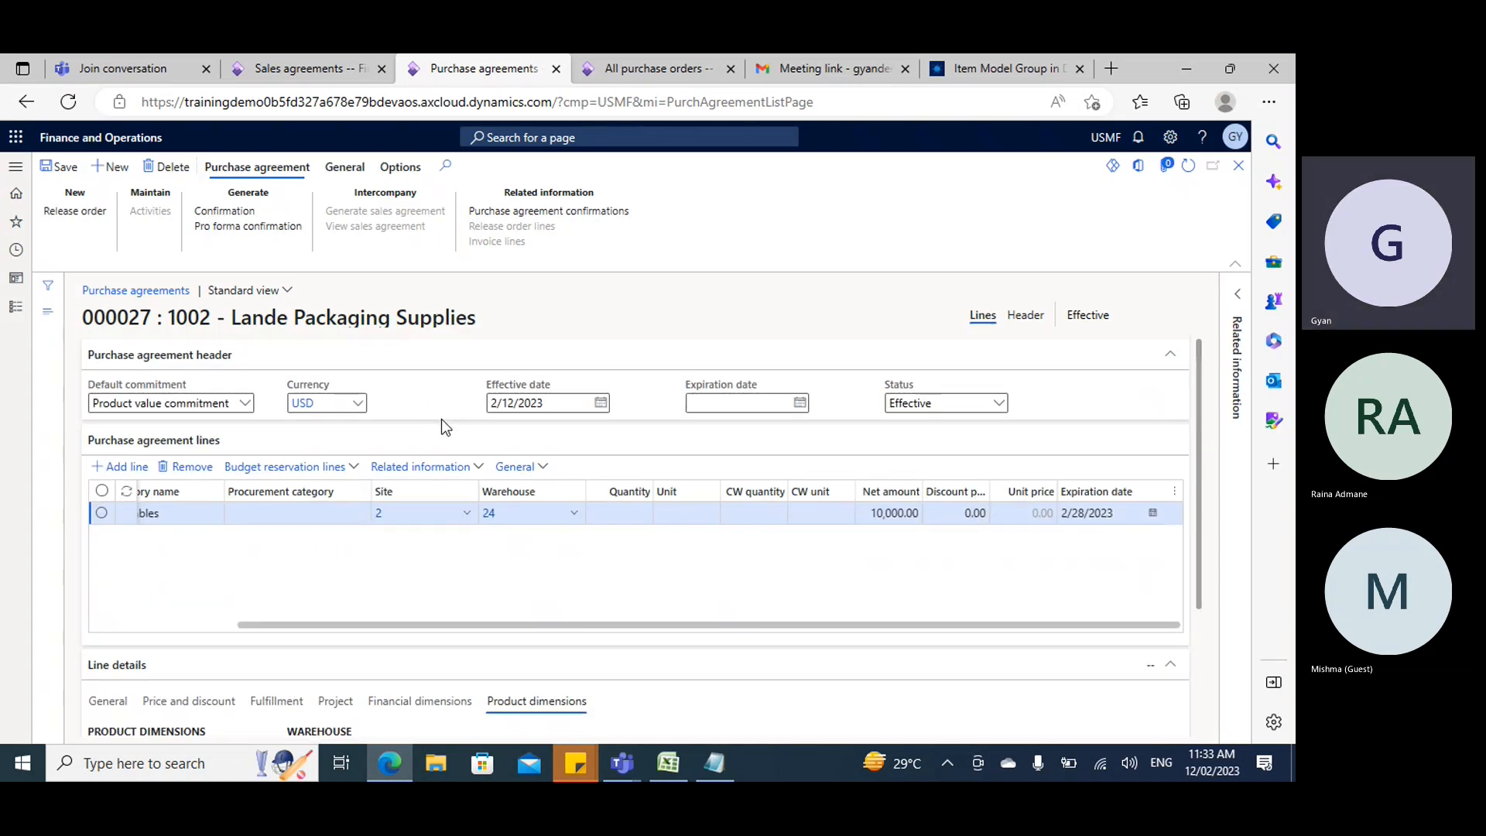
pyautogui.click(634, 511)
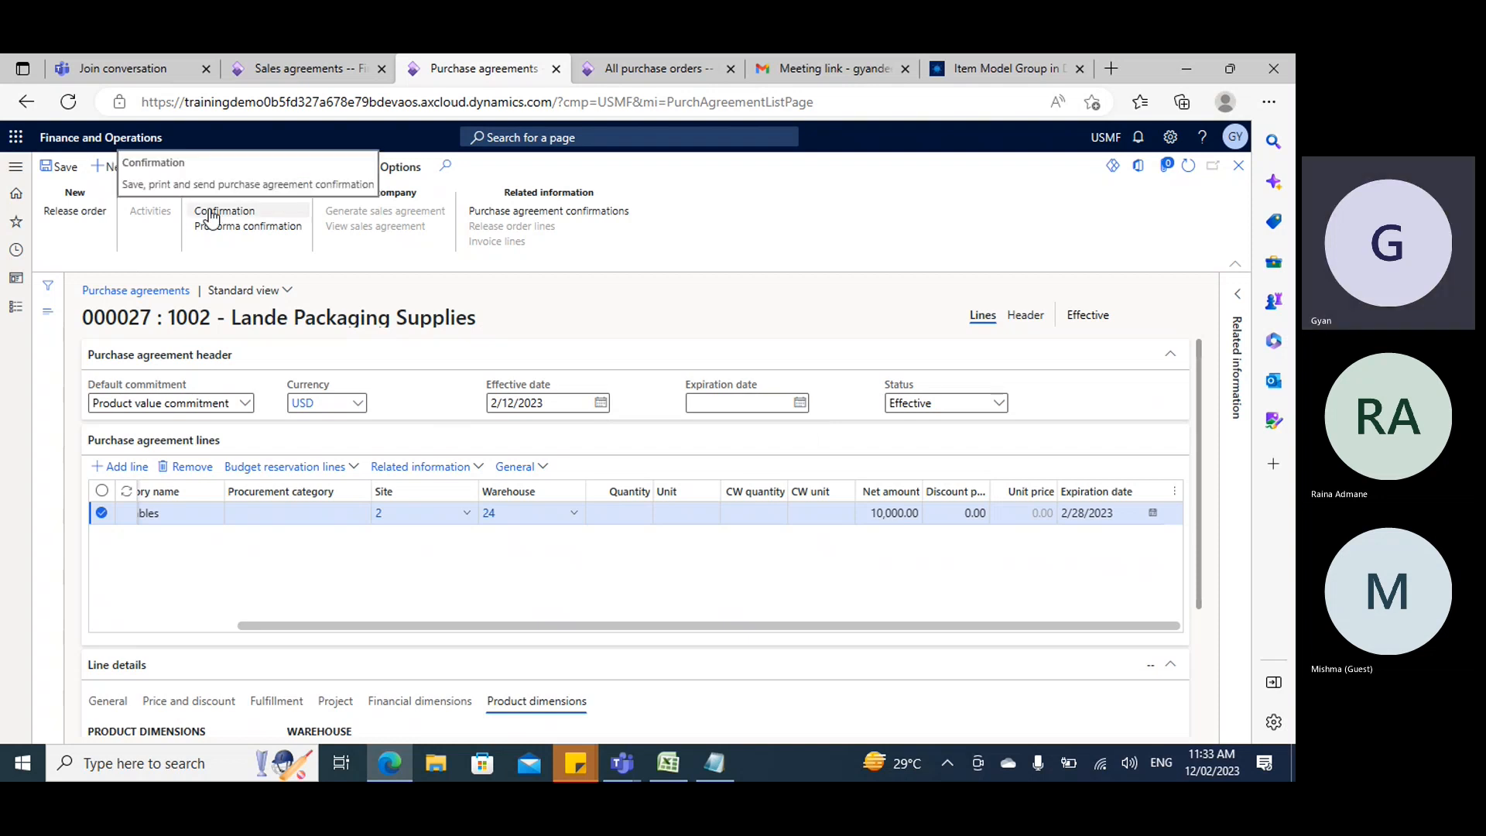
pyautogui.click(75, 211)
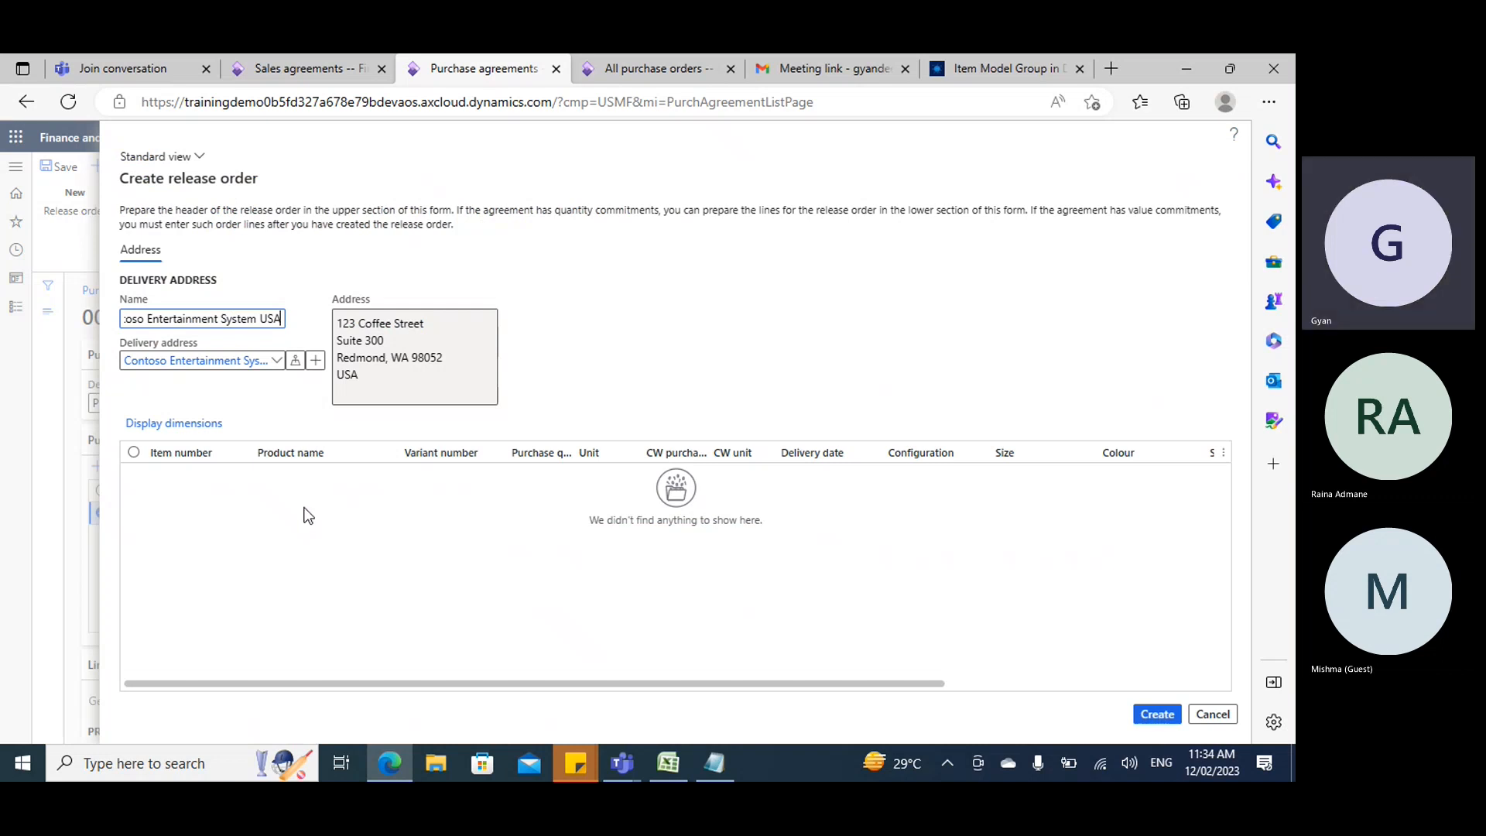
pyautogui.click(1157, 713)
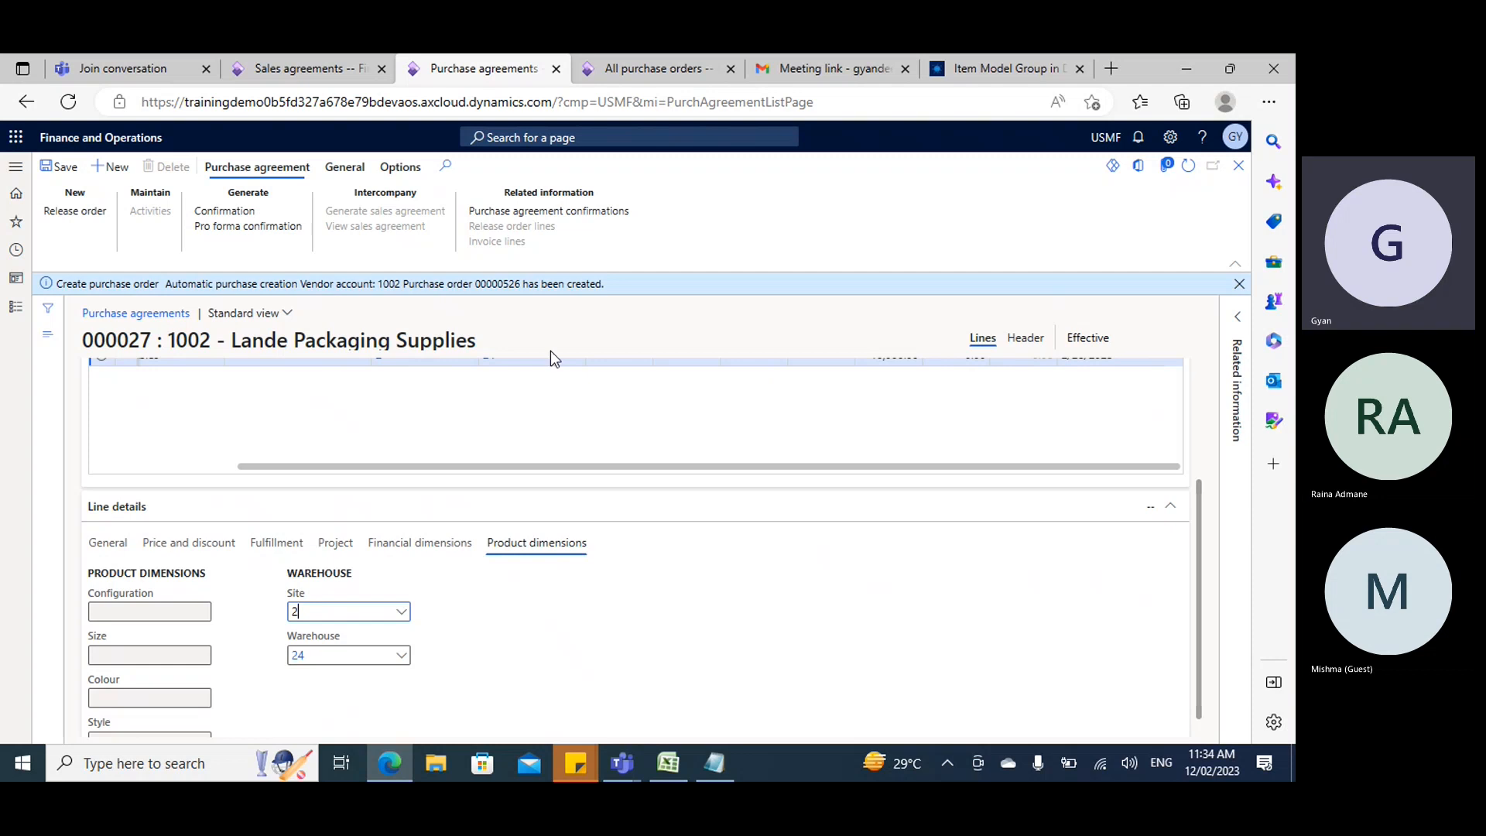
# Filter the purchase order list for the newly created release order's number and open that order.
pyautogui.moveTo(474, 285); pyautogui.dragTo(521, 287)
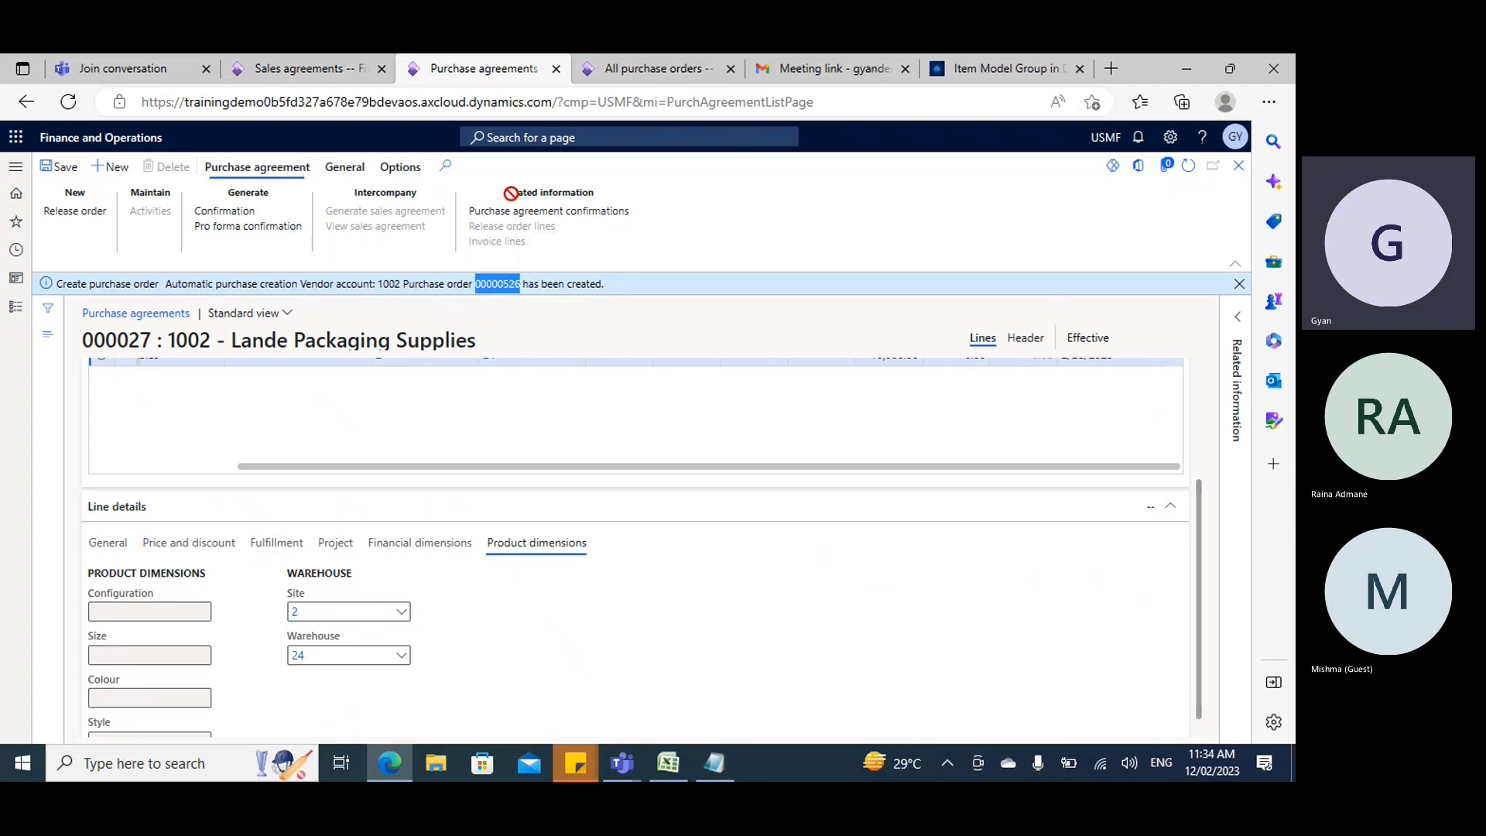
pyautogui.click(620, 70)
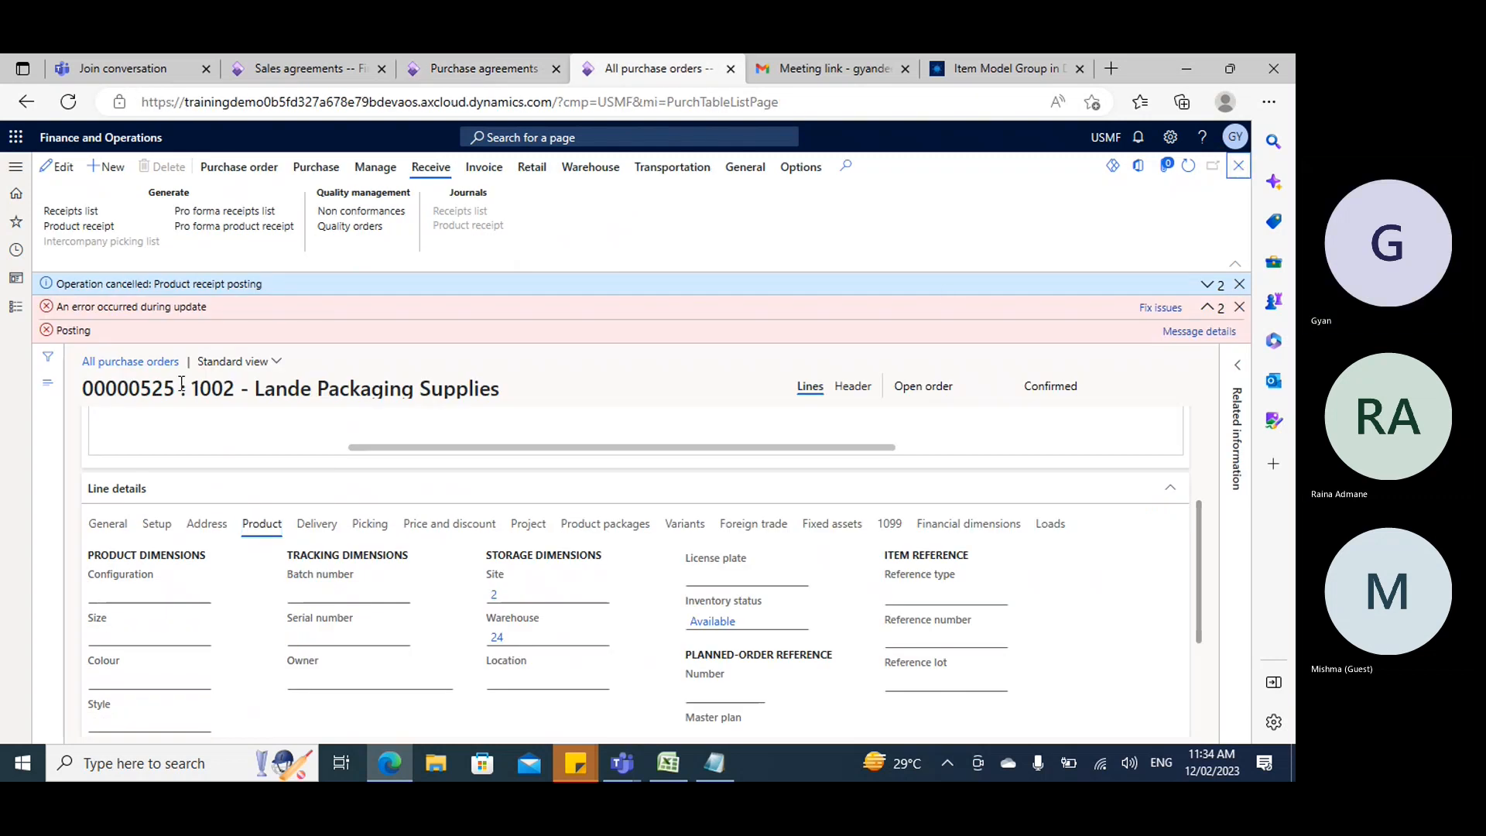
pyautogui.click(1240, 308)
pyautogui.click(1239, 285)
pyautogui.click(140, 376)
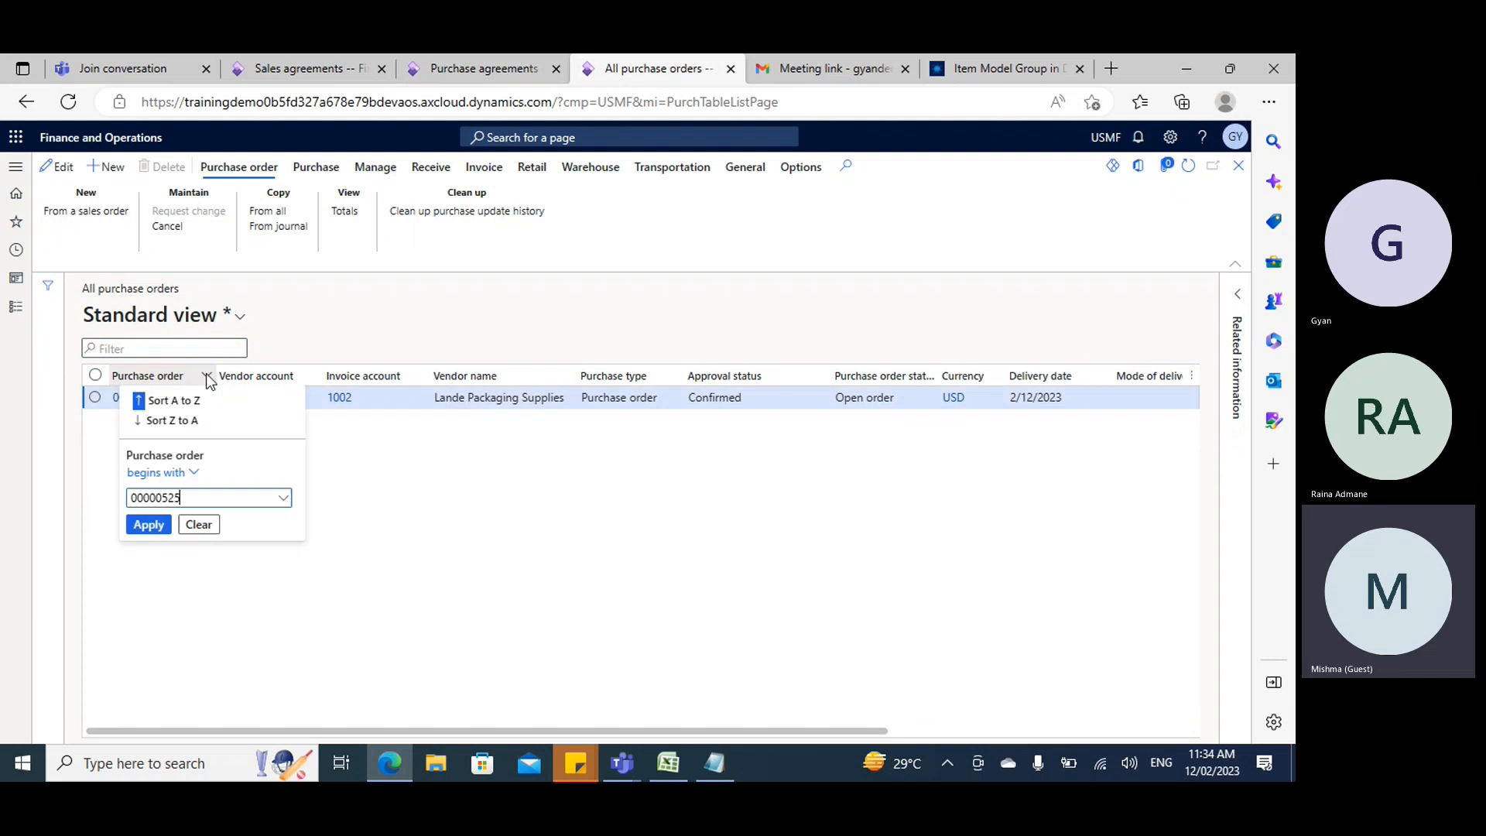
pyautogui.write('00000525')
pyautogui.click(148, 525)
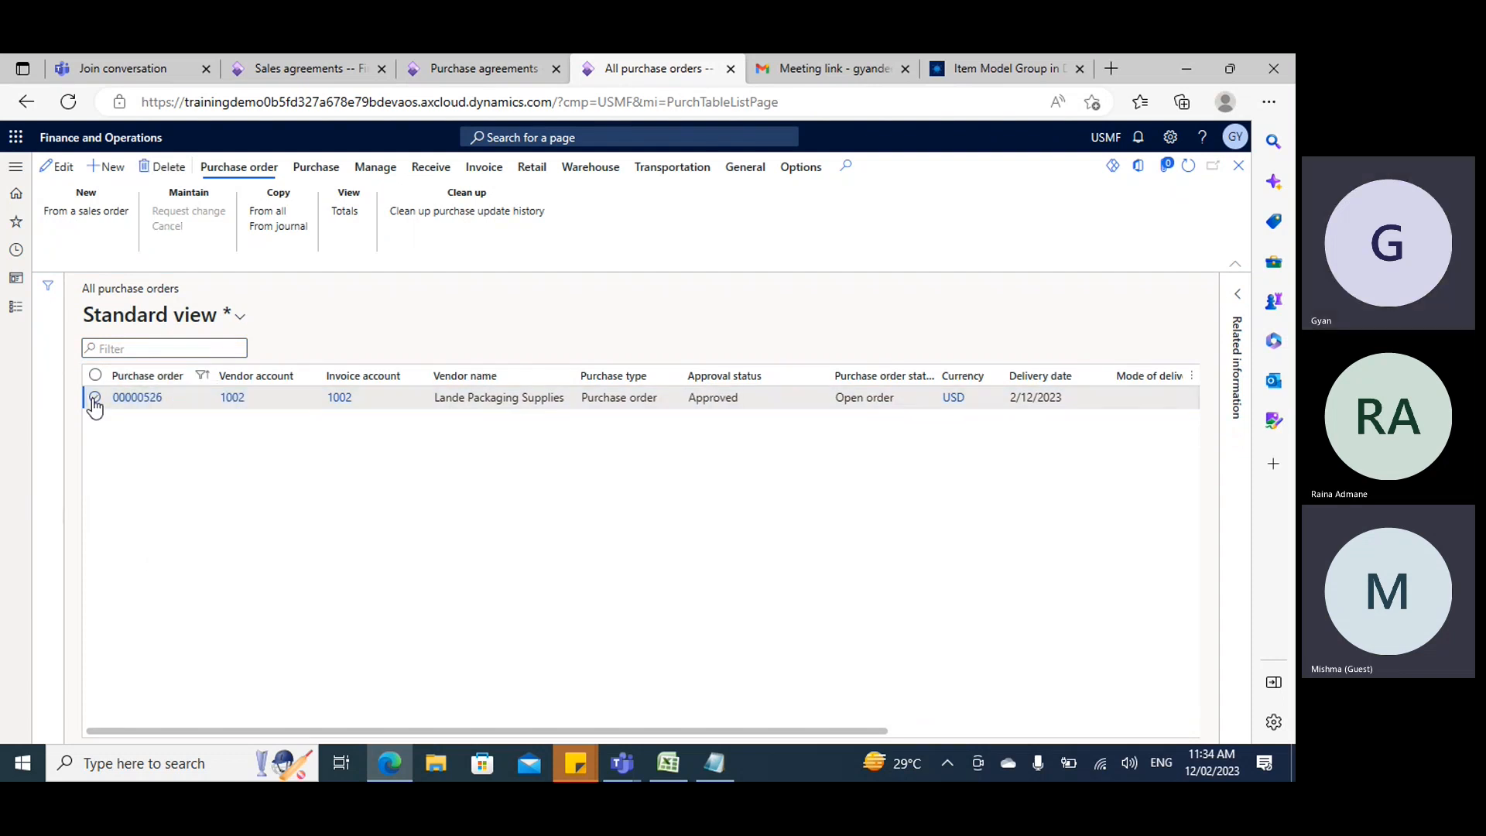
pyautogui.click(136, 401)
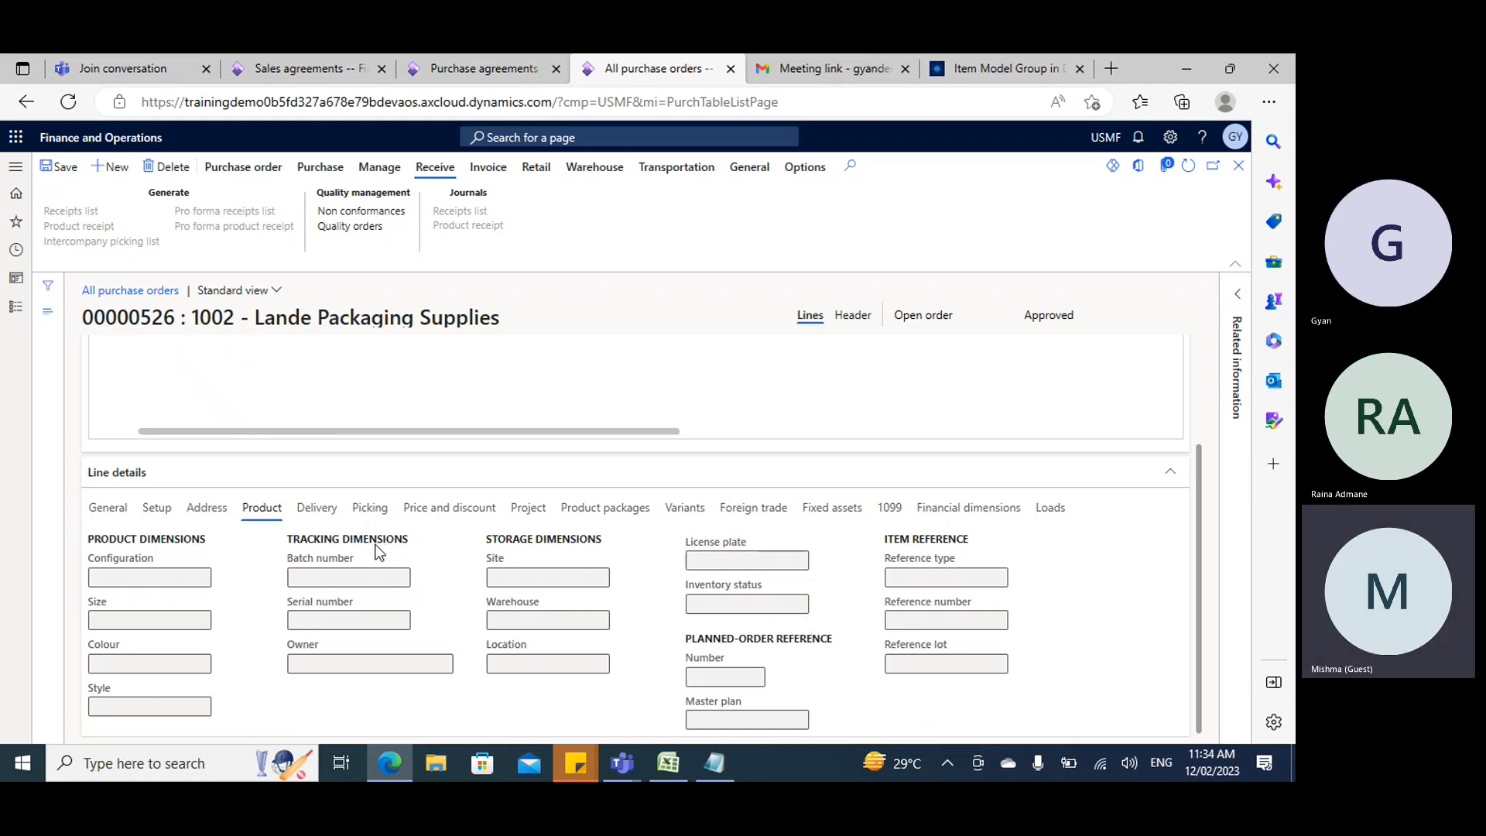
# Inspect the release order's lines and compare them with the purchase agreement's line and release order number.
pyautogui.scroll(2, 532, 598)
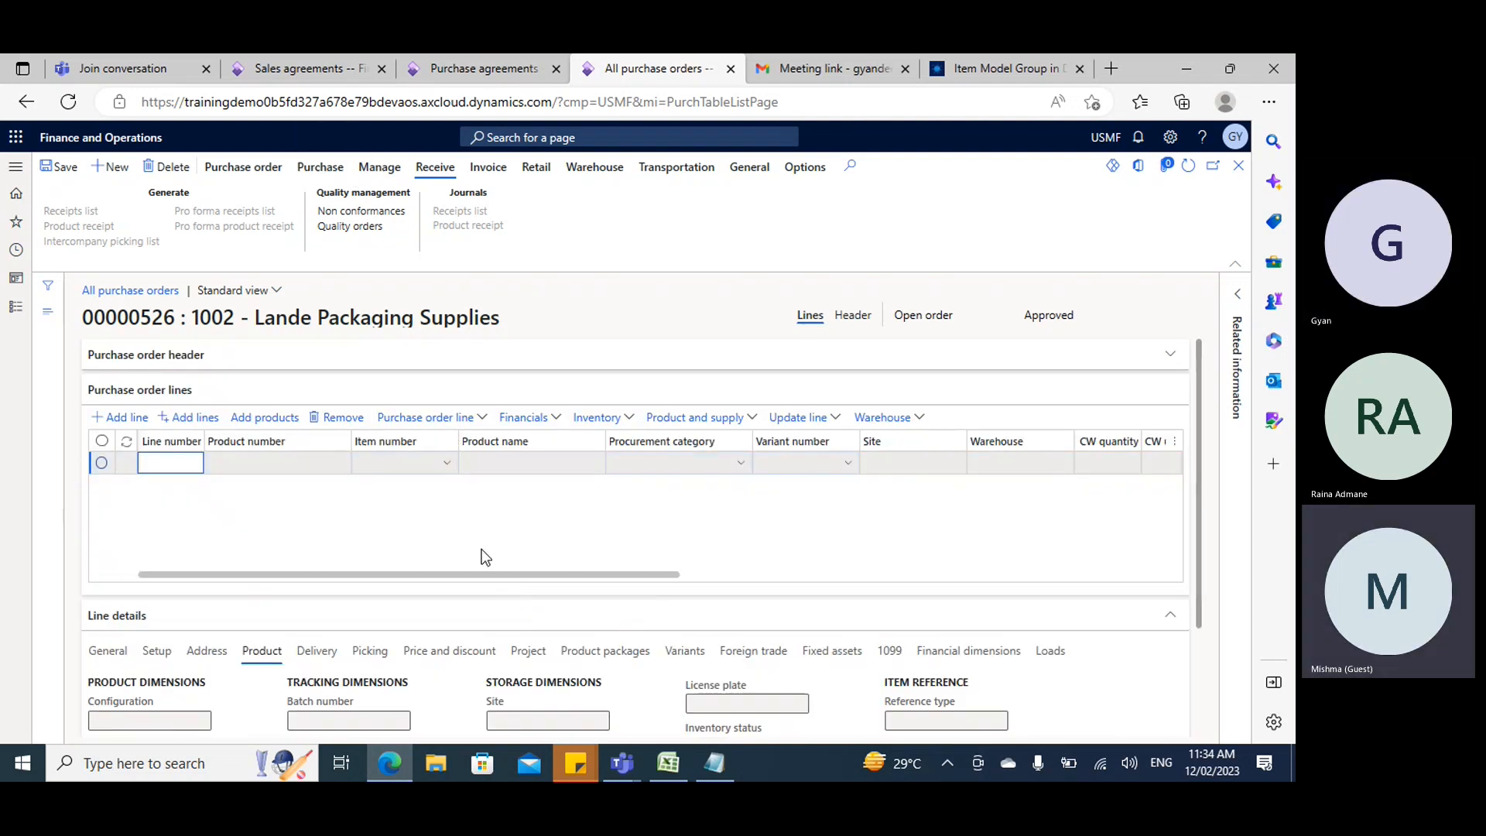
pyautogui.moveTo(474, 574); pyautogui.dragTo(268, 596)
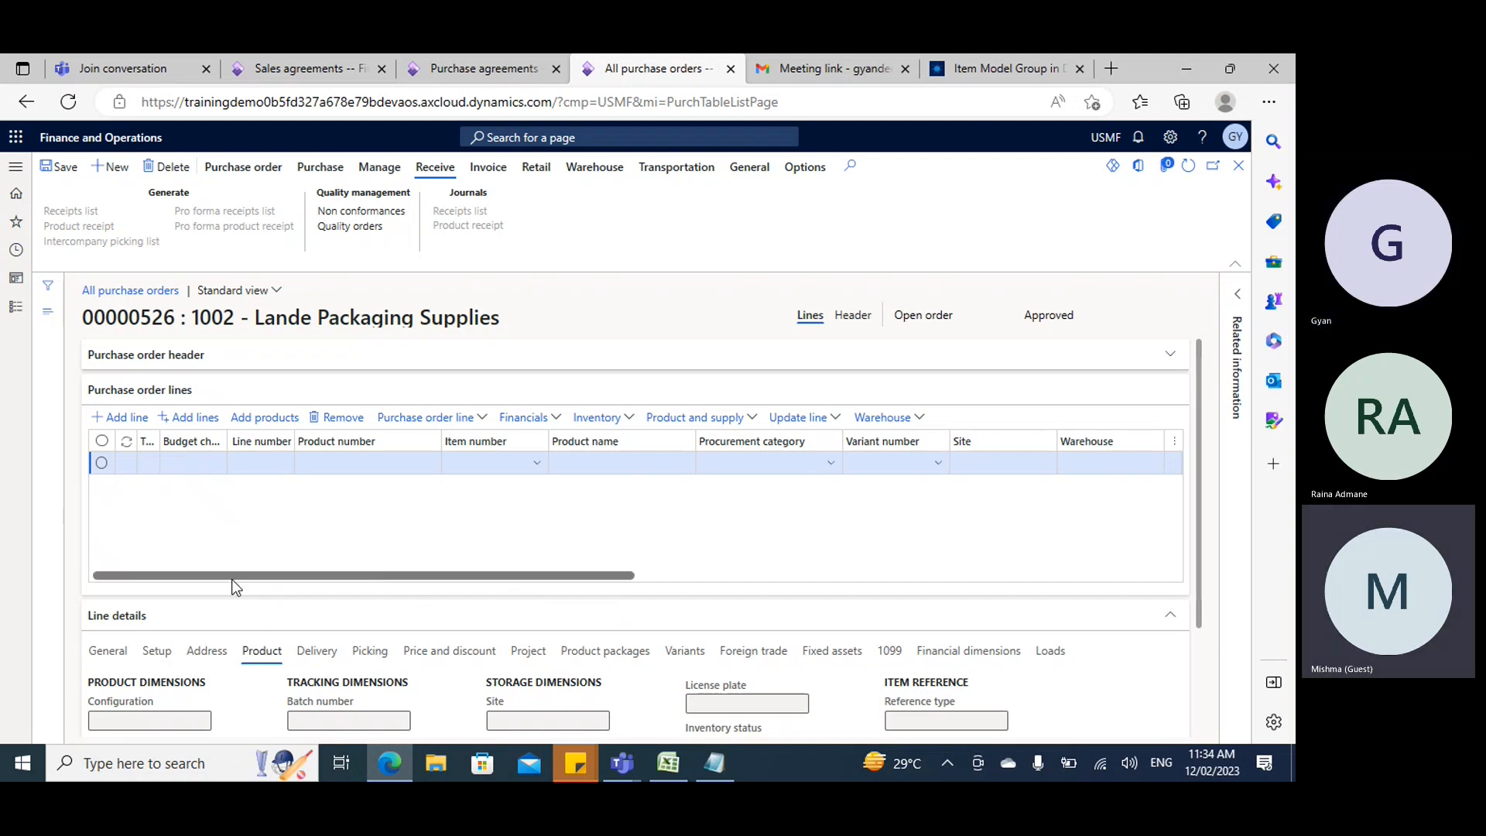
pyautogui.click(313, 70)
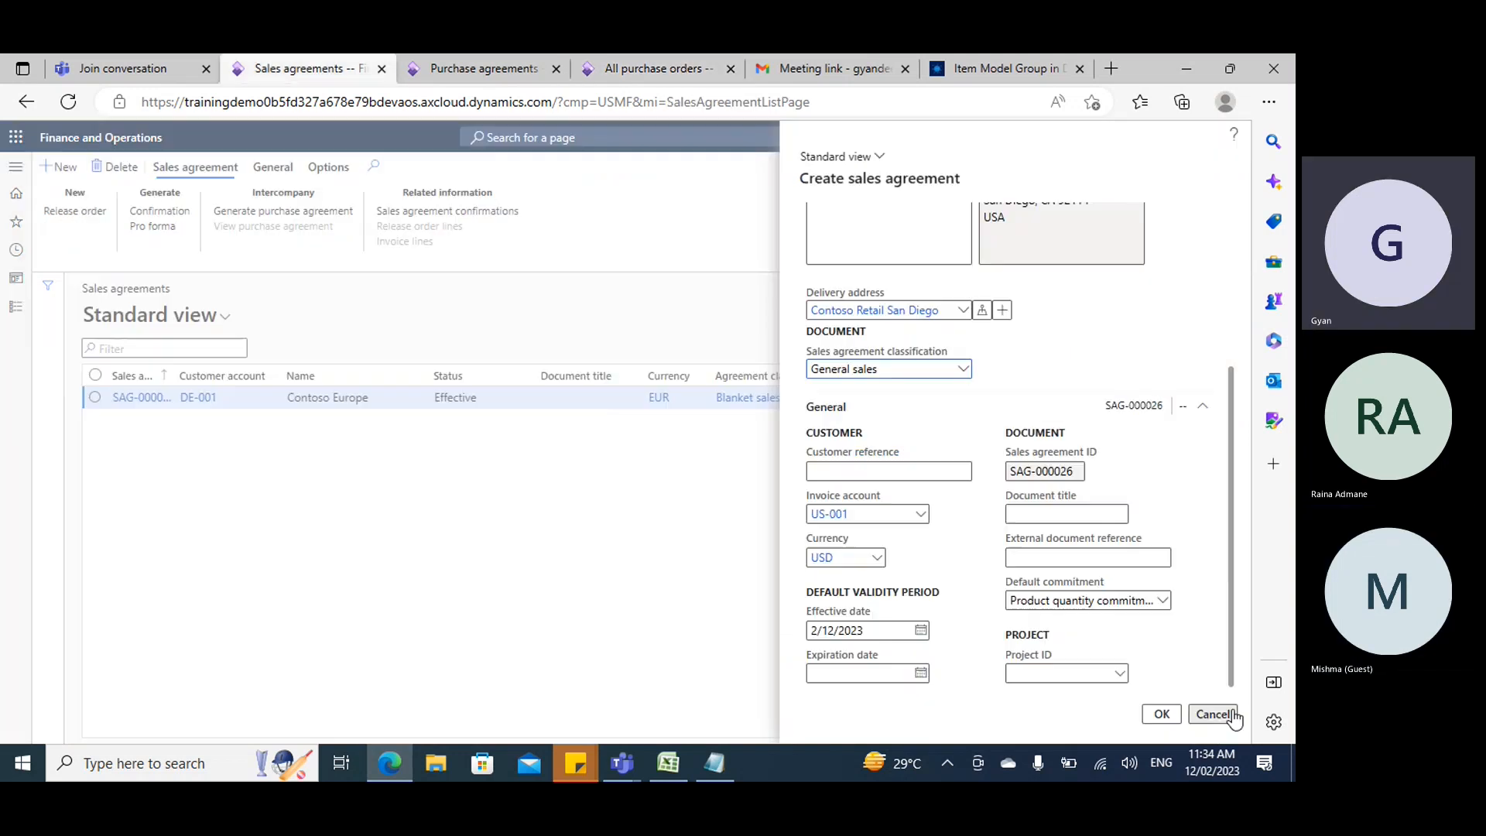
pyautogui.click(647, 70)
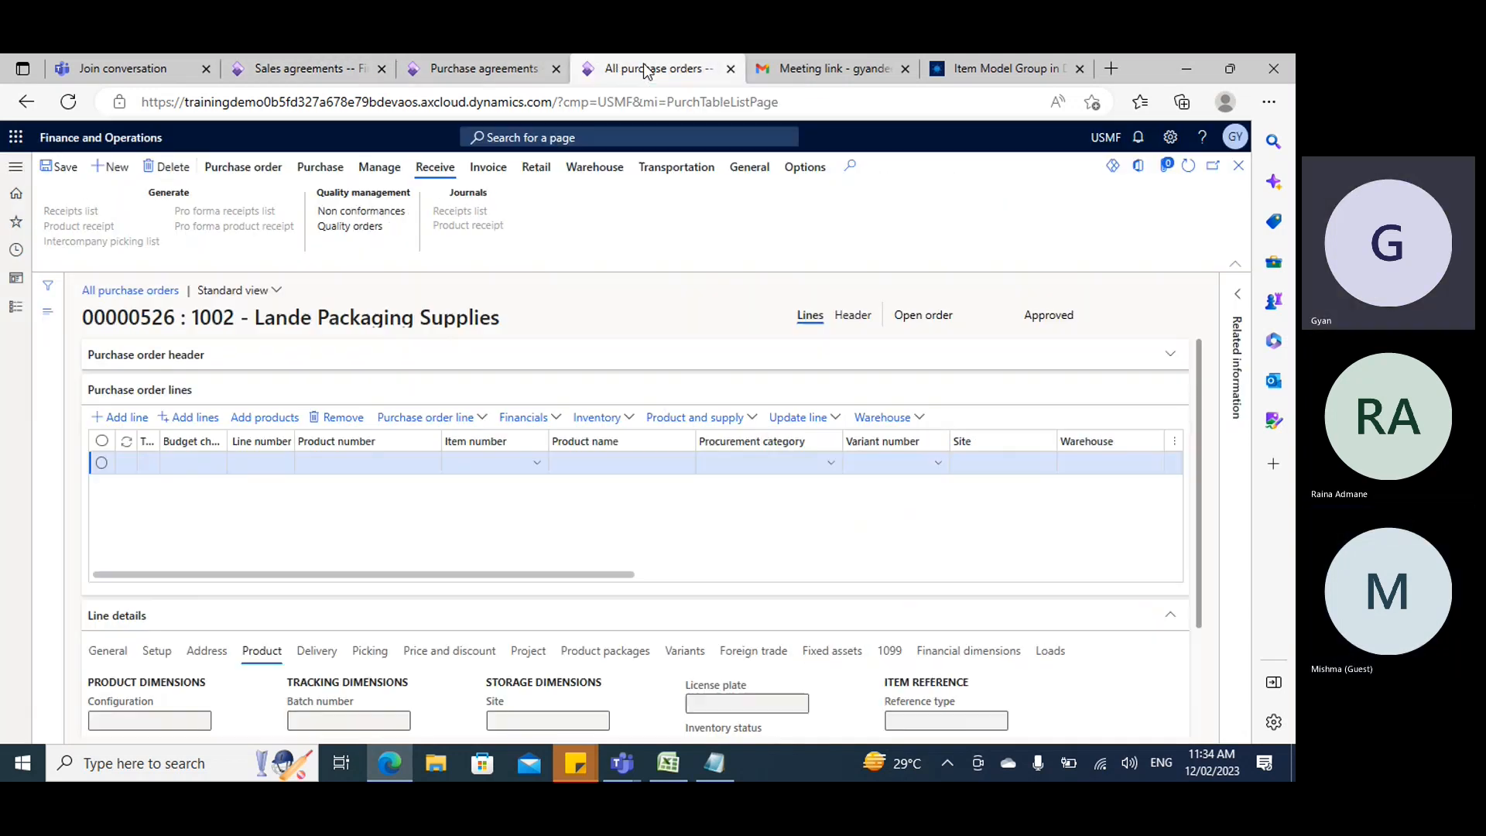
pyautogui.click(517, 70)
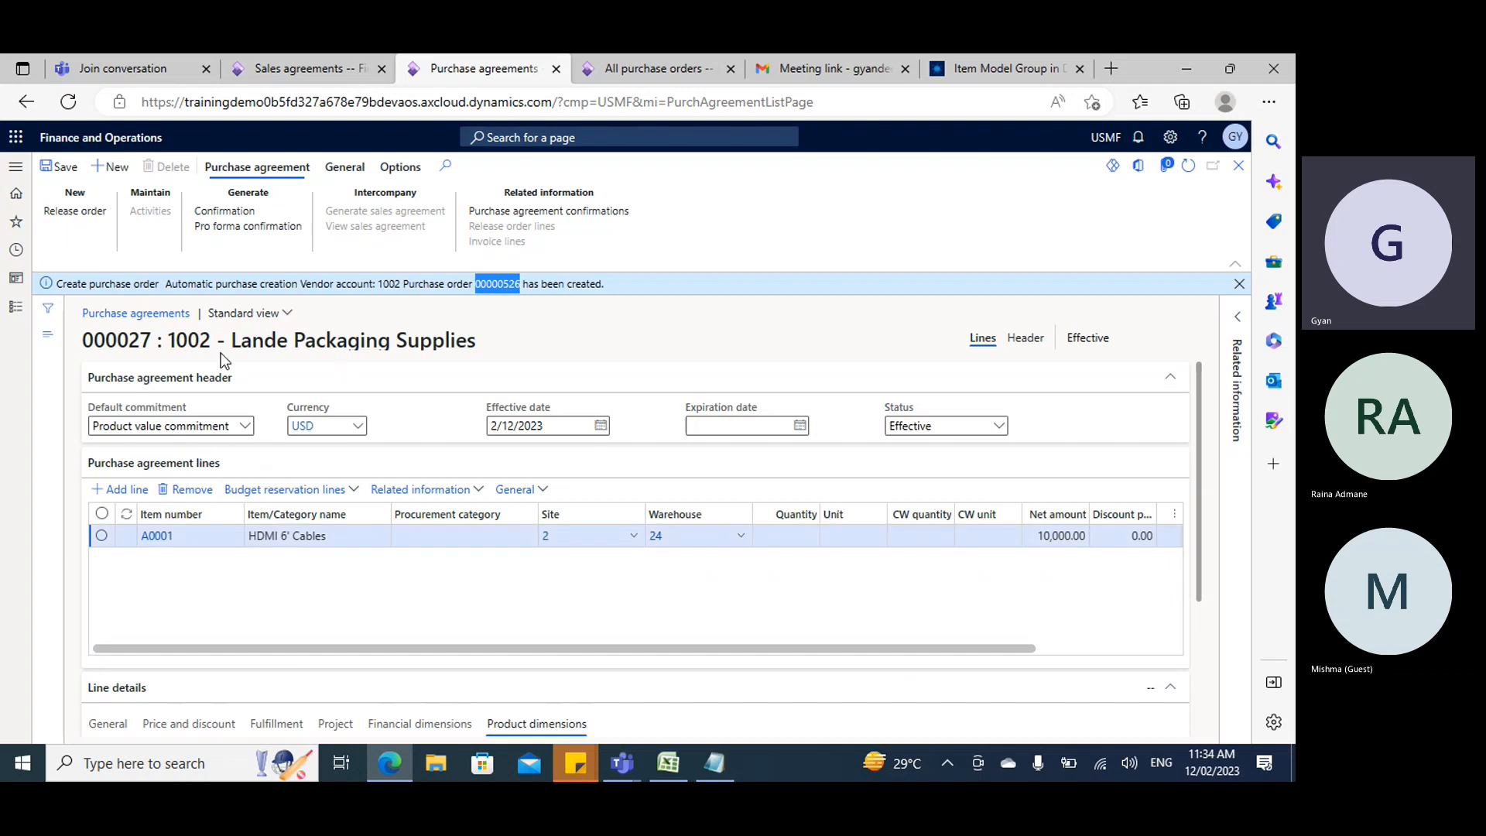
pyautogui.click(503, 286)
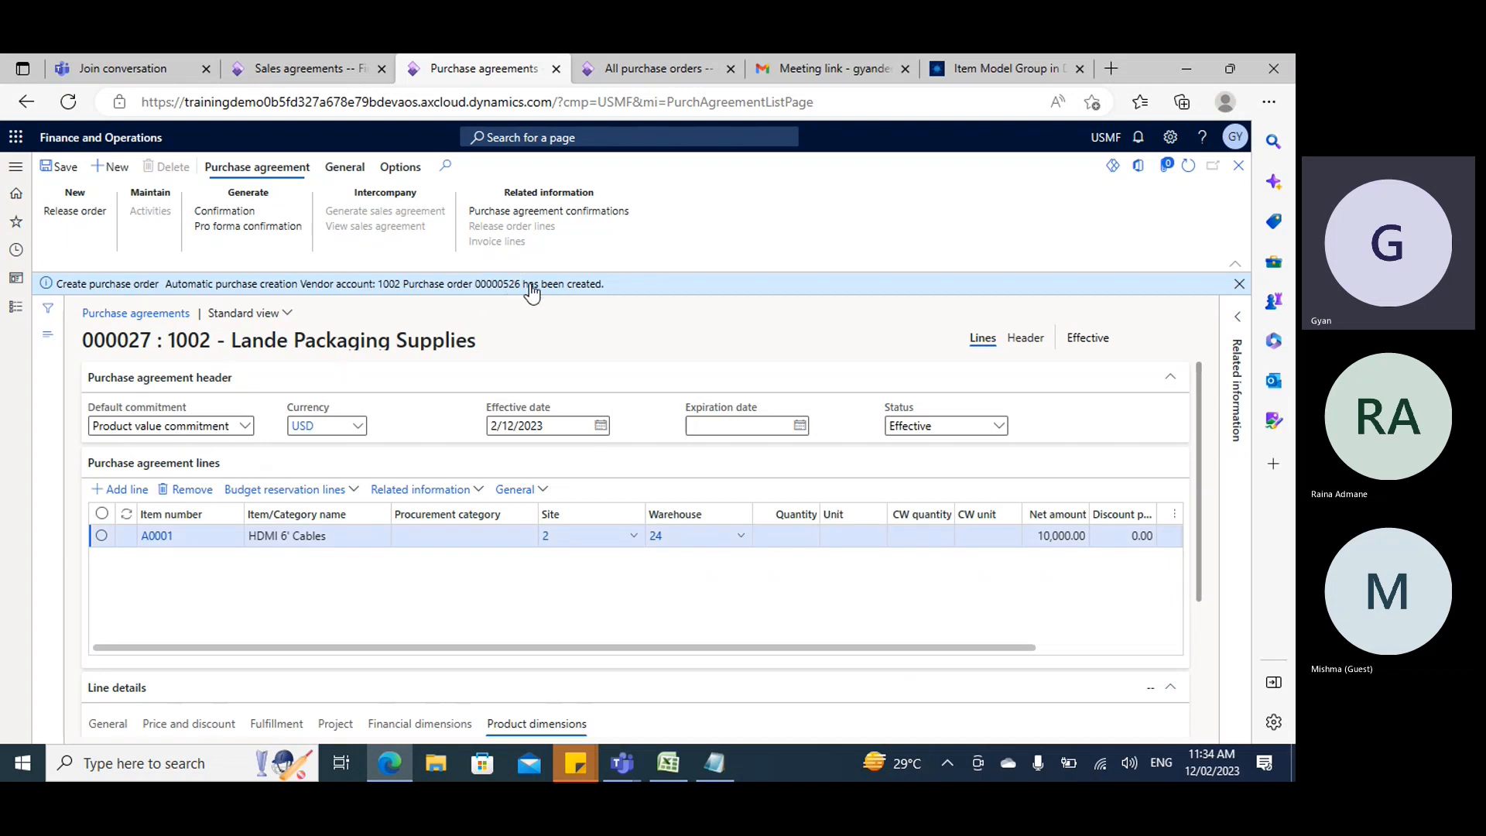
pyautogui.doubleClick(486, 298)
# Open the new purchase order form and look through its vendor account list.
pyautogui.click(643, 69)
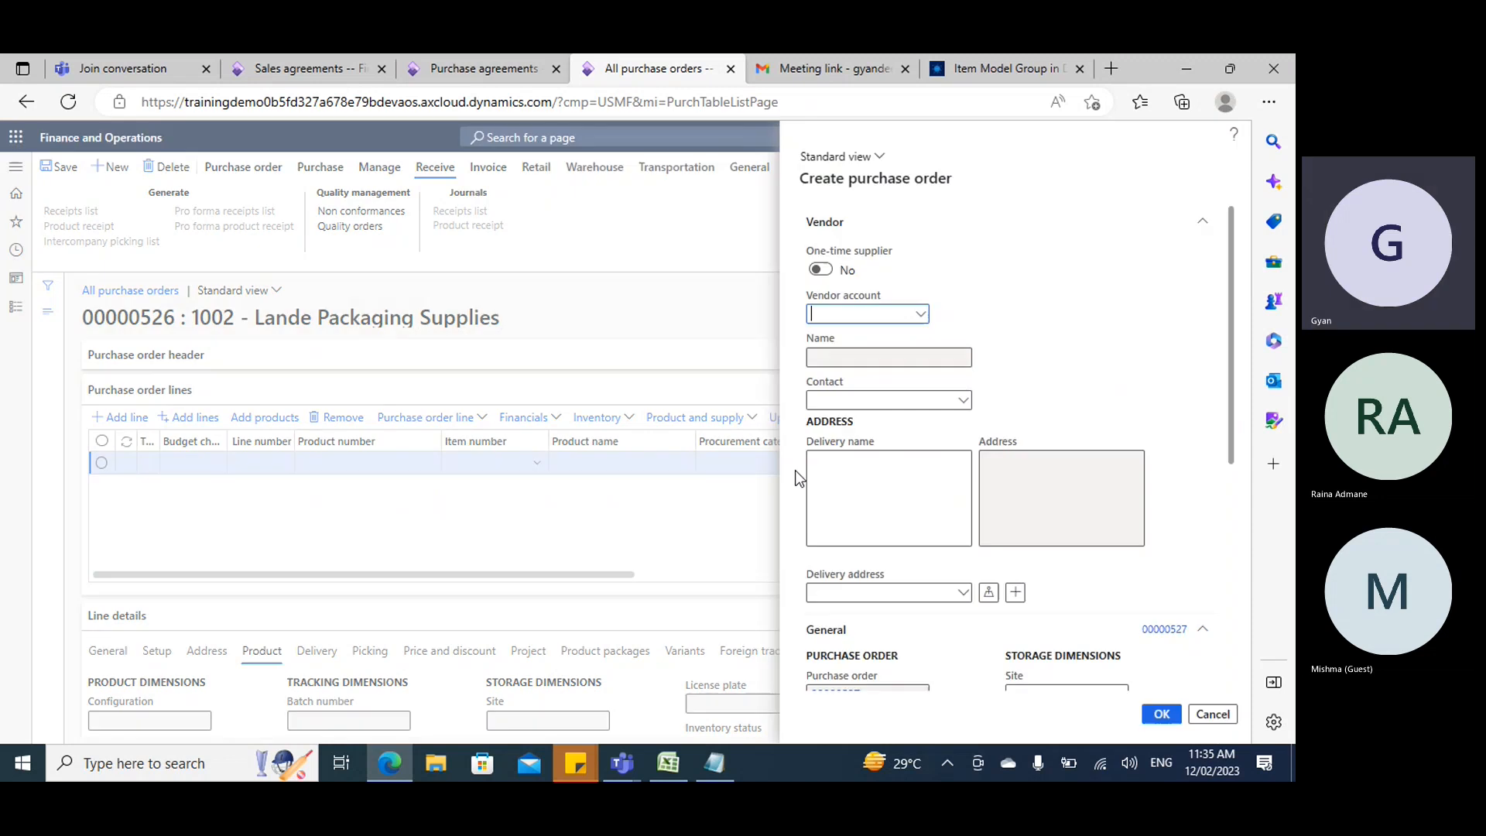
pyautogui.click(919, 314)
pyautogui.click(920, 315)
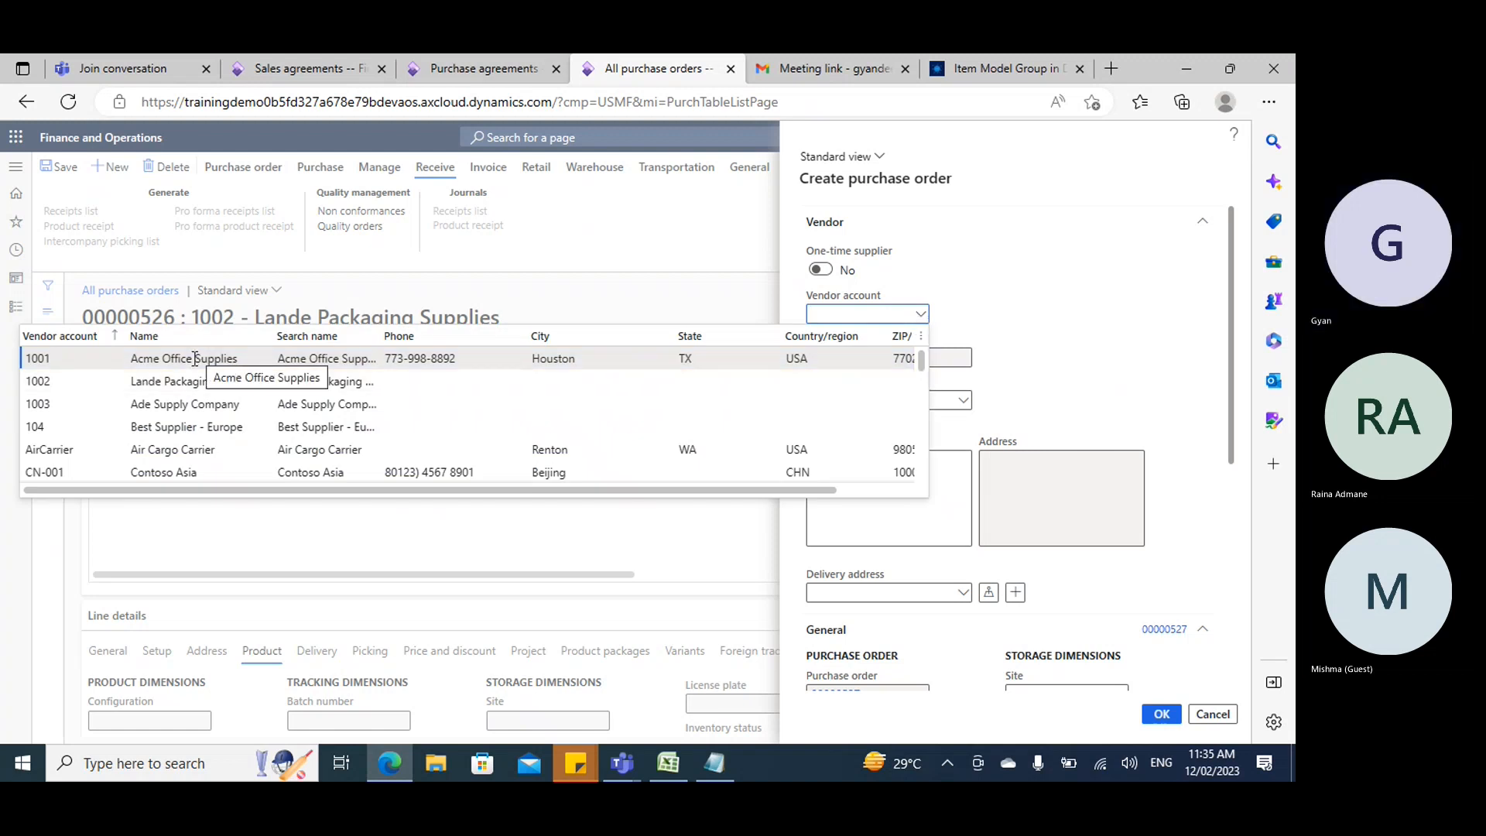
pyautogui.click(455, 67)
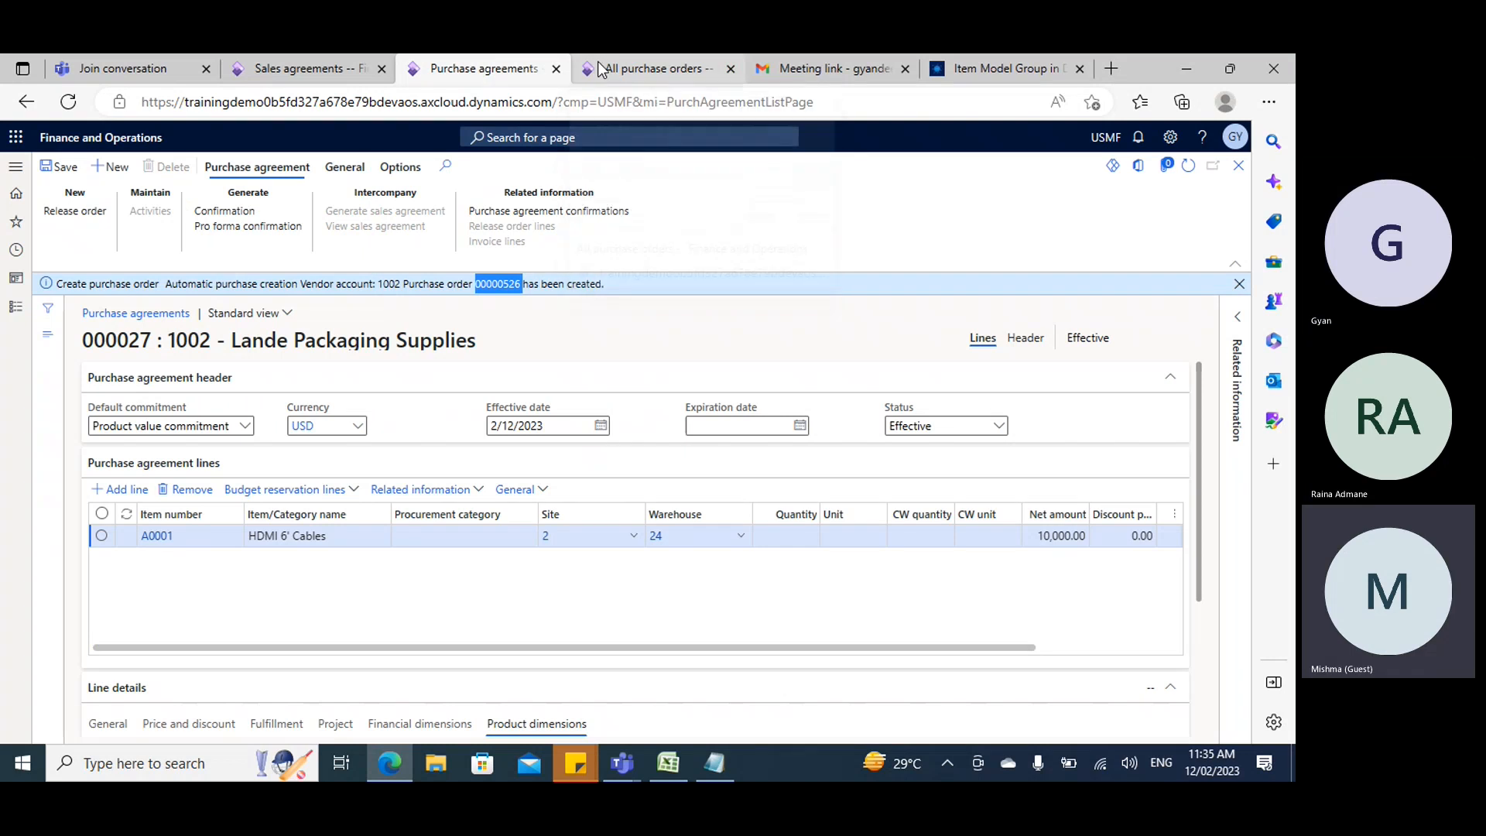
pyautogui.click(602, 69)
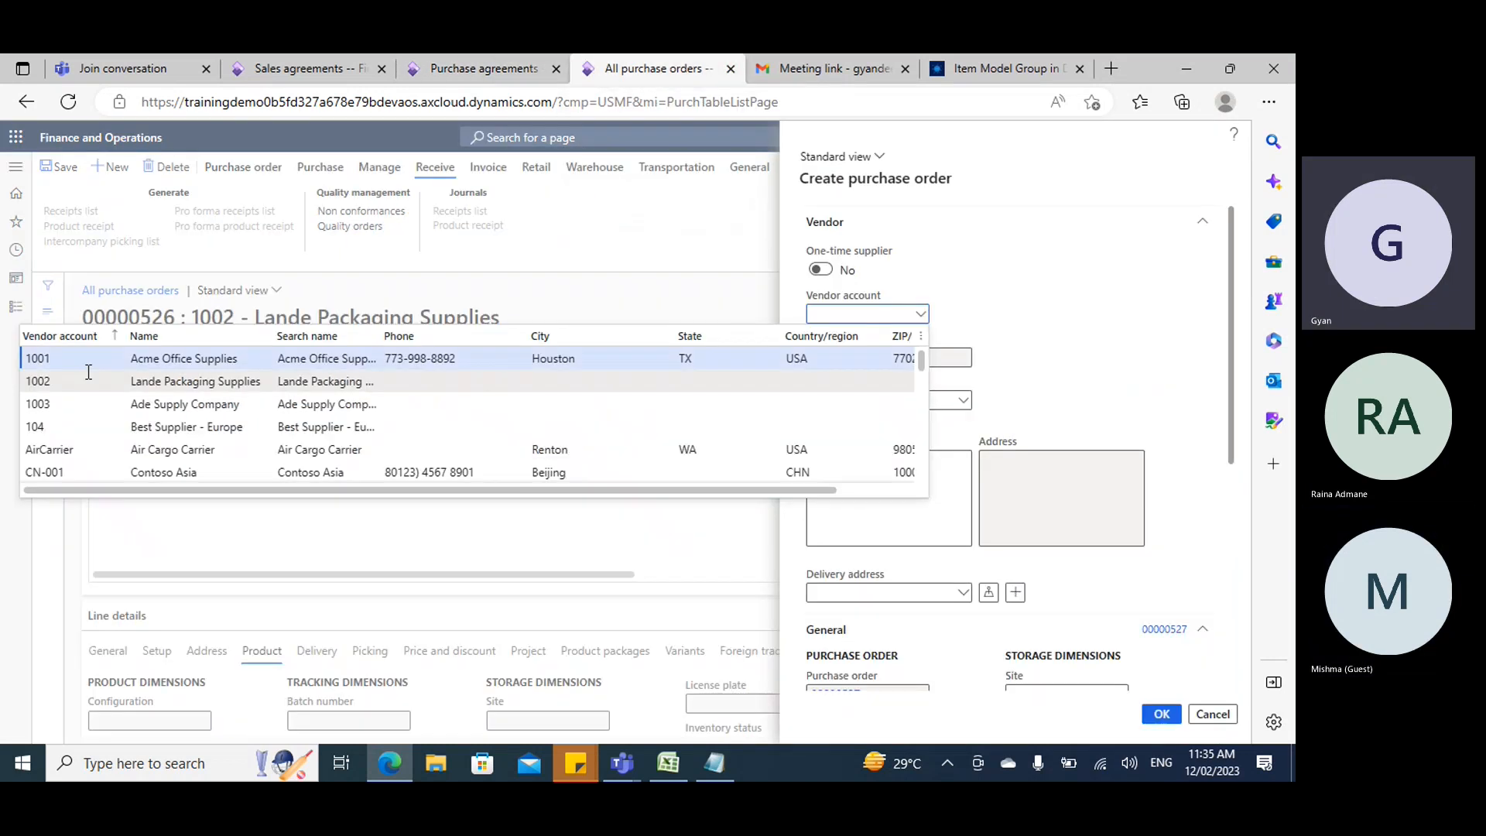
# Return to the purchase agreement and review its default commitment options and the A0001 line's discount percentage.
pyautogui.click(503, 67)
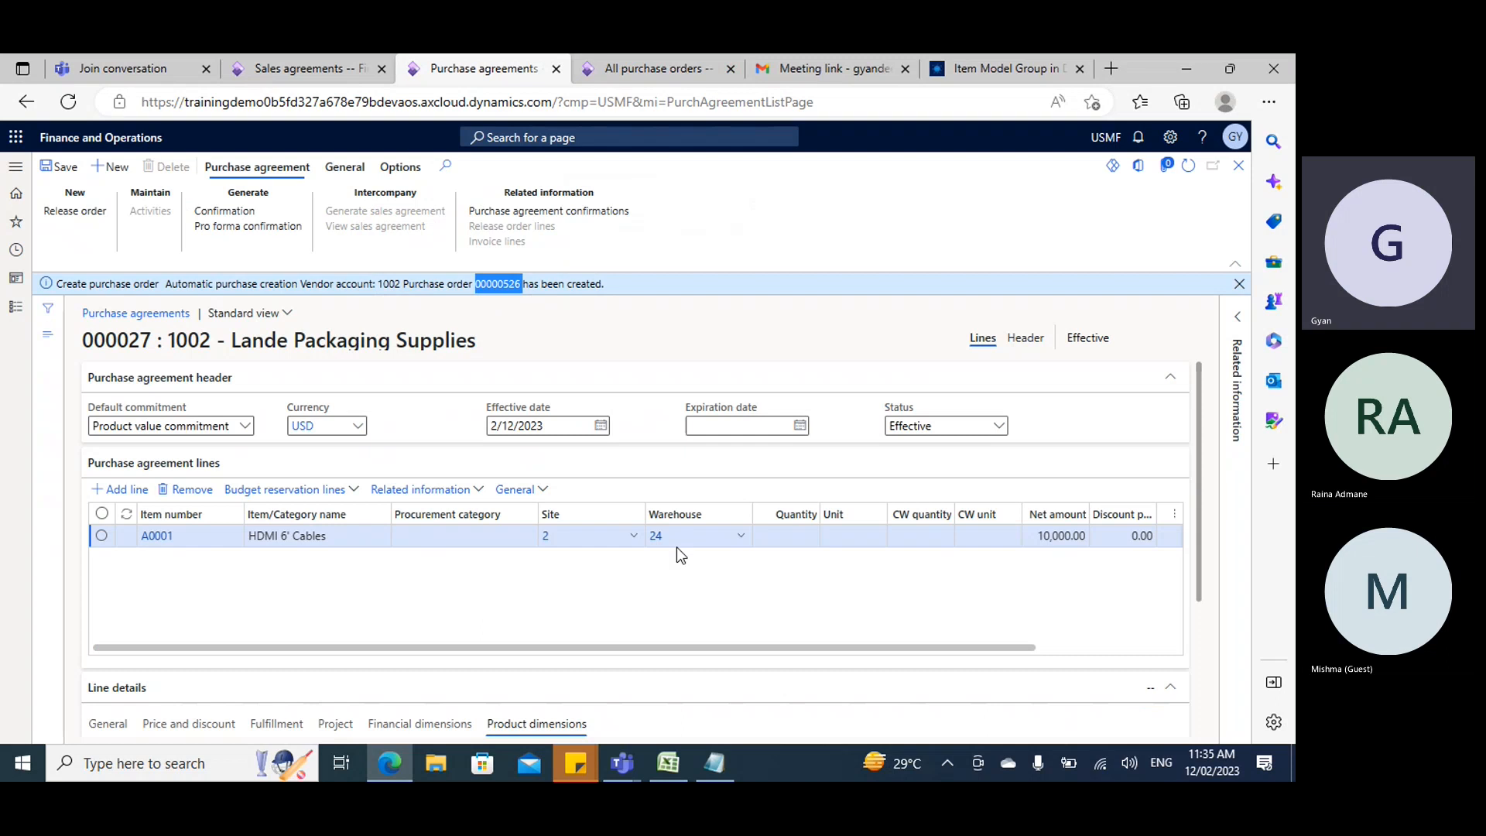
pyautogui.click(155, 434)
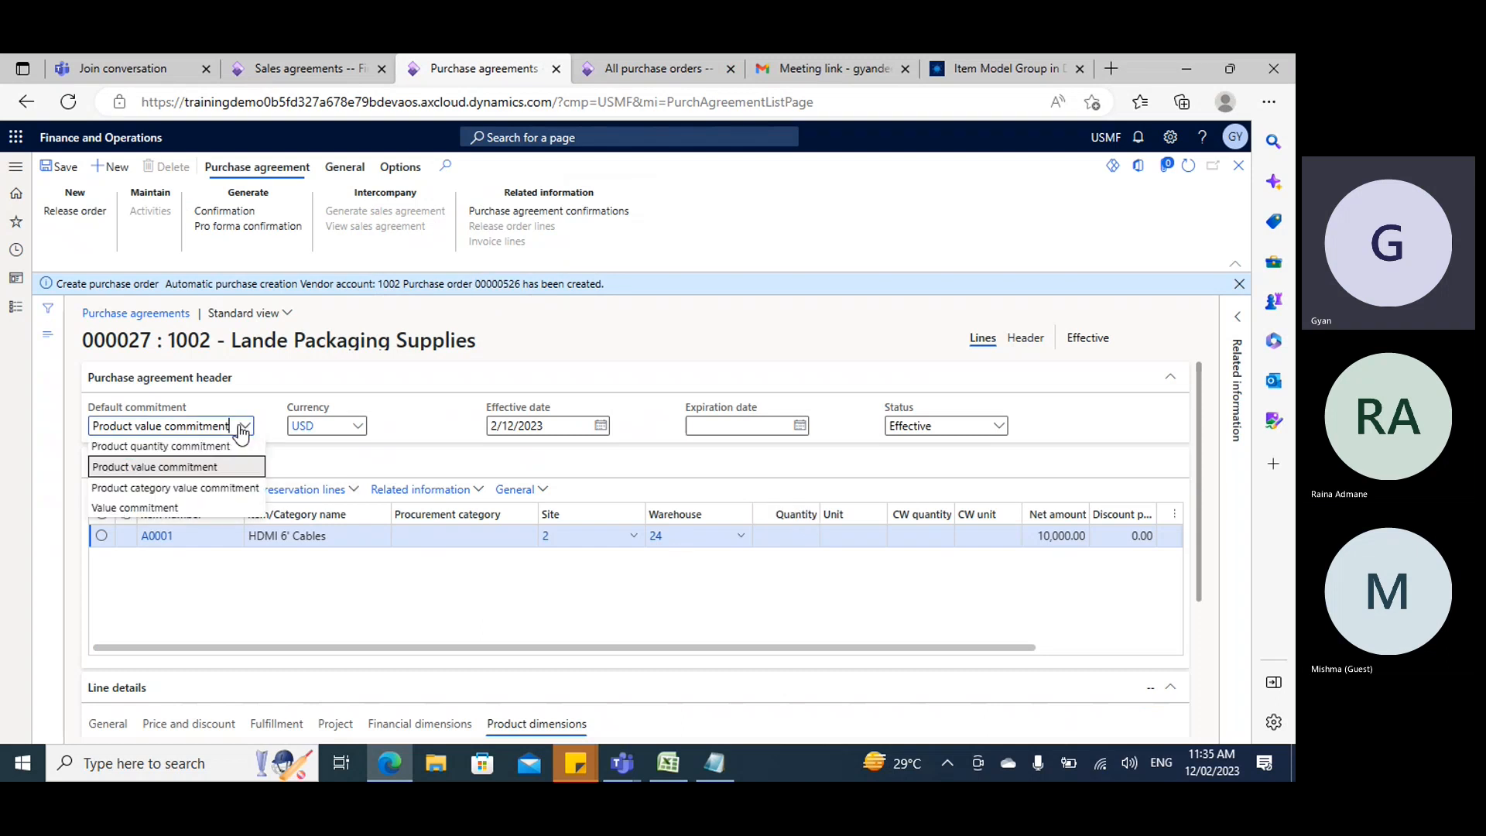
pyautogui.click(172, 469)
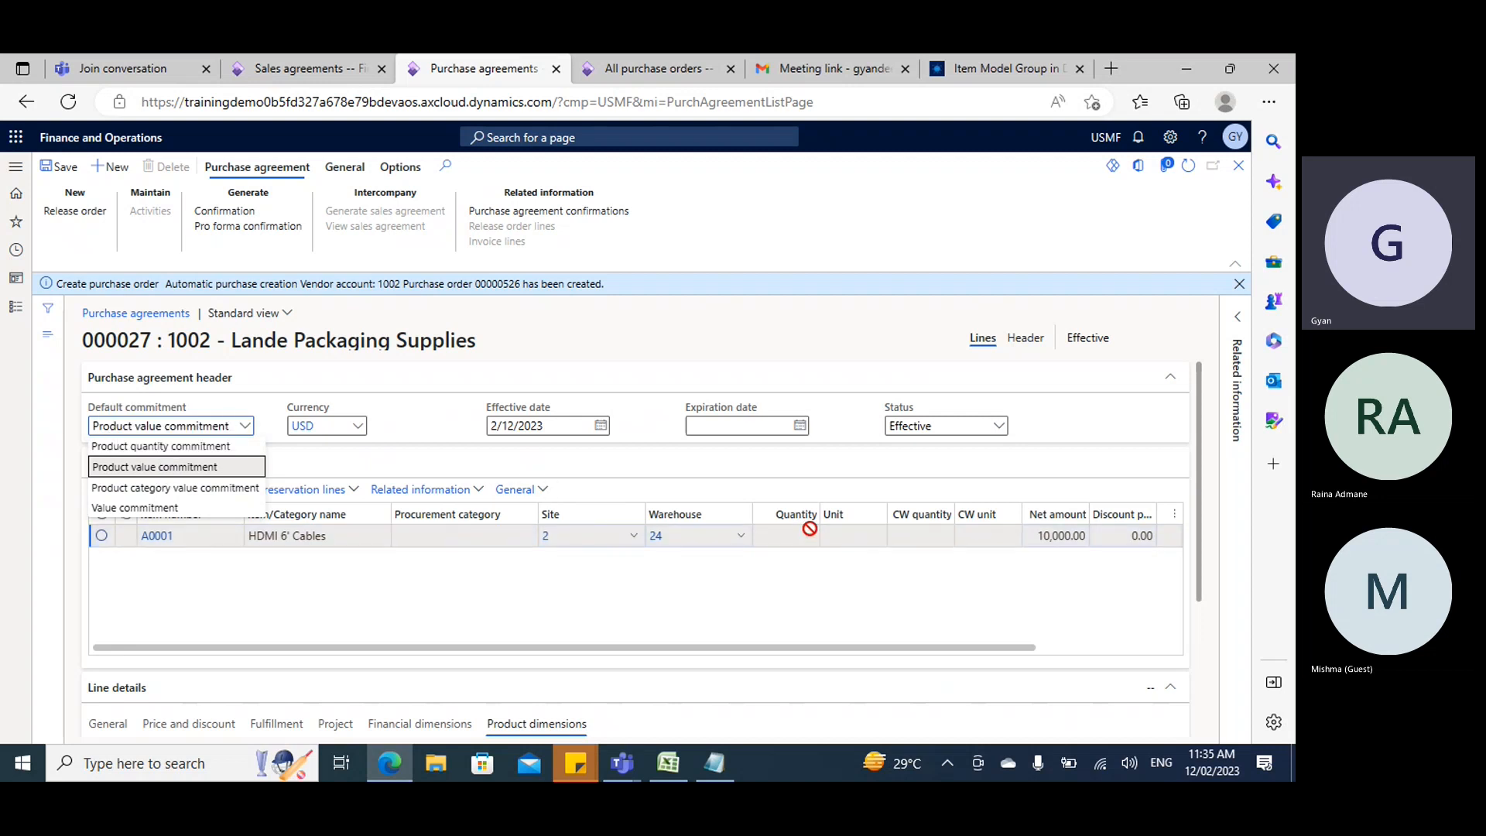
pyautogui.click(1133, 530)
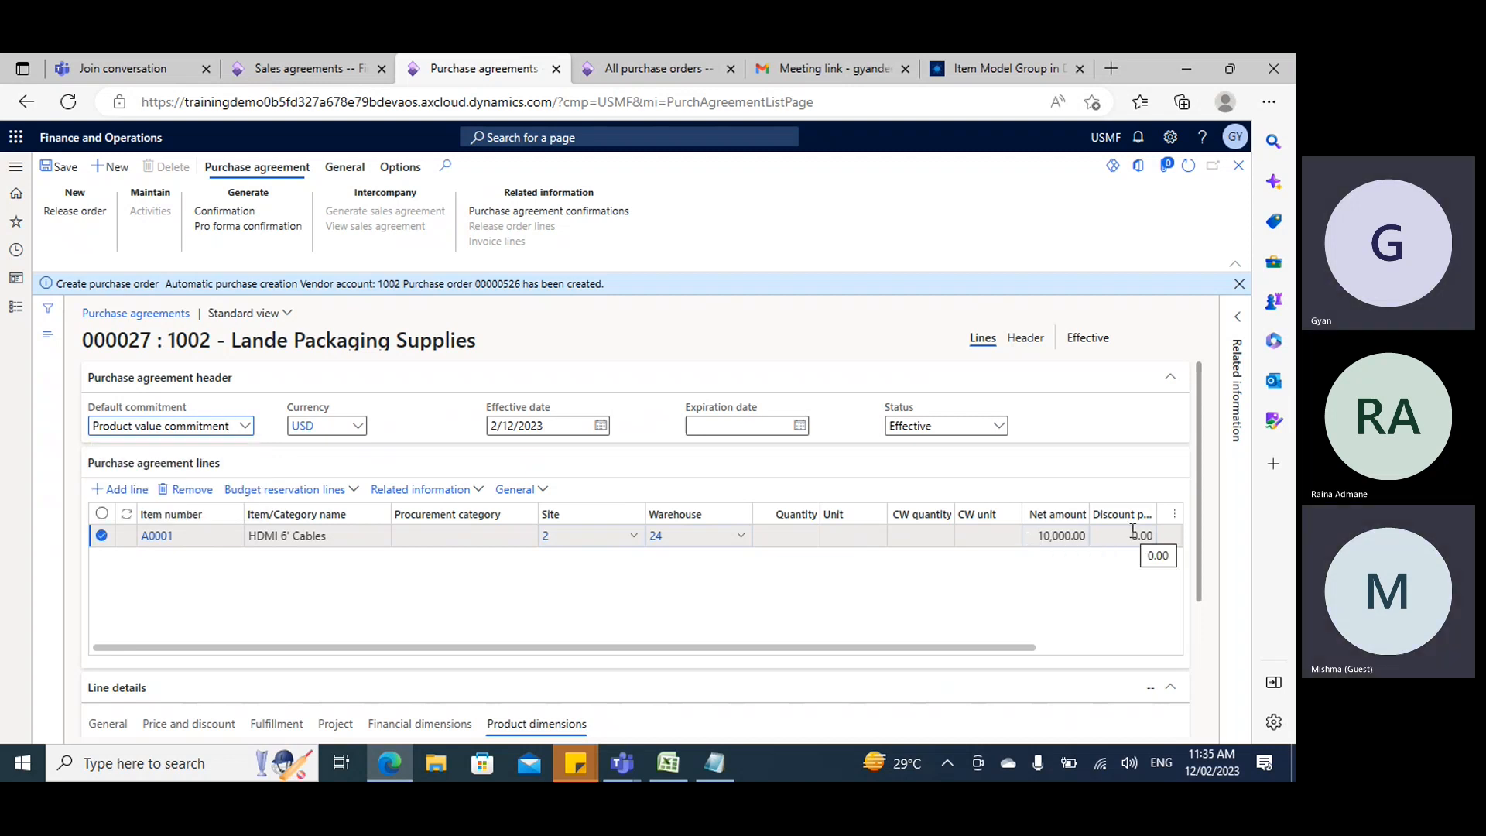
# Switch to Notepad and add a dashed divider and the note "1 q= 10 Rs" below "Standard price".
pyautogui.click(716, 771)
pyautogui.click(186, 325)
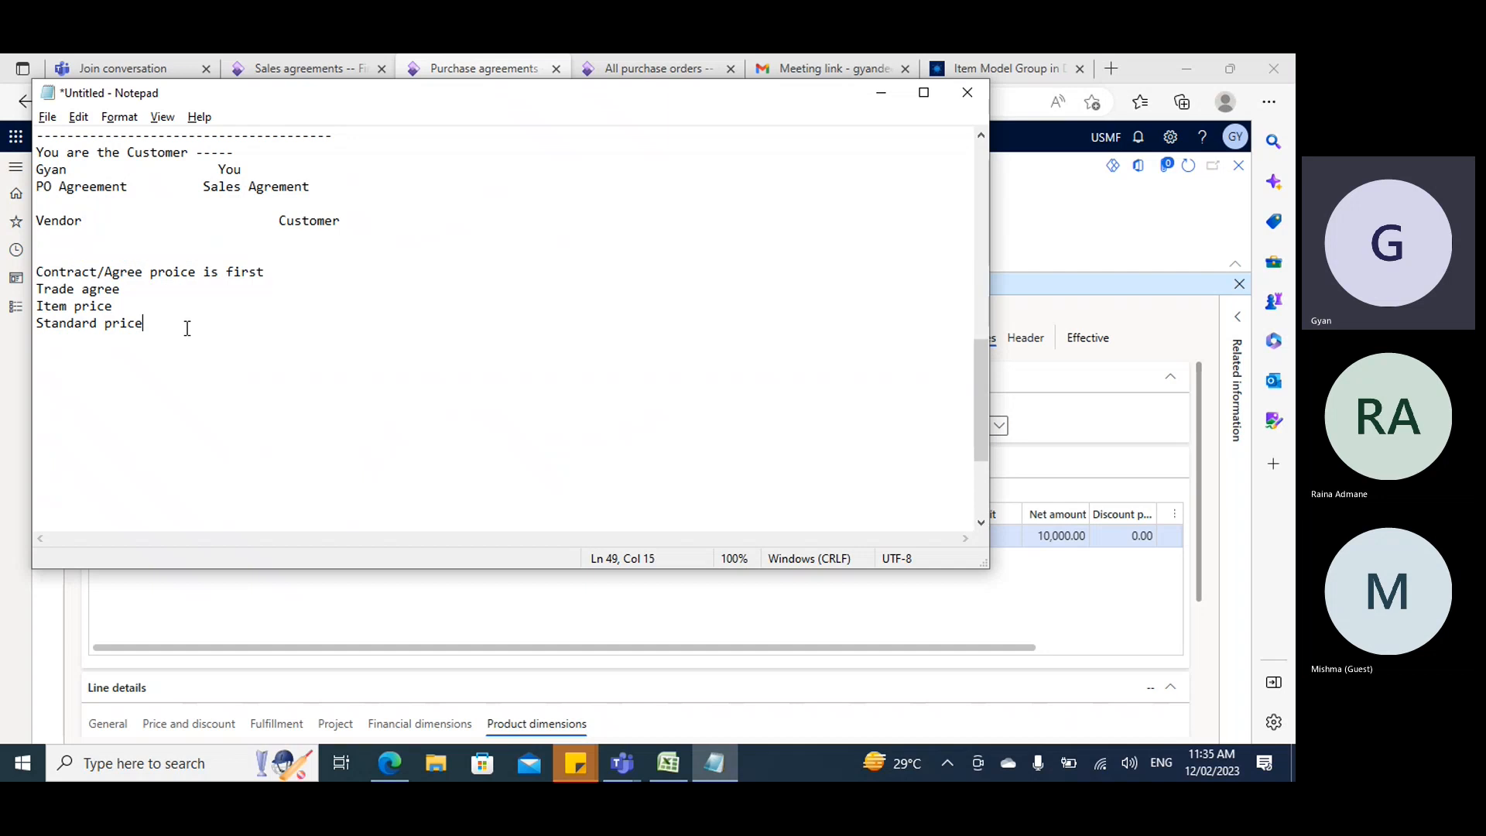
pyautogui.press('Return')
pyautogui.write('-------------------')
pyautogui.press('Return')
pyautogui.press('Return')
pyautogui.write('1')
pyautogui.press('BackSpace')
pyautogui.press('BackSpace')
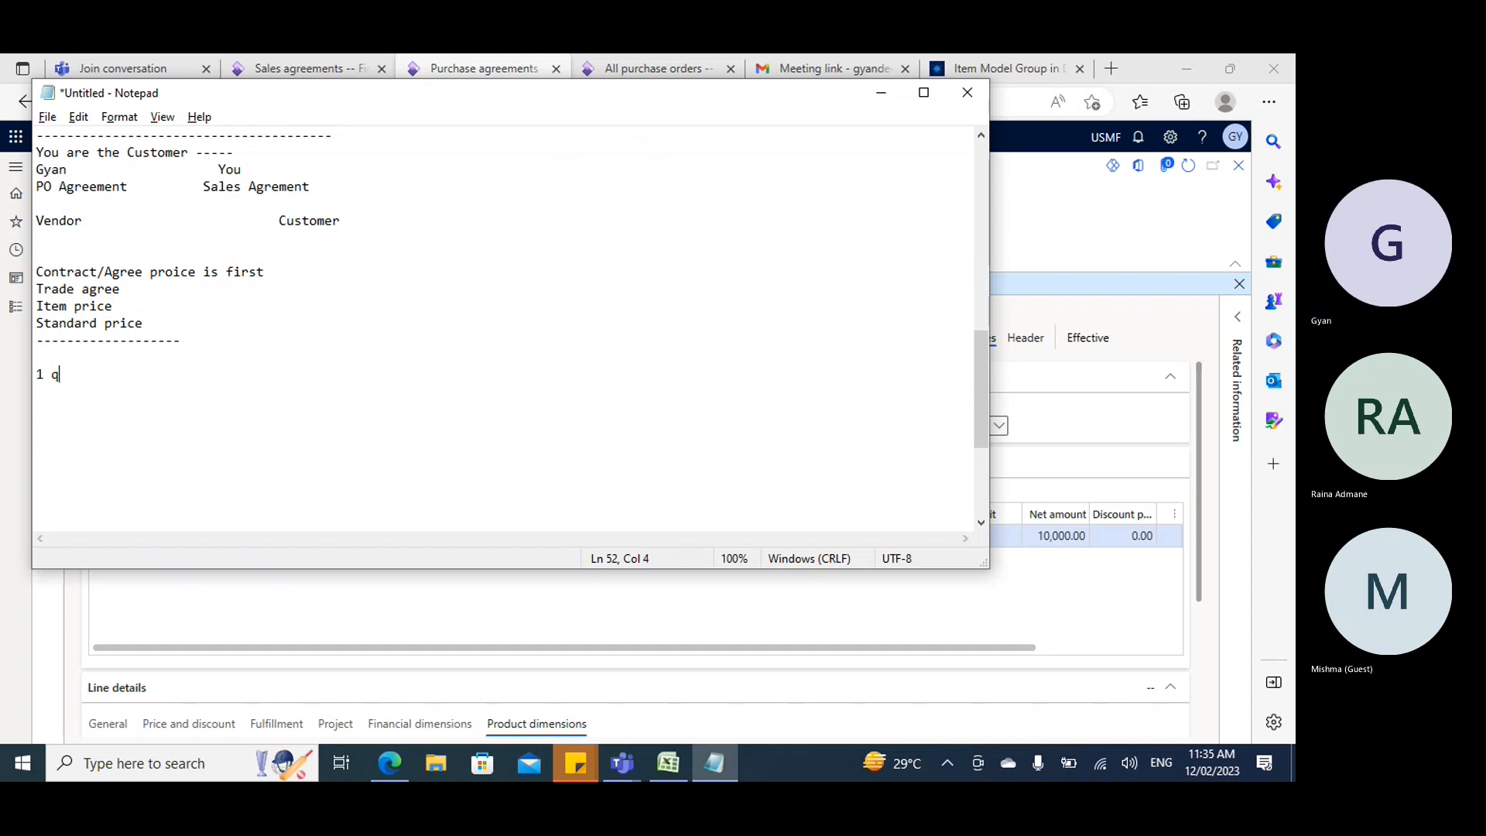
pyautogui.write('= 10 Rs')
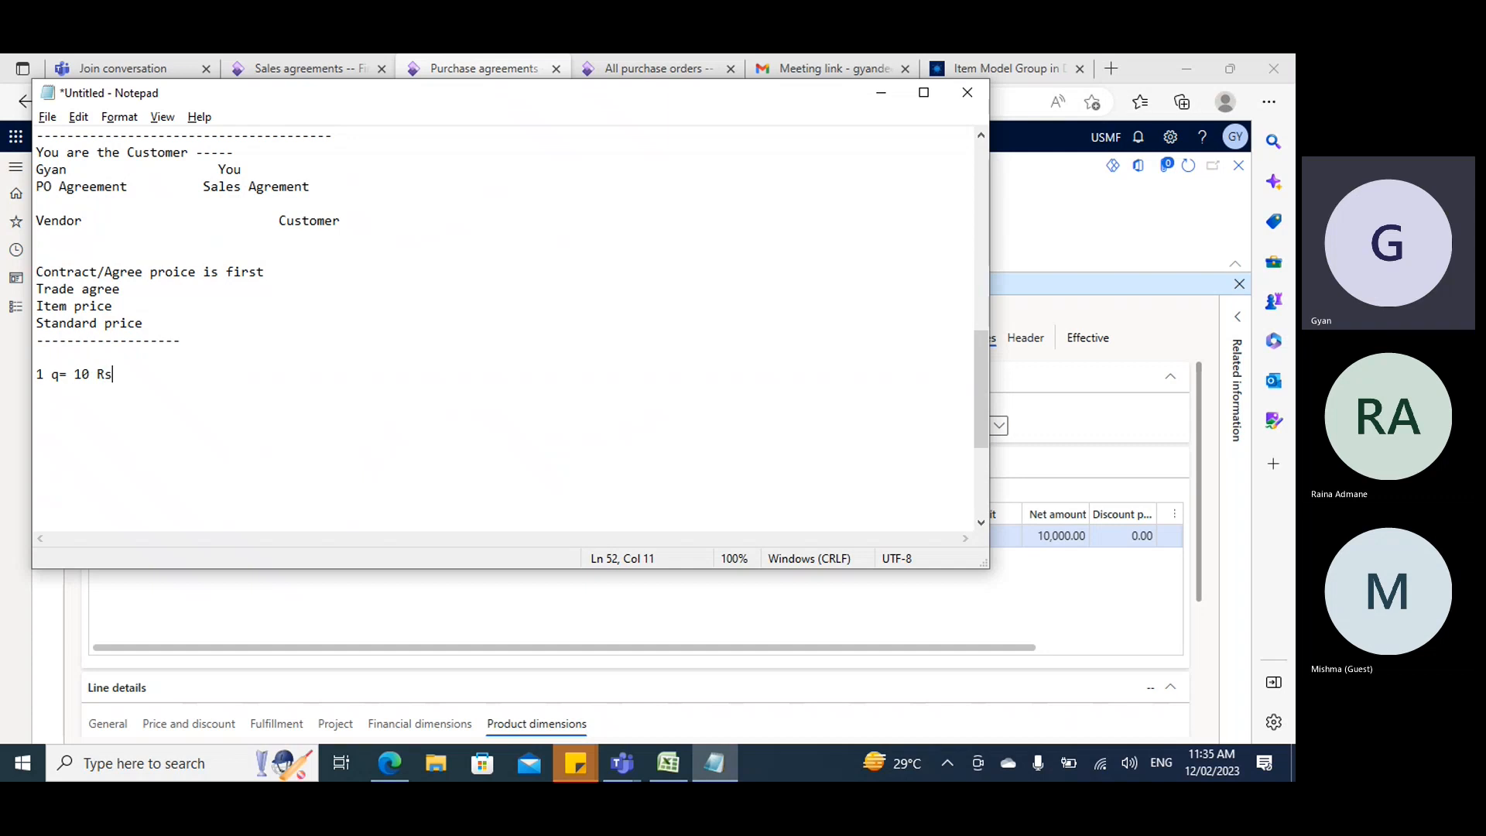
# Add the lines "i commited with you 10000" and "100 price >=10000" below the unit price note.
pyautogui.press('Return')
pyautogui.press('Return')
pyautogui.write('i comm')
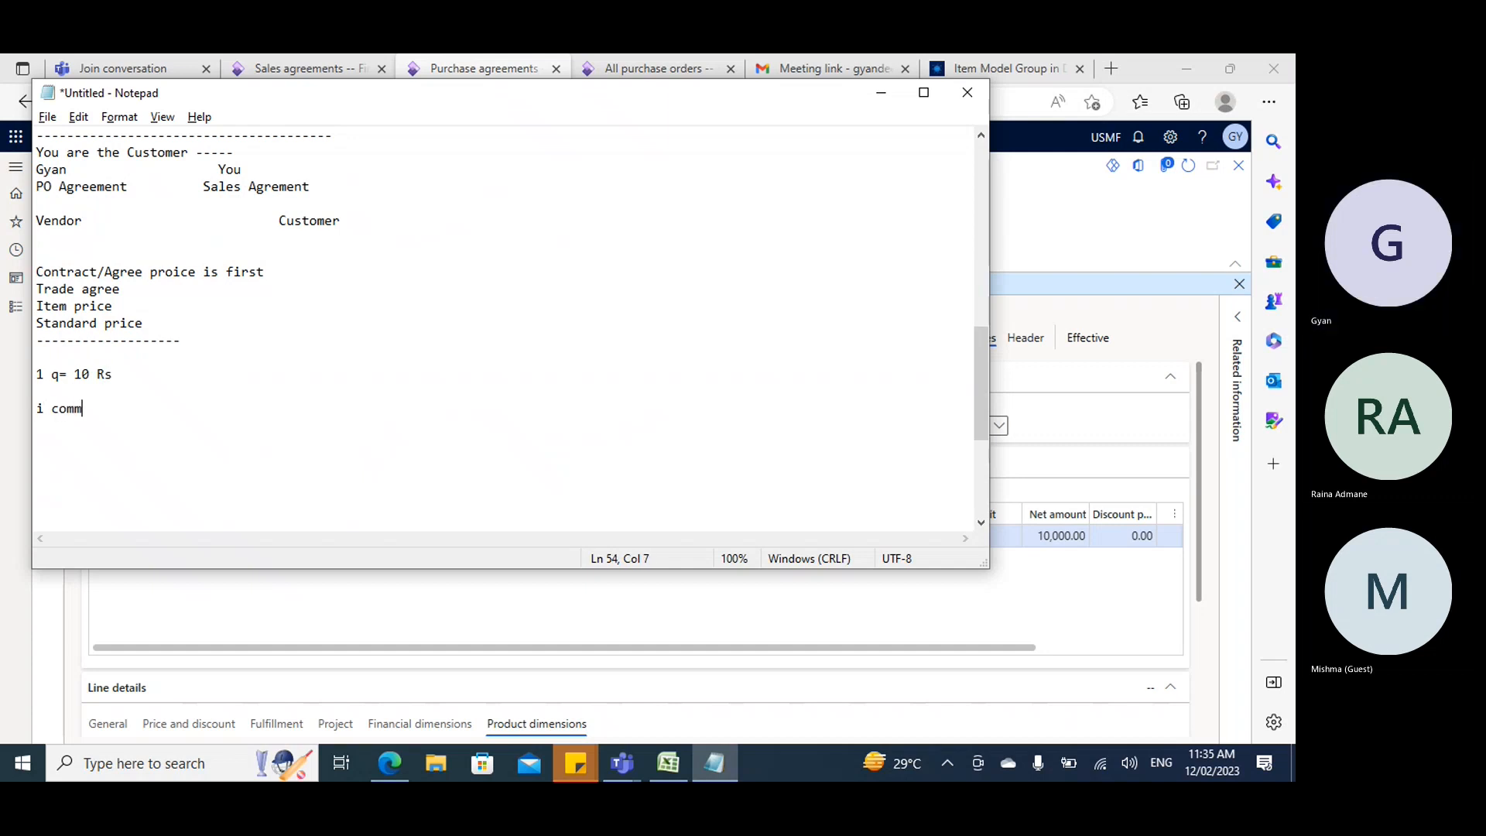
pyautogui.write('ited with y')
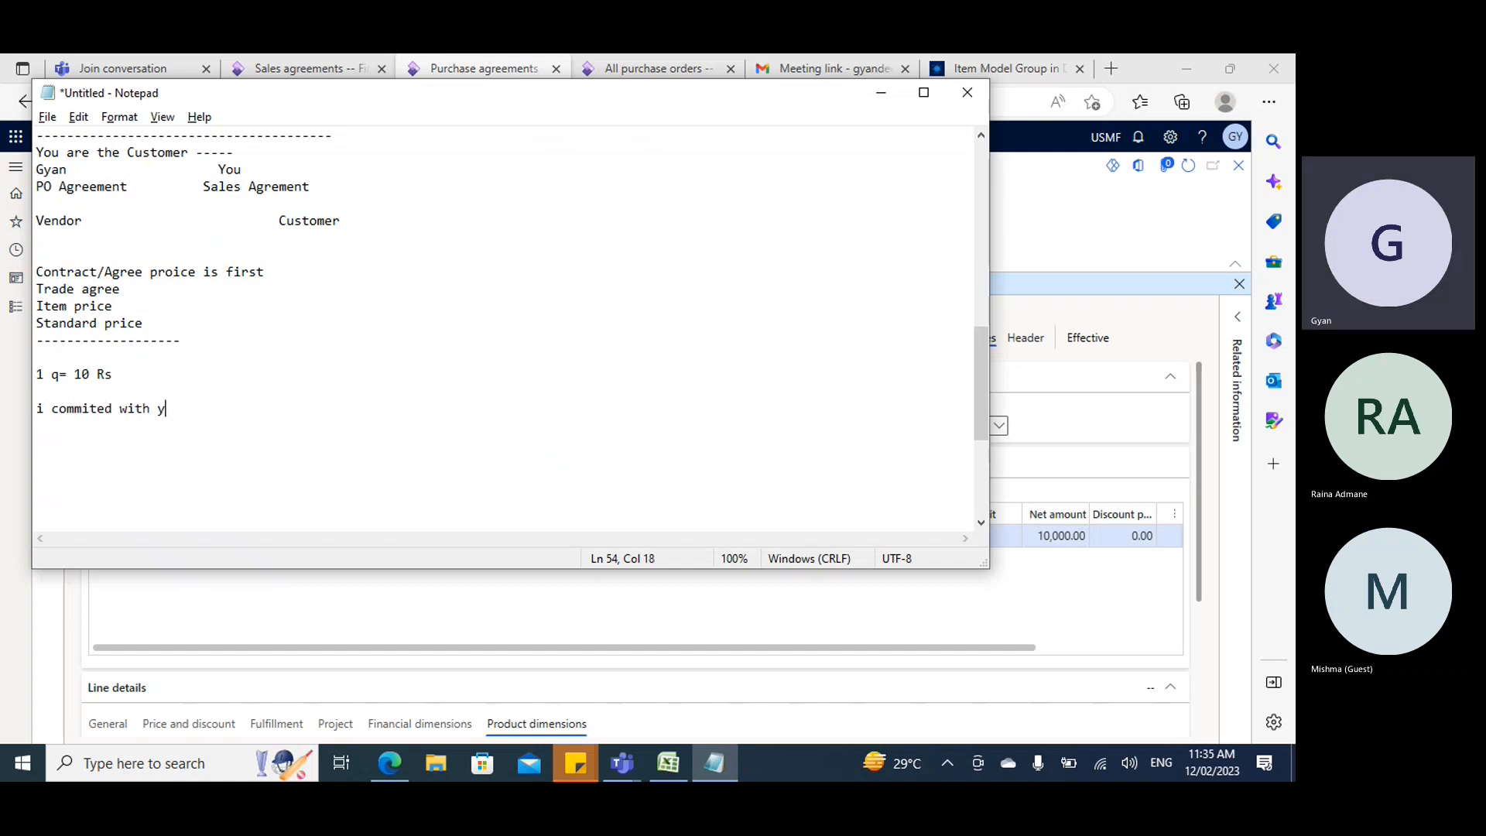
pyautogui.write('ou 10000')
pyautogui.press('Return')
pyautogui.write('100 price')
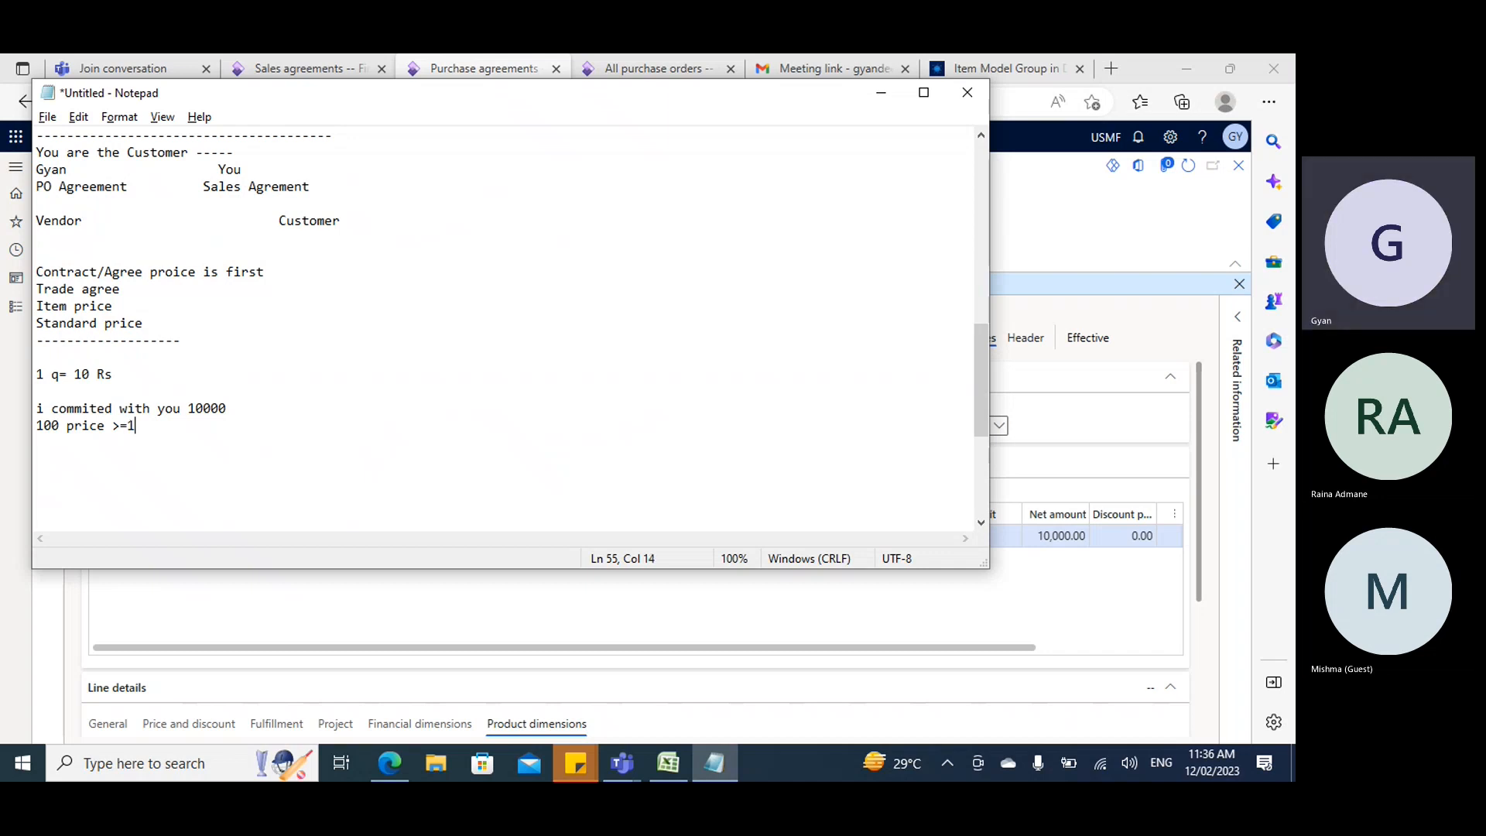
pyautogui.write('>=10000')
# Change the 100 in the last note line to 99 and return to the purchase agreement in the browser.
pyautogui.moveTo(193, 405); pyautogui.dragTo(236, 406)
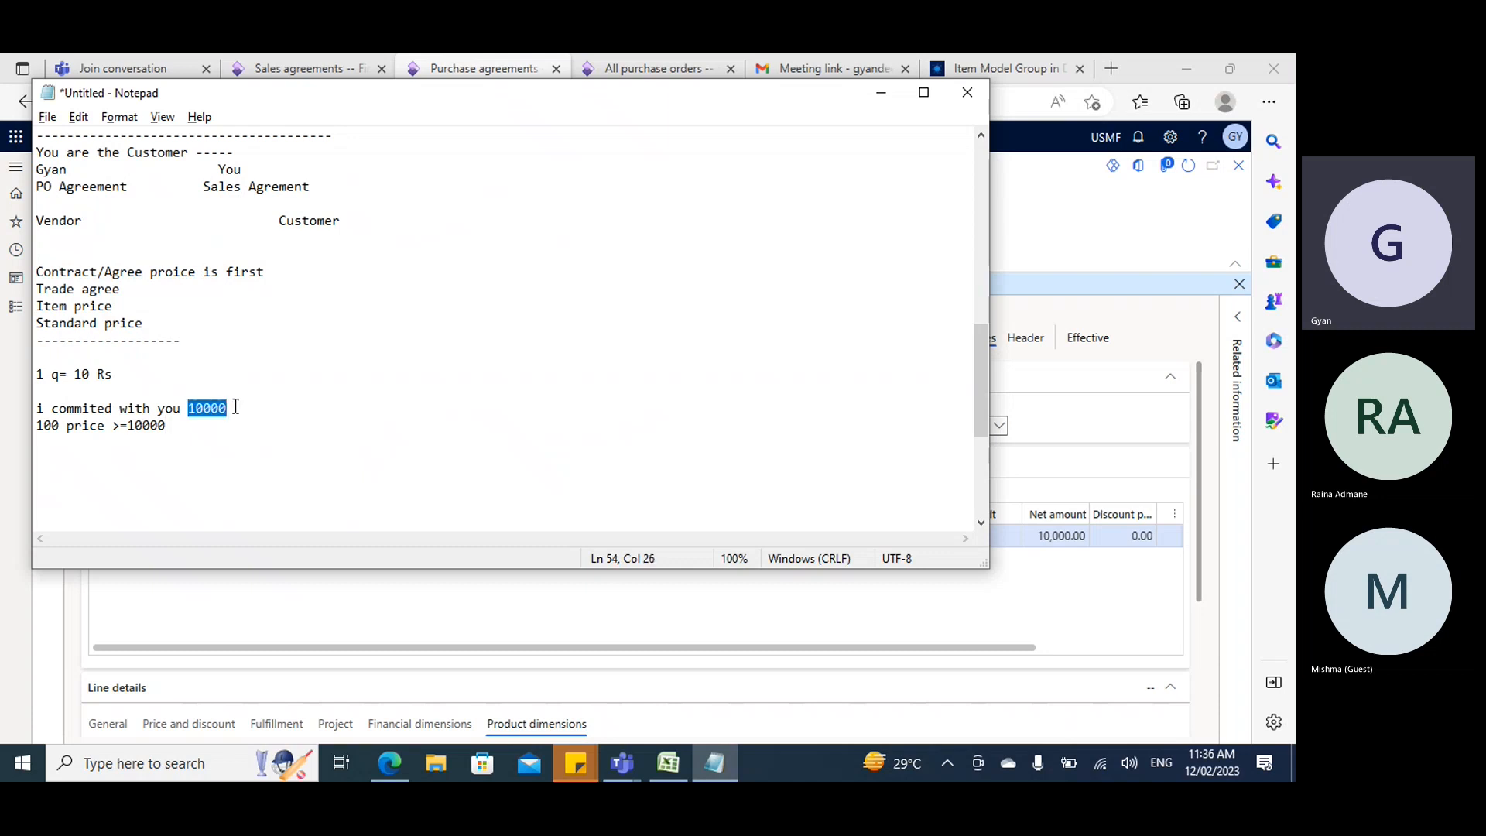
pyautogui.click(65, 424)
pyautogui.hotkey('shift', 'Home')
pyautogui.write('99')
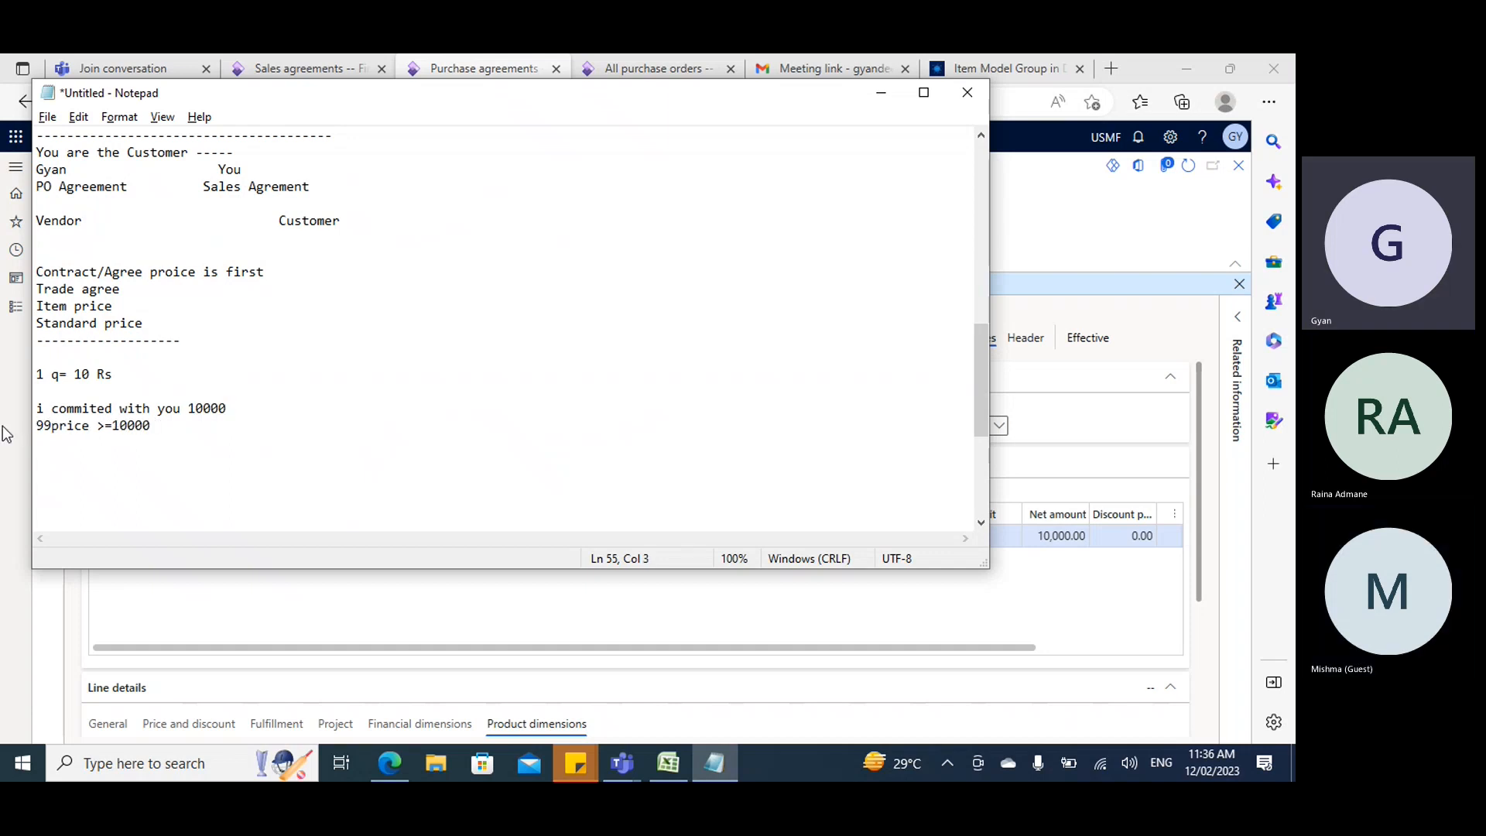
pyautogui.click(16, 442)
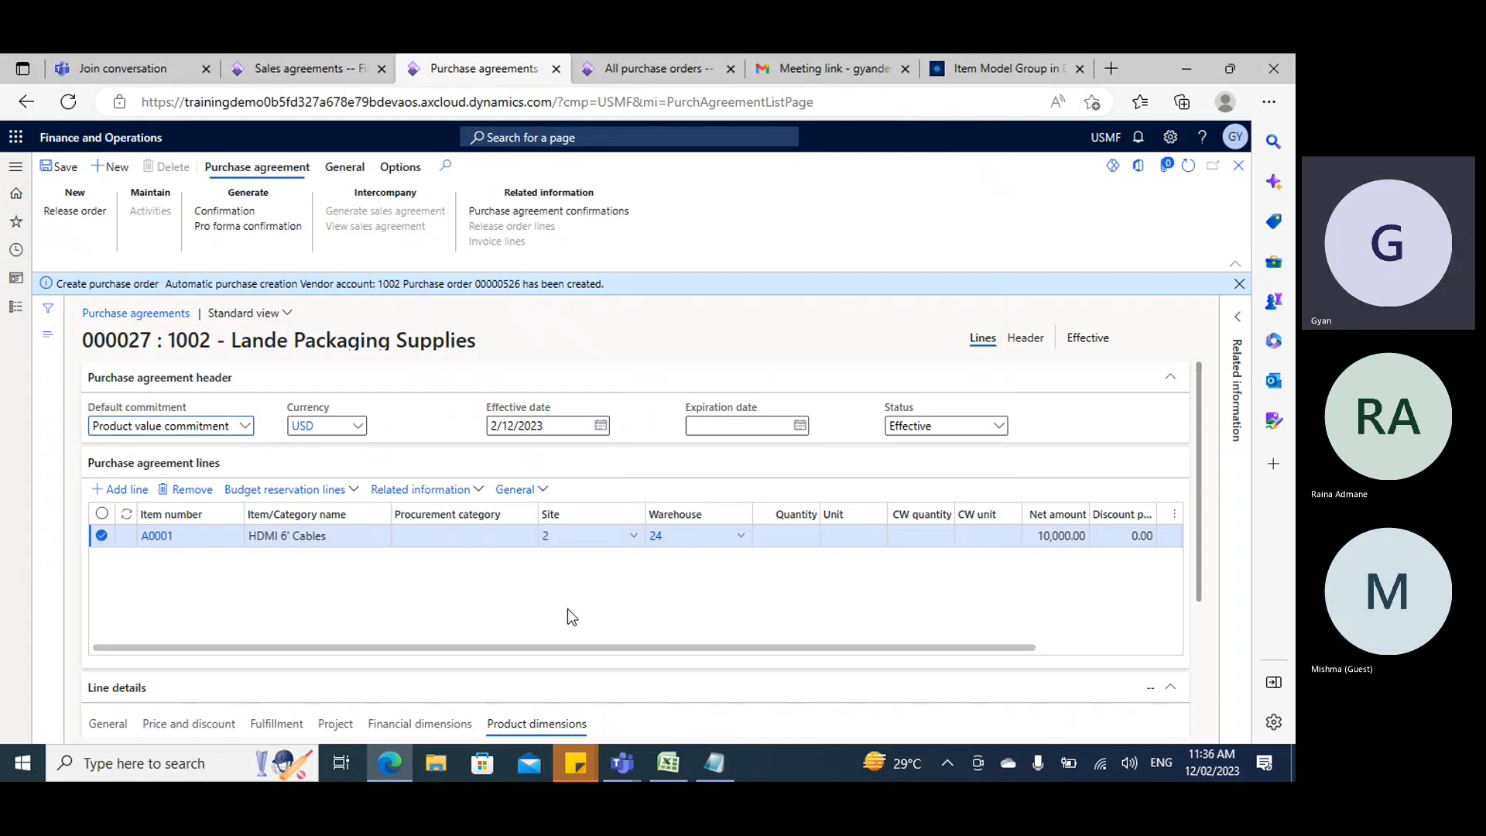
# Return to the new purchase order form and set its warehouse to 24.
pyautogui.click(631, 68)
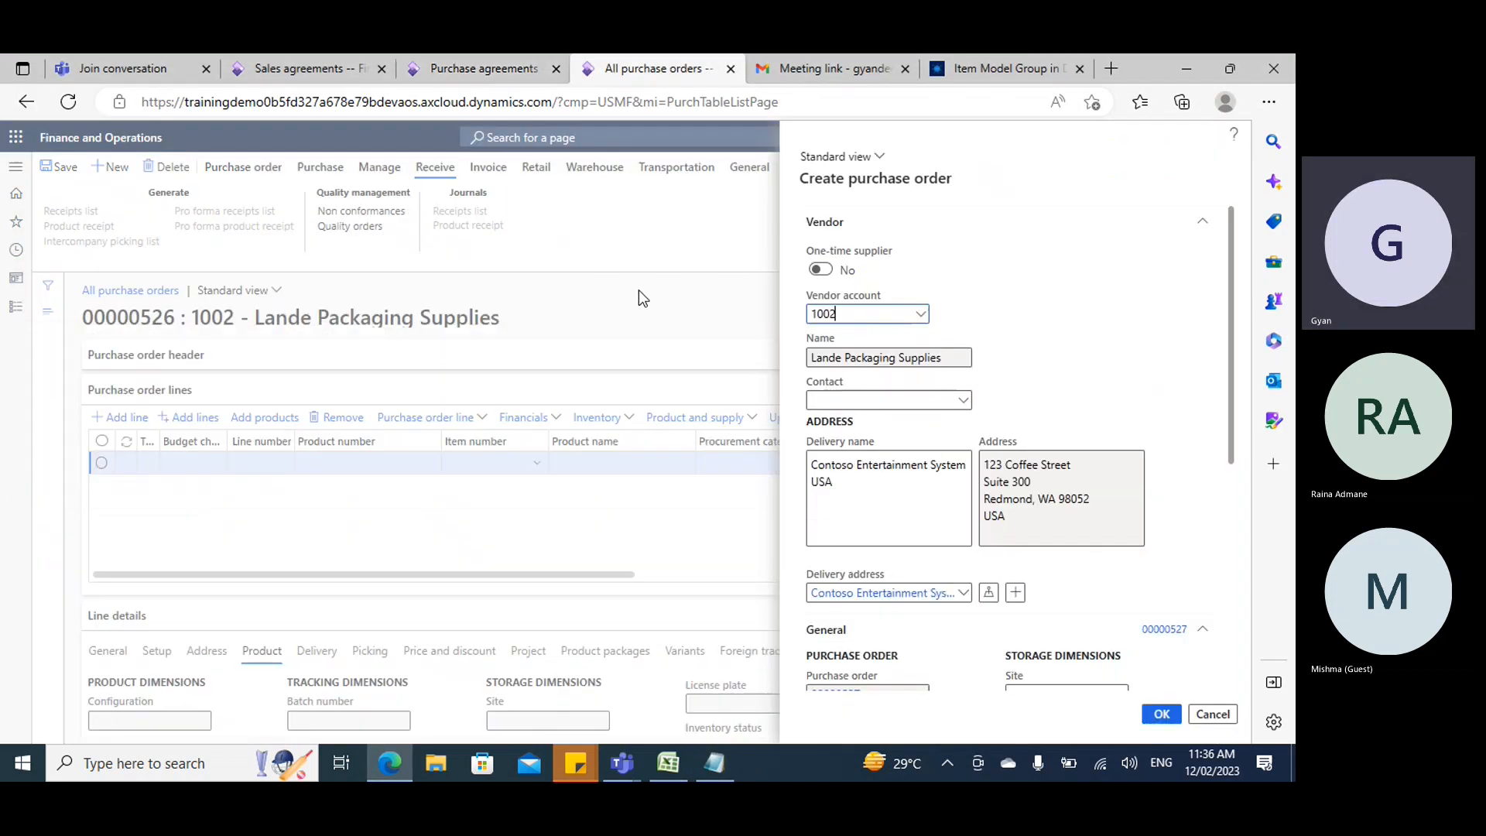
pyautogui.click(482, 68)
pyautogui.click(646, 68)
pyautogui.scroll(-5, 975, 517)
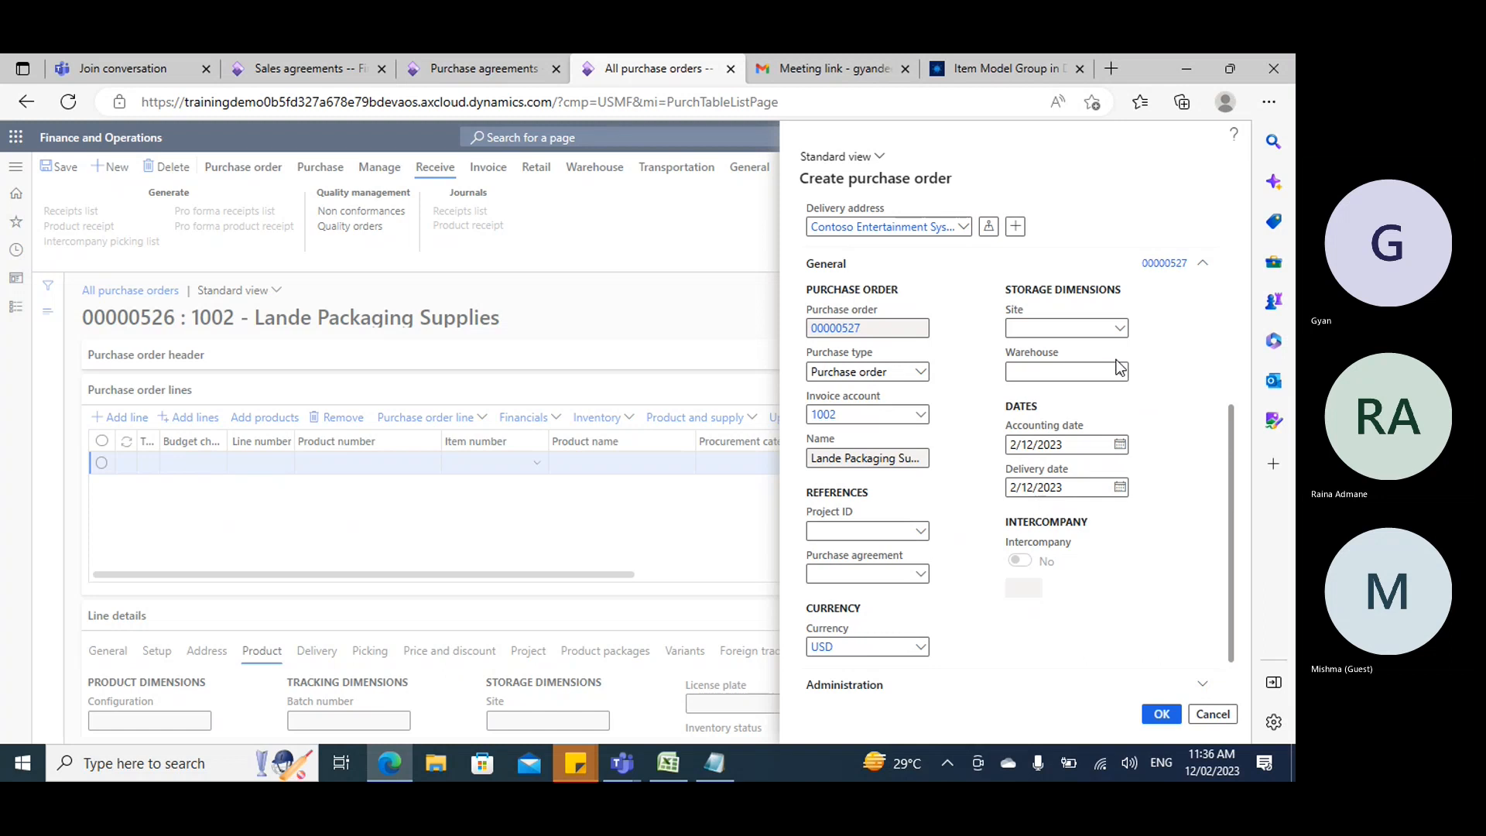
pyautogui.click(1087, 372)
pyautogui.write('24')
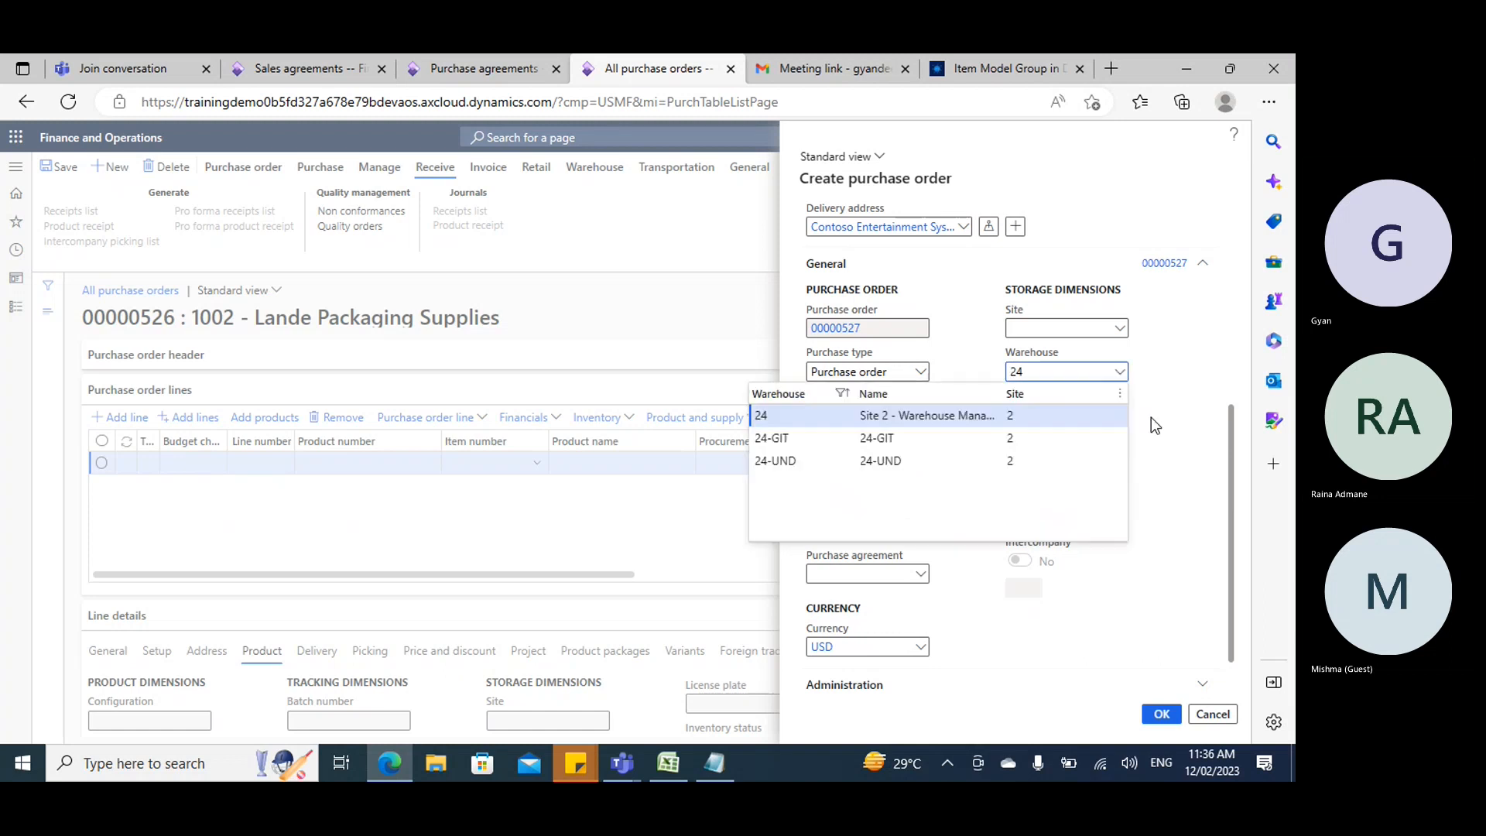
pyautogui.click(833, 413)
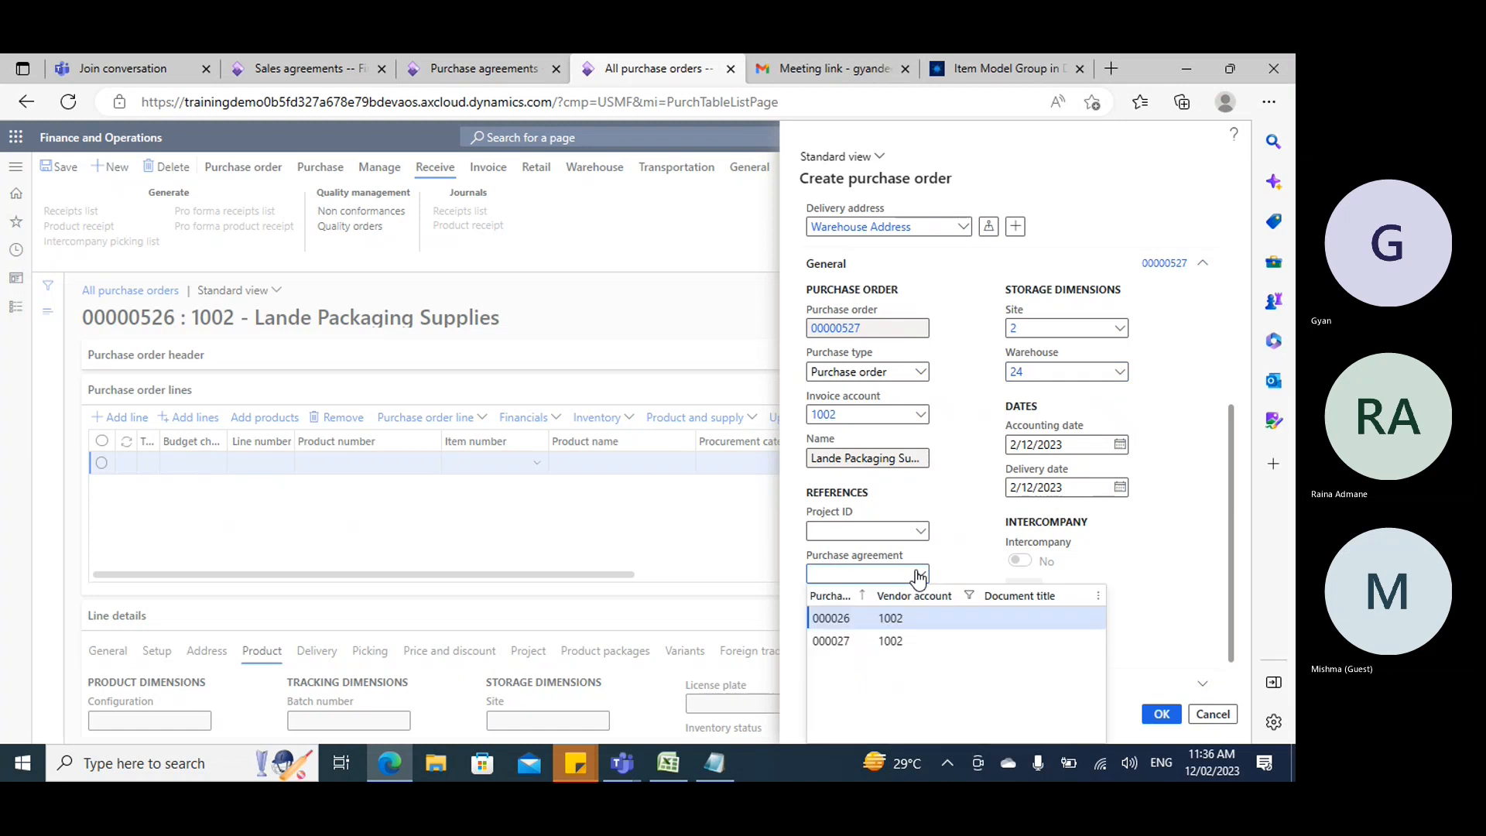
# Check the agreement number, link the new order to the Lande Packaging Supplies product value commitment agreement, and create the order.
pyautogui.click(469, 68)
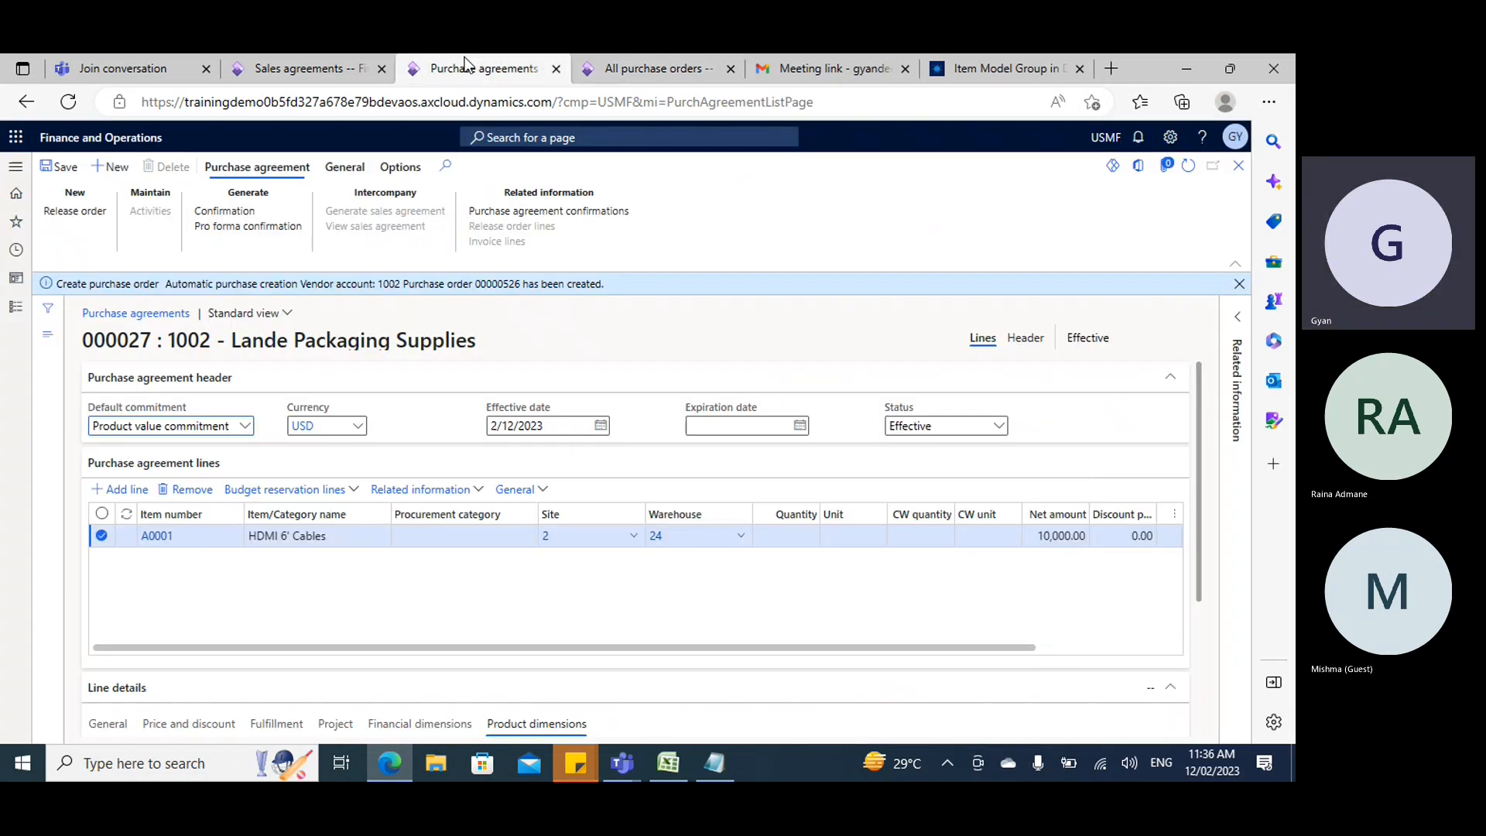
pyautogui.click(608, 69)
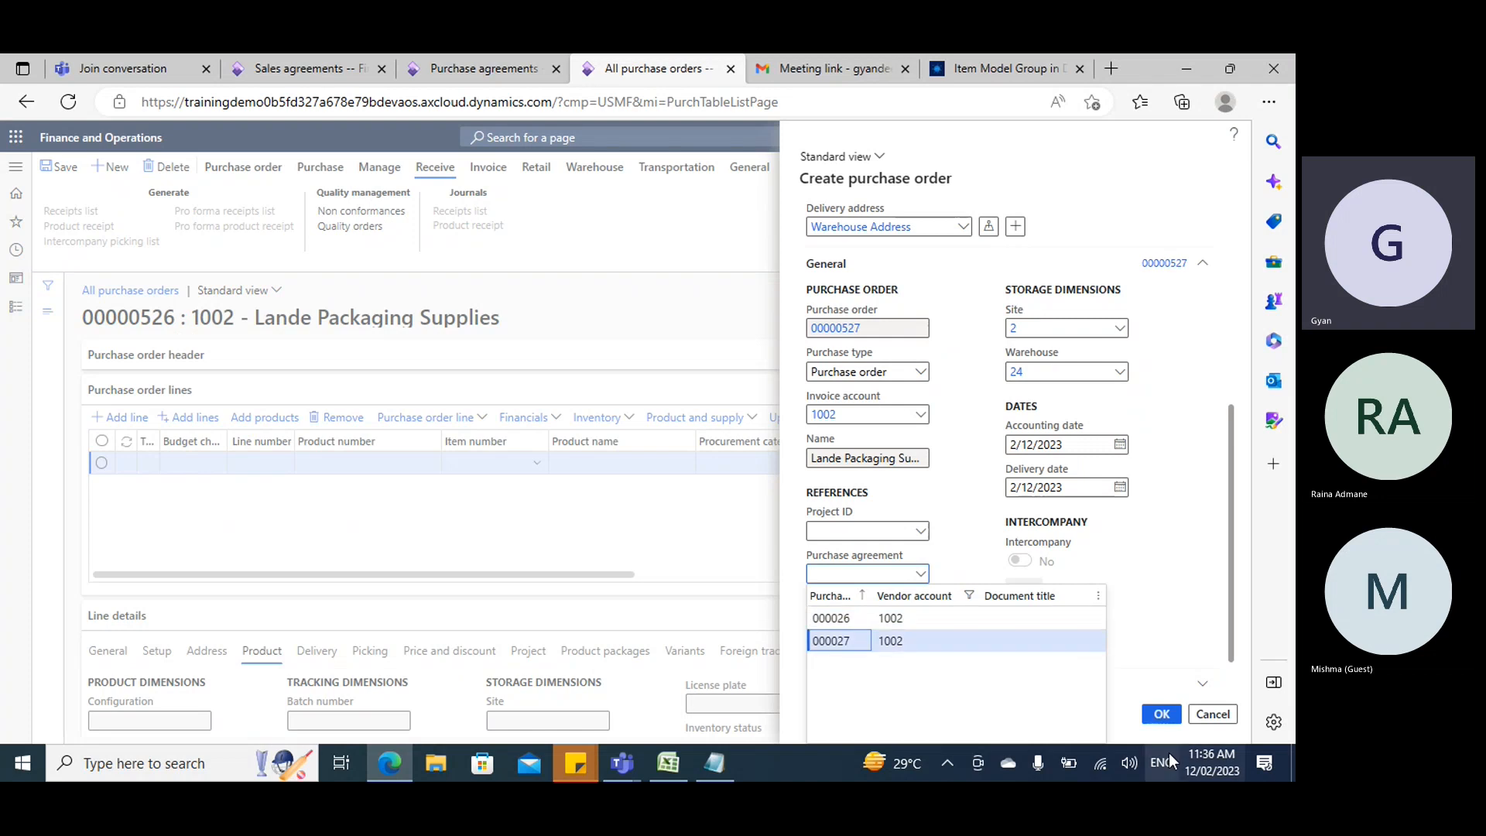
pyautogui.click(793, 419)
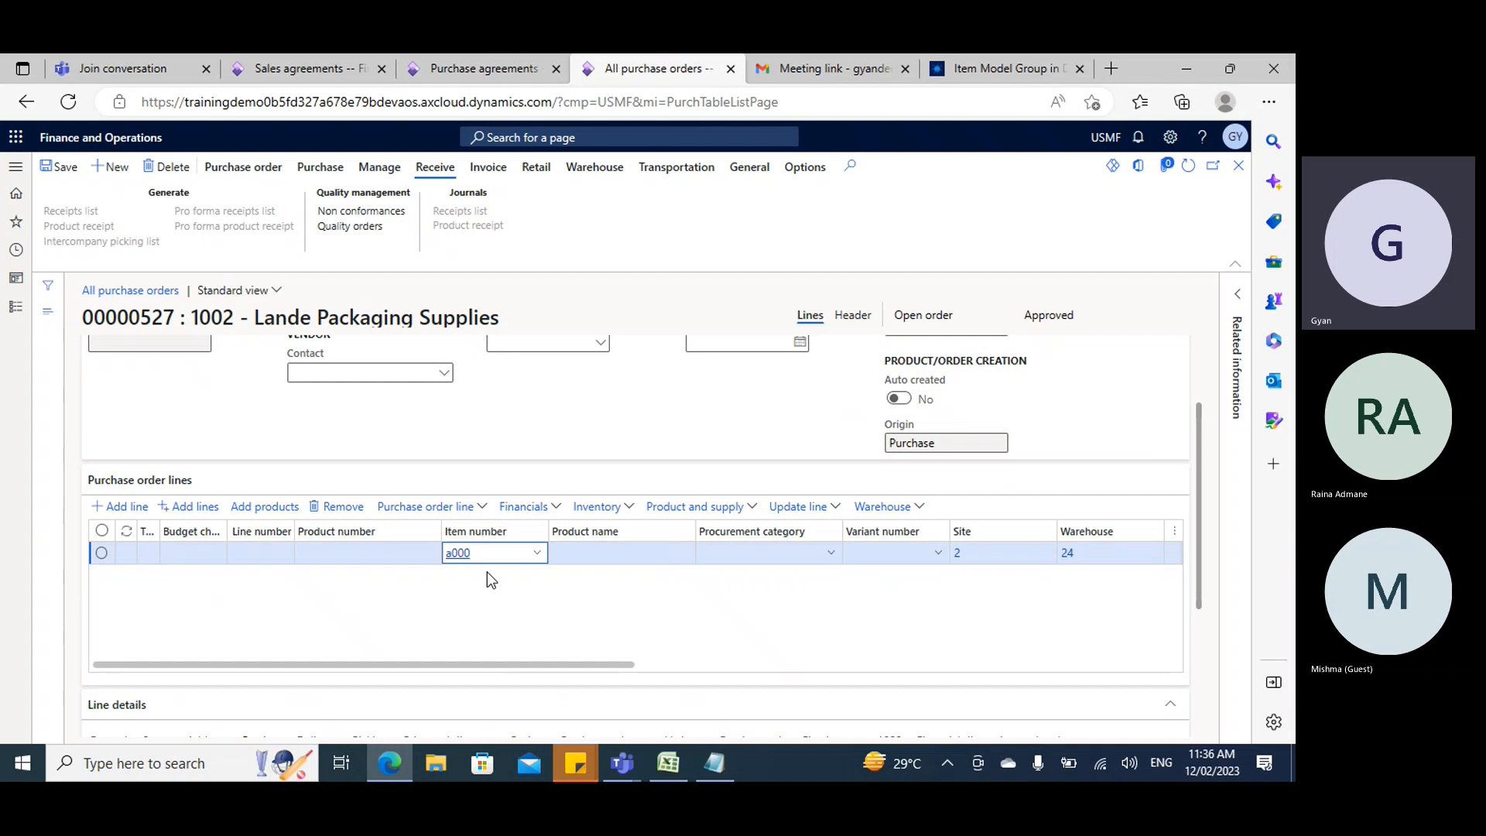
# Enter item A0001 on the first purchase order line with a quantity of 11.
pyautogui.press('Tab')
pyautogui.press('Tab')
pyautogui.press('Tab')
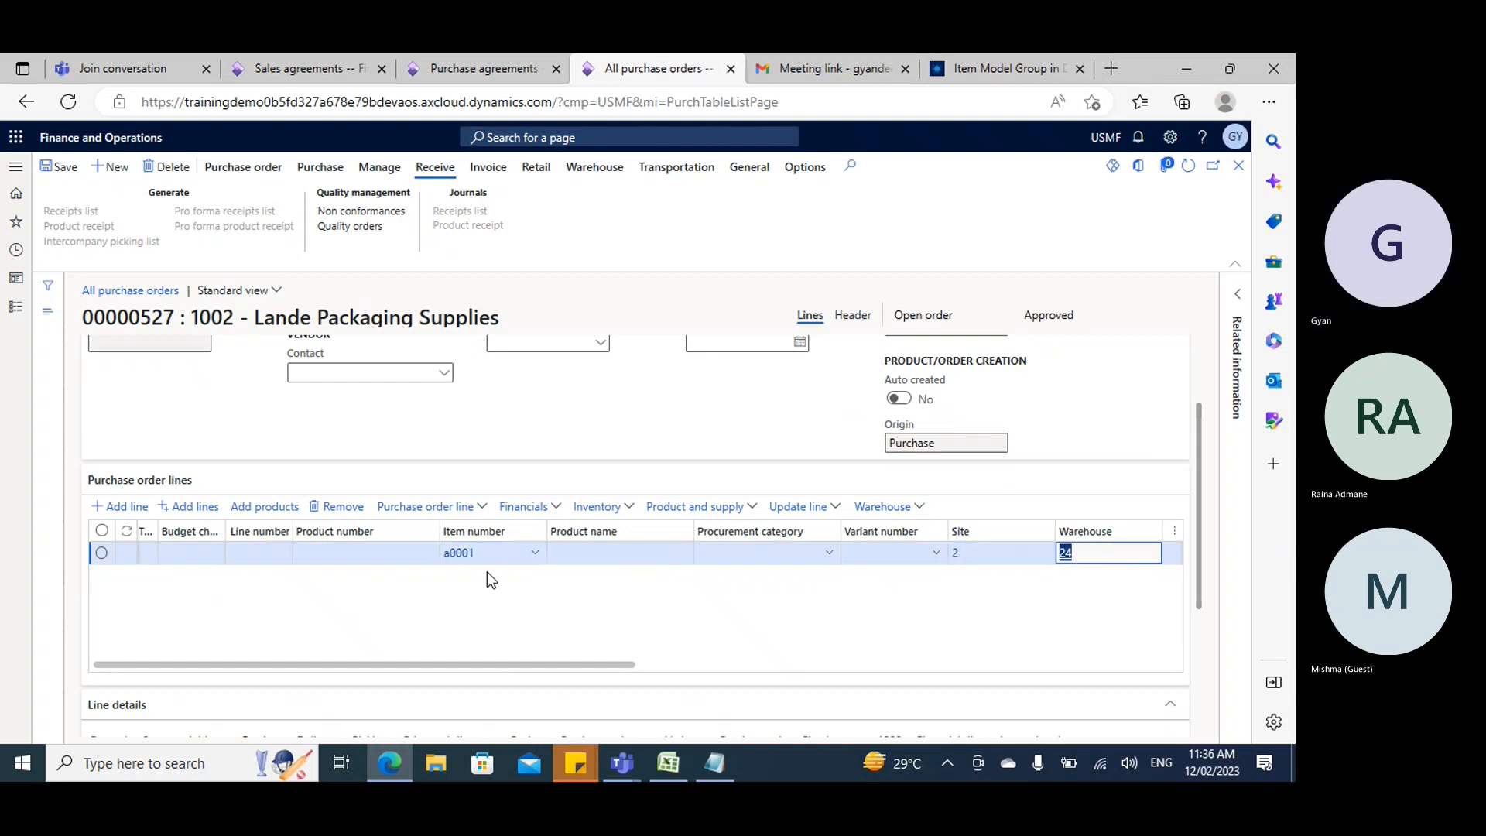
pyautogui.press('Tab')
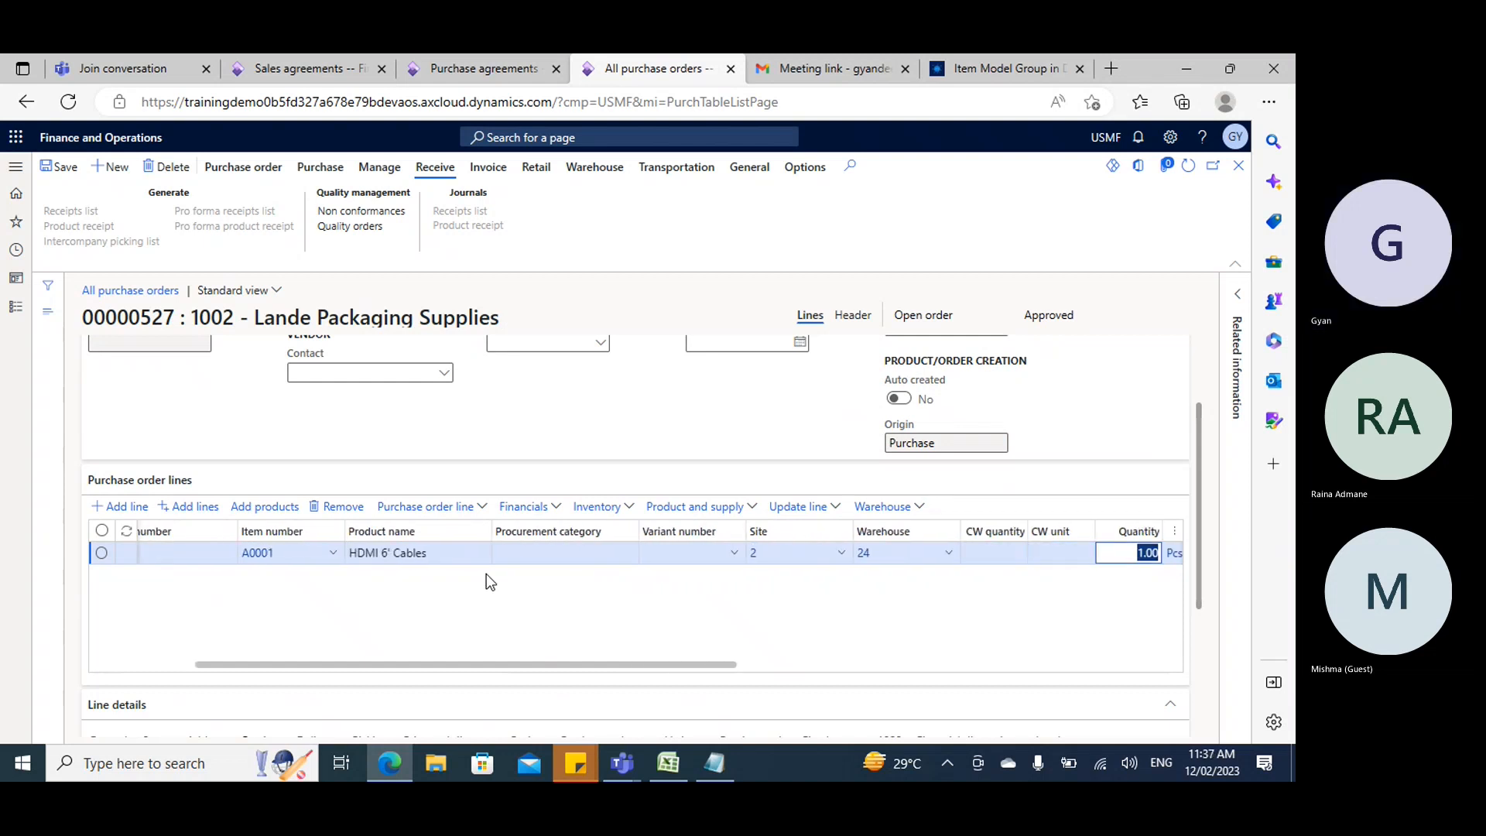
pyautogui.write('11')
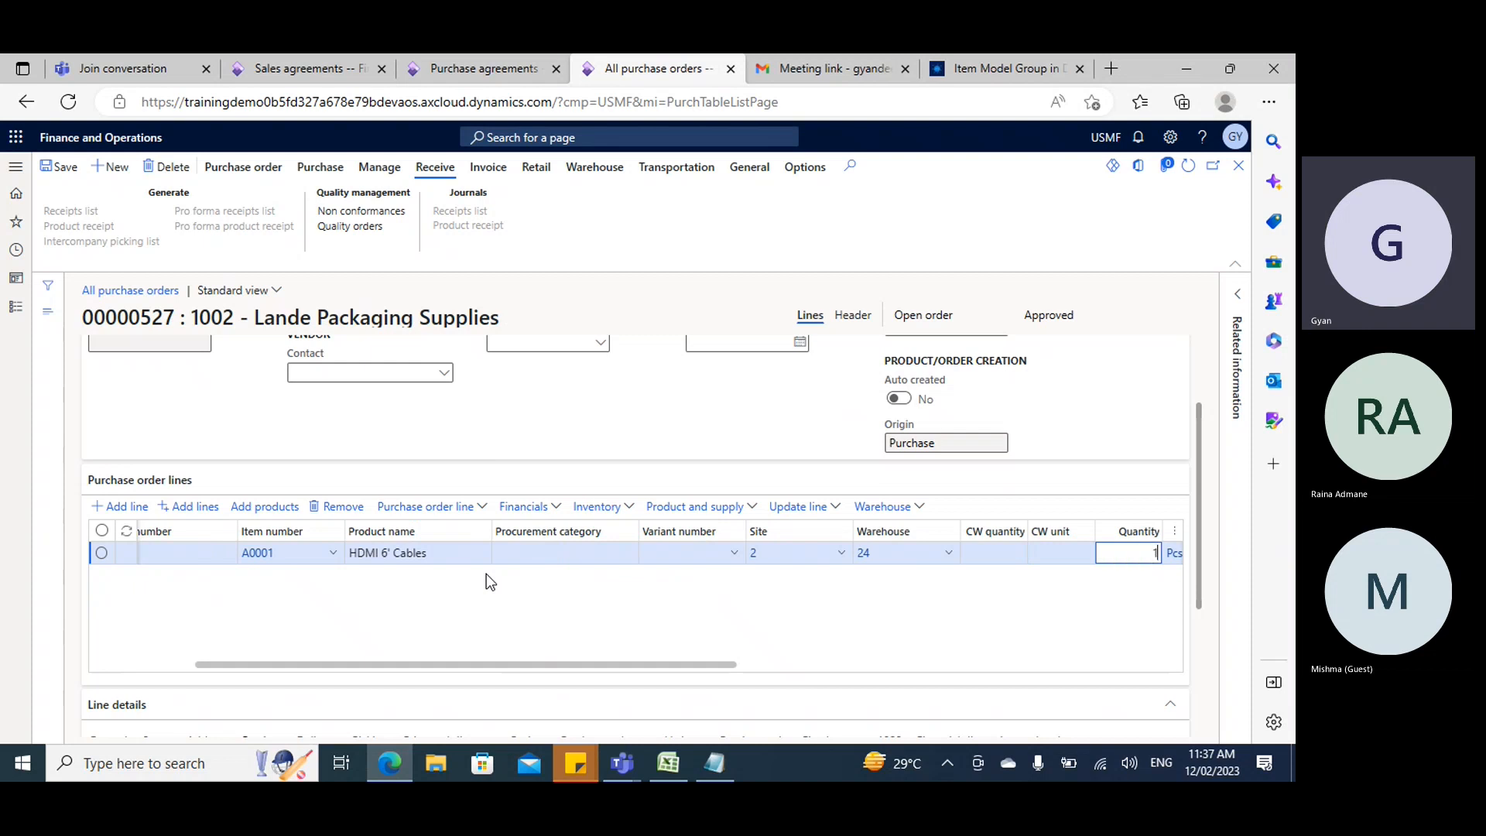
pyautogui.press('Tab')
pyautogui.press('Tab')
pyautogui.press('Tab')
pyautogui.press('Tab')
pyautogui.press('Tab')
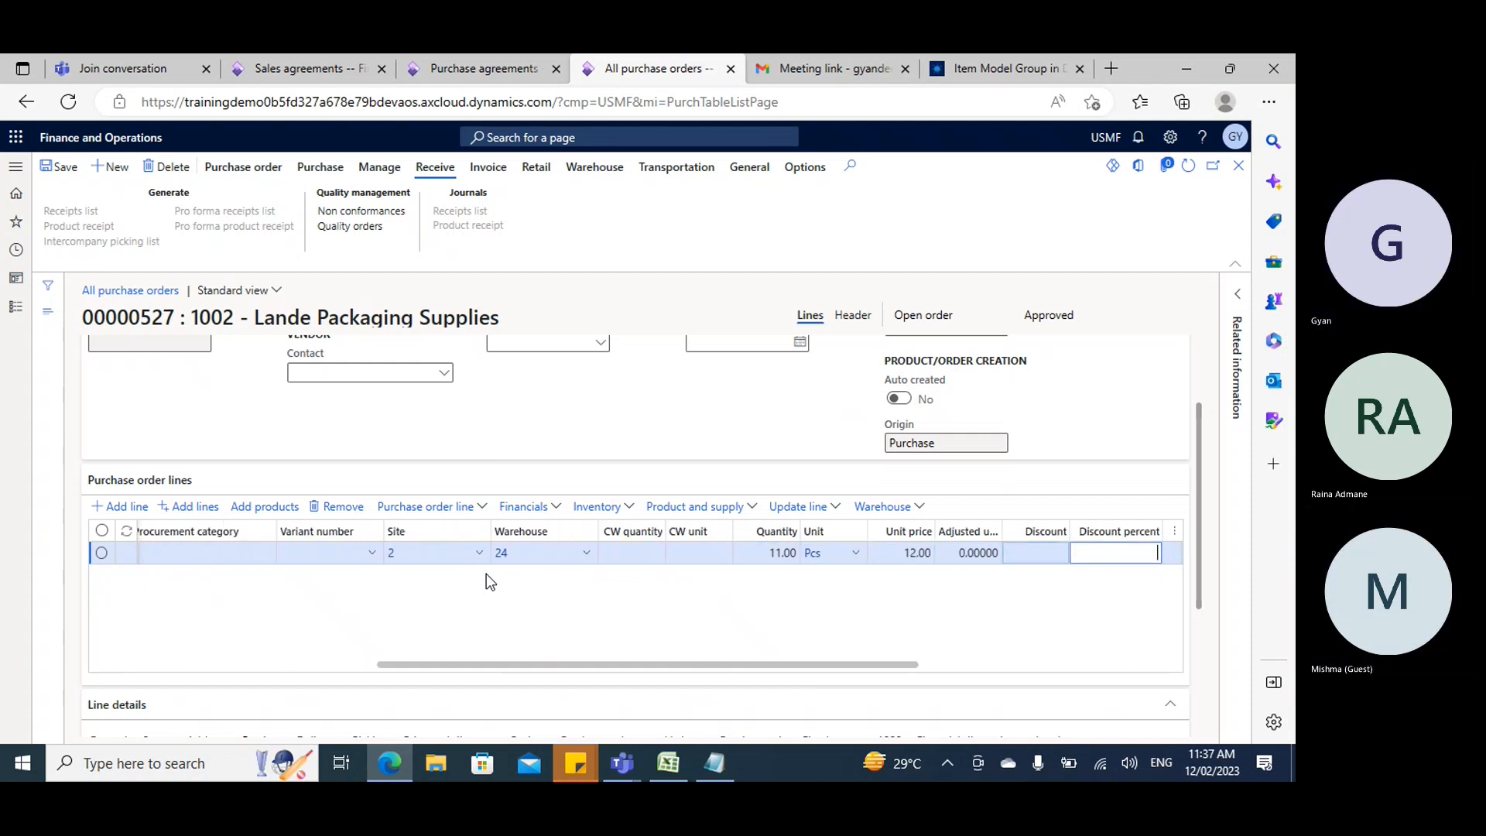
pyautogui.press('Tab')
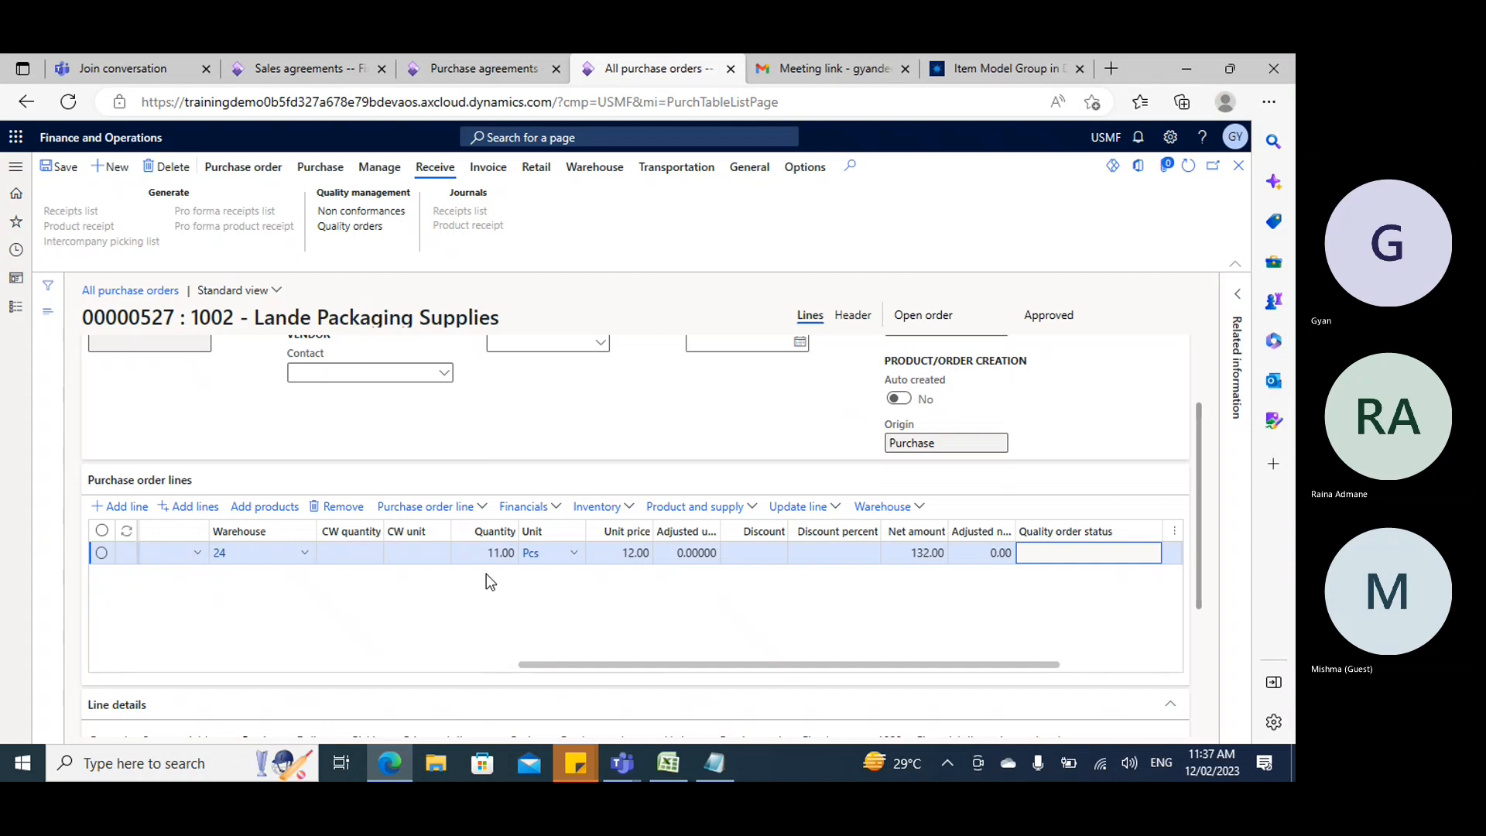
# Inspect the purchase agreement line offered for linking to the A0001 order line, cancel the dialog, and save the purchase order.
pyautogui.click(748, 507)
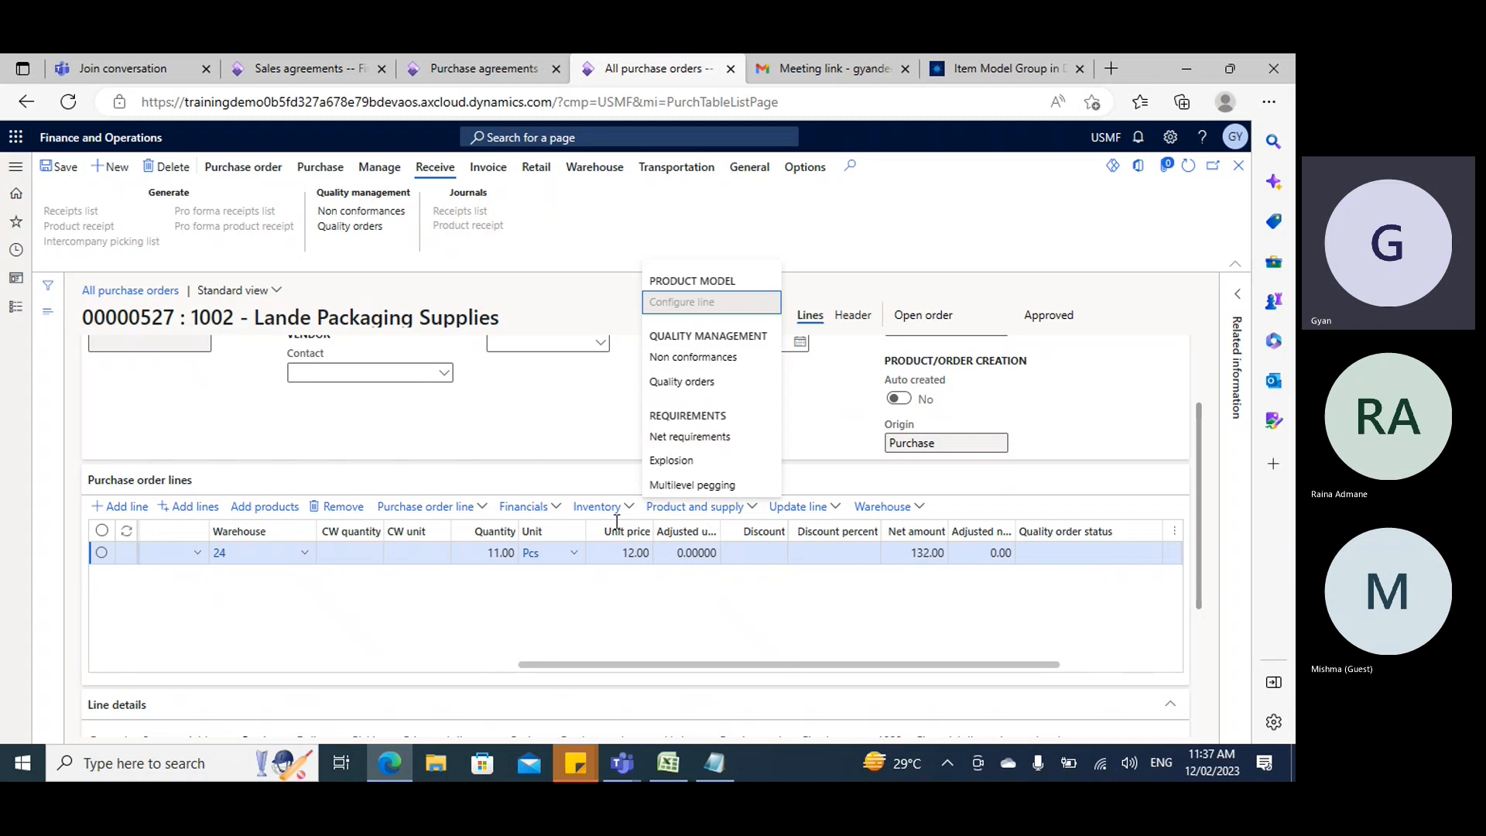
pyautogui.click(836, 508)
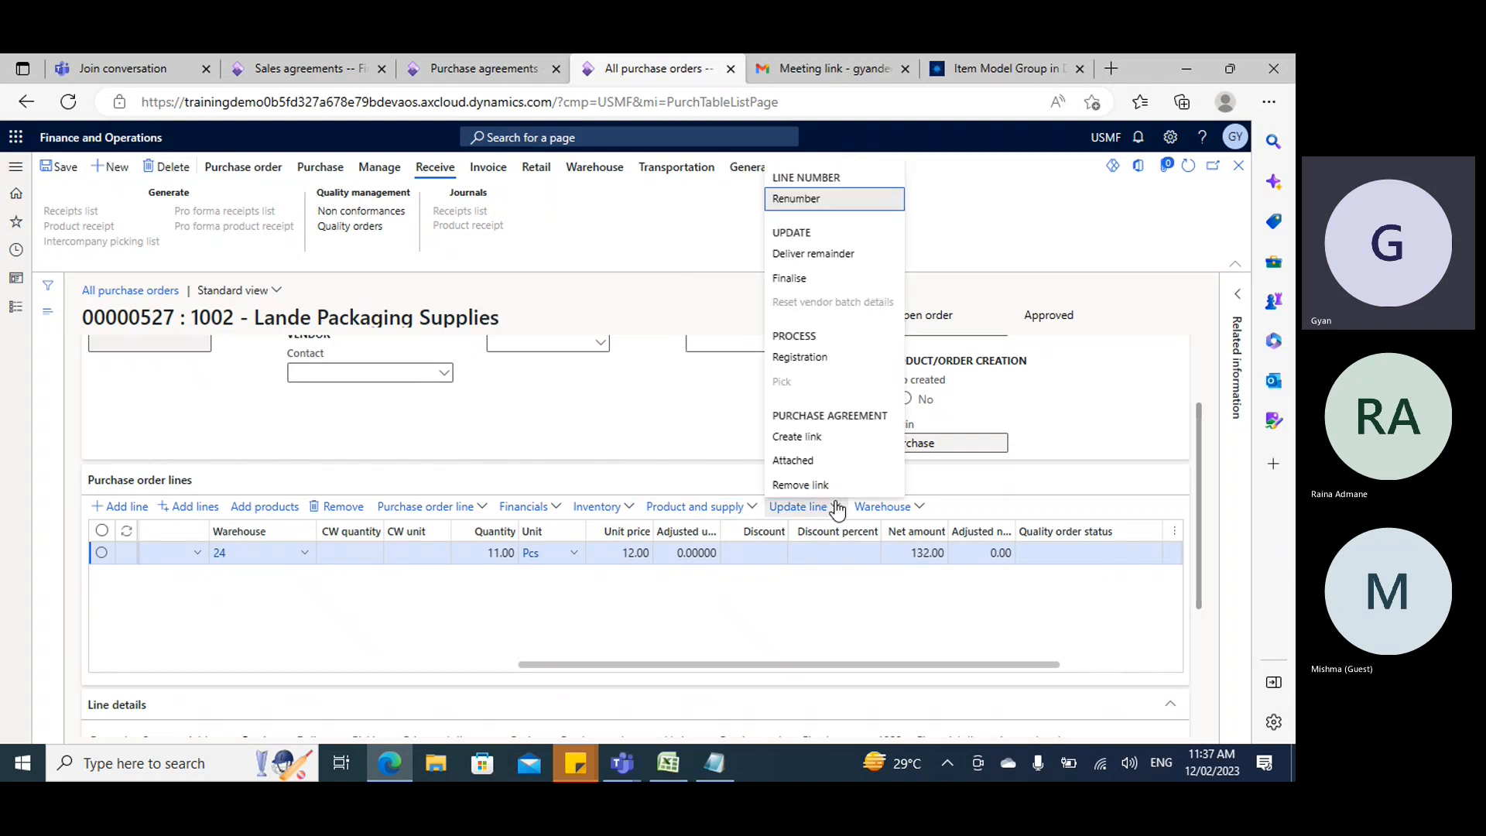
pyautogui.click(805, 438)
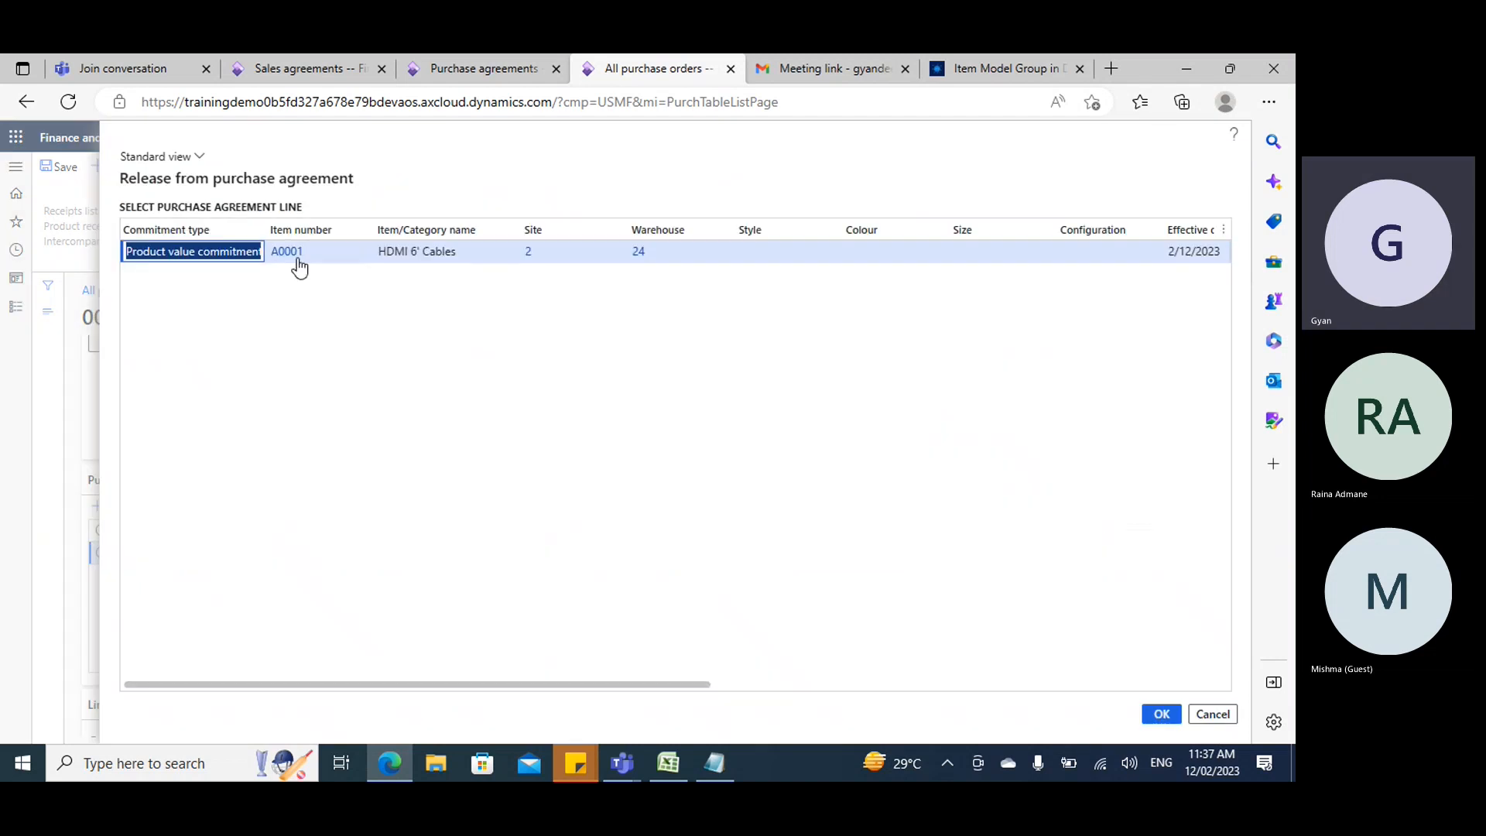
pyautogui.click(836, 685)
pyautogui.click(1212, 713)
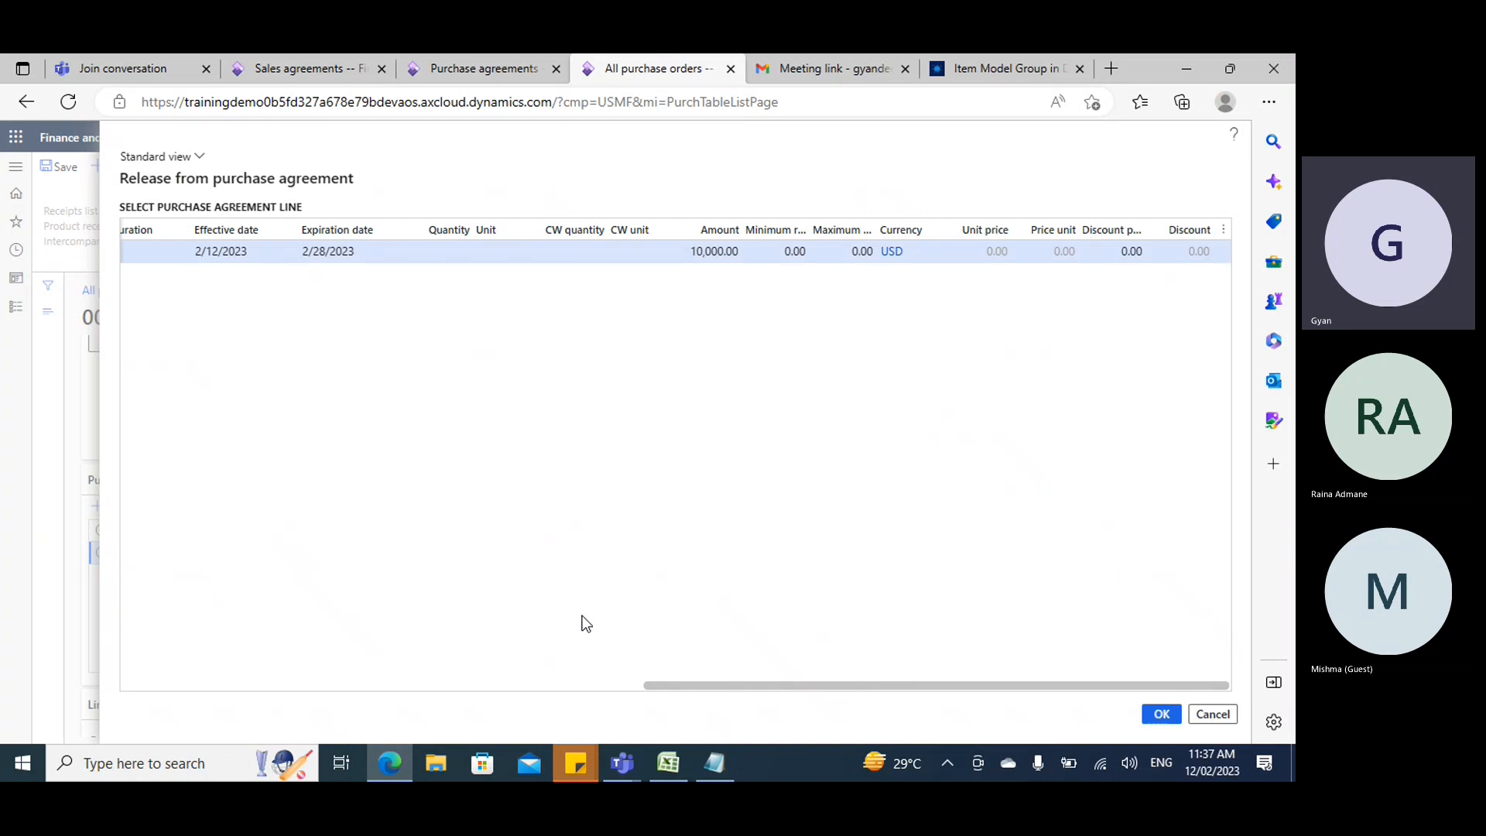
pyautogui.click(66, 171)
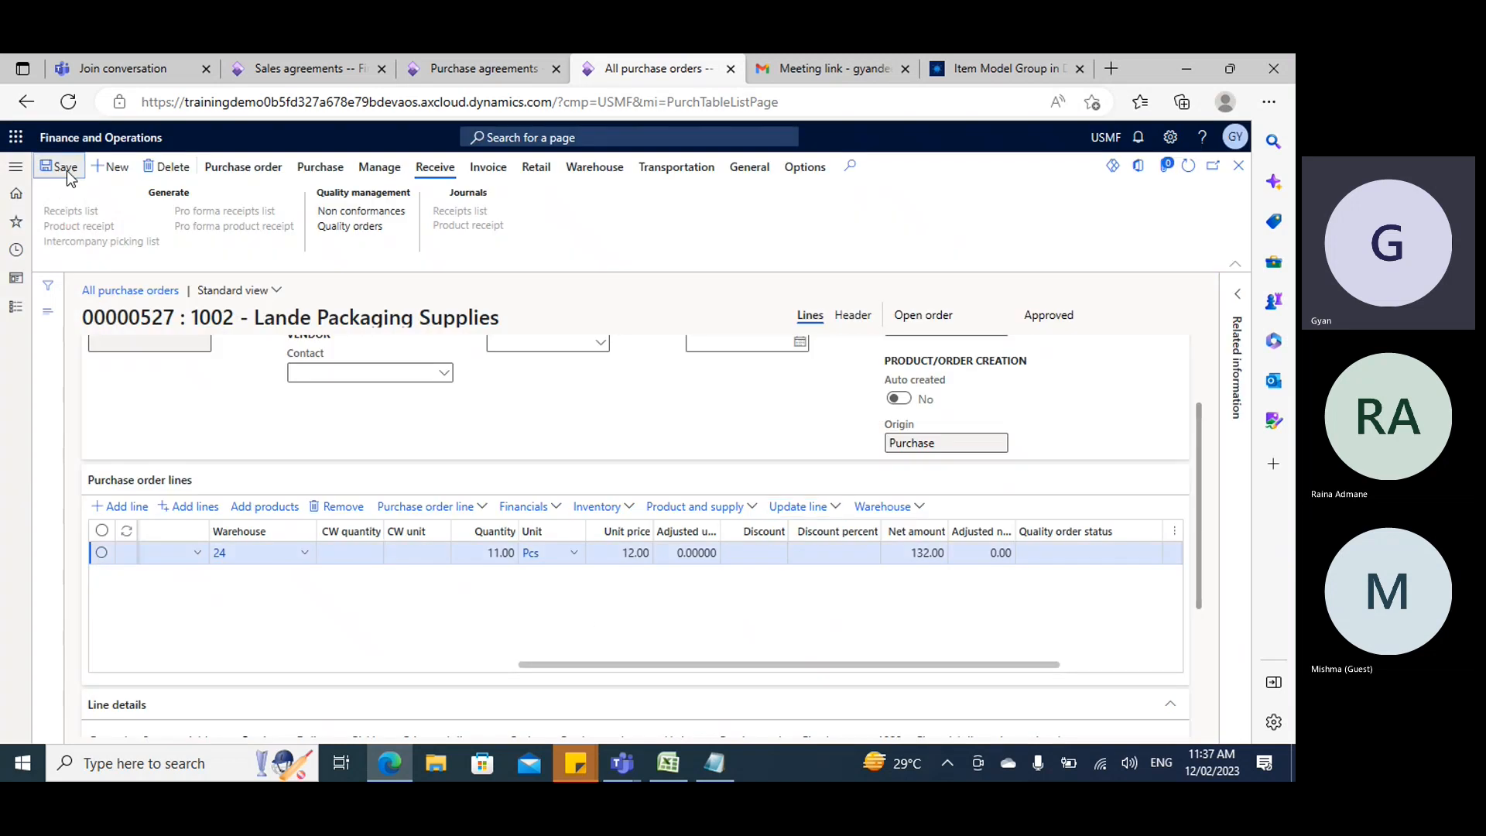
# Return to the purchase agreement and examine the A0001 line's net amount and its released and remaining fulfillment amounts.
pyautogui.click(460, 71)
pyautogui.scroll(-2, 187, 598)
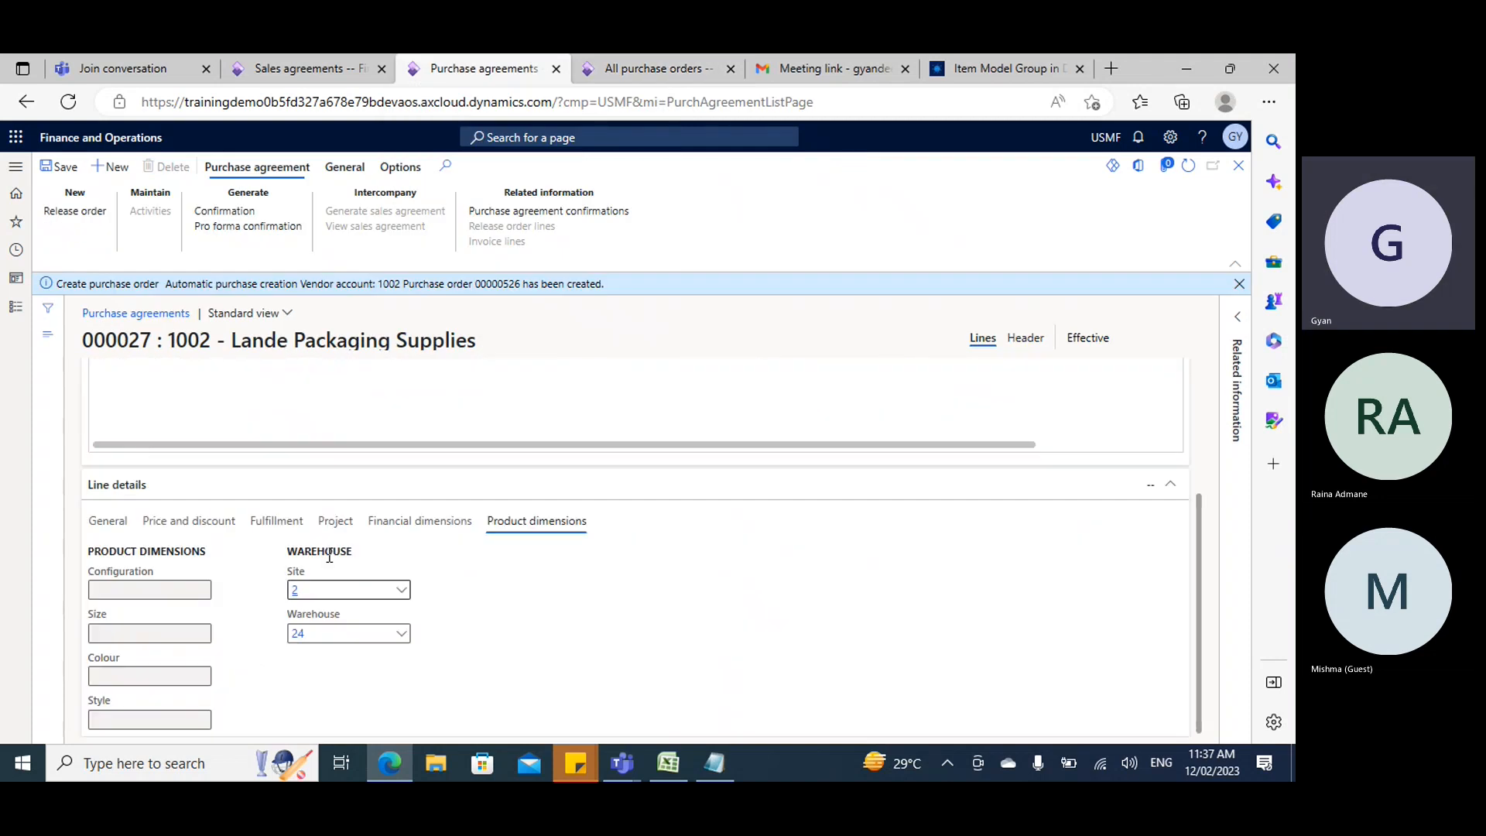
pyautogui.click(277, 521)
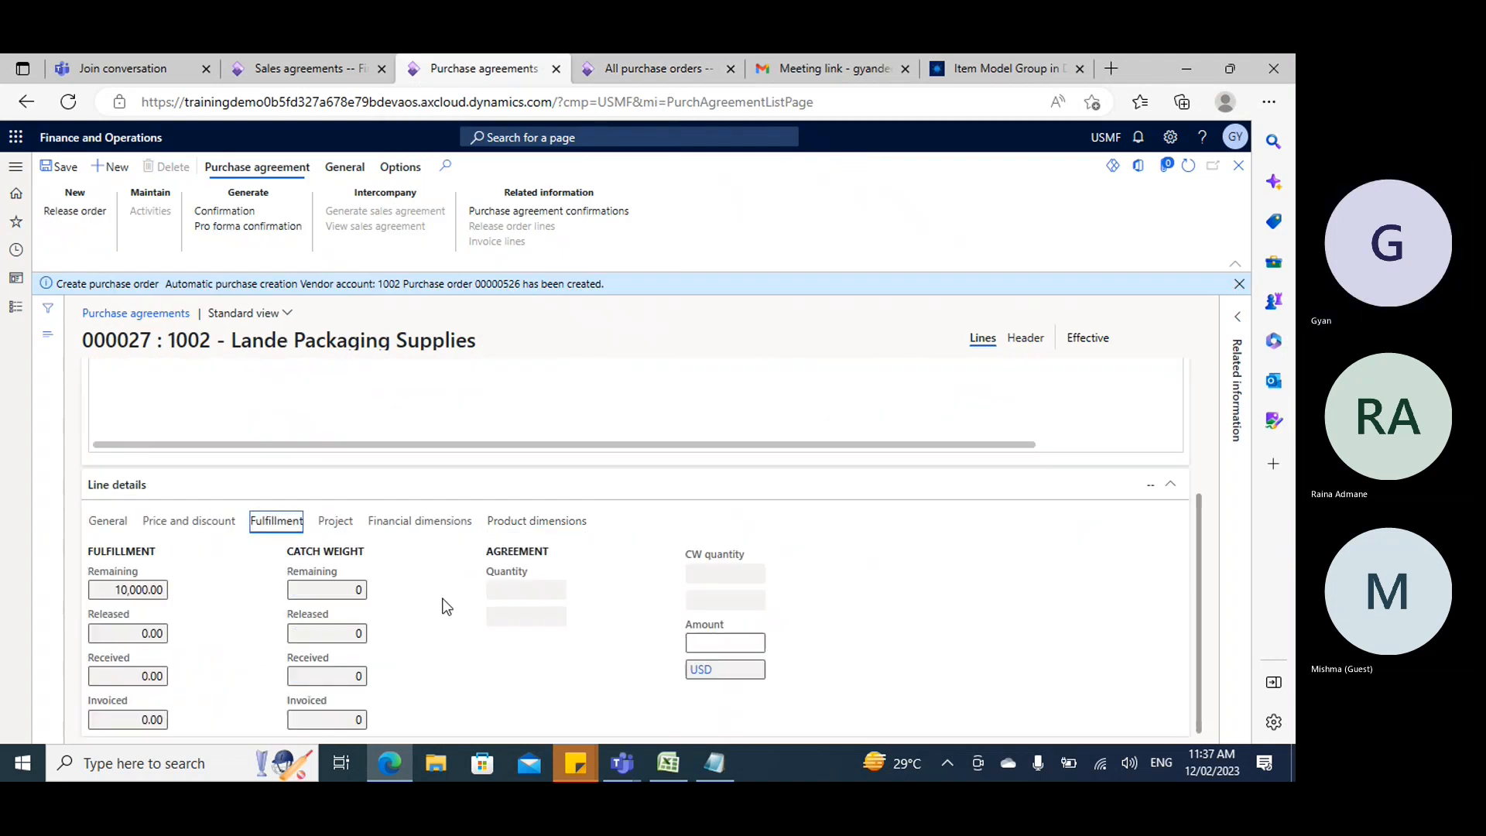
pyautogui.scroll(3, 928, 480)
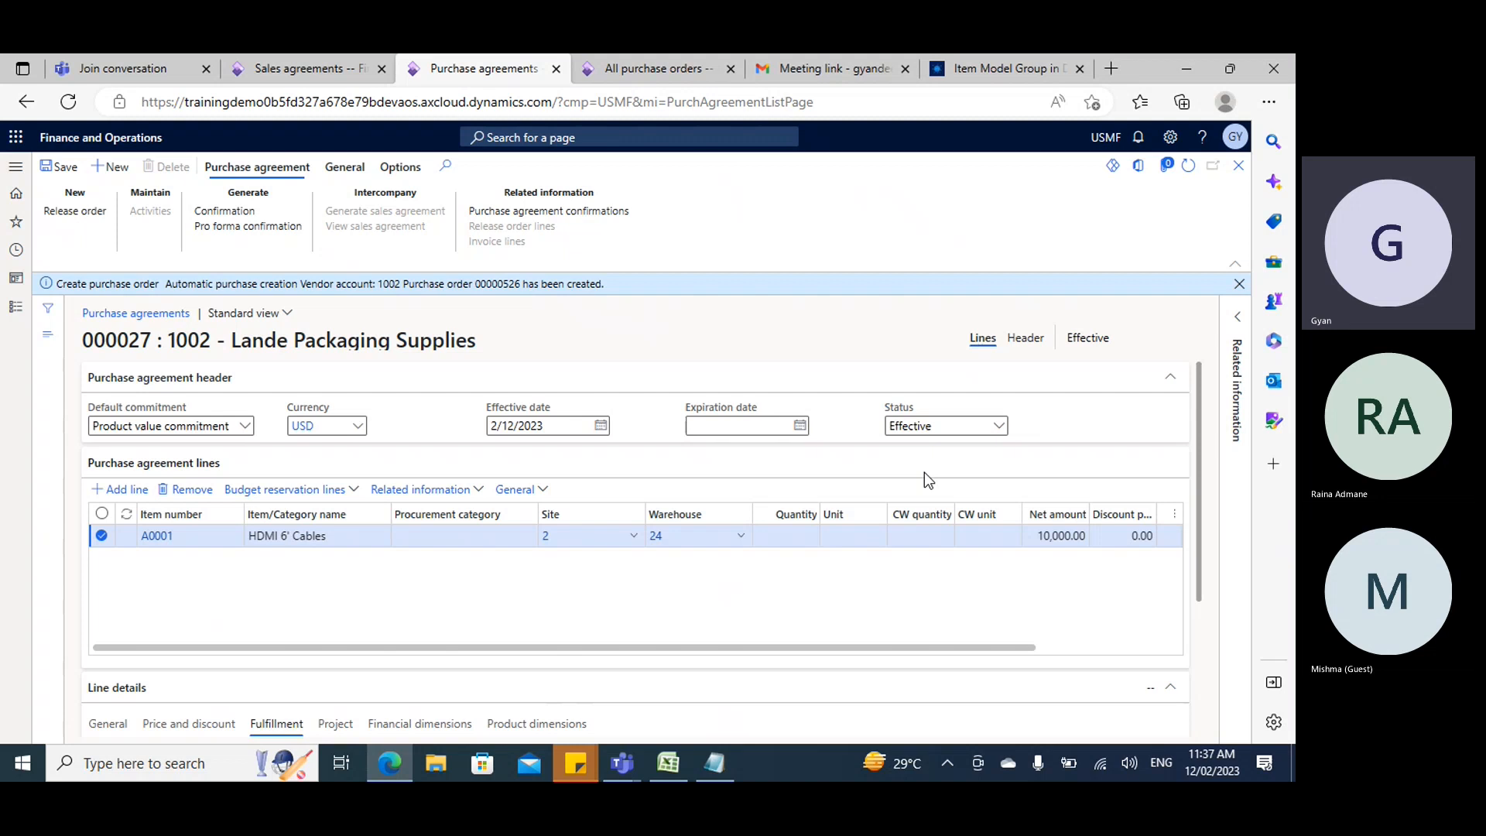
pyautogui.doubleClick(1059, 536)
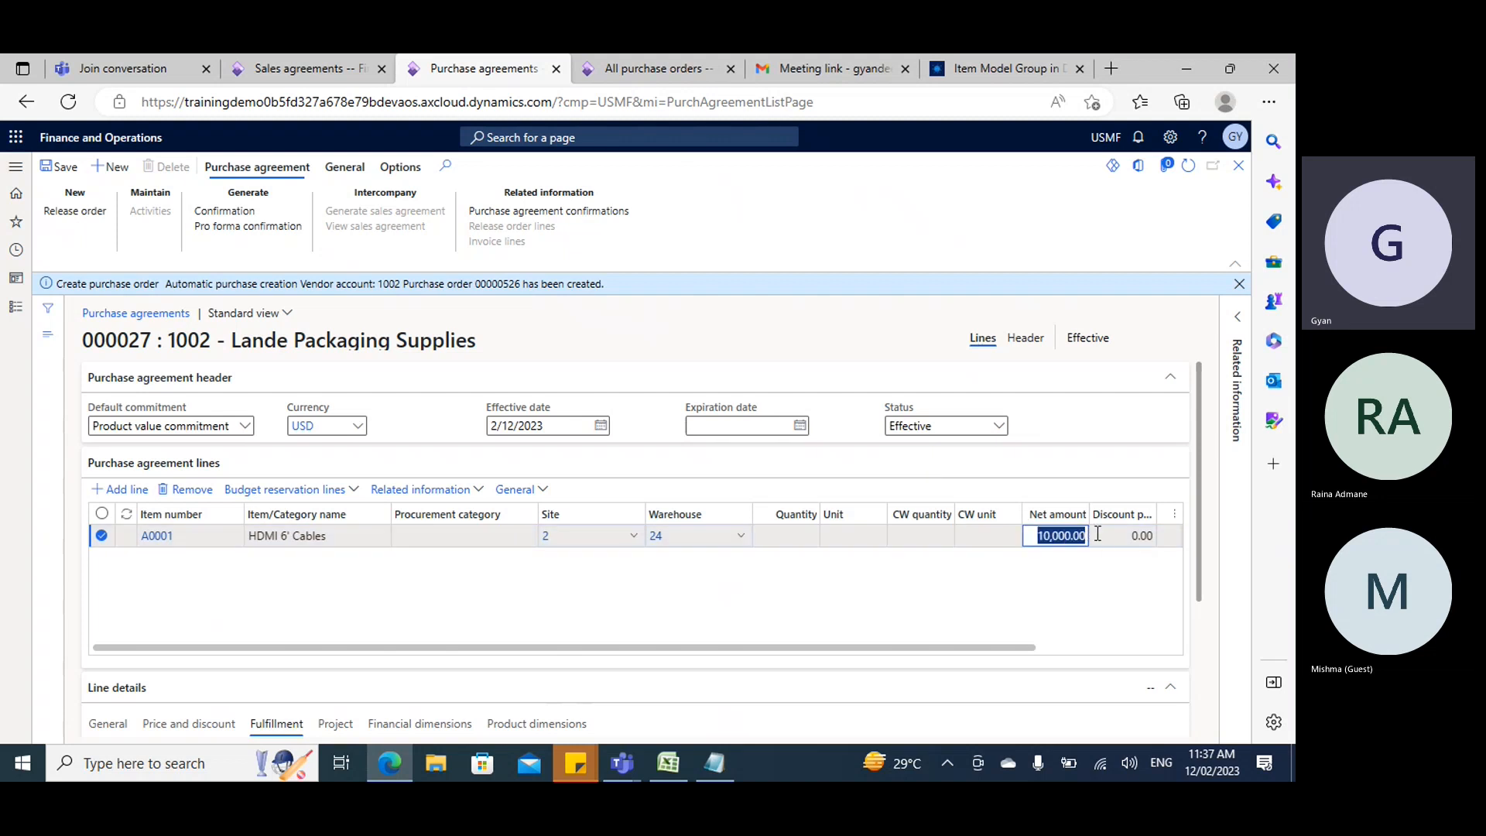
pyautogui.scroll(-3, 277, 596)
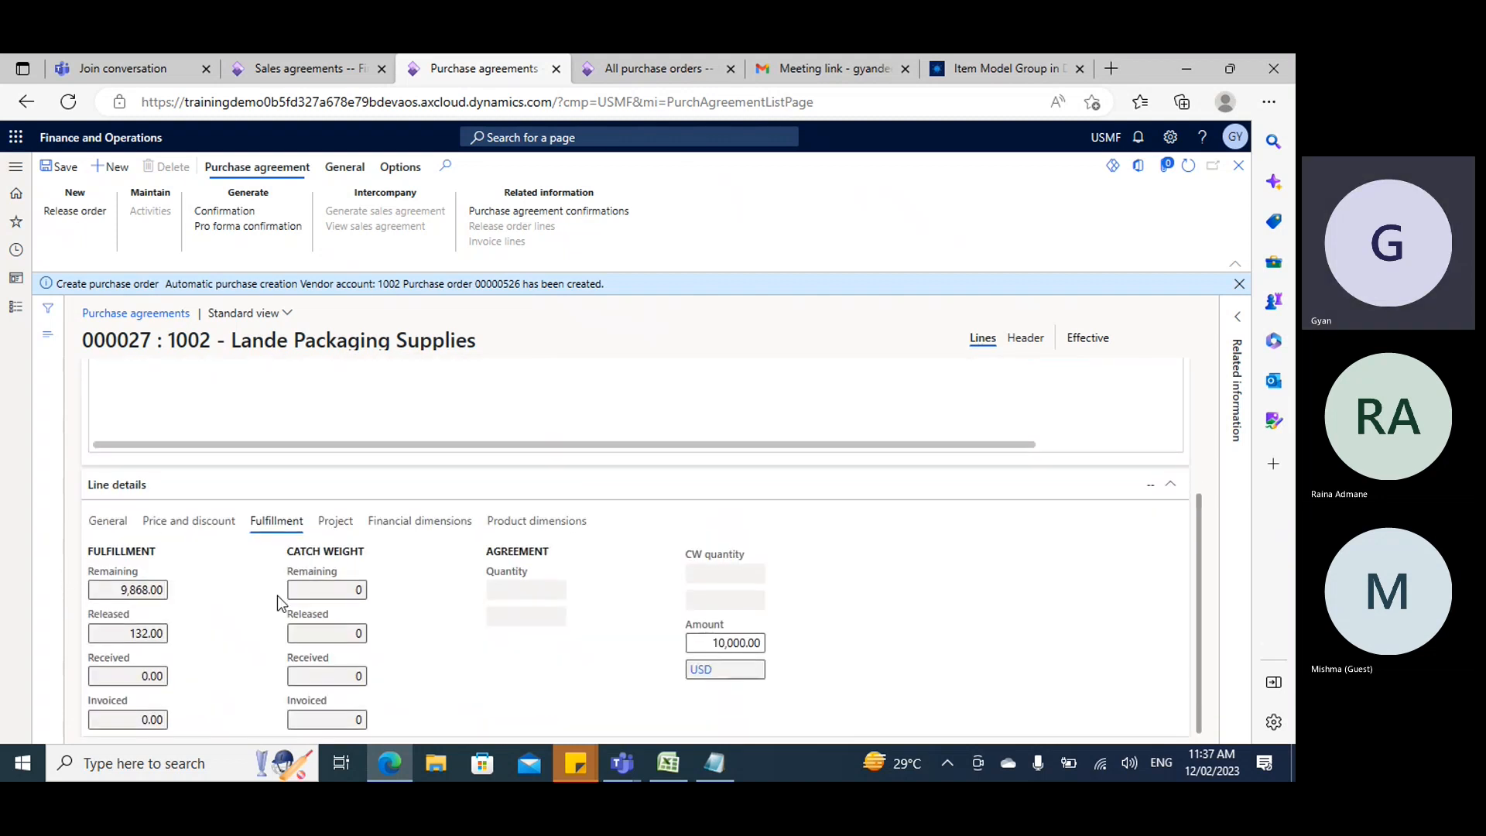
pyautogui.doubleClick(129, 633)
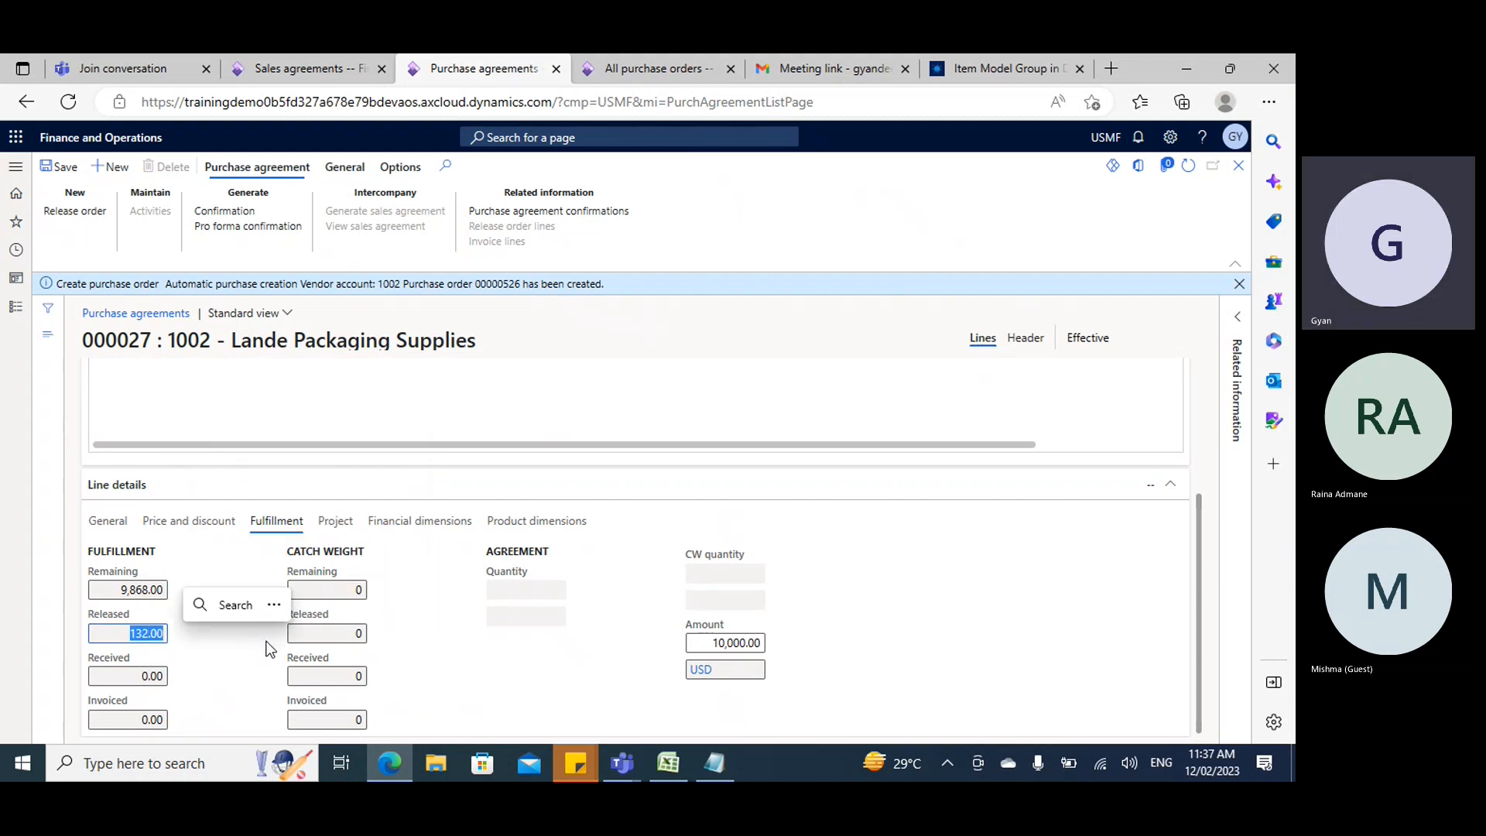
pyautogui.click(116, 592)
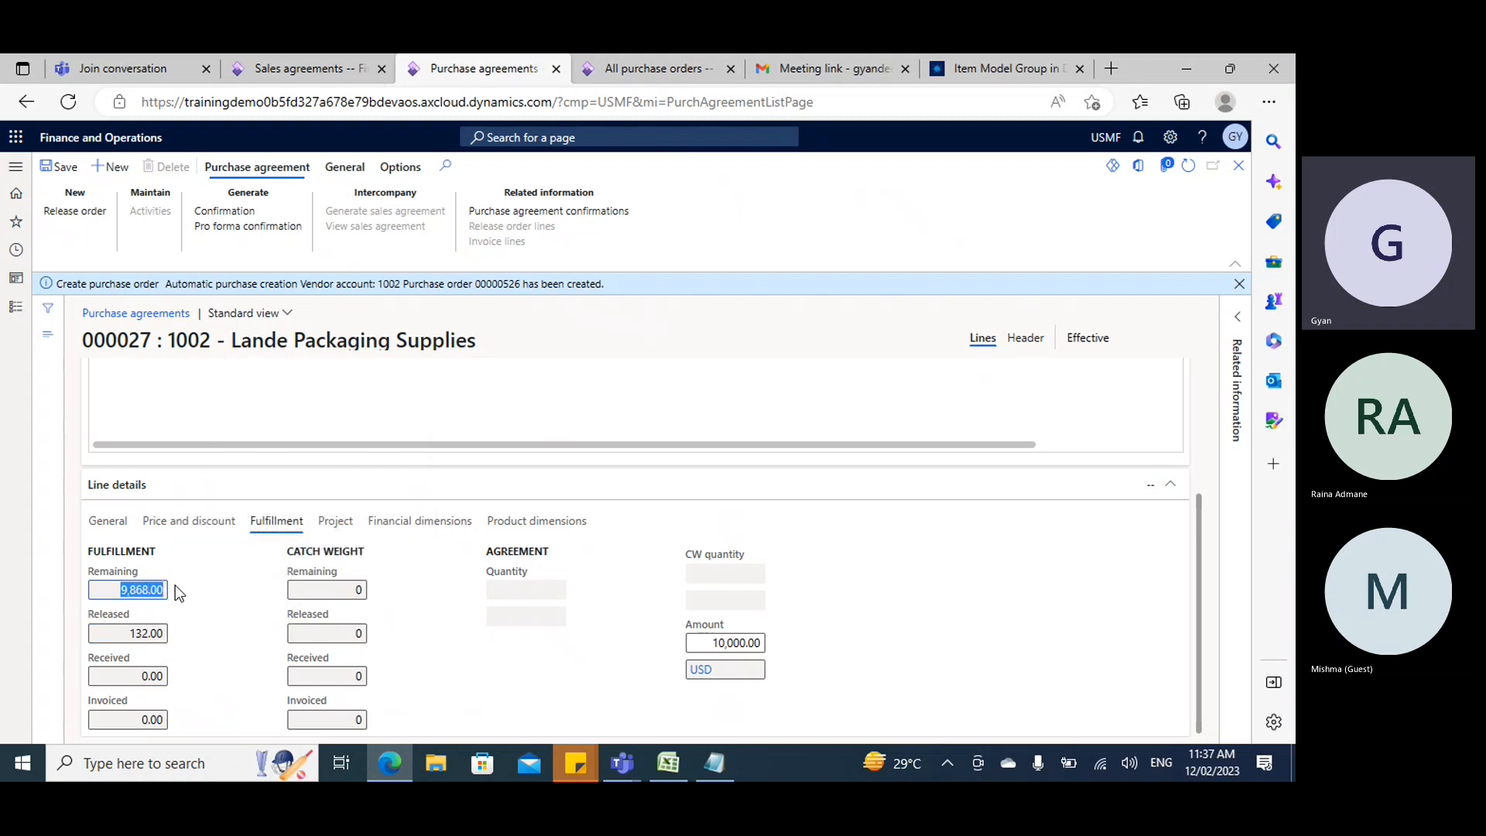
# Switch back to the purchase order and add a second line for item A0001.
pyautogui.click(654, 69)
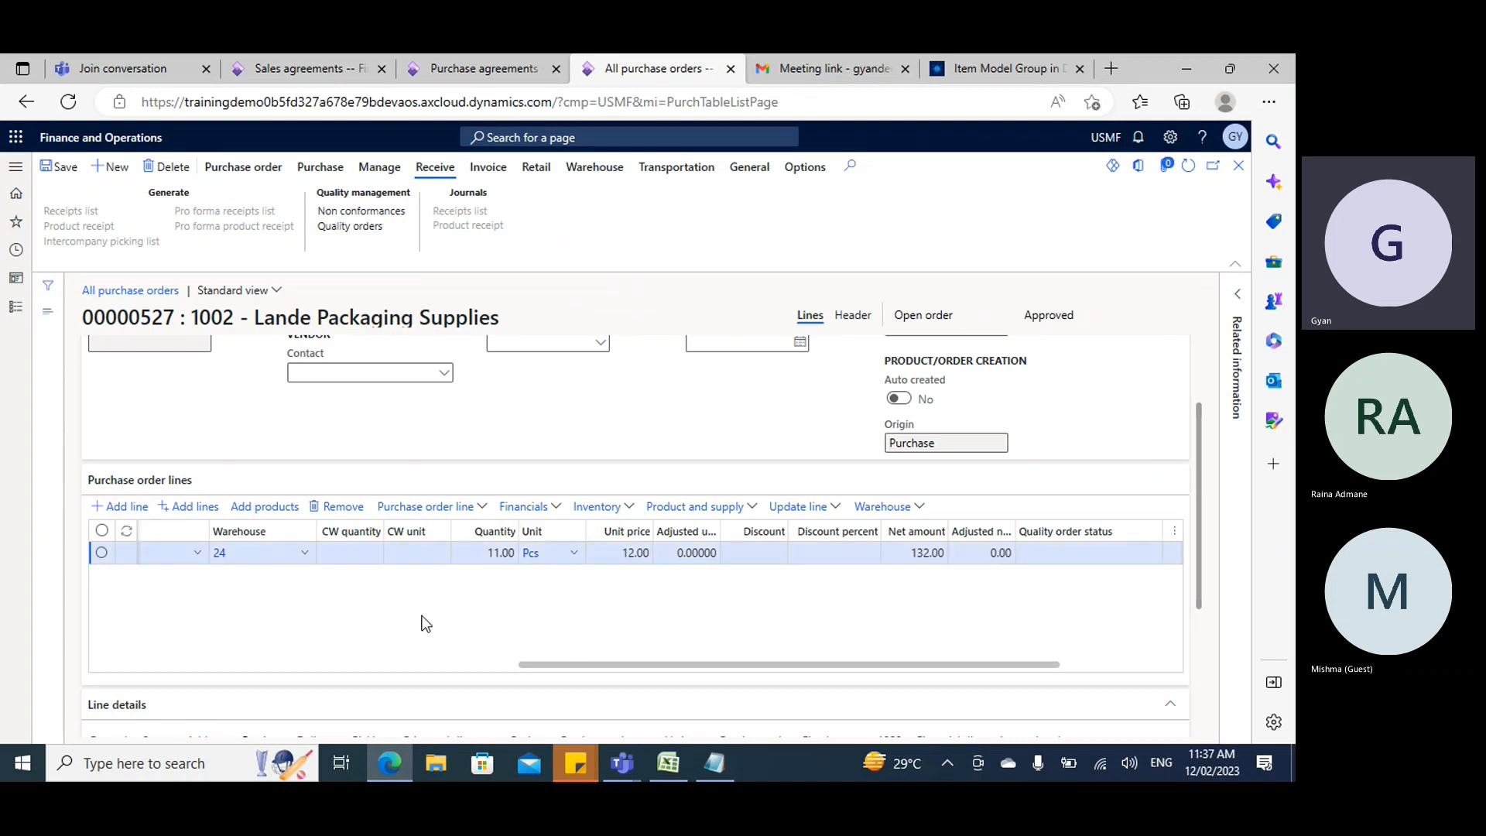
pyautogui.click(338, 581)
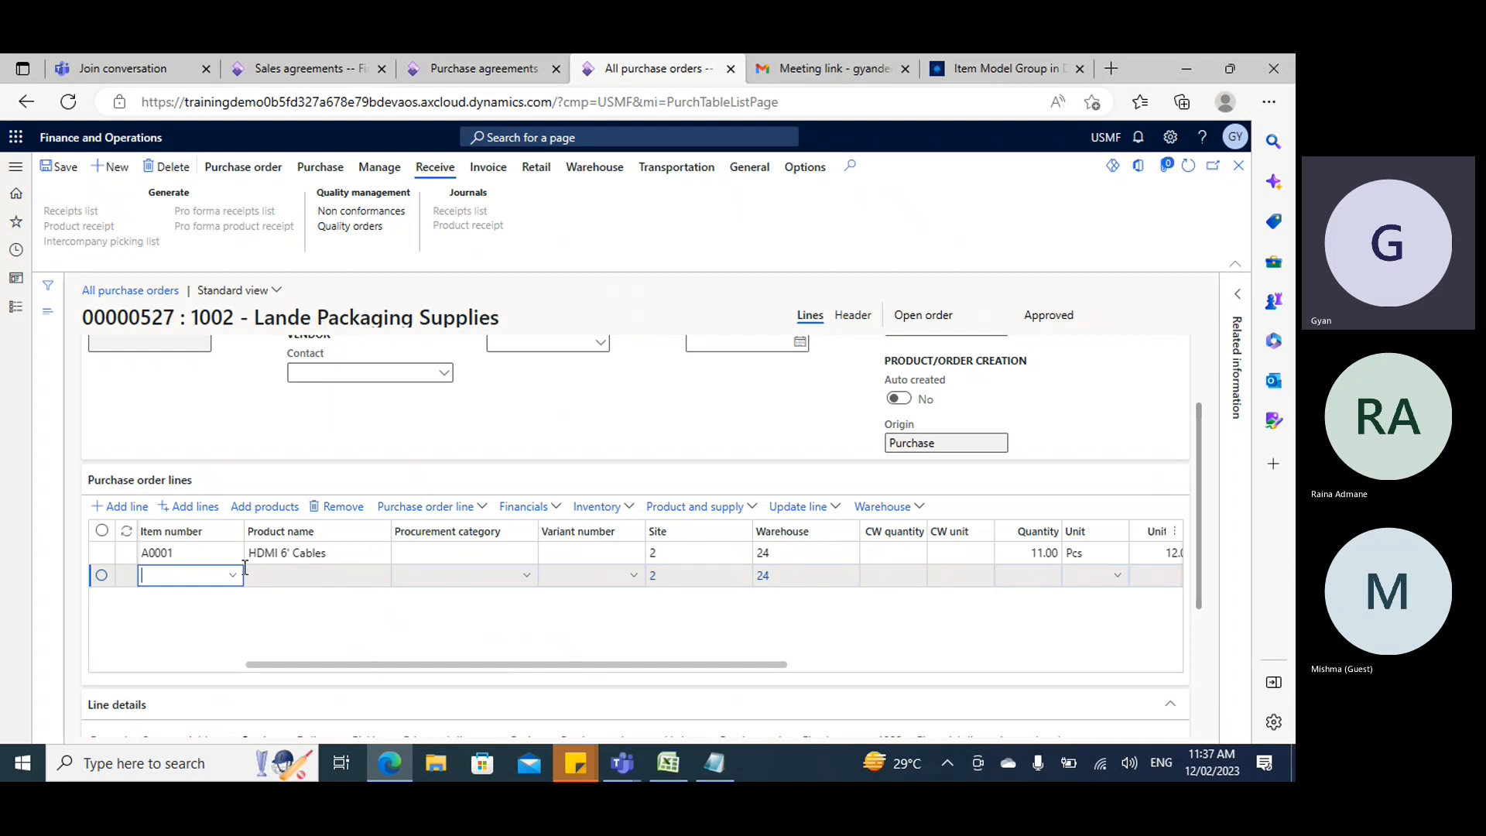
pyautogui.write('a000')
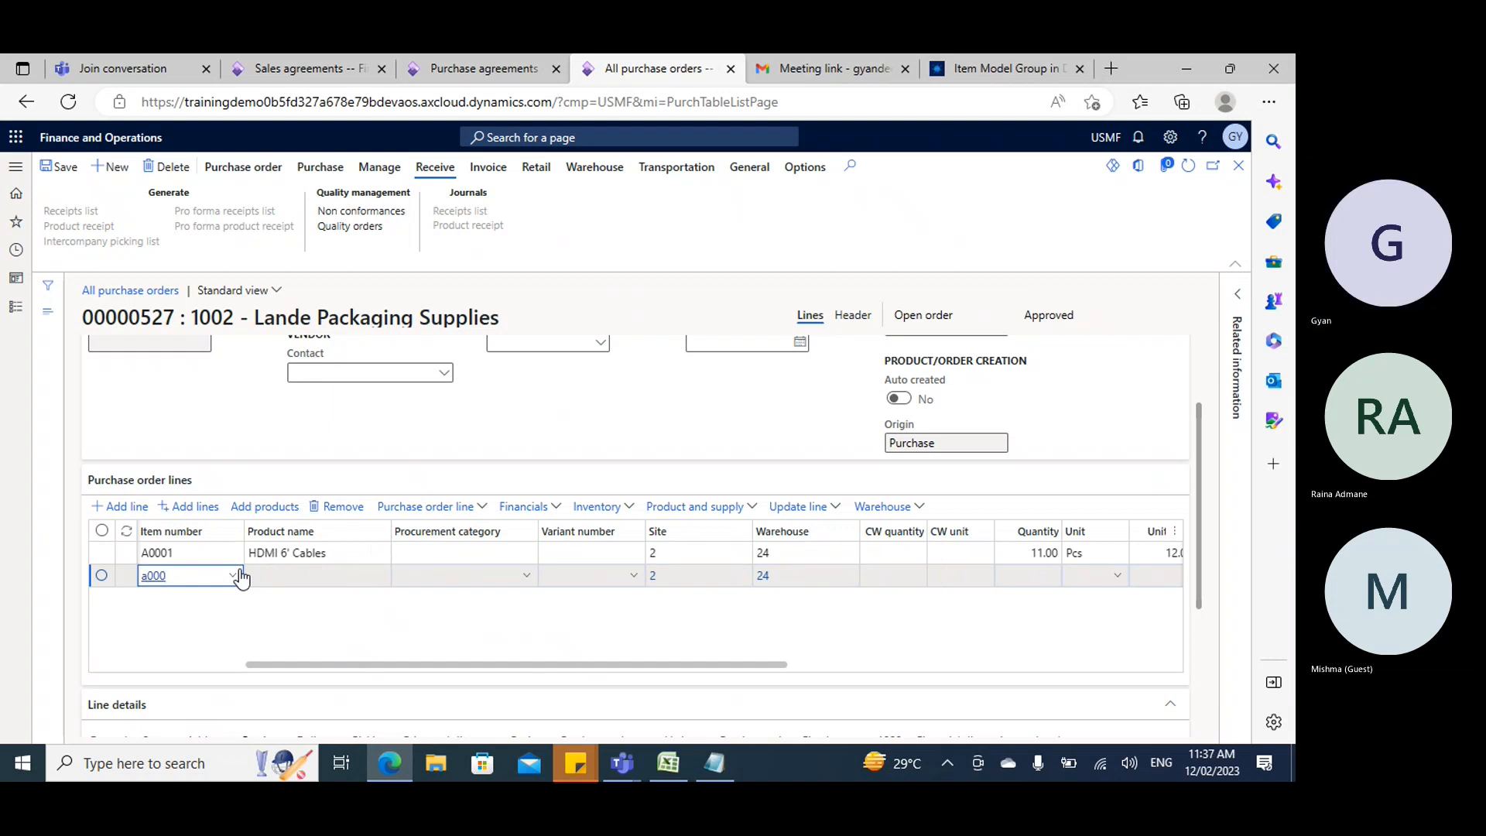
pyautogui.write('1')
pyautogui.press('Tab')
pyautogui.press('Tab')
pyautogui.press('Tab')
pyautogui.press('Tab')
pyautogui.press('Tab')
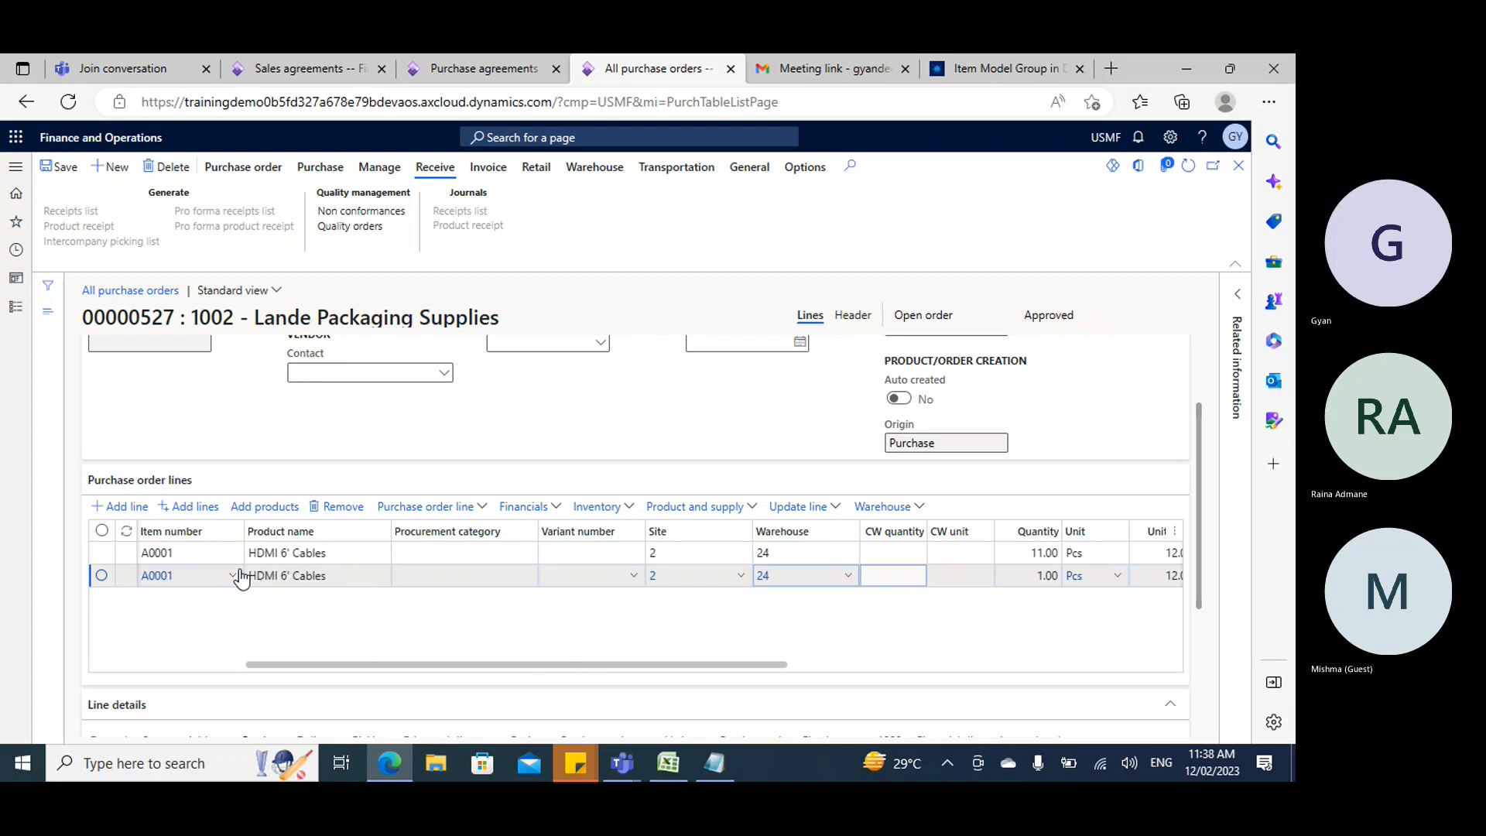
# Set the second A0001 line's quantity to 12 and save the purchase order.
pyautogui.press('Tab')
pyautogui.press('Tab')
pyautogui.write('1')
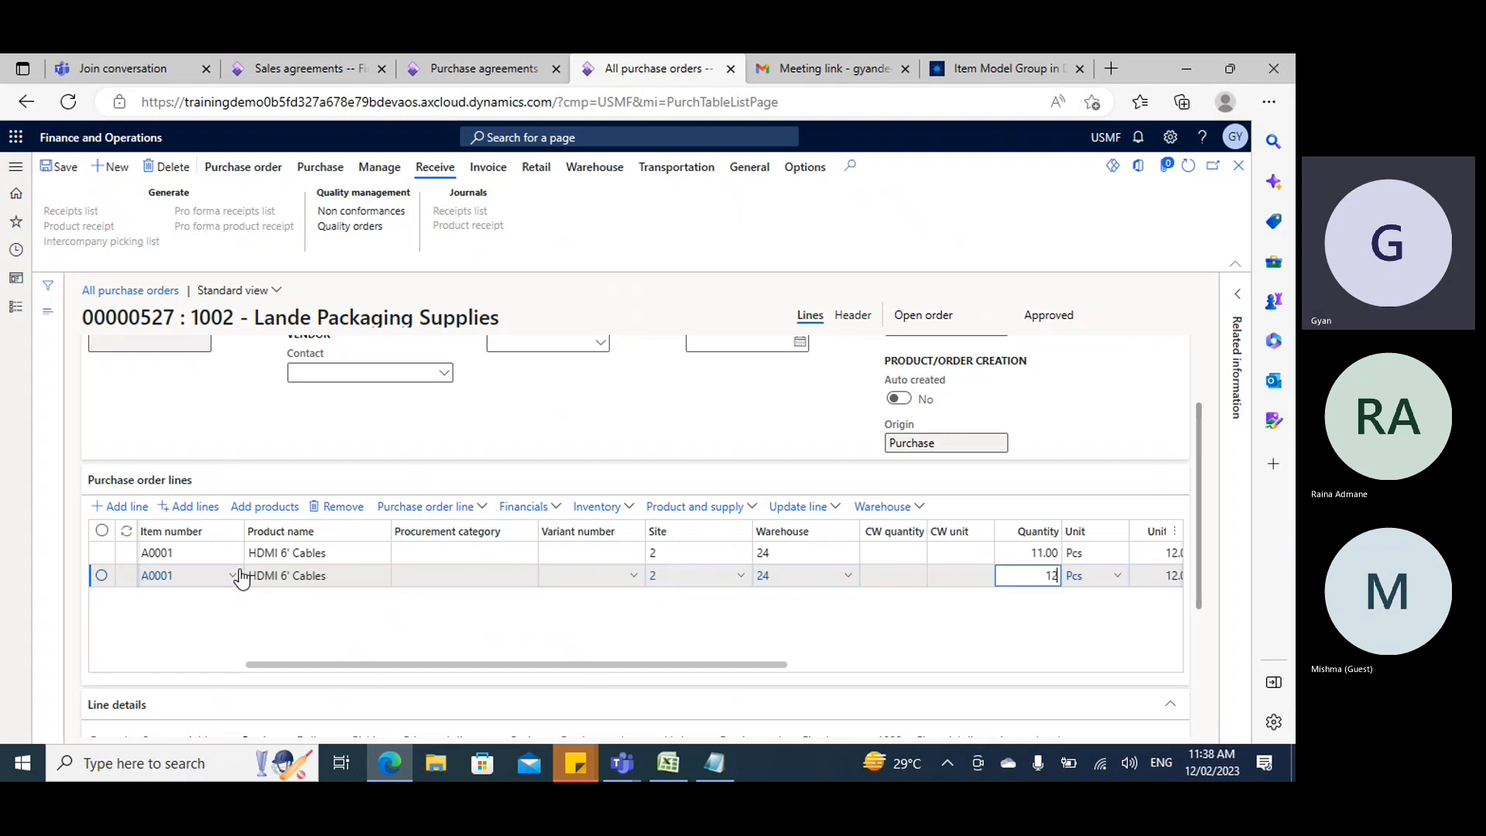
pyautogui.write('2')
pyautogui.press('Tab')
pyautogui.press('Tab')
pyautogui.press('Tab')
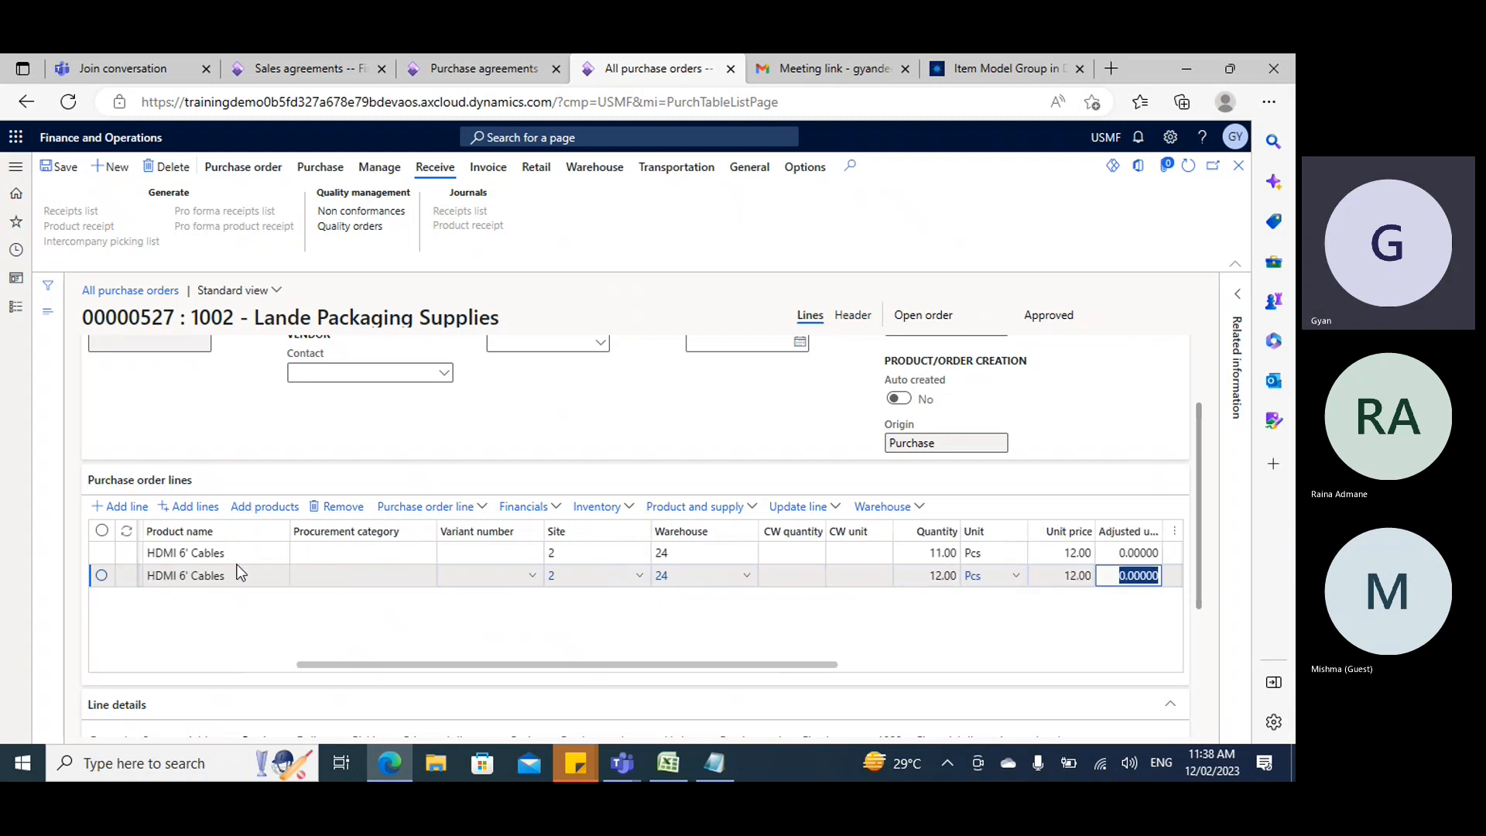
pyautogui.press('Tab')
pyautogui.press('Tab')
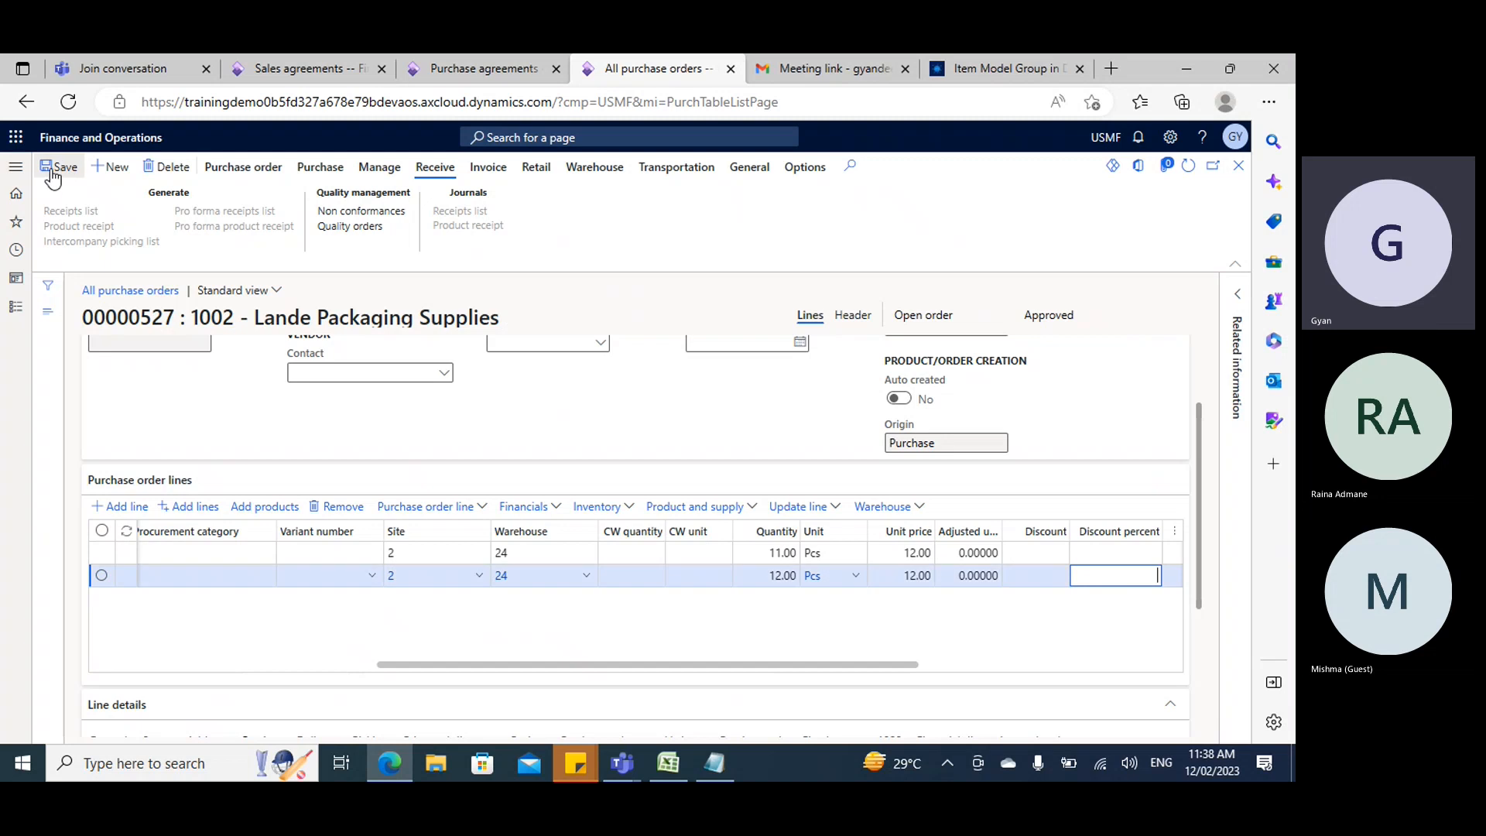
pyautogui.click(52, 176)
# Return to the purchase agreement, save it to refresh the fulfillment figures, and examine the A0001 line's released amount.
pyautogui.click(457, 71)
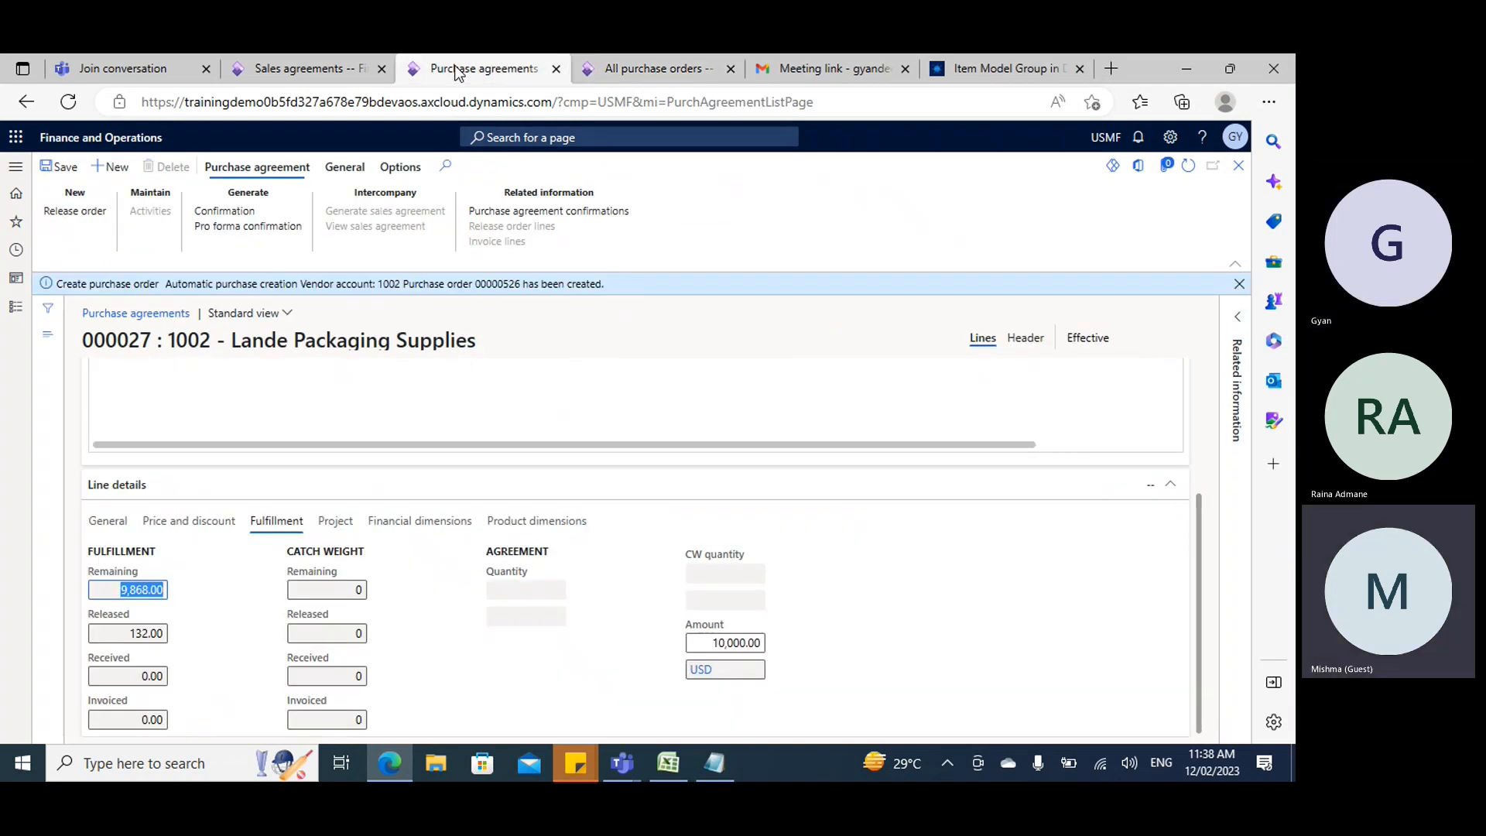
pyautogui.click(62, 167)
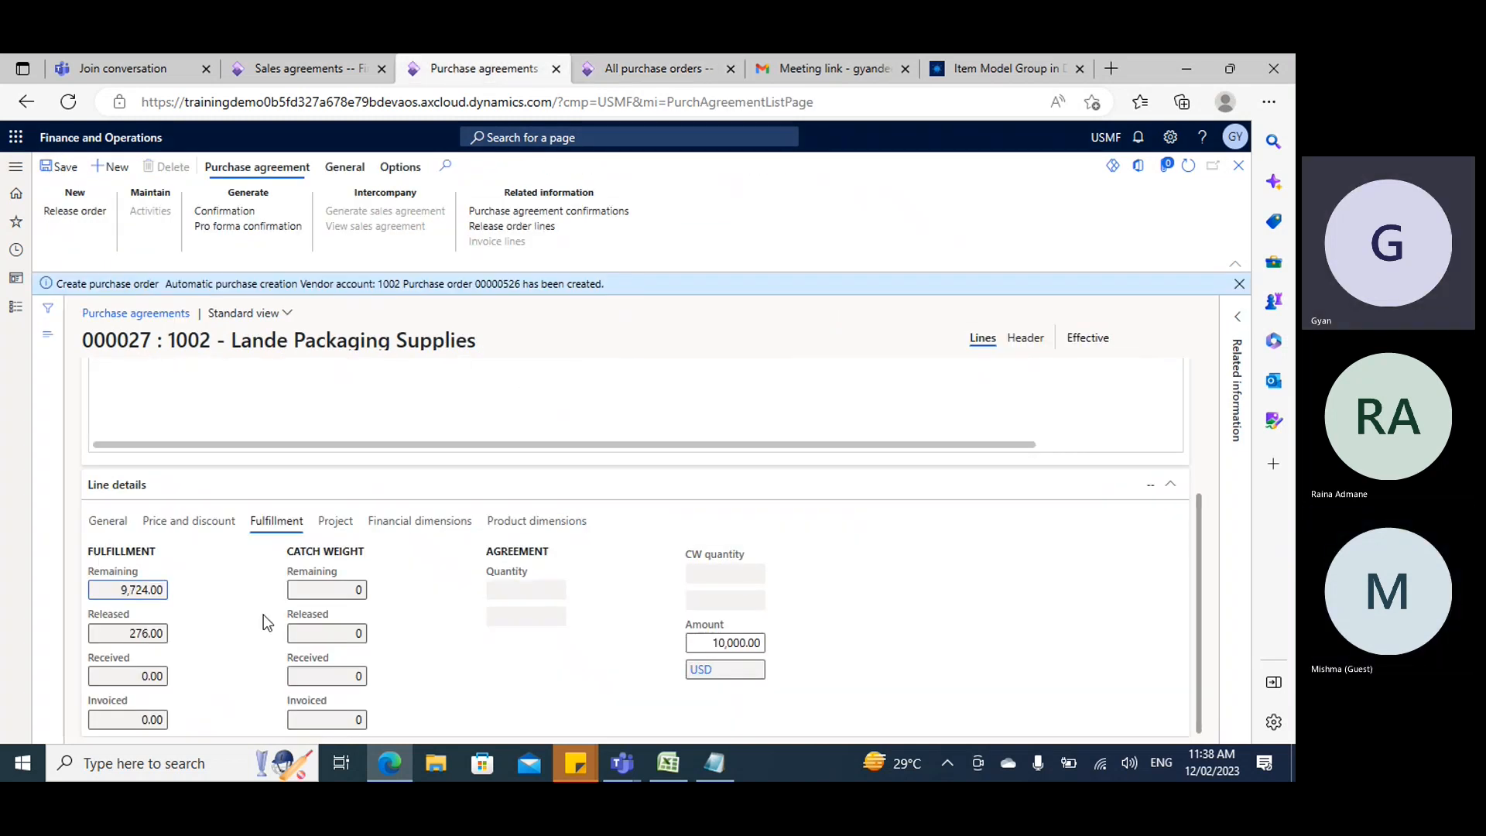
pyautogui.moveTo(124, 636); pyautogui.dragTo(164, 635)
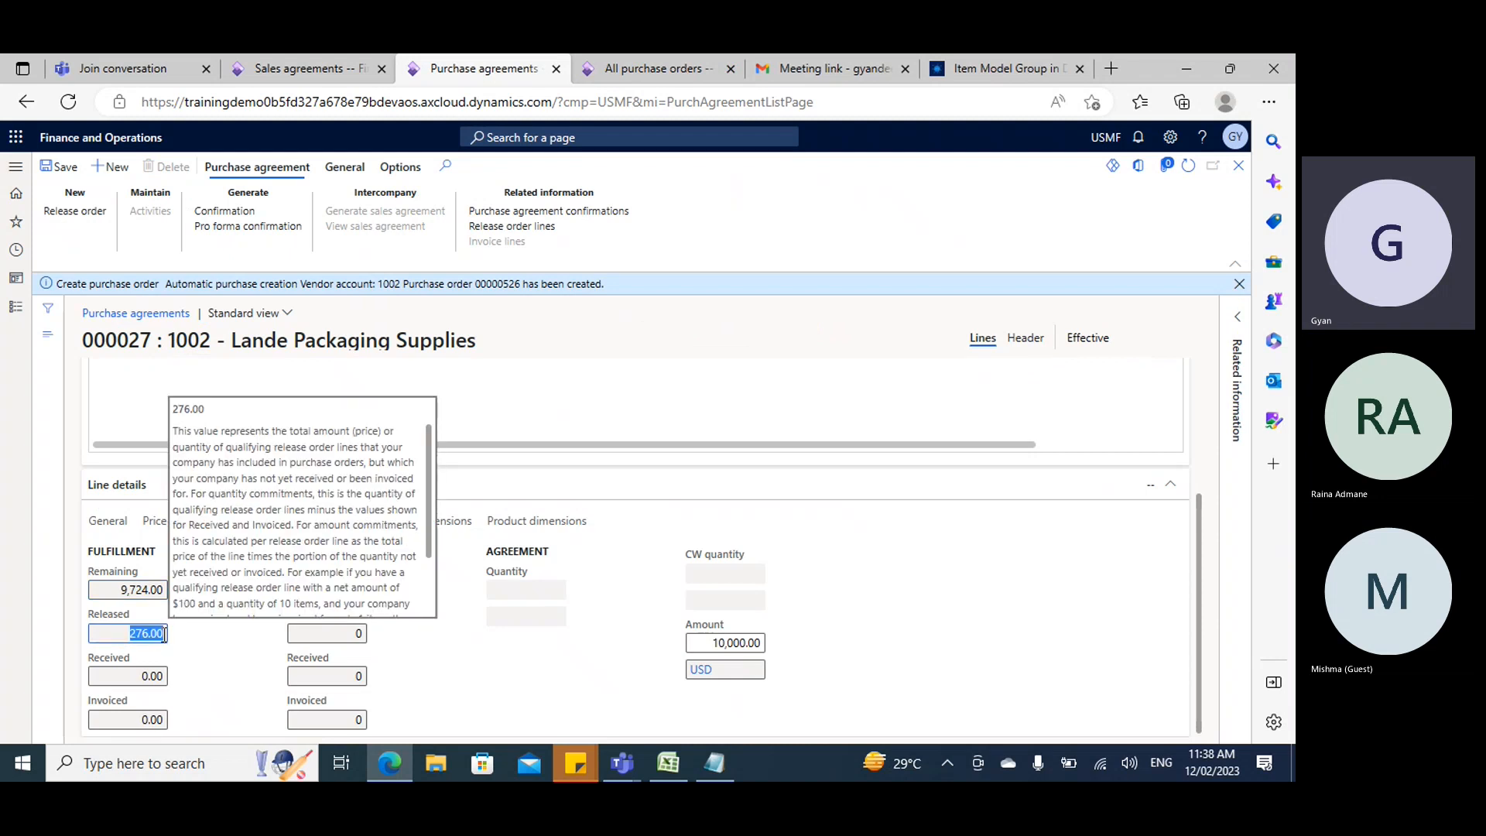
# Review the purchase agreement line's remaining and committed amounts on Fulfillment, and its expiration date in the lines grid.
pyautogui.moveTo(117, 590); pyautogui.dragTo(167, 590)
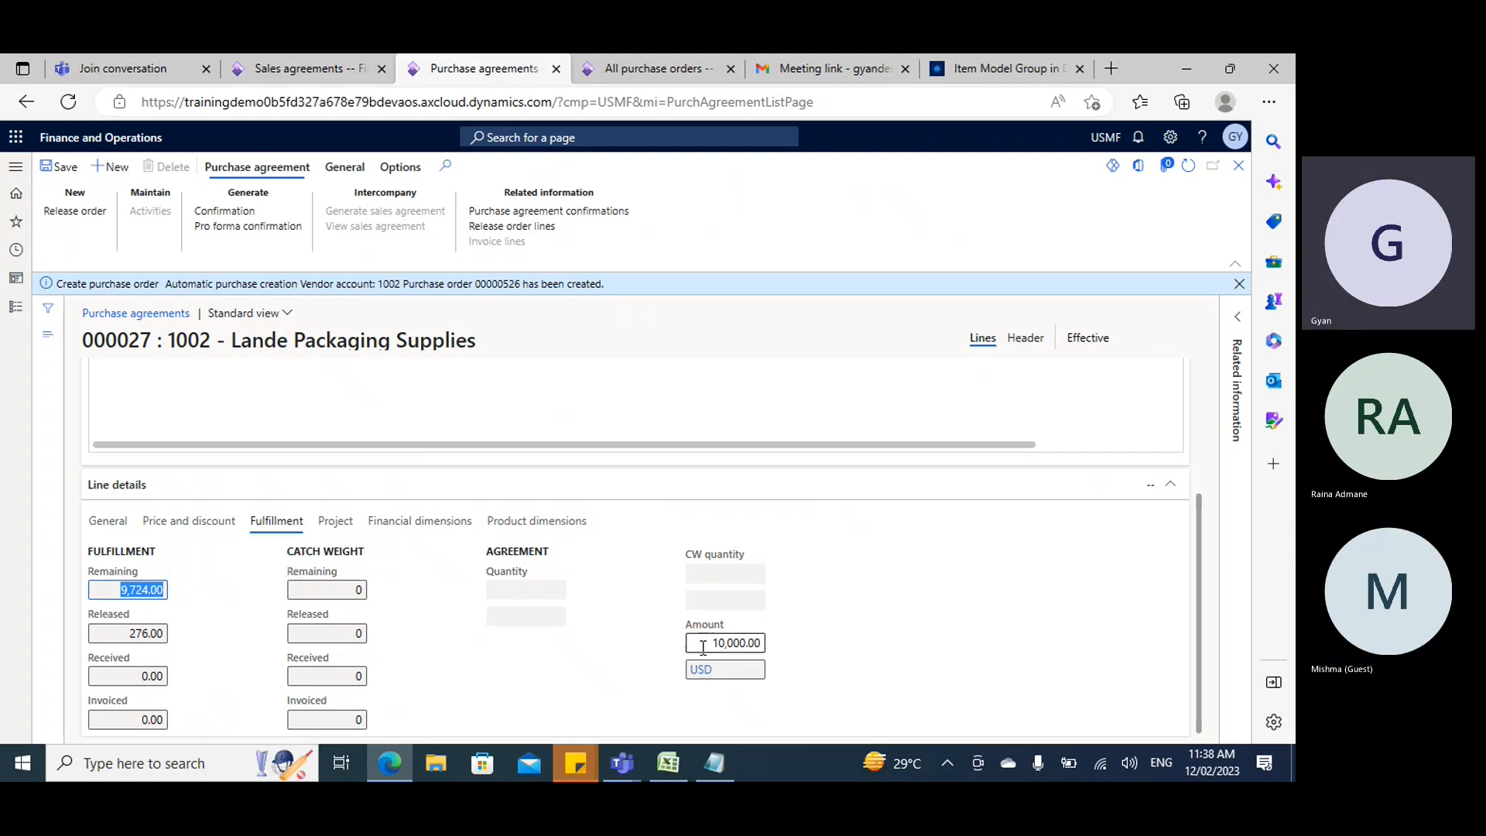
pyautogui.moveTo(707, 643); pyautogui.dragTo(765, 642)
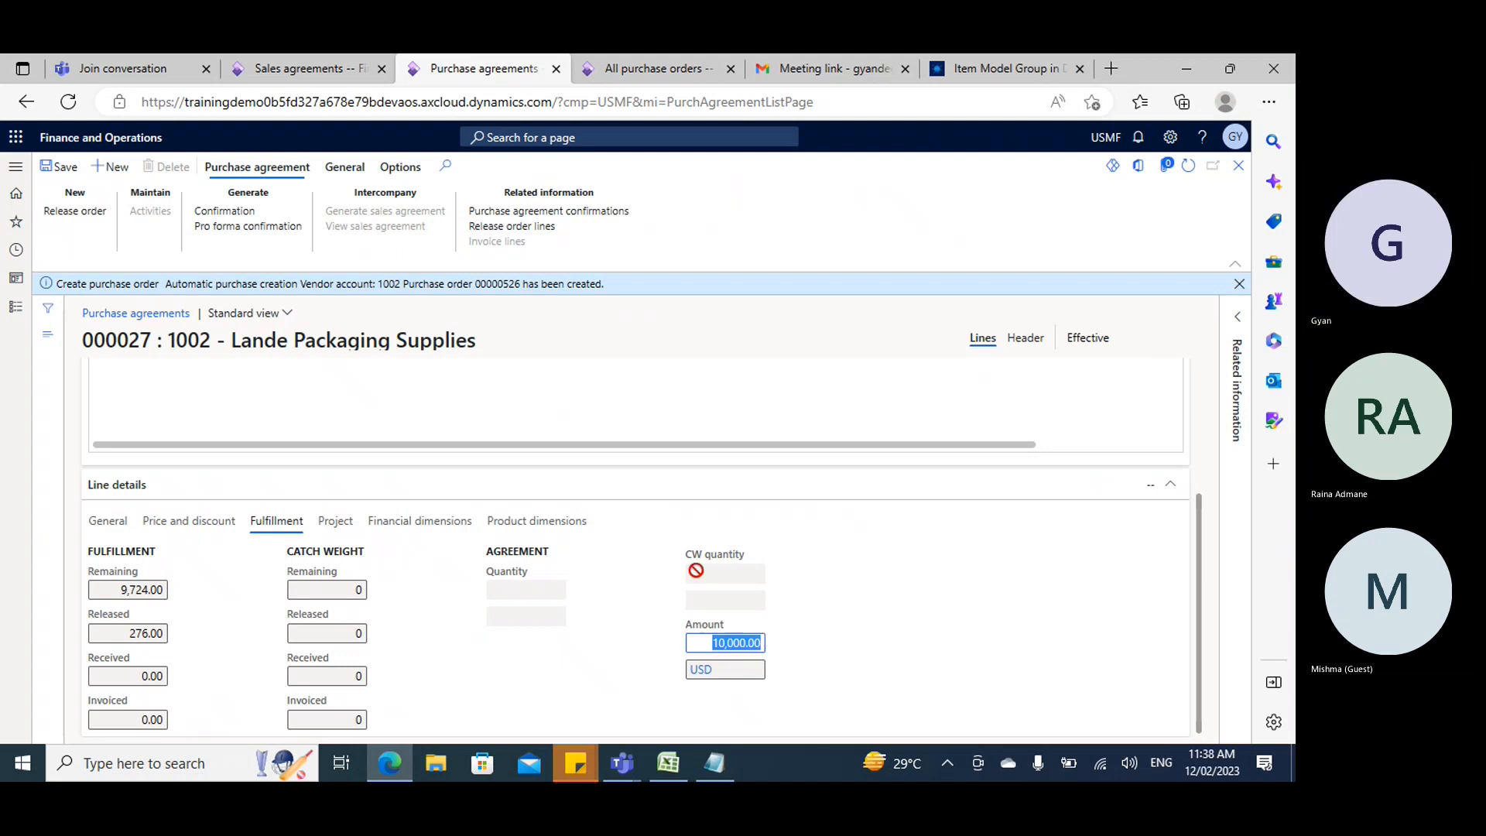
pyautogui.scroll(3, 563, 412)
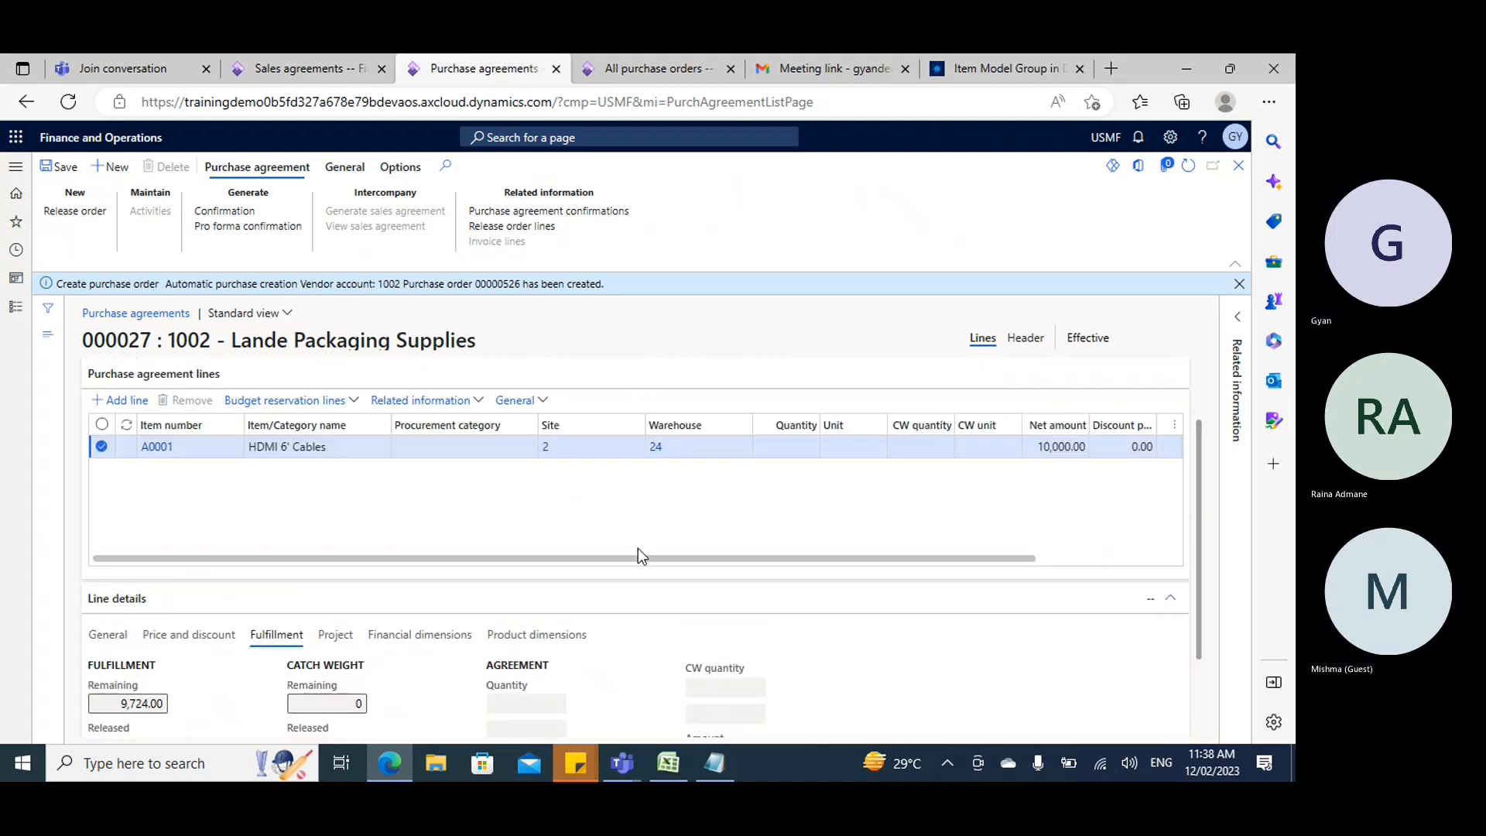
pyautogui.moveTo(633, 558); pyautogui.dragTo(876, 569)
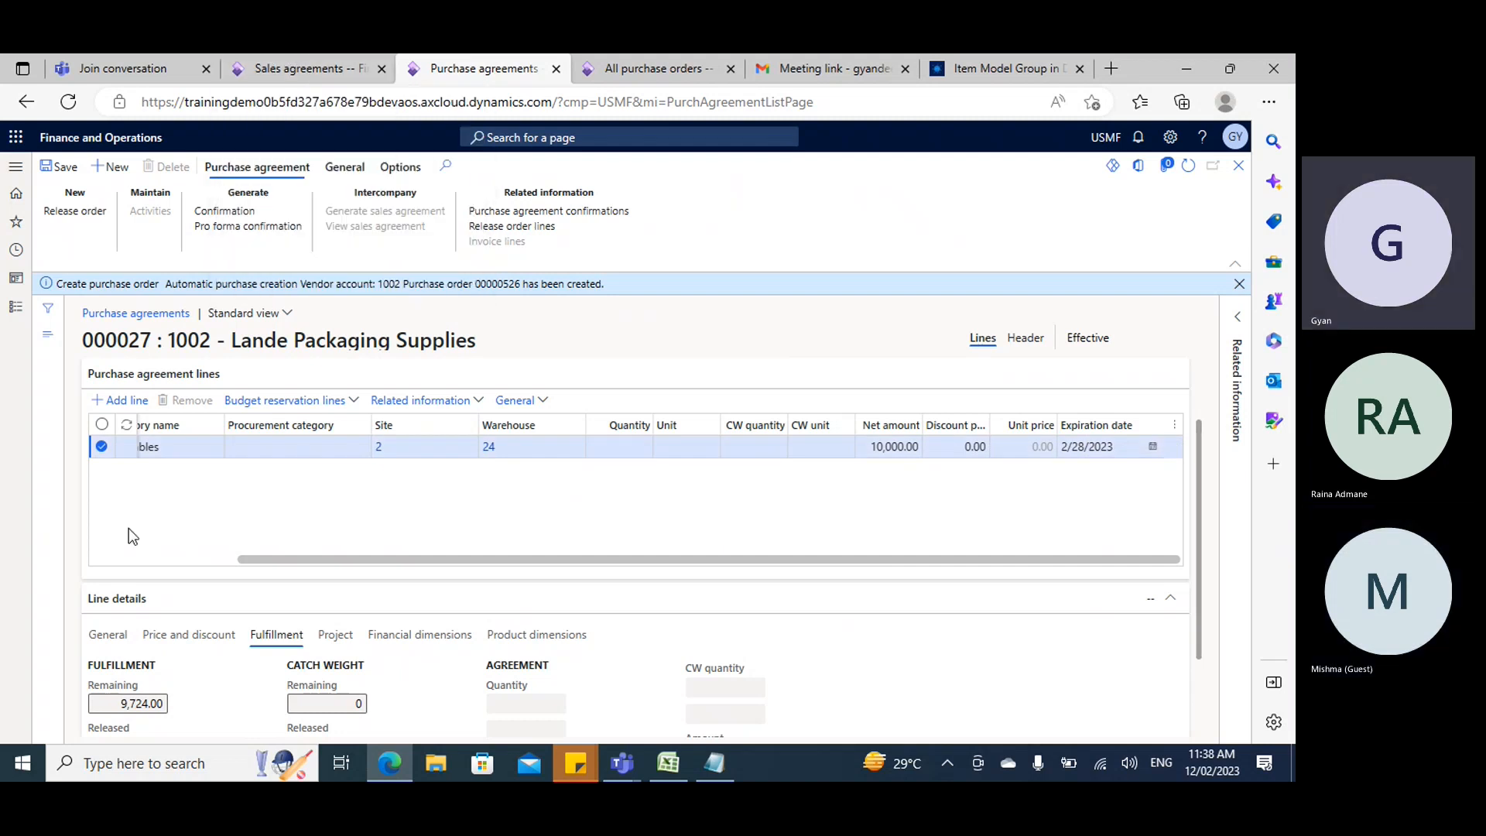
pyautogui.scroll(2, 129, 531)
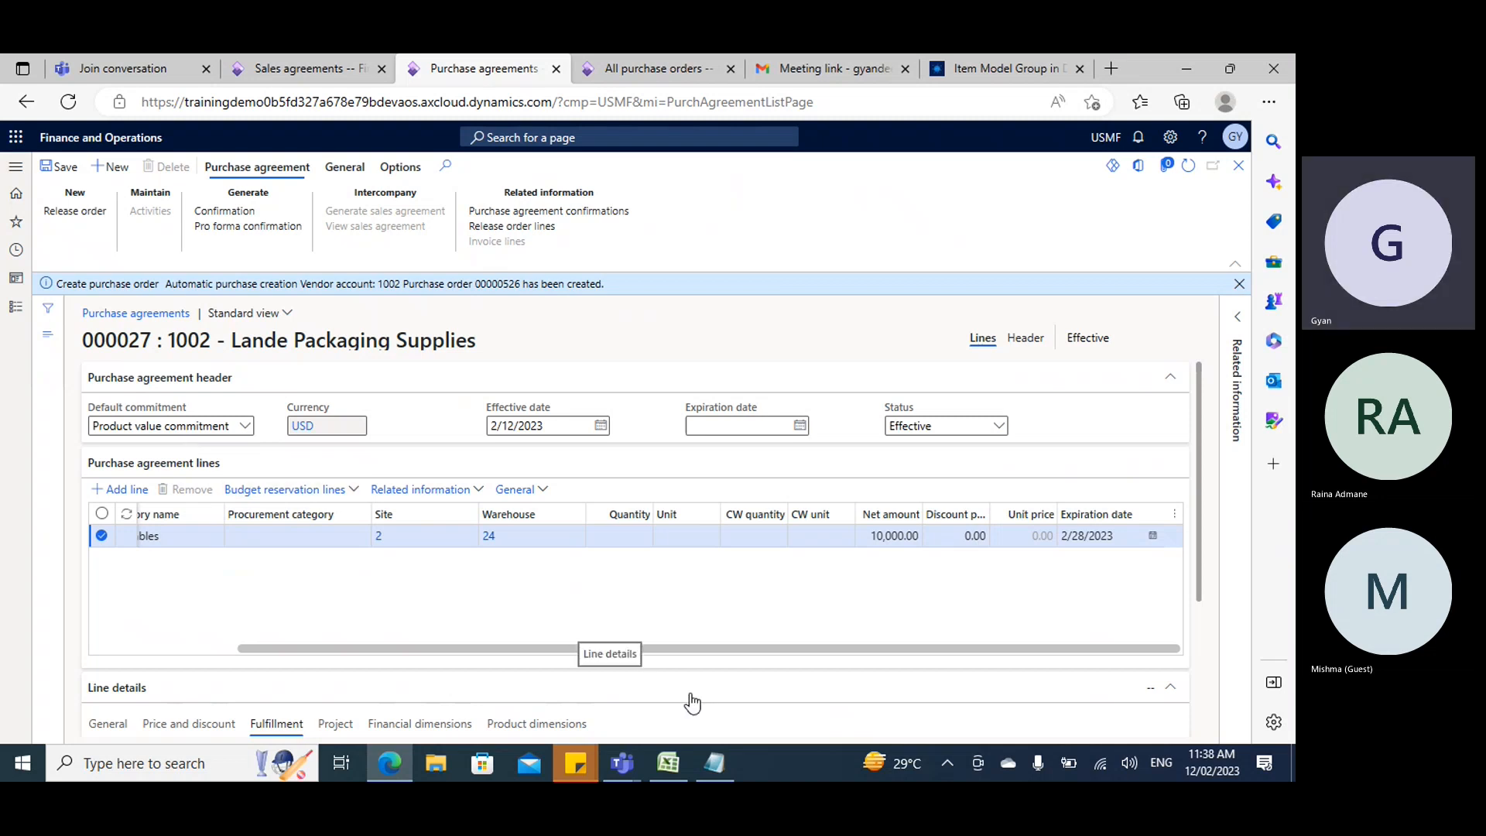
# Switch to the Notepad notes and add a dashed separator line below "99price >=10000".
pyautogui.click(718, 765)
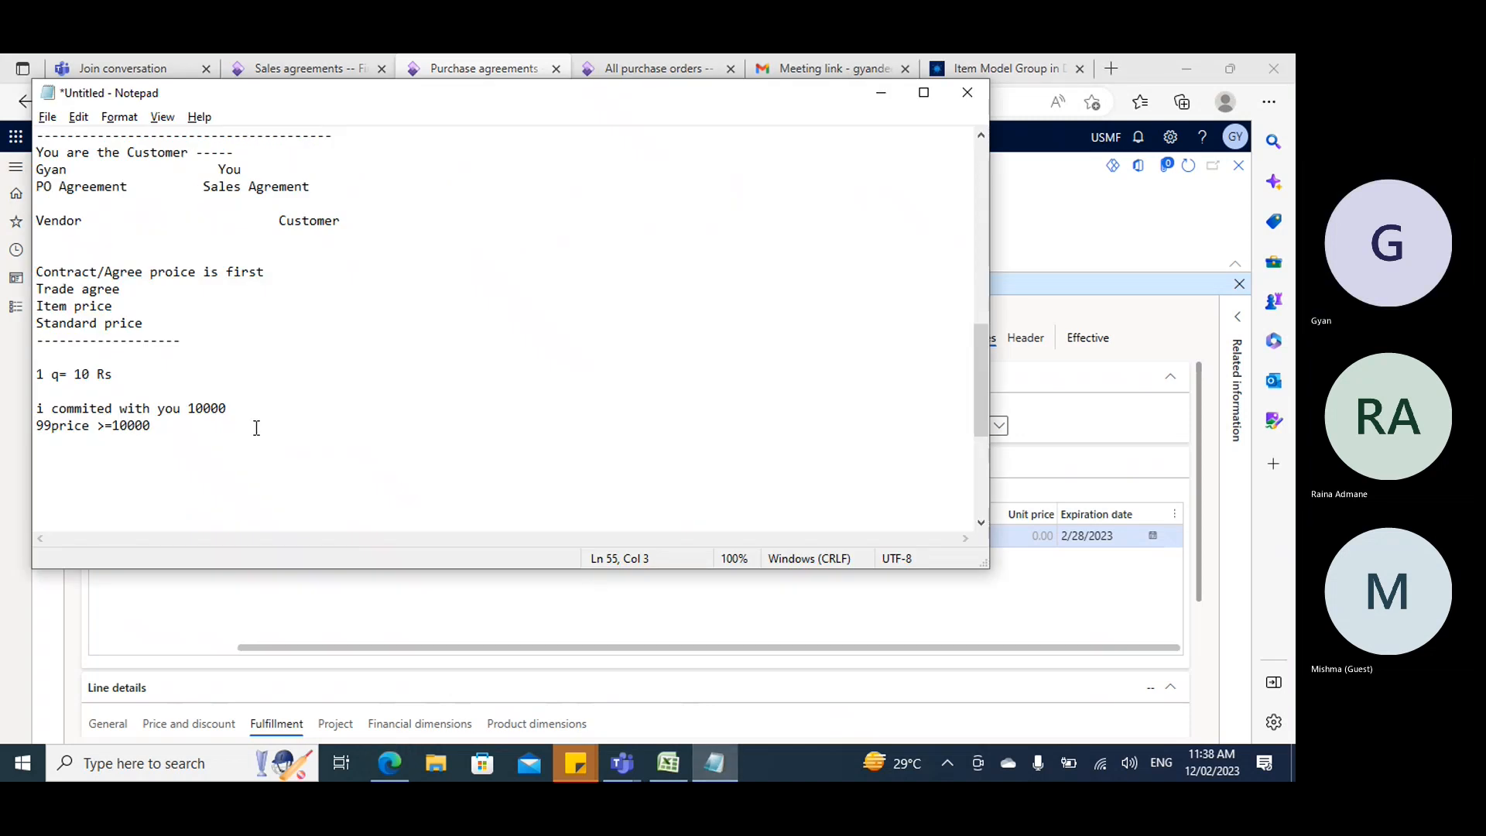
pyautogui.click(206, 433)
pyautogui.press('Return')
pyautogui.write('-')
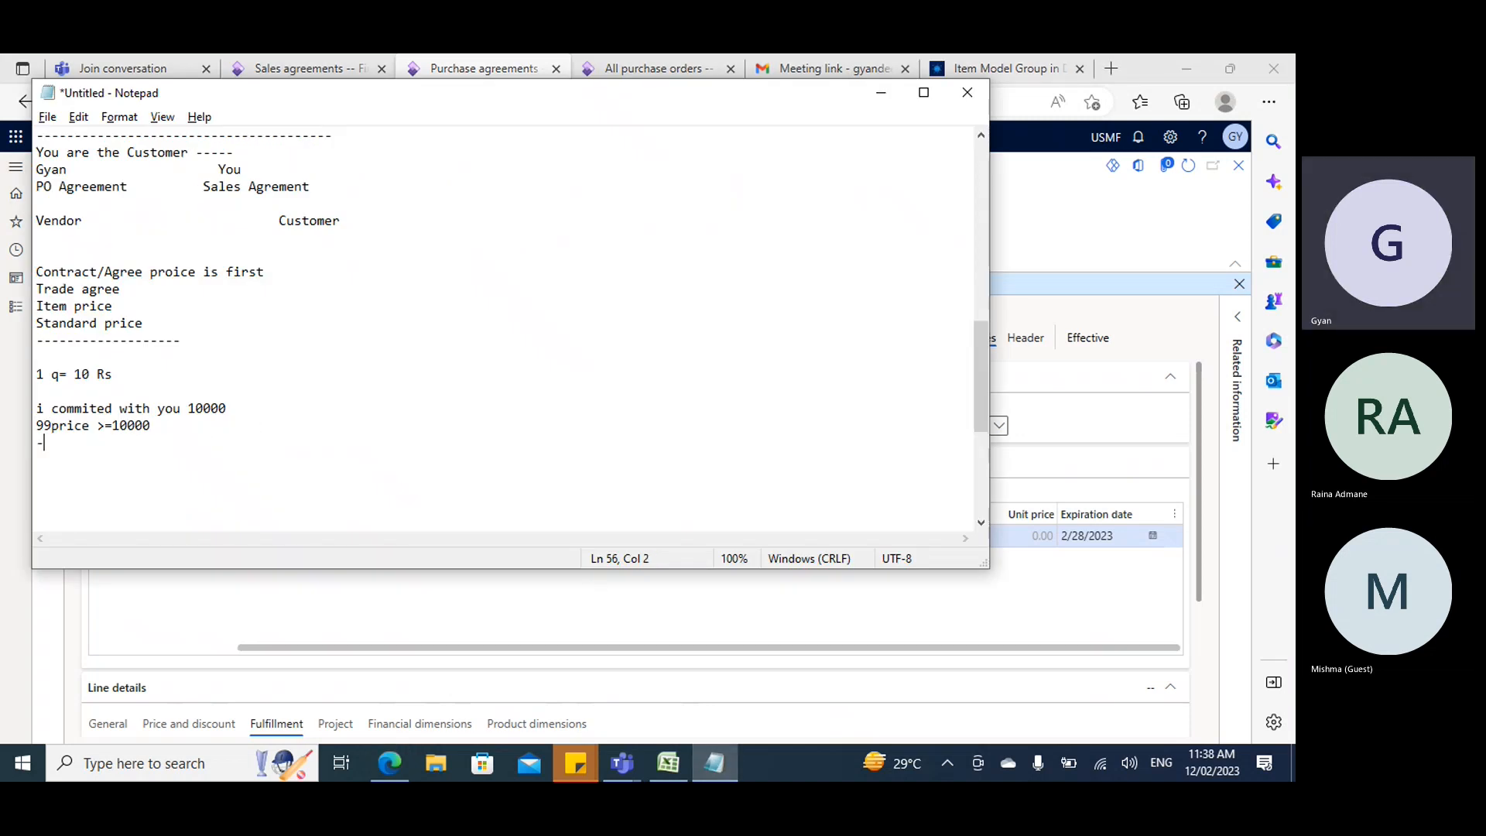
pyautogui.write('------------------------------')
pyautogui.press('Return')
pyautogui.press('Return')
pyautogui.scroll(-2, 290, 294)
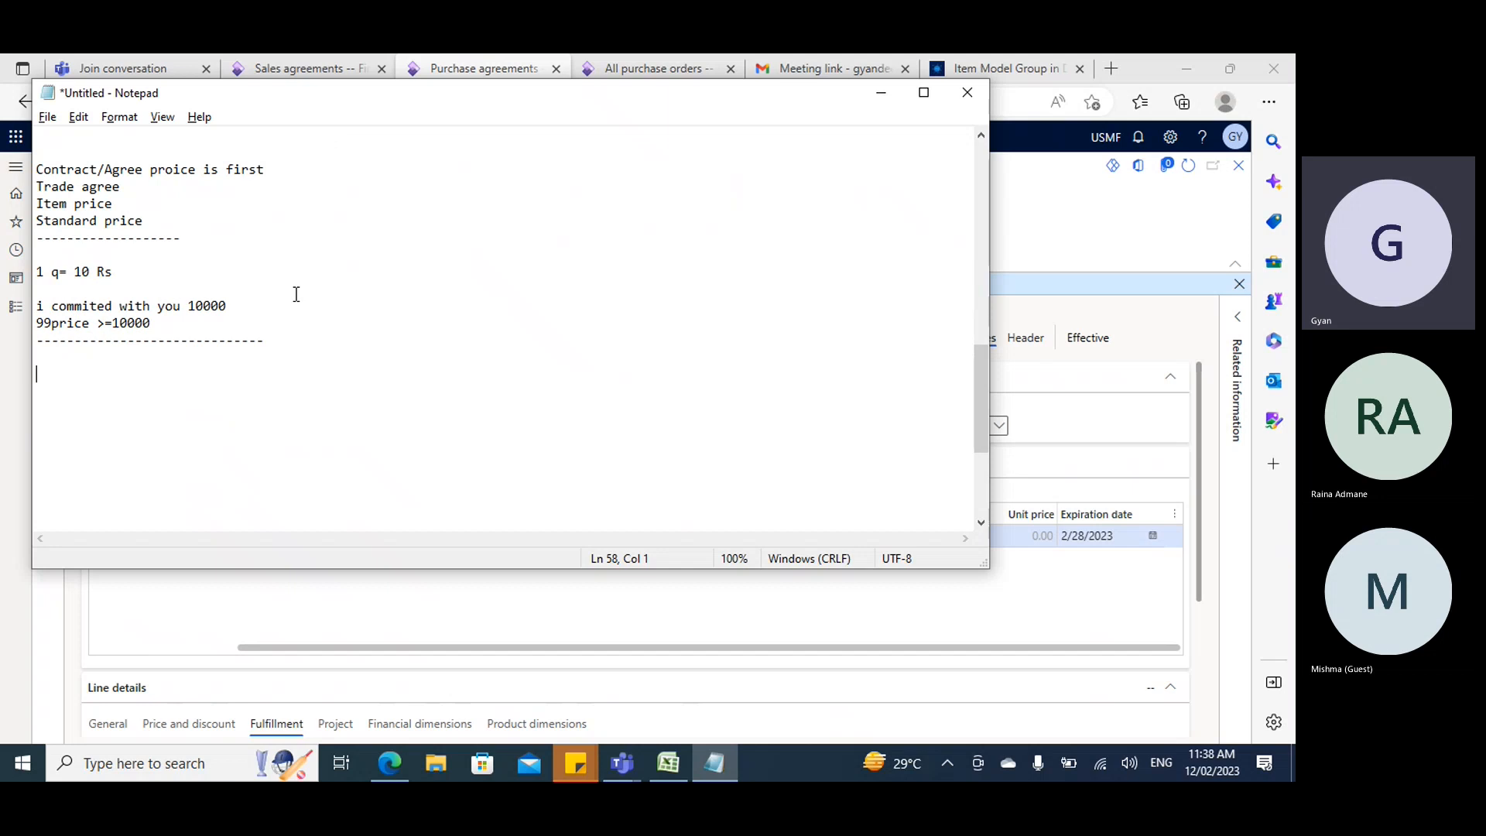
# Write "take Lease the house" below the new separator in the notes.
pyautogui.write('Lake')
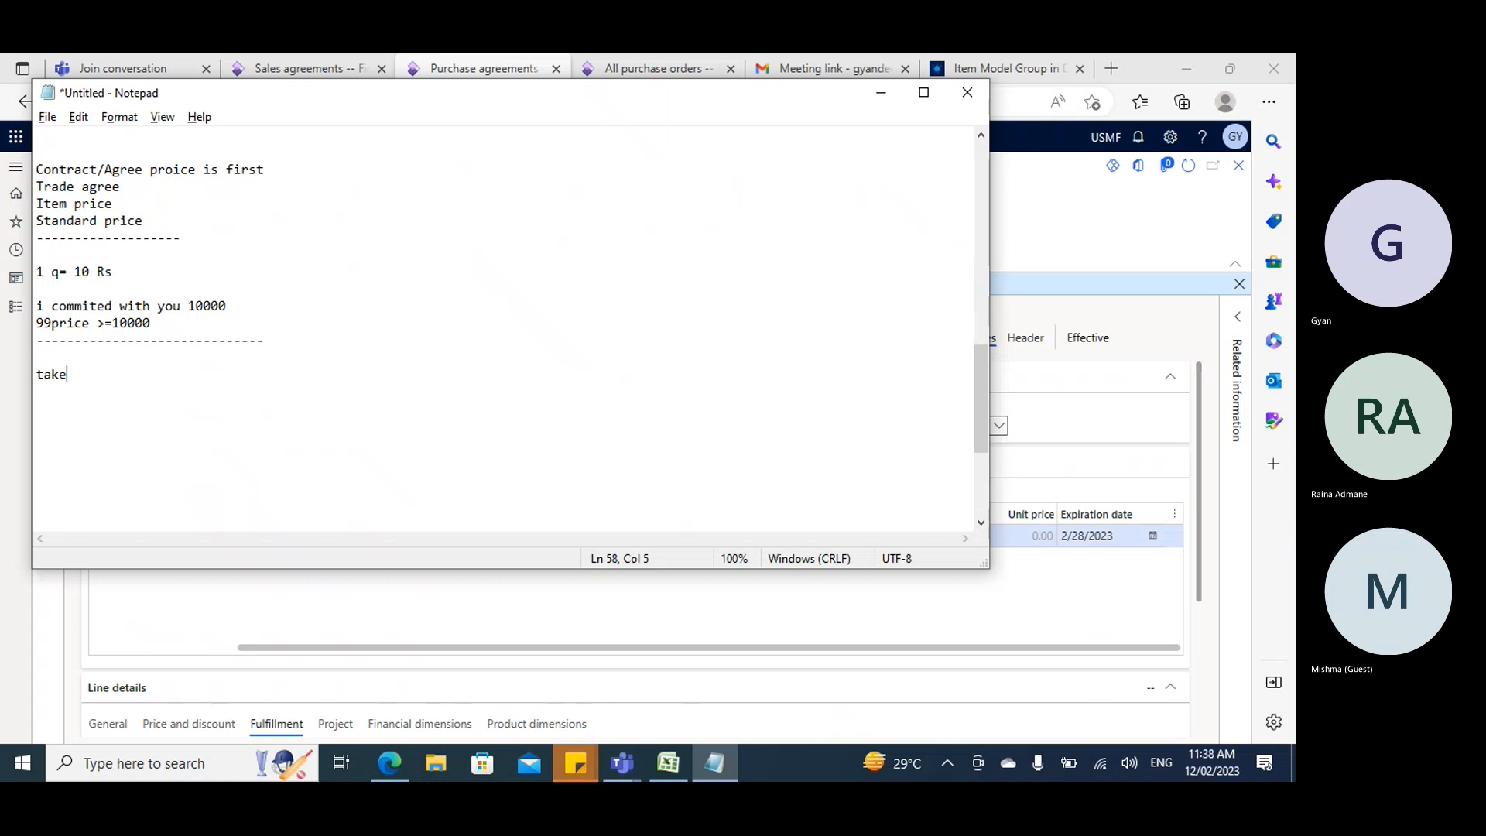
pyautogui.write(' Lease the')
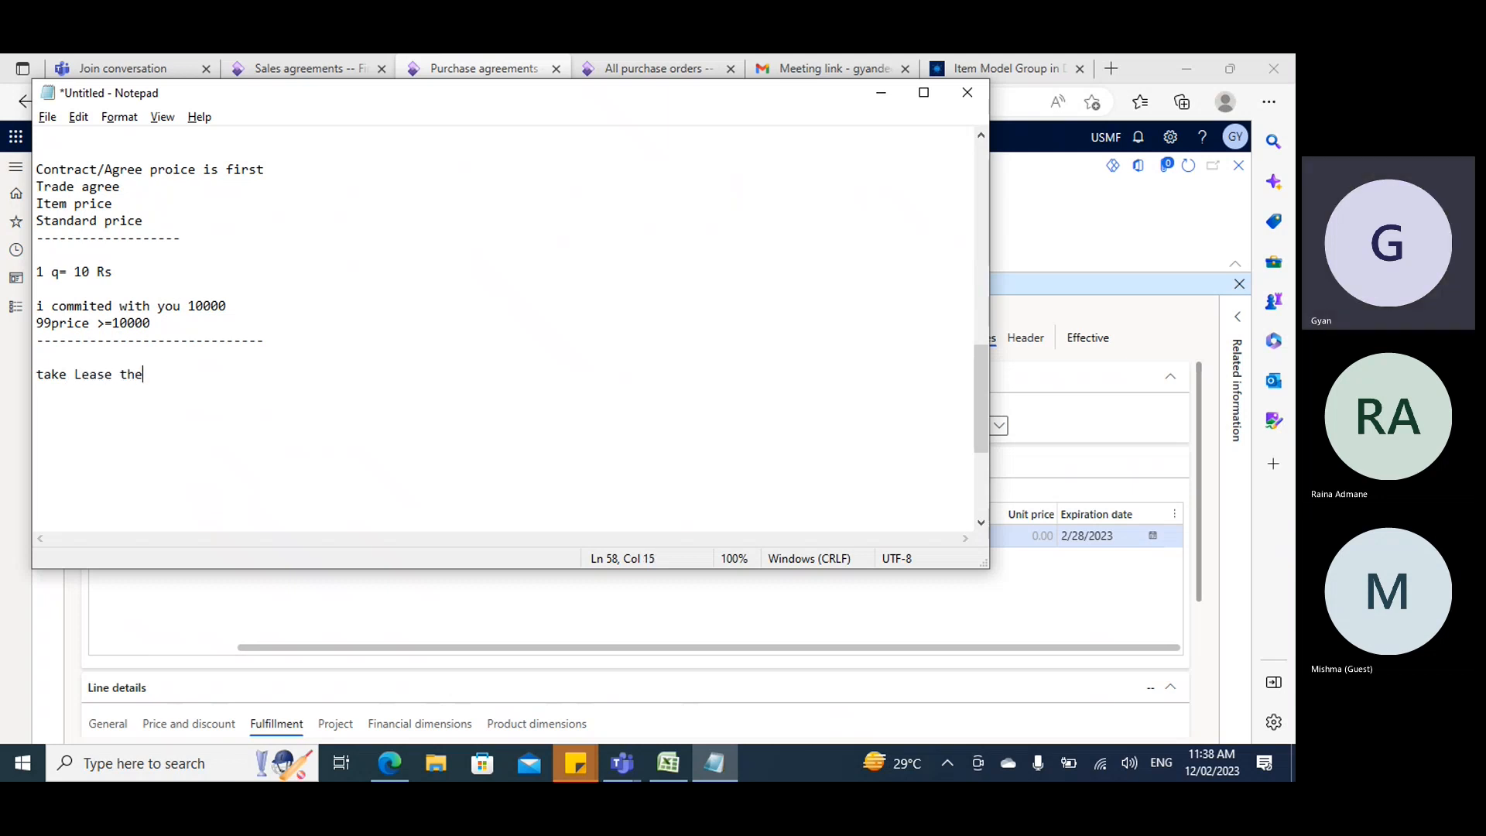
pyautogui.write(' hour')
pyautogui.press('BackSpace')
pyautogui.write('se')
pyautogui.press('Return')
# Add the lease term "3Lakhs-- 2 year" below the lease heading, leaving no stray text beneath it.
pyautogui.press('Return')
pyautogui.write('3Lakhs')
pyautogui.press('Return')
pyautogui.write('sa')
pyautogui.press('BackSpace')
pyautogui.write('tay')
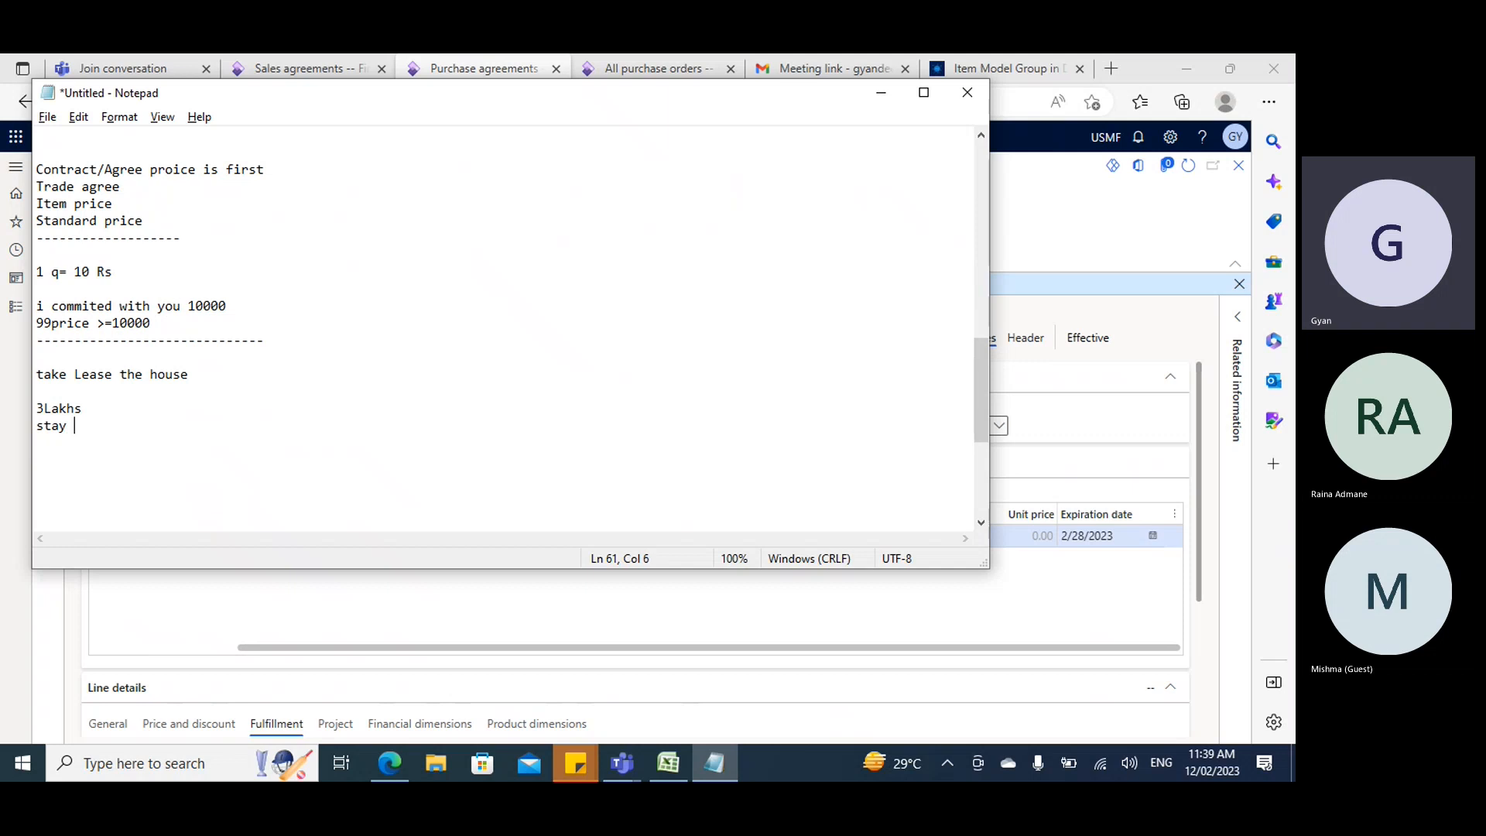
pyautogui.press('BackSpace')
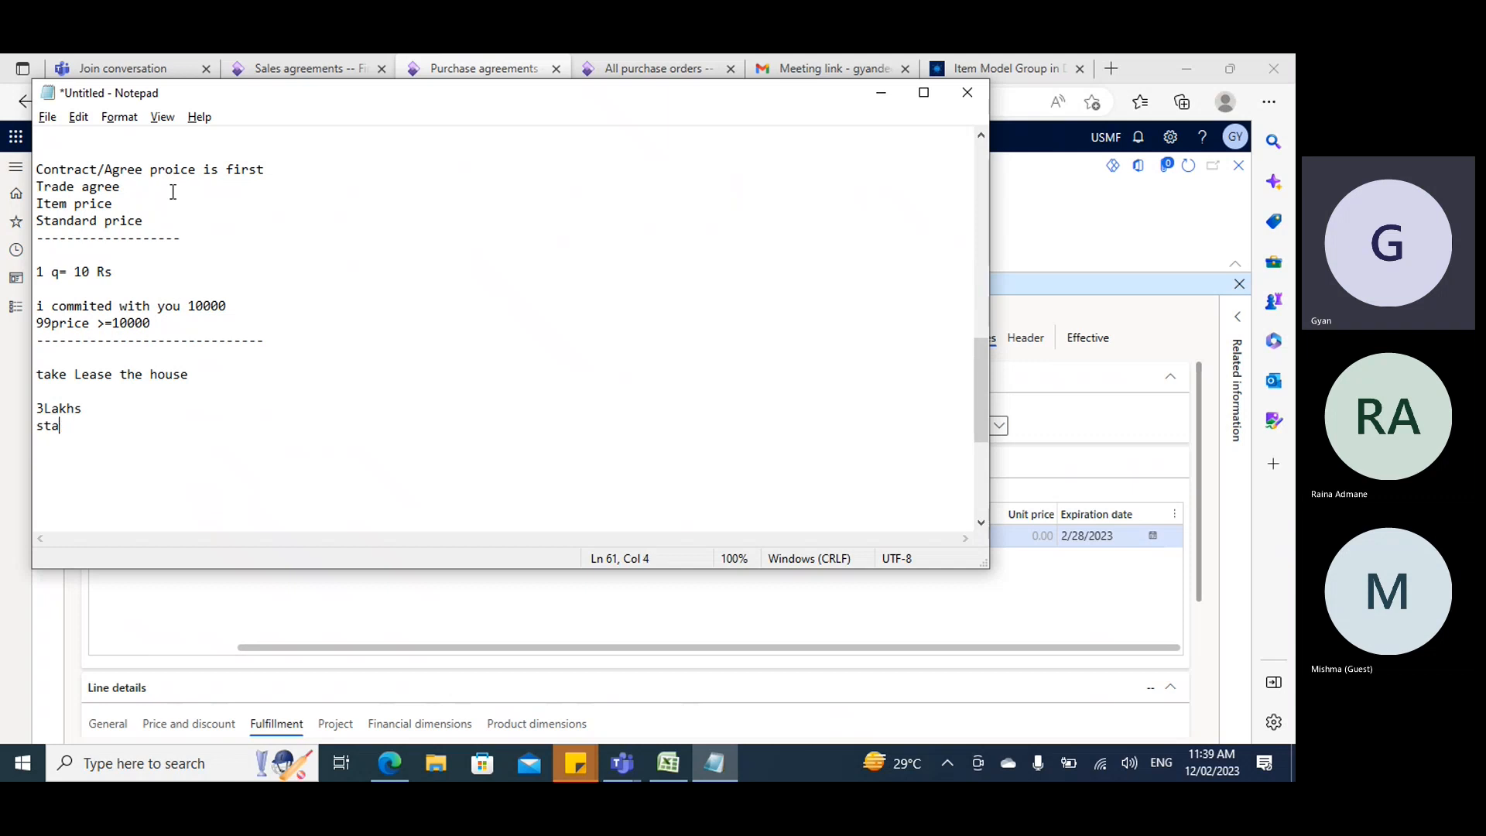
pyautogui.click(98, 410)
pyautogui.write('-- 2 year')
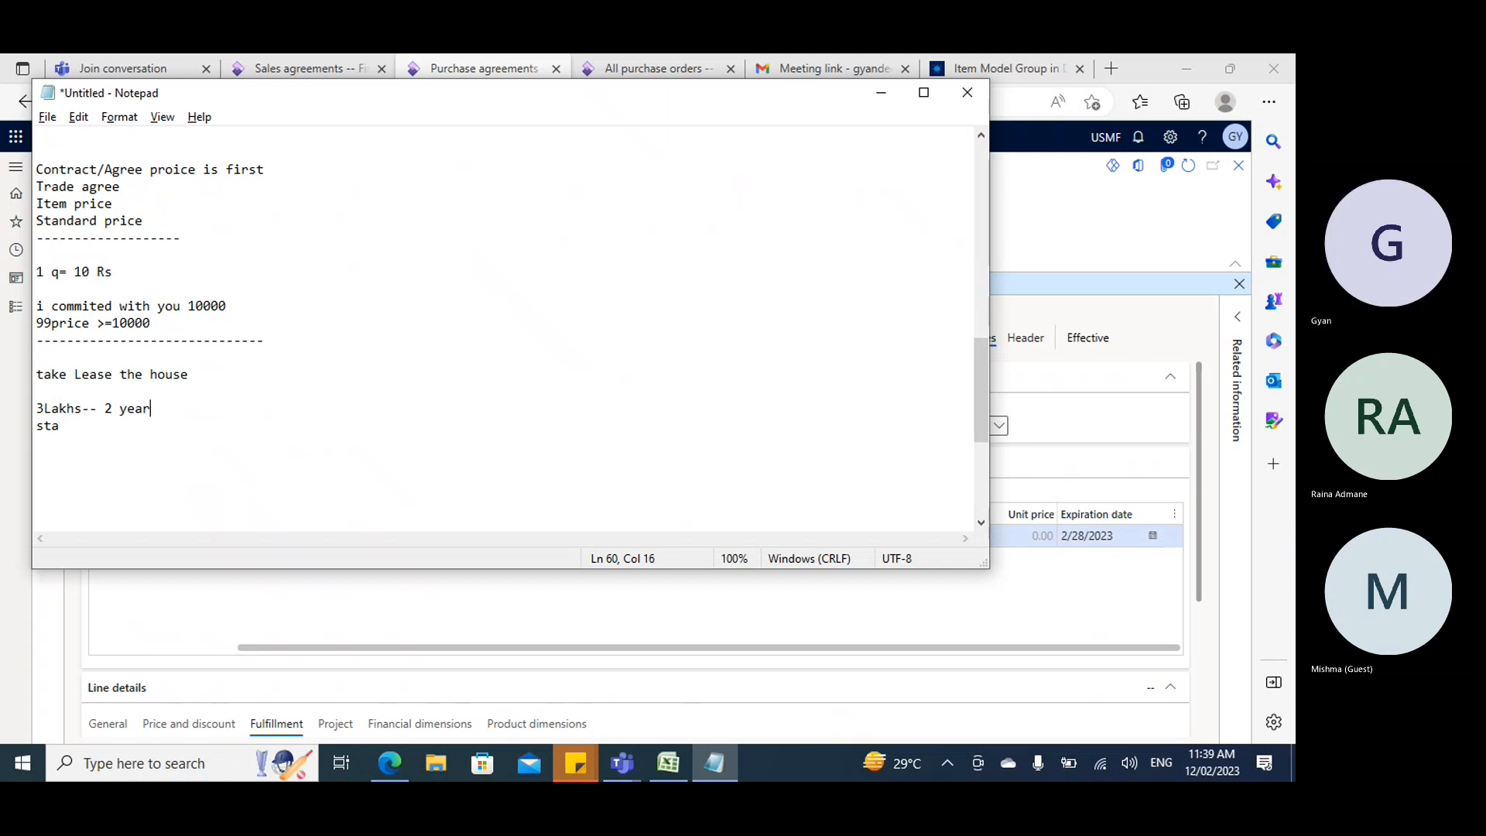
pyautogui.doubleClick(41, 425)
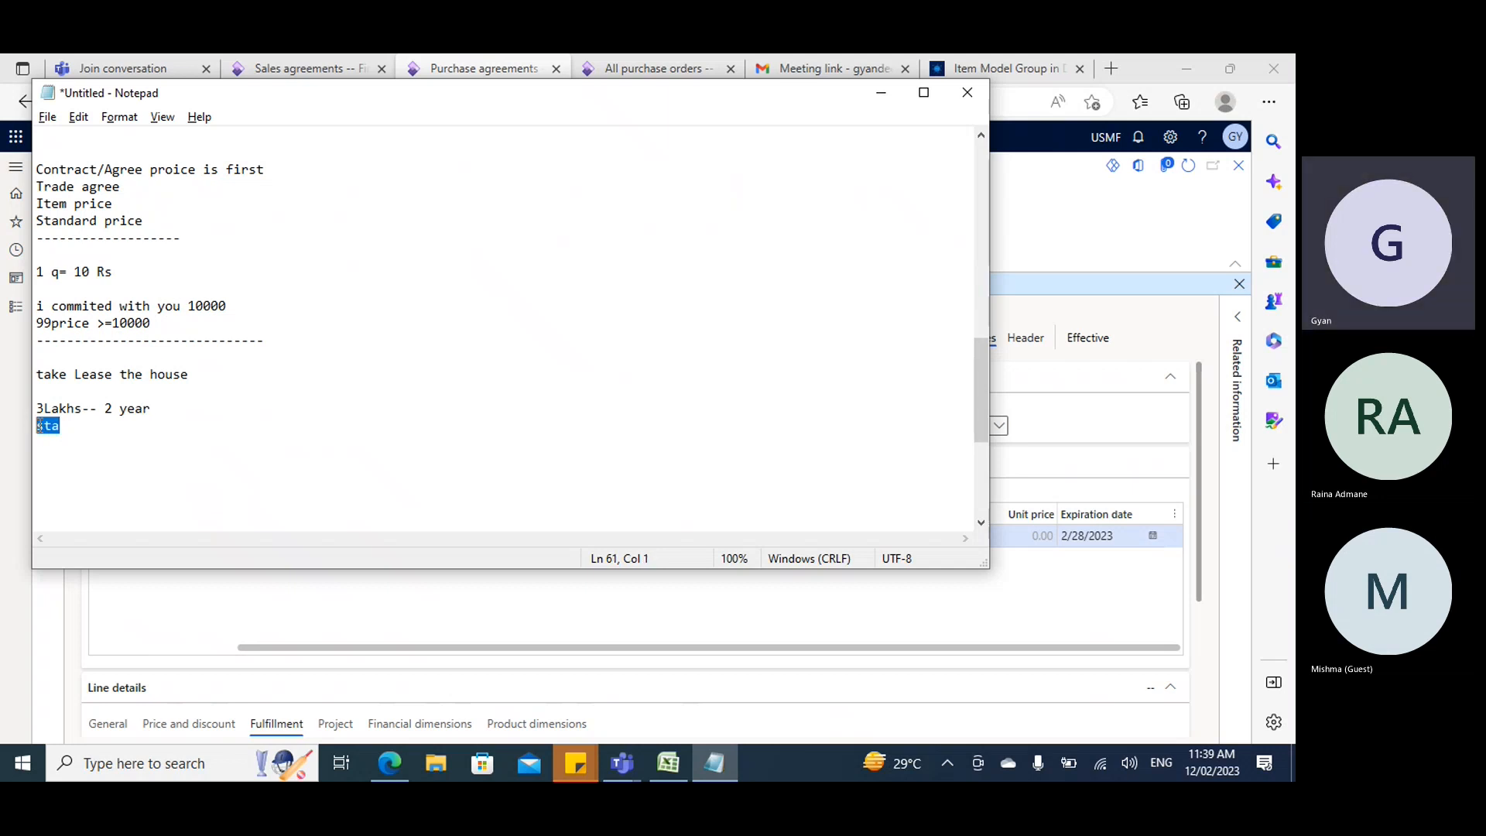
pyautogui.press('BackSpace')
# Change the lease amount to 5Lakhs and insert blank lines below the lease term.
pyautogui.click(43, 408)
pyautogui.press('BackSpace')
pyautogui.write('5')
pyautogui.click(154, 408)
pyautogui.press('Return')
pyautogui.press('Return')
pyautogui.press('Return')
pyautogui.write('10,20,30')
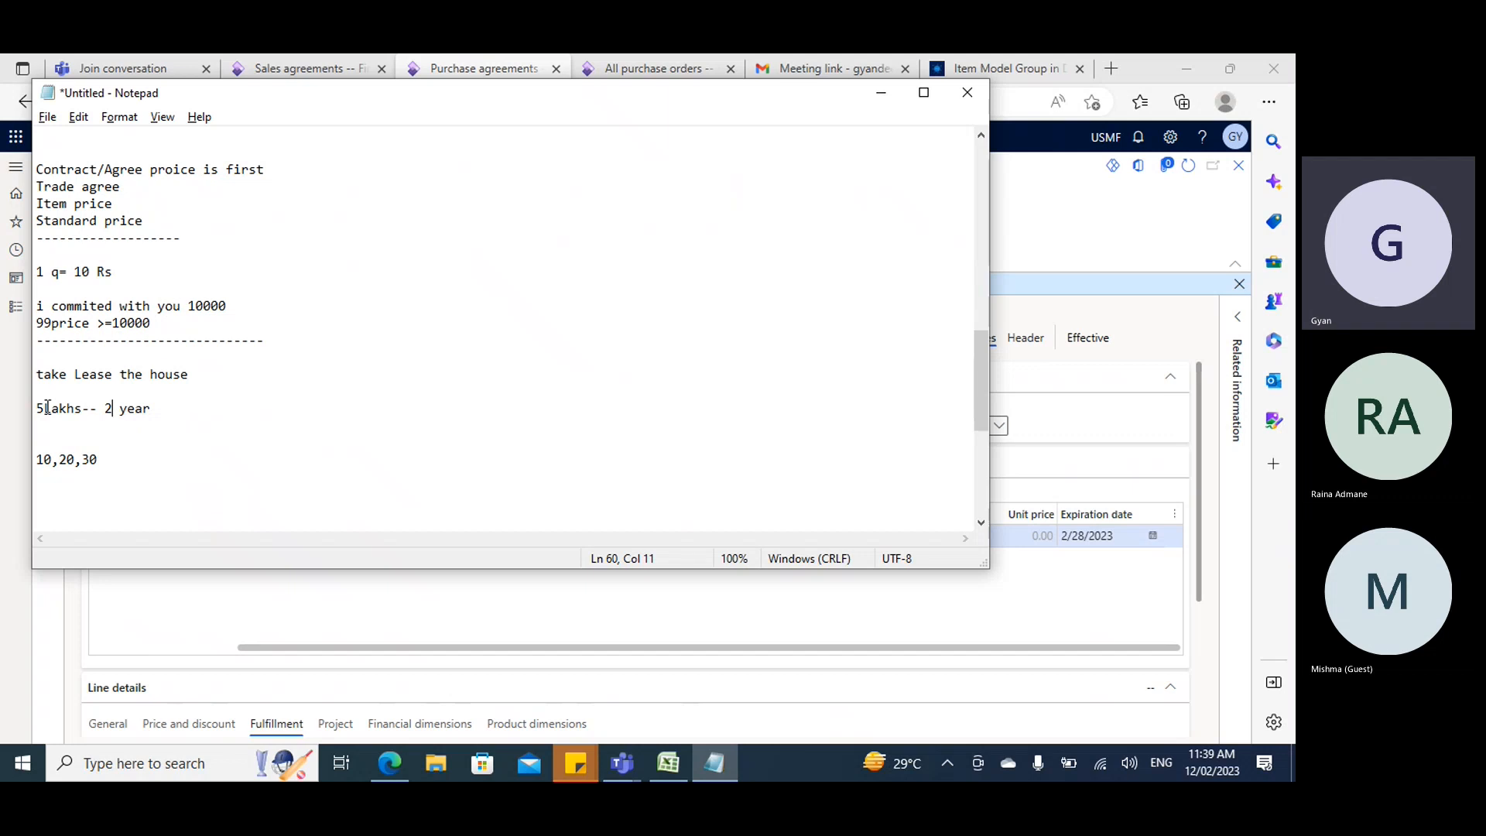
pyautogui.moveTo(38, 408); pyautogui.dragTo(164, 404)
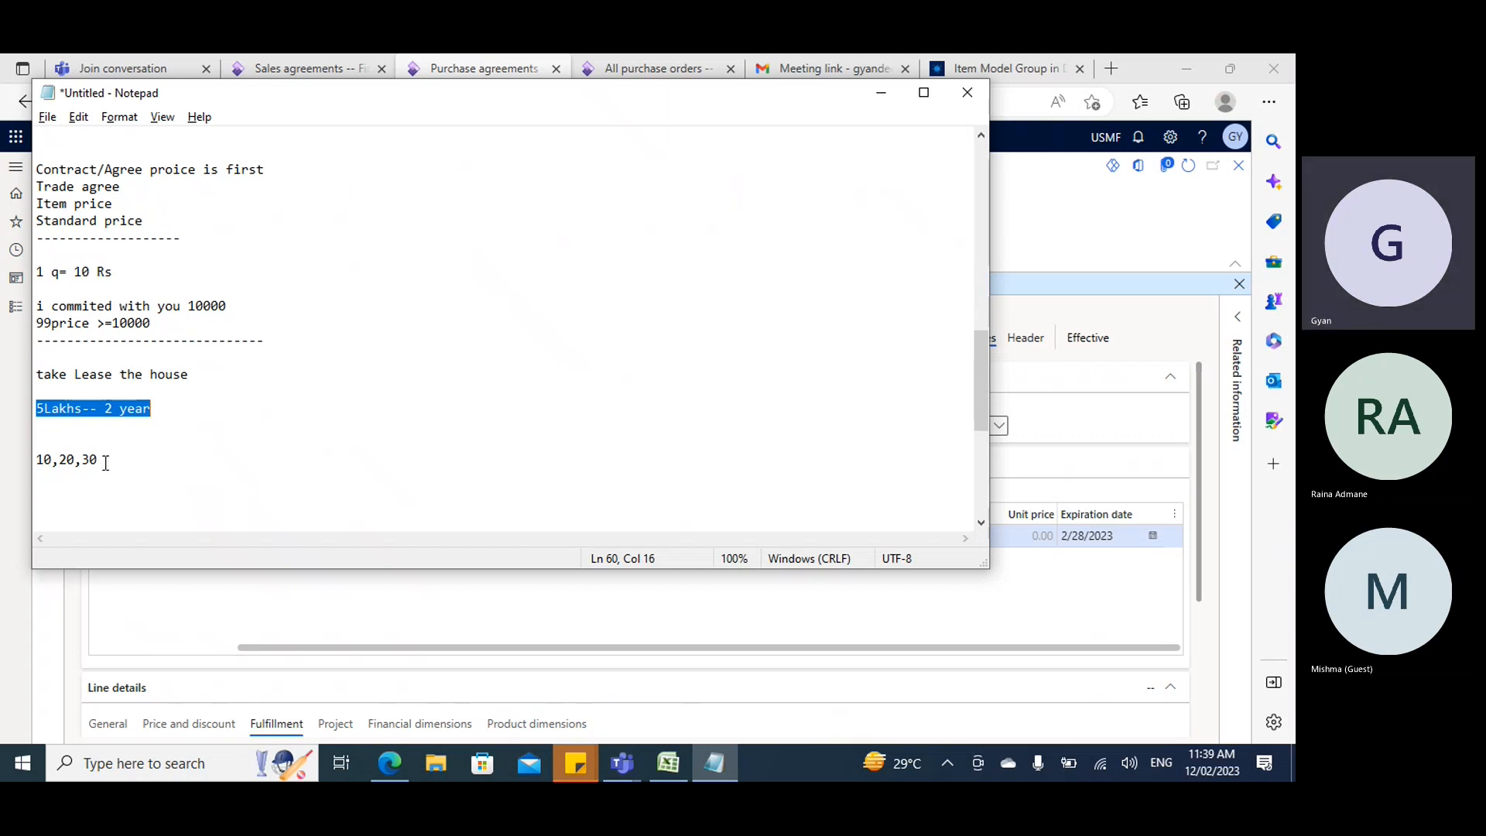
pyautogui.moveTo(103, 460); pyautogui.dragTo(35, 460)
pyautogui.press('BackSpace')
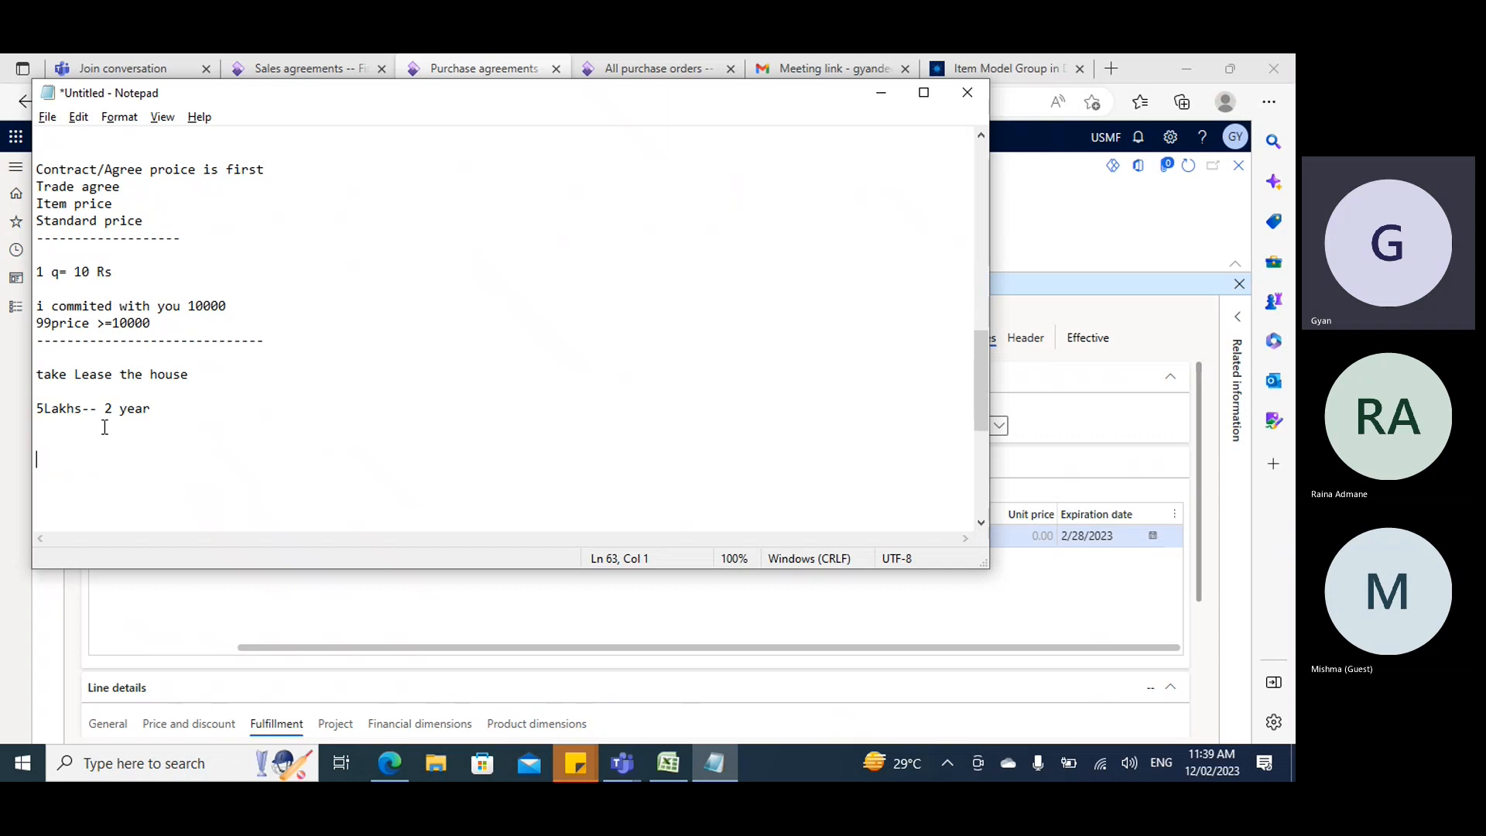
# Write a "Hostel" heading in the notes with the line "2 sharing, 3 sahring,4 saring" beneath it.
pyautogui.write('Hostel')
pyautogui.press('Return')
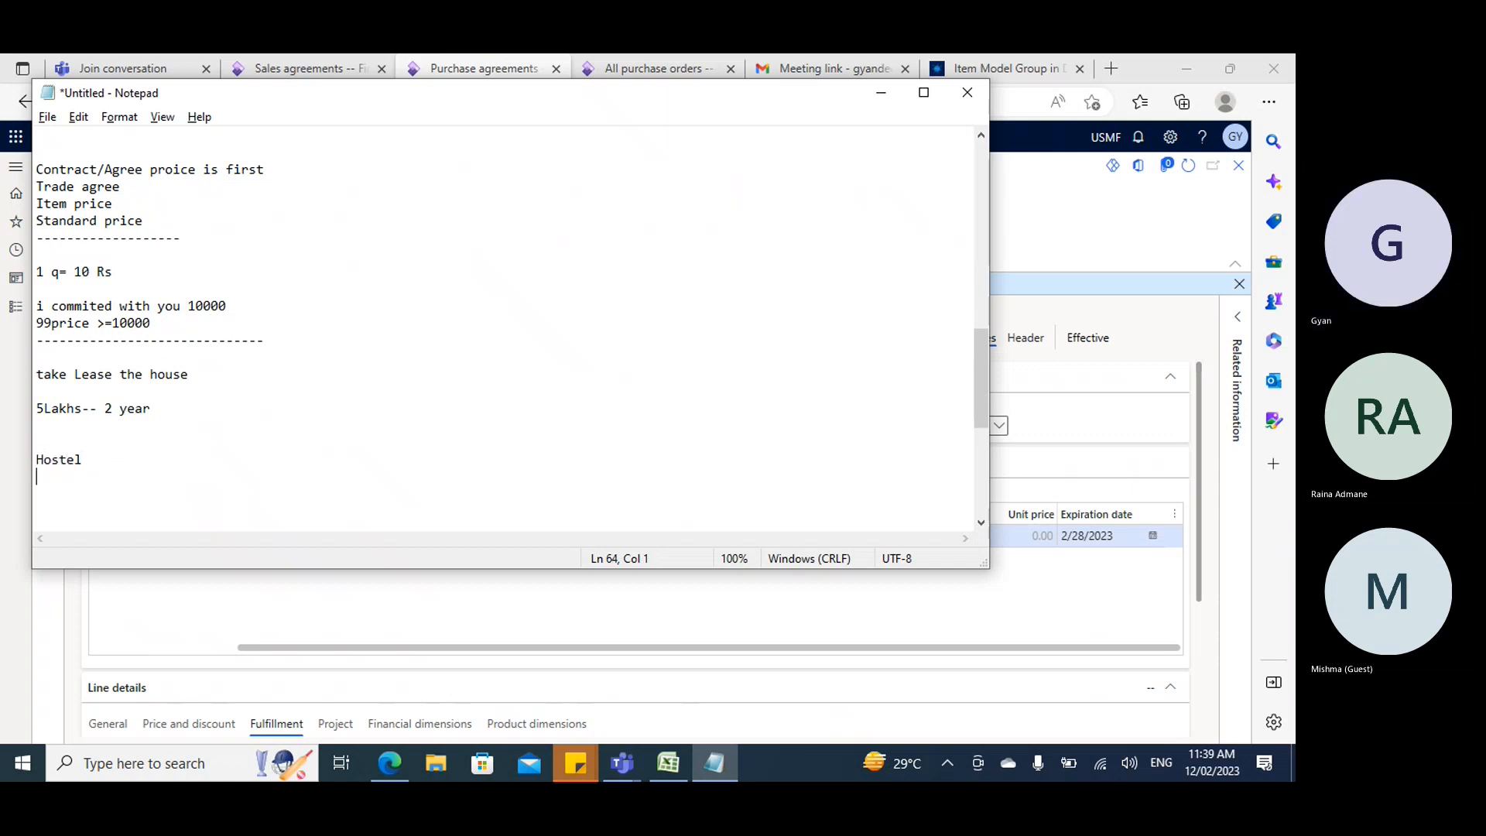
pyautogui.write('2 sharing, 3 sahring')
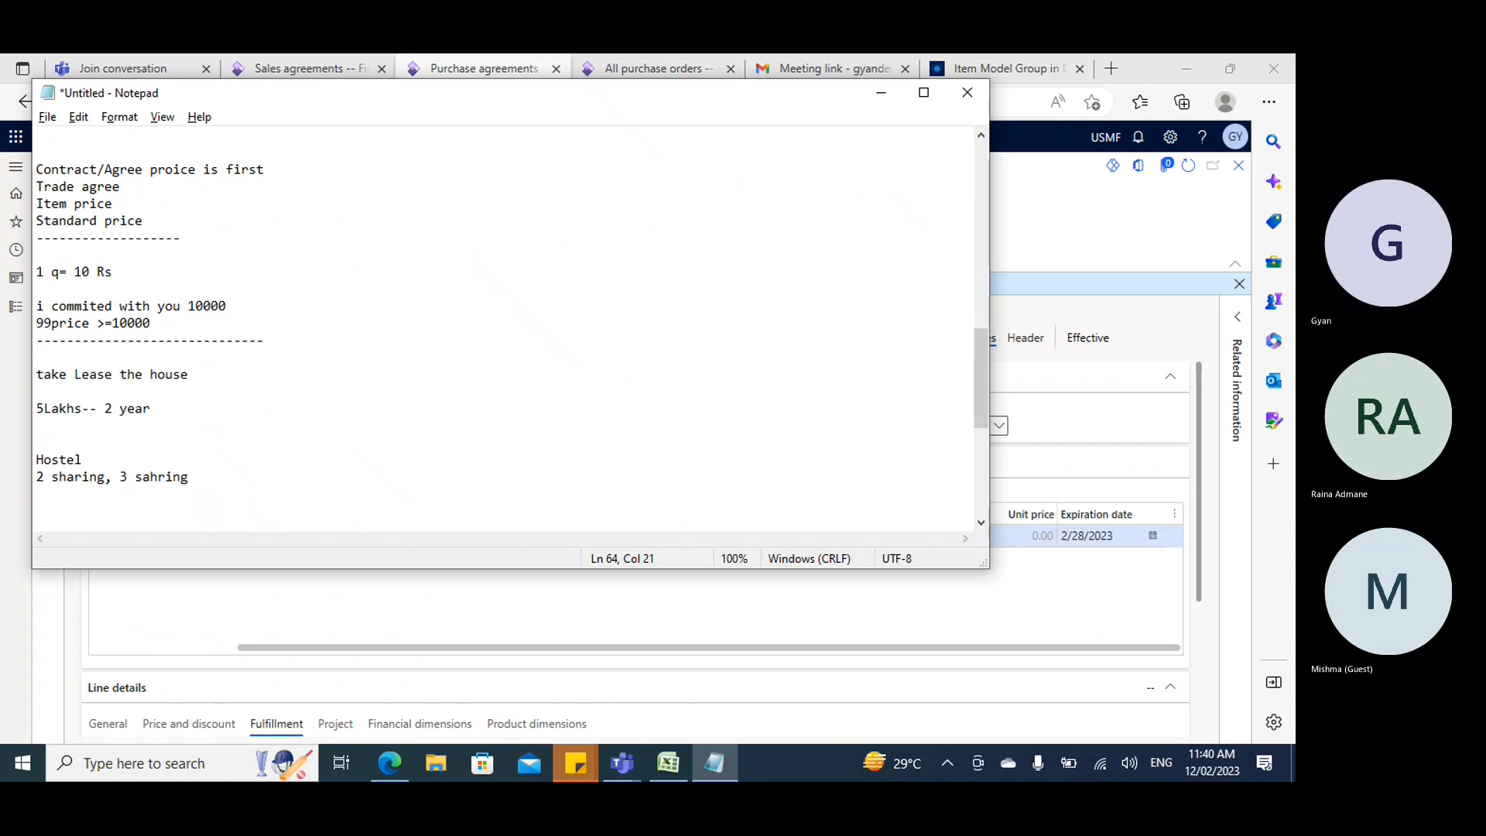
pyautogui.write(',4 saring')
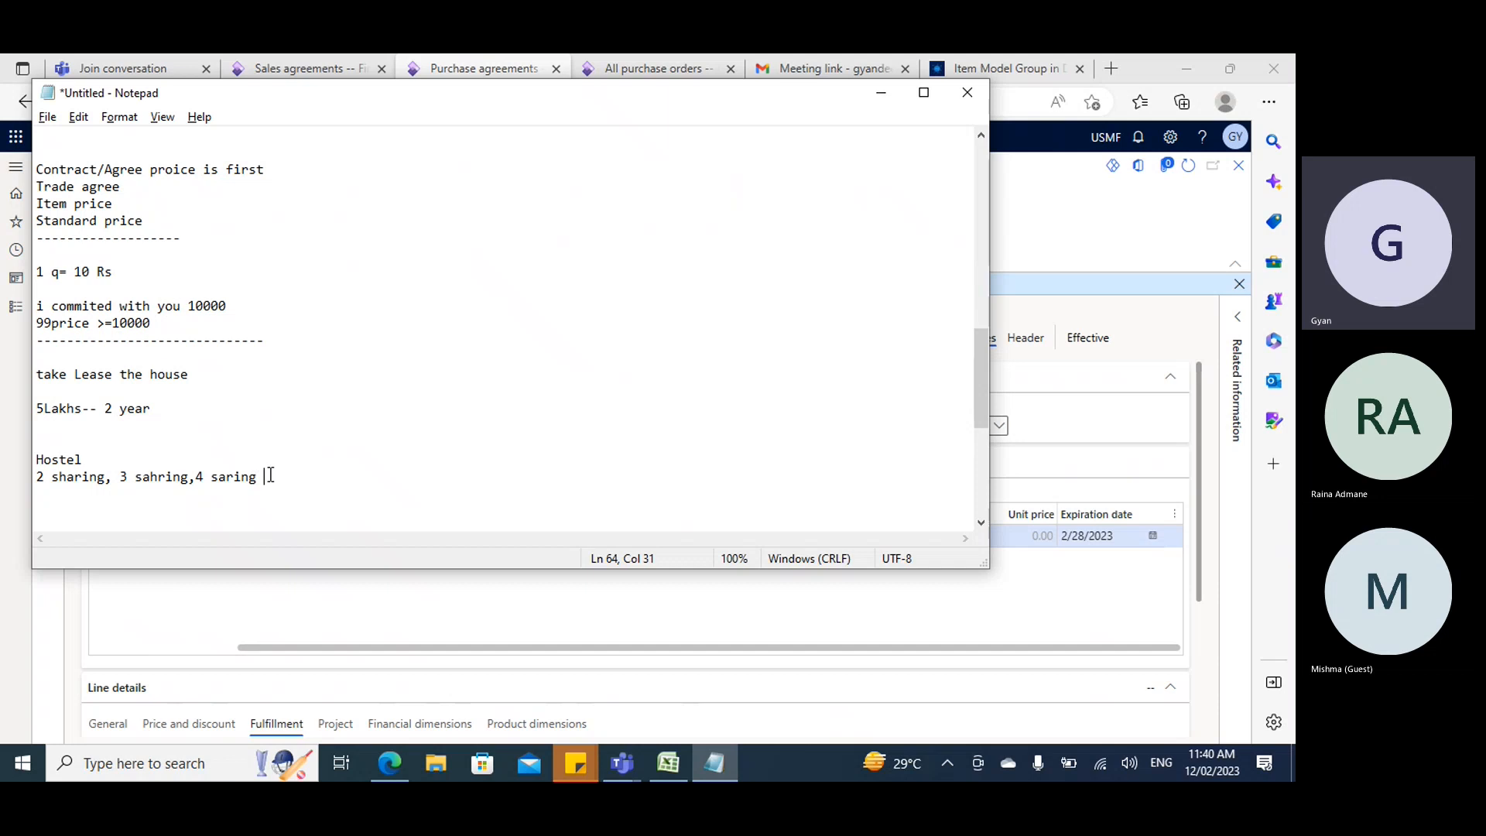
# Add prices to the hostel options: -10 after "2 sharing" in place of the comma, and =8k after "3 sahring".
pyautogui.moveTo(265, 477); pyautogui.dragTo(44, 478)
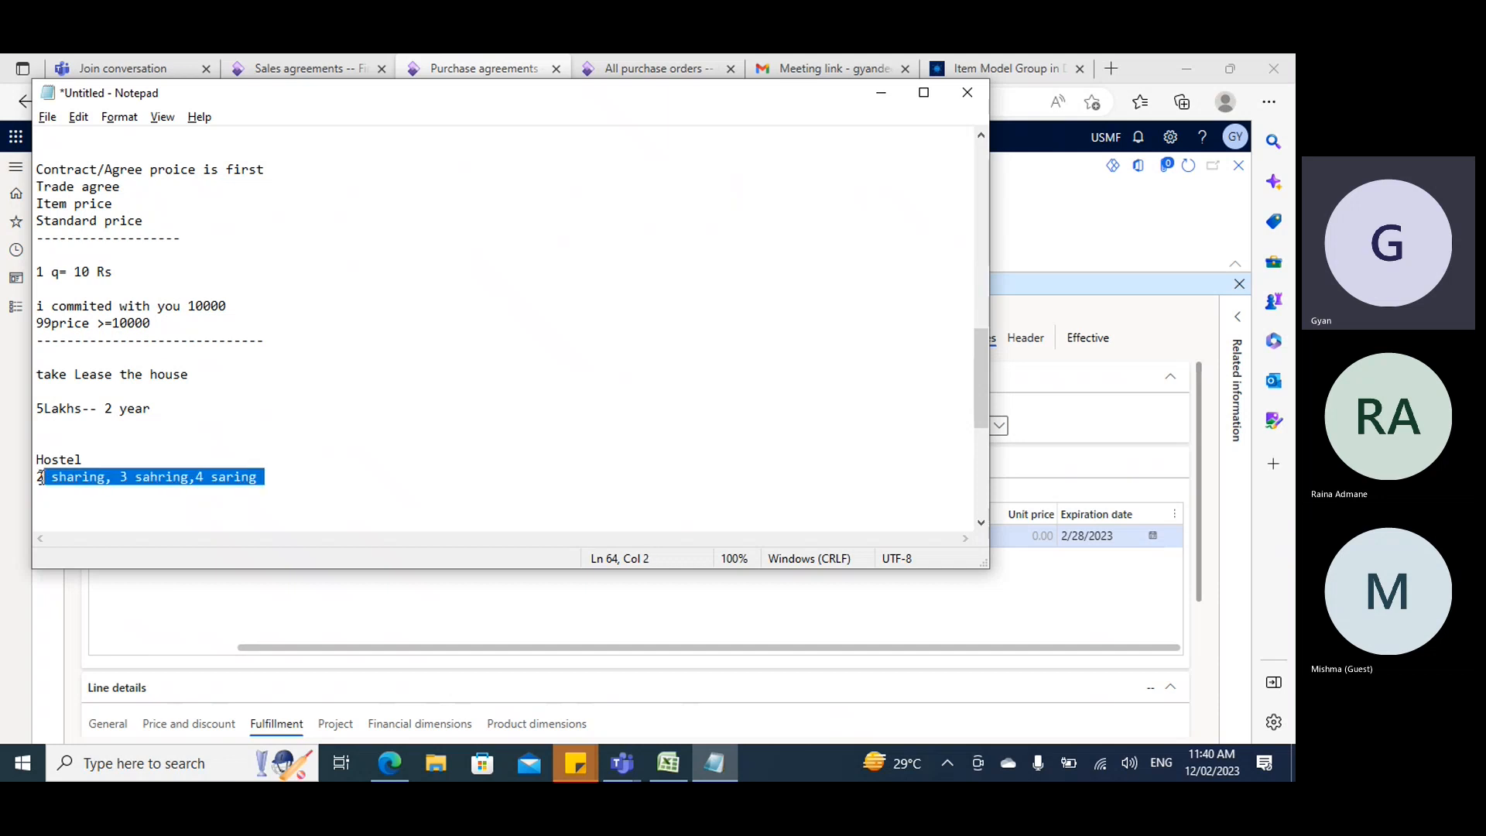
pyautogui.click(113, 477)
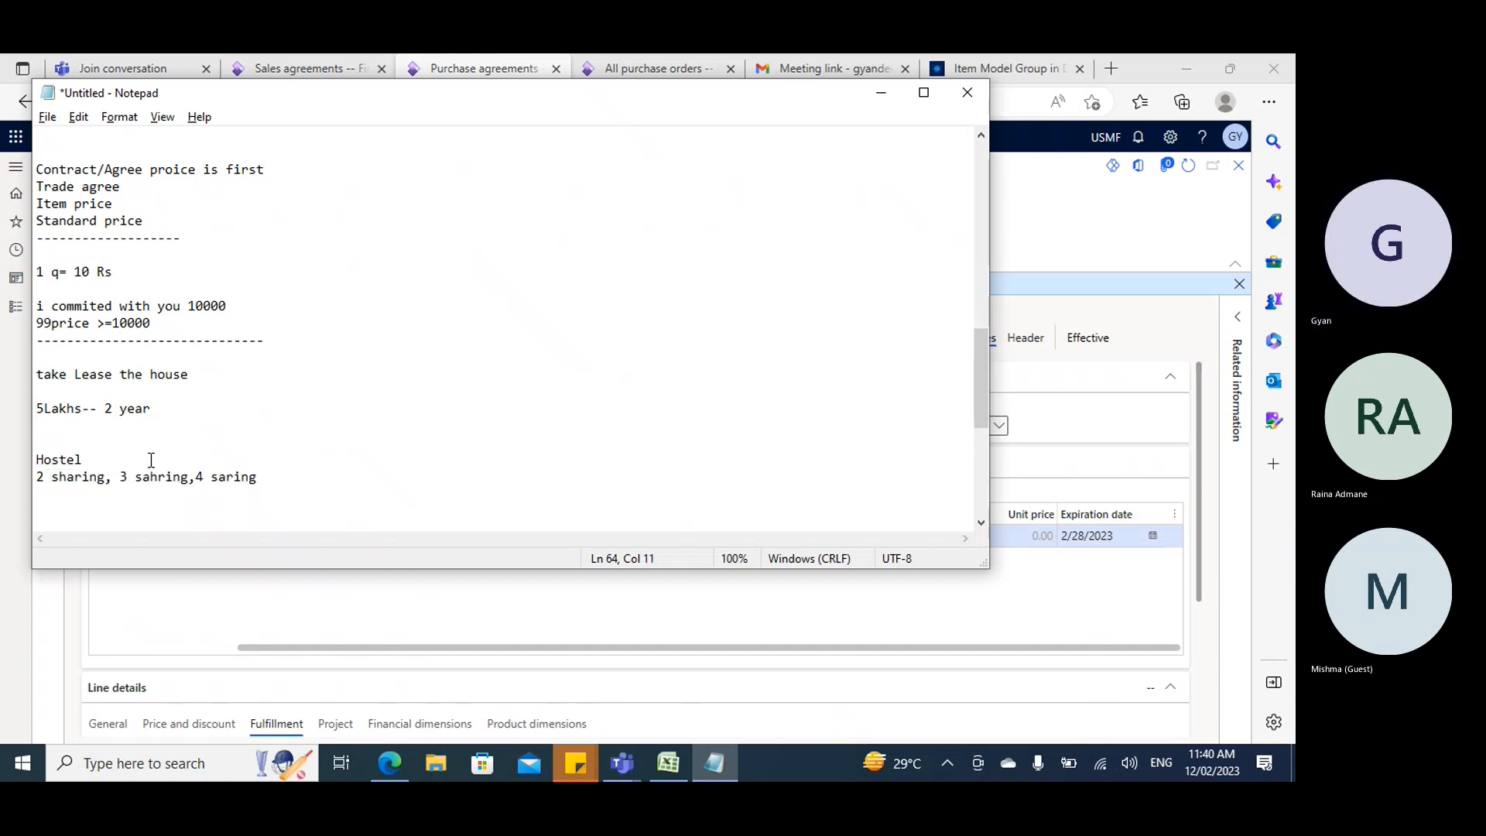
pyautogui.press('BackSpace')
pyautogui.write('-10')
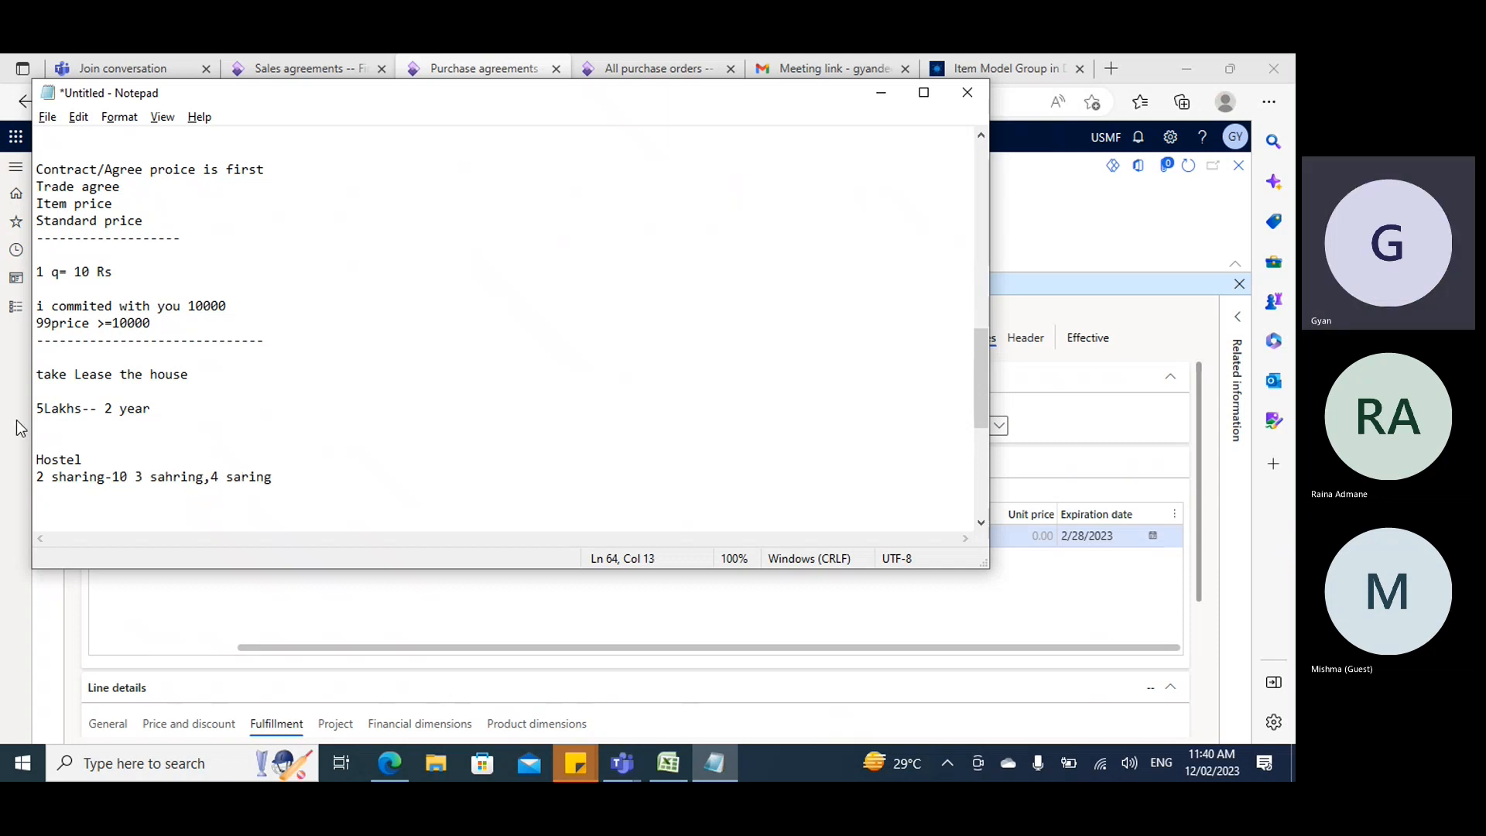
pyautogui.click(207, 476)
pyautogui.write('=')
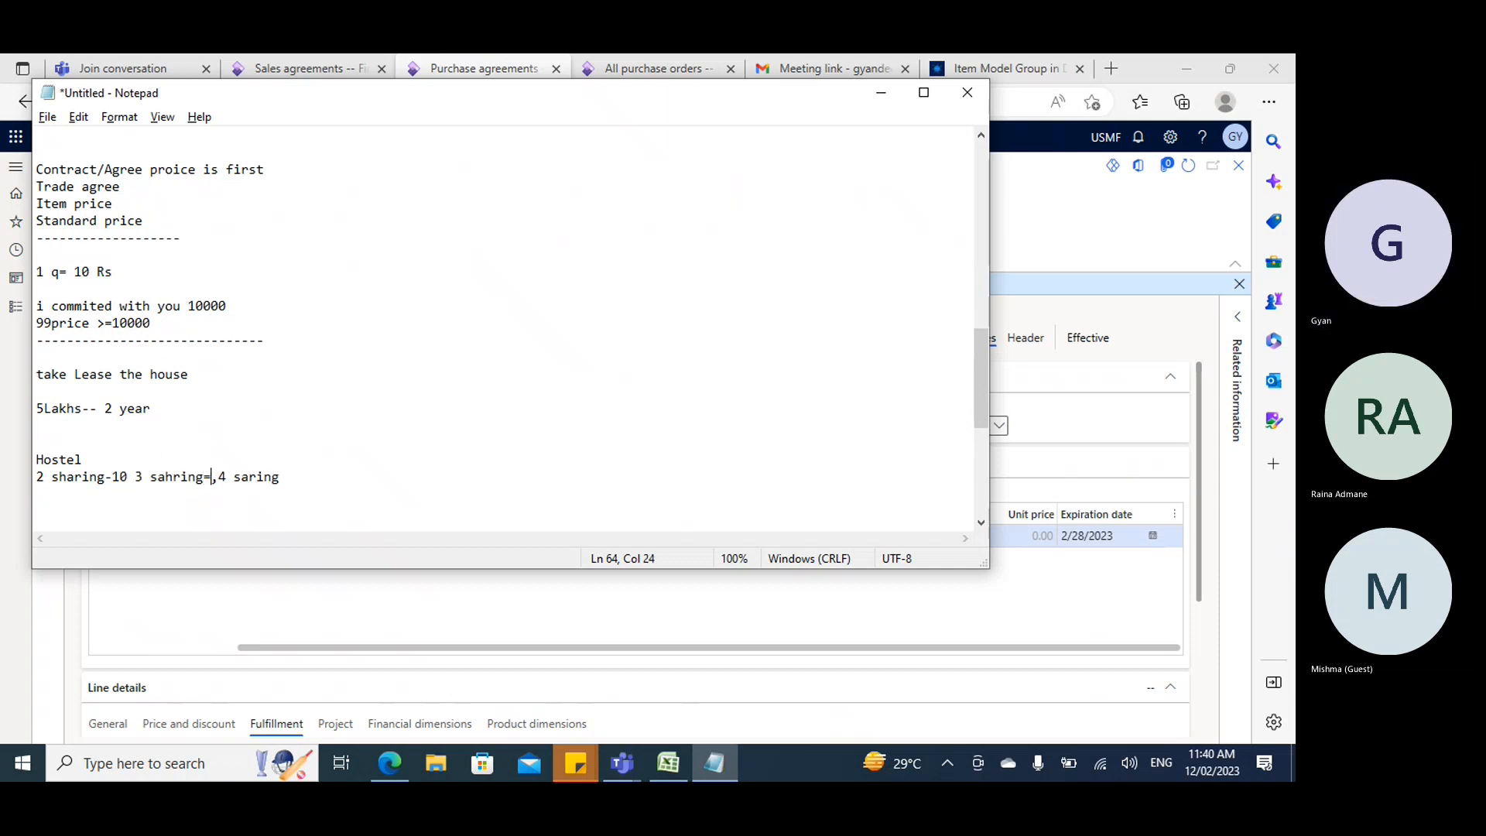
pyautogui.write('8')
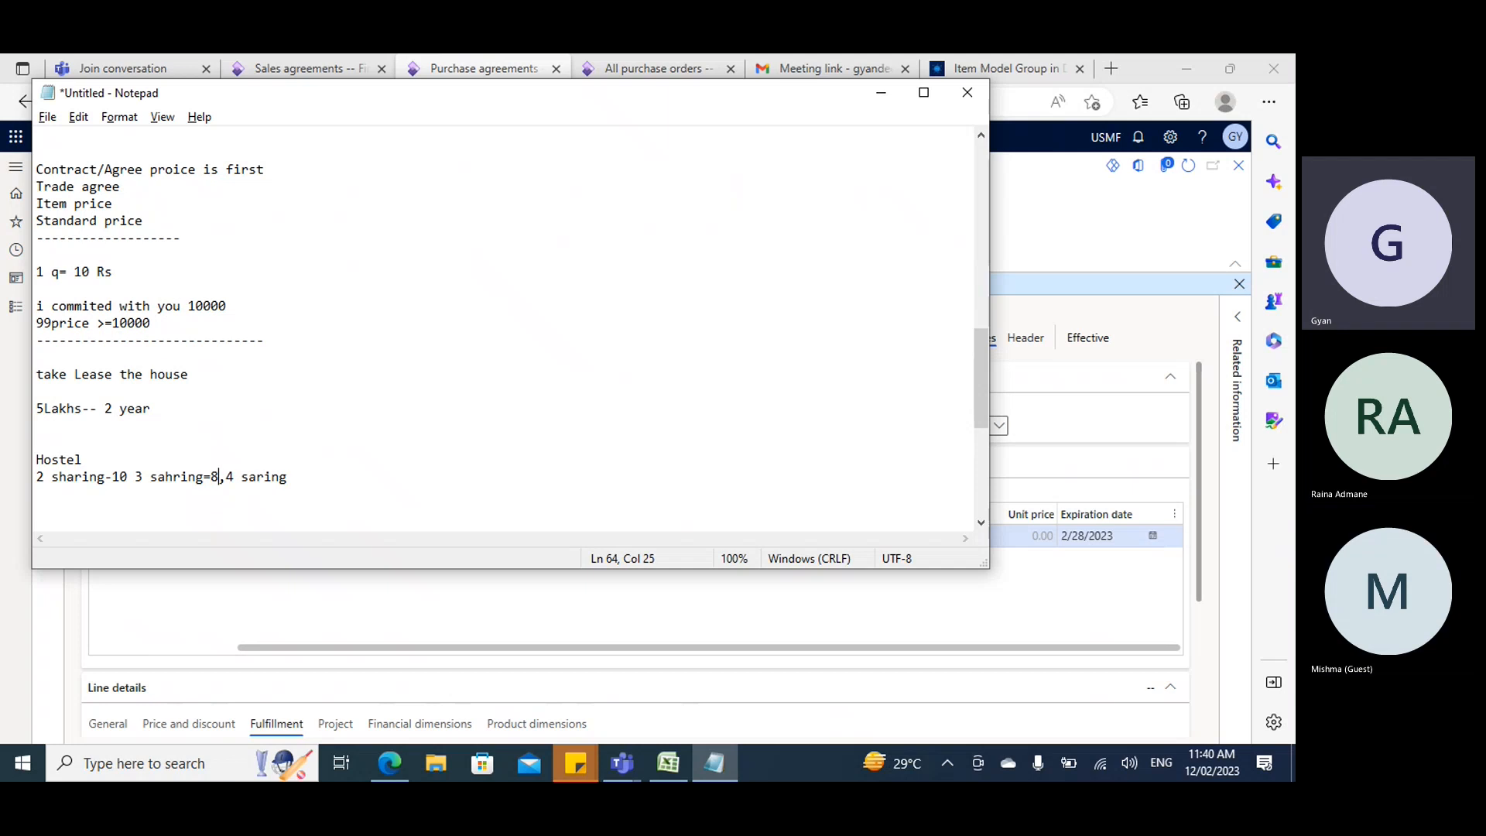
pyautogui.write('k')
# Highlight the two-year lease term in the notes for comparison with the hostel options, and return to the purchase agreement in the browser.
pyautogui.moveTo(175, 412); pyautogui.dragTo(51, 409)
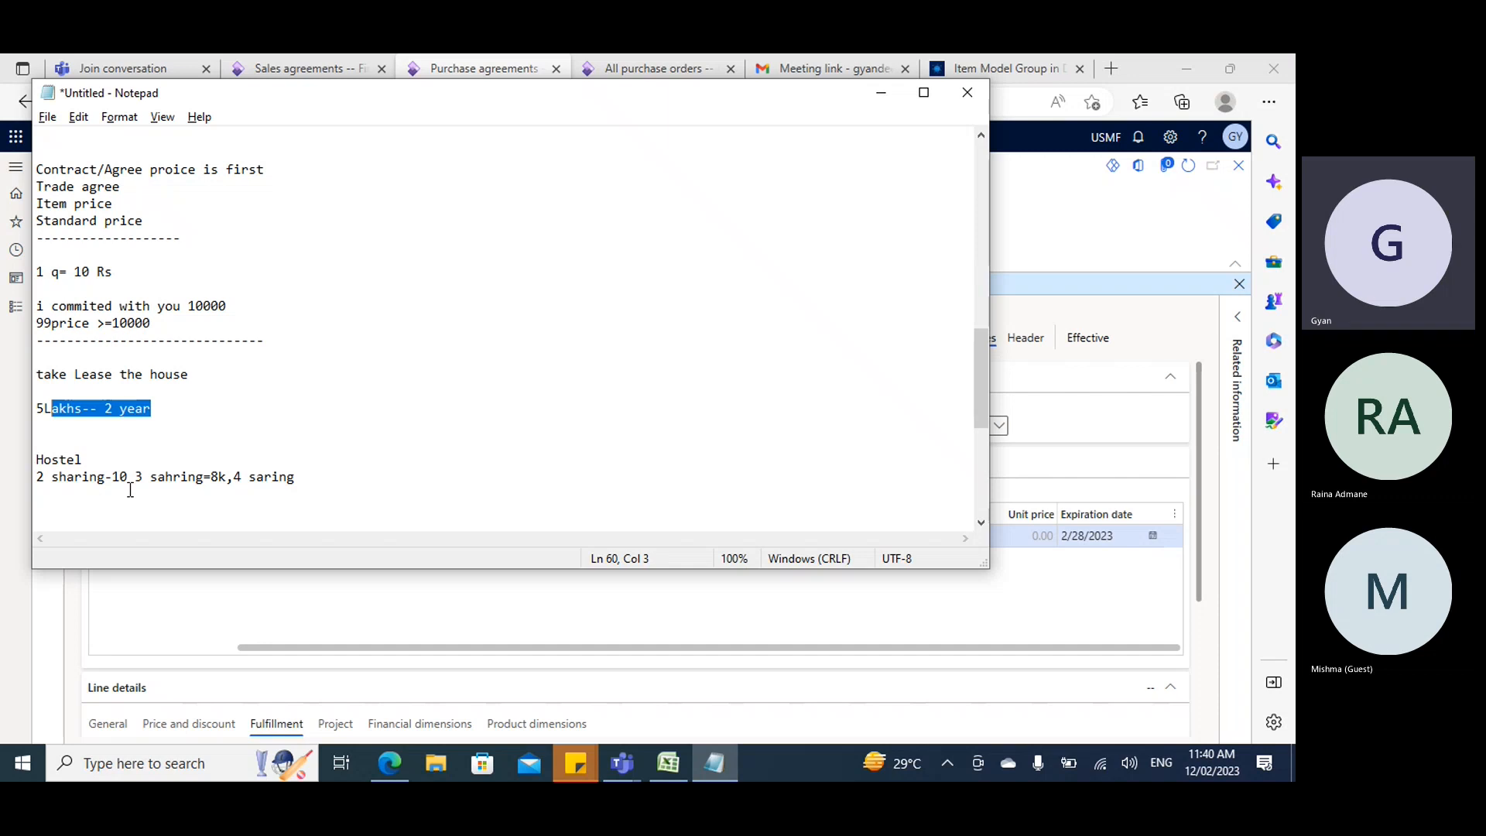
pyautogui.click(103, 457)
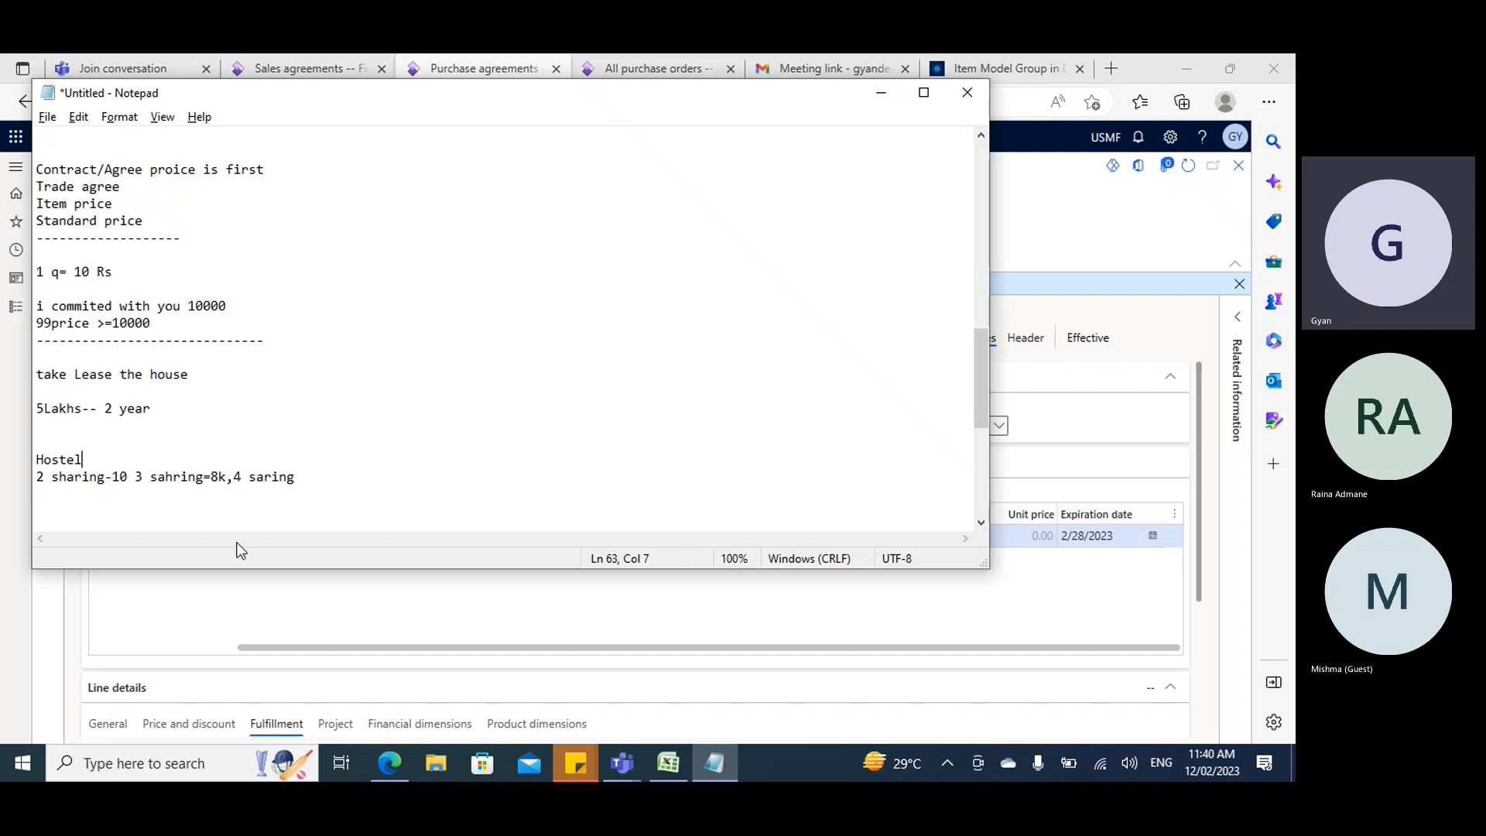
pyautogui.click(190, 367)
pyautogui.click(882, 94)
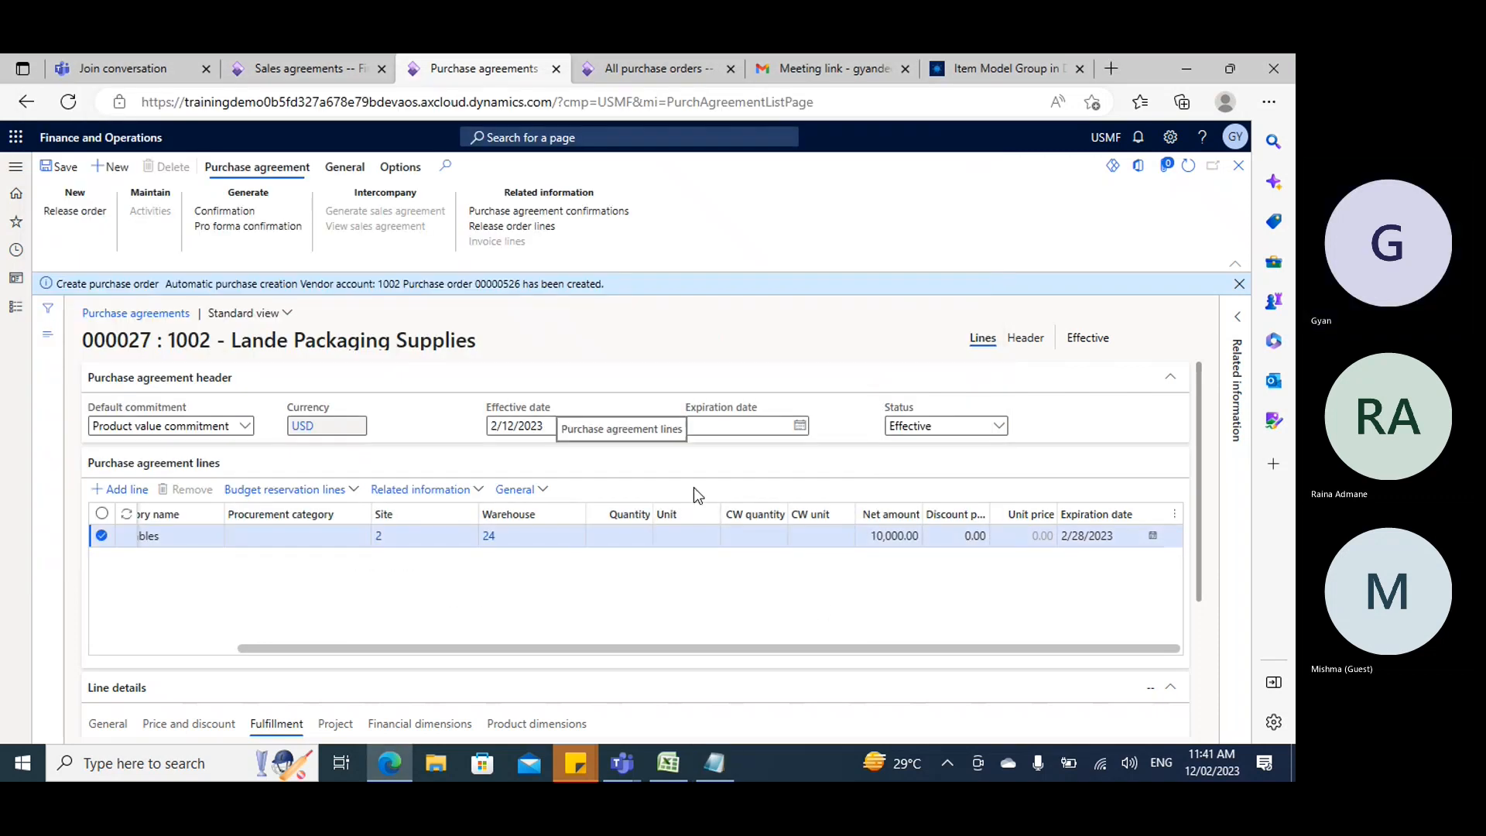
# Close the purchase agreement page and switch to the Sales agreements page.
pyautogui.scroll(-3, 551, 508)
pyautogui.scroll(1, 554, 521)
pyautogui.scroll(1, 554, 520)
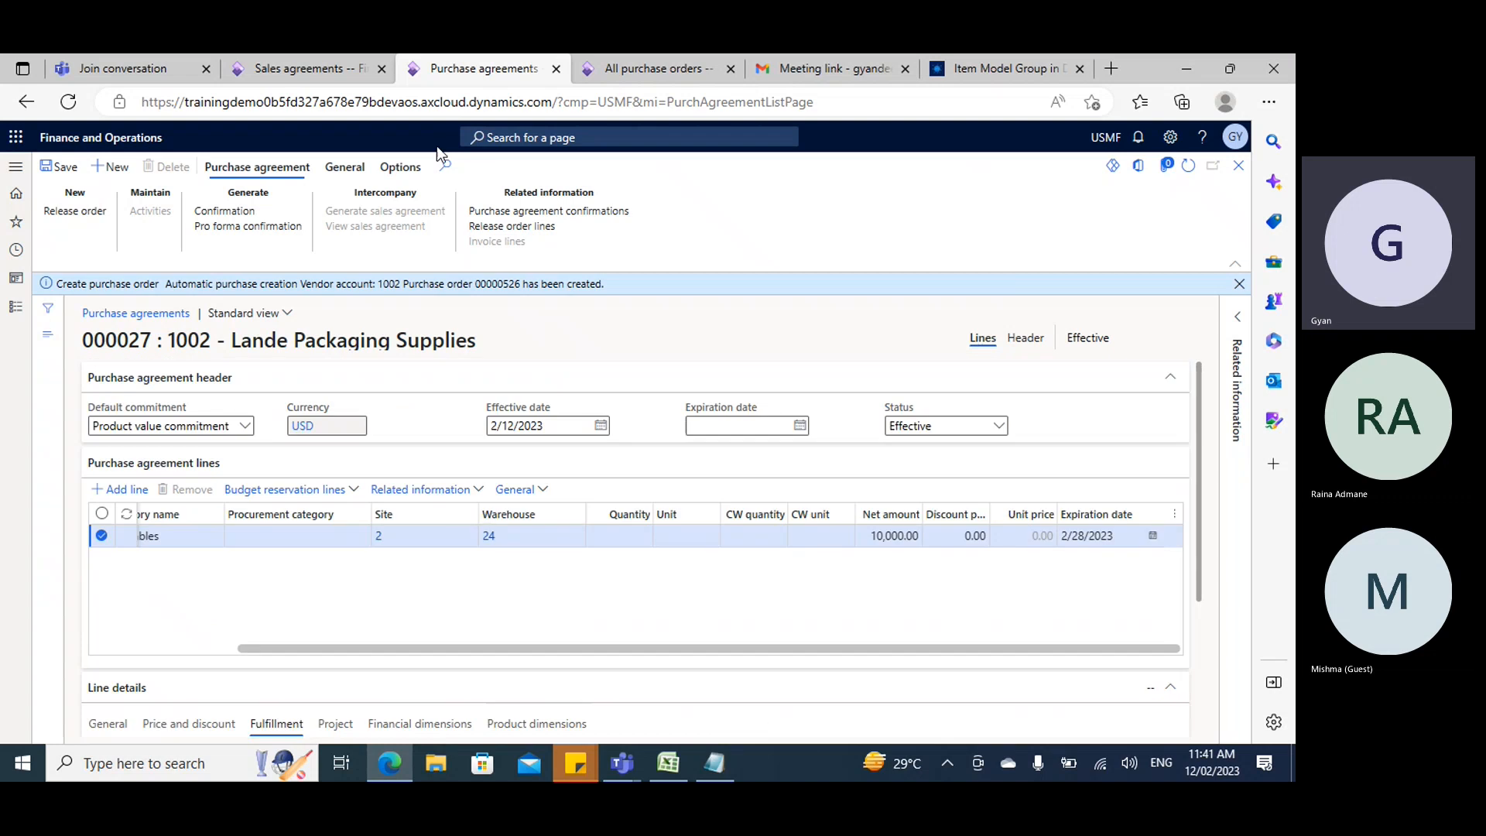
pyautogui.click(558, 69)
pyautogui.click(357, 69)
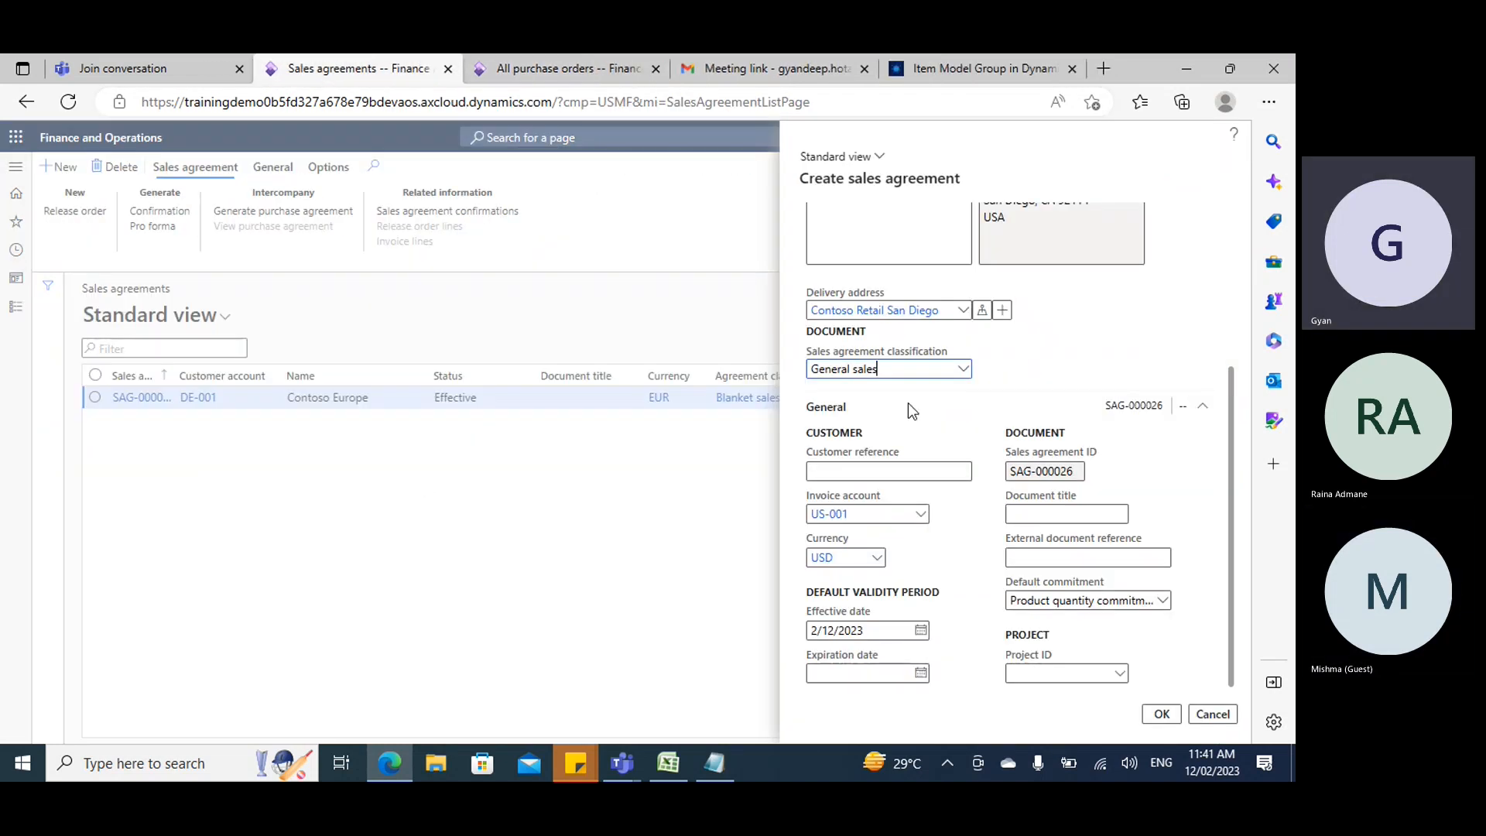
# Check the new sales agreement's details and create it for Contoso Retail San Diego with Product quantity commitment as the default commitment.
pyautogui.scroll(3, 962, 421)
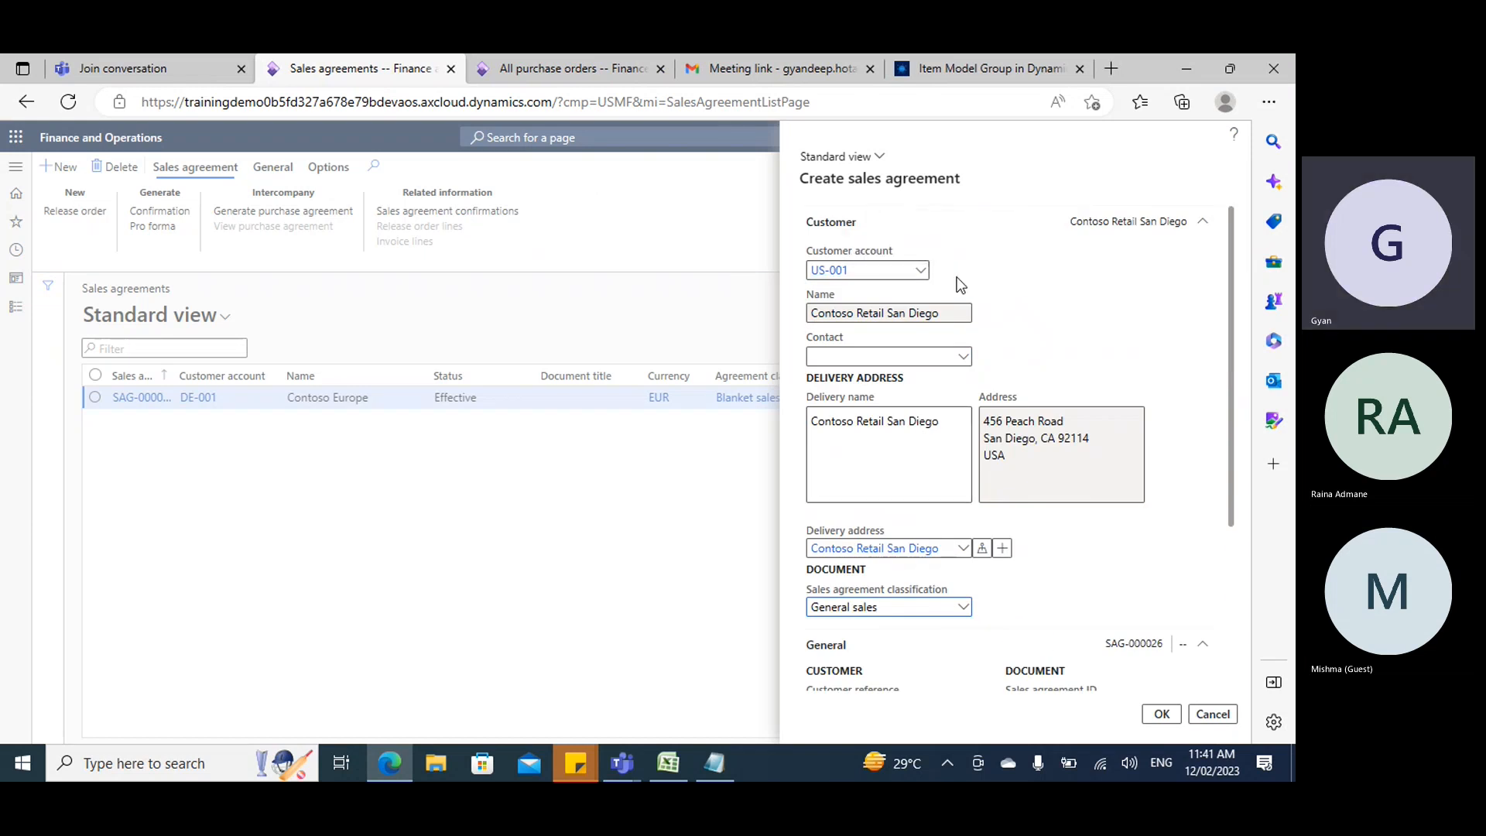
pyautogui.scroll(-3, 807, 451)
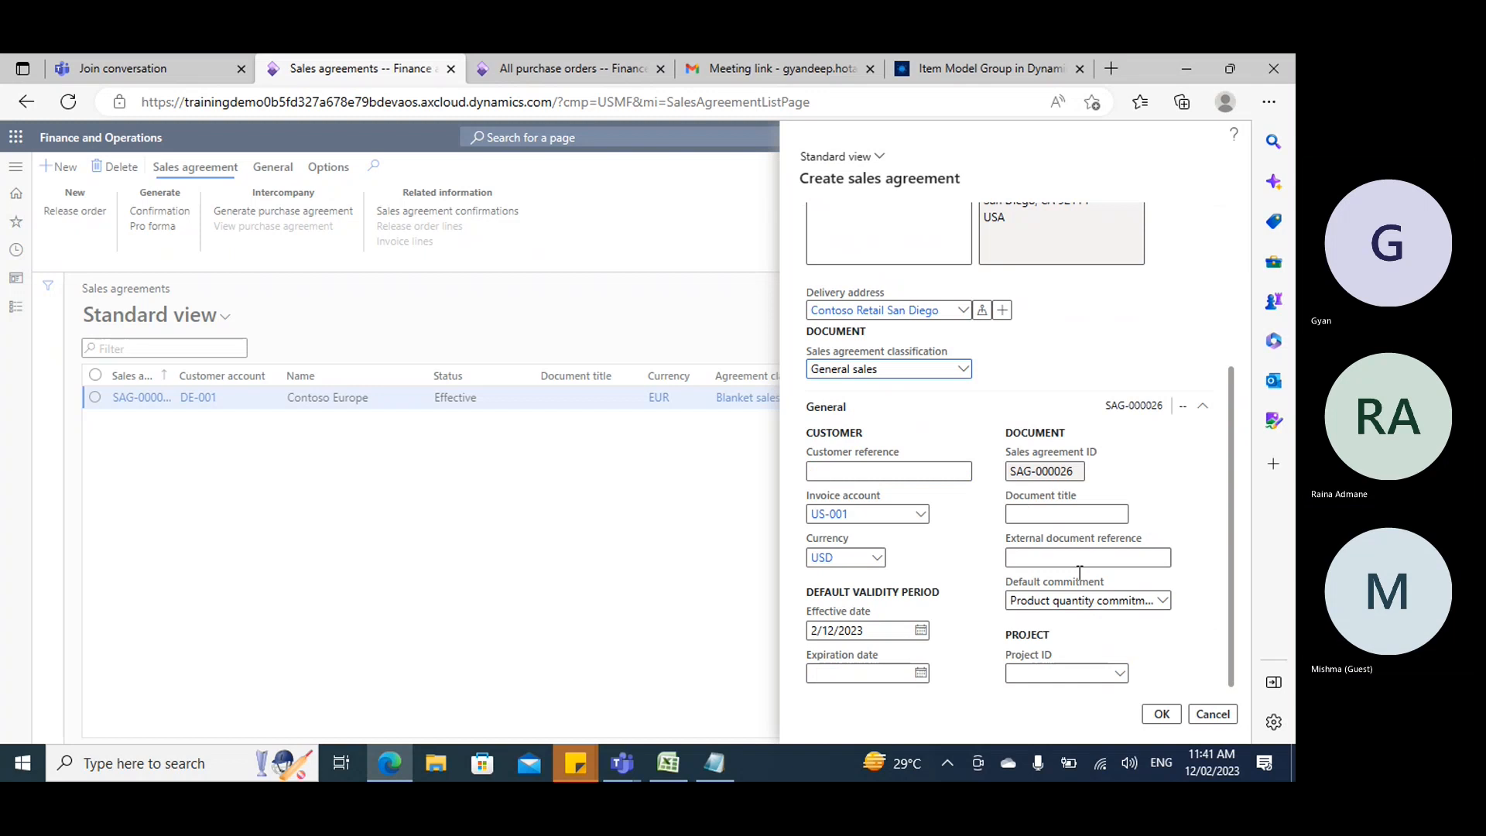
pyautogui.click(1158, 601)
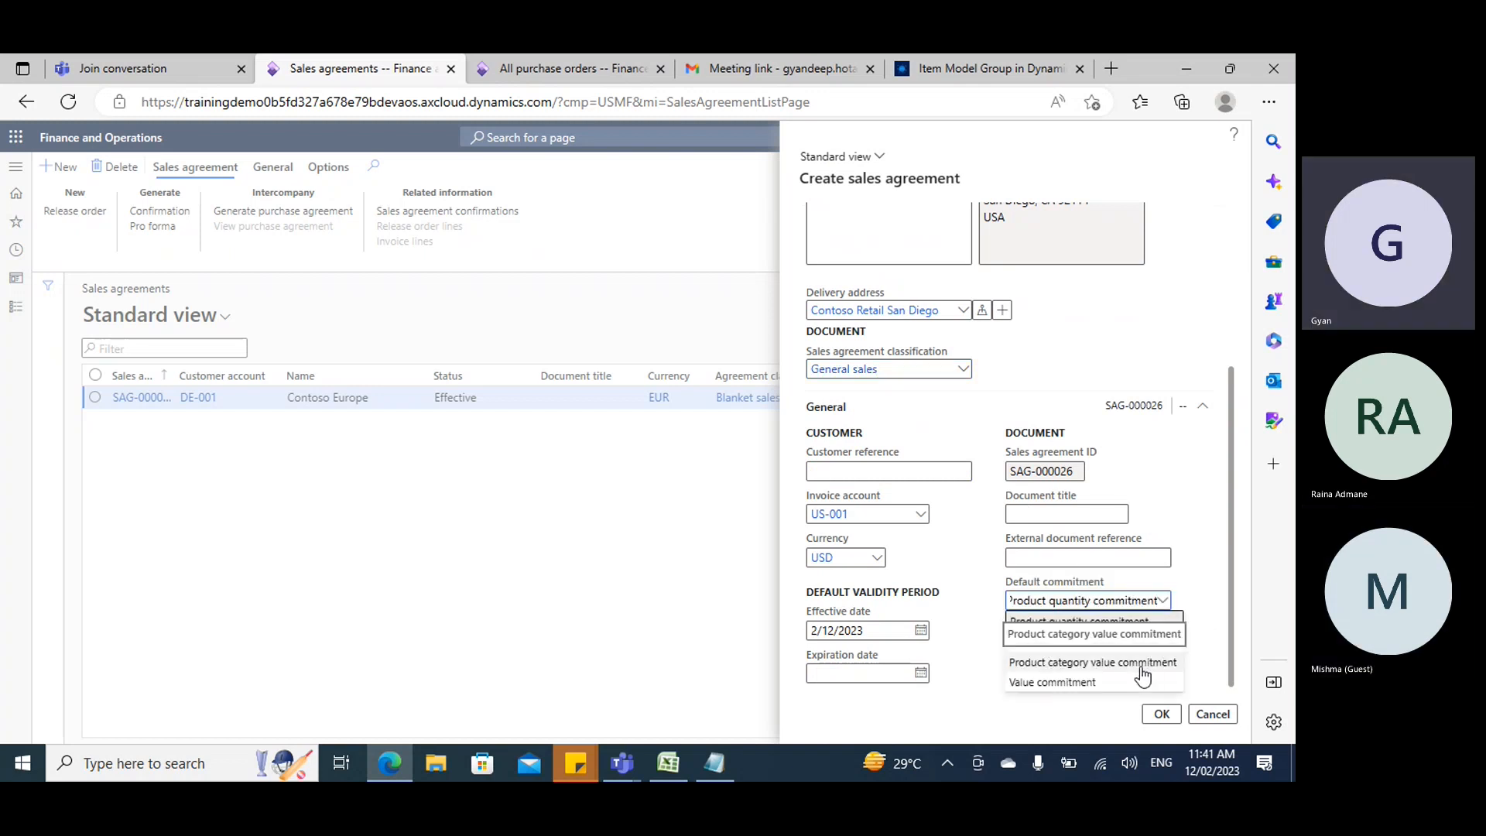
pyautogui.click(1169, 719)
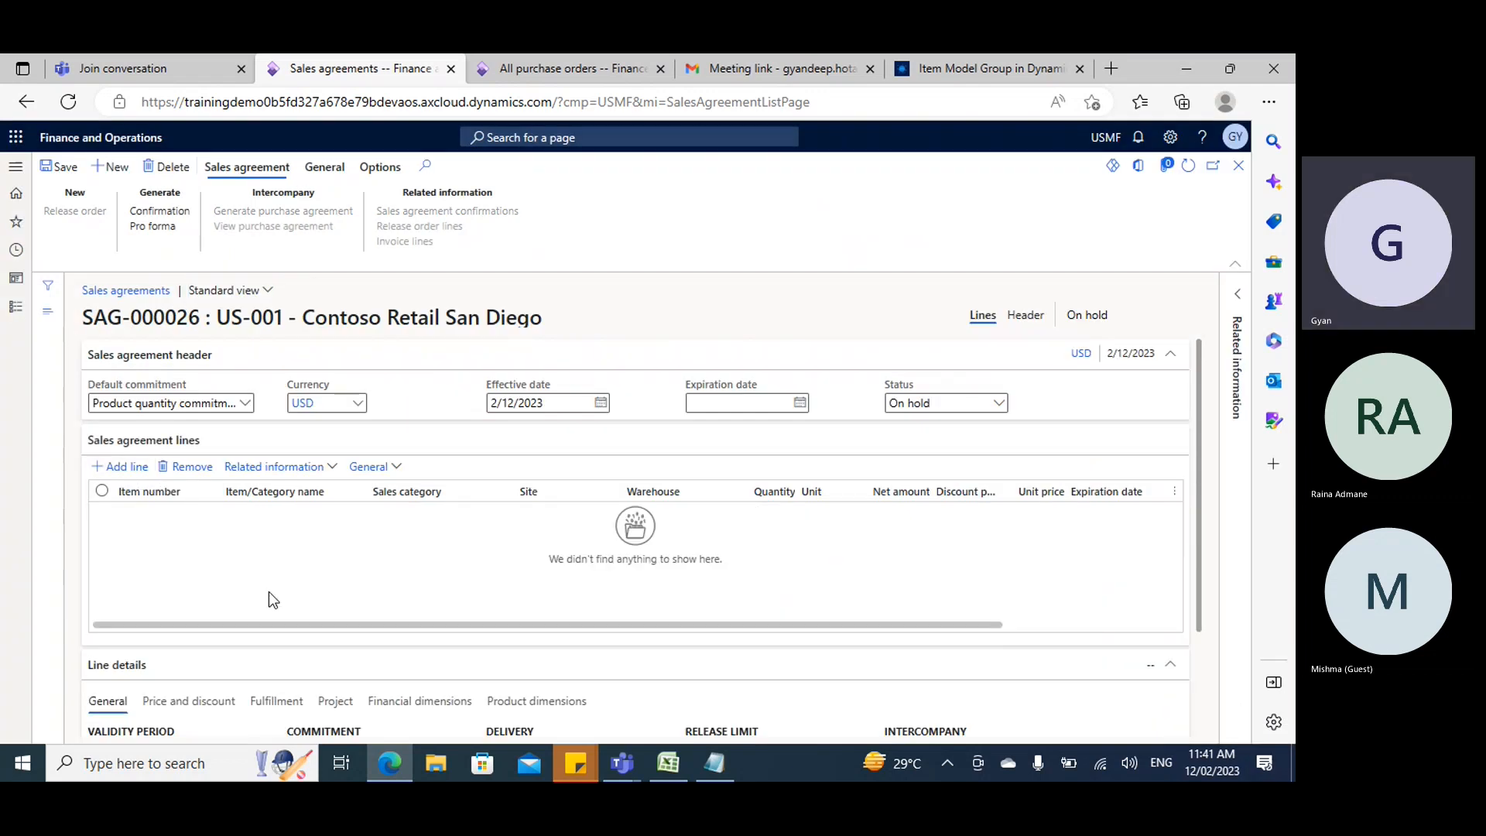
# Add a sales agreement line for item A0001 with a quantity of 10.
pyautogui.click(192, 554)
pyautogui.write('a0')
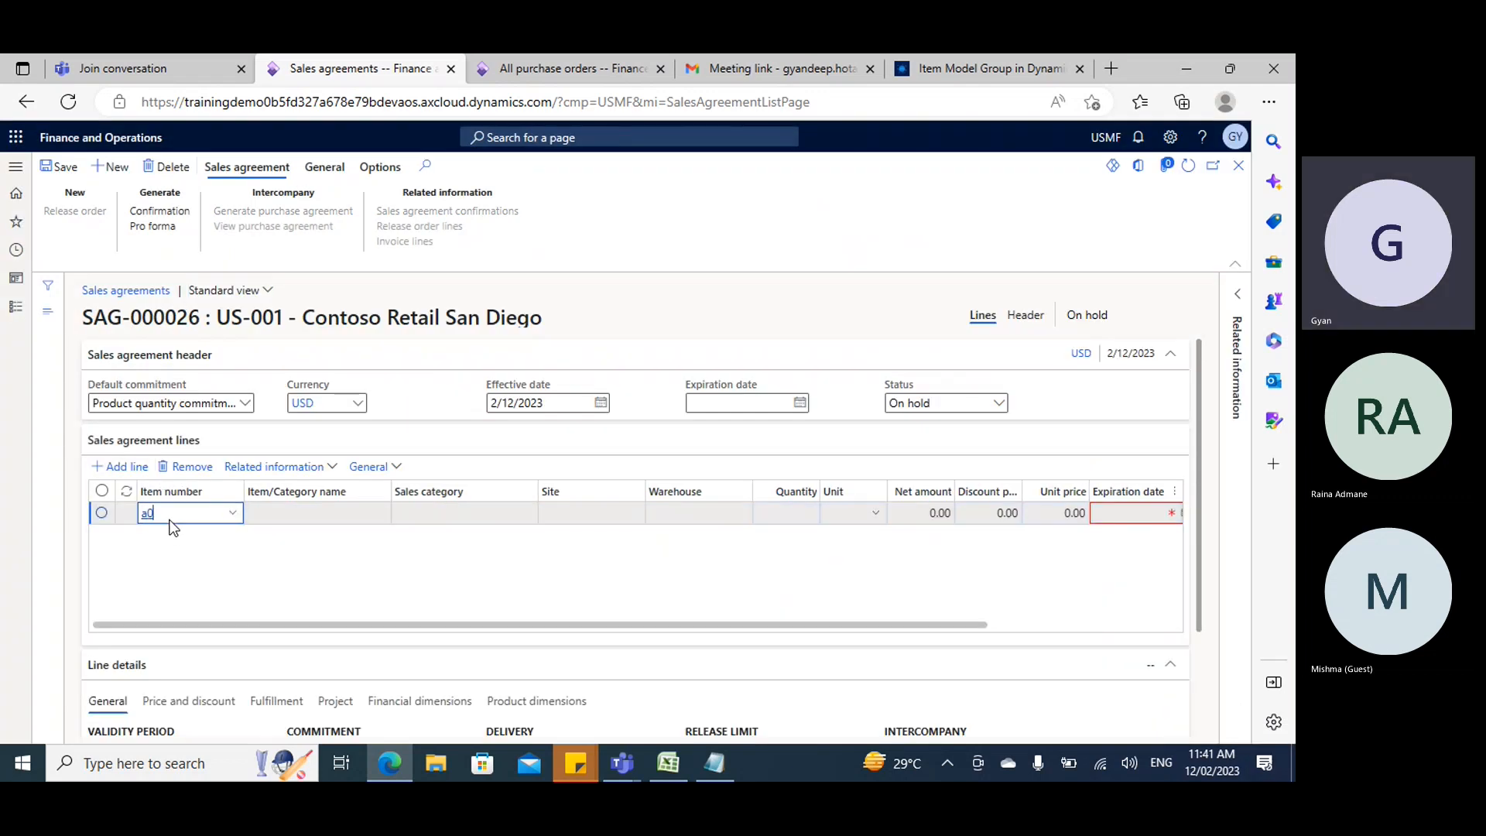
pyautogui.write('001')
pyautogui.press('Tab')
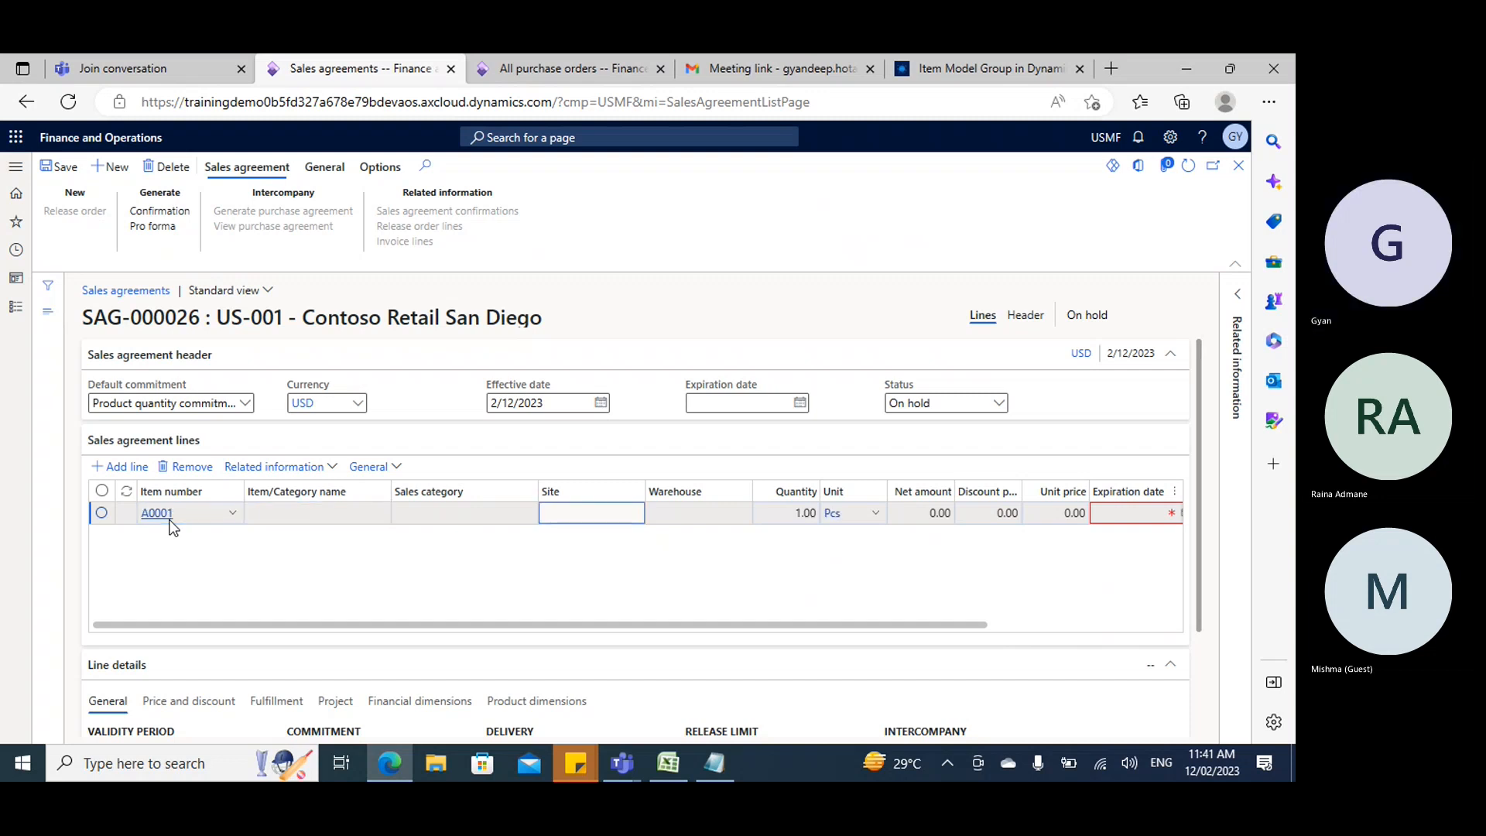
pyautogui.press('Tab')
pyautogui.press('Tab')
pyautogui.write('10')
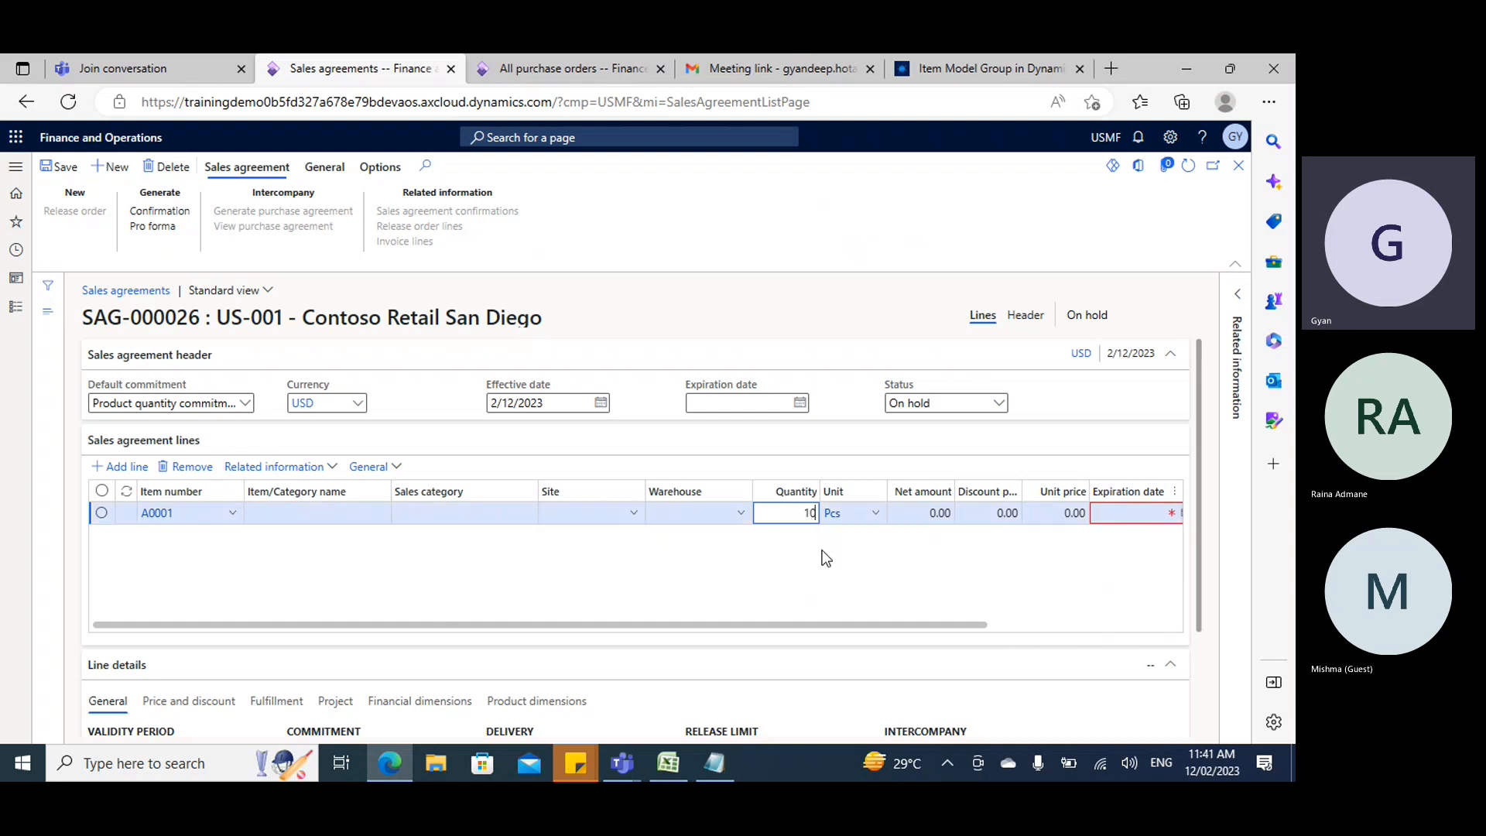
# Set the A0001 line's unit price to 100 and its expiration date to 2/28/2023.
pyautogui.press('Tab')
pyautogui.press('Tab')
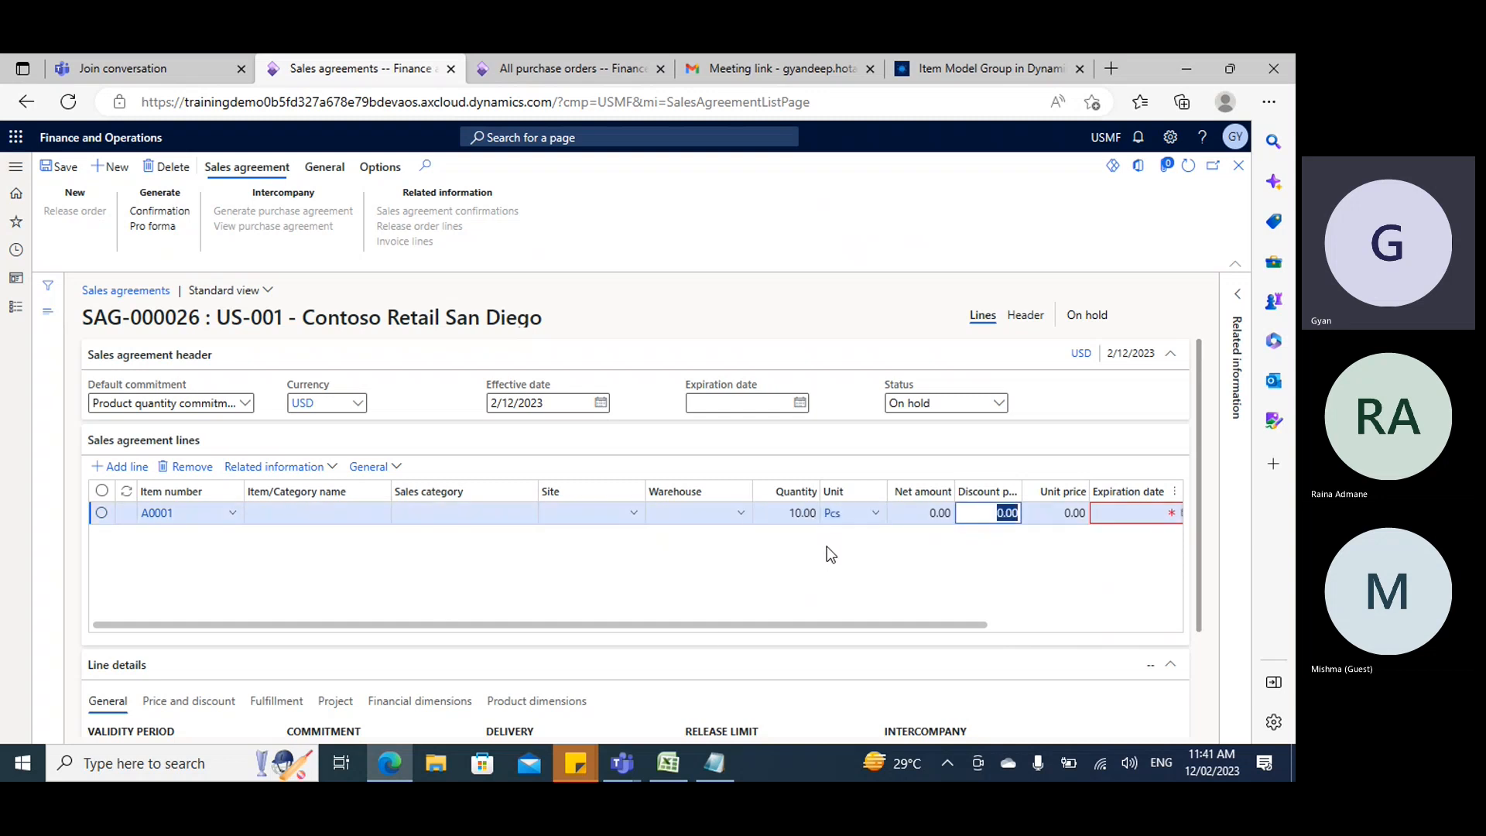
pyautogui.press('Tab')
pyautogui.write('100')
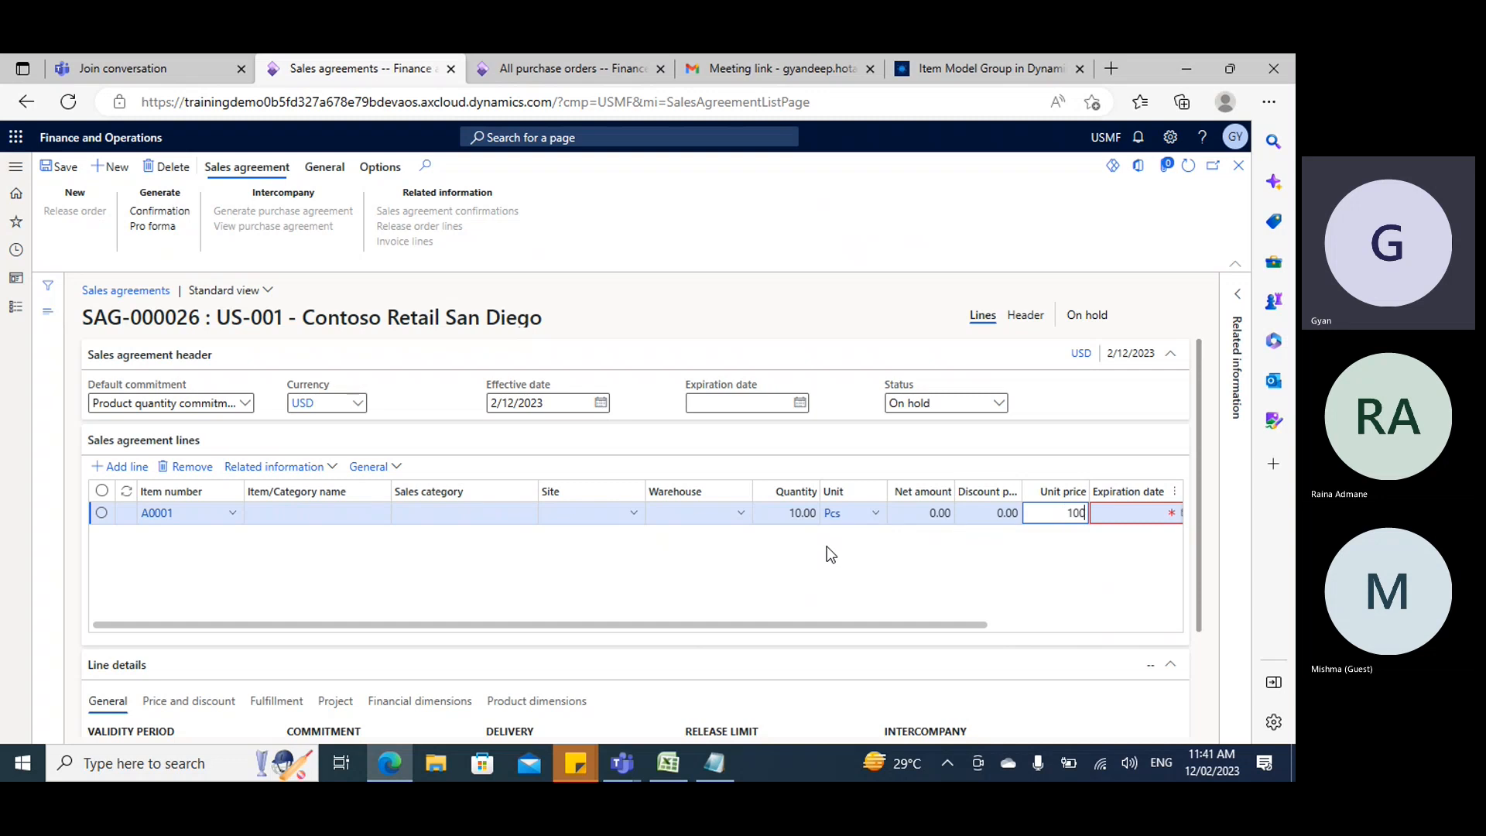
pyautogui.press('Tab')
pyautogui.press('Tab')
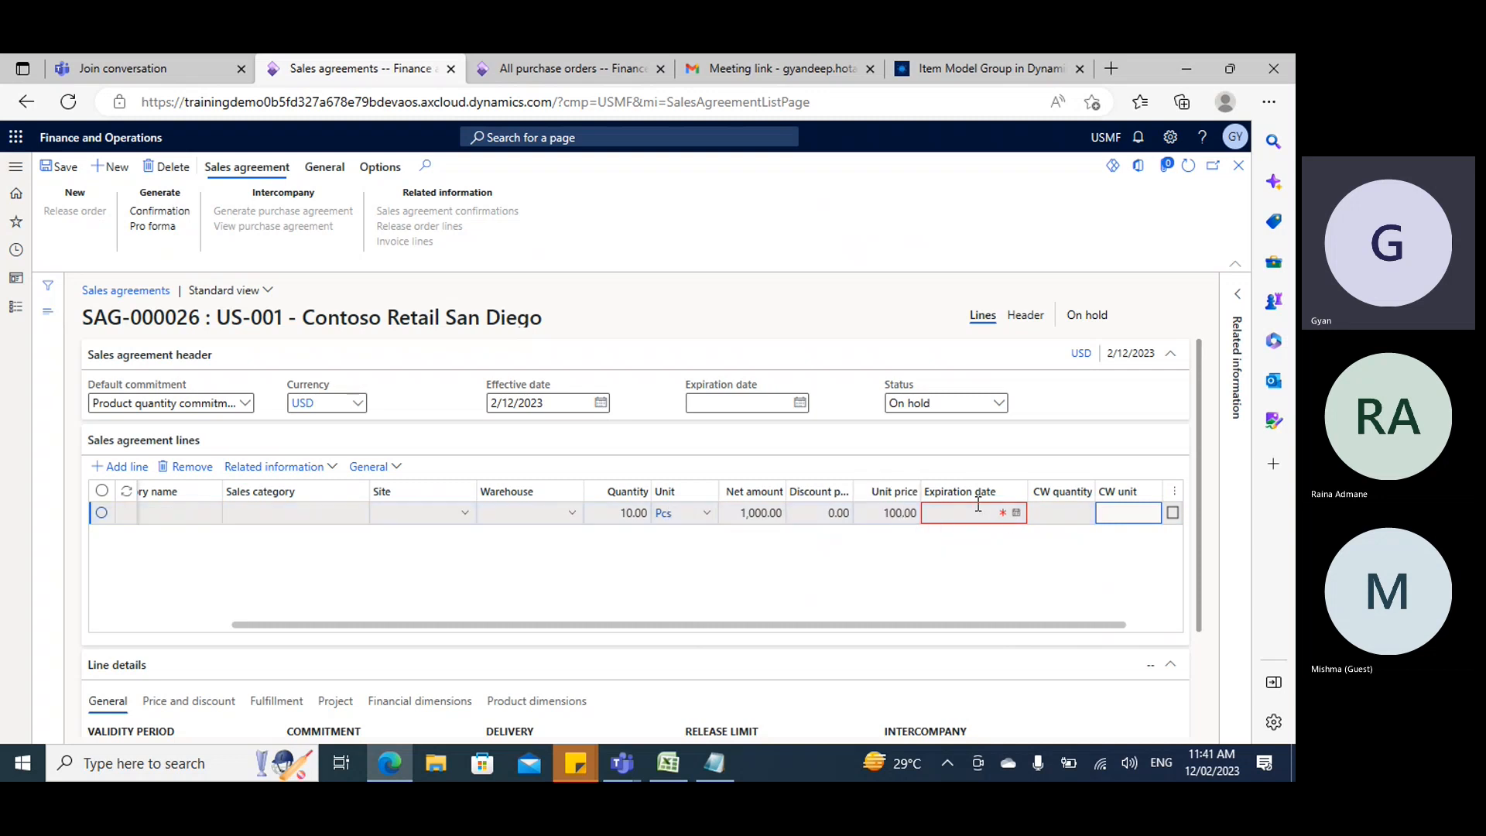
pyautogui.click(1016, 513)
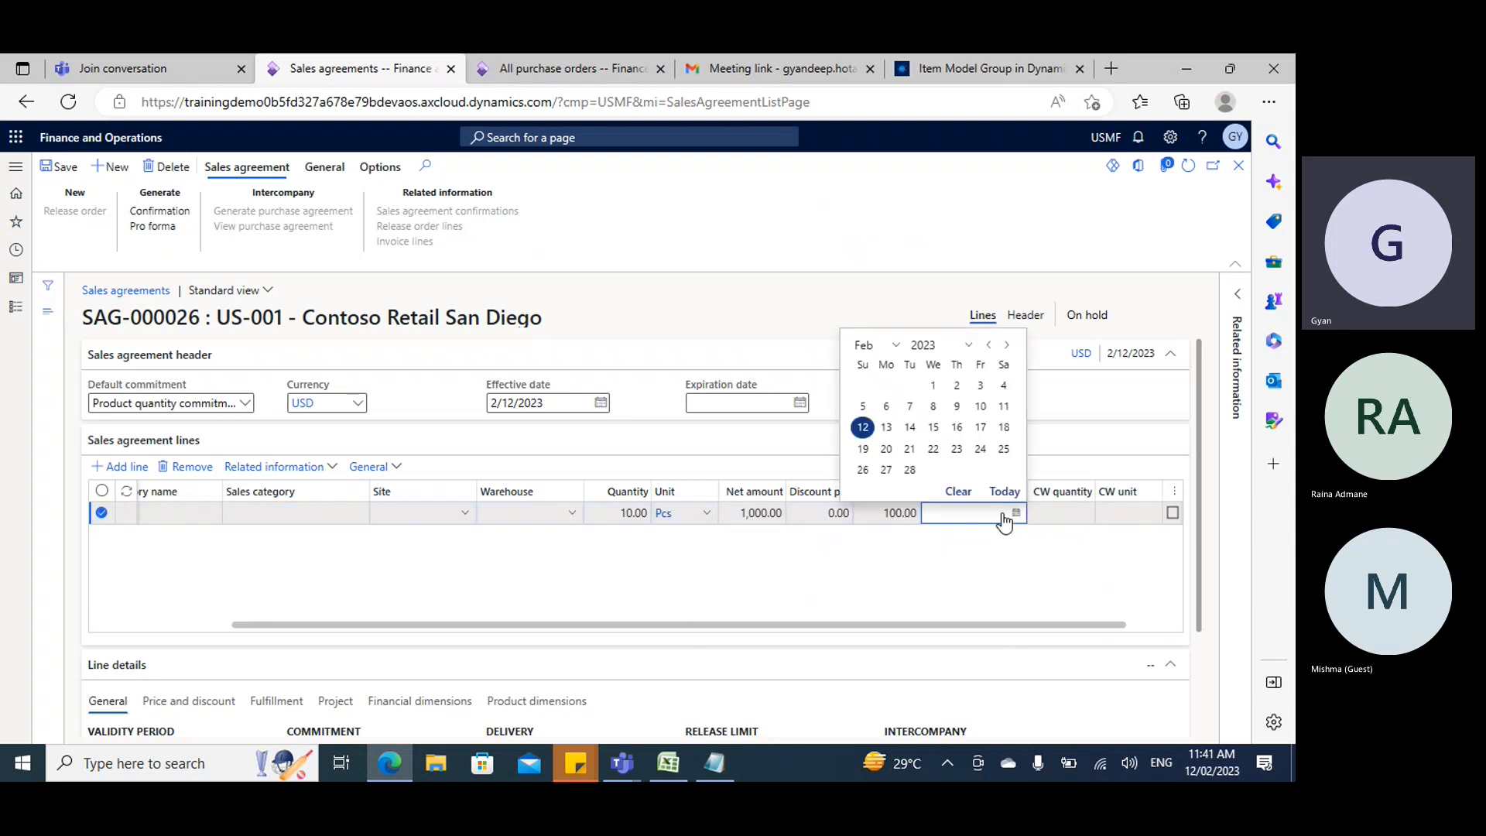
pyautogui.click(907, 471)
pyautogui.press('Tab')
pyautogui.press('Tab')
pyautogui.press('Tab')
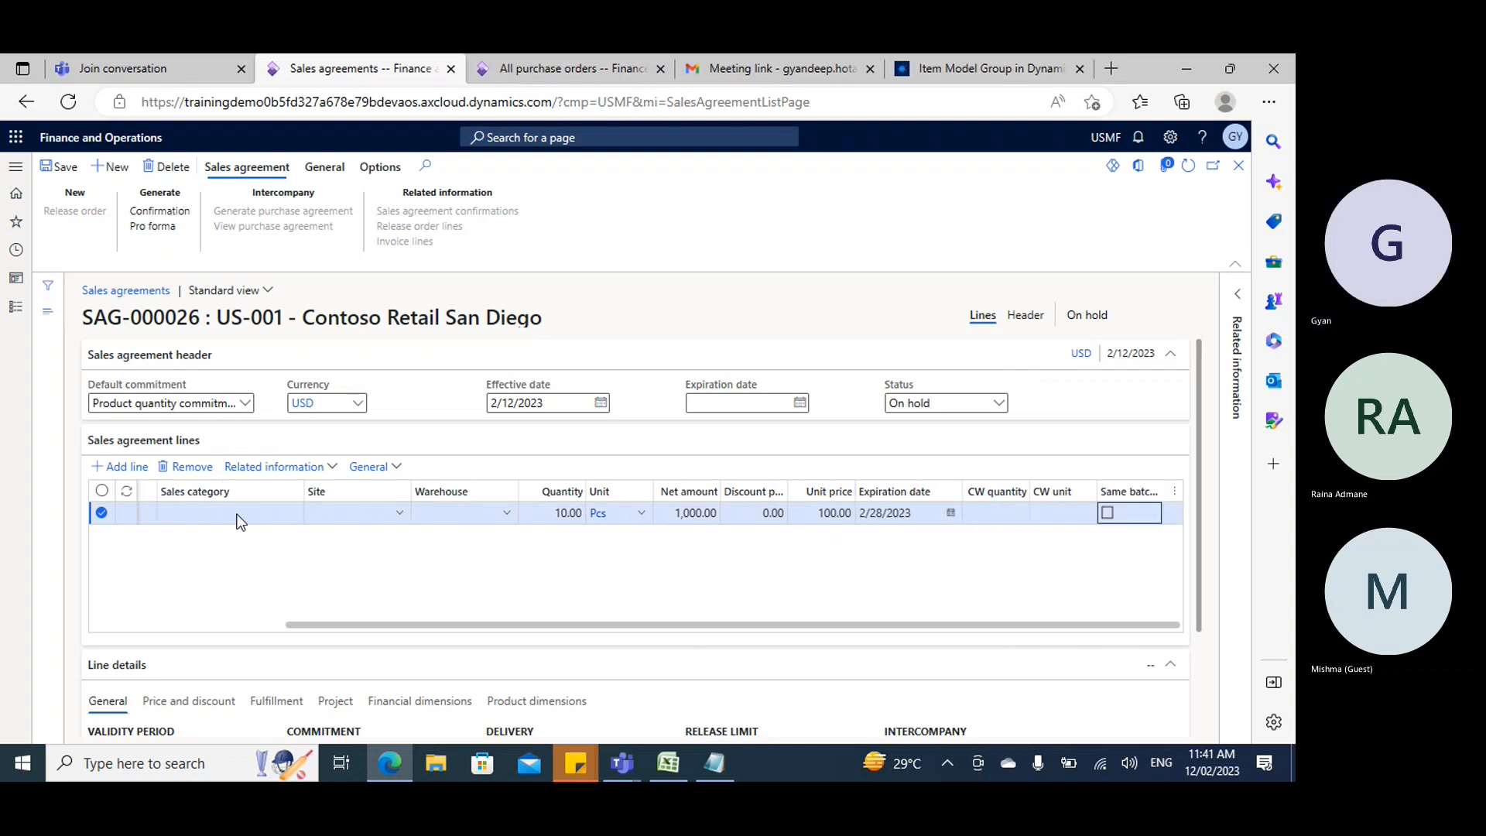
# Review the line's fulfillment details and generate the confirmation that makes the sales agreement effective.
pyautogui.scroll(-2, 379, 551)
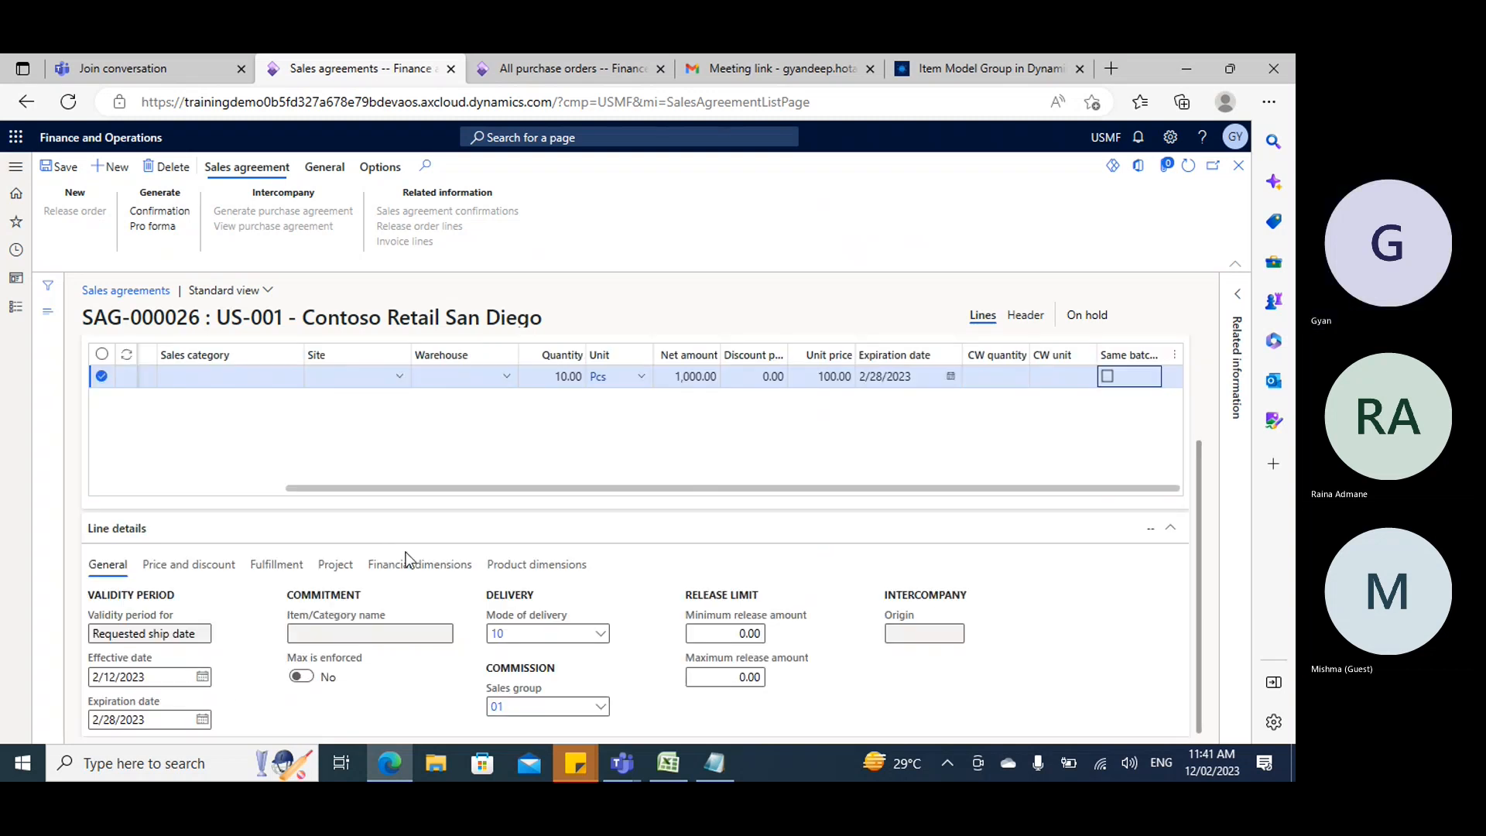
pyautogui.click(276, 564)
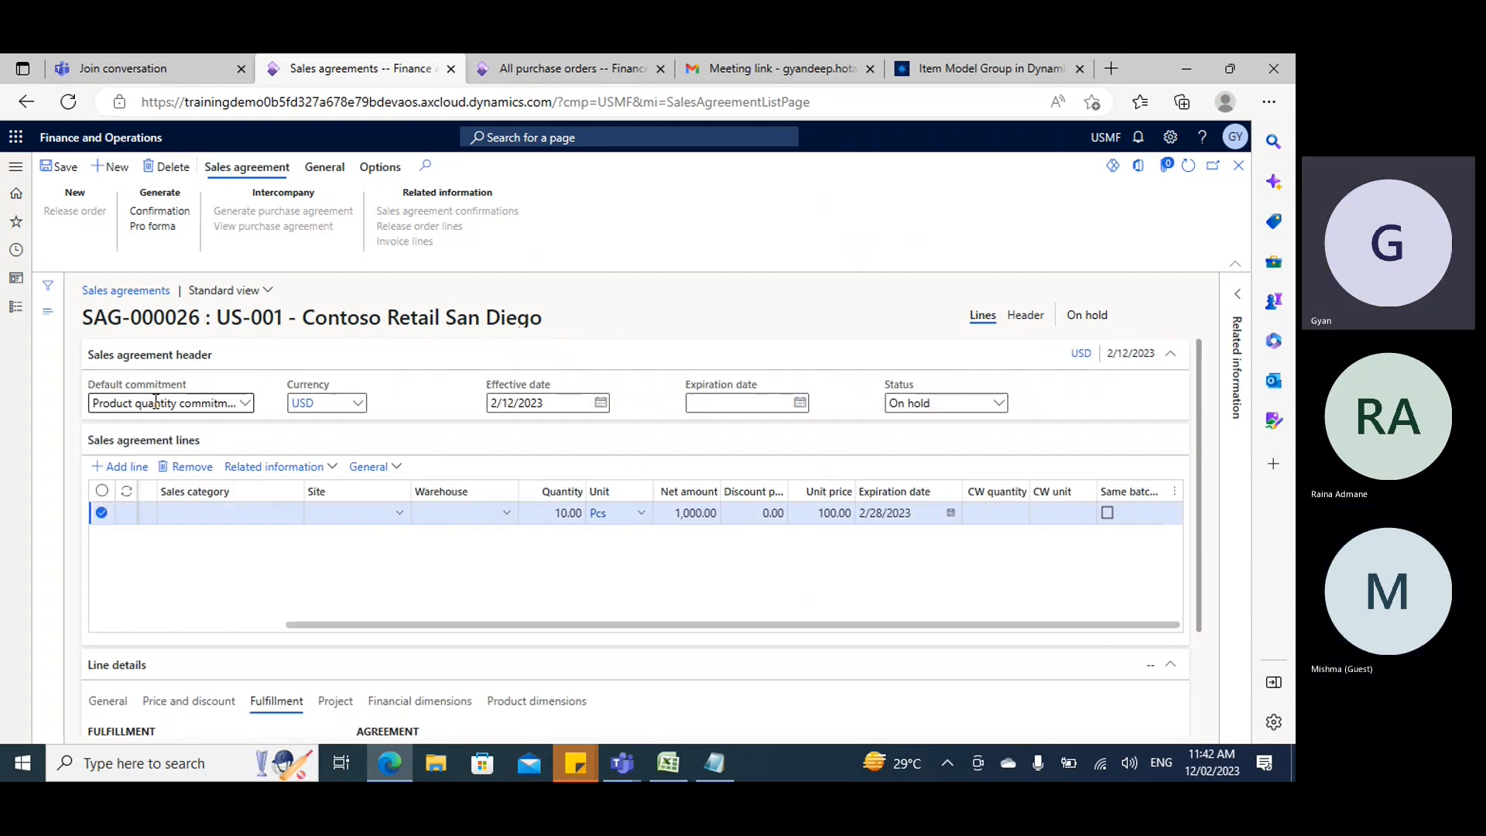
pyautogui.moveTo(137, 408)
pyautogui.click(151, 211)
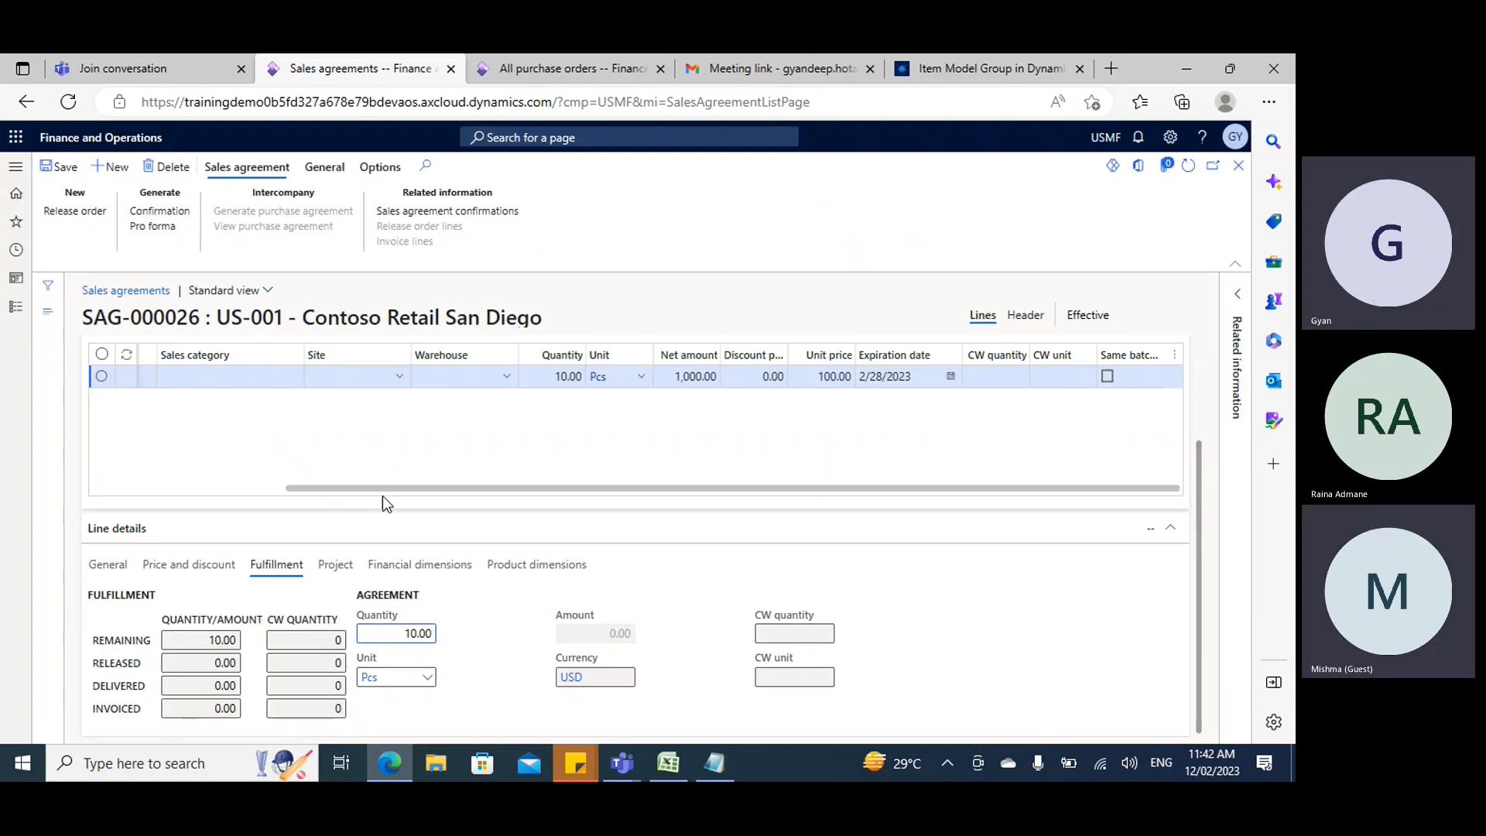
# Start a release order from the agreement and try to create it with a sales quantity of 10 for A0001.
pyautogui.scroll(2, 384, 499)
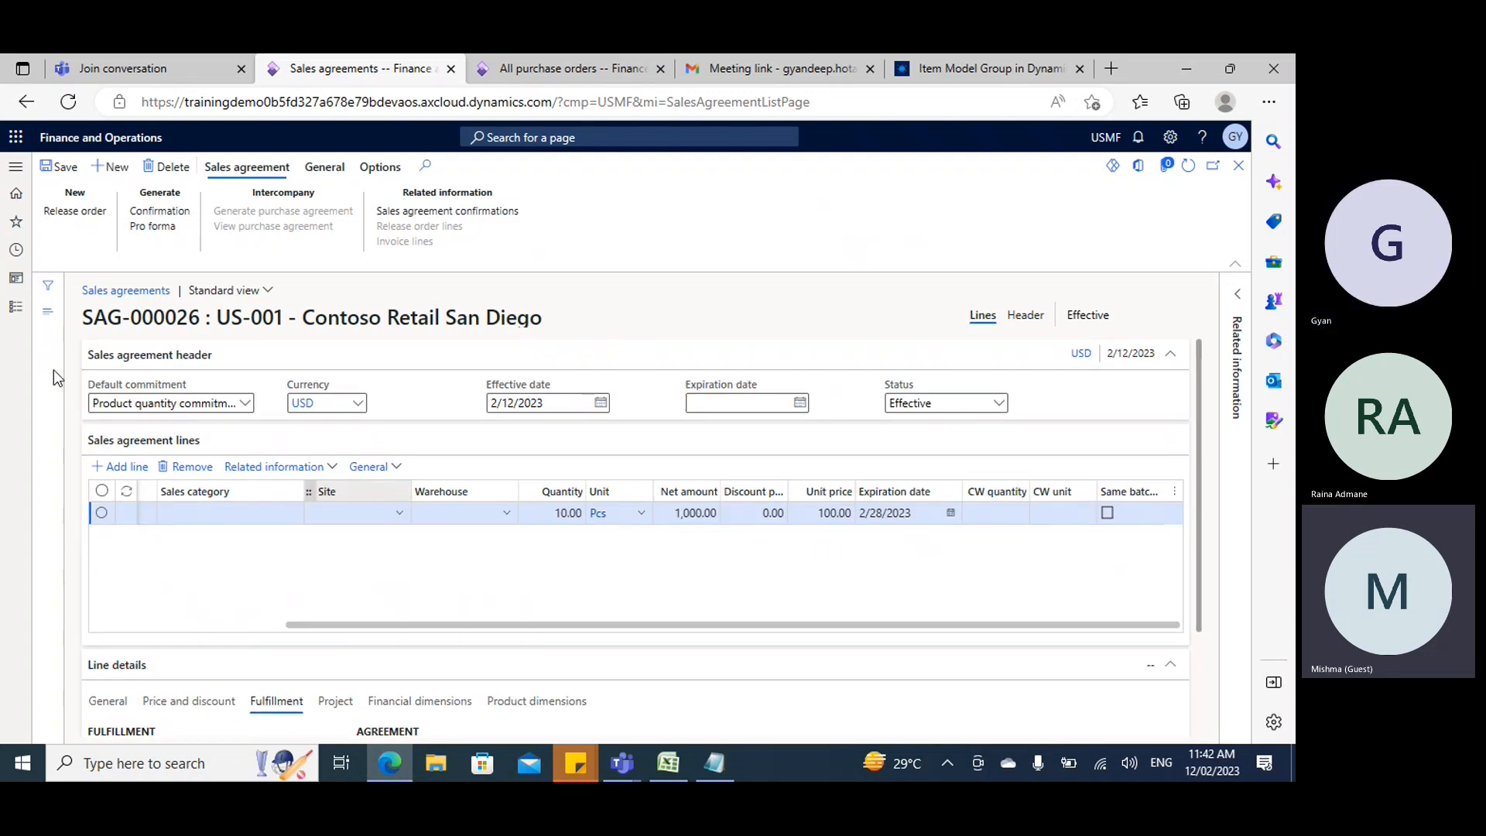
pyautogui.click(70, 215)
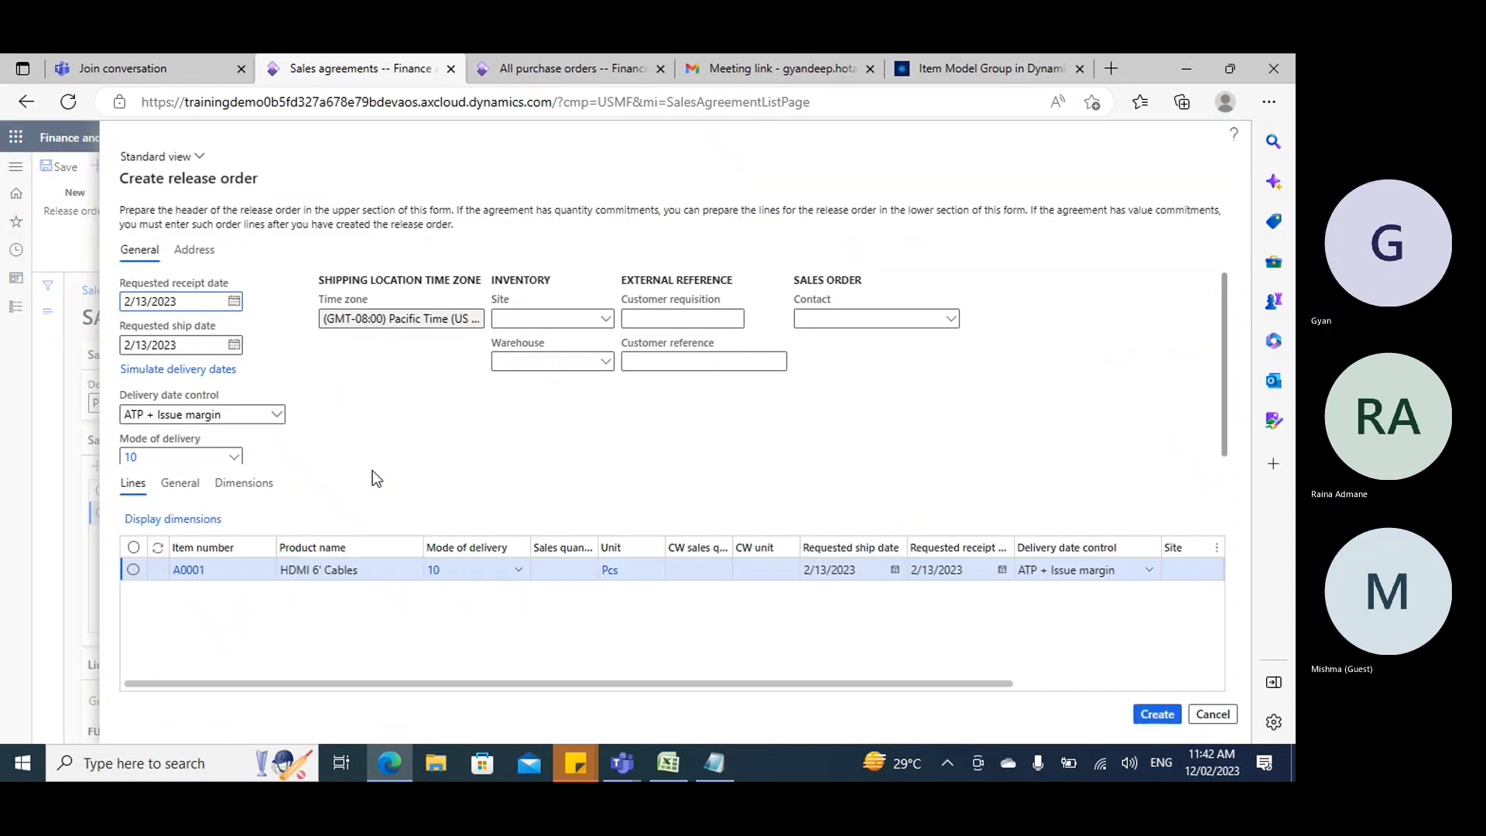
pyautogui.click(573, 569)
pyautogui.write('10')
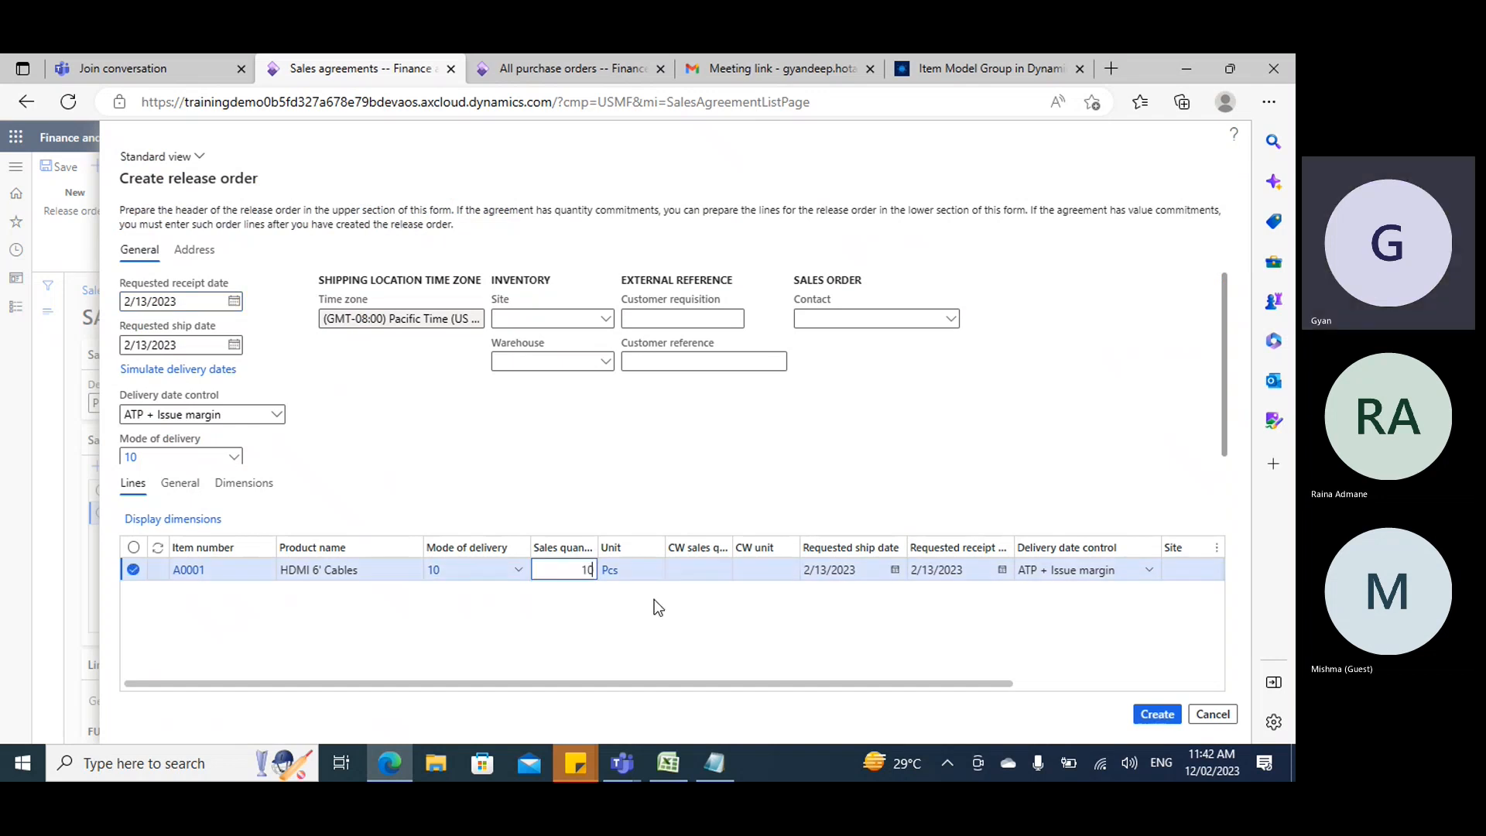
pyautogui.click(1137, 719)
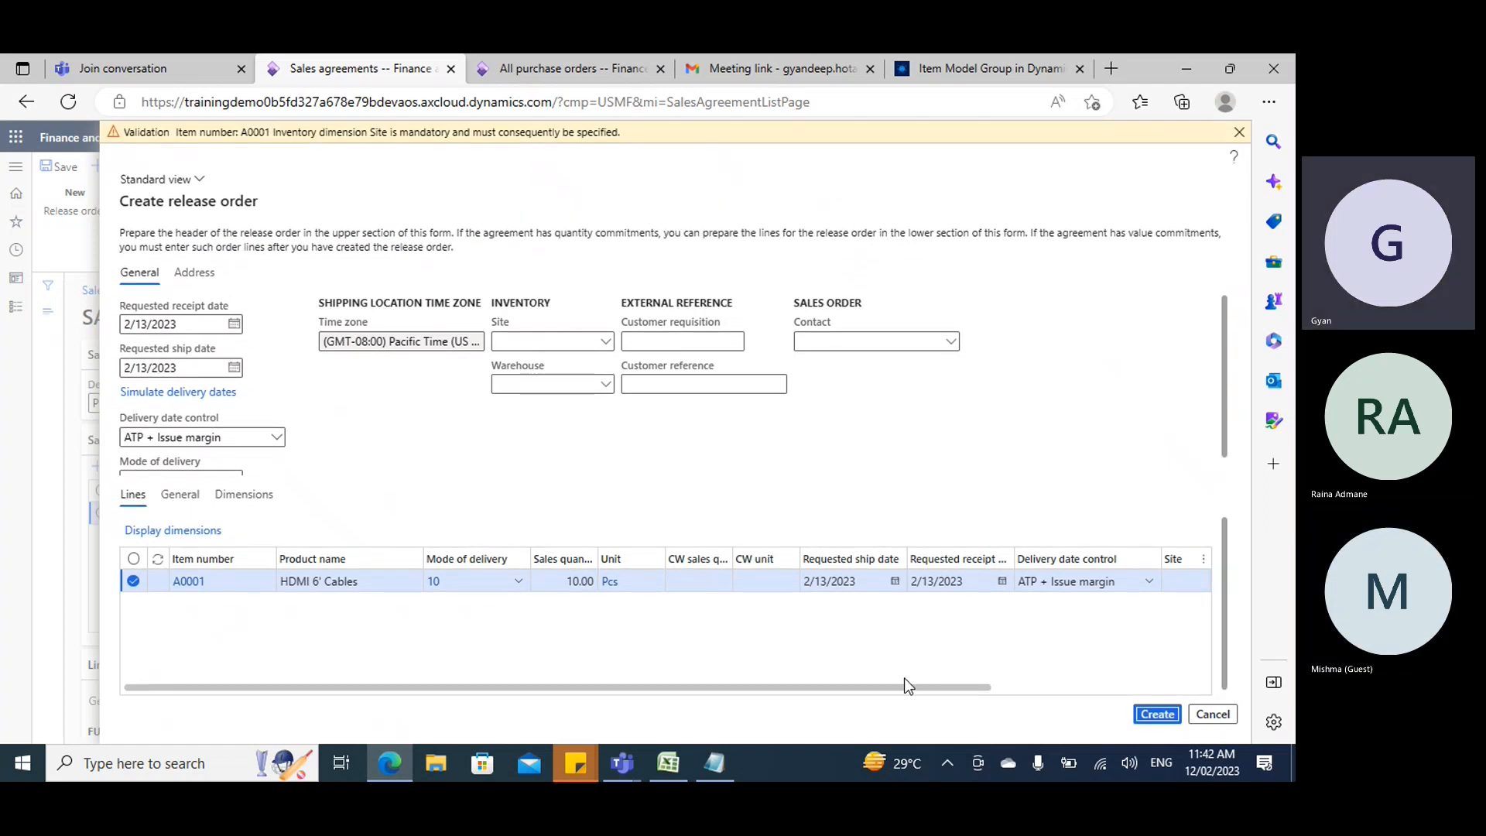
# Set the warehouse of the A0001 release line to 24 and create the release order.
pyautogui.moveTo(904, 687); pyautogui.dragTo(1122, 687)
pyautogui.click(1067, 582)
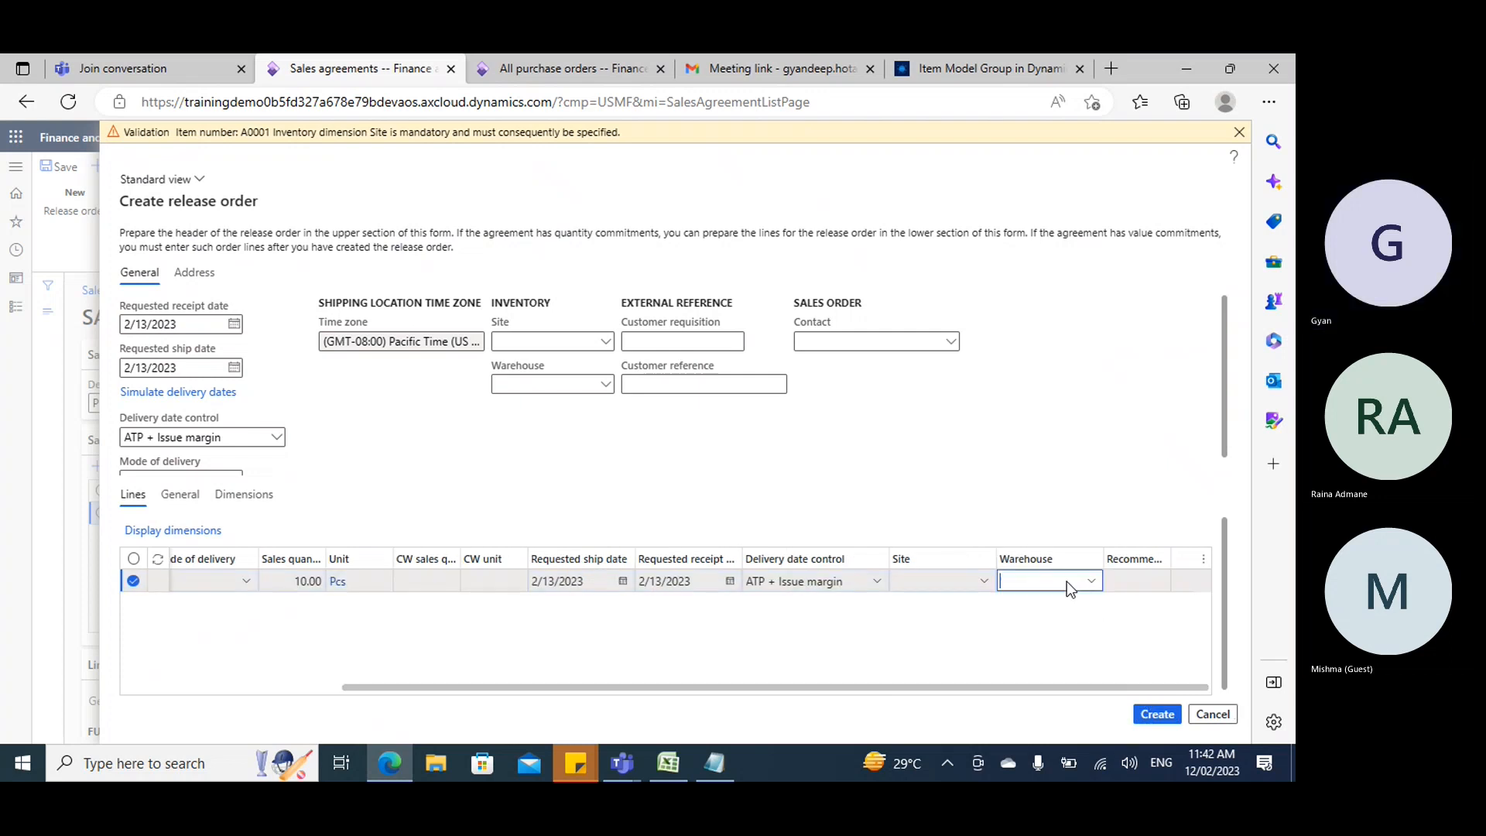
pyautogui.write('24')
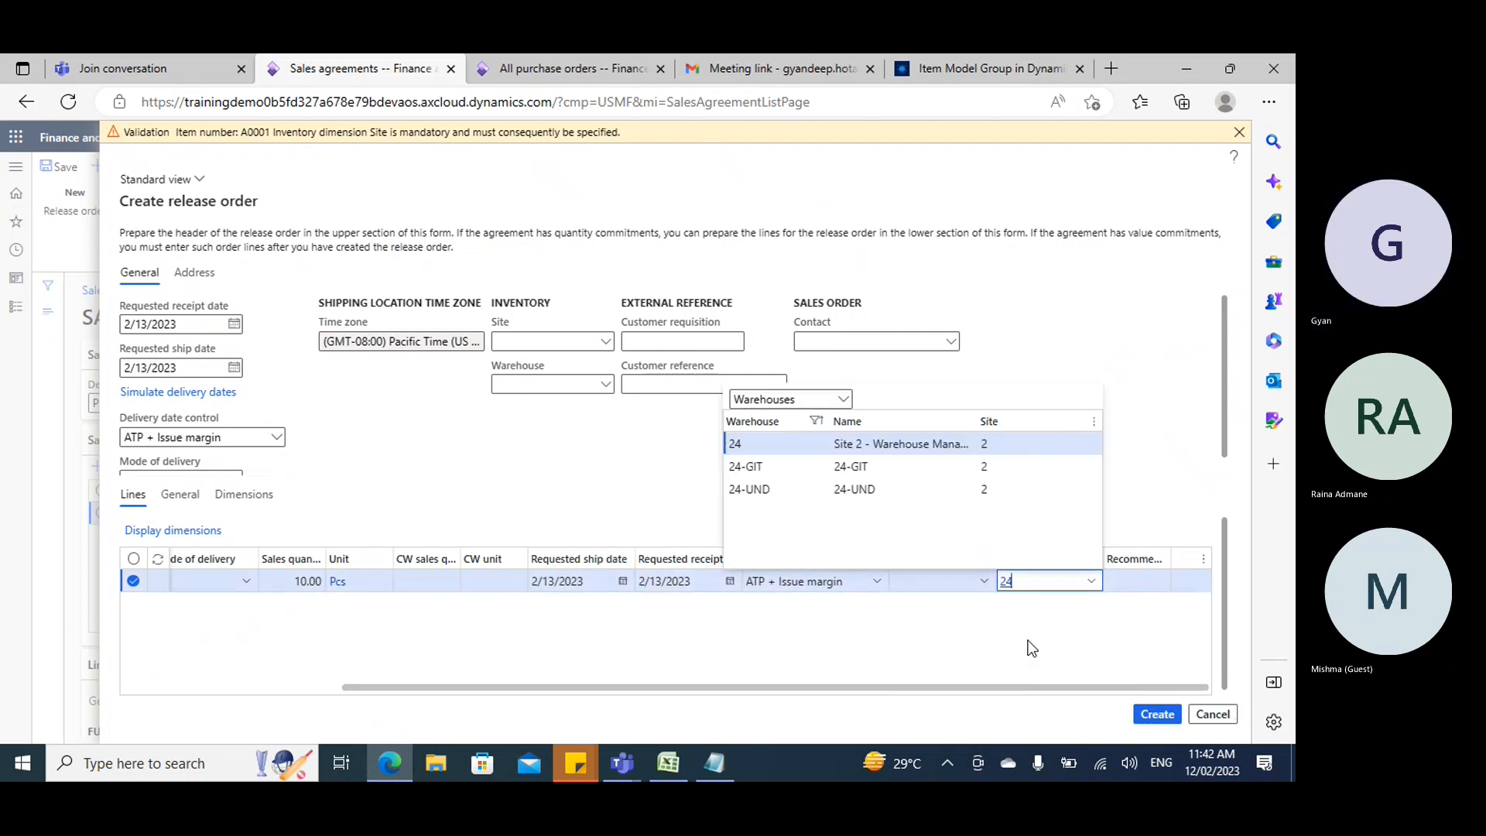
pyautogui.click(1190, 686)
pyautogui.click(1166, 713)
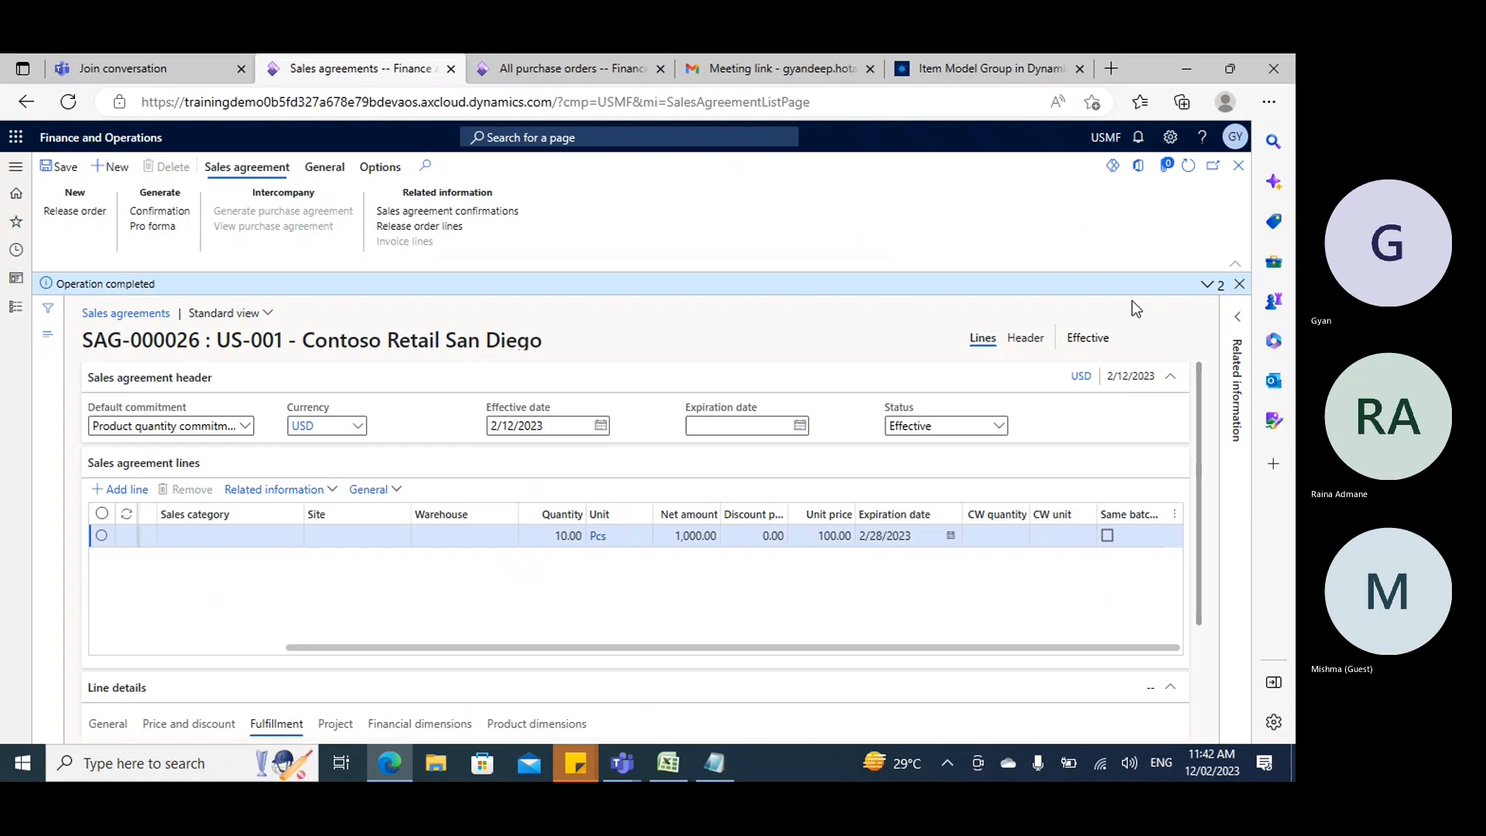
# Expand the completion message to highlight the created sales order's number, and check the agreement line's fulfillment quantities.
pyautogui.click(1207, 284)
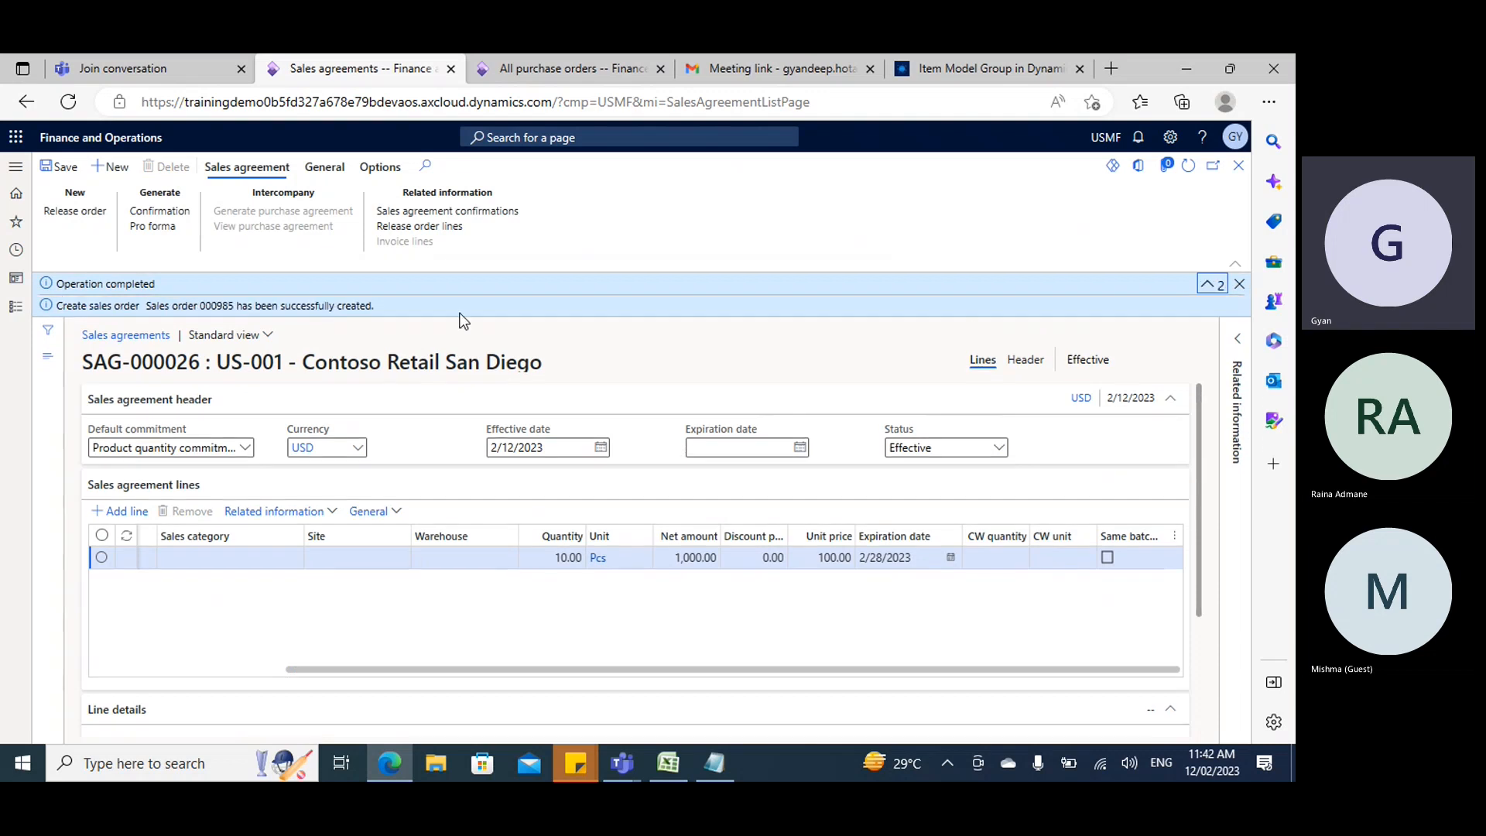
pyautogui.doubleClick(205, 308)
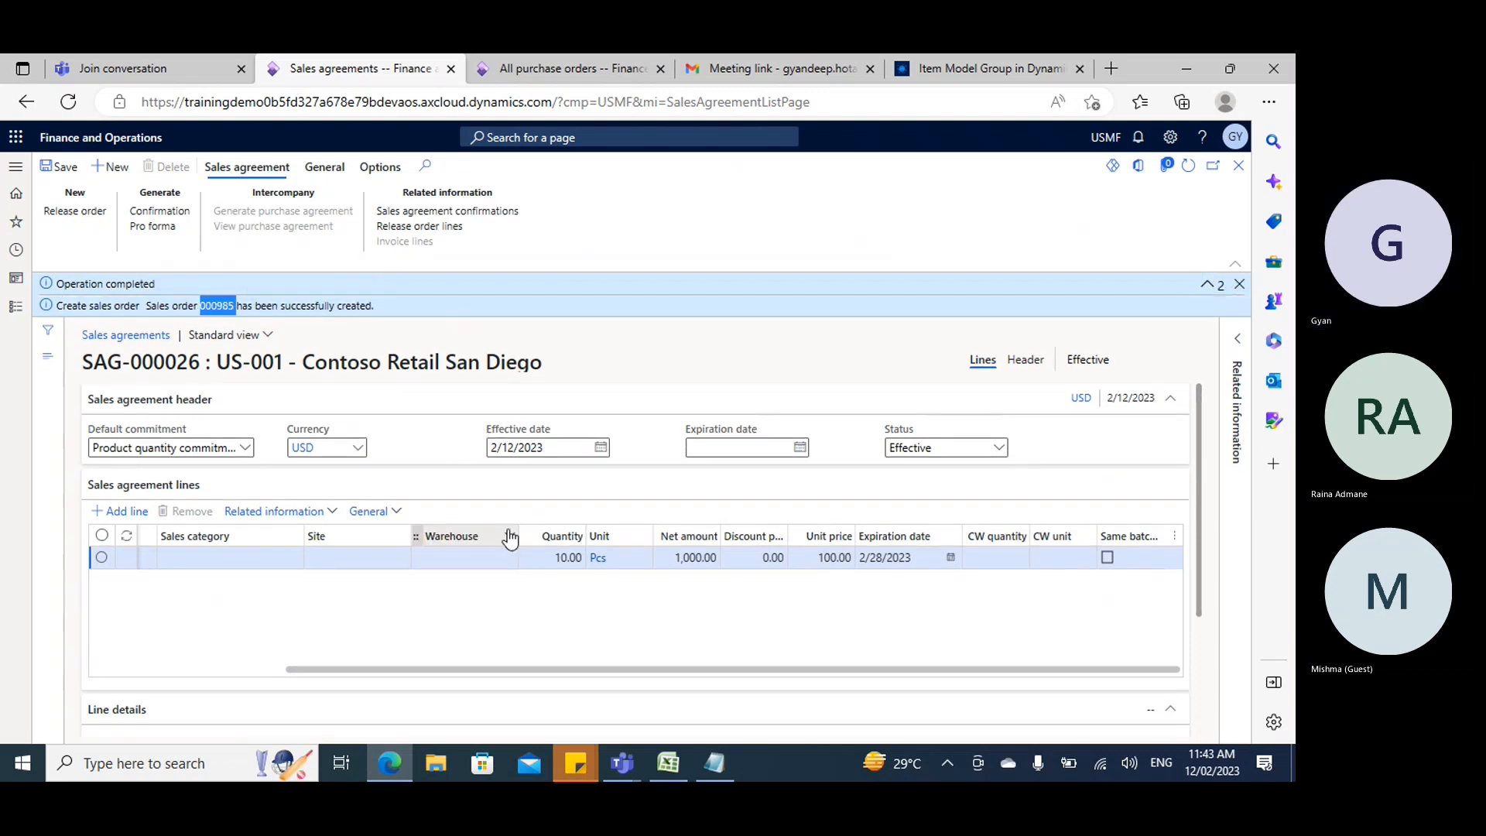
pyautogui.scroll(-3, 498, 513)
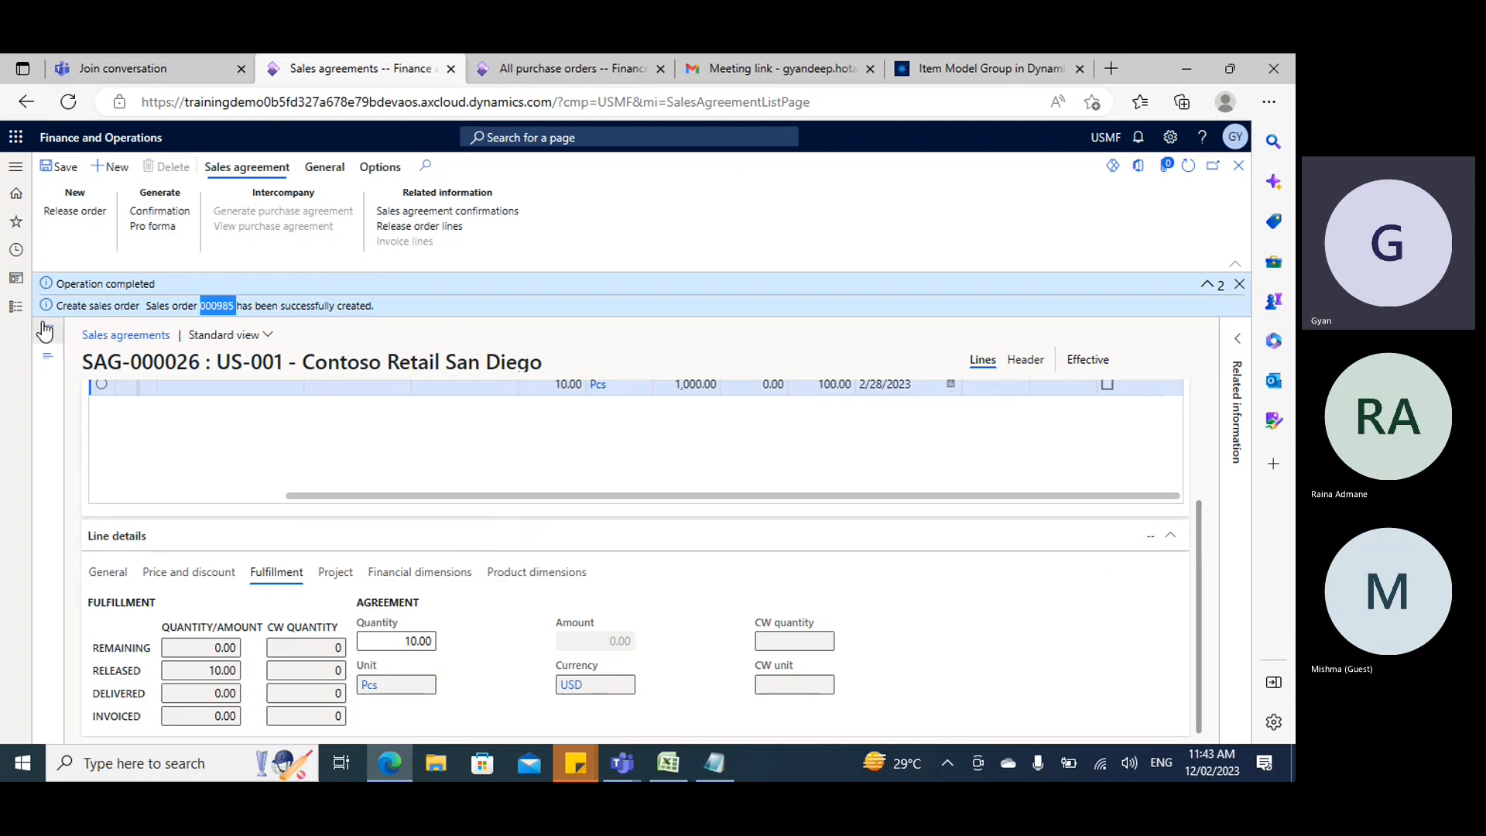
# Open the list of all sales quotations and start a new quotation.
pyautogui.click(15, 313)
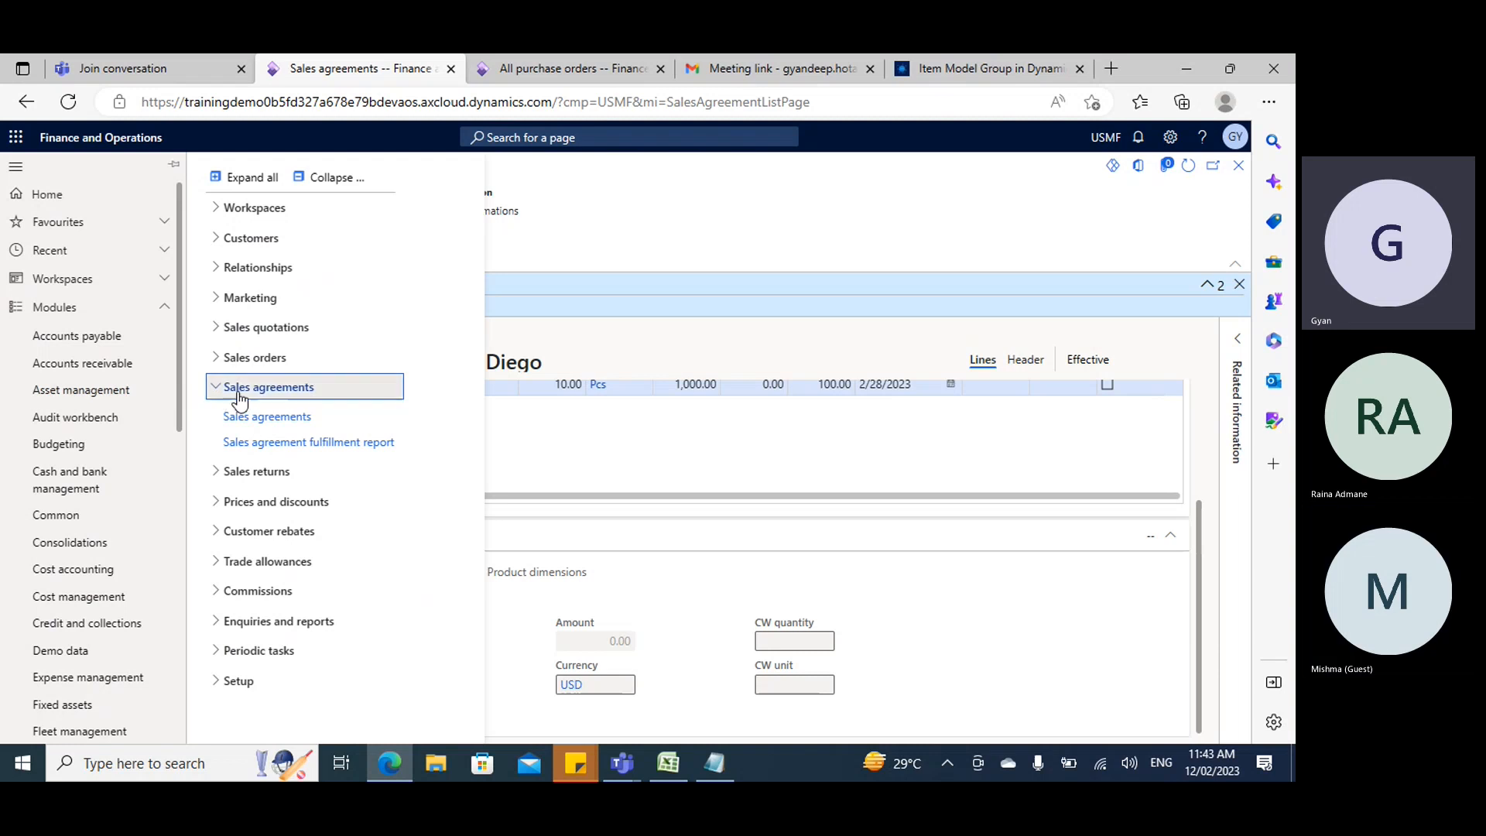
pyautogui.click(261, 330)
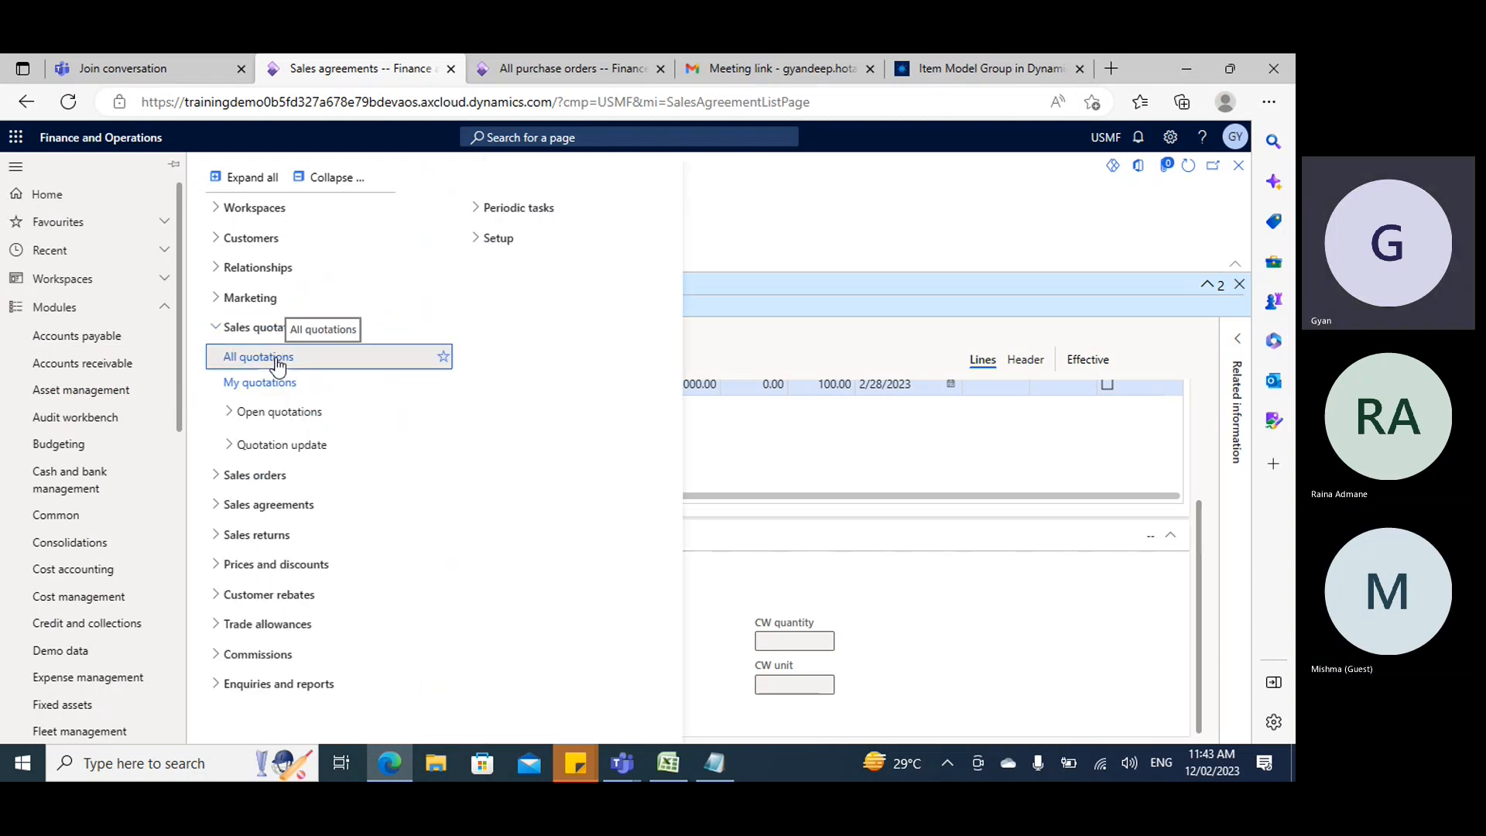
pyautogui.click(263, 357)
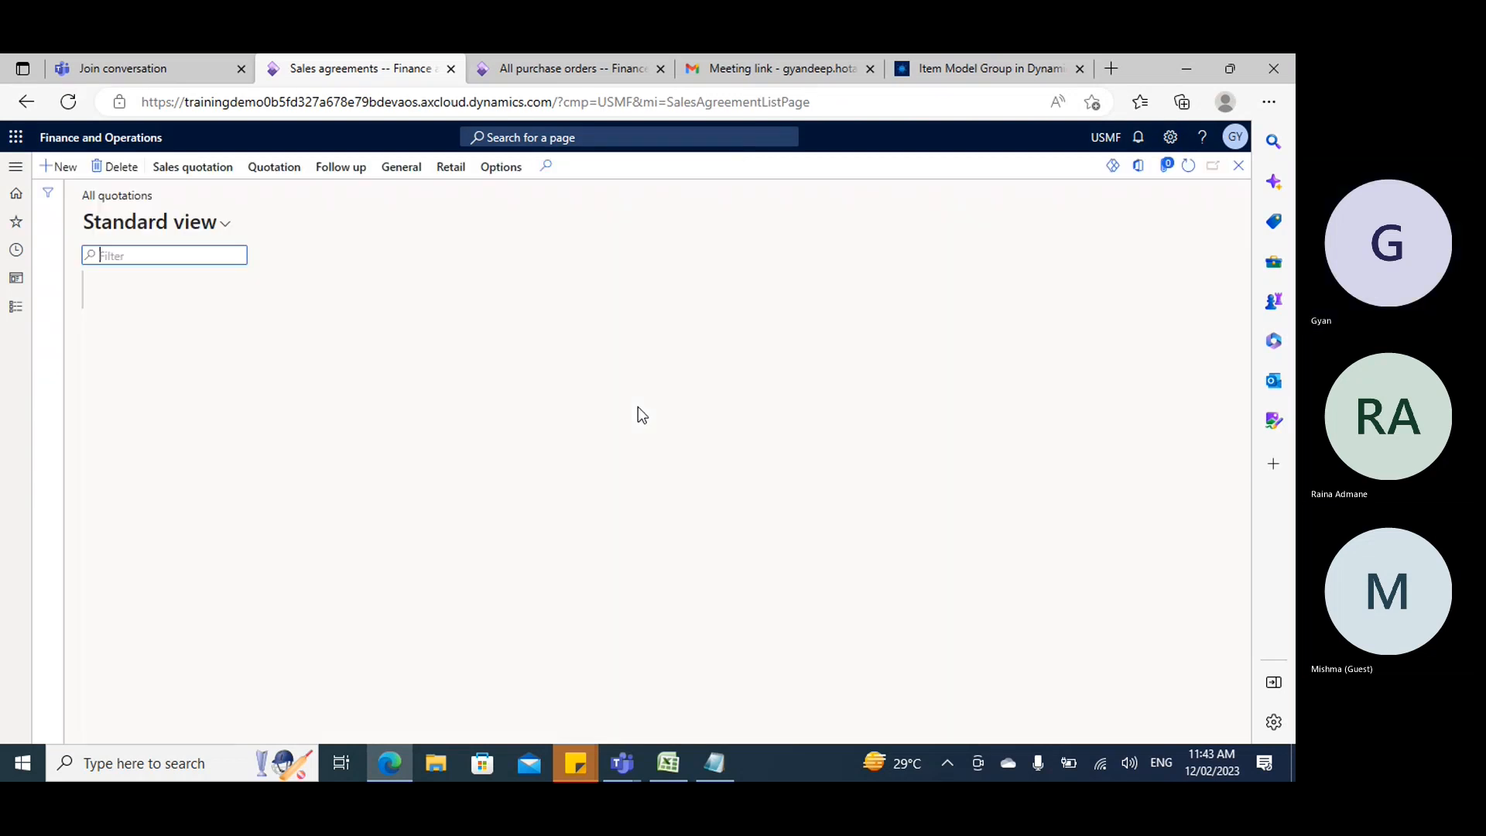
pyautogui.click(68, 171)
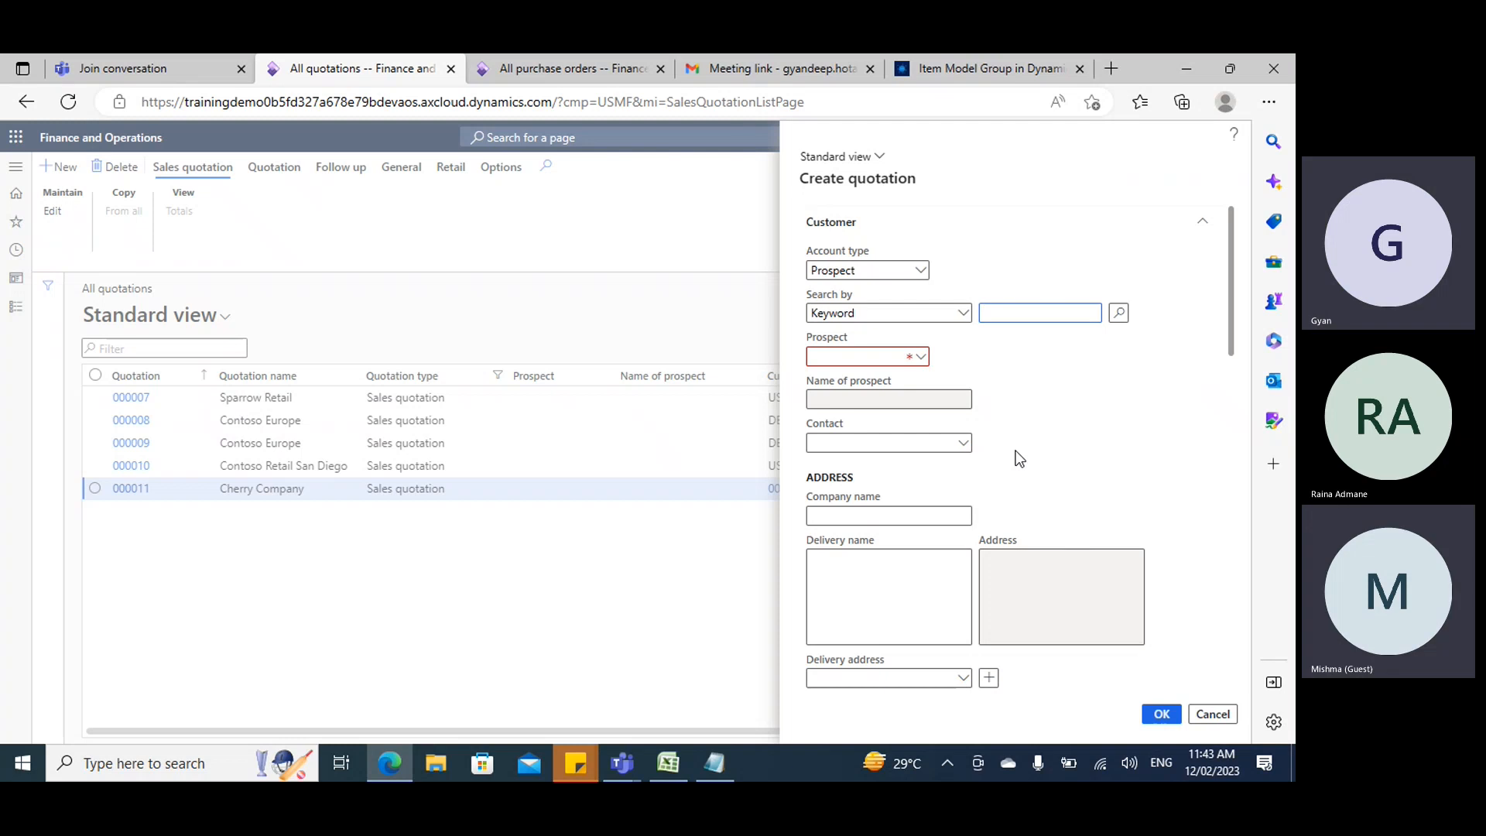
# Switch to the Notepad notes, correct "proice" to "price" in the Contract/Agree line, and return to the browser.
pyautogui.click(734, 769)
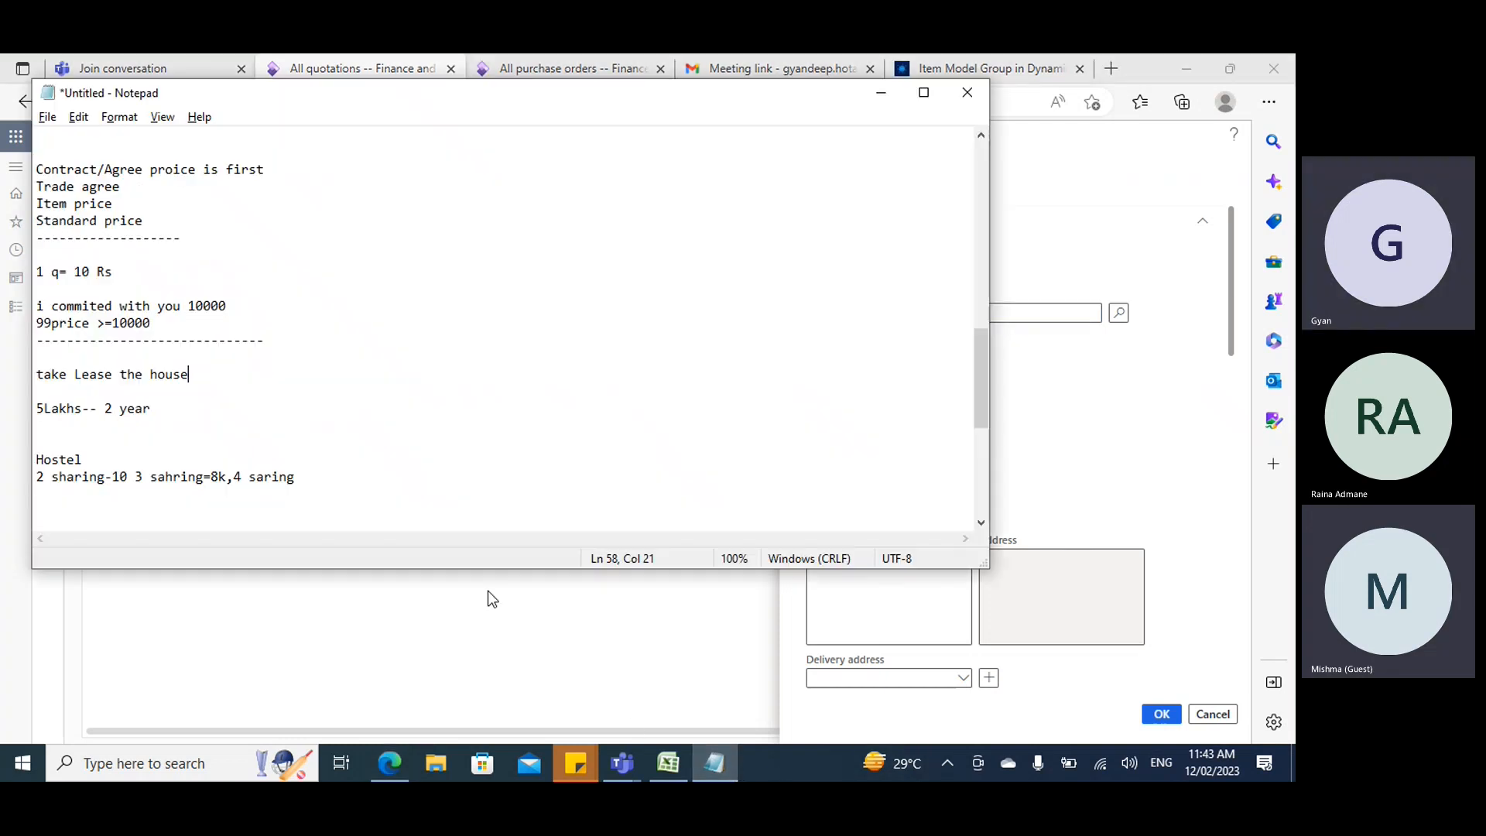
pyautogui.scroll(4, 205, 294)
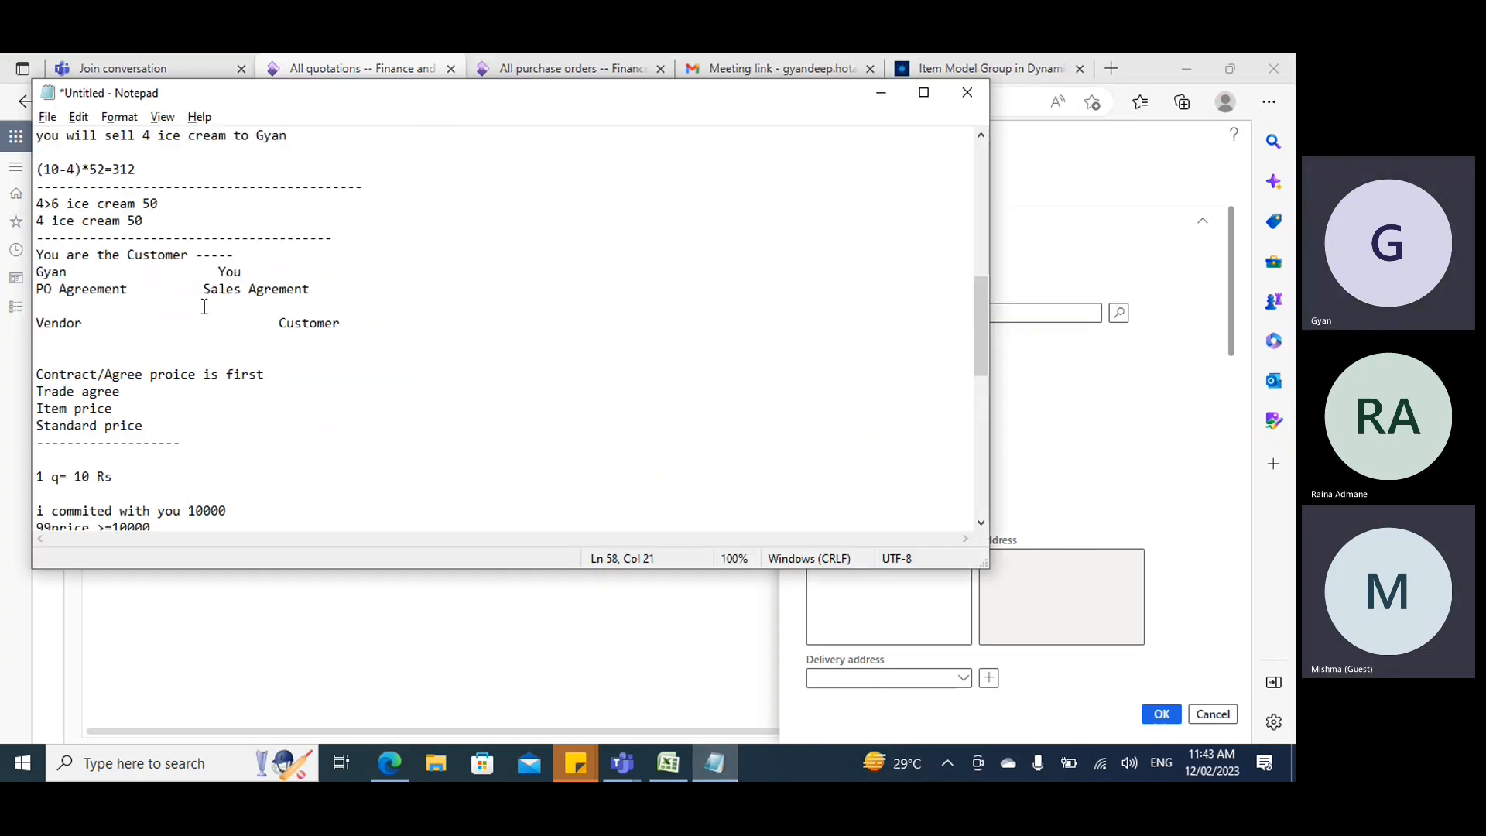
pyautogui.click(173, 374)
pyautogui.press('BackSpace')
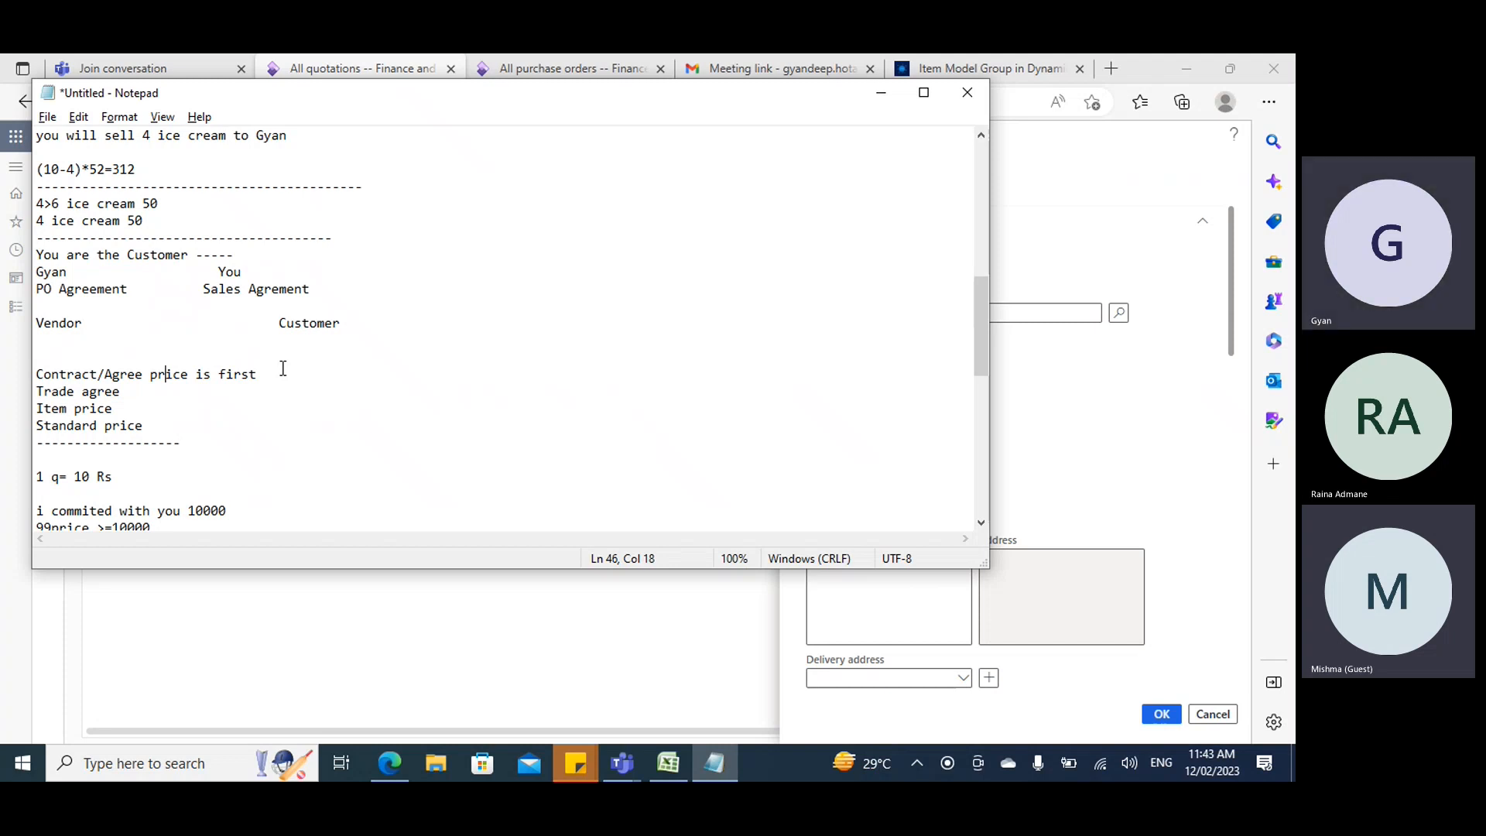
pyautogui.click(880, 94)
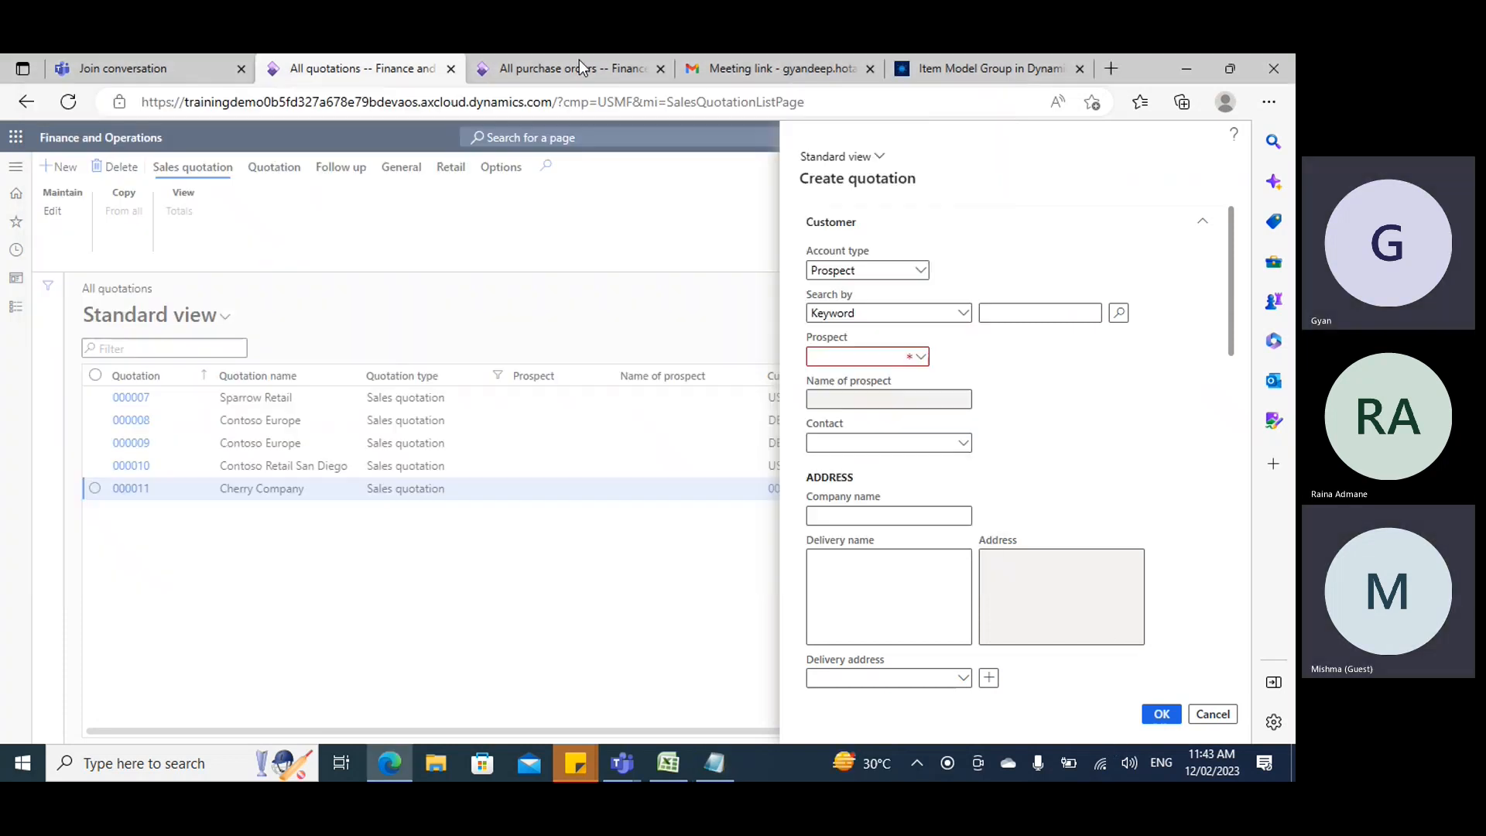
# Cancel the new quotation and open the list of purchase agreements in the Procurement and sourcing module.
pyautogui.click(1213, 714)
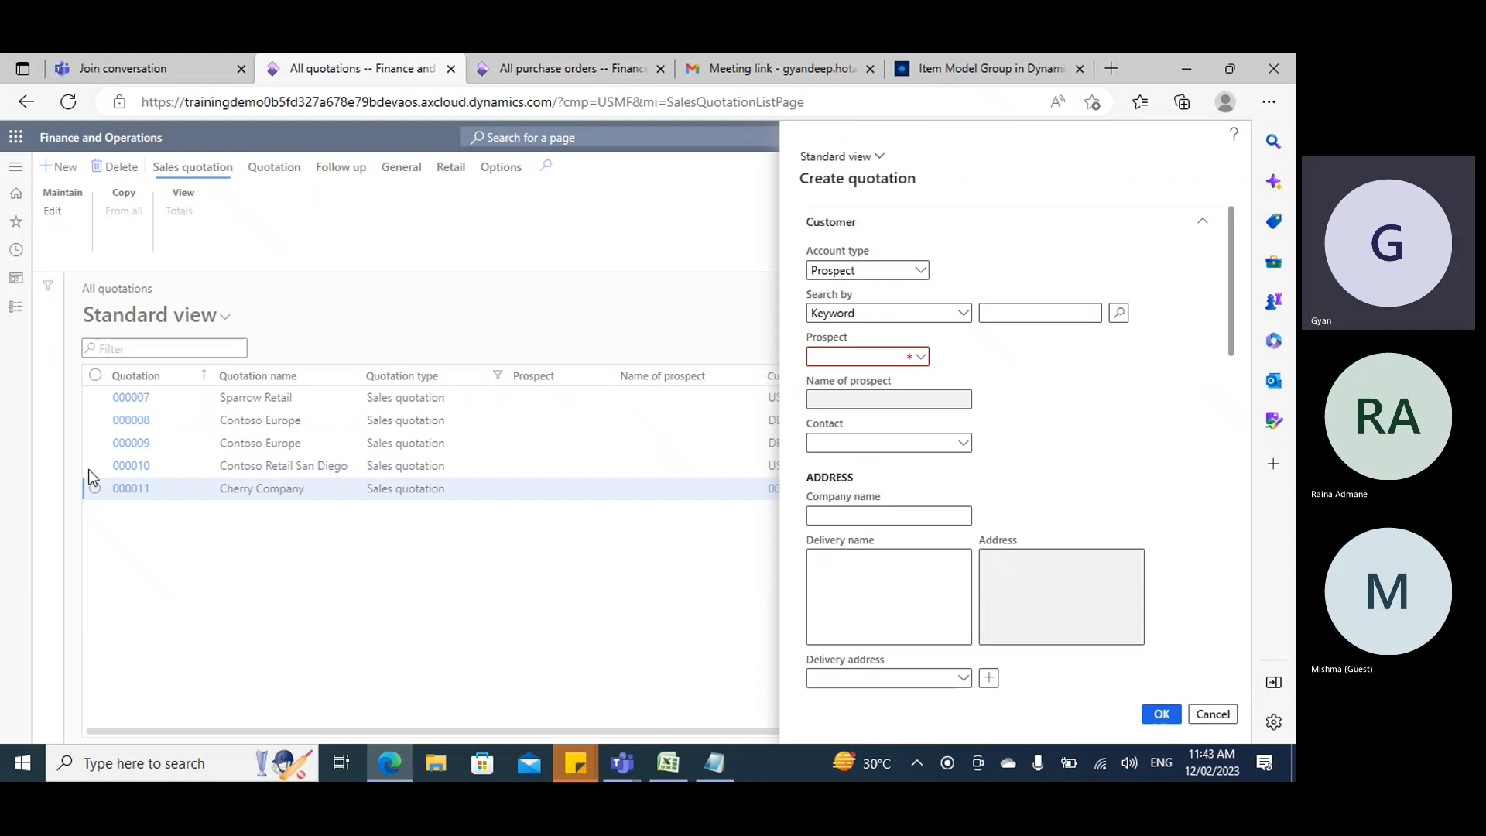
pyautogui.click(31, 320)
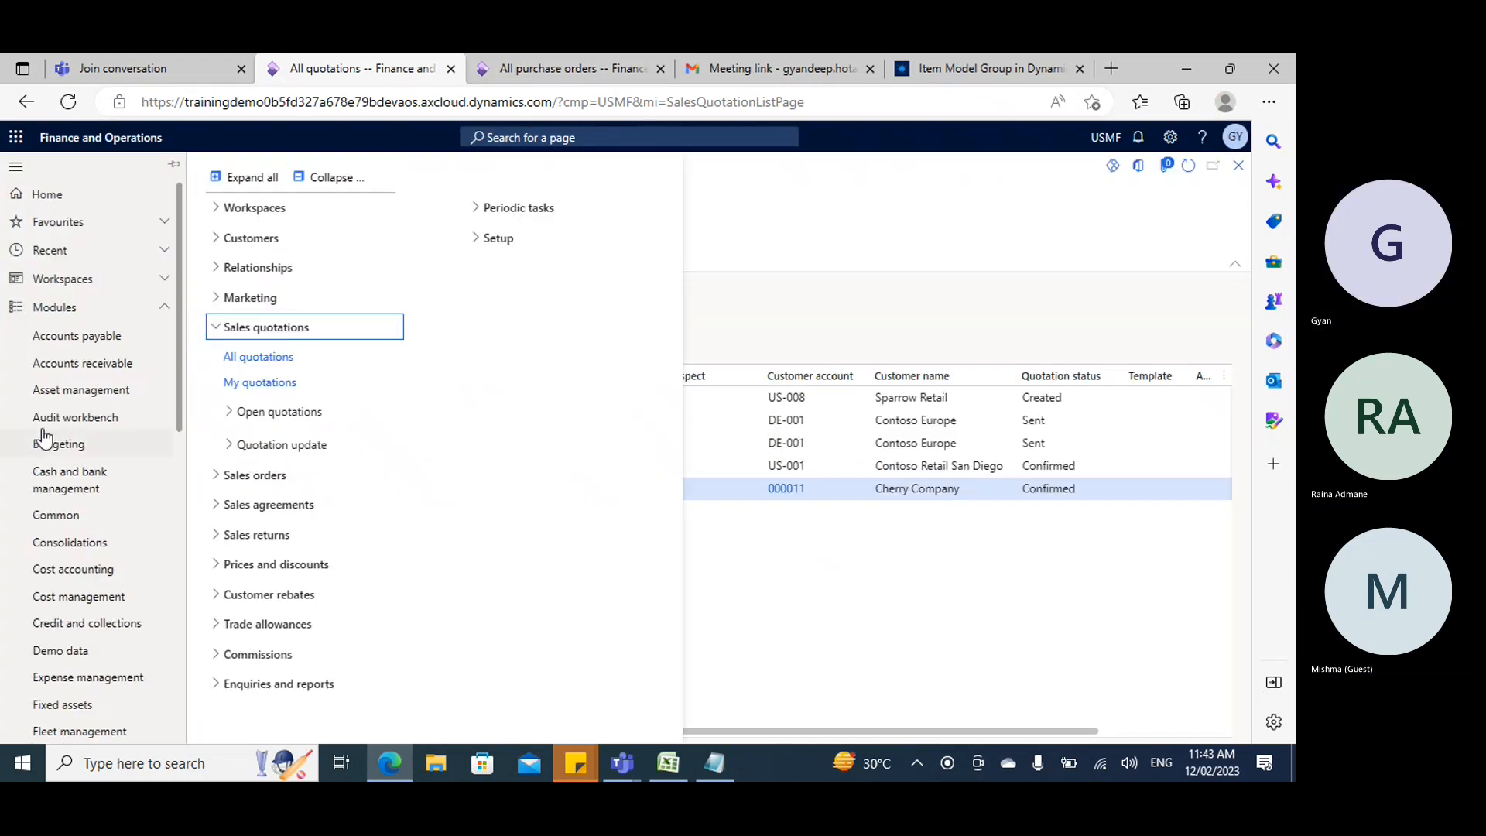
pyautogui.scroll(-3, 139, 484)
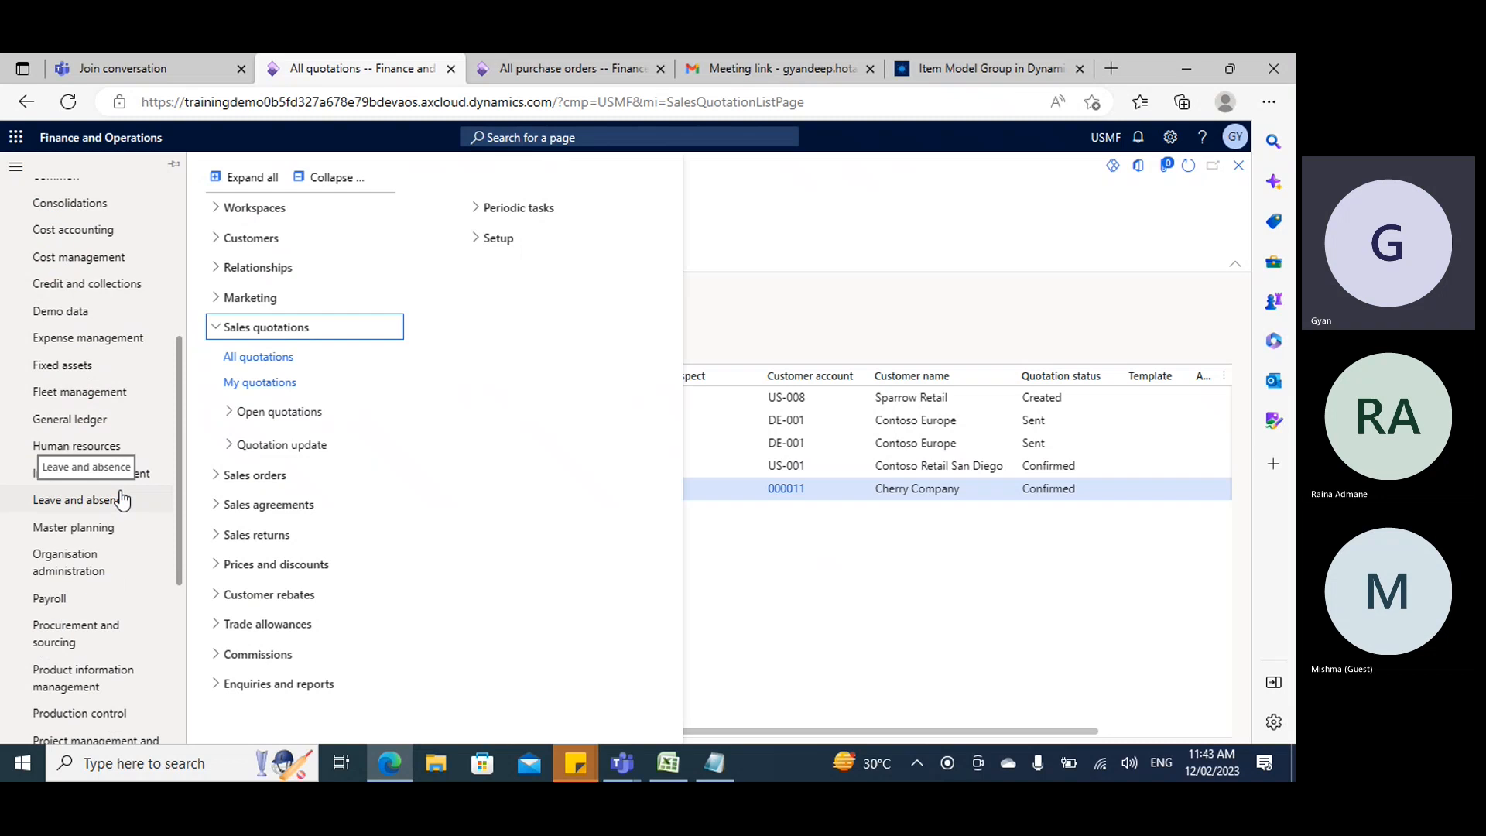
pyautogui.scroll(-3, 124, 527)
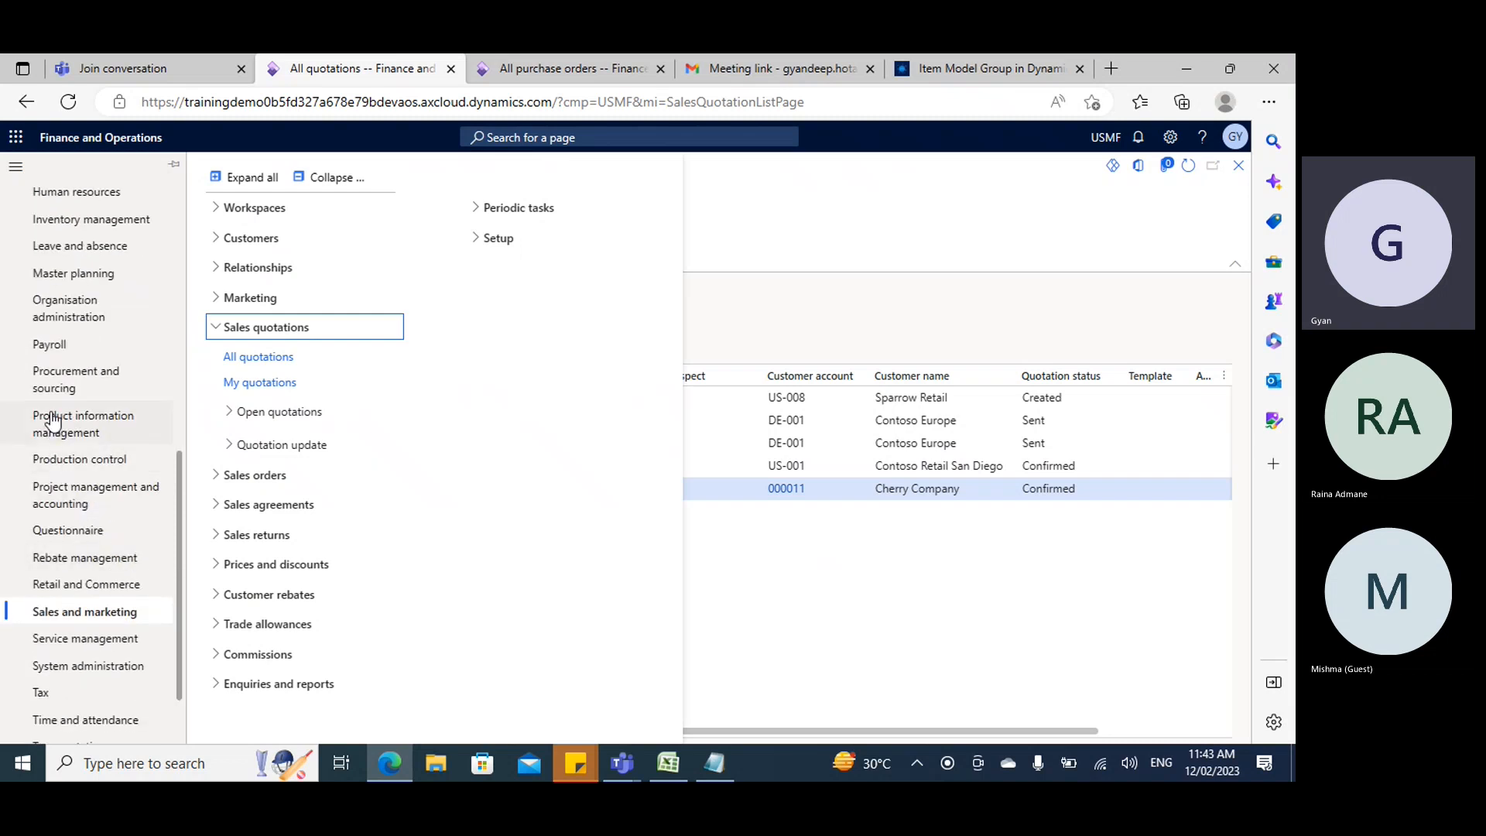
pyautogui.click(58, 380)
pyautogui.click(350, 179)
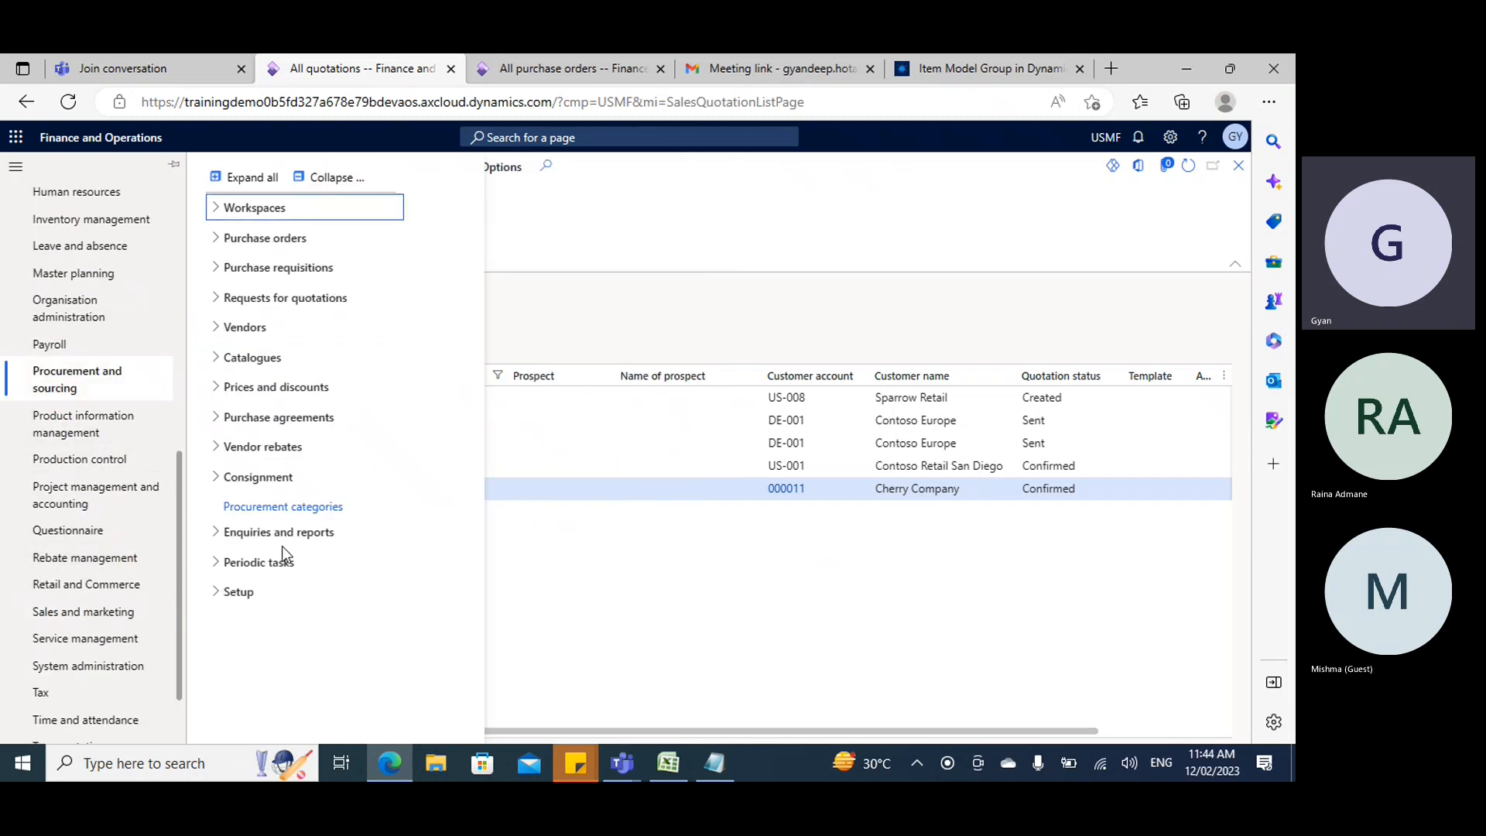
pyautogui.click(278, 419)
pyautogui.click(259, 451)
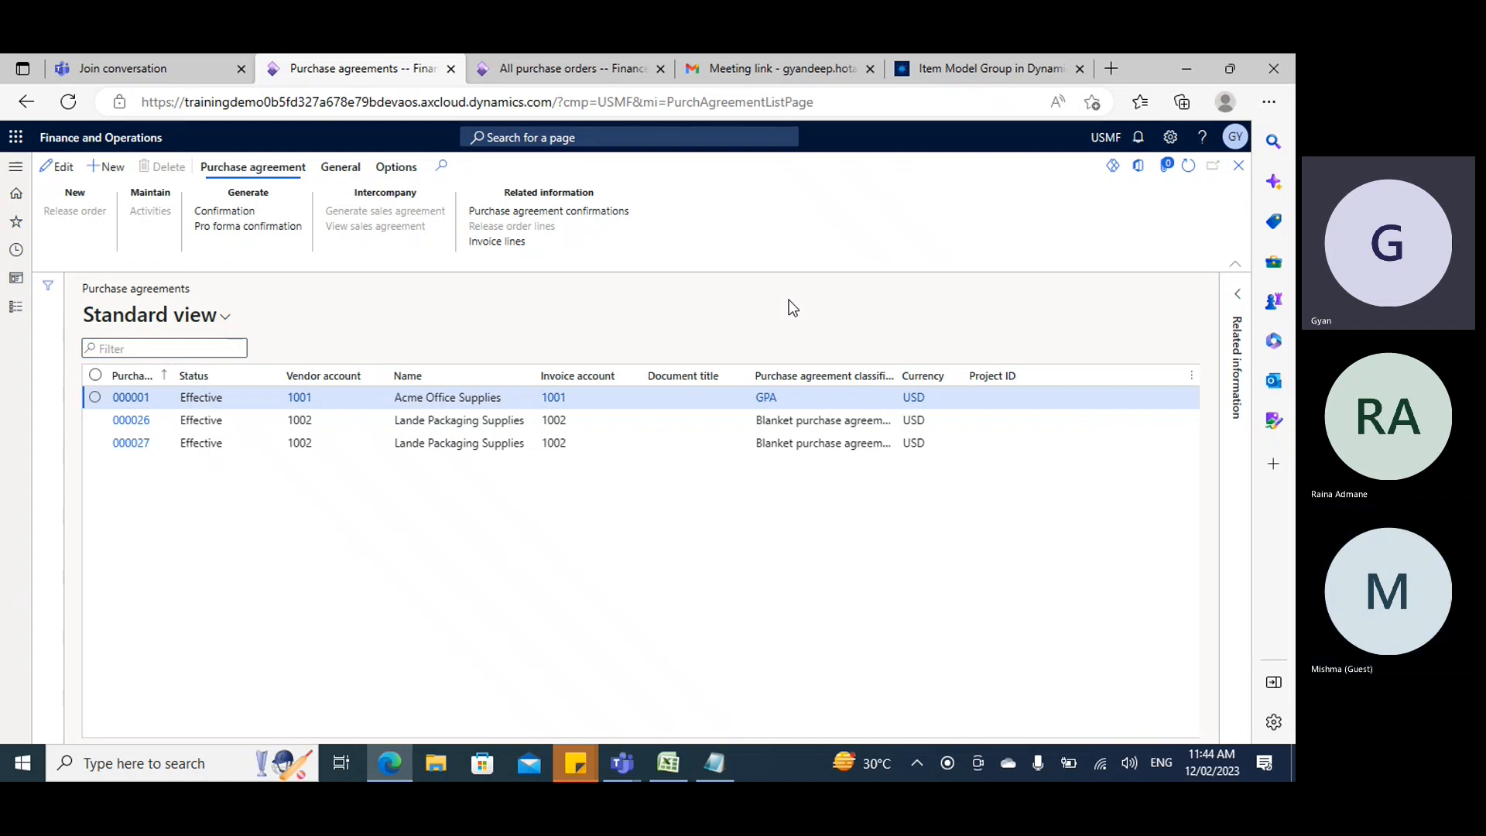
# Start a new purchase agreement for vendor Lande Packaging Supplies with the Blanket purchase agreement classification.
pyautogui.hotkey('alt', 'n')
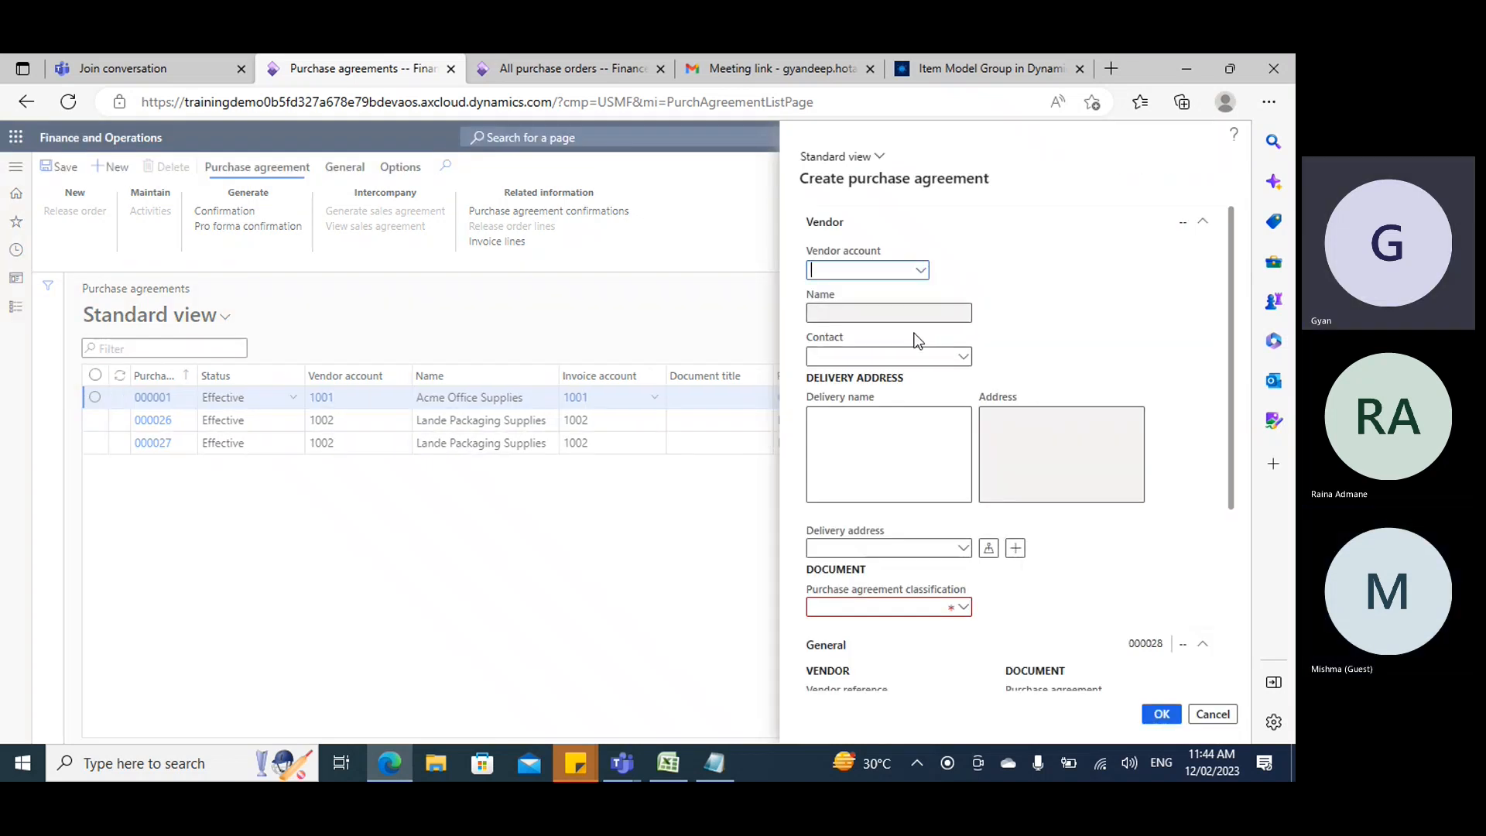
pyautogui.click(920, 270)
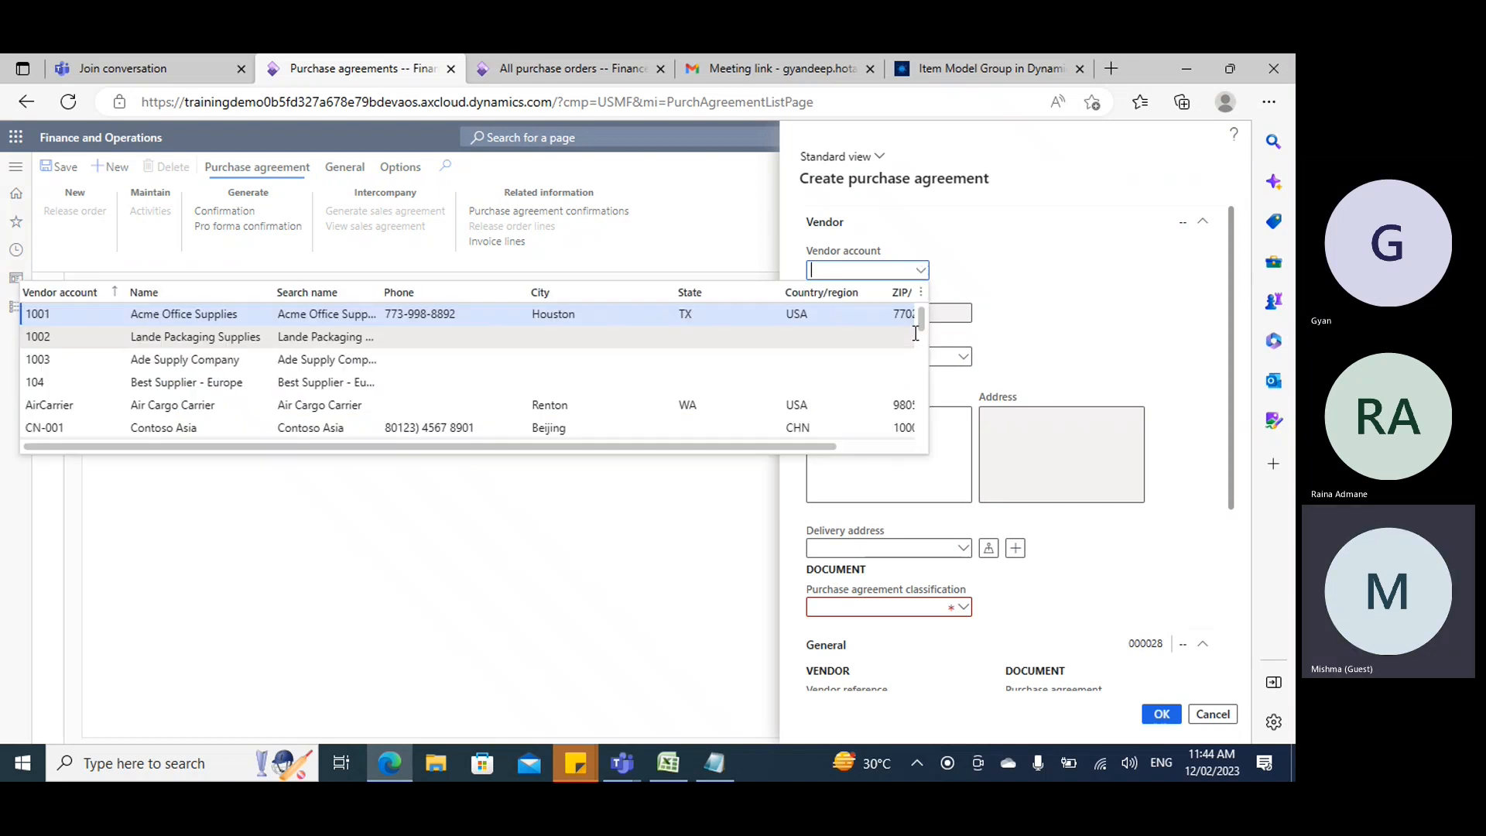
pyautogui.click(203, 336)
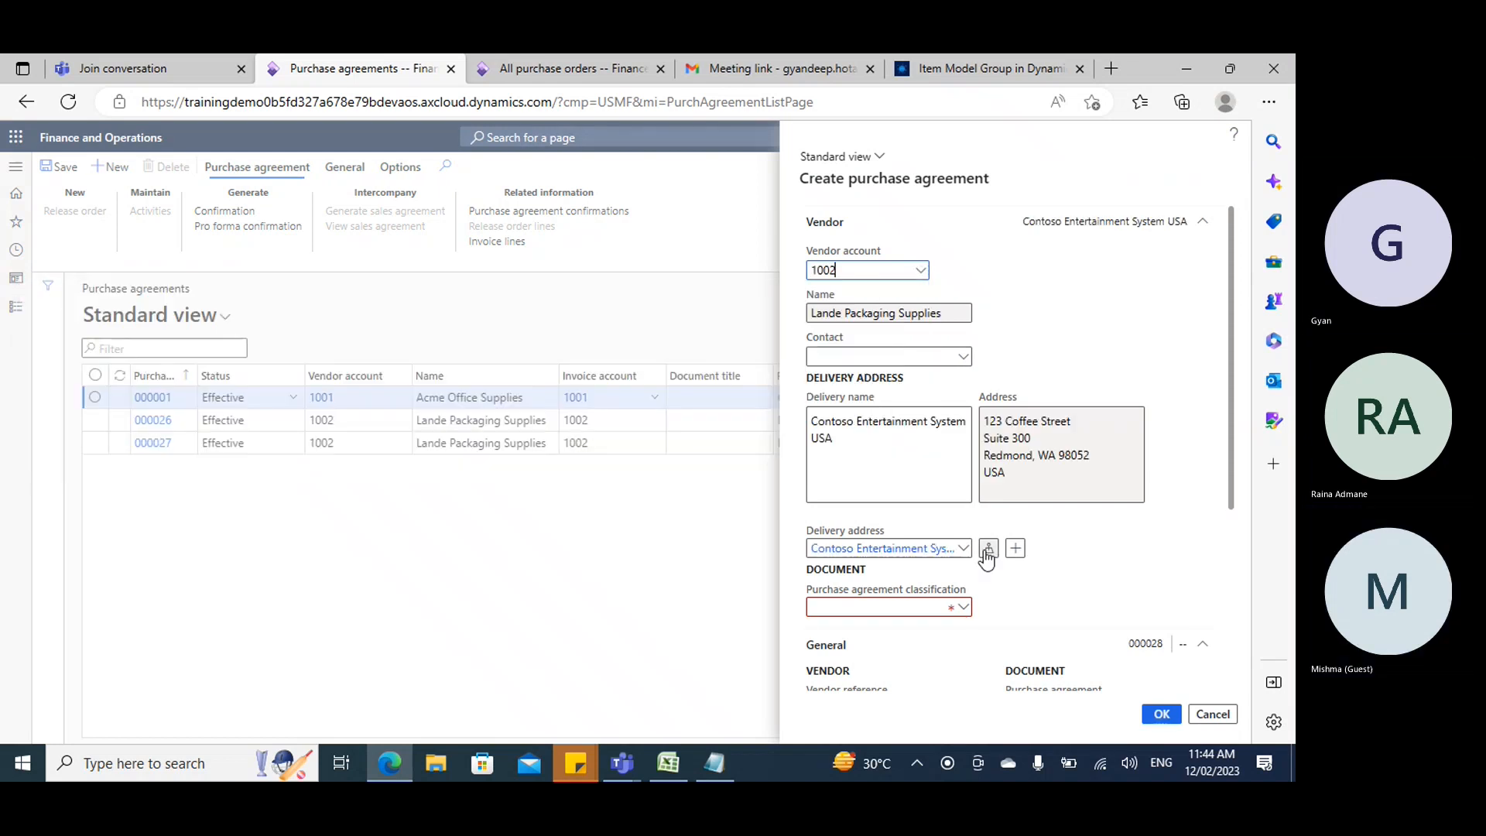
pyautogui.click(963, 534)
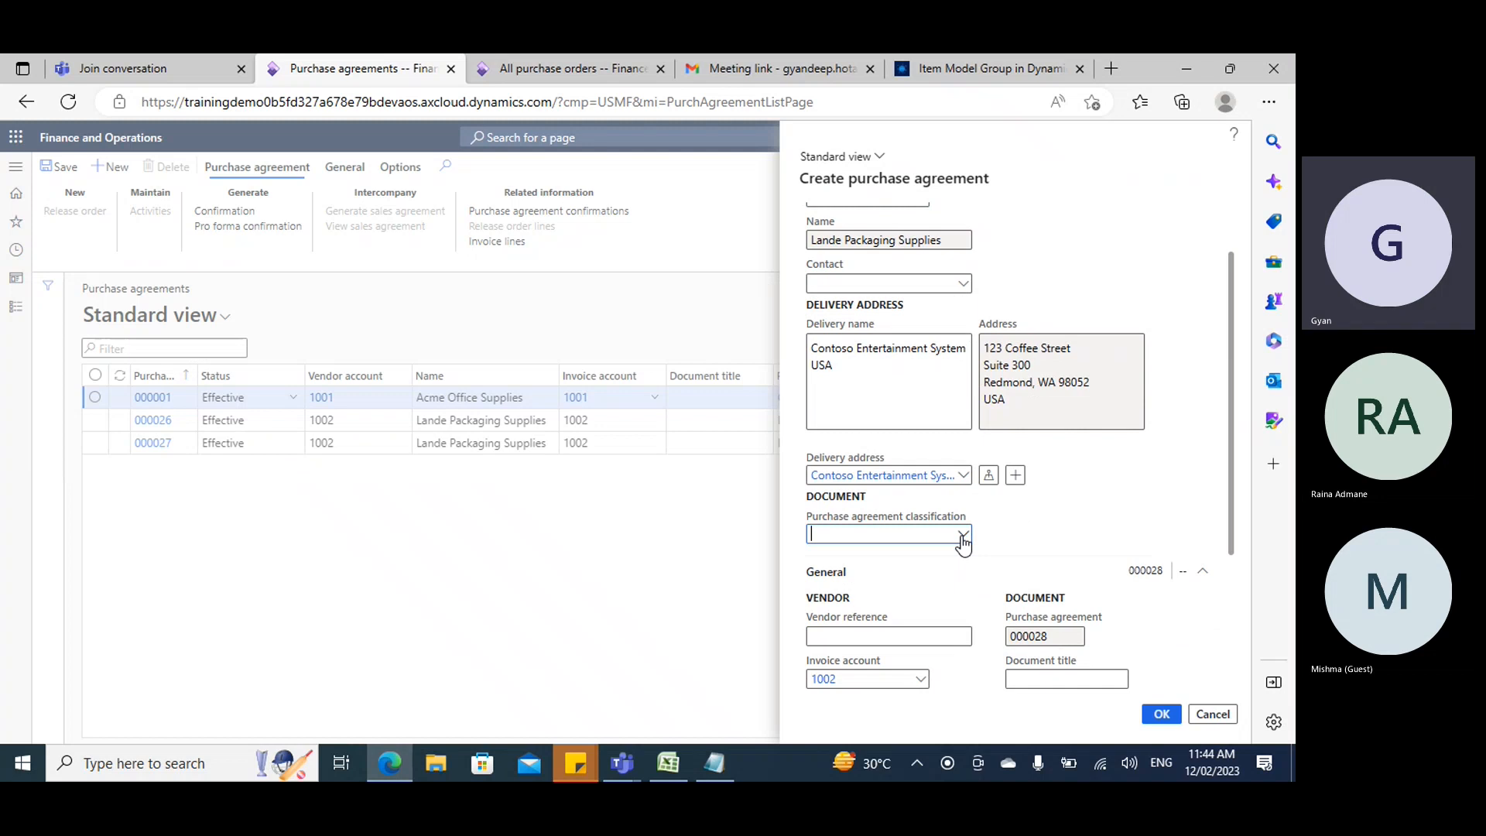
pyautogui.click(883, 578)
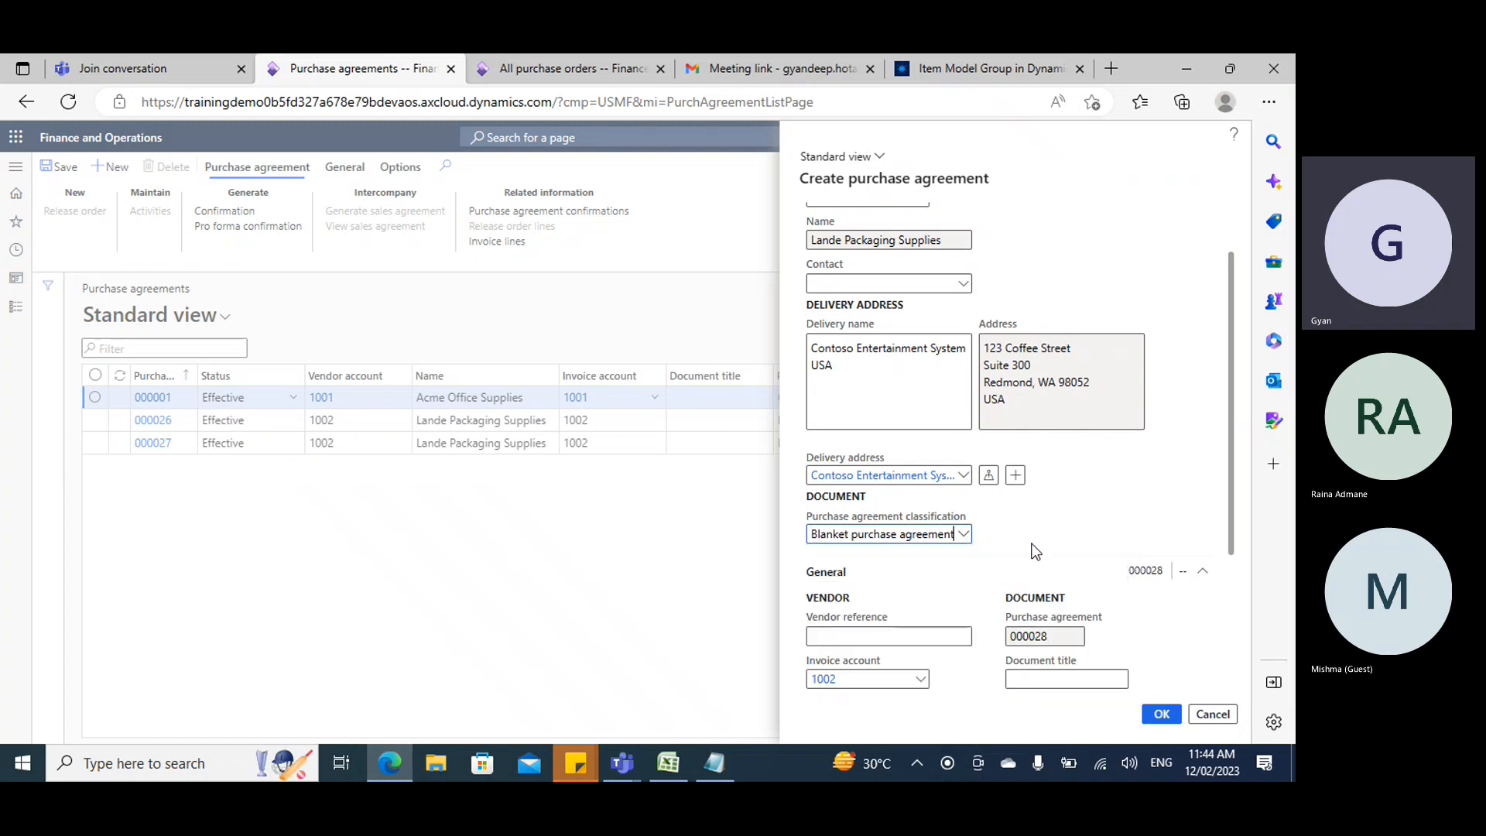
# Set the default commitment to Product quantity commitment and create the purchase agreement.
pyautogui.scroll(-3, 1006, 581)
pyautogui.click(1161, 561)
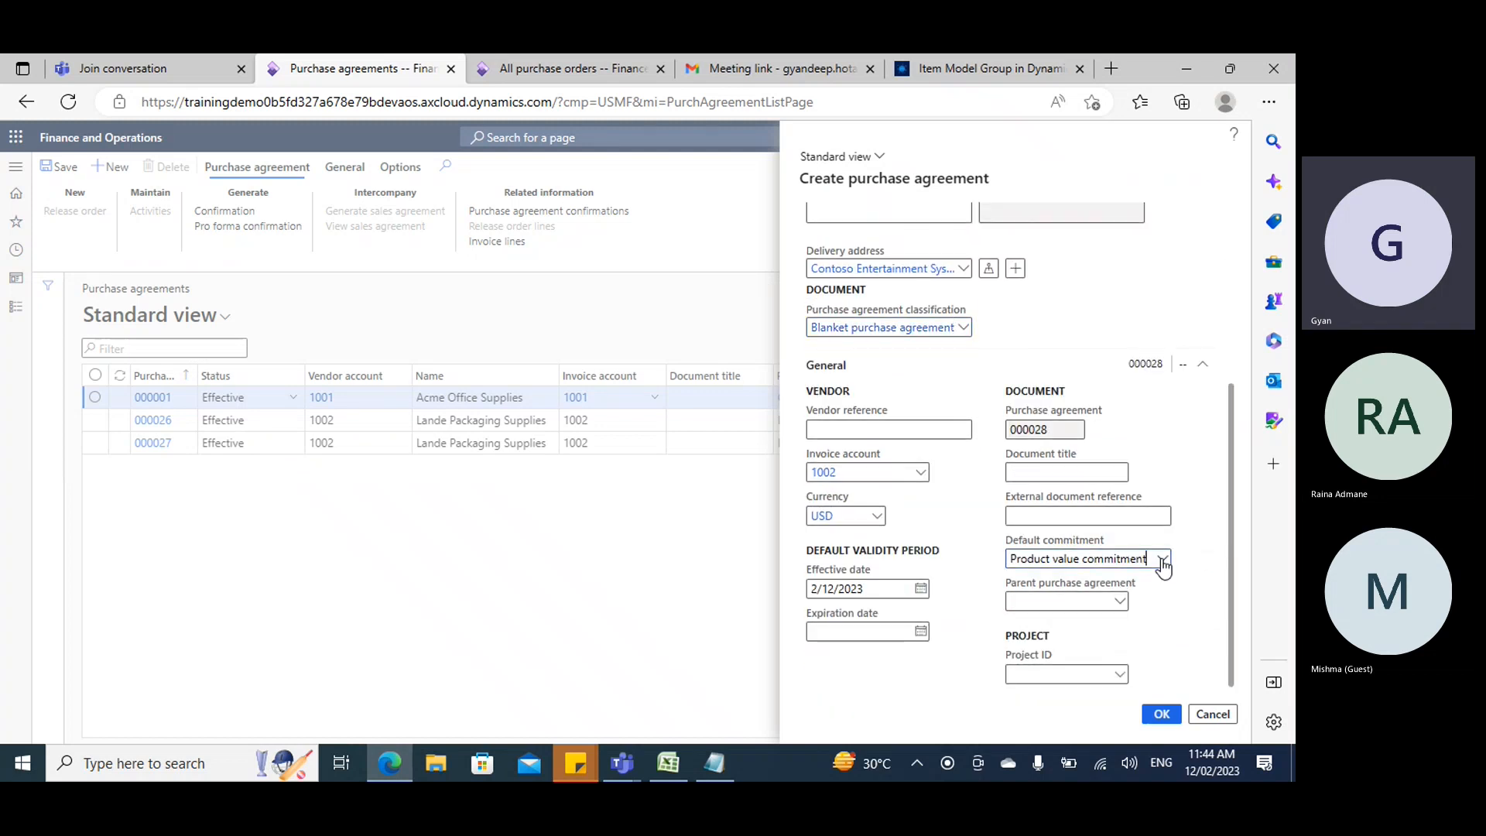
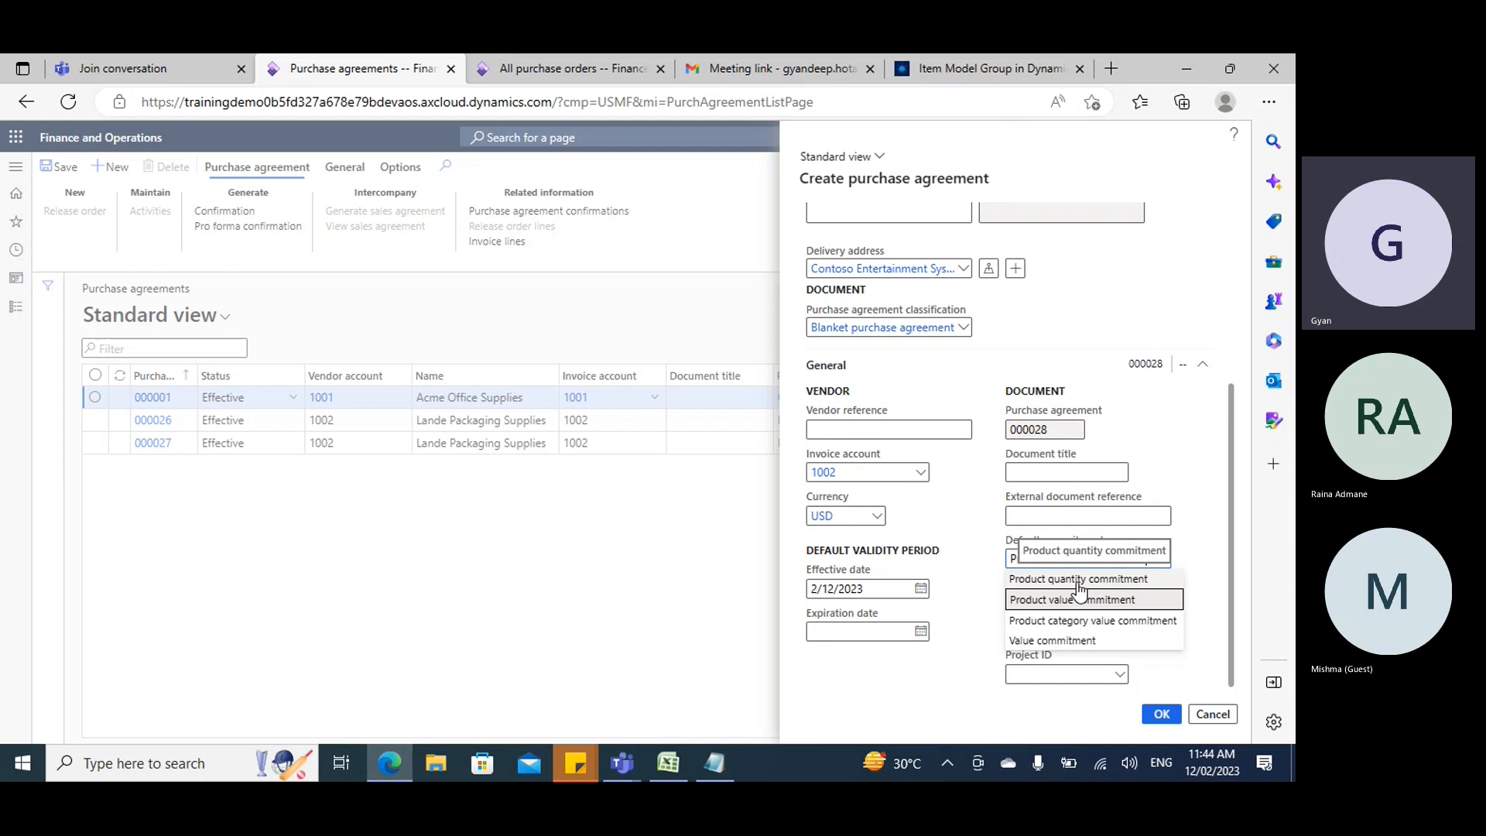
pyautogui.click(1061, 602)
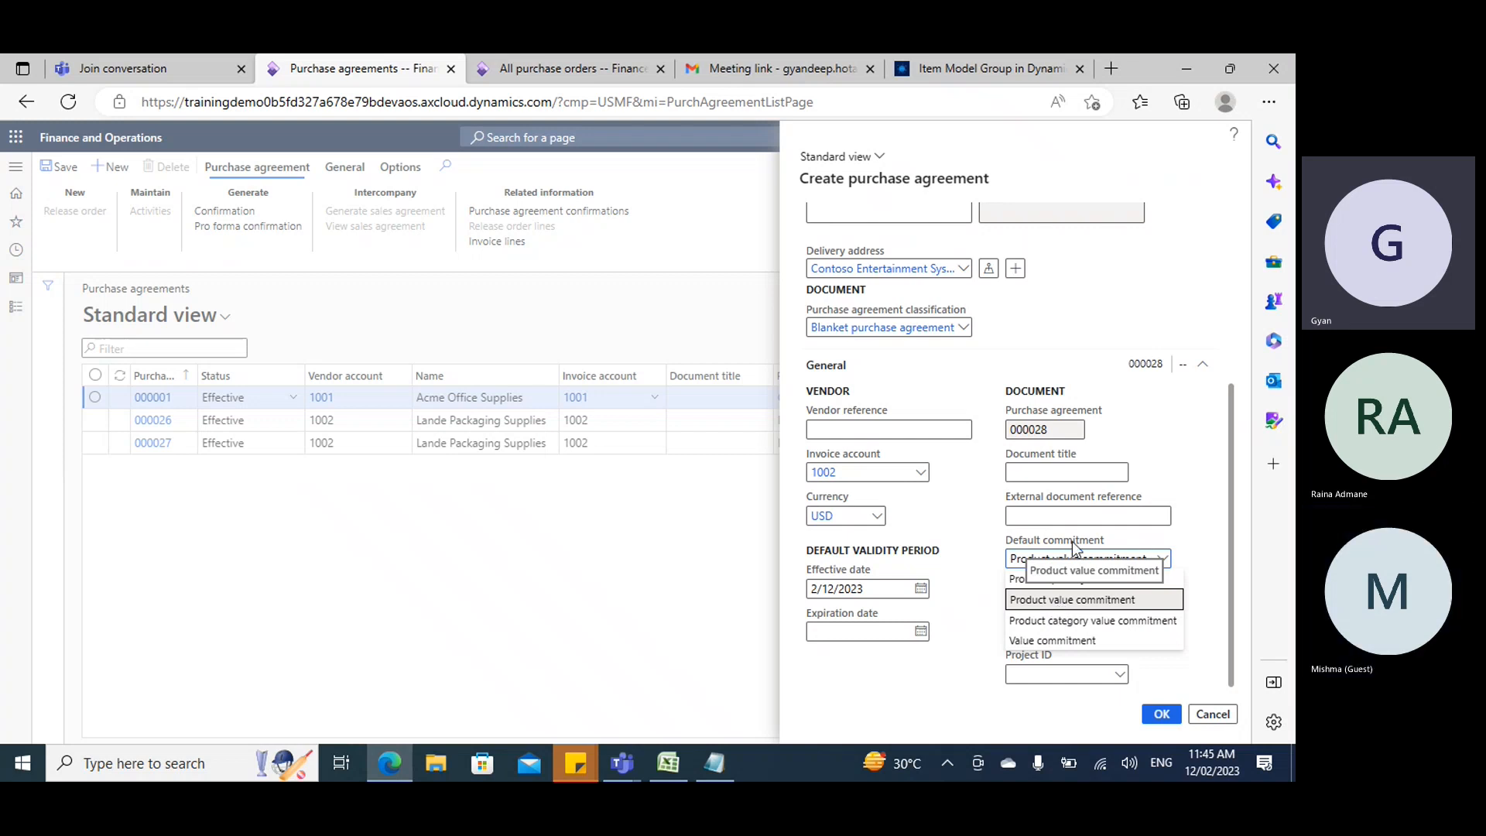
pyautogui.click(1048, 580)
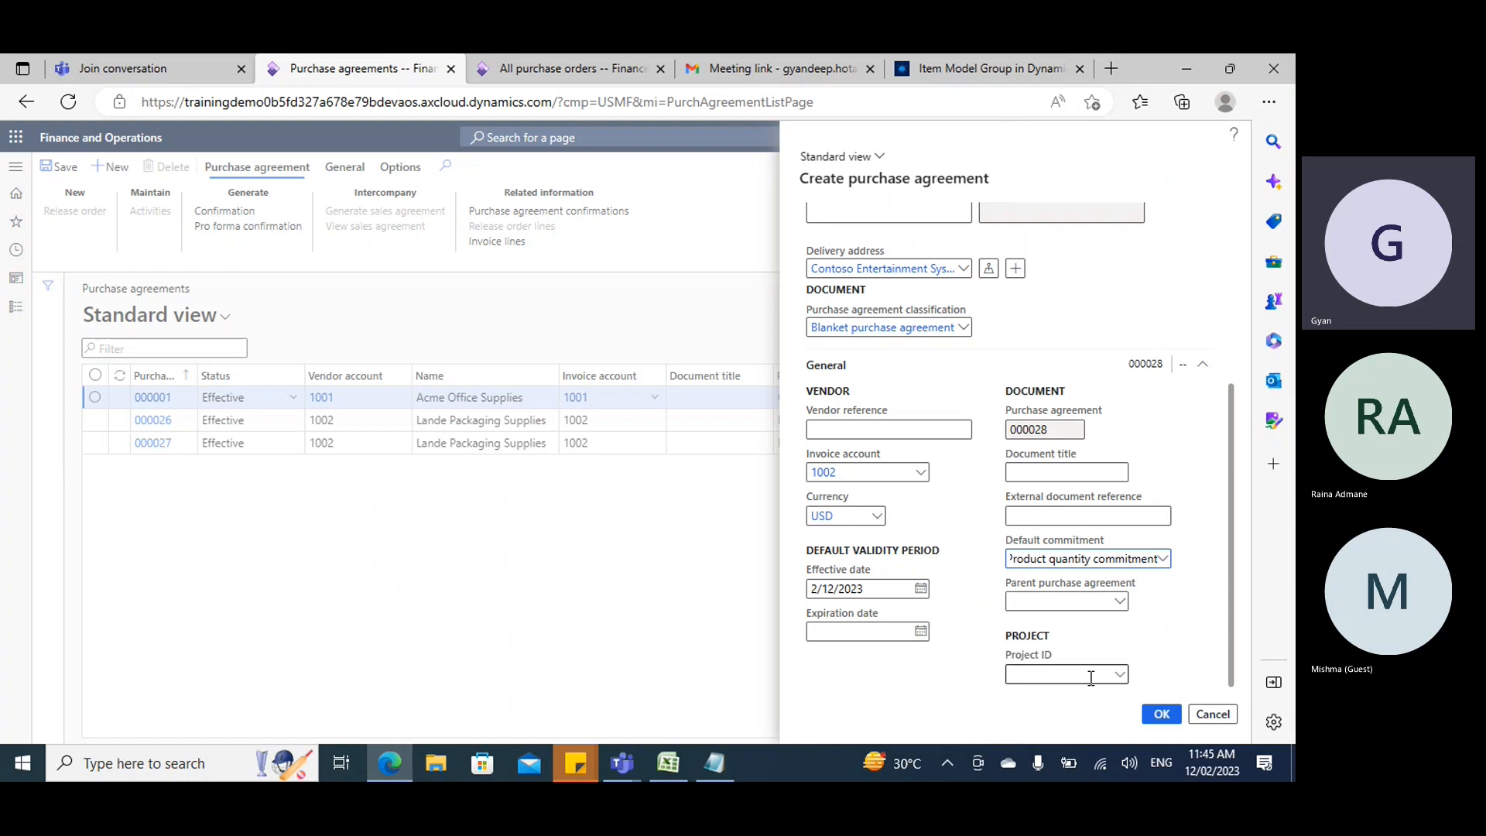
pyautogui.click(1163, 715)
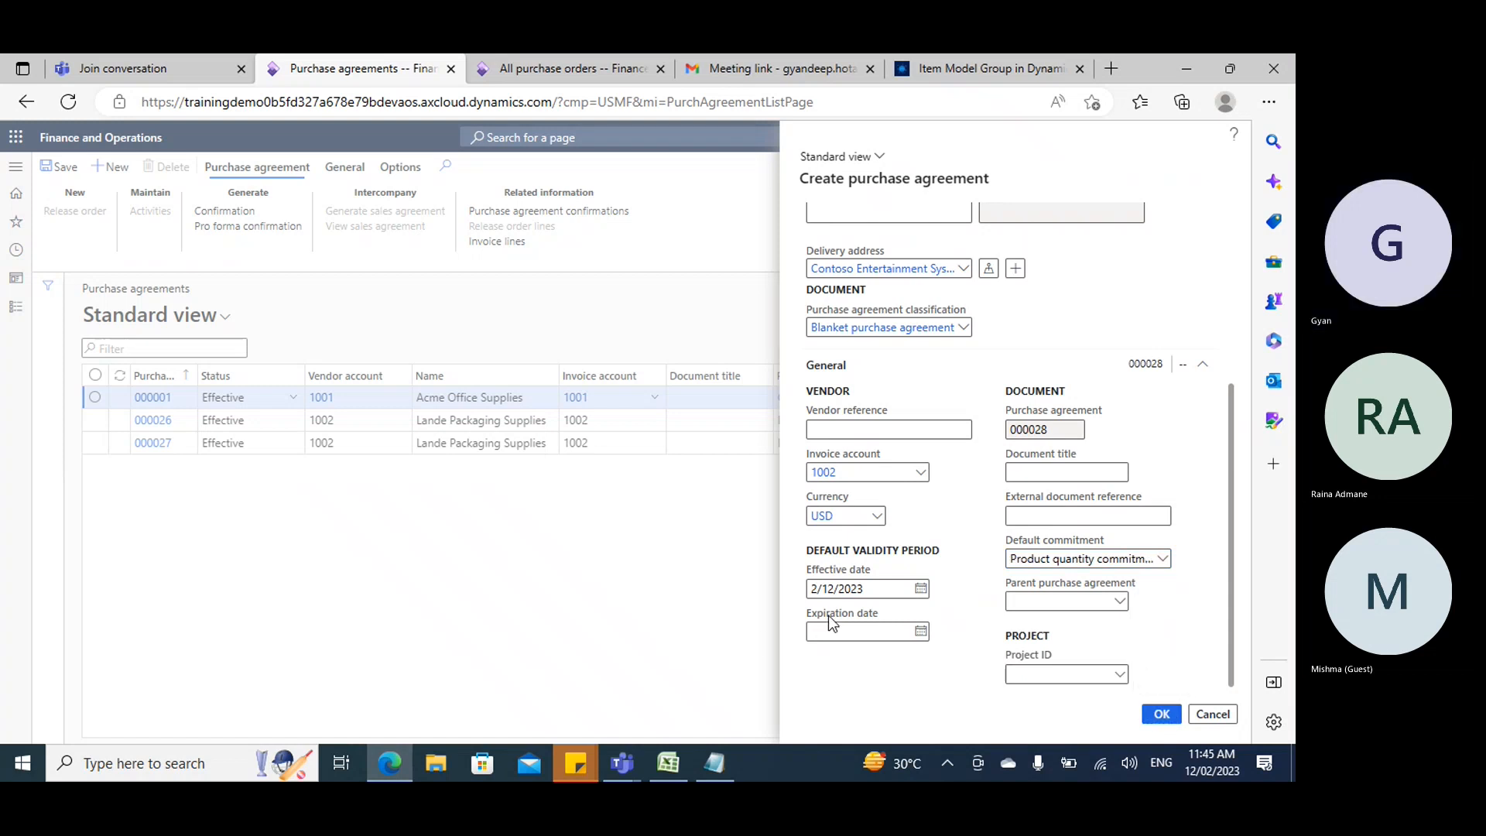
# Add an agreement line for item A0001 at site 2, warehouse 24.
pyautogui.click(118, 467)
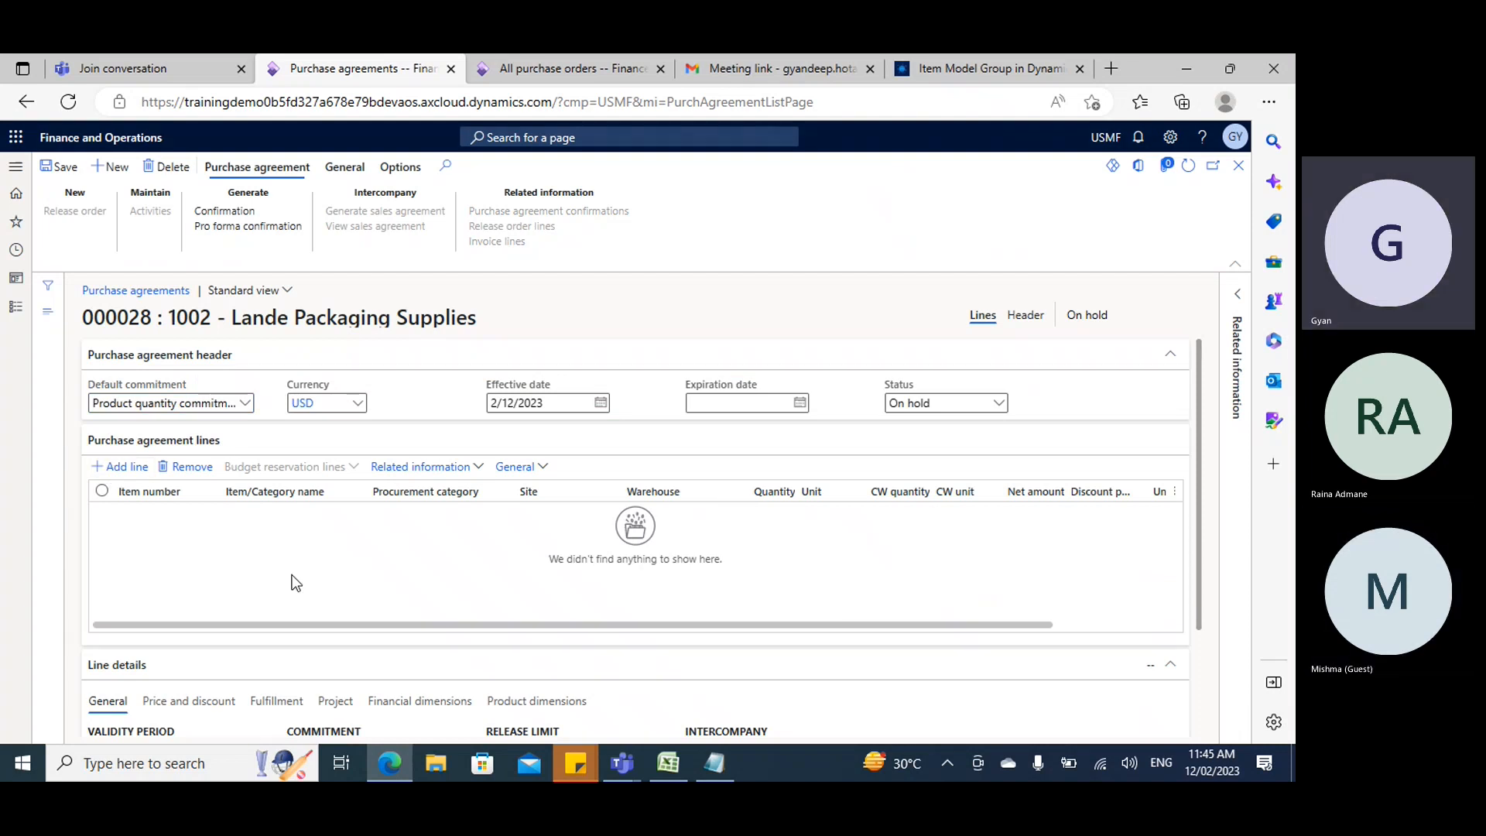
pyautogui.write('a000')
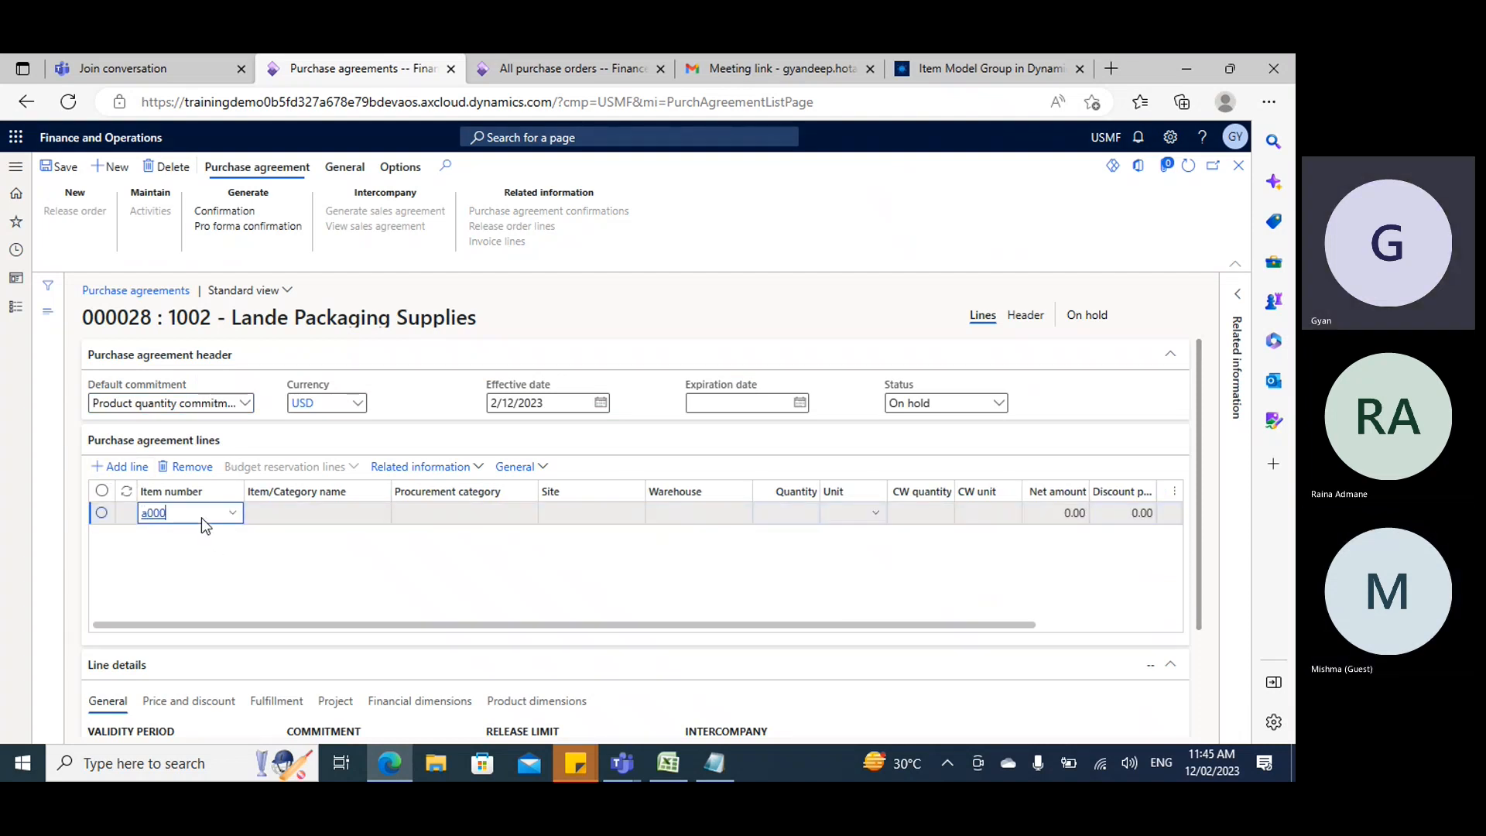
pyautogui.press('Tab')
pyautogui.press('Tab')
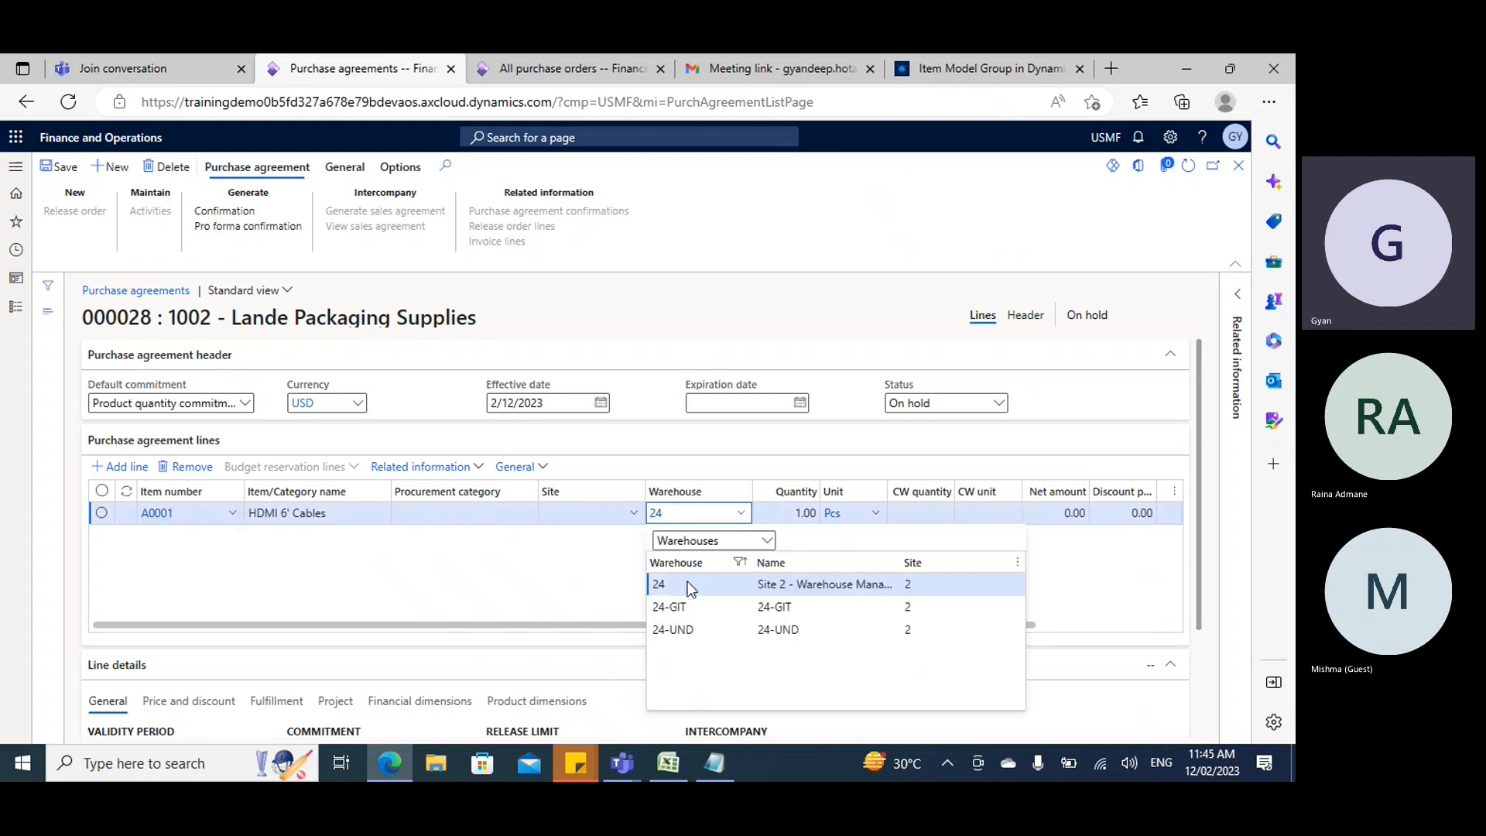
pyautogui.press('Return')
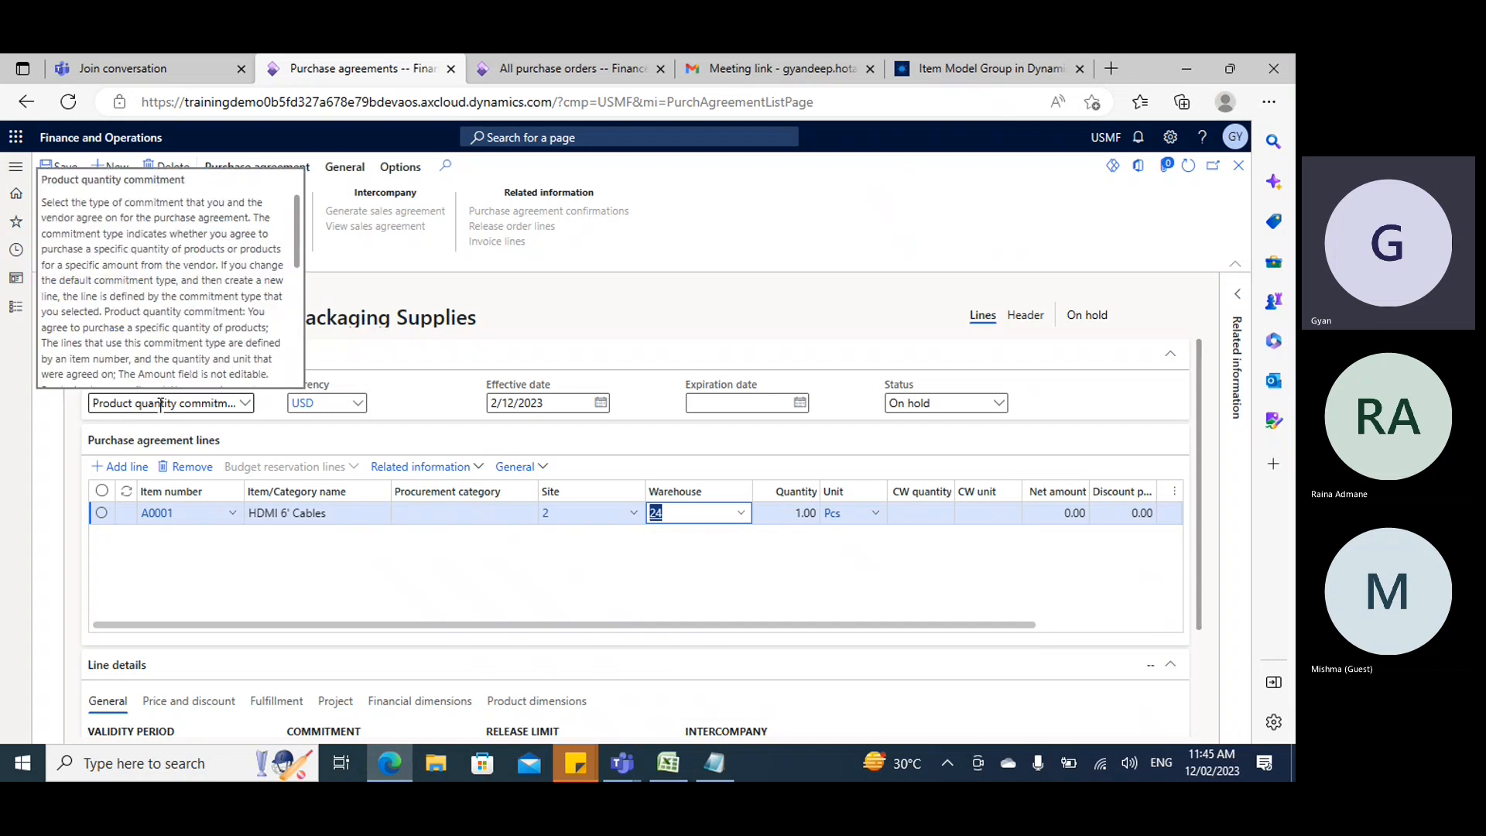
pyautogui.press('Tab')
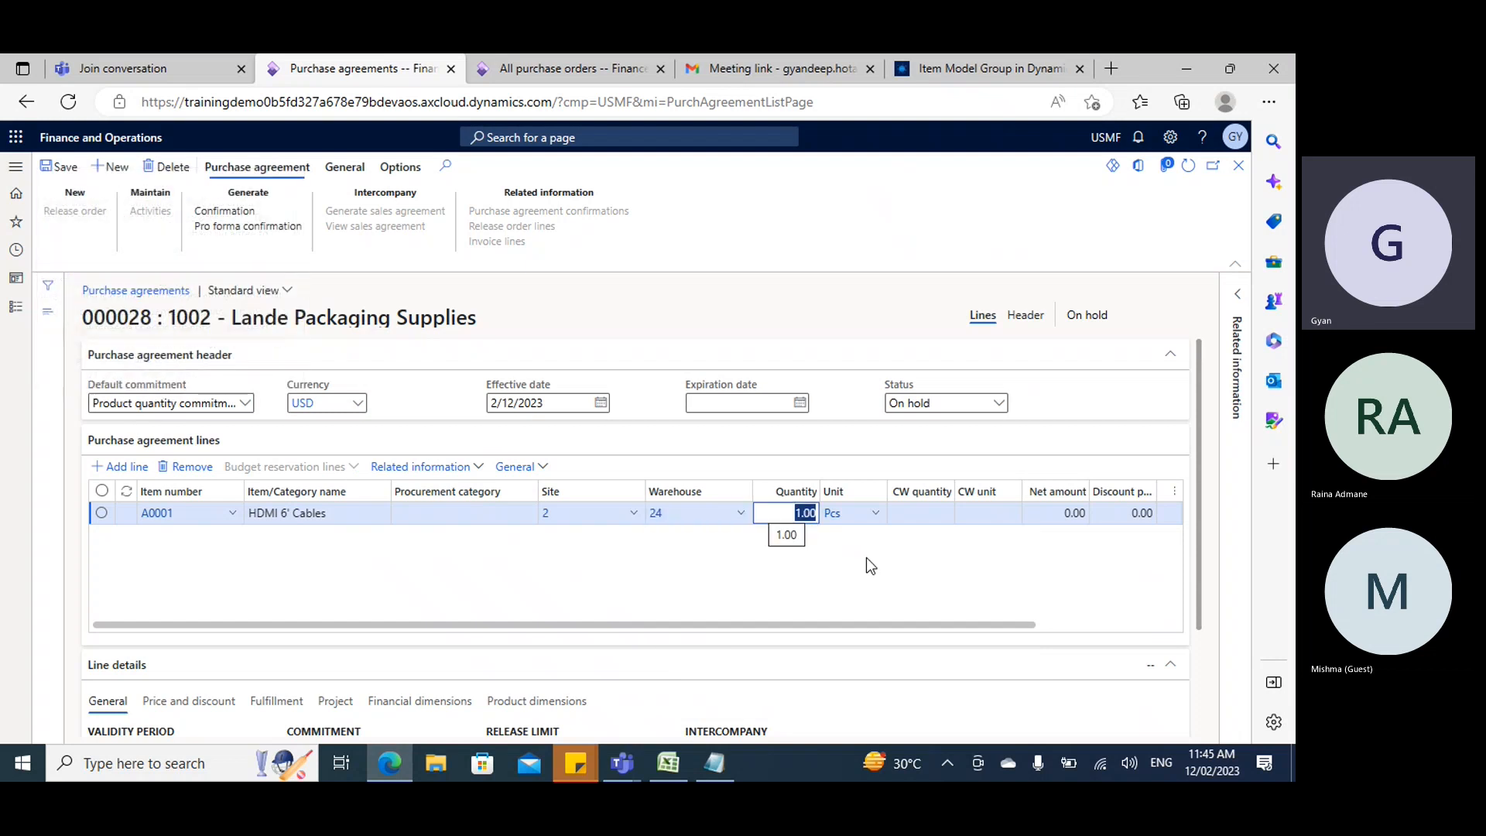
# Set the agreement line's quantity to 10 and its unit price to 100.
pyautogui.write('10')
pyautogui.press('Tab')
pyautogui.press('Tab')
pyautogui.press('Tab')
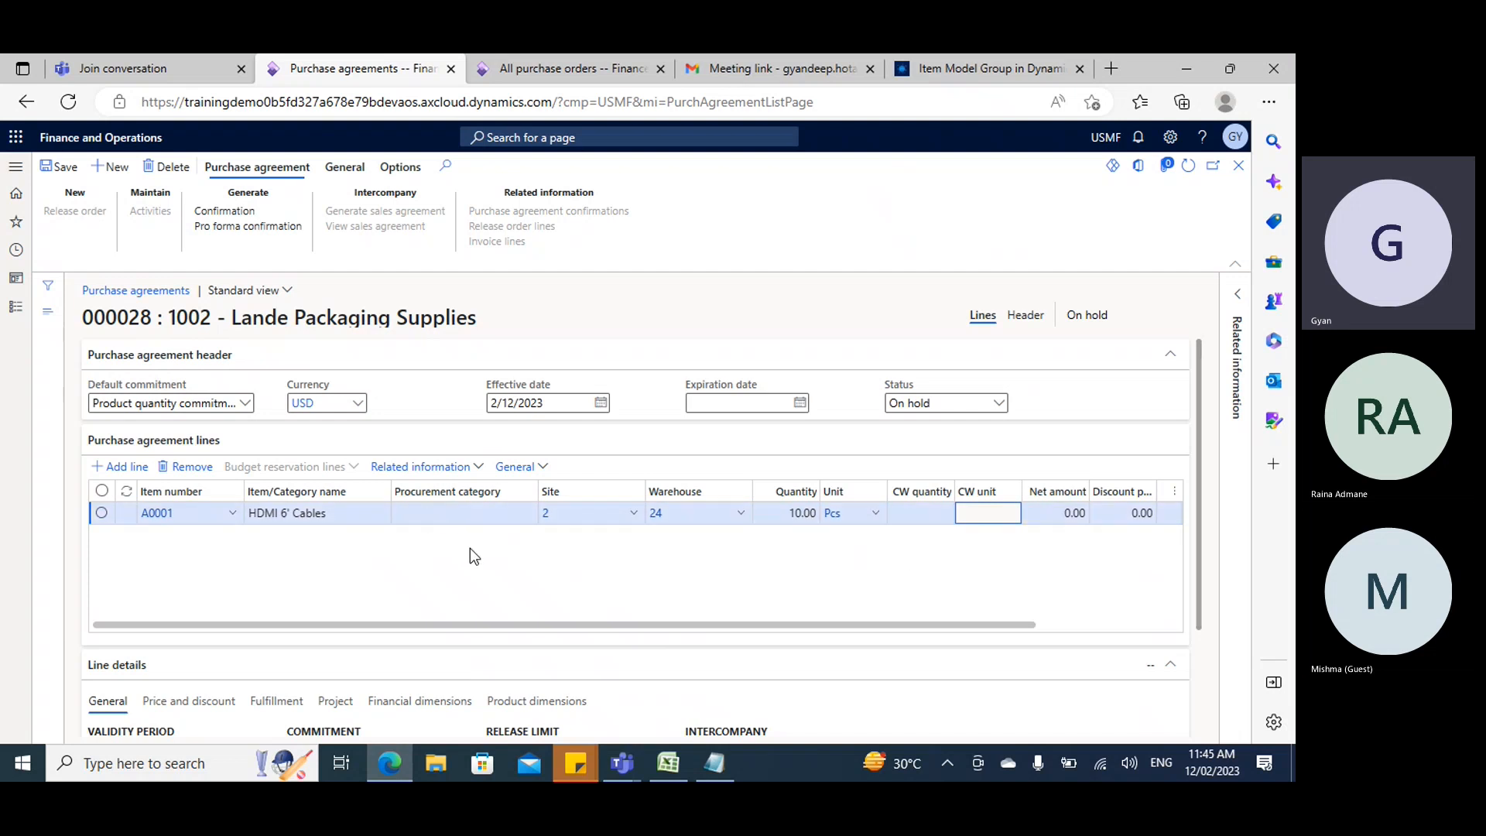
pyautogui.press('Tab')
pyautogui.press('Tab')
pyautogui.write('1')
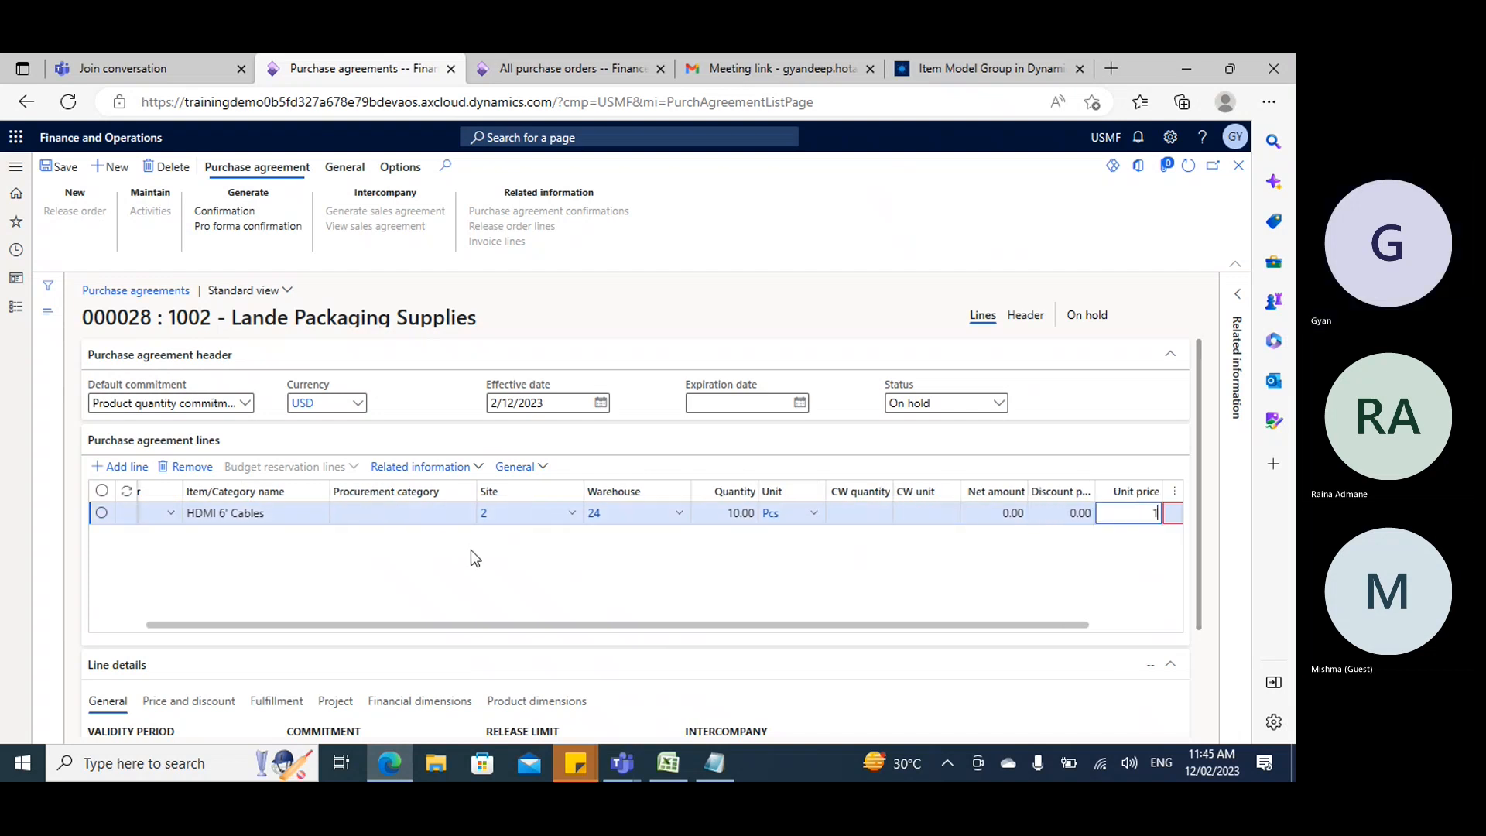
pyautogui.write('00')
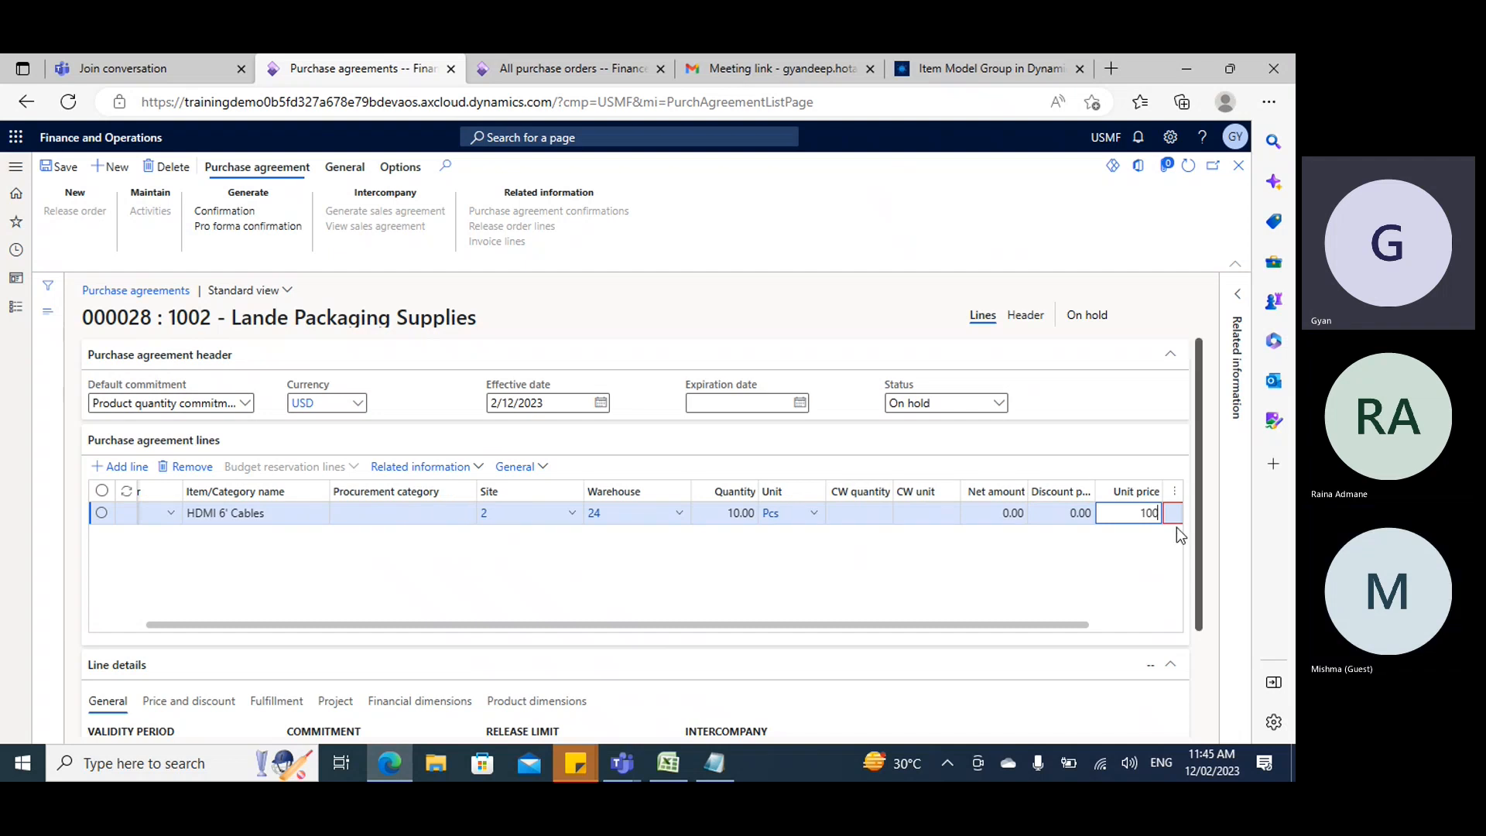
pyautogui.press('Tab')
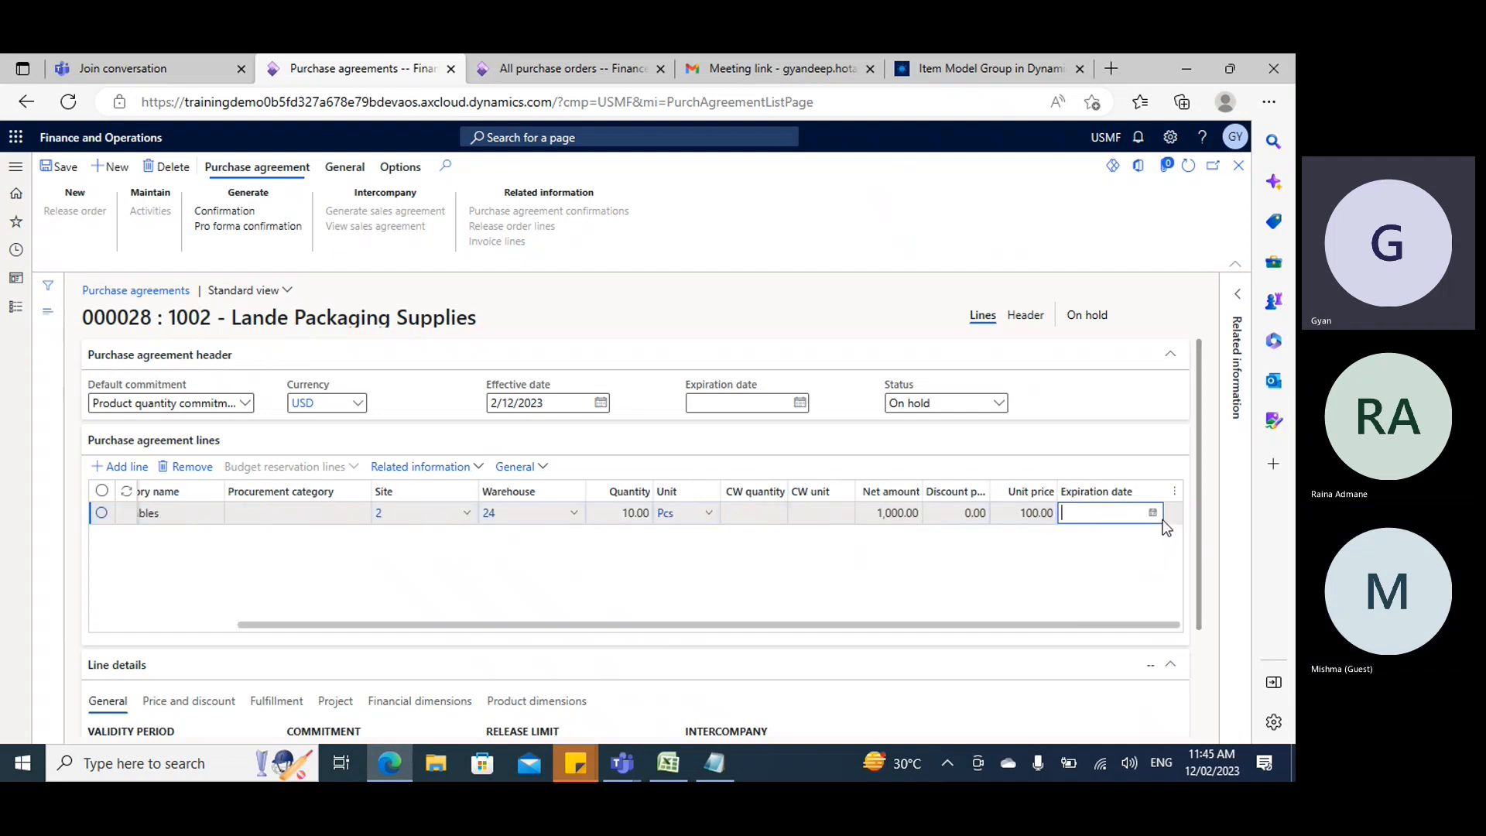
# Set the agreement line's expiration date to 2/28/2023 and save the agreement.
pyautogui.click(1152, 512)
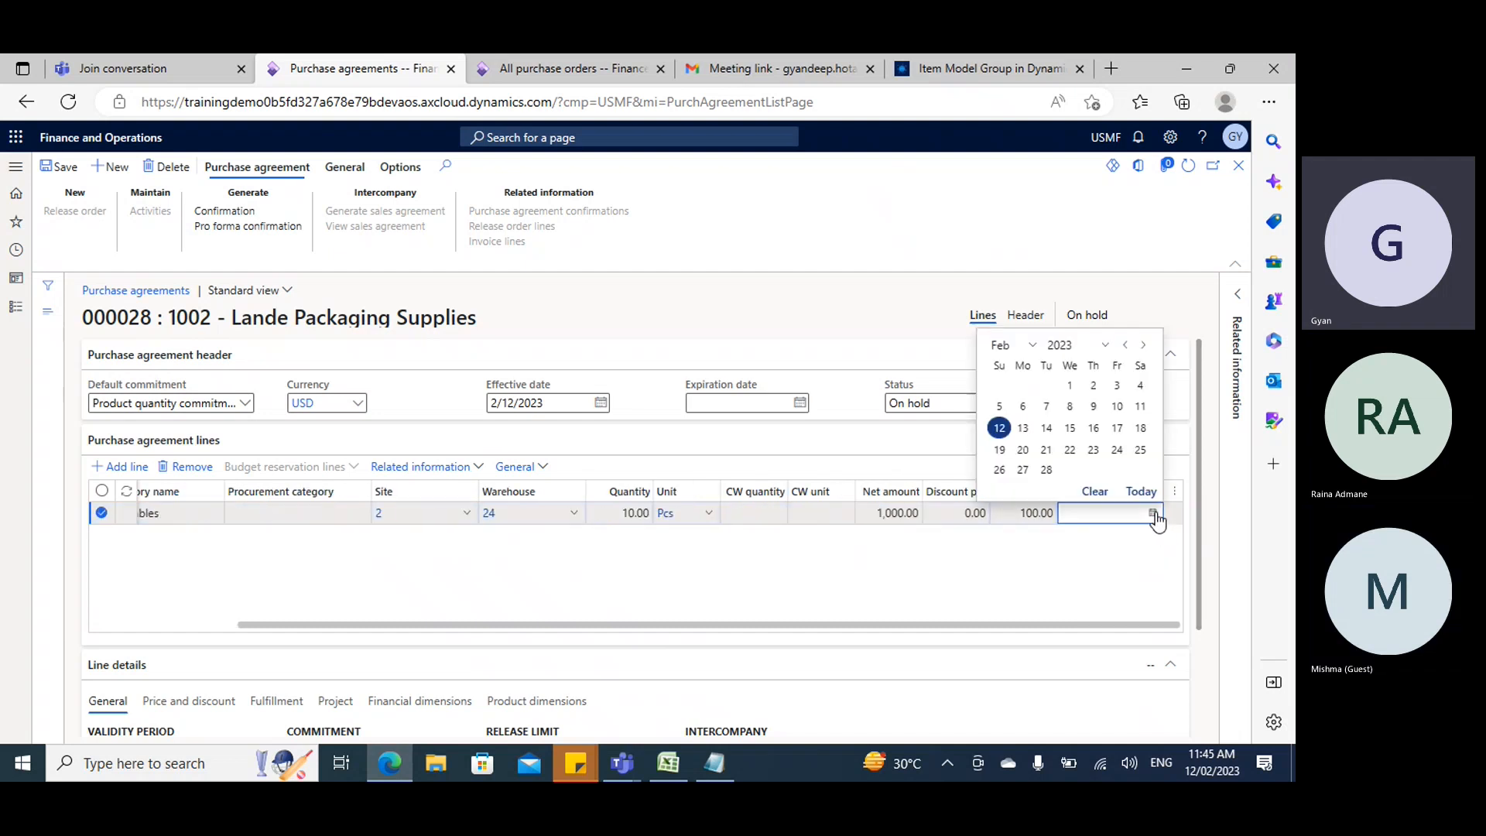
pyautogui.click(1046, 470)
pyautogui.click(59, 164)
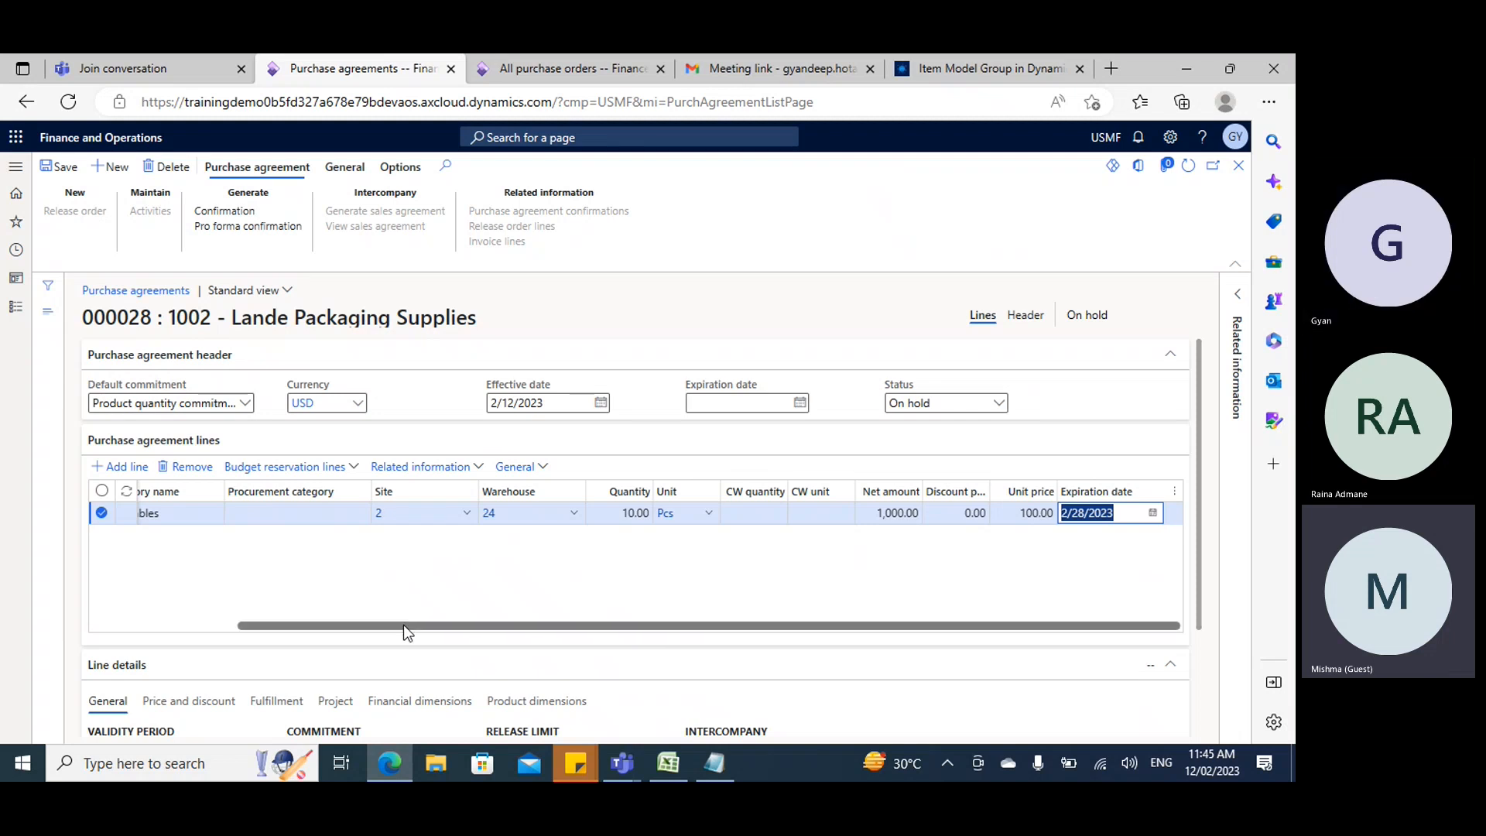
# Save the purchase agreement again and confirm it with the option to mark the agreement as effective.
pyautogui.click(66, 167)
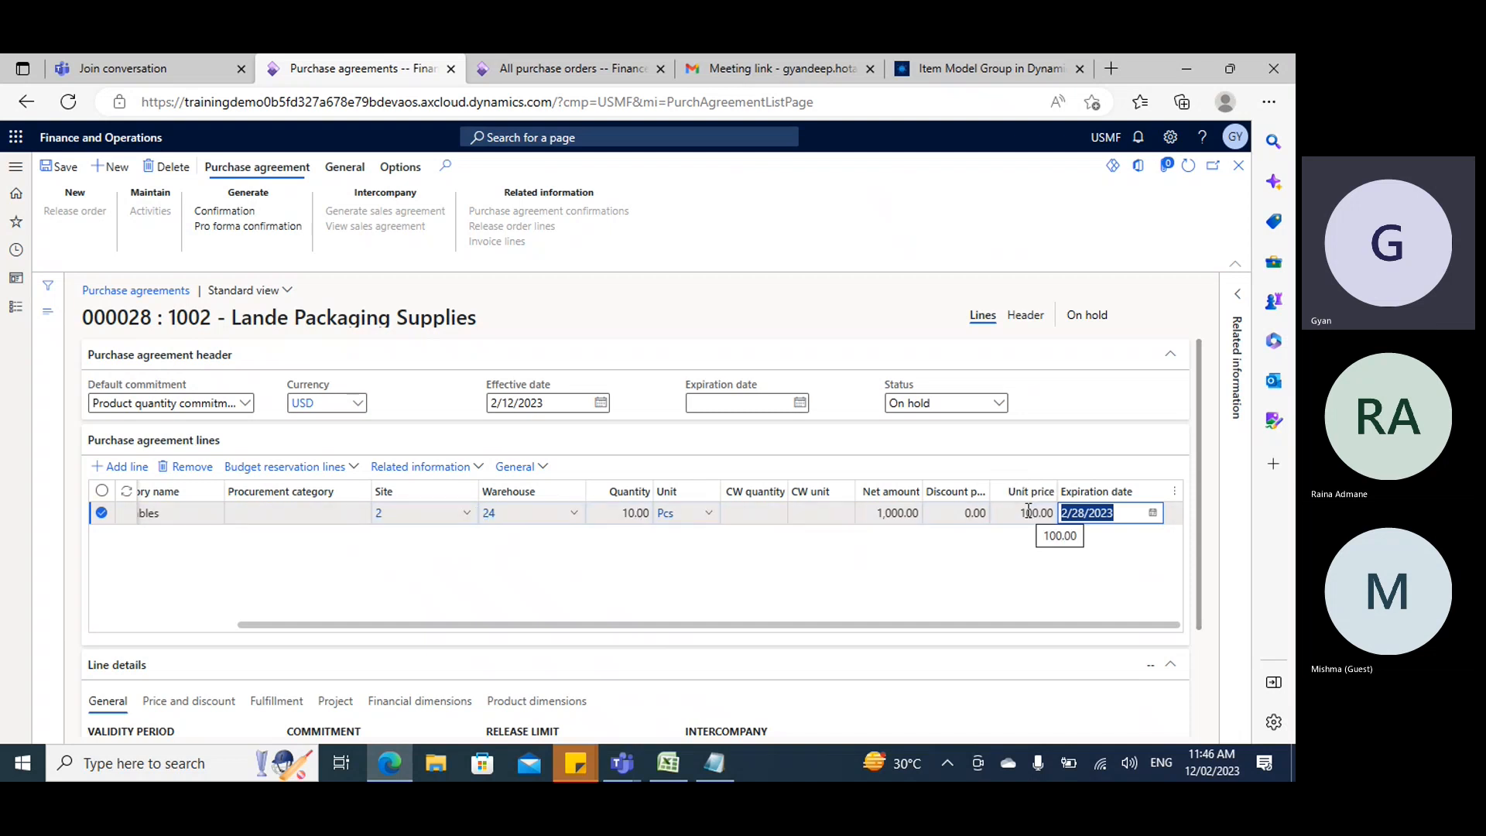
pyautogui.click(234, 216)
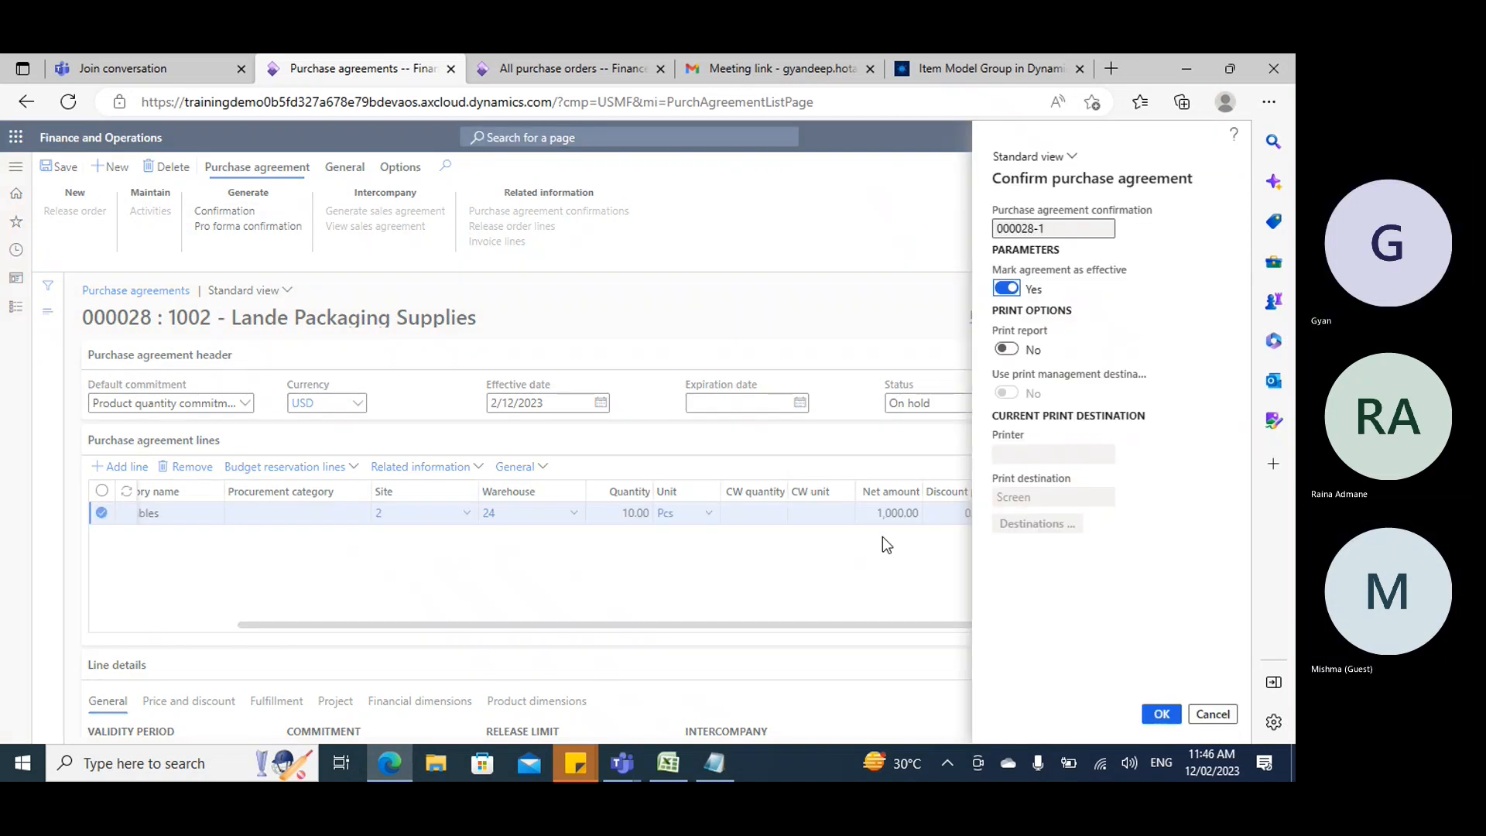
pyautogui.click(1172, 724)
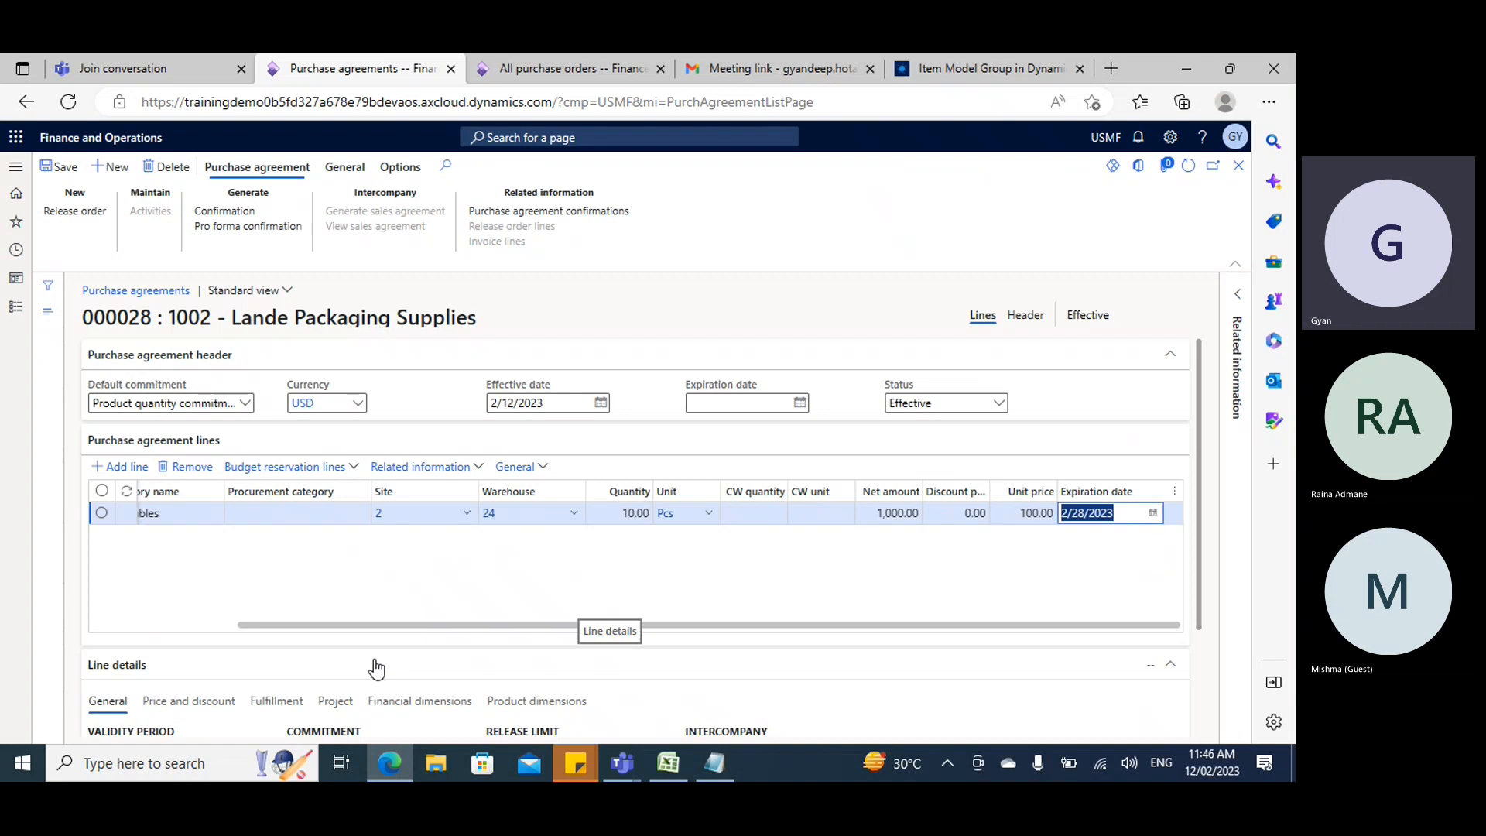
# Create a release order from the agreement with a purchase quantity of 10 for item A0001.
pyautogui.click(77, 212)
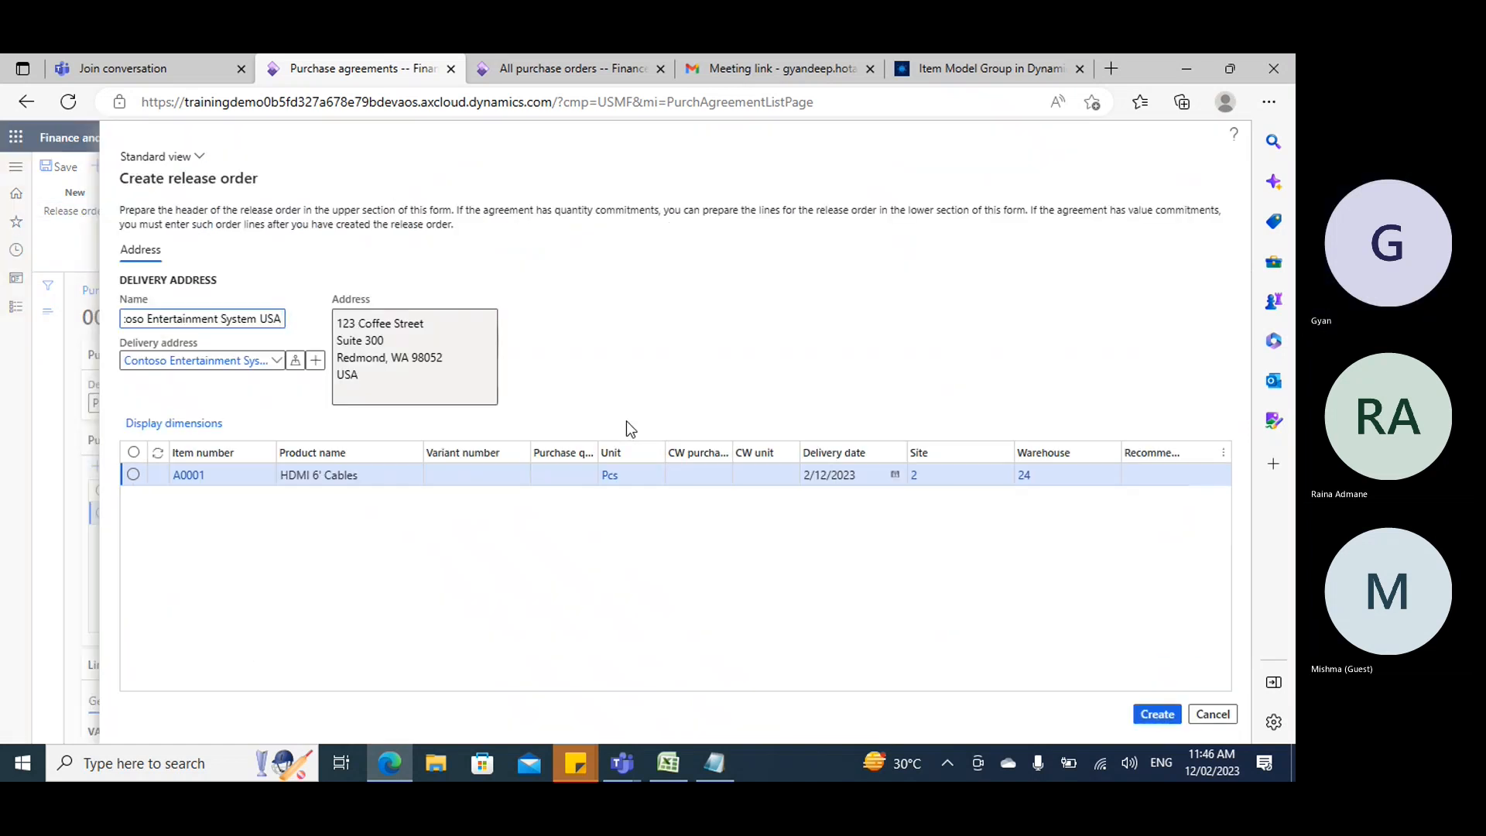
pyautogui.click(589, 476)
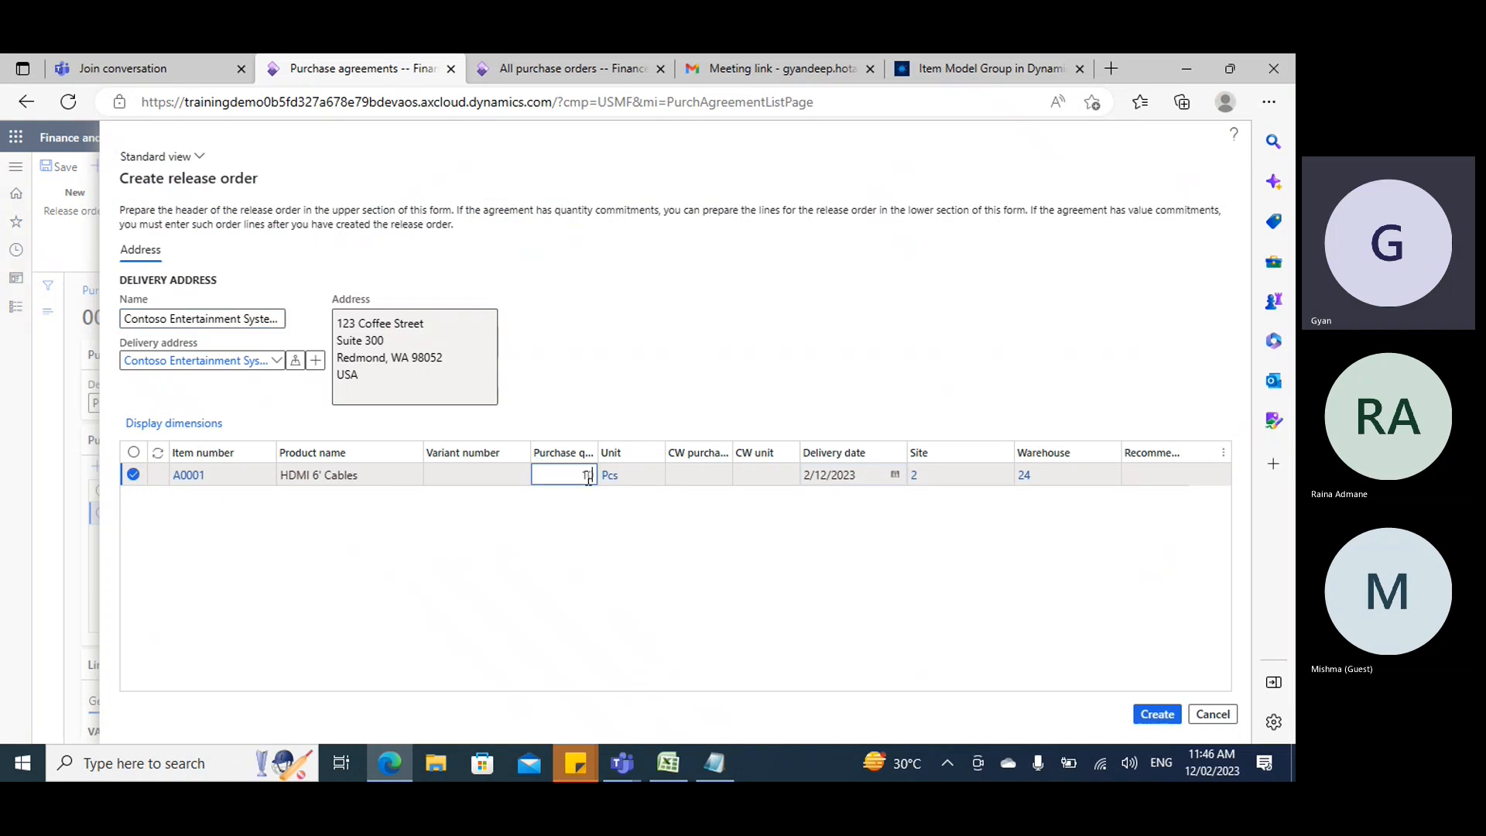
pyautogui.write('10')
pyautogui.click(707, 629)
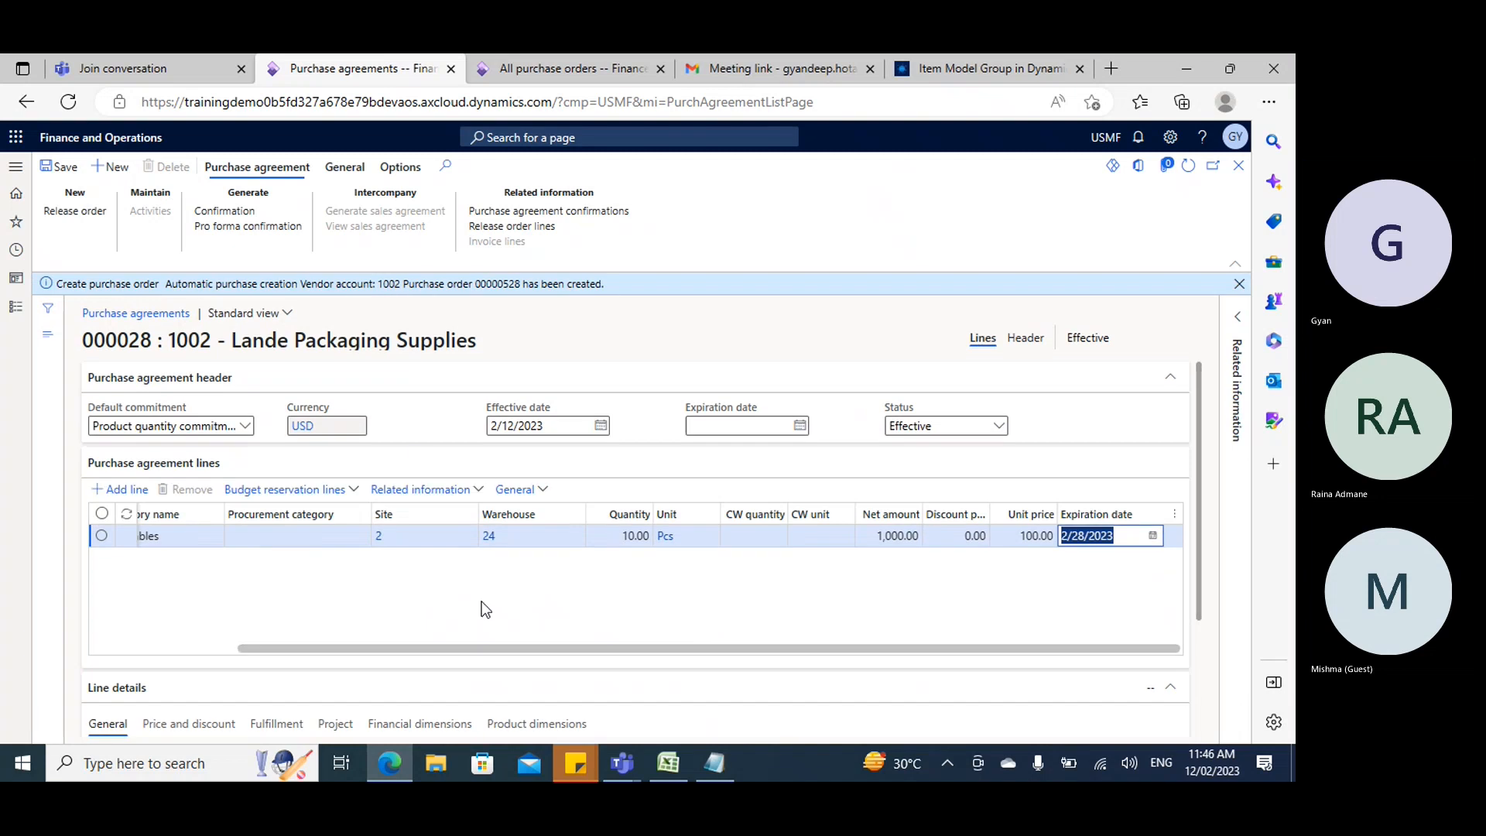
# Copy the created purchase order's number from the agreement's completion message and return to the list of all purchase orders.
pyautogui.click(571, 69)
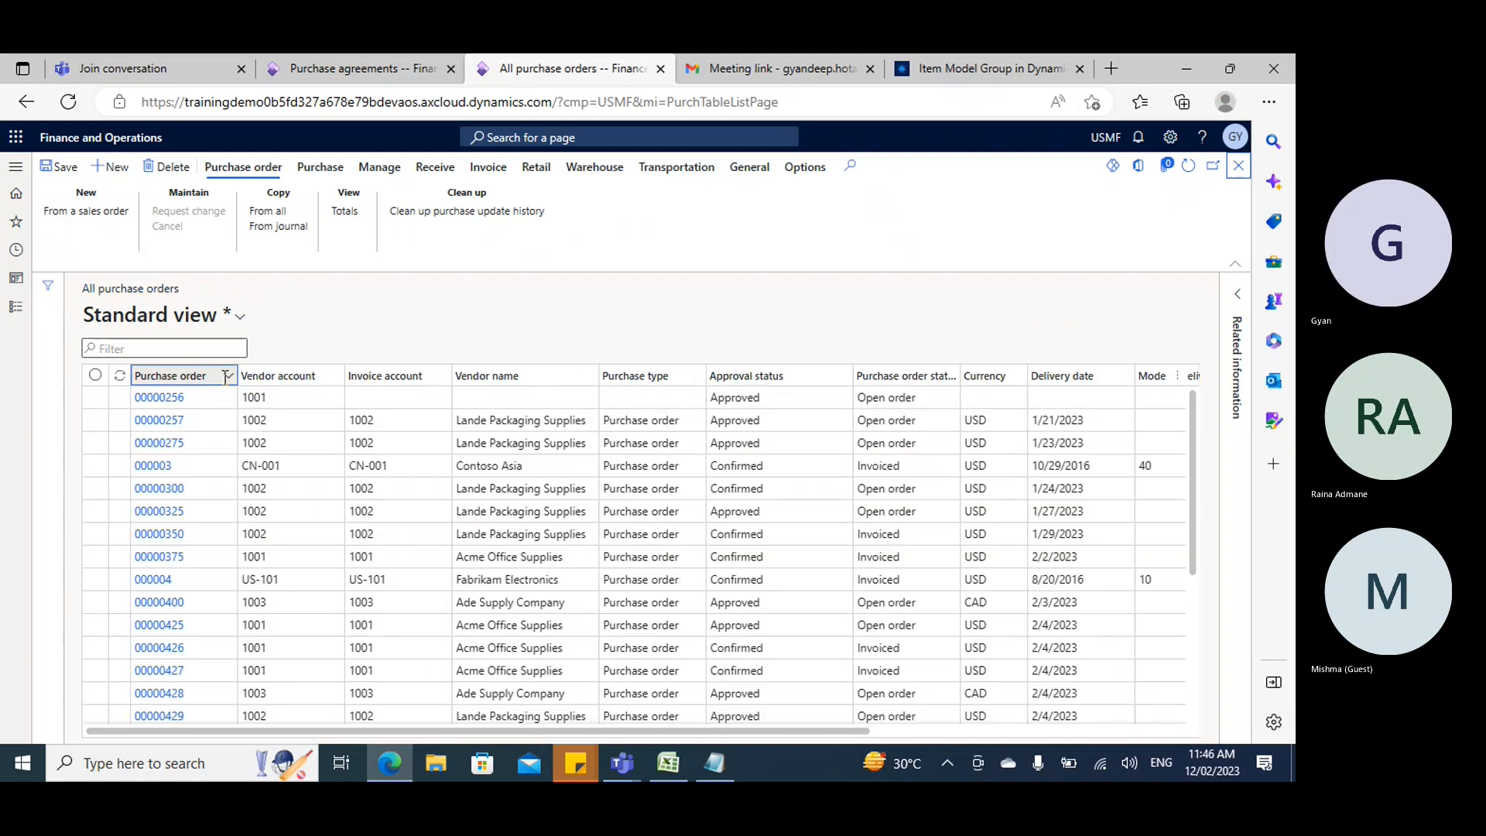
pyautogui.click(372, 73)
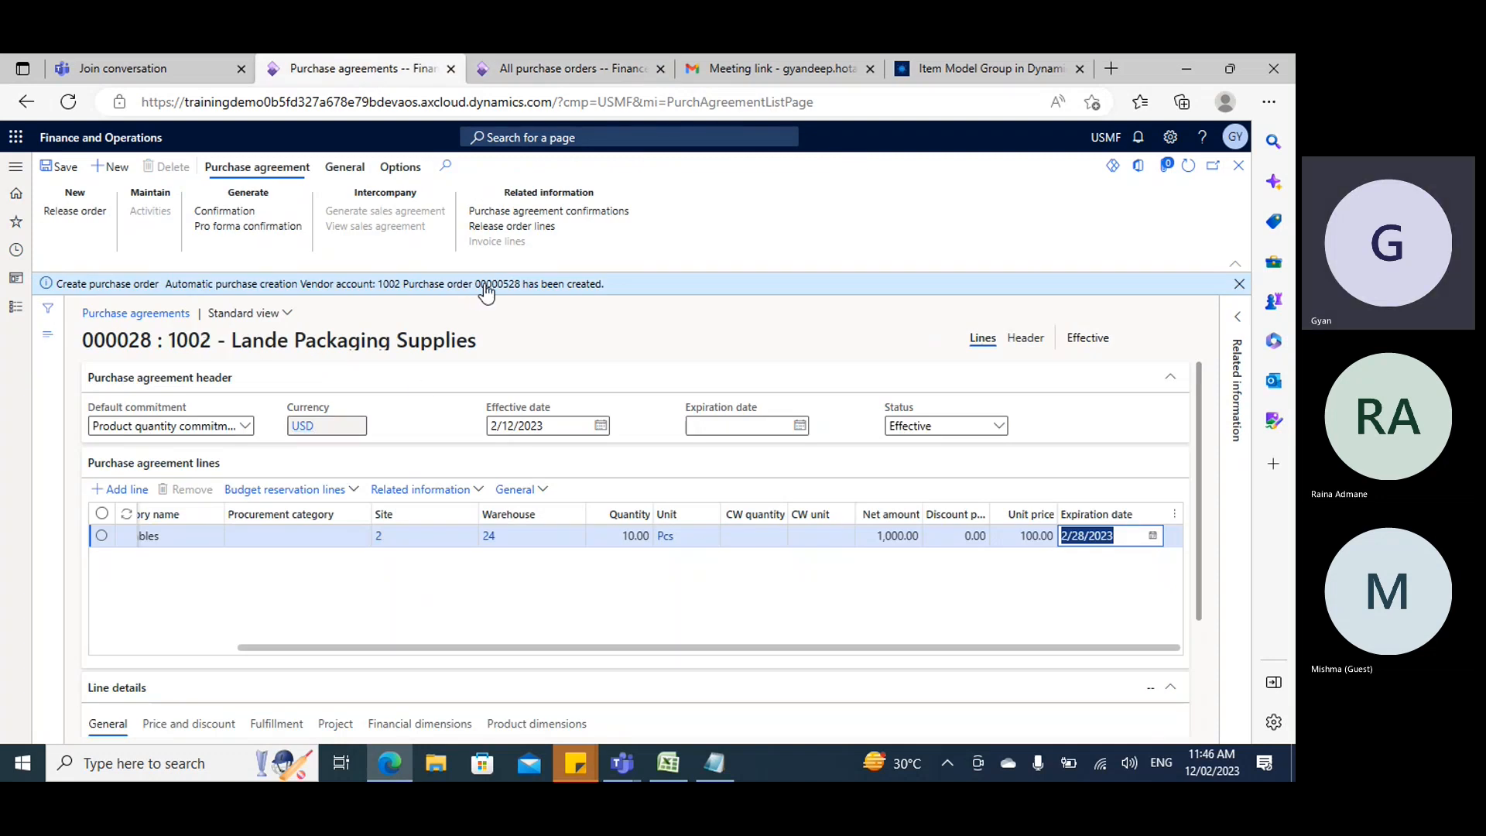
pyautogui.moveTo(473, 284); pyautogui.dragTo(524, 291)
pyautogui.hotkey('ctrl', 'c')
pyautogui.click(541, 72)
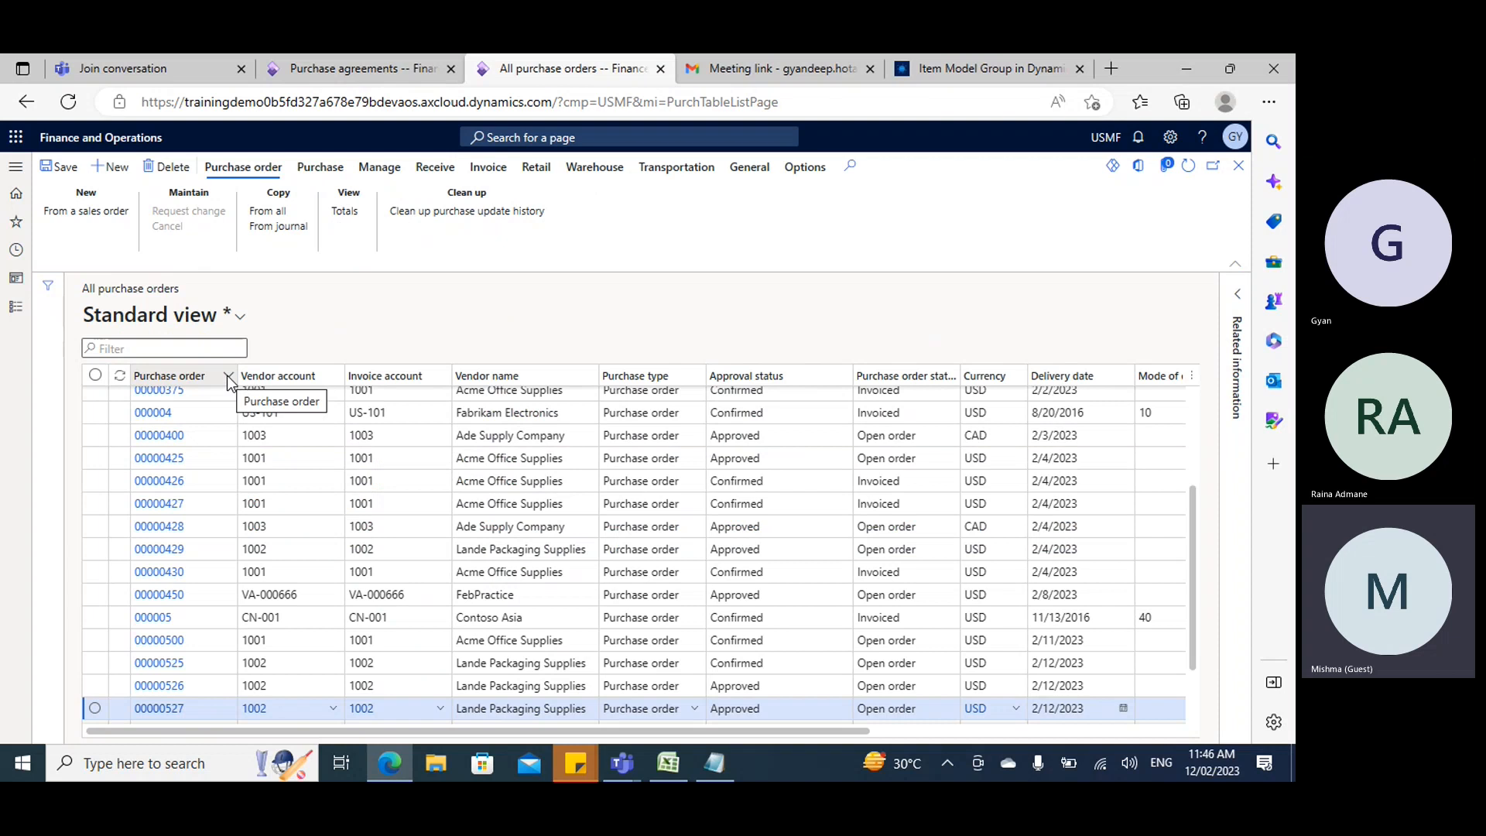
# Filter the list of all purchase orders by the copied purchase order number.
pyautogui.click(226, 378)
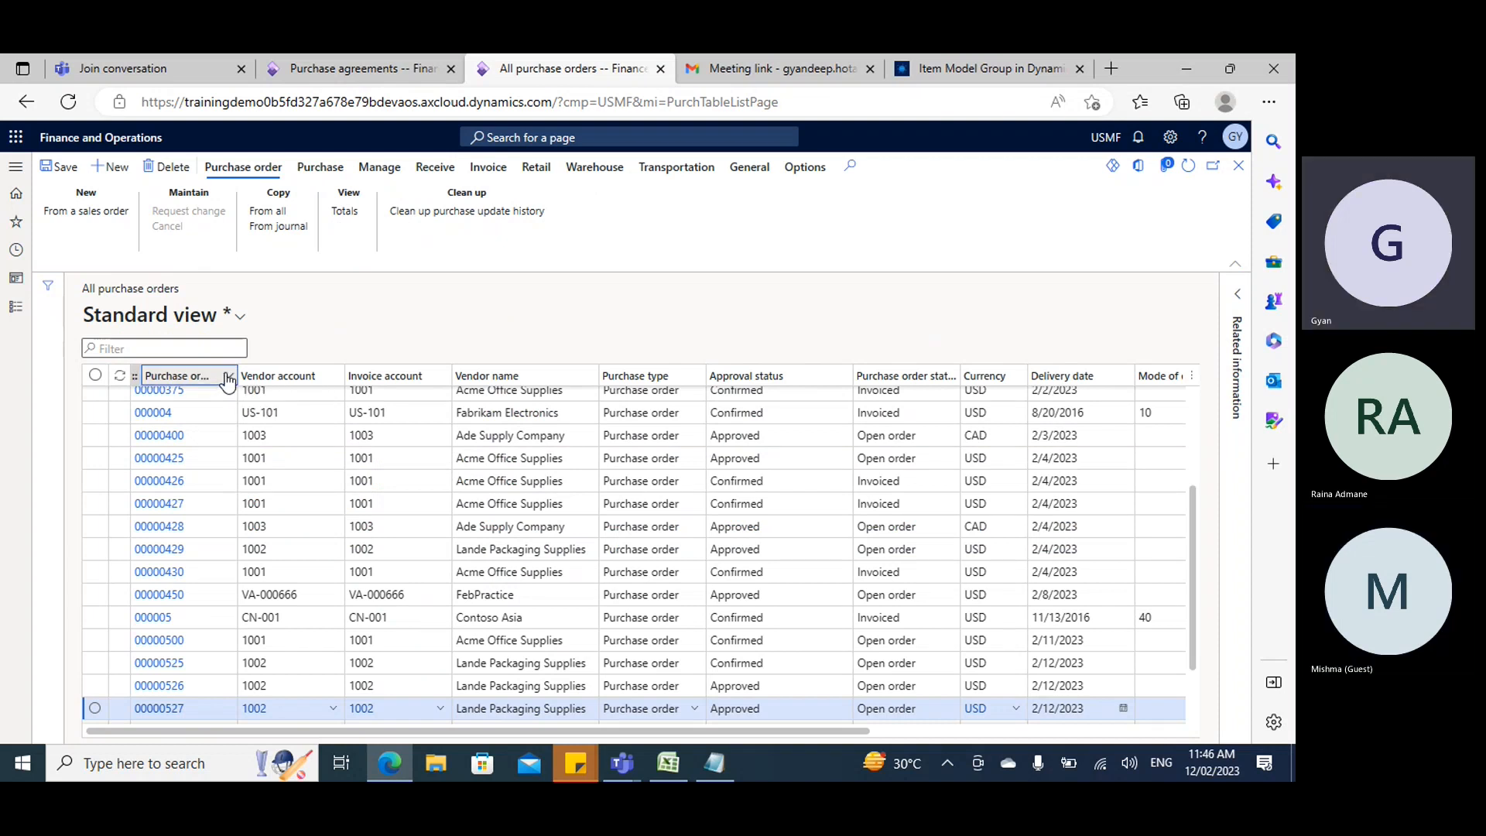
pyautogui.click(226, 378)
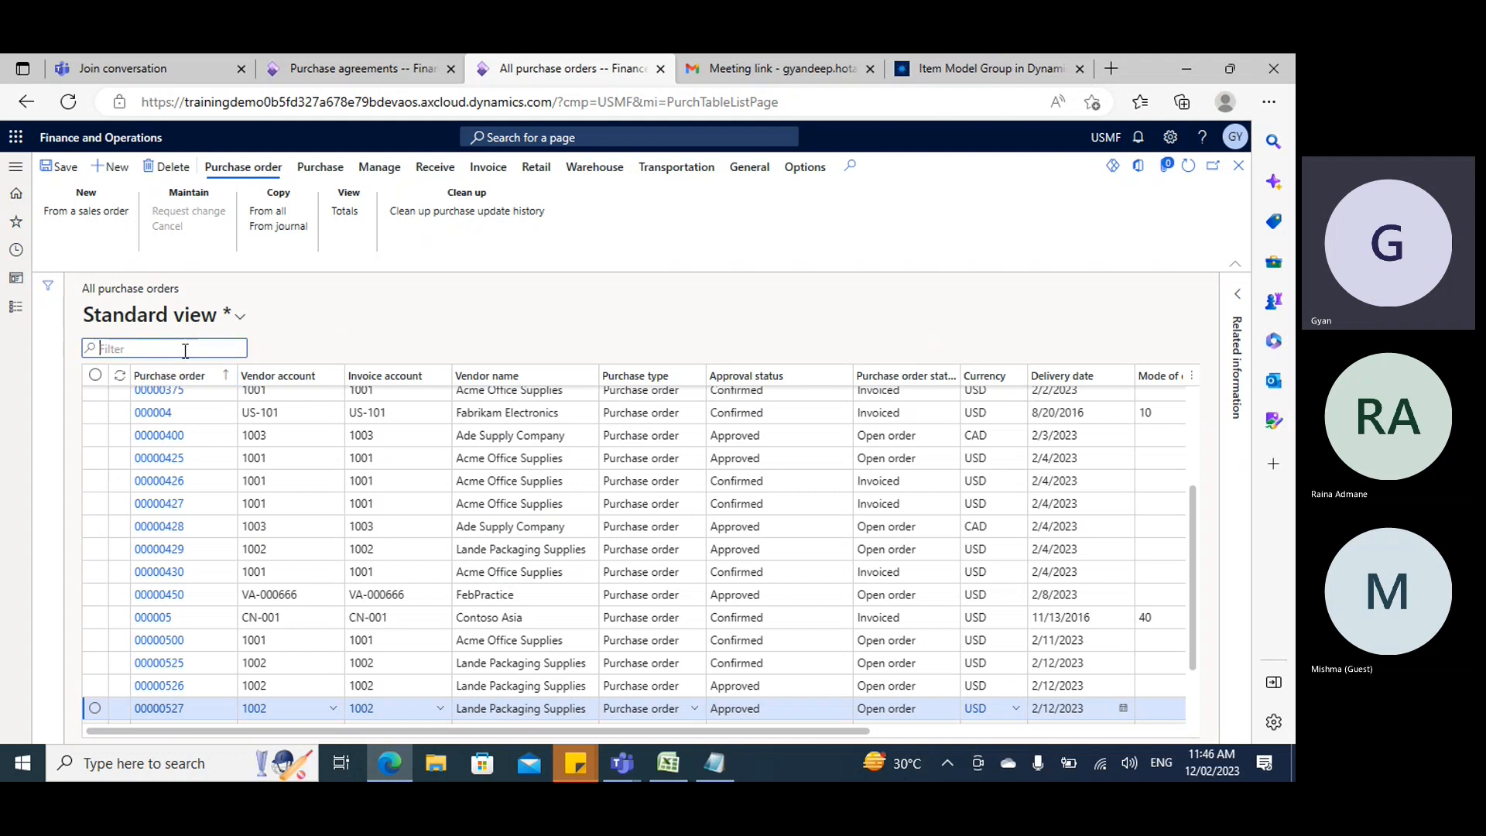
pyautogui.hotkey('ctrl', 'v')
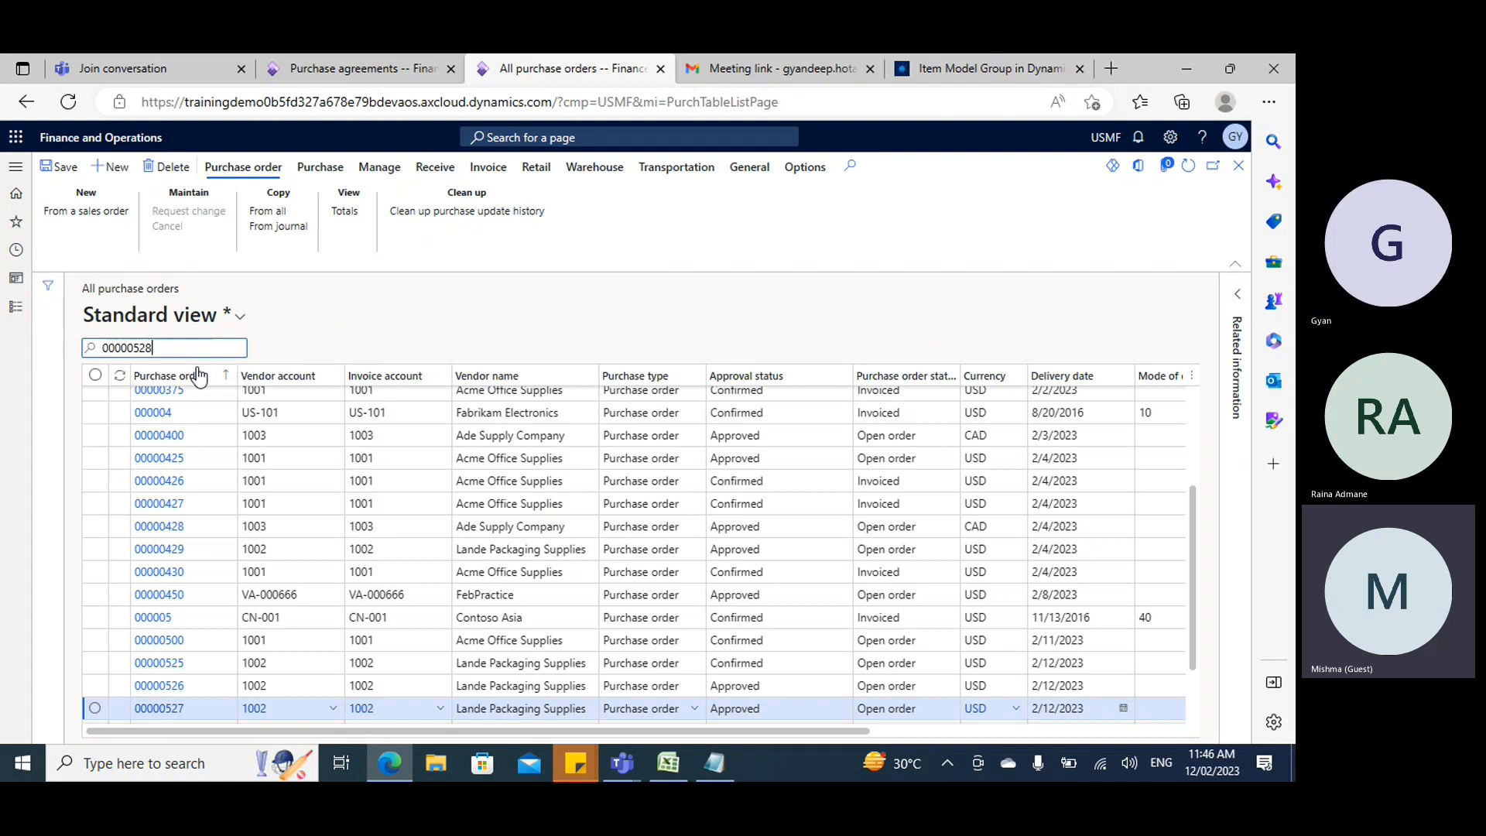
pyautogui.write('00000528')
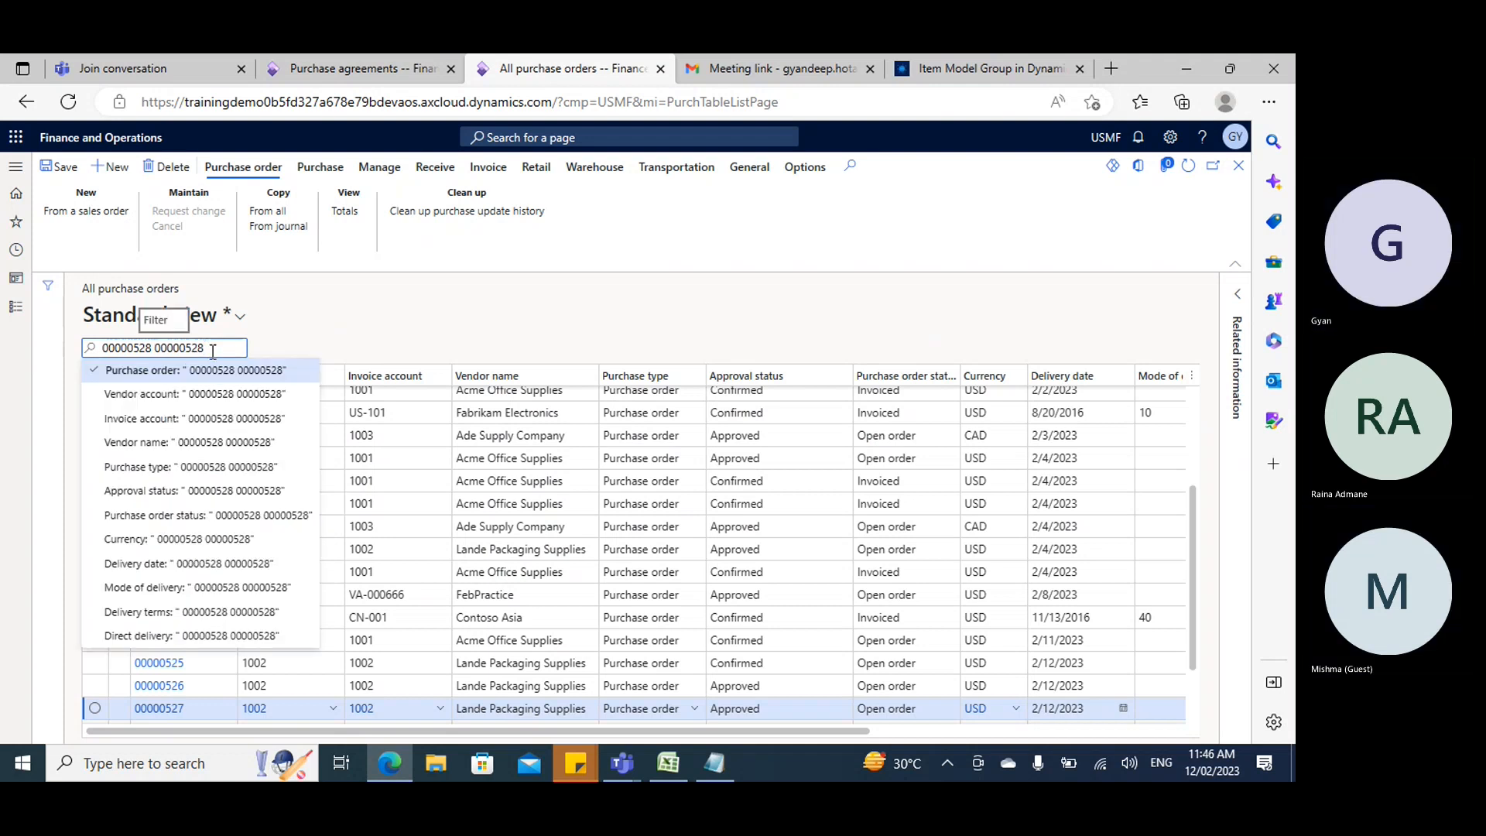
pyautogui.press('BackSpace')
pyautogui.press('BackSpace')
pyautogui.press('BackSpace')
pyautogui.press('BackSpace')
pyautogui.press('BackSpace')
pyautogui.press('BackSpace')
pyautogui.press('BackSpace')
pyautogui.press('BackSpace')
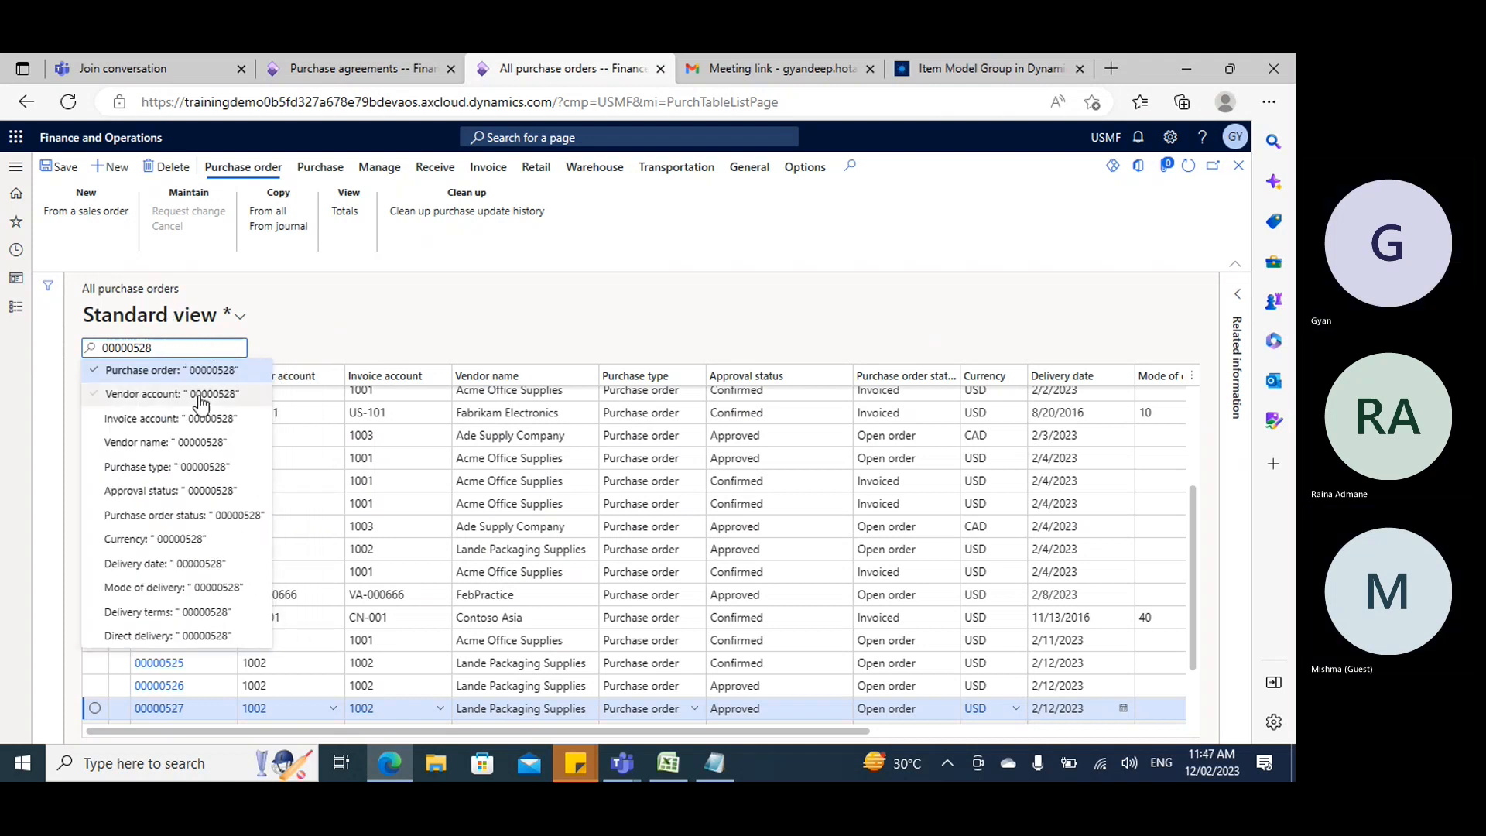
pyautogui.click(191, 372)
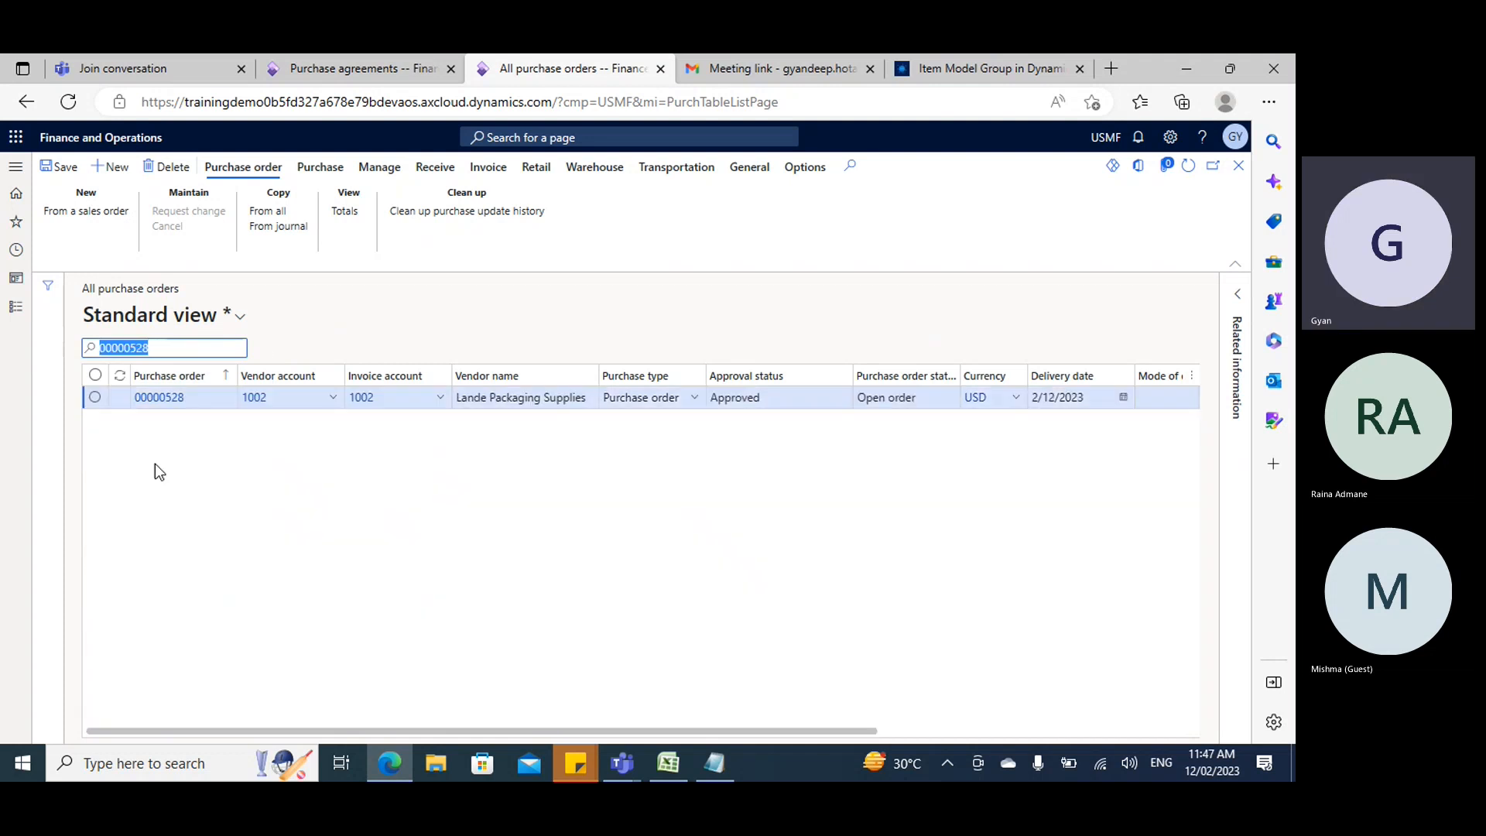
# Open the filtered purchase order and examine its line's quantity, unit price and net amount.
pyautogui.click(159, 398)
pyautogui.scroll(-2, 386, 619)
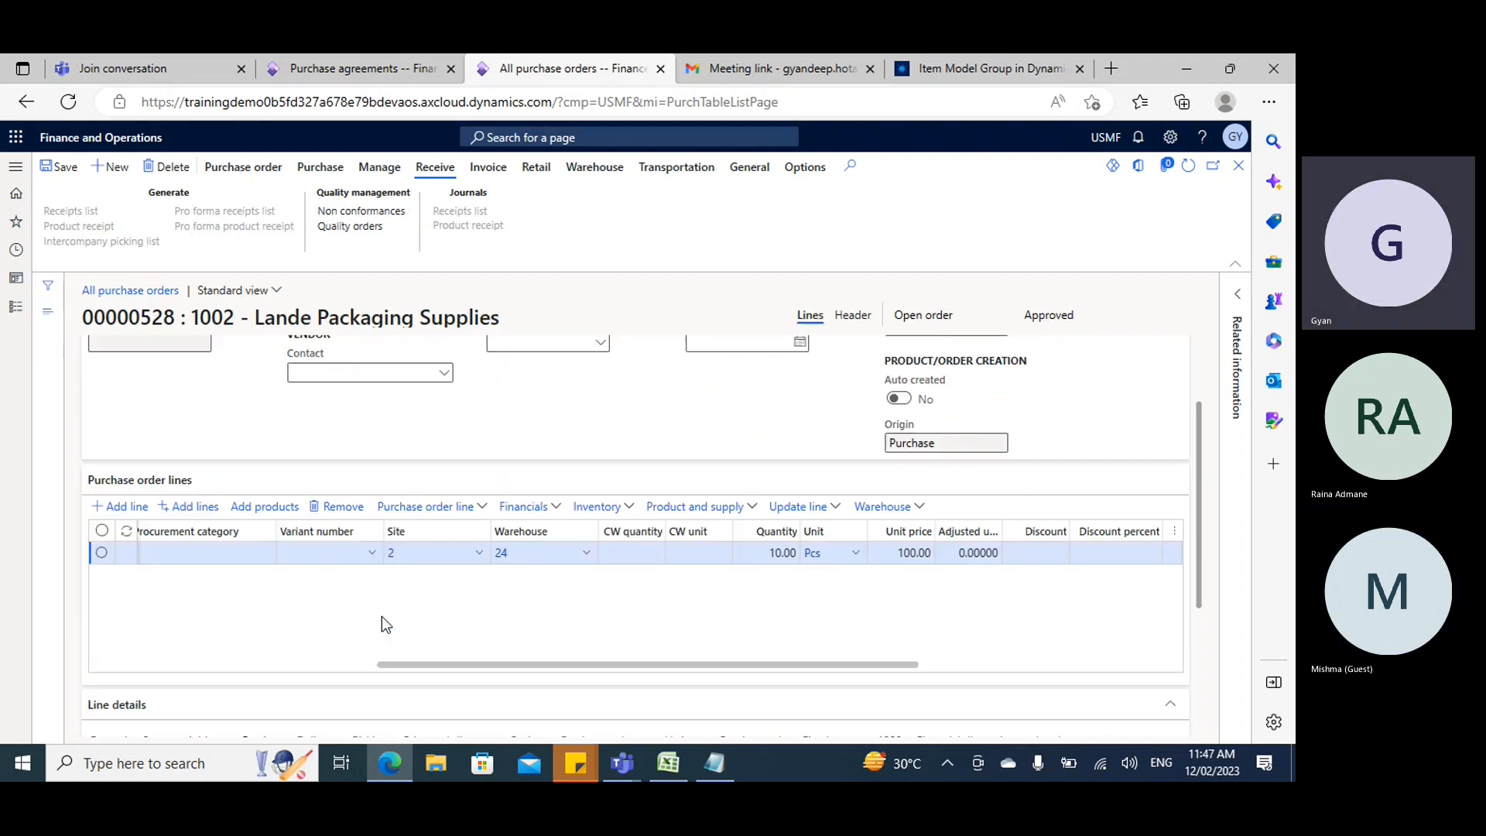
pyautogui.moveTo(791, 664); pyautogui.dragTo(839, 664)
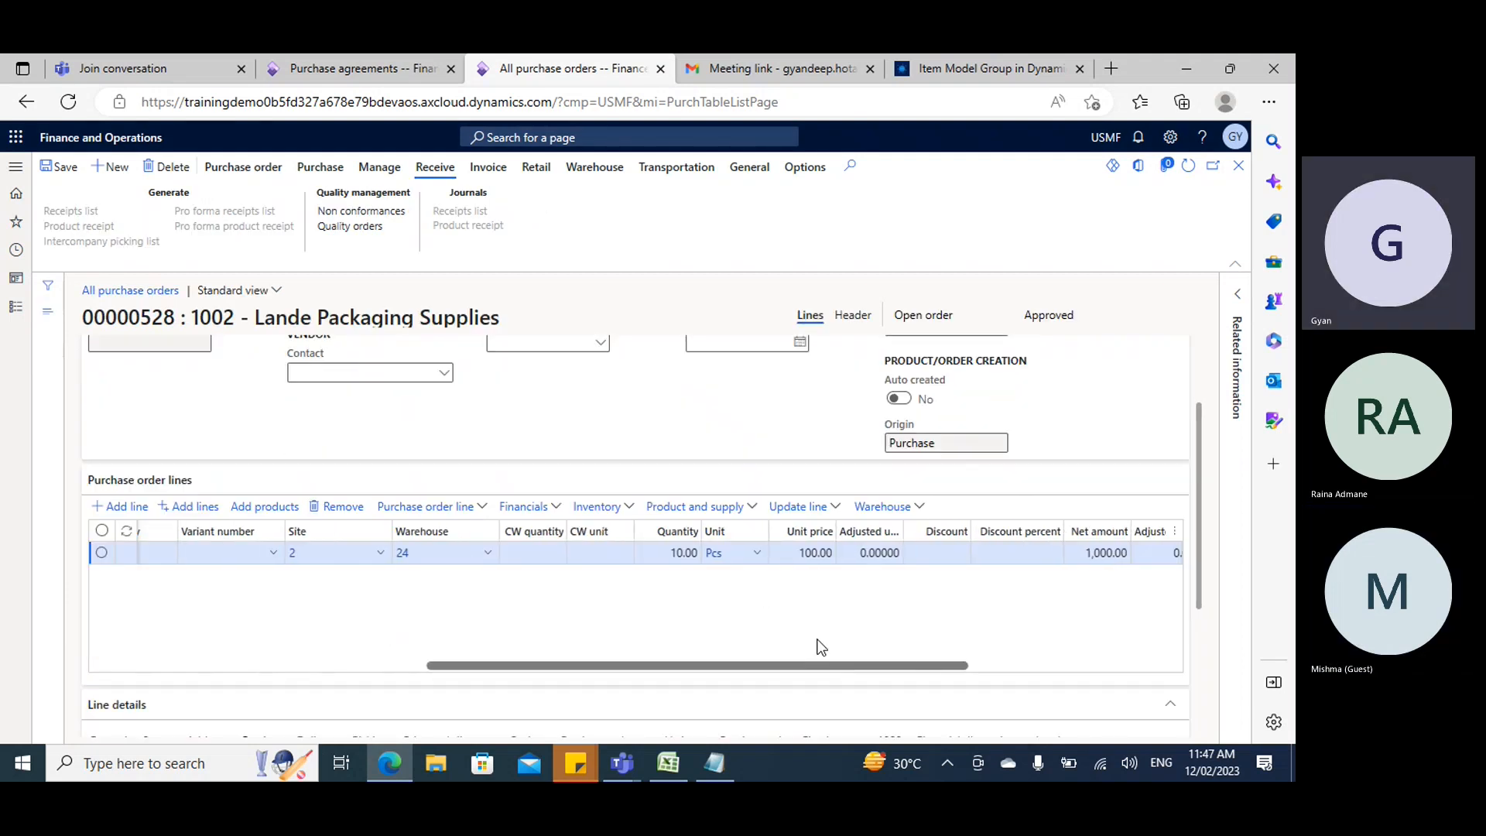
pyautogui.click(793, 554)
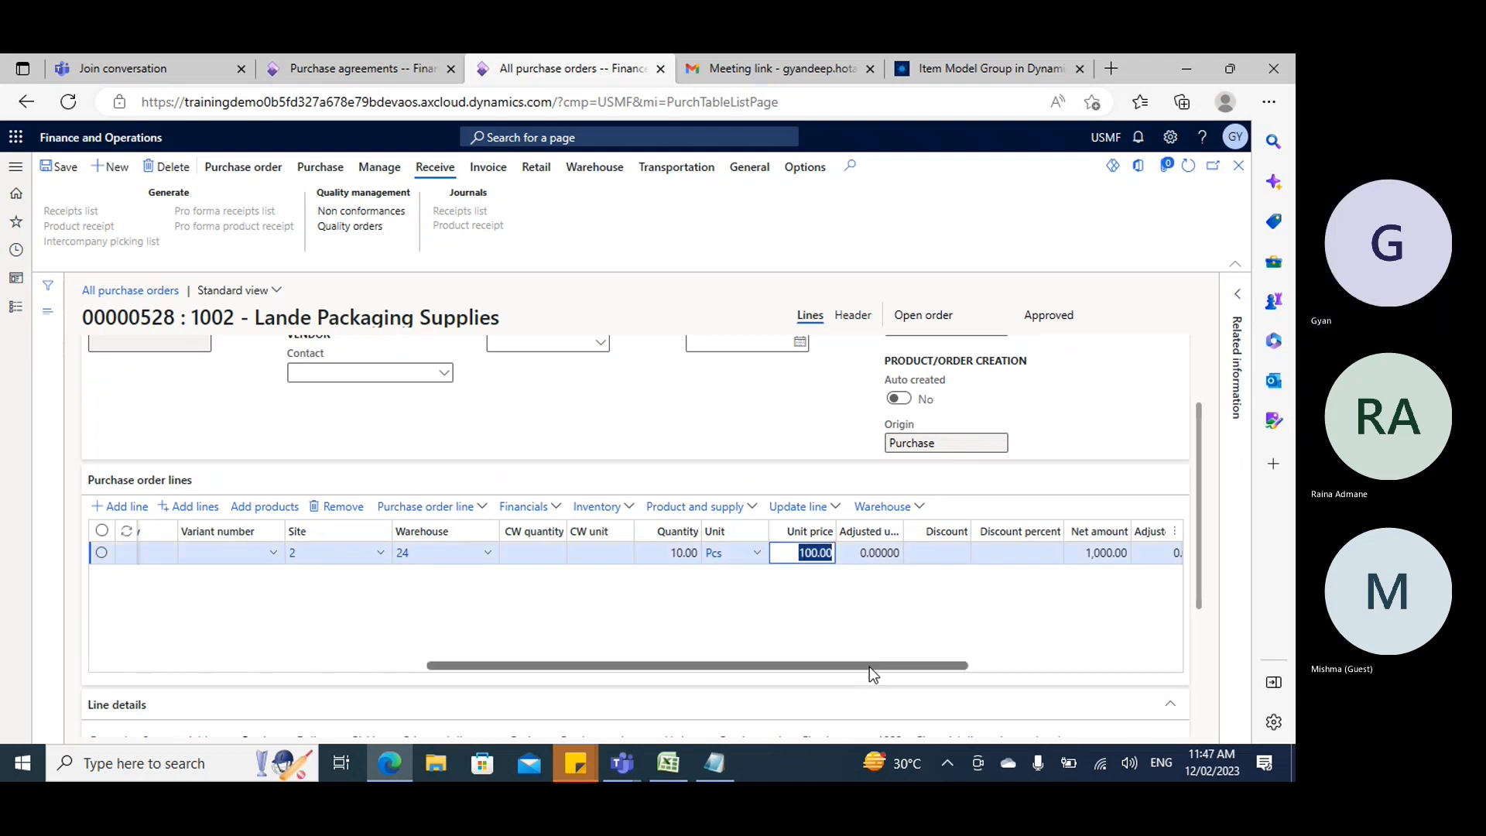
pyautogui.moveTo(870, 667); pyautogui.dragTo(954, 619)
pyautogui.click(964, 552)
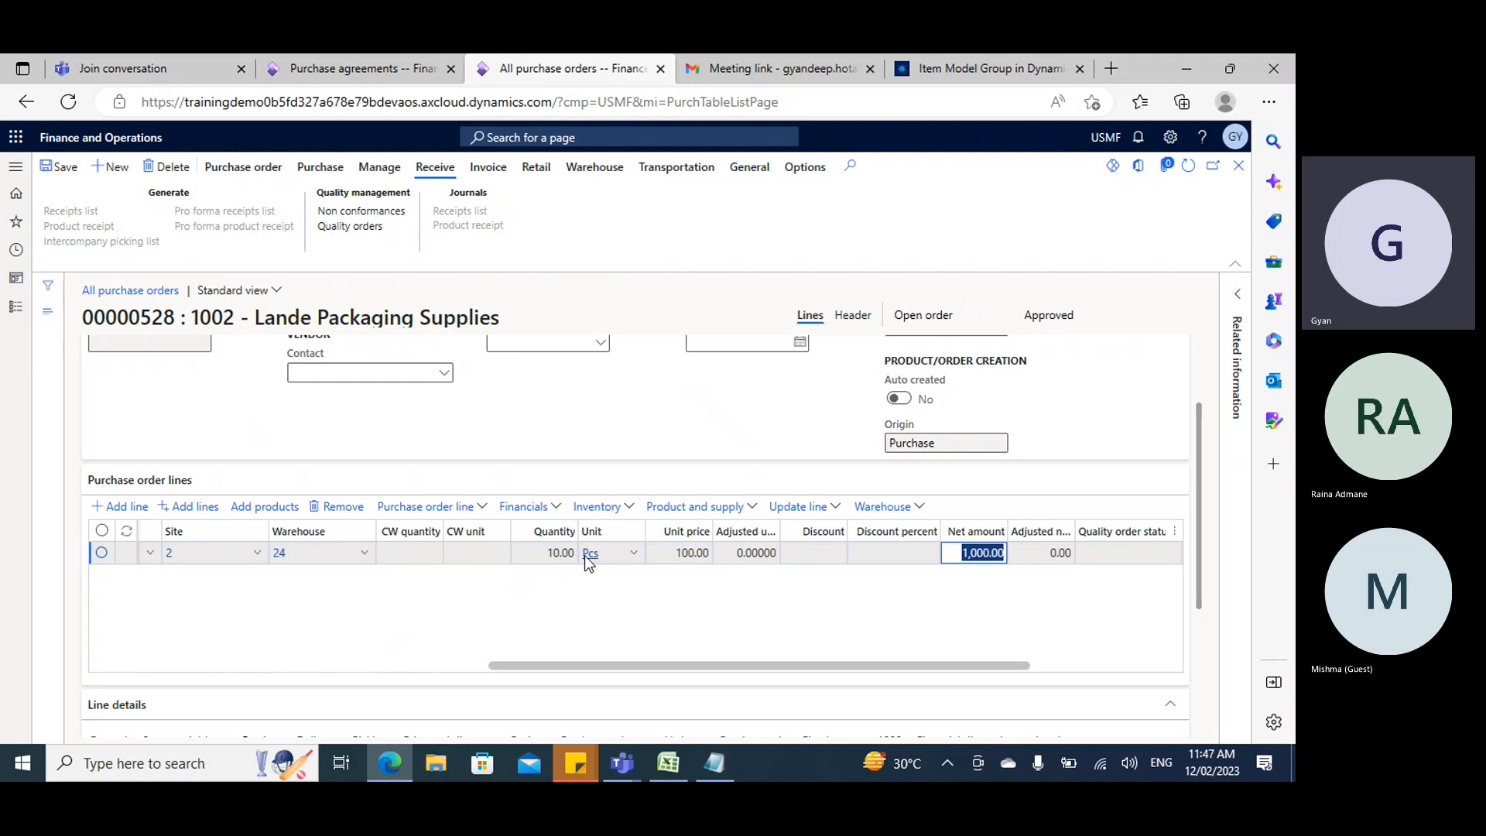
# Return to the purchase agreement and start a new agreement for vendor Lande Packaging Supplies.
pyautogui.click(347, 68)
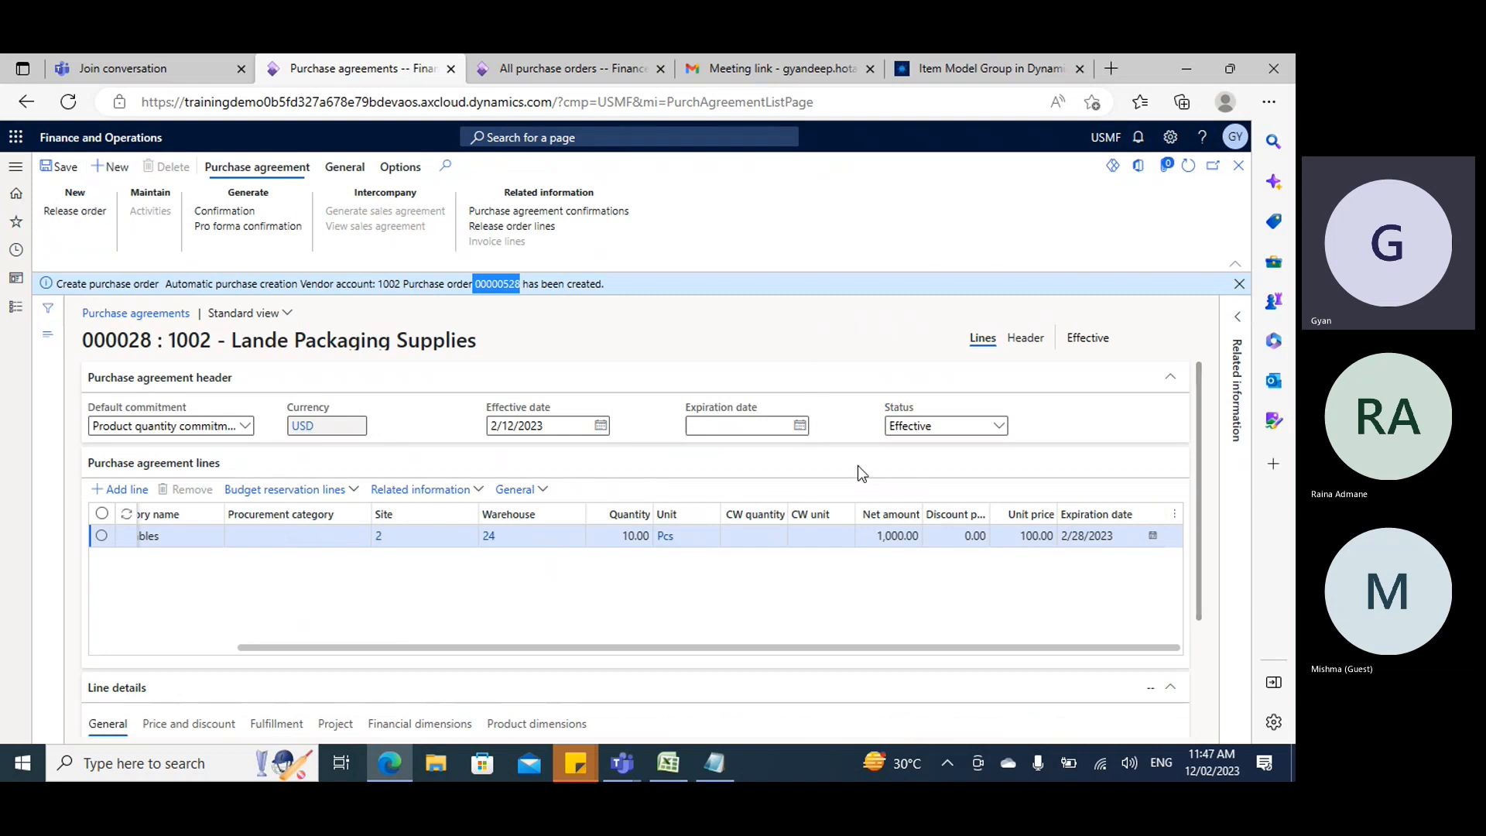
pyautogui.hotkey('alt', 'n')
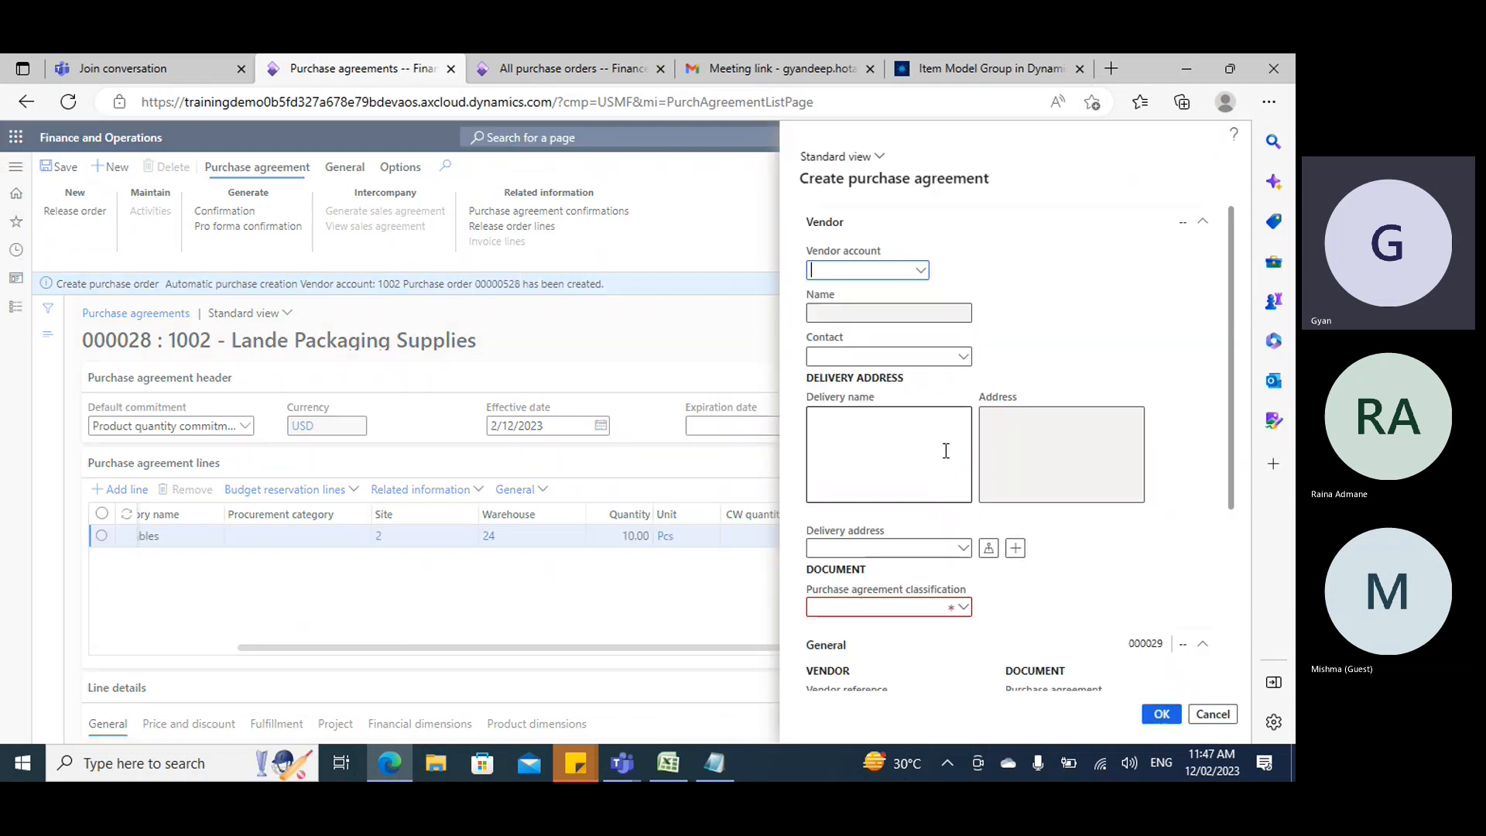
pyautogui.click(919, 271)
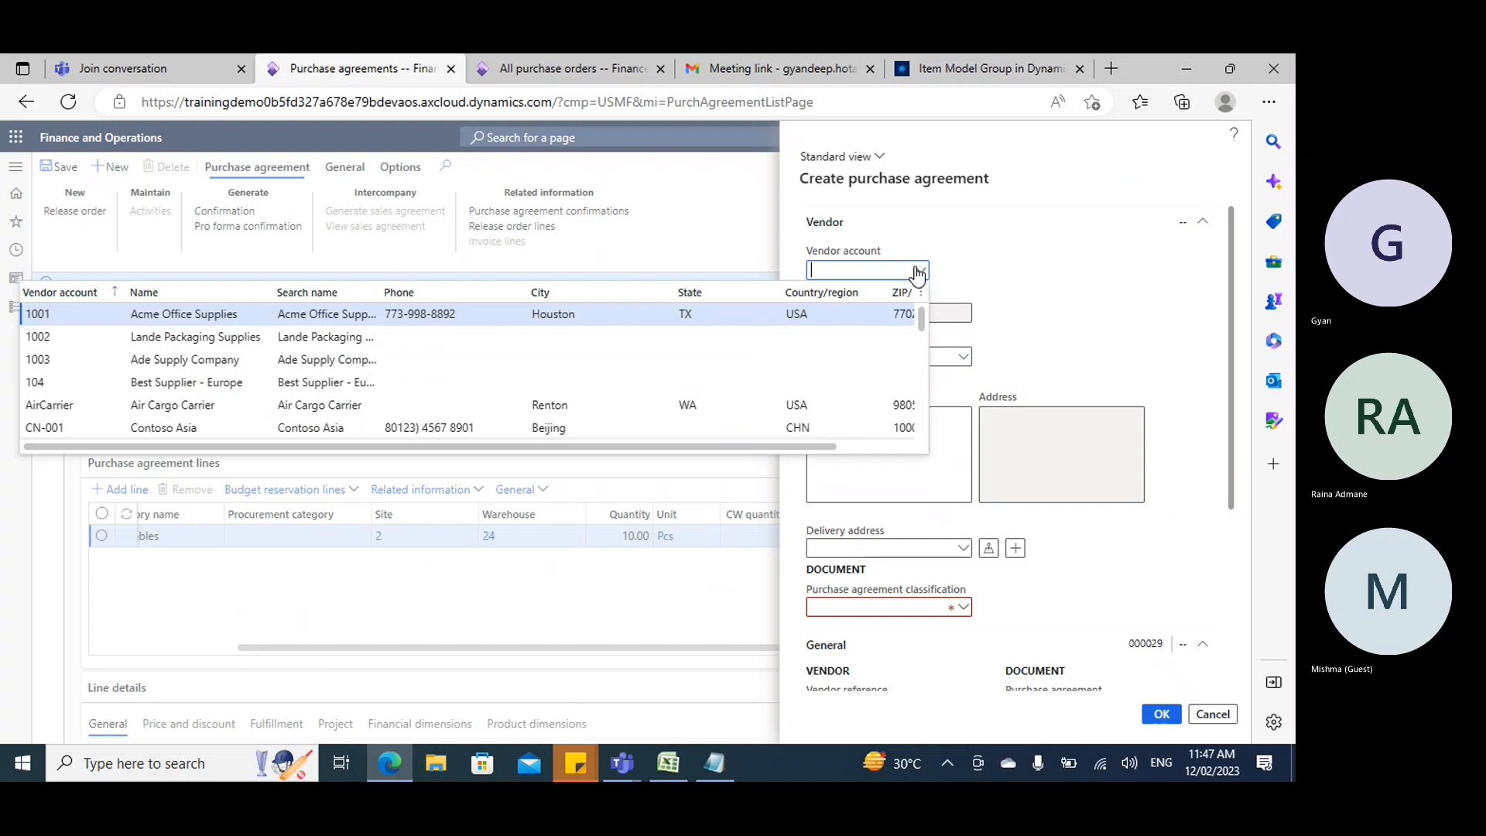
pyautogui.press('Down')
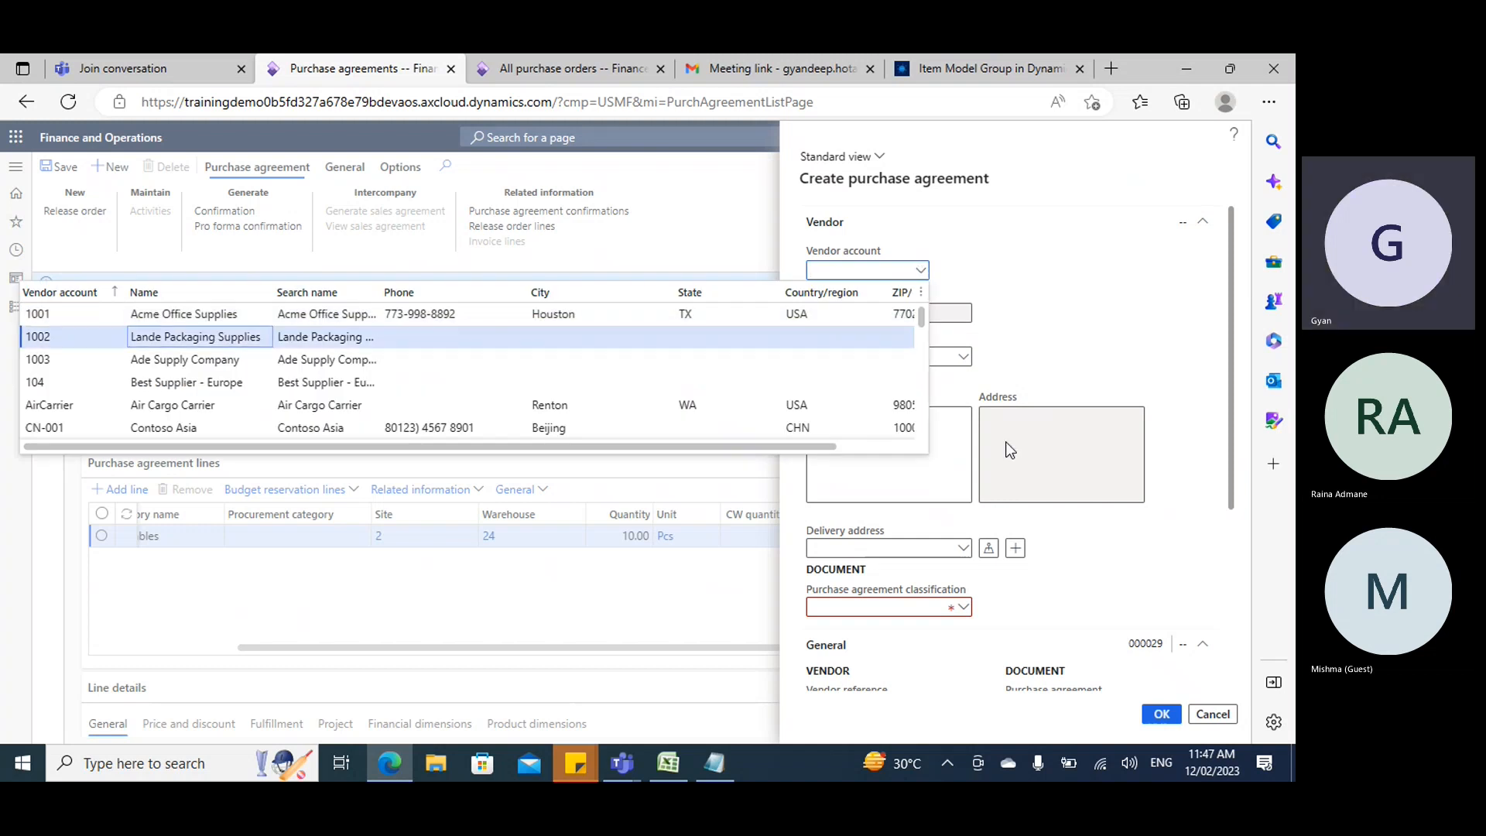
pyautogui.press('Return')
pyautogui.scroll(-4, 1006, 474)
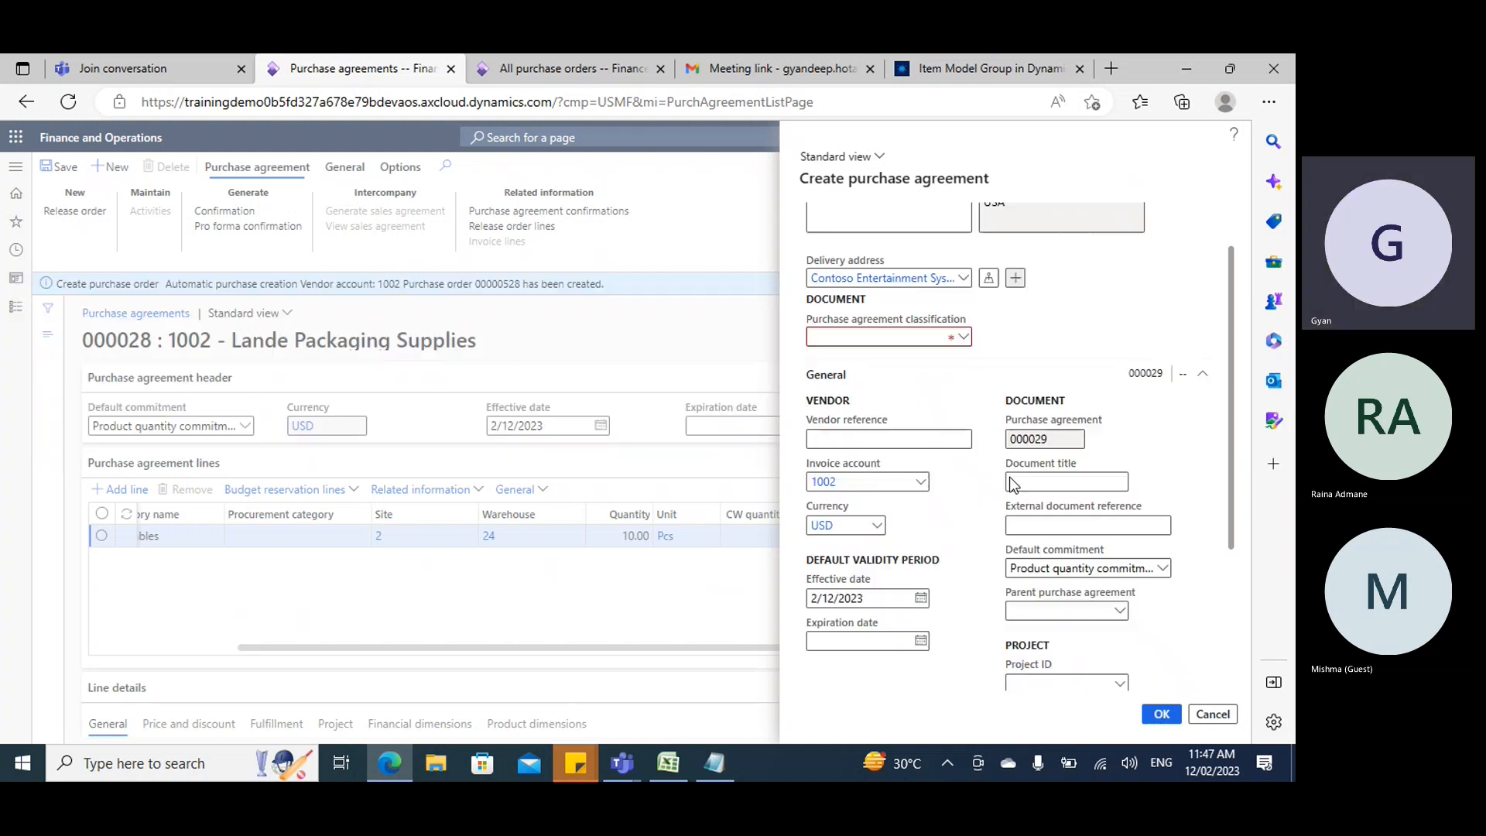
# Create the agreement with the Blanket purchase agreement classification and Product value commitment as the default commitment.
pyautogui.click(964, 331)
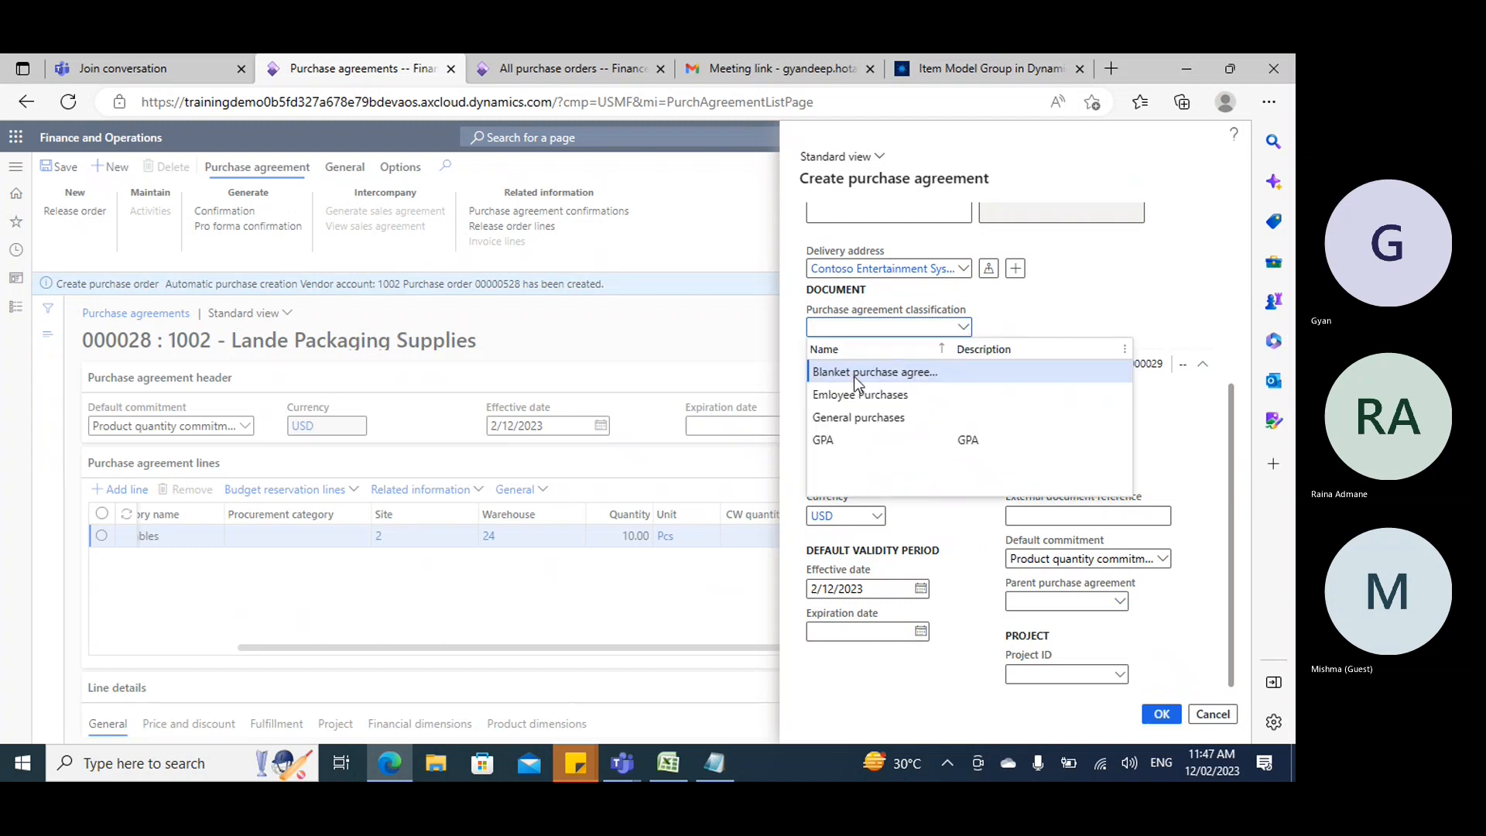
pyautogui.click(853, 374)
pyautogui.click(1137, 559)
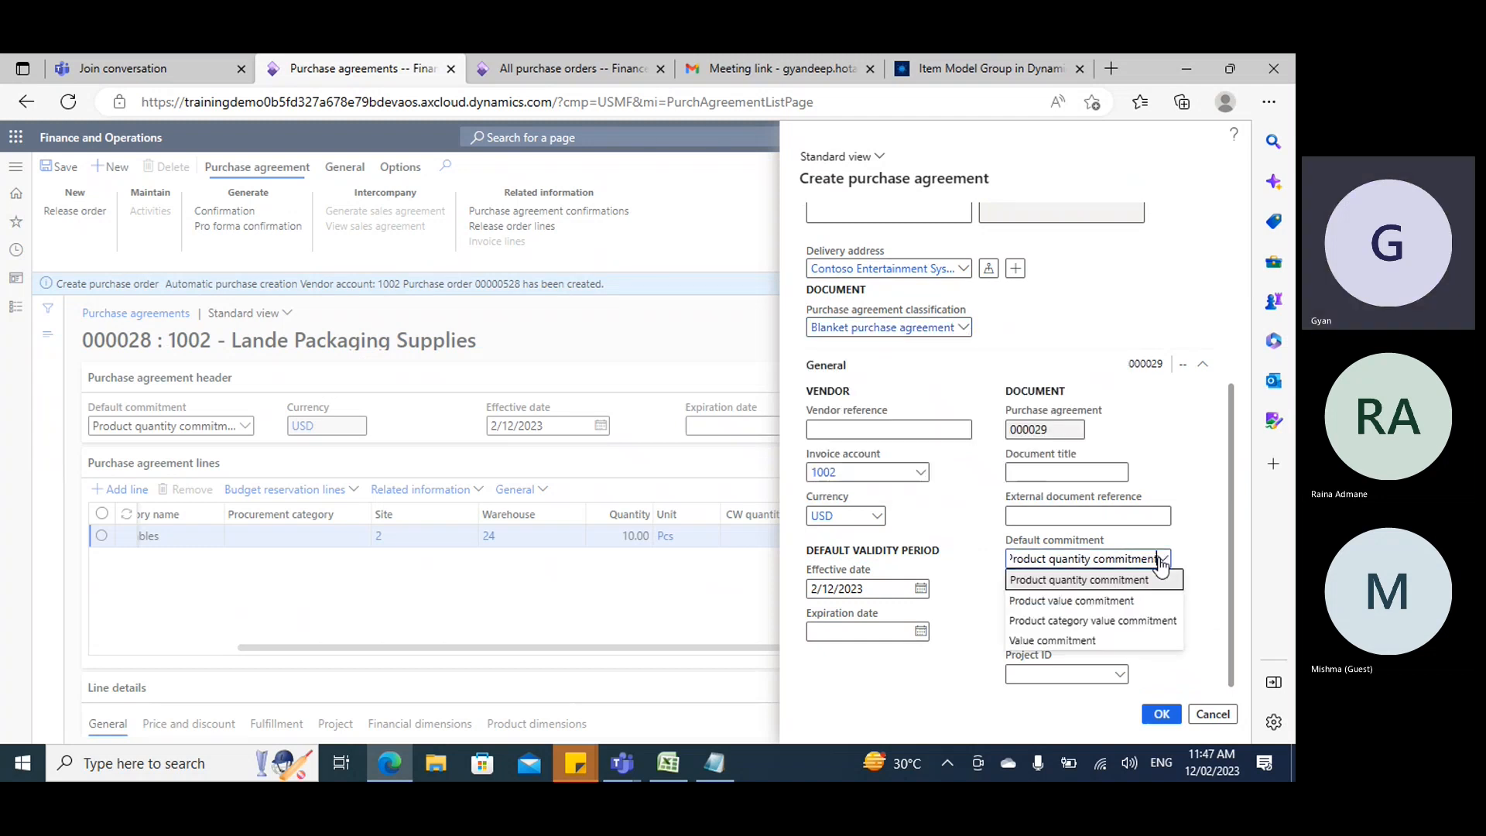
pyautogui.click(1091, 602)
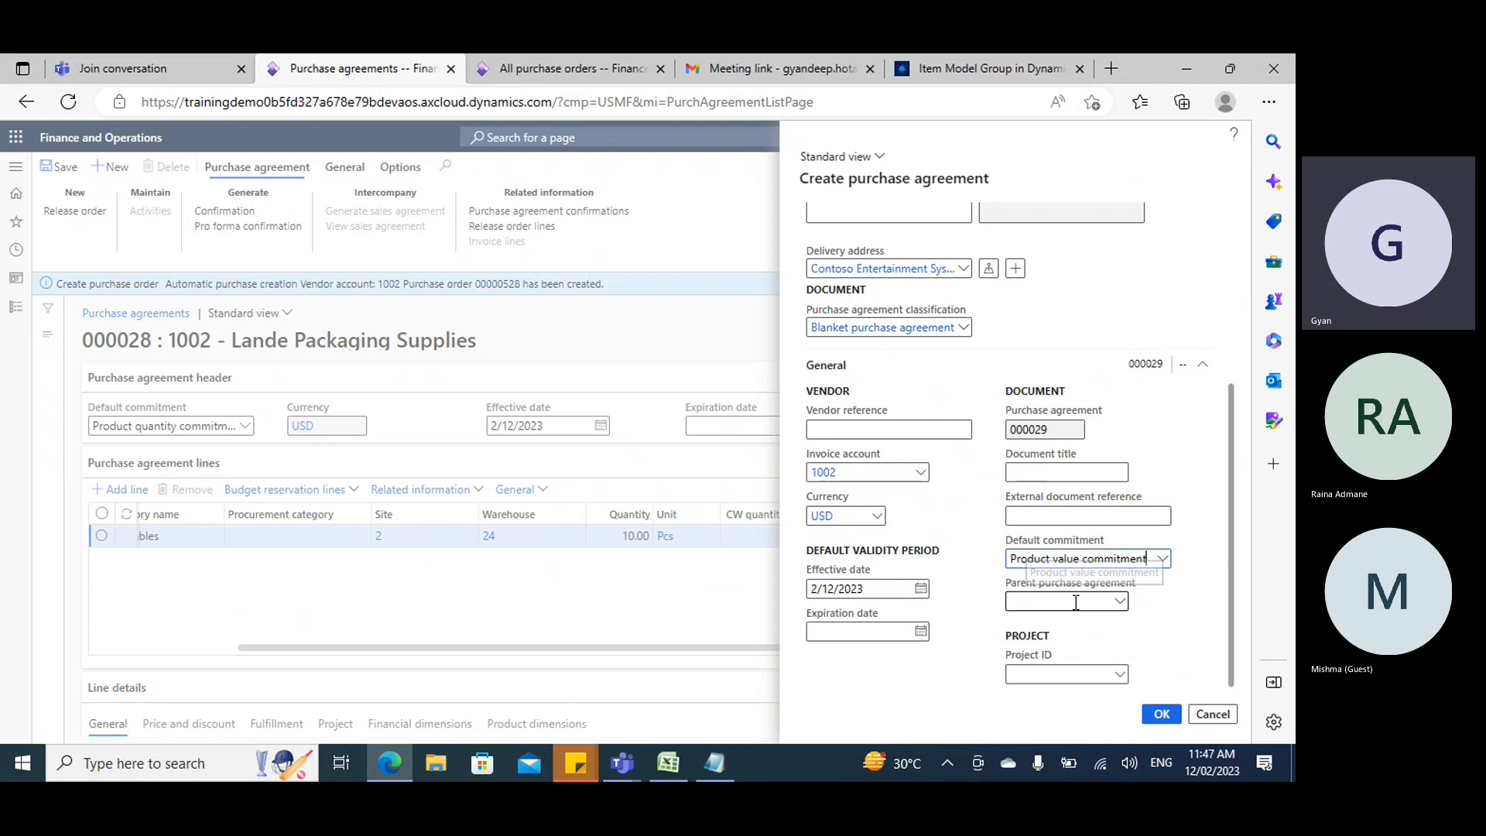
pyautogui.click(1160, 716)
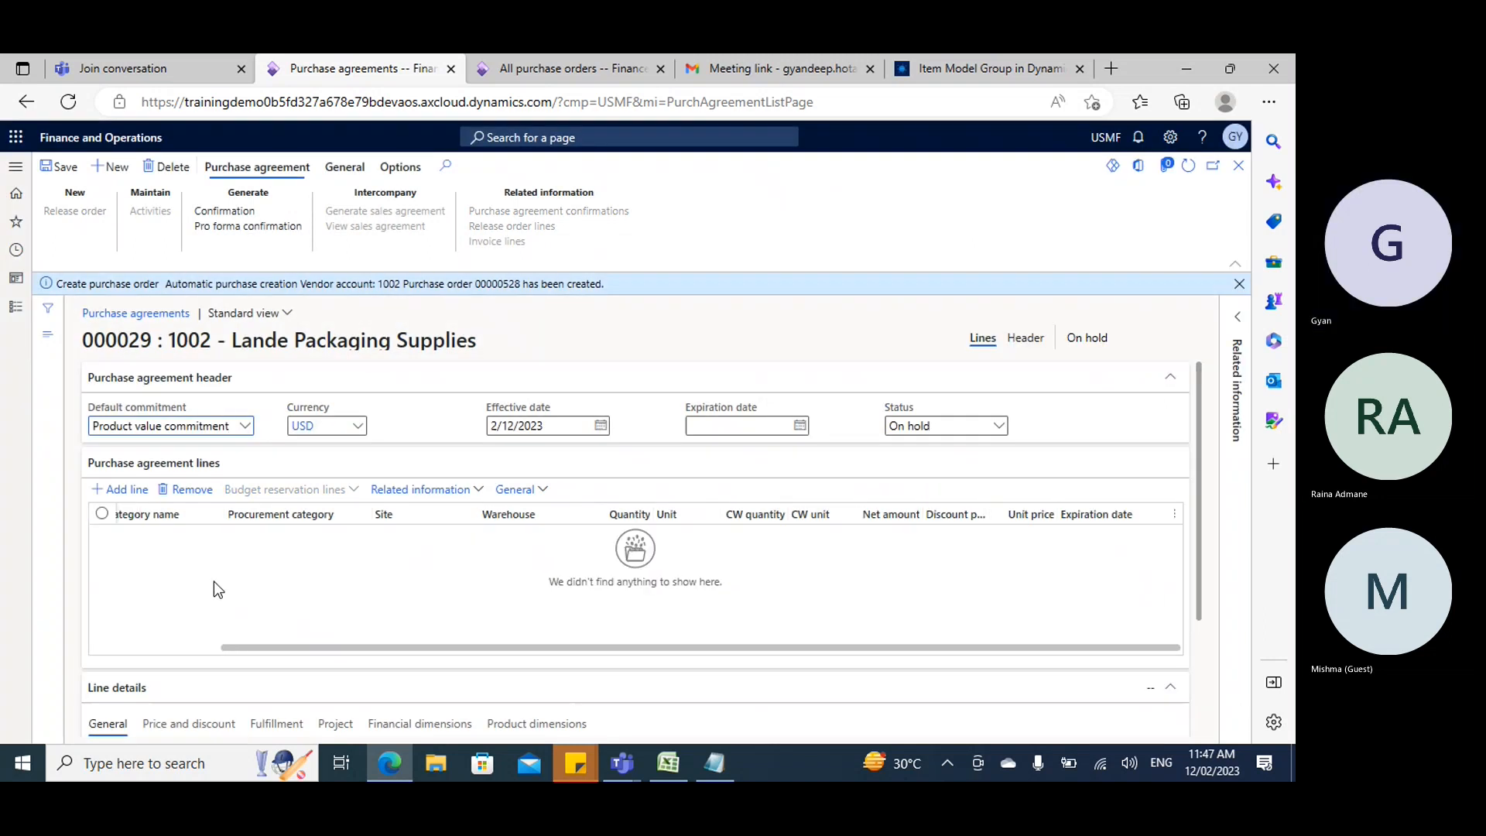
# Add a line for item A0001 to the new purchase agreement.
pyautogui.click(122, 490)
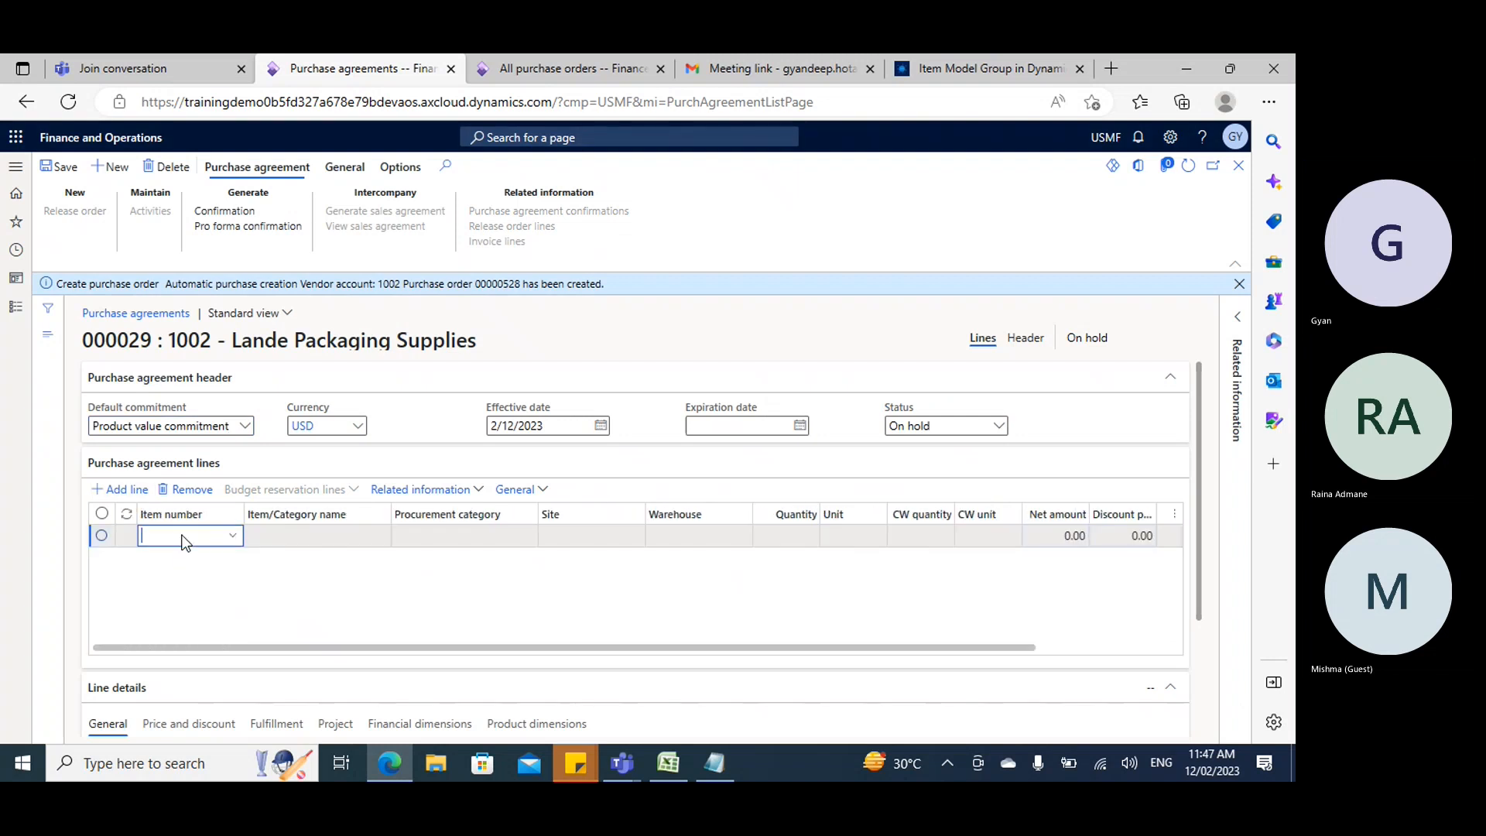
pyautogui.write('a0001')
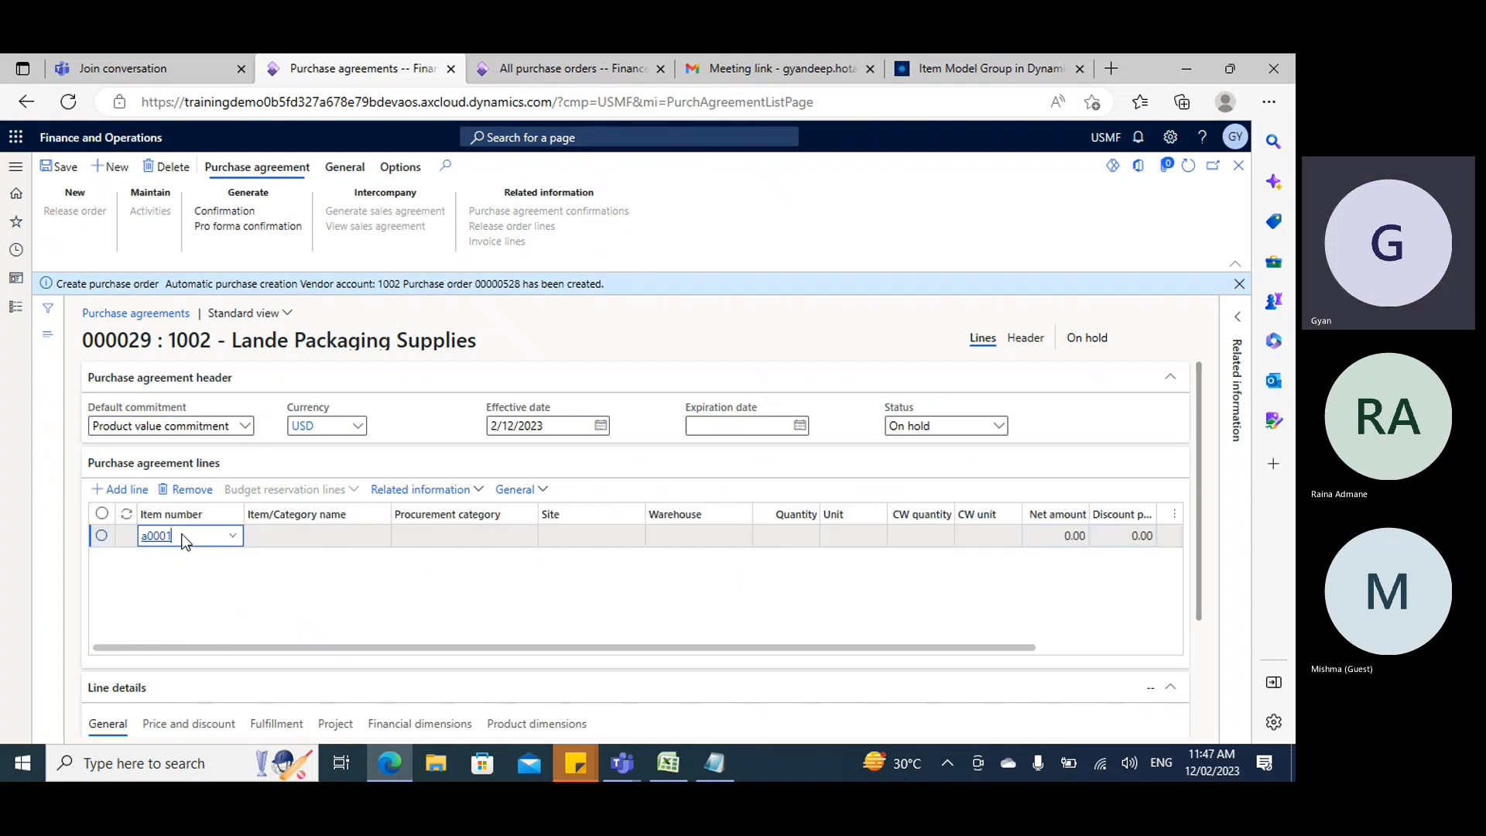
pyautogui.press('Tab')
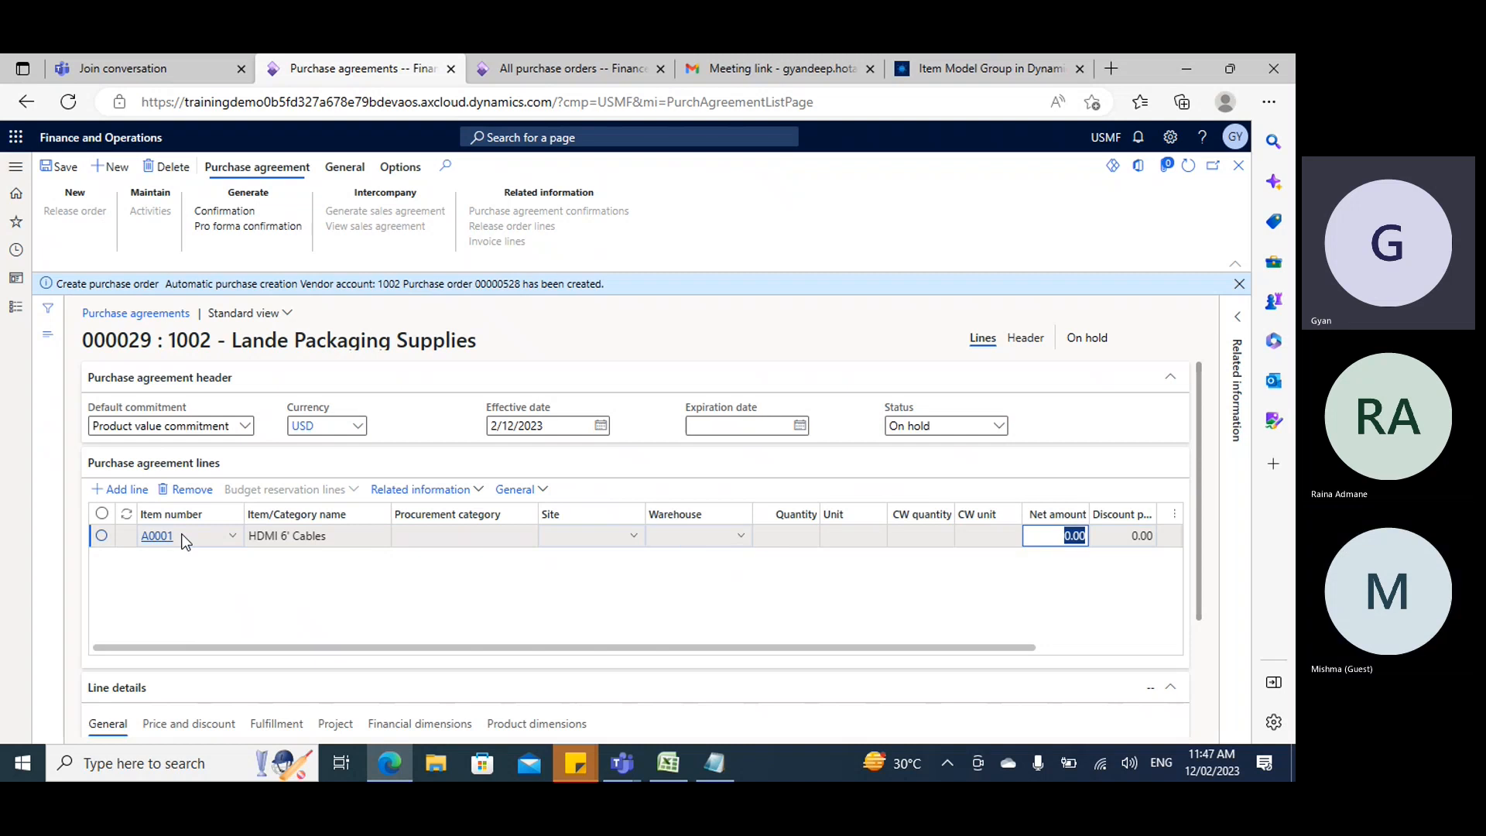
# Set the agreement line's warehouse to 24.
pyautogui.click(684, 537)
pyautogui.write('2')
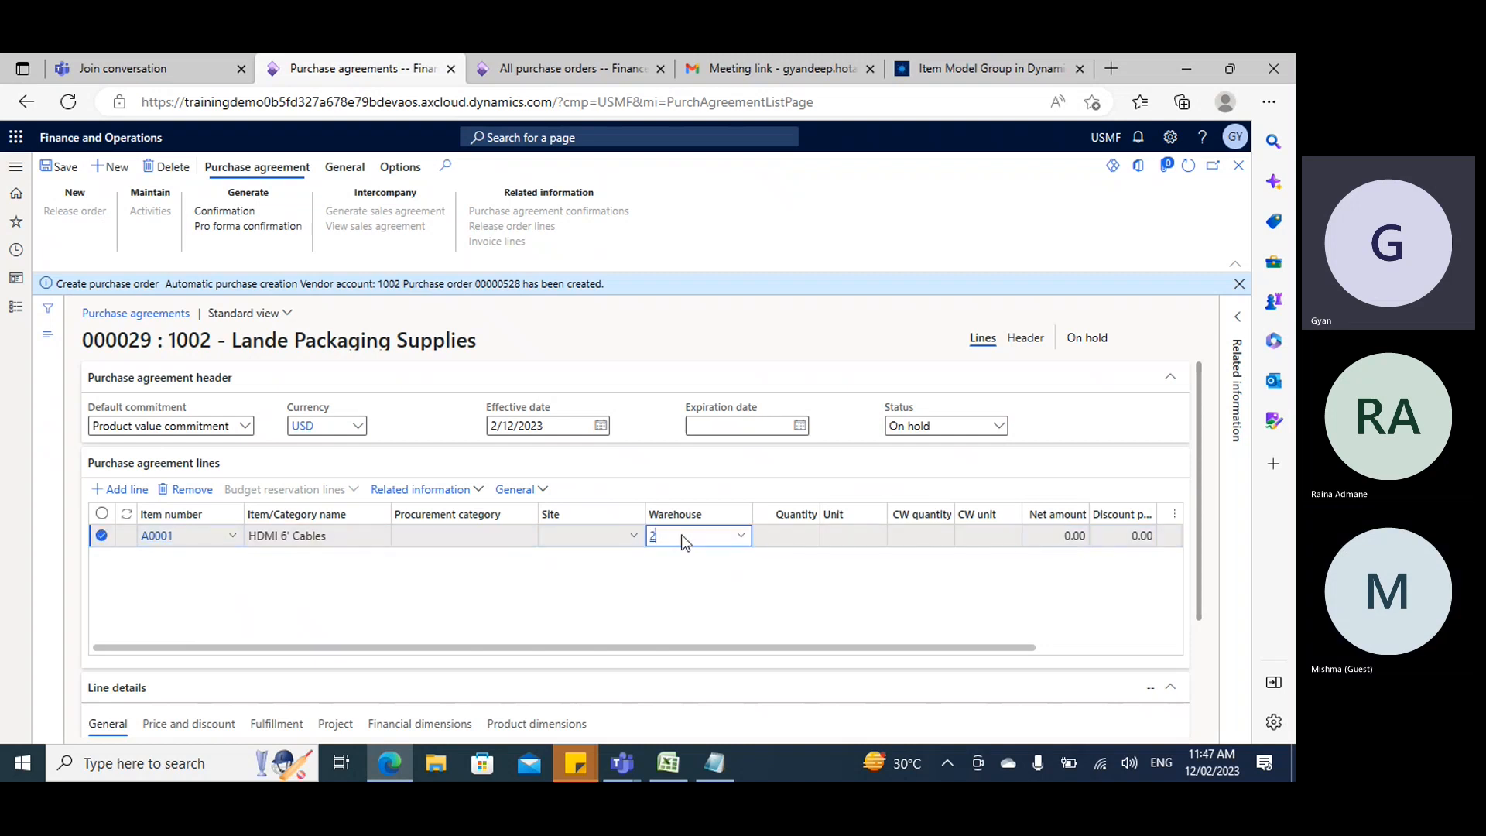
pyautogui.write('0')
pyautogui.press('Tab')
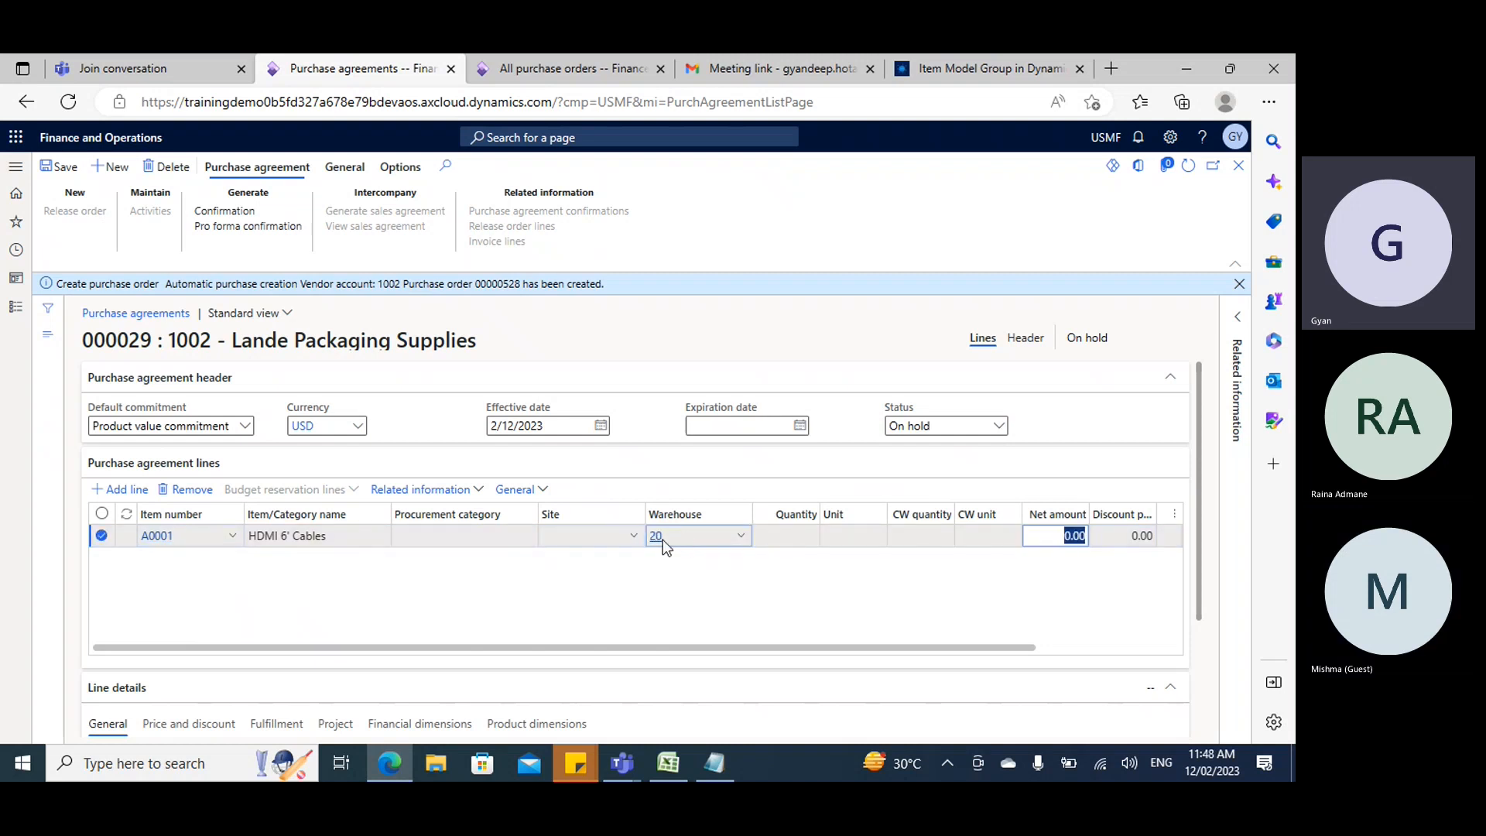
pyautogui.click(682, 563)
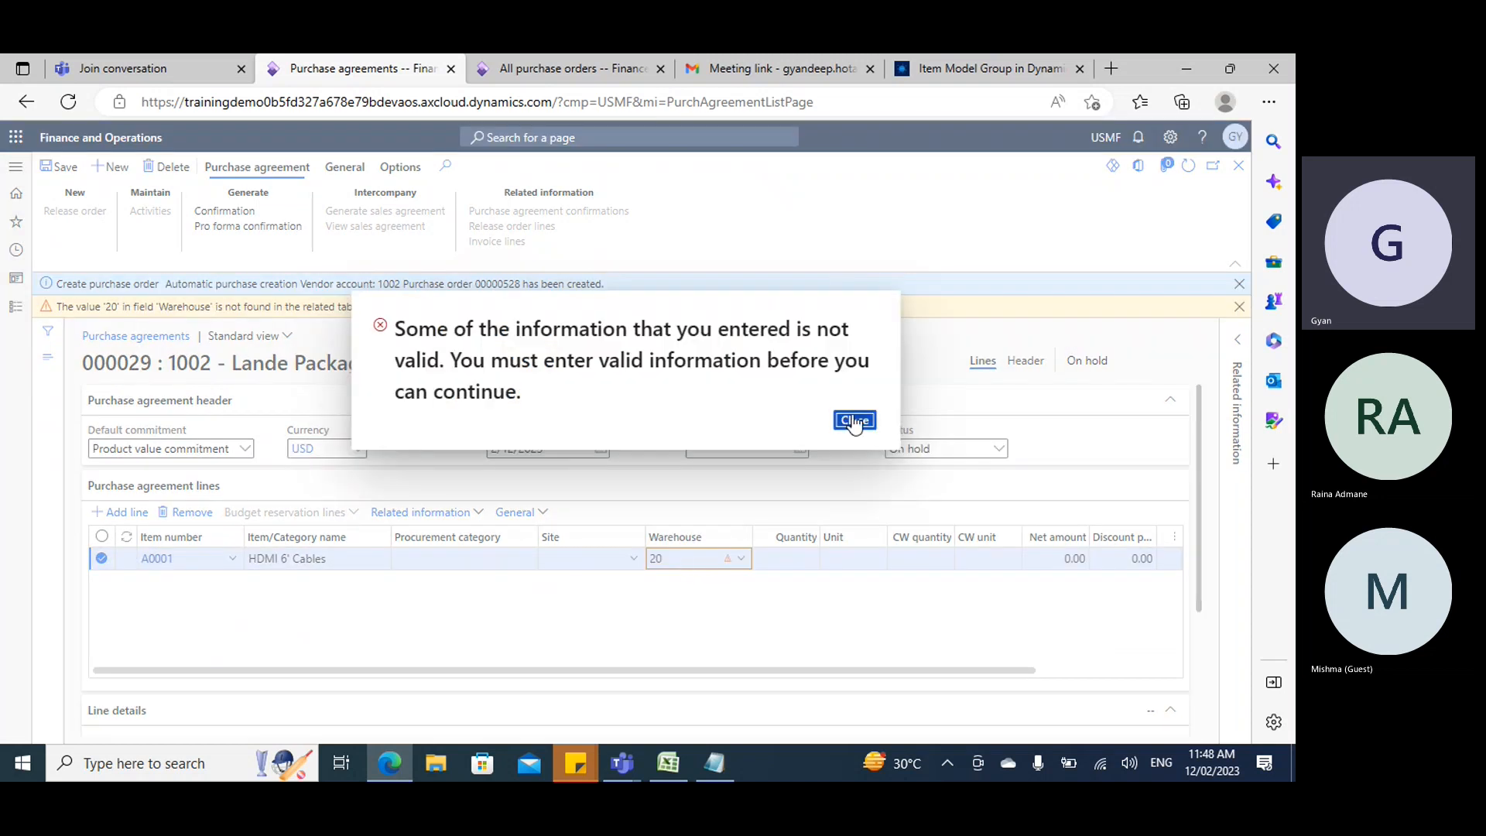
pyautogui.press('Return')
pyautogui.press('BackSpace')
pyautogui.write('4')
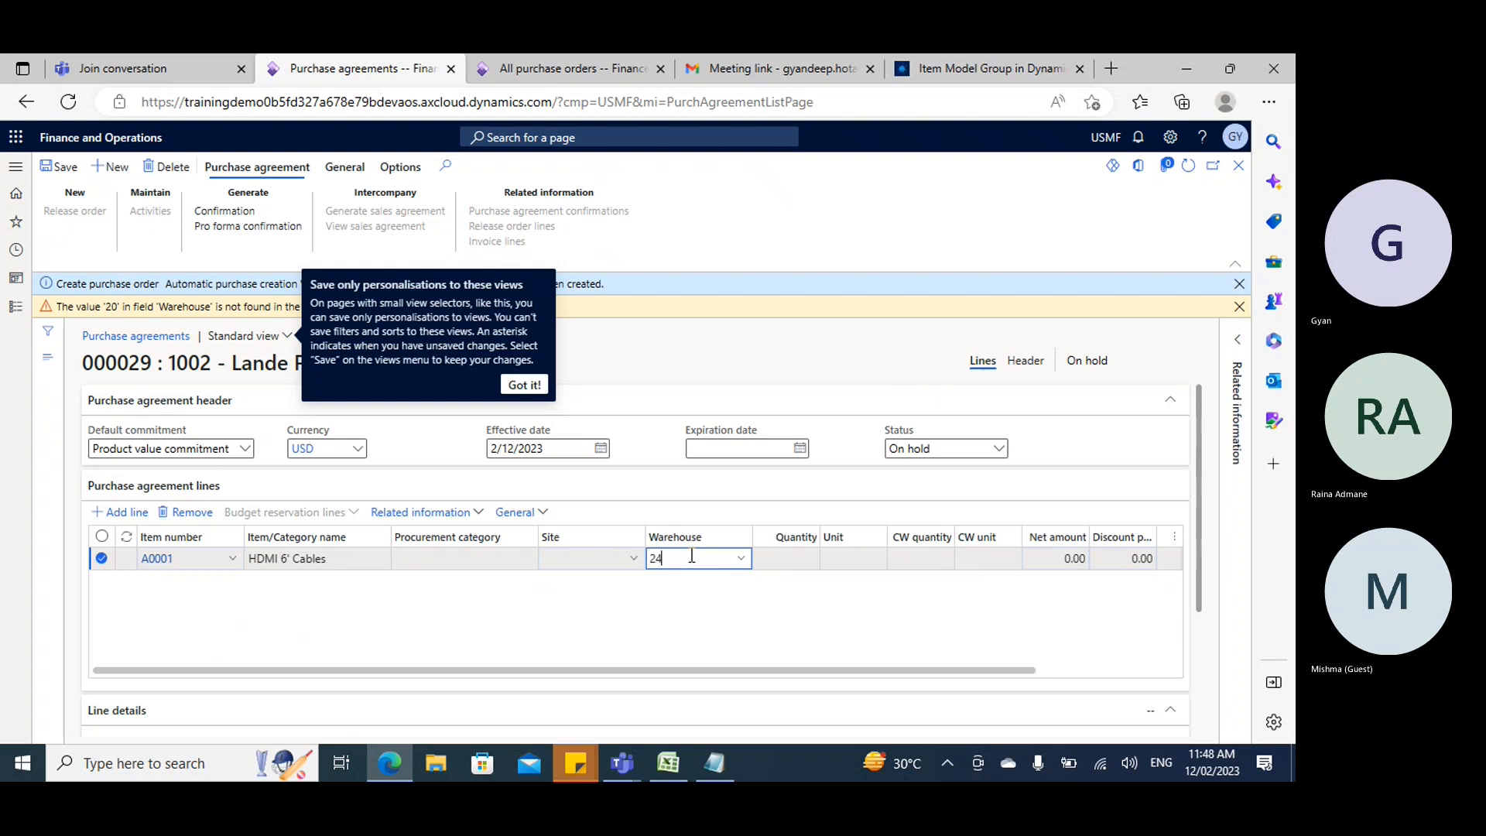
pyautogui.press('Tab')
pyautogui.press('Tab')
pyautogui.press('Tab')
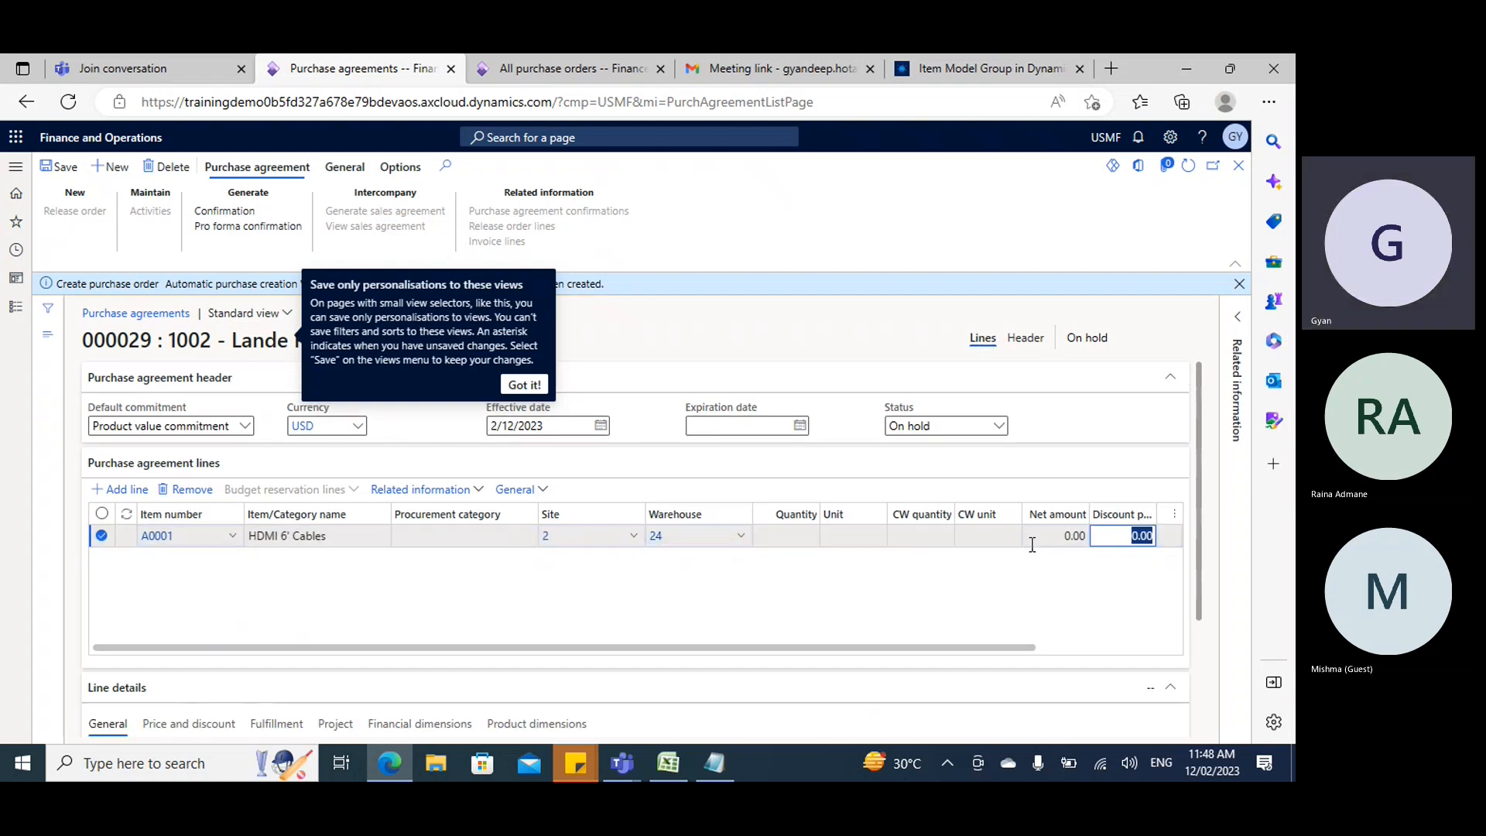
# Set the agreement line's net amount to 100000 and dismiss the tip about saving view personalisations.
pyautogui.hotkey('shift', 'Tab')
pyautogui.hotkey('shift', 'Tab')
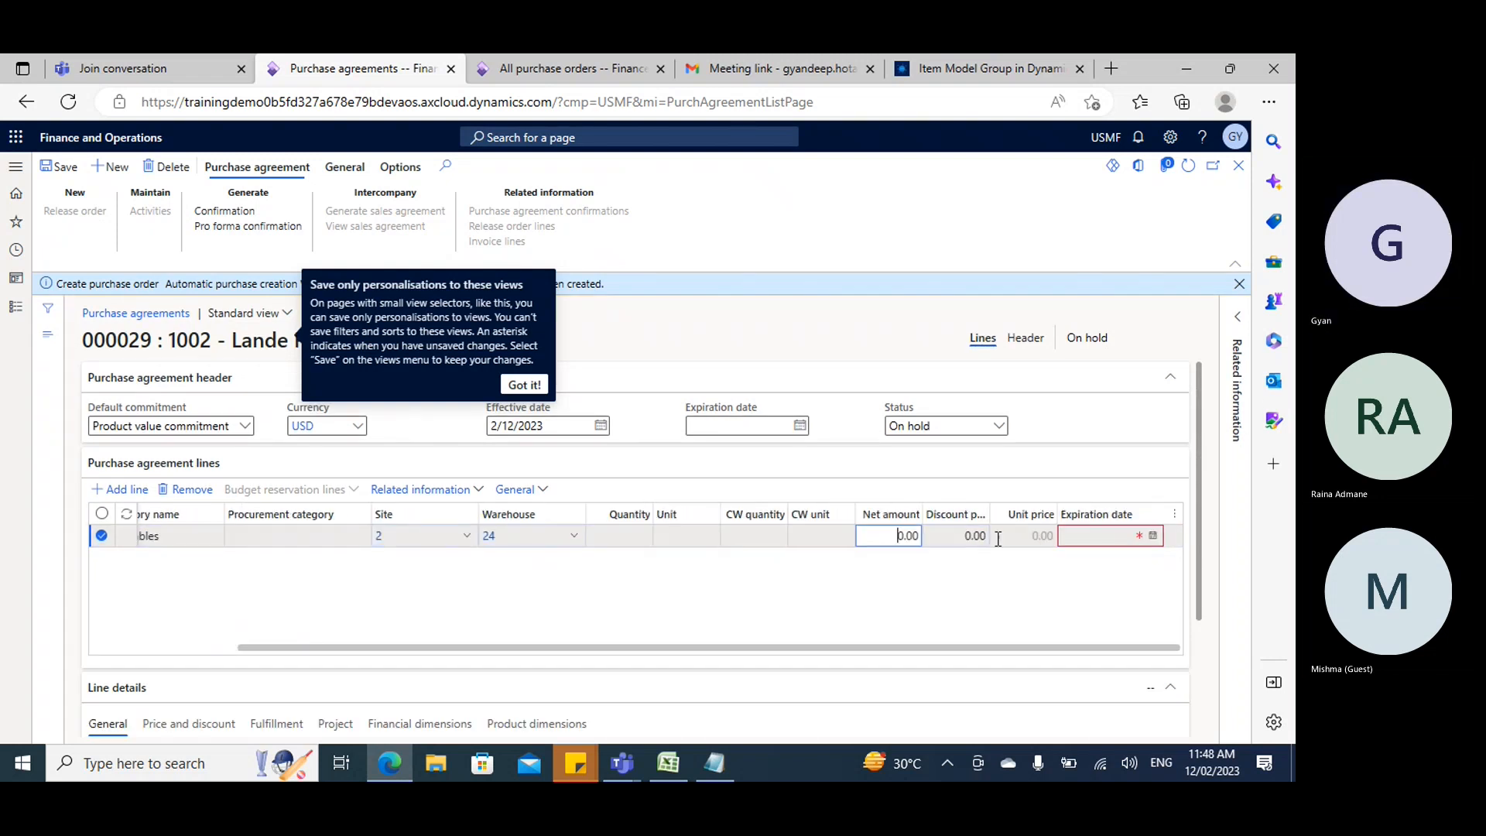
pyautogui.write('1,00,0')
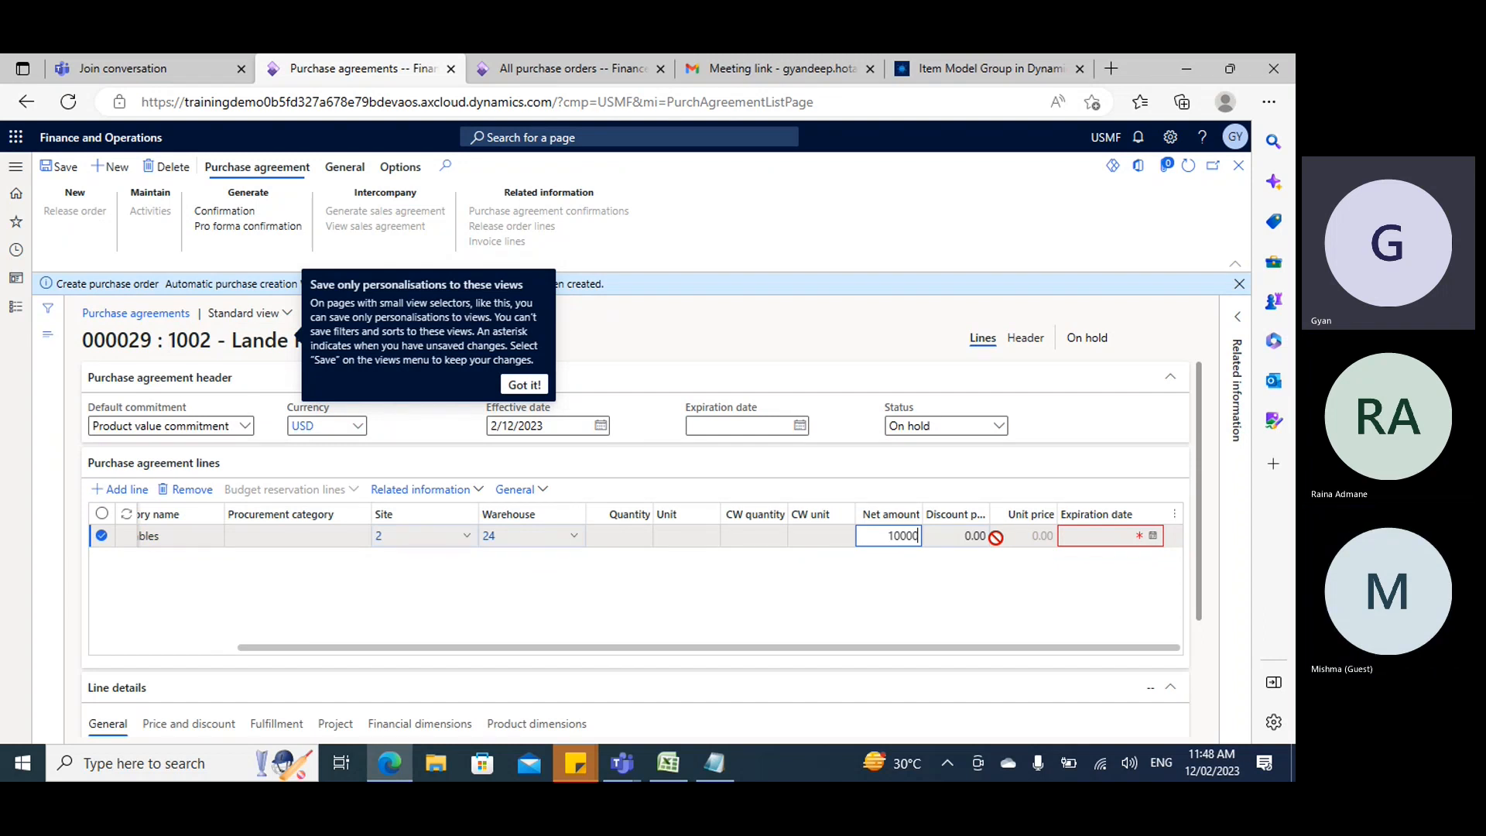
pyautogui.write('00')
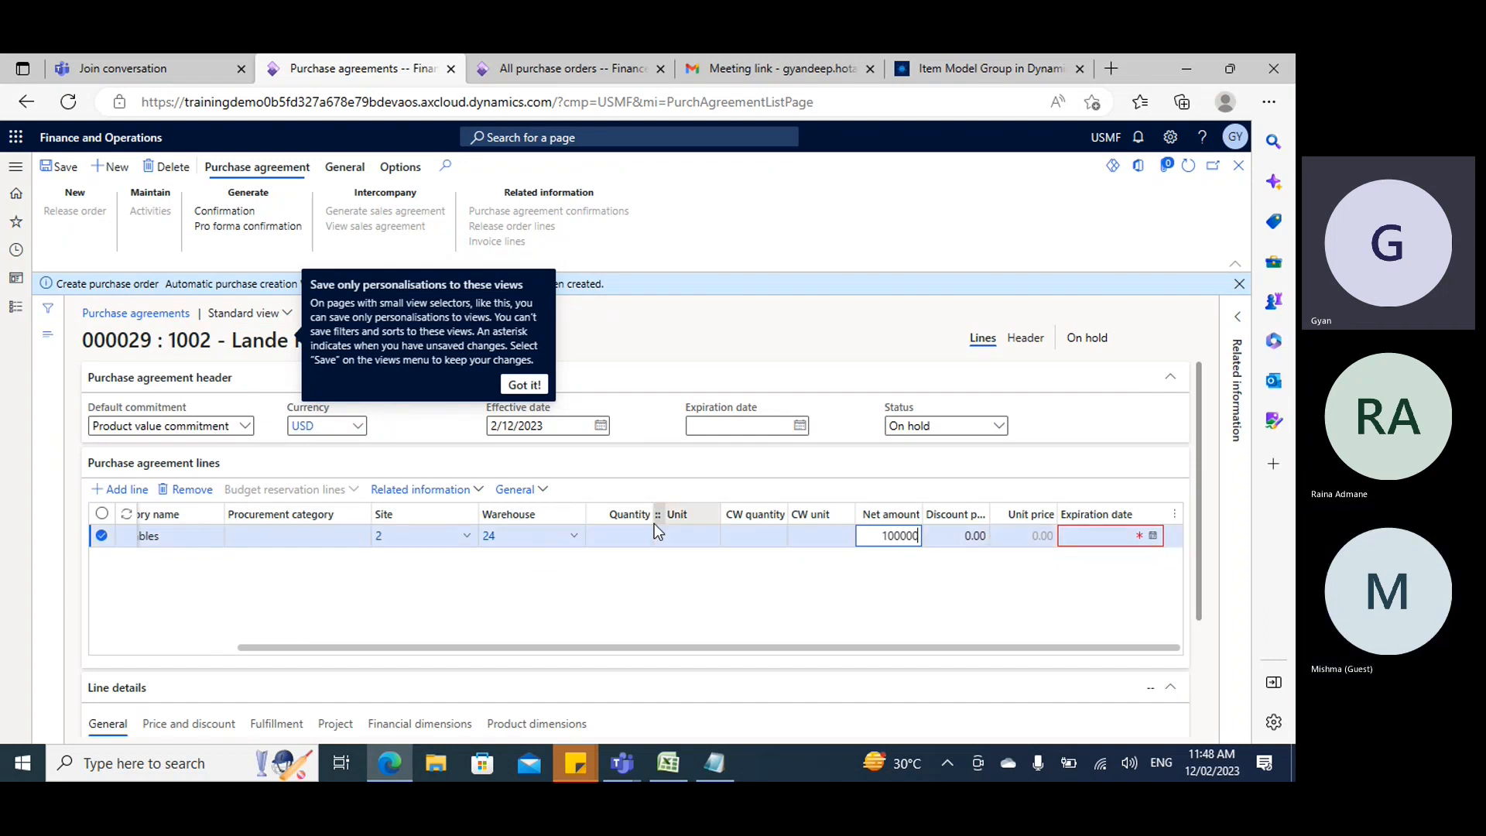
pyautogui.click(524, 384)
pyautogui.moveTo(621, 531); pyautogui.dragTo(632, 530)
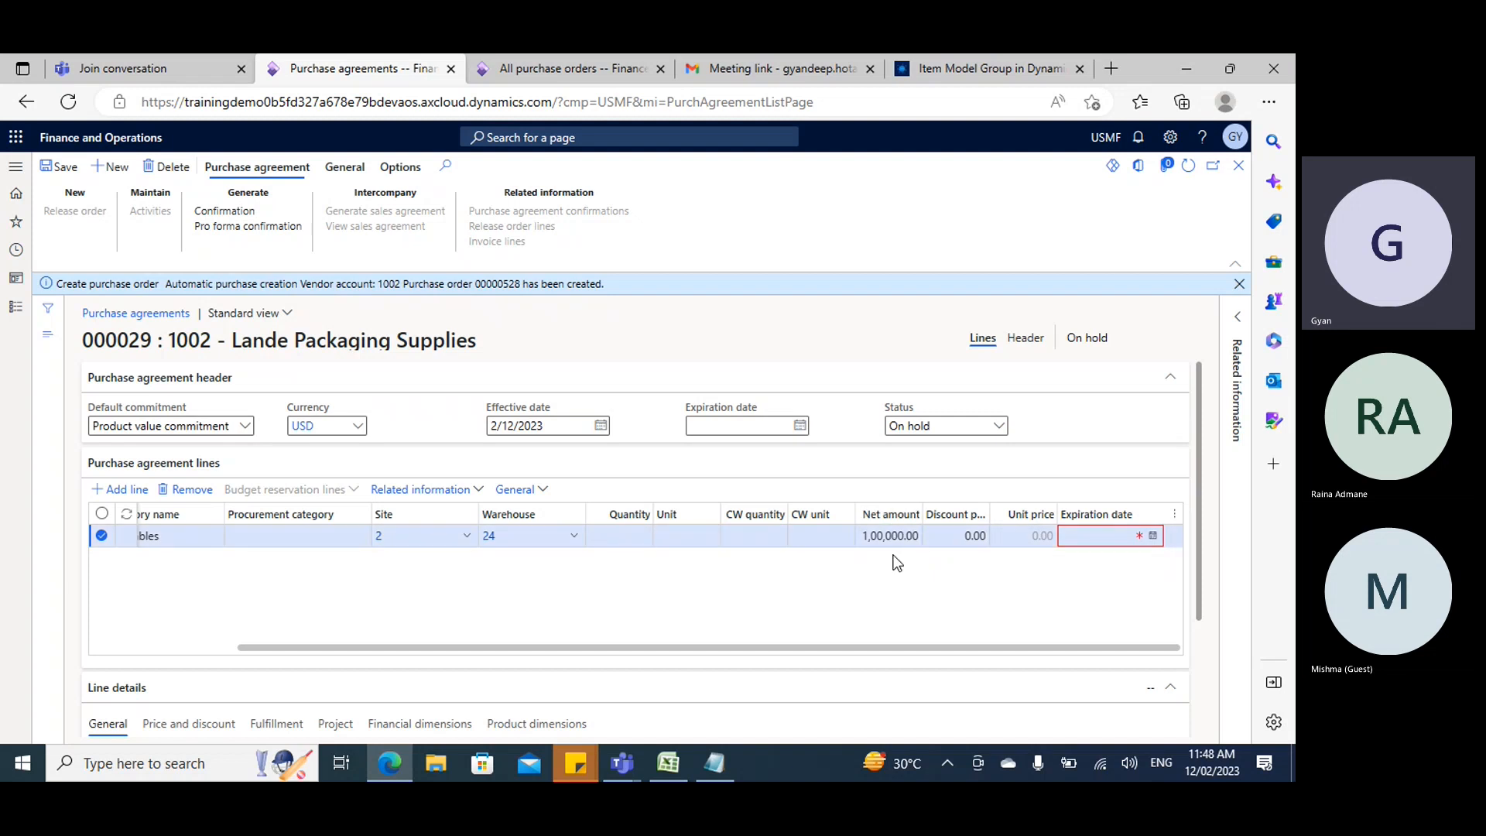
# Set the agreement line's expiration date to 2/1/2024.
pyautogui.click(1153, 537)
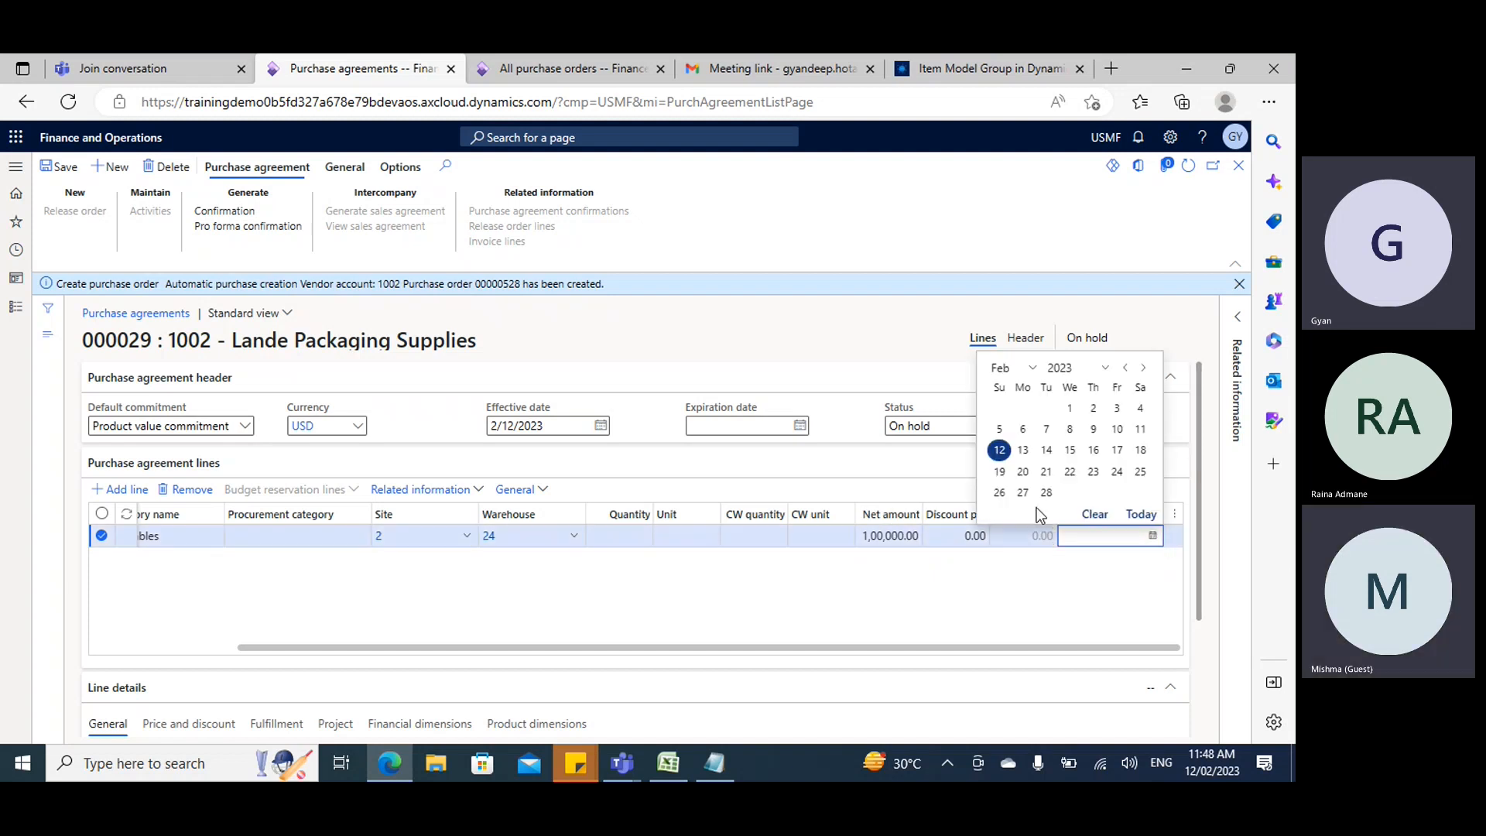
pyautogui.click(1104, 367)
pyautogui.click(1107, 733)
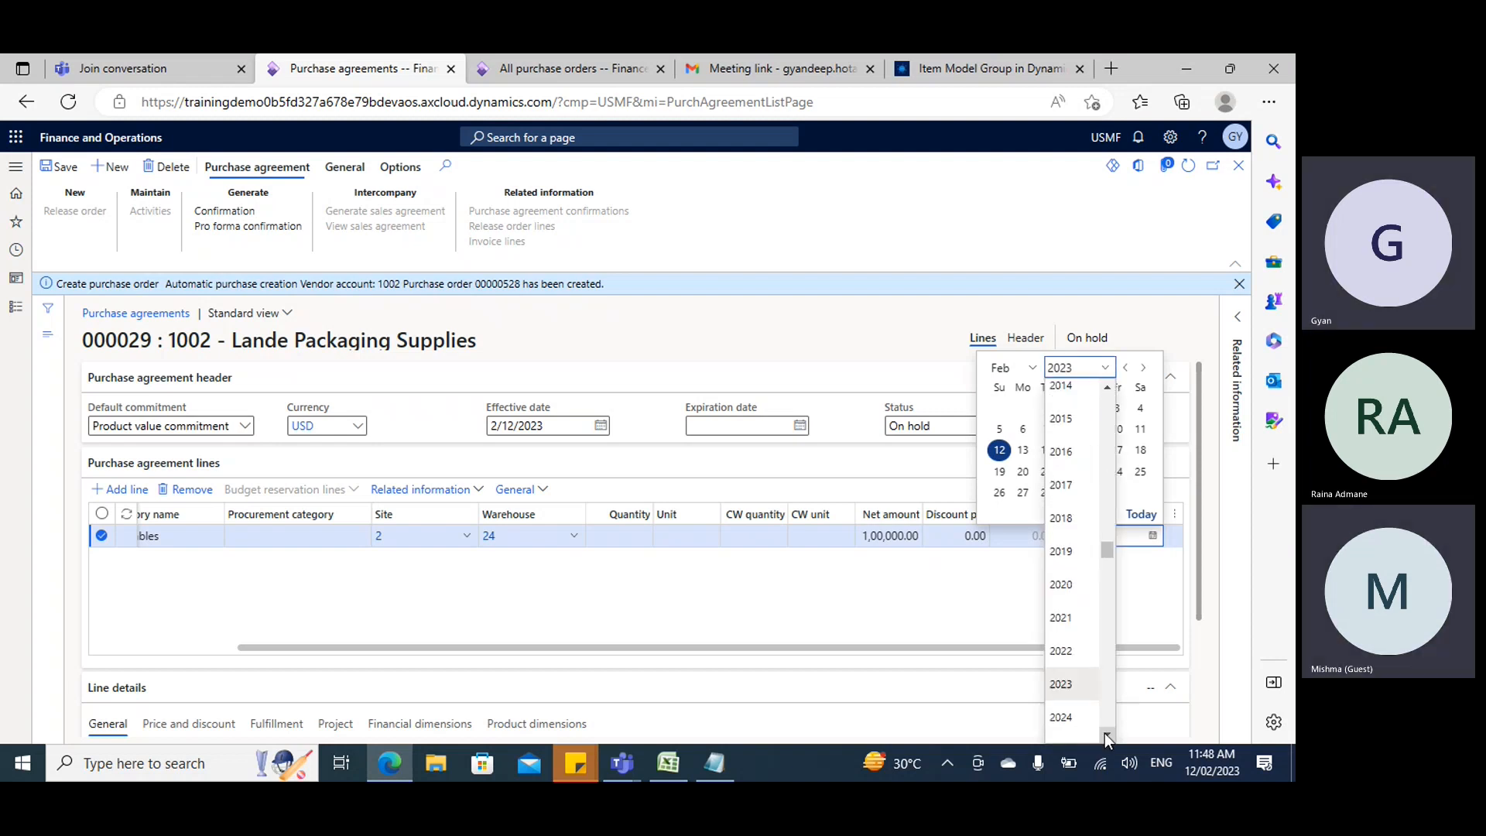
pyautogui.click(1061, 726)
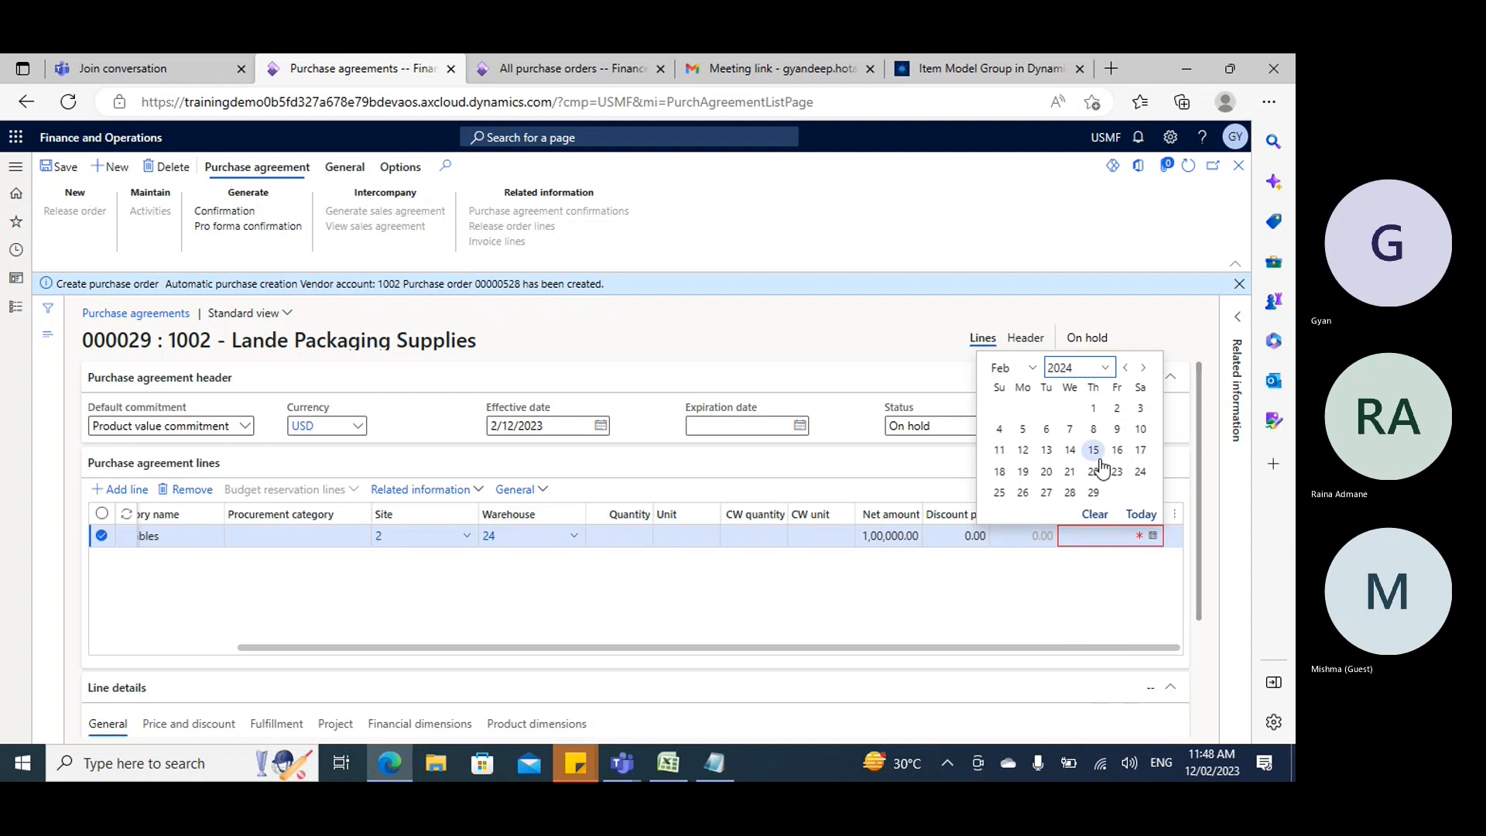
pyautogui.click(1092, 408)
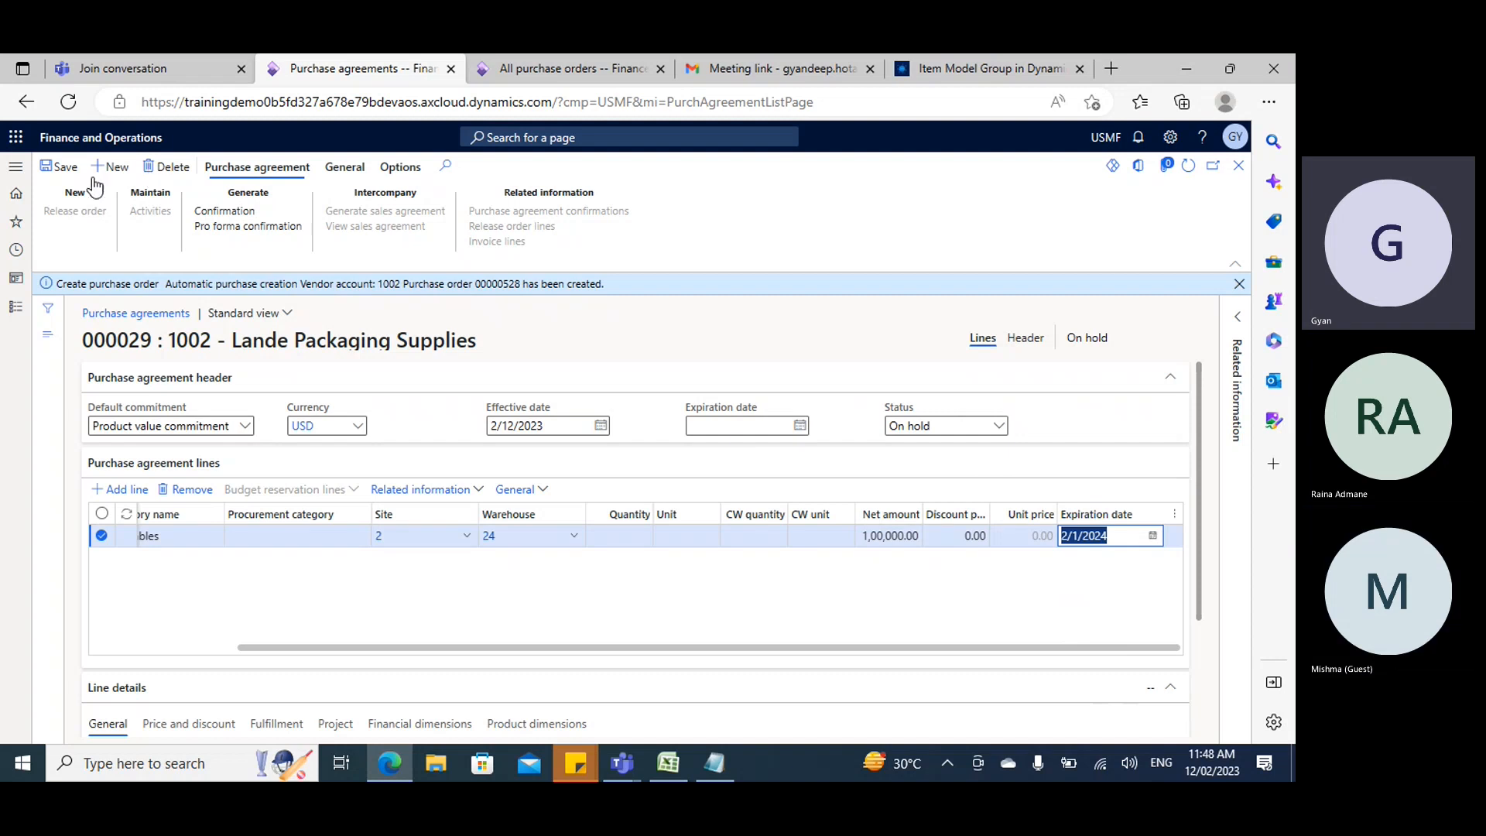
# Save the purchase agreement and dismiss the purchase order notification.
pyautogui.click(69, 169)
pyautogui.click(1240, 284)
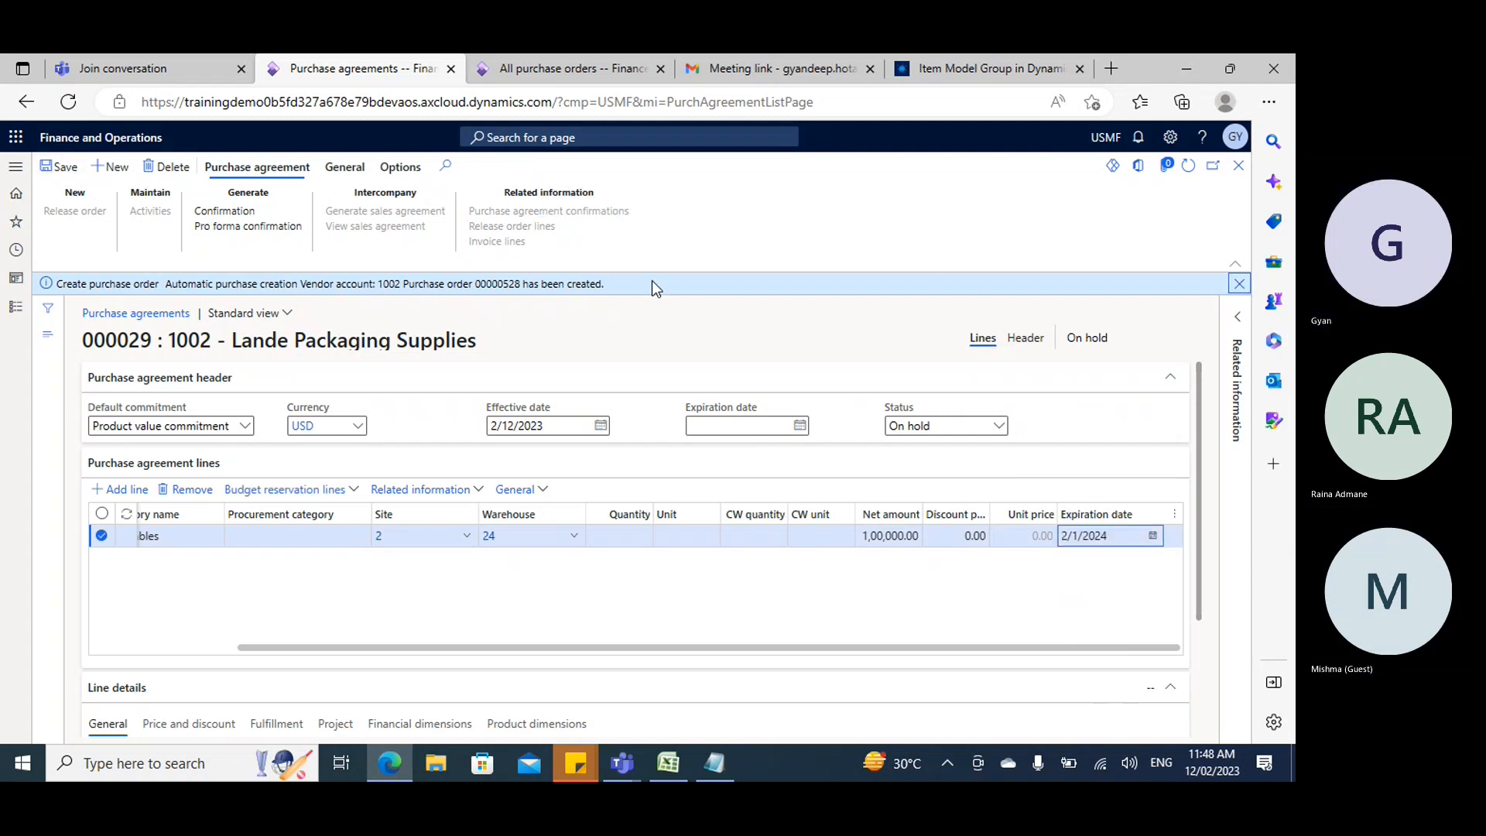
pyautogui.click(241, 214)
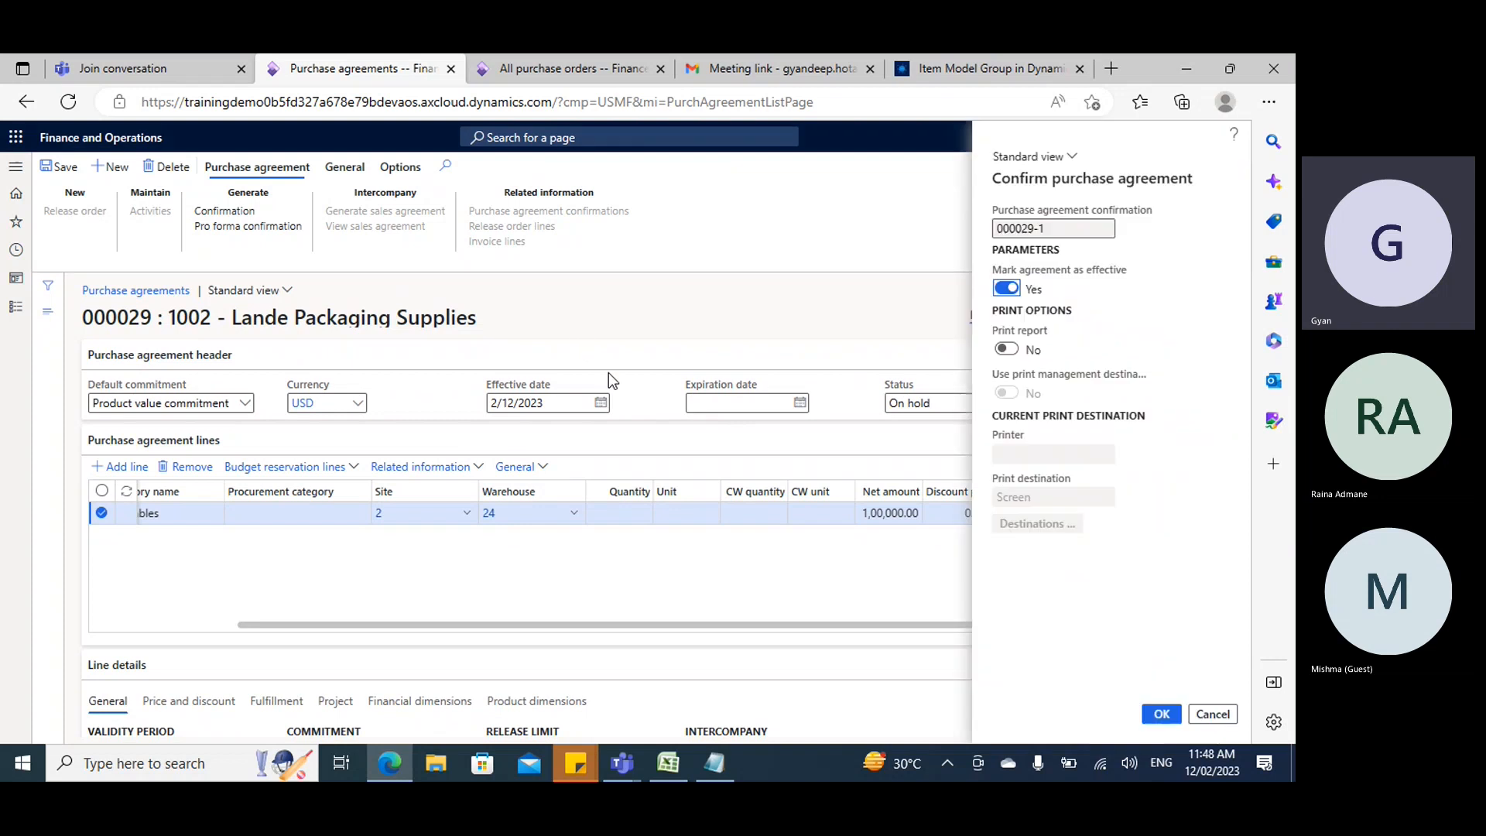
pyautogui.click(1213, 713)
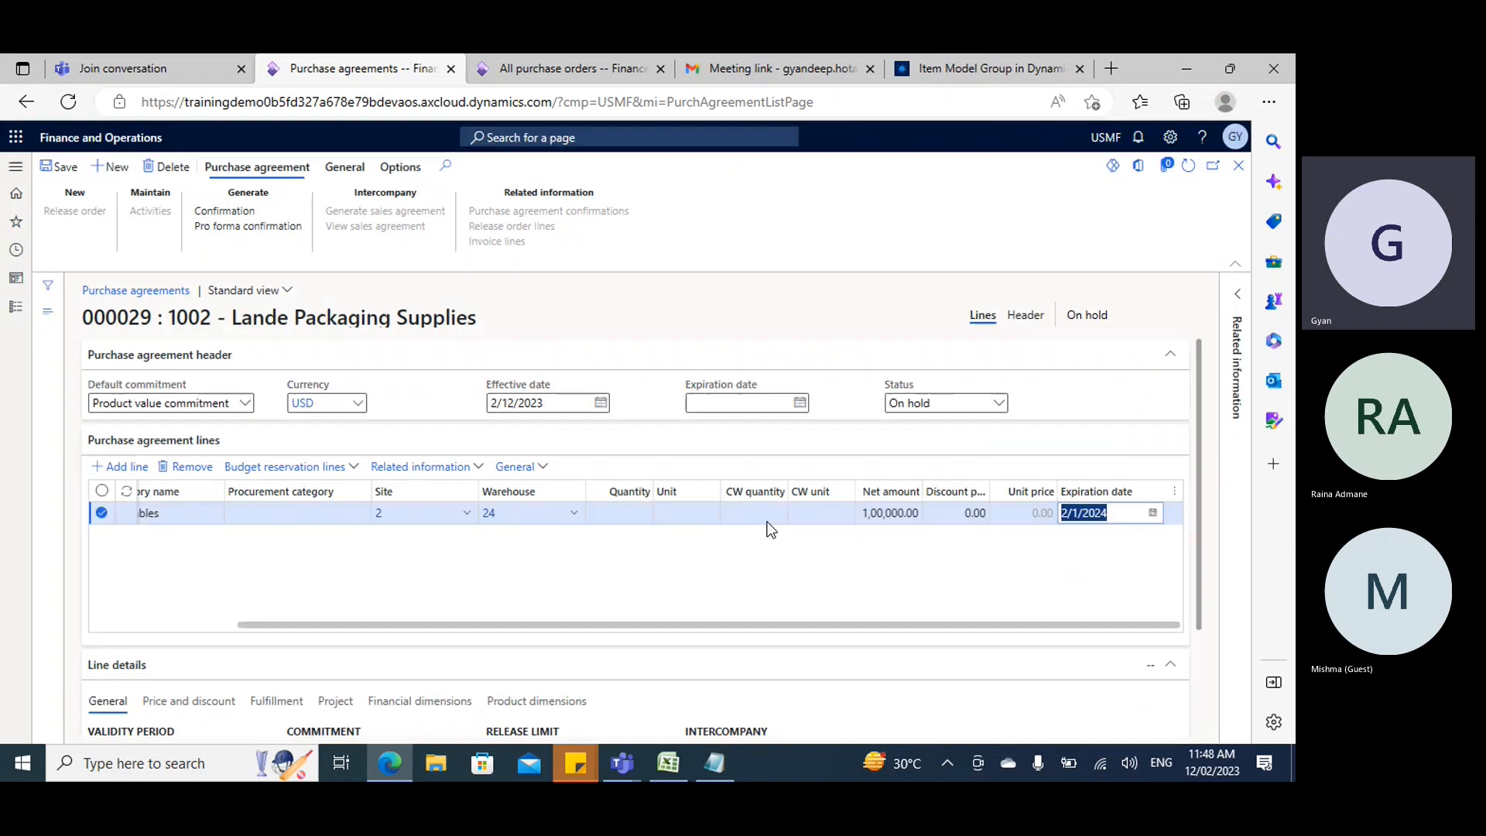
# Compare the agreement line's unit price and discount percent fields with the price priority notes in Notepad.
pyautogui.click(1016, 514)
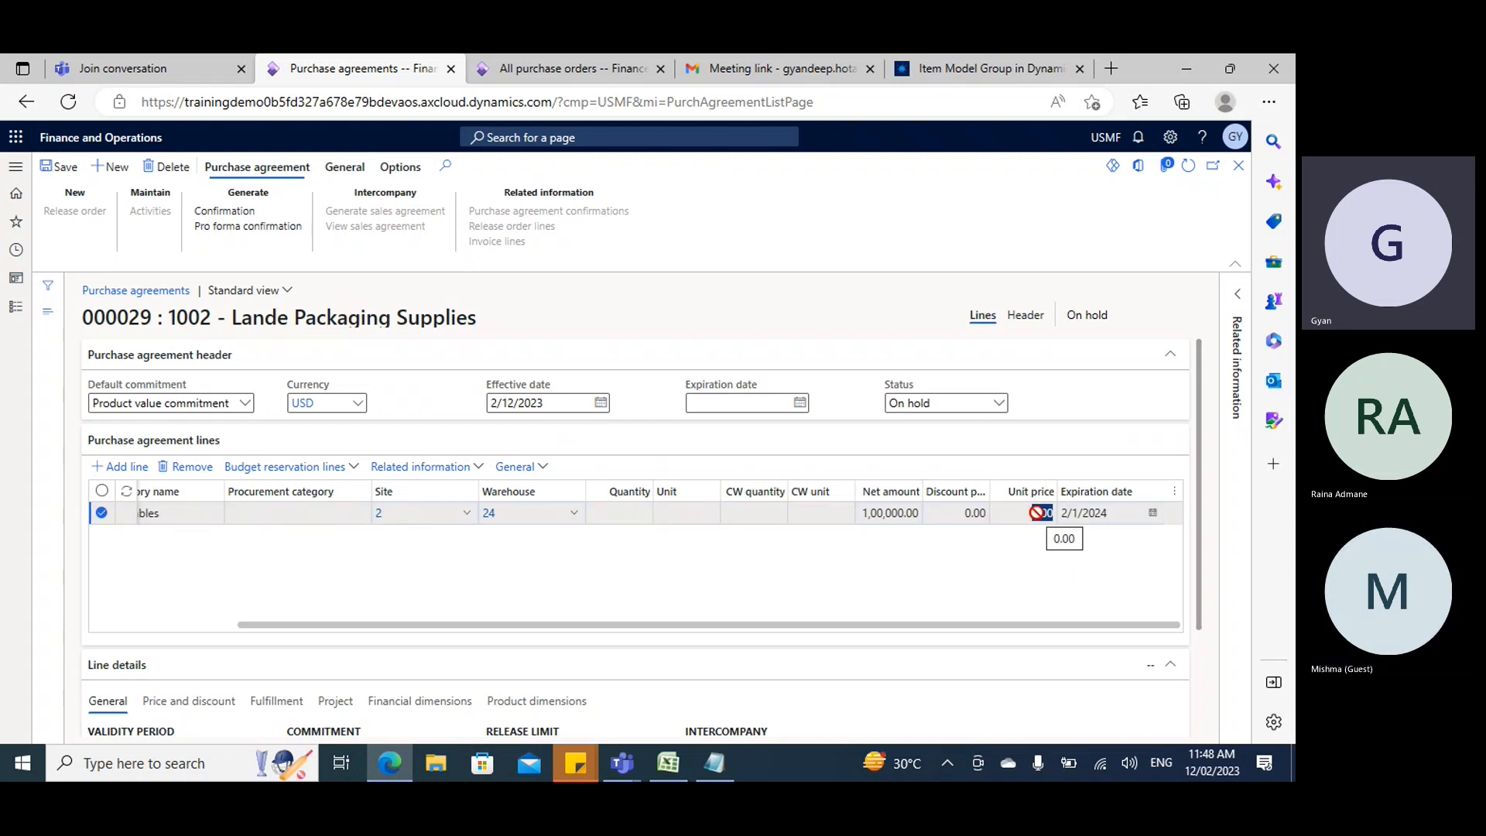
pyautogui.click(714, 763)
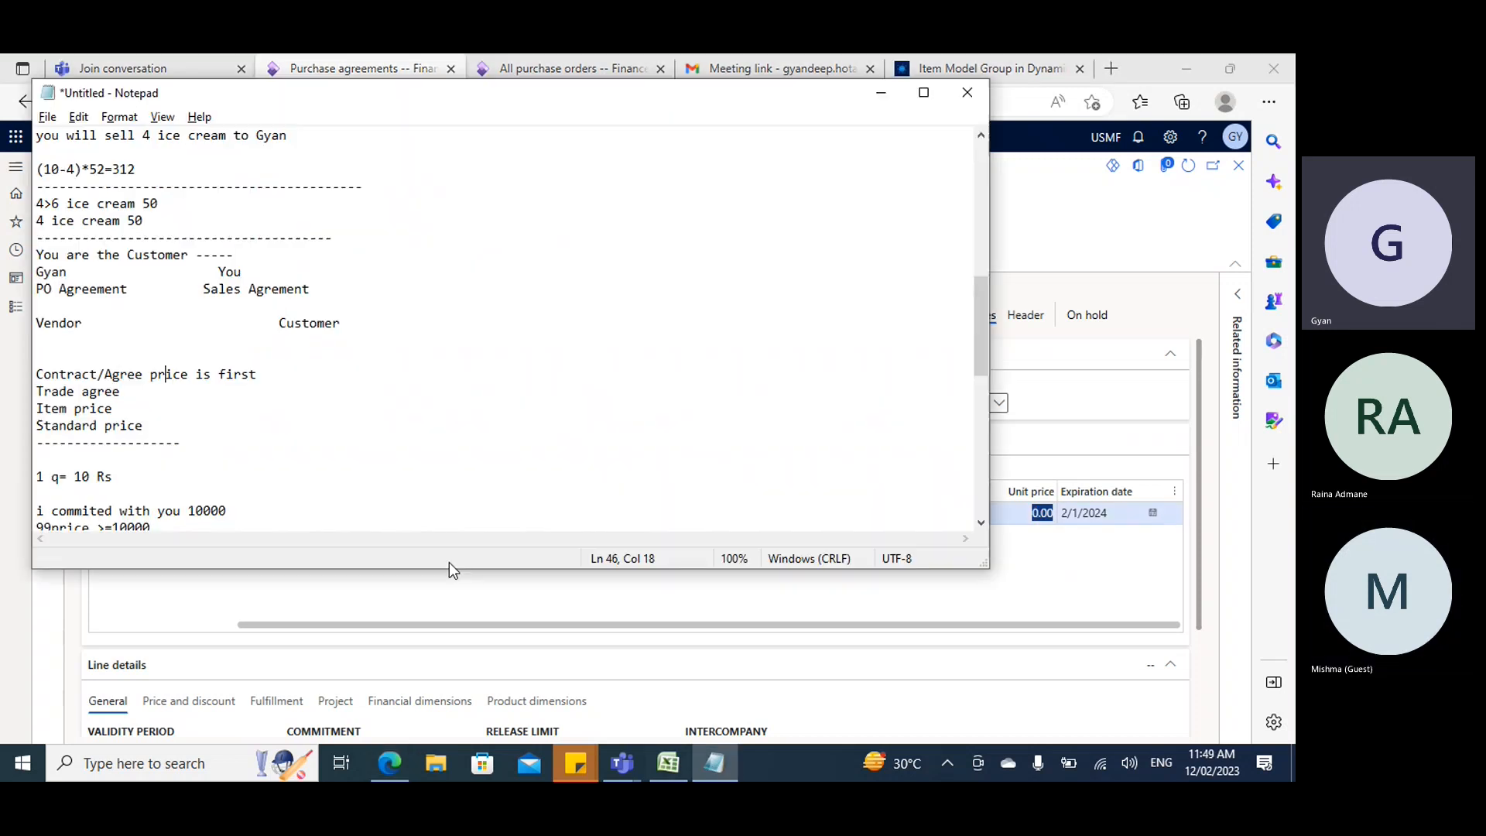
pyautogui.moveTo(121, 391); pyautogui.dragTo(35, 391)
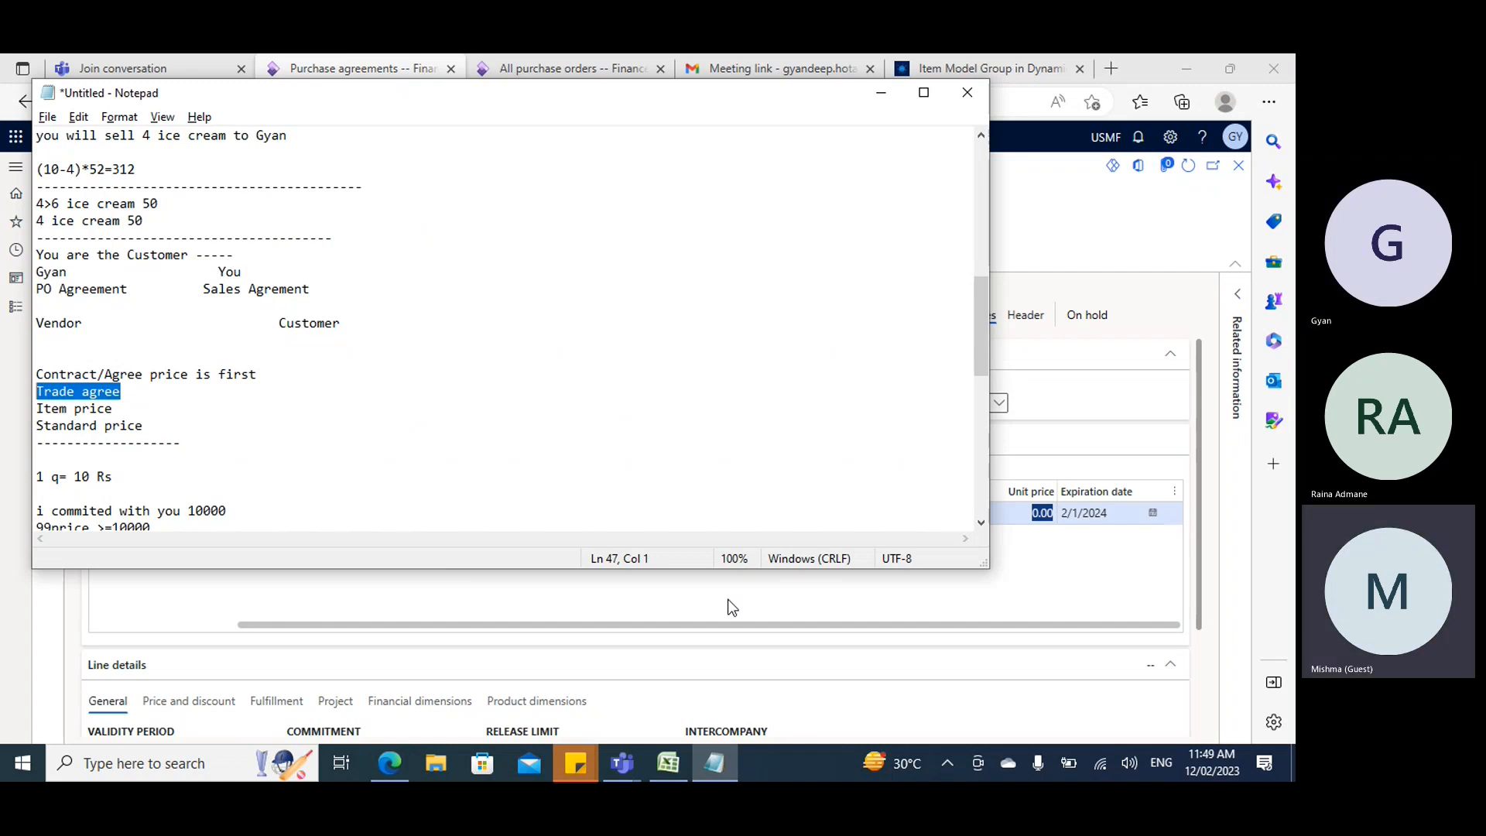
pyautogui.click(723, 764)
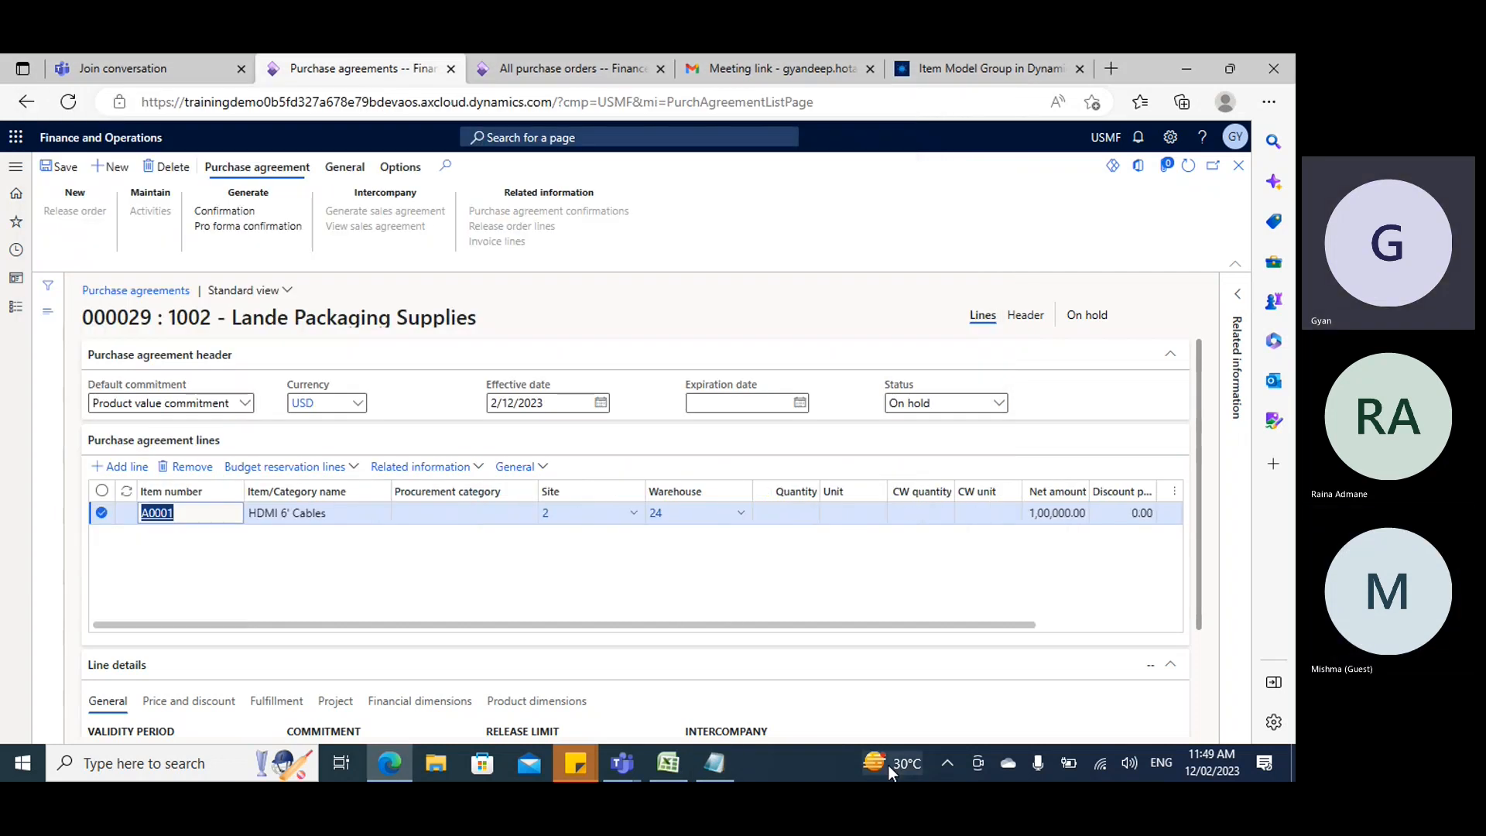
pyautogui.click(725, 762)
pyautogui.click(128, 392)
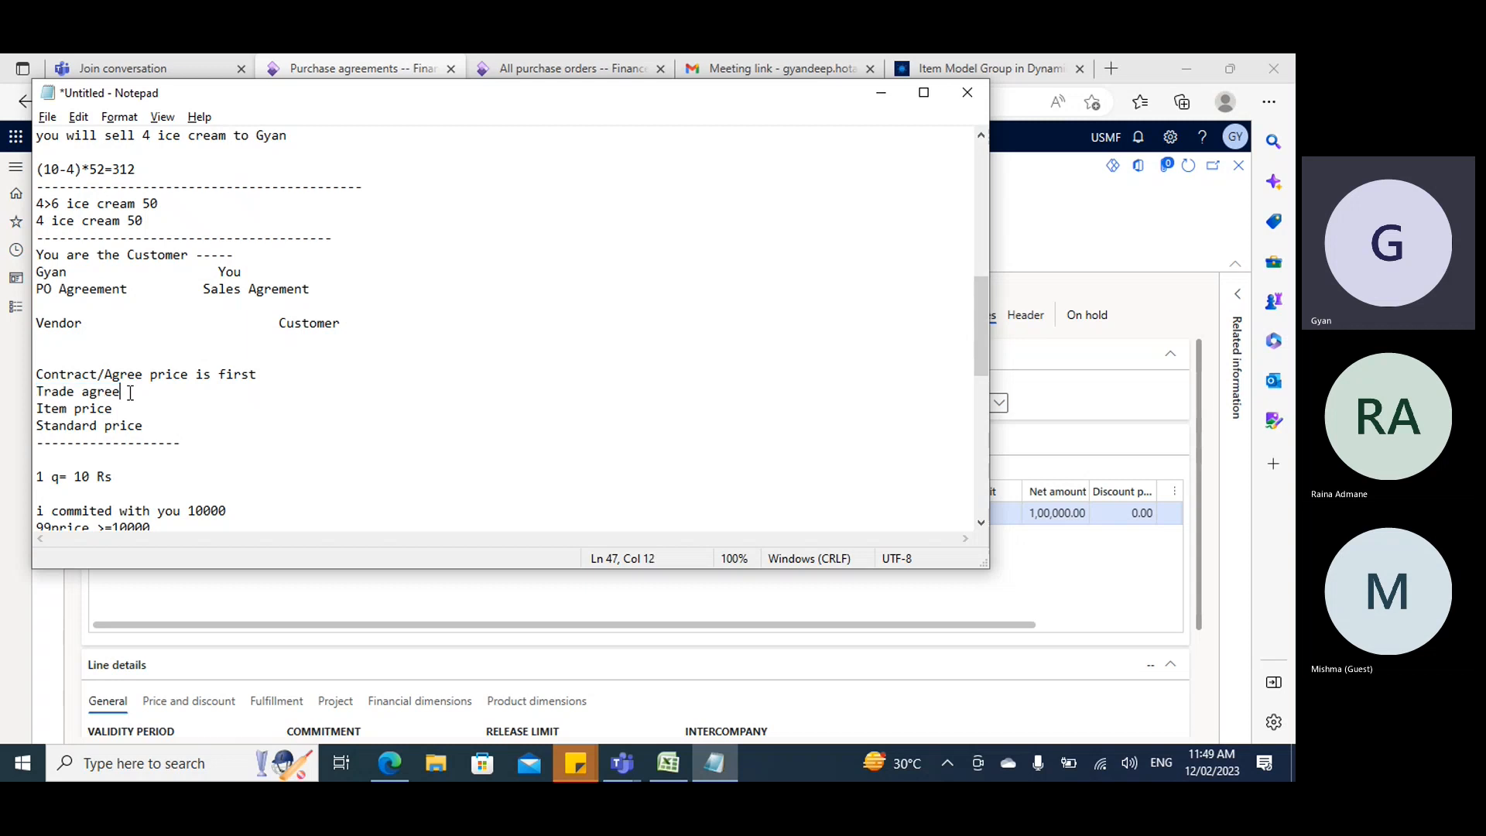
pyautogui.moveTo(128, 392); pyautogui.dragTo(6, 387)
pyautogui.moveTo(270, 374); pyautogui.dragTo(44, 374)
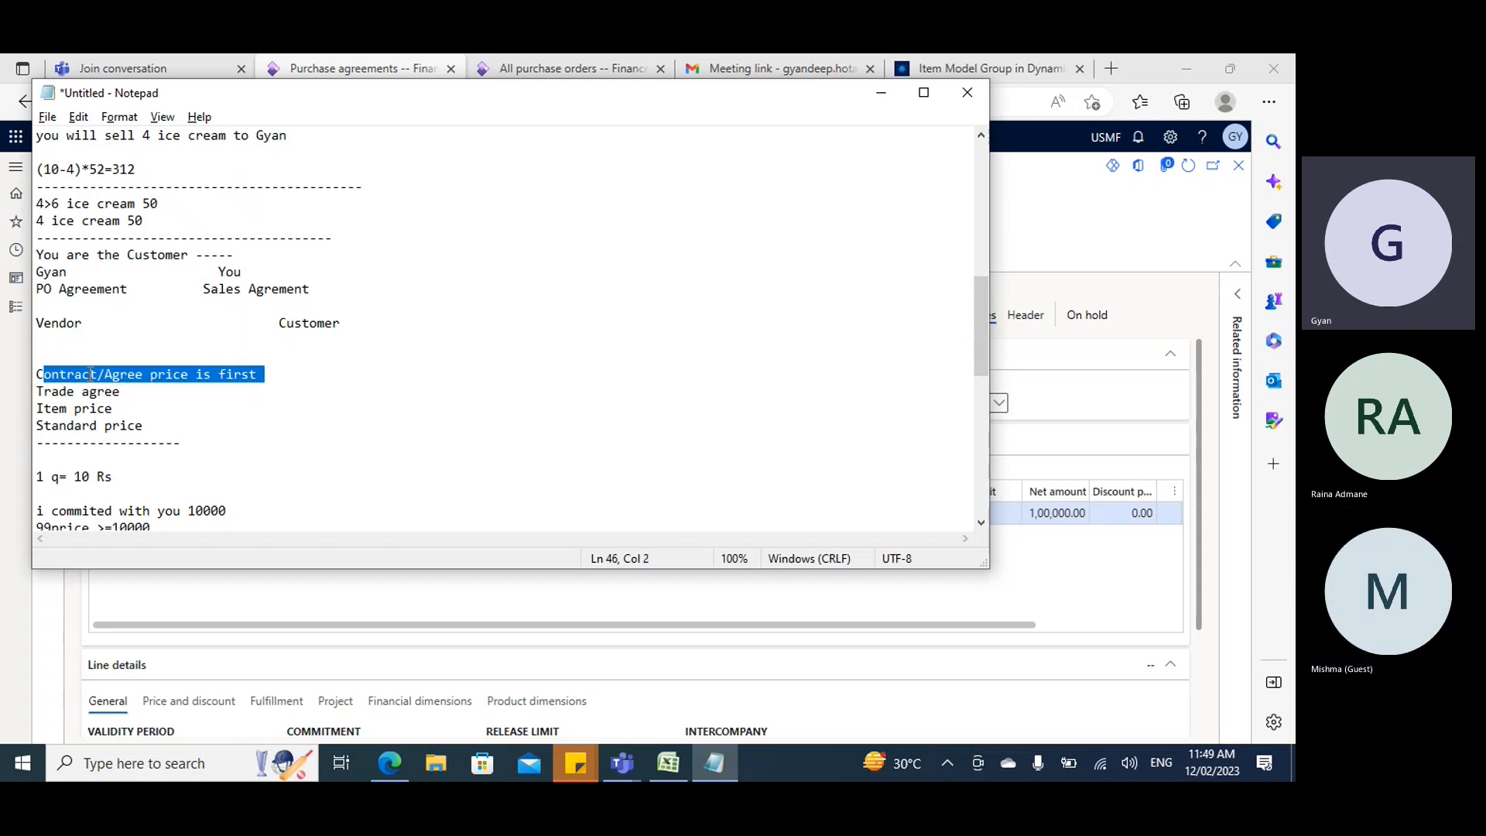
pyautogui.click(1014, 565)
pyautogui.click(1130, 513)
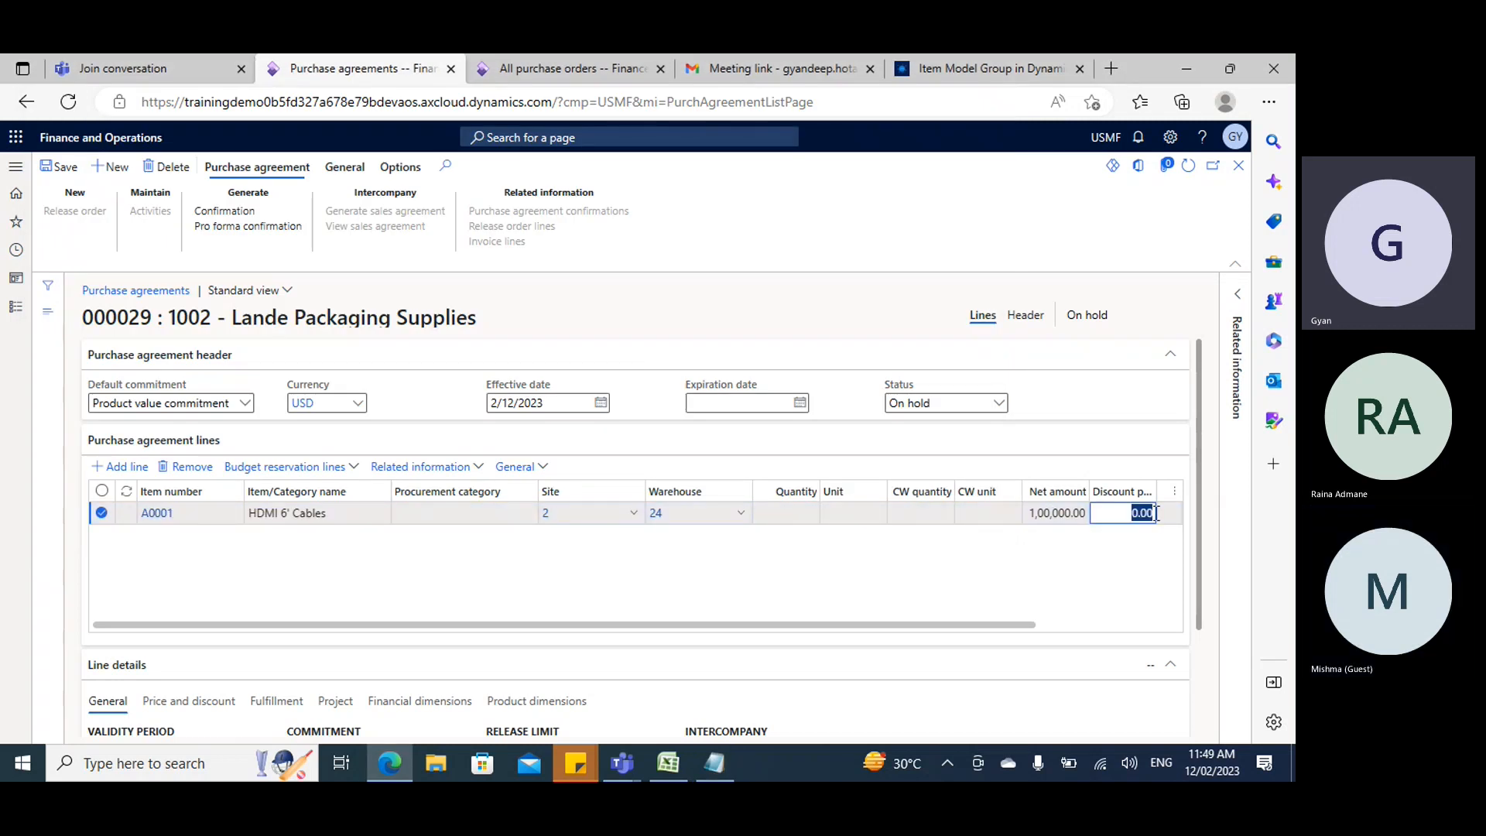
pyautogui.moveTo(1015, 624); pyautogui.dragTo(1134, 625)
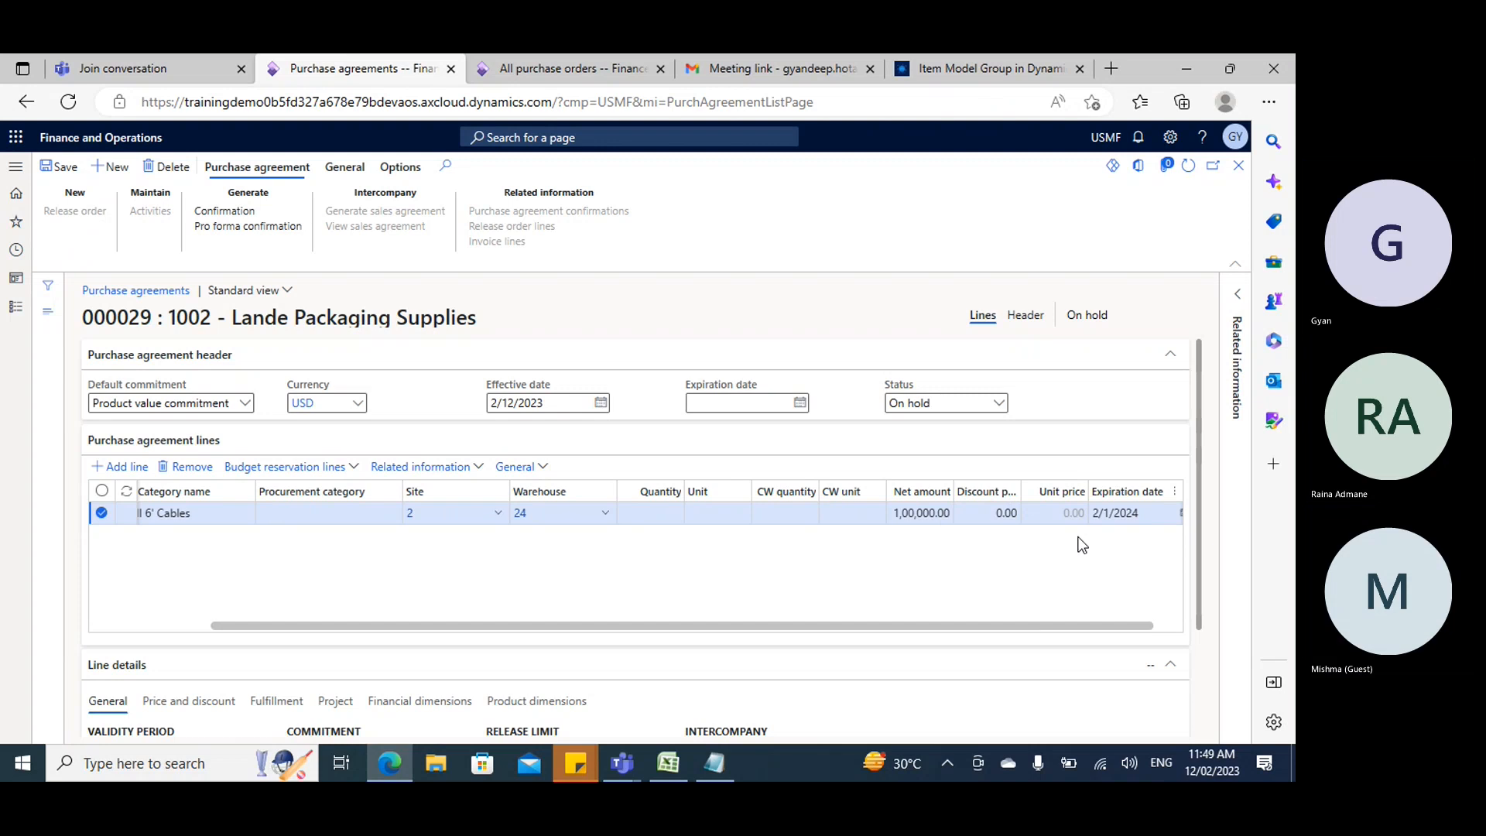
pyautogui.click(722, 765)
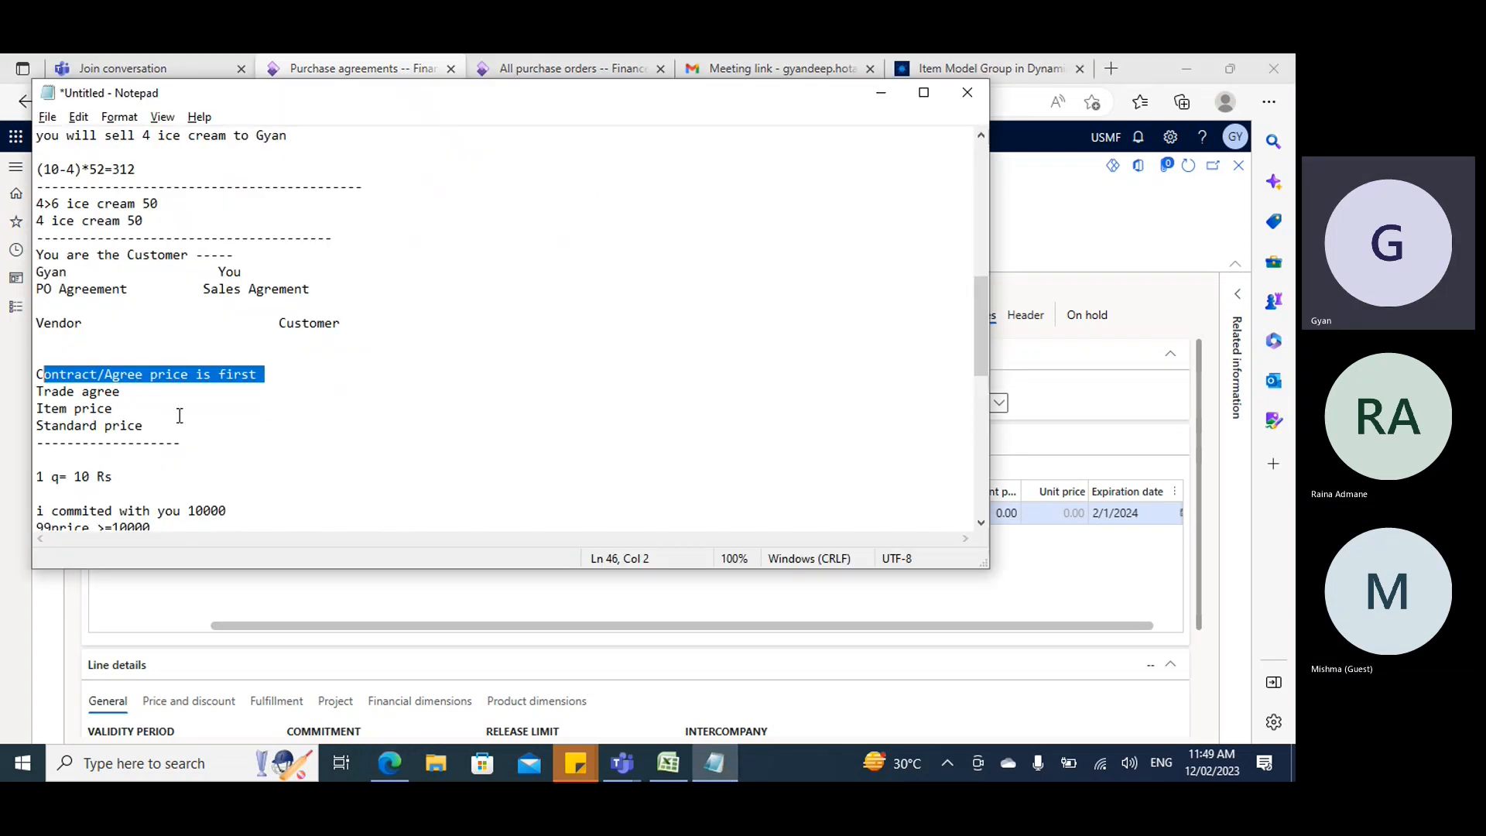
pyautogui.hotkey('alt', 'Tab')
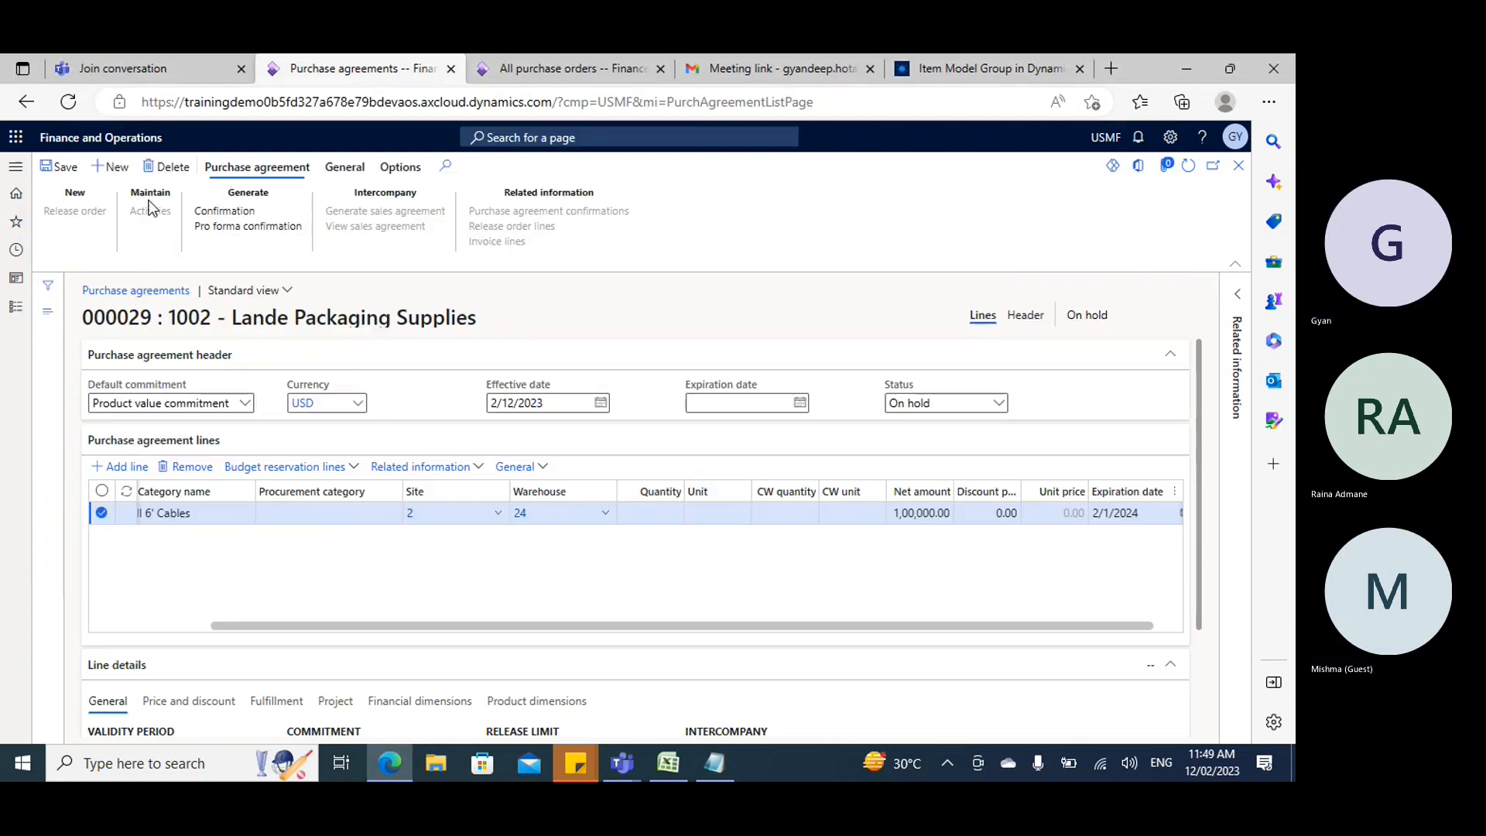
# Confirm the purchase agreement with it marked as effective, and create a release order from it.
pyautogui.click(225, 214)
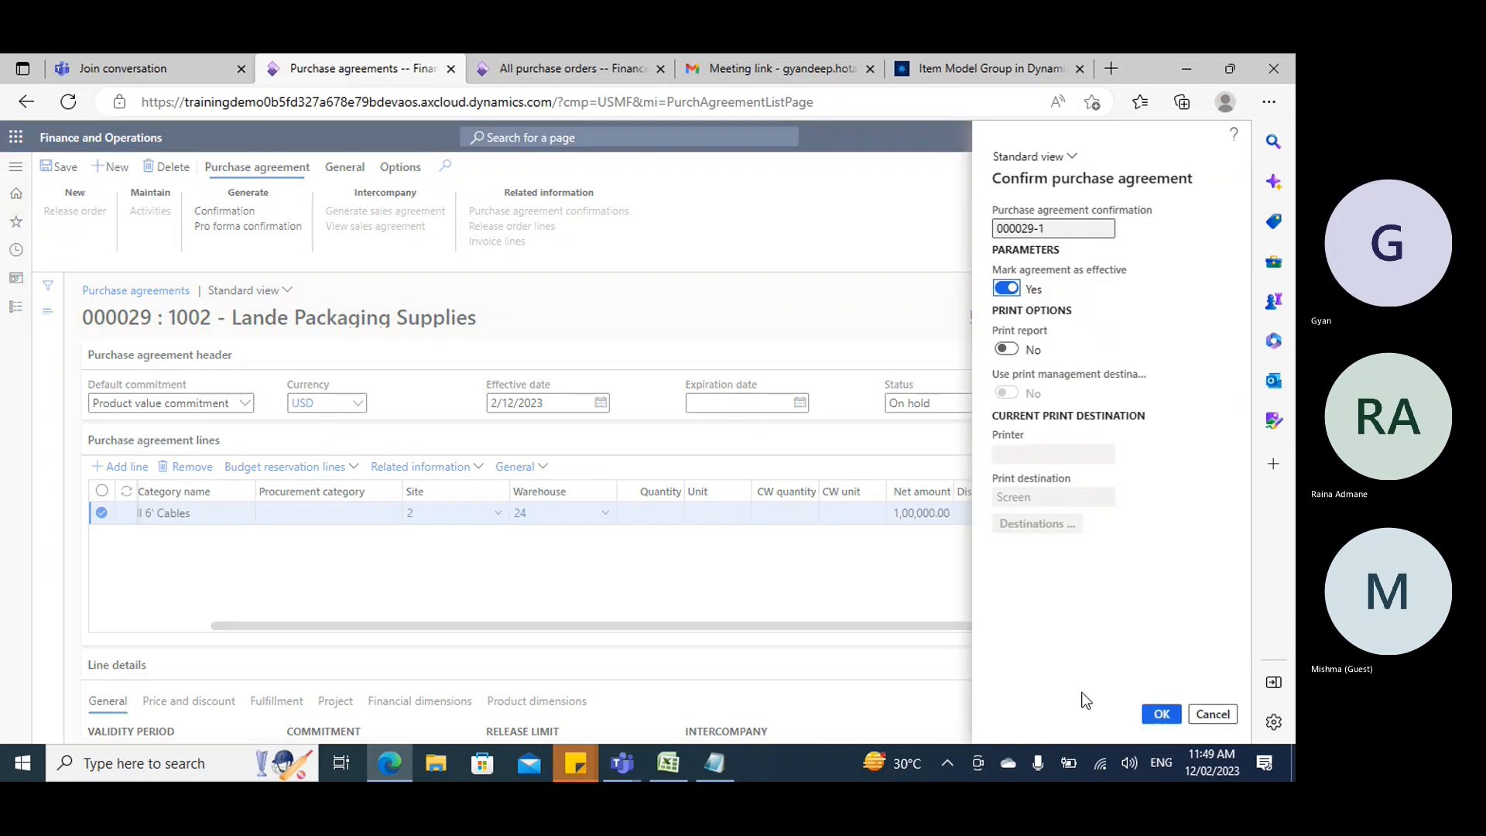
pyautogui.click(1161, 714)
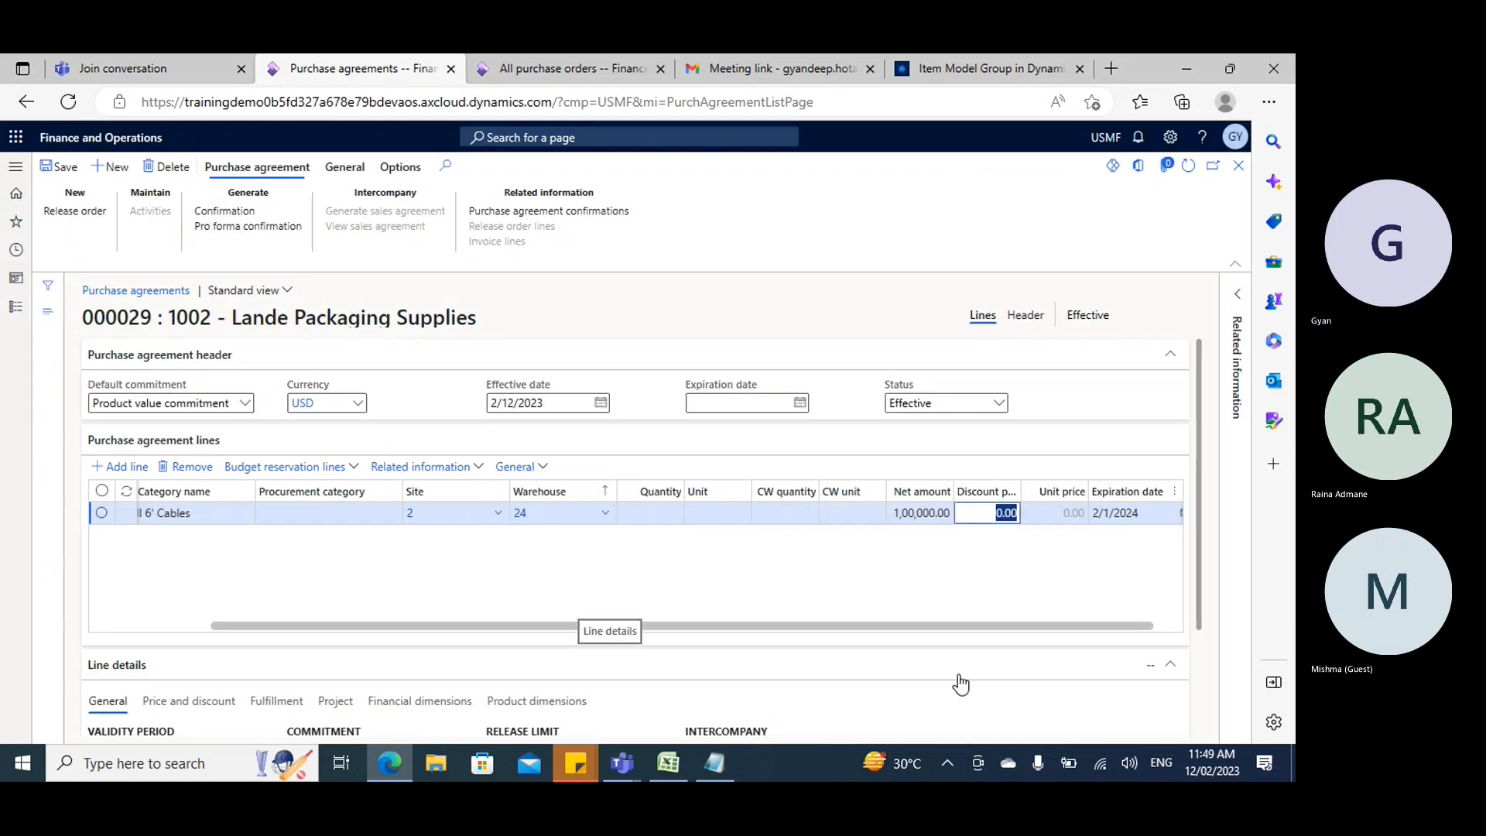
pyautogui.click(85, 214)
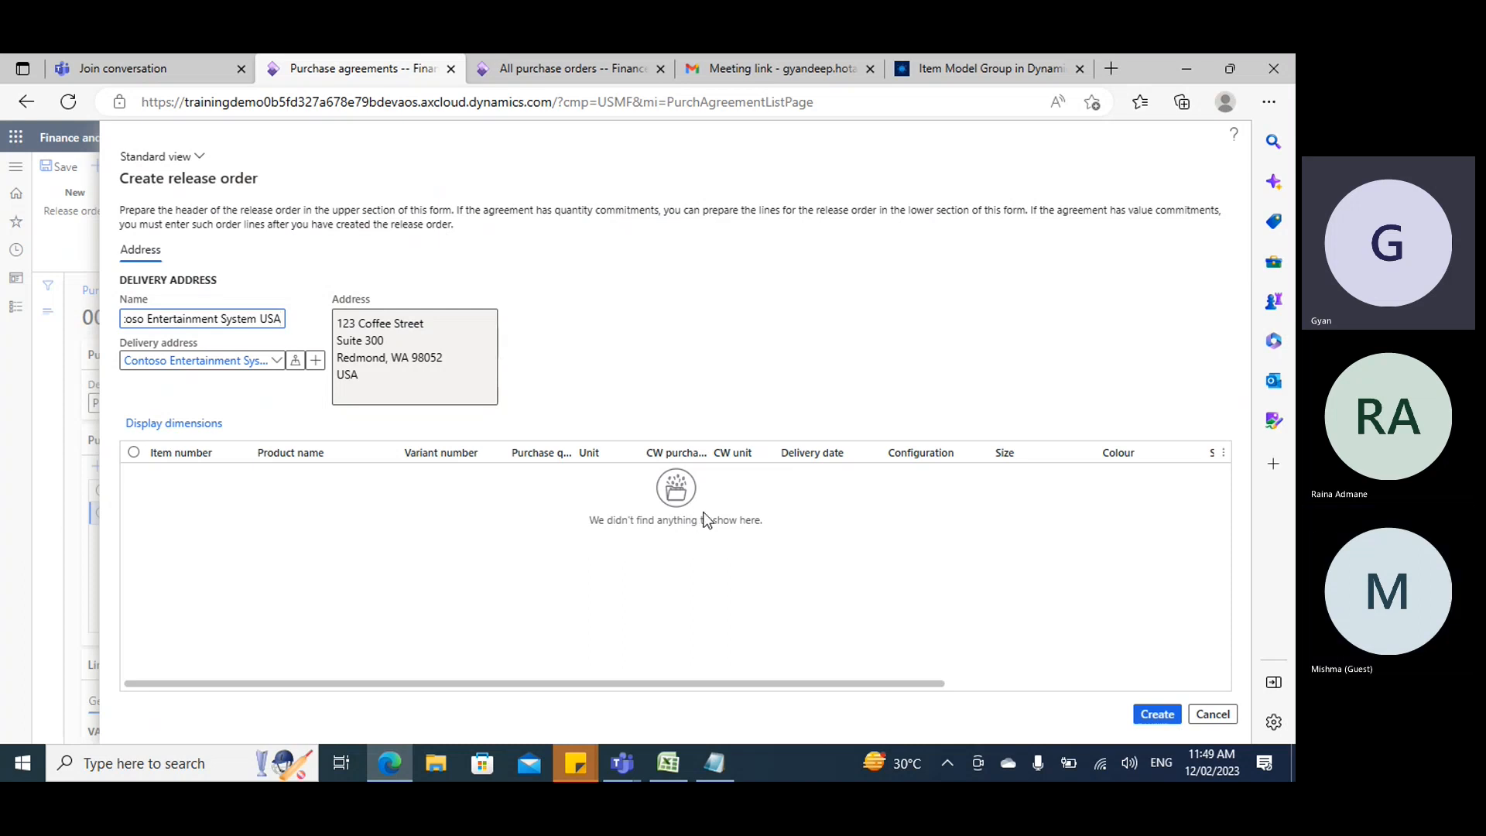
pyautogui.click(1167, 716)
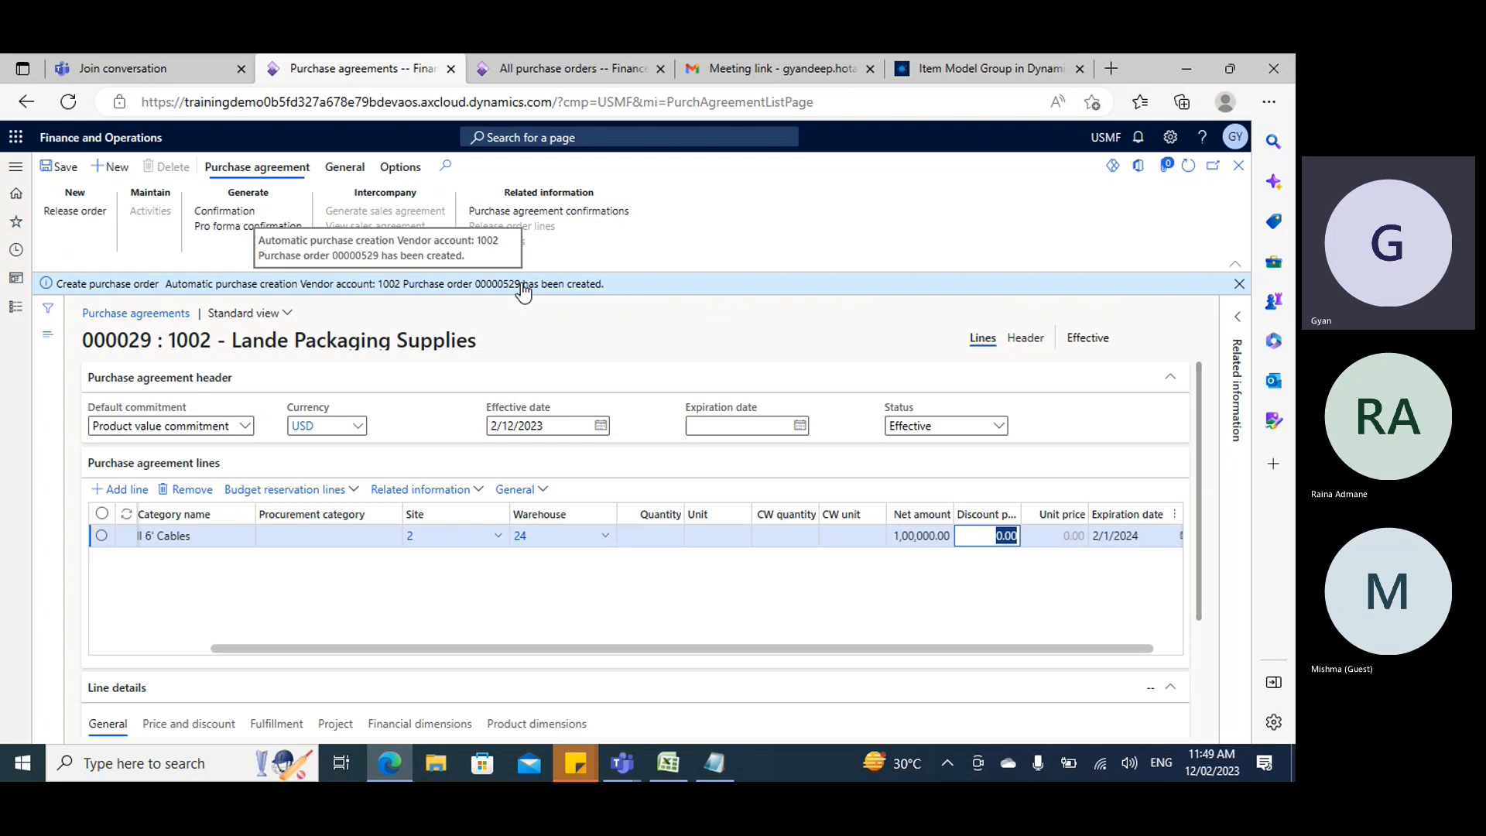
# Find the newly released purchase order in the all purchase orders list and open it.
pyautogui.moveTo(521, 287); pyautogui.dragTo(474, 287)
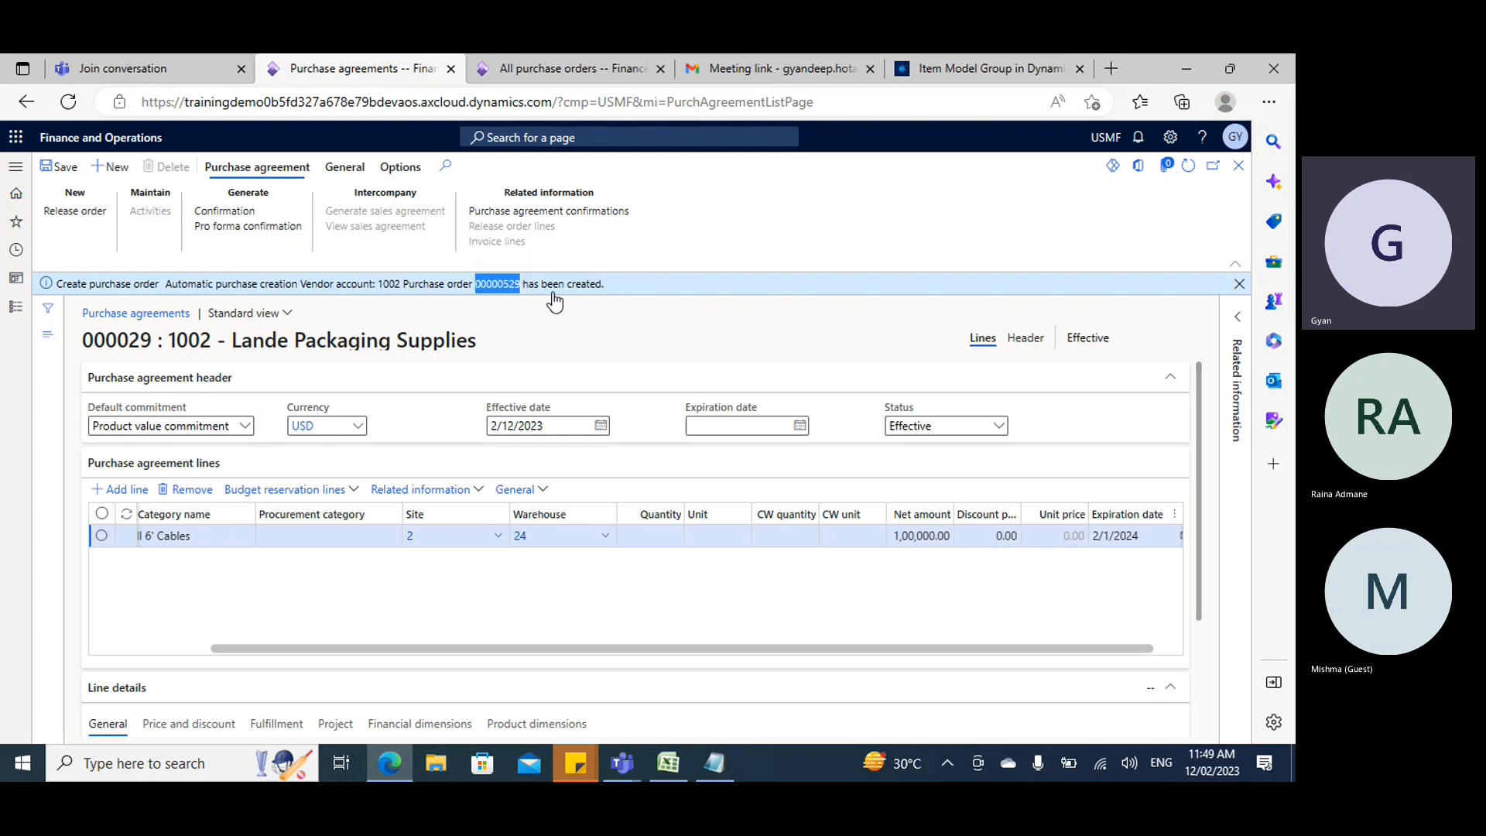
pyautogui.click(569, 68)
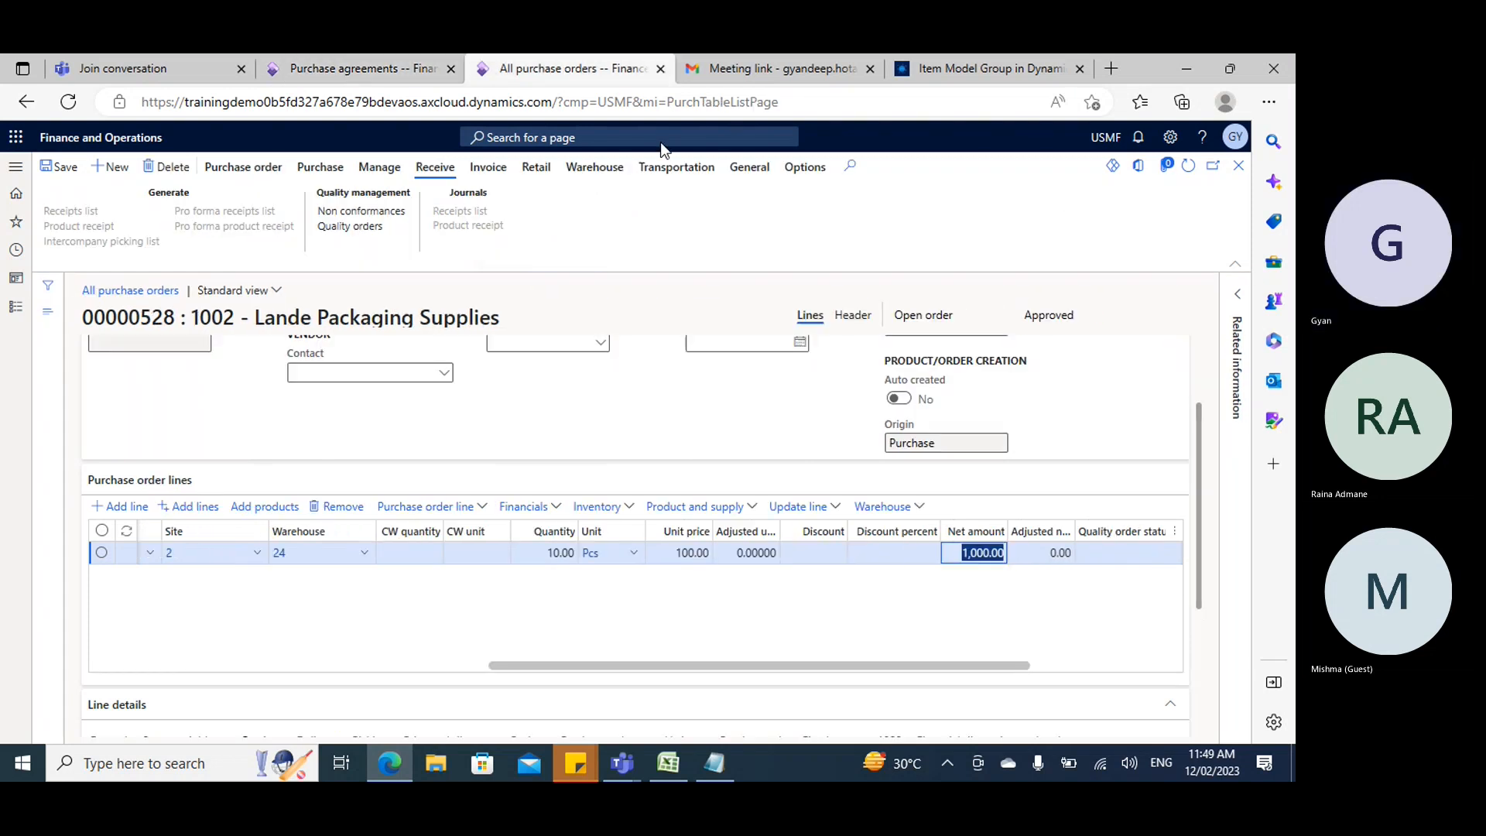
pyautogui.click(1239, 166)
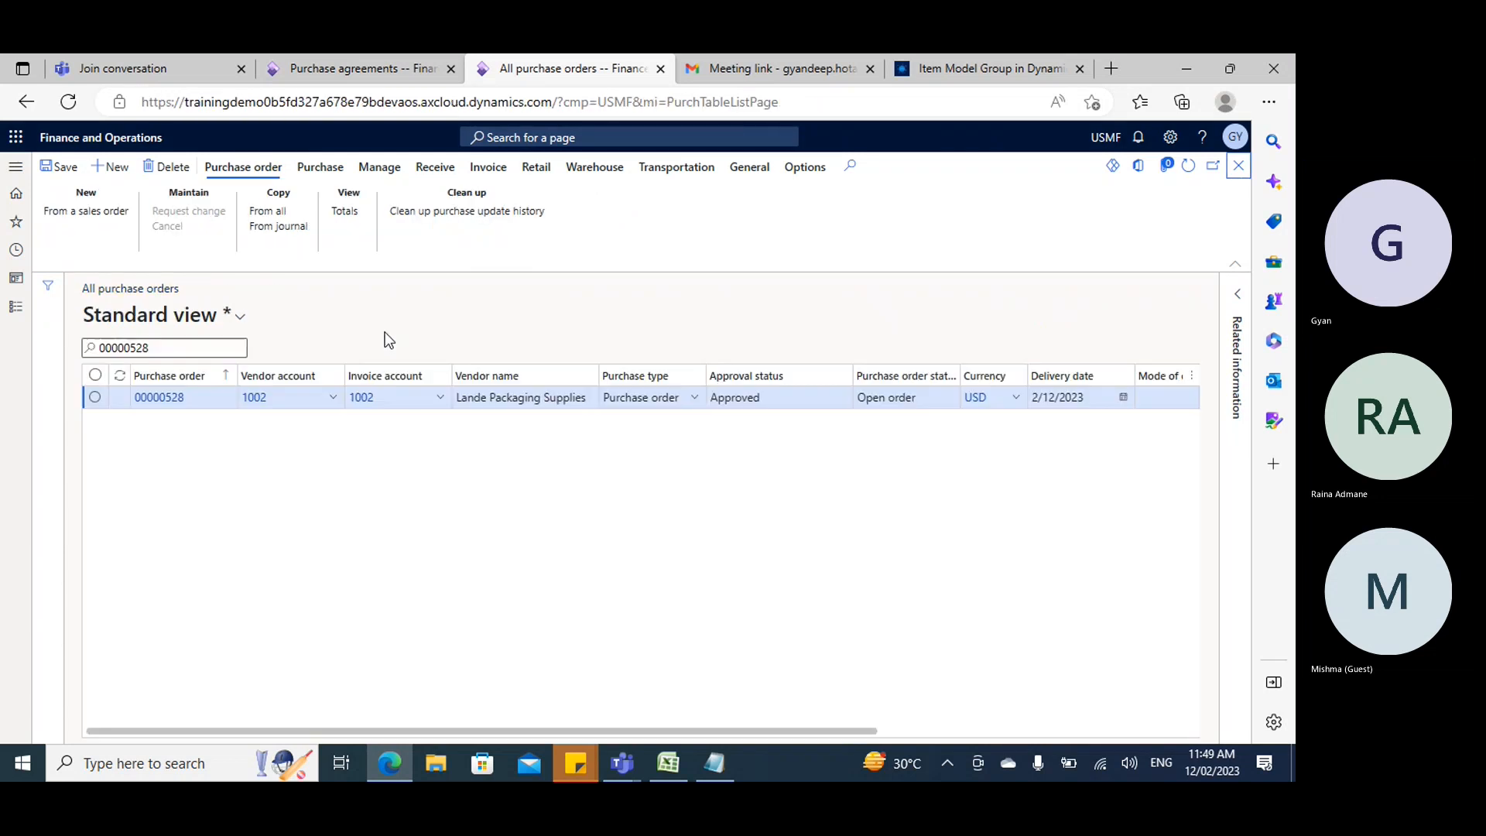
pyautogui.click(180, 348)
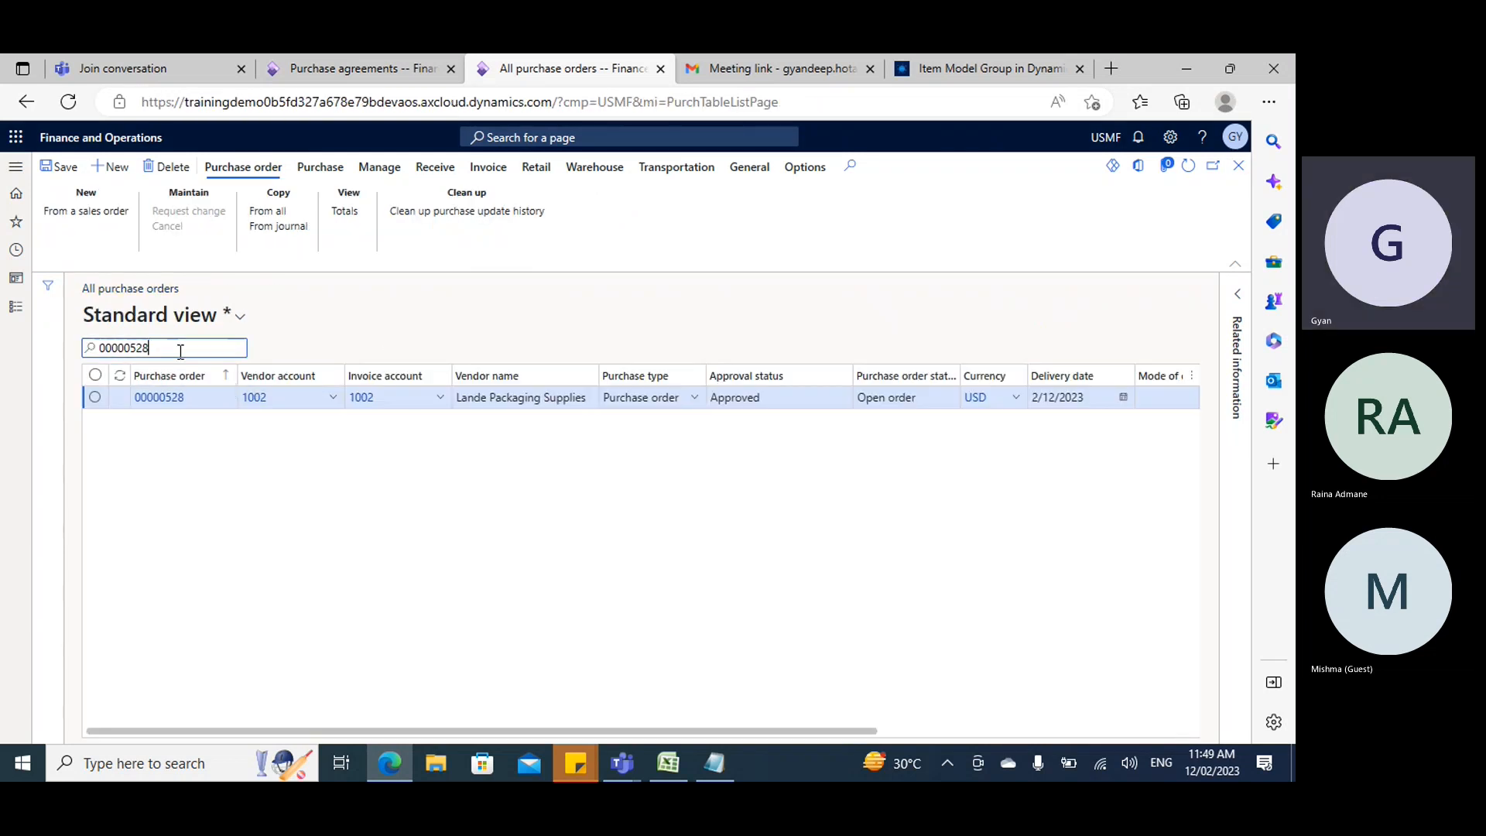
pyautogui.press('BackSpace')
pyautogui.write('9')
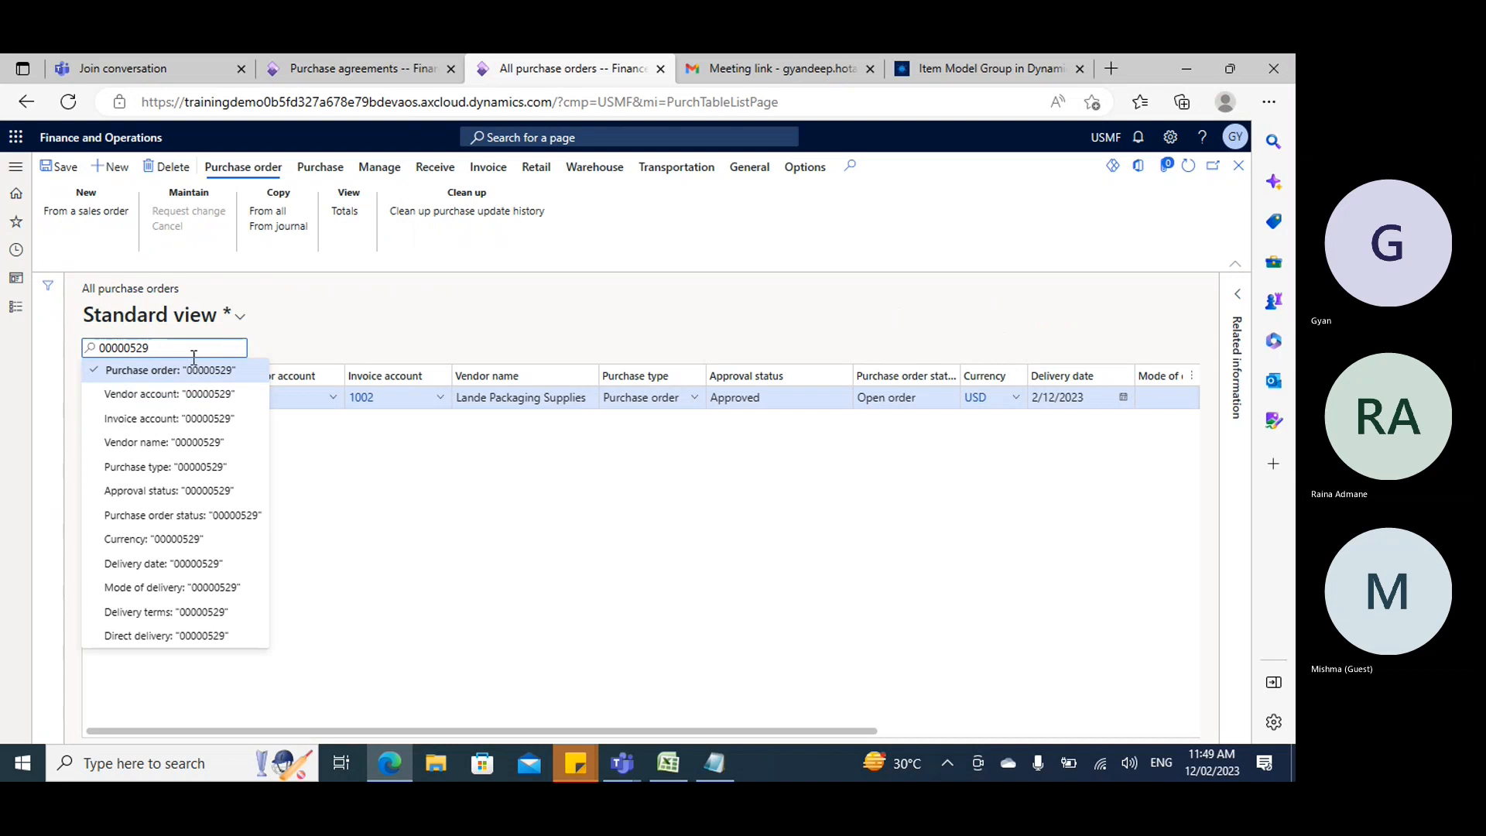
pyautogui.press('Return')
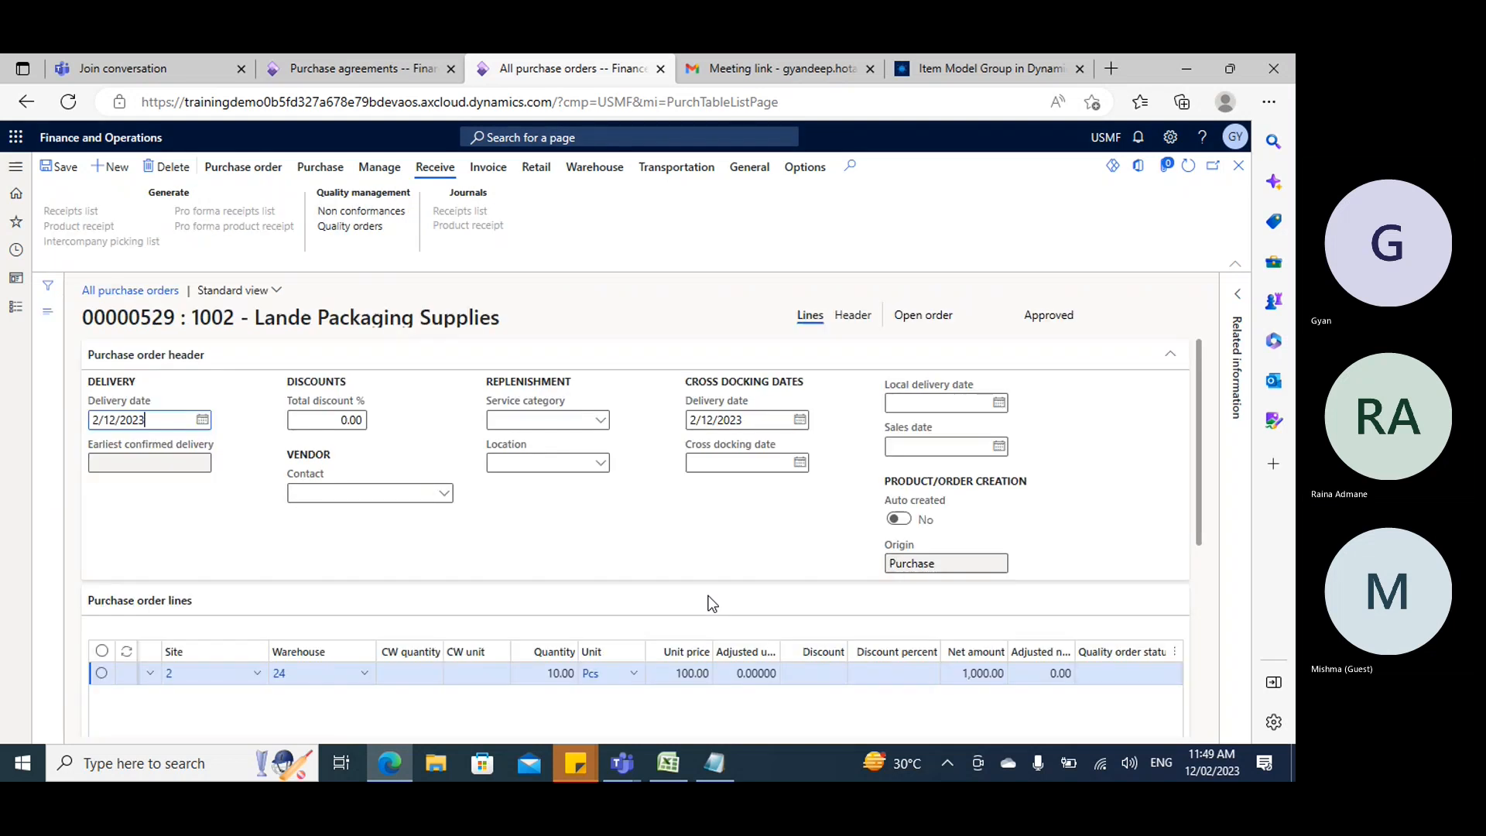
# Set the item number of the empty purchase order line to A0001.
pyautogui.scroll(-2, 534, 672)
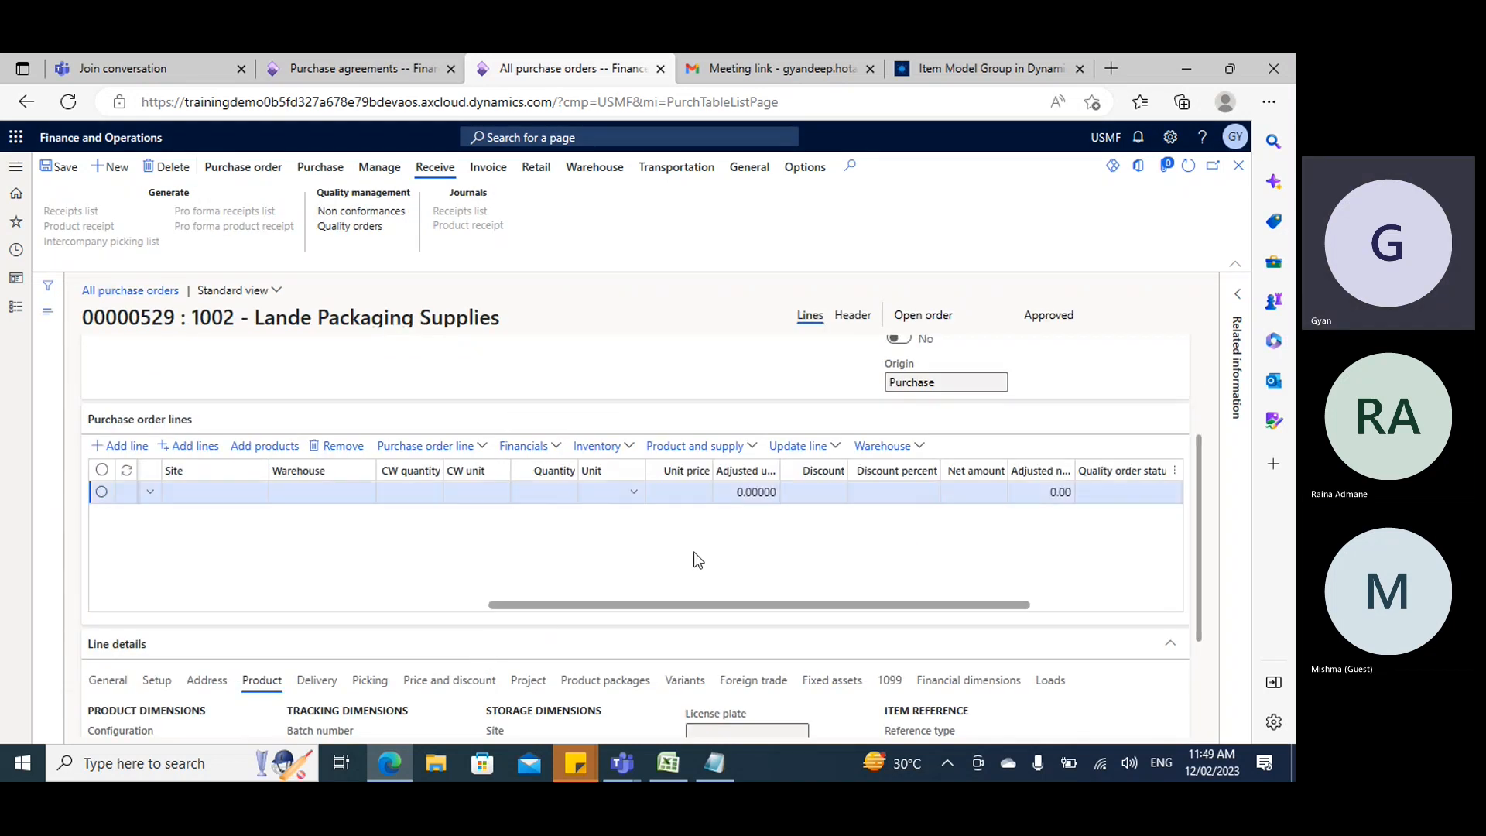
pyautogui.moveTo(591, 610); pyautogui.dragTo(344, 606)
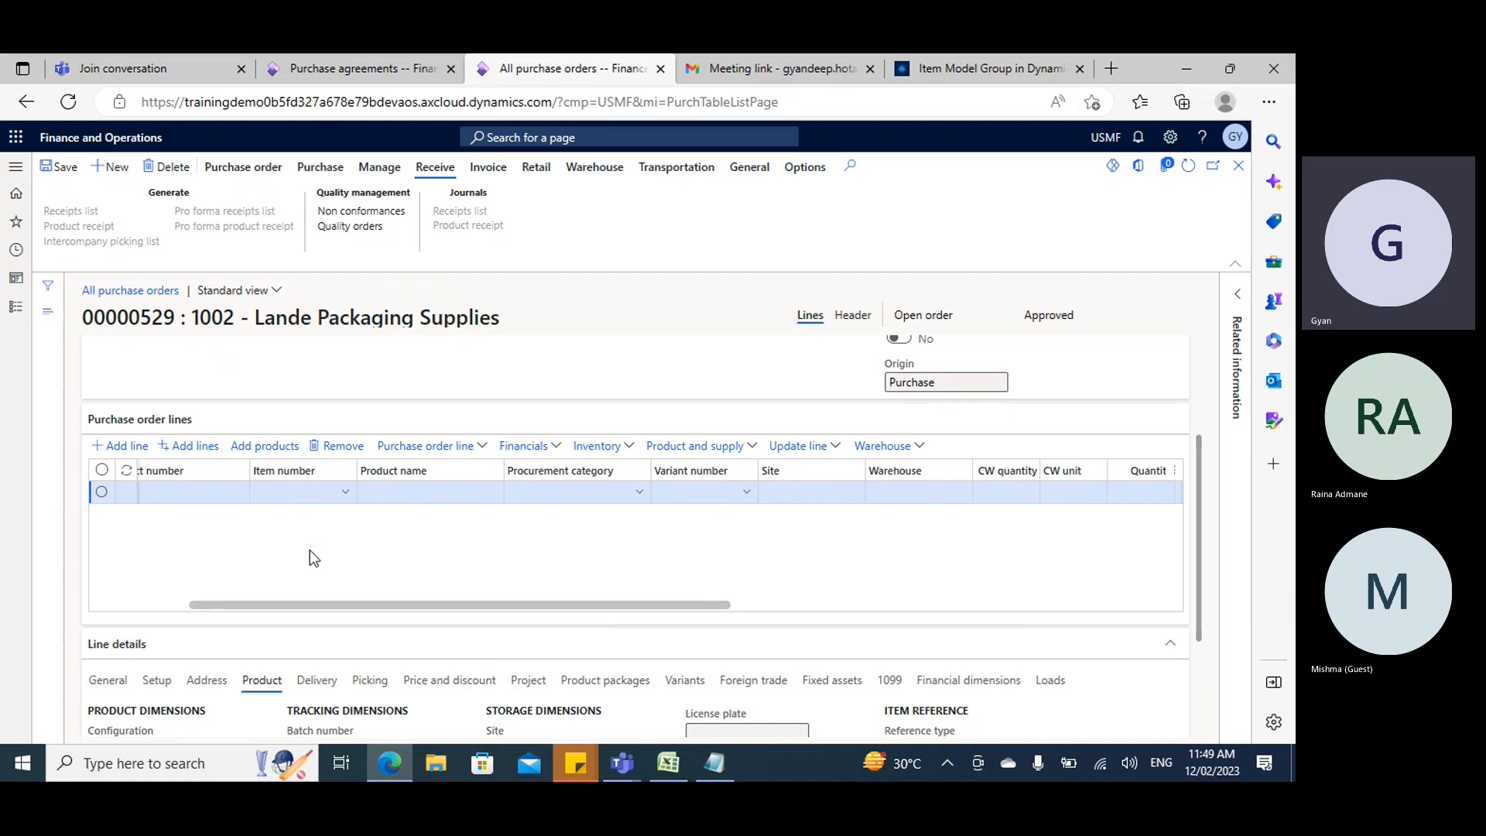
pyautogui.click(305, 495)
pyautogui.write('a00')
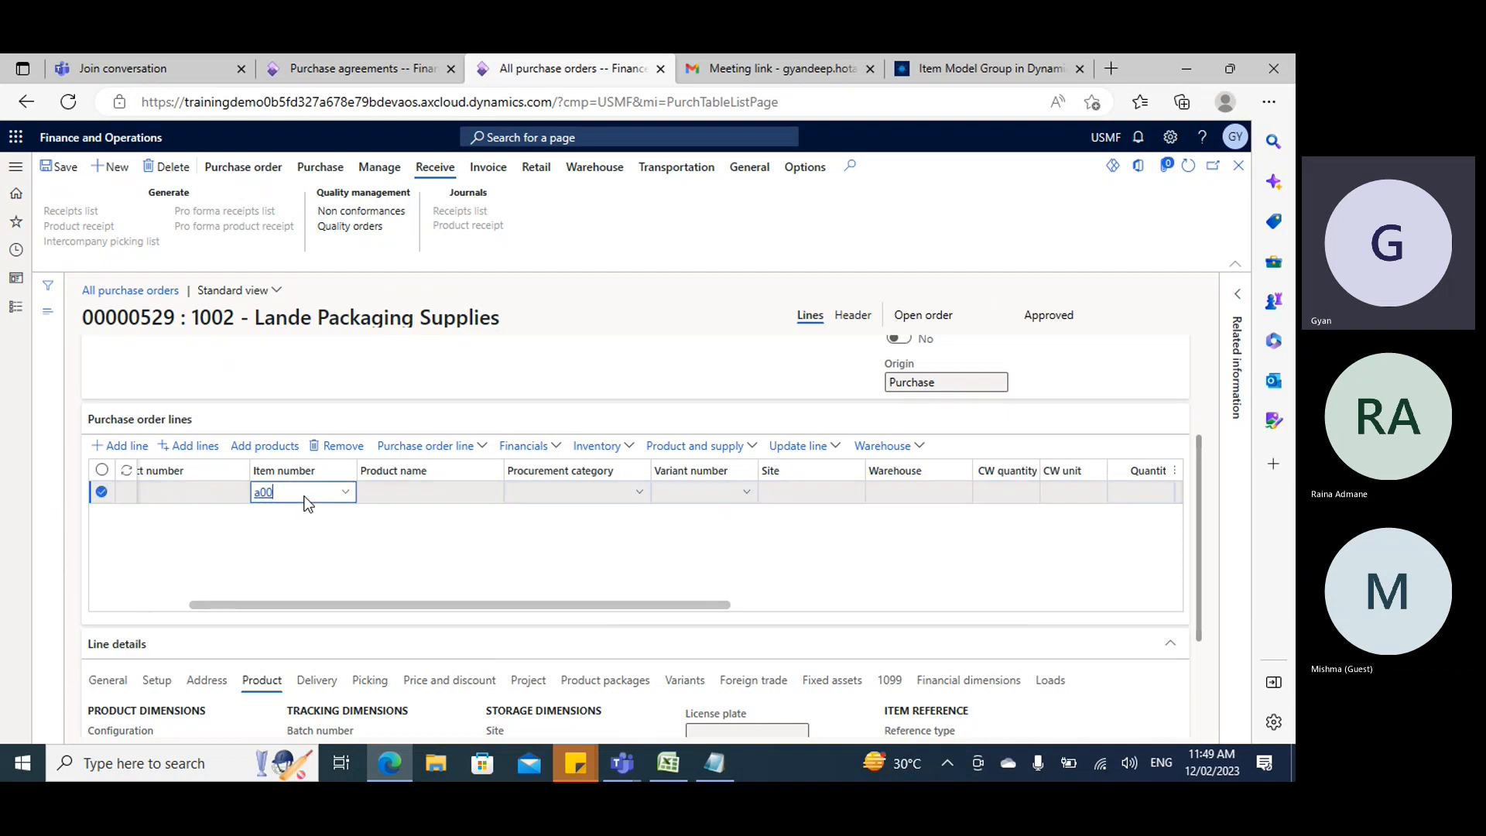
pyautogui.write('01')
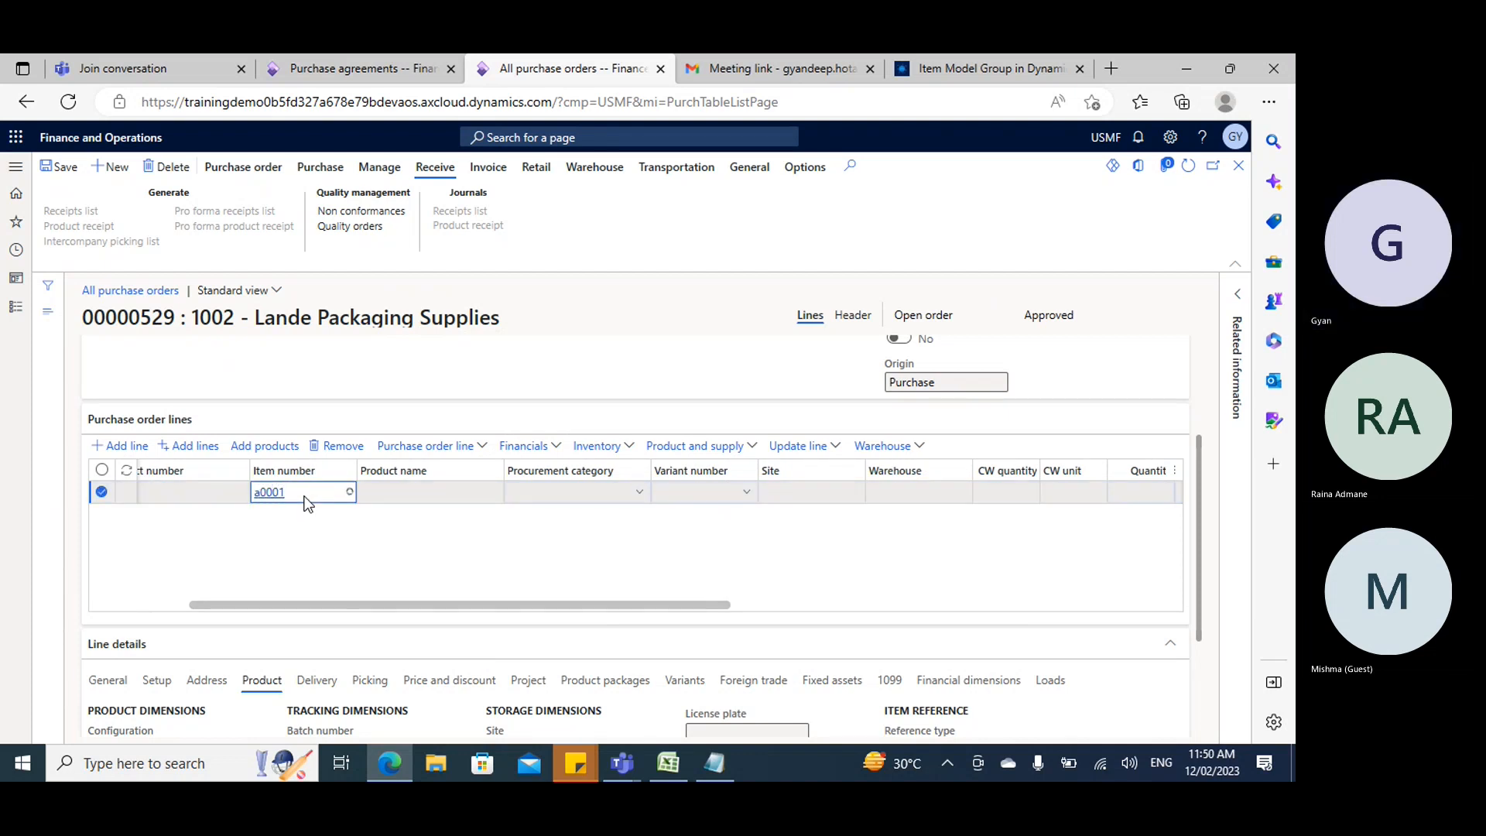
pyautogui.click(357, 542)
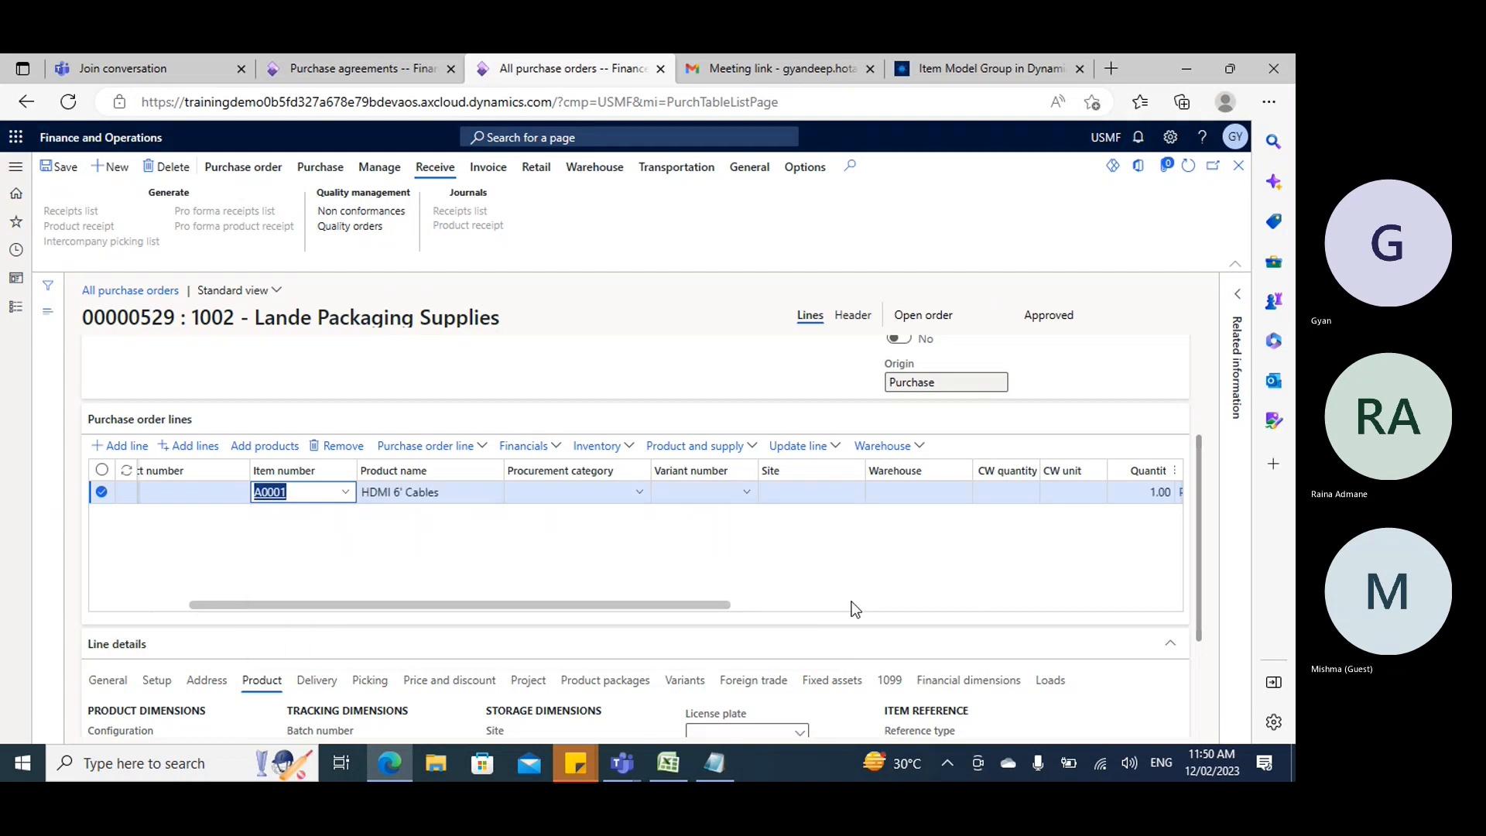
# Set the purchase order line's warehouse to 24.
pyautogui.press('Tab')
pyautogui.press('Tab')
pyautogui.press('Tab')
pyautogui.press('Tab')
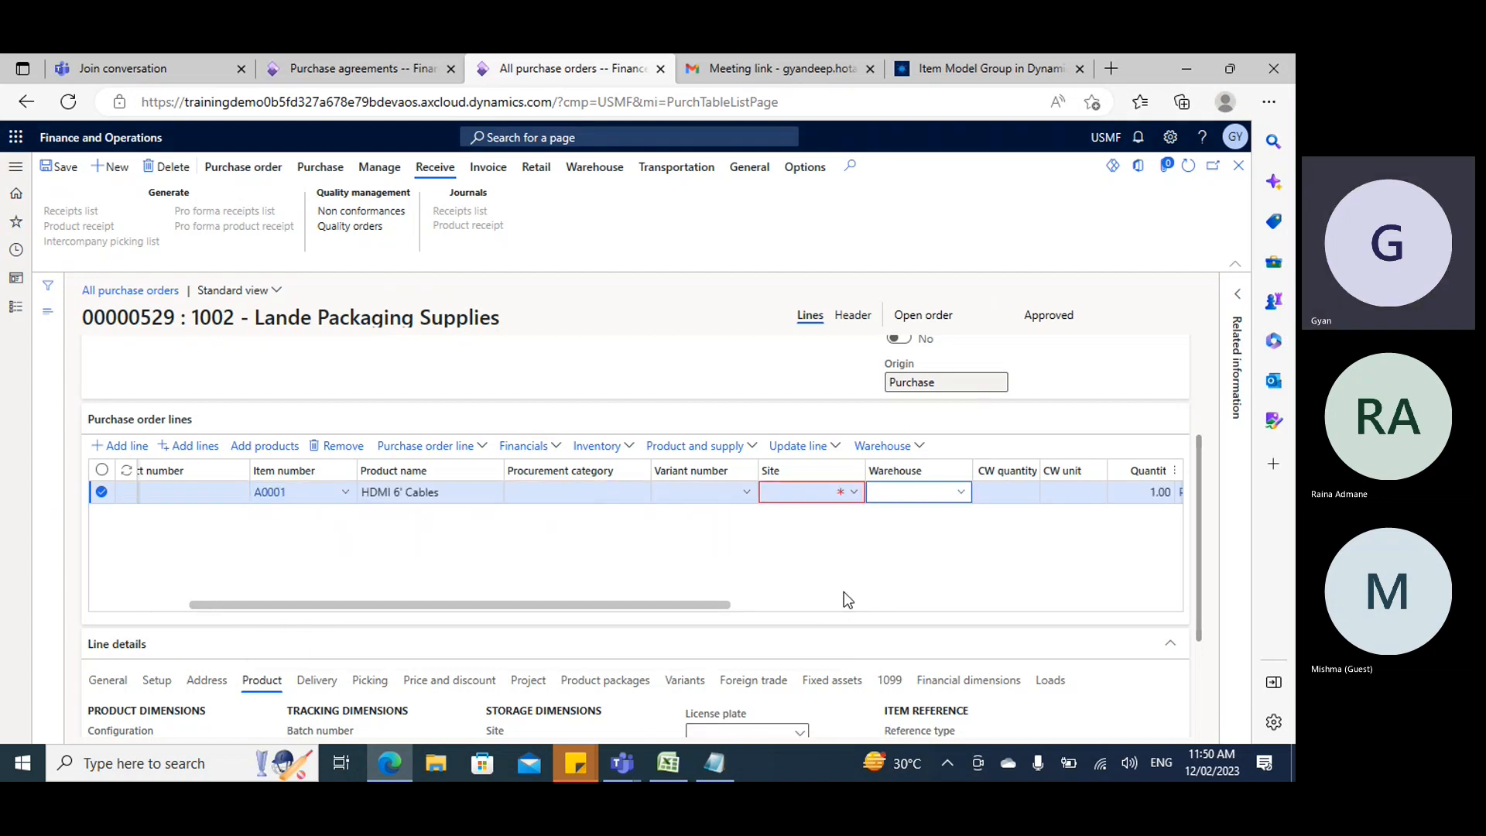
pyautogui.write('24')
pyautogui.press('Tab')
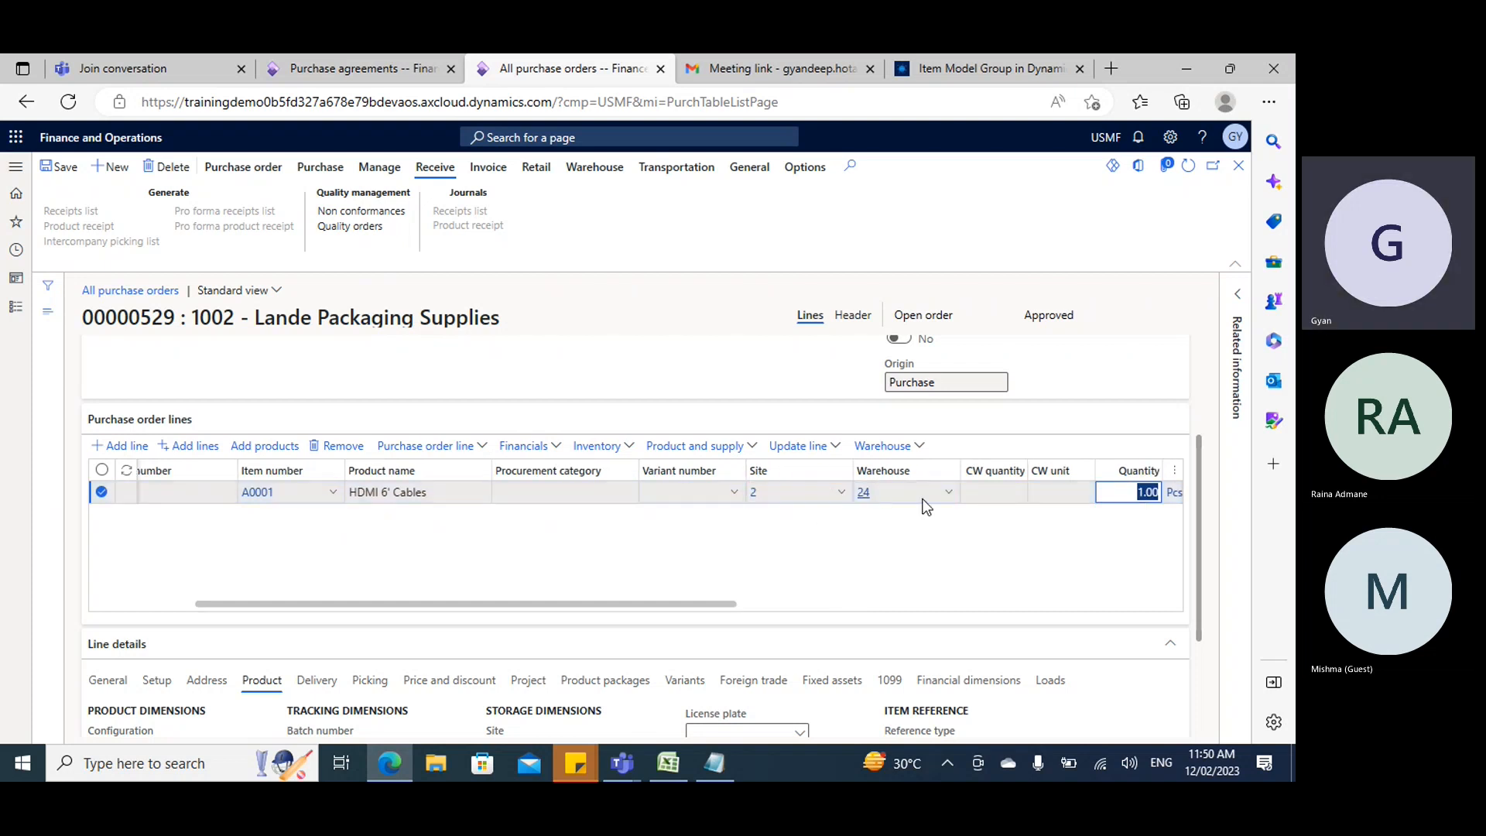
# Set the purchase order line's quantity to 10.
pyautogui.press('Tab')
pyautogui.click(1073, 492)
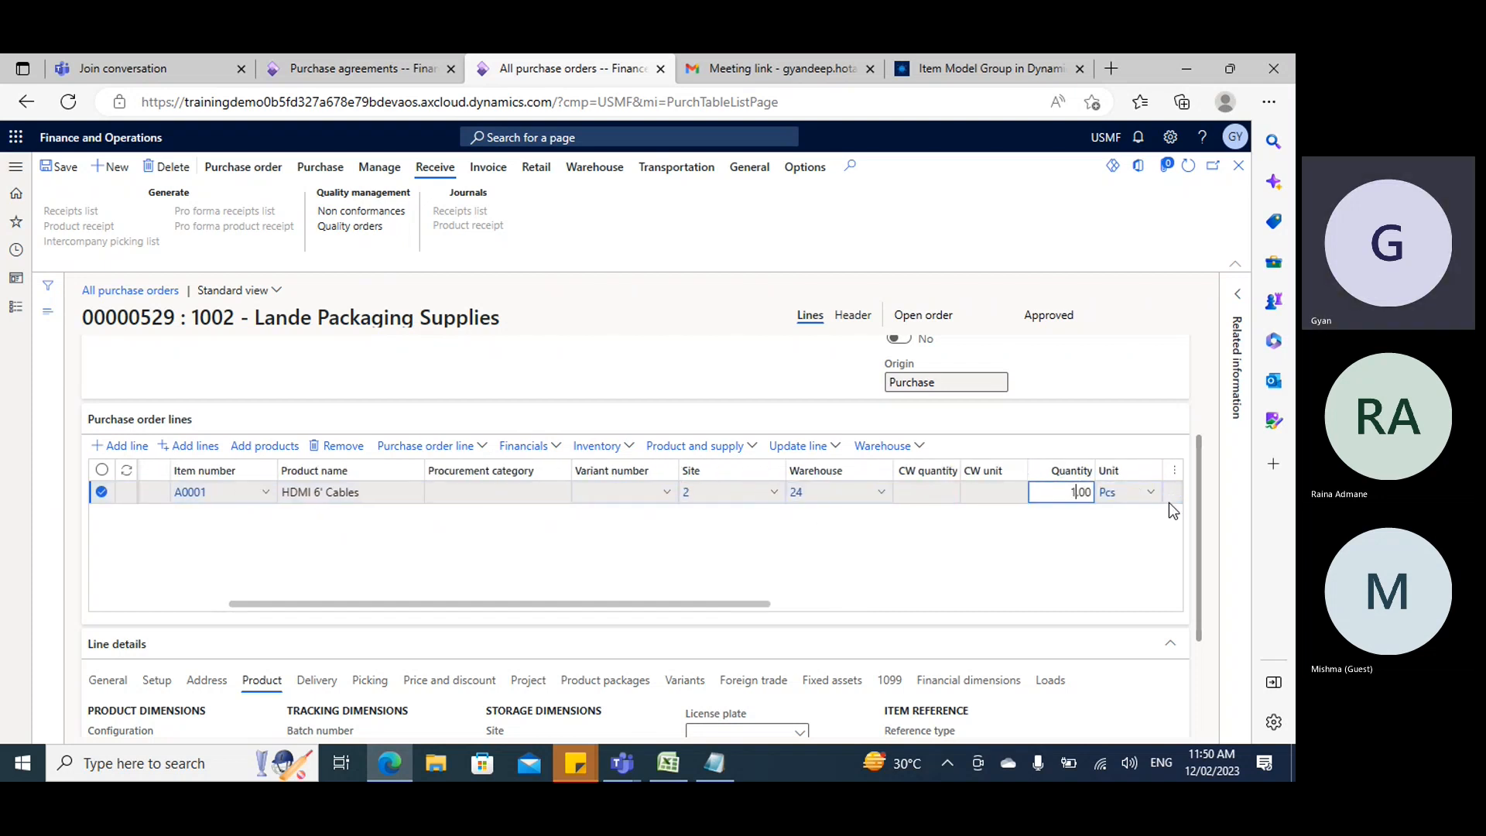
pyautogui.write('0')
pyautogui.press('Tab')
pyautogui.press('Tab')
pyautogui.press('Tab')
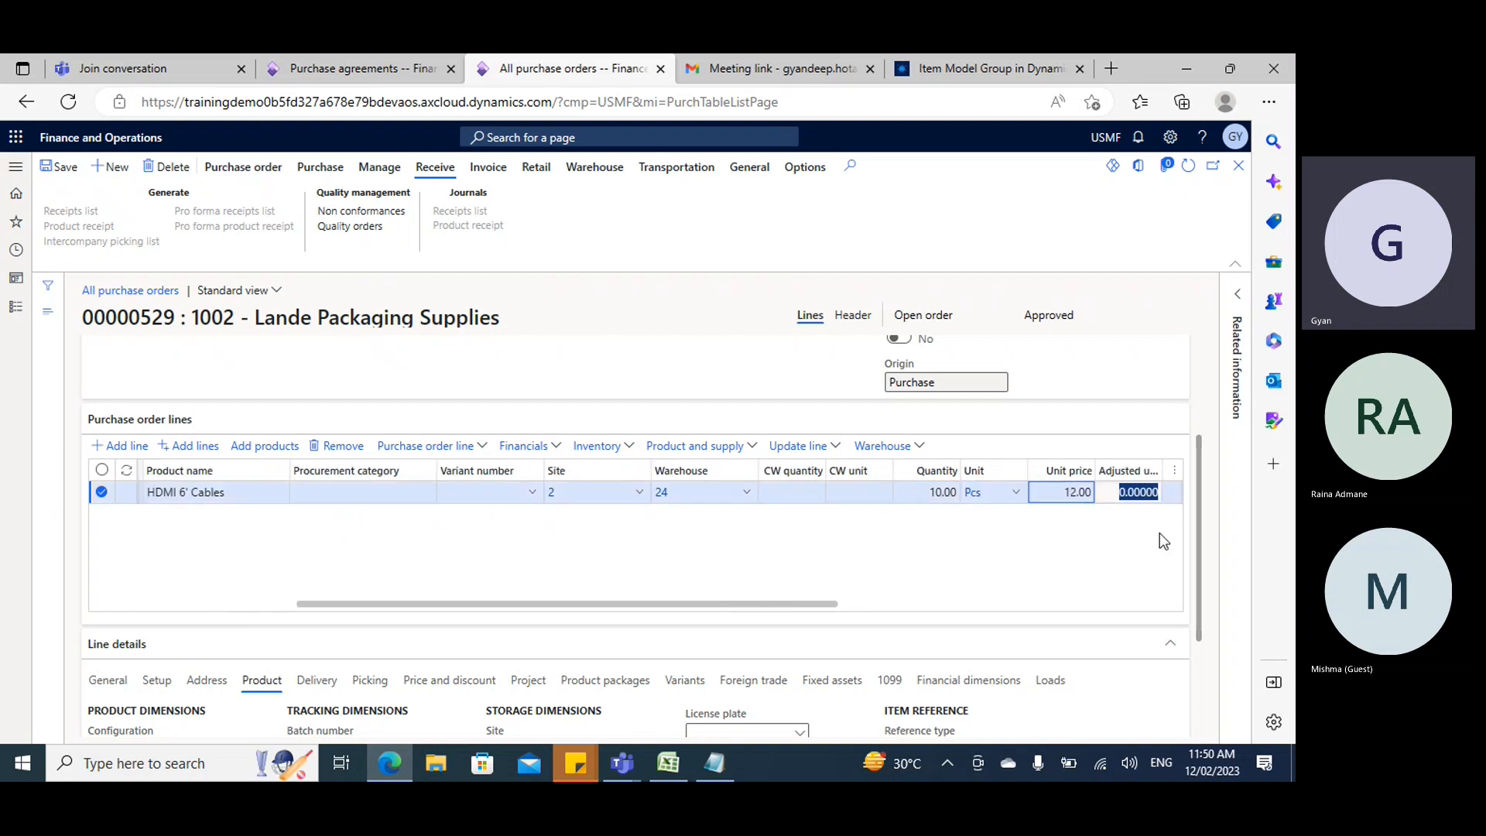
# Check the purchase order line's unit price and net amount.
pyautogui.hotkey('shift', 'Tab')
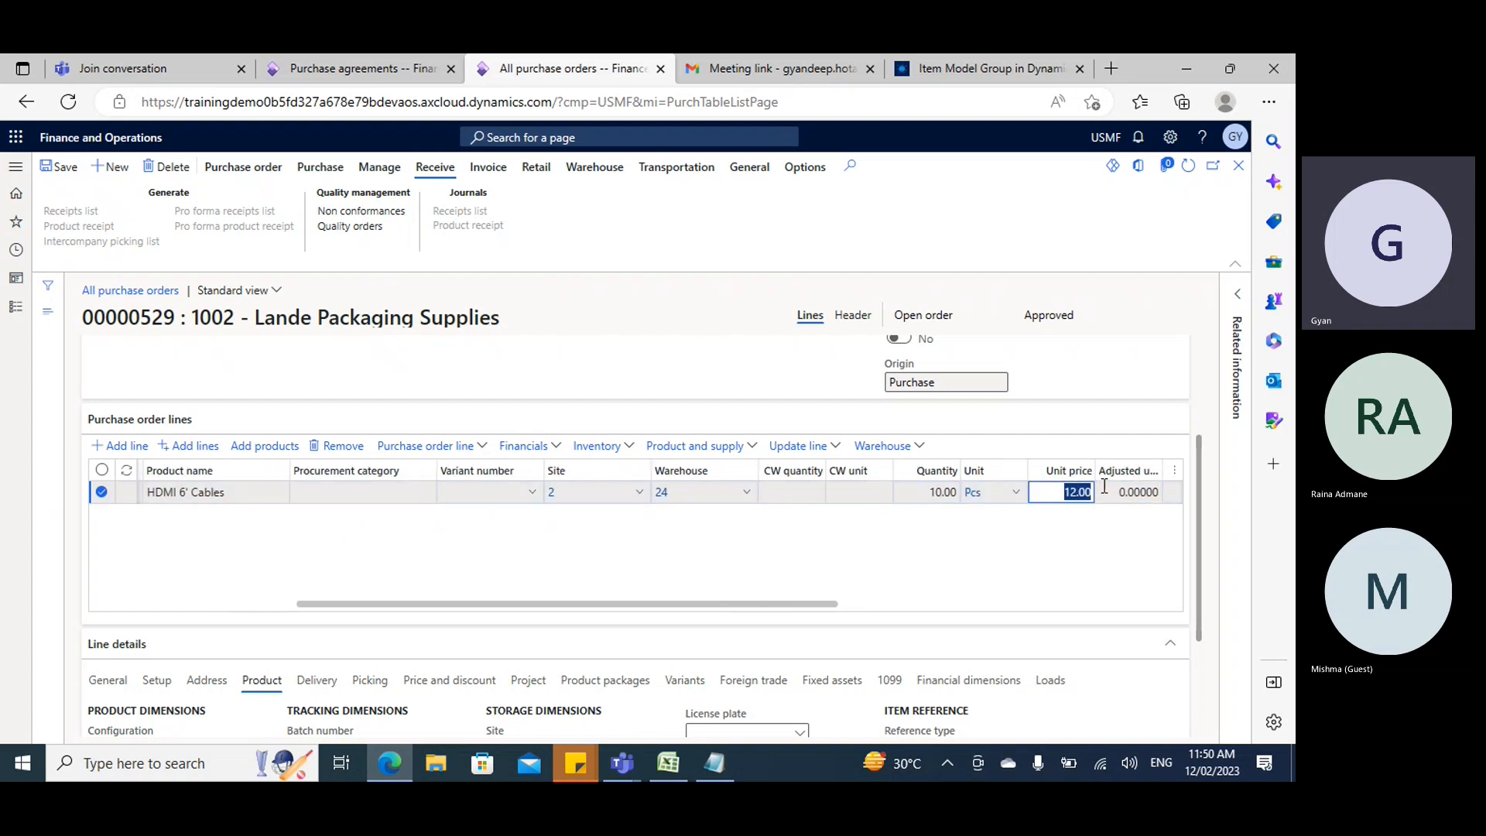
pyautogui.press('Tab')
pyautogui.press('Tab')
pyautogui.press('Tab')
pyautogui.press('Tab')
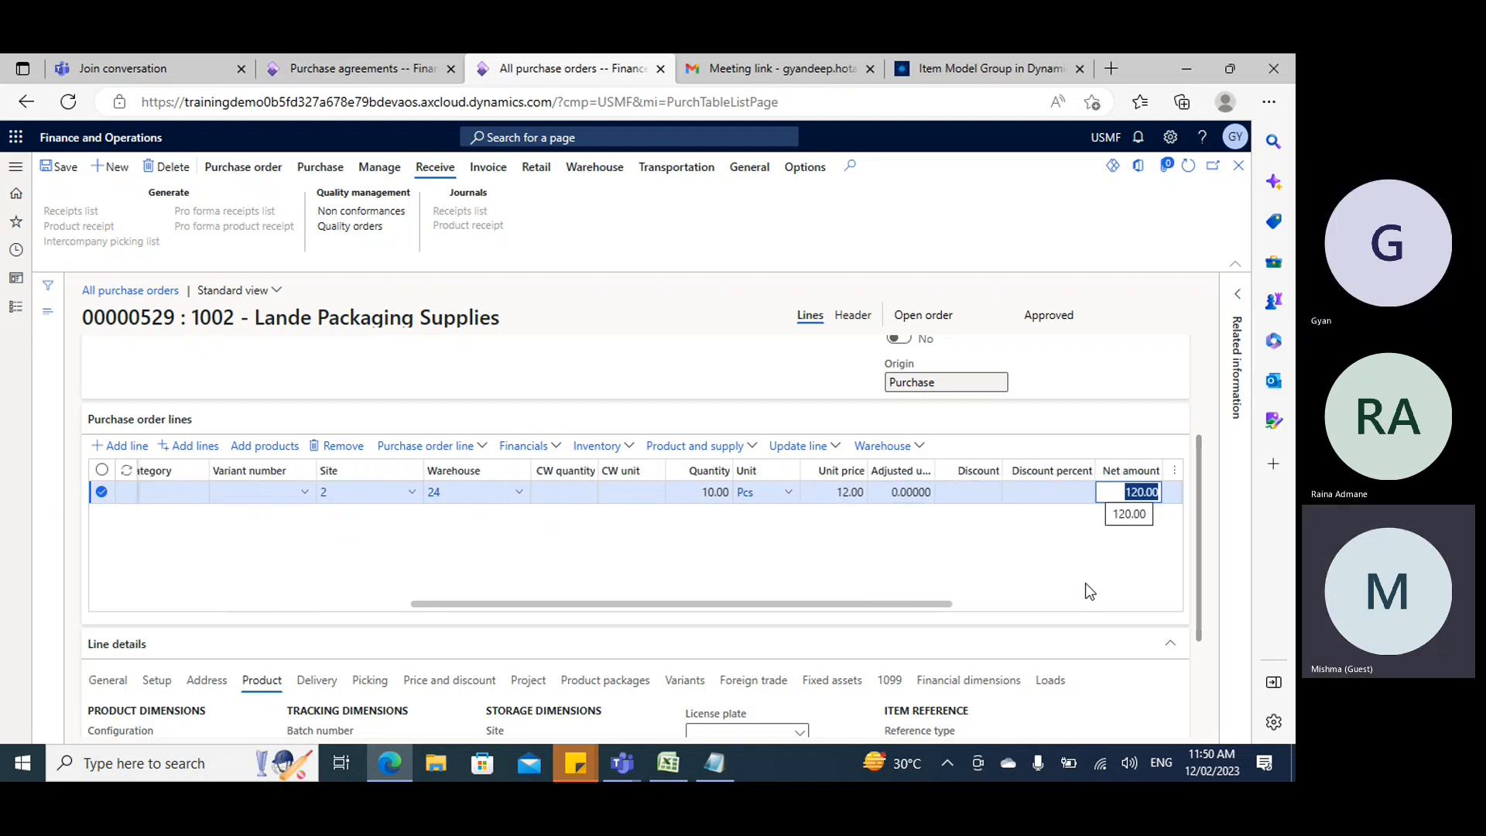
# Examine the purchase agreement line offered for linking to the purchase order line, including its amount and release limits, without creating the link.
pyautogui.click(758, 452)
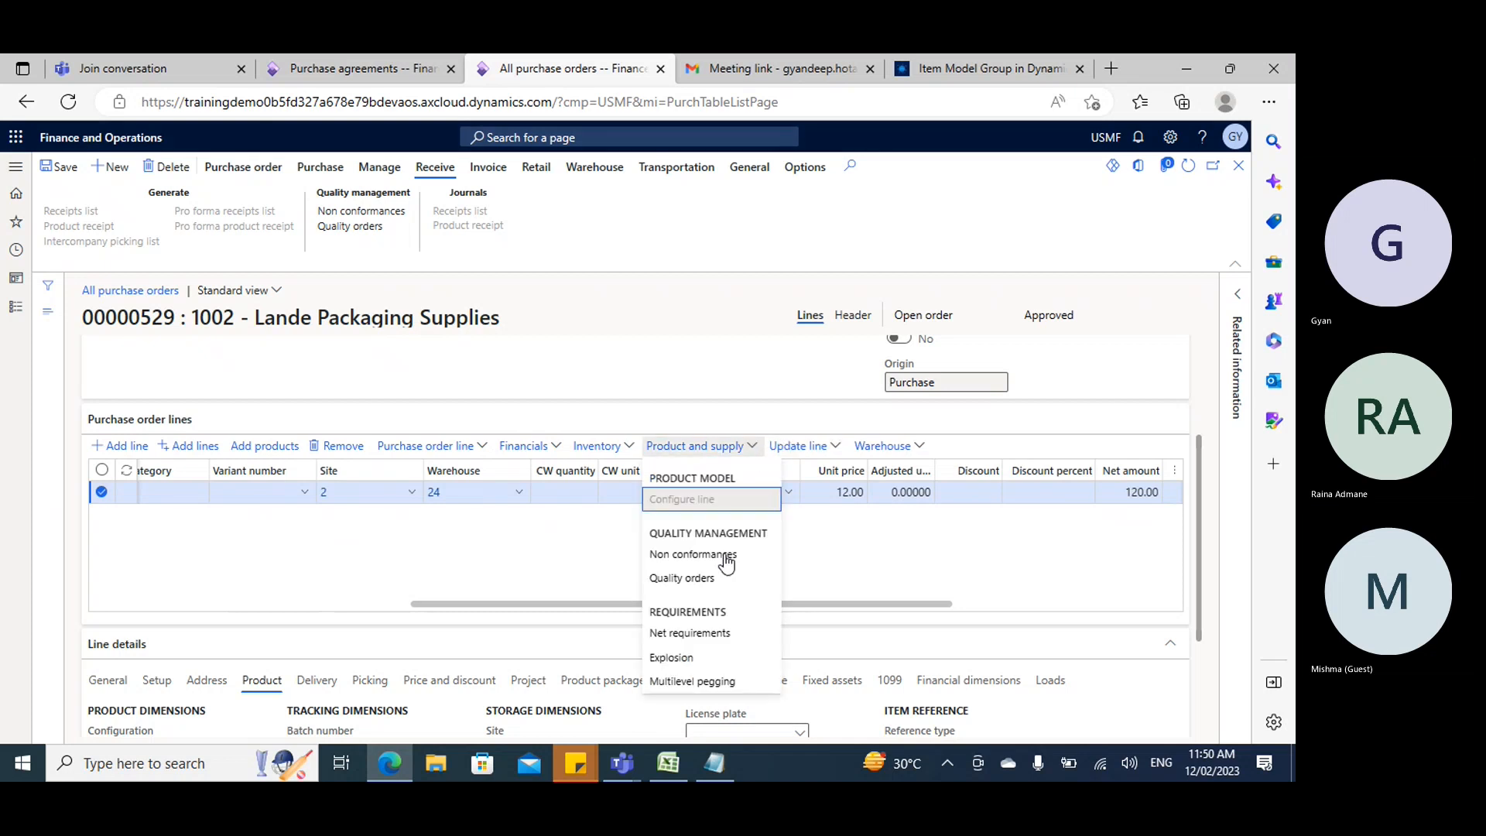
pyautogui.click(856, 523)
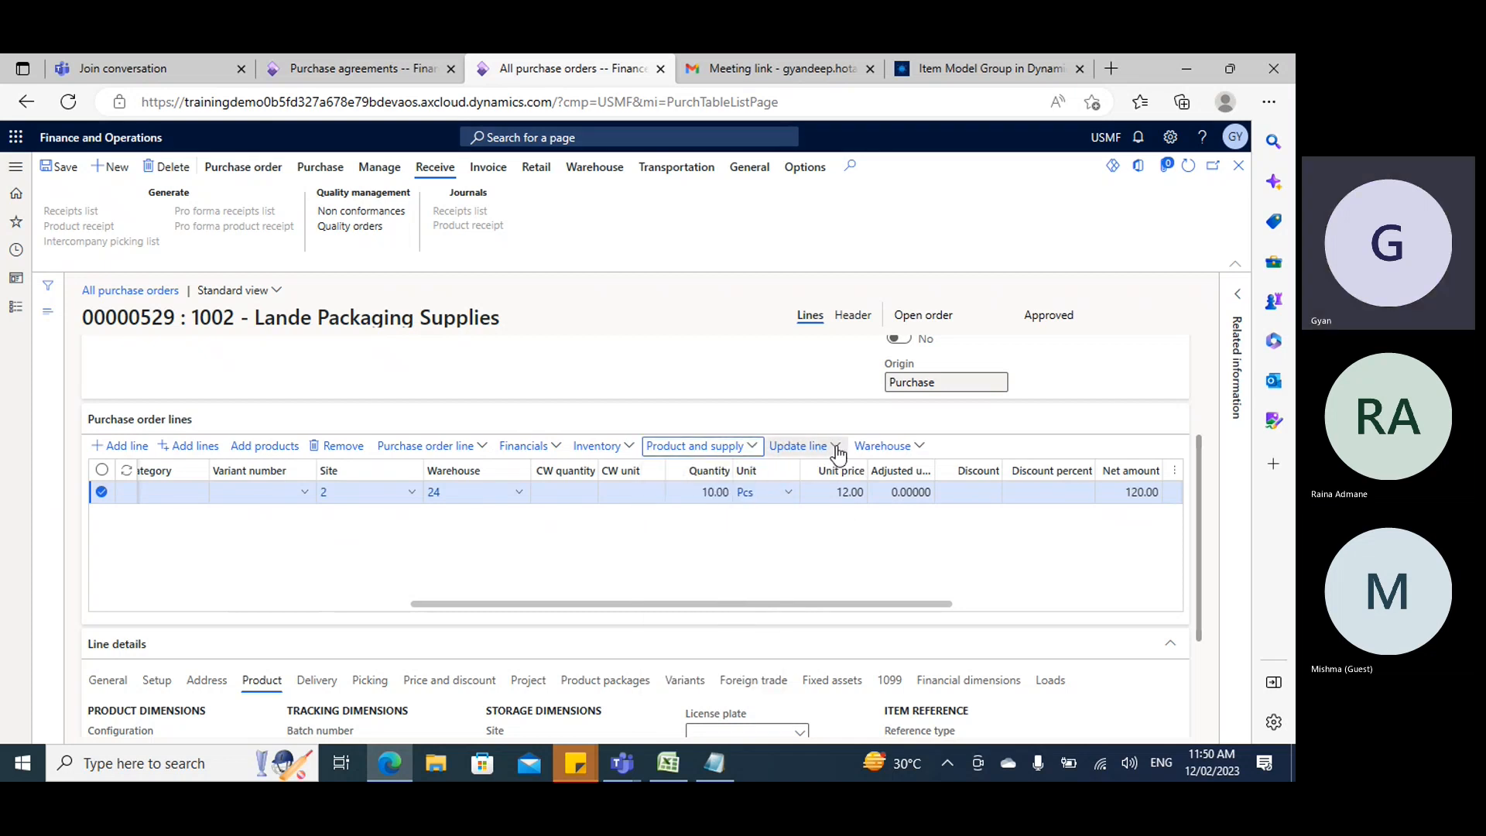
pyautogui.click(836, 449)
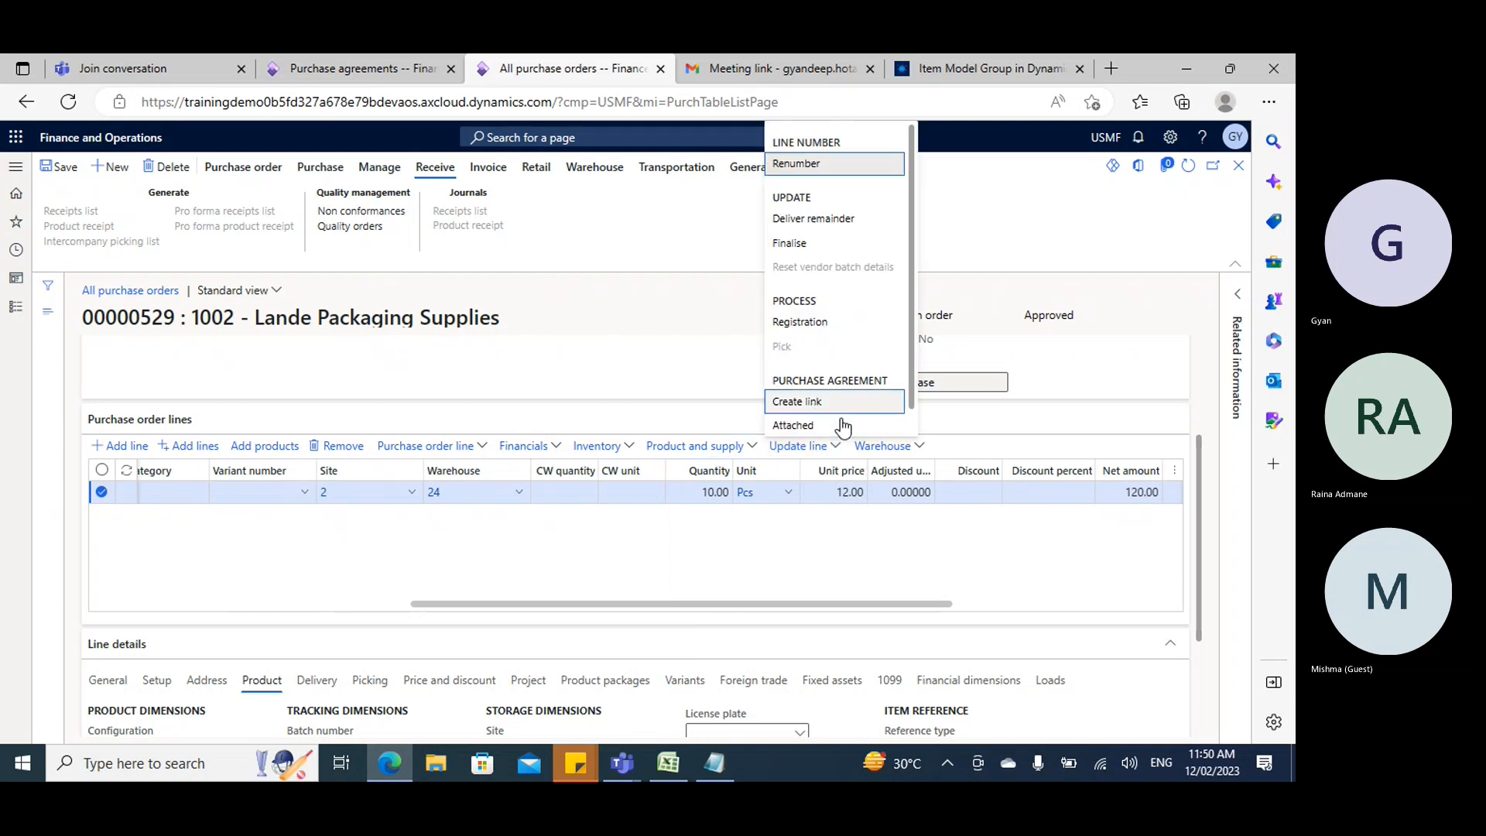
pyautogui.click(801, 401)
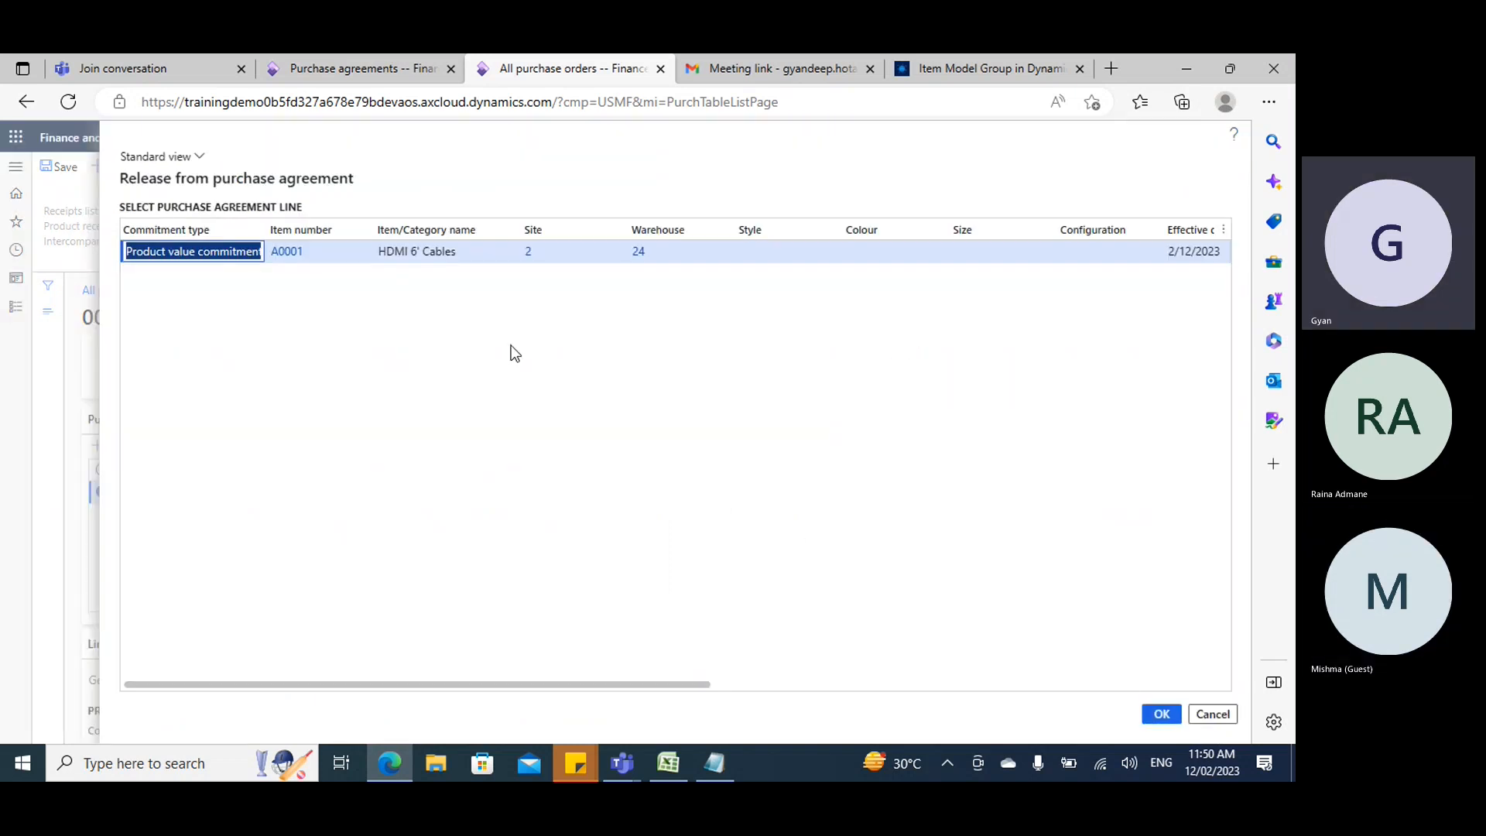
pyautogui.click(1215, 713)
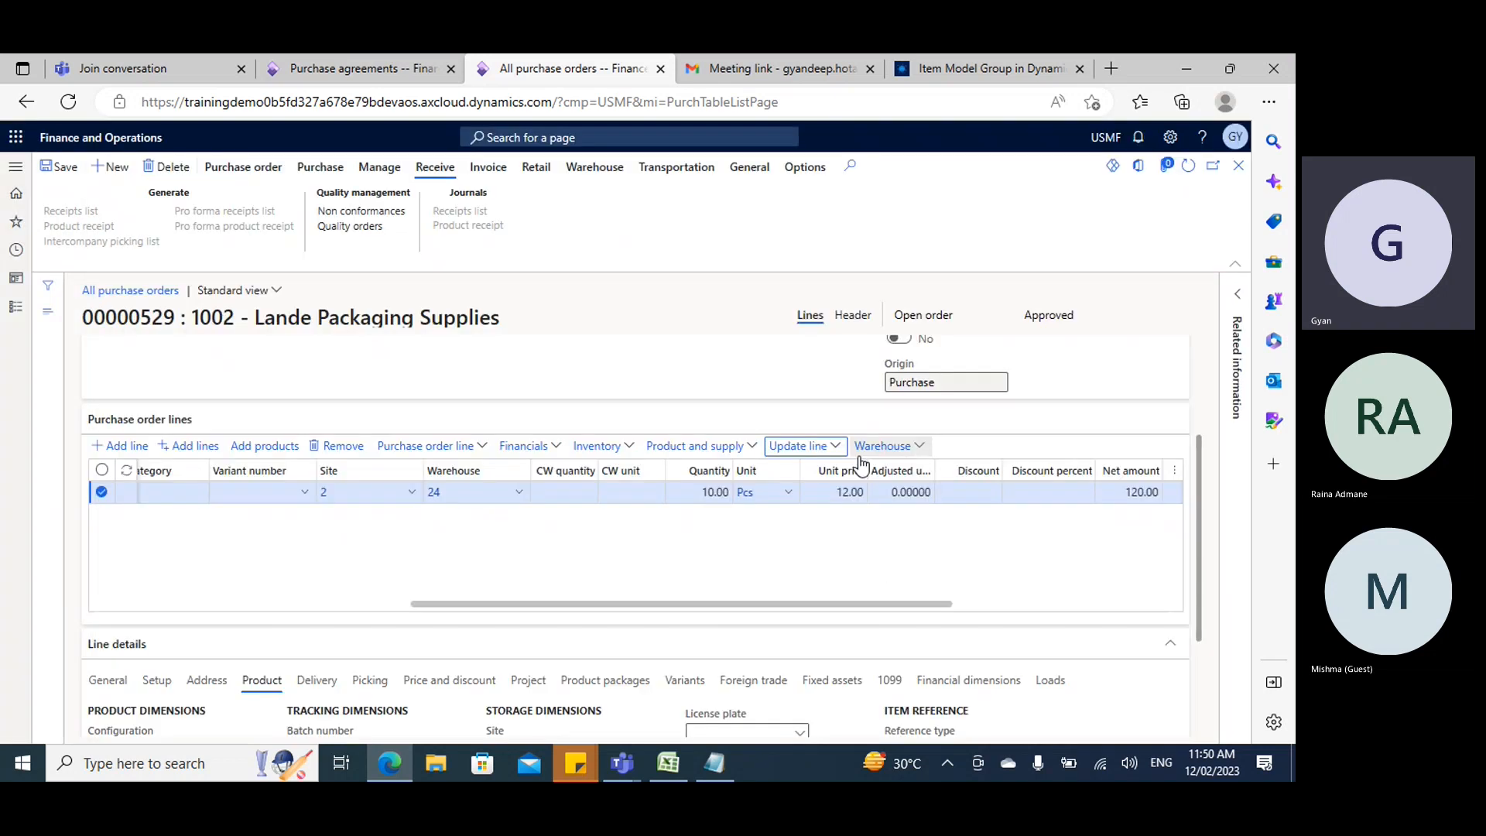
pyautogui.click(840, 448)
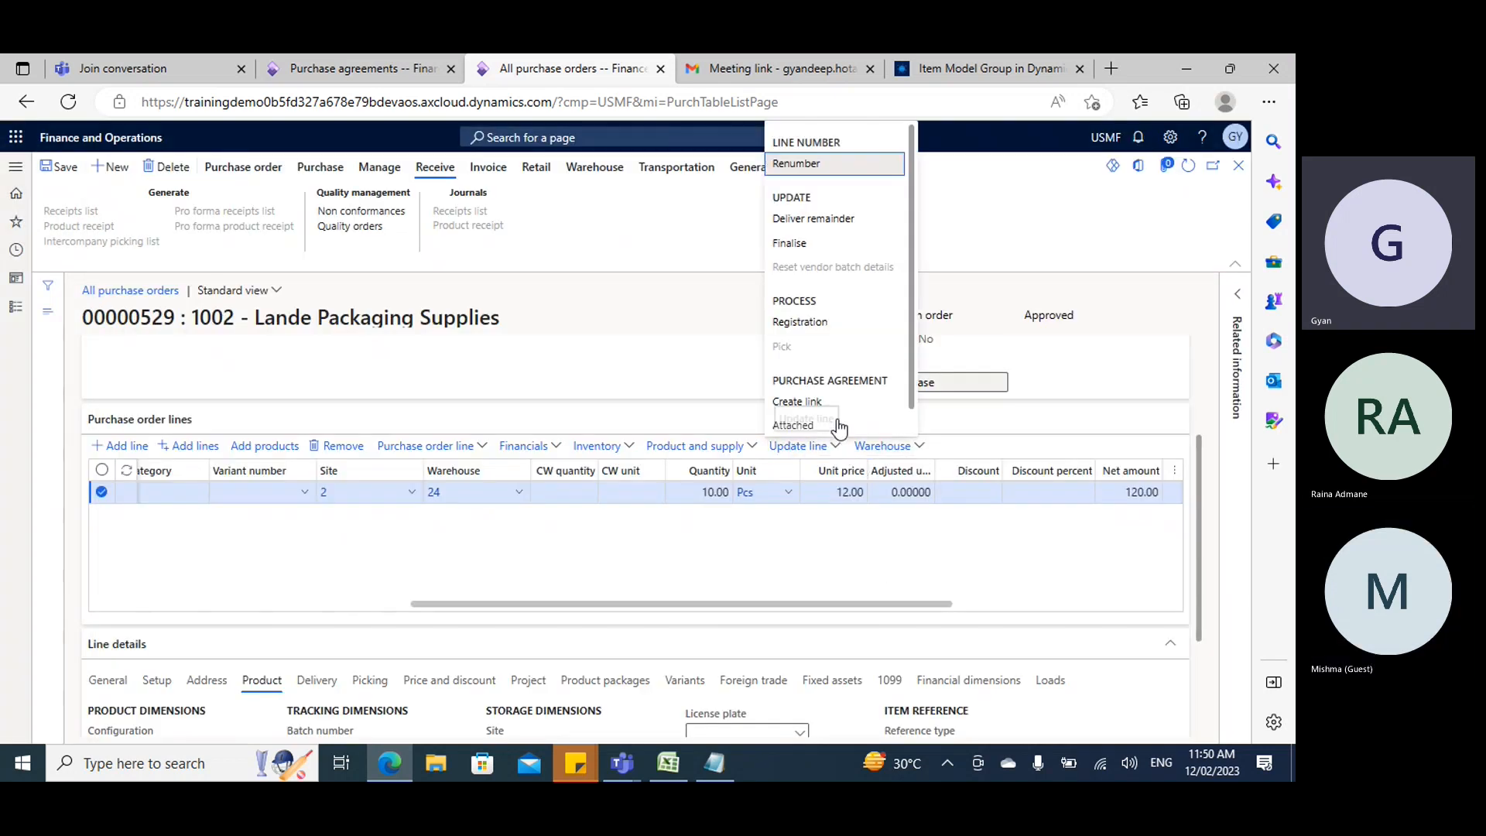
pyautogui.click(821, 402)
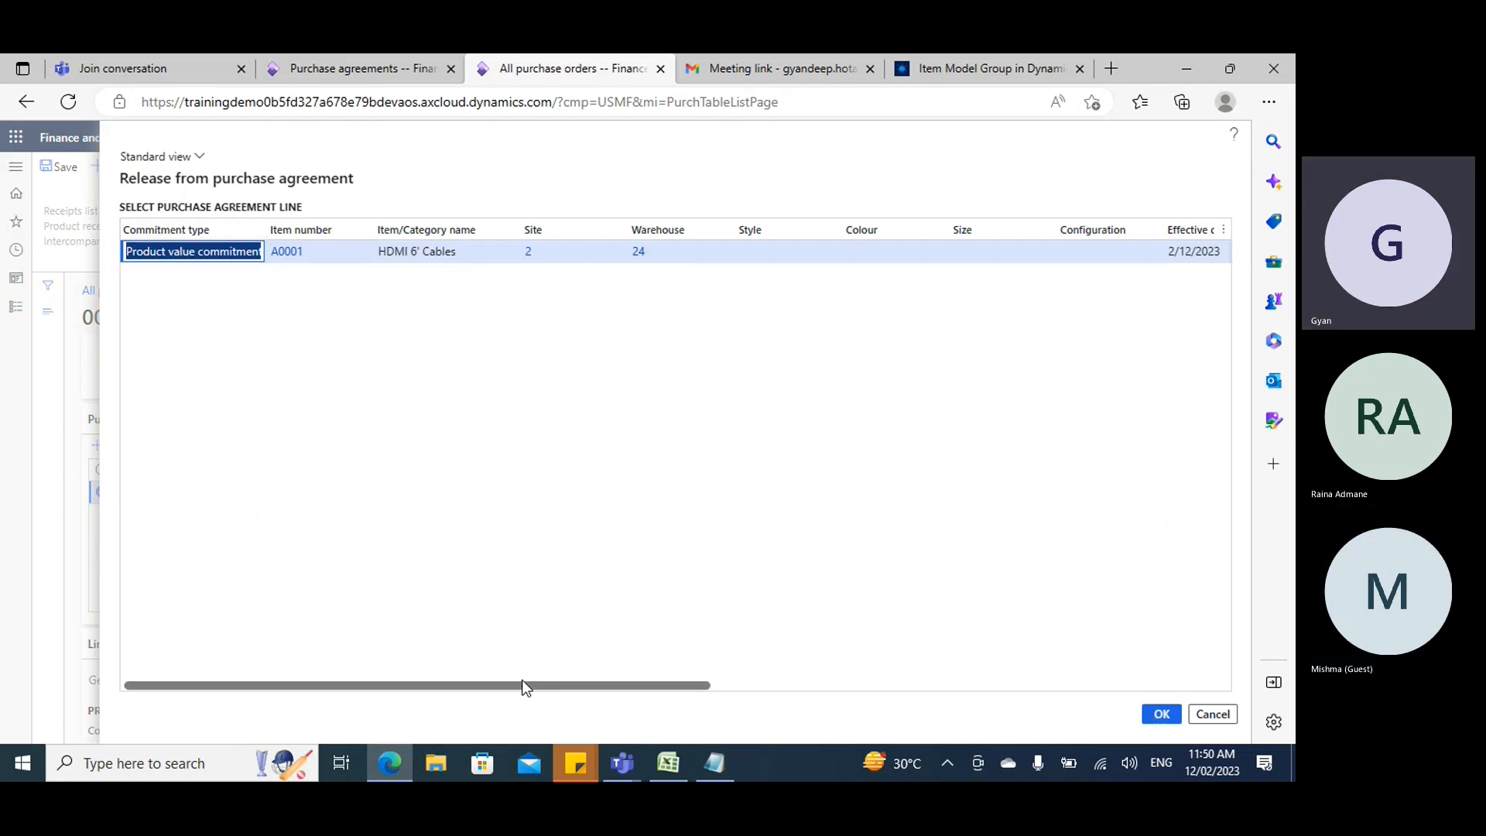
pyautogui.moveTo(523, 685); pyautogui.dragTo(1144, 742)
pyautogui.click(747, 247)
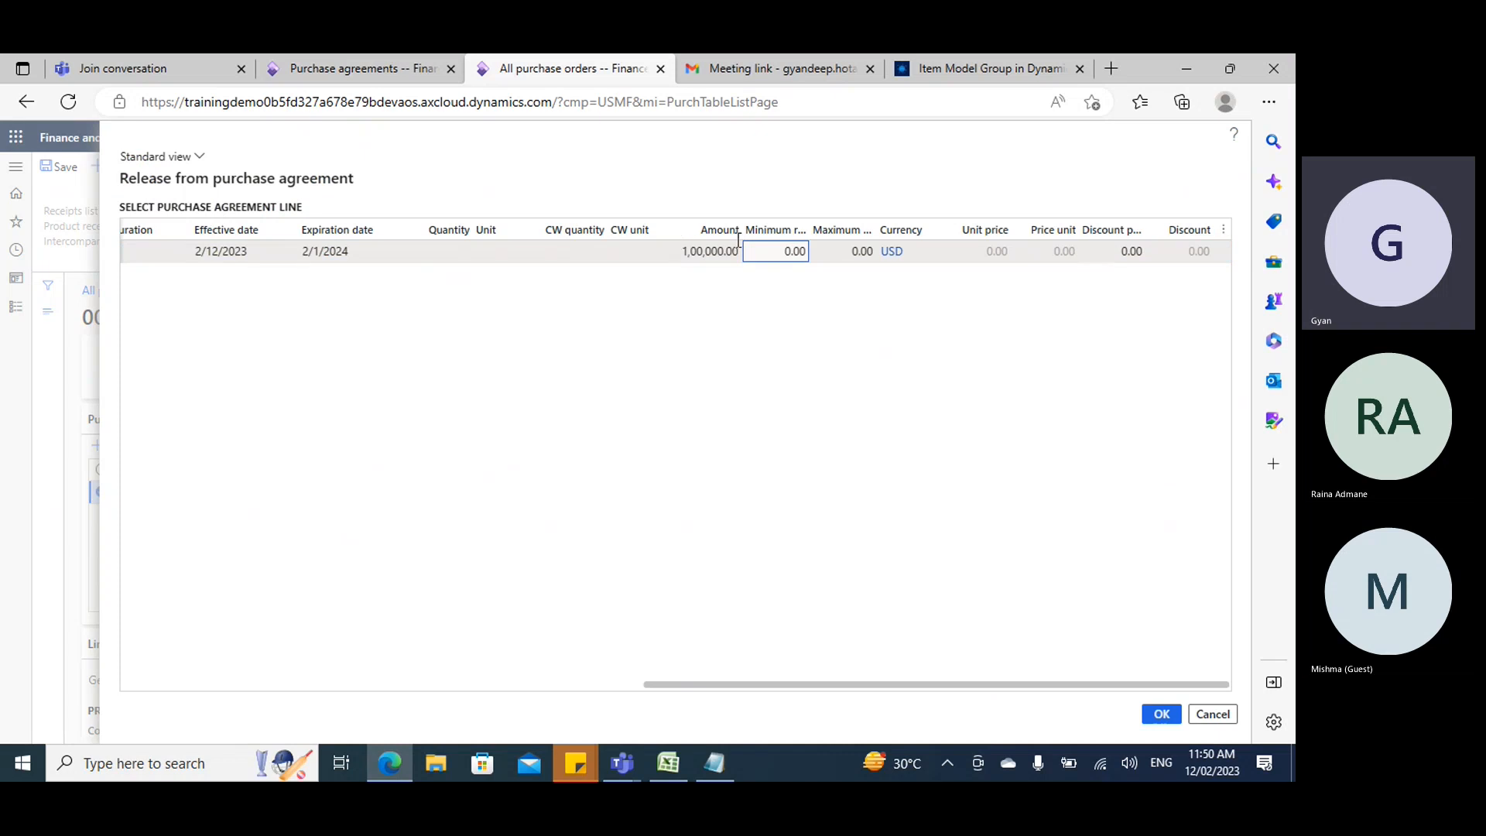
pyautogui.click(1212, 713)
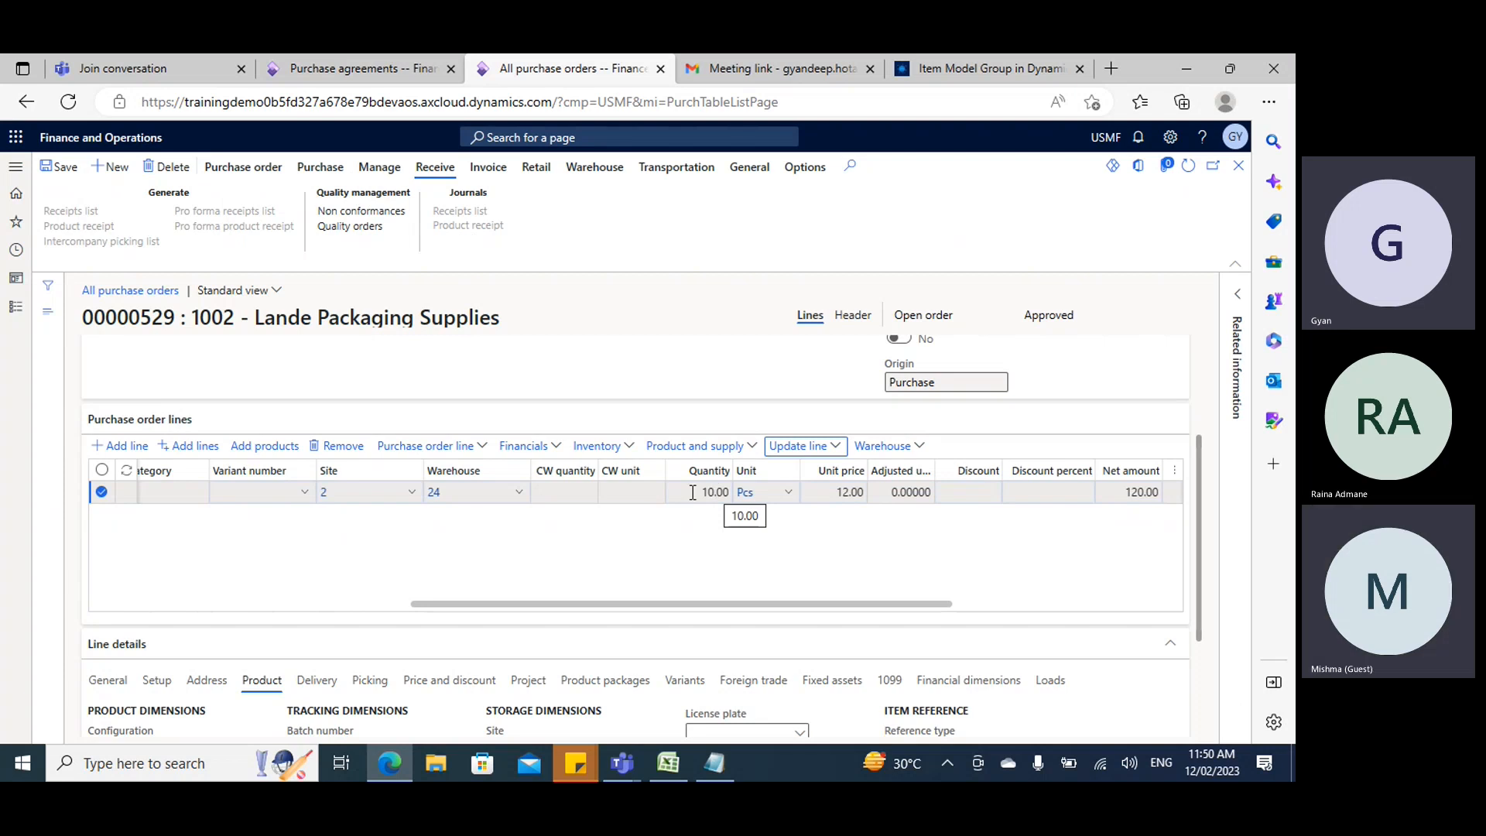
# Check the purchase order line's quantity and unit price, and save the order.
pyautogui.click(715, 492)
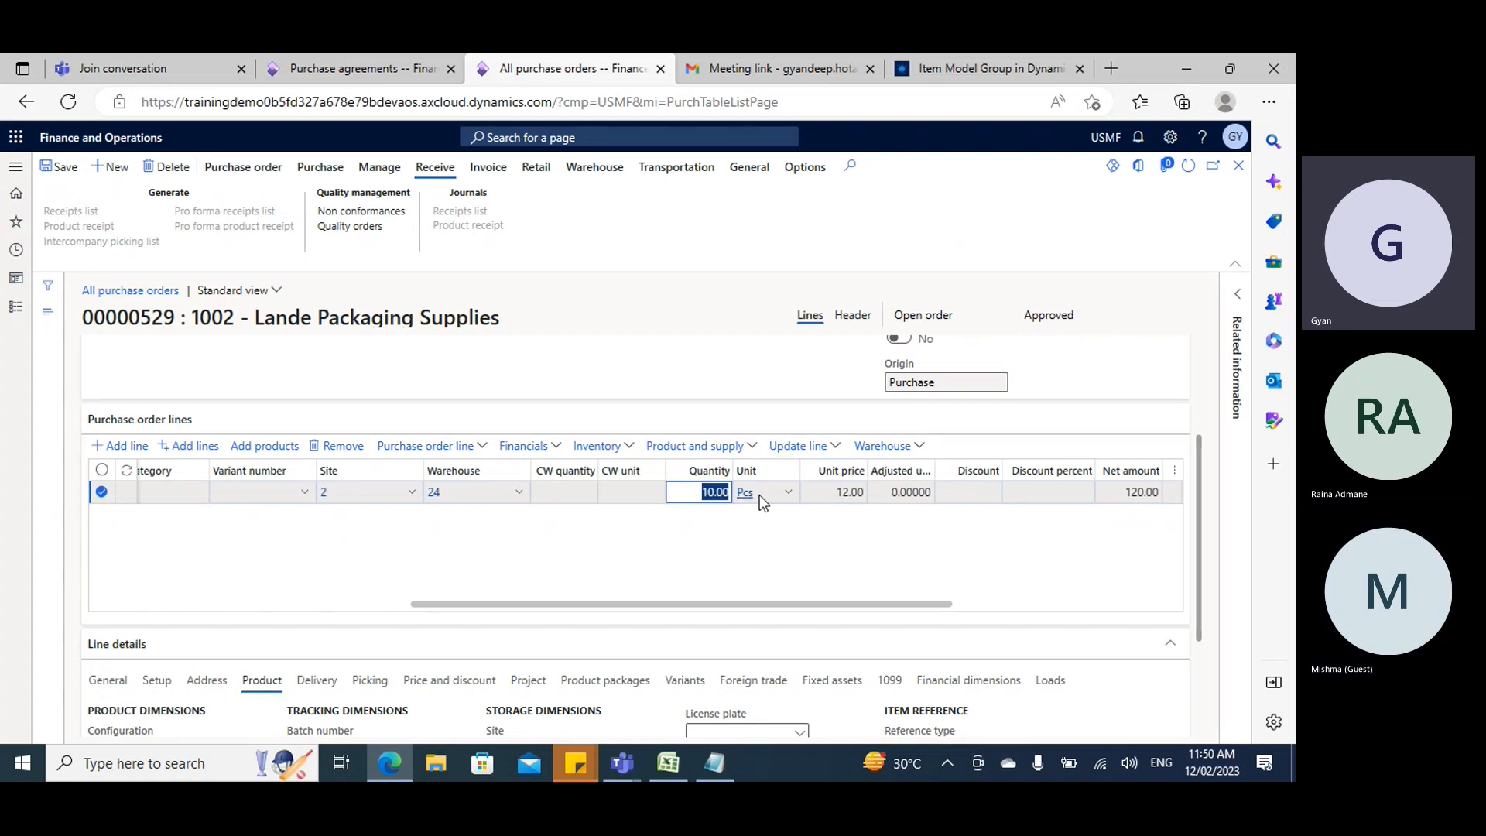
pyautogui.click(865, 493)
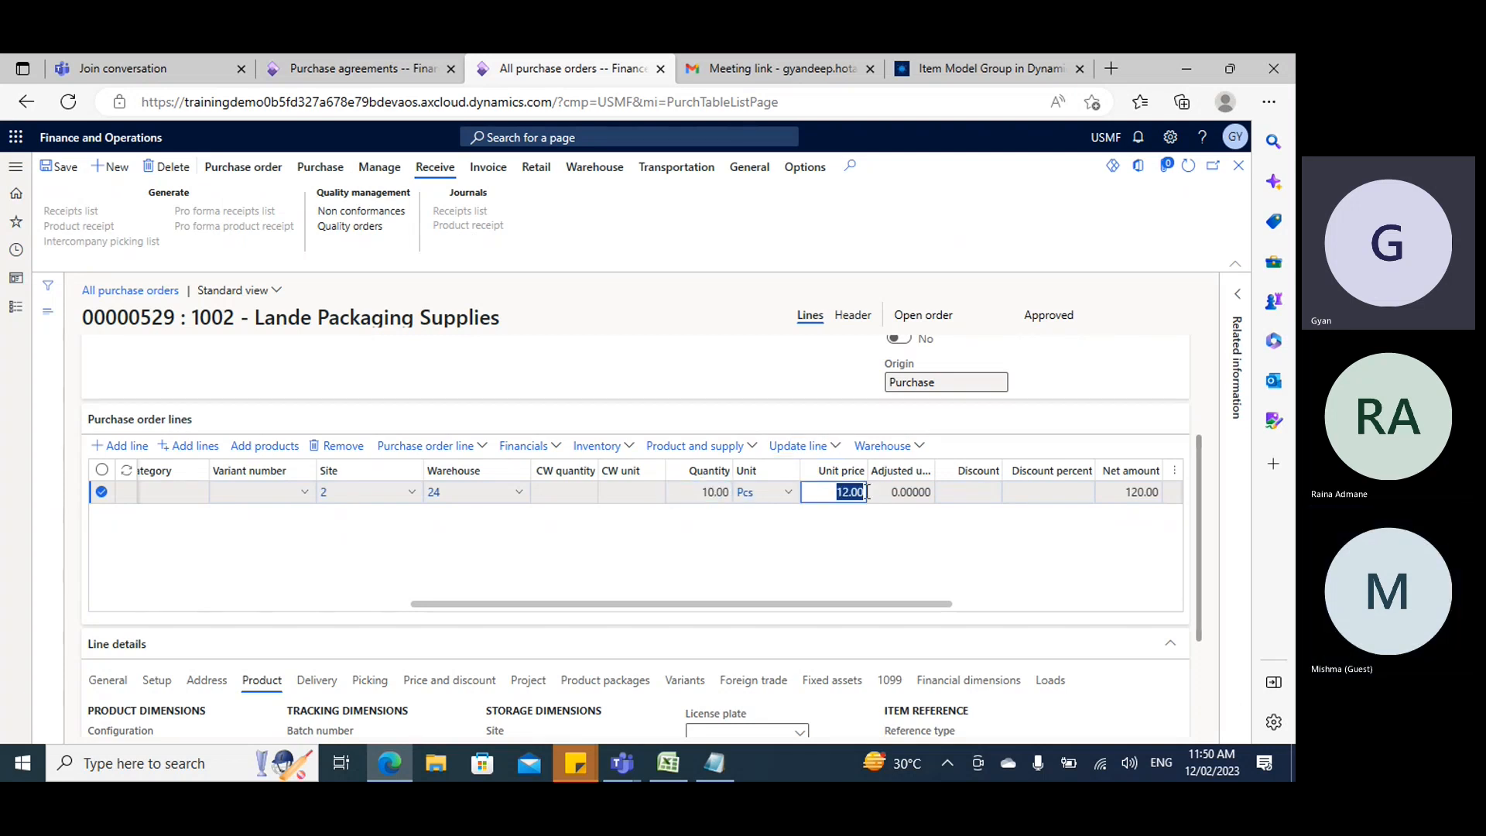
pyautogui.click(62, 167)
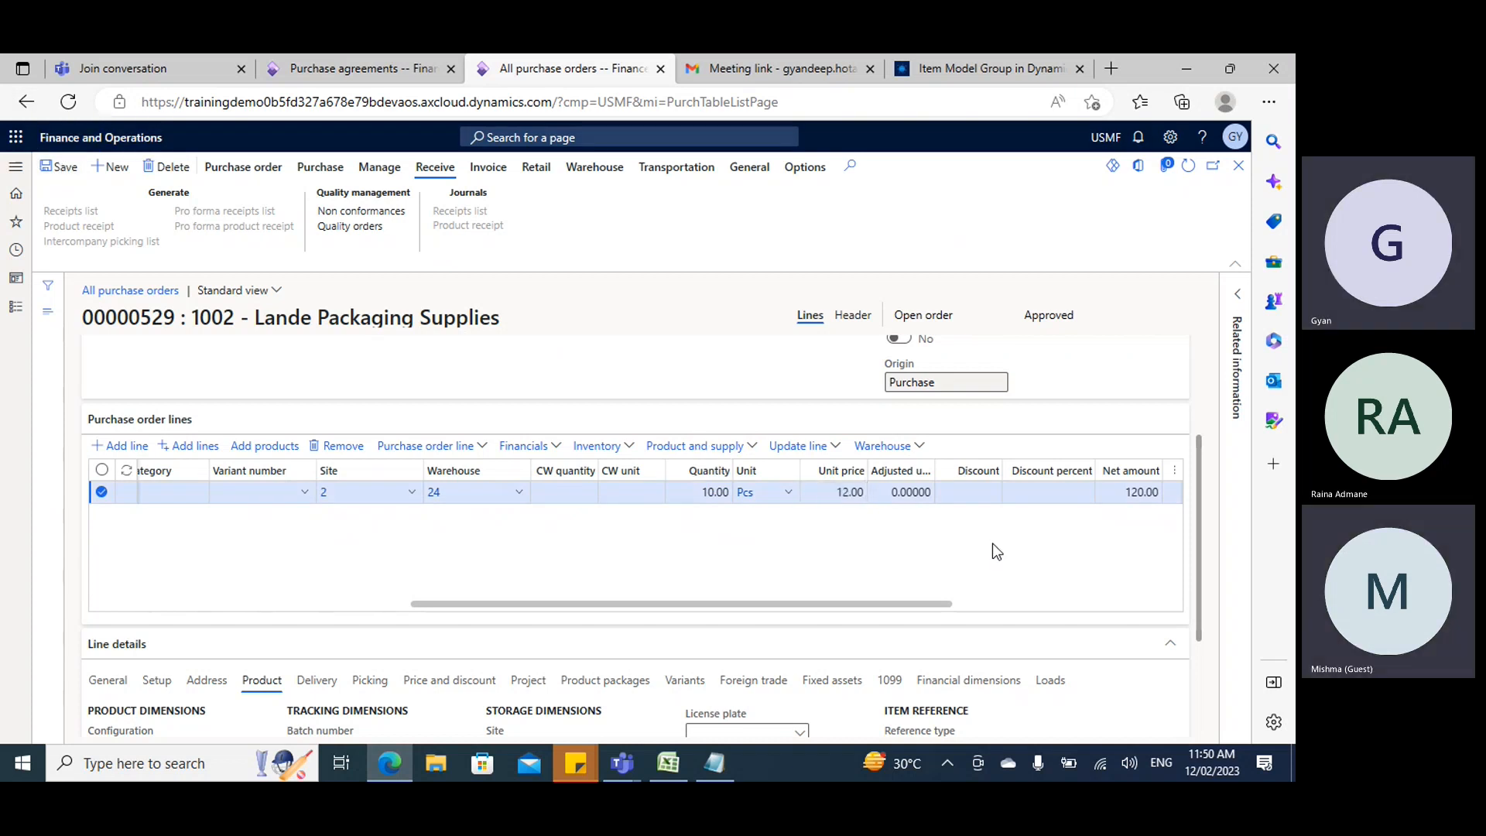
# Check the released and remaining amounts in the fulfillment details of the Lande Packaging Supplies purchase agreement line.
pyautogui.click(349, 68)
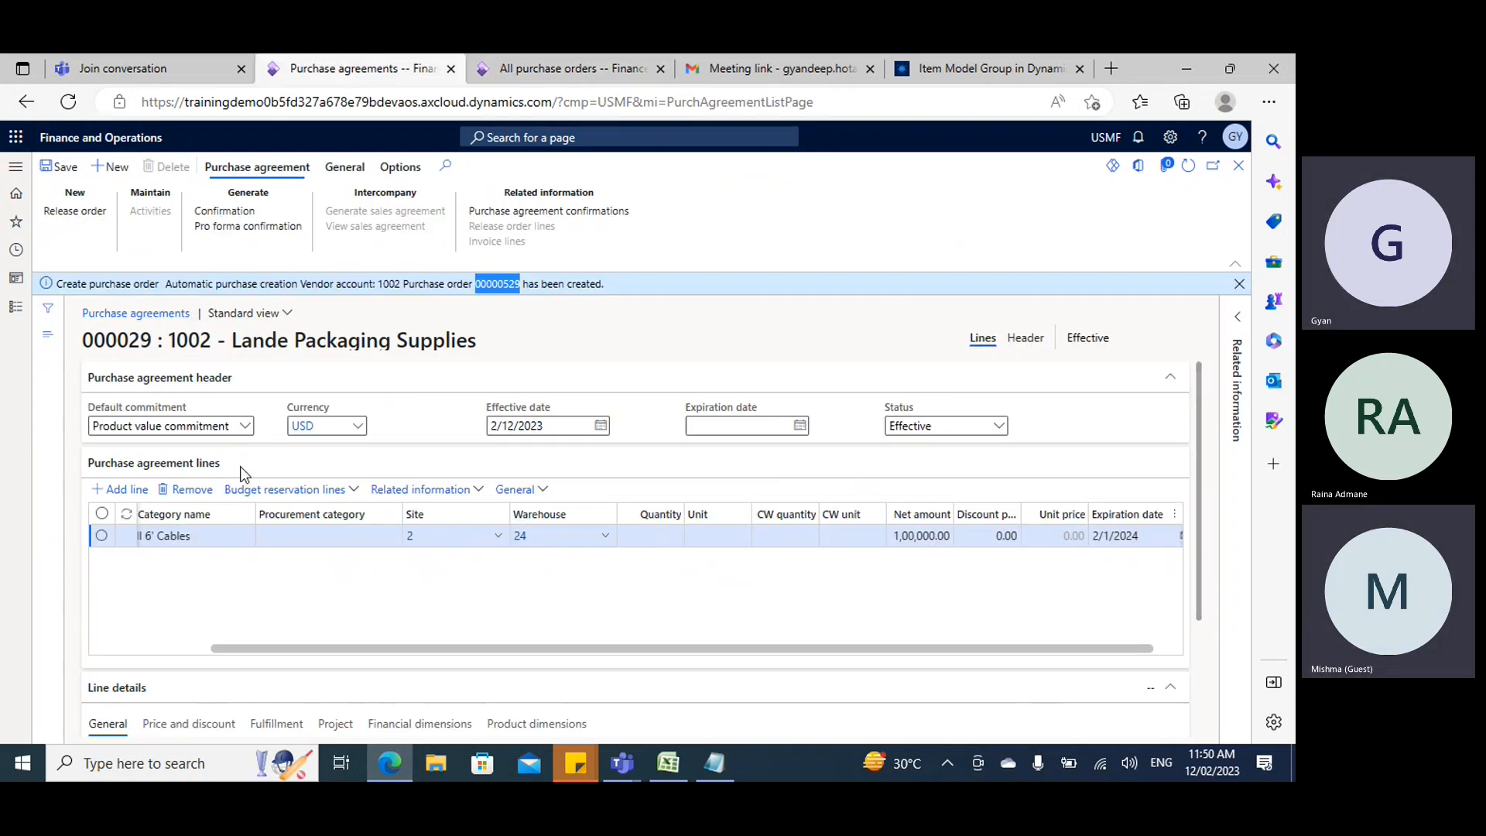
pyautogui.scroll(-3, 338, 655)
pyautogui.click(293, 566)
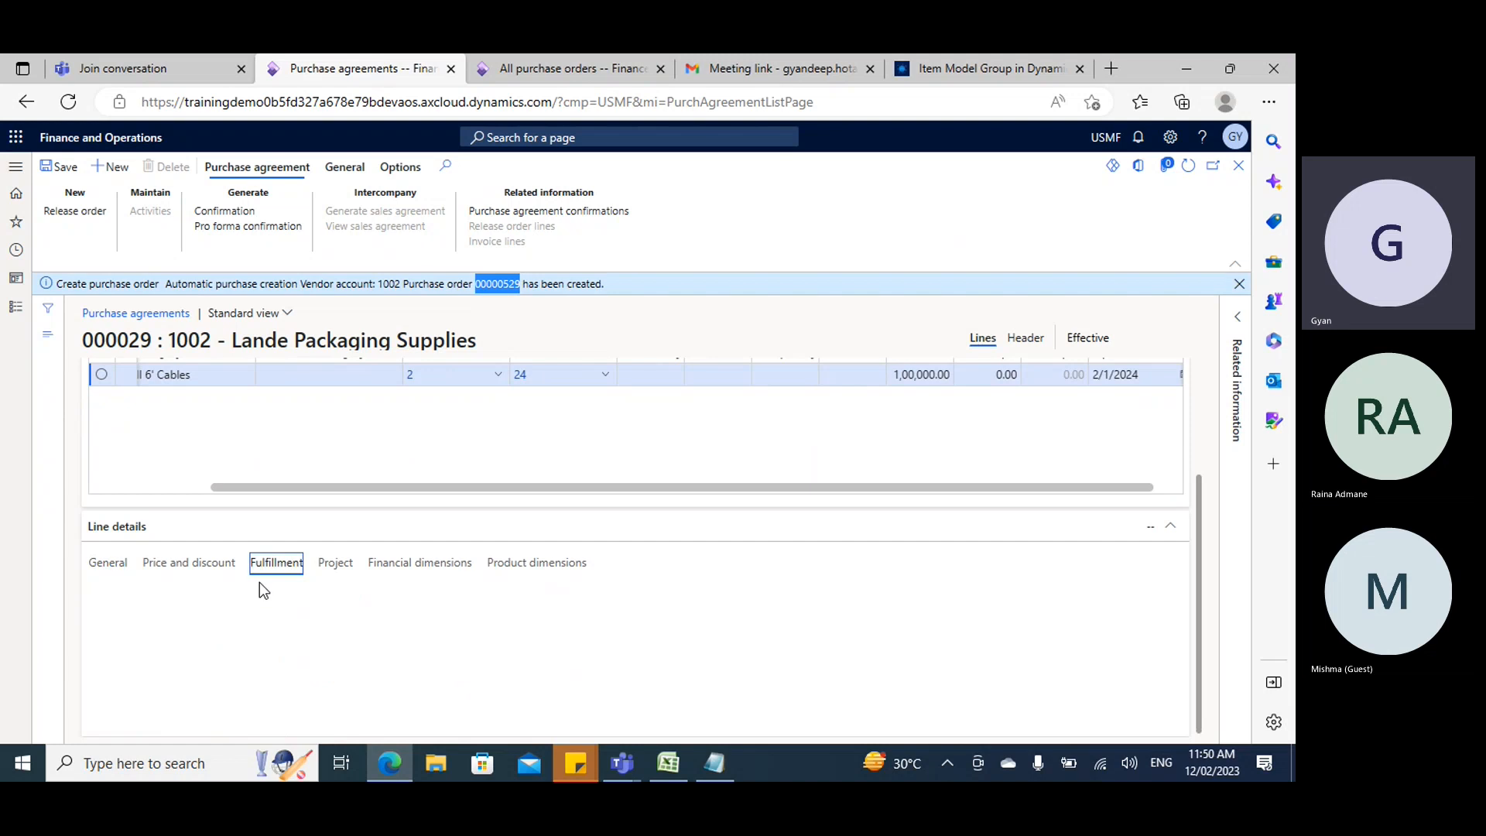
pyautogui.scroll(-1, 234, 636)
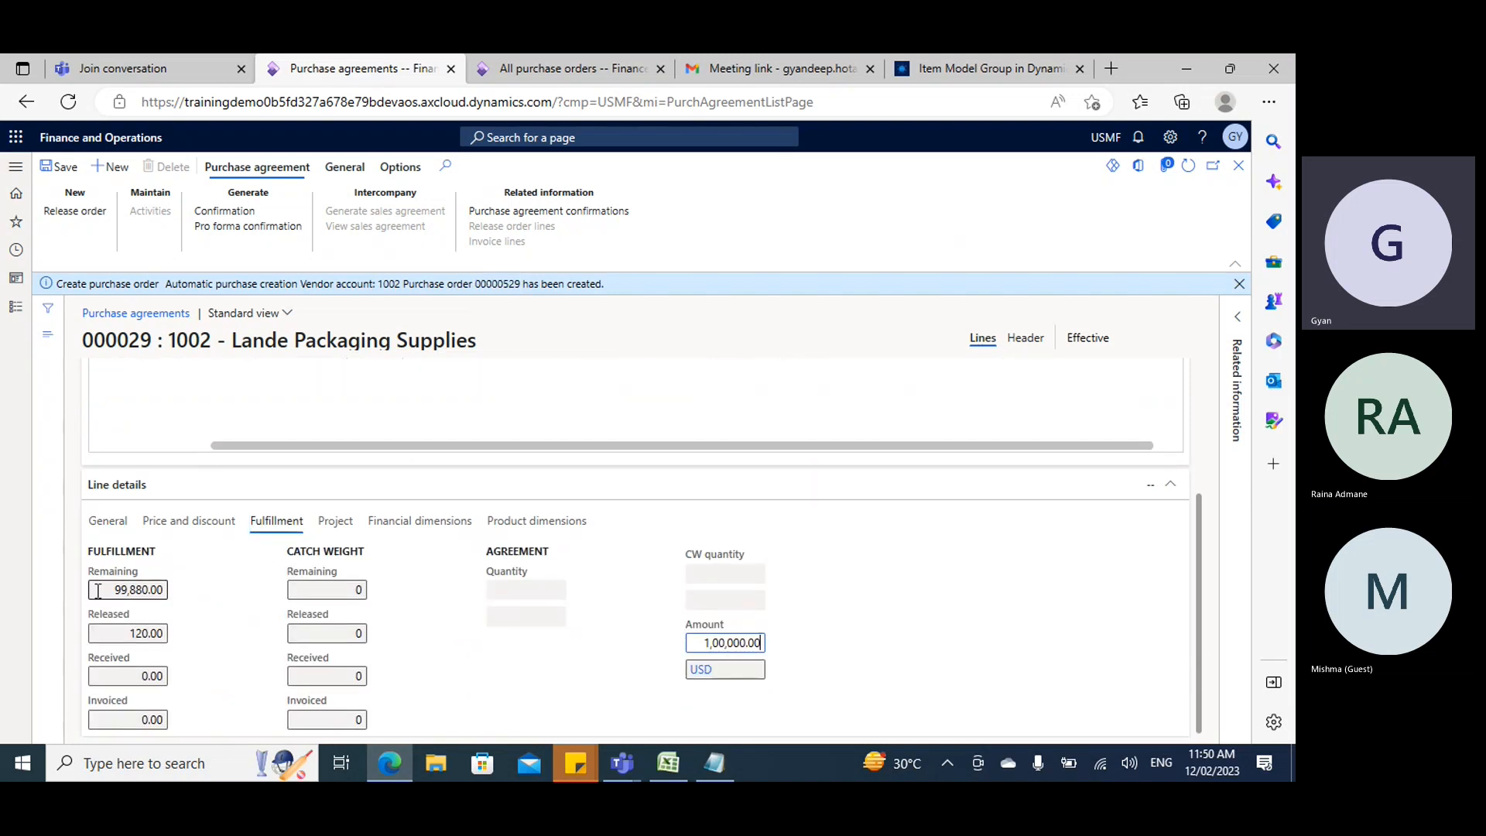
pyautogui.click(118, 633)
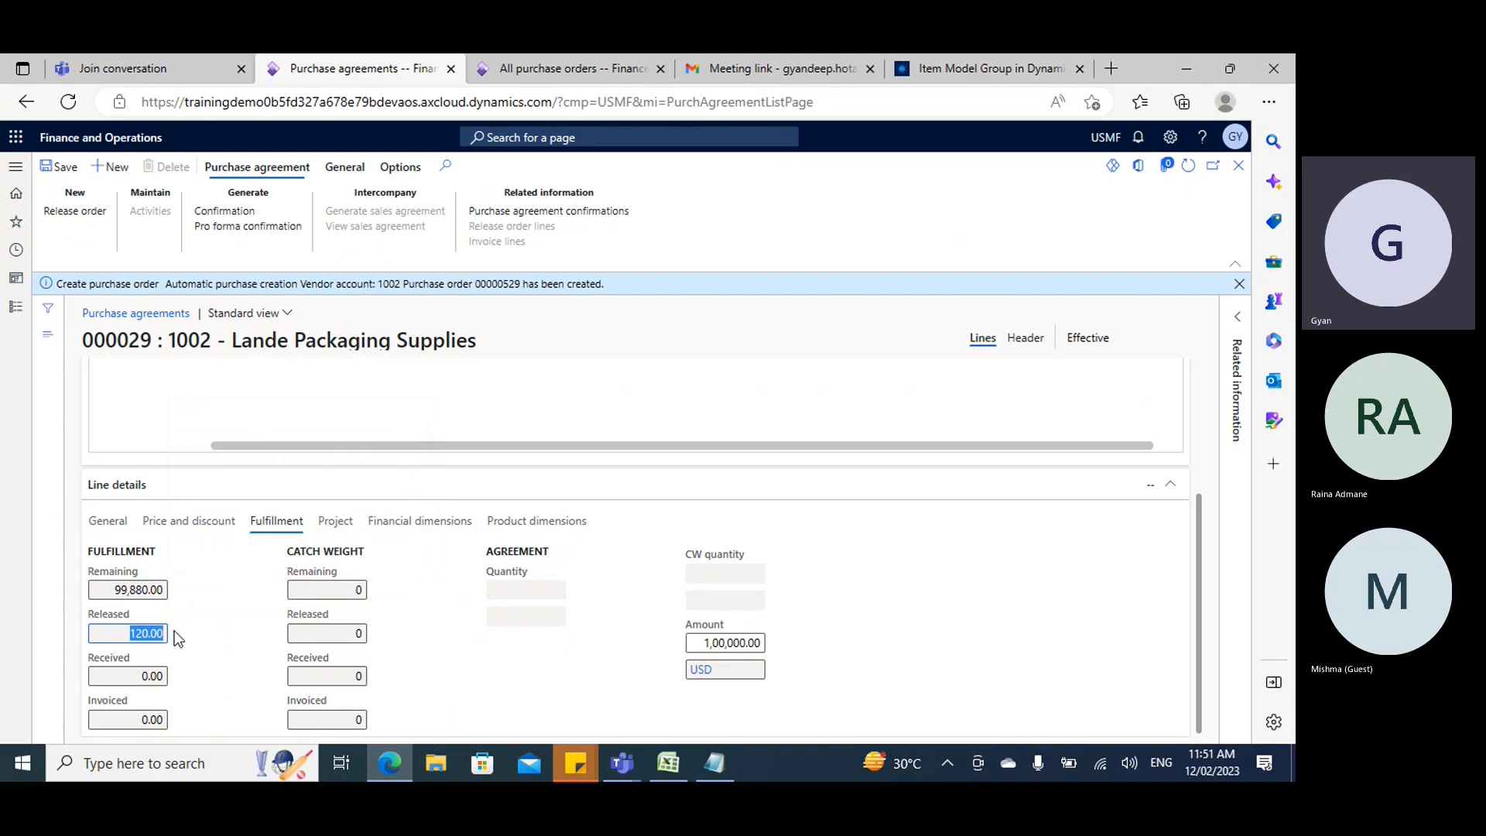
pyautogui.moveTo(113, 590); pyautogui.dragTo(169, 593)
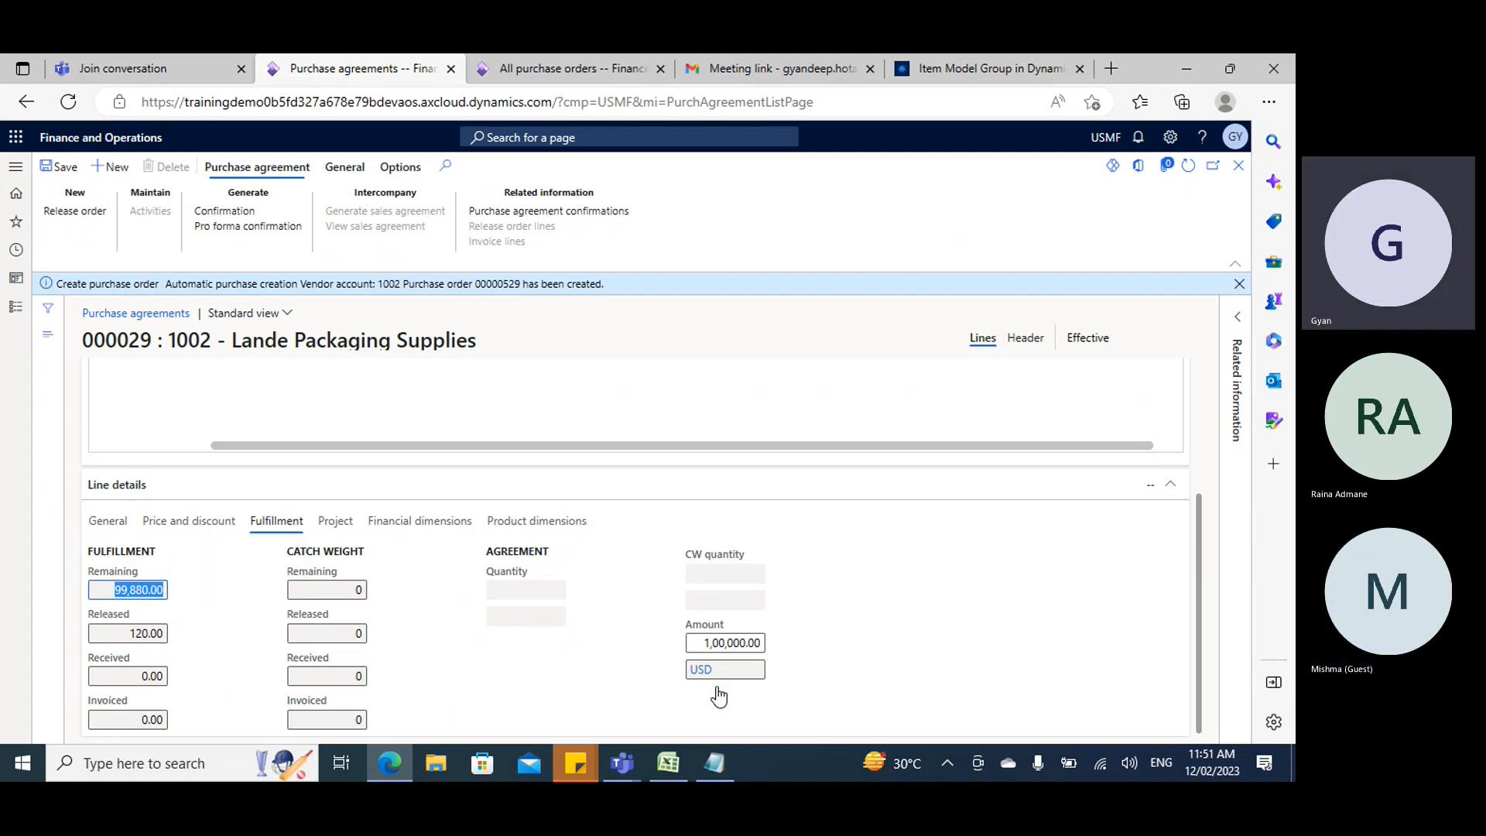
# Switch to Notepad and add a dashed separator line below the hostel notes.
pyautogui.click(714, 762)
pyautogui.click(242, 509)
pyautogui.scroll(-6, 245, 472)
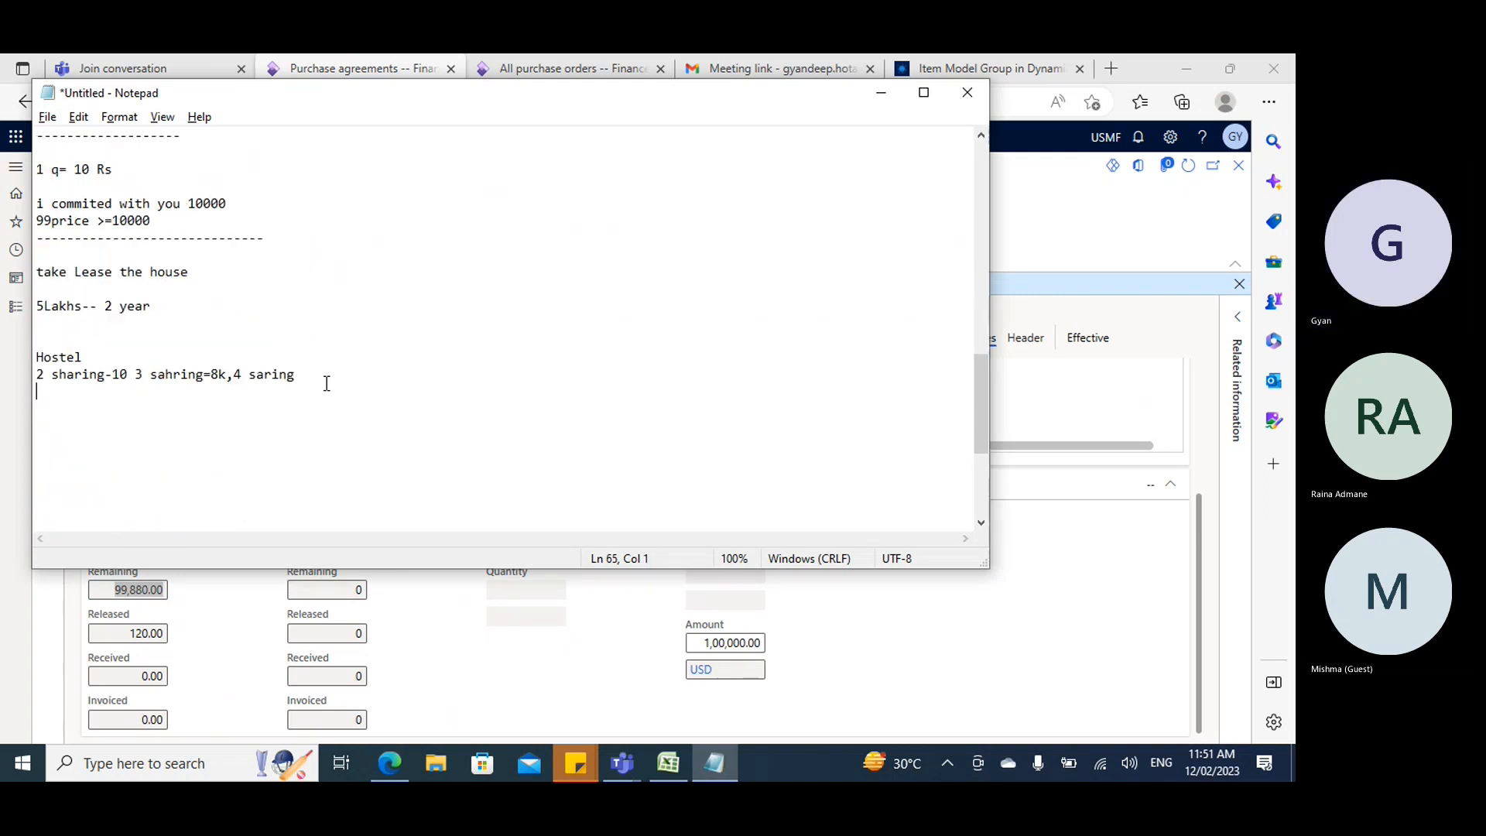
pyautogui.write('---------------------------------------')
pyautogui.press('Return')
pyautogui.press('Return')
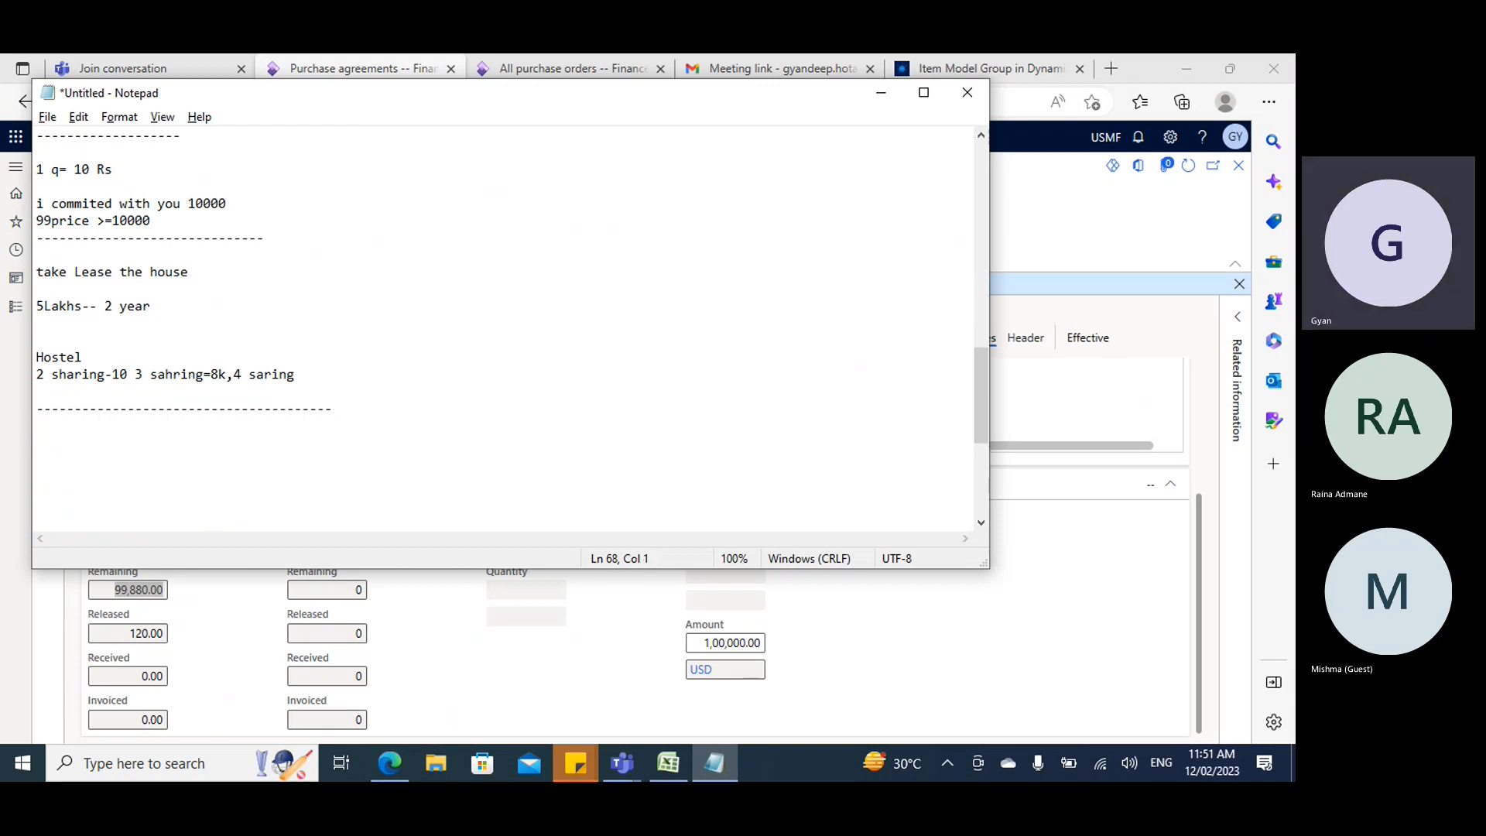
# Note the example "JIO fiber -- 6 month --6000" with "4500 remaining" on the line below, and minimize Notepad.
pyautogui.write('JIO f')
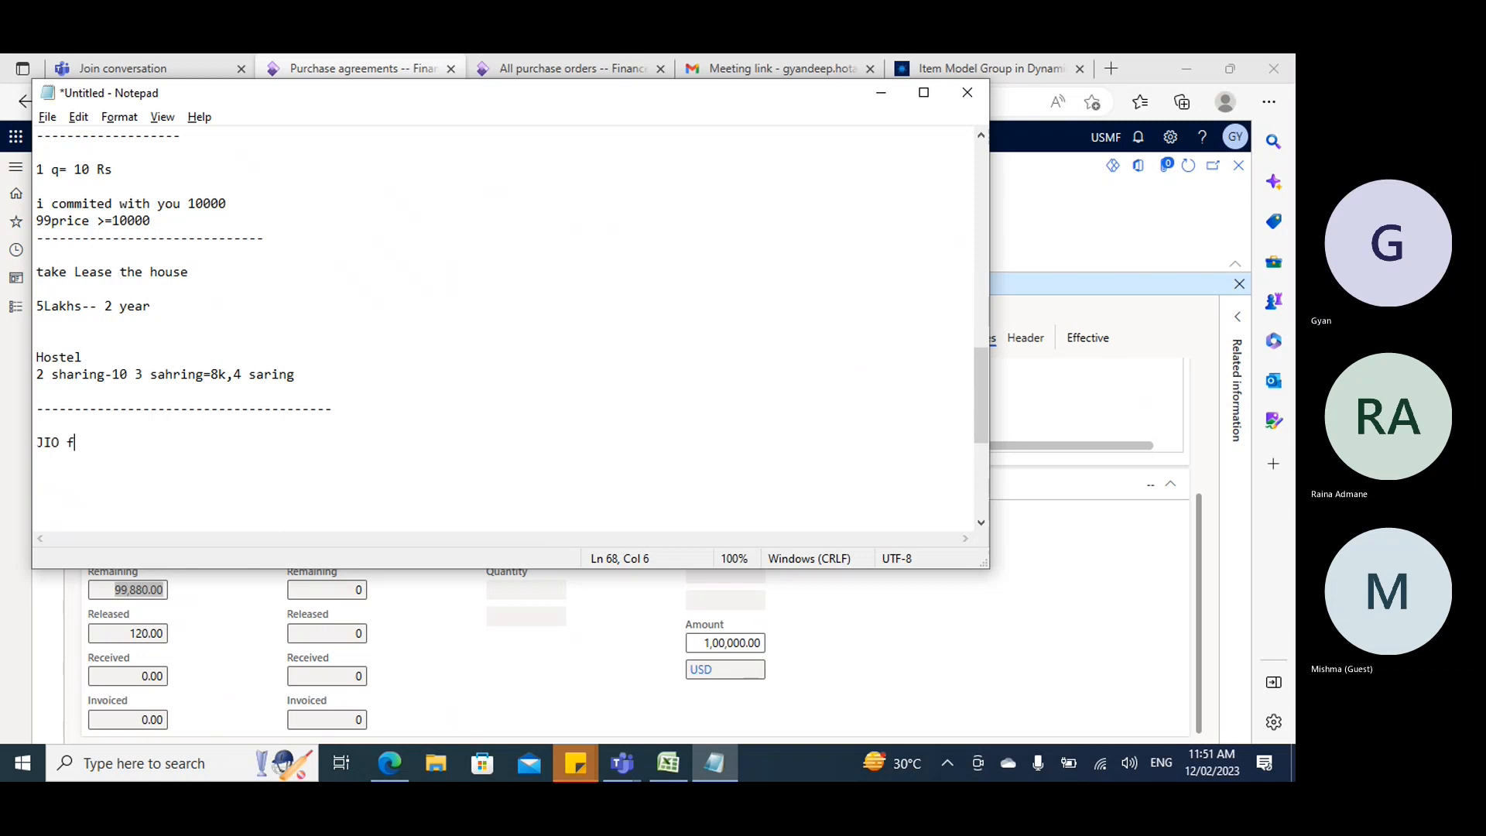
pyautogui.write('iber -- ')
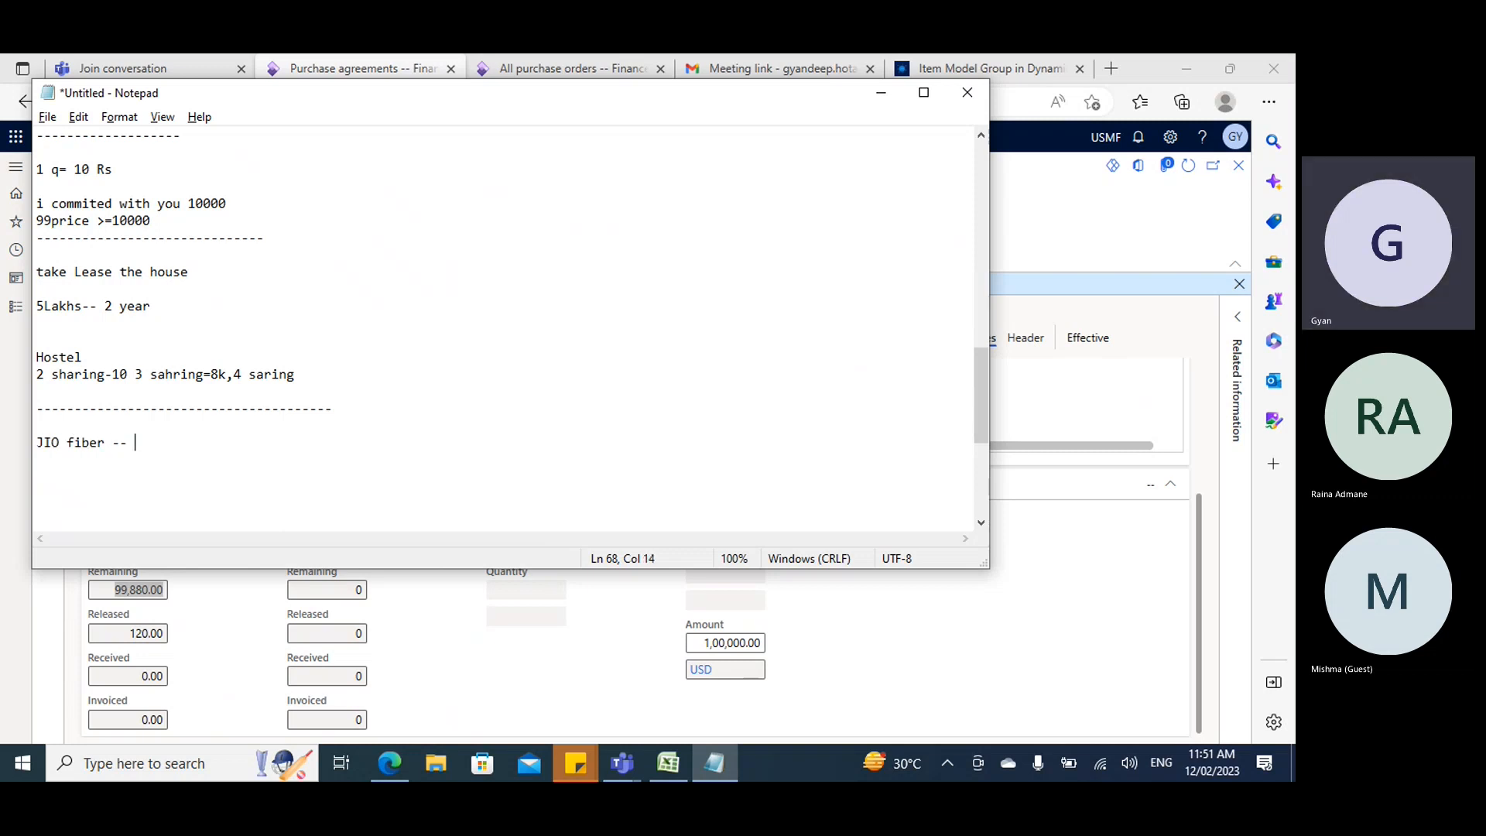
pyautogui.write('6 month ')
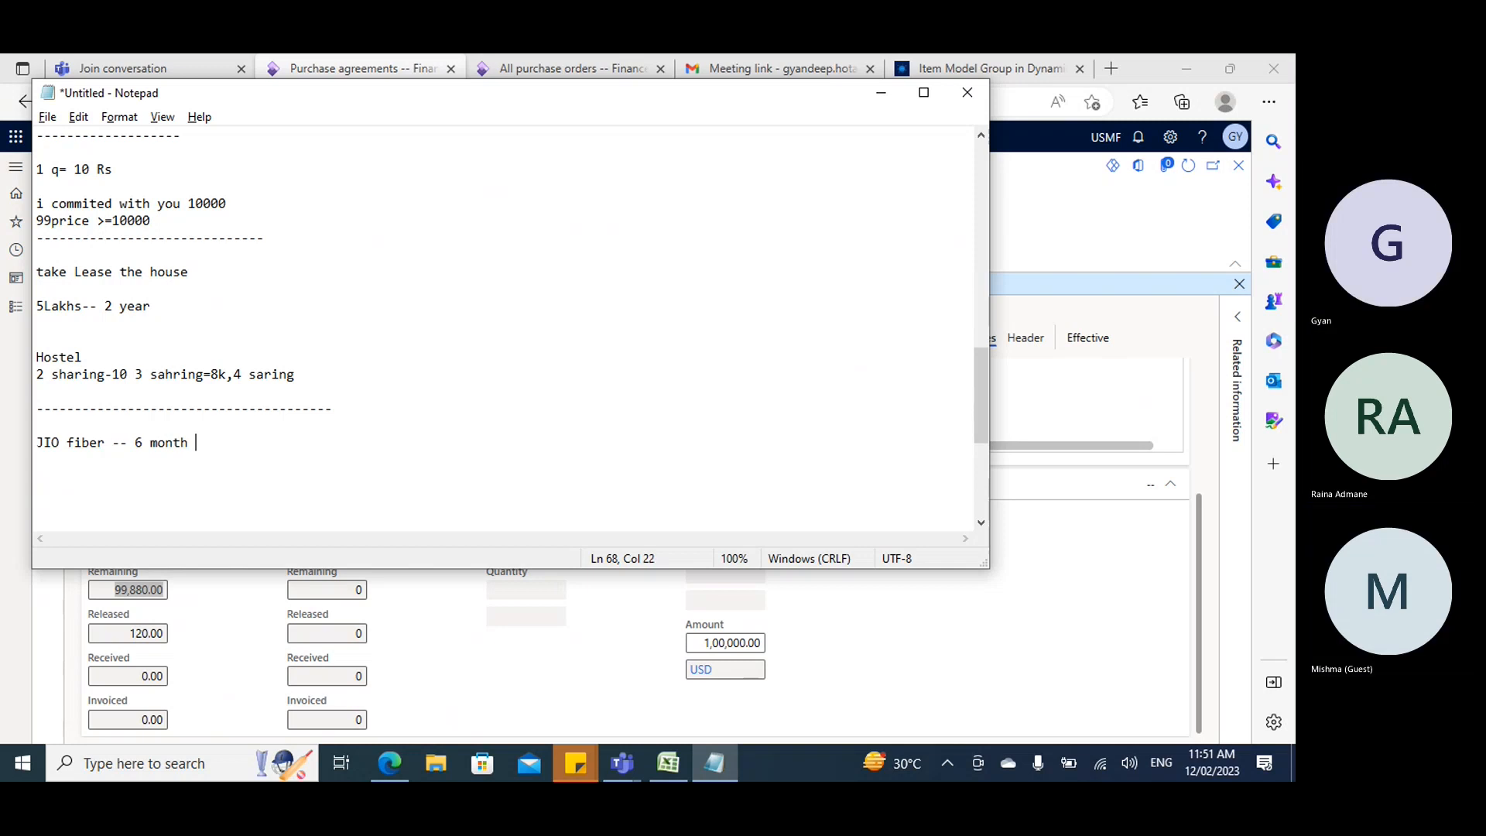
pyautogui.write('--6')
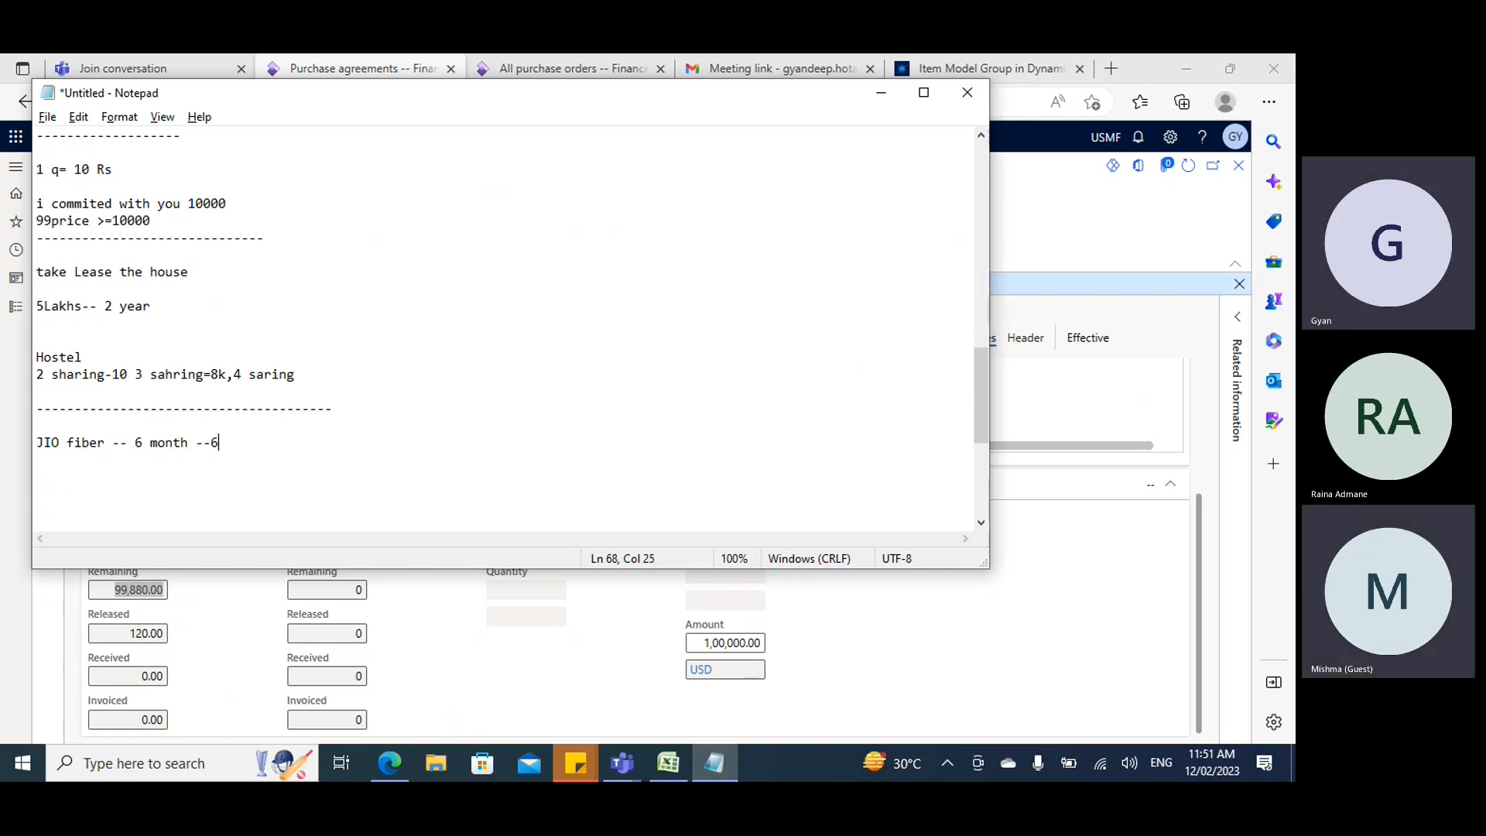
pyautogui.write('0000')
pyautogui.press('BackSpace')
pyautogui.press('Return')
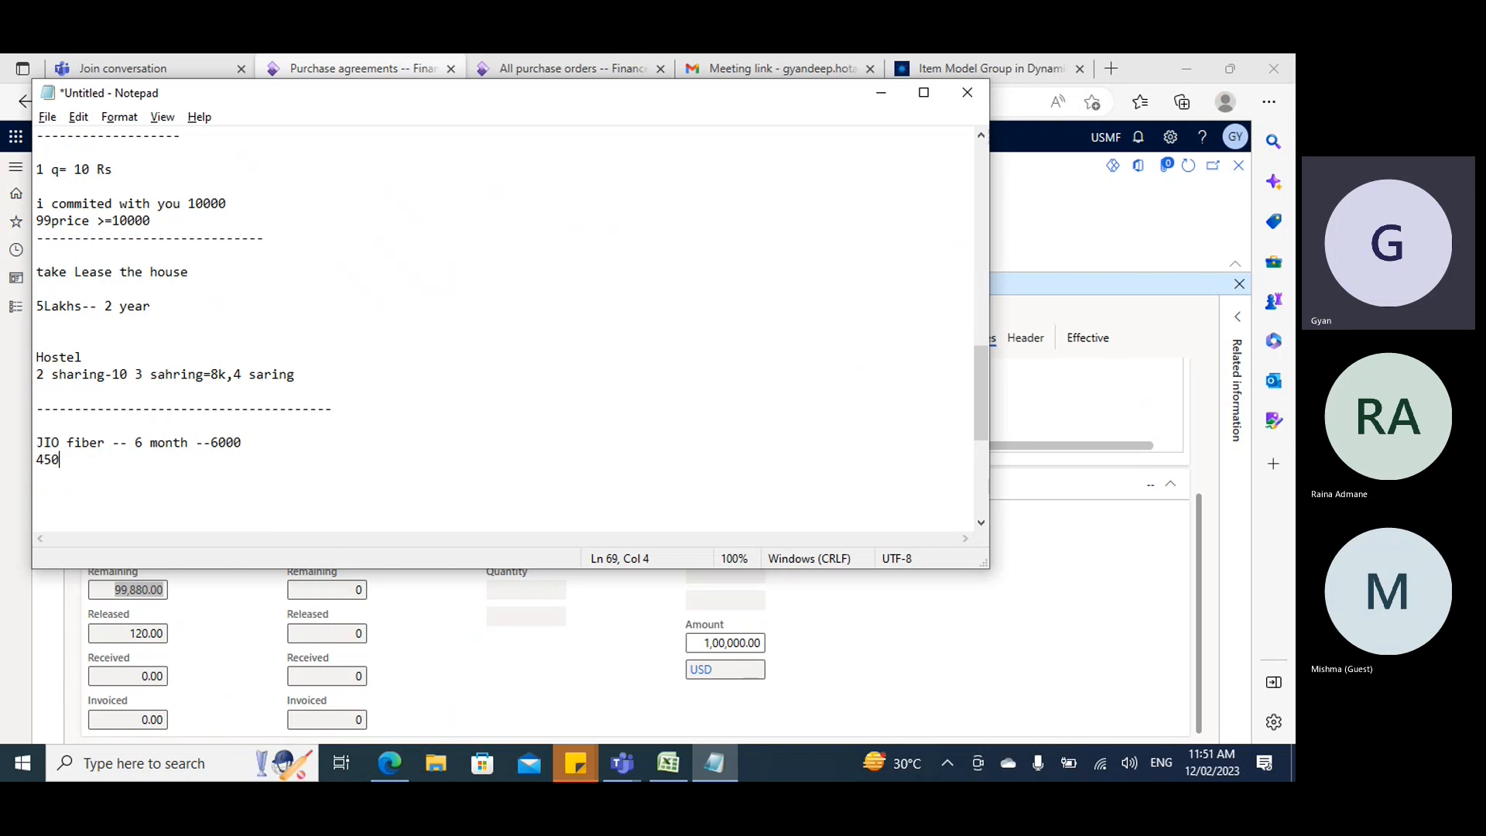
pyautogui.write('4500 remaining')
pyautogui.moveTo(167, 460); pyautogui.dragTo(36, 424)
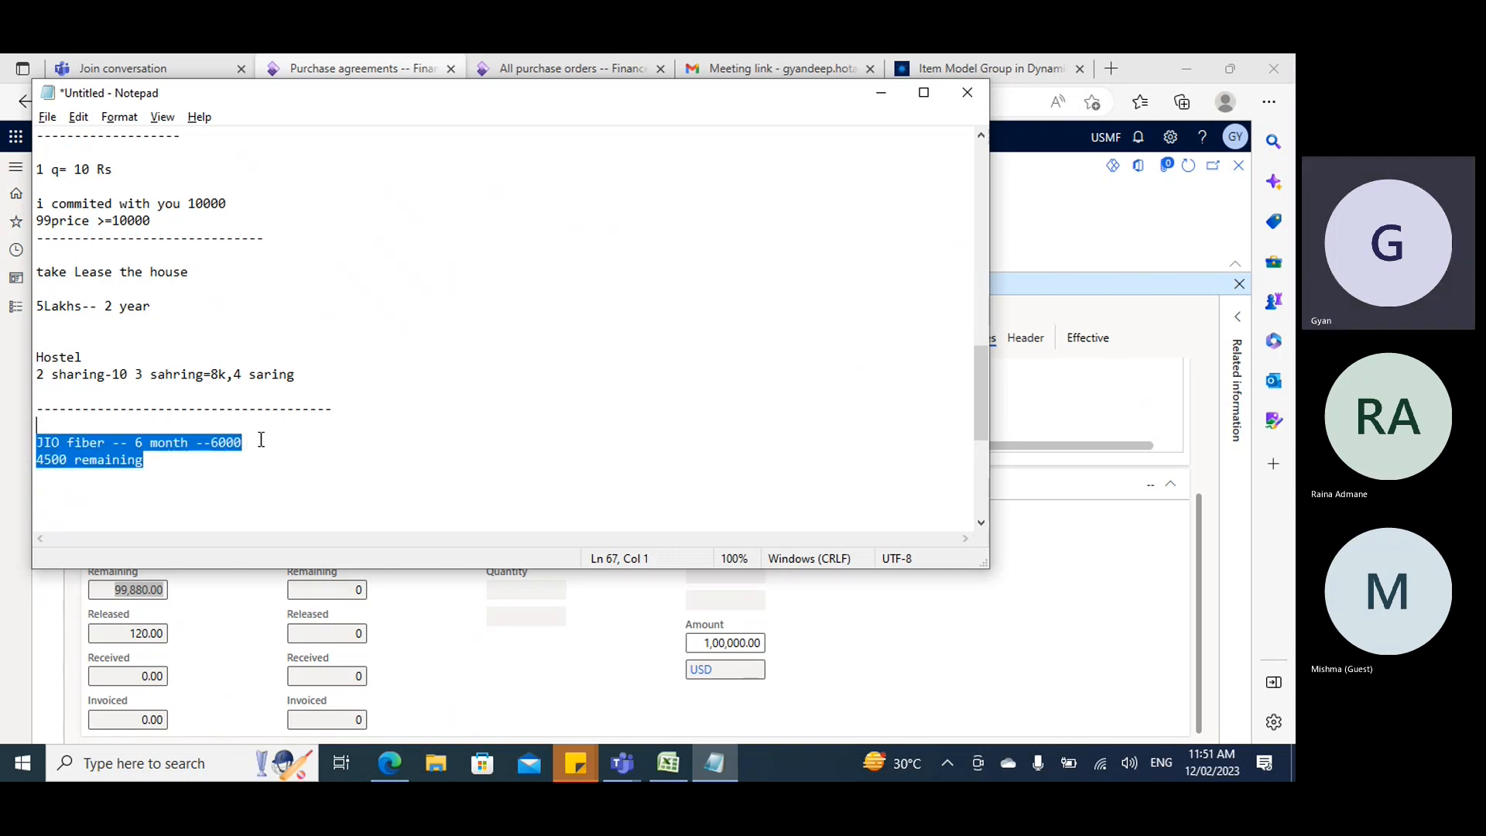
pyautogui.moveTo(261, 439); pyautogui.dragTo(209, 439)
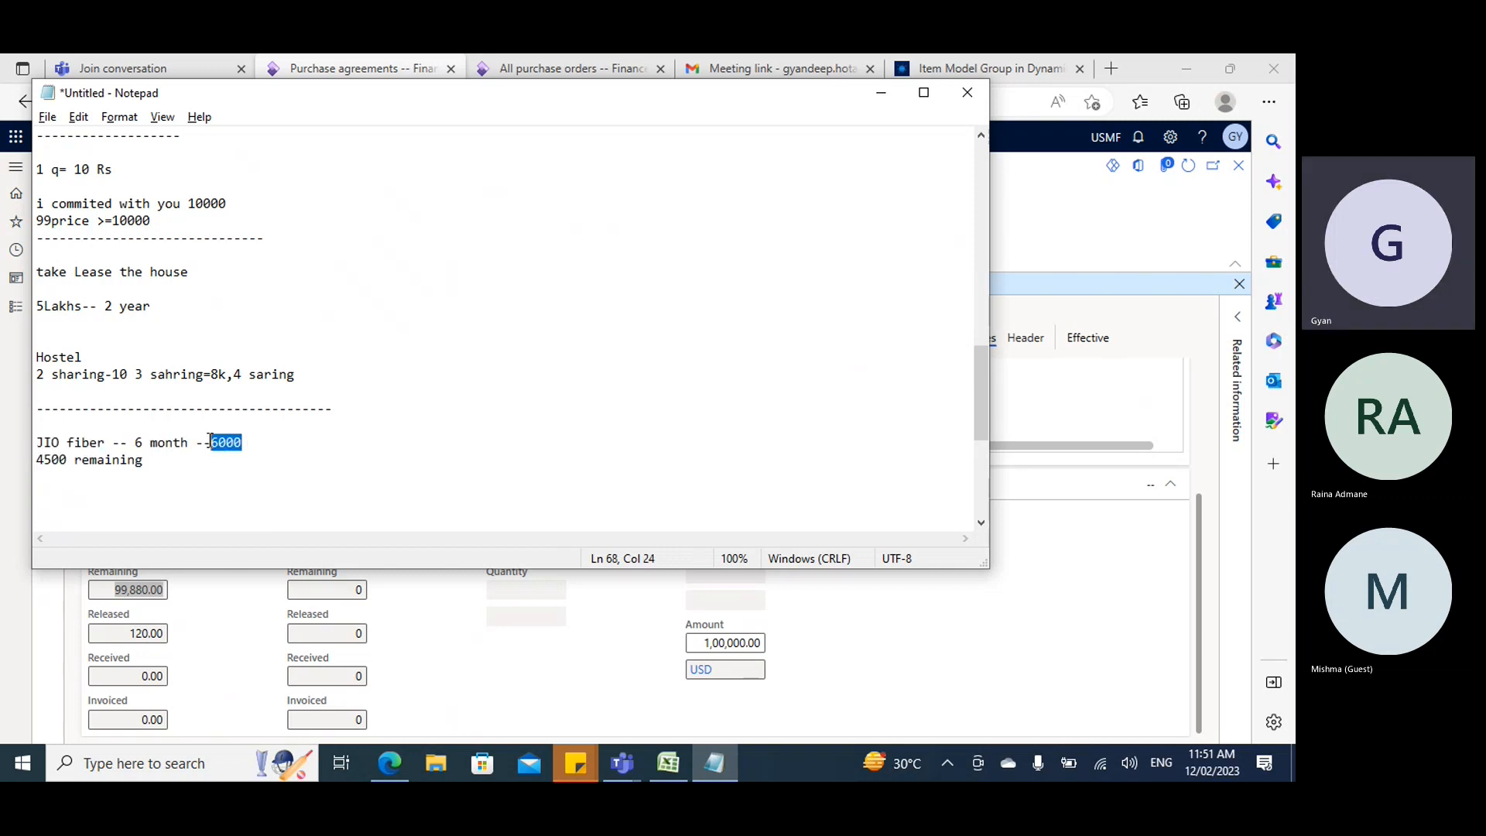
pyautogui.click(880, 92)
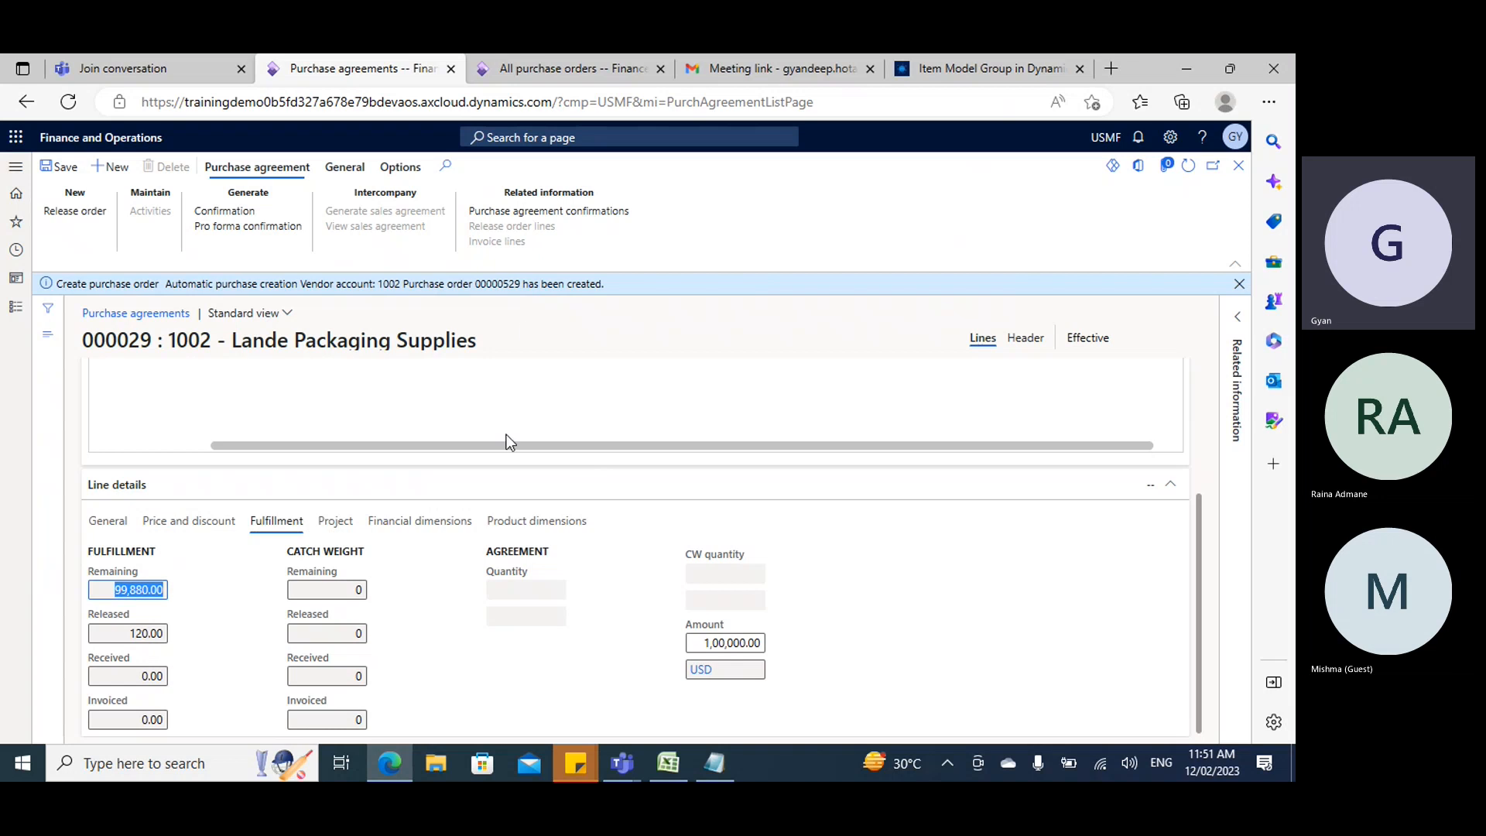
# Review the purchase agreement line's remaining commitment amount and the agreement's status.
pyautogui.moveTo(115, 589); pyautogui.dragTo(165, 590)
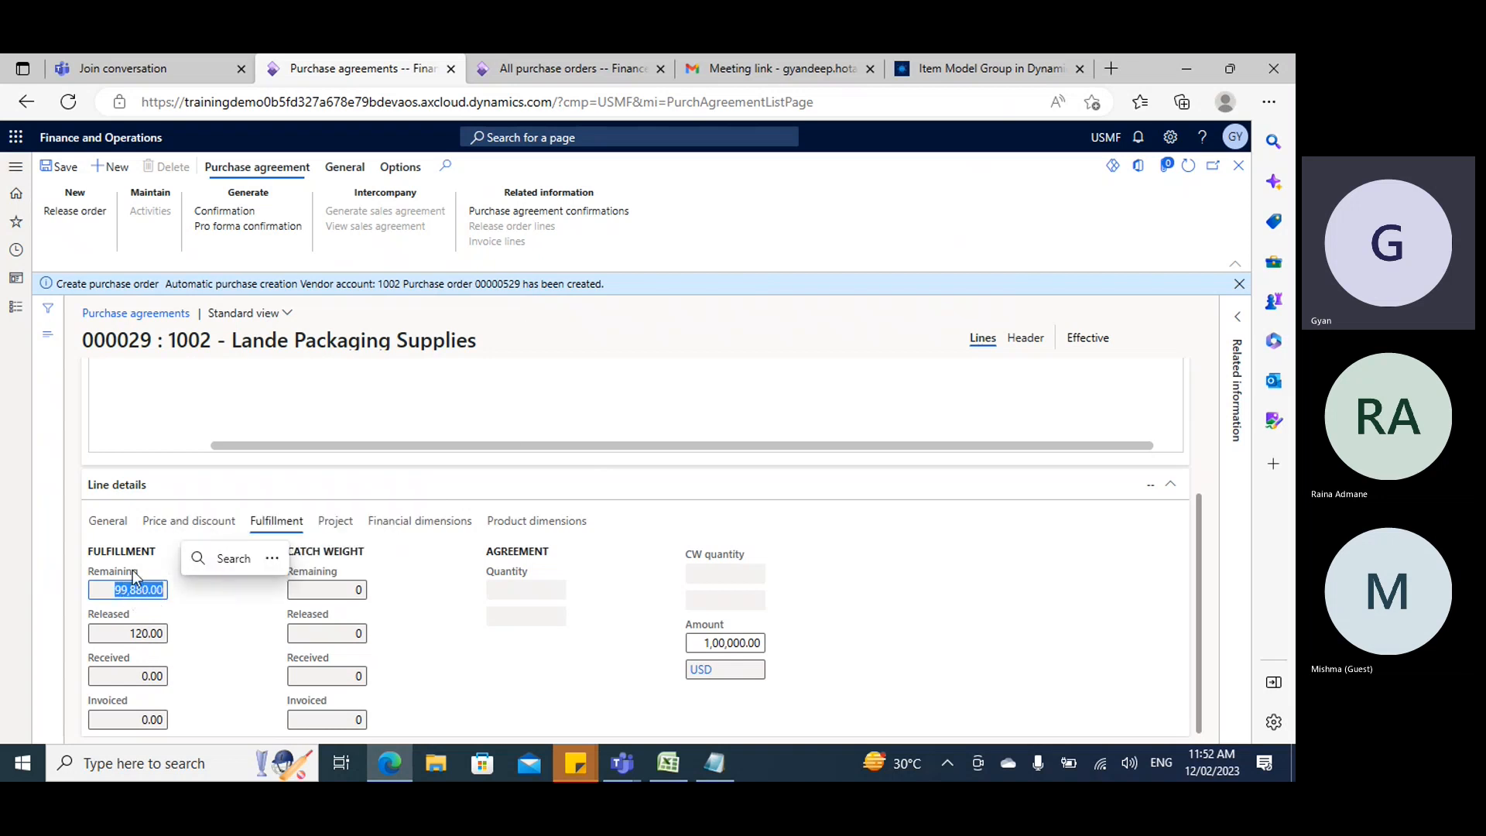
pyautogui.click(118, 594)
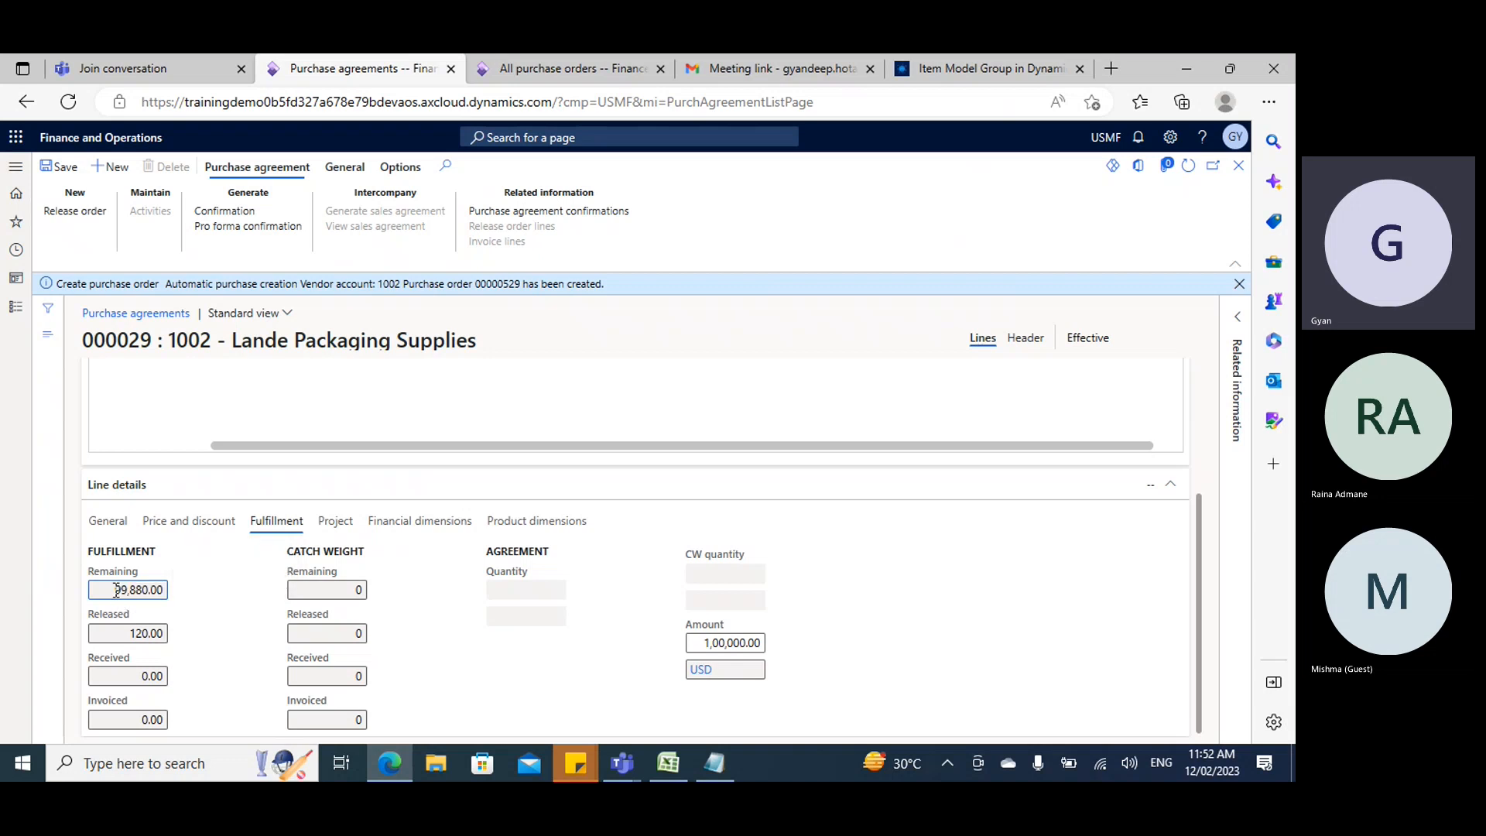
pyautogui.moveTo(115, 590); pyautogui.dragTo(166, 589)
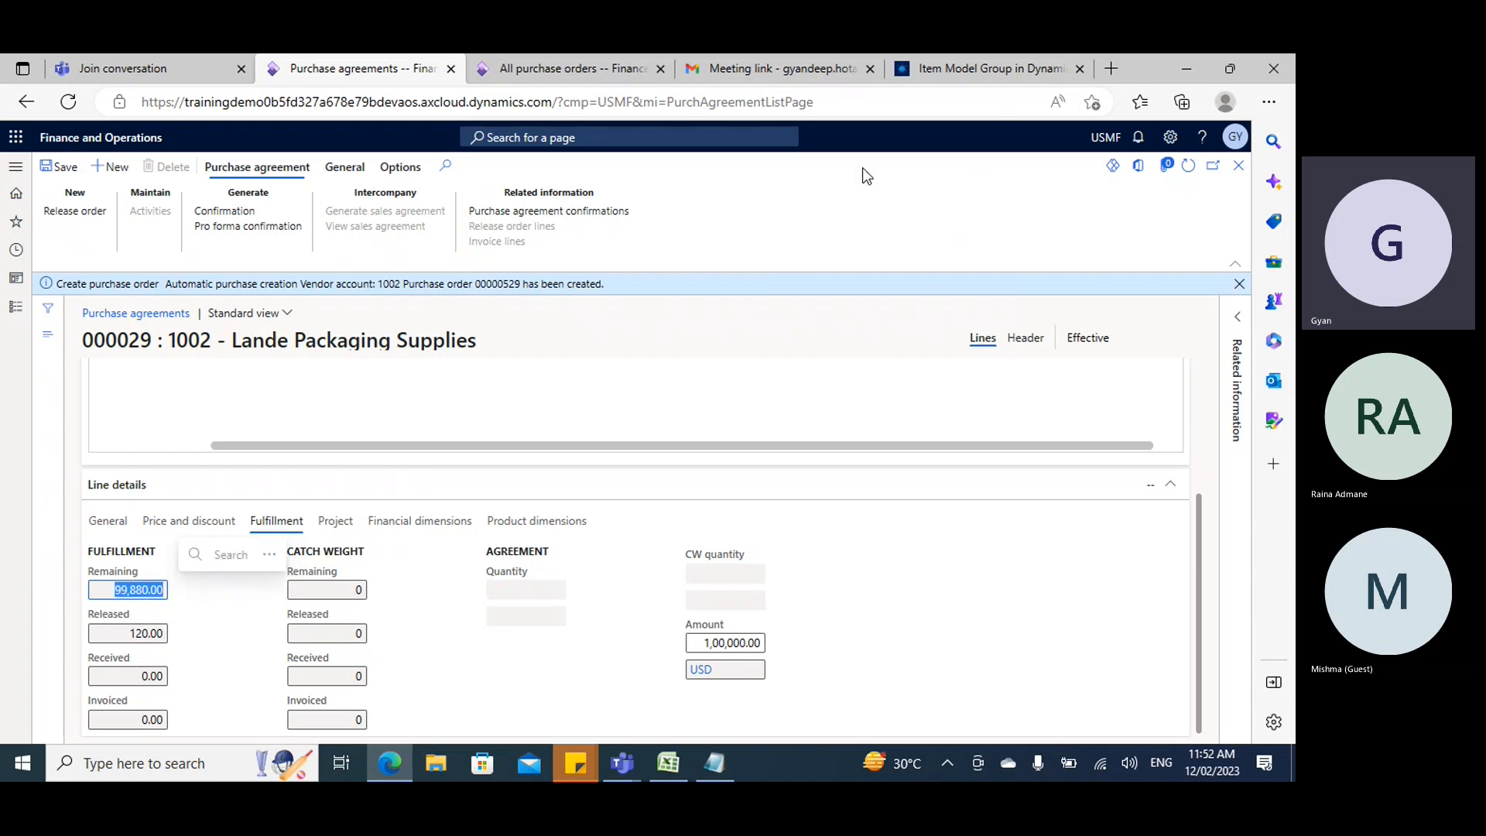
pyautogui.click(113, 593)
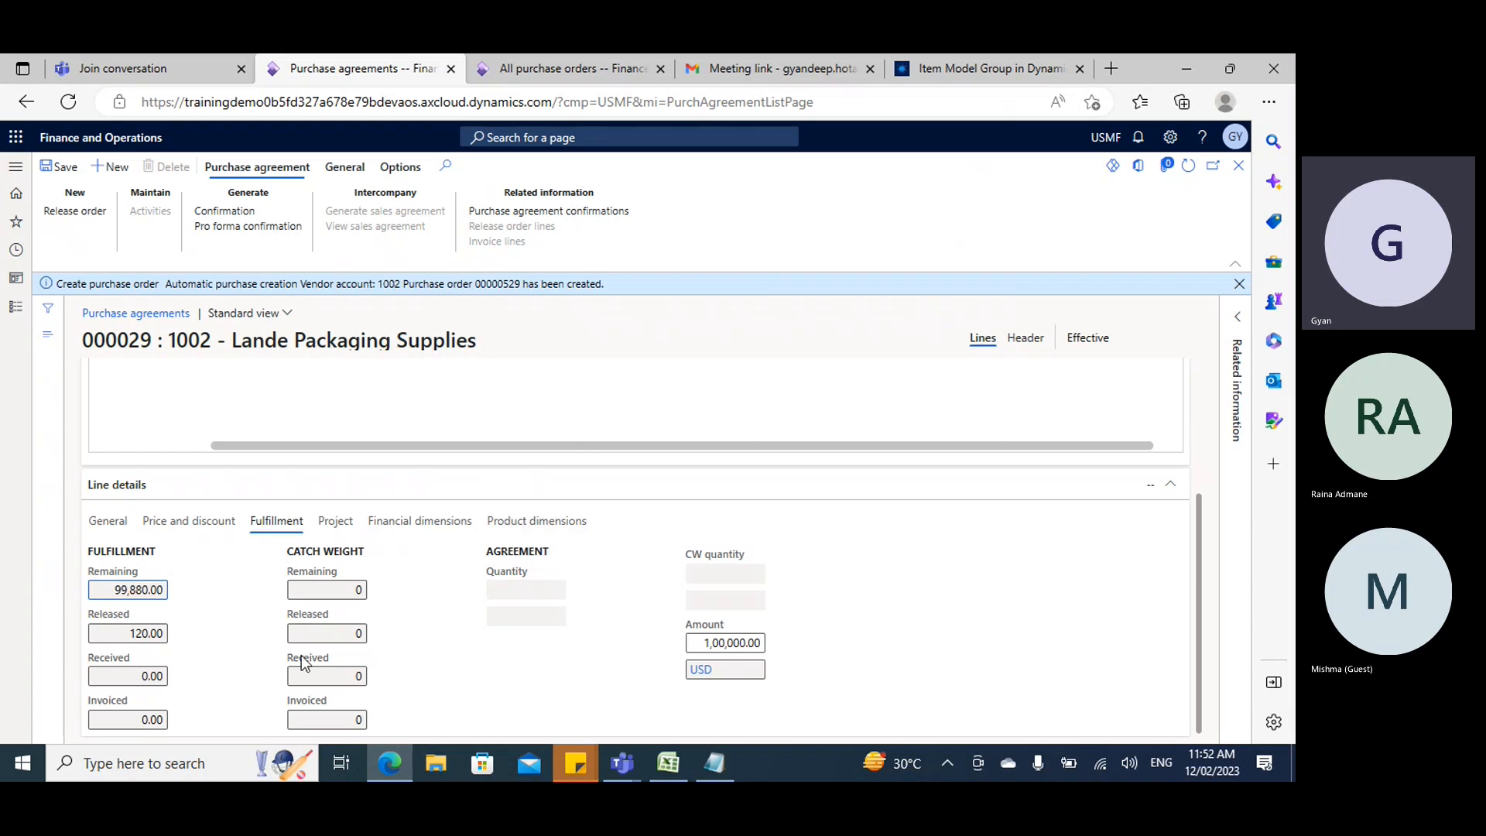
pyautogui.doubleClick(135, 590)
pyautogui.doubleClick(1118, 336)
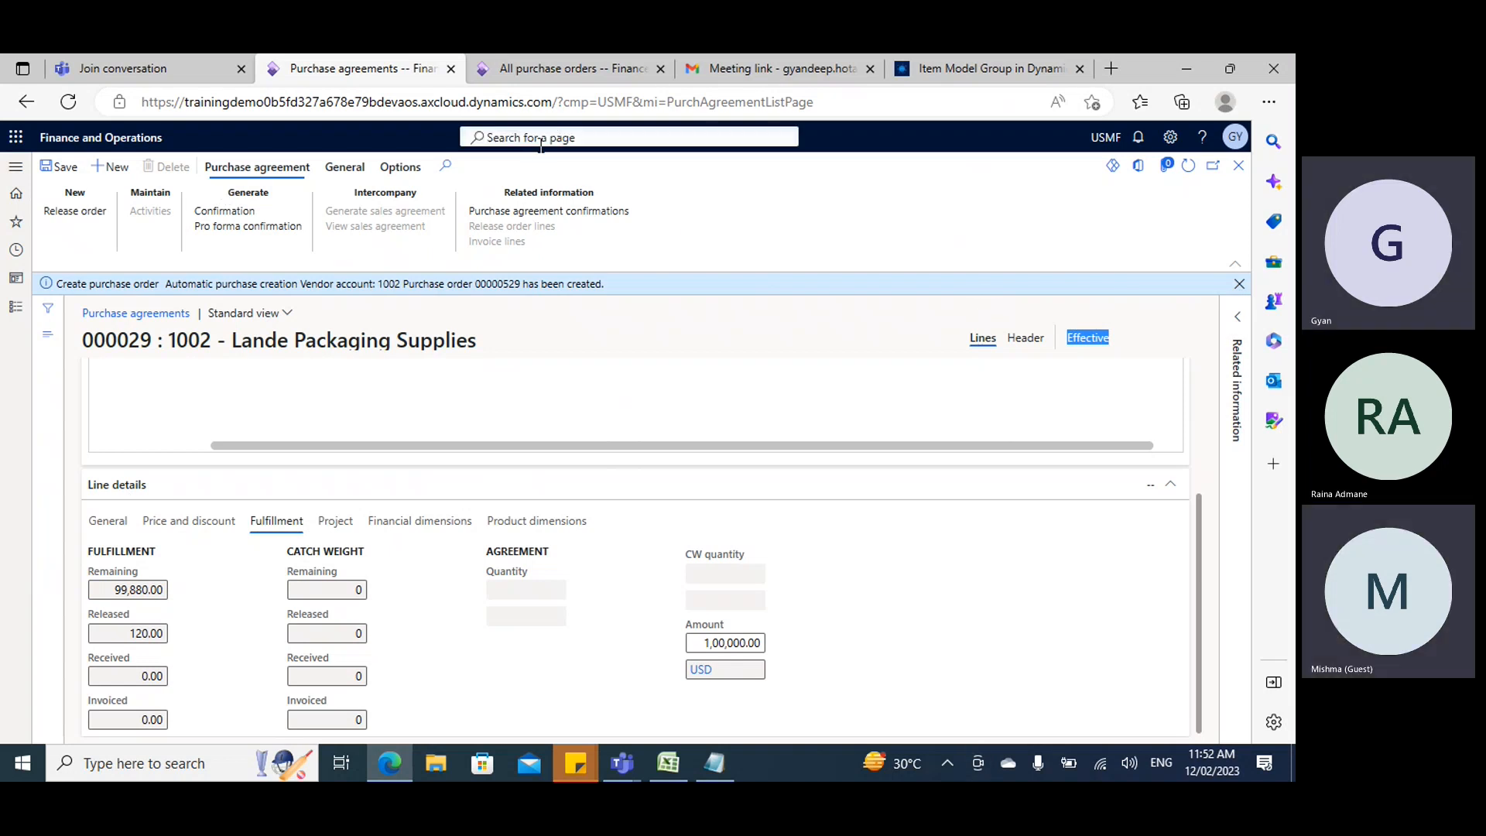
pyautogui.click(526, 70)
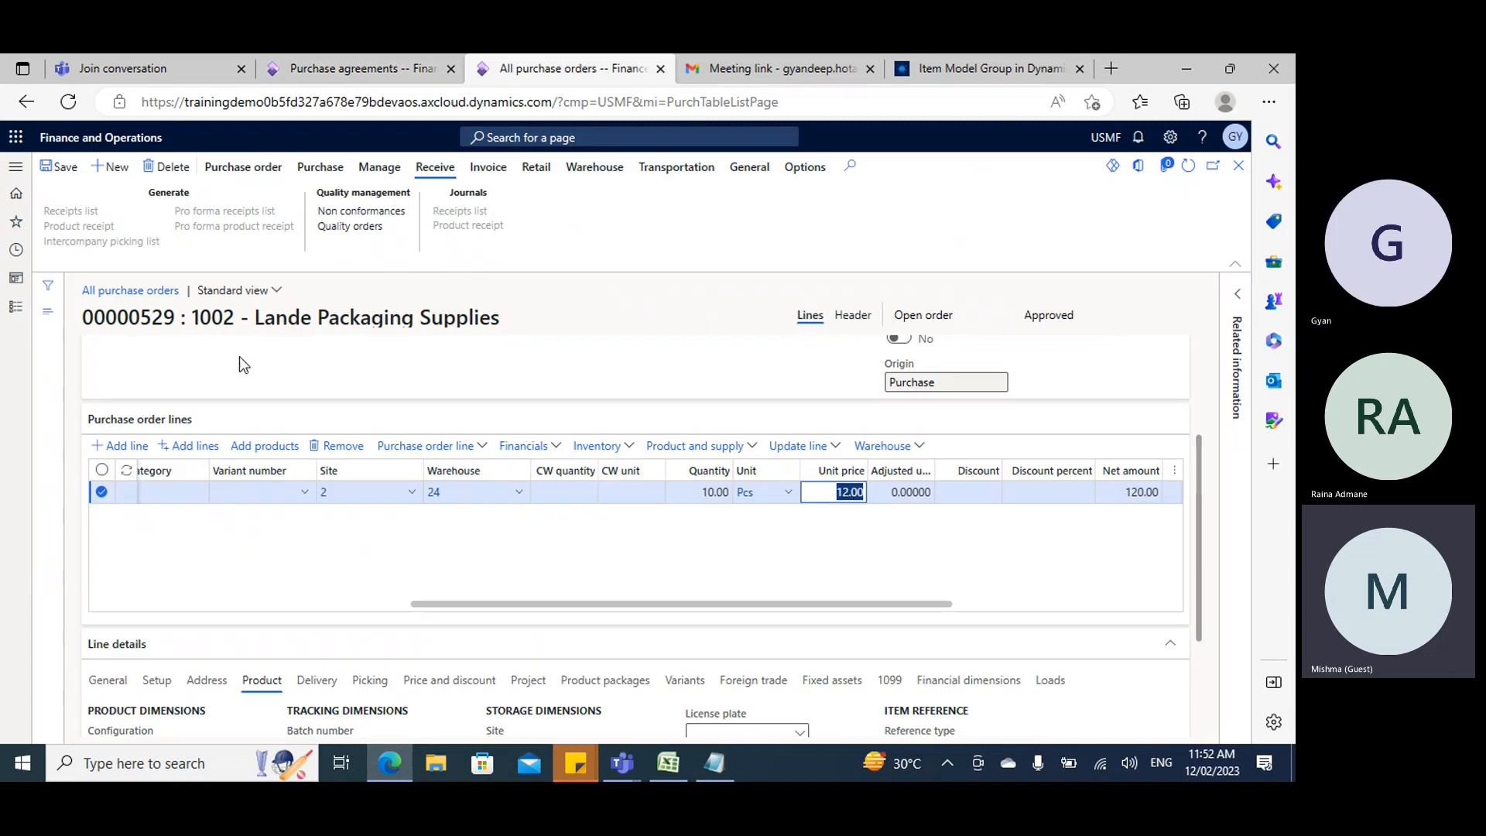
pyautogui.click(16, 307)
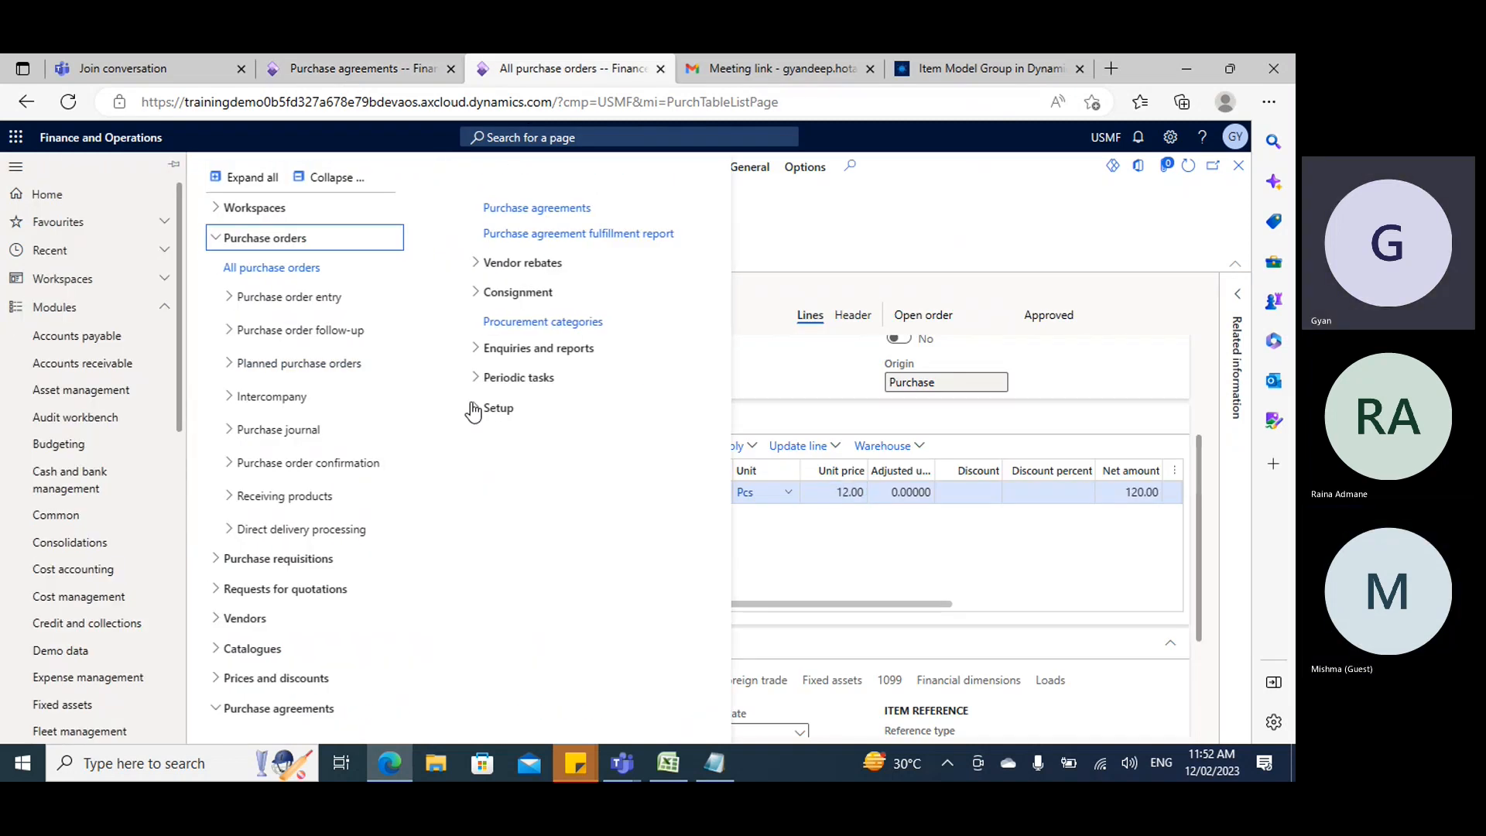
pyautogui.scroll(-6, 97, 465)
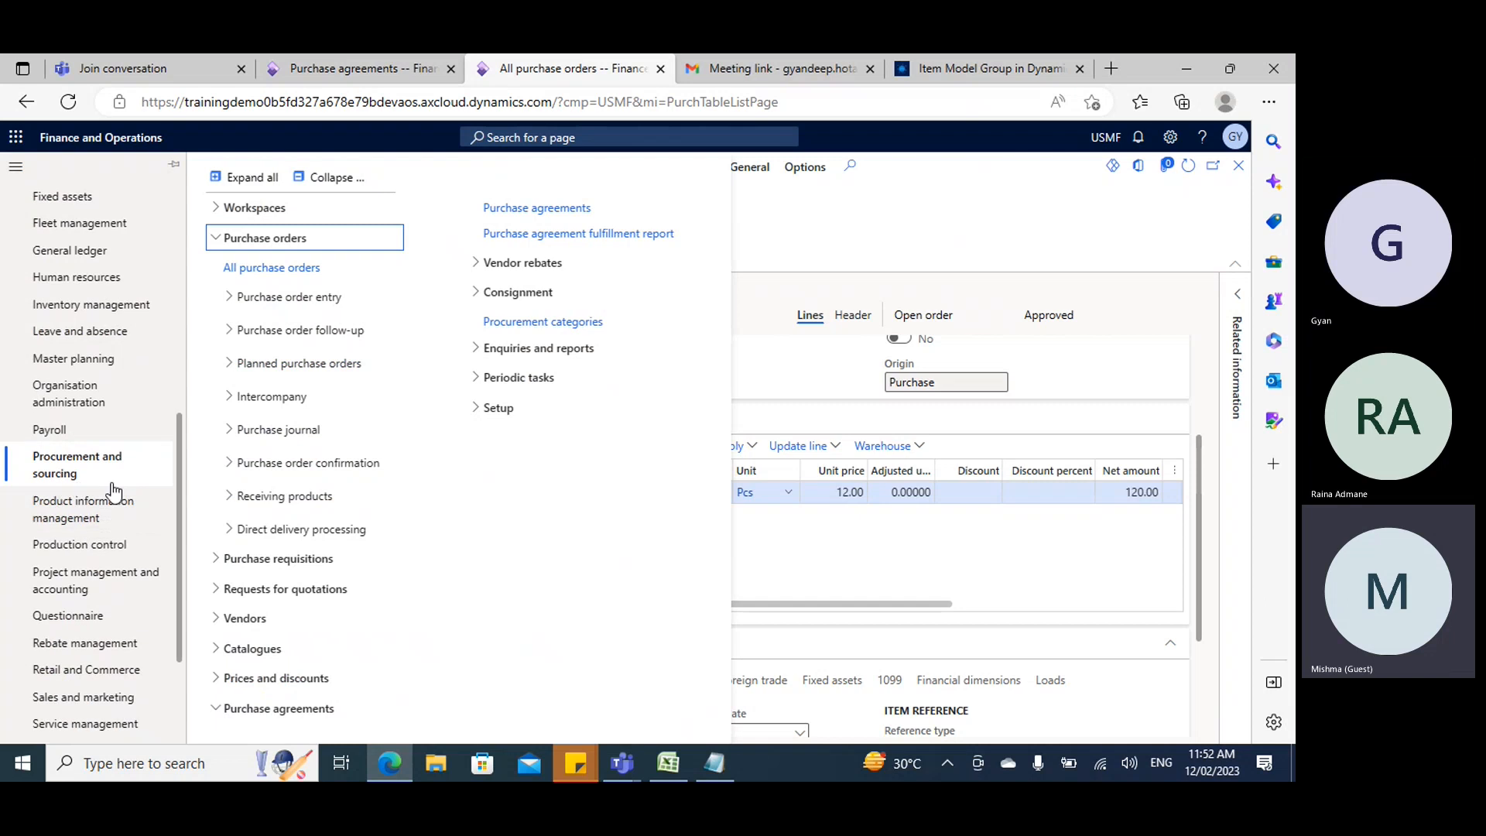
pyautogui.click(824, 569)
pyautogui.scroll(3, 824, 569)
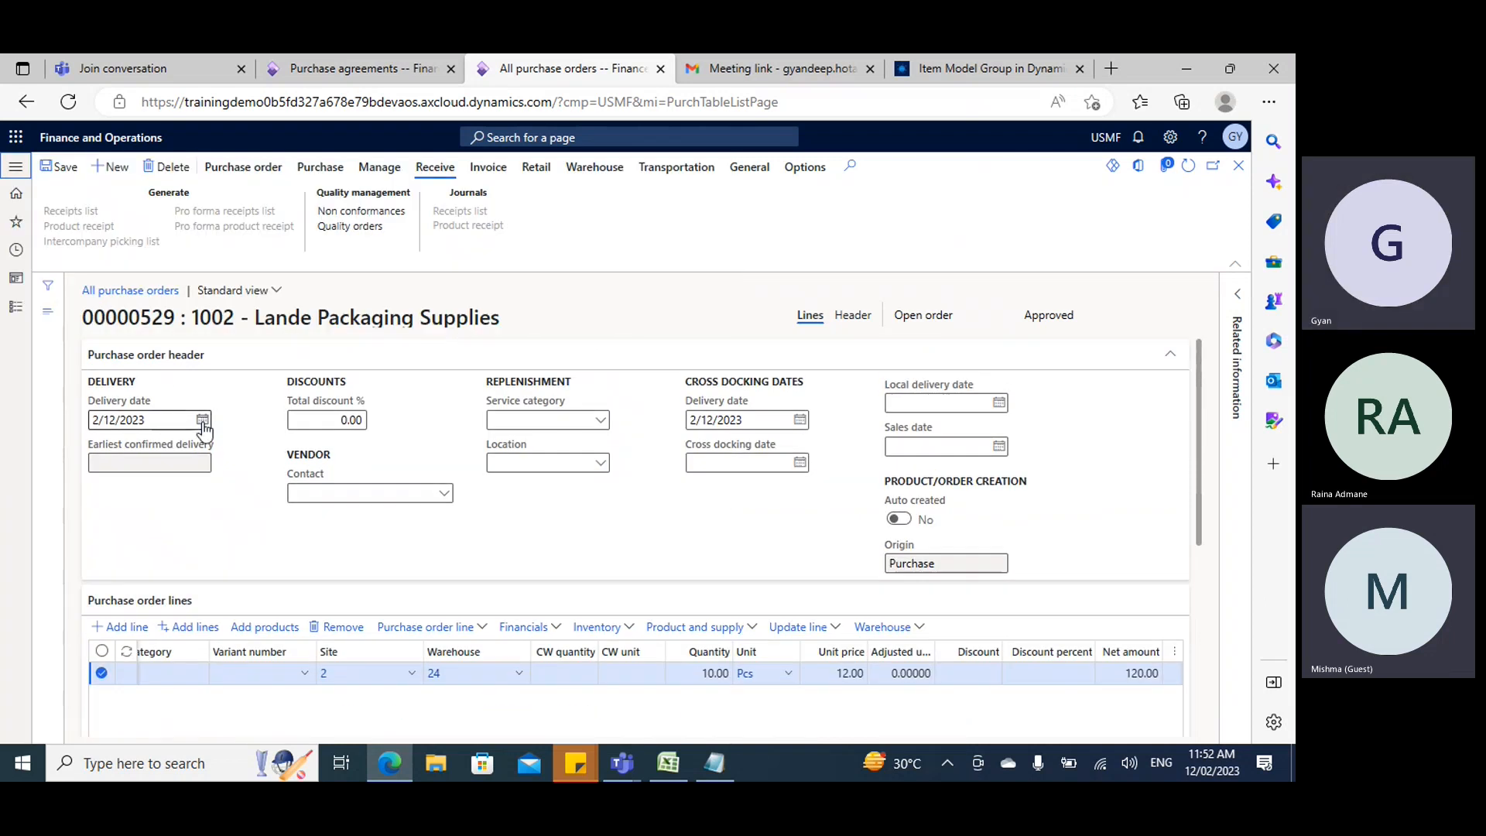
# Return to the Lande Packaging Supplies purchase agreement and show the available default commitment types.
pyautogui.click(363, 68)
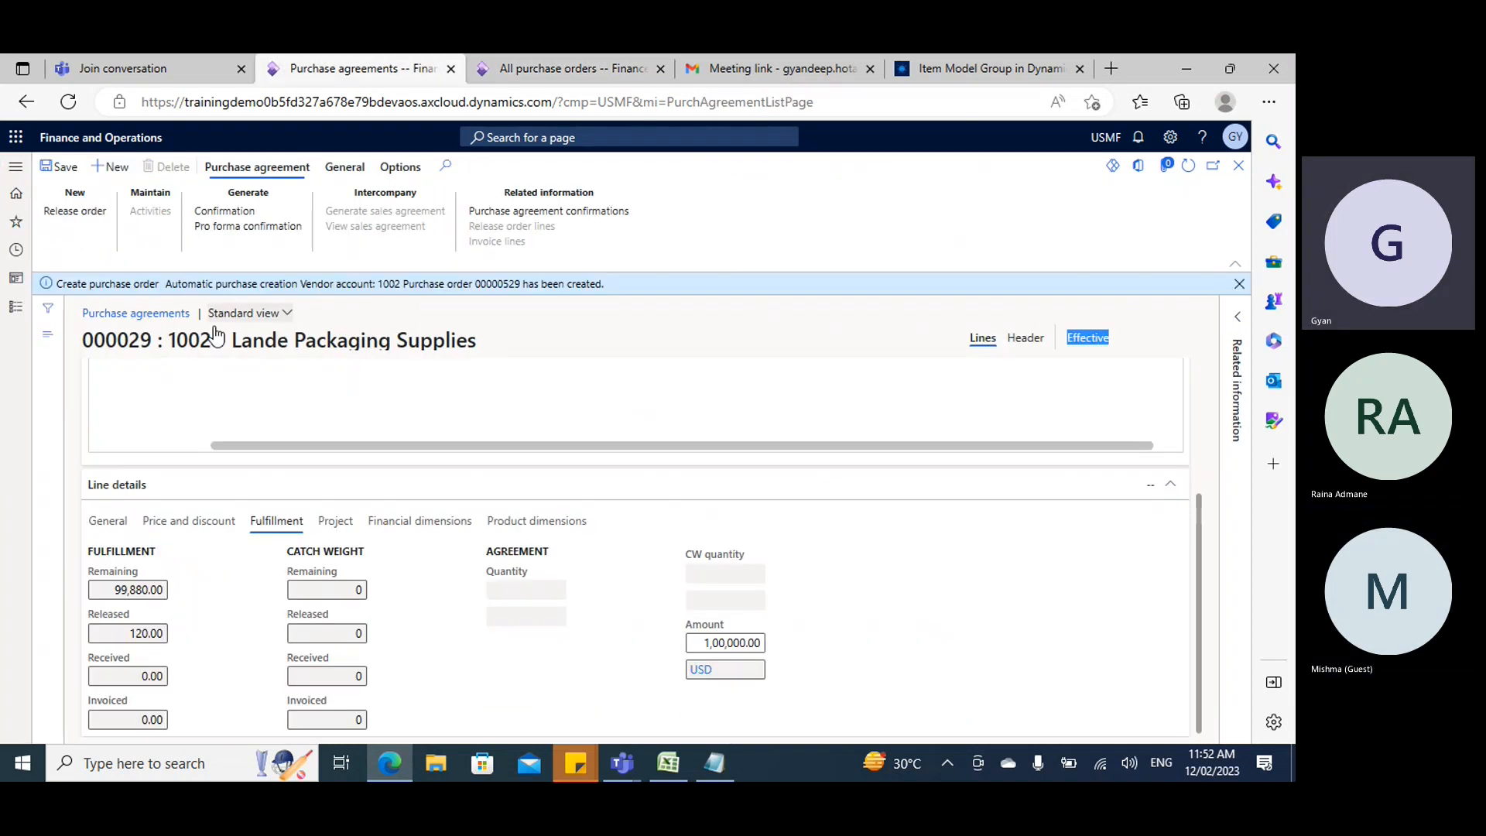
pyautogui.scroll(3, 217, 382)
pyautogui.click(245, 426)
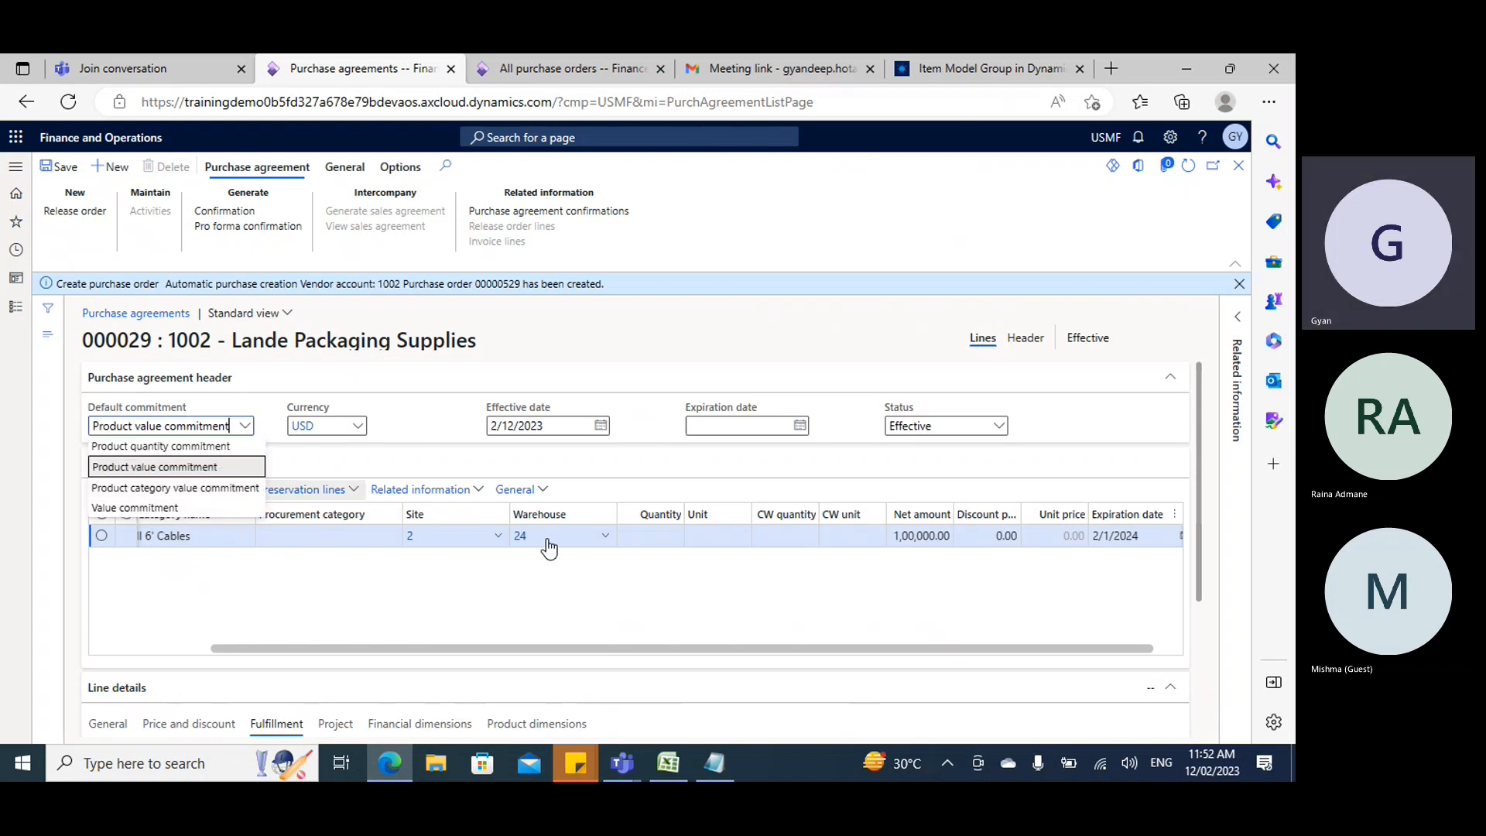
# Switch to Notepad and add a dashed separator line with the item number "A0001" below the "4500 remaining" note.
pyautogui.click(714, 774)
pyautogui.click(170, 469)
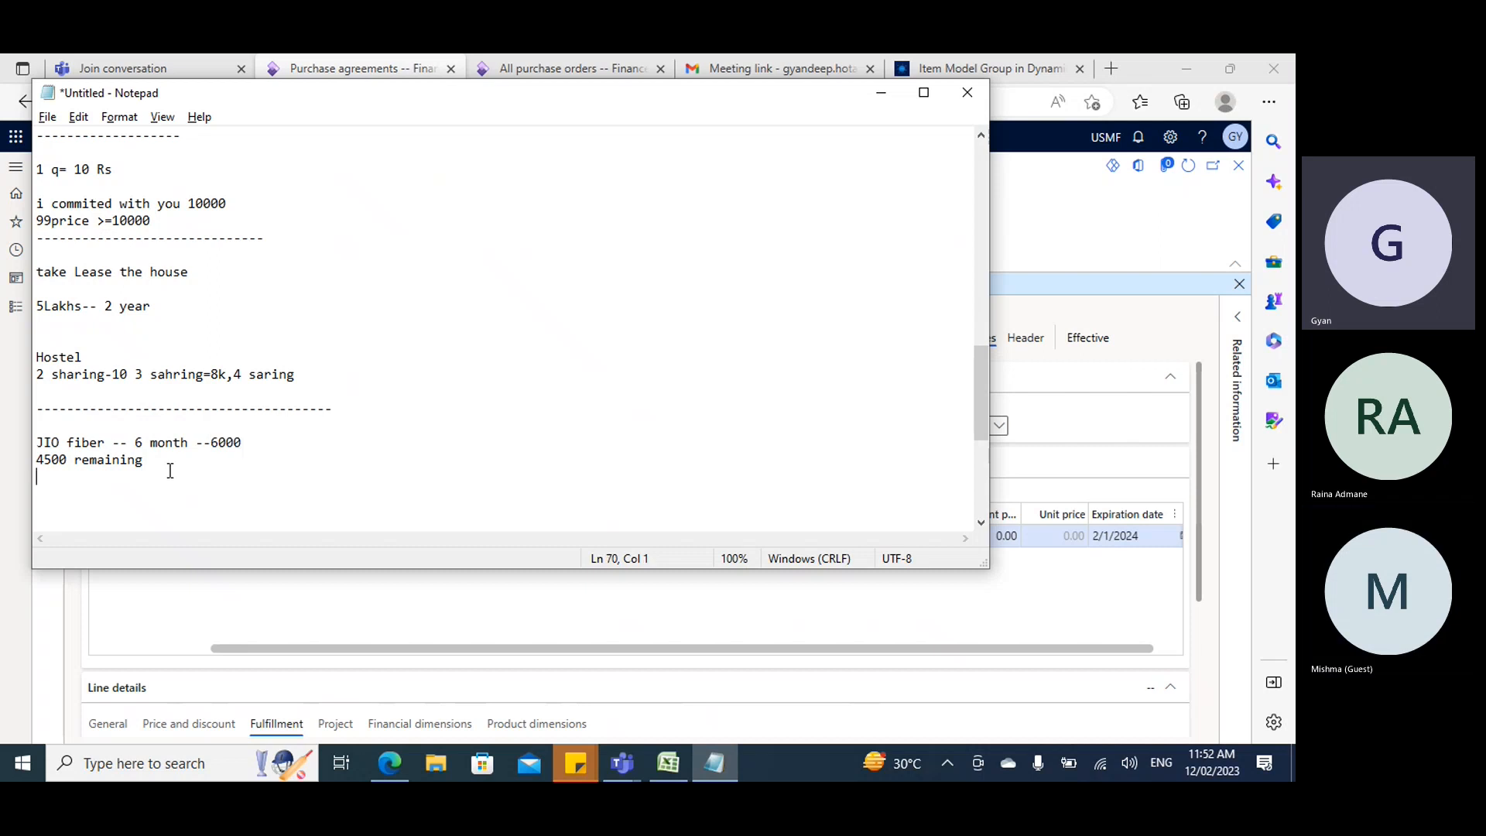
pyautogui.write('--------------------------------------')
pyautogui.press('Return')
pyautogui.write('Aooo')
pyautogui.press('BackSpace')
pyautogui.press('BackSpace')
pyautogui.write('))')
pyautogui.press('BackSpace')
pyautogui.press('BackSpace')
pyautogui.write('0001')
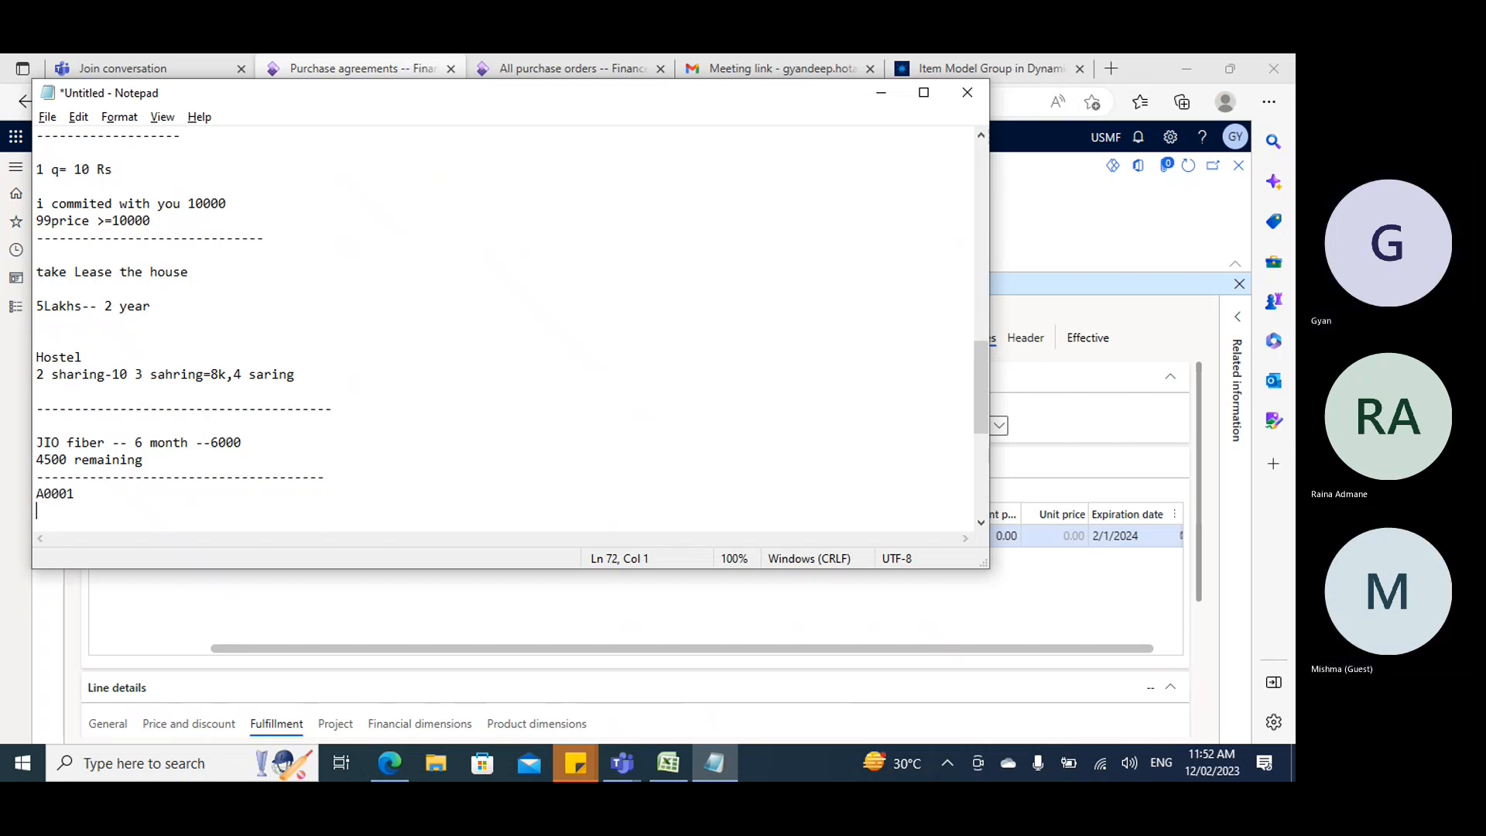
# List the numbers 1, 2, 2, 3, 4, 5 and 6 on separate lines below "A0001".
pyautogui.press('Return')
pyautogui.write('1')
pyautogui.press('Return')
pyautogui.write('2')
pyautogui.press('Return')
pyautogui.write('2')
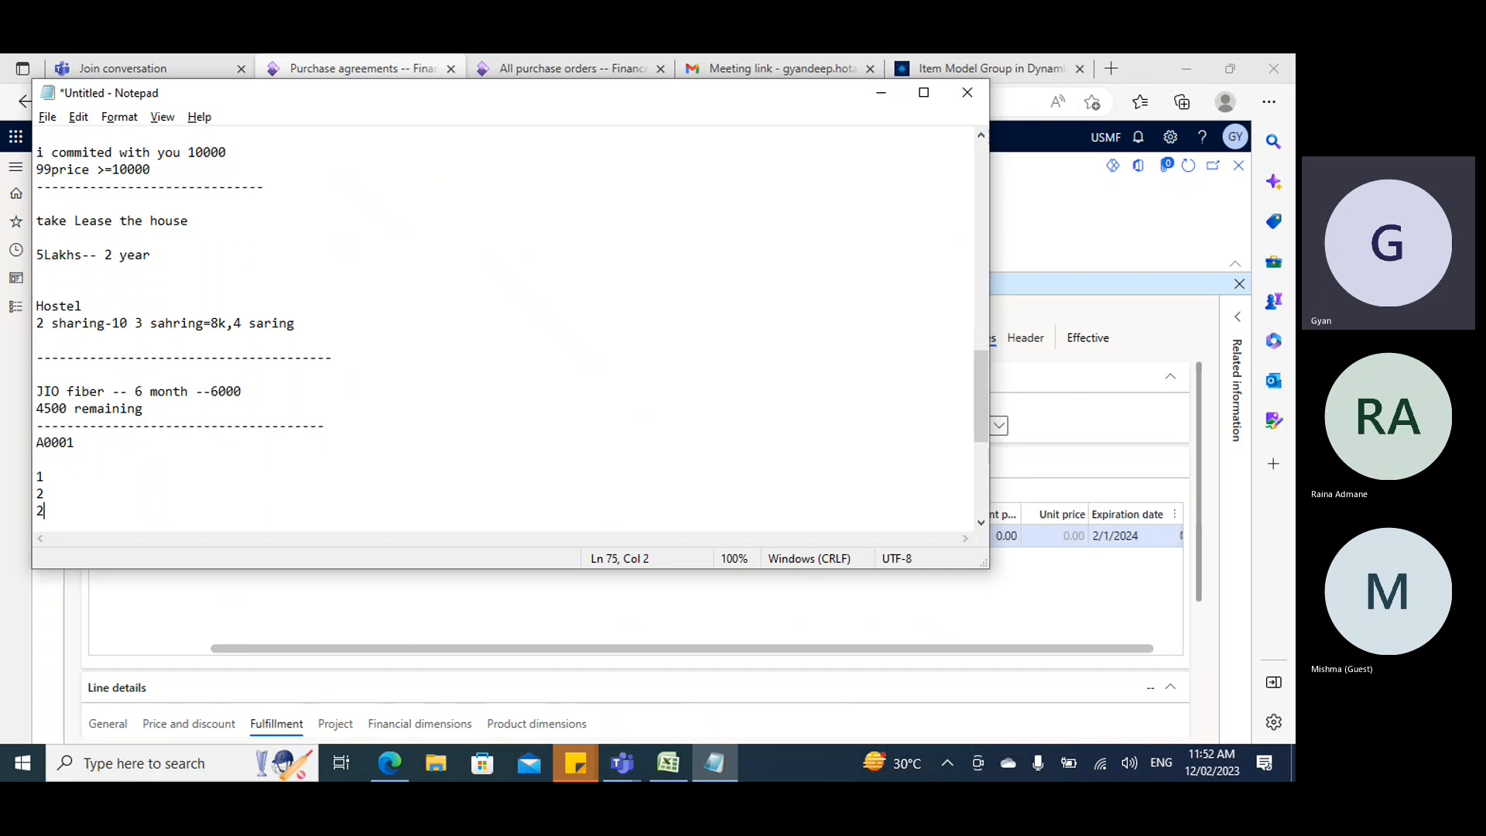
pyautogui.press('Return')
pyautogui.write('3')
pyautogui.press('Return')
pyautogui.write('4')
pyautogui.press('Return')
pyautogui.write('5')
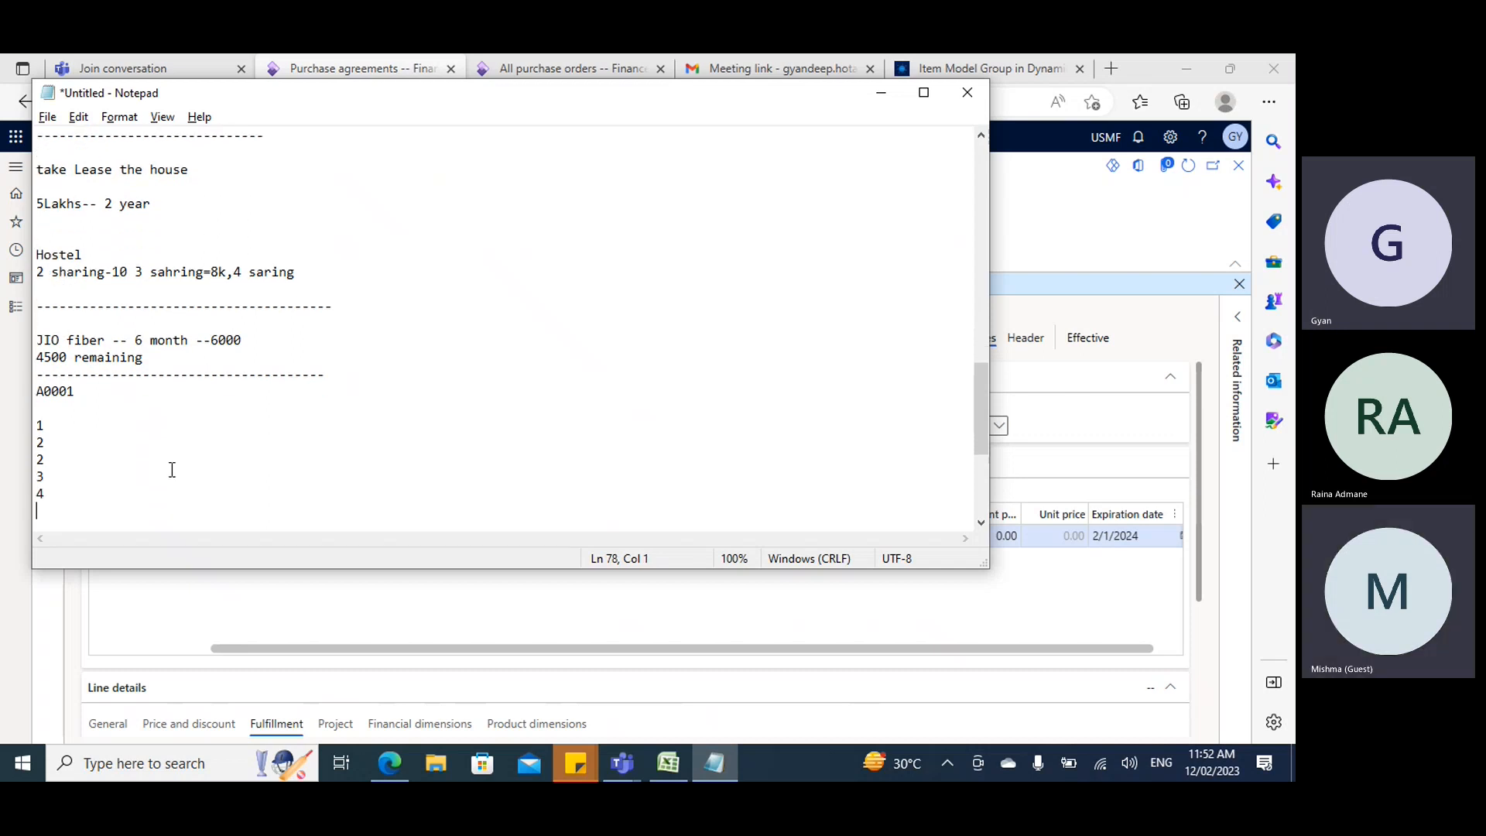
pyautogui.press('Return')
pyautogui.write('6')
pyautogui.press('Return')
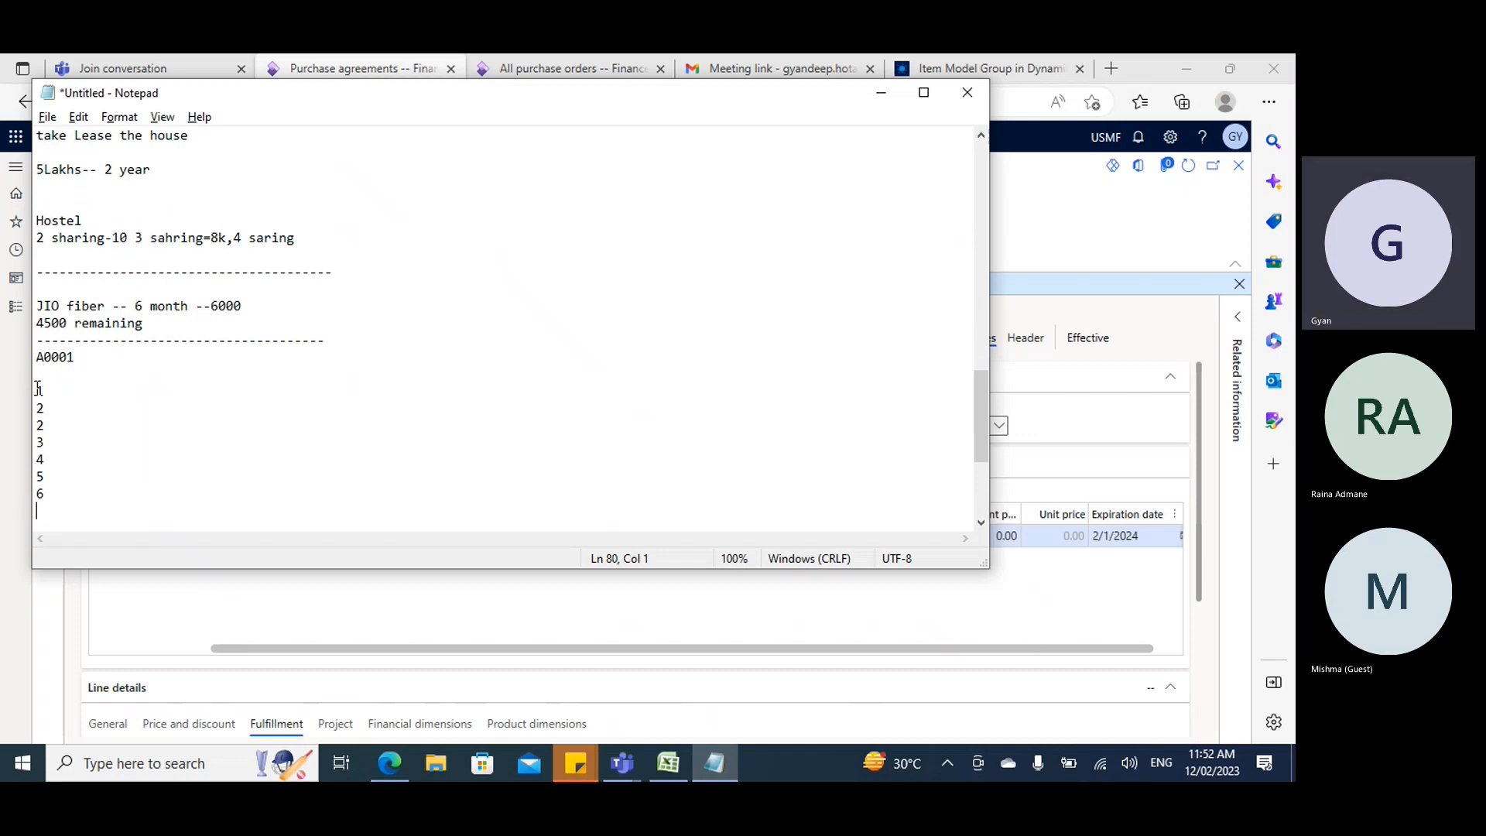
# Add the category label "Cat1" below the number list and return to the purchase agreement in the browser.
pyautogui.moveTo(38, 387); pyautogui.dragTo(62, 493)
pyautogui.click(52, 504)
pyautogui.press('Return')
pyautogui.write('Cat1')
pyautogui.moveTo(38, 389); pyautogui.dragTo(32, 510)
pyautogui.click(75, 509)
pyautogui.click(1053, 587)
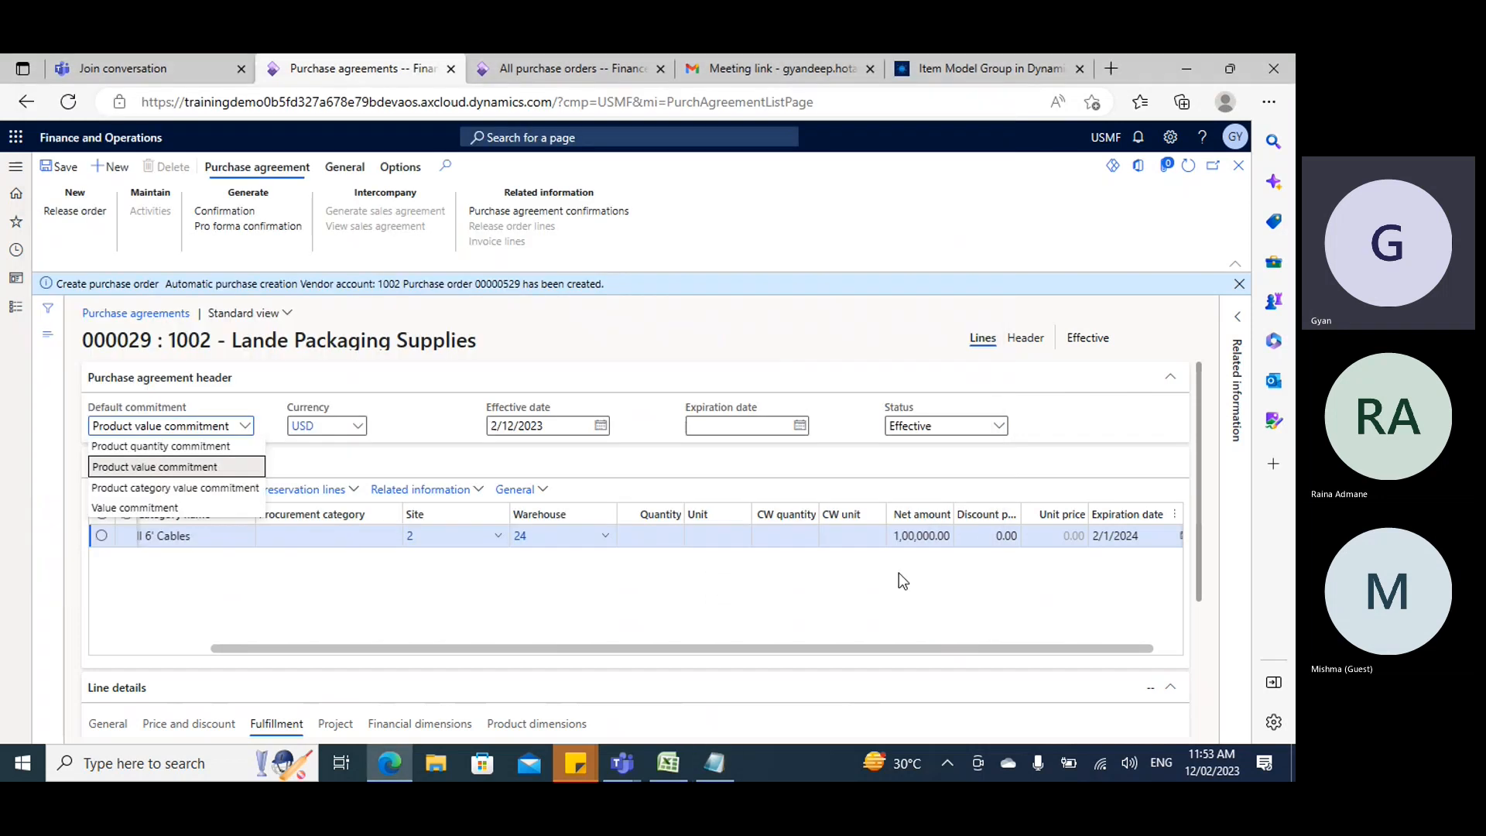
# Review the default commitment choices in the purchase agreement header again.
pyautogui.click(245, 426)
pyautogui.click(335, 579)
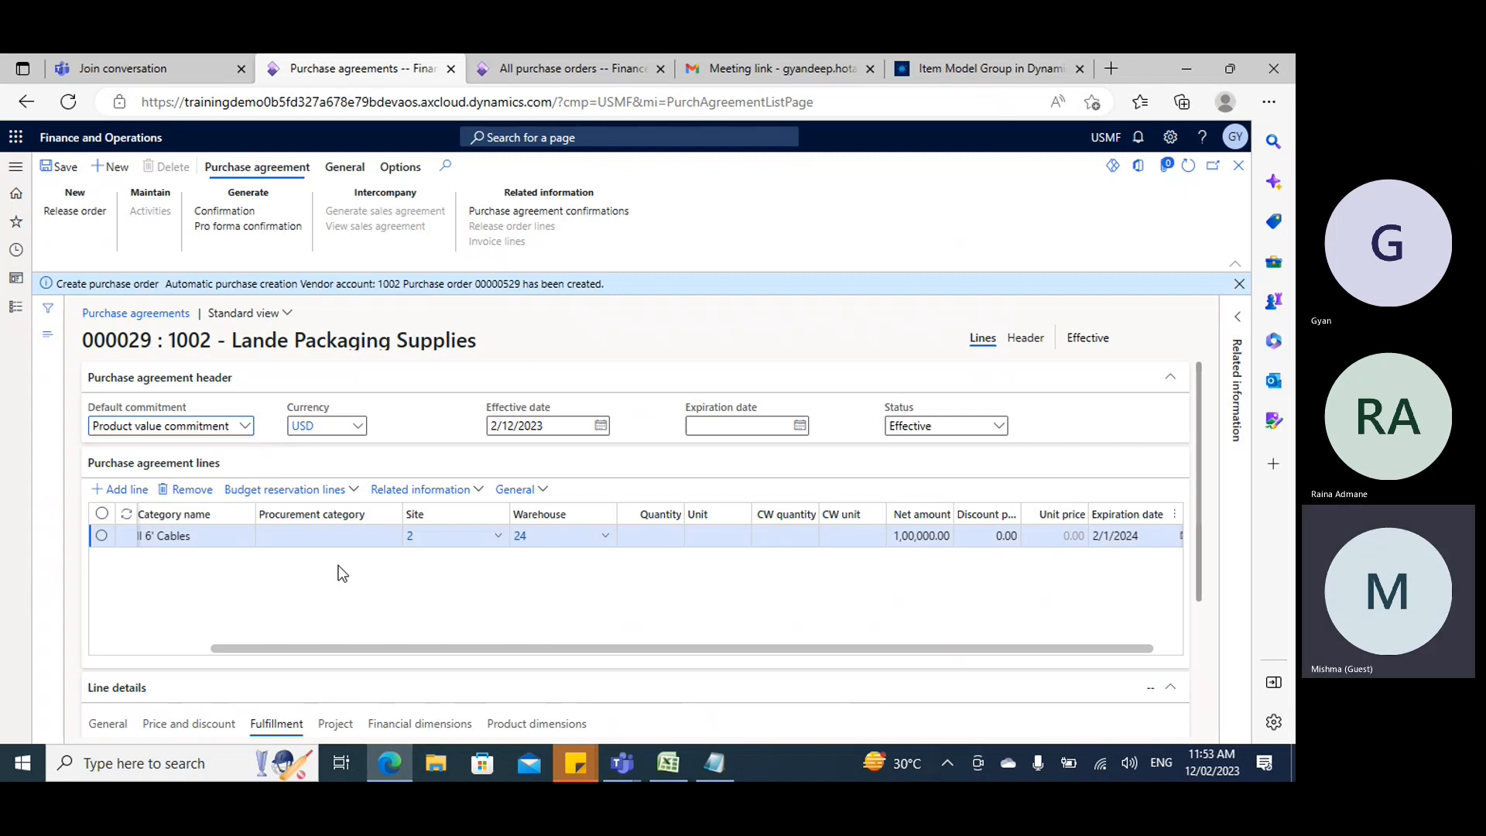
pyautogui.click(248, 428)
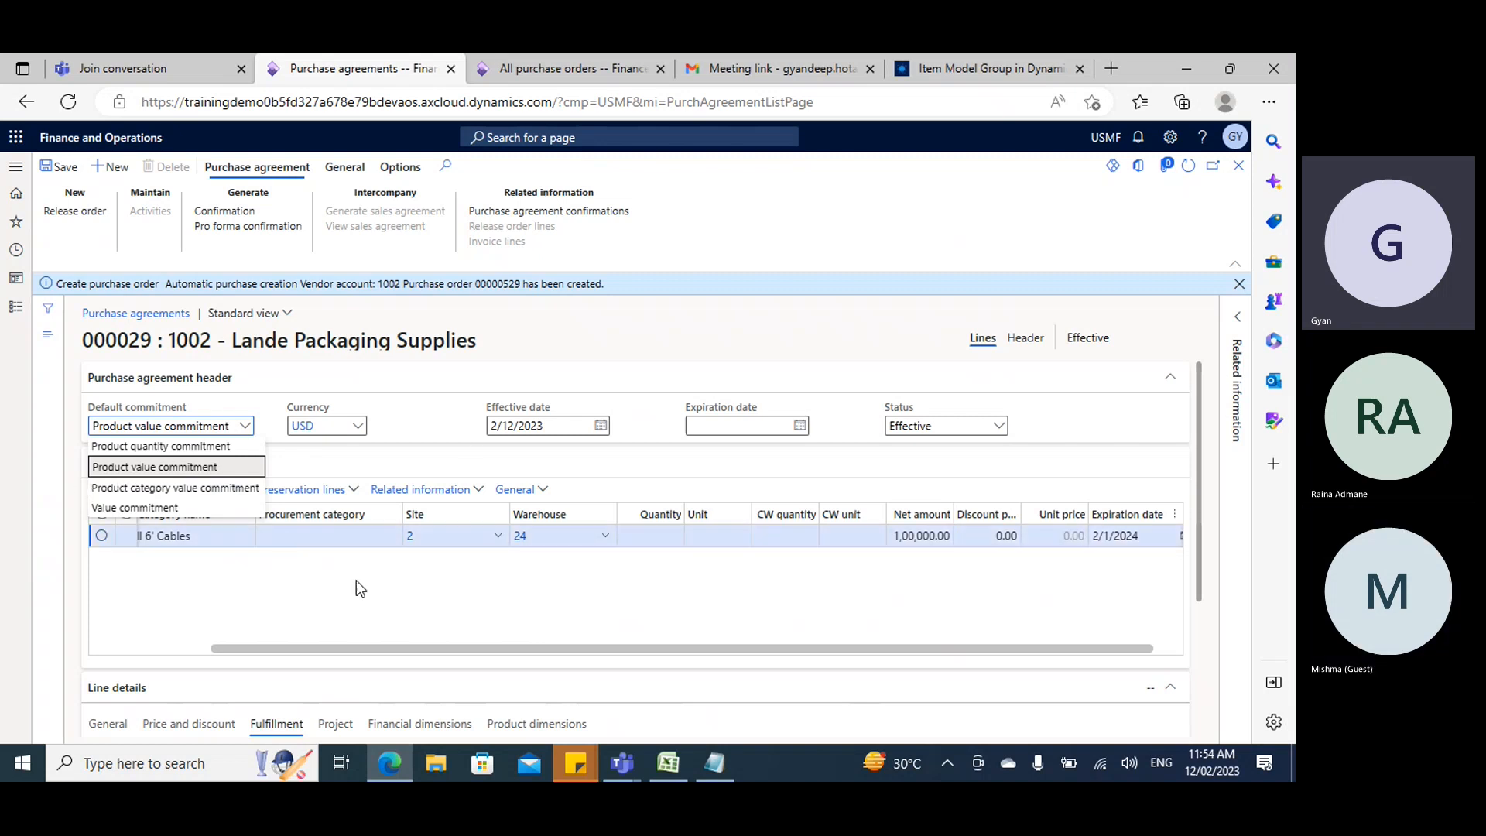
# Open the list of all sales quotations in the Sales and marketing module.
pyautogui.click(15, 306)
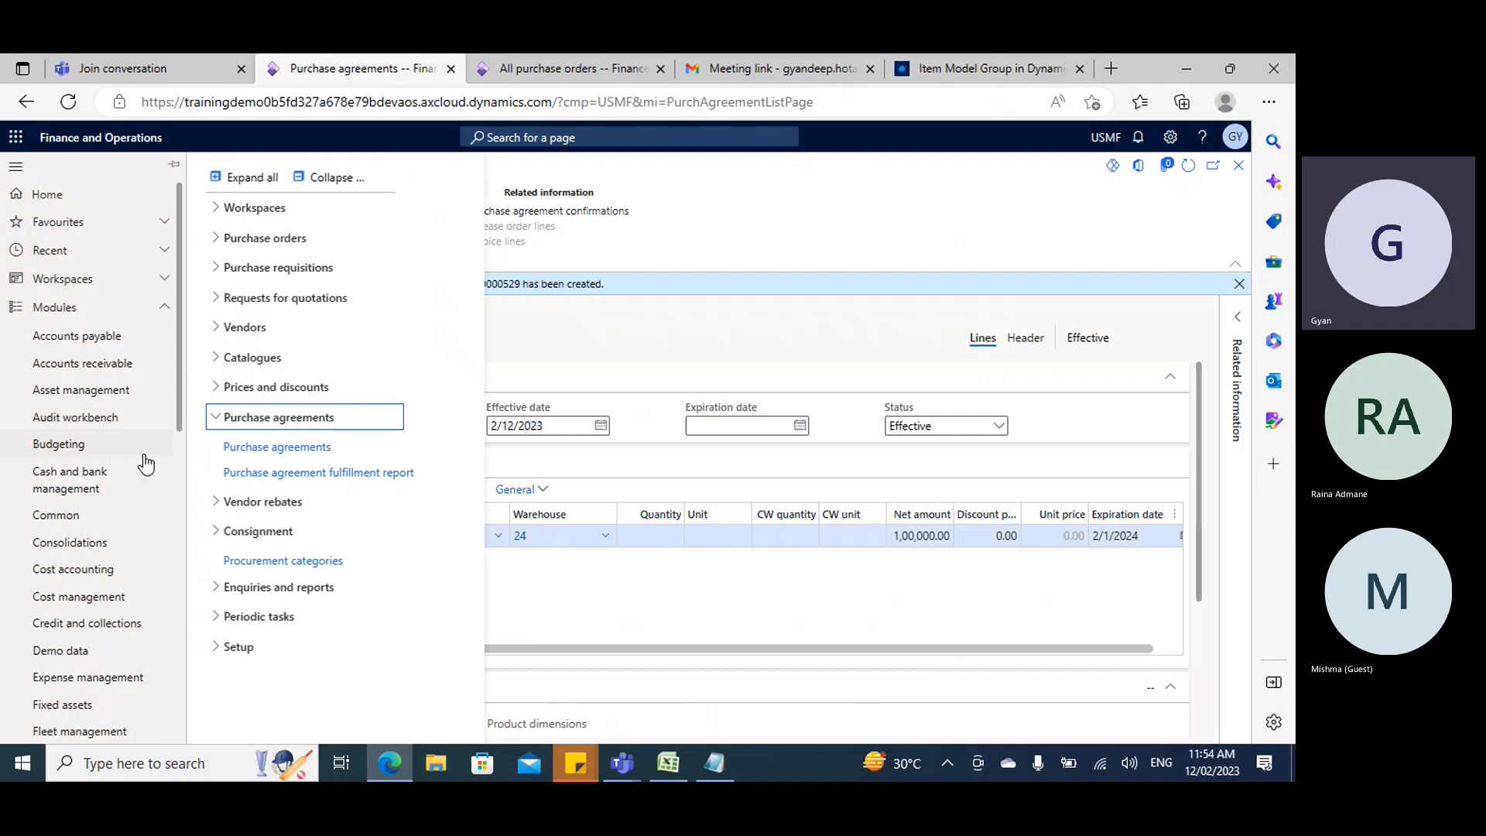
pyautogui.scroll(-6, 101, 480)
pyautogui.scroll(-2, 107, 535)
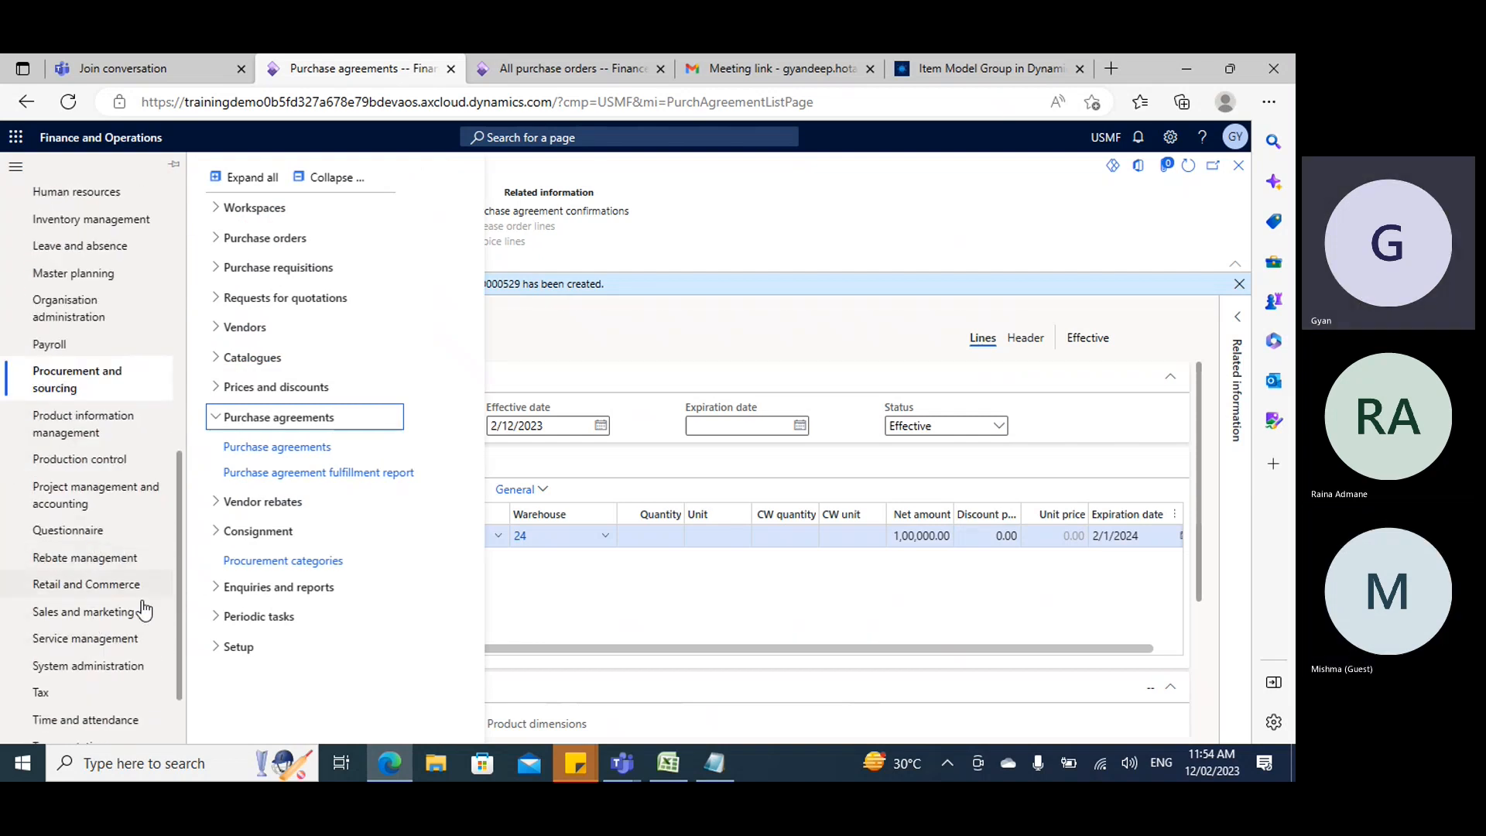
pyautogui.click(72, 615)
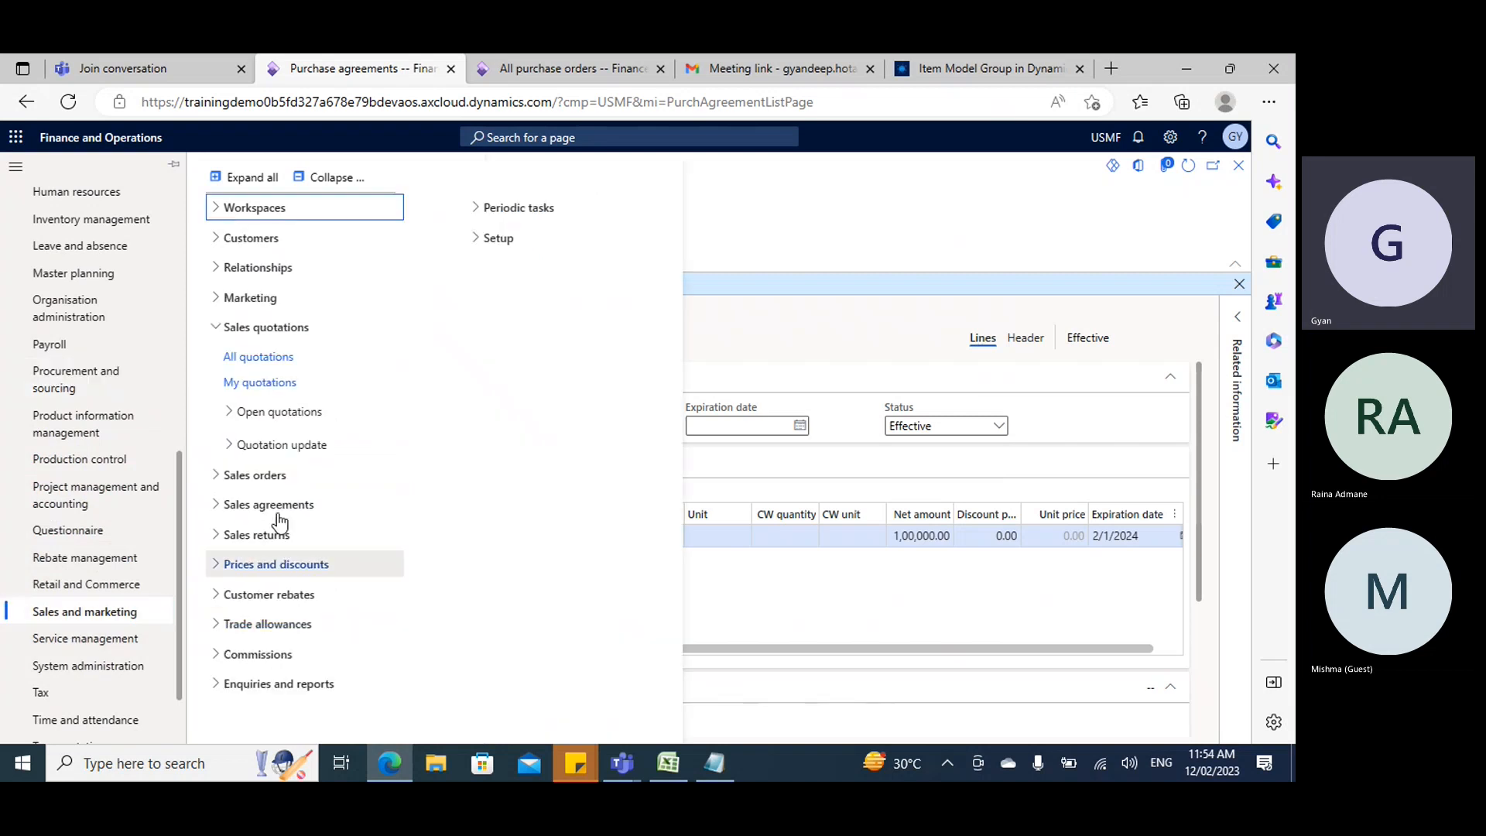
pyautogui.click(236, 358)
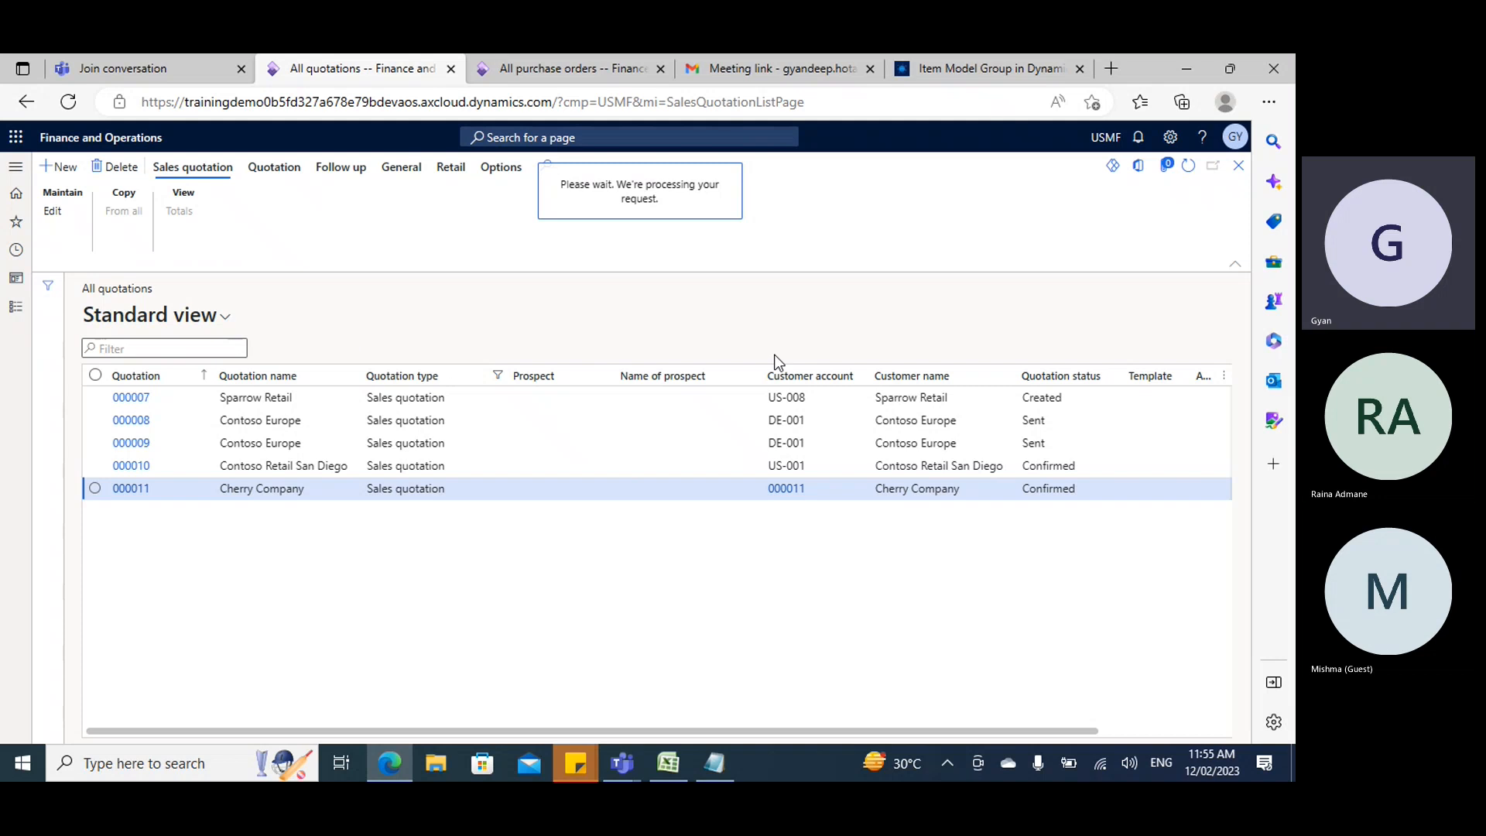
# Start a new sales quotation with account type Customer and choose Contoso Retail San Diego as the customer.
pyautogui.click(920, 270)
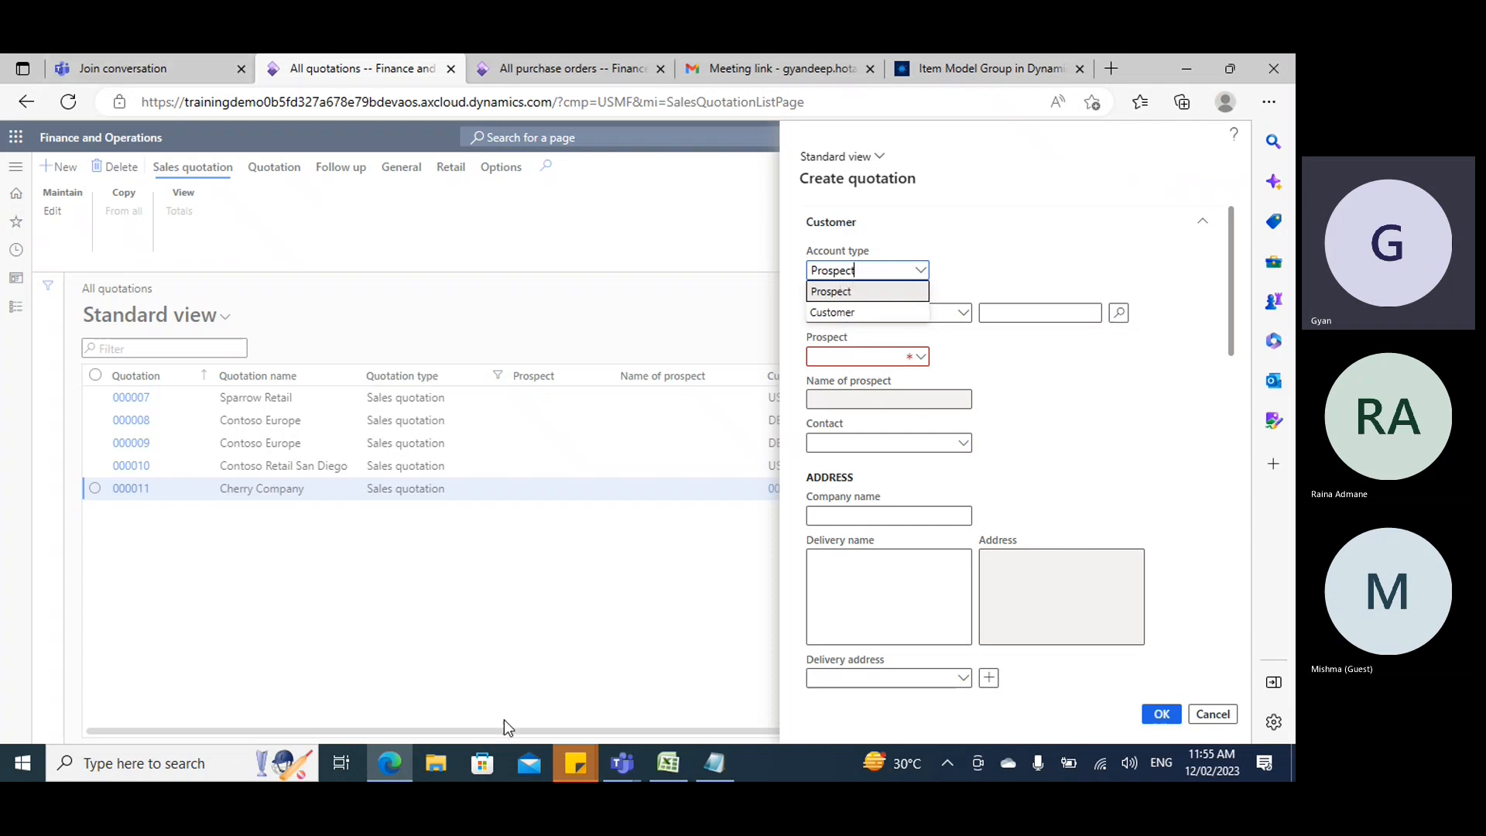
pyautogui.click(832, 313)
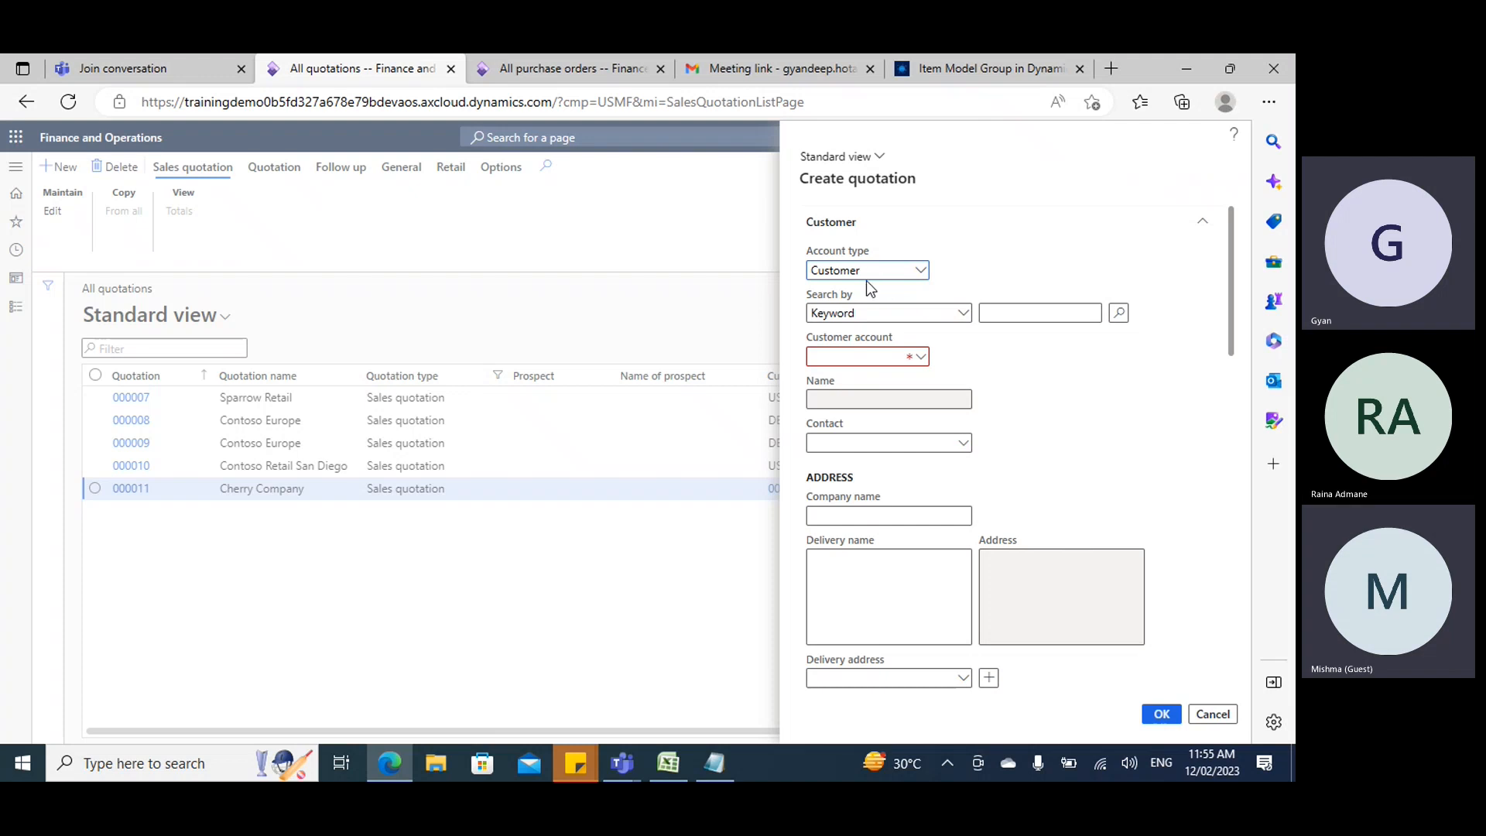
pyautogui.click(918, 357)
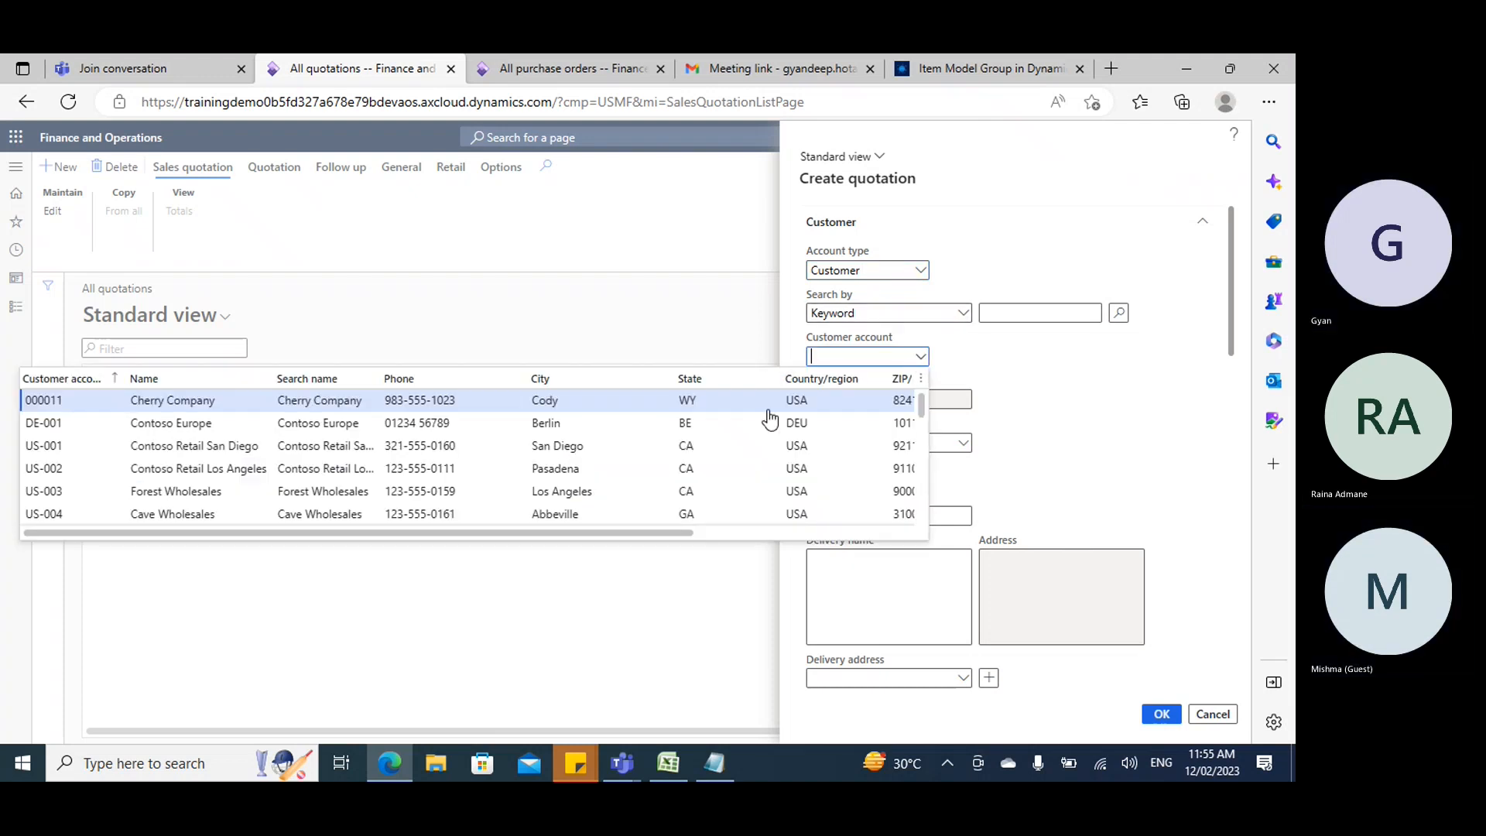
pyautogui.click(298, 449)
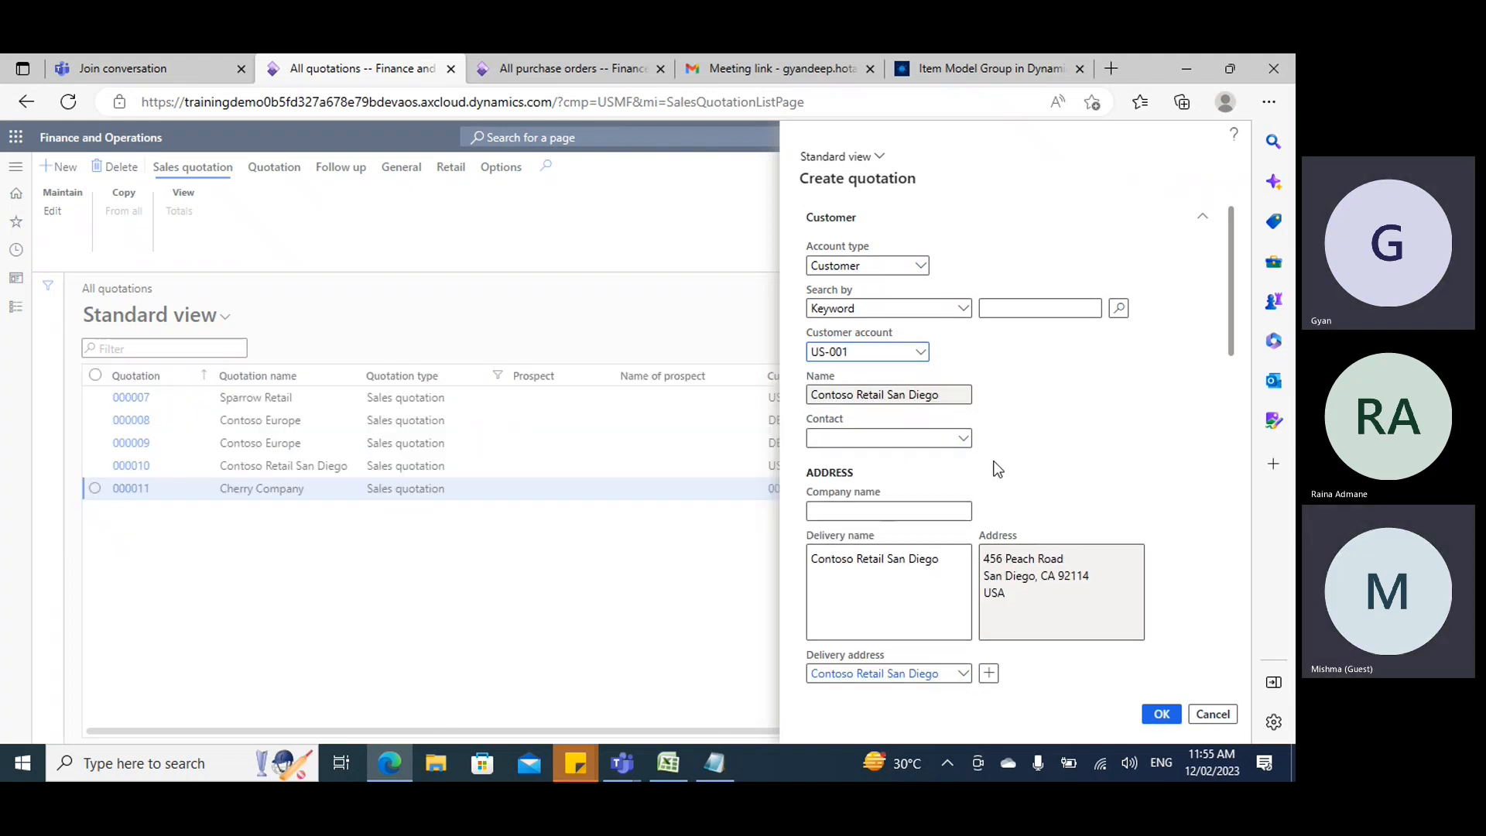
# Set the quotation's warehouse to 24 and create the quotation.
pyautogui.scroll(-3, 1075, 523)
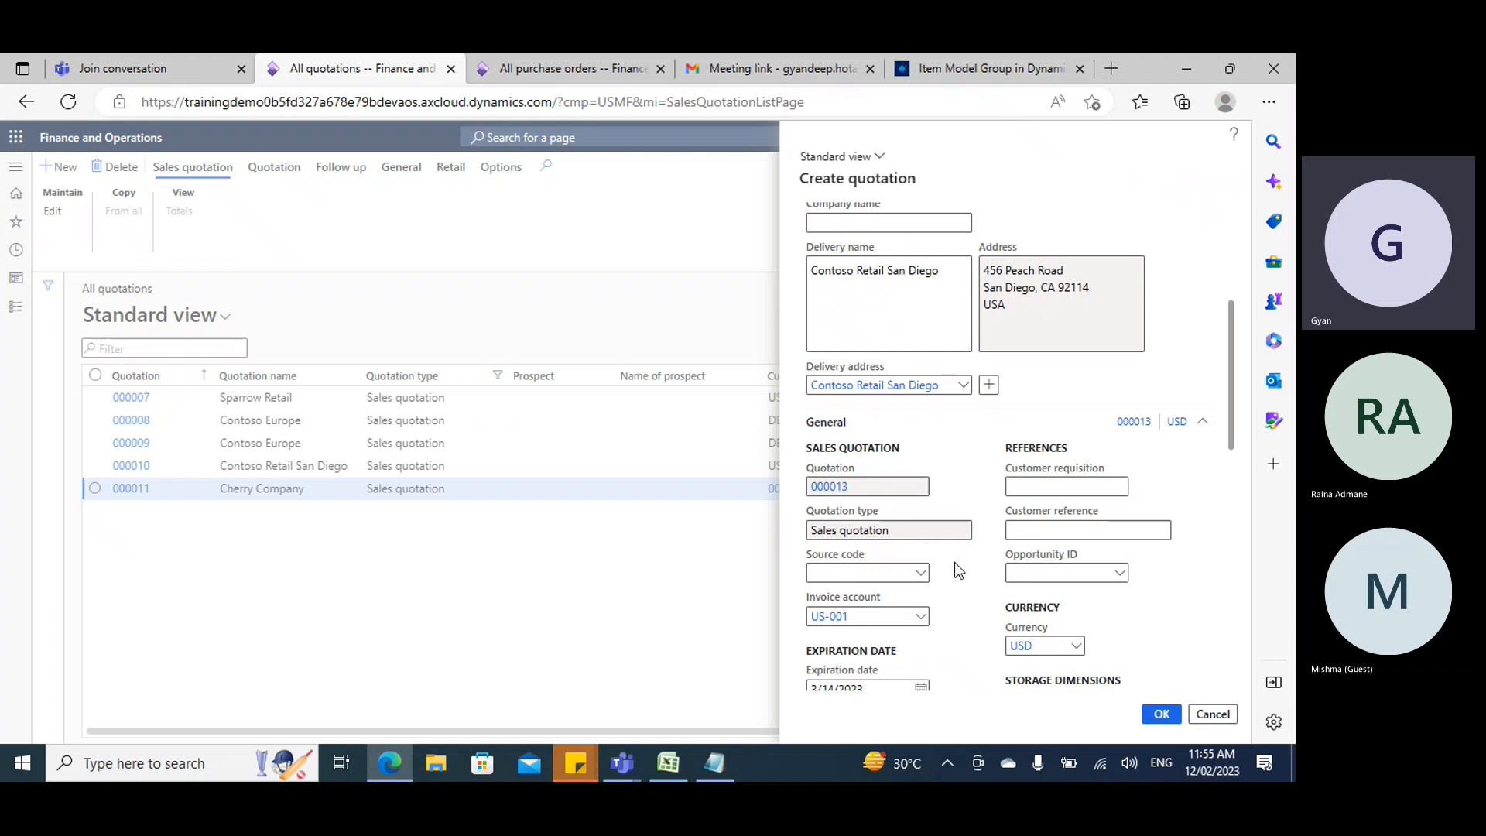
pyautogui.scroll(-3, 934, 585)
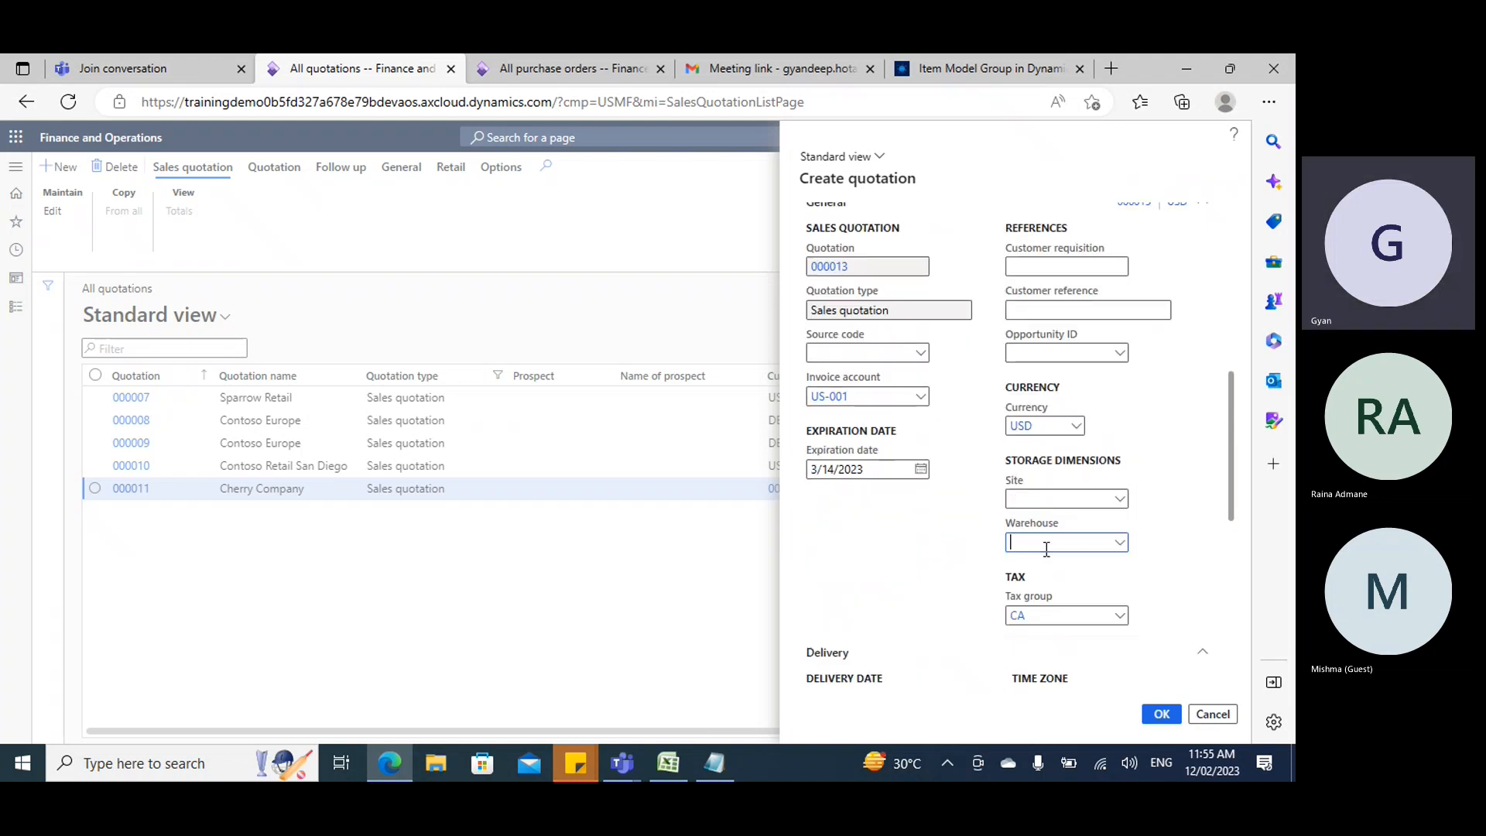
pyautogui.write('24')
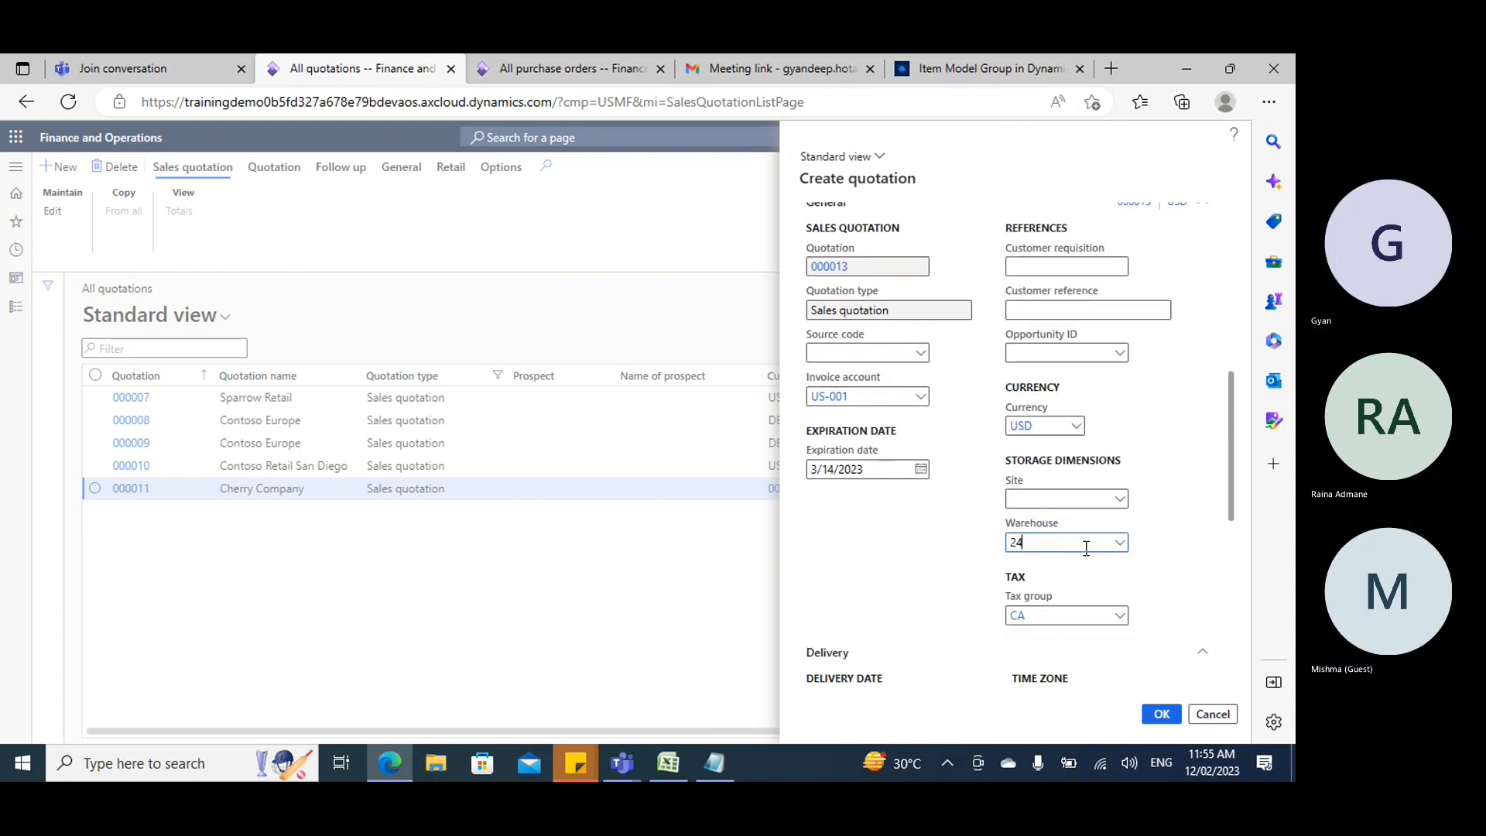
pyautogui.click(962, 586)
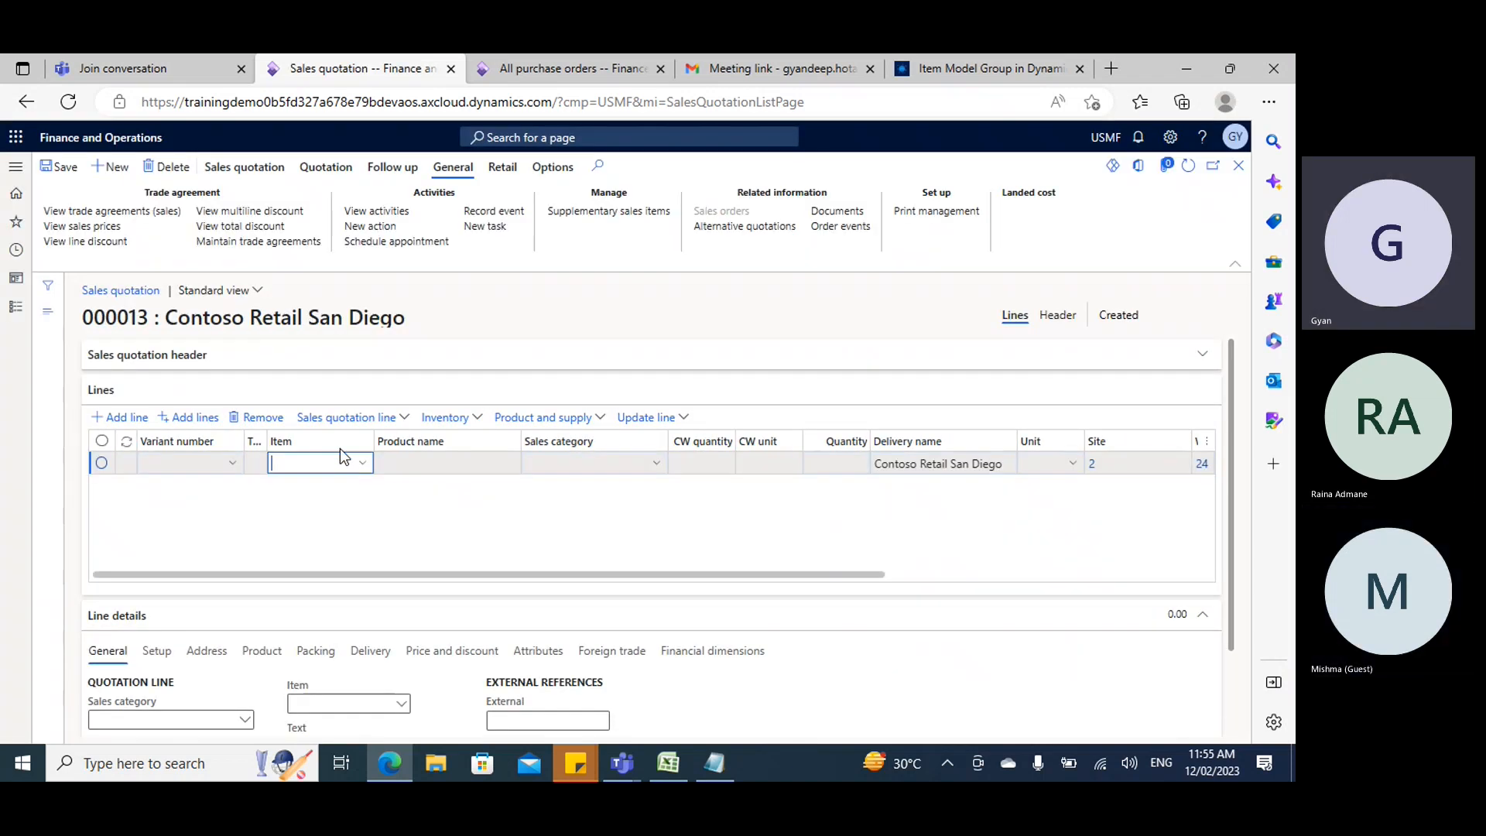
# Enter item A0001 with a quantity of 10 on the first quotation line.
pyautogui.write('a0001')
pyautogui.press('Tab')
pyautogui.press('Tab')
pyautogui.press('Tab')
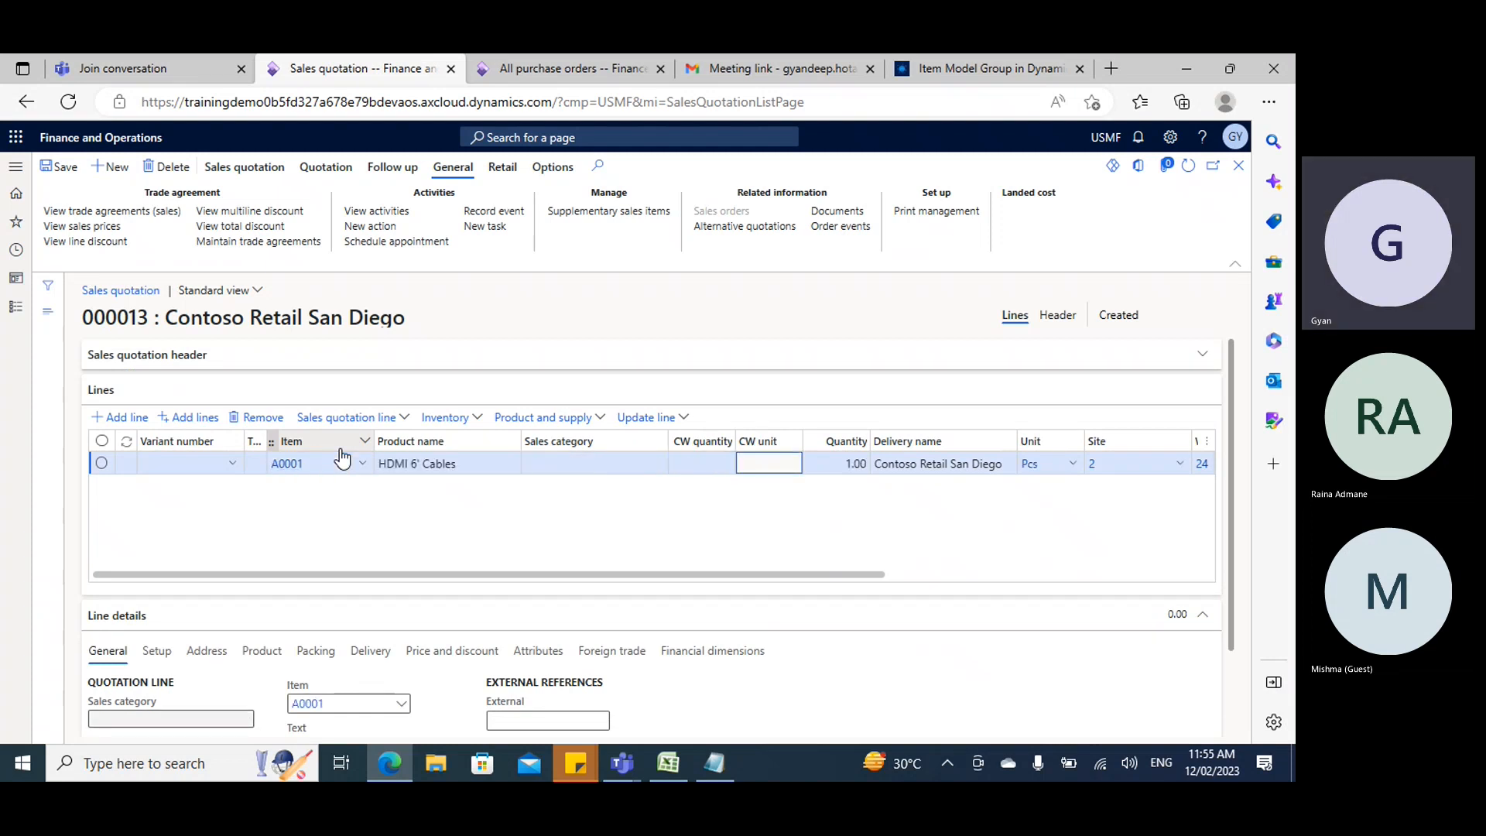
pyautogui.press('Tab')
pyautogui.write('10')
pyautogui.press('Tab')
pyautogui.press('Tab')
pyautogui.press('Tab')
pyautogui.press('Tab')
pyautogui.press('Tab')
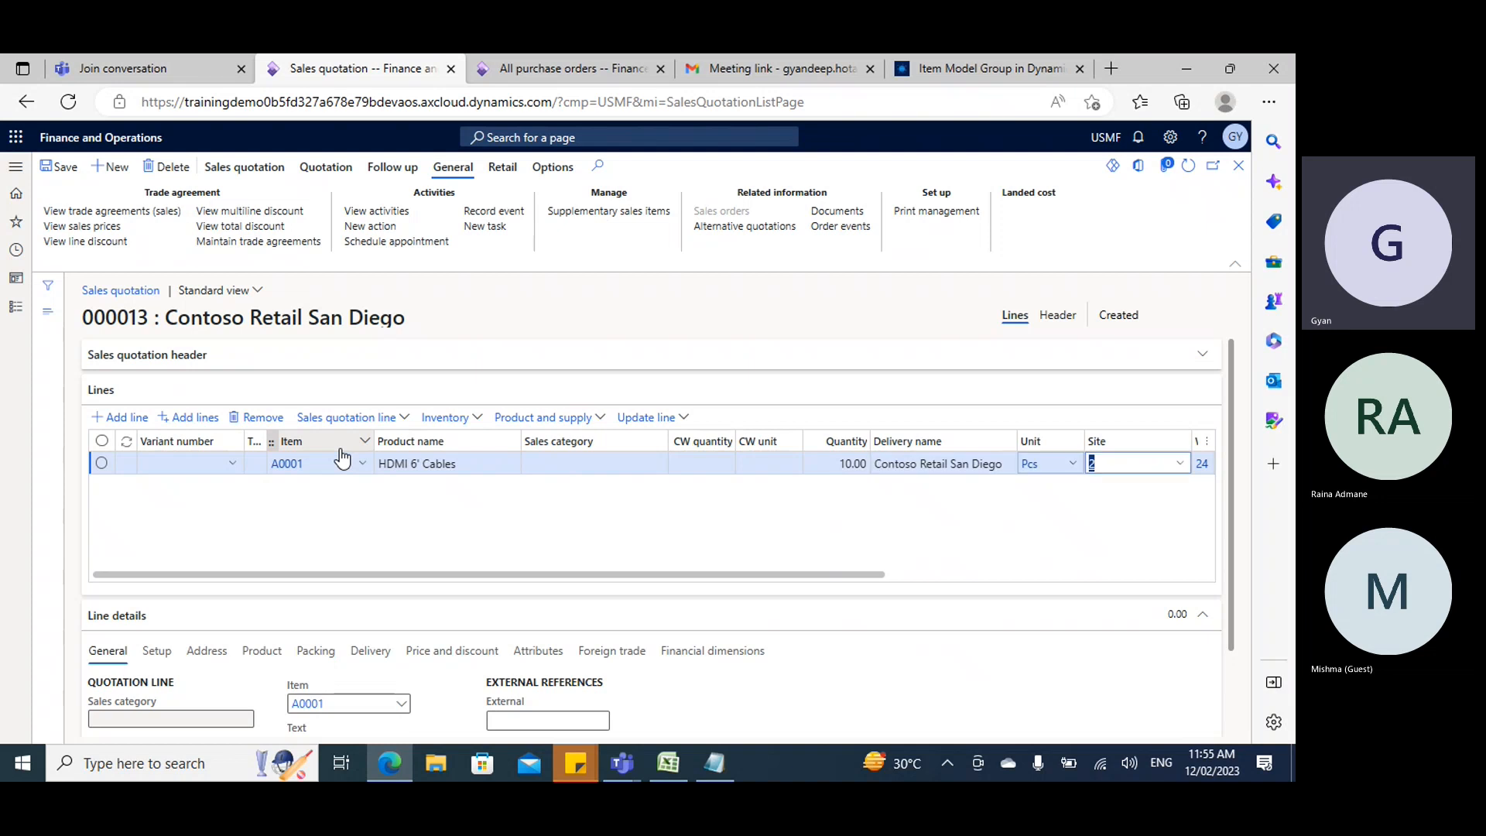
pyautogui.press('Tab')
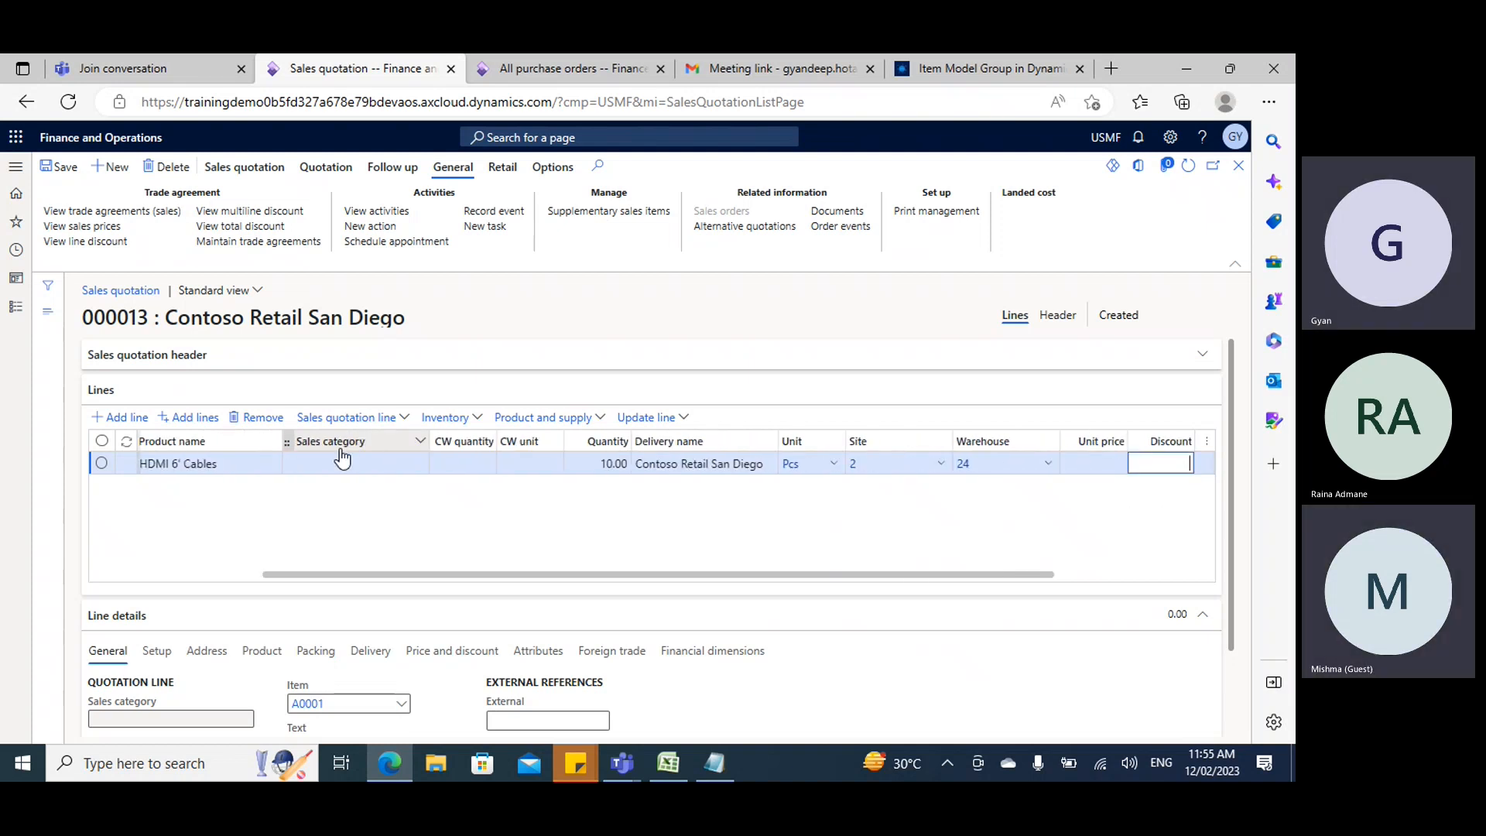
# Set the unit price of the A0001 quotation line to 20.
pyautogui.click(1110, 463)
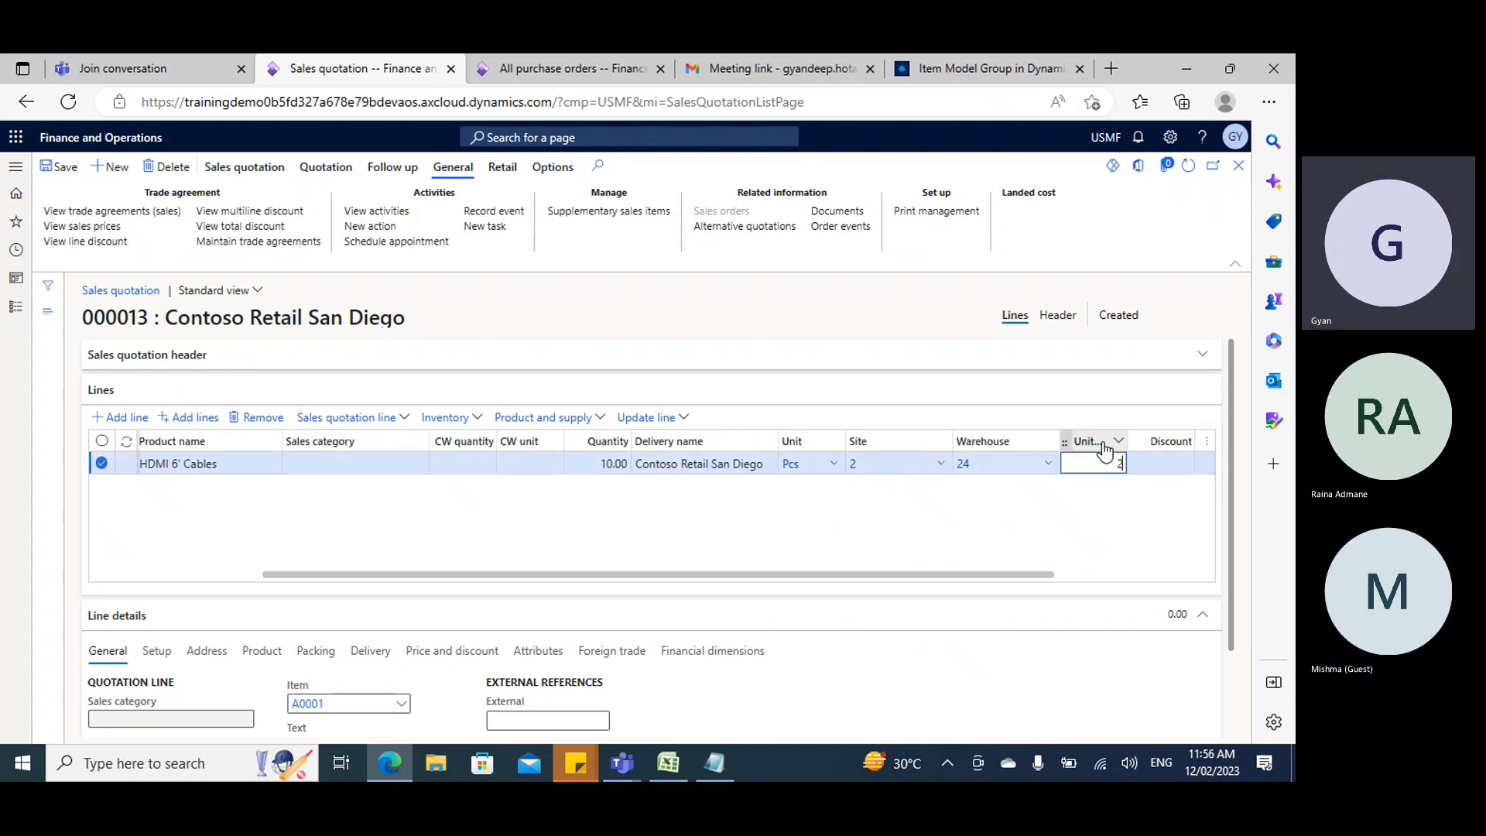
pyautogui.write('20')
pyautogui.press('Tab')
pyautogui.press('Tab')
pyautogui.press('Tab')
pyautogui.press('Tab')
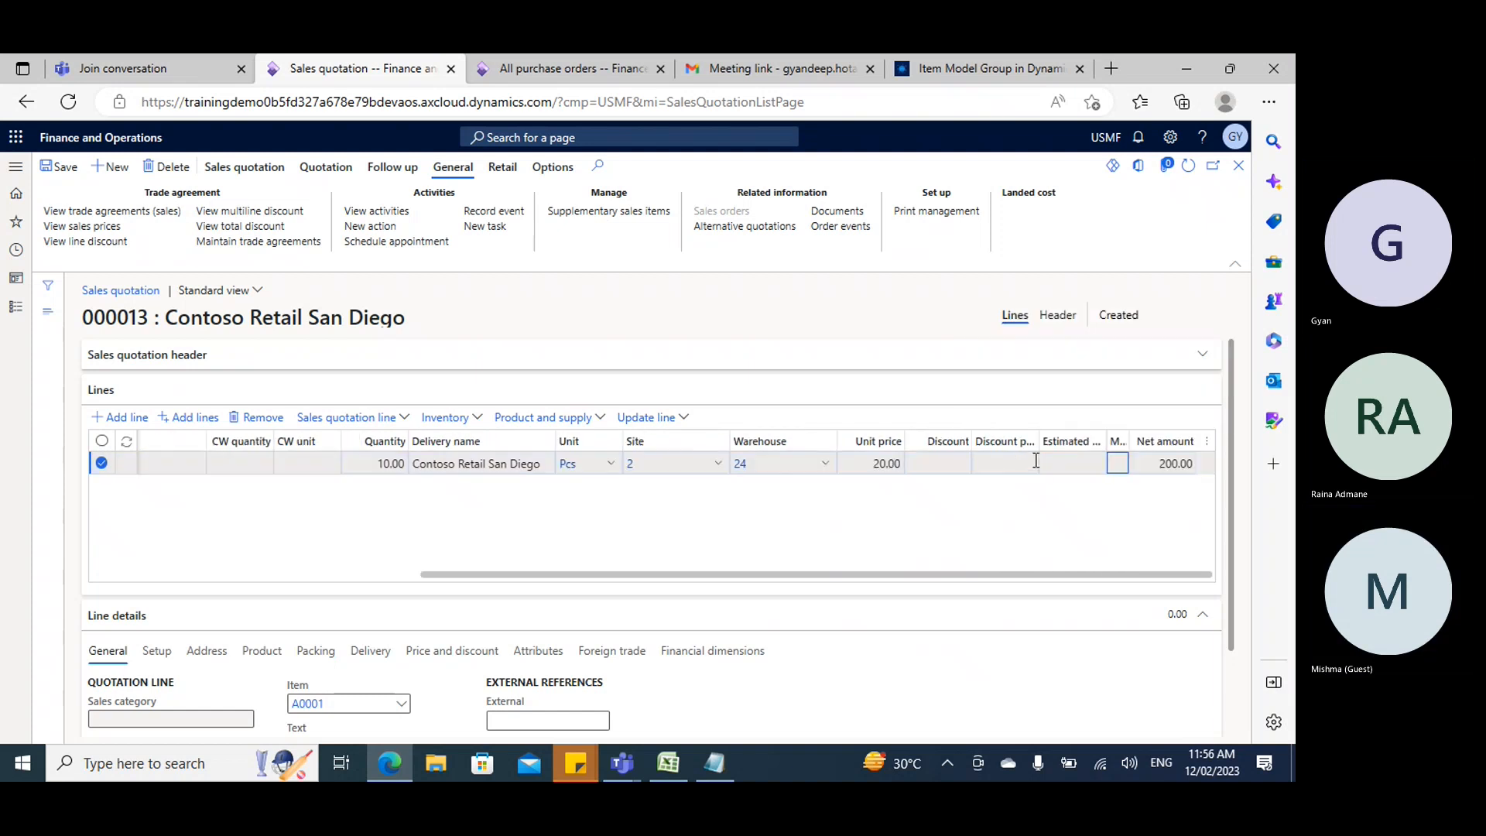
# Set the line discount to 2 and save the sales quotation.
pyautogui.click(952, 464)
pyautogui.write('2')
pyautogui.press('Tab')
pyautogui.press('Tab')
pyautogui.press('Tab')
pyautogui.press('Tab')
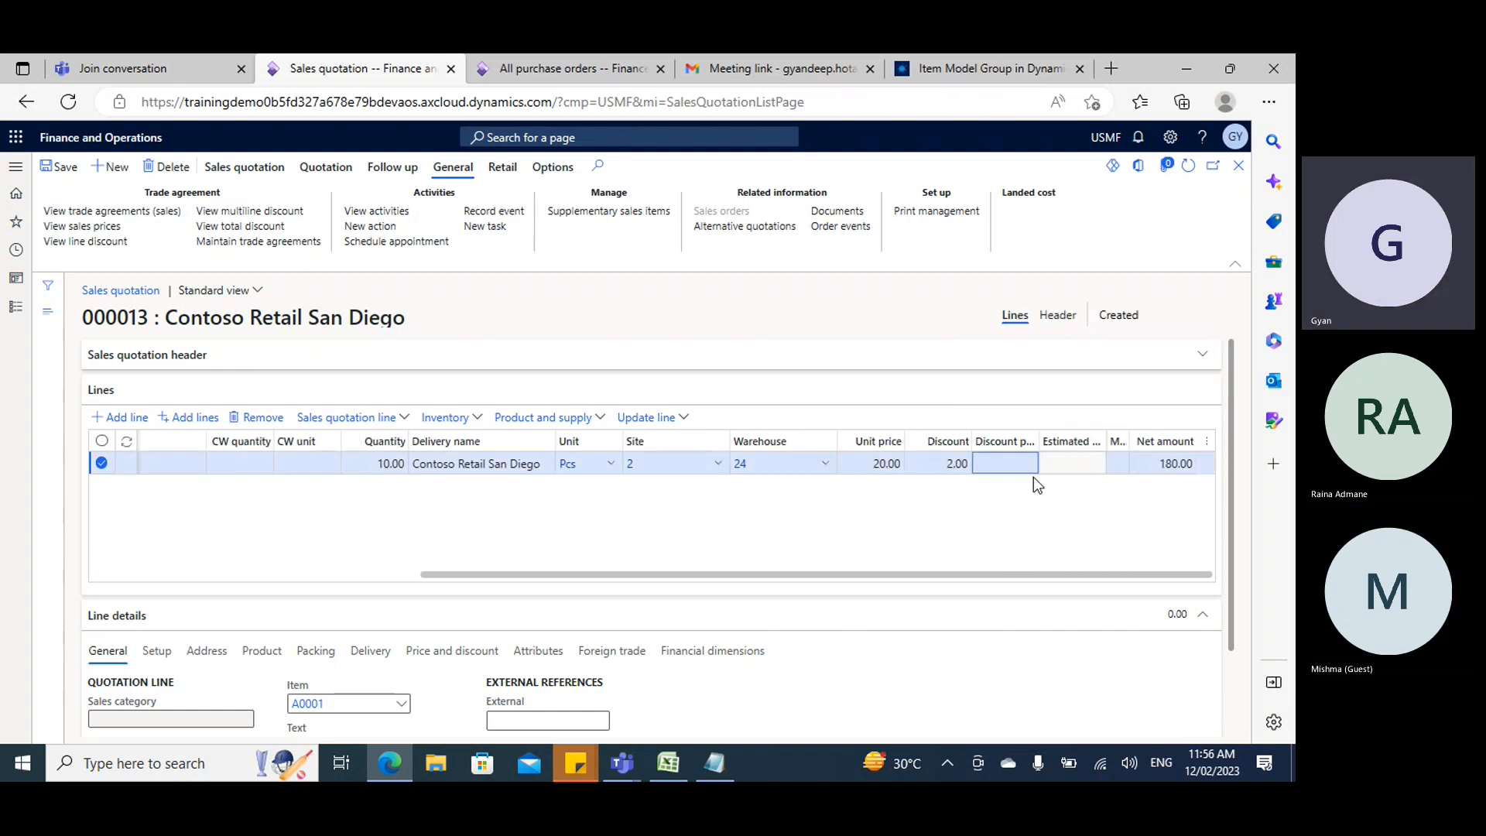
pyautogui.press('Tab')
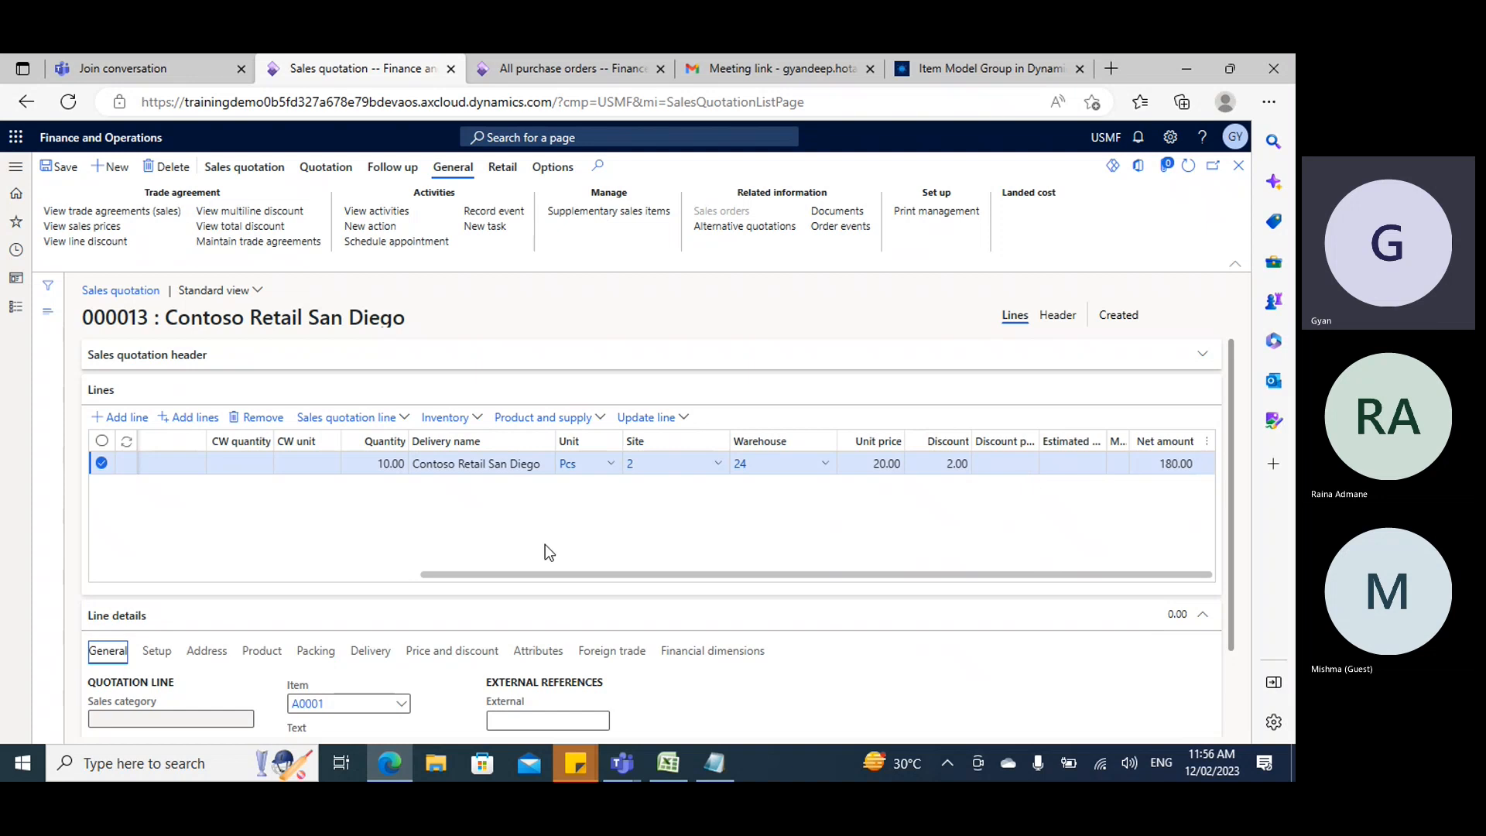
pyautogui.click(65, 169)
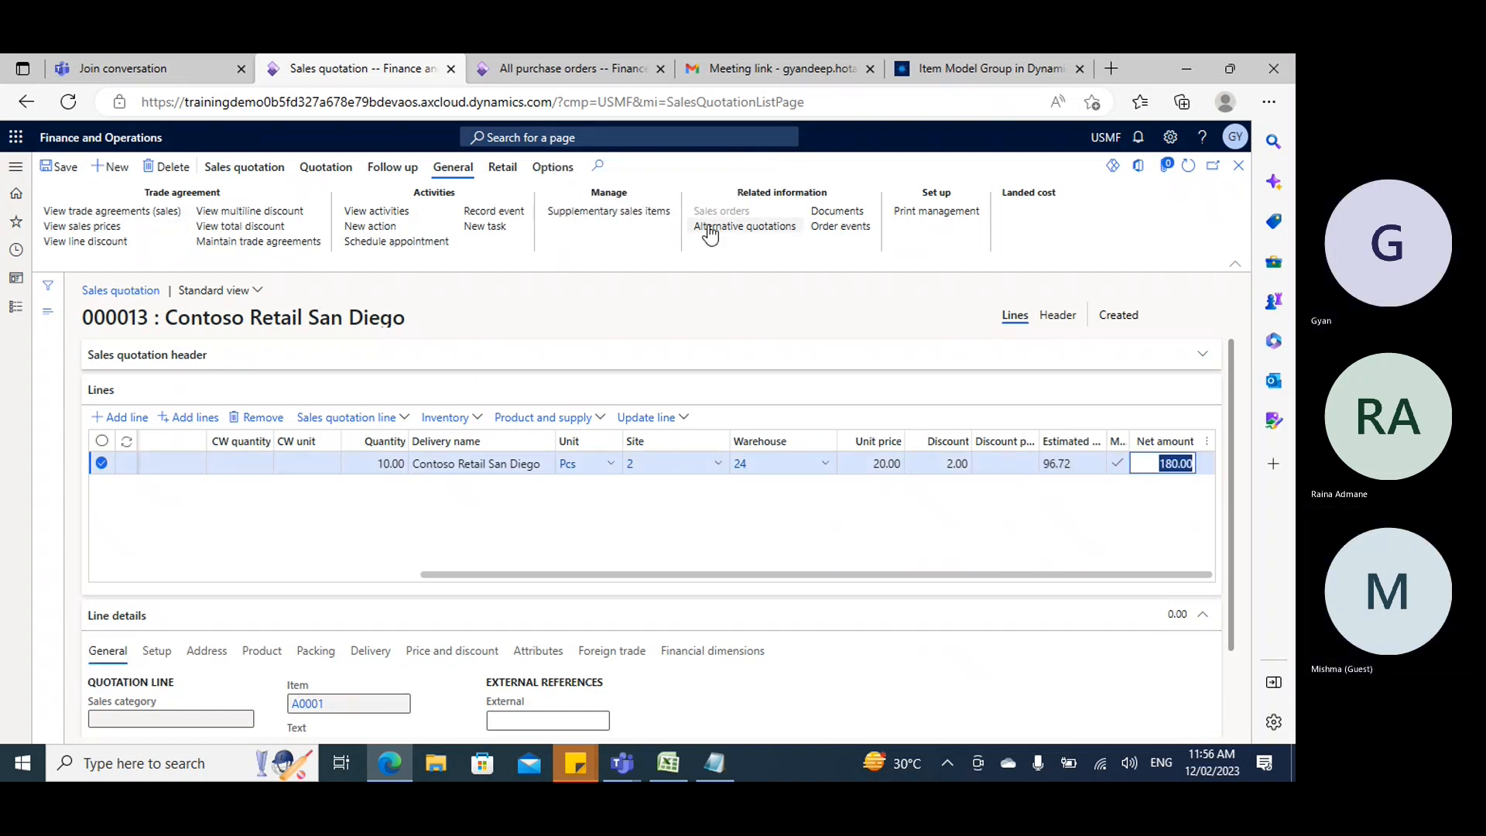
# Send the sales quotation to the customer and confirm it with the reason Competency.
pyautogui.click(326, 167)
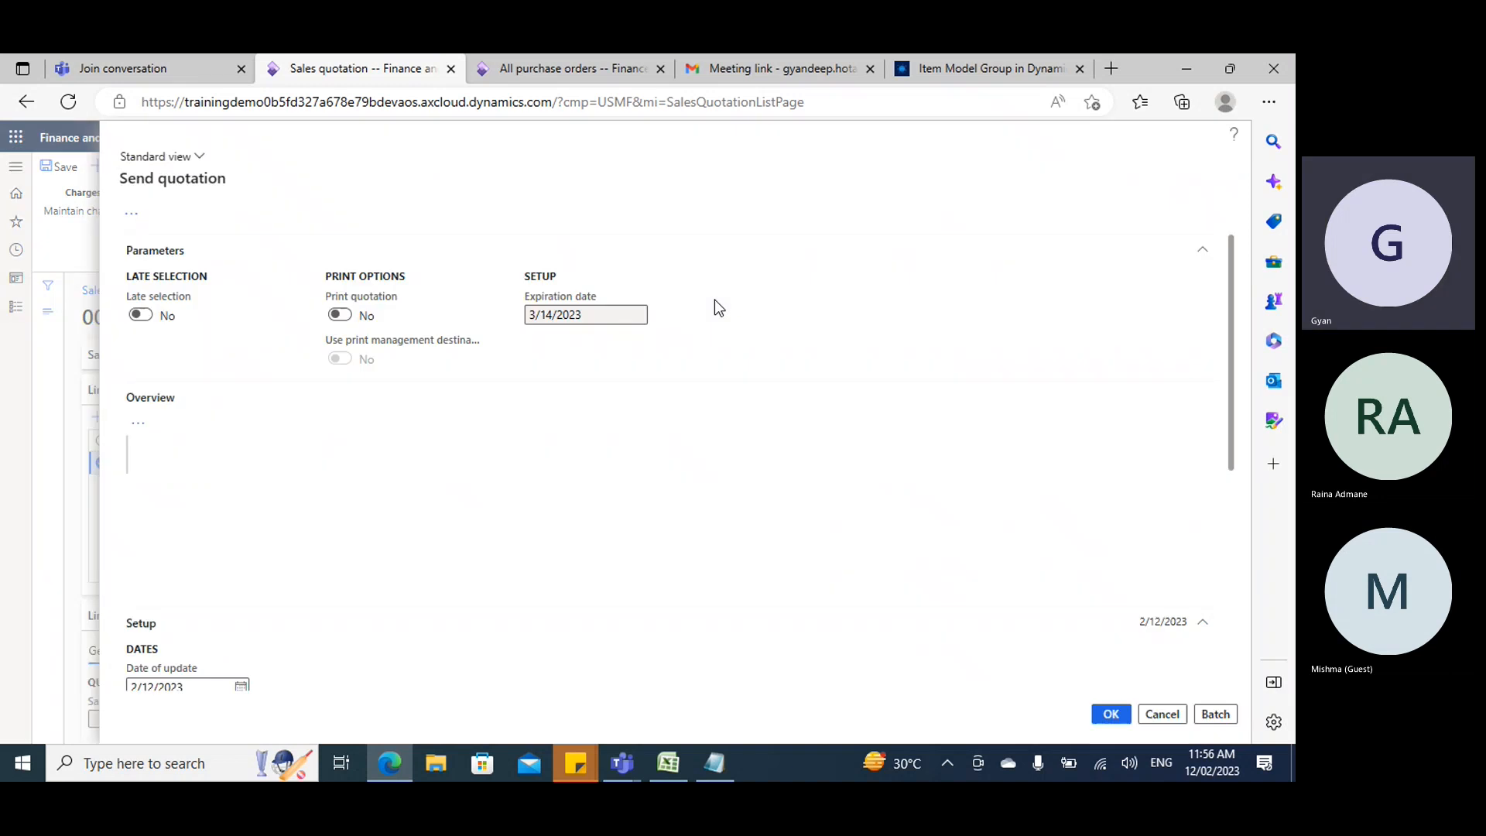
pyautogui.click(1109, 716)
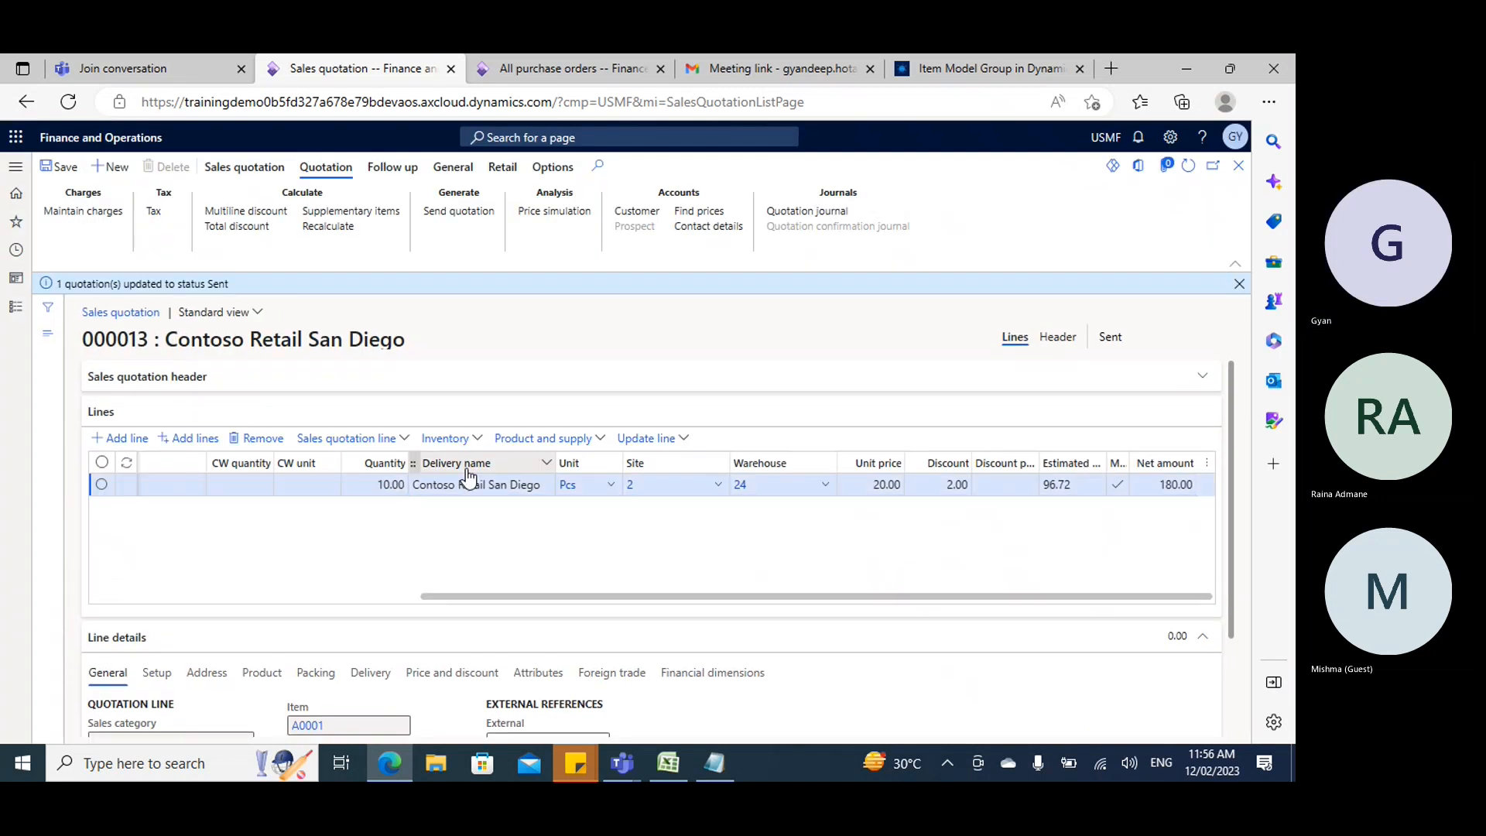
pyautogui.click(395, 170)
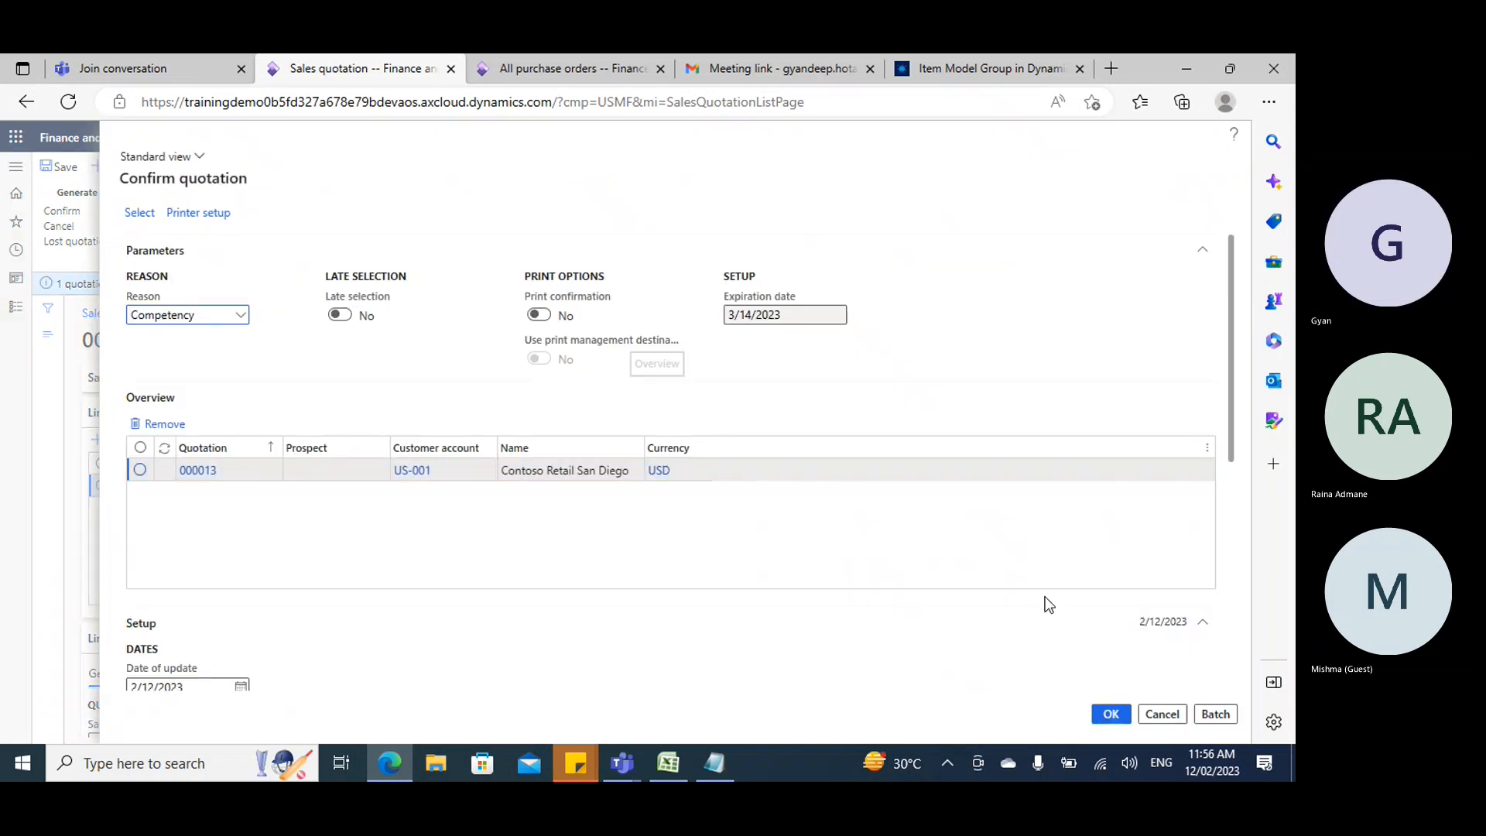
pyautogui.click(1161, 714)
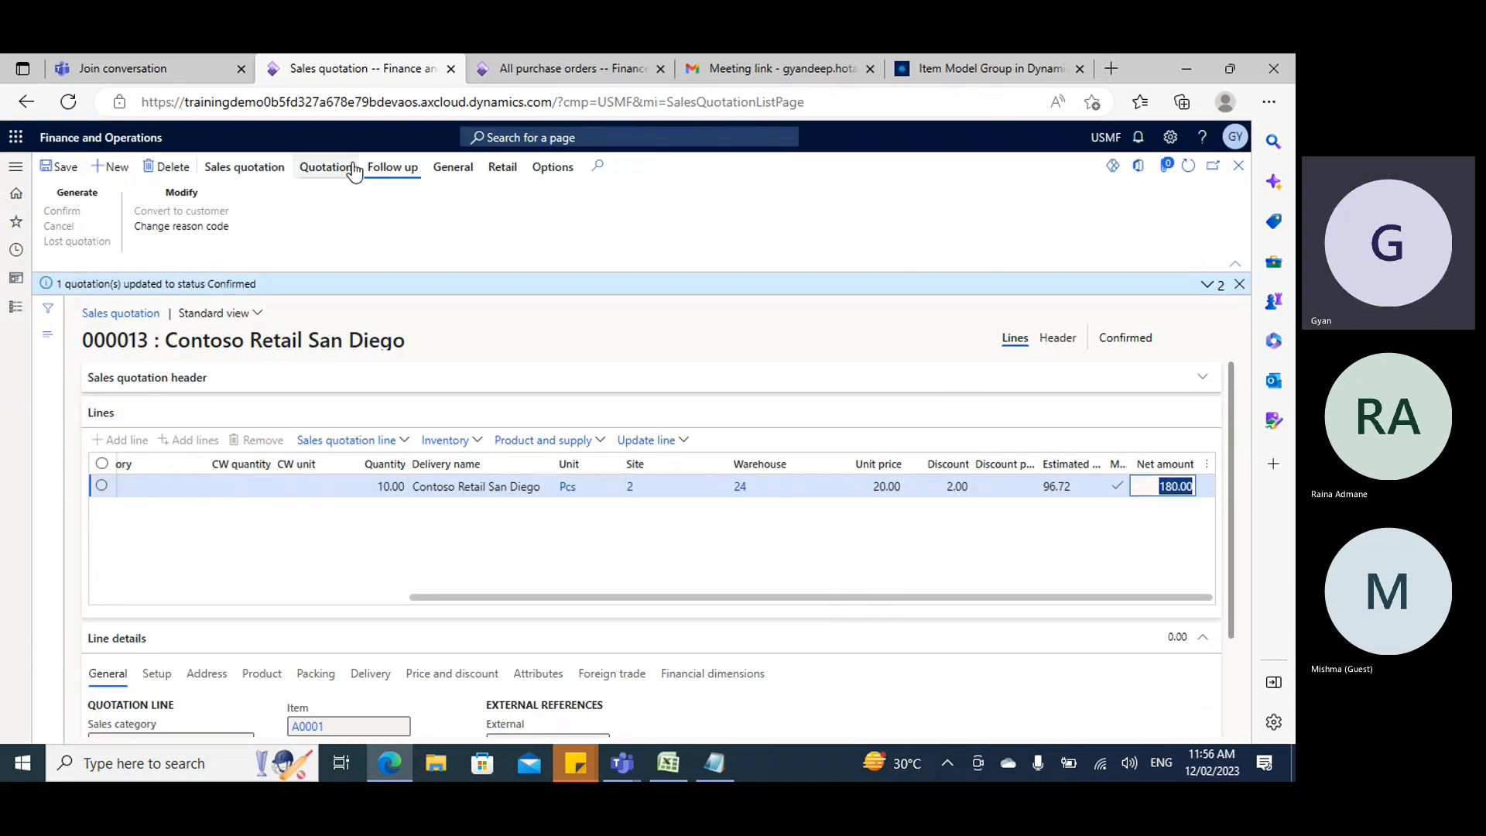
# Open the sales order generated from the confirmed quotation and check its line's warehouse, unit price, discount and net amount.
pyautogui.click(449, 171)
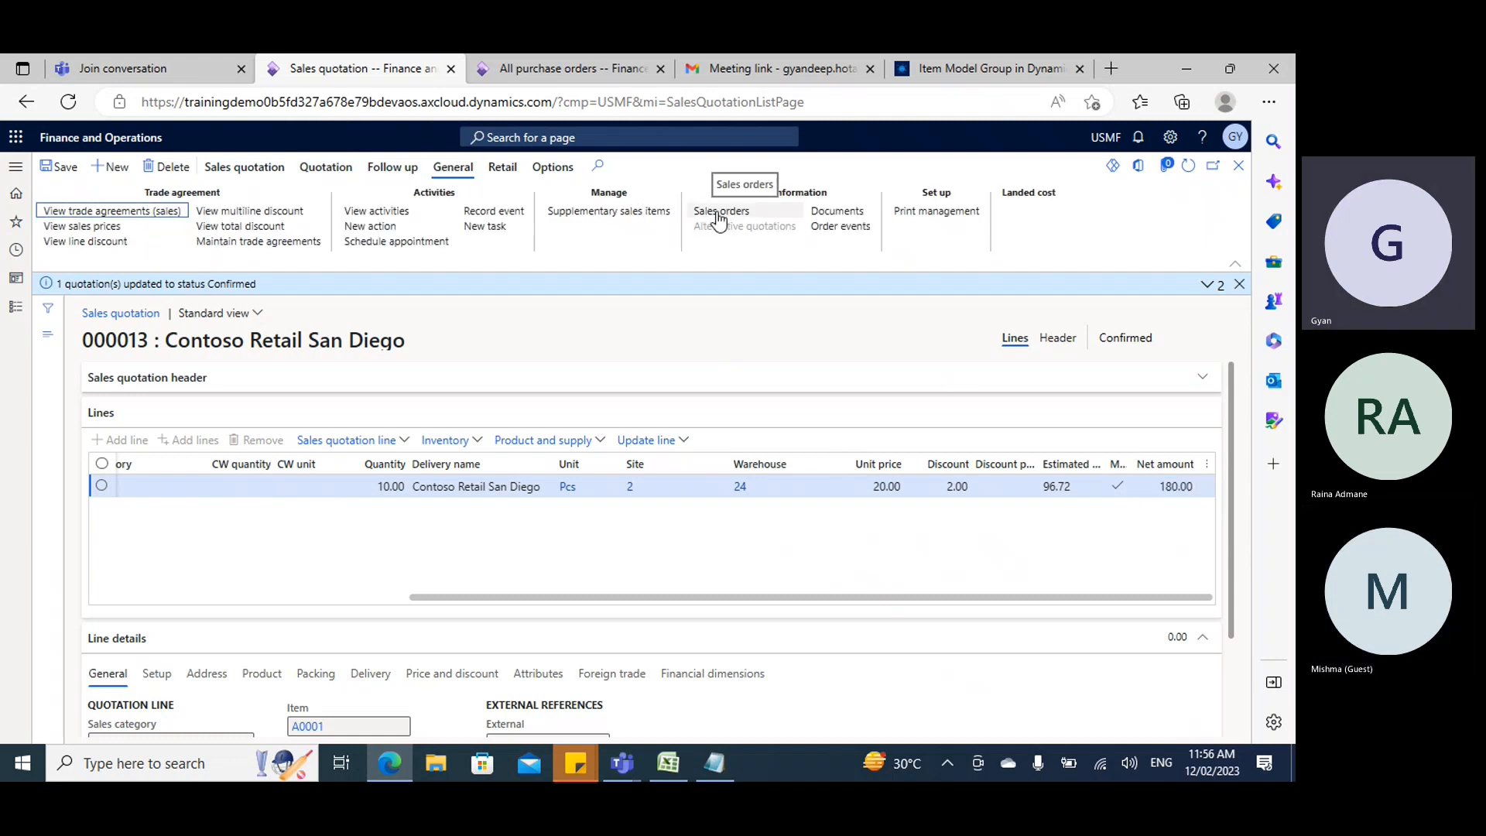
pyautogui.click(720, 212)
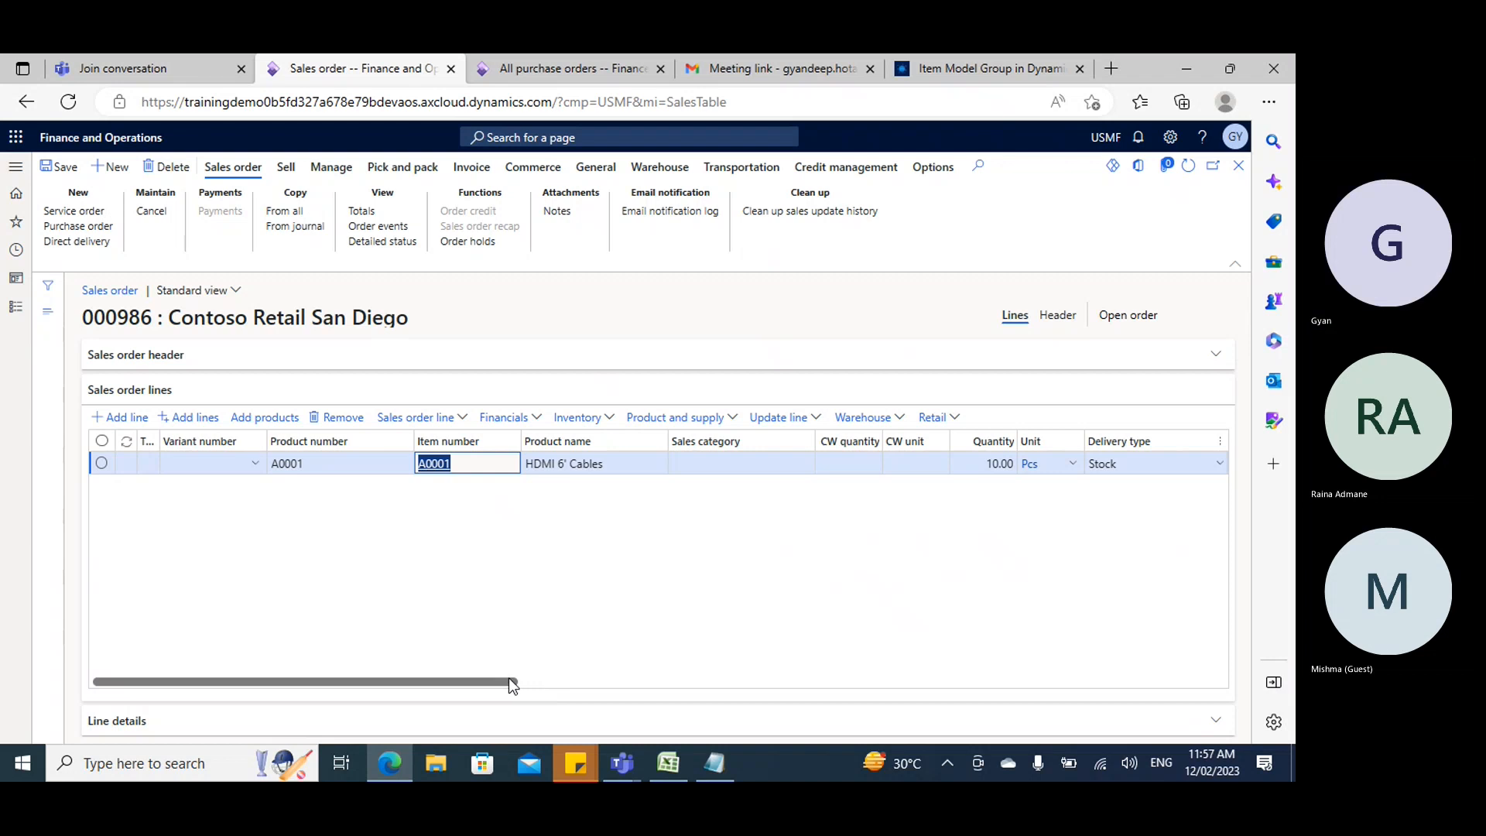
pyautogui.moveTo(508, 681); pyautogui.dragTo(835, 683)
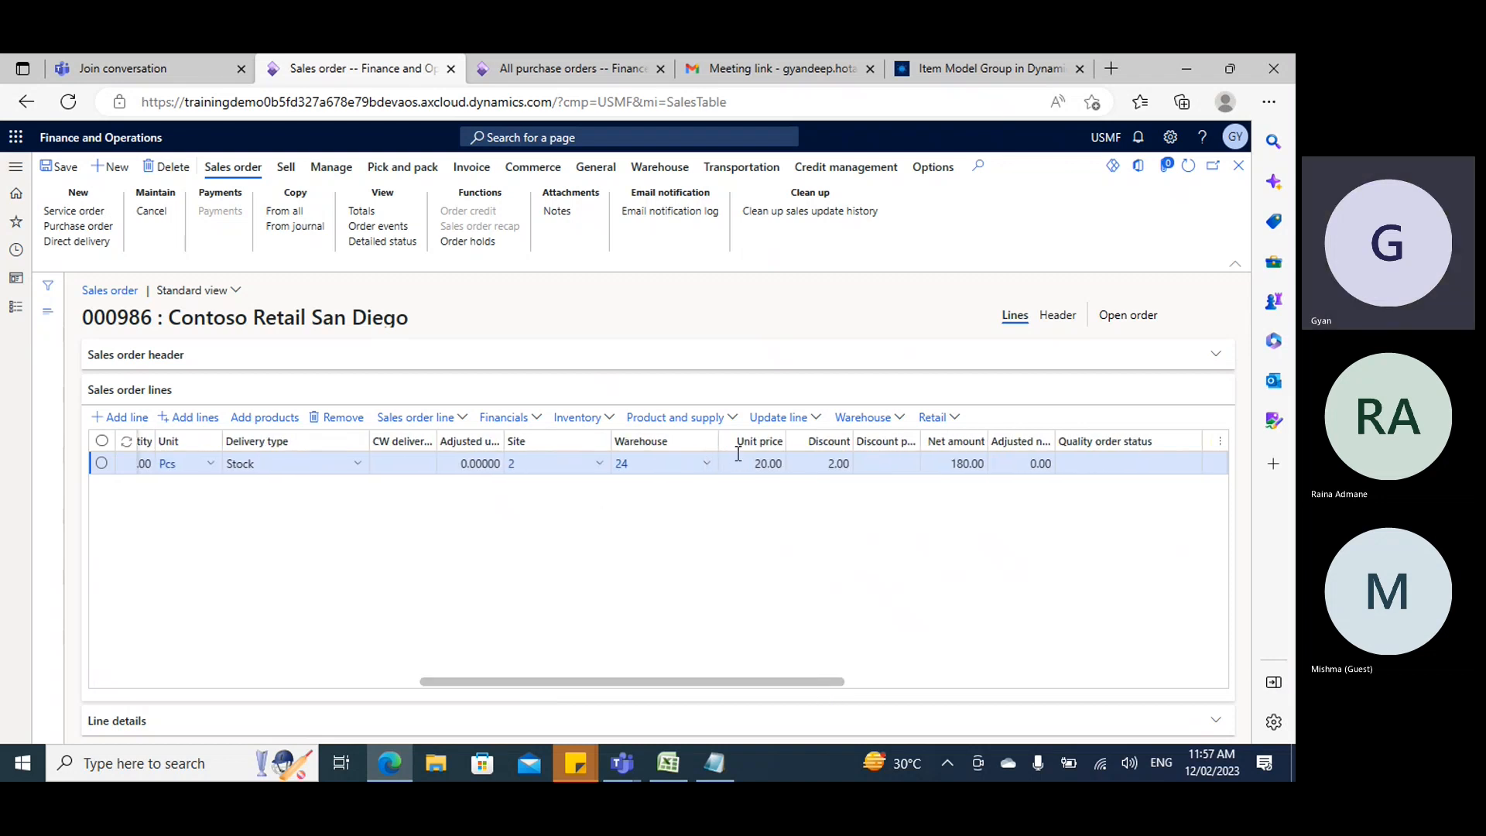
pyautogui.click(828, 463)
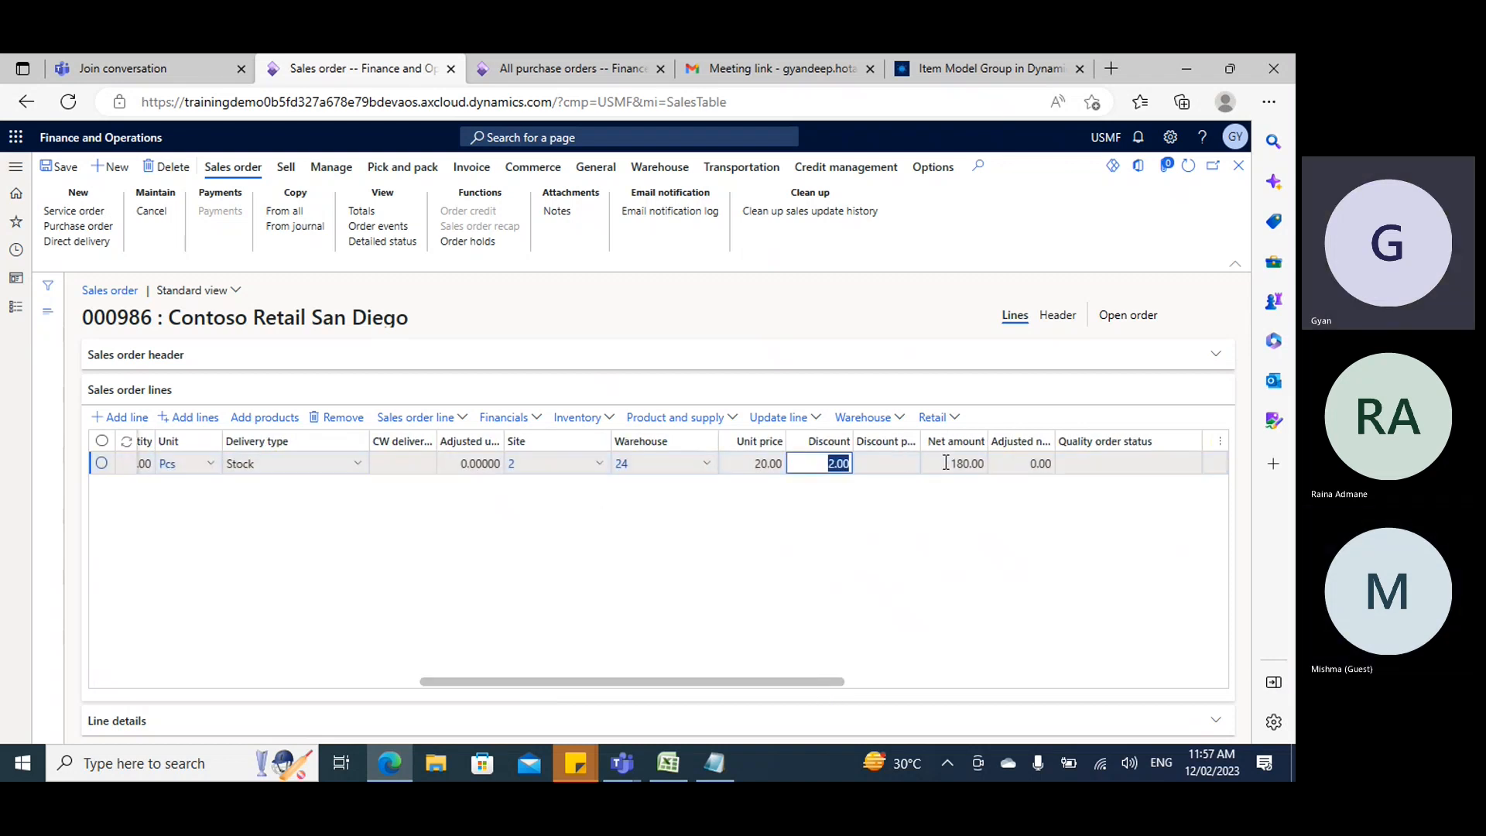
pyautogui.click(947, 462)
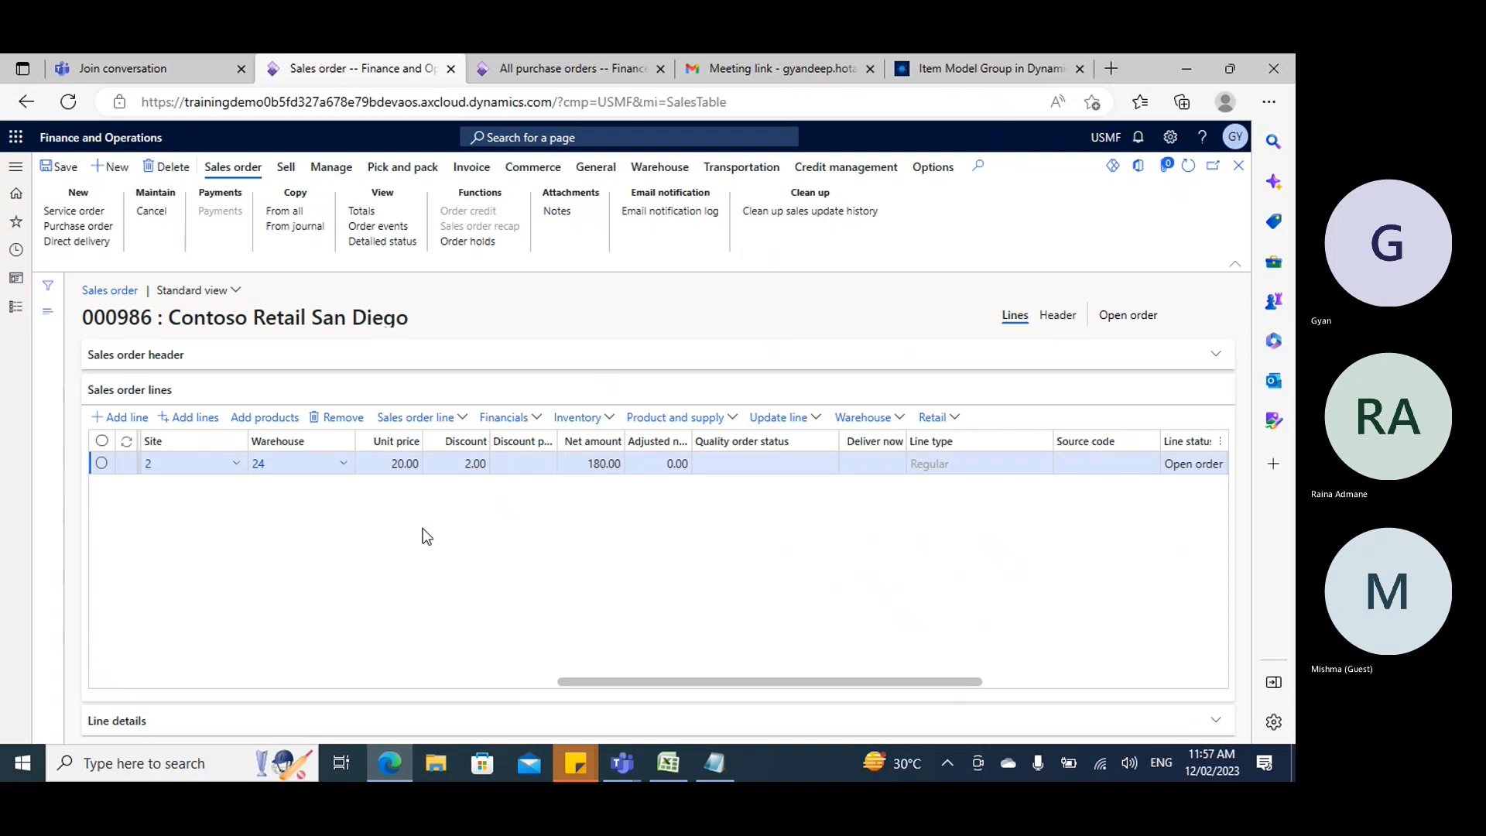
# Open the Accounts receivable workflows setup and review the workflow types available for a new workflow.
pyautogui.click(15, 307)
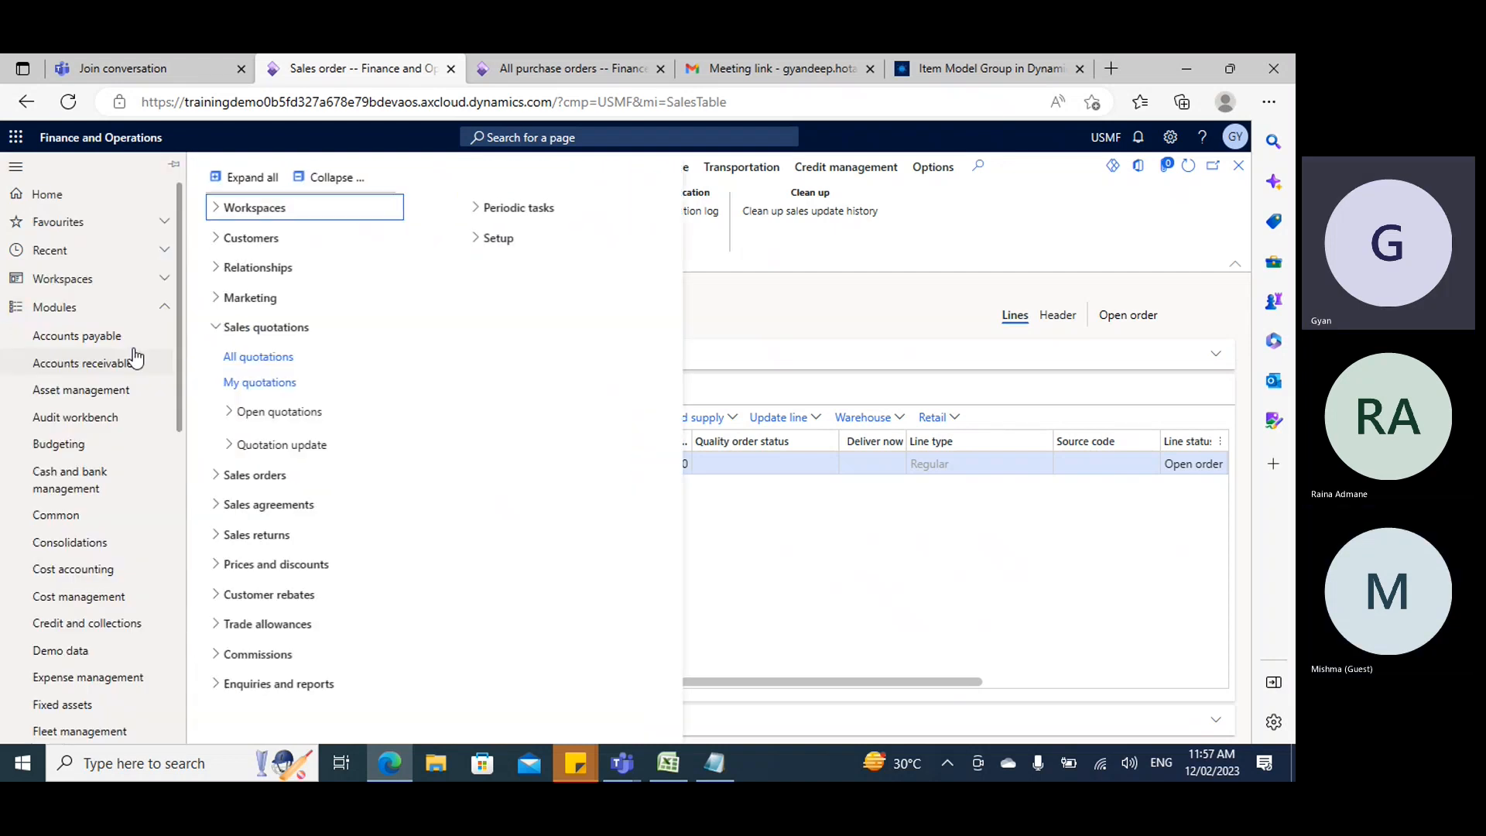
pyautogui.click(136, 362)
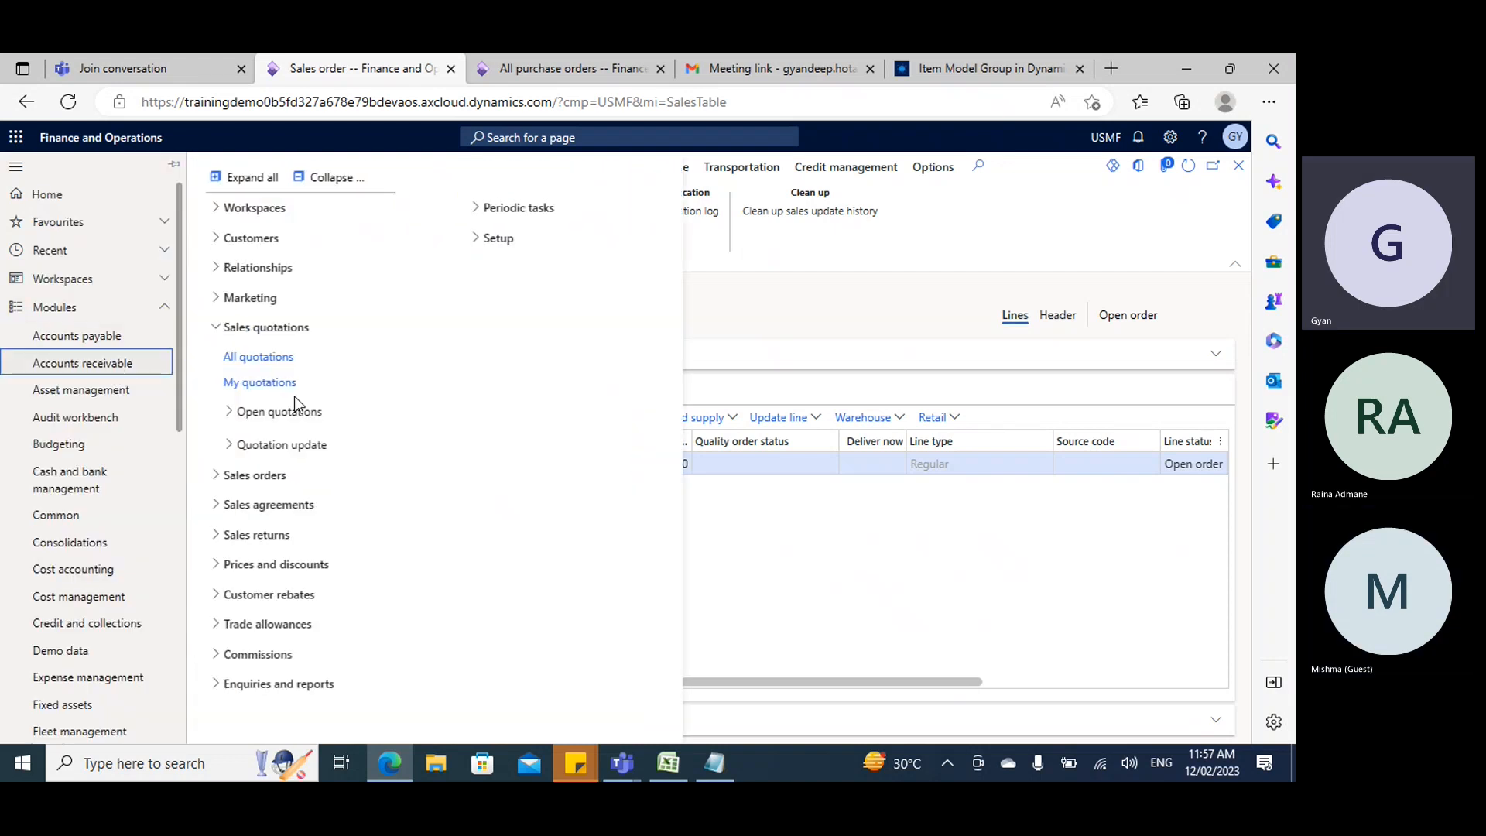
pyautogui.click(336, 184)
pyautogui.click(241, 420)
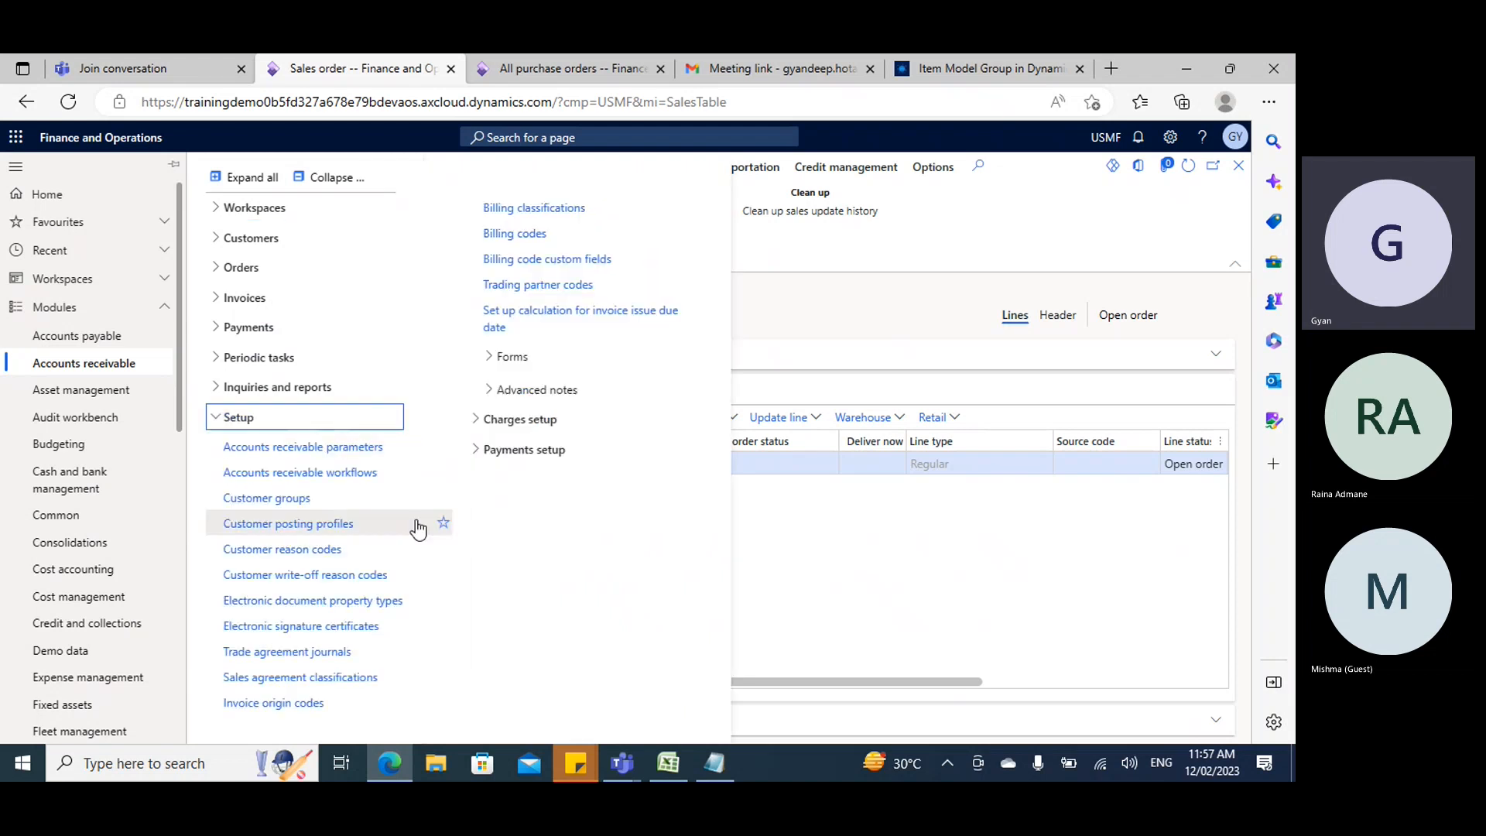
pyautogui.click(360, 478)
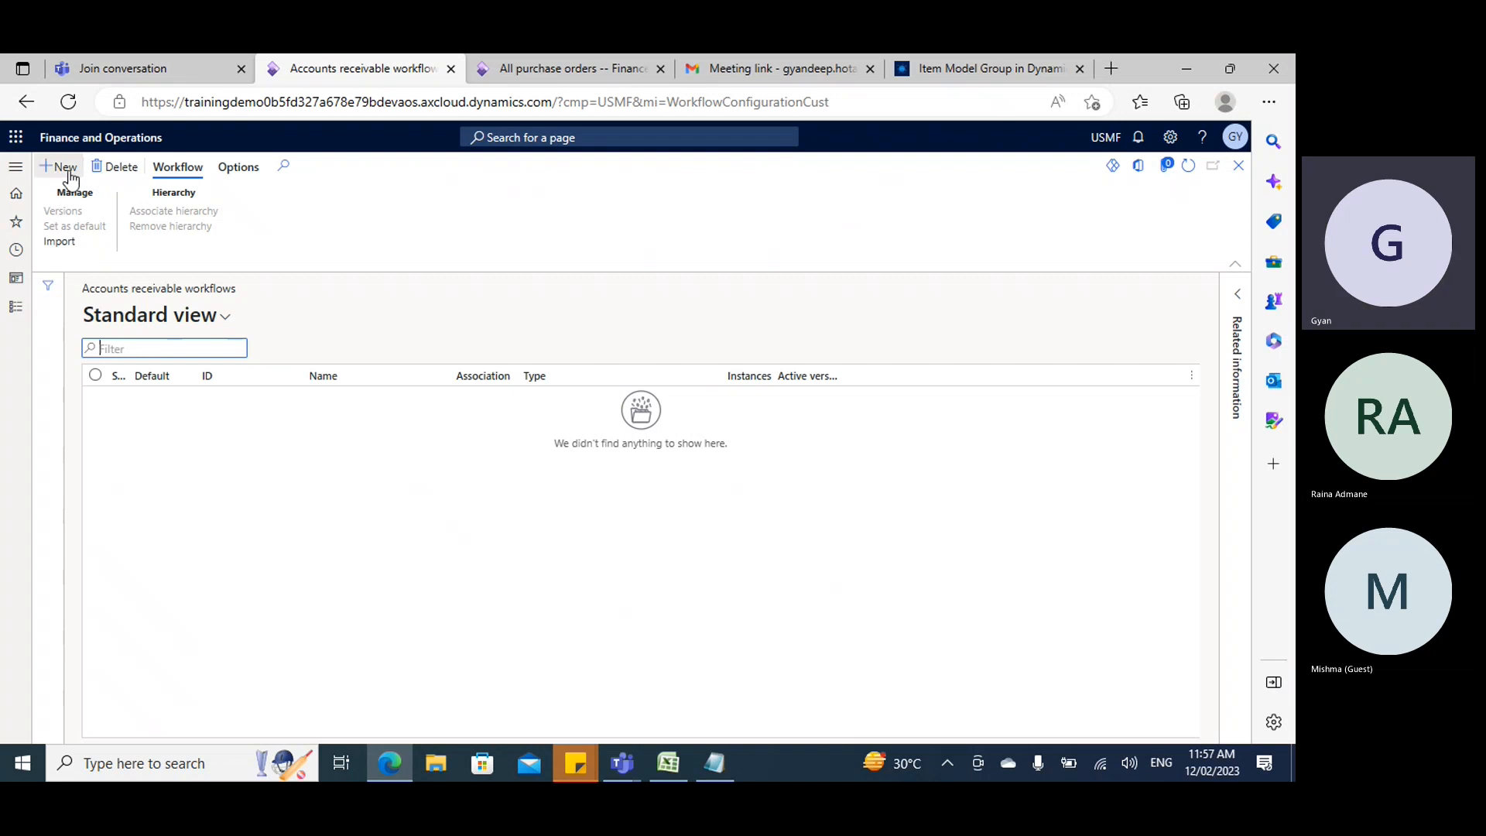
pyautogui.click(70, 176)
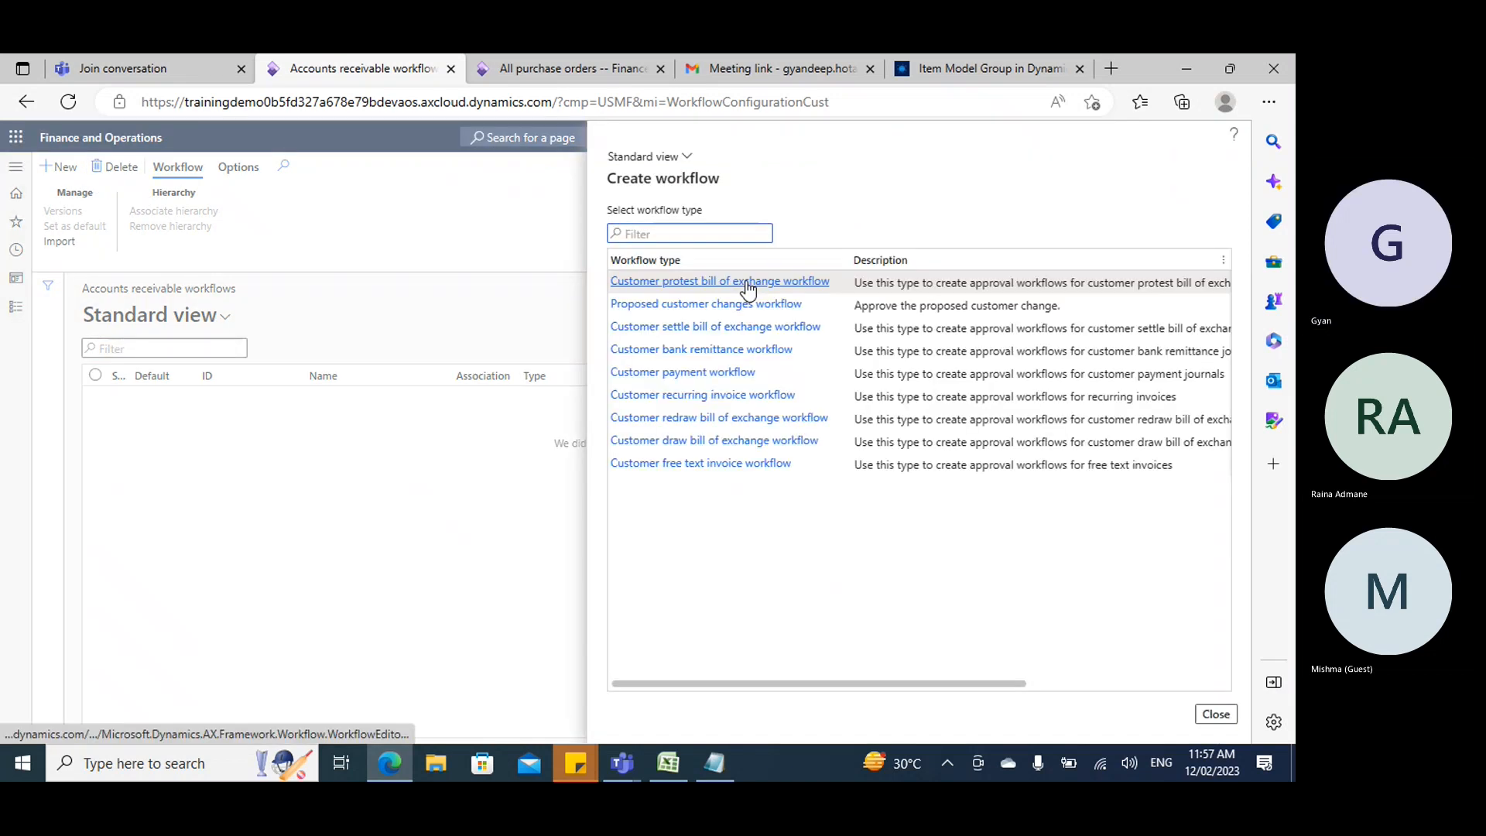
pyautogui.click(1233, 718)
# Open the Sales and marketing workflows setup and review which workflow types can be created.
pyautogui.click(16, 307)
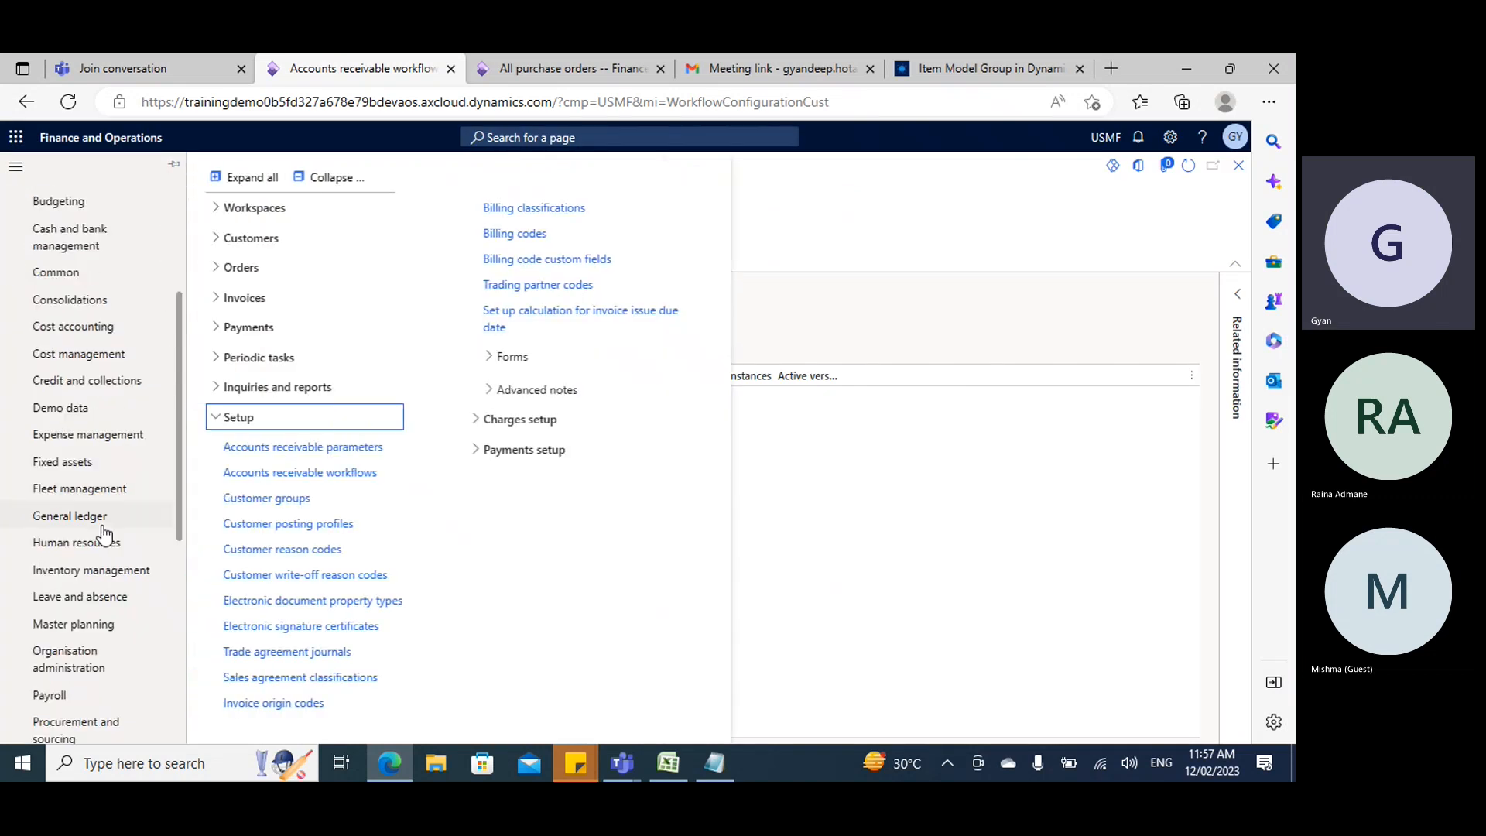
pyautogui.scroll(-6, 104, 535)
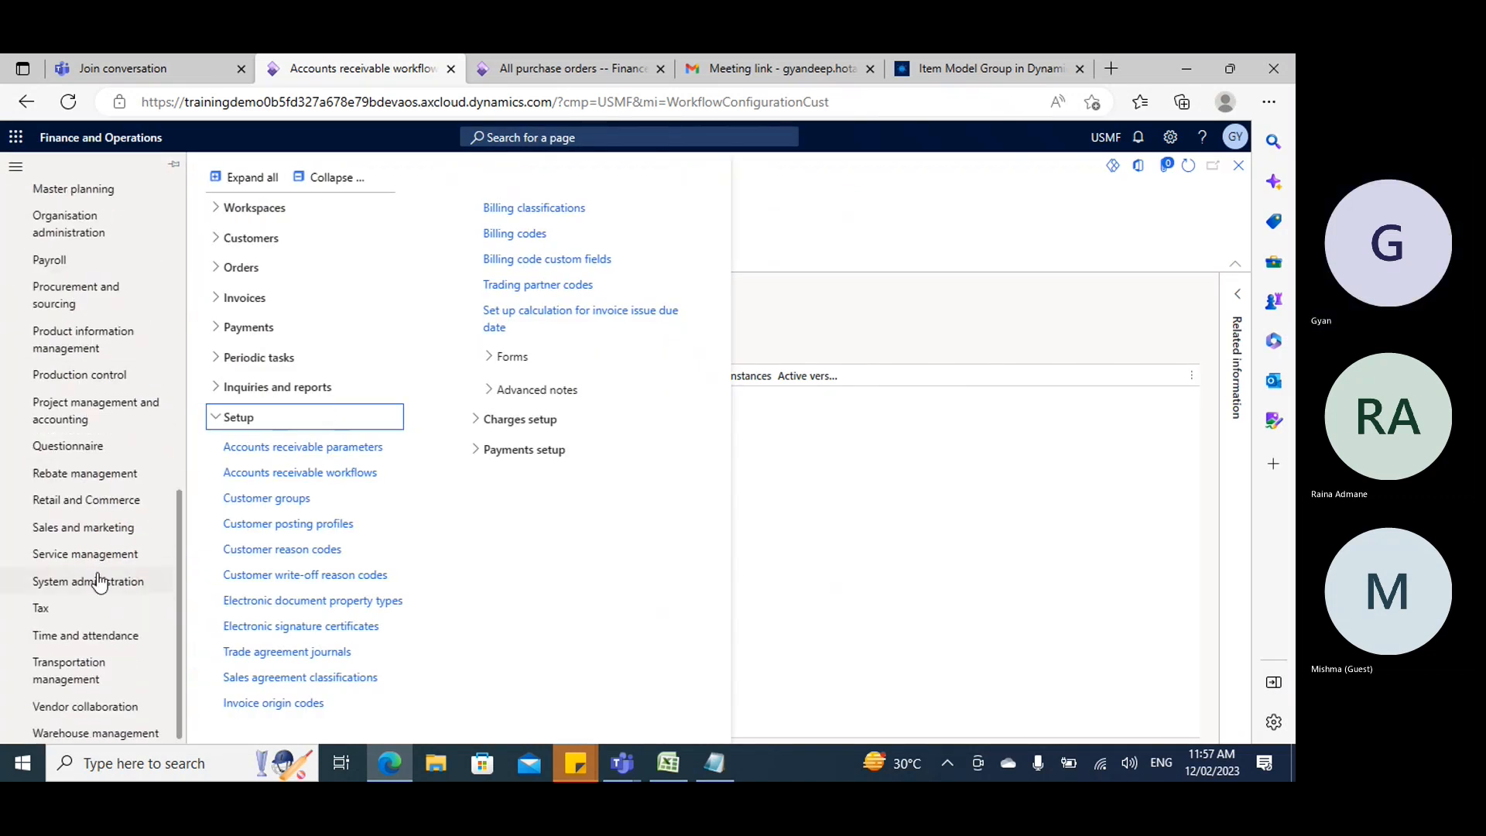
pyautogui.click(84, 529)
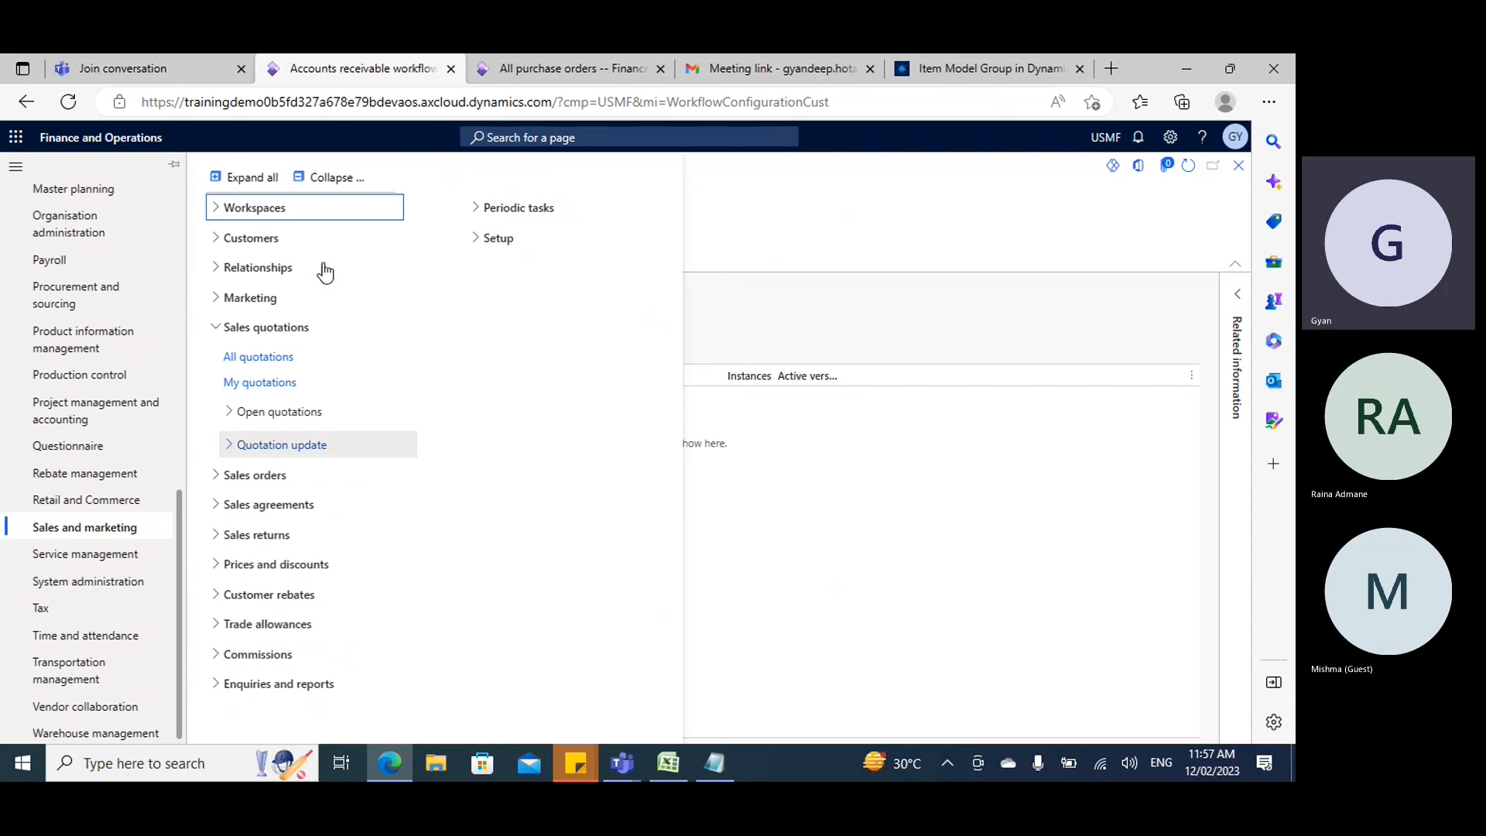
pyautogui.click(331, 180)
pyautogui.click(237, 624)
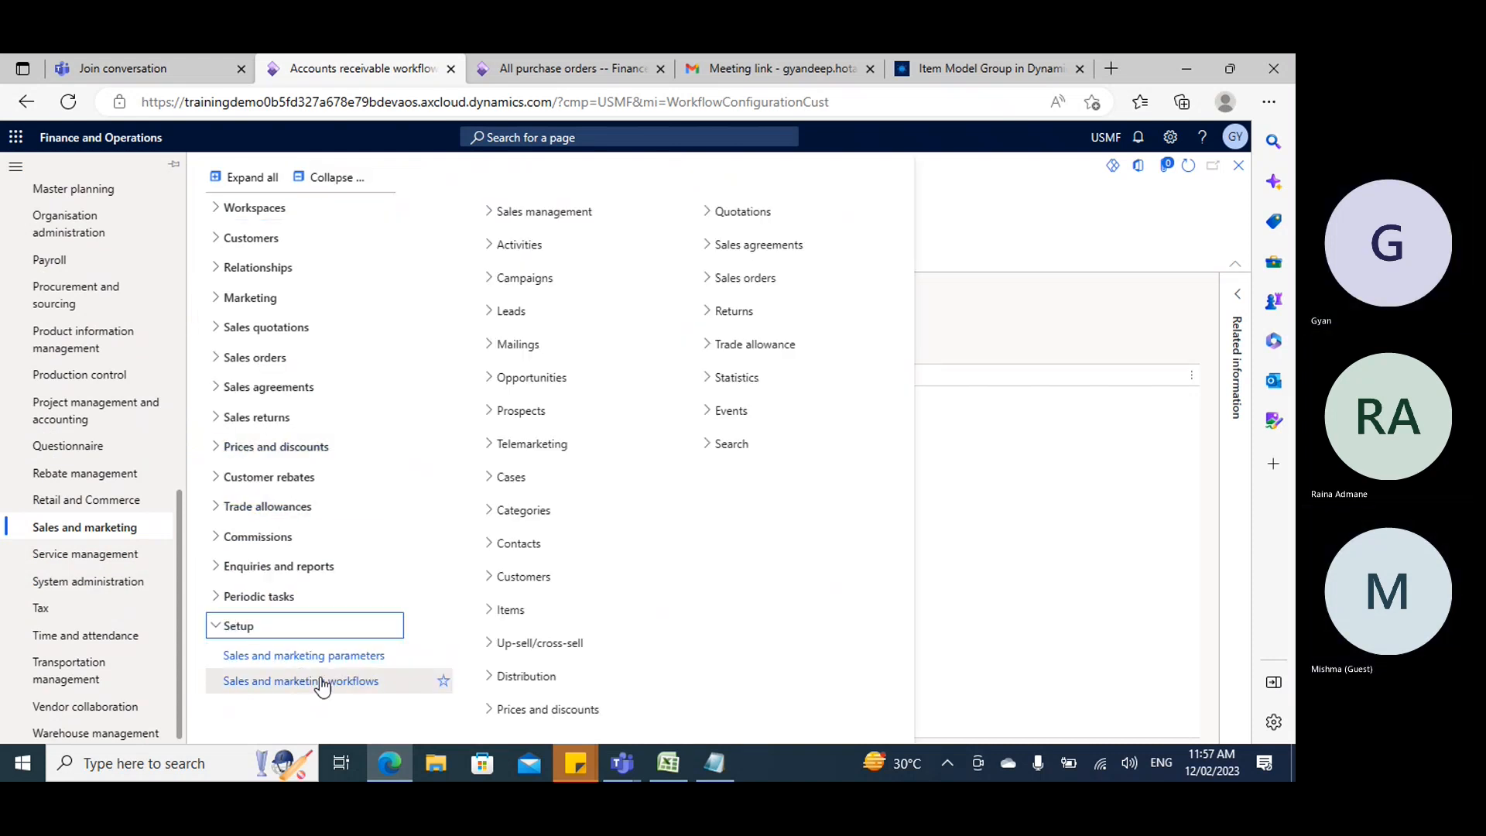
pyautogui.click(322, 683)
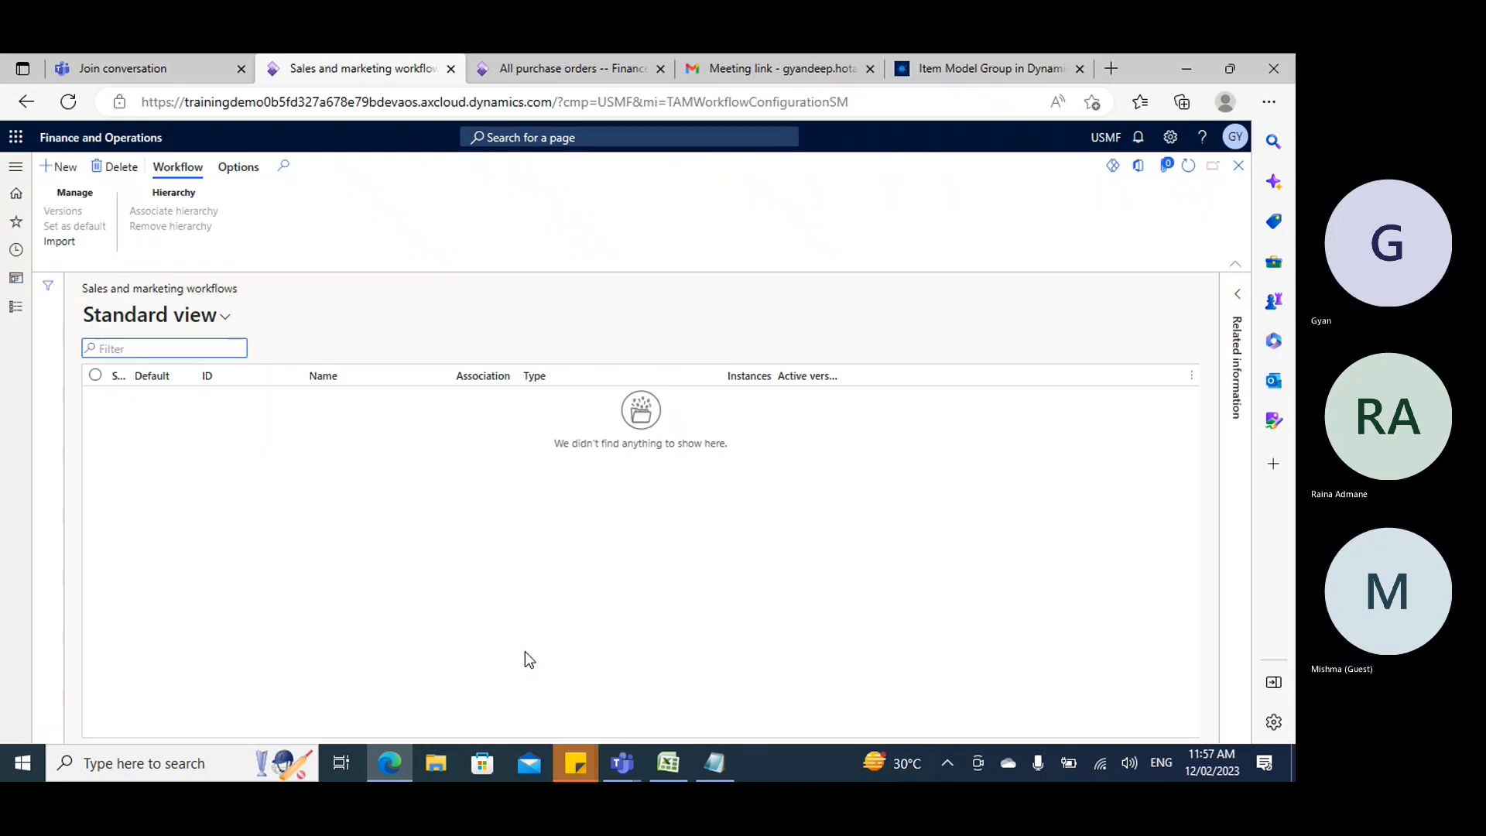
pyautogui.click(59, 166)
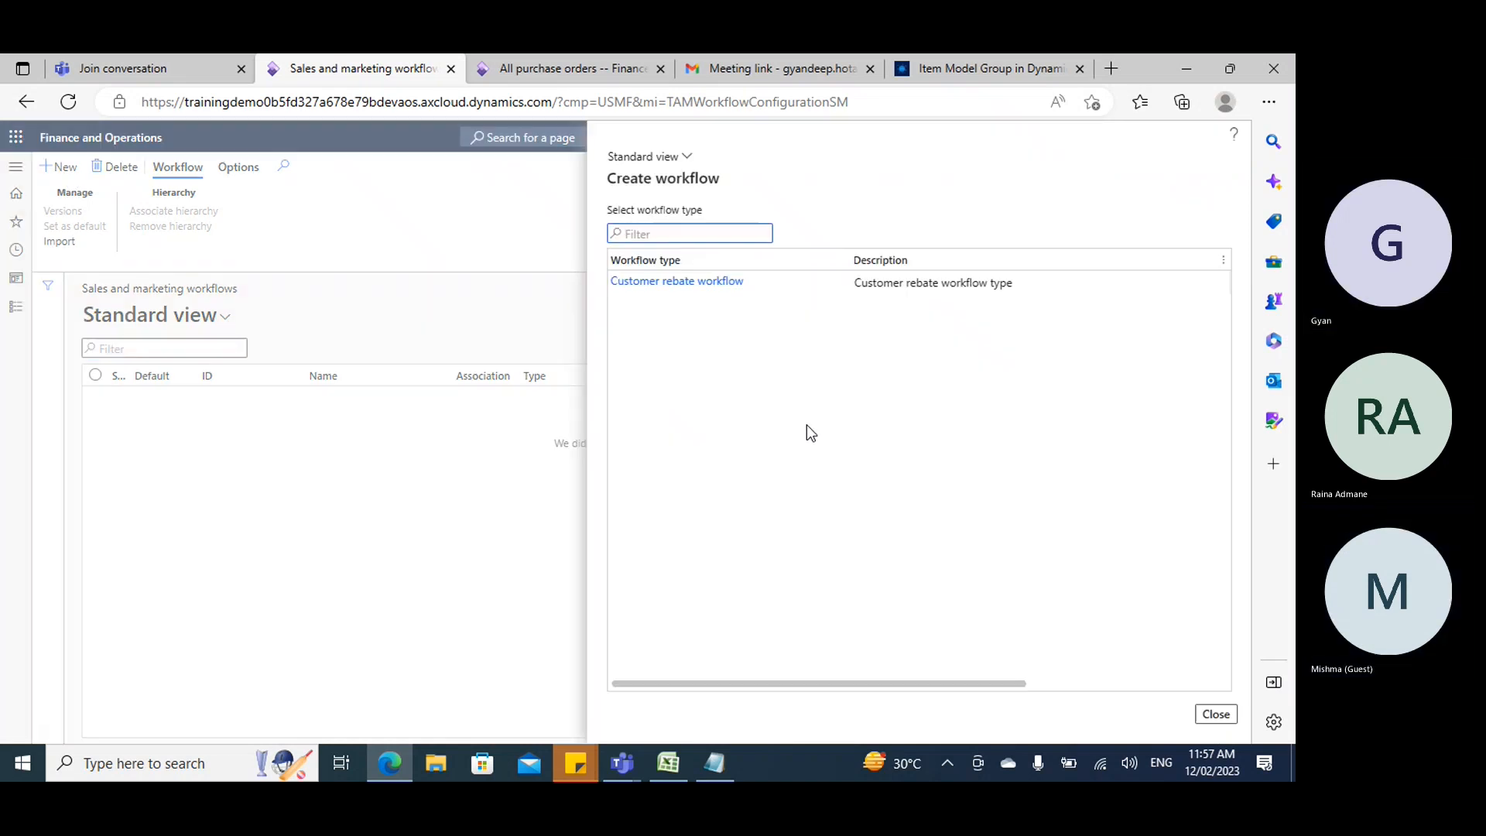
pyautogui.click(1225, 712)
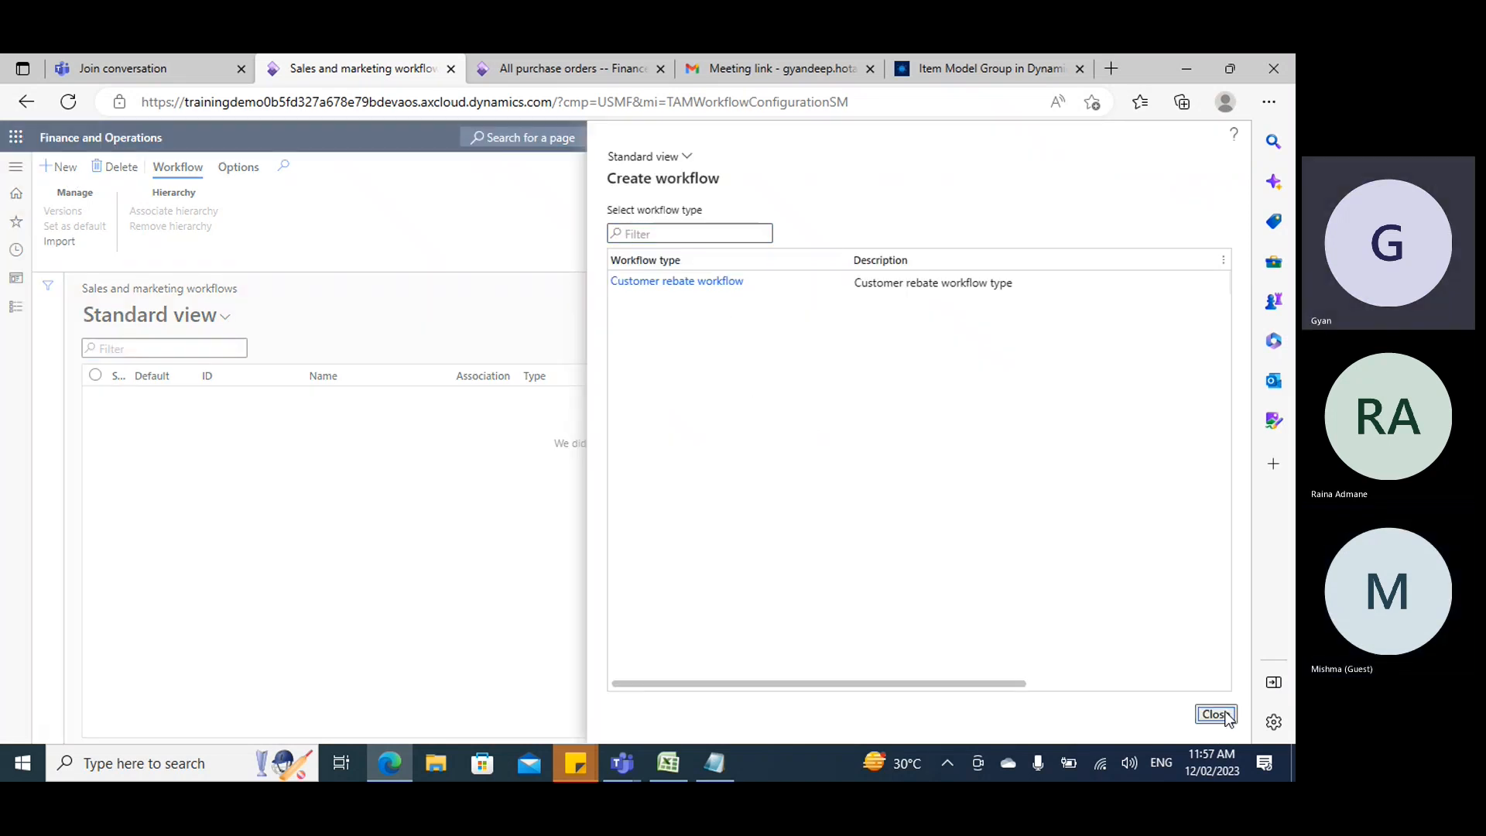
# Reopen the Sales and marketing workflows page and check again for a sales quotation workflow type.
pyautogui.click(14, 305)
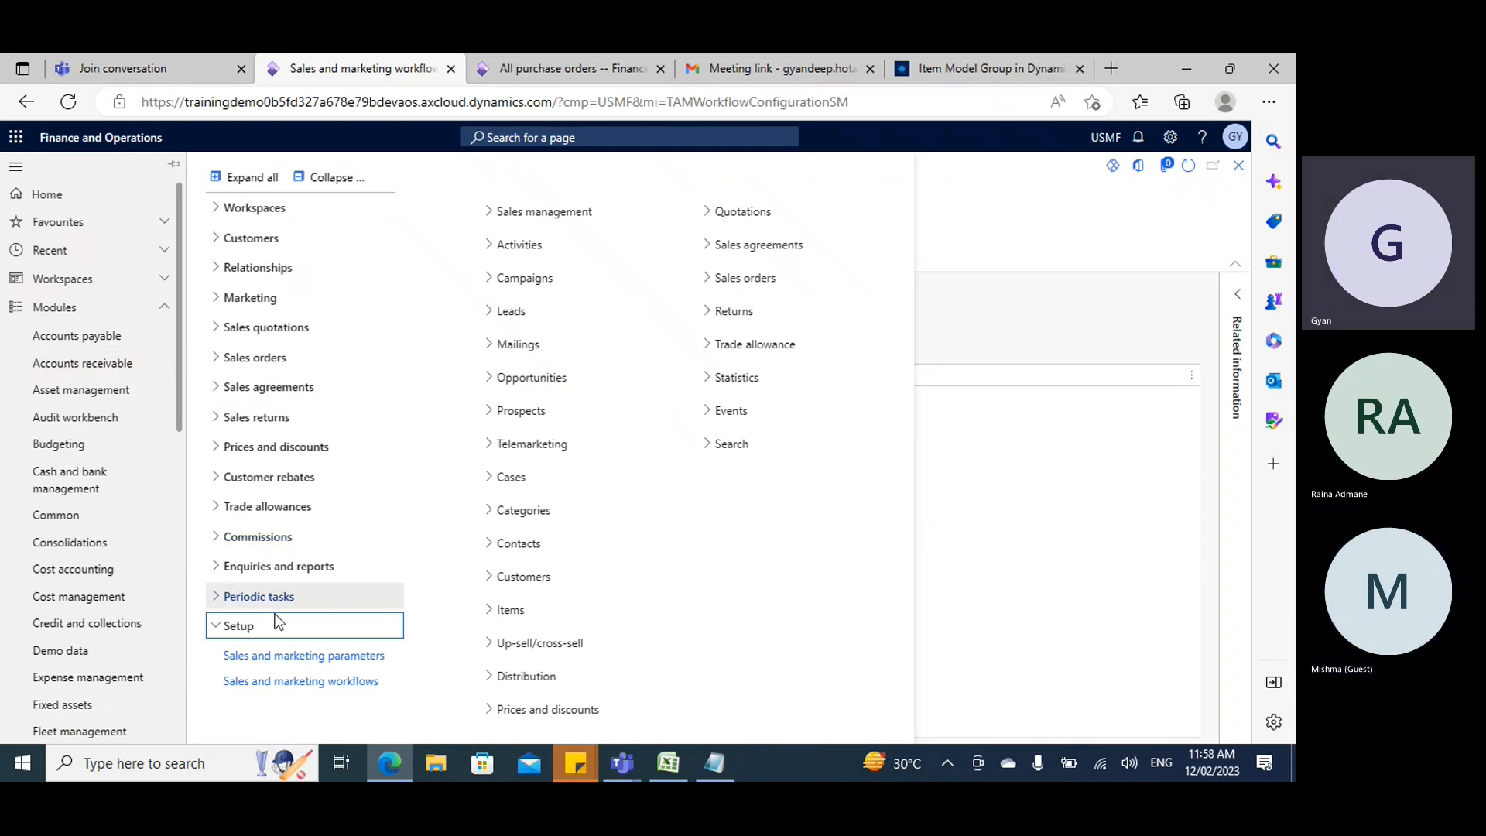
pyautogui.click(291, 683)
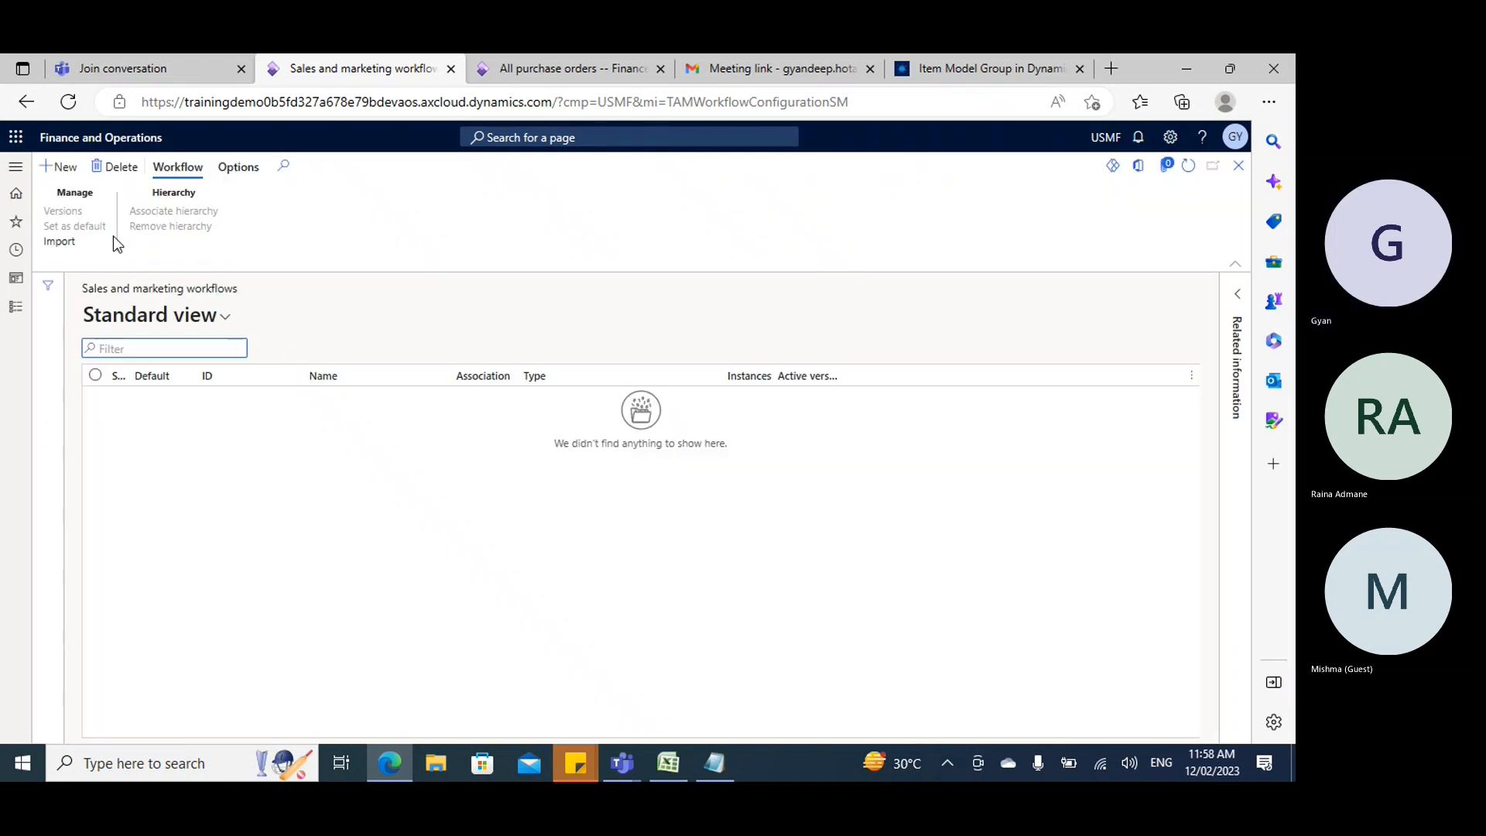
pyautogui.click(60, 166)
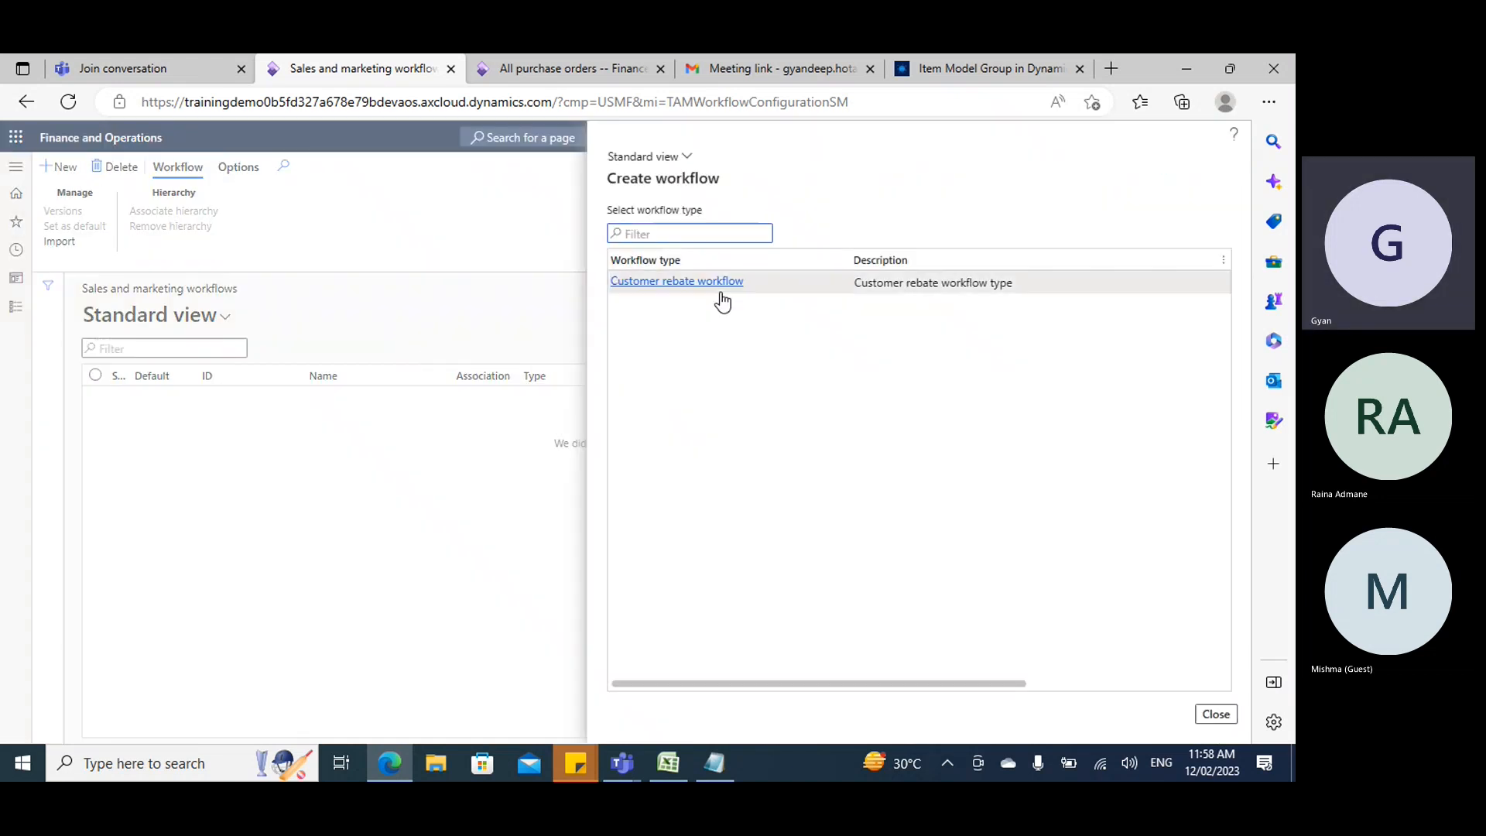
pyautogui.click(1215, 714)
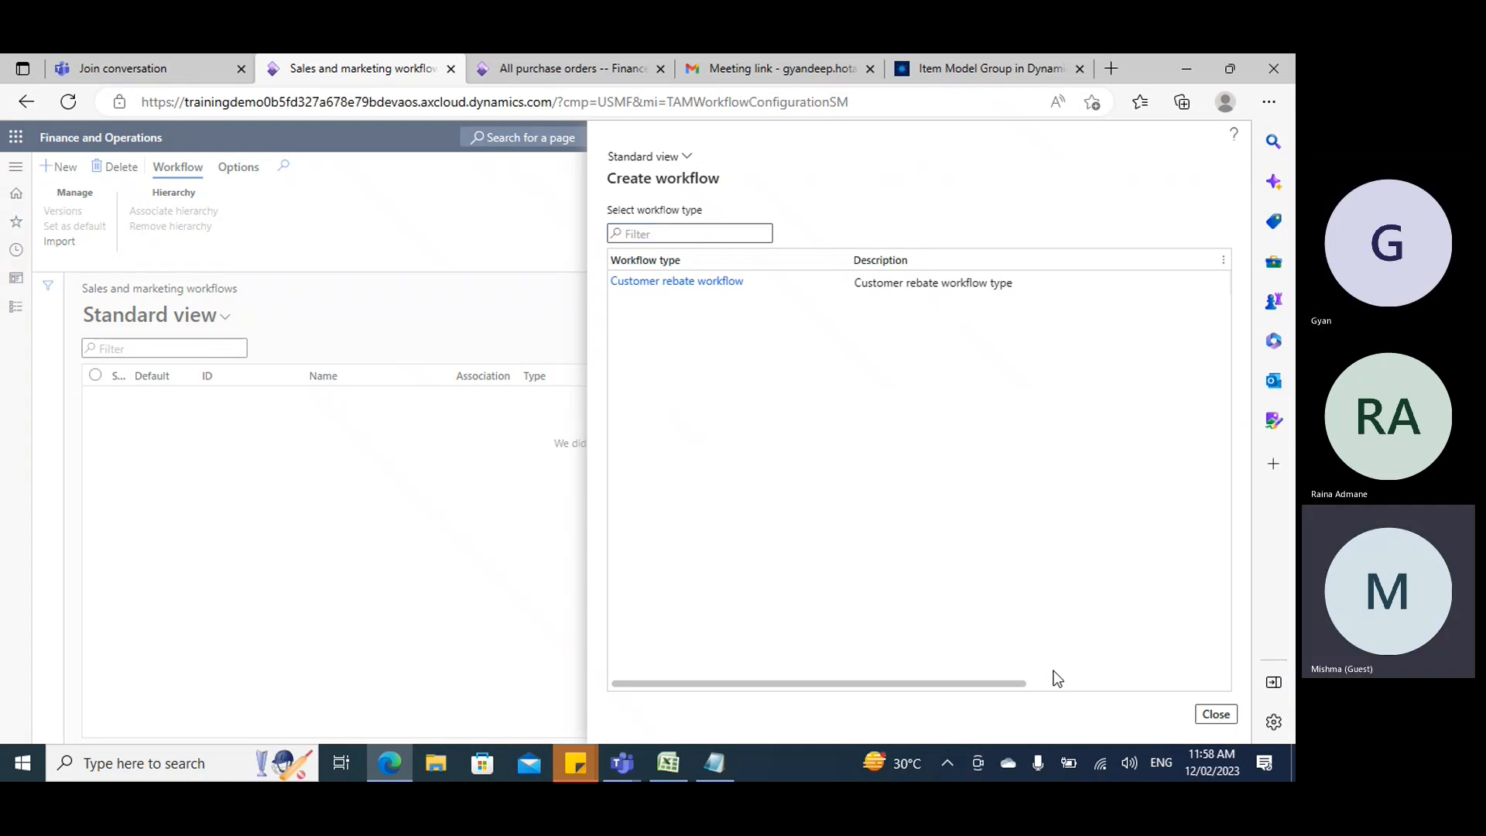
pyautogui.click(12, 314)
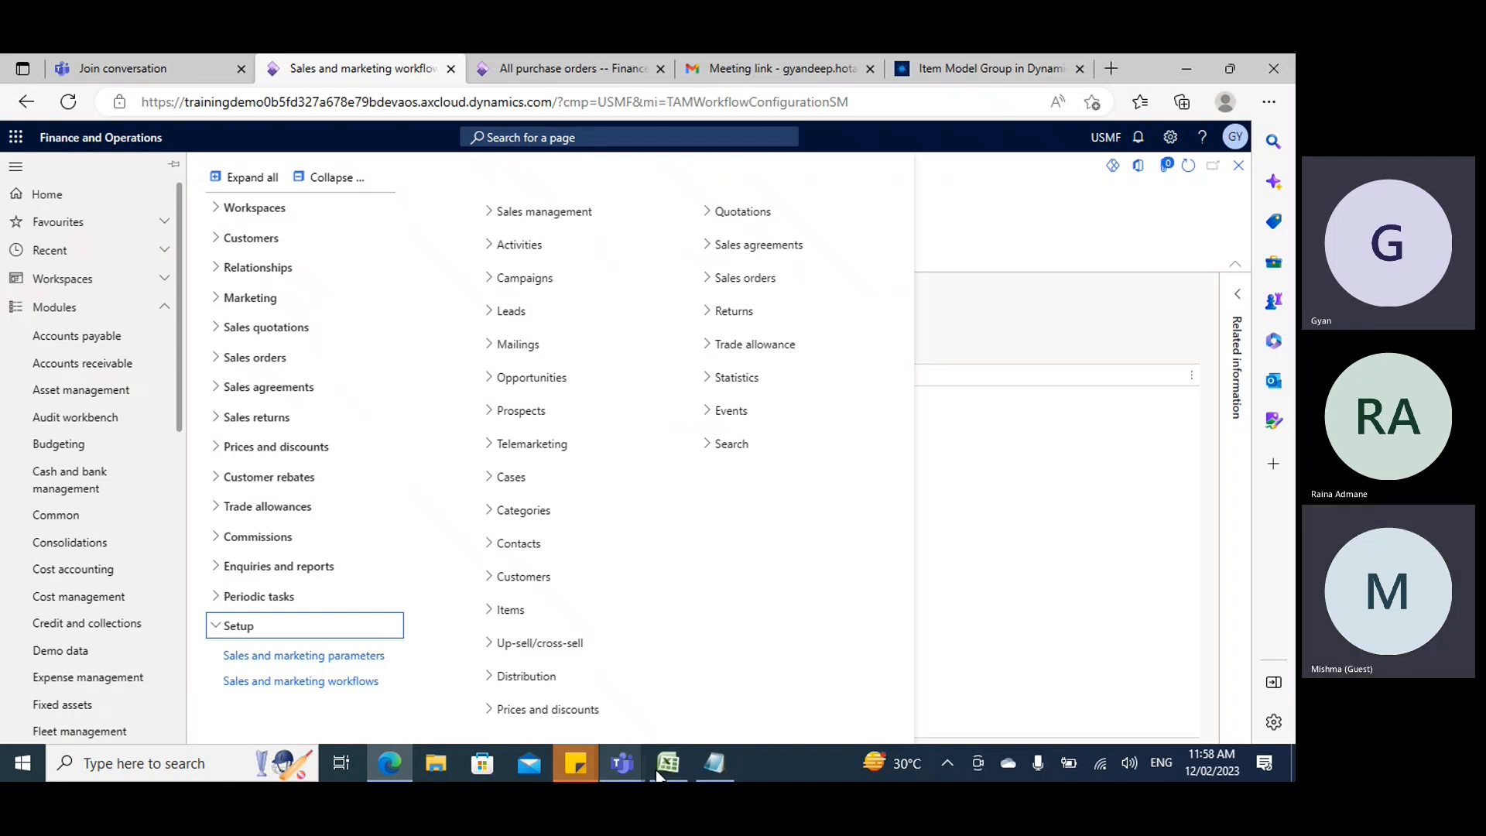
# Switch to Notepad and replace the numbered list and Cat1 entry below A0001 with a dashed separator line.
pyautogui.click(709, 763)
pyautogui.click(76, 494)
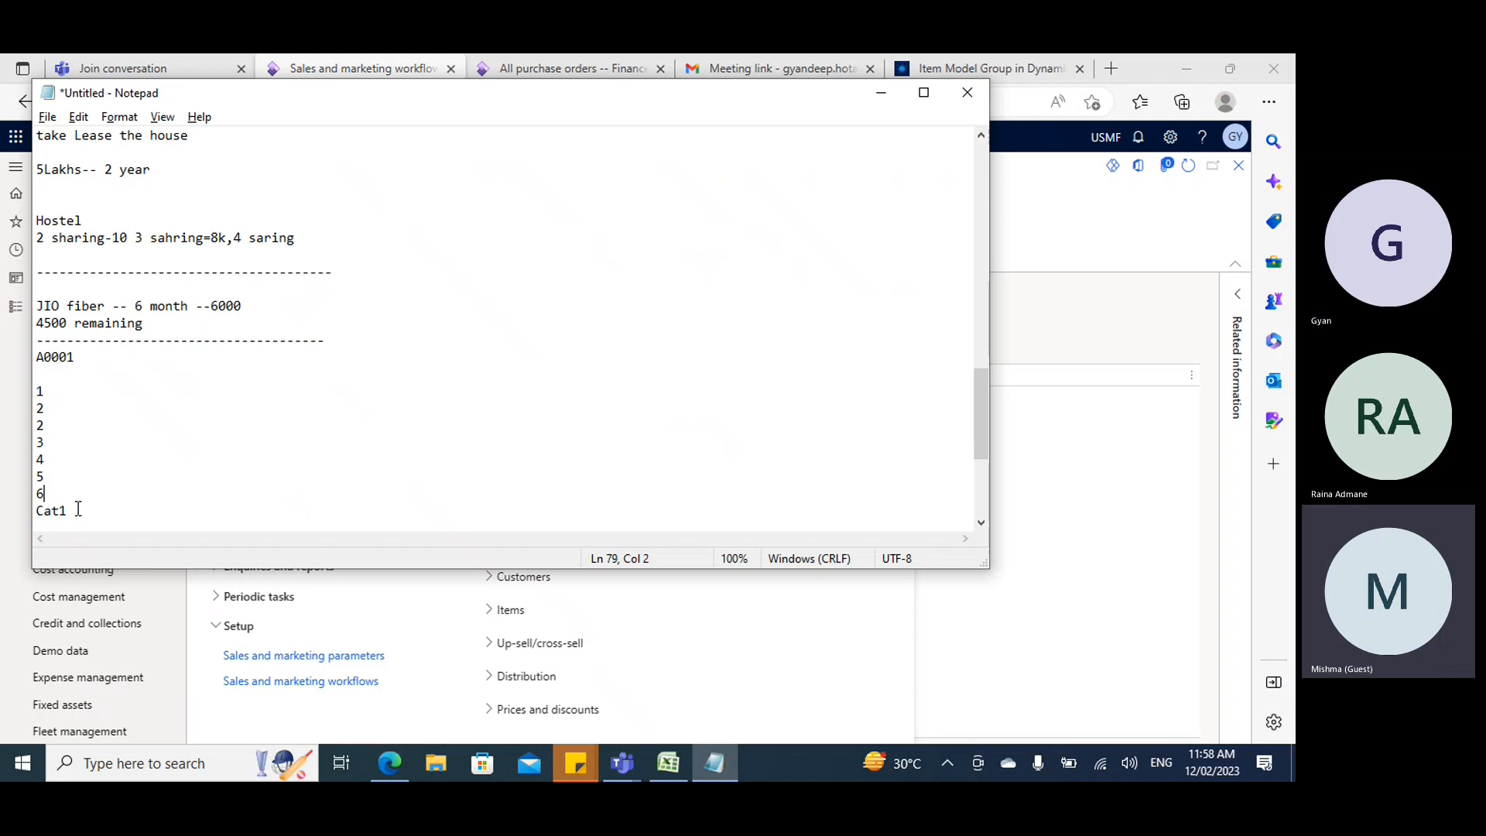
pyautogui.moveTo(79, 510); pyautogui.dragTo(20, 409)
pyautogui.press('Delete')
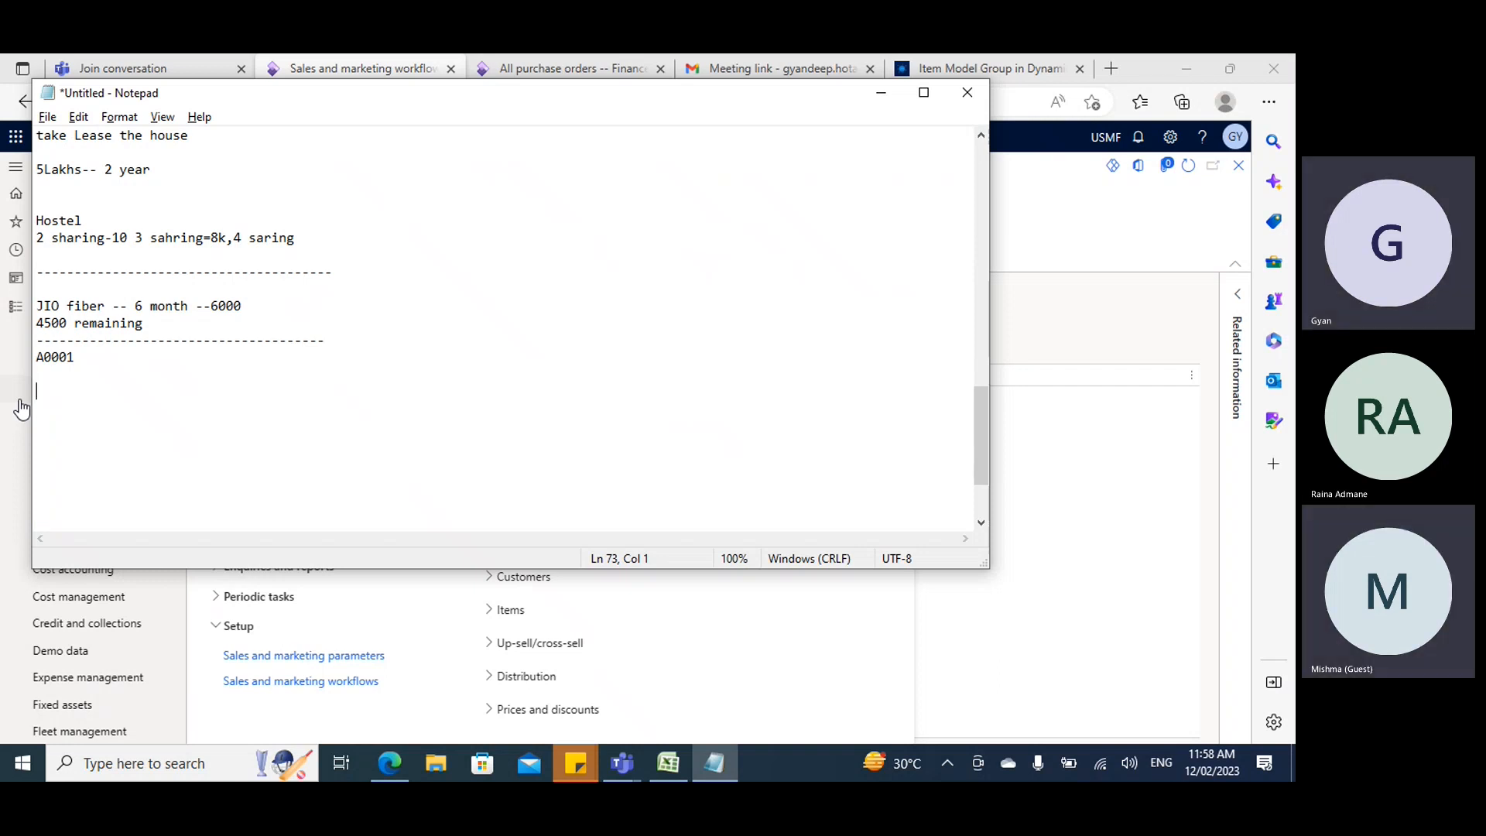
pyautogui.write('----------')
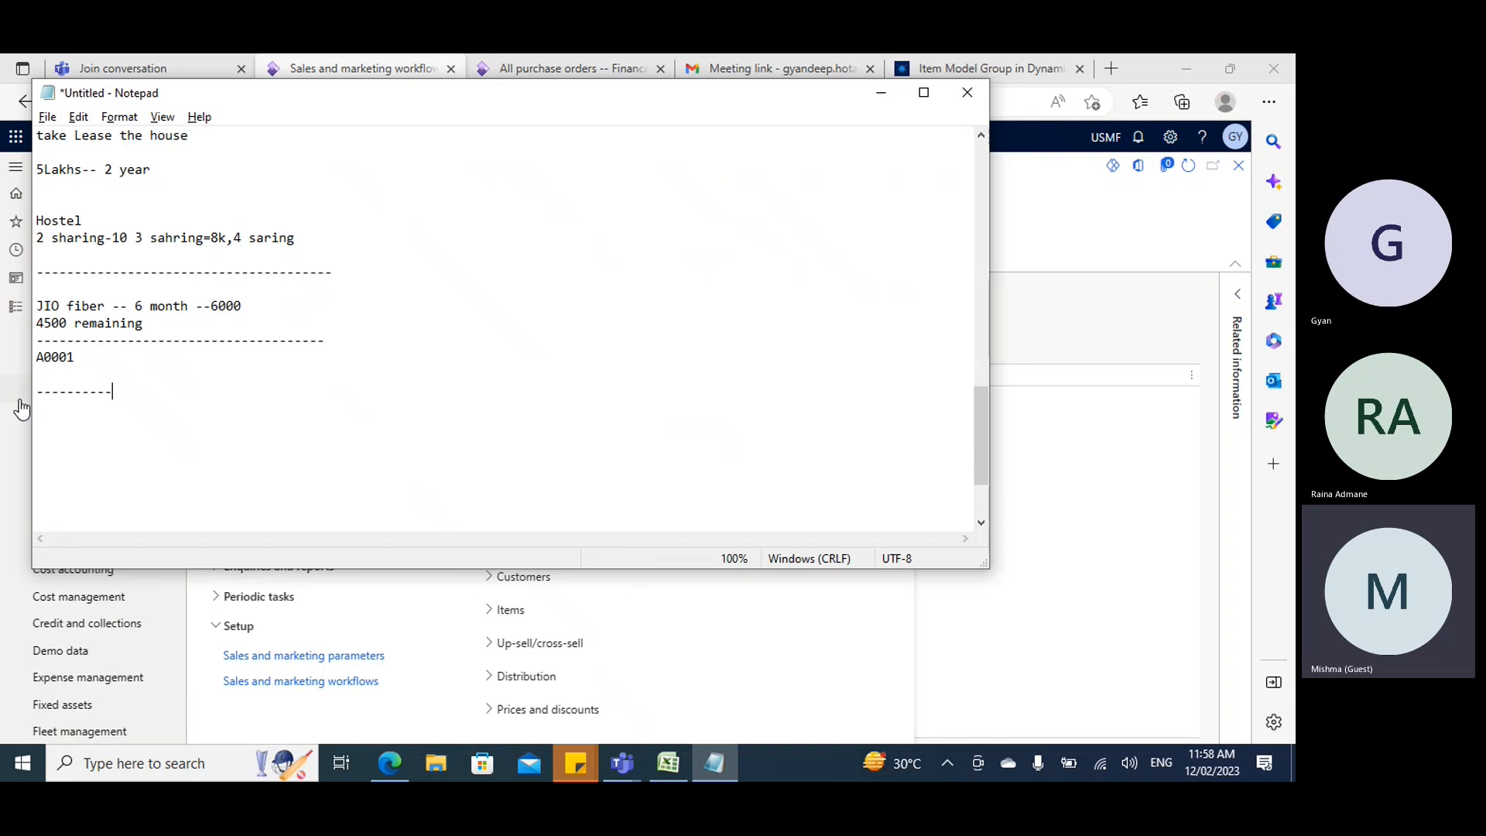
pyautogui.write('--------------------------------------')
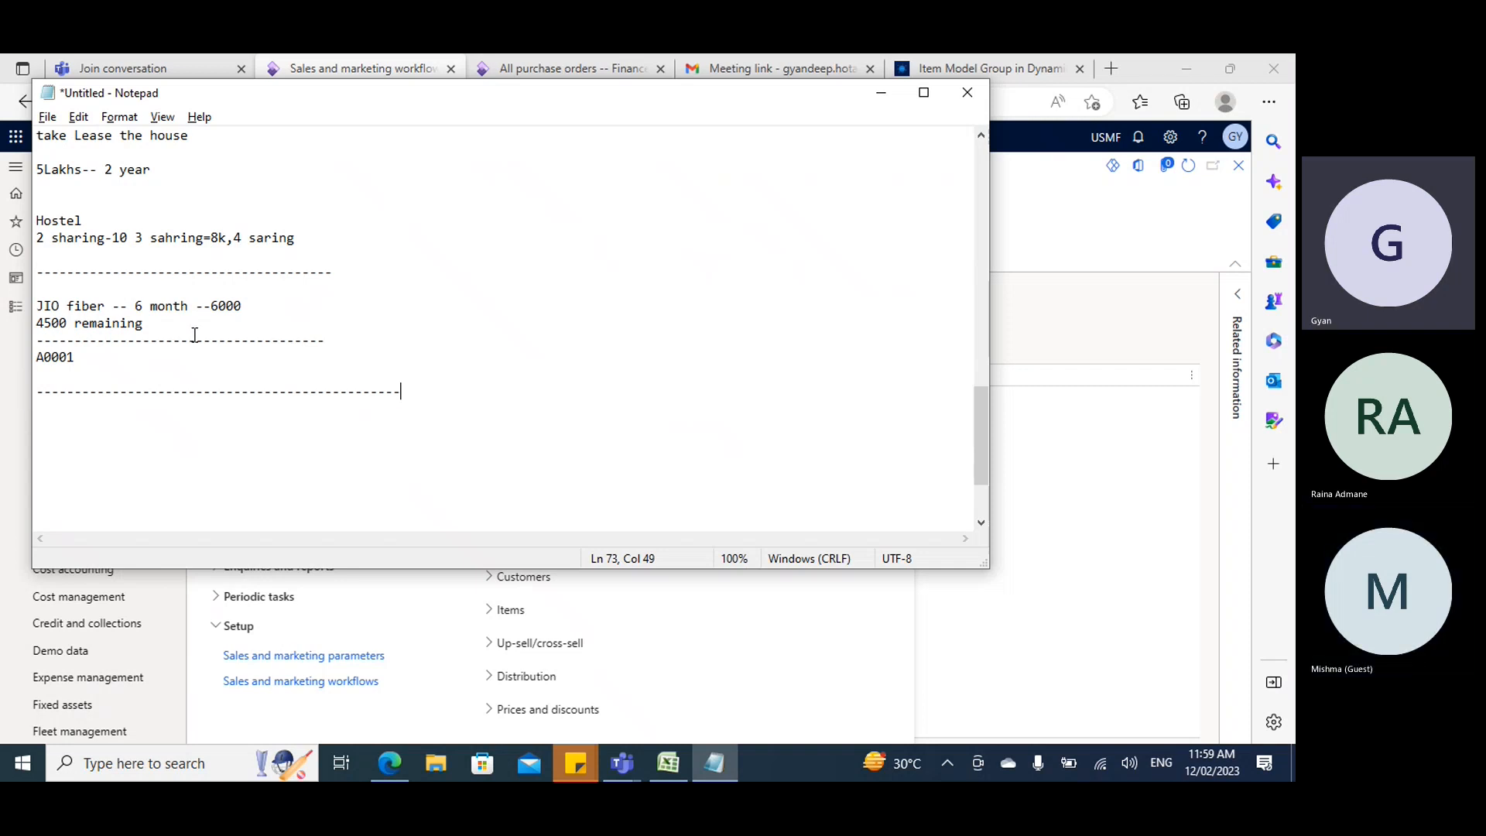
pyautogui.click(888, 92)
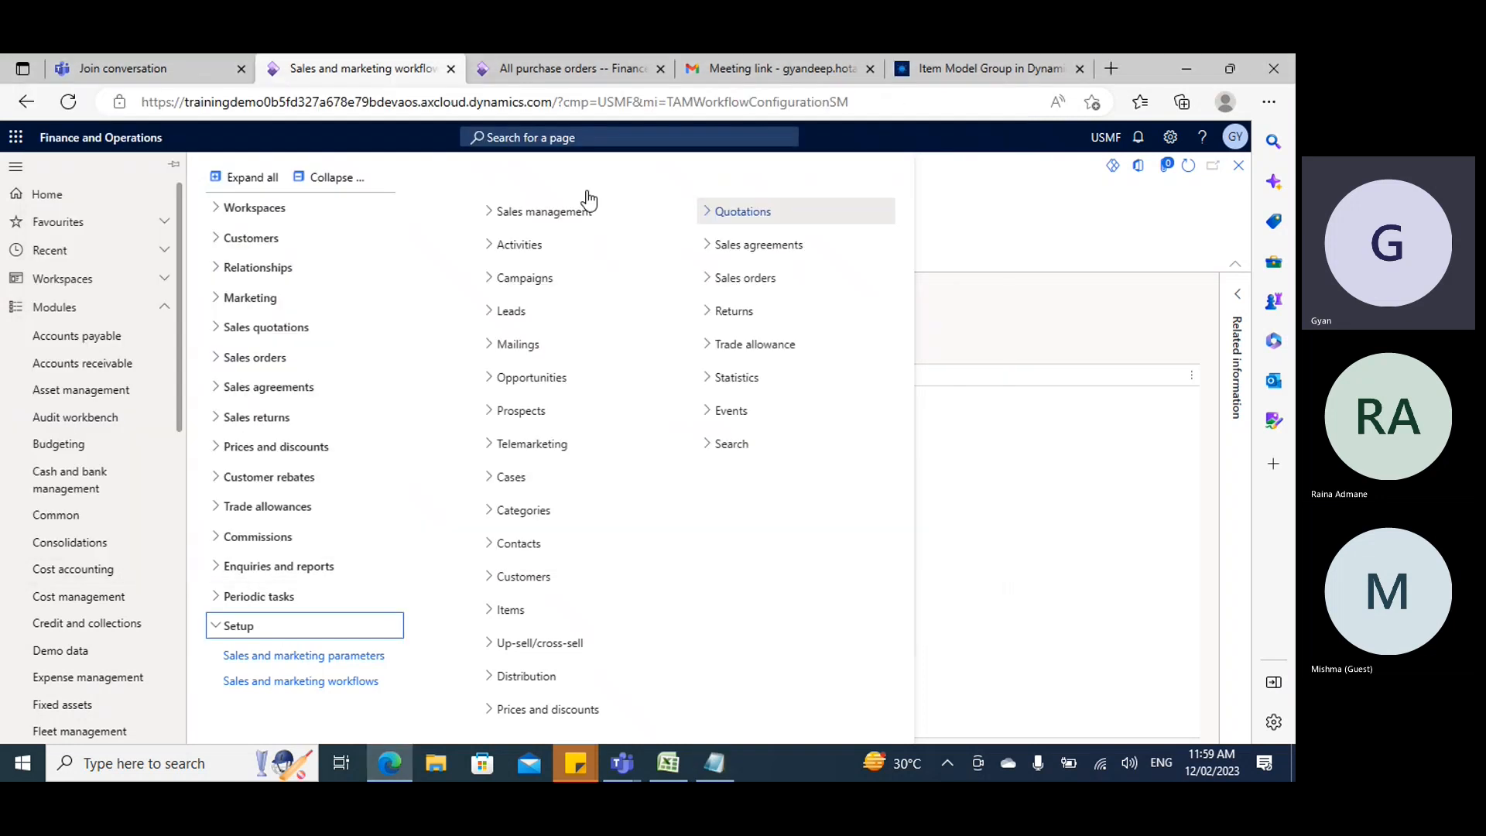
# Add the heading "two way book keeping" to the Notepad notes below the last separator, followed by blank lines.
pyautogui.click(715, 767)
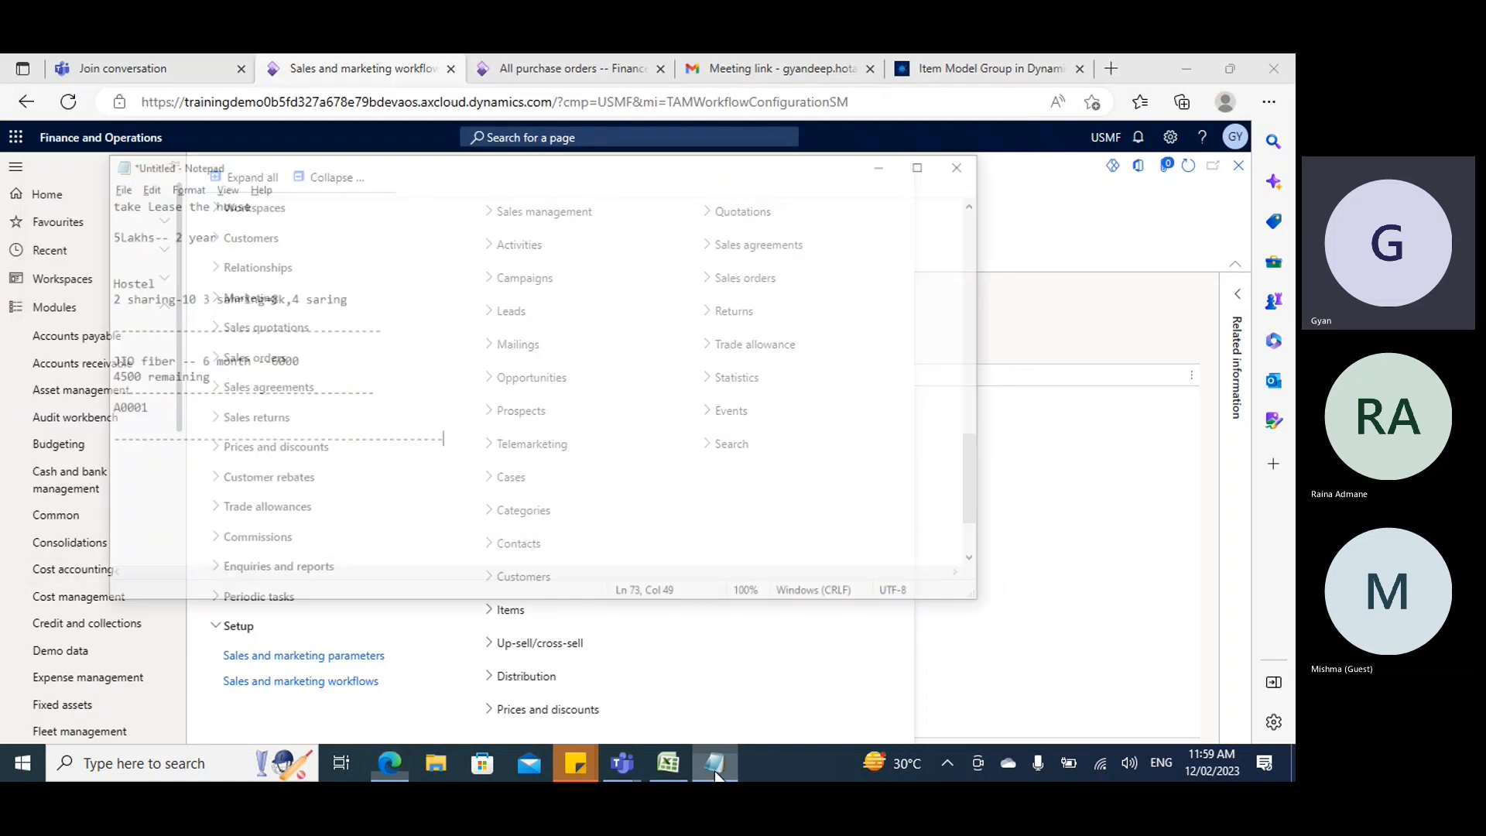
pyautogui.press('Return')
pyautogui.press('Return')
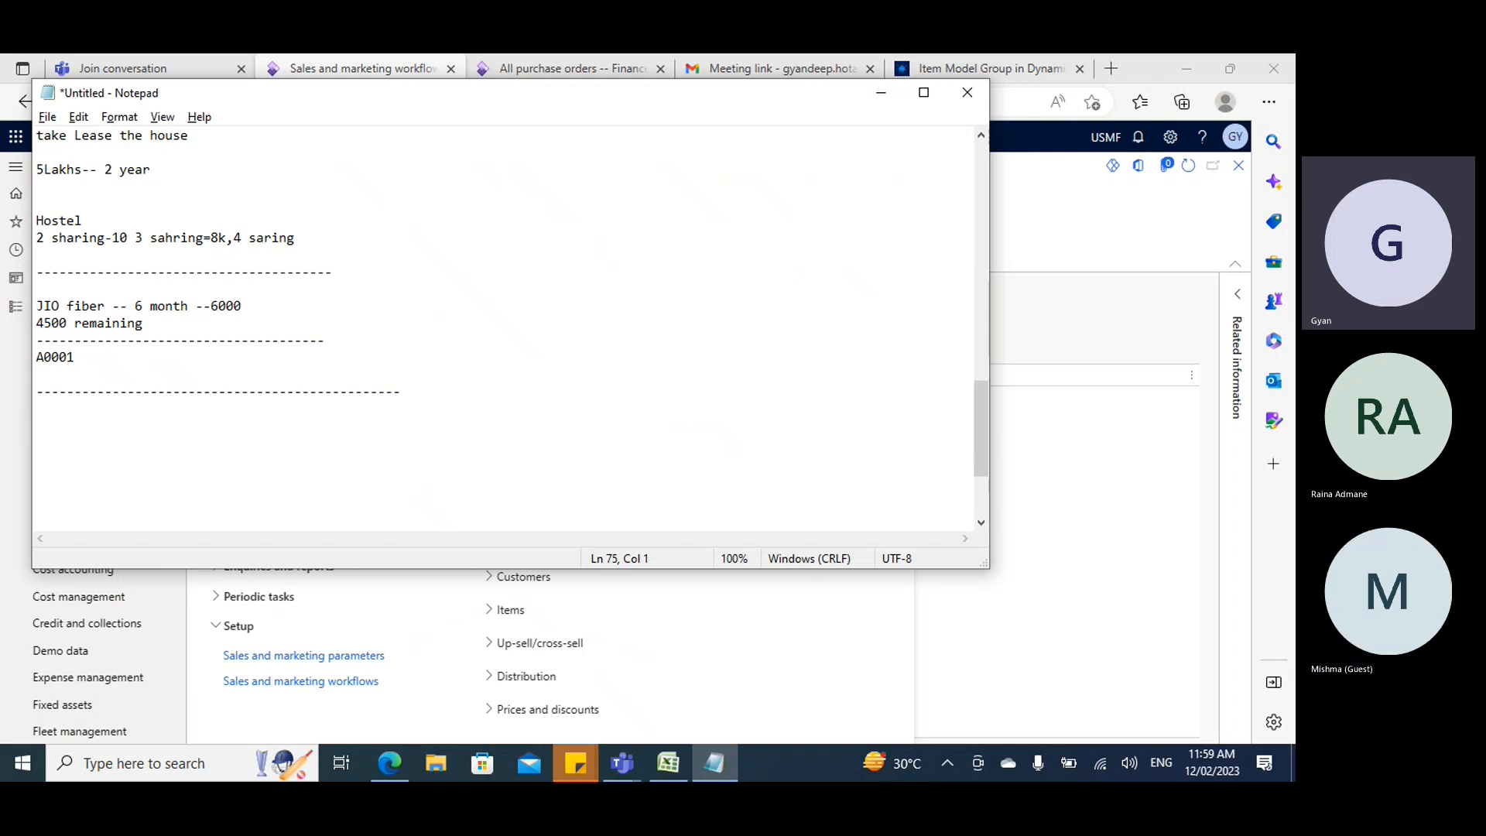
pyautogui.write('two way bok keeping')
pyautogui.click(105, 425)
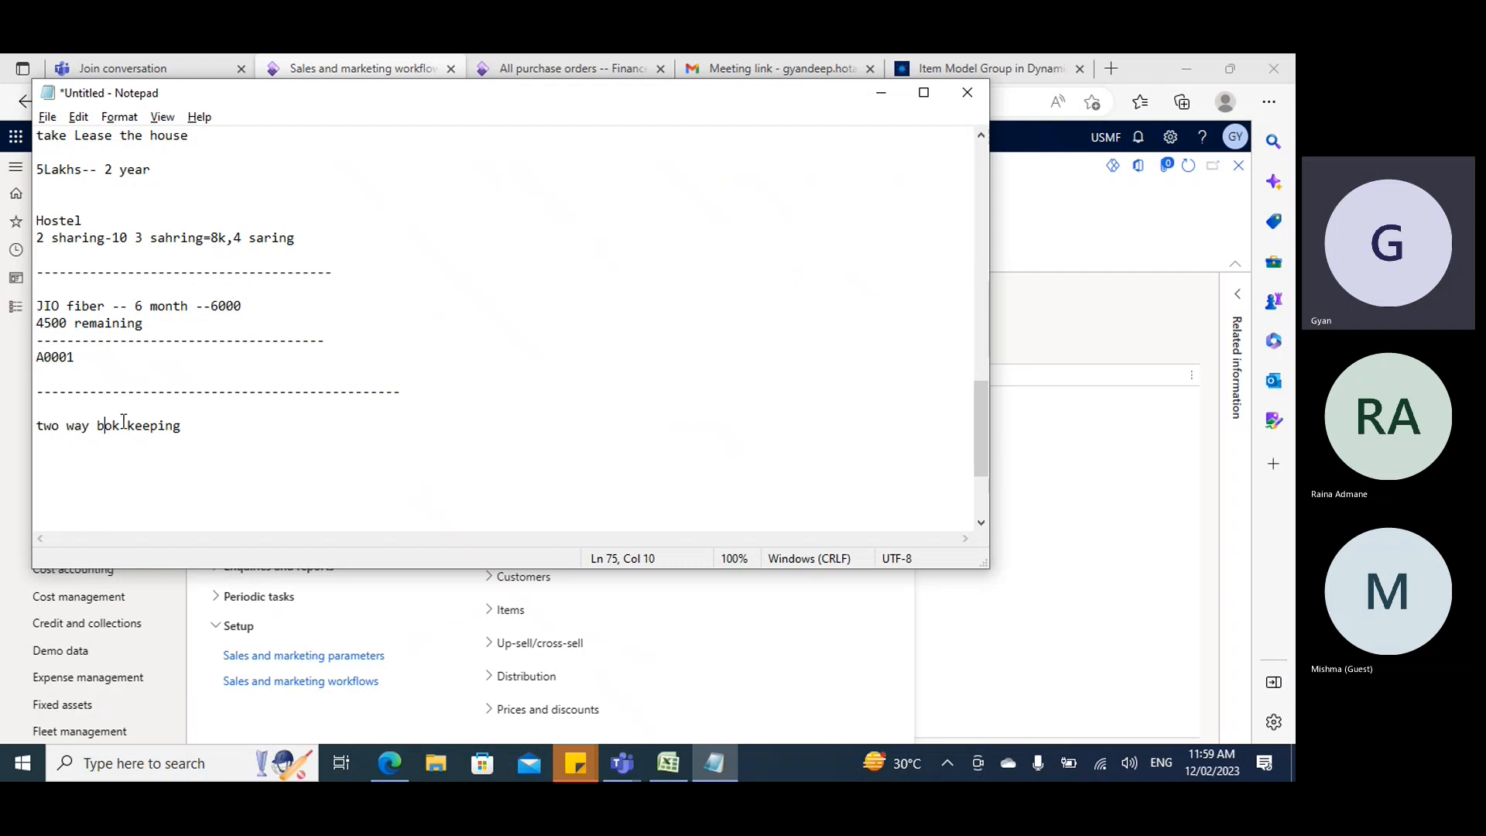
pyautogui.write('o')
pyautogui.click(205, 426)
pyautogui.press('Return')
pyautogui.press('Return')
pyautogui.press('Return')
pyautogui.scroll(-2, 209, 421)
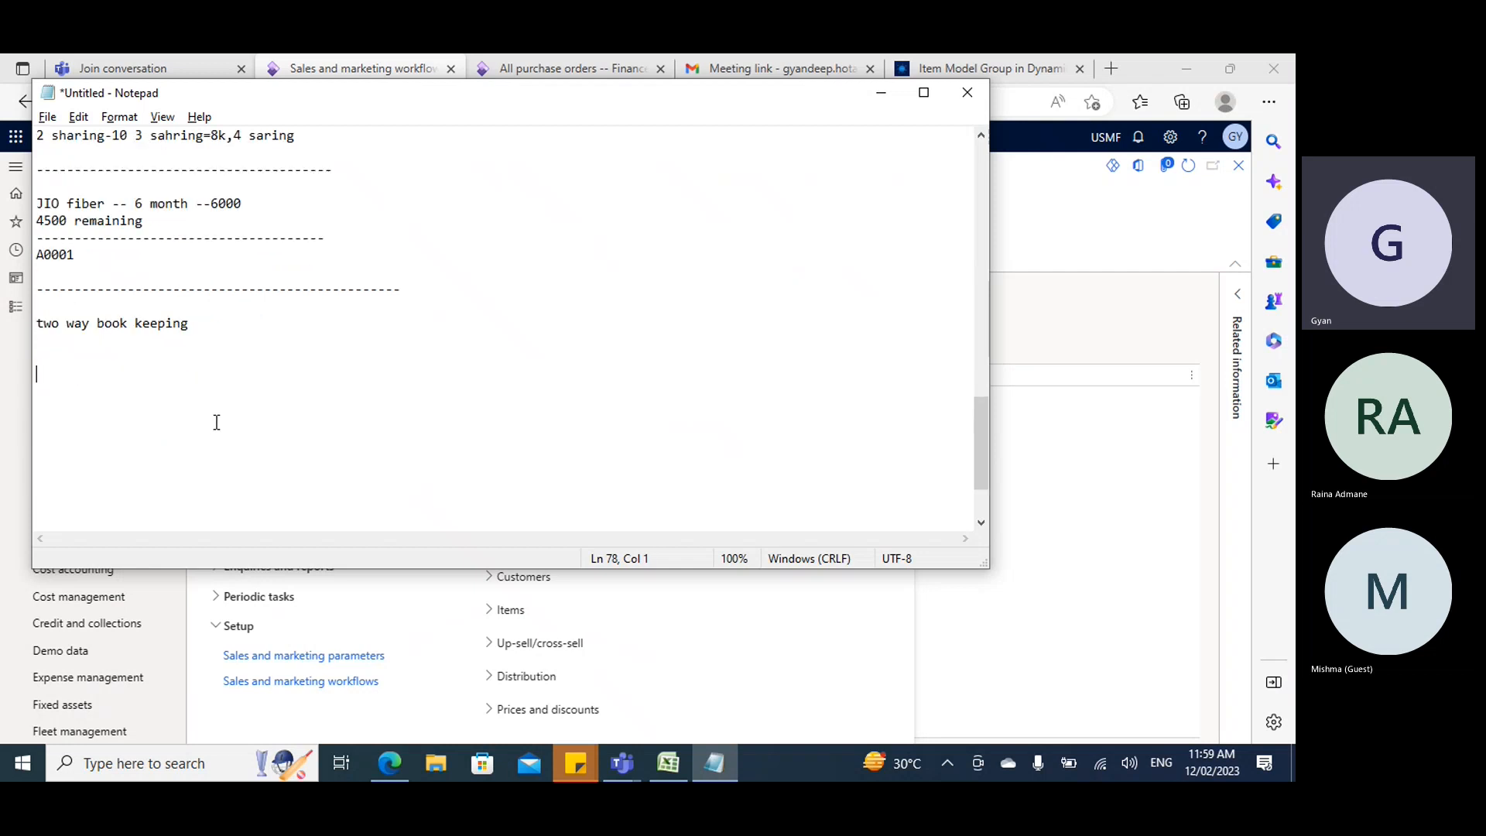
# Add a line with the word Vendor and the vendor's number below the book keeping heading, followed by a blank line.
pyautogui.write('Vendor 10000')
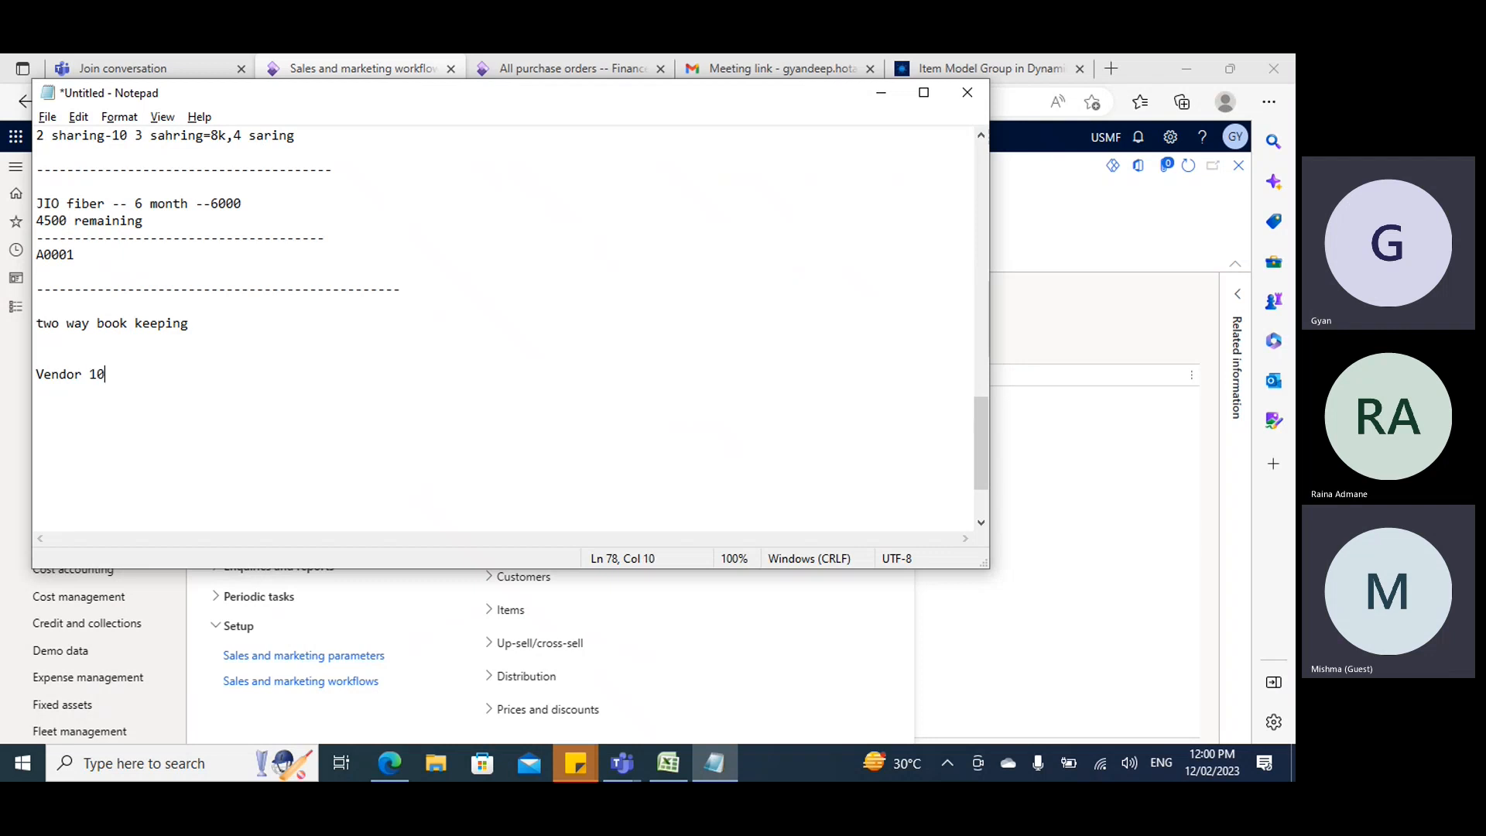
pyautogui.press('BackSpace')
pyautogui.press('BackSpace')
pyautogui.write('2')
pyautogui.press('Return')
pyautogui.press('Return')
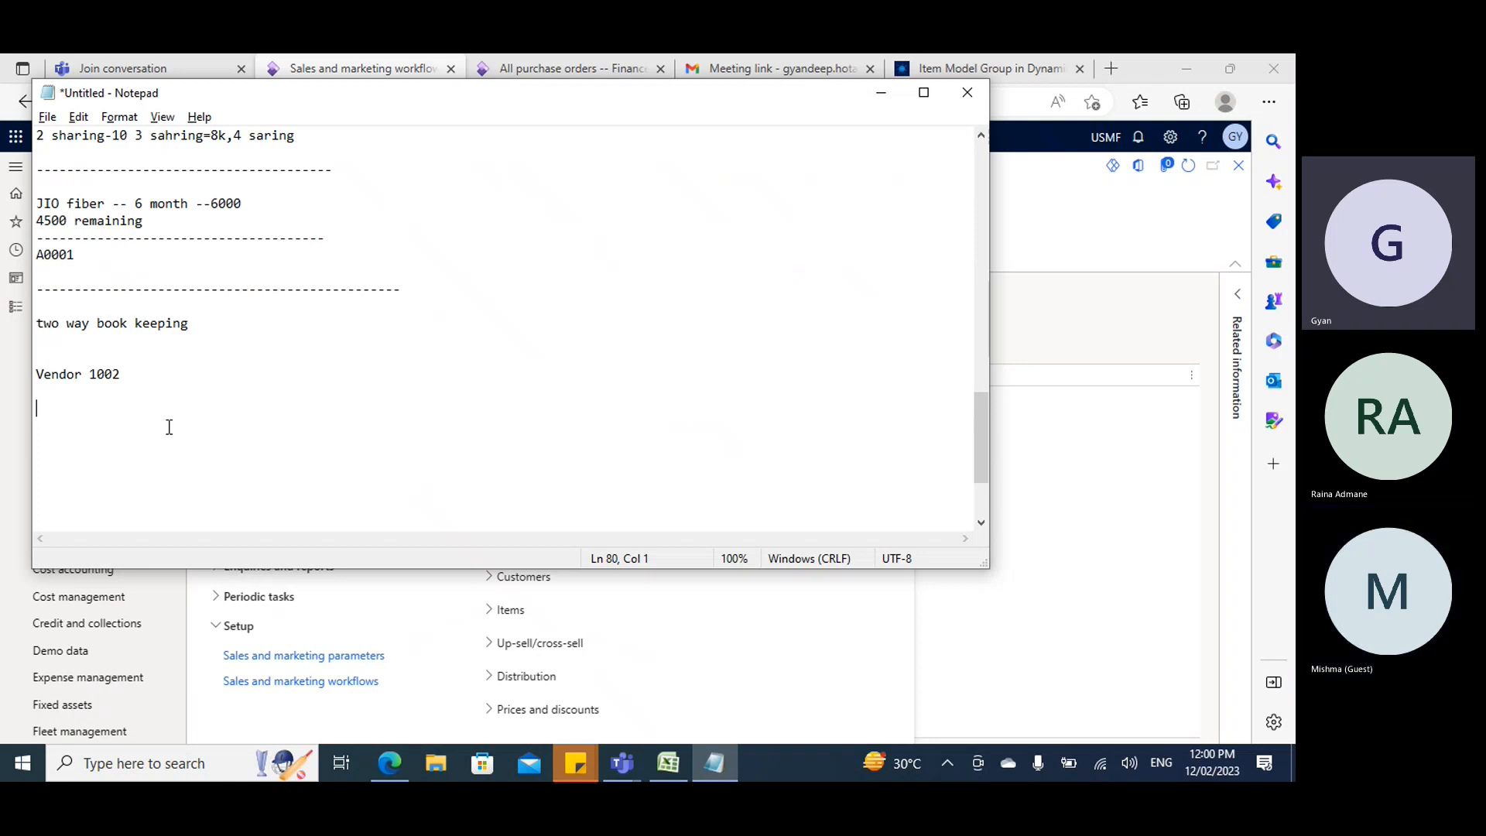
# Add the note "100 RS -- will be stored vendor account Debit" below the vendor line, followed by a blank line.
pyautogui.write('100 RS -- will be so')
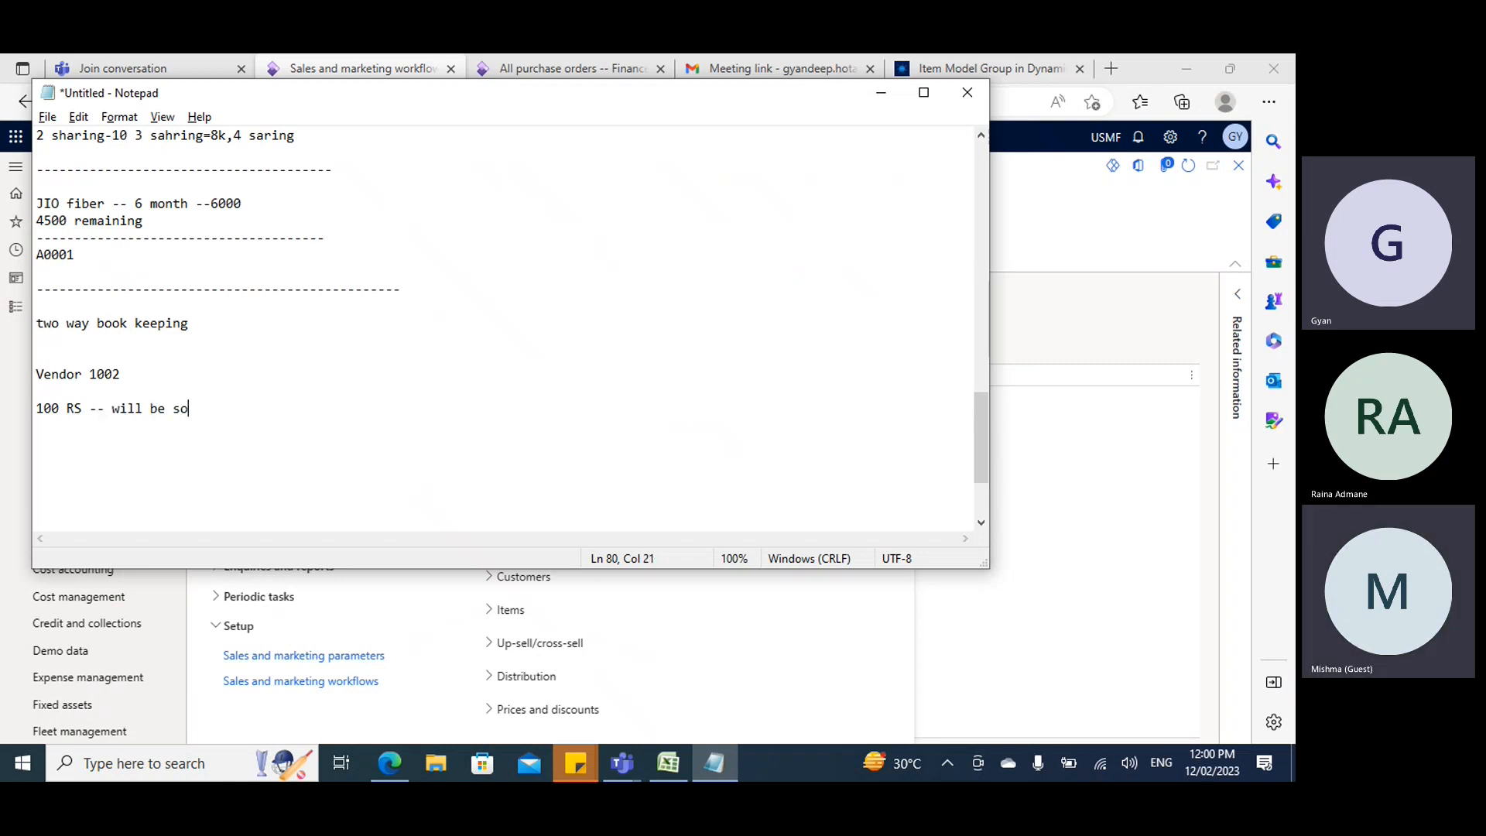
pyautogui.press('BackSpace')
pyautogui.write('tored ve')
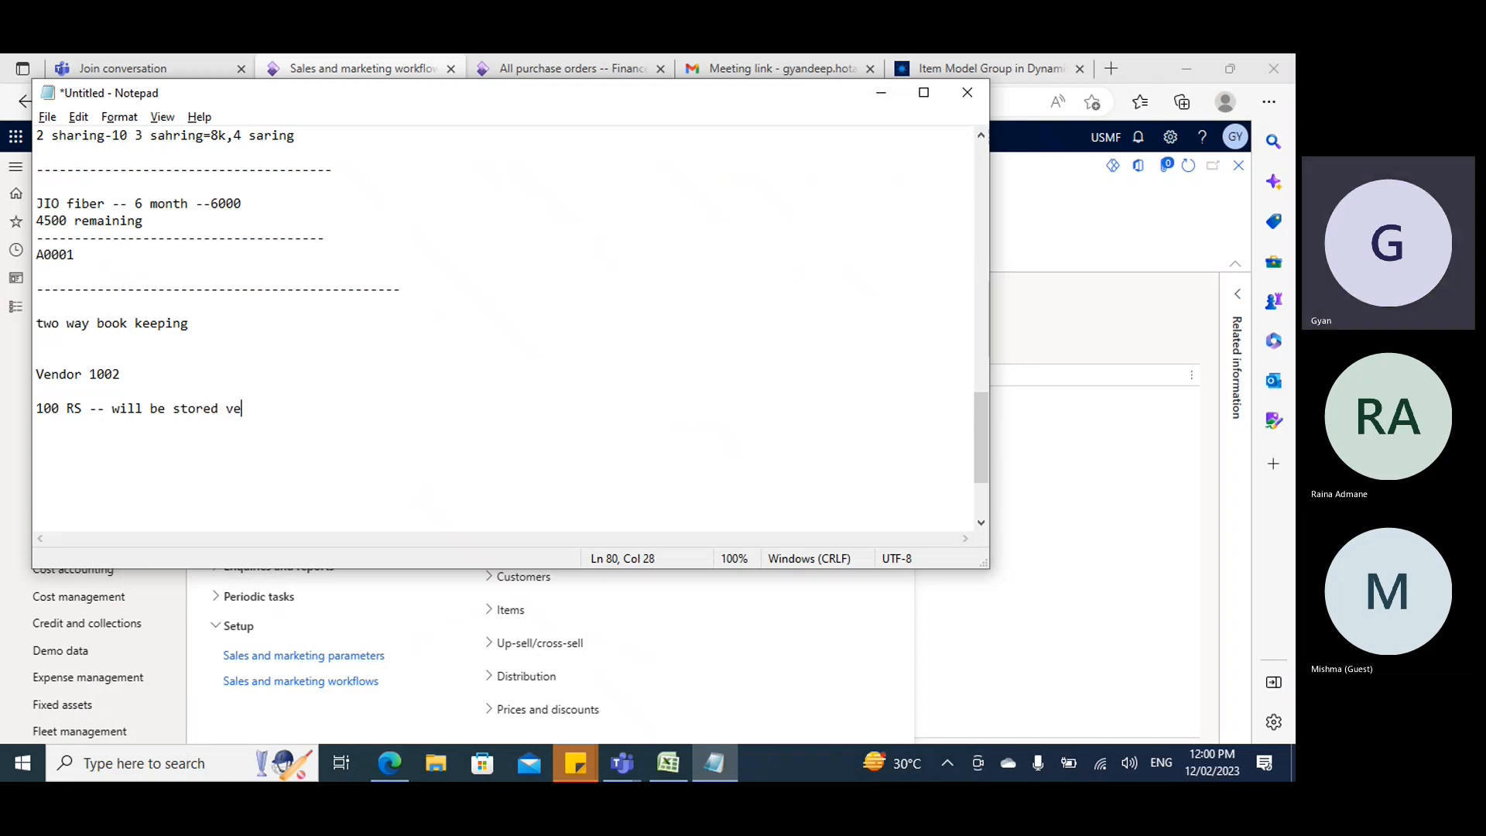
pyautogui.write('ndo')
pyautogui.press('BackSpace')
pyautogui.press('BackSpace')
pyautogui.write('ndor account')
pyautogui.write('Debit')
pyautogui.press('Return')
pyautogui.press('Return')
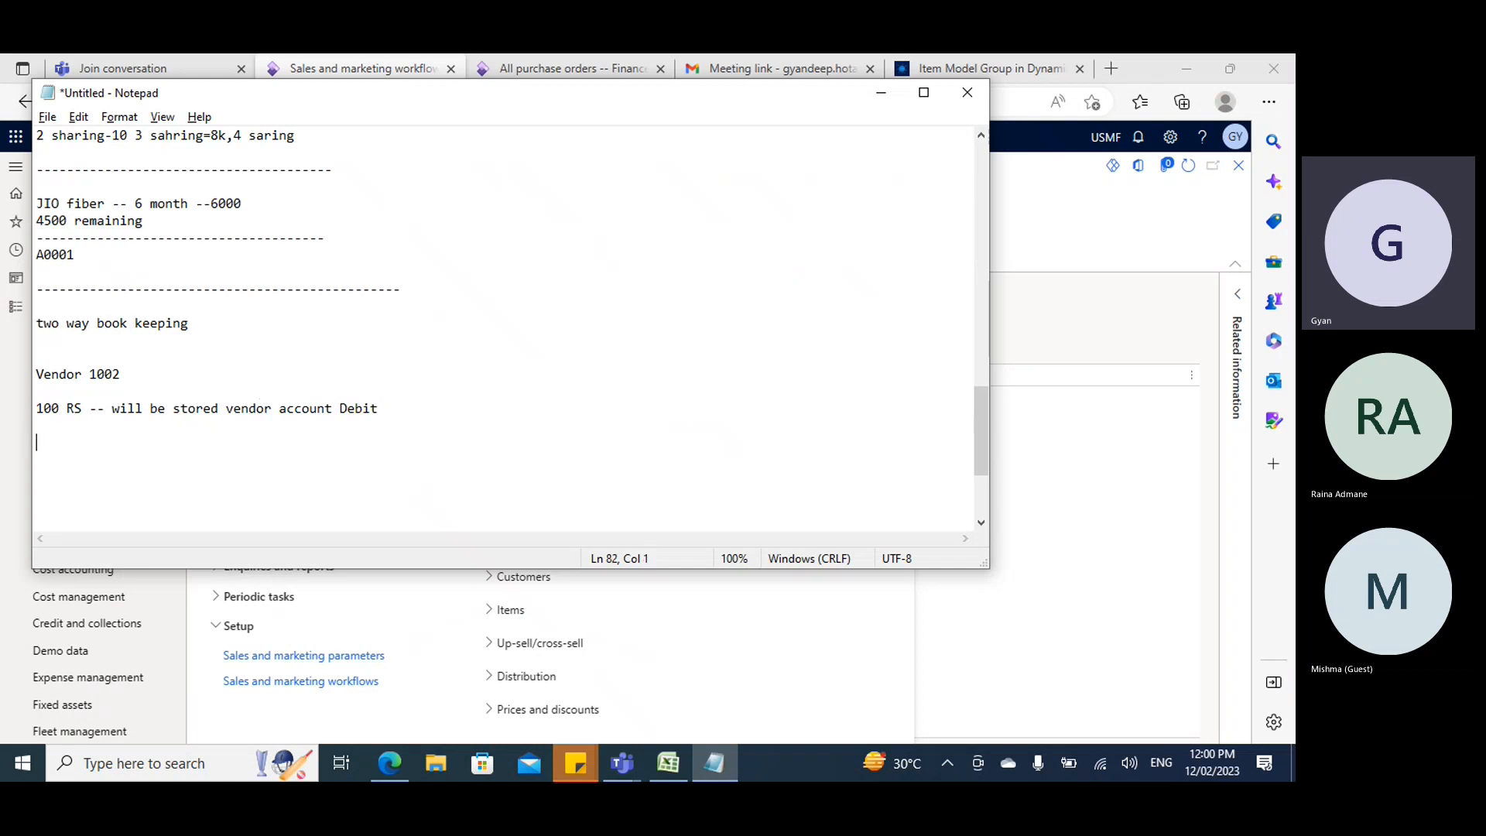
# Add the line "Credite to vendor account" below the debit note.
pyautogui.write('Credut')
pyautogui.press('BackSpace')
pyautogui.press('BackSpace')
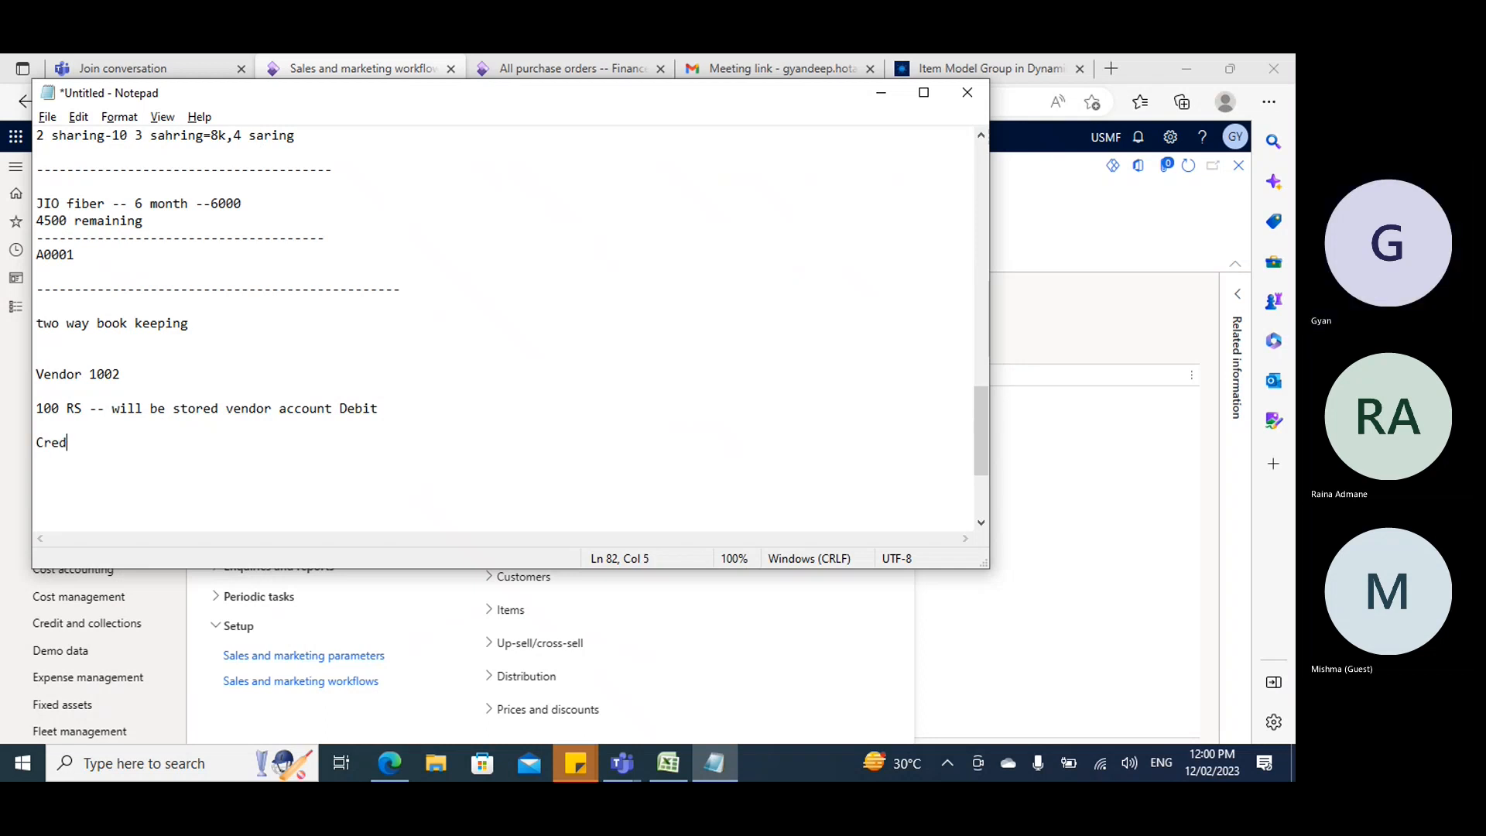
pyautogui.write('ite to ve')
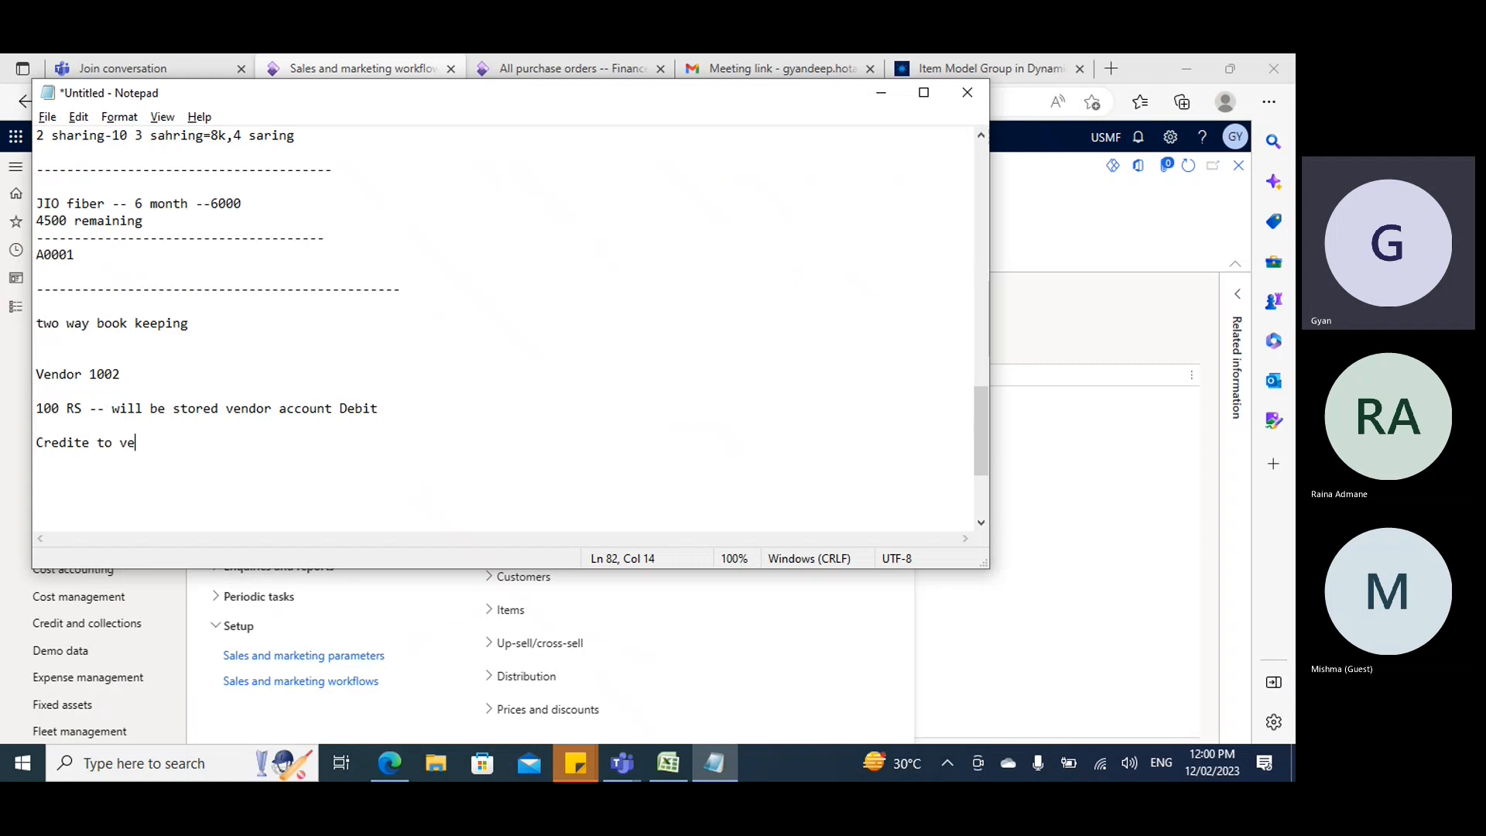
pyautogui.write('ndor account')
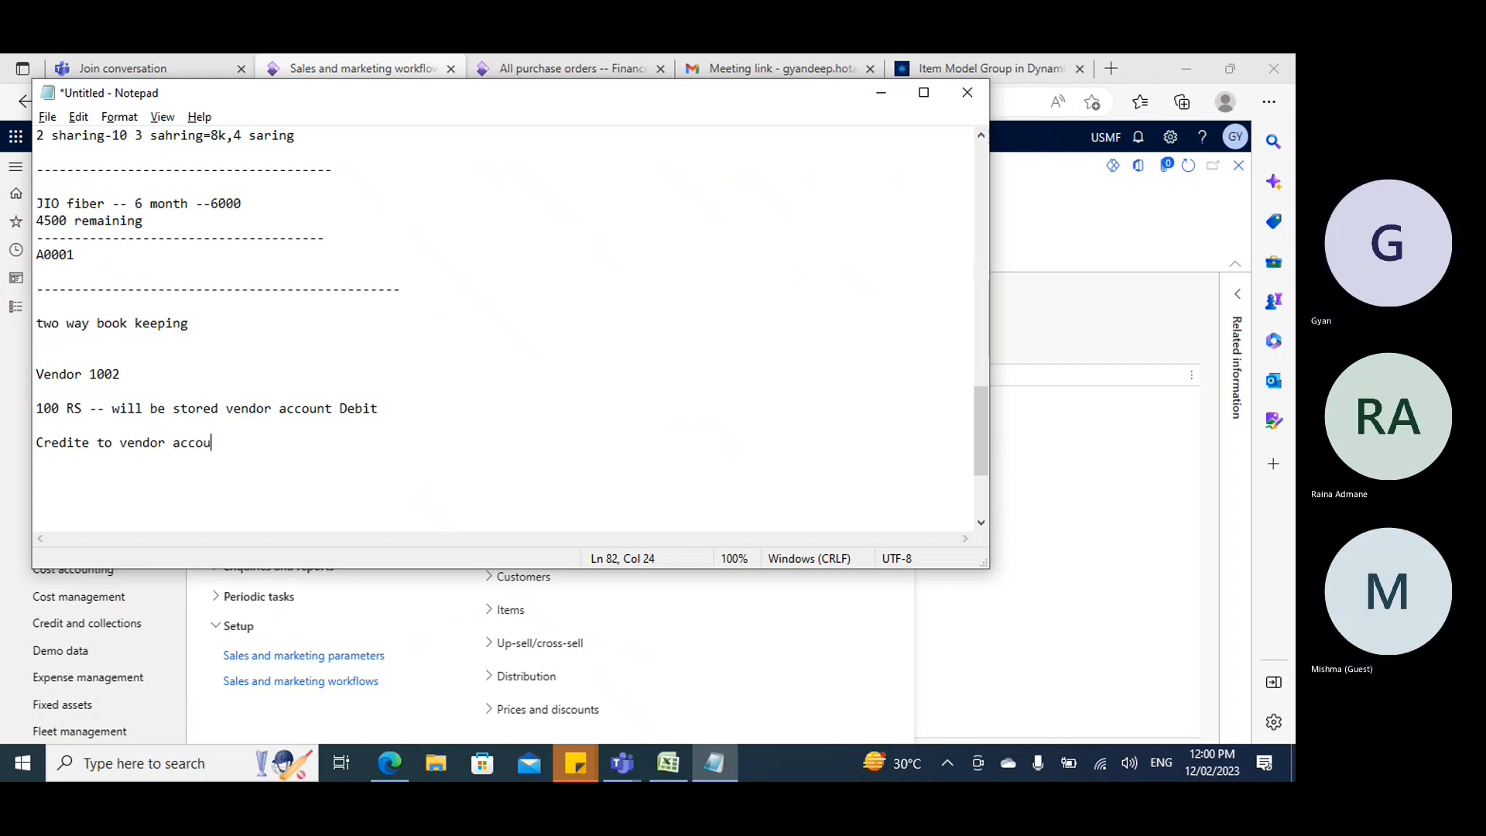
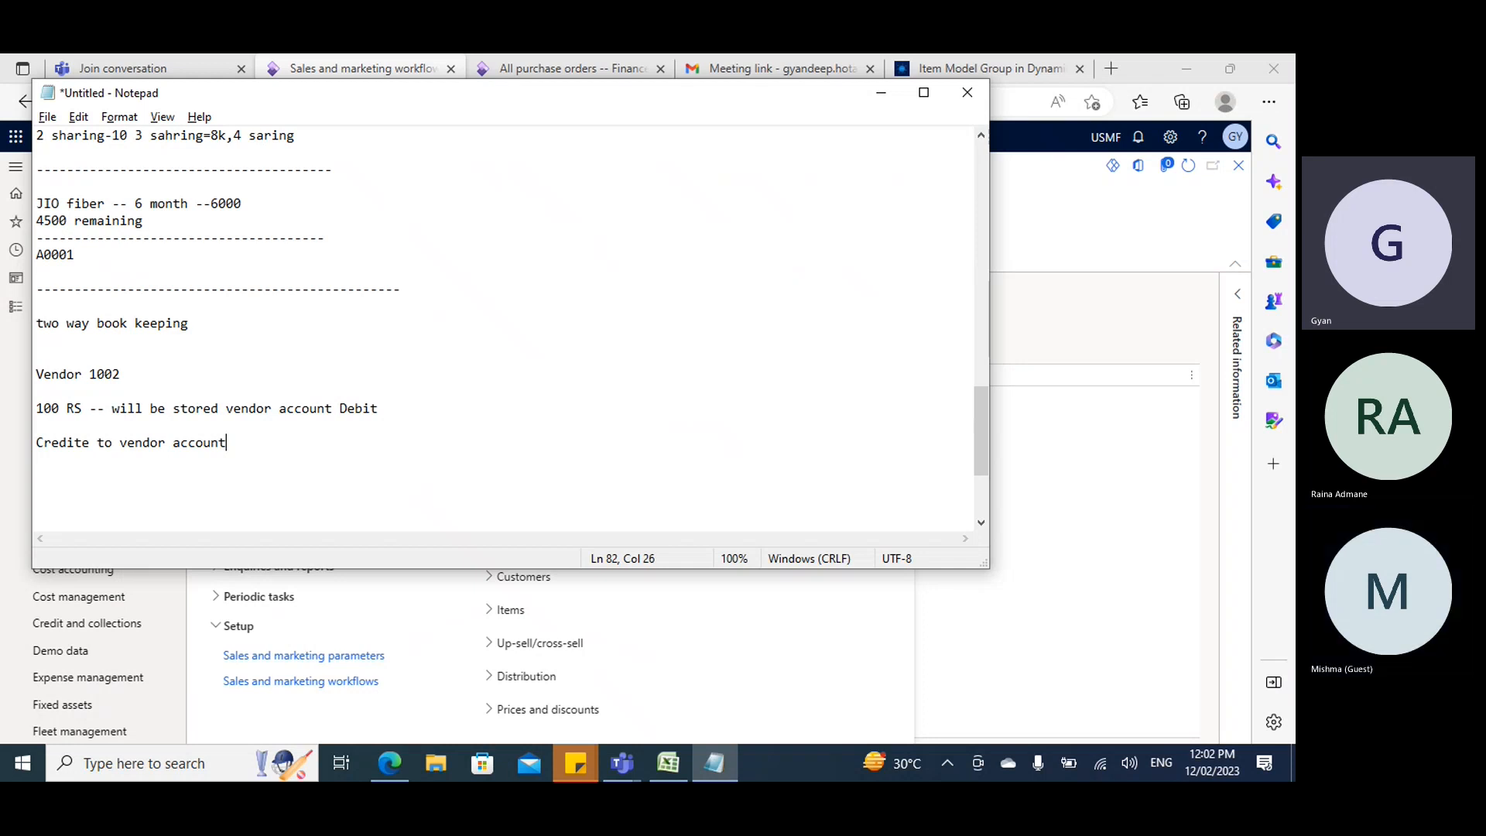
# Switch to Finance and Operations, open the Inventory management Posting setup and view the sales order accounts for Cost of goods sold, invoiced and Commission.
pyautogui.click(729, 620)
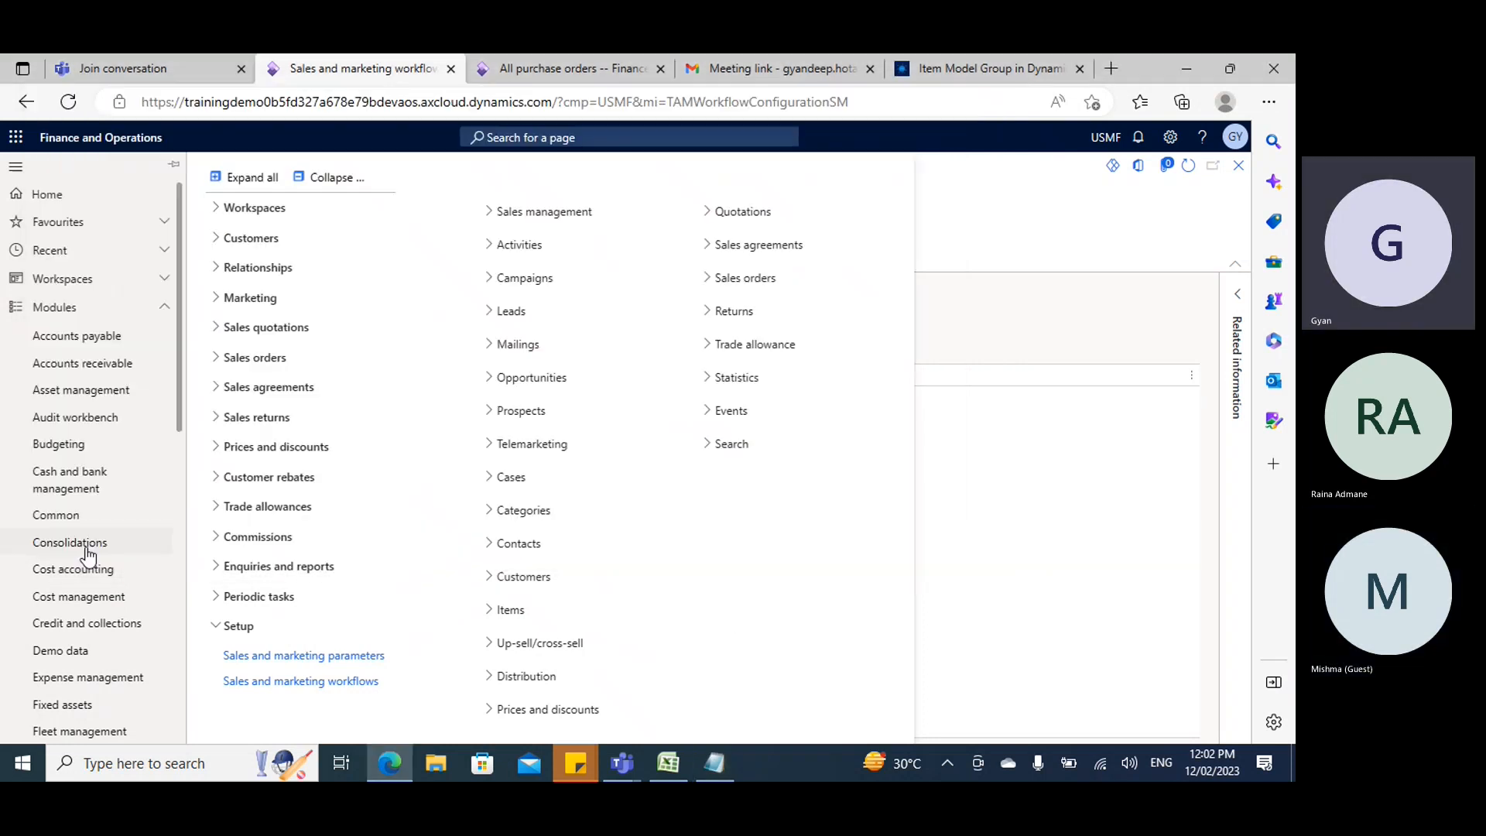
pyautogui.scroll(-10, 89, 547)
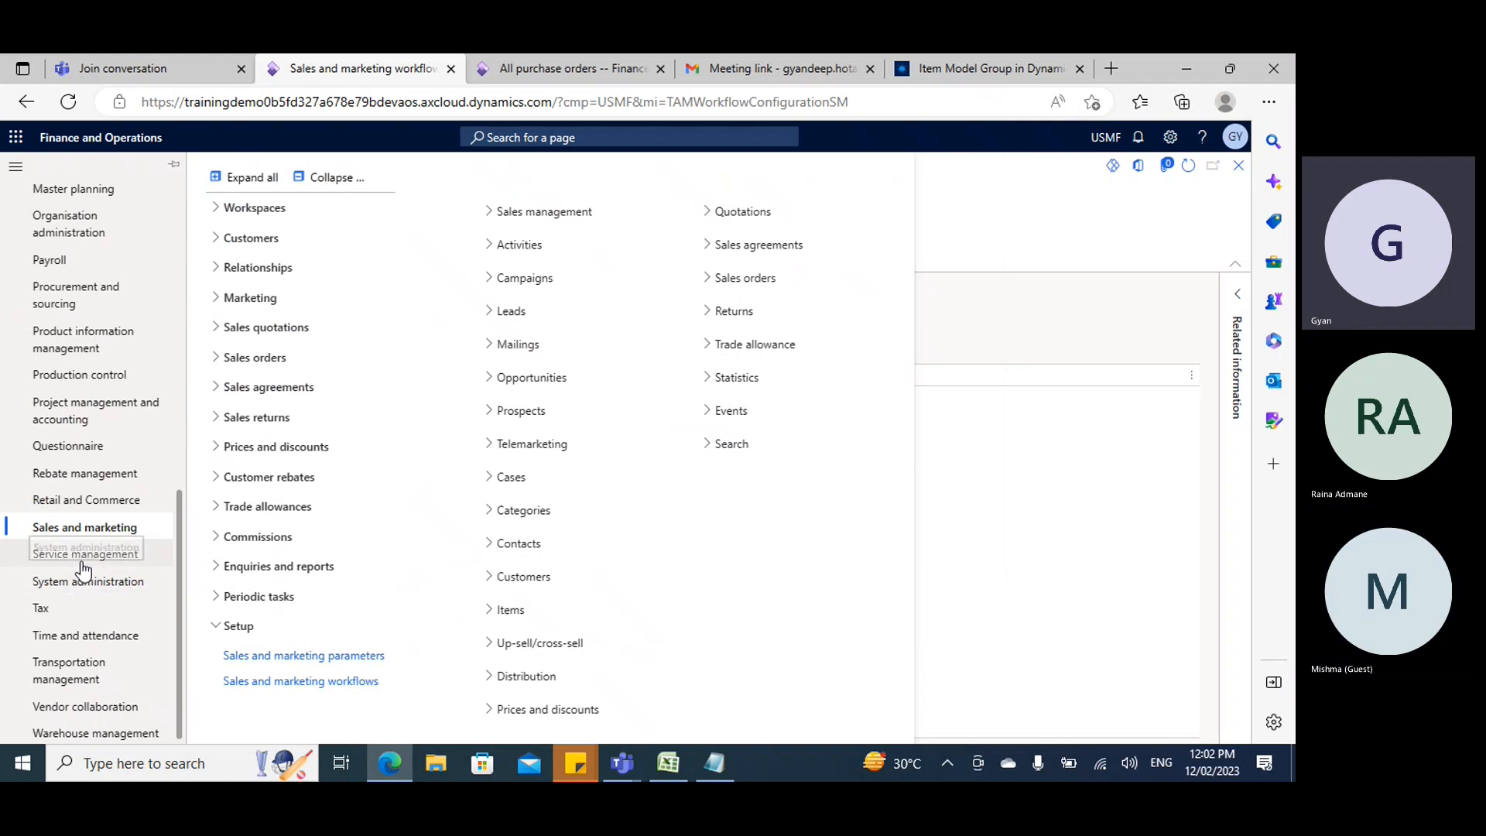
pyautogui.scroll(3, 77, 541)
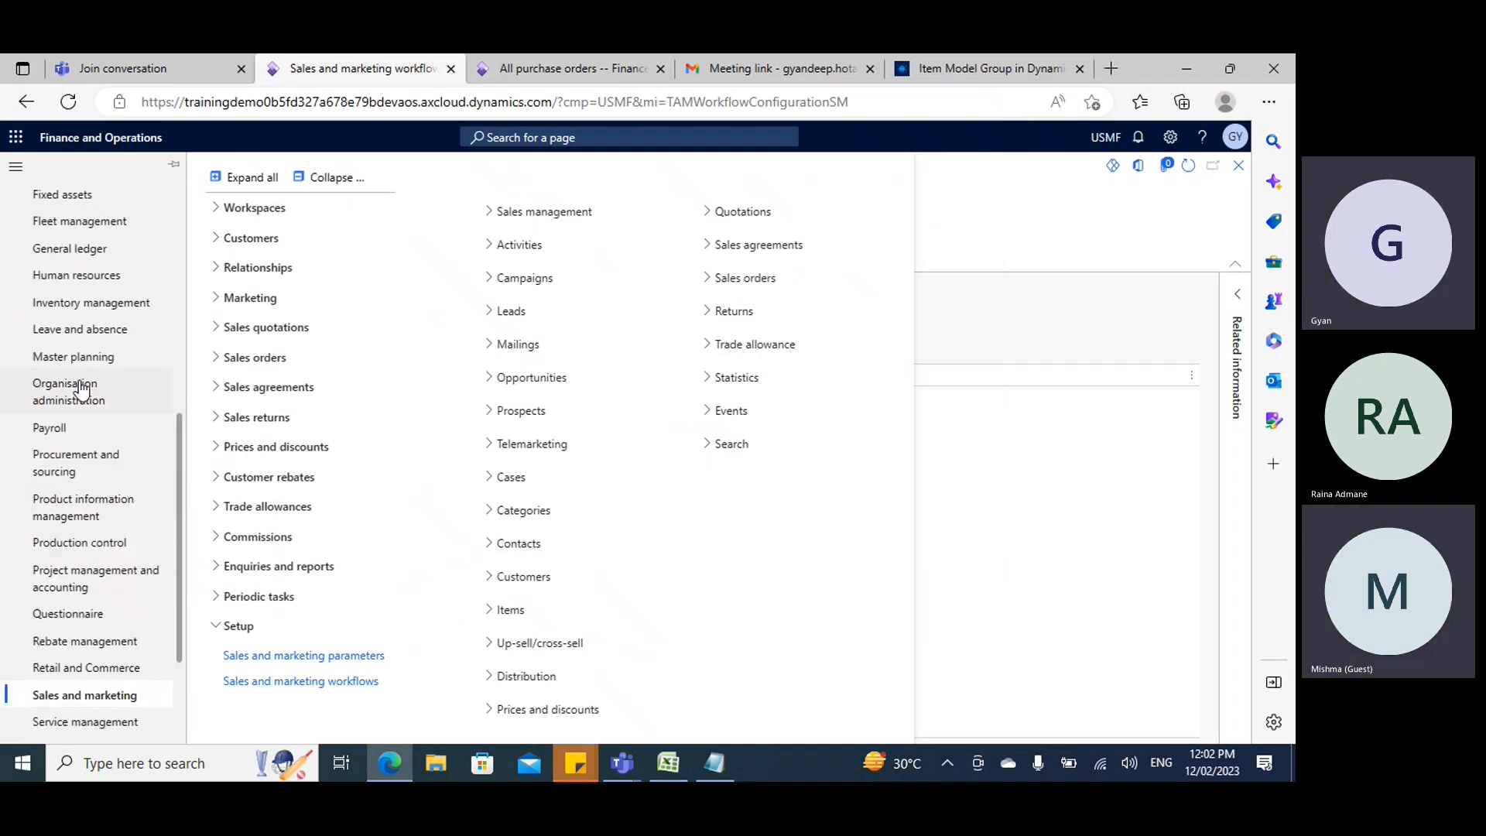
pyautogui.click(74, 303)
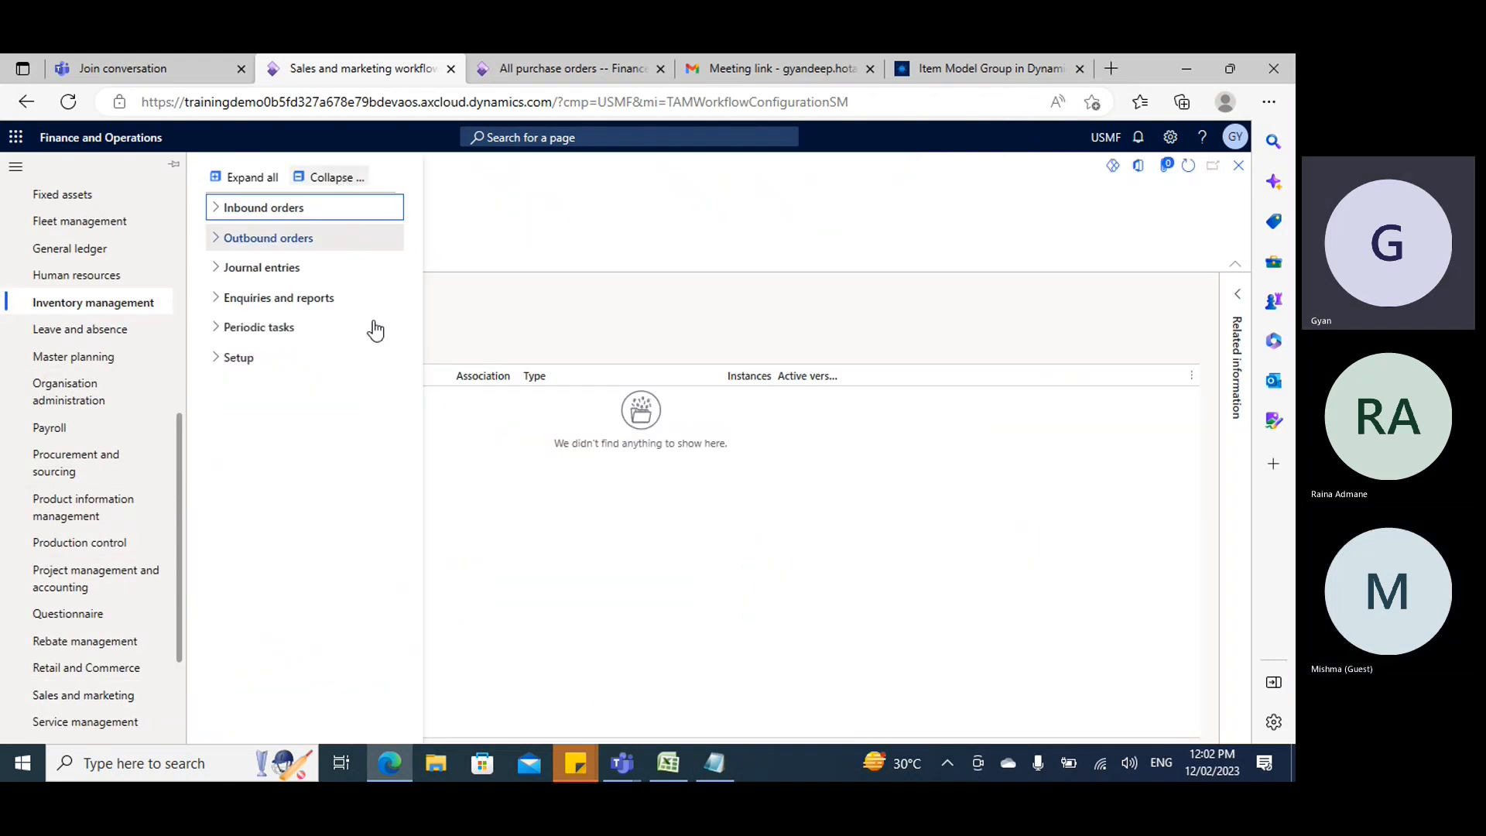
pyautogui.click(230, 357)
pyautogui.click(521, 379)
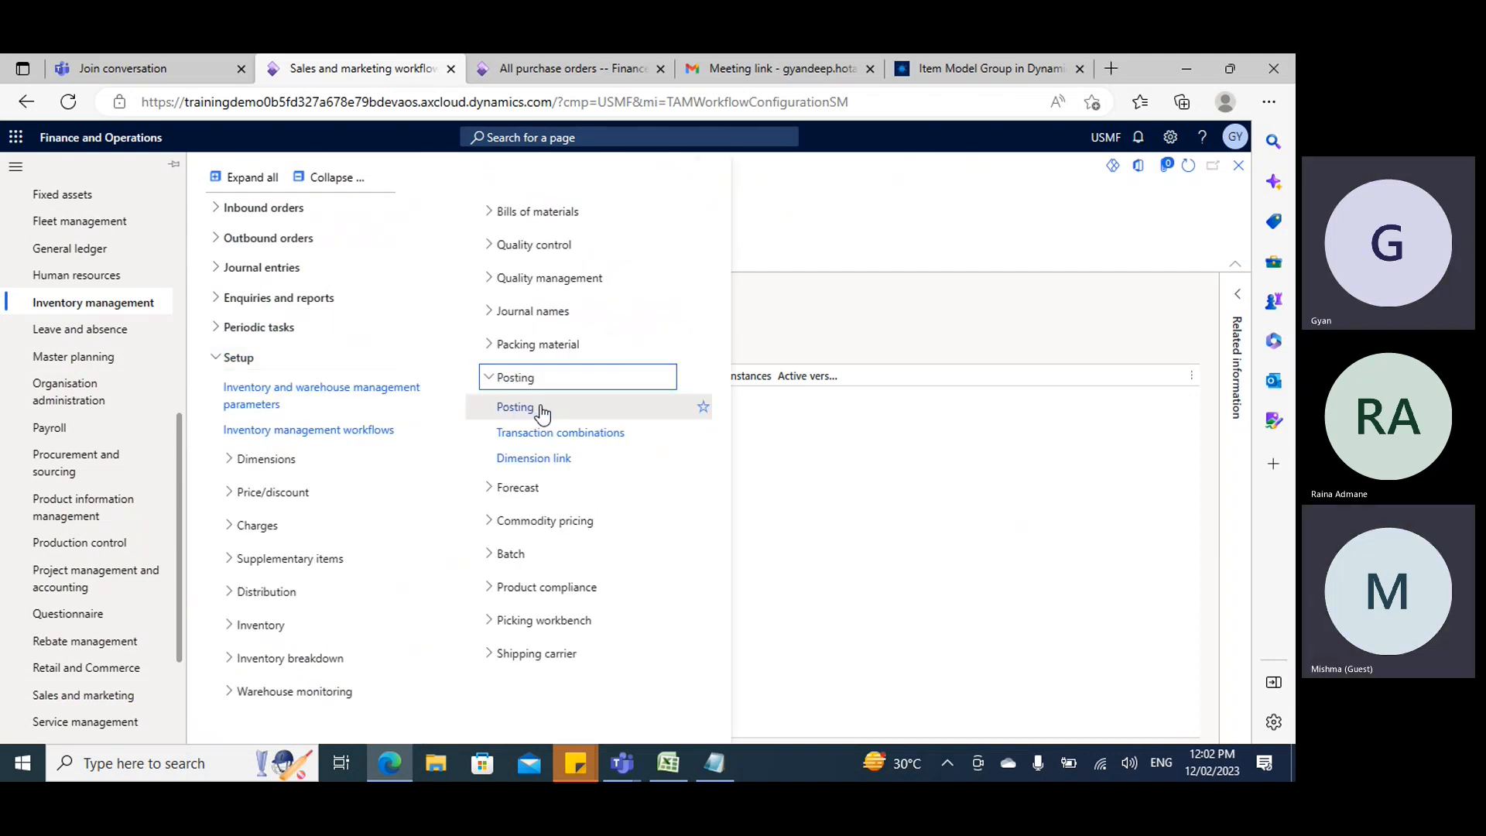
pyautogui.click(541, 428)
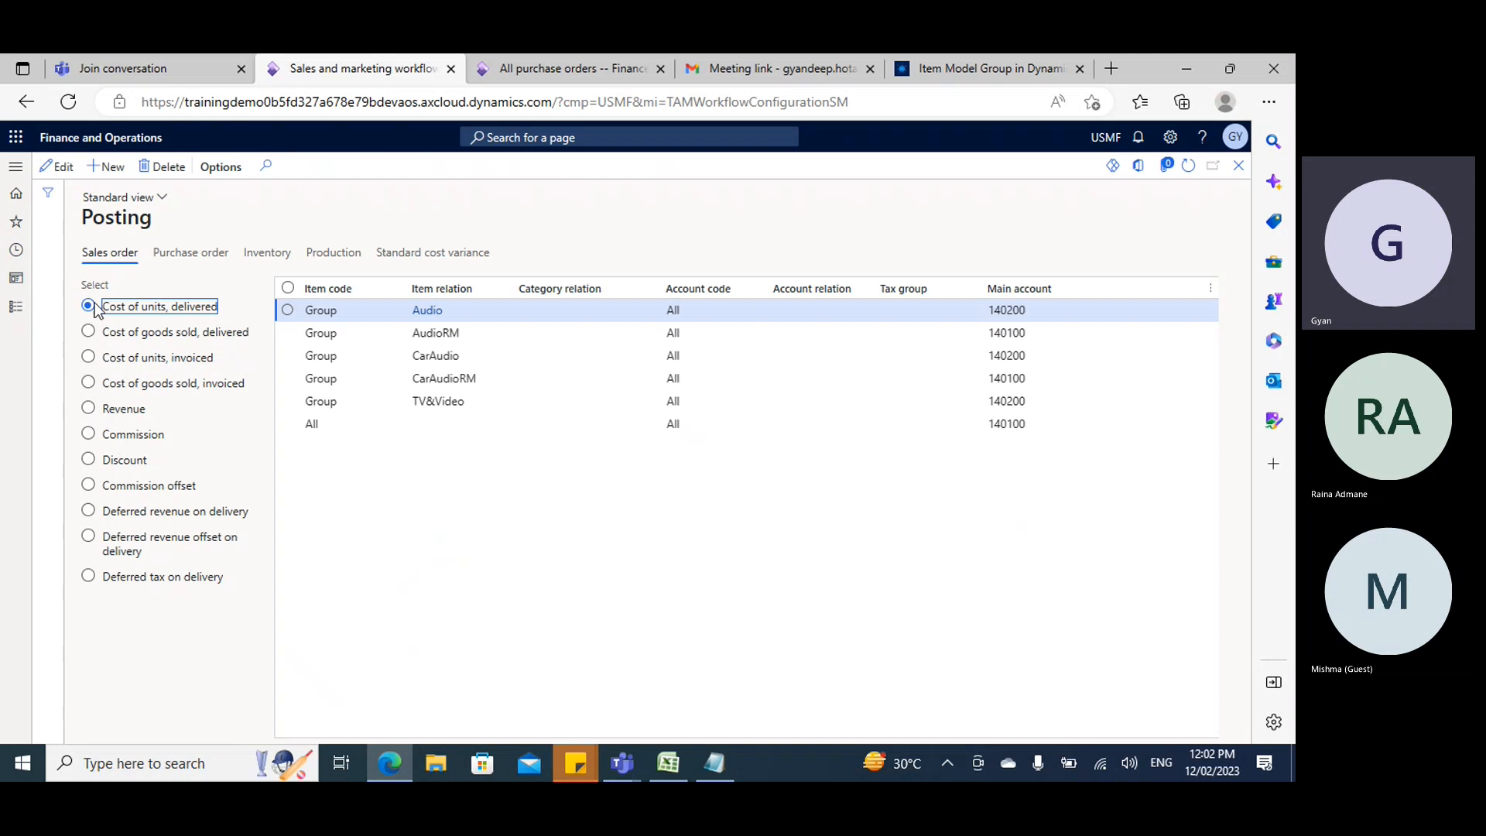
pyautogui.click(89, 382)
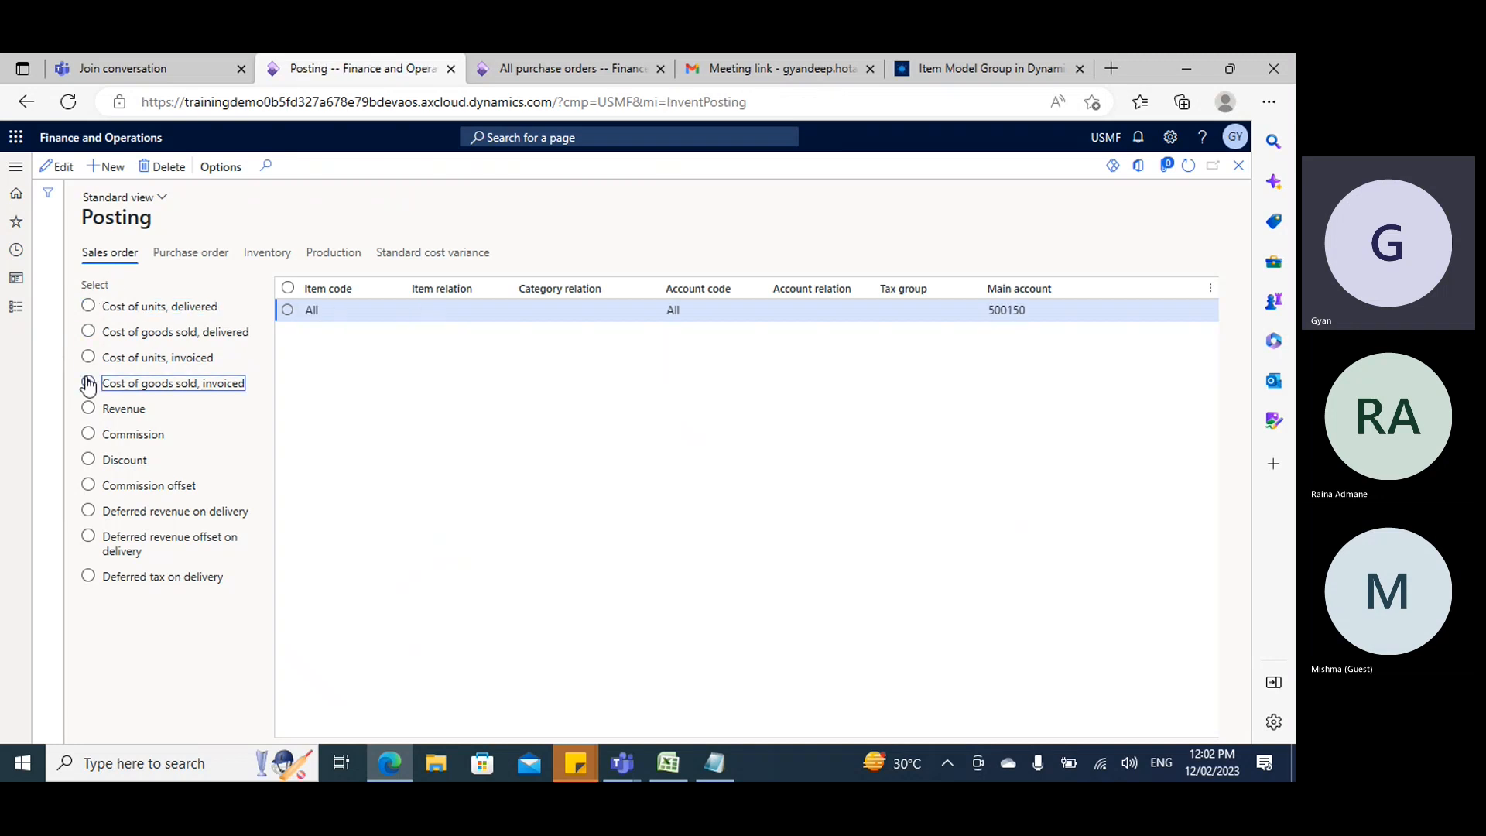
pyautogui.click(88, 433)
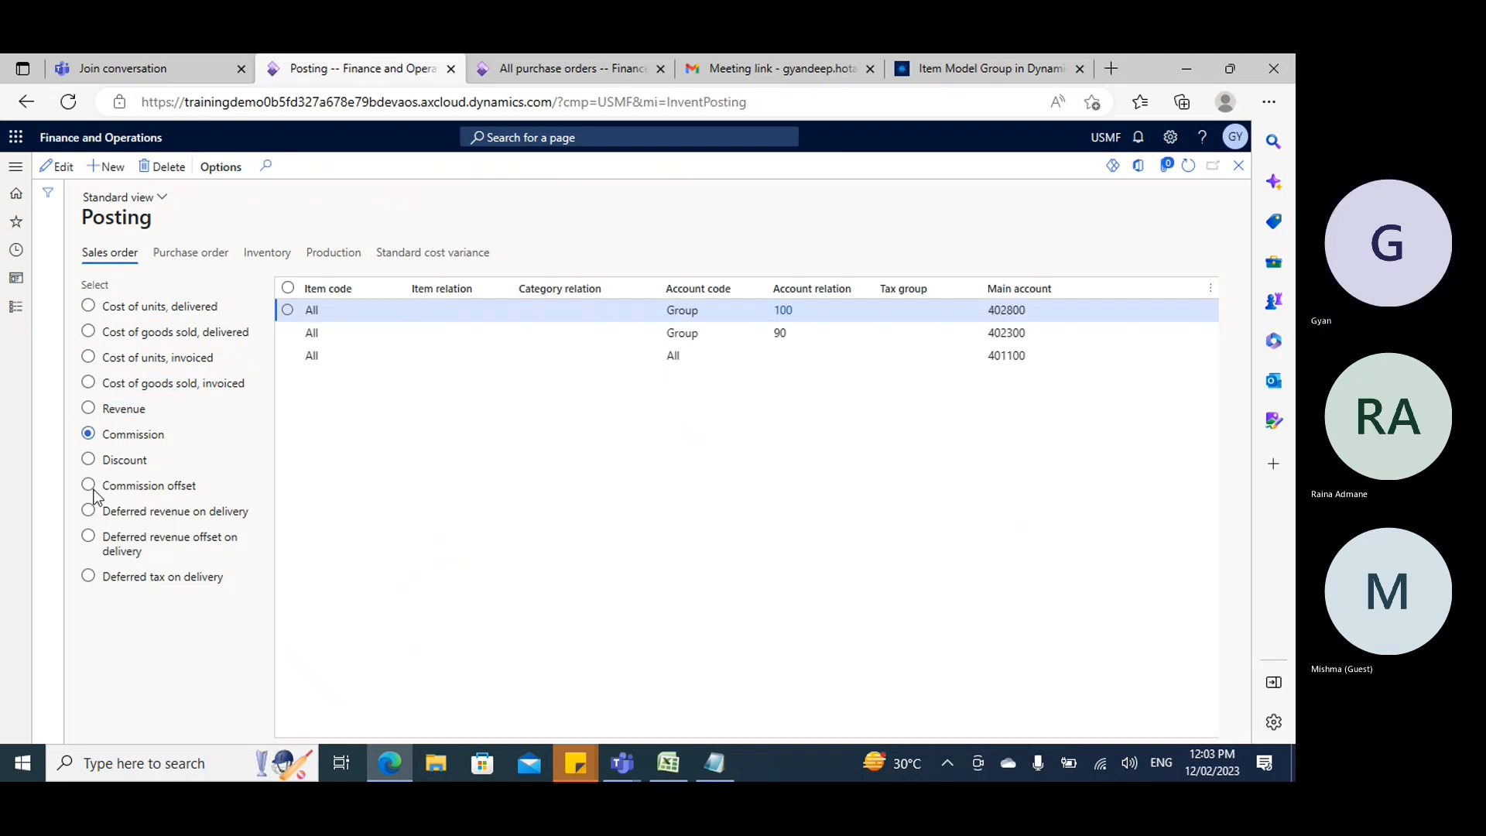
# Open the Chassis item BY -008 from the released products and go to its Audio item group.
pyautogui.click(16, 308)
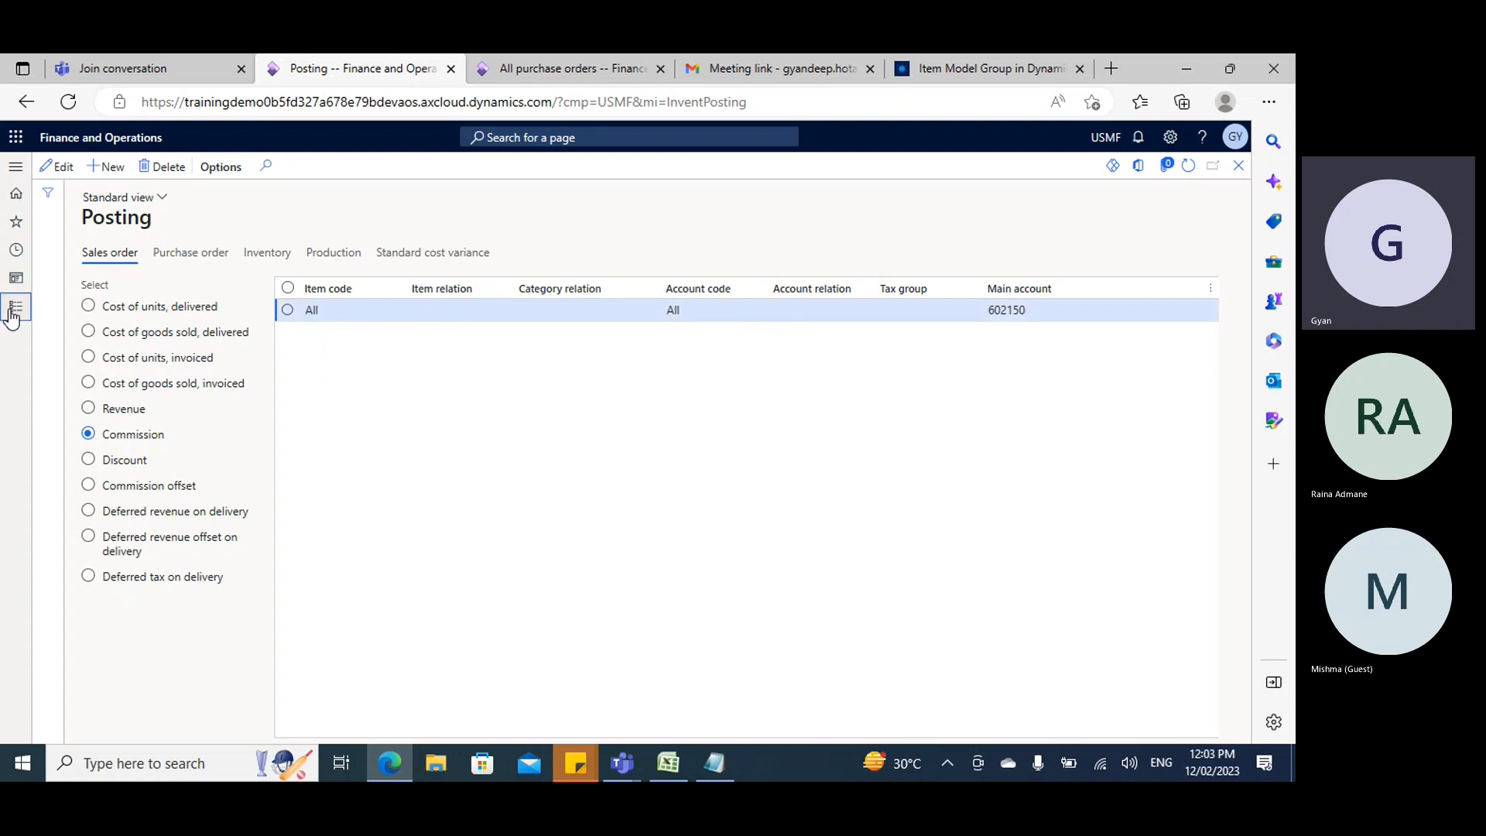
pyautogui.scroll(-1, 91, 460)
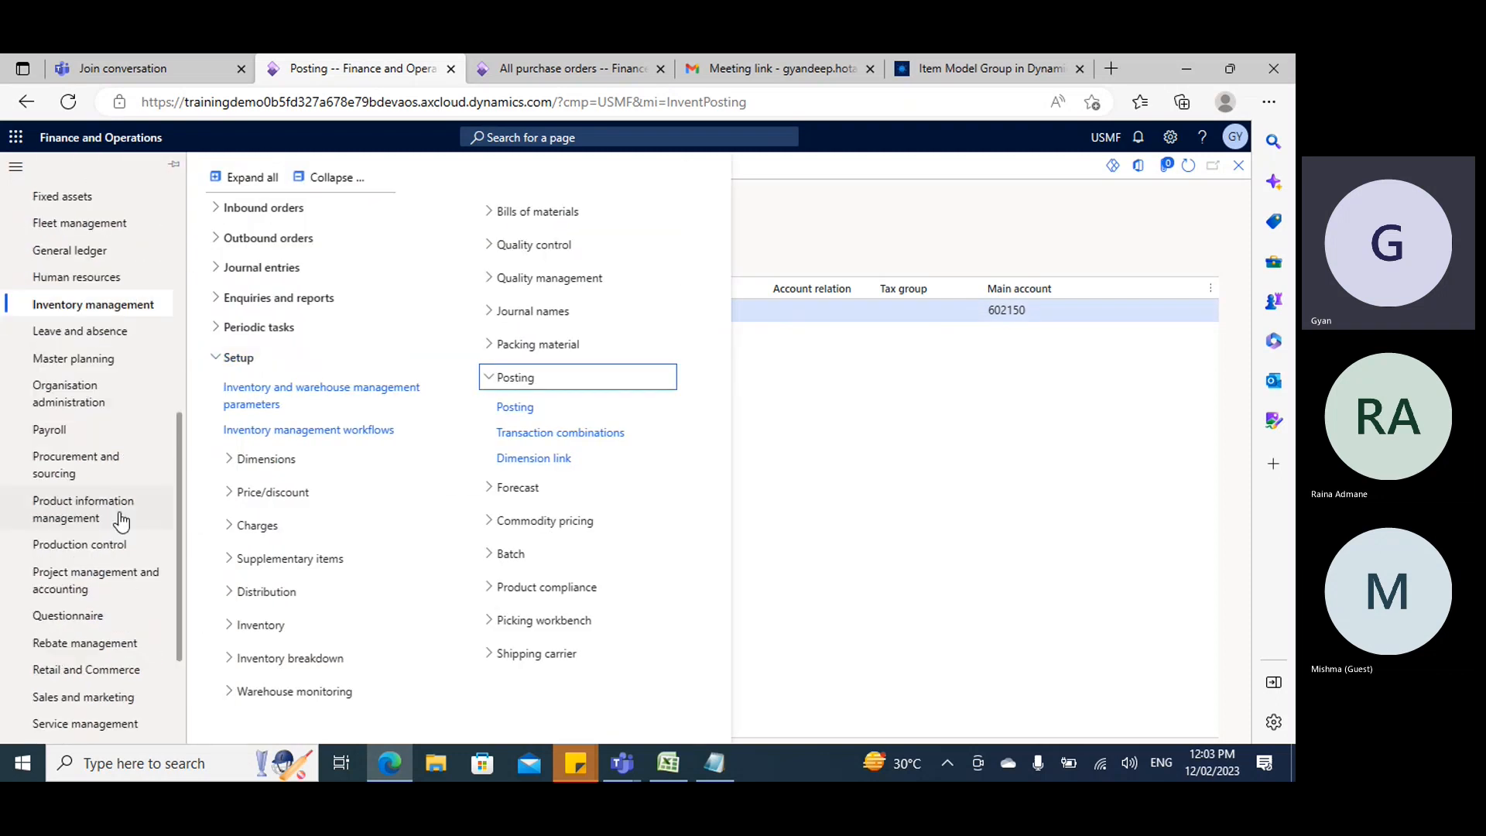
pyautogui.click(74, 507)
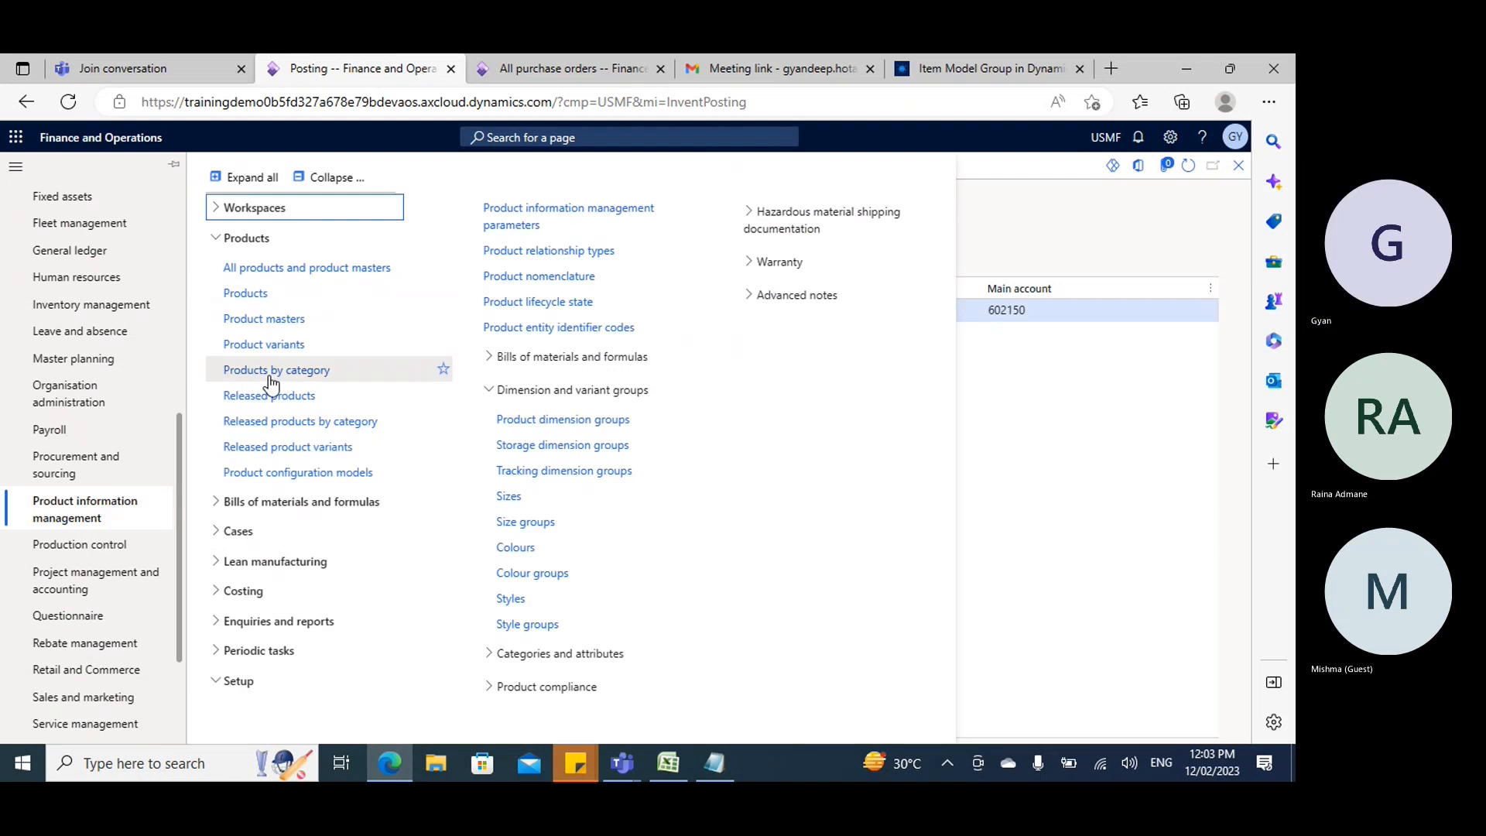
pyautogui.click(265, 396)
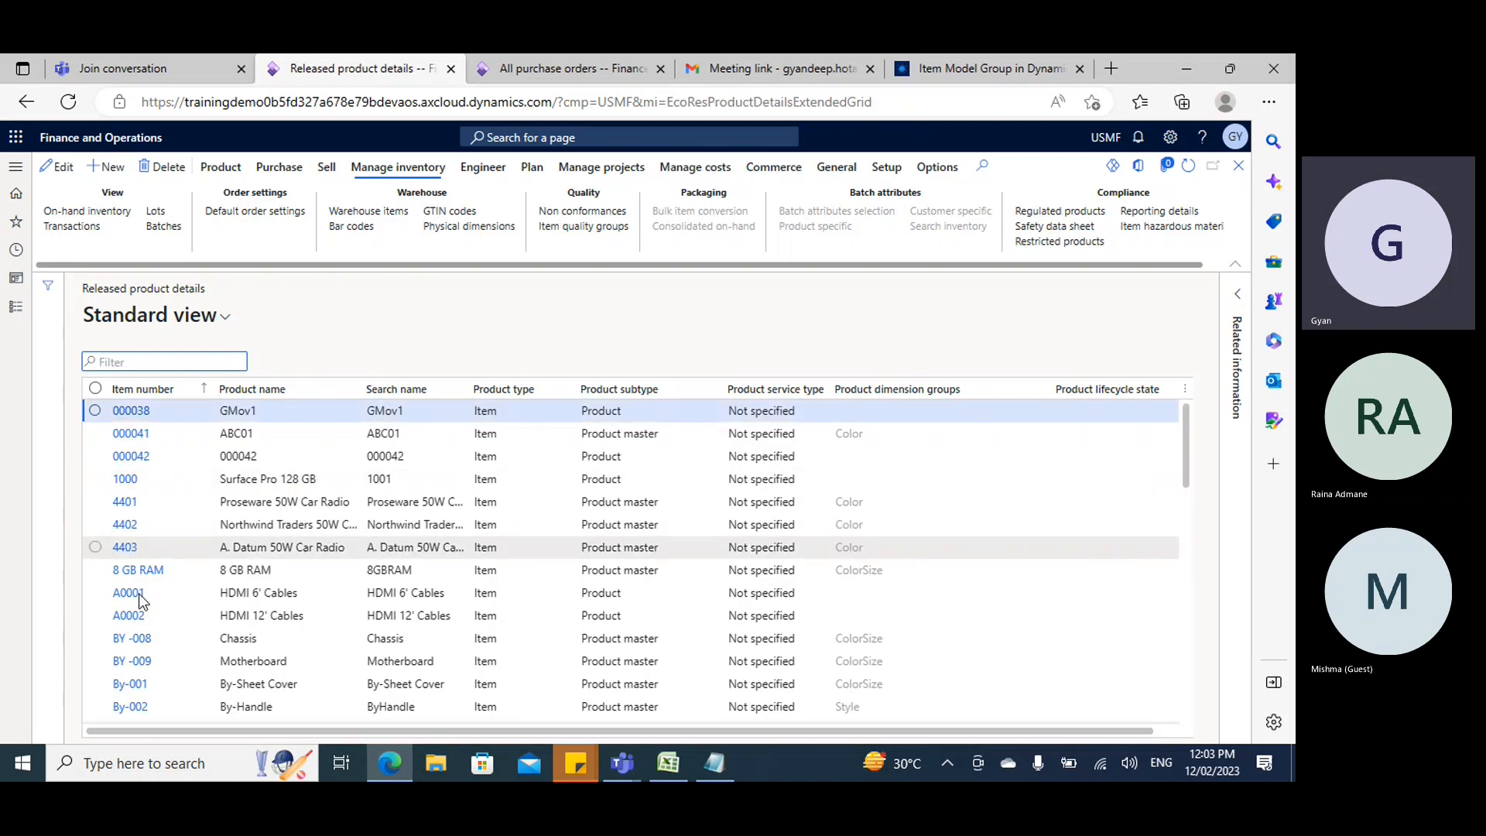
pyautogui.click(140, 638)
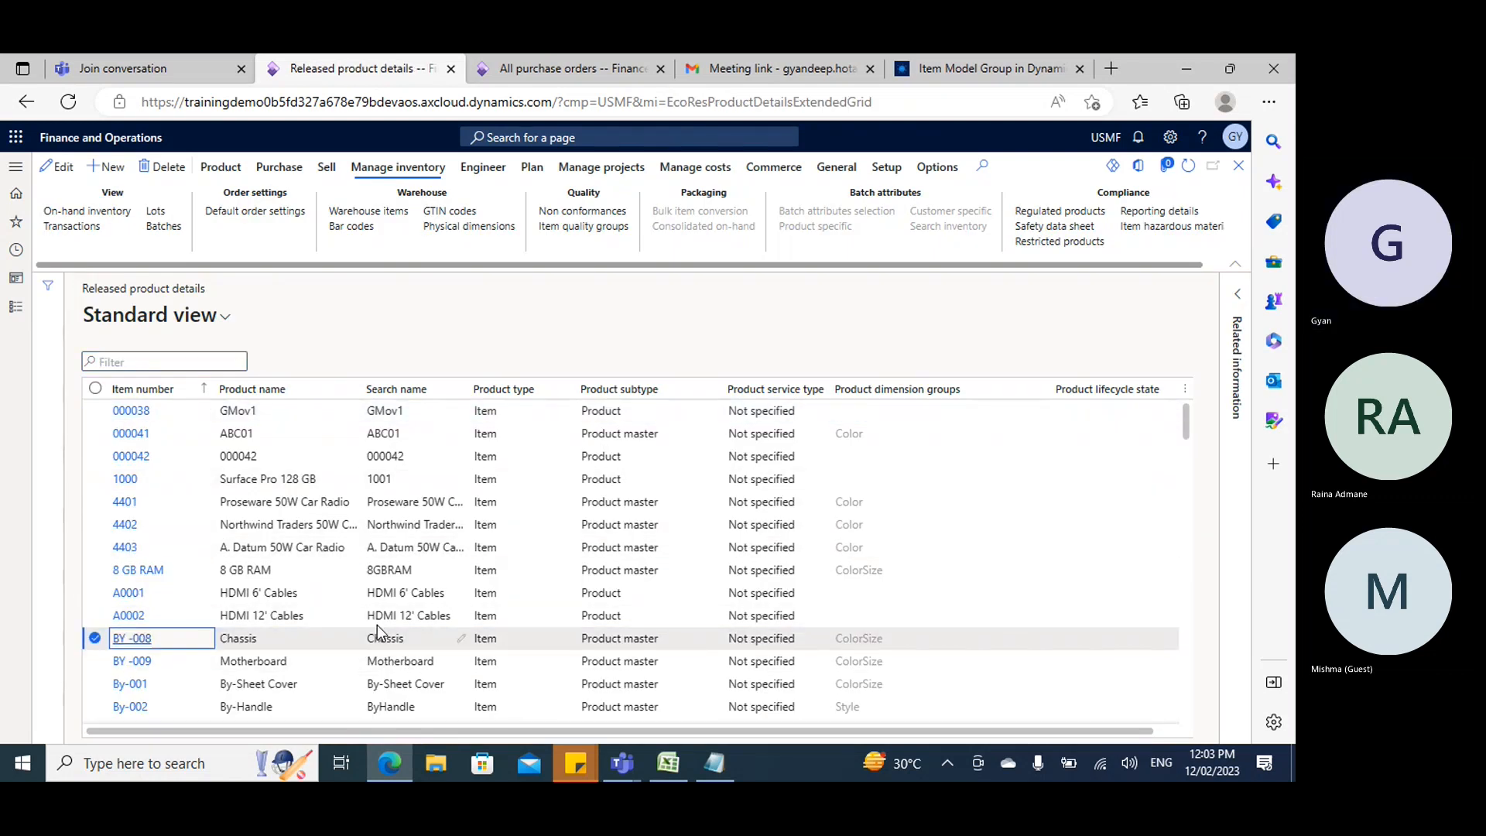
pyautogui.click(123, 641)
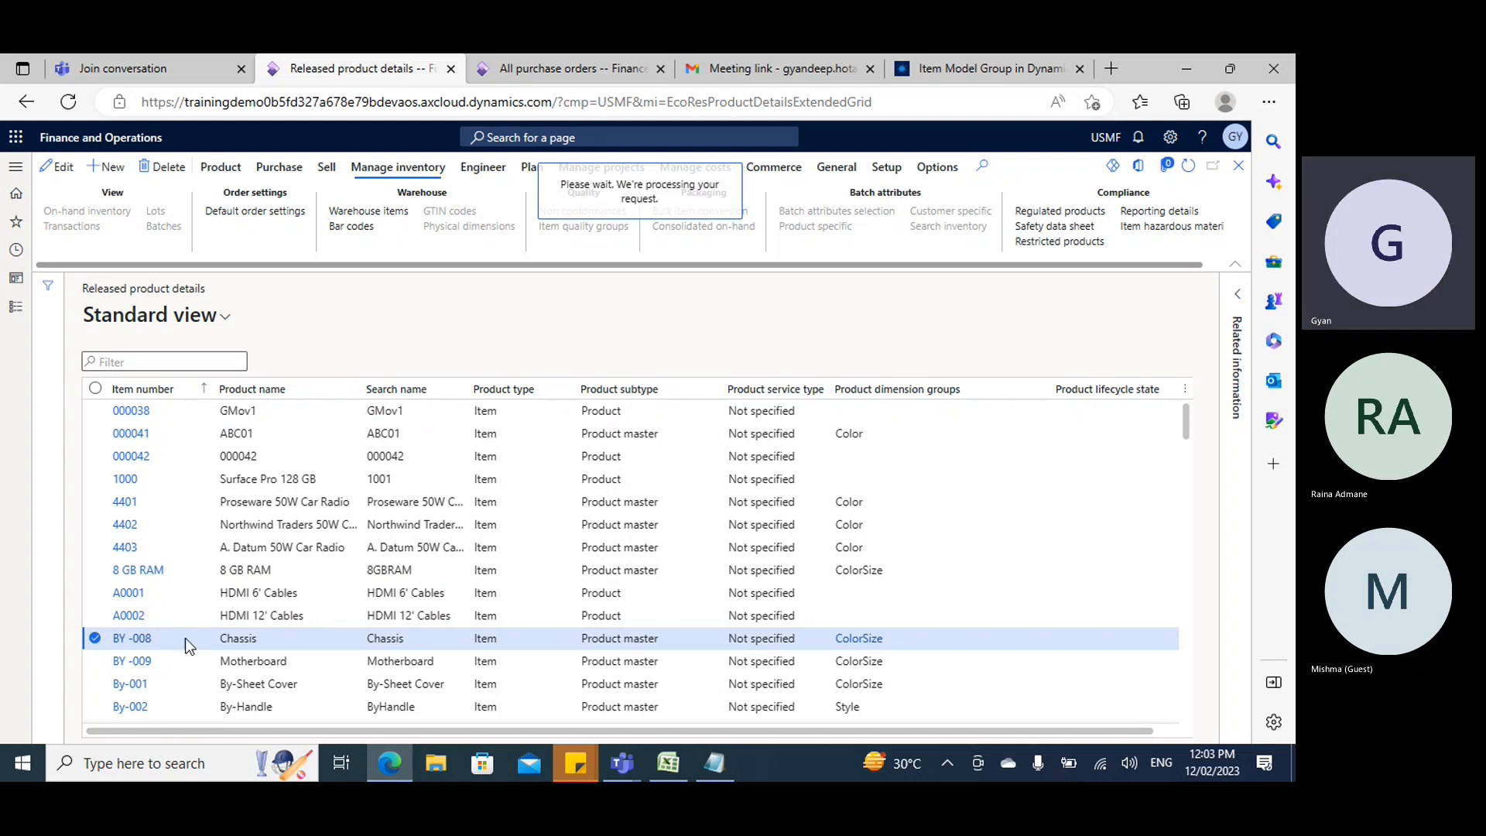
pyautogui.scroll(-10, 164, 560)
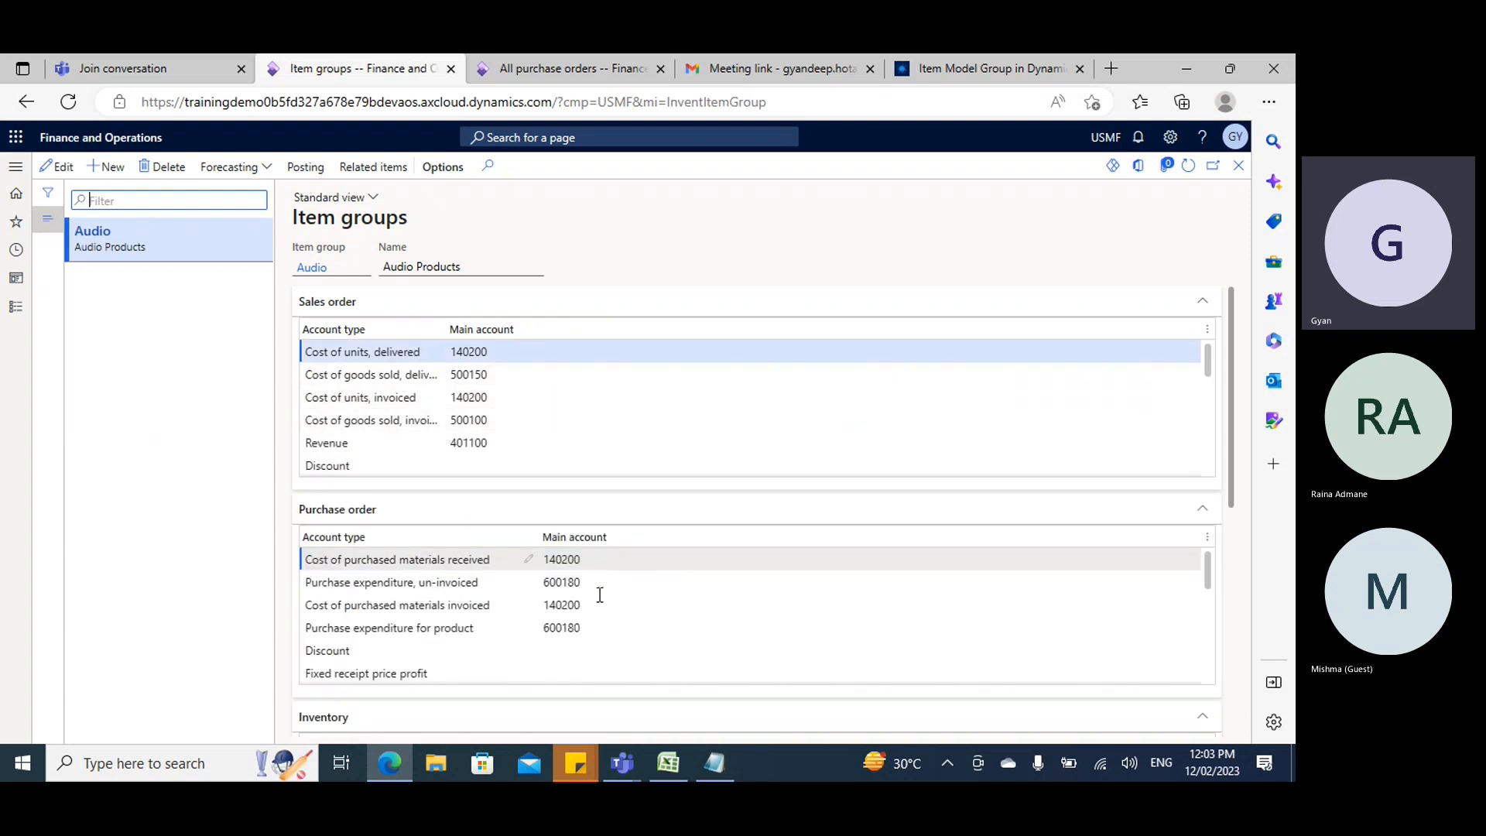
# Collapse the Inventory section of the Audio item group and review its purchase order and production main accounts.
pyautogui.scroll(-3, 601, 635)
pyautogui.click(431, 710)
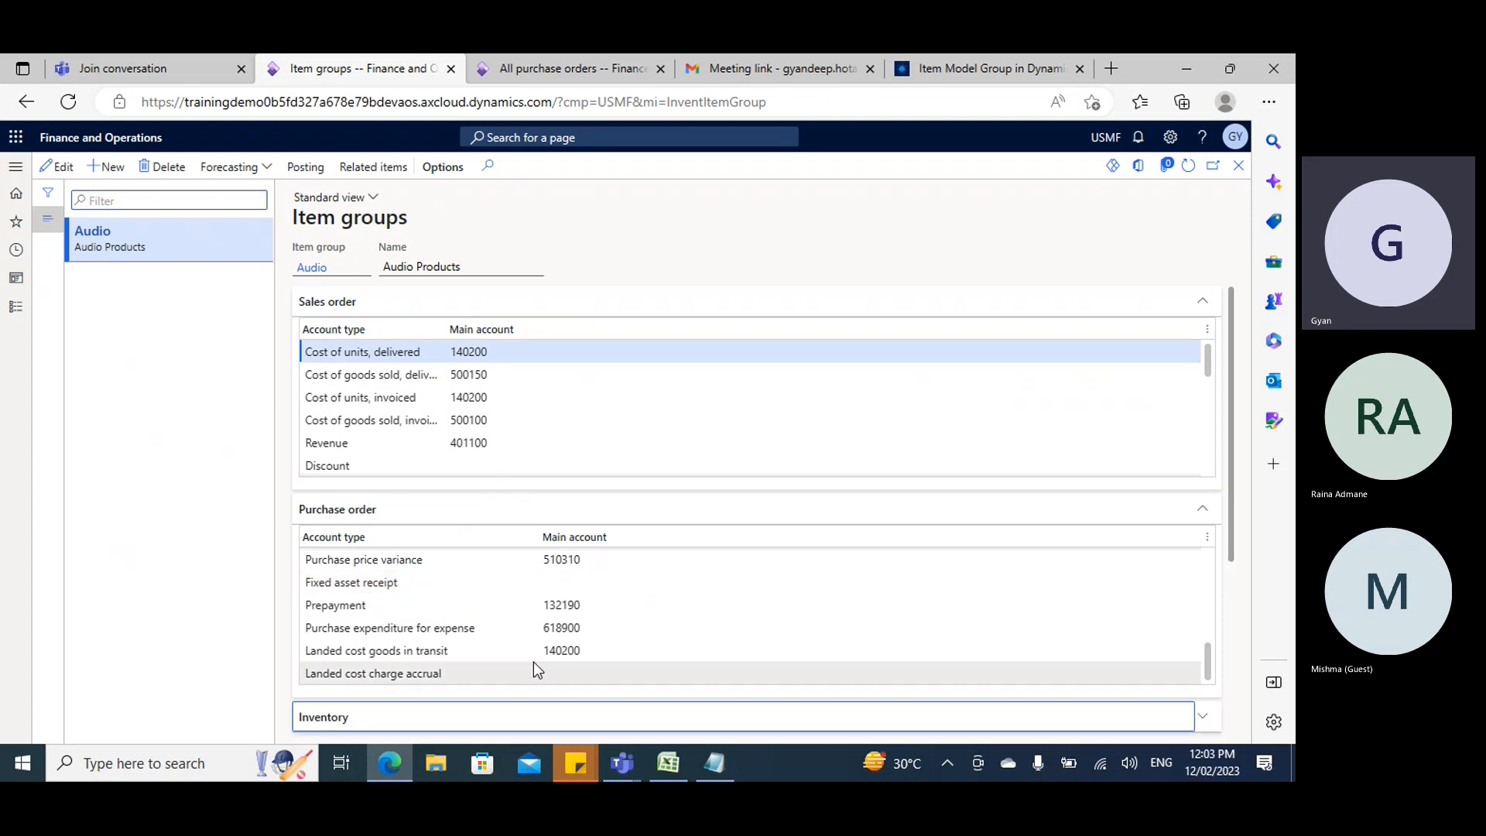
pyautogui.scroll(-3, 756, 687)
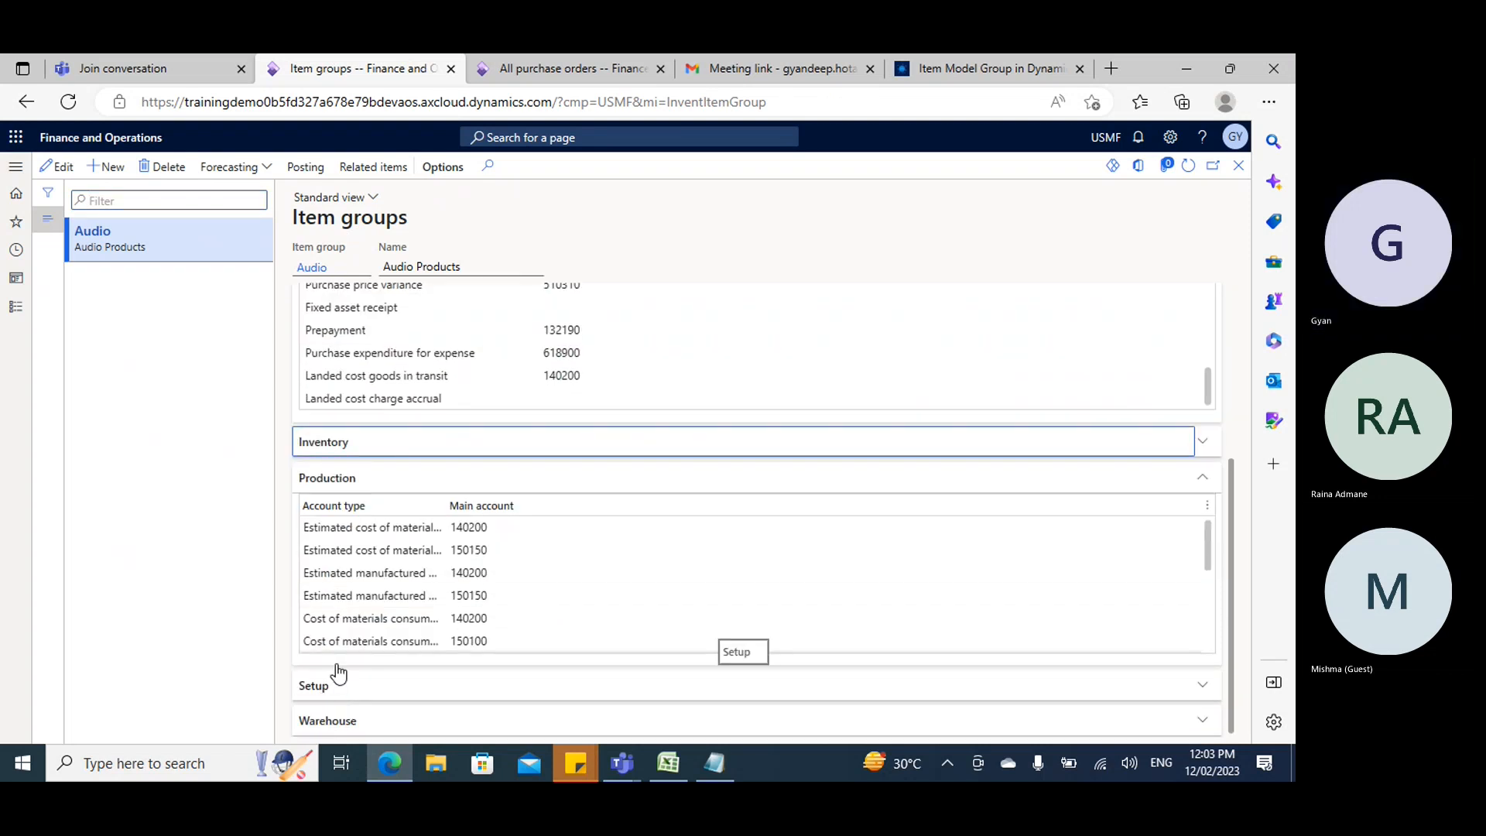
pyautogui.scroll(3, 464, 457)
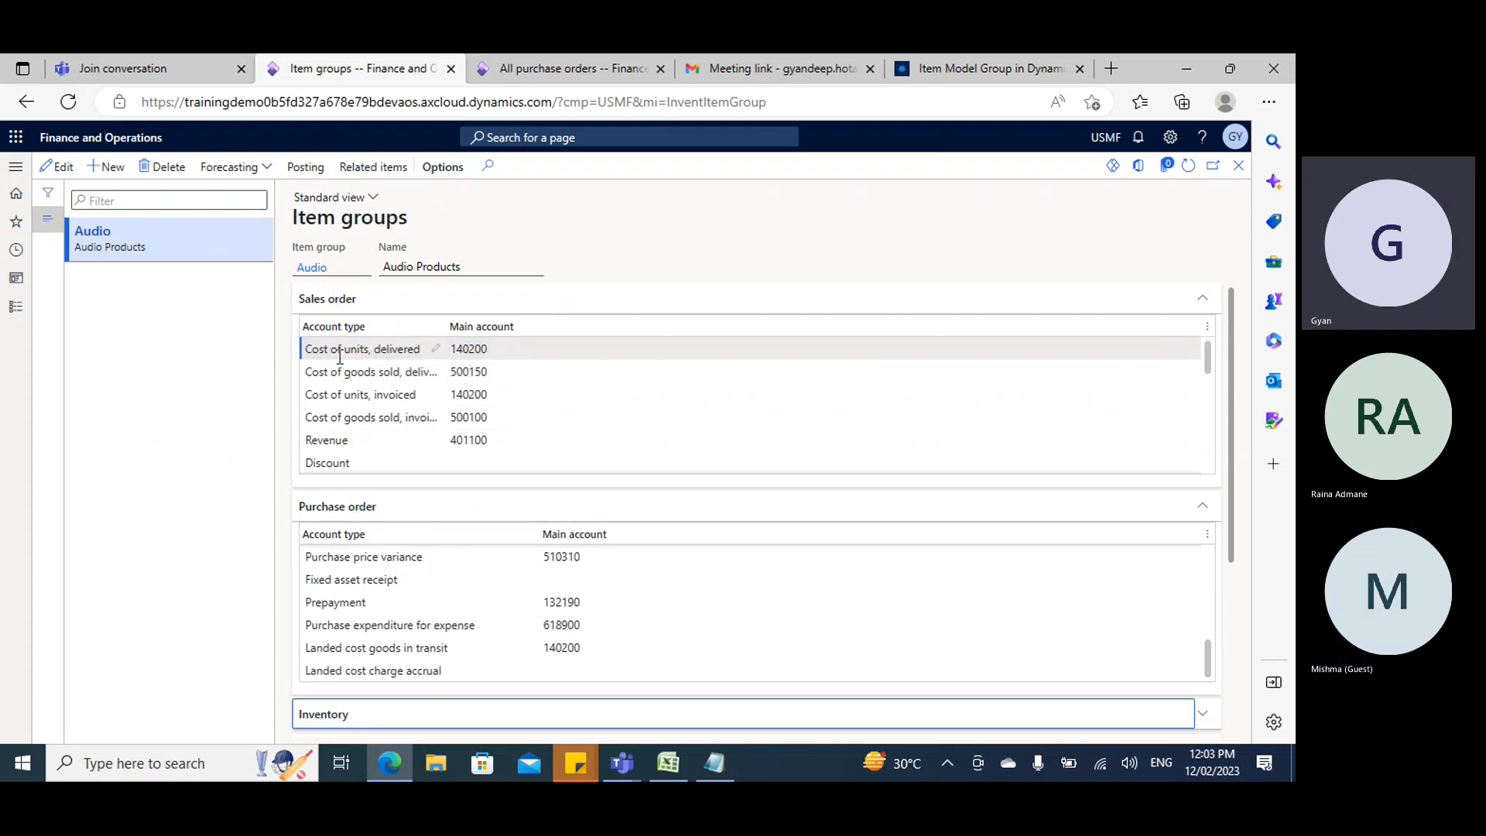
# Examine the item group's sales order main accounts for delivered units, delivered goods sold and invoiced units.
pyautogui.click(374, 350)
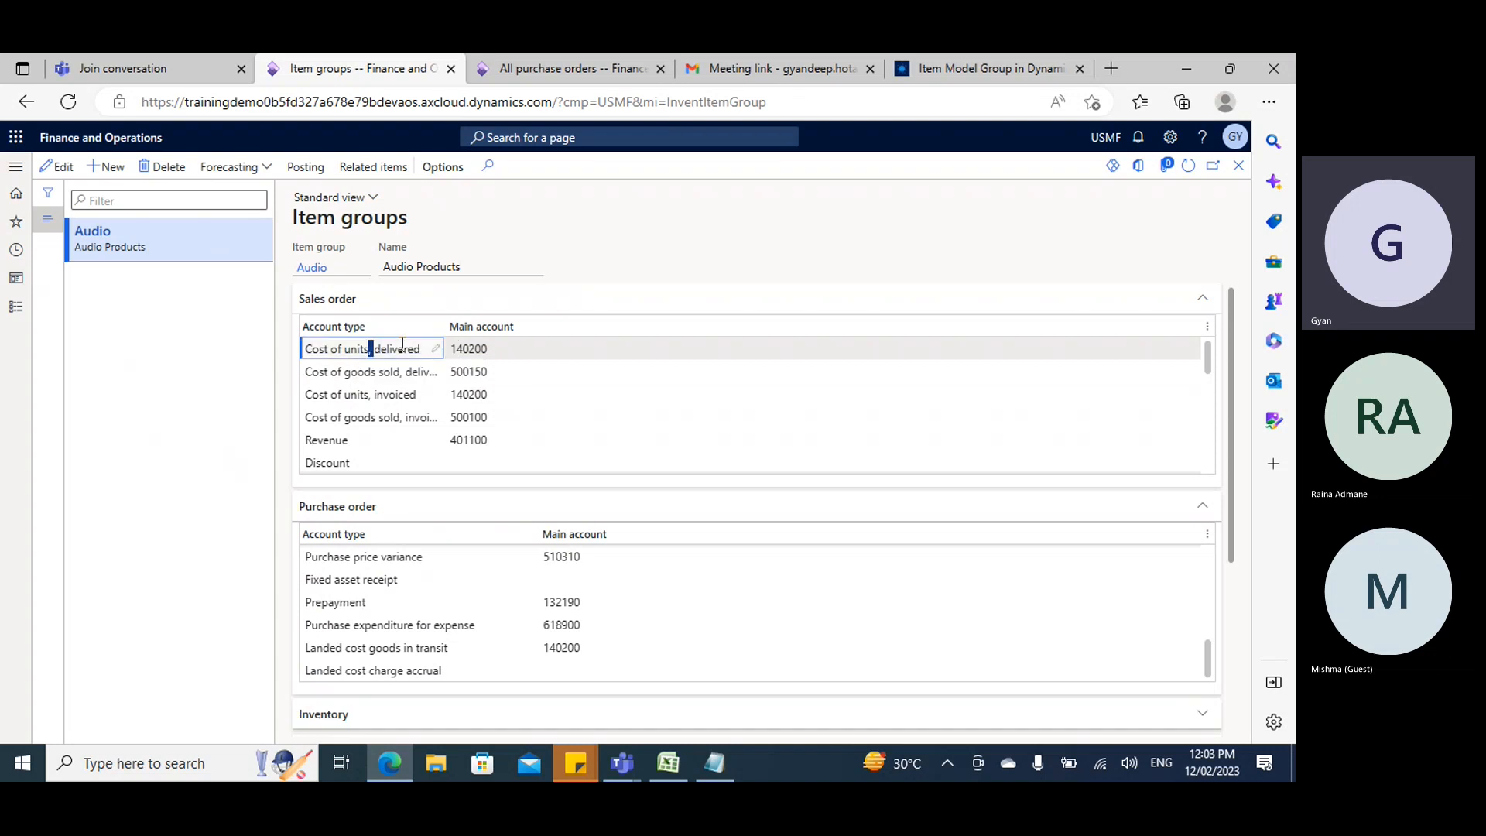
pyautogui.moveTo(368, 348); pyautogui.dragTo(385, 376)
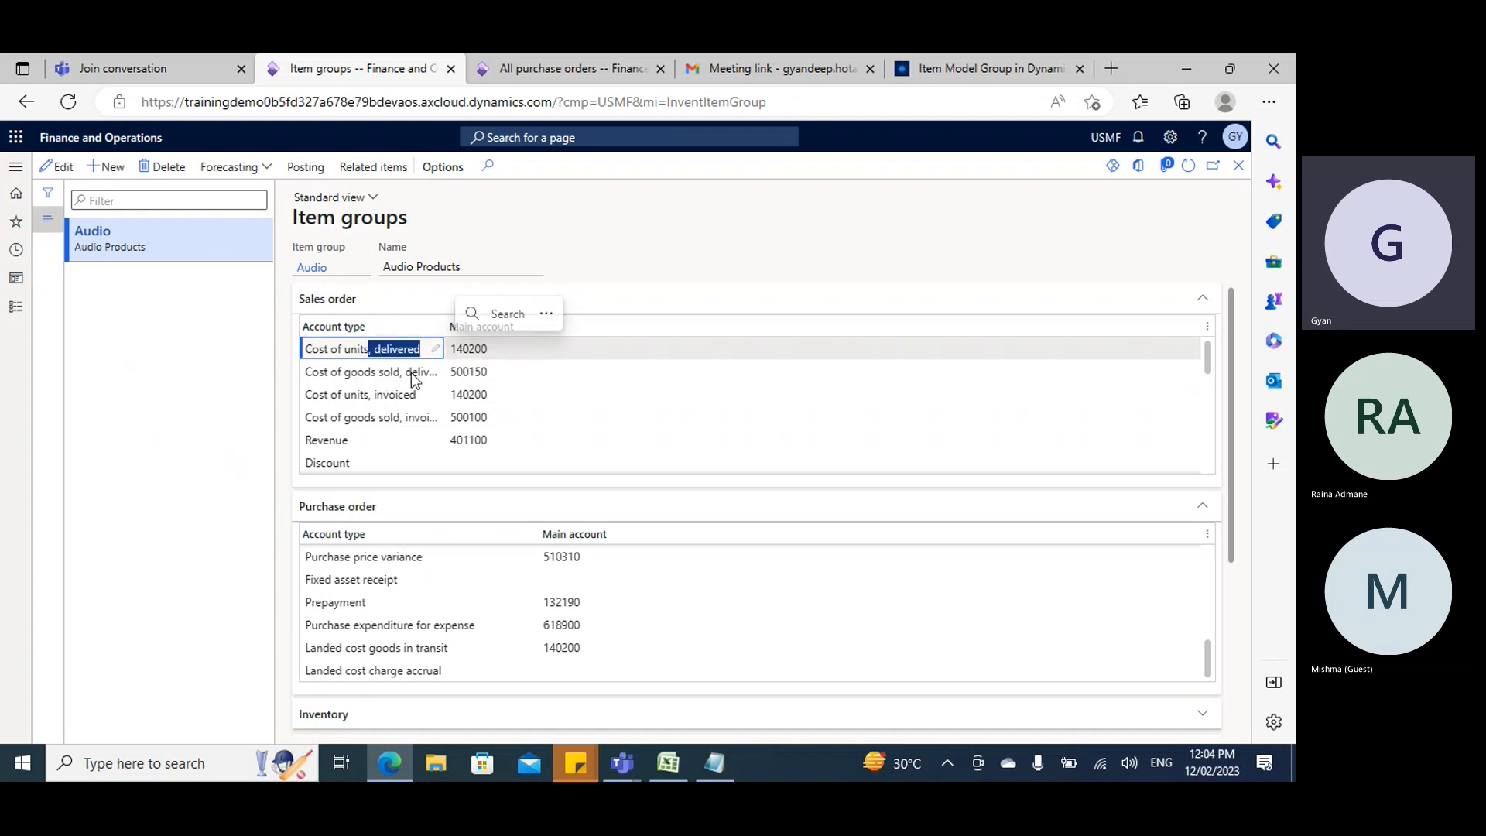
pyautogui.click(503, 371)
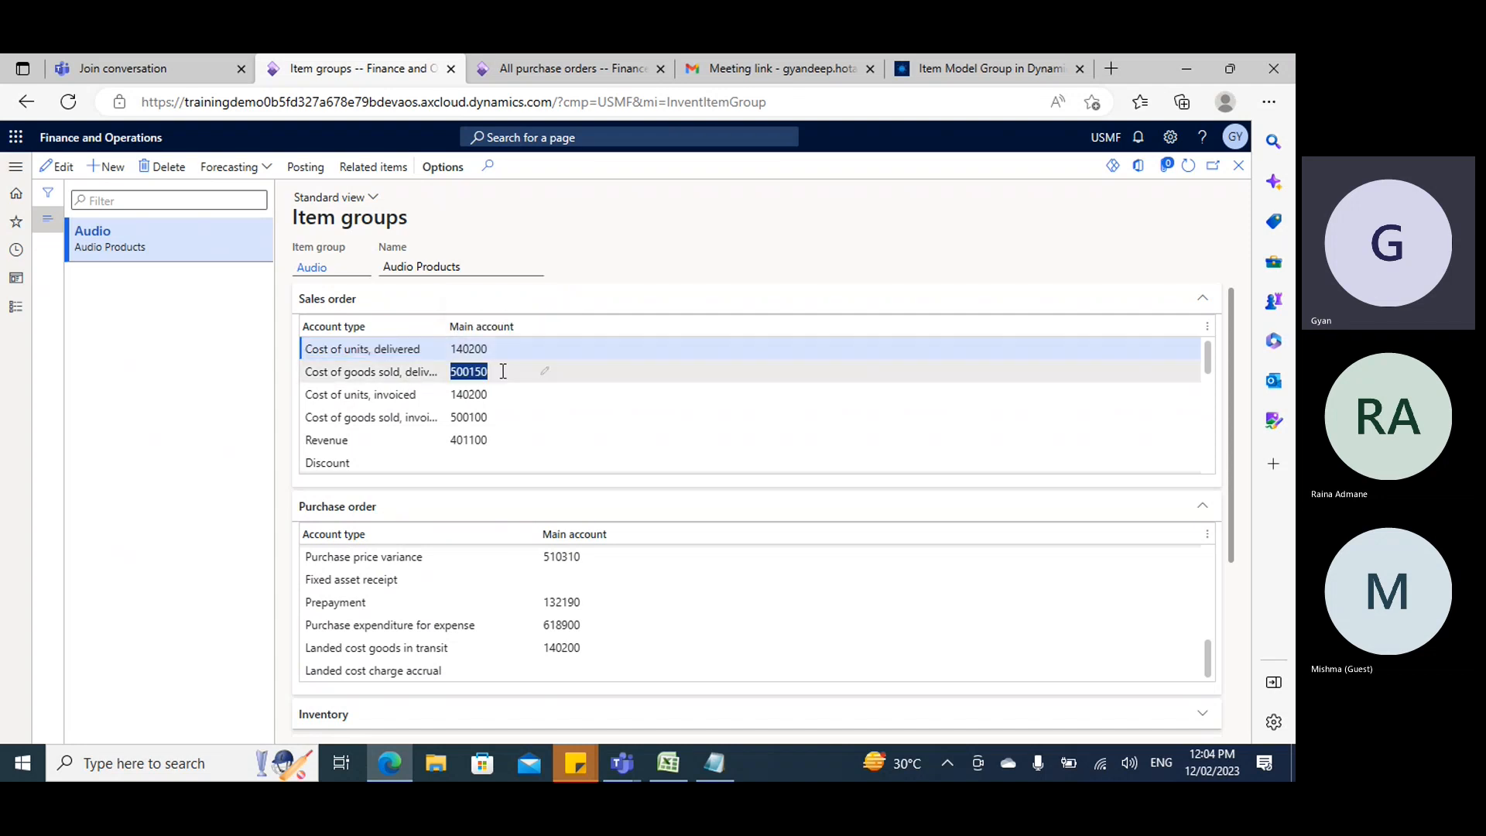
pyautogui.click(485, 394)
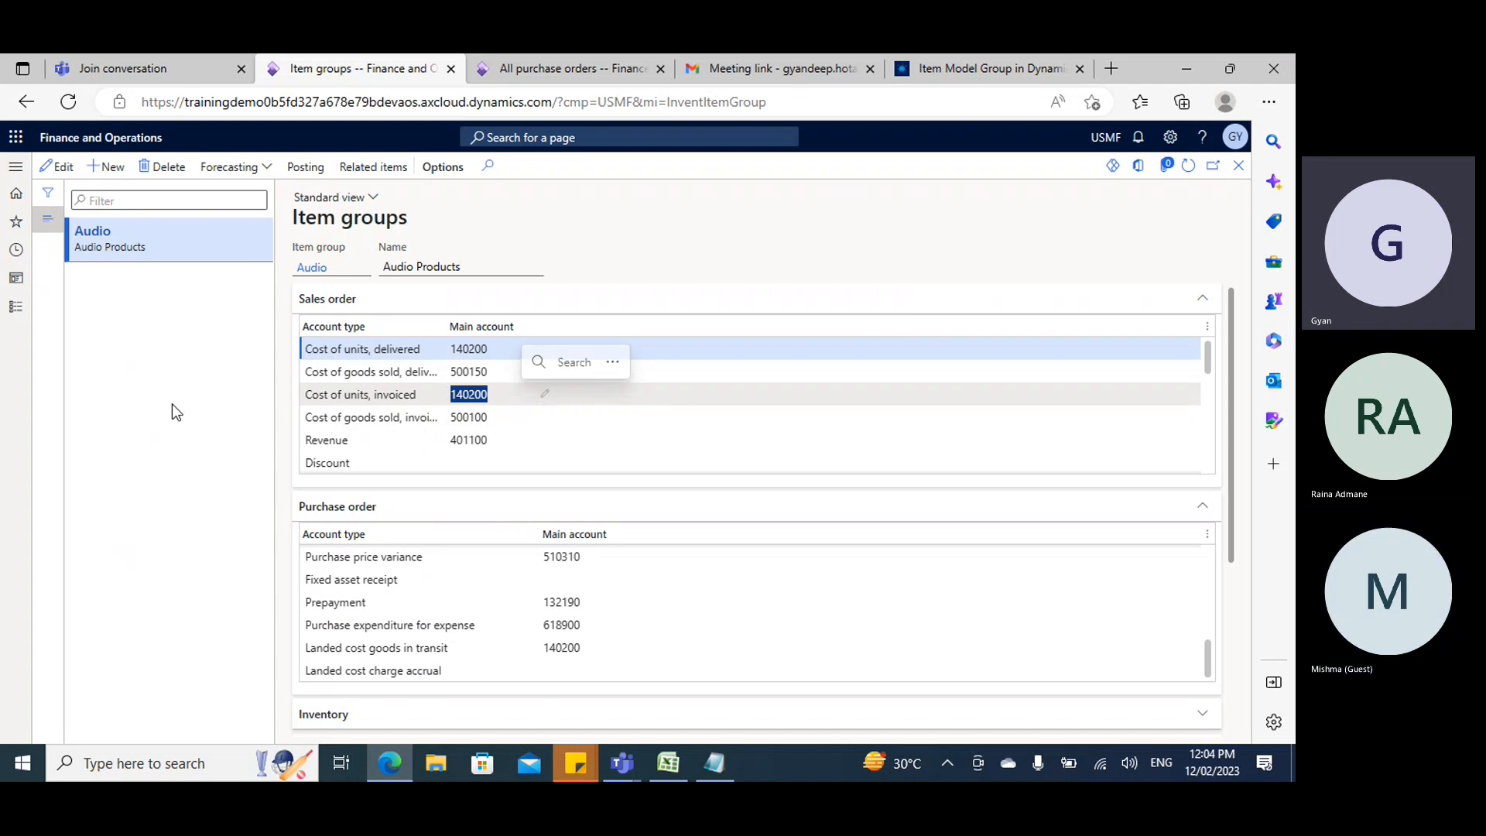
pyautogui.click(15, 308)
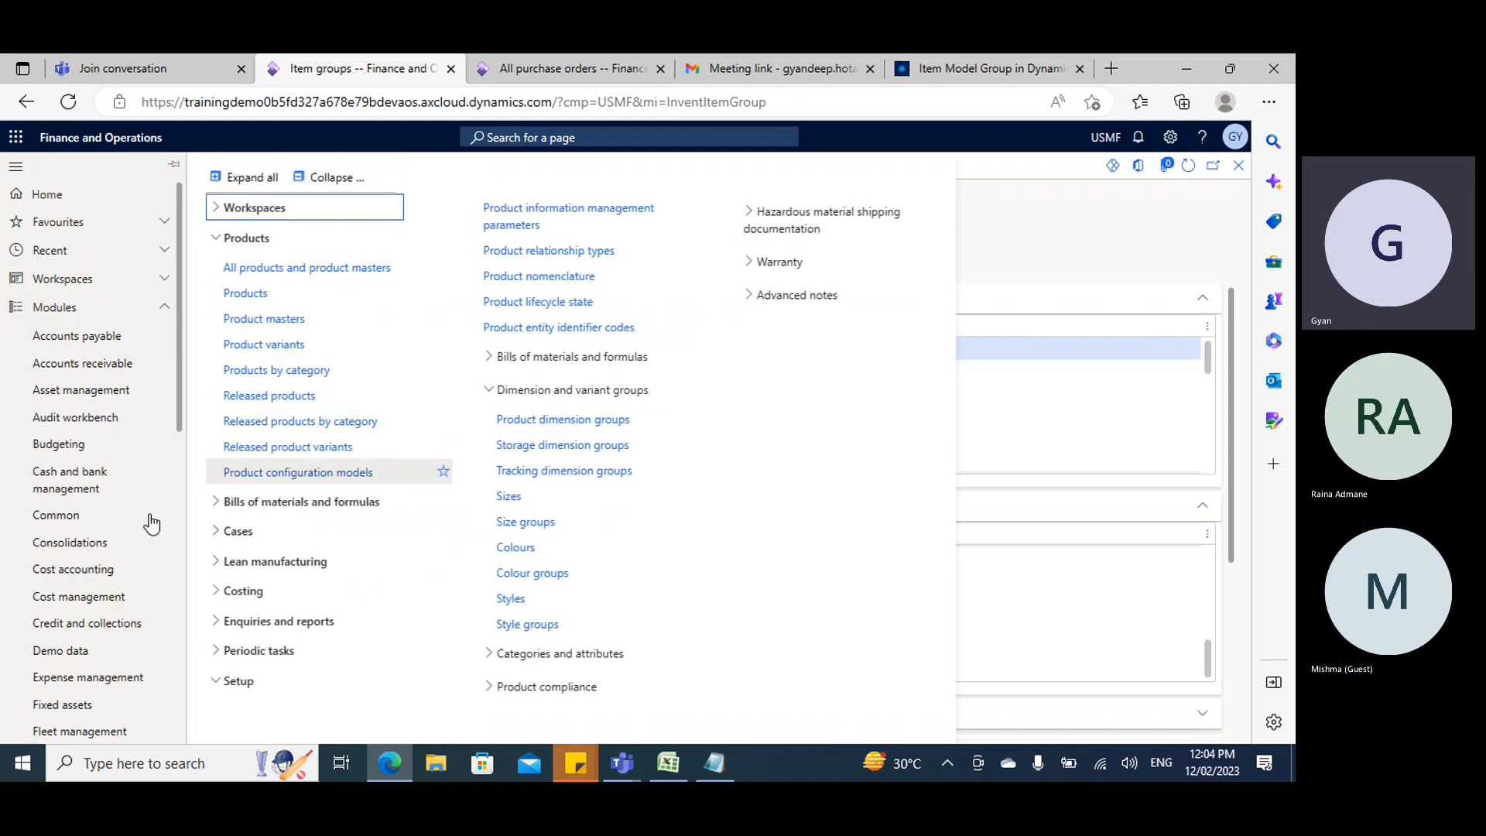
pyautogui.scroll(-3, 105, 484)
pyautogui.scroll(3, 108, 489)
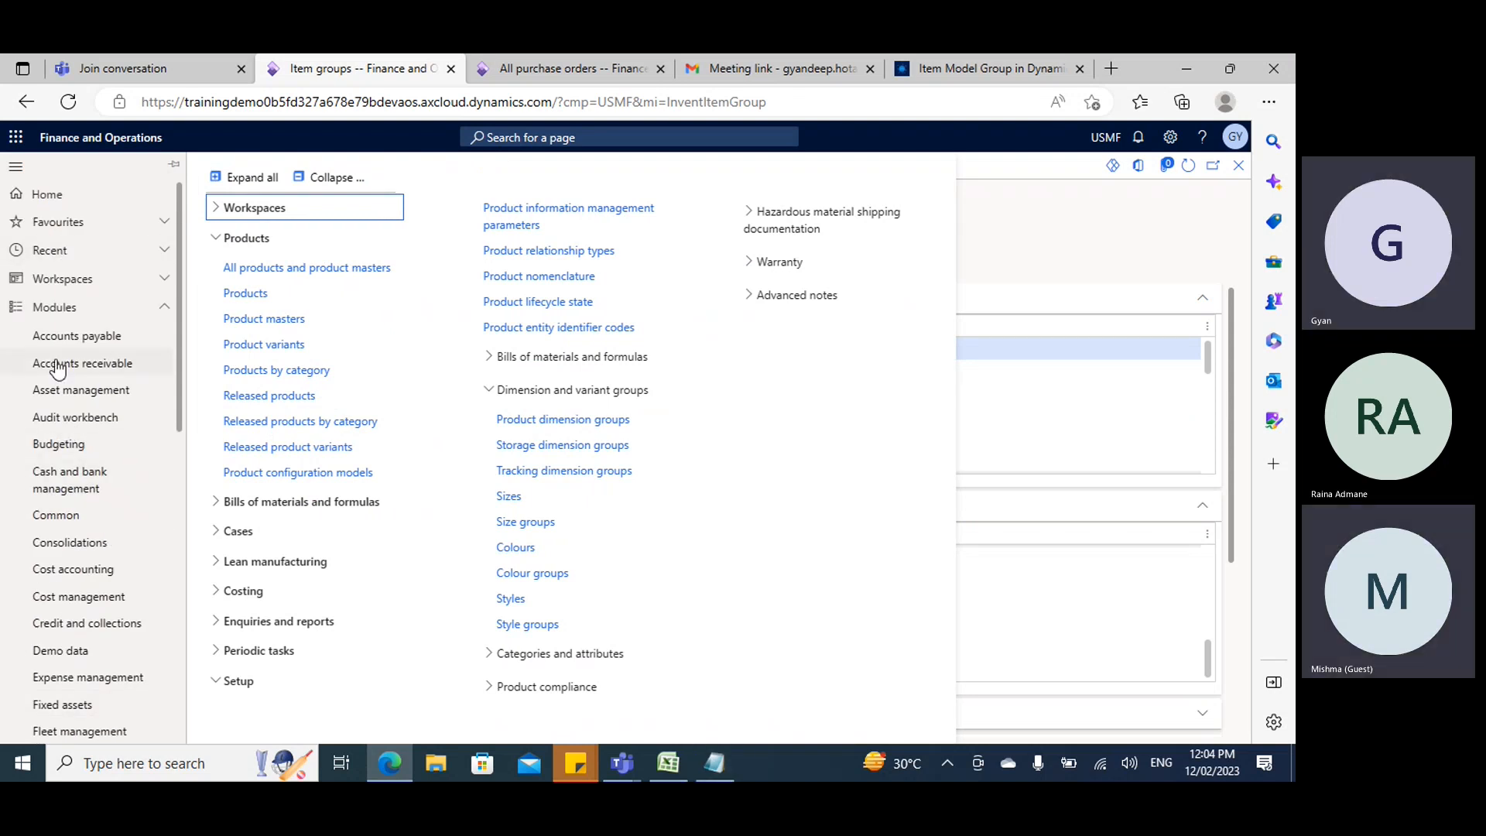
# Switch to Notepad and add a dashed separator line below "Credite to vendor account".
pyautogui.click(712, 760)
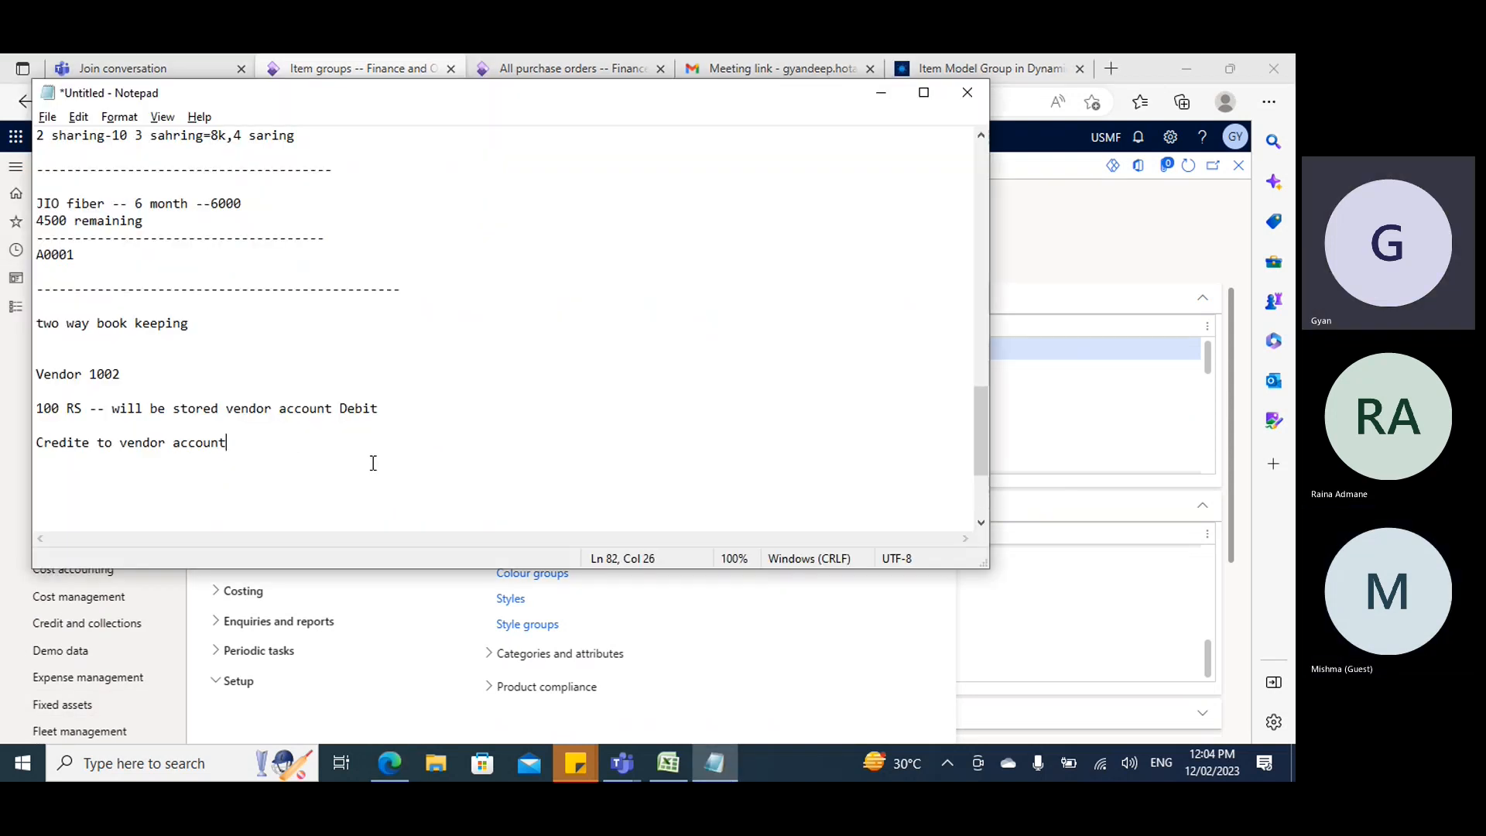
pyautogui.write('------------------------------------------------')
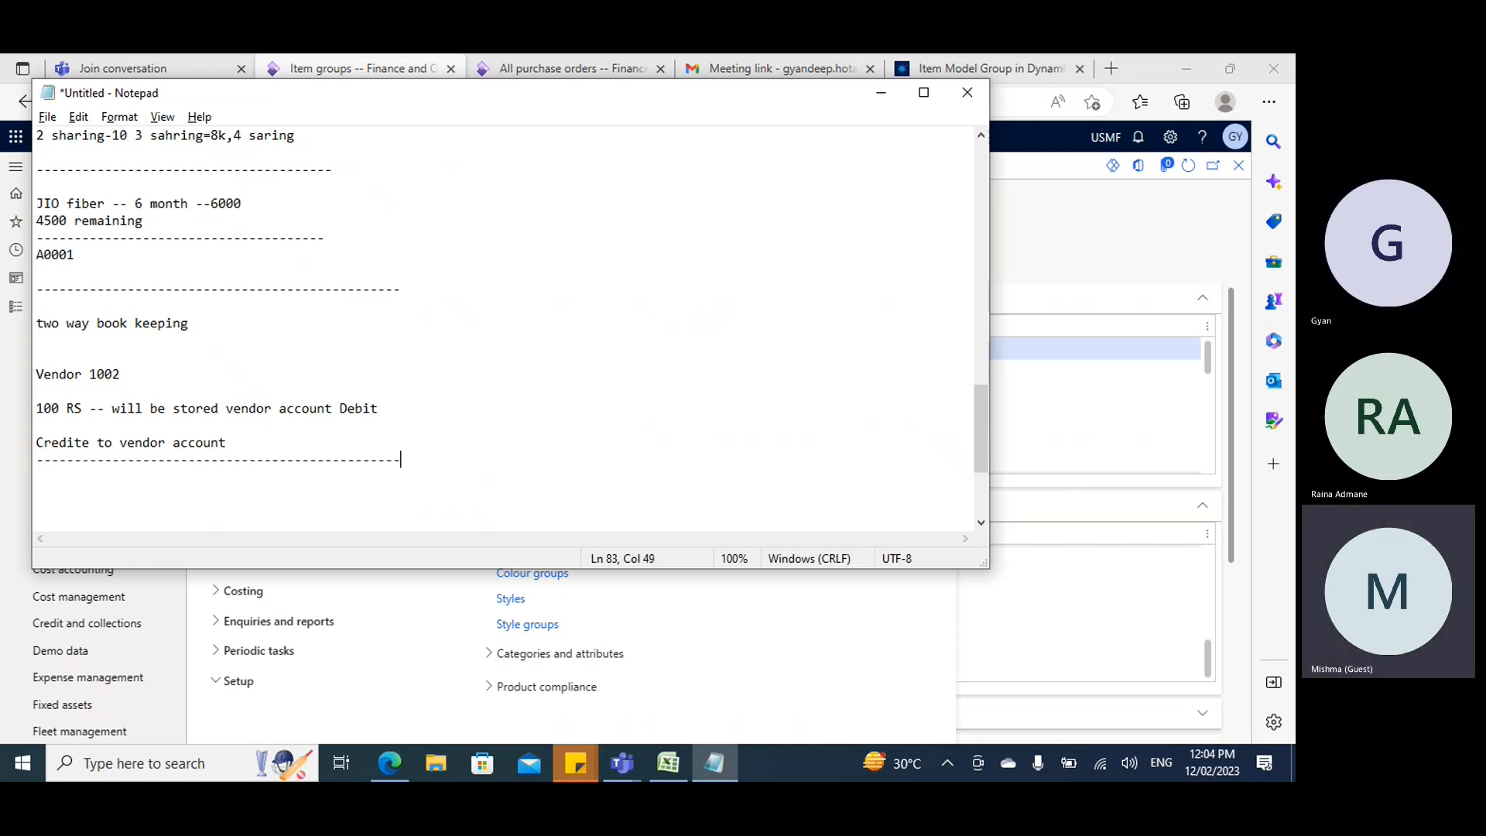
# Maximize the Notepad window and add the heading "Invoice matching" below the dashed separator, followed by another dashed line.
pyautogui.press('Return')
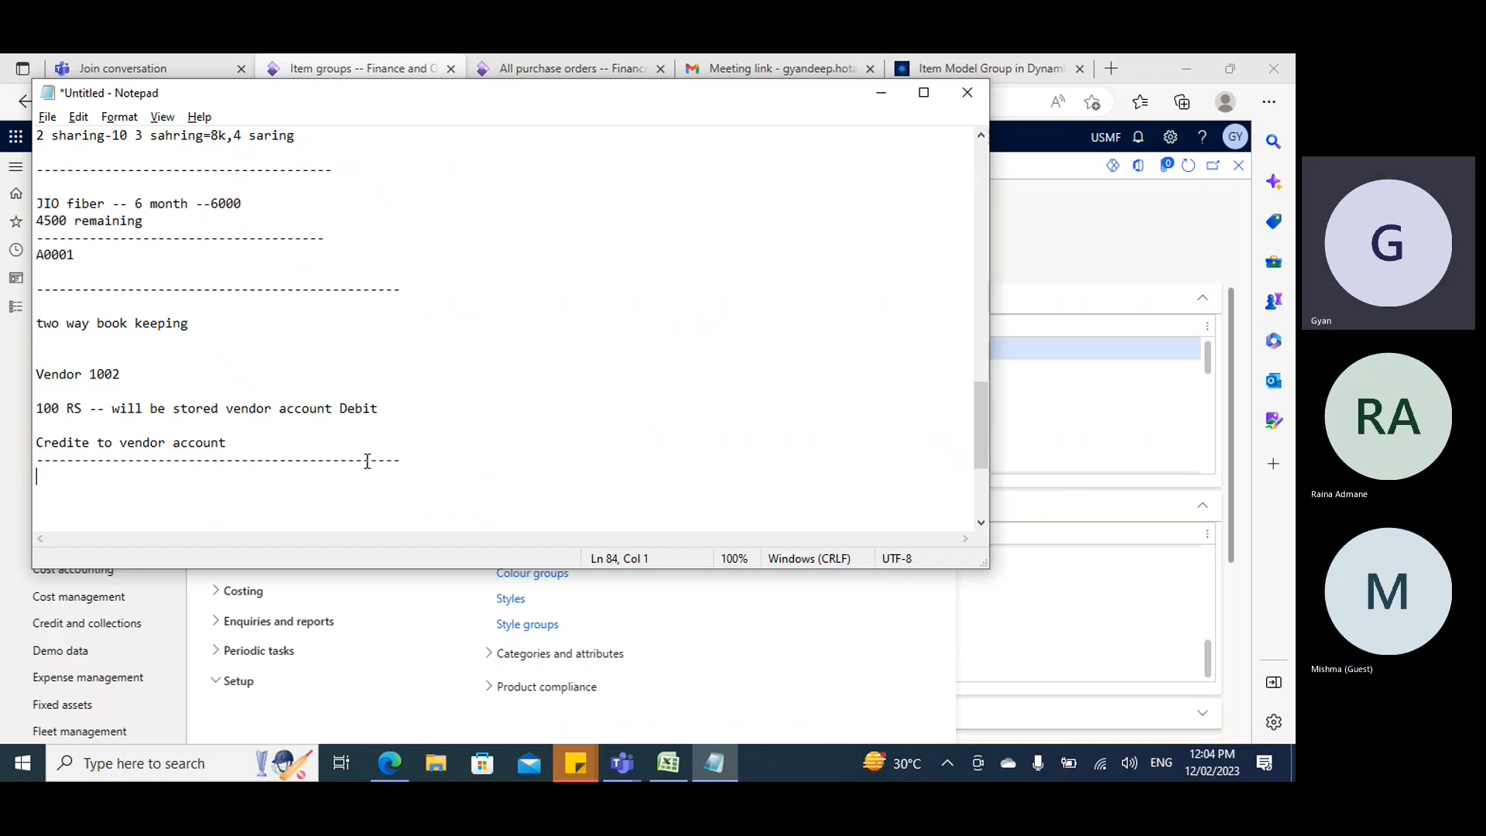
pyautogui.click(924, 92)
pyautogui.write('Inoice')
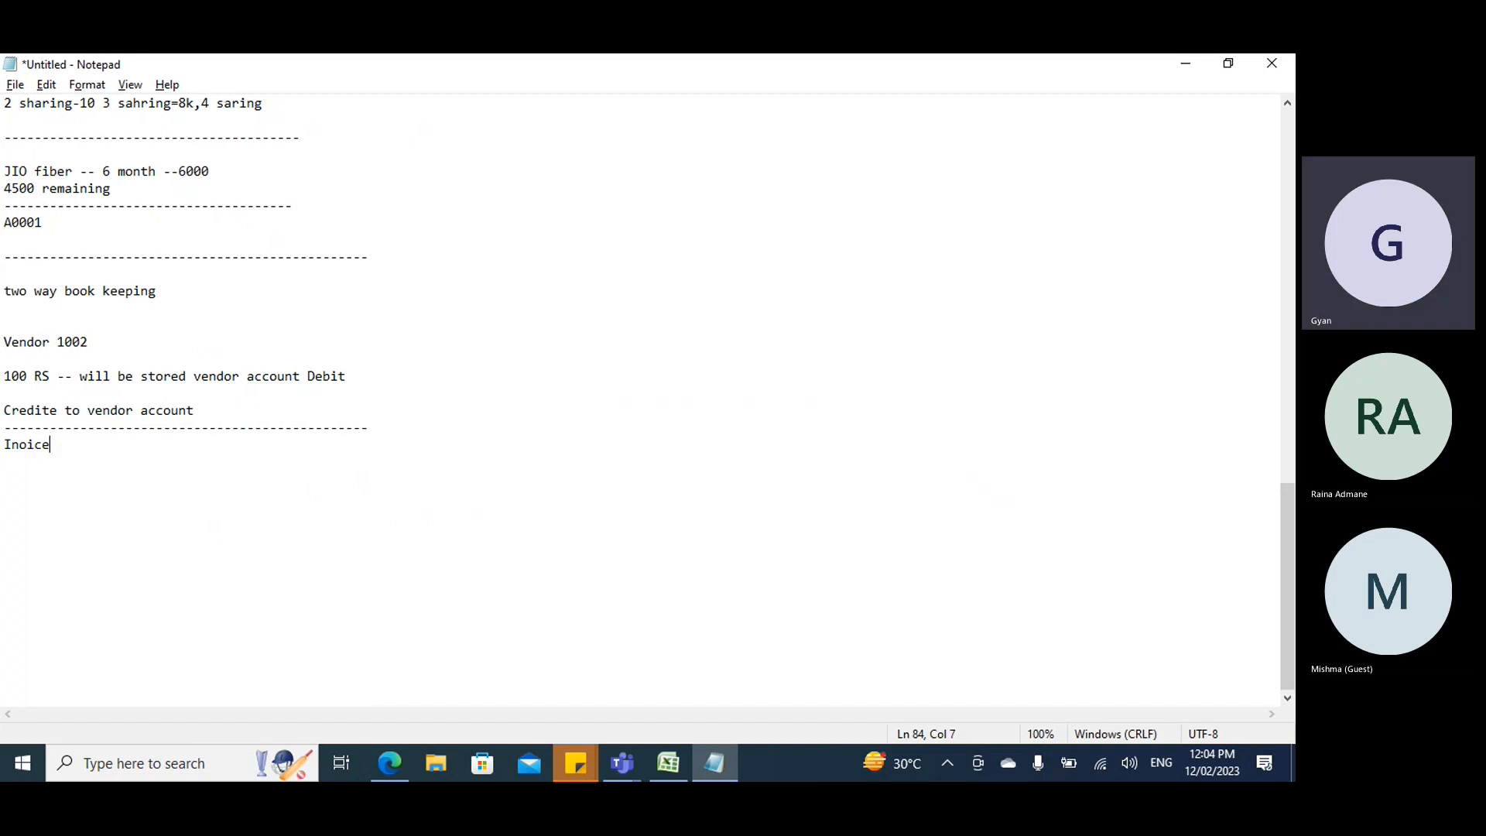
pyautogui.press('BackSpace')
pyautogui.press('BackSpace')
pyautogui.press('BackSpace')
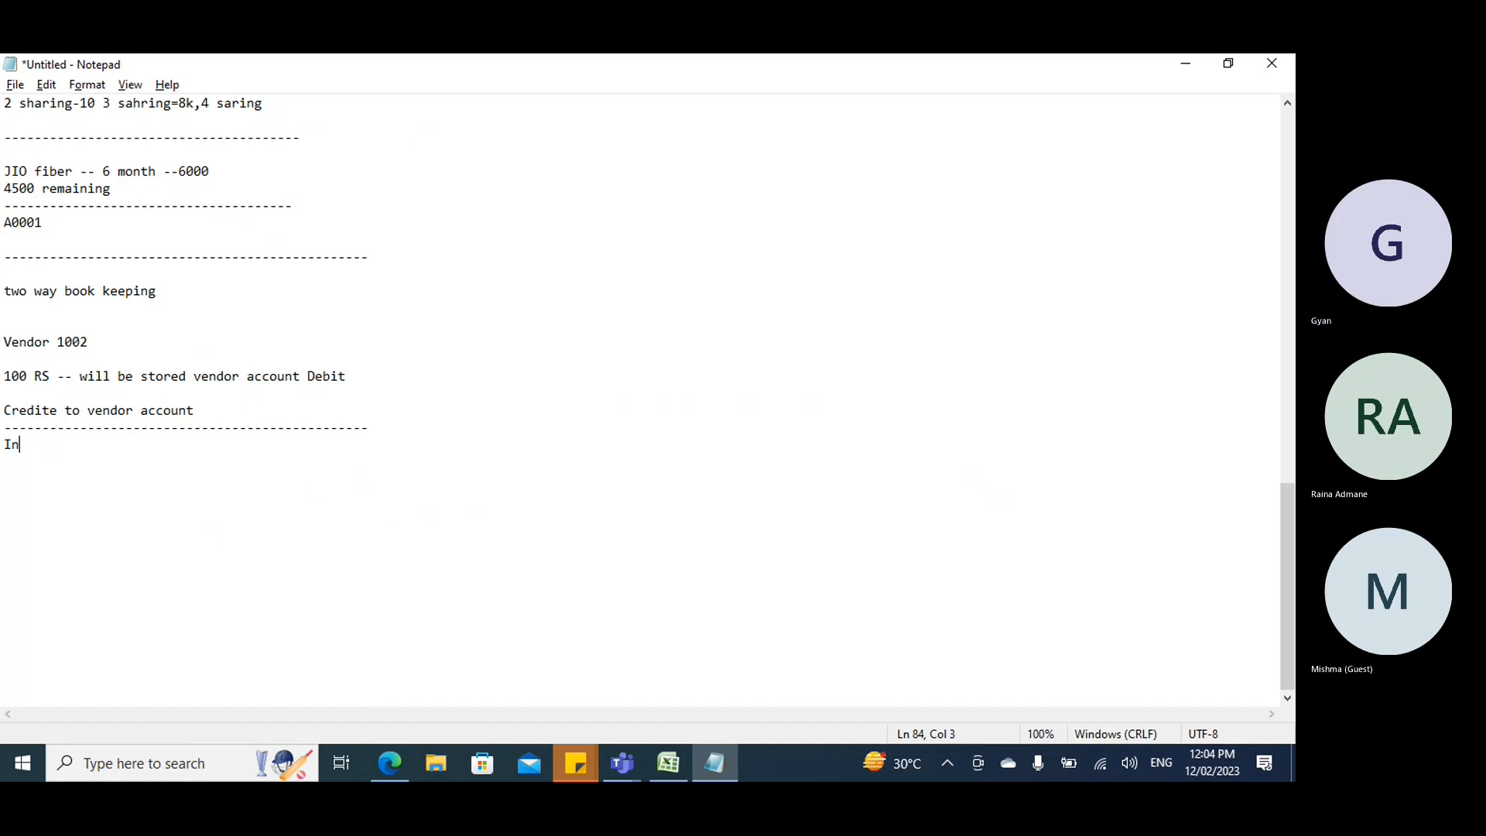
pyautogui.write('voice m')
pyautogui.press('BackSpace')
pyautogui.write('matching')
pyautogui.press('Return')
pyautogui.write('-------------------------------------')
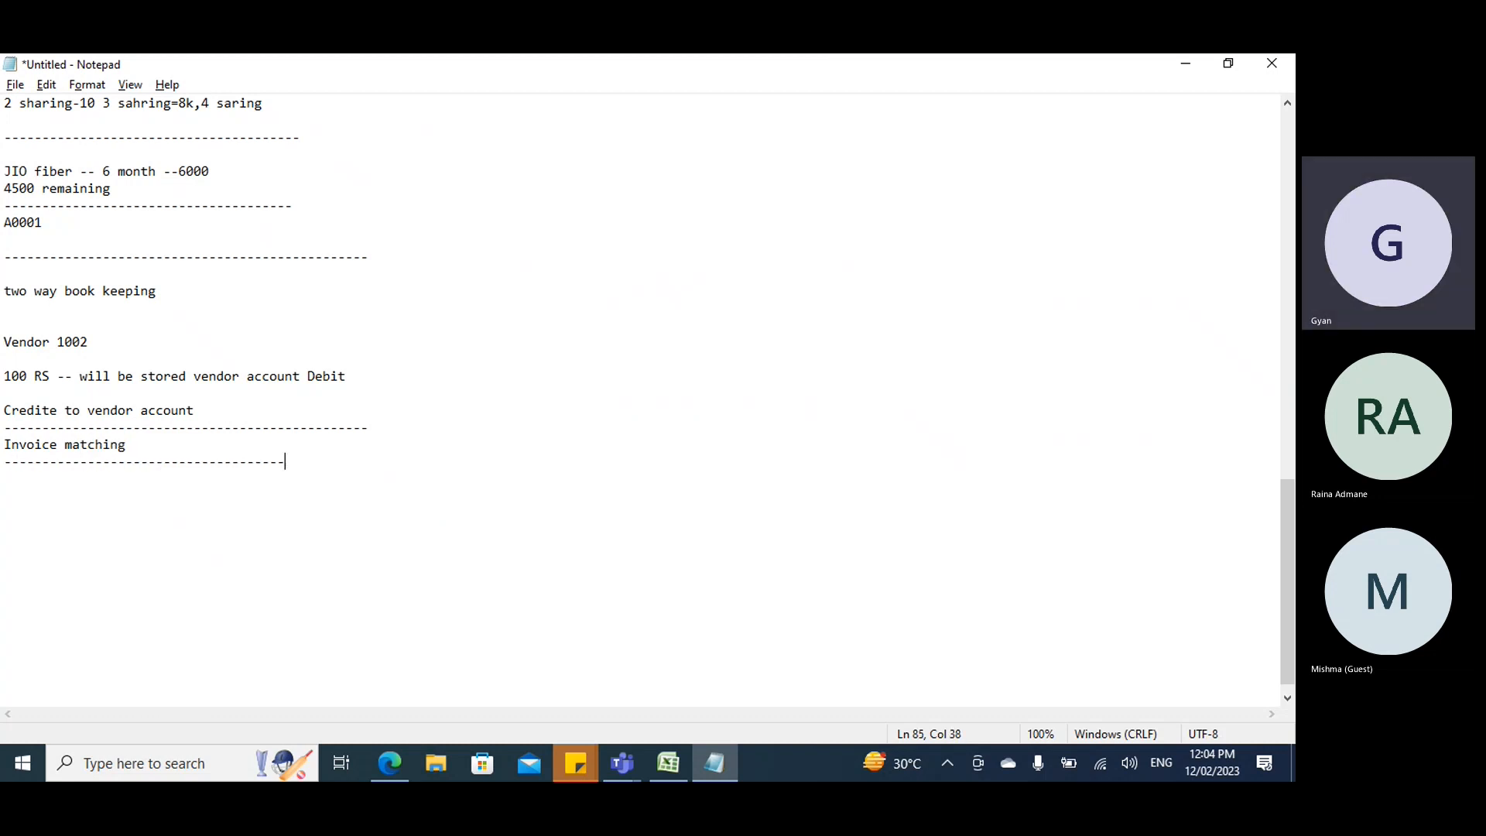
# List the matching types "1> 2 -way" and "2>3-way" under the Invoice matching heading and close the list with a dashed line.
pyautogui.press('Return')
pyautogui.write('1')
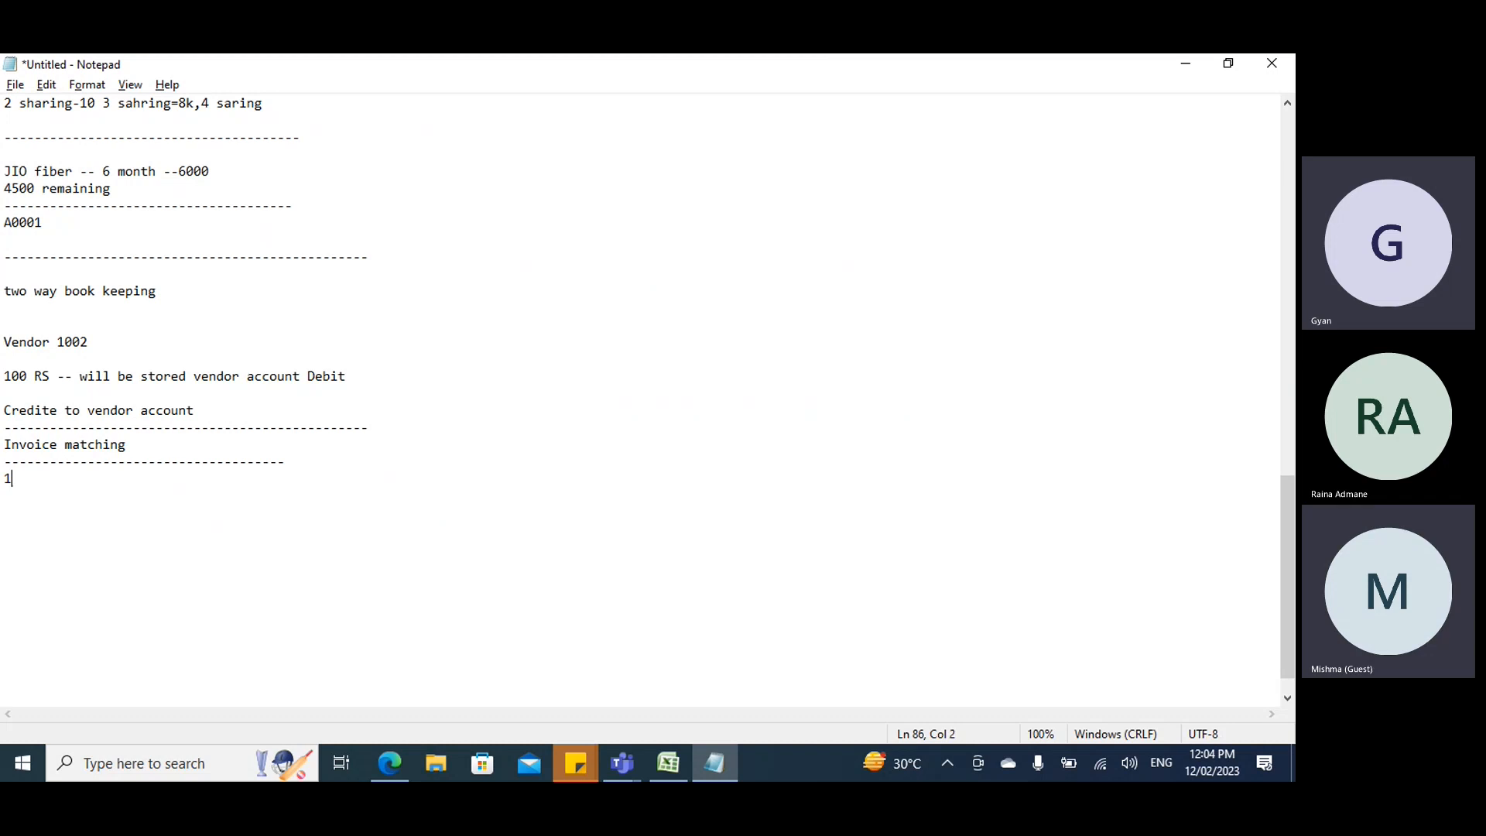
pyautogui.write('> 2 -way')
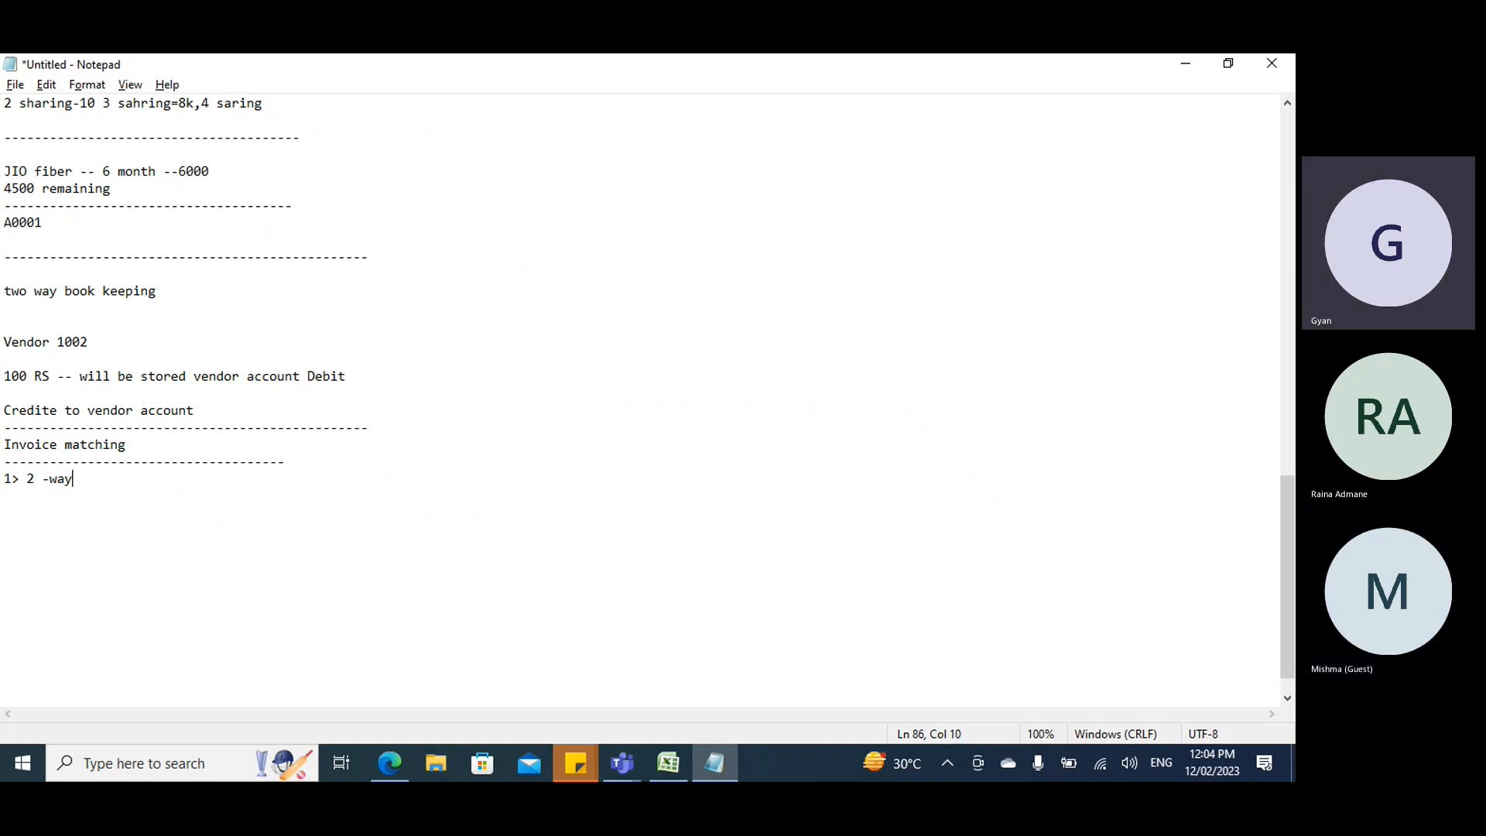
pyautogui.press('Return')
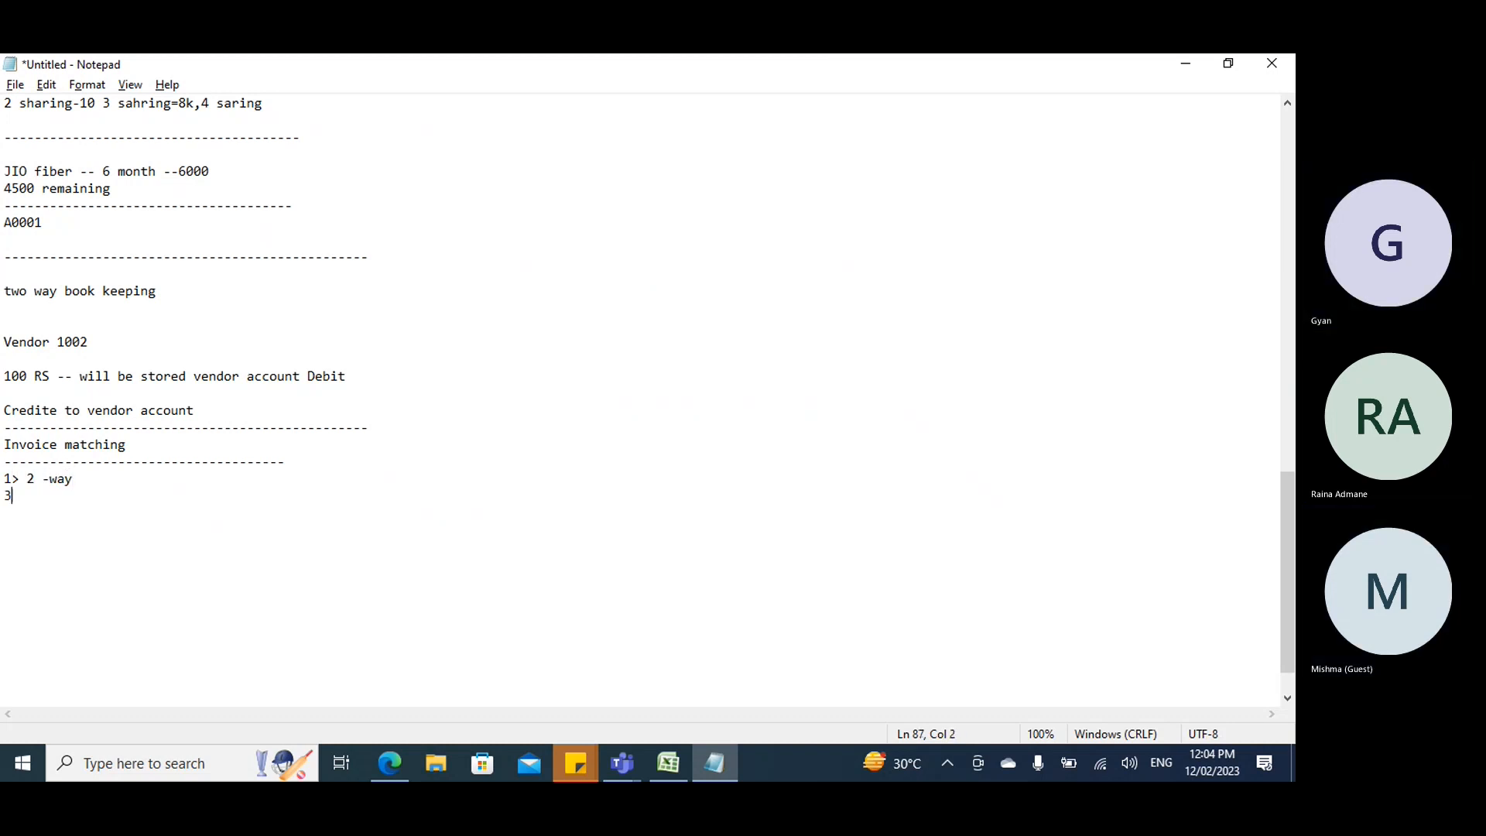
pyautogui.write('2>3-')
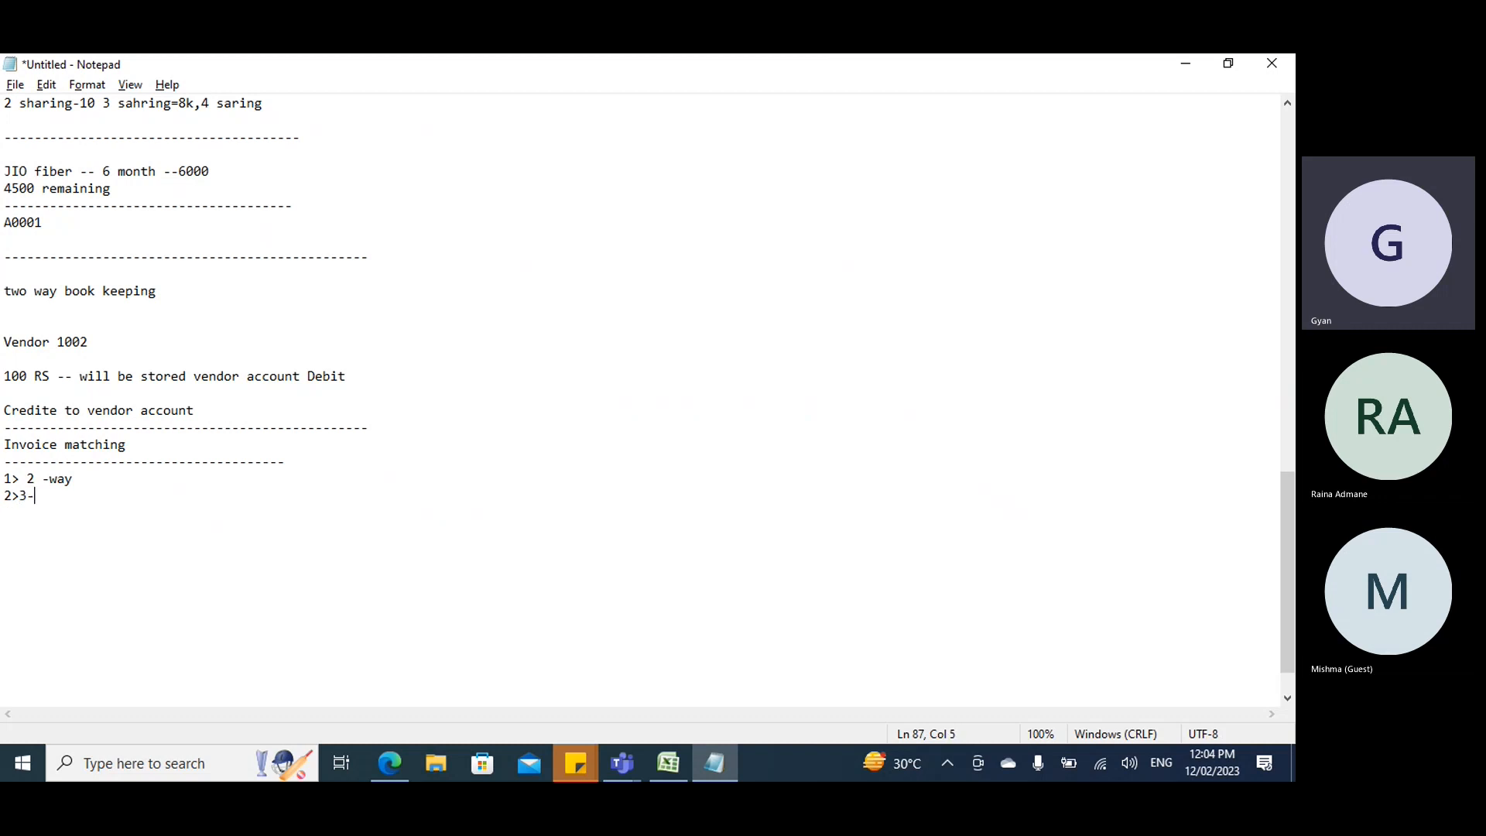
pyautogui.write('way')
pyautogui.press('Return')
pyautogui.write('--------------------------------')
# Add the note "PO --- pice you have give in PO line" below the list of matching types.
pyautogui.press('Return')
pyautogui.write('PO --- pice you h')
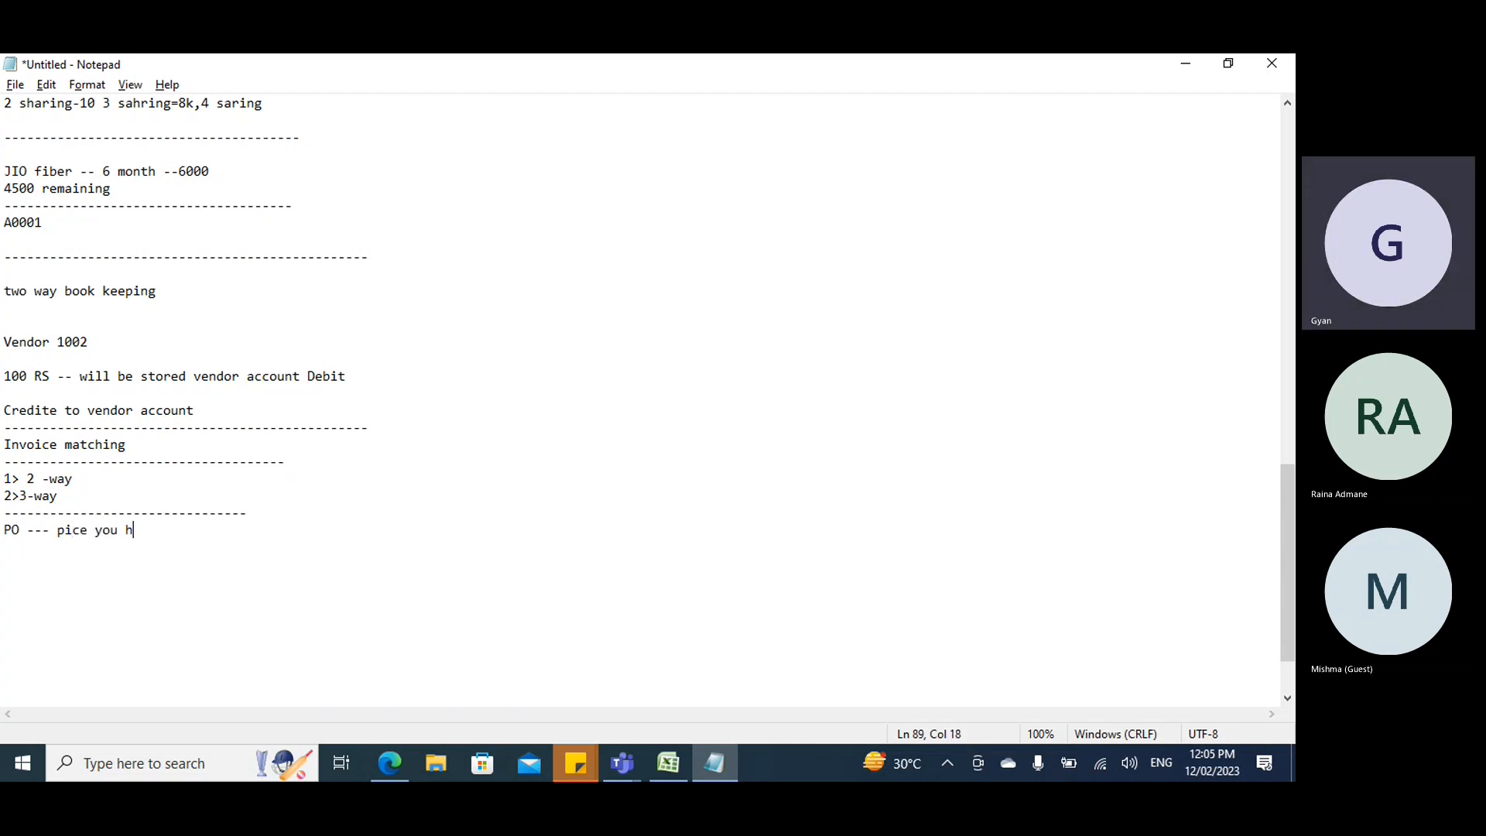
pyautogui.write('ave give in PO line')
pyautogui.press('Return')
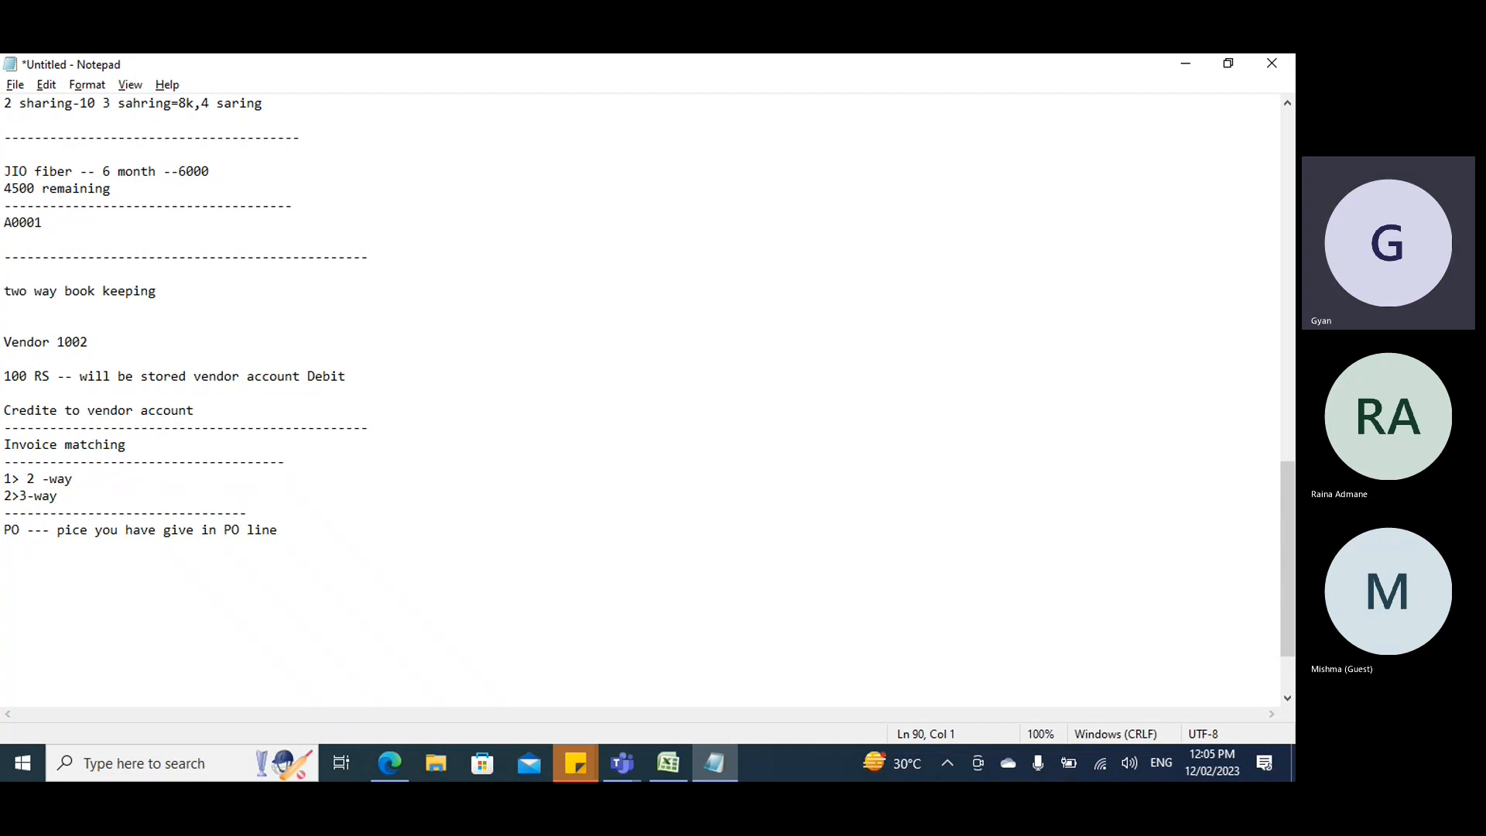
# Write "invoice line pice" on the line below the PO note, with a space between "line" and "pice".
pyautogui.write('invoices')
pyautogui.press('BackSpace')
pyautogui.press('BackSpace')
pyautogui.write('10')
pyautogui.press('BackSpace')
pyautogui.press('BackSpace')
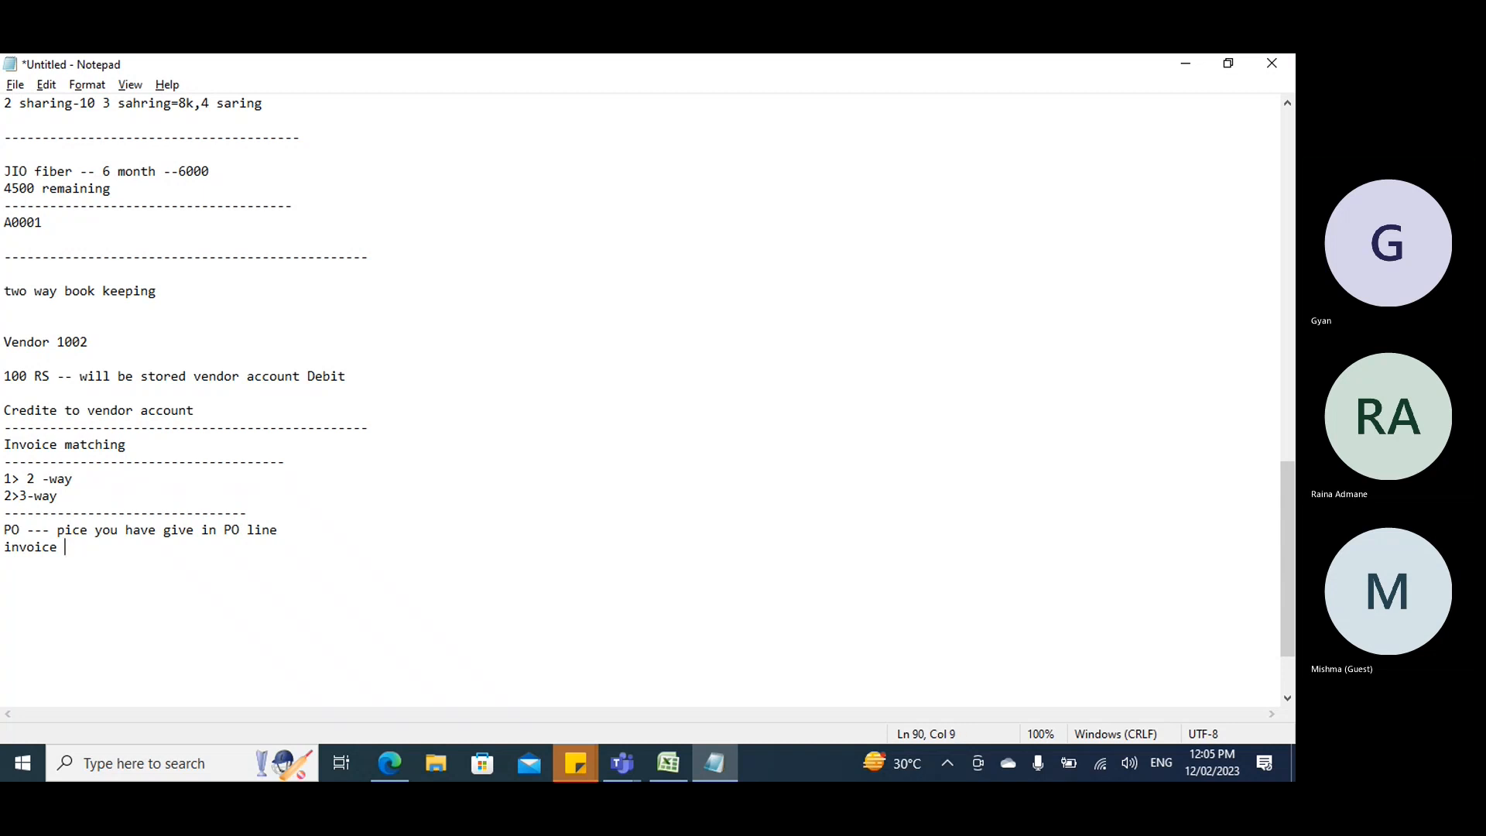
pyautogui.write('linepr')
pyautogui.press('BackSpace')
pyautogui.write('ice')
pyautogui.click(96, 547)
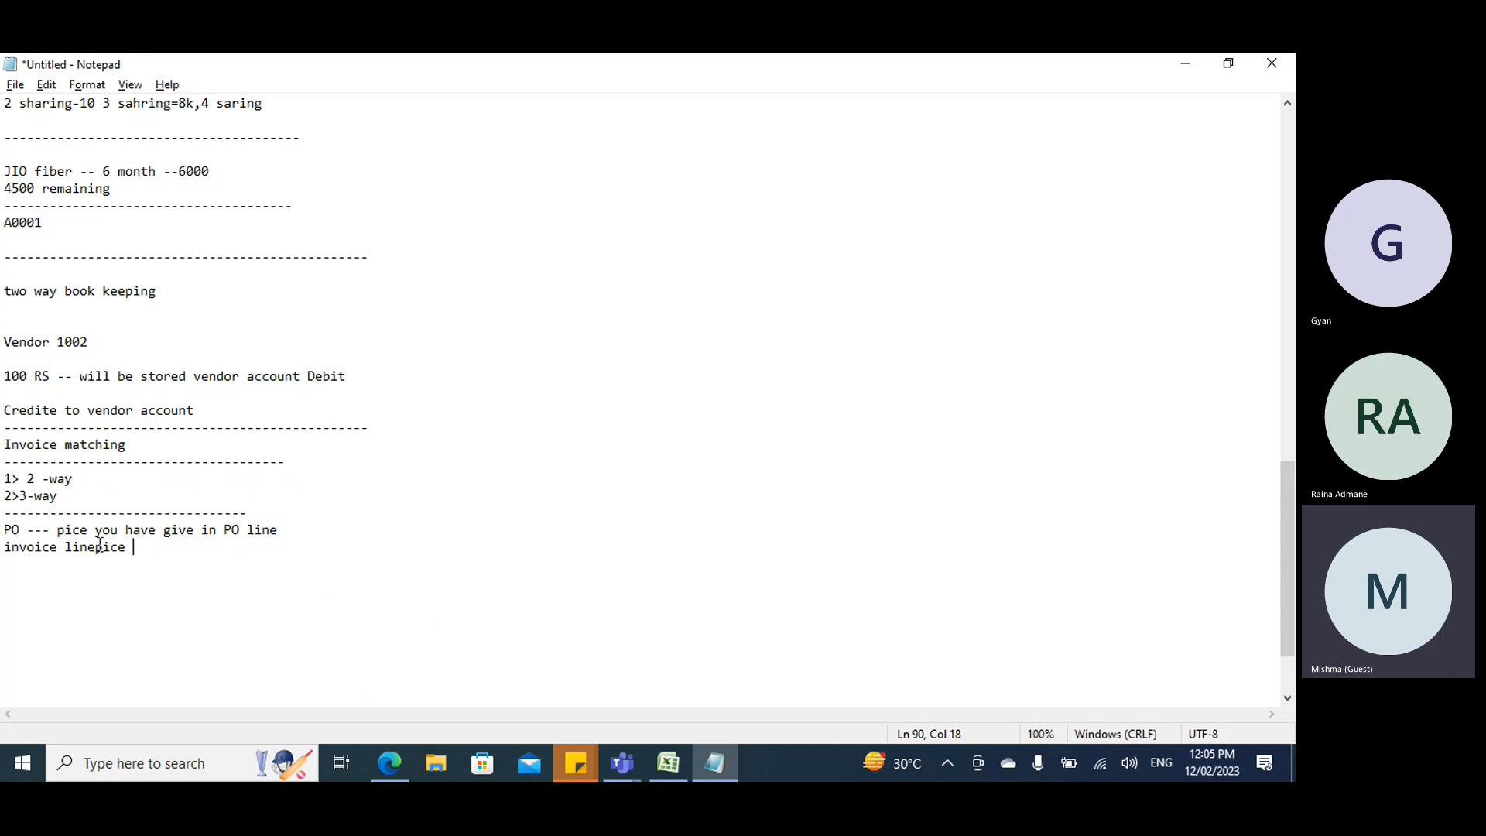
# Append the example "--- A0001 100 RS 10 1000 RS" to the PO line note and highlight its values.
pyautogui.click(285, 529)
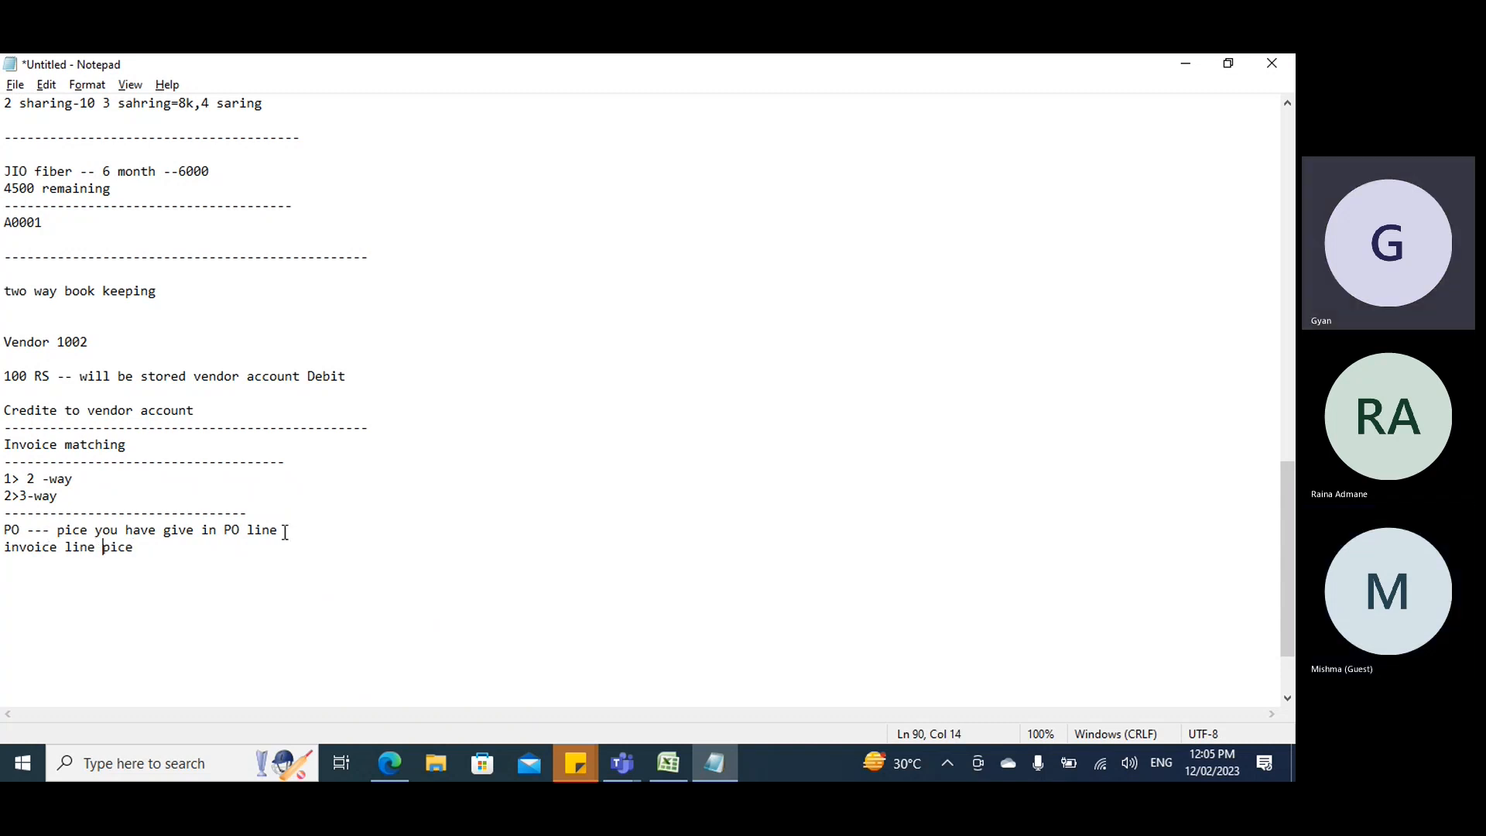
pyautogui.write('--- A0001 100 RS 10 1000 RS')
pyautogui.moveTo(310, 530); pyautogui.dragTo(493, 535)
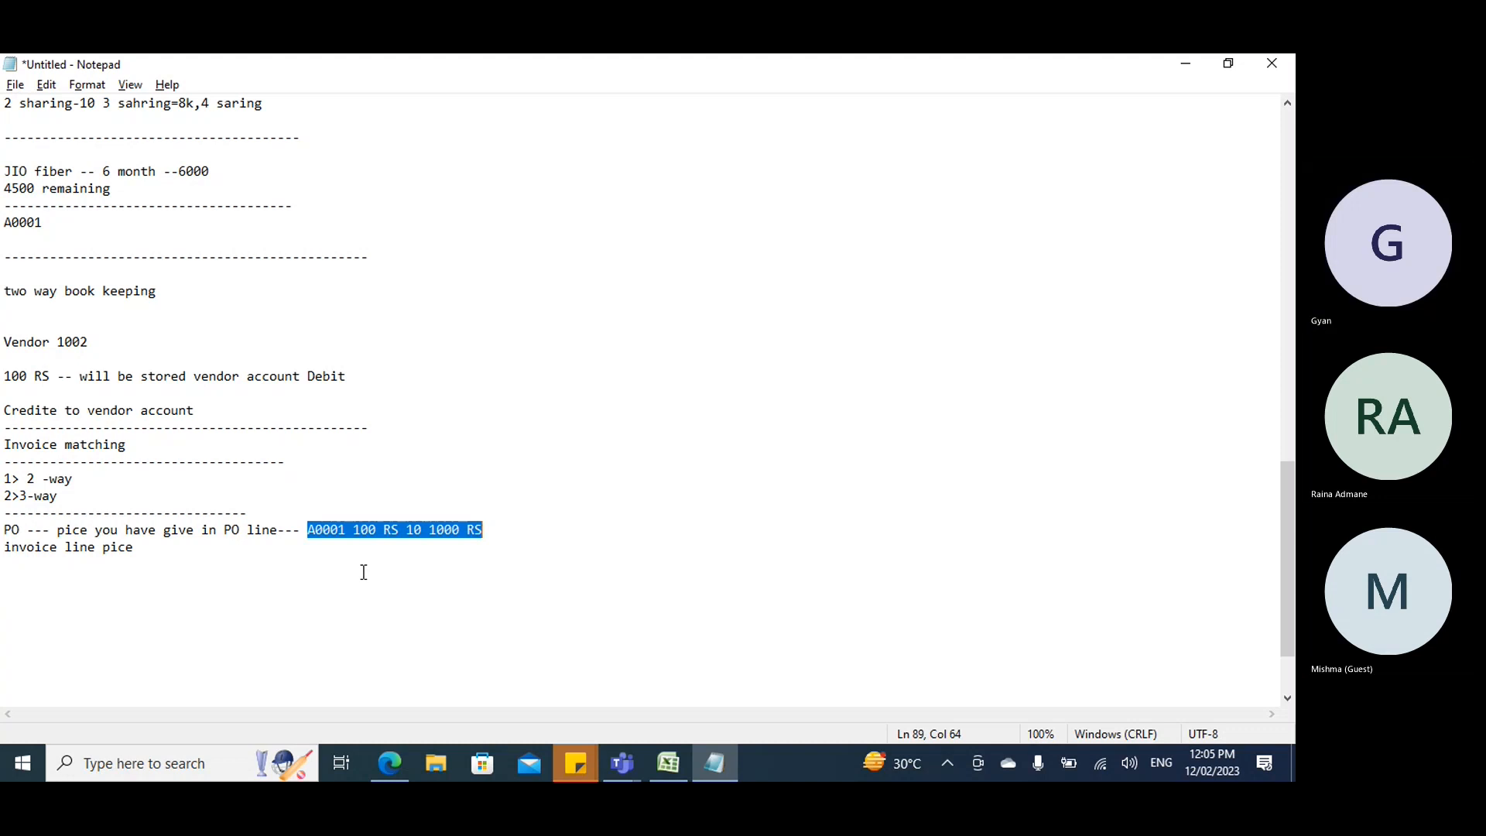
# Add a dashed separator below the invoice line note and a "3- WAY-" heading with a dashed line under it.
pyautogui.click(170, 554)
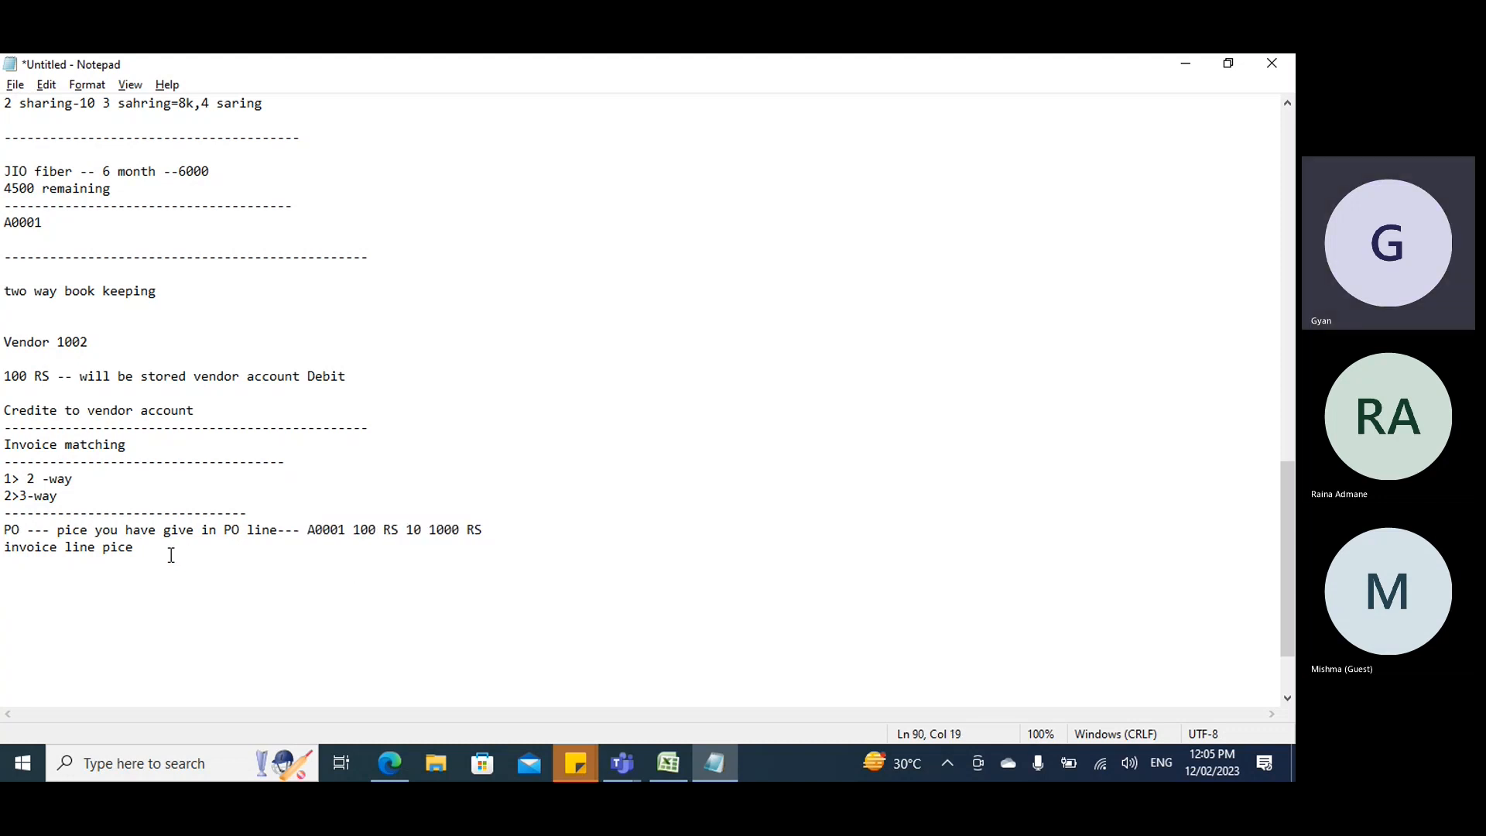
pyautogui.press('Return')
pyautogui.write('-----------------------------------------')
pyautogui.press('Return')
pyautogui.press('Return')
pyautogui.write('3 way')
pyautogui.press('BackSpace')
pyautogui.press('BackSpace')
pyautogui.press('BackSpace')
pyautogui.press('BackSpace')
pyautogui.write('- WAY-')
pyautogui.press('Return')
pyautogui.write('-------------------------------')
pyautogui.scroll(-1, 254, 548)
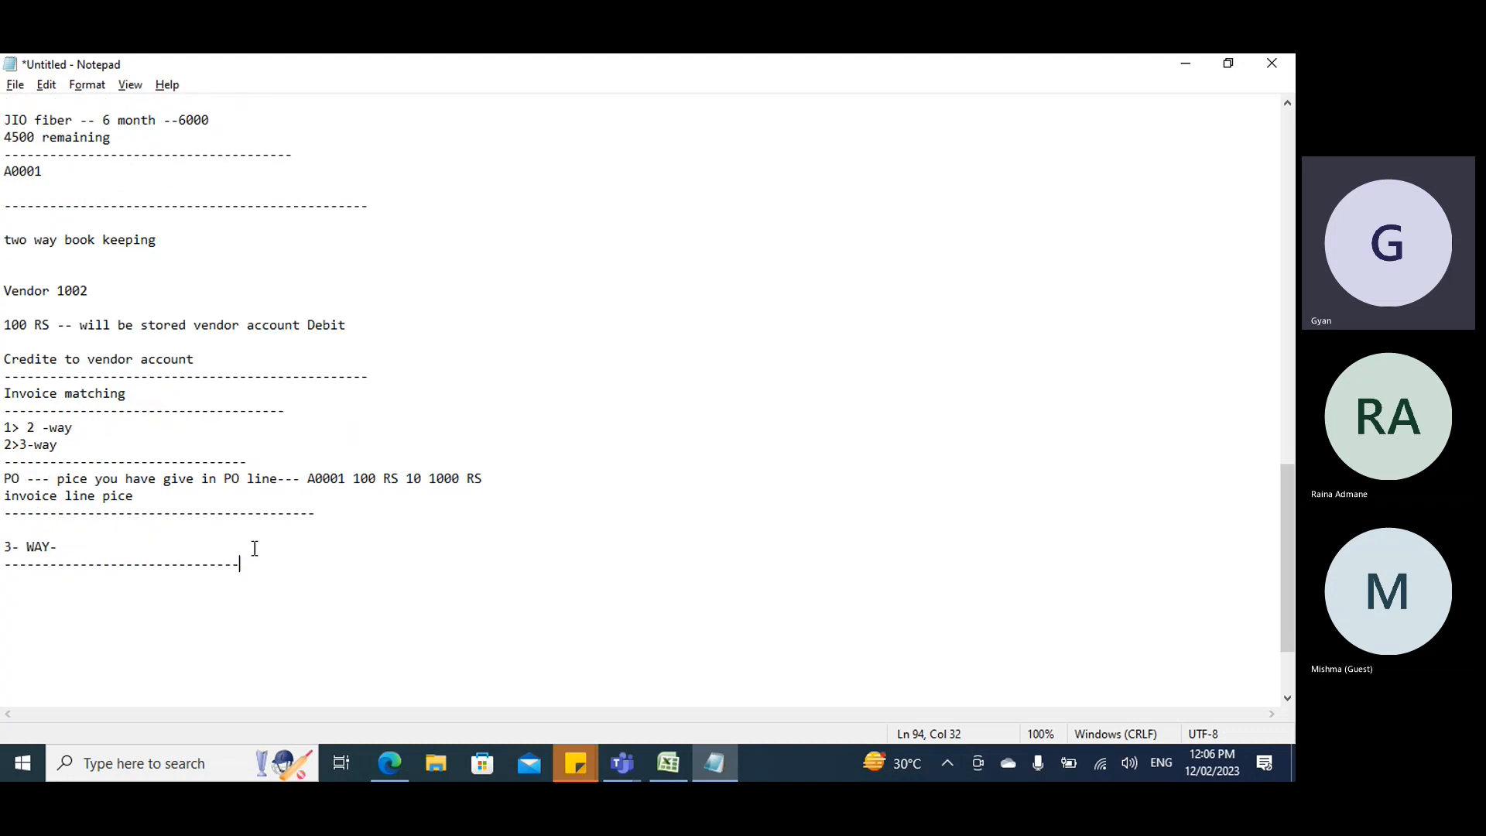
# Enter "purchase order" as the first document under the 3- WAY- heading.
pyautogui.press('Return')
pyautogui.write('po')
pyautogui.press('Return')
pyautogui.press('BackSpace')
pyautogui.press('BackSpace')
pyautogui.press('BackSpace')
pyautogui.write('purchase order')
pyautogui.press('Return')
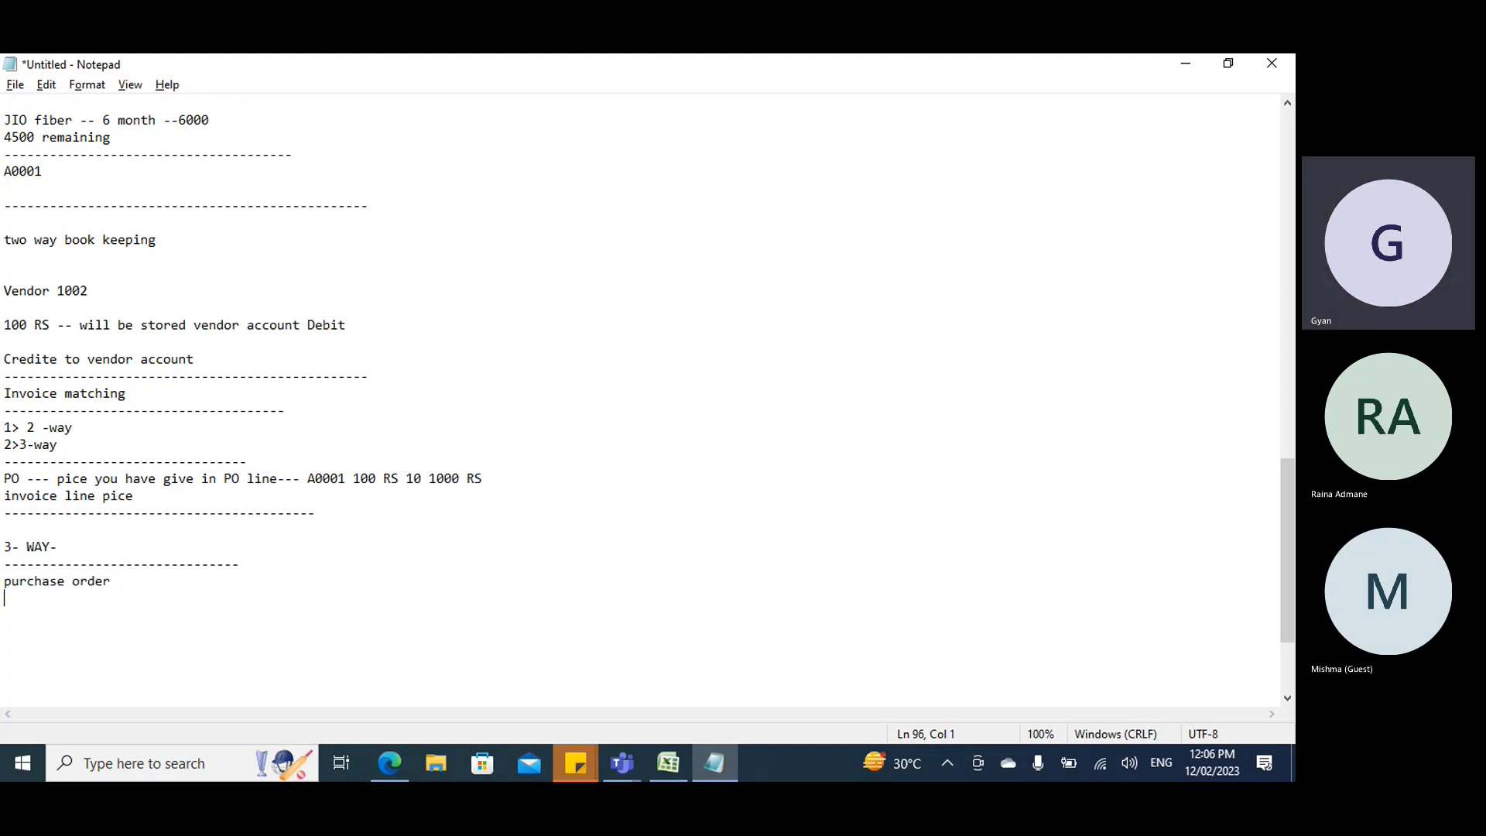
# Add "product receipt" and "invoice" below "purchase order", separated by blank lines.
pyautogui.press('Return')
pyautogui.write('product receipt')
pyautogui.press('Return')
pyautogui.press('Return')
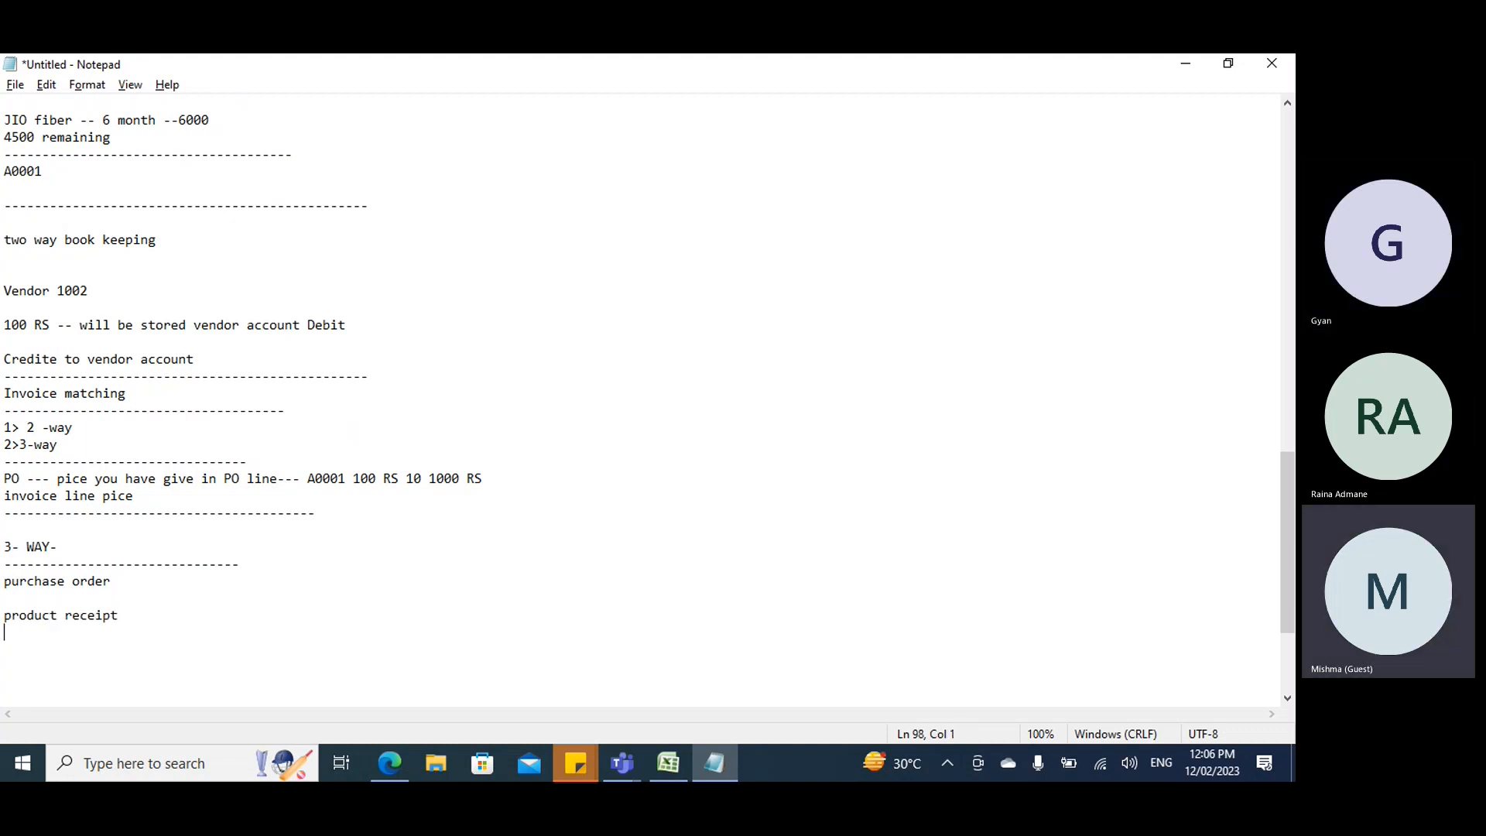
pyautogui.write('invoice')
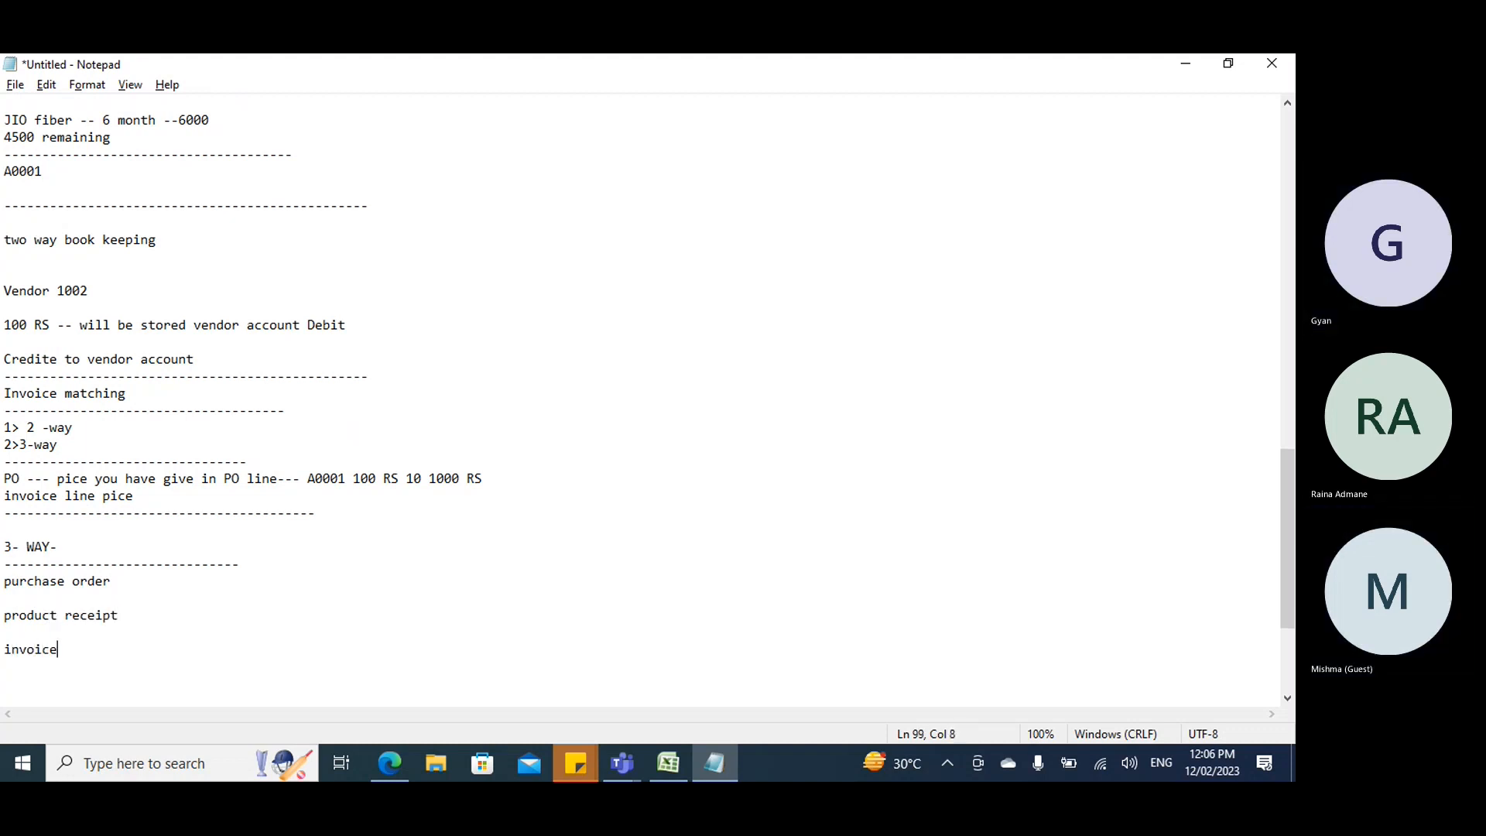
pyautogui.scroll(-2, 224, 542)
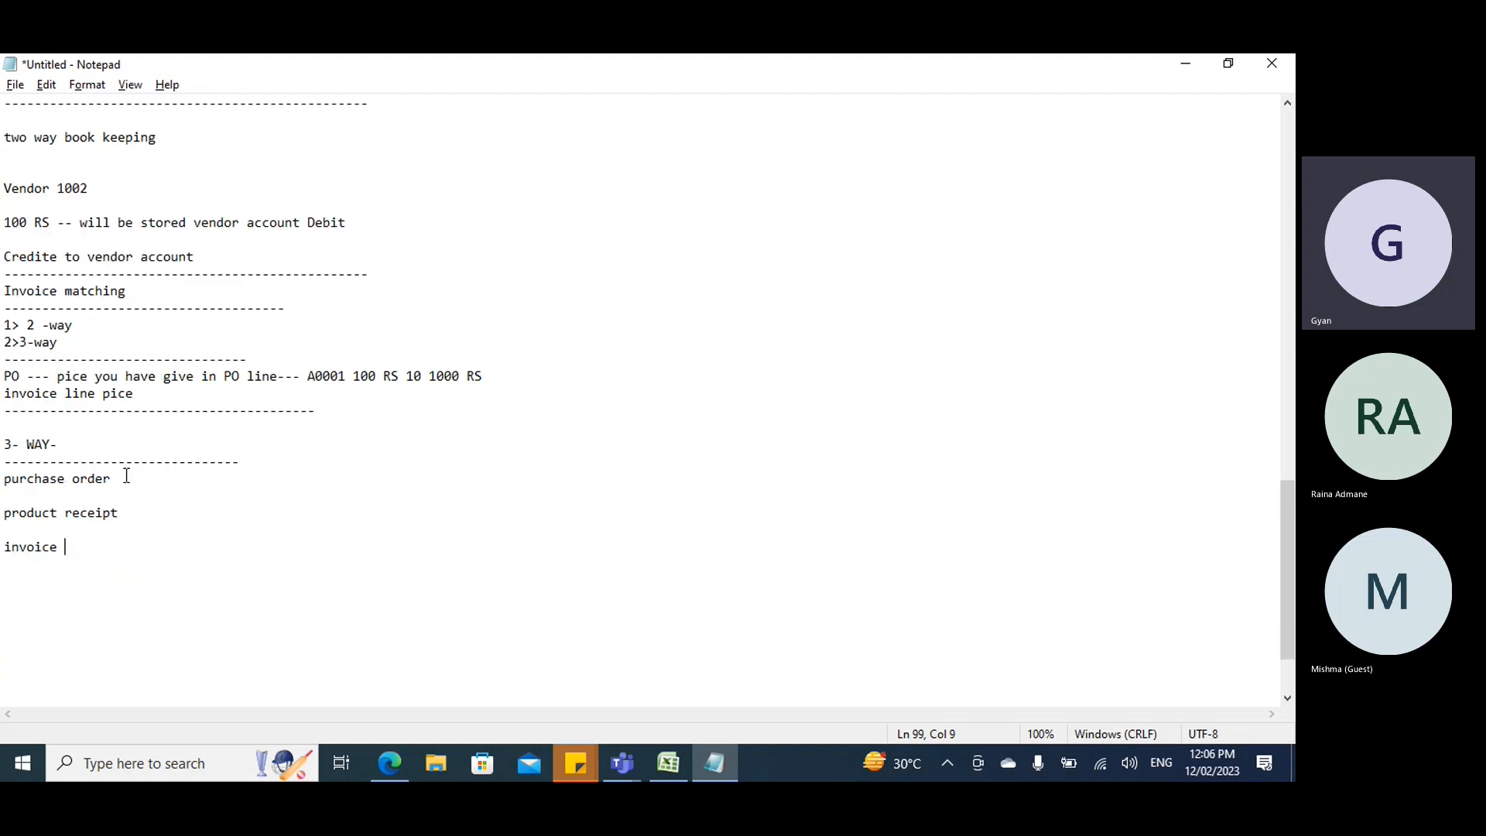
# Compare the purchase order, product receipt and invoice entries of three-way matching with the two-way PO and invoice line notes by highlighting them.
pyautogui.moveTo(119, 477); pyautogui.dragTo(3, 479)
pyautogui.moveTo(67, 547); pyautogui.dragTo(3, 547)
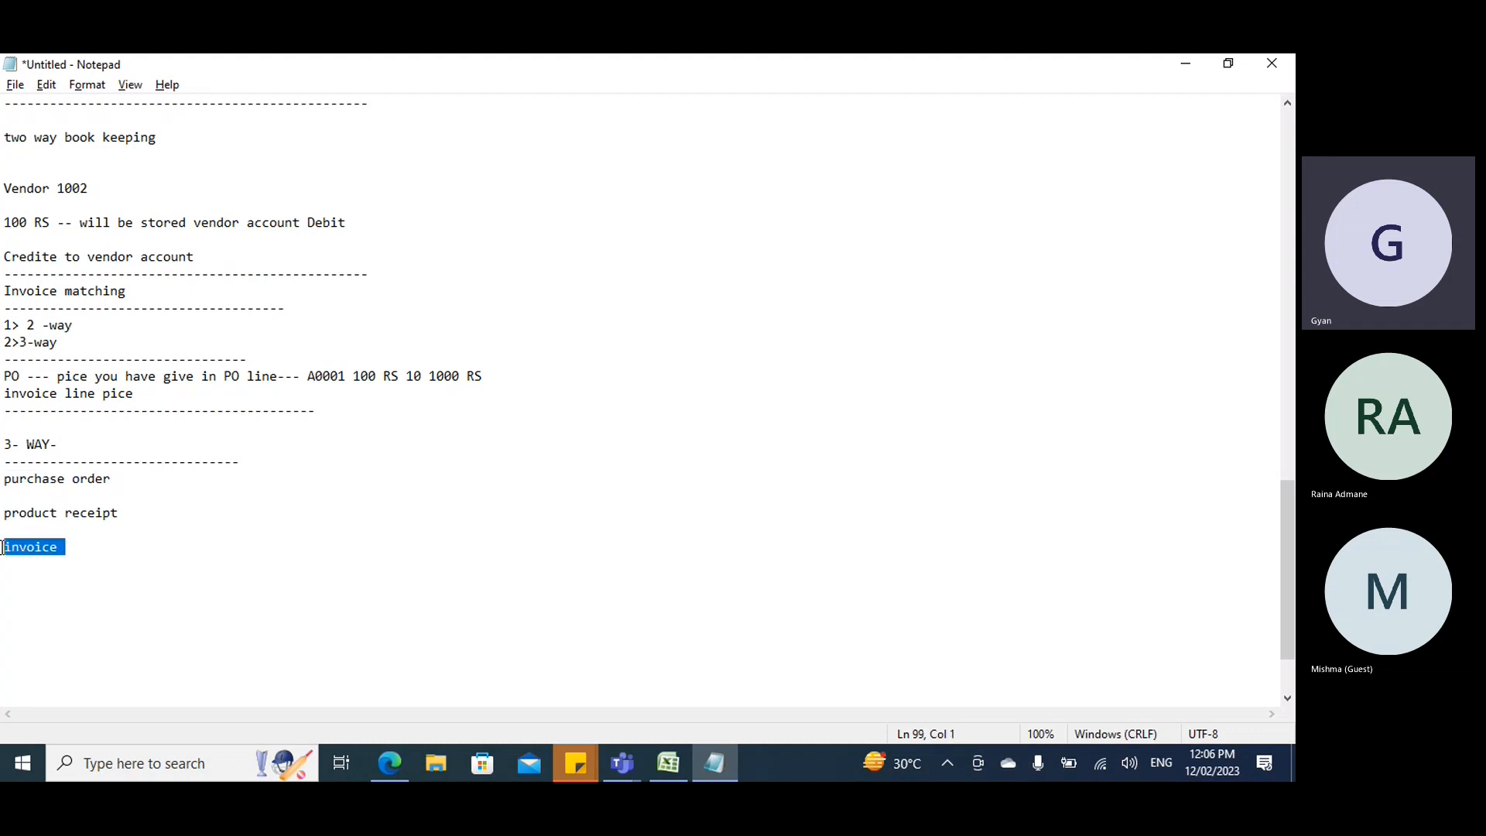
pyautogui.click(130, 511)
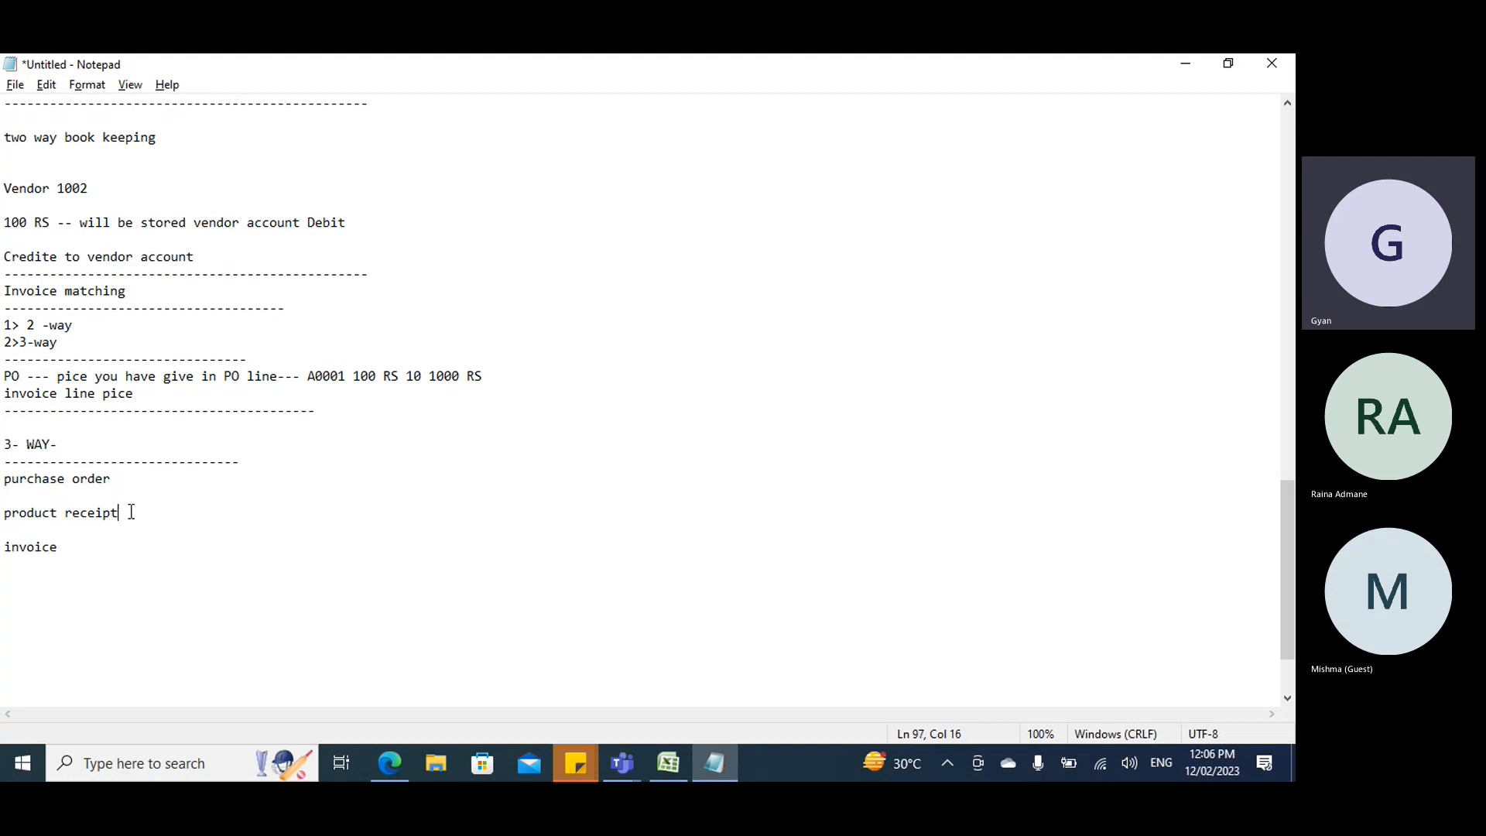
pyautogui.moveTo(132, 511); pyautogui.dragTo(2, 547)
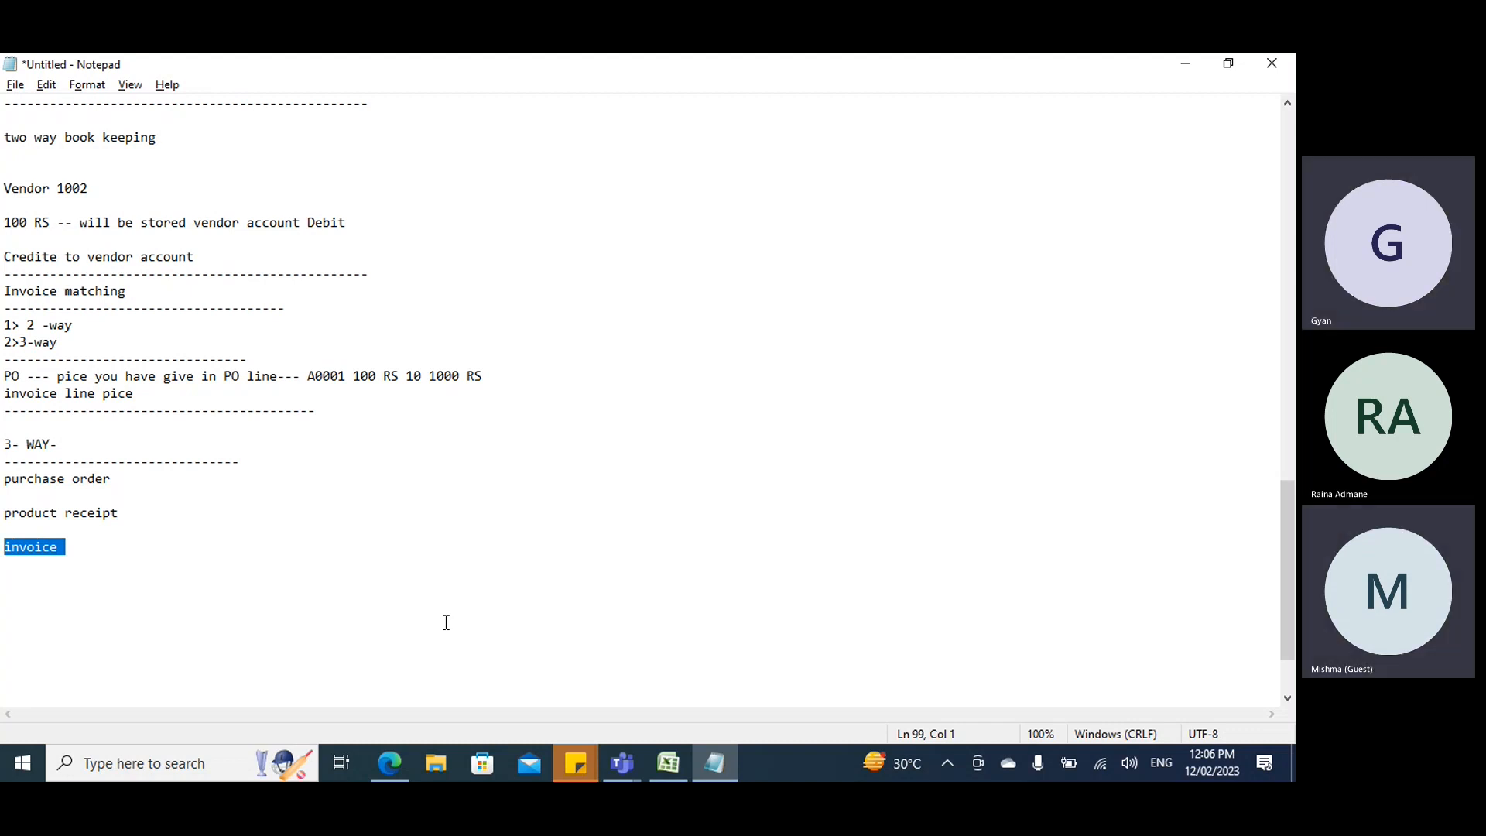
pyautogui.click(129, 476)
pyautogui.moveTo(129, 476); pyautogui.dragTo(3, 478)
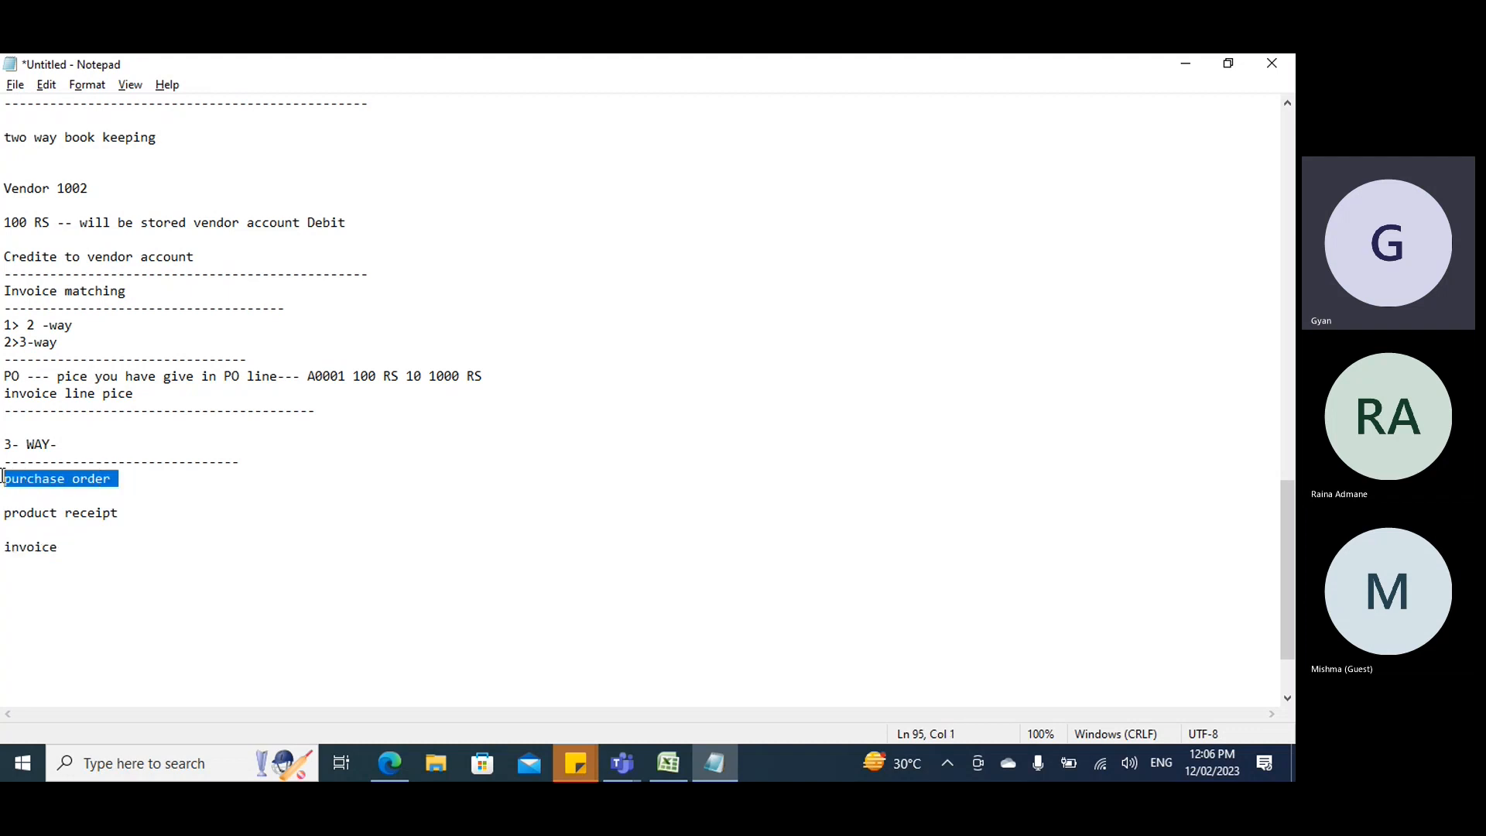
pyautogui.moveTo(64, 545); pyautogui.dragTo(3, 547)
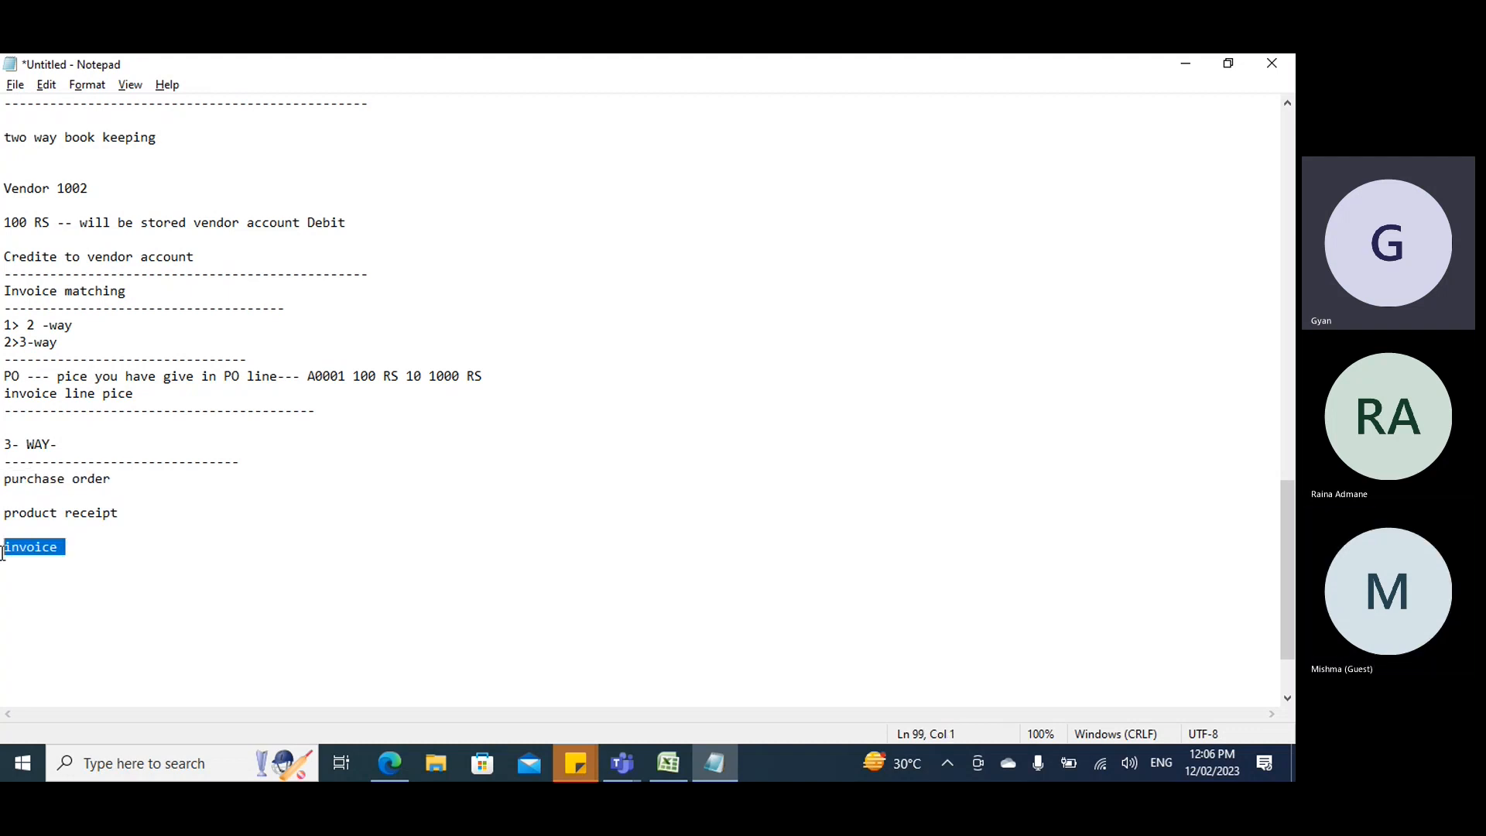
pyautogui.moveTo(129, 476); pyautogui.dragTo(3, 478)
pyautogui.moveTo(119, 513); pyautogui.dragTo(3, 546)
pyautogui.moveTo(146, 398); pyautogui.dragTo(4, 376)
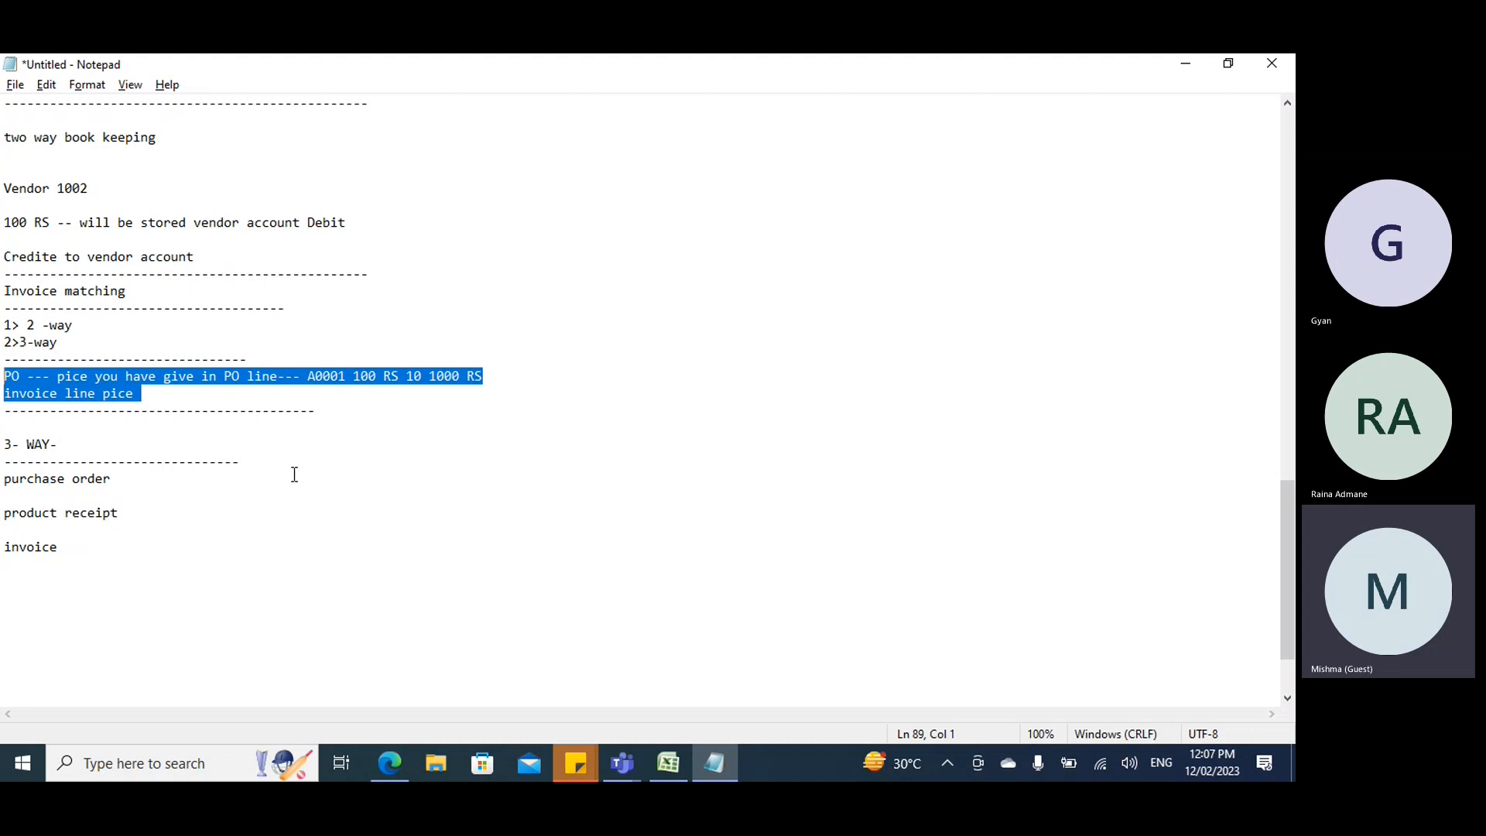
# Switch to Finance and Operations and view the Prices page of the Procurement and sourcing parameters.
pyautogui.click(404, 770)
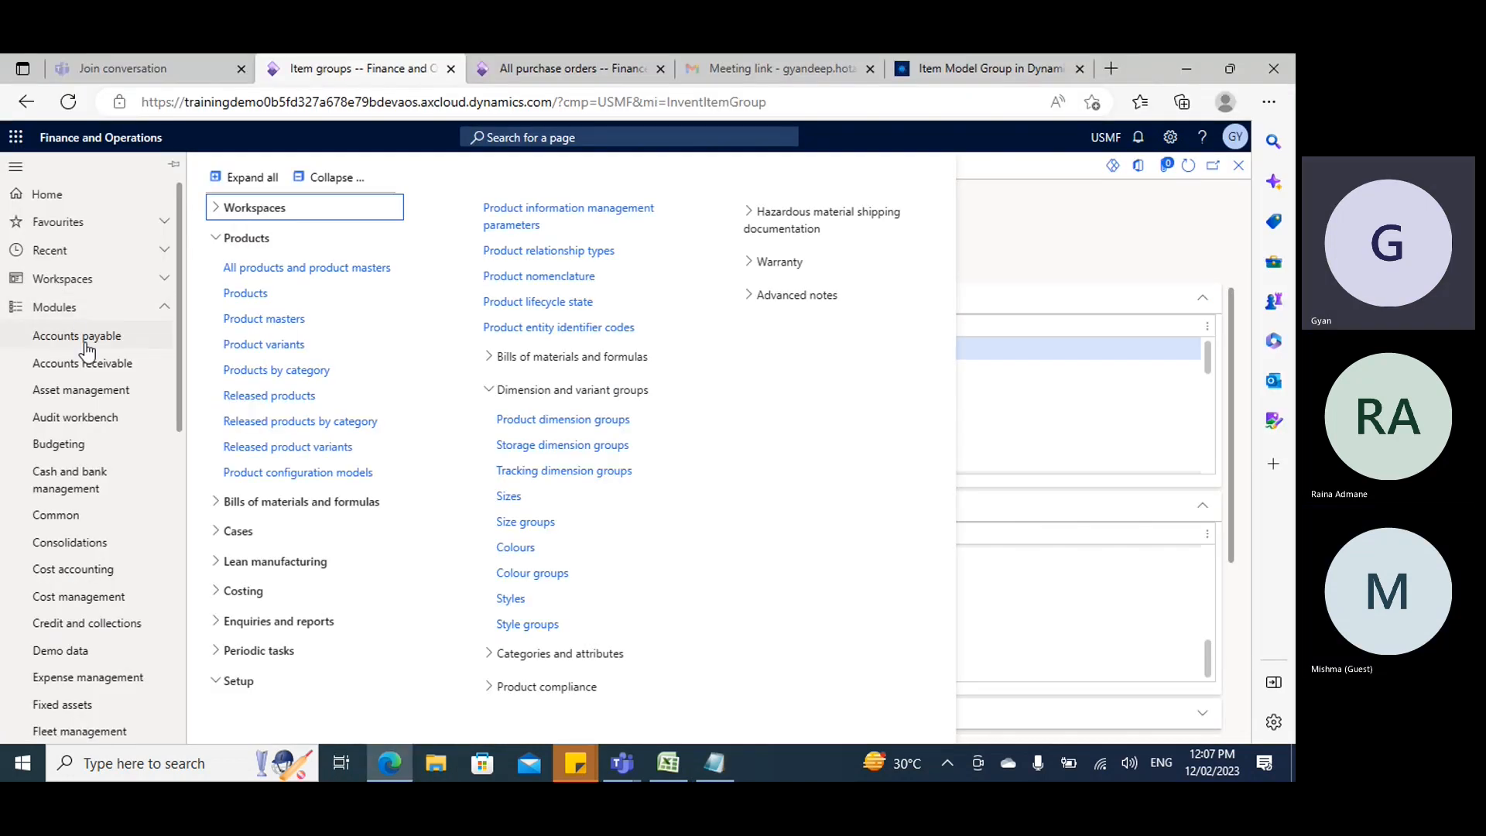
pyautogui.scroll(-8, 87, 350)
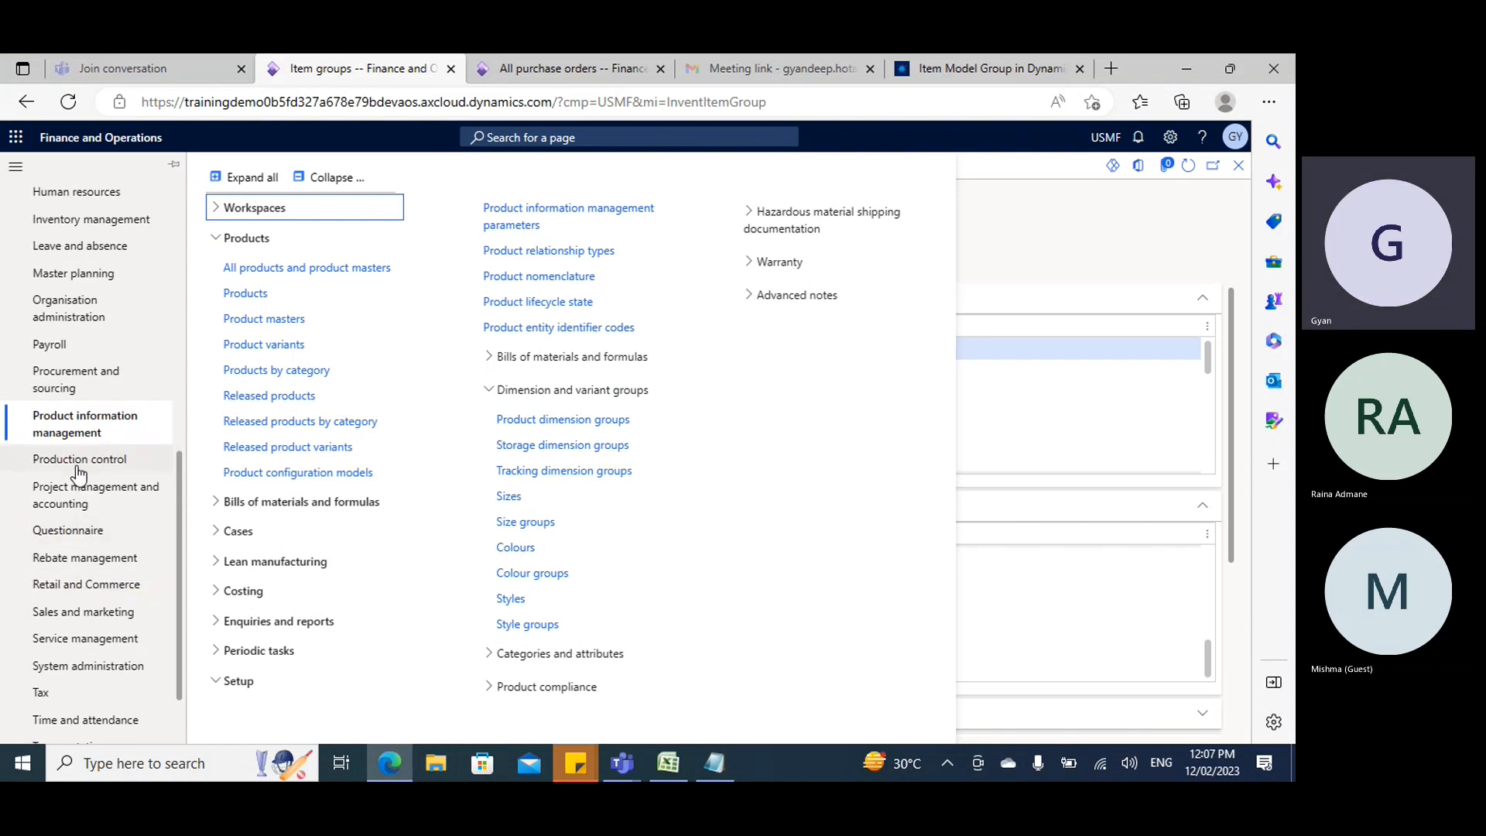
pyautogui.scroll(-1, 78, 474)
pyautogui.click(62, 302)
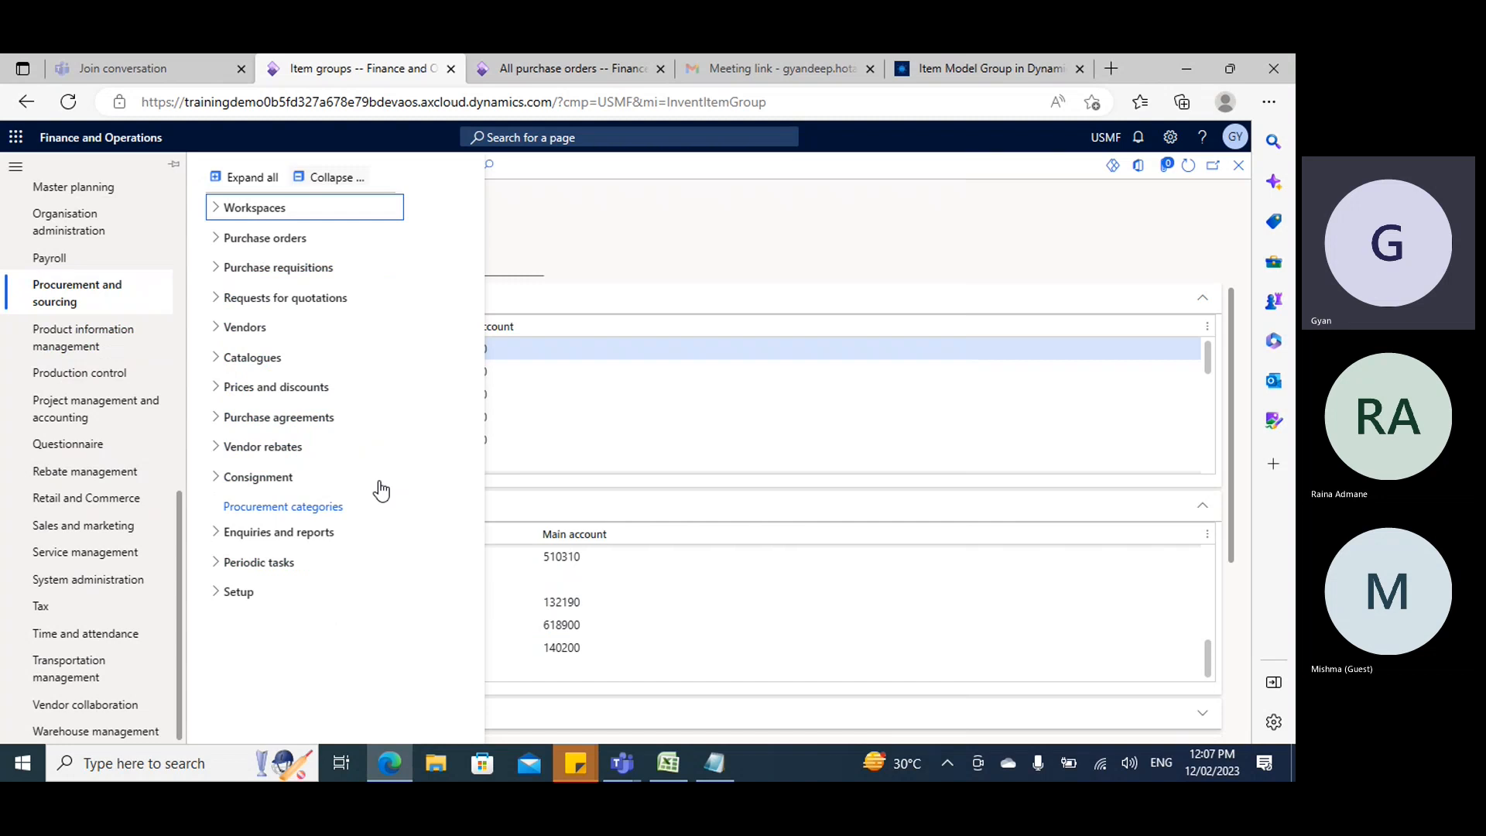
pyautogui.click(253, 593)
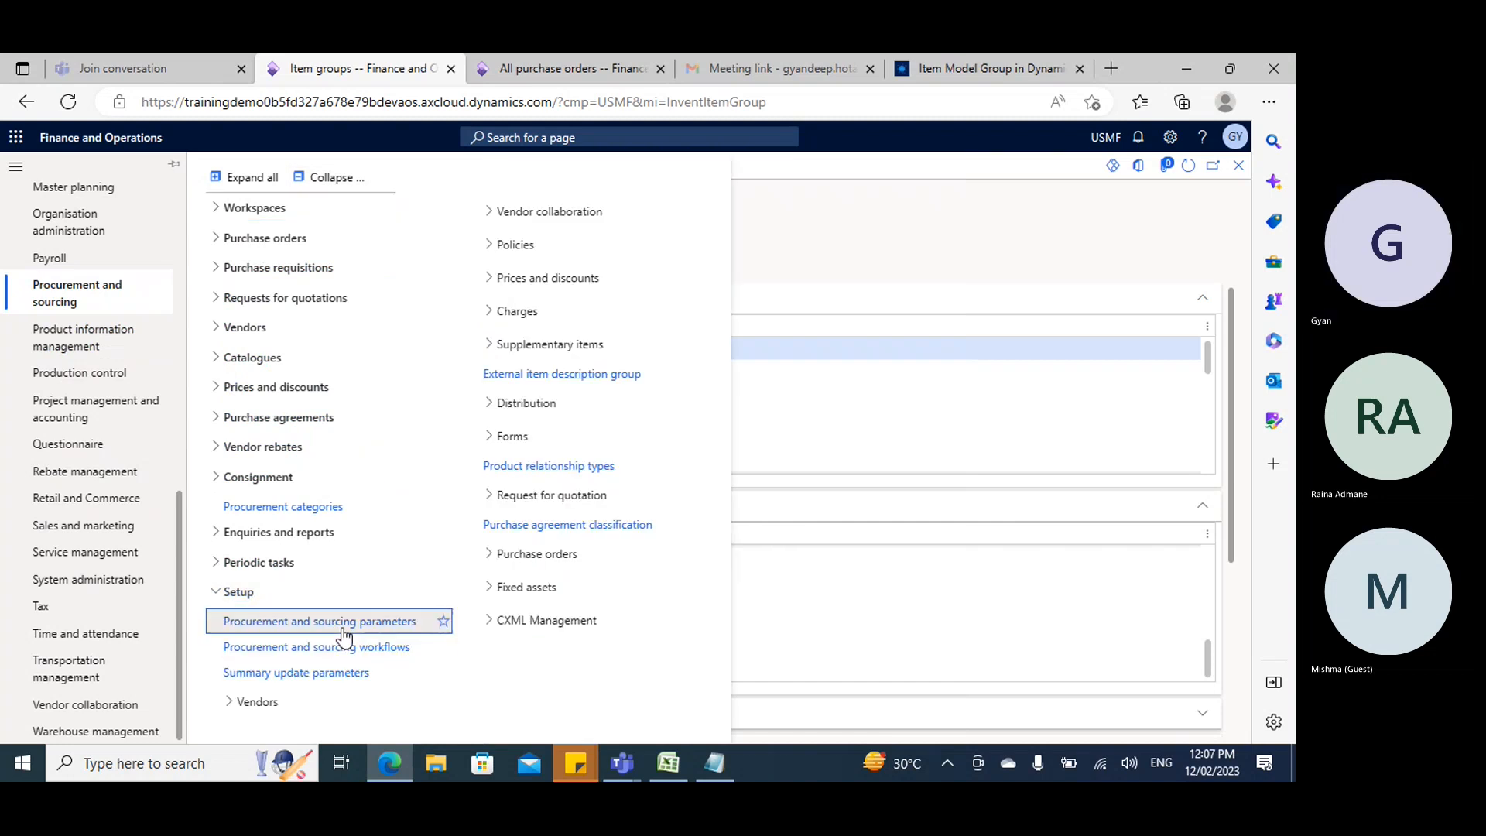
pyautogui.click(341, 627)
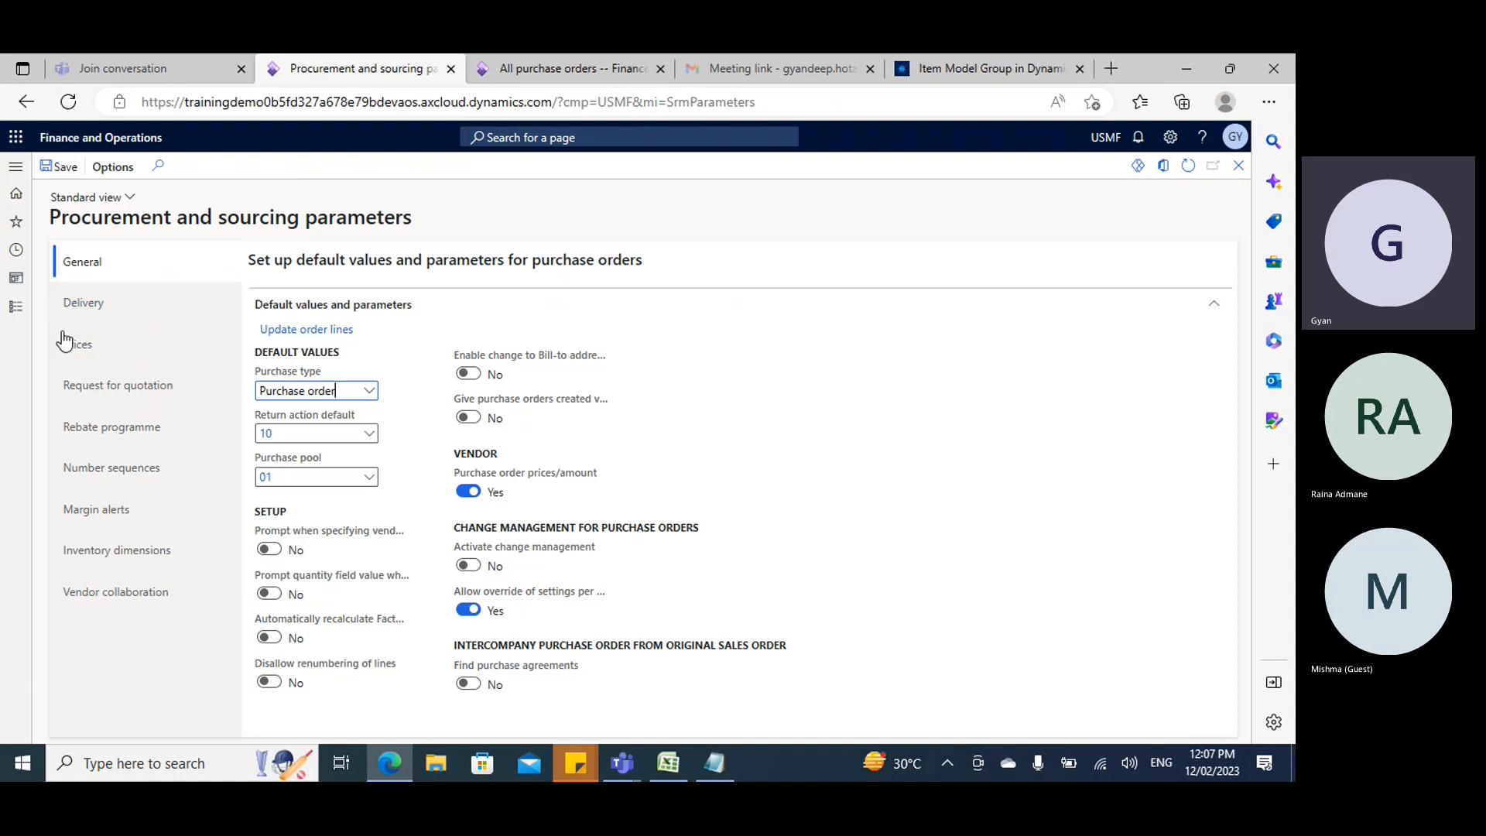
pyautogui.click(146, 350)
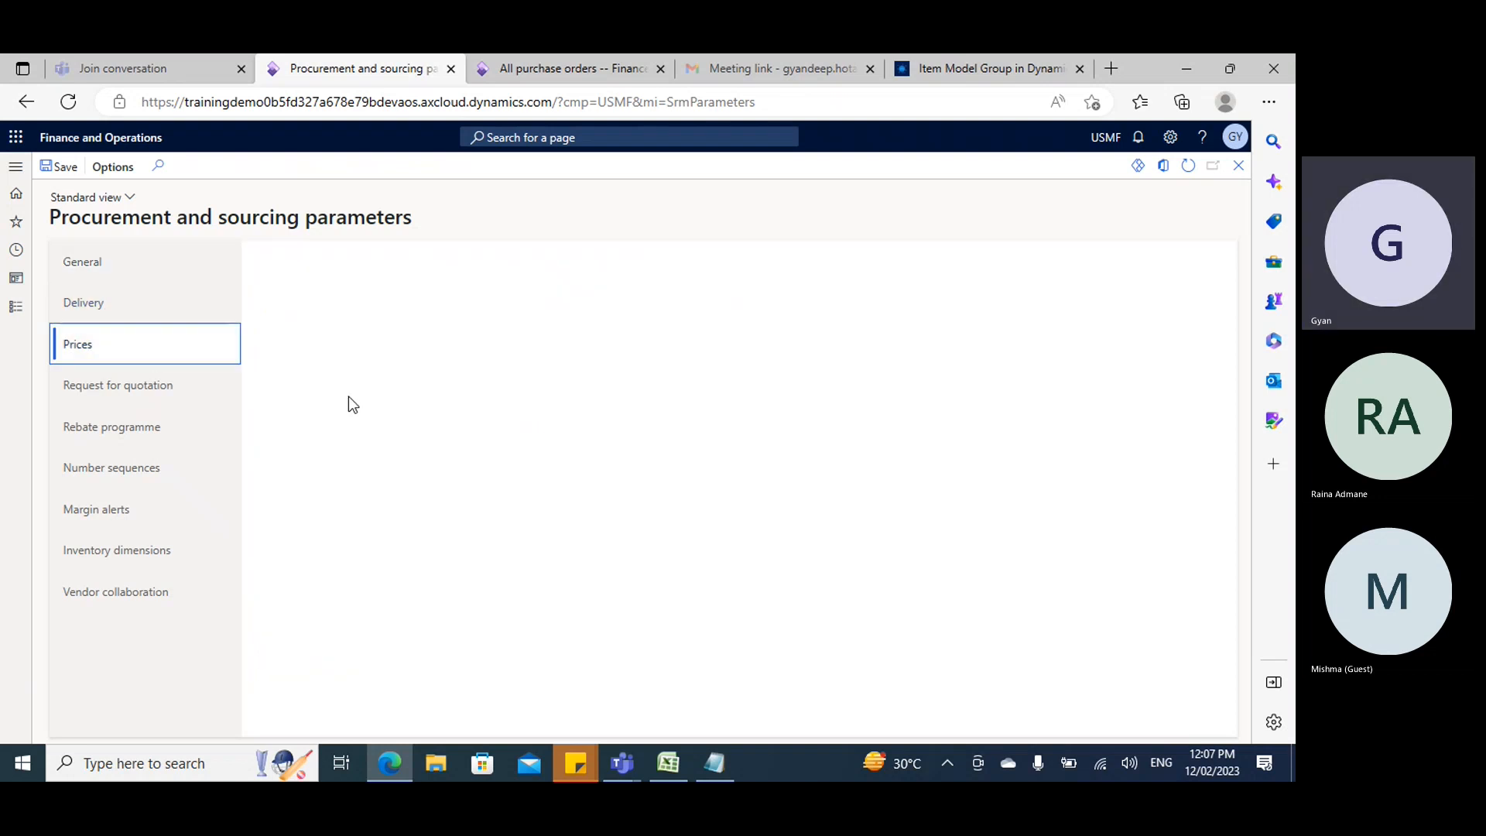
# Open the Accounts payable parameters from the setup of the Accounts payable module.
pyautogui.click(16, 306)
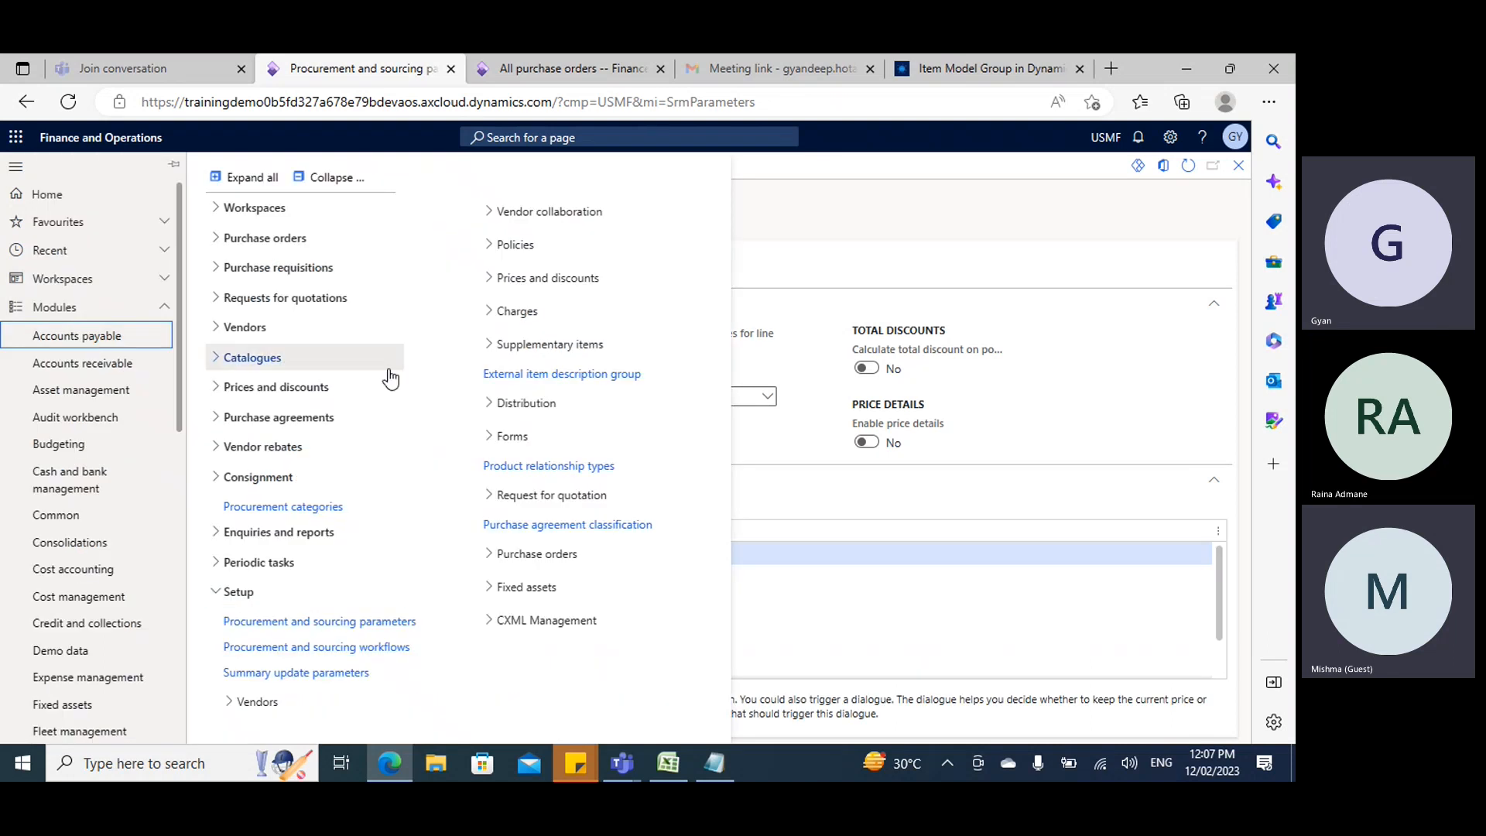
pyautogui.click(337, 177)
pyautogui.click(236, 443)
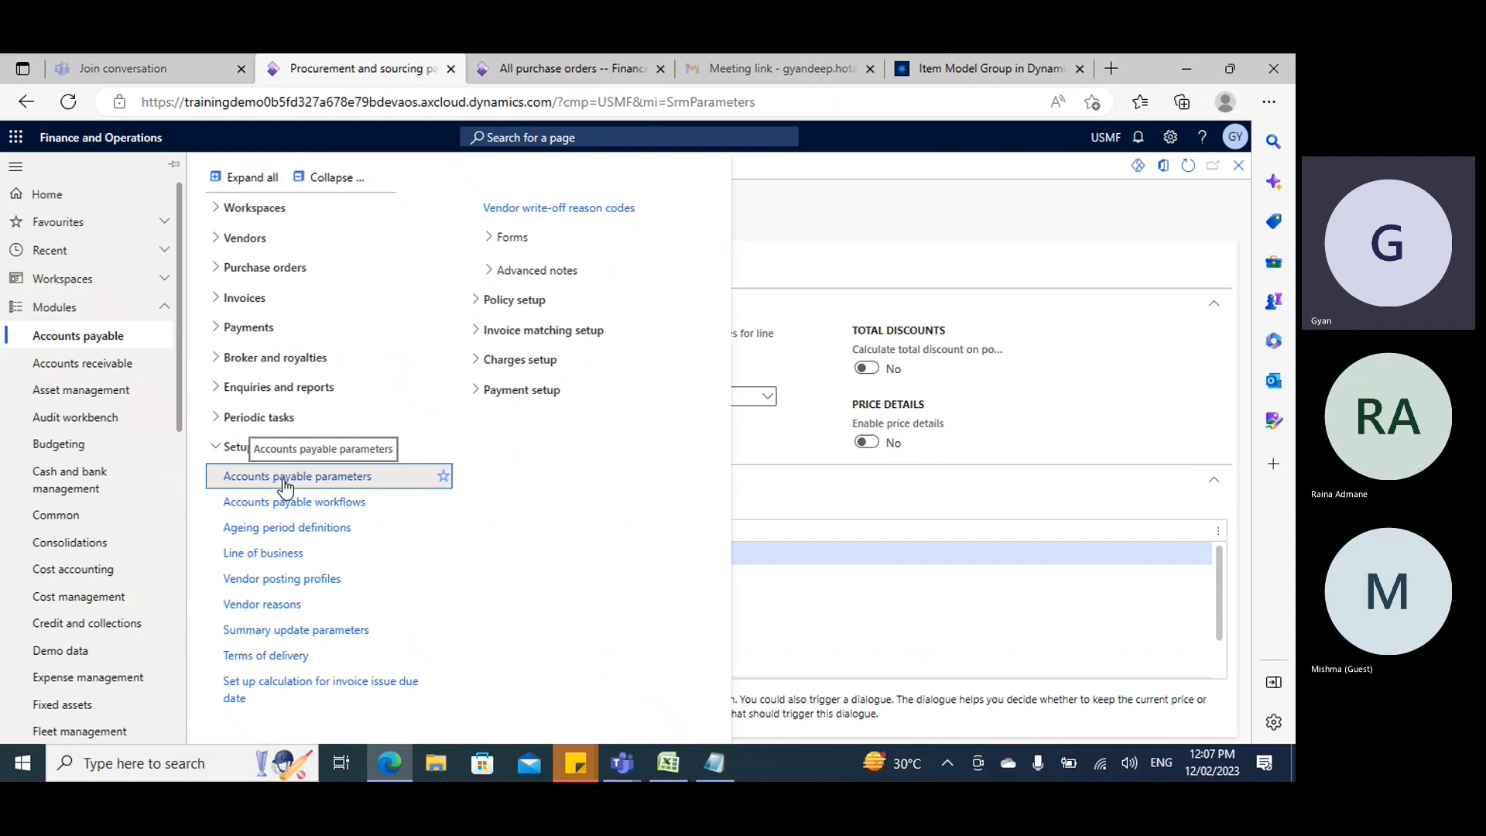
pyautogui.click(285, 484)
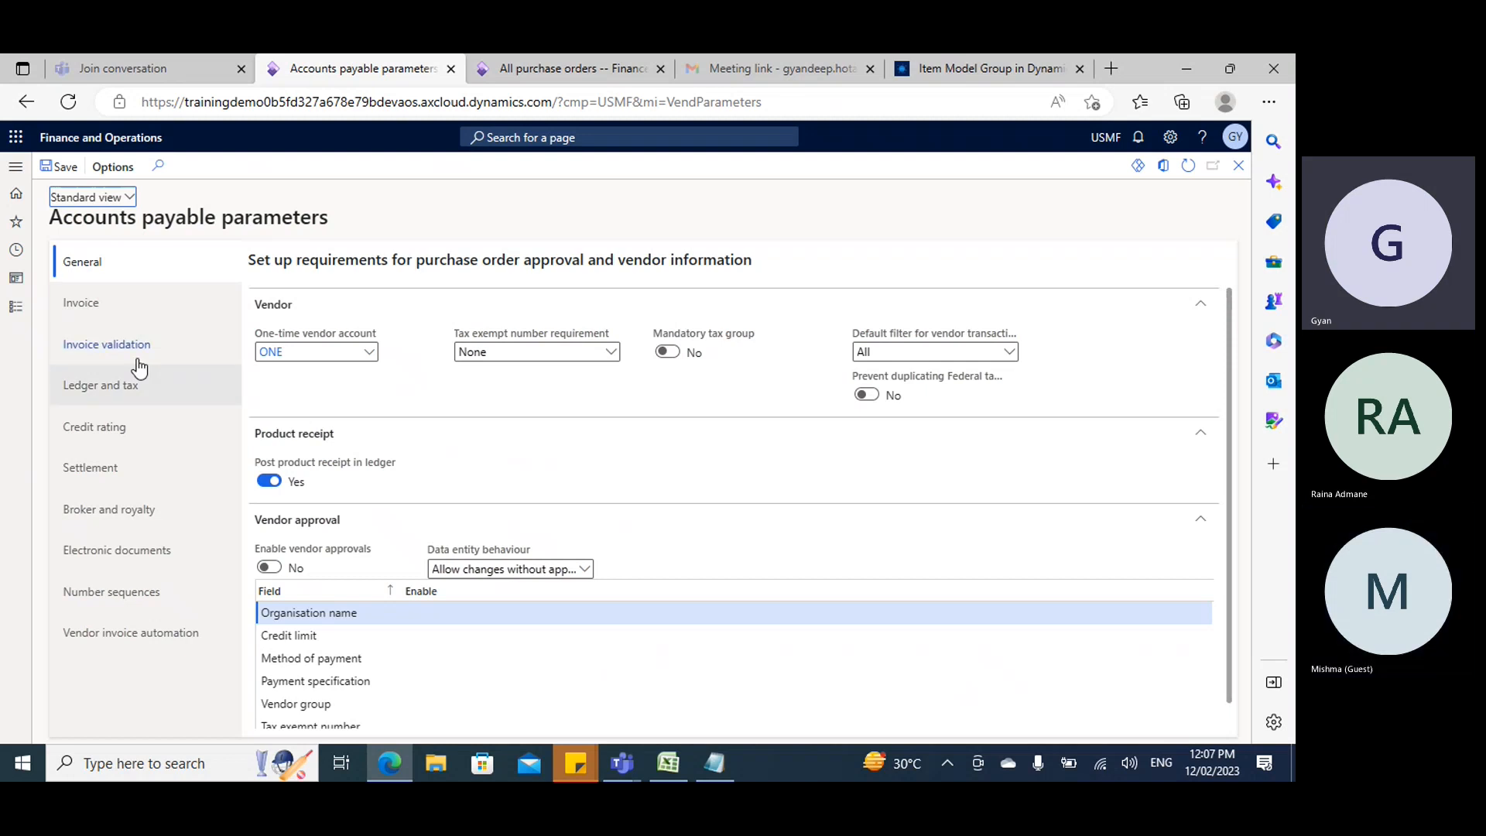
# Review the invoice validation parameters, including the price and quantity matching and charges matching settings.
pyautogui.click(114, 306)
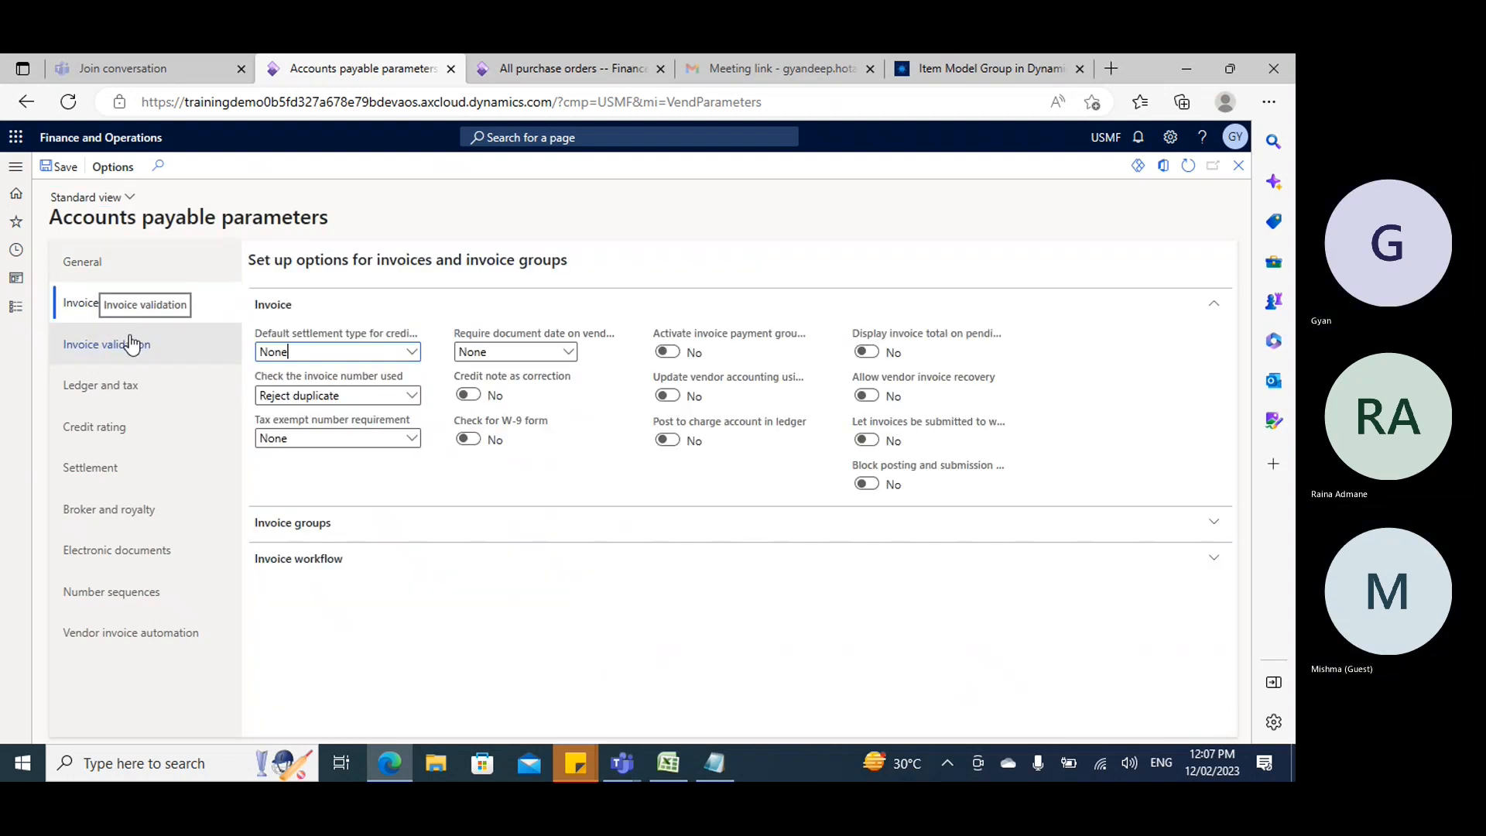
pyautogui.click(130, 347)
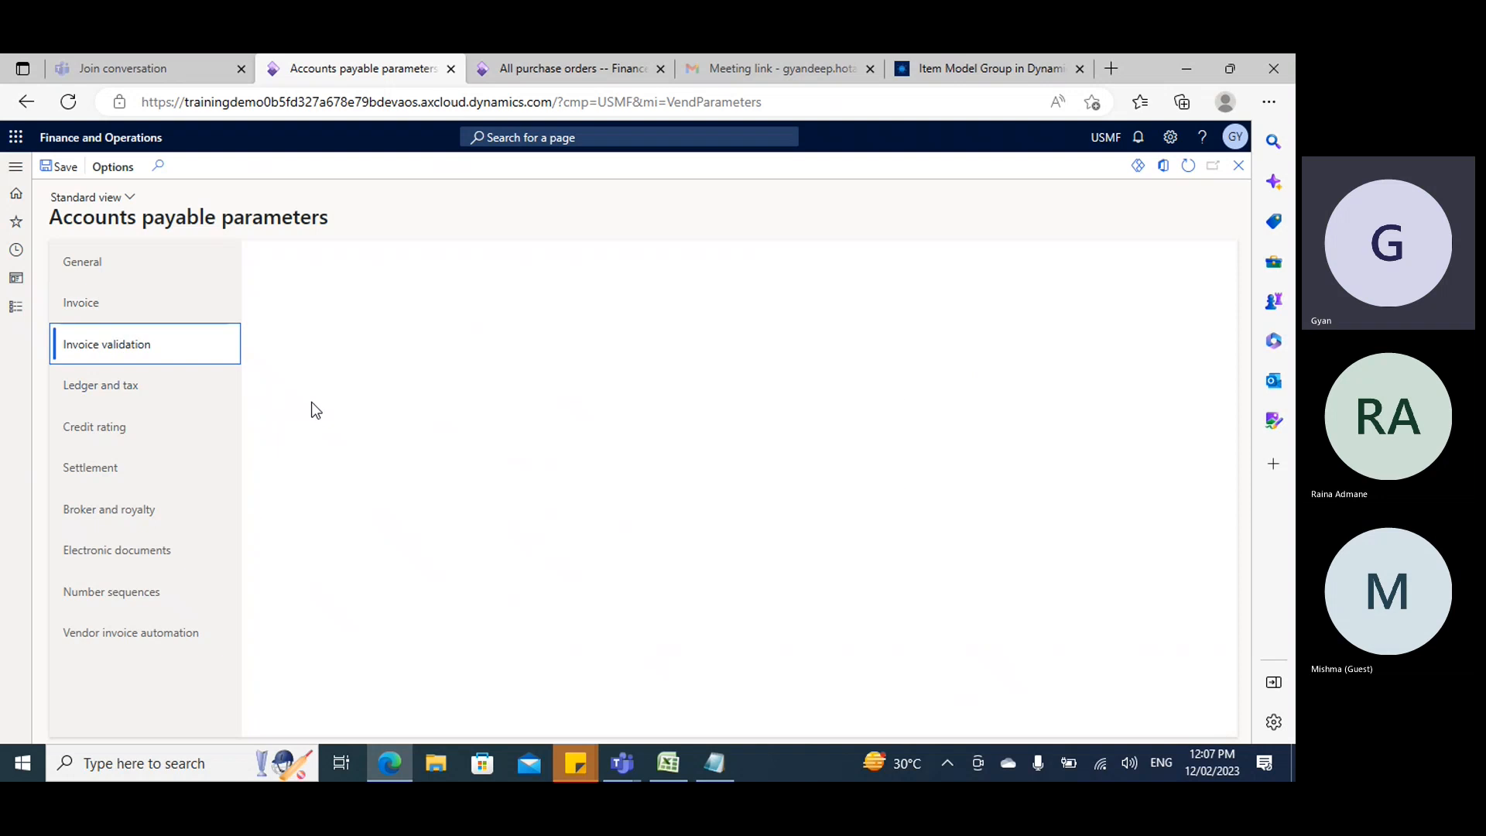
pyautogui.click(346, 402)
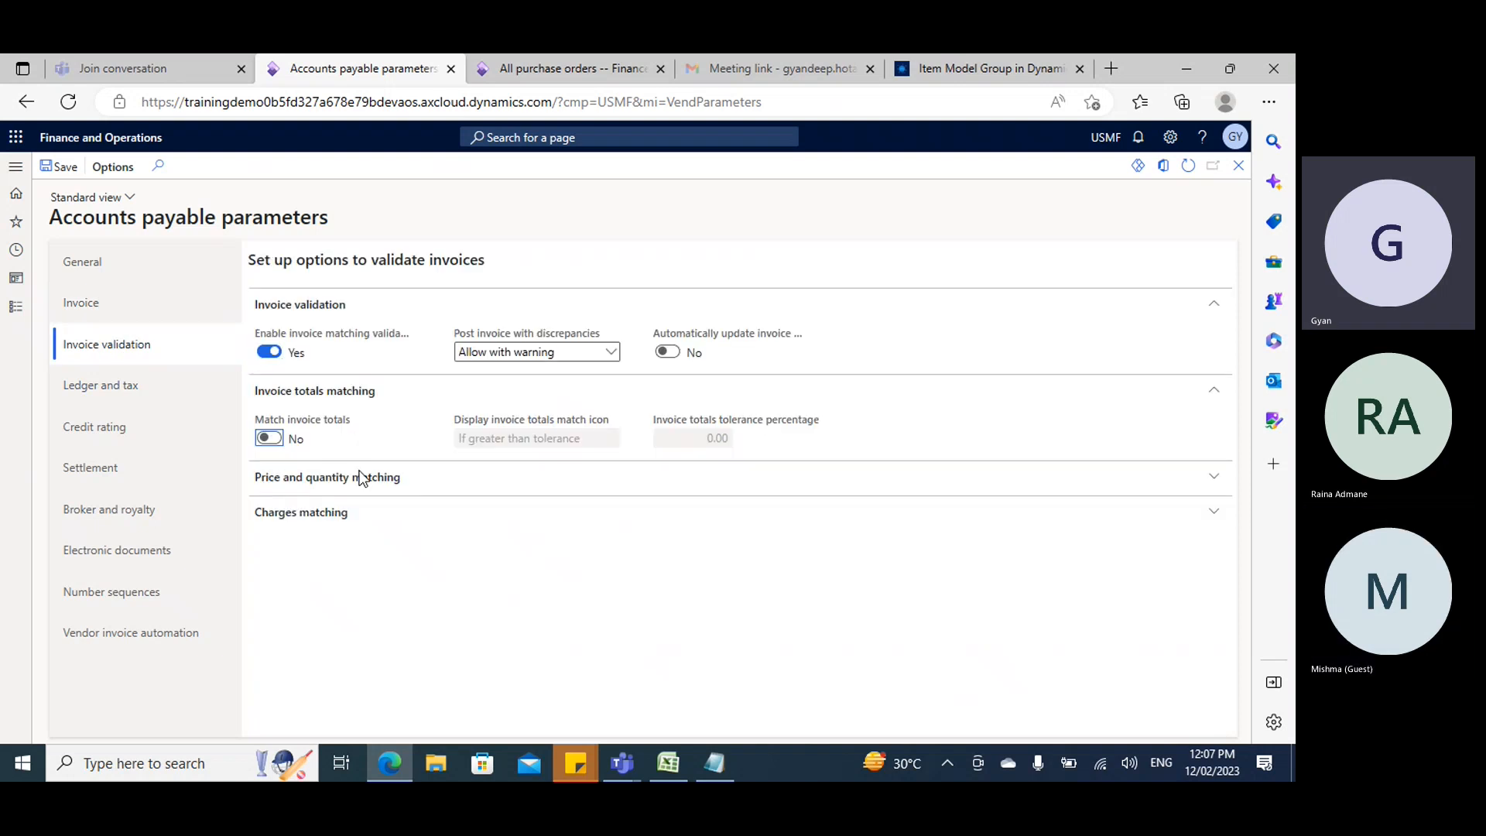
pyautogui.click(345, 476)
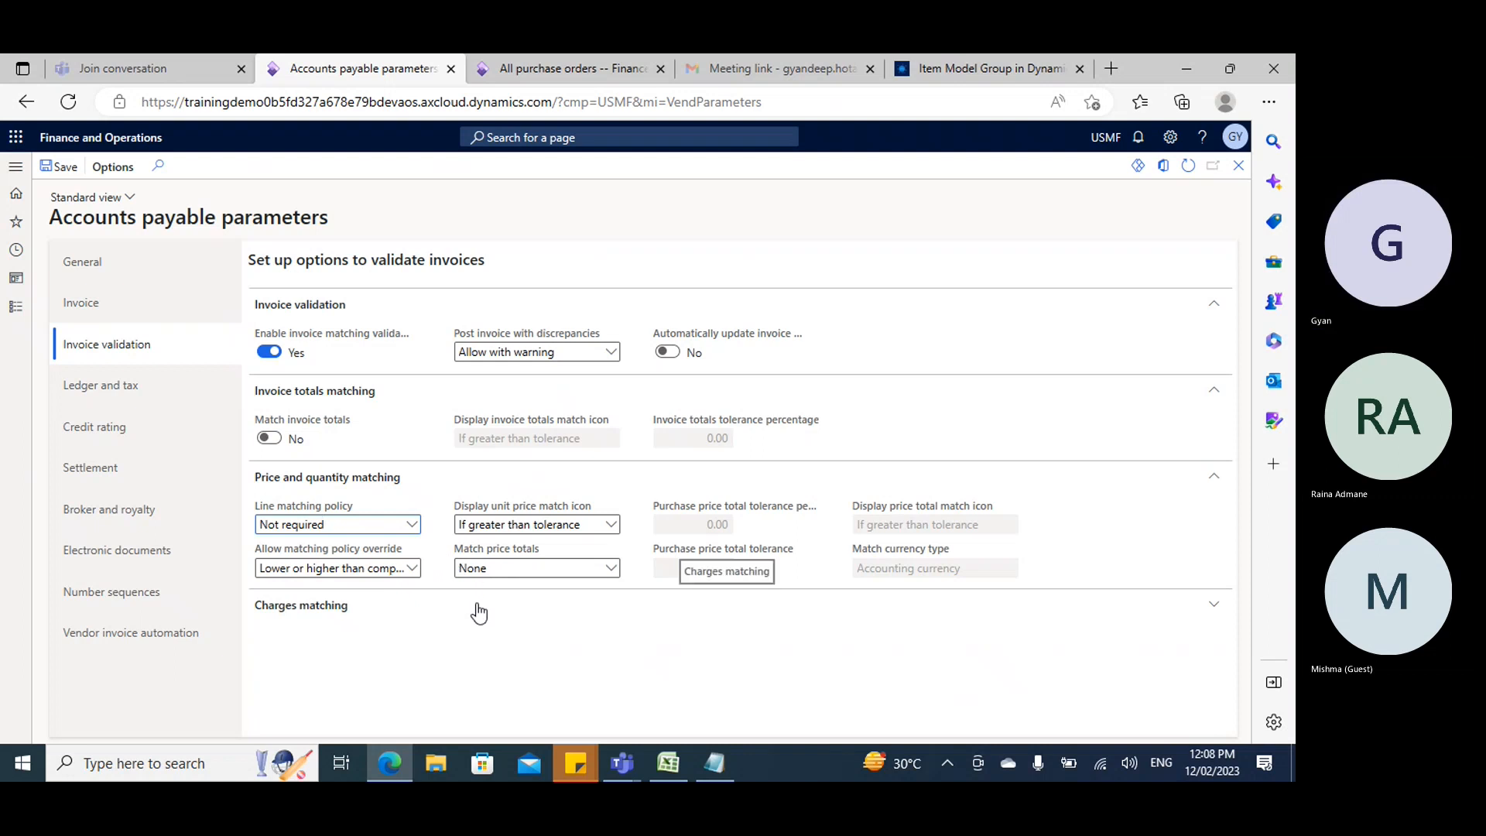
pyautogui.click(315, 609)
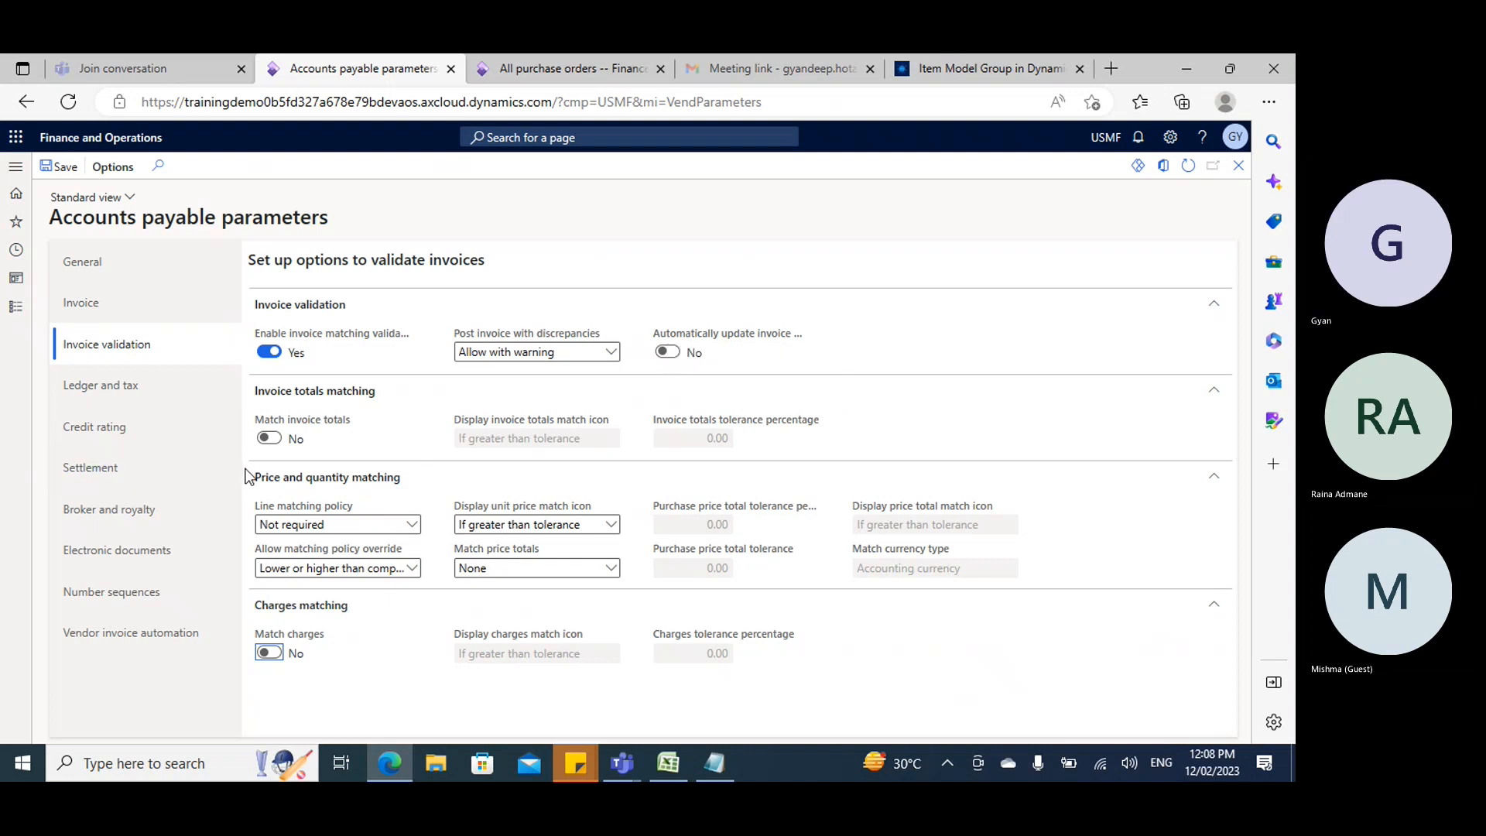
# Set the line matching policy for price and quantity matching to Two-way matching.
pyautogui.click(413, 525)
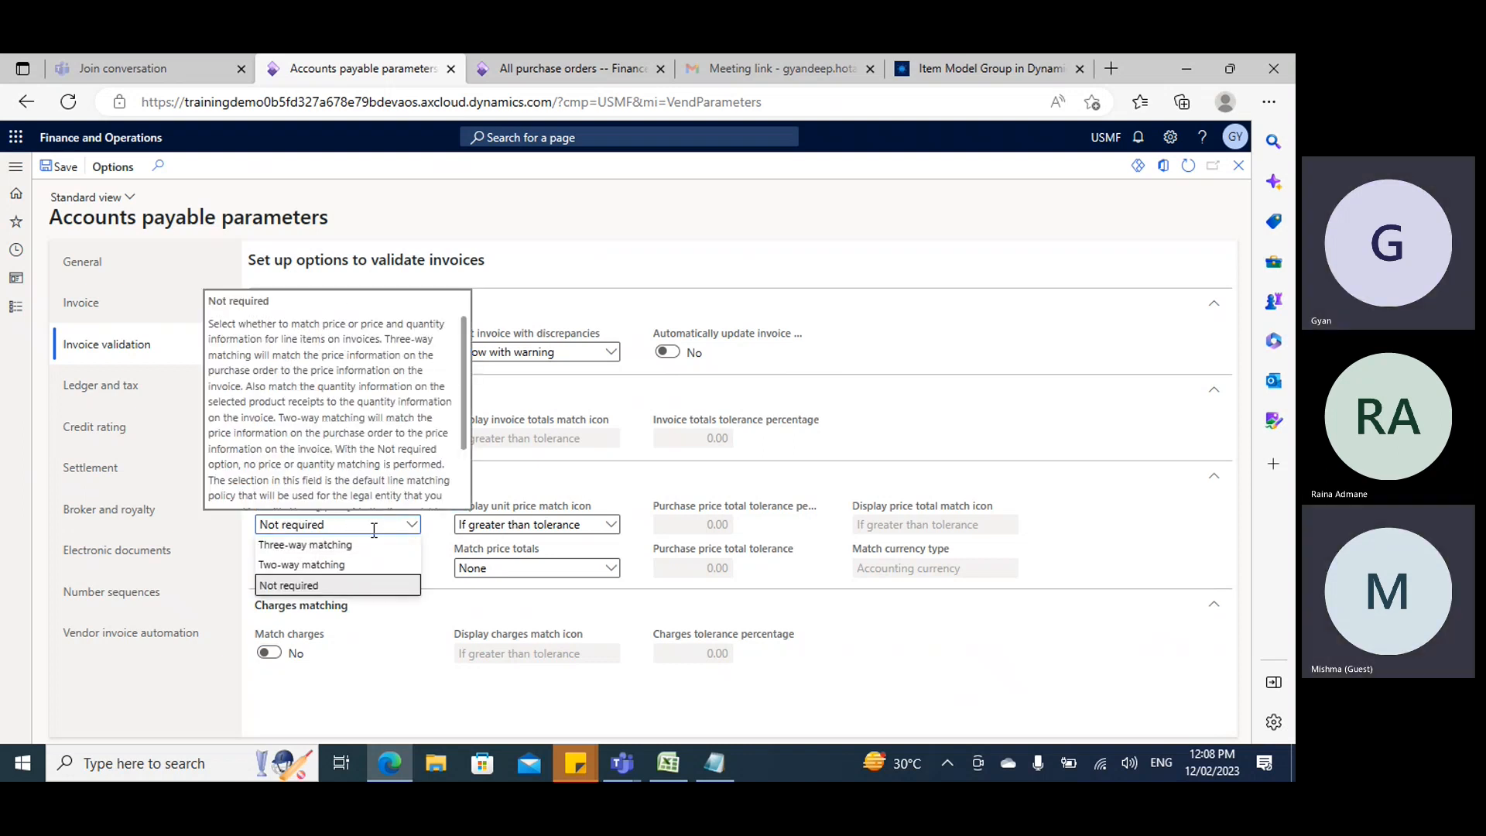
pyautogui.click(12, 314)
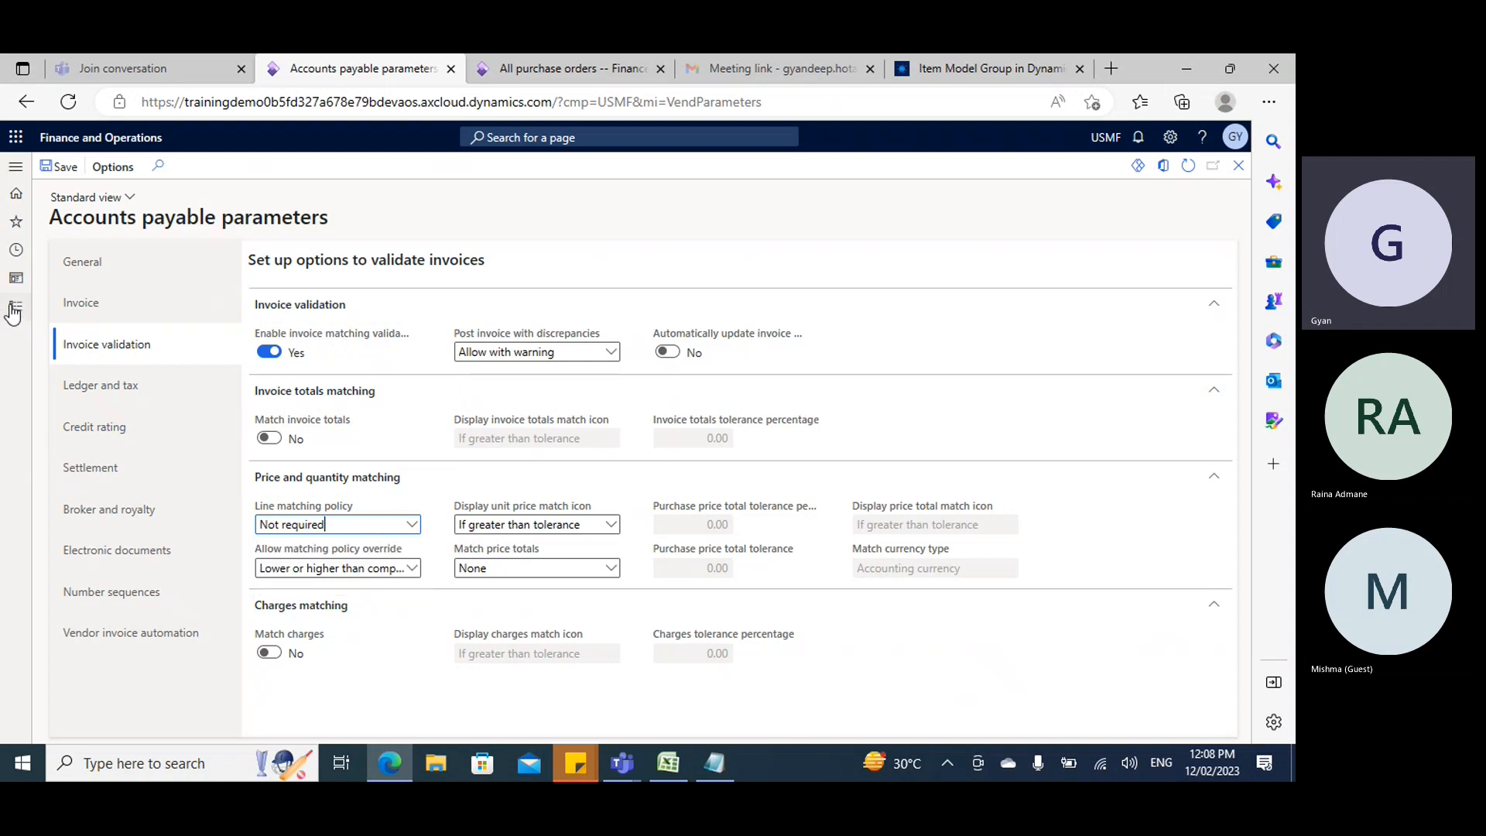
pyautogui.click(14, 309)
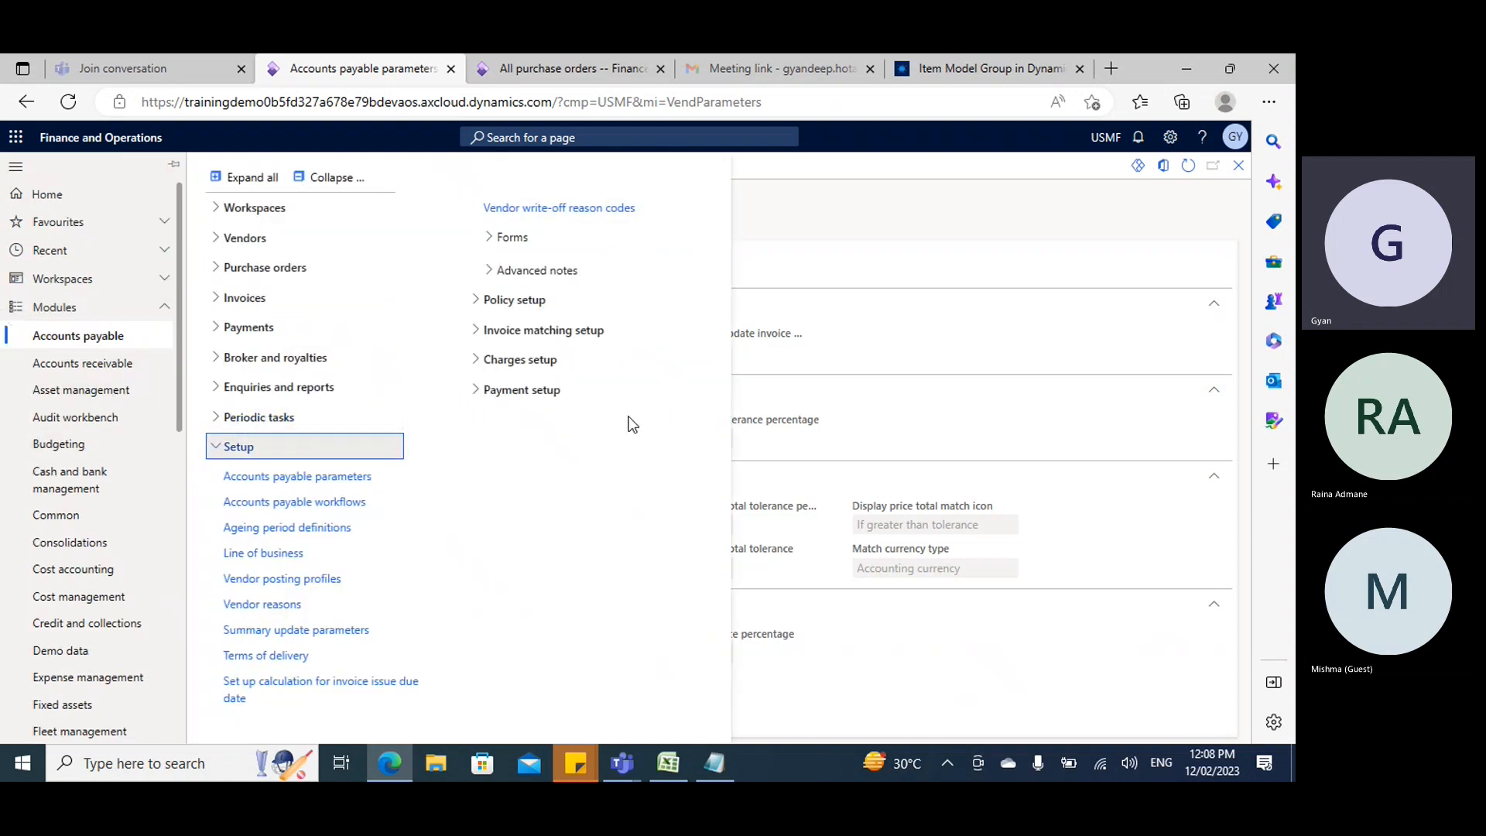
pyautogui.click(907, 368)
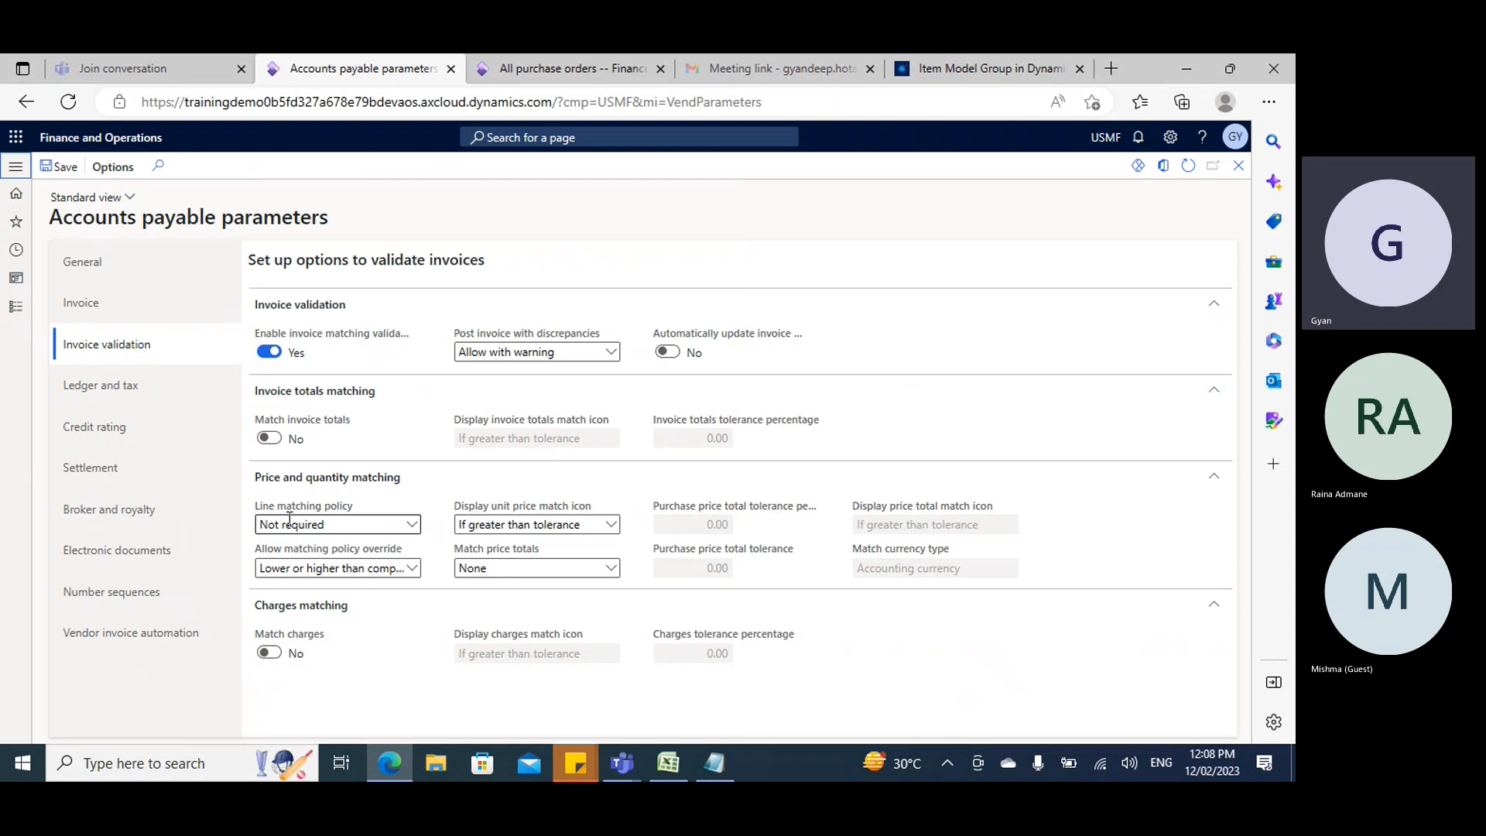
pyautogui.click(412, 525)
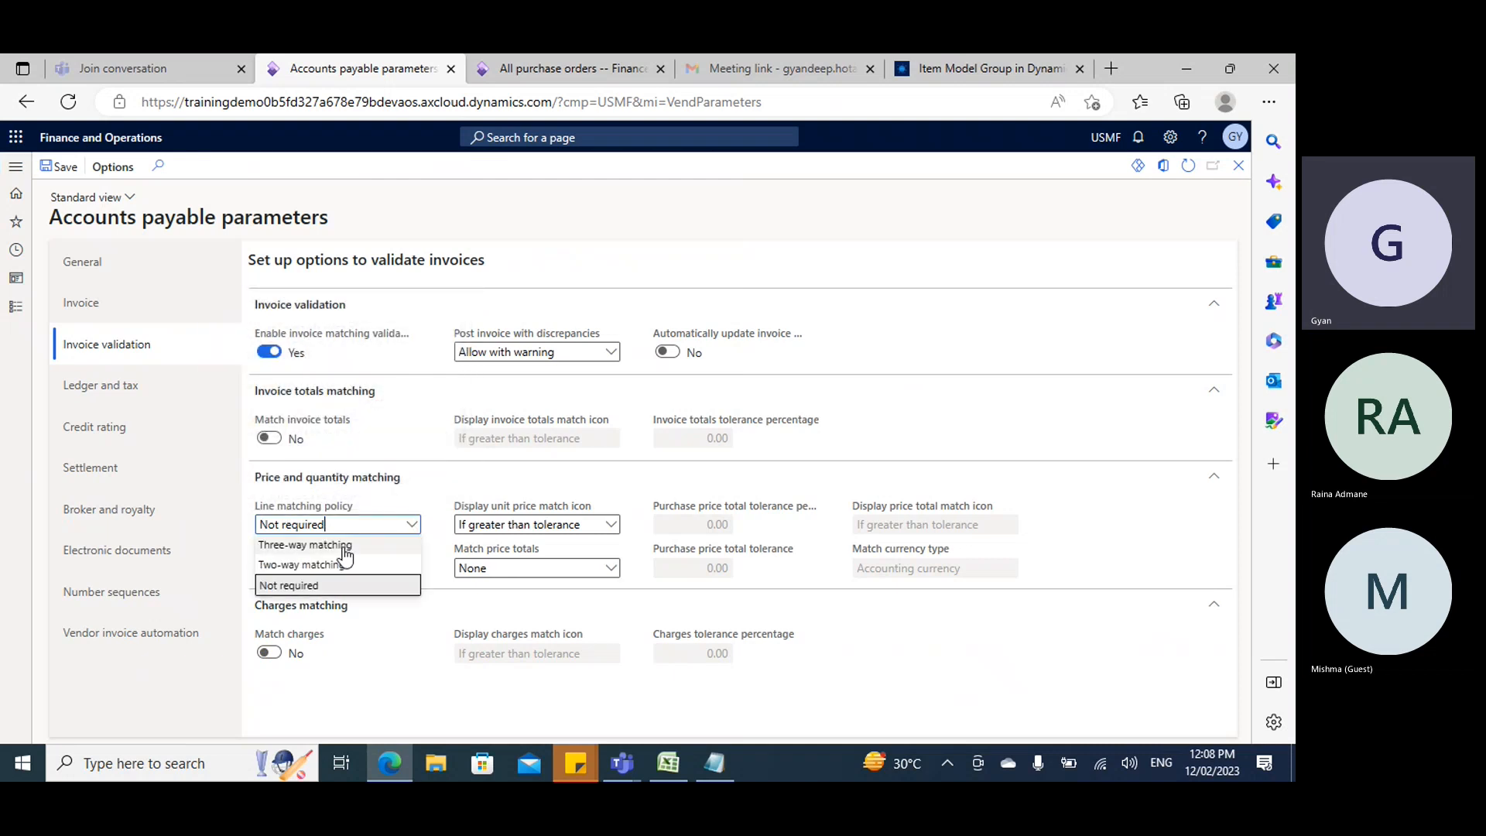
pyautogui.click(288, 565)
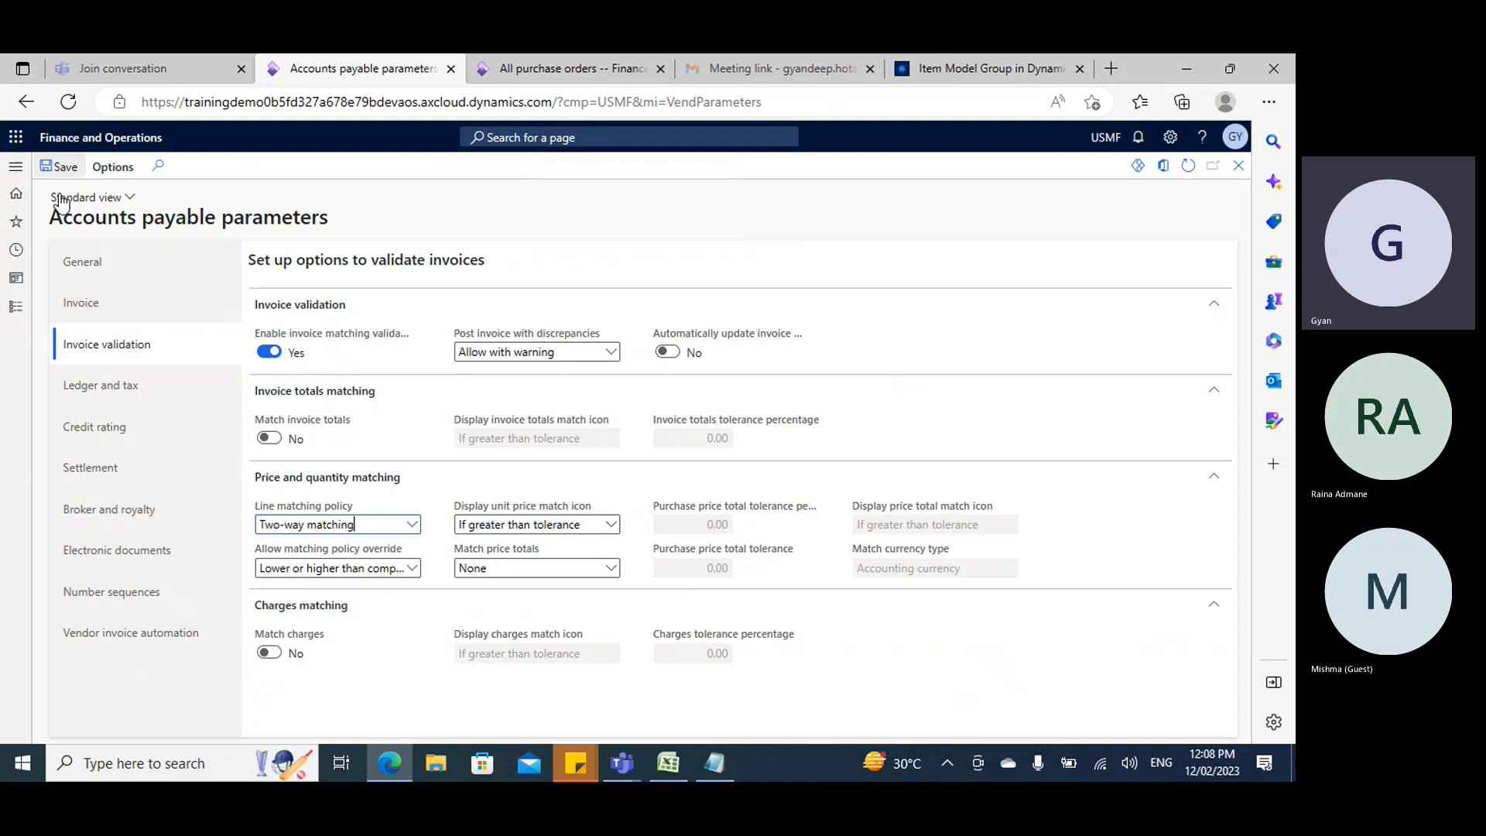
# Open all purchase orders from the Procurement and sourcing module and start a new purchase order.
pyautogui.click(16, 309)
pyautogui.scroll(-6, 96, 556)
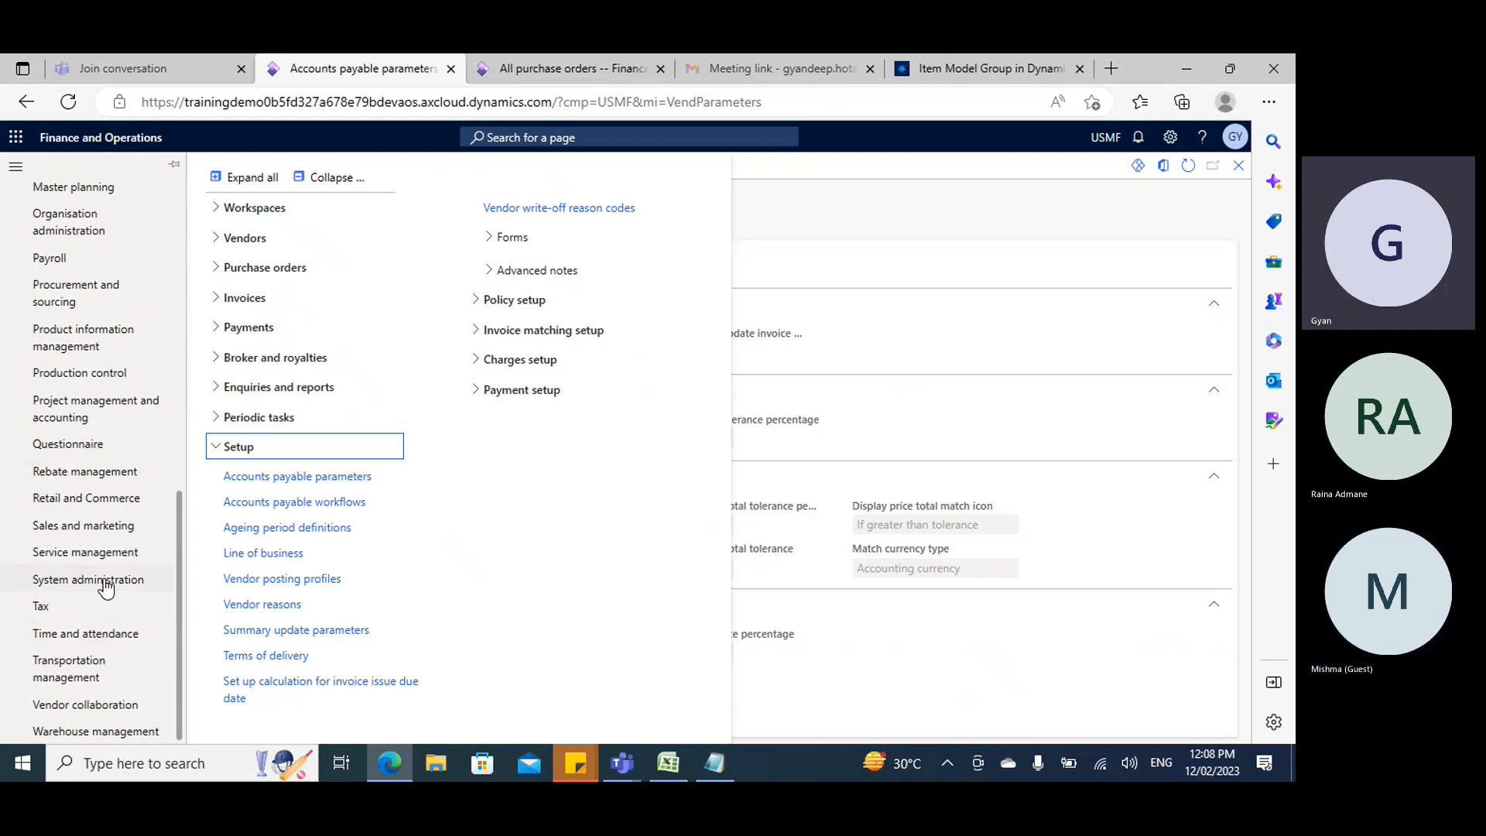
pyautogui.scroll(2, 94, 393)
pyautogui.click(72, 379)
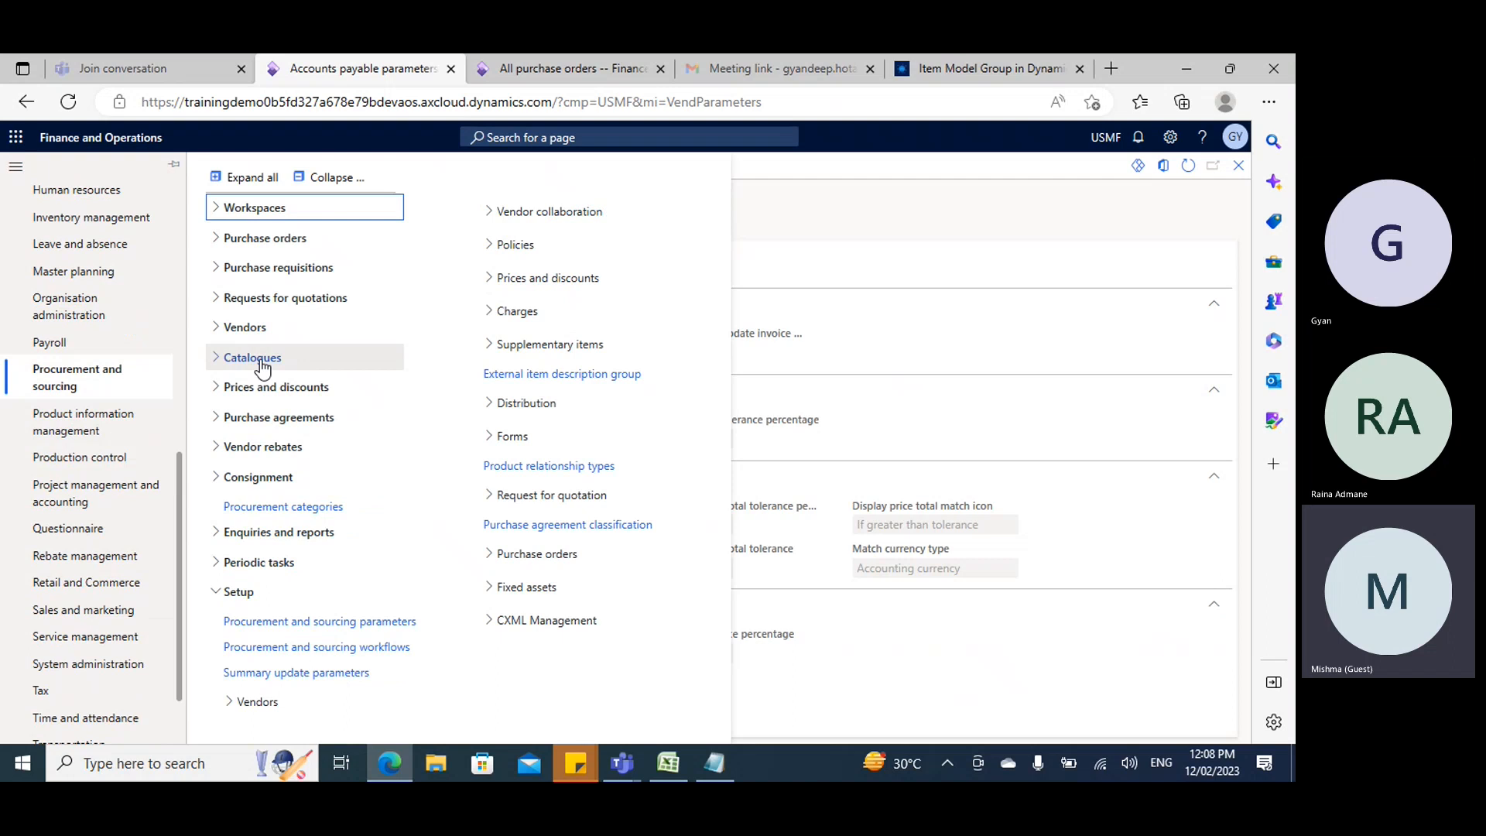
pyautogui.click(248, 239)
pyautogui.click(264, 268)
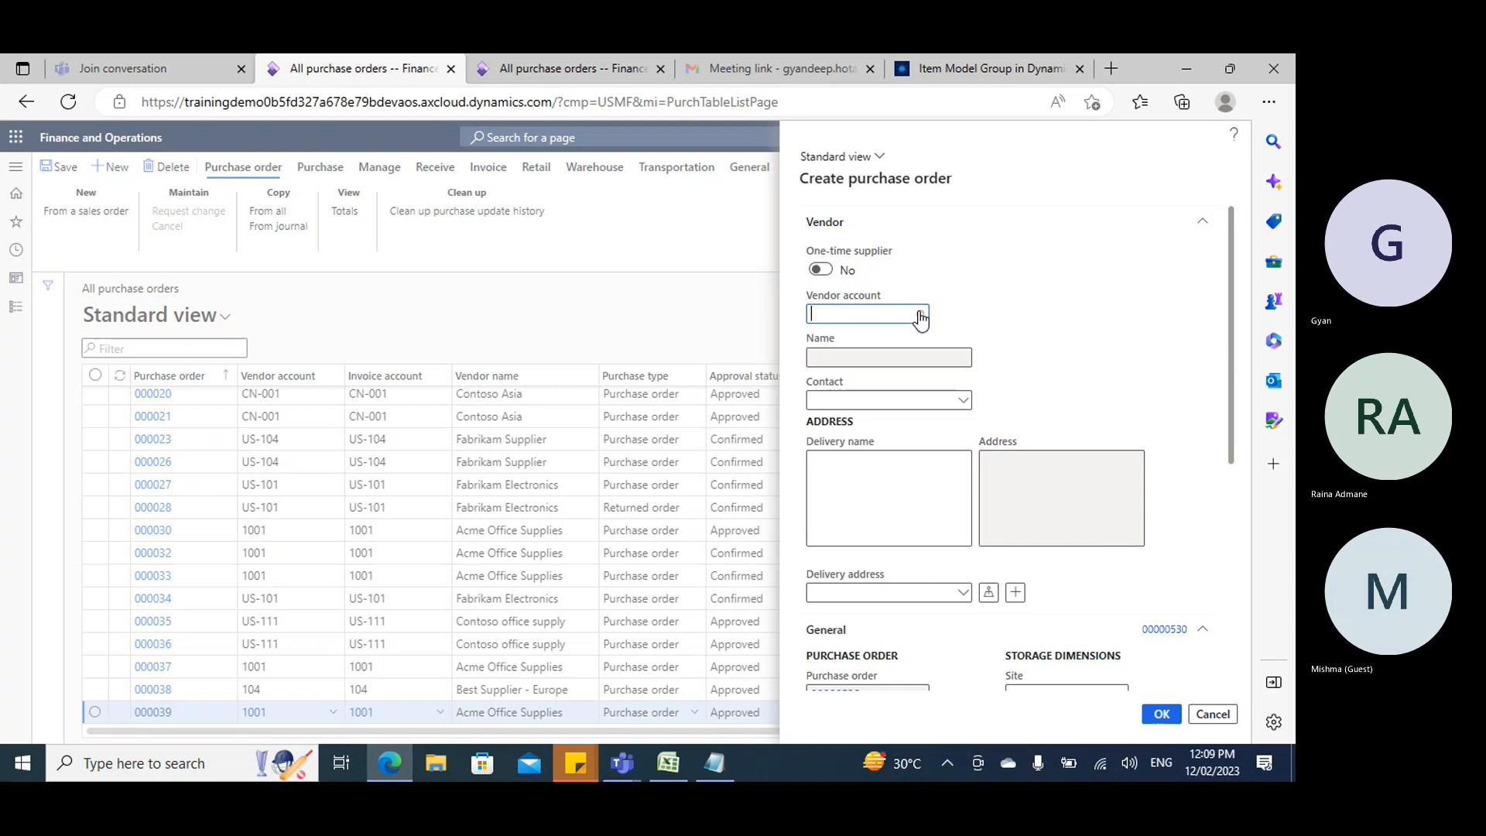
# Create the purchase order for vendor Acme Office Supplies with warehouse 24.
pyautogui.click(921, 314)
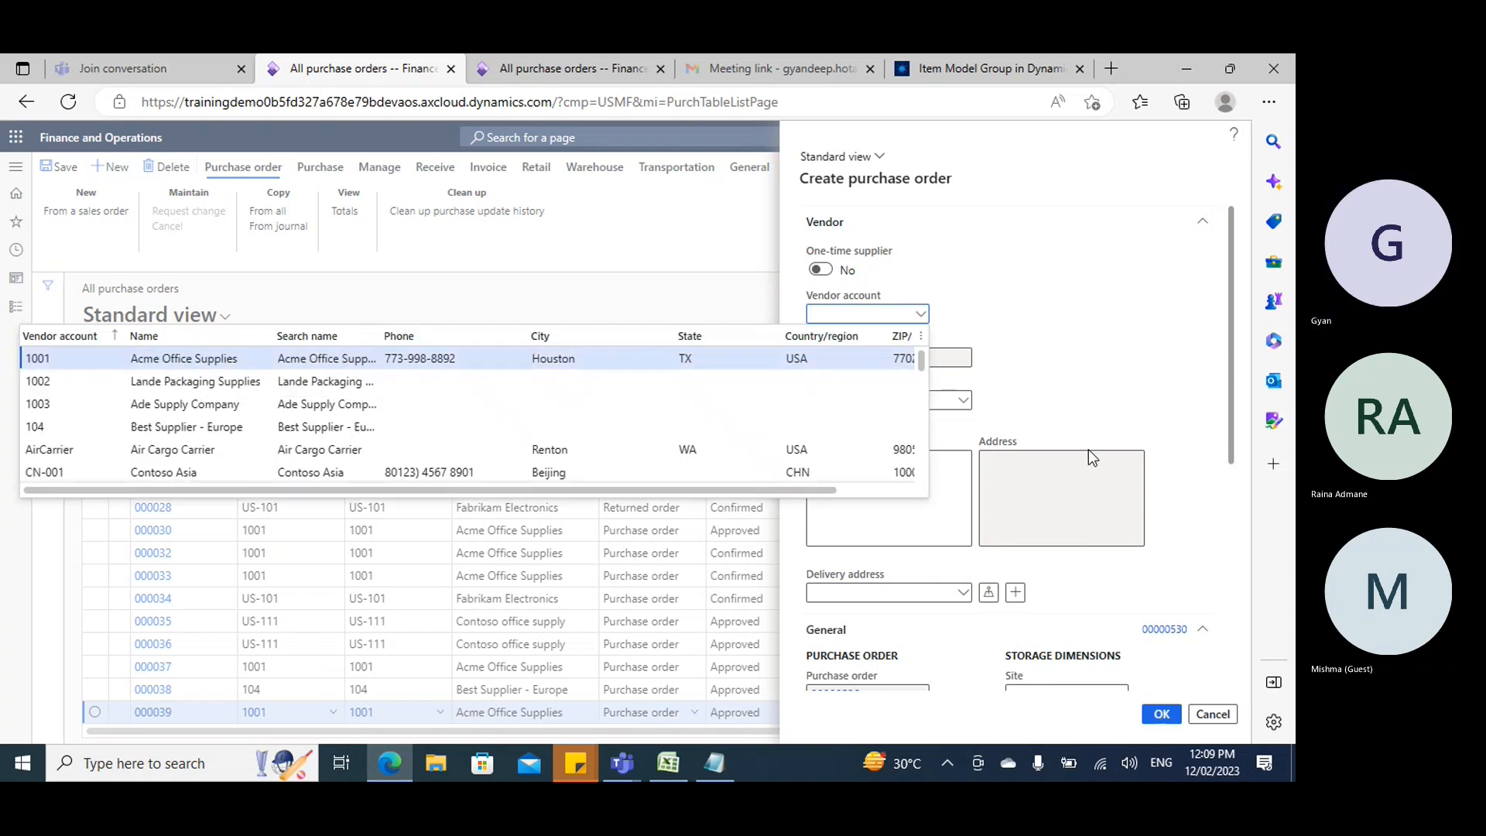
pyautogui.press('Return')
pyautogui.scroll(-5, 1099, 457)
pyautogui.click(1035, 374)
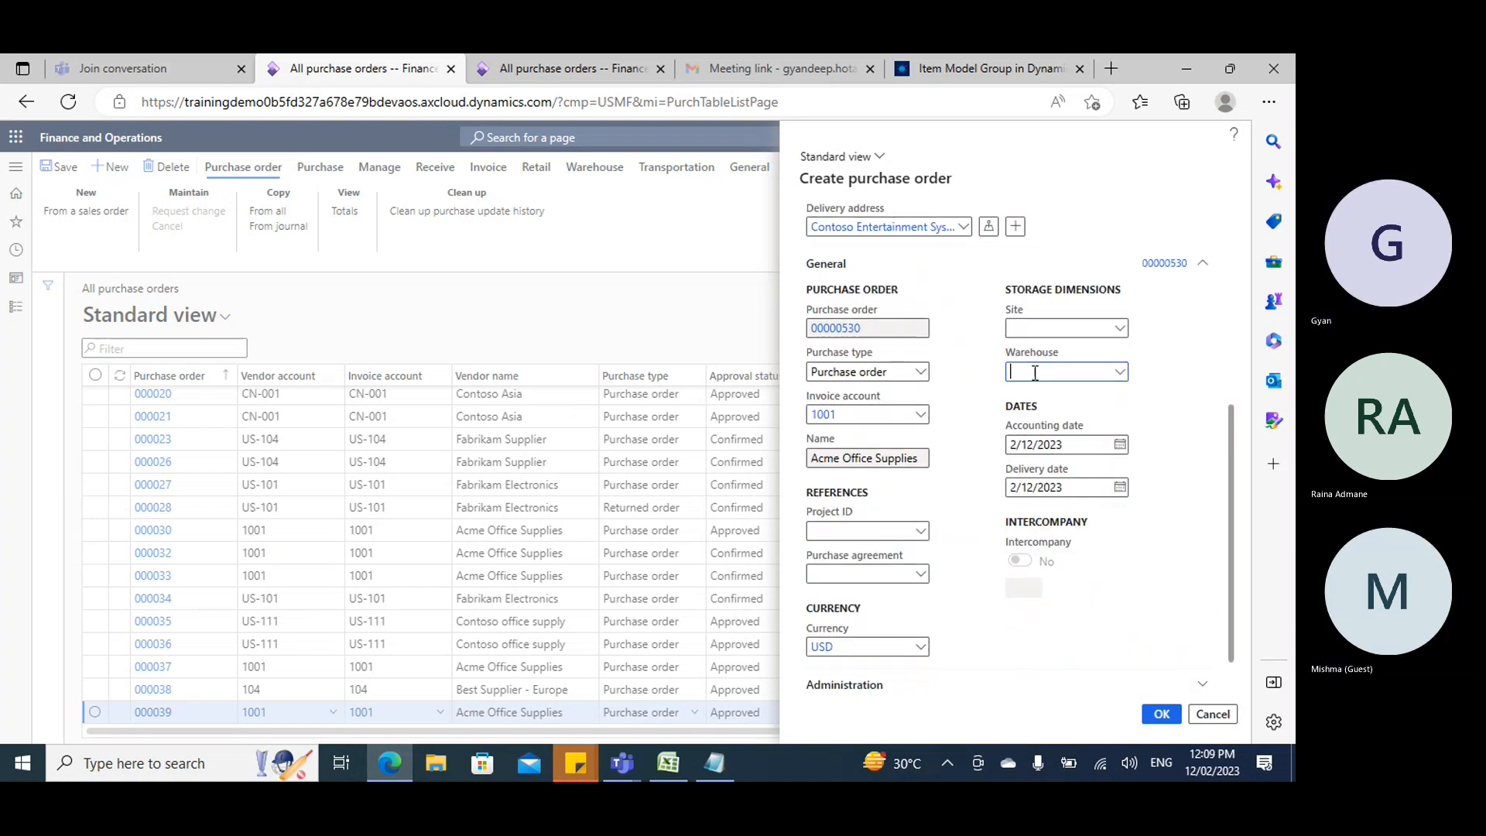
pyautogui.write('24')
pyautogui.click(1119, 372)
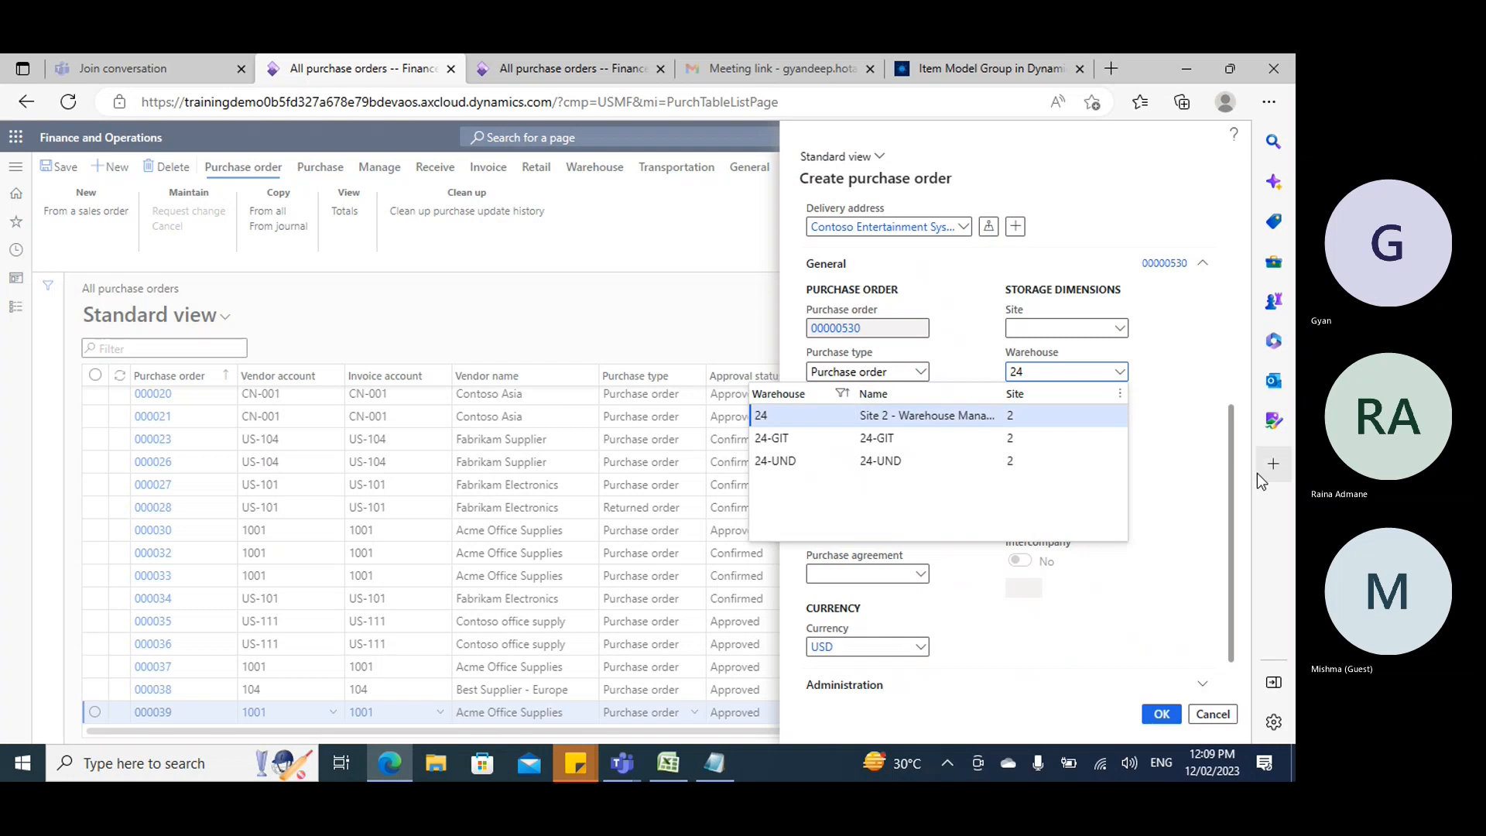
pyautogui.scroll(-1, 1132, 581)
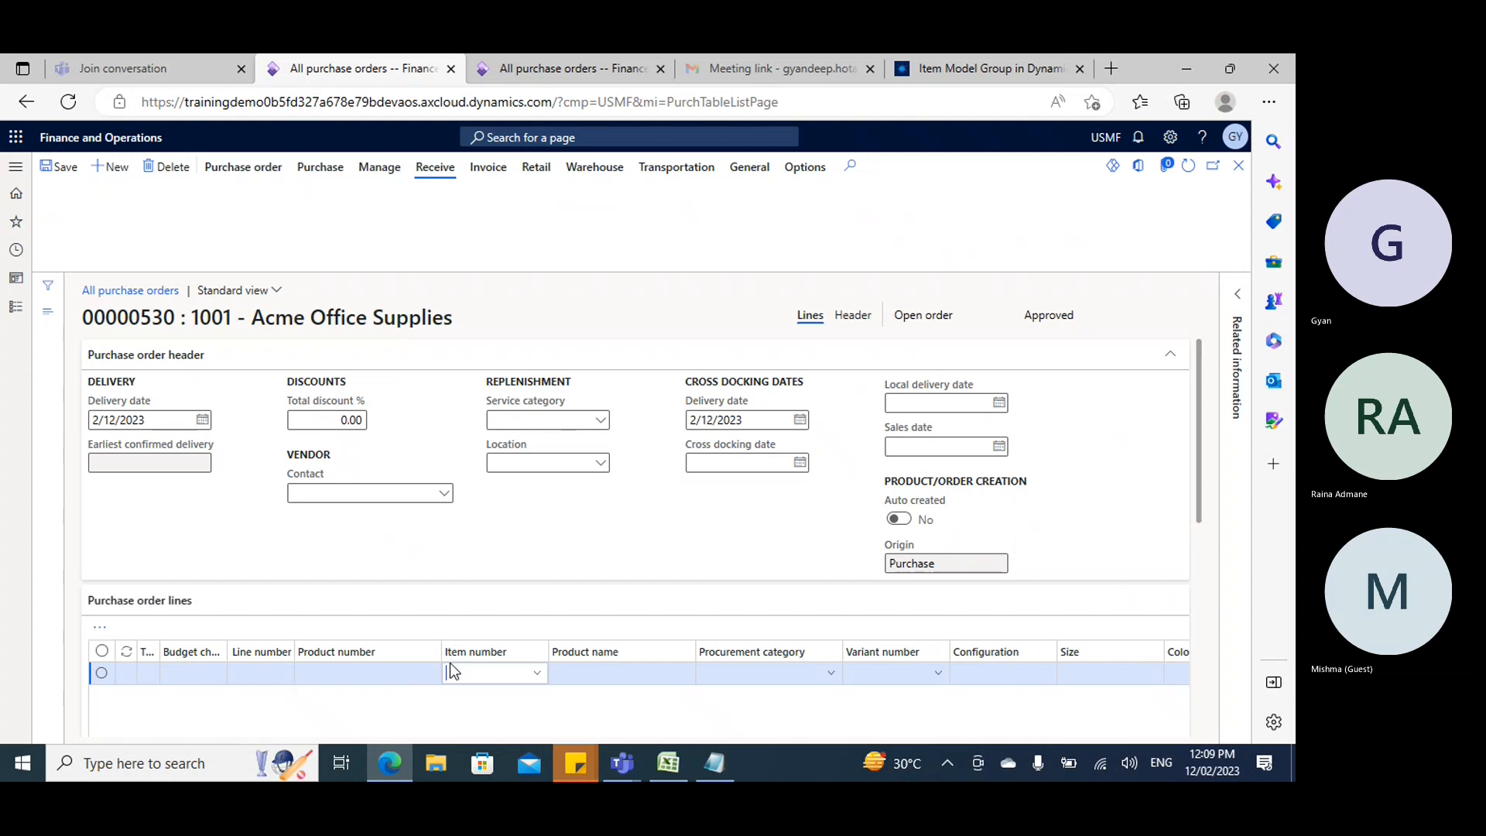
pyautogui.write('a000')
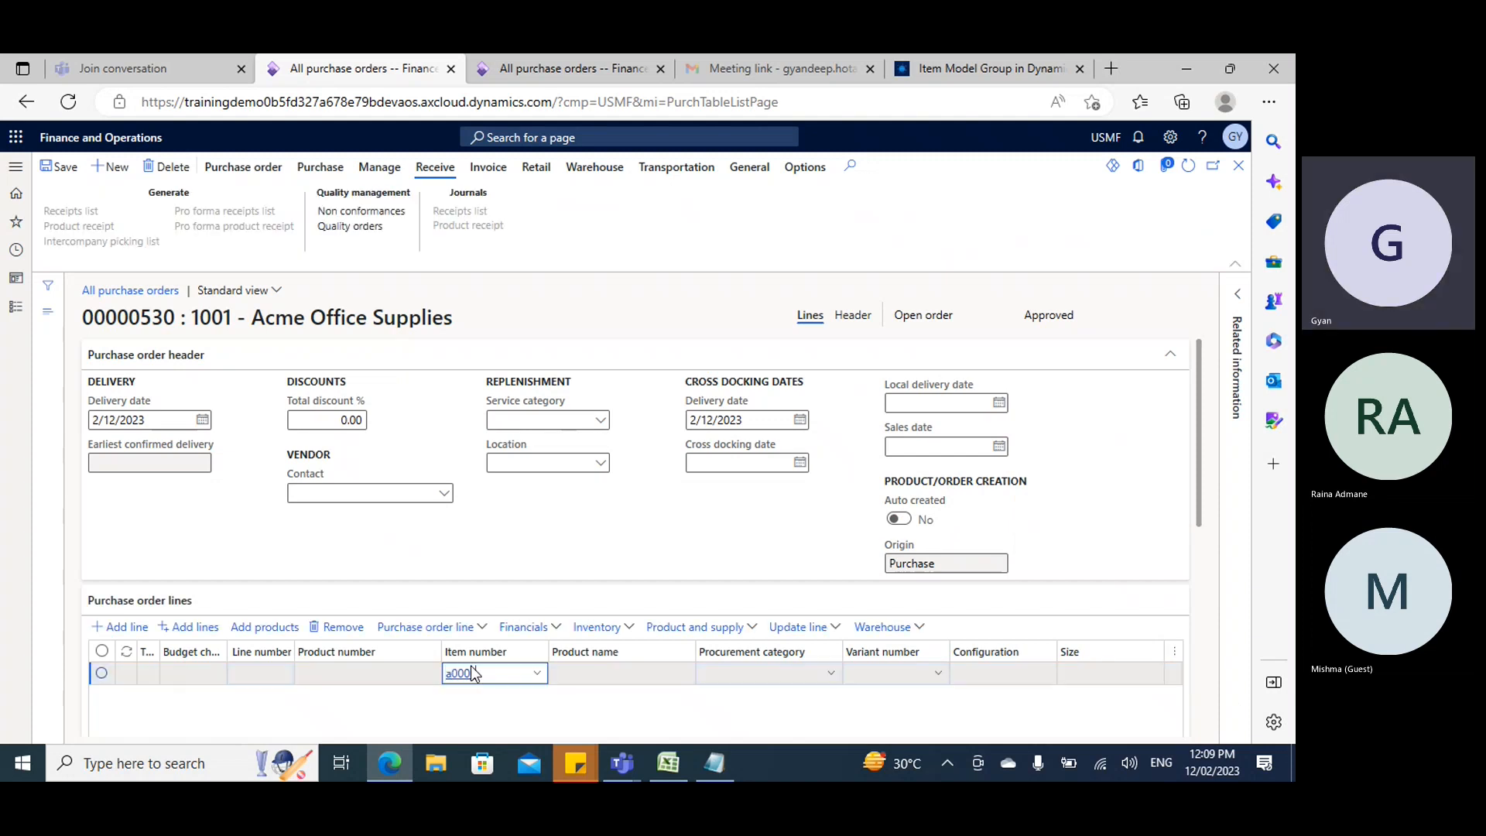
pyautogui.write('1')
pyautogui.press('Tab')
pyautogui.press('Tab')
pyautogui.press('Tab')
pyautogui.press('Tab')
pyautogui.press('Tab')
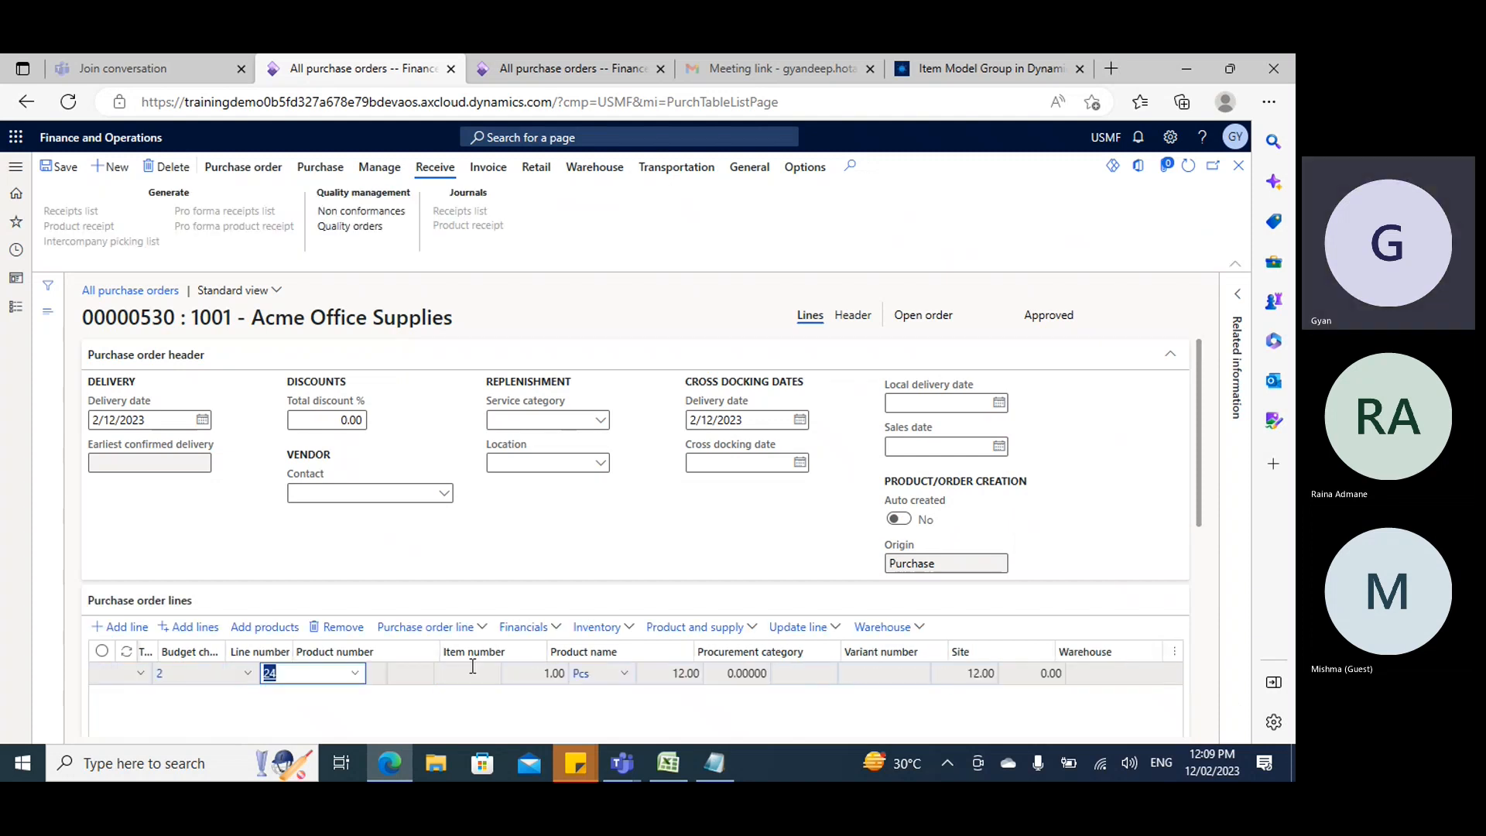
pyautogui.press('Tab')
pyautogui.scroll(-3, 472, 666)
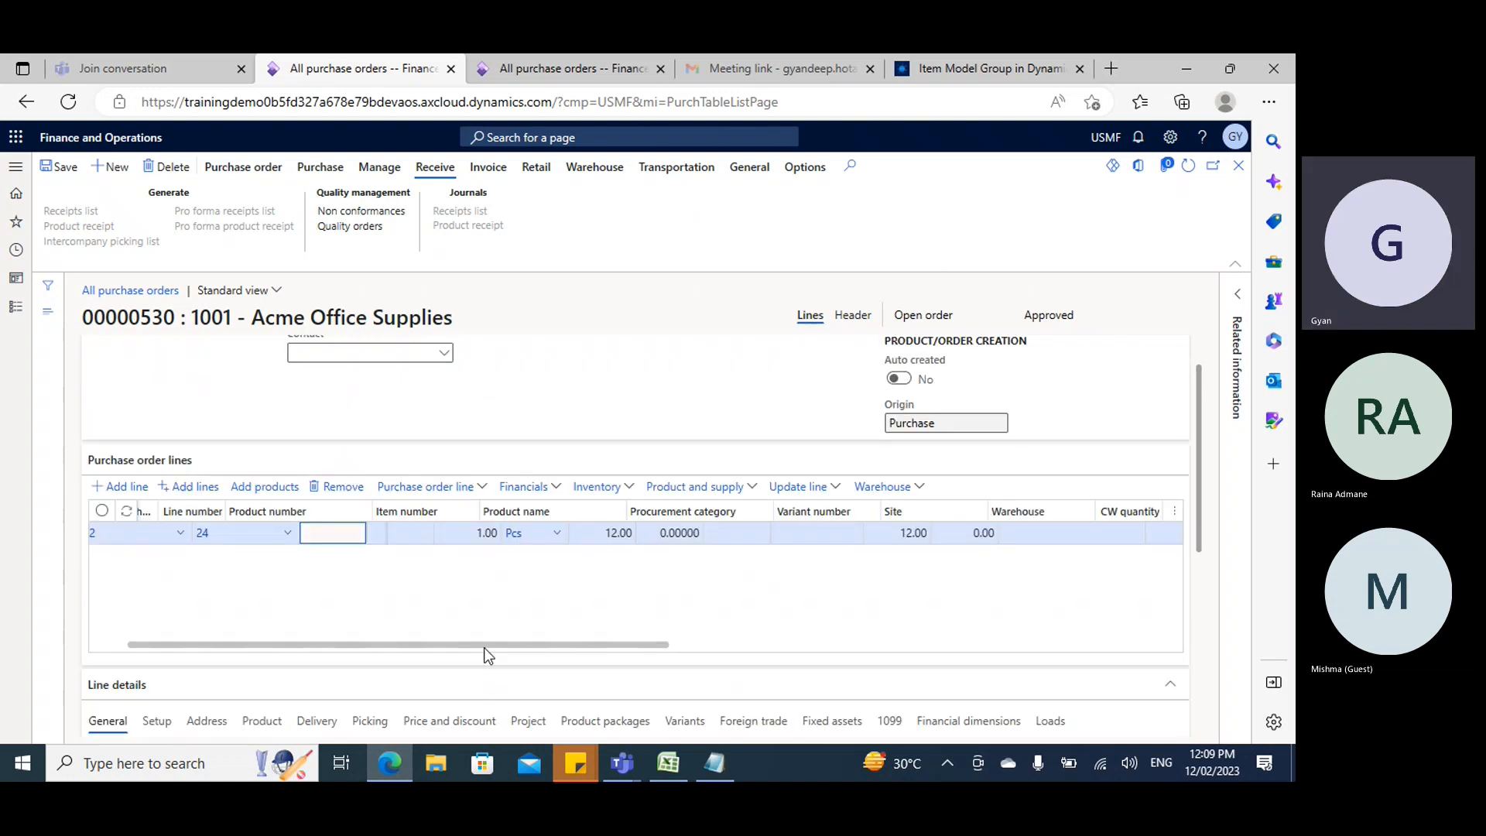
pyautogui.press('Tab')
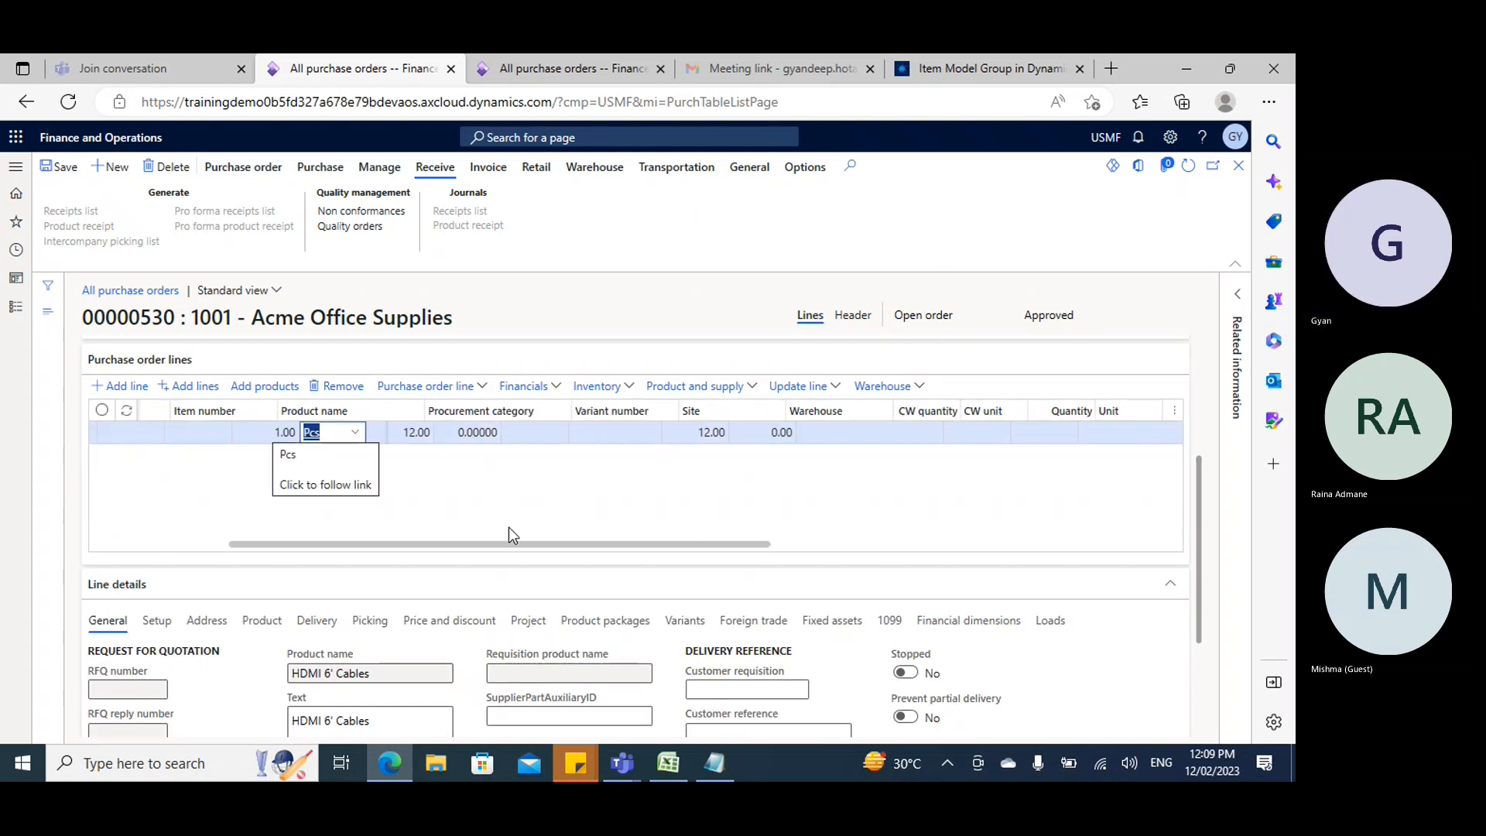
pyautogui.moveTo(249, 545); pyautogui.dragTo(57, 550)
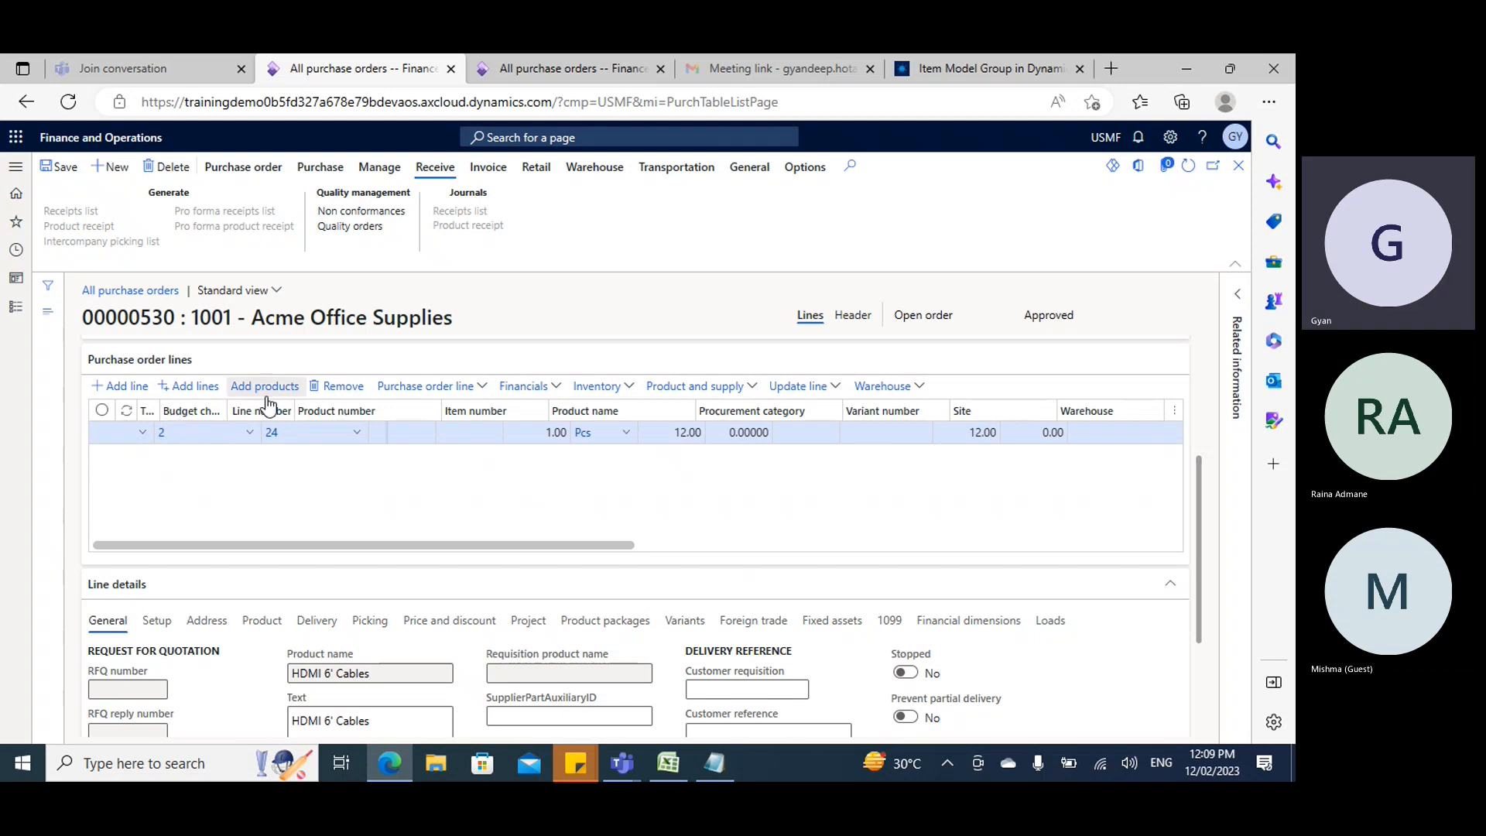
pyautogui.click(334, 387)
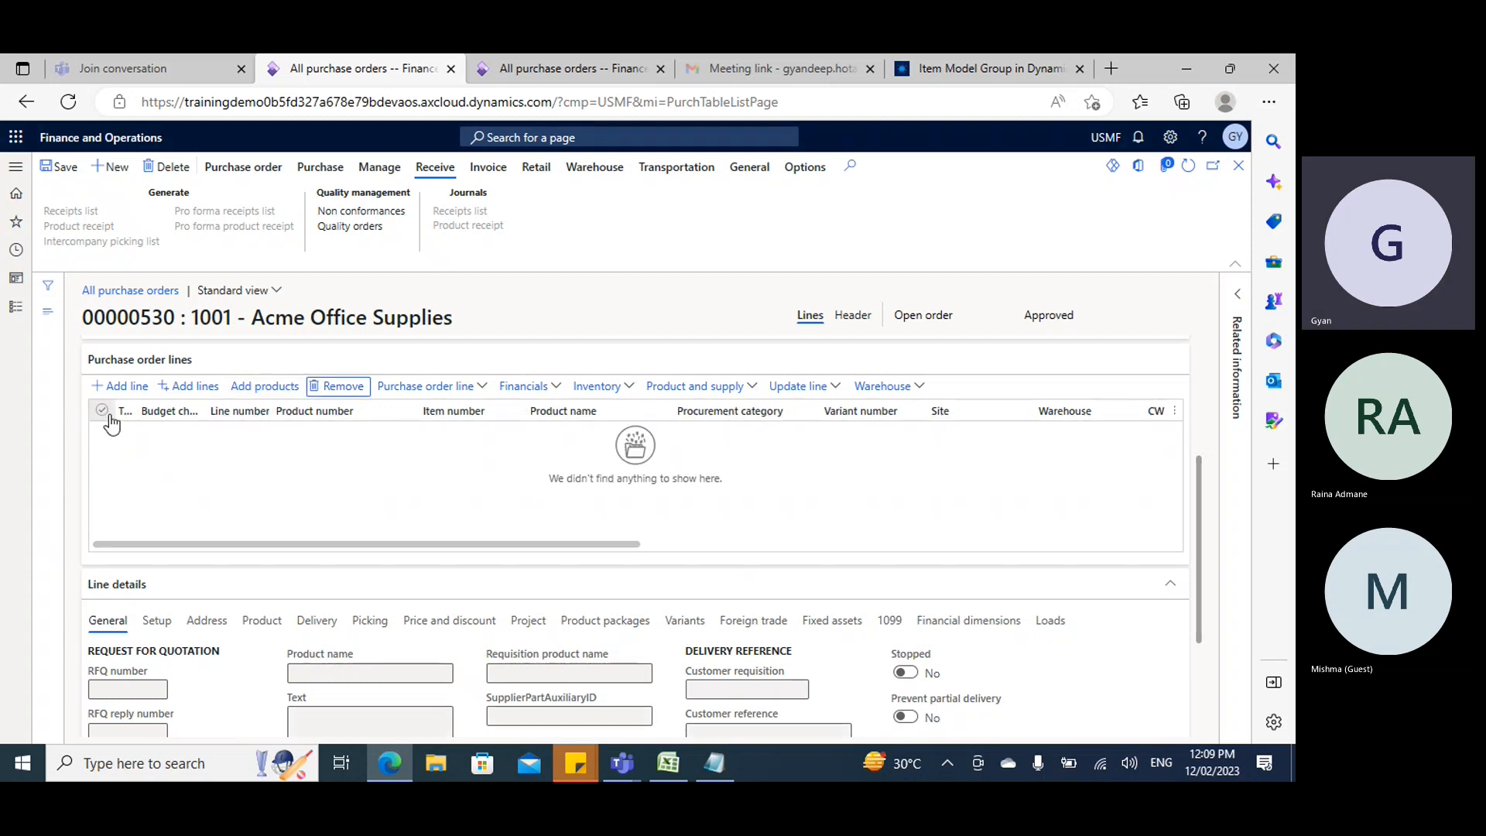
# Add a purchase order line for item A0001 with a quantity of 10.
pyautogui.click(216, 465)
pyautogui.write('a0001')
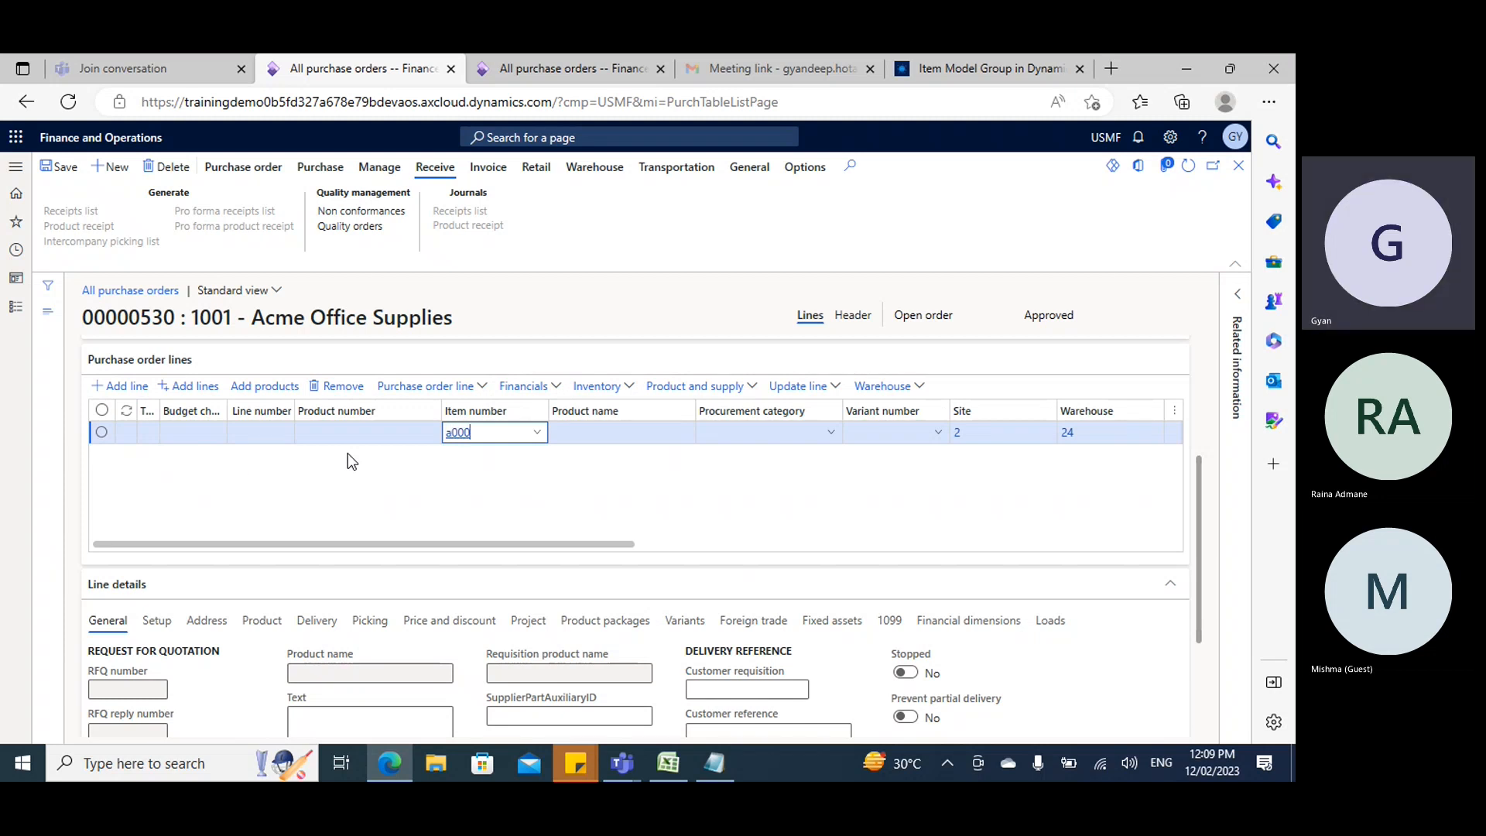
pyautogui.press('Tab')
pyautogui.press('Tab')
pyautogui.press('Tab')
pyautogui.press('Tab')
pyautogui.press('Tab')
pyautogui.press('Tab')
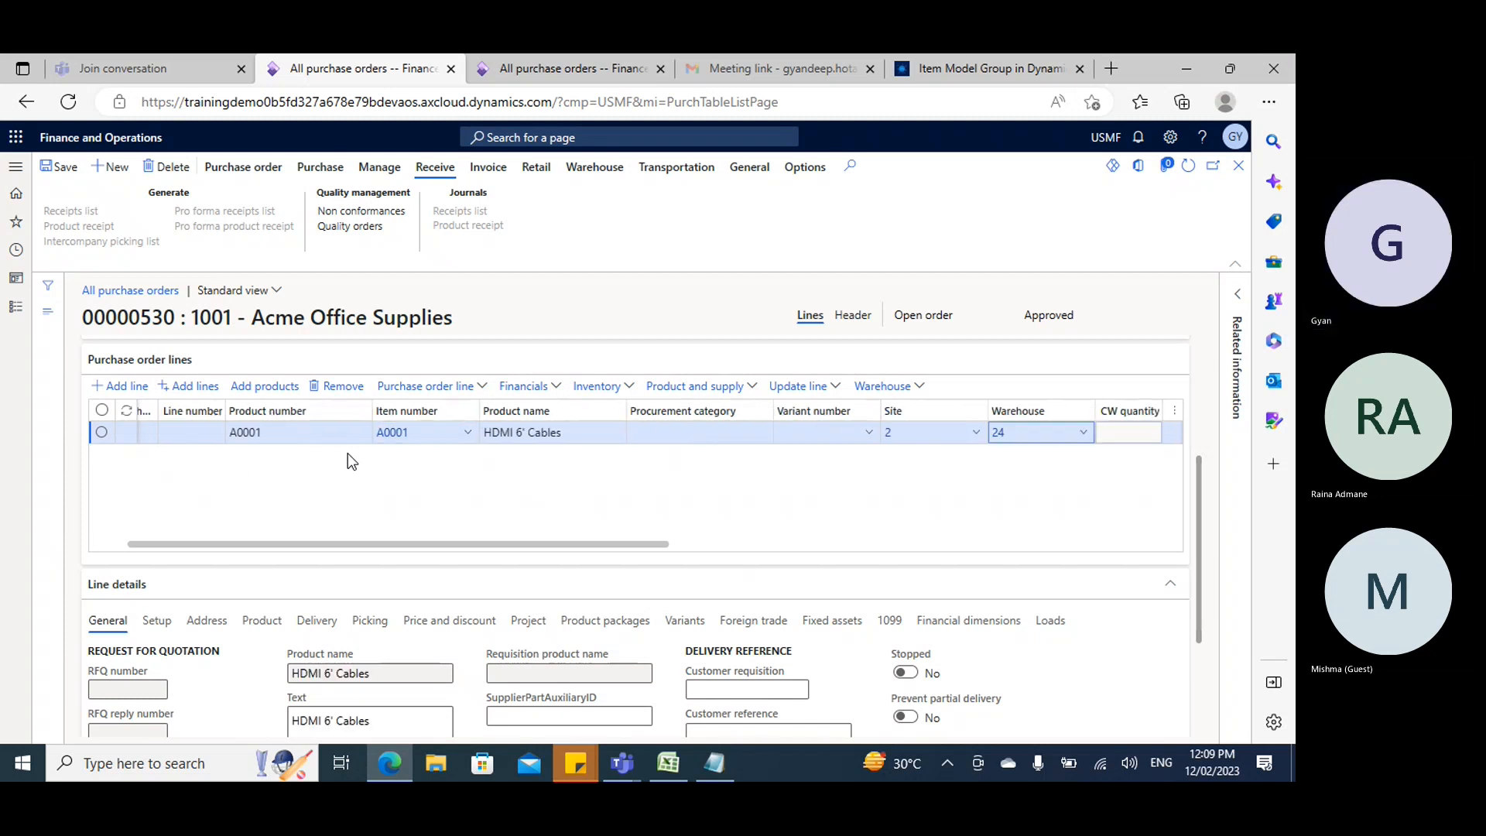
pyautogui.write('10')
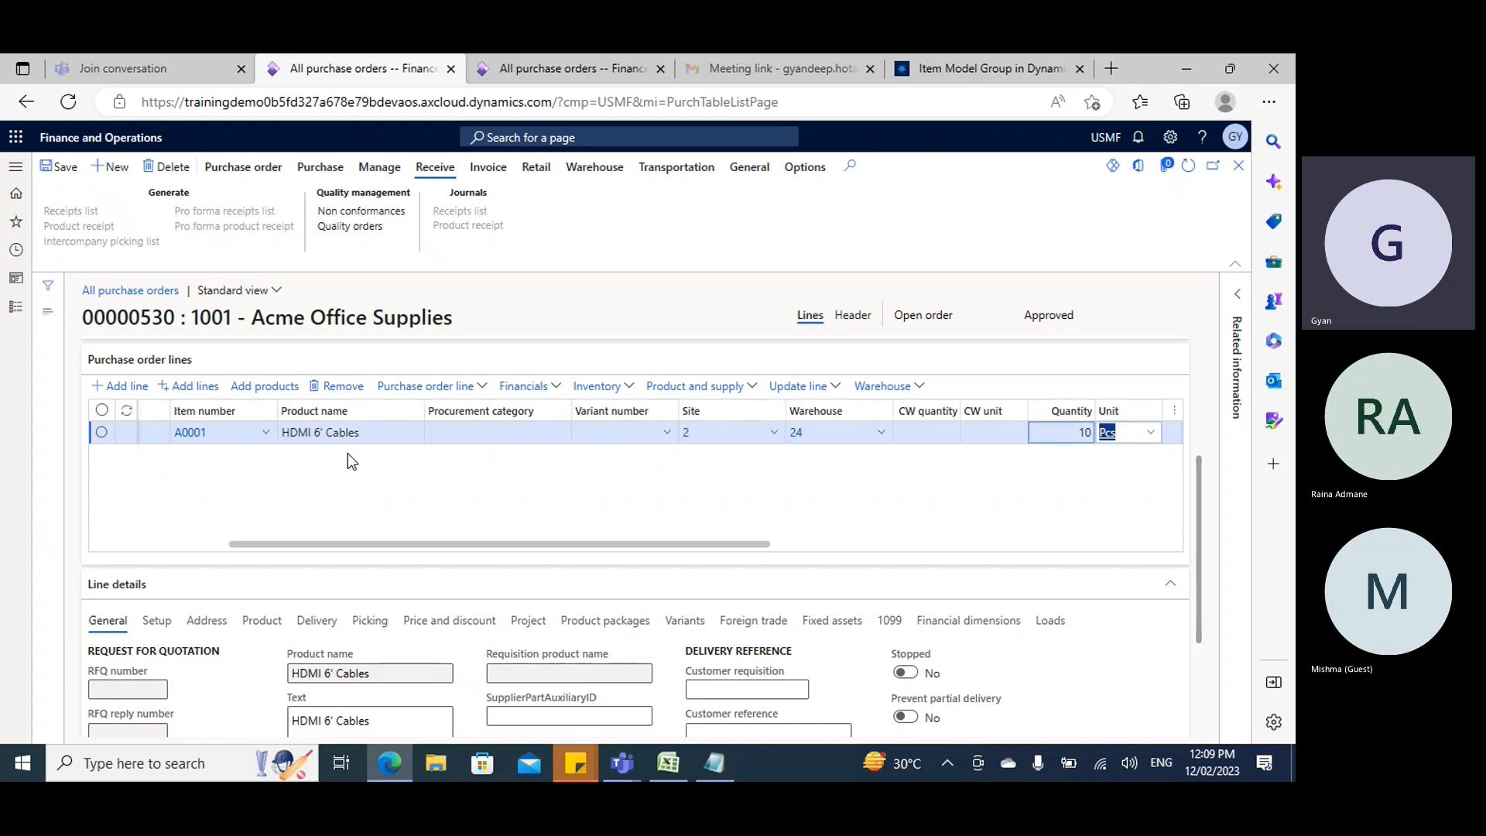
pyautogui.press('Tab')
pyautogui.press('Tab')
pyautogui.press('Tab')
pyautogui.press('Tab')
pyautogui.press('Tab')
pyautogui.press('Tab')
pyautogui.press('Tab')
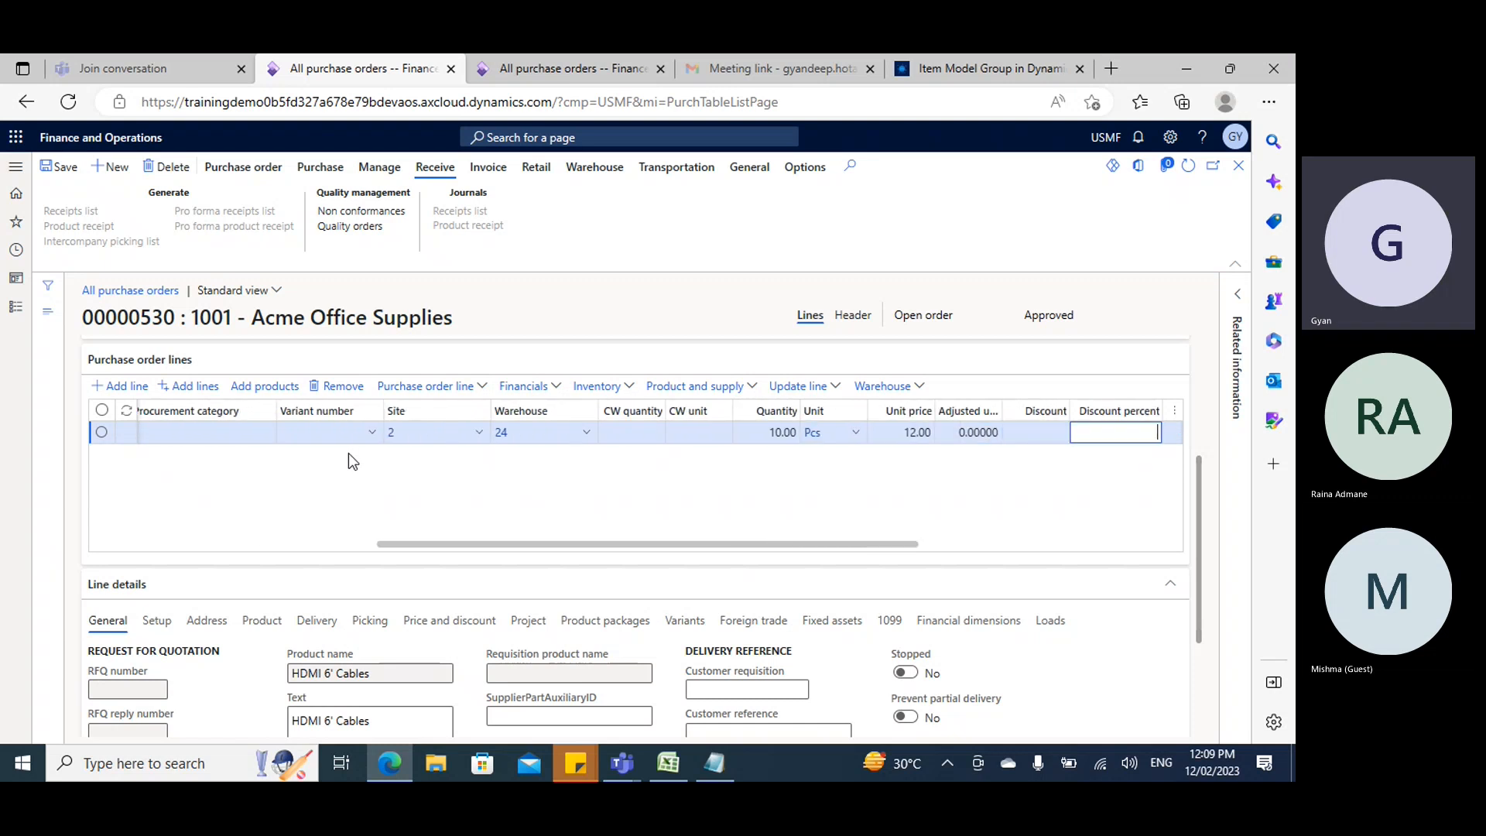
# Set the order line's storage location to BULK-001 and save the purchase order.
pyautogui.click(256, 622)
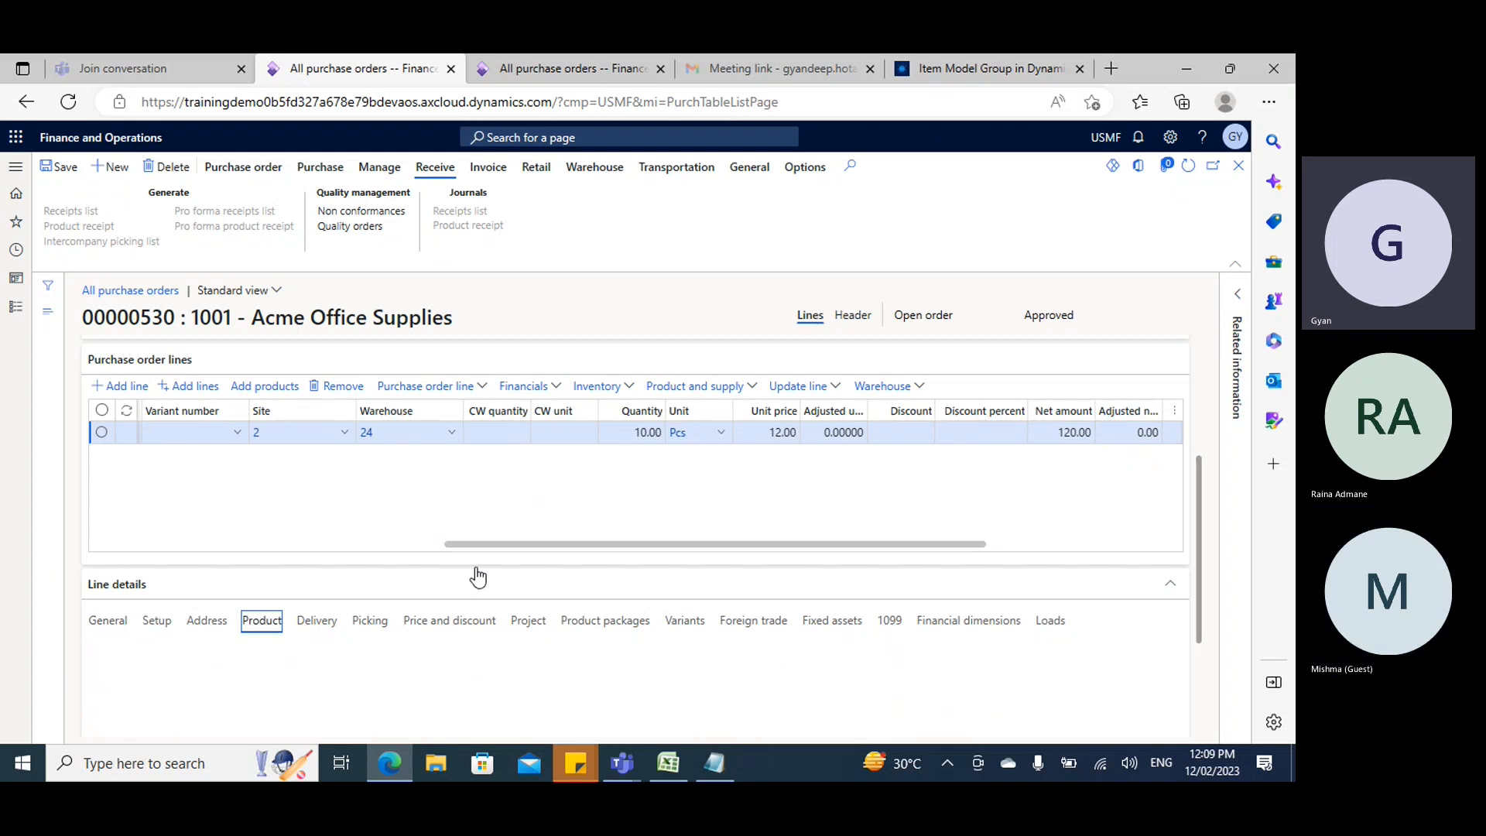
pyautogui.scroll(-2, 503, 589)
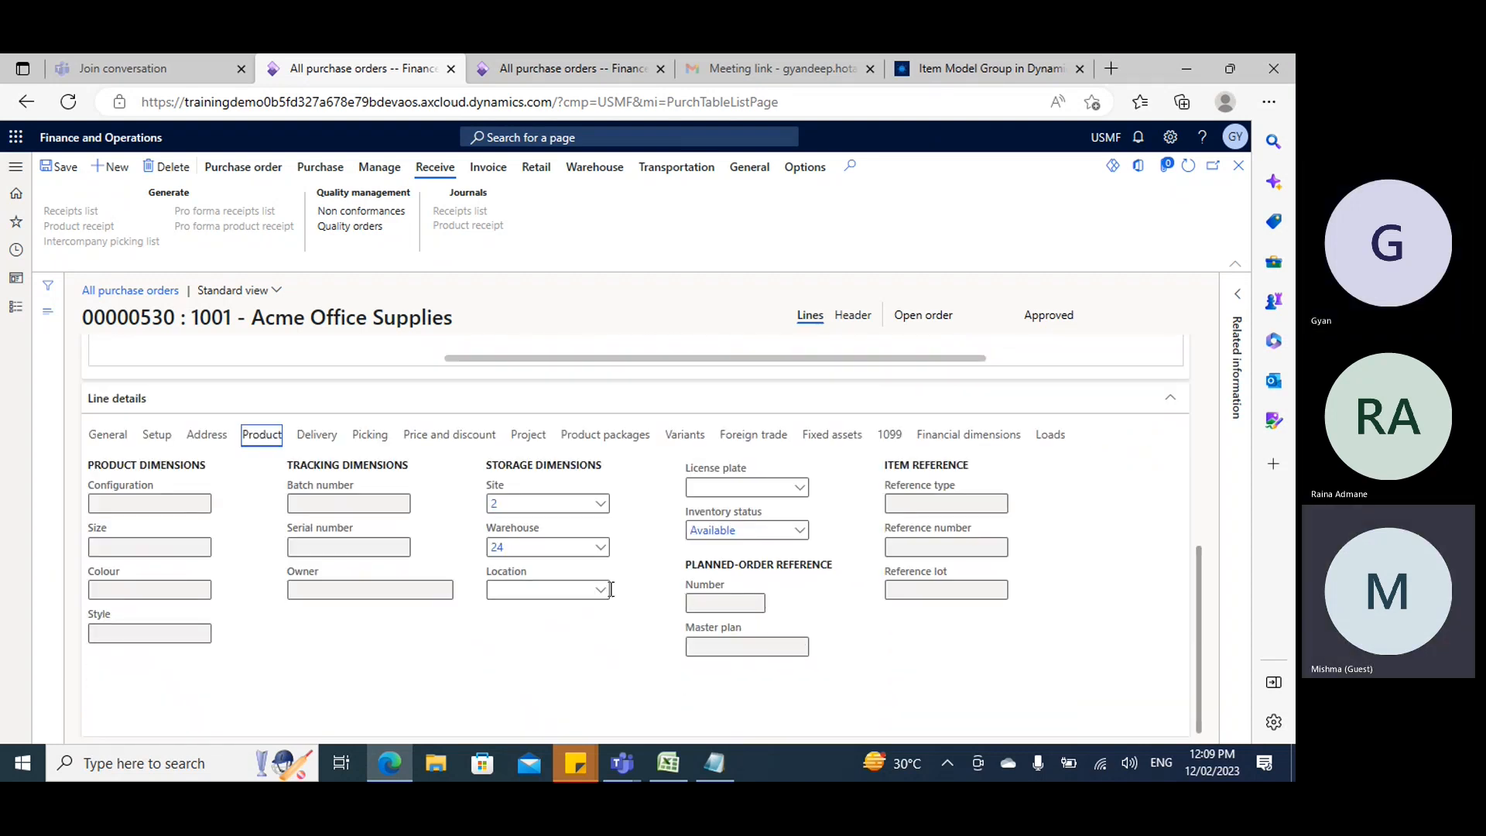
pyautogui.click(590, 589)
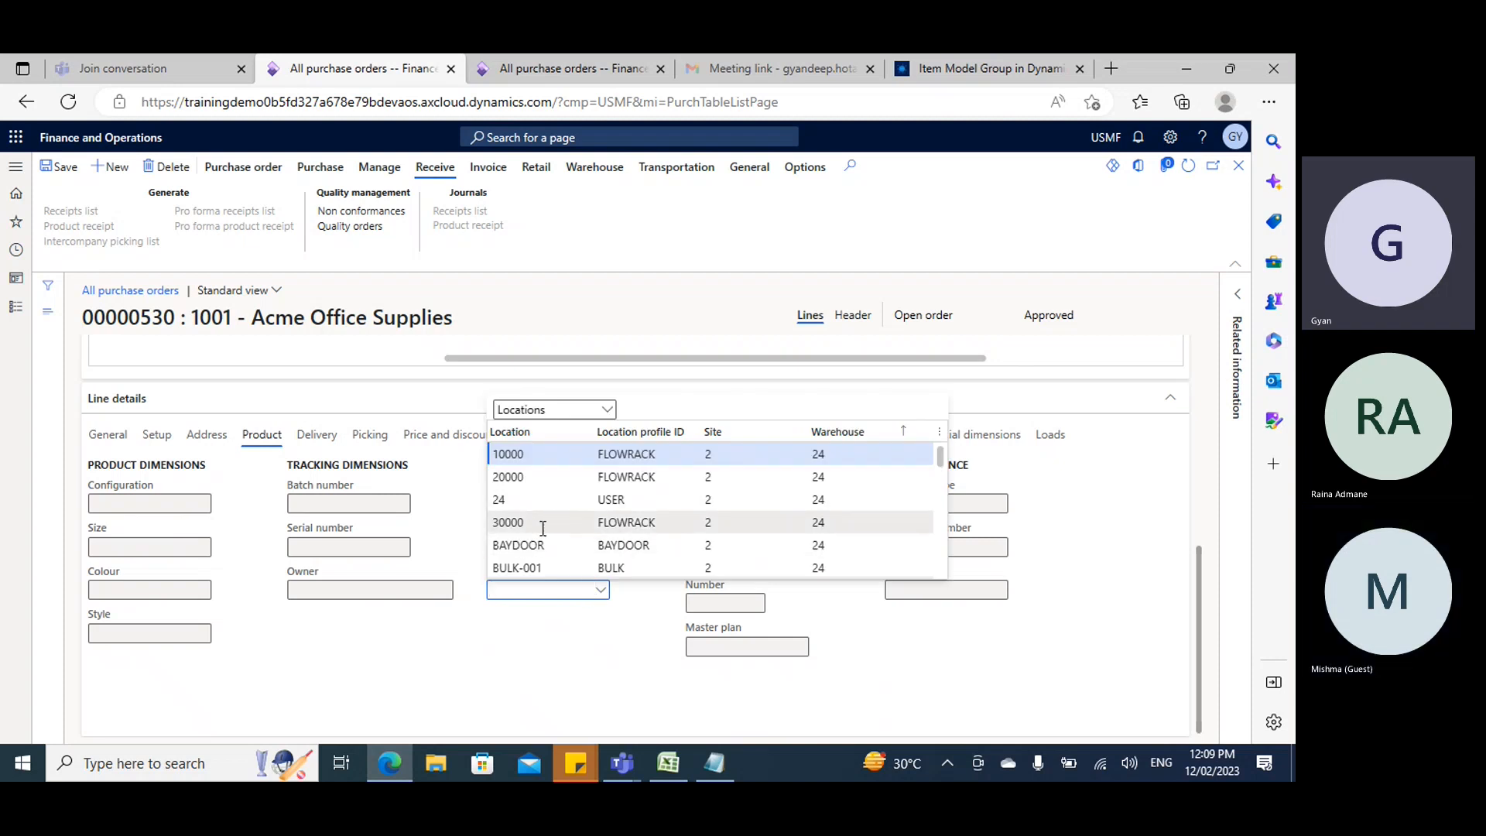
pyautogui.scroll(-3, 543, 528)
pyautogui.scroll(3, 533, 490)
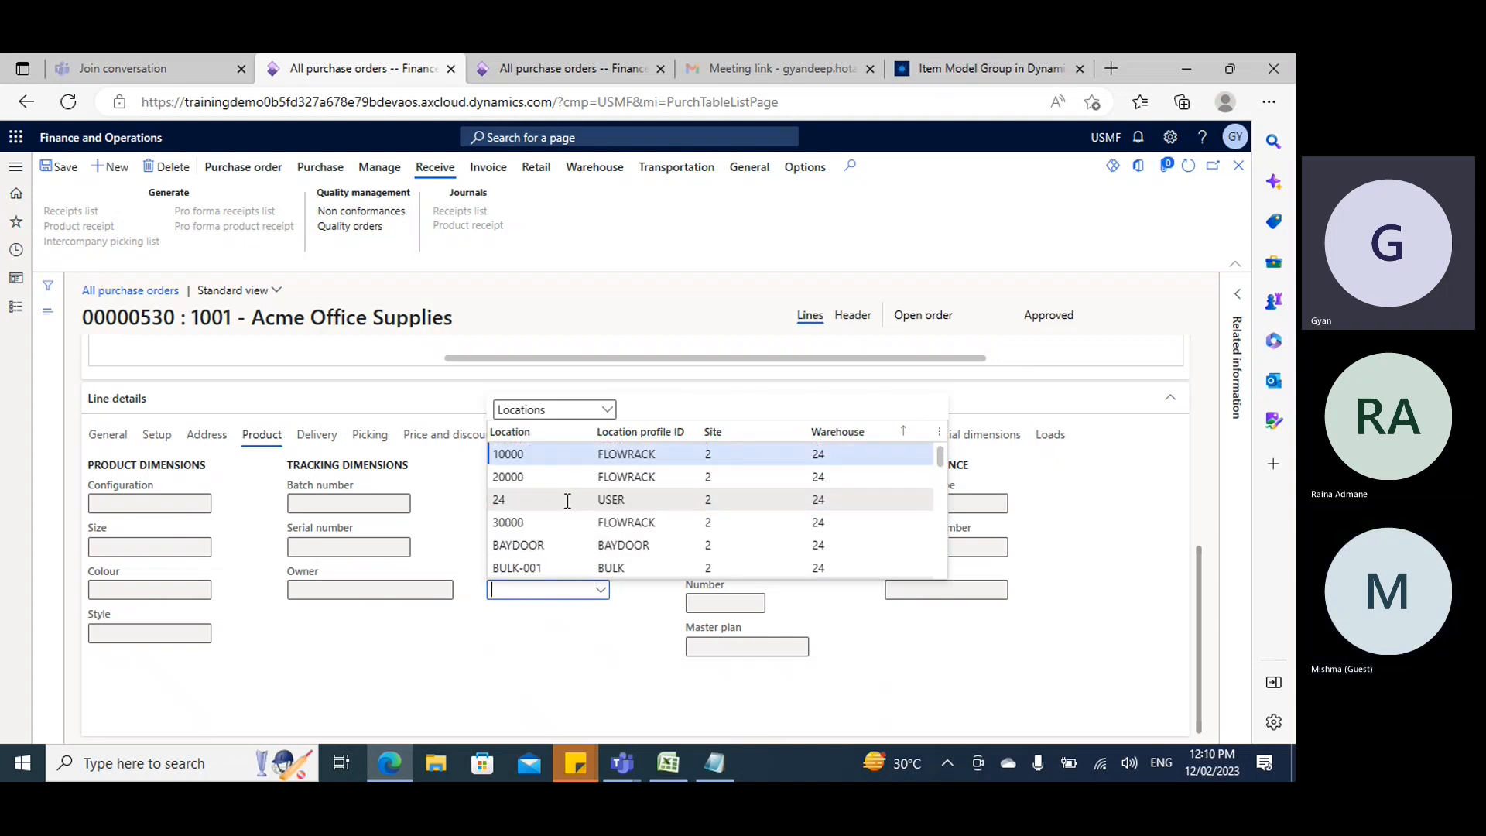
pyautogui.click(571, 573)
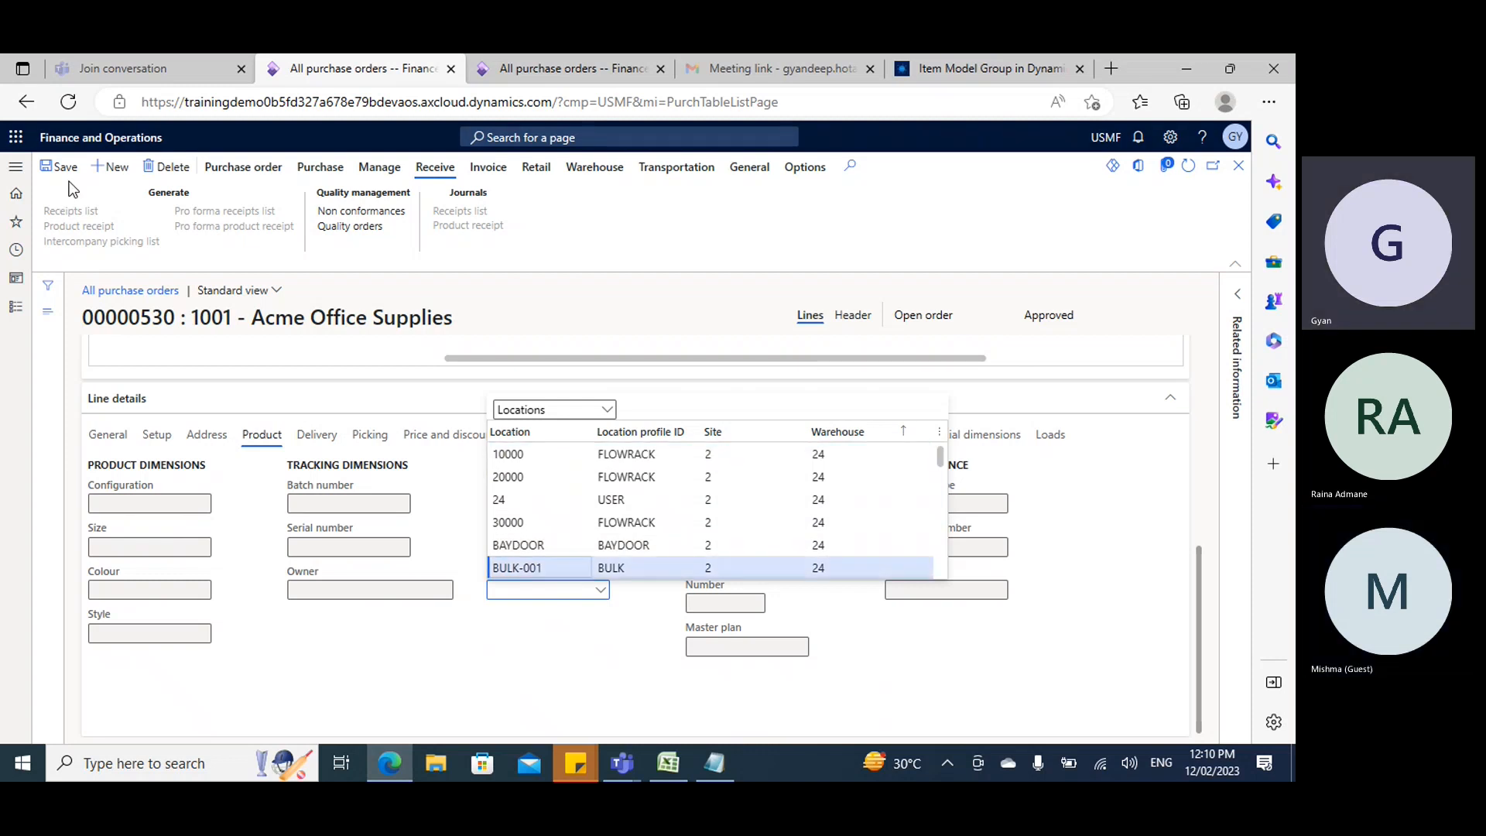
pyautogui.click(65, 169)
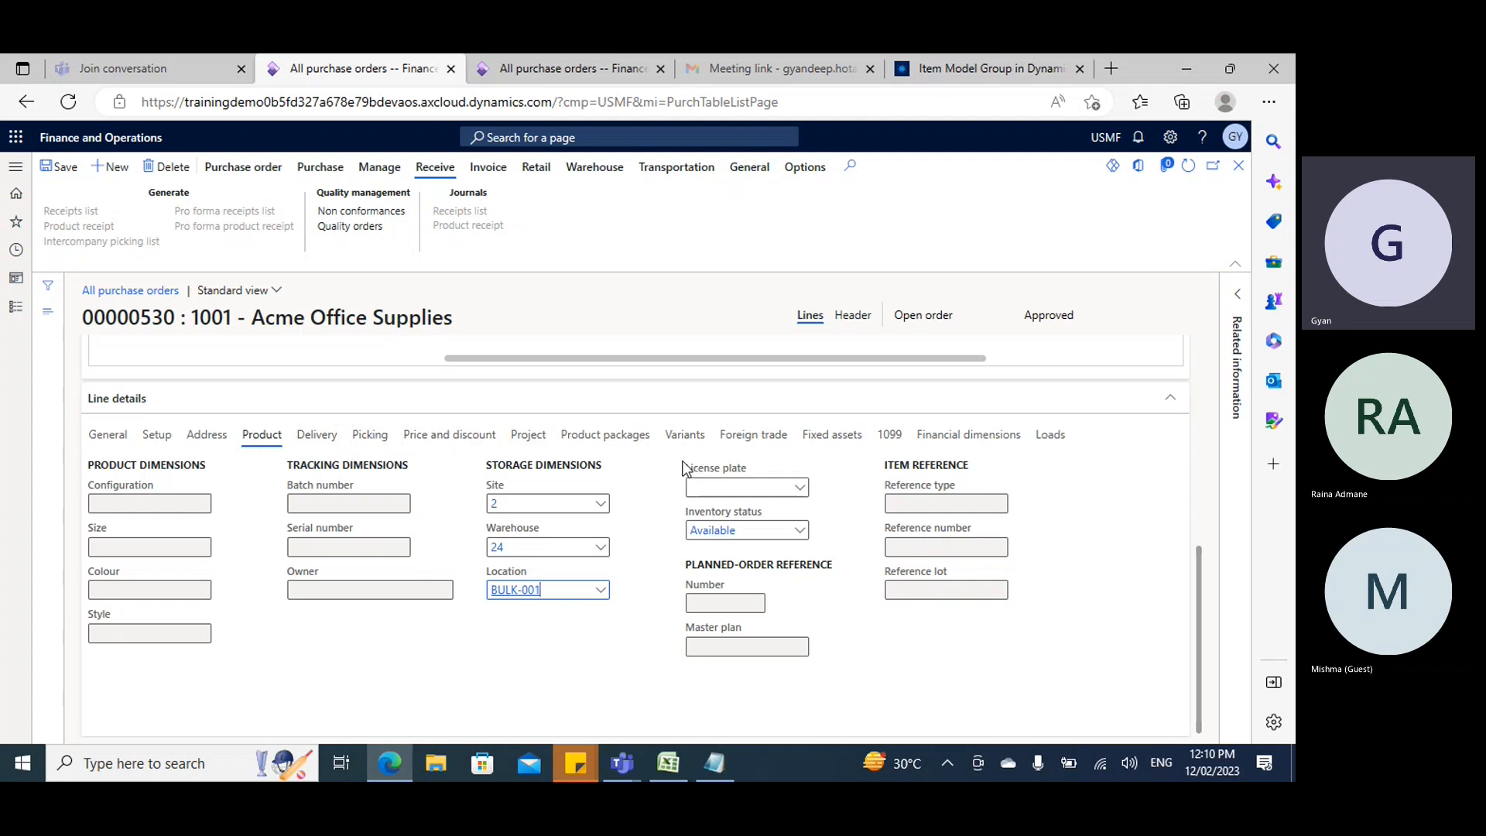
# Check the invoice matching policy in the order line's setup details.
pyautogui.click(157, 436)
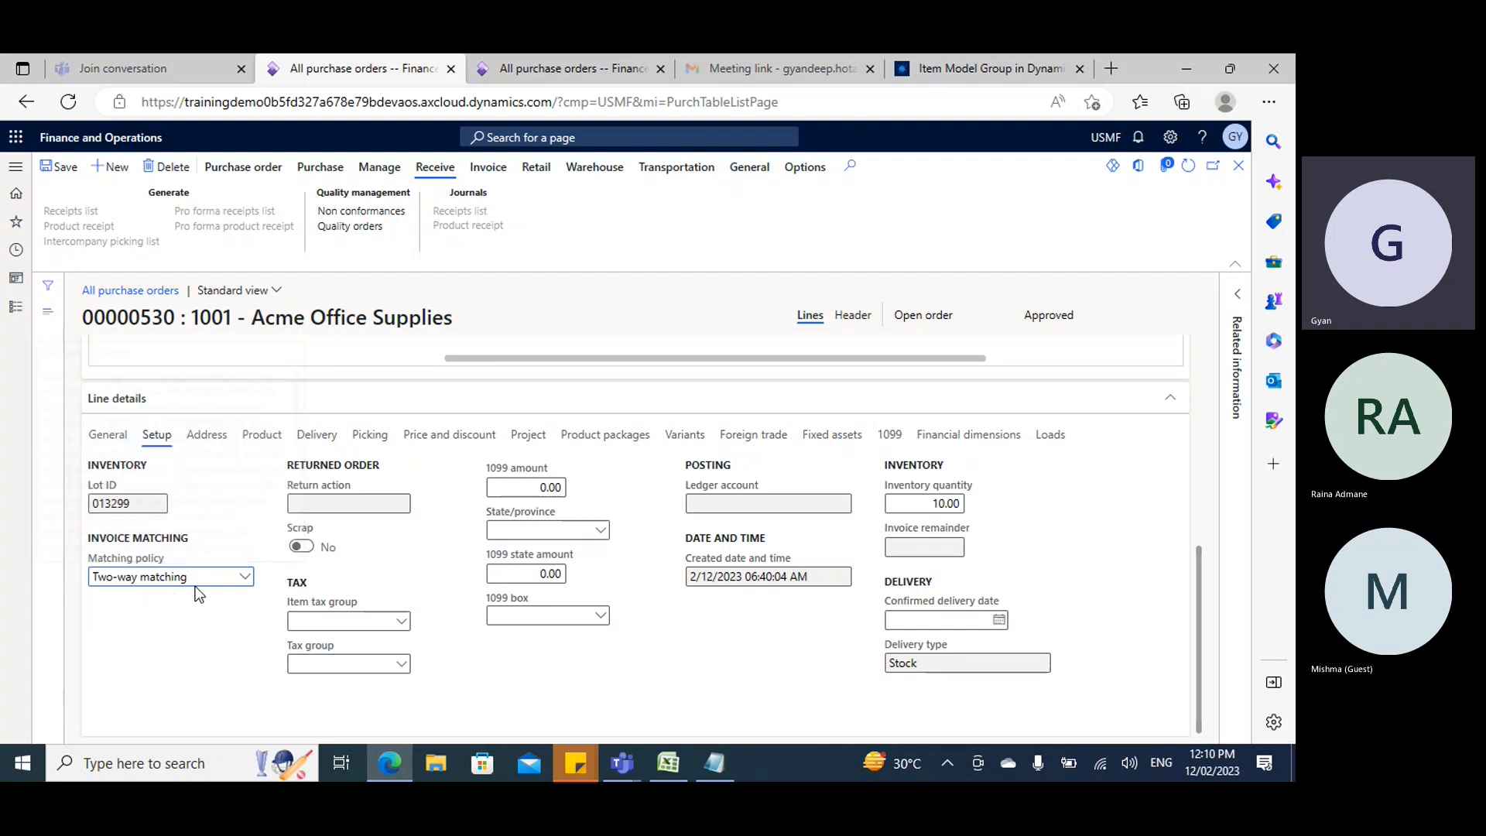
pyautogui.click(536, 68)
pyautogui.click(325, 72)
# Bring up the purchase actions for generating the order's confirmation.
pyautogui.click(437, 173)
pyautogui.click(319, 167)
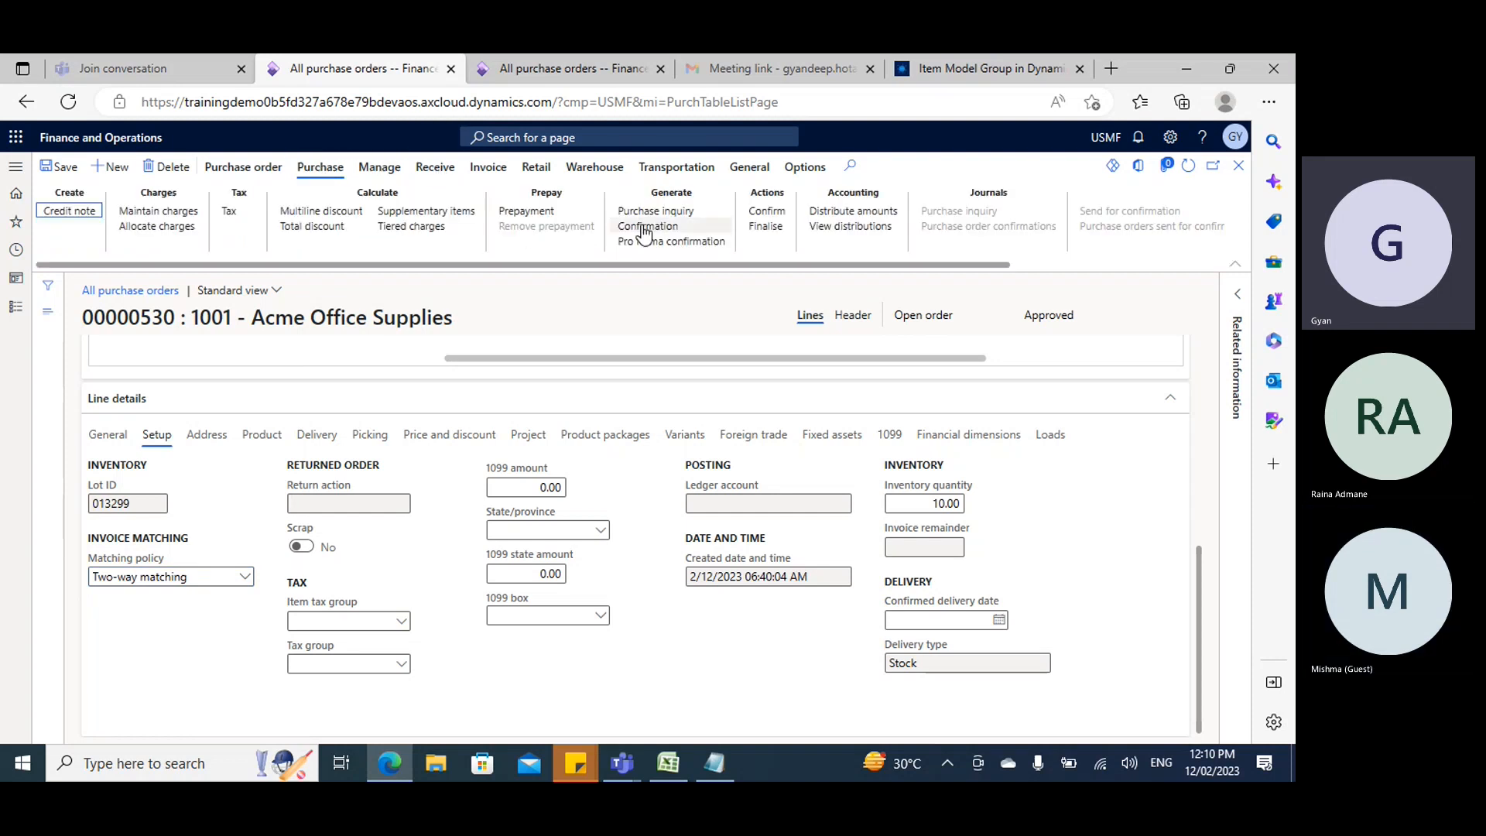
# Generate the confirmation for the Acme Office Supplies purchase order.
pyautogui.click(737, 330)
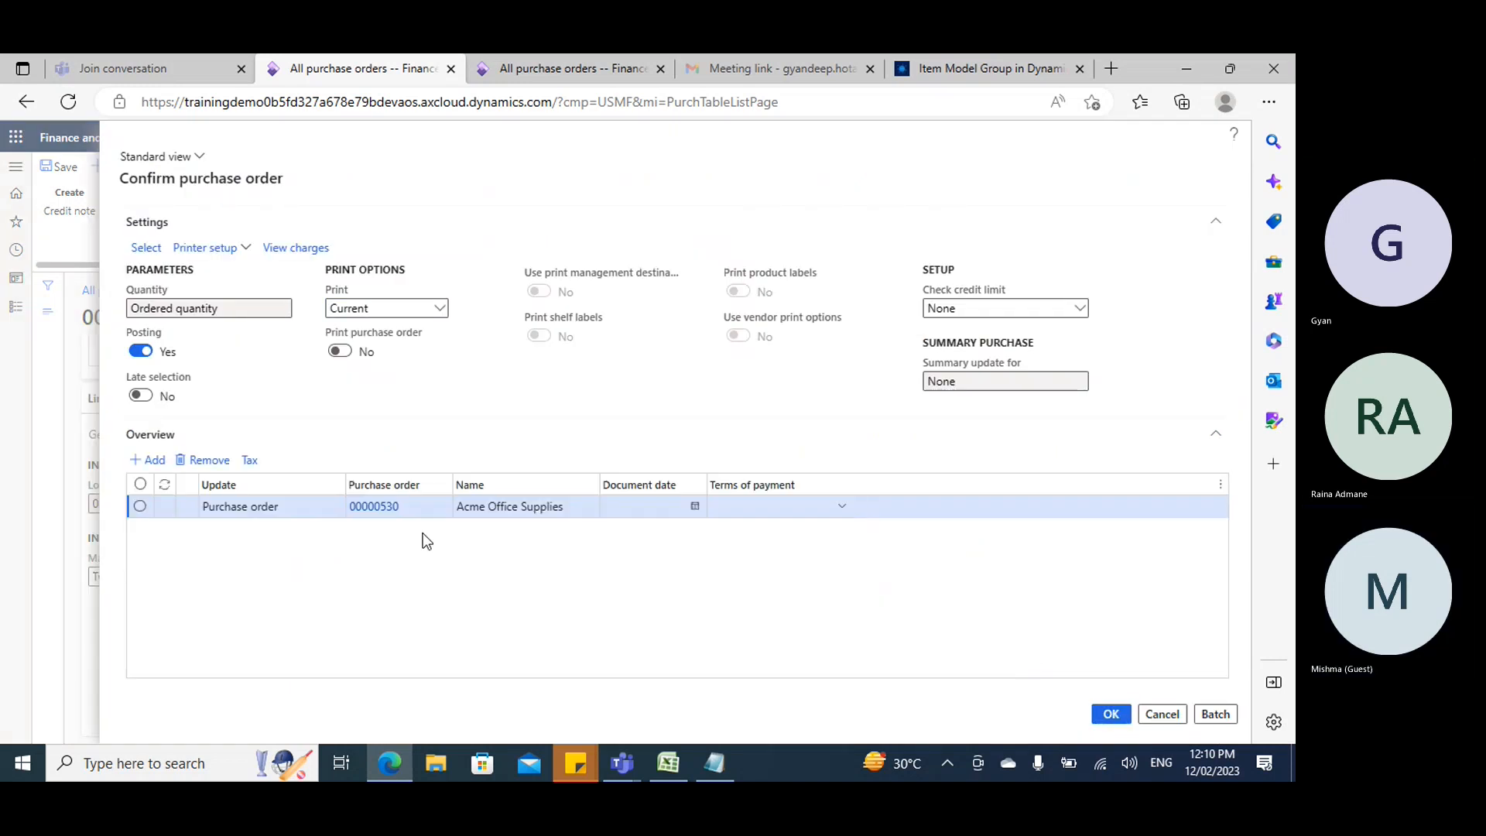
pyautogui.press('Return')
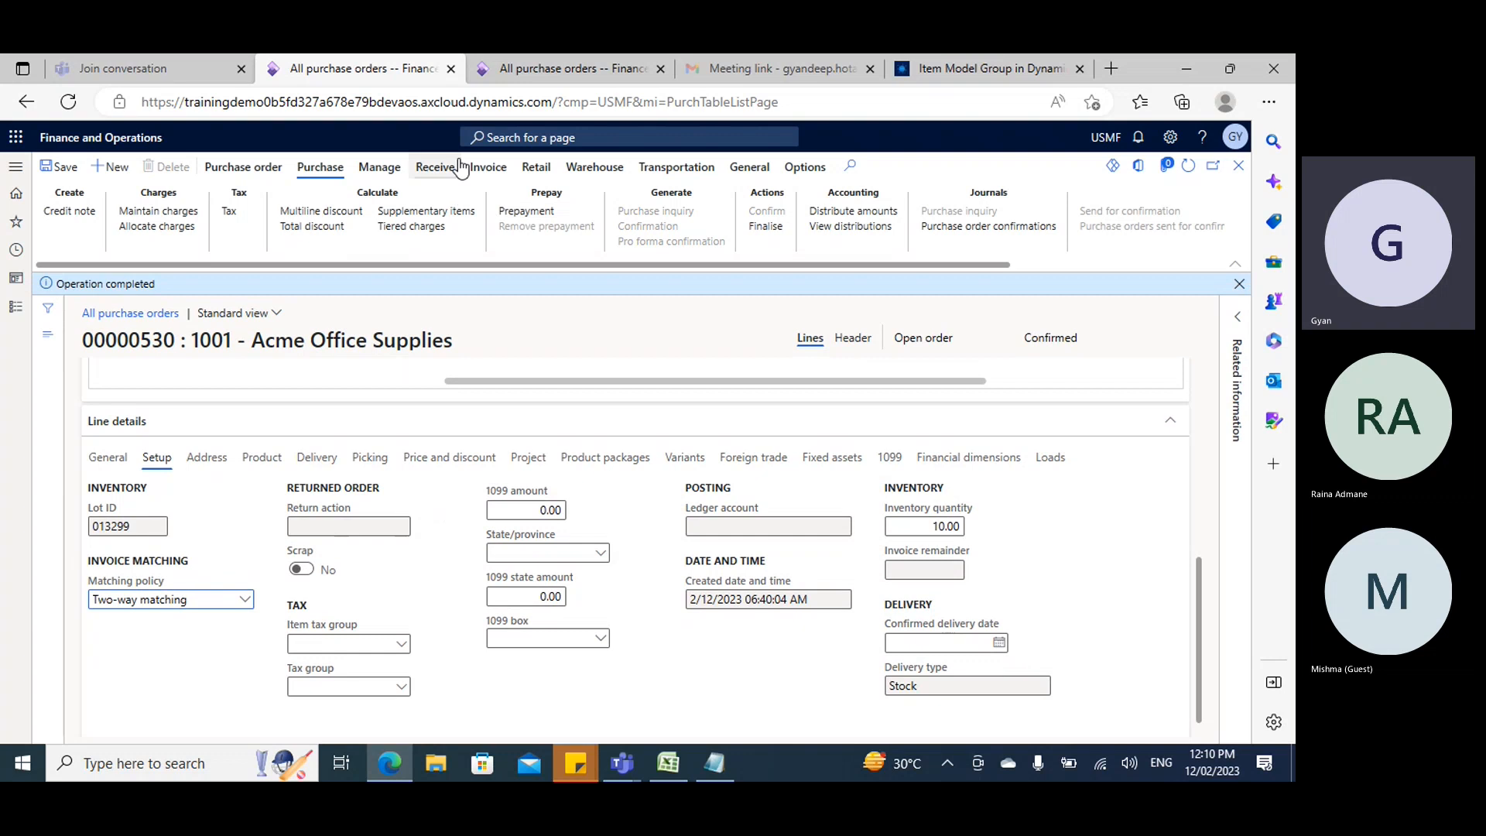
# Post the product receipt for the ordered quantity, using the purchase order number as the product receipt number.
pyautogui.click(435, 167)
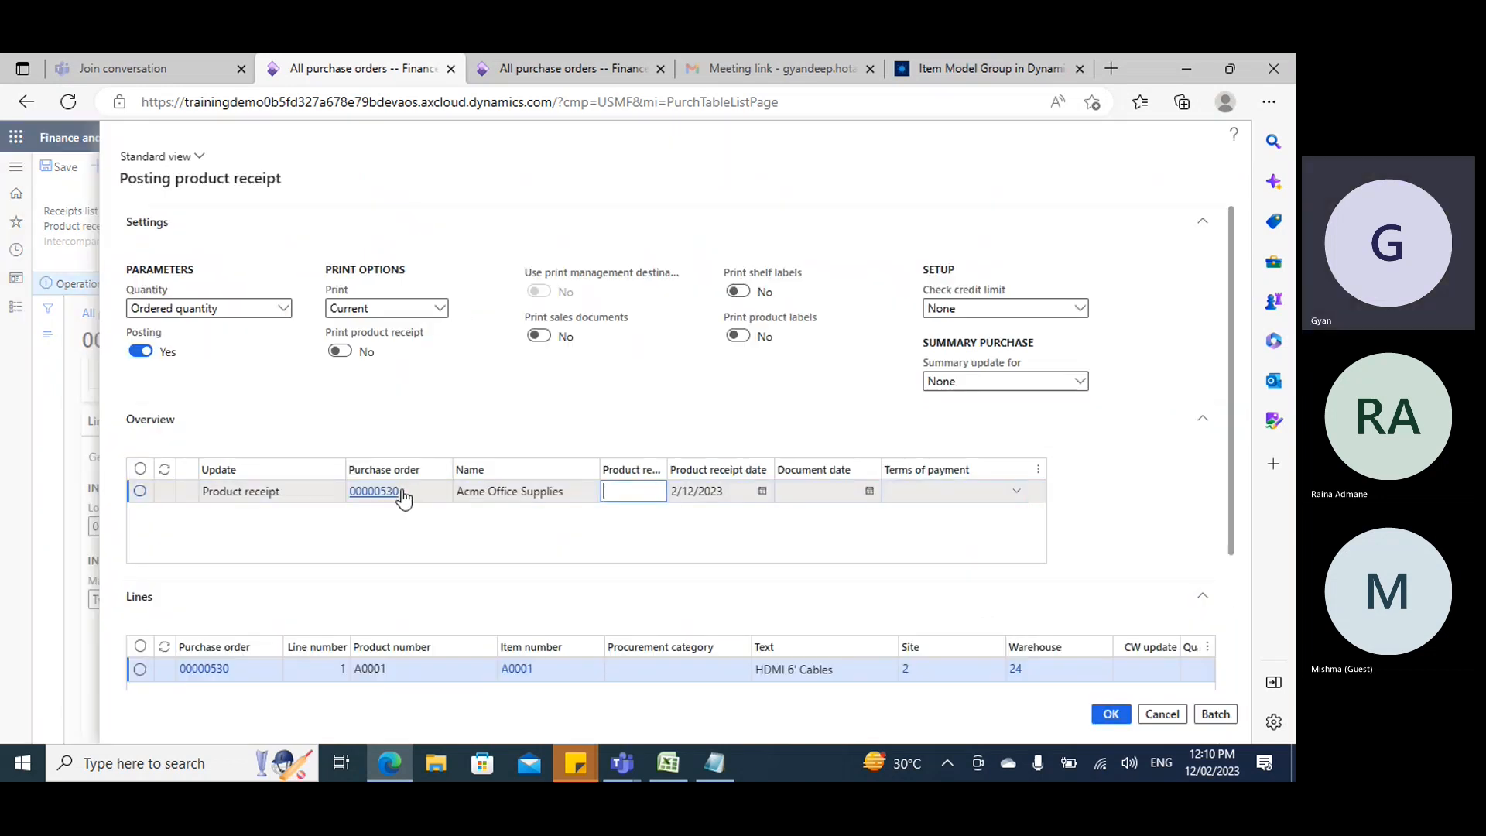
pyautogui.click(364, 493)
pyautogui.hotkey('ctrl', 'c')
pyautogui.click(623, 500)
pyautogui.hotkey('ctrl', 'v')
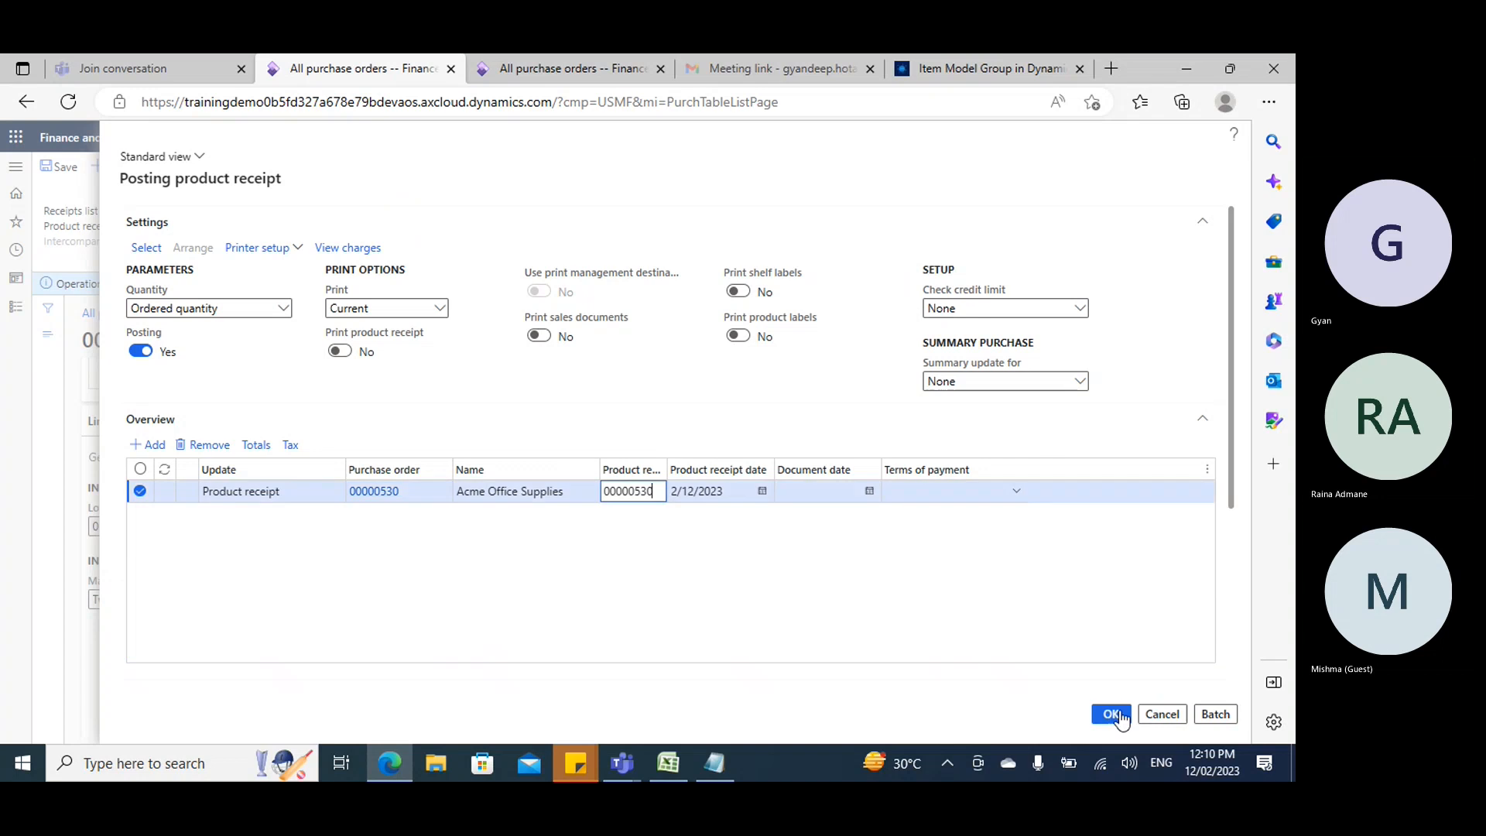
pyautogui.click(590, 592)
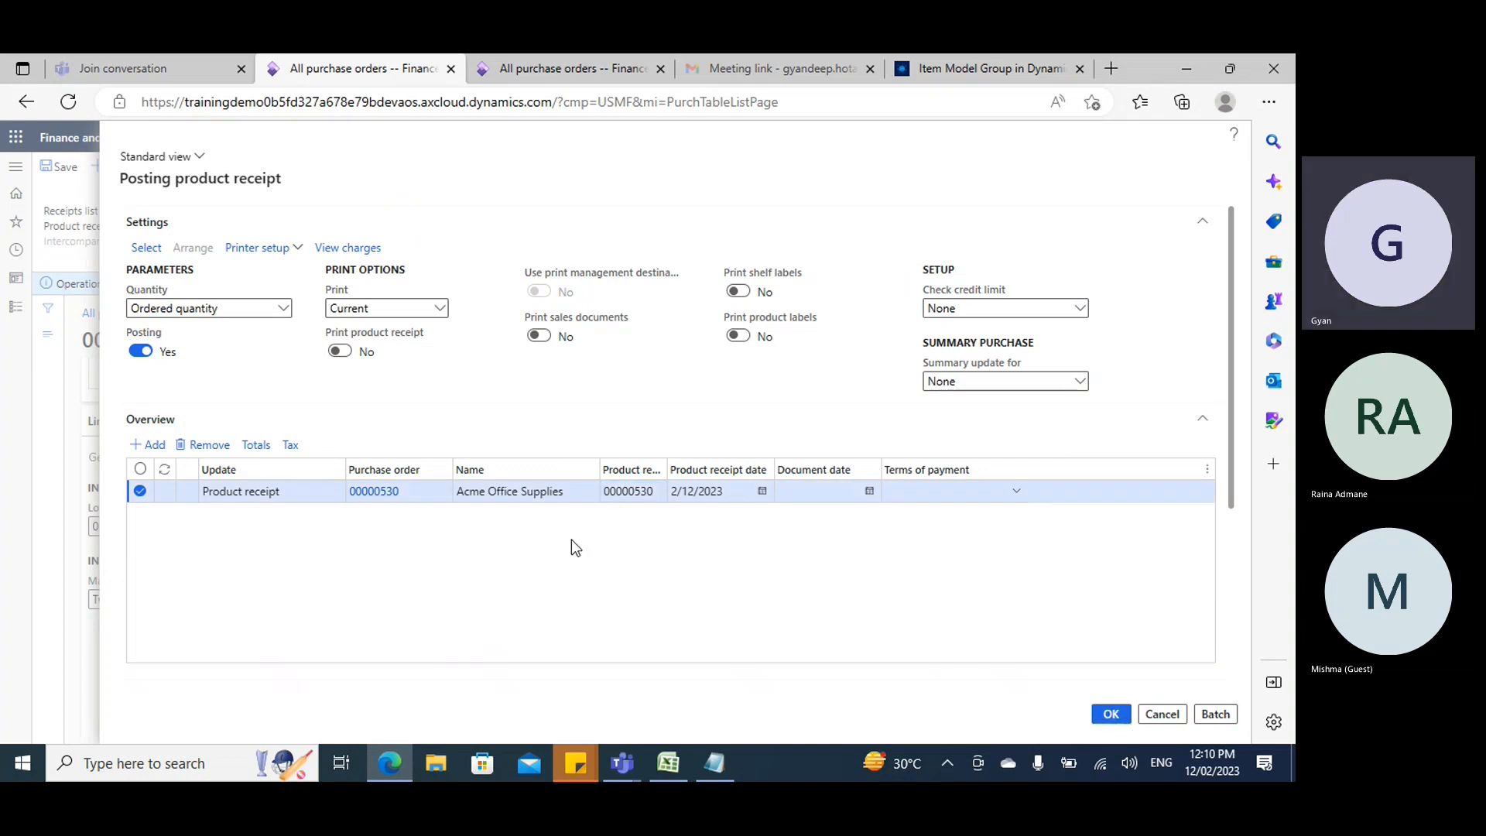
pyautogui.hotkey('alt', 'Return')
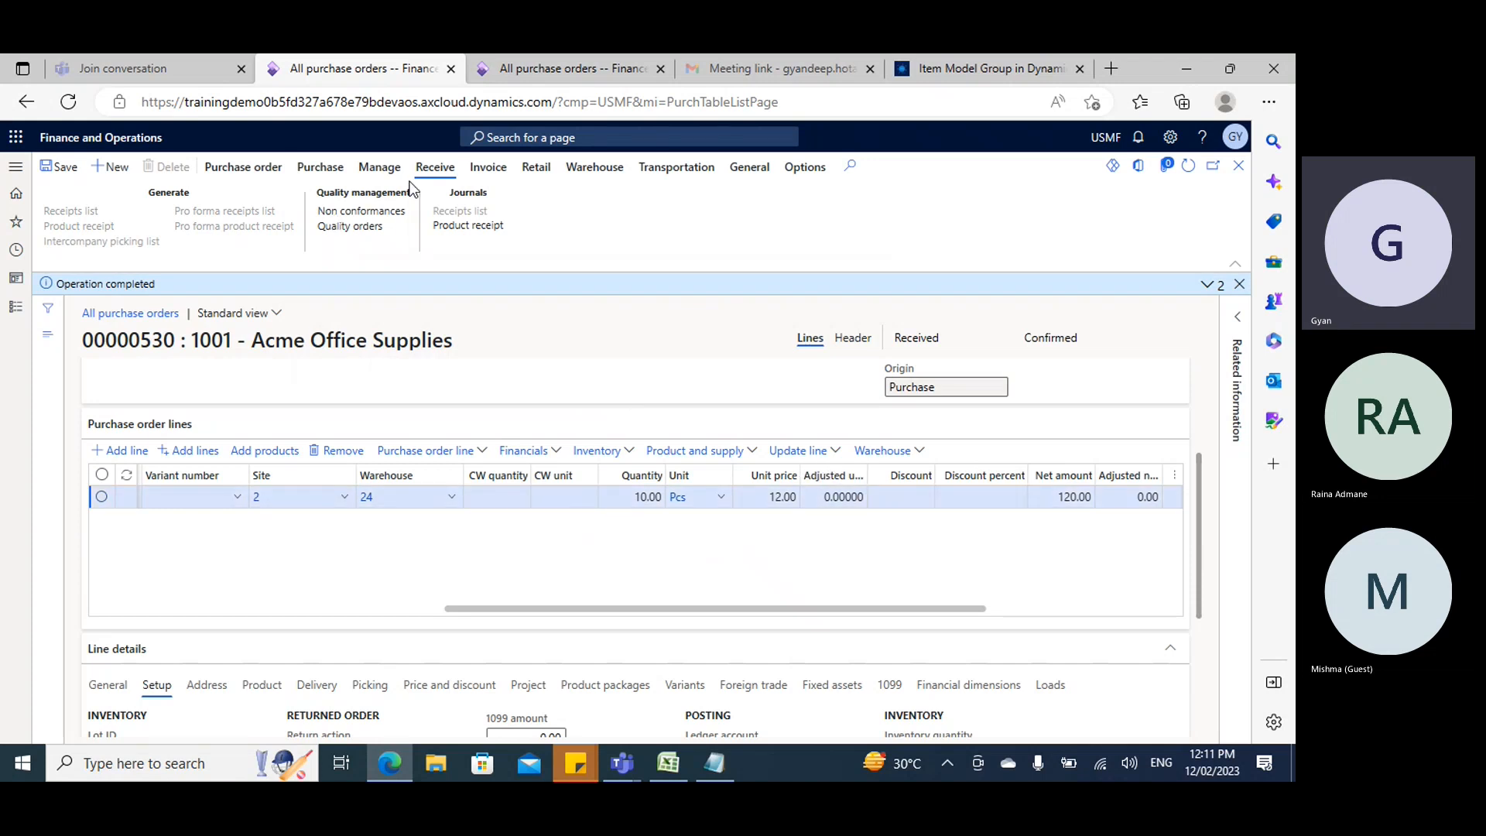
# Create a vendor invoice from the purchase order and save its HDMI 6' Cables line with a quantity of 6, accepting the matched receipt quantity.
pyautogui.click(488, 167)
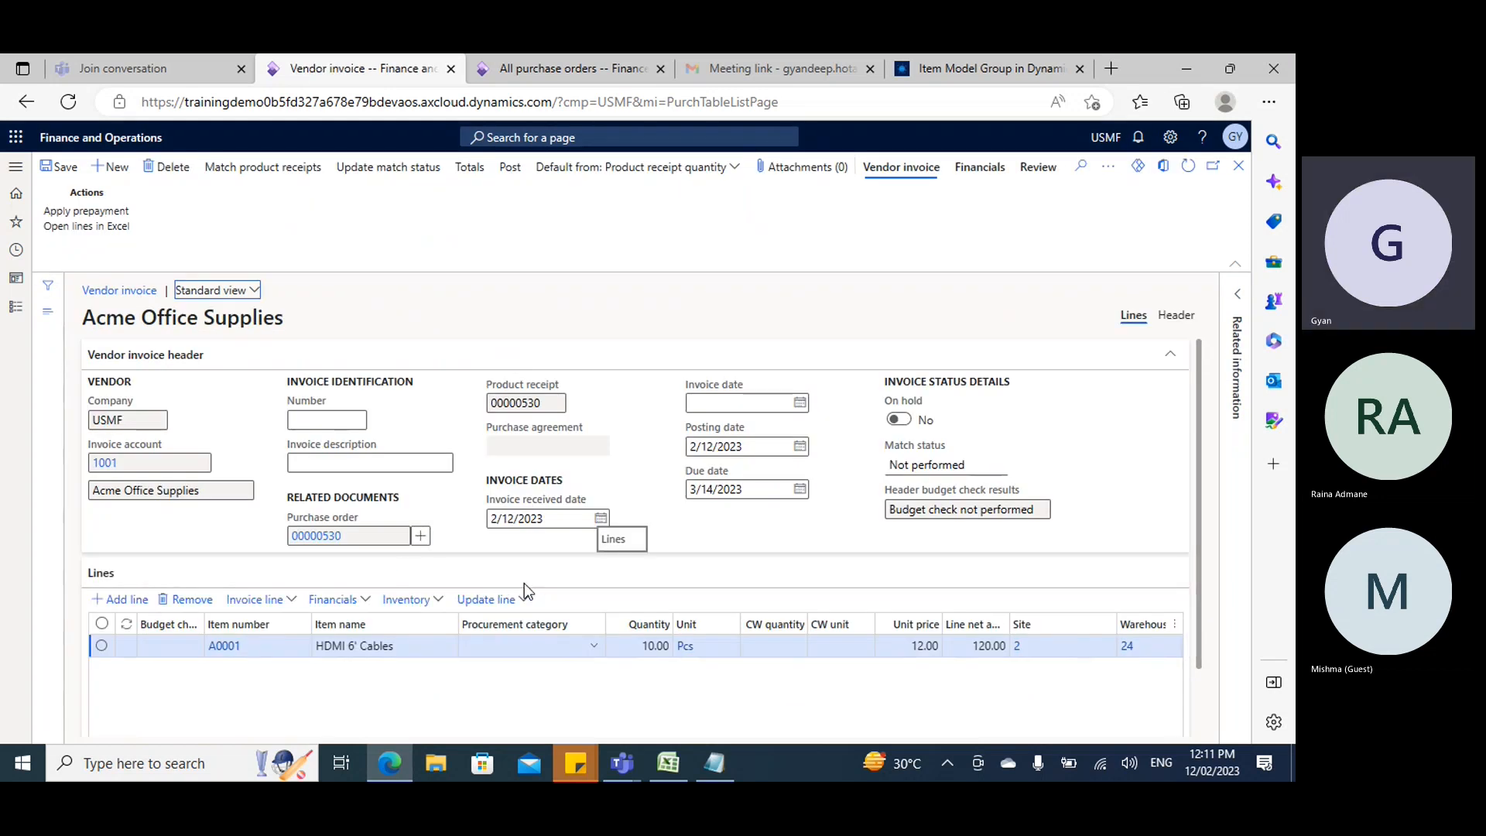
pyautogui.scroll(-1, 528, 579)
pyautogui.click(657, 586)
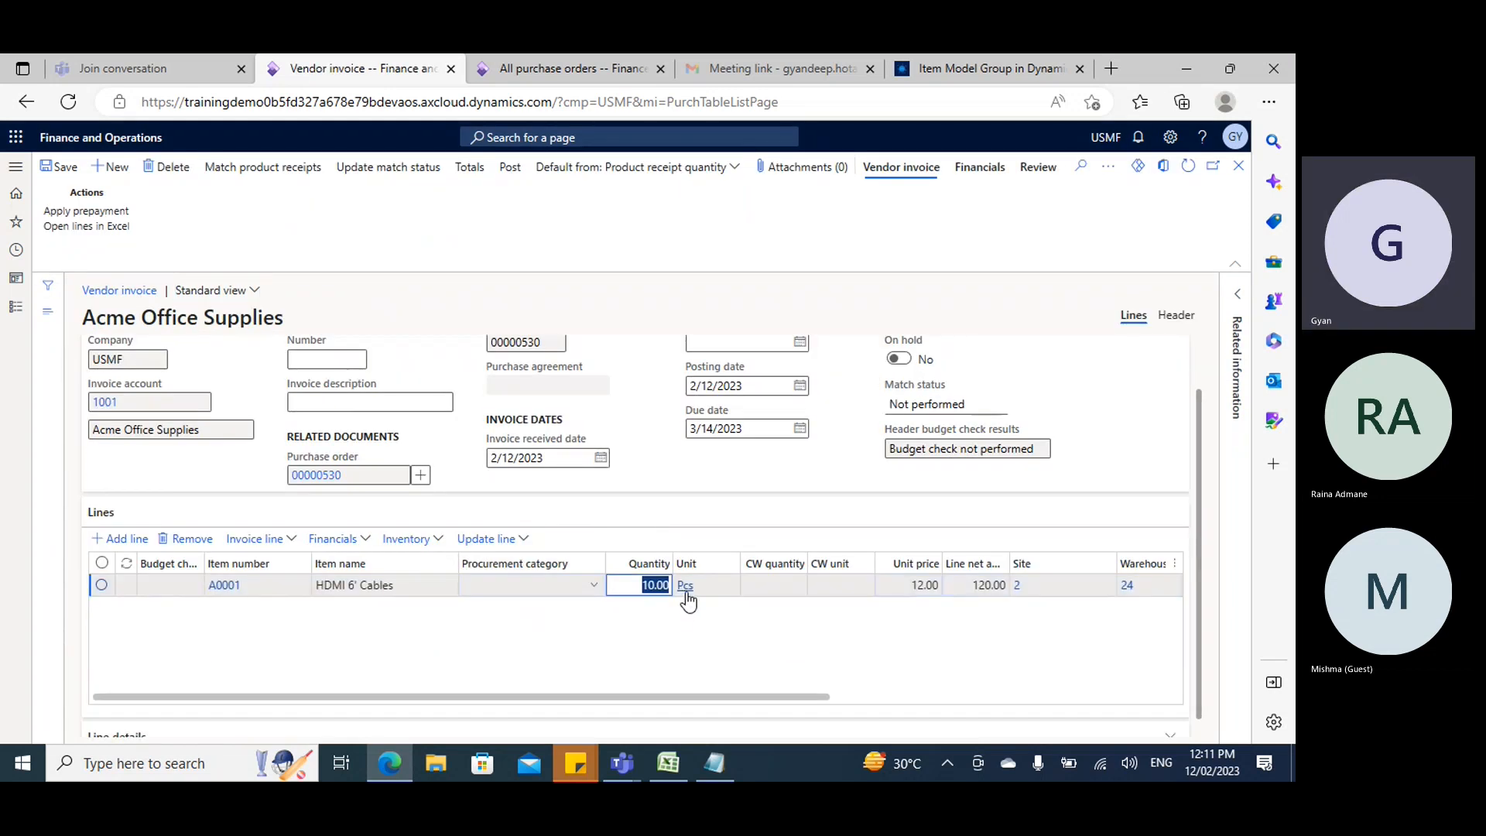
pyautogui.write('6')
pyautogui.click(59, 166)
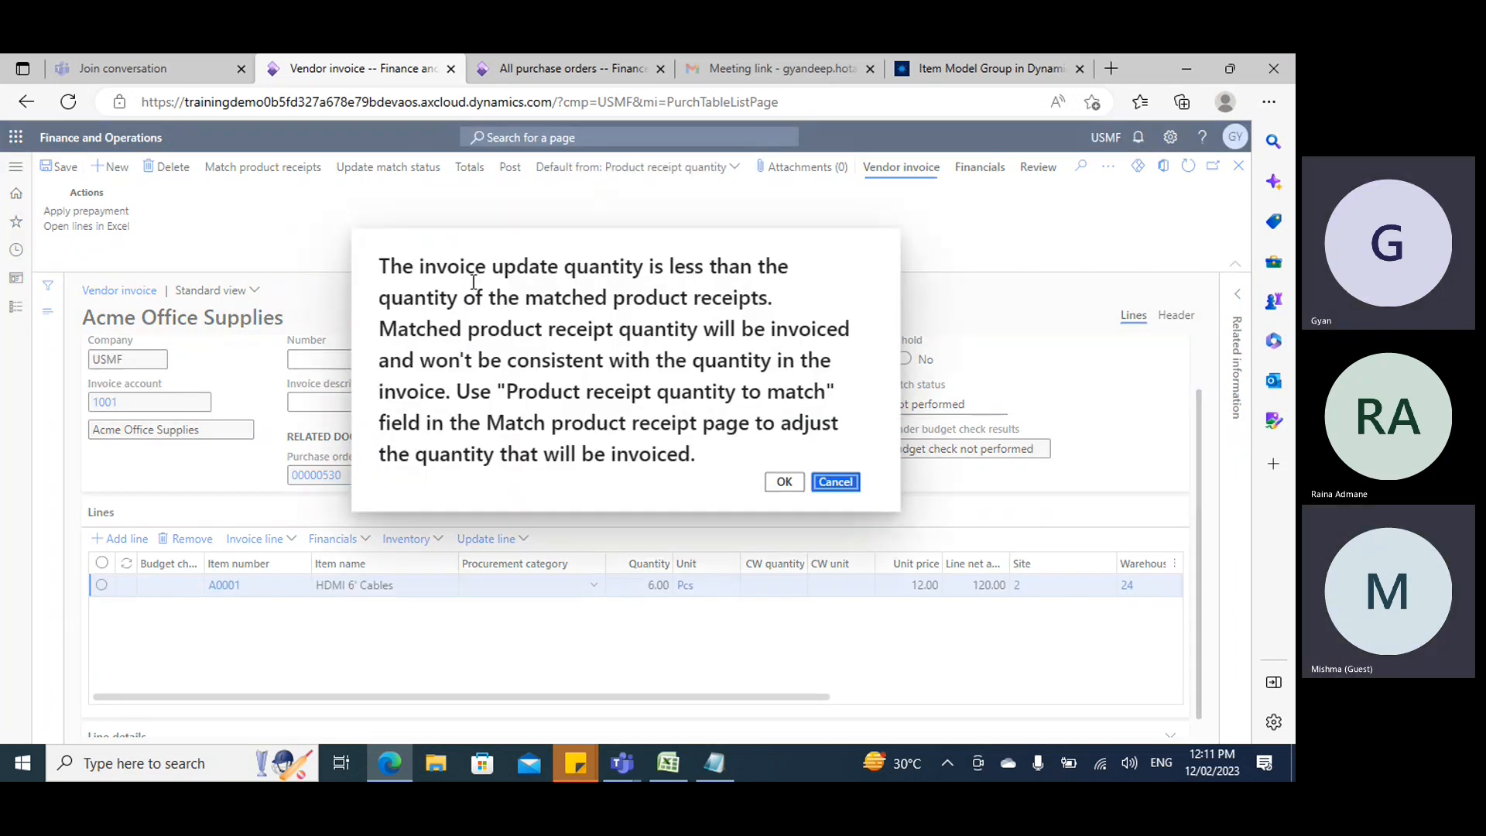
pyautogui.click(784, 482)
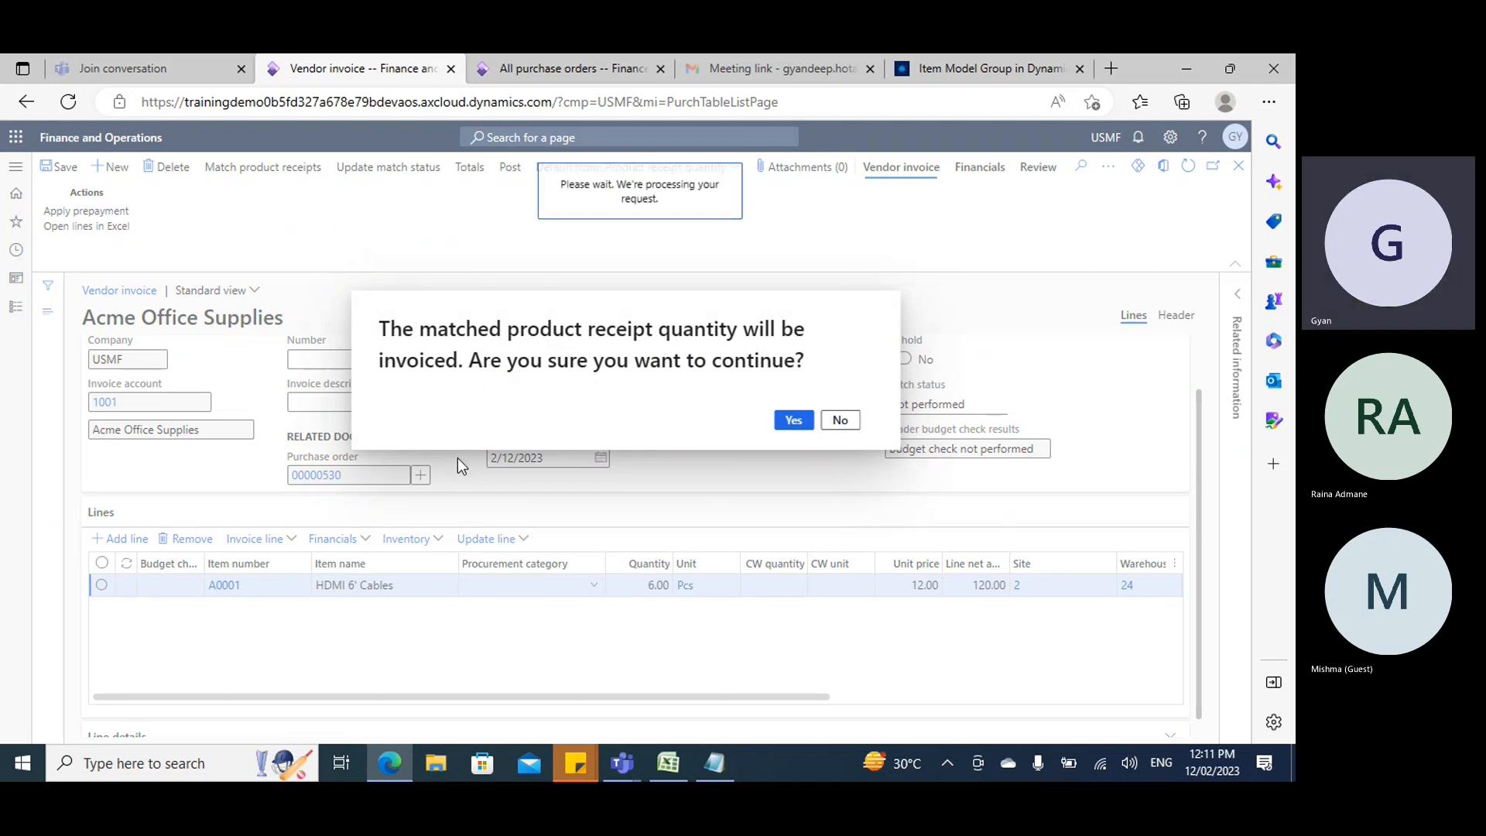
pyautogui.scroll(1, 748, 458)
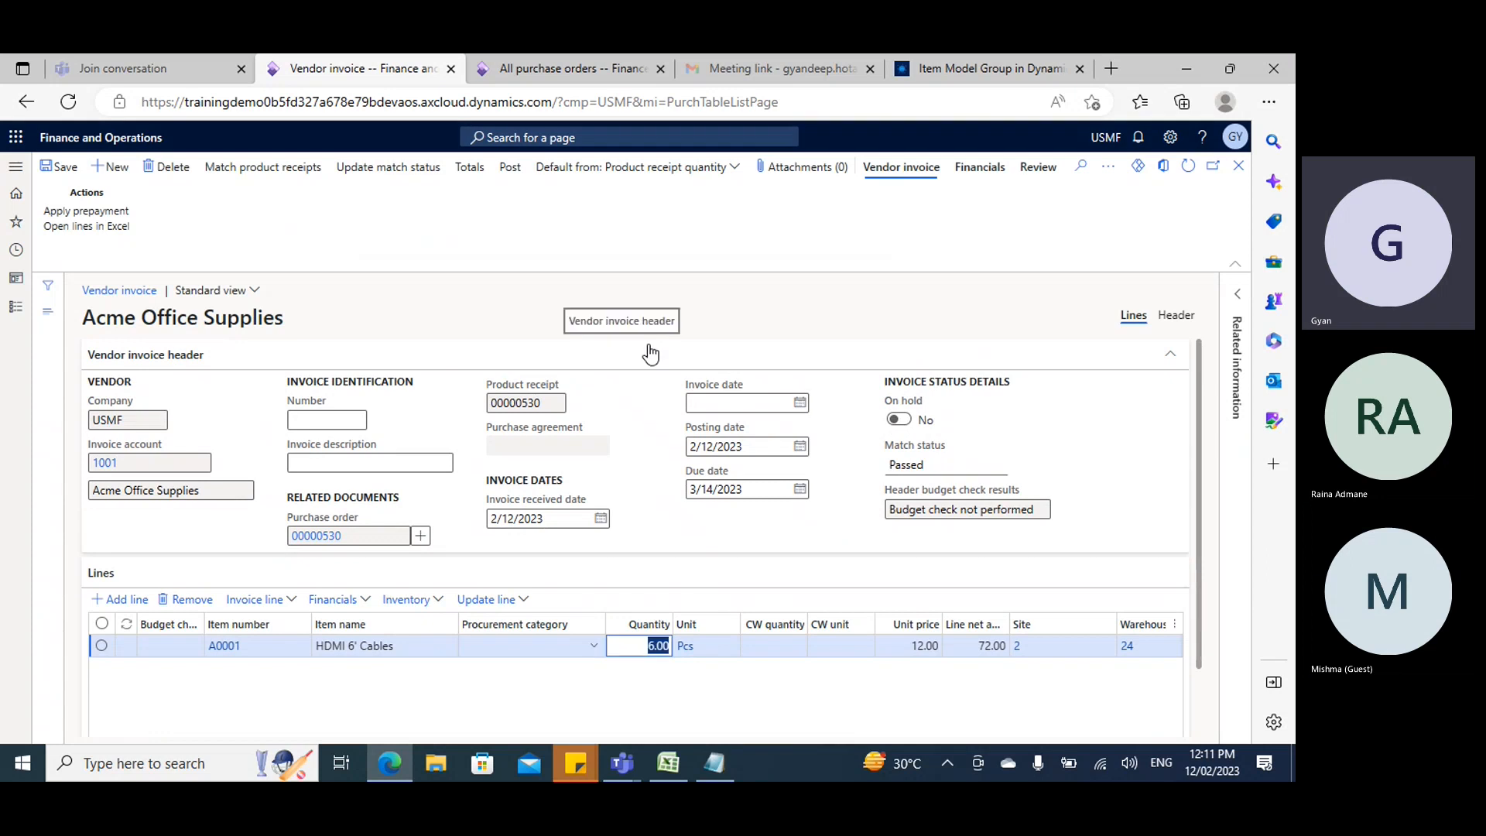
# Set the quantity of the HDMI 6' Cables invoice line to 10.
pyautogui.click(648, 646)
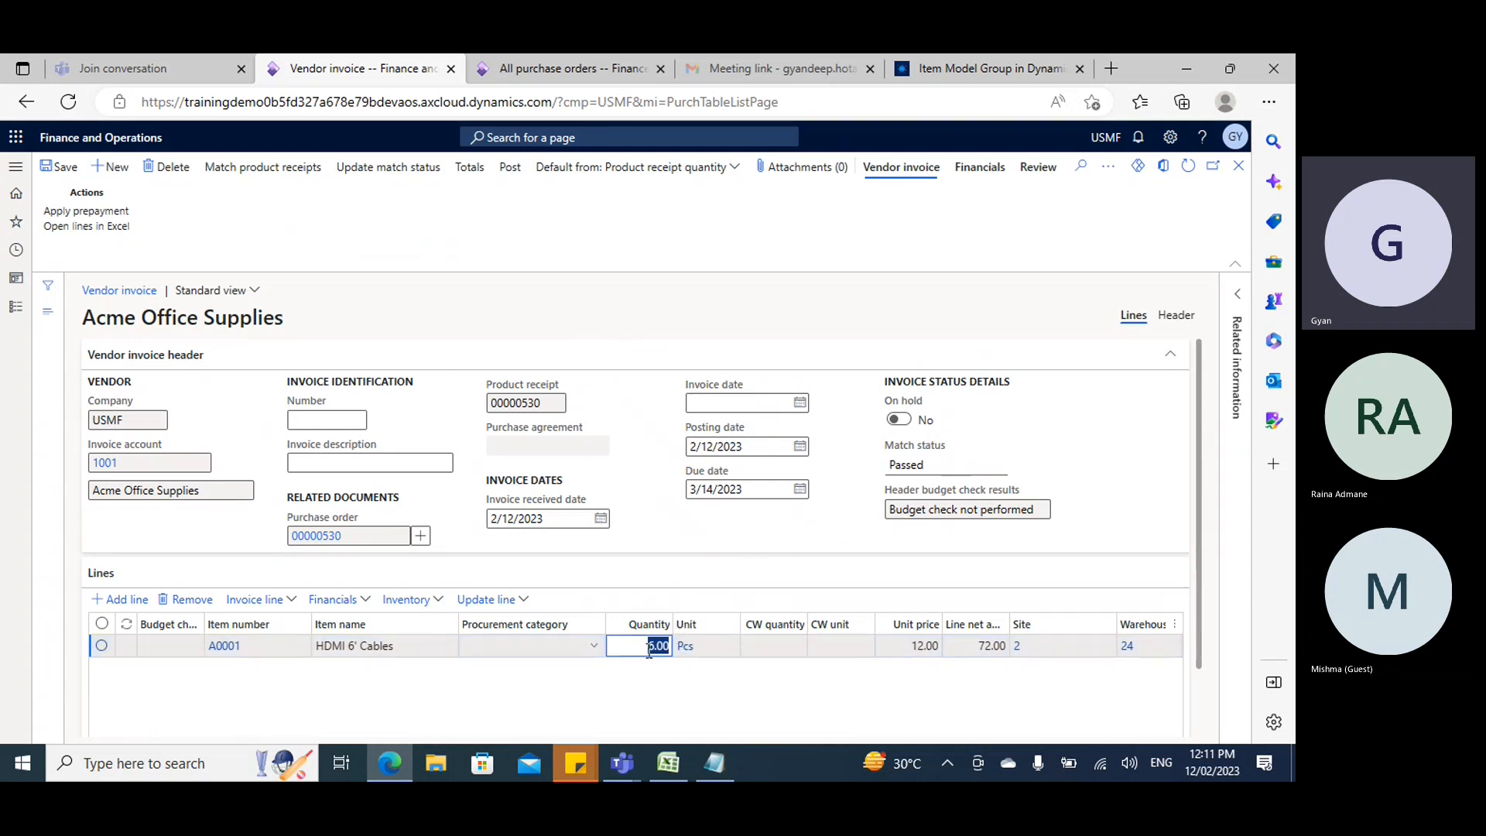
pyautogui.click(661, 648)
pyautogui.press('BackSpace')
pyautogui.press('BackSpace')
pyautogui.press('BackSpace')
pyautogui.press('BackSpace')
pyautogui.write('10')
pyautogui.press('Tab')
# Set the invoice line's unit price to 30, save the invoice and update its match status.
pyautogui.press('Tab')
pyautogui.press('Tab')
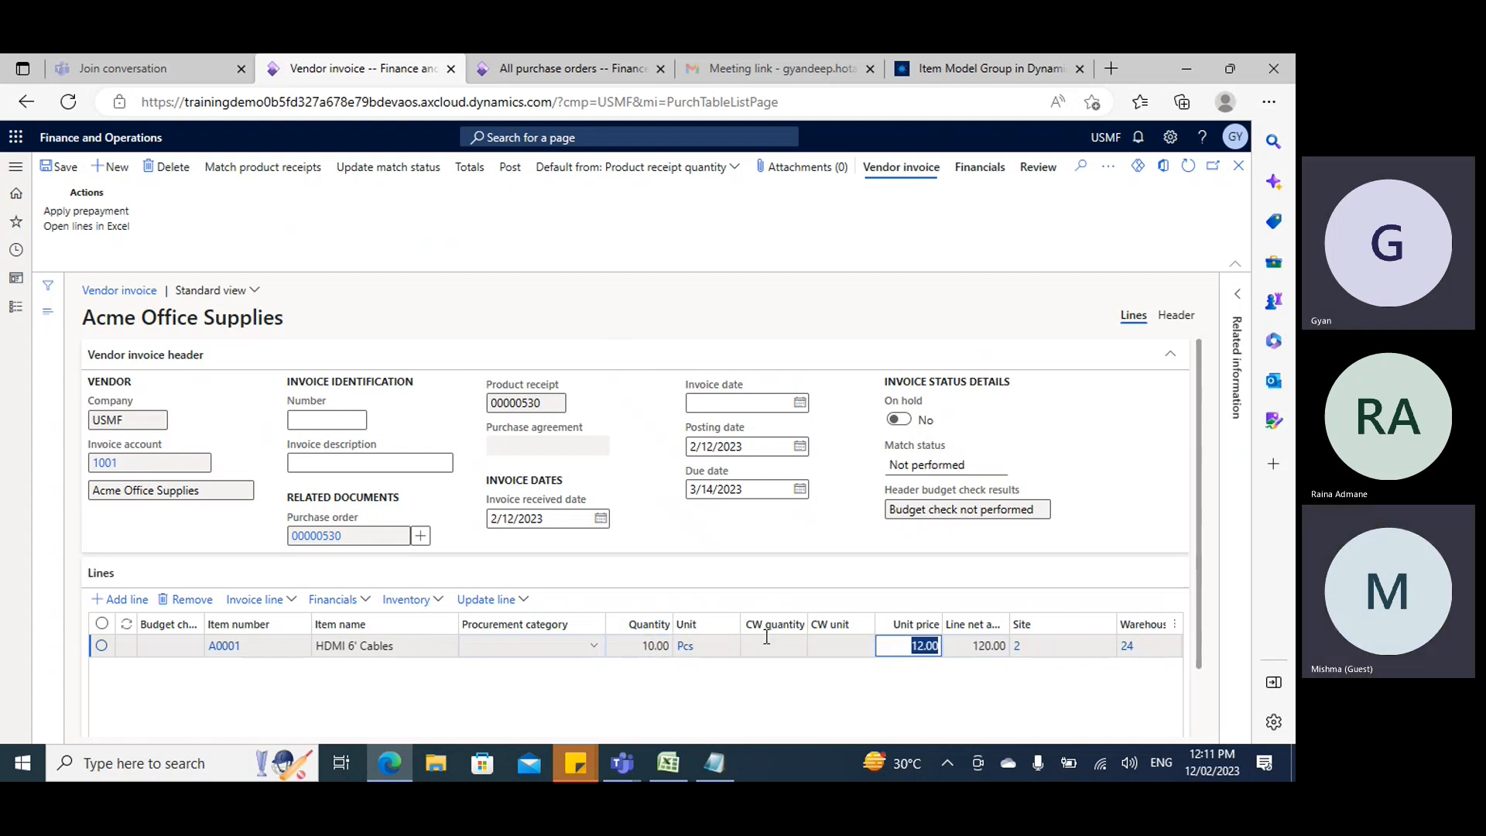
pyautogui.write('11')
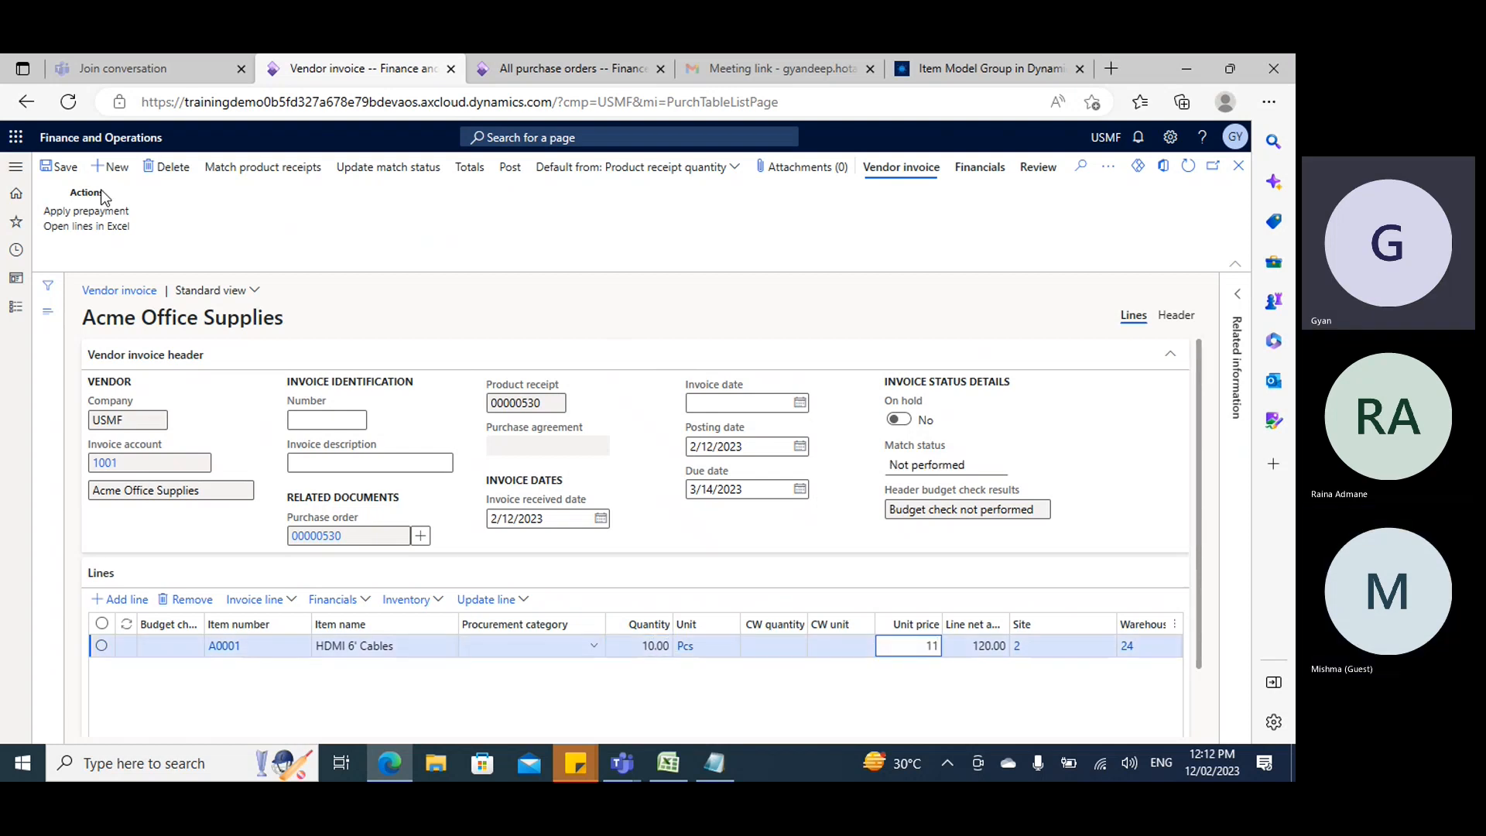
pyautogui.press('BackSpace')
pyautogui.press('BackSpace')
pyautogui.write('30')
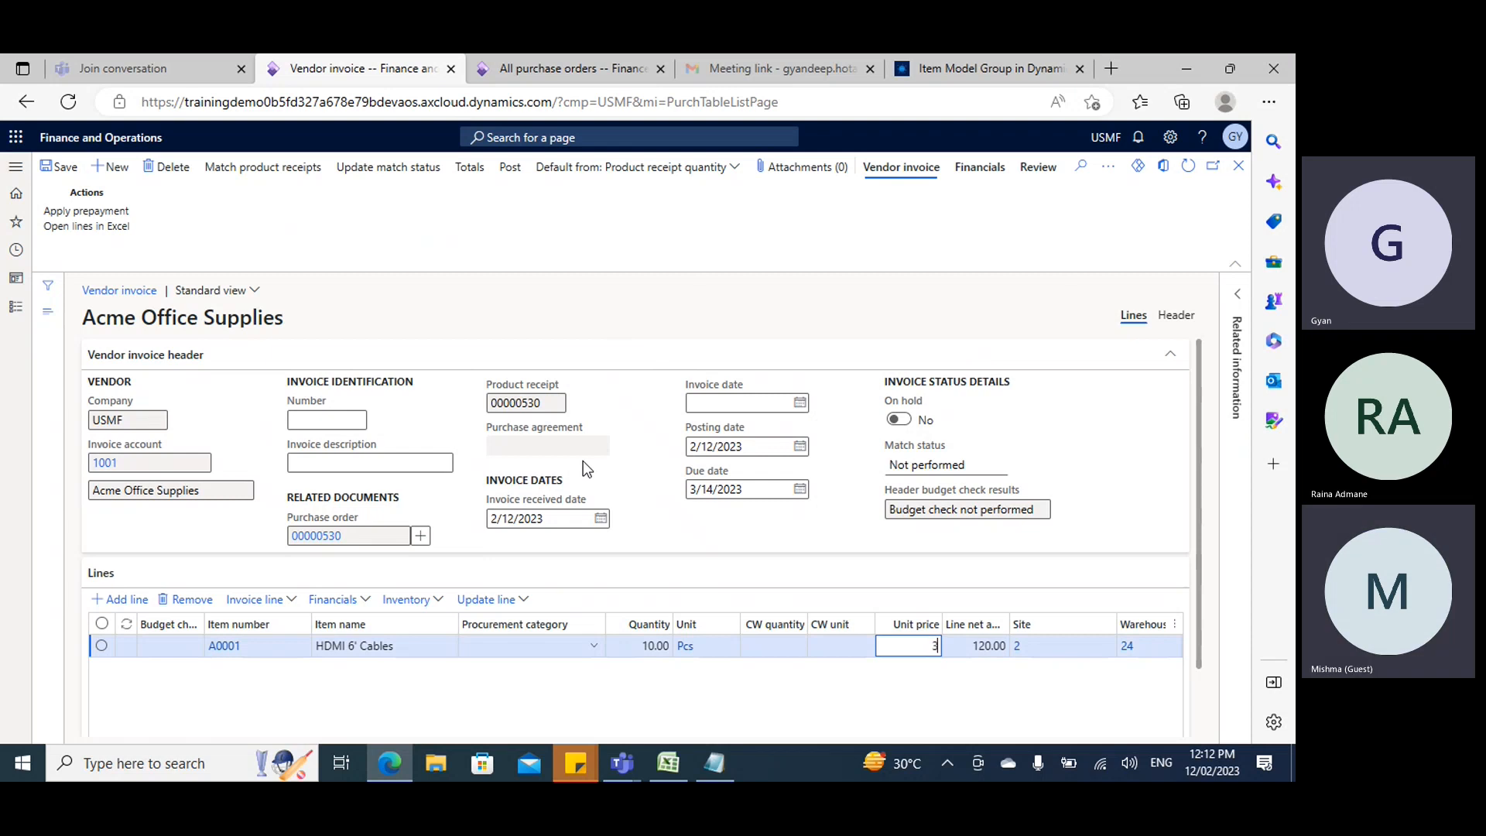
pyautogui.click(68, 170)
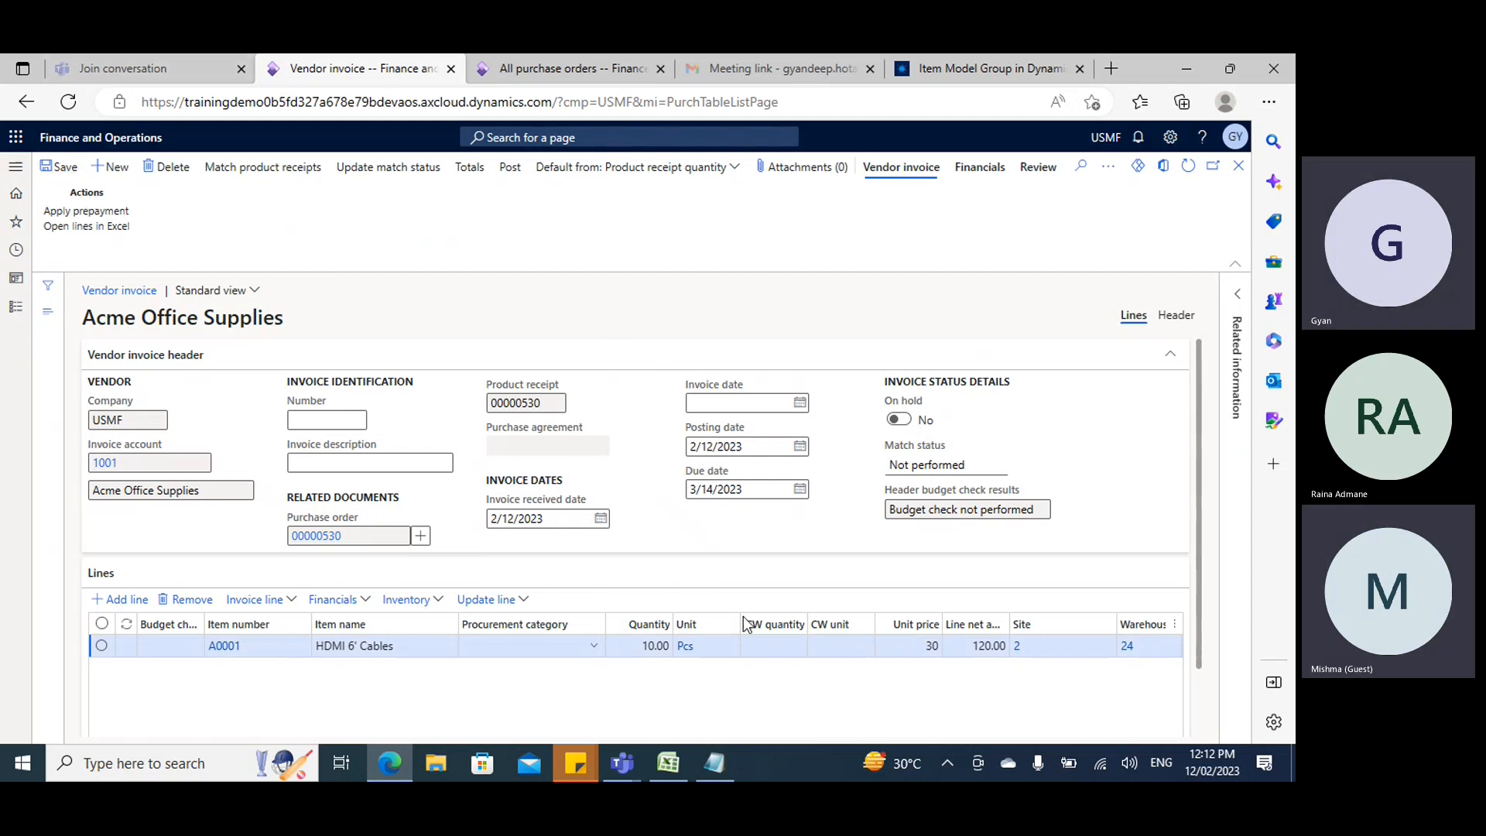
pyautogui.click(391, 170)
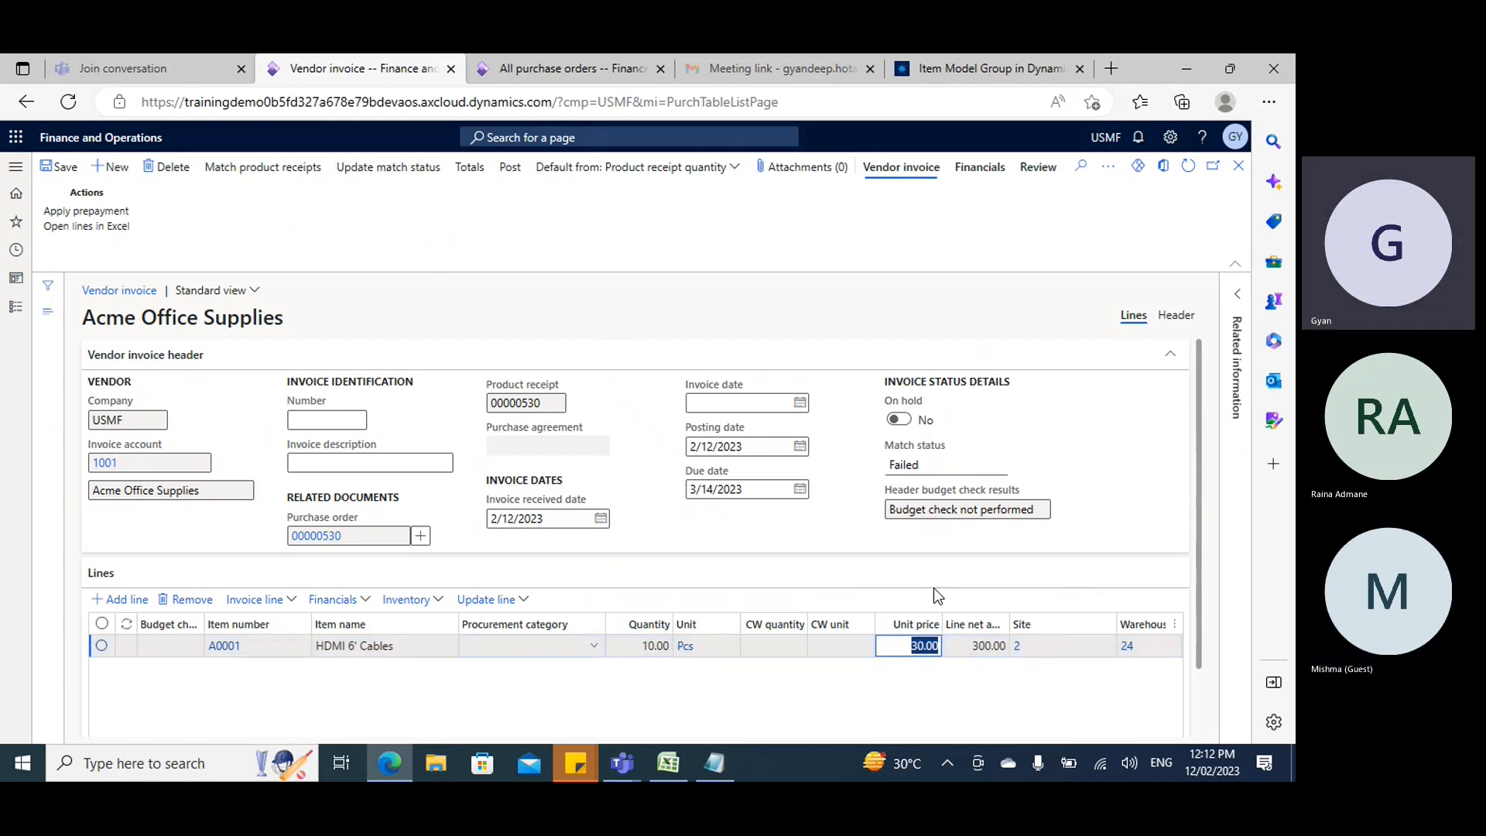
pyautogui.moveTo(917, 647); pyautogui.dragTo(973, 653)
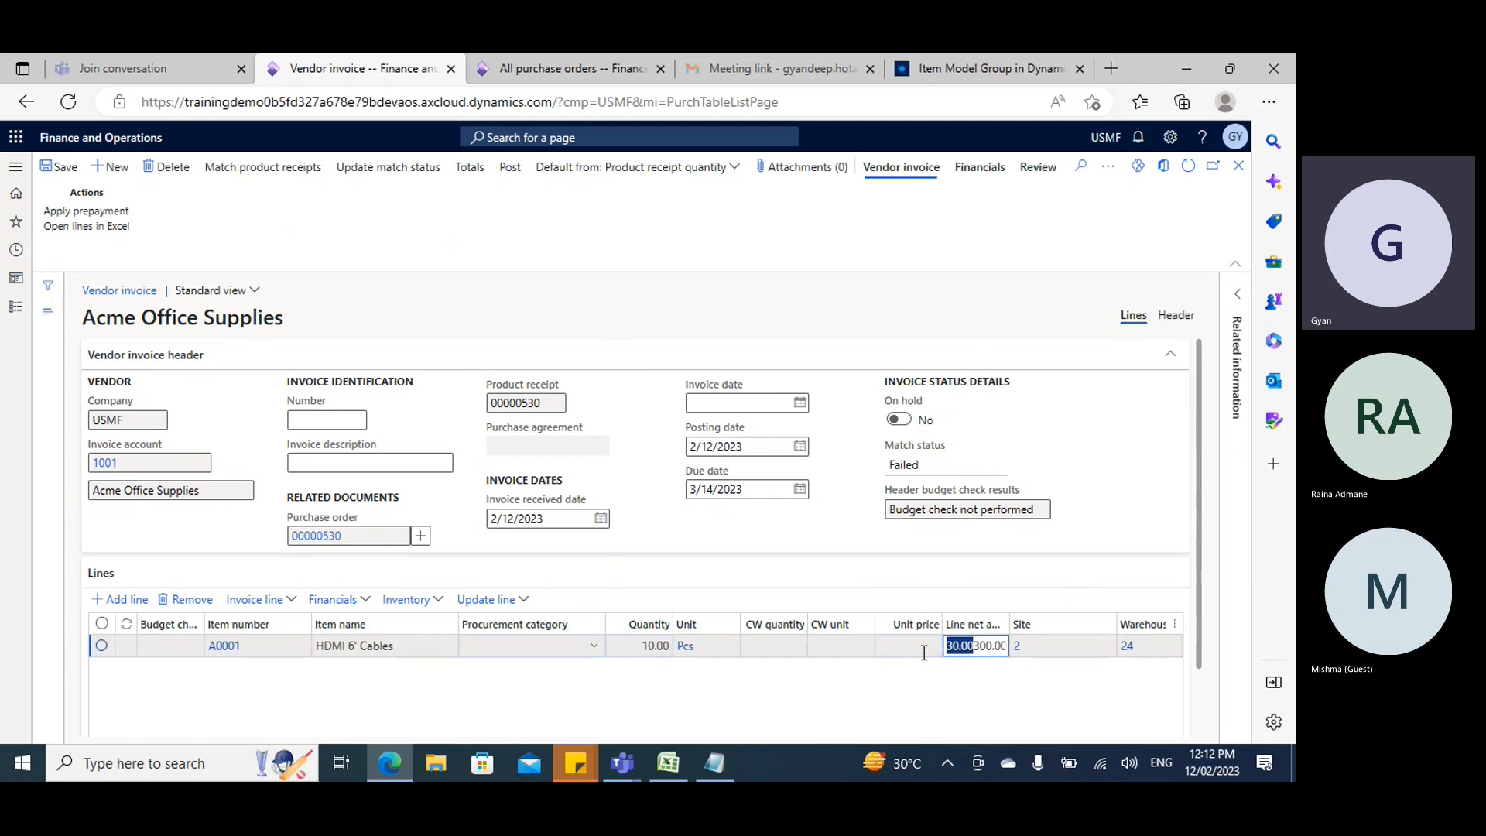
pyautogui.click(924, 652)
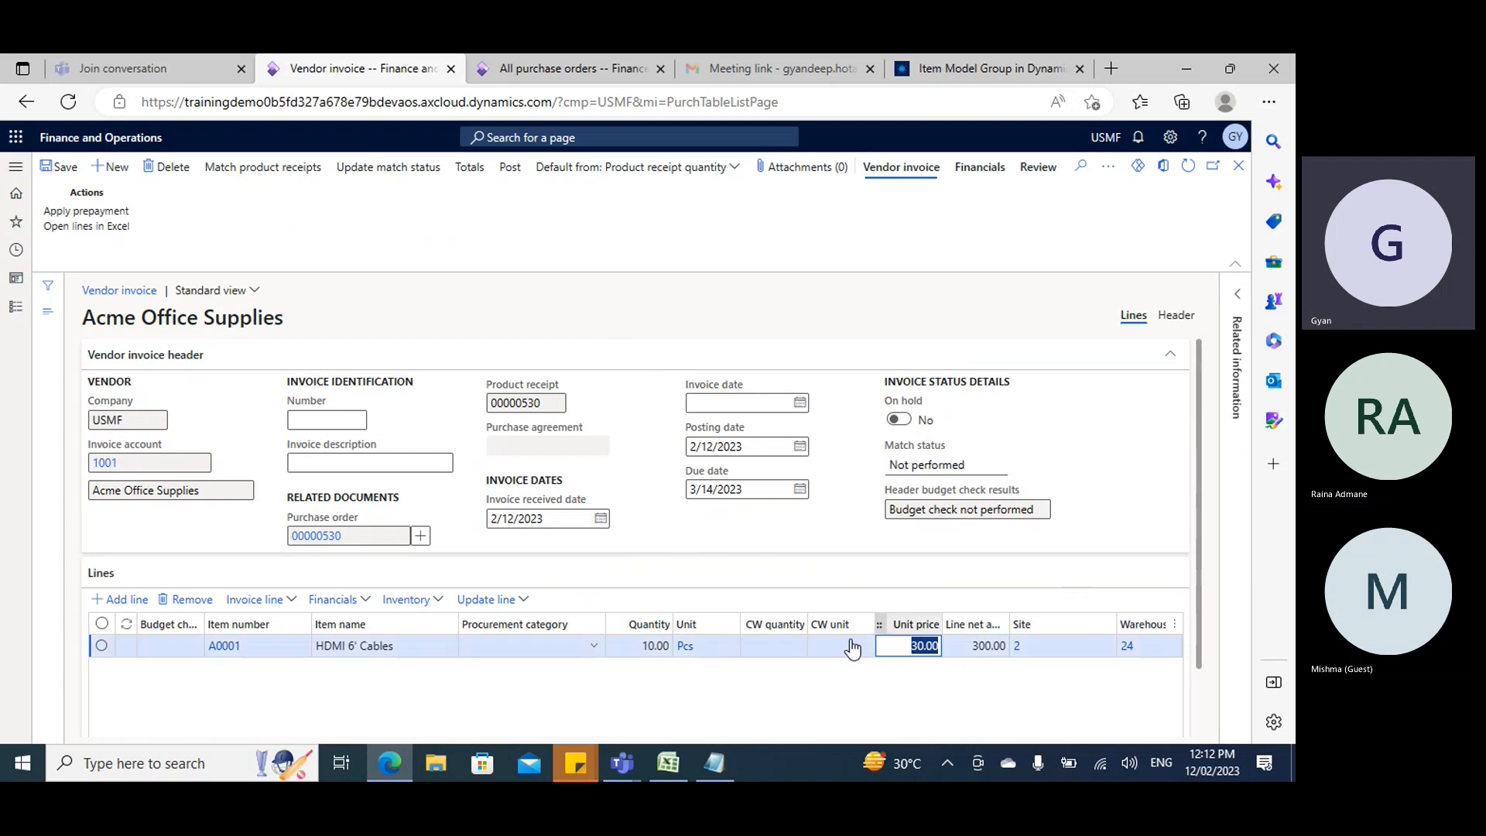
pyautogui.click(420, 168)
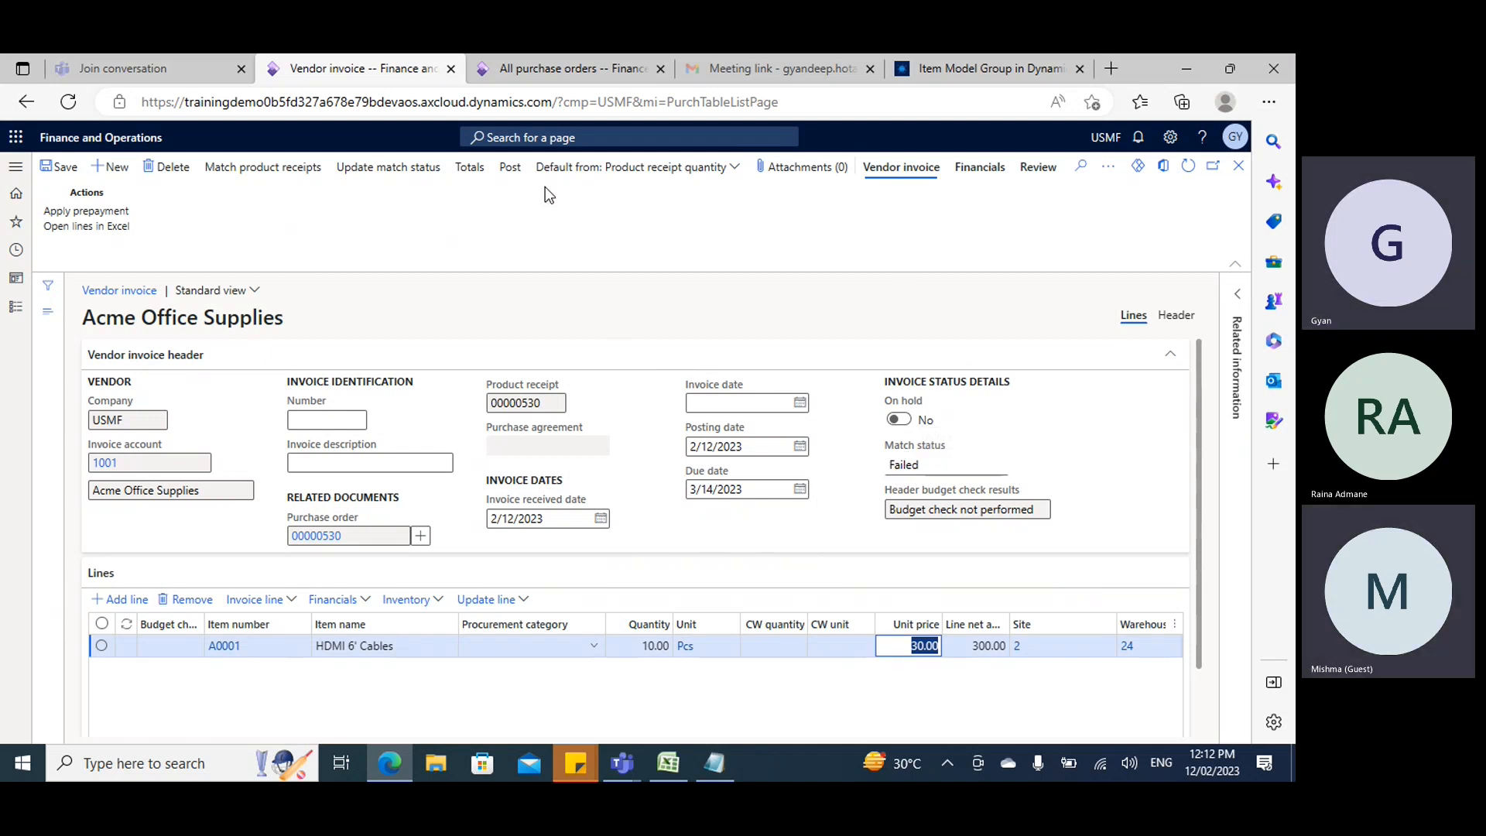
# Review the invoice matching details, comparing the invoice's unit price and net amount with the purchase order and checking each match status.
pyautogui.click(1026, 168)
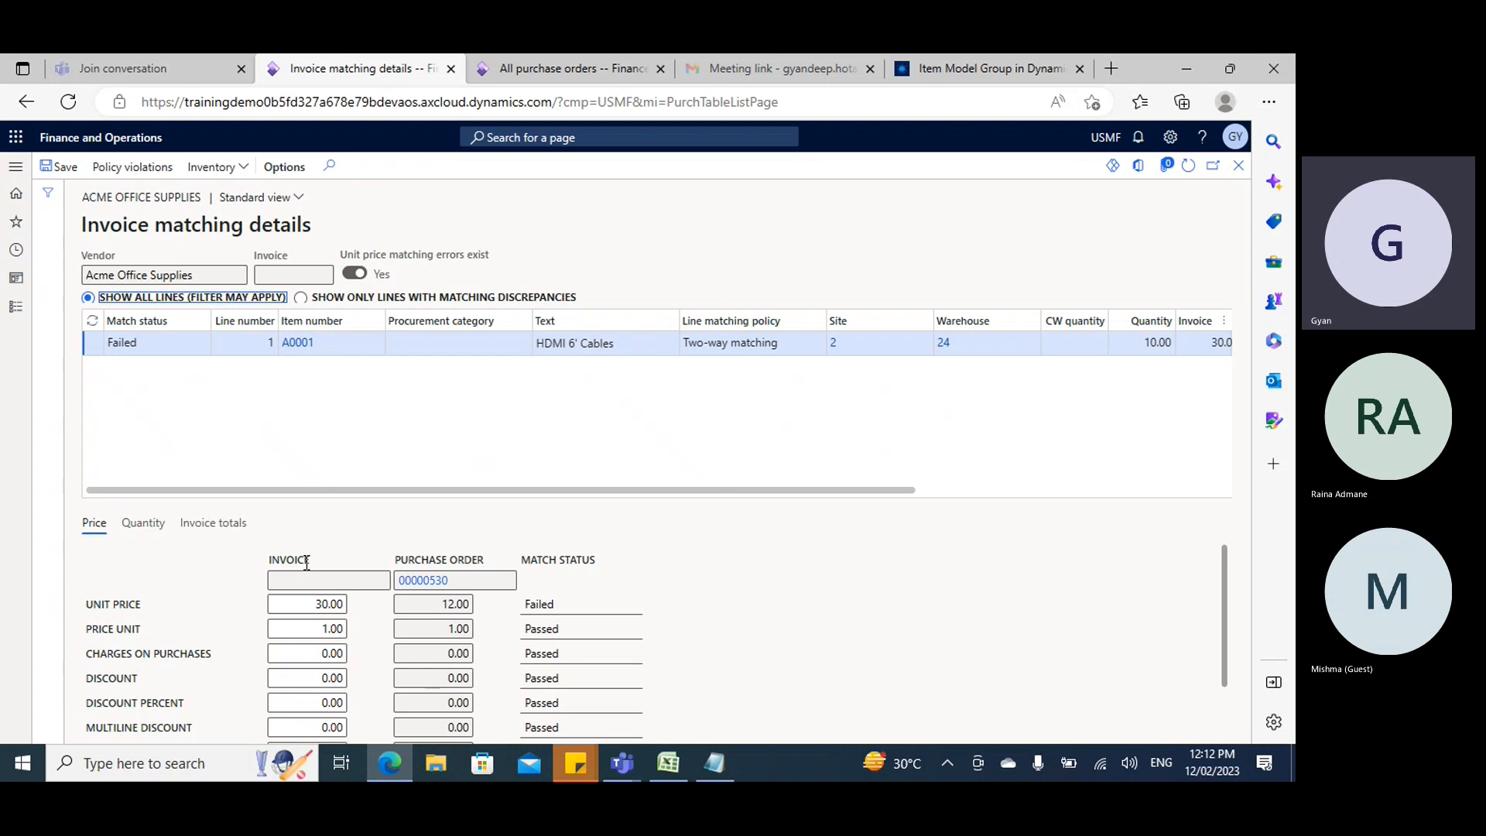
pyautogui.click(440, 605)
pyautogui.moveTo(441, 607); pyautogui.dragTo(478, 606)
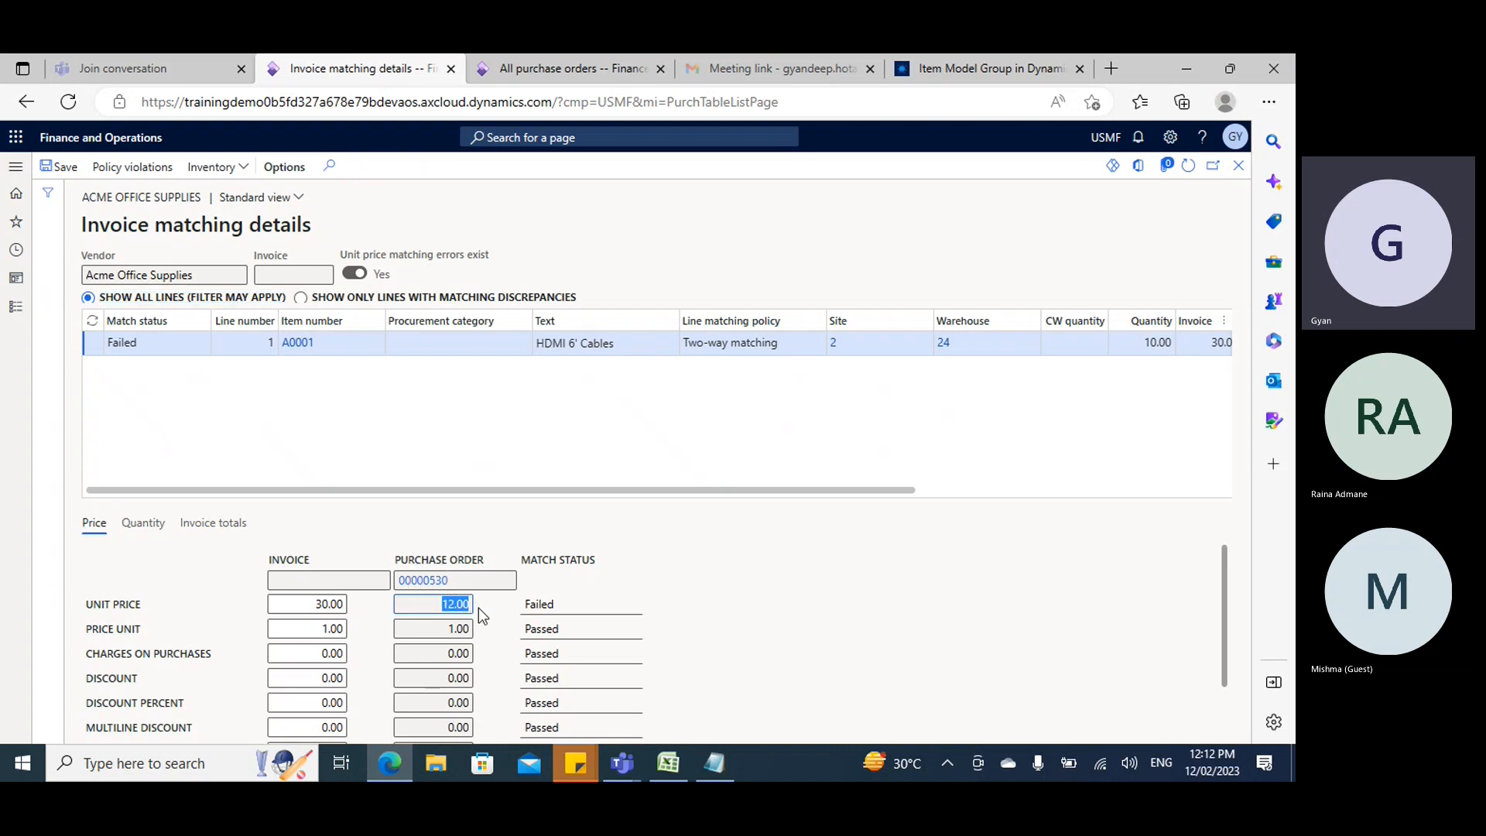
pyautogui.moveTo(311, 604); pyautogui.dragTo(329, 602)
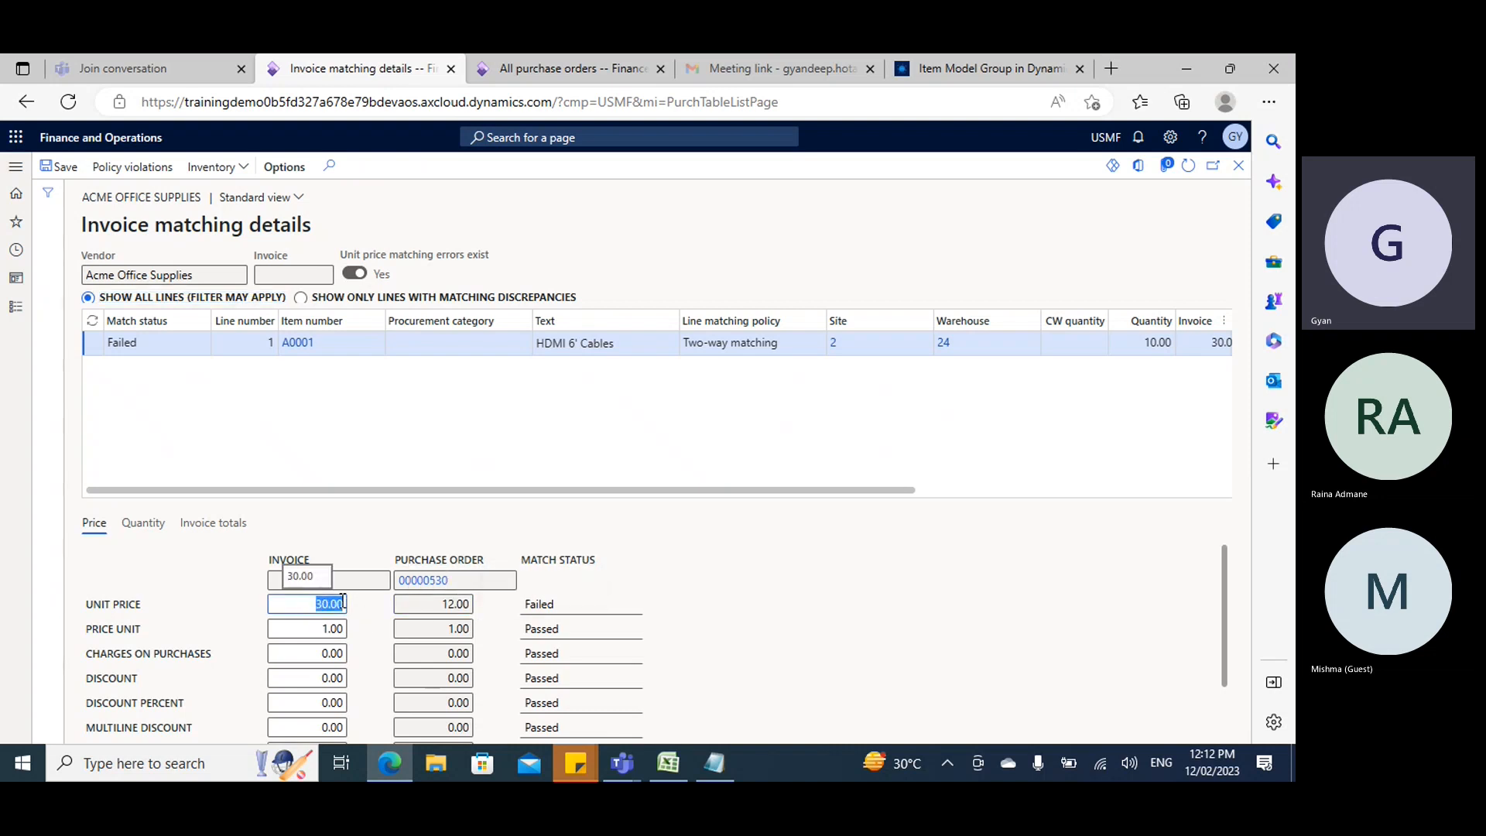
pyautogui.press('Tab')
pyautogui.press('Tab')
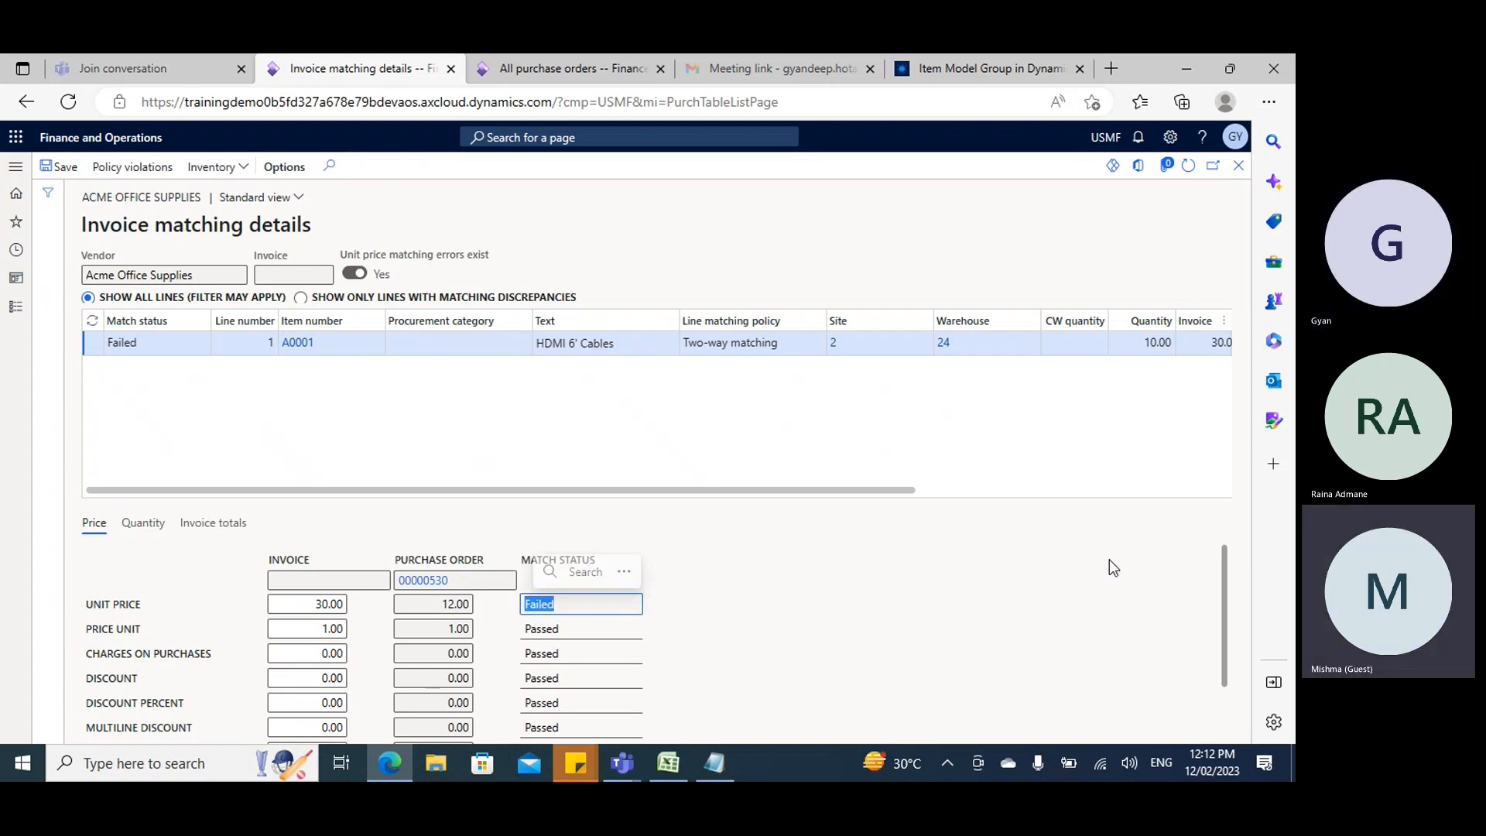
pyautogui.moveTo(1229, 592); pyautogui.dragTo(1231, 643)
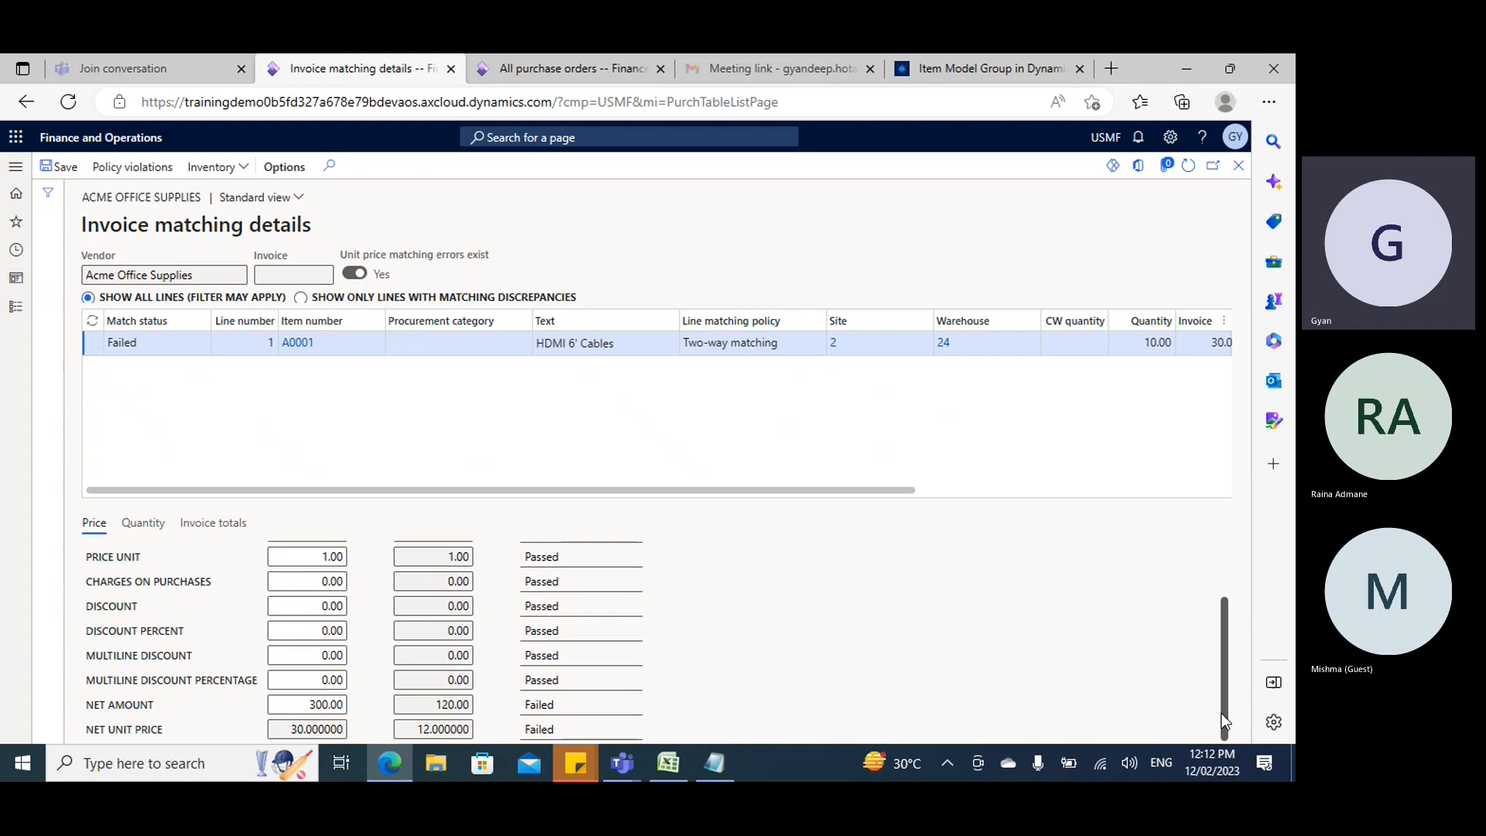
pyautogui.click(437, 706)
pyautogui.click(302, 703)
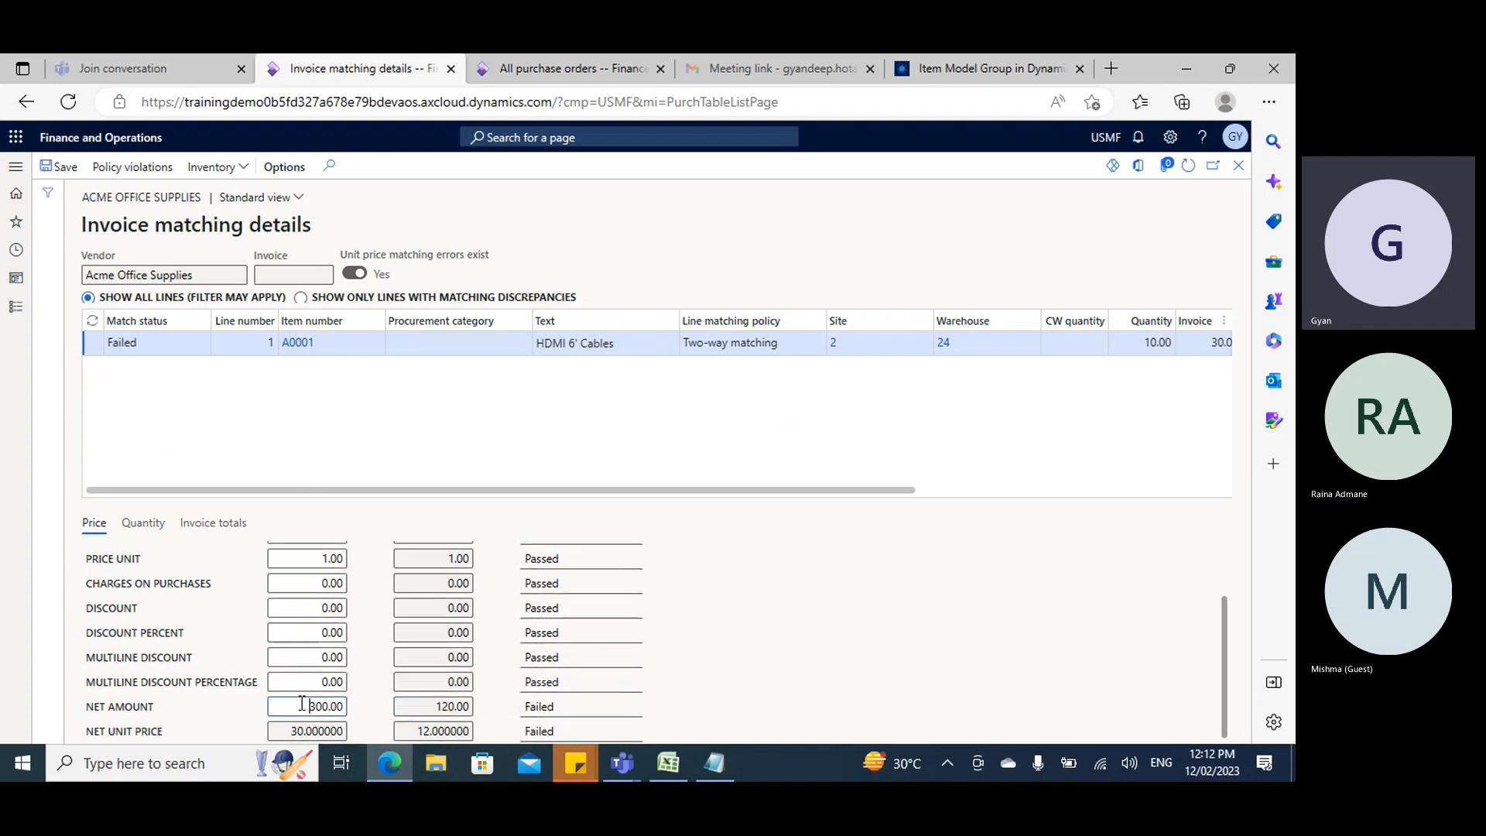
pyautogui.click(534, 706)
pyautogui.scroll(2, 341, 619)
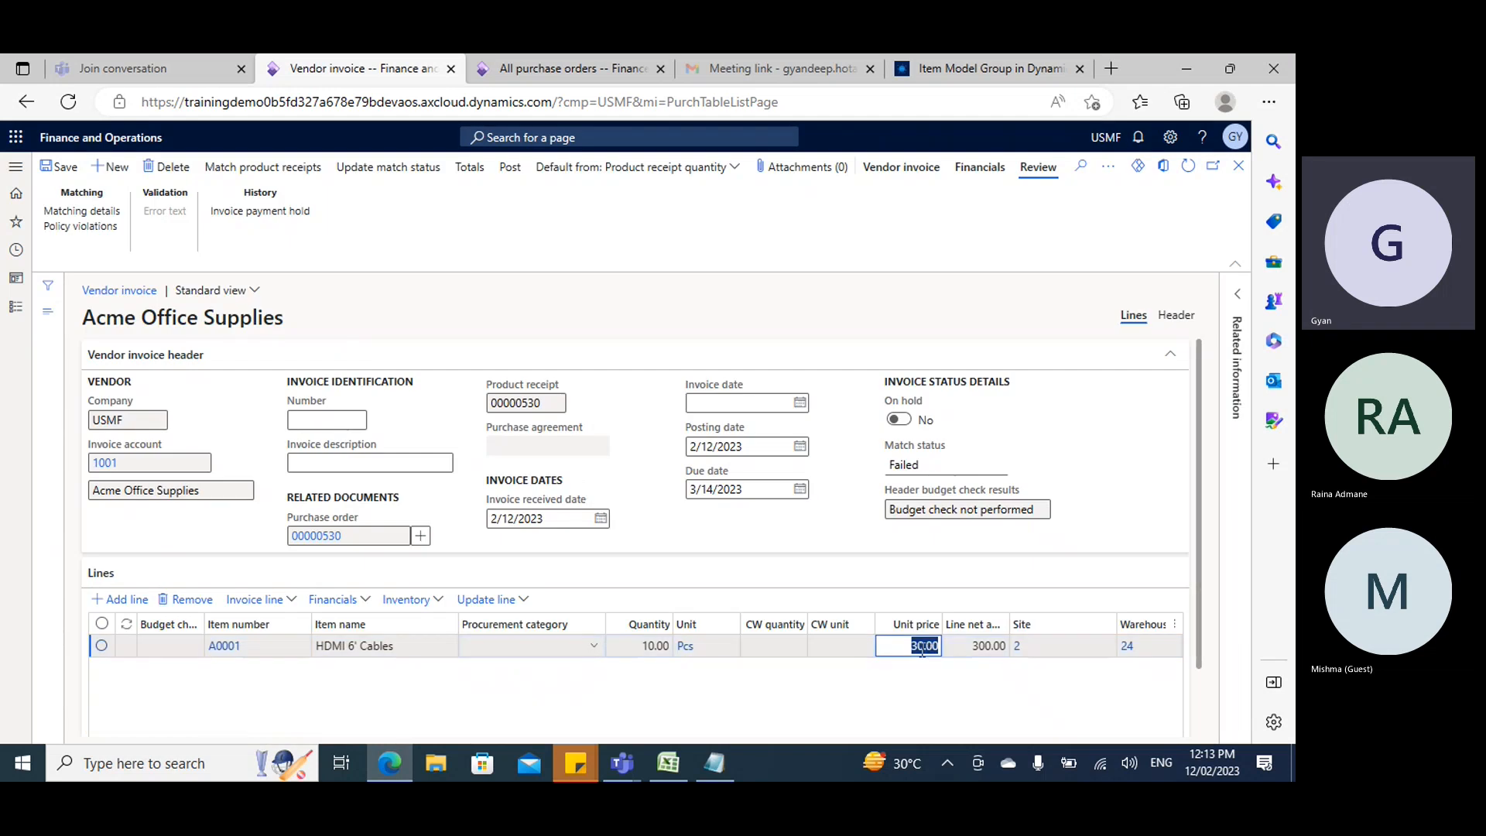
# Set the invoice line's unit price to 12, save the invoice and update its match status.
pyautogui.write('12')
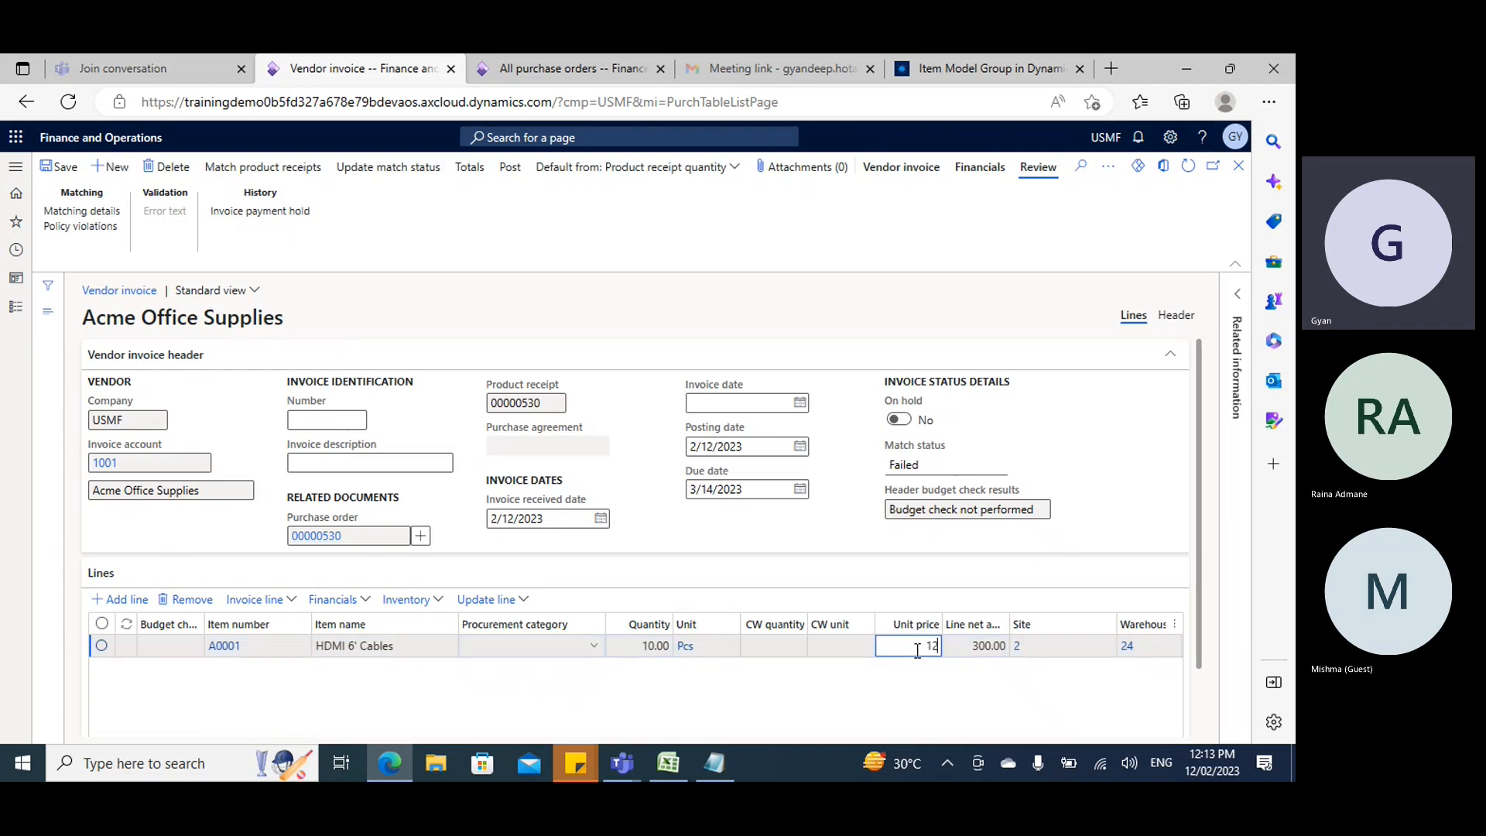
pyautogui.click(56, 165)
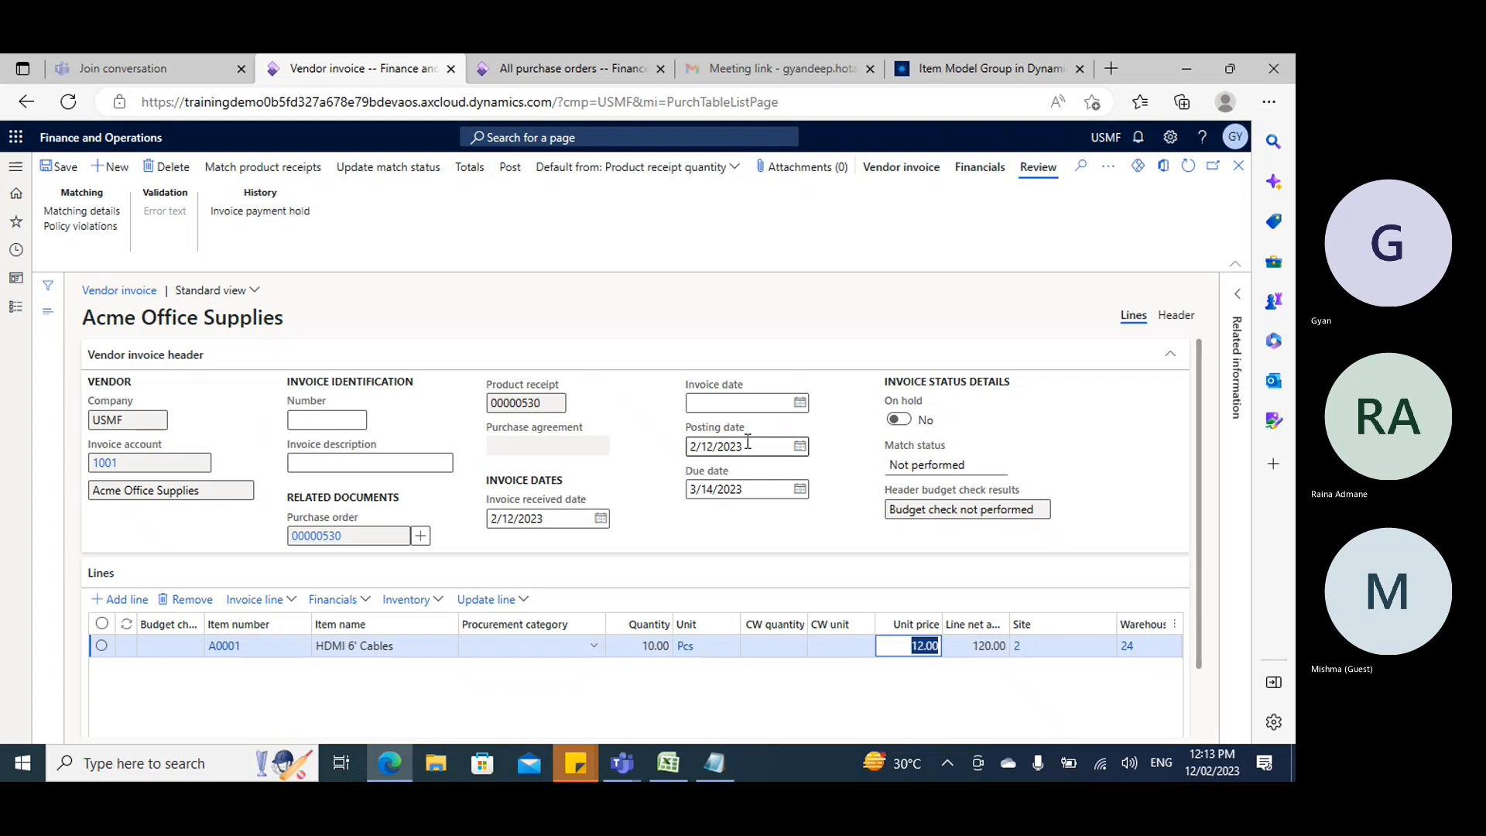
pyautogui.click(385, 169)
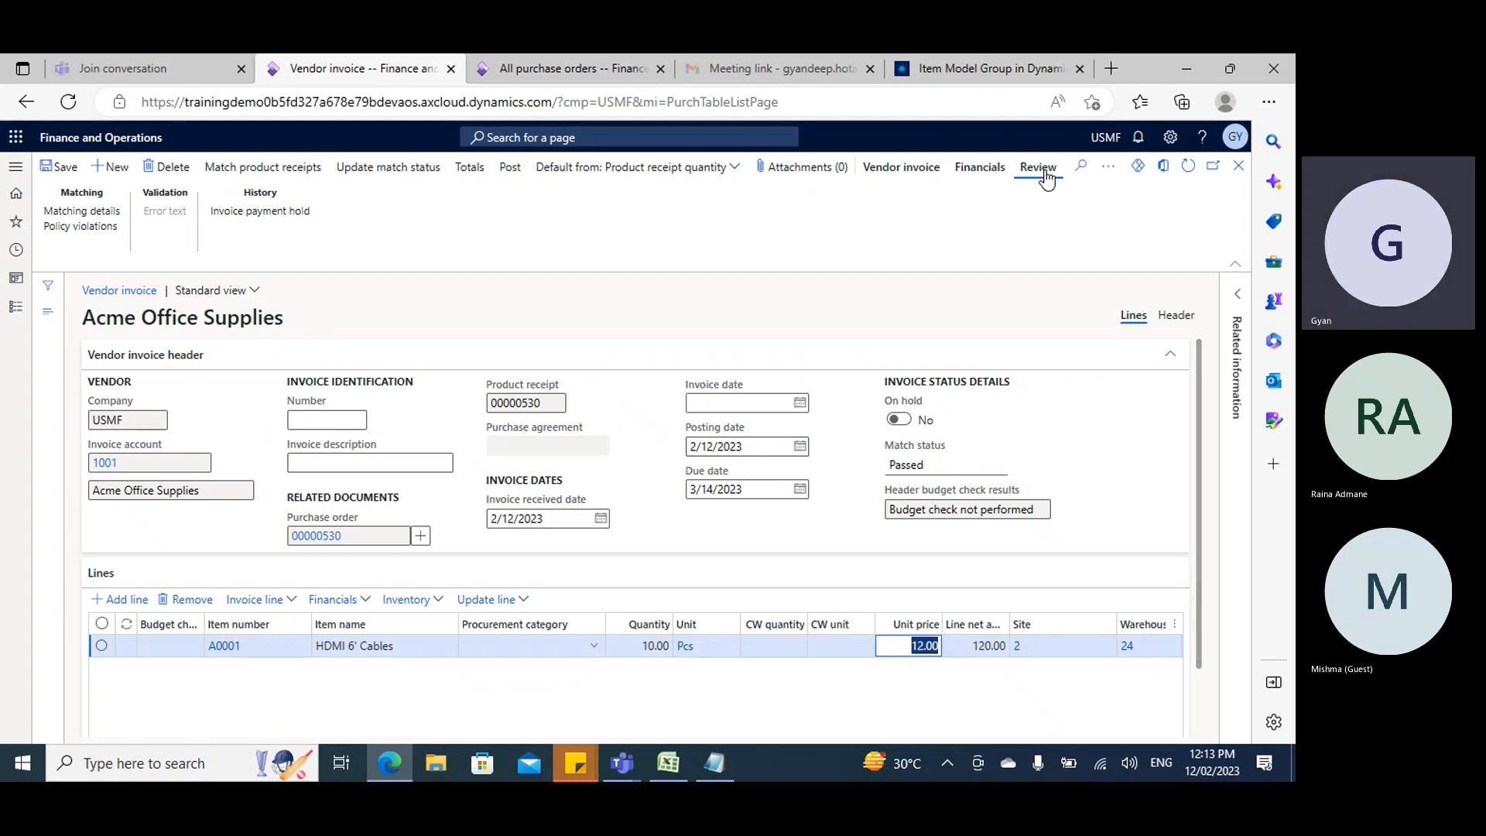
# Reopen the invoice matching details and compare the corrected unit price and net amount against the purchase order.
pyautogui.click(96, 214)
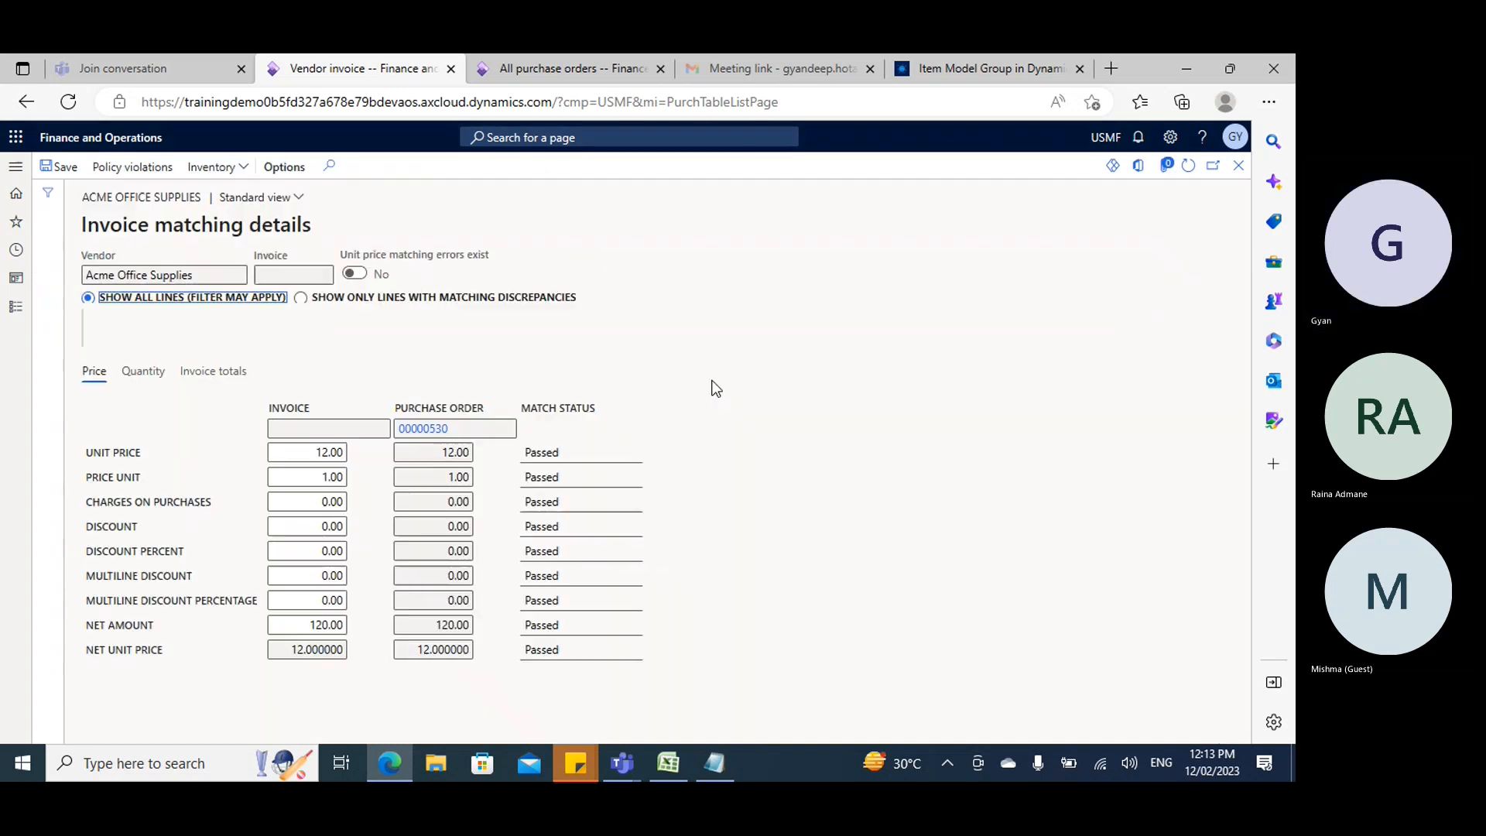
pyautogui.click(440, 604)
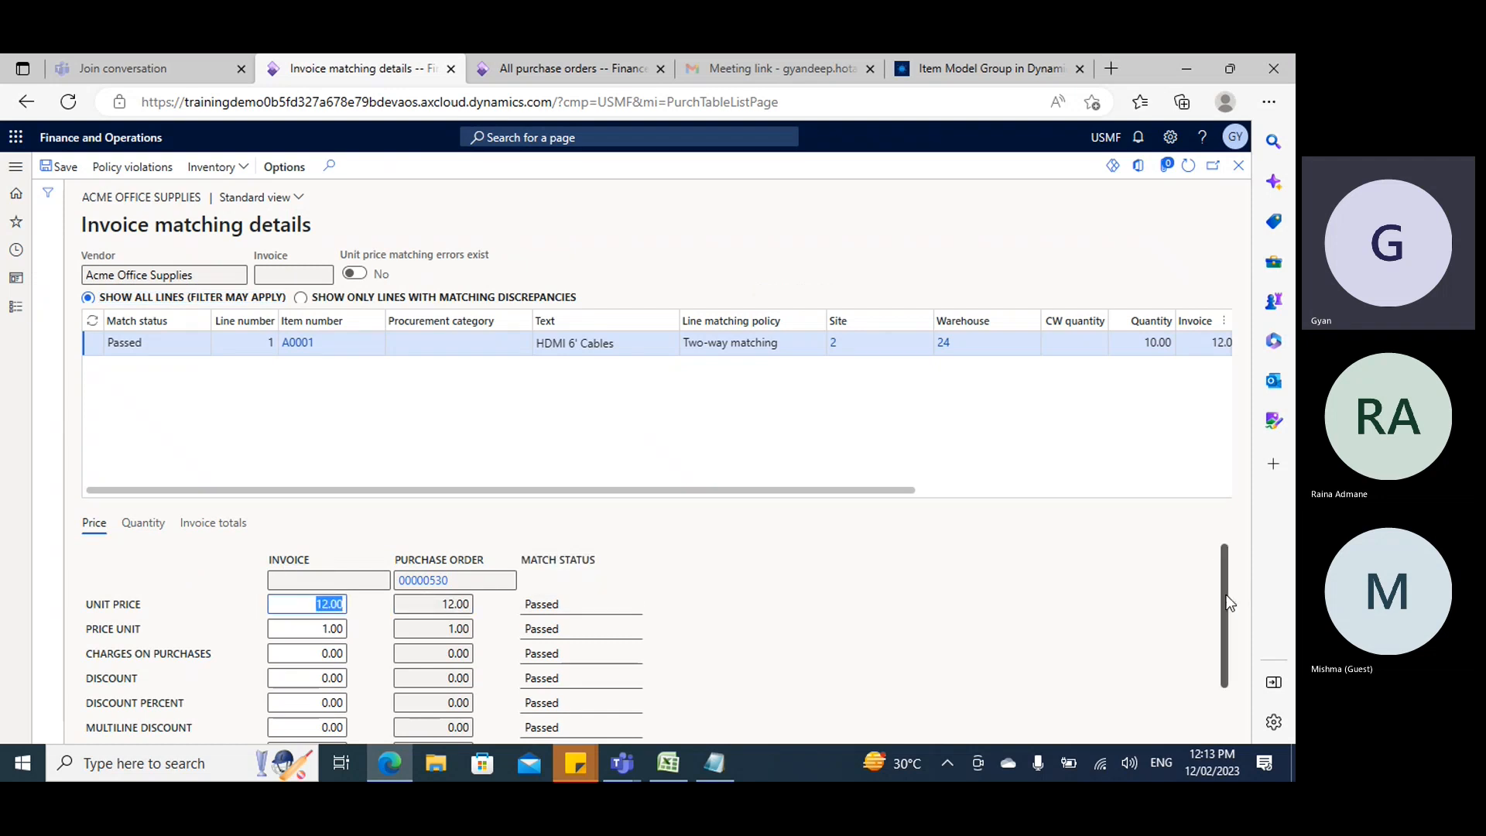
pyautogui.moveTo(1226, 603); pyautogui.dragTo(1235, 654)
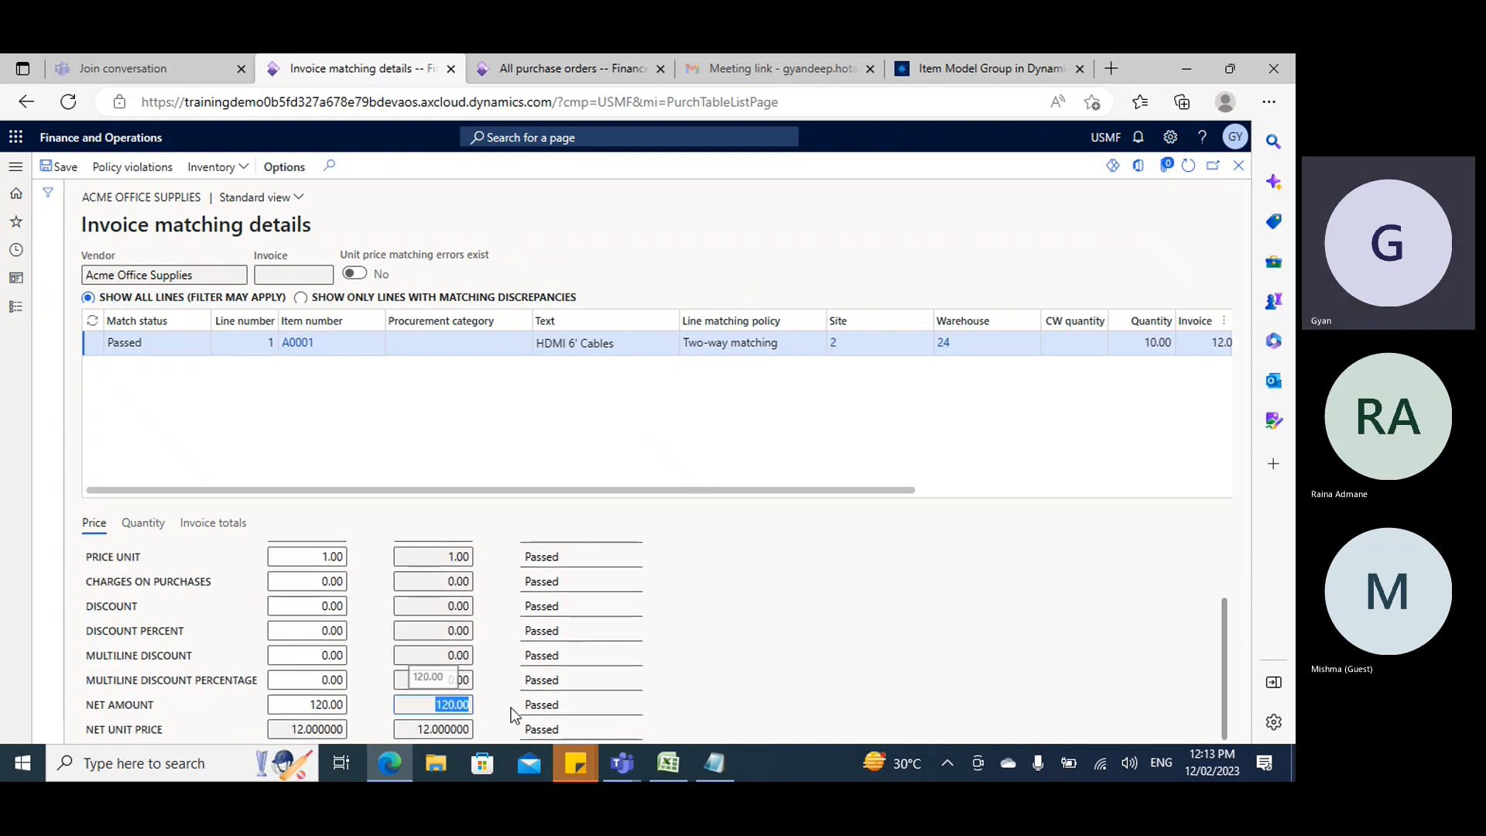
pyautogui.click(341, 704)
pyautogui.doubleClick(346, 705)
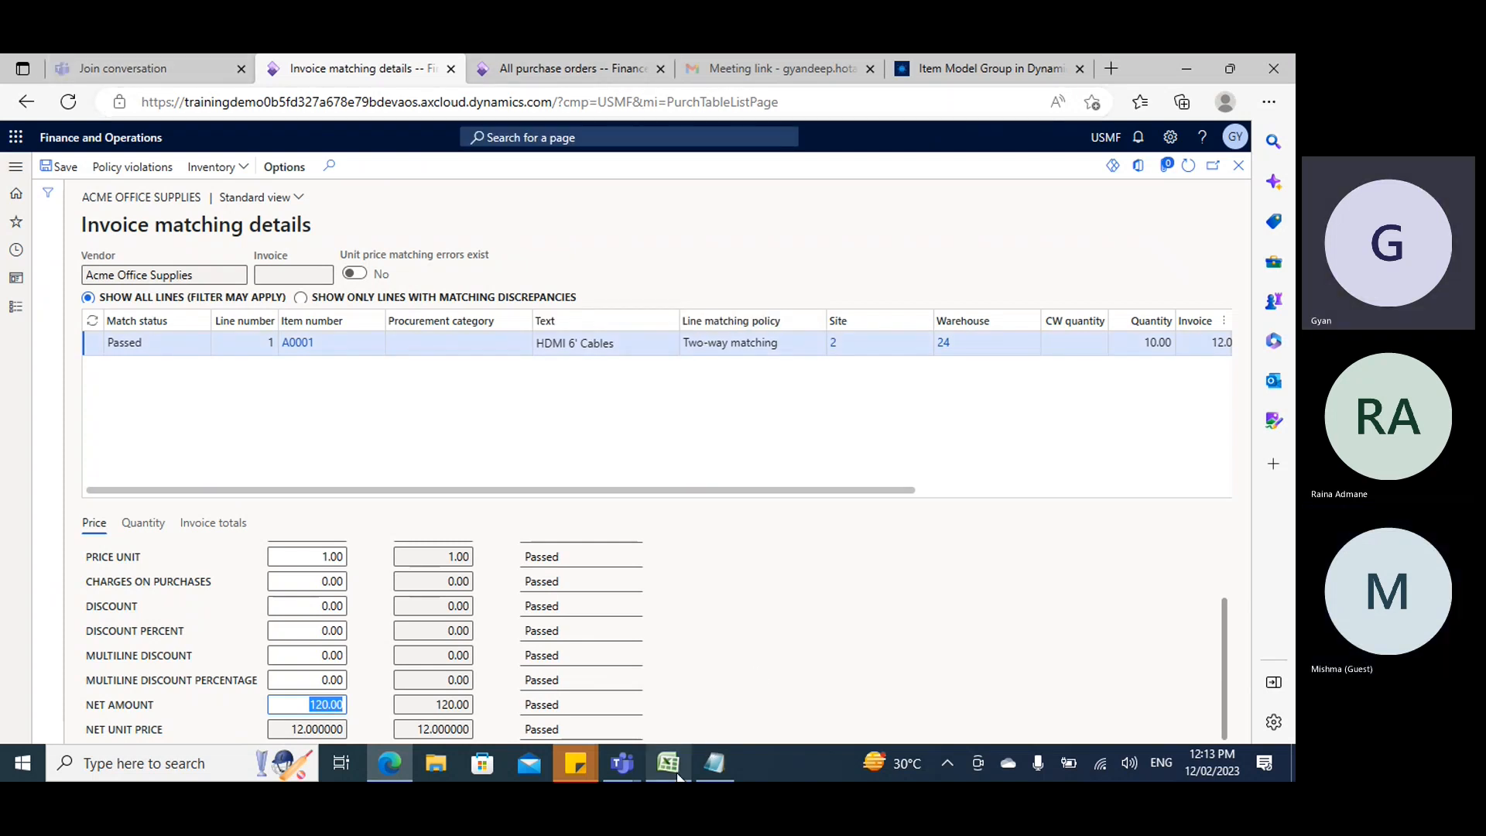
# Switch to Notepad and add a "4- way matching" heading between dashed separator lines below the 3-way list.
pyautogui.click(708, 772)
pyautogui.click(79, 549)
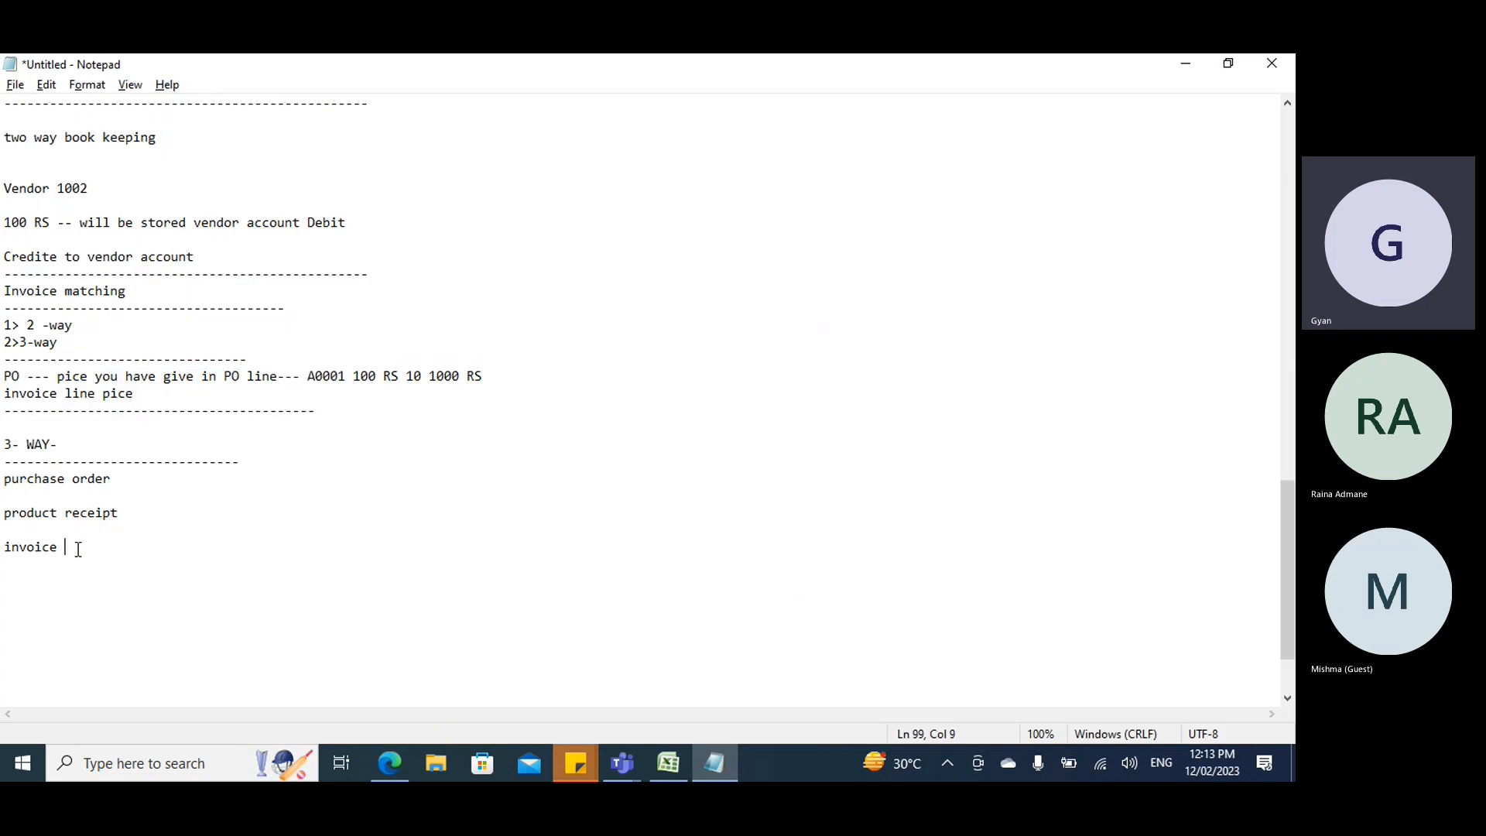
pyautogui.press('Return')
pyautogui.write('- way matching ')
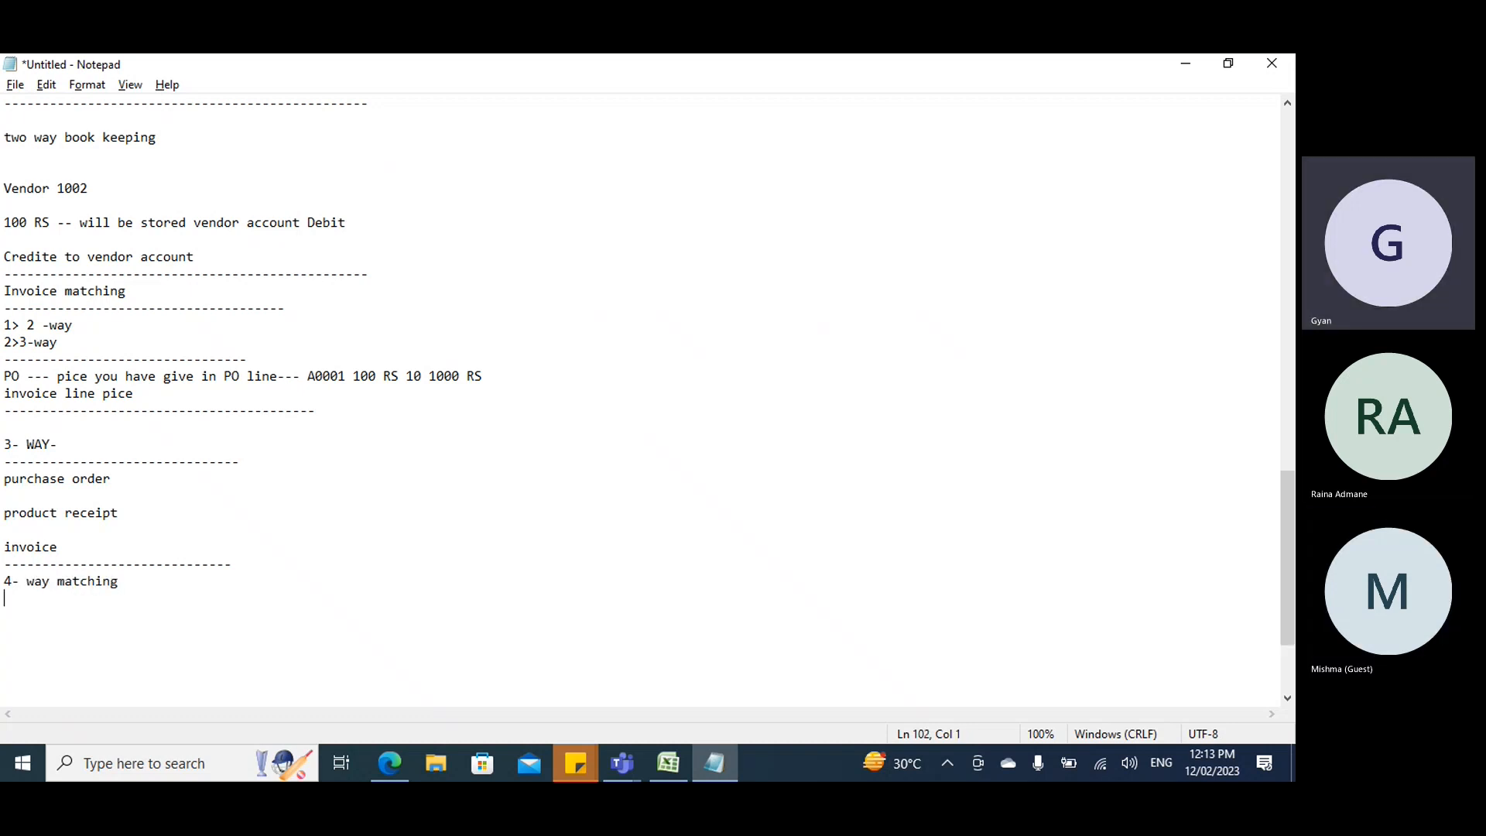
pyautogui.write('---------------')
pyautogui.press('BackSpace')
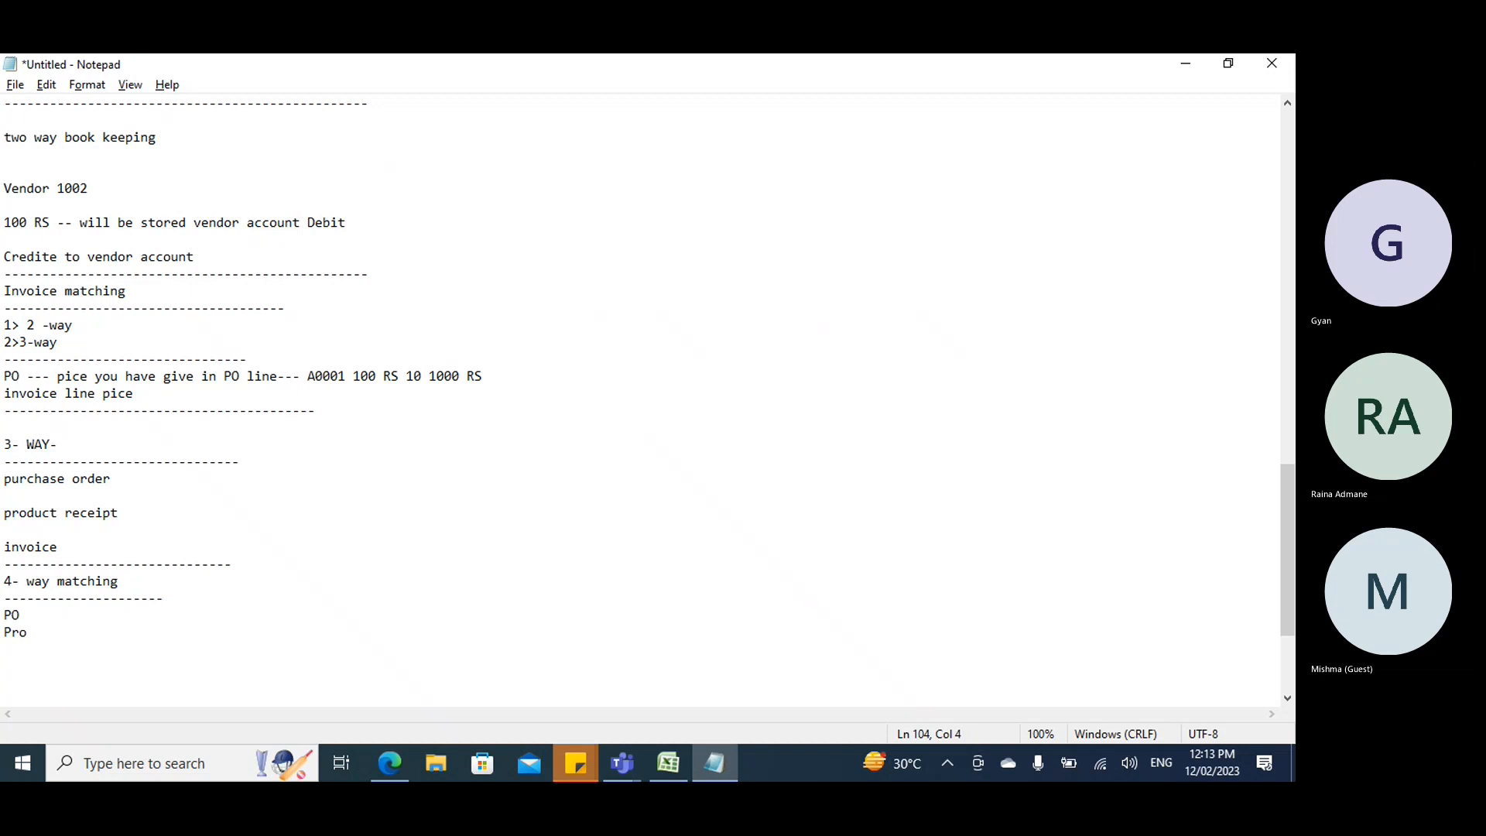
# List PO, Prodcut receipt, Inspection and Invoice under the 4-way matching heading, and highlight the entries.
pyautogui.write('cei')
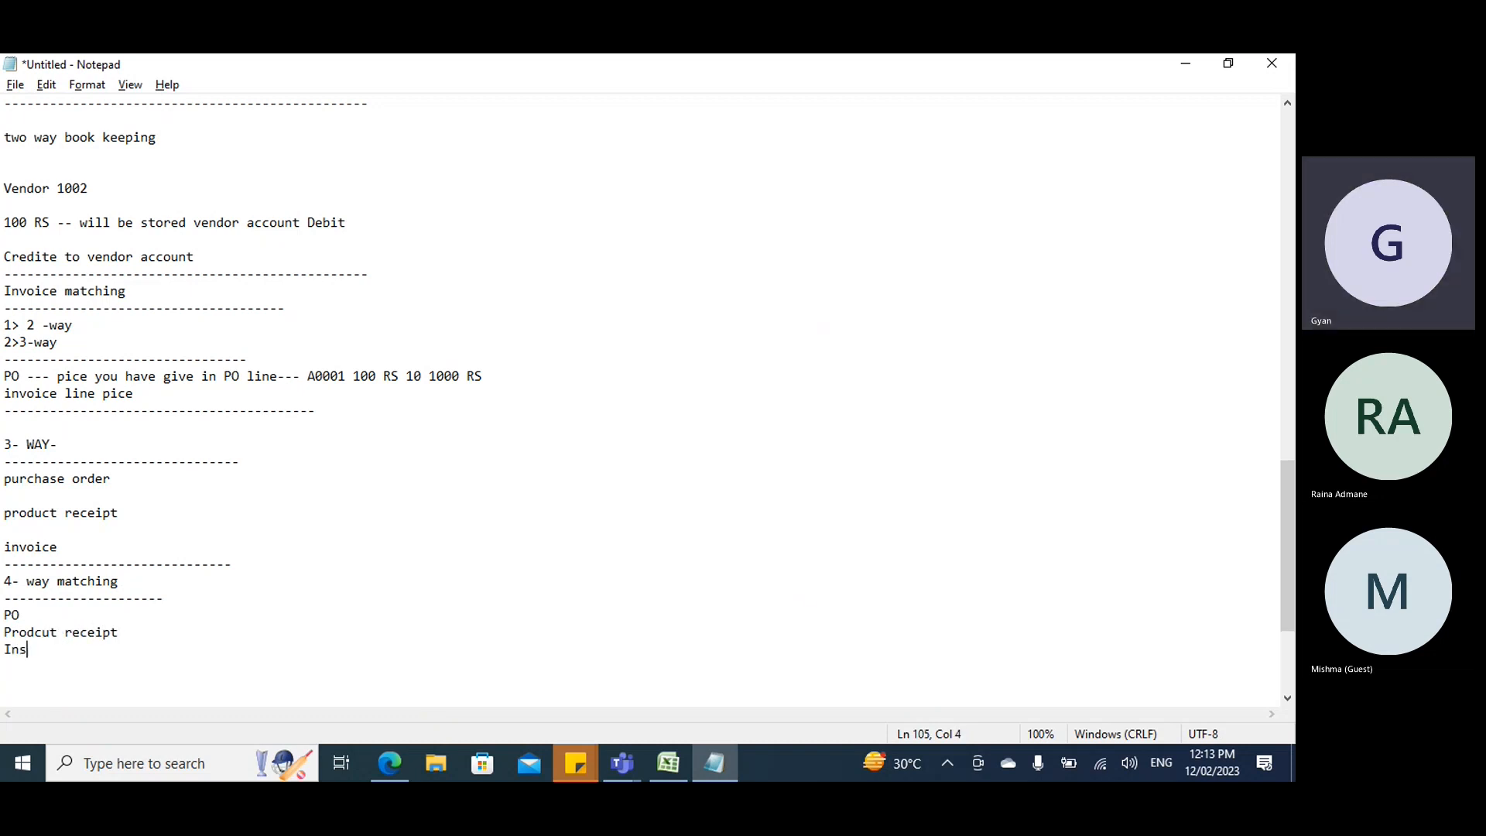
pyautogui.write('pt Inspection')
pyautogui.press('Return')
pyautogui.moveTo(138, 632); pyautogui.dragTo(2, 633)
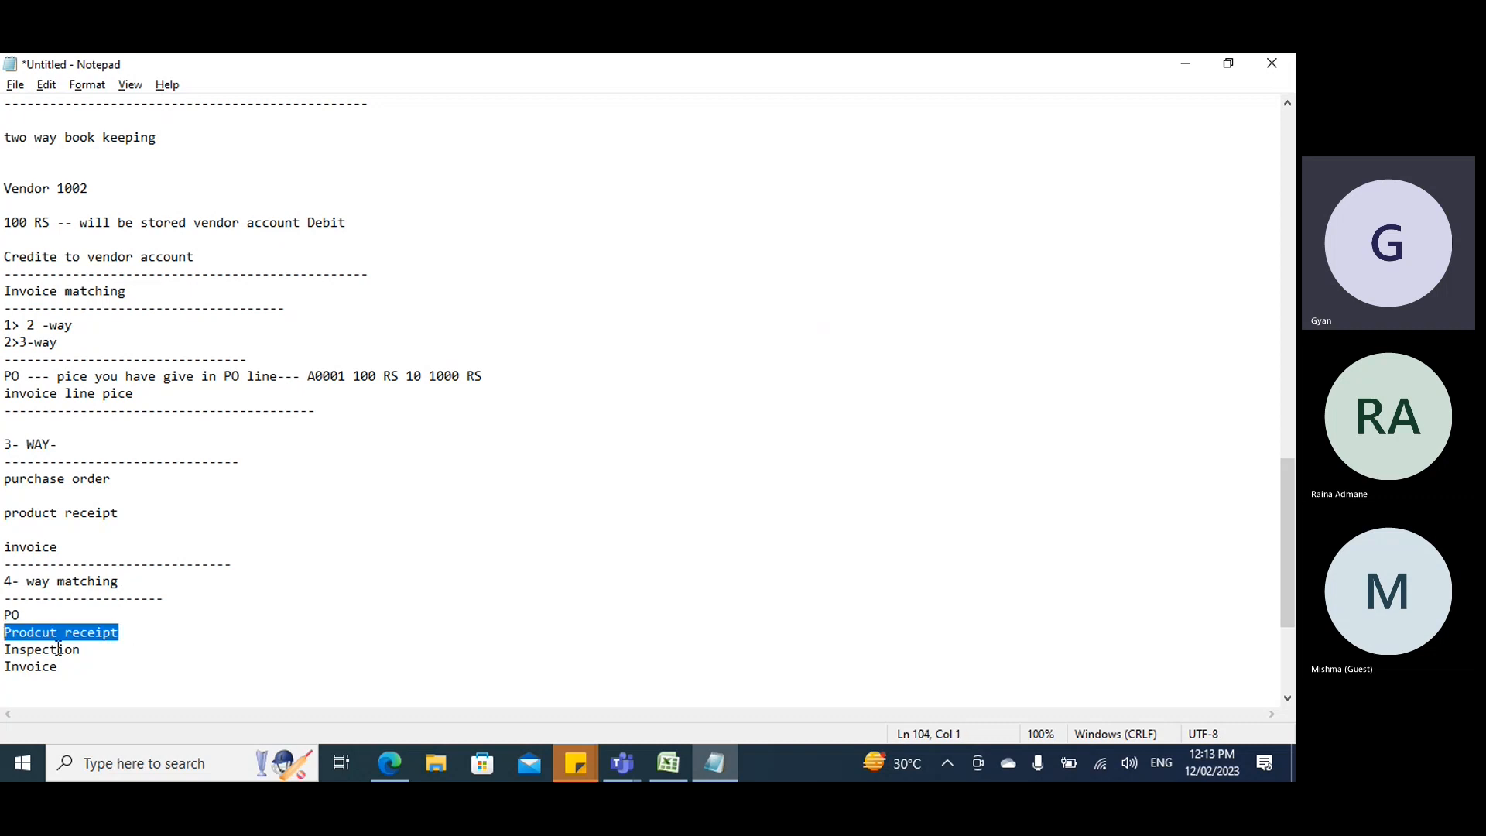
pyautogui.click(91, 648)
pyautogui.moveTo(91, 649); pyautogui.dragTo(2, 668)
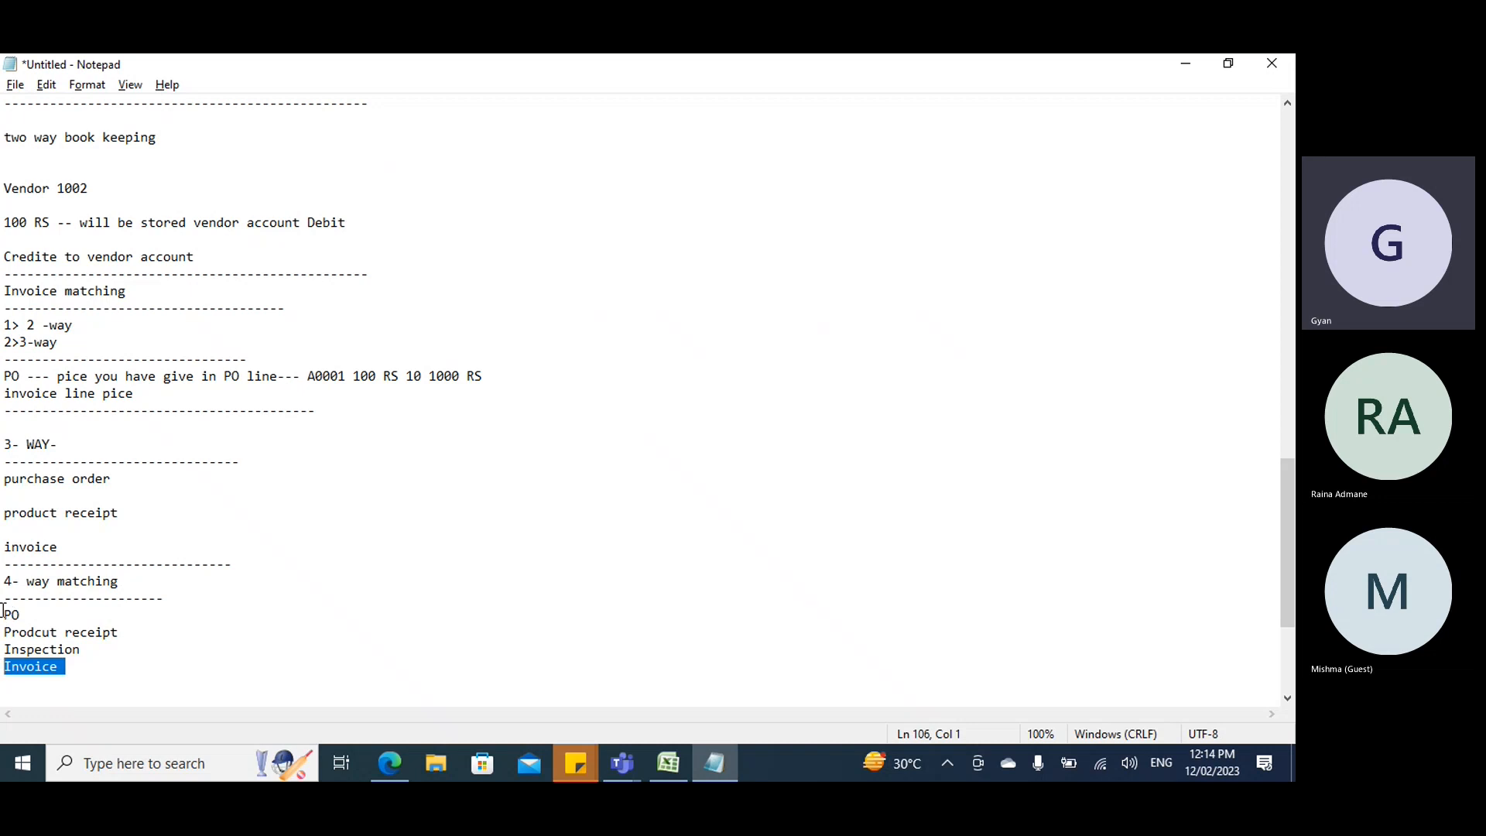
pyautogui.moveTo(4, 611); pyautogui.dragTo(66, 667)
pyautogui.scroll(-1, 306, 596)
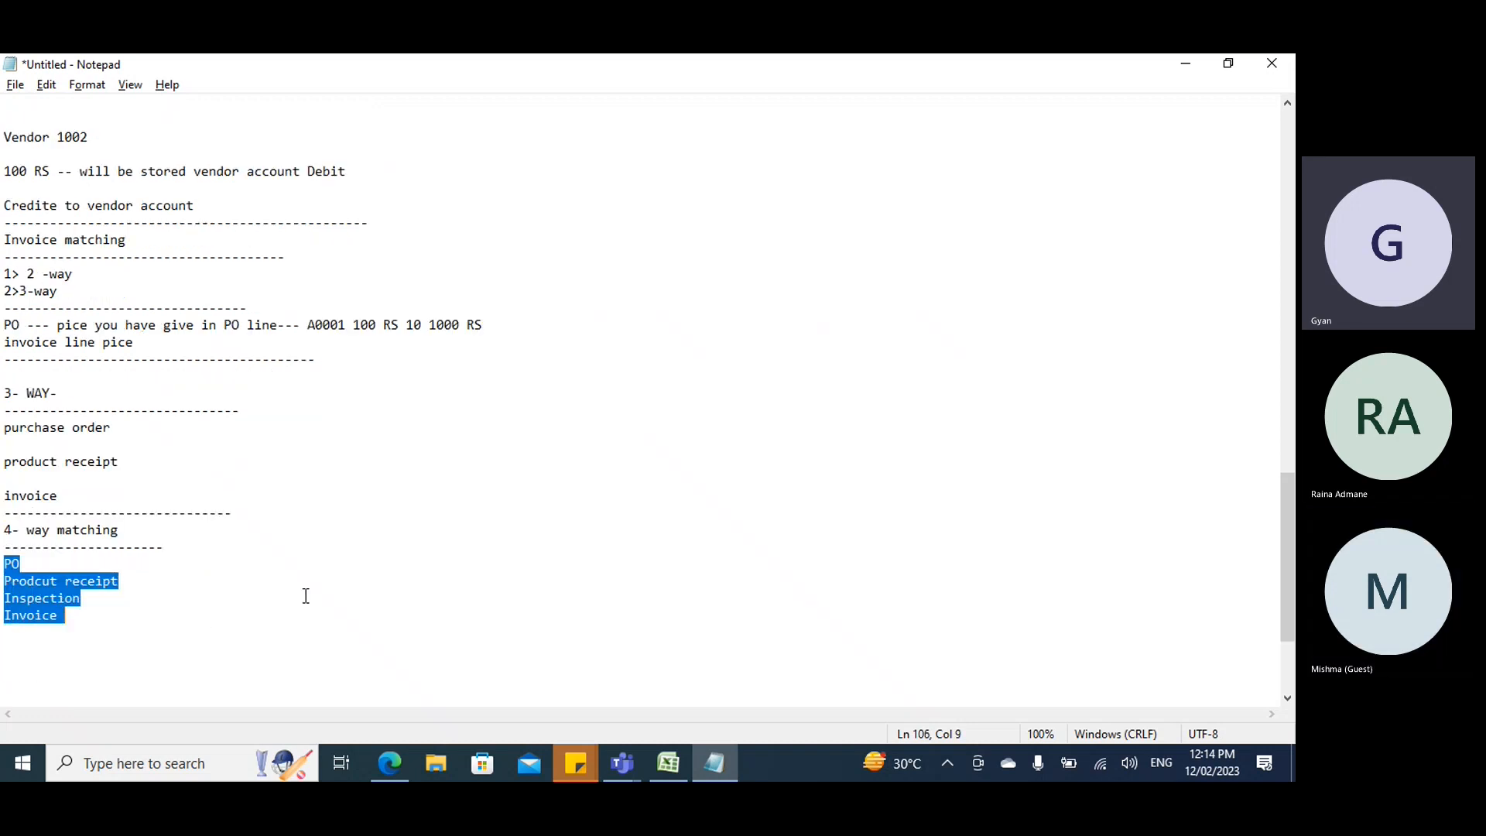
# Append "-Quality cehck" to the Inspection line of the 4-way matching notes.
pyautogui.click(91, 600)
pyautogui.write('-')
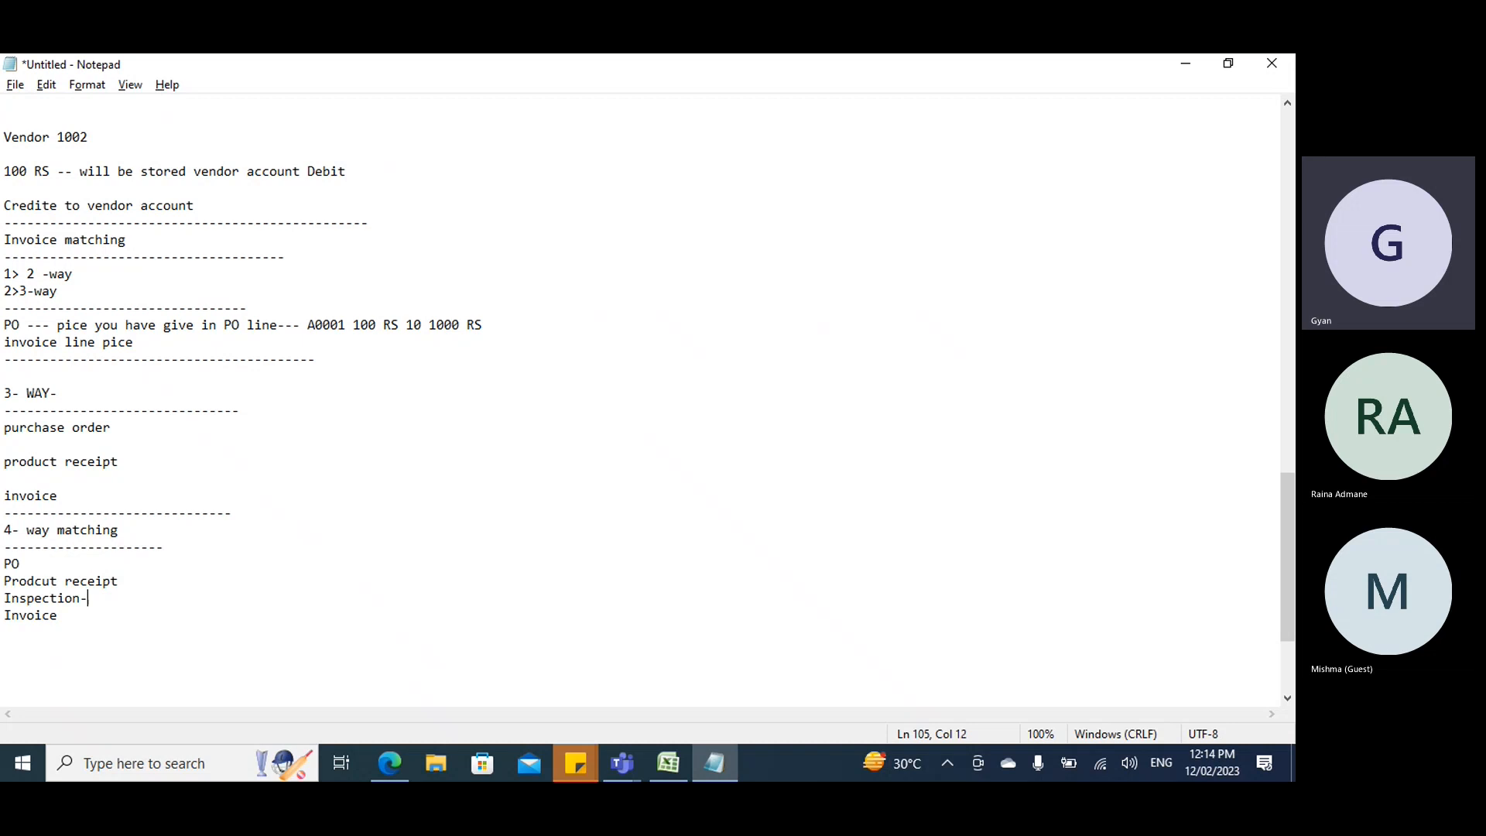
pyautogui.write('Qualit')
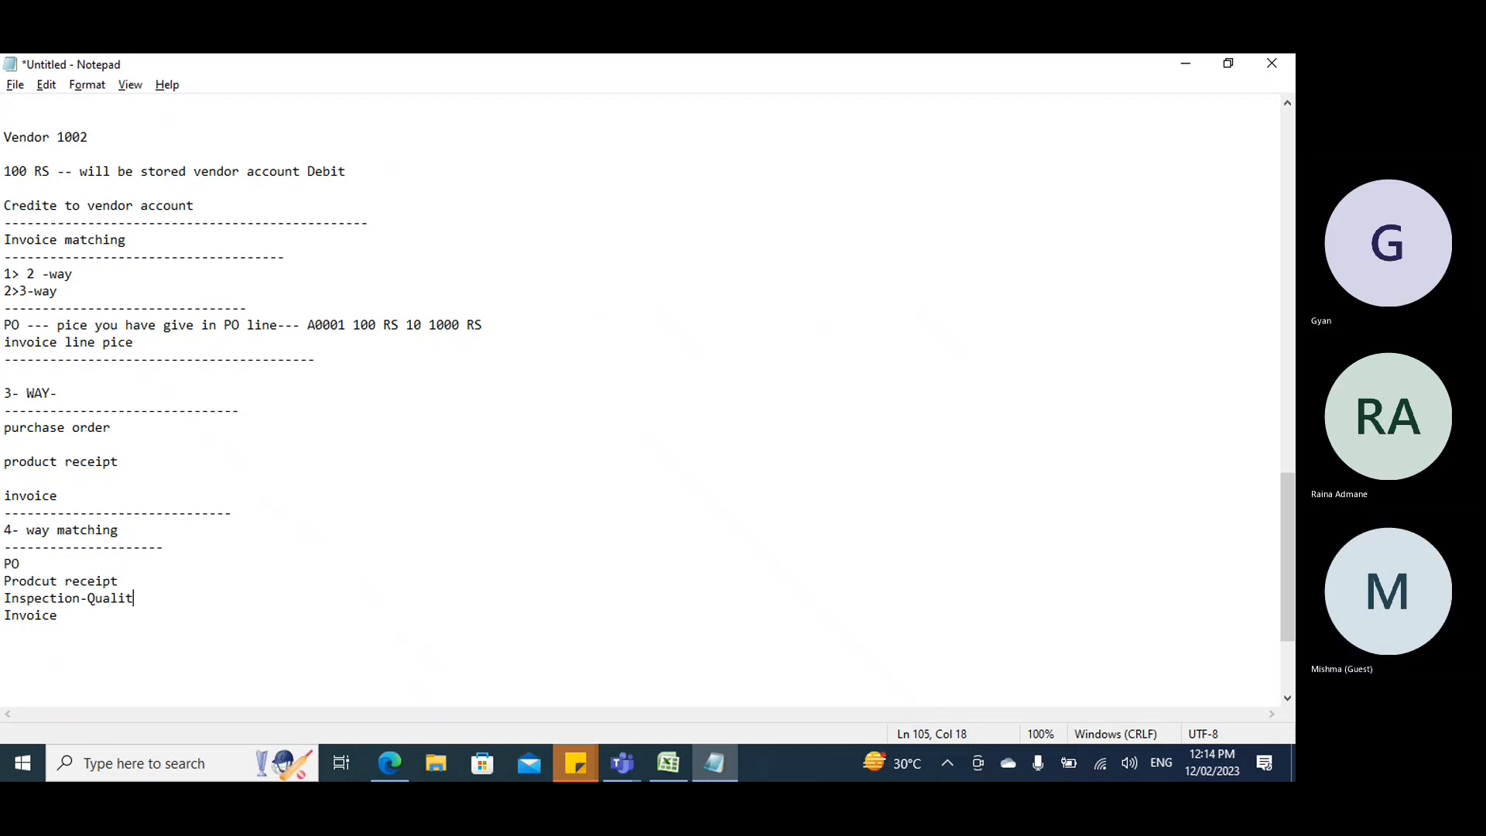
pyautogui.write('y cehc')
pyautogui.press('BackSpace')
pyautogui.press('BackSpace')
pyautogui.press('BackSpace')
pyautogui.press('BackSpace')
pyautogui.press('BackSpace')
pyautogui.write('ehck')
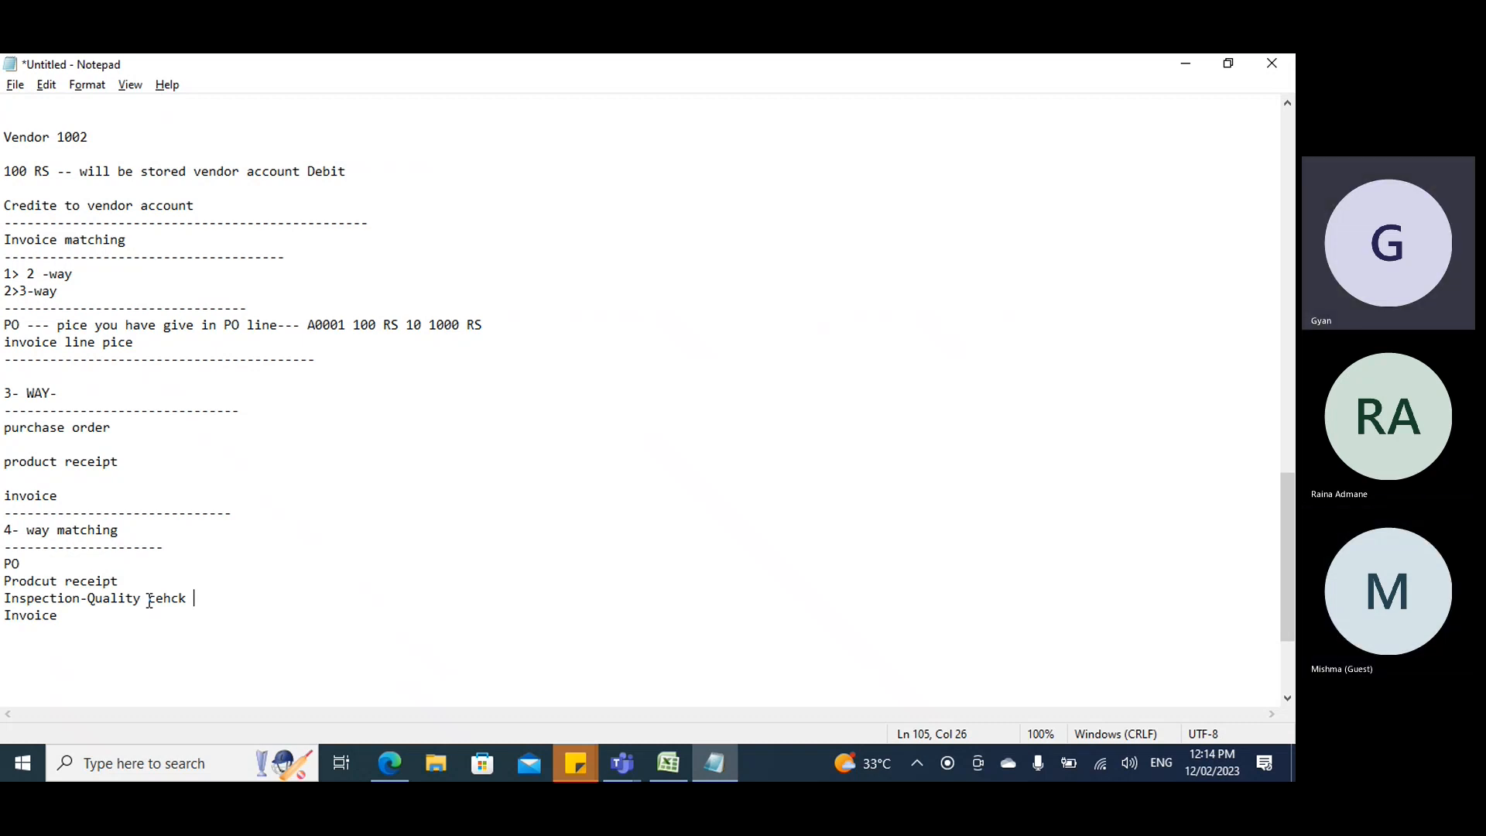
# Go through the notes by highlighting the 3-way entries, the 2-way and 3-way types, and the 4-way matching heading.
pyautogui.click(393, 760)
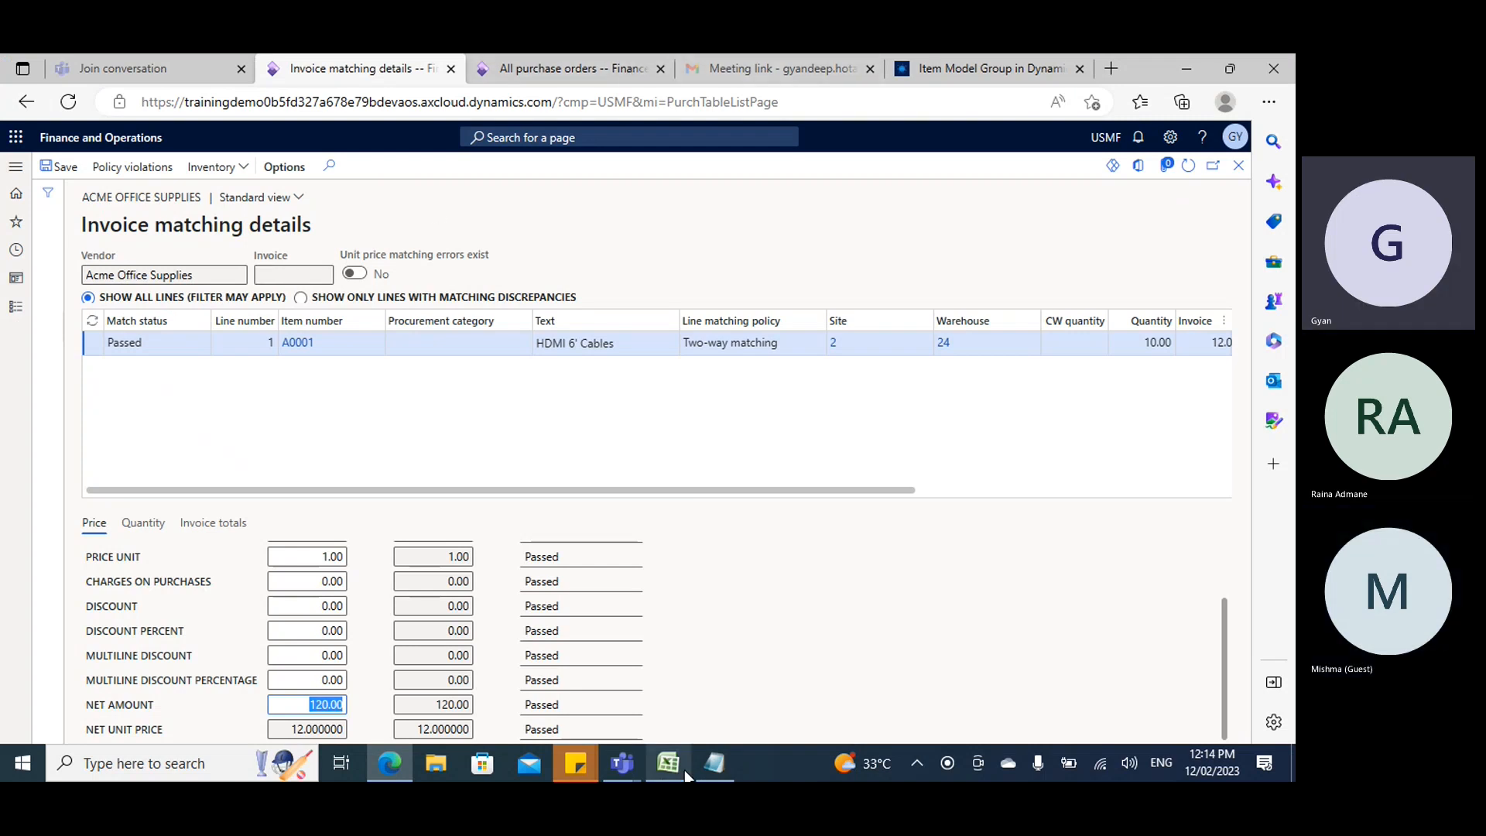
pyautogui.click(712, 763)
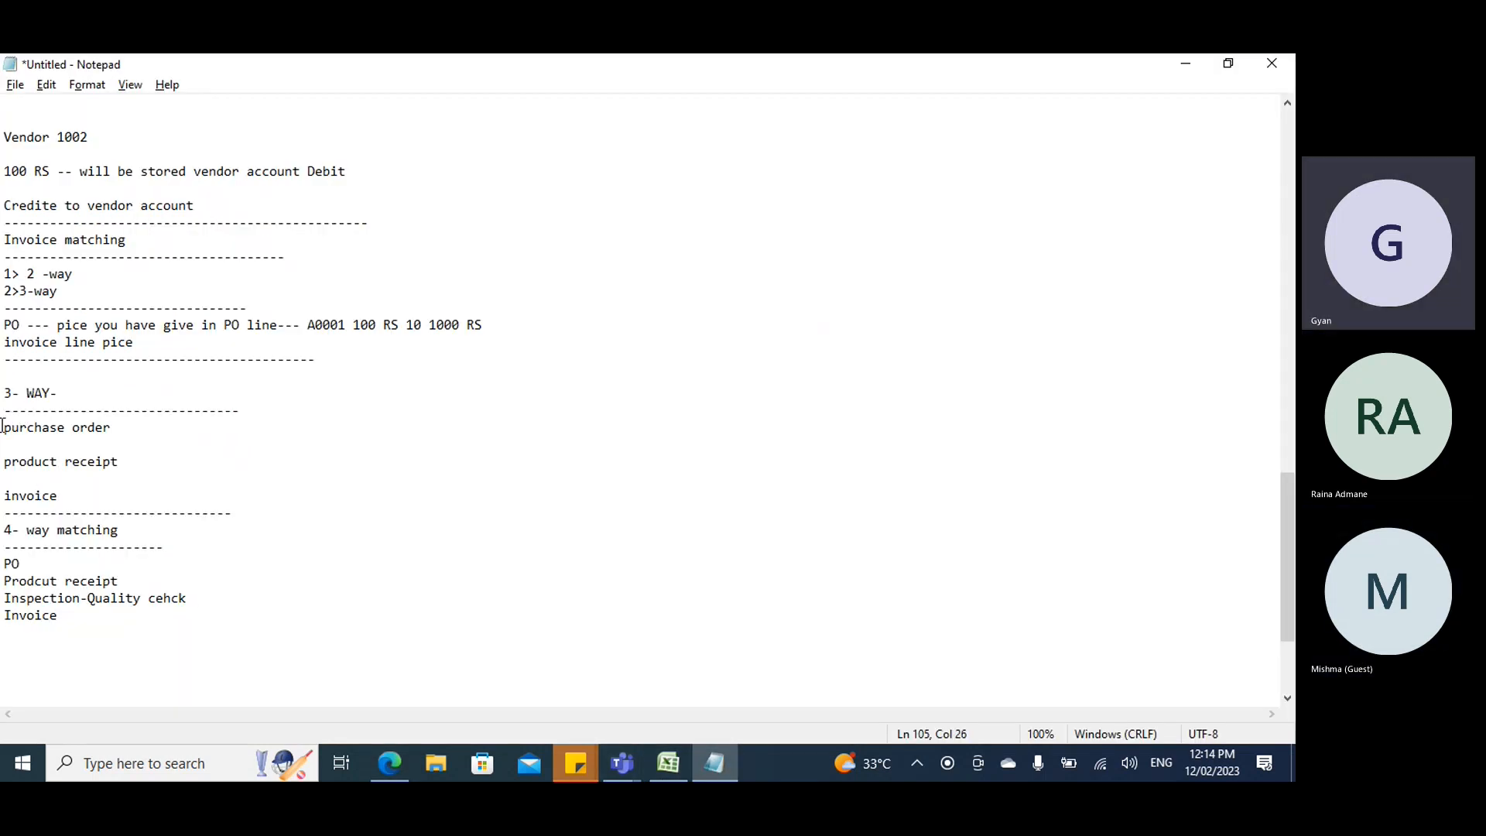
pyautogui.moveTo(3, 428); pyautogui.dragTo(125, 434)
pyautogui.click(3, 463)
pyautogui.moveTo(3, 462); pyautogui.dragTo(121, 463)
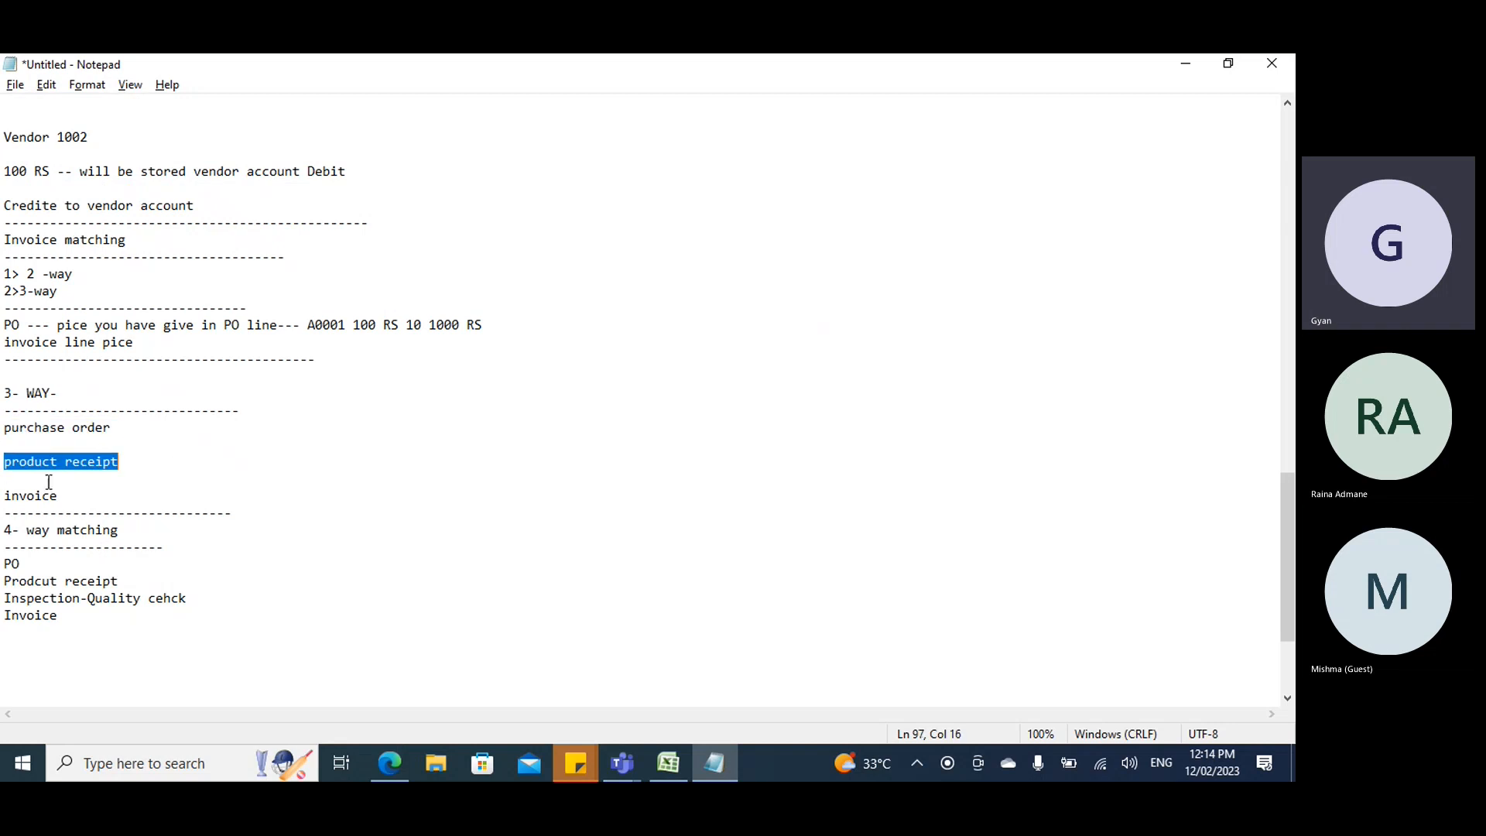
pyautogui.moveTo(4, 496); pyautogui.dragTo(67, 496)
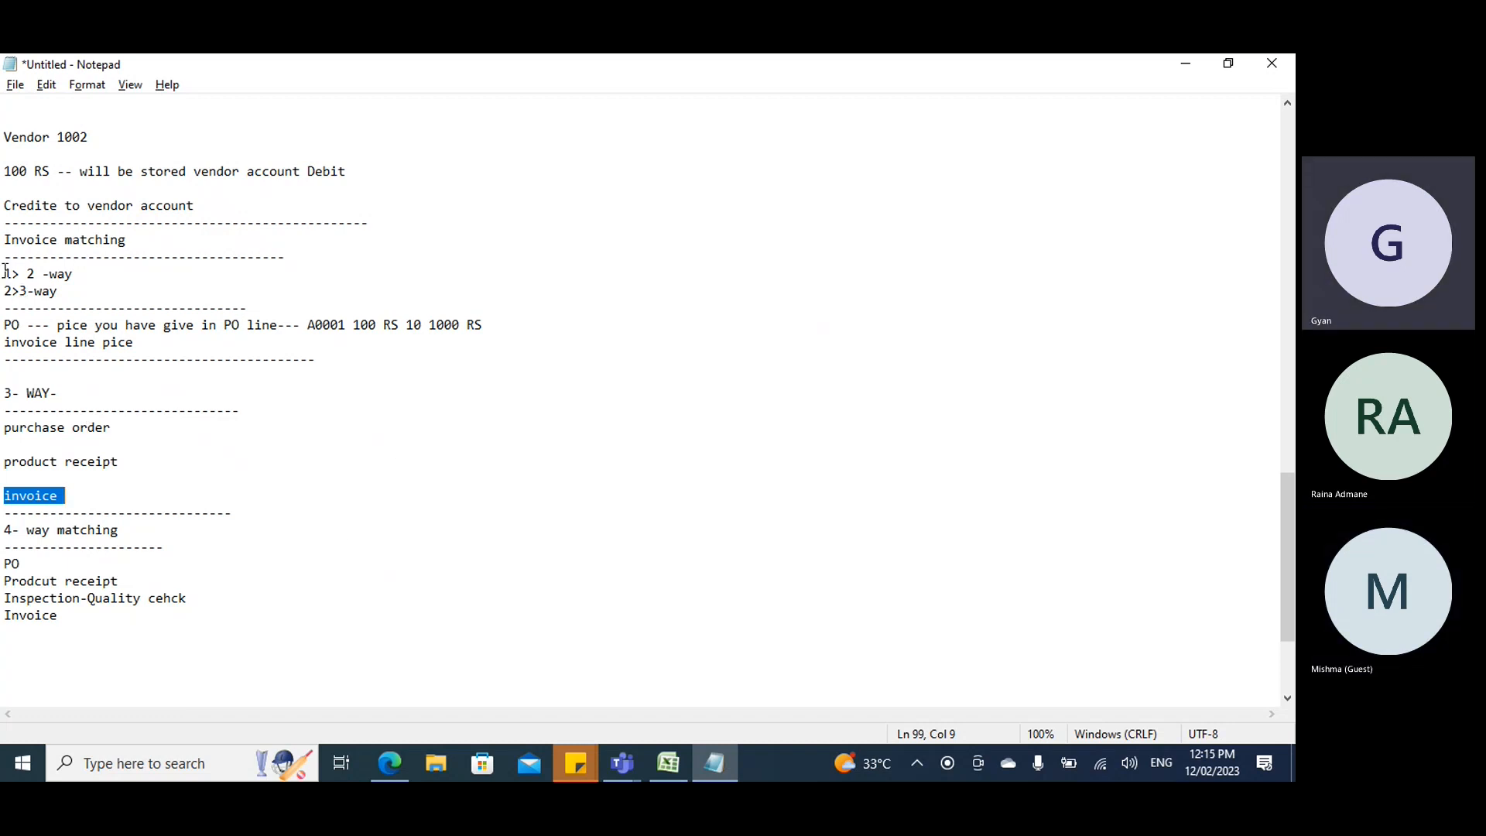
pyautogui.moveTo(5, 273); pyautogui.dragTo(59, 293)
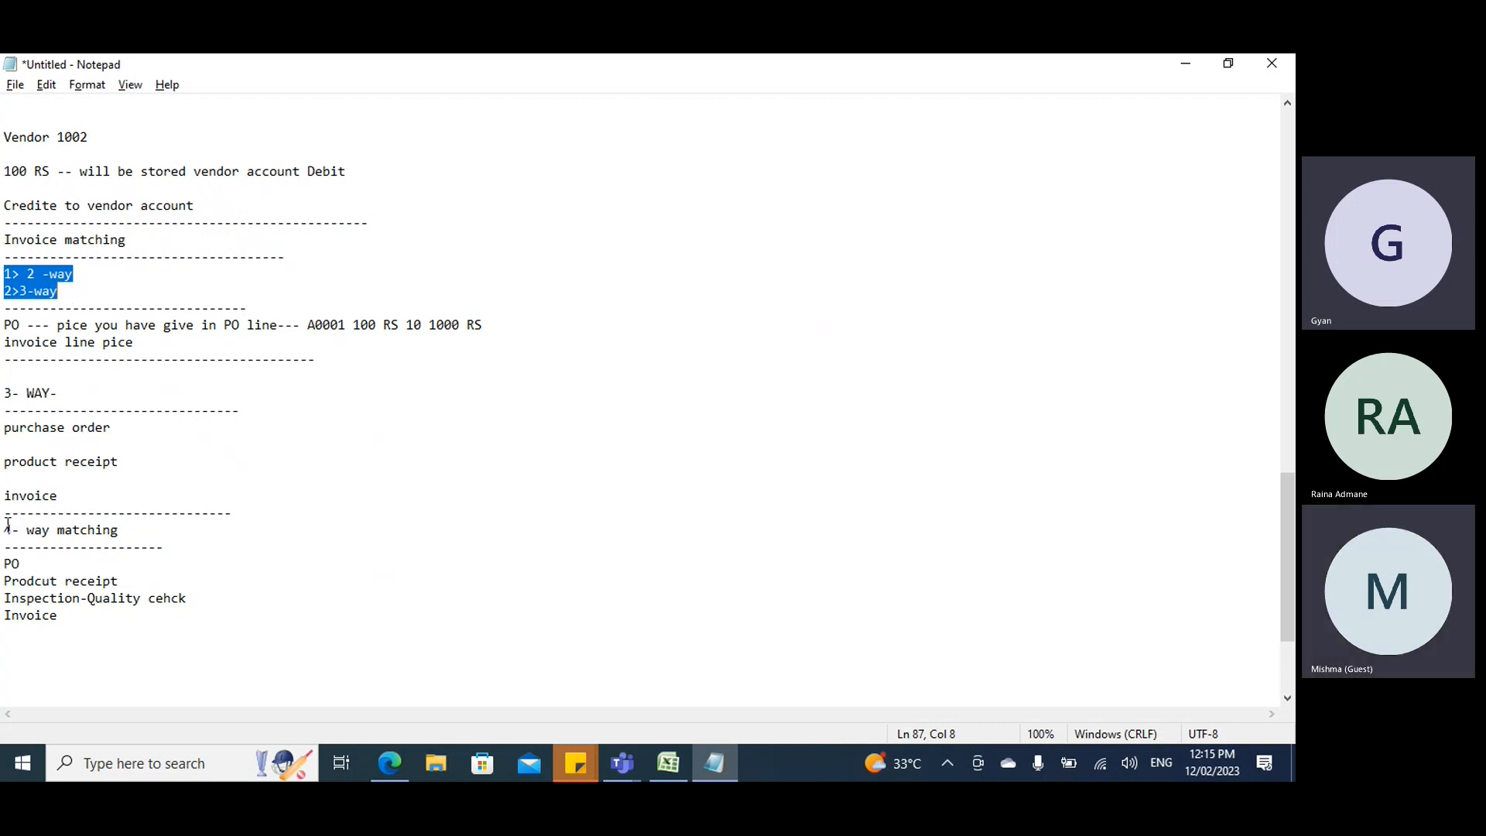
pyautogui.moveTo(8, 531); pyautogui.dragTo(127, 540)
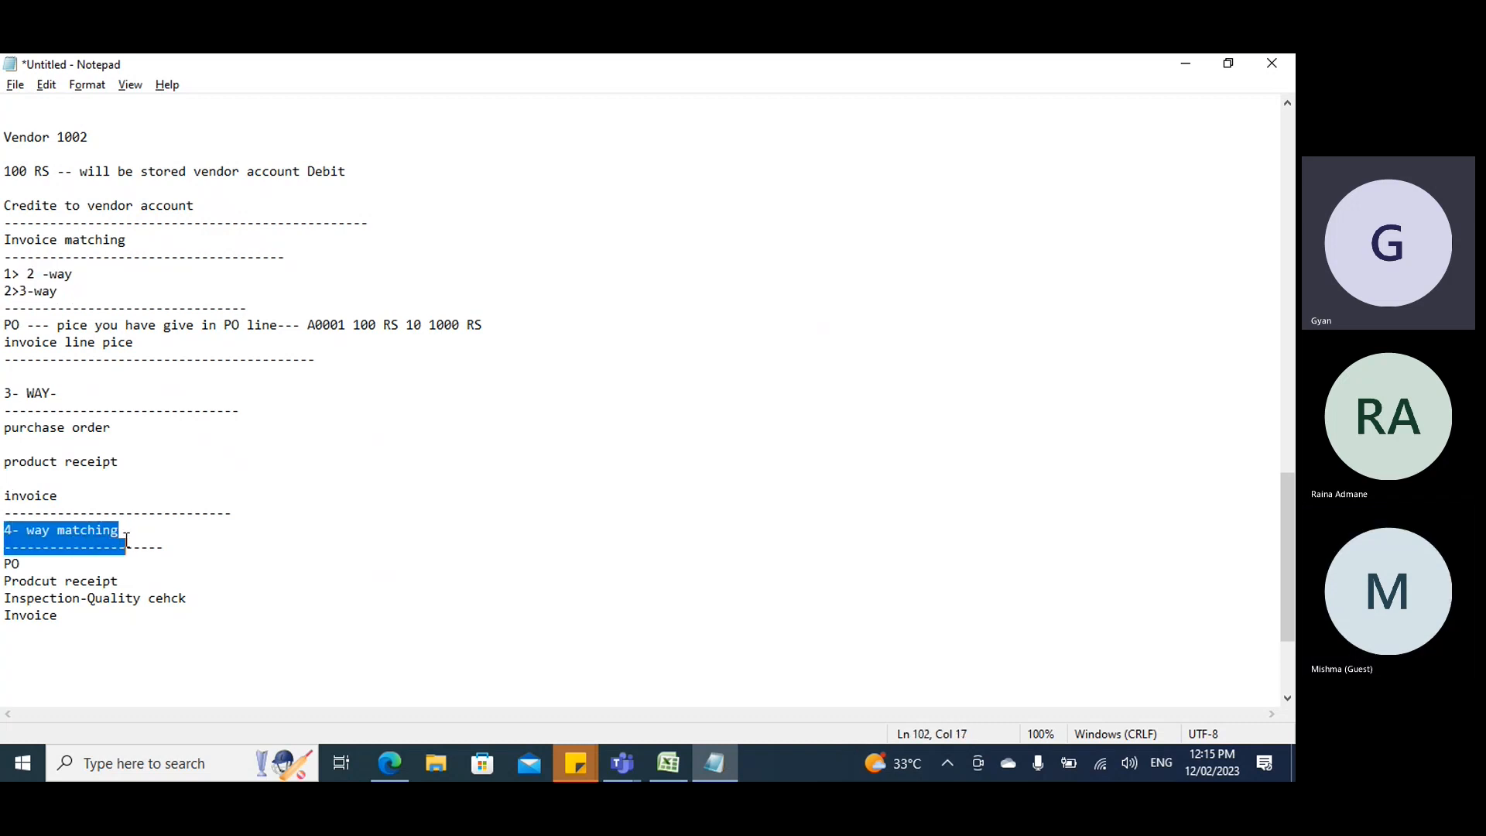
pyautogui.click(170, 532)
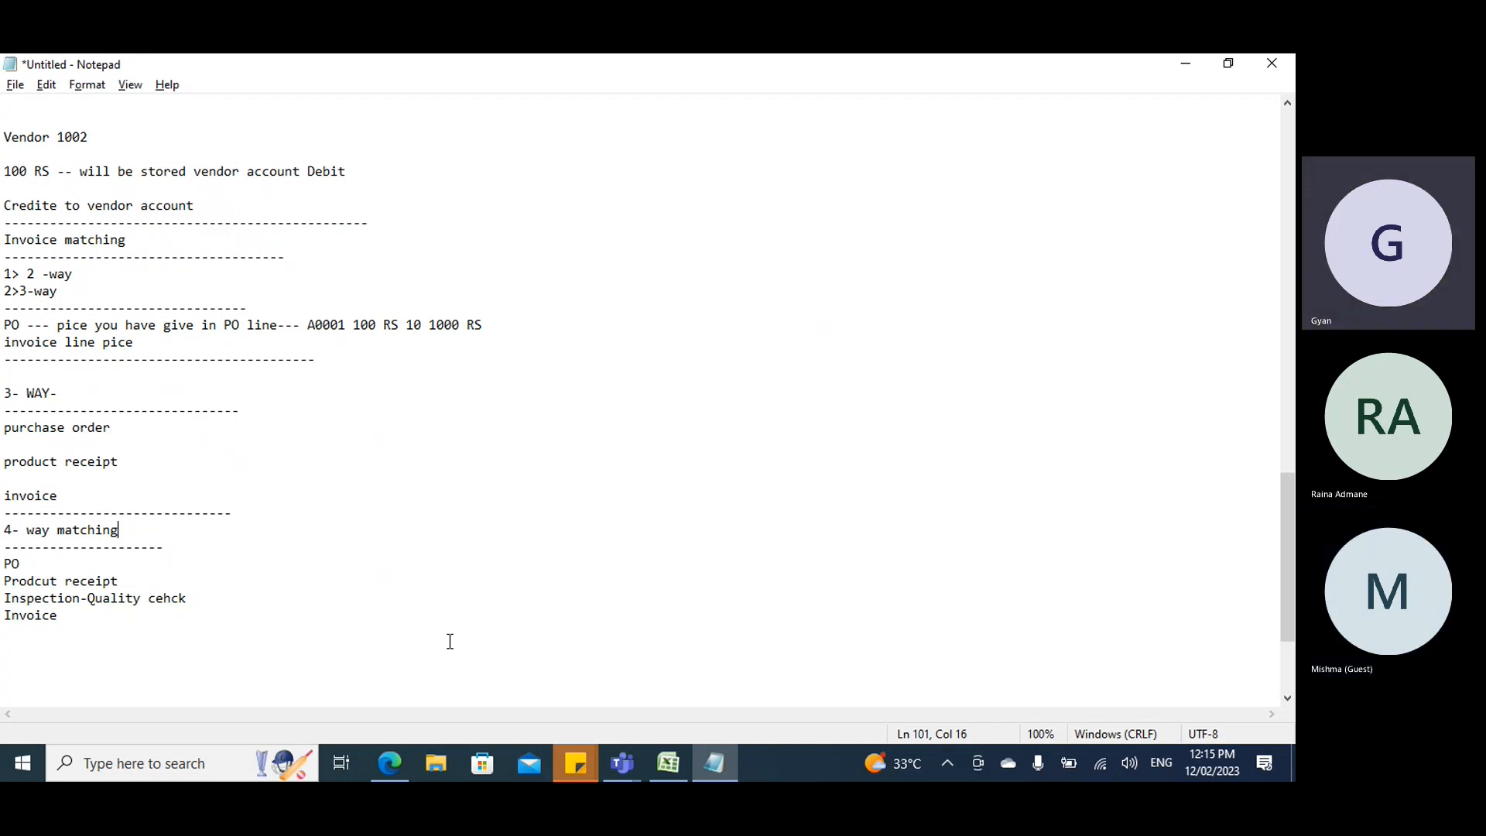
# Return to the browser, close the invoice matching details and check which product receipts are matched to the vendor invoice.
pyautogui.click(387, 766)
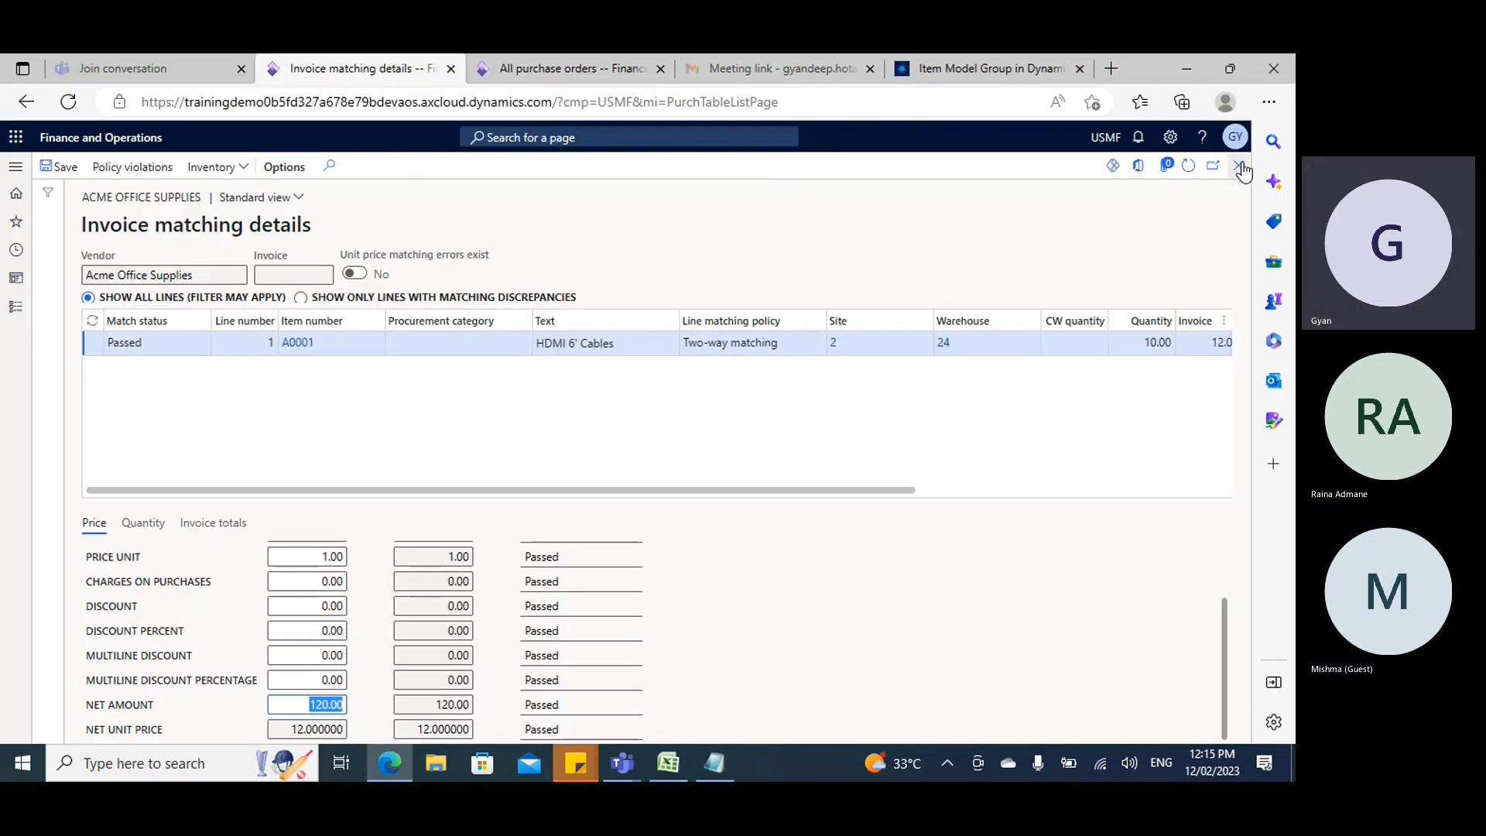
pyautogui.click(1238, 166)
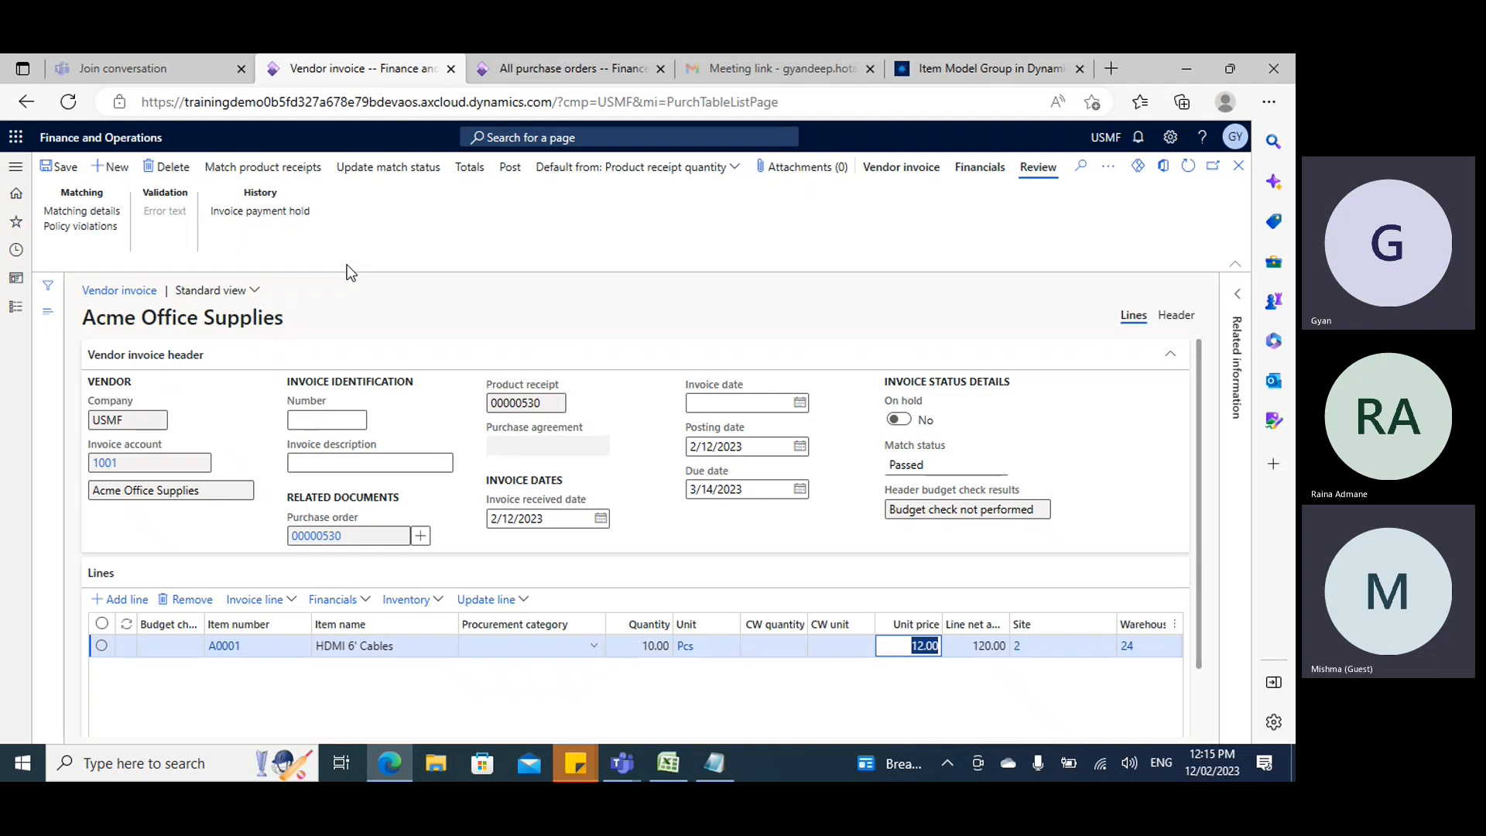
pyautogui.click(280, 177)
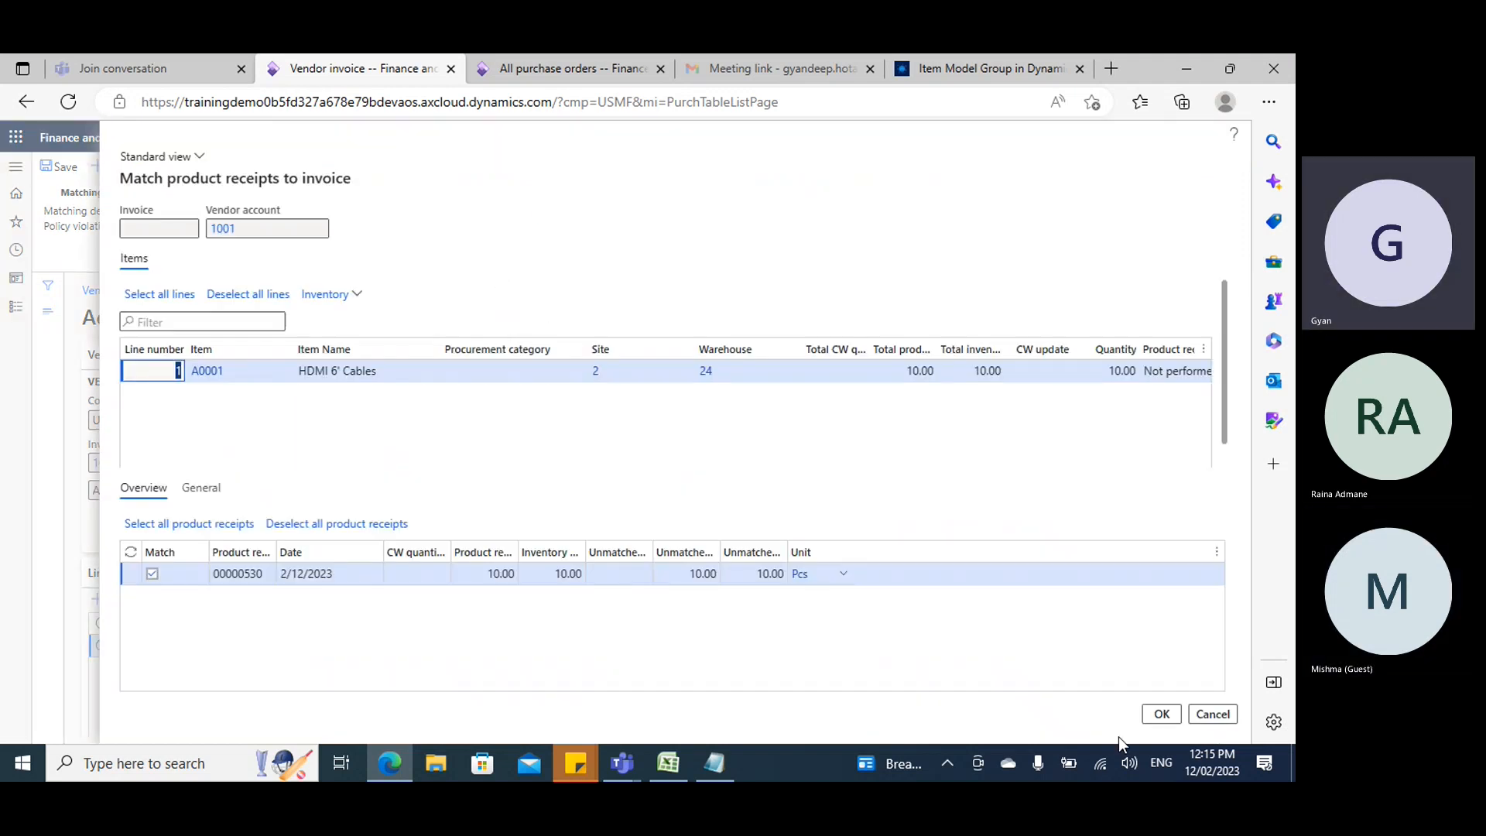
pyautogui.click(1159, 715)
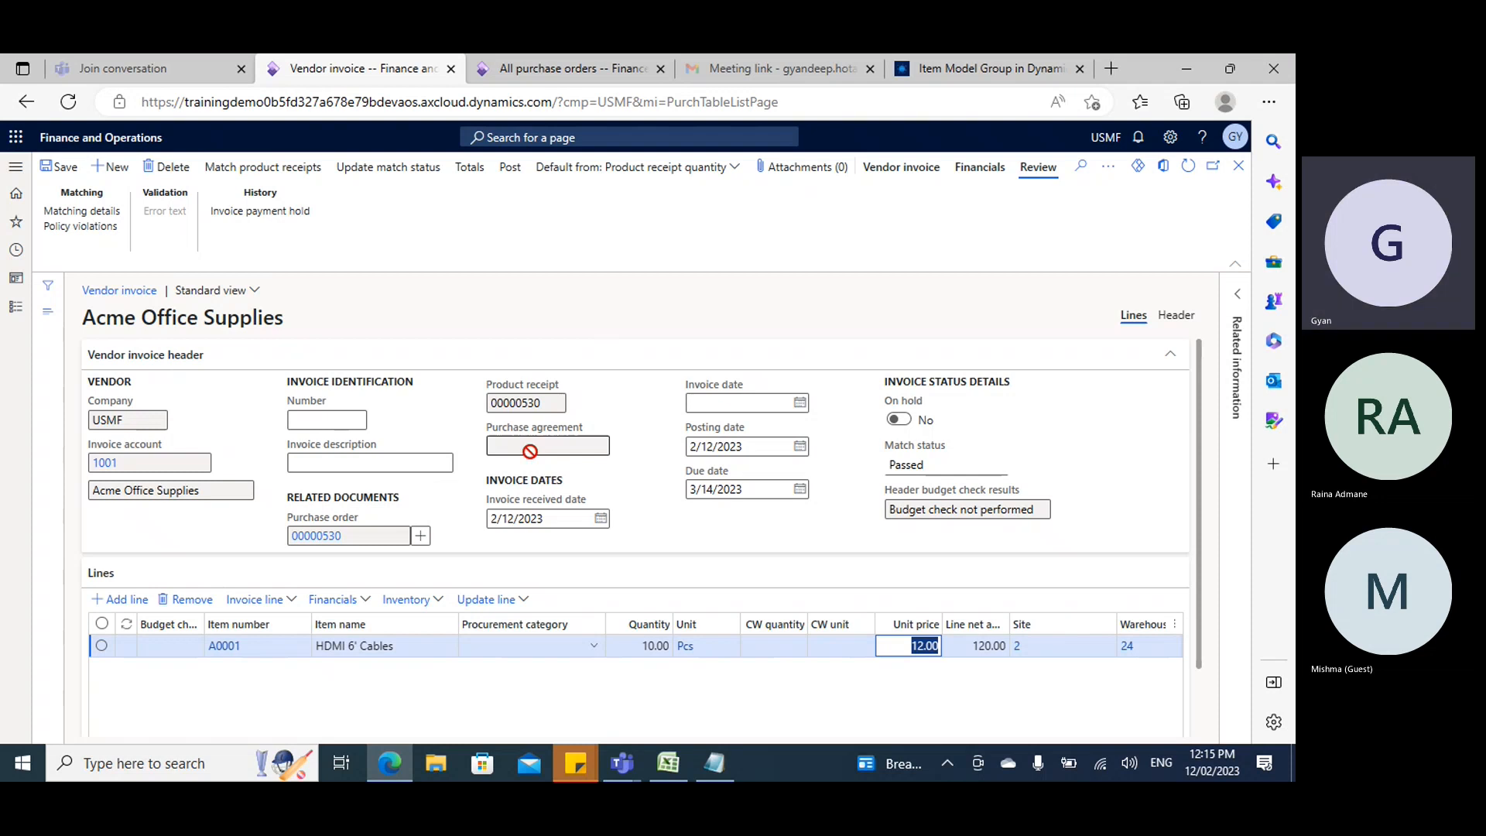
pyautogui.scroll(-1, 542, 451)
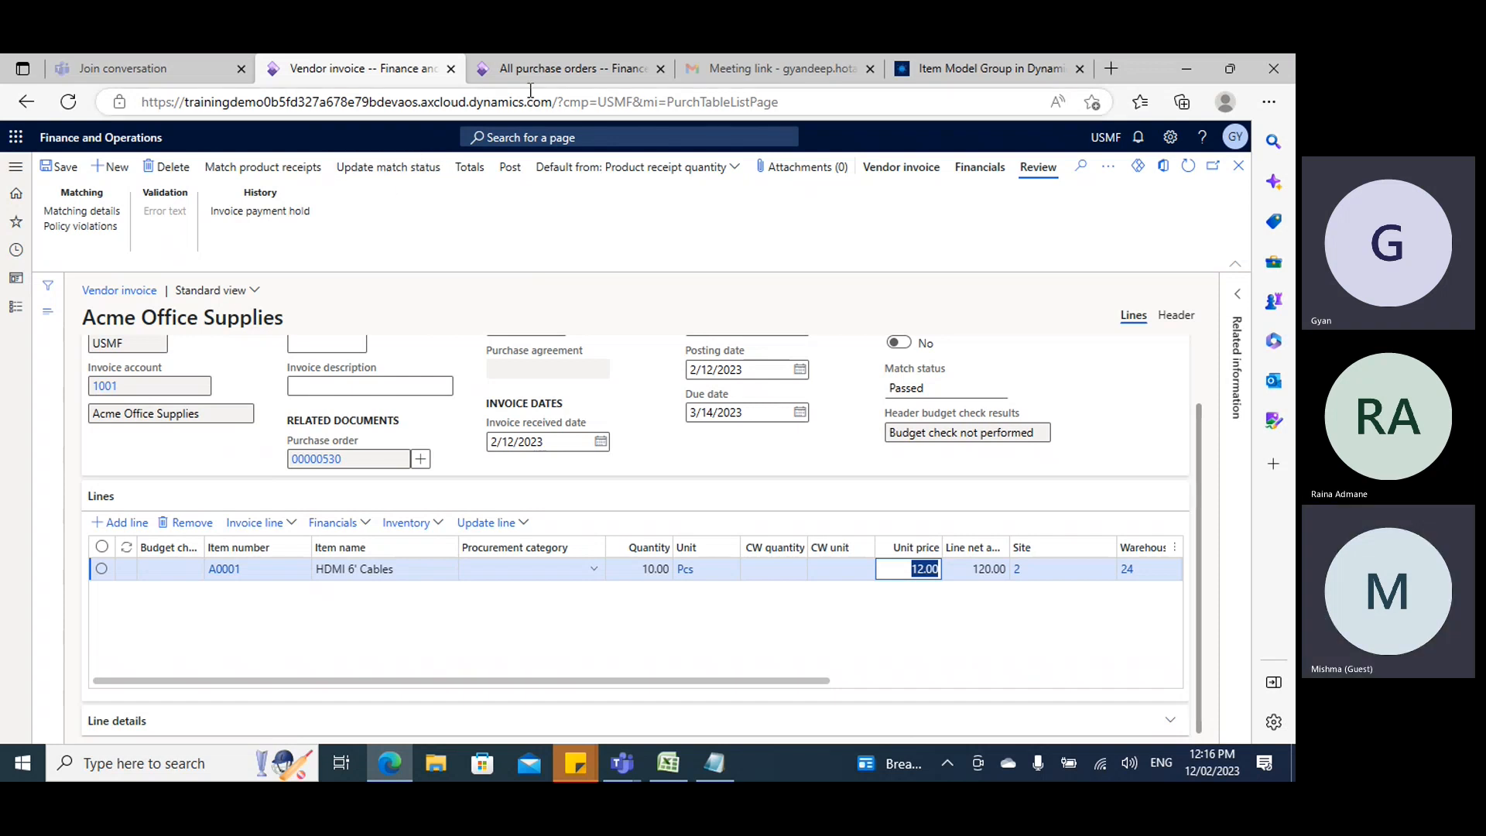
# Open the invoice validation settings of the Accounts payable parameters in the browser page holding the purchase orders.
pyautogui.click(551, 70)
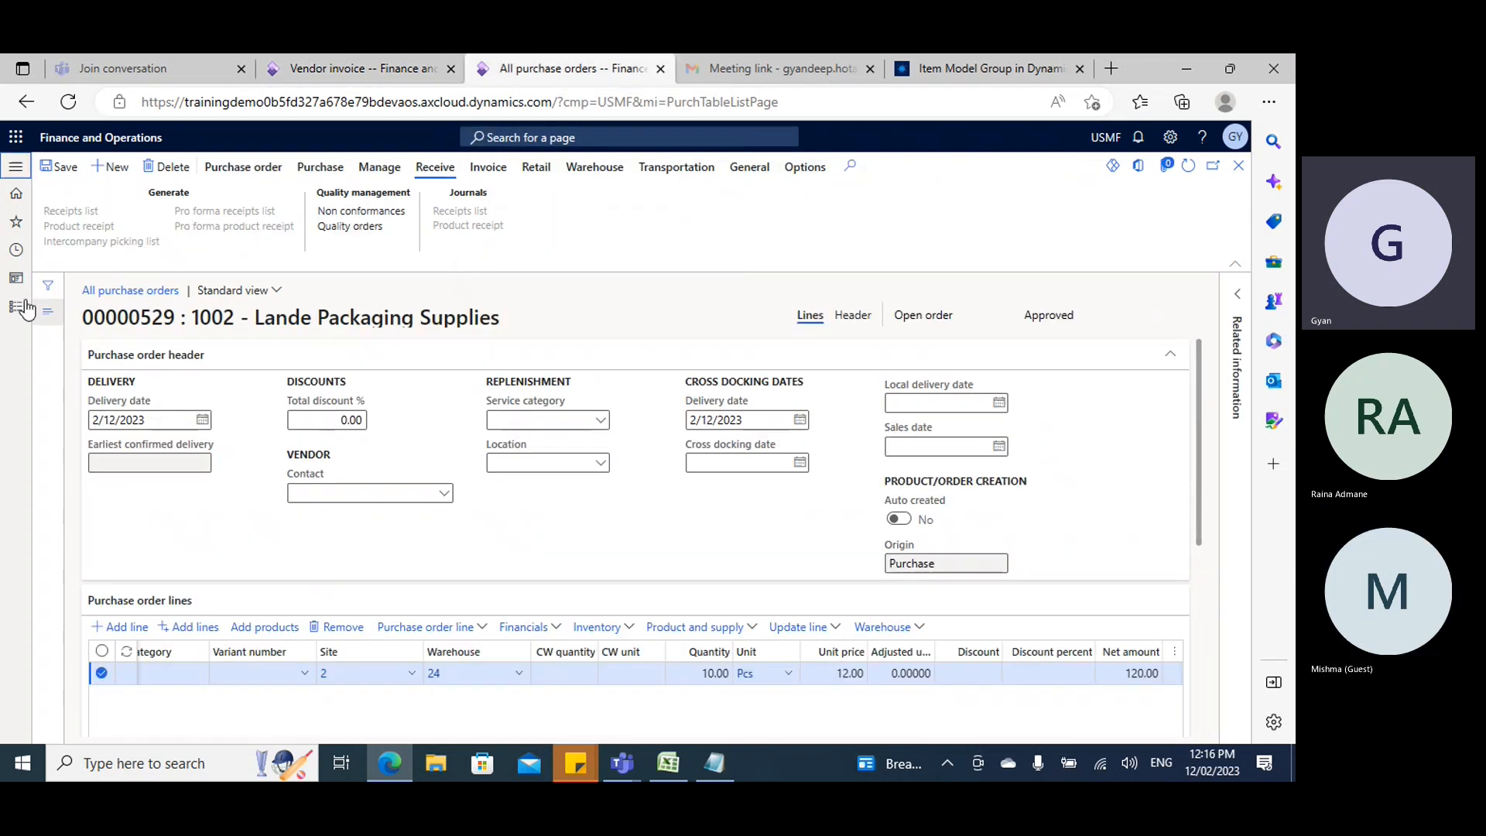
pyautogui.click(15, 307)
pyautogui.click(313, 182)
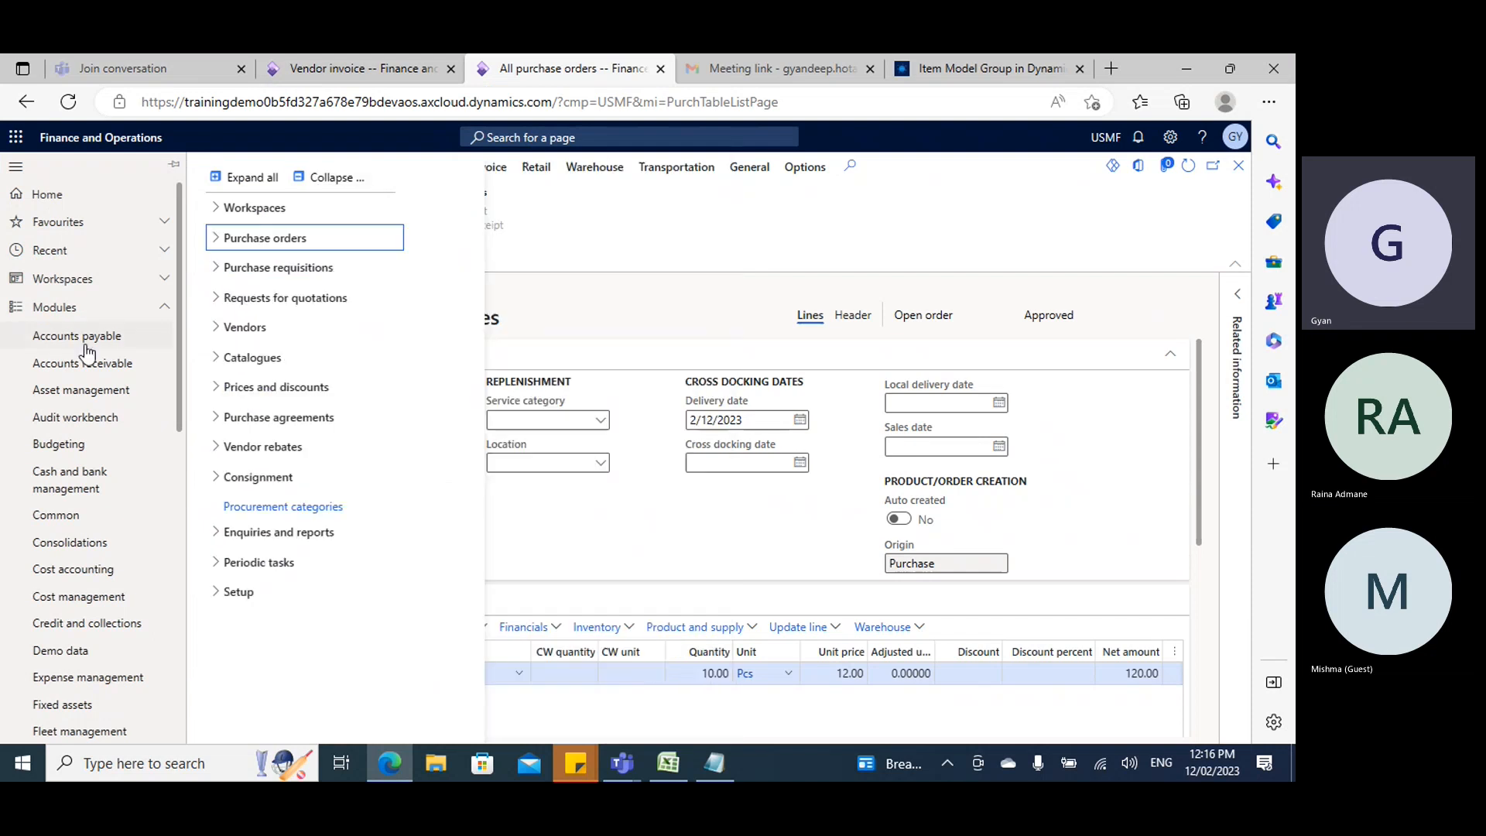
pyautogui.click(66, 355)
pyautogui.click(76, 337)
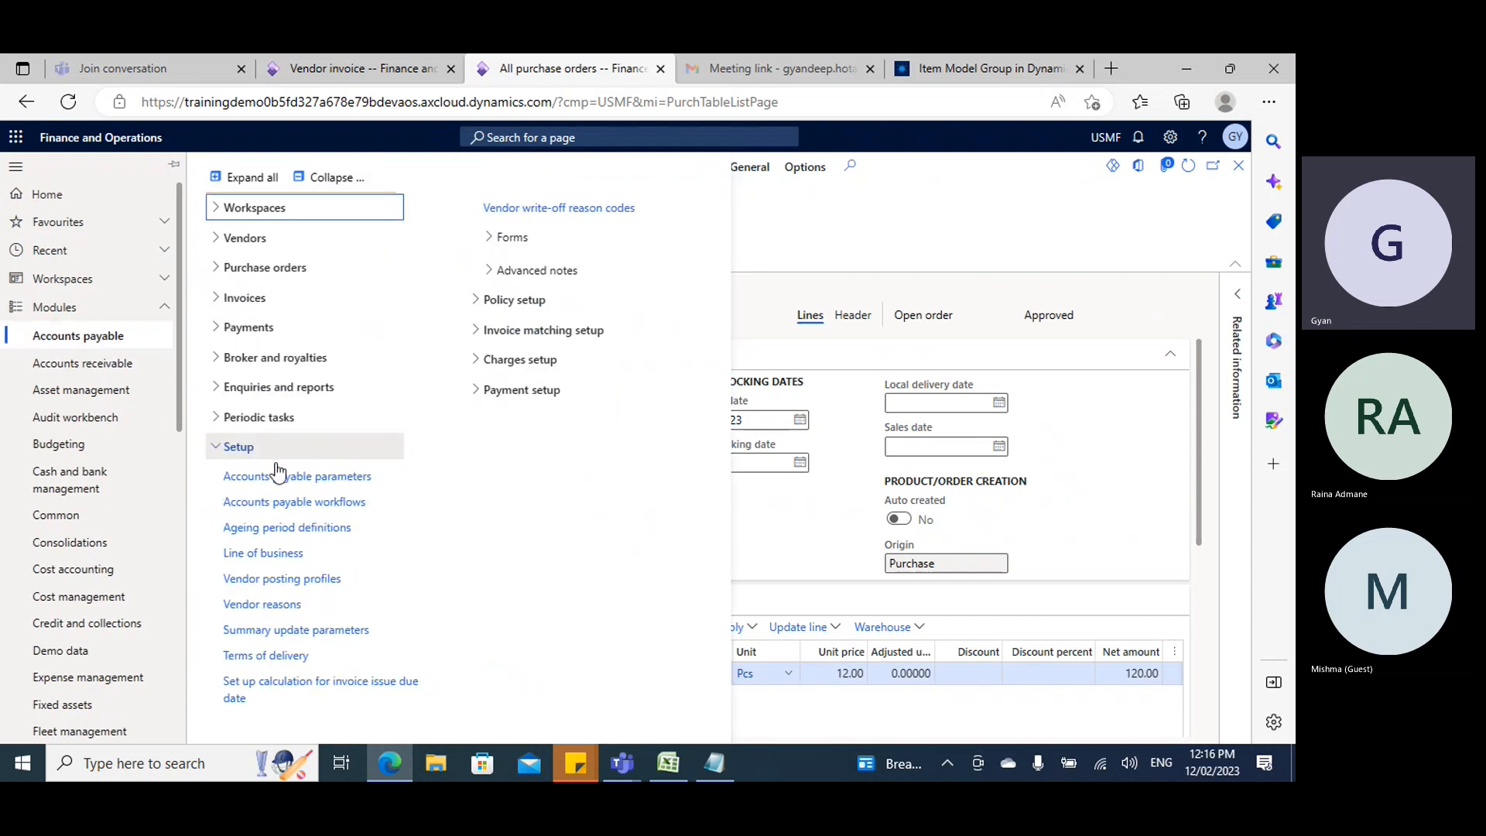
pyautogui.click(281, 476)
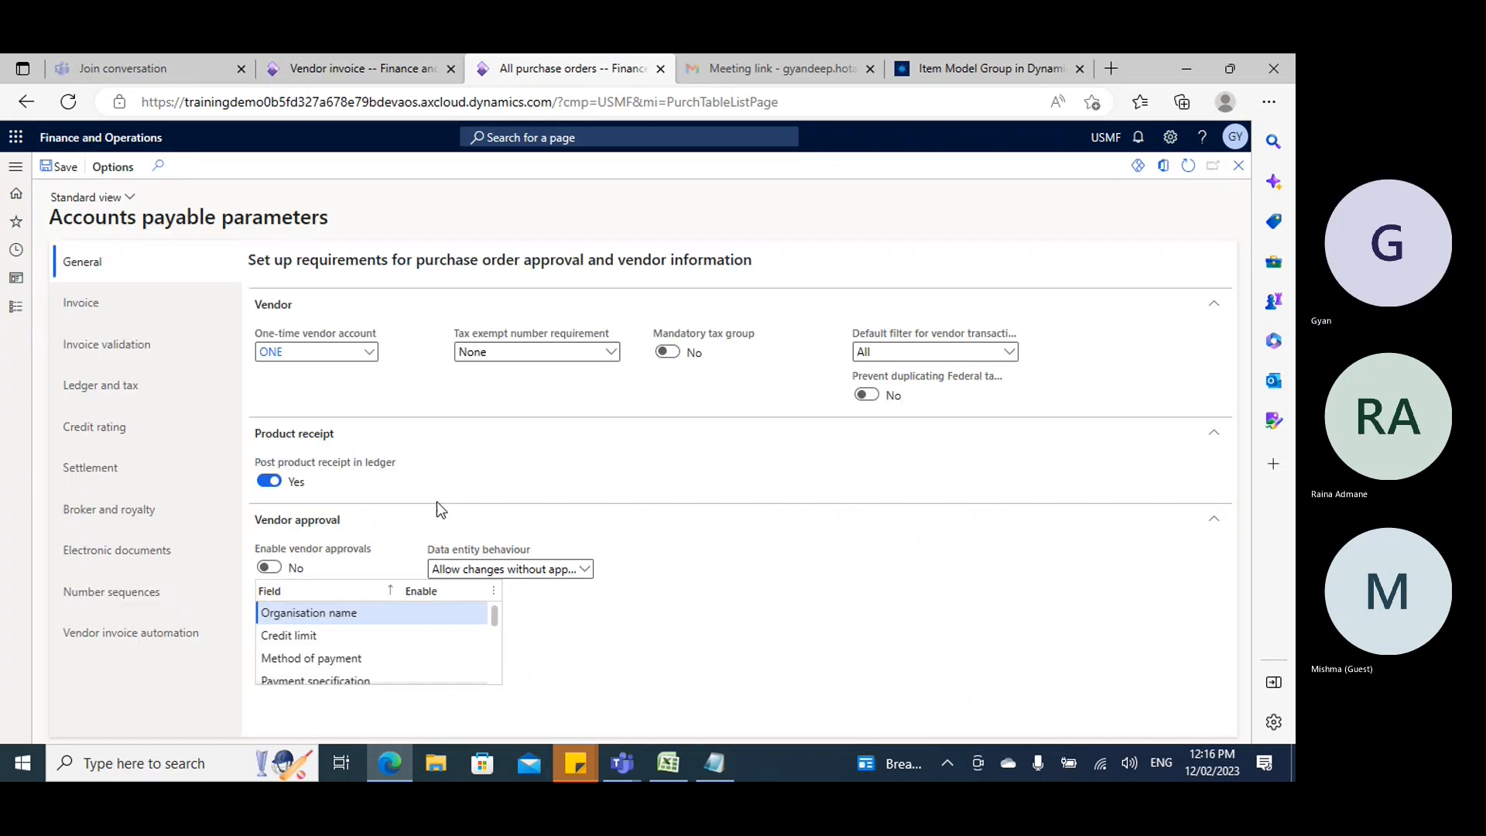
pyautogui.click(89, 304)
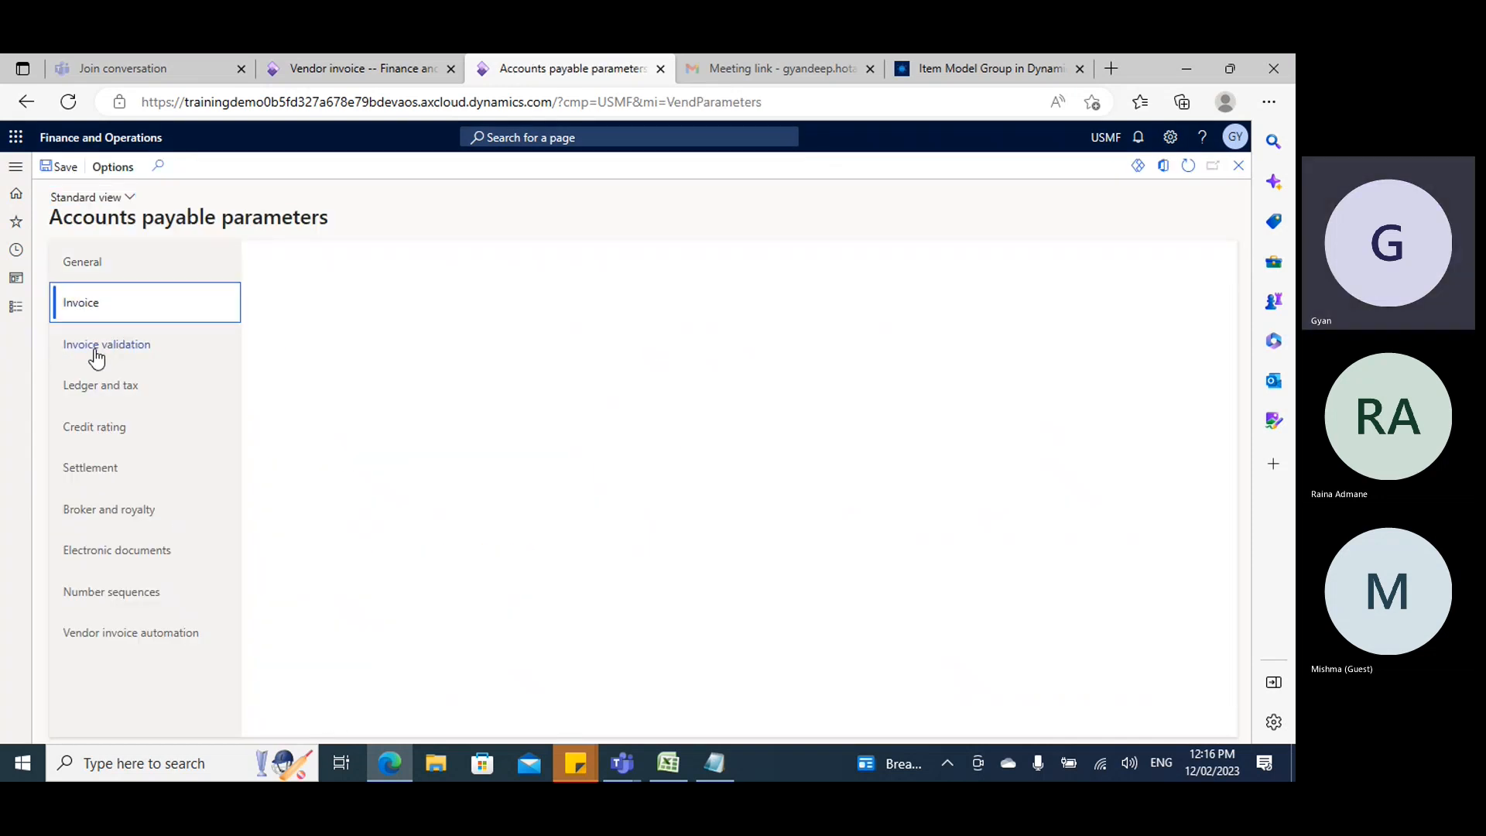
pyautogui.click(94, 349)
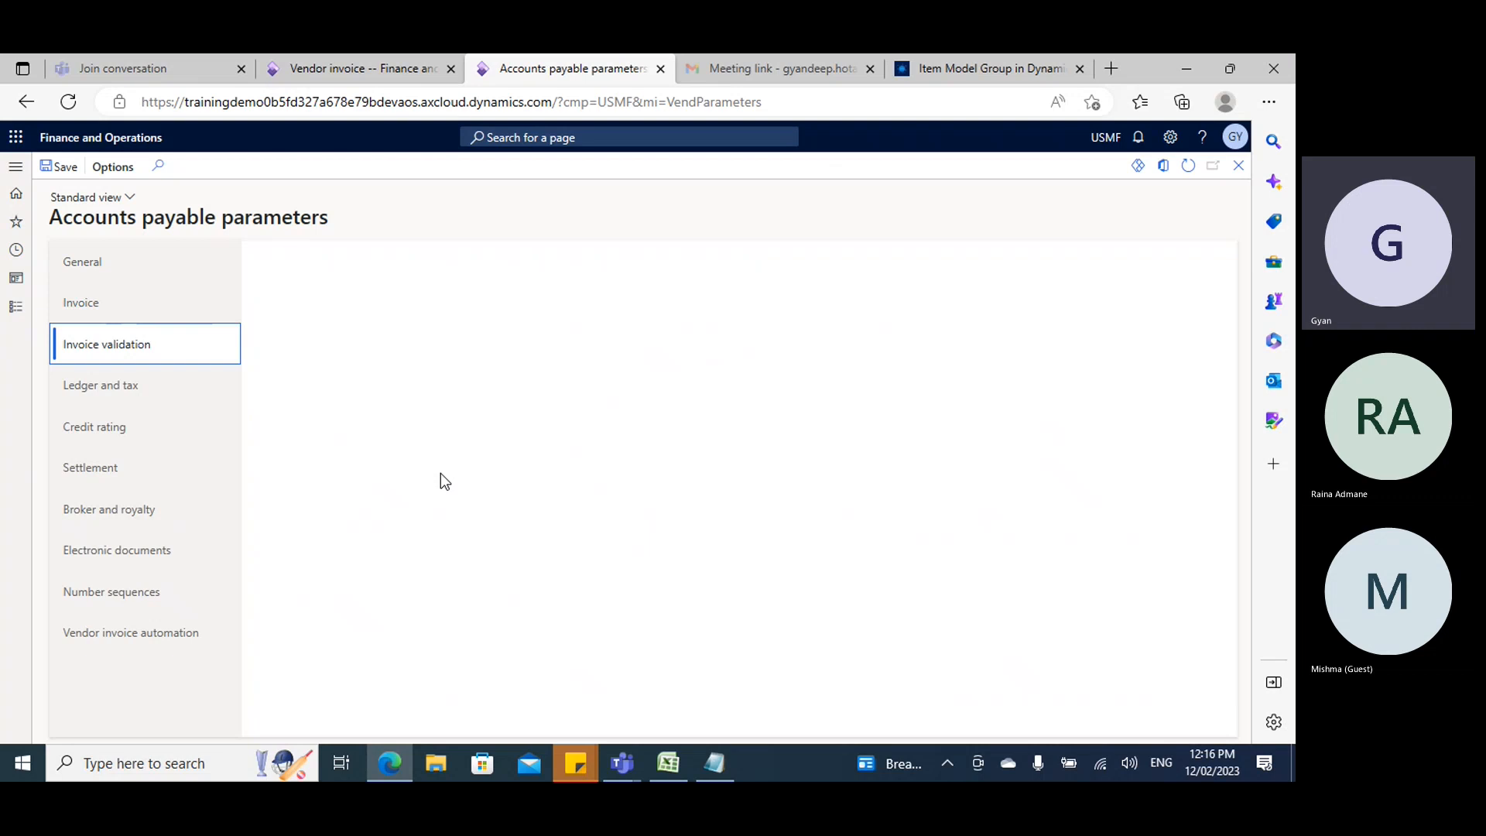
# Set the line matching policy to Not required and save the Accounts payable parameters.
pyautogui.click(412, 526)
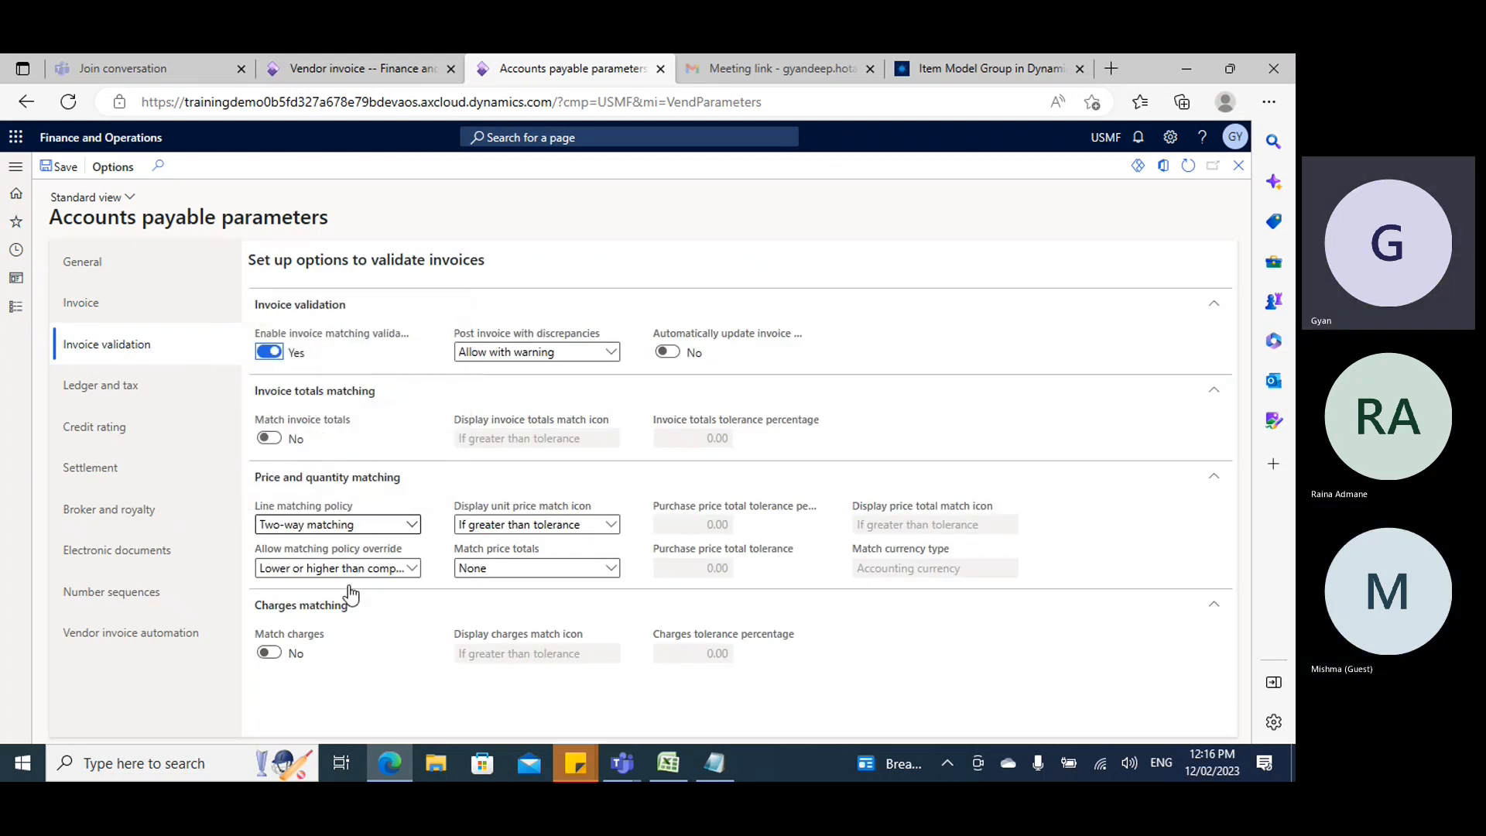
pyautogui.click(296, 585)
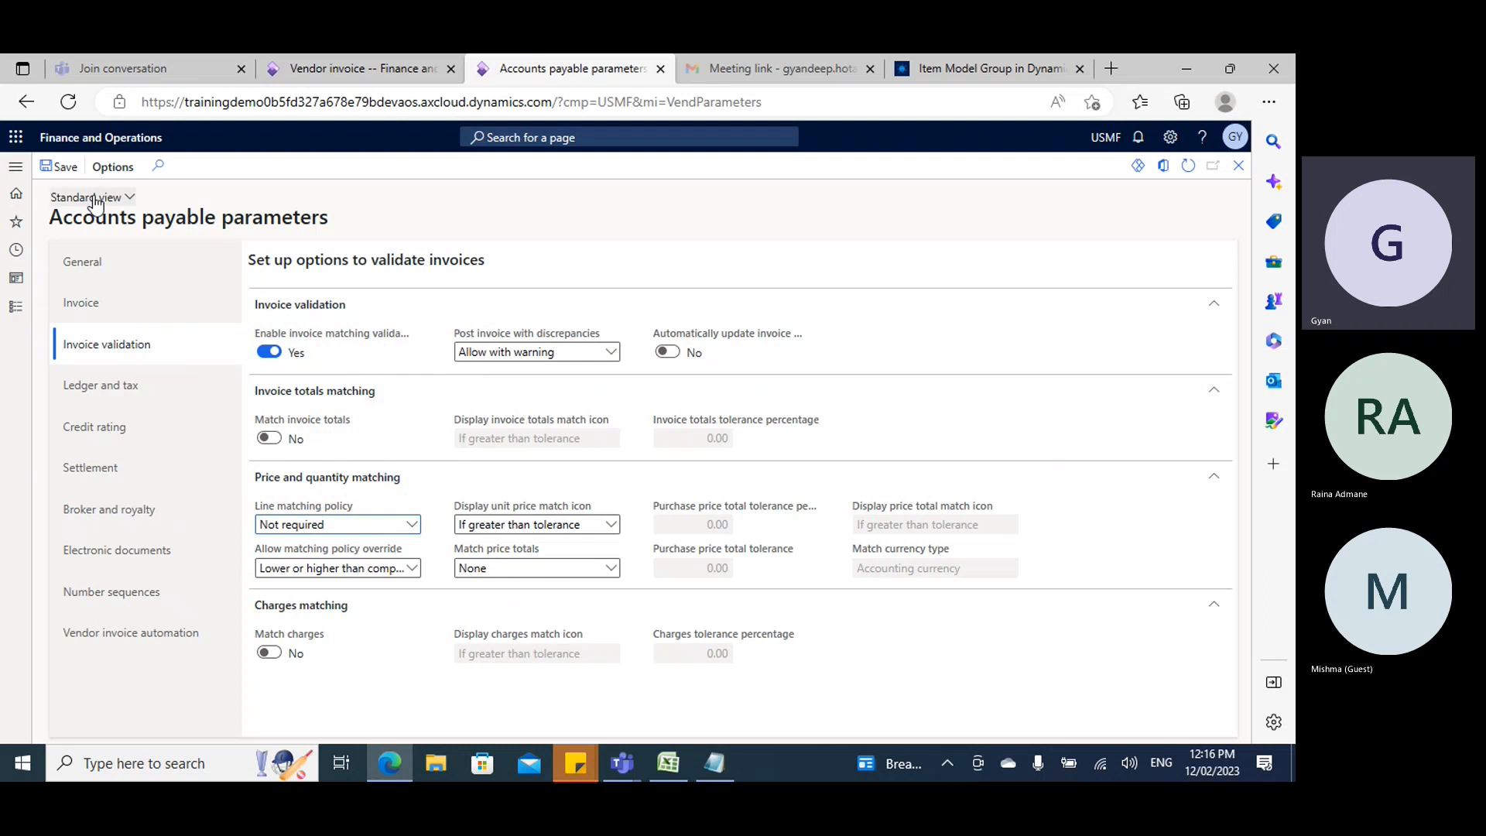
pyautogui.click(62, 166)
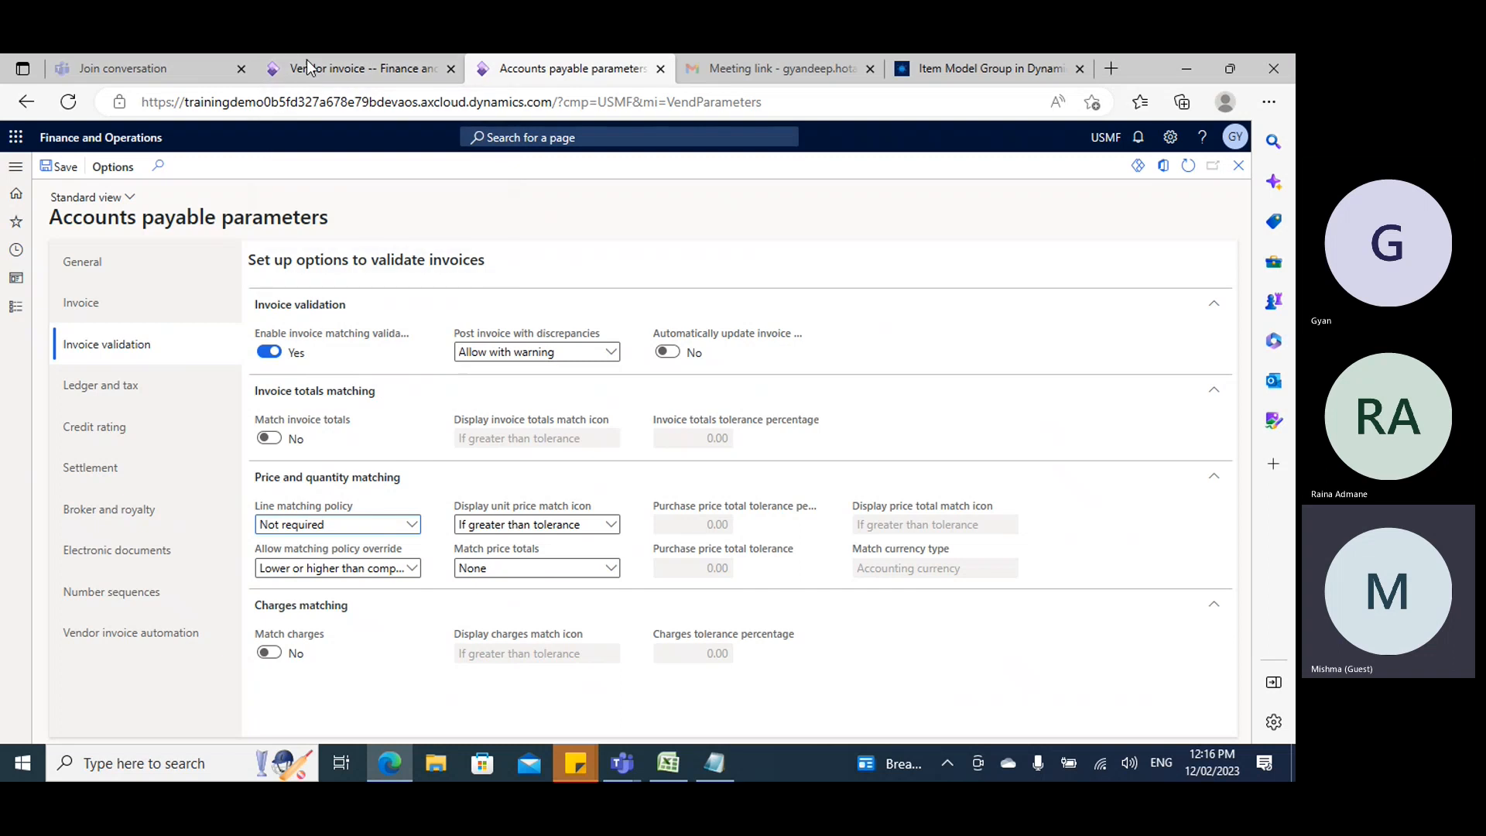
# Switch to the Microsoft Teams meeting window to check it, and return to the Notepad matching notes.
pyautogui.click(285, 61)
pyautogui.click(712, 763)
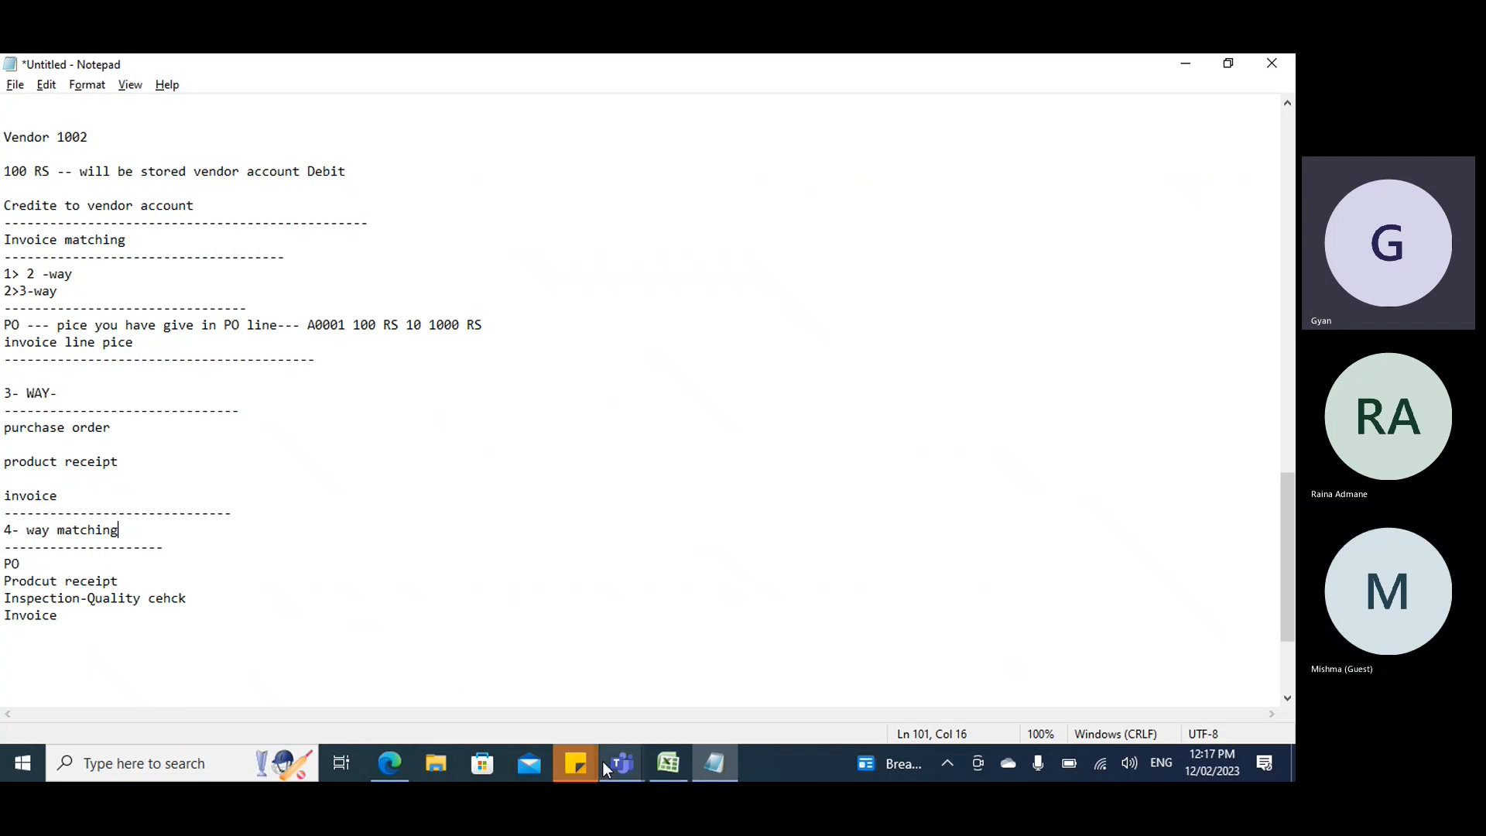
pyautogui.click(622, 763)
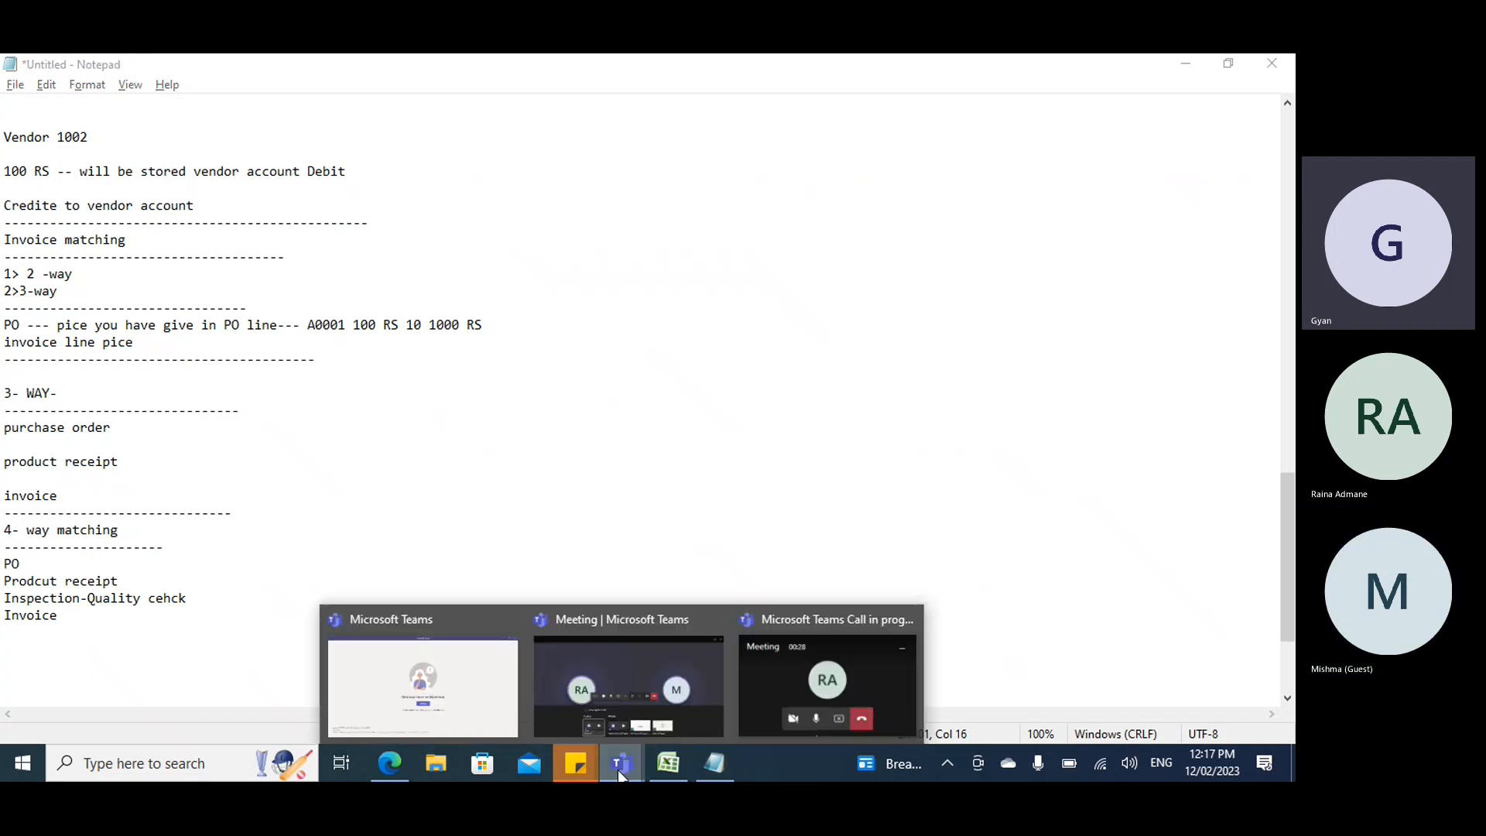
pyautogui.click(588, 647)
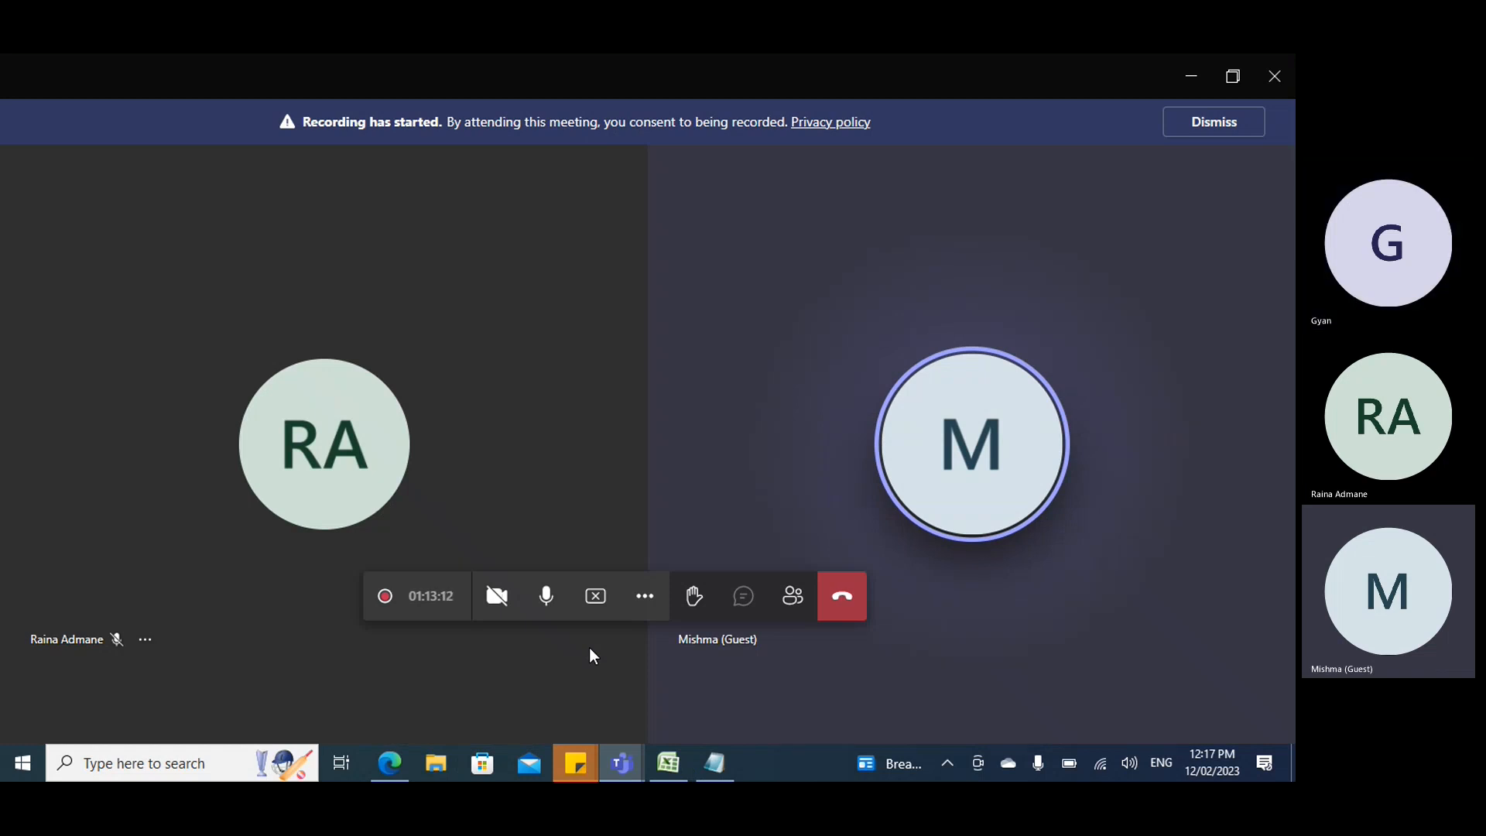
pyautogui.click(714, 763)
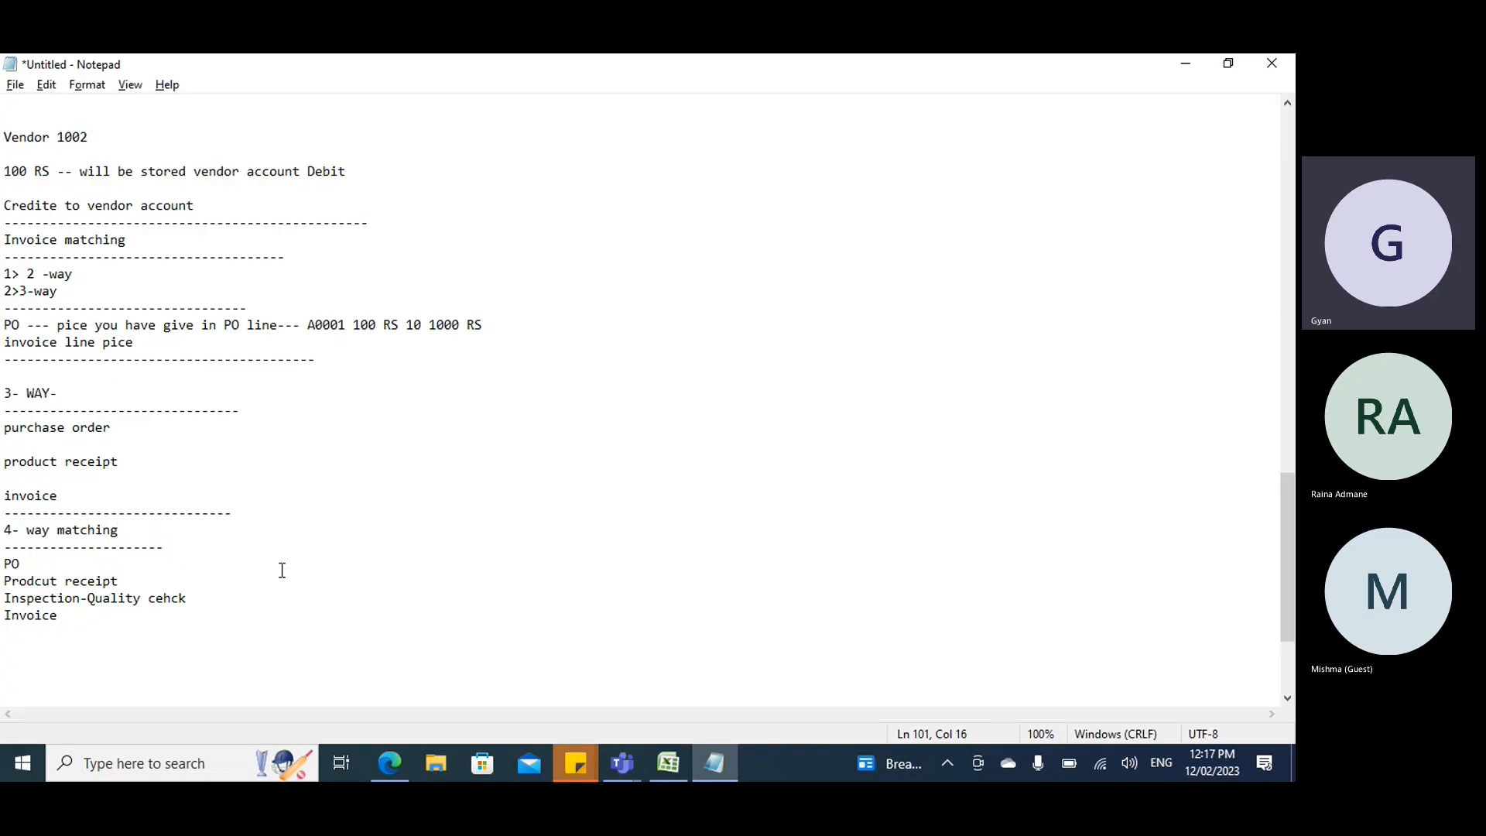
# Add a dashed separator line below the Invoice entry that ends the 4-way matching notes.
pyautogui.click(84, 619)
pyautogui.press('Return')
pyautogui.write('----------------------------------')
pyautogui.press('Return')
pyautogui.press('Return')
pyautogui.scroll(-3, 232, 513)
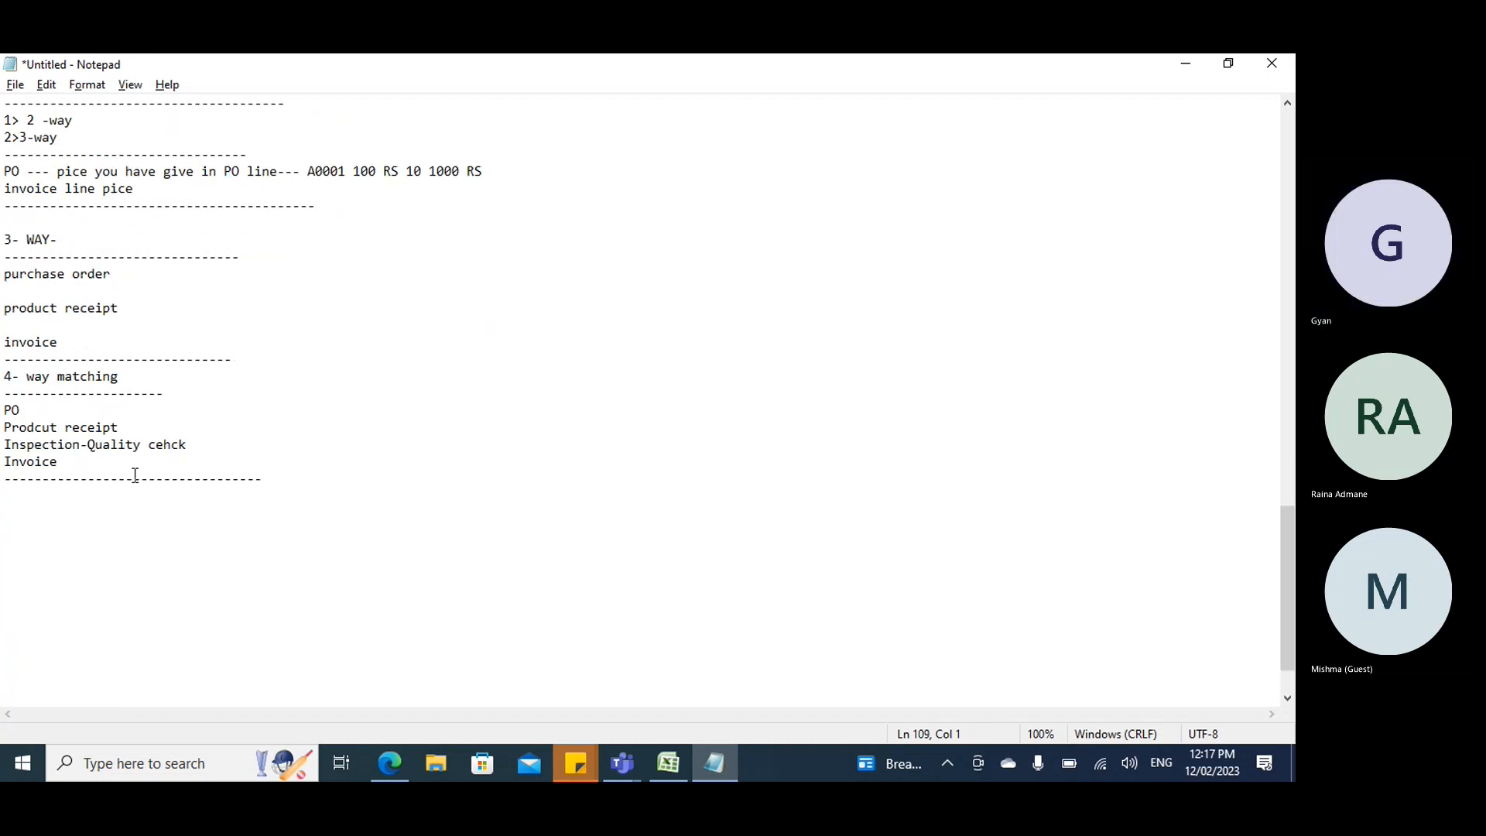
# Write the heading "PA-- with Vendor" below the separator and underline it with a row of dashes.
pyautogui.write('PA')
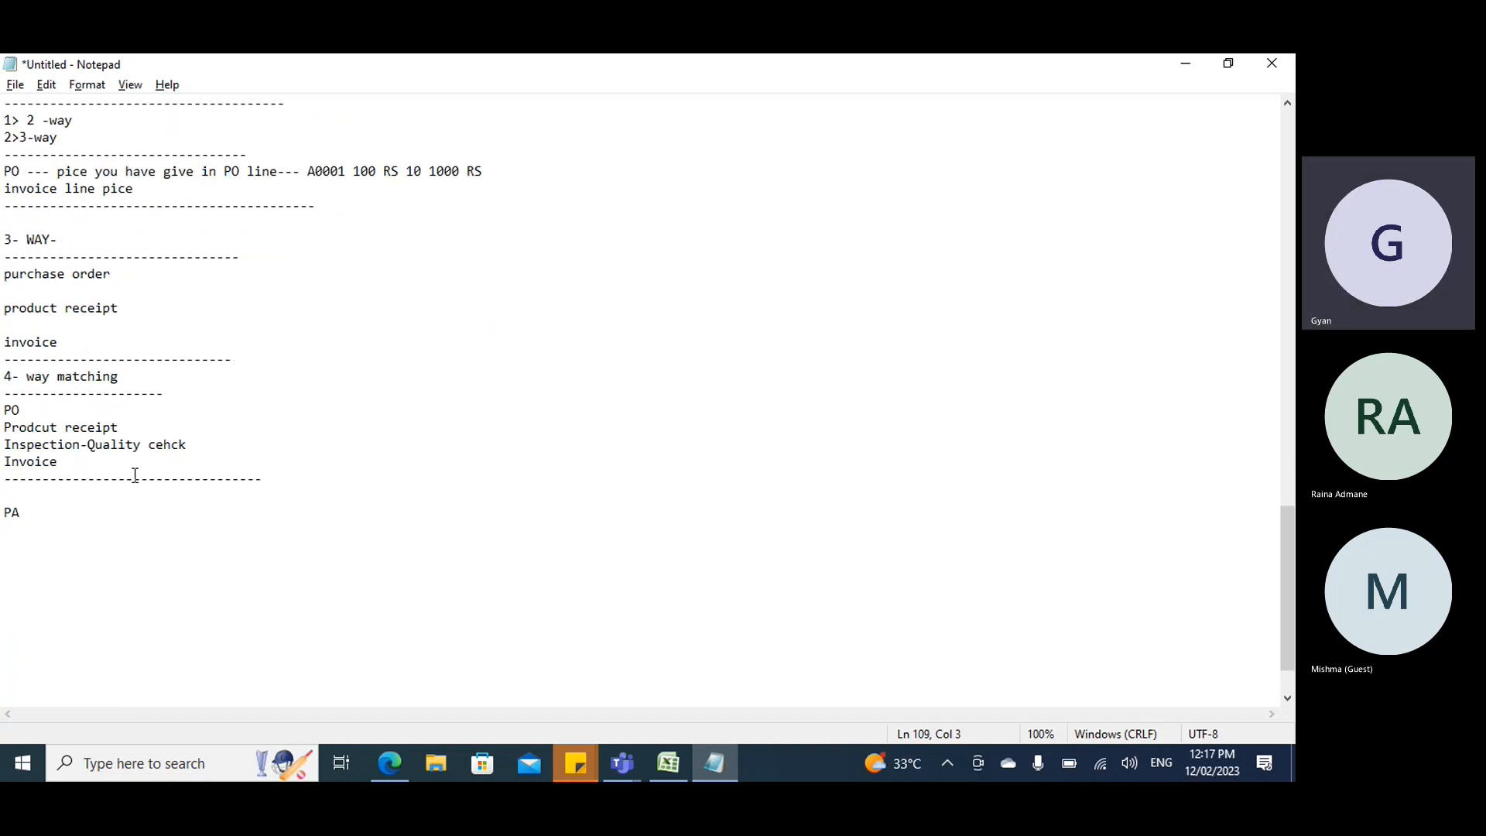
pyautogui.write('-- with Vendor')
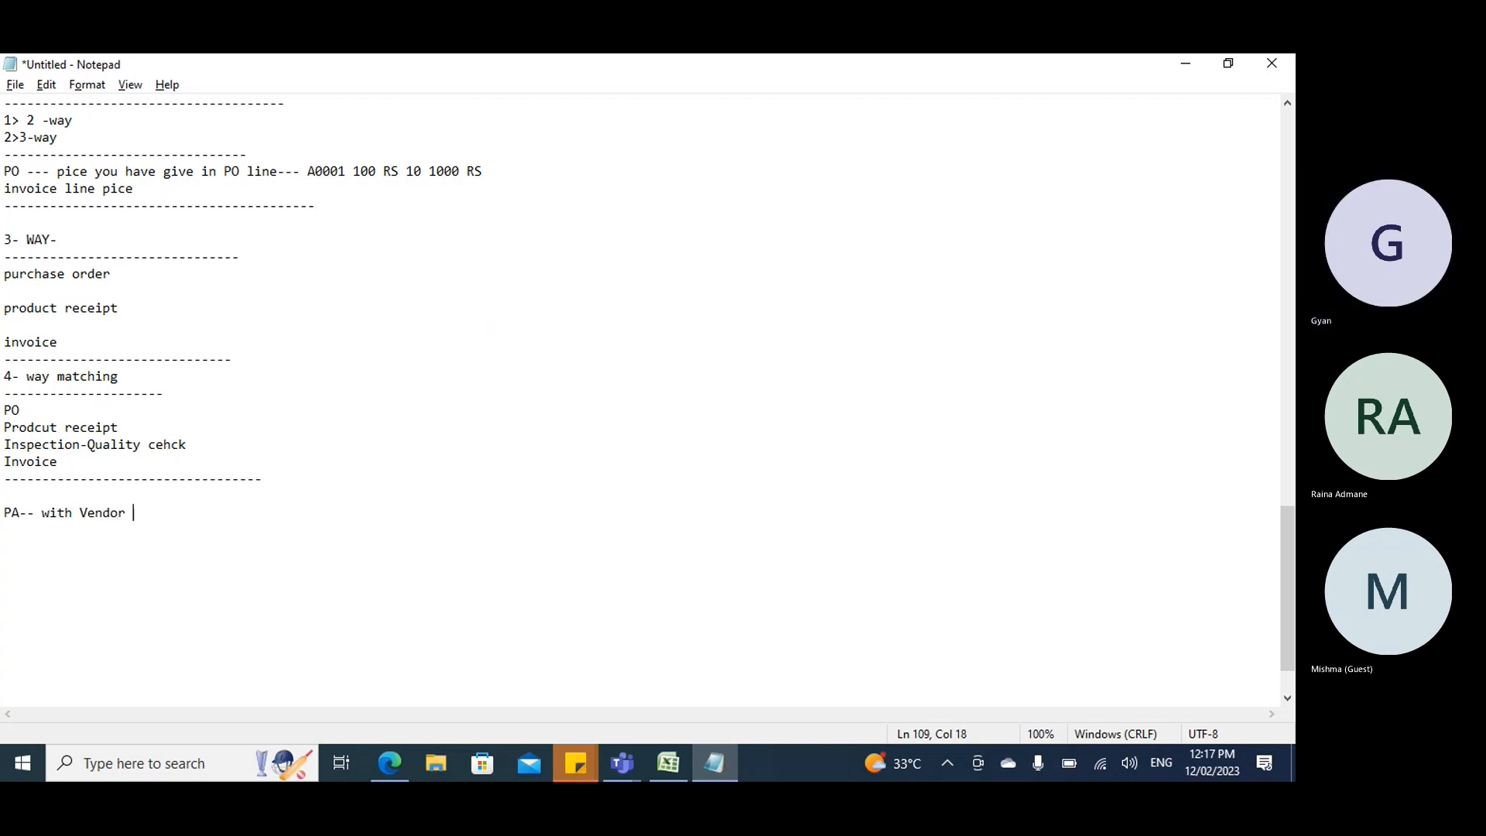
pyautogui.press('Return')
pyautogui.write('------')
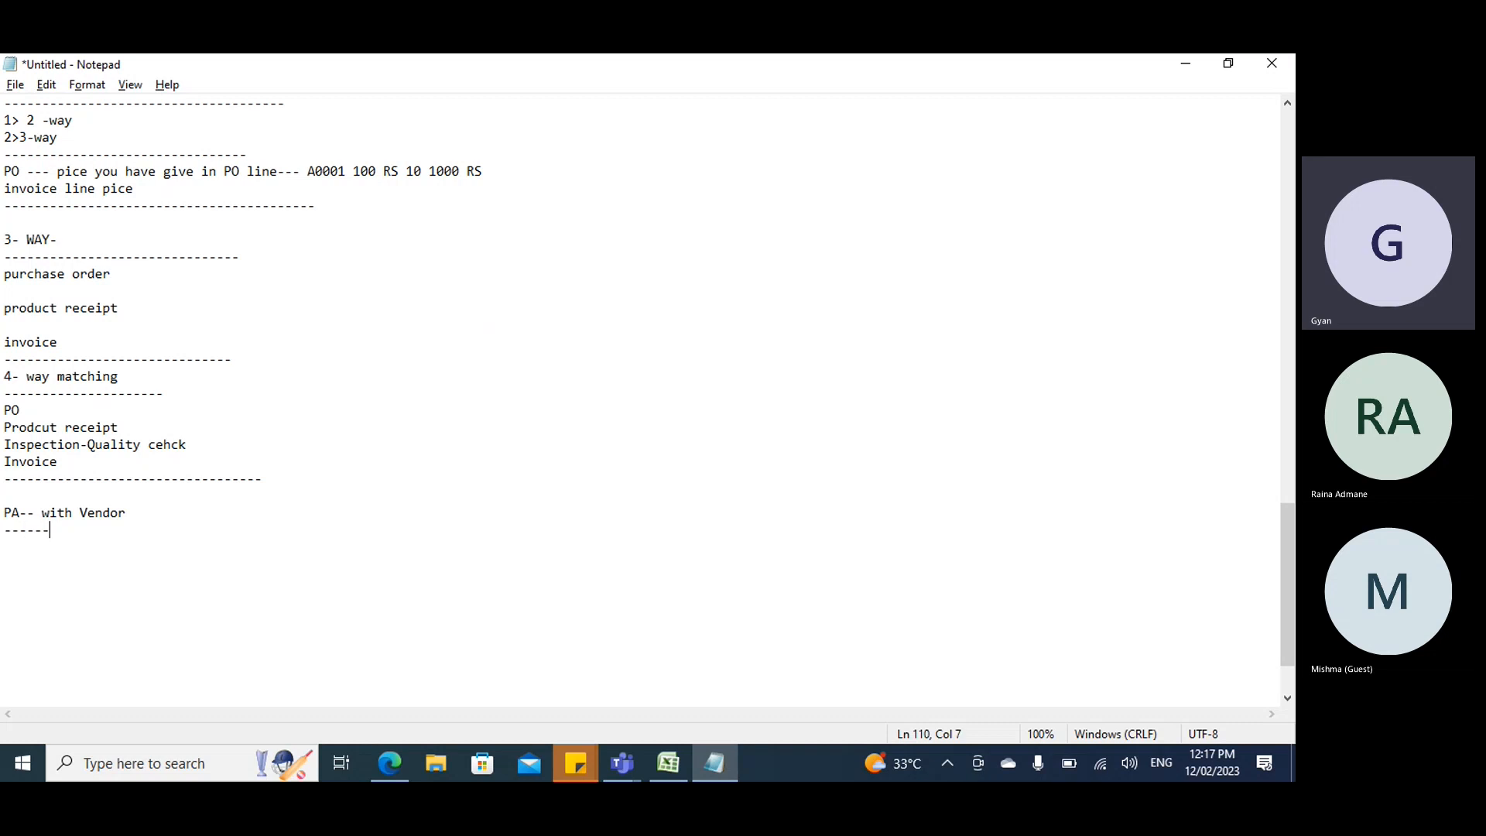
pyautogui.write('-------------------------')
pyautogui.press('Return')
pyautogui.press('Return')
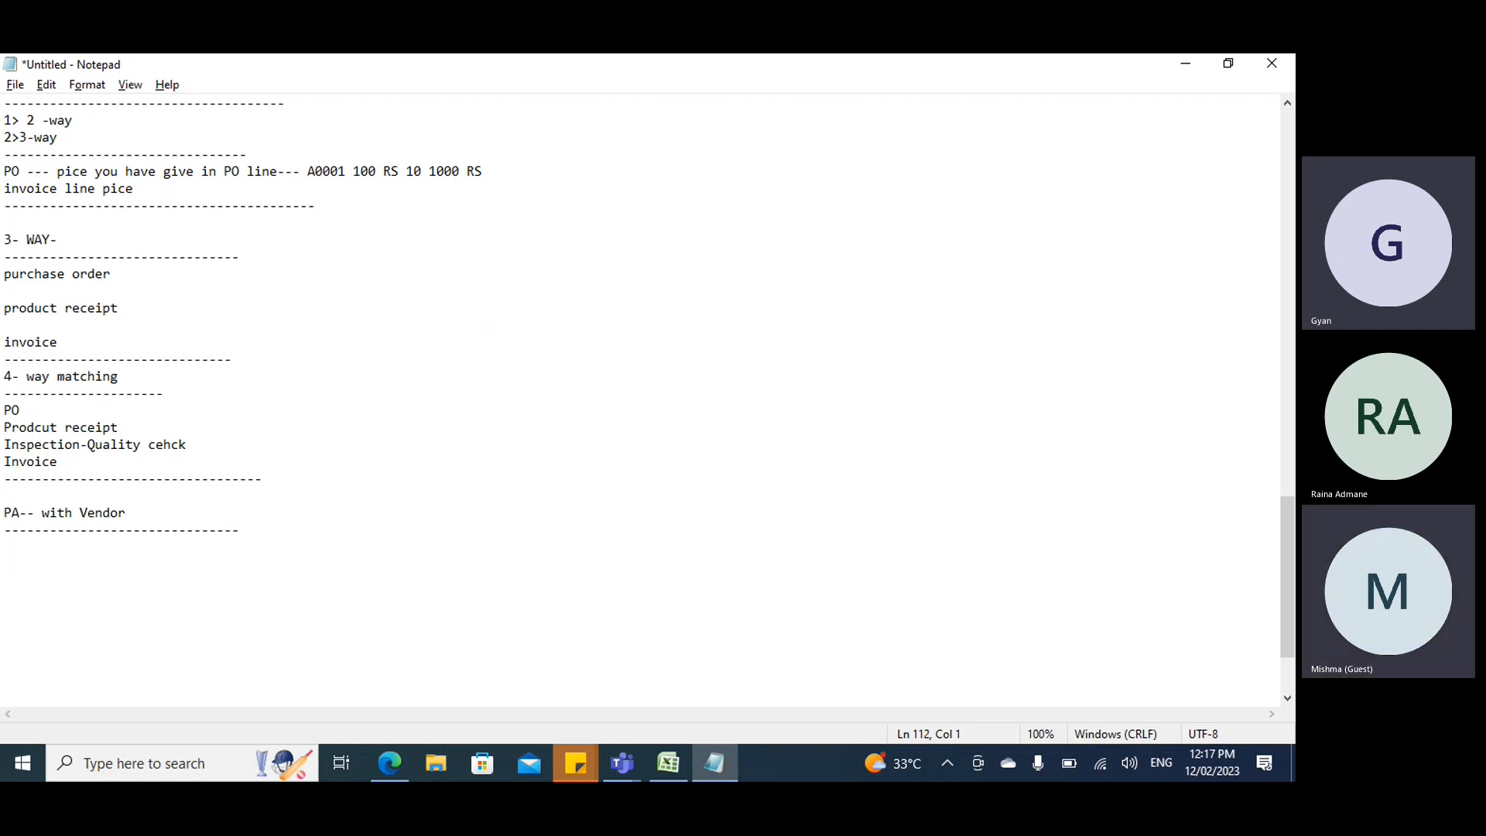
# Under the PA heading, write "YOu are owner of ABC company" and "you need 10 resources from Suplier XYZ" on two lines.
pyautogui.write('YOu are o')
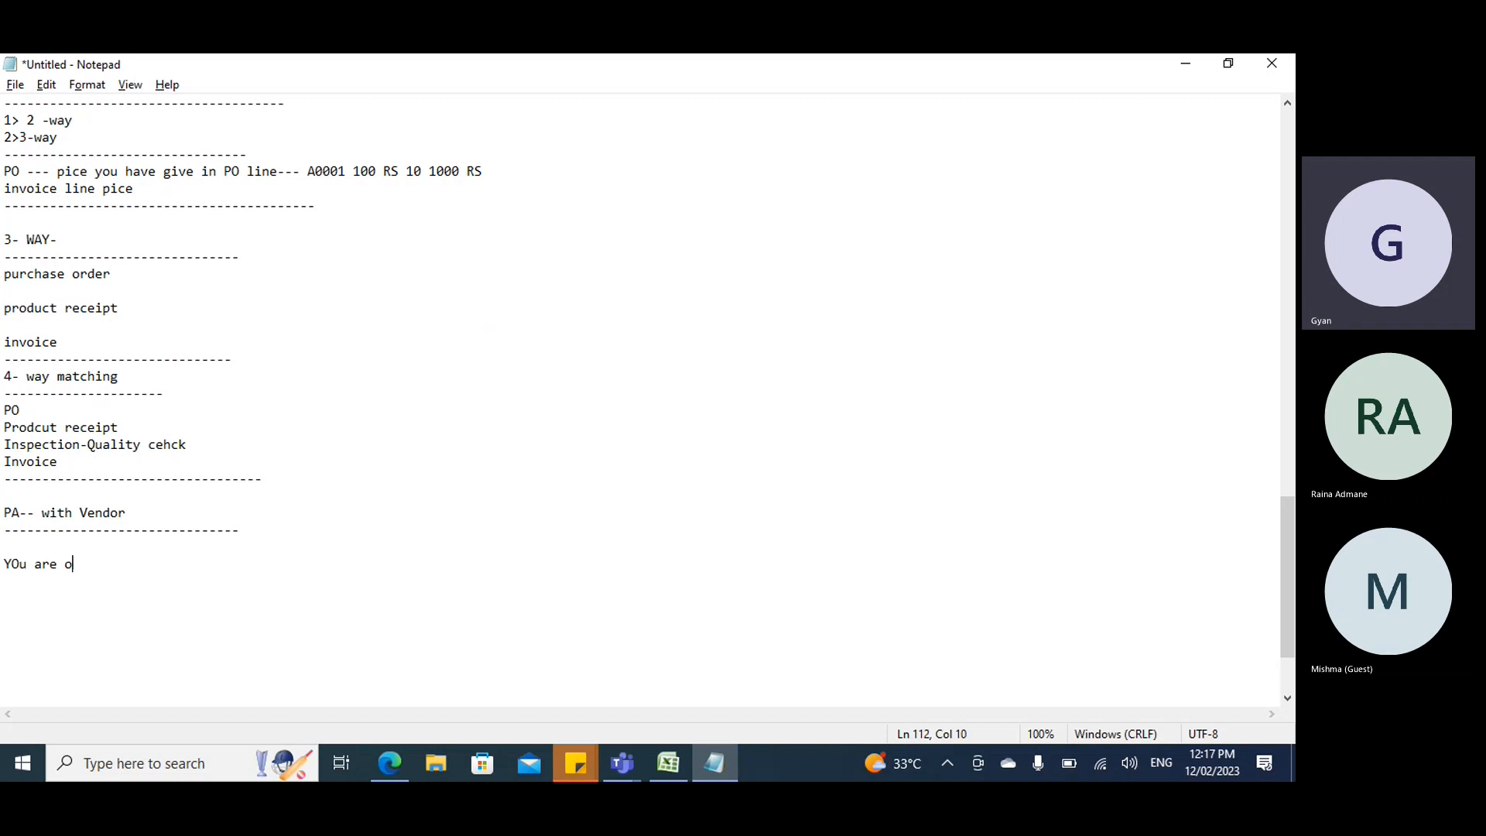
pyautogui.write('wner o')
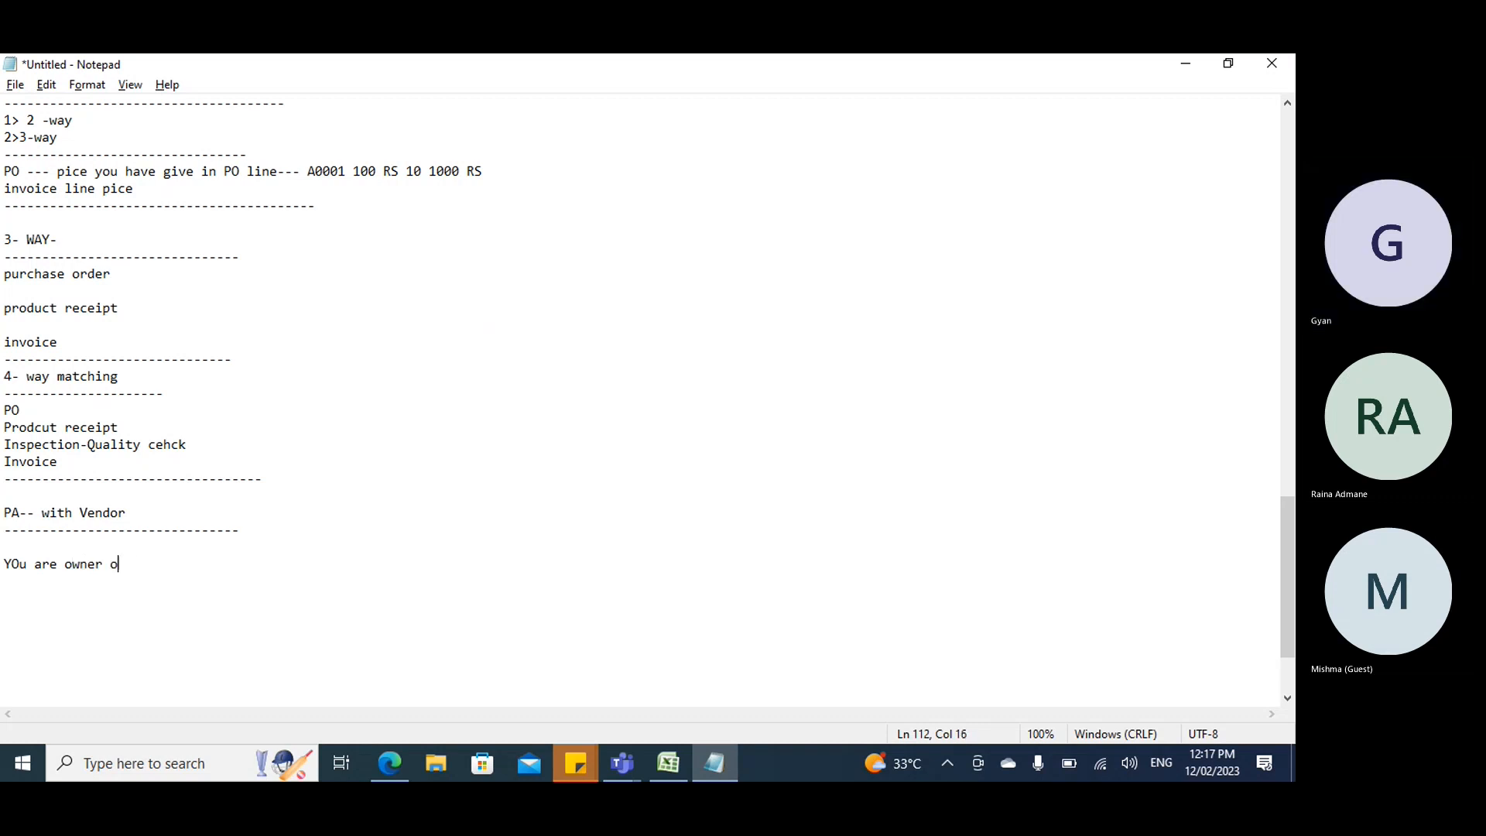
pyautogui.write('f ABC company')
pyautogui.press('Return')
pyautogui.write('you need 1')
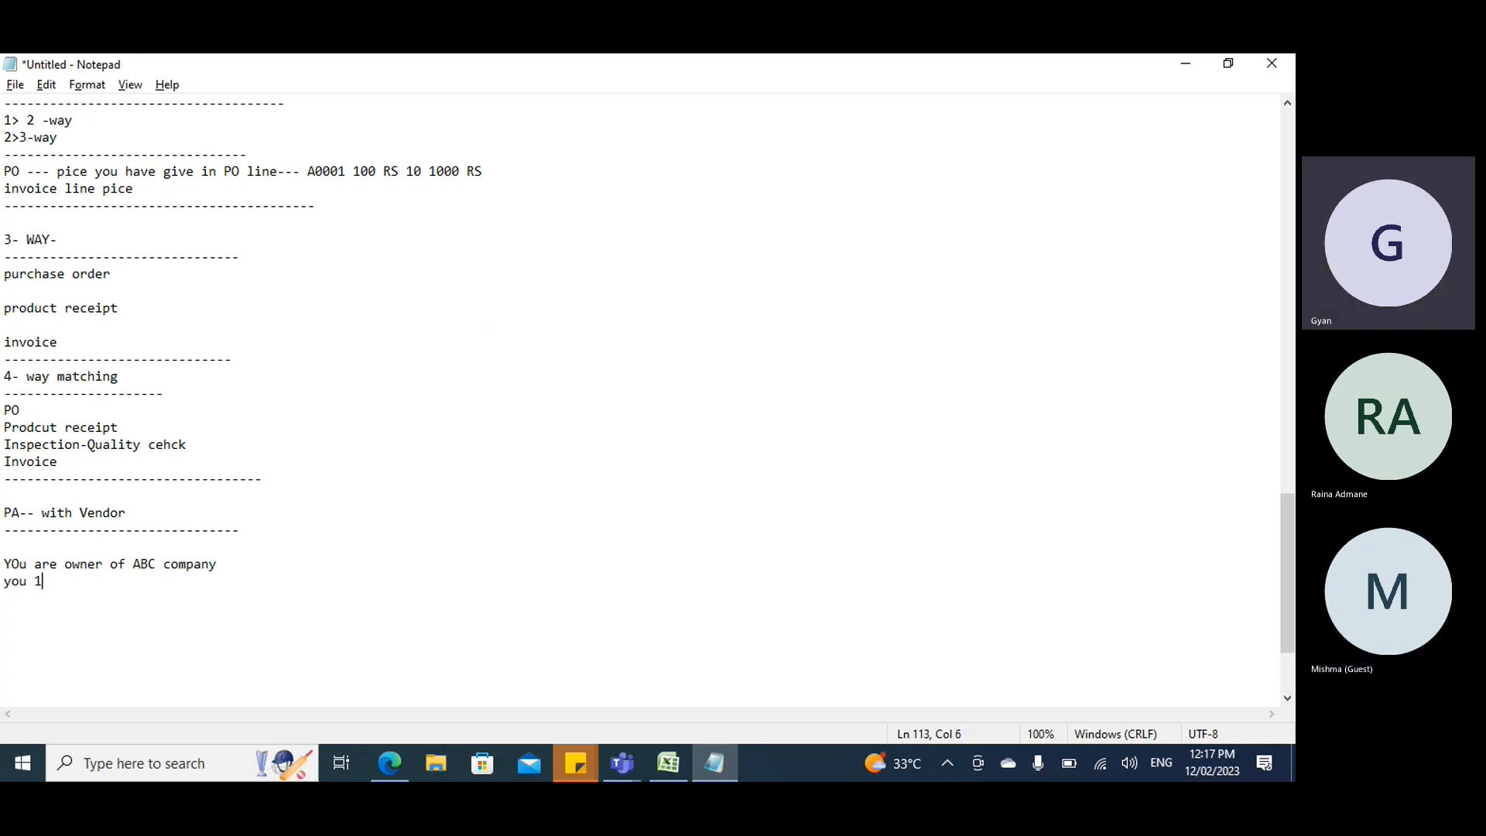
pyautogui.write('0 resources')
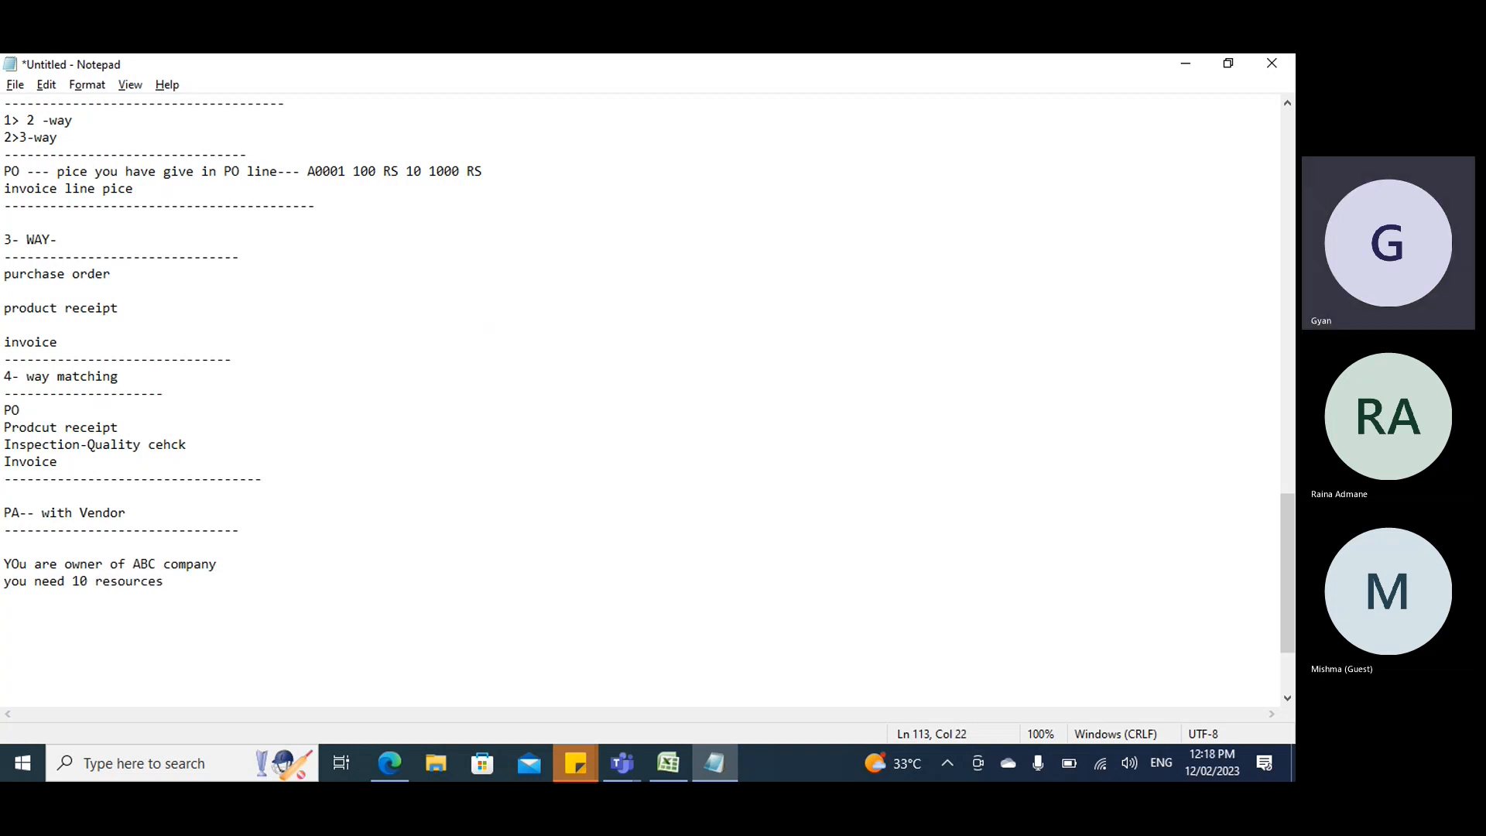
pyautogui.press('Return')
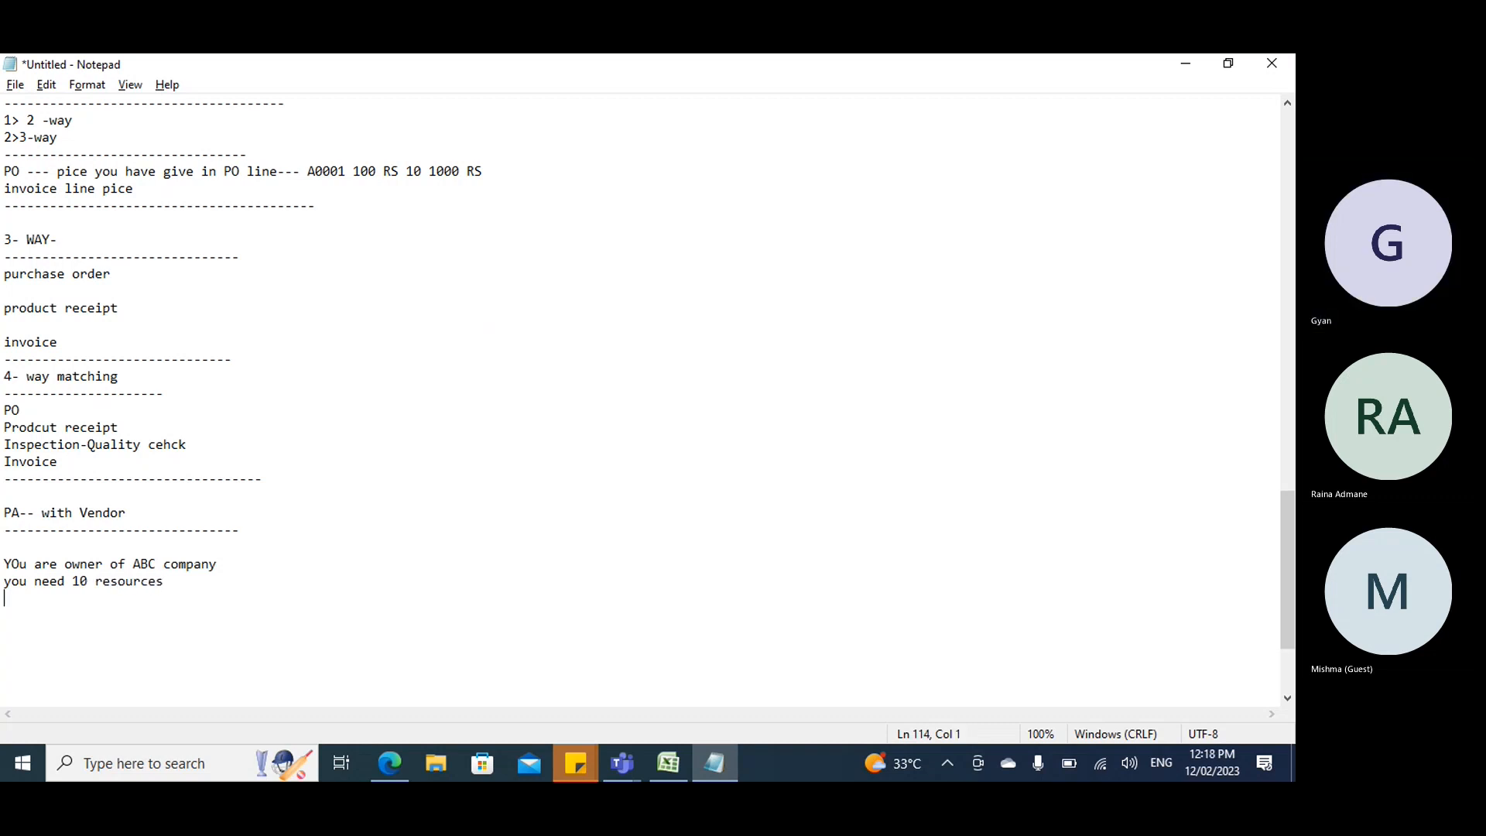
pyautogui.press('BackSpace')
pyautogui.write('fr')
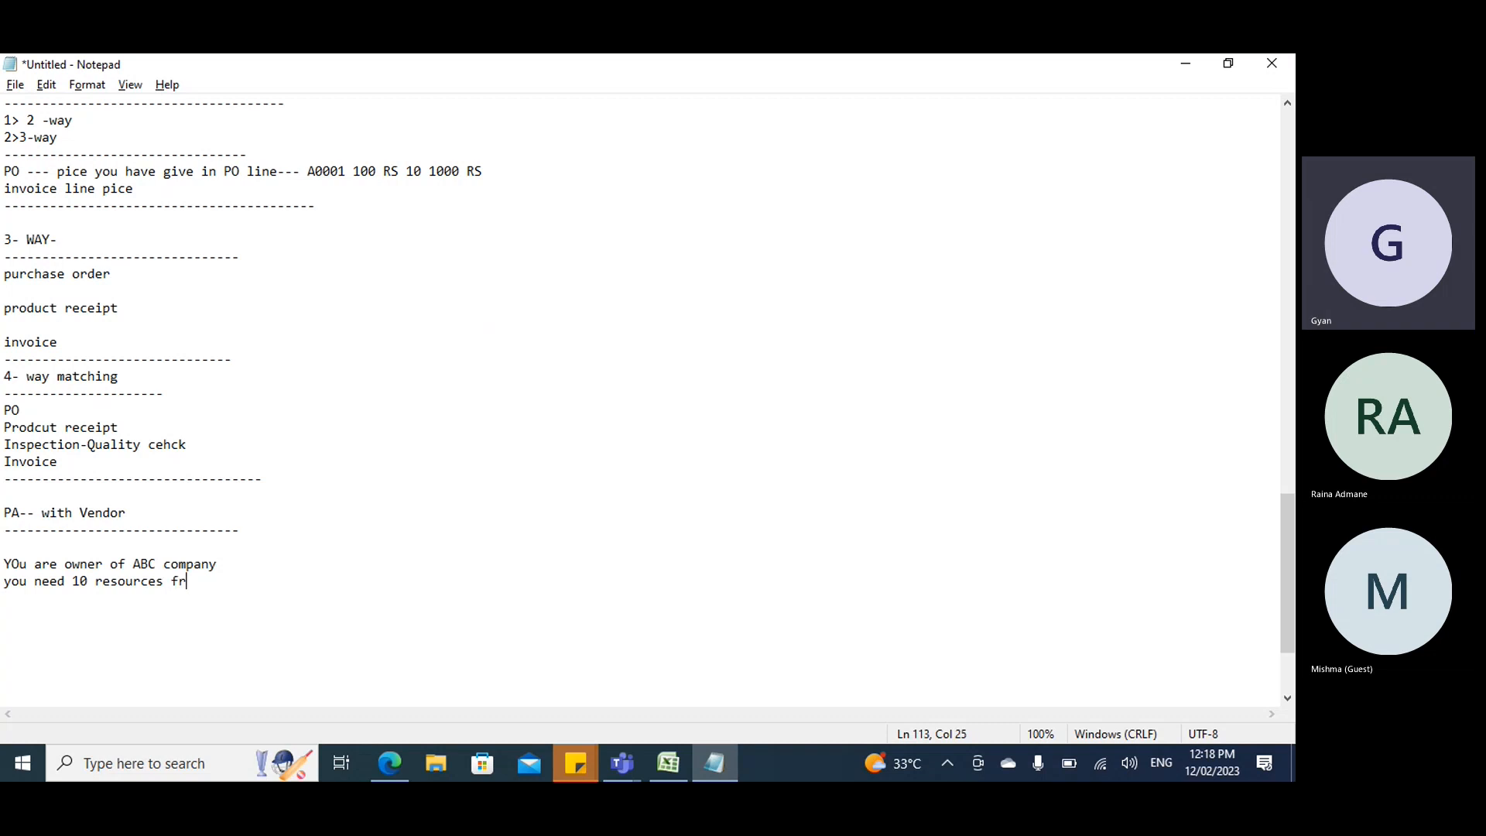
pyautogui.write('om Suplier XYZ')
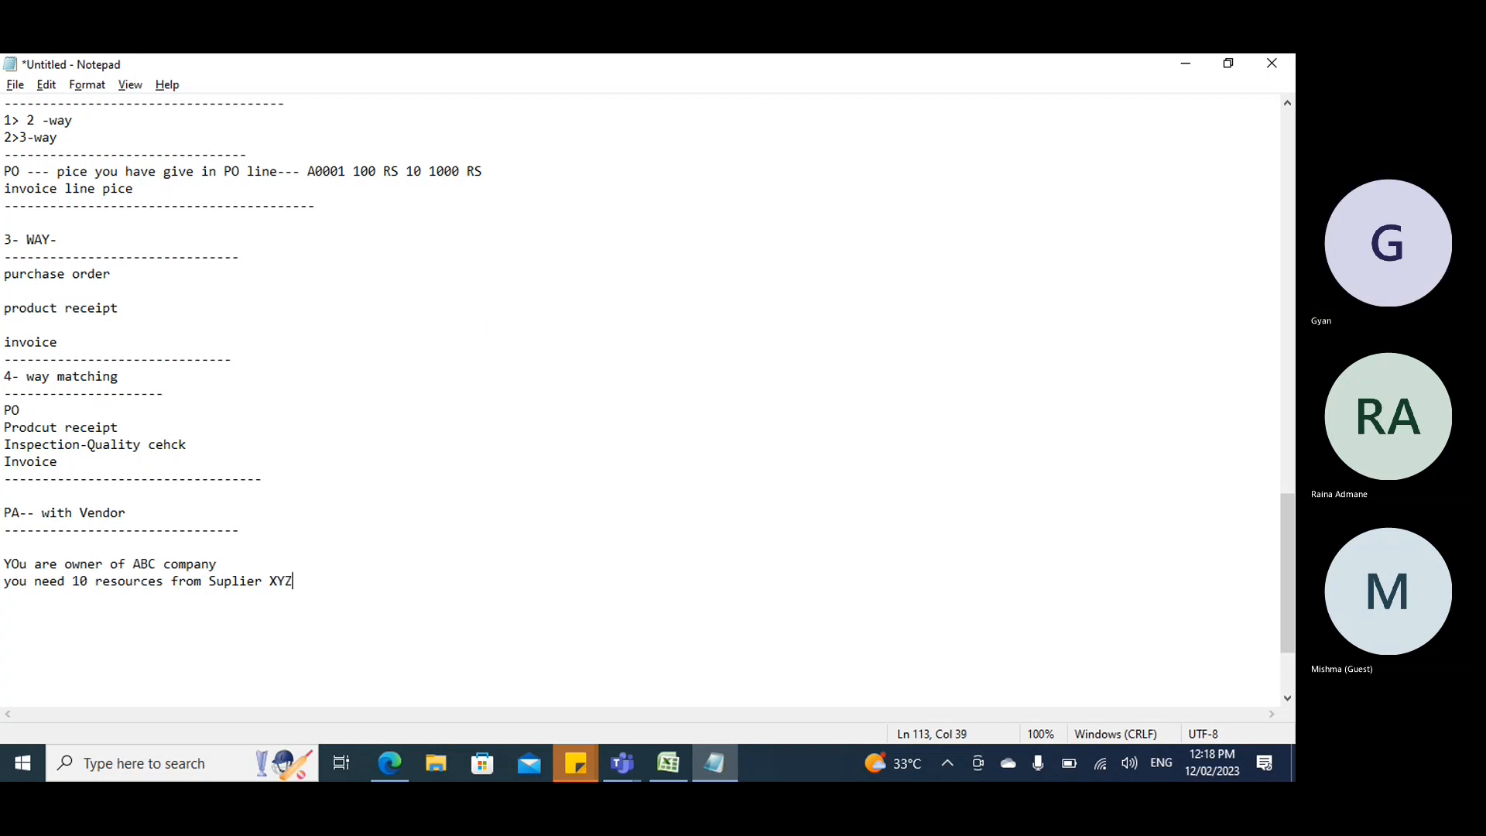
# Add a dashed line below the resources sentence, followed by "ABC will do PO agreement with XYZ supplier -".
pyautogui.press('Return')
pyautogui.write('-')
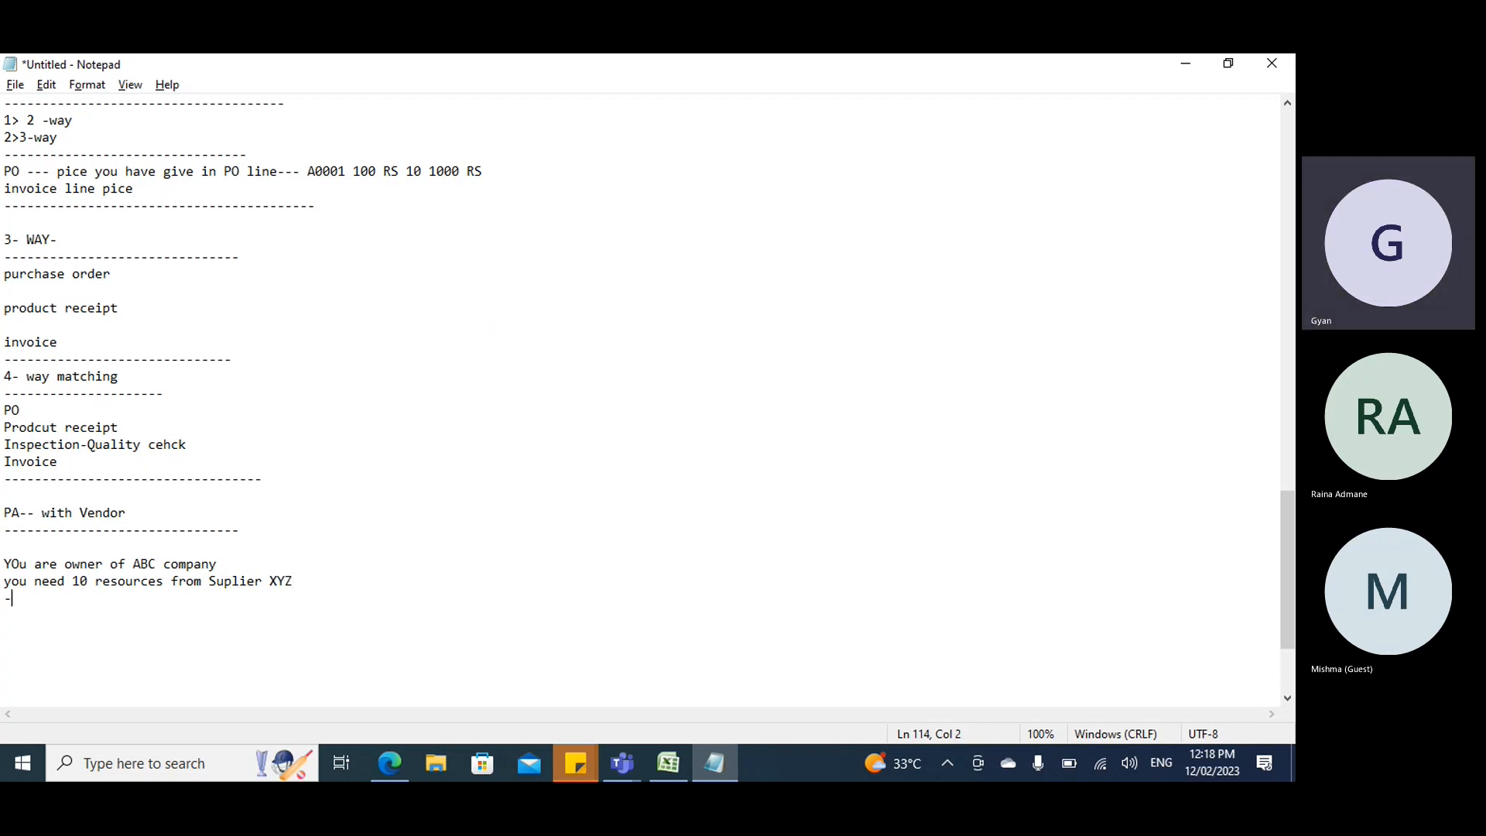
pyautogui.write('-----------------------------------------')
pyautogui.press('Return')
pyautogui.write('ABC will do PO ')
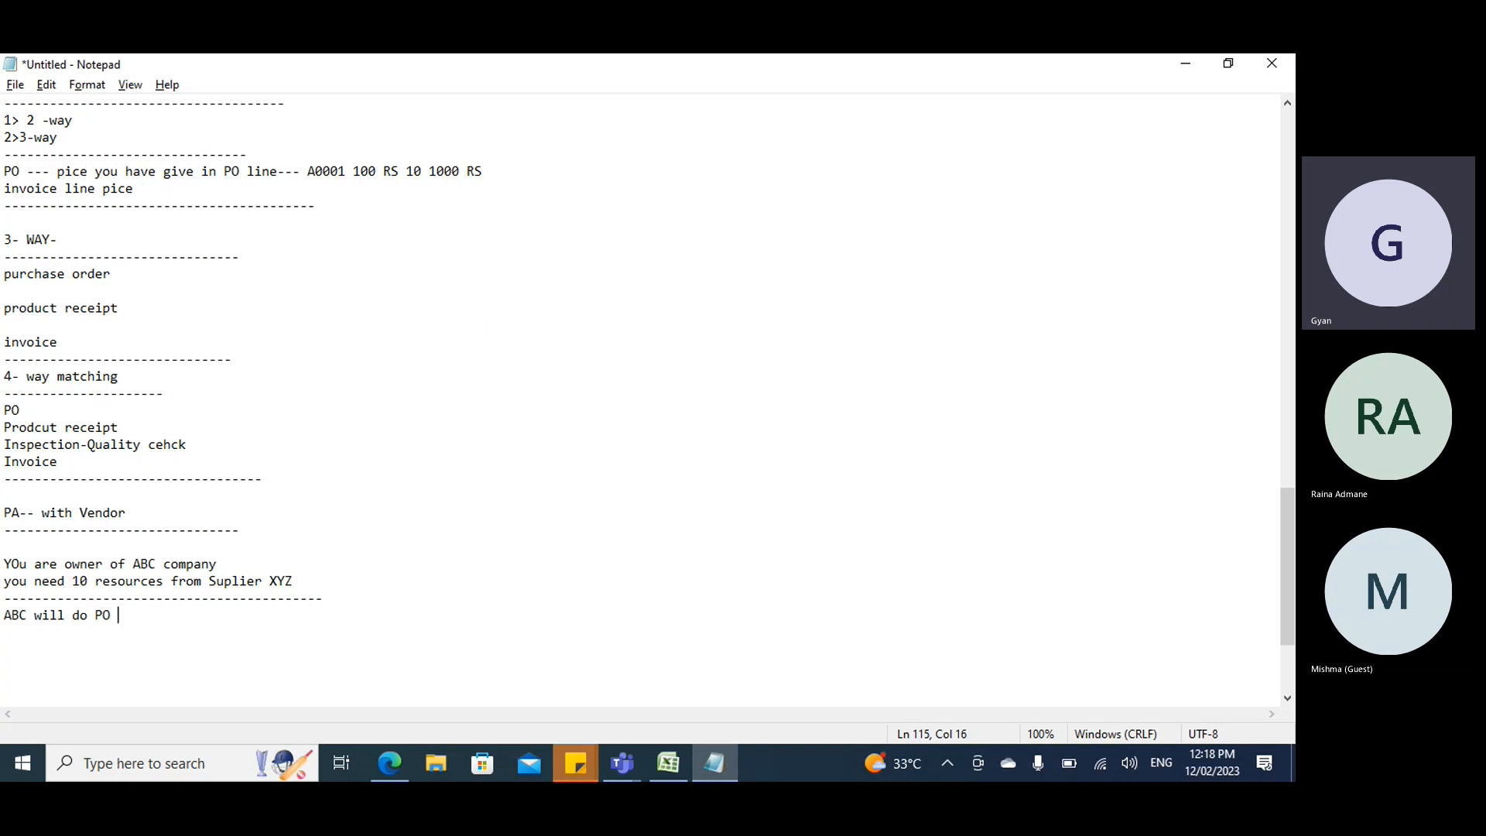
pyautogui.write('agreeme')
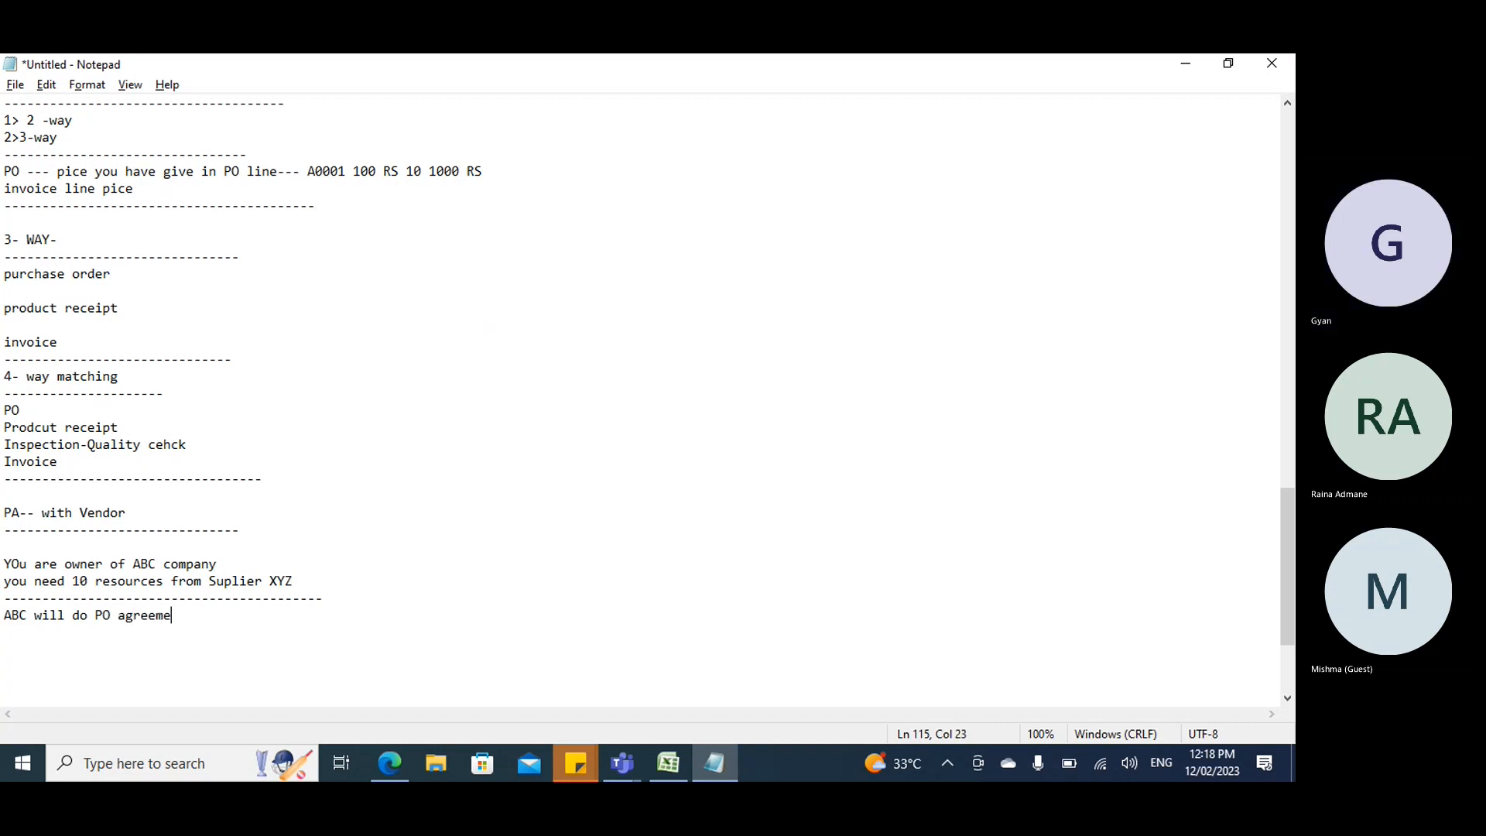
pyautogui.write('nt with X')
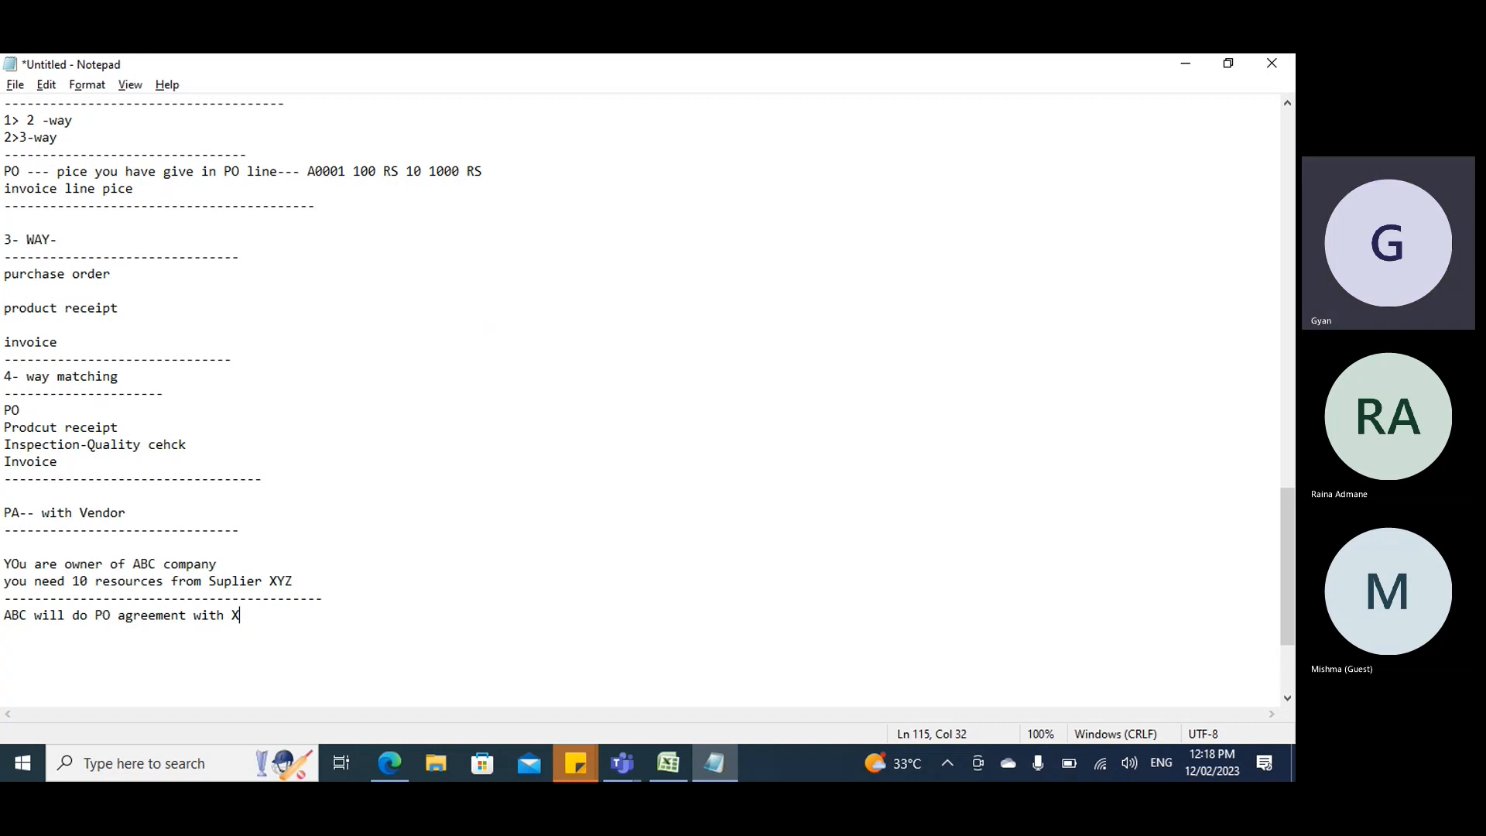
pyautogui.write('YZ supplier -')
# Insert blank lines after the PO agreement sentence and add a dashed separator below it, leaving one empty line between them.
pyautogui.press('Return')
pyautogui.press('Return')
pyautogui.press('Return')
pyautogui.press('Return')
pyautogui.press('Return')
pyautogui.press('Return')
pyautogui.press('Return')
pyautogui.press('Return')
pyautogui.press('Return')
pyautogui.press('Return')
pyautogui.press('Return')
pyautogui.press('Return')
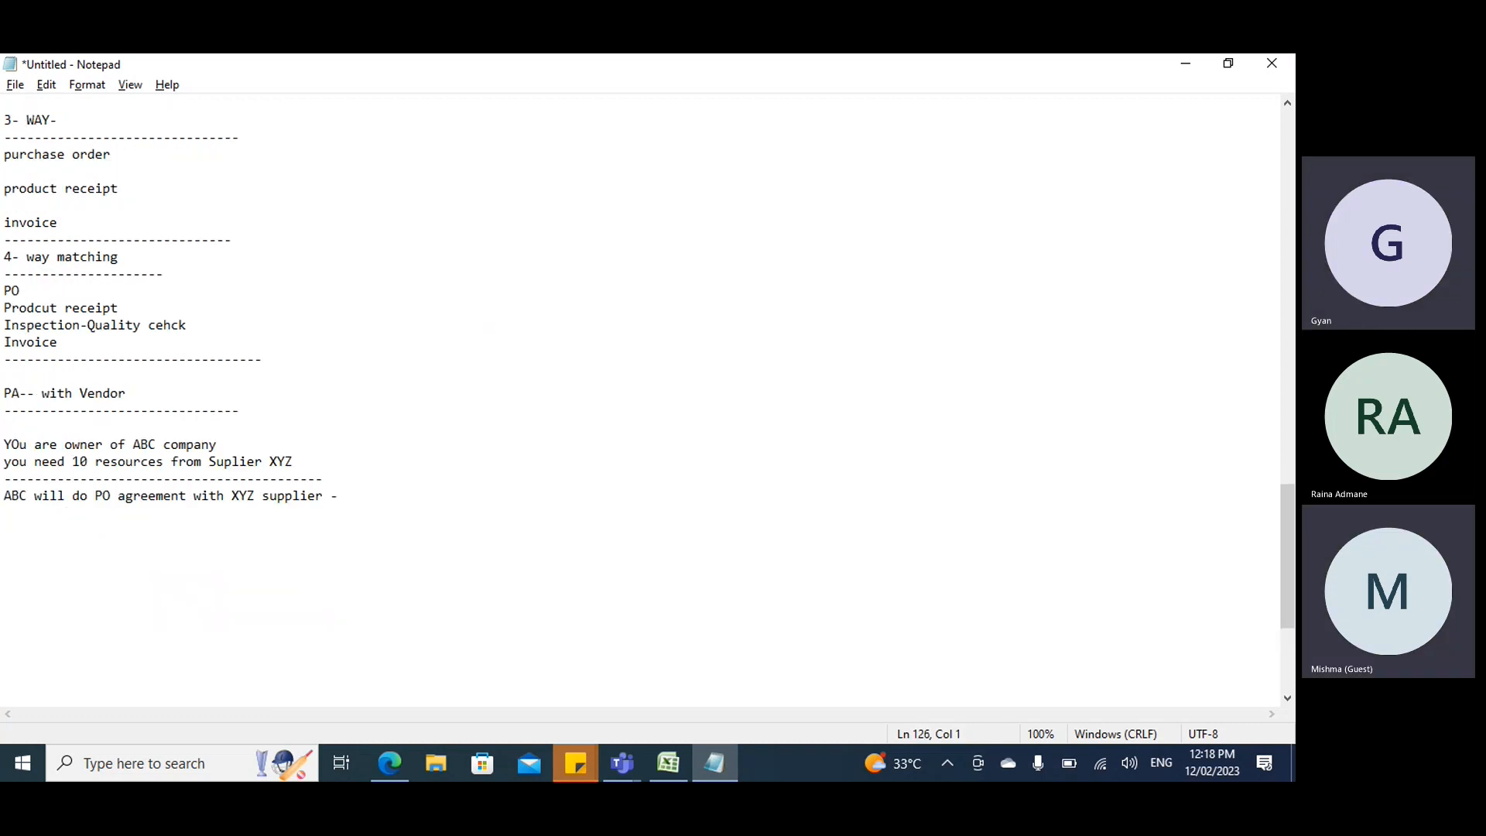
pyautogui.press('Up')
pyautogui.press('Up')
pyautogui.press('Up')
pyautogui.press('Up')
pyautogui.press('Up')
pyautogui.press('Up')
pyautogui.press('Up')
pyautogui.press('Up')
pyautogui.press('Up')
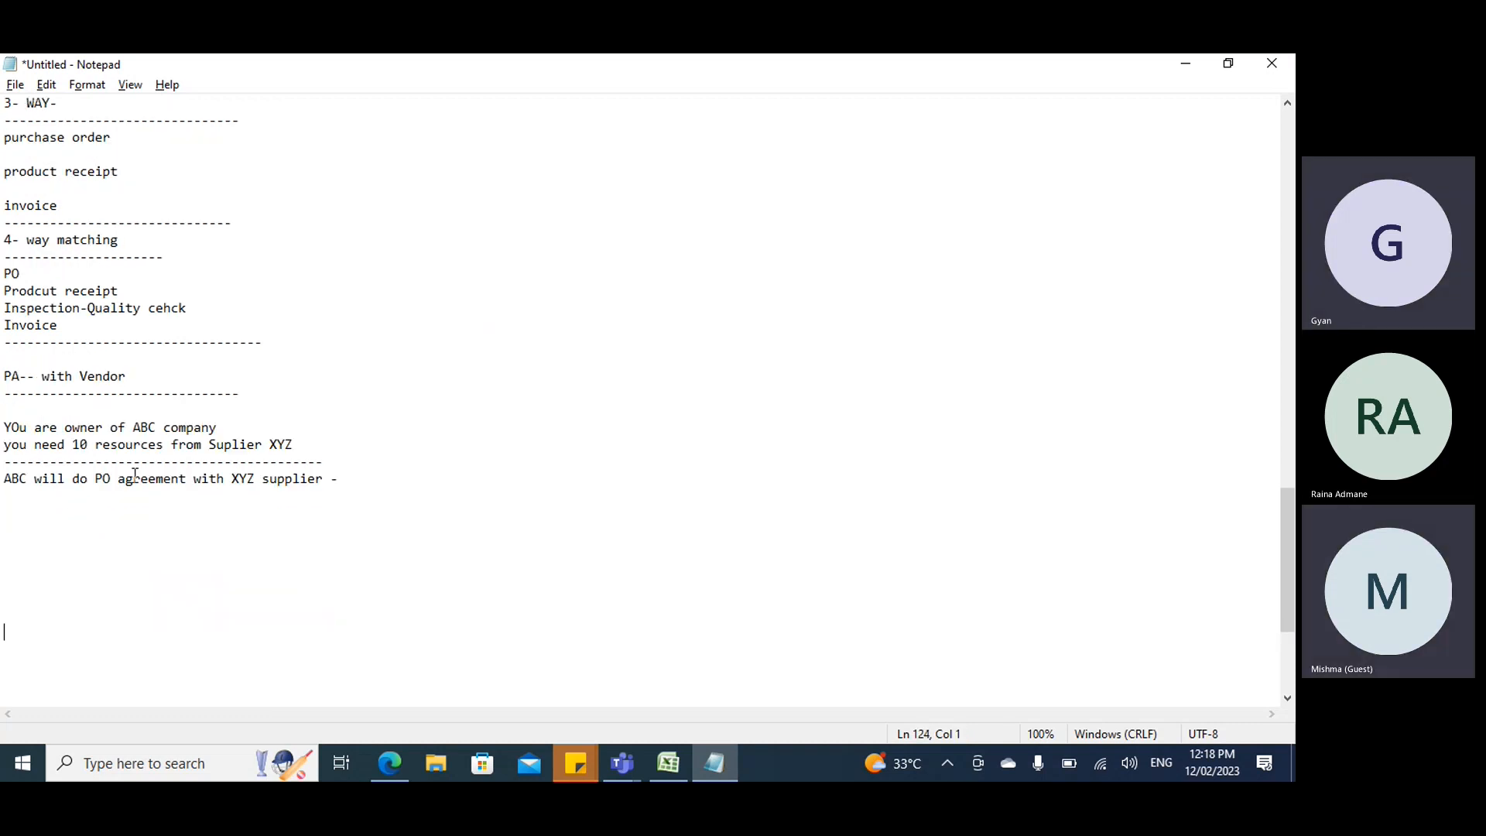
pyautogui.press('Up')
pyautogui.write('-')
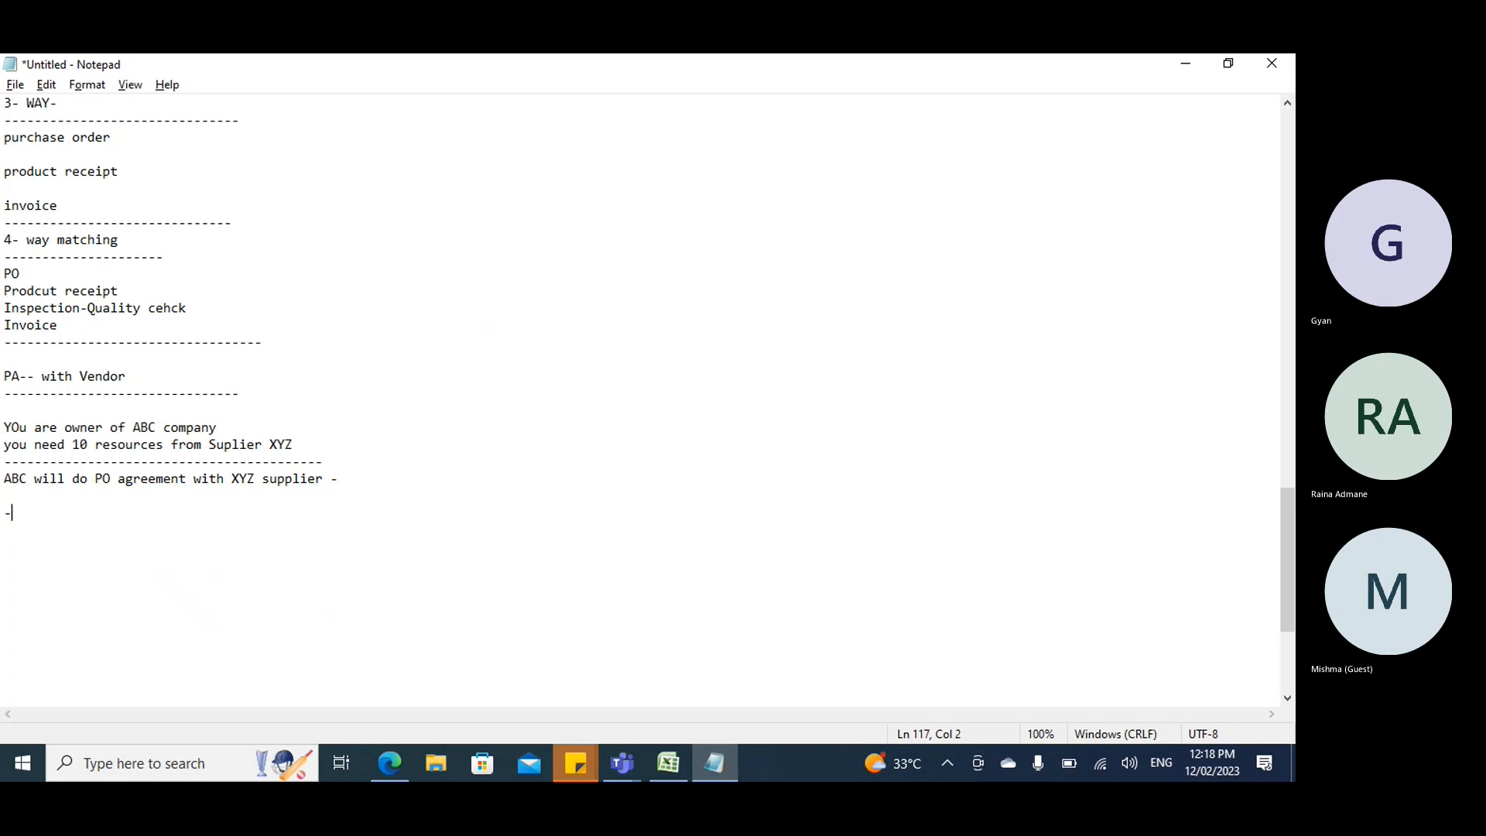
pyautogui.write('--------------------------------------------------')
pyautogui.press('Return')
pyautogui.press('Return')
# Write the sales scenario line "ABC- Company and you want to sell some product to cusotmer PQR-" below the separator.
pyautogui.write('AB')
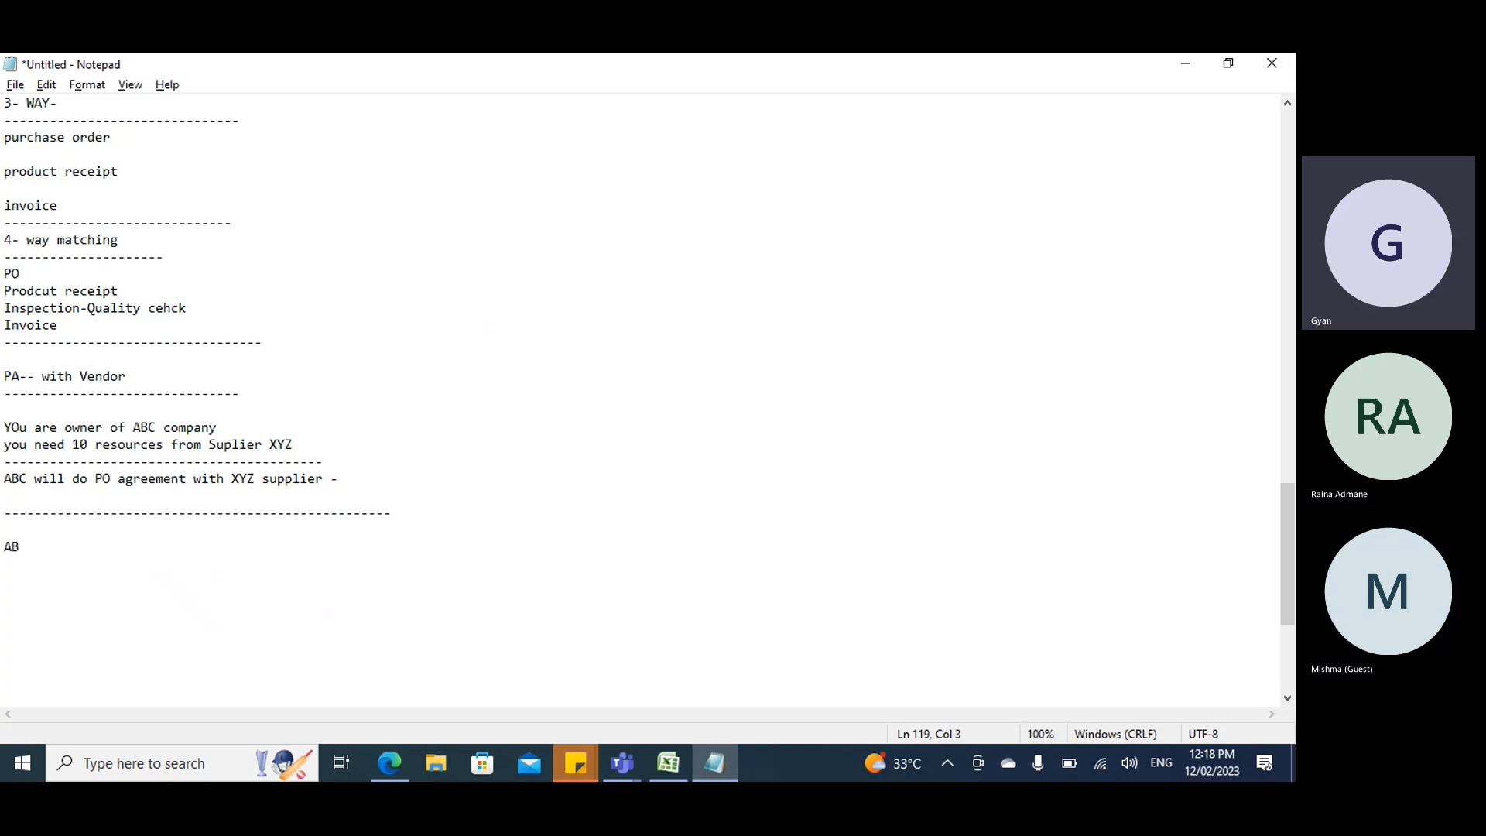
pyautogui.write('C- Compa')
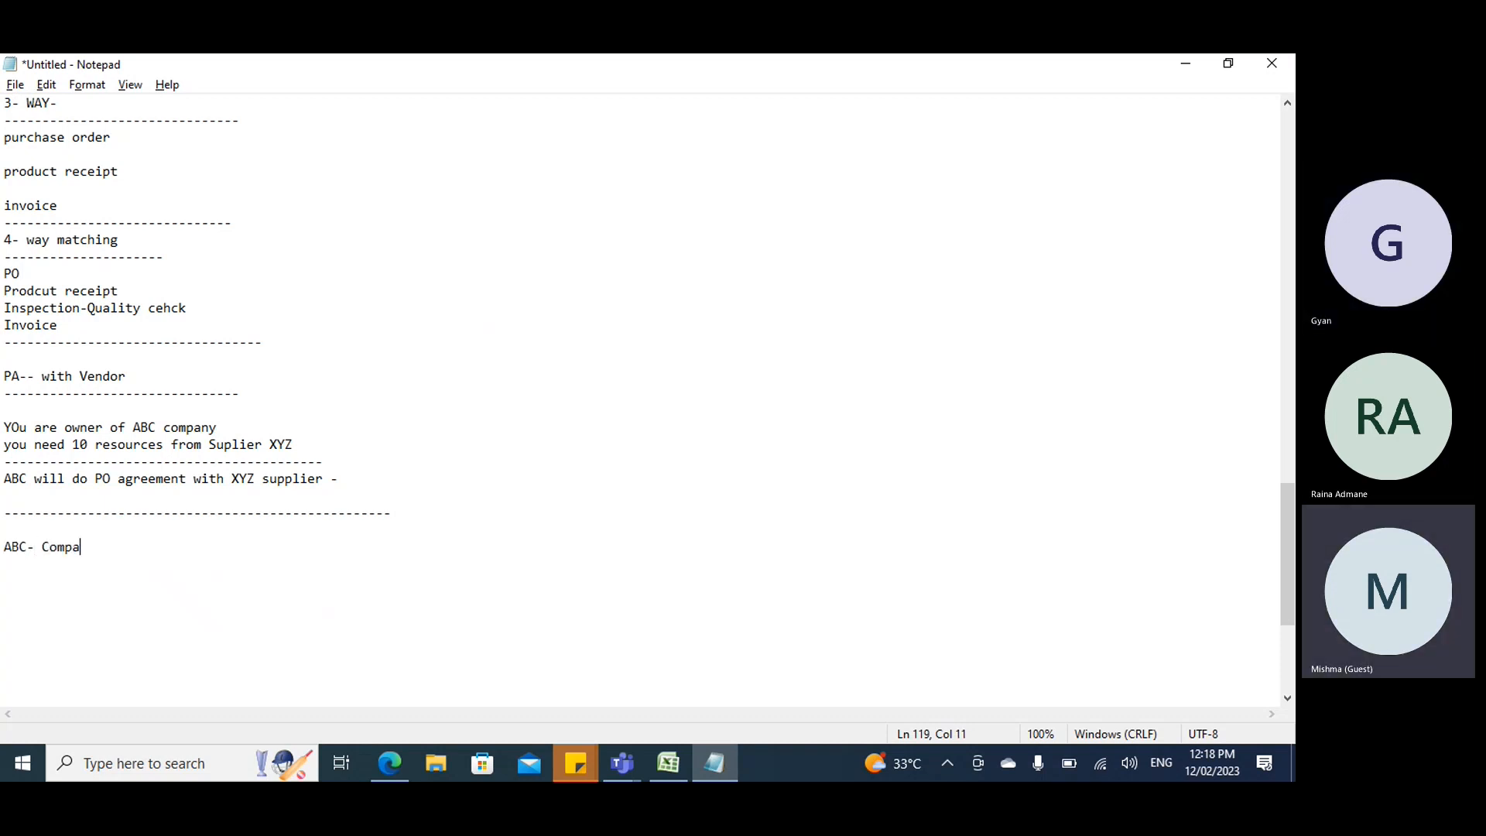
pyautogui.write('ny and ')
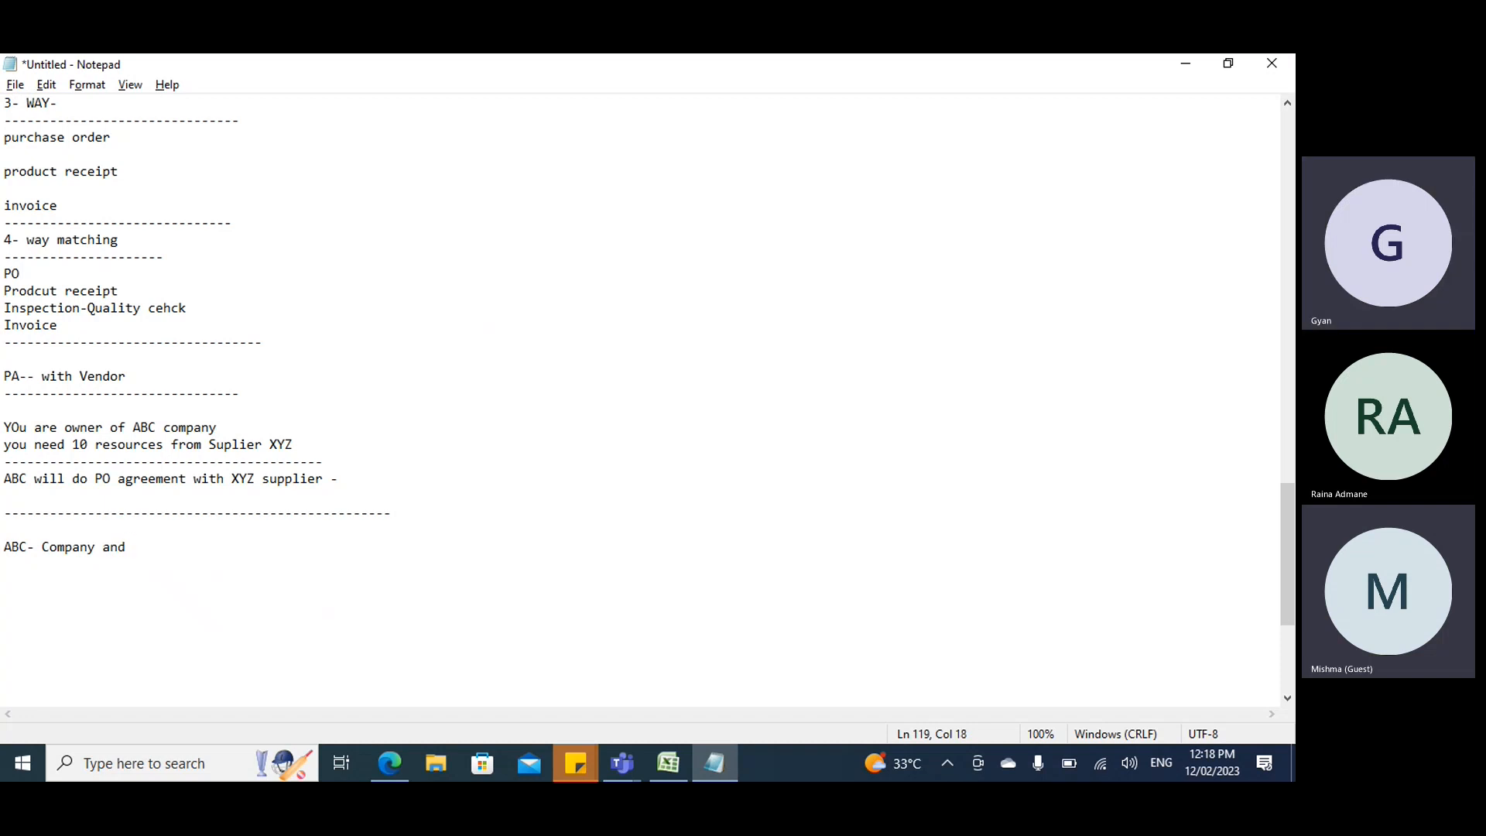
pyautogui.write('you want to se')
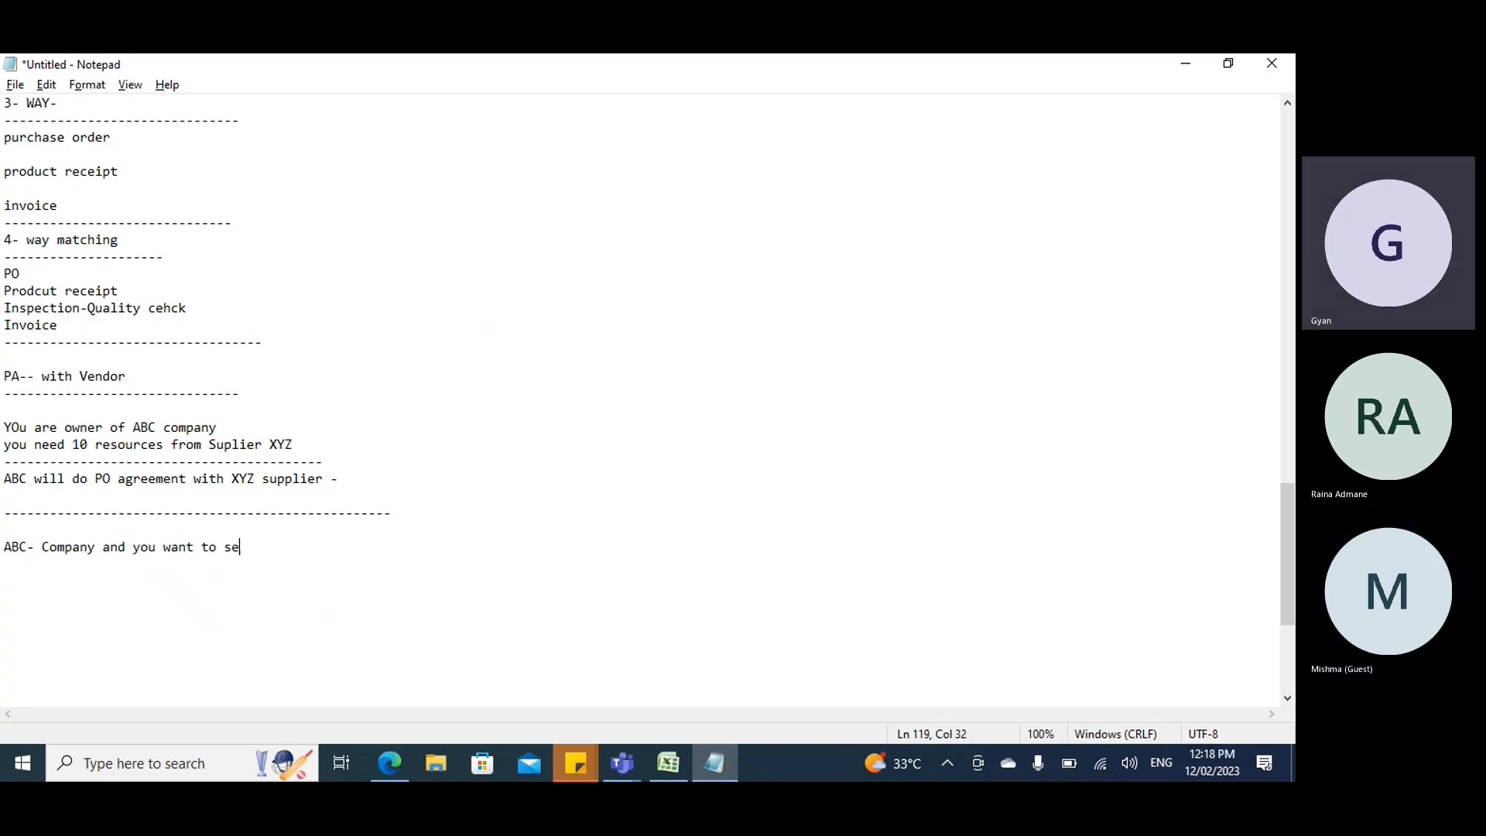
pyautogui.write('ll some')
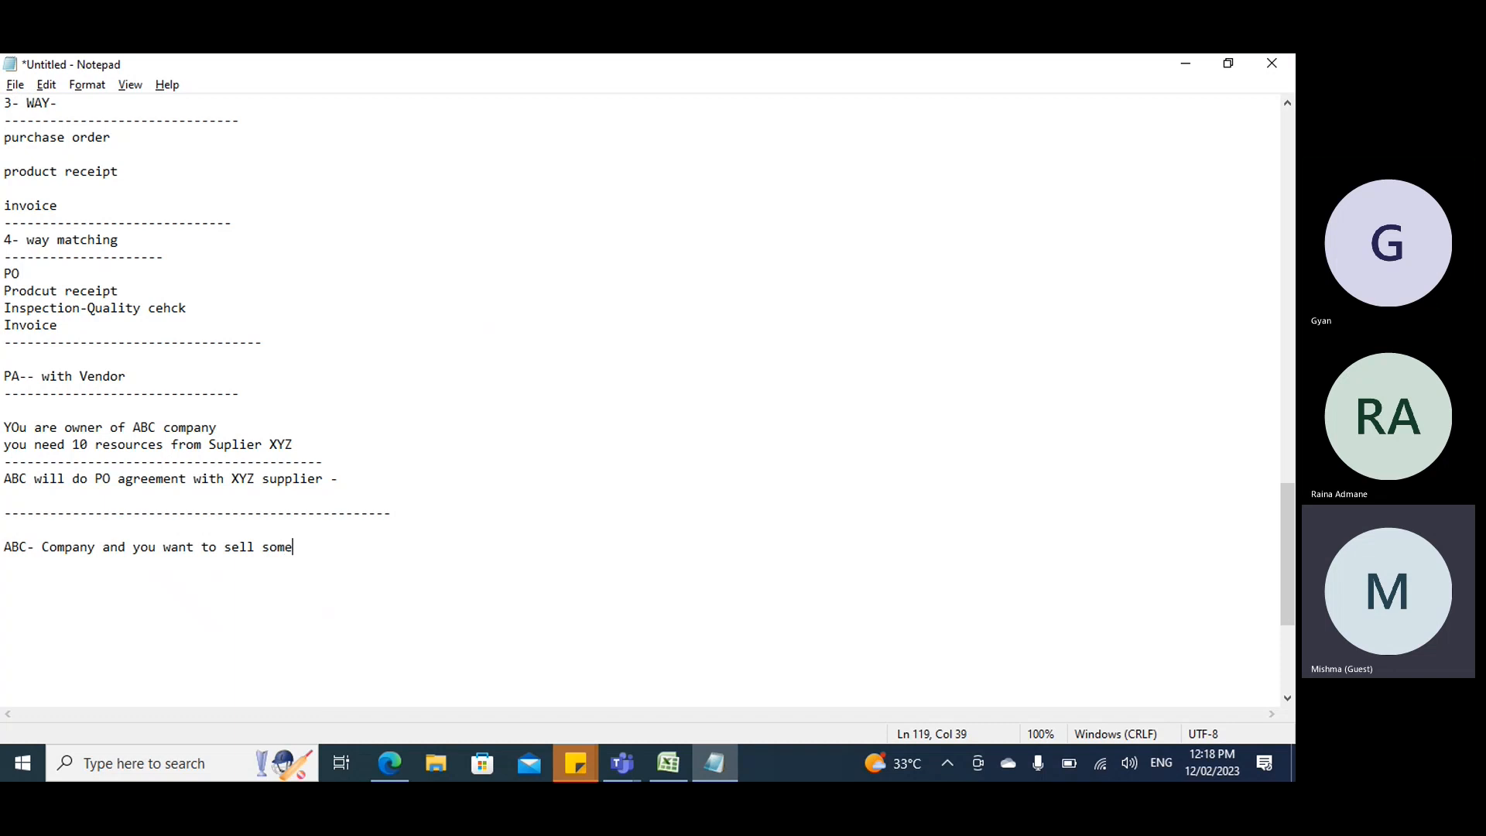
pyautogui.write(' product ')
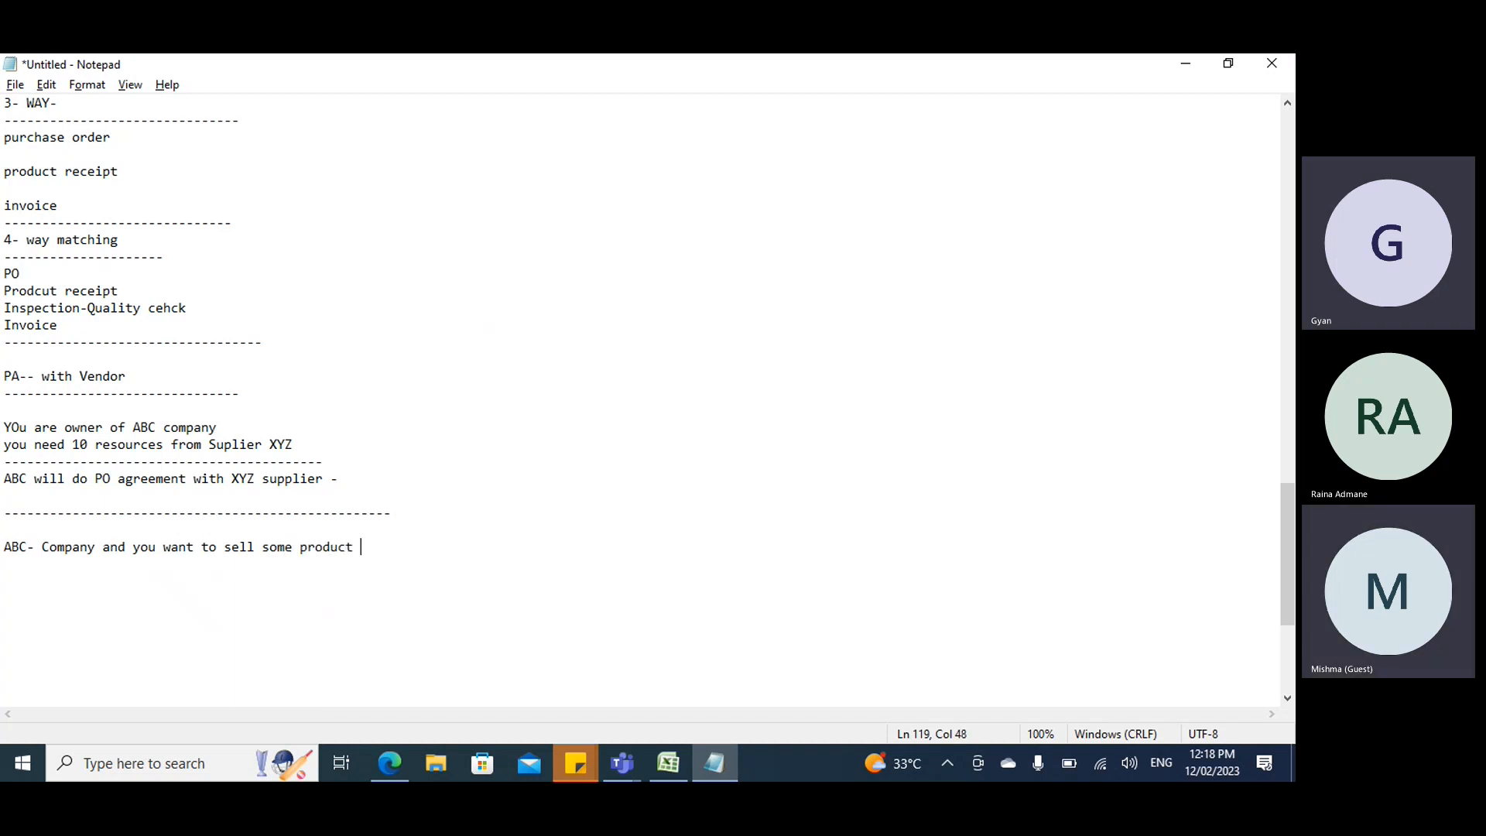
pyautogui.write('to cusot')
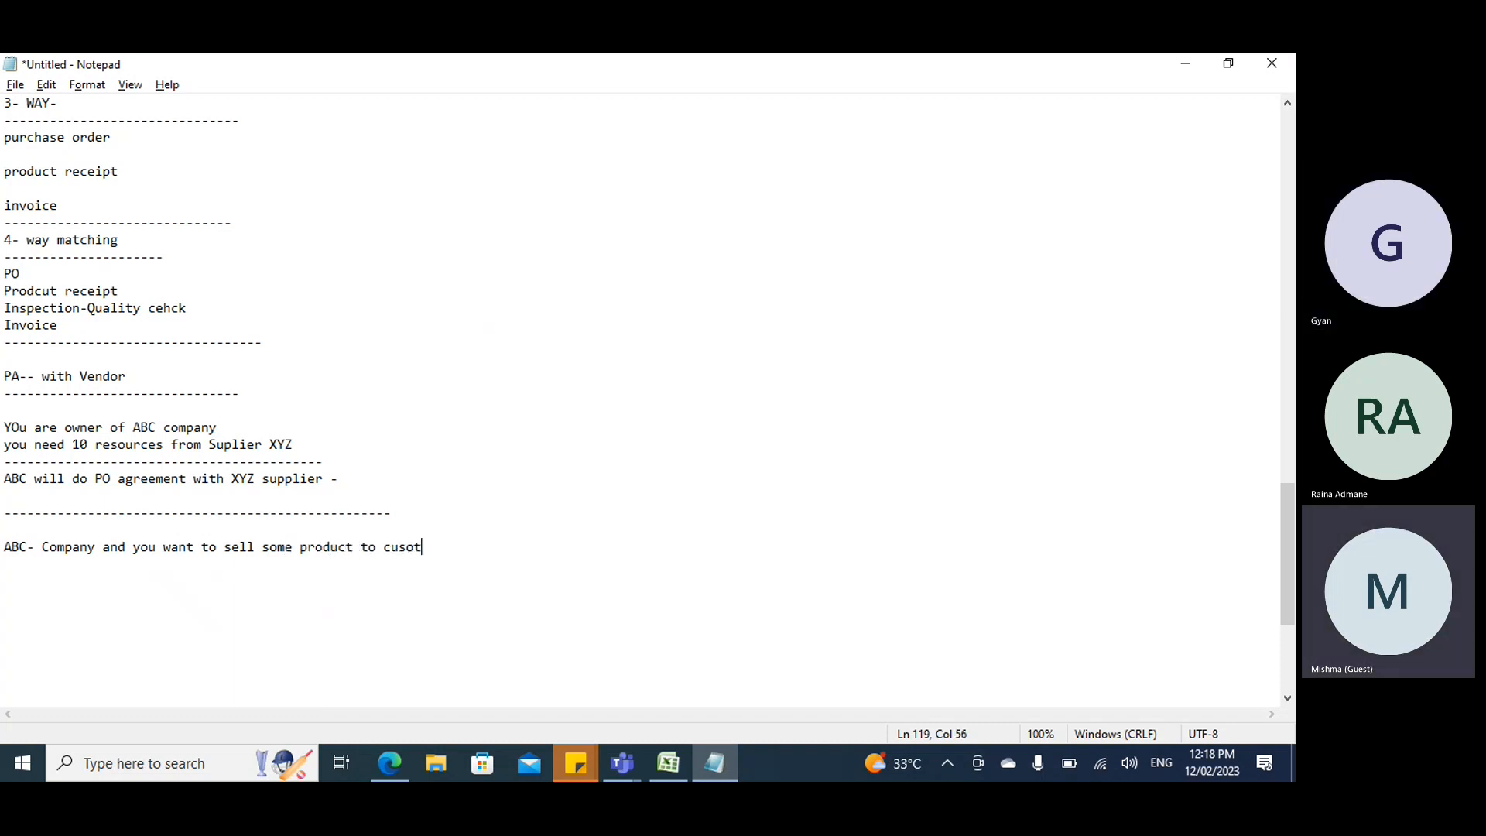
pyautogui.write('mer a')
pyautogui.press('BackSpace')
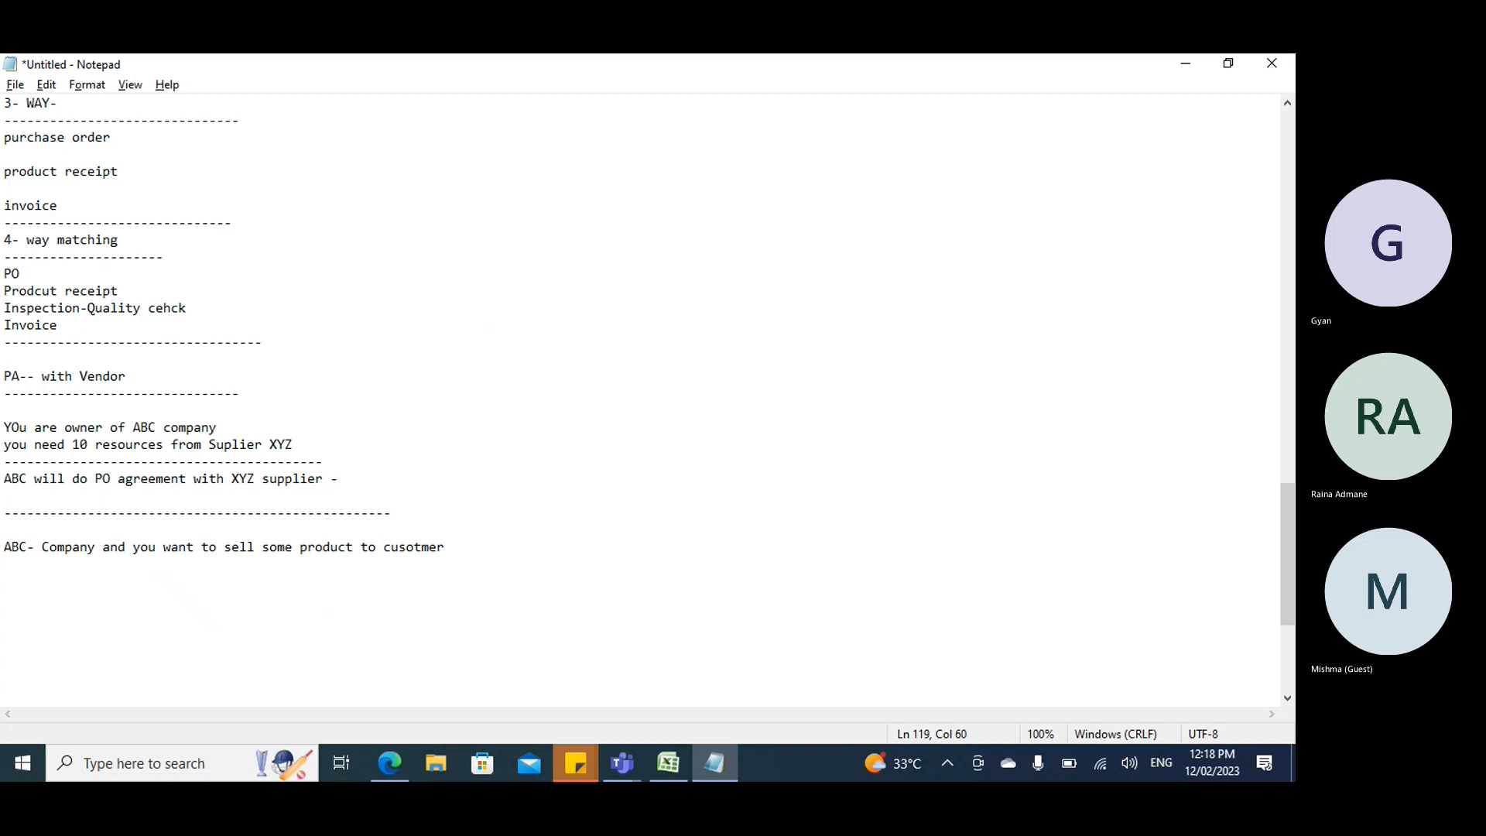
pyautogui.write('PQR')
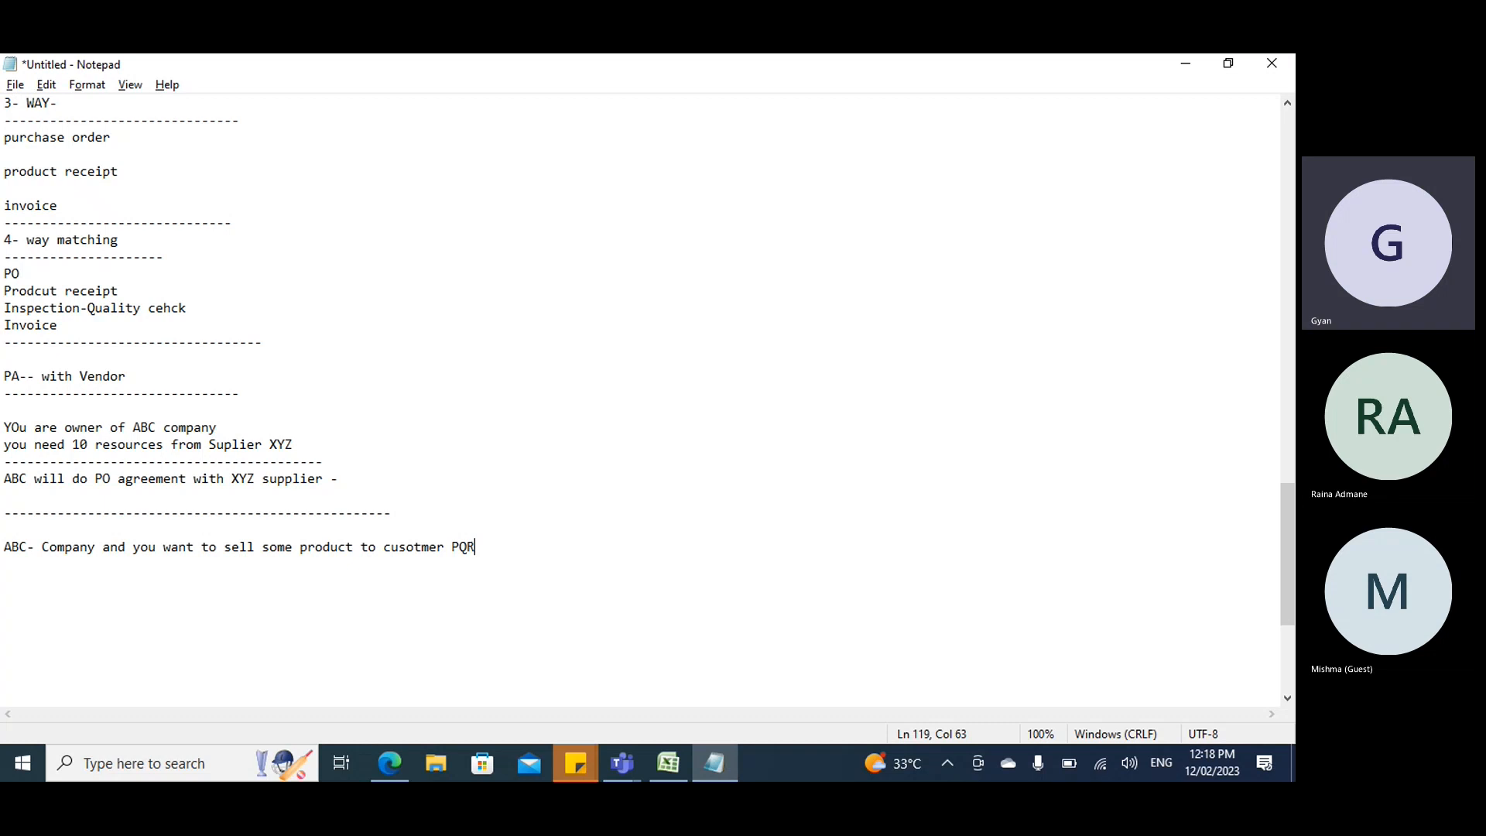
pyautogui.write('-')
# Below a dashed line, write "ABC will do a agrrement with customer PQR - Sales agreement" and highlight ABC in the company owner line.
pyautogui.press('Return')
pyautogui.write('-----------------------------------------------------------------')
pyautogui.press('Return')
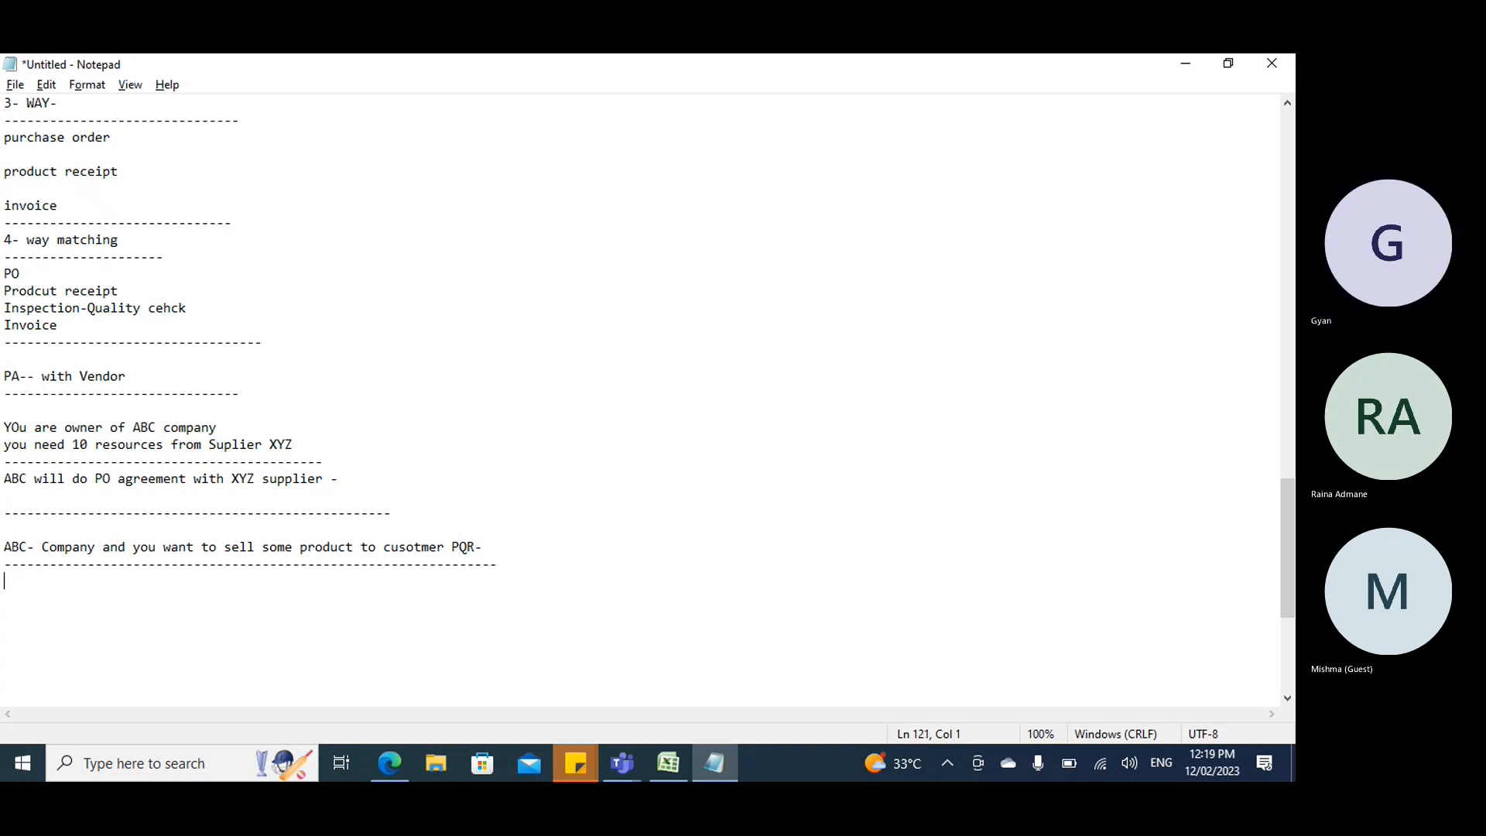
pyautogui.write('ABC ')
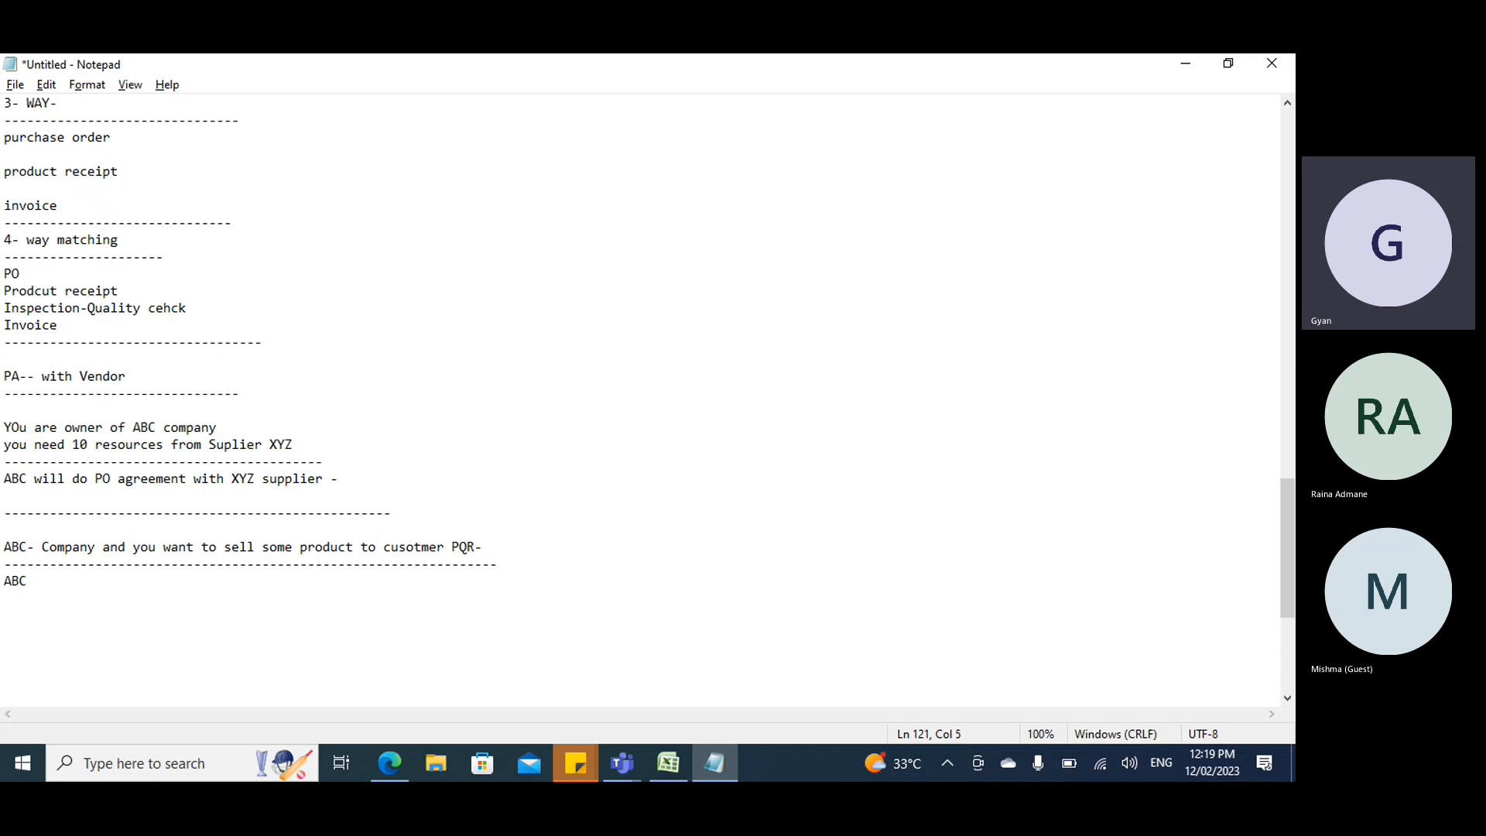
pyautogui.write('will do a agrrement witn')
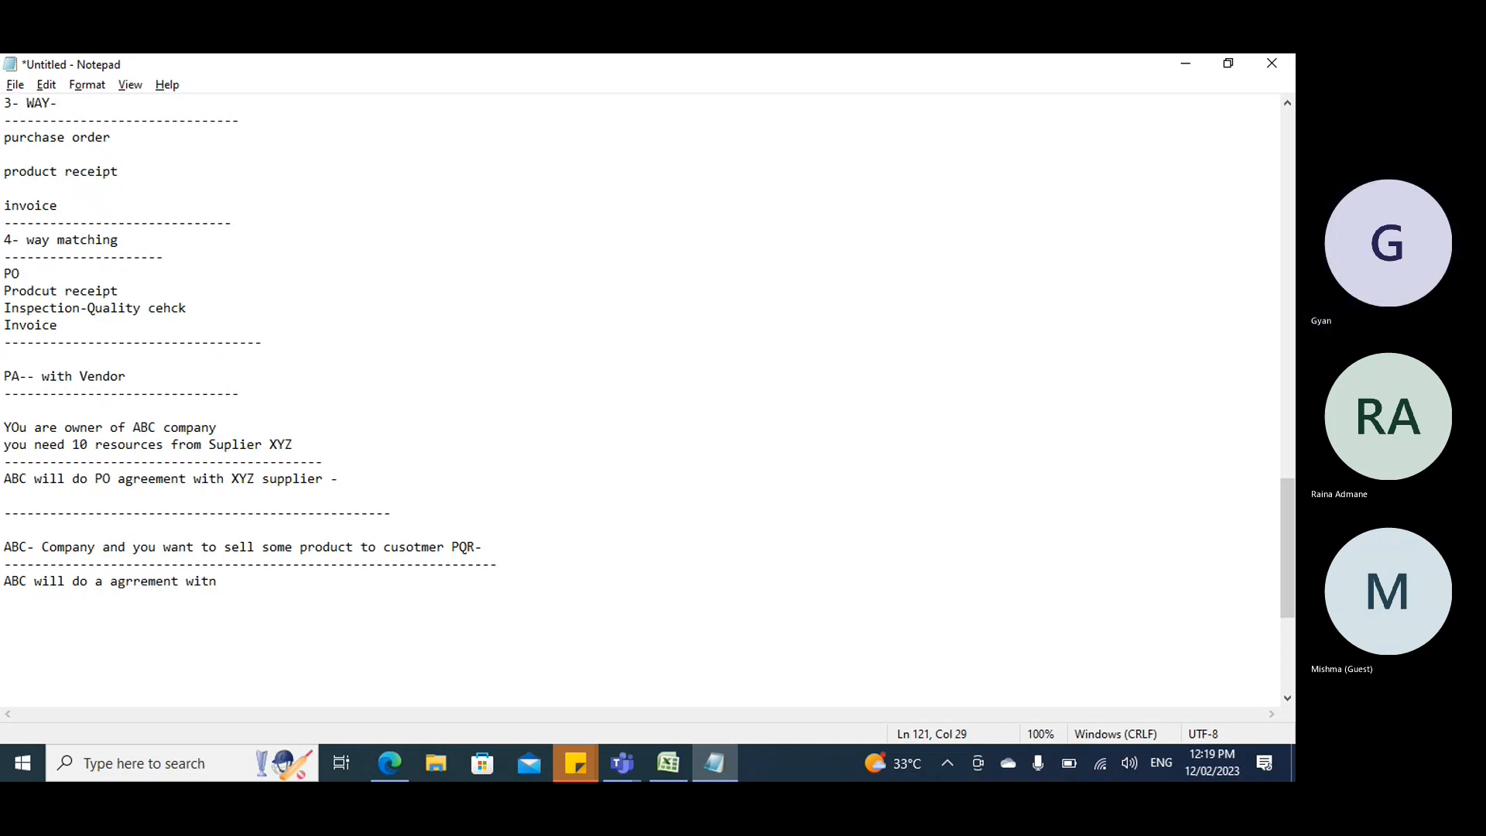
pyautogui.press('BackSpace')
pyautogui.write('h customer PQR - Slaes')
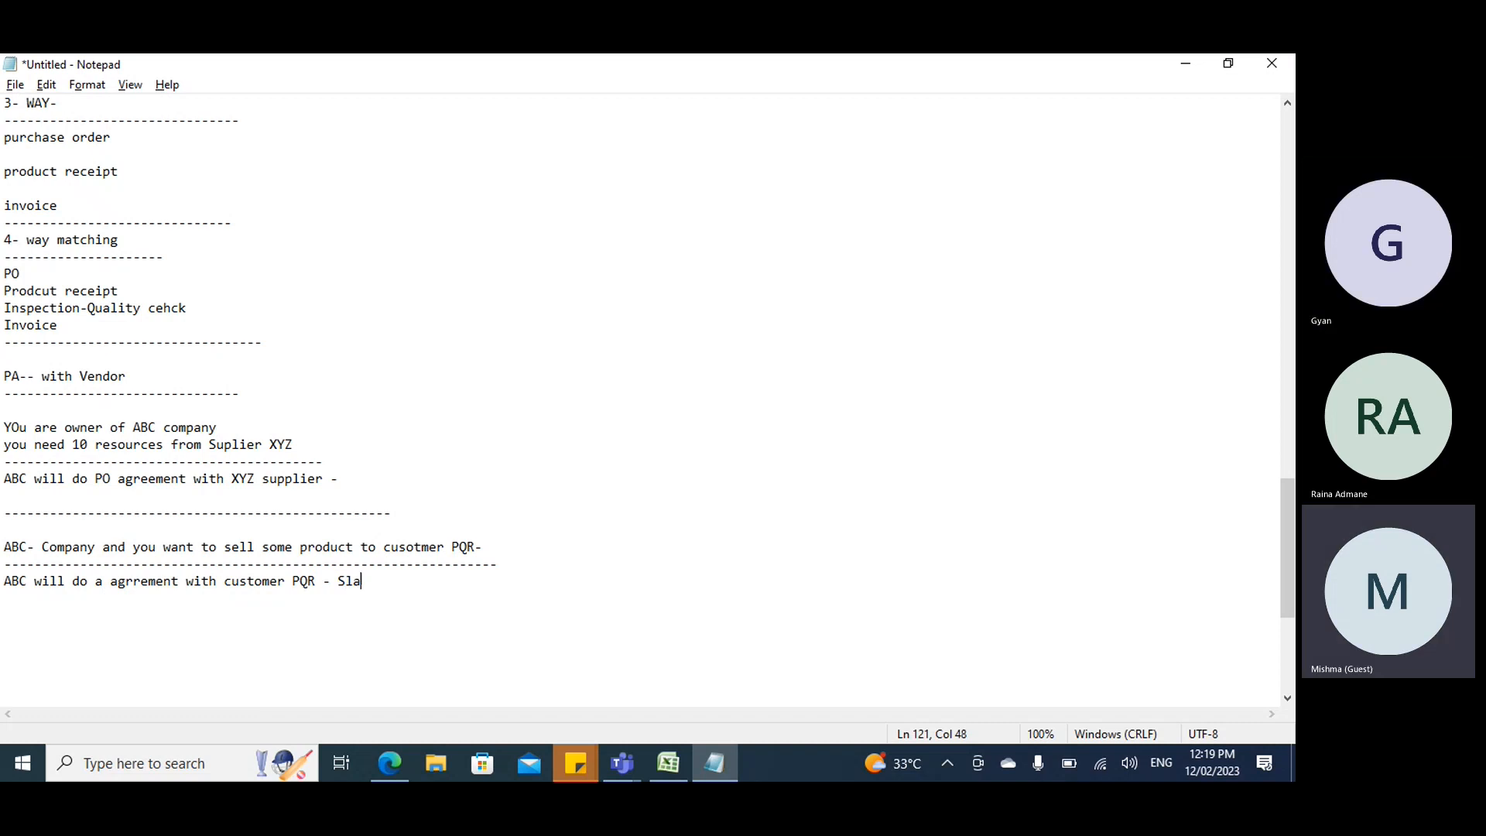
pyautogui.press('BackSpace')
pyautogui.press('BackSpace')
pyautogui.press('BackSpace')
pyautogui.press('BackSpace')
pyautogui.write('ales')
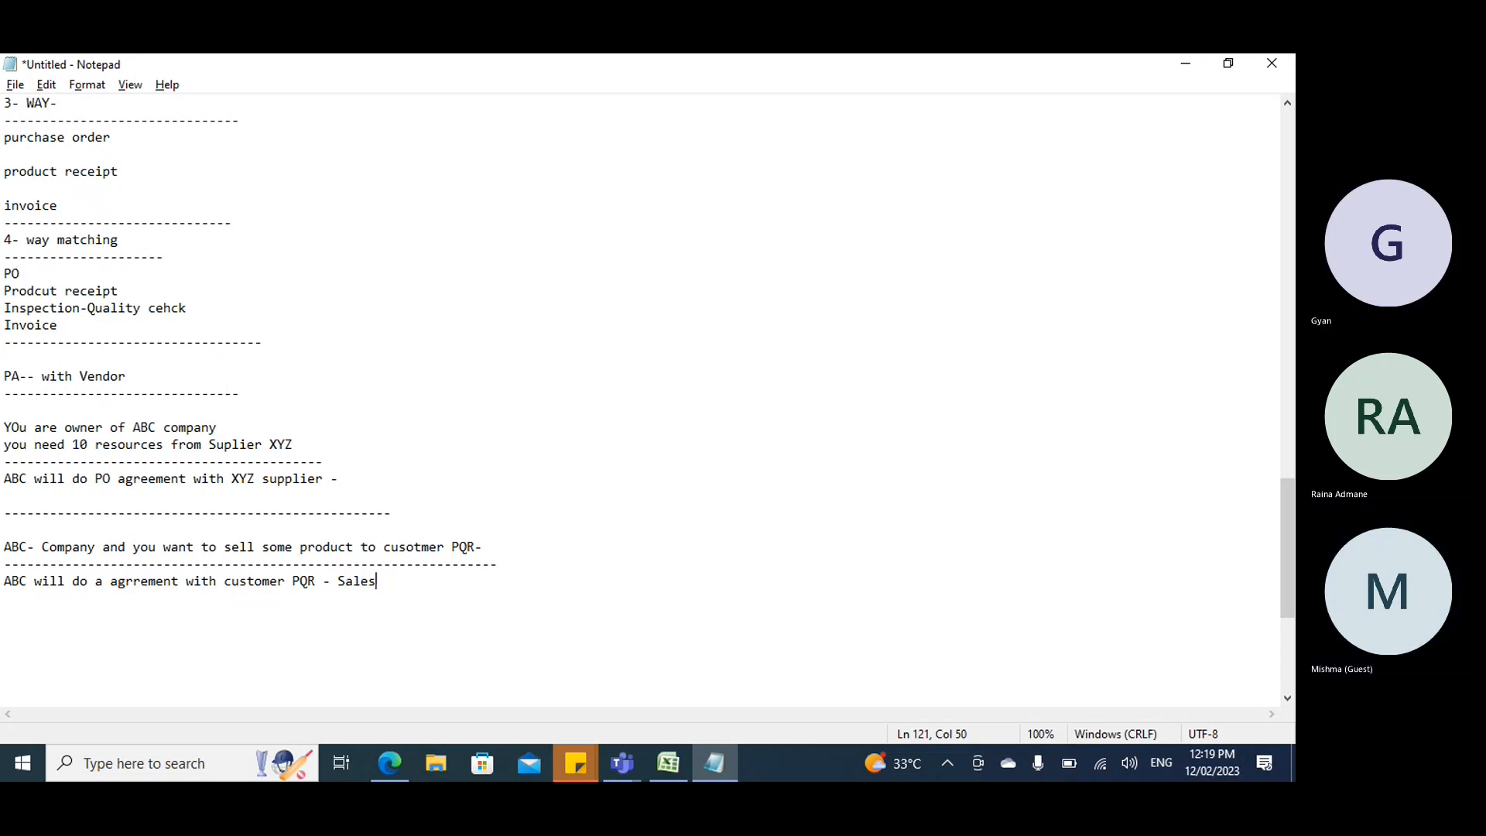
pyautogui.write(' agreement')
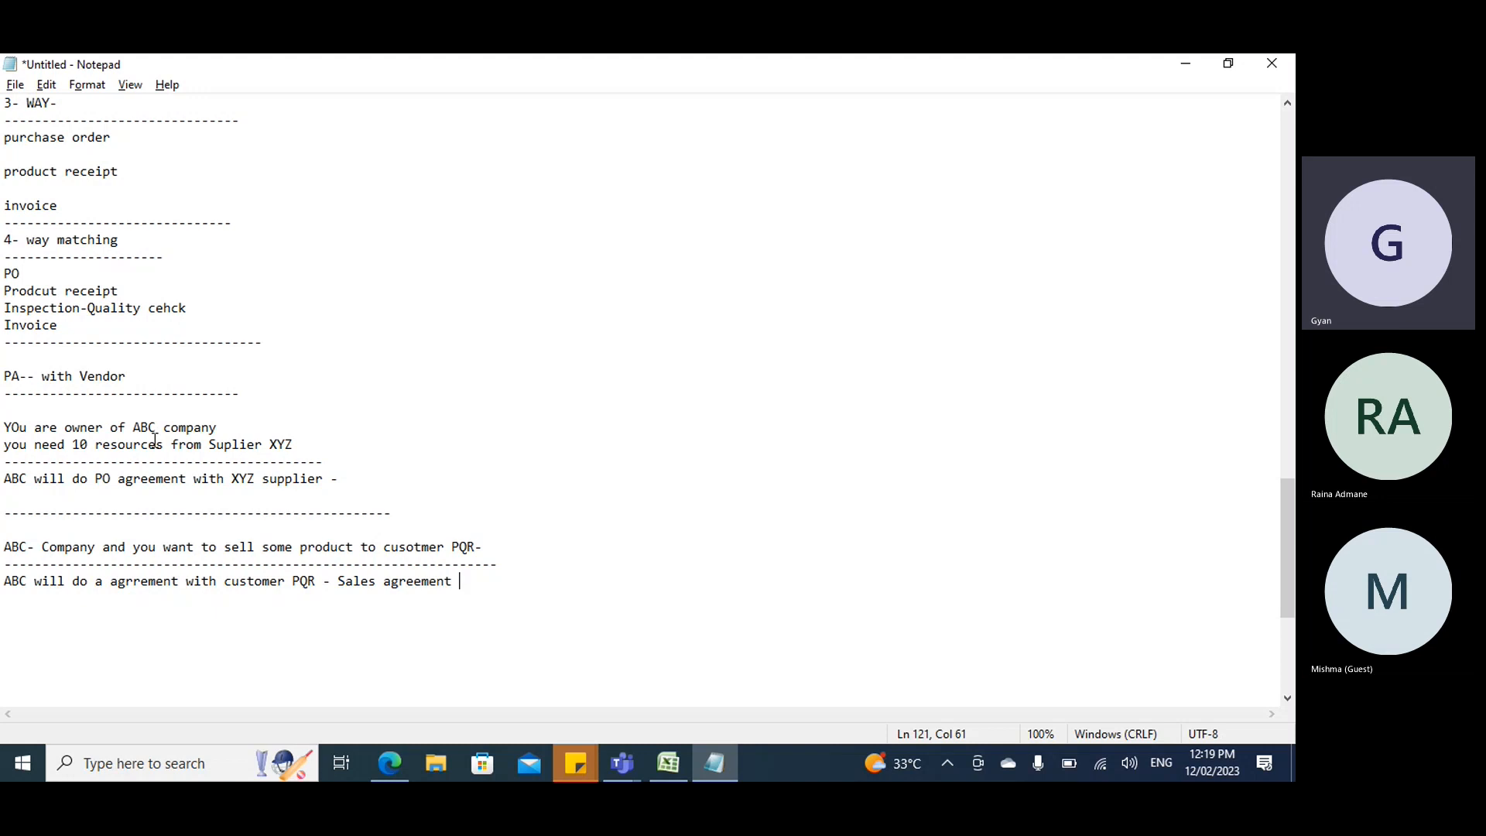
pyautogui.moveTo(137, 430); pyautogui.dragTo(158, 428)
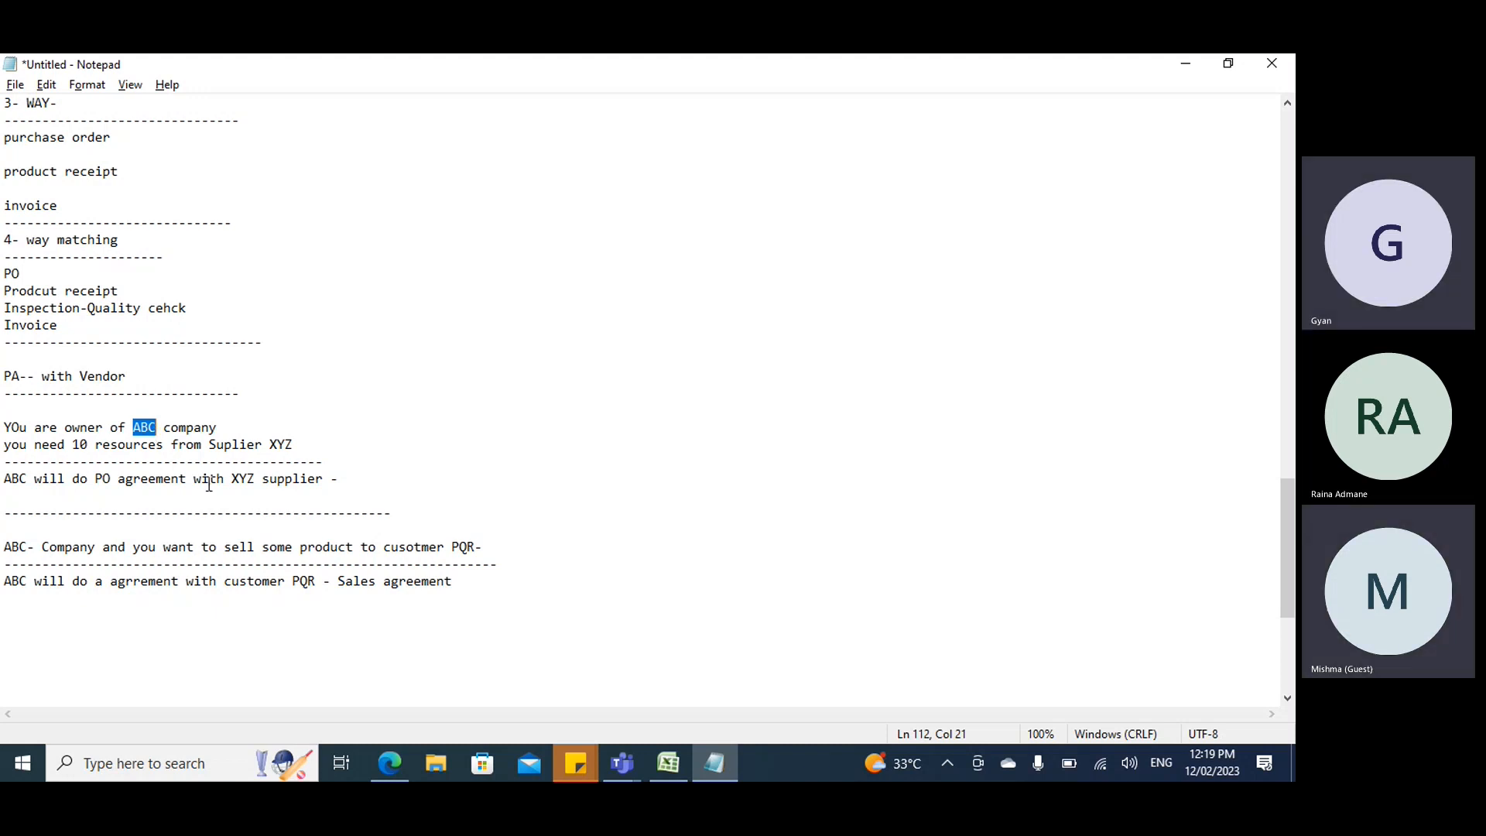
# Compare the vendor and customer scenarios by highlighting the ABC owner lines, the XYZ supplier, customer PQR and the sales agreement text.
pyautogui.moveTo(297, 444); pyautogui.dragTo(65, 427)
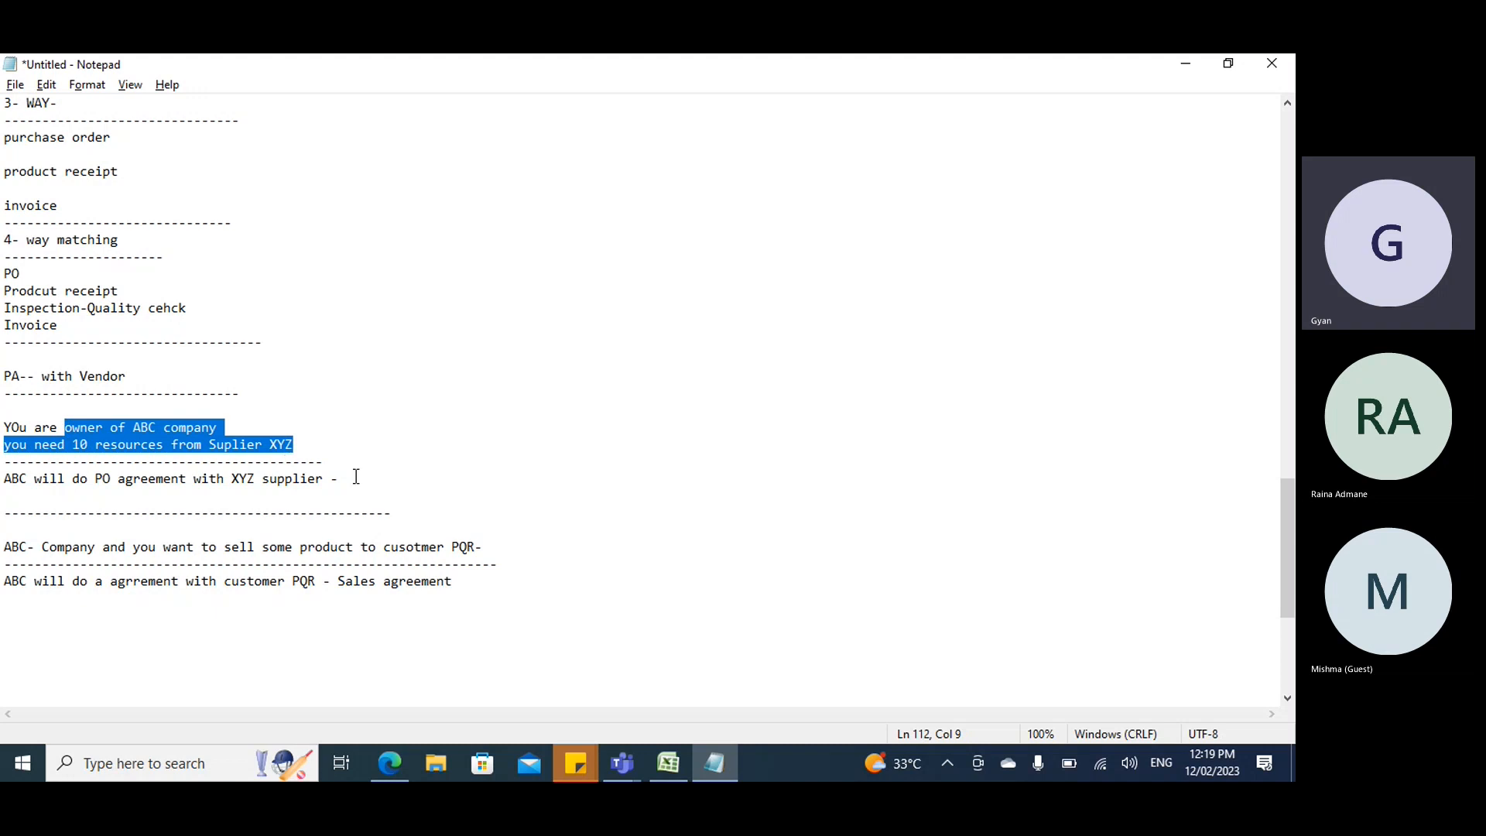
pyautogui.moveTo(357, 476); pyautogui.dragTo(285, 479)
pyautogui.click(191, 489)
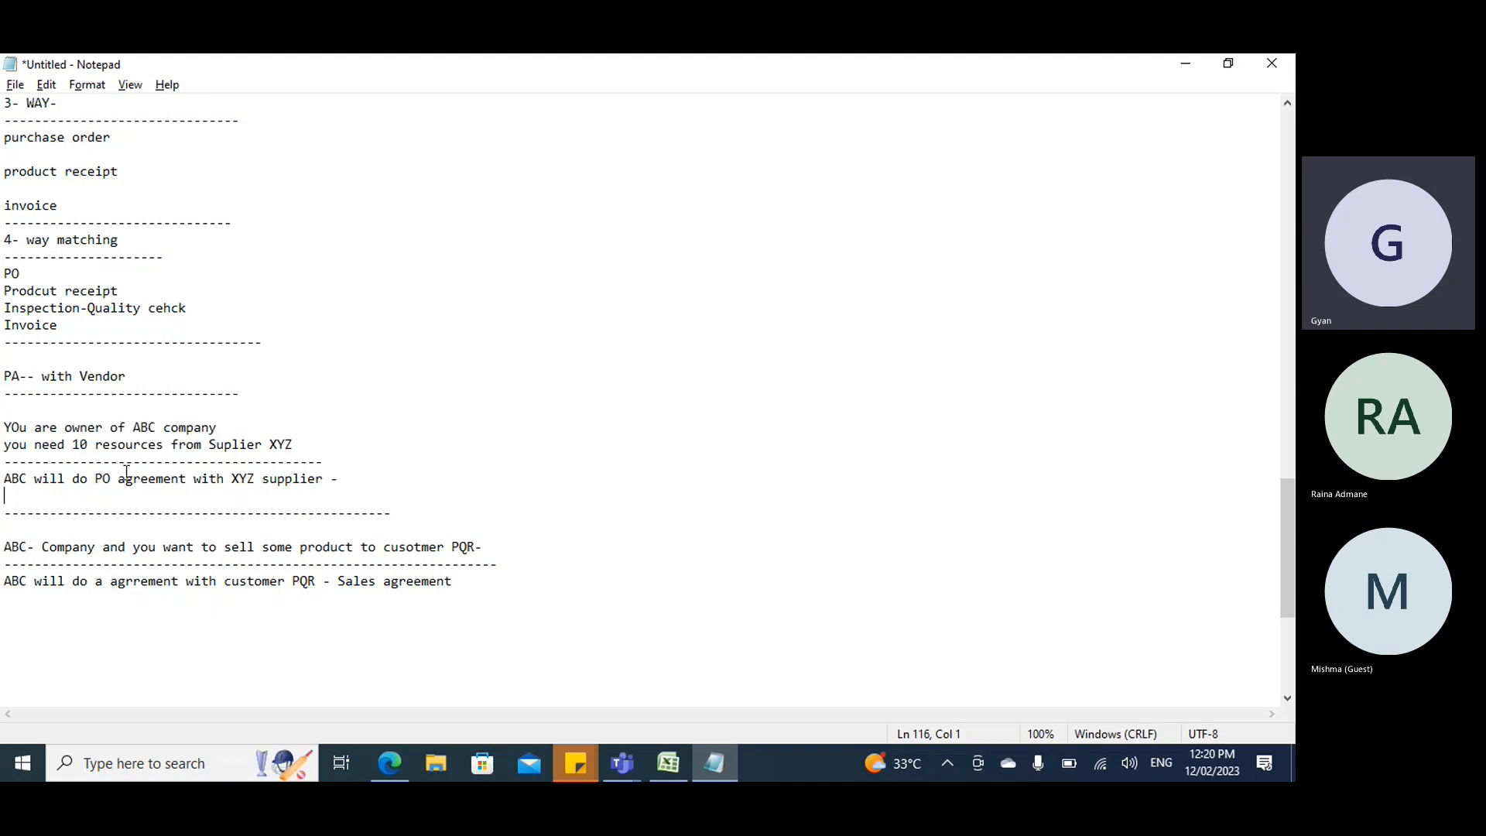
pyautogui.moveTo(224, 478); pyautogui.dragTo(265, 478)
pyautogui.moveTo(443, 547); pyautogui.dragTo(474, 546)
pyautogui.moveTo(344, 581); pyautogui.dragTo(425, 718)
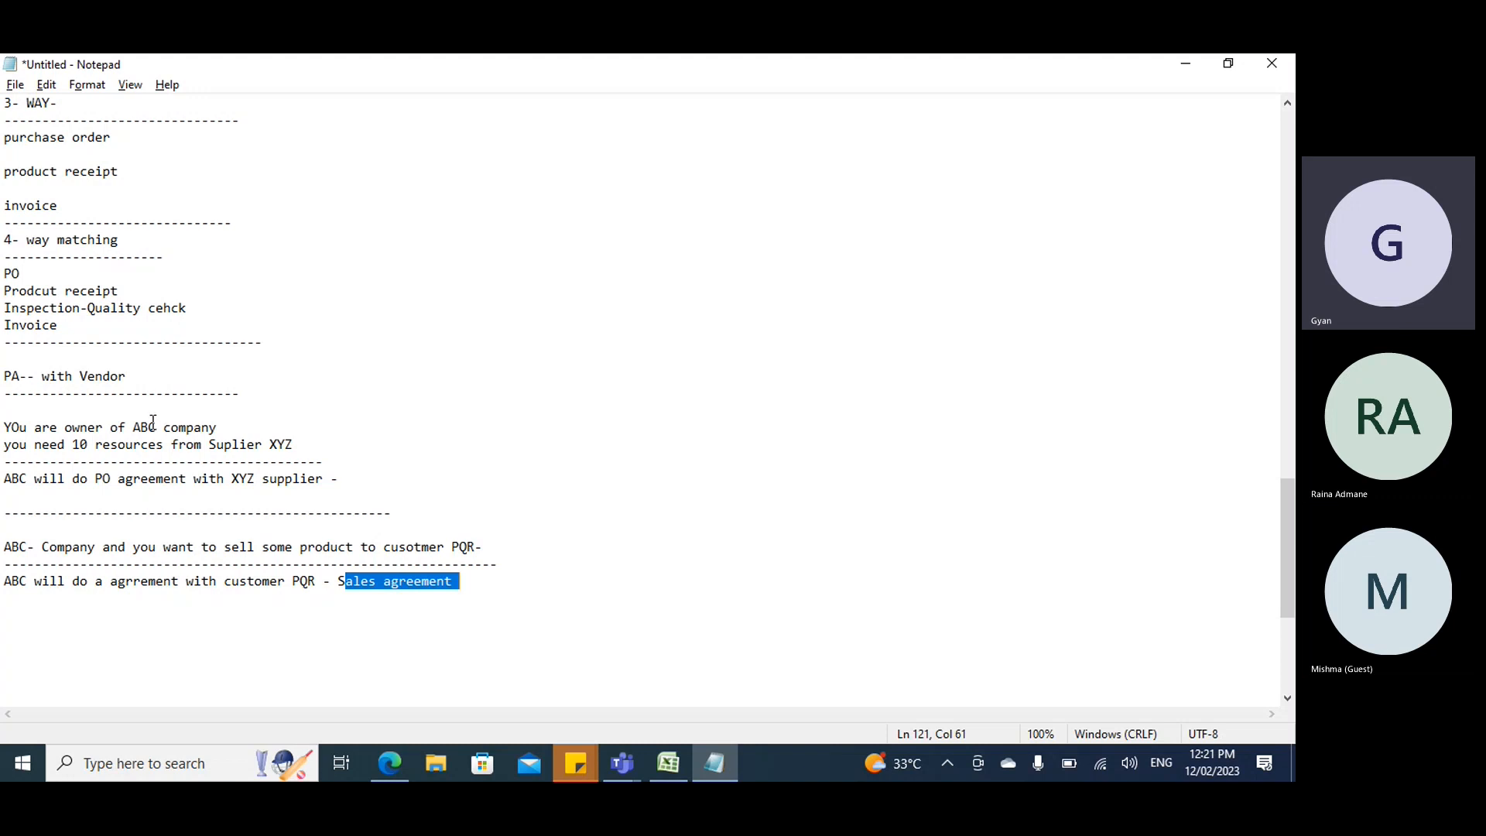
pyautogui.moveTo(149, 427); pyautogui.dragTo(127, 427)
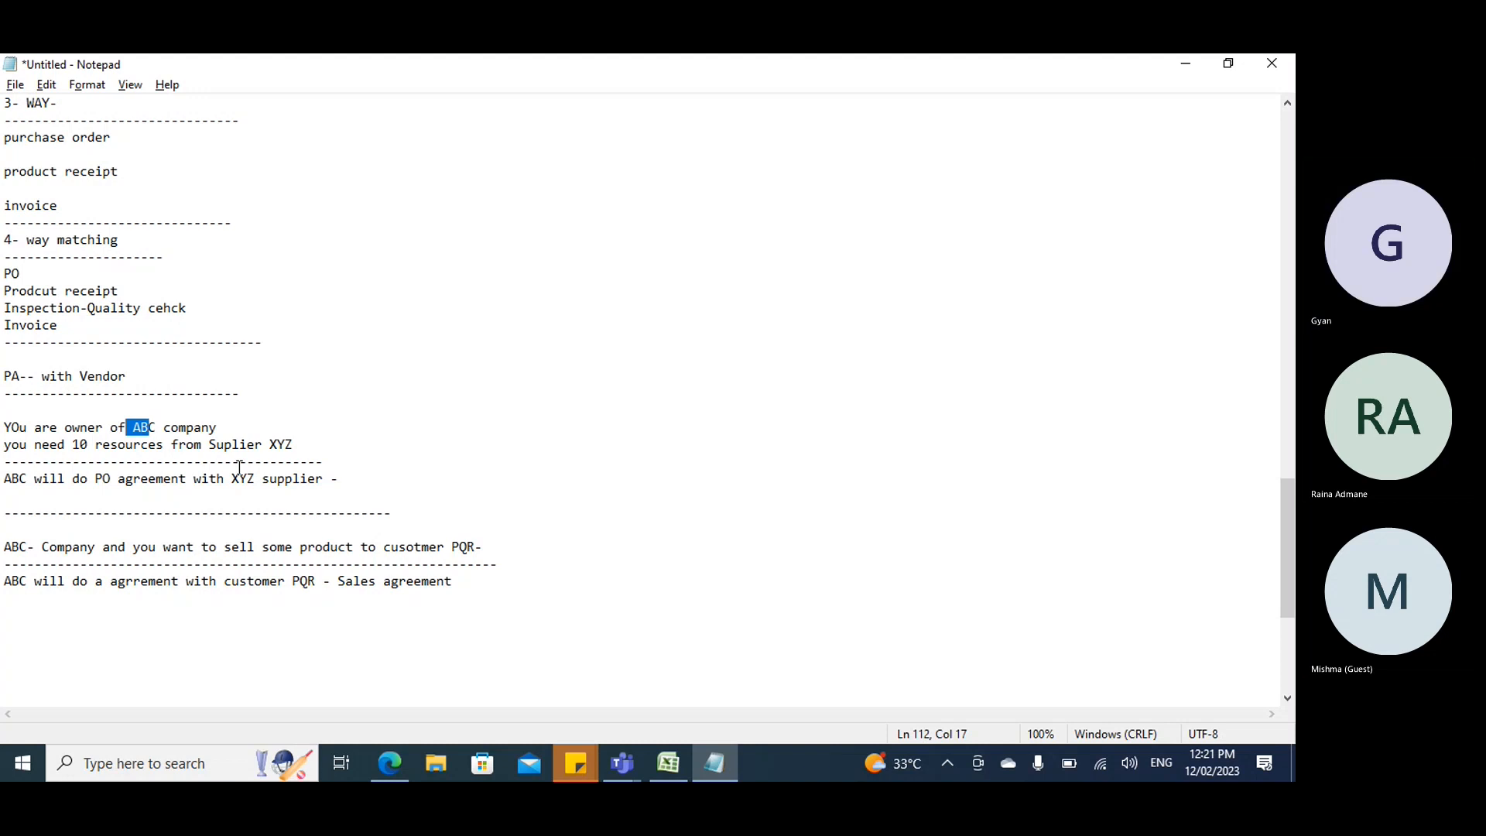
pyautogui.moveTo(447, 546); pyautogui.dragTo(476, 546)
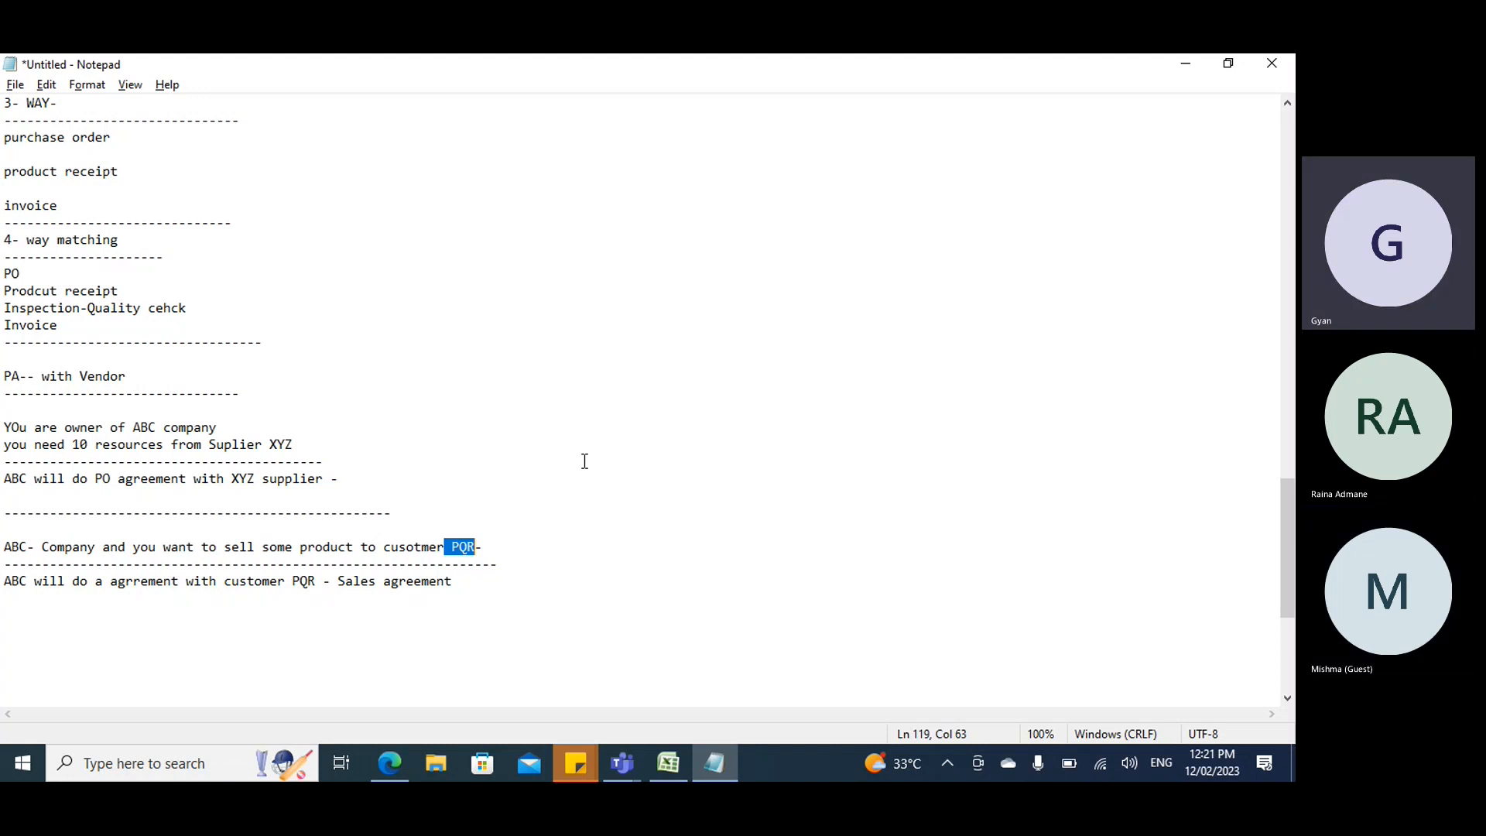
# Add a long dashed separator below the sales agreement line, followed by an empty line.
pyautogui.click(484, 581)
pyautogui.press('Return')
pyautogui.write('--------------------------------------')
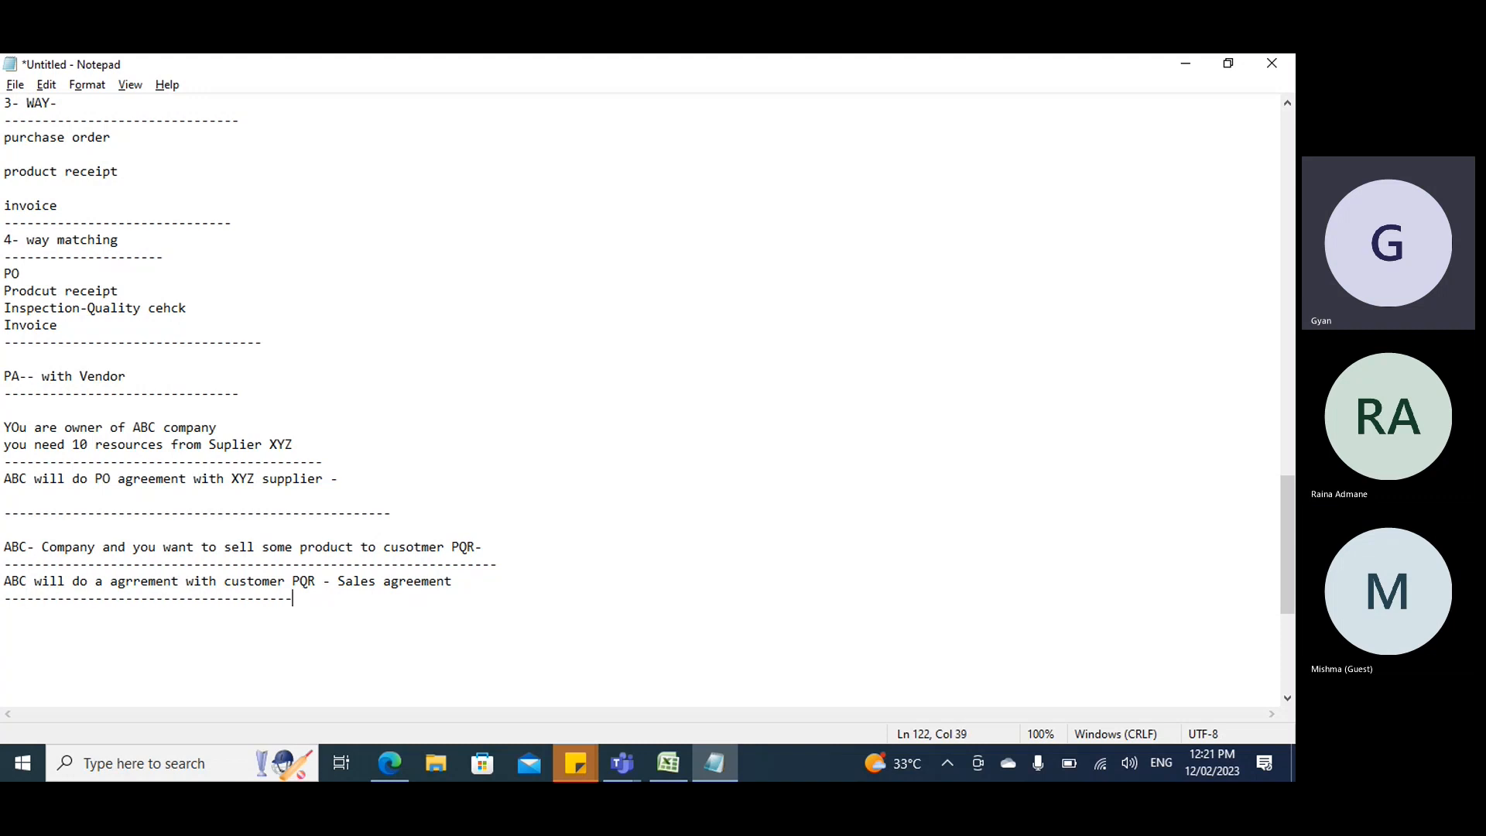
pyautogui.write('---------------------------')
pyautogui.press('Return')
pyautogui.press('Return')
pyautogui.scroll(-3, 497, 505)
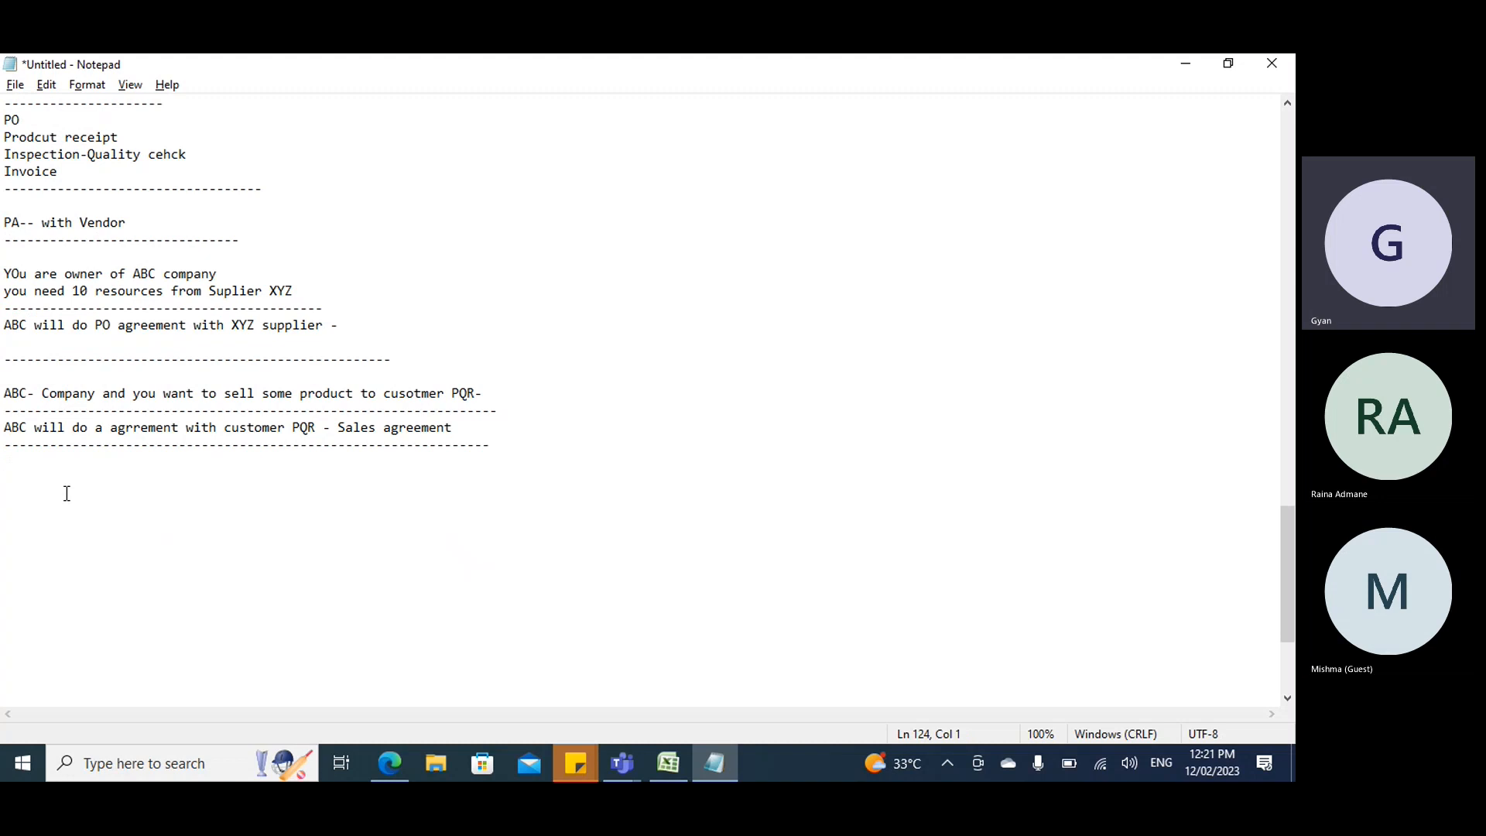
# Write the line "Trade agreement is king of journal which will s et the price for item" below the separator.
pyautogui.write('Trade agreement is king of jo')
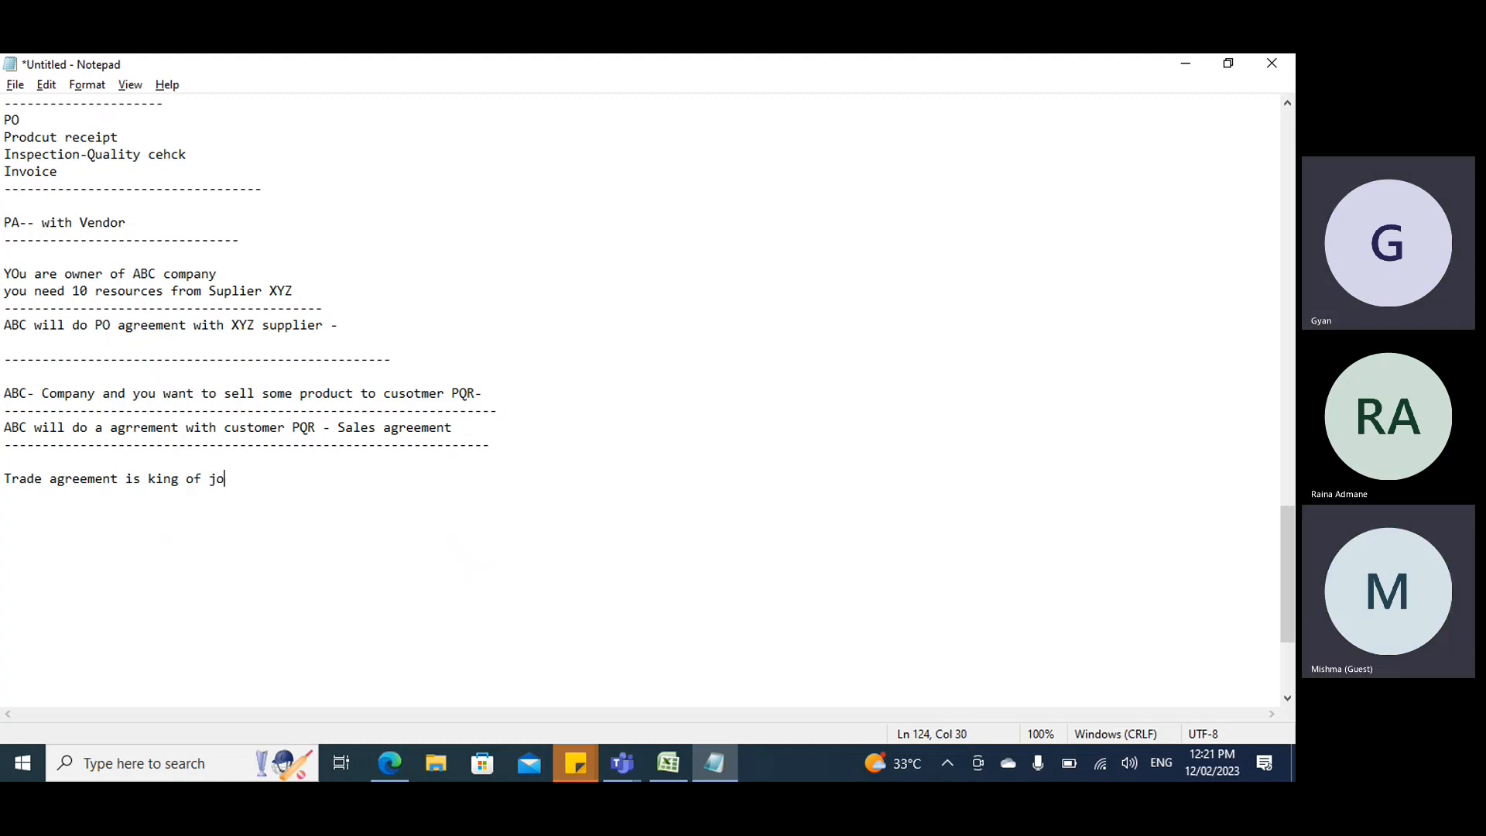
pyautogui.write('urnal which ')
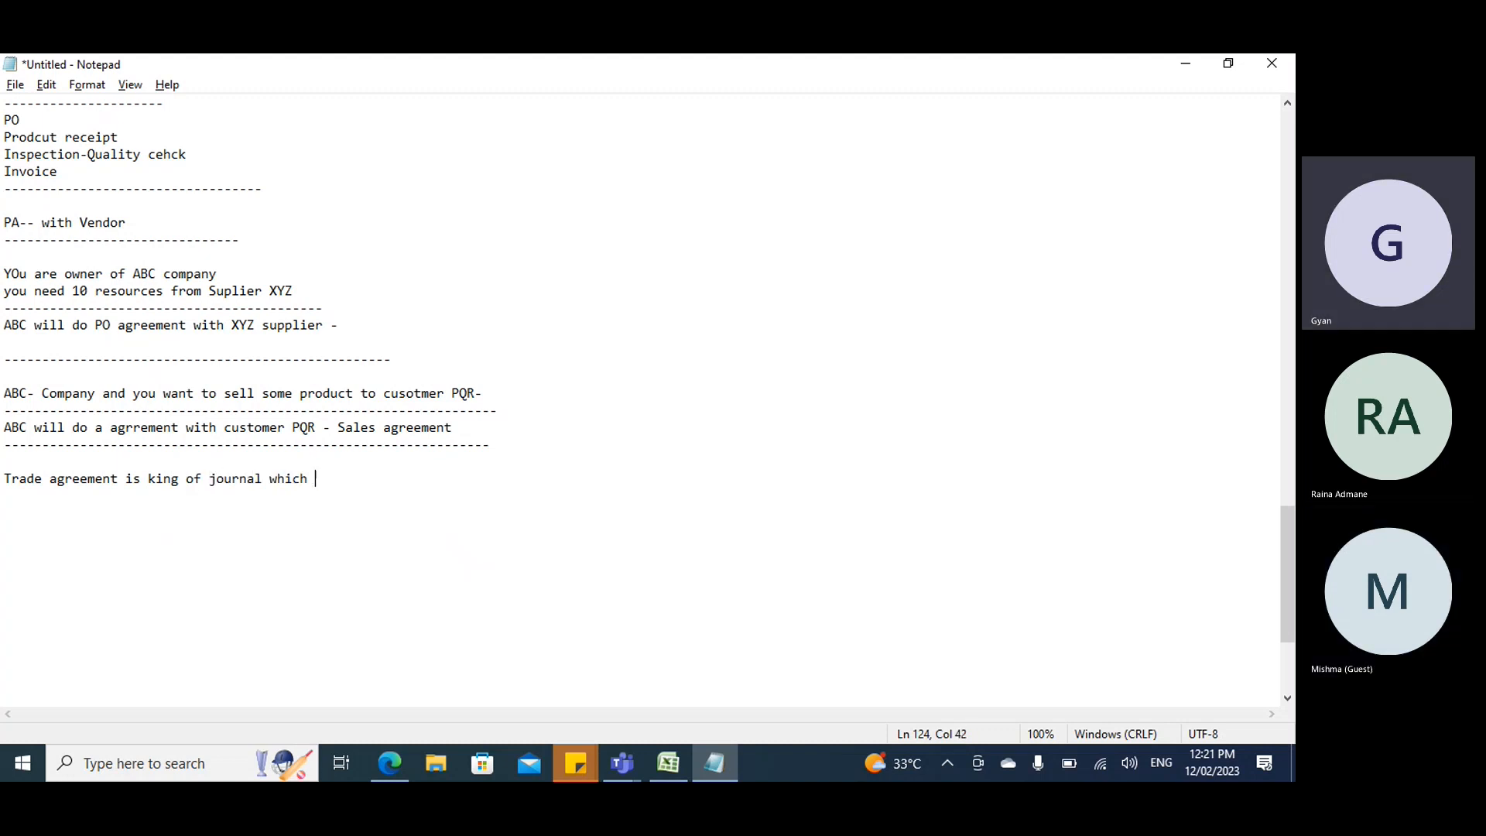
pyautogui.write('wlill')
pyautogui.press('BackSpace')
pyautogui.press('BackSpace')
pyautogui.press('BackSpace')
pyautogui.press('BackSpace')
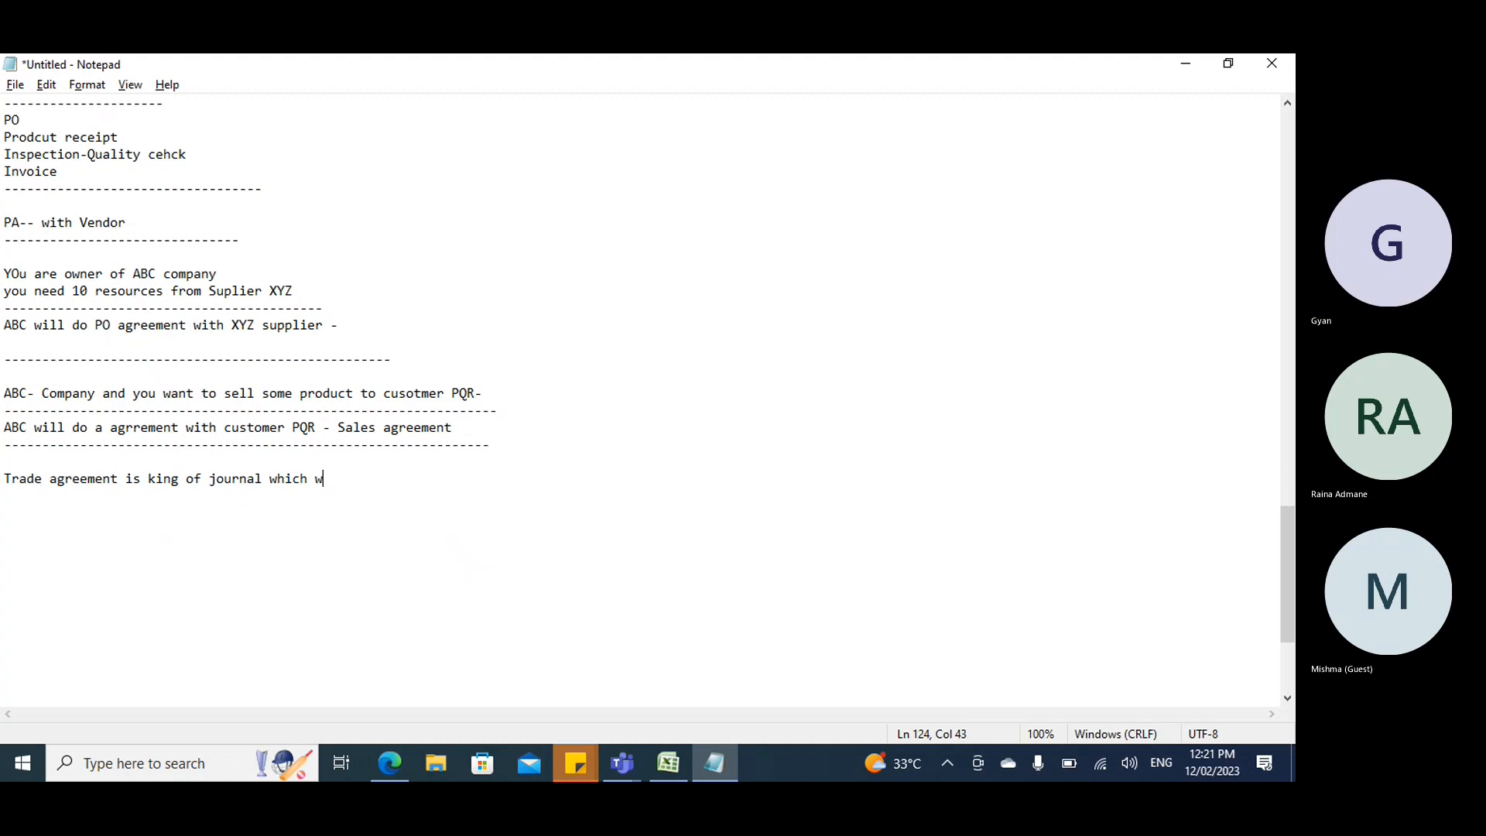
pyautogui.write('ill s et the price for ')
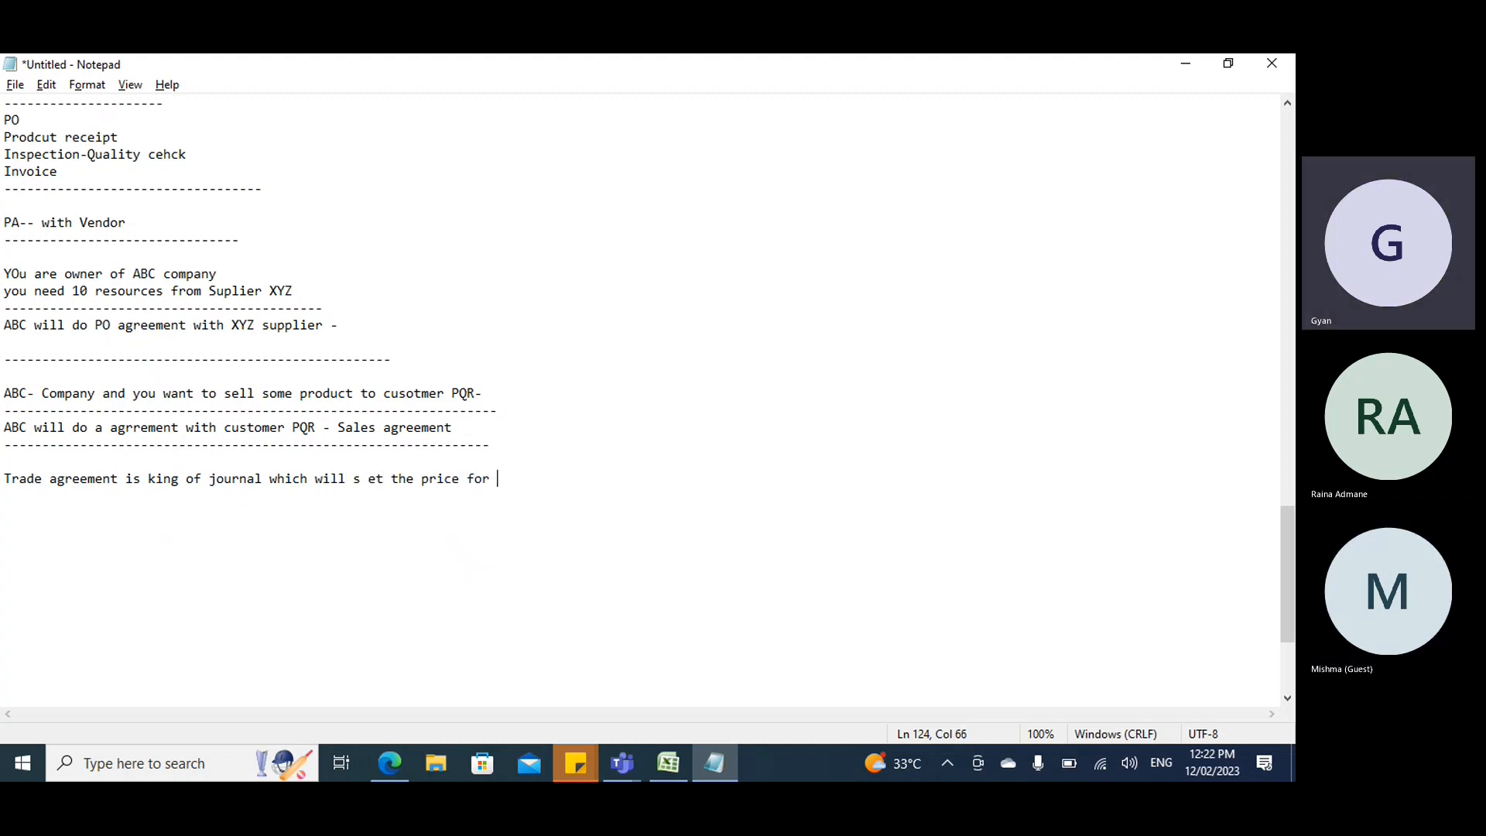
pyautogui.write('item')
# Add the line "ABC will set the price for item" with a dashed separator and blank lines below it.
pyautogui.press('Return')
pyautogui.write('ABC will s')
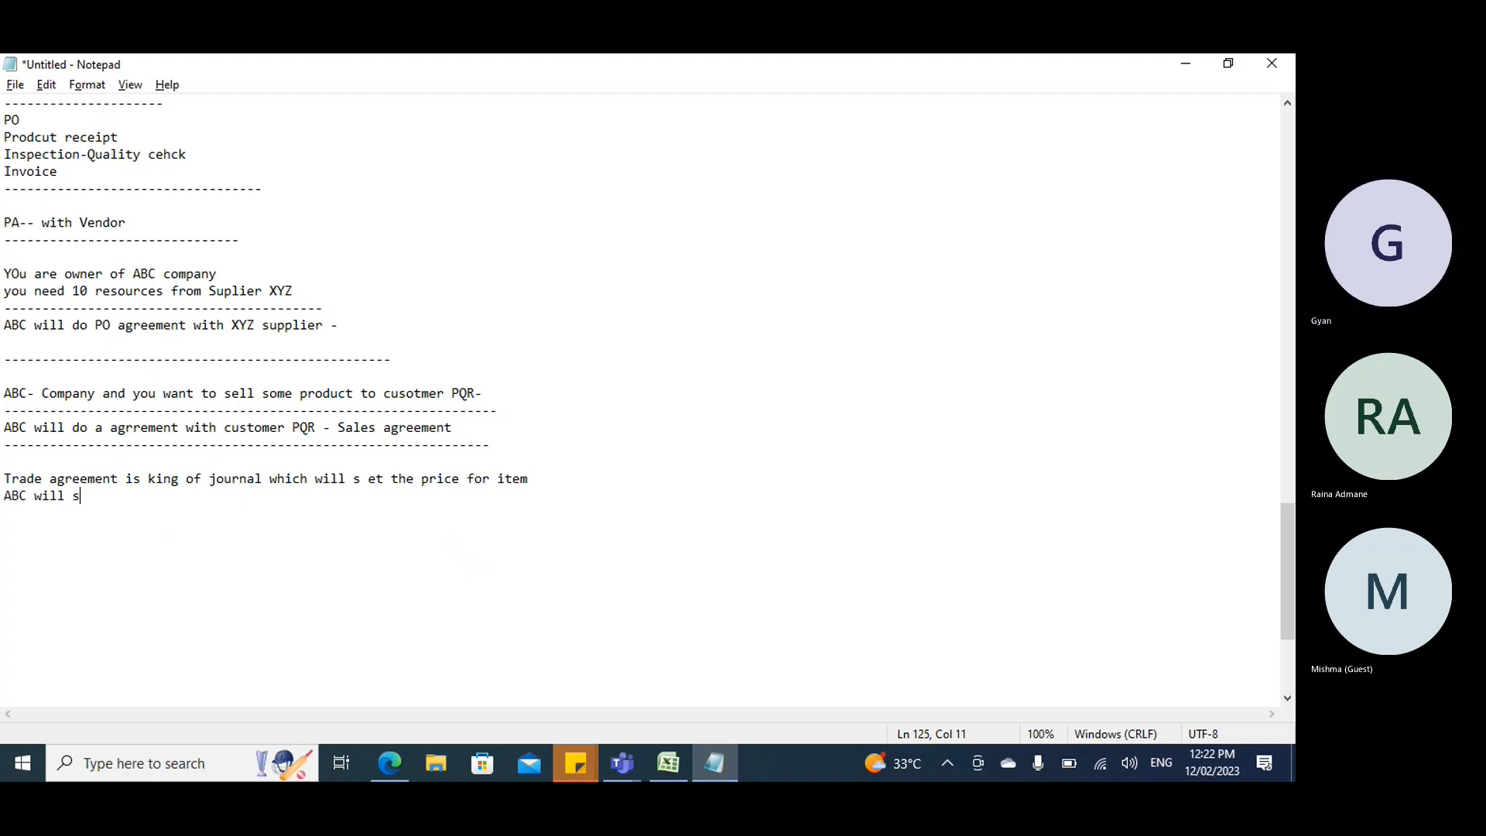
pyautogui.write('et the price for item')
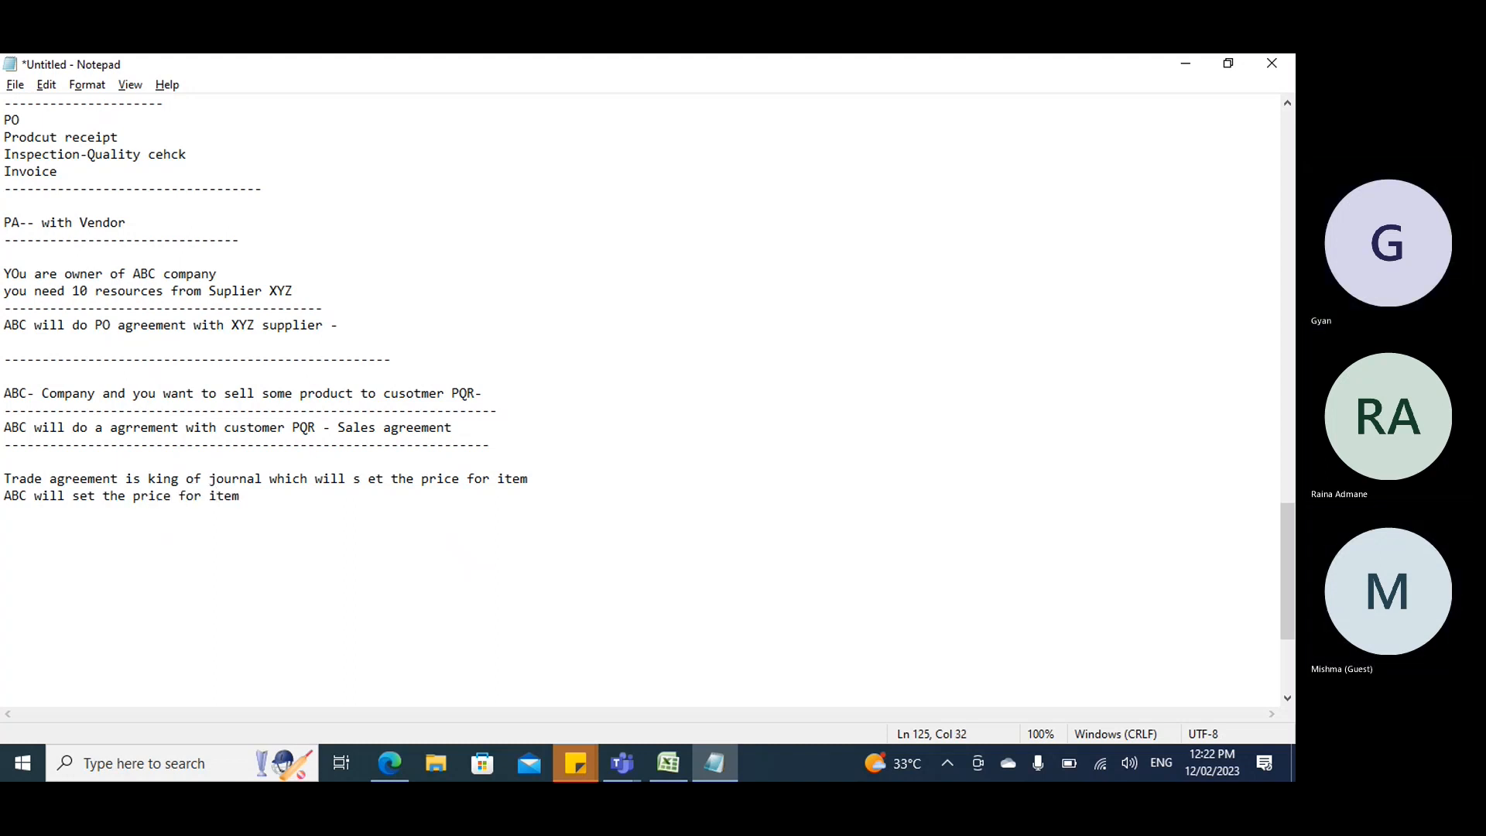
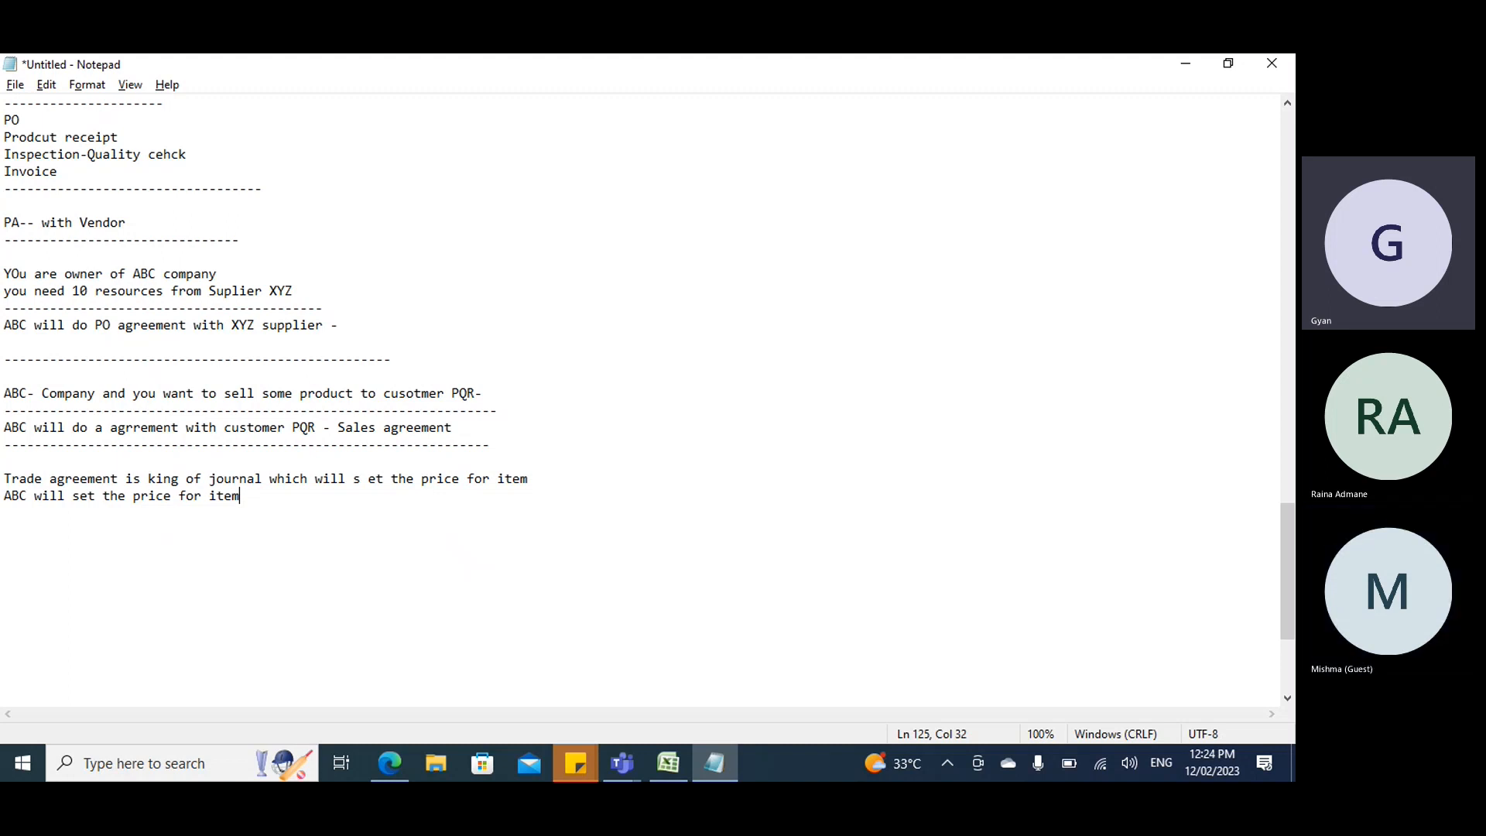
pyautogui.press('Return')
pyautogui.write('-----------------------')
pyautogui.press('Return')
pyautogui.press('Return')
pyautogui.press('Return')
# Write the example line "Third vendor --Flifox price set up ---A0001 12.56" and highlight Flifox in it.
pyautogui.write('Thrie')
pyautogui.press('BackSpace')
pyautogui.press('BackSpace')
pyautogui.press('BackSpace')
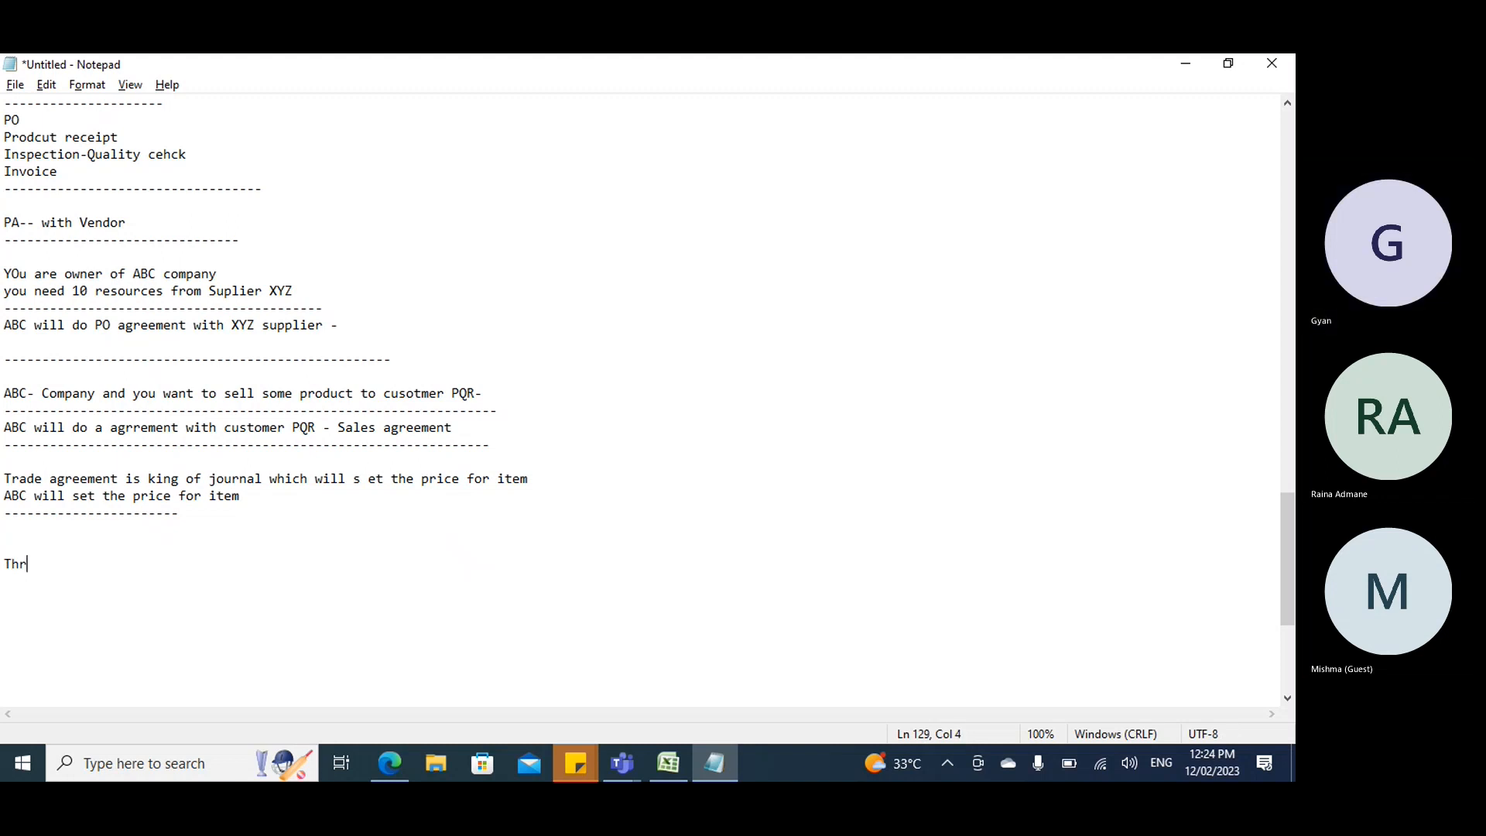
pyautogui.write('ird vend')
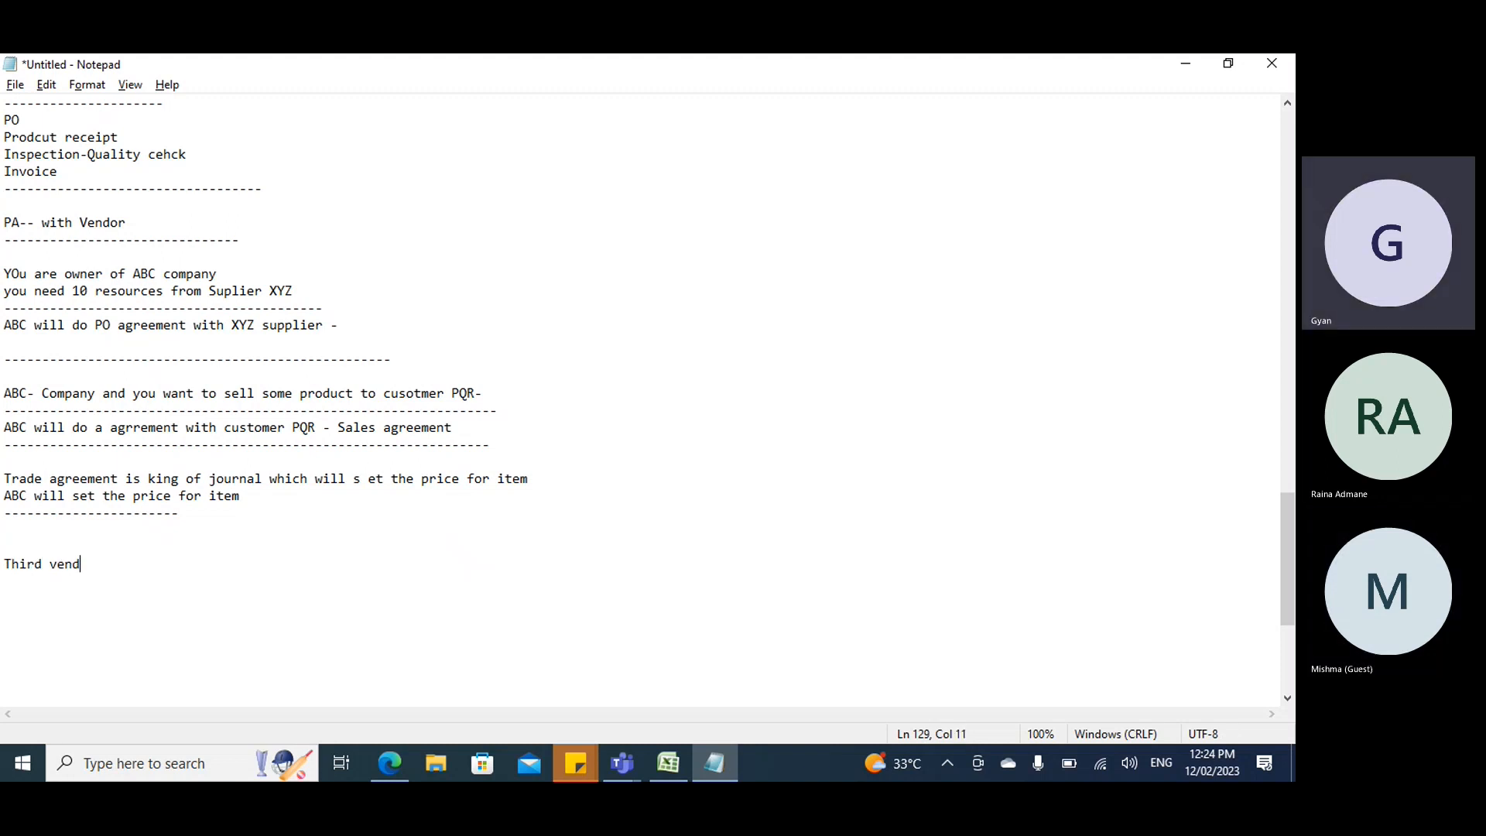
pyautogui.write('or --Flifox price set up ')
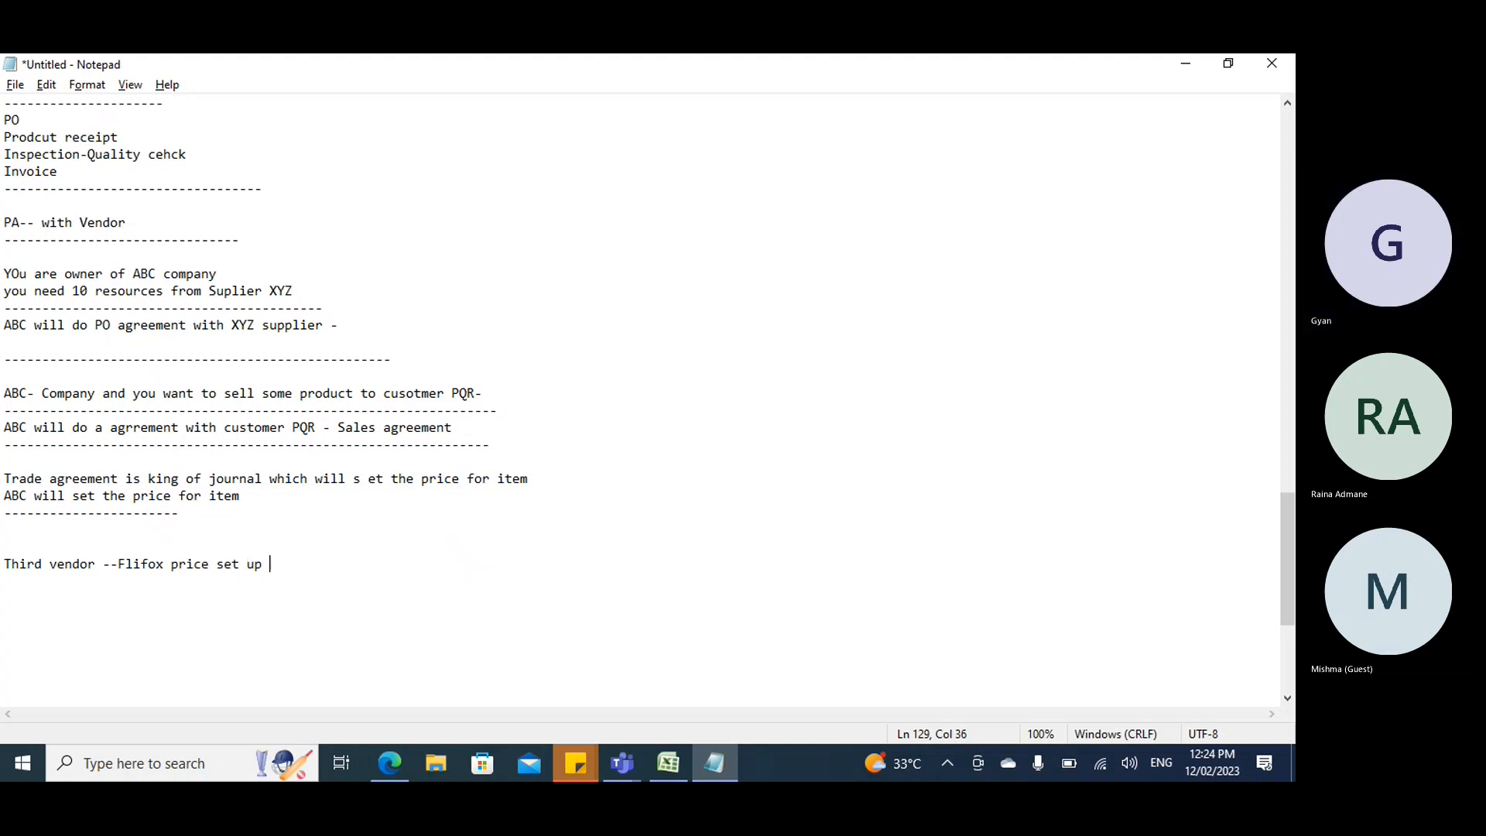
pyautogui.write('---')
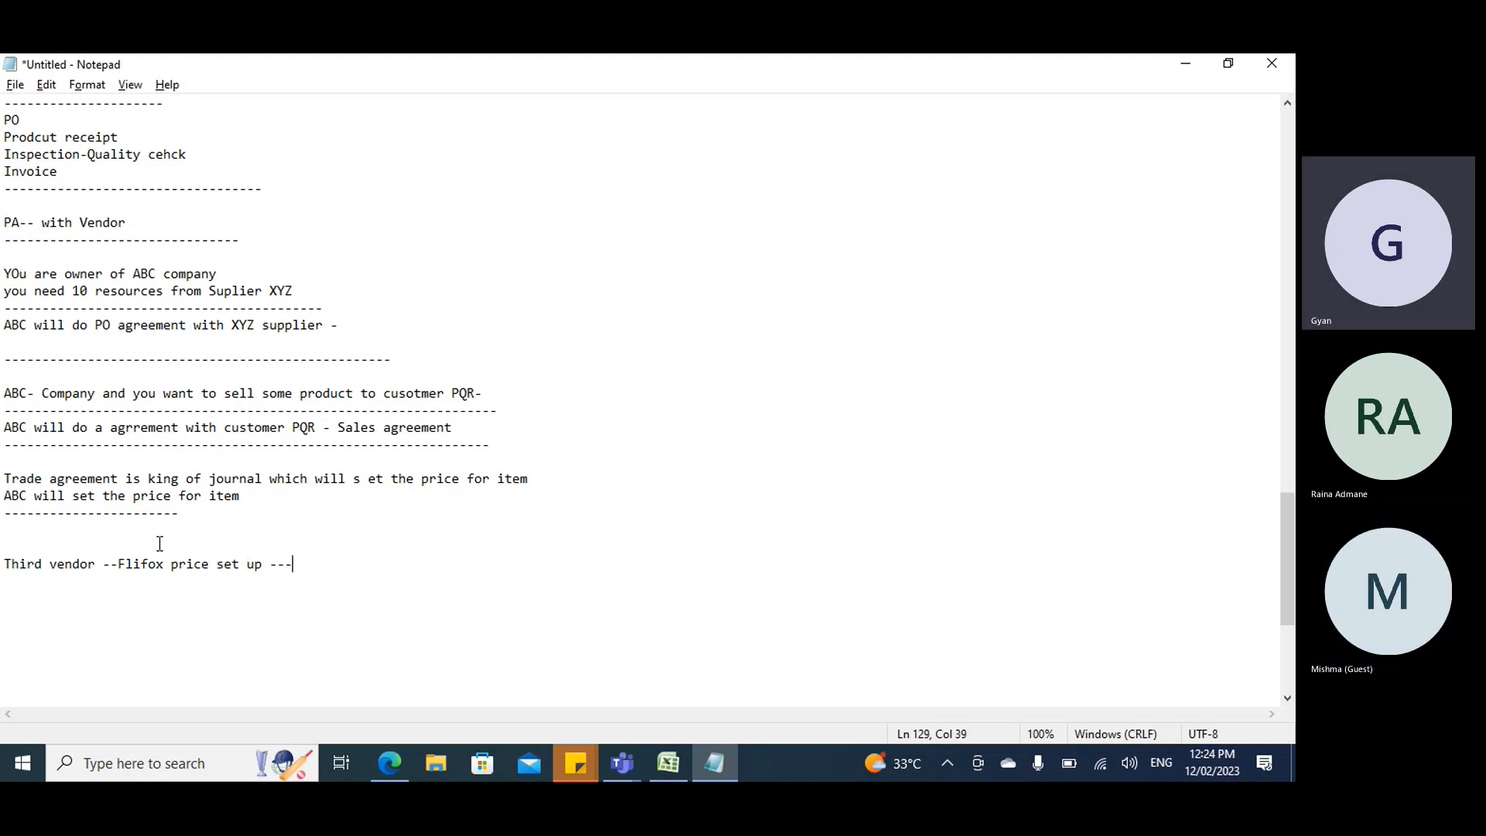
pyautogui.moveTo(119, 564); pyautogui.dragTo(164, 563)
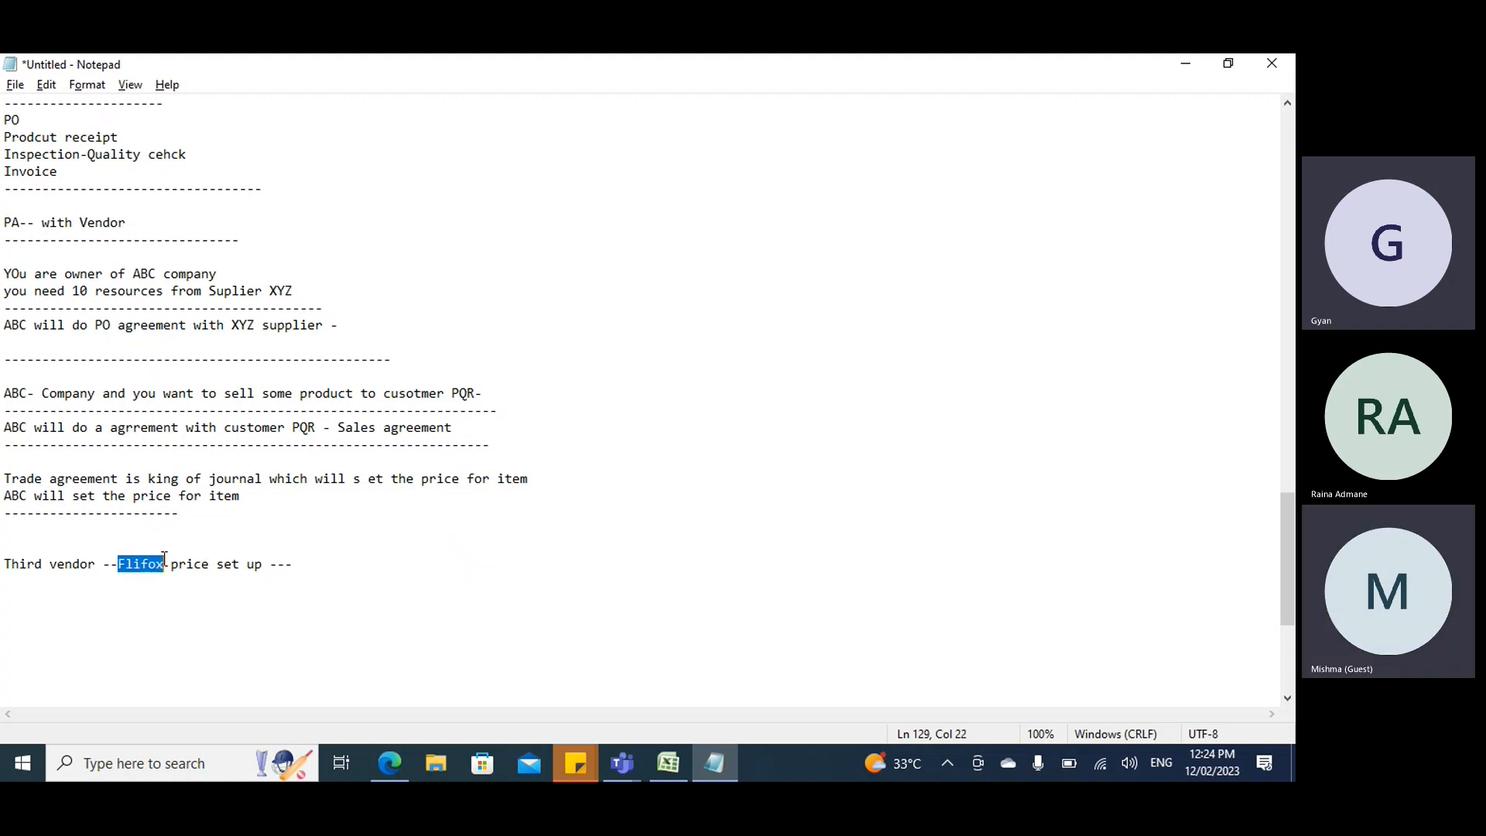
pyautogui.click(325, 563)
pyautogui.write('A0')
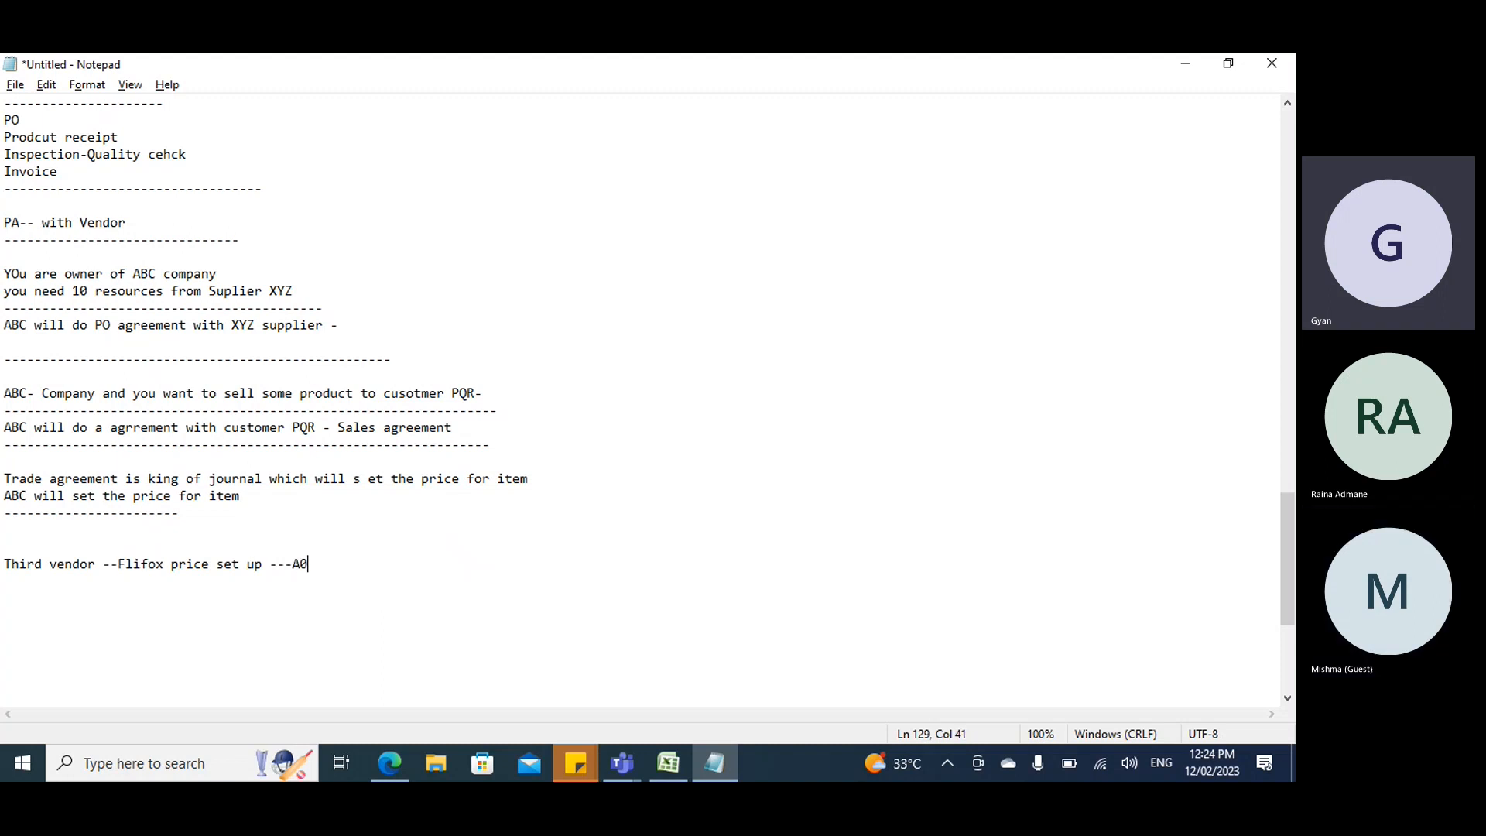
pyautogui.write('001  12.56')
# Below the Flifox price line, add "D365", "you Trade agee" and "12.56", with blank lines between these three entries.
pyautogui.press('Return')
pyautogui.write('D#^%')
pyautogui.press('BackSpace')
pyautogui.press('BackSpace')
pyautogui.press('BackSpace')
pyautogui.write('365')
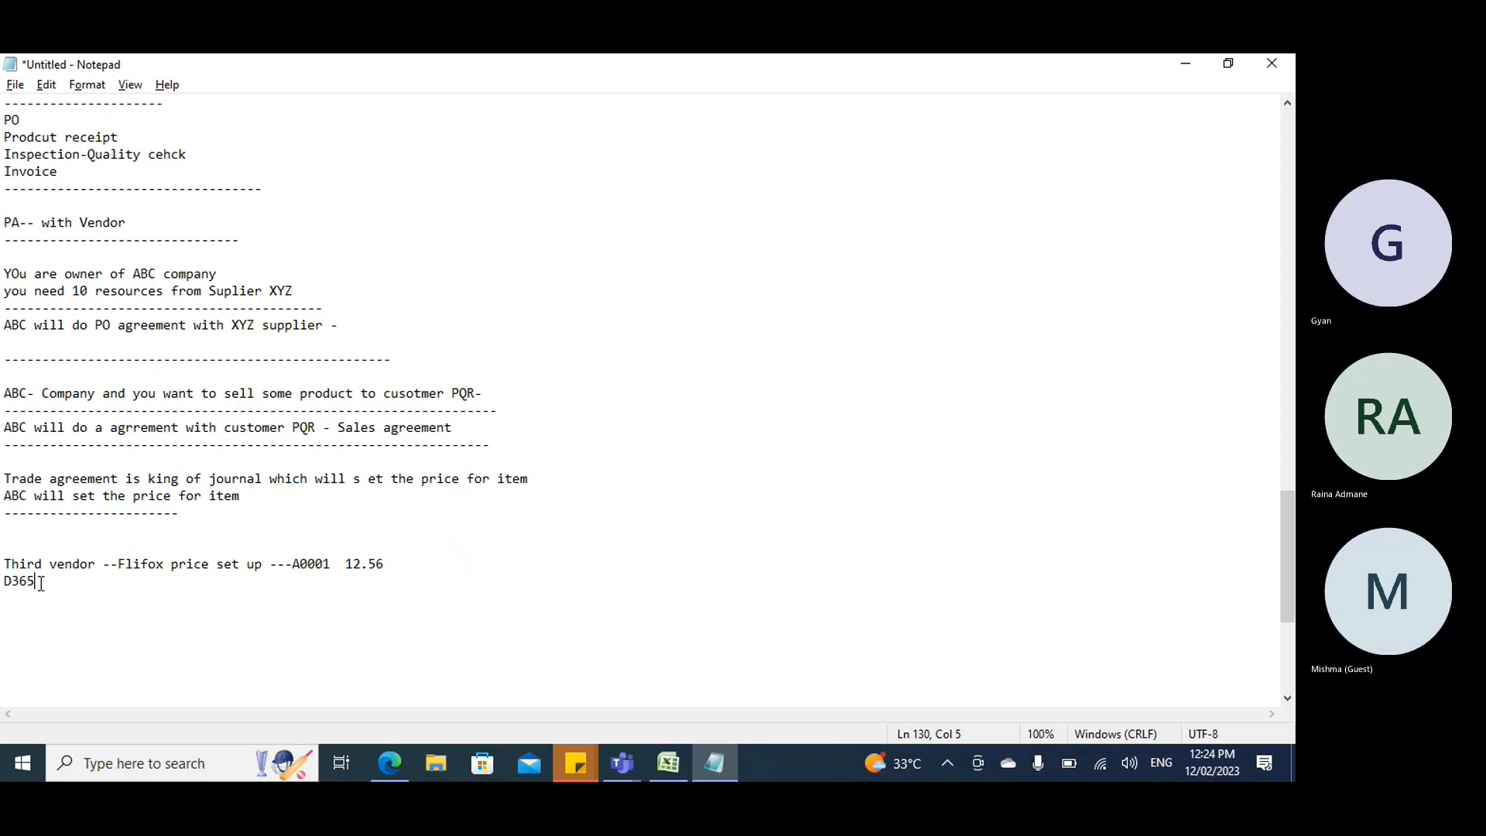
pyautogui.press('Return')
pyautogui.press('Return')
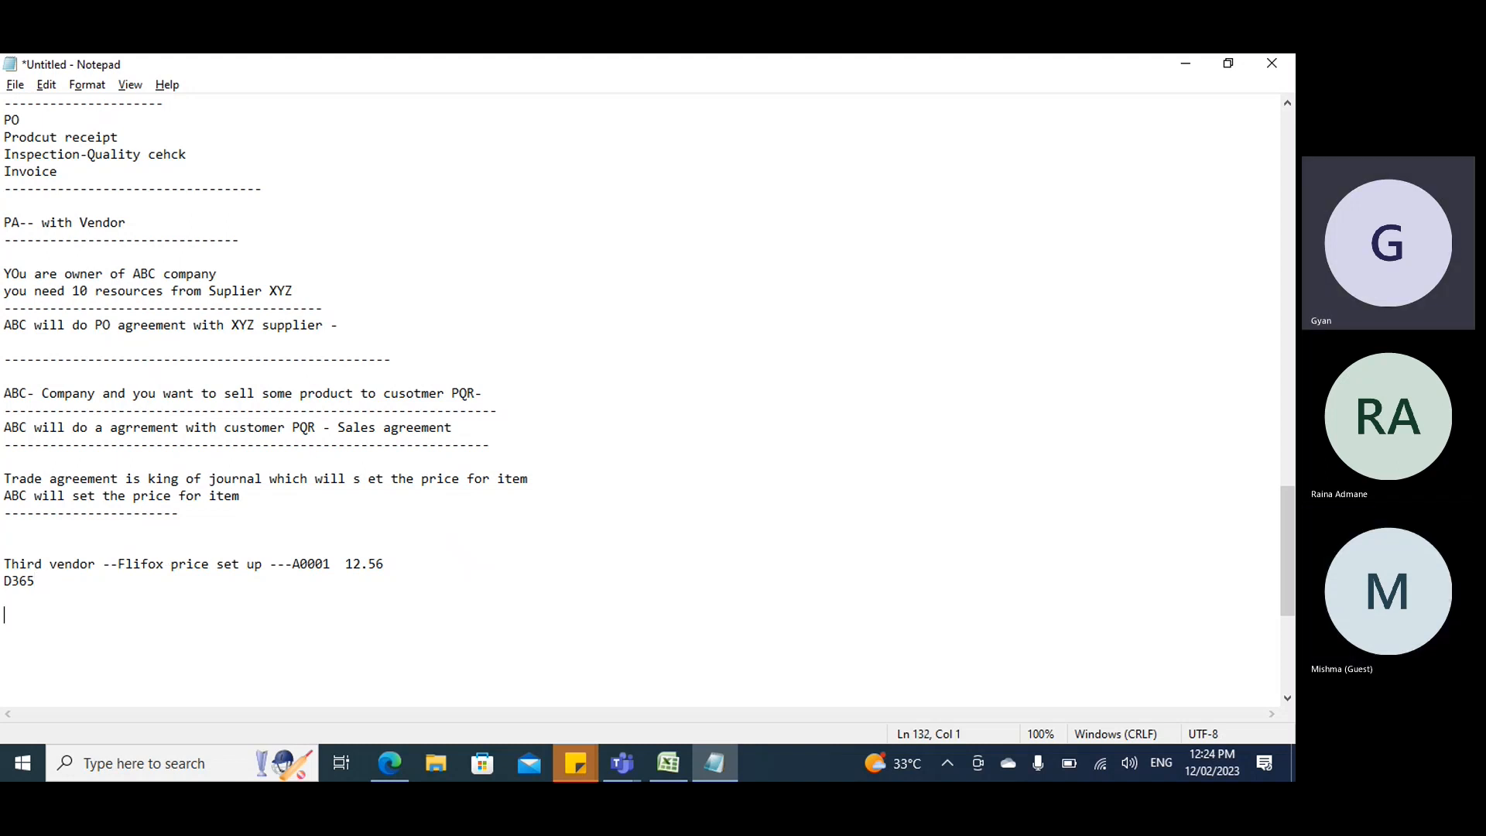
pyautogui.write('you Trade afr')
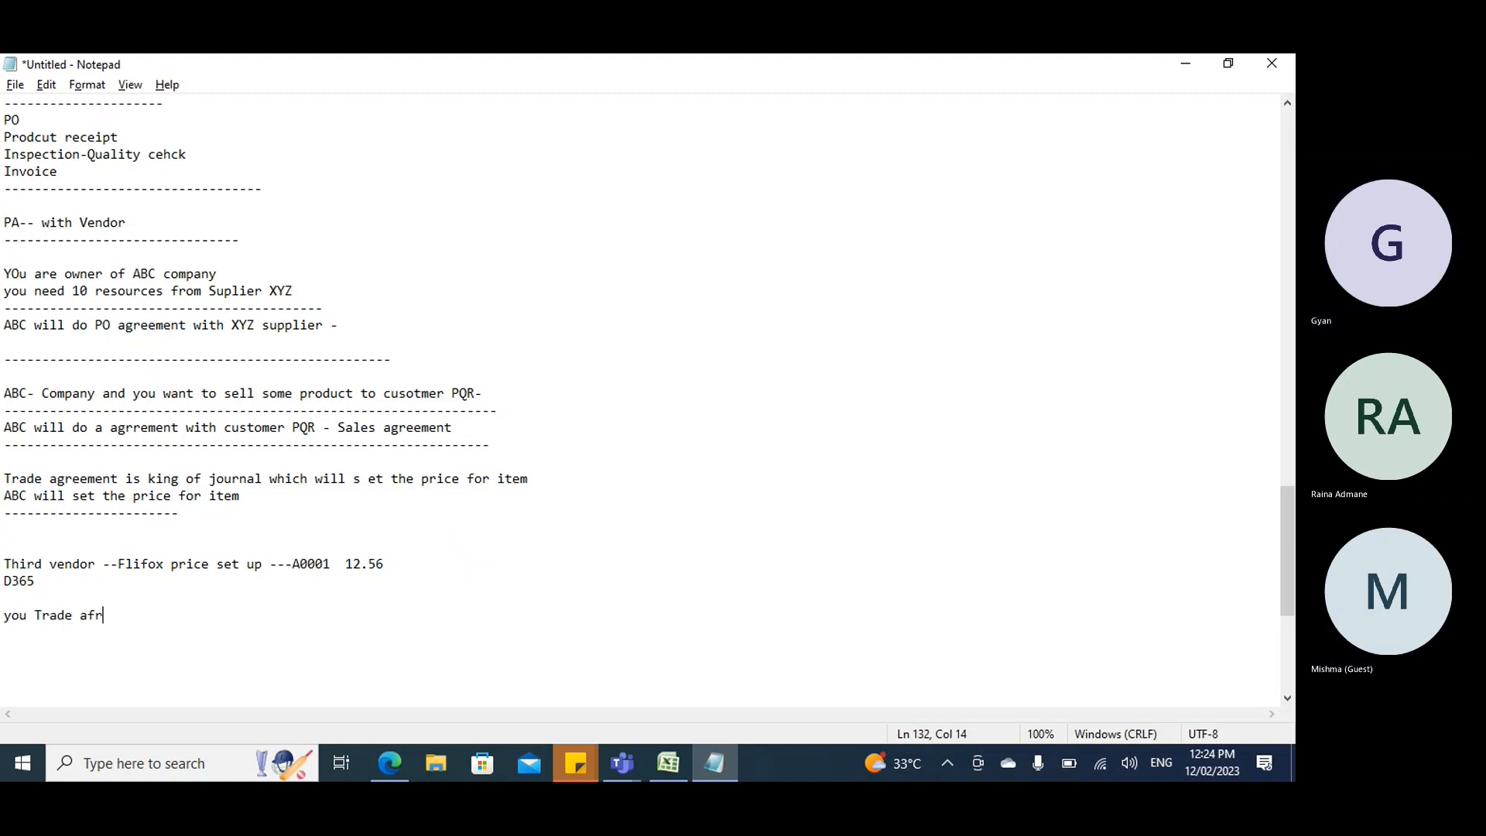
pyautogui.press('BackSpace')
pyautogui.press('BackSpace')
pyautogui.write('gee')
pyautogui.press('Return')
pyautogui.press('Return')
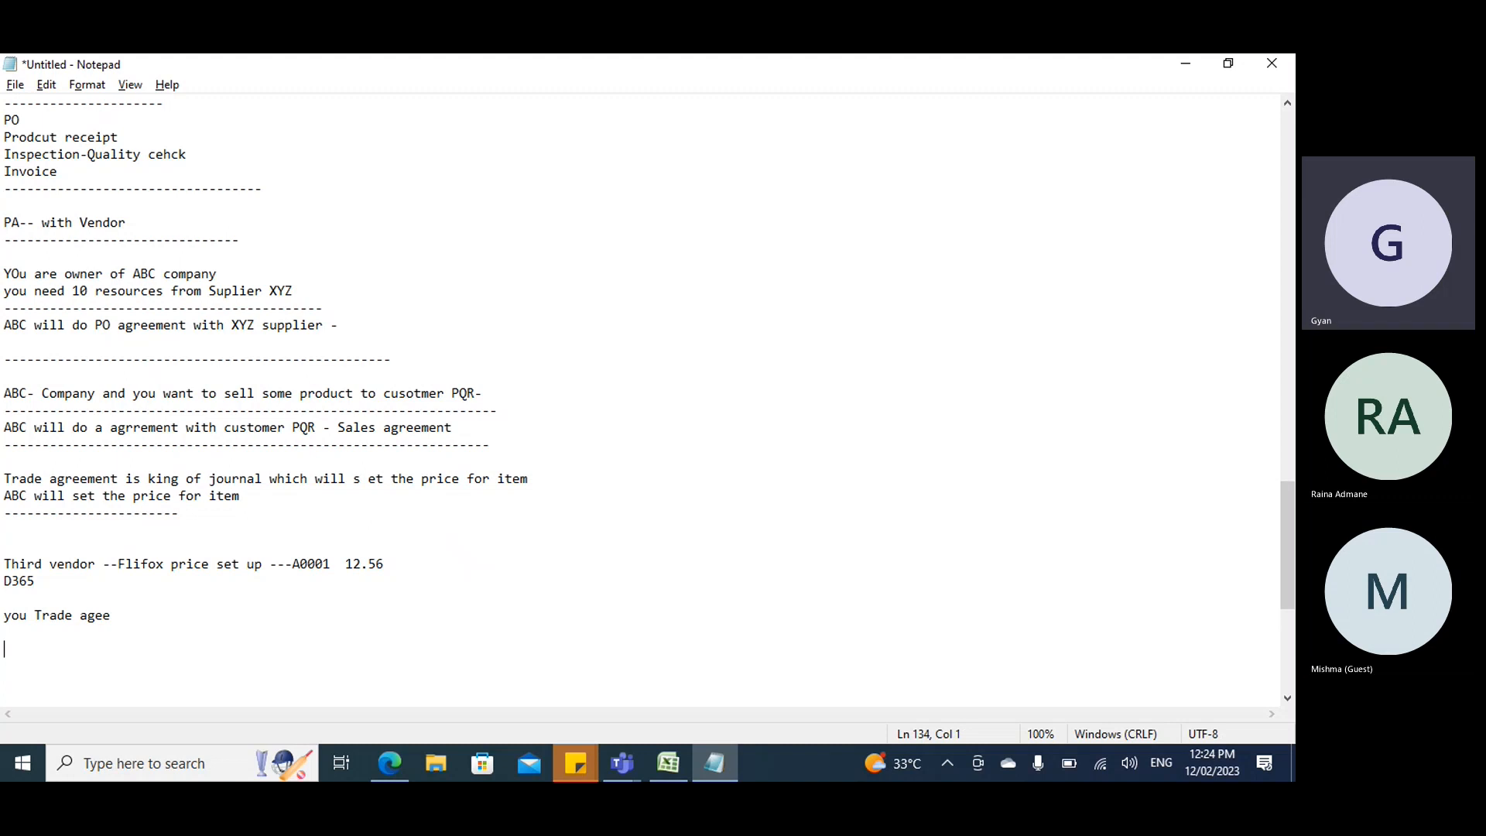
pyautogui.write('12.56')
# Append "----100" to the Flifox price line and start a new line below it with "2-0".
pyautogui.click(414, 560)
pyautogui.write('----100')
pyautogui.press('Return')
pyautogui.write('2-')
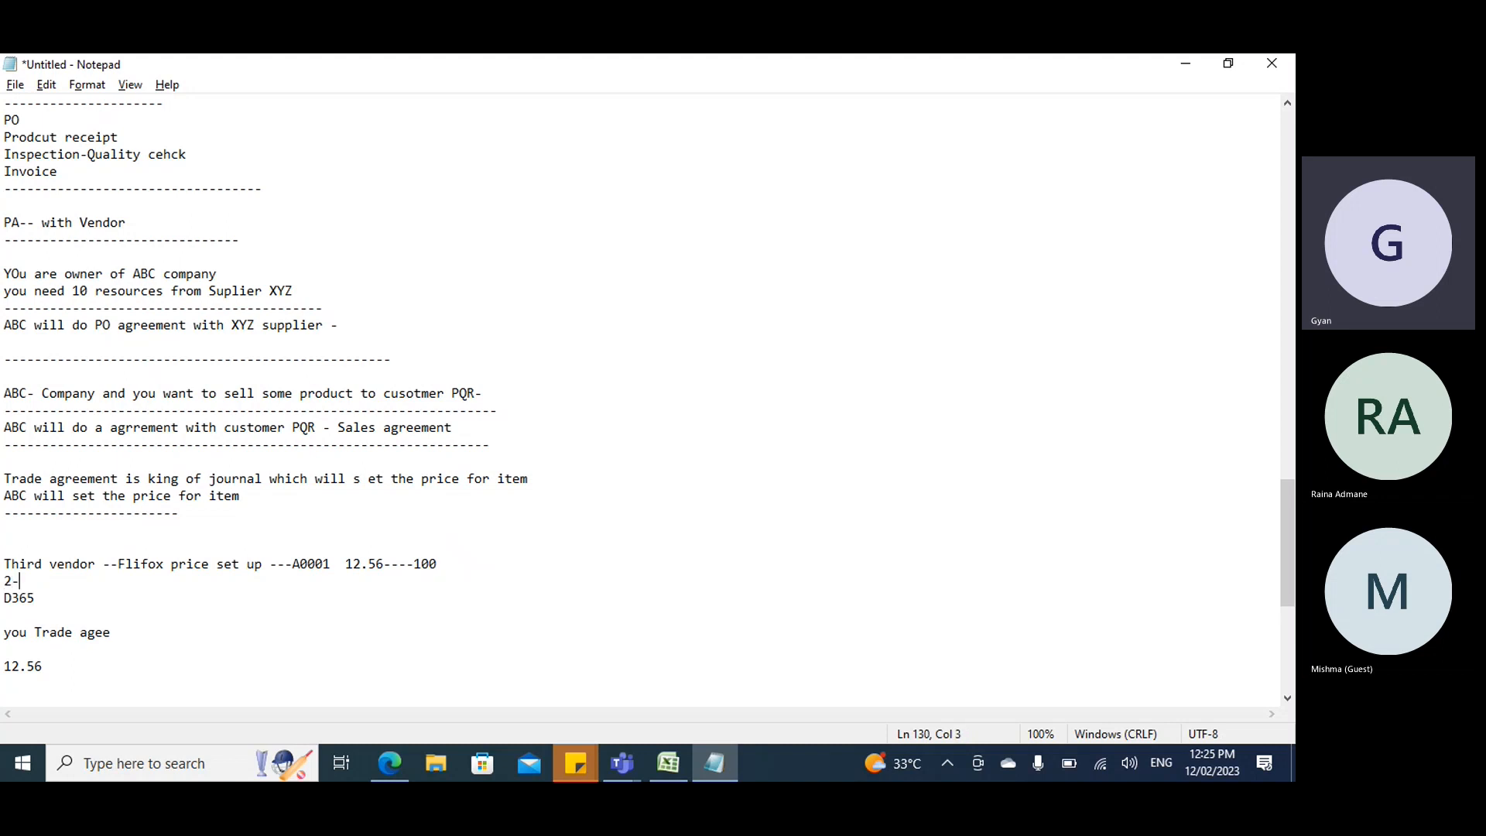
pyautogui.write('0')
# Remove the "2-0" entry and delete the whole third vendor price example from the notes.
pyautogui.press('BackSpace')
pyautogui.press('BackSpace')
pyautogui.press('BackSpace')
pyautogui.press('BackSpace')
pyautogui.moveTo(45, 667); pyautogui.dragTo(2, 558)
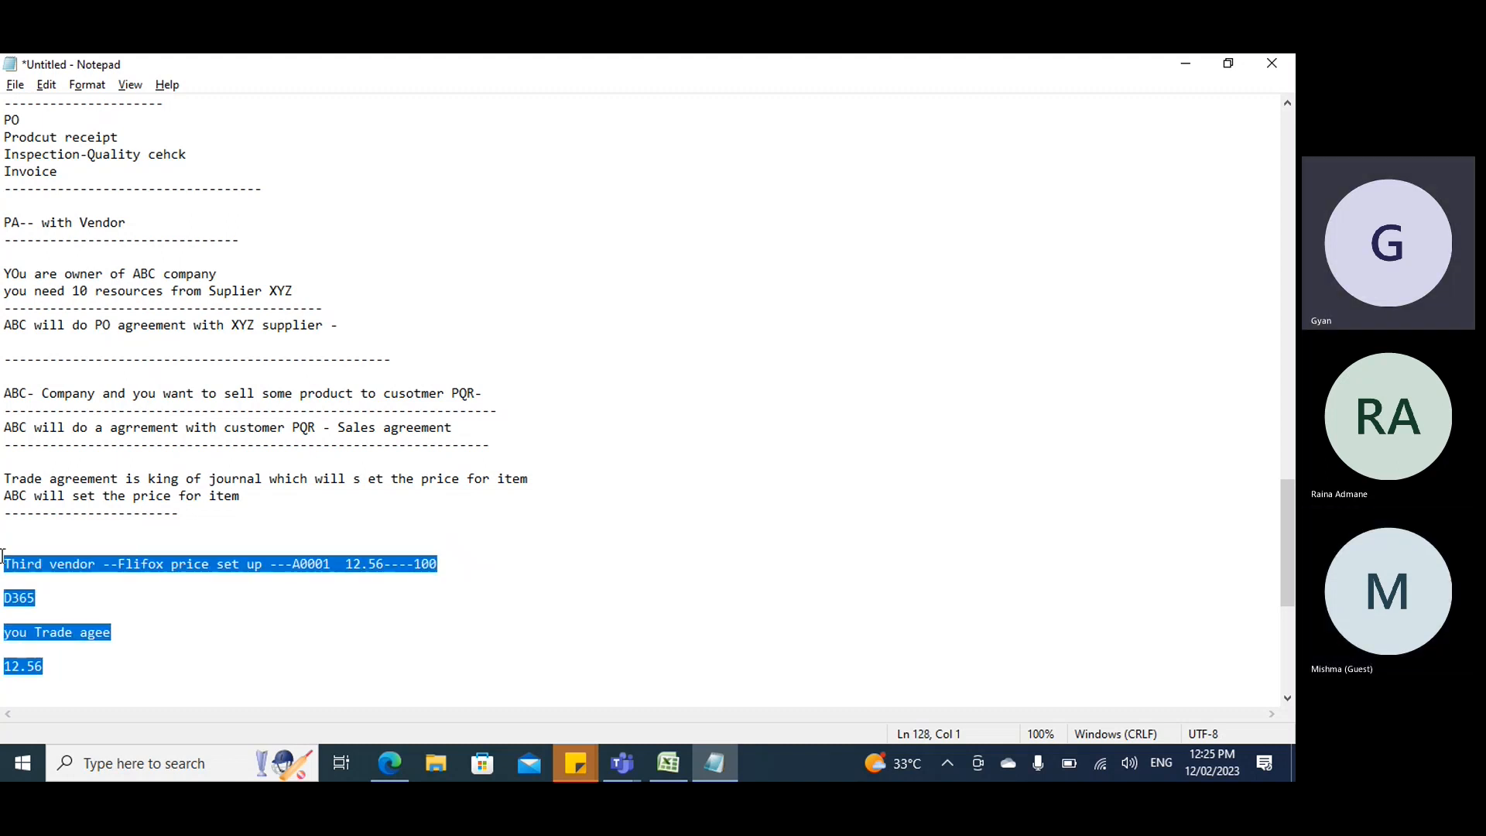
pyautogui.press('Delete')
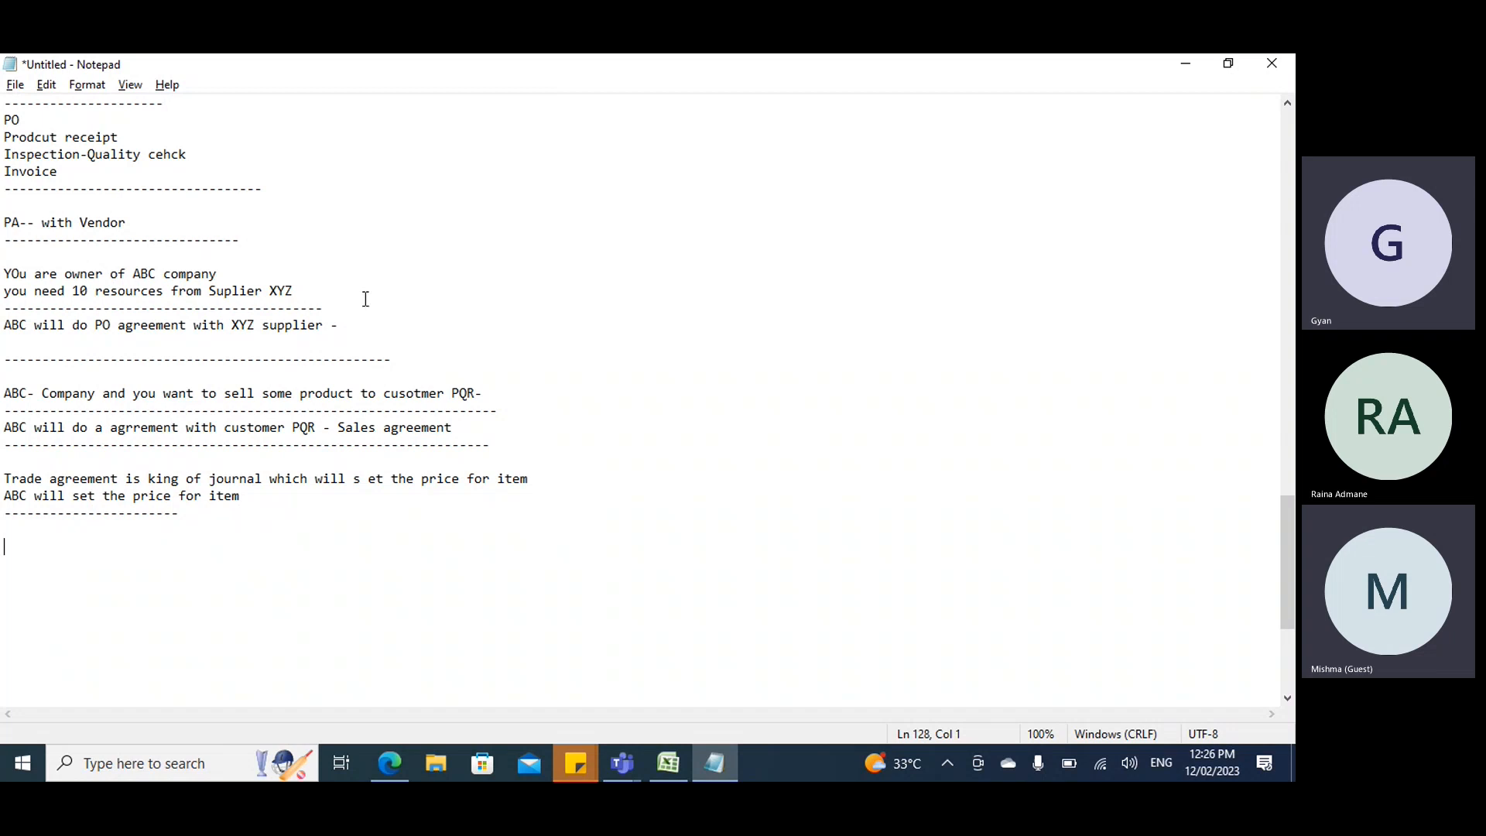
pyautogui.scroll(13, 364, 299)
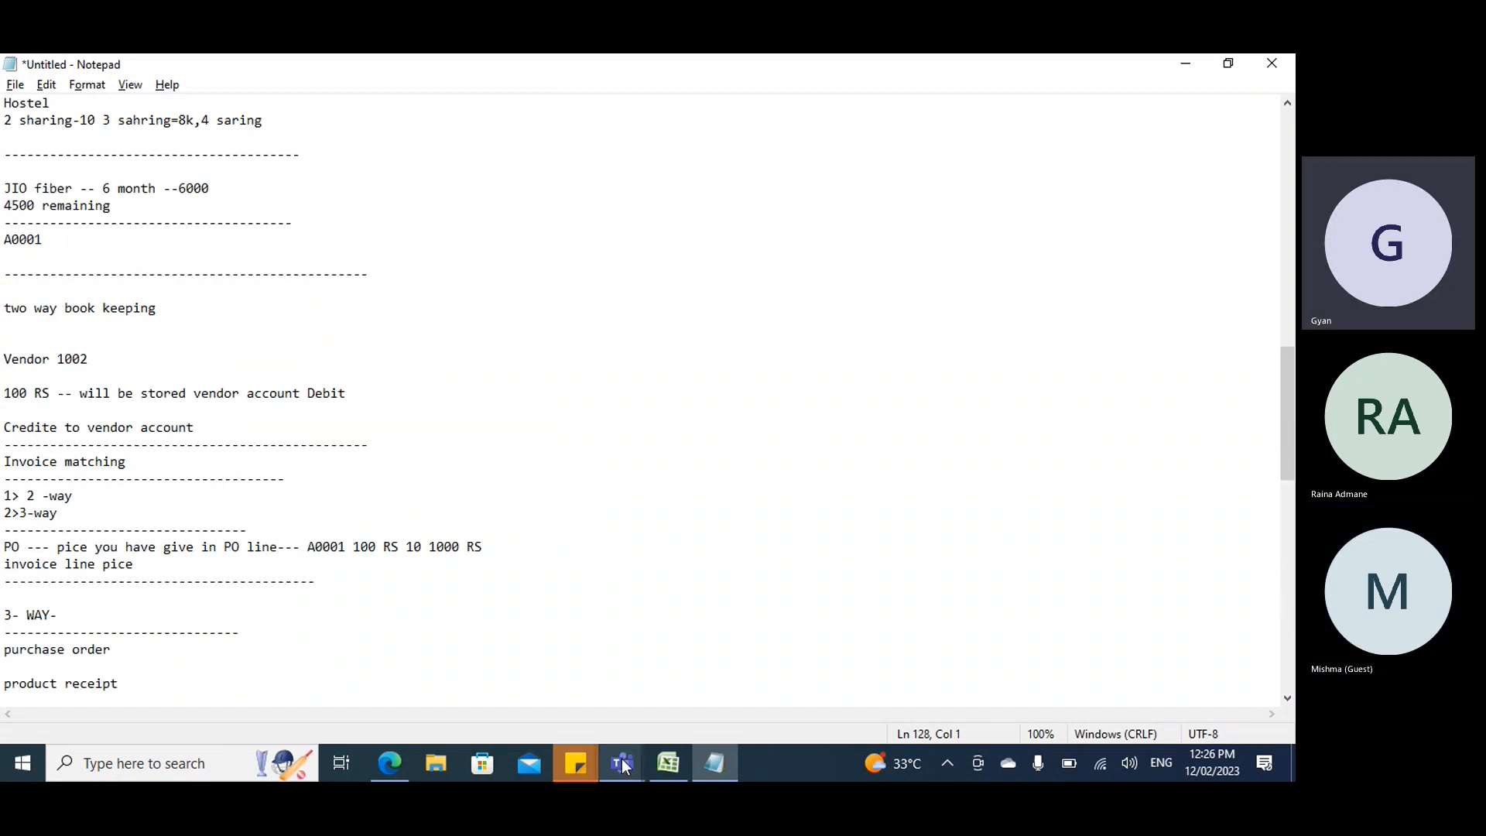
pyautogui.moveTo(621, 758)
pyautogui.click(655, 682)
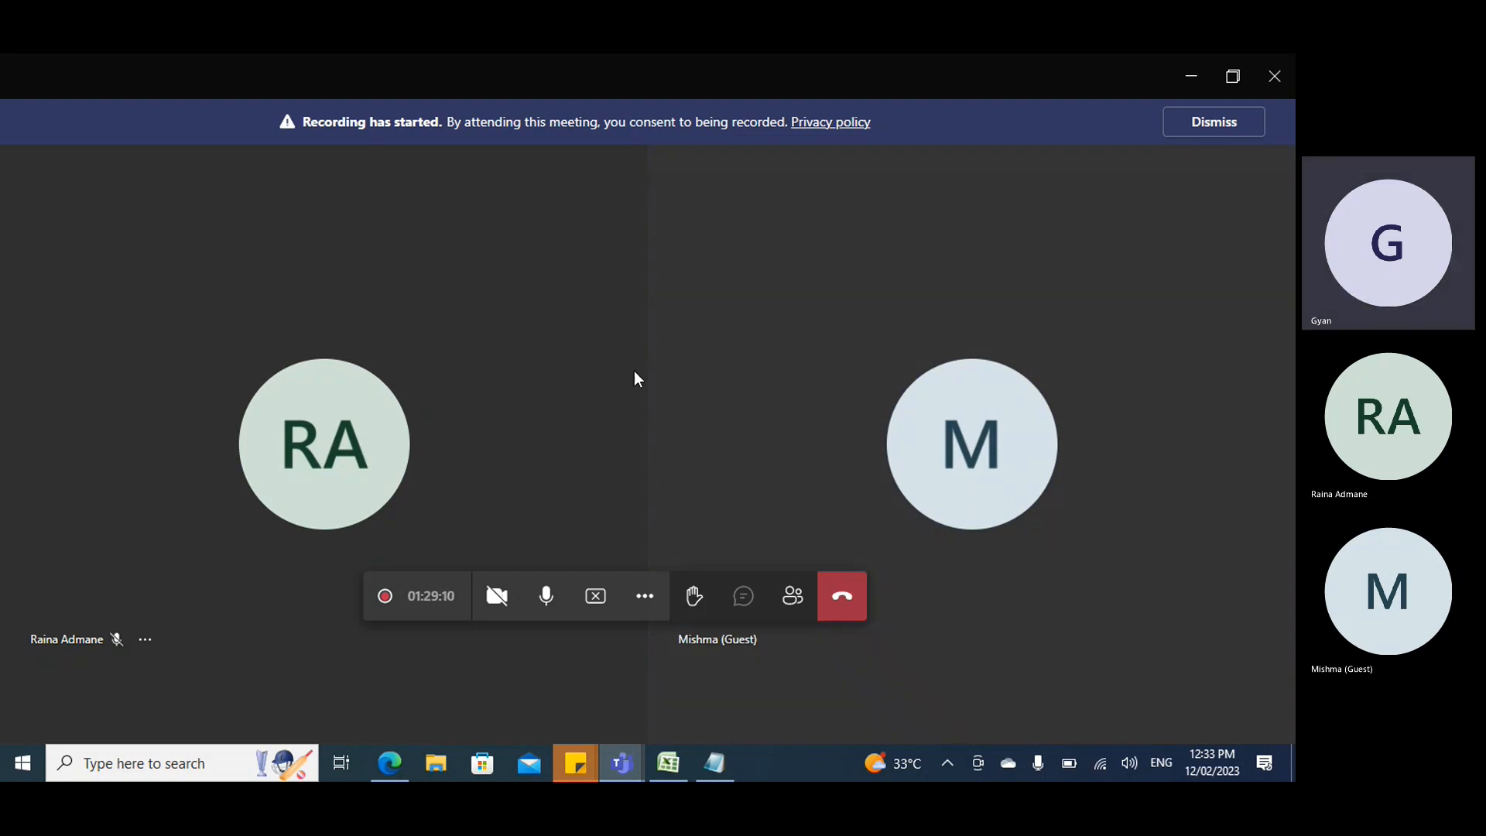
pyautogui.click(1192, 77)
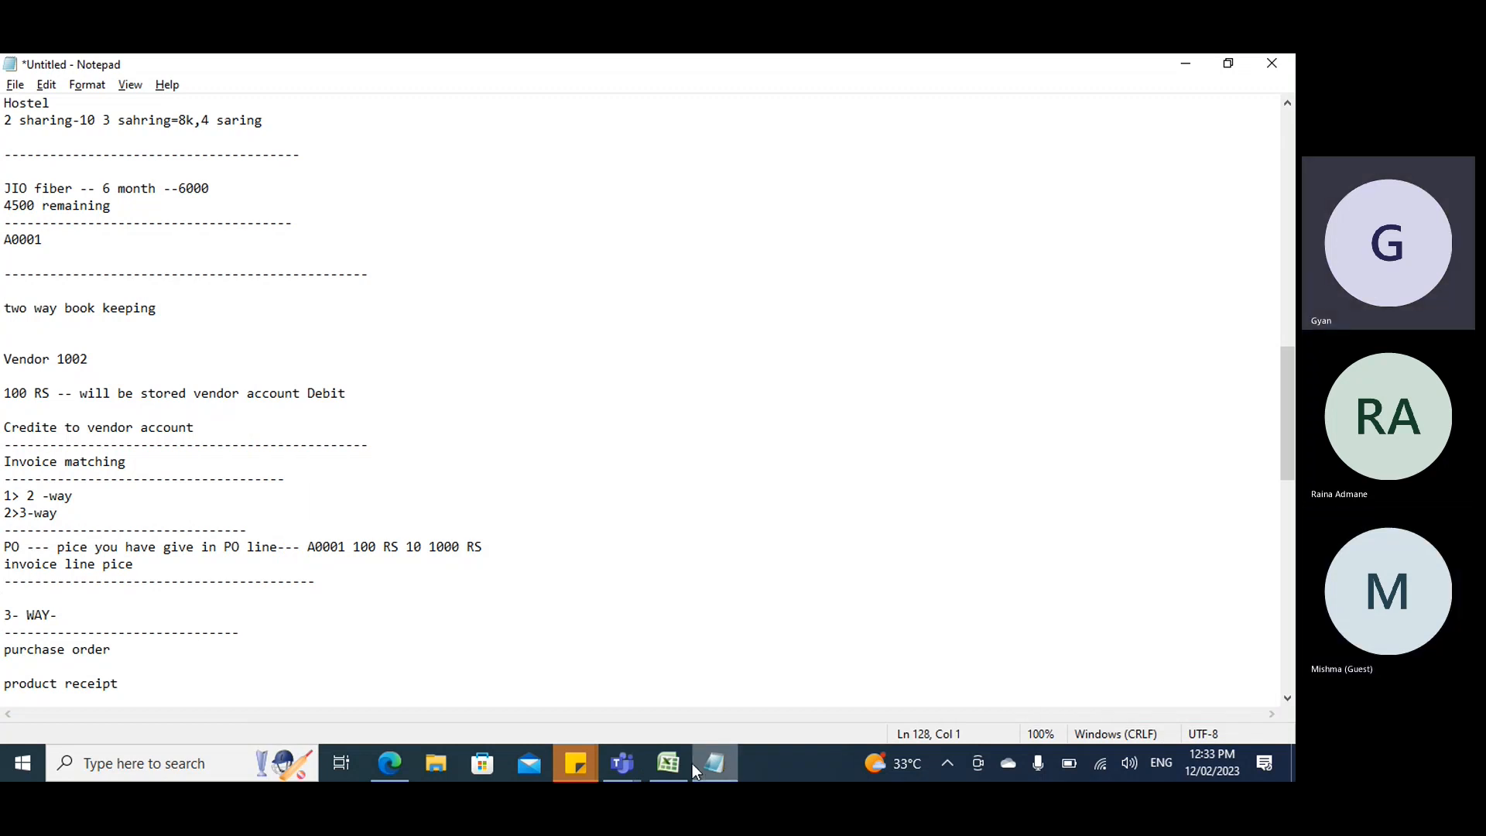
# Switch to the Excel workbook Book1 and clear the contents of cells G12:J13.
pyautogui.click(664, 765)
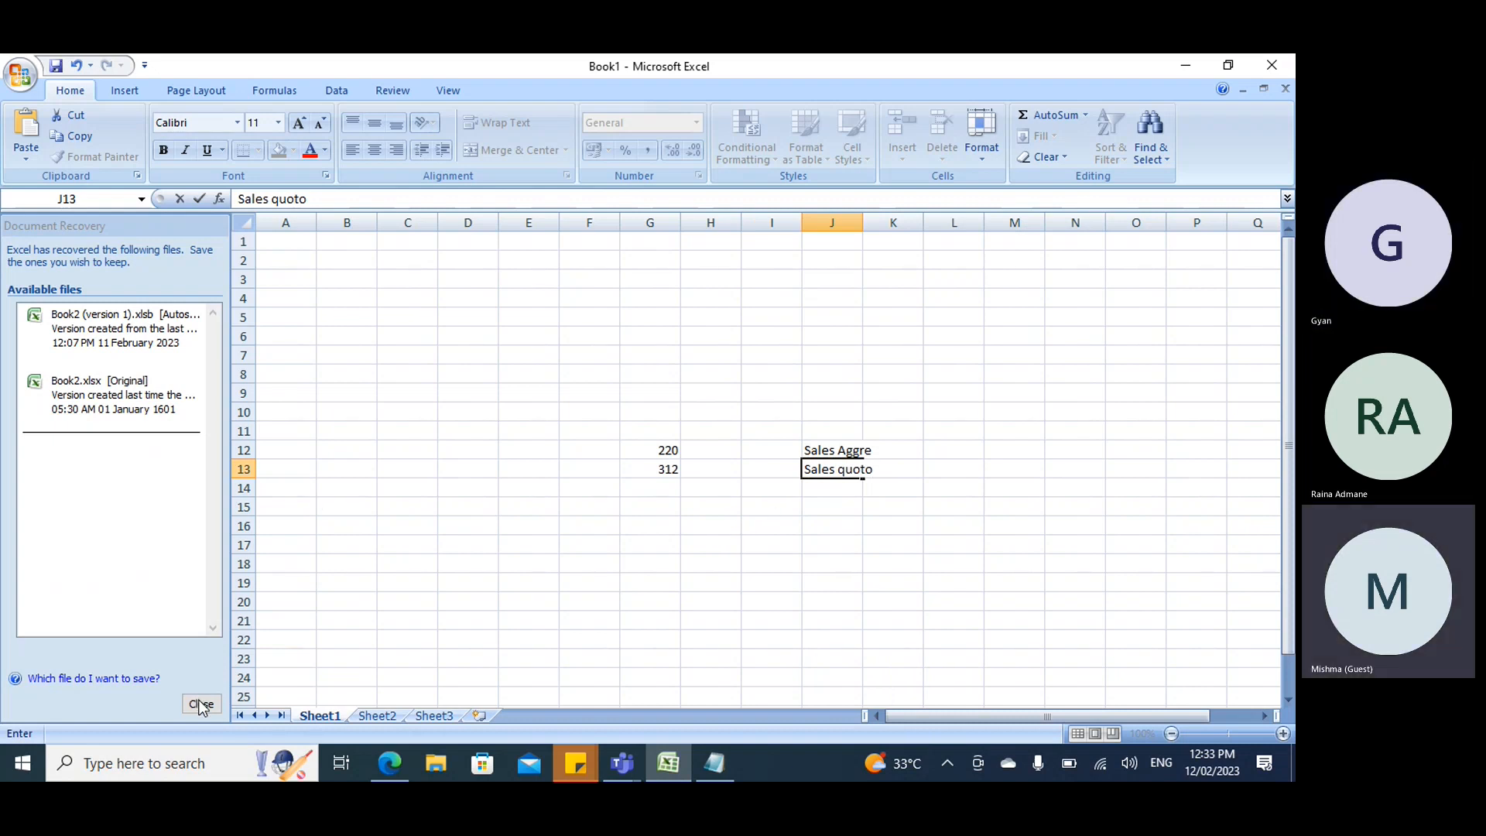
pyautogui.click(662, 490)
pyautogui.click(671, 452)
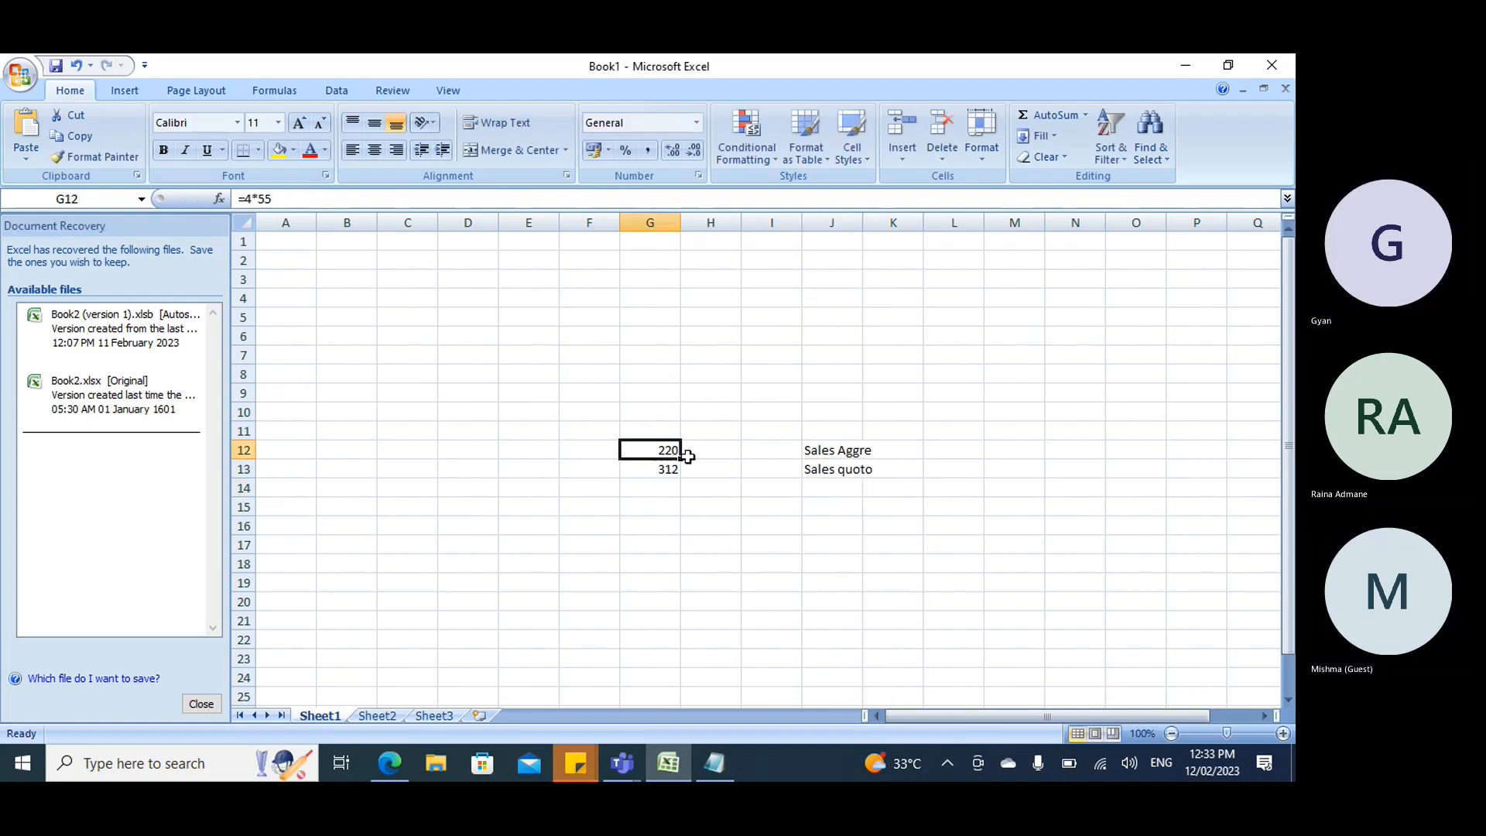
pyautogui.moveTo(660, 451); pyautogui.dragTo(846, 465)
pyautogui.press('Delete')
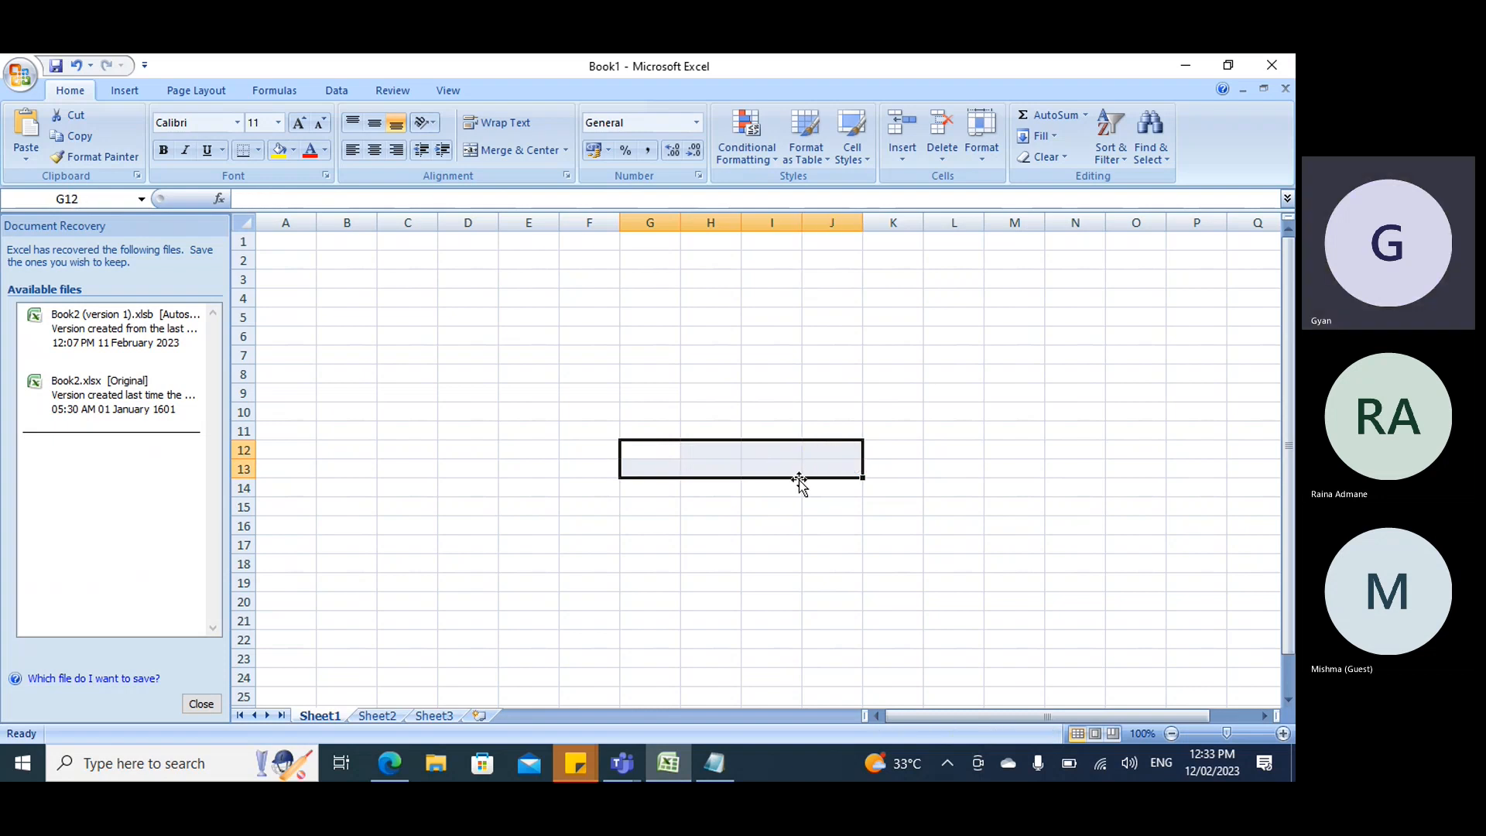
# Enter the heading "Procure to Pay process" in cell F4 and fit column F's width to it.
pyautogui.click(582, 297)
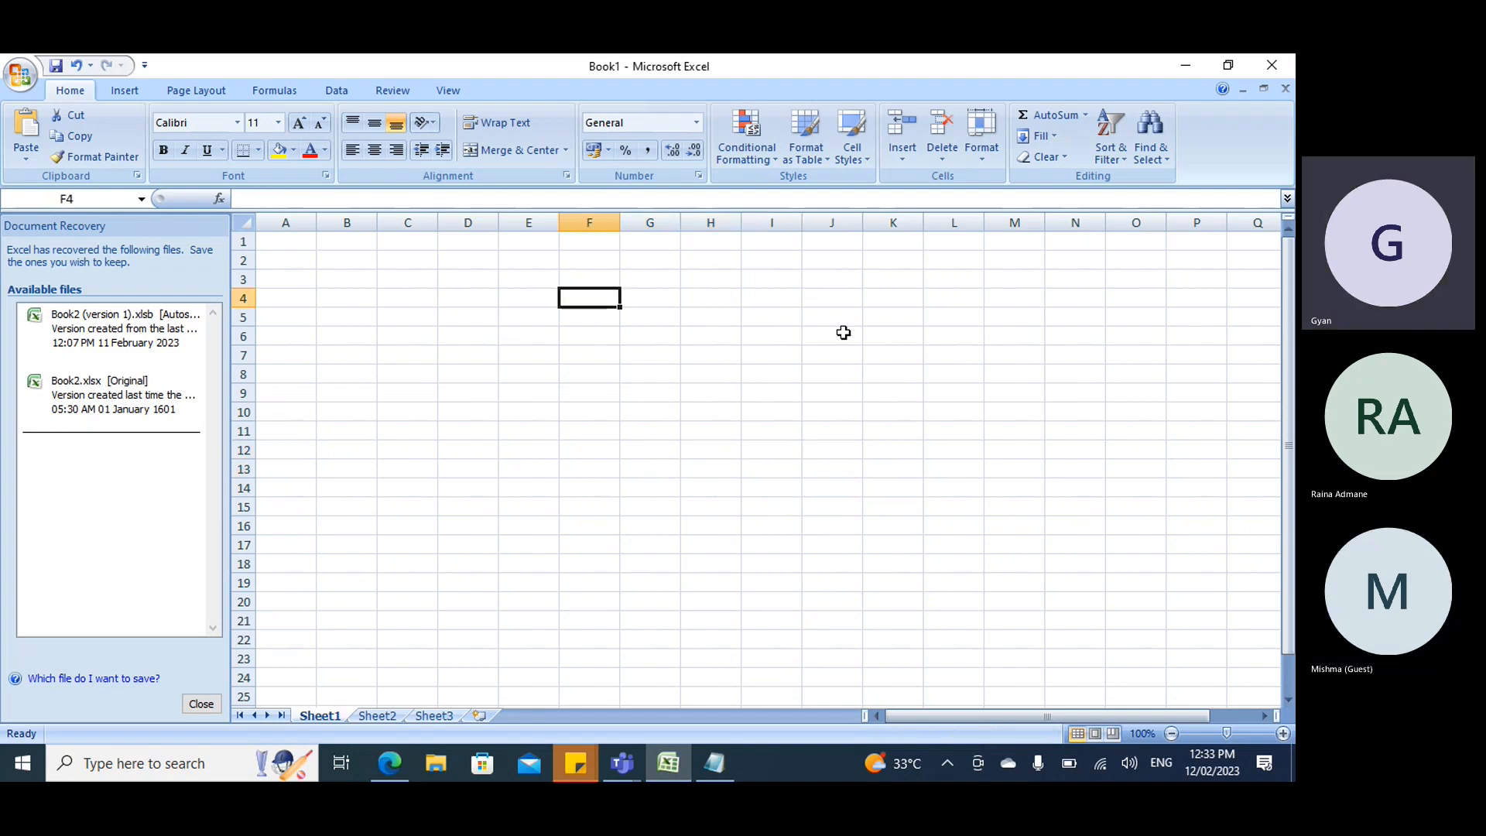
pyautogui.write('Procure to ')
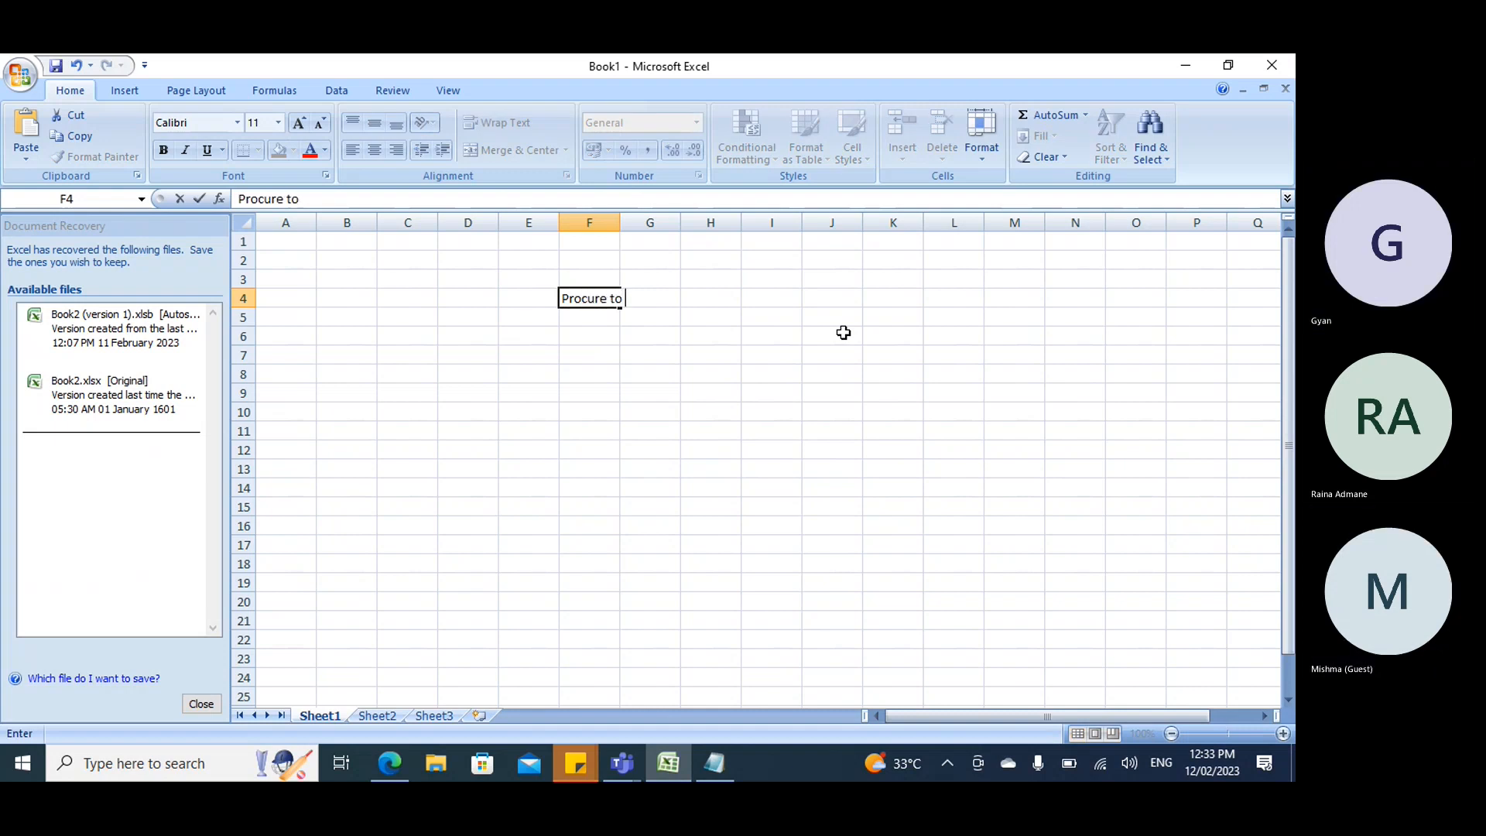
pyautogui.write('Pay process')
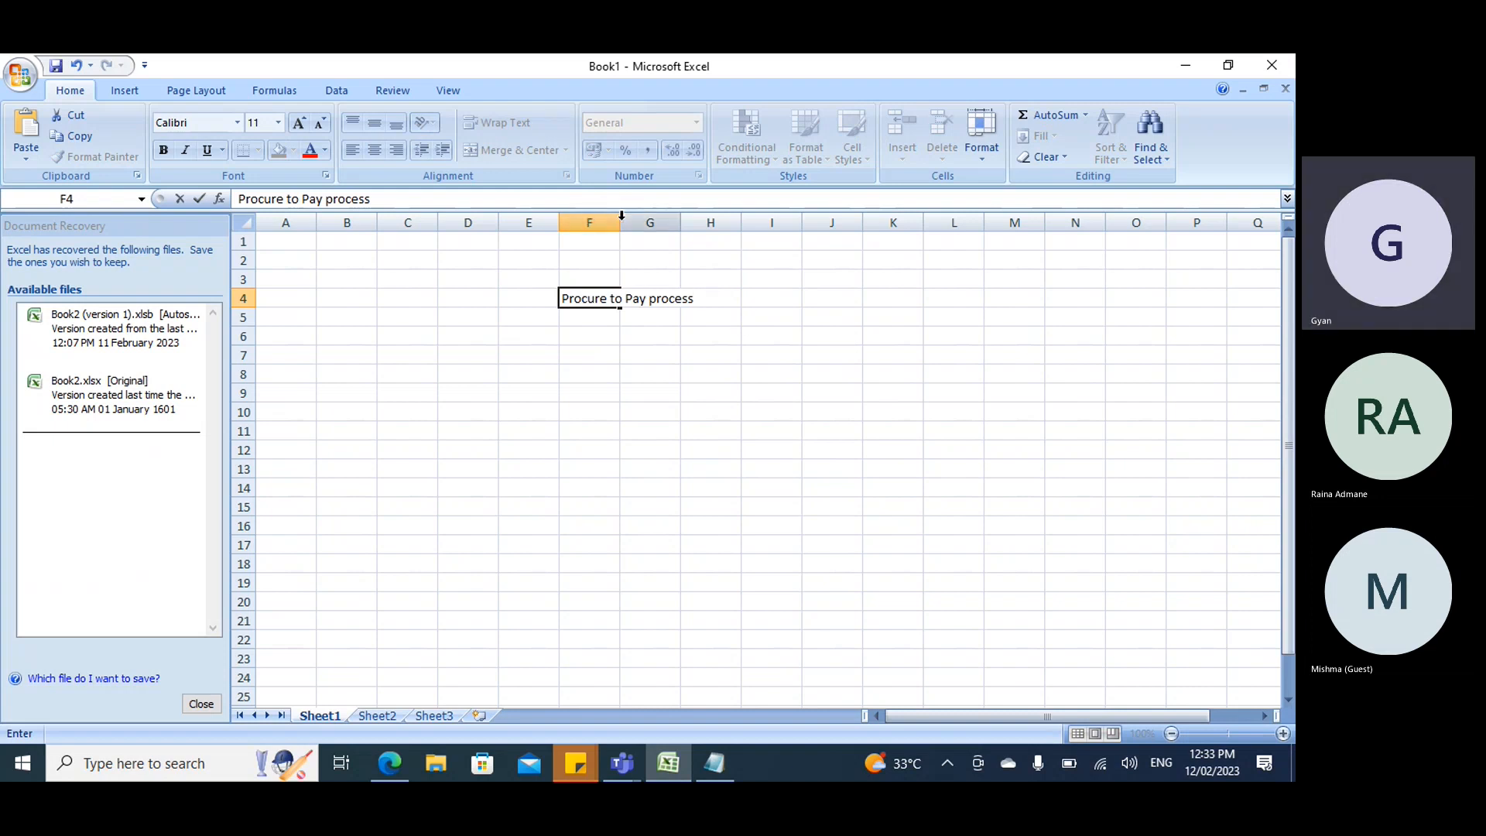
pyautogui.doubleClick(622, 217)
# Enter "Purchase requsion" in cell F5 below the heading as the first process stage.
pyautogui.click(589, 313)
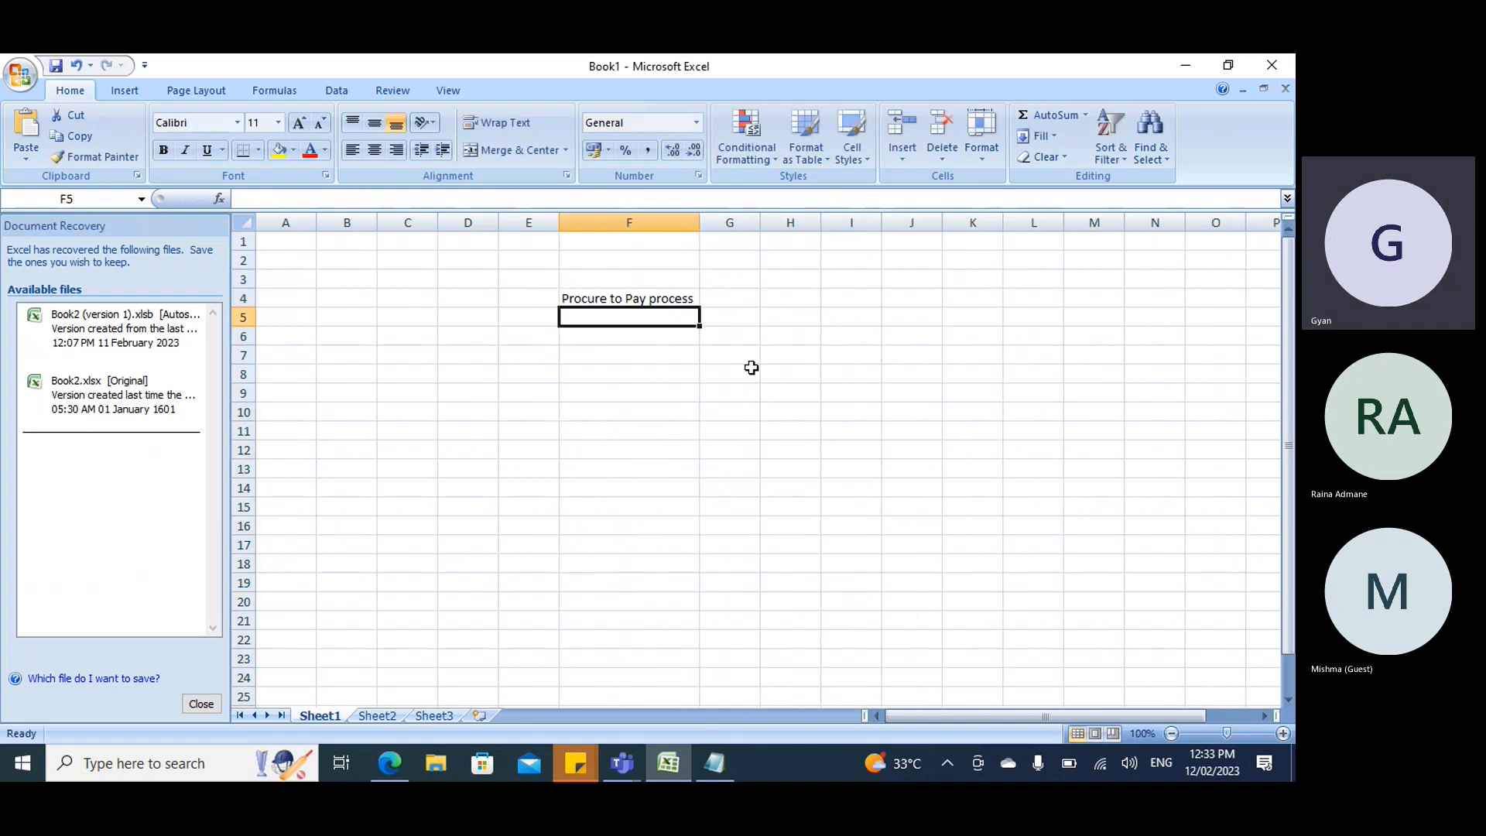
pyautogui.write('PR')
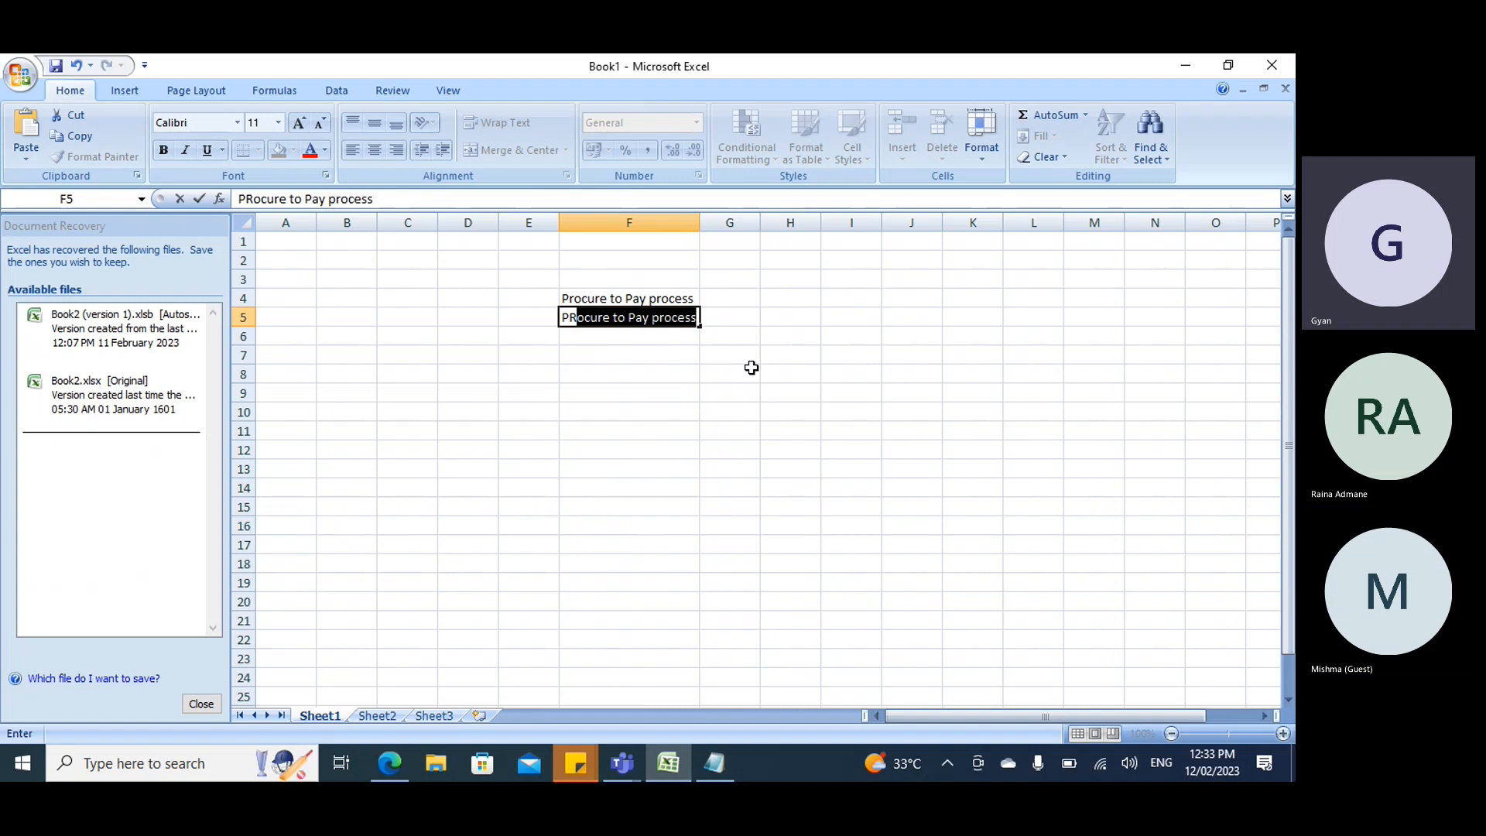
pyautogui.press('BackSpace')
pyautogui.press('BackSpace')
pyautogui.write('ur')
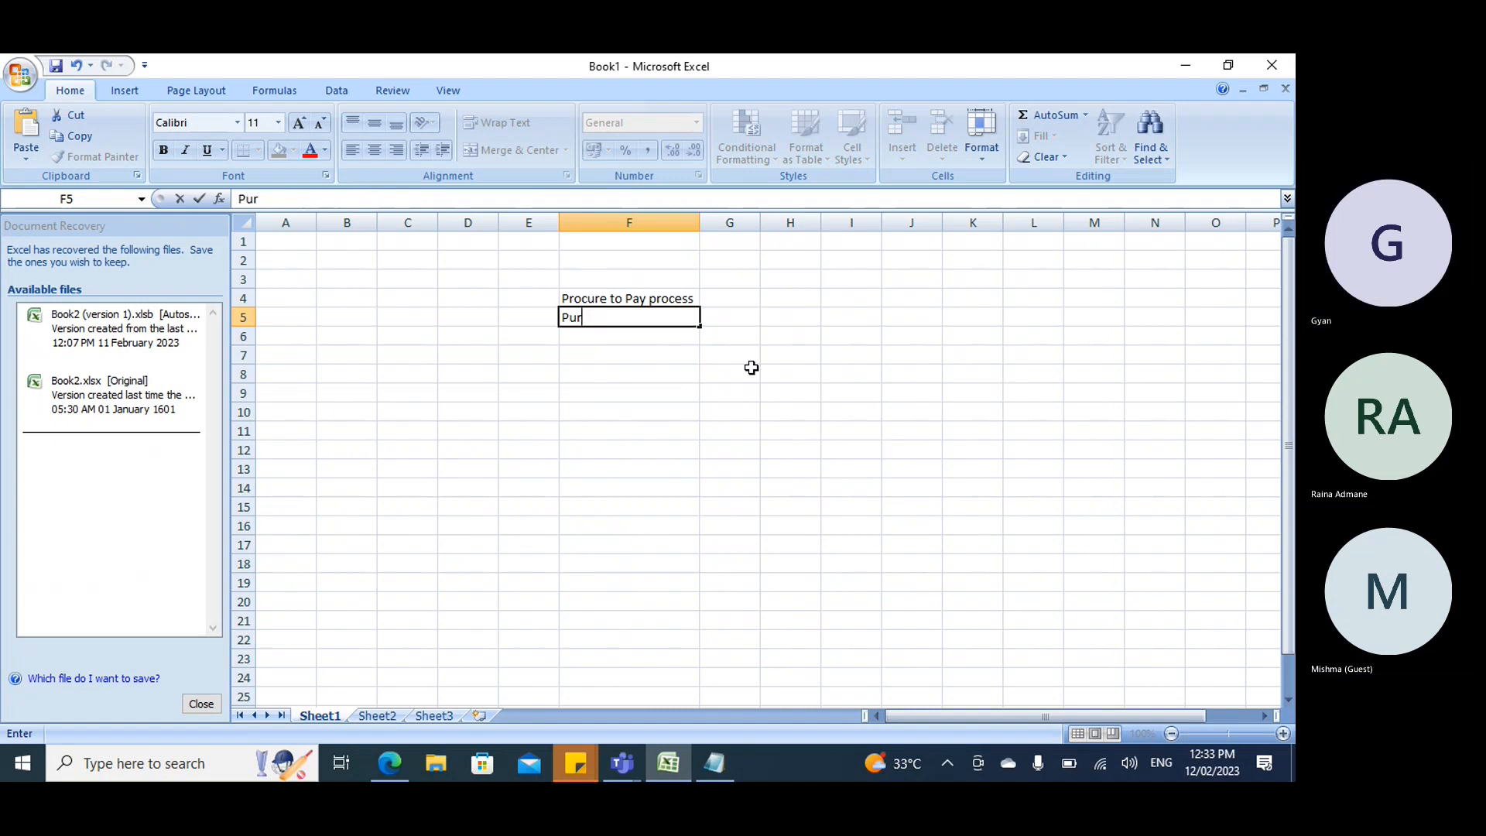
pyautogui.write('chase requirsion')
pyautogui.press('BackSpace')
pyautogui.press('BackSpace')
pyautogui.press('BackSpace')
pyautogui.press('BackSpace')
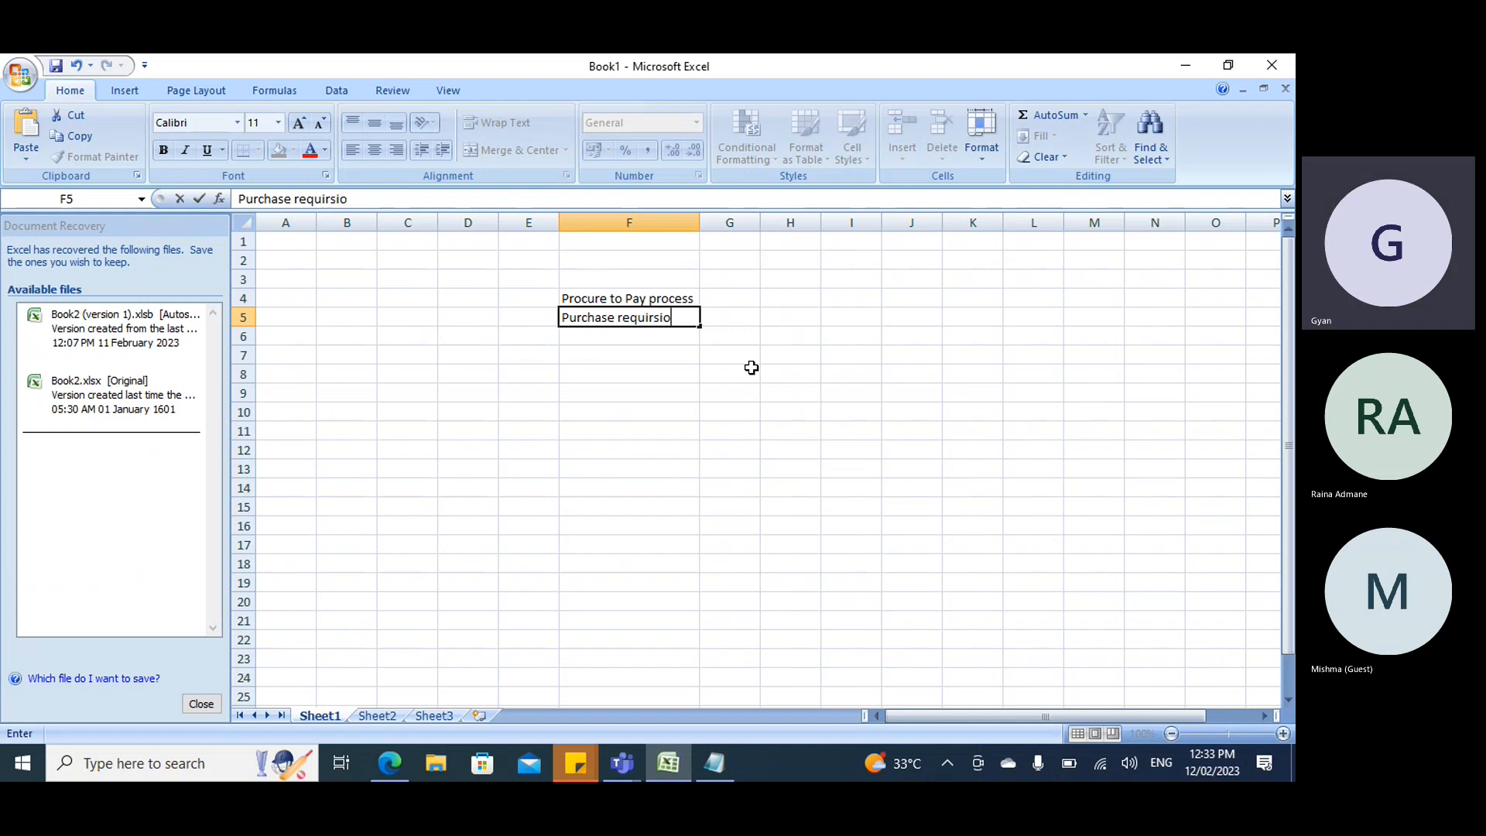
pyautogui.press('BackSpace')
pyautogui.press('BackSpace')
pyautogui.write('sion')
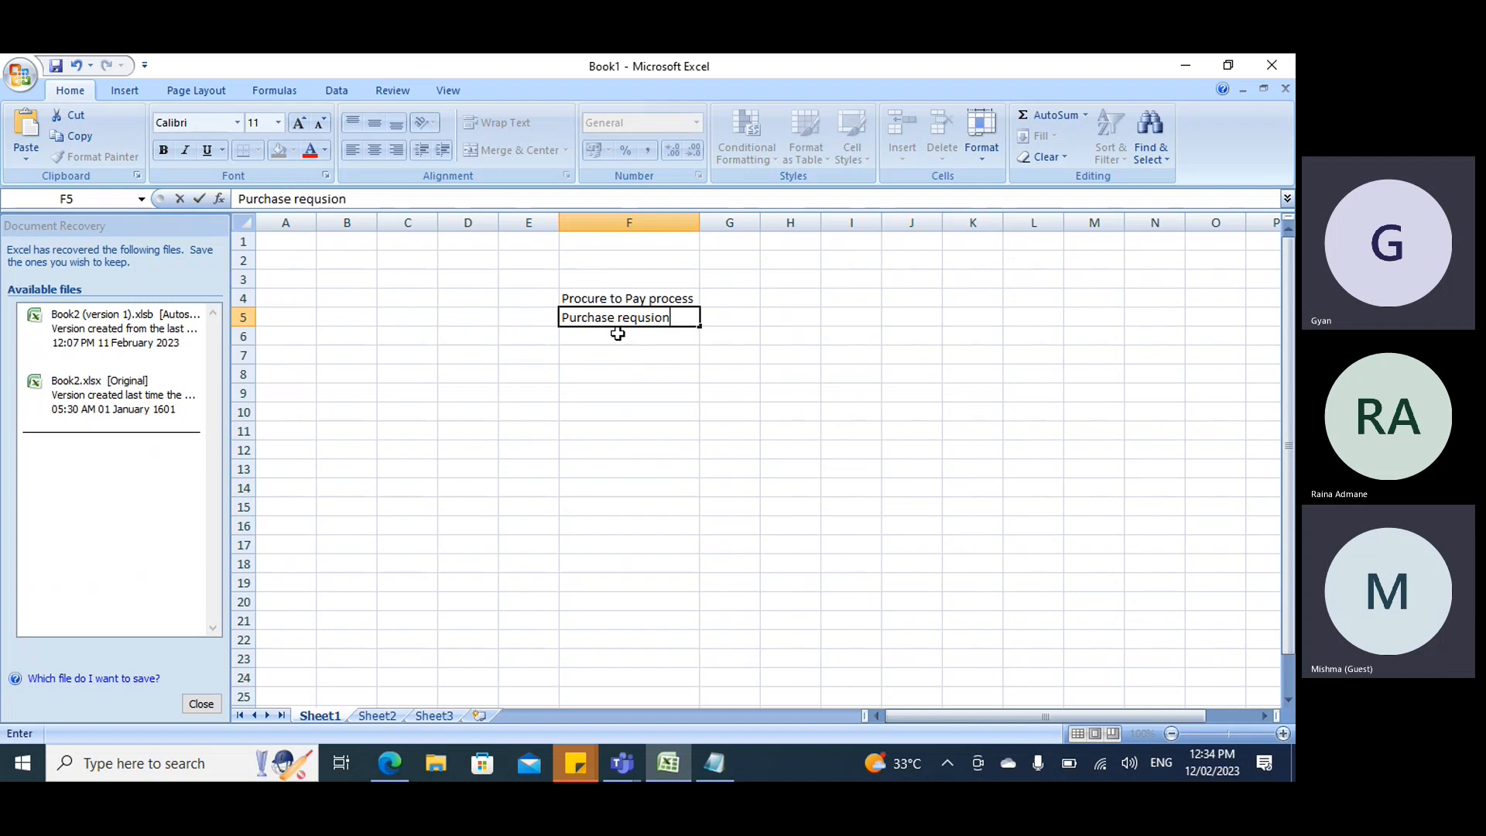
# Annotate the purchase requisition row with "Take approval" in G5 and "100 lap" in I5.
pyautogui.click(721, 312)
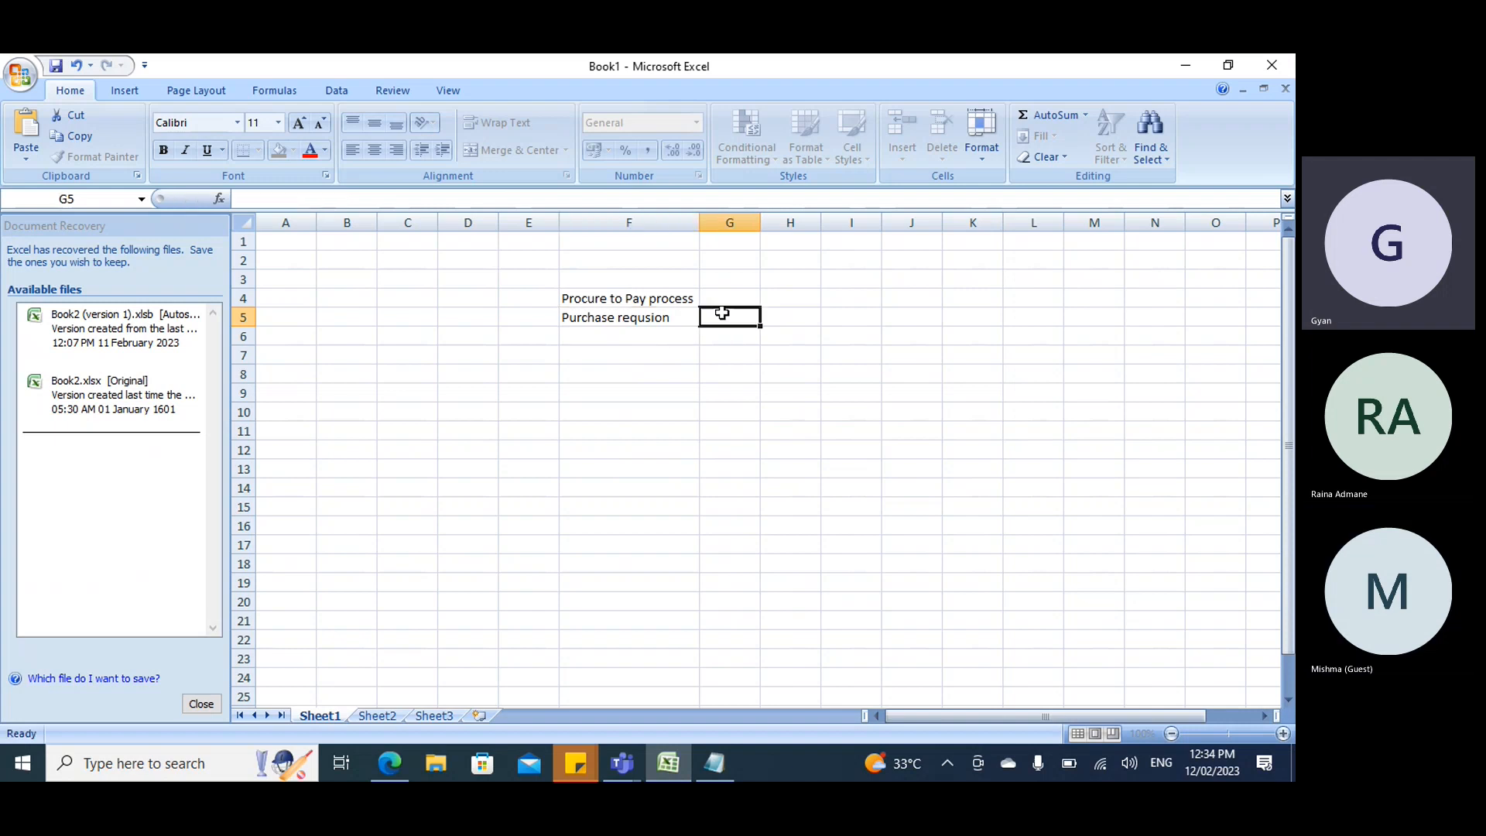
pyautogui.write('Take ')
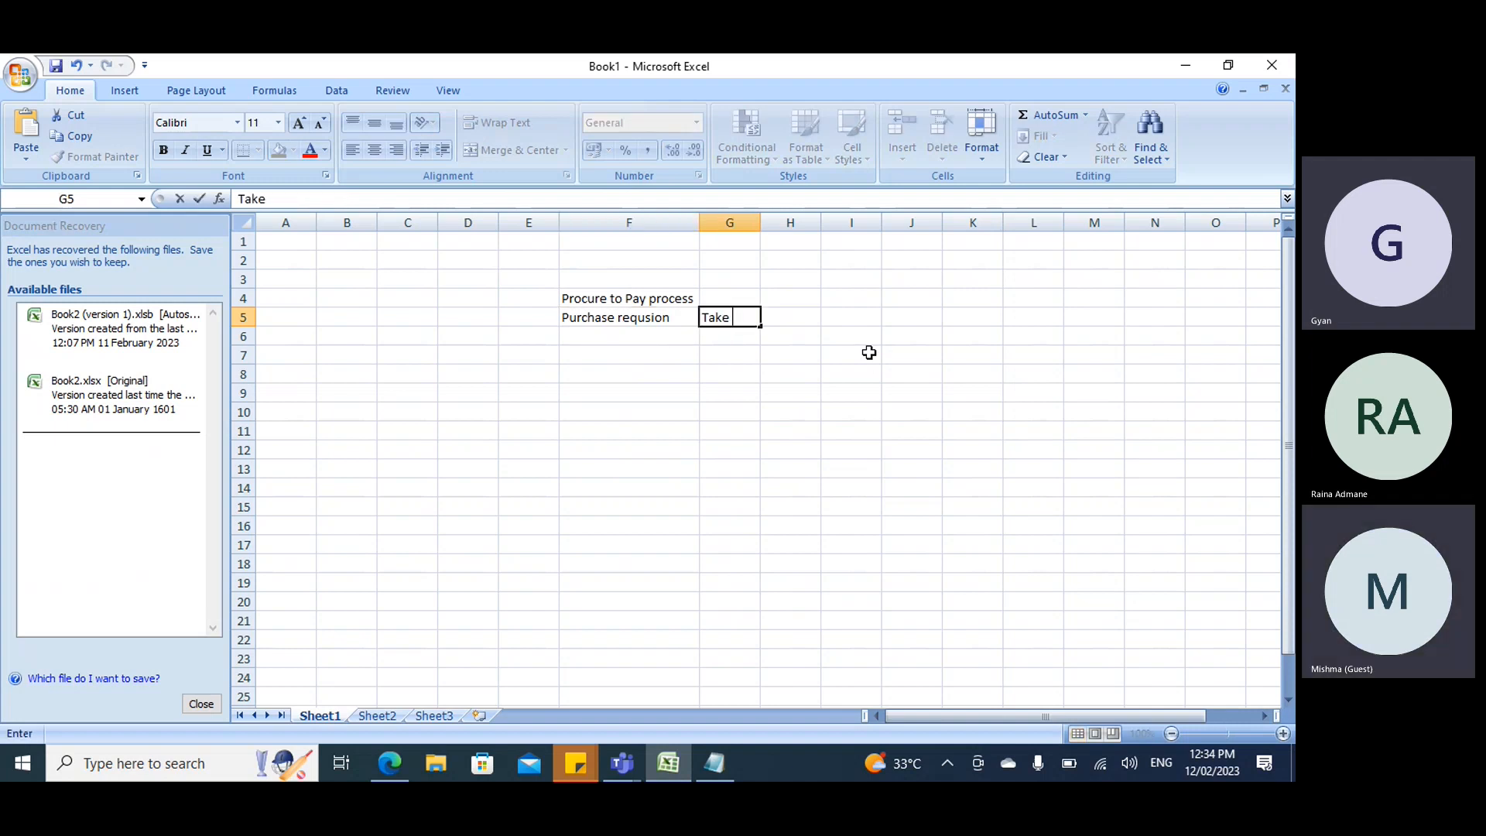
pyautogui.write('approvl')
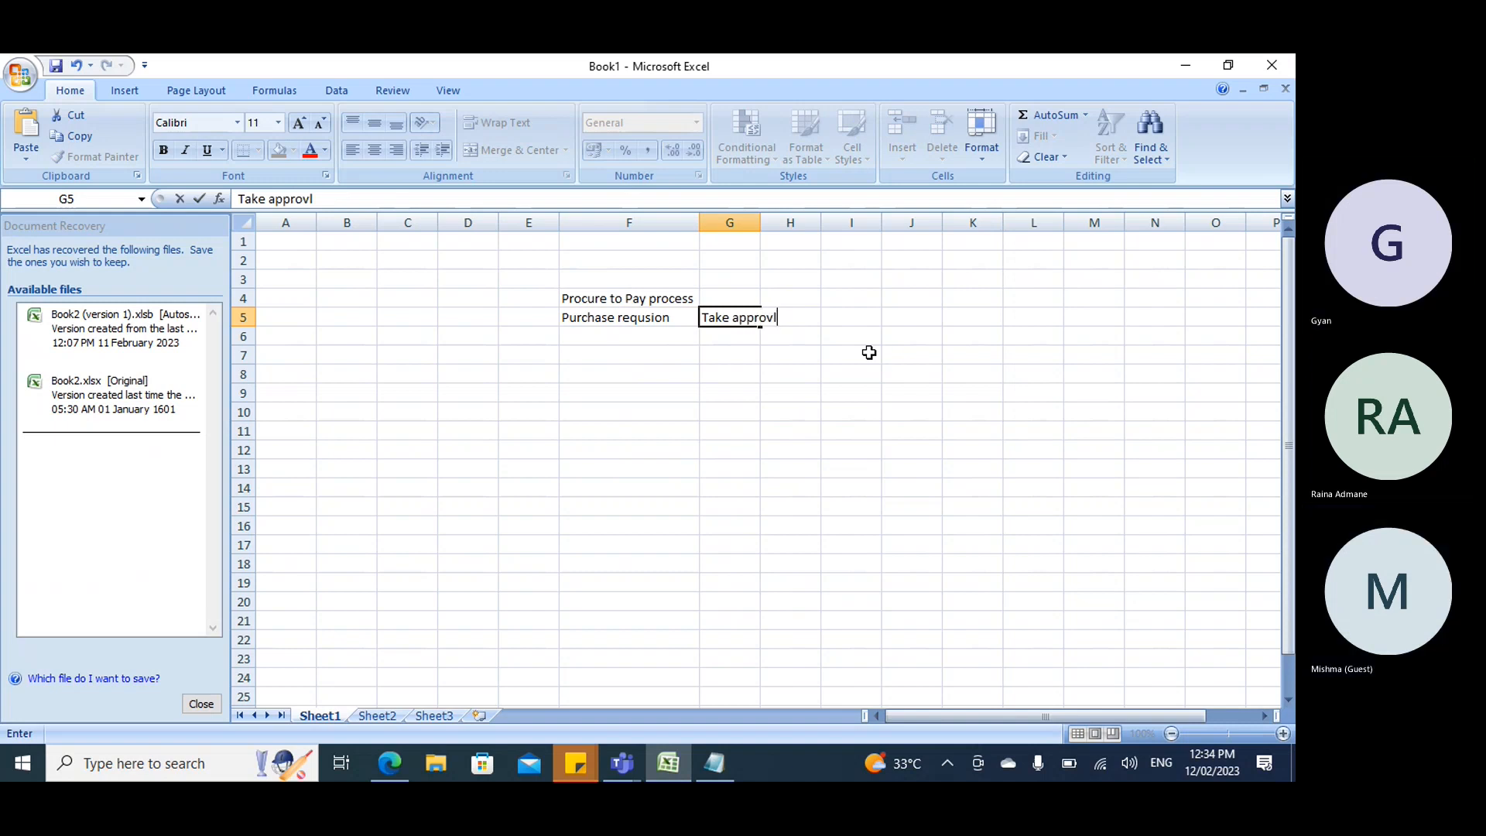
pyautogui.press('BackSpace')
pyautogui.write('al')
pyautogui.press('Tab')
pyautogui.press('Tab')
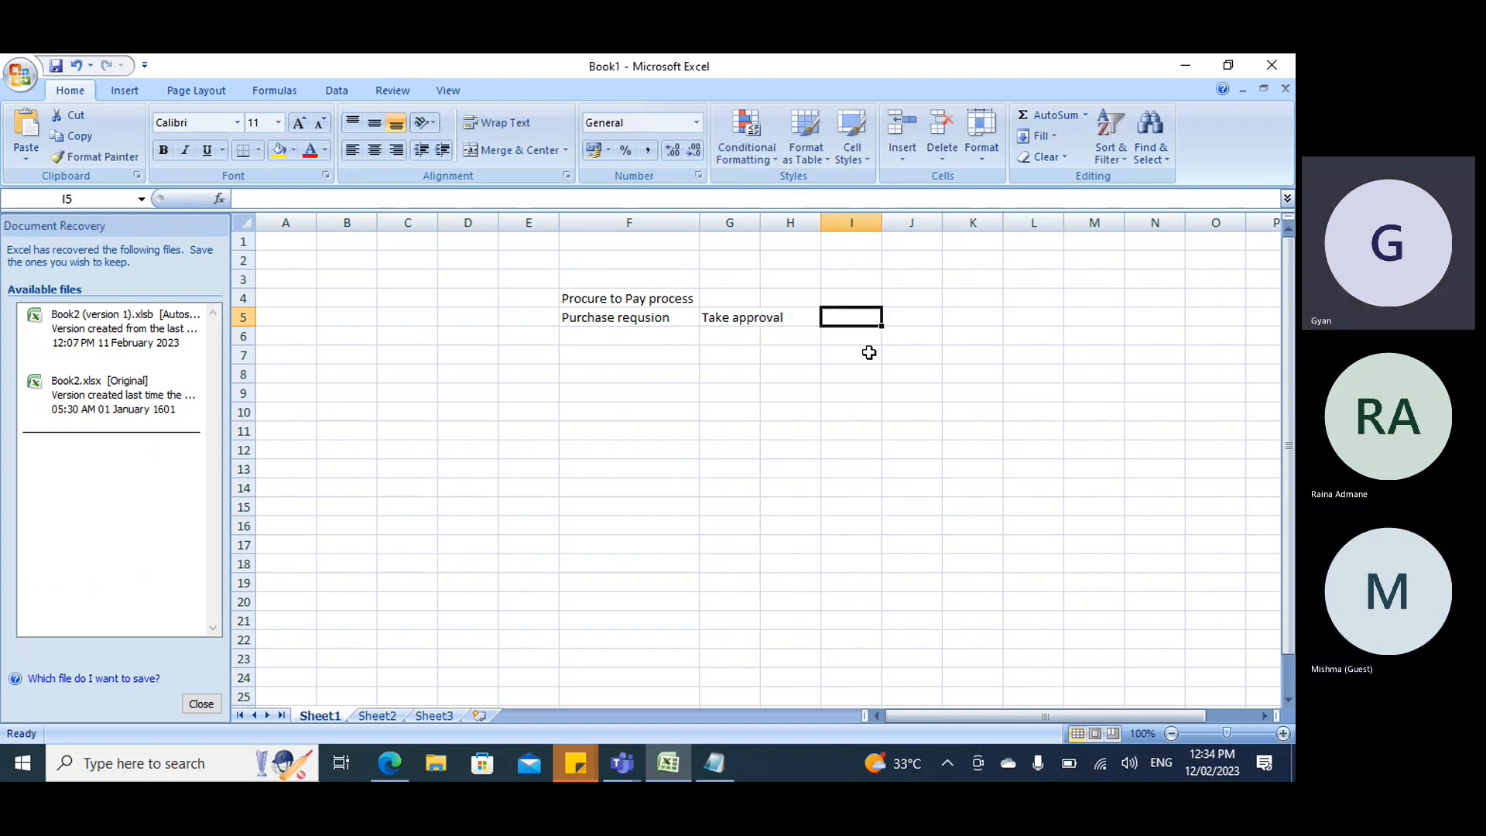
pyautogui.write('100 lap')
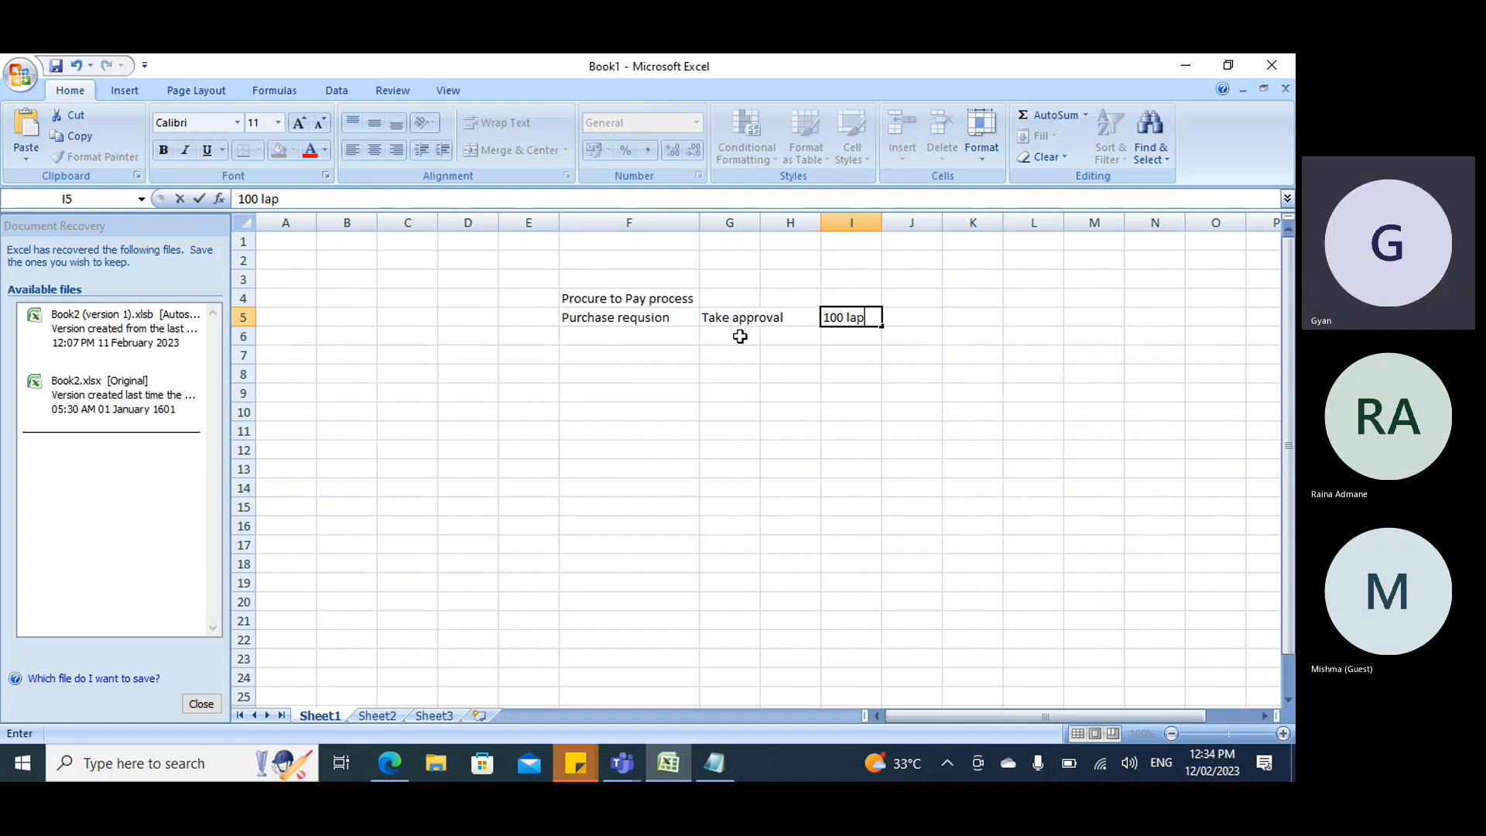
# List the remaining process stages "PO create", "PR", "Invoice" and "Payment" in cells F6 to F9.
pyautogui.click(616, 334)
pyautogui.write('PO ')
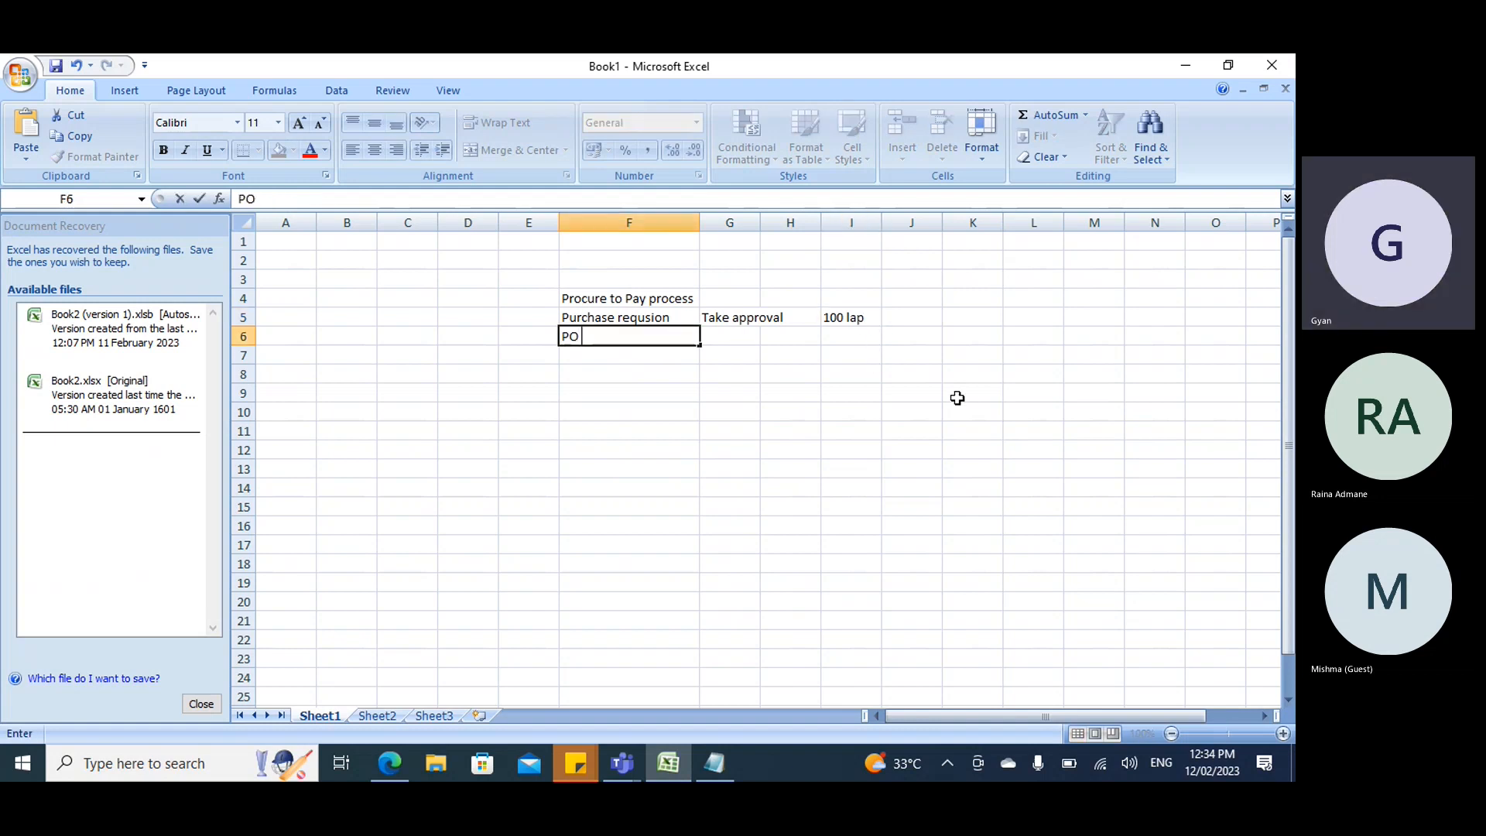
pyautogui.write('creart')
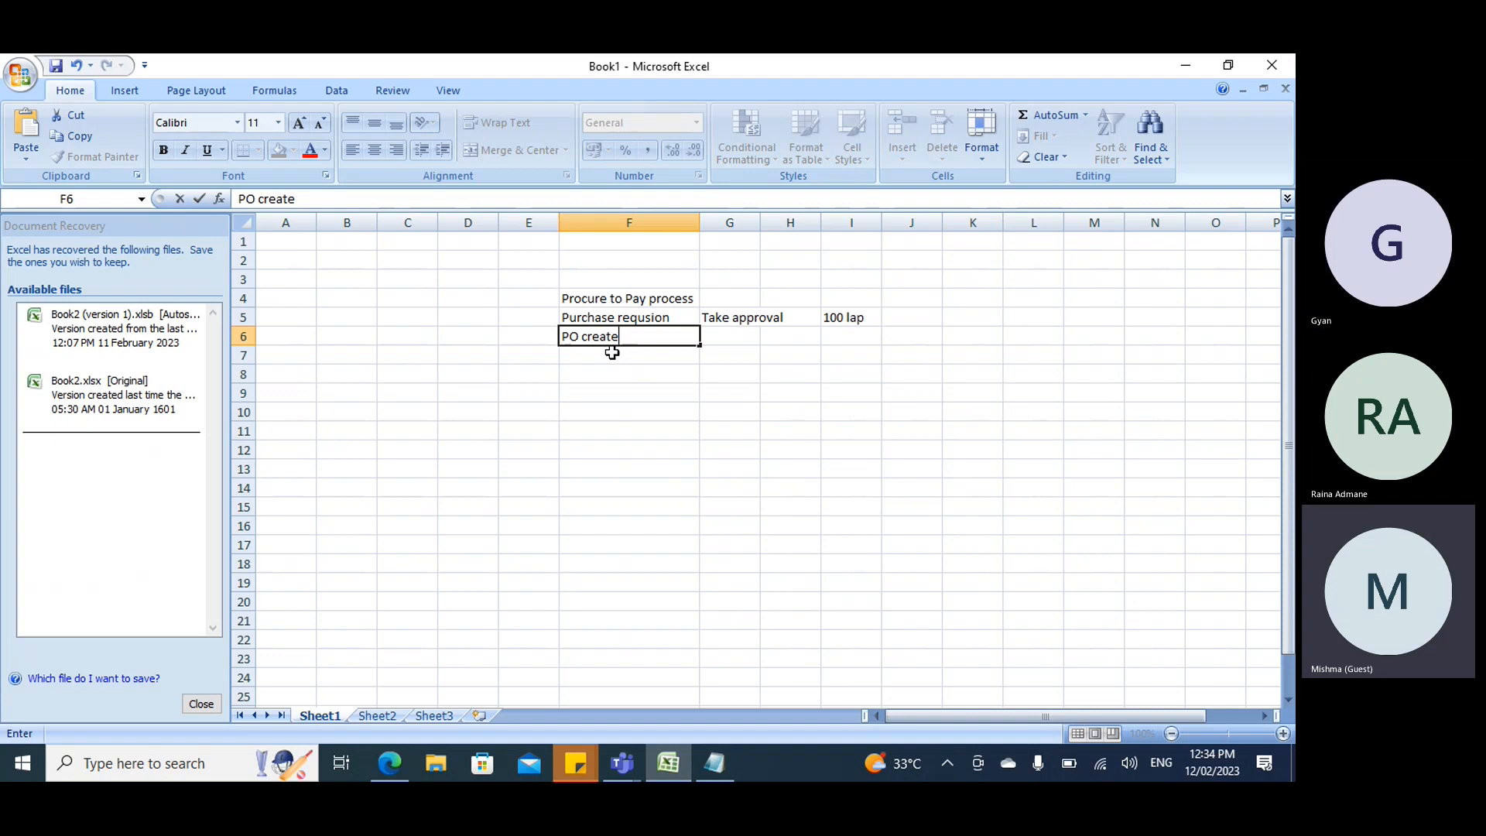
pyautogui.press('Return')
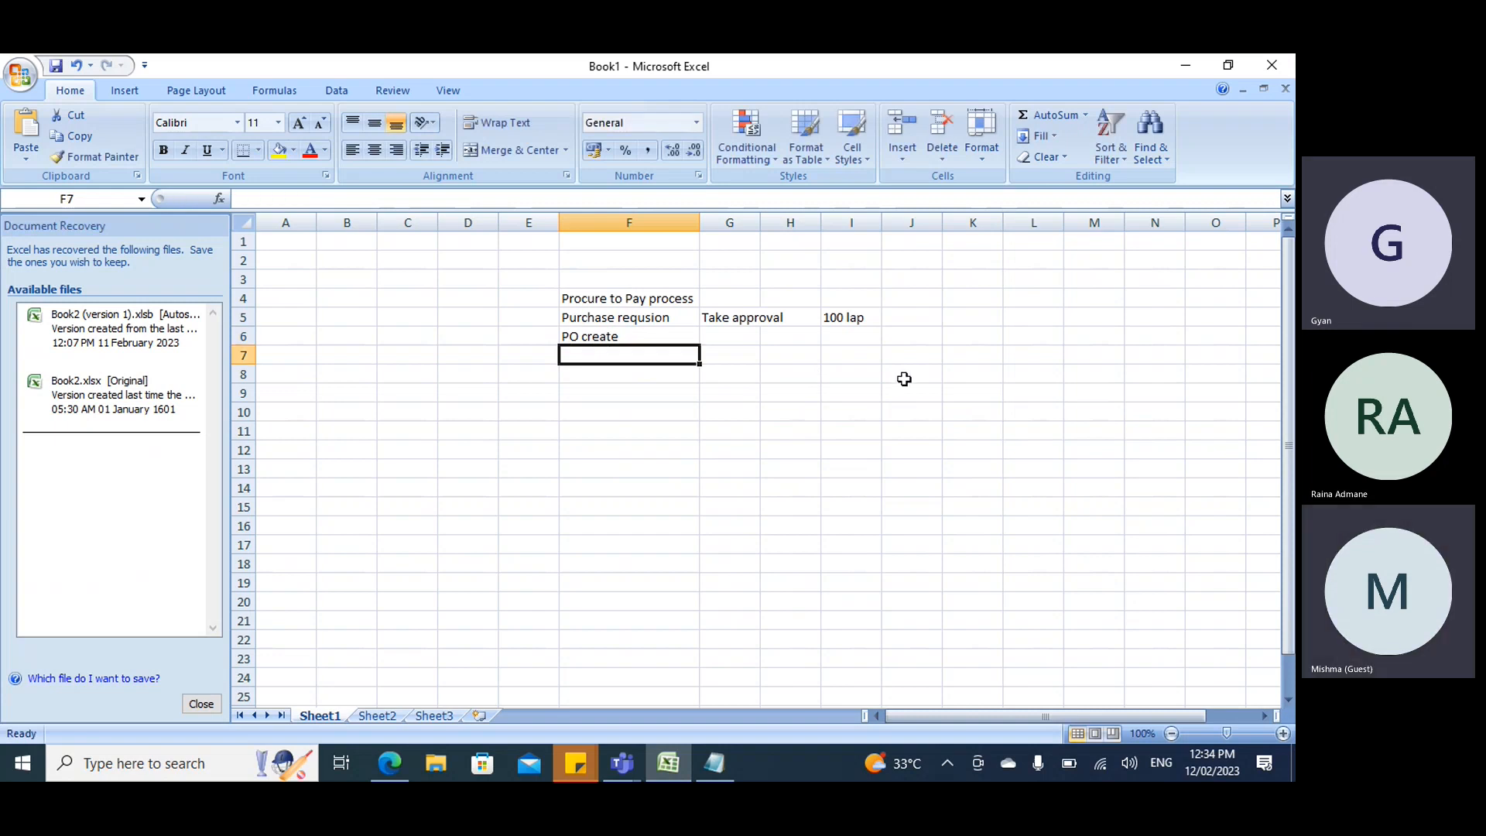
pyautogui.write('PR')
pyautogui.press('Delete')
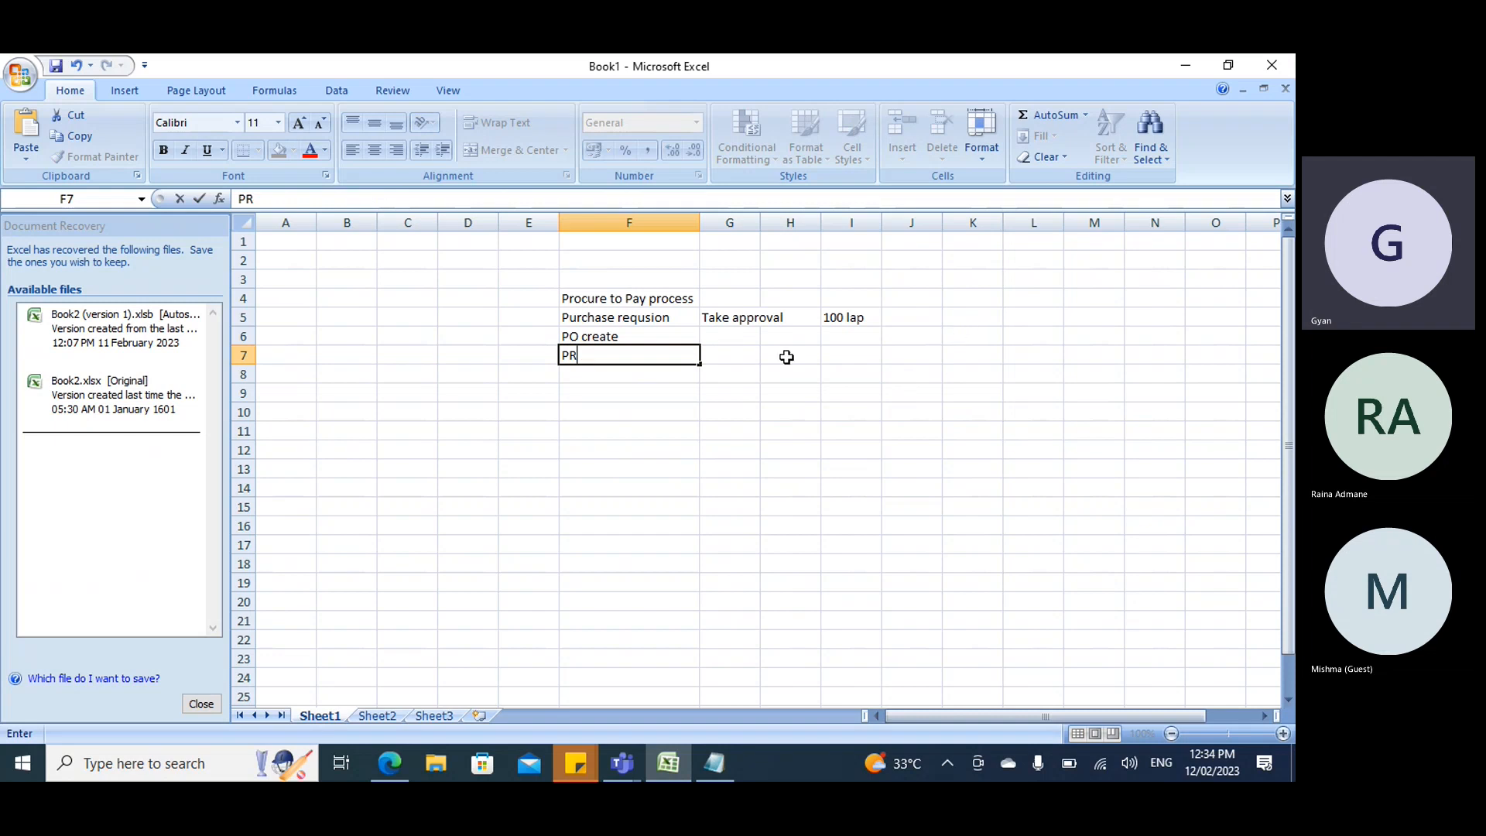
pyautogui.click(597, 374)
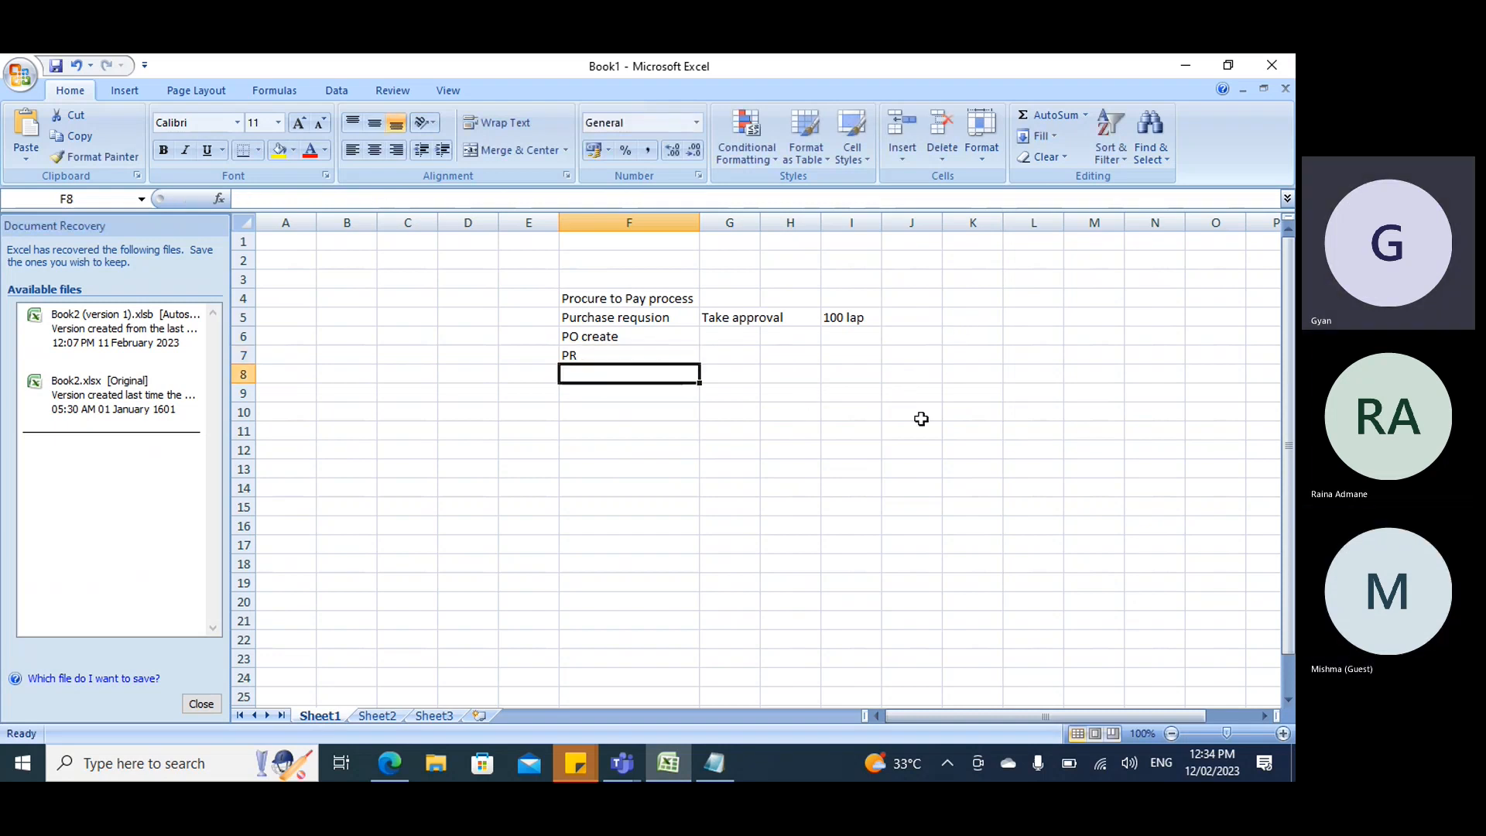
pyautogui.write('Invoice')
pyautogui.press('Return')
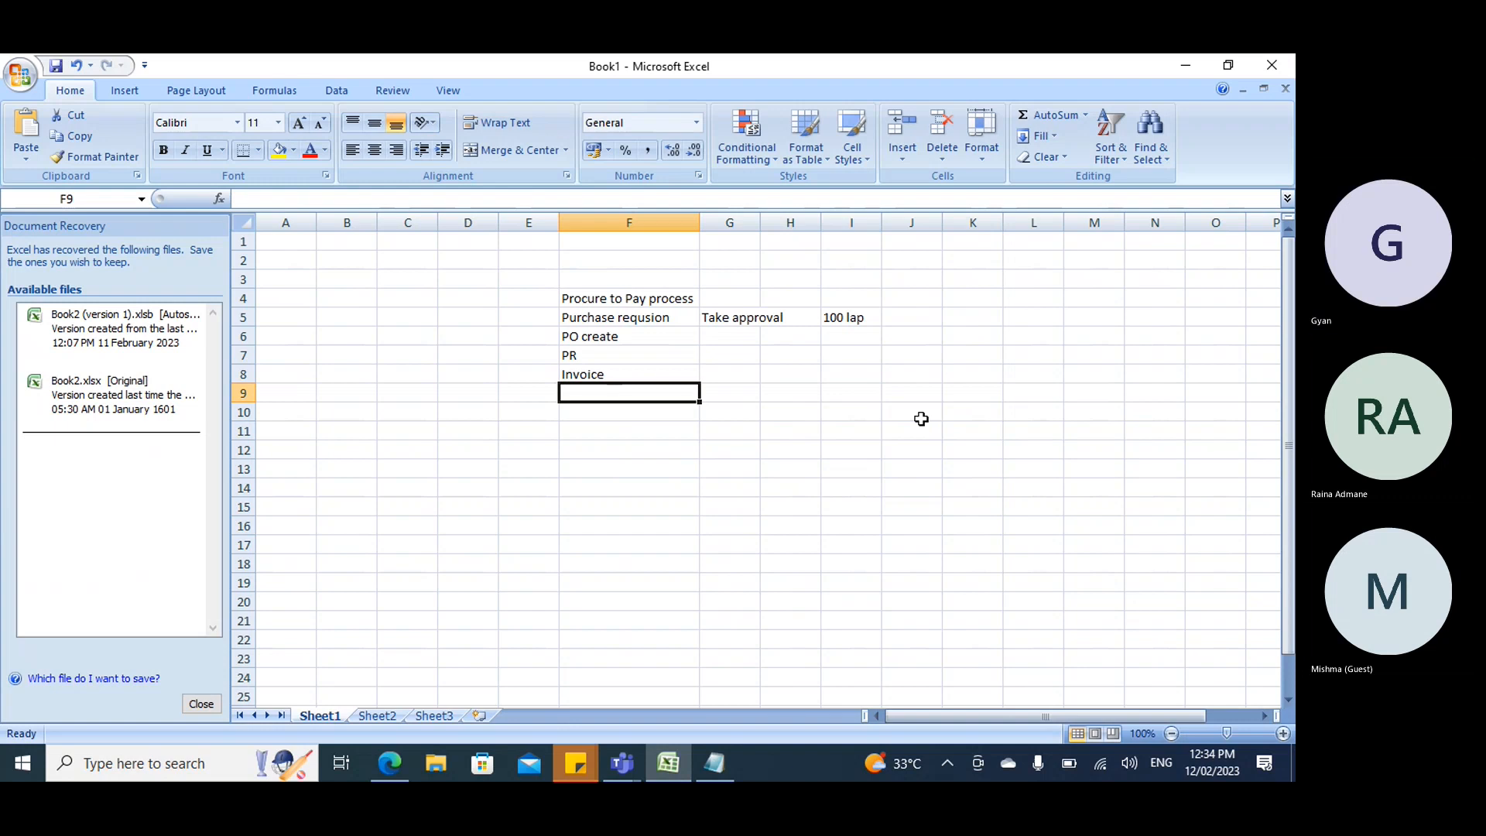
pyautogui.write('Payment')
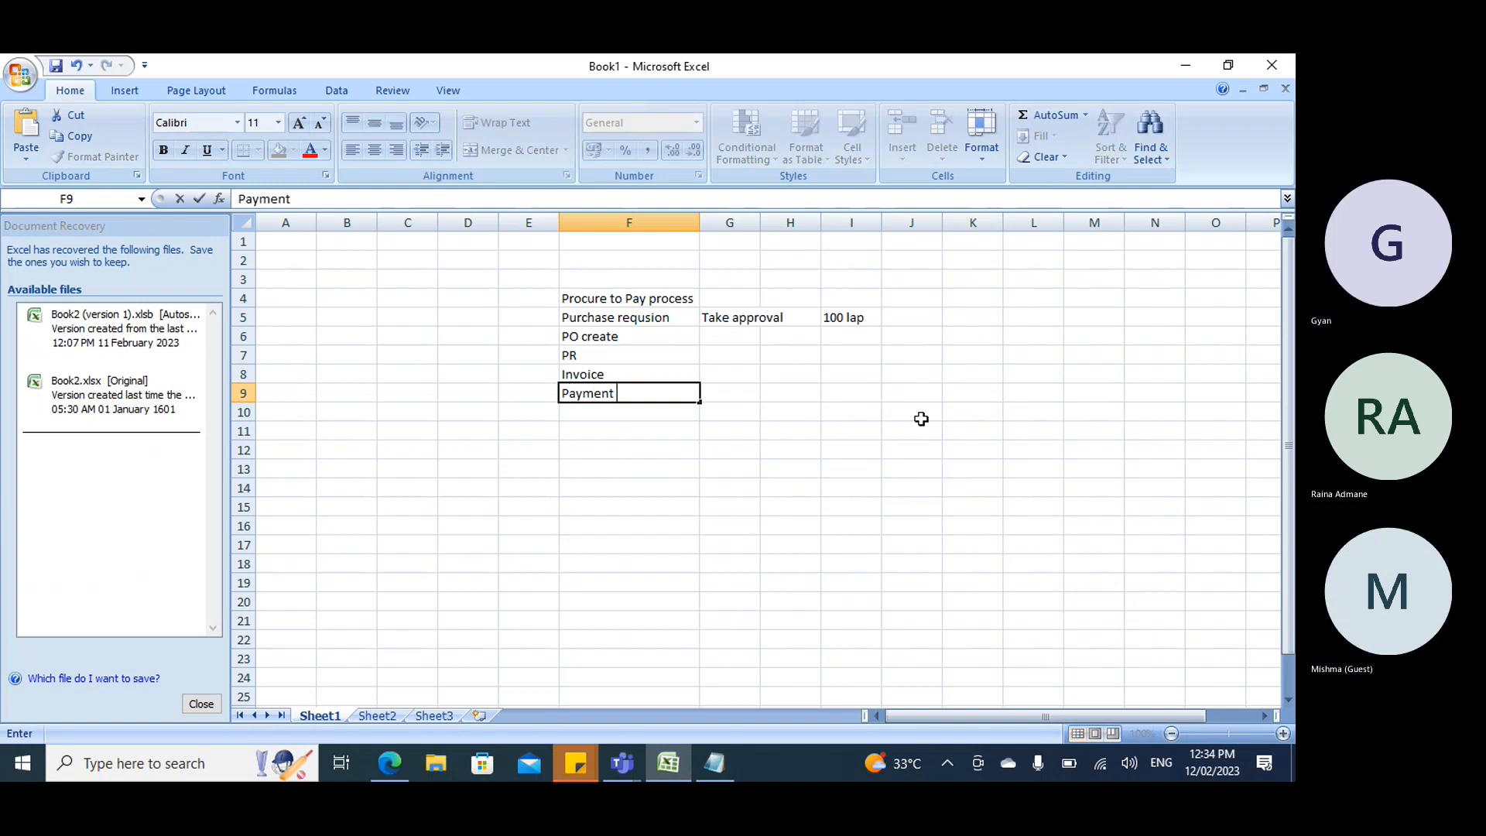
# Fill the heading cell F4 with yellow and copy it to cell F11 to head a second process list.
pyautogui.click(585, 303)
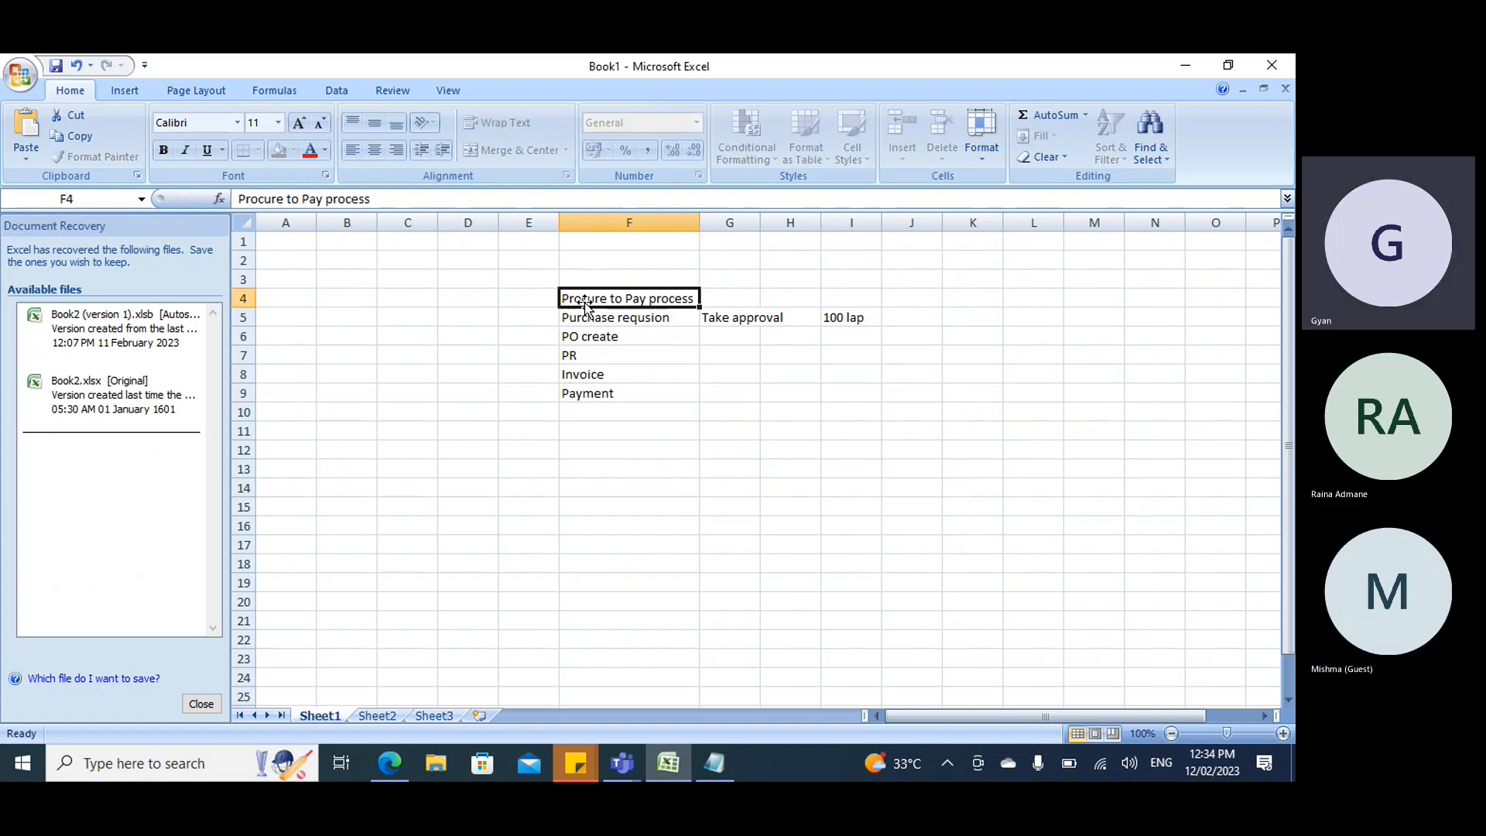
pyautogui.click(280, 149)
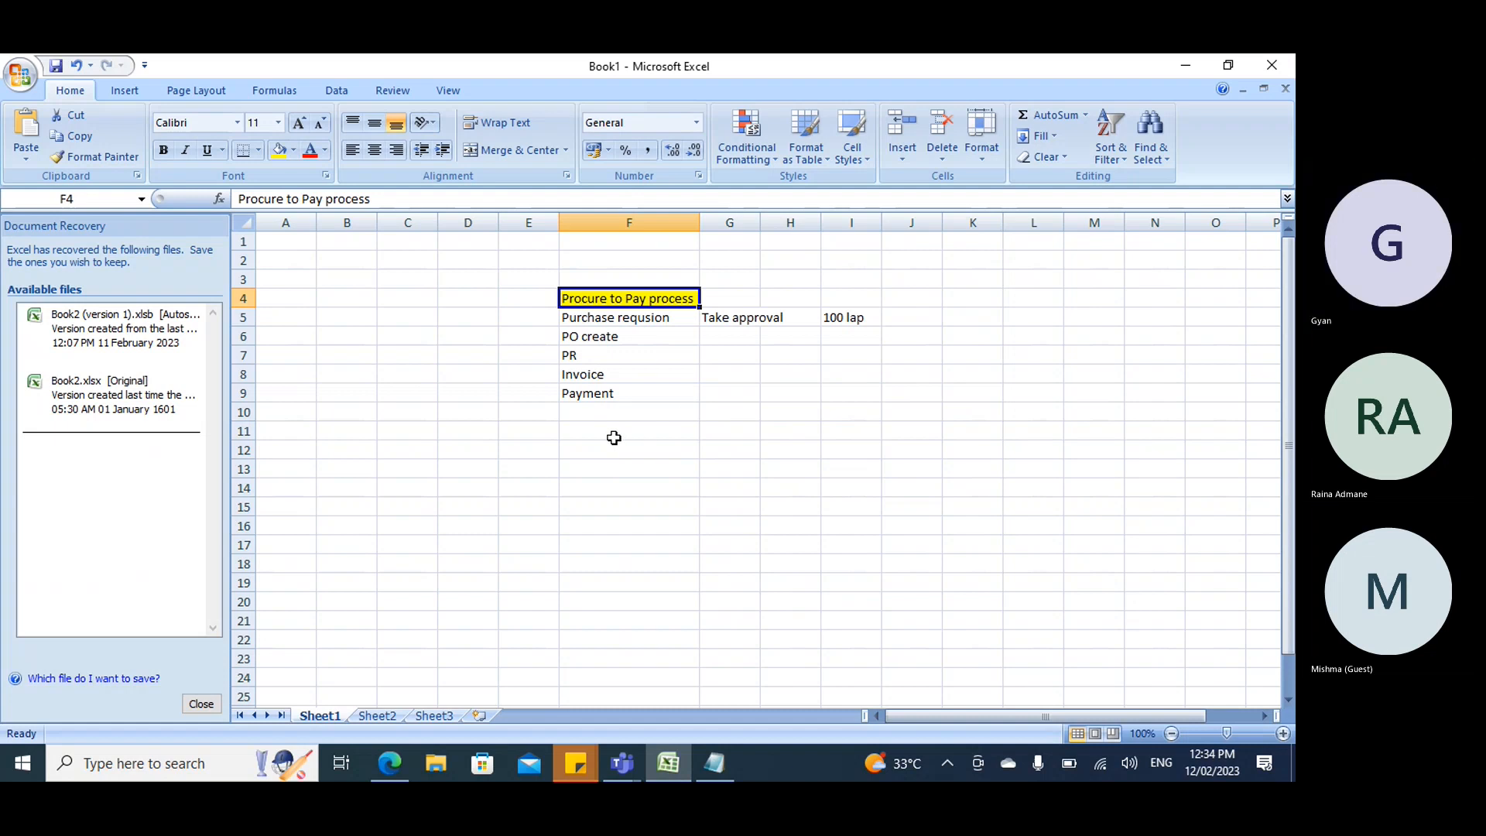
pyautogui.click(642, 435)
pyautogui.click(589, 292)
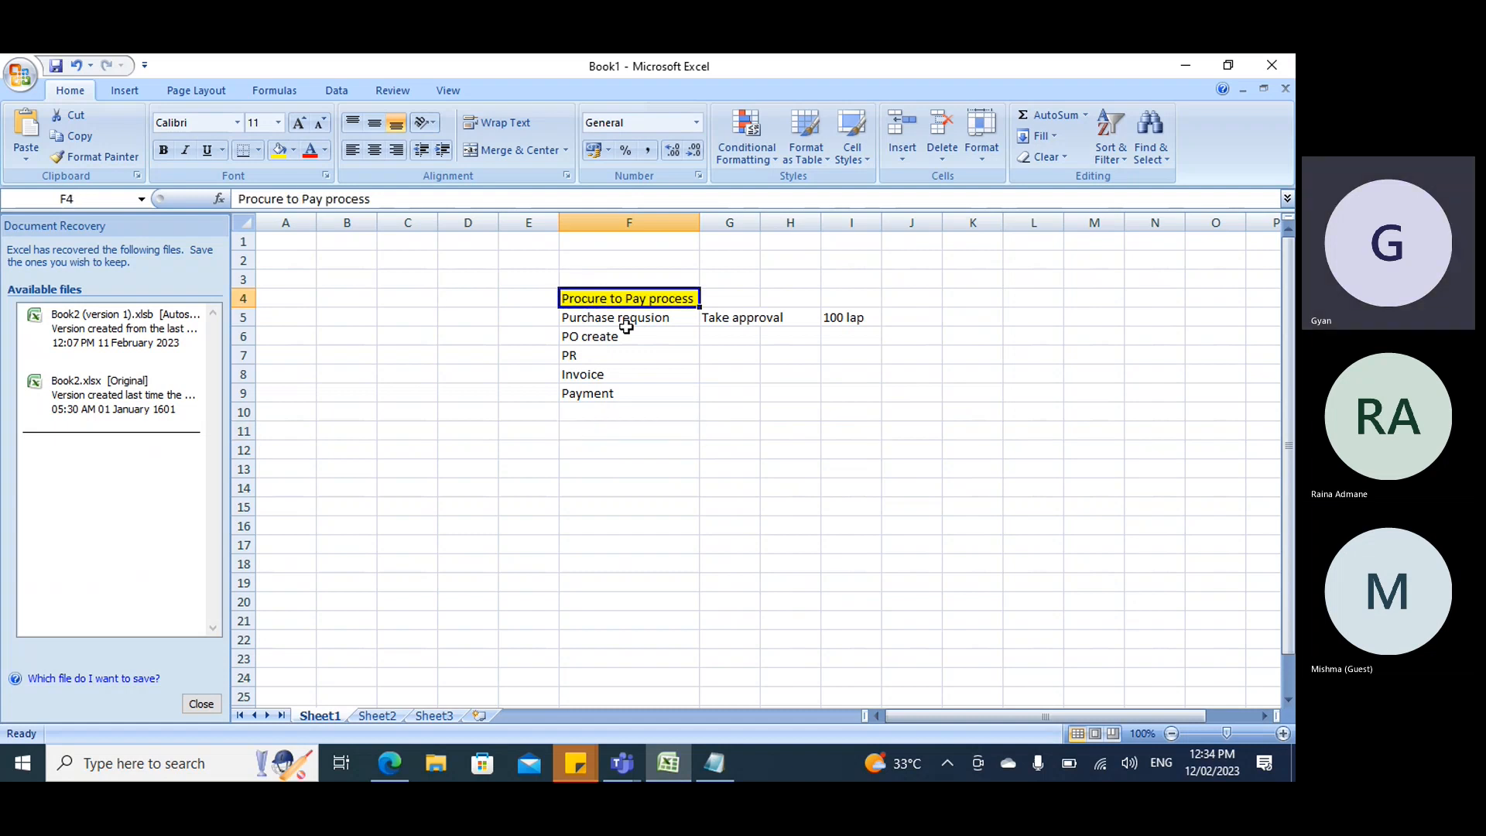
pyautogui.hotkey('ctrl', 'c')
pyautogui.click(612, 429)
pyautogui.hotkey('ctrl', 'v')
pyautogui.click(611, 458)
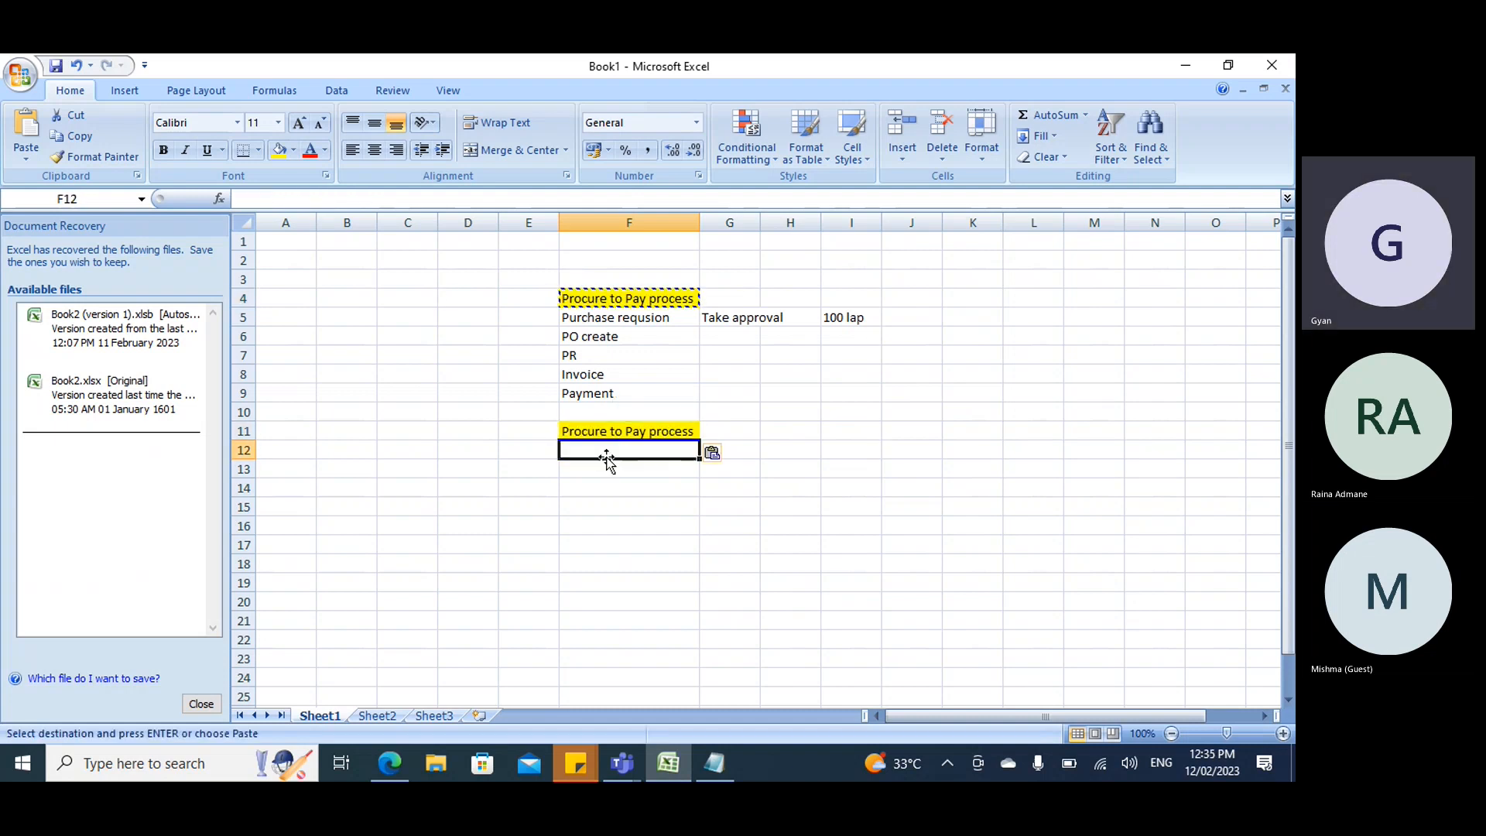
pyautogui.write('PR')
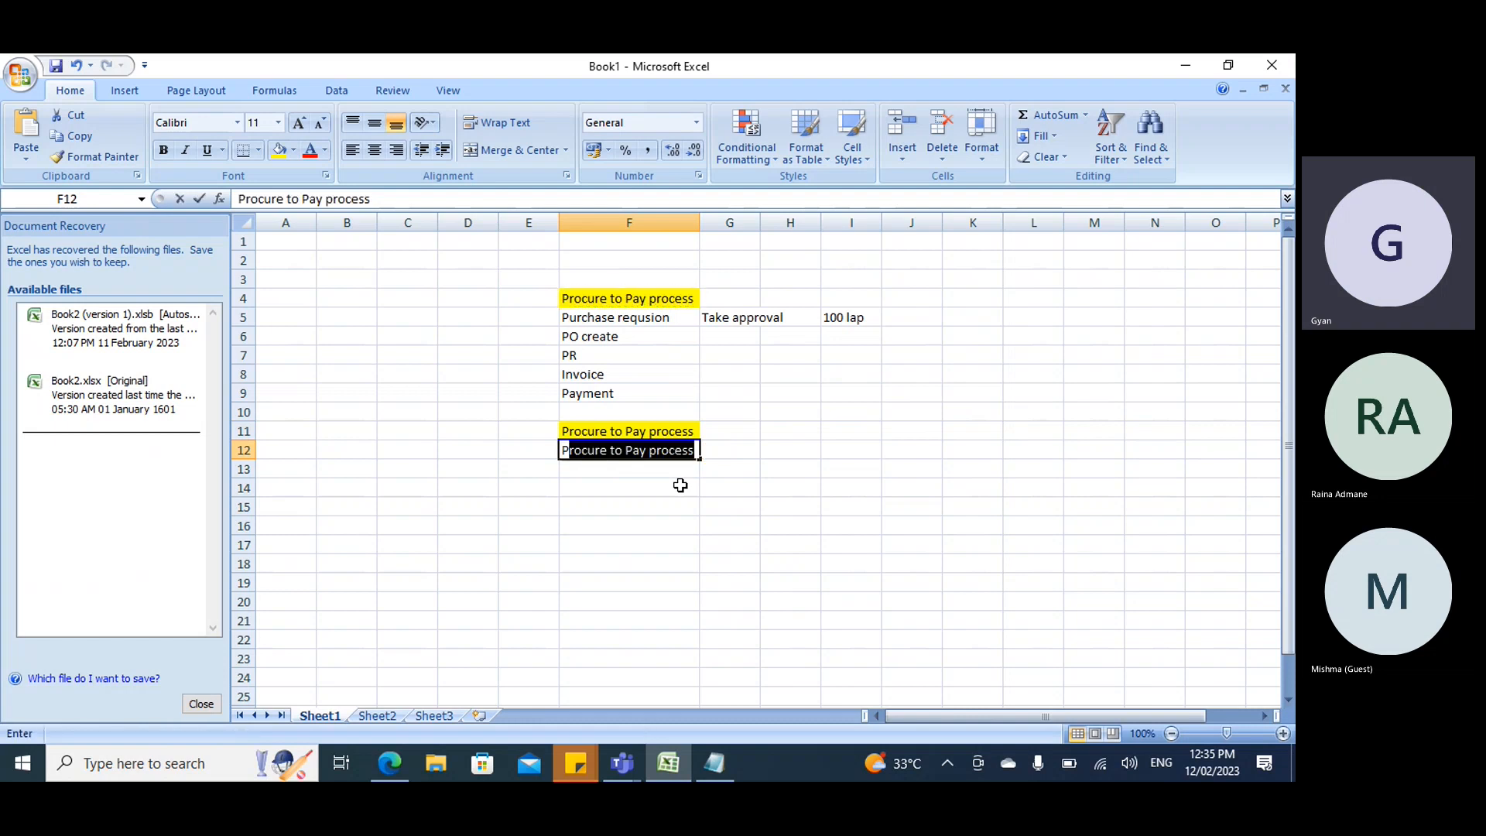
pyautogui.press('BackSpace')
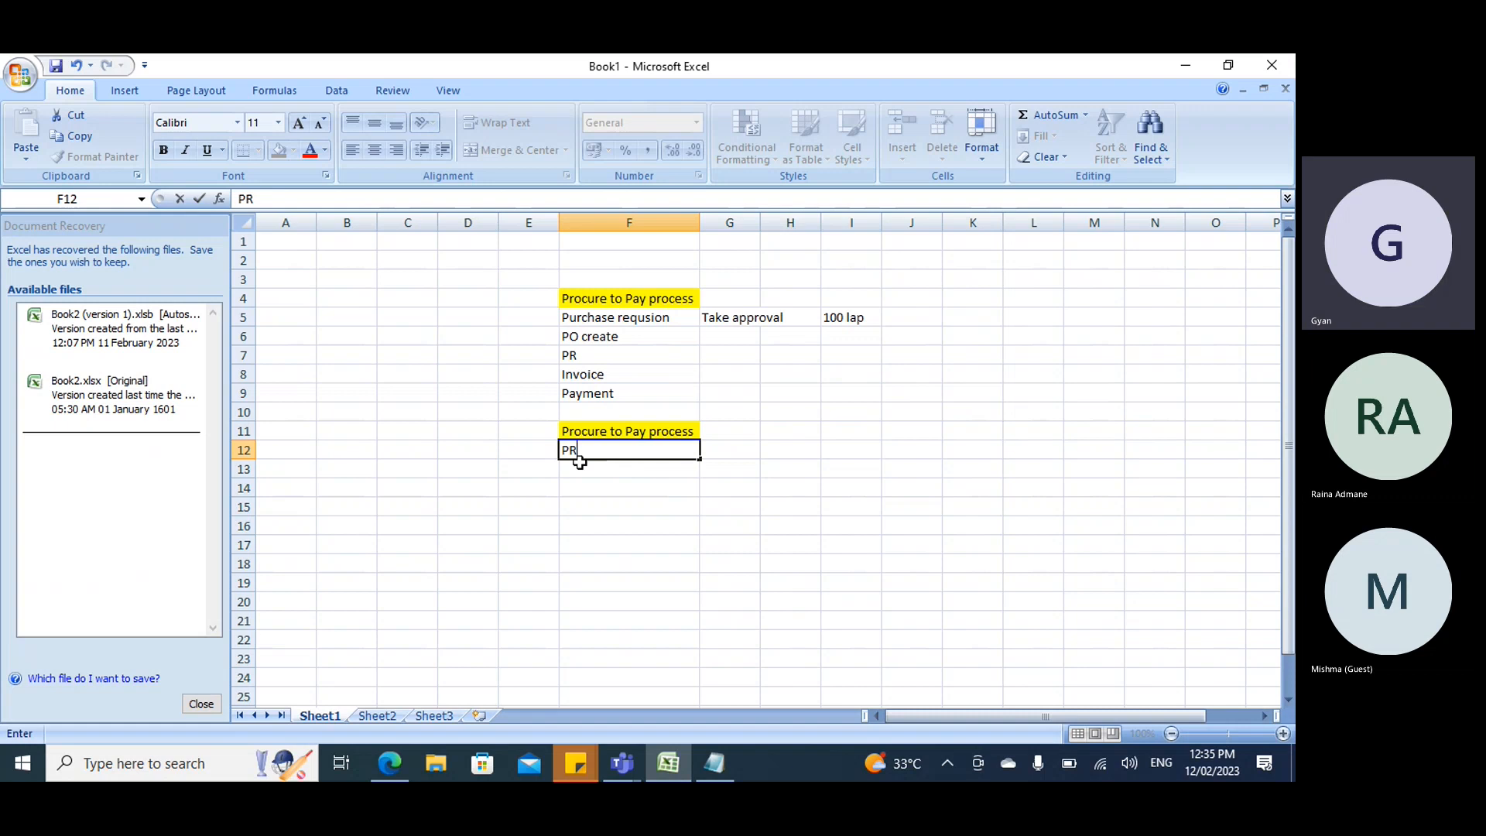
pyautogui.click(235, 455)
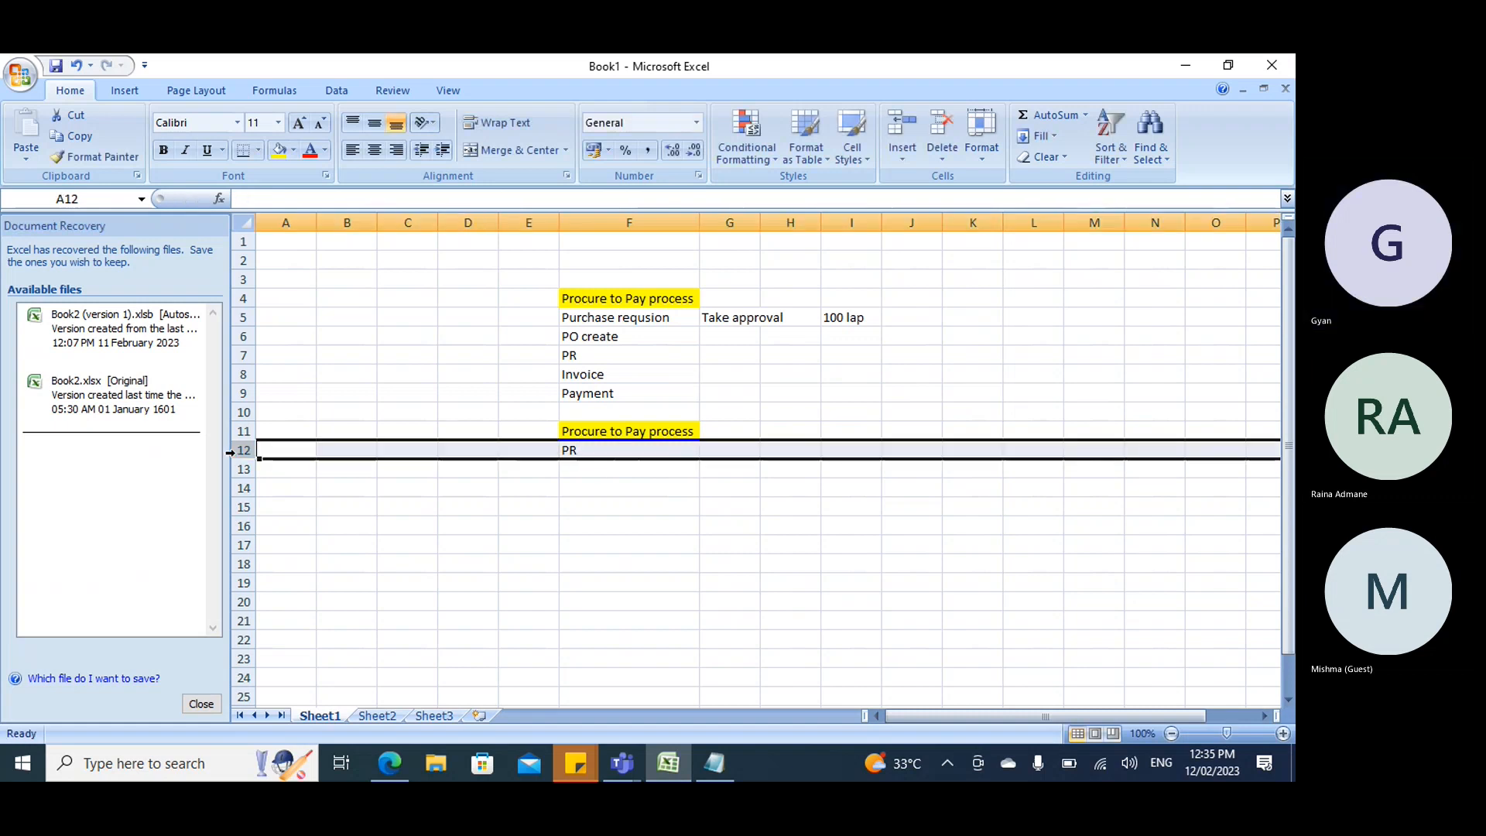
pyautogui.press('Delete')
# Enter "Vendor is known" in cell E5 beside the purchase requisition and fit column E's width to it.
pyautogui.click(630, 321)
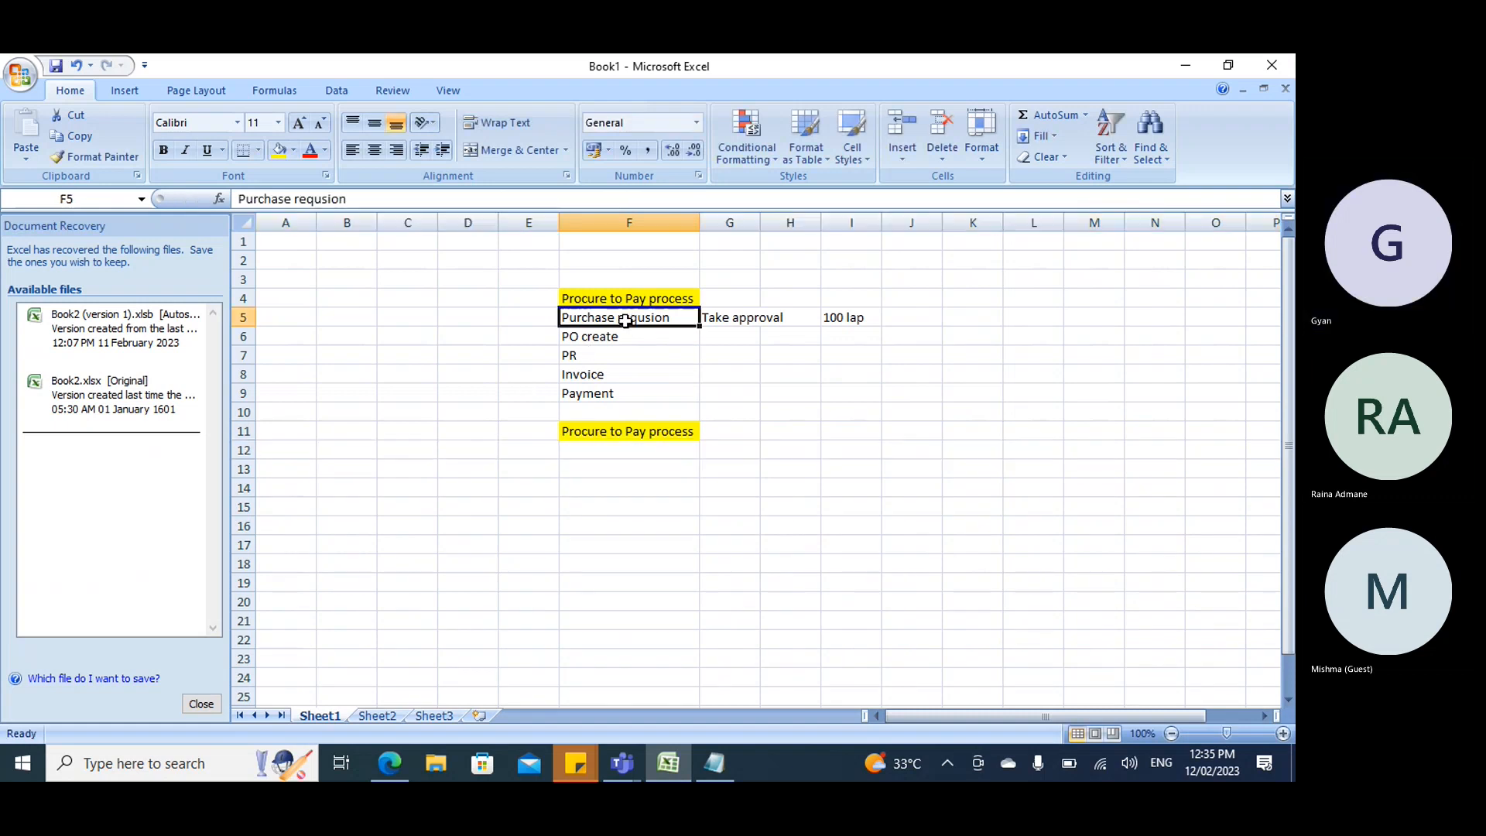
pyautogui.click(511, 318)
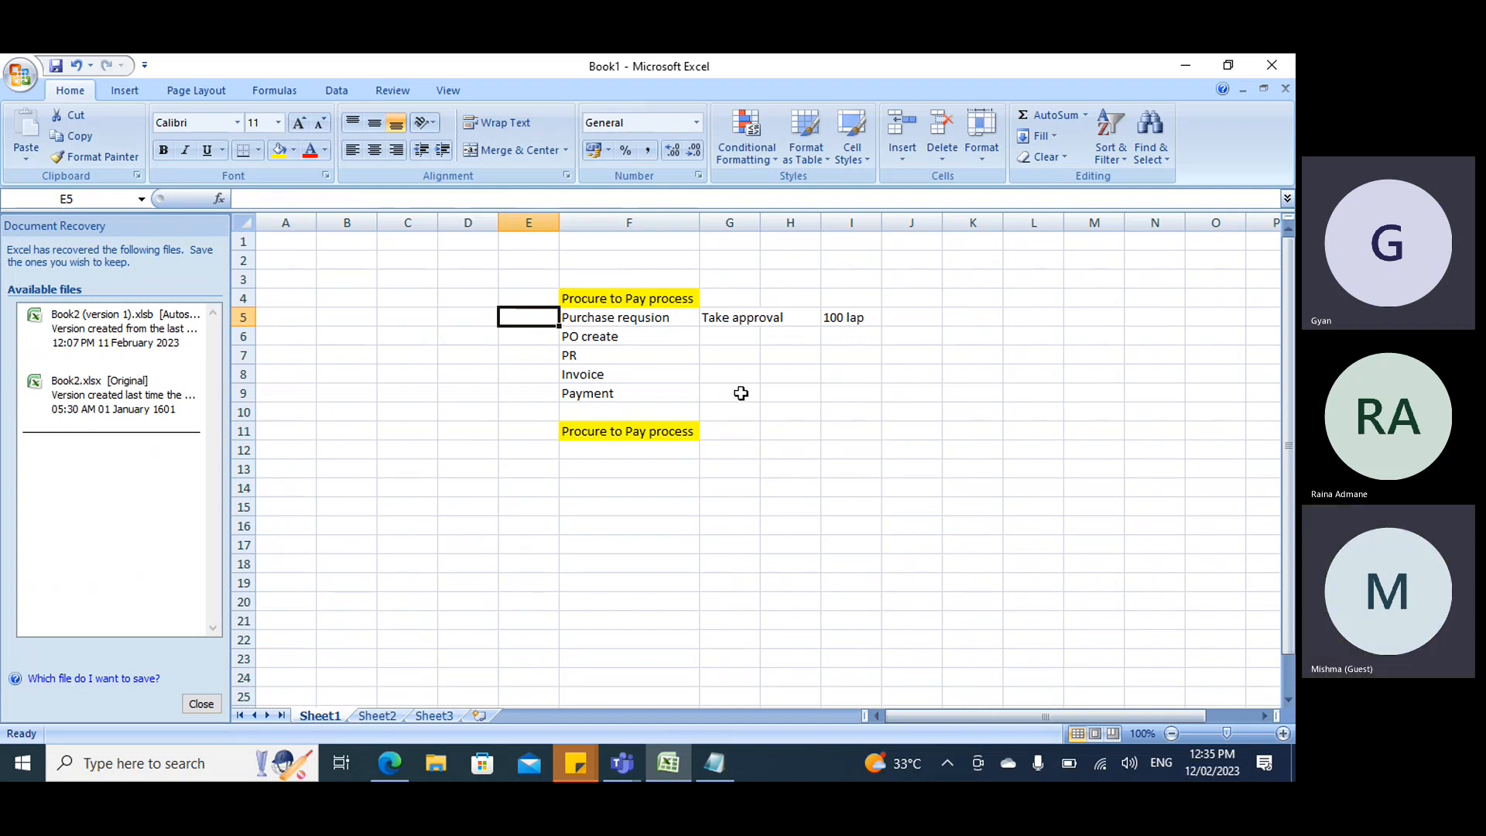
pyautogui.write('Vendor is known')
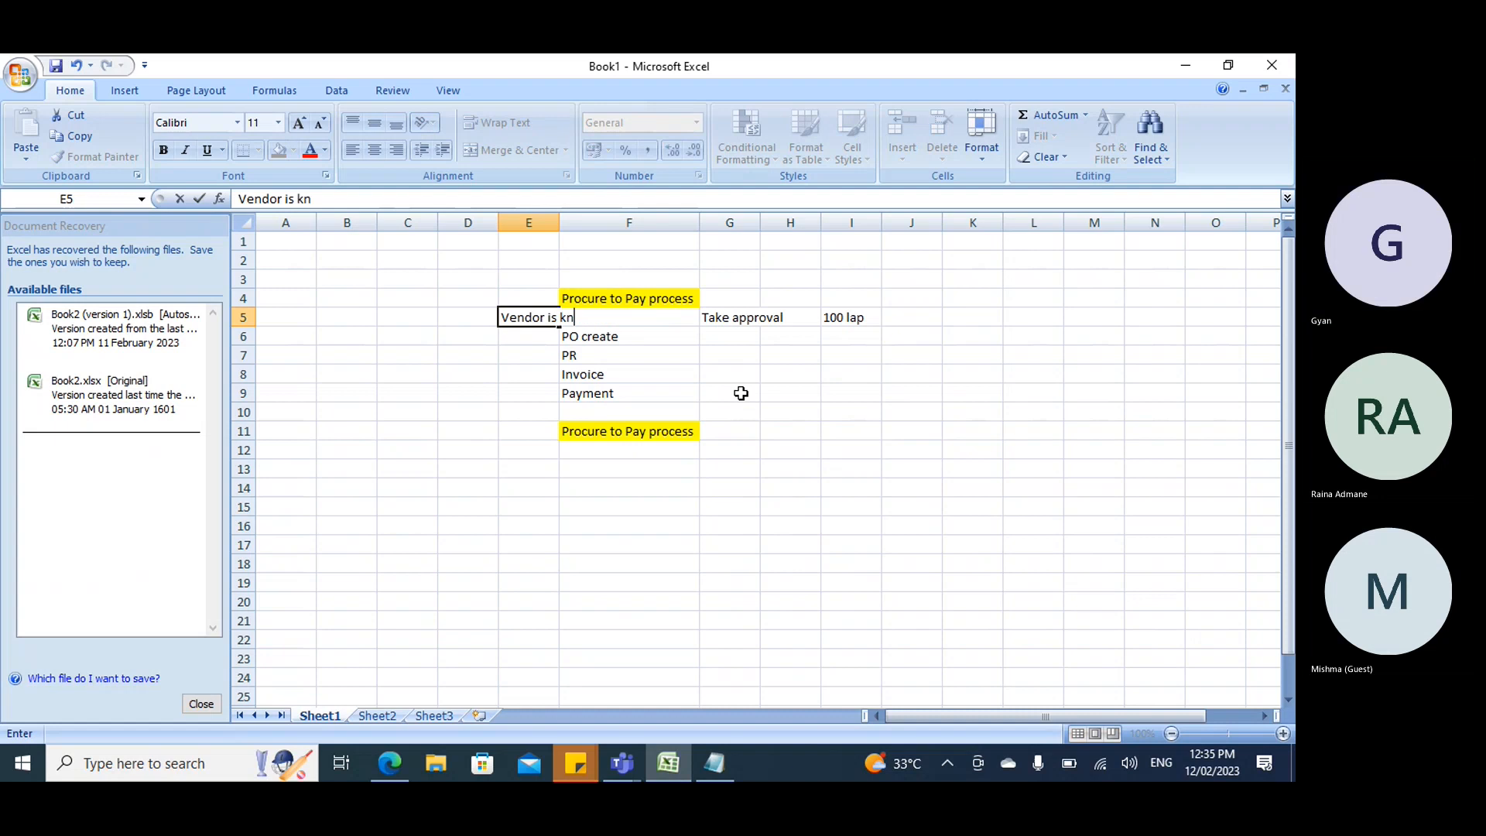
pyautogui.doubleClick(558, 223)
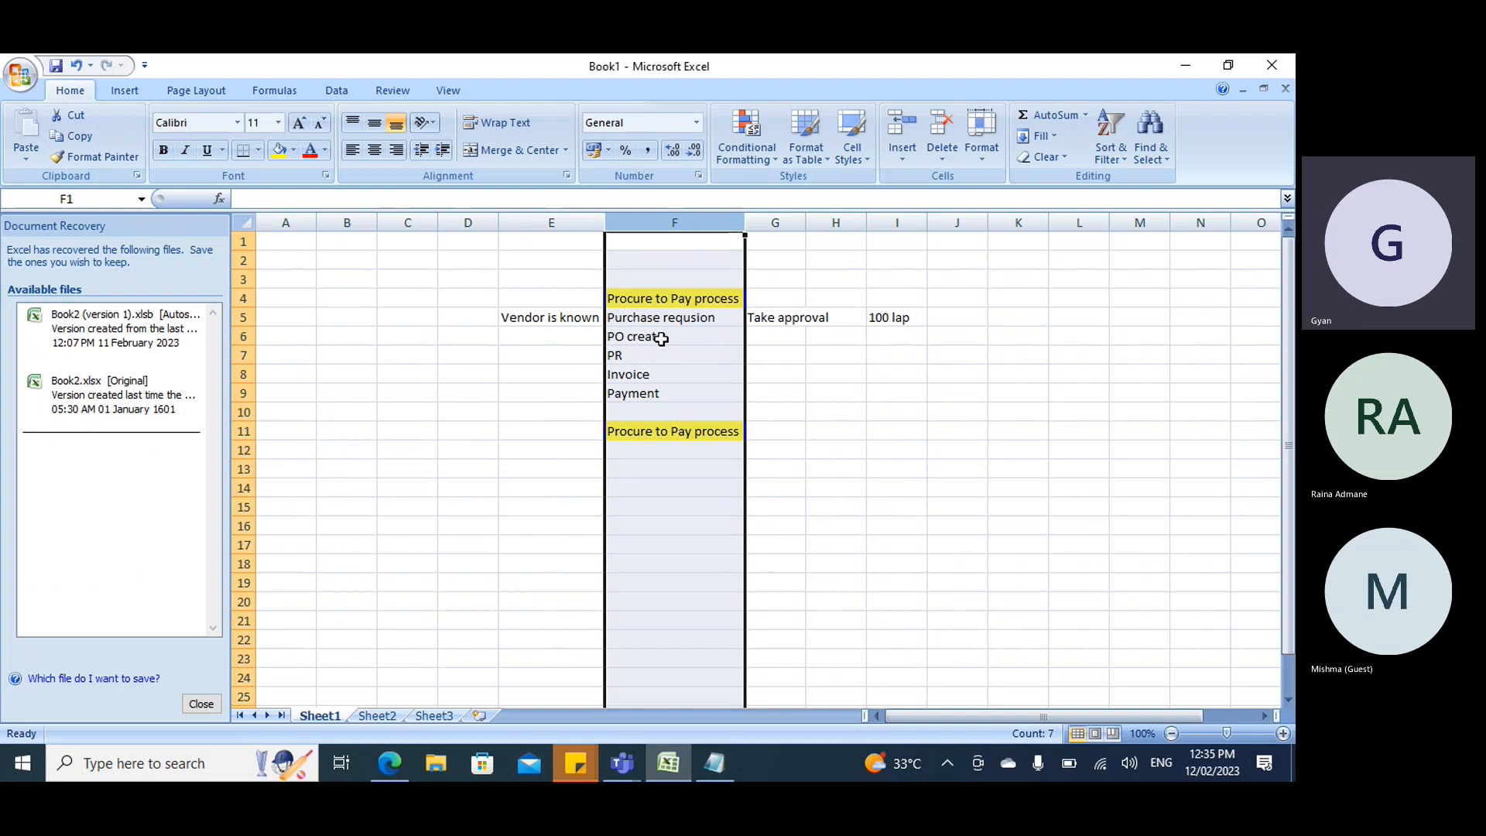
# Enter "RFQ" in cell F12 as the first stage under the second "Procure to Pay process" heading.
pyautogui.click(643, 449)
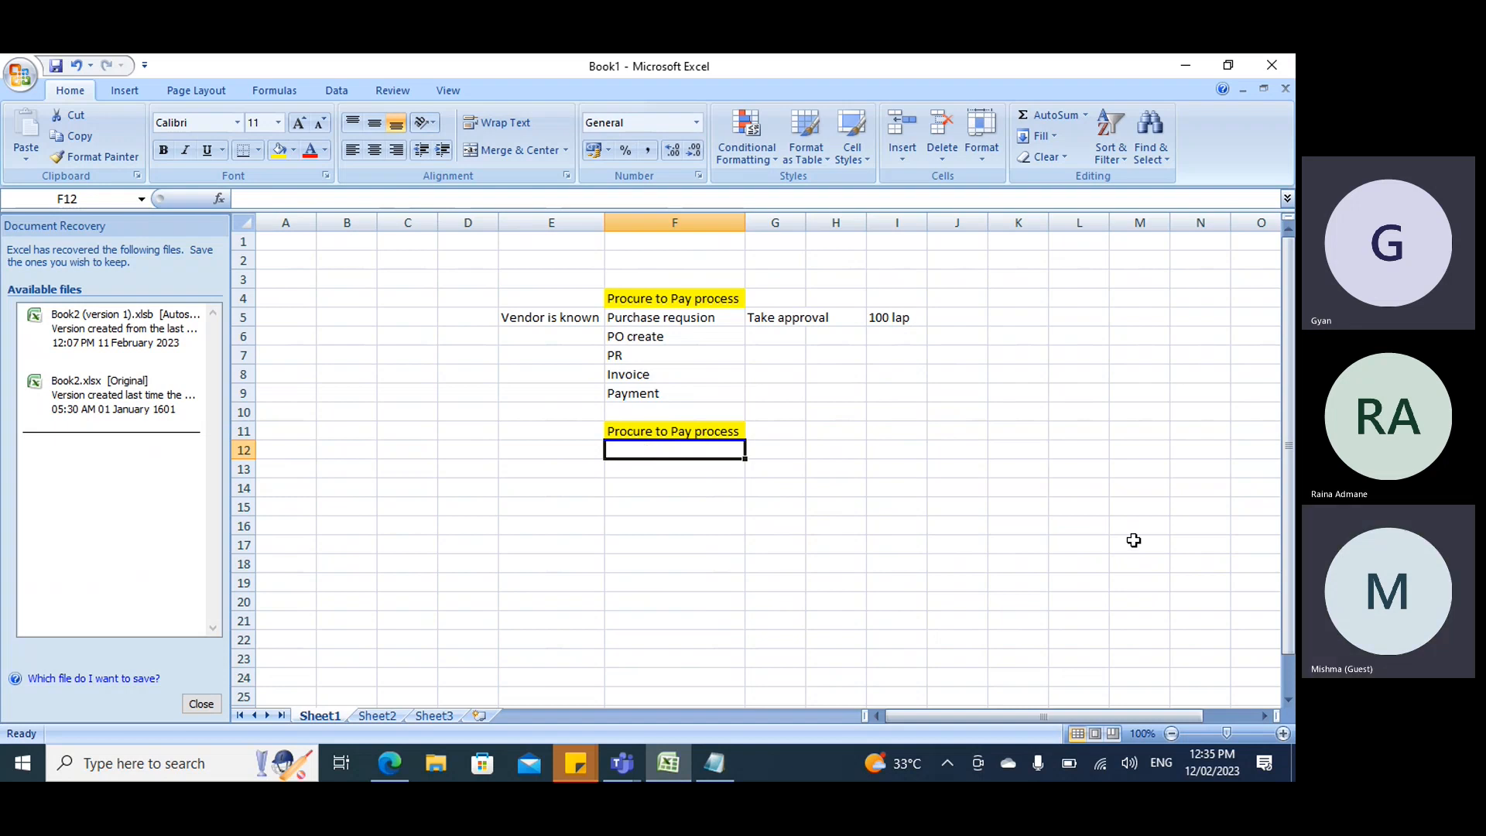
pyautogui.write('RF')
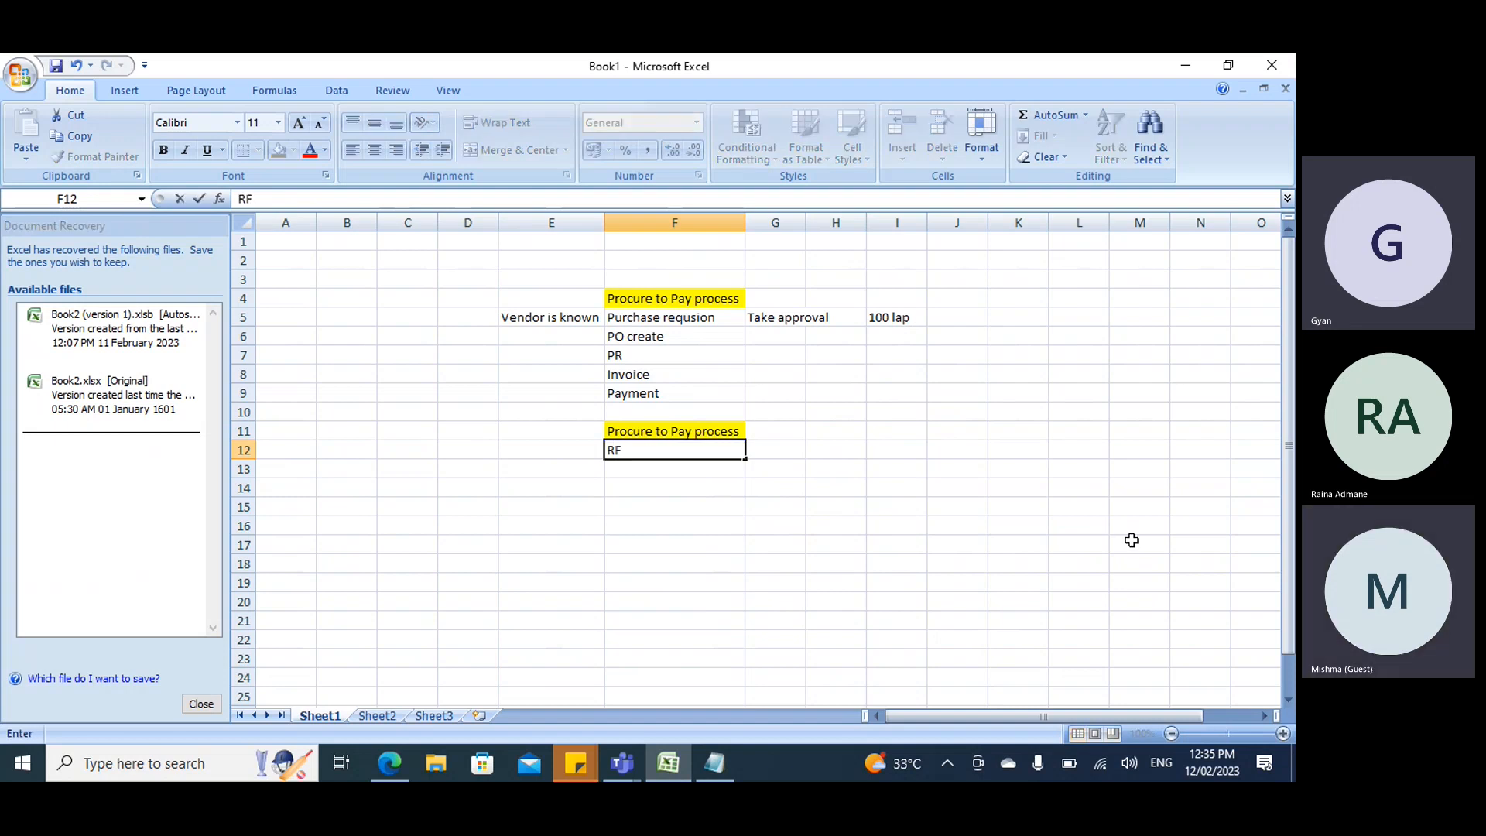
pyautogui.write('Q')
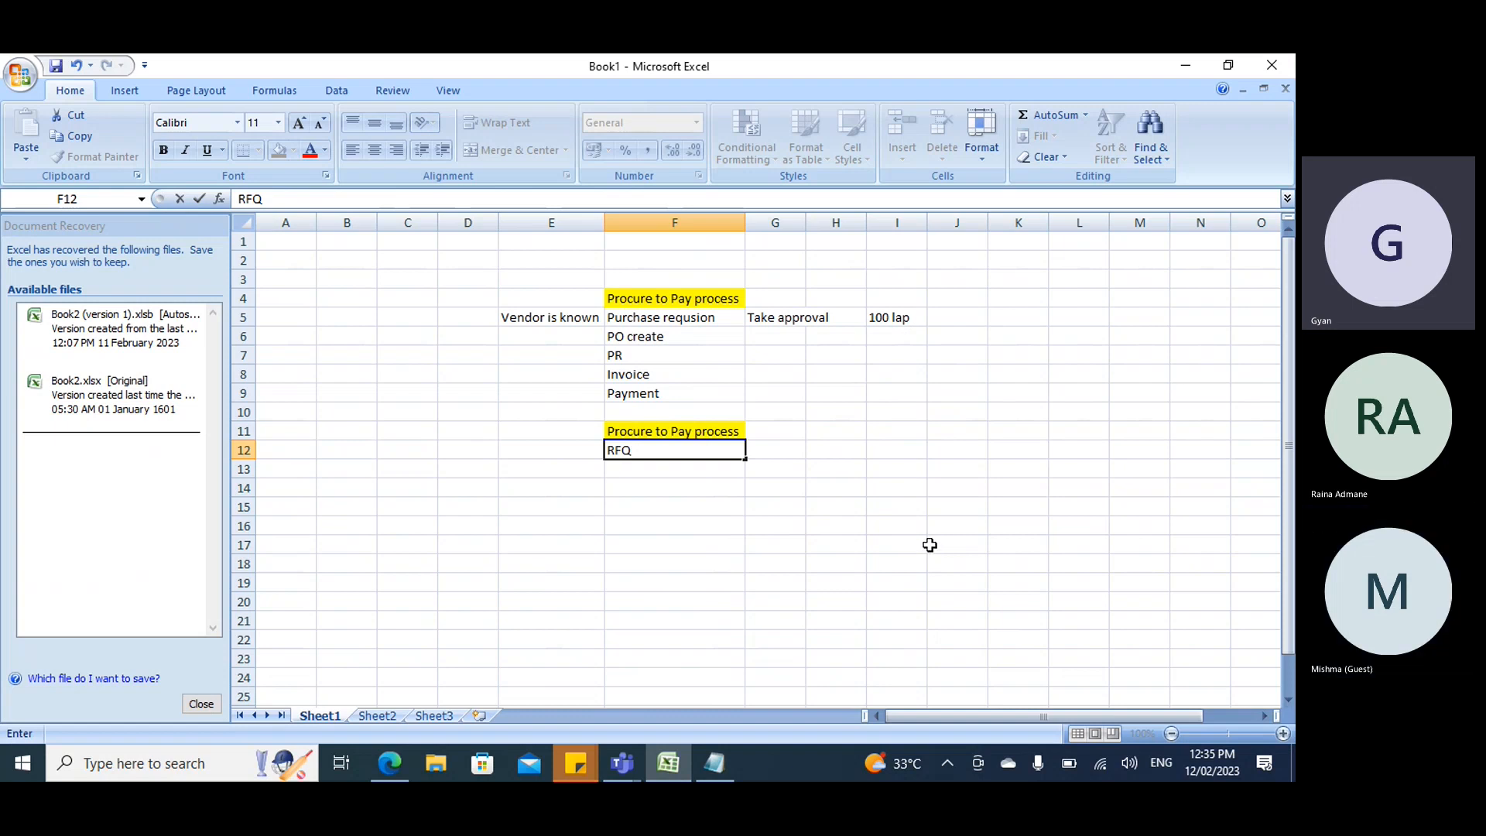
pyautogui.click(643, 468)
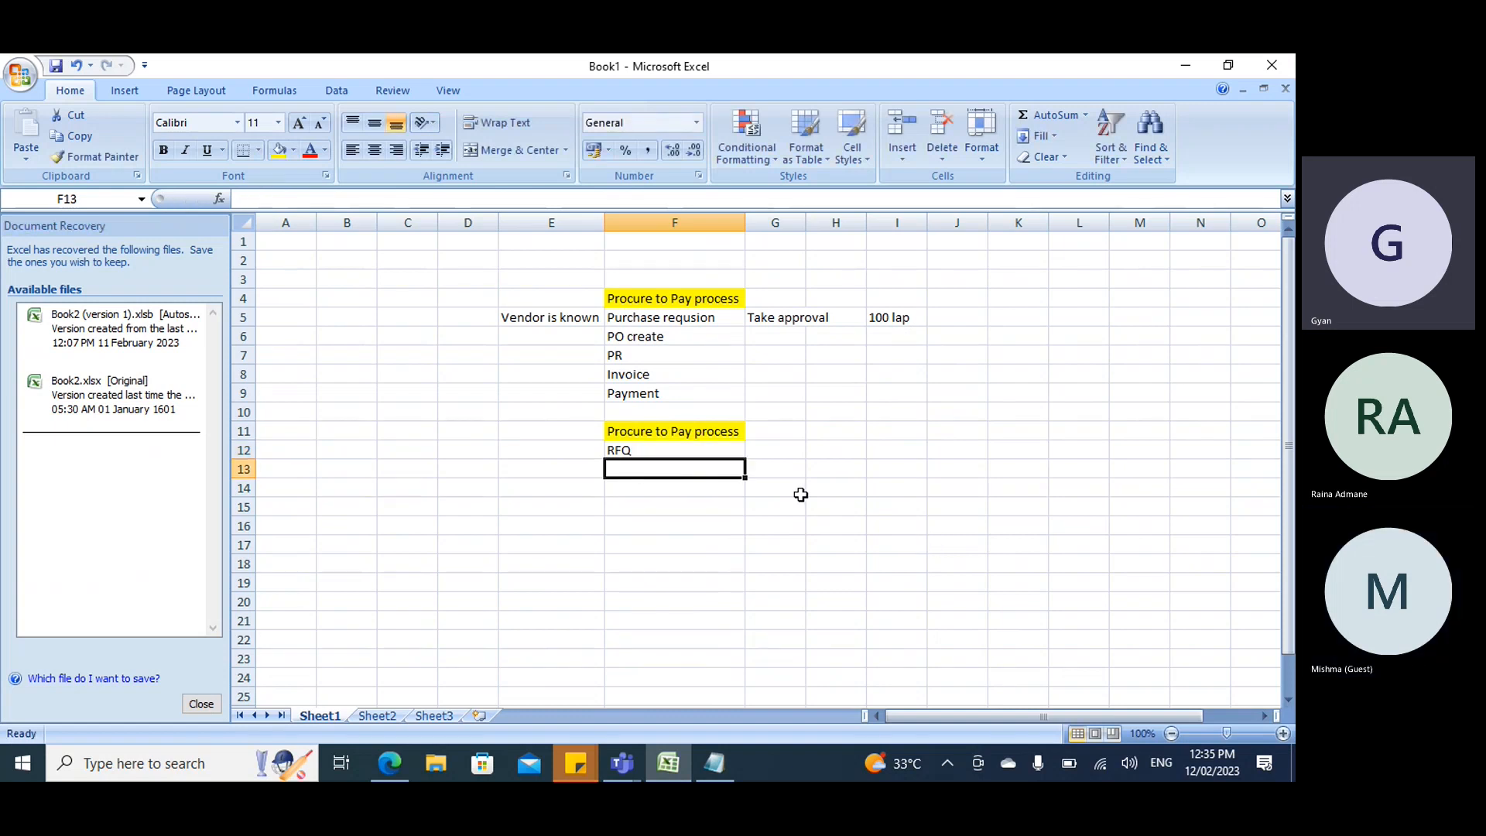
# List the remaining stages "PO", "PR", "Inoice" and "Payment" in cells F13 to F16 under "RFQ".
pyautogui.write('PO')
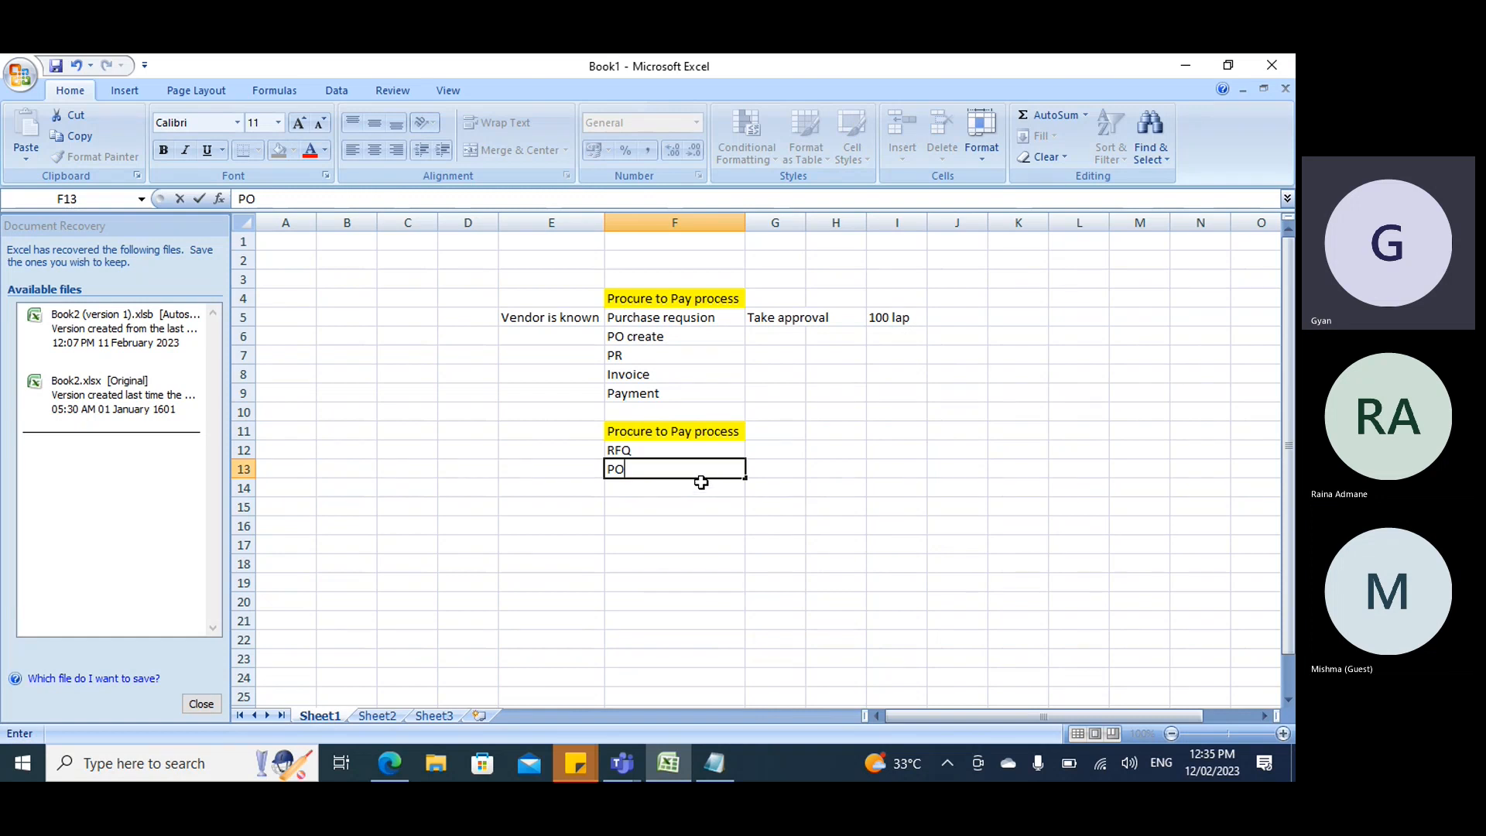
pyautogui.click(640, 487)
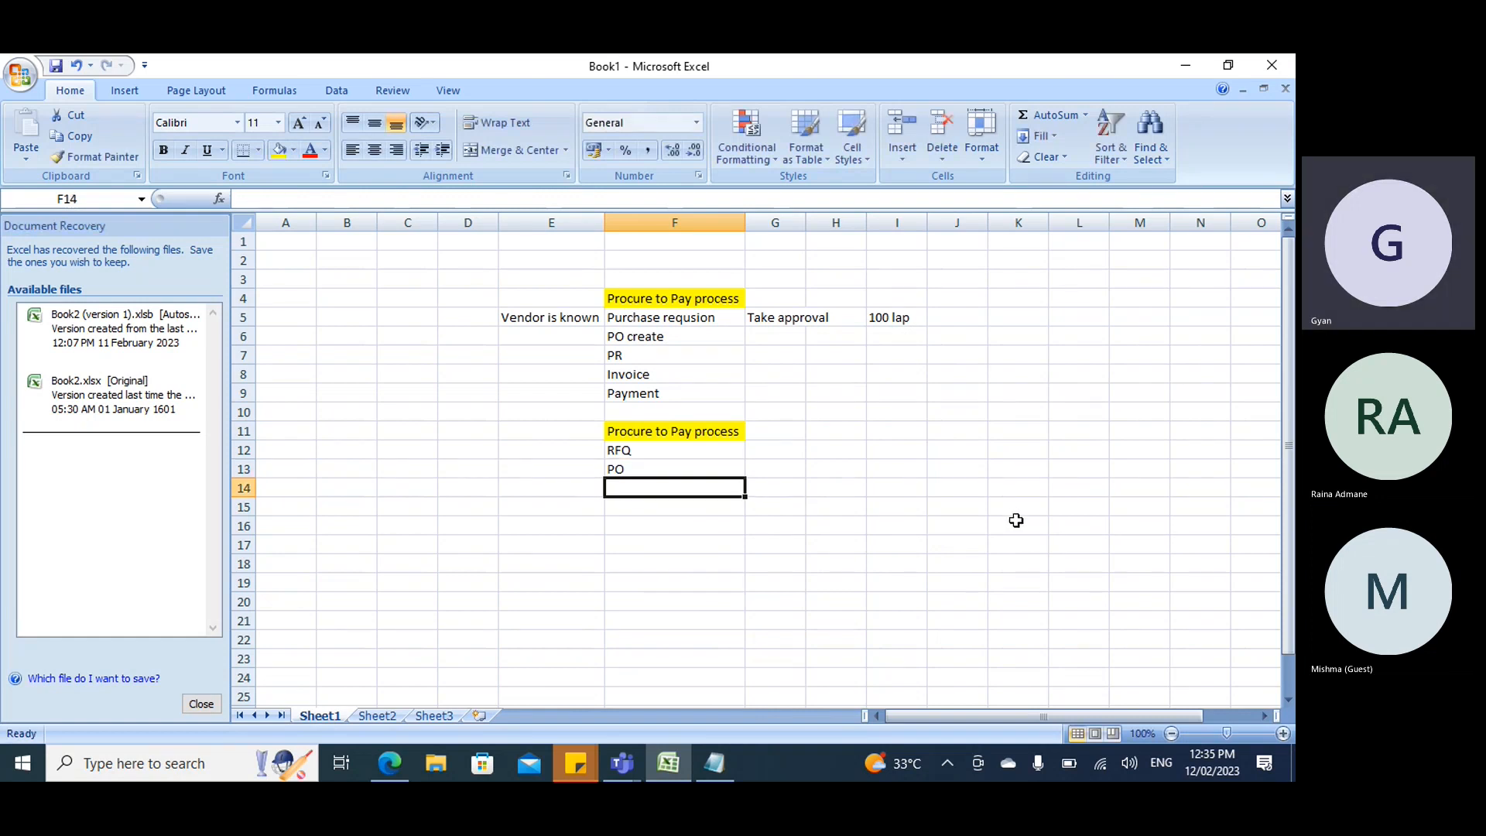
pyautogui.write('PR')
pyautogui.press('Return')
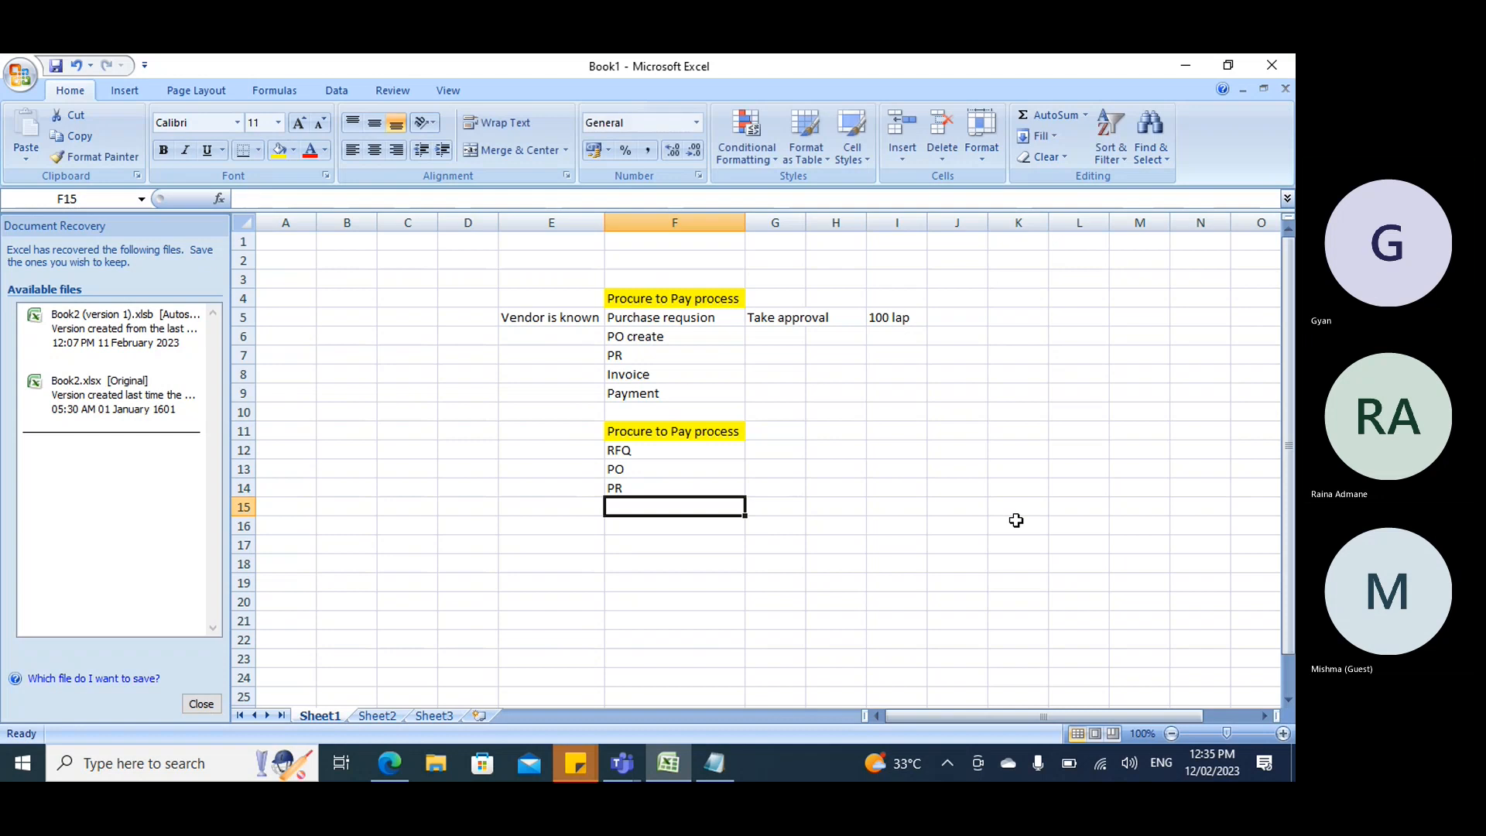
pyautogui.write('Inoice')
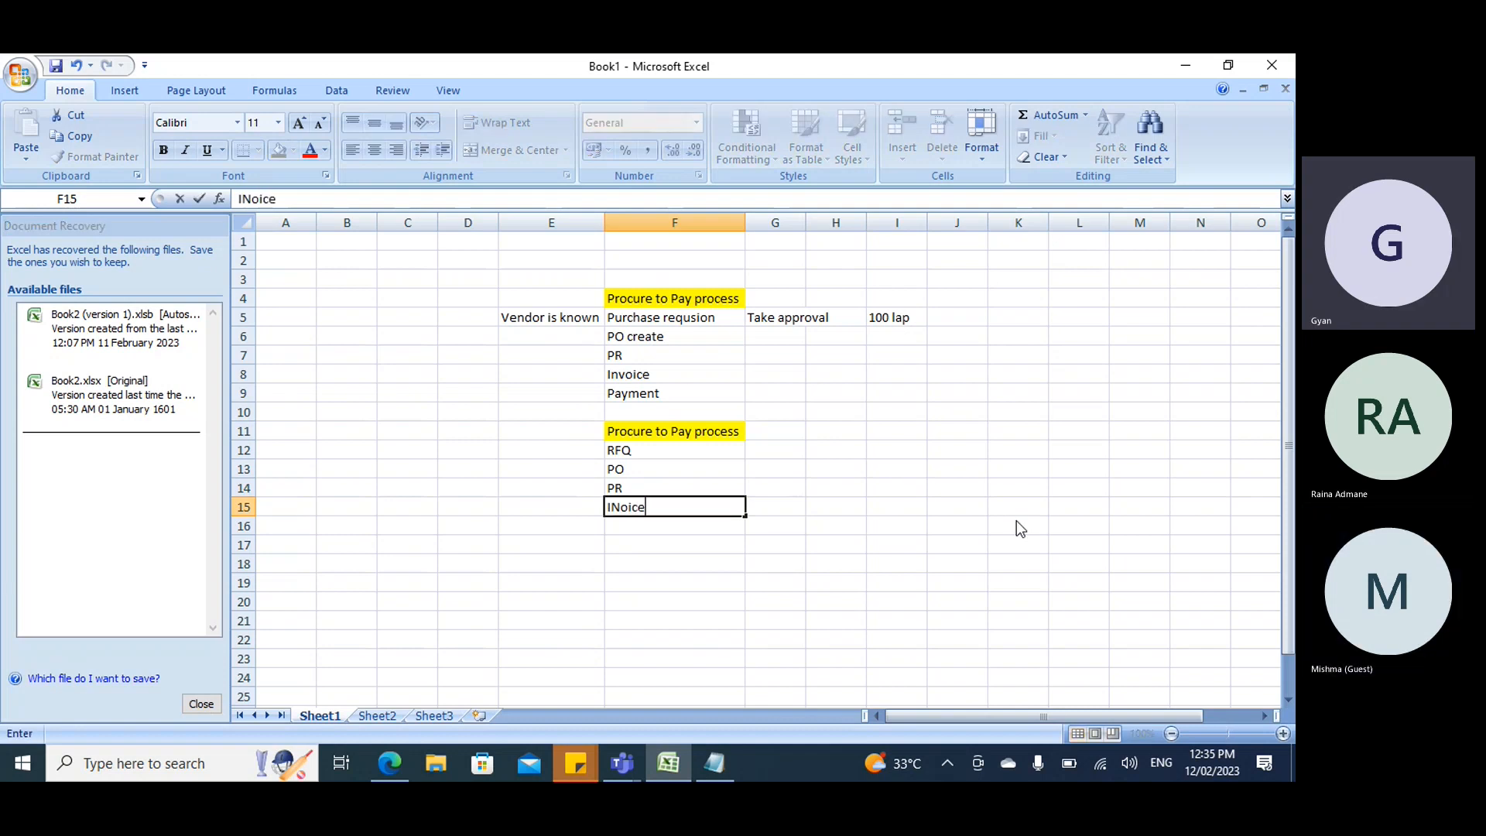
pyautogui.press('Return')
pyautogui.write('Payment')
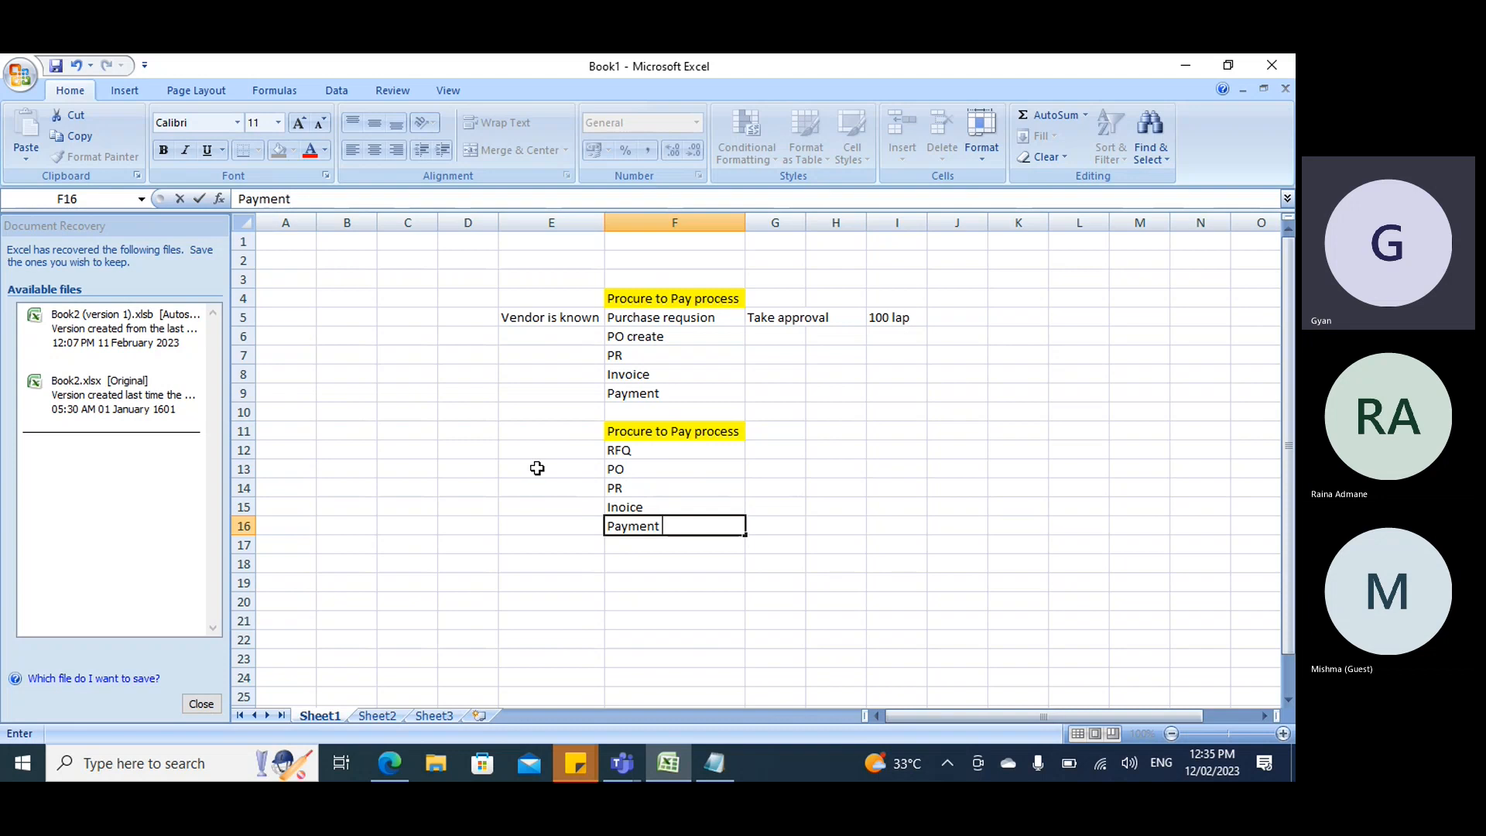
# Try a new row above "RFQ" with "PR" in cell F12, and delete that row again.
pyautogui.click(236, 448)
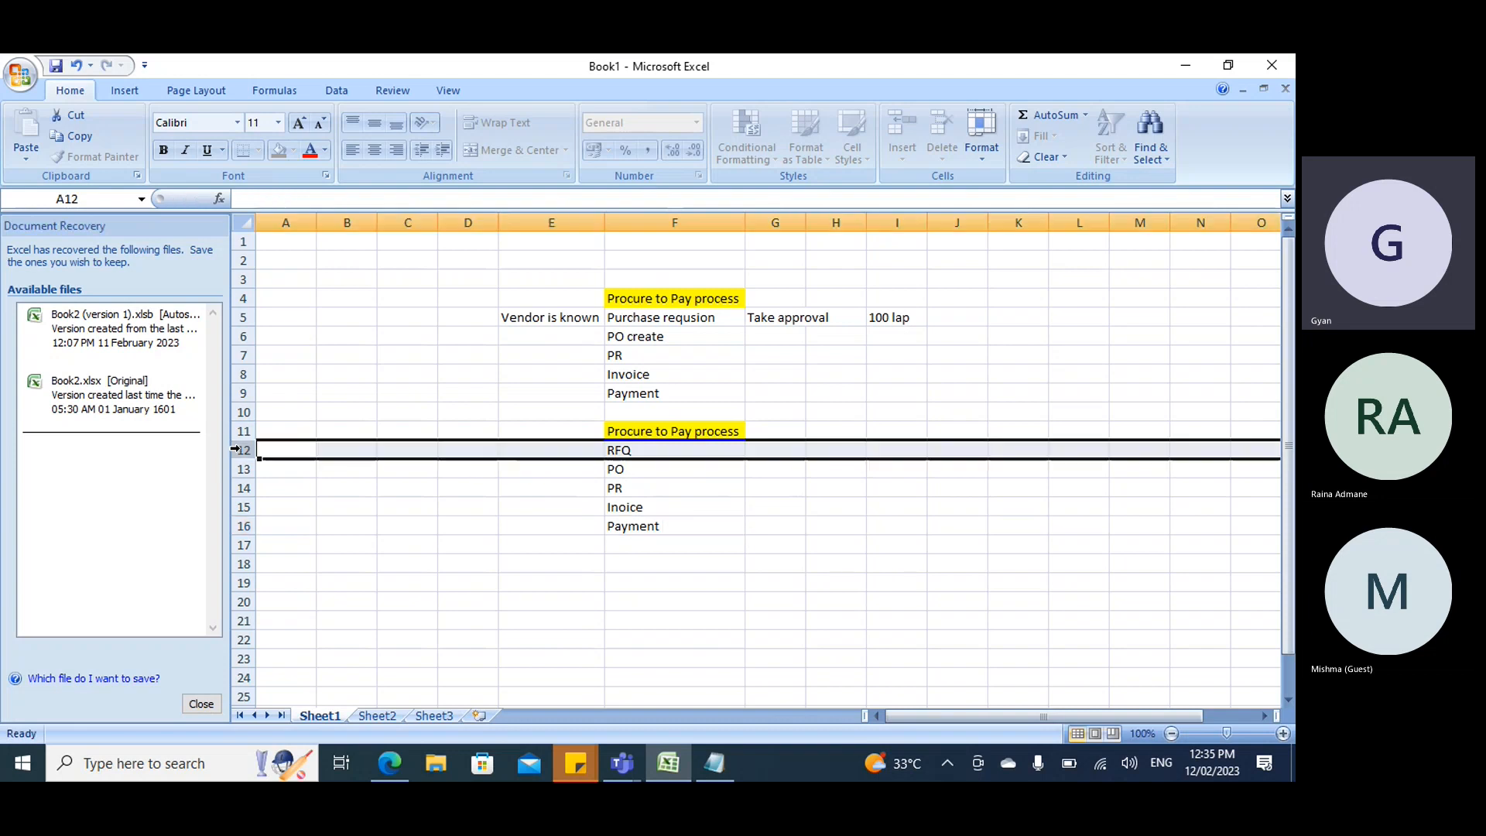
pyautogui.rightClick(237, 449)
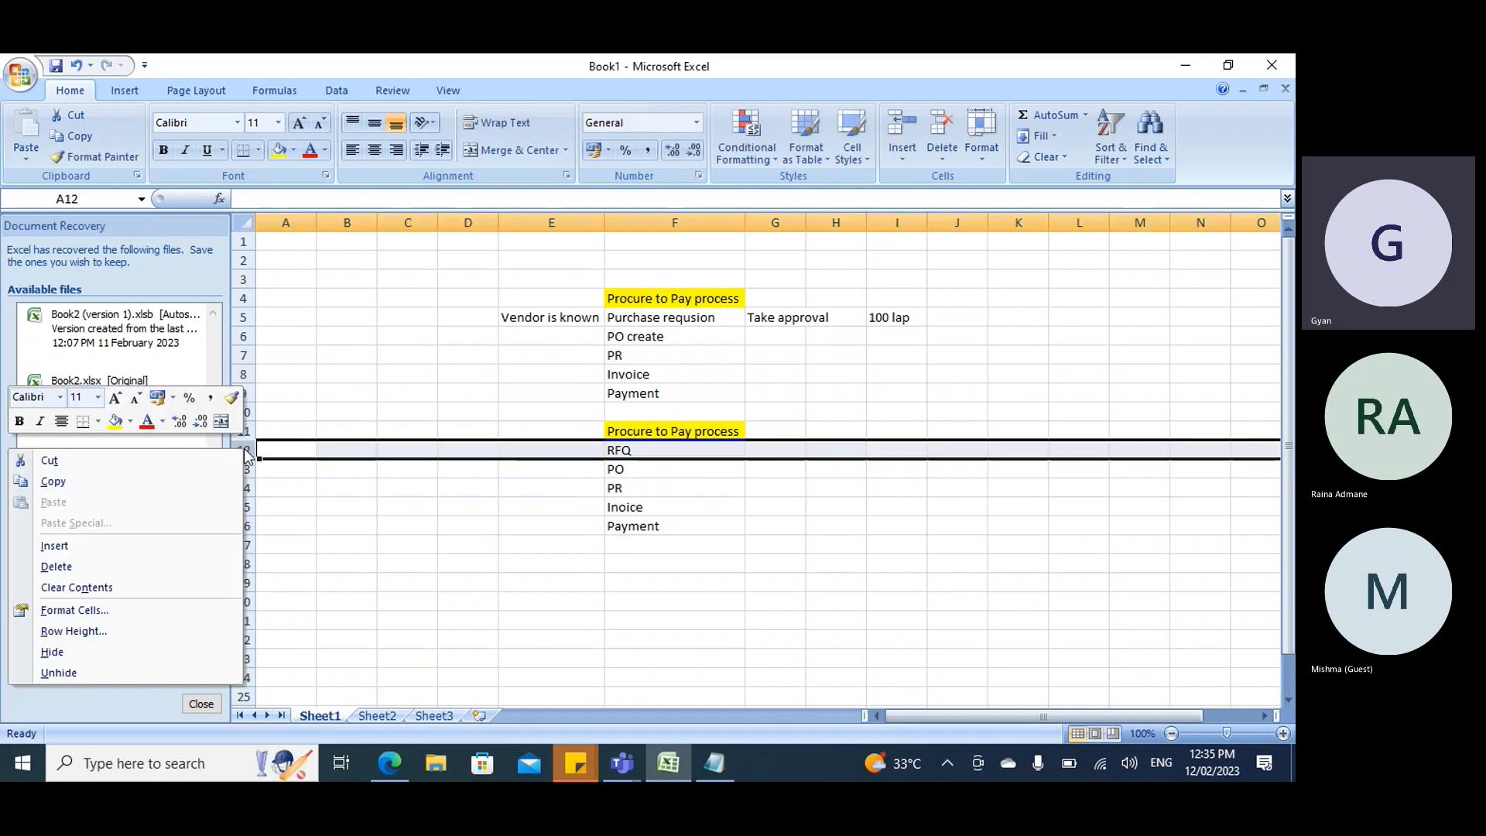
pyautogui.click(80, 547)
pyautogui.click(633, 447)
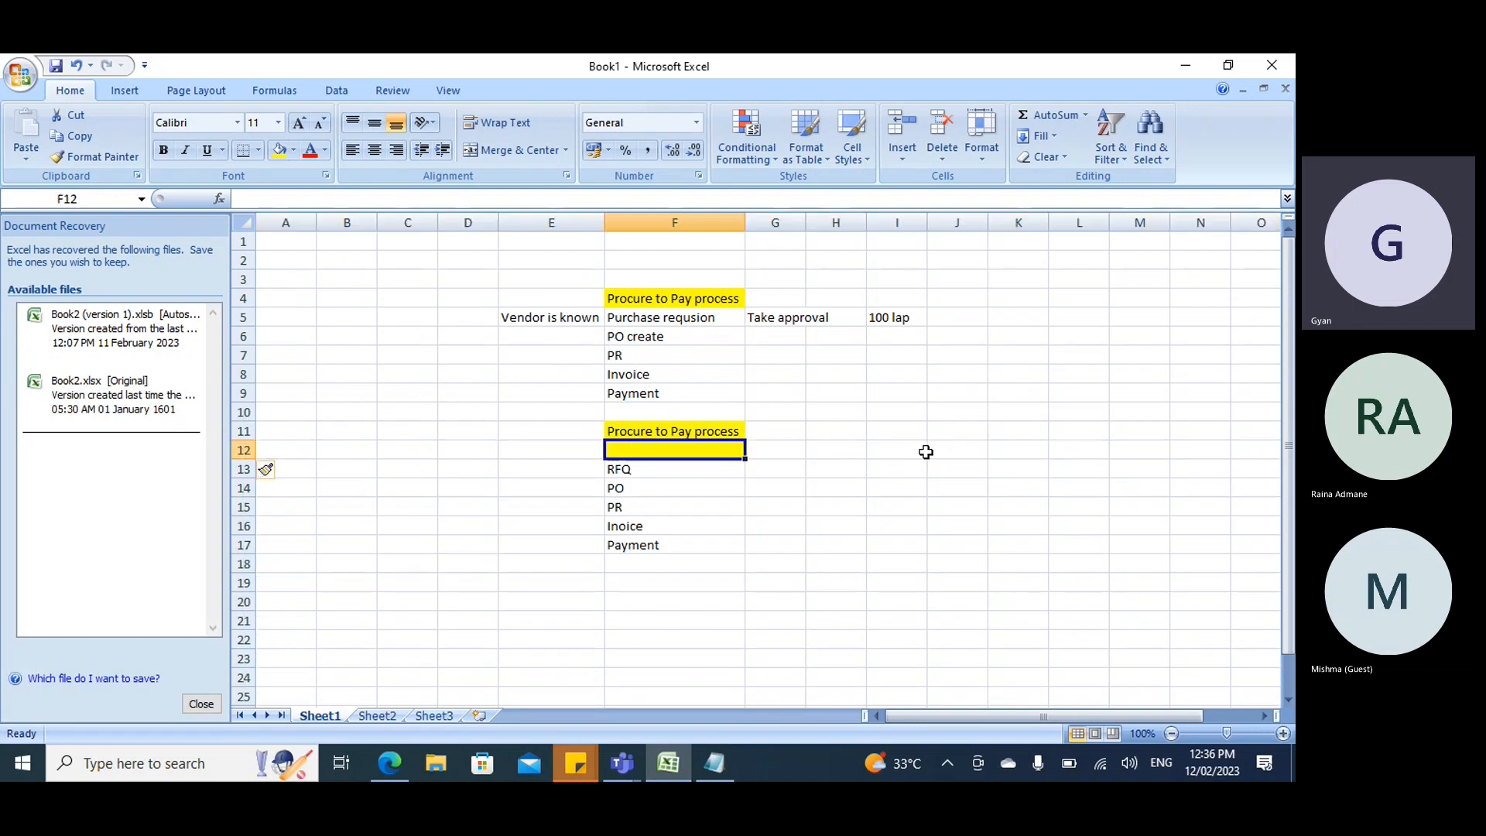
pyautogui.write('PR')
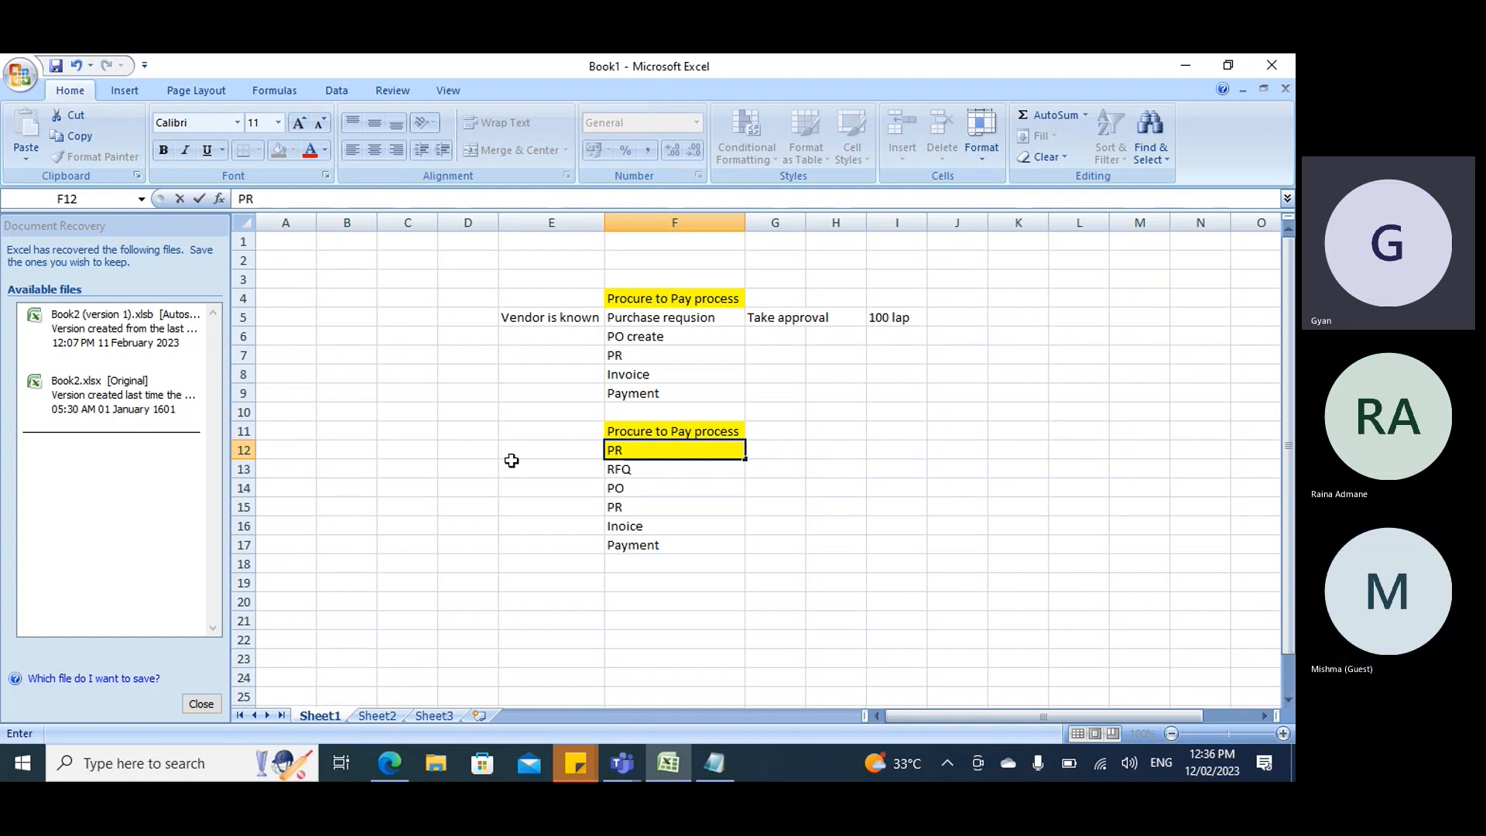
pyautogui.click(229, 450)
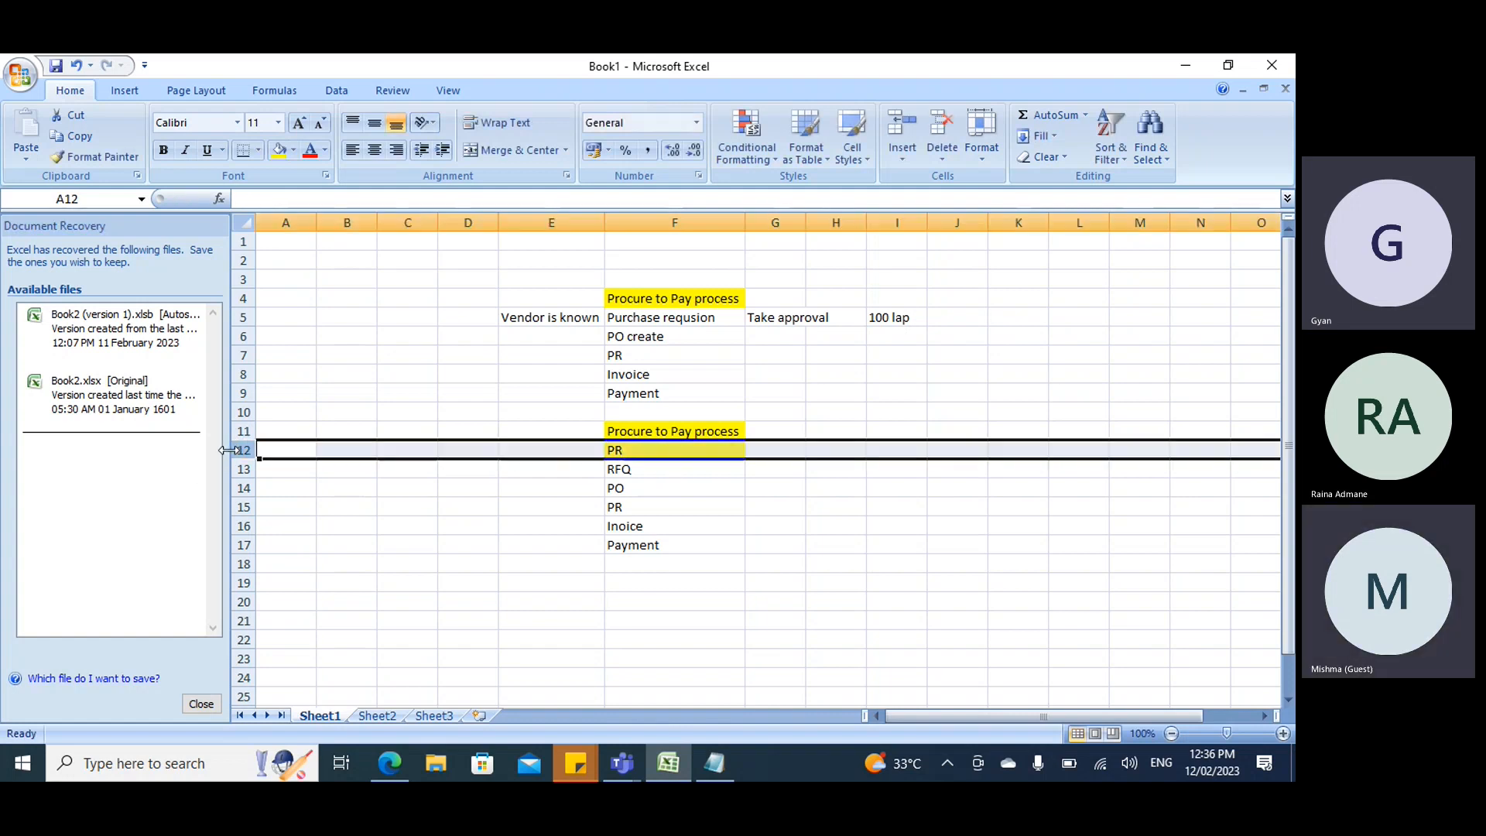
pyautogui.hotkey('ctrl', '-')
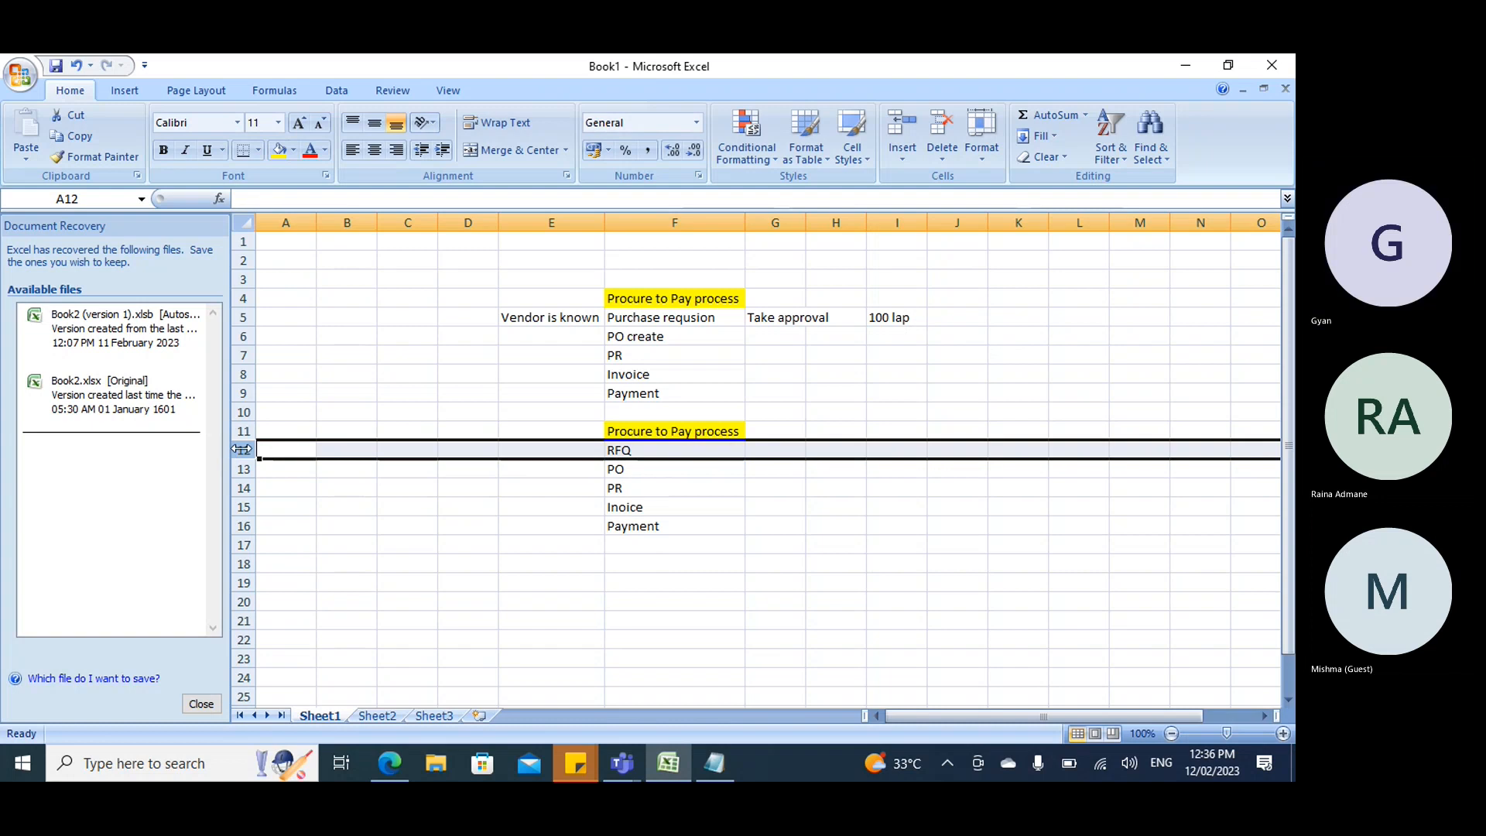
# Copy the yellow "Procure to Pay process" heading from F11 to cell F18 to head a third process list.
pyautogui.click(674, 428)
pyautogui.hotkey('ctrl', 'c')
pyautogui.click(644, 565)
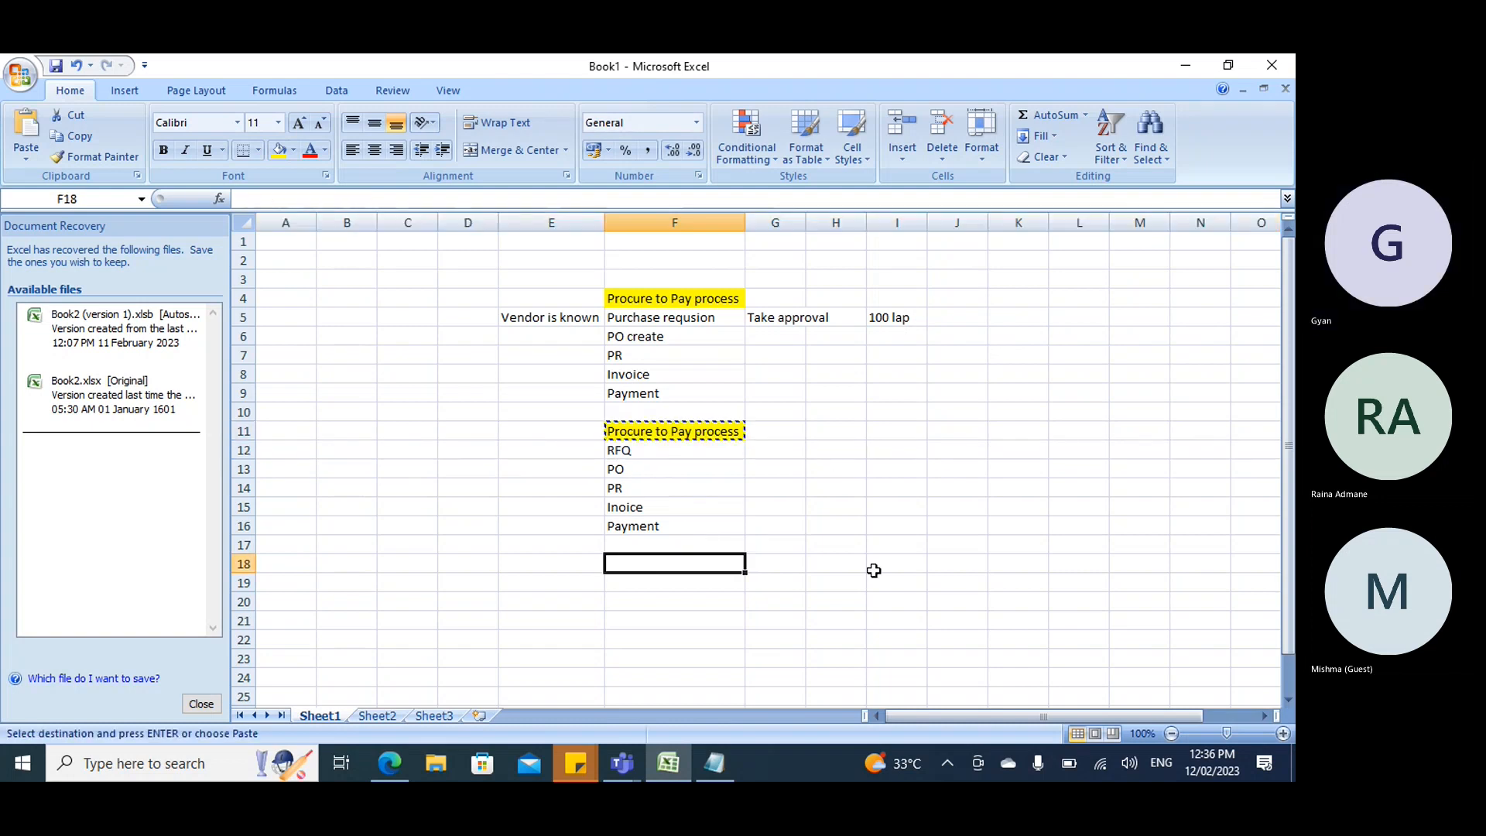
pyautogui.hotkey('ctrl', 'v')
pyautogui.scroll(-2, 919, 501)
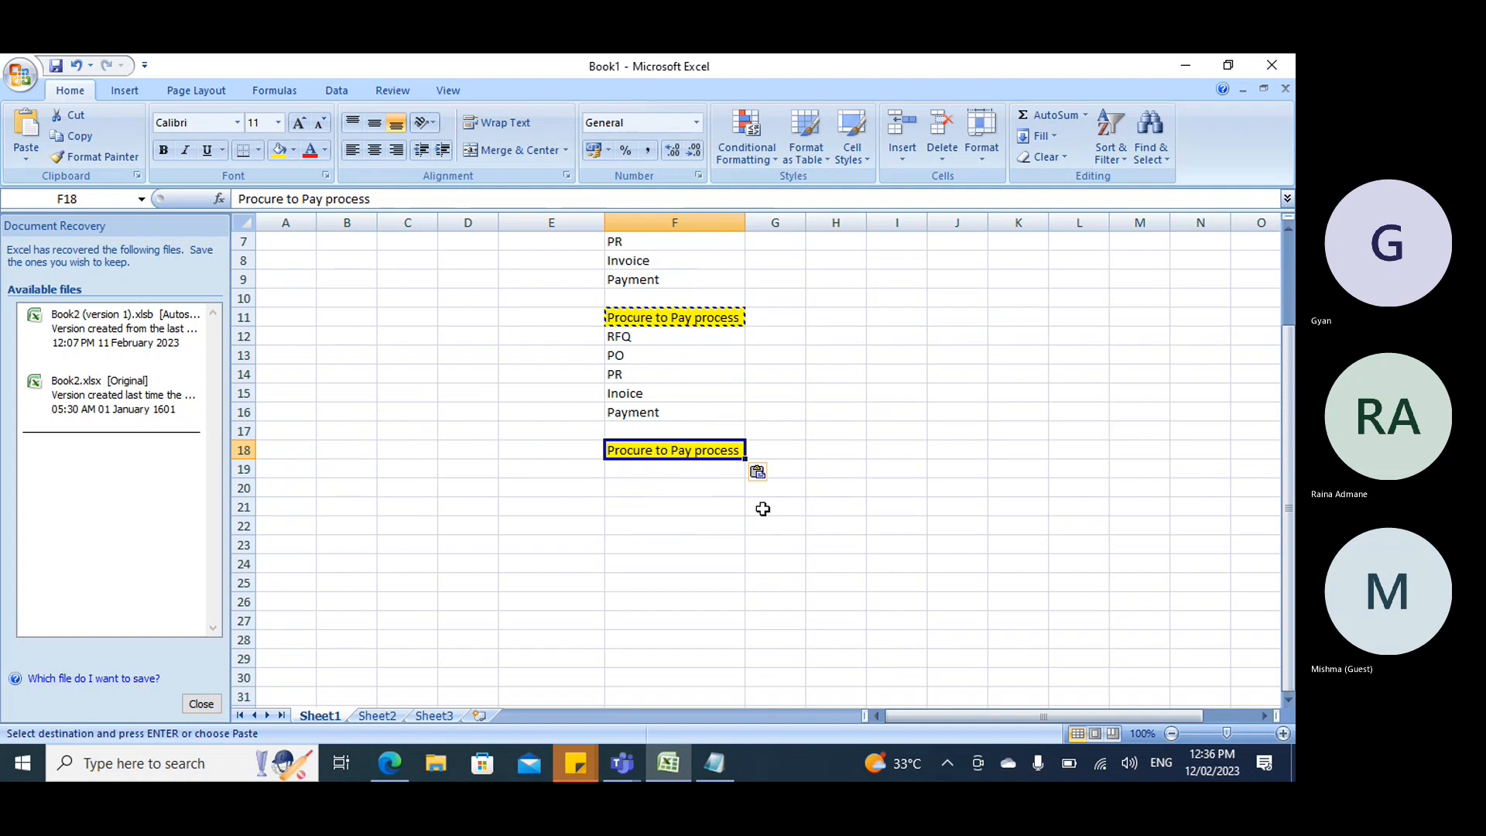
pyautogui.click(657, 469)
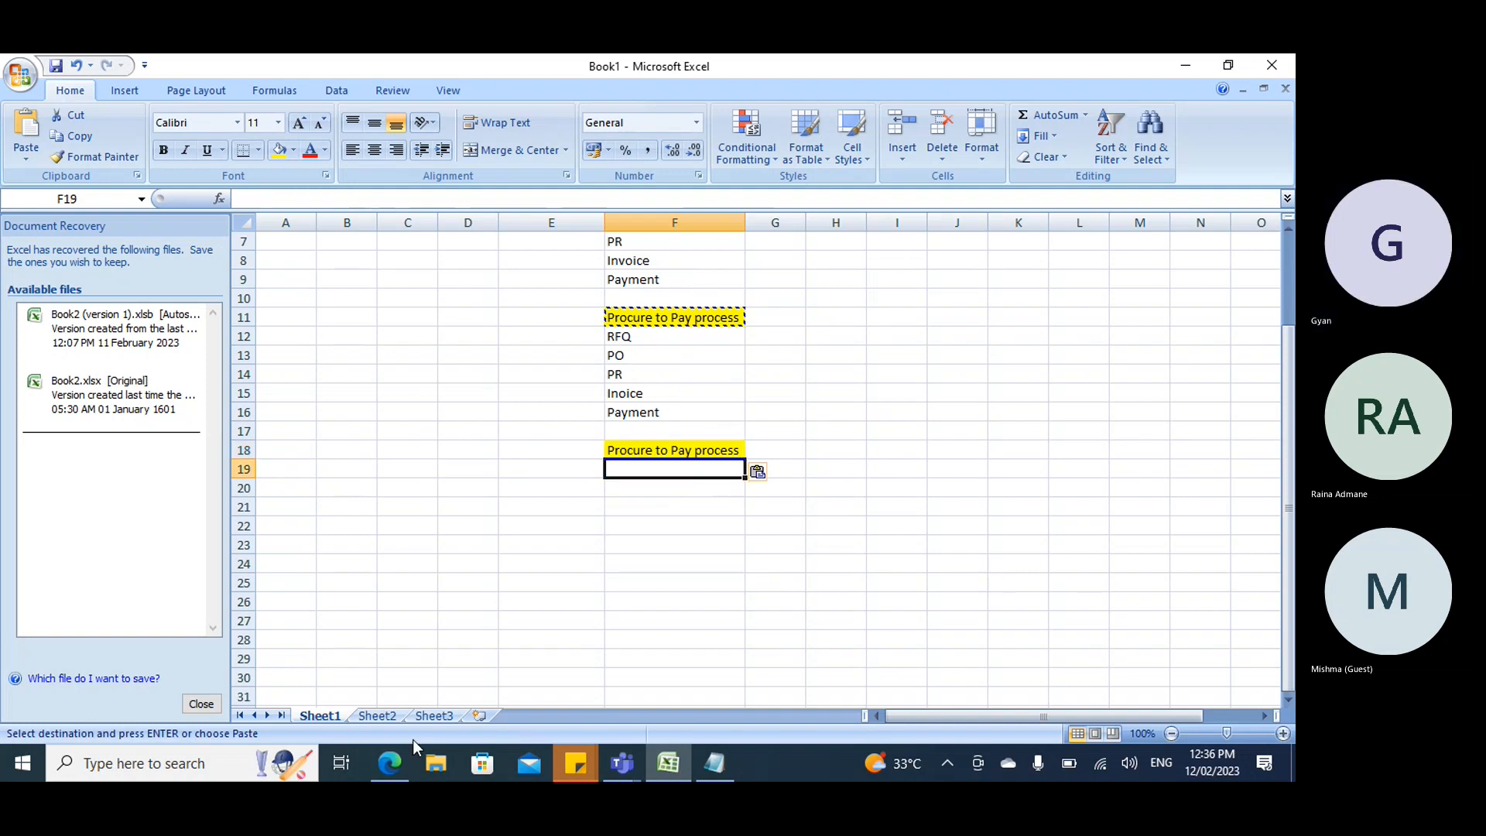
# Switch to Finance and Operations in Edge and open the list of all requests for quotations under Procurement and sourcing.
pyautogui.click(391, 762)
pyautogui.click(14, 307)
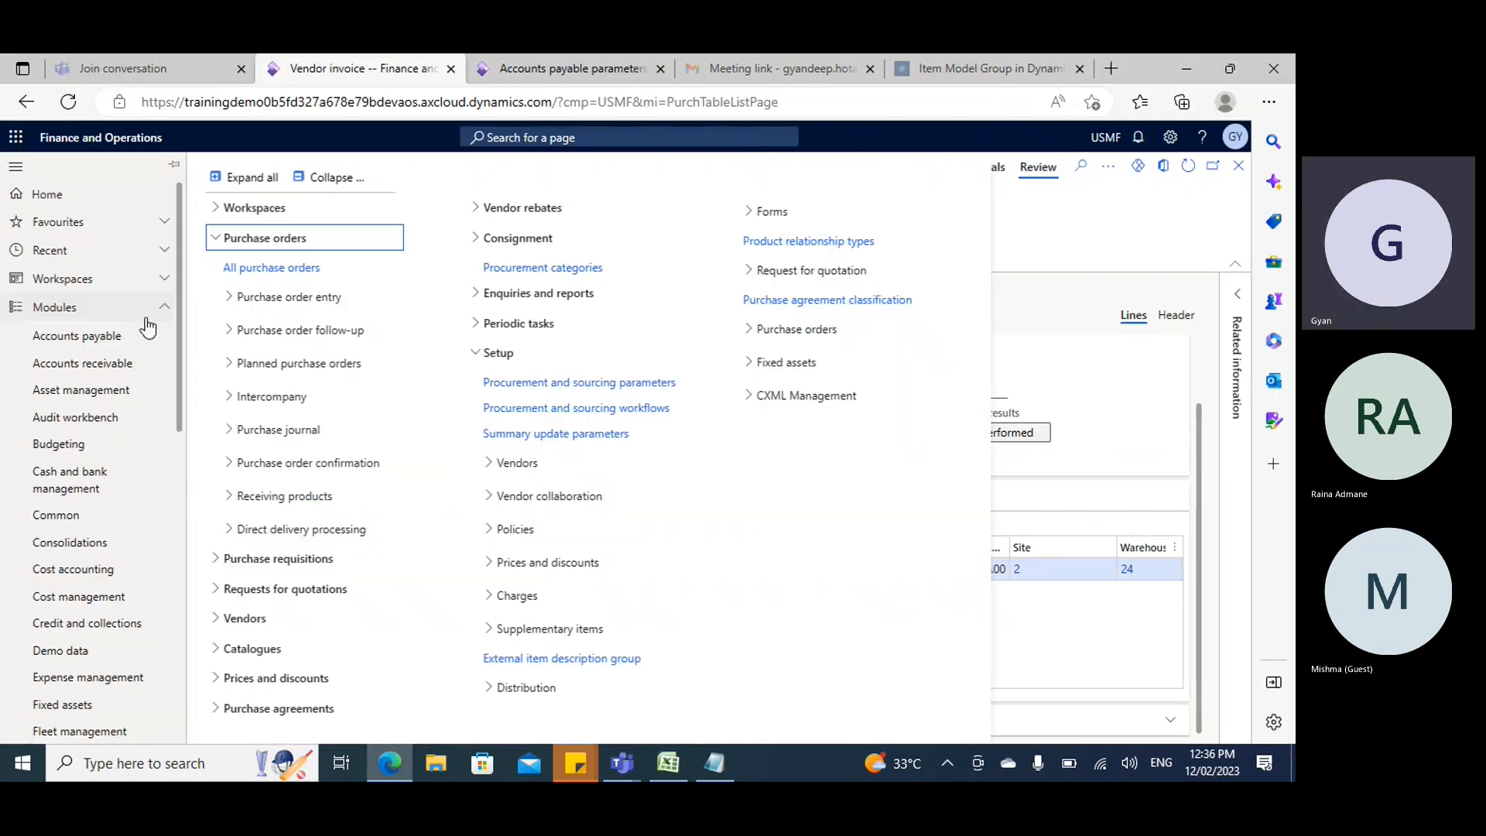
pyautogui.scroll(-5, 99, 521)
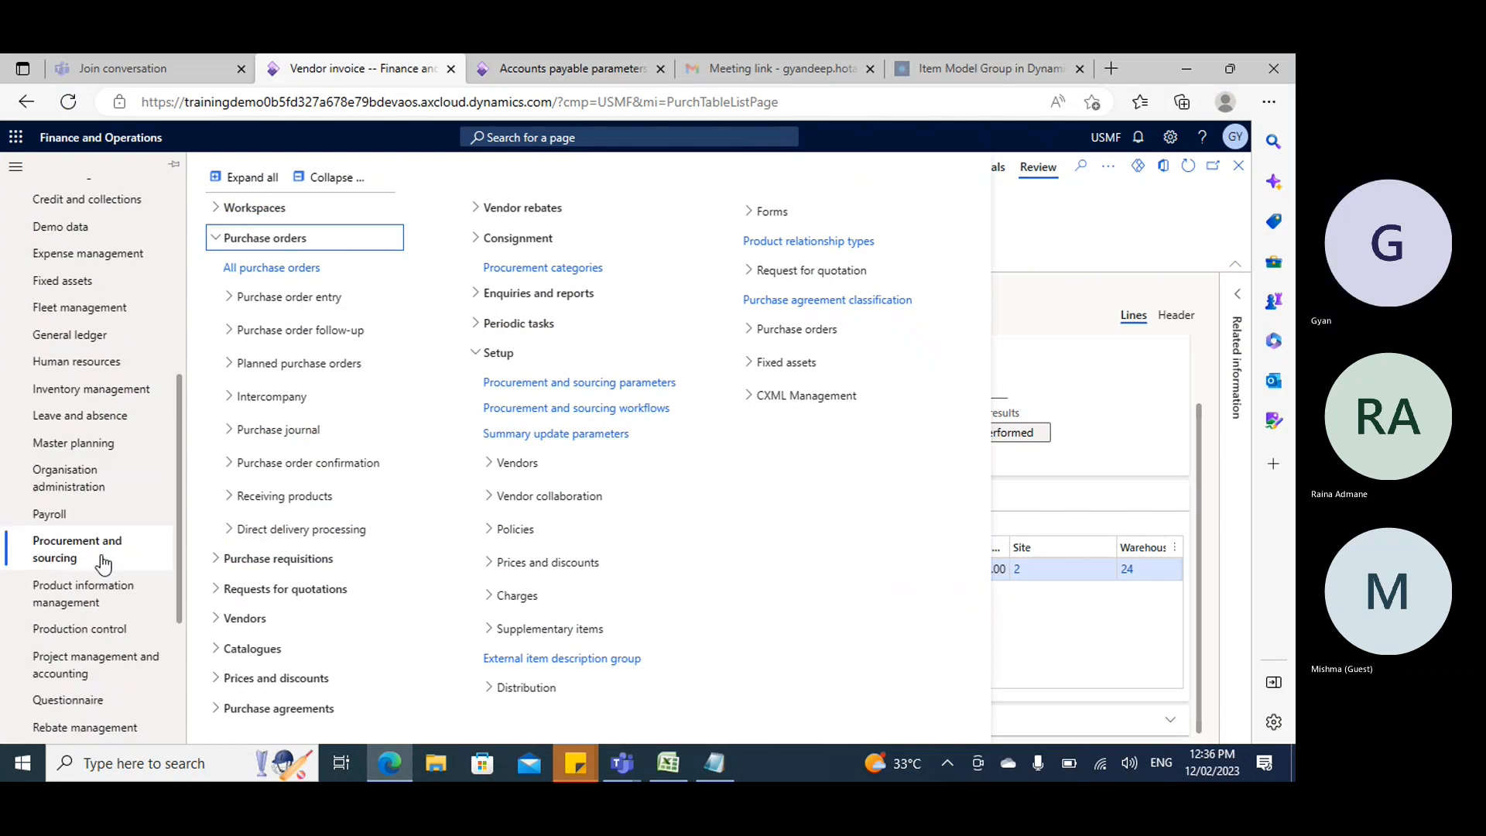
pyautogui.click(334, 190)
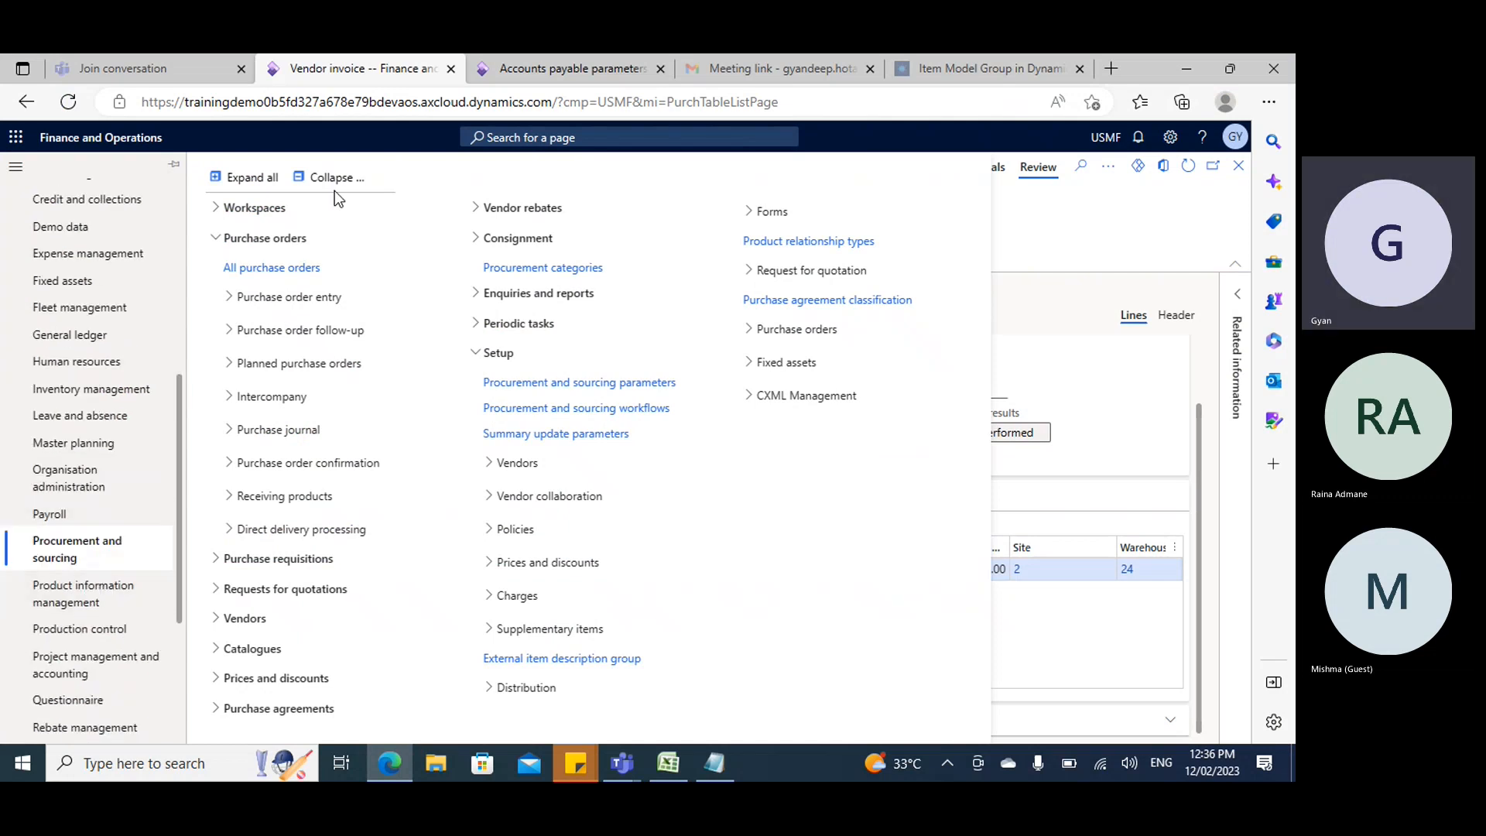
pyautogui.click(331, 178)
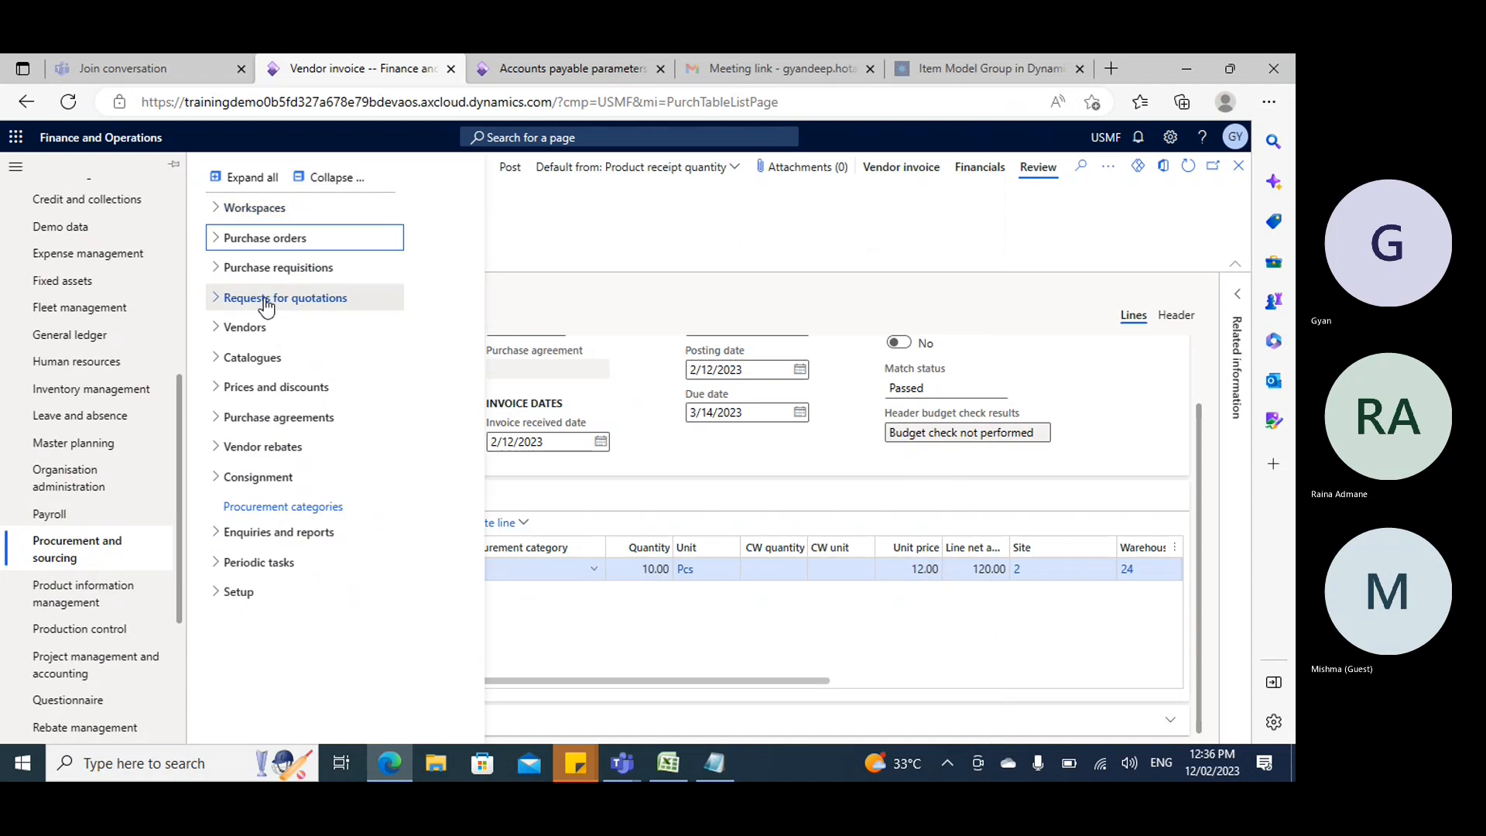
pyautogui.click(258, 300)
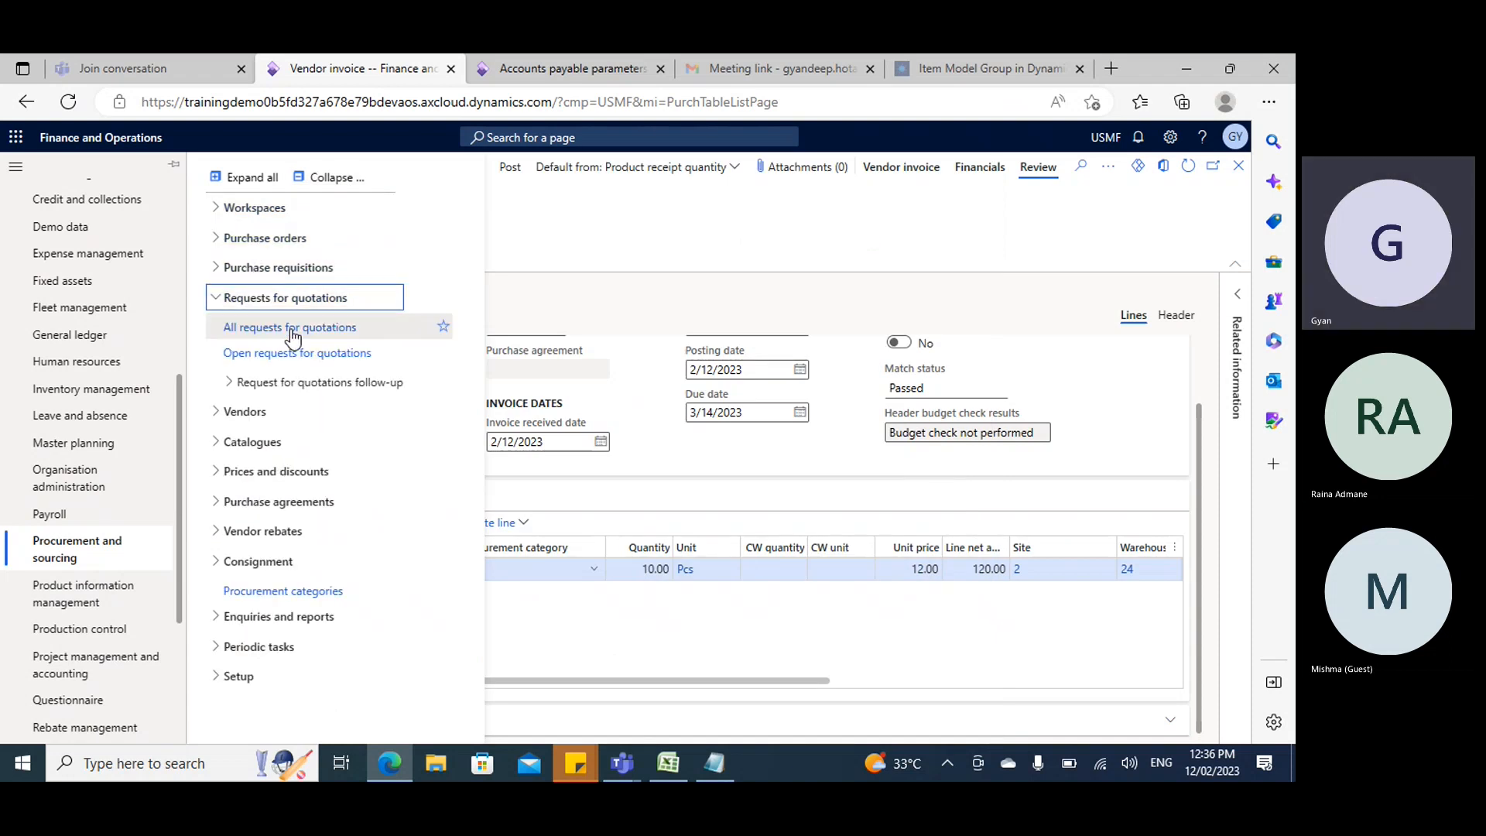
pyautogui.click(561, 393)
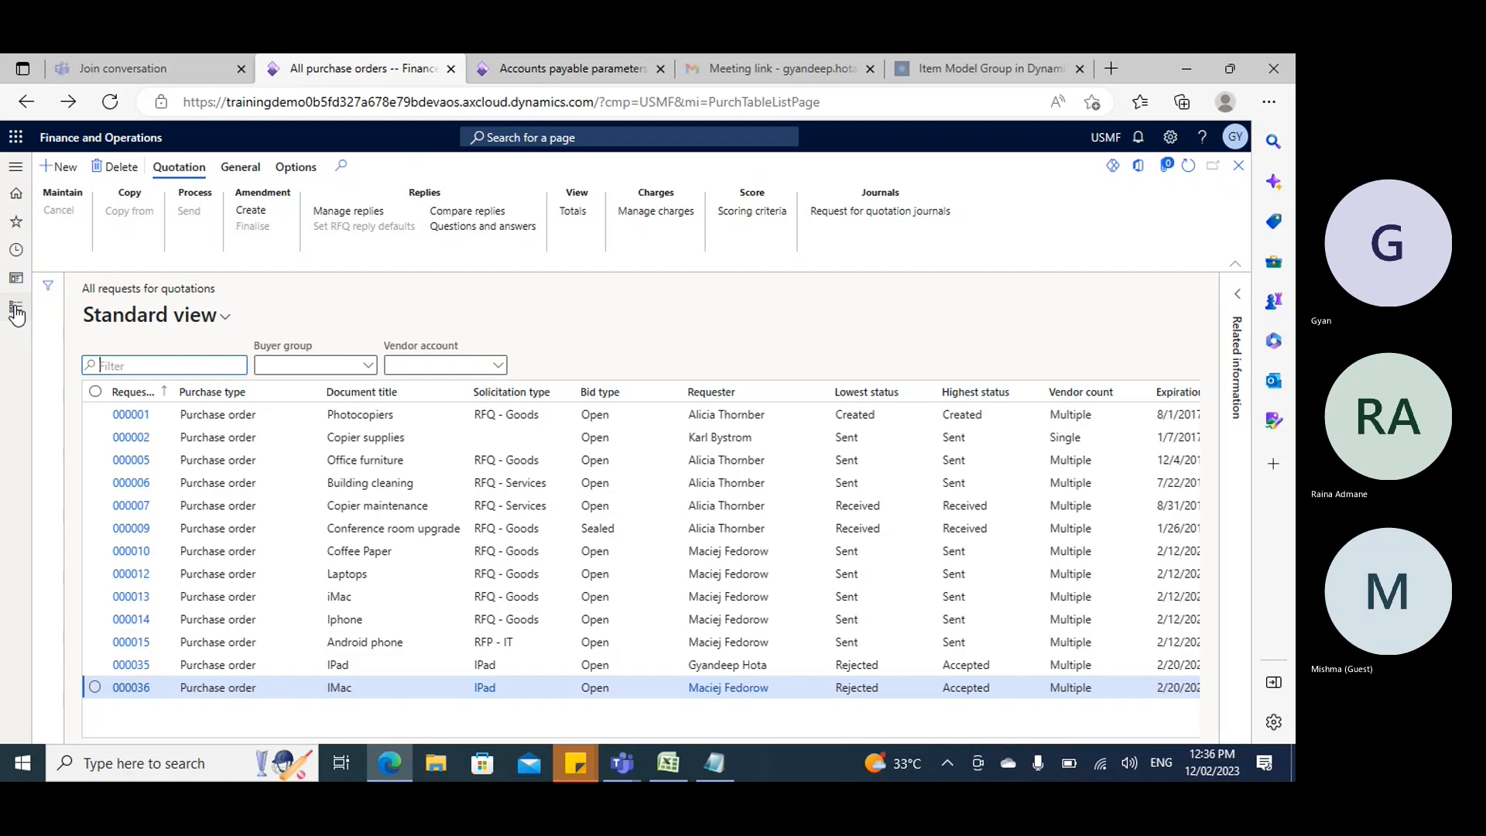
# Open the list of all purchase requisitions in the Procurement and sourcing module.
pyautogui.click(16, 314)
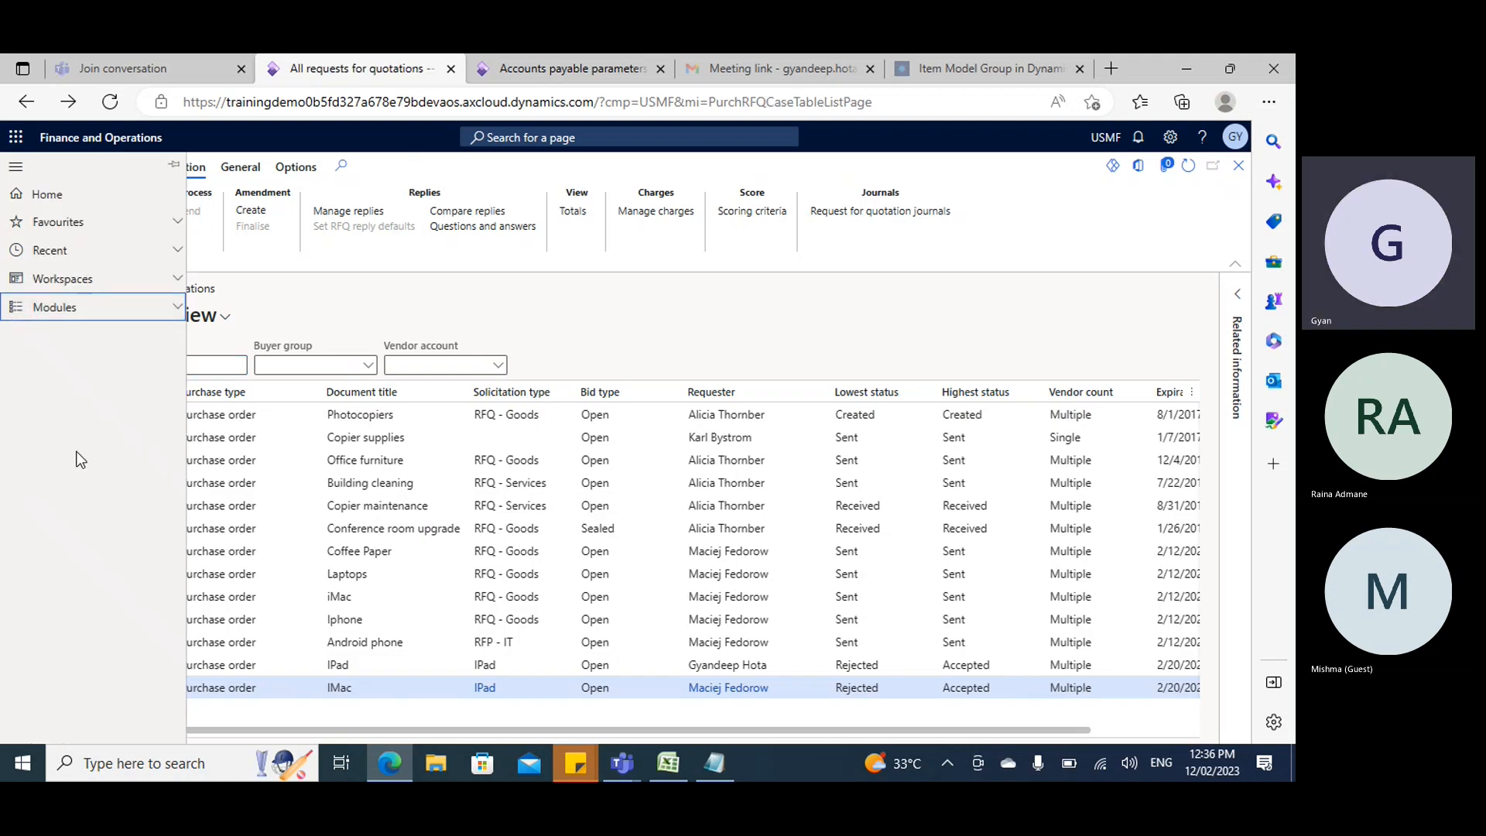
pyautogui.click(74, 309)
pyautogui.scroll(-3, 89, 464)
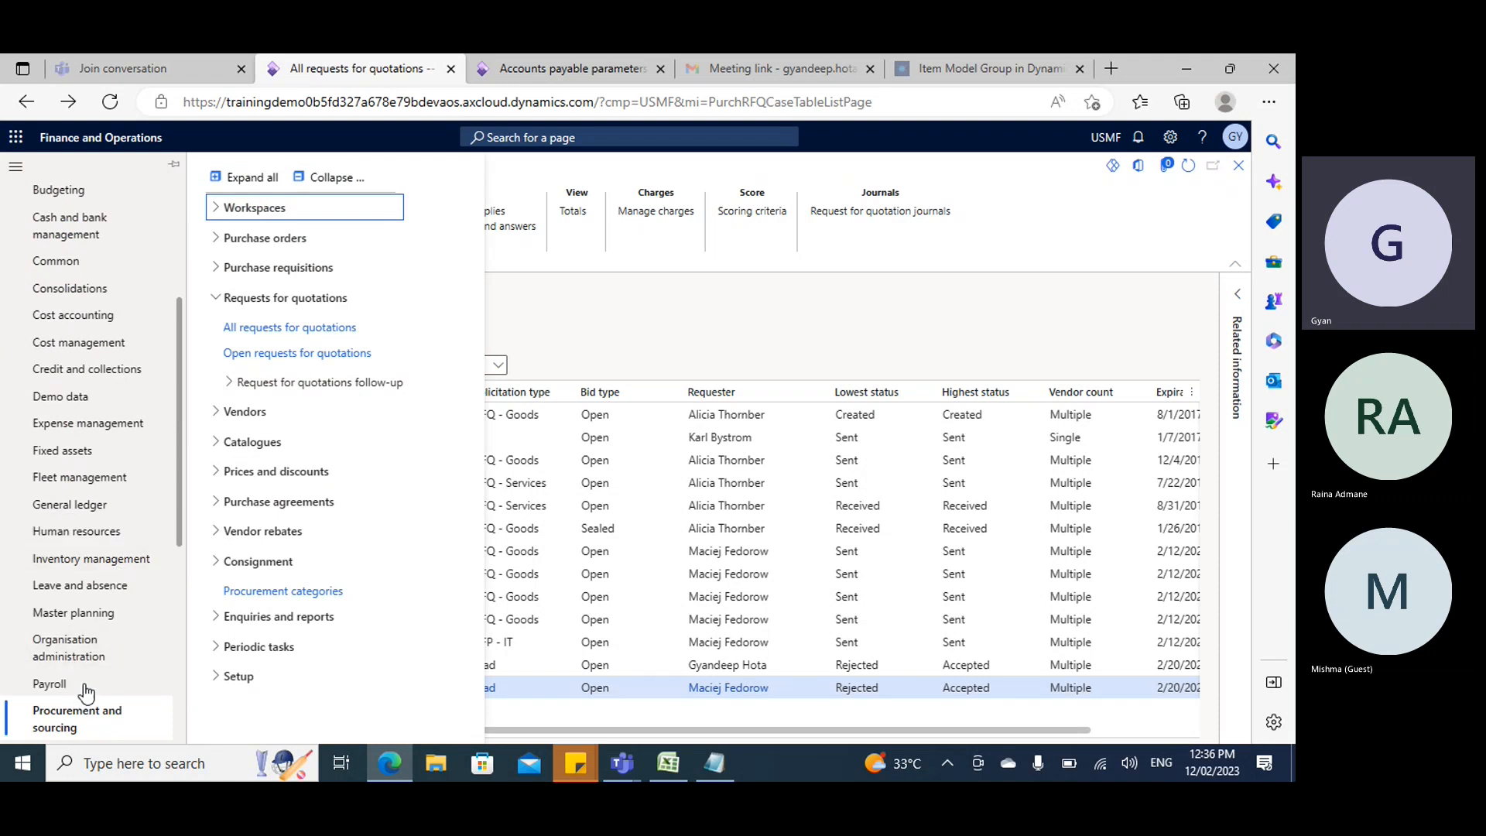
pyautogui.click(280, 267)
pyautogui.click(280, 298)
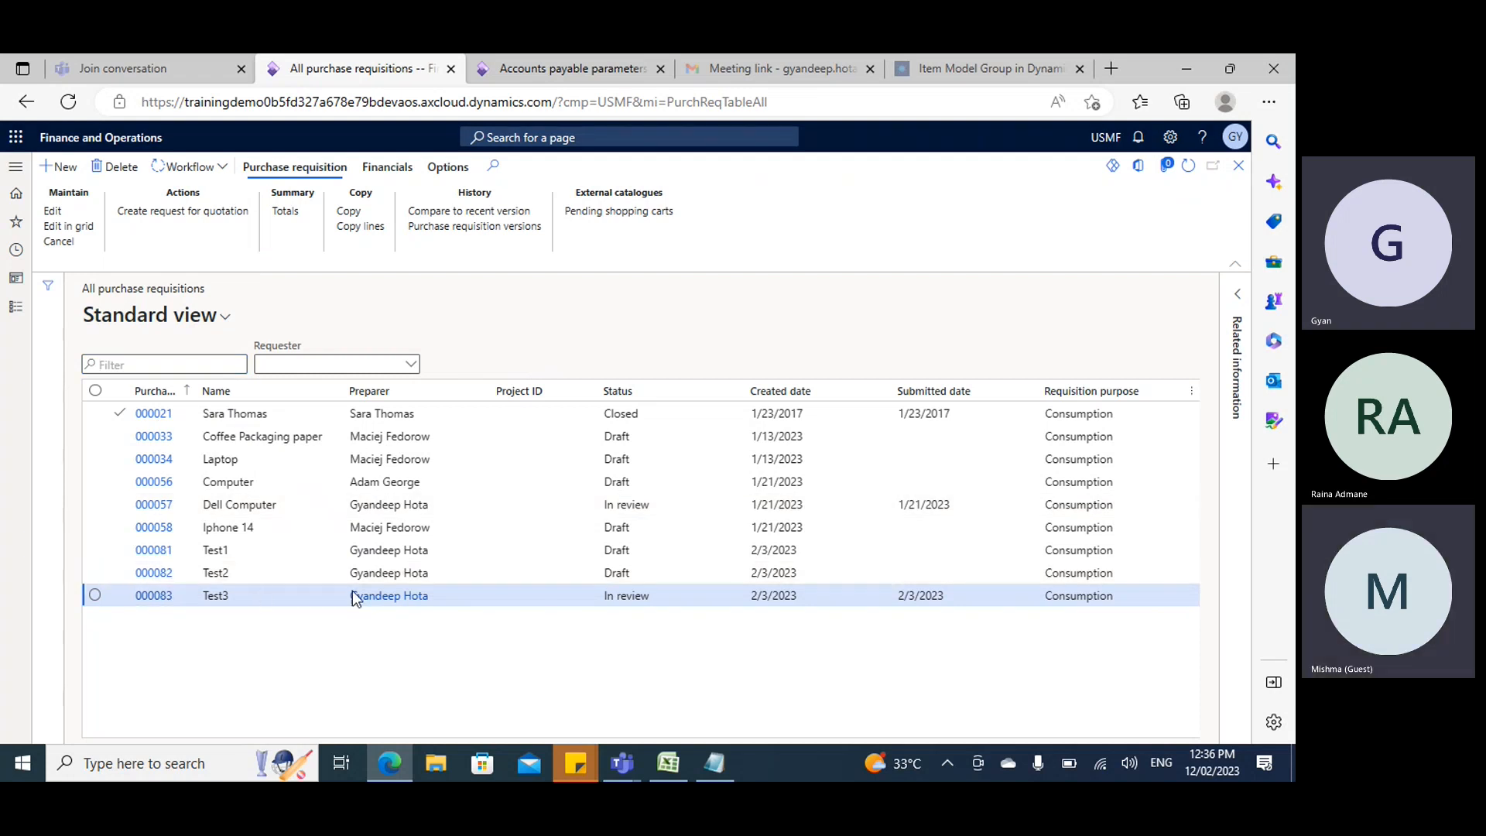
# Switch back to Excel, enter "100 laptops" in H19 and "LMN" in I19, and fit column H's width to its content.
pyautogui.hotkey('alt', 'Tab')
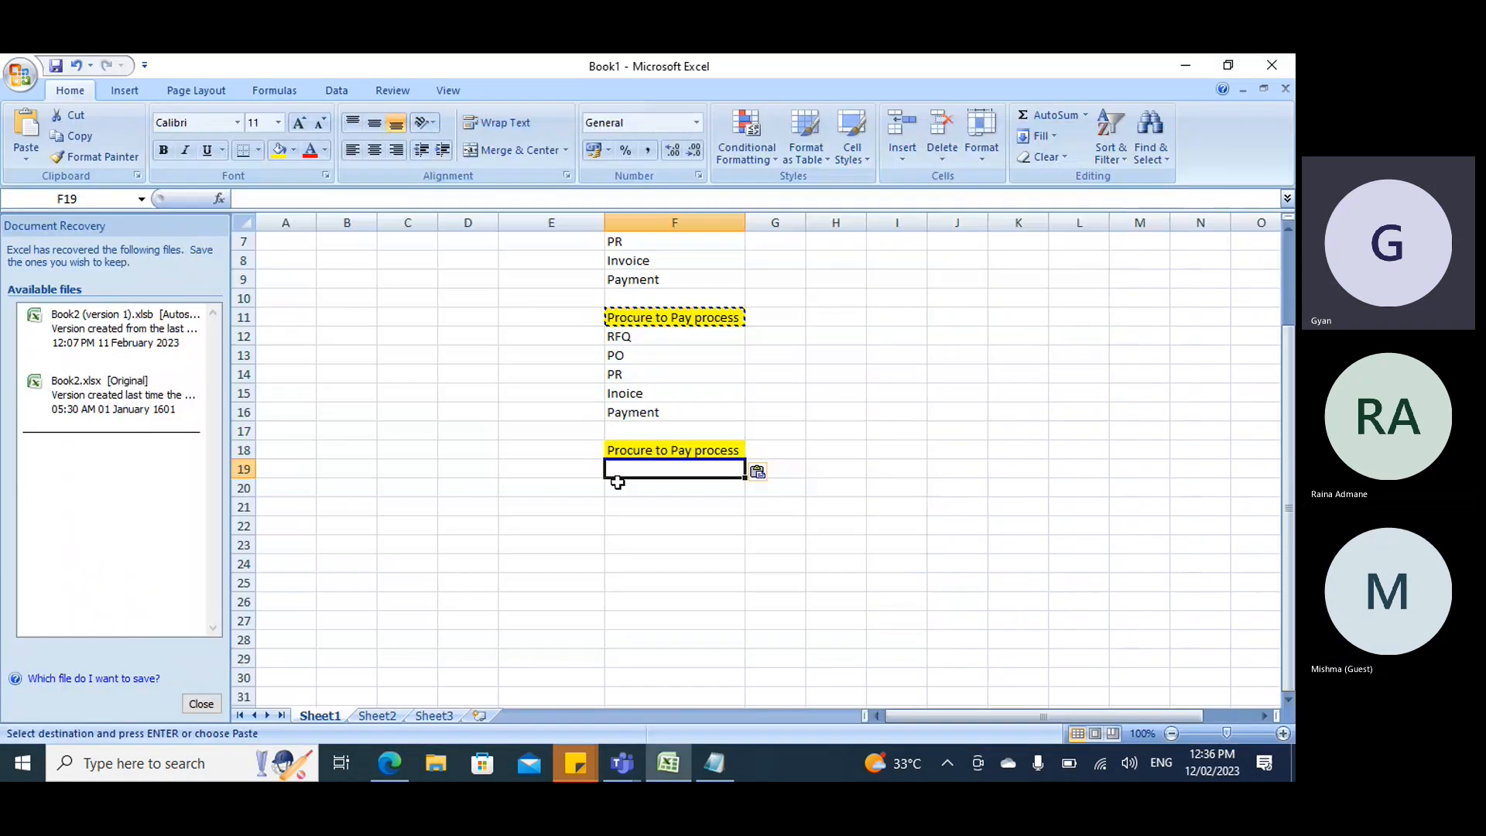
pyautogui.click(836, 468)
pyautogui.write('100')
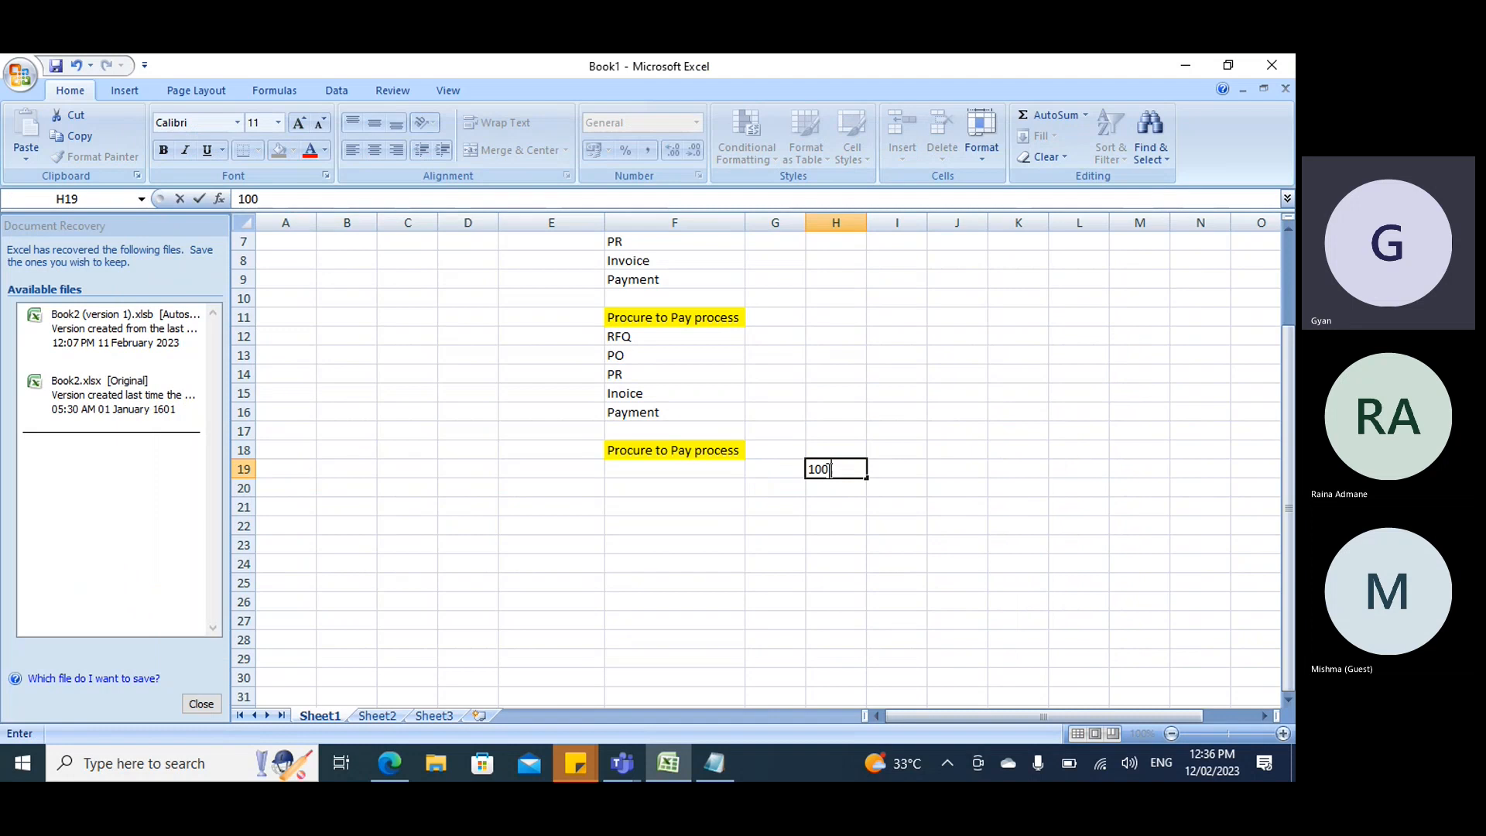
pyautogui.write(' laptops')
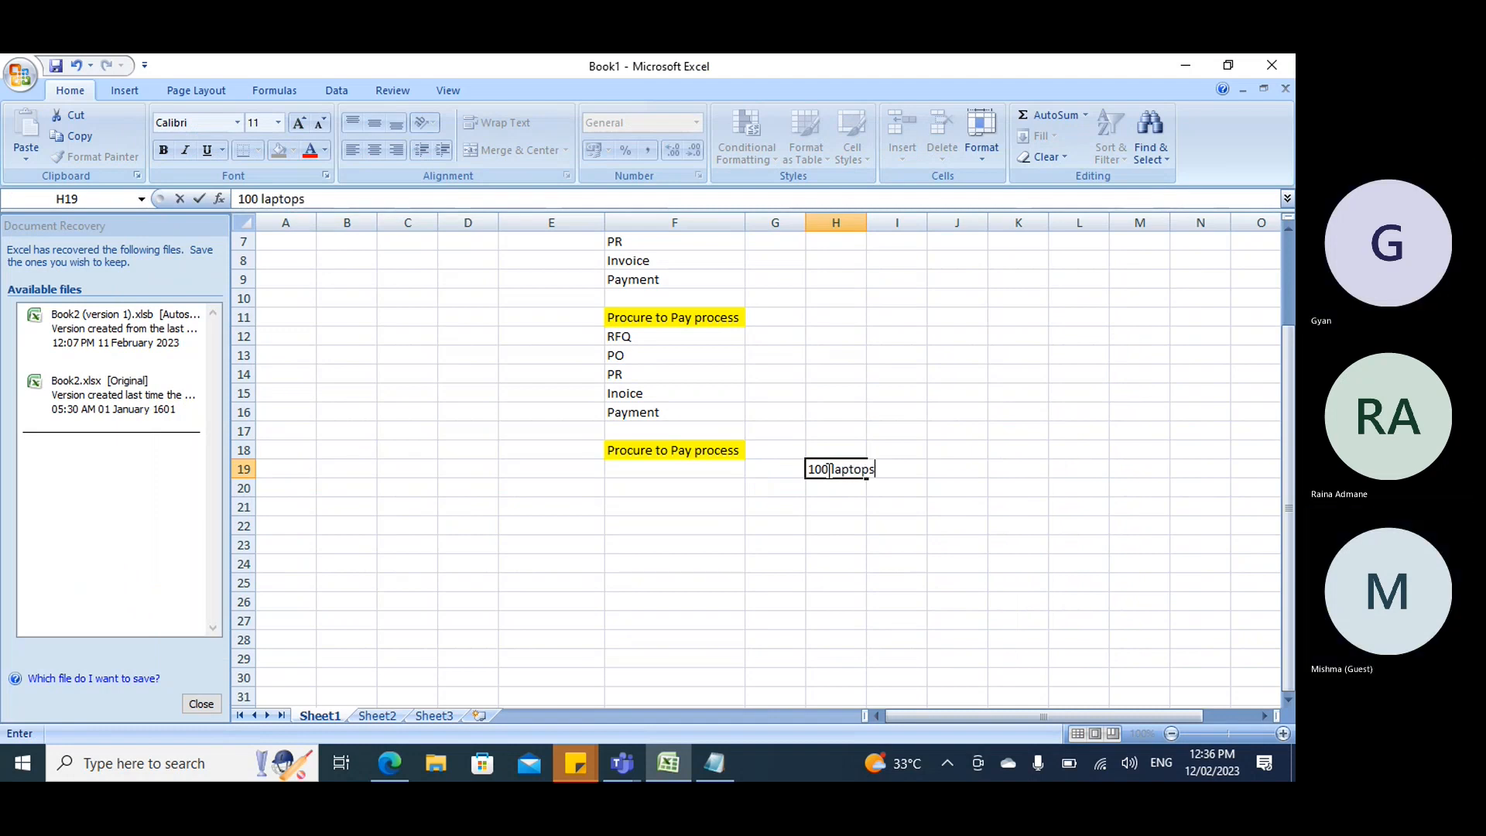
pyautogui.press('Tab')
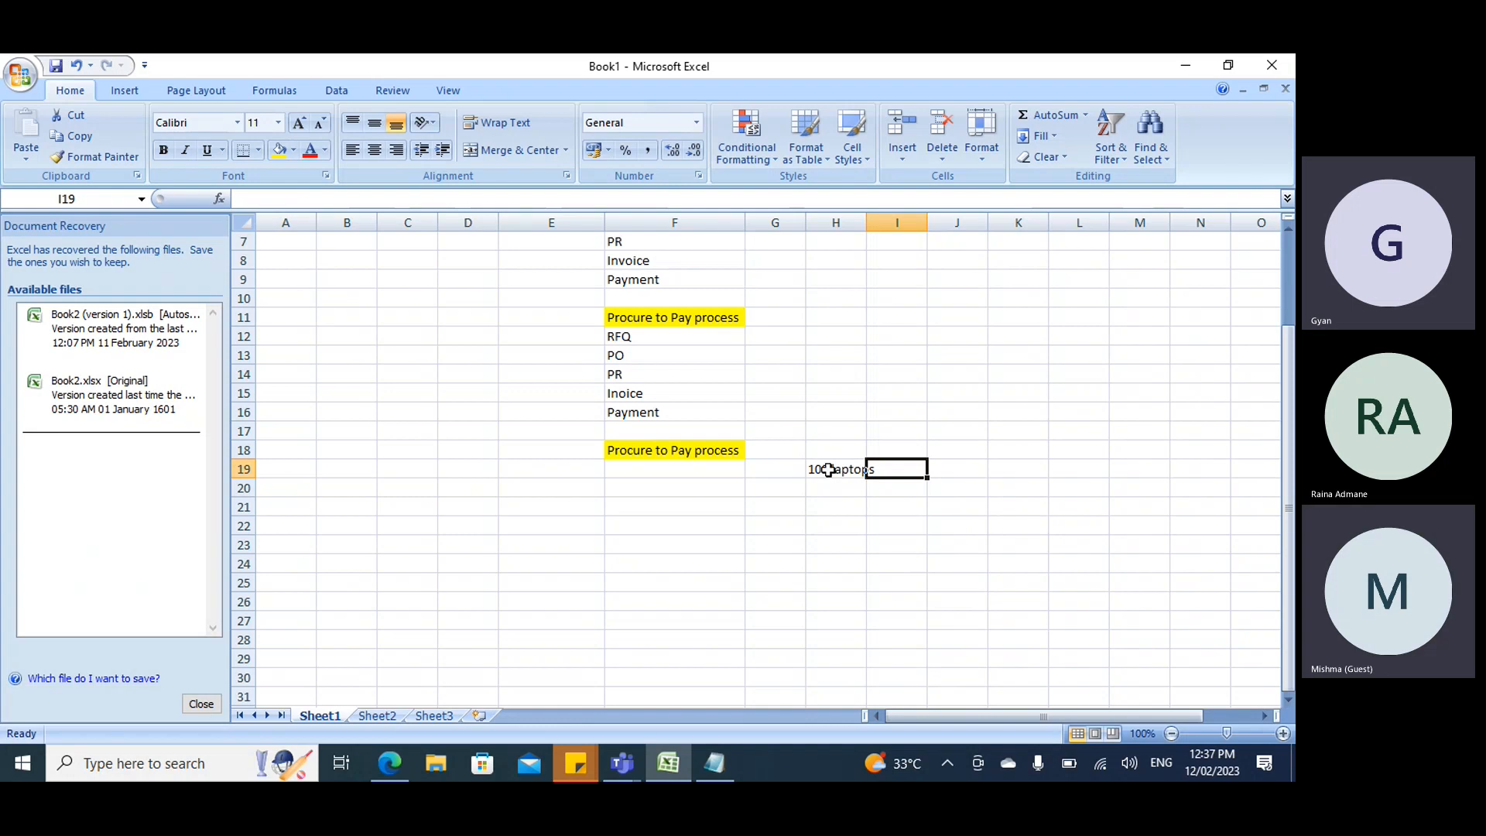
pyautogui.write('L')
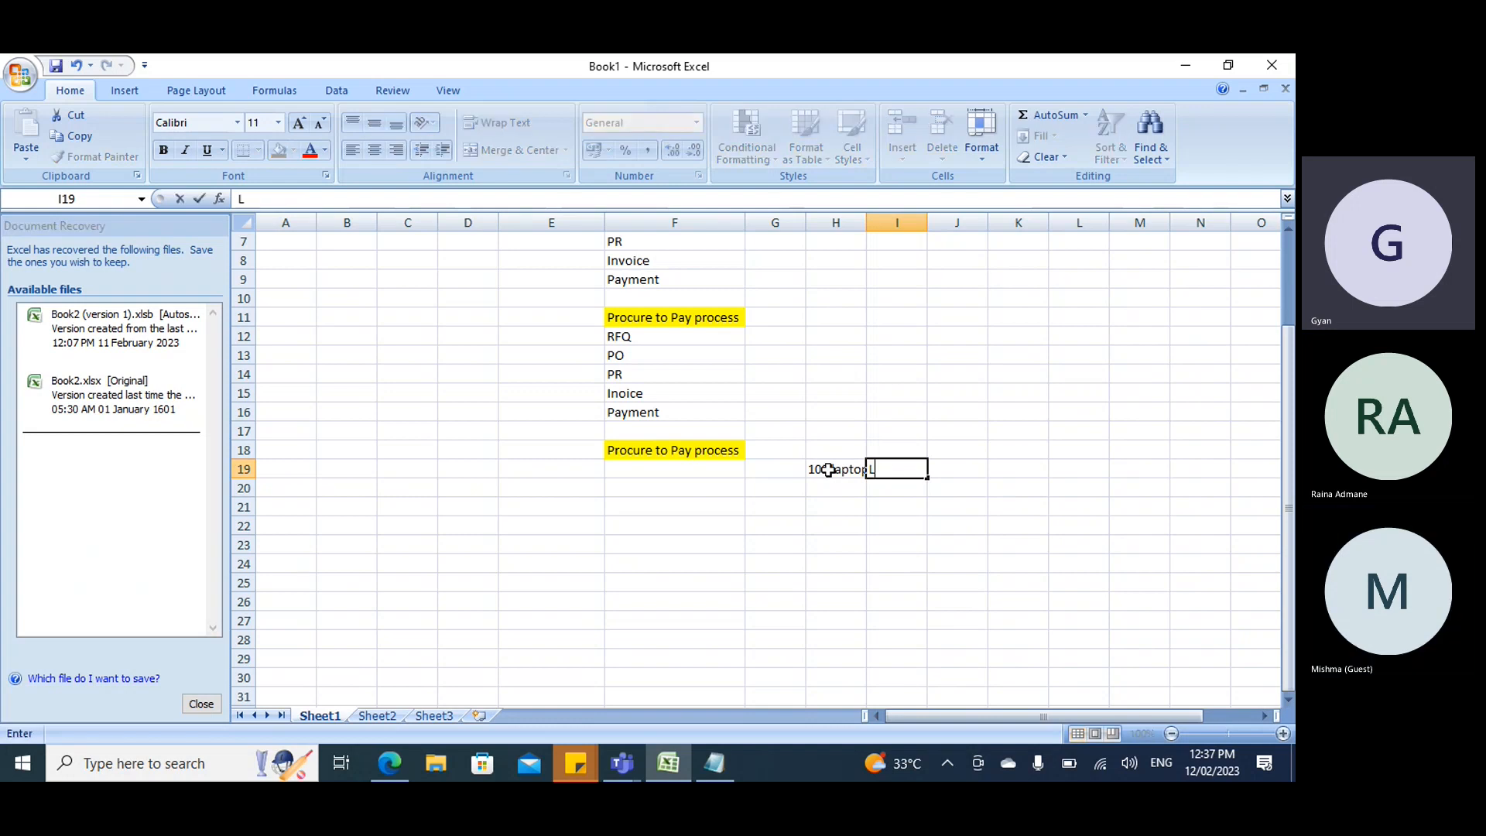
pyautogui.write('MN')
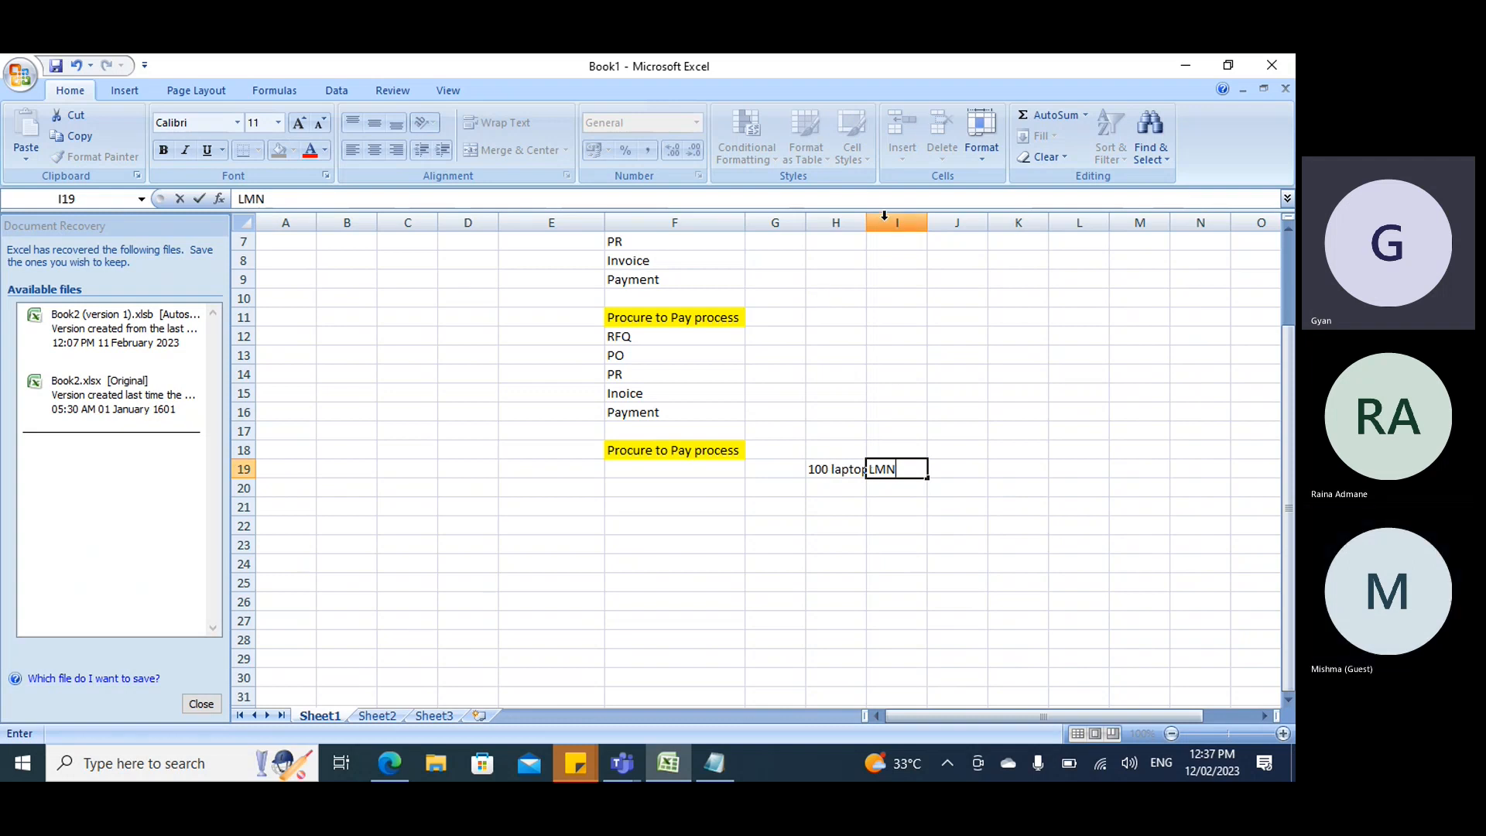
pyautogui.click(836, 223)
pyautogui.doubleClick(867, 223)
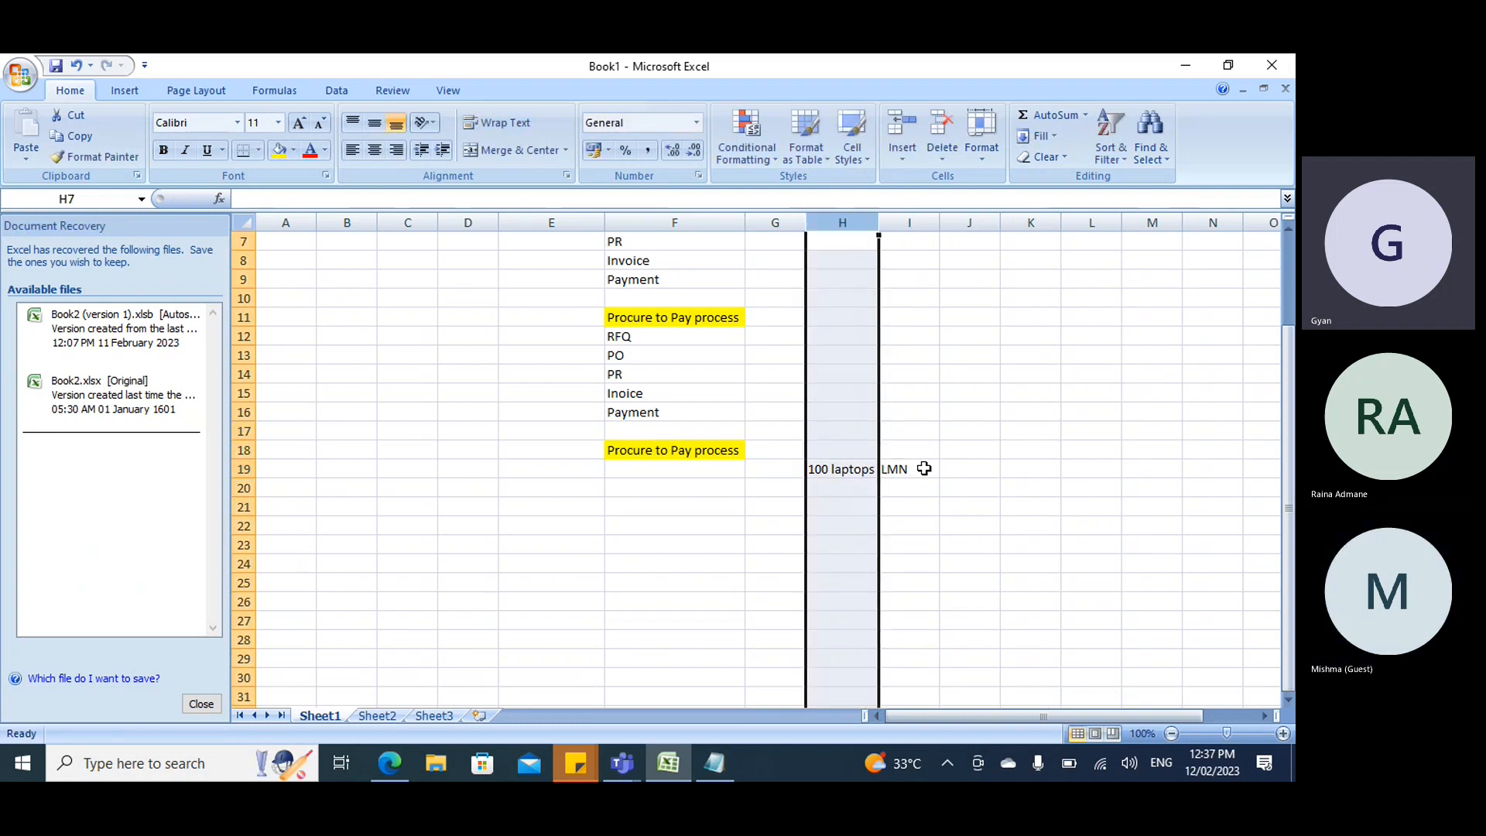
# Enter "PR" in cell F19 as the third list's first stage and "Take approval" beside it in cell E19.
pyautogui.click(696, 469)
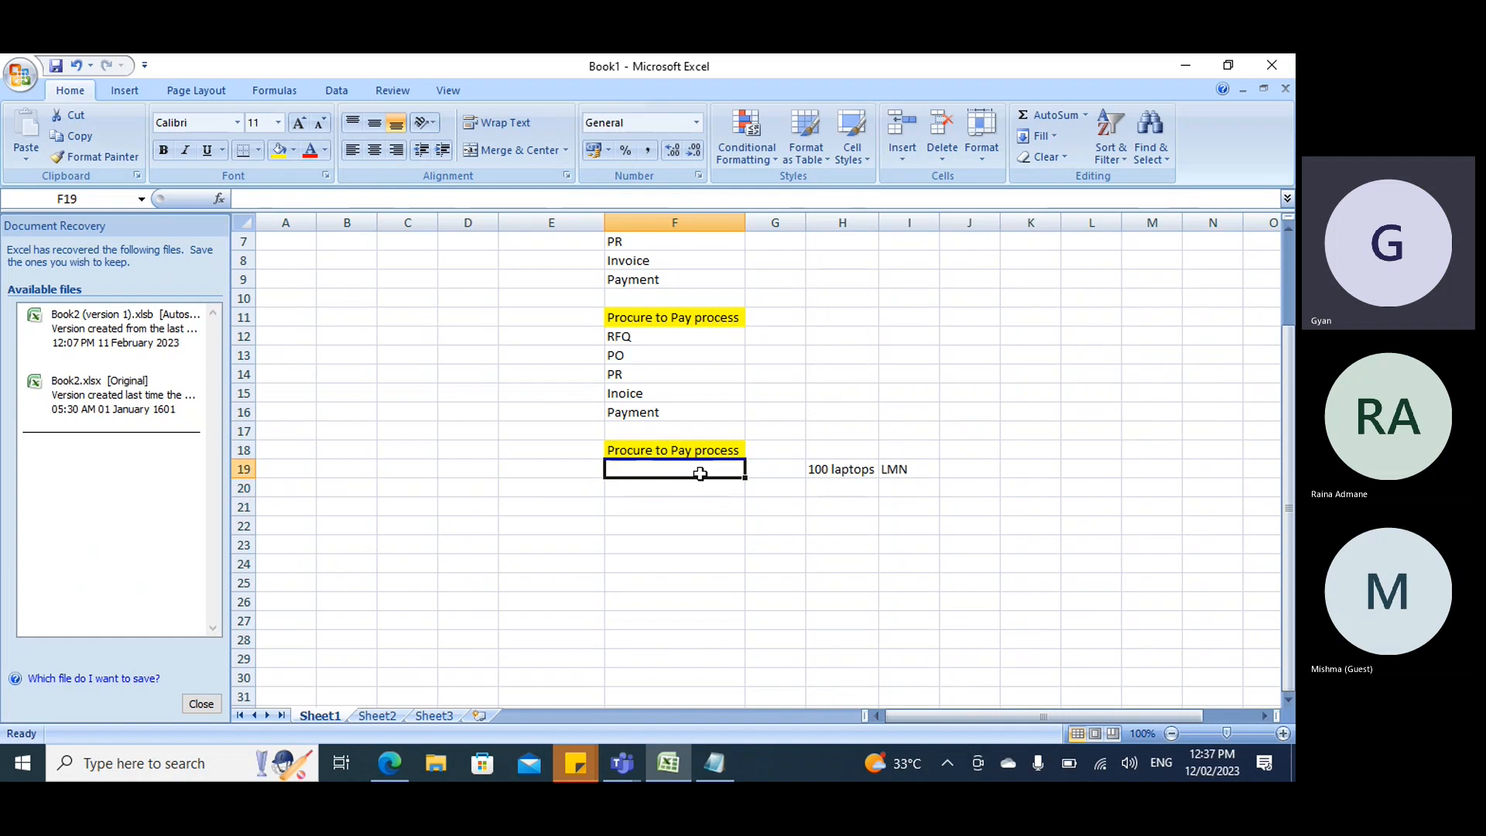
pyautogui.write('PR')
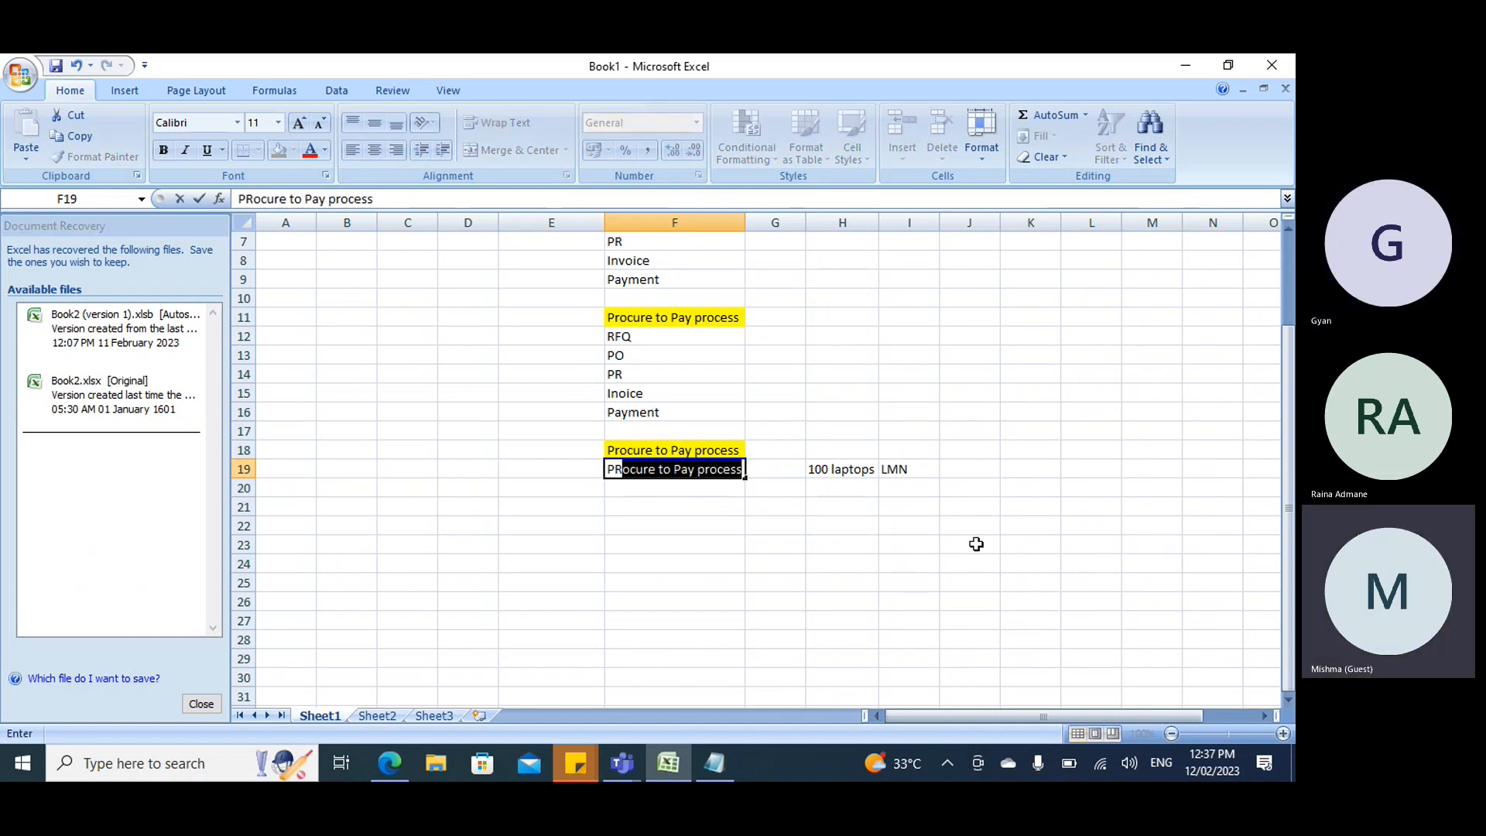
pyautogui.press('Delete')
pyautogui.click(531, 472)
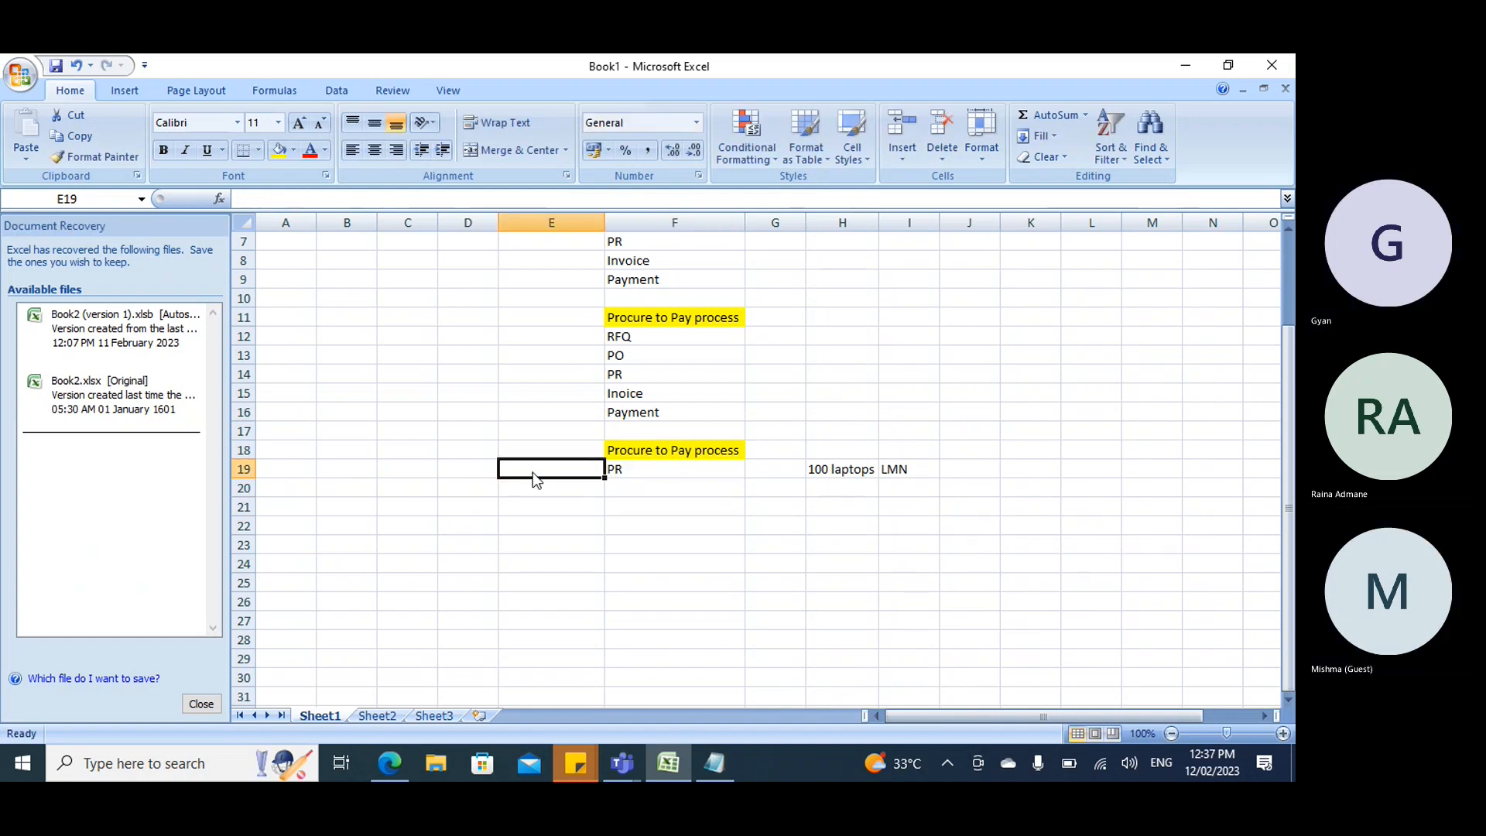
pyautogui.write('Take approval')
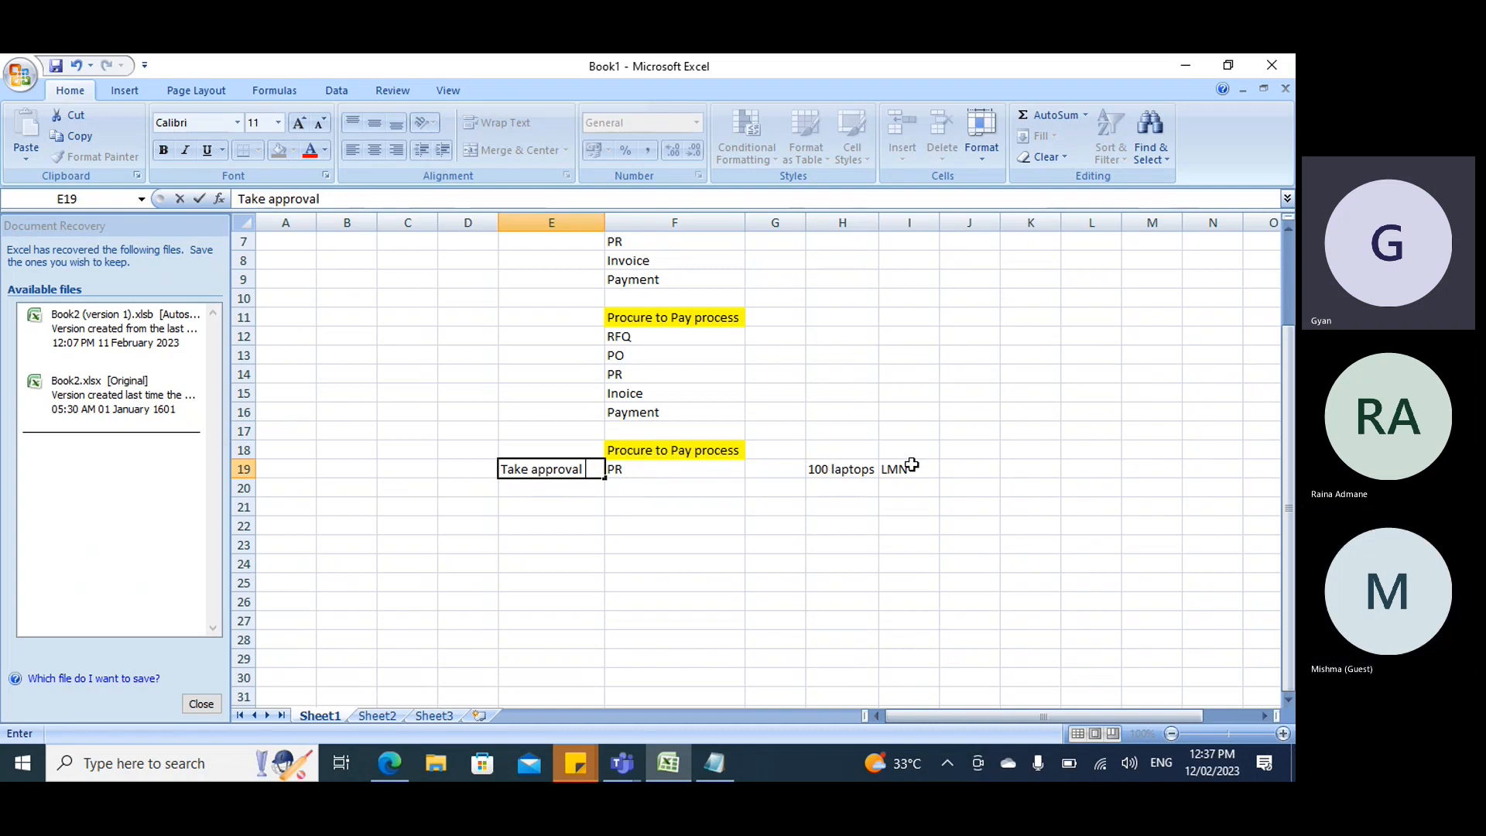
# Switch to Finance and Operations in Edge, select the Bus line of the Test3 purchase requisition, and return to Excel.
pyautogui.hotkey('alt', 'Tab')
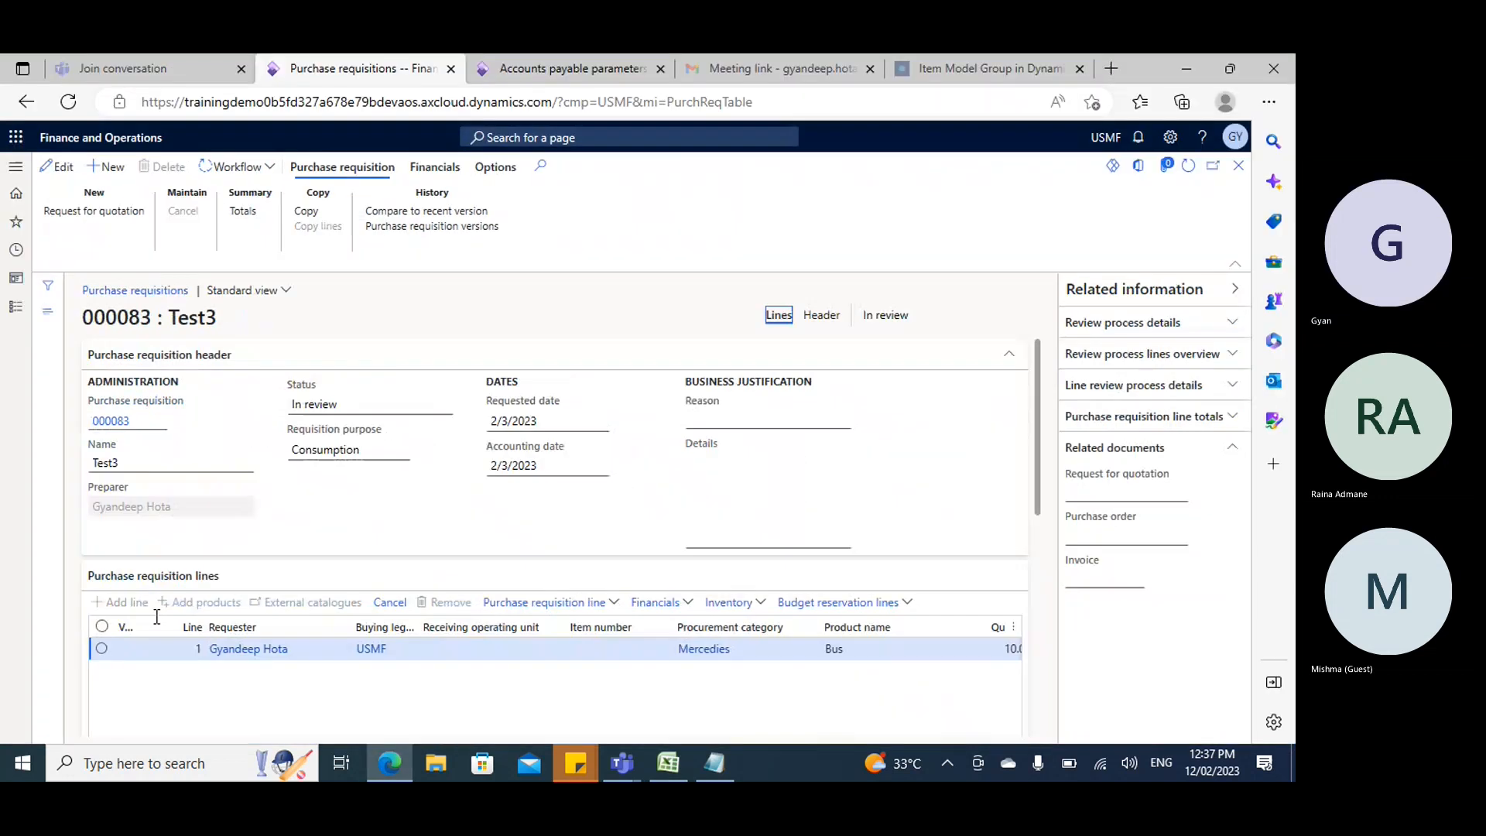
pyautogui.click(102, 651)
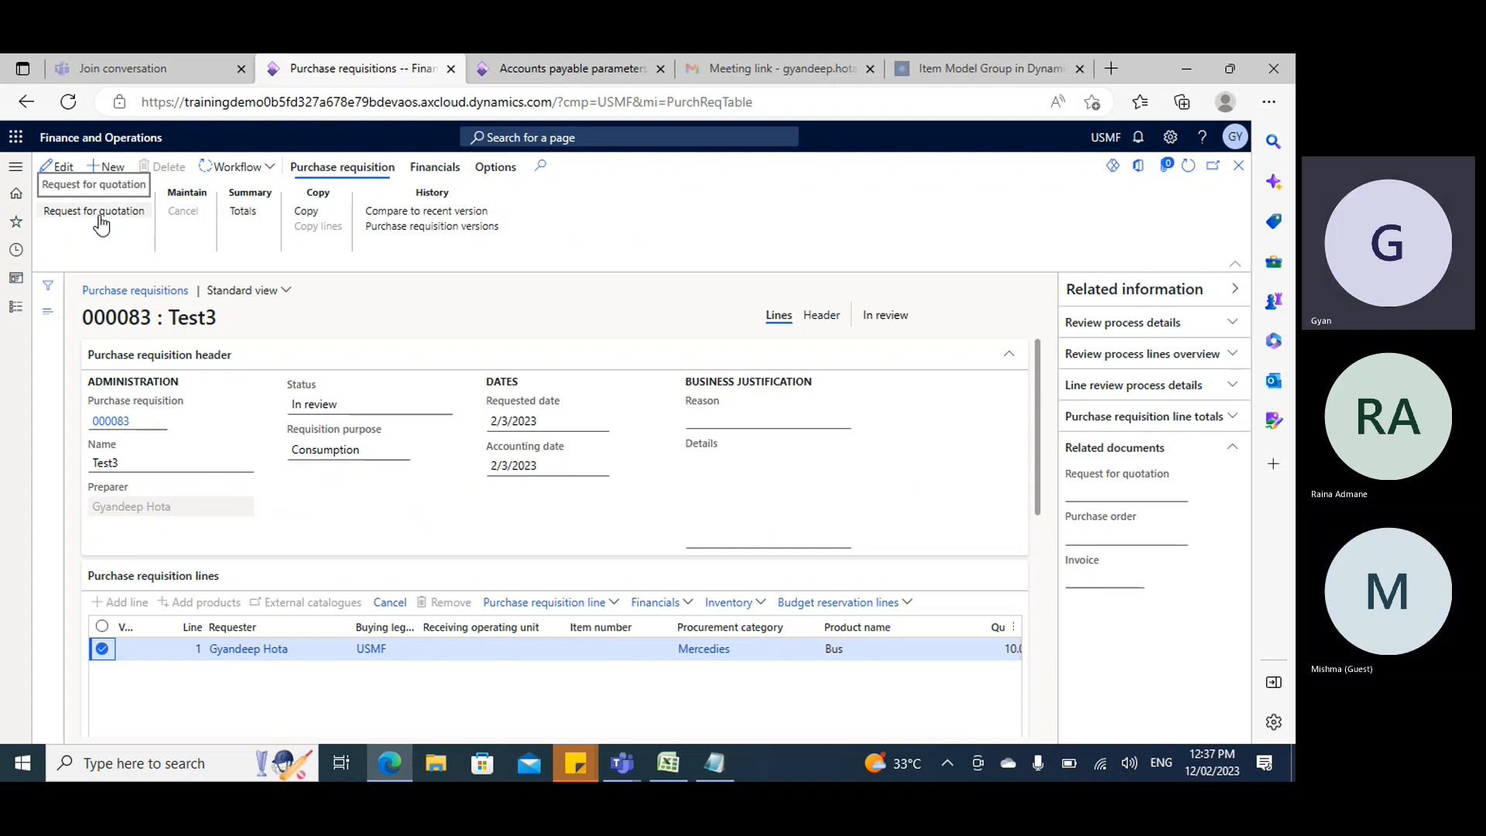
pyautogui.hotkey('alt', 'Tab')
# Enter "RFQ" in F20 as the third list's second stage and "Vendor" in H20.
pyautogui.click(611, 490)
pyautogui.write('RFQ')
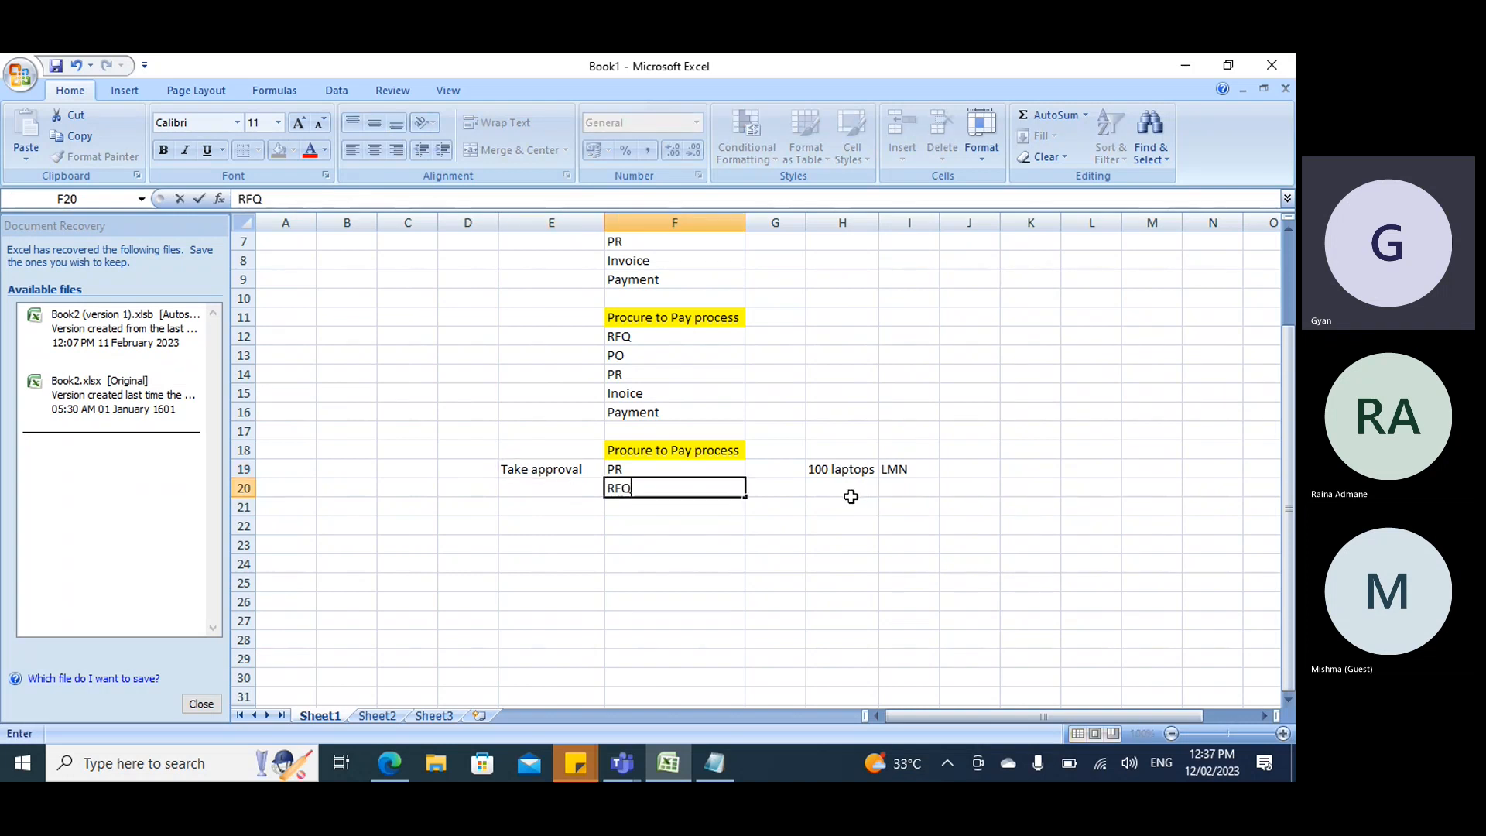
pyautogui.click(773, 487)
pyautogui.click(826, 493)
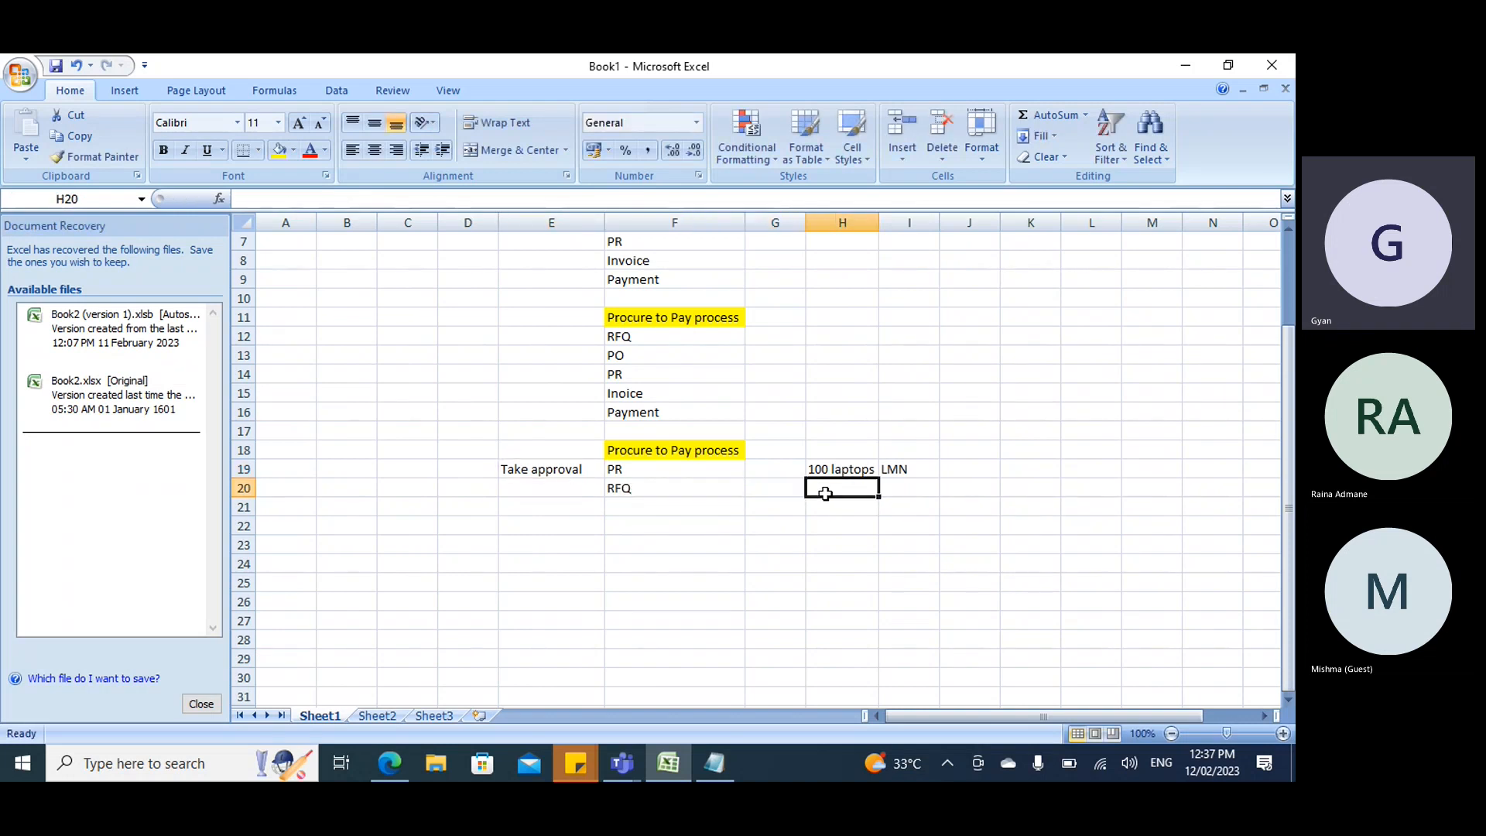
pyautogui.write('Vendor')
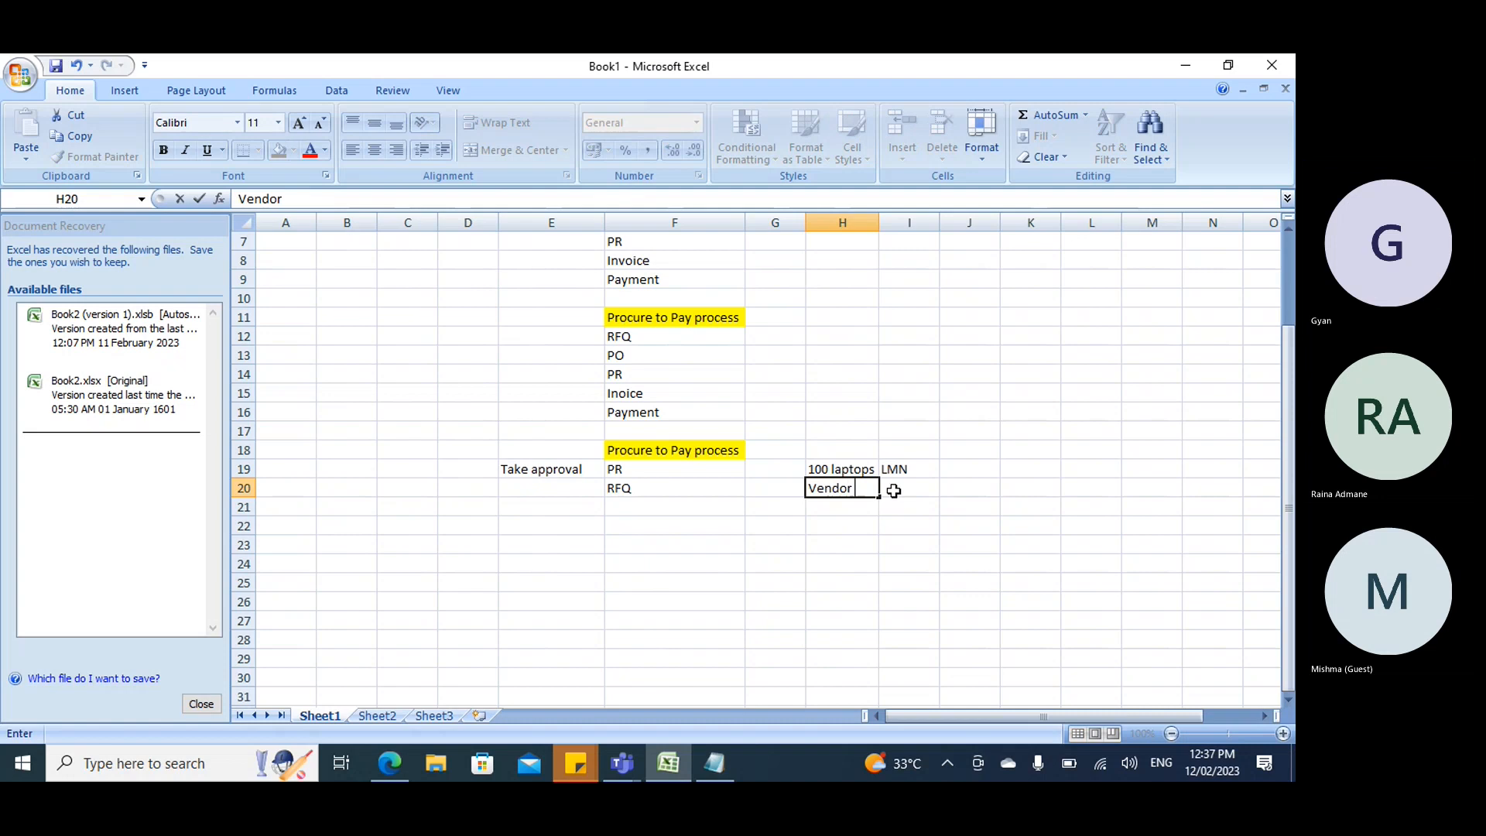
# Complete the third process list by entering "PO", "PR", "Invoice", "Matching" and "Payment" in cells F21 to F25.
pyautogui.click(648, 511)
pyautogui.write('PO')
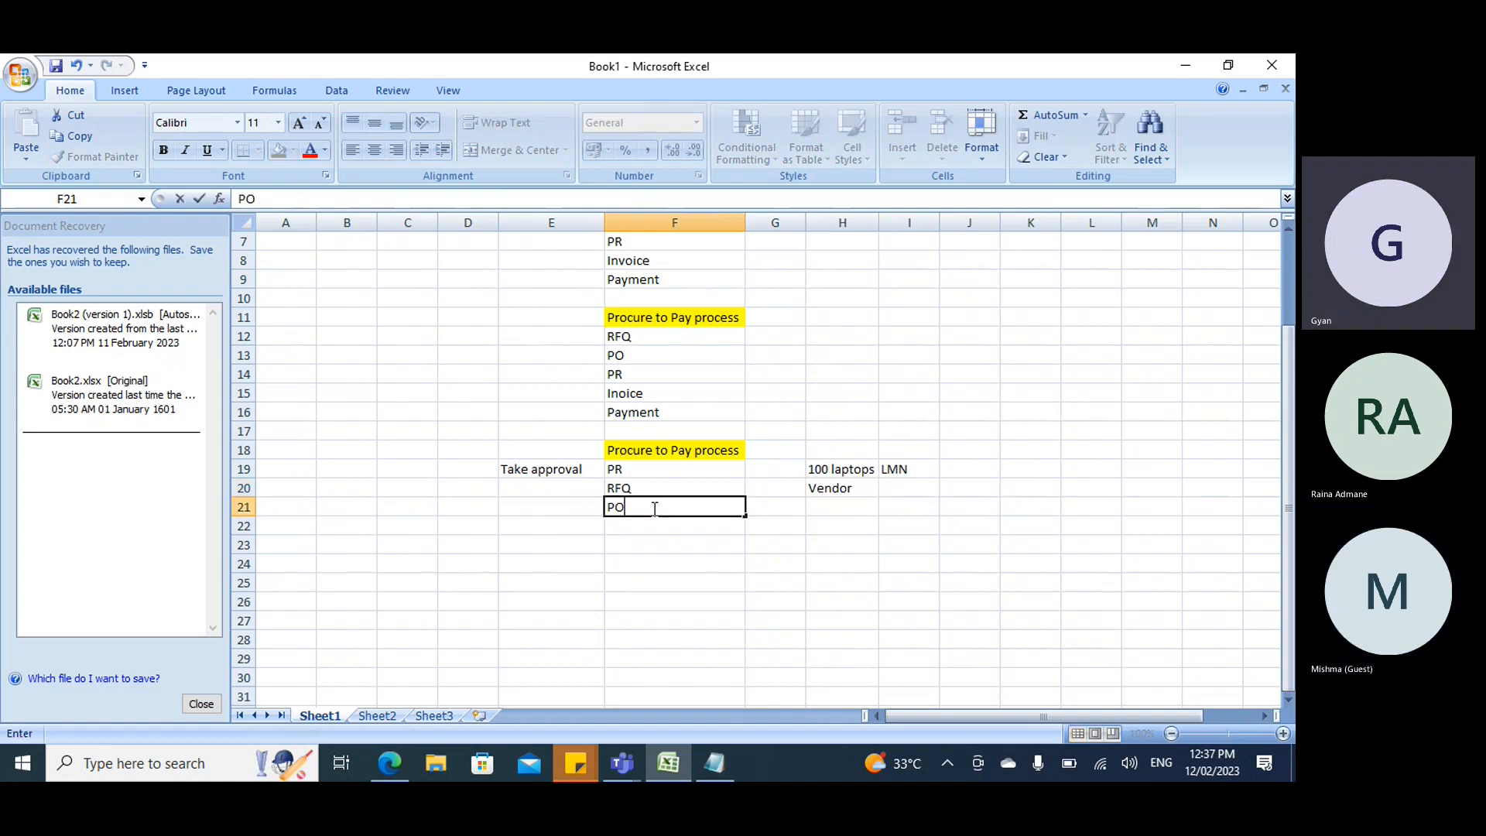
pyautogui.click(624, 524)
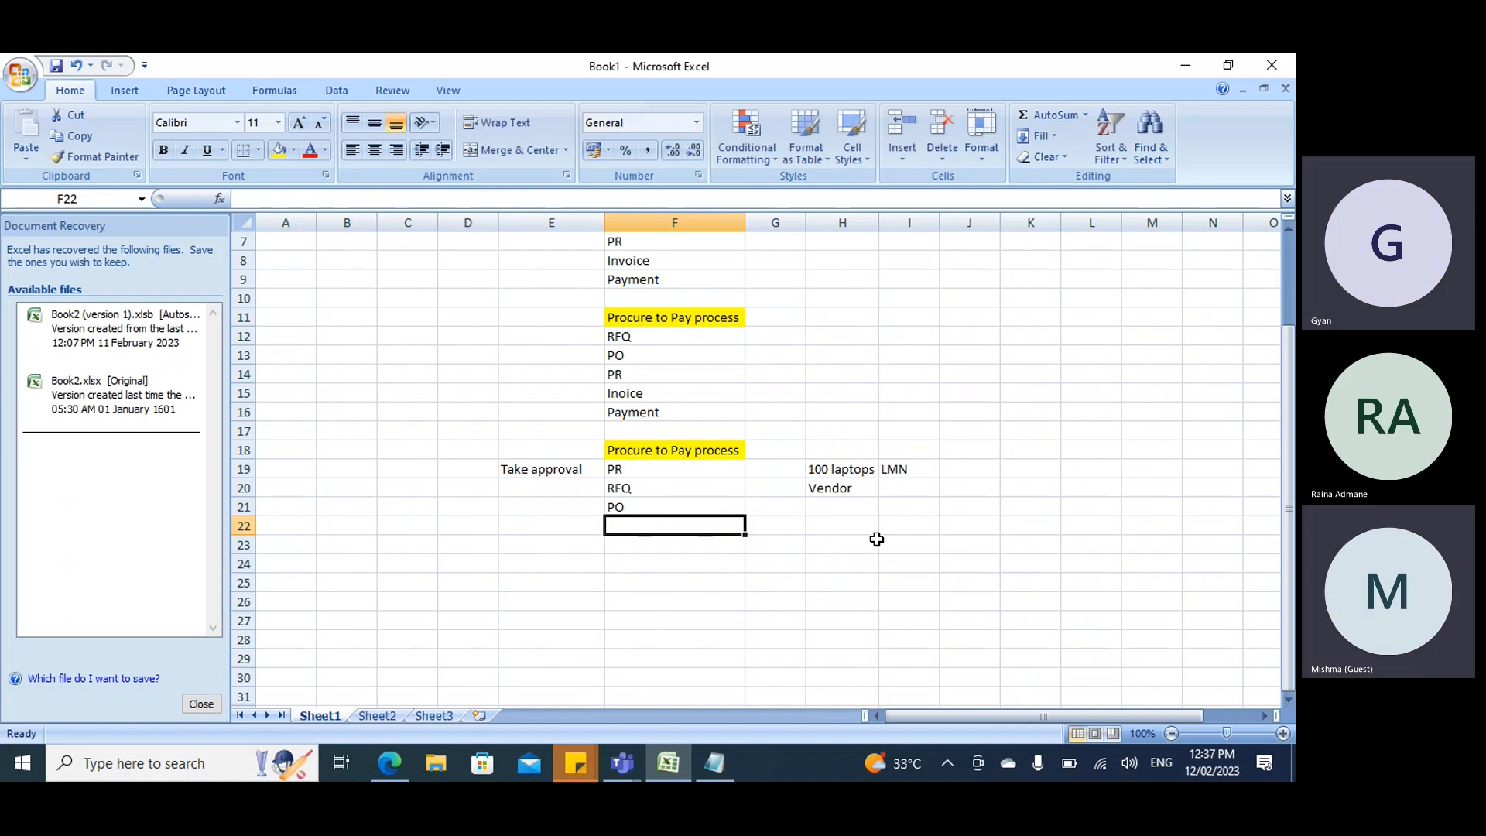
pyautogui.write('PR')
pyautogui.click(704, 547)
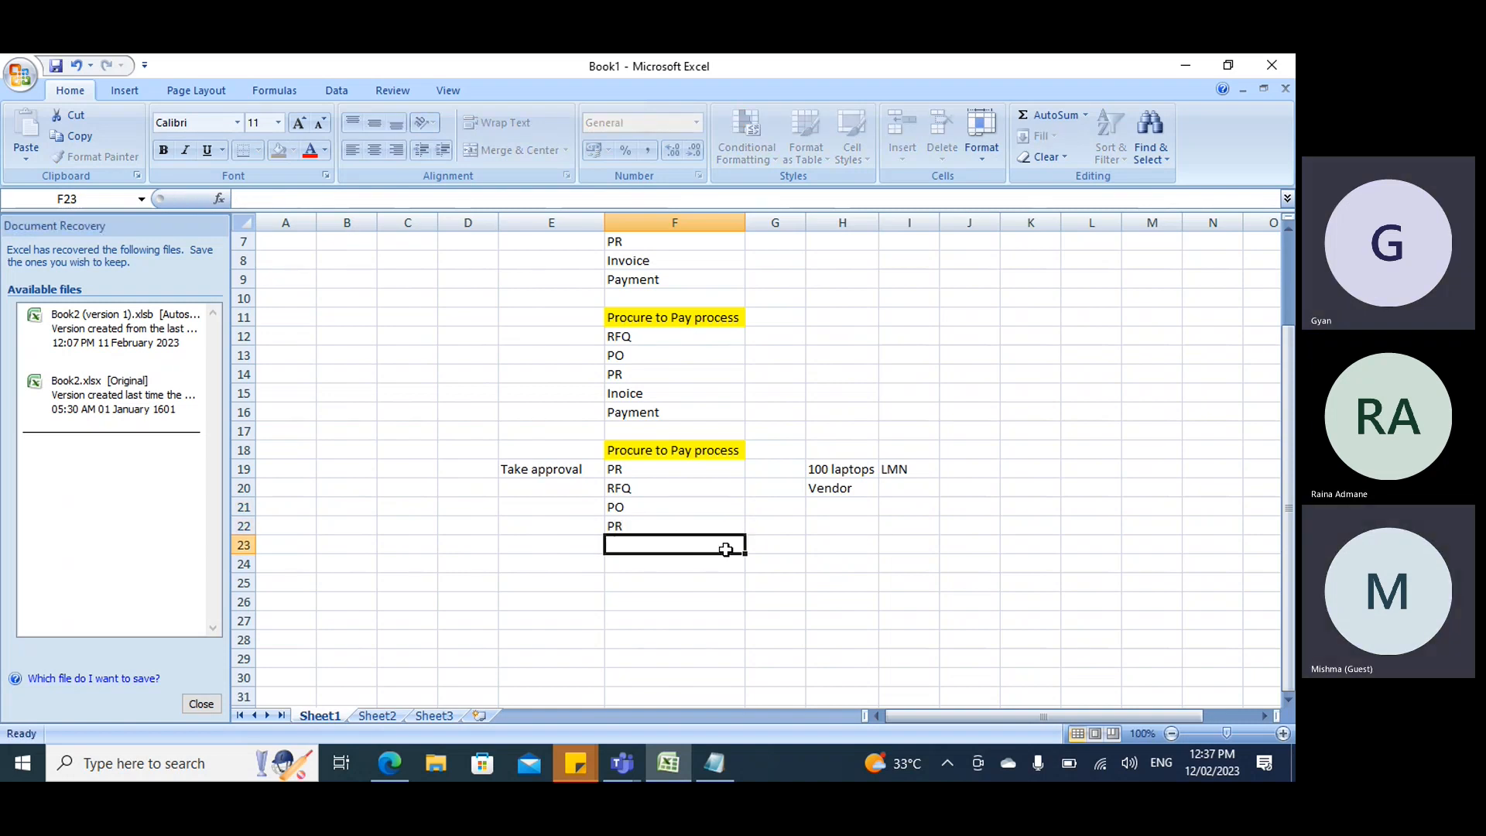
pyautogui.write('Invoice')
pyautogui.press('Return')
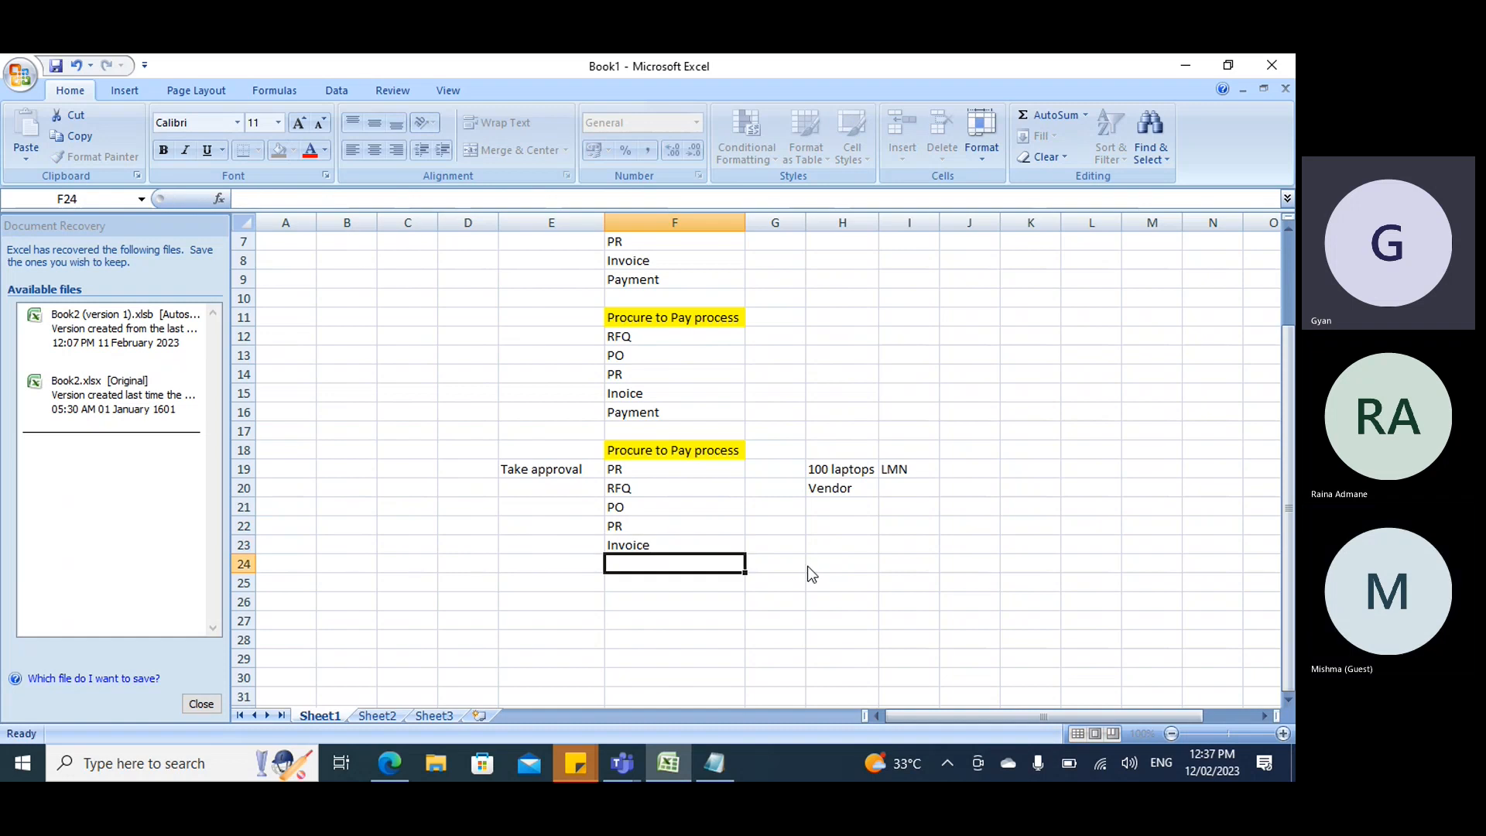
pyautogui.write('Matching')
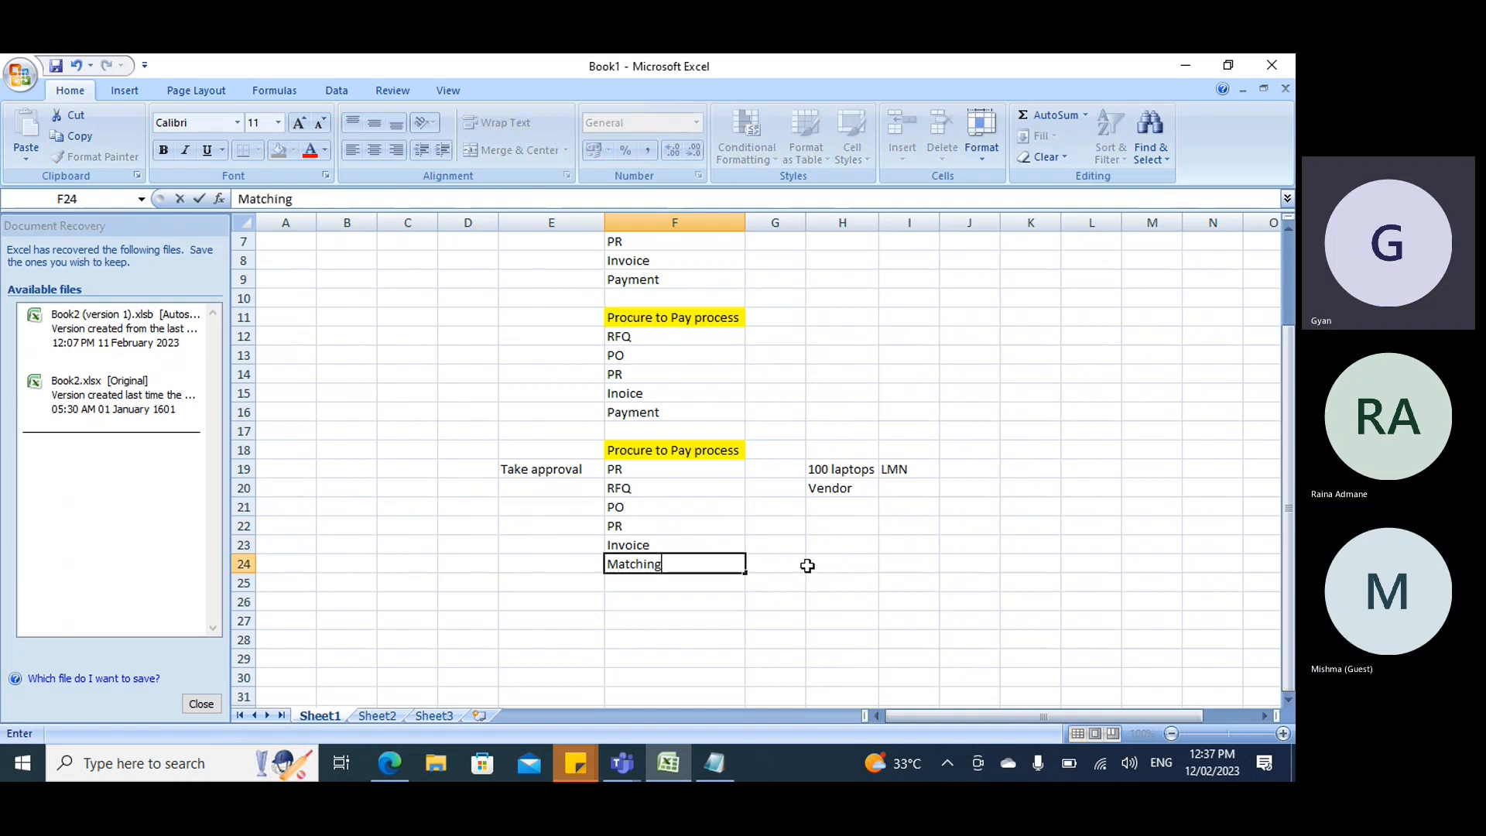
pyautogui.press('Return')
pyautogui.write('Paymet')
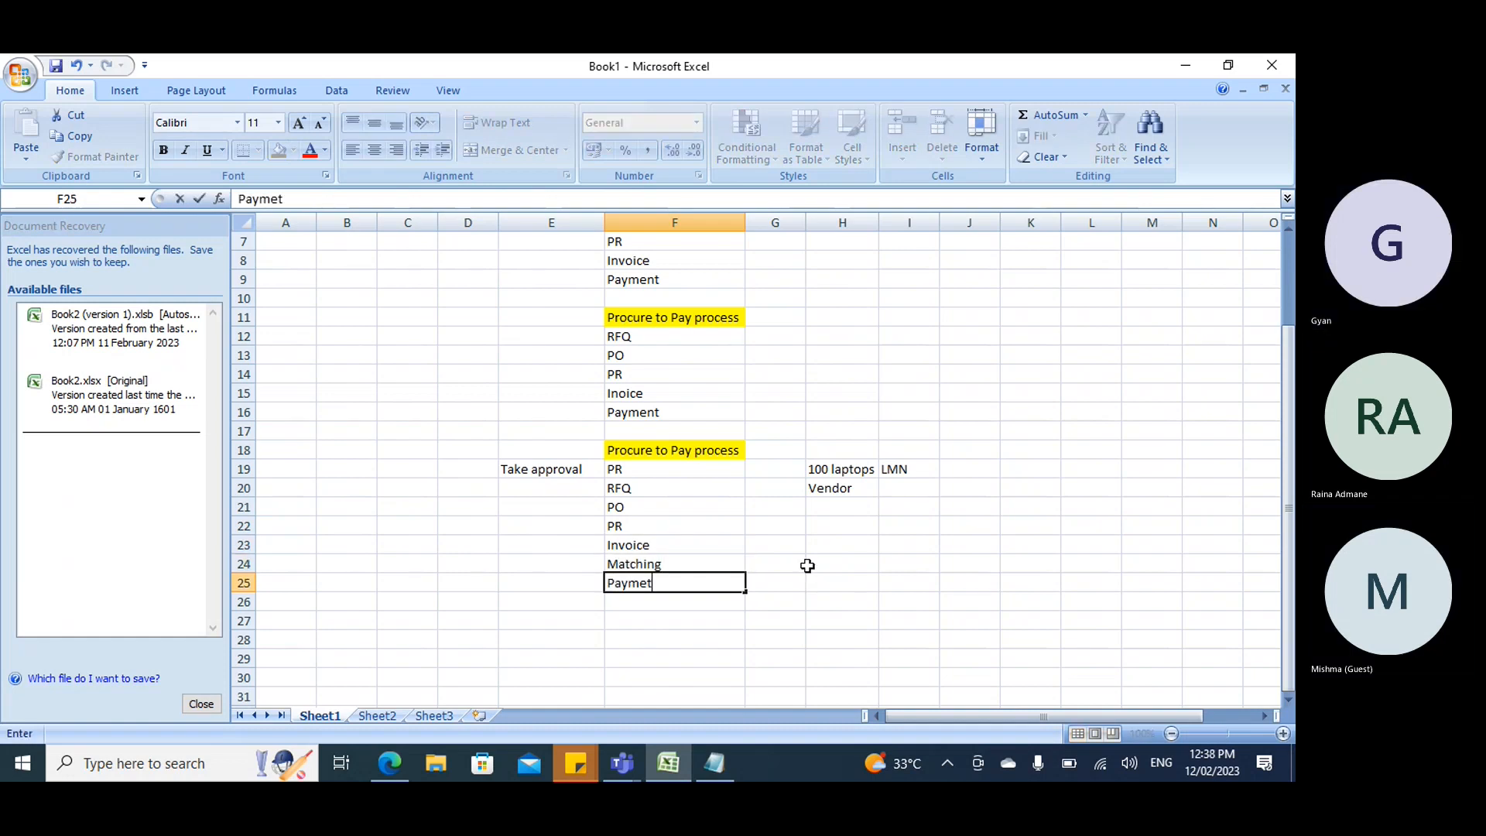
pyautogui.write('n')
pyautogui.write('nt')
# Enter "Vendor is not Known" in cell D19, beside the third list's "Take approval" note.
pyautogui.scroll(2, 680, 428)
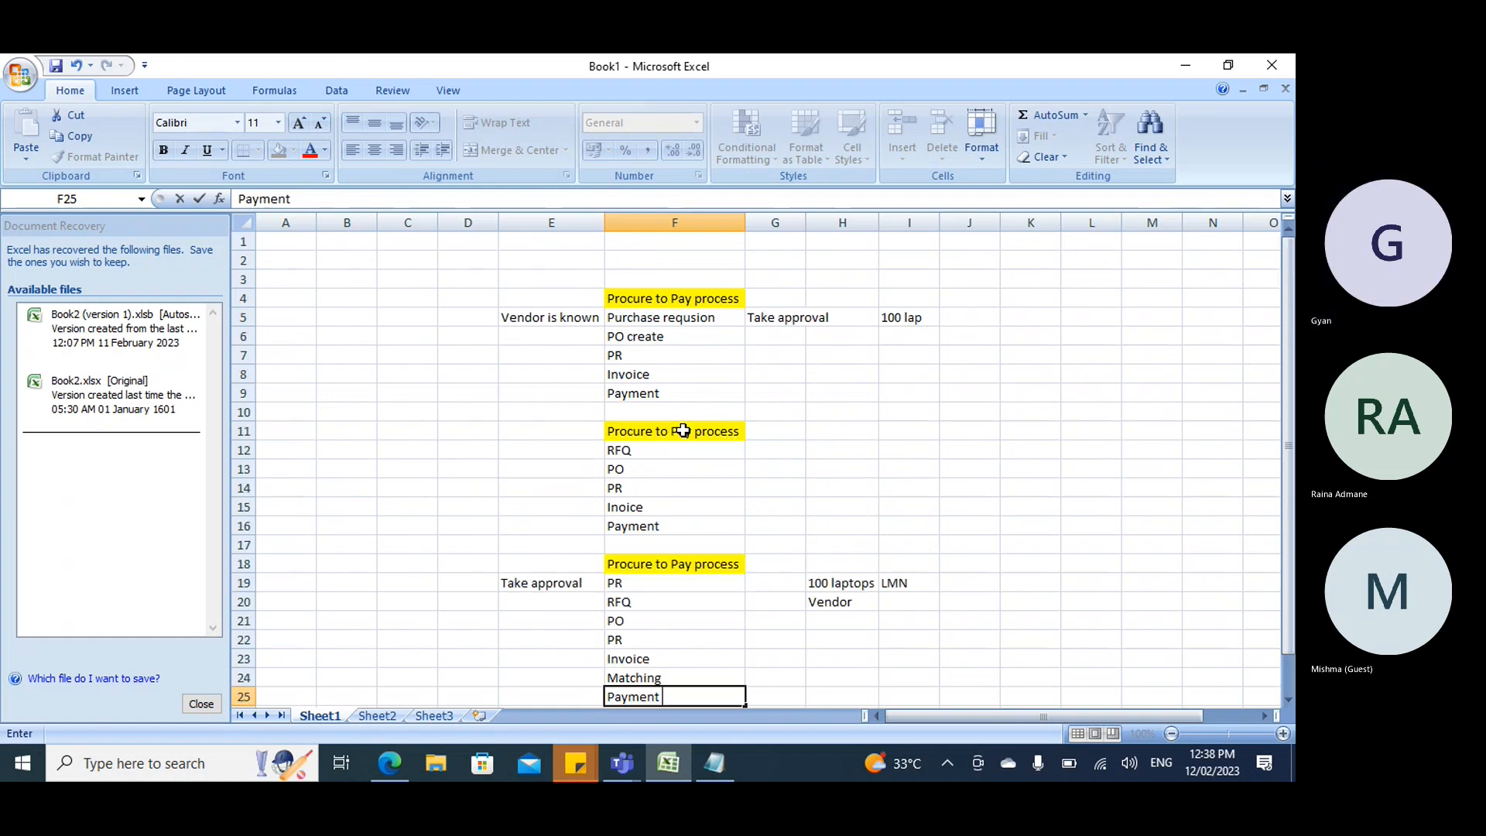
pyautogui.scroll(-2, 685, 403)
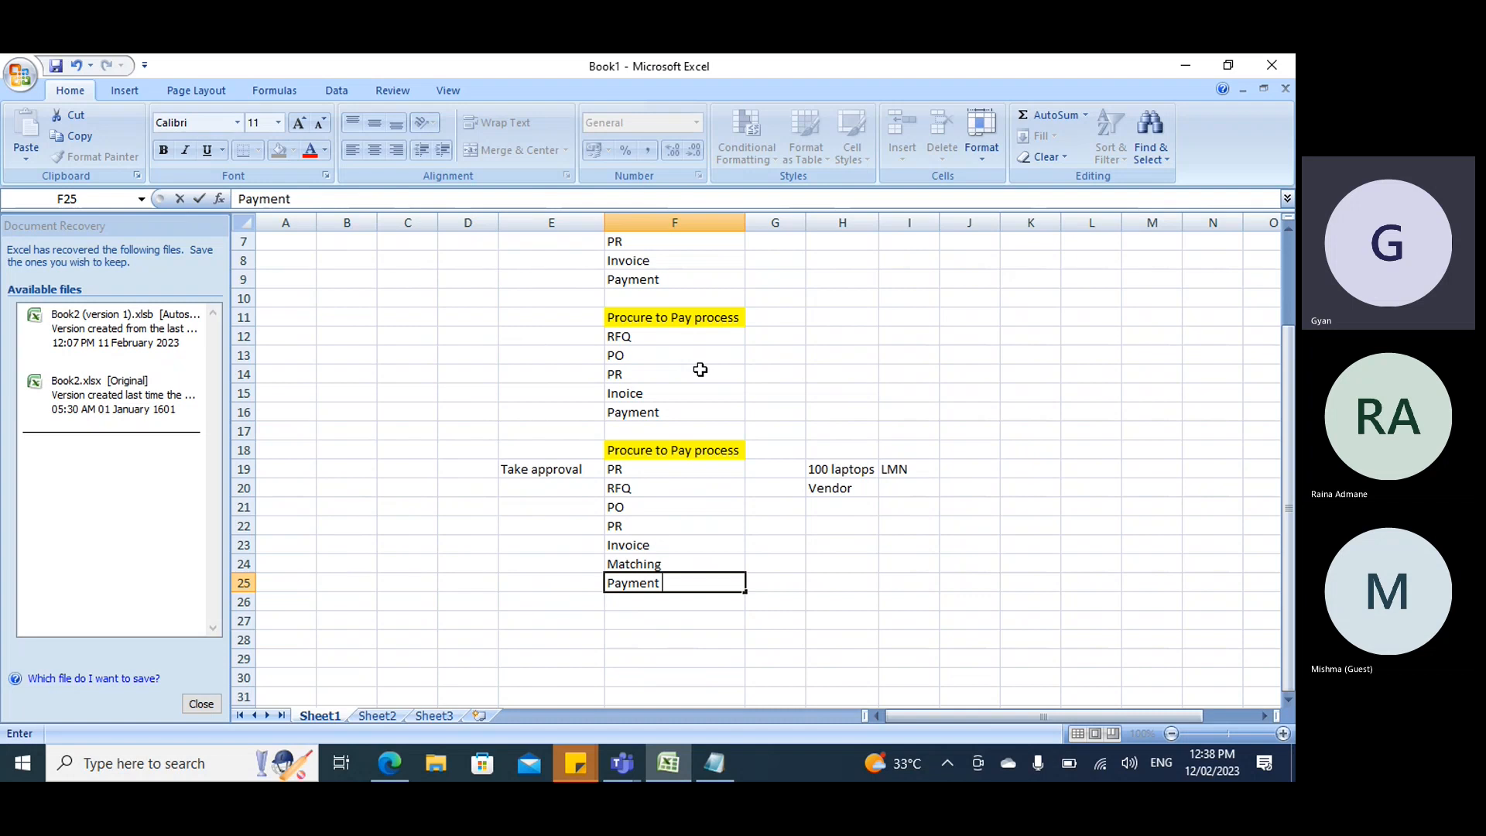
pyautogui.scroll(2, 596, 445)
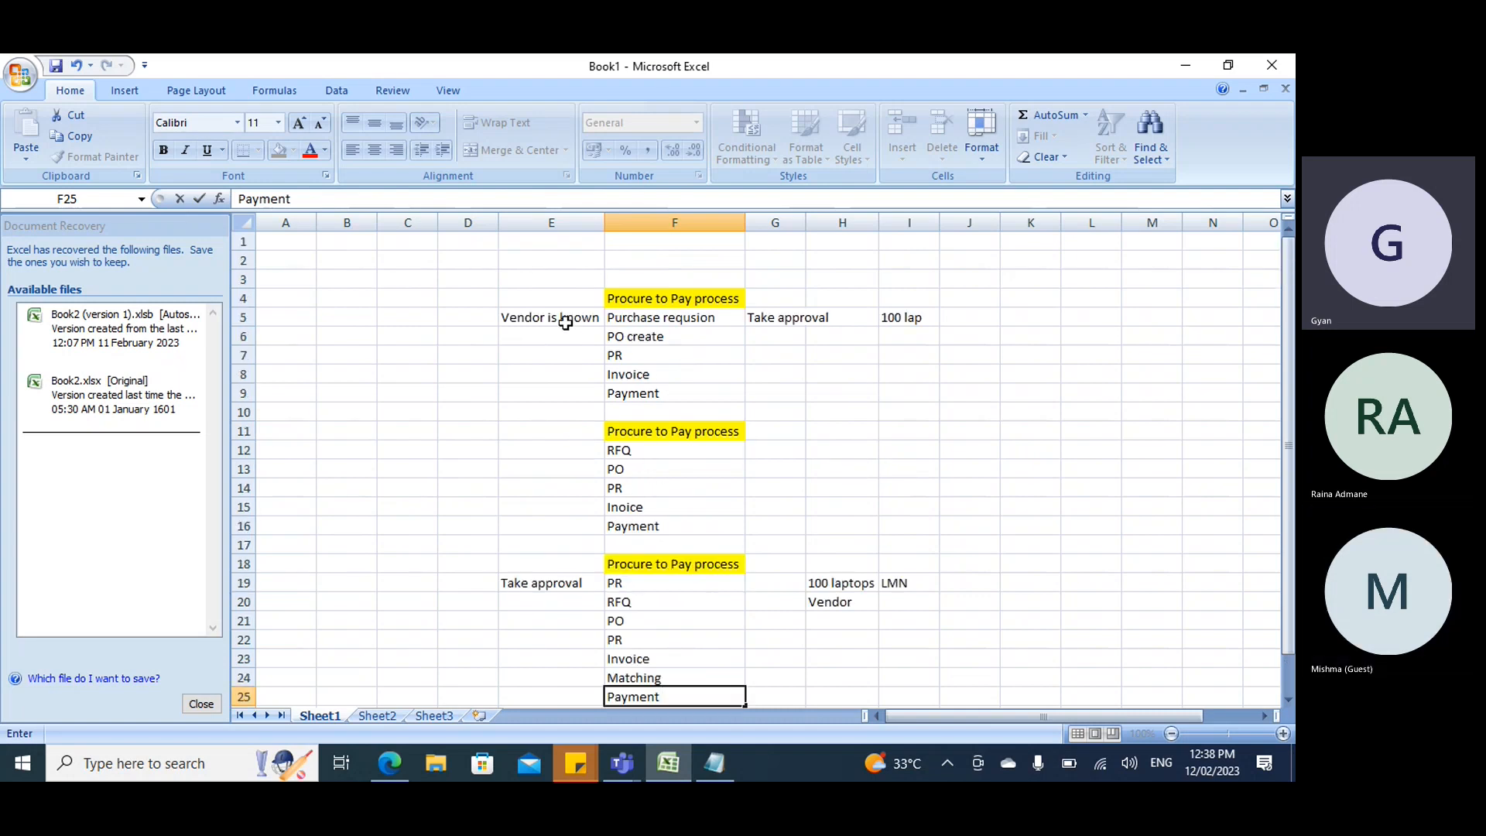
pyautogui.click(447, 582)
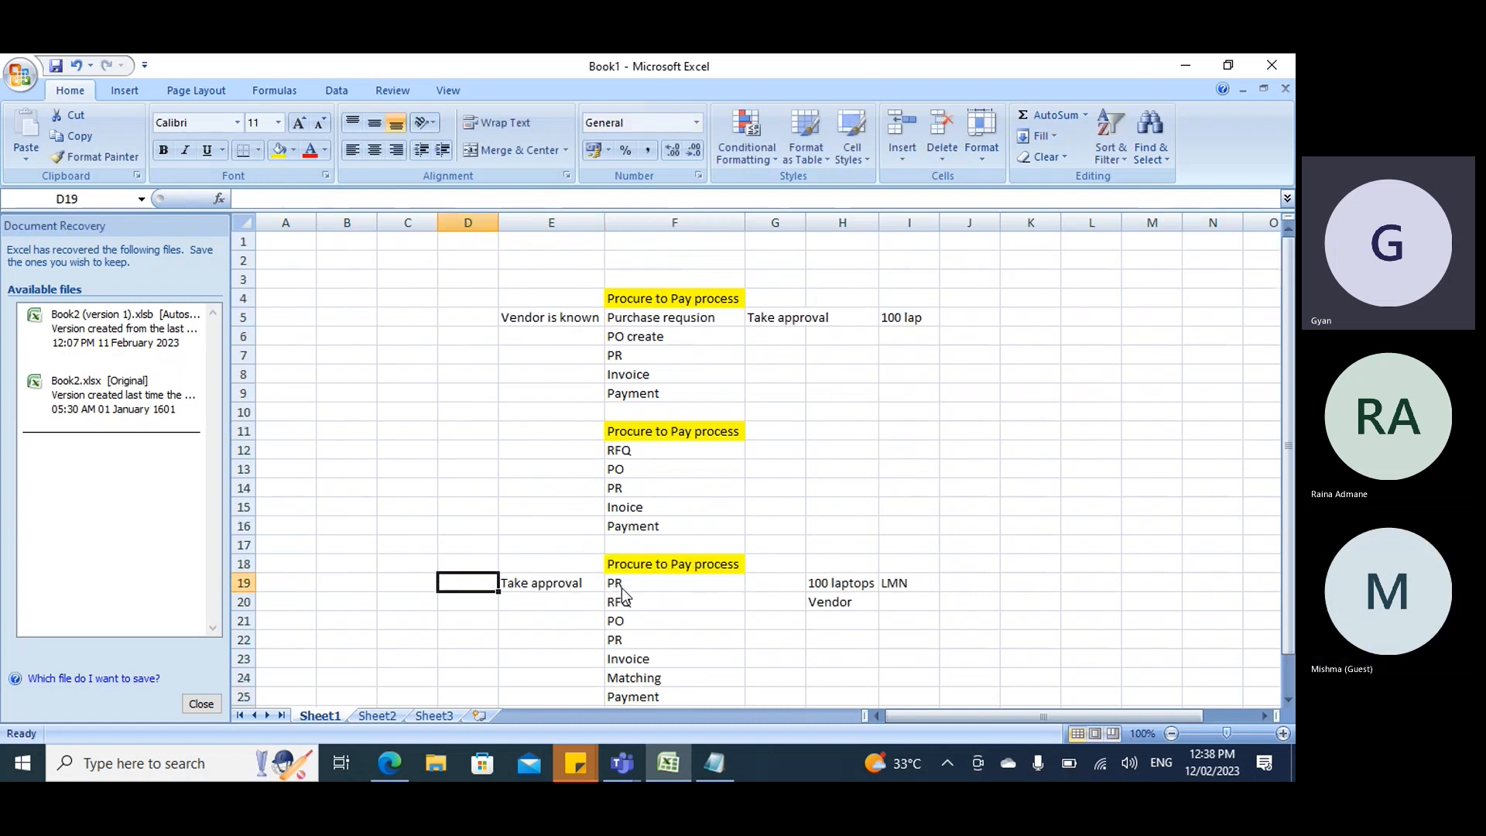
pyautogui.write('Vendor is not Known')
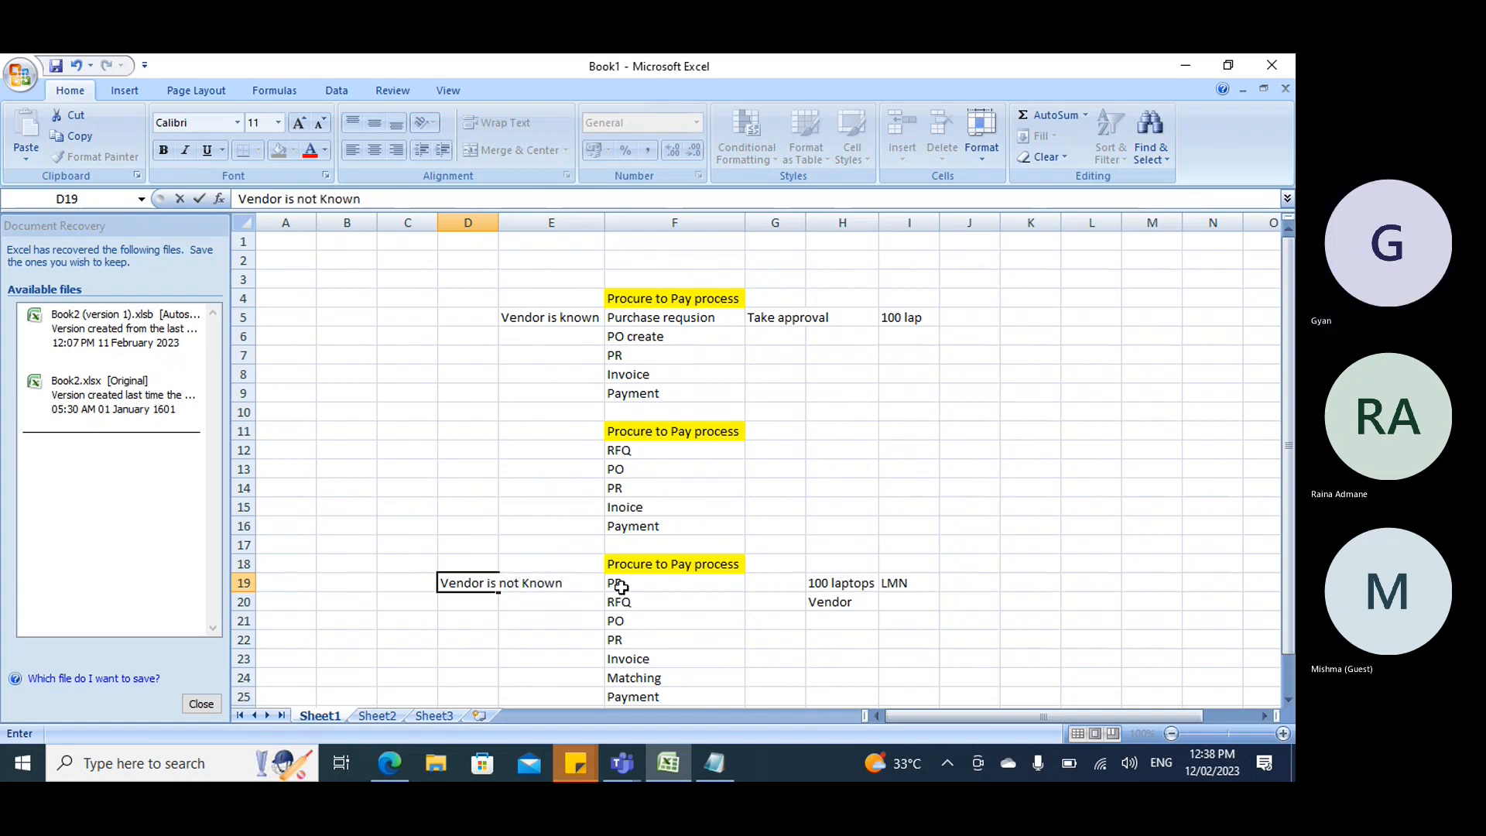
pyautogui.click(480, 519)
# Close the Document Recovery pane and remove the recovered files.
pyautogui.scroll(-2, 677, 317)
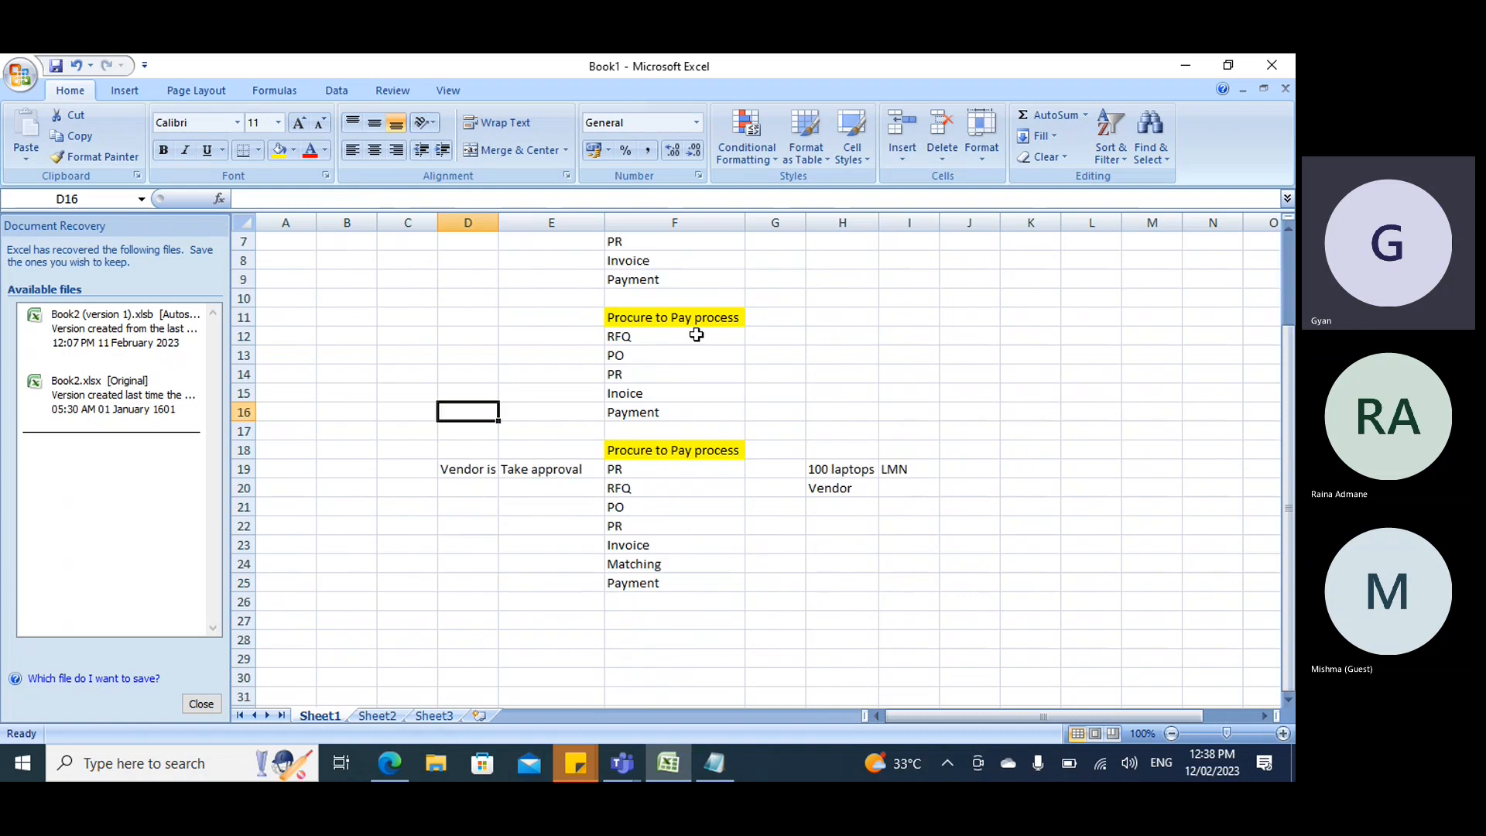
pyautogui.click(201, 704)
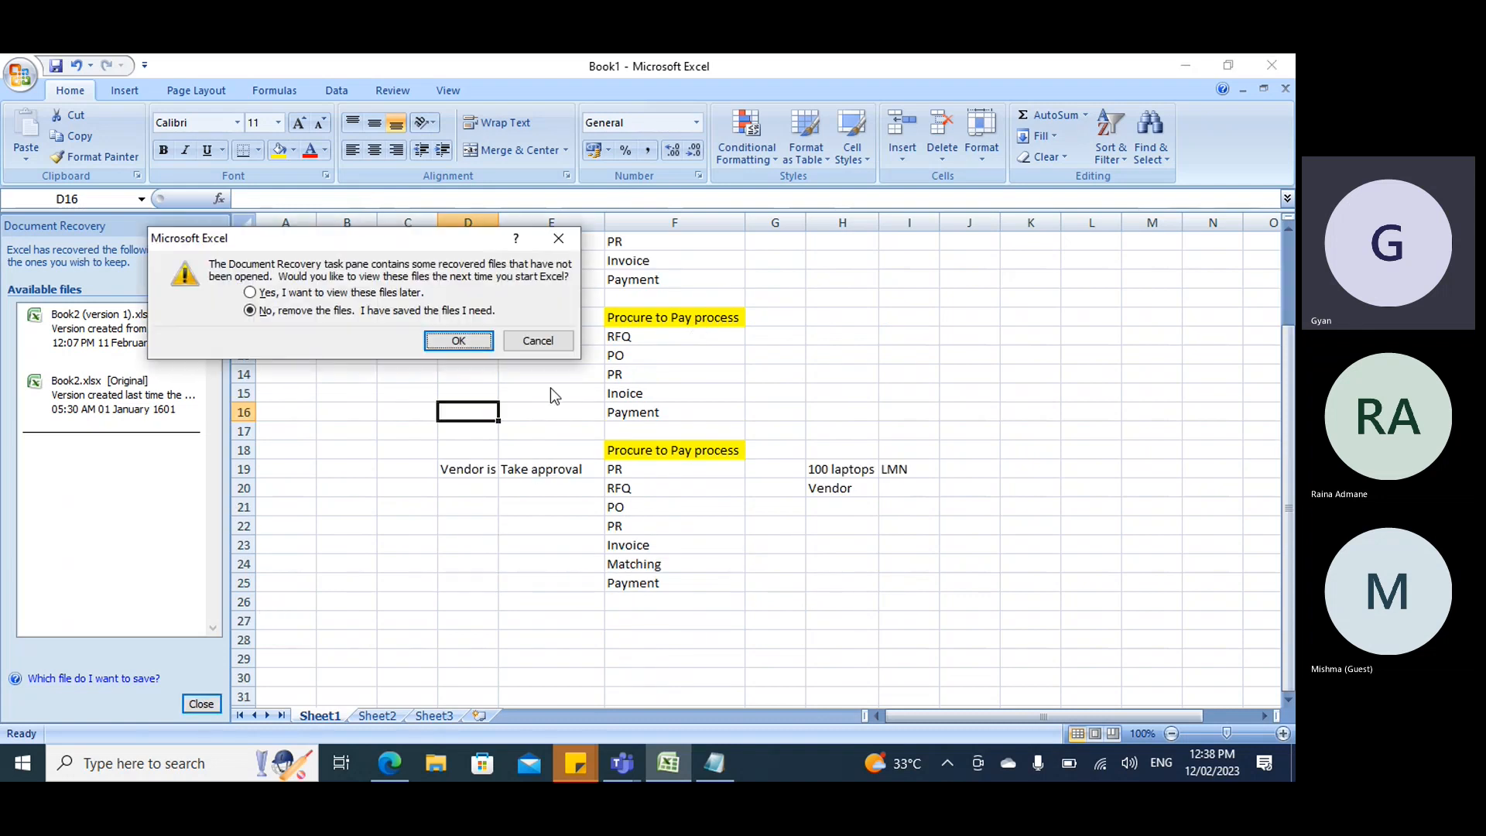
pyautogui.press('Return')
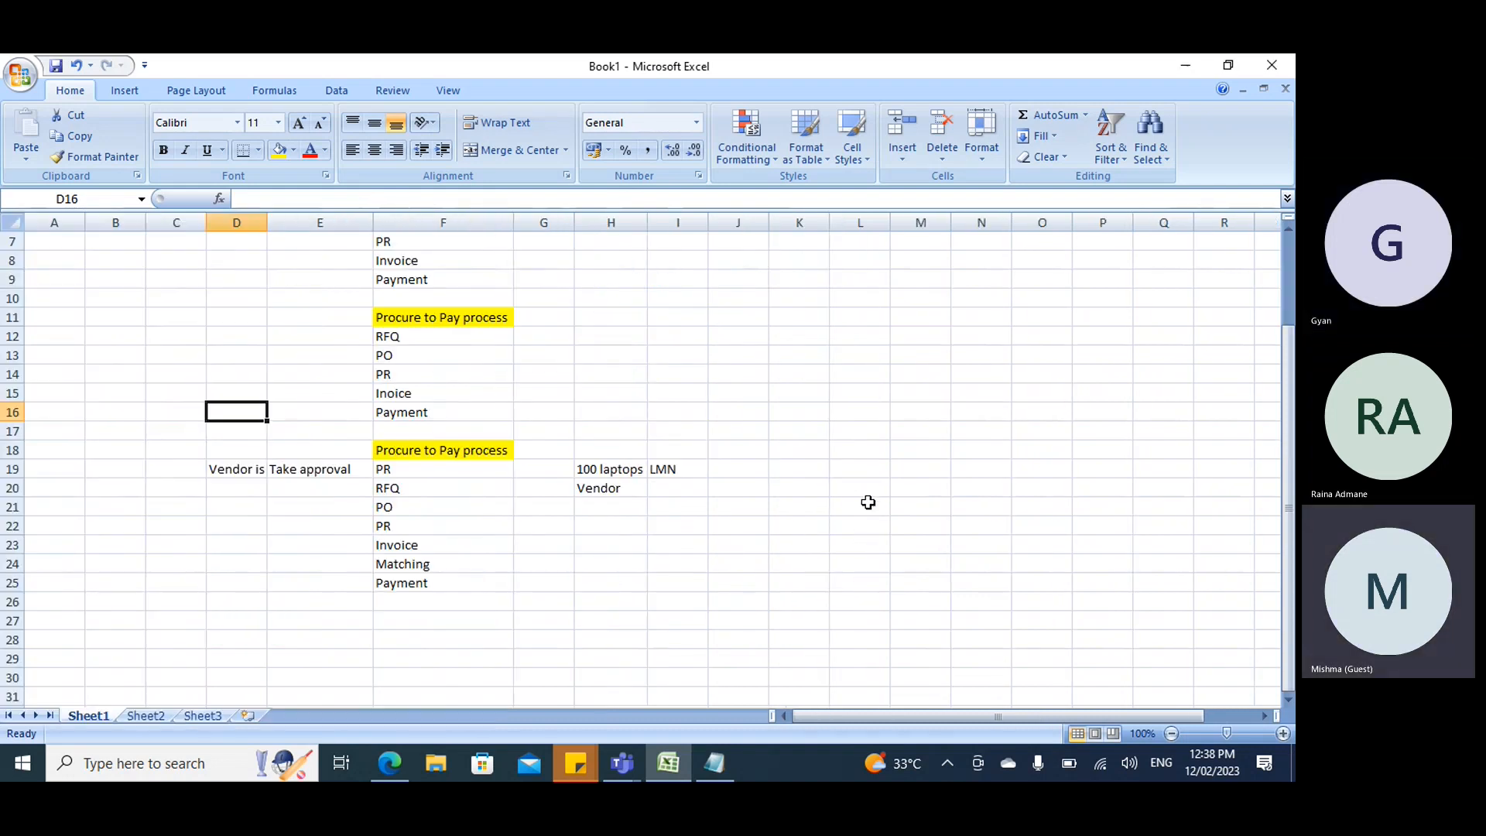
# Copy the yellow "Procure to Pay process" heading from F18 to F27 to head a fourth list.
pyautogui.scroll(2, 627, 457)
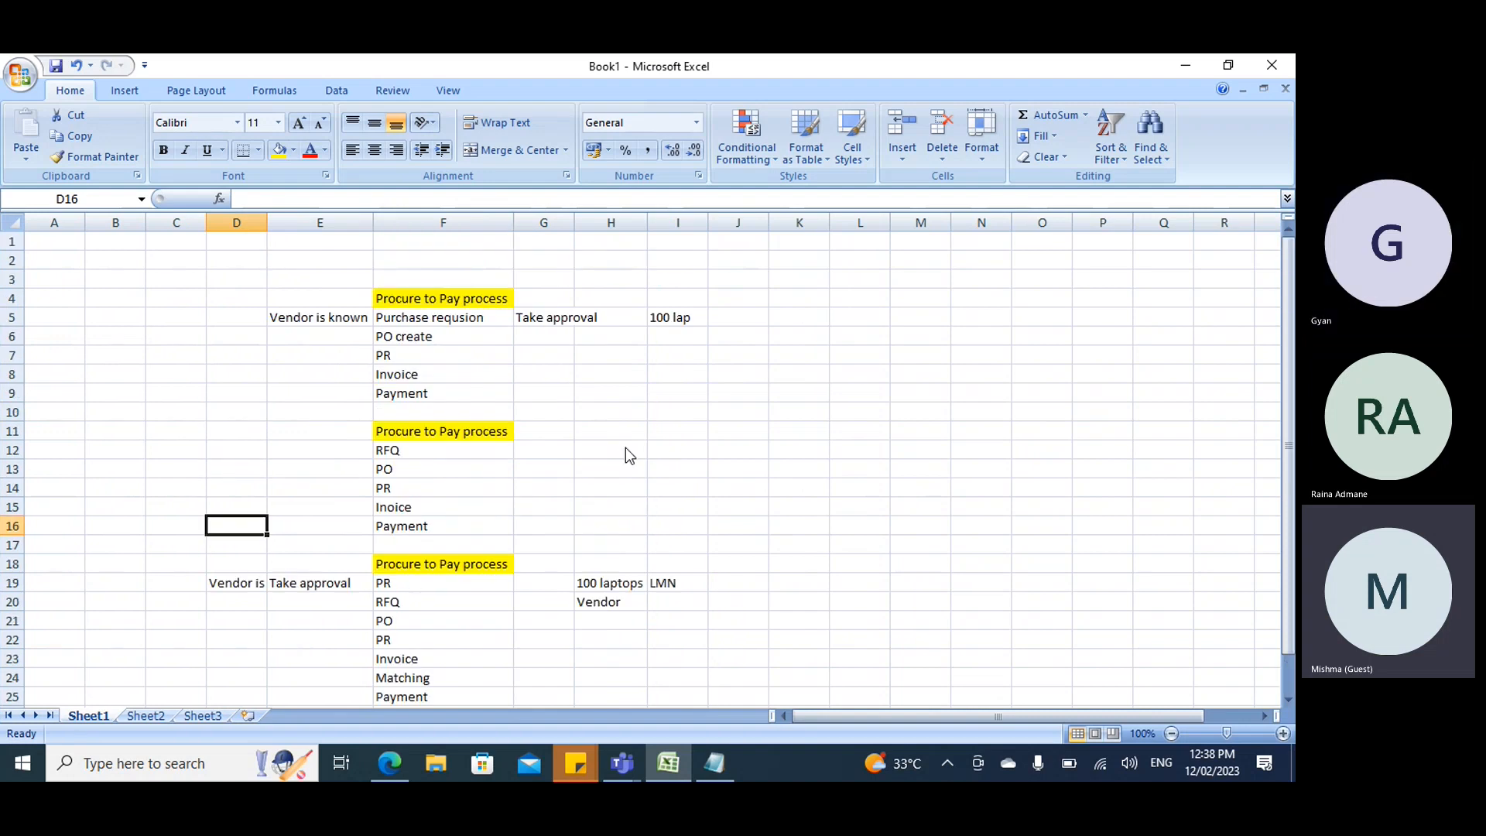
pyautogui.scroll(-1, 625, 448)
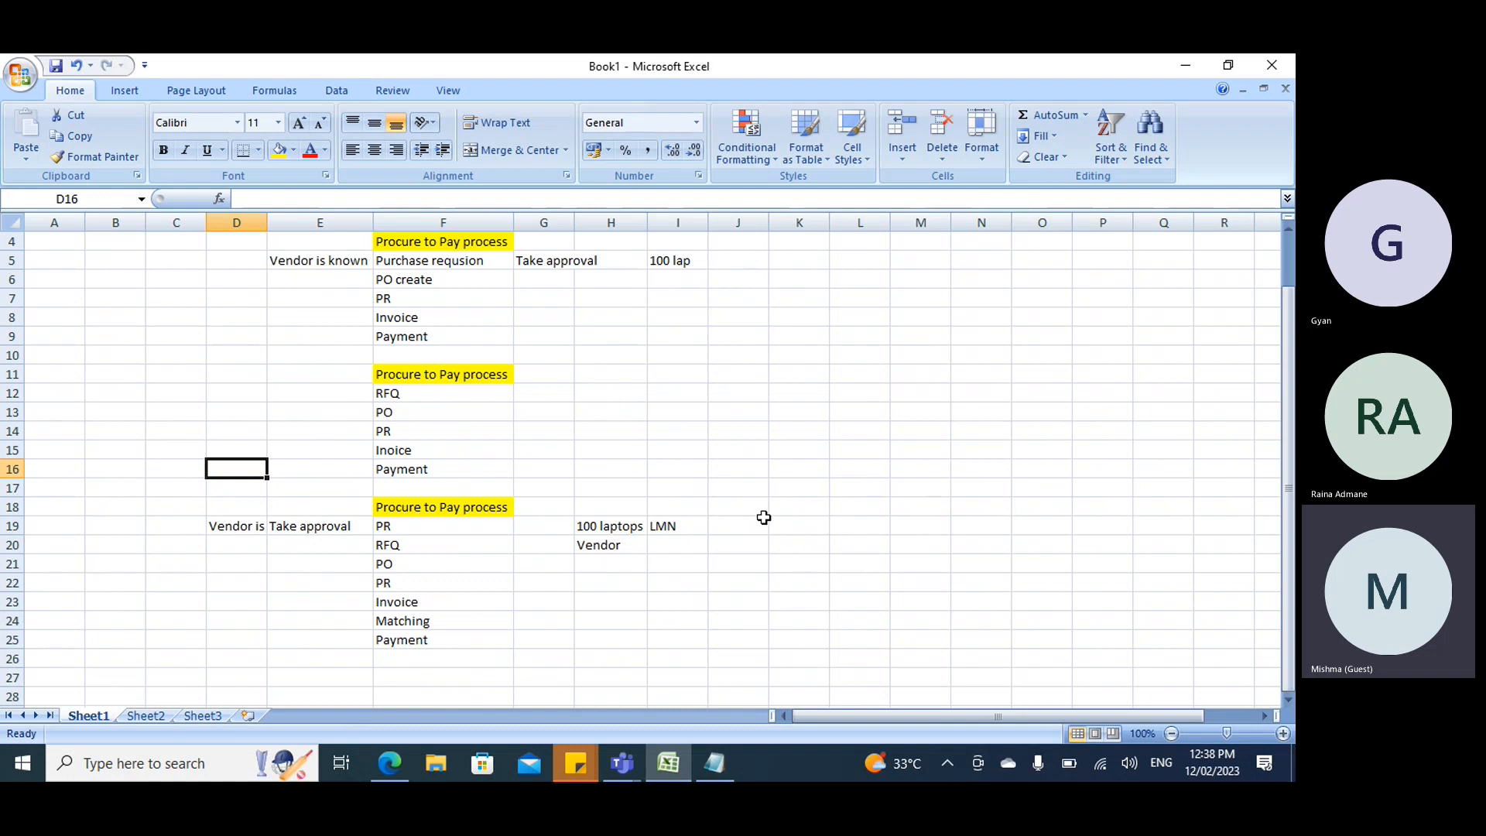
pyautogui.scroll(-1, 764, 517)
pyautogui.scroll(-1, 422, 617)
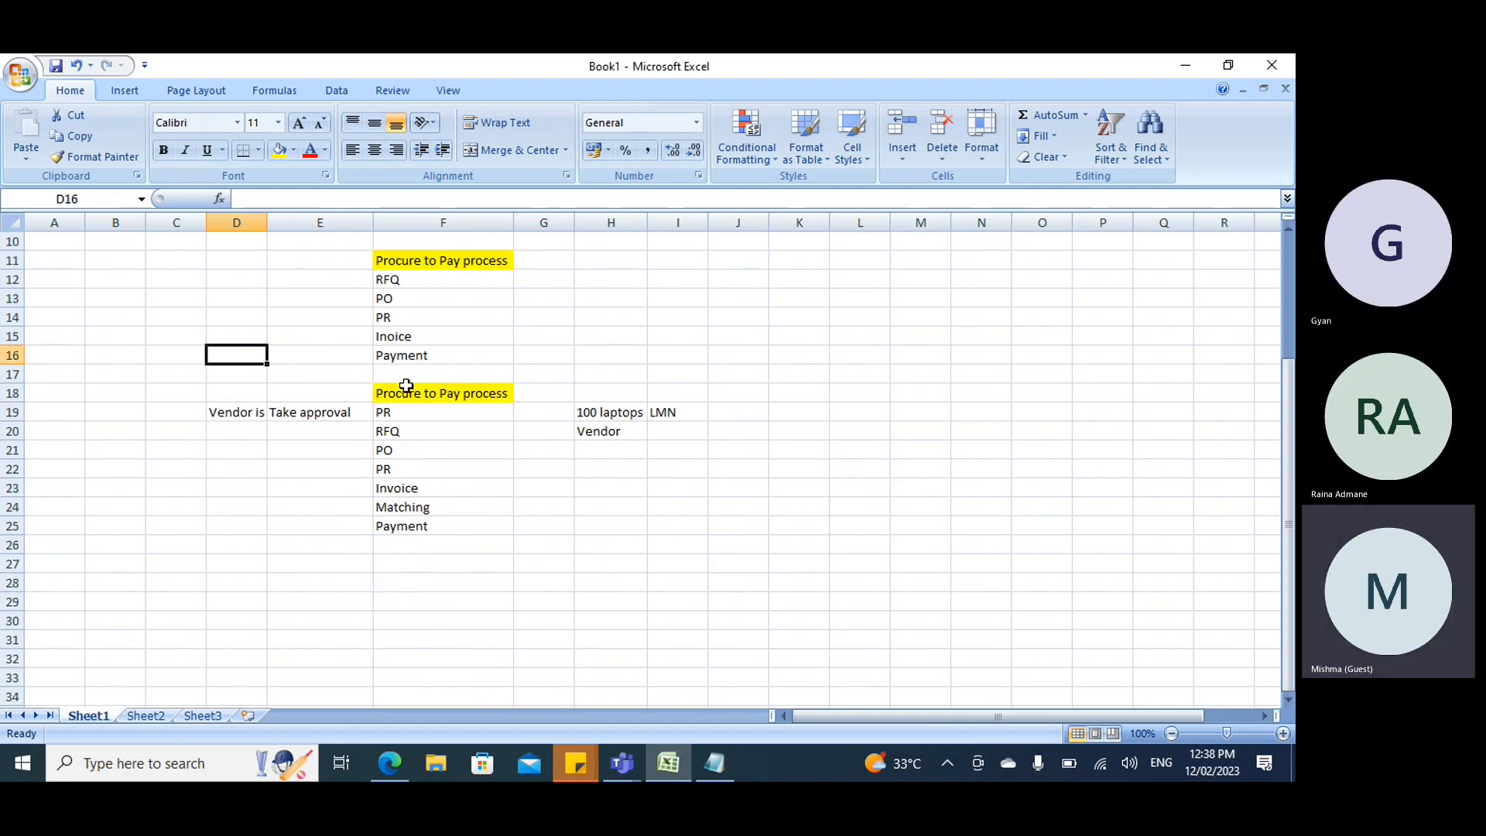
pyautogui.click(406, 385)
pyautogui.hotkey('ctrl', 'c')
pyautogui.click(396, 565)
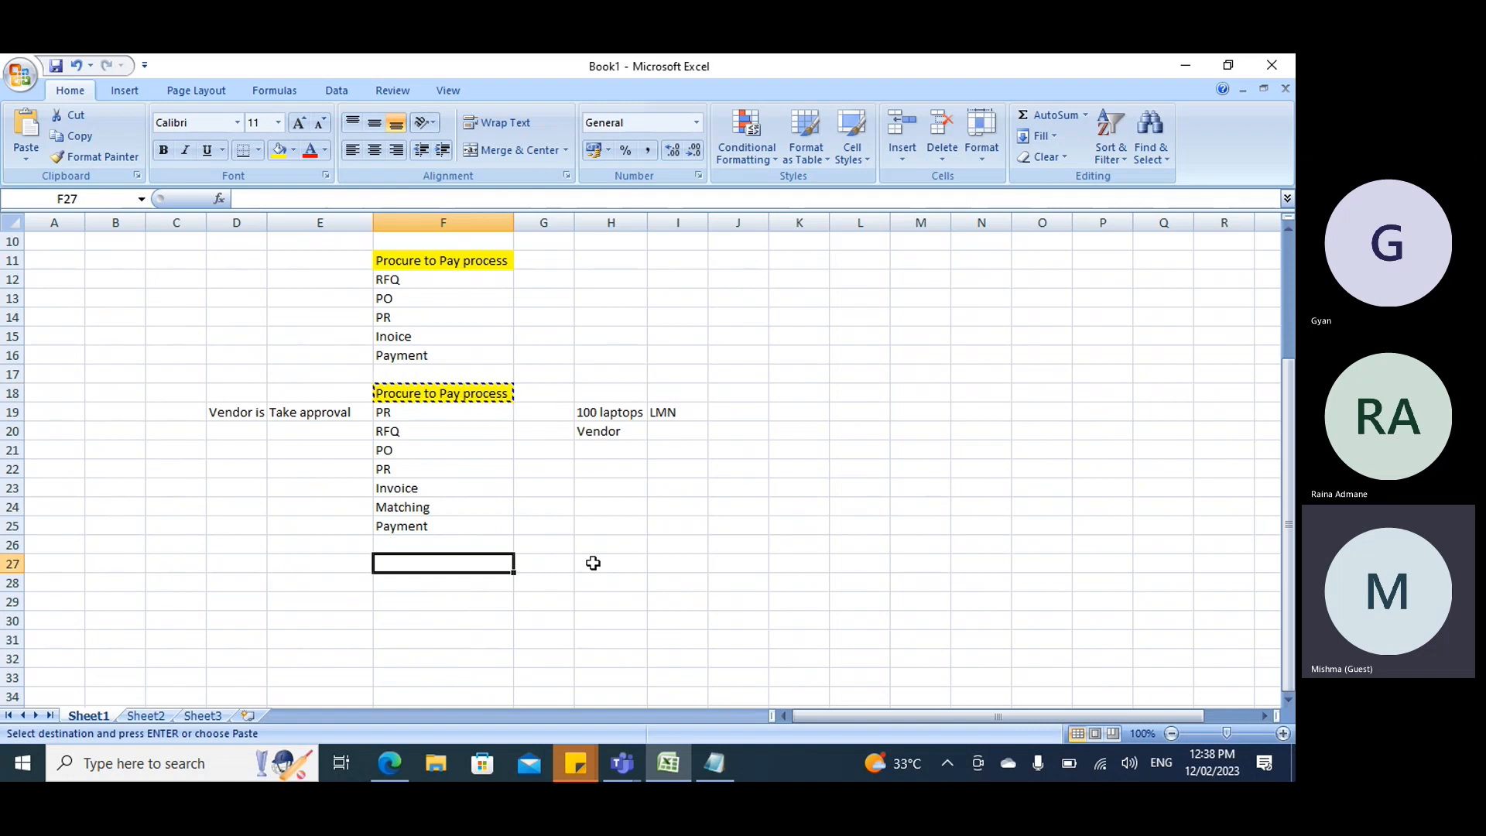
pyautogui.hotkey('ctrl', 'v')
pyautogui.scroll(-1, 573, 426)
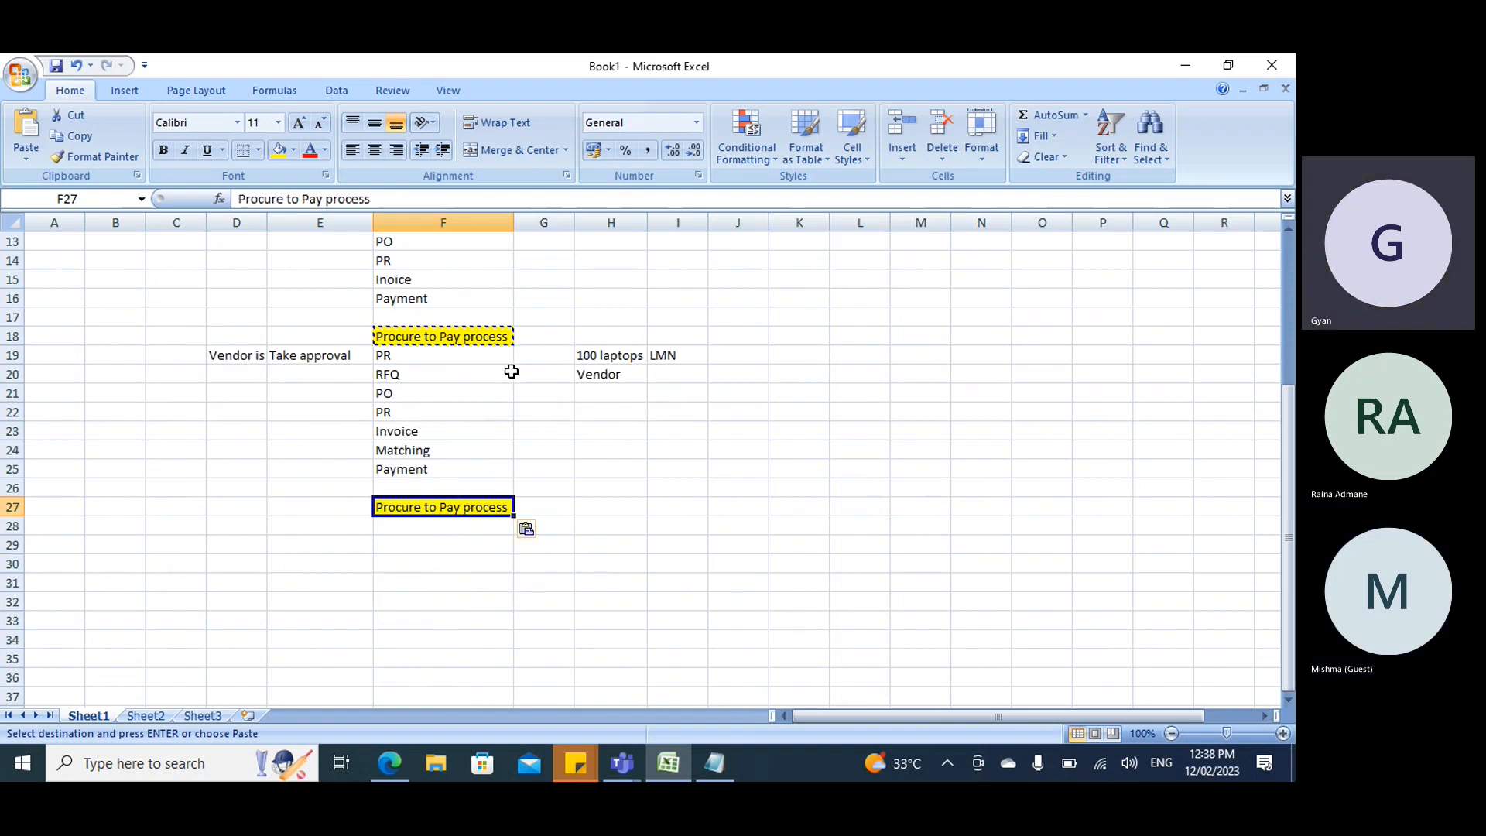
# Review the PR and RFQ stages in F19 and F20, check the Test3 requisition in Finance and Operations, and return to Excel.
pyautogui.click(411, 358)
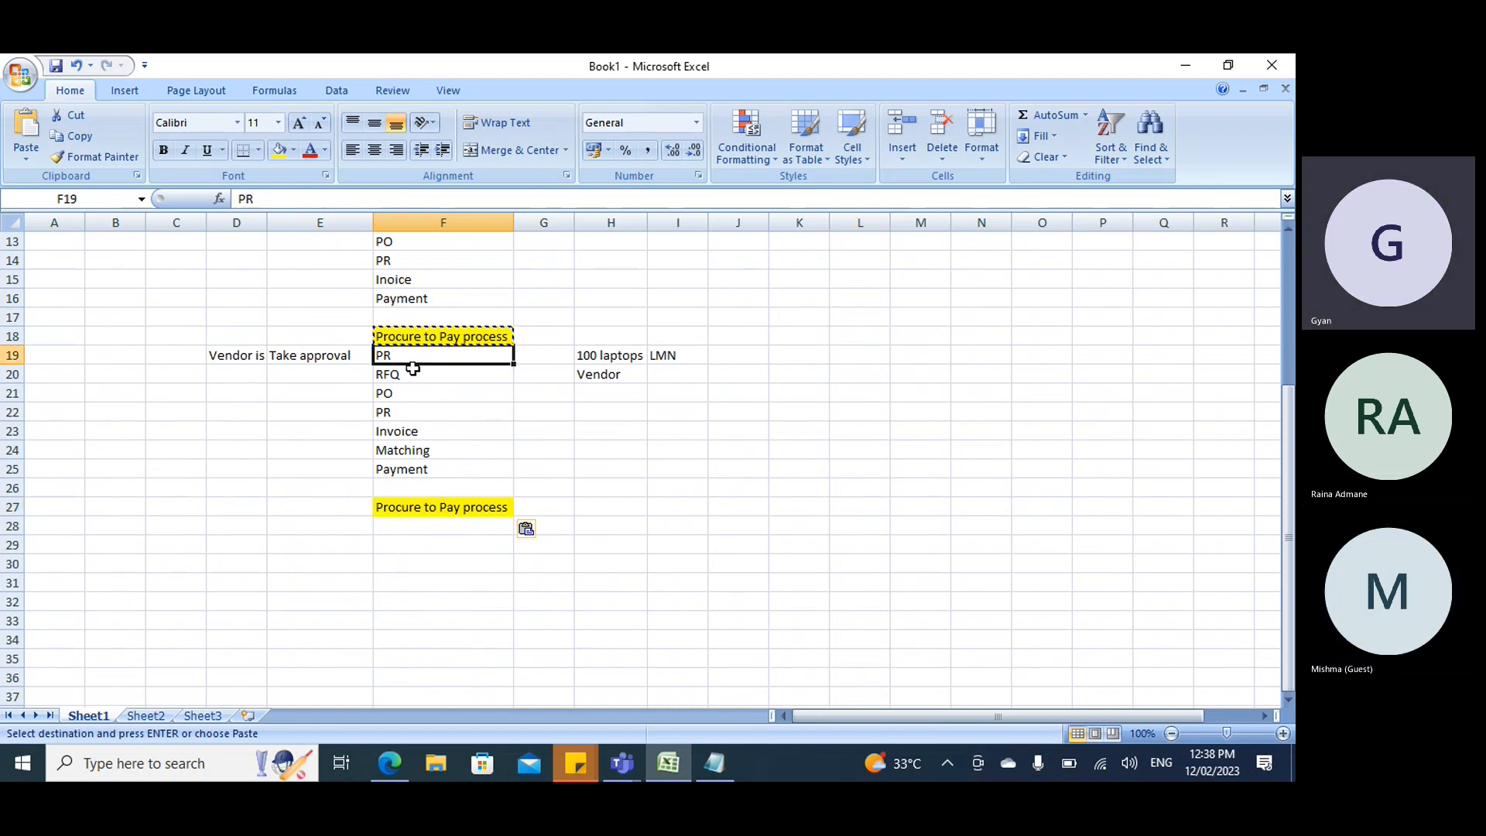
pyautogui.click(409, 376)
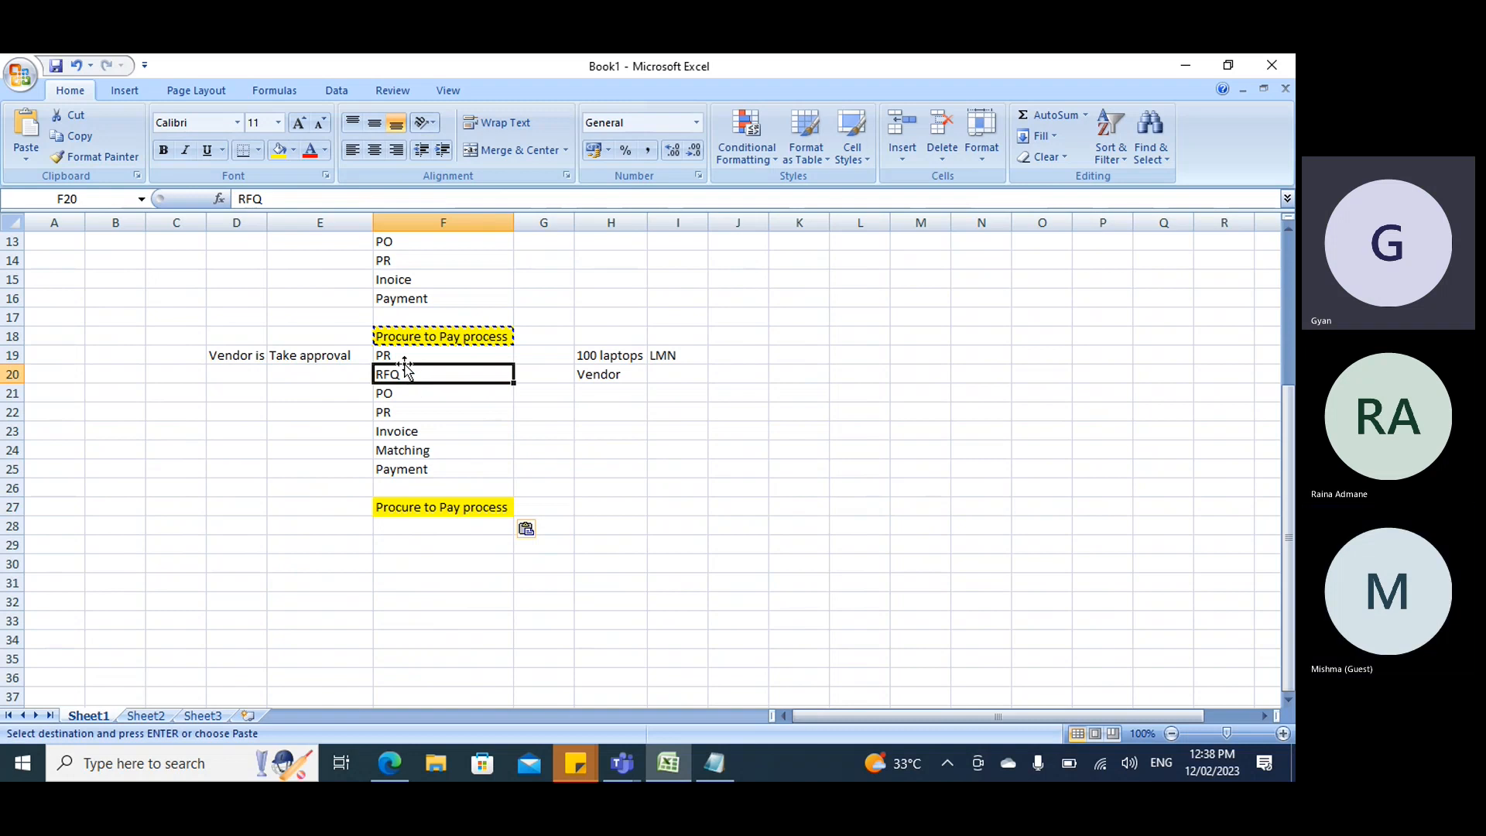
pyautogui.click(399, 353)
pyautogui.click(418, 374)
pyautogui.click(389, 766)
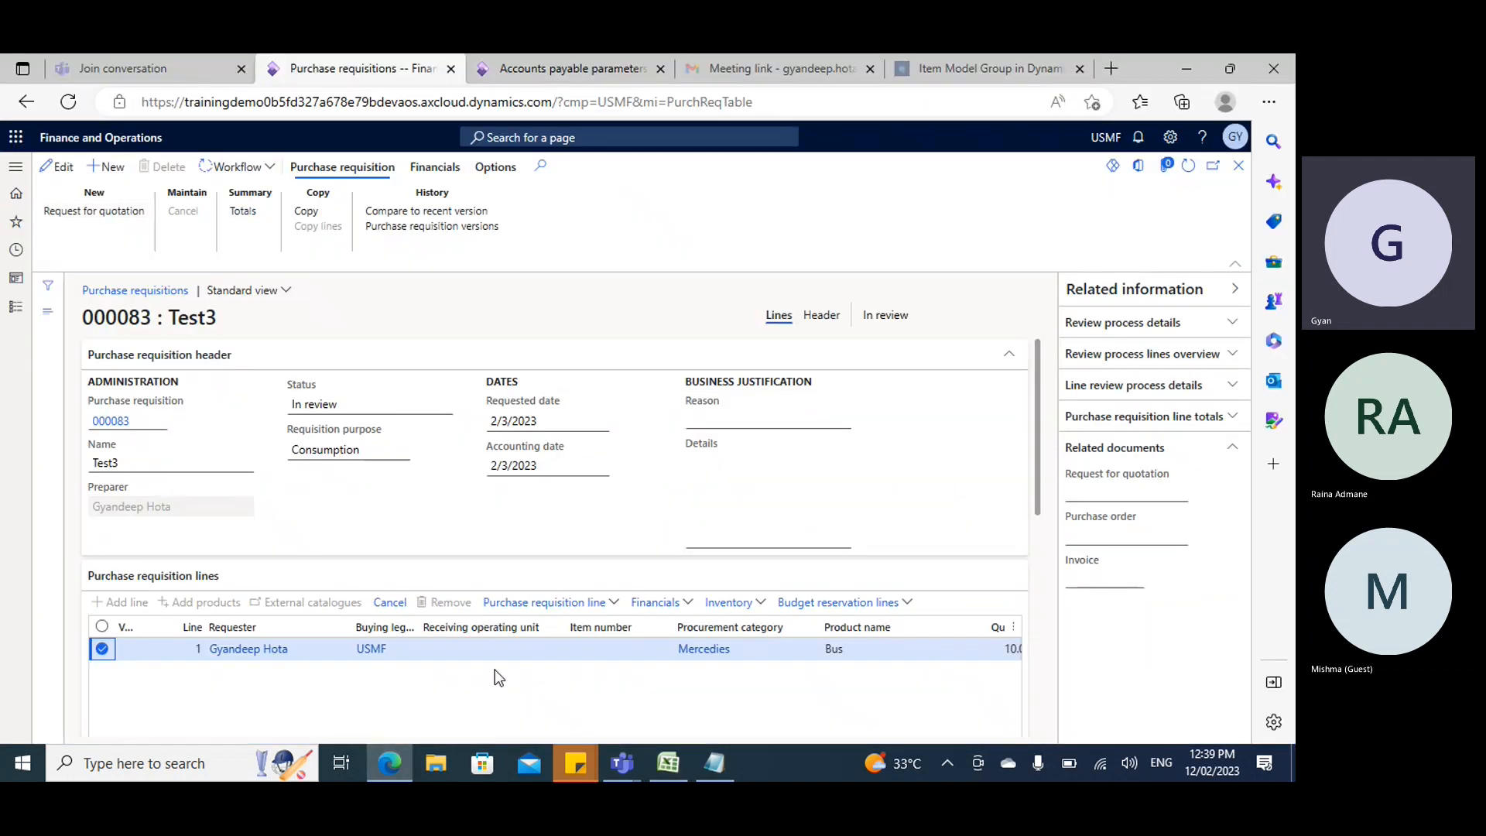
pyautogui.hotkey('alt', 'Tab')
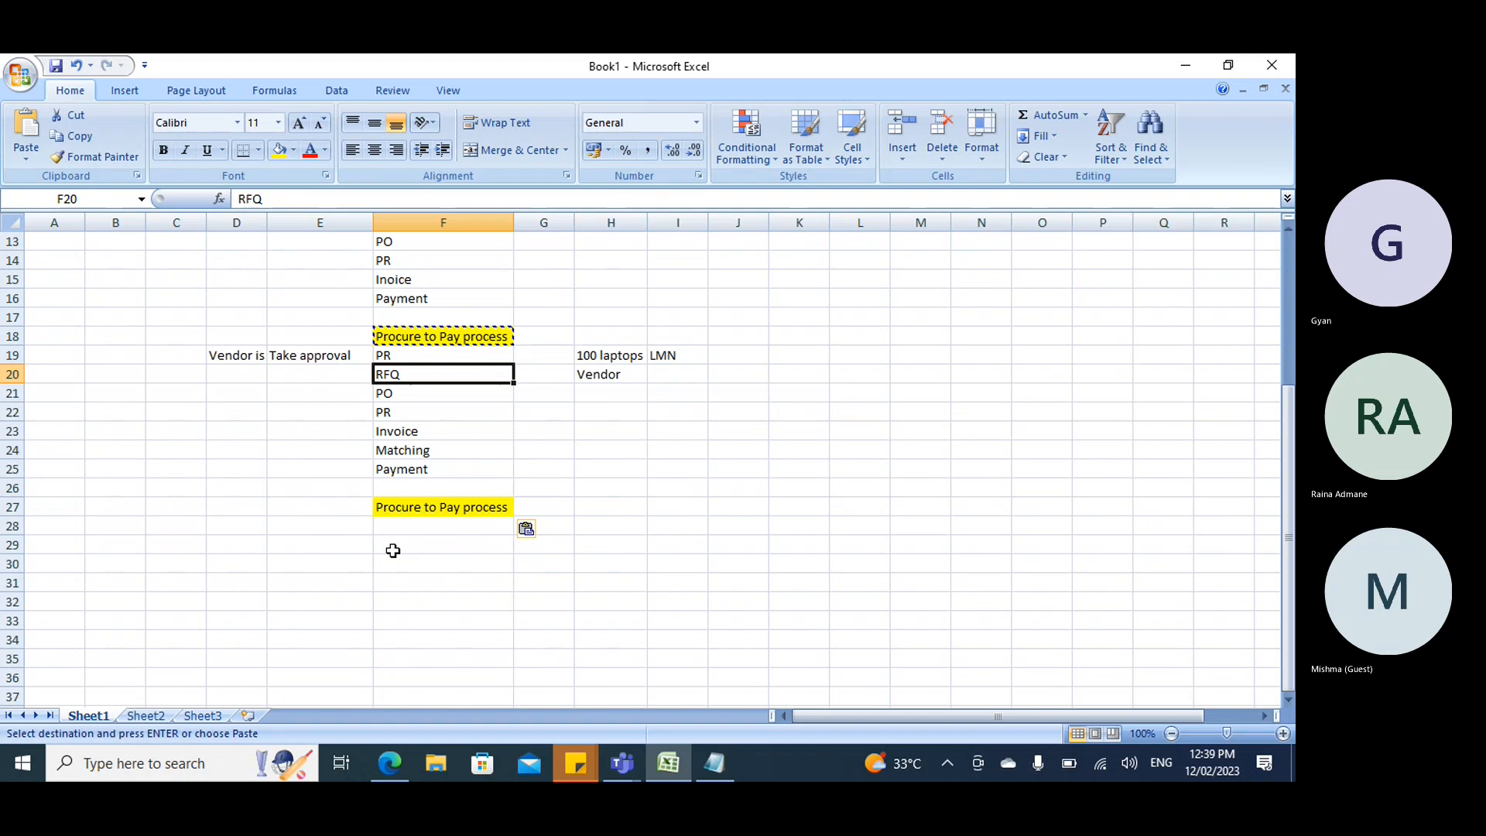
# Begin an entry in cell F29 under the fourth "Procure to Pay process" heading with "P".
pyautogui.click(398, 508)
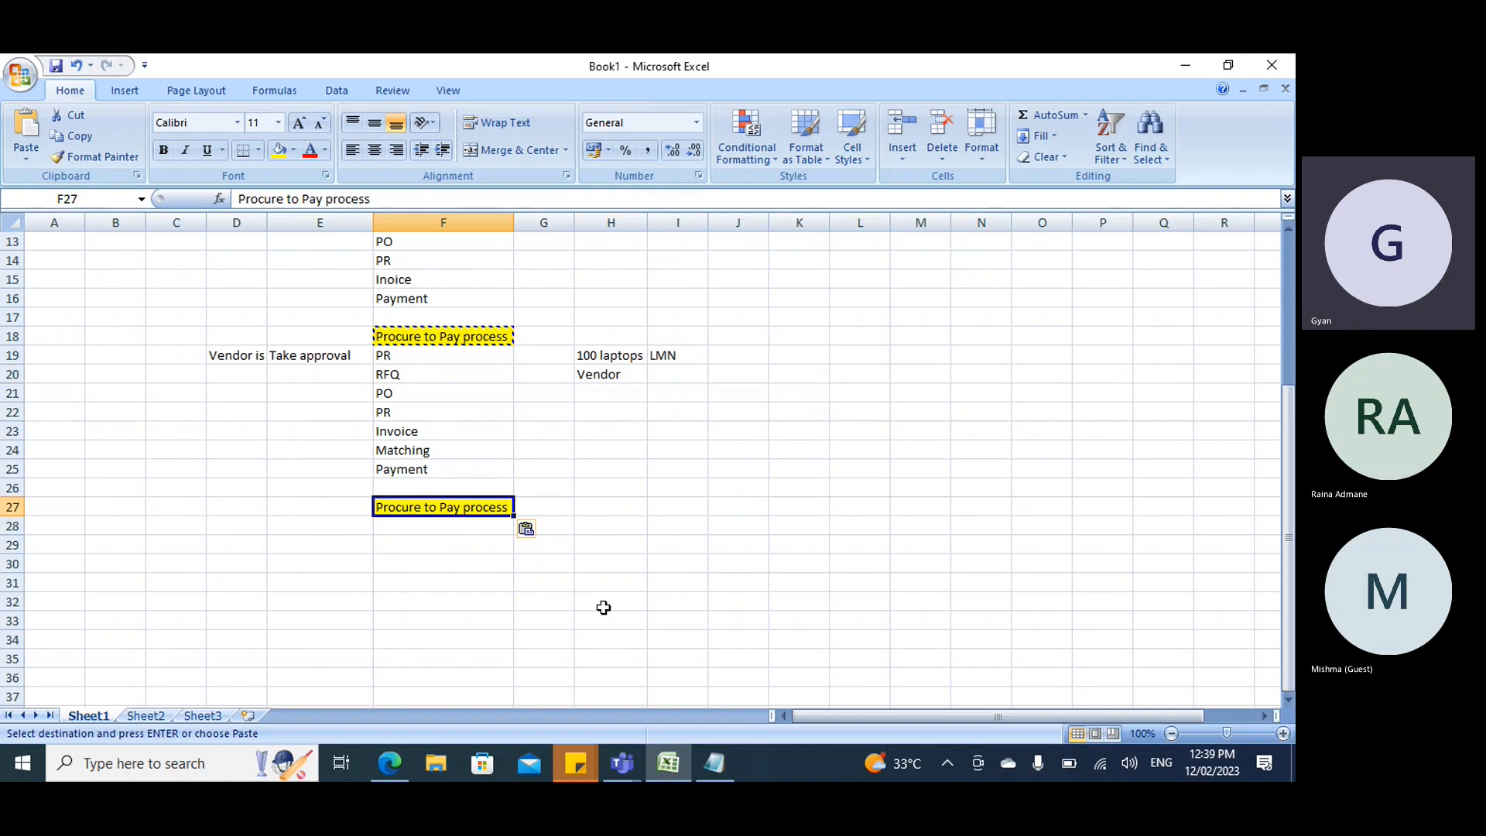
pyautogui.click(391, 543)
pyautogui.write('P')
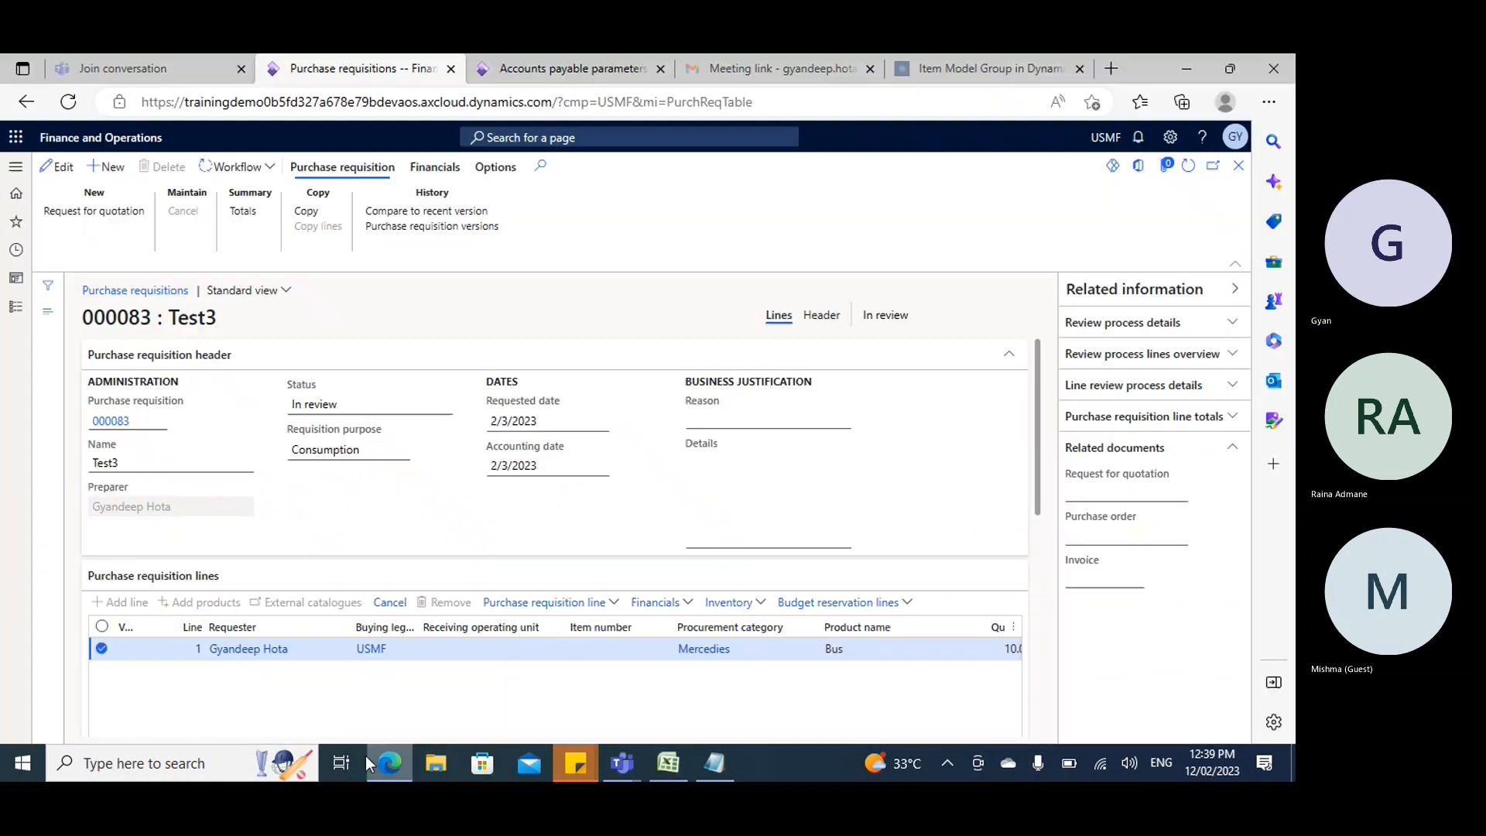
# Switch to Finance and Operations in Edge and open the Purchase agreements list in the Procurement and sourcing module.
pyautogui.click(389, 763)
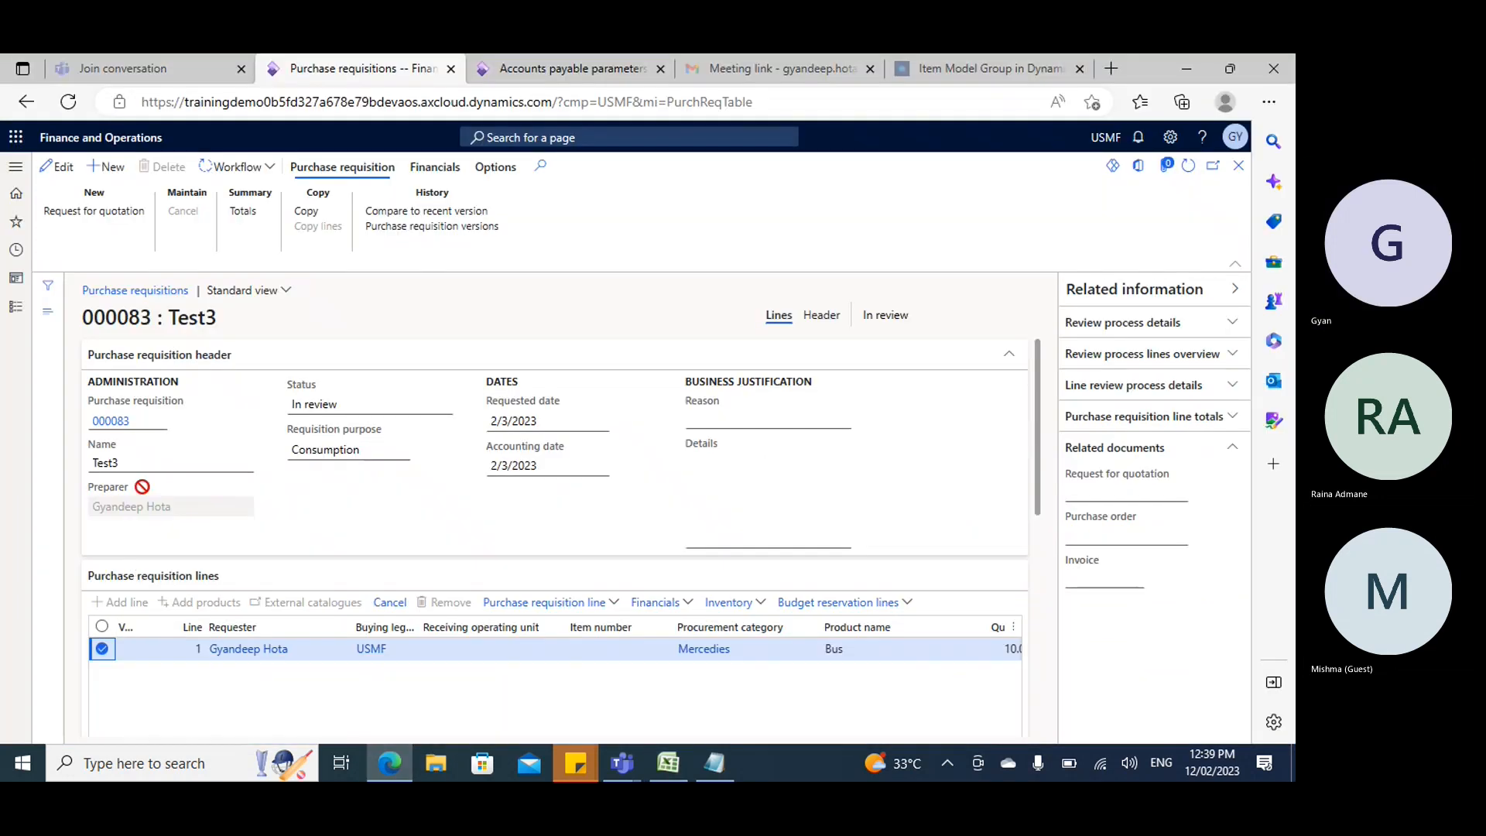
pyautogui.click(29, 309)
pyautogui.scroll(-5, 93, 503)
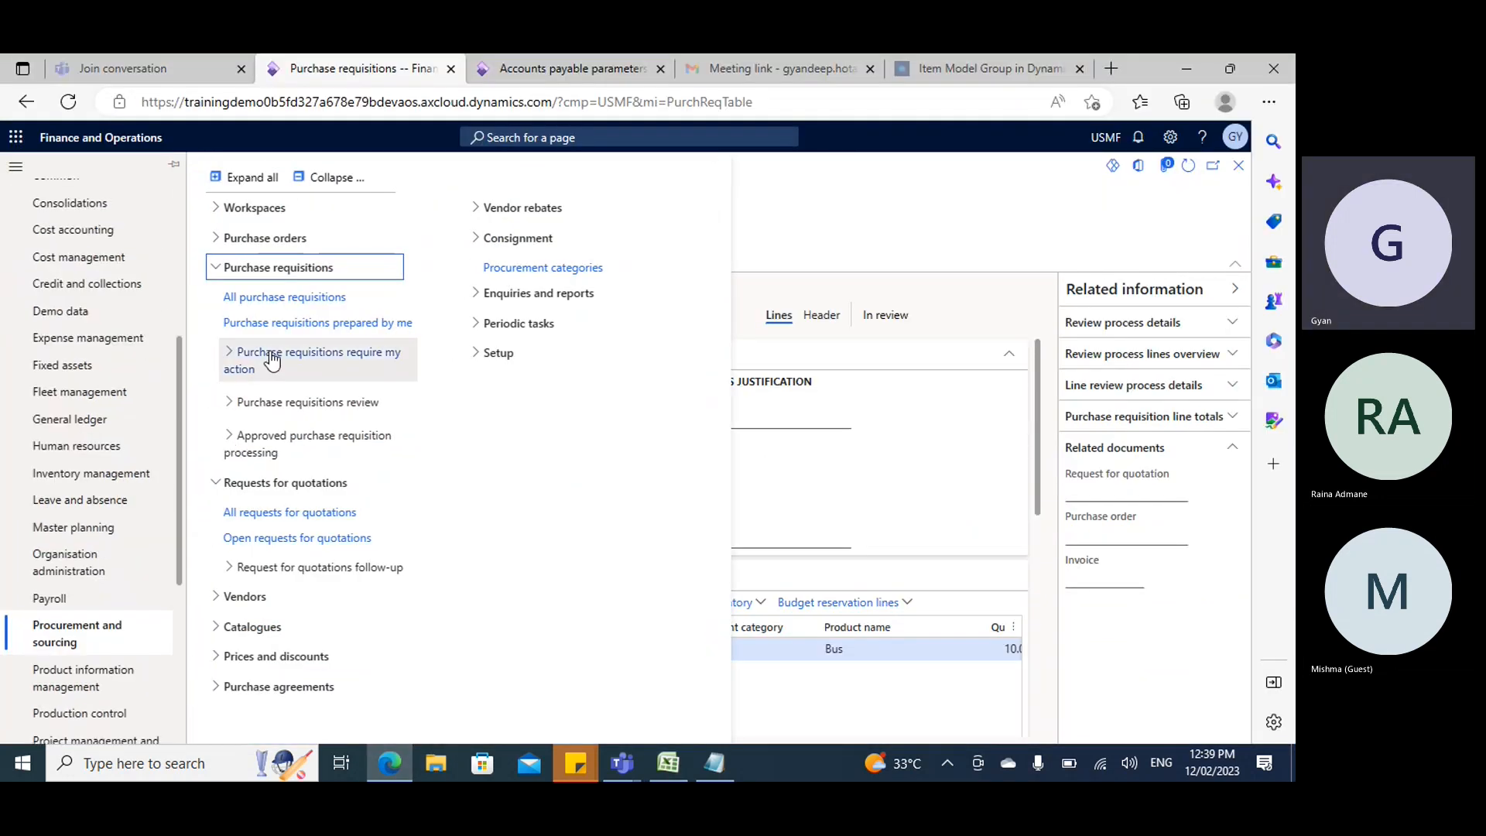
pyautogui.scroll(-3, 114, 532)
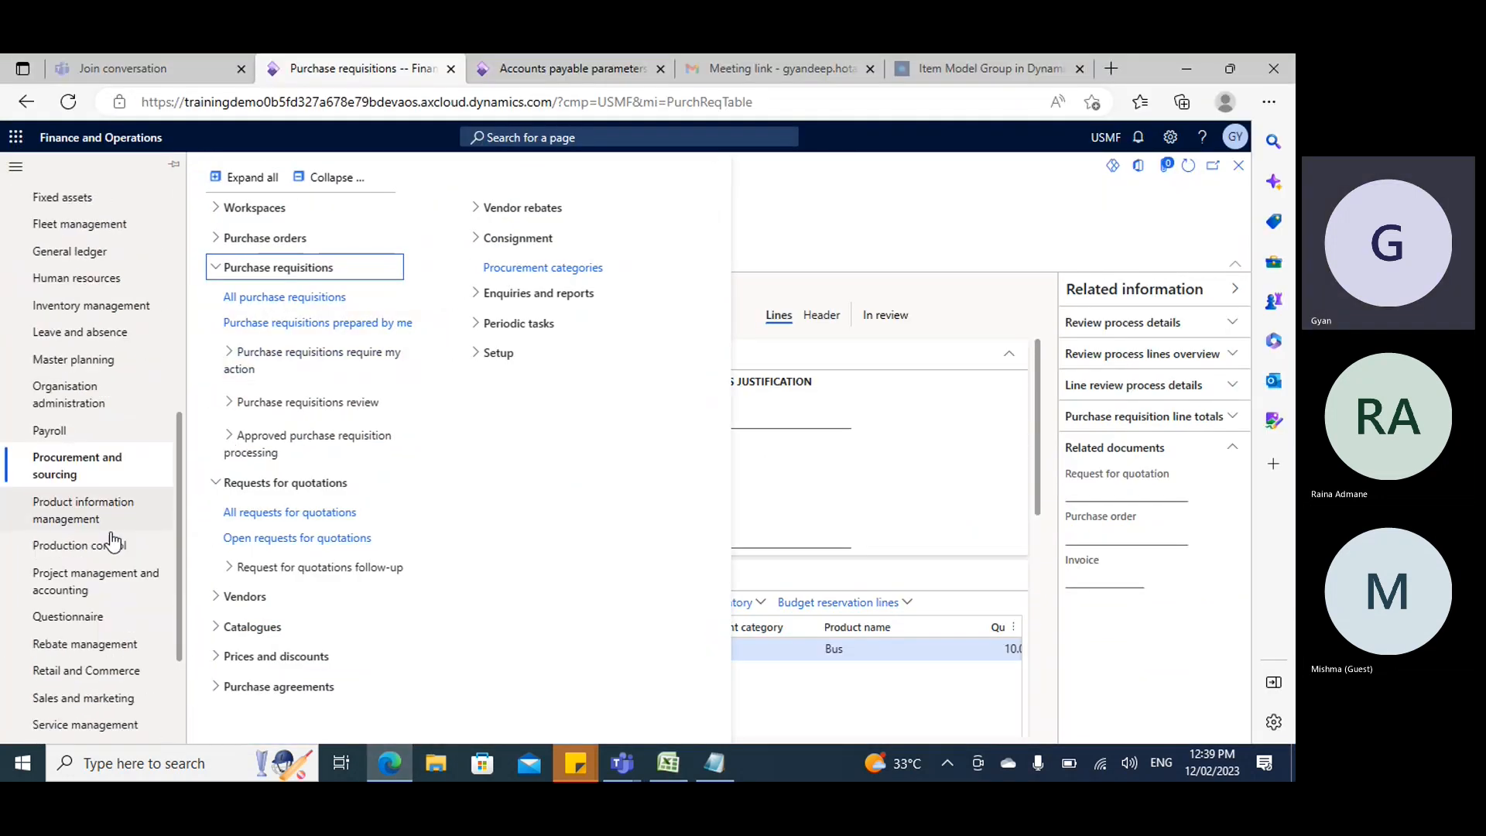
pyautogui.click(325, 177)
pyautogui.click(278, 417)
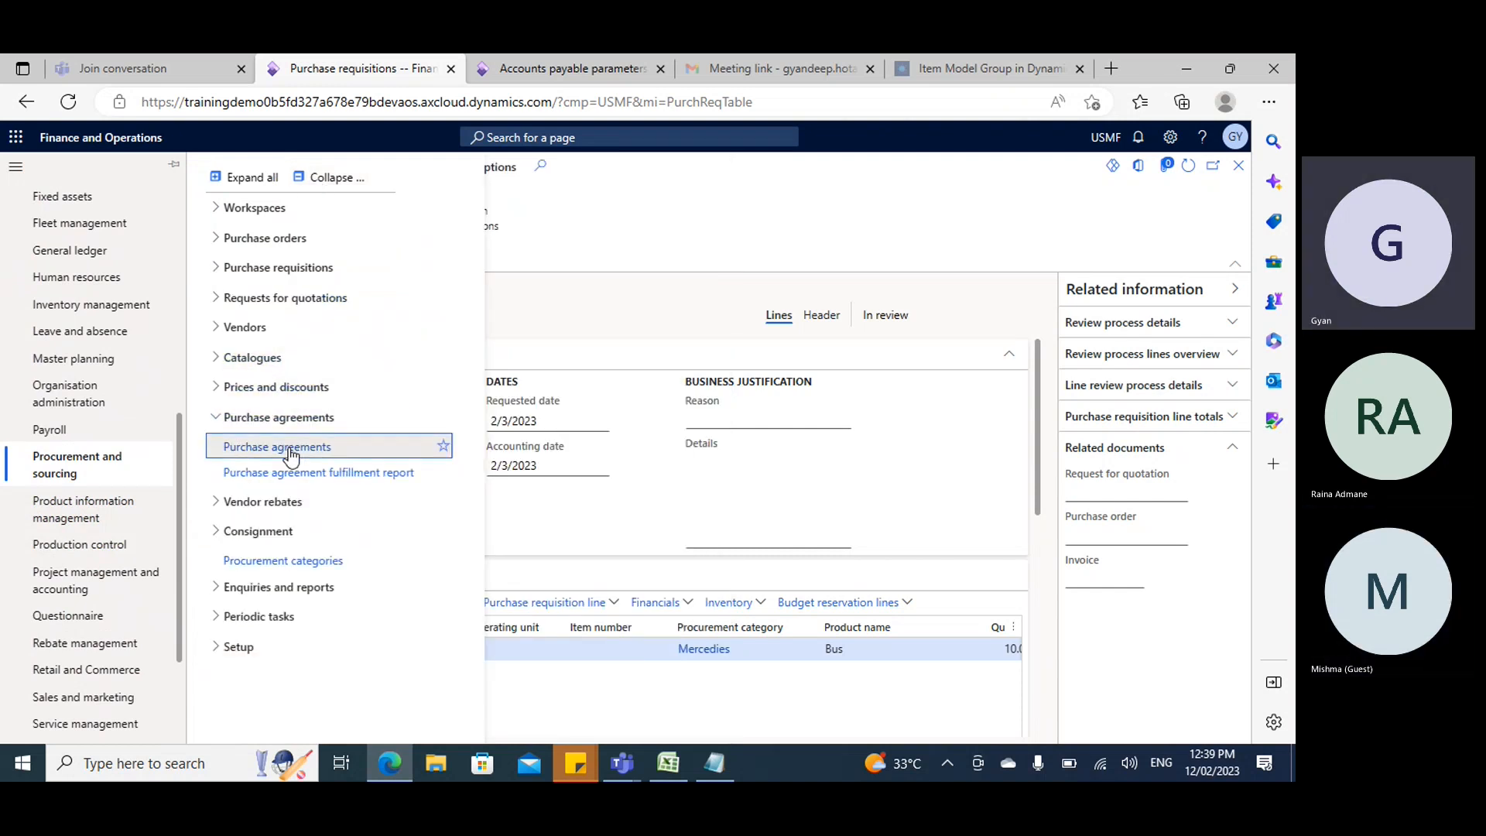
pyautogui.click(517, 534)
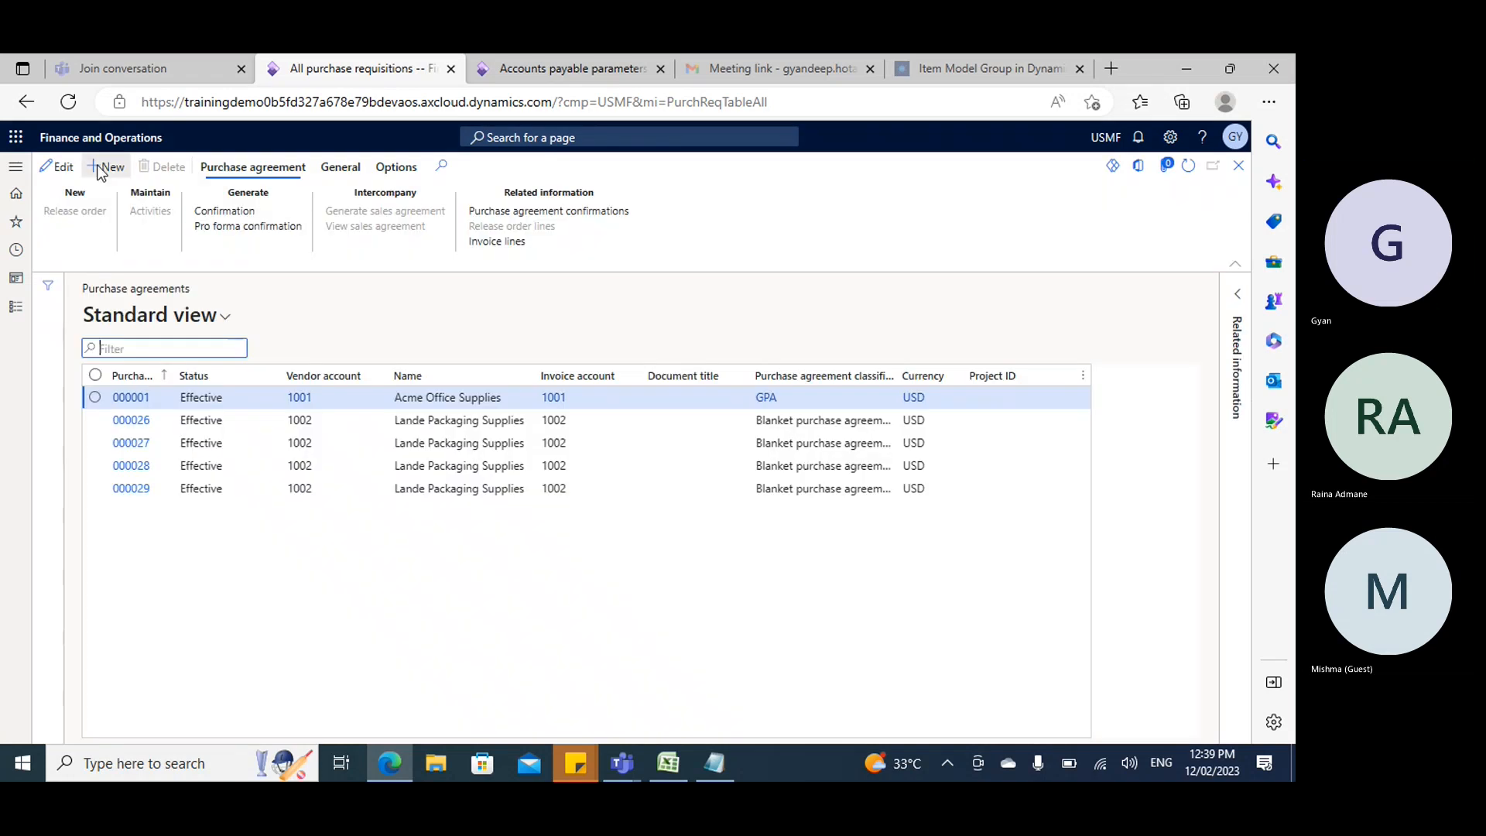
# Start a new purchase agreement for vendor Lande Packaging Supplies with the Blanket purchase agreement classification.
pyautogui.click(102, 165)
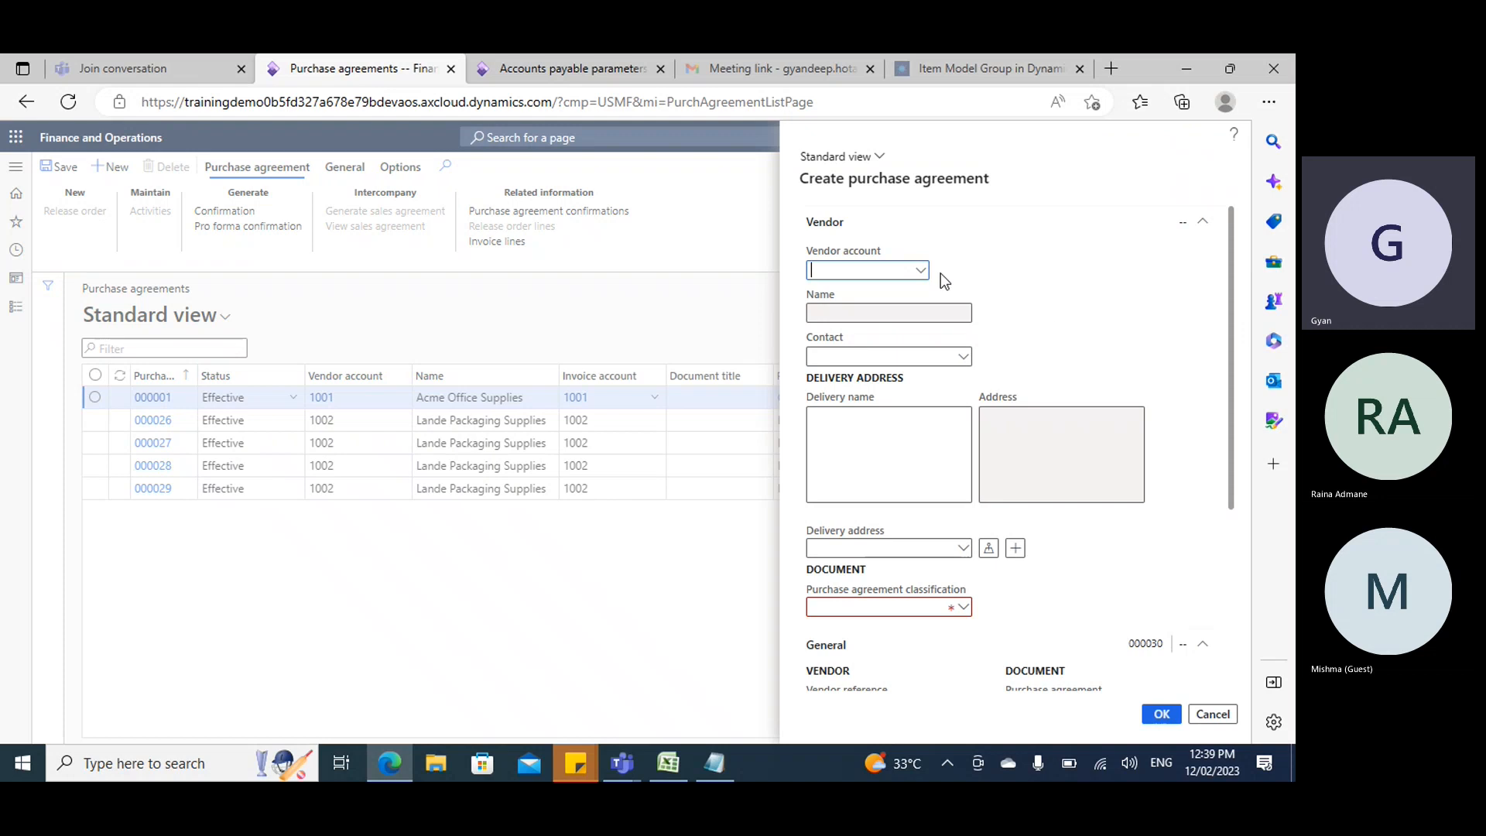
pyautogui.click(921, 271)
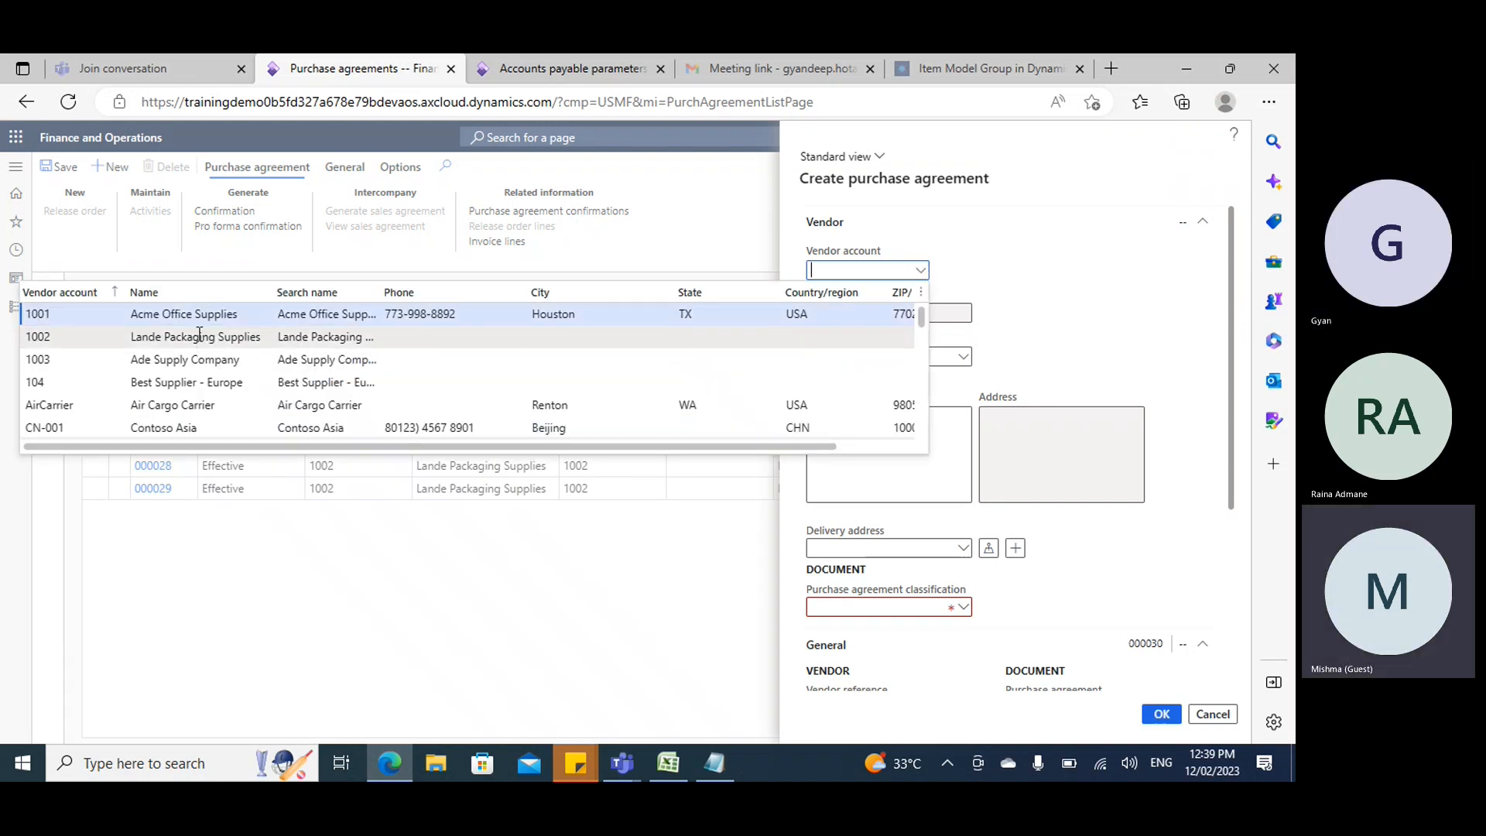
pyautogui.click(270, 339)
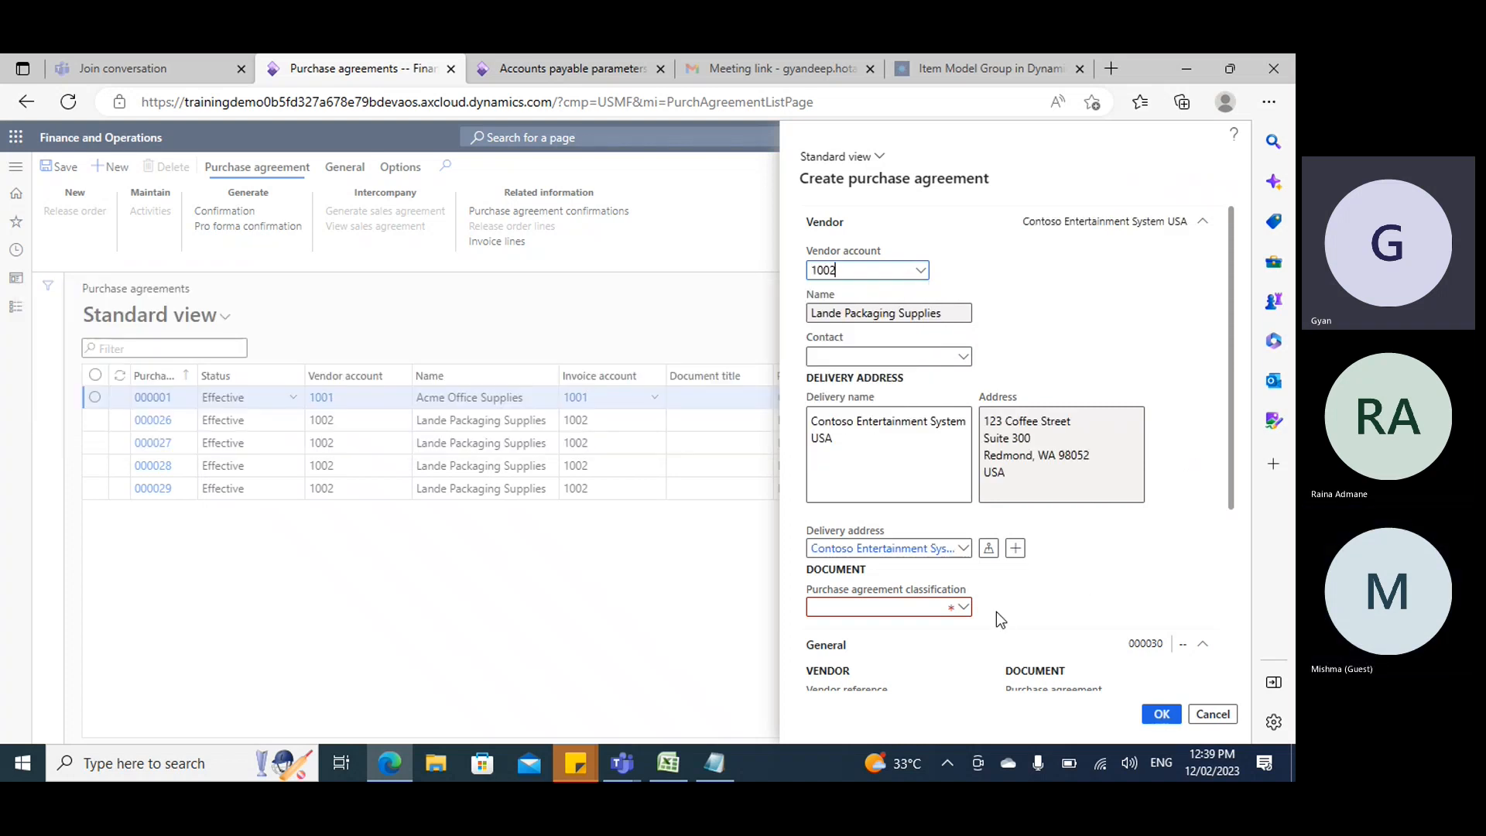
pyautogui.click(963, 607)
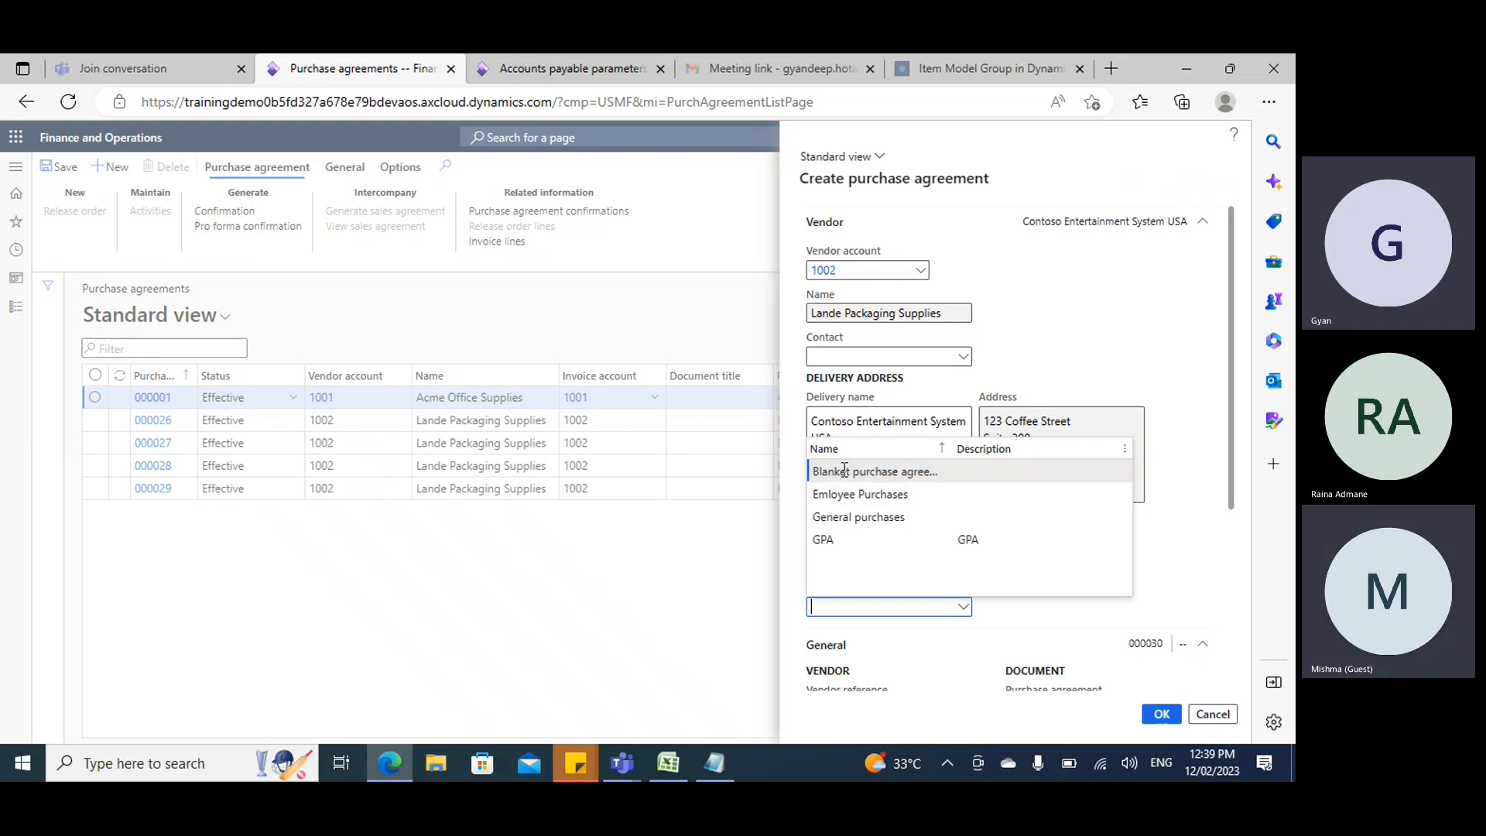
pyautogui.press('Return')
pyautogui.scroll(-3, 1120, 608)
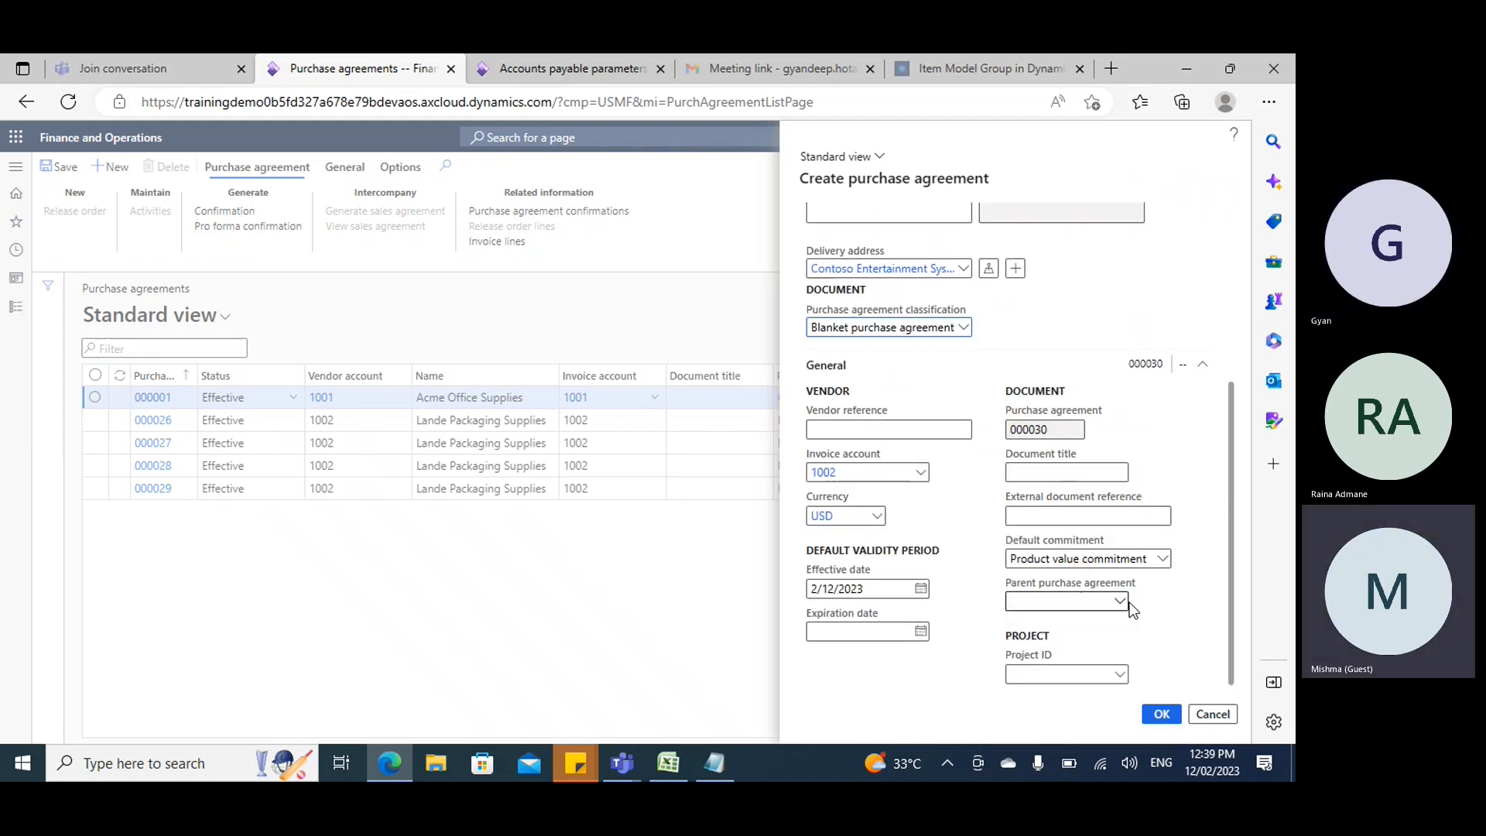
# Set the agreement's default commitment to Product quantity commitment and its document title to Laptop.
pyautogui.click(1161, 559)
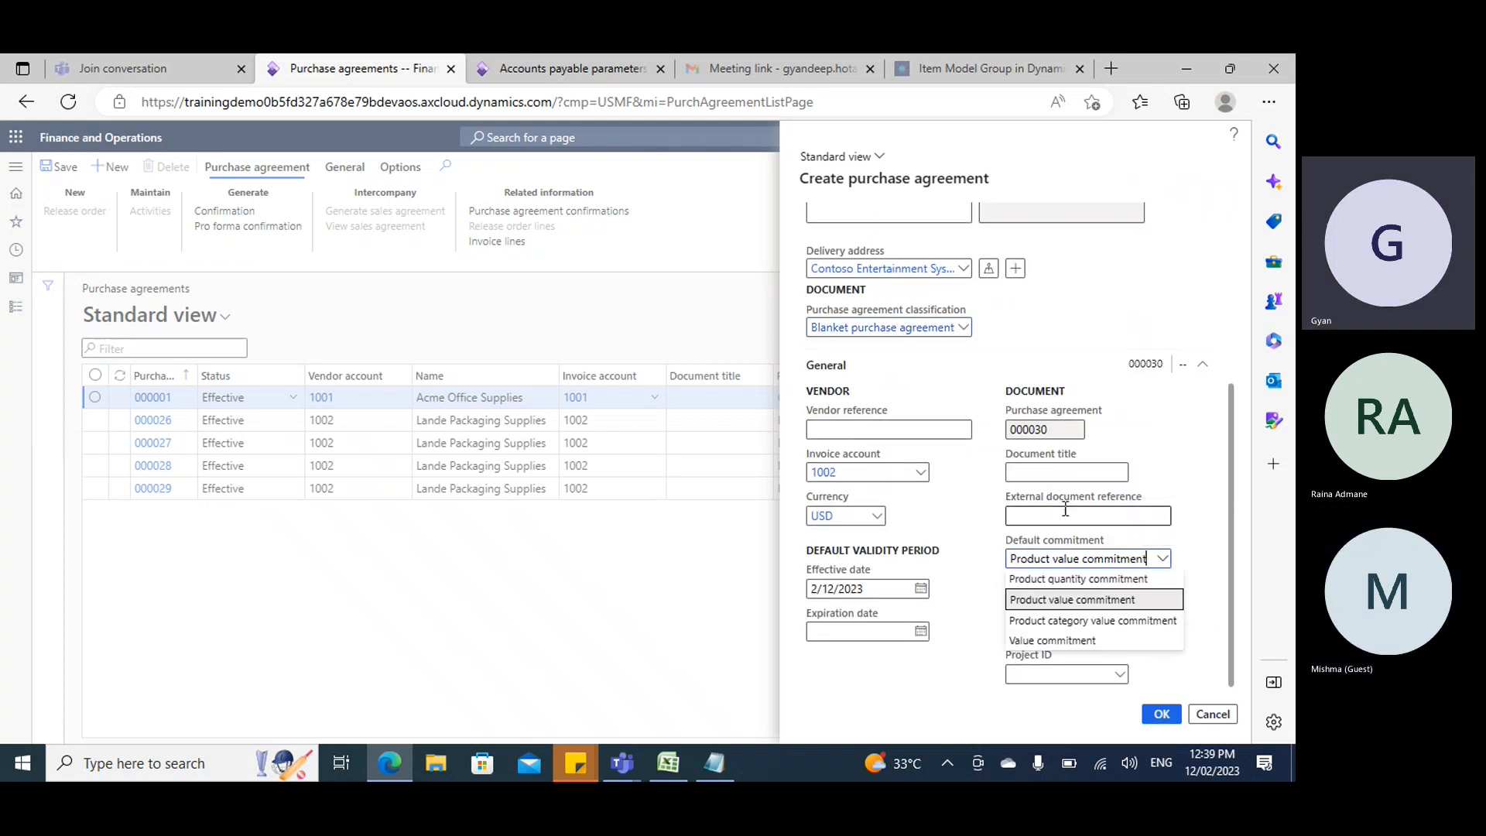
pyautogui.click(1057, 579)
pyautogui.click(1038, 472)
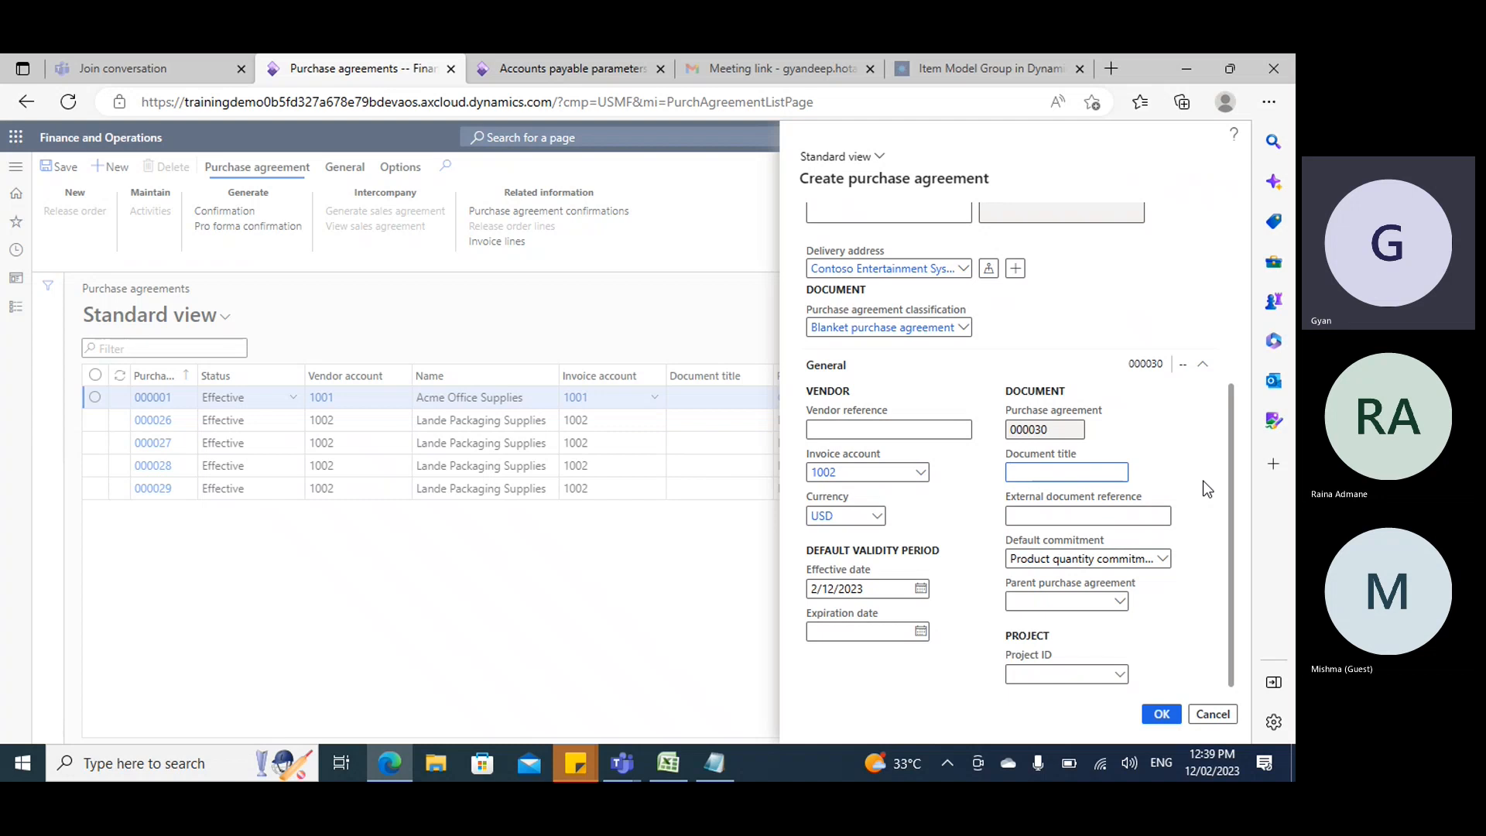
pyautogui.write('Laptop')
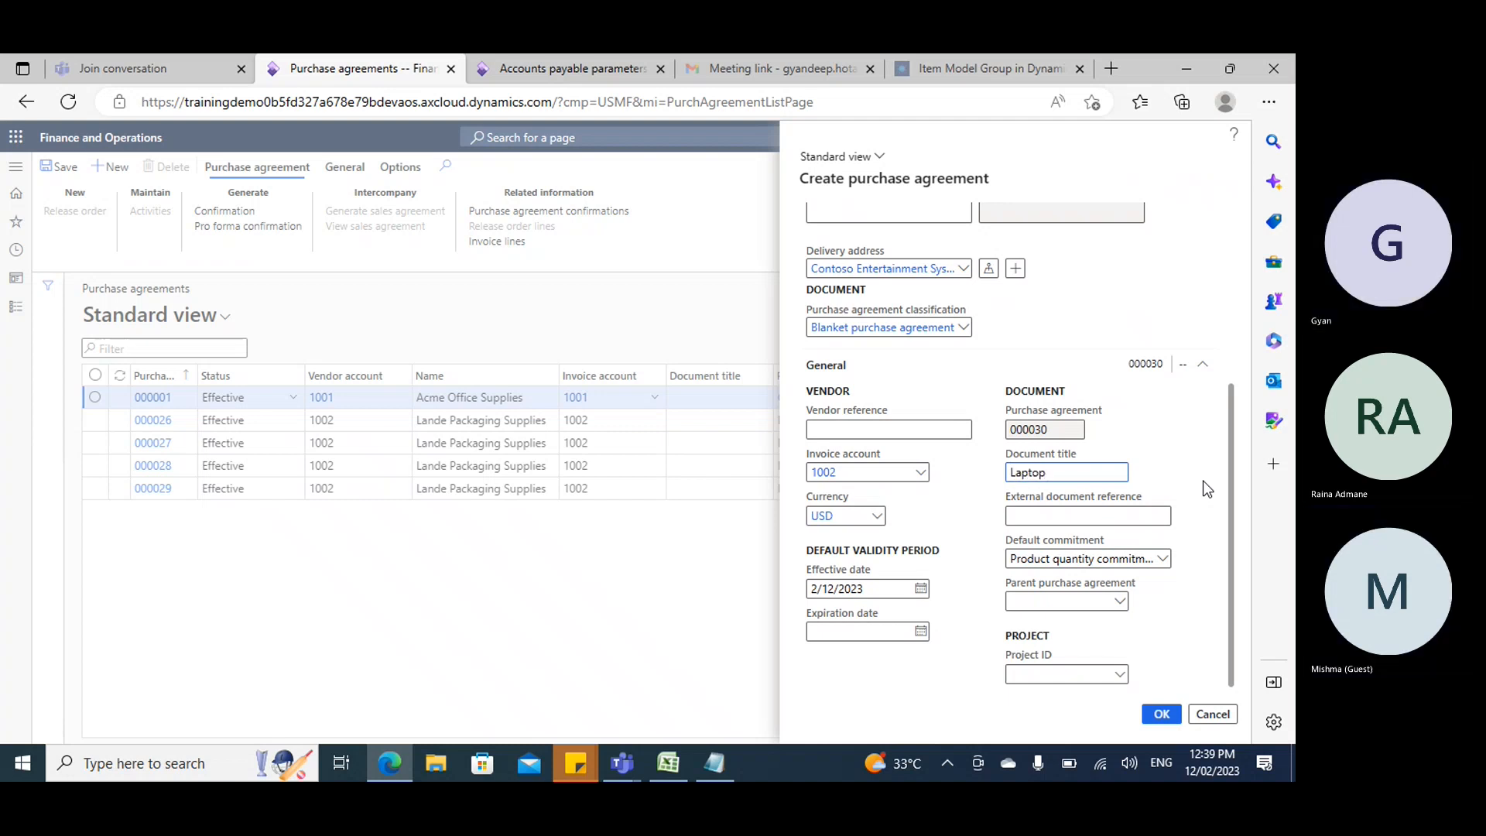
# Set the agreement's expiration date to 2/29/2024 and create the purchase agreement.
pyautogui.click(920, 633)
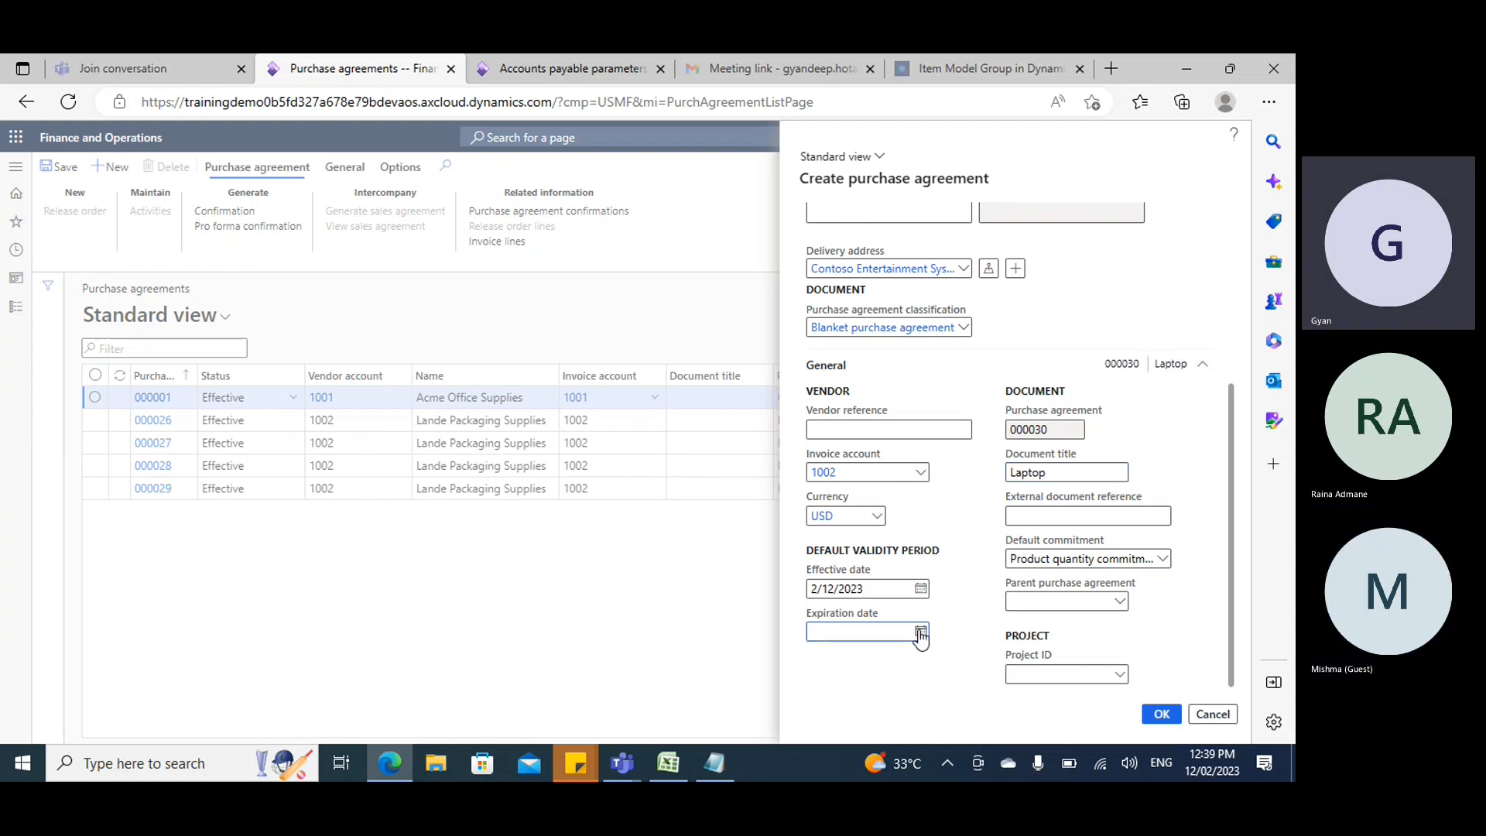
pyautogui.click(922, 631)
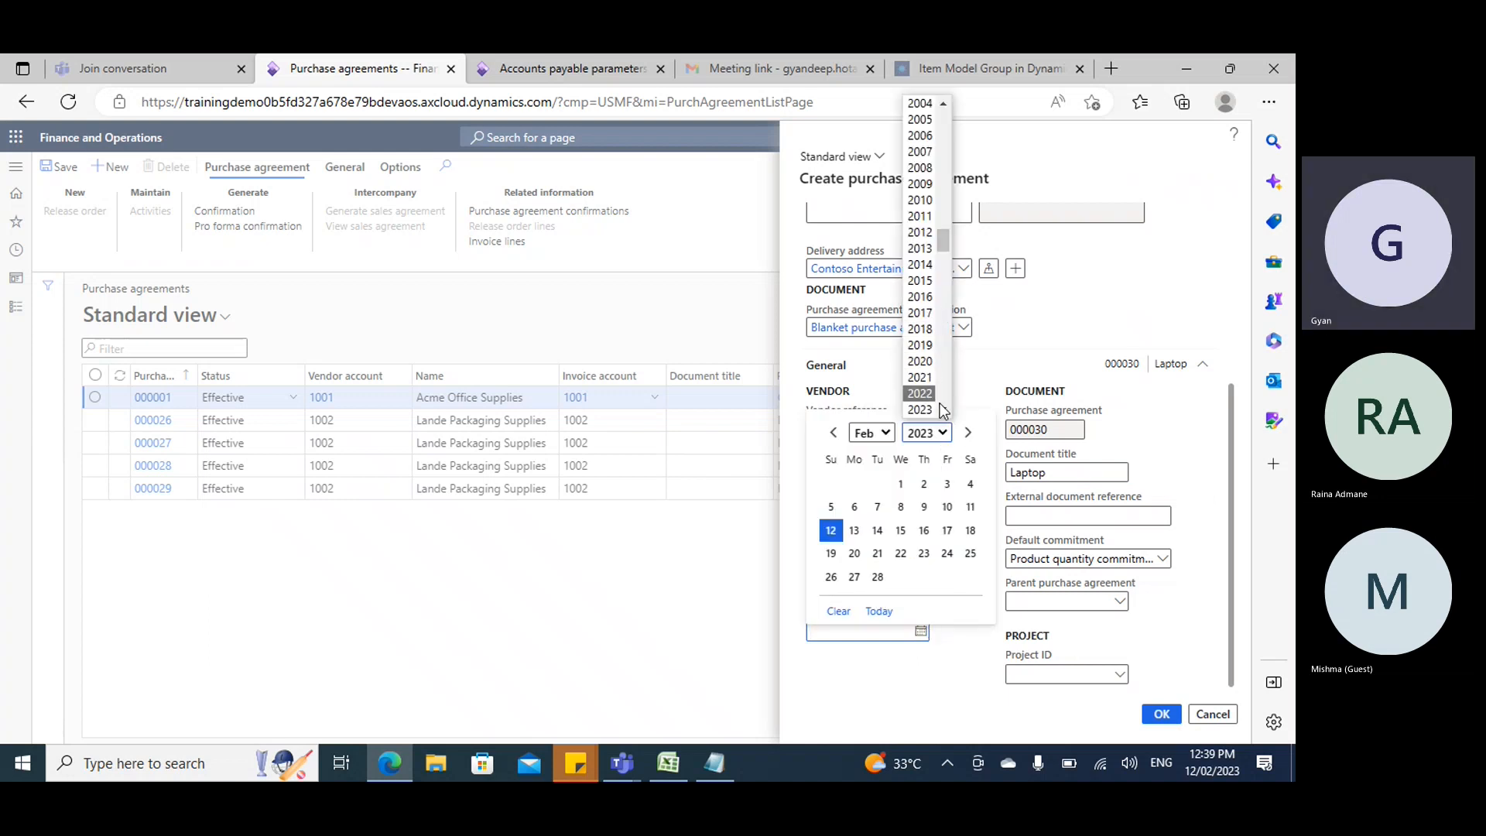
pyautogui.scroll(-1, 921, 387)
pyautogui.click(919, 385)
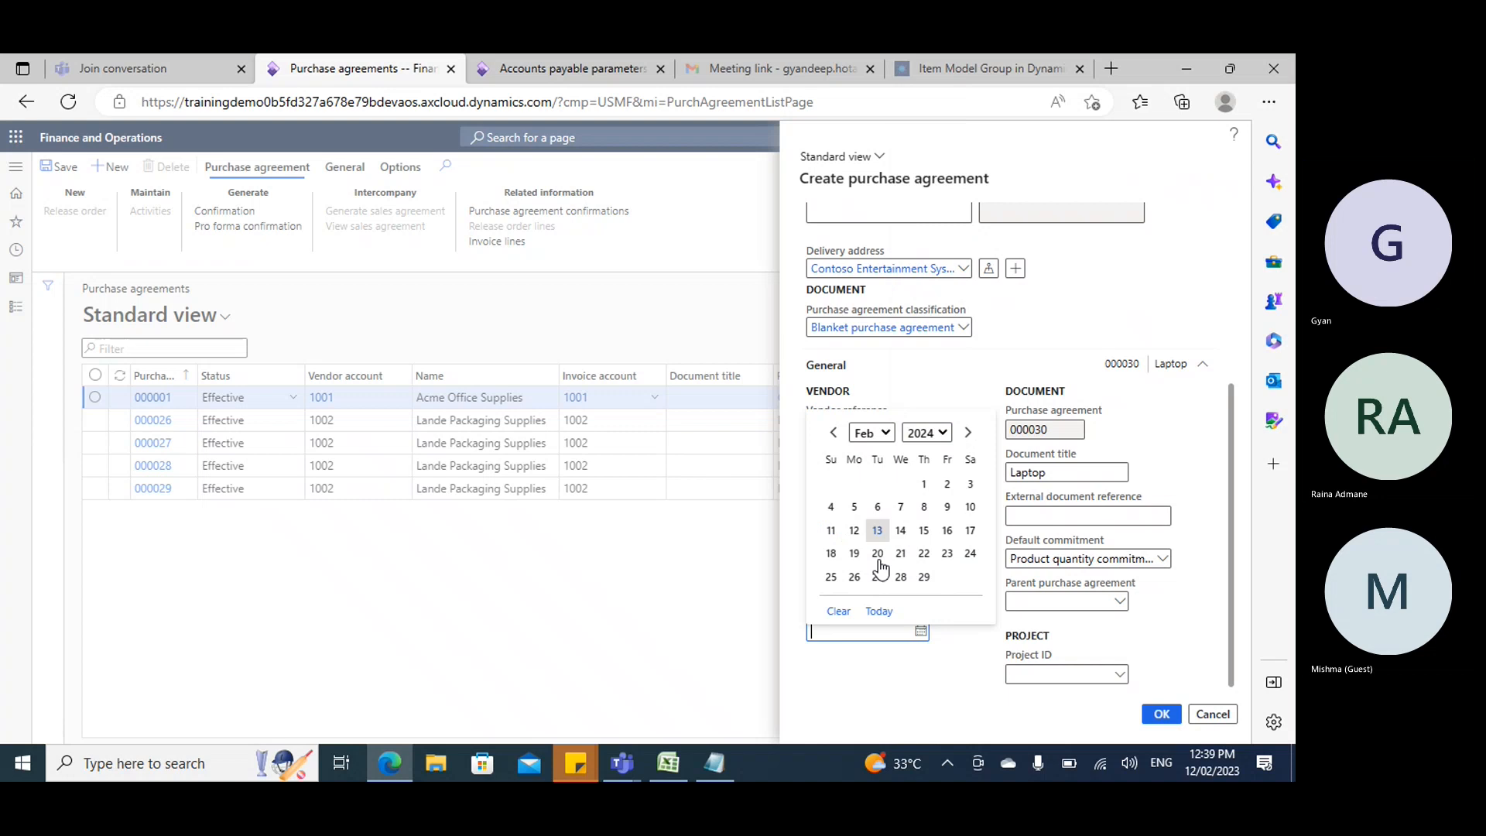
pyautogui.click(923, 577)
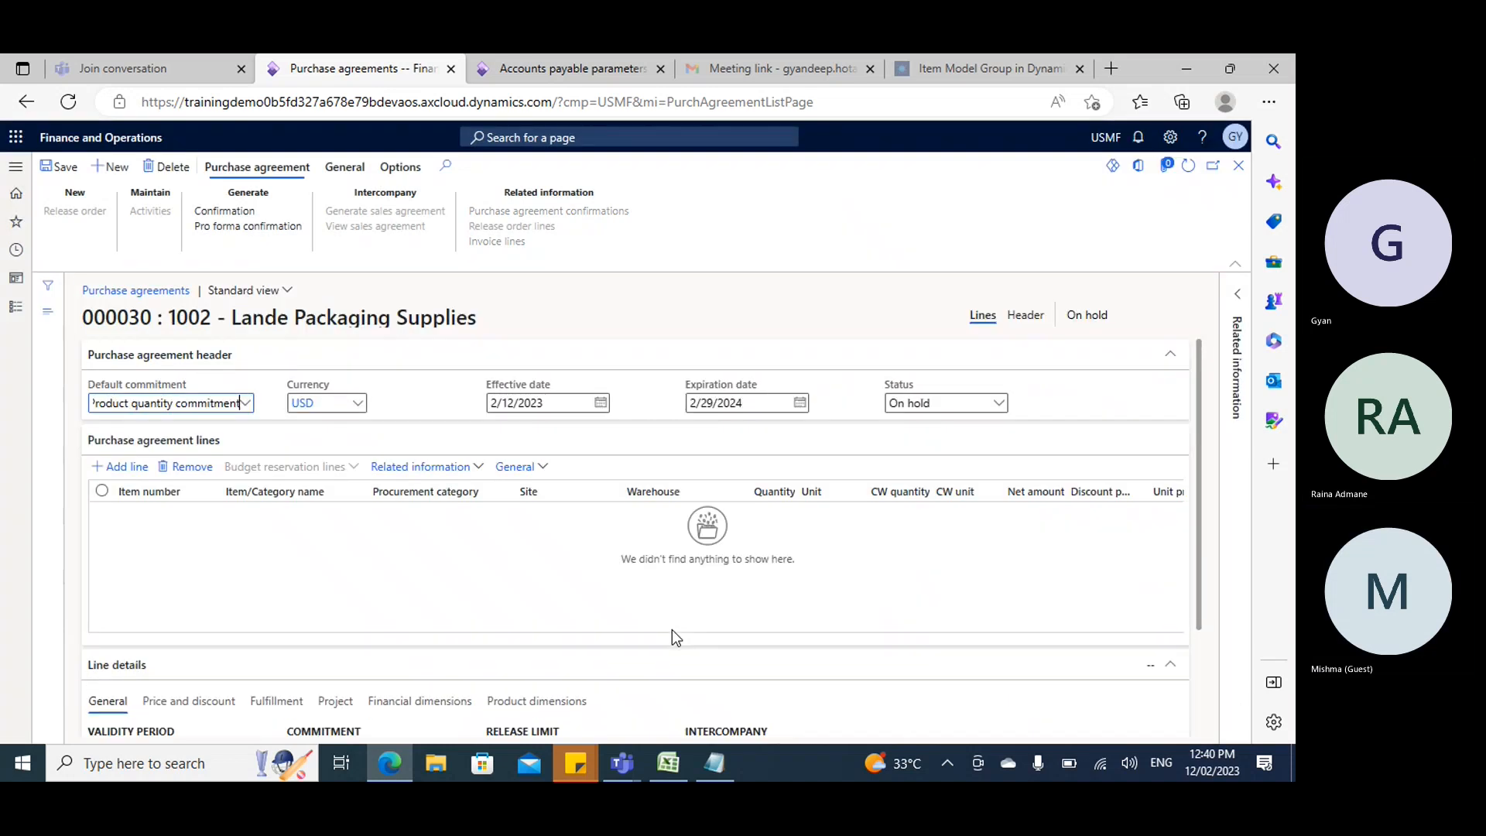
# Add a purchase agreement line for item number A0001.
pyautogui.click(120, 466)
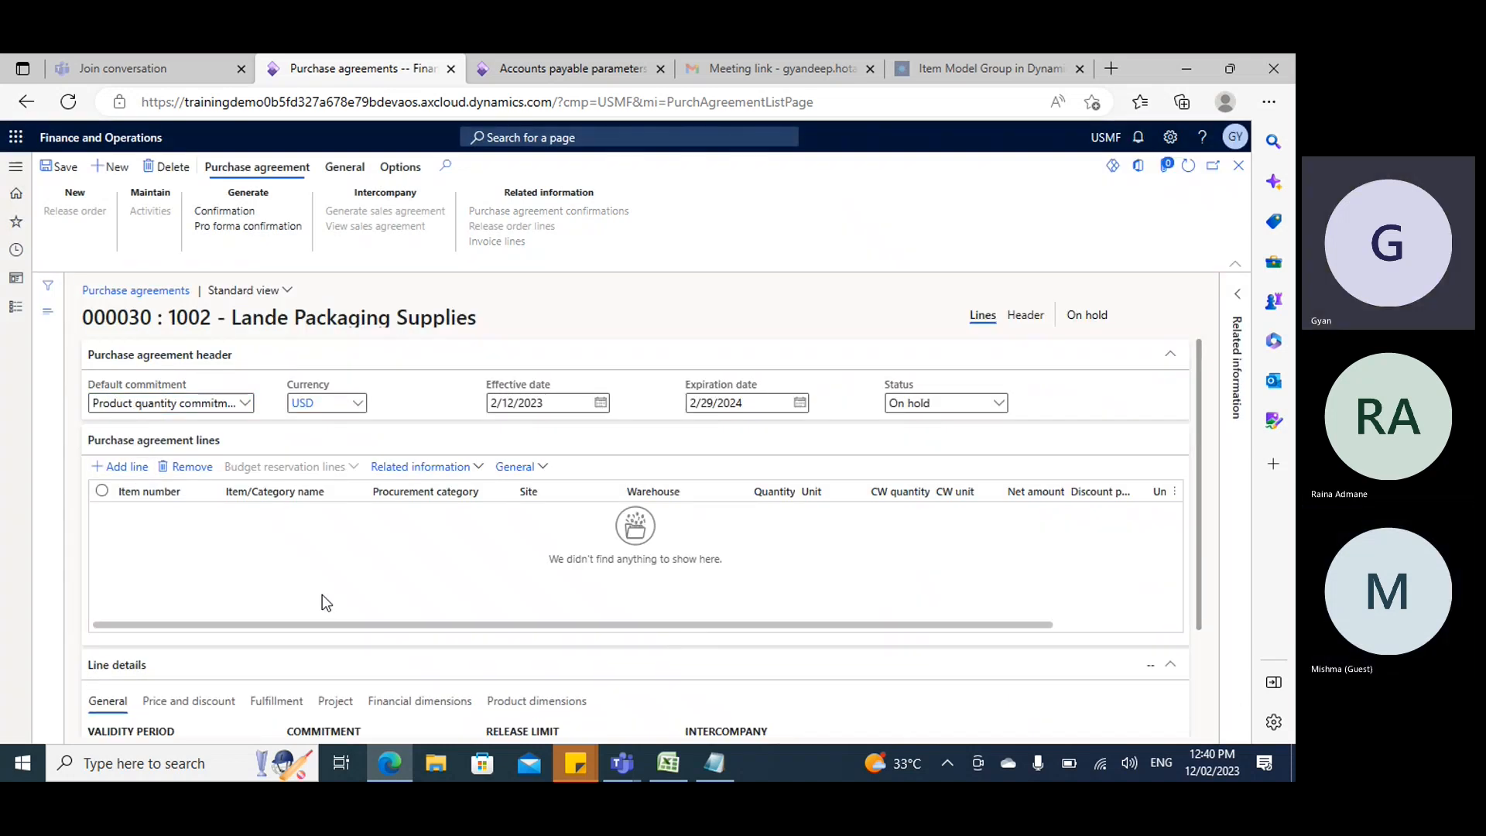
pyautogui.write('a0')
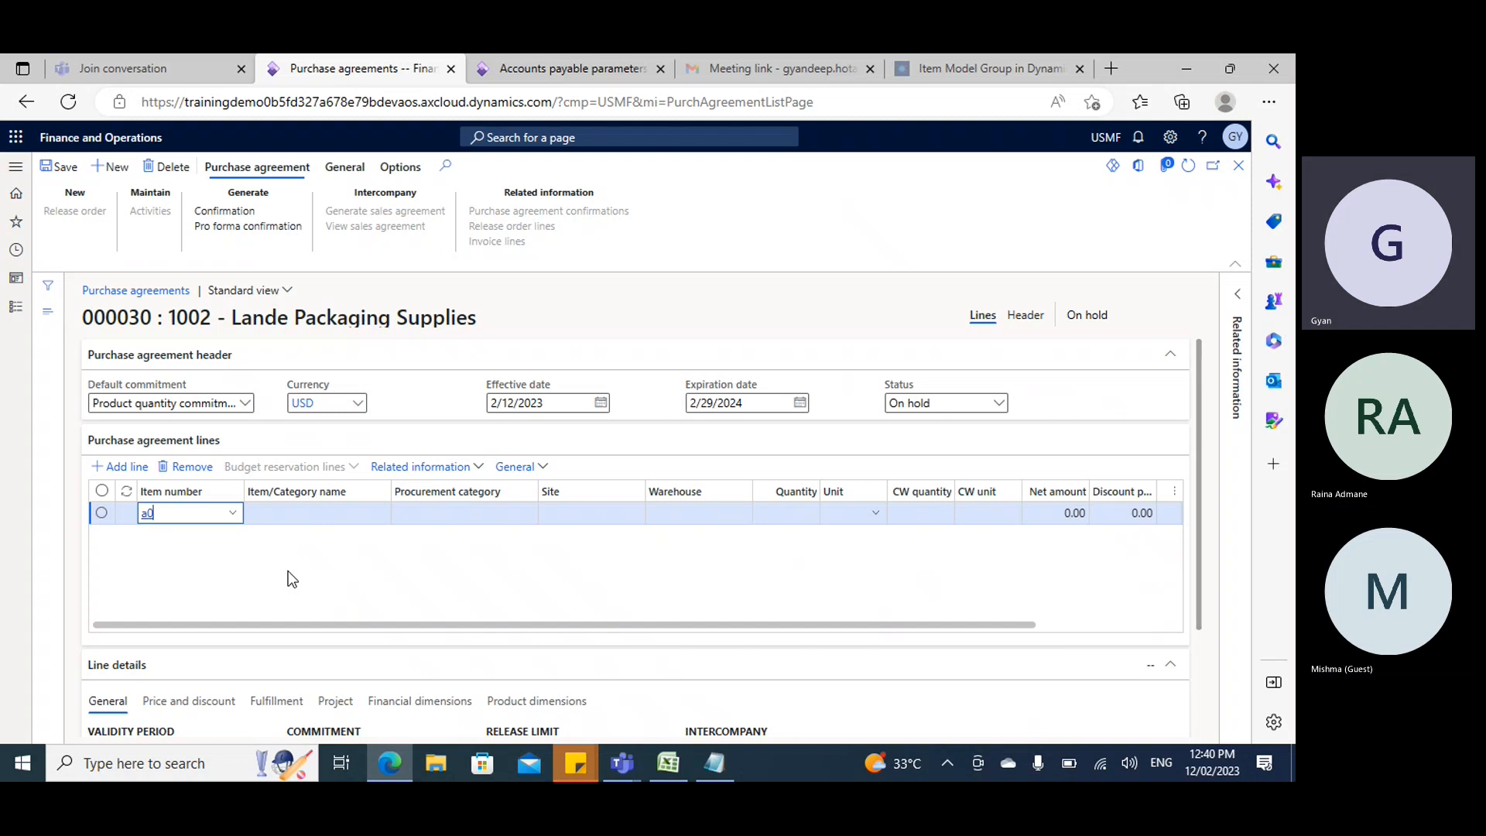
pyautogui.write('001')
pyautogui.press('Tab')
pyautogui.press('Tab')
pyautogui.press('Tab')
pyautogui.press('Tab')
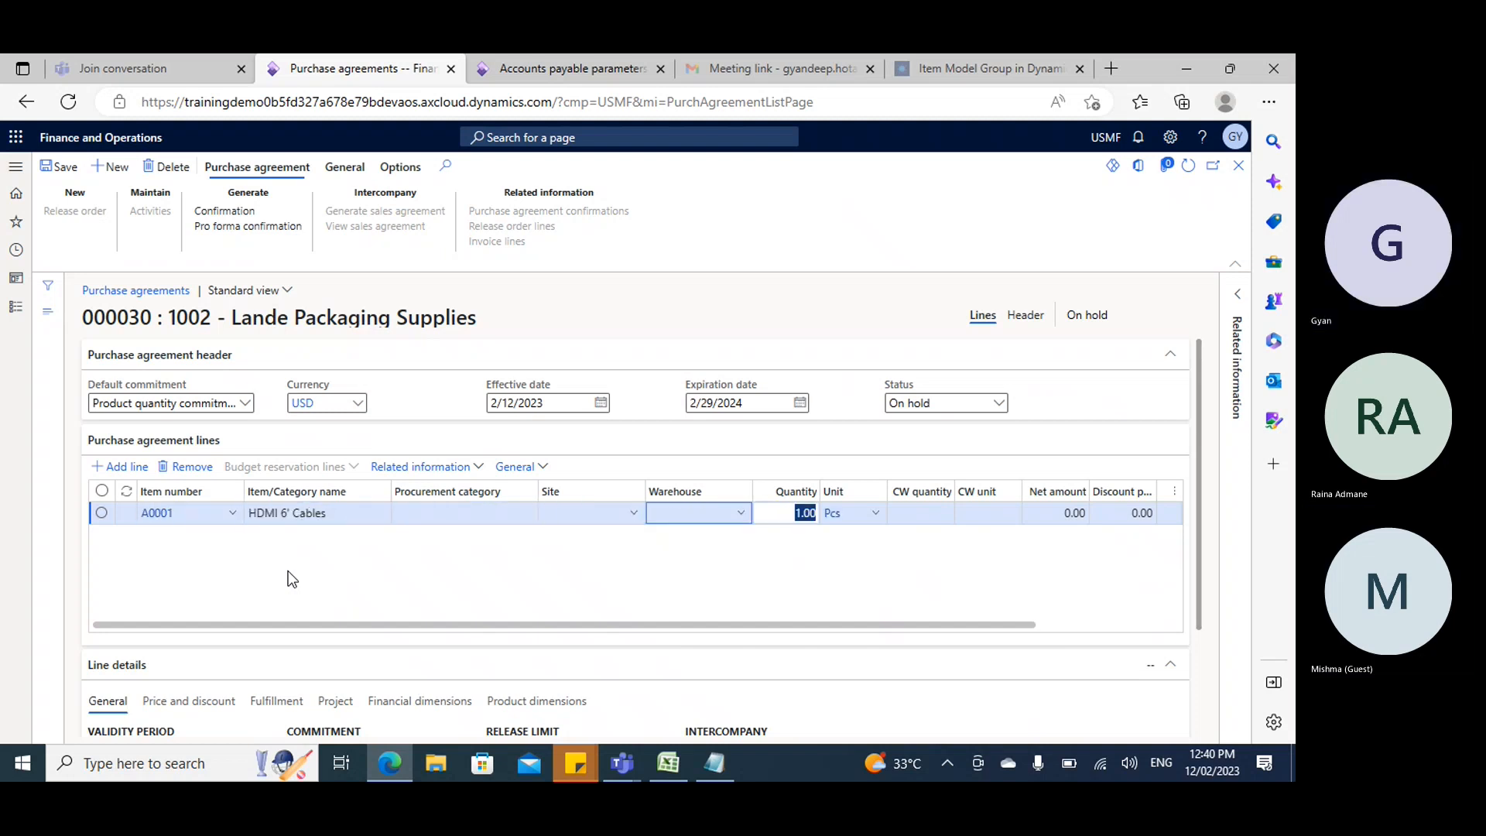
# Set the A0001 line's quantity to 10 and unit price to 100, and save the agreement.
pyautogui.write('10')
pyautogui.press('Tab')
pyautogui.press('Tab')
pyautogui.press('Tab')
pyautogui.press('Tab')
pyautogui.press('Tab')
pyautogui.press('Tab')
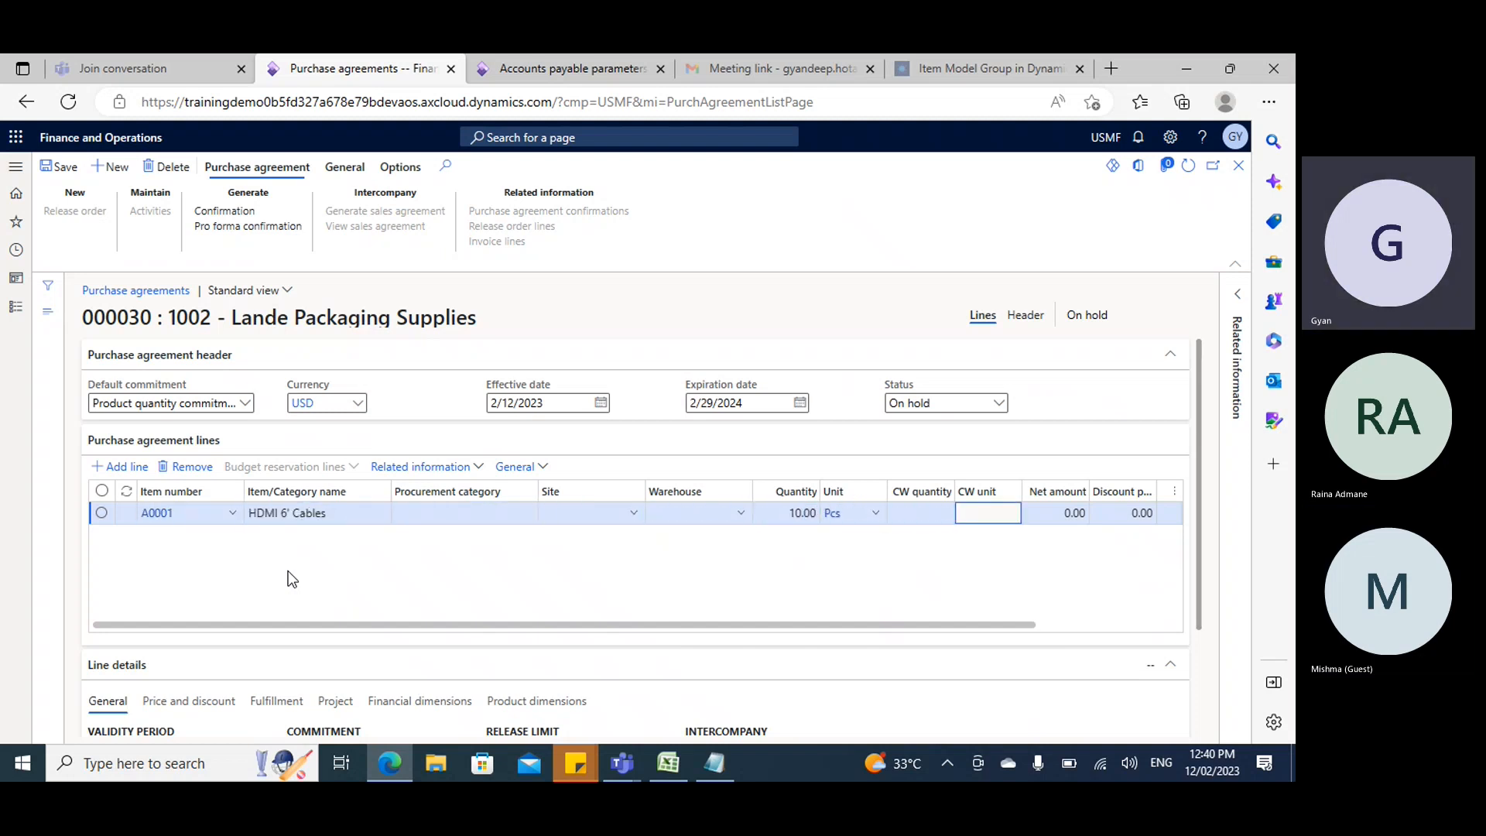
pyautogui.write('100')
pyautogui.press('Tab')
pyautogui.press('Tab')
pyautogui.press('Tab')
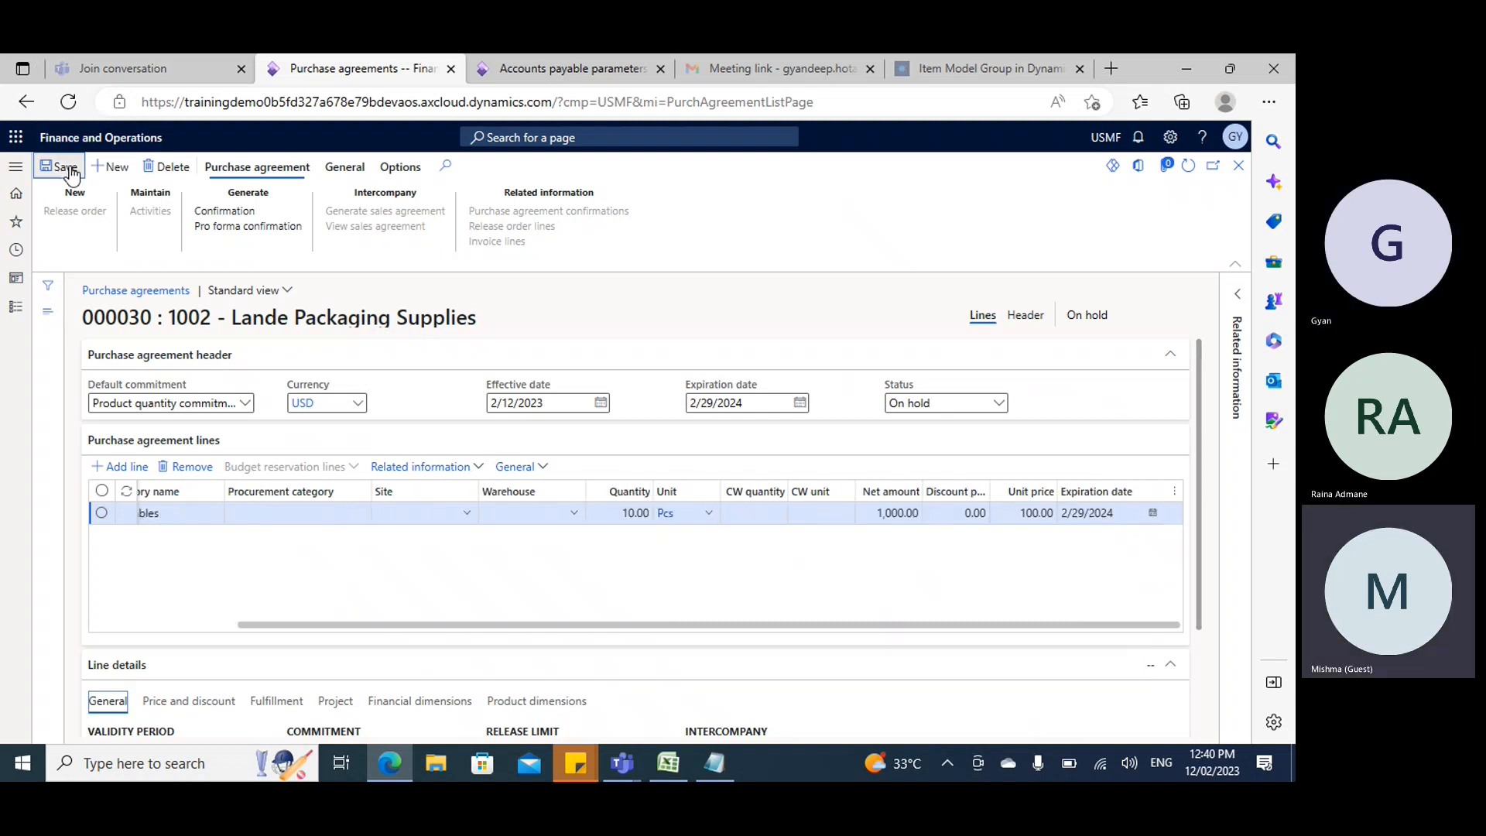
pyautogui.click(57, 165)
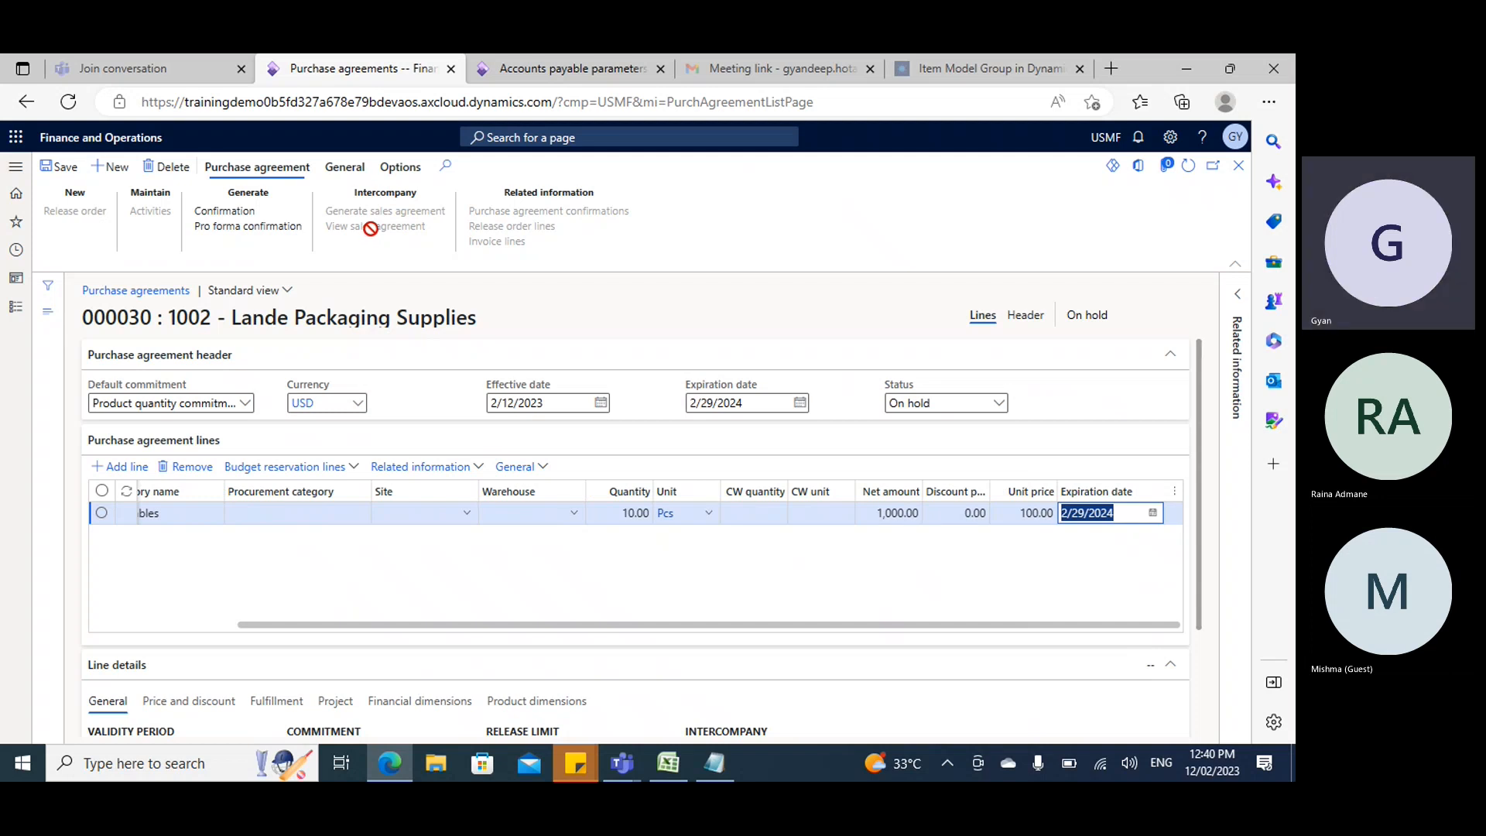
# Confirm the purchase agreement and check its status in the record header.
pyautogui.click(219, 213)
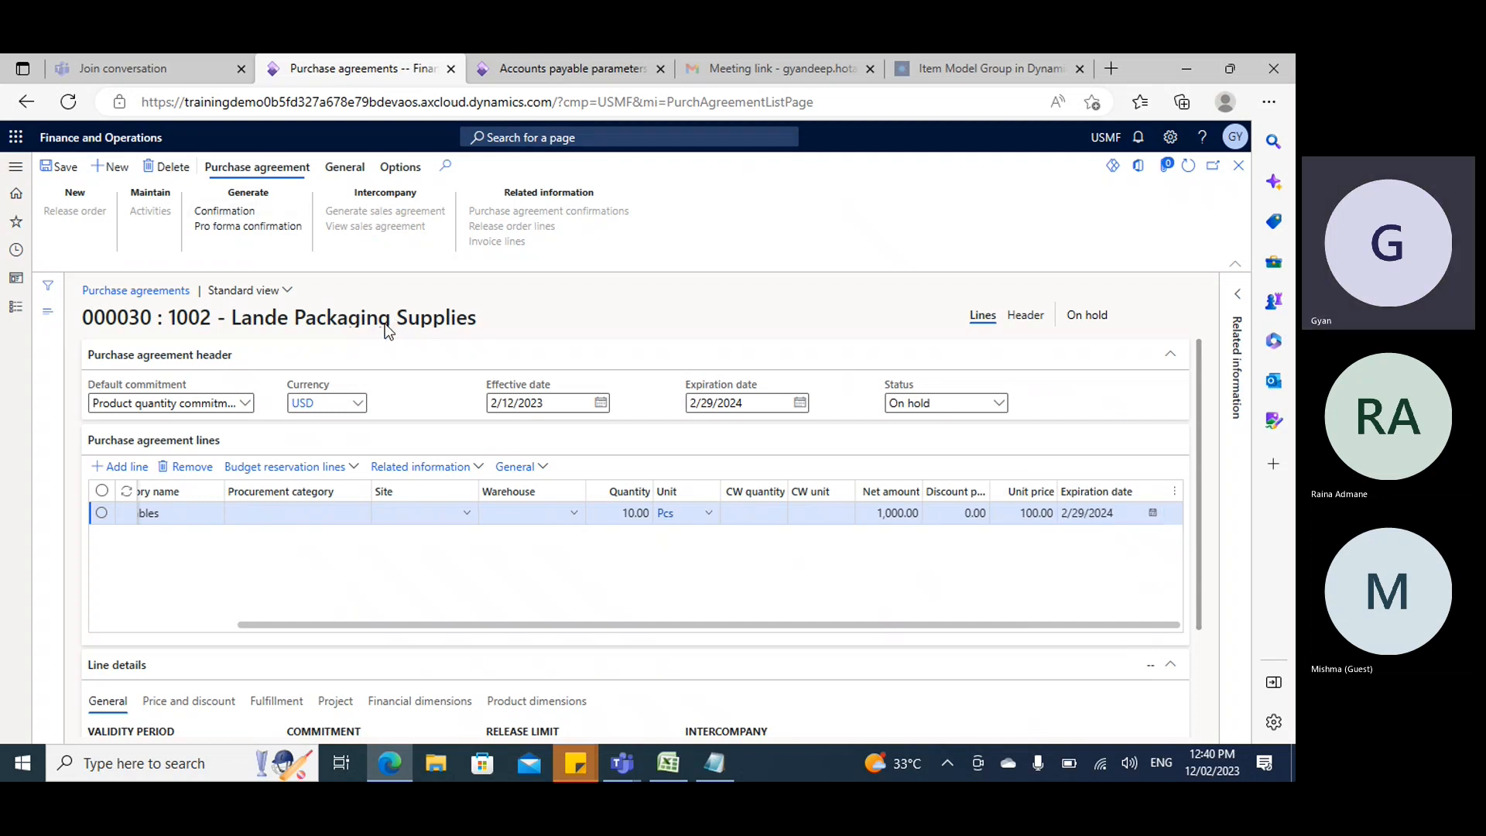
pyautogui.click(1153, 718)
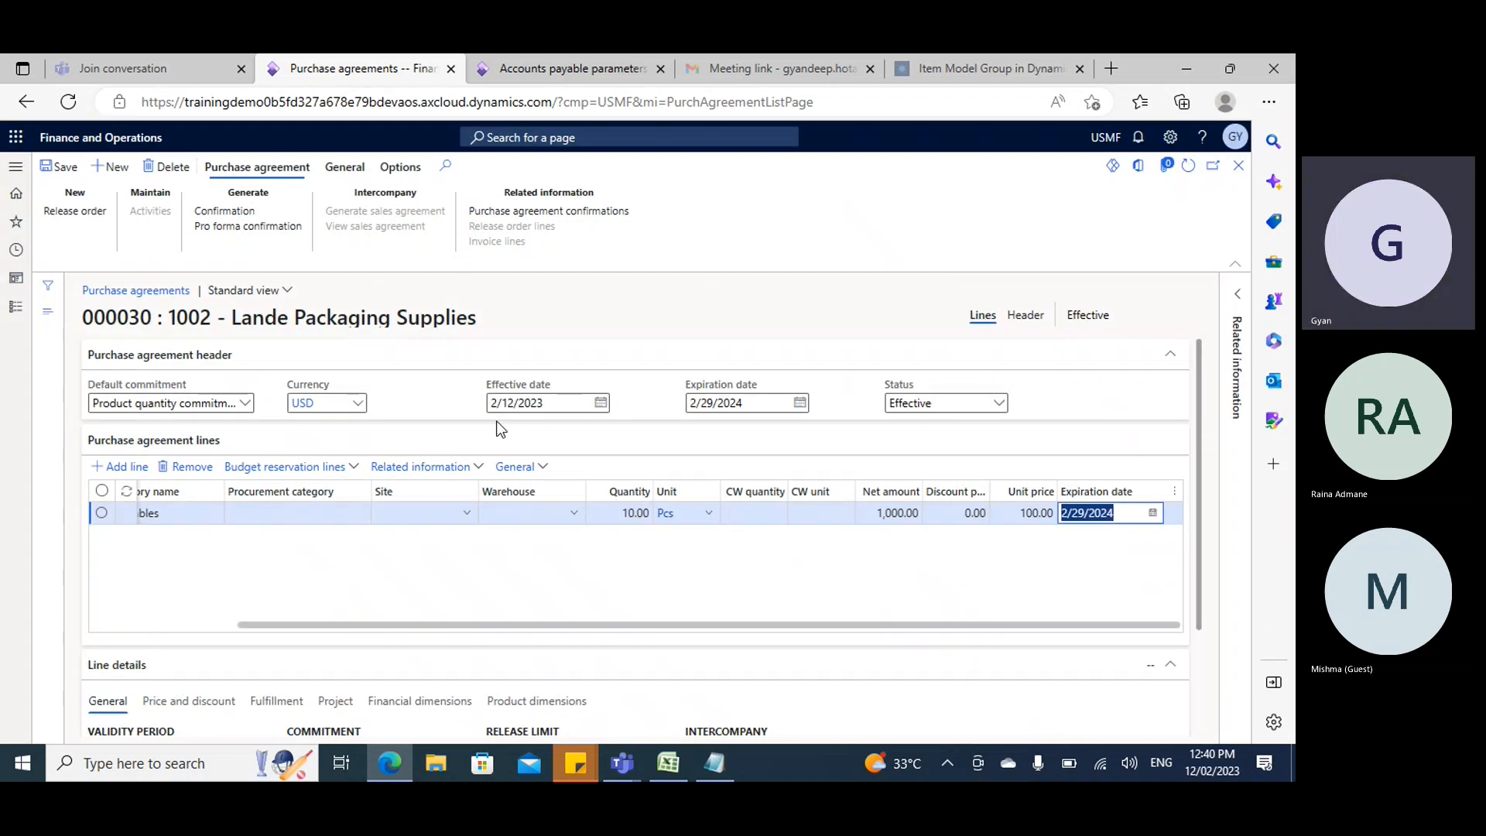
pyautogui.doubleClick(1105, 315)
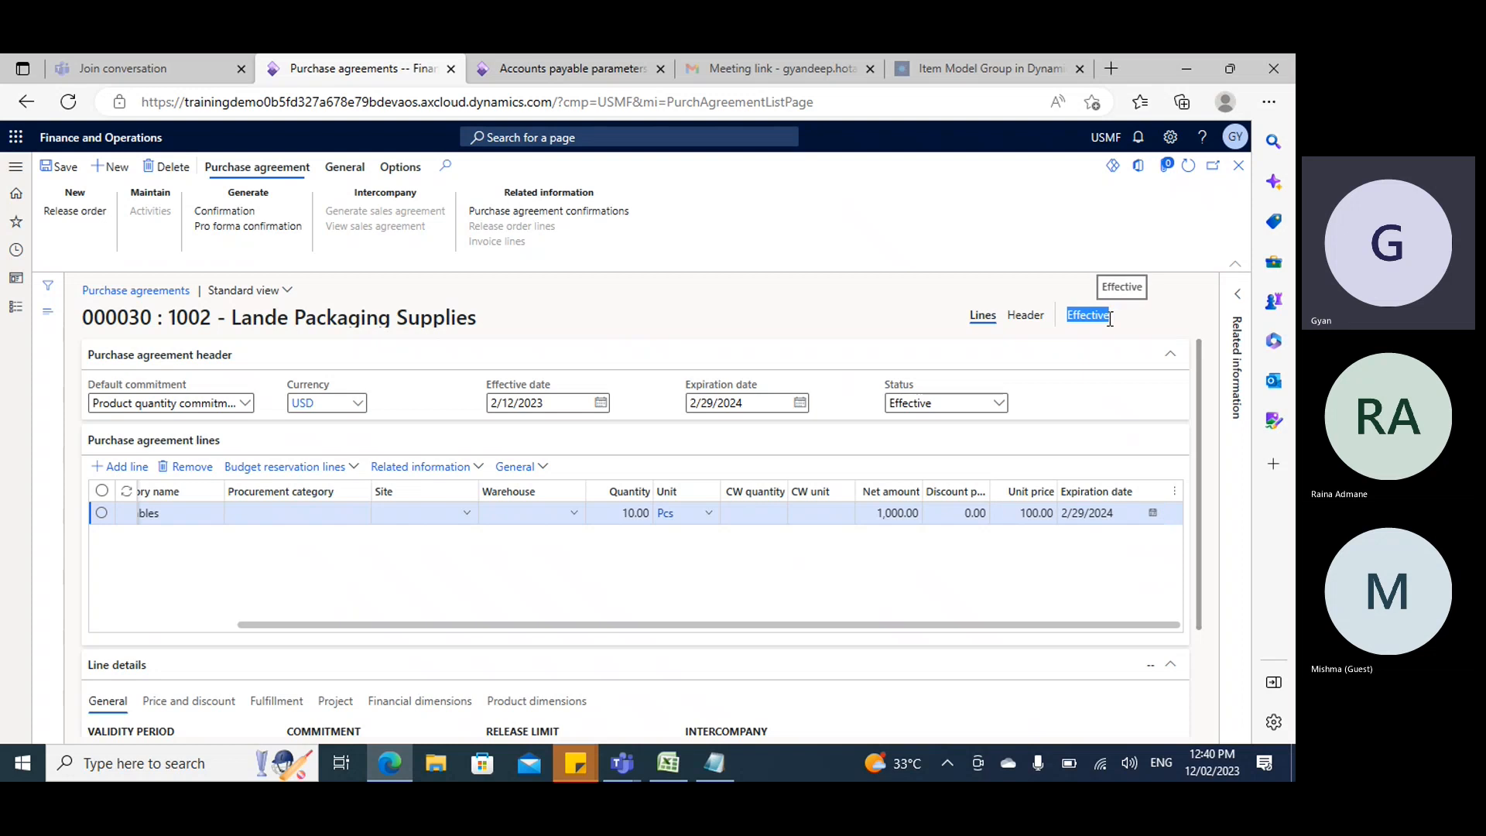
# In the browser tab showing Accounts payable parameters, open All purchase requisitions from the Procurement and sourcing module.
pyautogui.click(533, 75)
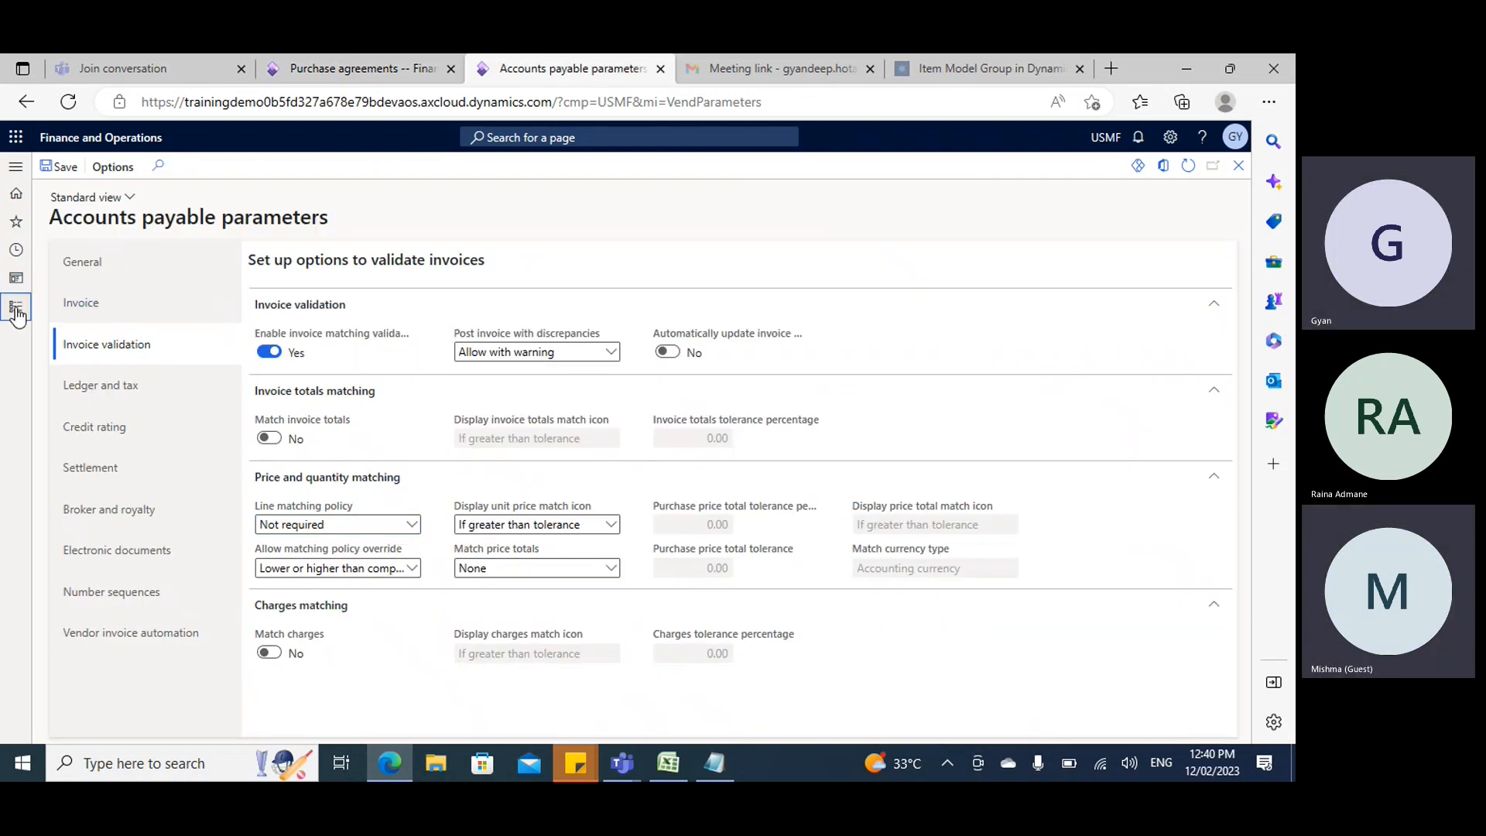
pyautogui.click(15, 307)
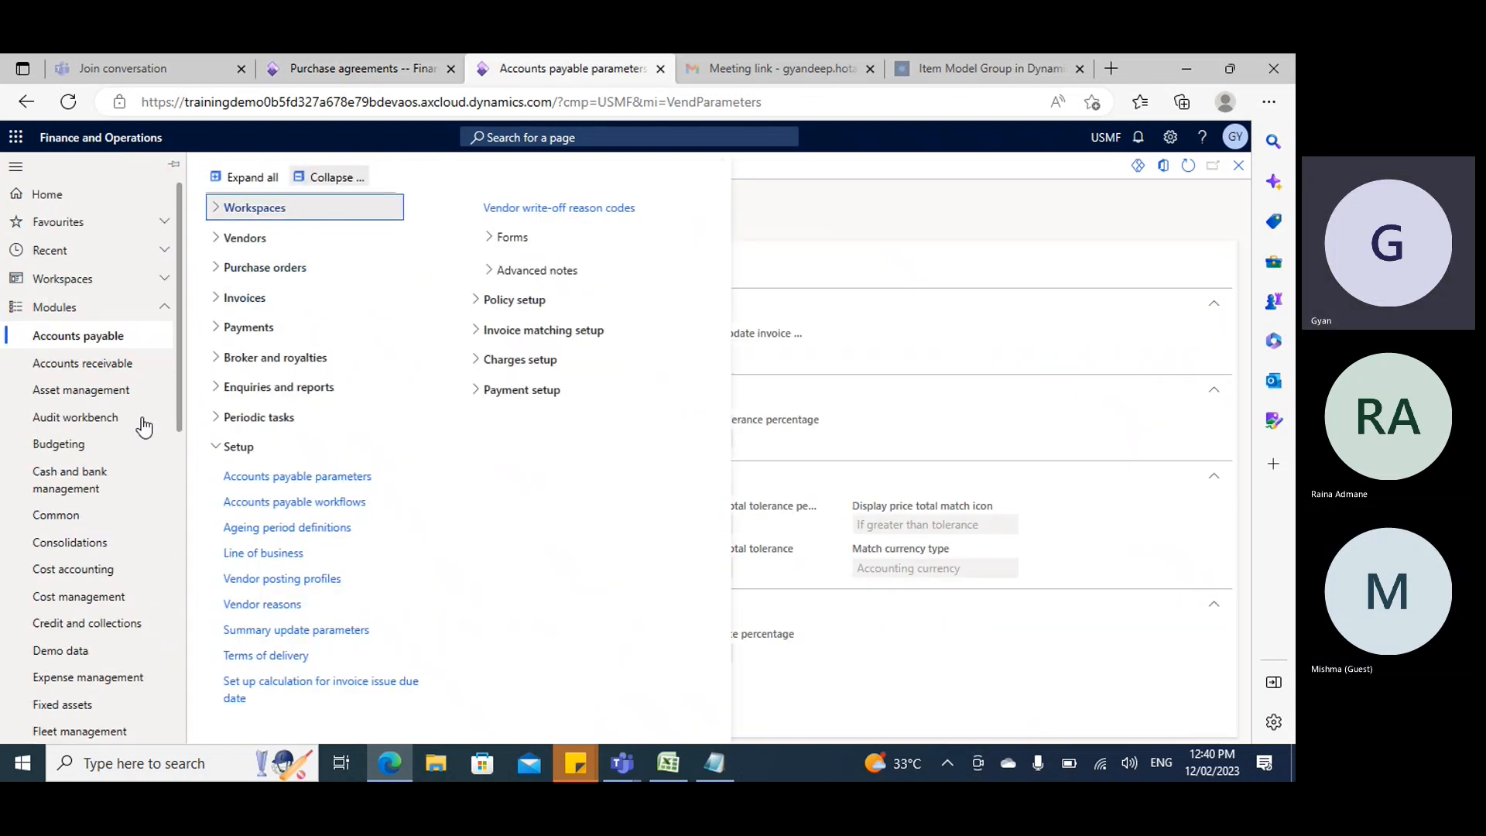
pyautogui.scroll(-4, 116, 526)
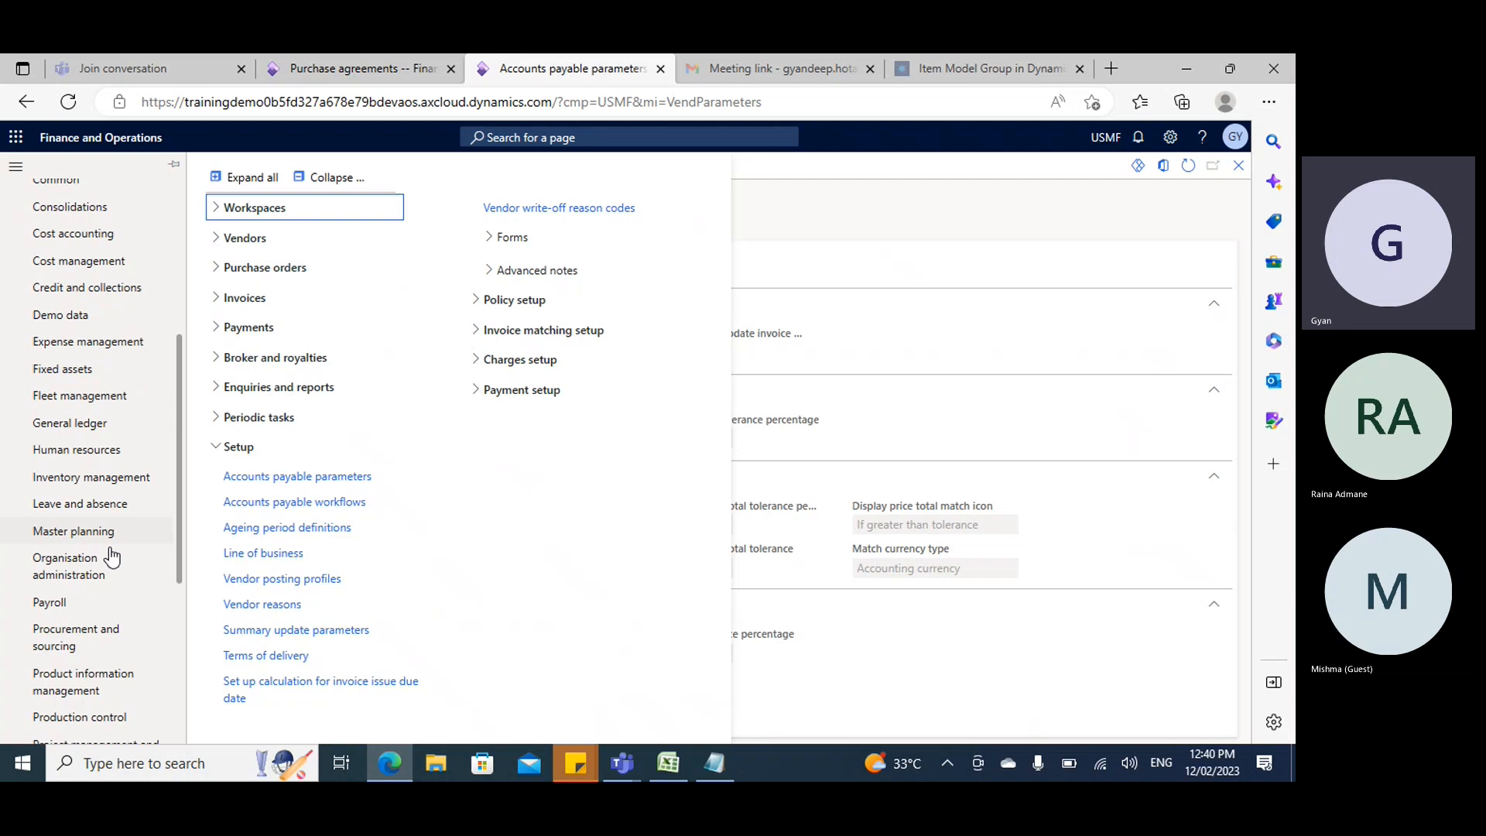
pyautogui.click(84, 642)
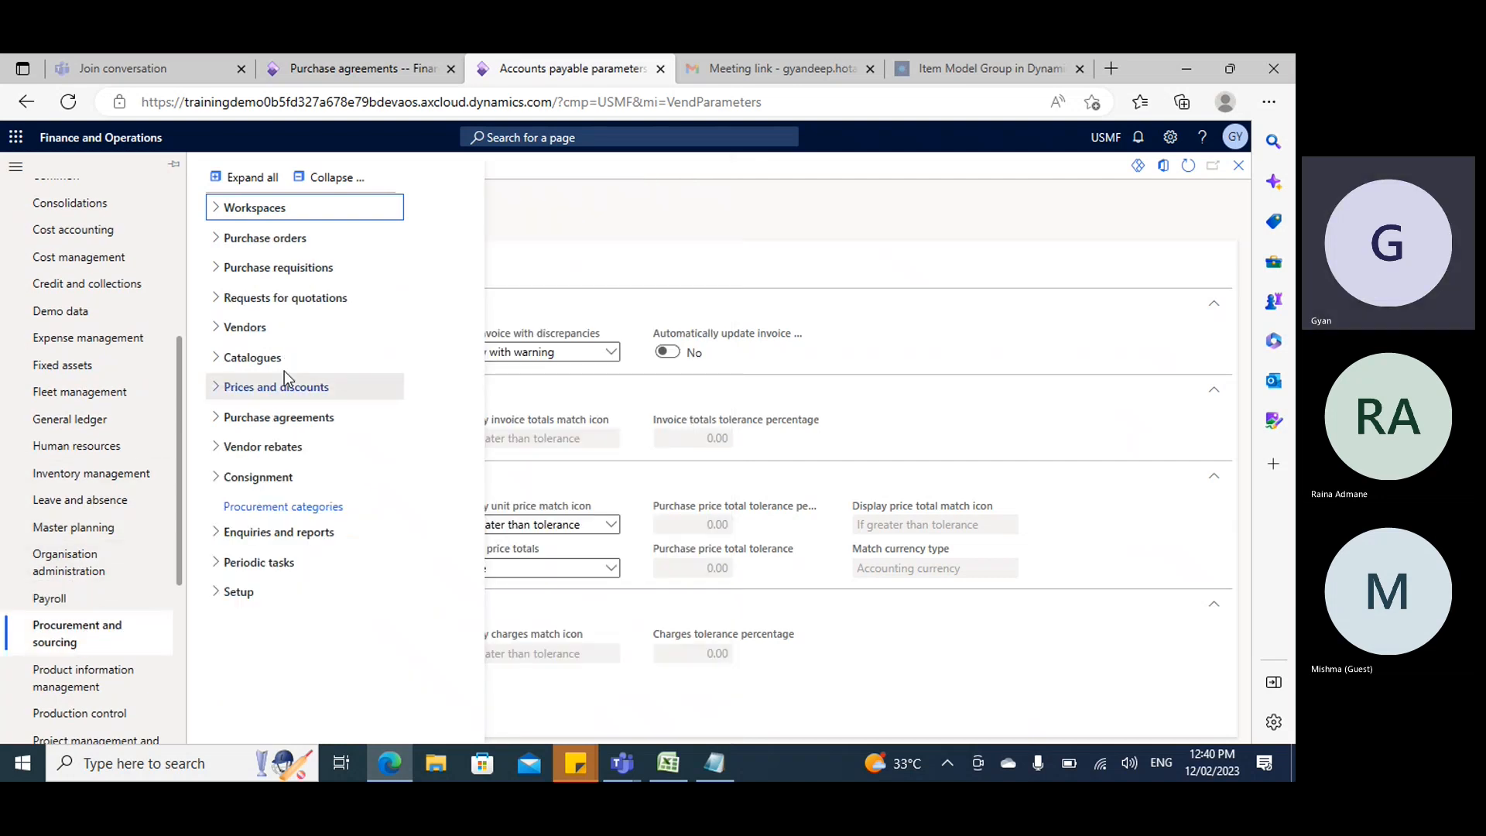
pyautogui.click(294, 268)
pyautogui.click(304, 321)
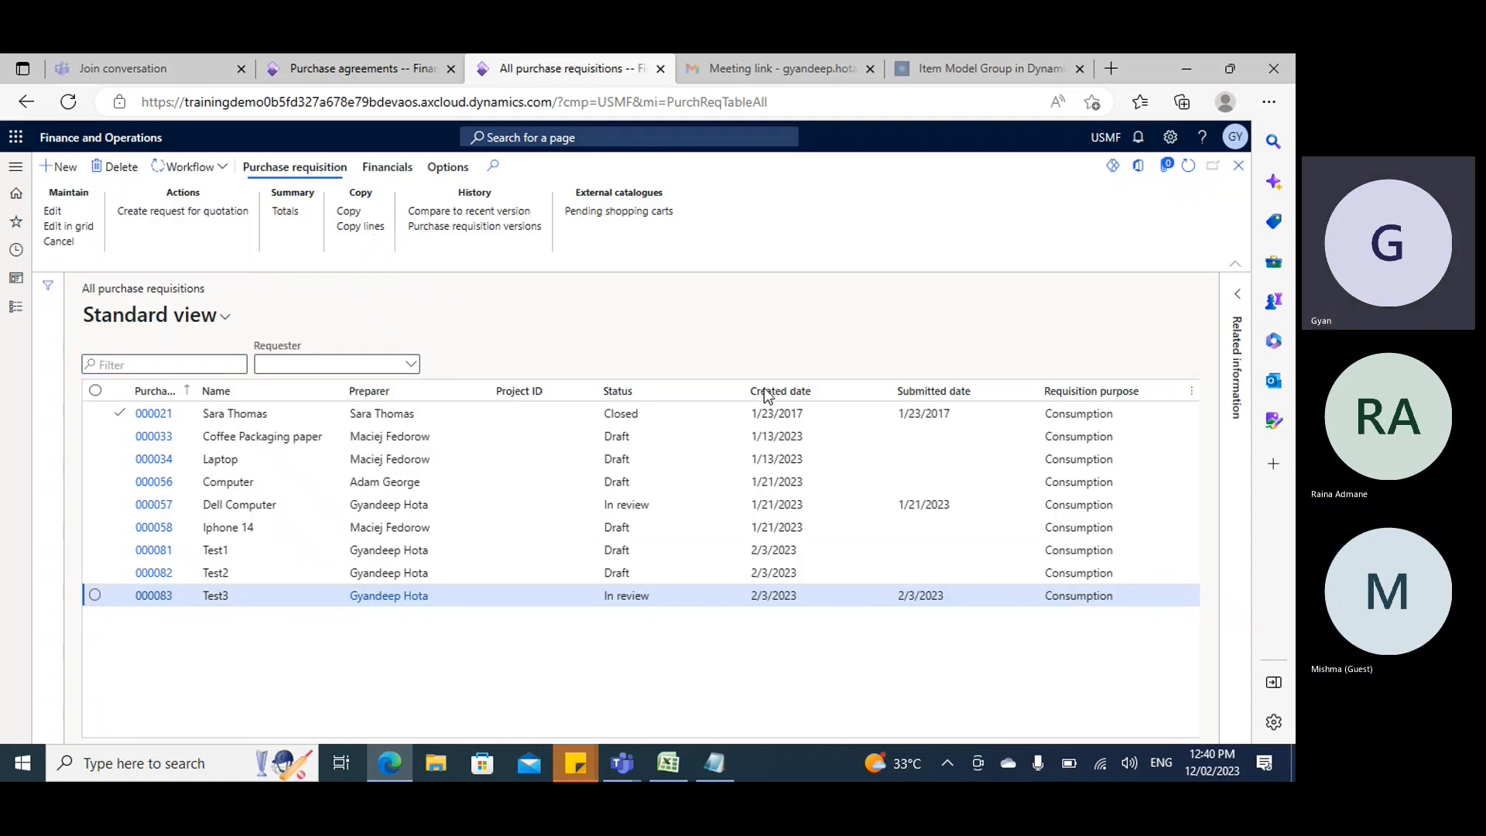
# Create a new purchase requisition named "Dell Laptop", keeping the default dates.
pyautogui.hotkey('alt', 'n')
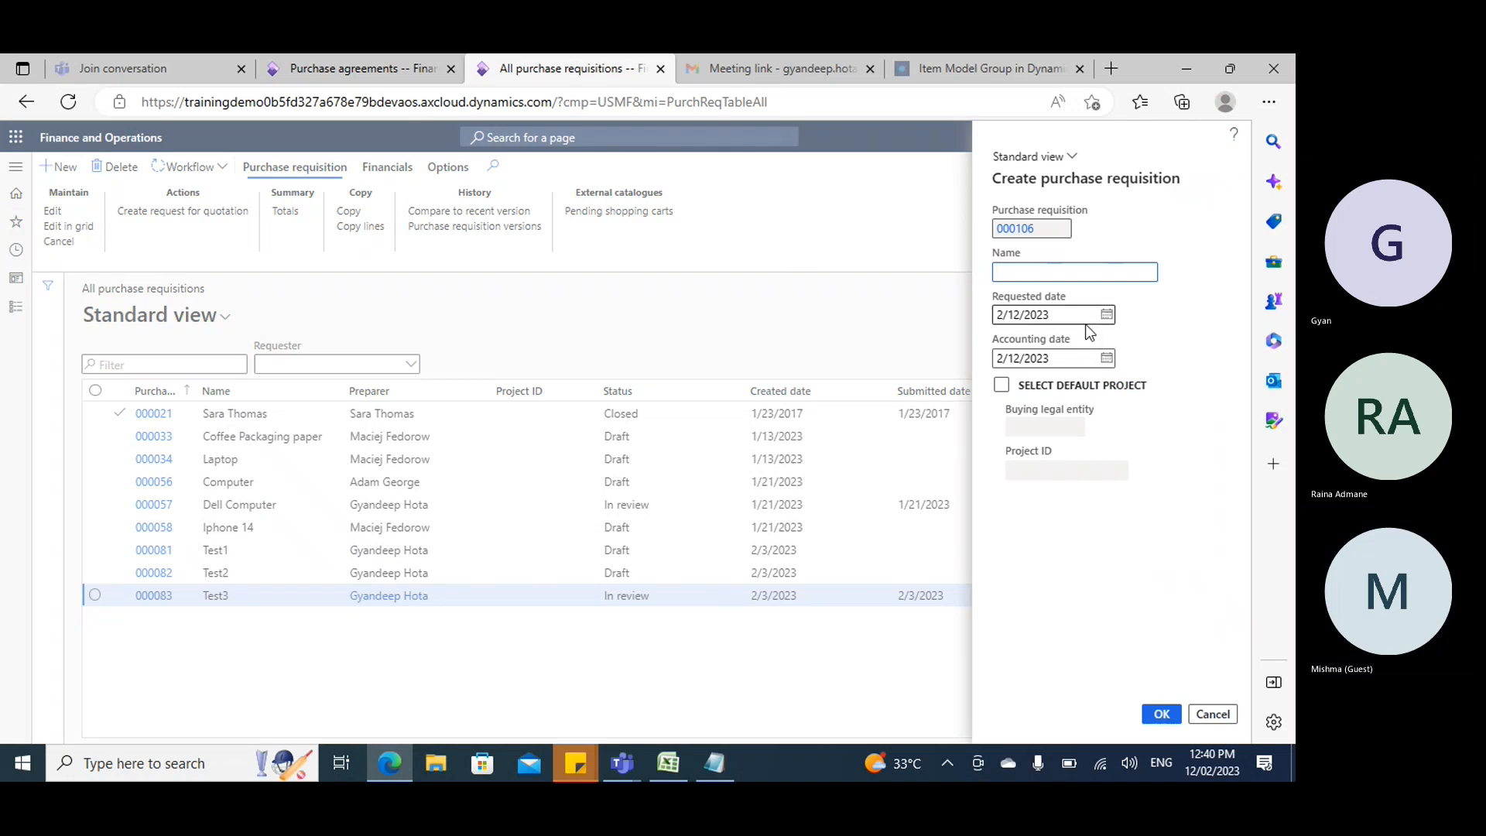
pyautogui.write('Lap')
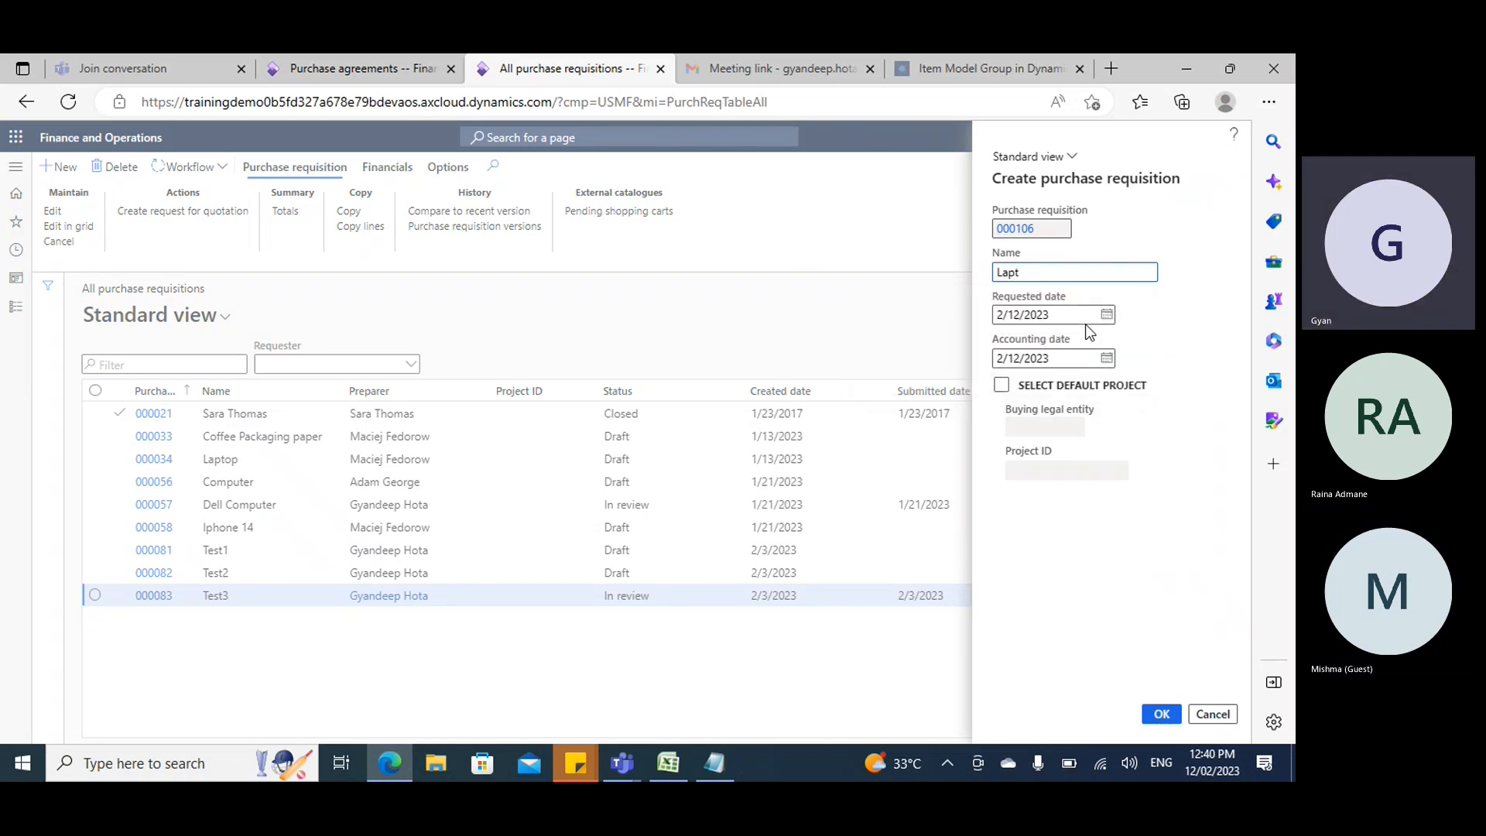
pyautogui.write('t')
pyautogui.press('BackSpace')
pyautogui.press('BackSpace')
pyautogui.press('BackSpace')
pyautogui.press('BackSpace')
pyautogui.write('Dell Laptop')
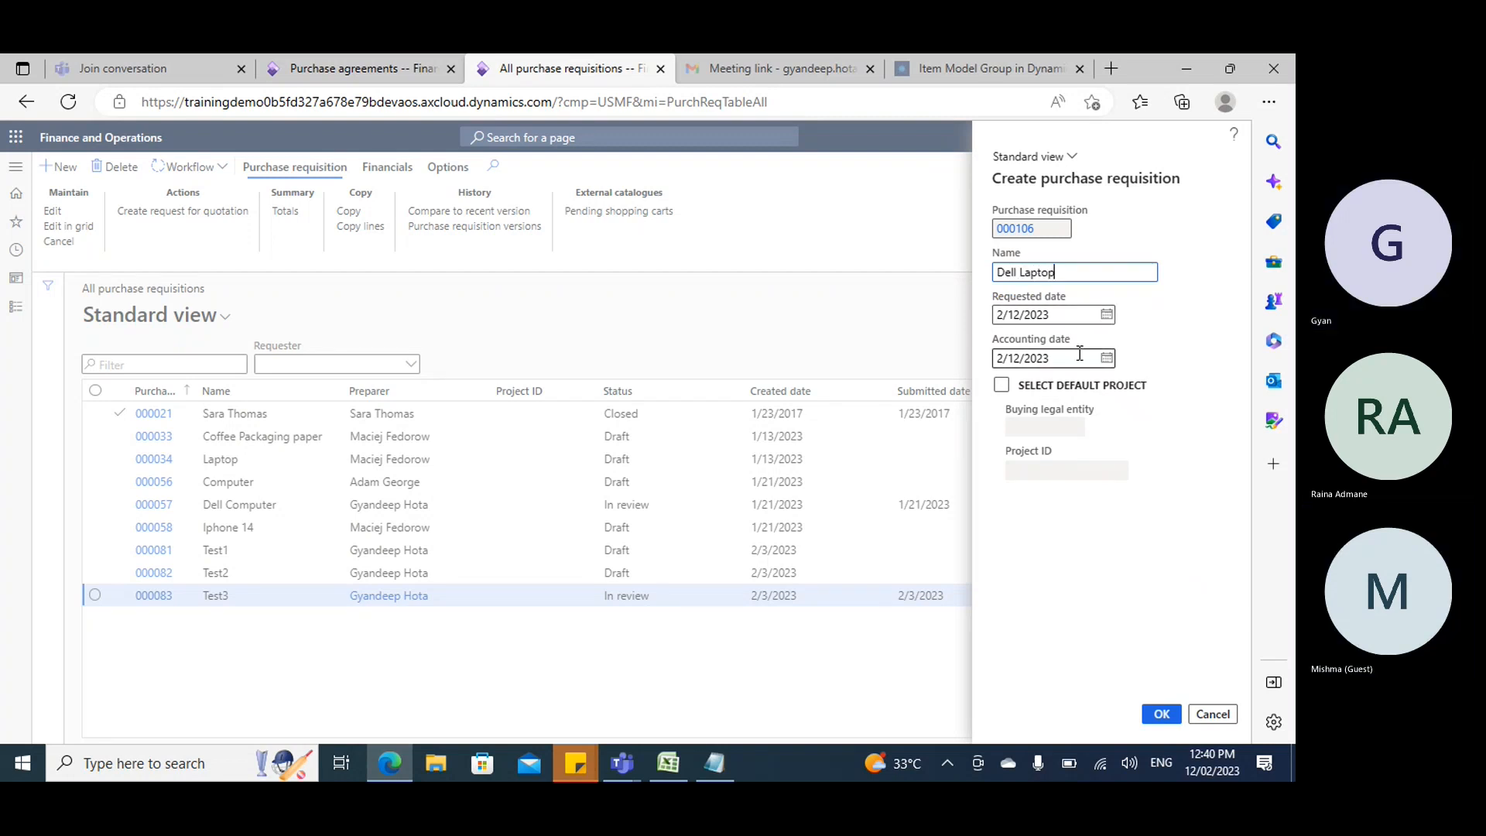
pyautogui.click(1165, 710)
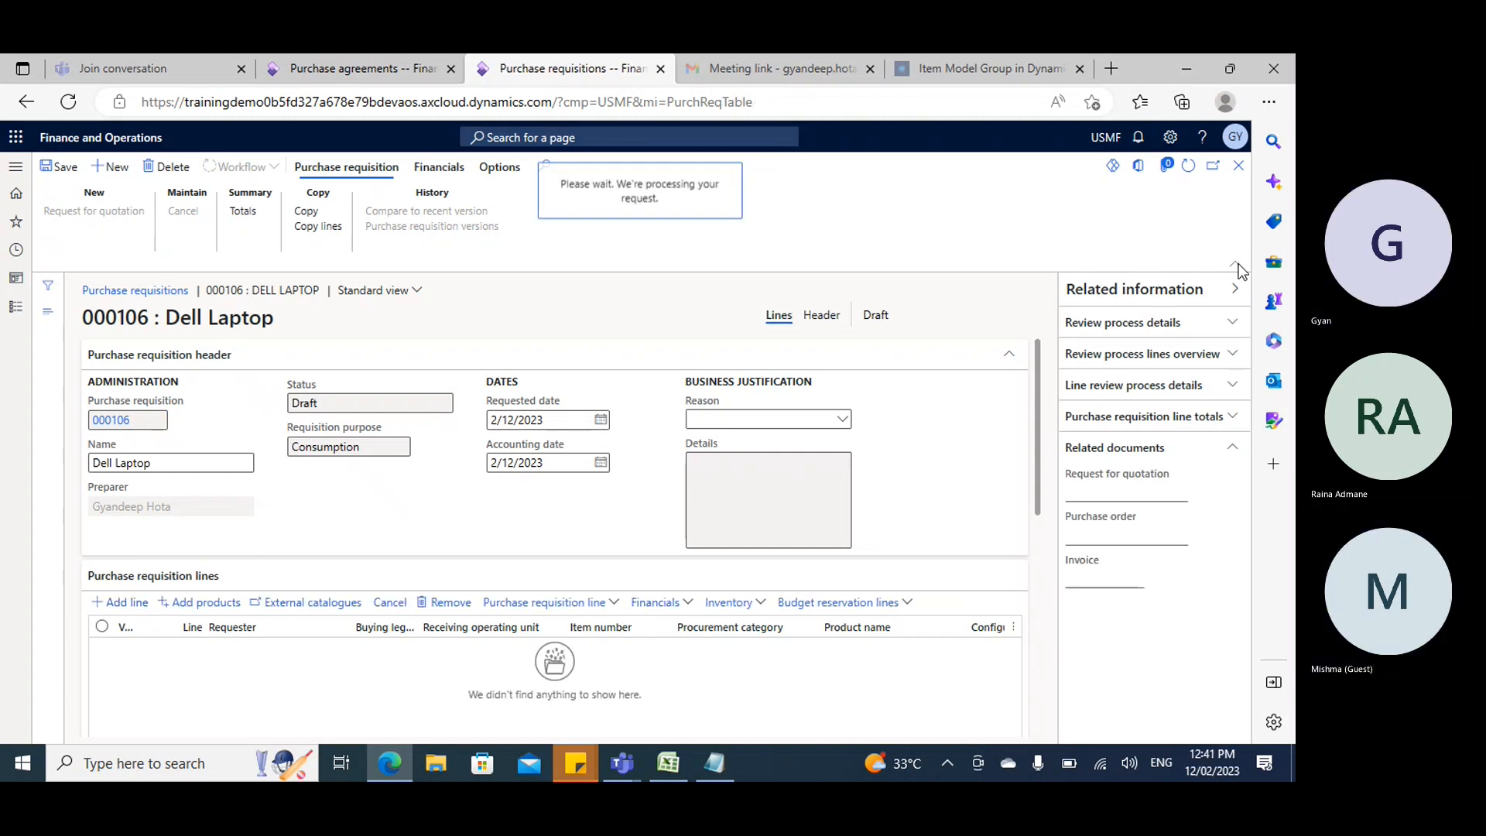
# Add a line to the Dell Laptop requisition and try item number a0001 on it.
pyautogui.press('Tab')
pyautogui.press('Tab')
pyautogui.press('Tab')
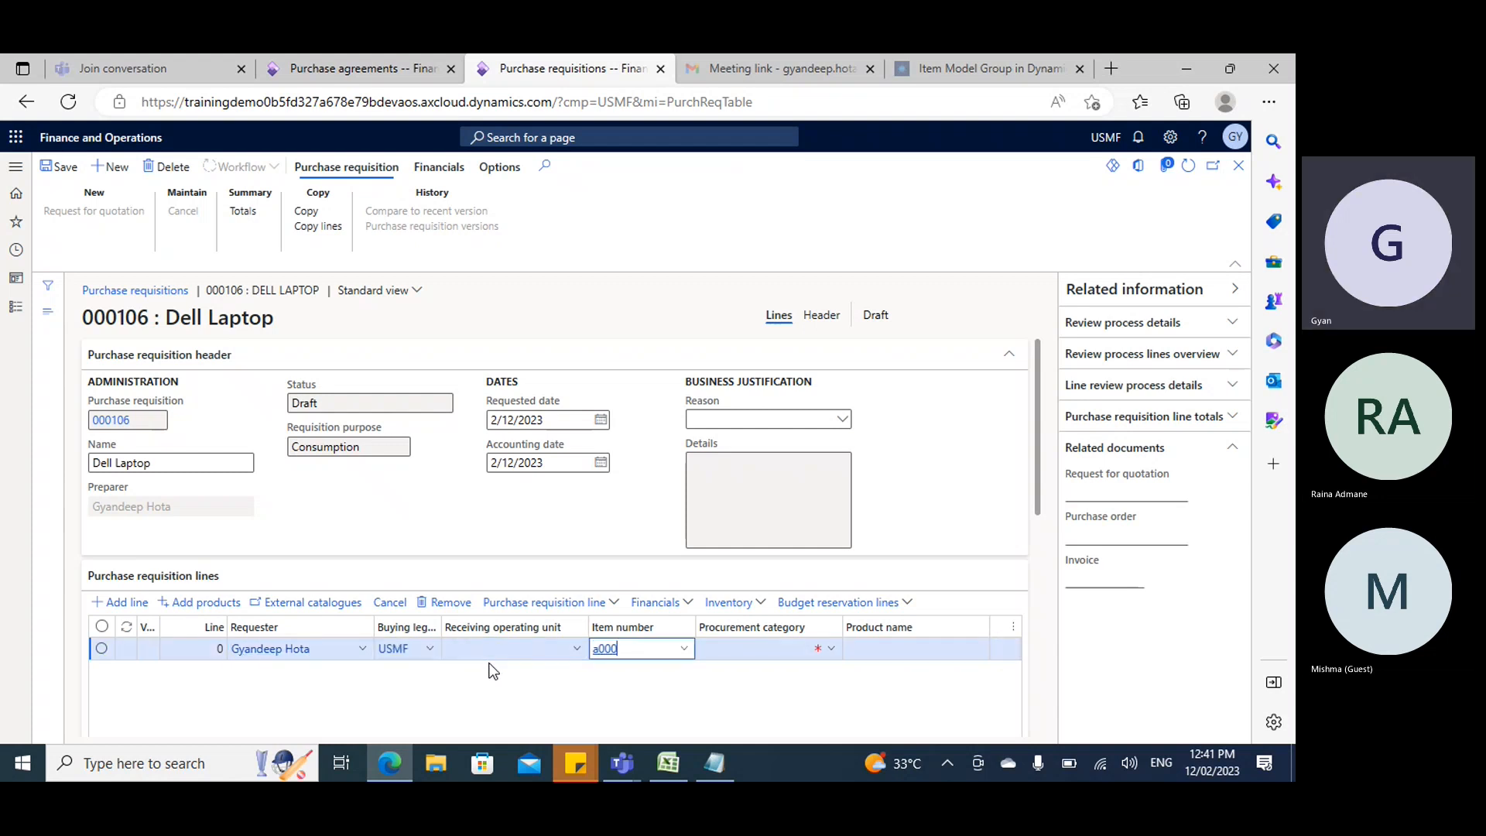
pyautogui.press('Tab')
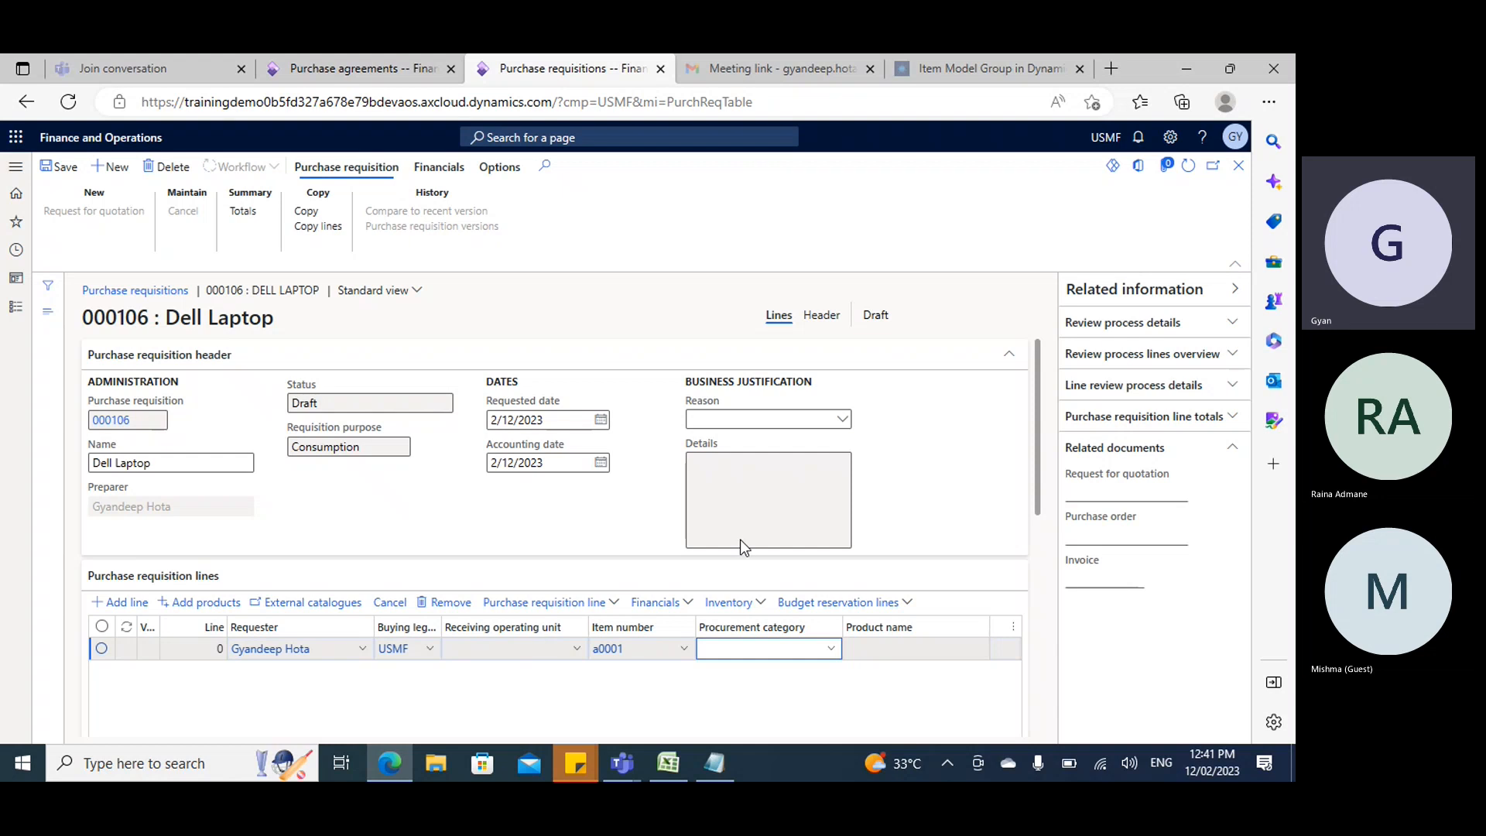
pyautogui.scroll(-1, 741, 599)
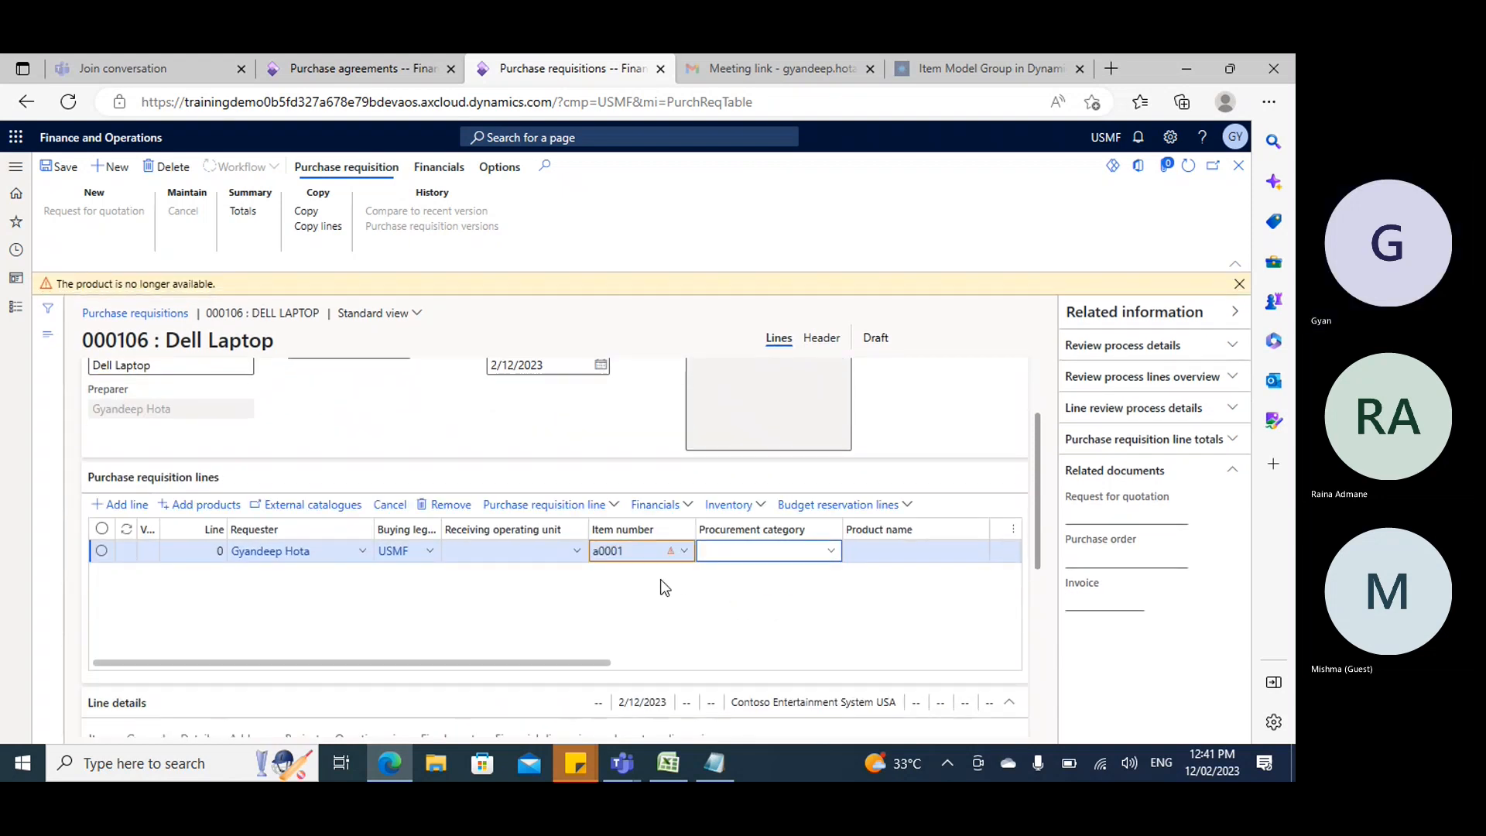
# Clear item number a0001 from the Dell Laptop requisition line and look up the items available for it.
pyautogui.hotkey('shift', 'Tab')
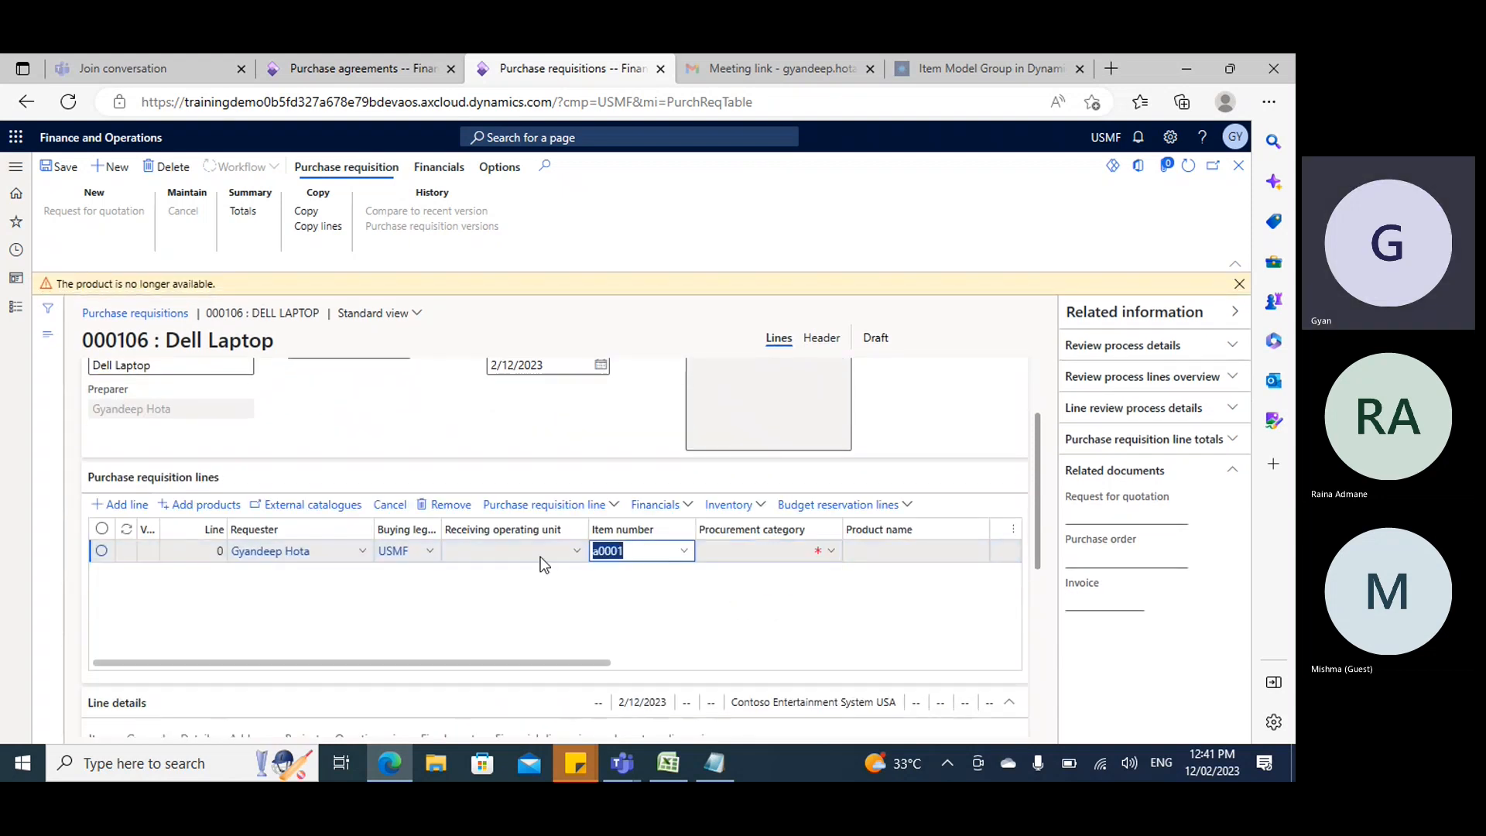
pyautogui.press('BackSpace')
pyautogui.click(684, 552)
pyautogui.click(685, 552)
pyautogui.click(822, 551)
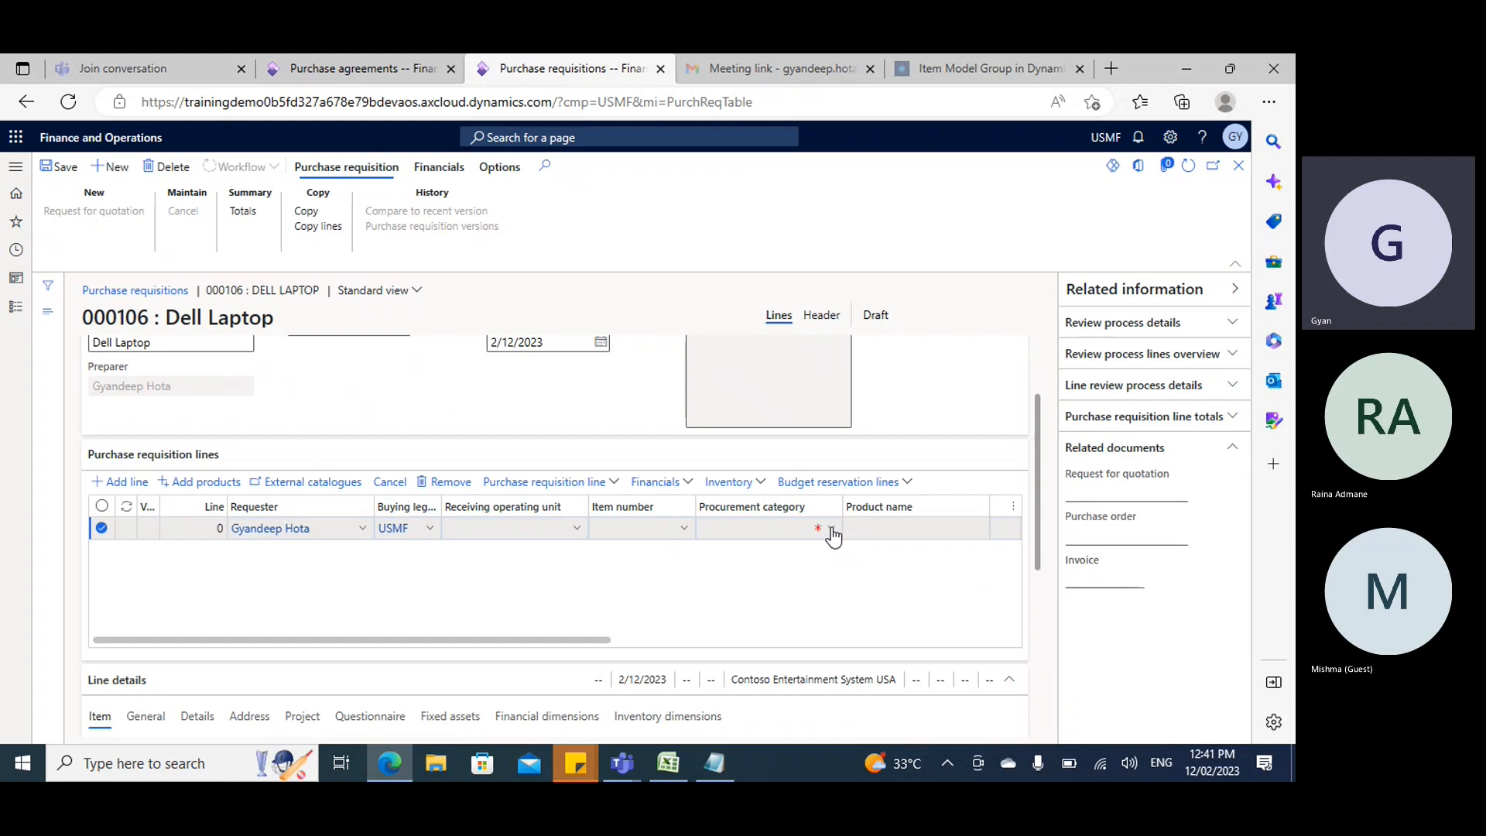
pyautogui.click(686, 533)
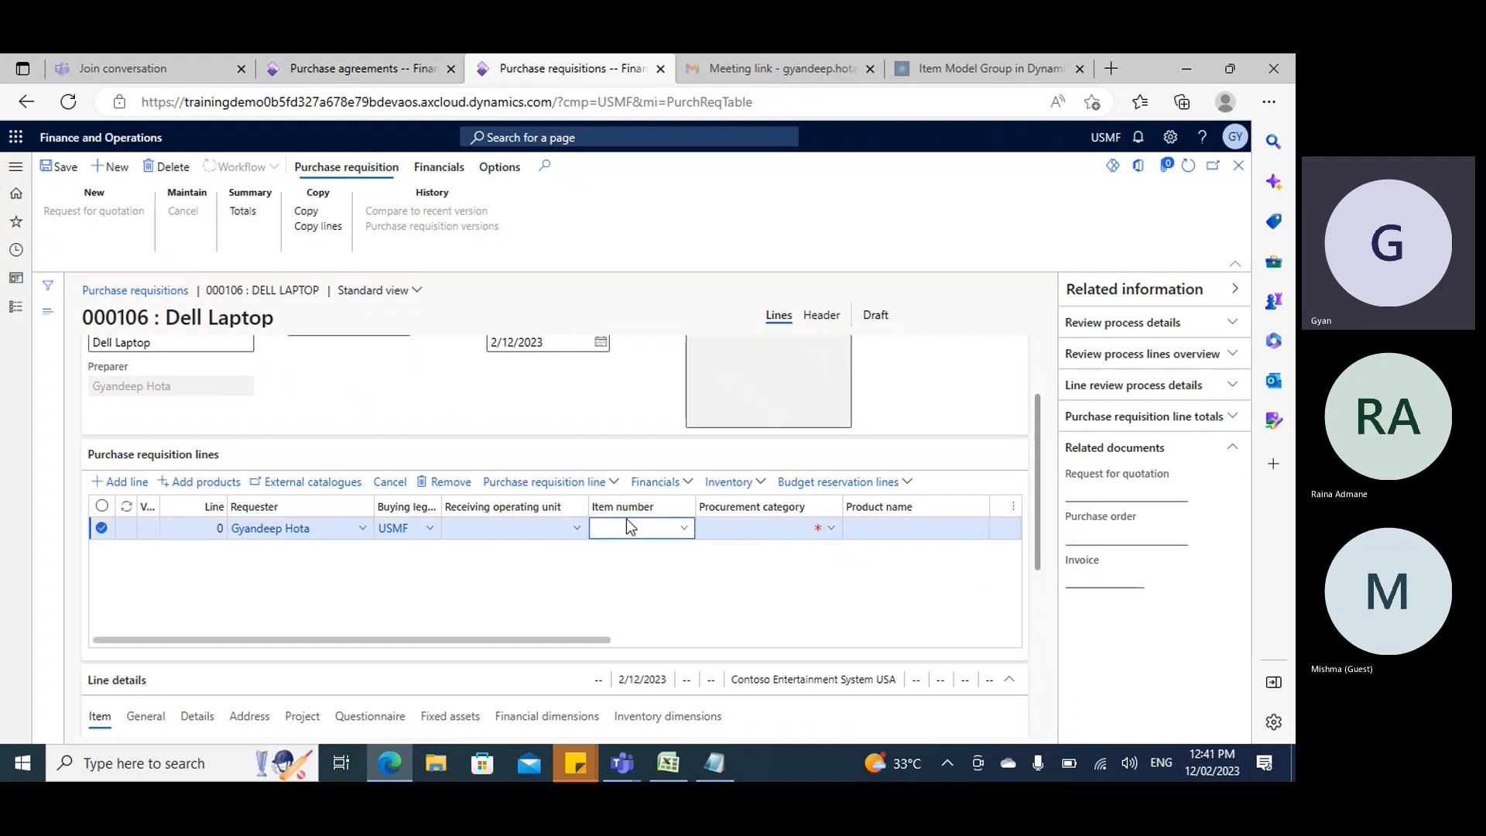
pyautogui.click(684, 528)
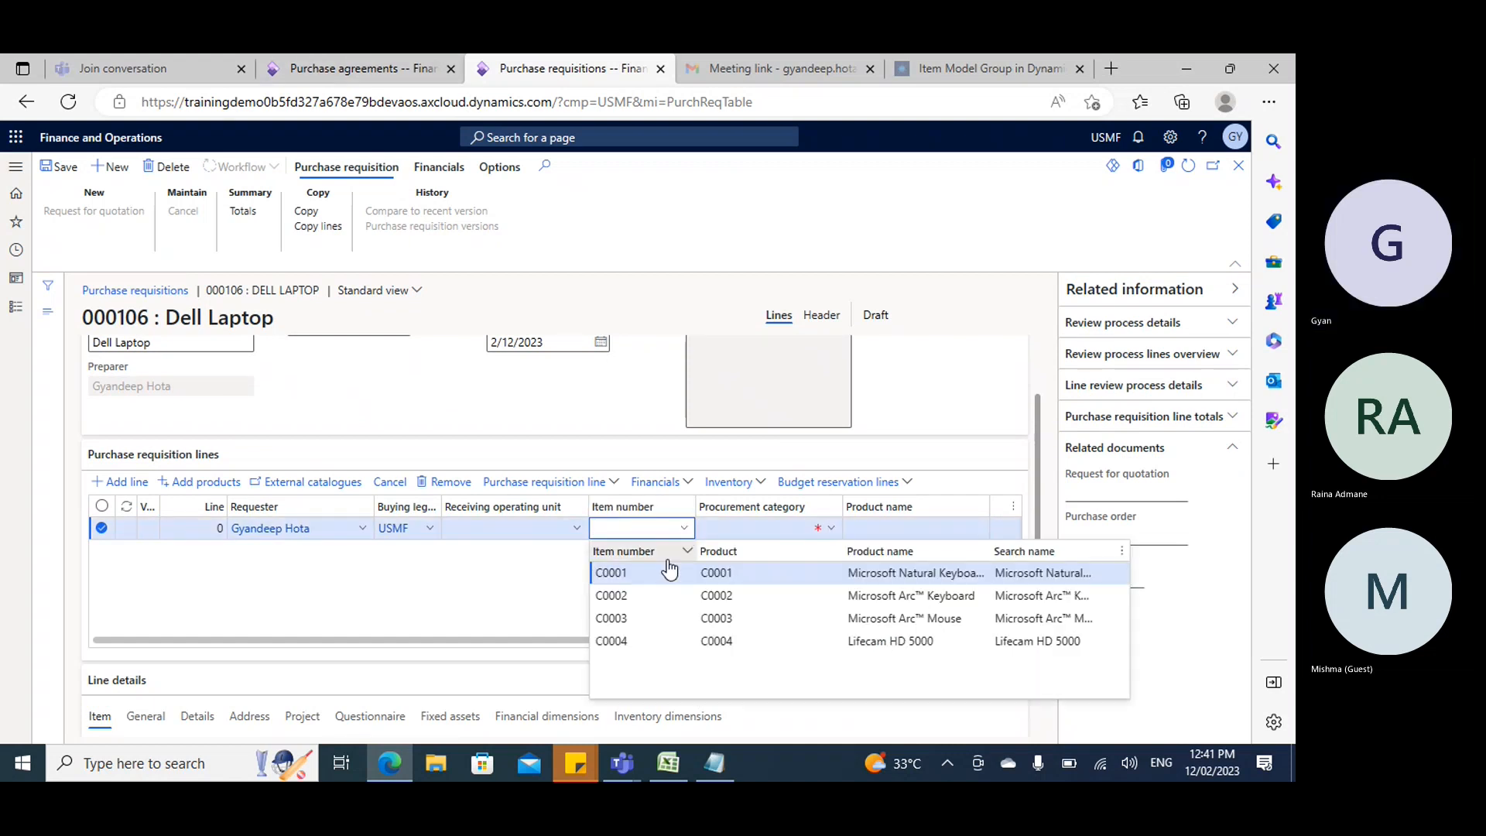
# In the Purchase agreements browser tab, start a new agreement for vendor 1002 with the Blanket purchase agreement classification.
pyautogui.click(429, 57)
pyautogui.click(676, 288)
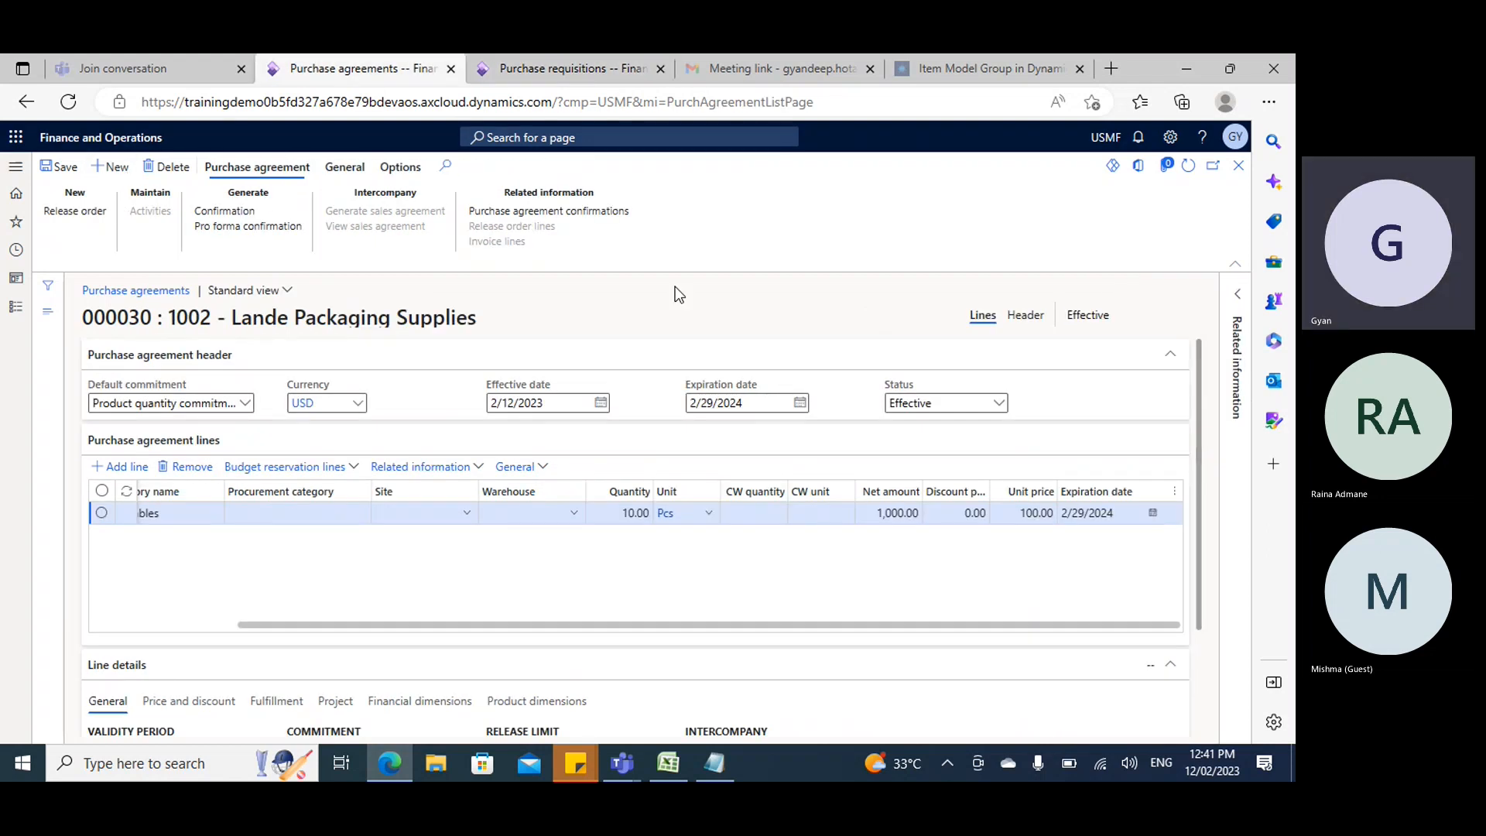
pyautogui.hotkey('alt', 'n')
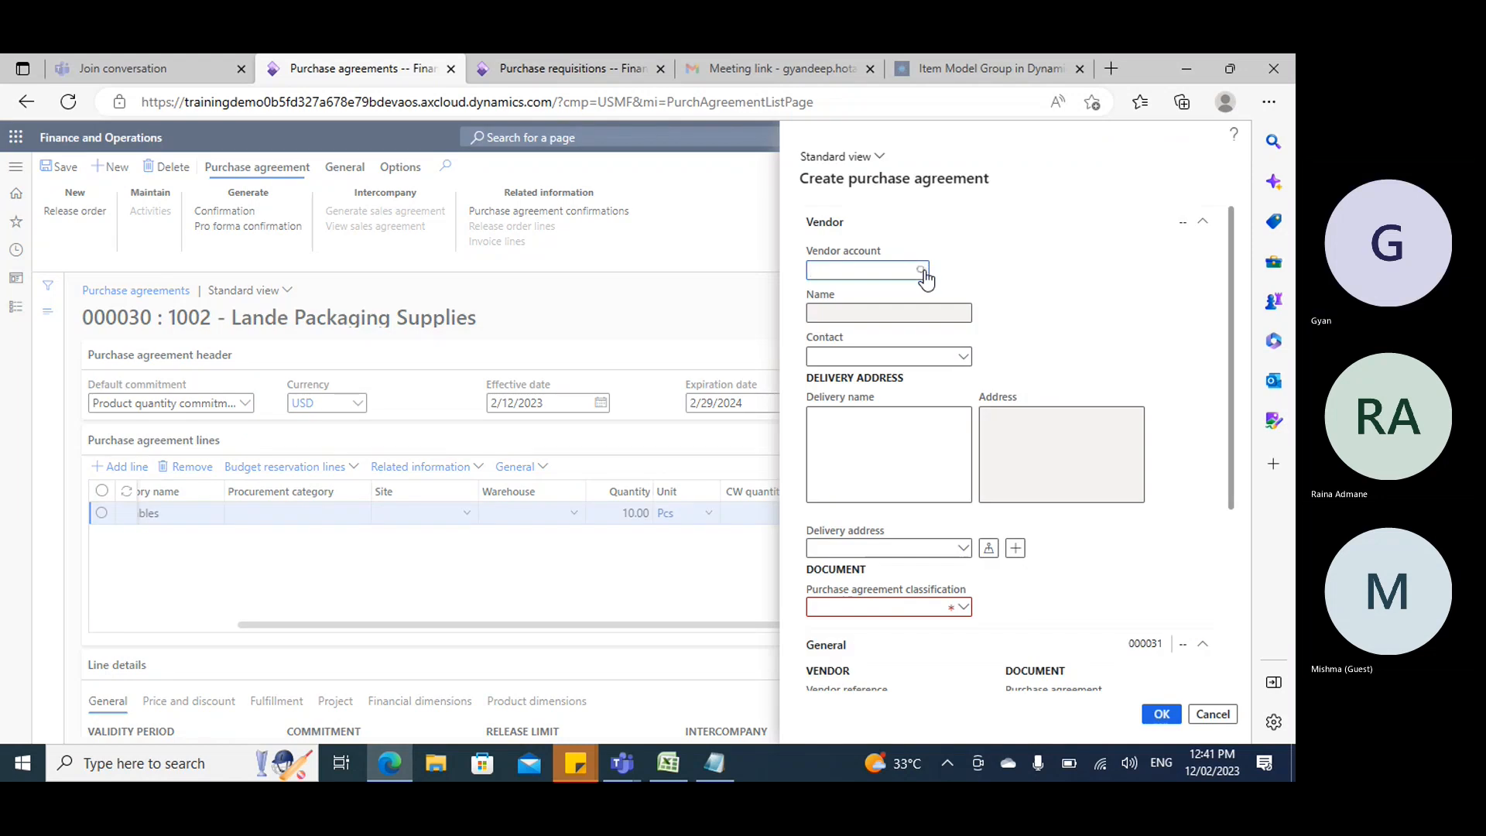
pyautogui.click(923, 271)
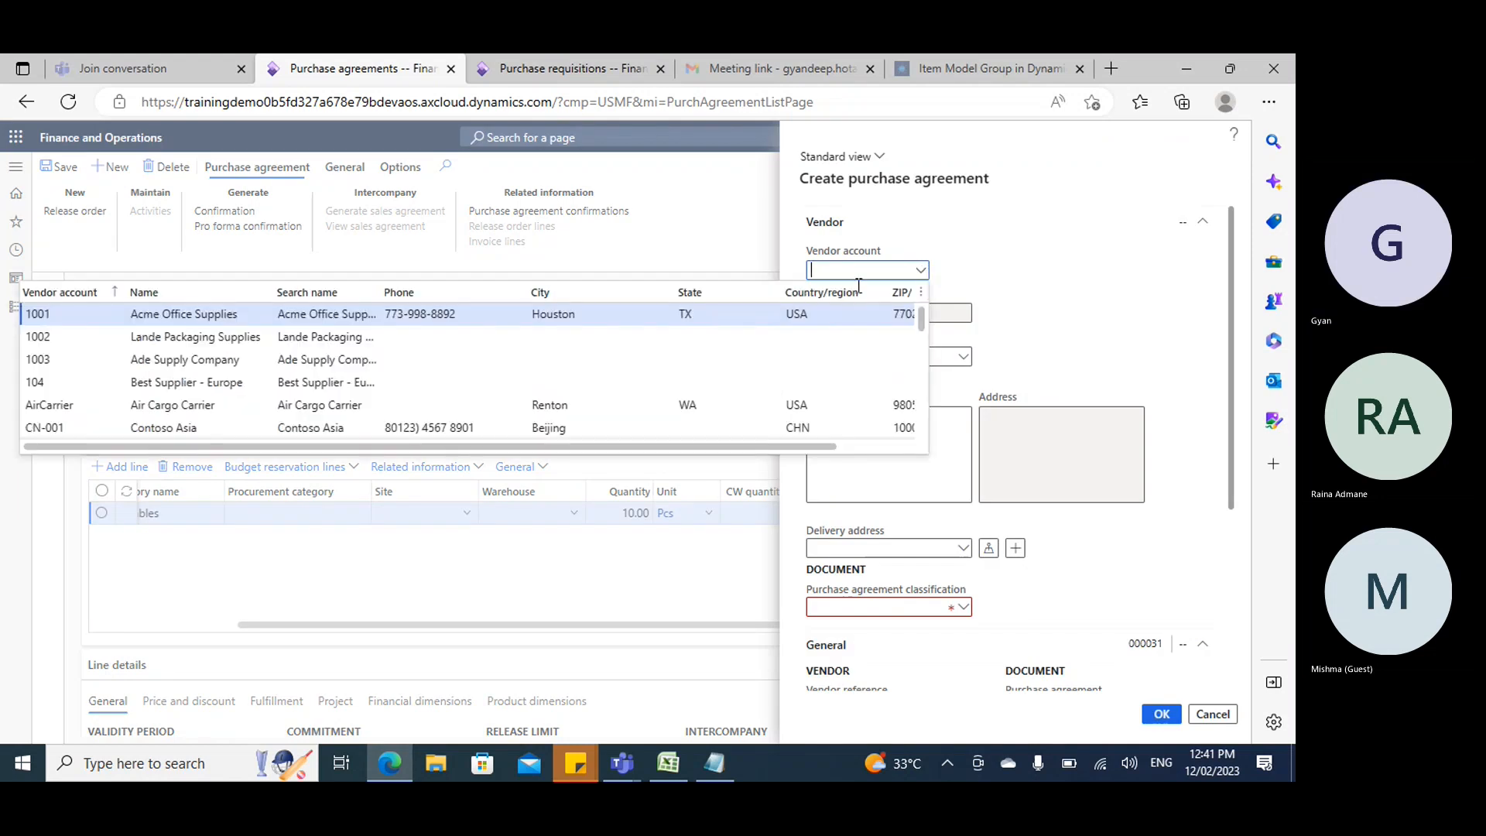
pyautogui.click(222, 334)
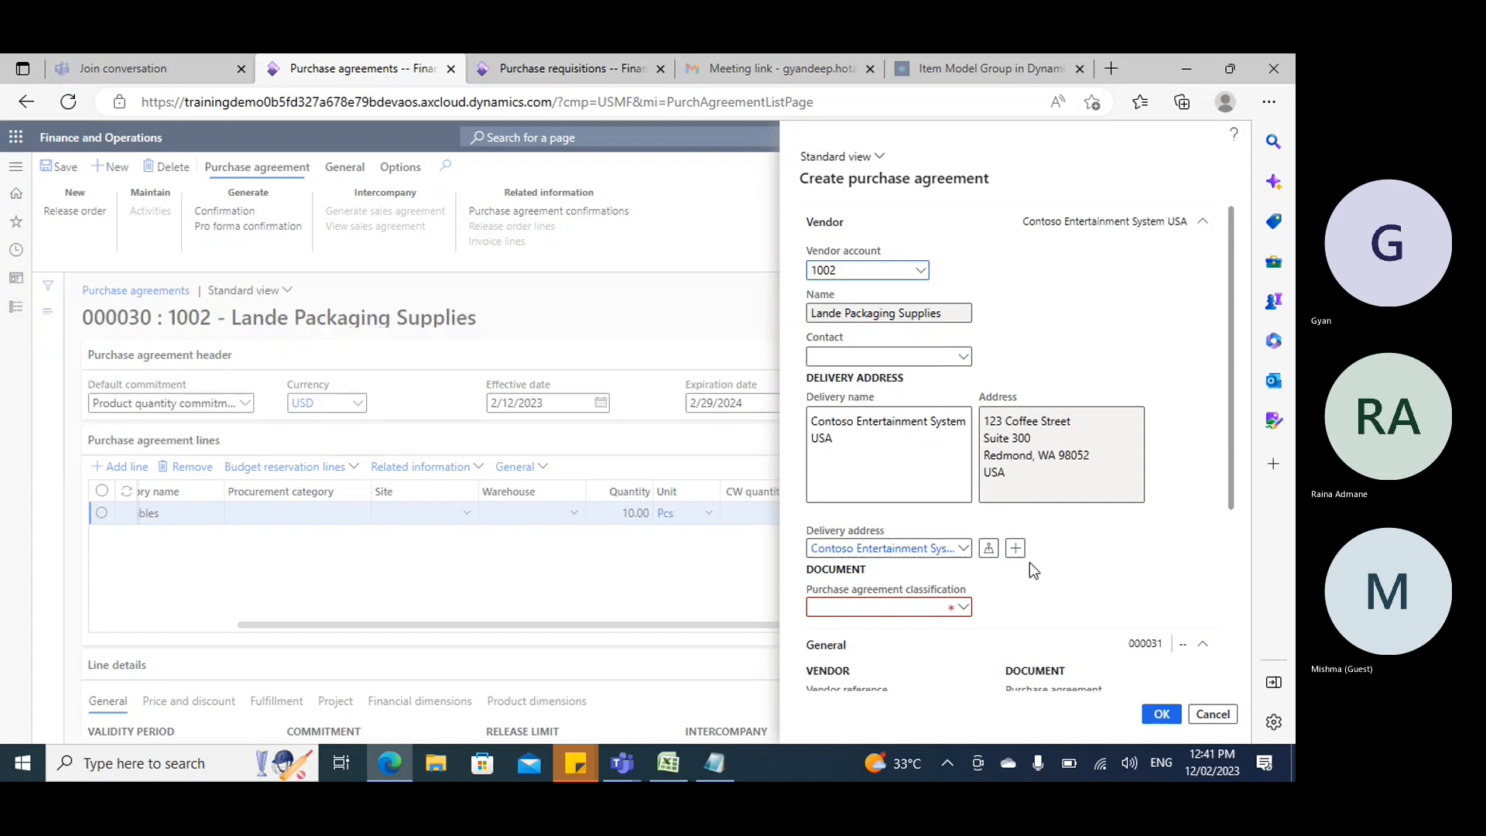
pyautogui.click(960, 611)
pyautogui.click(961, 611)
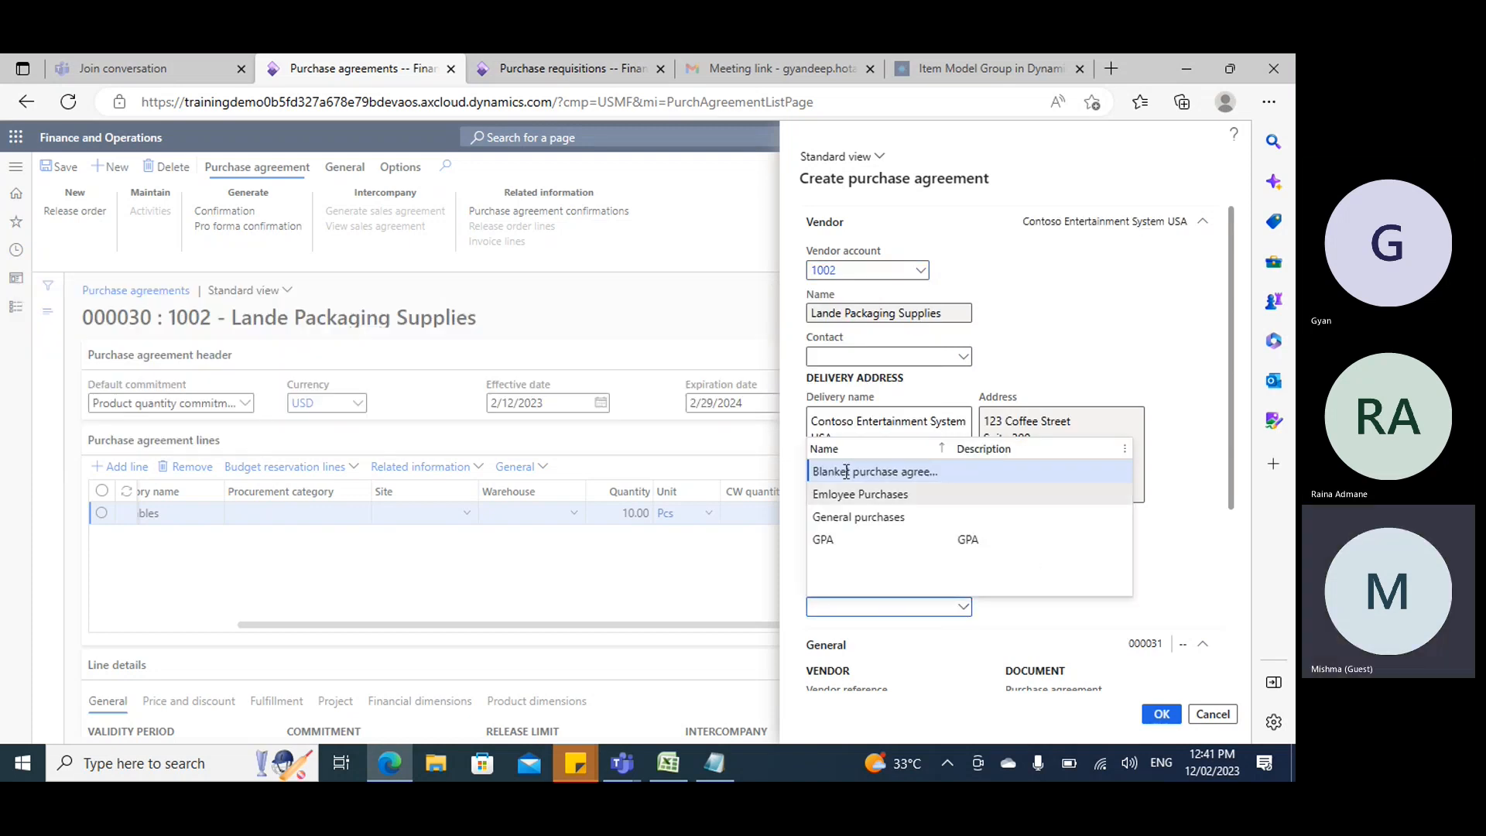
pyautogui.click(1006, 469)
# Title the new agreement "Laptop", set its expiration date to 2/28/2023, and create it.
pyautogui.scroll(-3, 1125, 545)
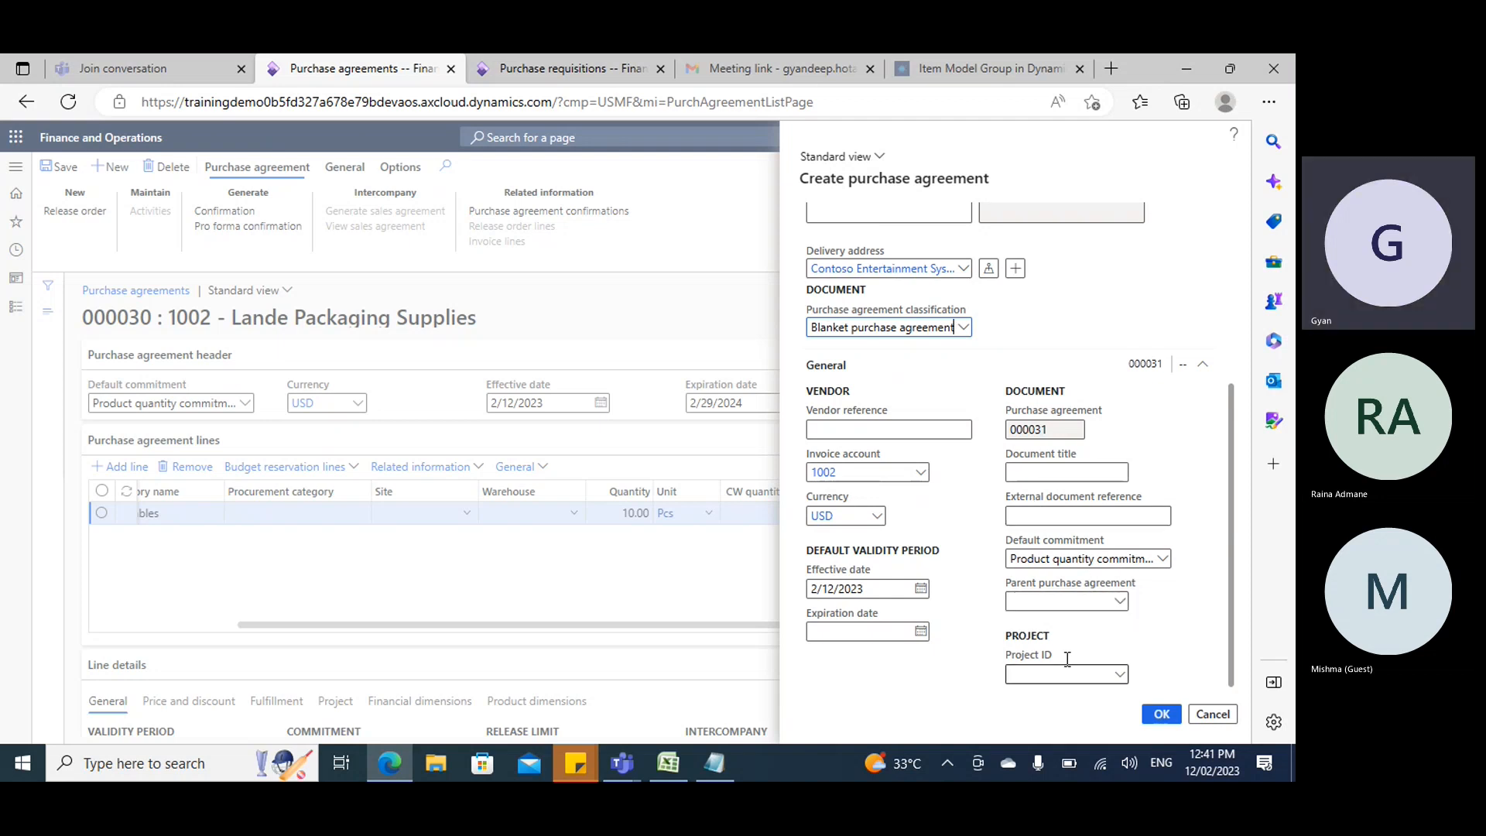
pyautogui.click(1090, 474)
pyautogui.write('Lap')
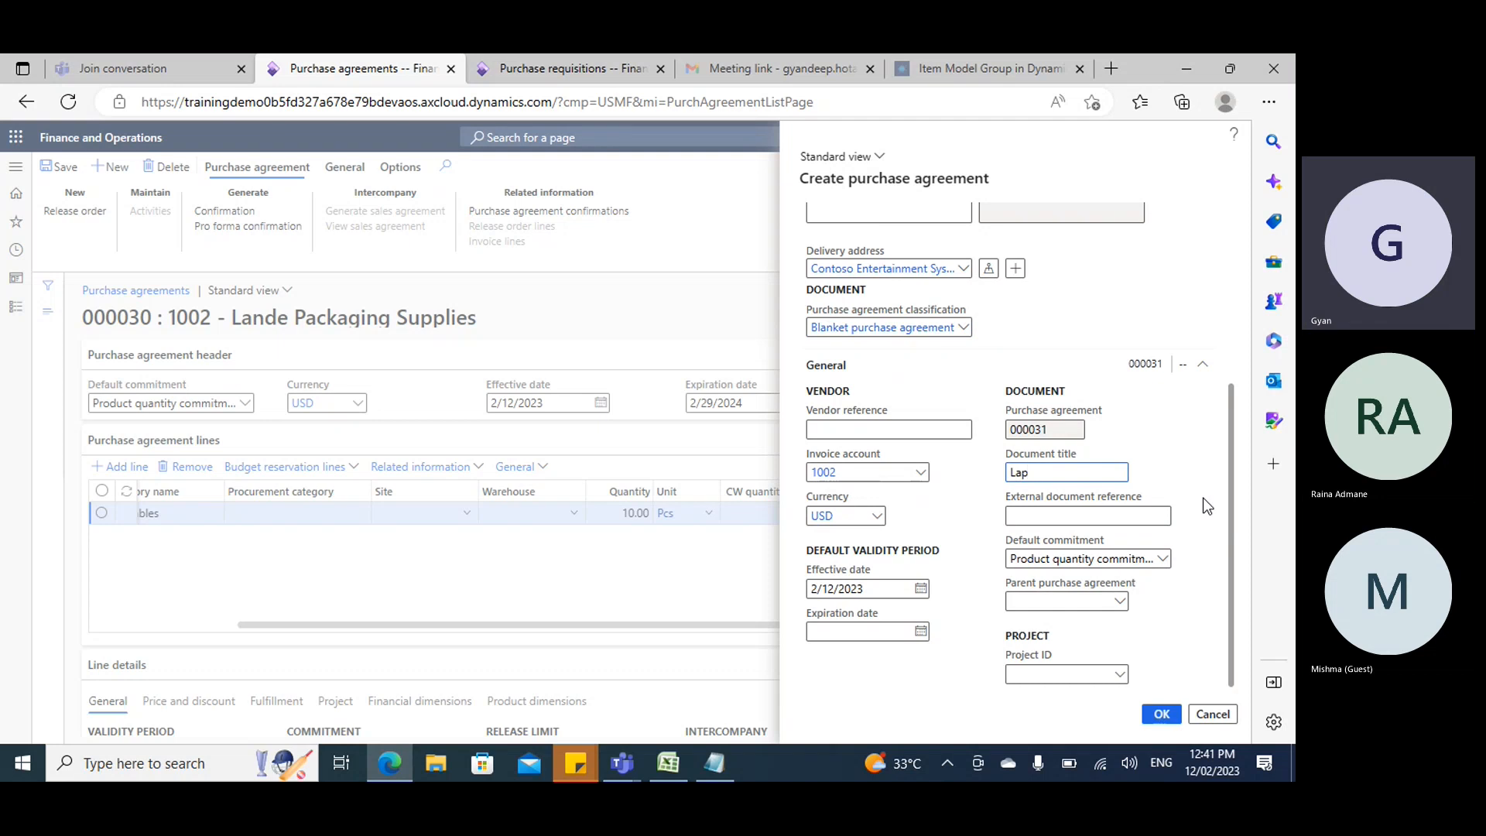
pyautogui.write('top')
pyautogui.click(922, 634)
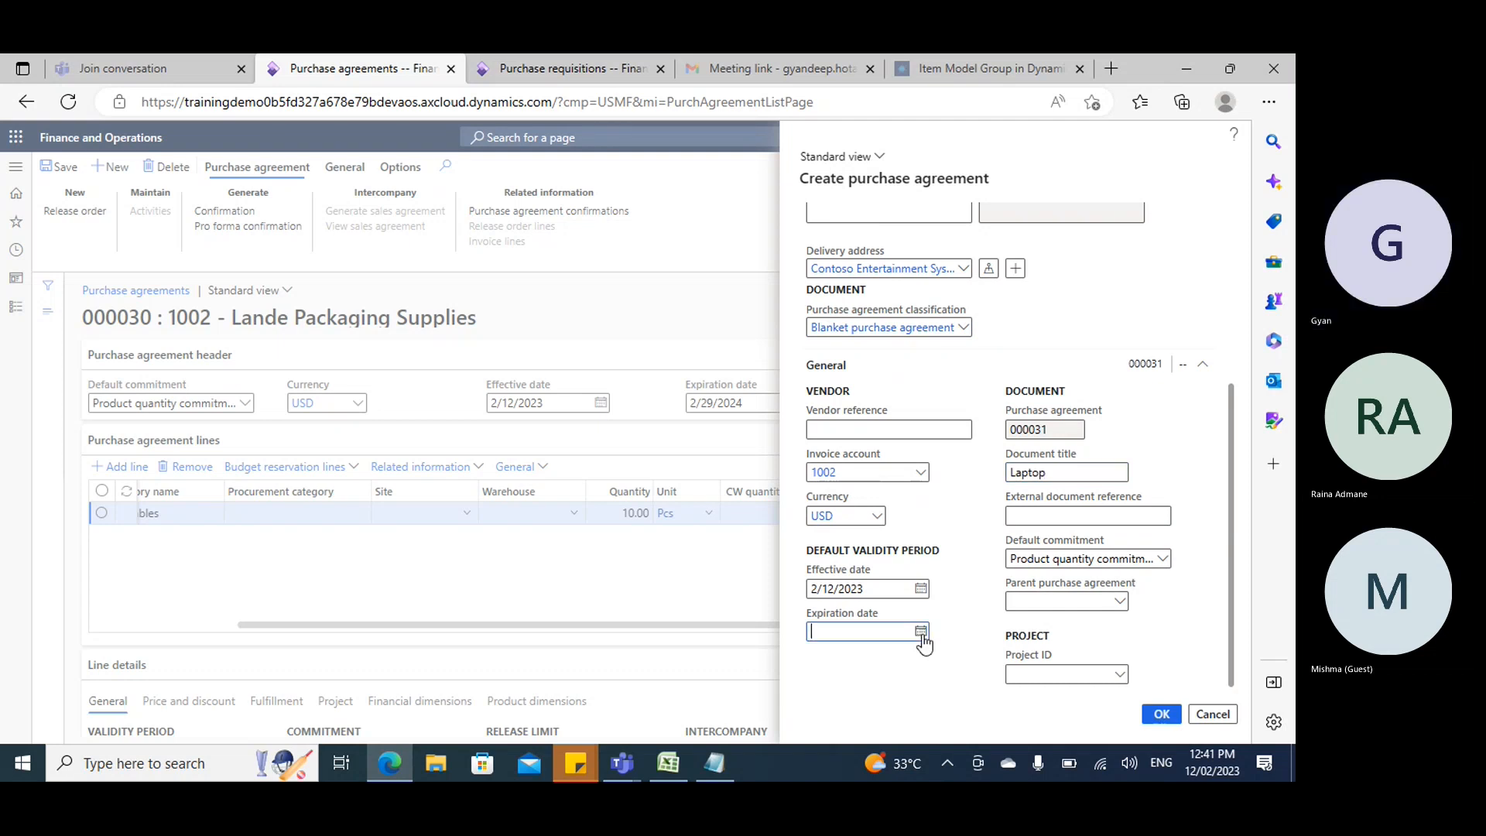
pyautogui.click(883, 576)
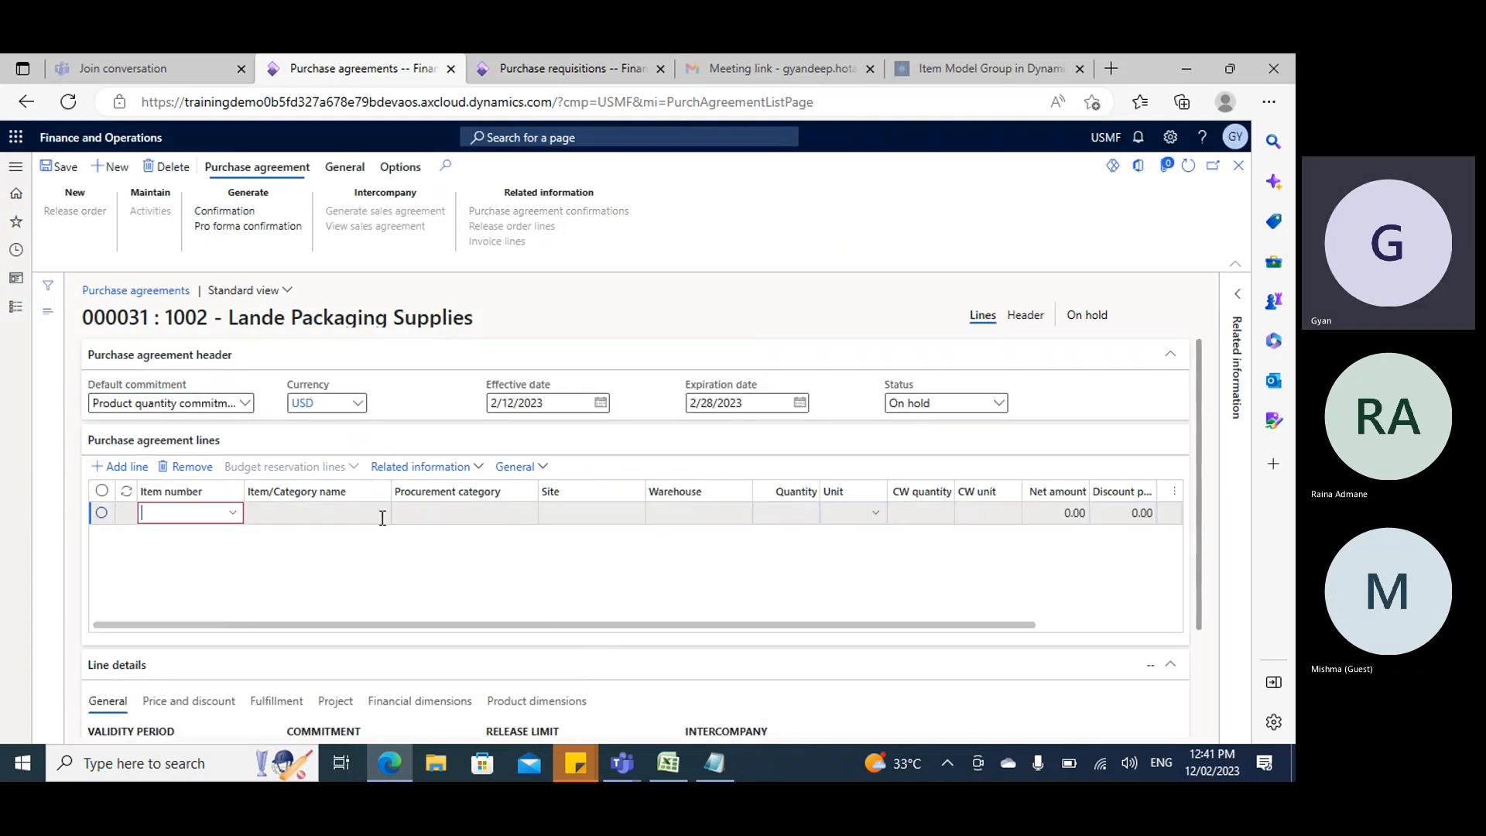
# Enter item C0001 on the new agreement line, checking it against the item list in the Purchase requisitions browser tab.
pyautogui.click(379, 517)
pyautogui.write('c0001')
pyautogui.click(559, 63)
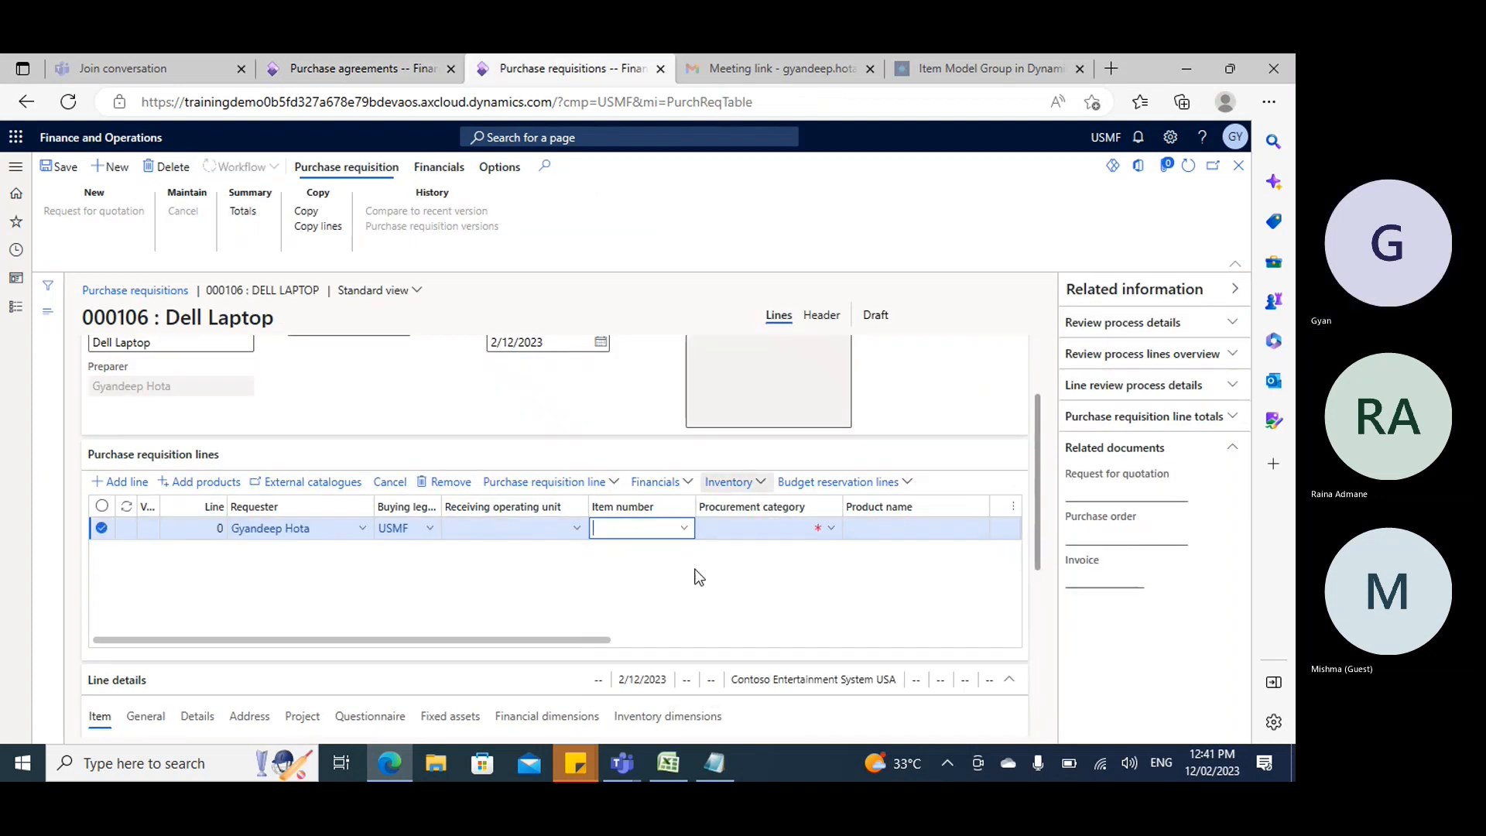
pyautogui.click(686, 528)
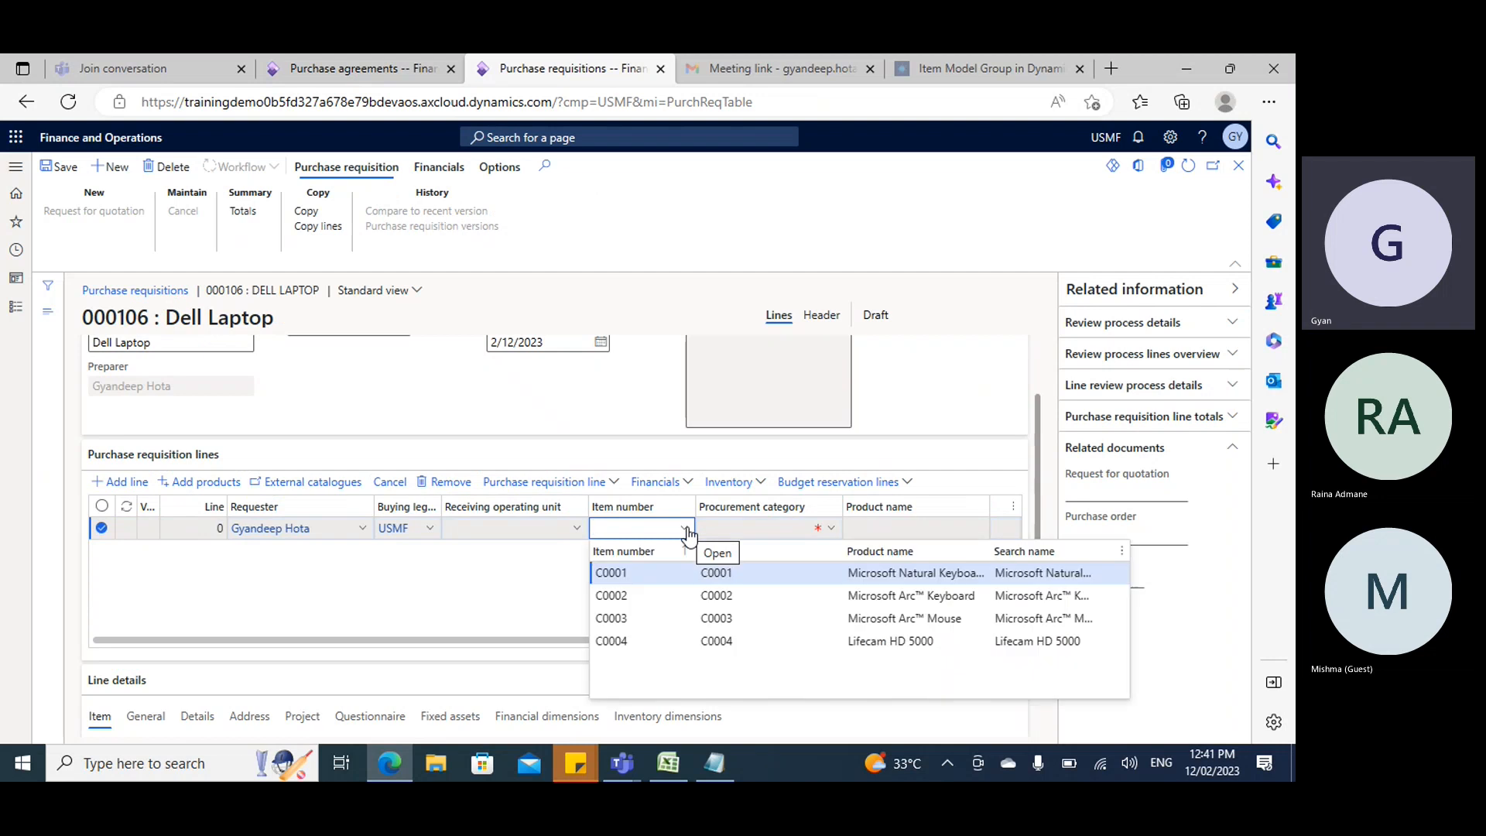
pyautogui.click(352, 68)
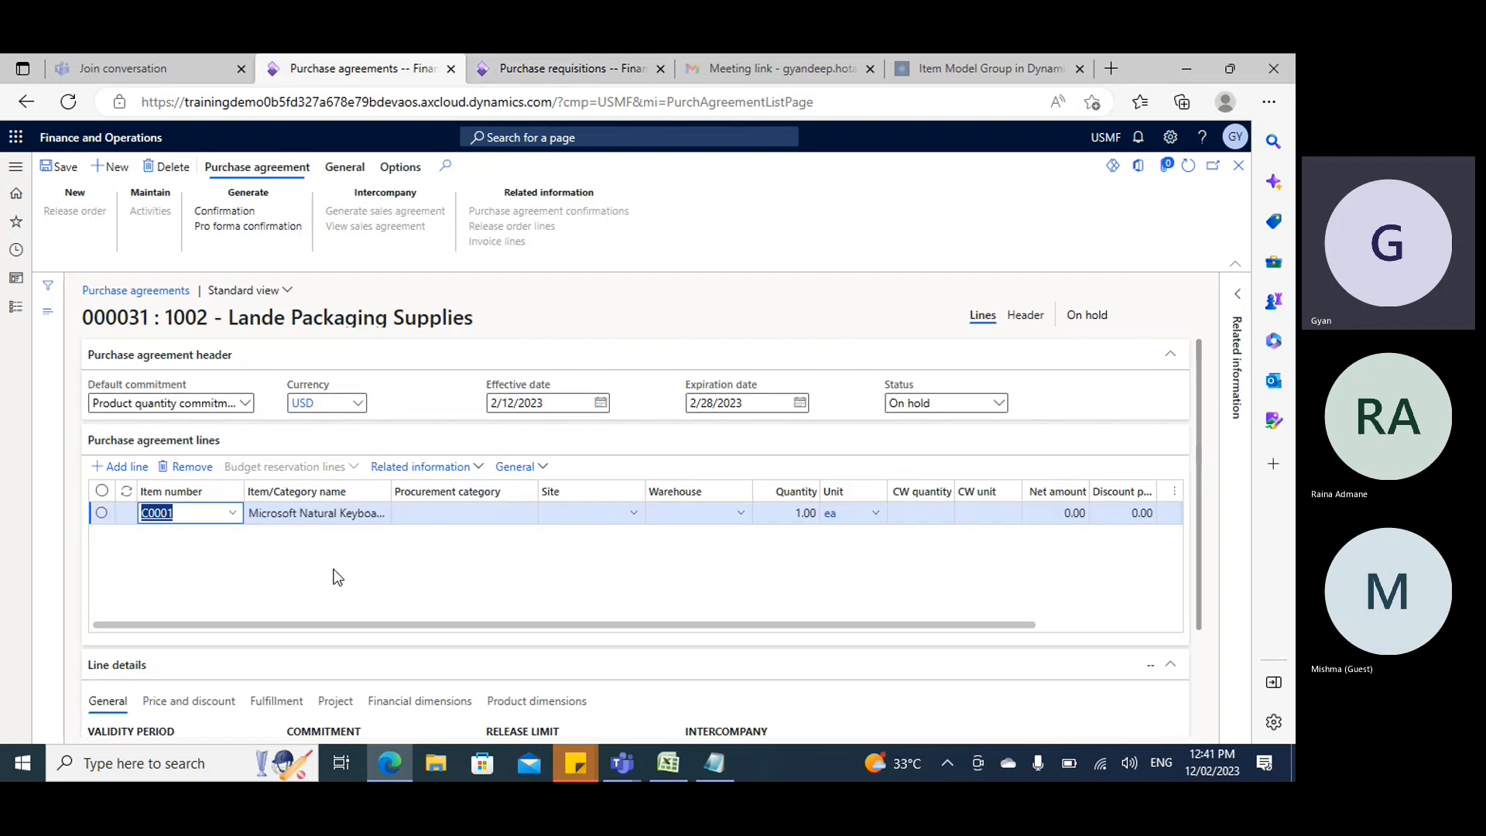
# Set the warehouse of the C0001 agreement line to 24.
pyautogui.press('Tab')
pyautogui.press('Tab')
pyautogui.press('Tab')
pyautogui.press('Tab')
pyautogui.press('Tab')
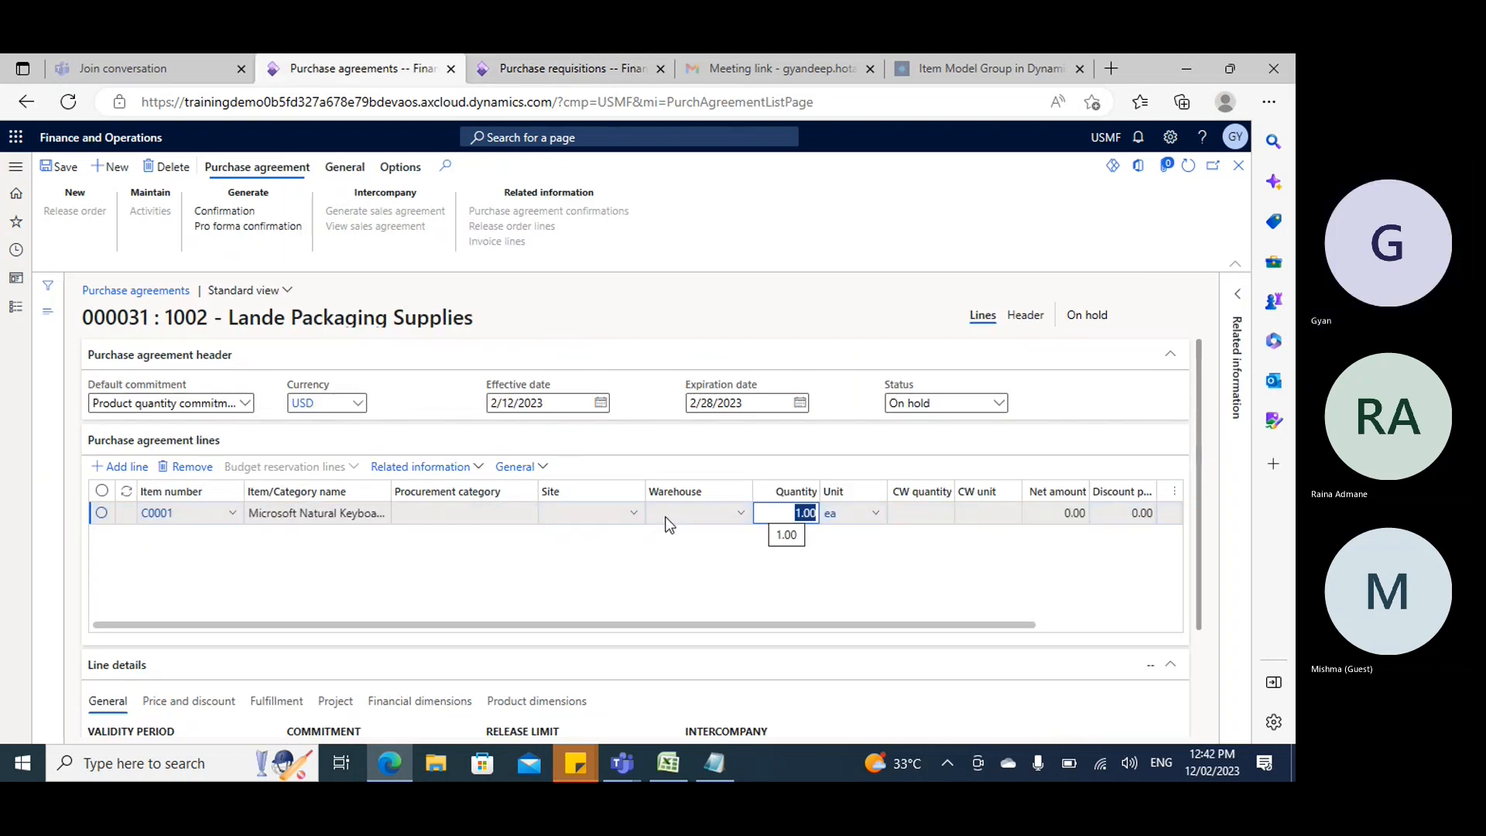
pyautogui.click(666, 519)
pyautogui.write('24')
pyautogui.press('Tab')
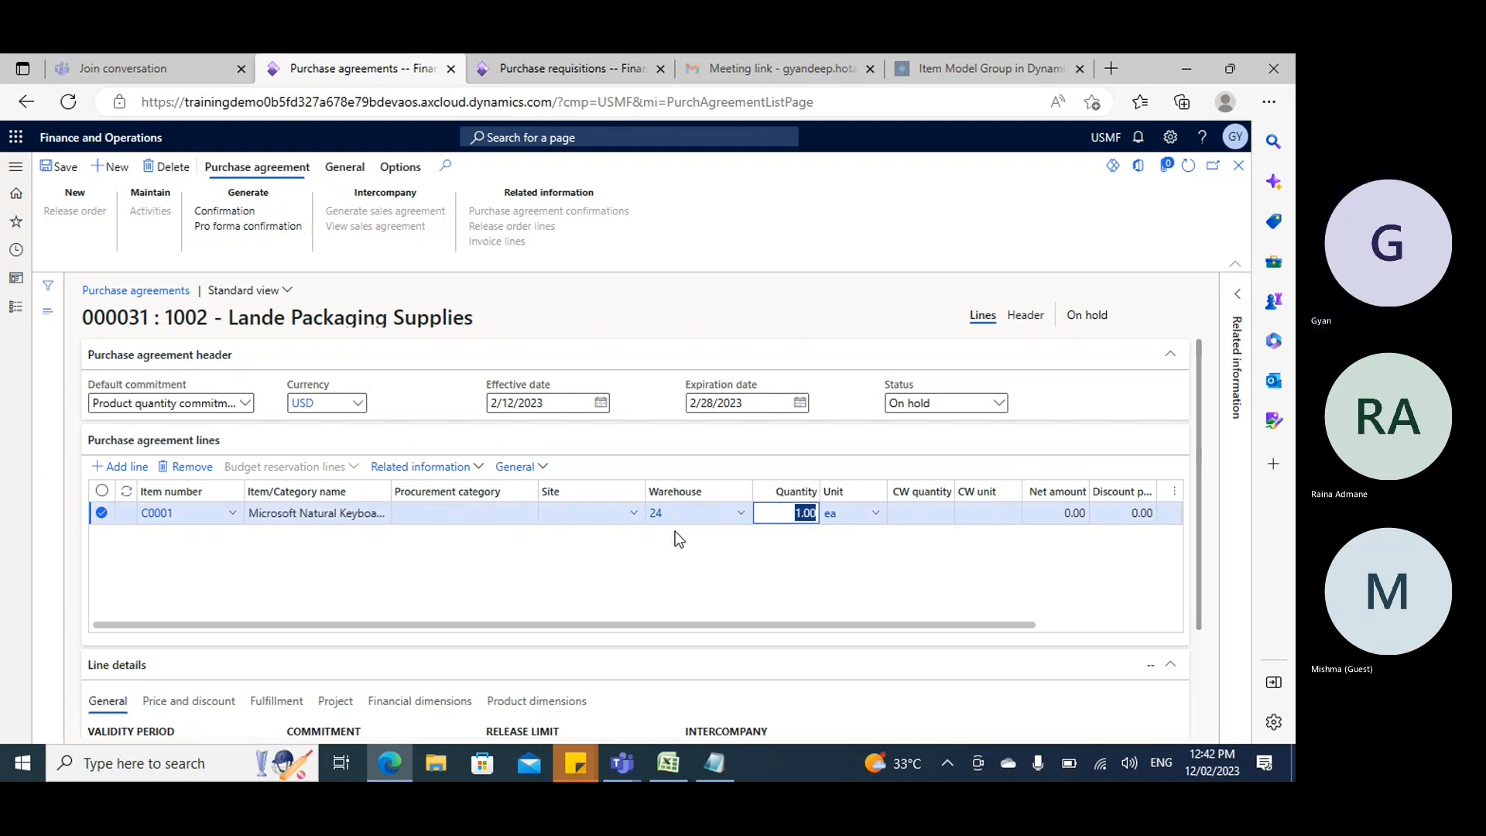
# Set the C0001 agreement line's quantity to 10 and its unit price to 10.
pyautogui.write('10')
pyautogui.press('Tab')
pyautogui.press('Tab')
pyautogui.press('Tab')
pyautogui.press('Tab')
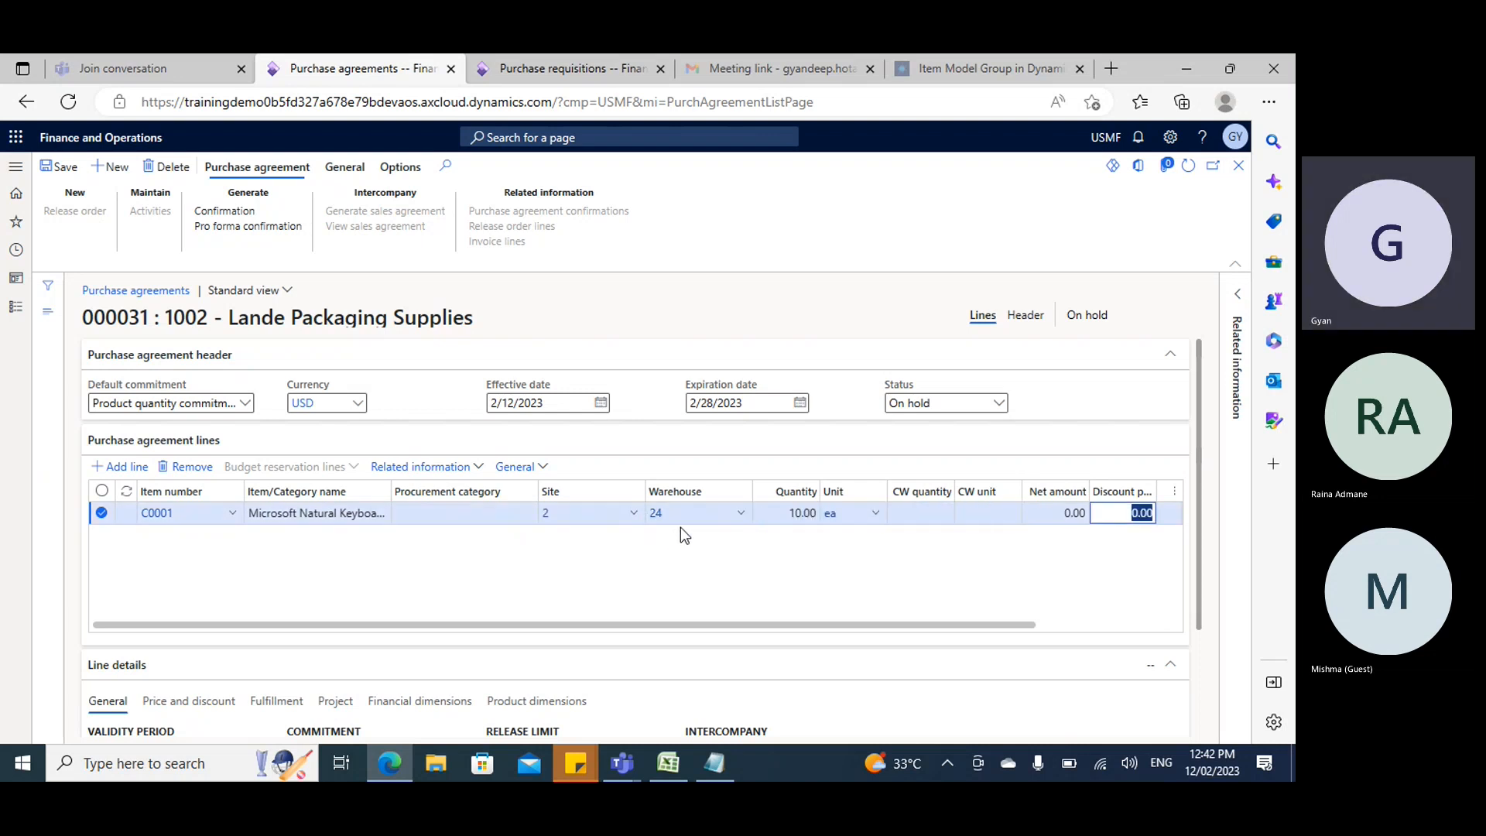
pyautogui.press('Tab')
pyautogui.write('10')
pyautogui.press('Tab')
pyautogui.press('Tab')
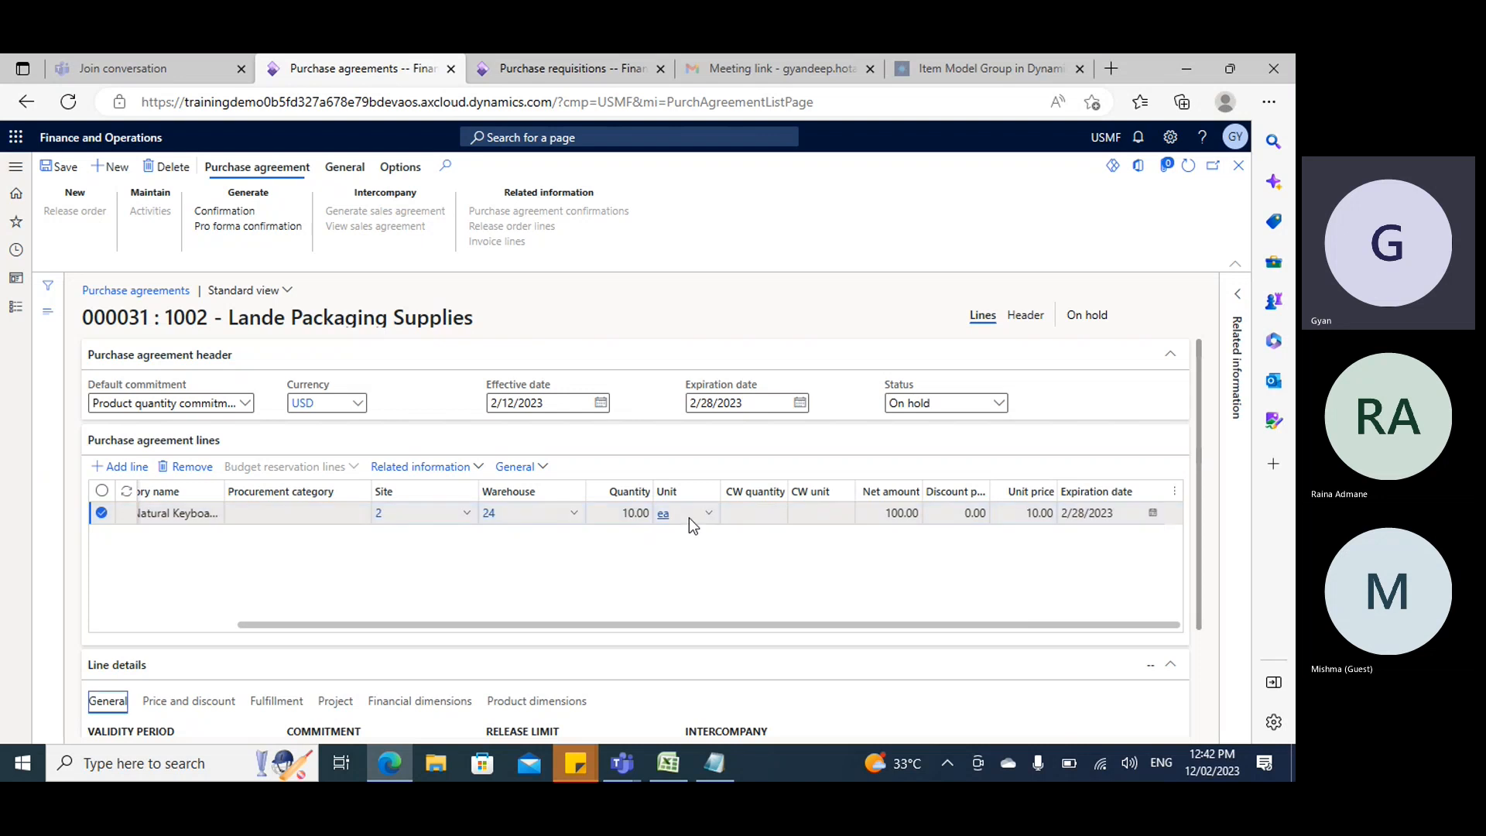
# Save the new Lande Packaging Supplies purchase agreement and confirm it.
pyautogui.click(71, 169)
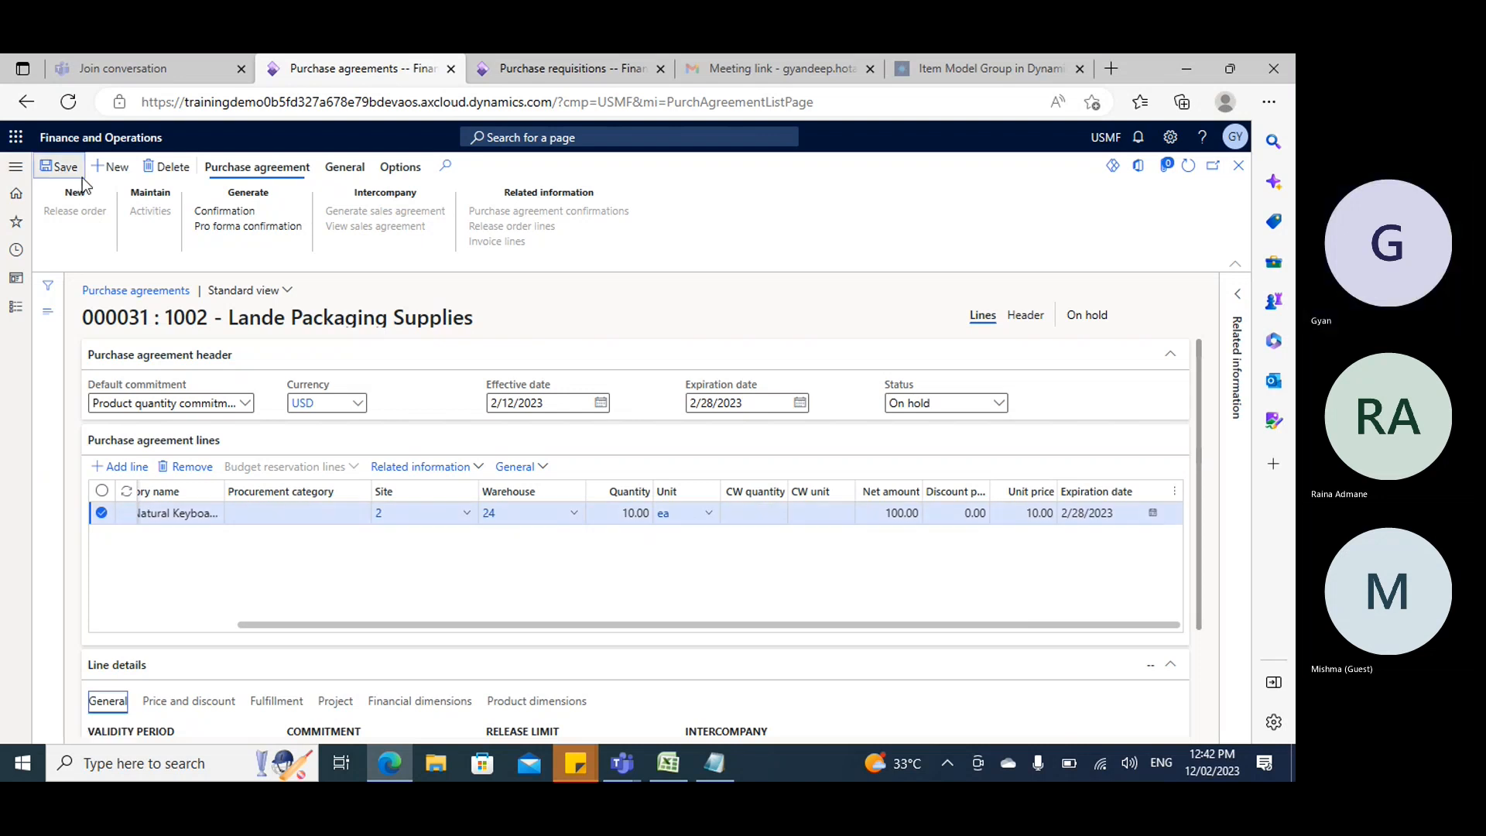
pyautogui.click(206, 229)
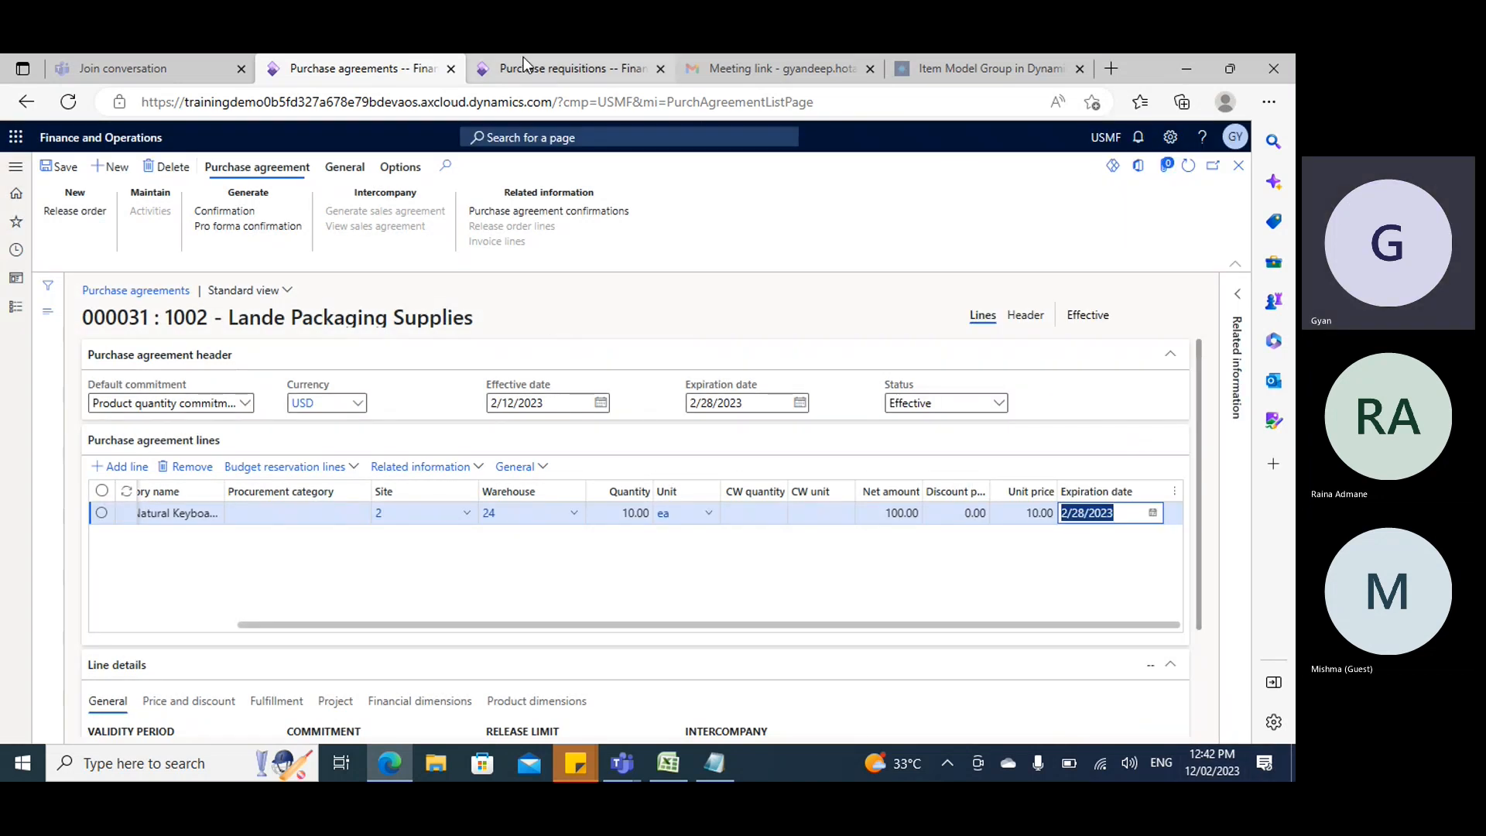
# In the Purchase requisitions browser tab, remove the incomplete line from the Dell Laptop requisition.
pyautogui.click(523, 62)
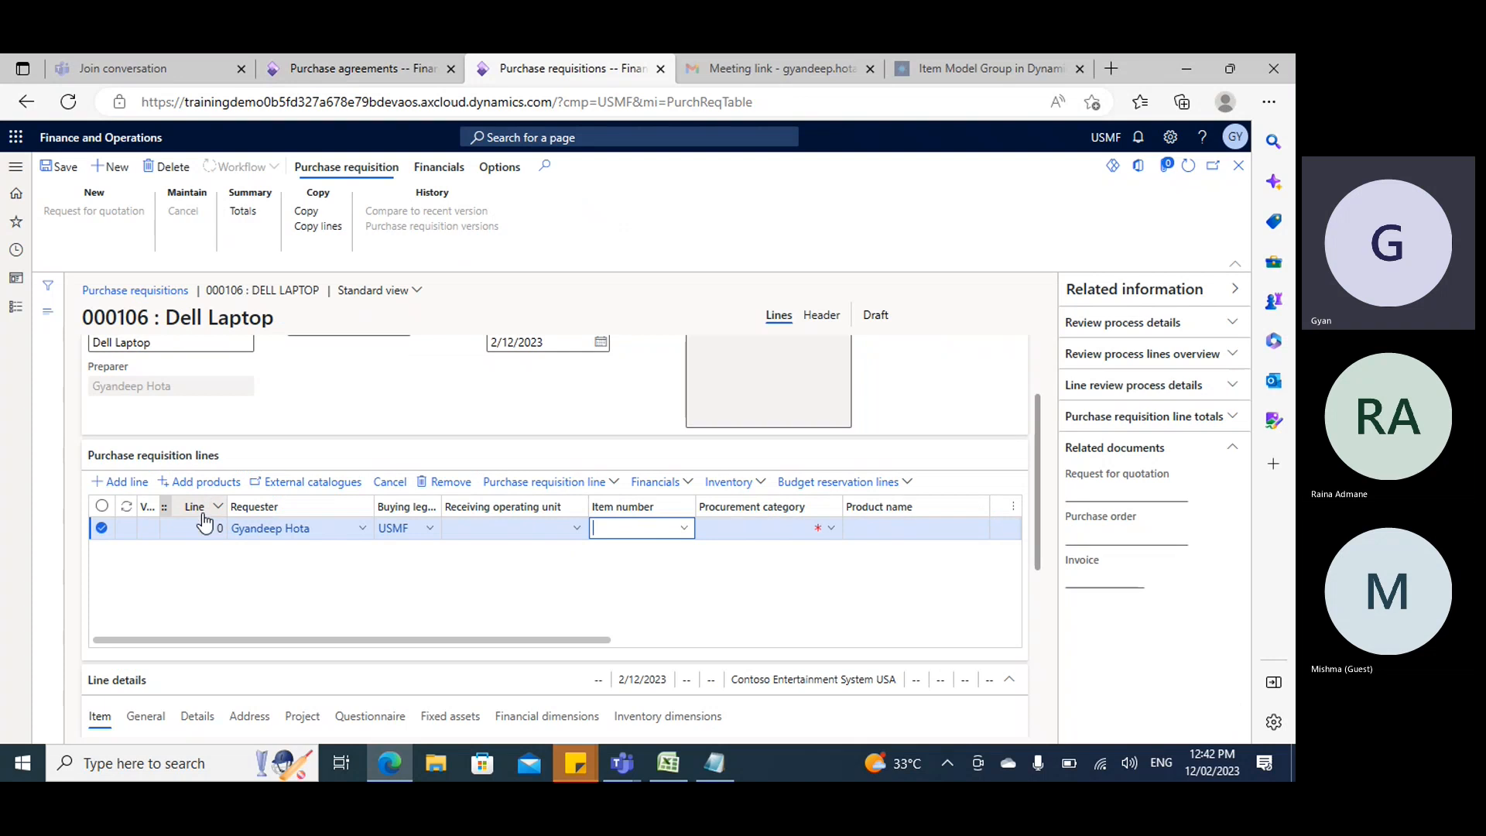
pyautogui.click(112, 171)
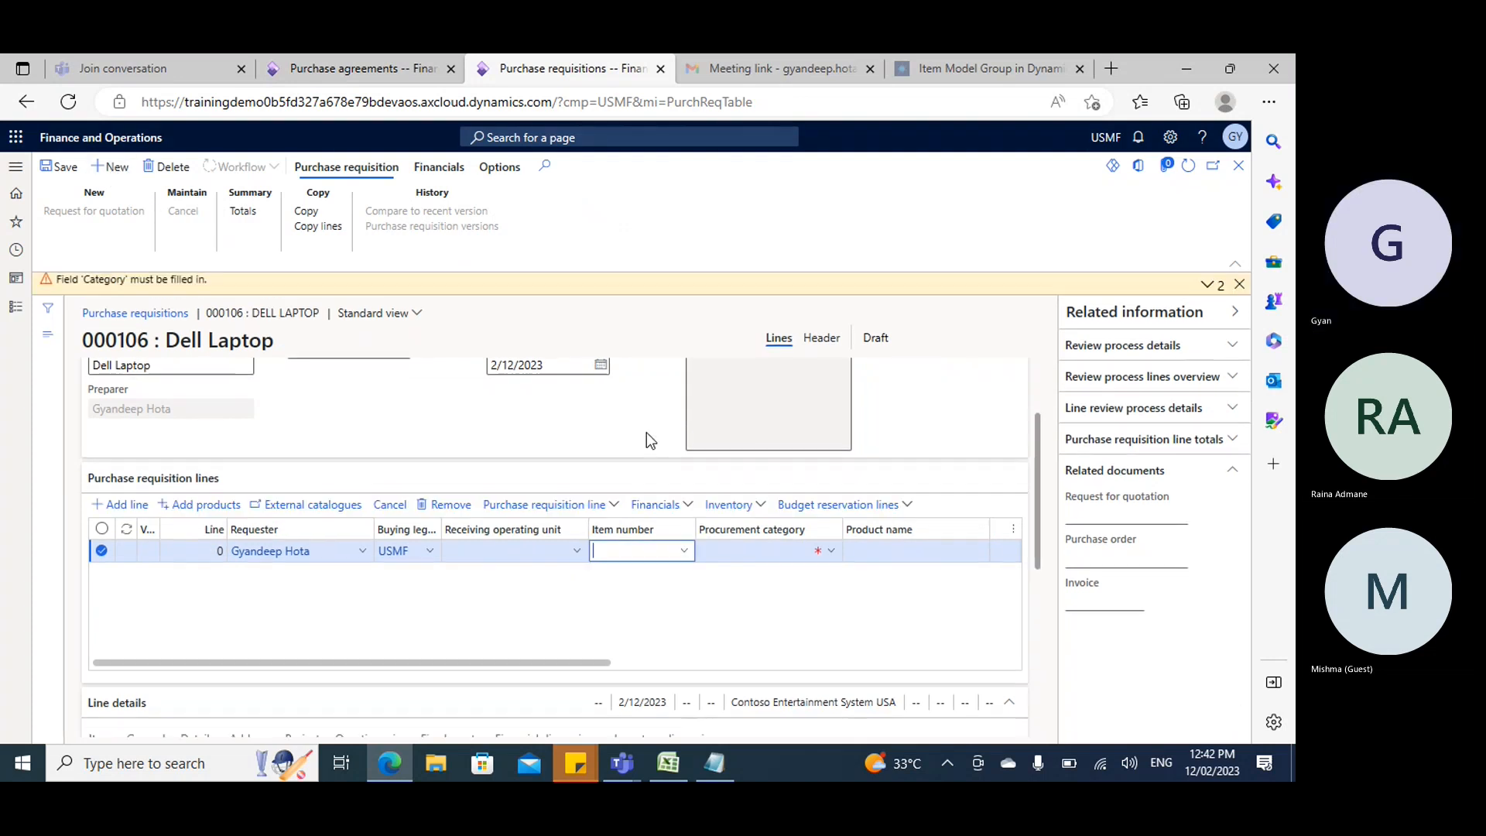
pyautogui.click(440, 508)
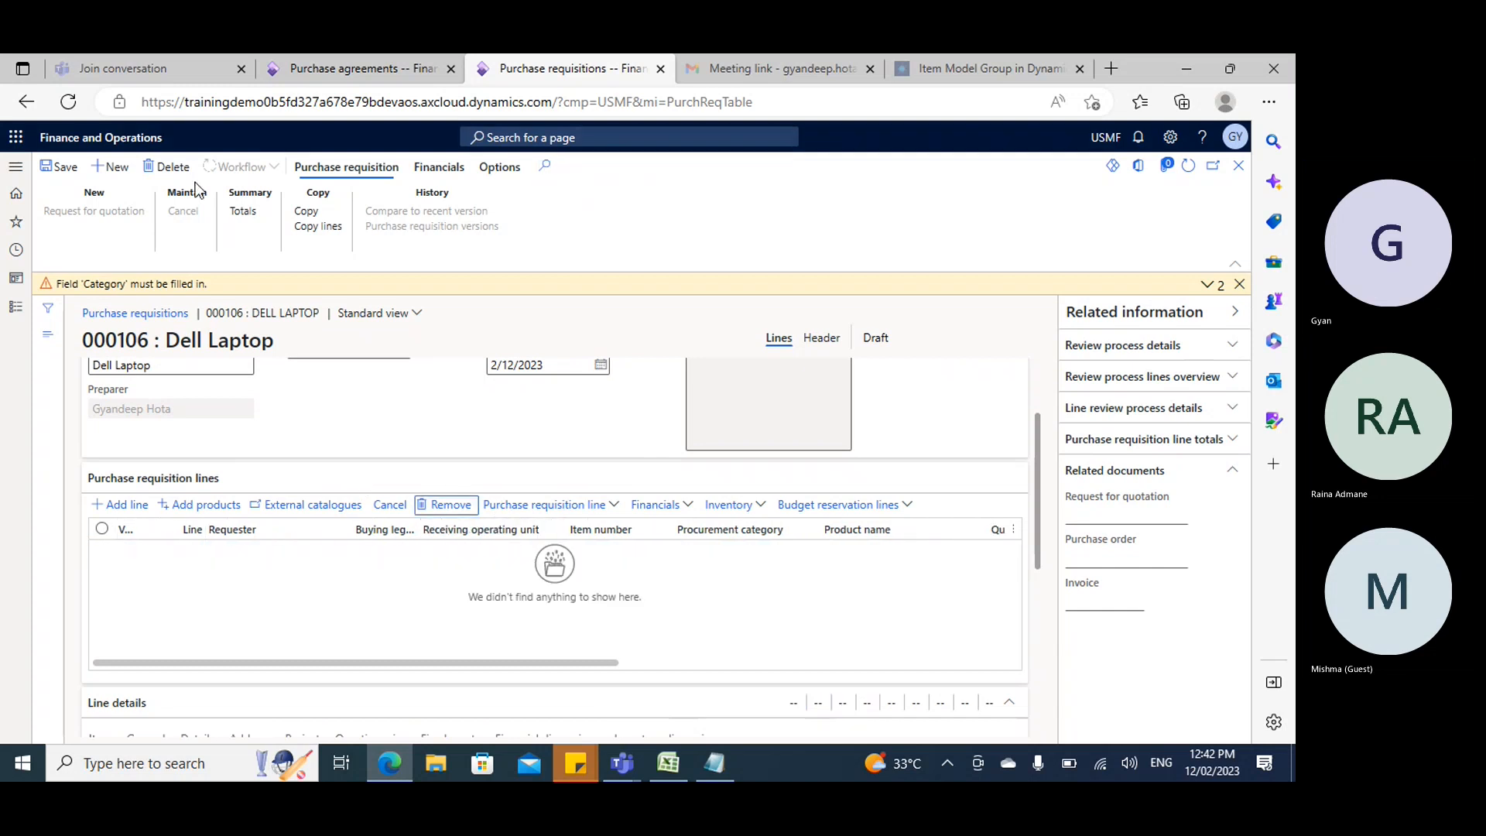
# Create another purchase requisition named "Dell Laptp1", keeping the default dates.
pyautogui.click(123, 170)
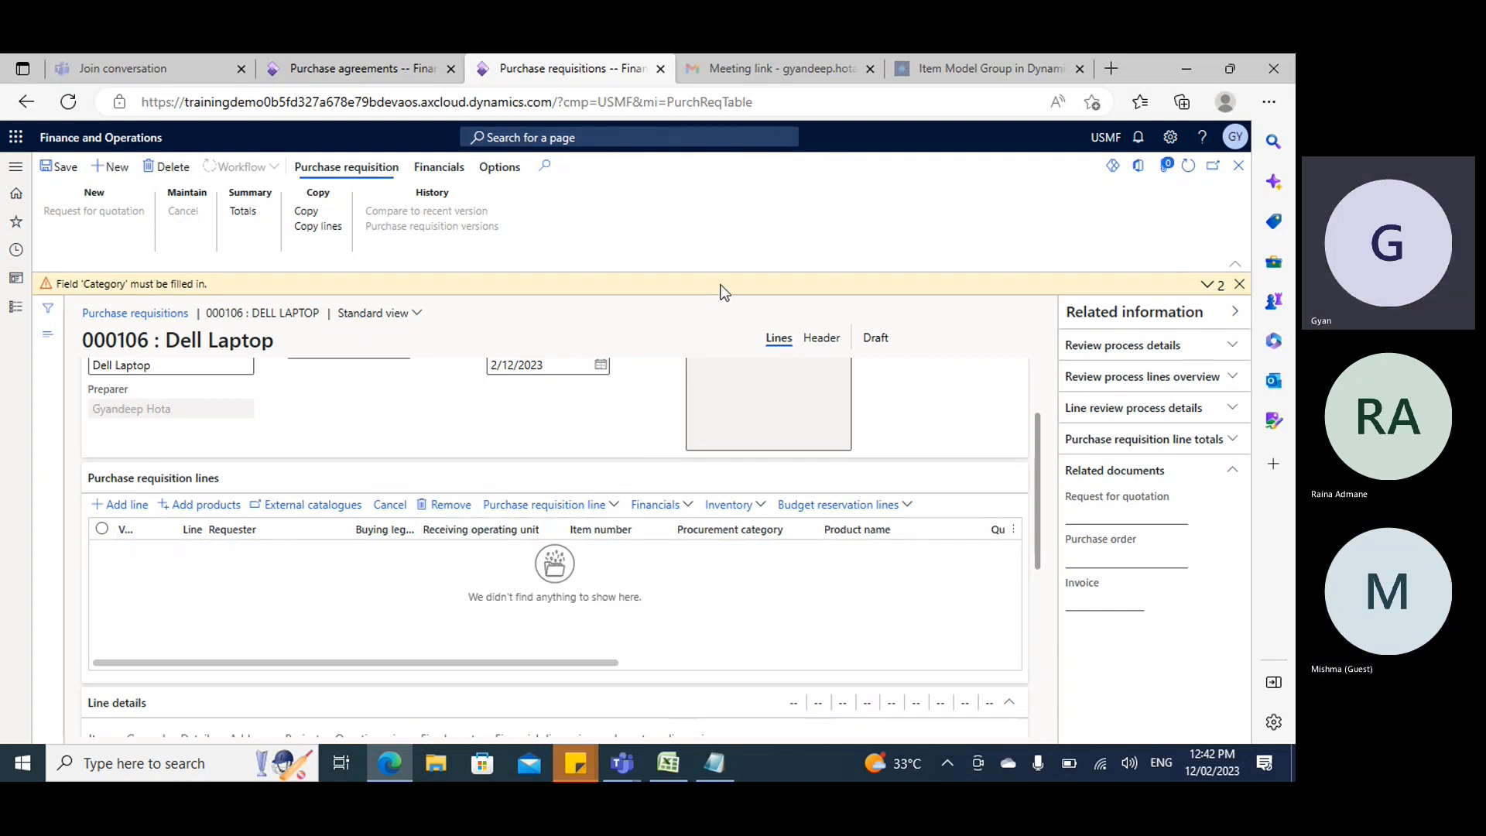
pyautogui.click(1029, 272)
pyautogui.write('Dell')
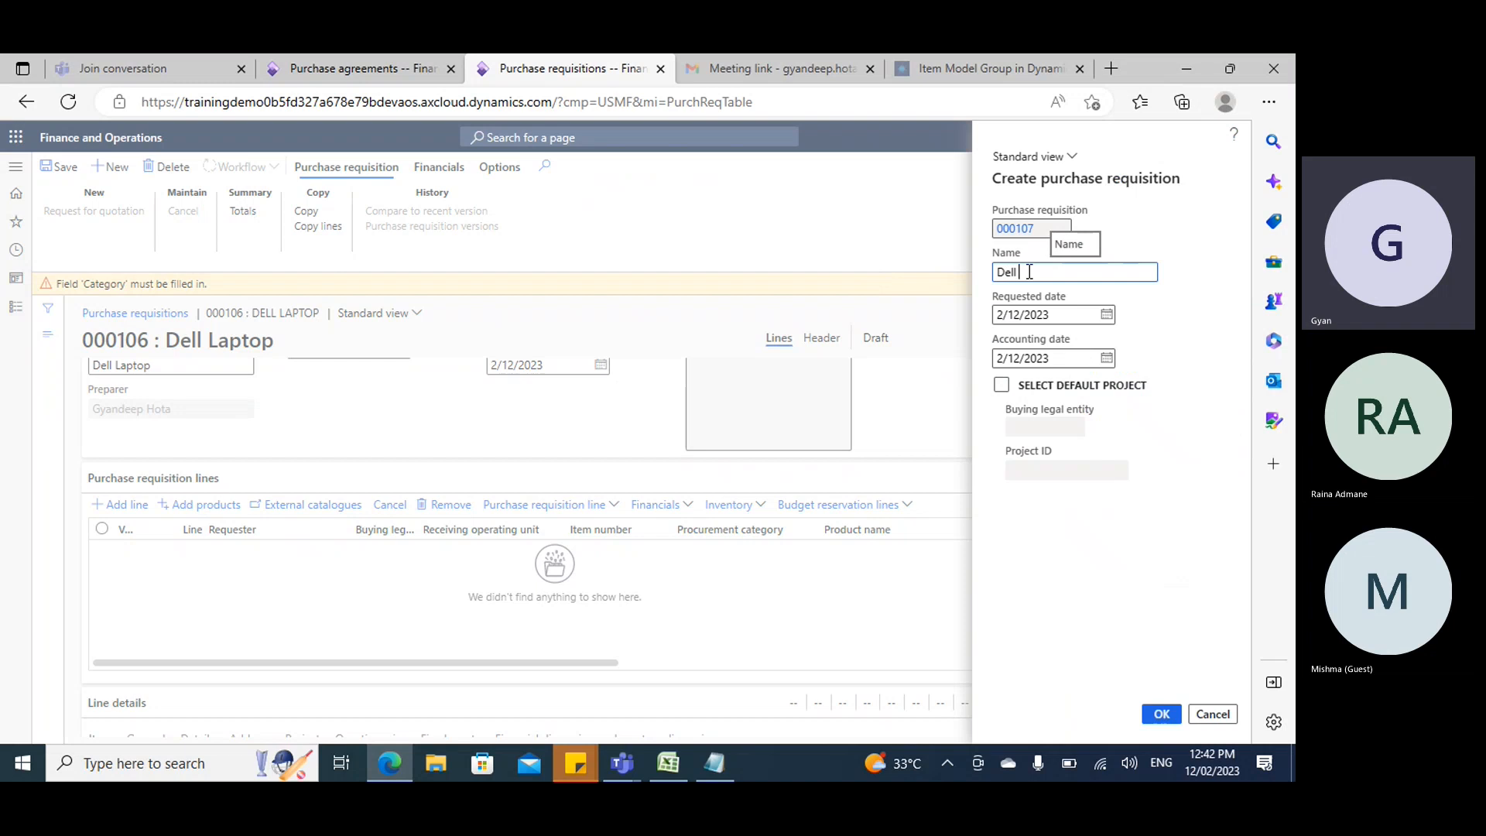
pyautogui.write(' Laptp1')
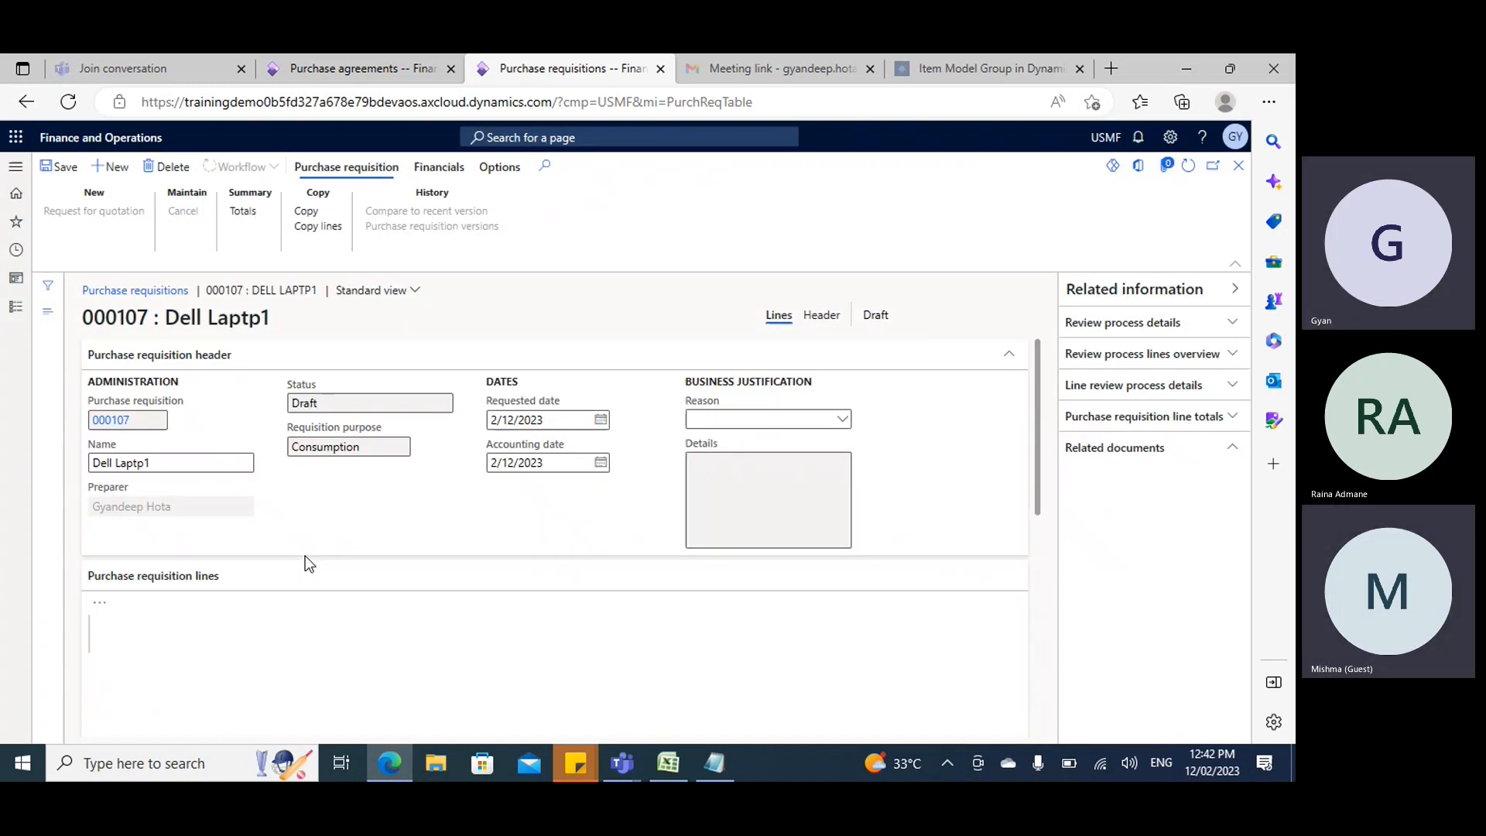
# Add a line to the Dell Laptp1 requisition and try item number C0001 on it.
pyautogui.scroll(-2, 211, 546)
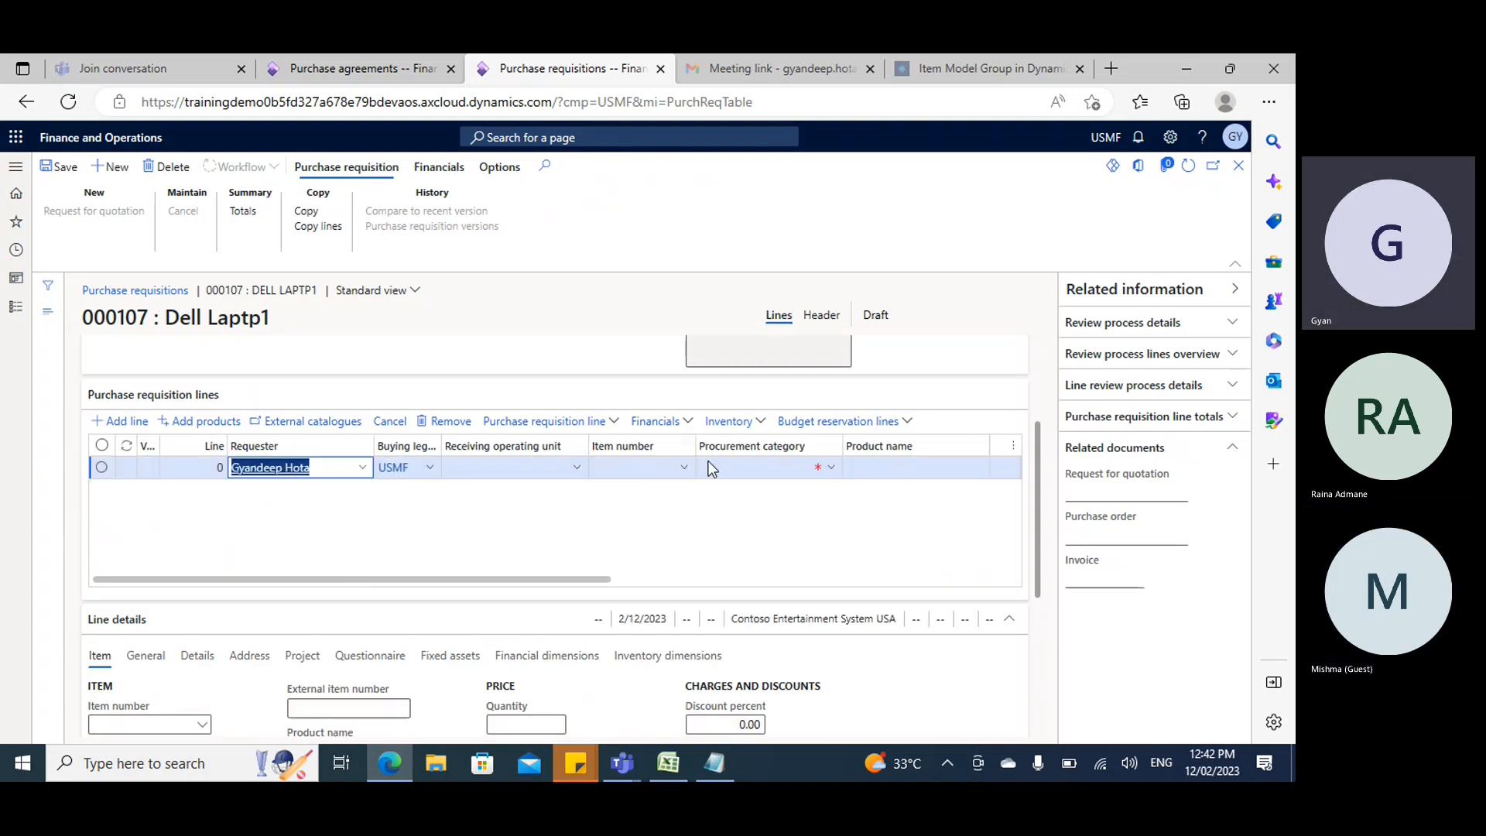
pyautogui.click(685, 468)
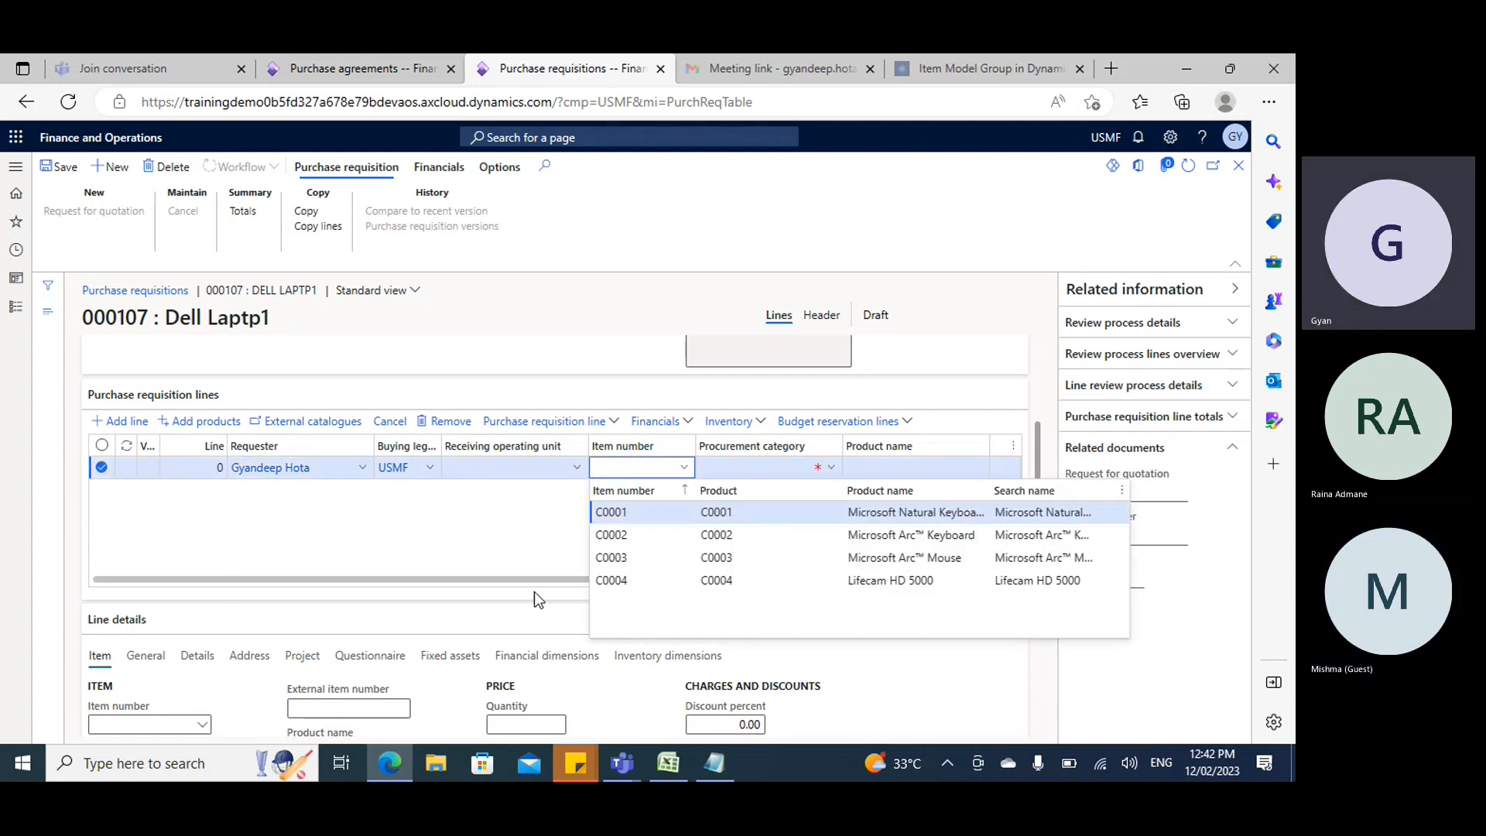
pyautogui.press('Return')
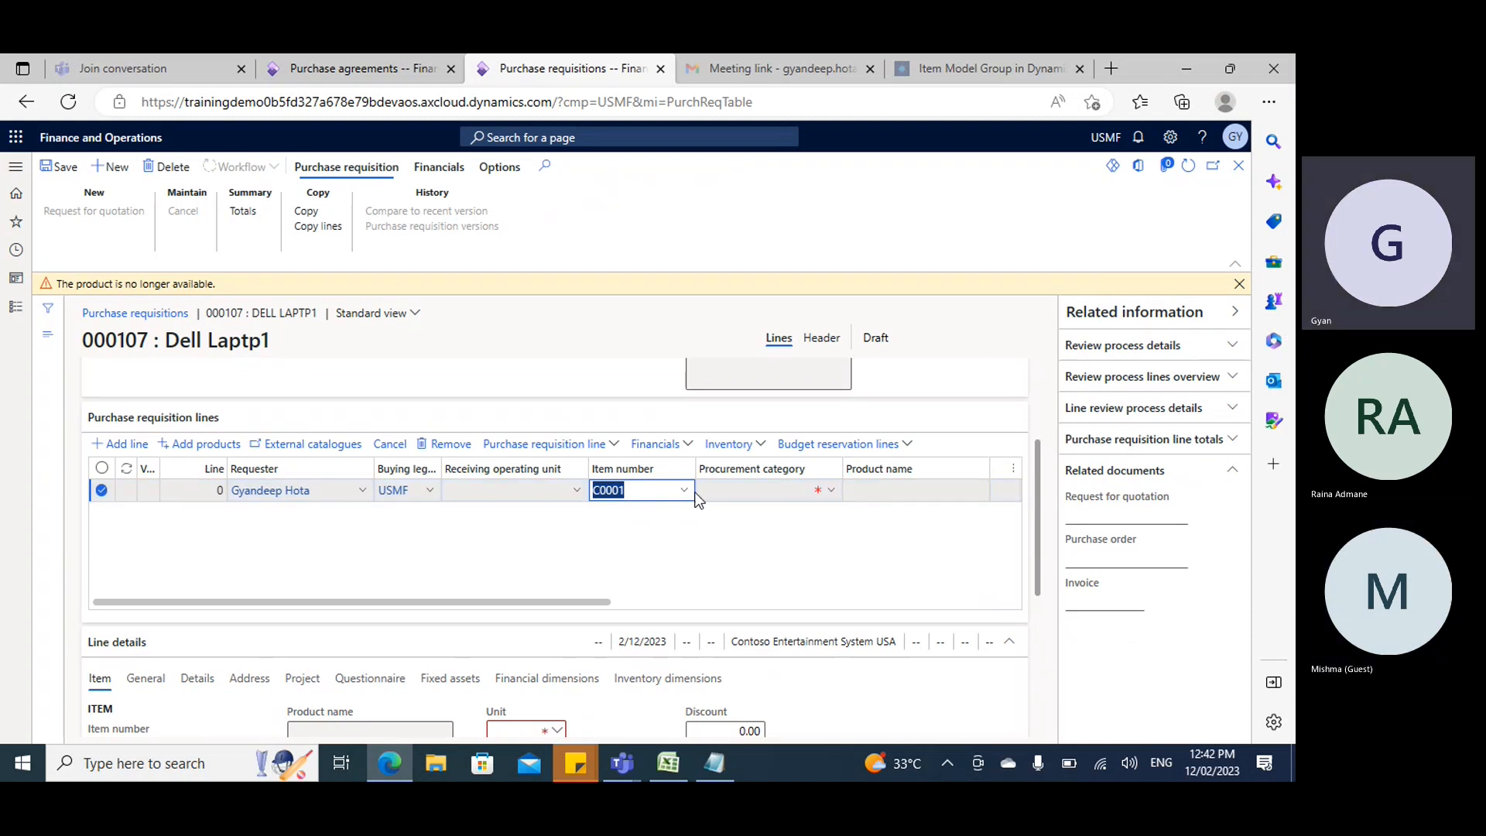
# Try to look up a procurement category for the Dell Laptp1 line, dismiss the messages, and clear item number C0001.
pyautogui.click(833, 492)
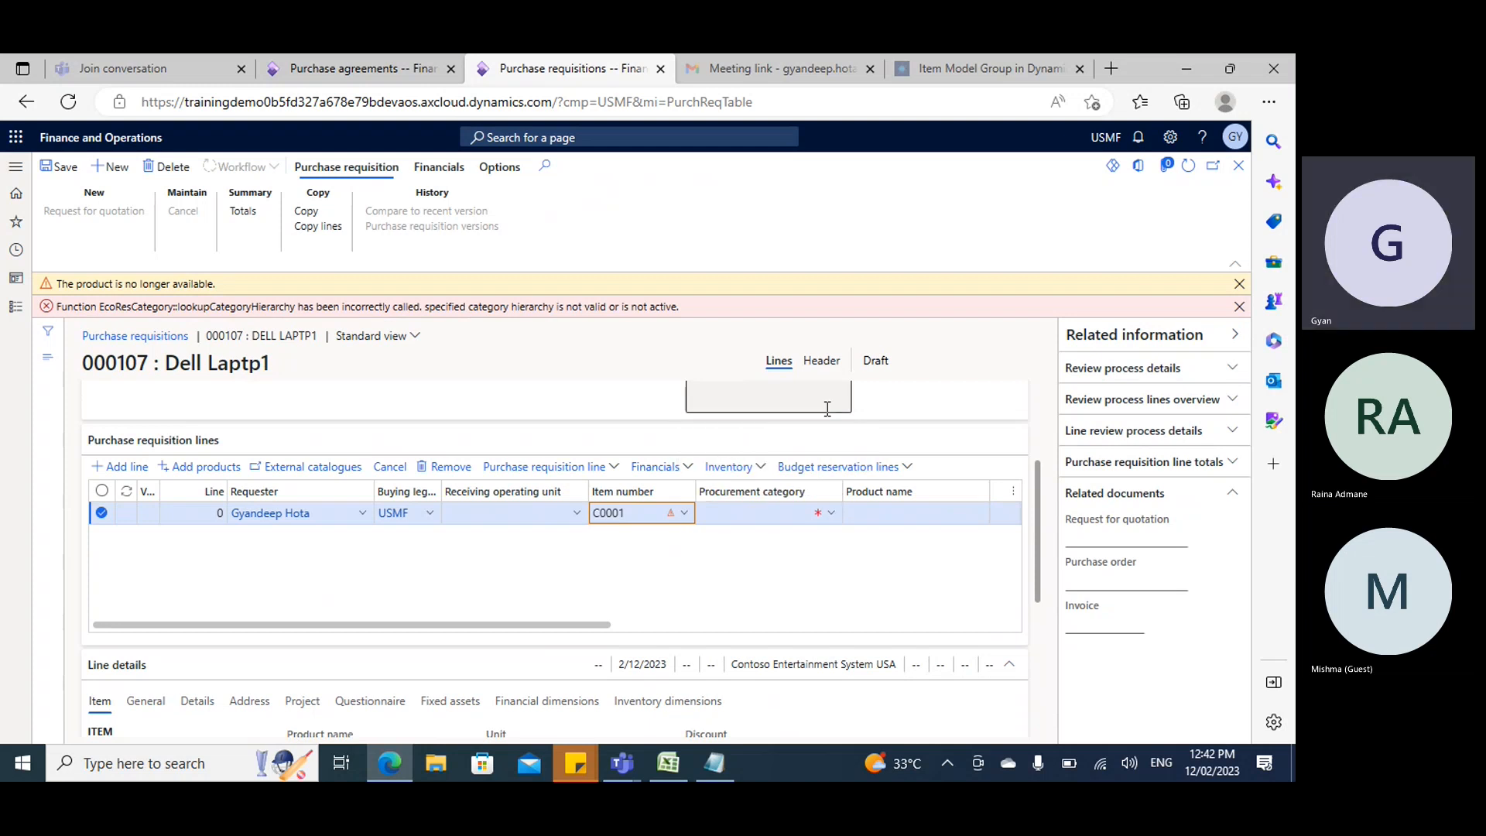
pyautogui.click(1239, 306)
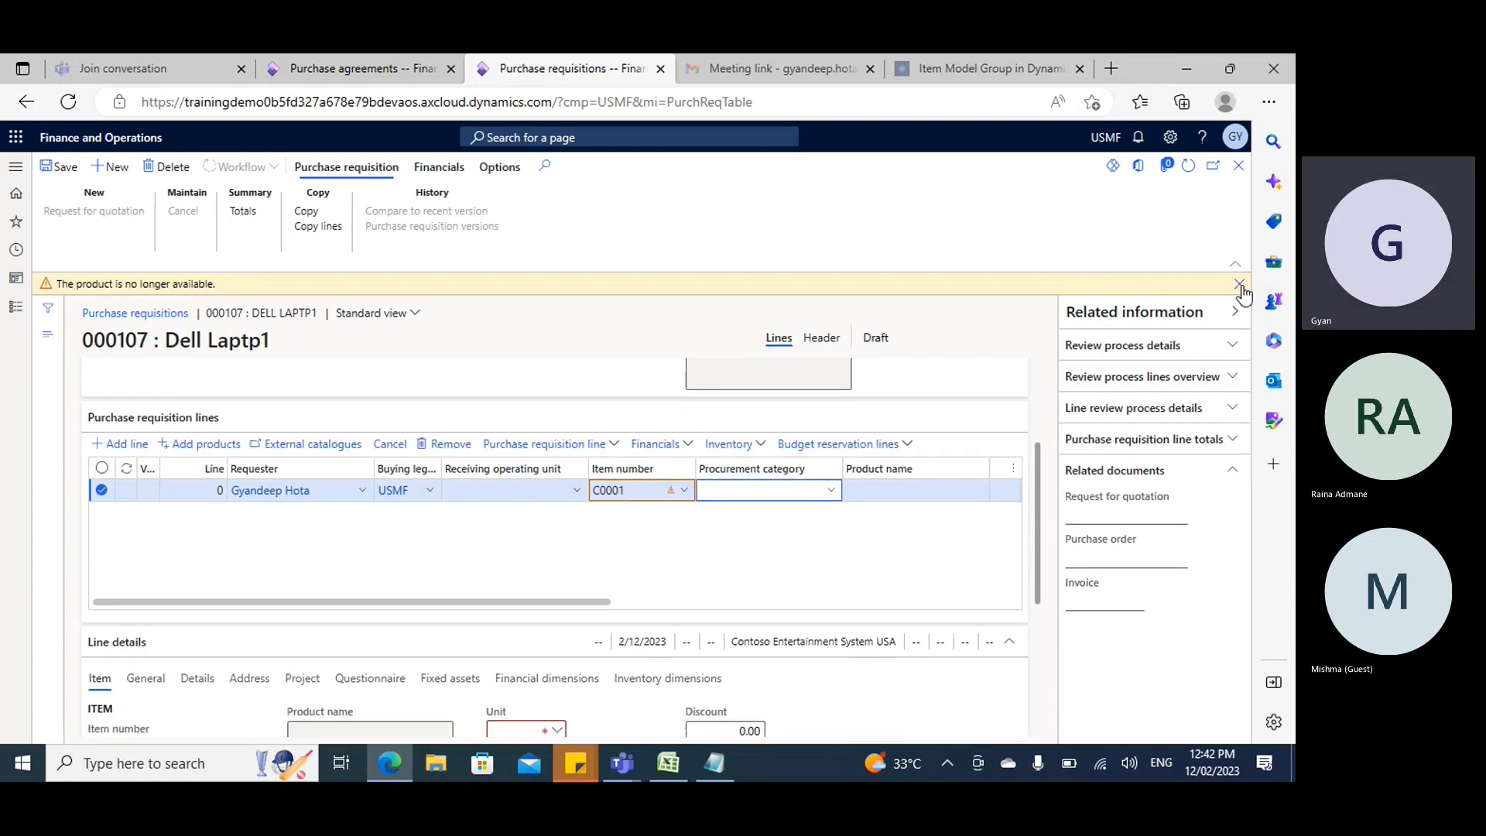
pyautogui.click(1240, 285)
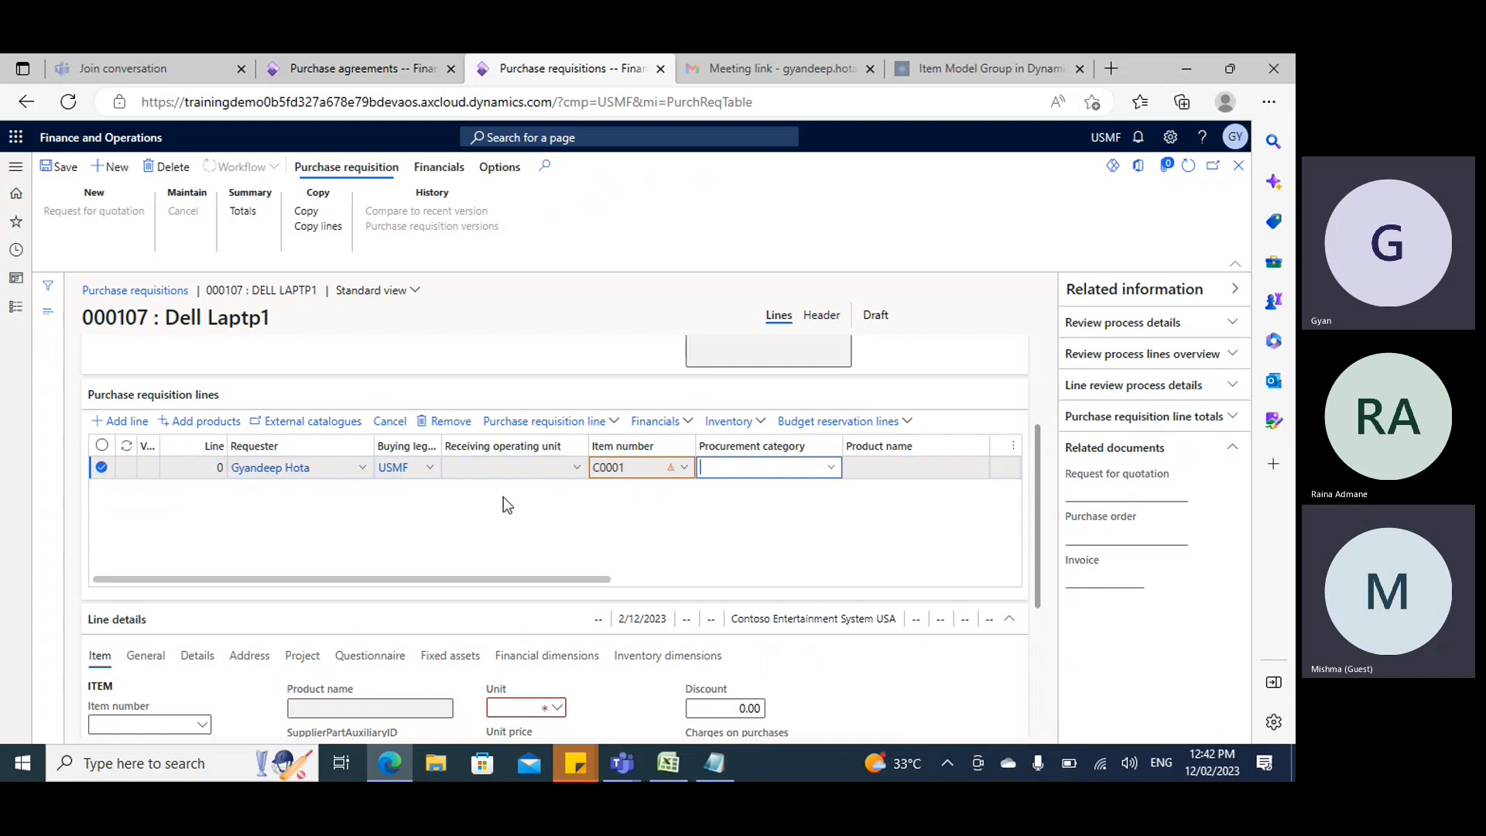
pyautogui.moveTo(656, 468); pyautogui.dragTo(520, 473)
pyautogui.press('BackSpace')
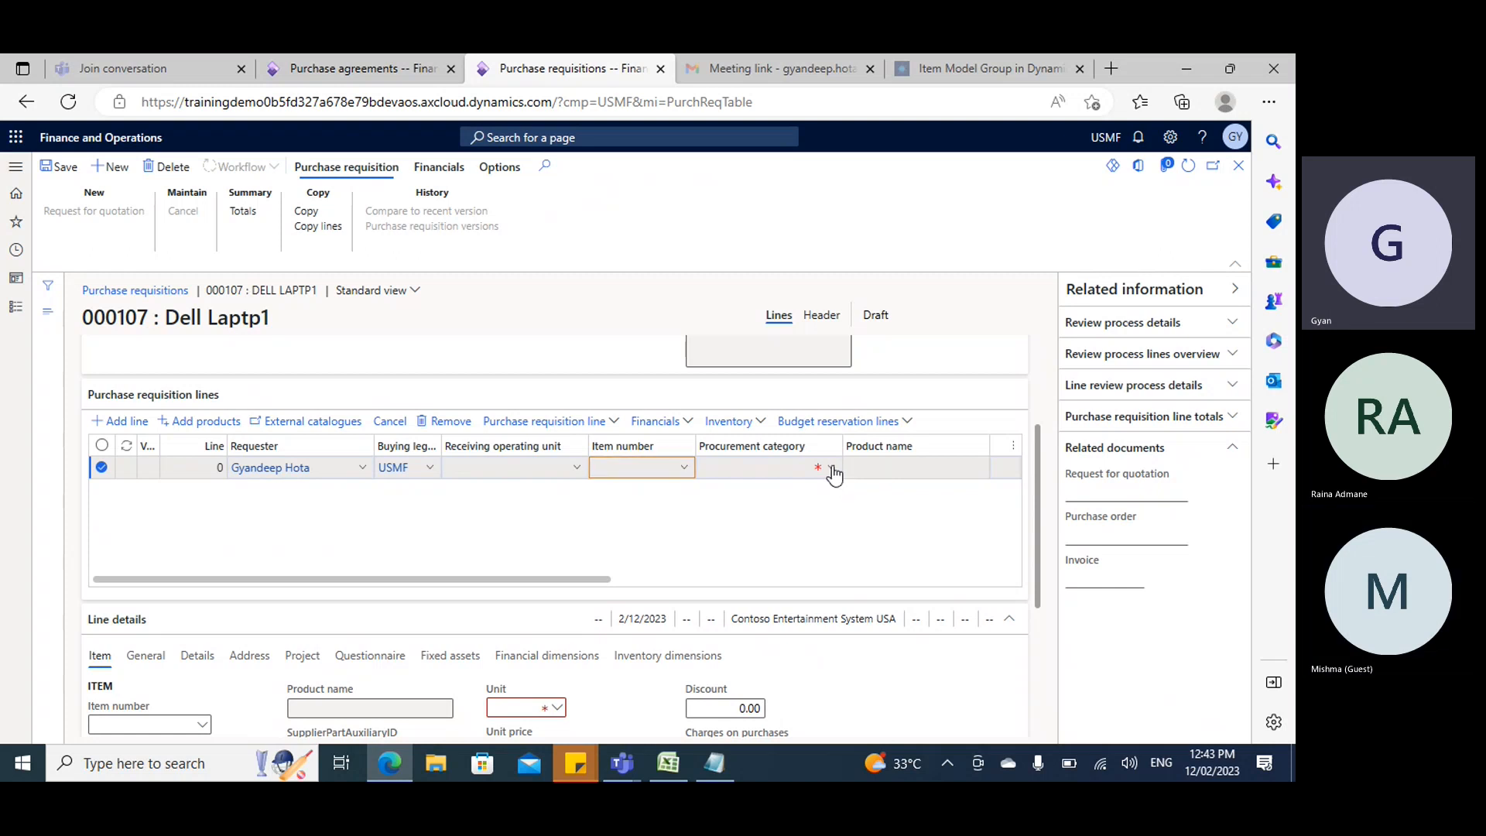
# Try to look up a procurement category for the Dell Laptp1 line and view the line's general details.
pyautogui.click(832, 468)
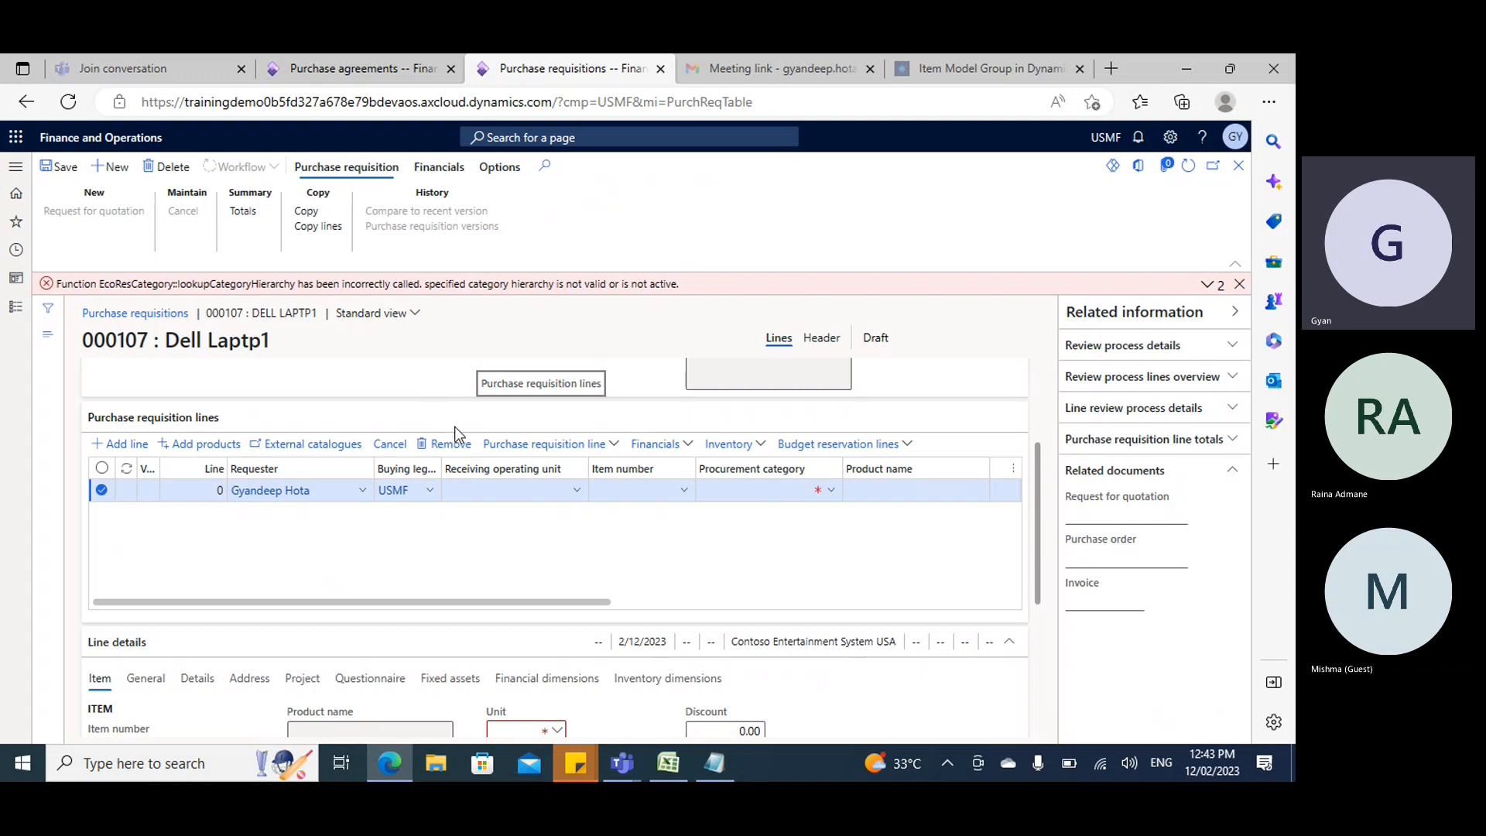
pyautogui.scroll(-2, 528, 464)
pyautogui.scroll(-1, 531, 465)
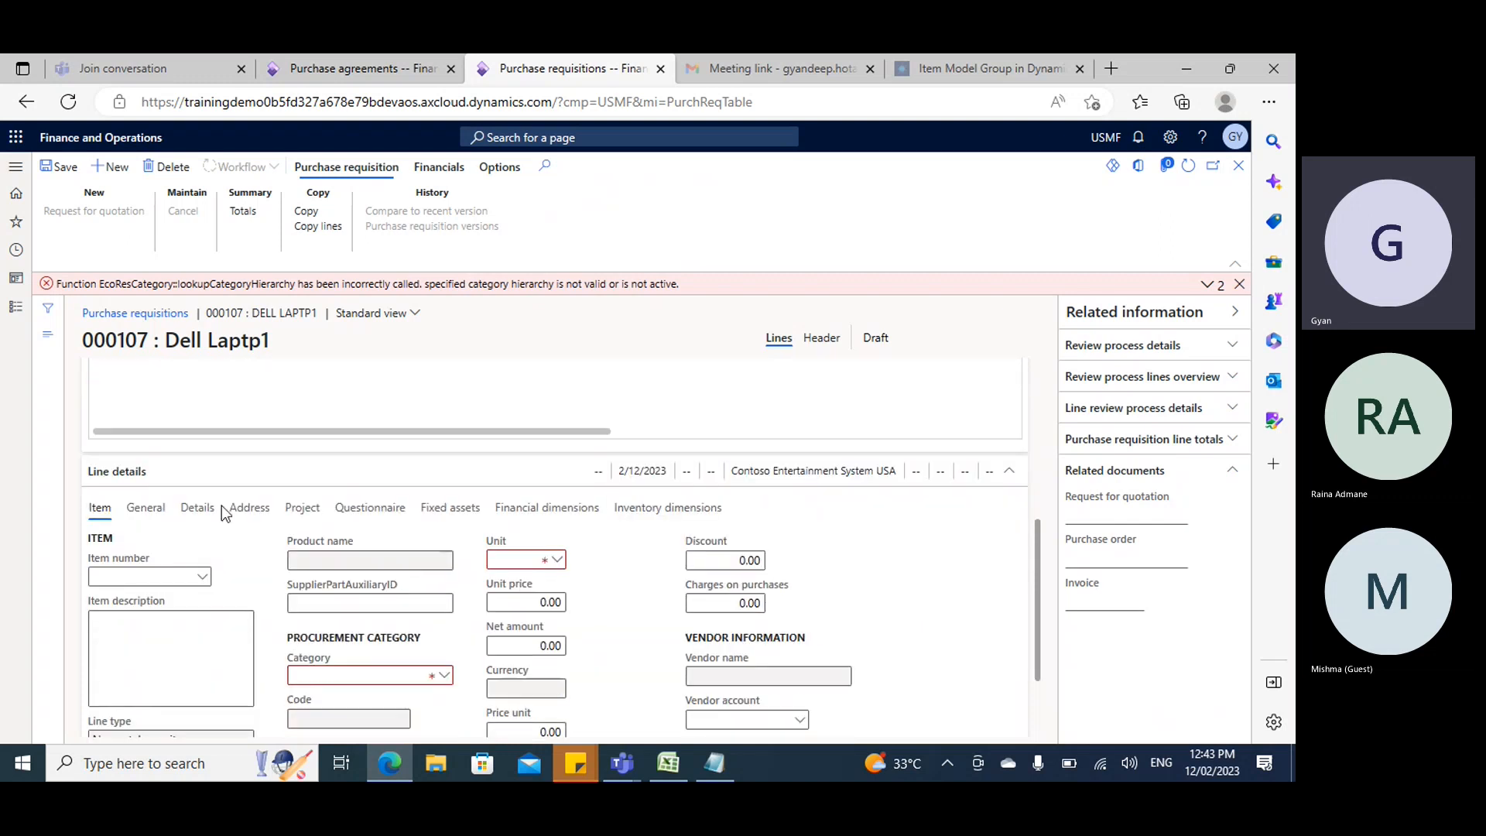
pyautogui.click(146, 507)
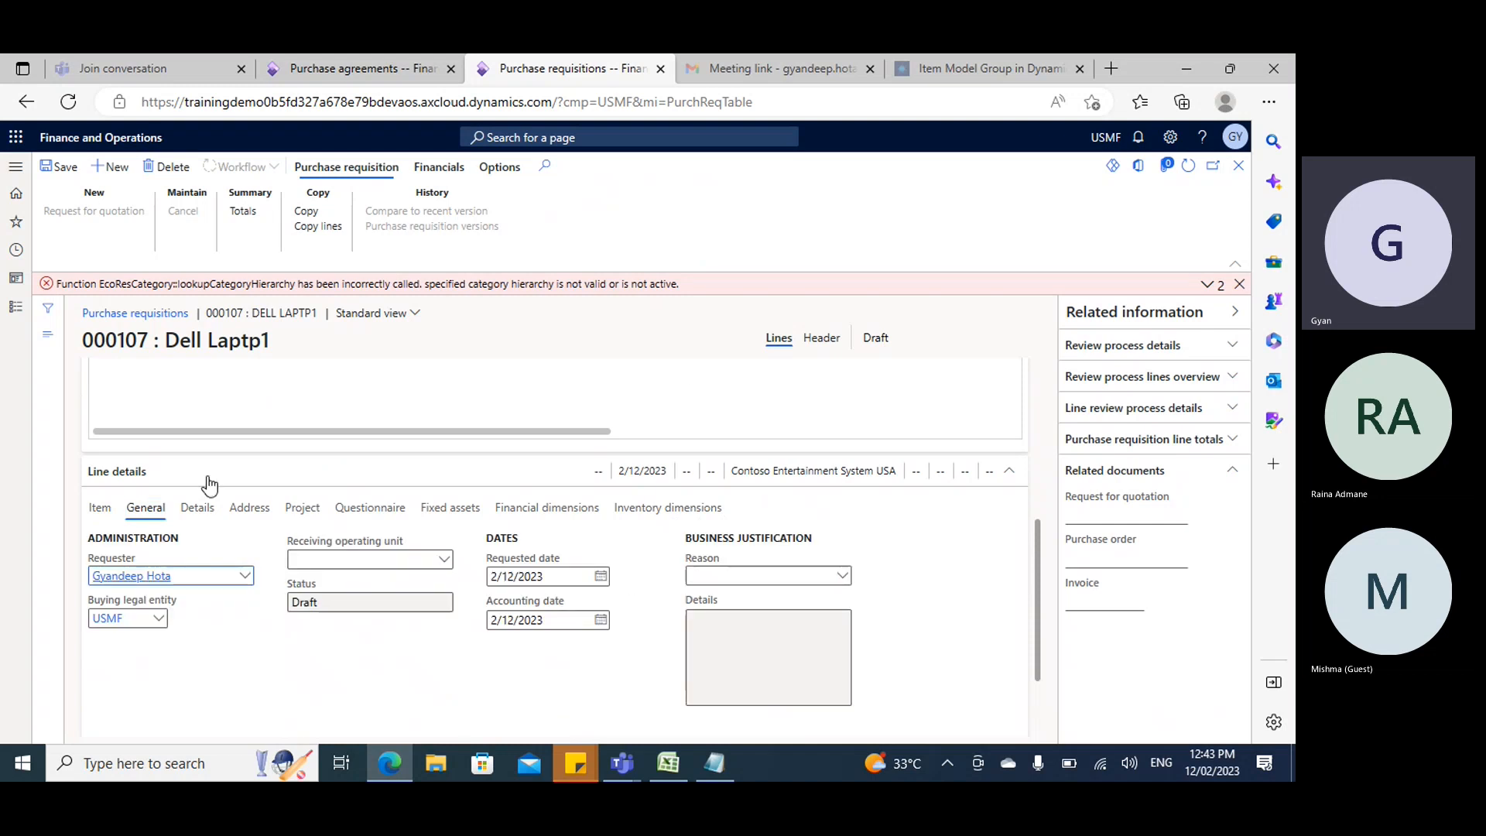
# Check the item line of the Lande Packaging Supplies purchase agreement in its browser tab and return to the purchase requisition.
pyautogui.click(332, 62)
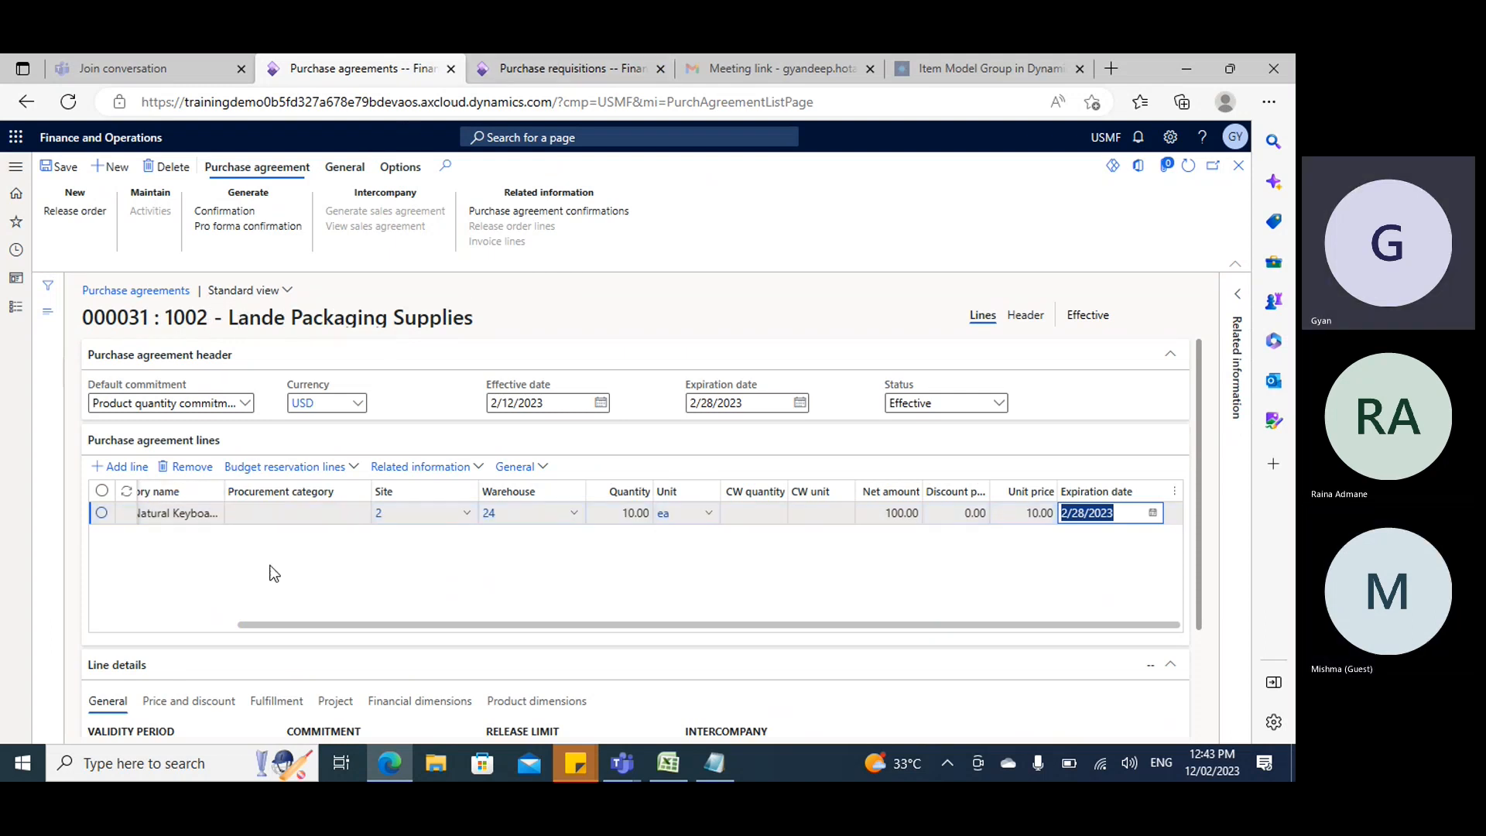
pyautogui.click(212, 624)
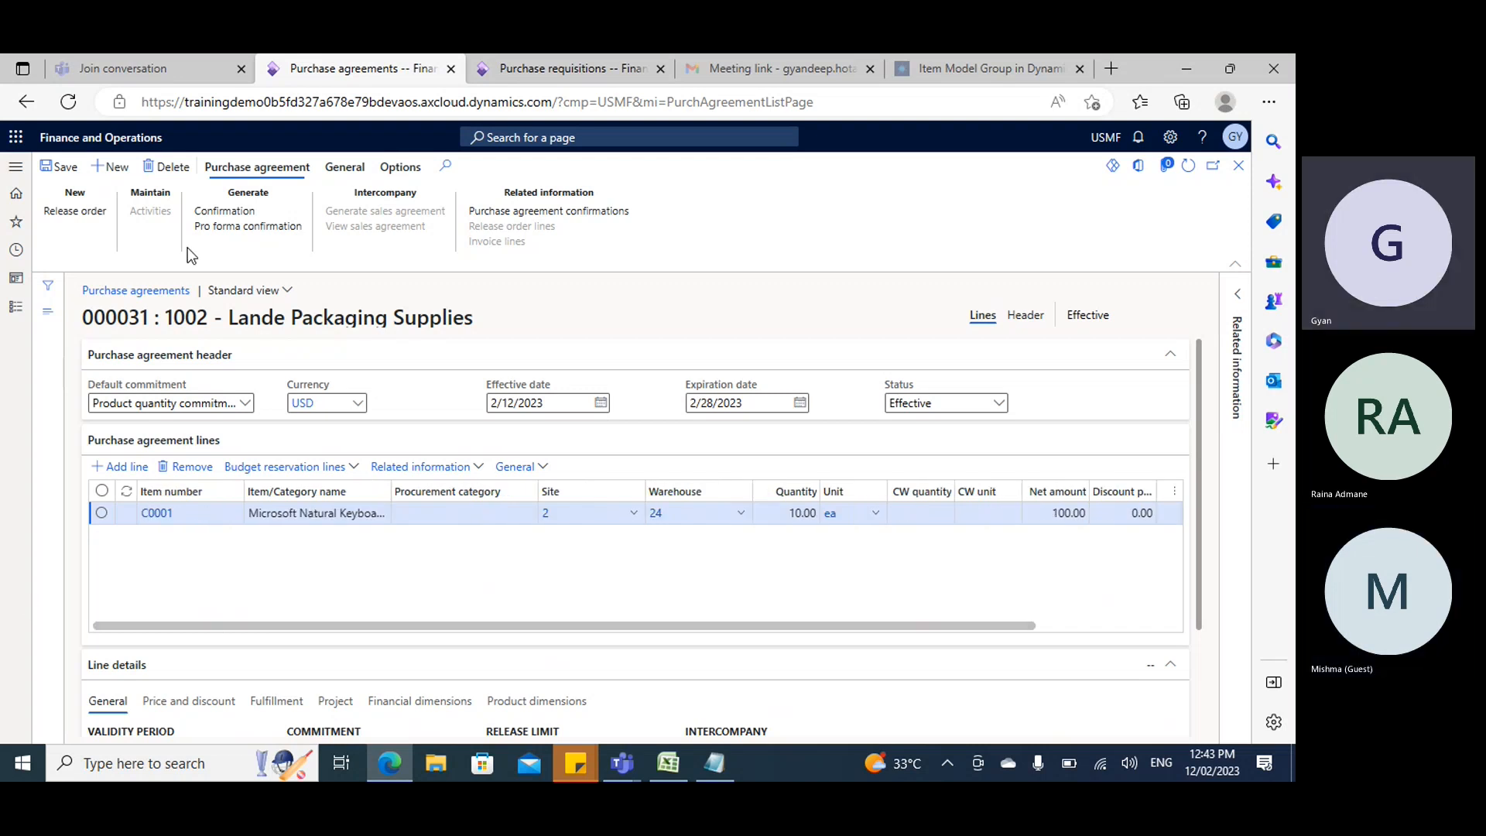
pyautogui.click(573, 70)
# Examine the purchase agreement reference in the Dell Laptp1 line's detail information.
pyautogui.scroll(2, 221, 472)
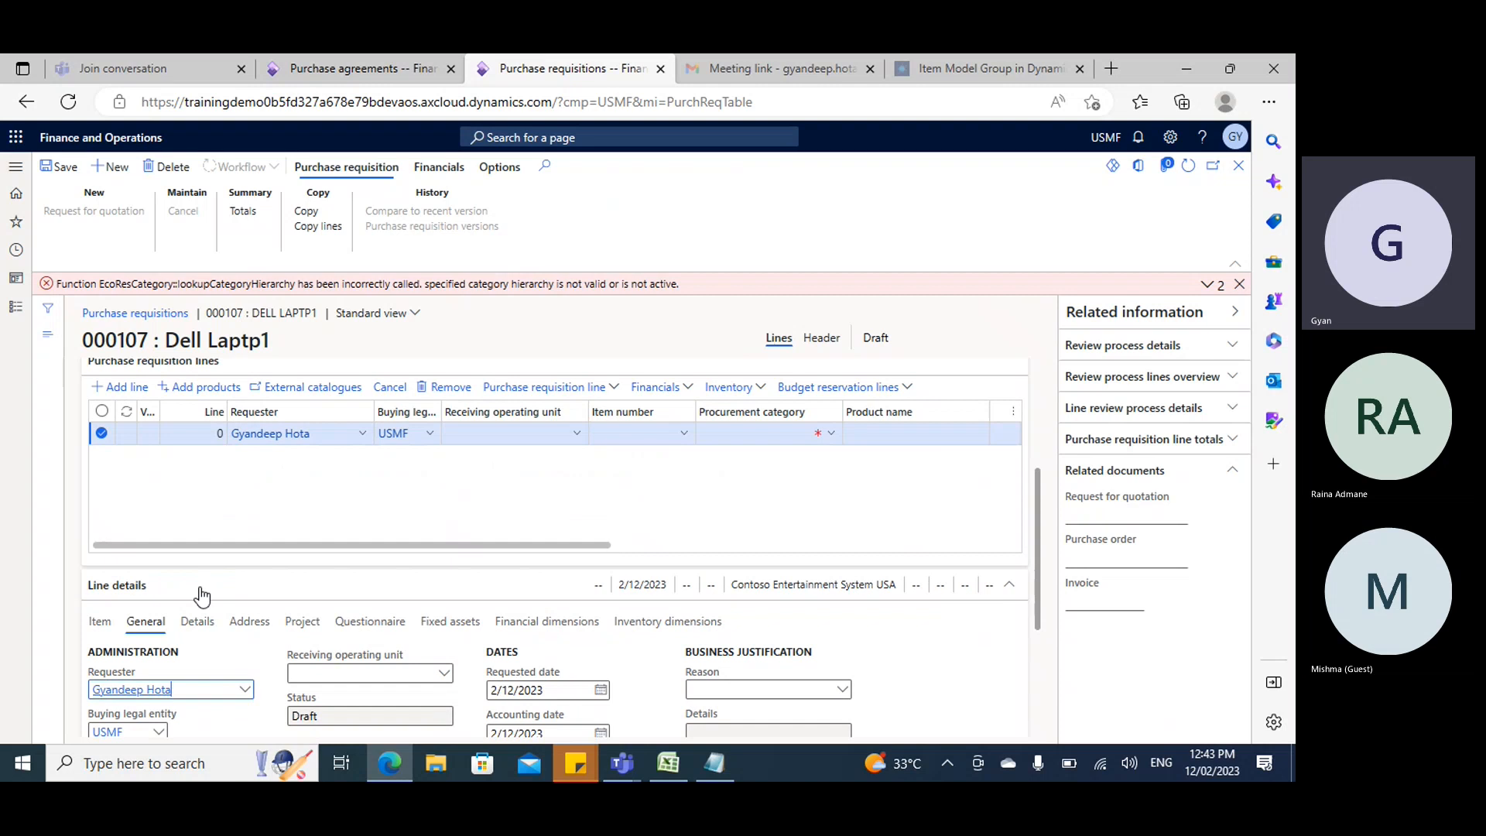
pyautogui.scroll(-3, 319, 562)
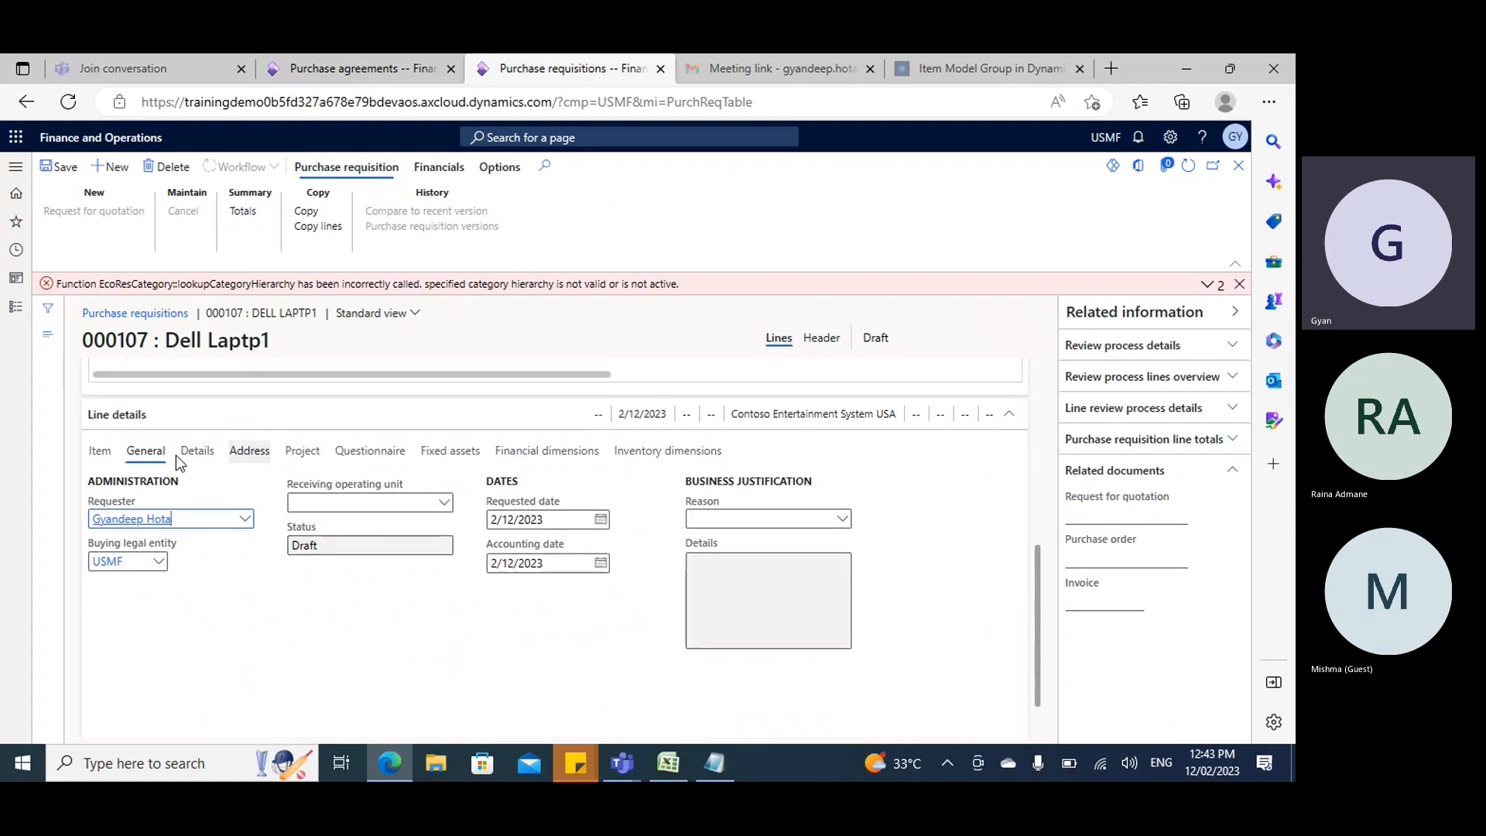
pyautogui.click(198, 452)
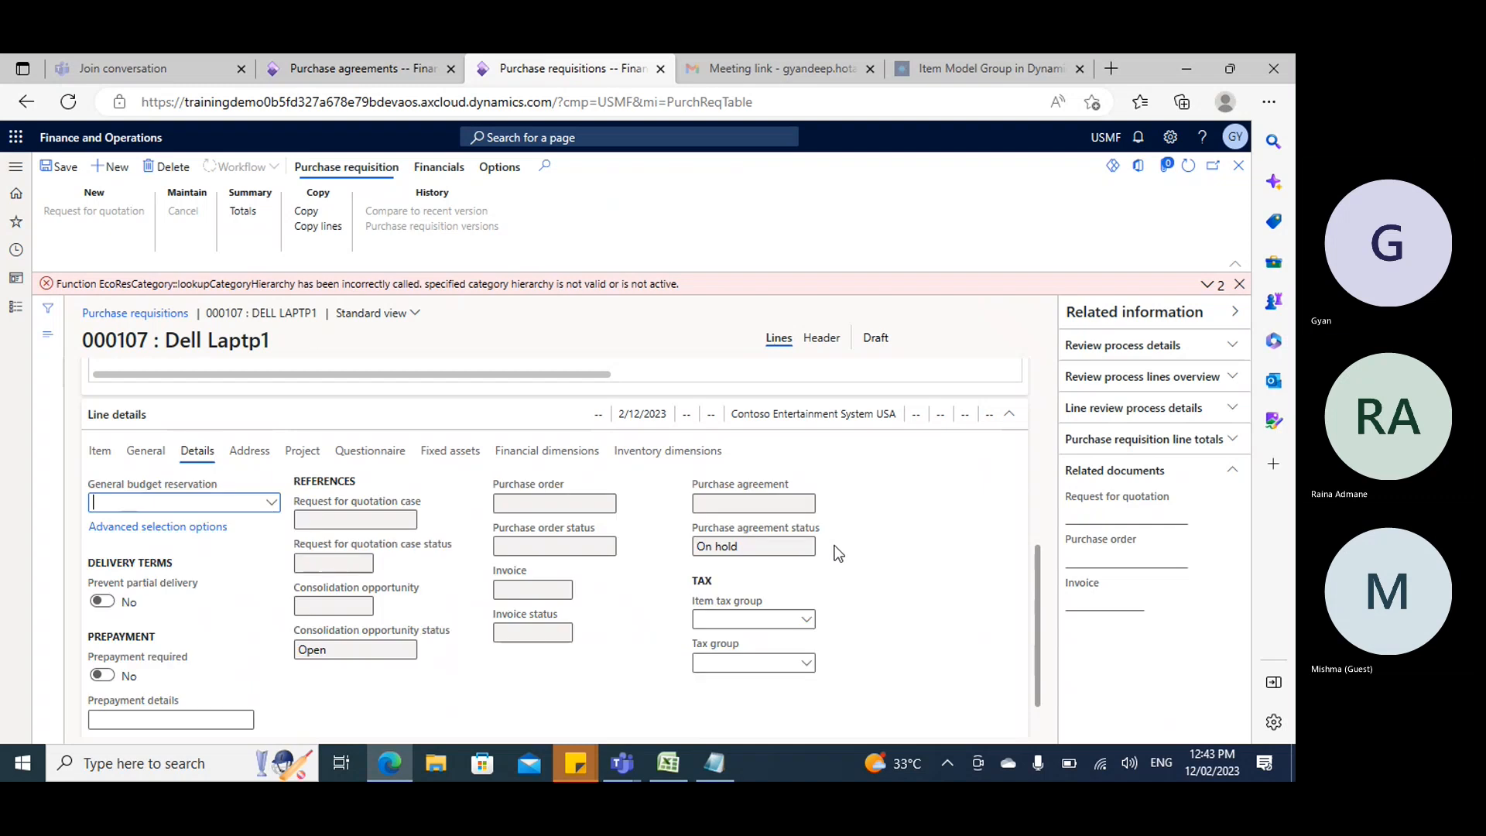
pyautogui.click(759, 502)
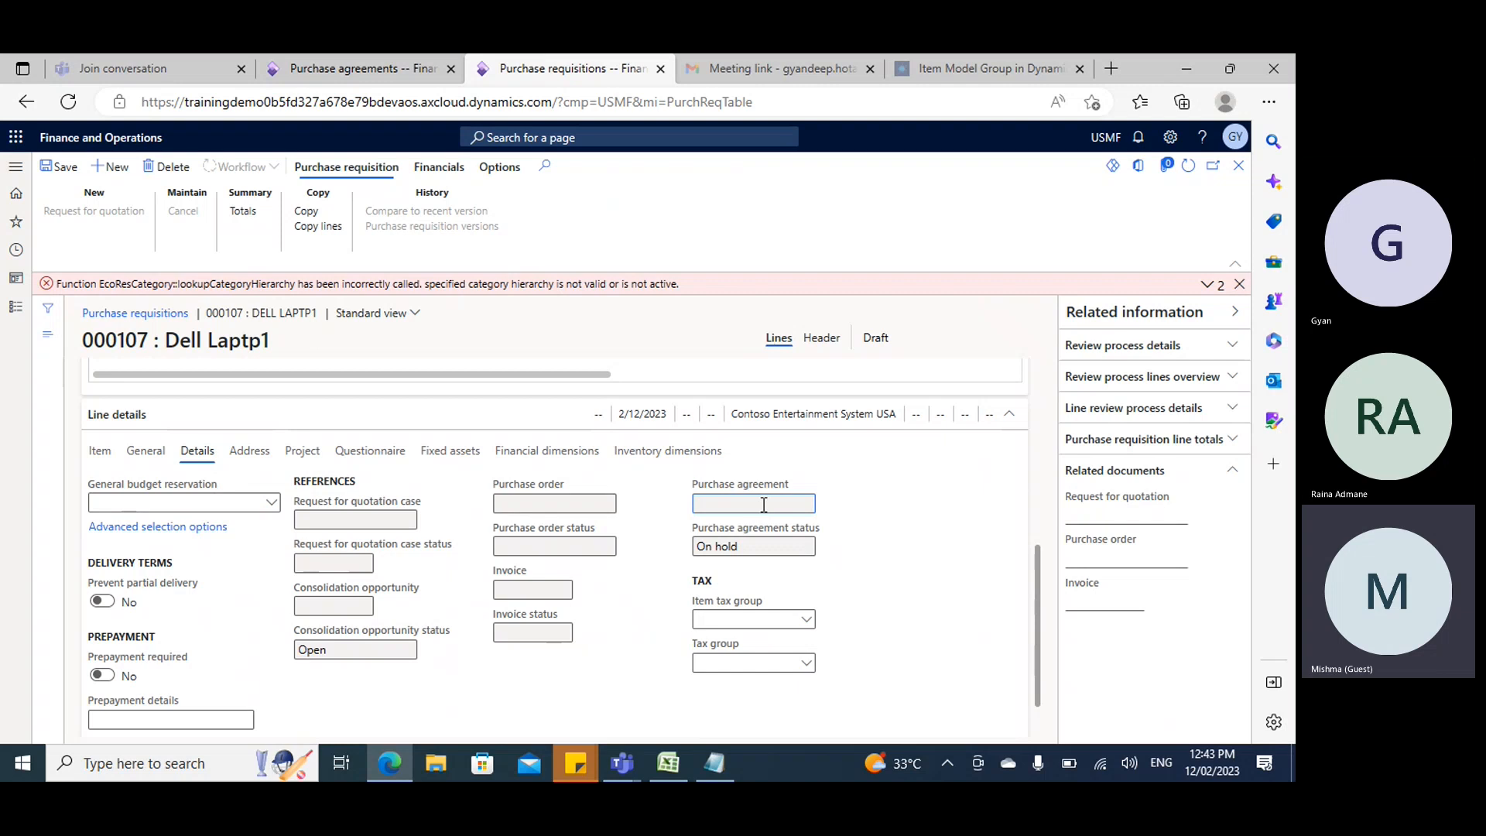
pyautogui.scroll(2, 700, 506)
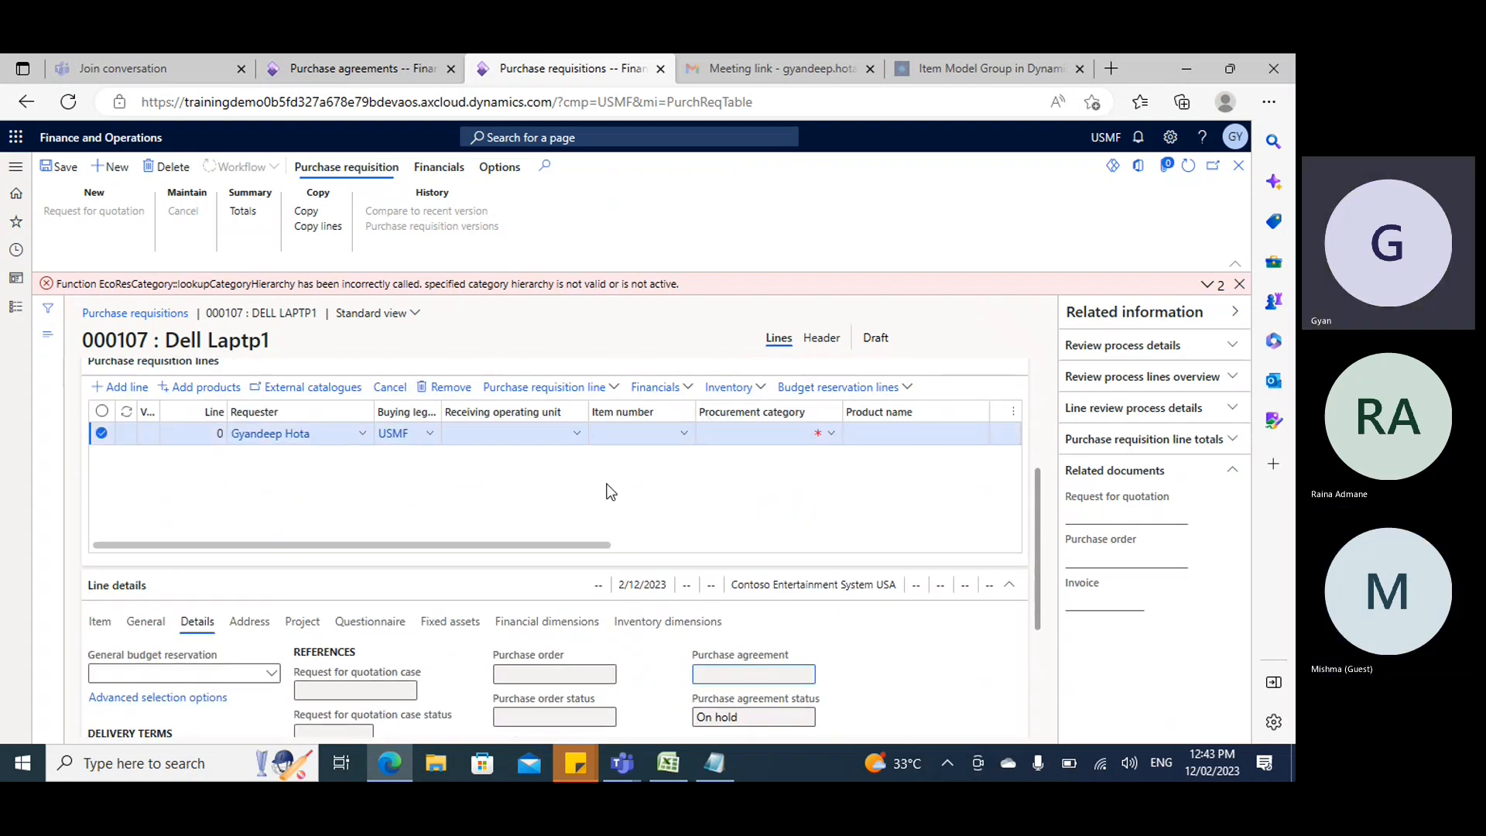
# Dismiss the error messages, examine the requisition line's vendor columns and agreement reference, and compare them with the purchase agreement.
pyautogui.click(1239, 284)
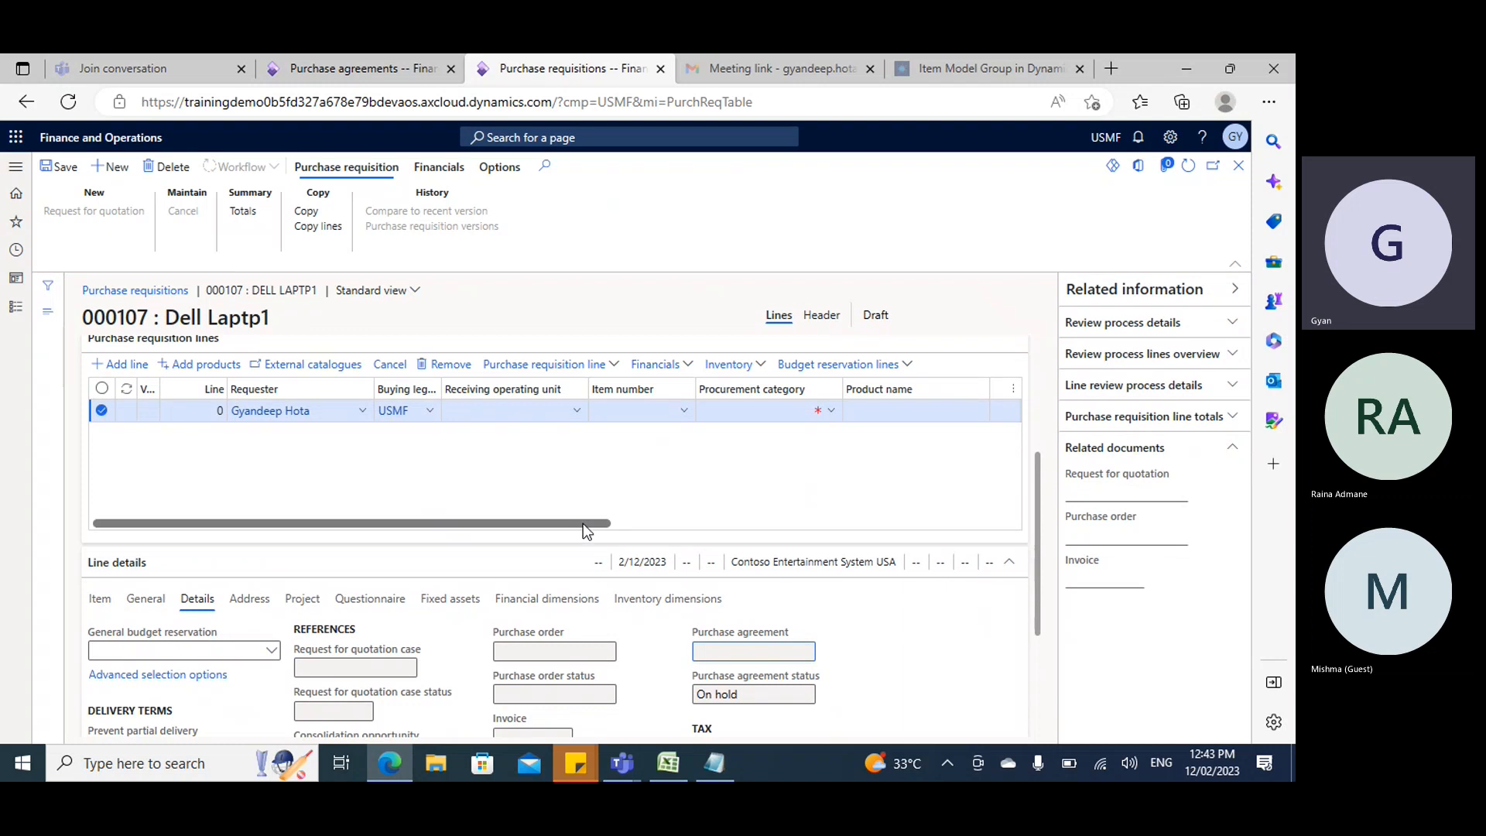
pyautogui.moveTo(584, 524); pyautogui.dragTo(992, 524)
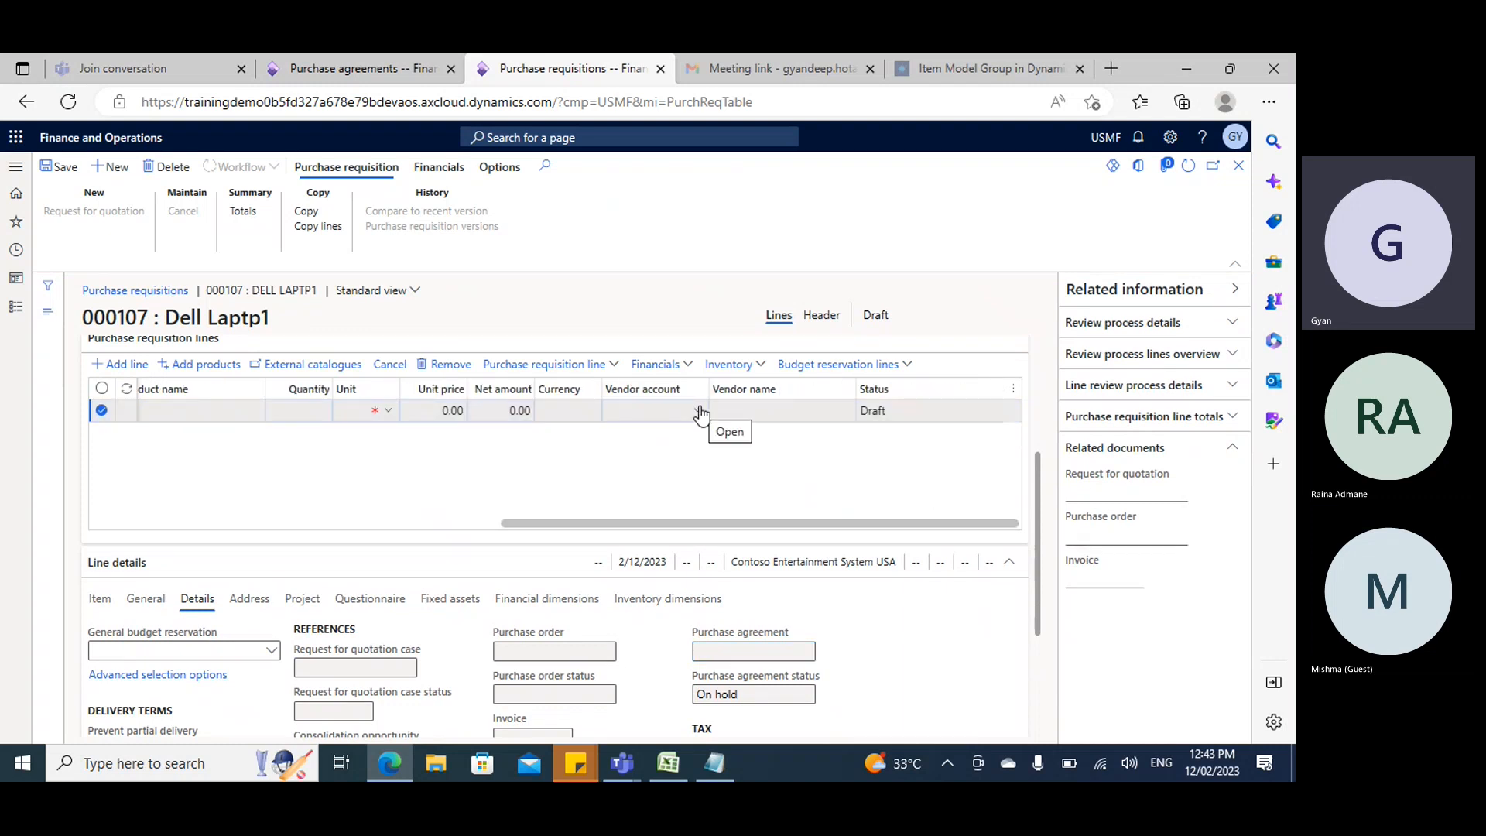
pyautogui.click(727, 651)
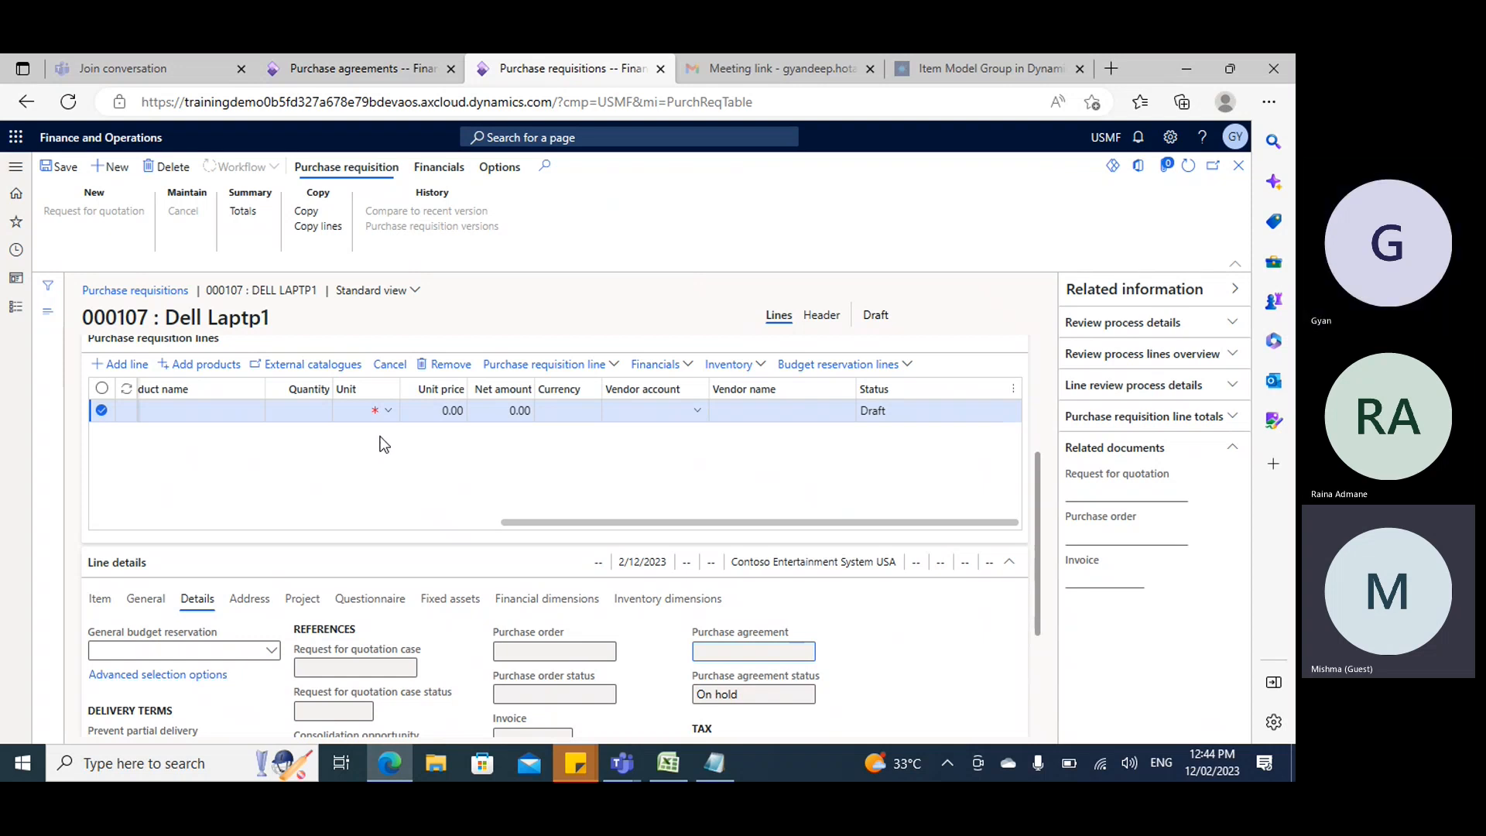
pyautogui.click(331, 67)
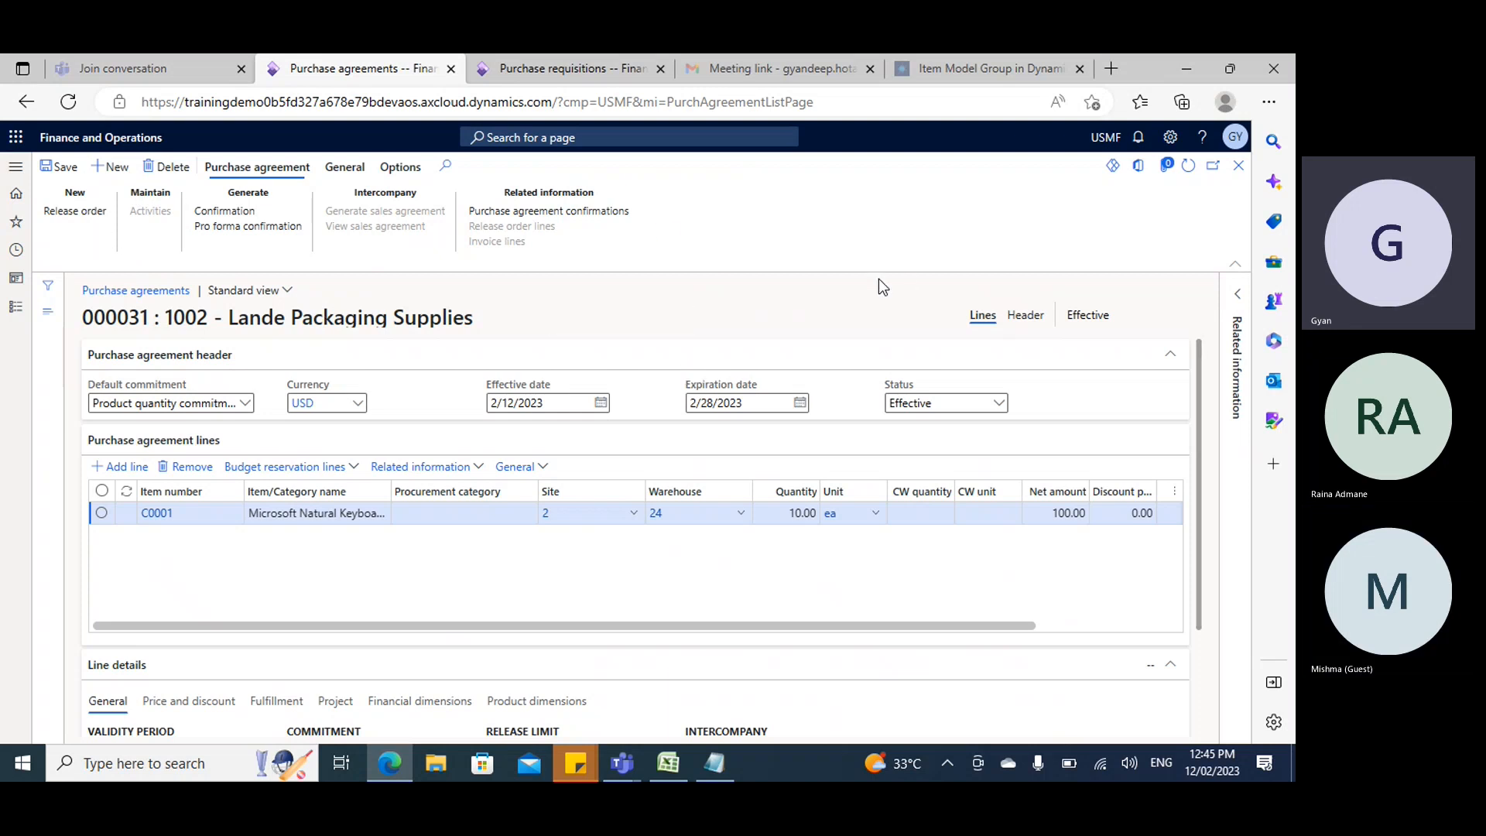
pyautogui.click(562, 68)
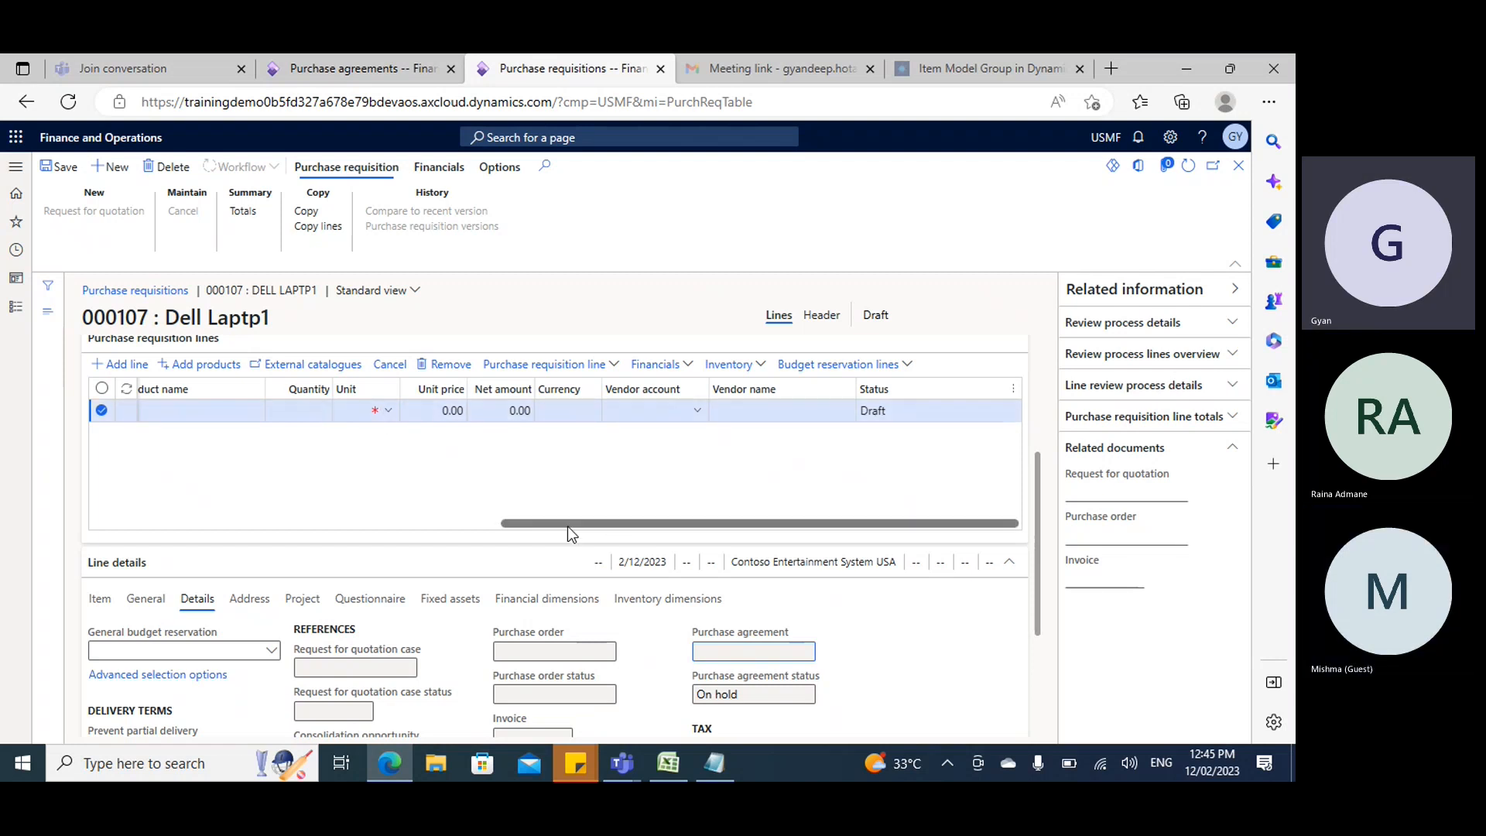
# Try item number C0001 on the Dell Laptp1 line again and dismiss the validation message.
pyautogui.moveTo(568, 523); pyautogui.dragTo(162, 523)
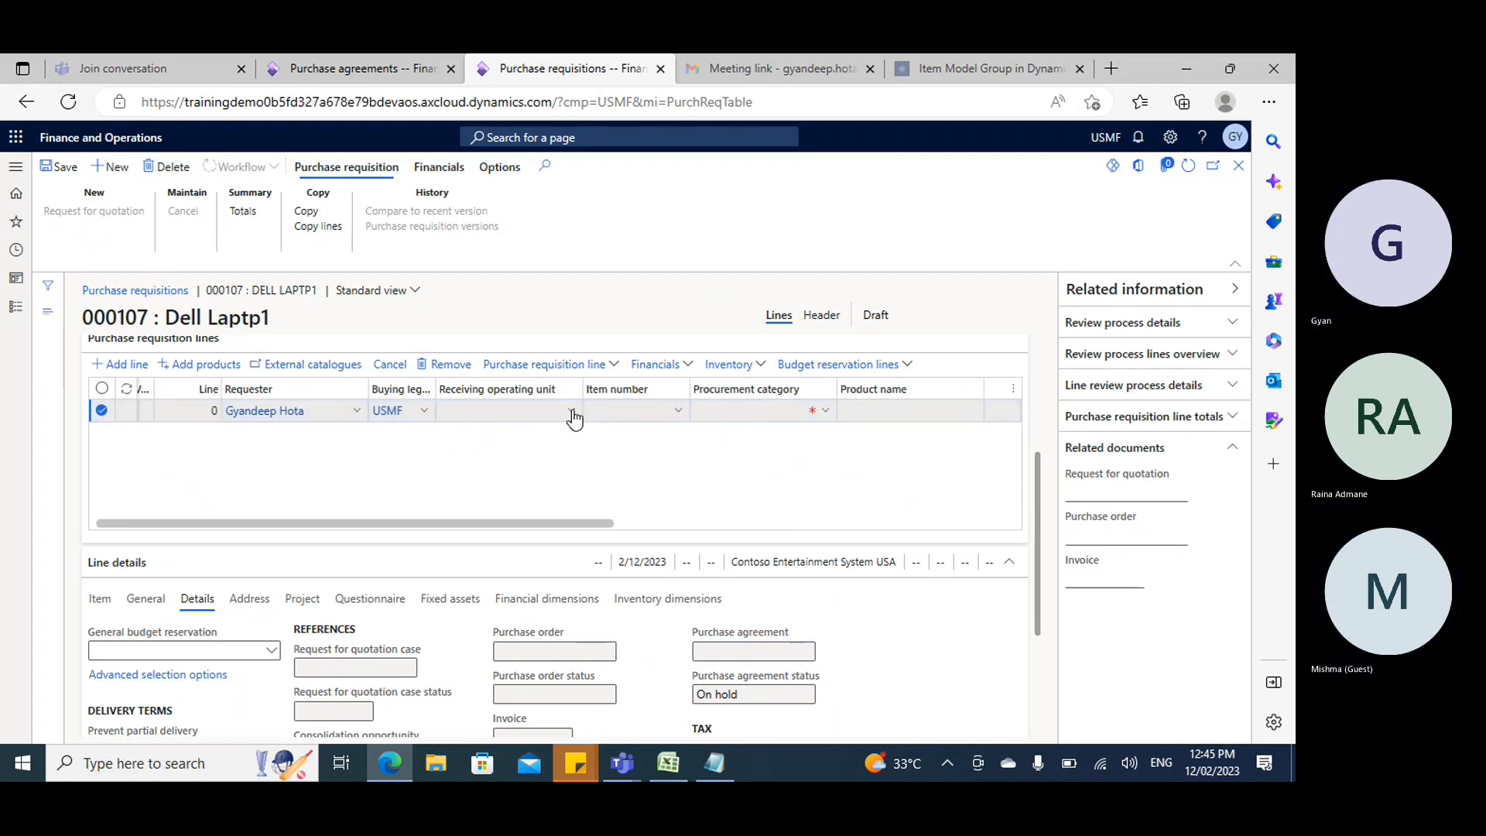
pyautogui.click(673, 414)
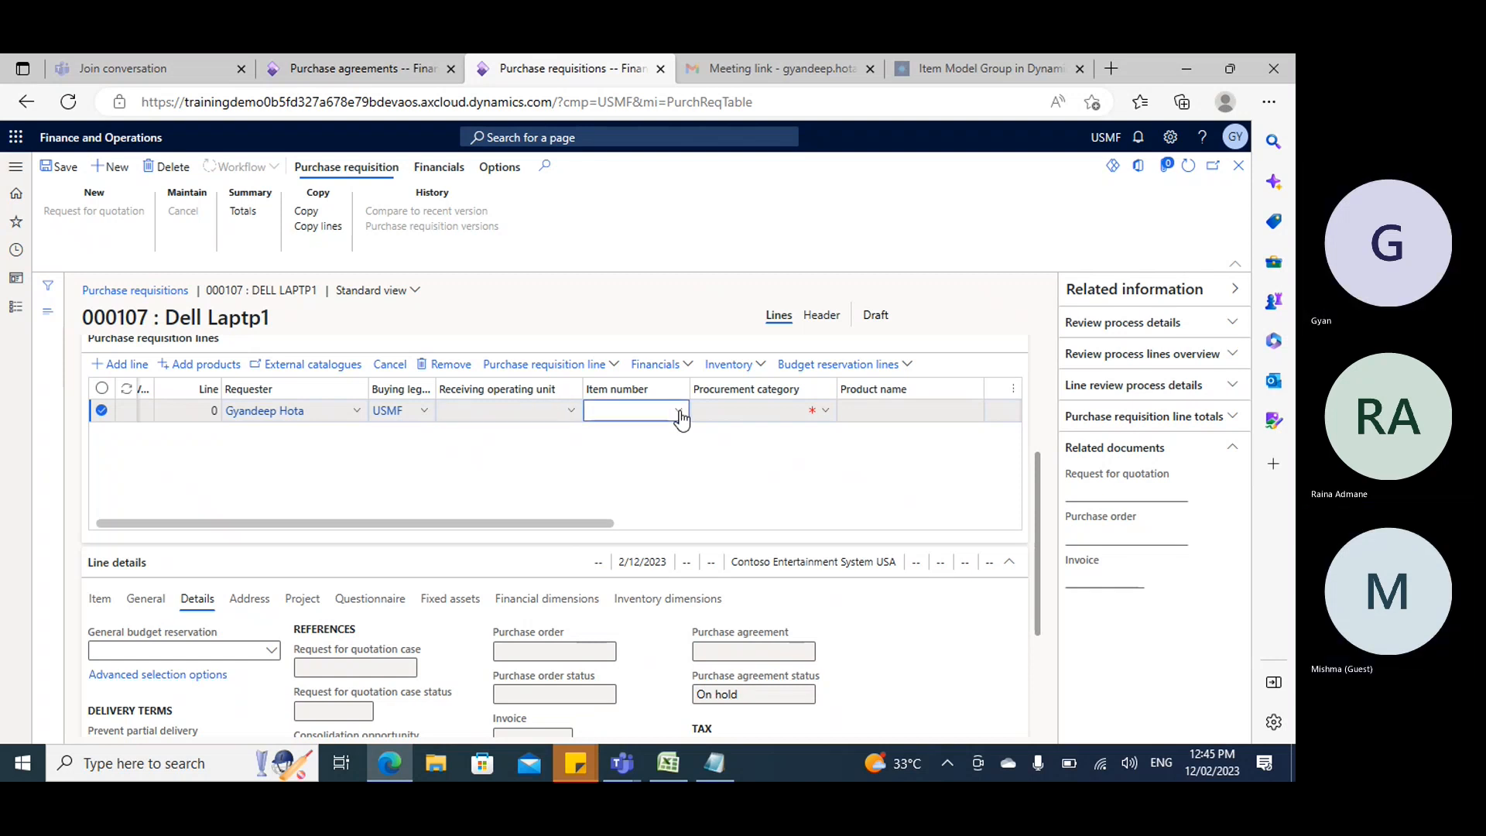
pyautogui.click(679, 412)
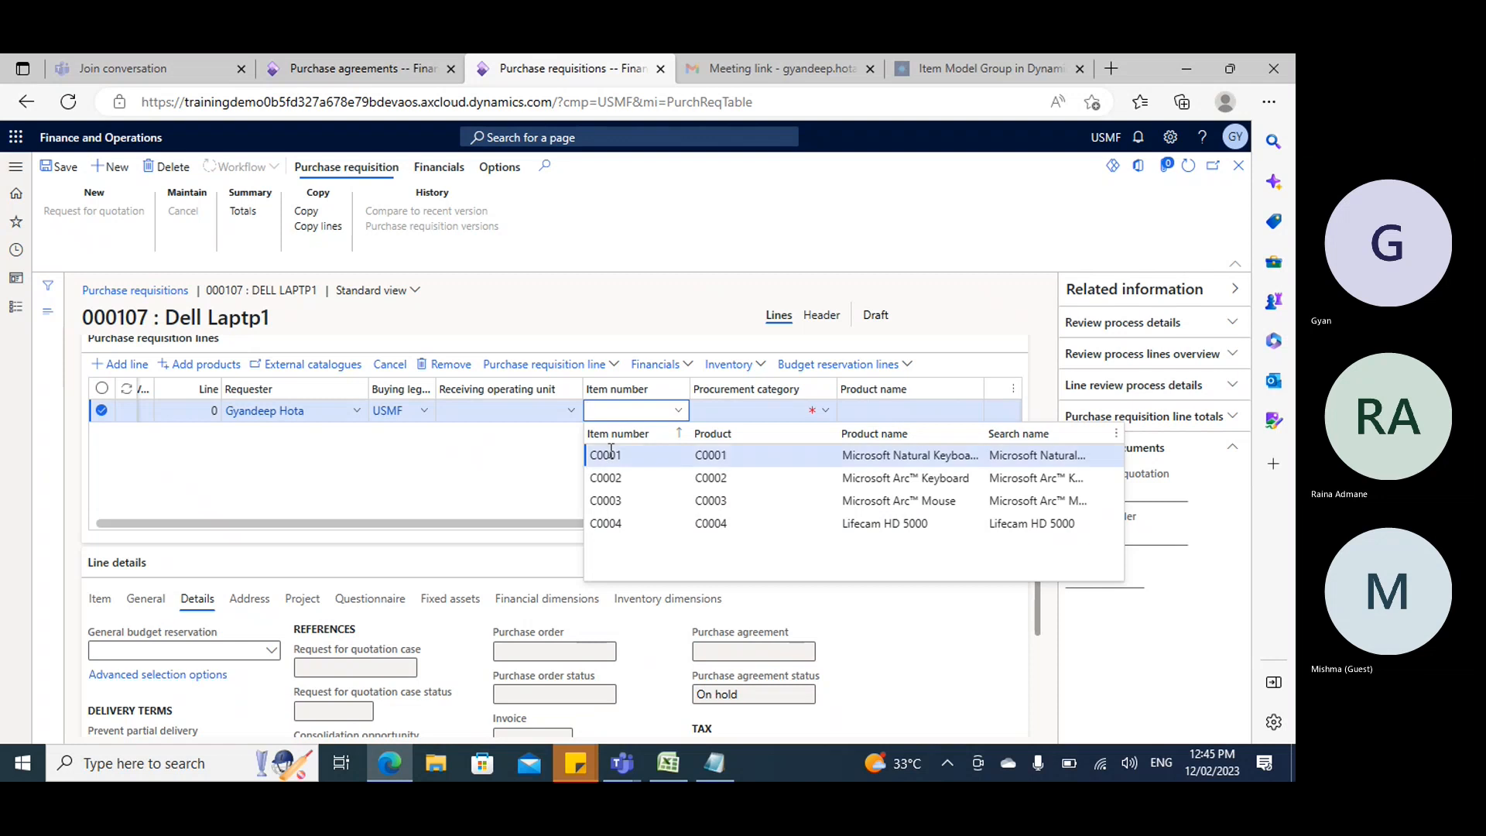
pyautogui.click(610, 454)
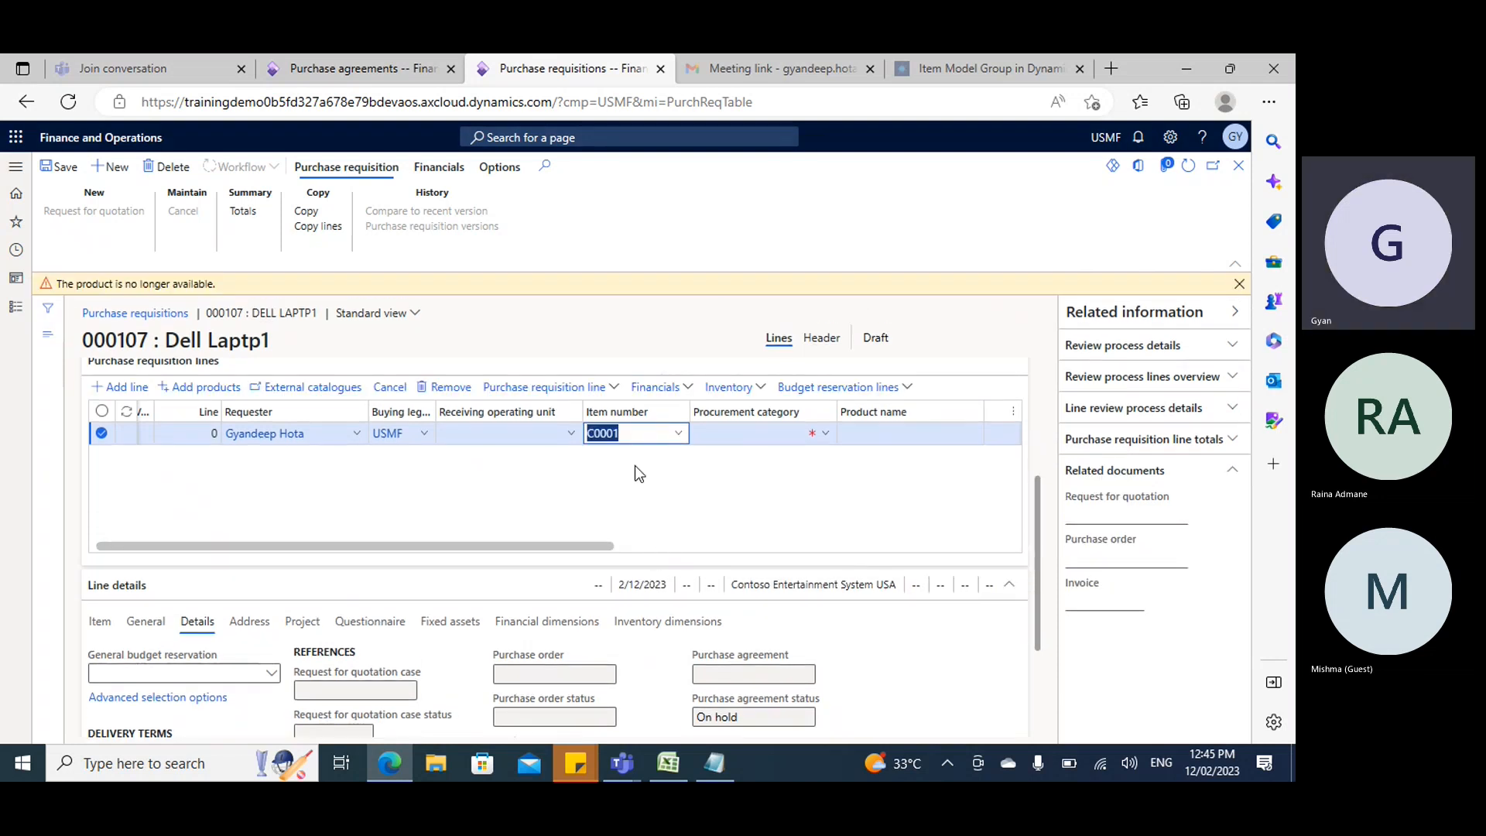
pyautogui.moveTo(610, 546); pyautogui.dragTo(967, 541)
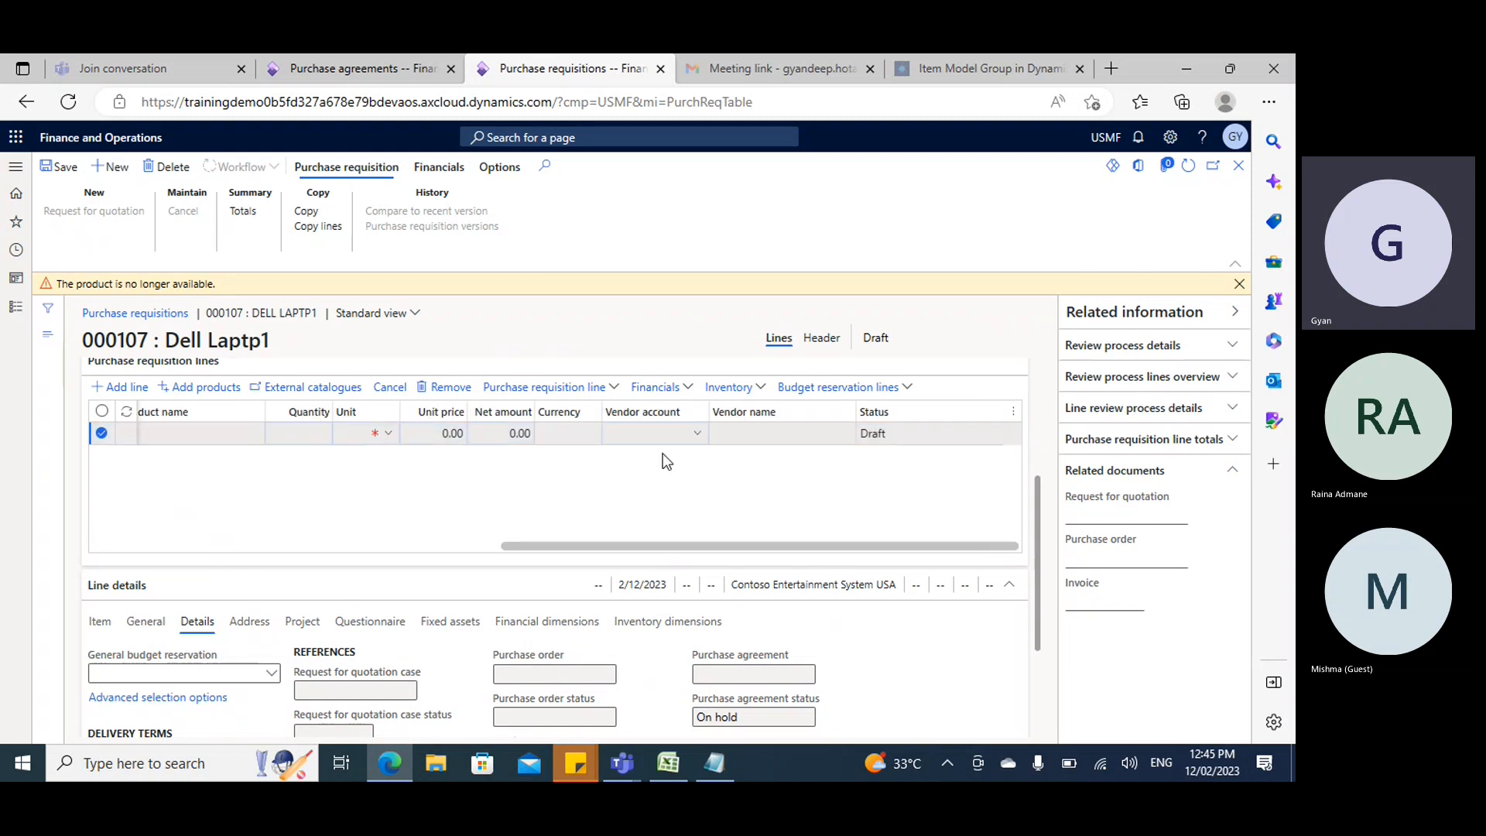
pyautogui.click(1227, 439)
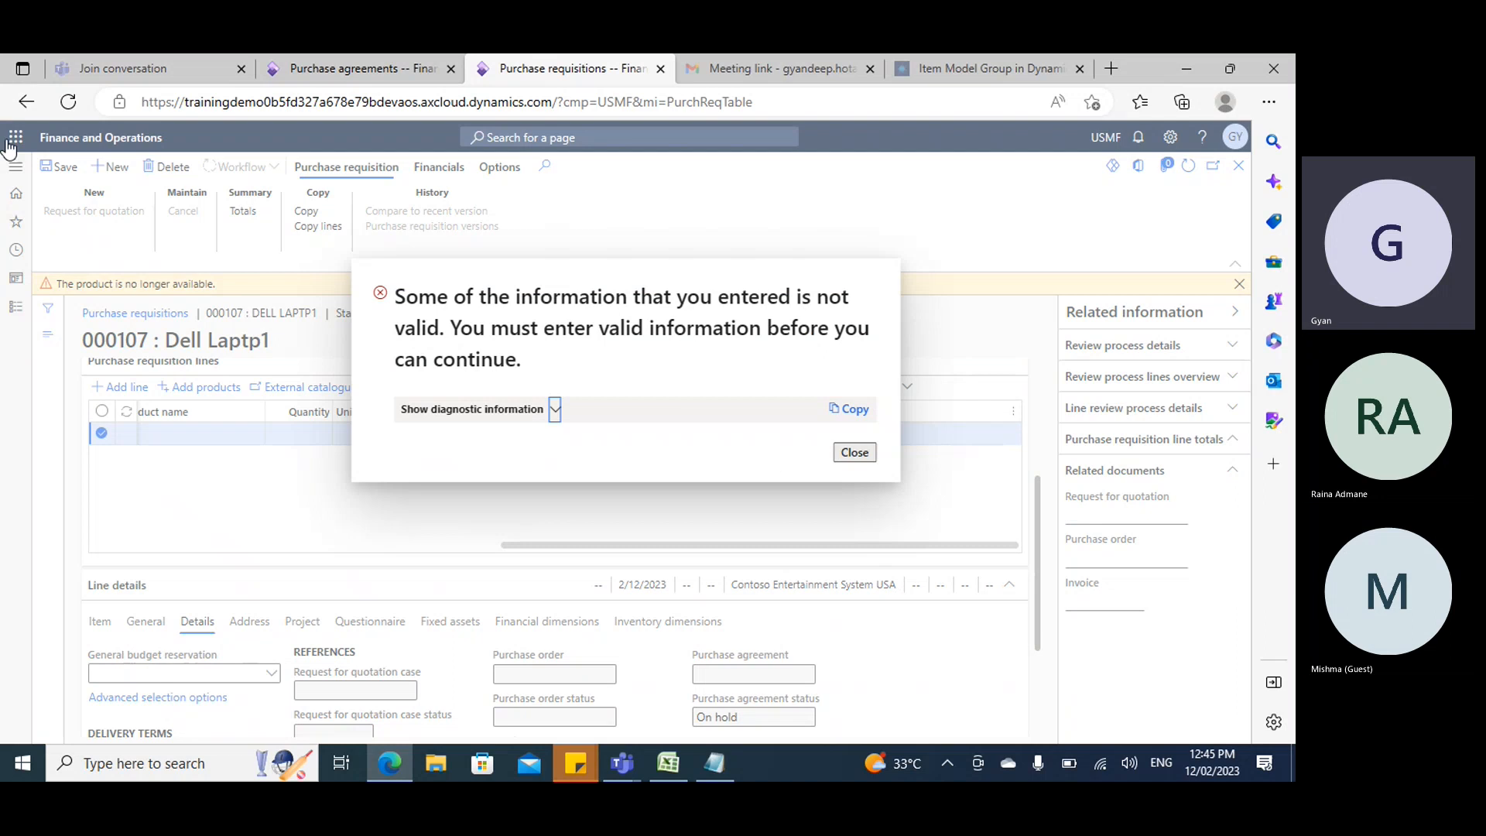
pyautogui.press('Escape')
# Close the Purchase requisitions, Gmail and Item Model Group browser tabs, leaving the Purchase agreements tab open.
pyautogui.click(661, 70)
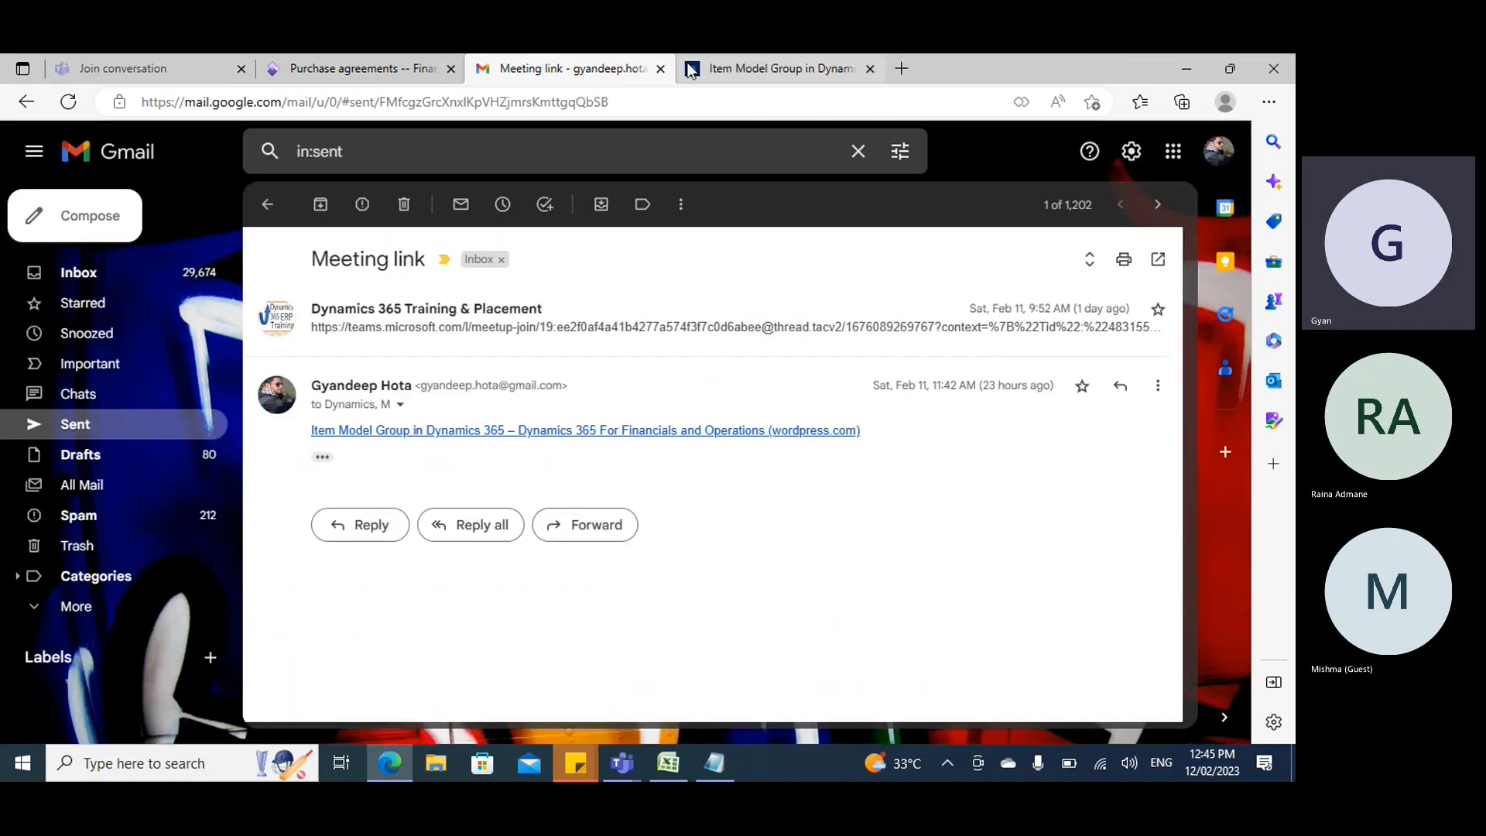
pyautogui.click(661, 70)
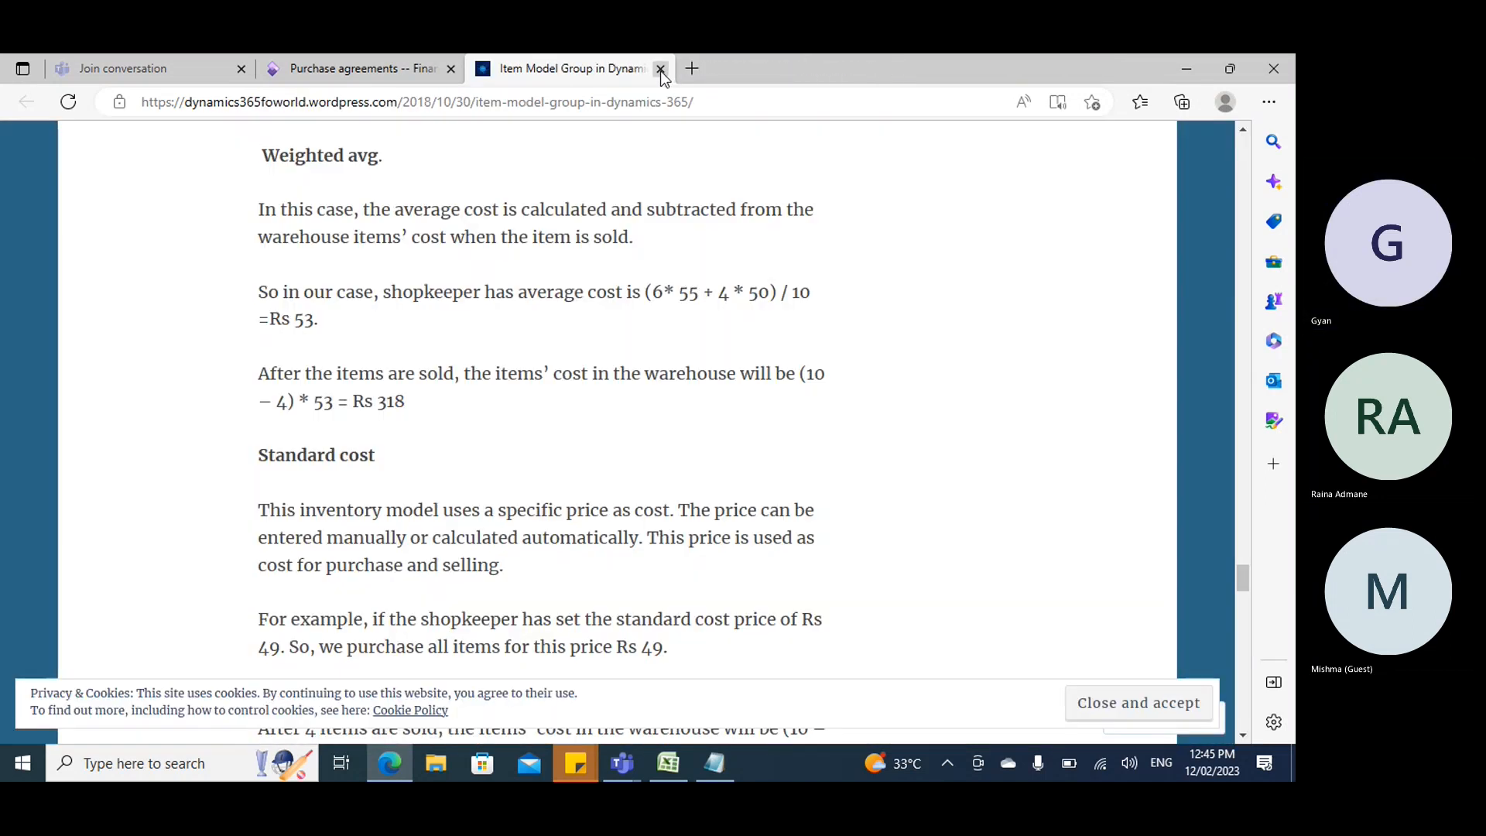
pyautogui.hotkey('ctrl', 'w')
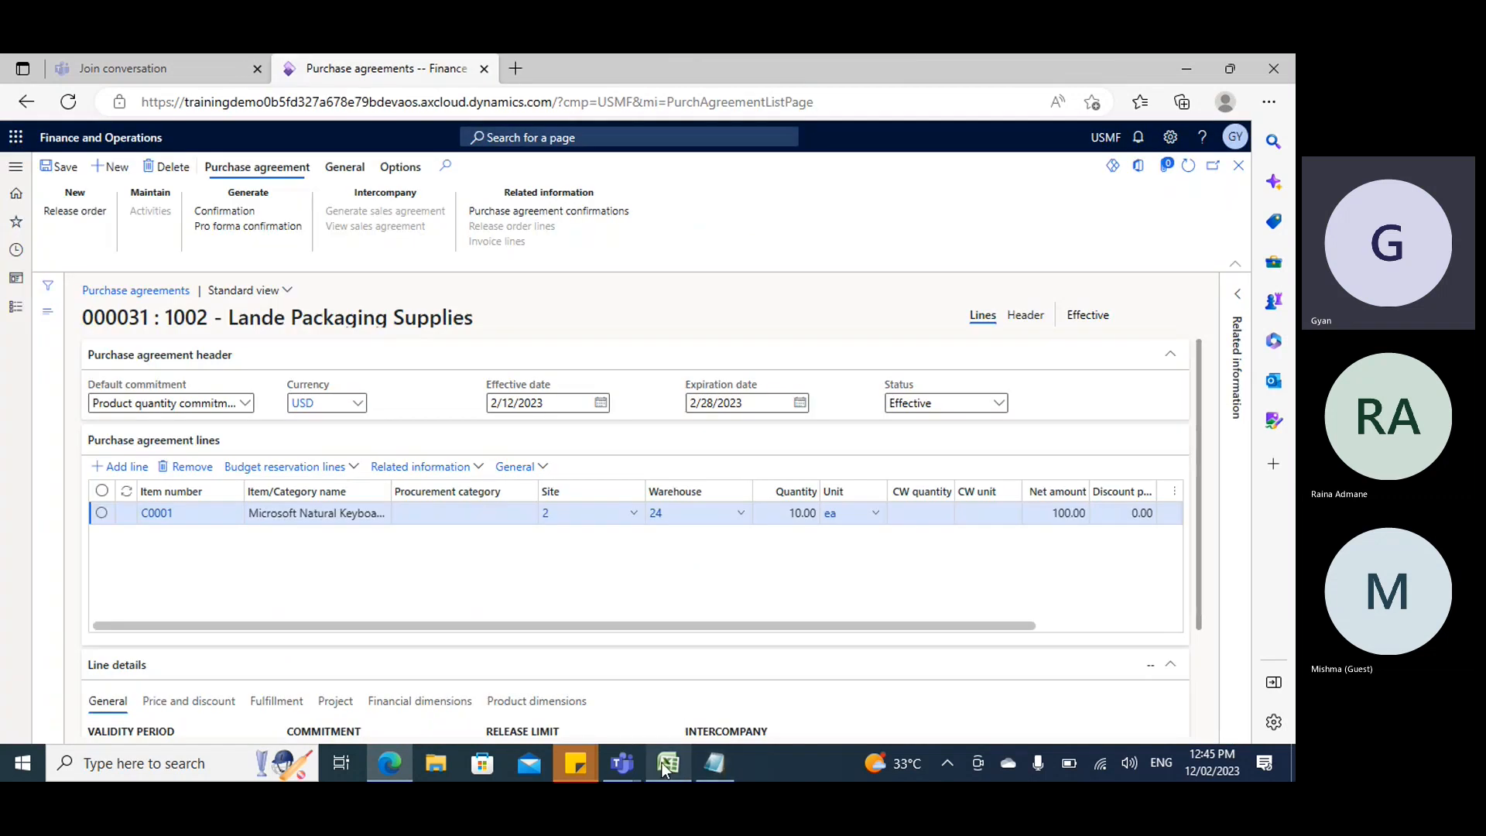
# Look at the Microsoft Teams meeting window and return to the Purchase agreements page in the browser.
pyautogui.moveTo(629, 767)
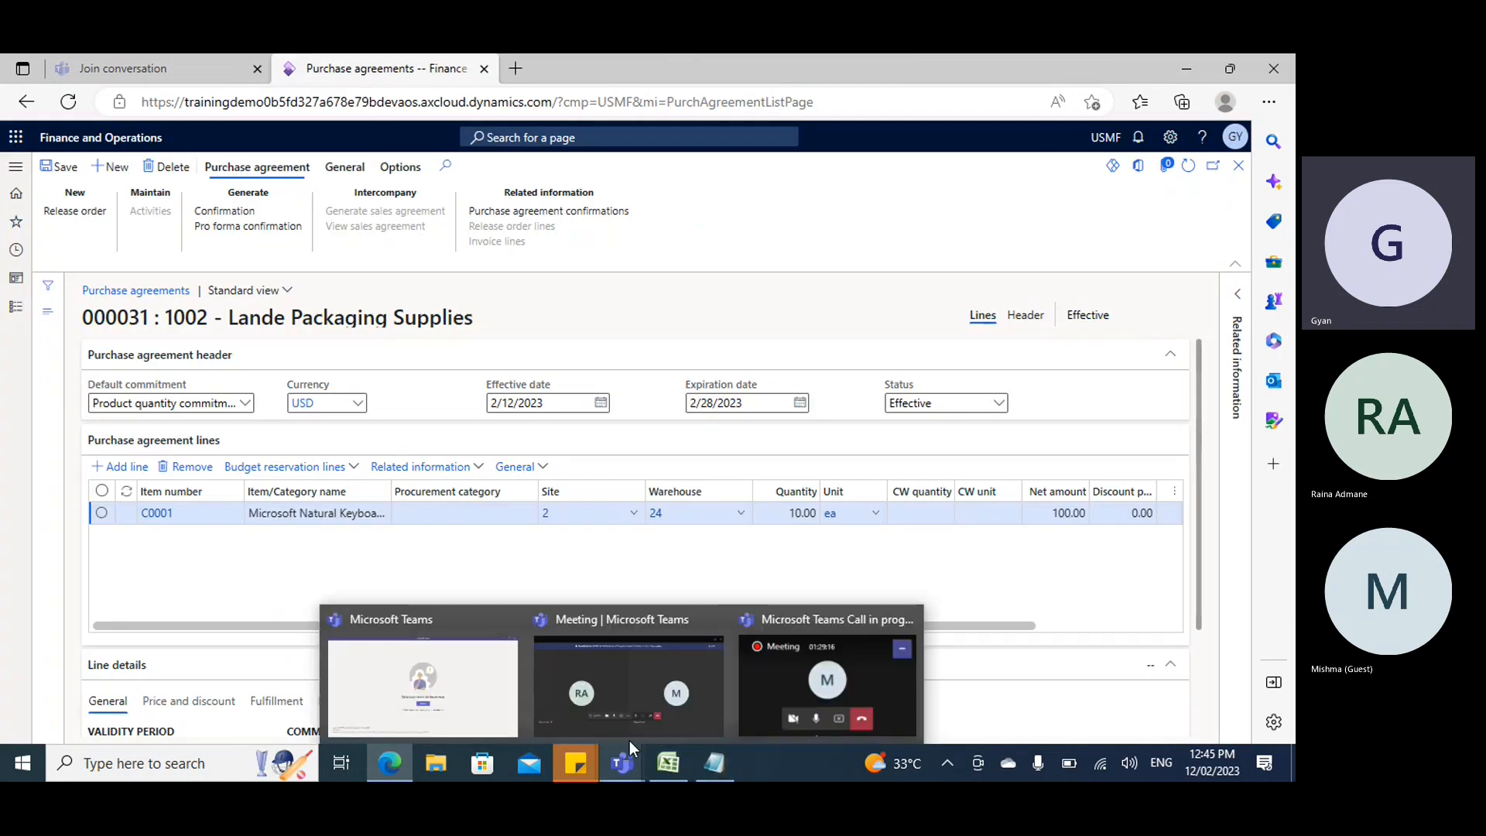
pyautogui.click(649, 661)
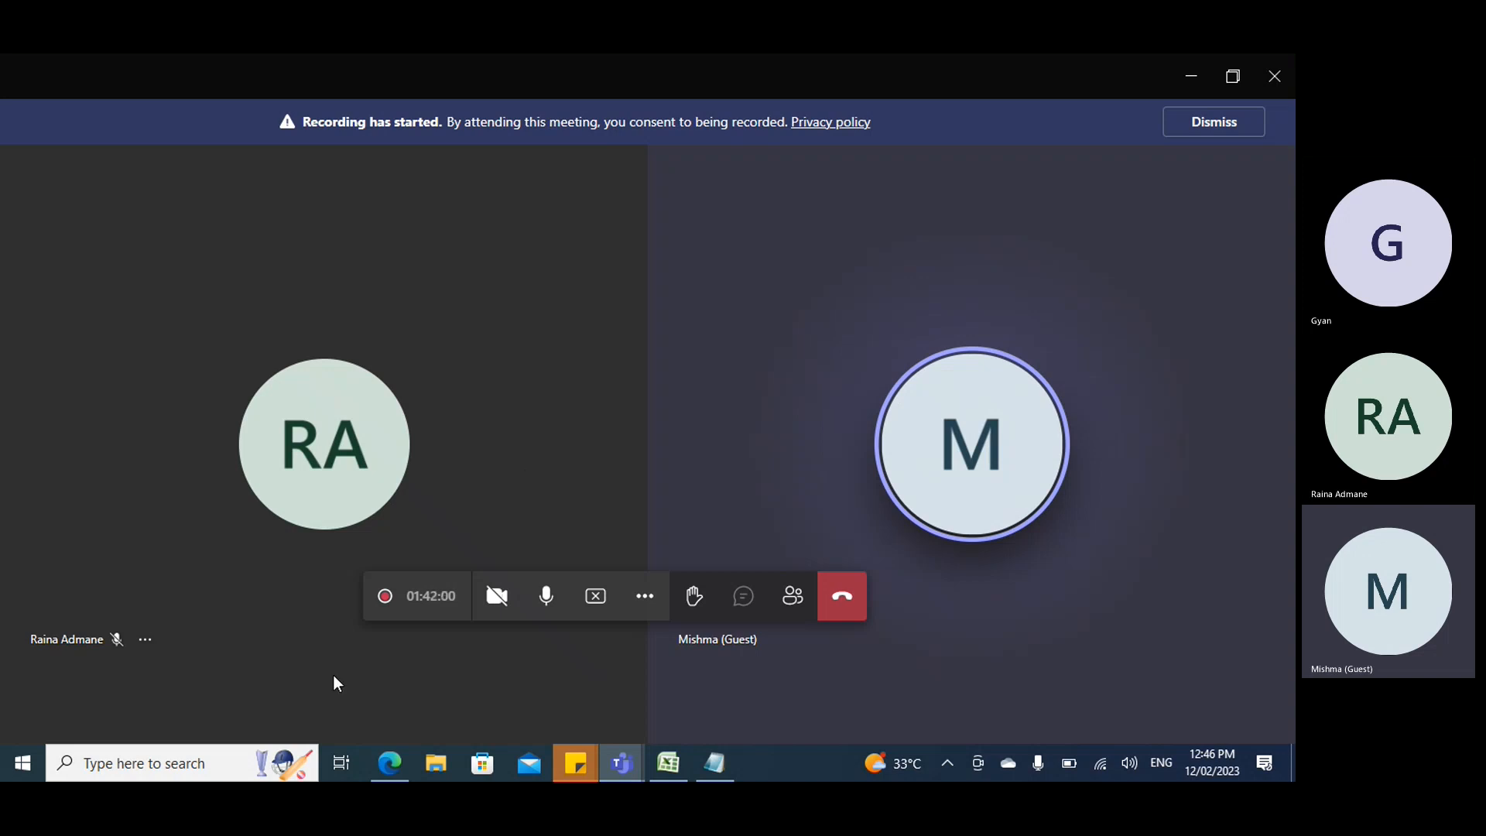
pyautogui.click(387, 766)
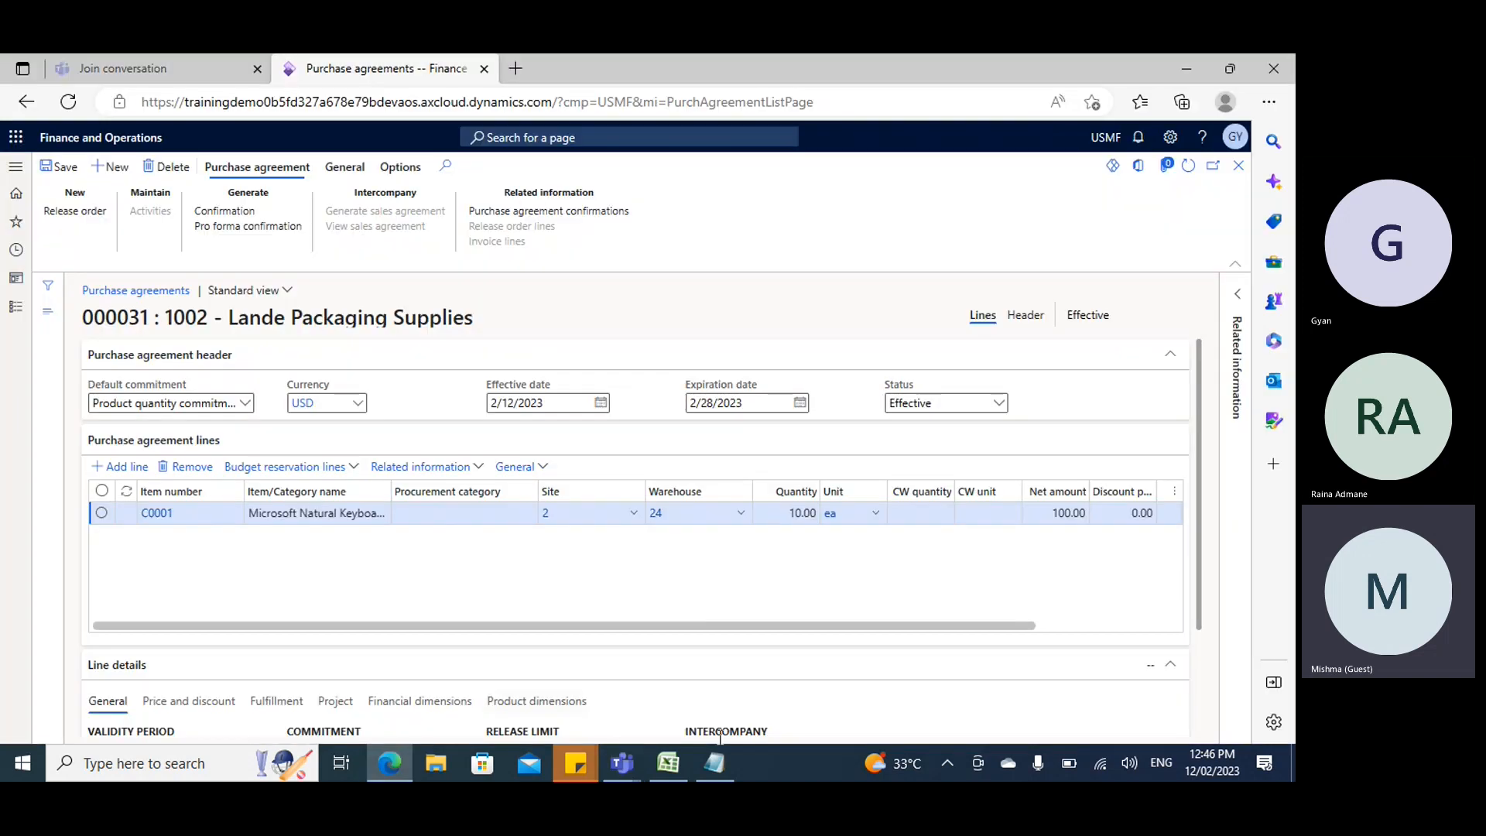
# Switch to the Excel workbook Book1, review the Procure to Pay lists, and clear the P entry in cell F29.
pyautogui.moveTo(666, 768)
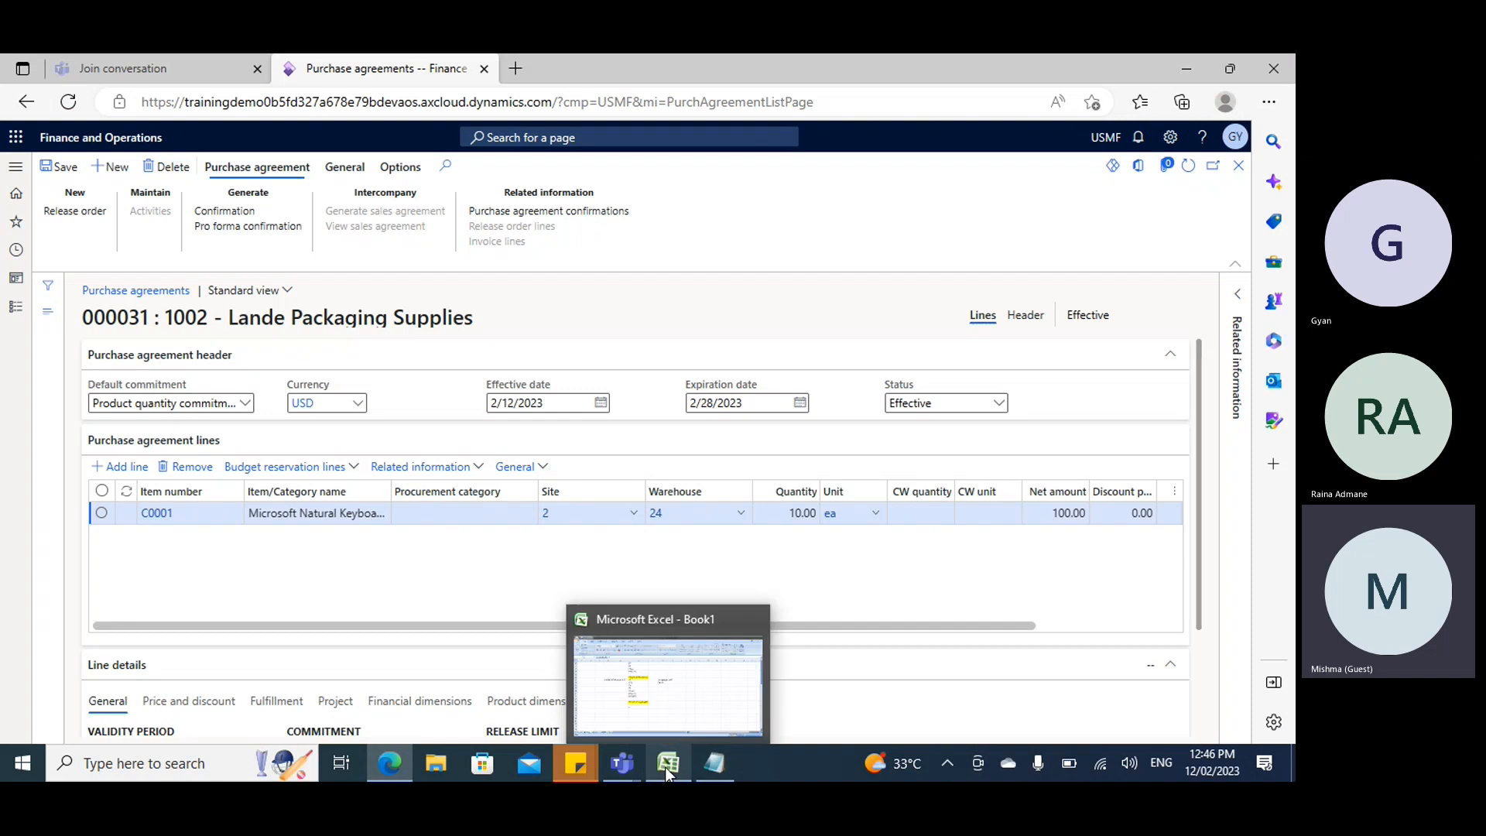
pyautogui.click(675, 695)
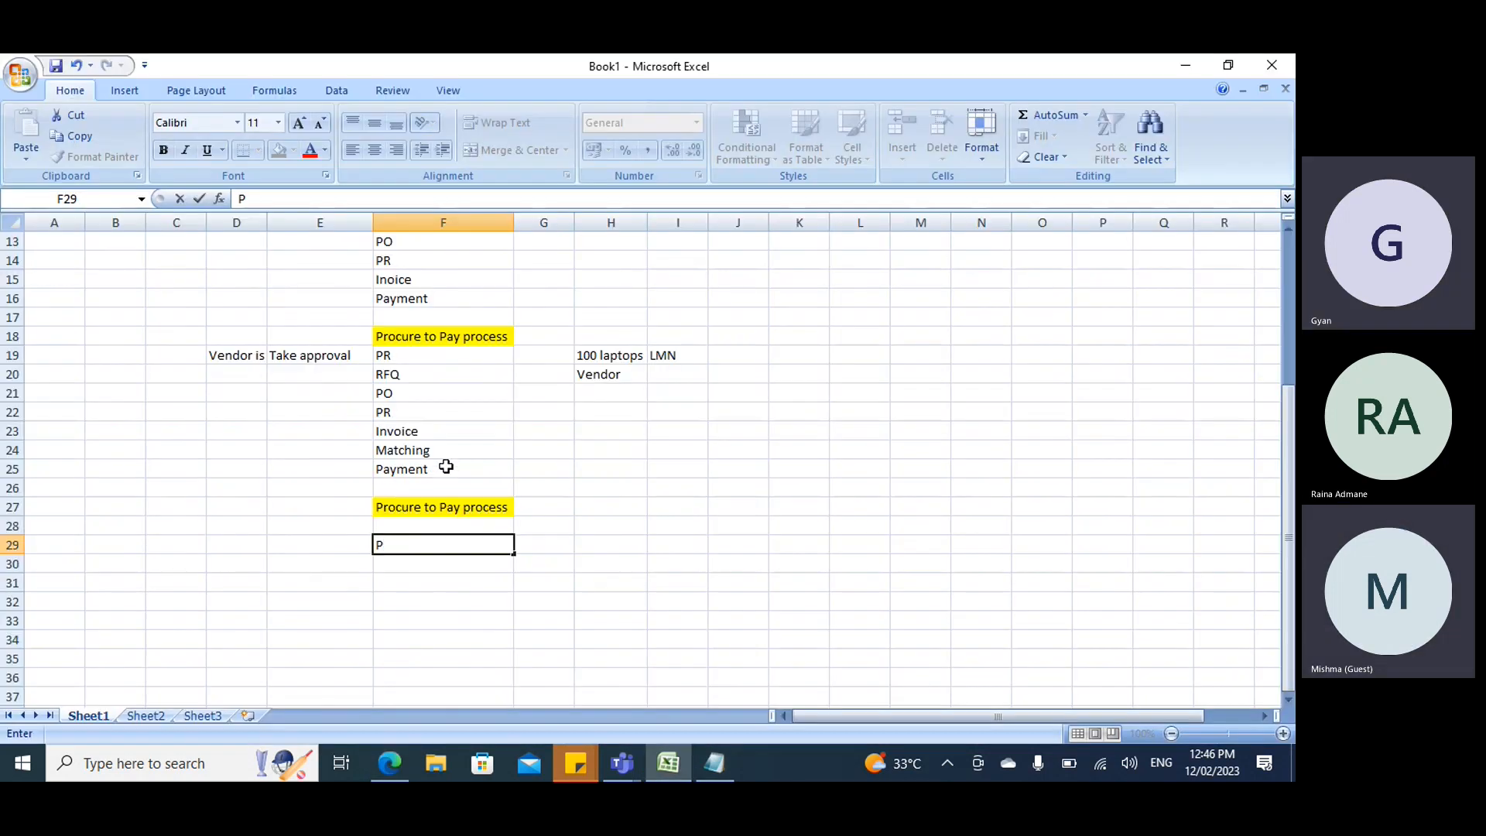
pyautogui.scroll(3, 459, 458)
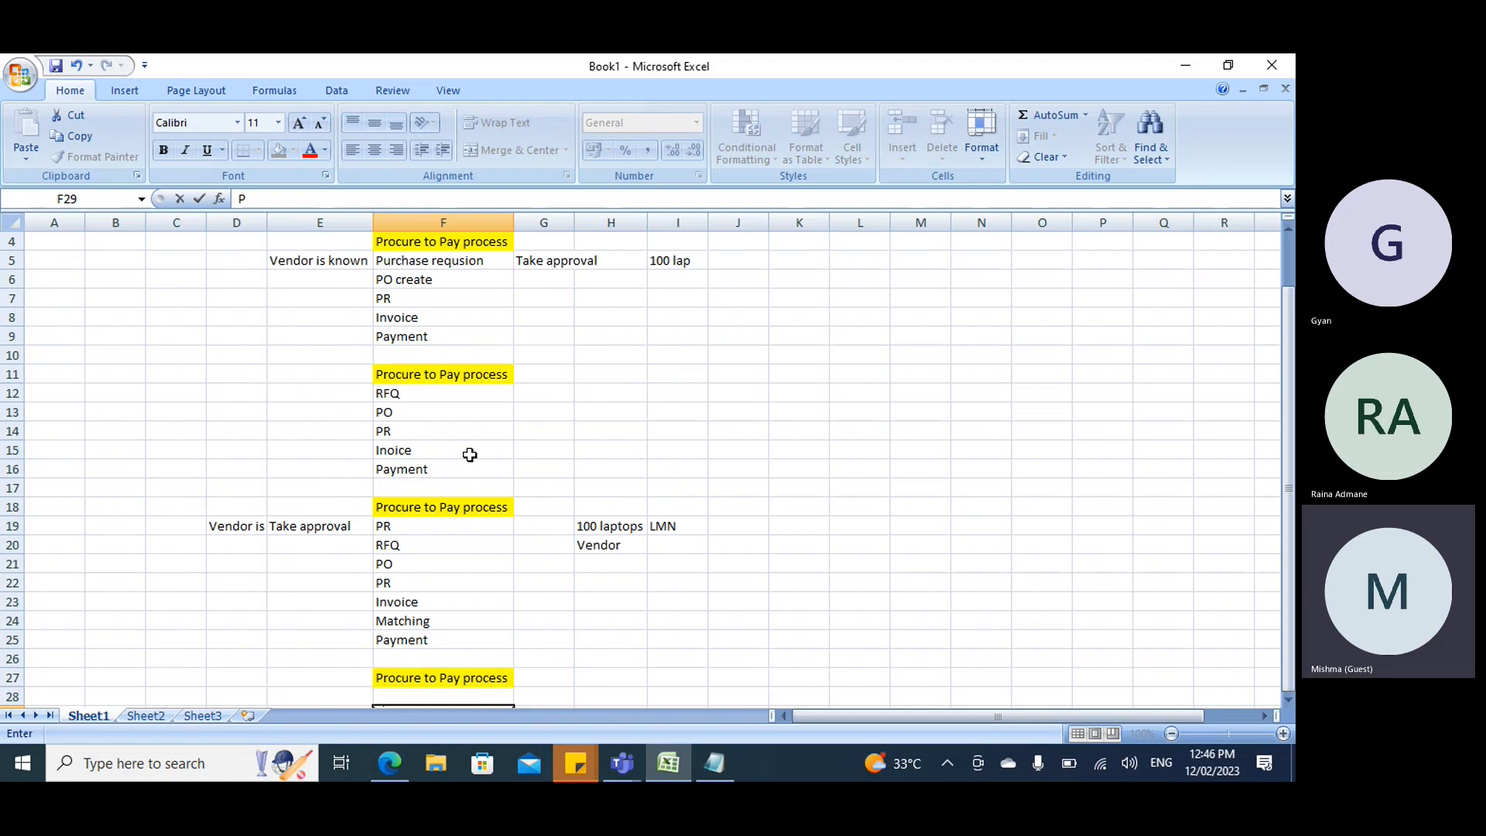
pyautogui.scroll(-2, 472, 456)
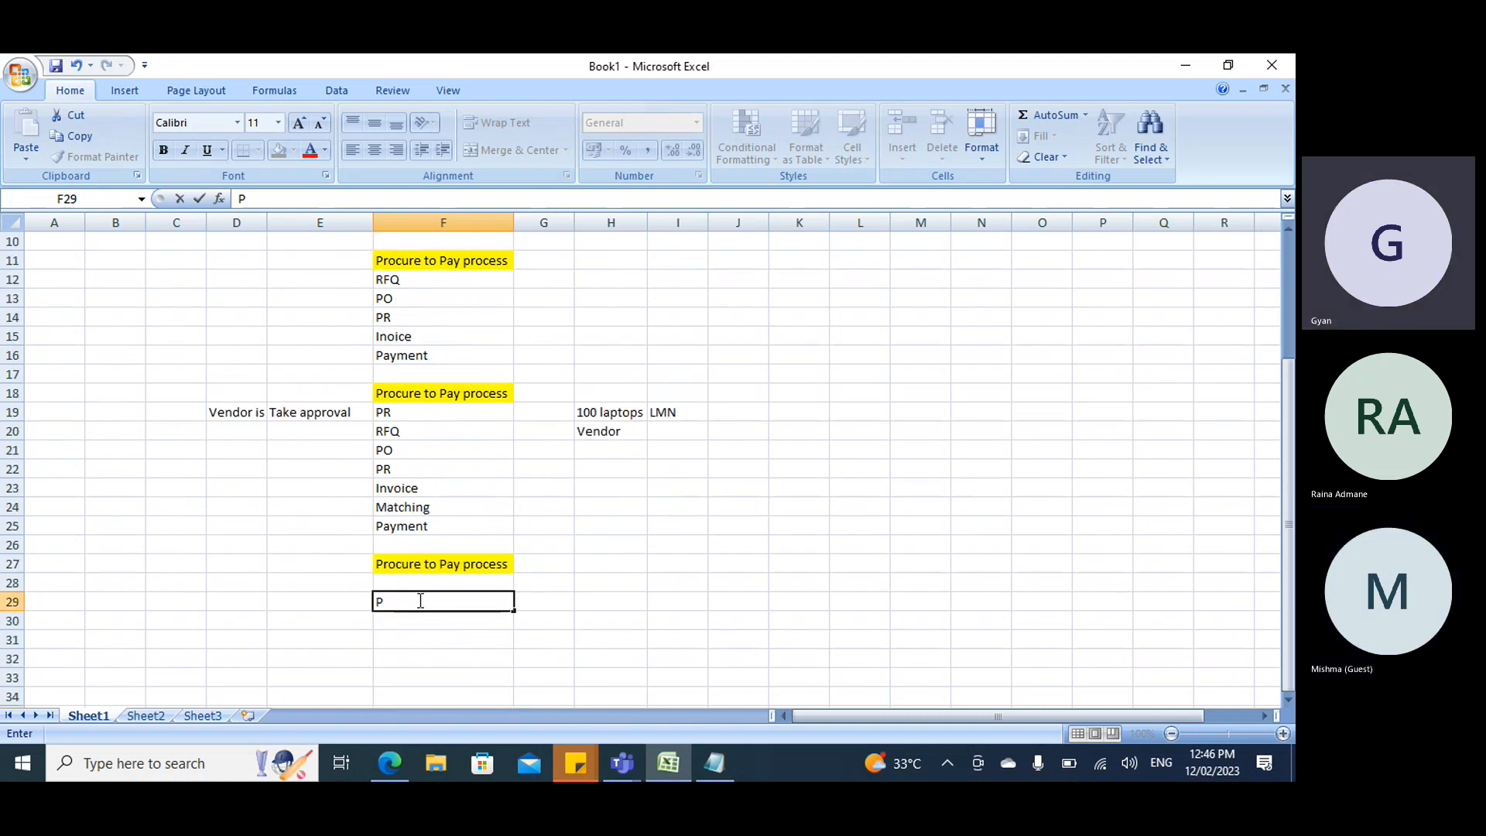
pyautogui.doubleClick(343, 599)
pyautogui.press('BackSpace')
# List PA, PR and PO in cells F28 to F30 under the last Procure to Pay process heading.
pyautogui.click(451, 584)
pyautogui.write('R')
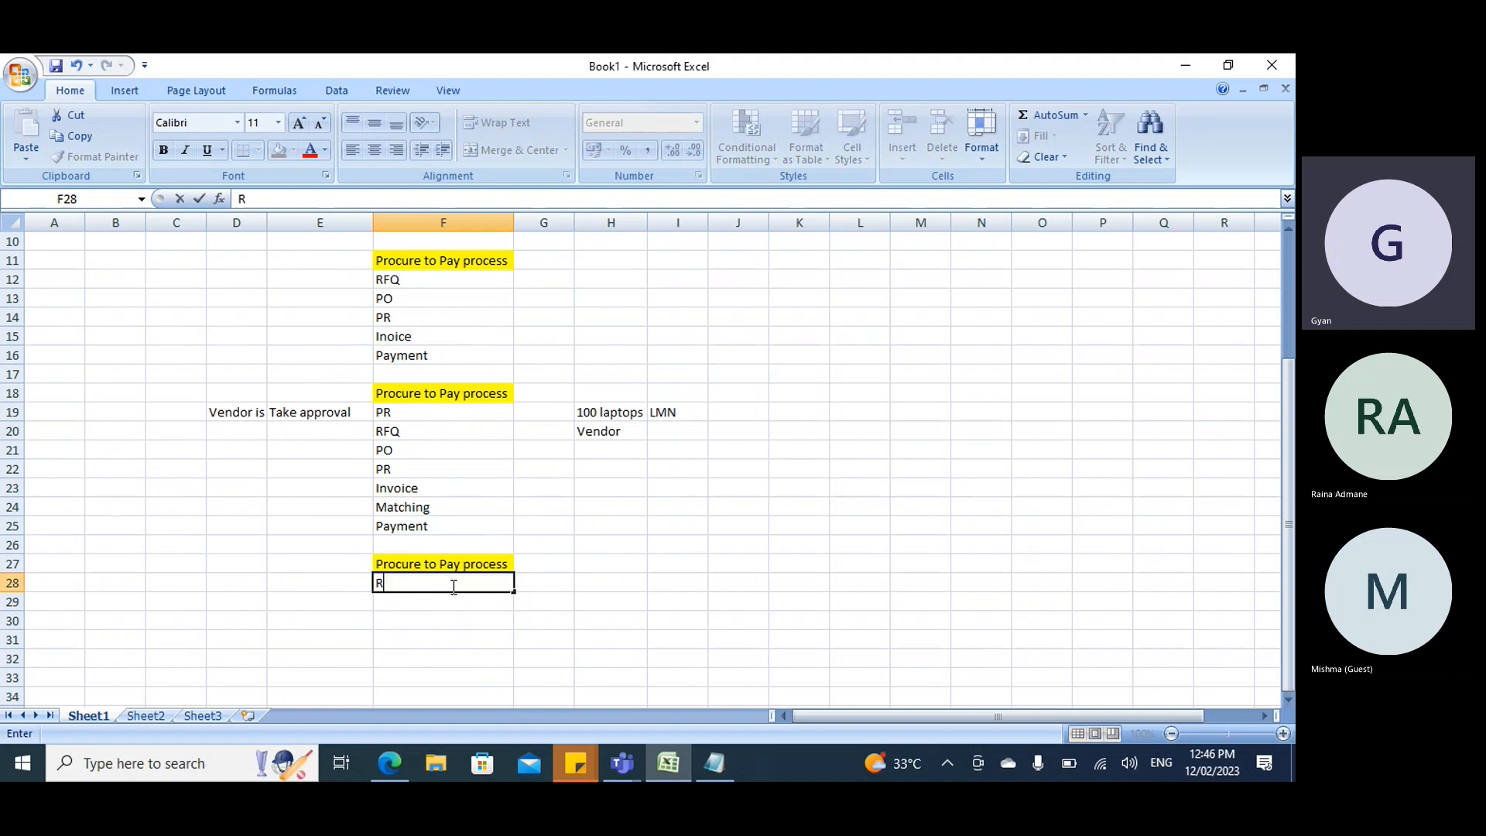
pyautogui.press('BackSpace')
pyautogui.write('PA')
pyautogui.press('Return')
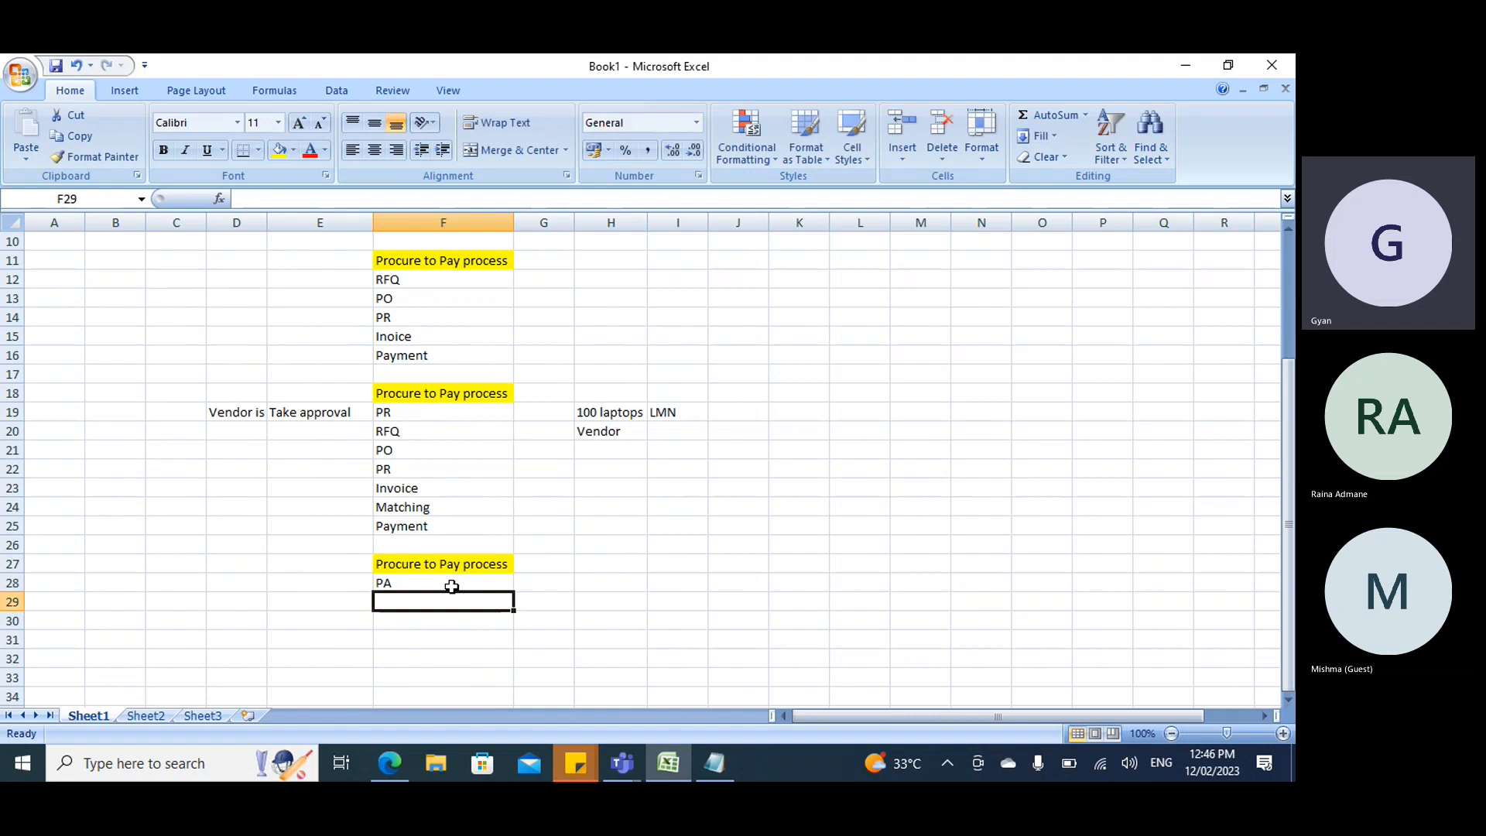
pyautogui.write('PR')
pyautogui.press('Return')
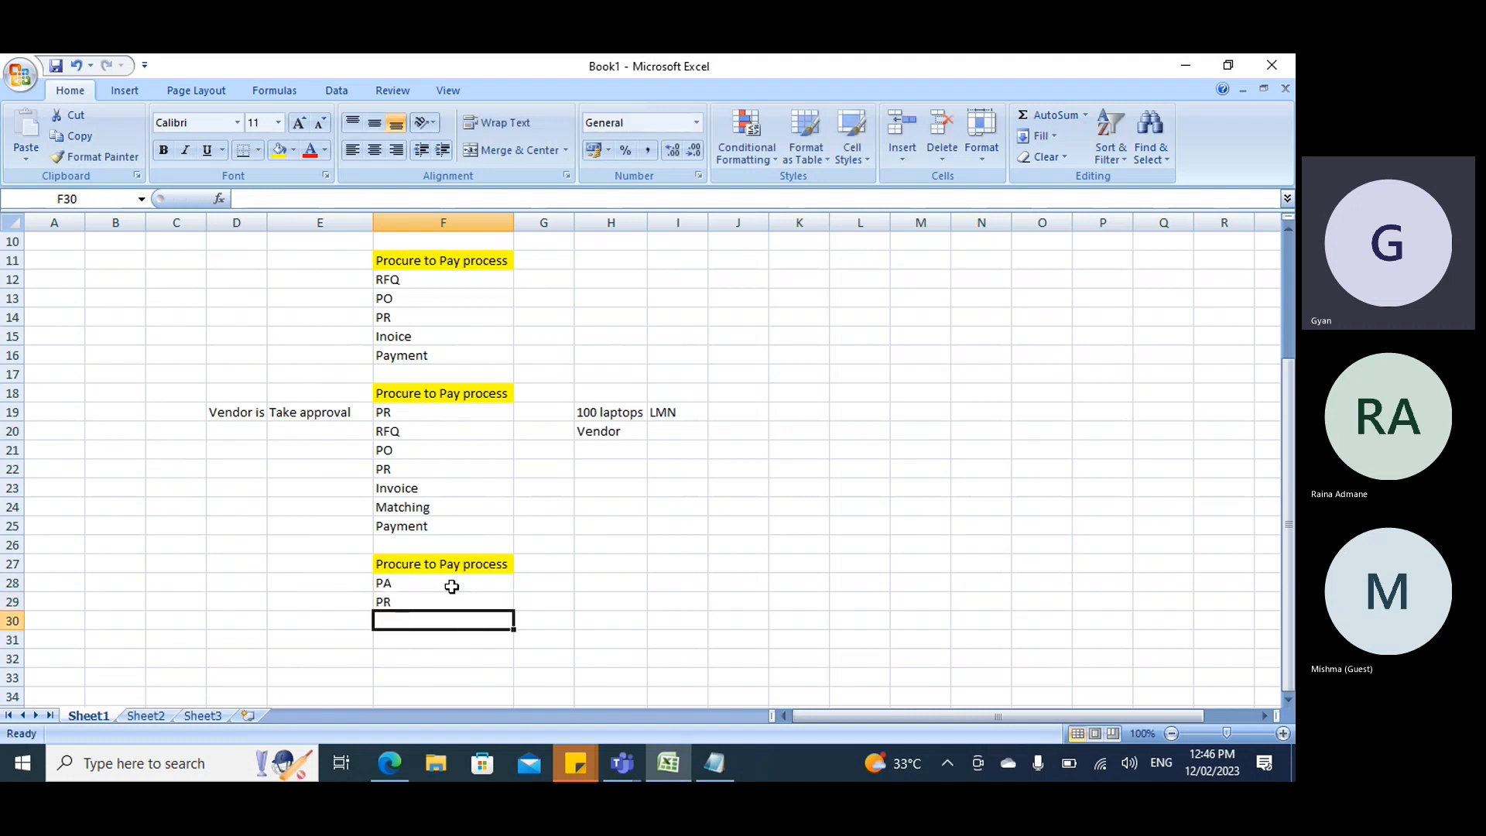
pyautogui.write('PO')
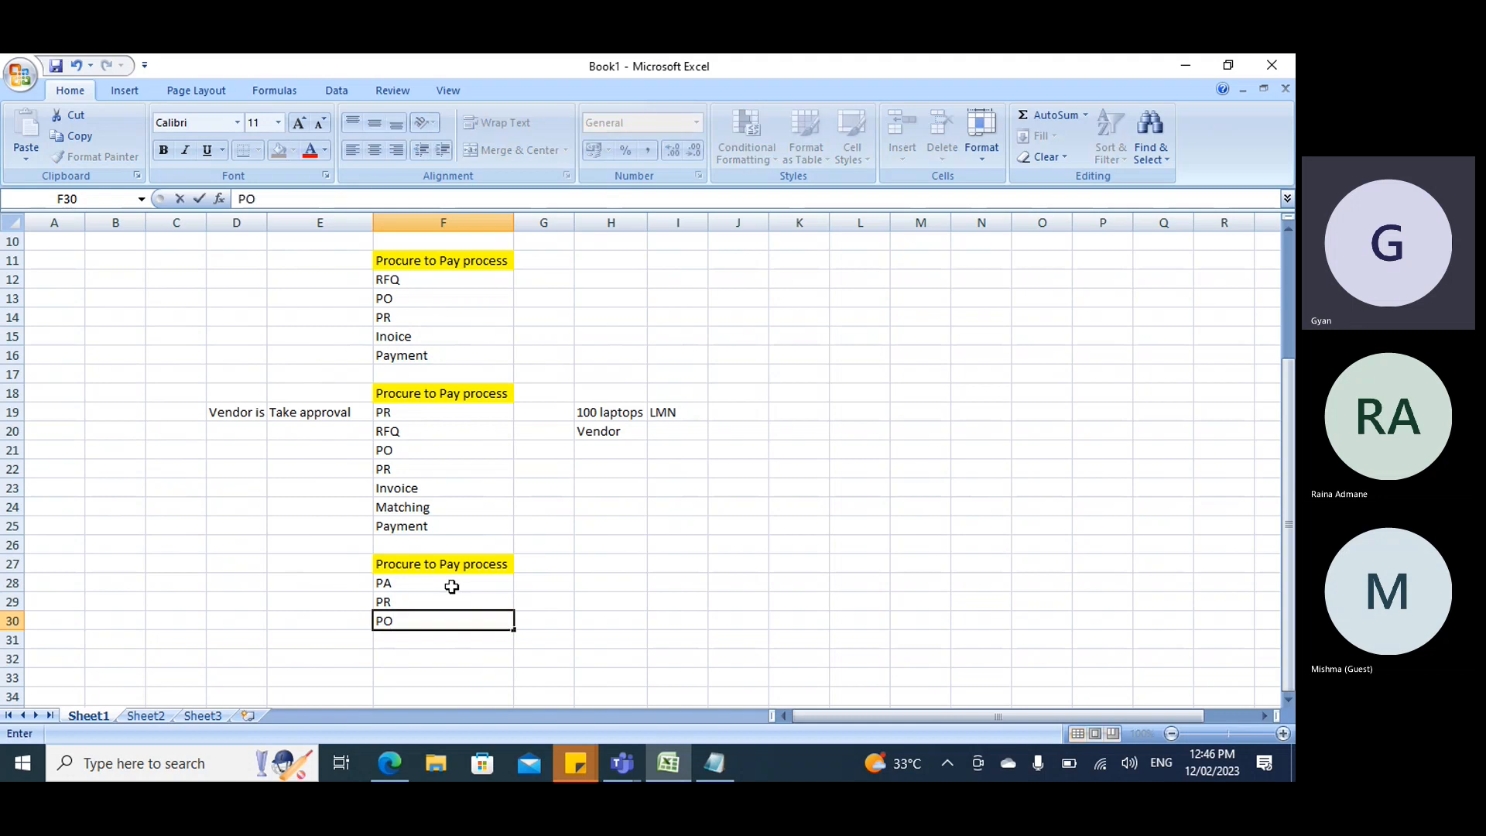
pyautogui.press('Return')
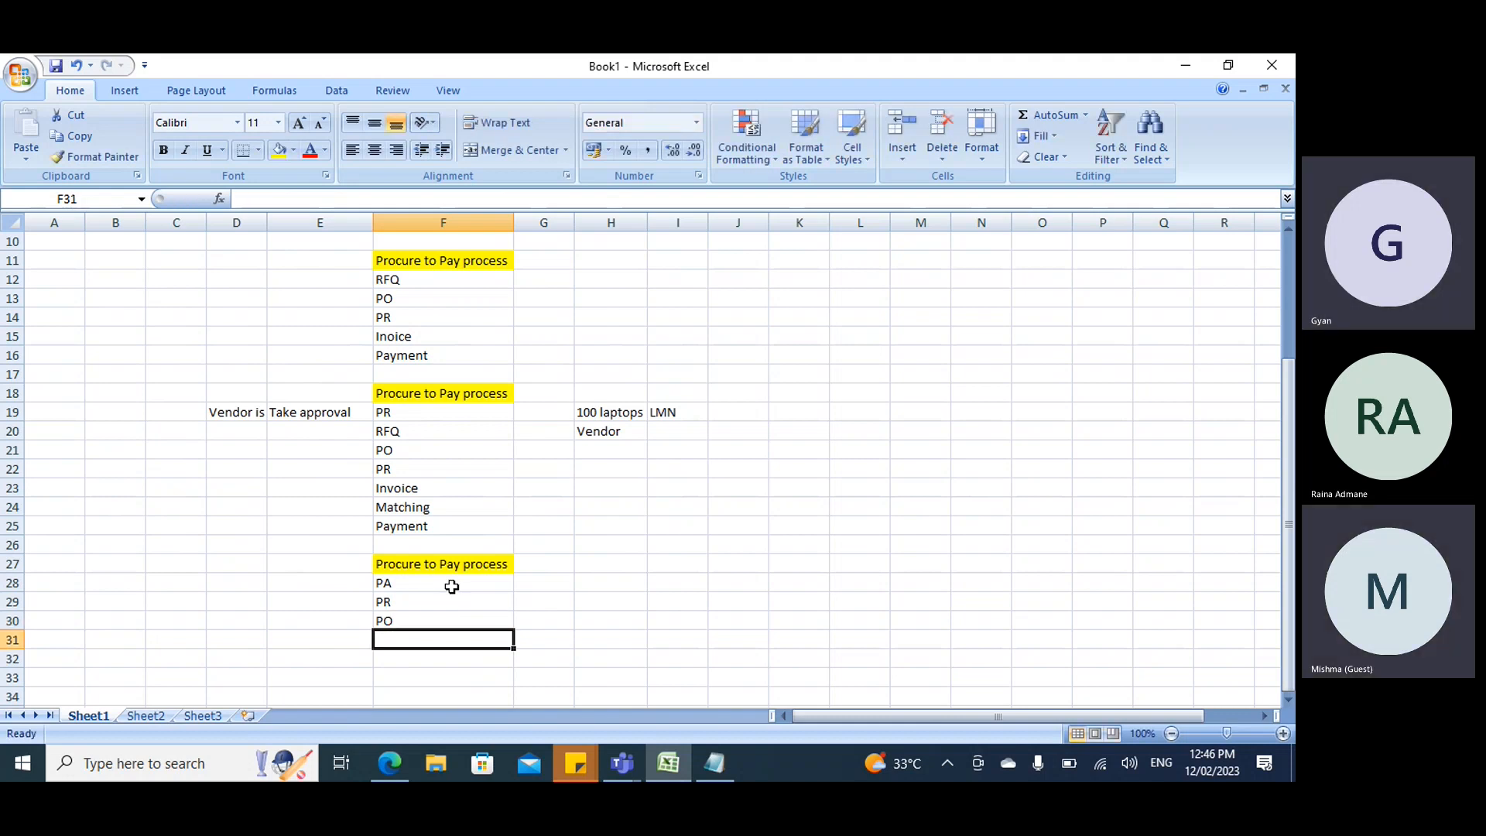
# Continue the last Procure to Pay list with PR, Invoice and Payment in cells F31 to F33.
pyautogui.write('PR')
pyautogui.press('Return')
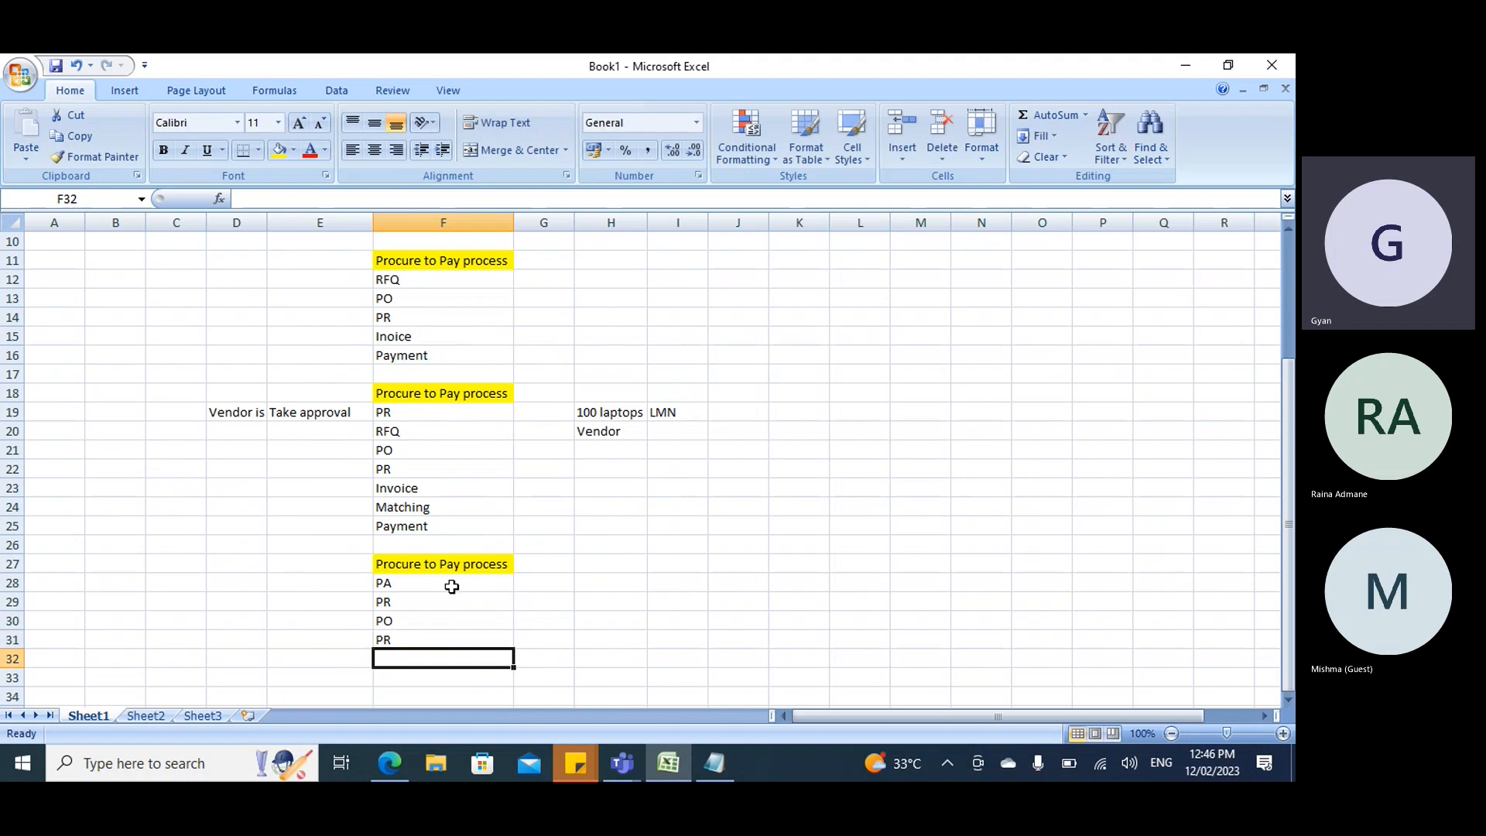
pyautogui.write('Invoice')
pyautogui.press('Return')
pyautogui.write('Payment')
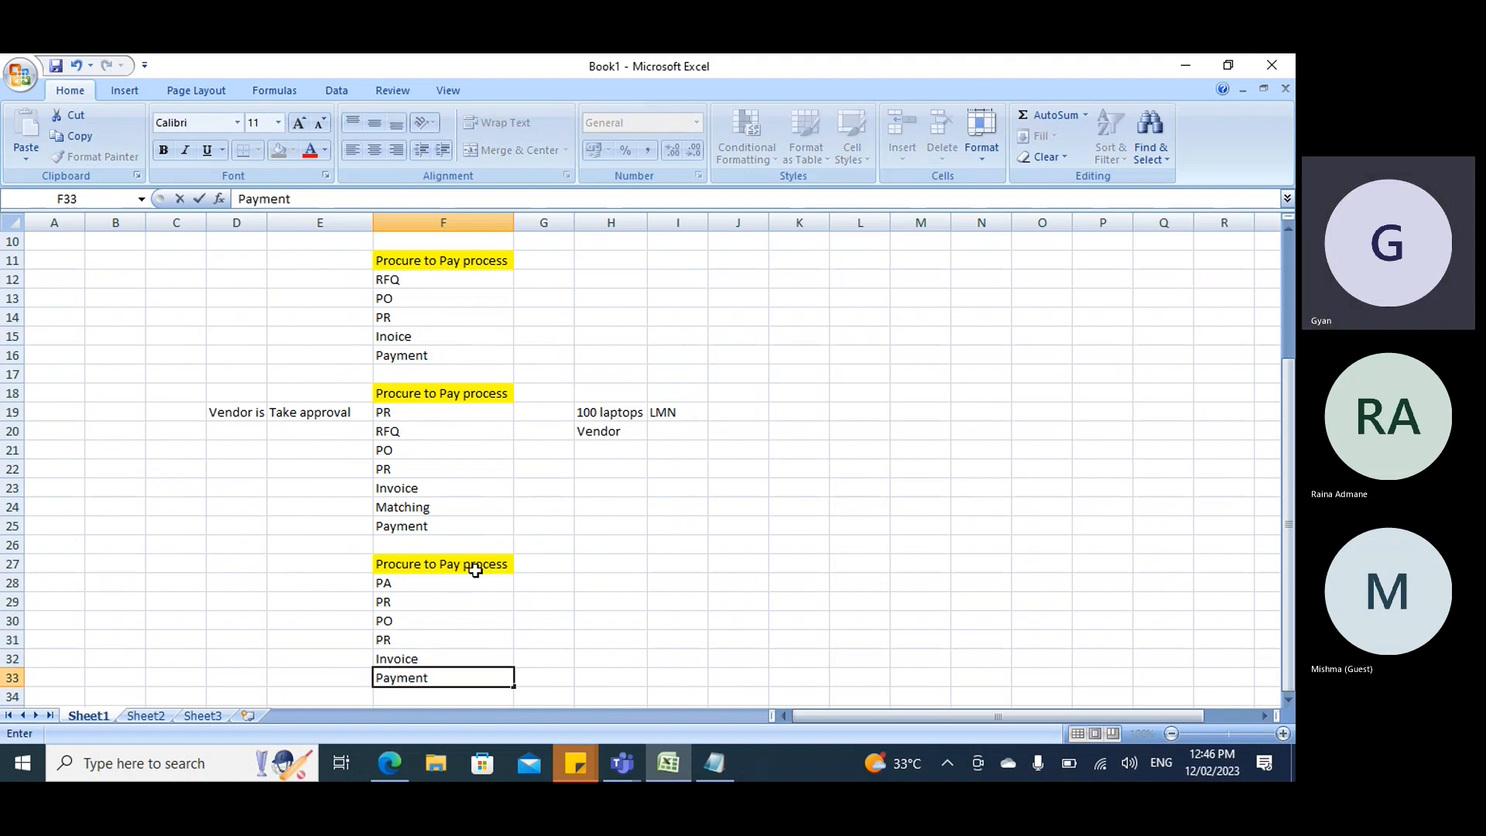
# Start a second variant beside the last list with PA, PO and PR in cells I28 to I30.
pyautogui.scroll(-2, 474, 564)
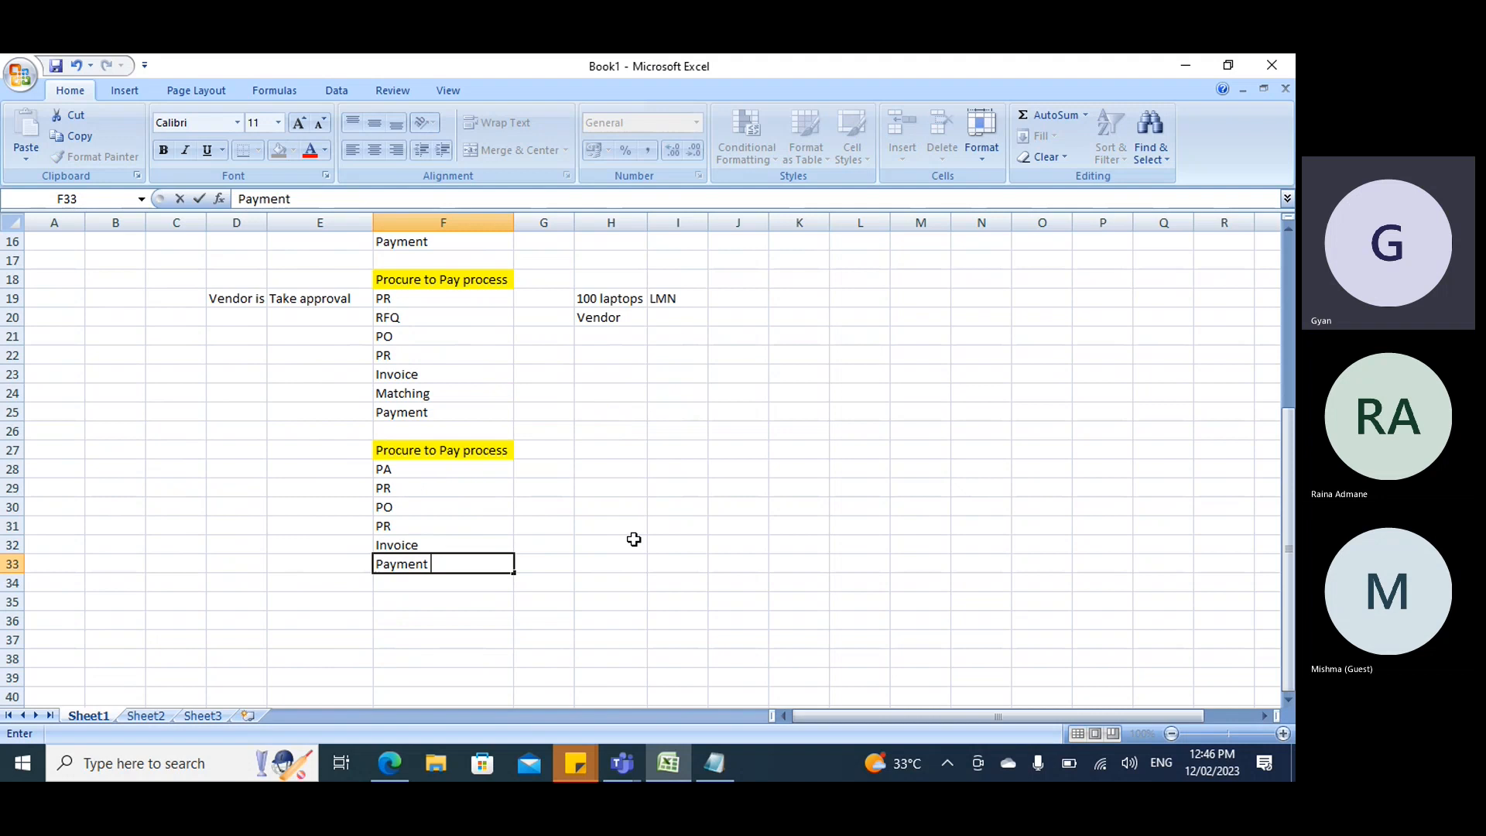
pyautogui.click(668, 448)
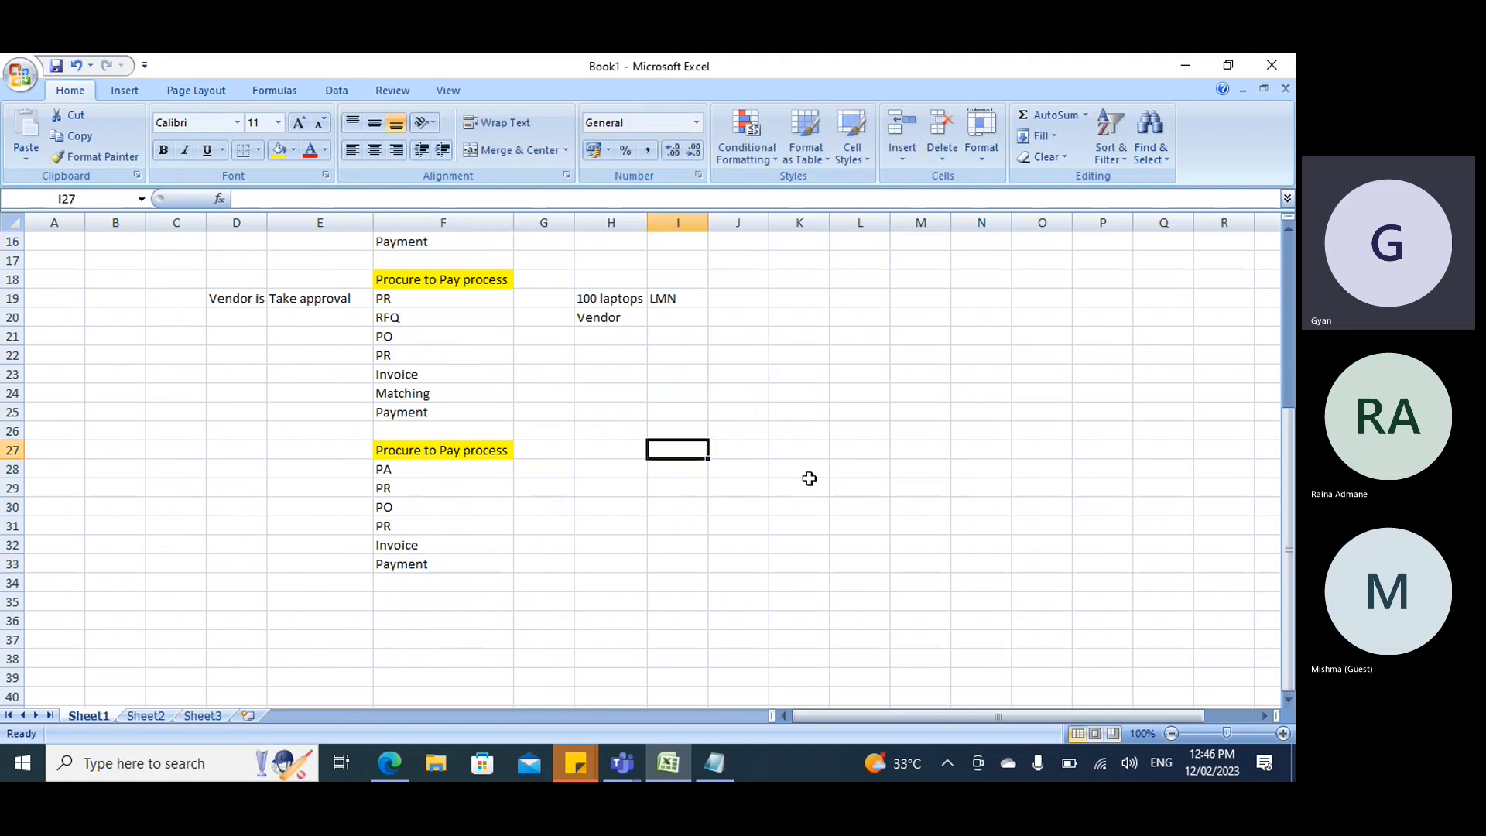
pyautogui.click(682, 468)
pyautogui.write('PA')
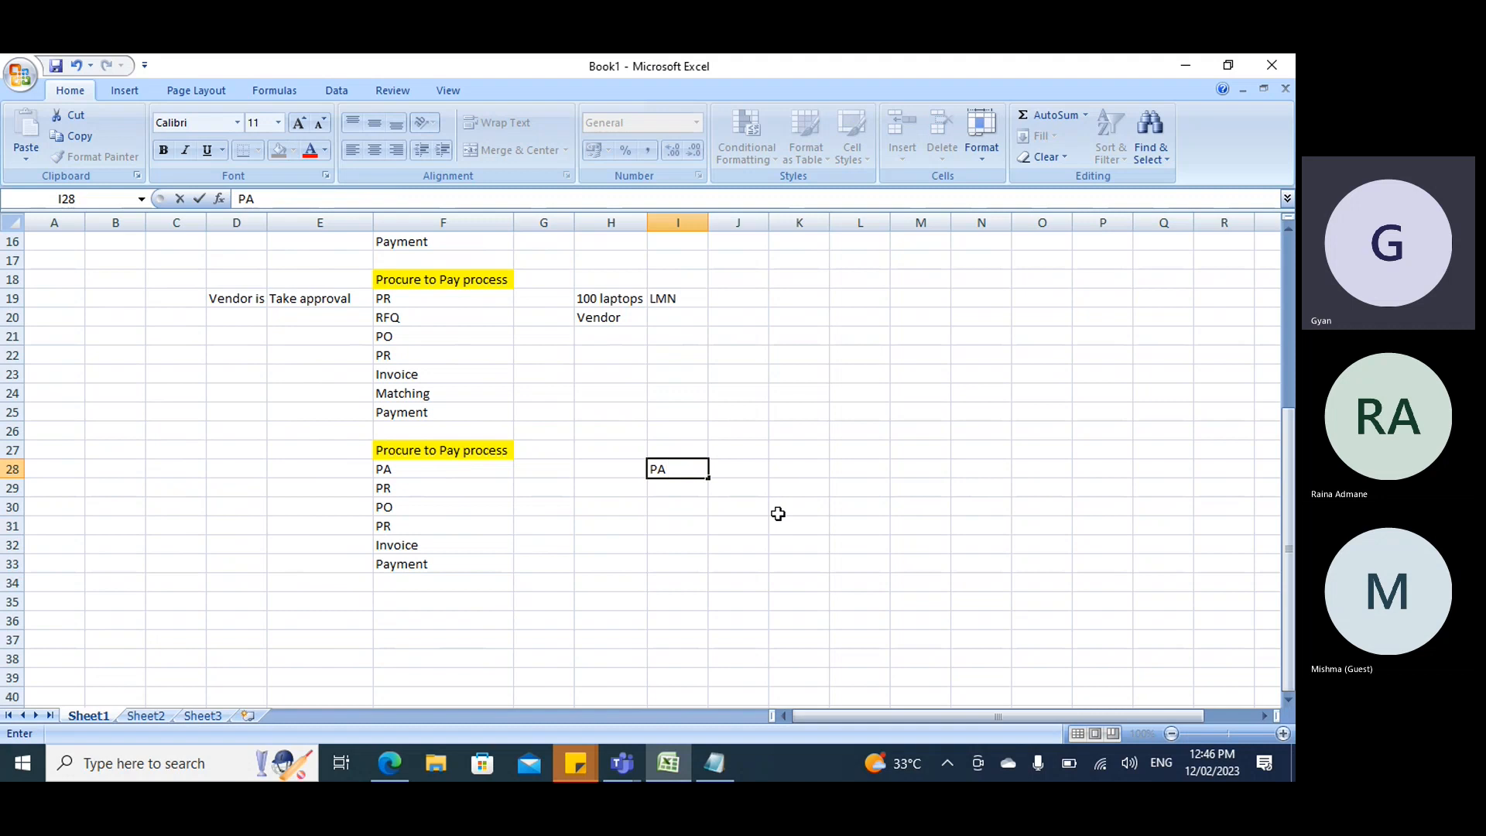
pyautogui.press('Return')
pyautogui.write('PO')
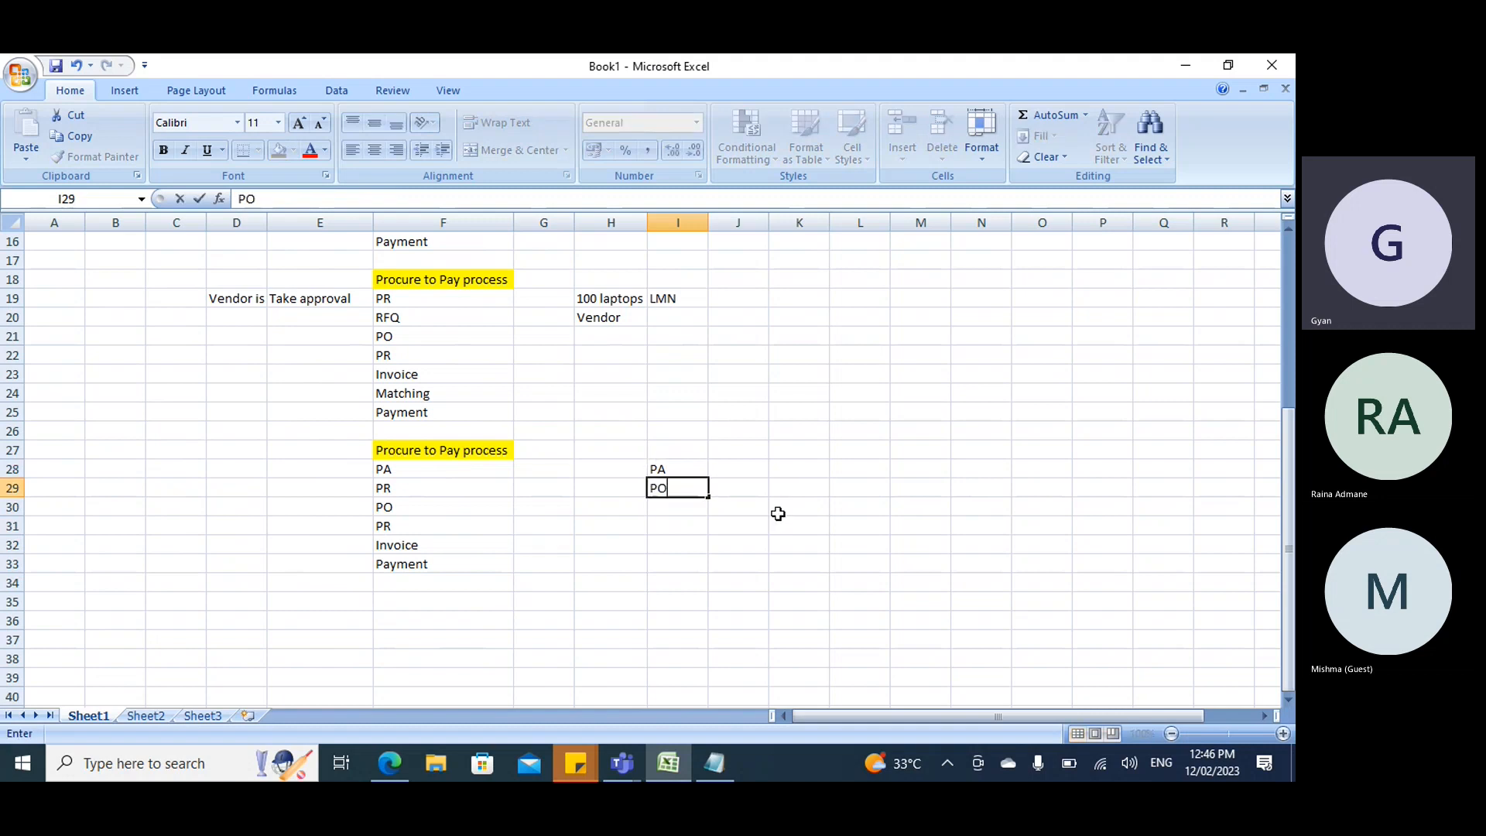
pyautogui.press('Return')
pyautogui.write('PR')
pyautogui.press('Return')
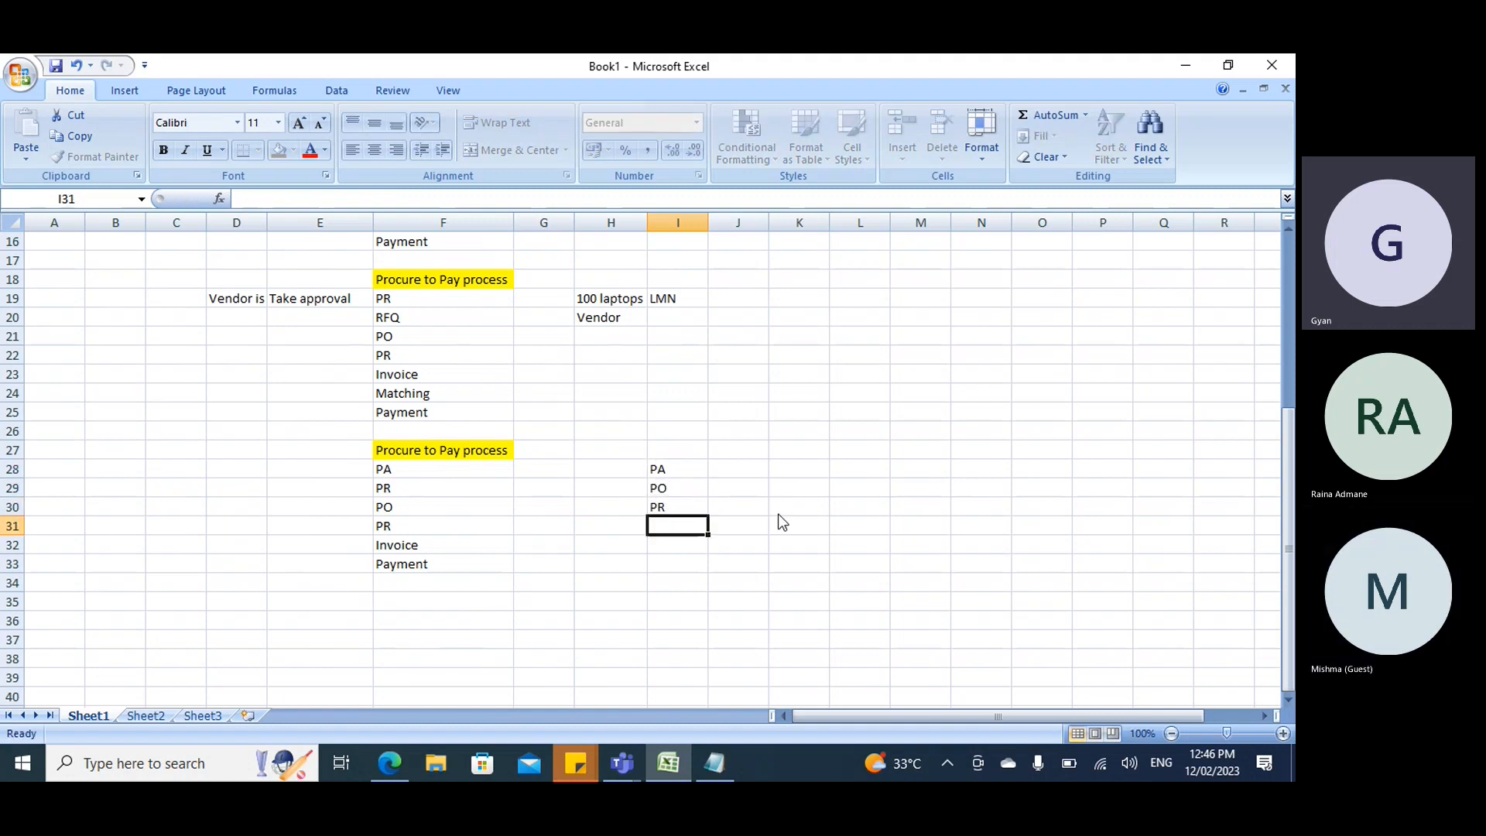
# Complete the column I variant with Invoice in I31 and payment in I32.
pyautogui.write('Inoe')
pyautogui.press('BackSpace')
pyautogui.press('BackSpace')
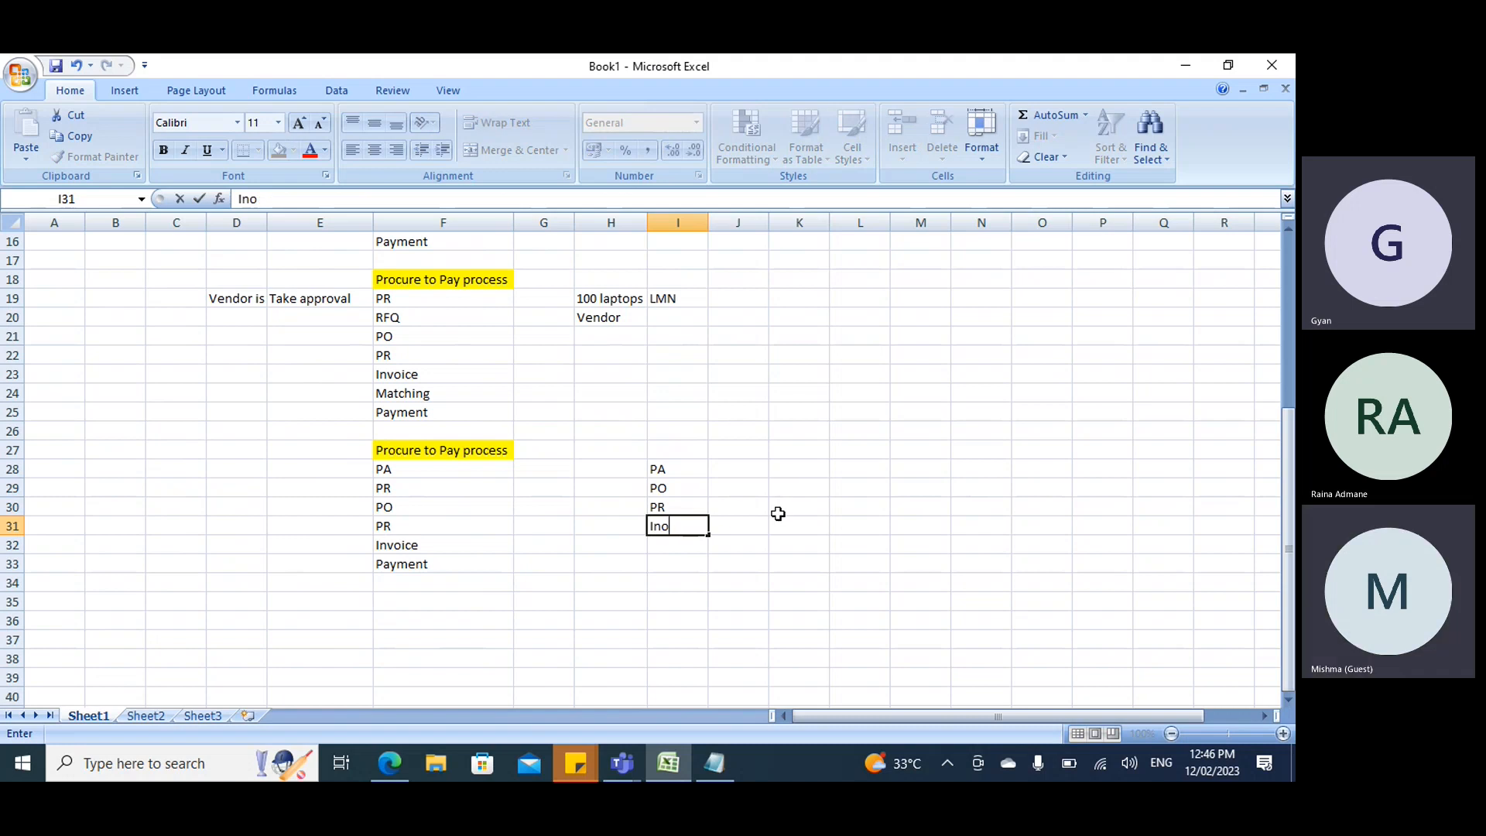
pyautogui.write('voice')
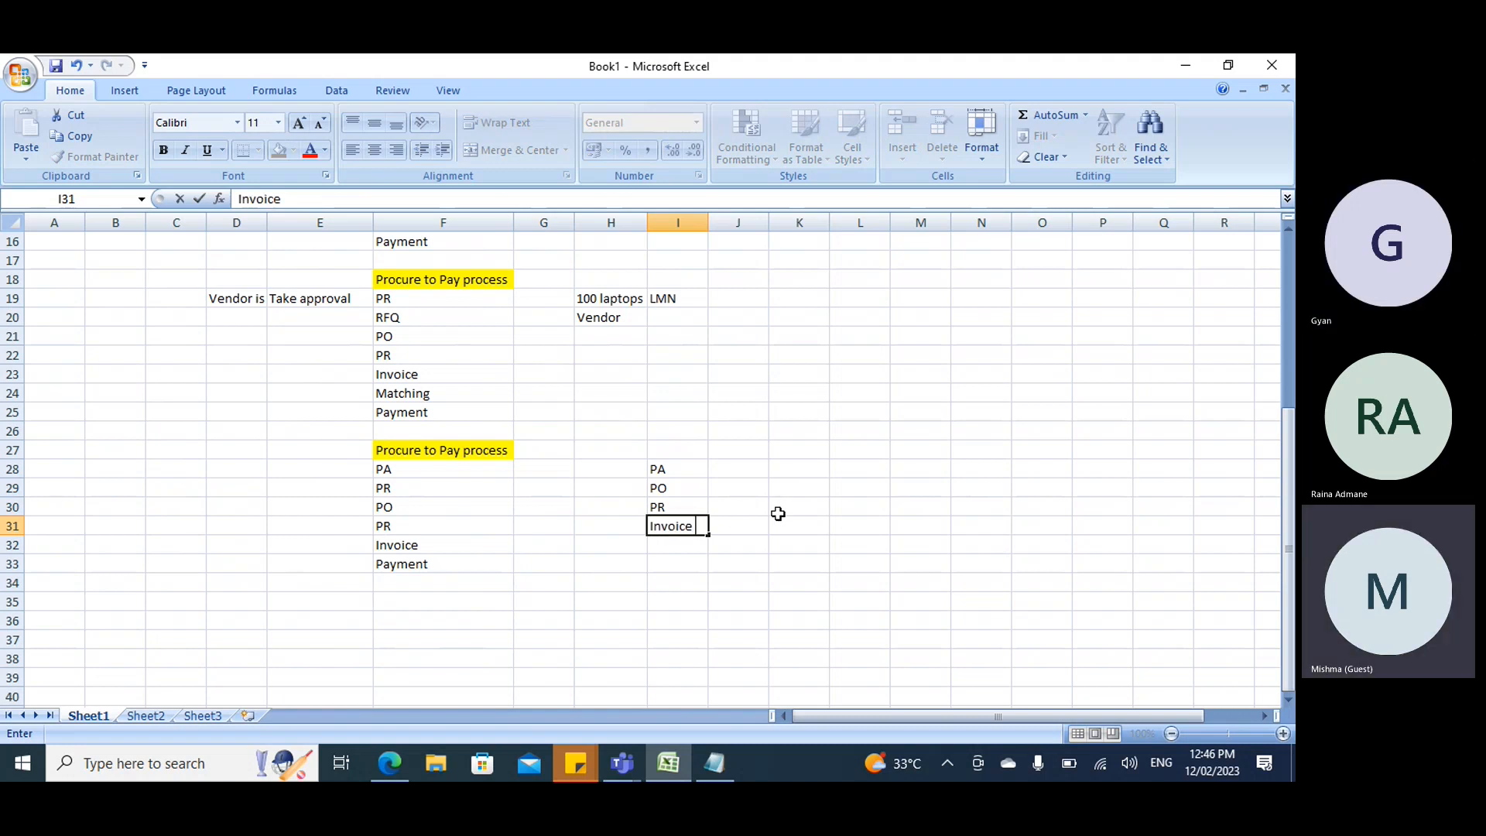
pyautogui.press('Return')
pyautogui.write('pay')
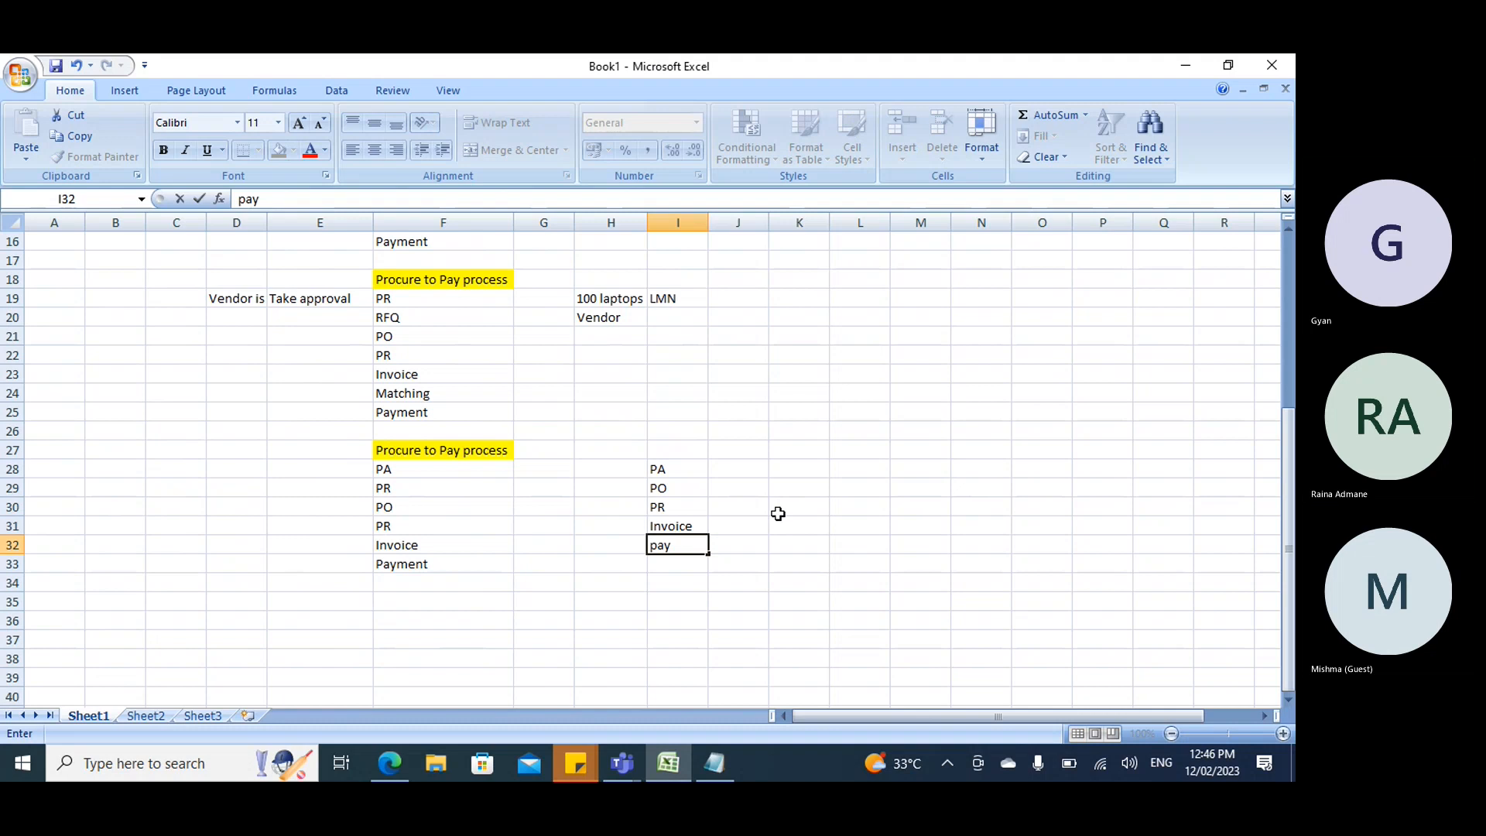
pyautogui.write('ment')
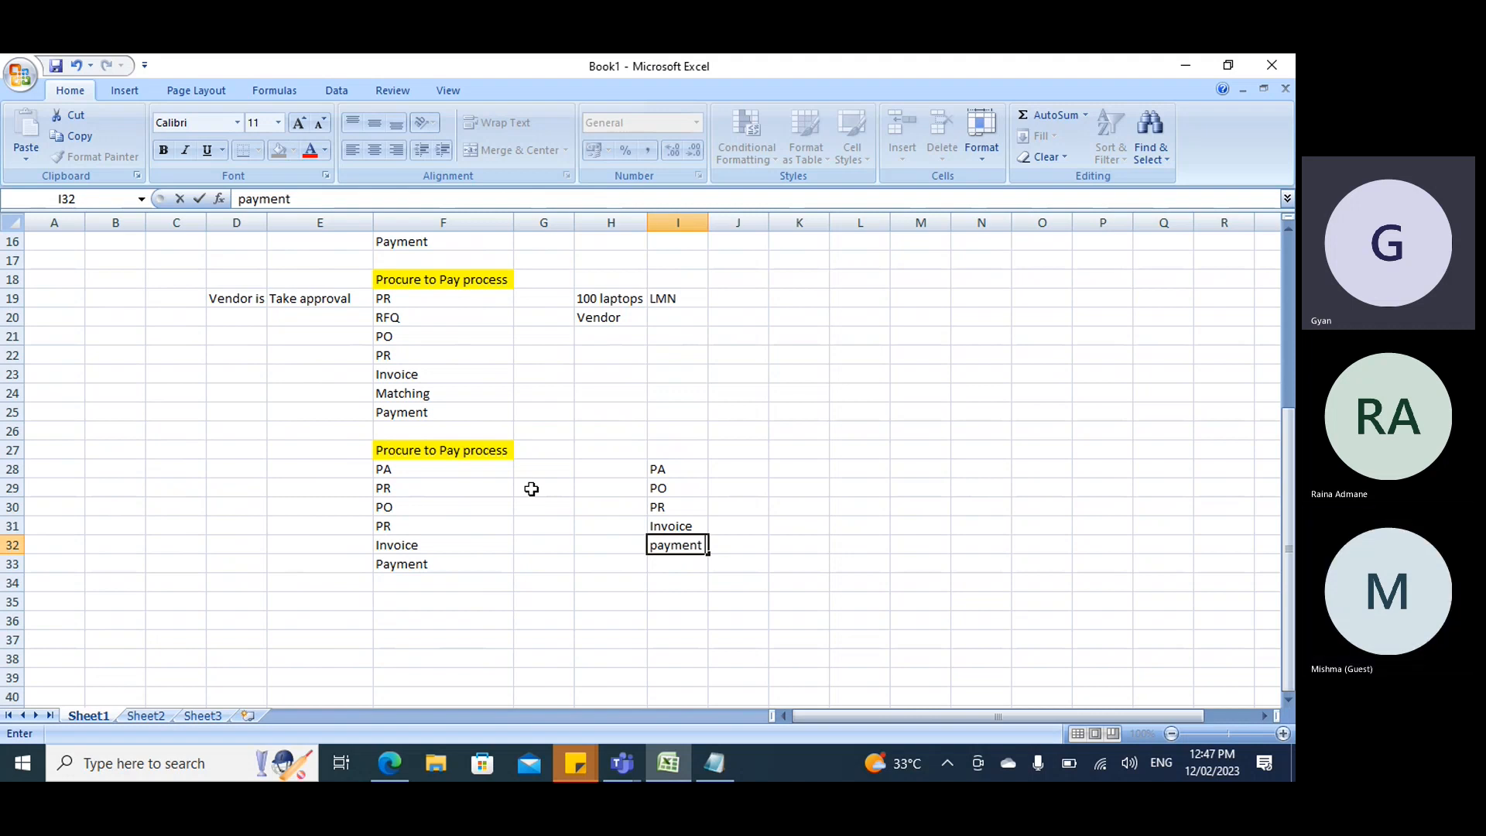
pyautogui.click(654, 487)
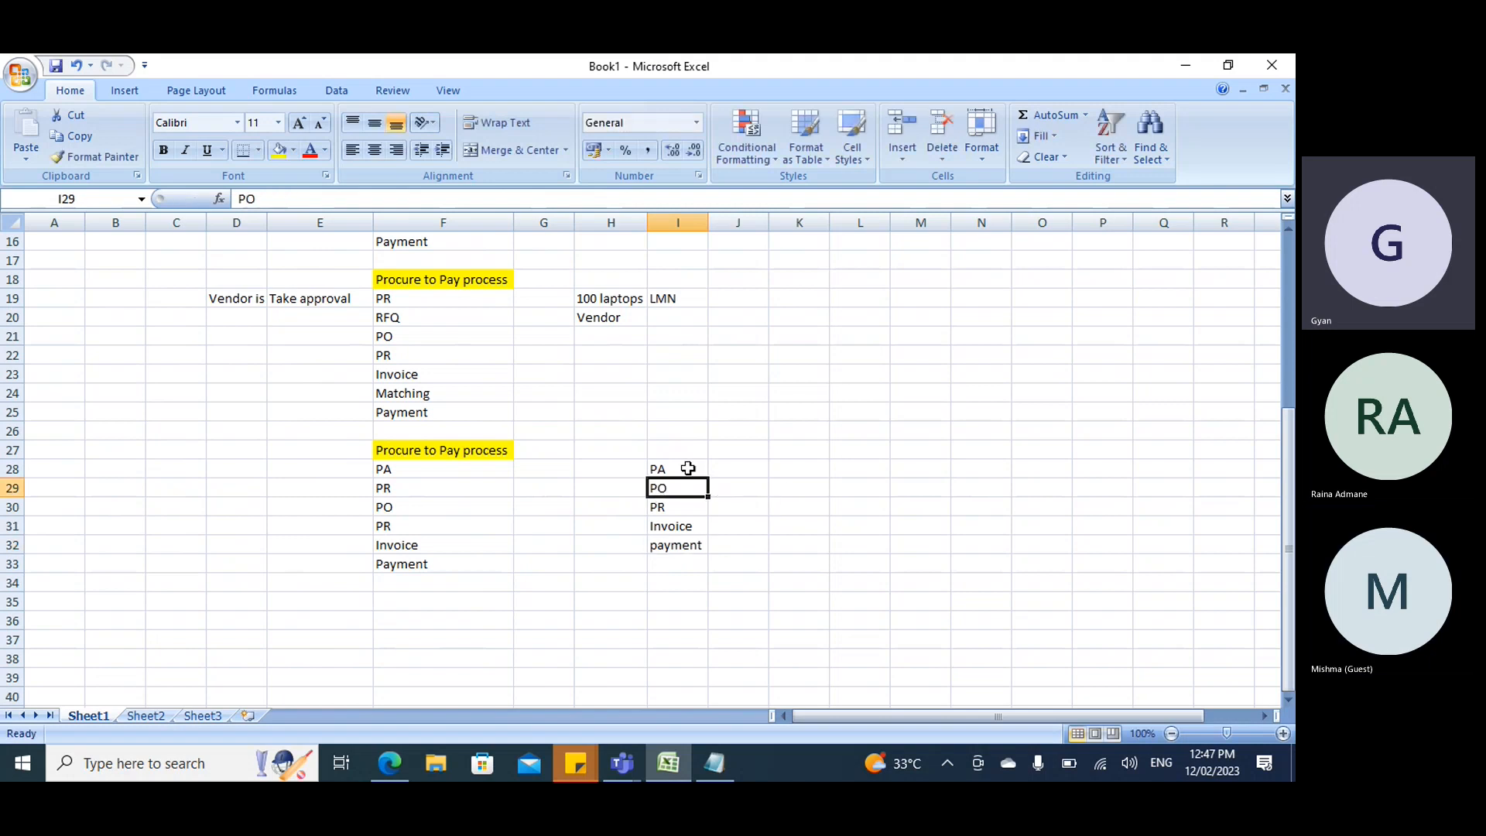
# Annotate the column I variant with Work in J28 and J29, 1000000 in K29 and Approval in L29.
pyautogui.click(727, 470)
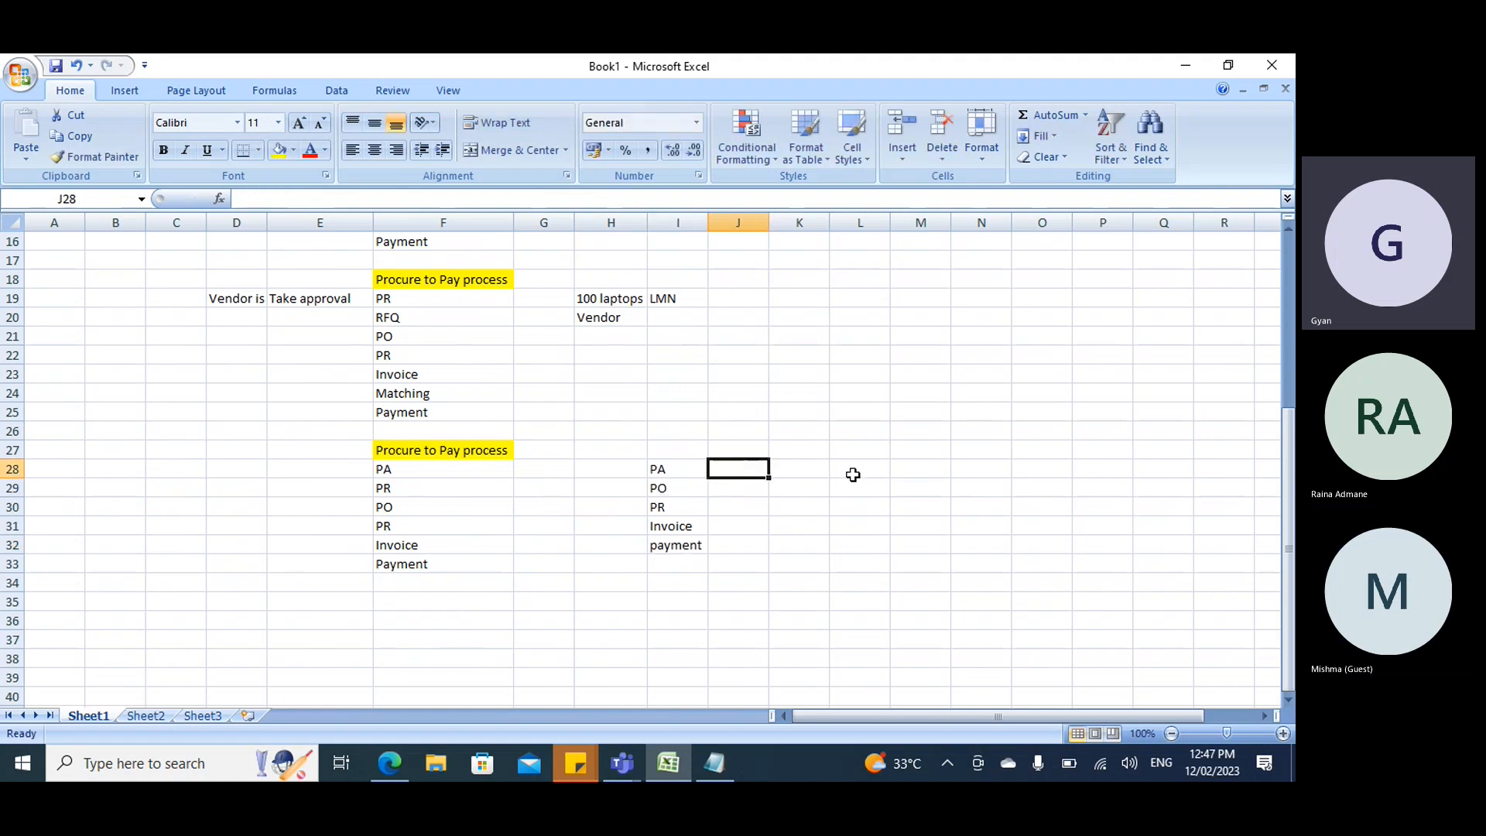
pyautogui.write('Work')
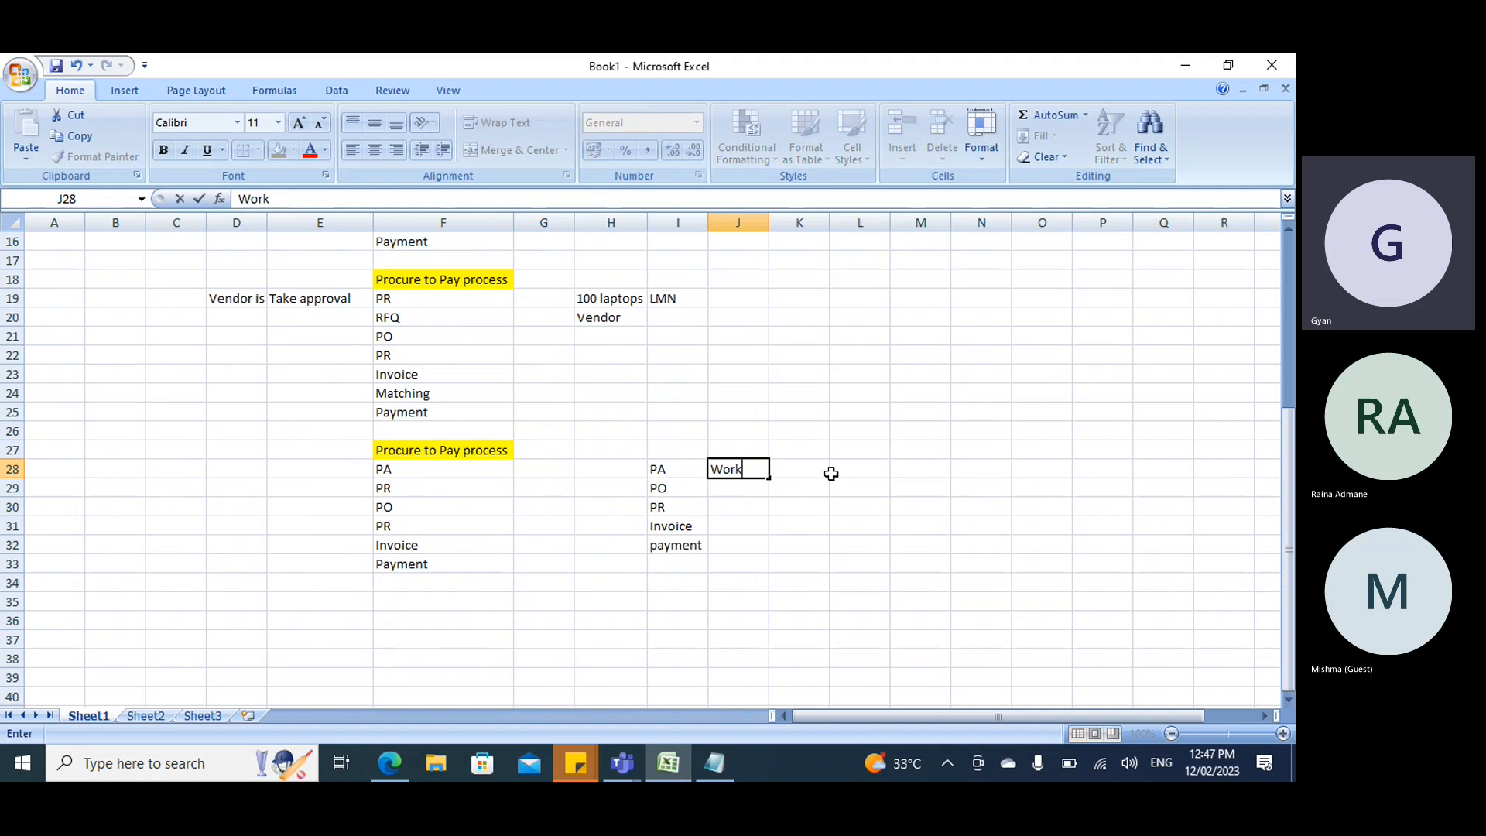
pyautogui.press('Return')
pyautogui.write('Work')
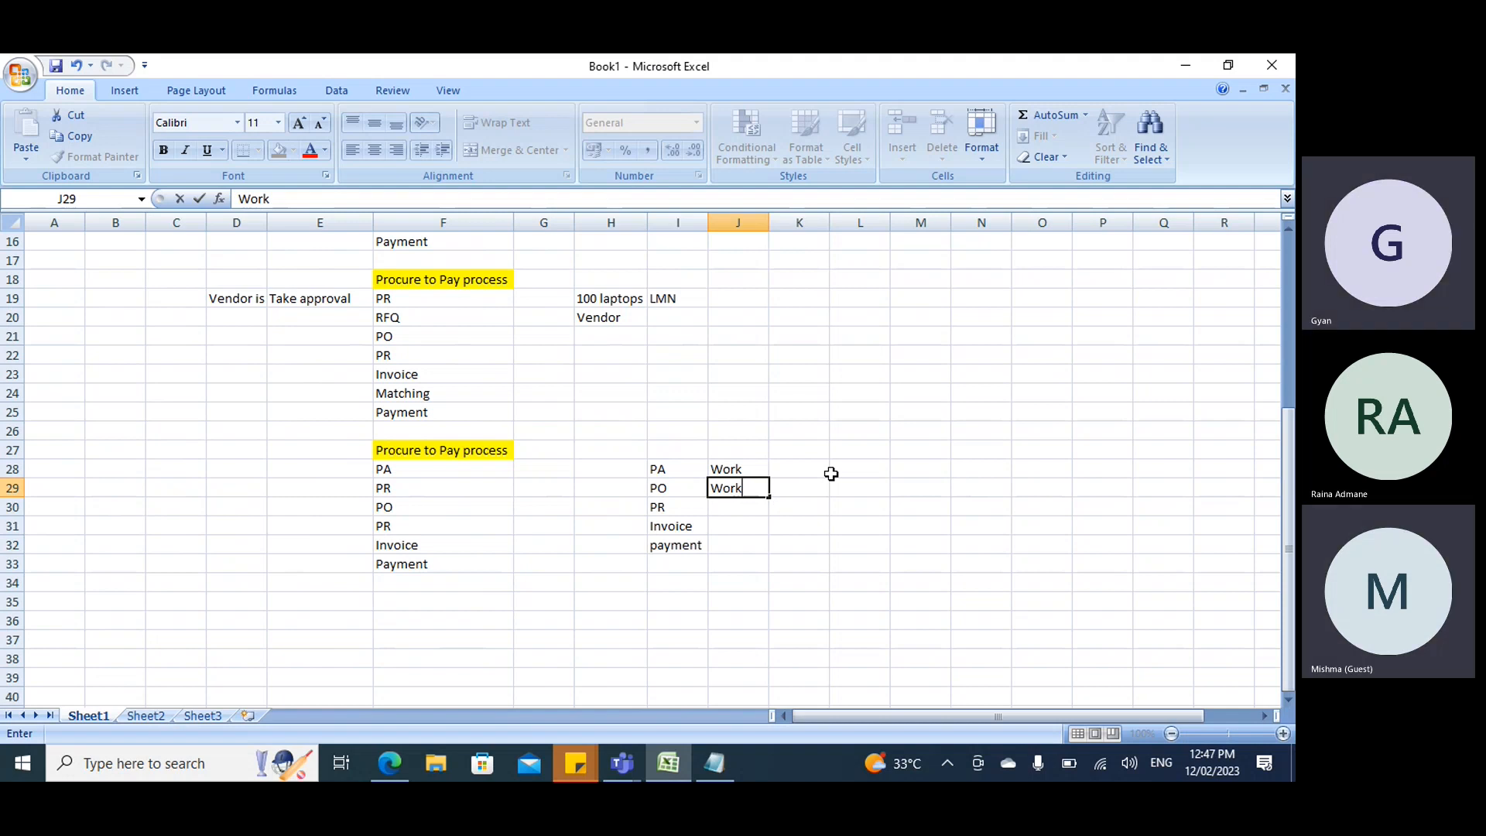
pyautogui.press('Tab')
pyautogui.write('1000000')
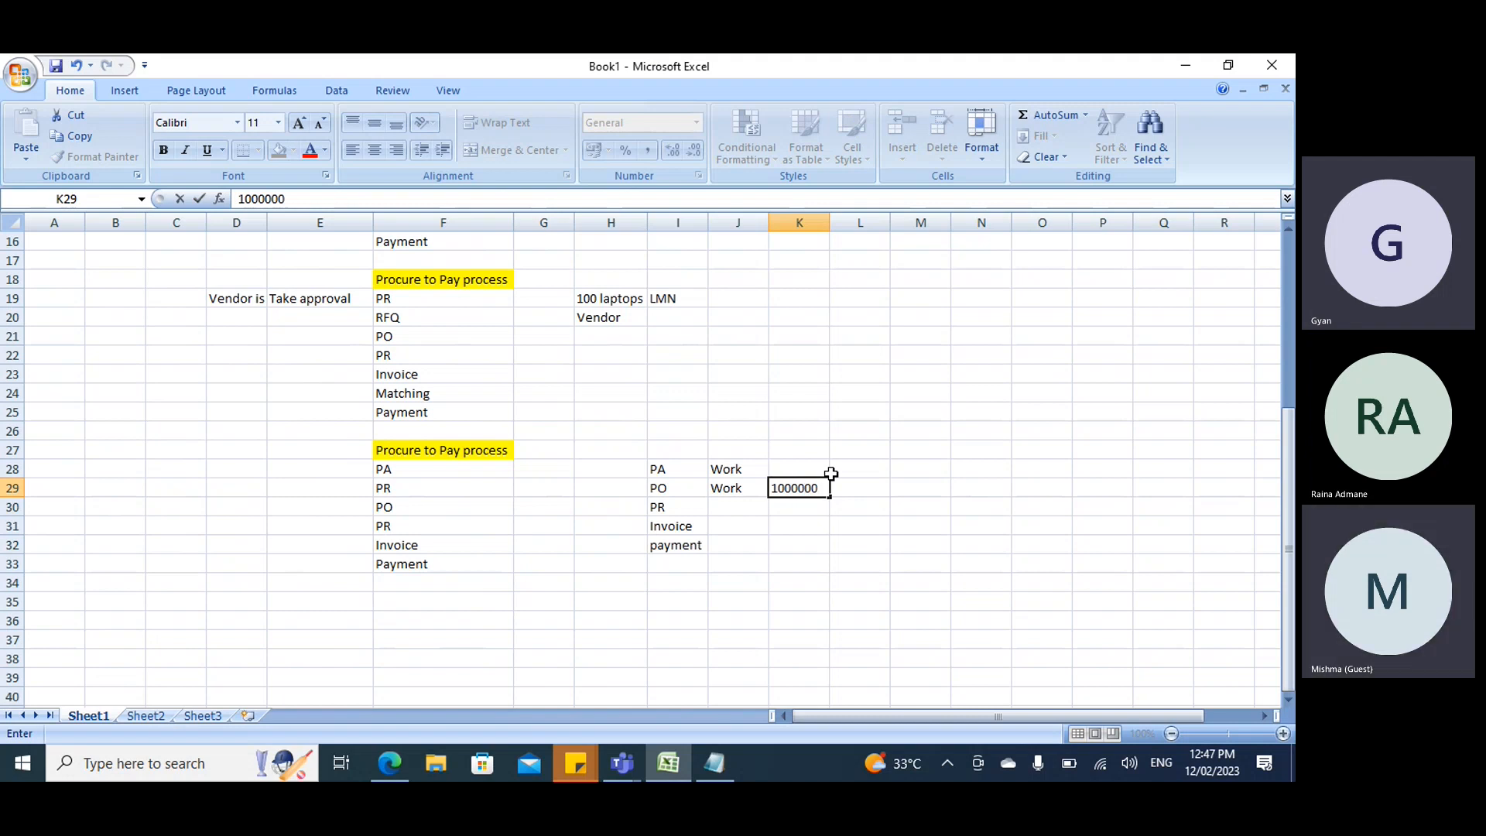
pyautogui.press('Tab')
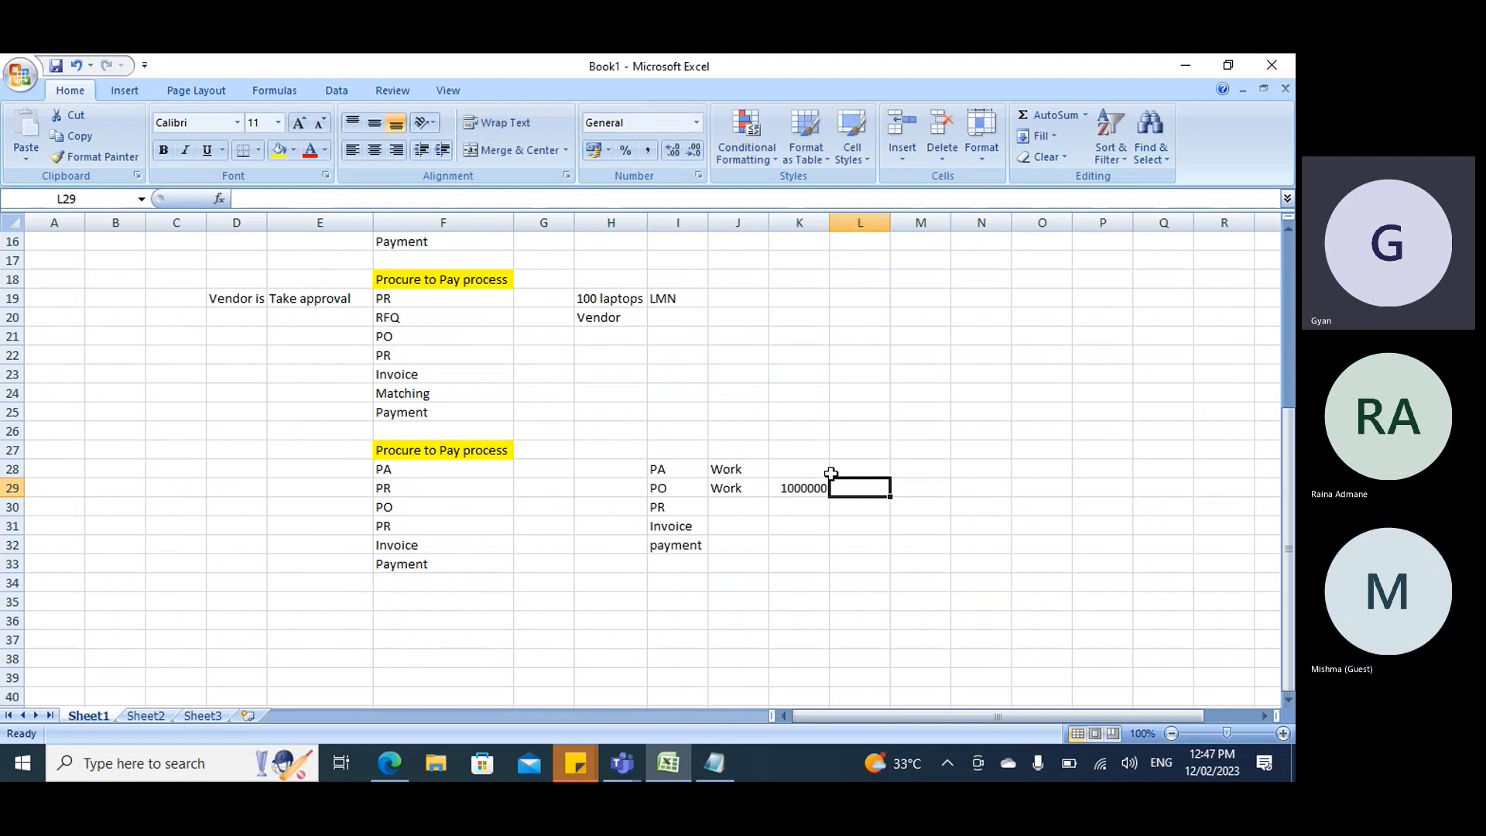
pyautogui.write('Approval')
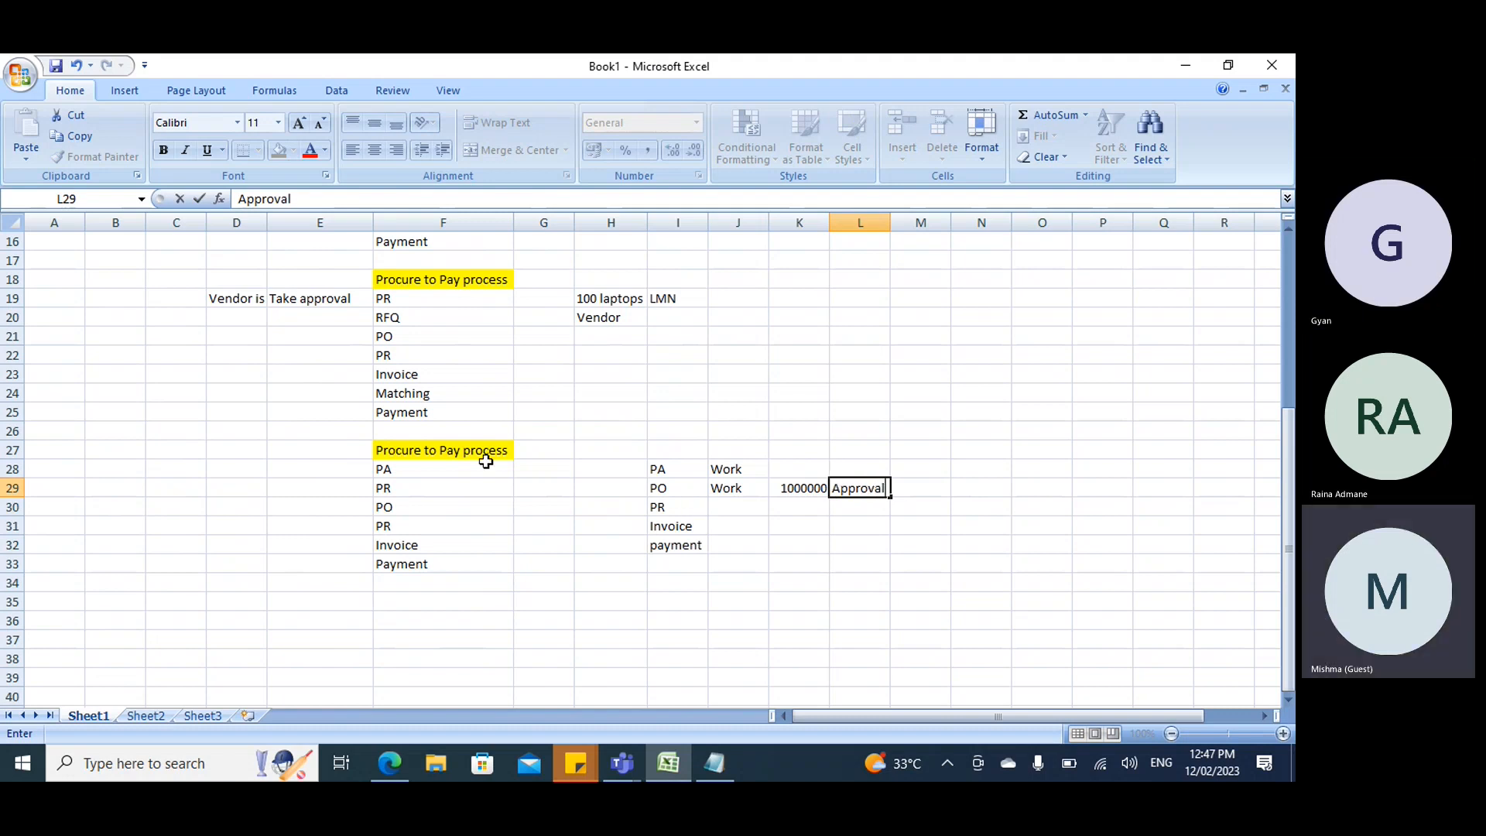
# Review and compare all the Procure to Pay process lists in column F of Sheet1.
pyautogui.scroll(5, 449, 433)
pyautogui.scroll(-4, 407, 381)
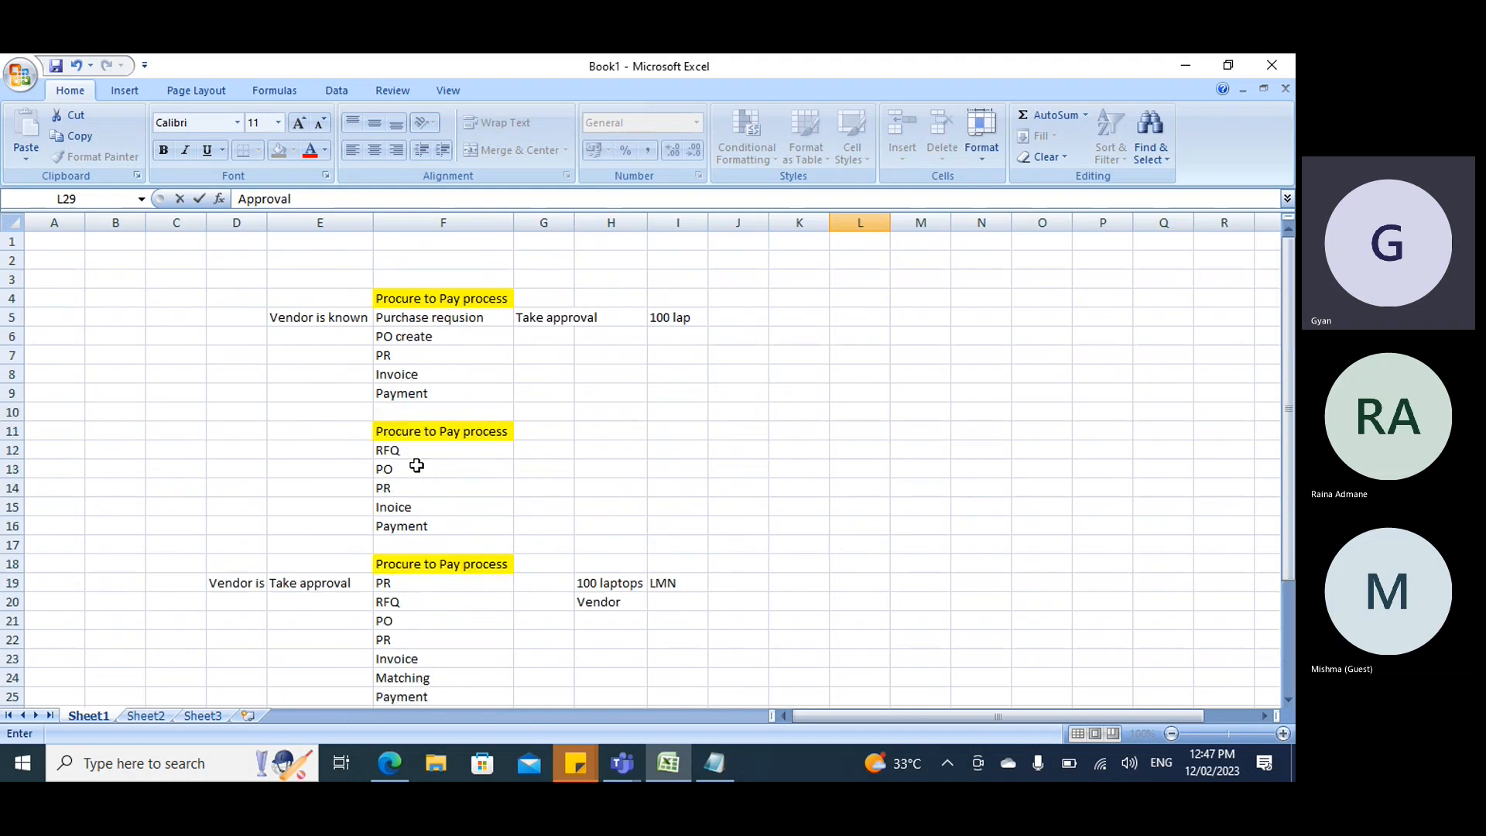
pyautogui.scroll(4, 418, 466)
pyautogui.scroll(-5, 507, 554)
pyautogui.scroll(5, 507, 560)
pyautogui.scroll(-3, 461, 594)
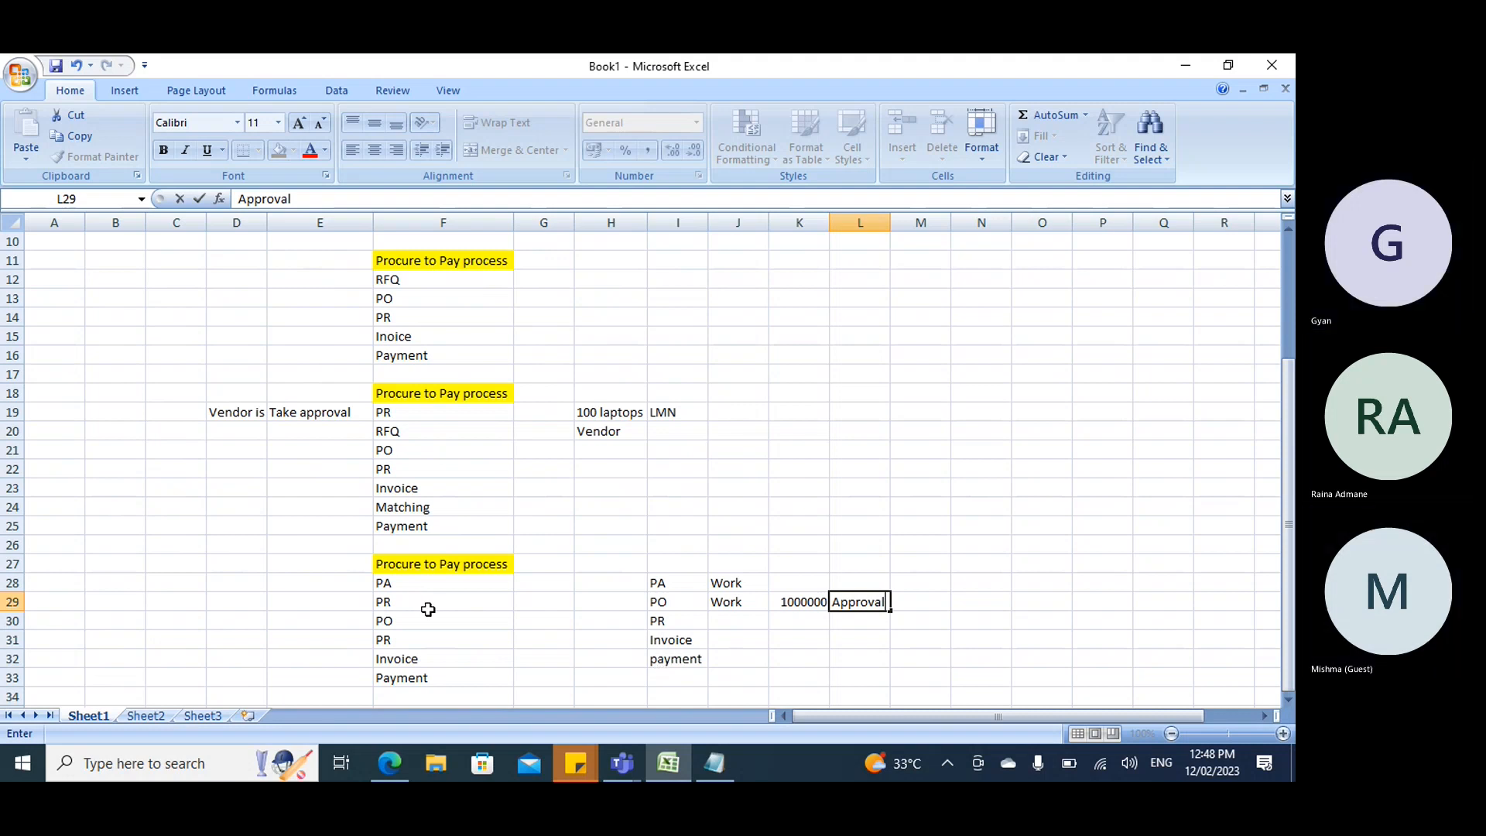
pyautogui.scroll(3, 429, 600)
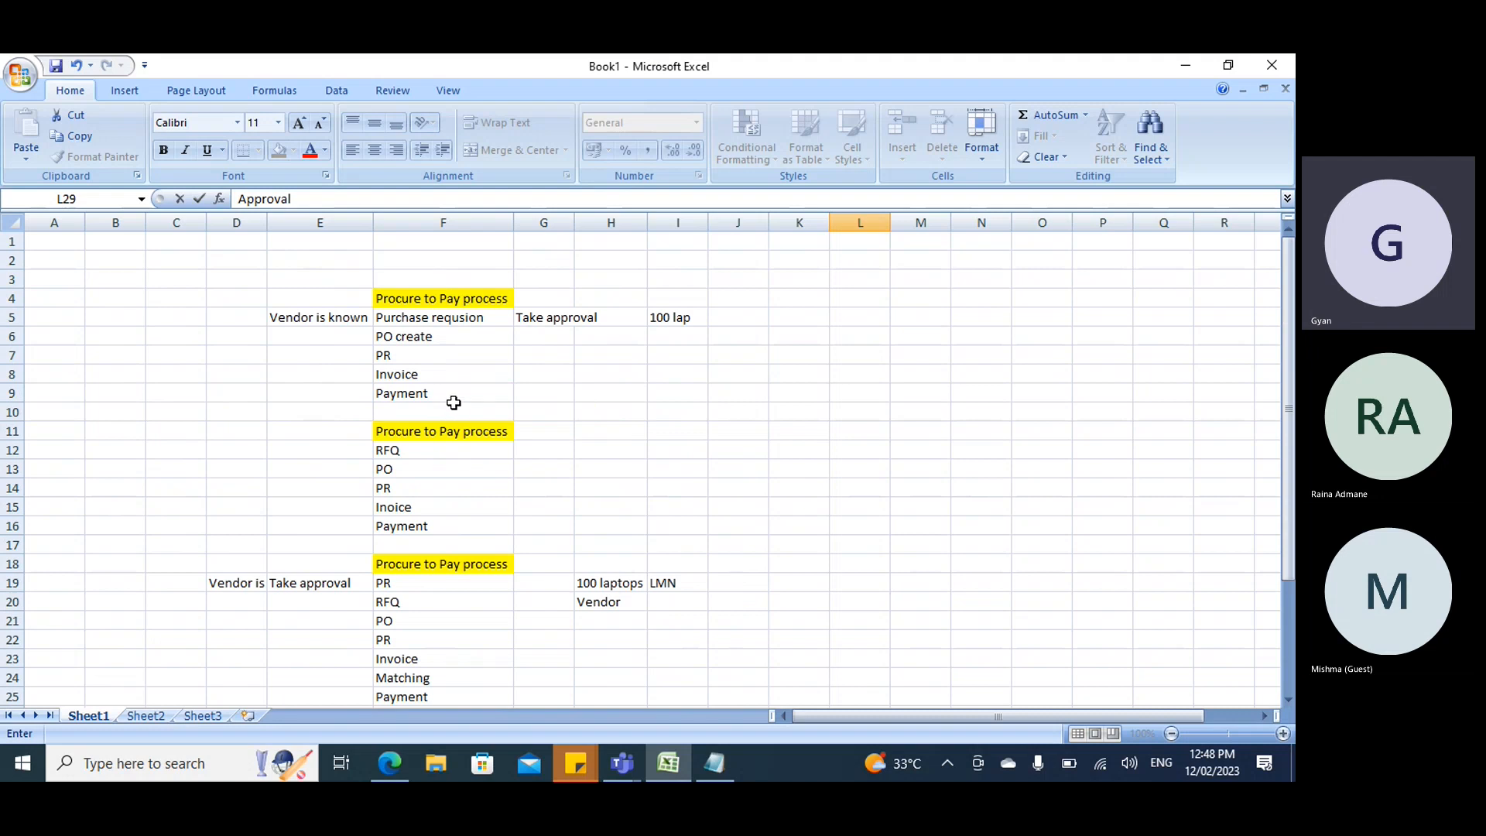
pyautogui.scroll(-3, 542, 391)
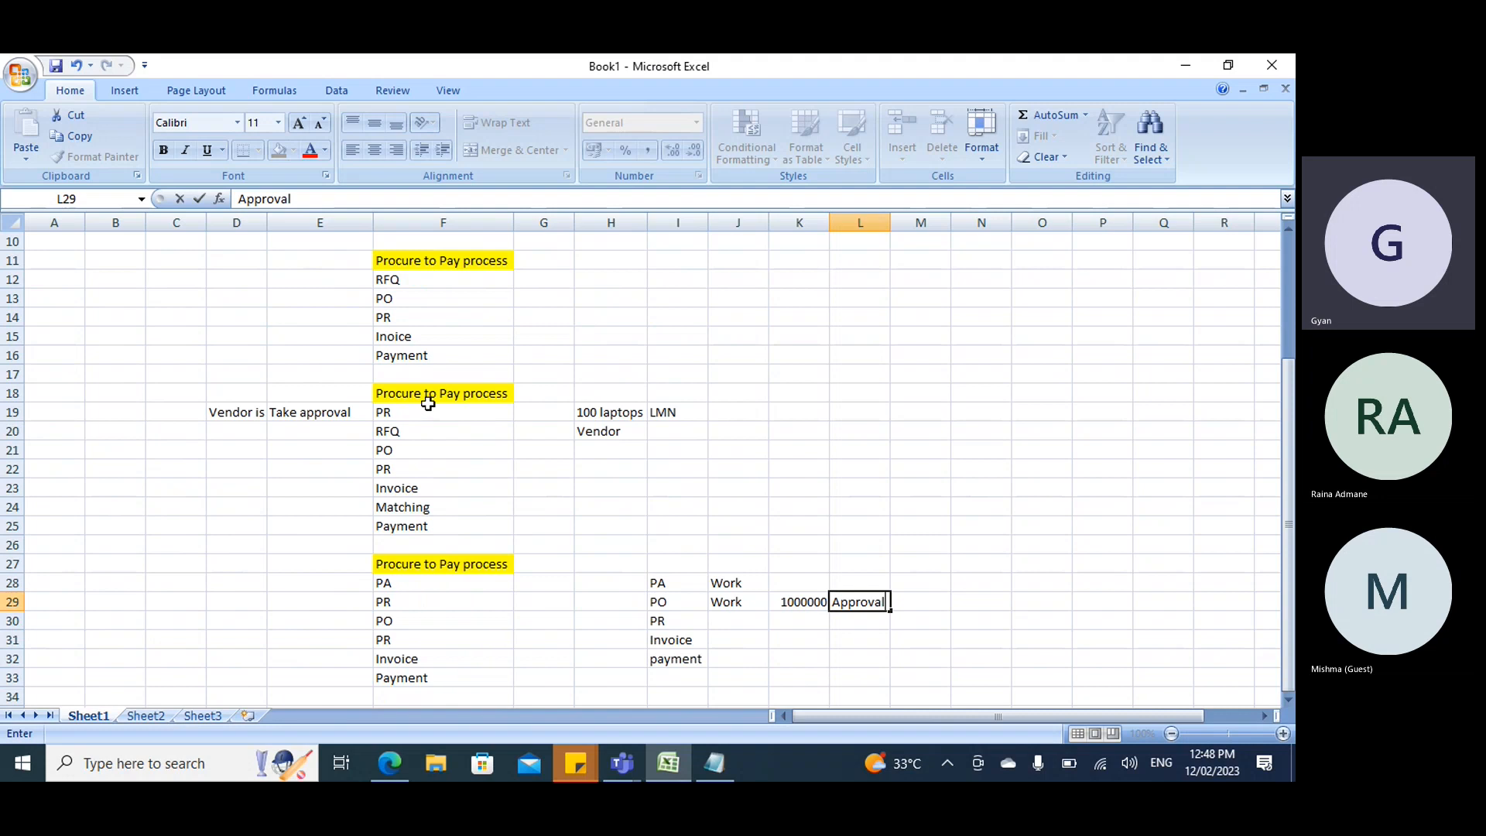
# Walk through the steps of the third Procure to Pay list one by one, from PR in F19 to Payment in F25.
pyautogui.moveTo(428, 404); pyautogui.dragTo(425, 438)
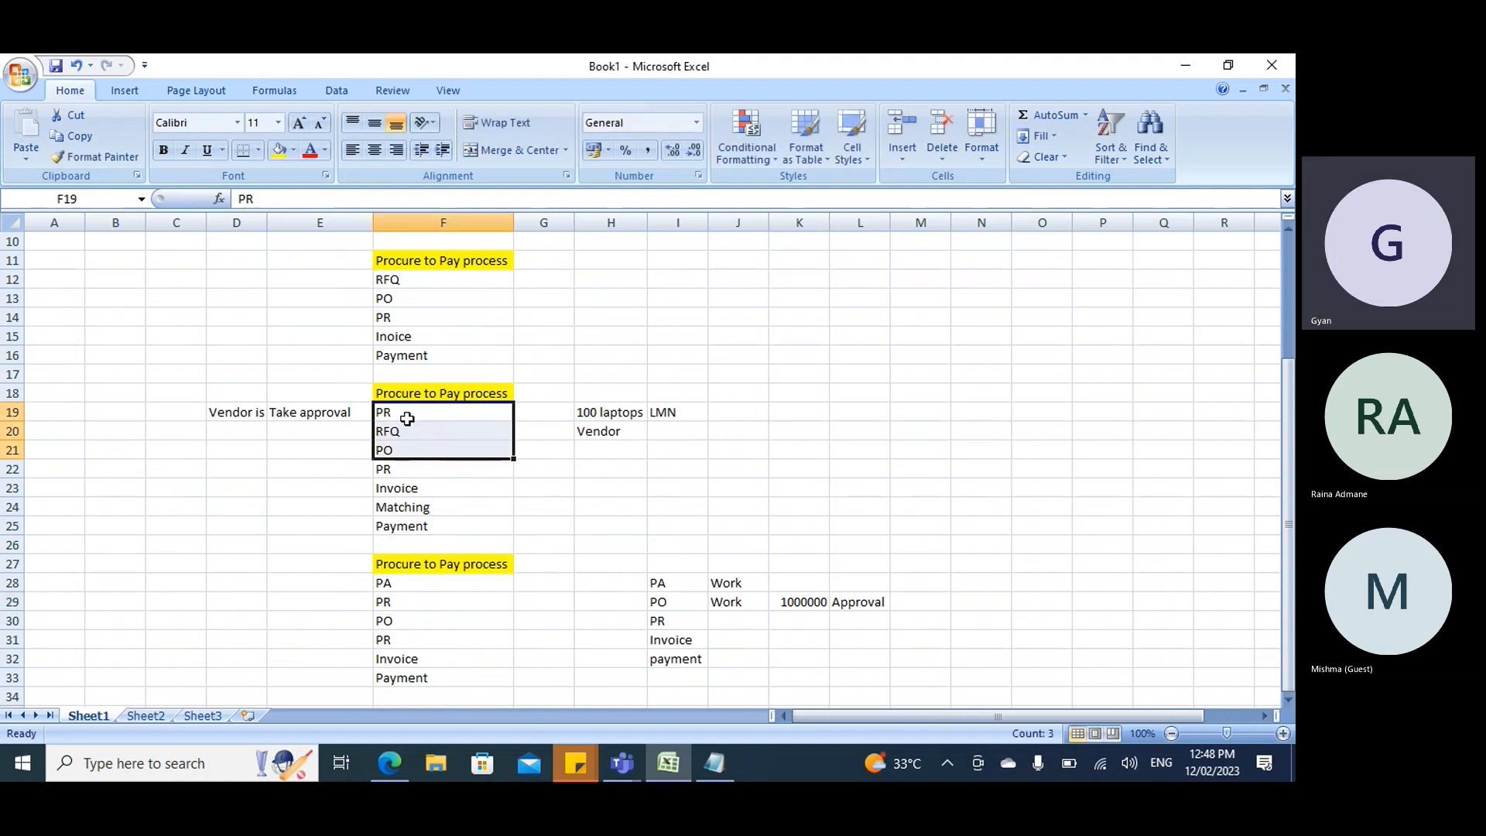
pyautogui.click(407, 419)
pyautogui.click(410, 430)
pyautogui.click(407, 449)
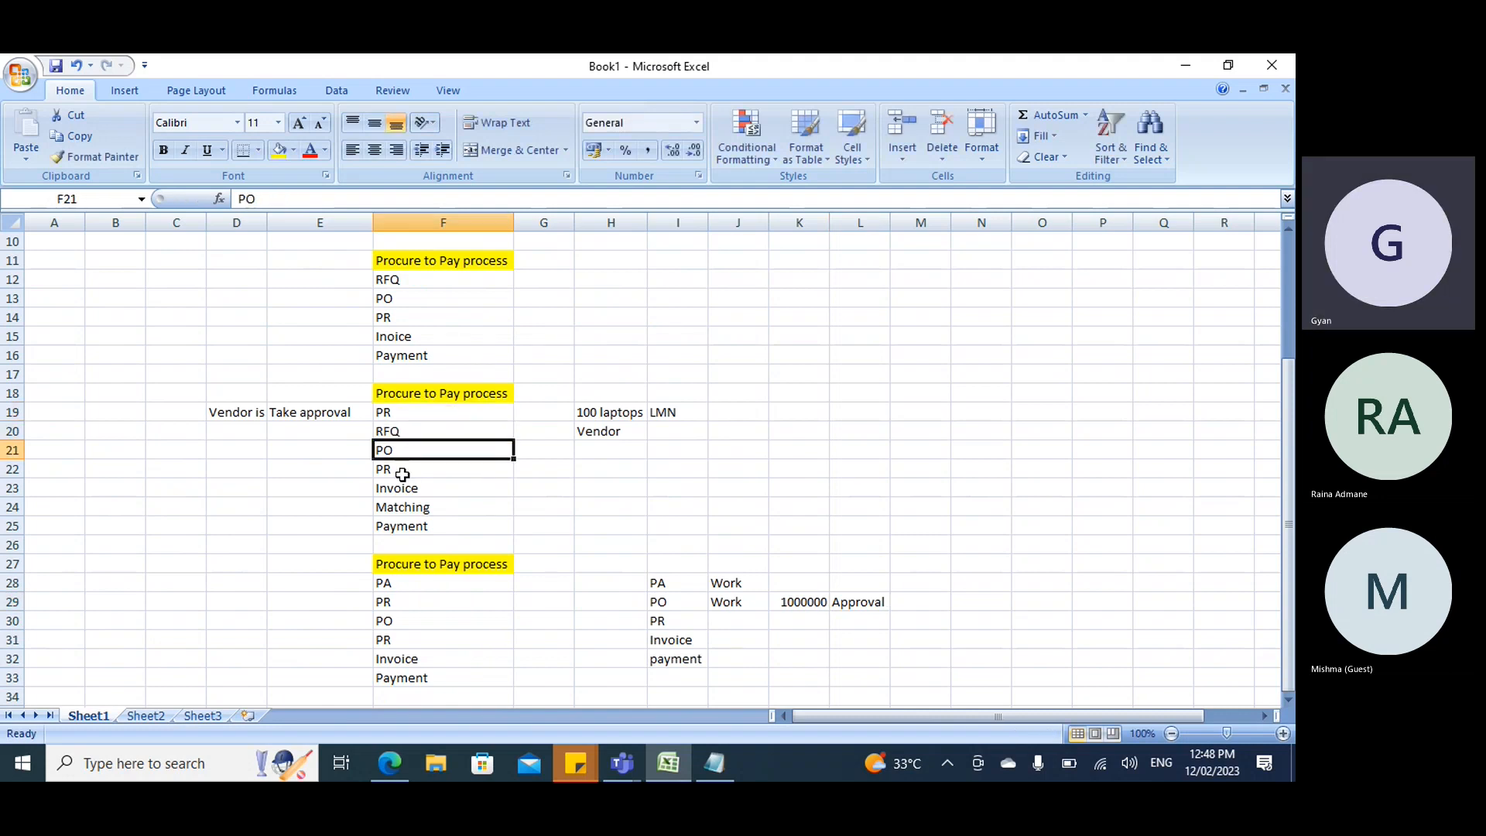
pyautogui.click(403, 473)
pyautogui.click(404, 489)
pyautogui.click(405, 509)
pyautogui.click(410, 538)
pyautogui.click(400, 526)
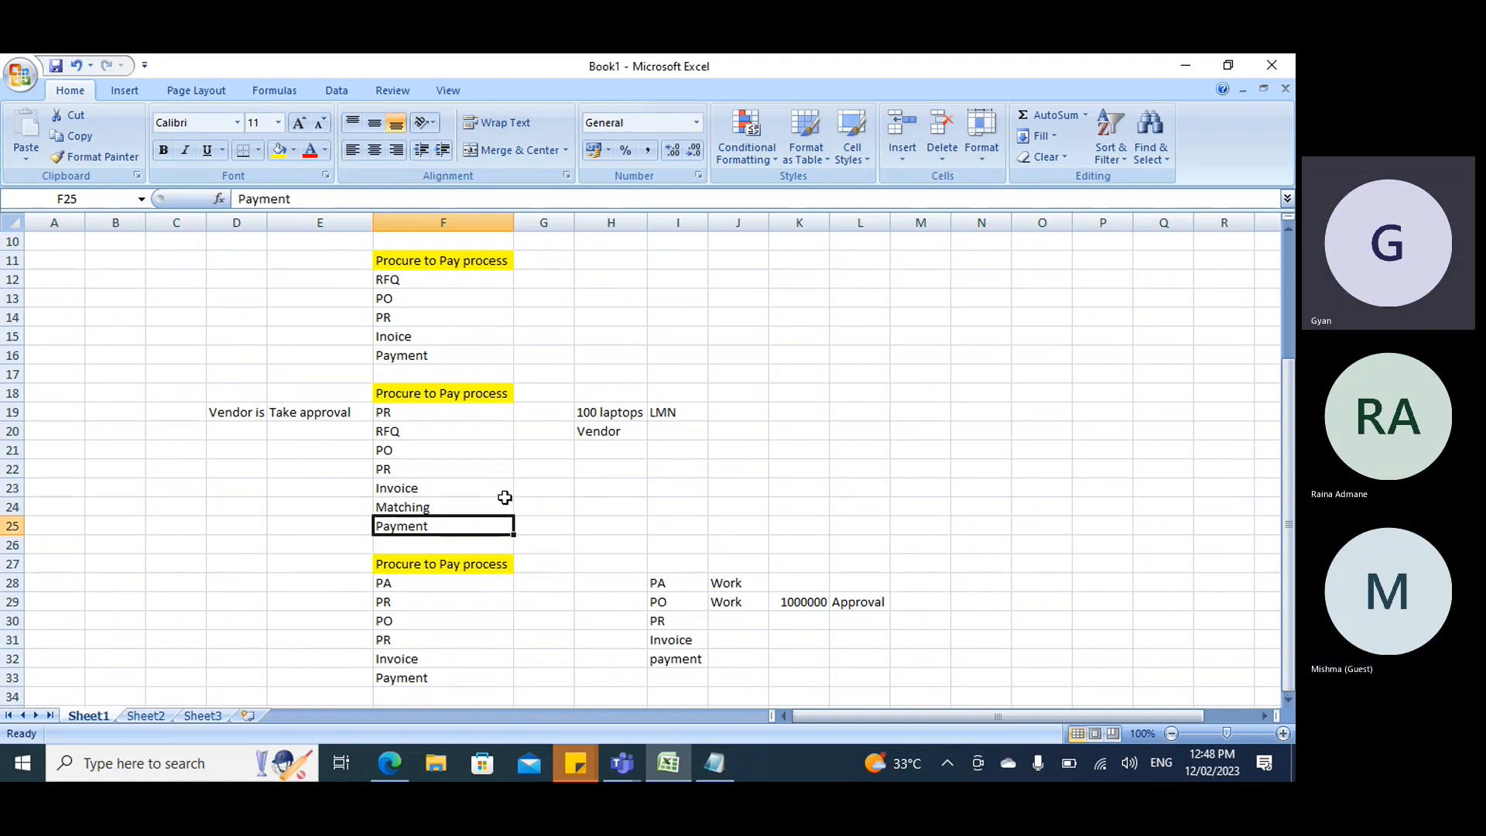
pyautogui.click(400, 413)
pyautogui.moveTo(400, 412); pyautogui.dragTo(414, 528)
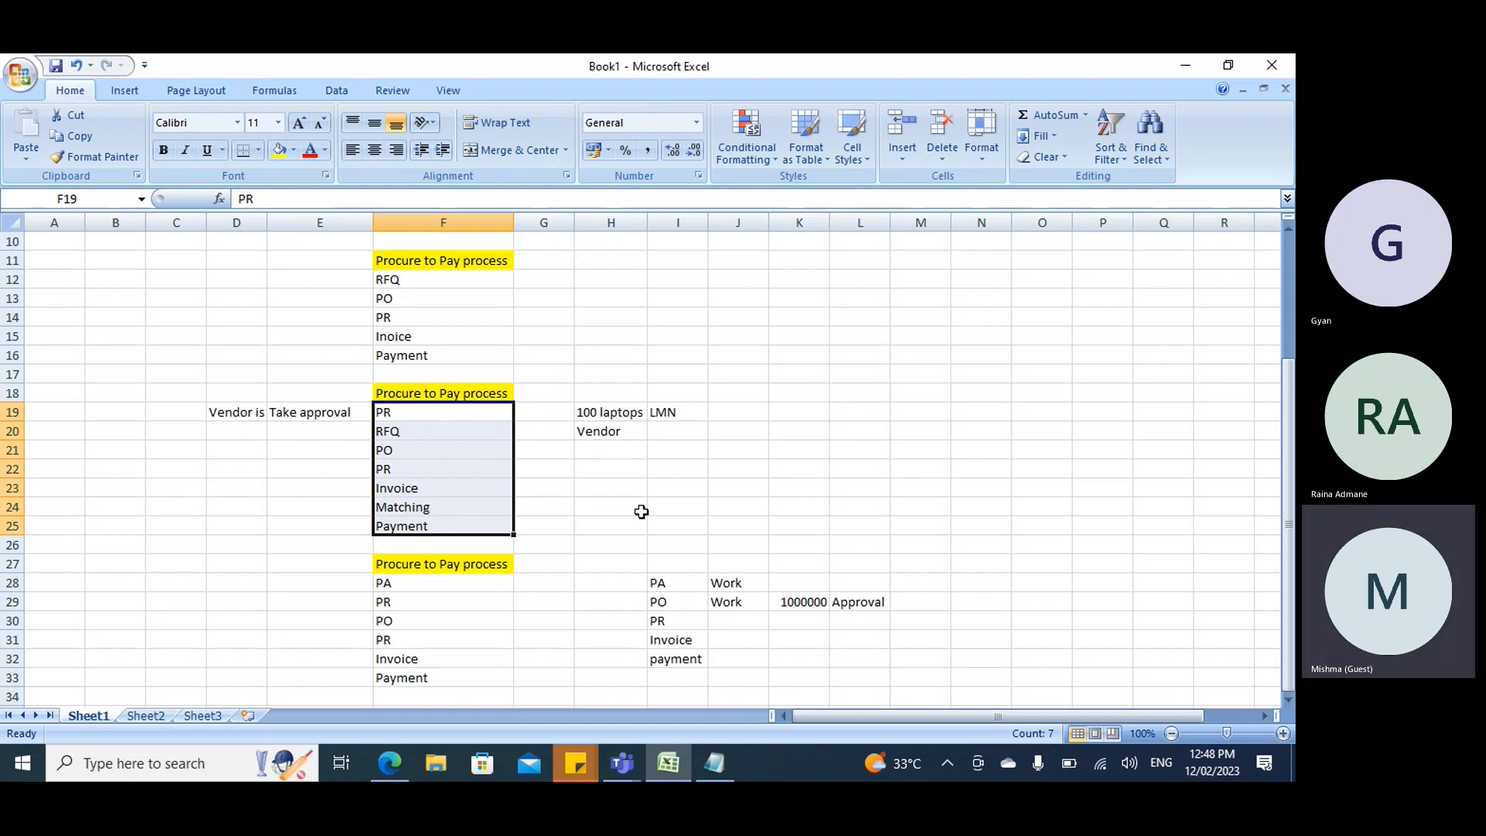
pyautogui.scroll(3, 586, 654)
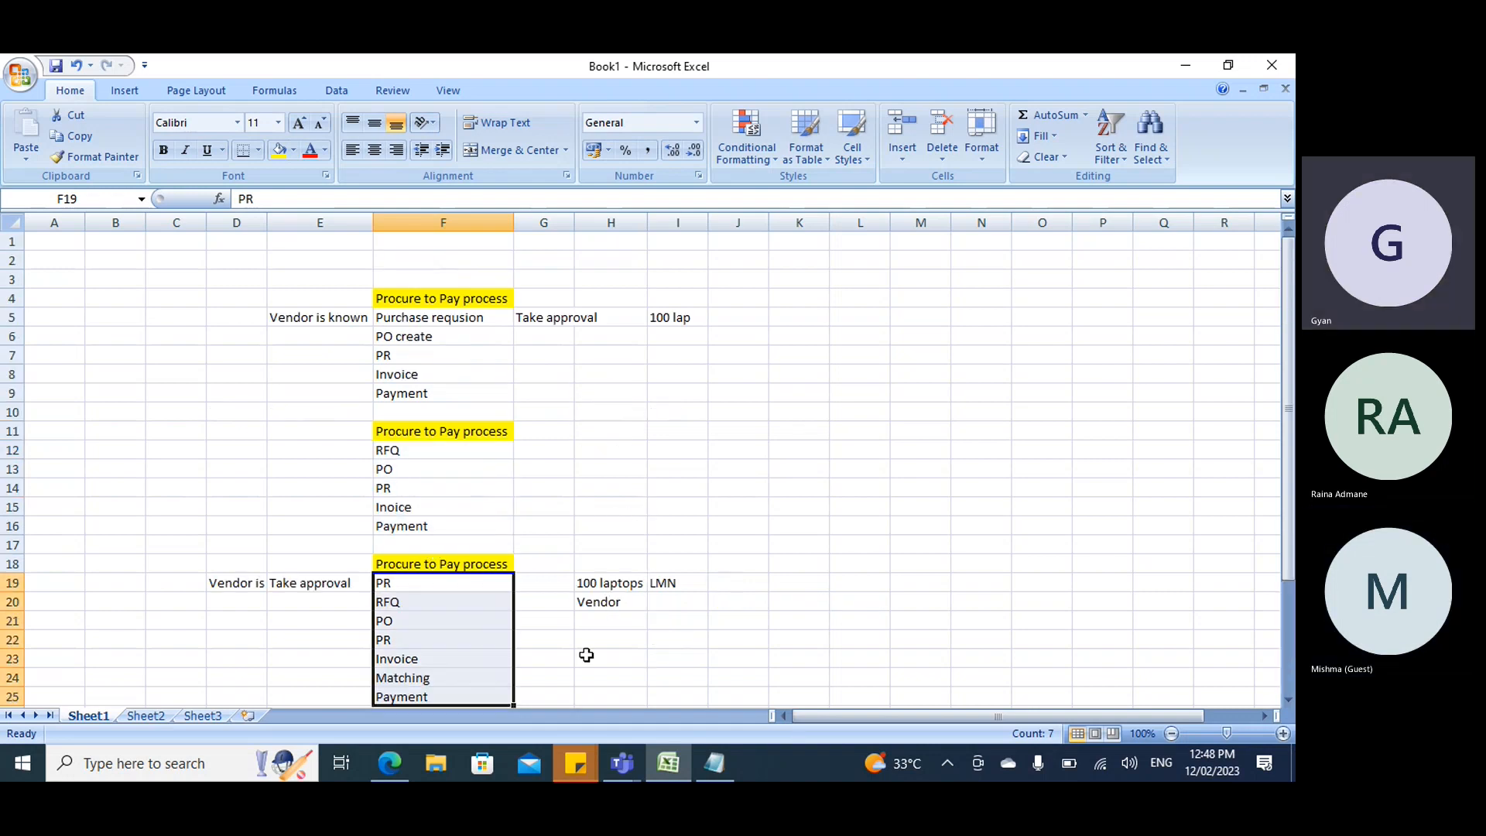
# Switch to the Microsoft Teams meeting window and look at its call controls.
pyautogui.moveTo(620, 762)
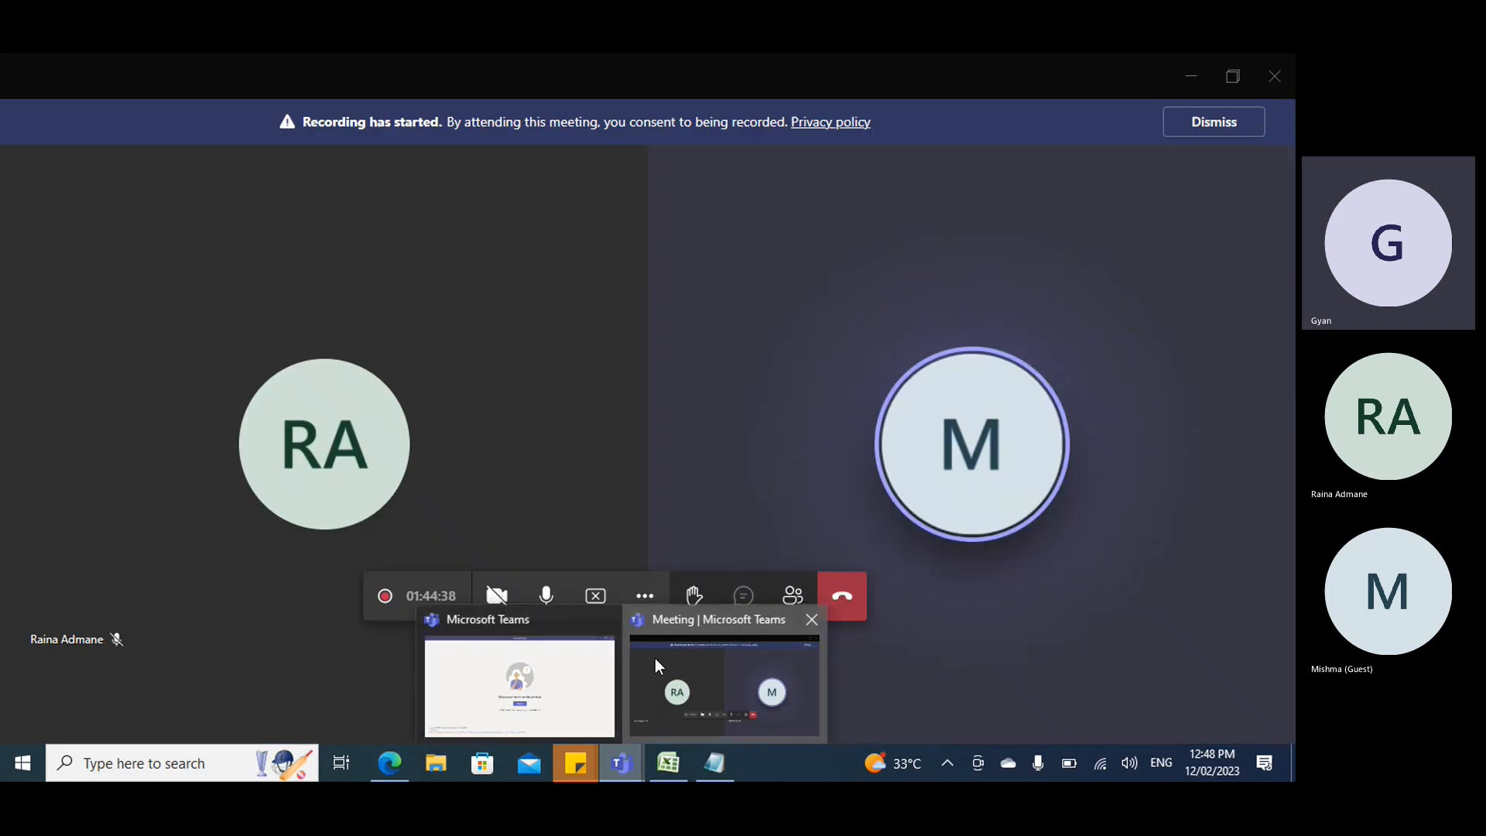
pyautogui.click(654, 658)
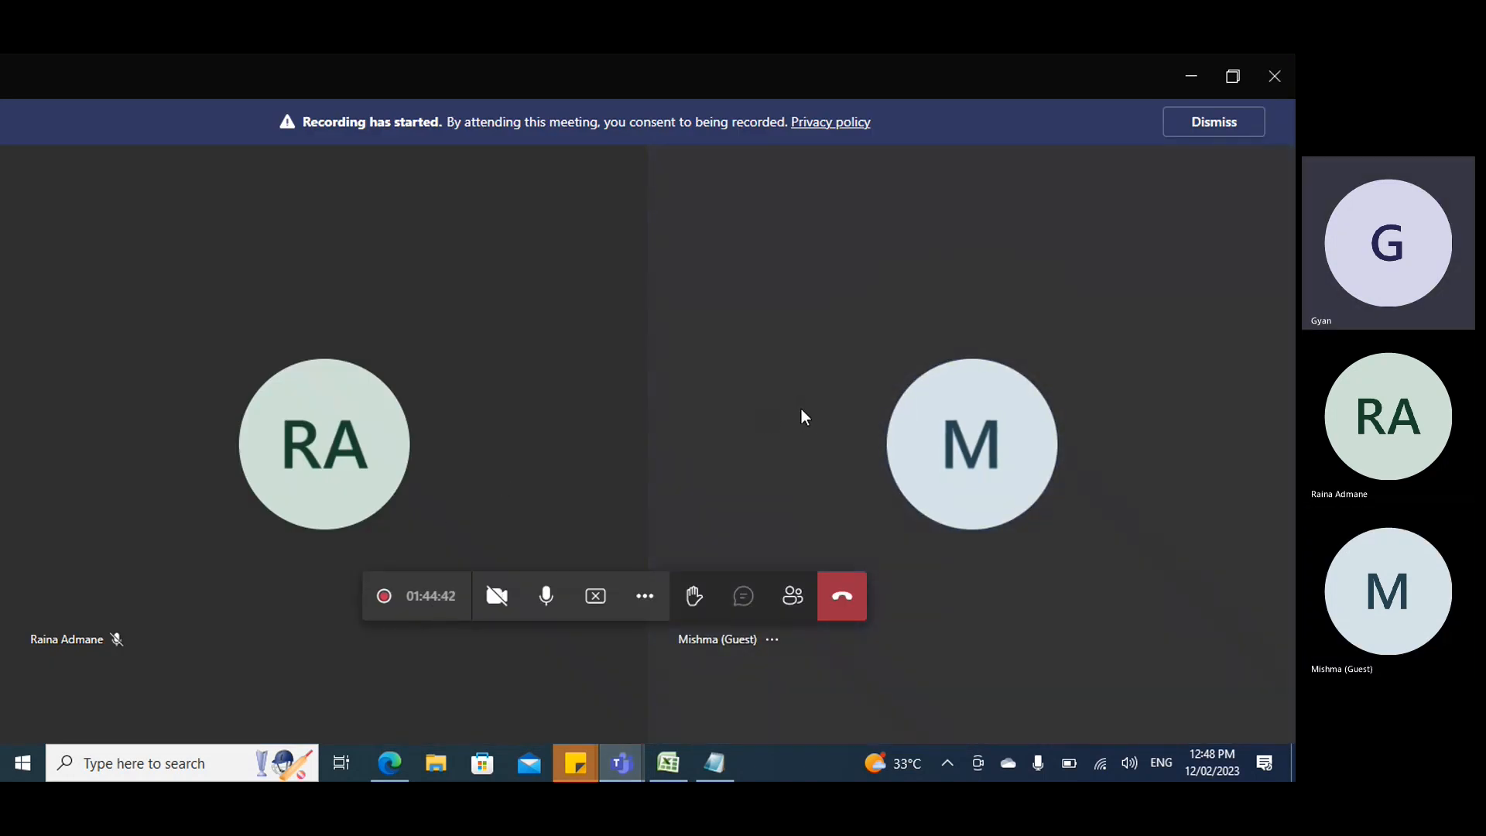
pyautogui.click(836, 610)
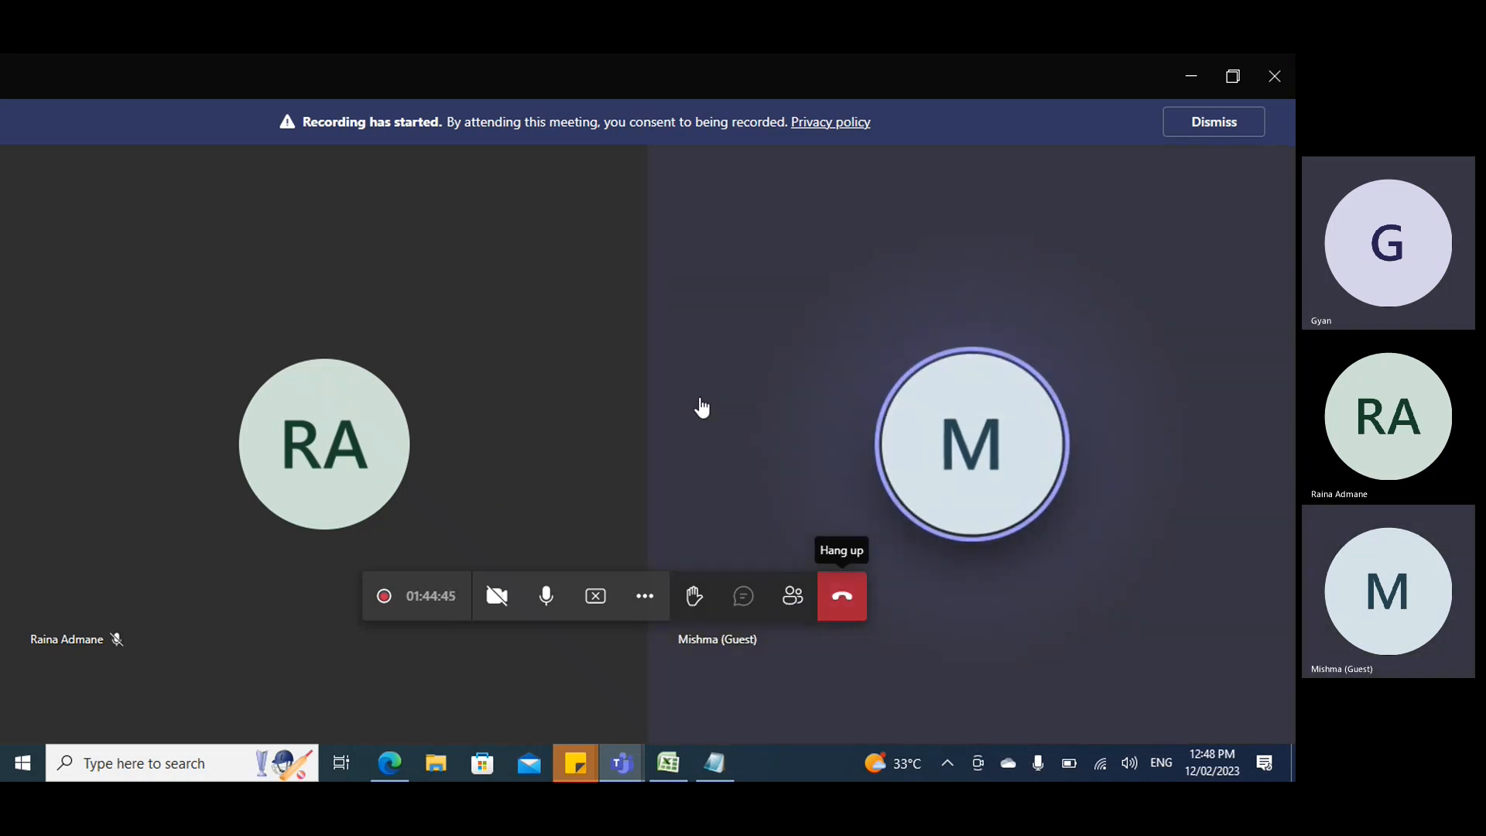